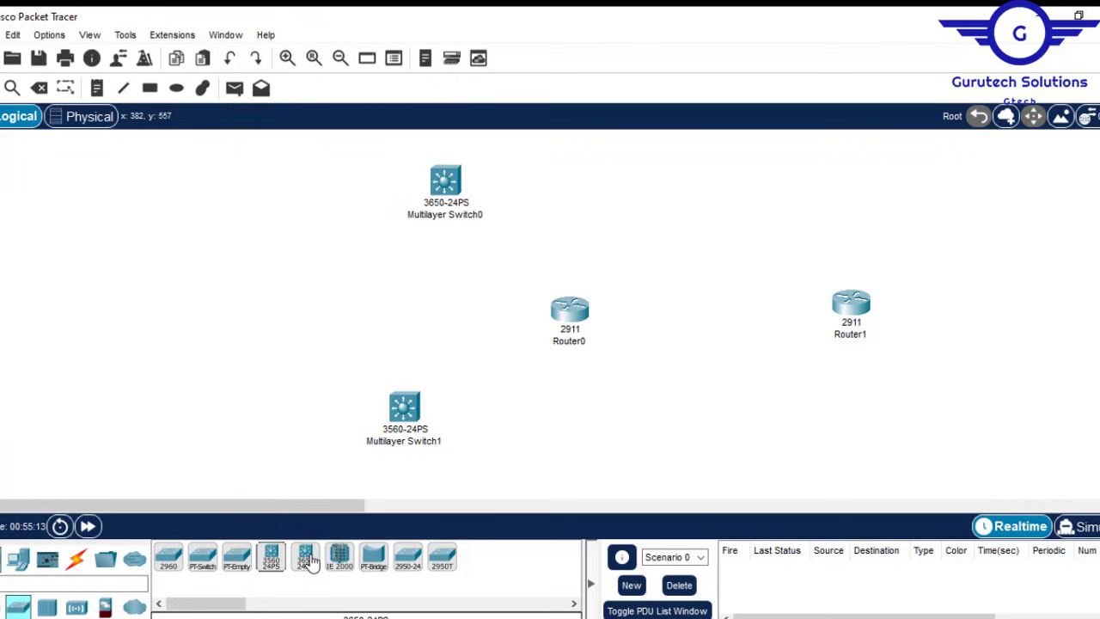
Step: Delete the 3560 Multilayer Switch1 and put a 3650-24PS switch in its place
left_click_drag(341, 327, 471, 459)
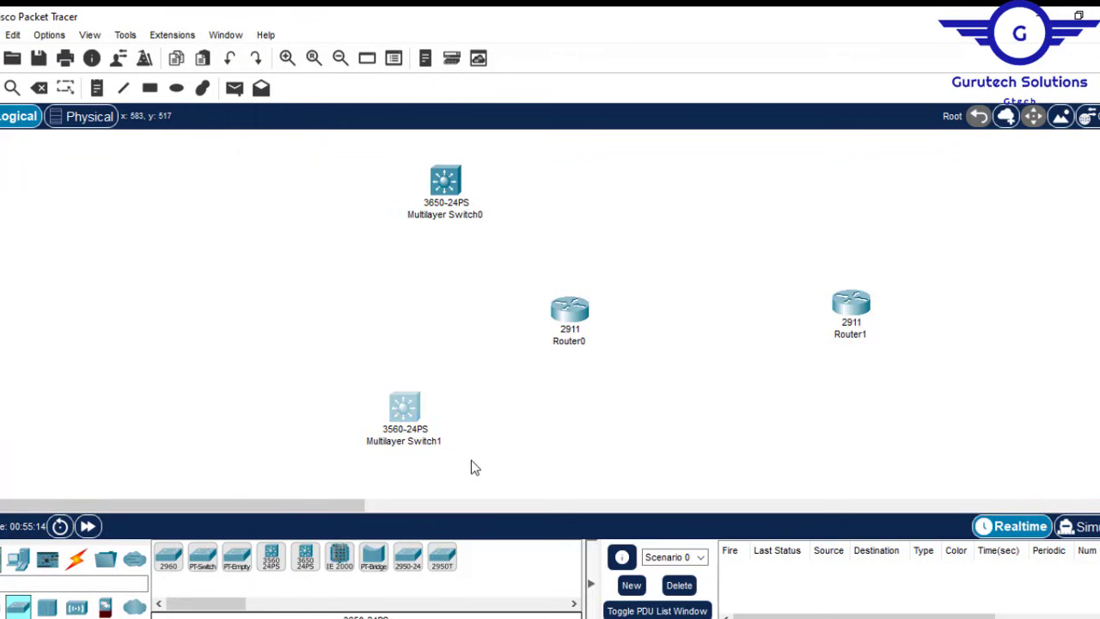
key("Delete")
key("Return")
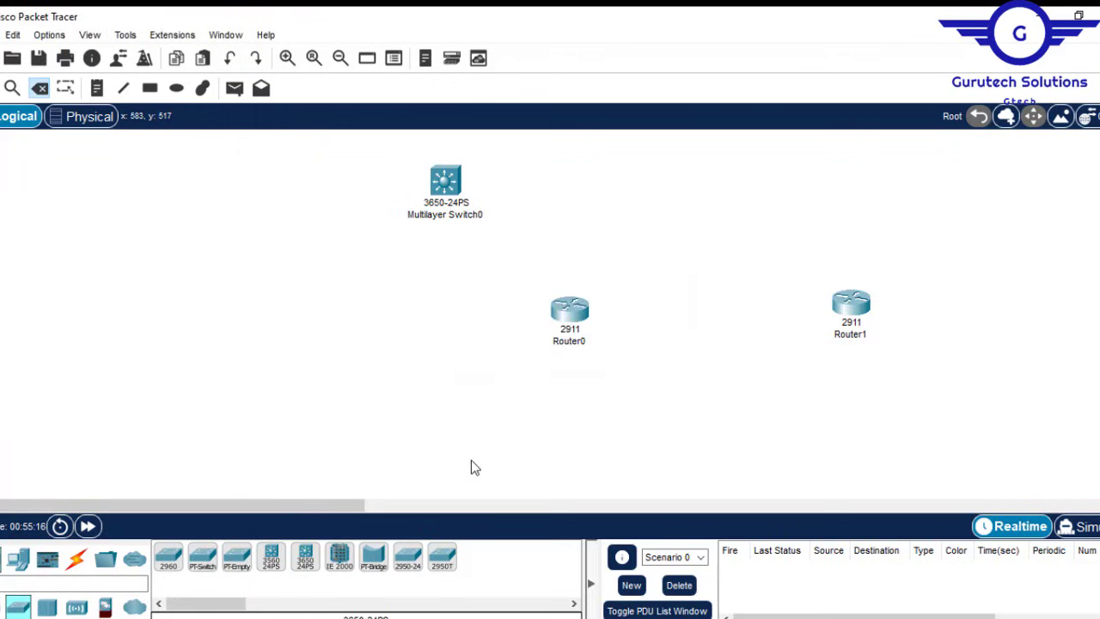
left_click(305, 563)
left_click(409, 419)
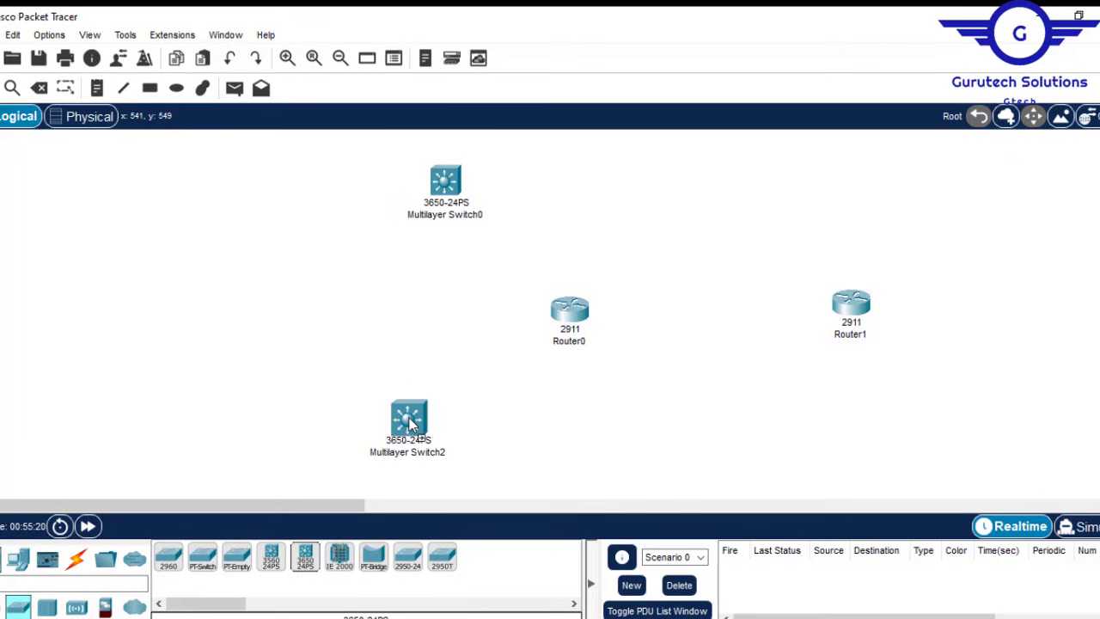
left_click_drag(409, 419, 429, 404)
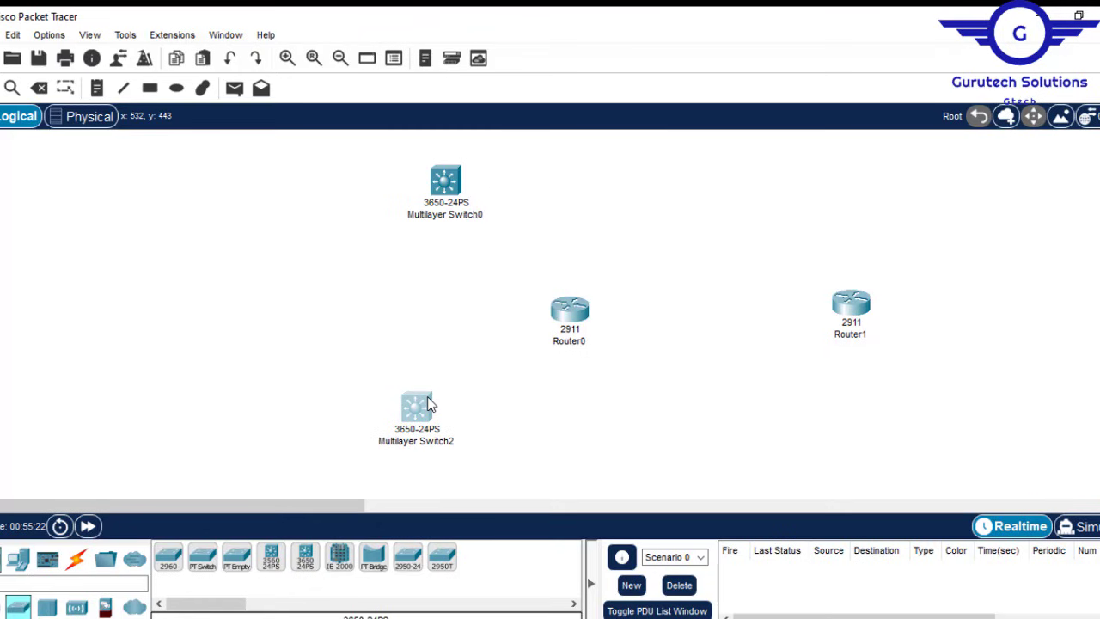
Step: Add two more 3650-24PS switches, one at the top right and one beside Router1
left_click(306, 560)
left_click(987, 160)
left_click(306, 560)
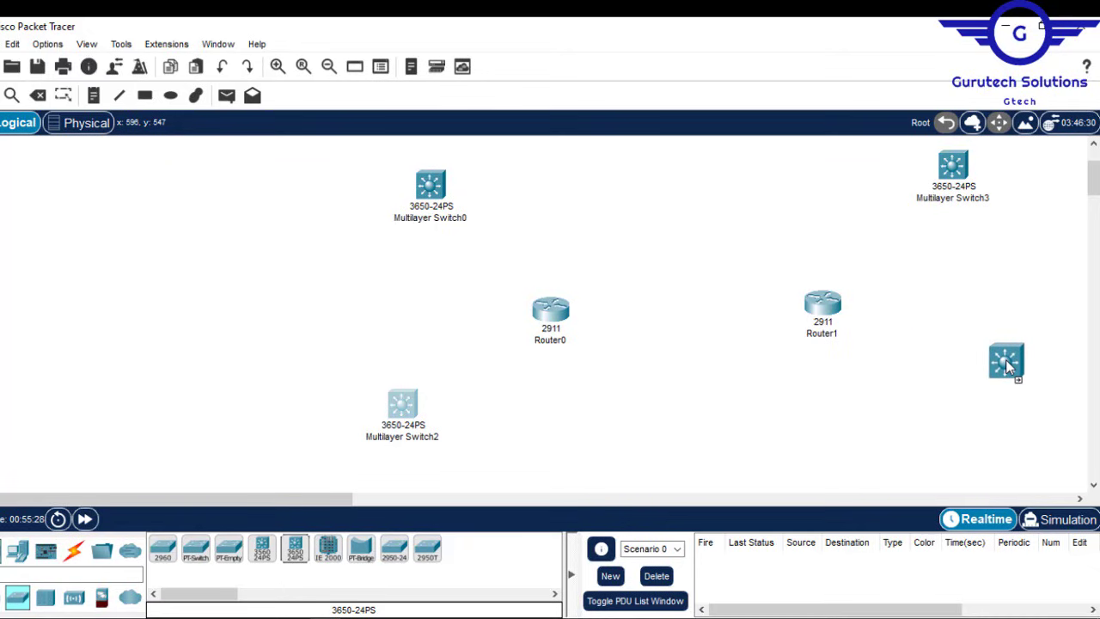
left_click(1008, 365)
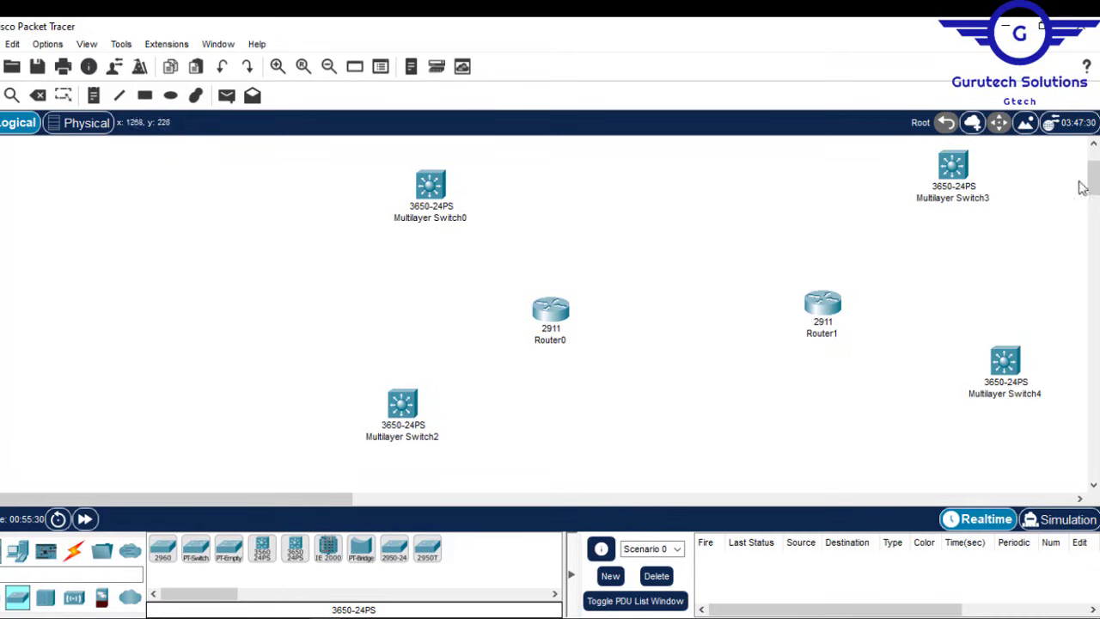
mouse_move(1093, 183)
left_mouse_down()
mouse_move(1090, 172)
mouse_move(1091, 202)
mouse_move(1092, 172)
left_mouse_up()
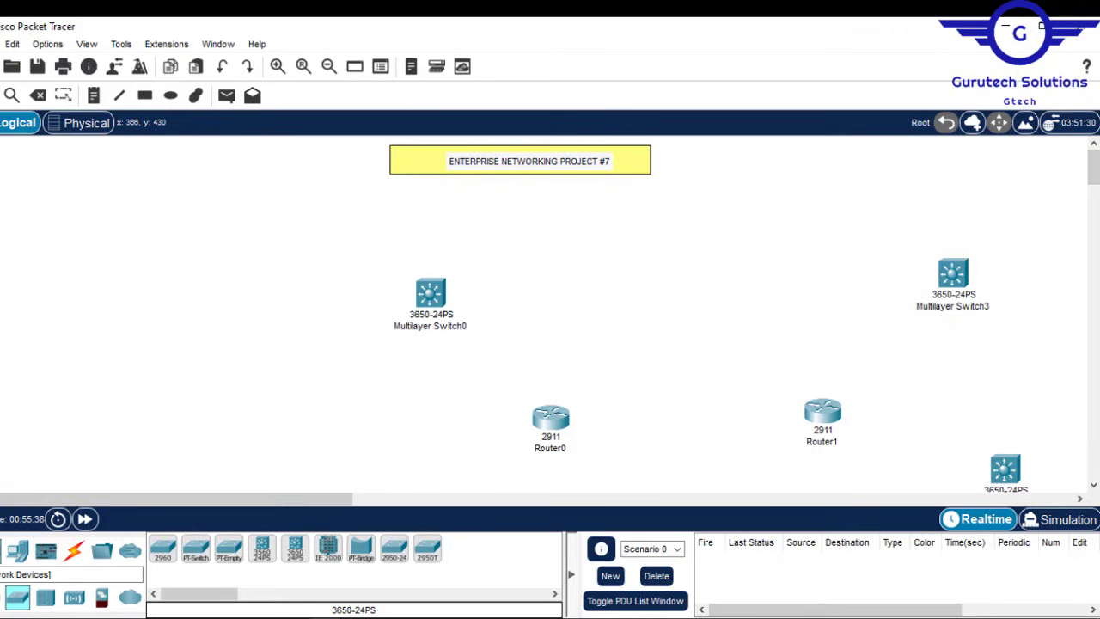
Step: Place a 2811 Router2 and an 1841 Router3 side by side near the top centre
left_click(1, 597)
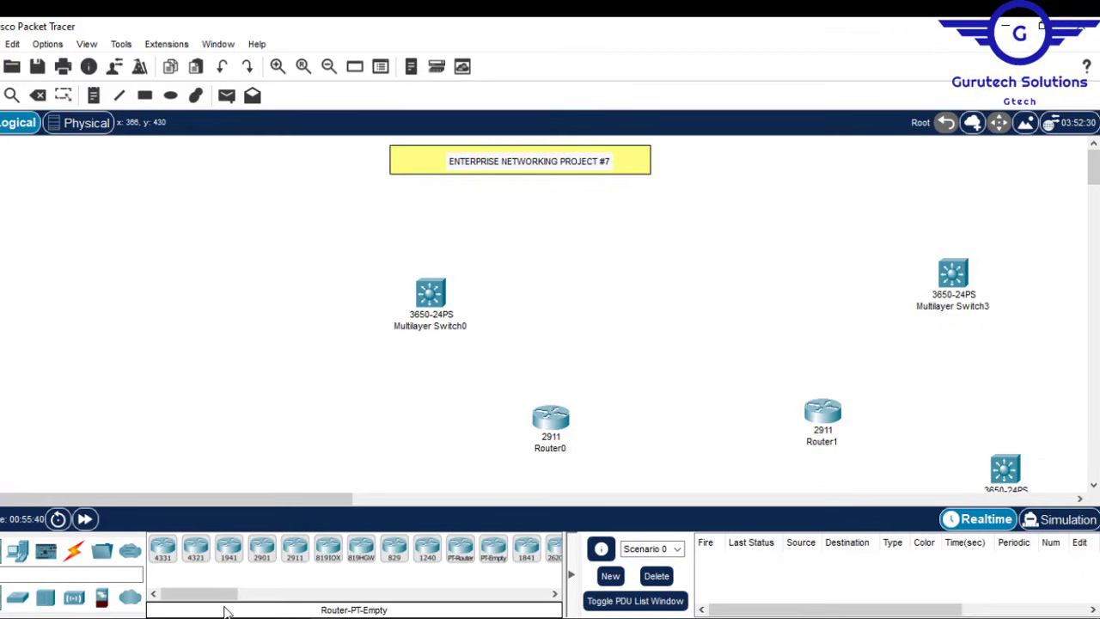
left_click_drag(197, 596, 221, 596)
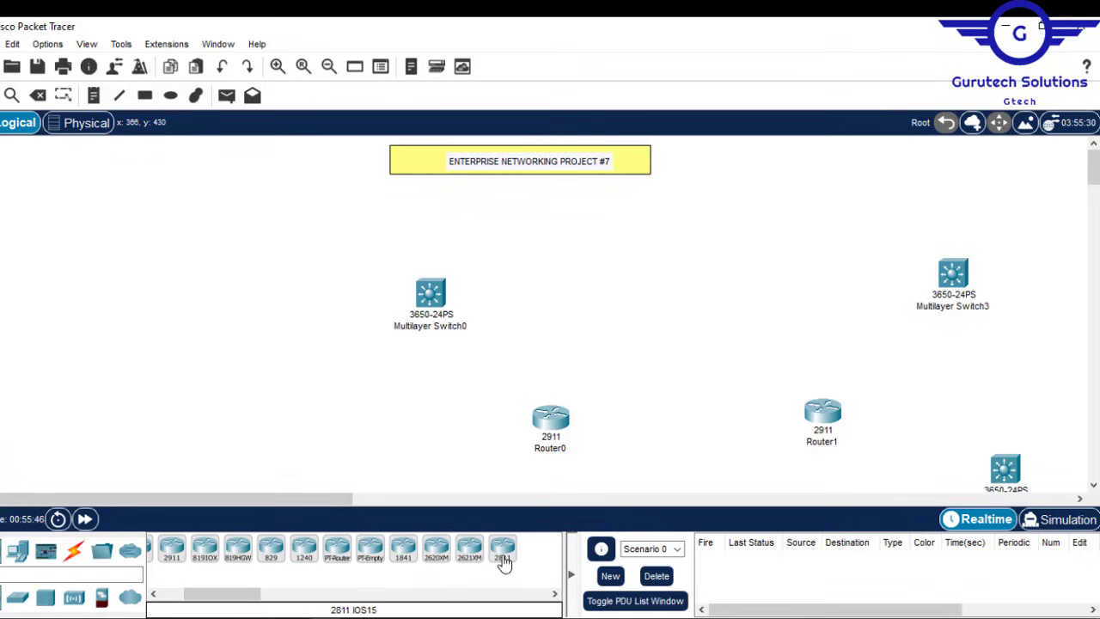
left_click_drag(504, 563, 627, 251)
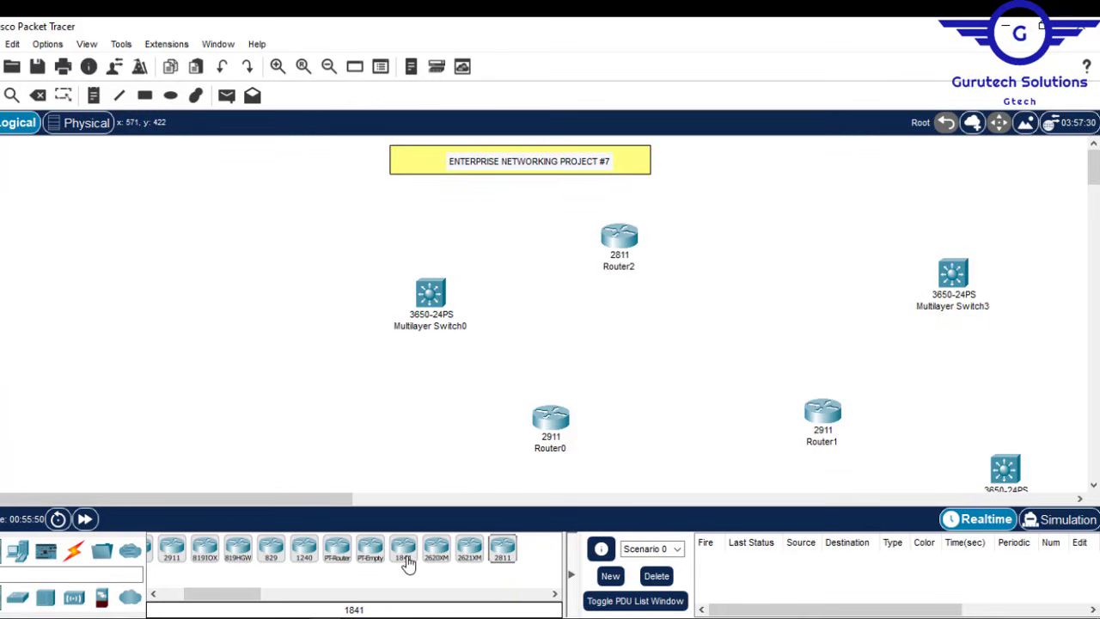
left_click_drag(404, 560, 760, 240)
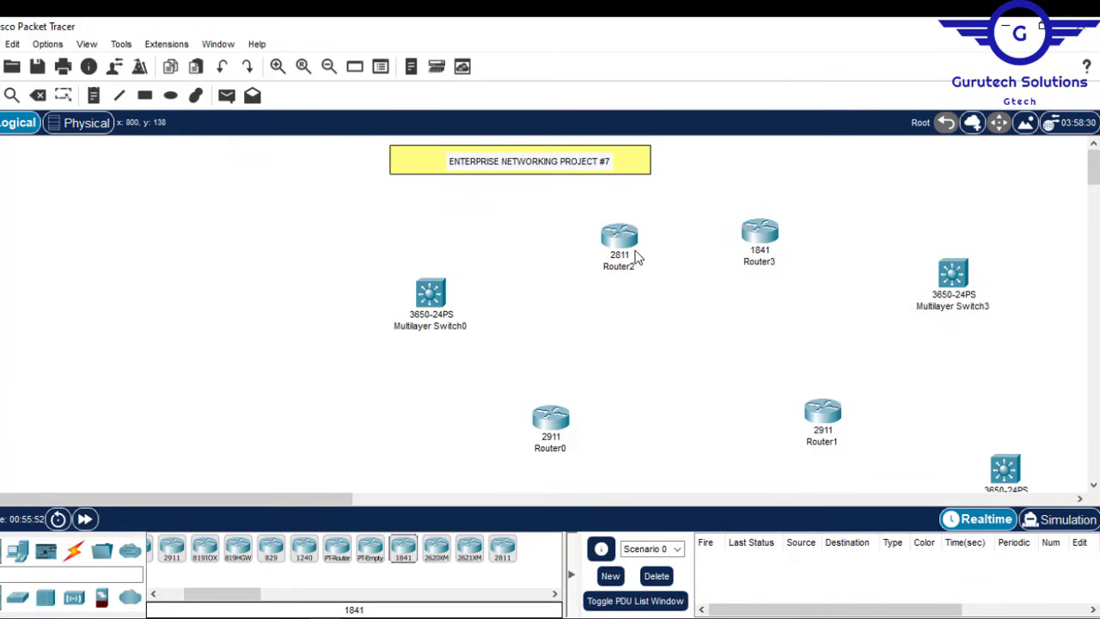
left_click_drag(632, 255, 615, 250)
left_click_drag(760, 232, 767, 239)
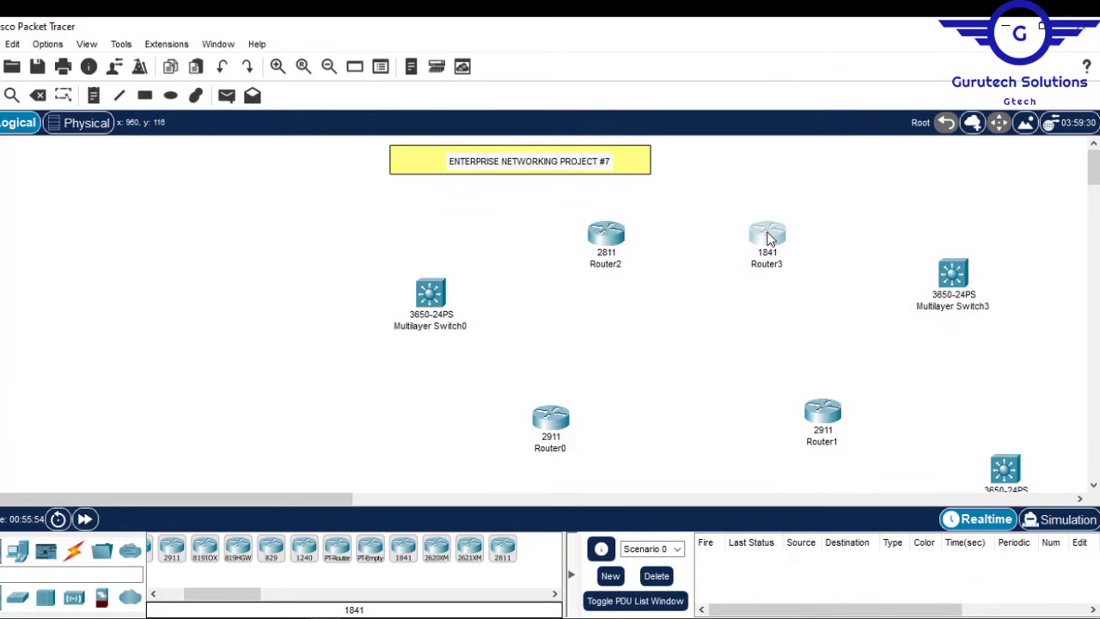
mouse_move(1093, 176)
left_mouse_down()
mouse_move(1093, 236)
mouse_move(1094, 187)
left_mouse_up()
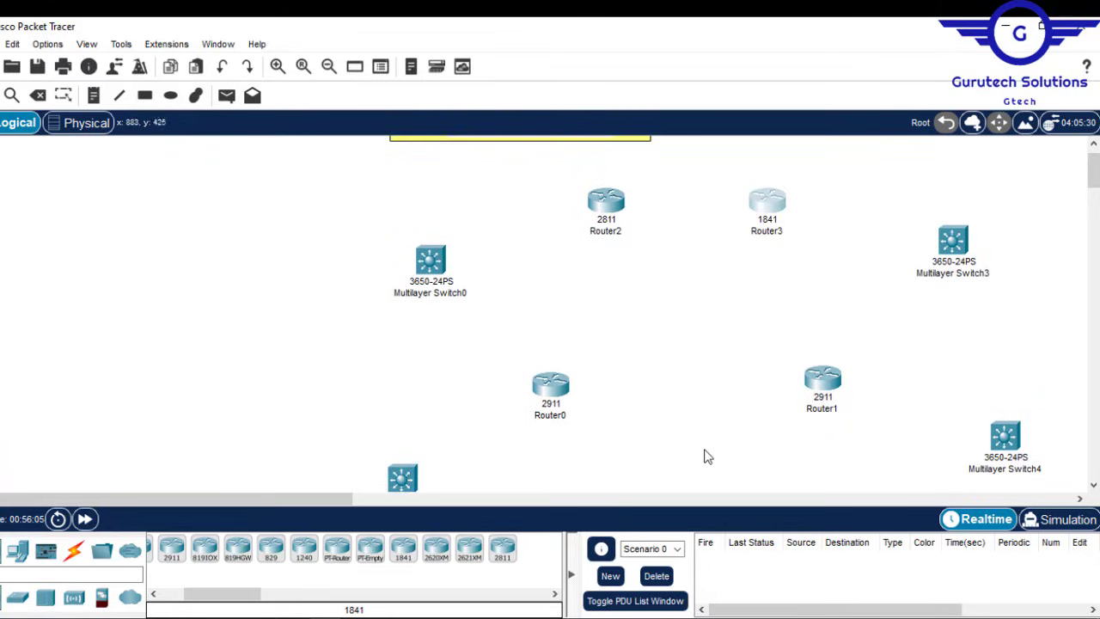
Step: Try a Serial DCE link from Router0, find no serial ports, and open its device window
left_click(73, 551)
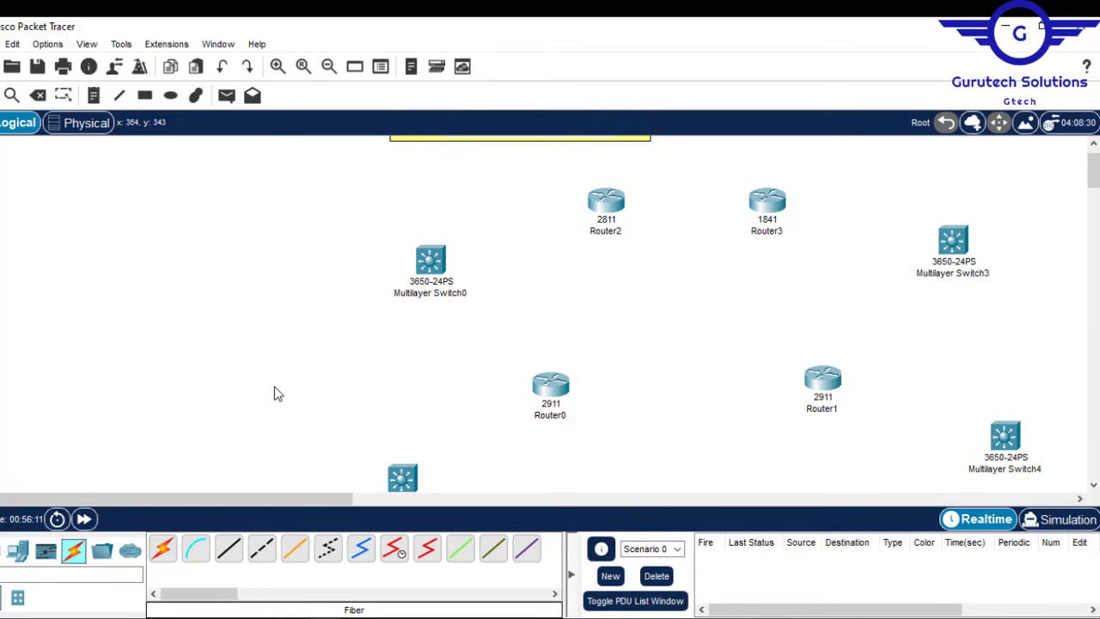
left_click_drag(1094, 183, 1097, 187)
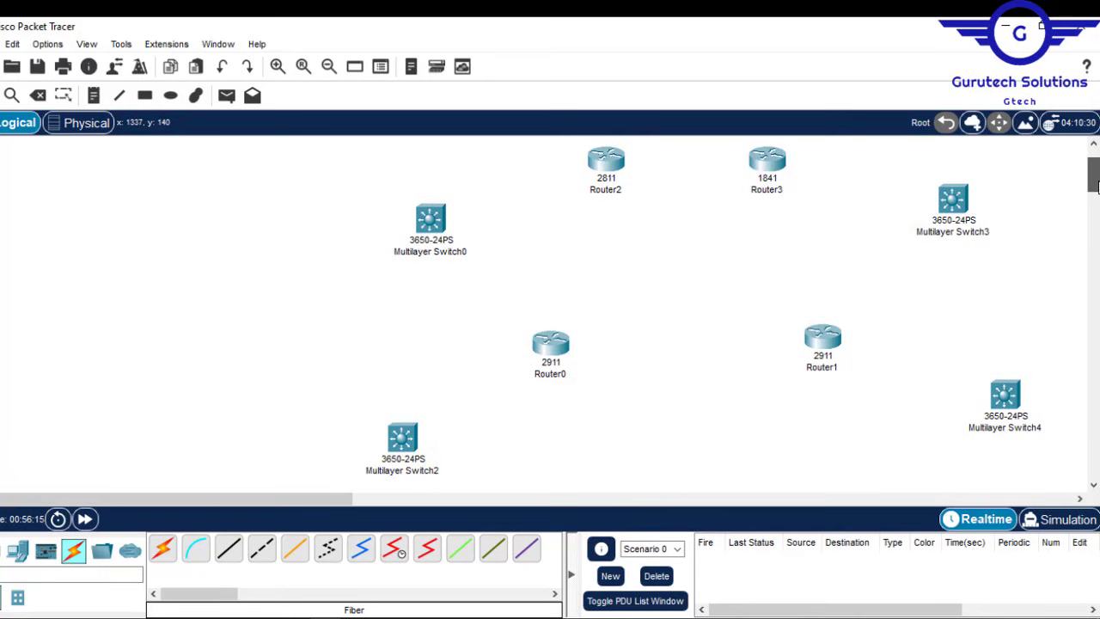
left_click_drag(1097, 187, 1097, 188)
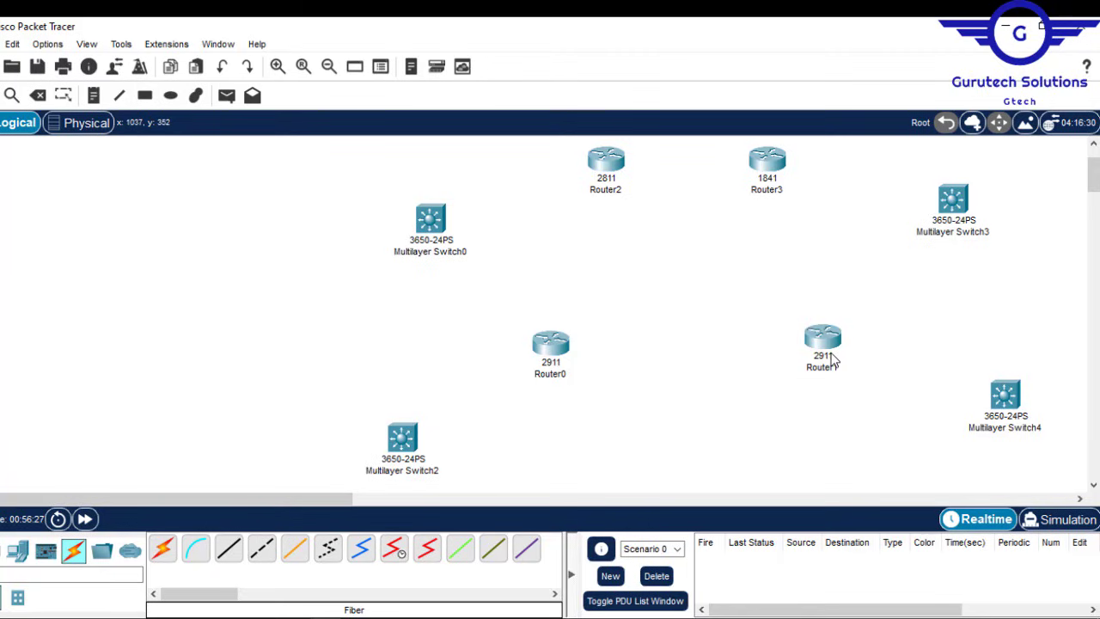
mouse_move(832, 361)
left_click(392, 554)
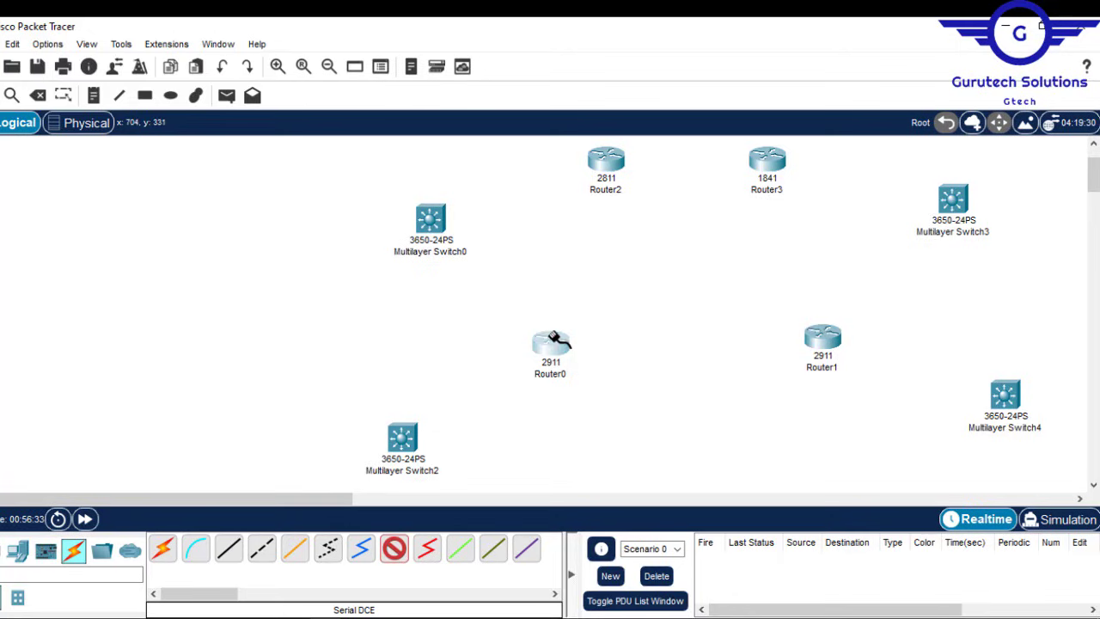
left_click(555, 340)
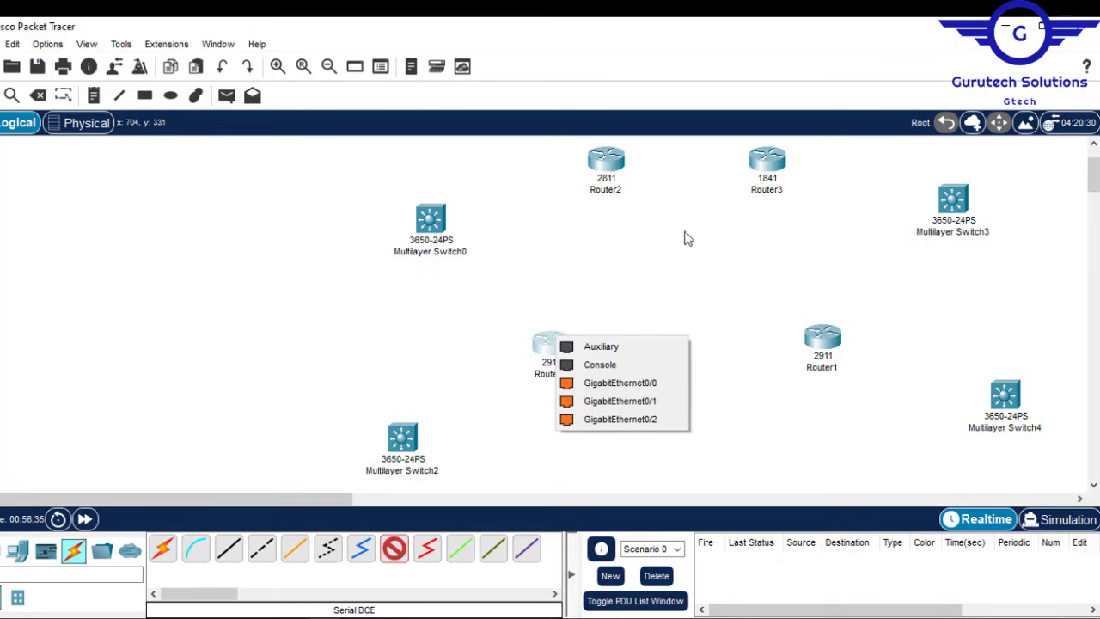
left_click(663, 275)
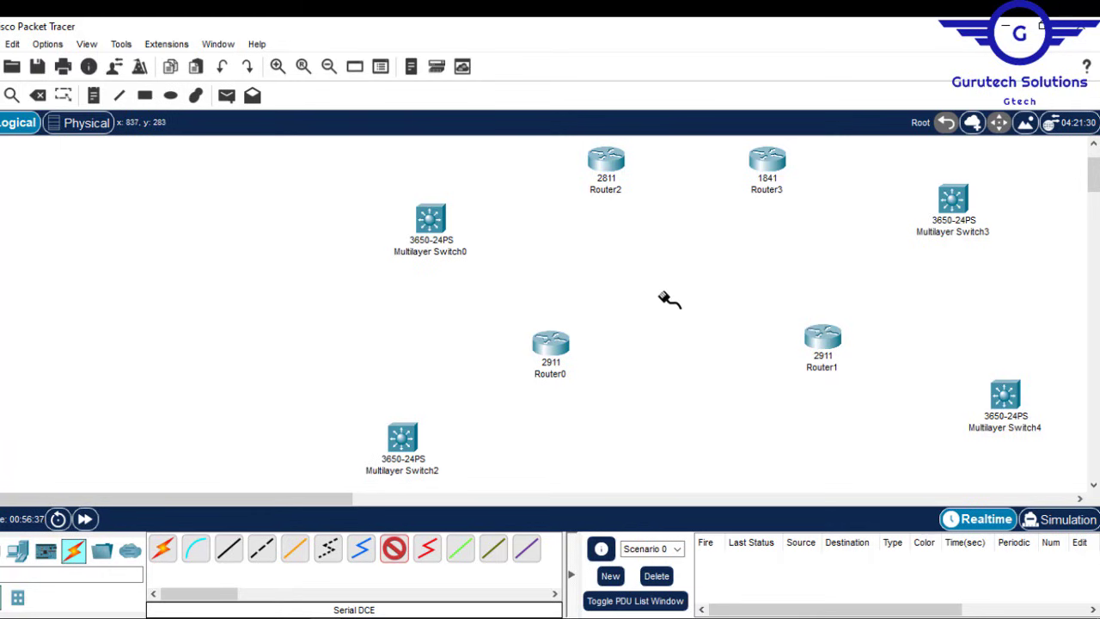
left_click(547, 342)
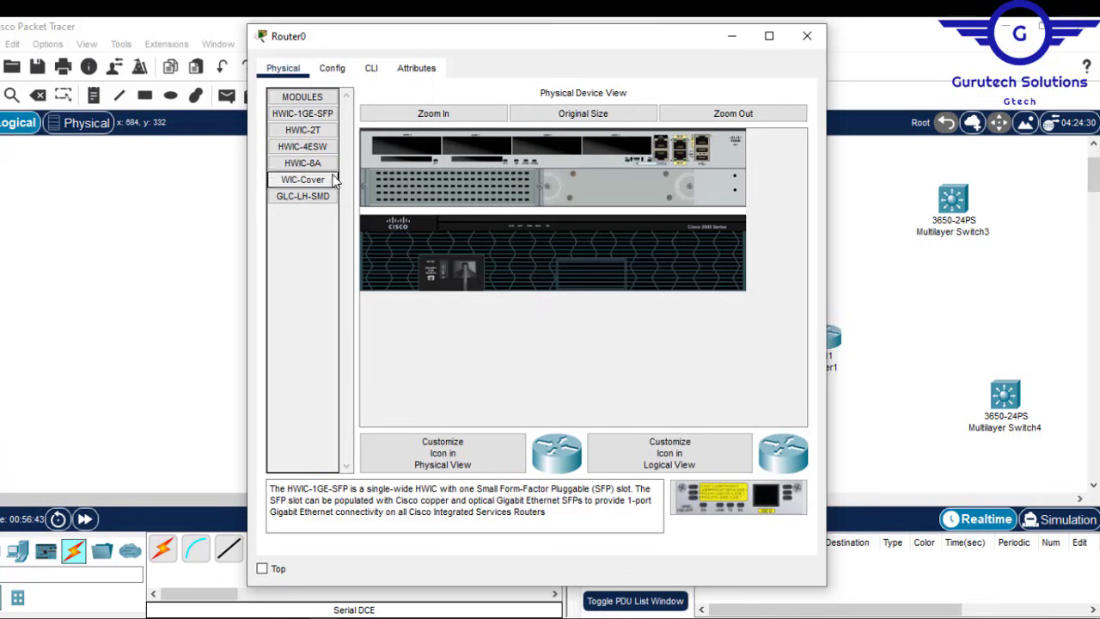
Step: Drag an HWIC-2T module into an empty slot on Router0, then on Router1
left_click_drag(303, 142, 471, 146)
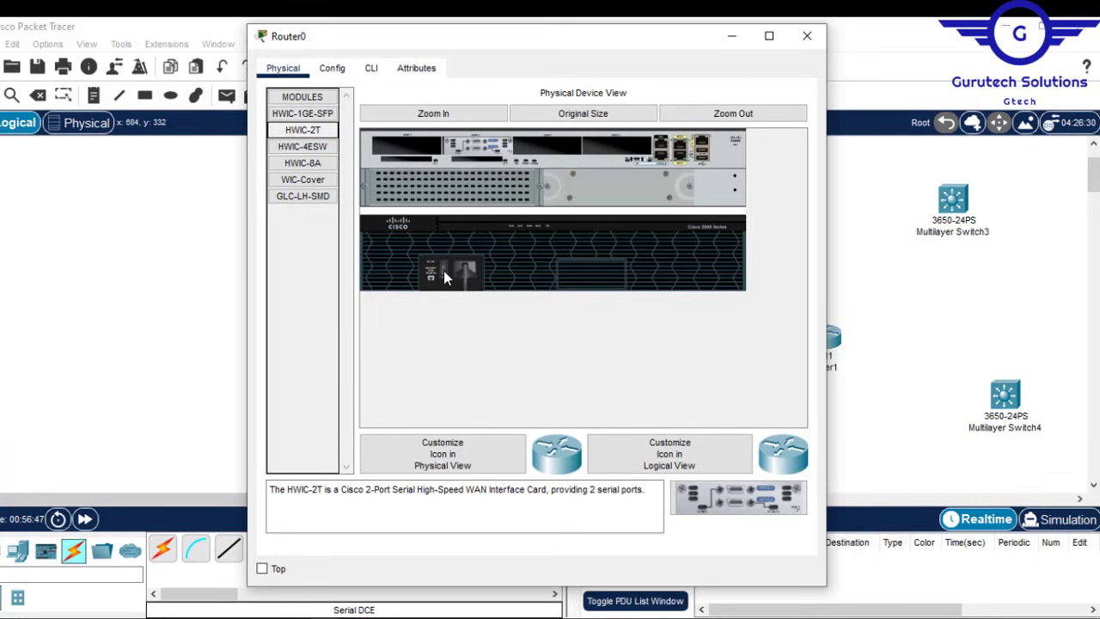
left_click(808, 35)
left_click(822, 339)
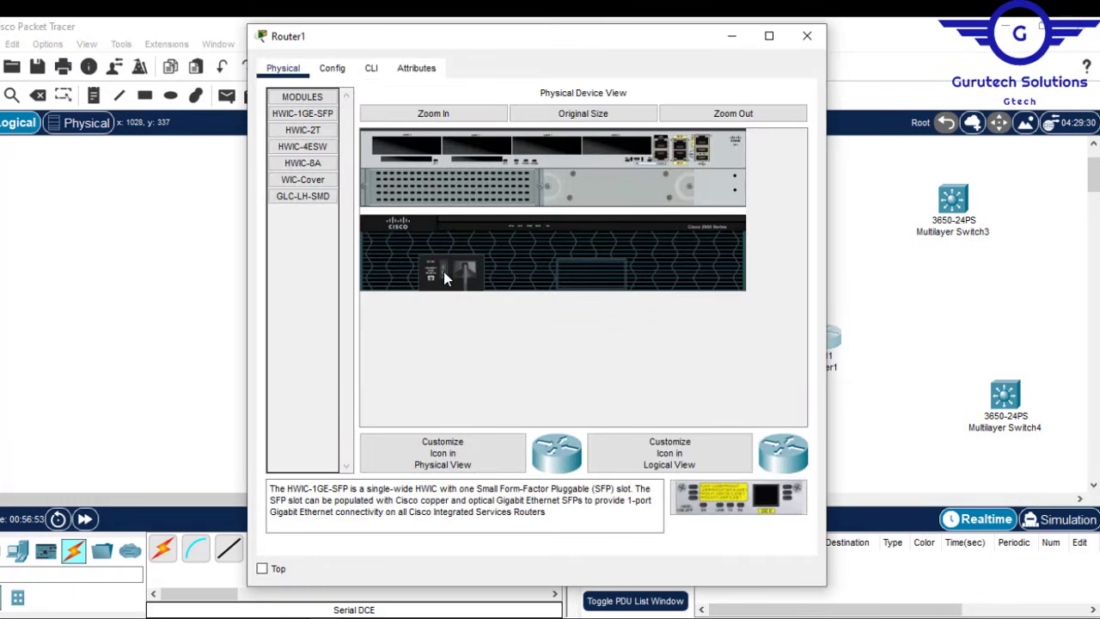
left_click_drag(305, 138, 538, 141)
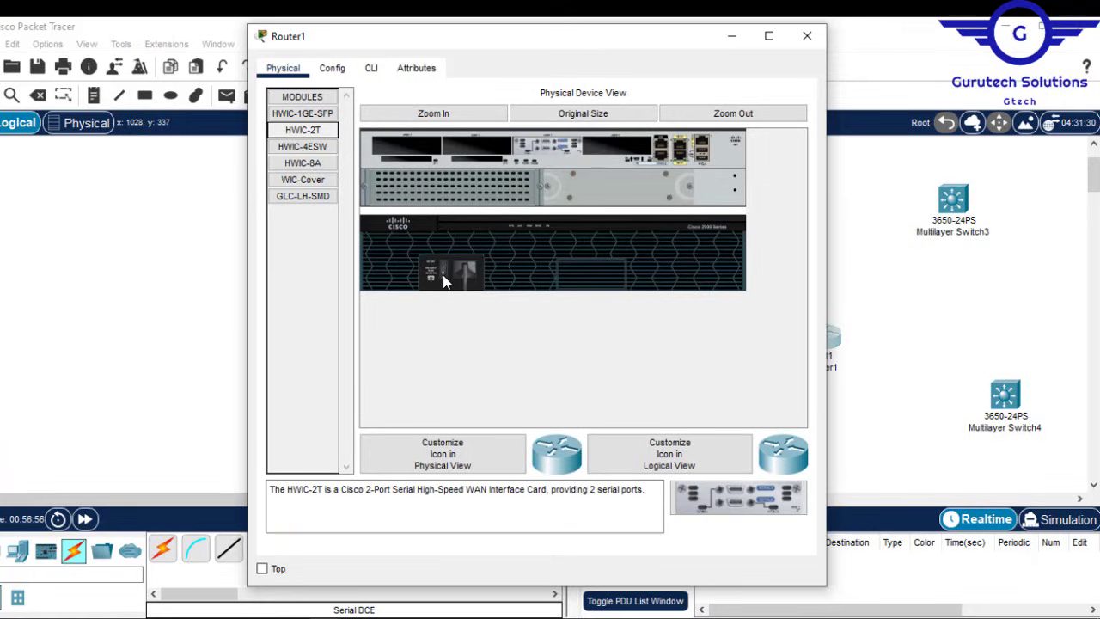
left_click(807, 35)
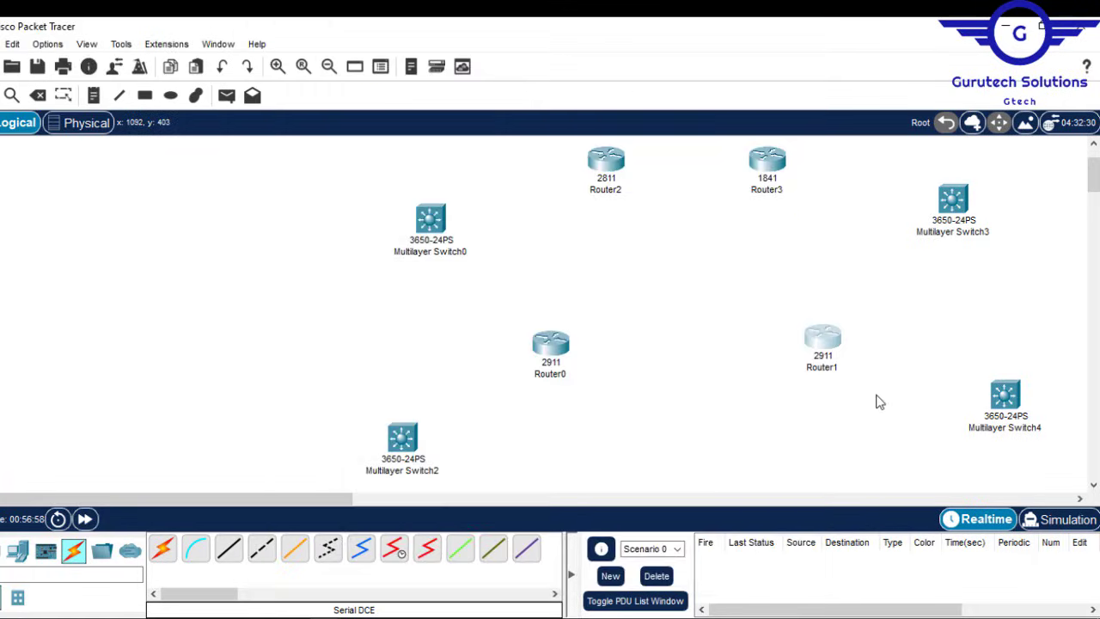
Step: Connect Router0 Serial0/2/0 to Router1 Serial0/1/0 with a Serial DCE cable
left_click(395, 552)
left_click(555, 344)
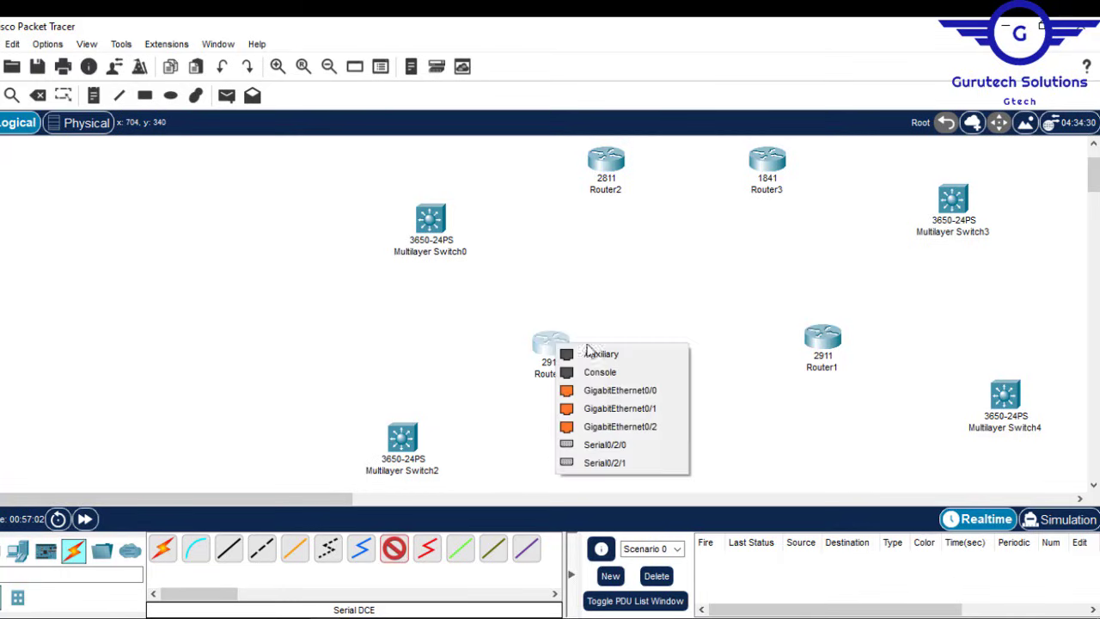
left_click(636, 444)
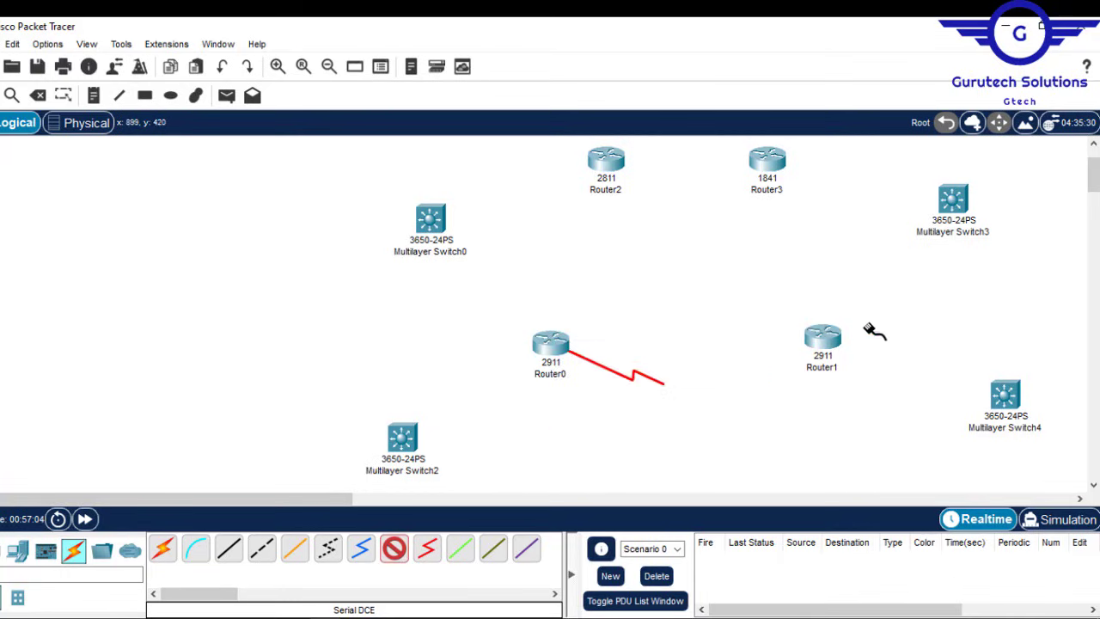
left_click(823, 344)
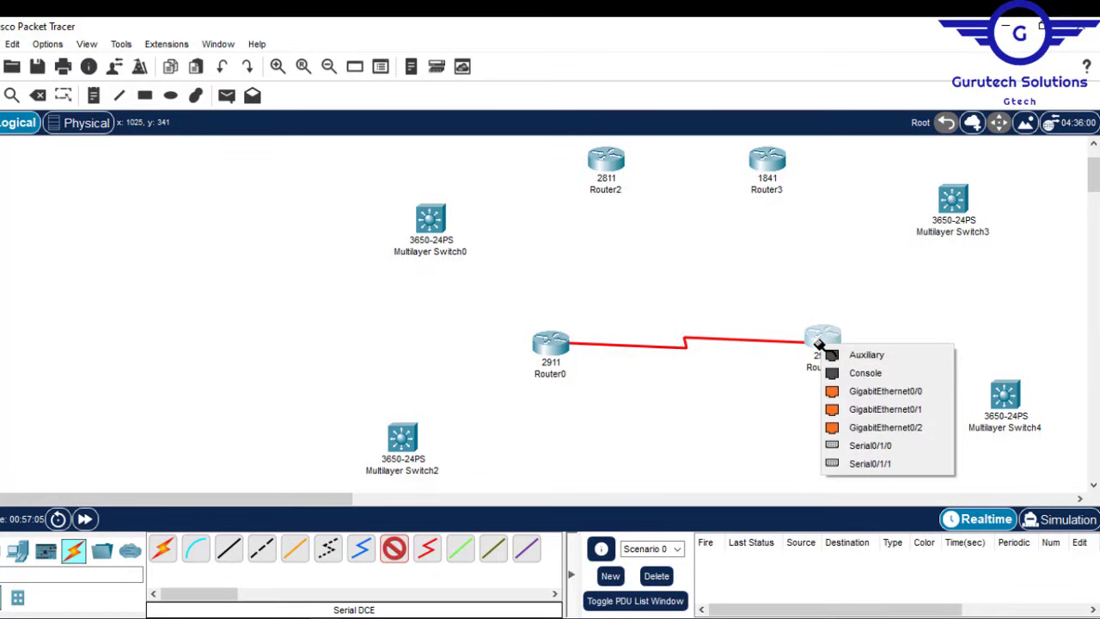
left_click(859, 445)
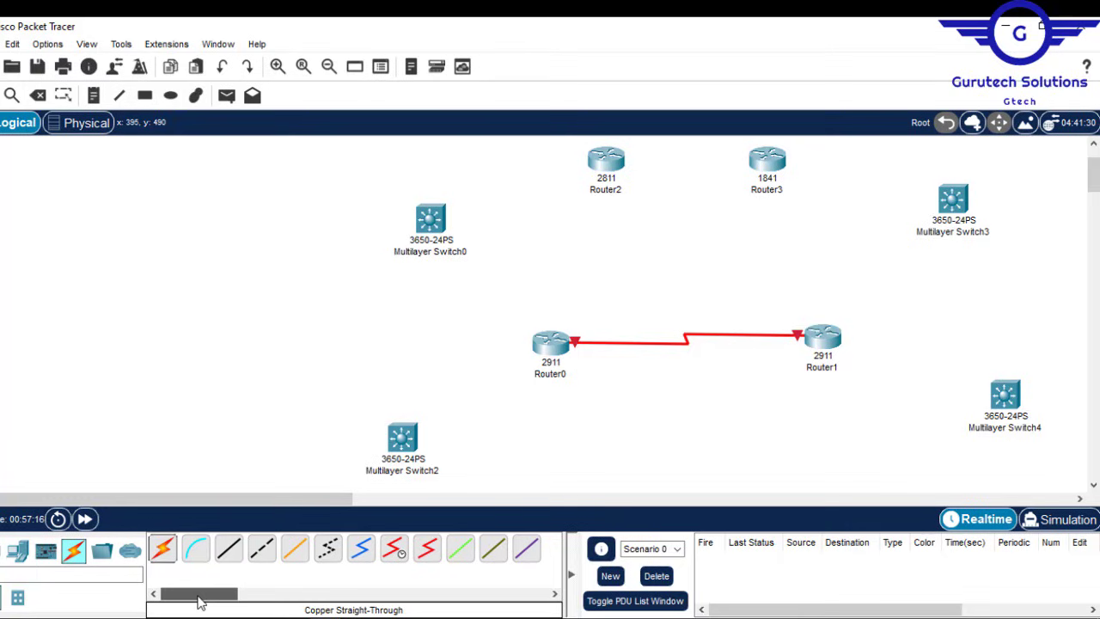
Step: Cancel the Serial0/2/1 cable to Router2, which lacks serial ports, and open Router2's device settings
left_click(394, 550)
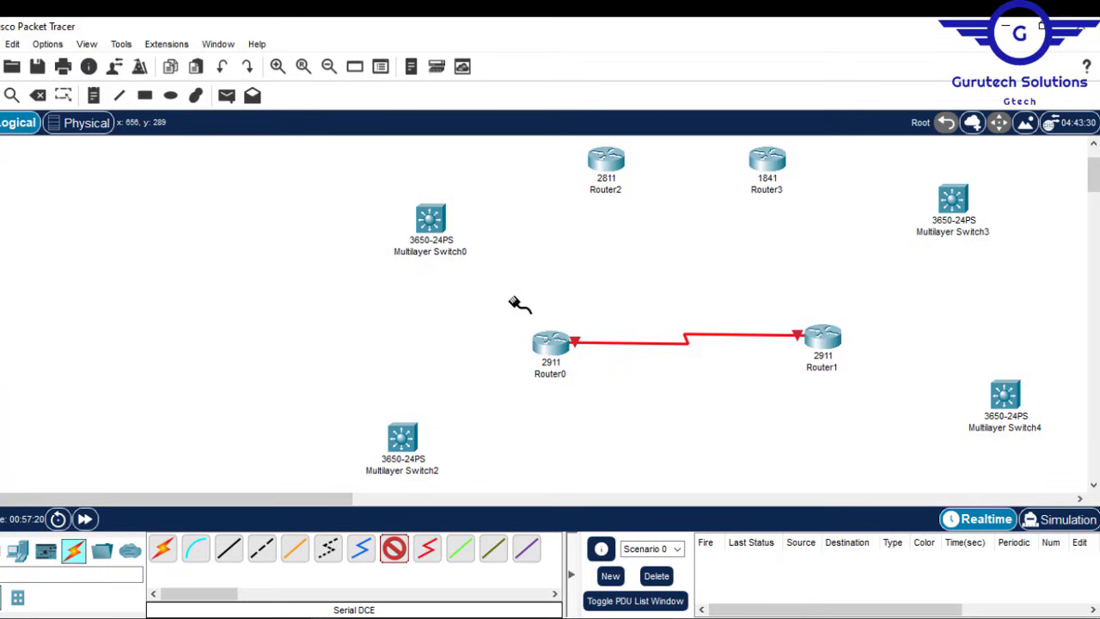
left_click(554, 350)
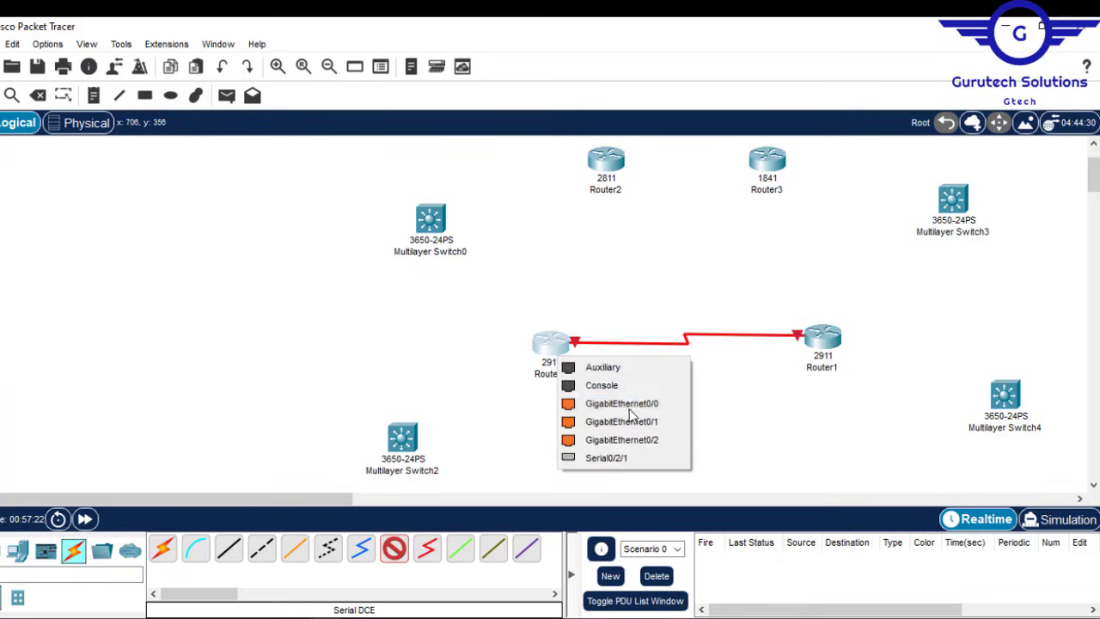
left_click(627, 462)
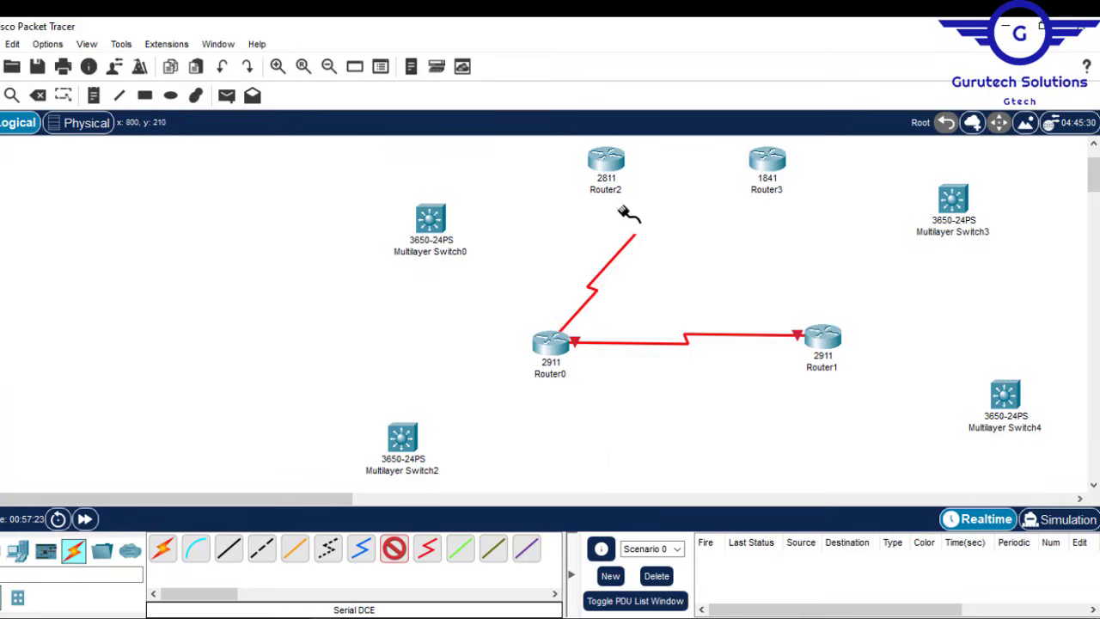
left_click(605, 161)
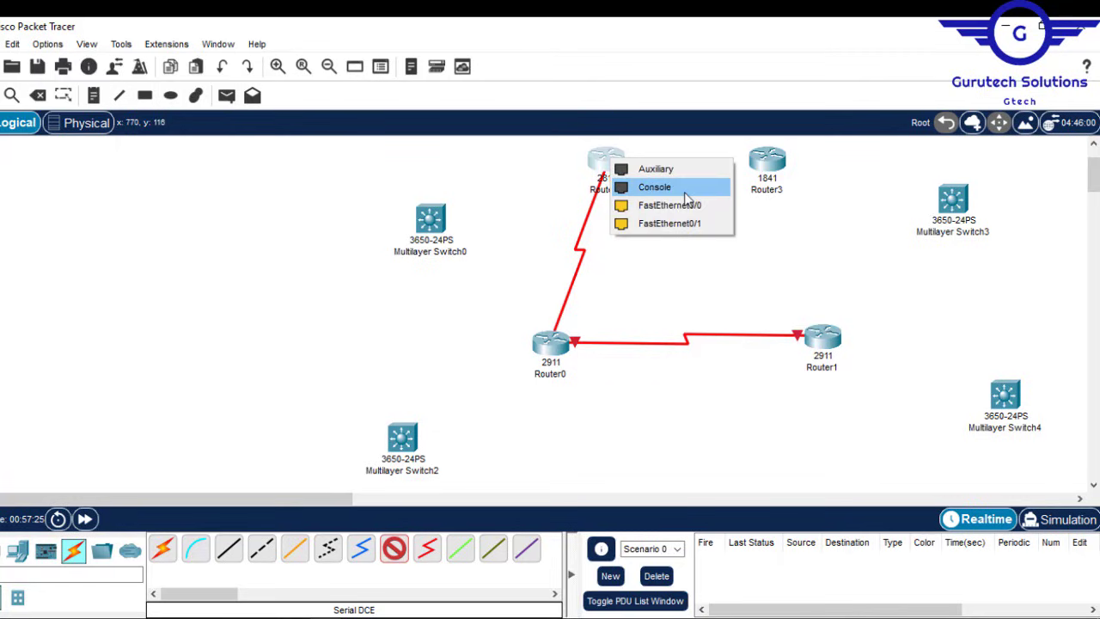
left_click(649, 285)
key("Escape")
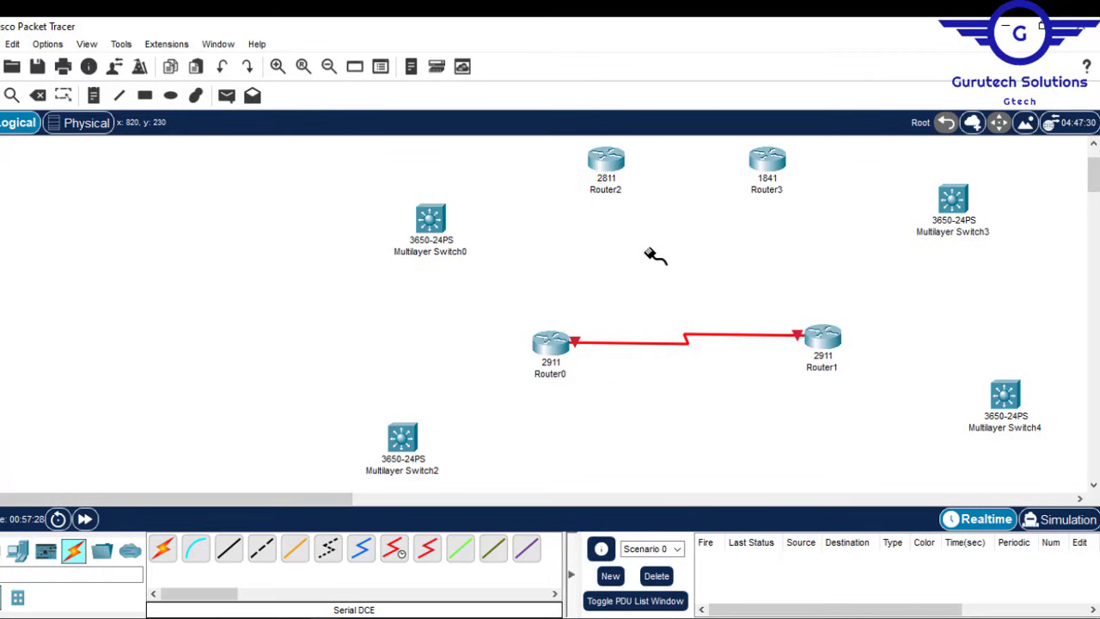
left_click(612, 172)
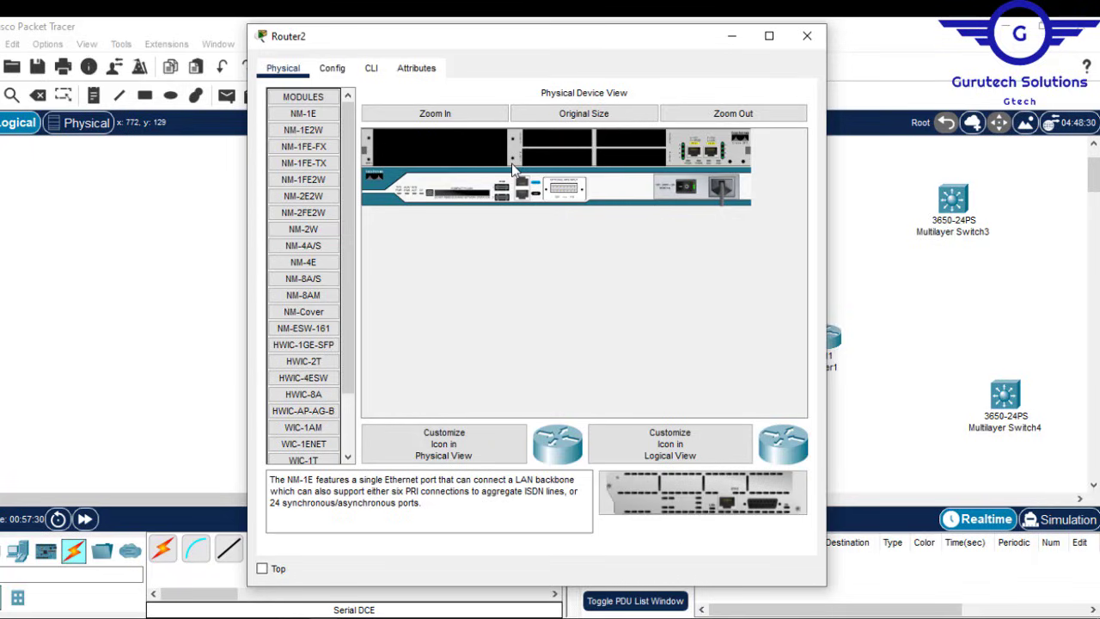
Step: Add HWIC-2T serial modules to Router2 and Router4
left_click(304, 361)
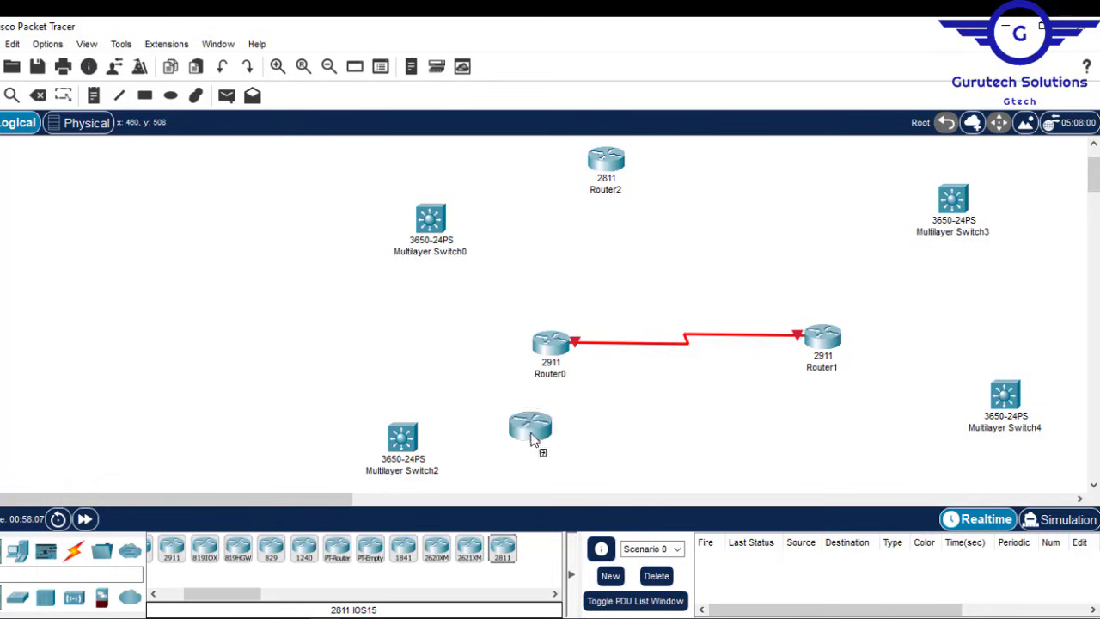
left_click(528, 422)
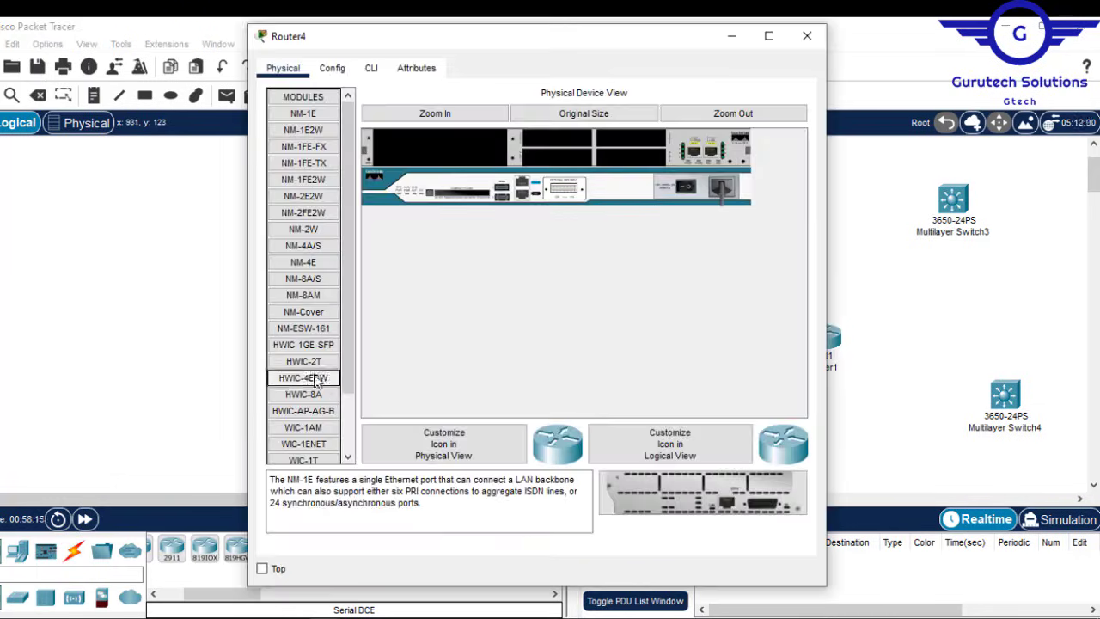
left_click(304, 361)
left_click(807, 36)
Step: Run Serial DCE links from Router0 to Router2 and from Router1 to Router4
left_click(73, 551)
left_click(394, 548)
left_click(555, 341)
left_click(605, 441)
left_click(607, 158)
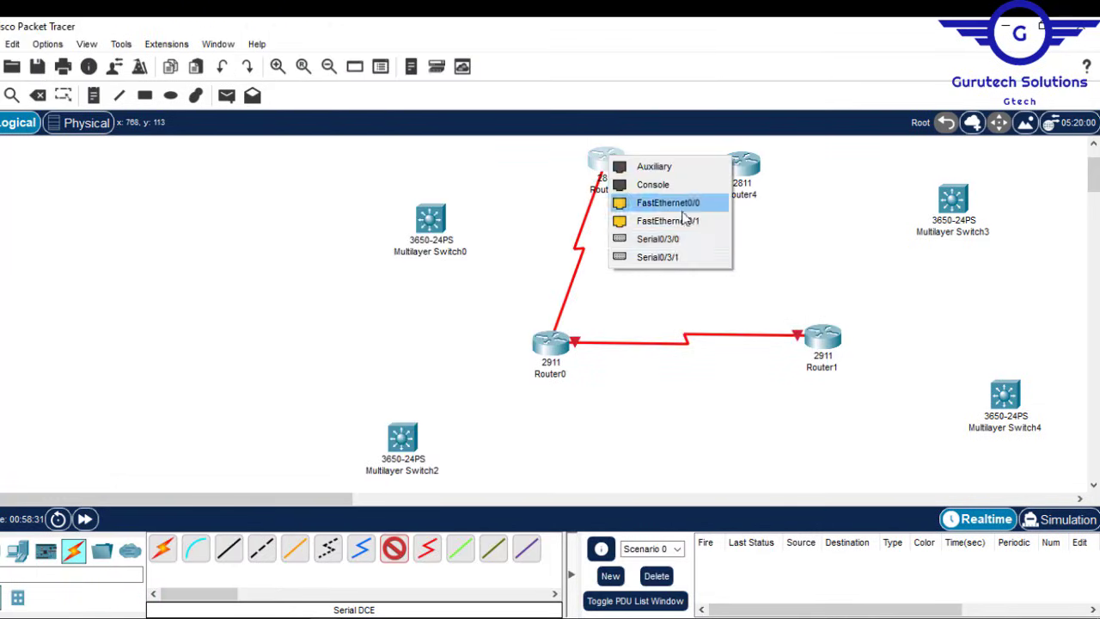
left_click(393, 550)
left_click(830, 341)
left_click(881, 442)
left_click(741, 165)
left_click(803, 268)
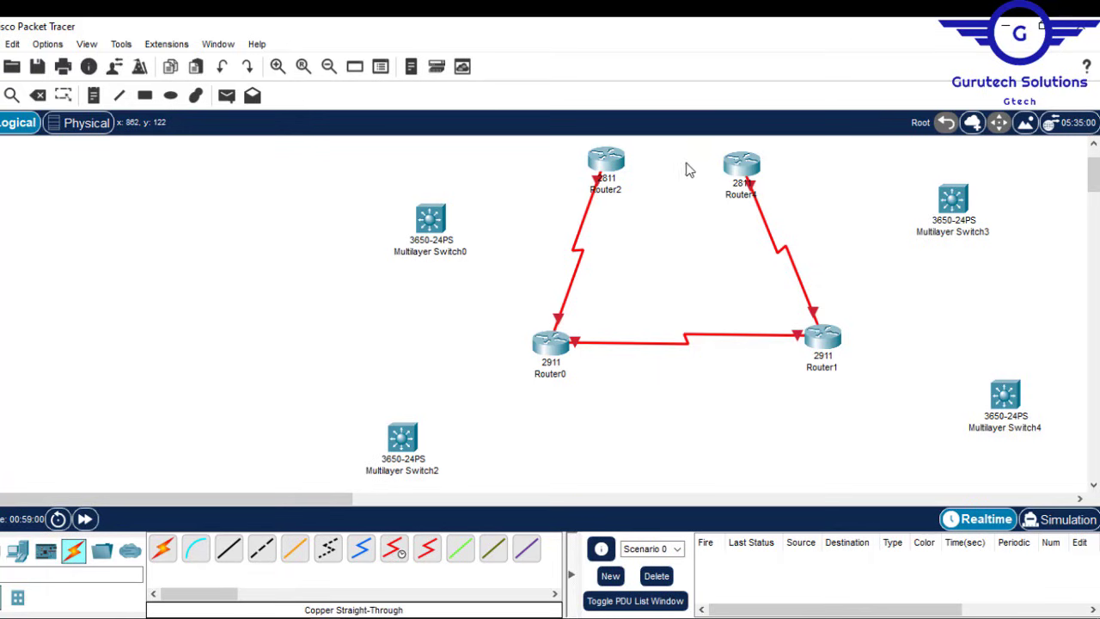
mouse_move(544, 351)
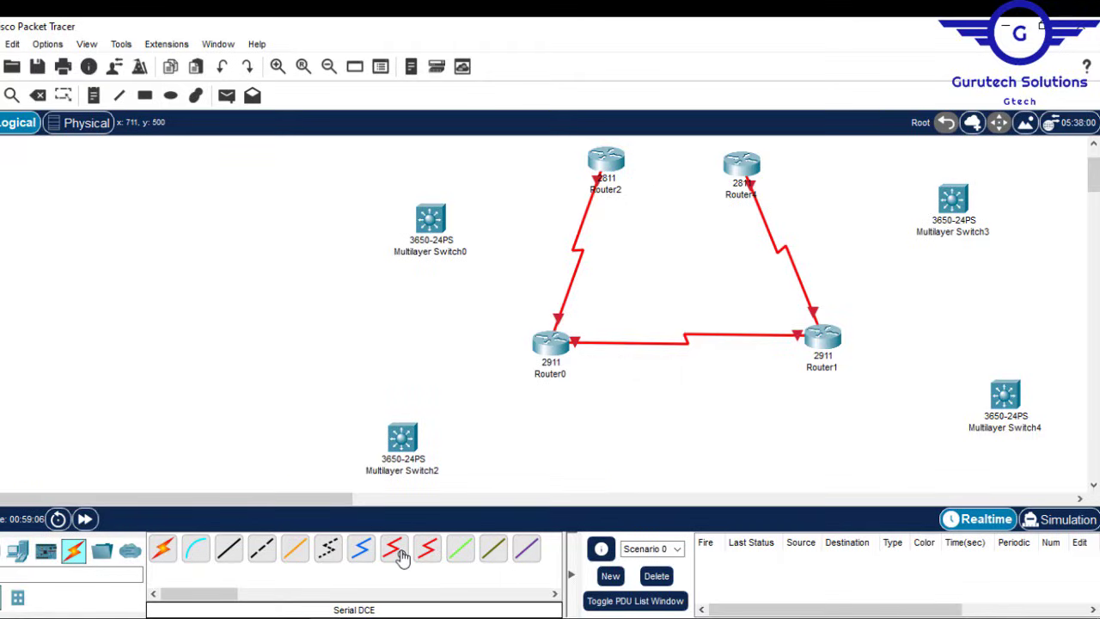
Step: Start a Serial DCE link from Router0, cancel it, and open Router0's device window
left_click(394, 549)
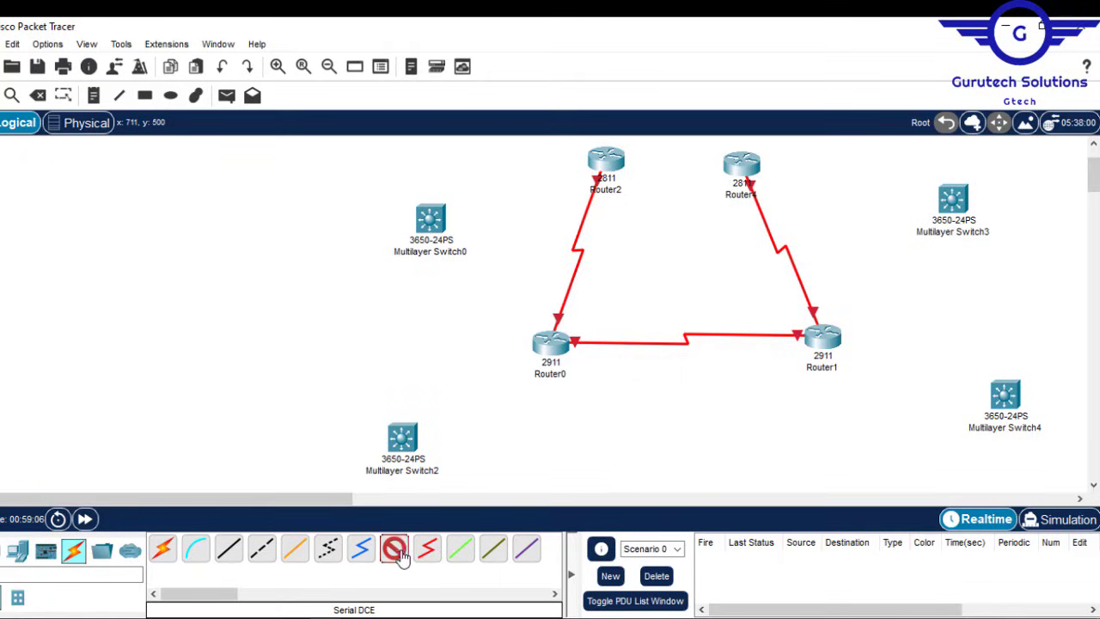
left_click(552, 346)
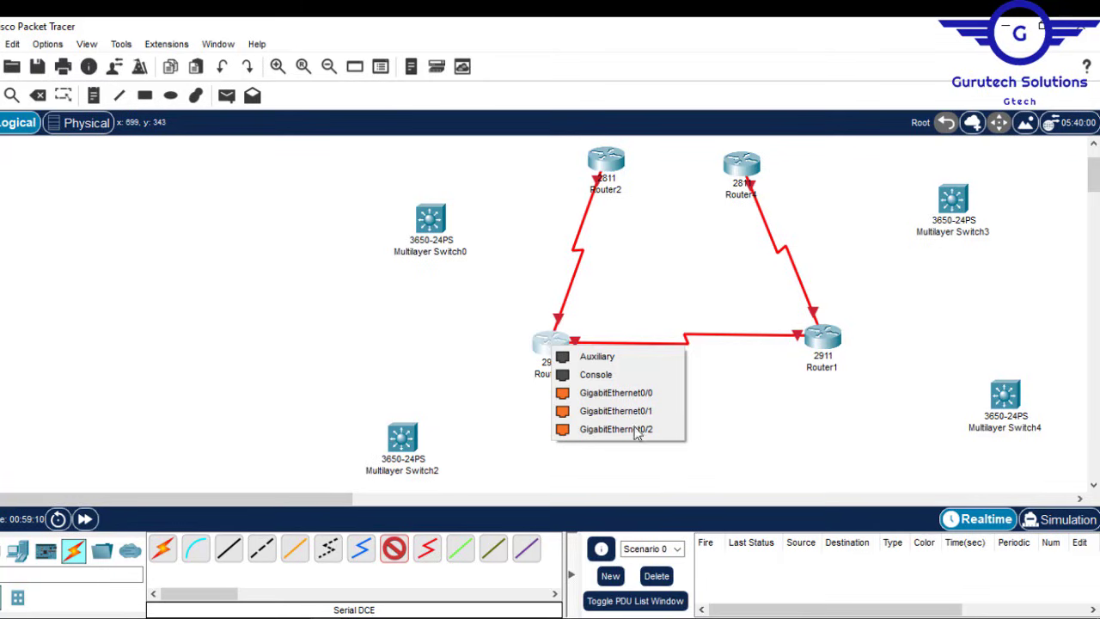
left_click(743, 398)
key("Escape")
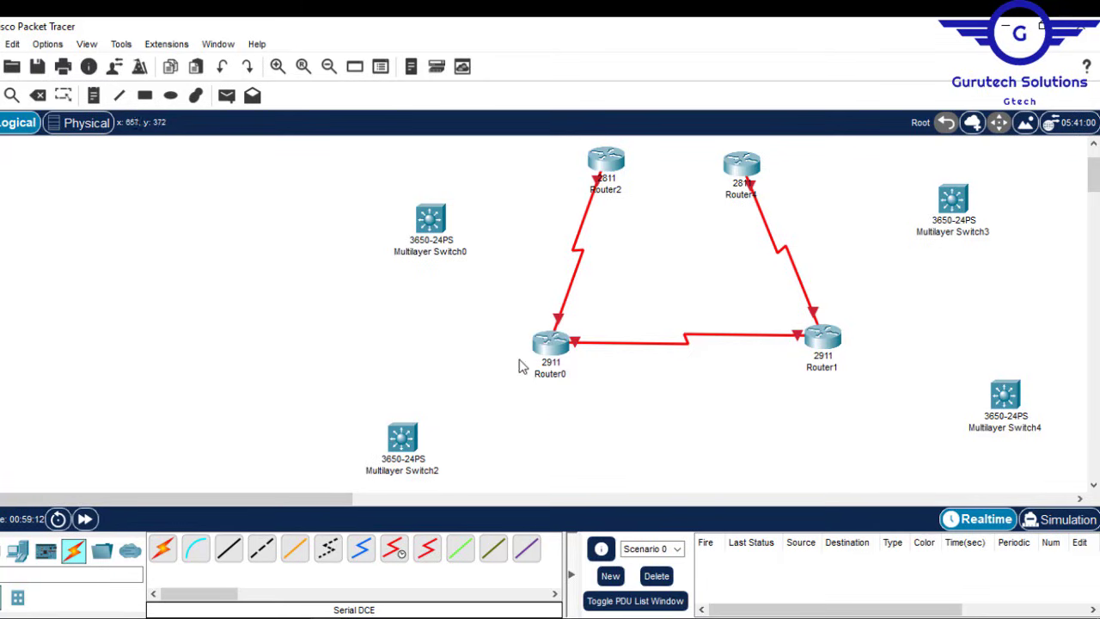
left_click(552, 344)
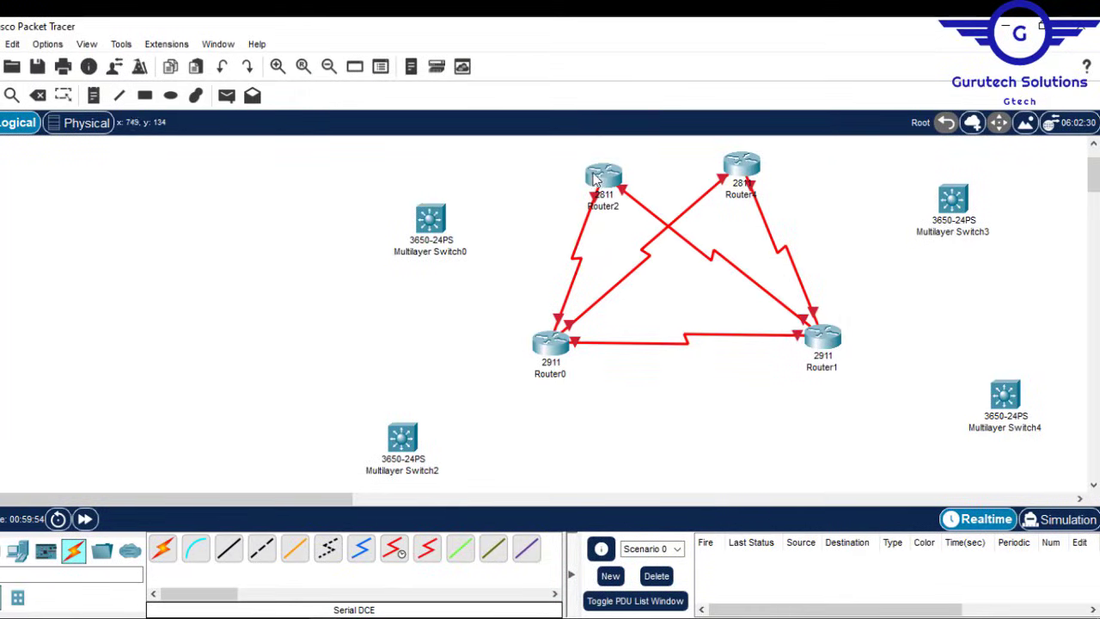
Step: Nudge Router2, Multilayer Switch0 and Multilayer Switch2 into tidier positions
left_click_drag(593, 177, 598, 166)
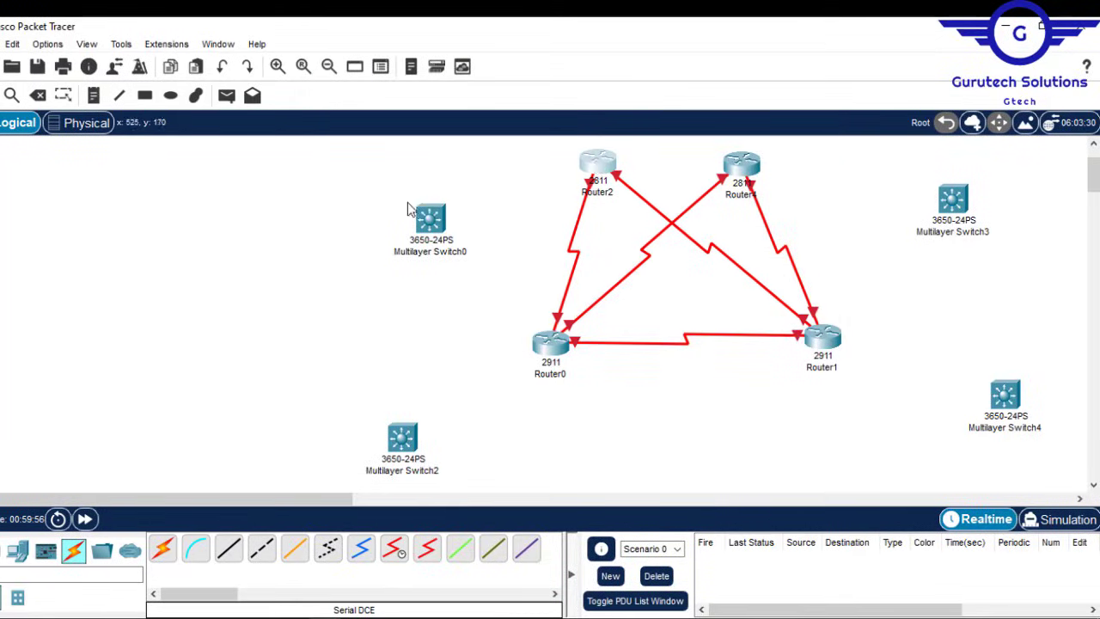
left_click_drag(431, 224, 420, 219)
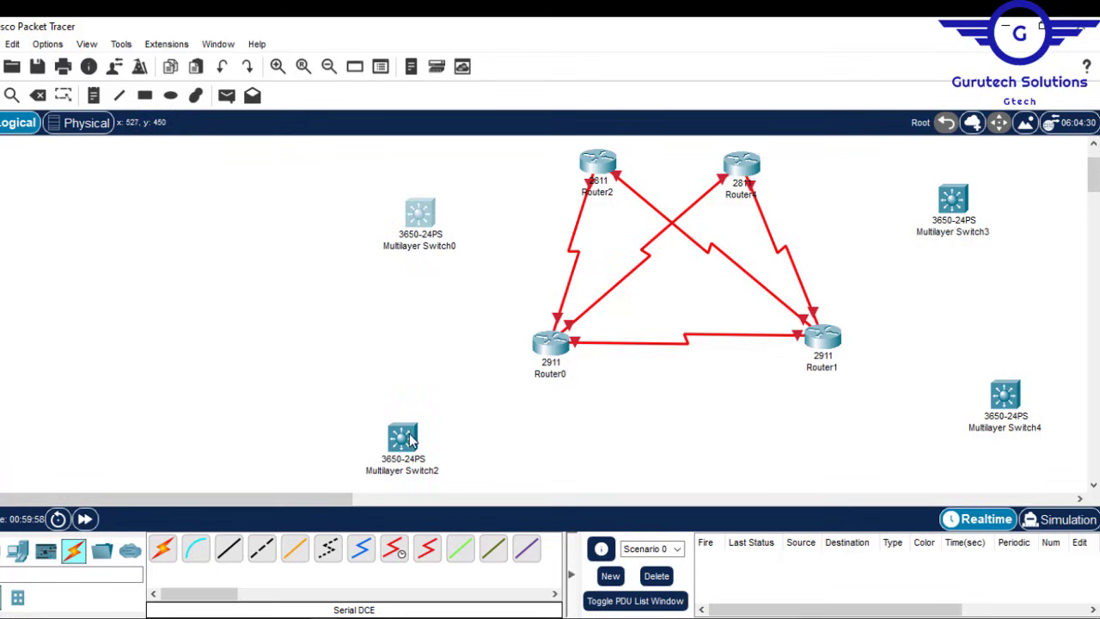
left_click_drag(407, 444, 425, 462)
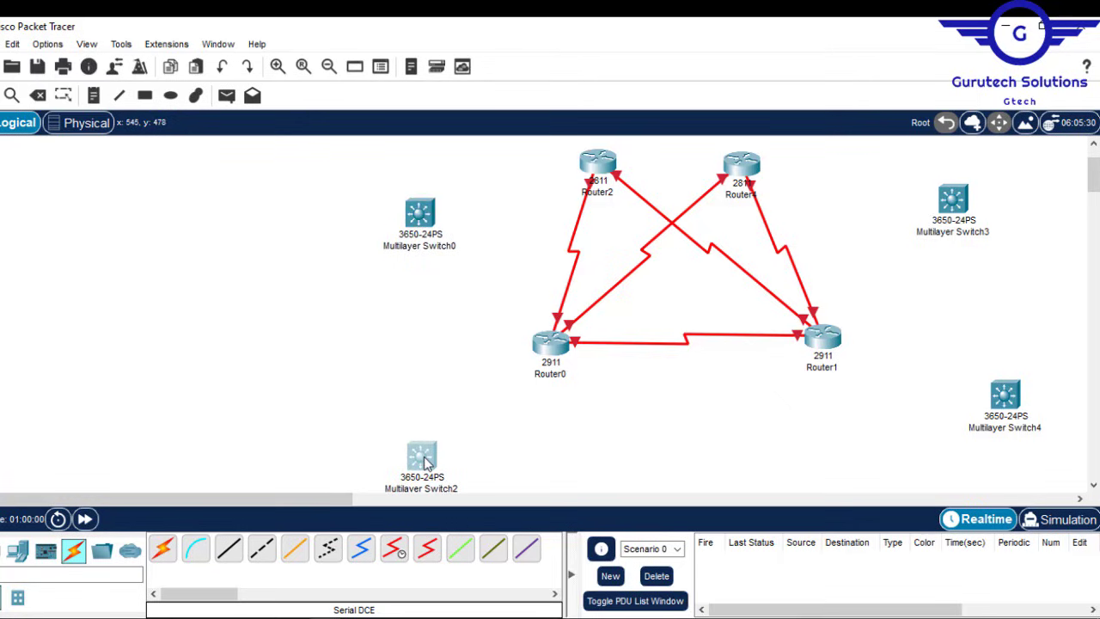
Step: Reposition Multilayer Switch0, Switch4 and Switch3 around the routers
left_click_drag(420, 220, 413, 246)
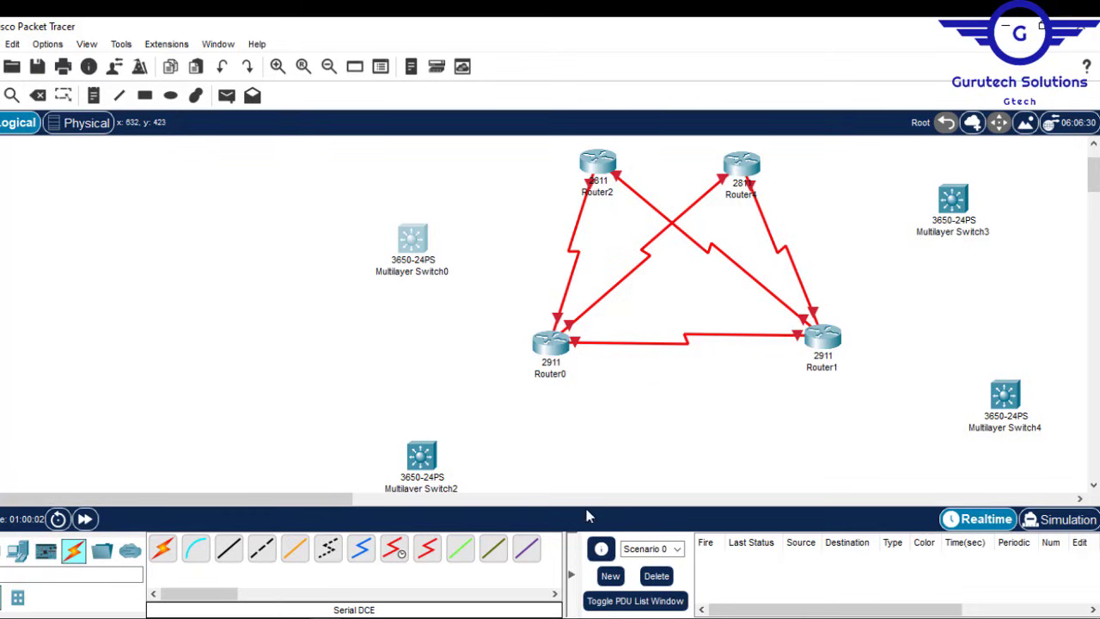
left_click(657, 477)
left_click_drag(987, 409, 1006, 430)
left_click_drag(963, 209, 971, 220)
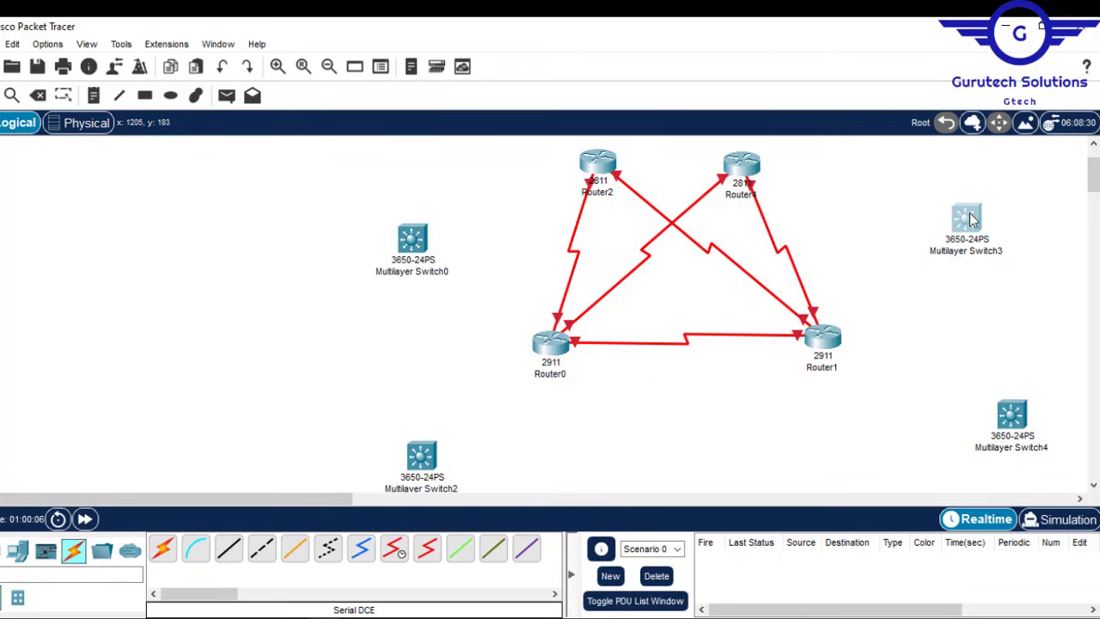
Step: Link Multilayer Switch2 to Router0 with an automatic connection cable
left_click(165, 552)
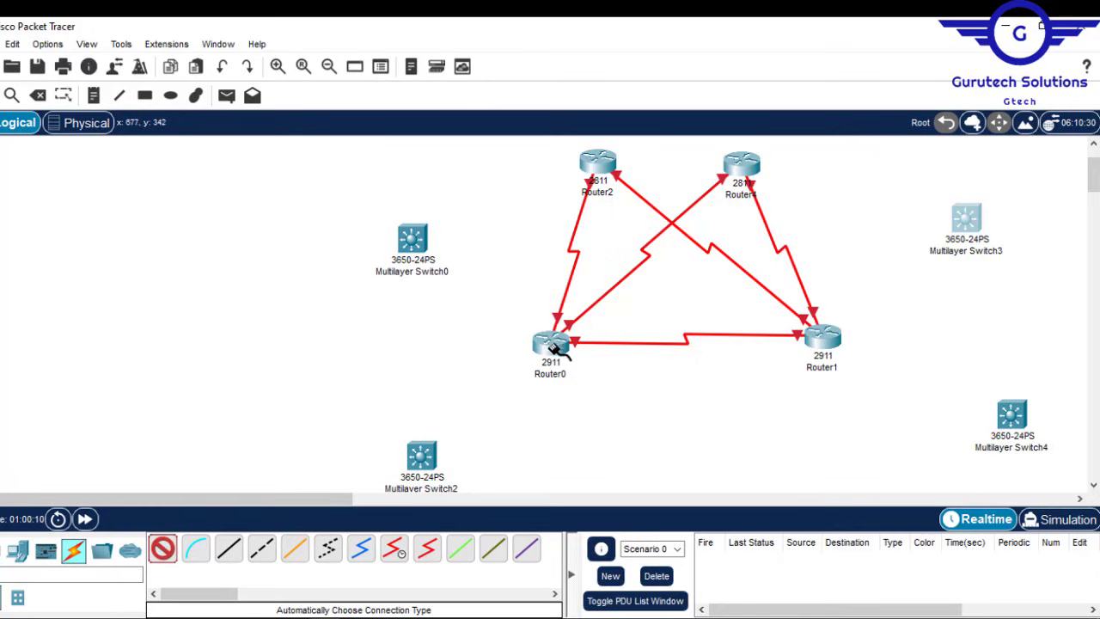
left_click(550, 342)
left_click(421, 456)
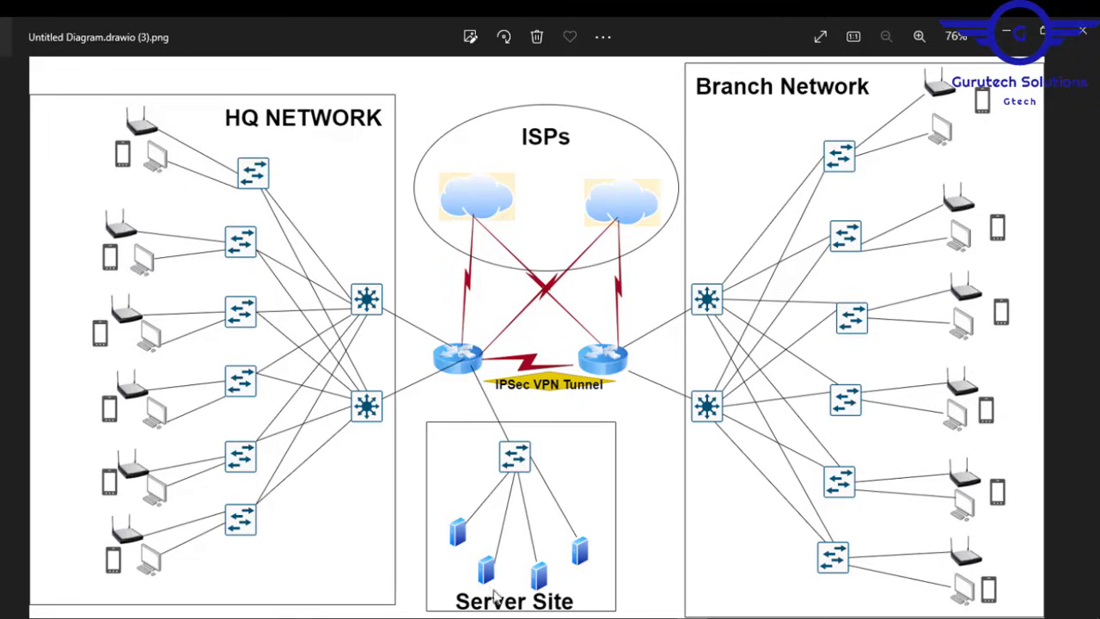
Step: Place a 2960 switch on the canvas and reopen the reference diagram image
key("alt+Tab")
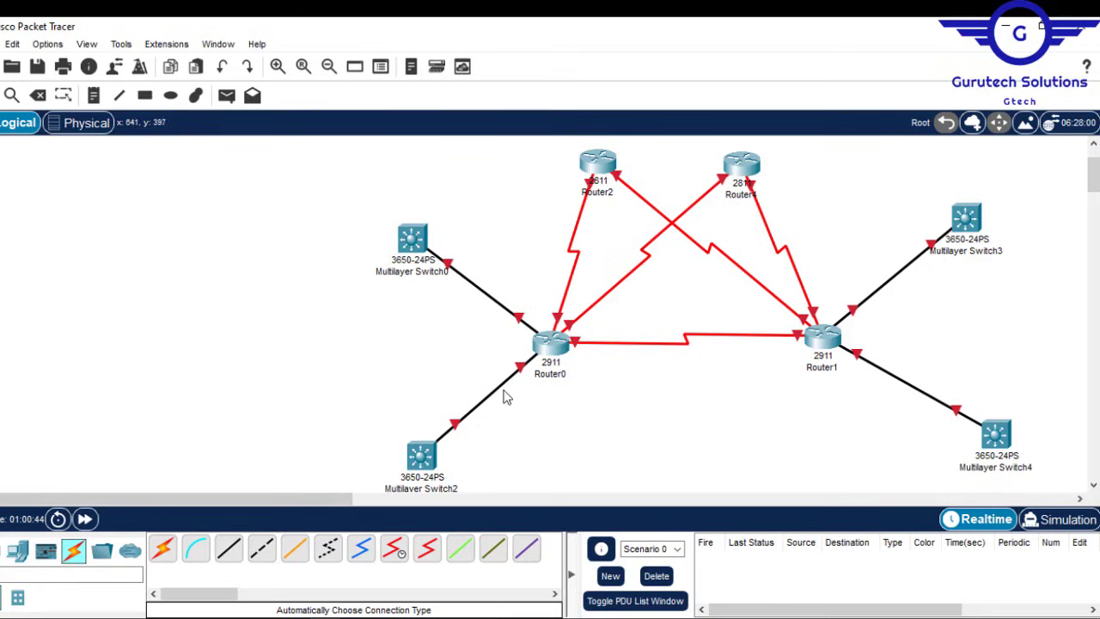
left_click_drag(1094, 172, 1096, 200)
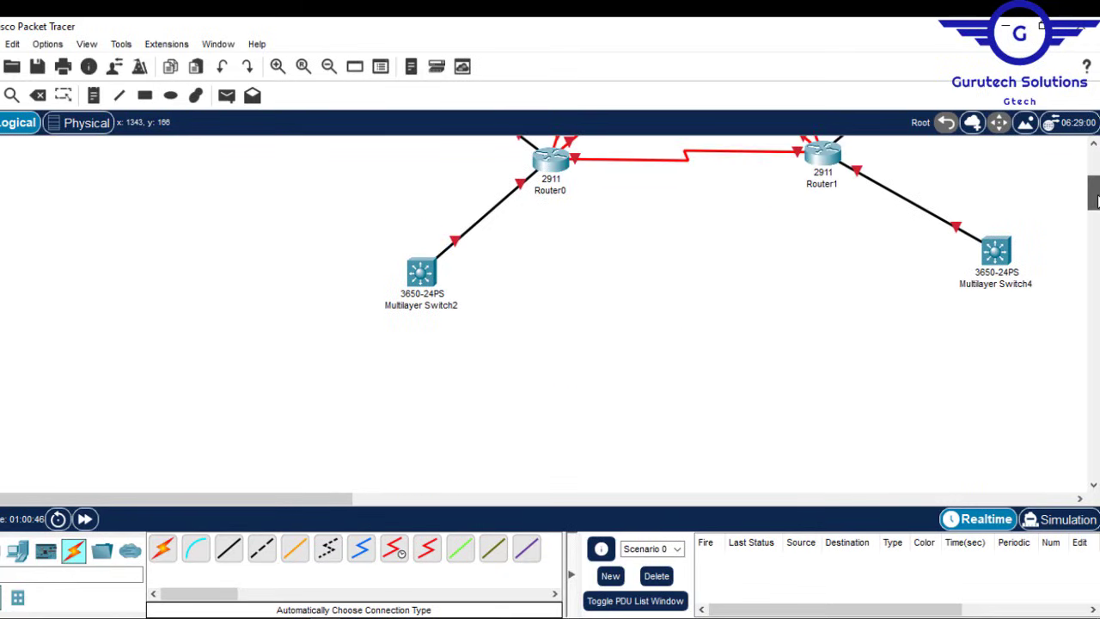
left_click(7, 555)
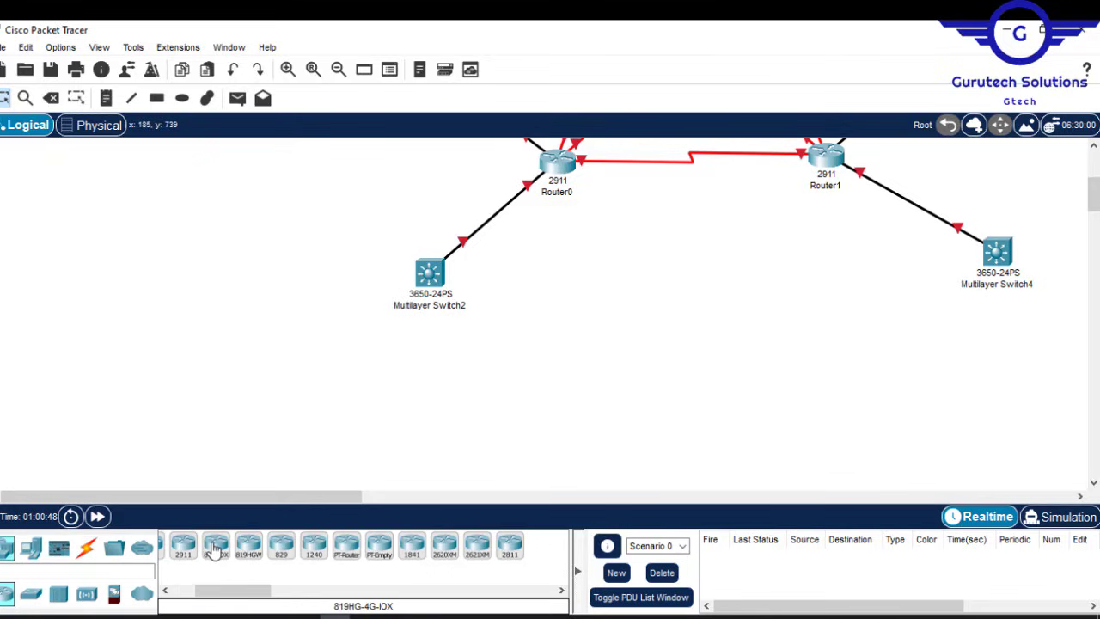
left_click(31, 593)
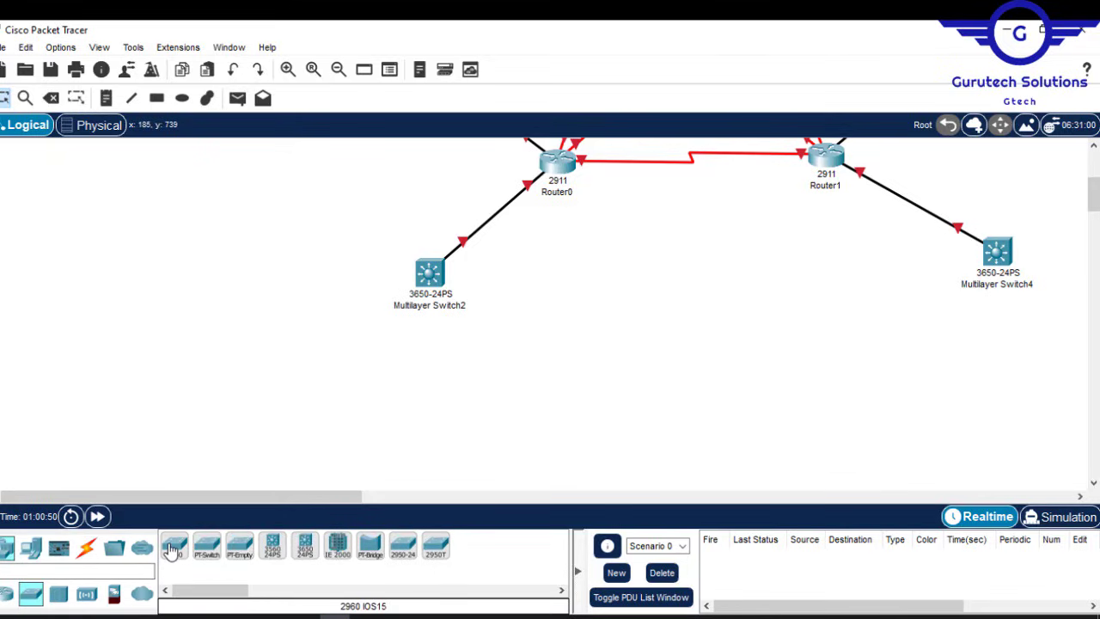
left_click_drag(171, 551, 654, 320)
left_click_drag(1093, 205, 1095, 174)
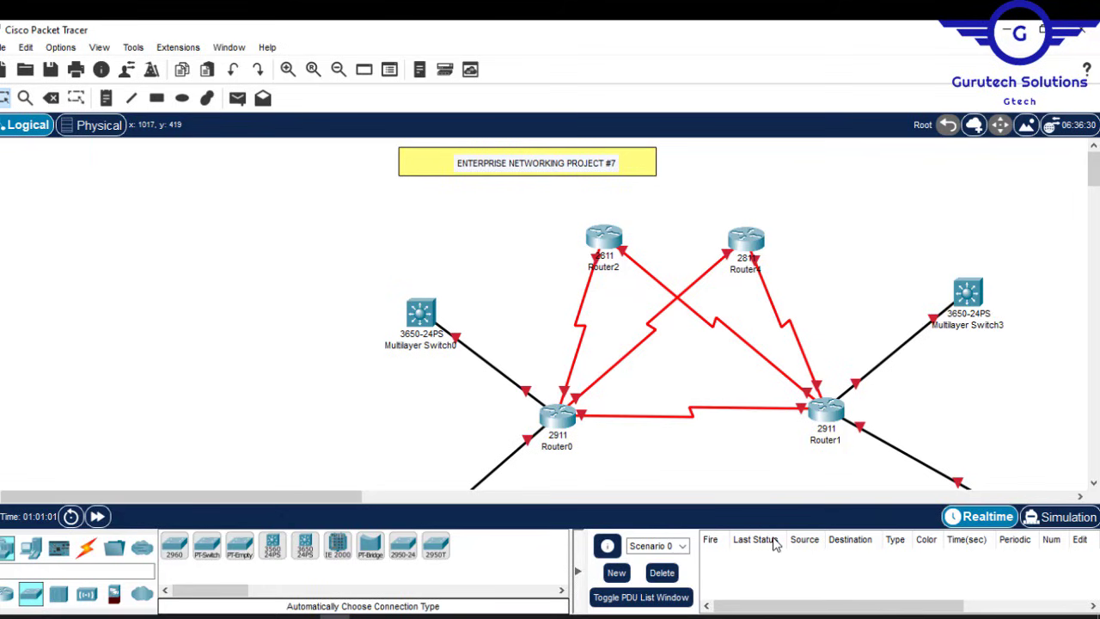
left_click(697, 617)
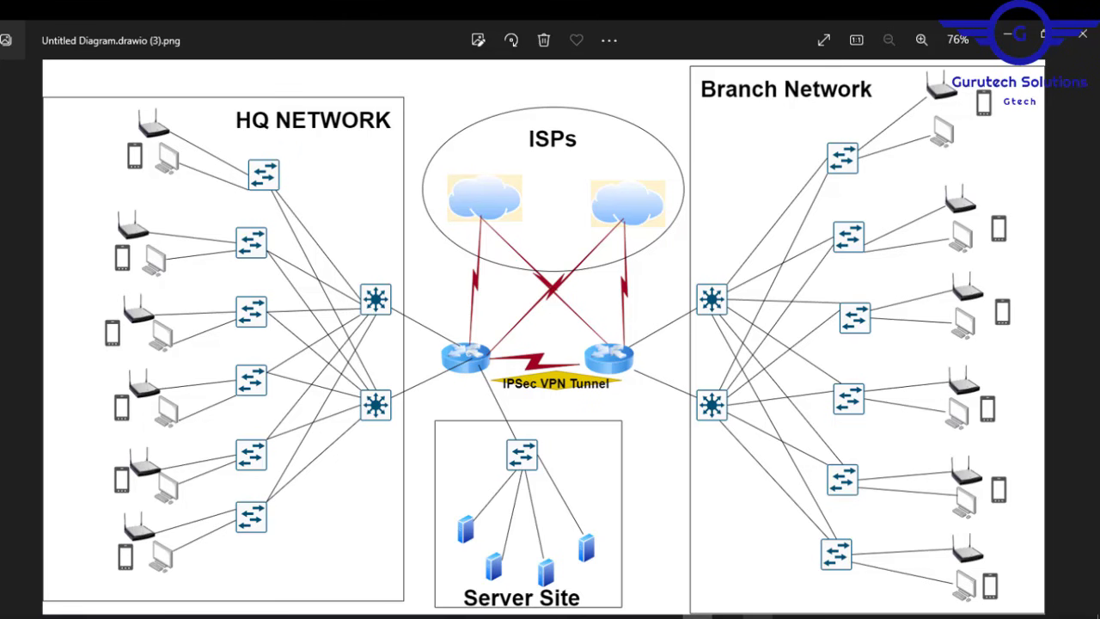
Step: Highlight MLOCS, MER, MRM, IT, CS and Guest/Waiting in Project7.pdf, then minimize the viewer
left_click(757, 617)
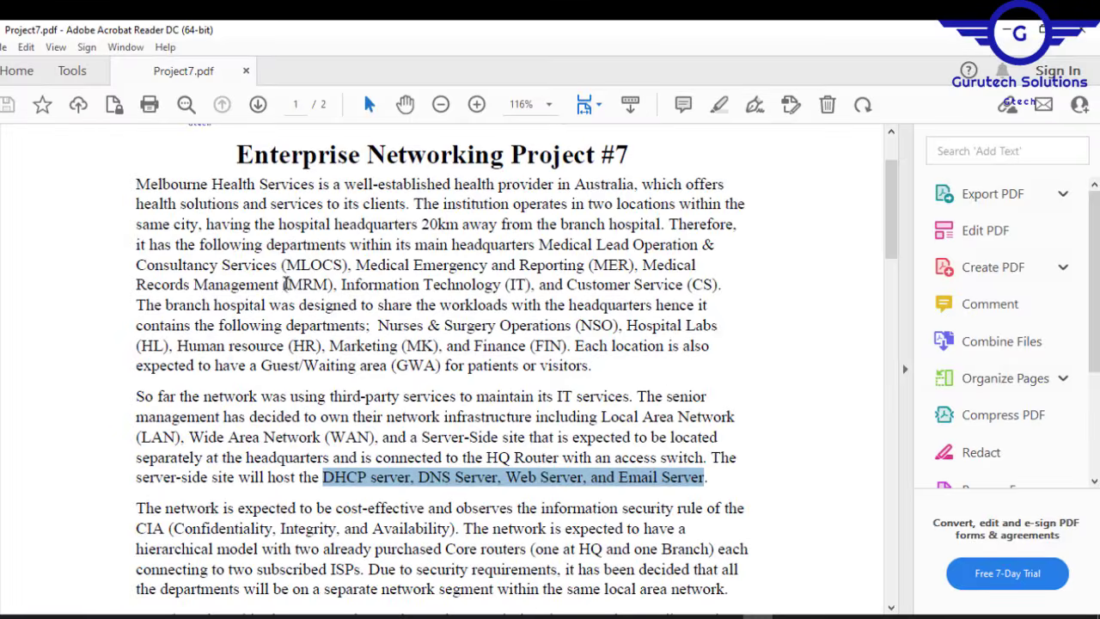
left_click_drag(286, 267, 409, 266)
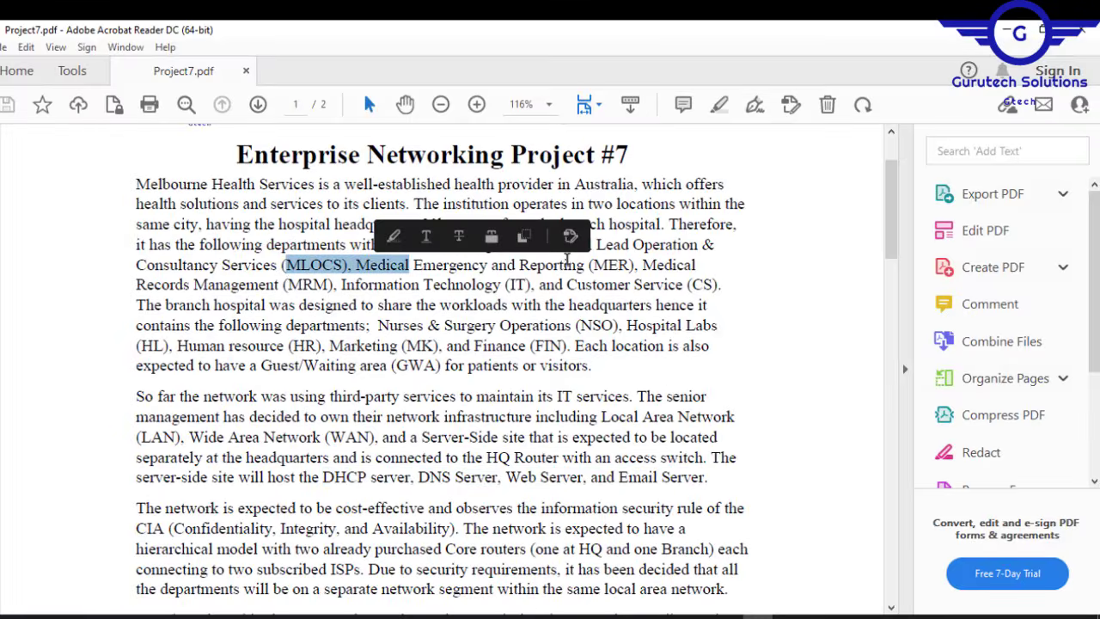
left_click_drag(591, 265, 640, 263)
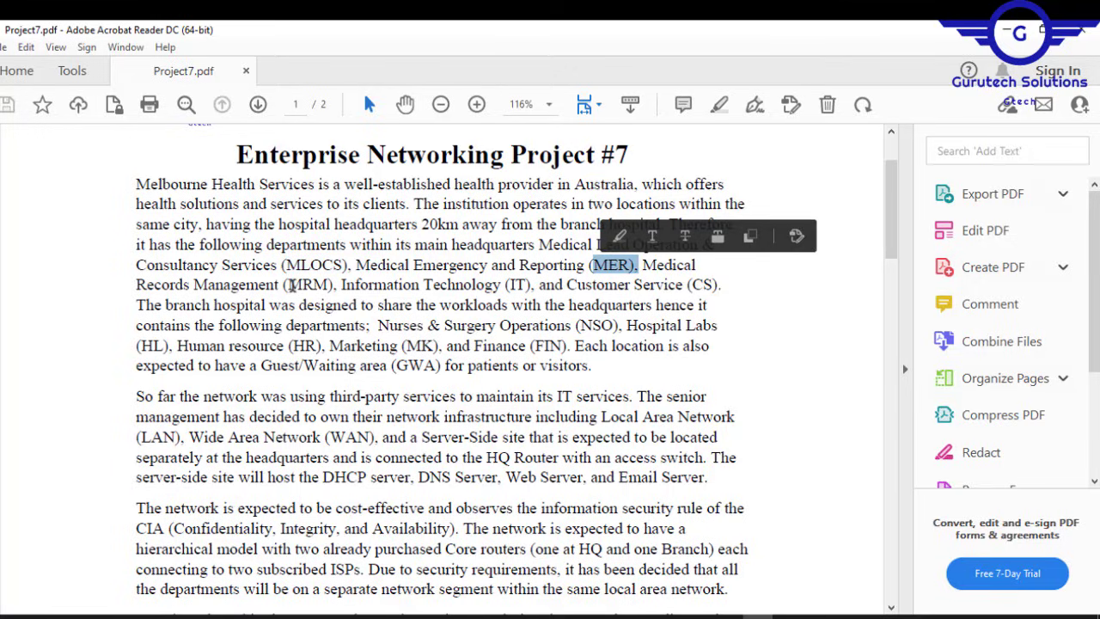
left_click_drag(287, 285, 330, 284)
left_click_drag(507, 284, 530, 285)
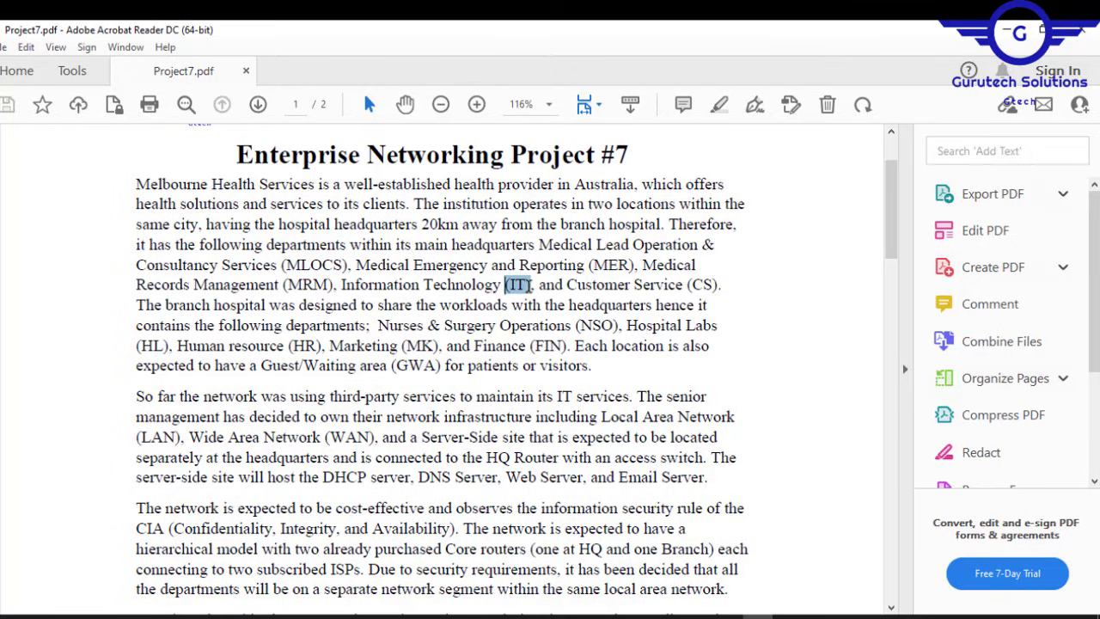
left_click_drag(693, 285, 719, 284)
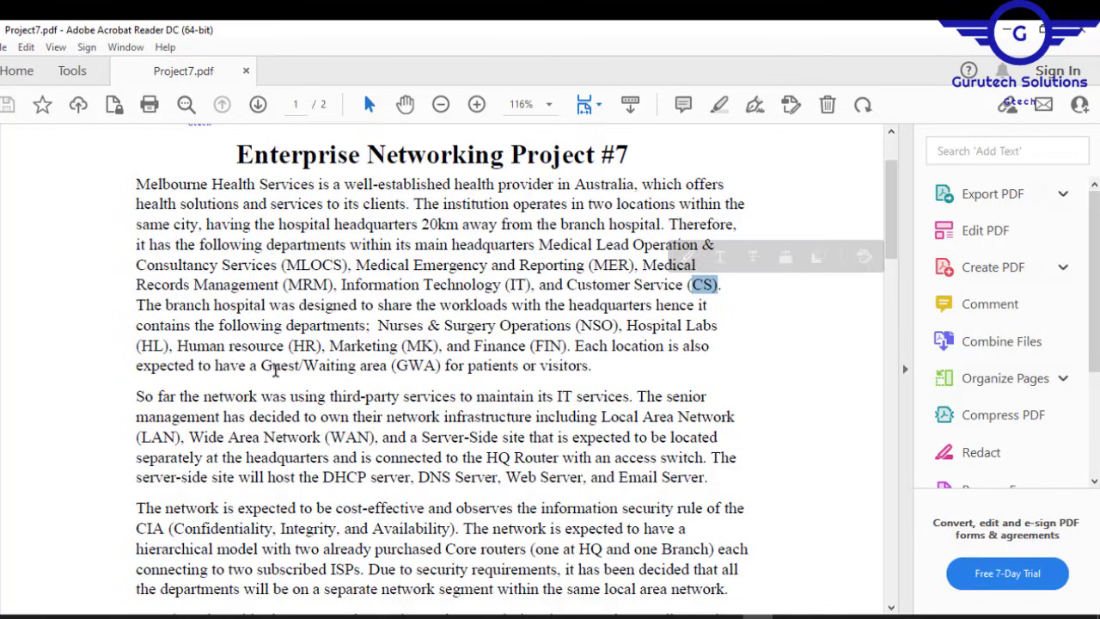
left_click_drag(258, 365, 437, 366)
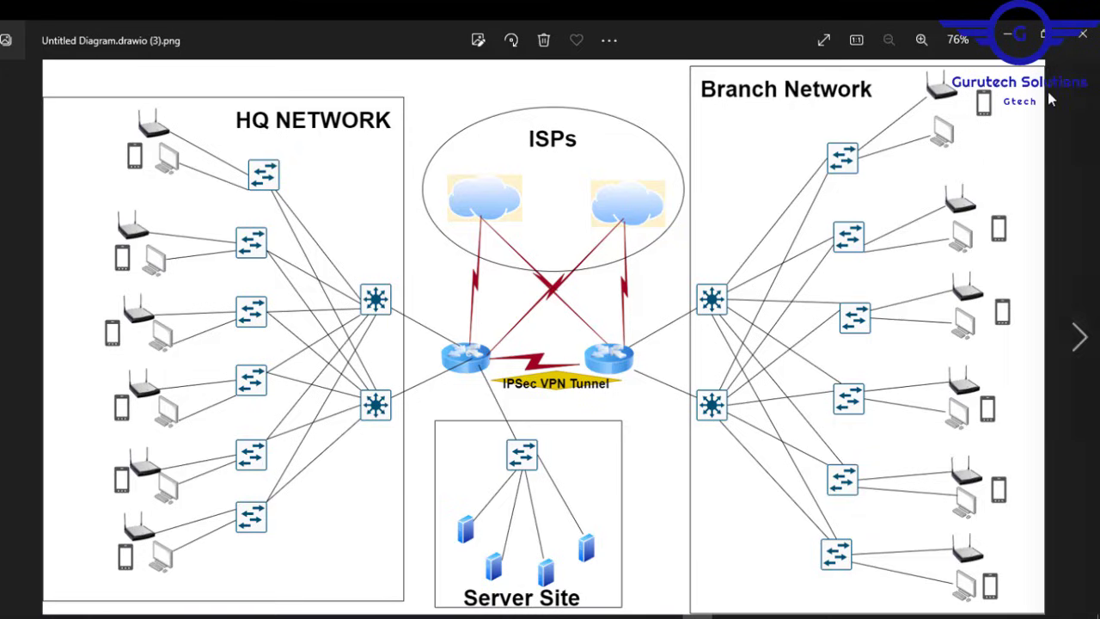
left_click(1007, 38)
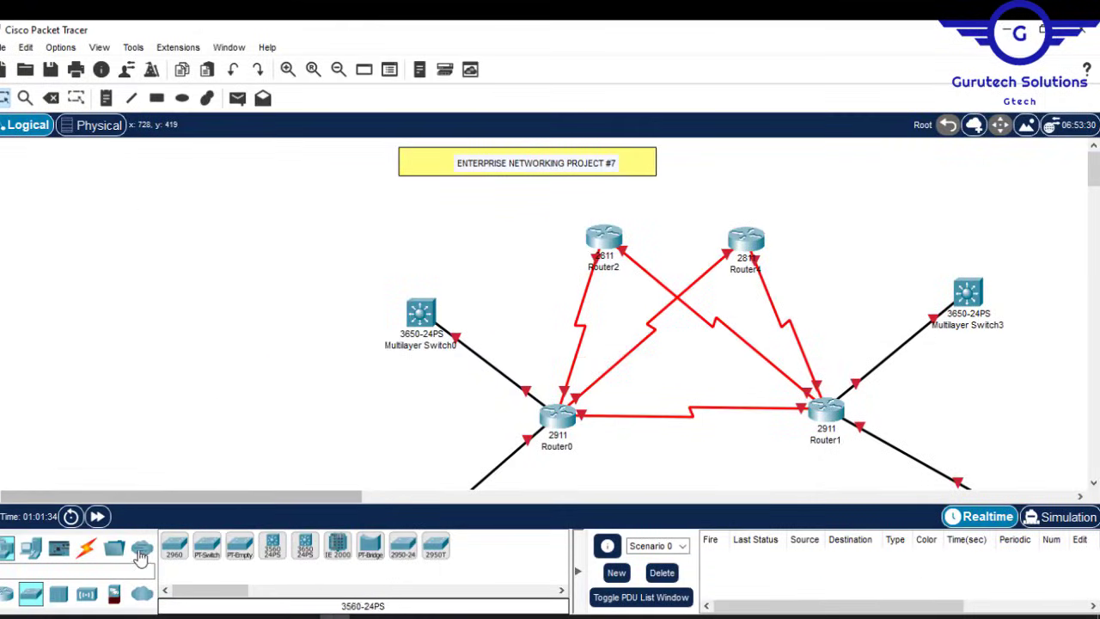
Step: Place two 2960 access switches, Switch1 and Switch2, and select the Automatic Connection cable
left_click(173, 548, "ctrl")
left_click(269, 260)
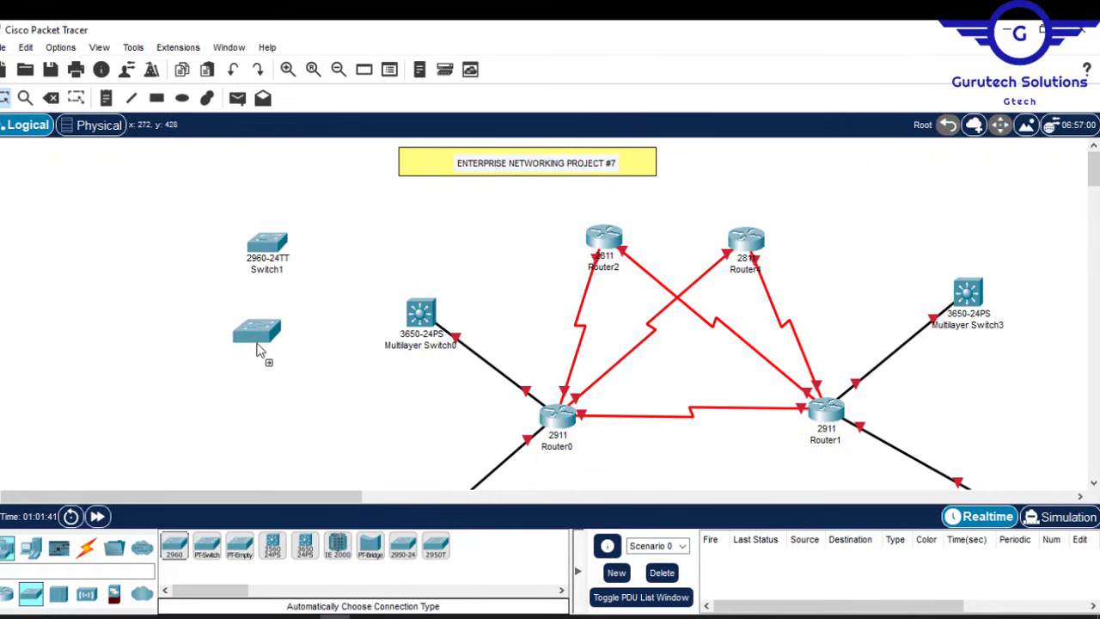
left_click(258, 335)
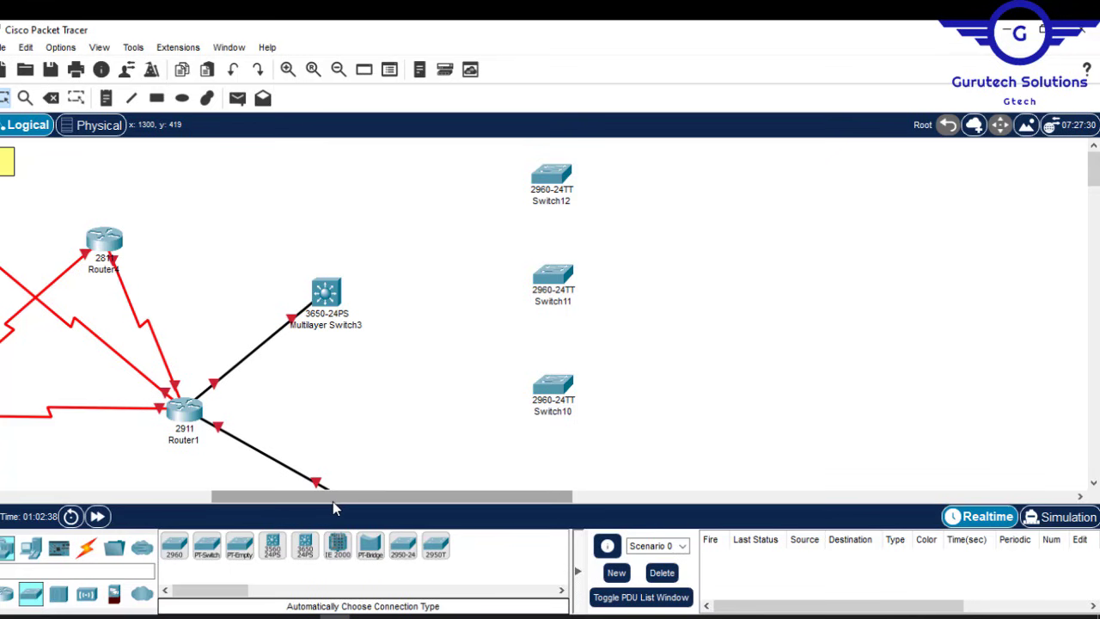
left_click_drag(334, 502, 196, 530)
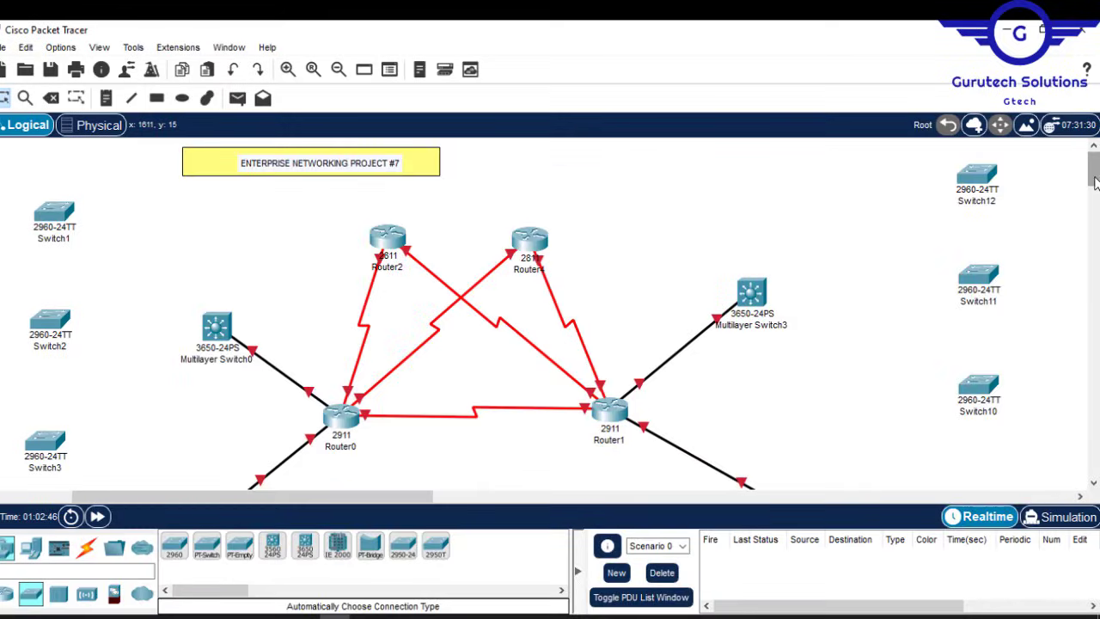
left_click_drag(378, 496, 318, 497)
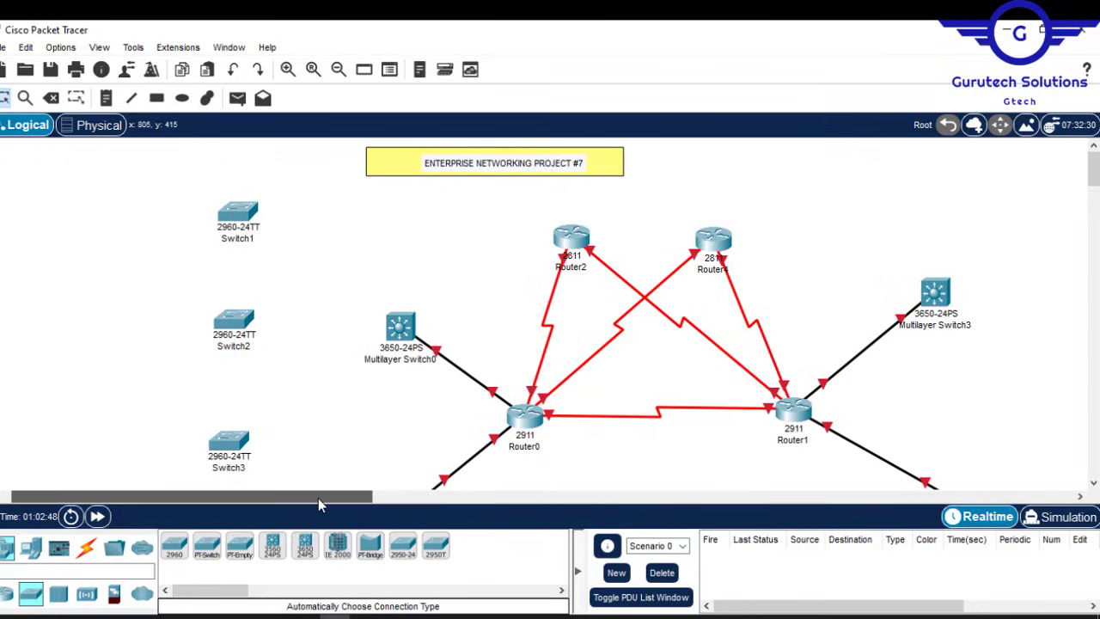
mouse_move(1094, 169)
left_mouse_down()
mouse_move(1094, 199)
mouse_move(1094, 172)
left_mouse_up()
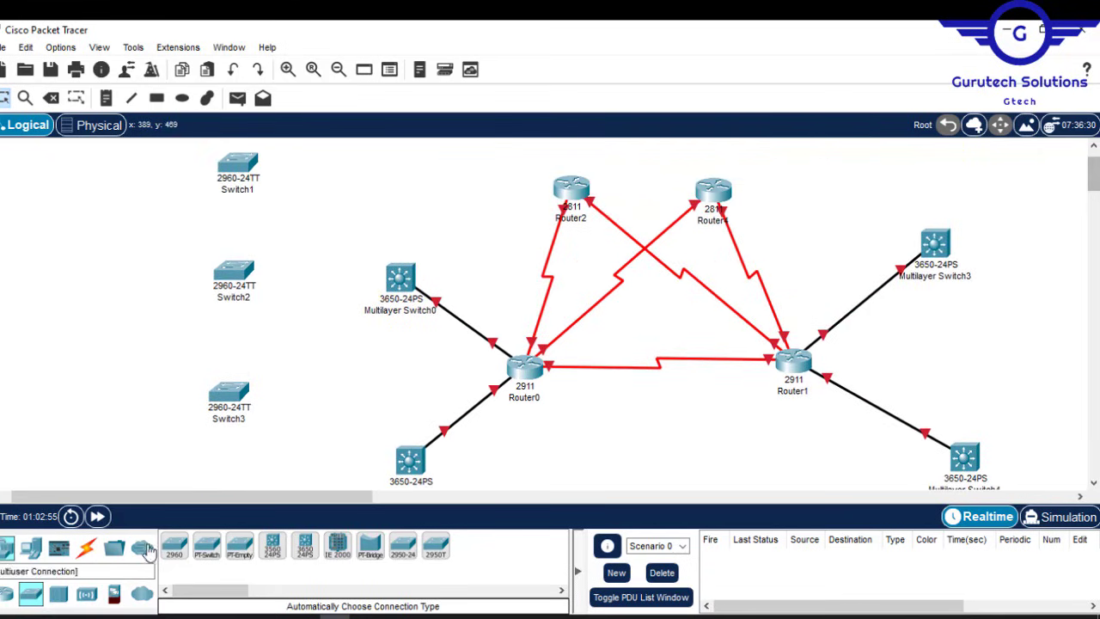
left_click(86, 548)
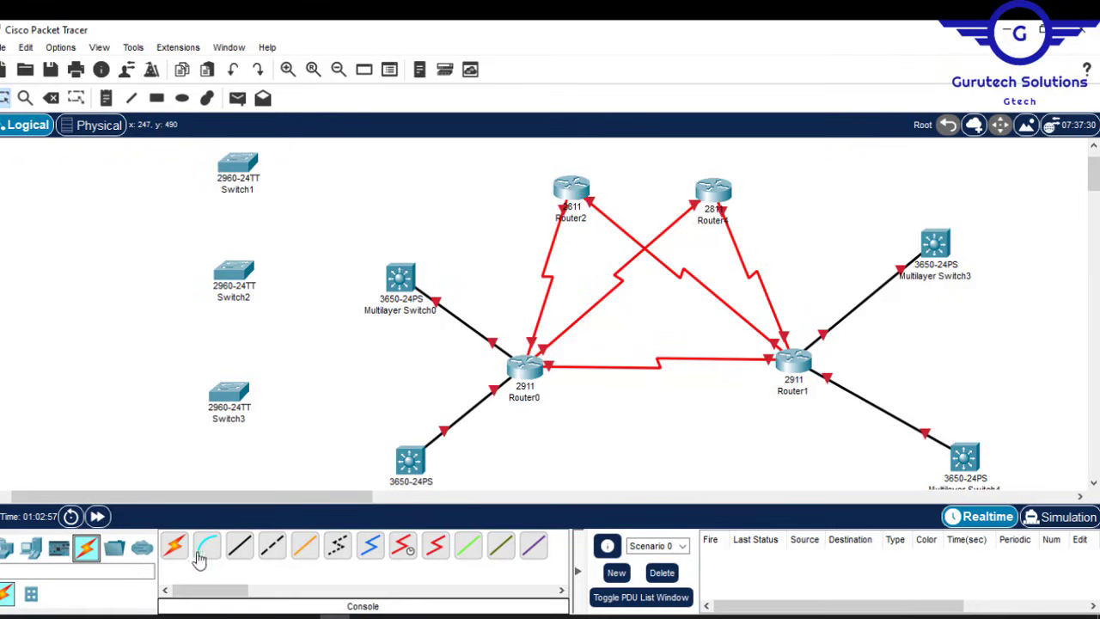
left_click(174, 545)
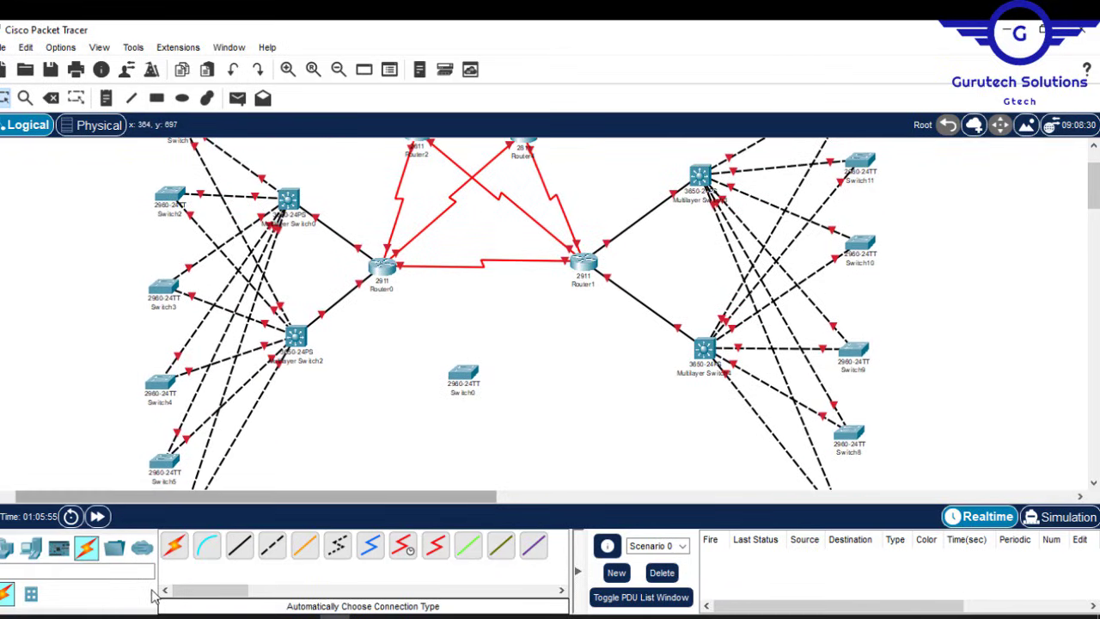
Step: Cable Router0 directly to the standalone 2960 Switch0 with an automatic connection
left_click(174, 545)
left_click(382, 264)
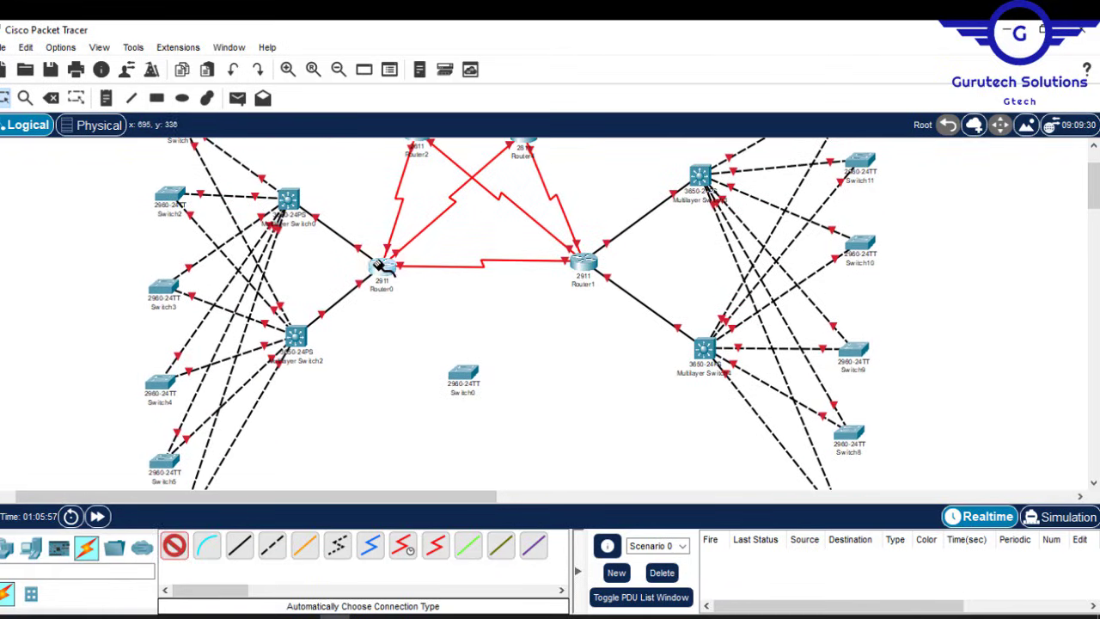
left_click(464, 374)
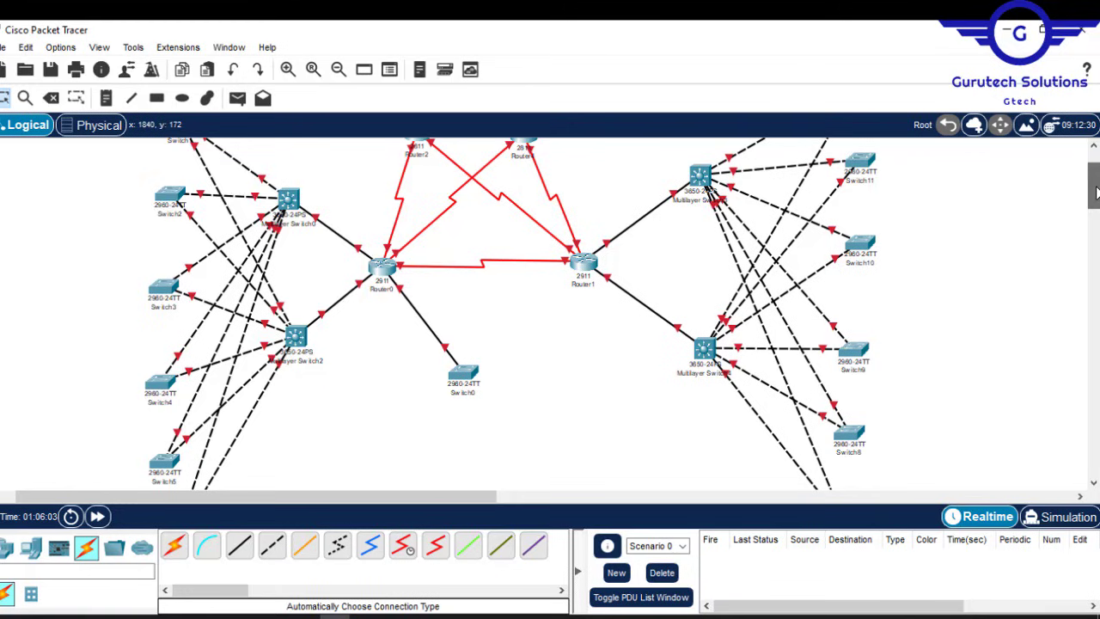
mouse_move(1095, 191)
left_mouse_down()
mouse_move(1096, 181)
mouse_move(1095, 204)
mouse_move(1095, 175)
mouse_move(1095, 190)
left_mouse_up()
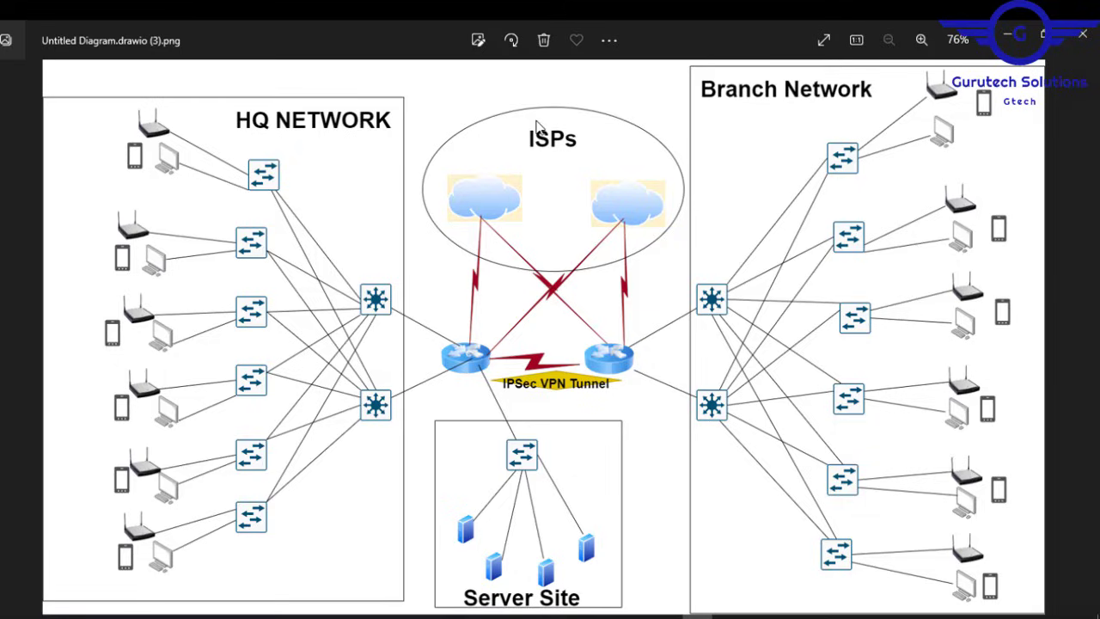
Step: Minimize the reference diagram image and return to the Packet Tracer canvas
left_click(1011, 38)
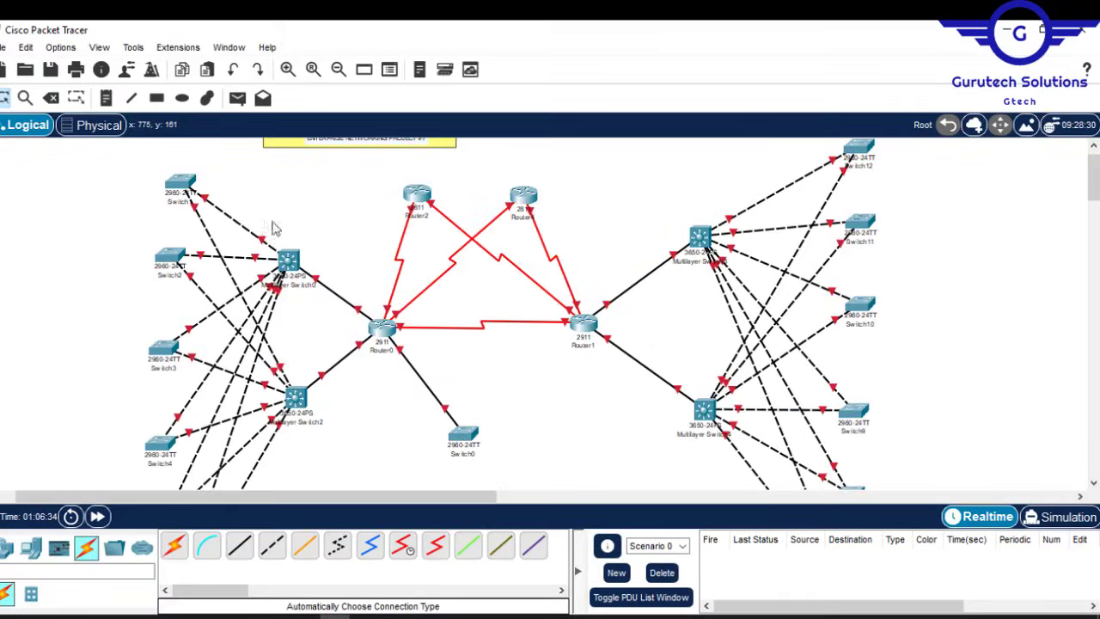
mouse_move(190, 204)
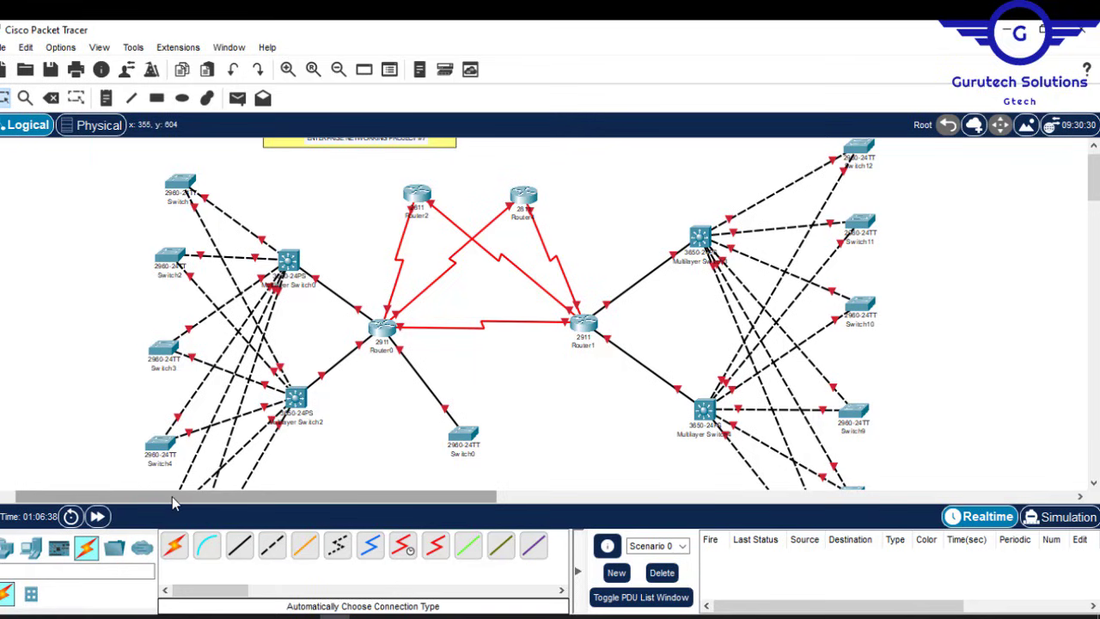
left_click_drag(173, 497, 95, 500)
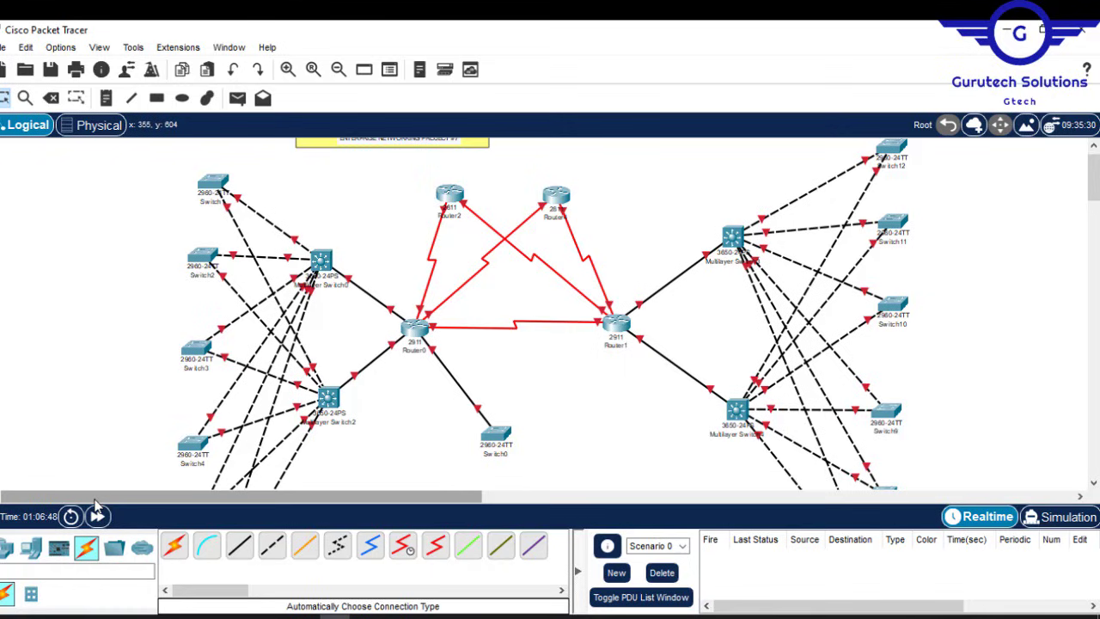
Step: Place PC0, Printer0, AccessPoint0 and Laptop0 beside Switch1 in the top-left corner
left_click(31, 547)
left_click(175, 545)
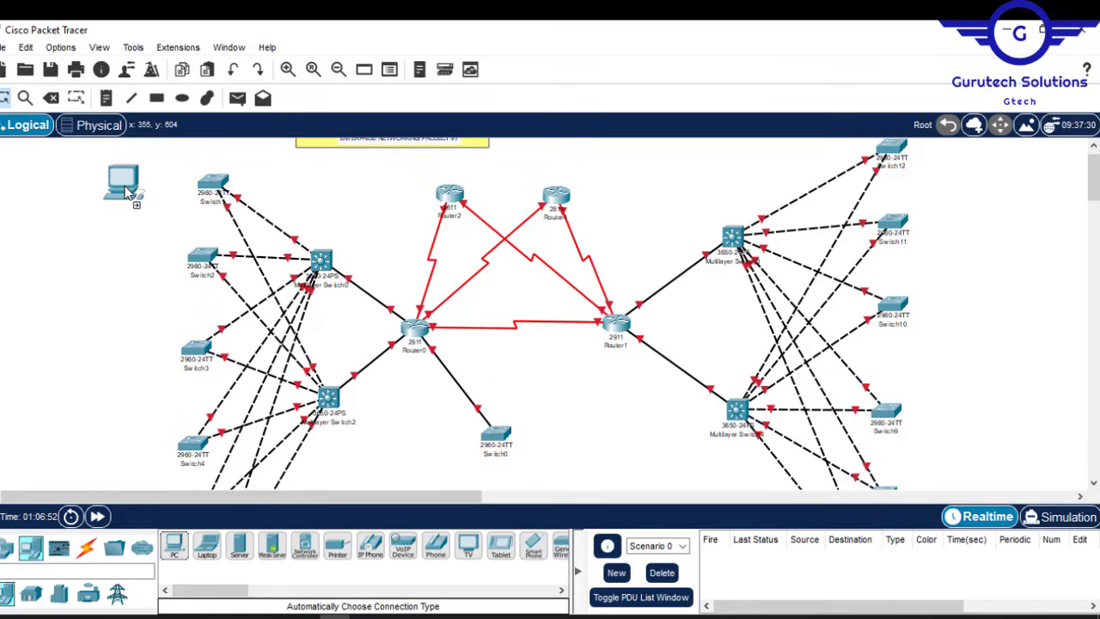
left_click(133, 178)
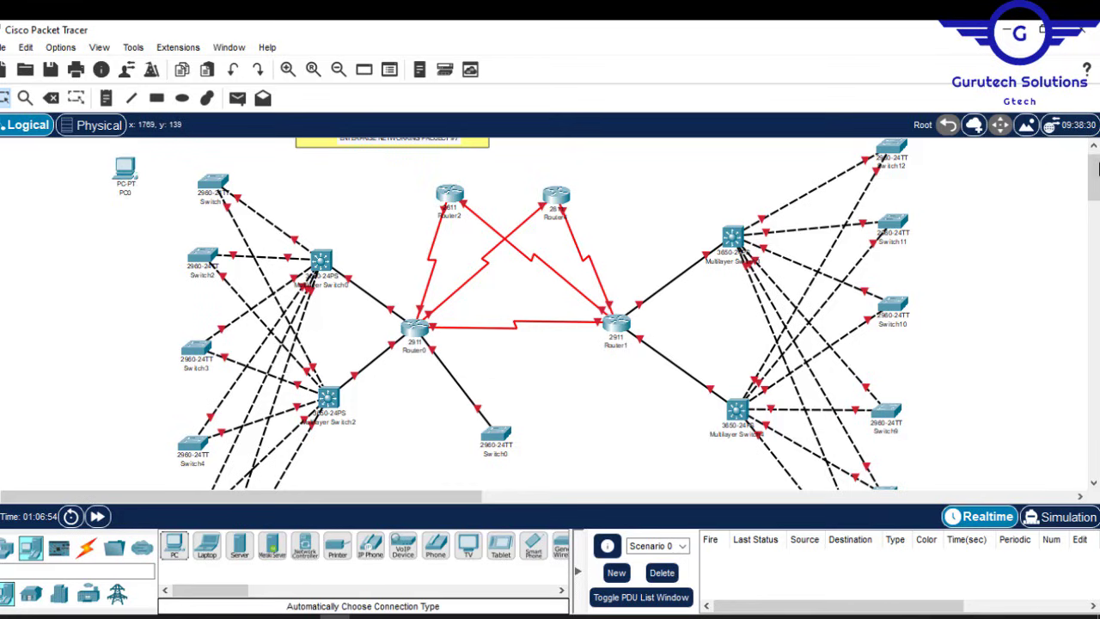
left_click_drag(1094, 171, 1095, 168)
left_click_drag(125, 185, 144, 154)
left_click(337, 545)
left_click(137, 204)
left_click(6, 547)
left_click(84, 167)
left_click(207, 545)
left_click(38, 159)
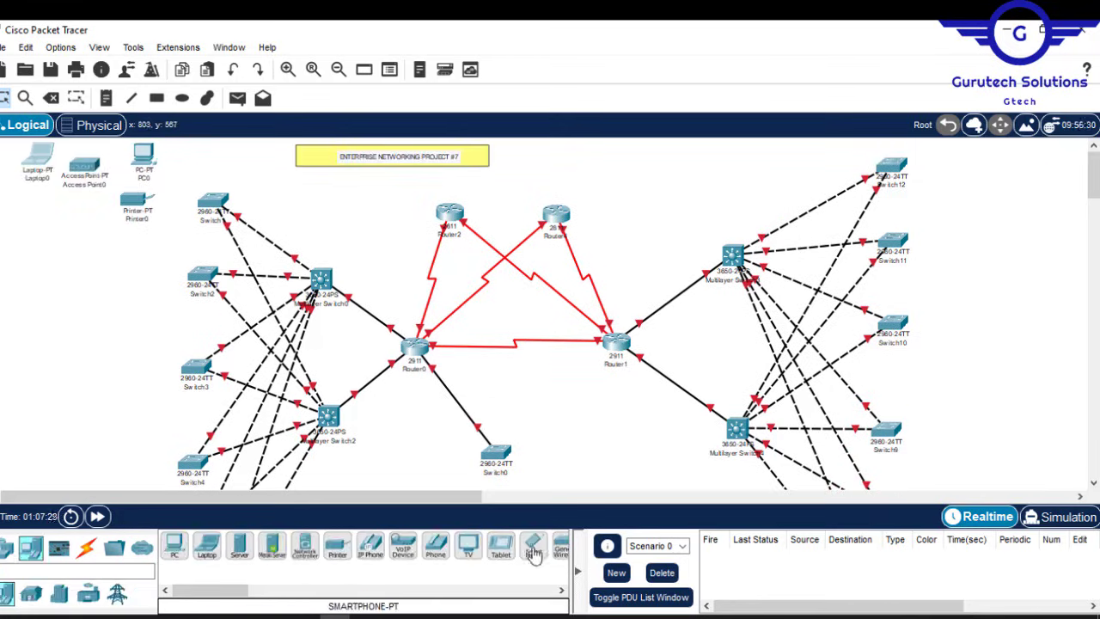
Step: Add Smartphone0 and auto-cable PC0, Printer0 and Access Point0 to Switch1
left_click(533, 550)
left_click(30, 193)
left_click(87, 547)
left_click(174, 545)
left_click(143, 155)
left_click(213, 200)
left_click(174, 544)
left_click(136, 200)
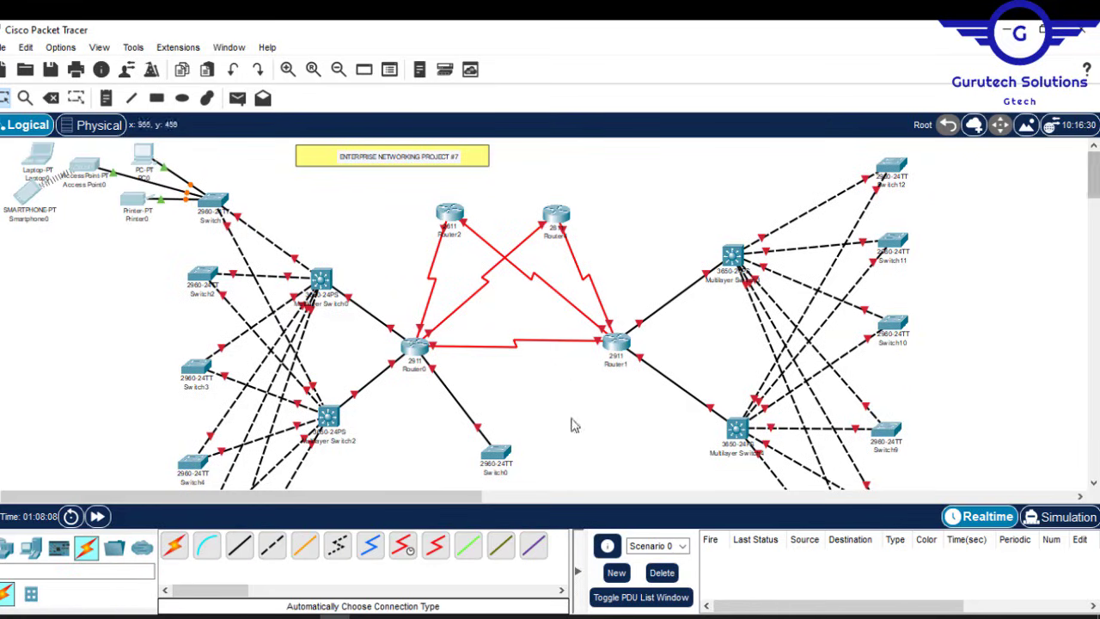
Step: Copy the end-device group and paste two copies below it beside the next left-side switches
left_click_drag(2, 143, 176, 229)
key("ctrl+c")
key("ctrl+v")
left_click_drag(84, 165, 81, 264)
left_click_drag(3, 244, 180, 312)
key("ctrl+v")
left_click_drag(80, 265, 72, 351)
scroll(111, 282, "down", 3)
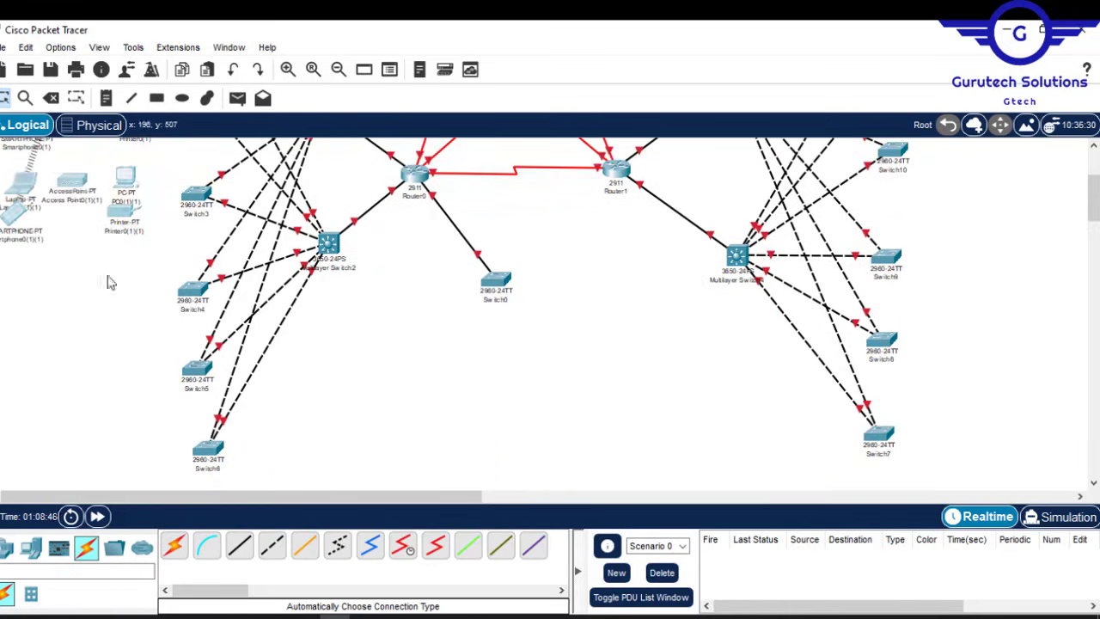
Step: Paste further end-device group copies beside the lower left-side access switches
key("ctrl+c")
key("ctrl+v")
left_click_drag(129, 177, 132, 288)
key("ctrl+v")
left_click_drag(132, 153, 125, 384)
scroll(126, 384, "down", 3)
left_click_drag(208, 300, 221, 325)
left_click_drag(3, 215, 168, 309)
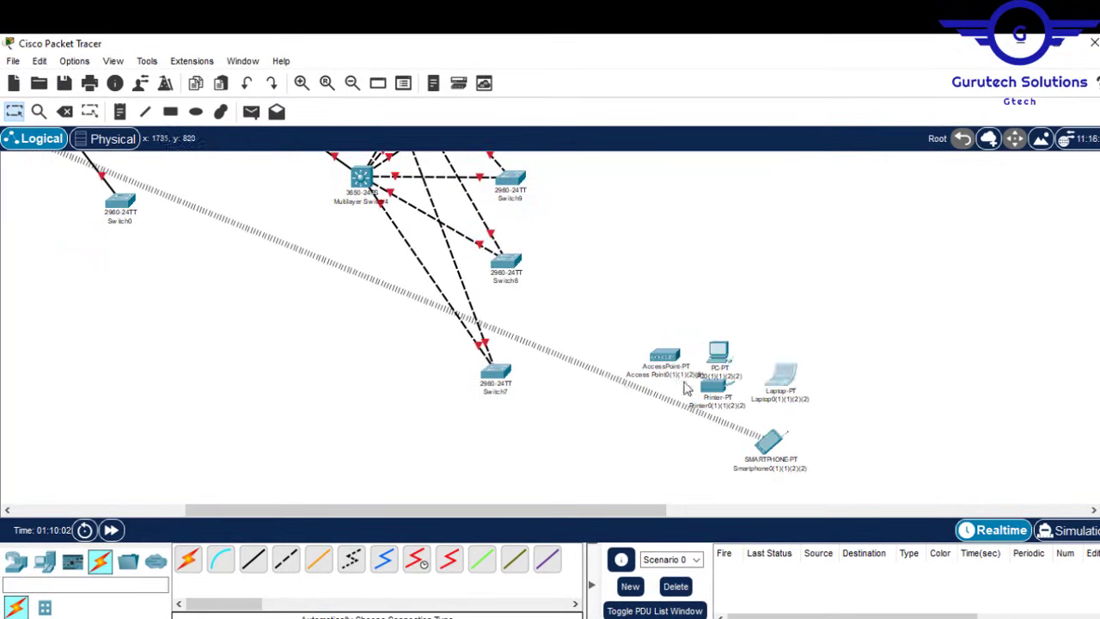
Step: Paste an end-device group copy beside the right-side access switches
left_click_drag(719, 352, 604, 358)
left_click_drag(714, 386, 602, 419)
left_click_drag(664, 355, 665, 386)
left_click_drag(769, 443, 746, 431)
key("ctrl+v")
left_click_drag(746, 383, 745, 250)
scroll(1022, 263, "up", 2)
left_click_drag(725, 415, 714, 305)
Step: Paste three more group copies beside the remaining right-side switches
key("ctrl+v")
scroll(713, 344, "up", 3)
key("ctrl+v")
left_click_drag(712, 477, 707, 353)
key("ctrl+v")
left_click_drag(720, 266, 747, 211)
left_click_drag(623, 200, 582, 179)
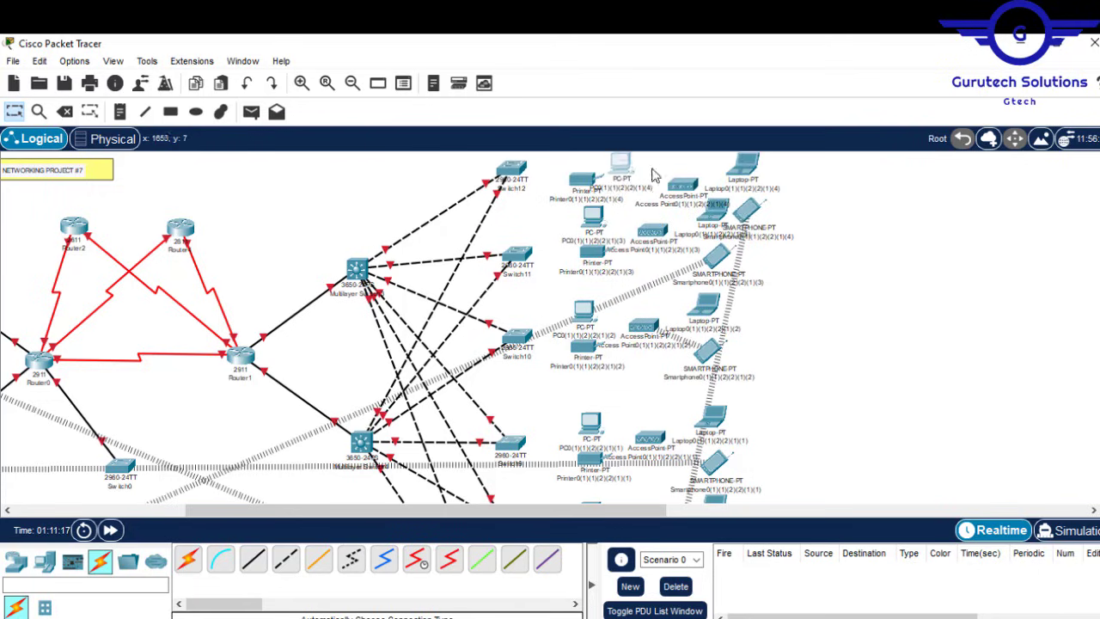
Step: Line up Switch11 and the nearby PCs, printers, access points, laptops and smartphones into neat rows
left_click_drag(517, 254, 516, 264)
left_click_drag(593, 252, 593, 270)
left_click_drag(593, 217, 592, 235)
left_click_drag(653, 230, 648, 244)
left_click_drag(718, 255, 710, 271)
left_click_drag(713, 211, 788, 169)
left_click_drag(584, 346, 583, 365)
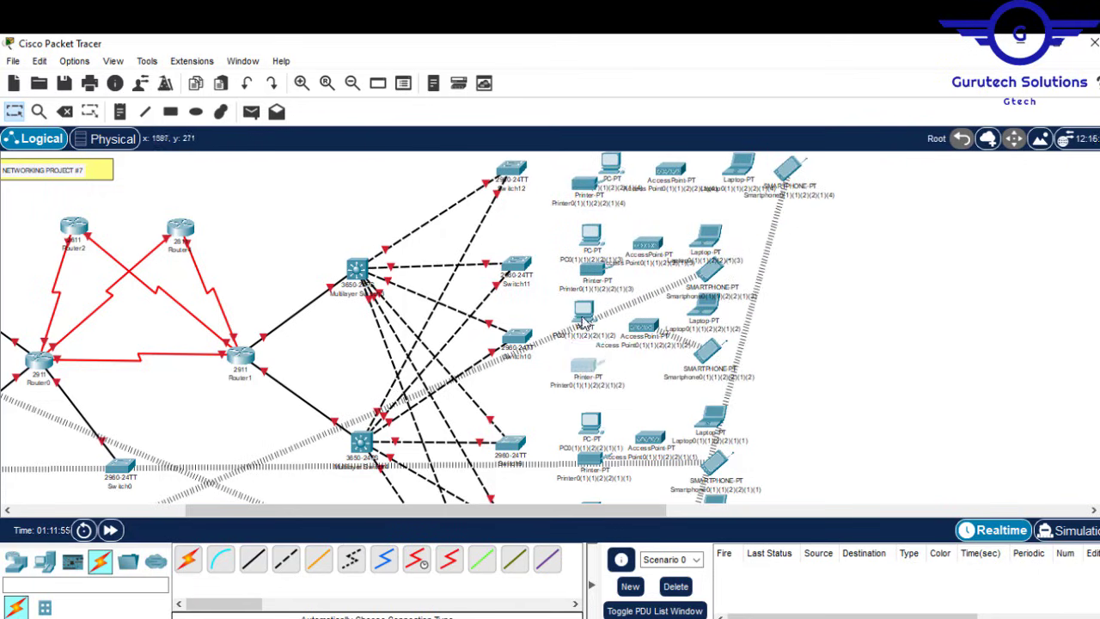
left_click_drag(582, 317, 582, 330)
left_click_drag(643, 326, 635, 333)
left_click_drag(698, 308, 699, 316)
left_click(895, 325)
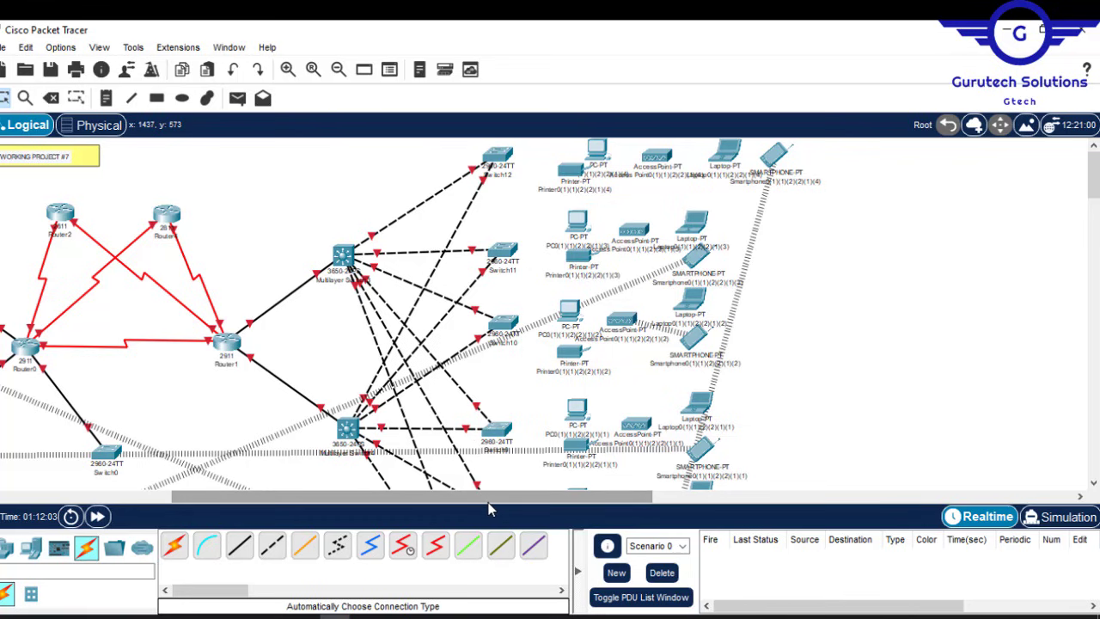
left_click_drag(489, 506, 255, 505)
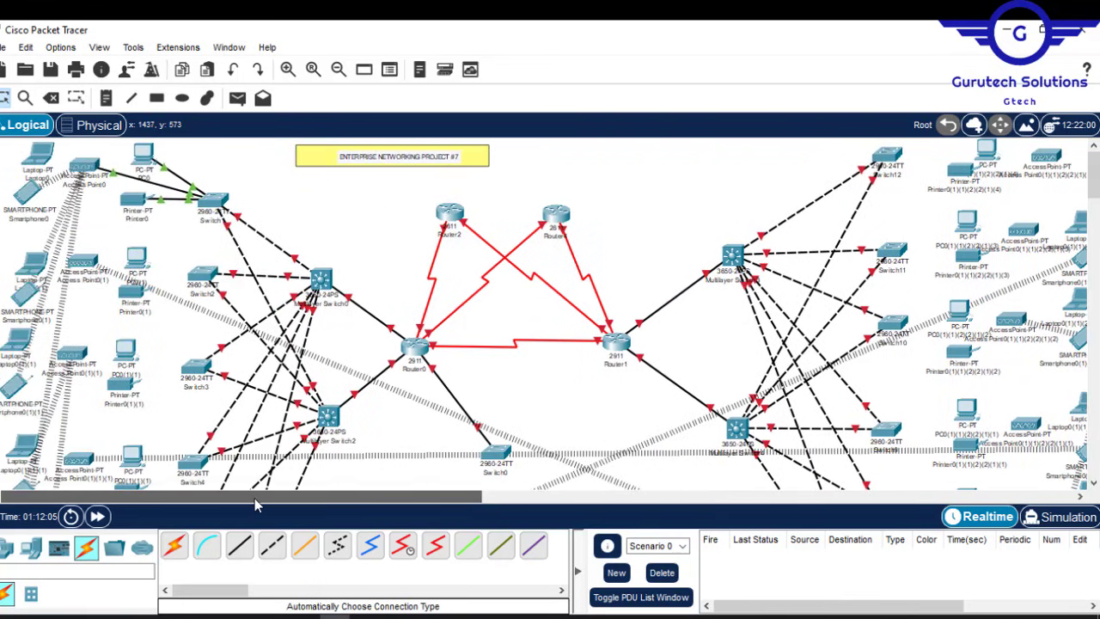
mouse_move(1095, 176)
left_mouse_down()
mouse_move(1096, 202)
mouse_move(1096, 179)
left_mouse_up()
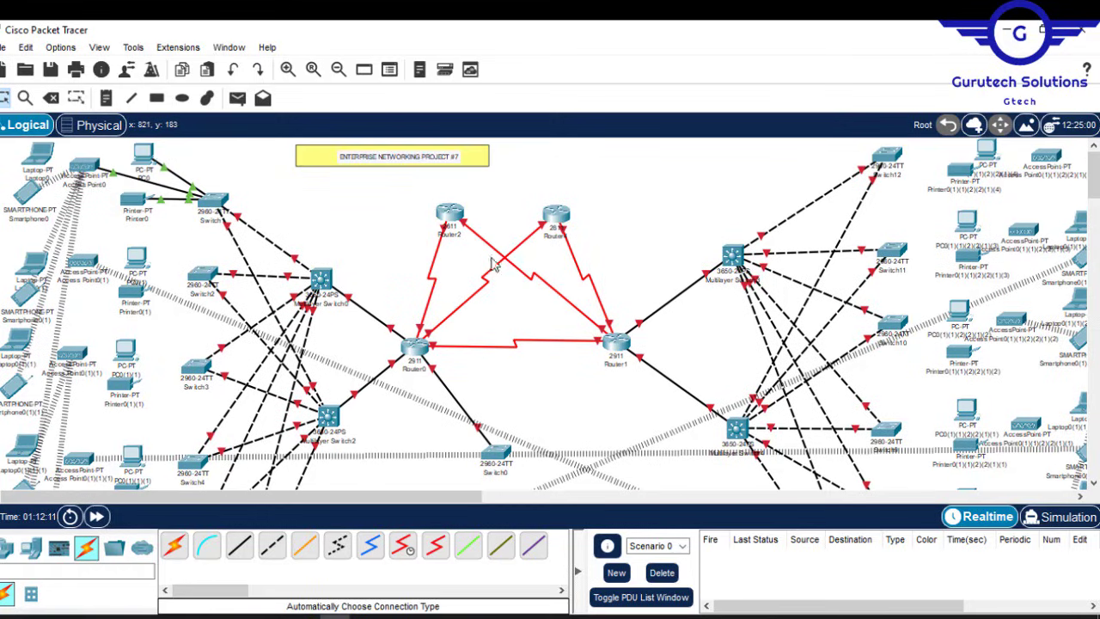
Step: Auto-cable Printer0 to Switch1 and the end devices to Switch2 and Switch3
left_click(177, 551)
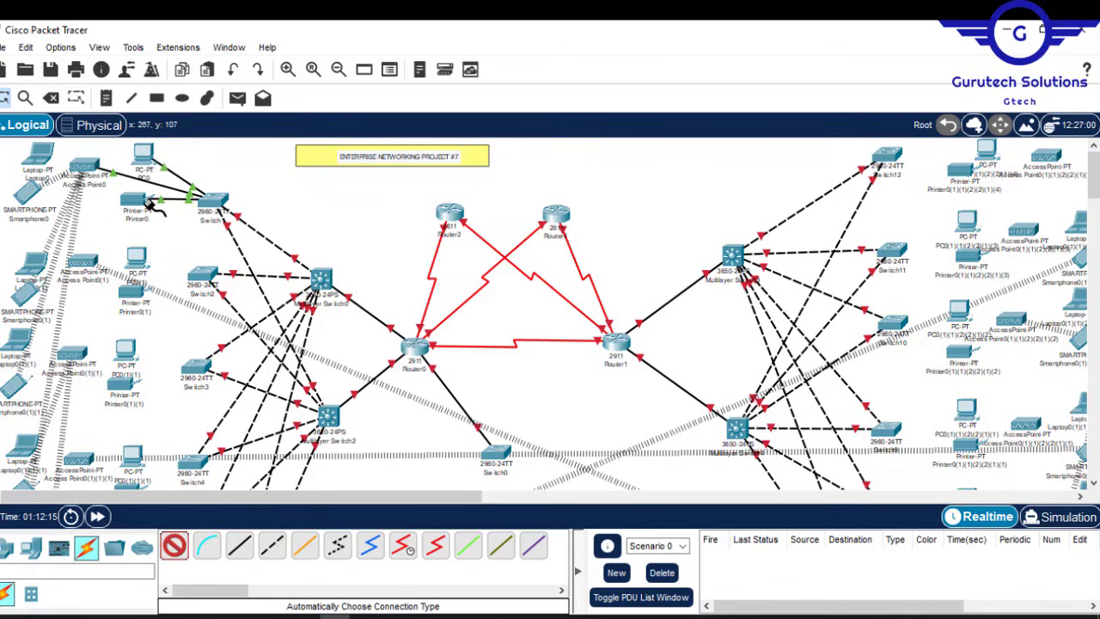
left_click(197, 271)
left_click(176, 548)
left_click(131, 293)
left_click(202, 273)
left_click(176, 548)
left_click(126, 351)
left_click(195, 367)
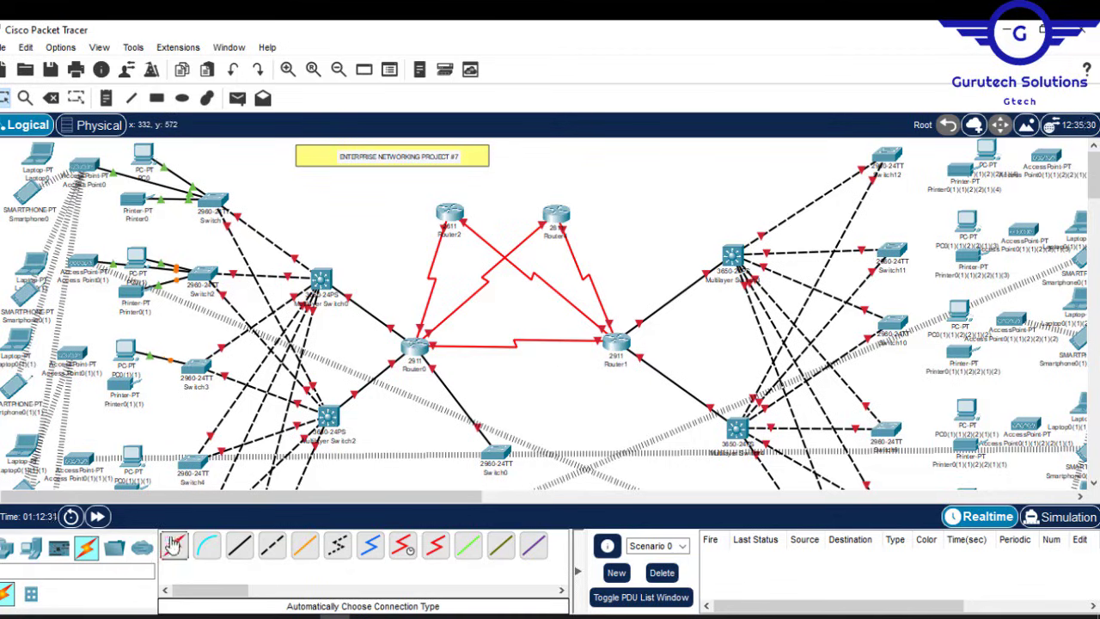
scroll(249, 387, "down", 3)
Step: Auto-cable the end devices, including printer and PC, to Switch4, Switch5 and Switch6
left_click(176, 550)
left_click(128, 293)
left_click(194, 265)
left_click(176, 548)
scroll(228, 361, "down", 2)
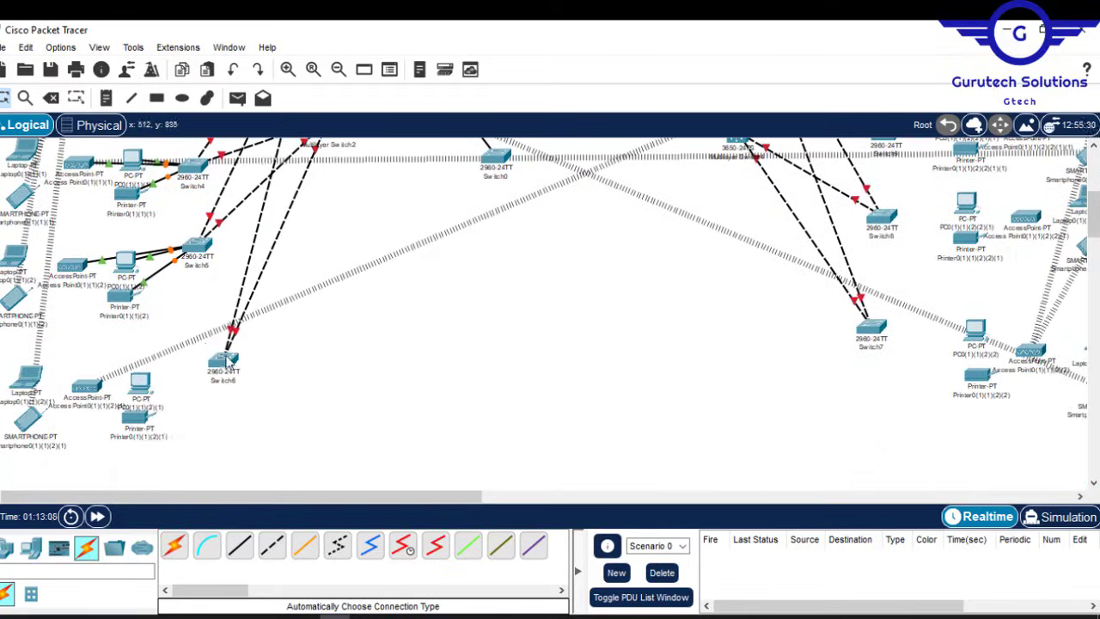
left_click_drag(227, 360, 216, 350)
left_click(176, 549)
left_click_drag(209, 499, 461, 507)
Step: Auto-cable the printers and other end devices to Switch7, Switch8, Switch9 and Switch10
left_click(176, 549)
left_click(460, 352)
left_click(176, 548)
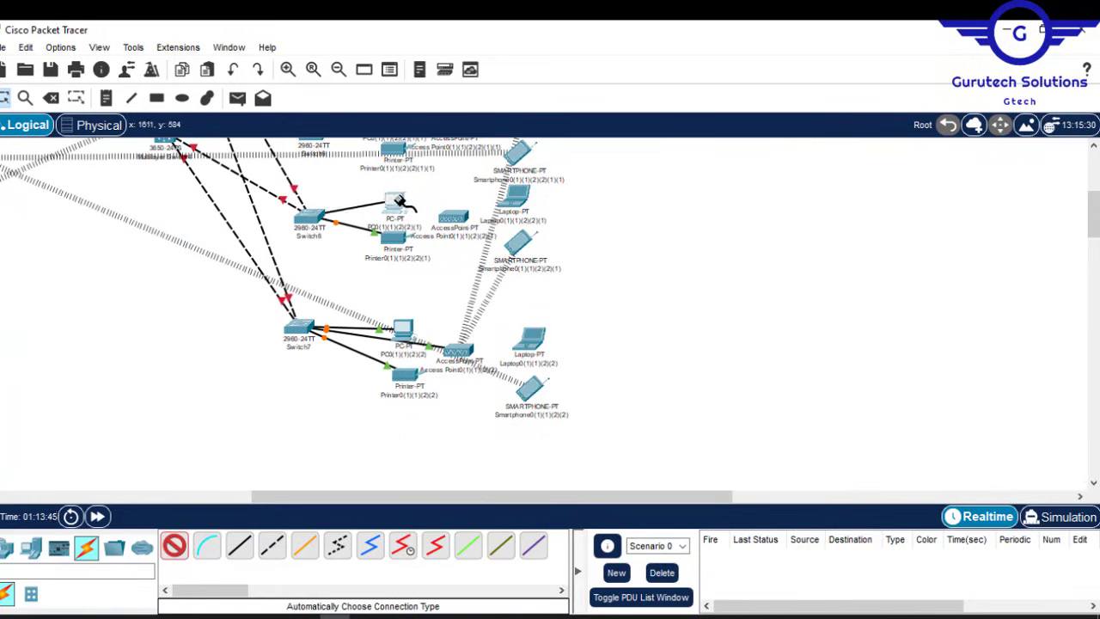
left_click(400, 200)
scroll(455, 222, "up", 3)
left_click(175, 550)
left_click(320, 262)
left_click(387, 288)
left_click(175, 548)
Step: Cable end devices to Switch11 and Switch12, including Switch12's access point, then show End Devices
left_click(319, 261)
left_click(175, 548)
left_click(318, 189)
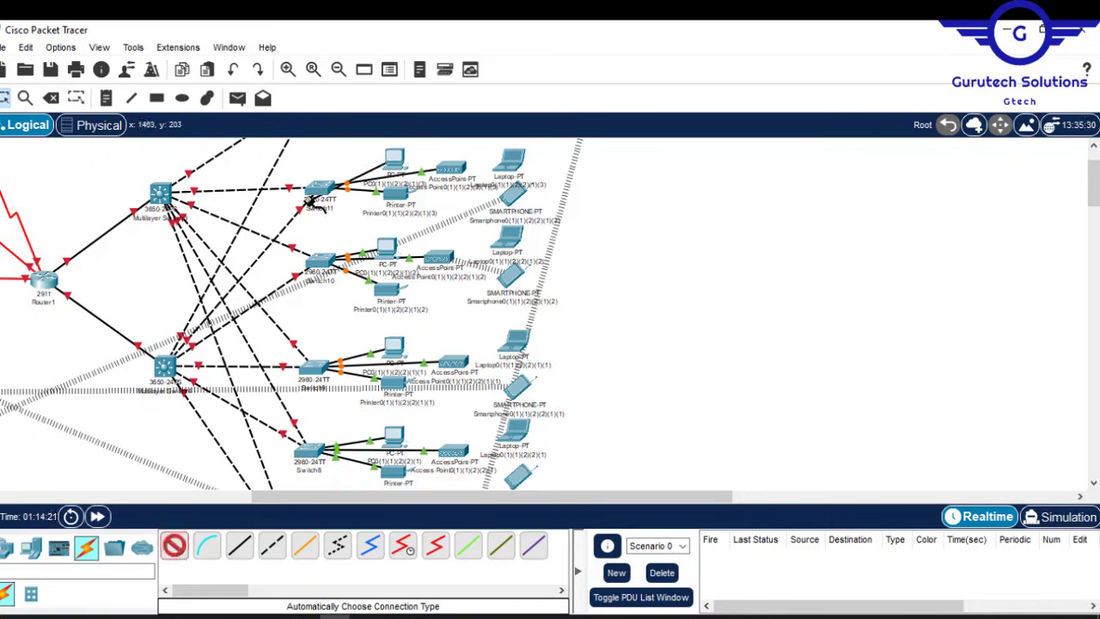
scroll(378, 198, "up", 2)
left_click(176, 548)
left_click(315, 156)
left_click(472, 154)
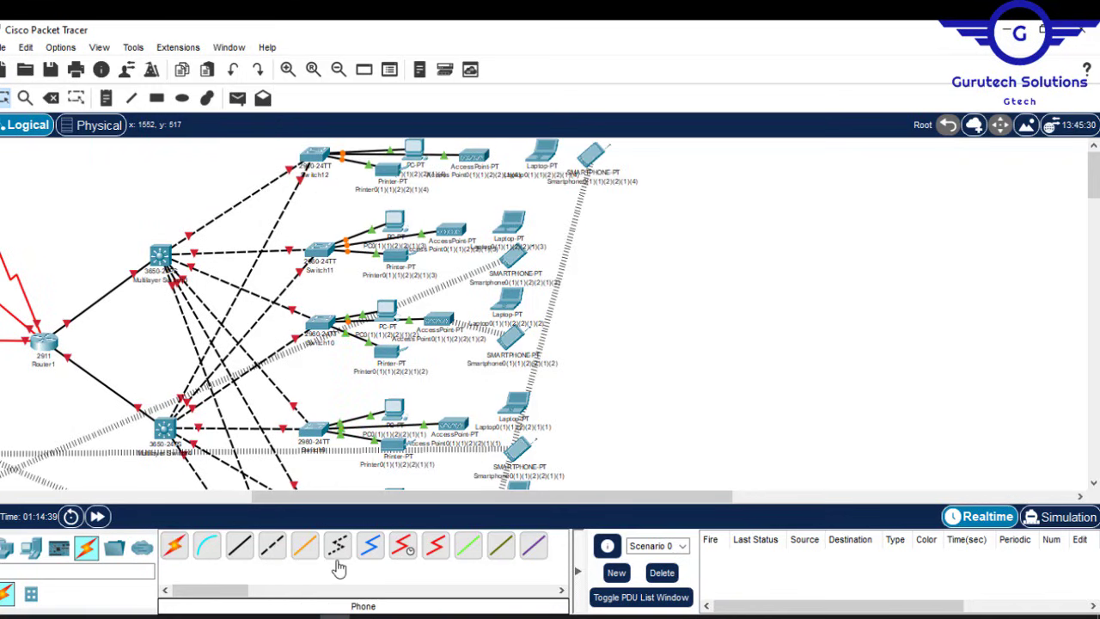
left_click_drag(556, 498, 345, 498)
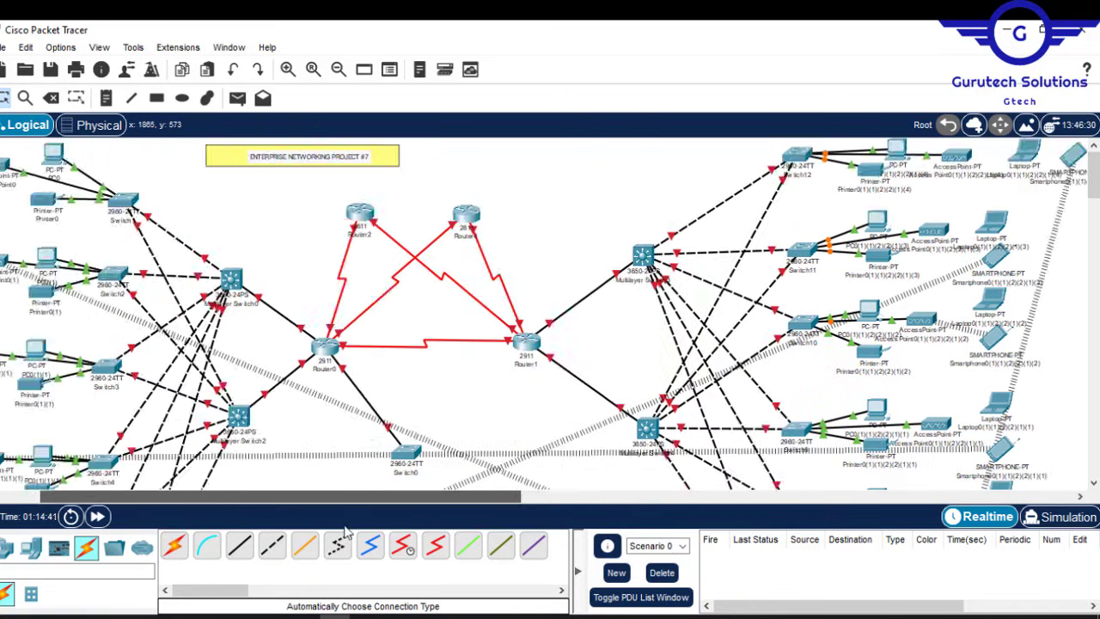
left_click_drag(1095, 162, 1096, 189)
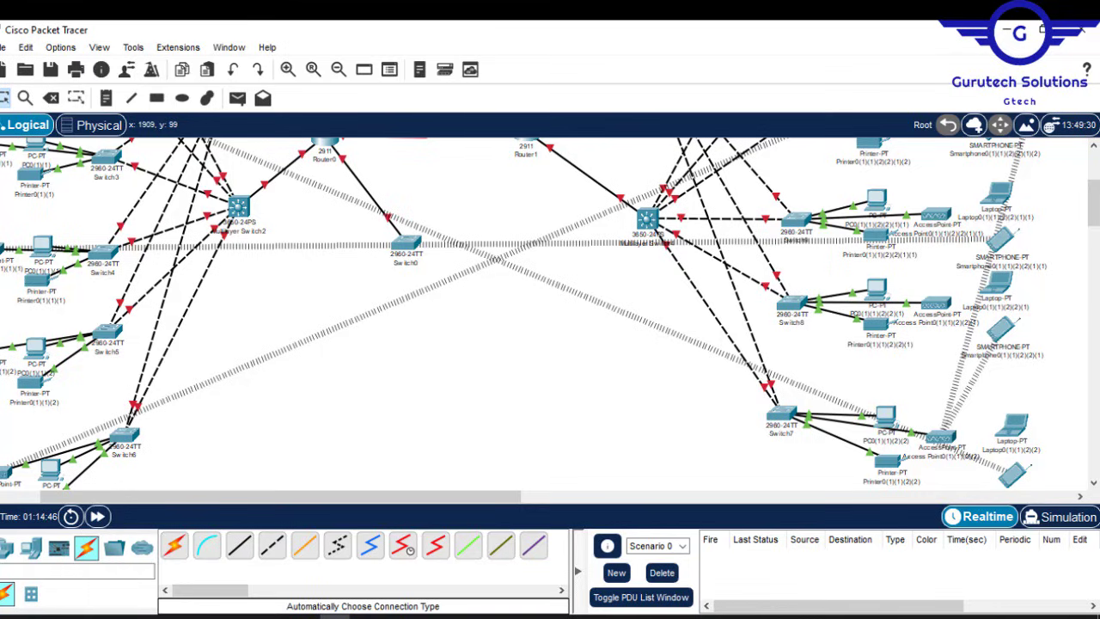
left_click(30, 547)
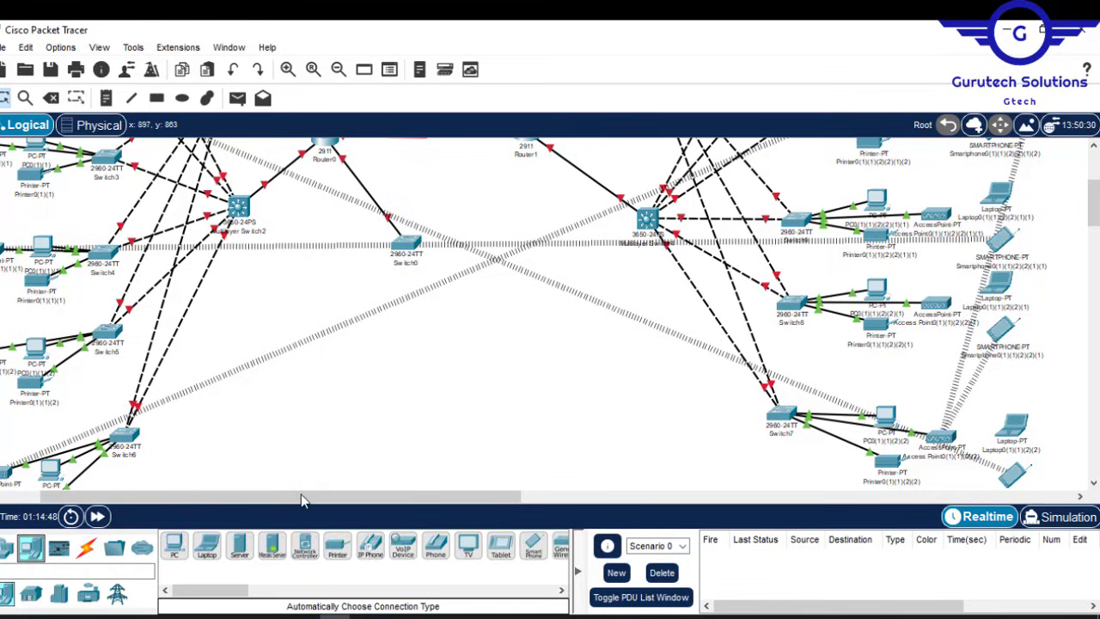
Step: Place four servers in a neat group below Switch0
left_click_drag(240, 548, 349, 338)
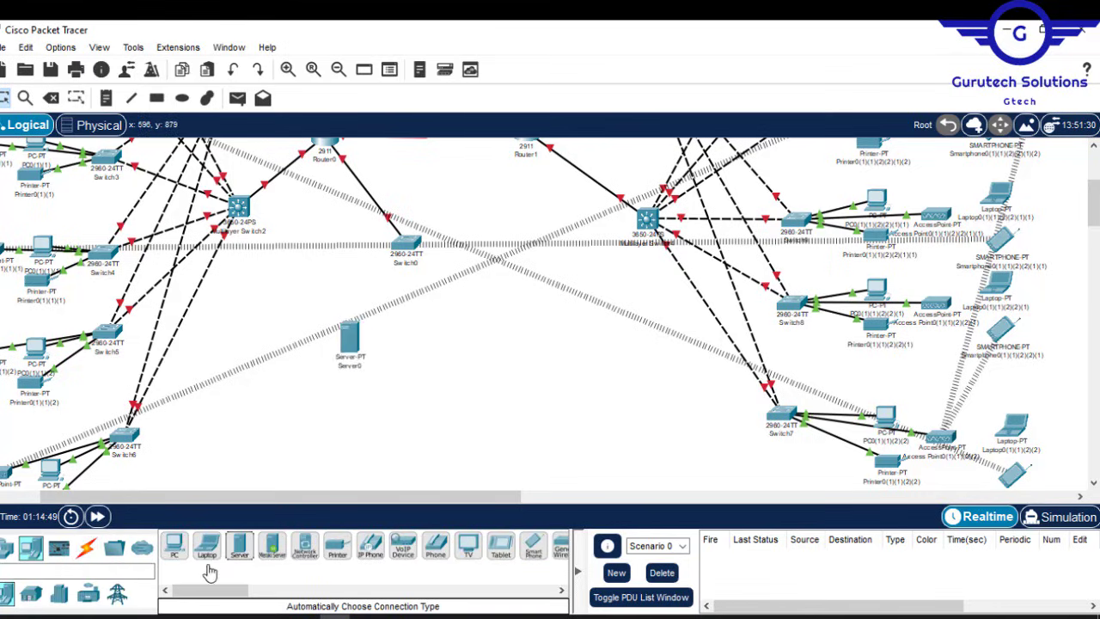
left_click_drag(239, 547, 398, 387)
left_click_drag(438, 355, 447, 395)
left_click_drag(474, 345, 489, 348)
left_click_drag(350, 337, 348, 350)
Step: Auto-cable Server0, Server1, Server2 and Server3 each to Switch0
left_click(86, 547)
left_click(174, 546)
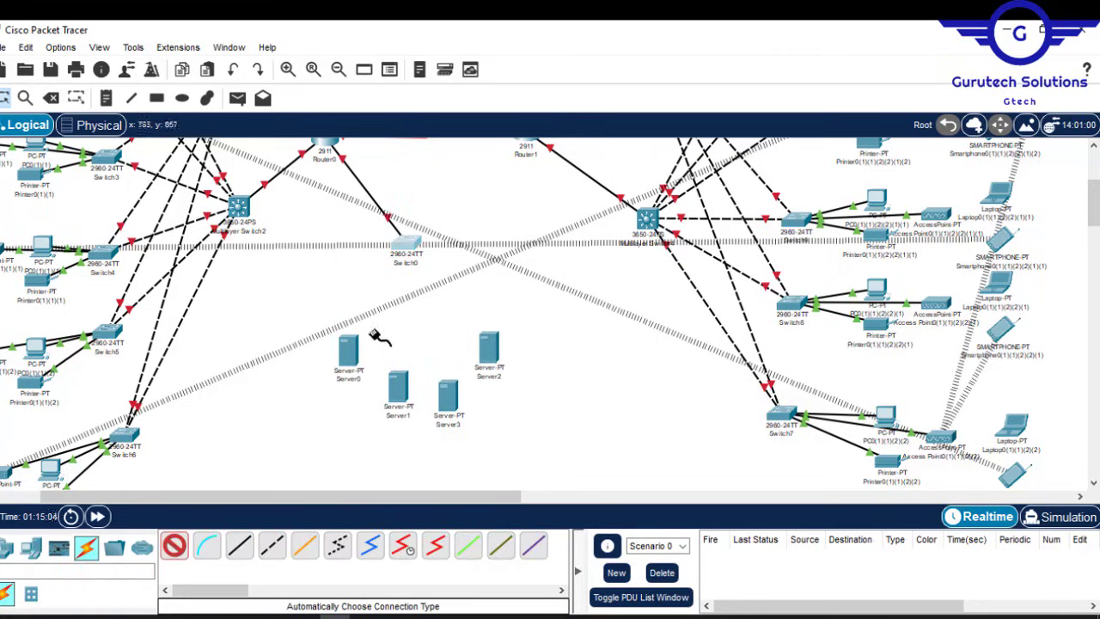
left_click(406, 245)
left_click(350, 352)
left_click(175, 546)
left_click(406, 249)
left_click(398, 387)
left_click(174, 545)
left_click(406, 247)
left_click(450, 395)
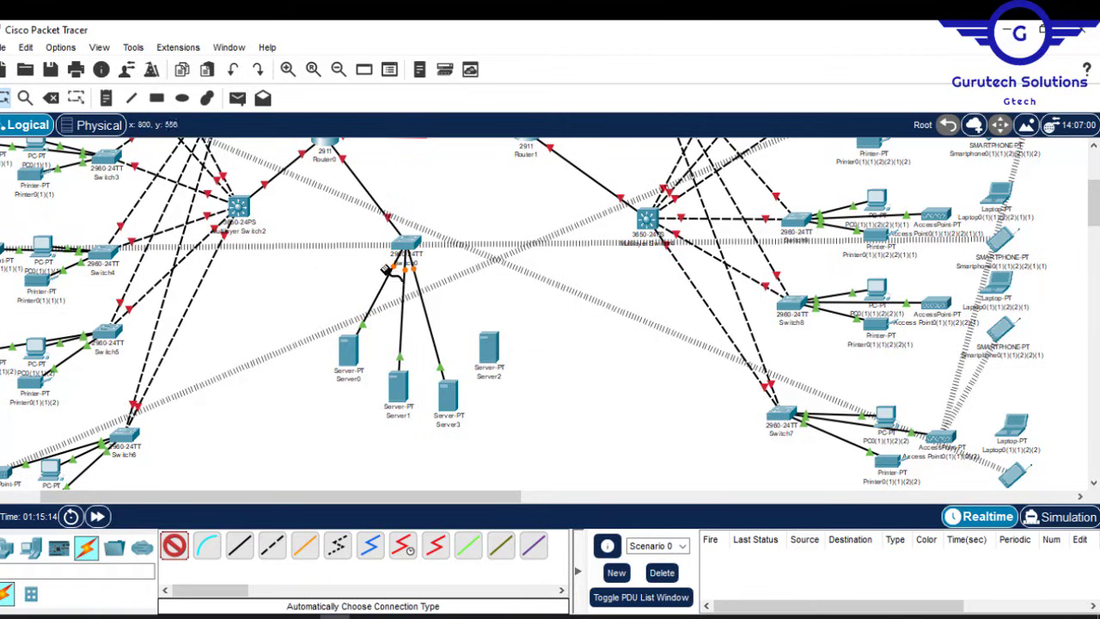
left_click(406, 246)
left_click(490, 348)
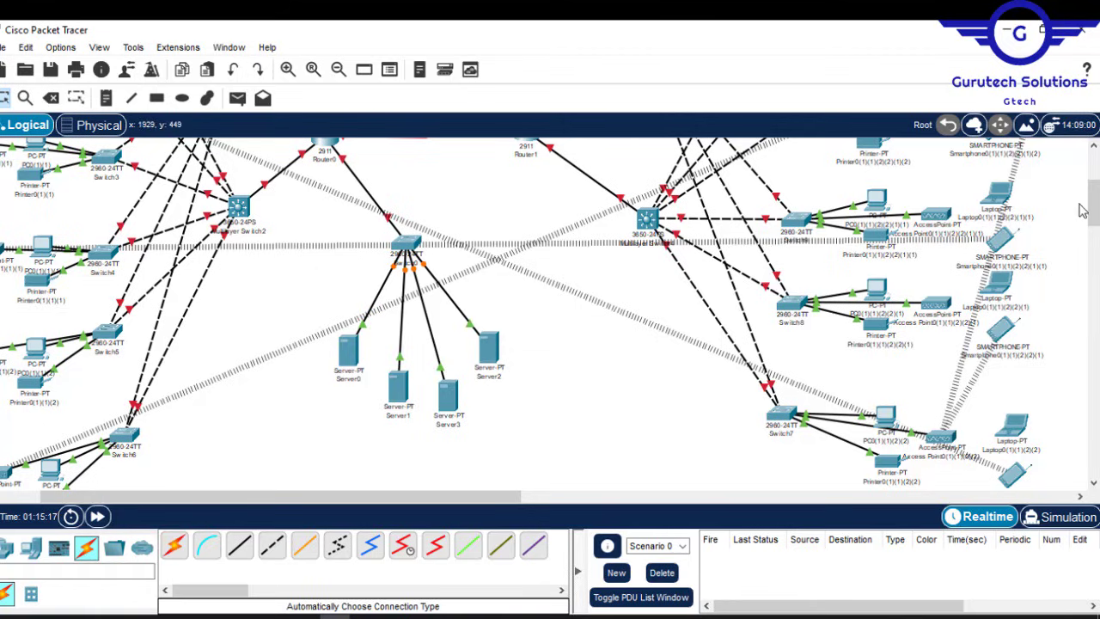
Step: Compare the finished topology against the reference network diagram image
left_click_drag(1093, 206, 1096, 178)
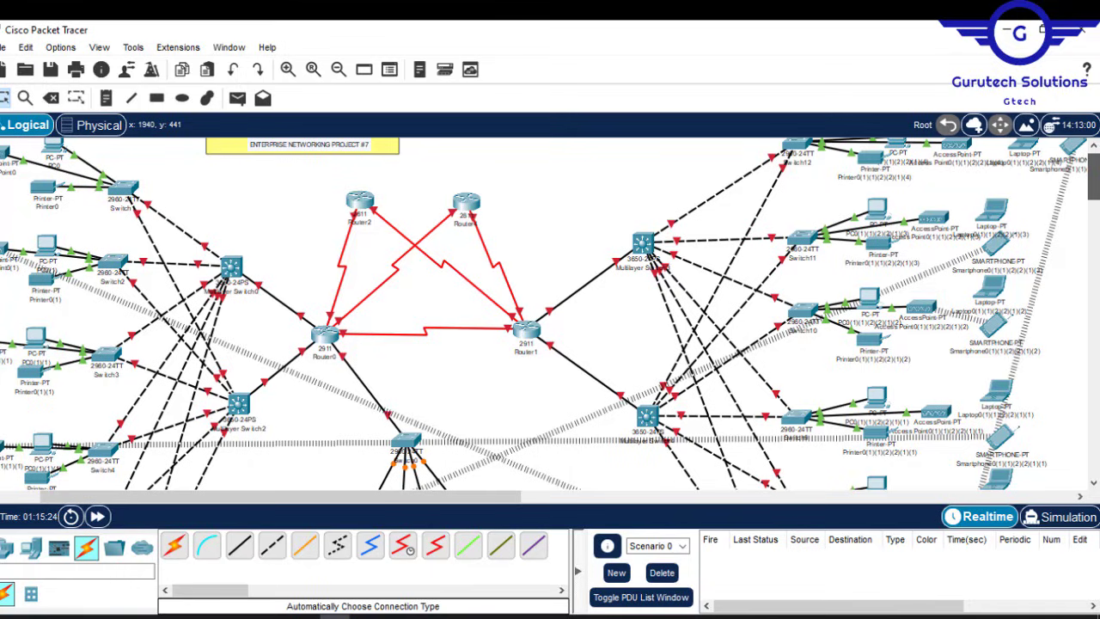
left_click_drag(1095, 178, 1095, 176)
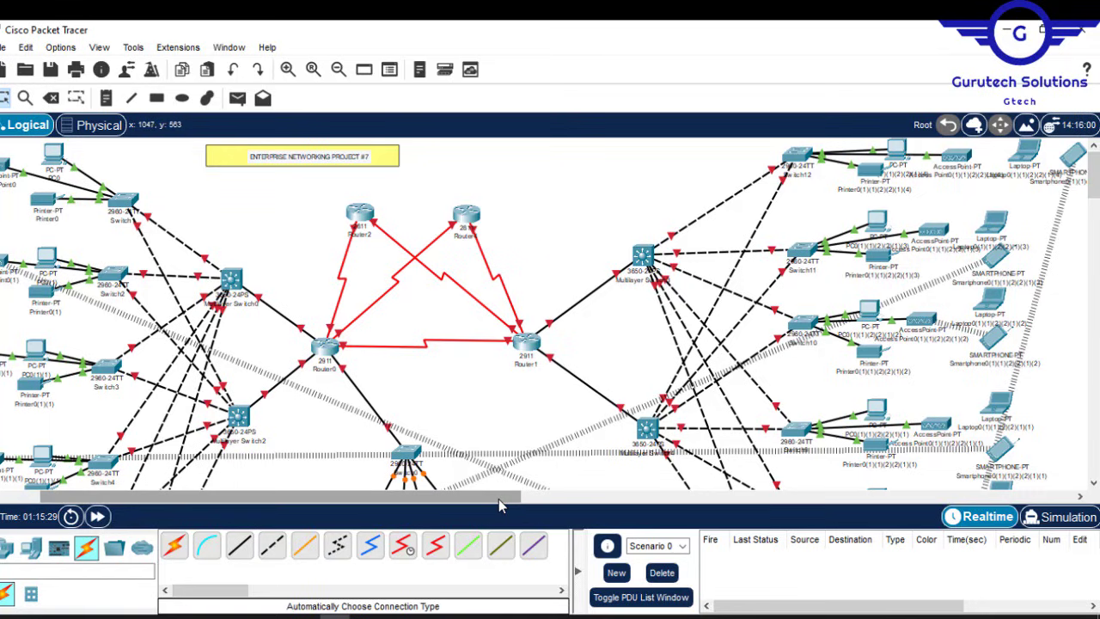
left_click_drag(498, 505, 386, 507)
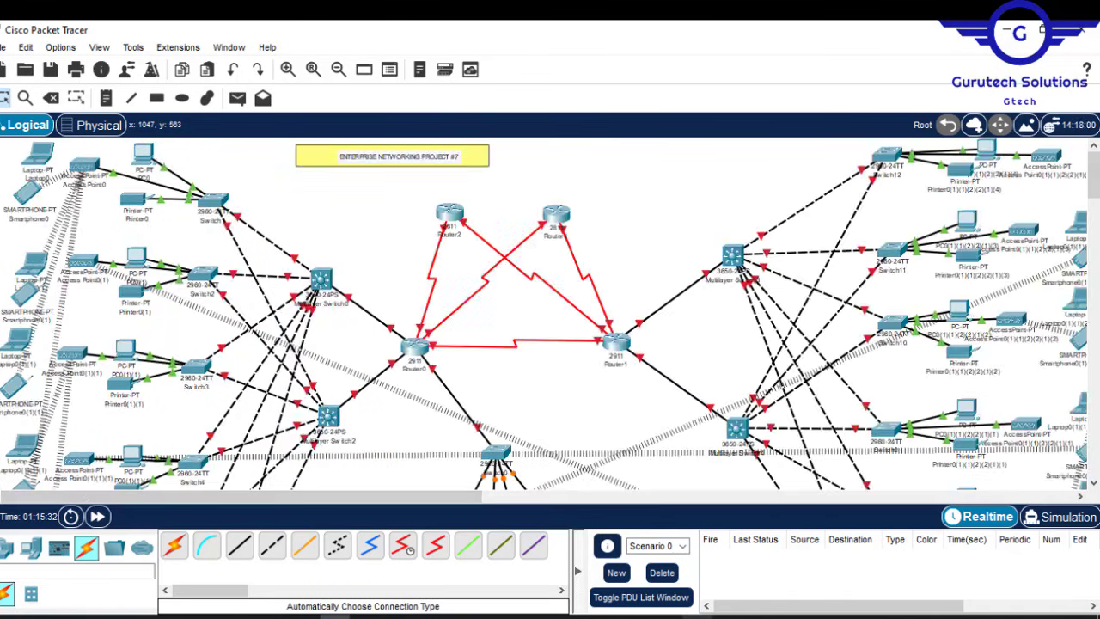
left_click(697, 616)
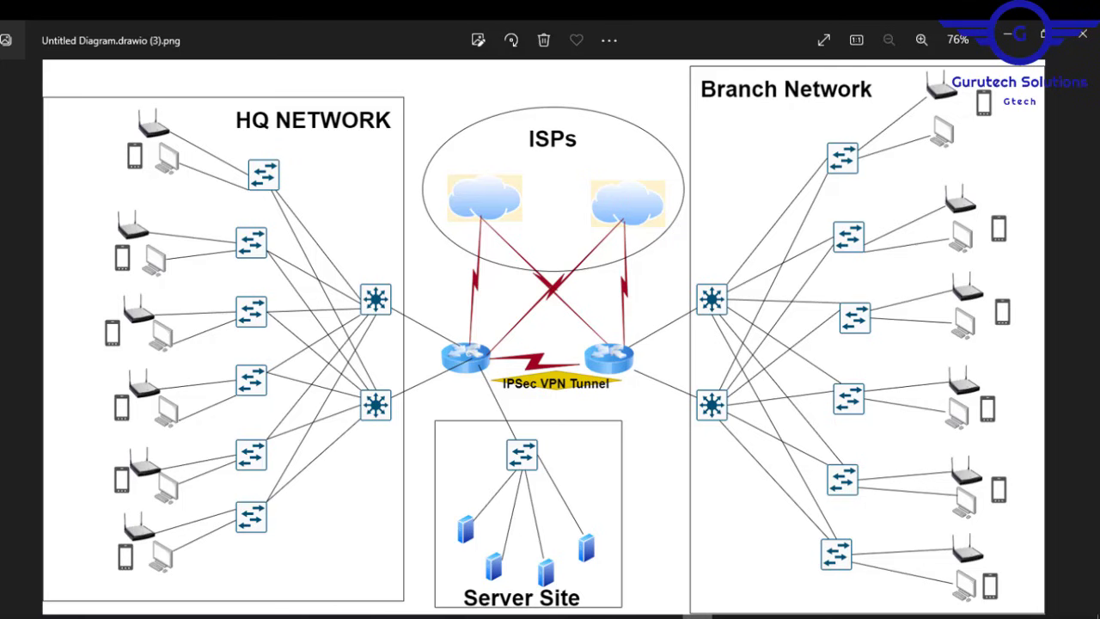
left_click(1008, 36)
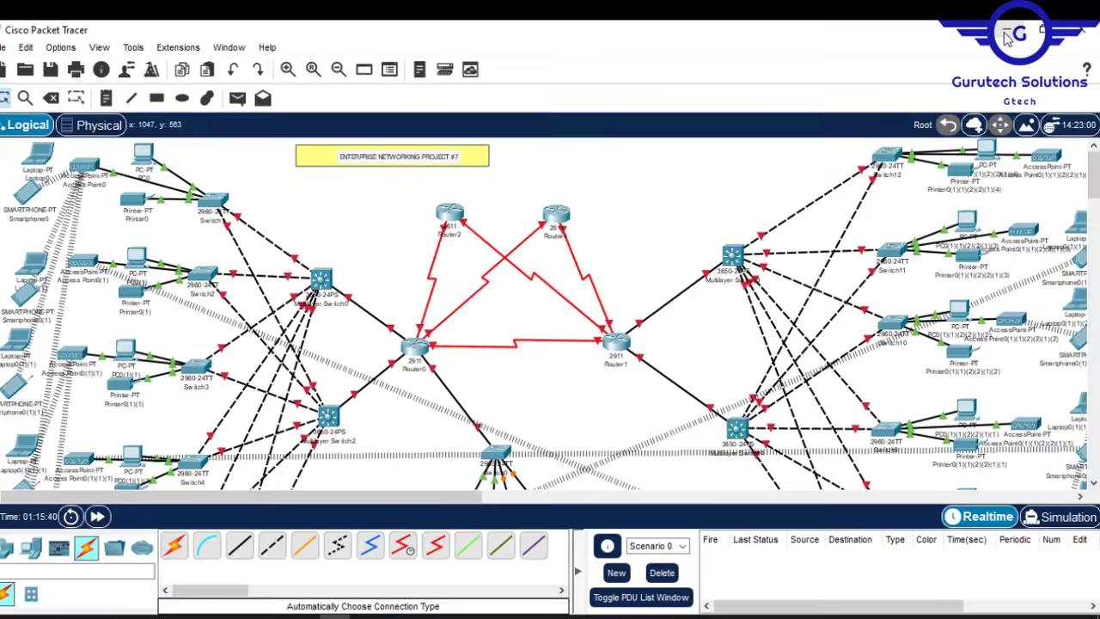
Step: Zoom in and pan across the hospital topology's zones, then open Router0's name label for editing
left_click(313, 69)
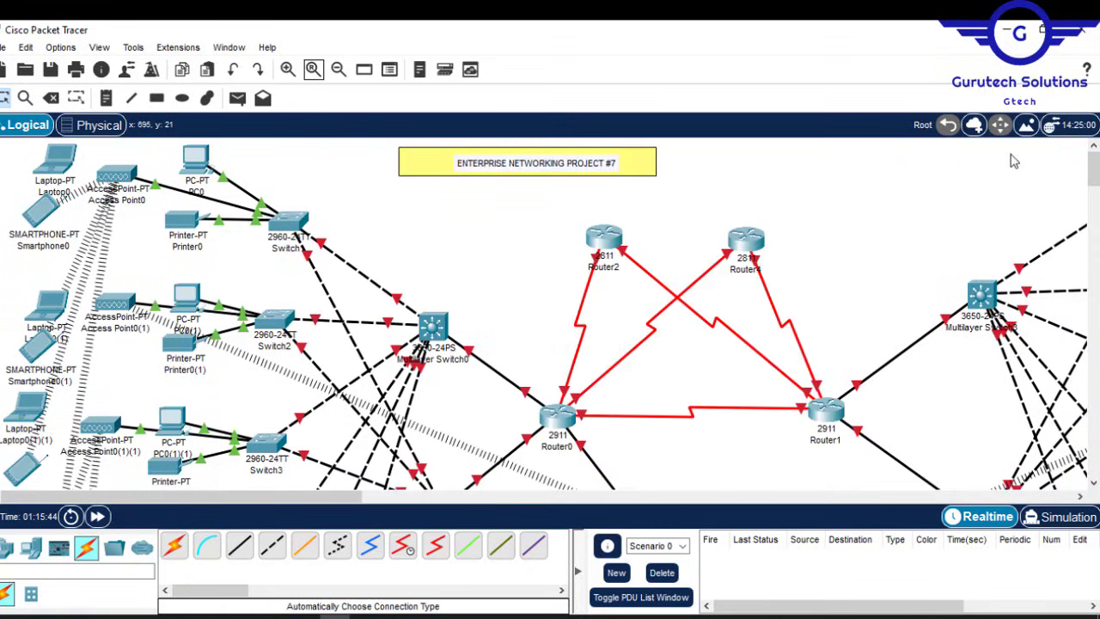
left_click_drag(1094, 160, 1095, 212)
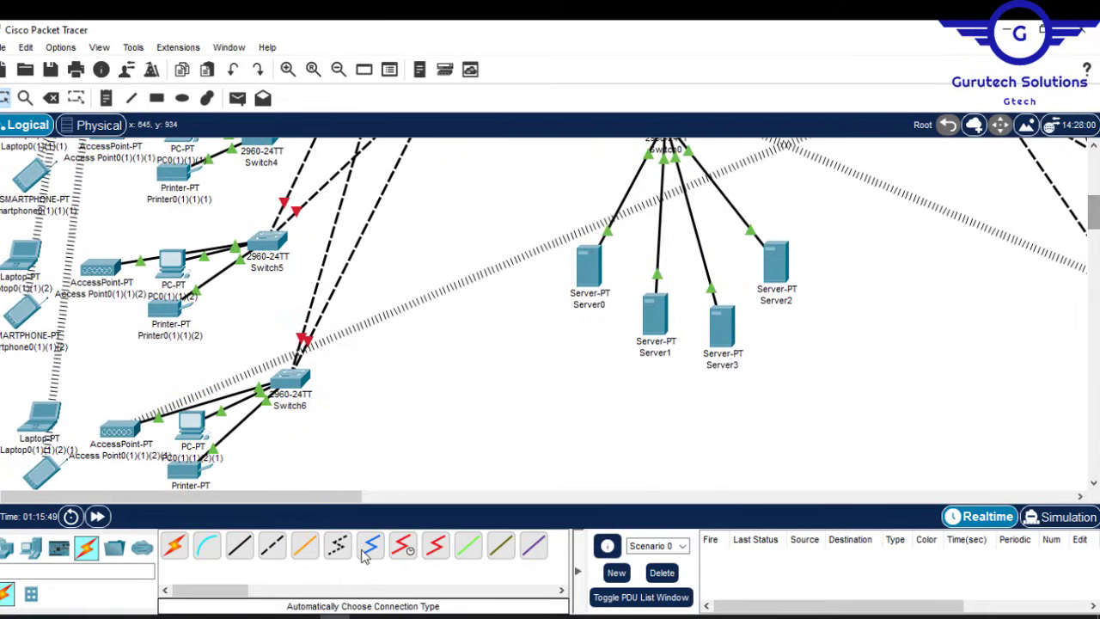
left_click_drag(352, 495, 586, 496)
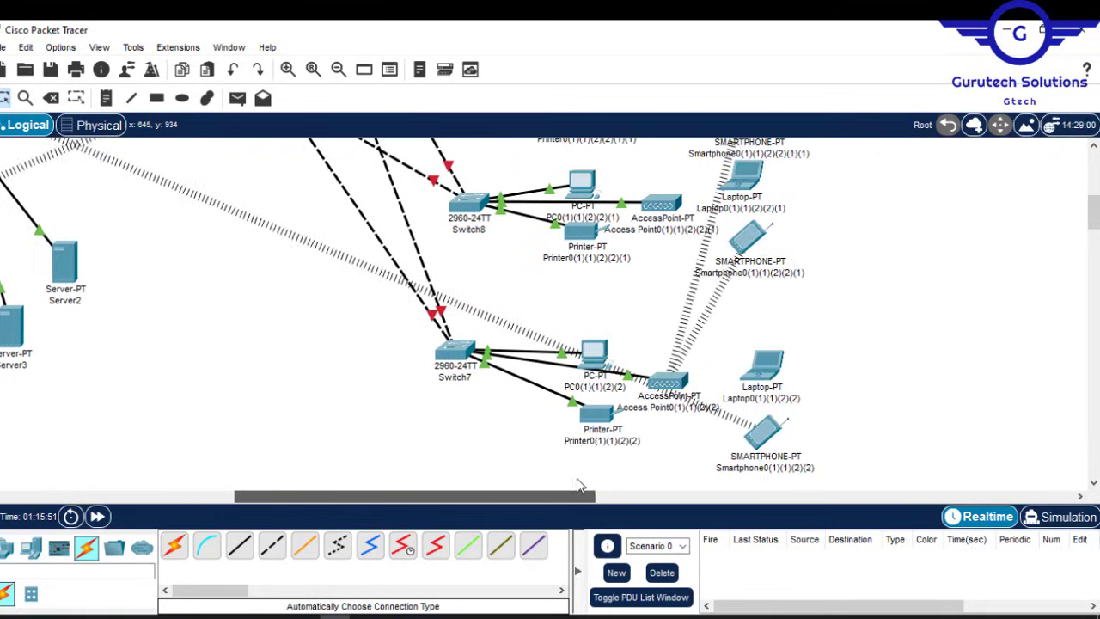
left_click_drag(1094, 212, 1084, 160)
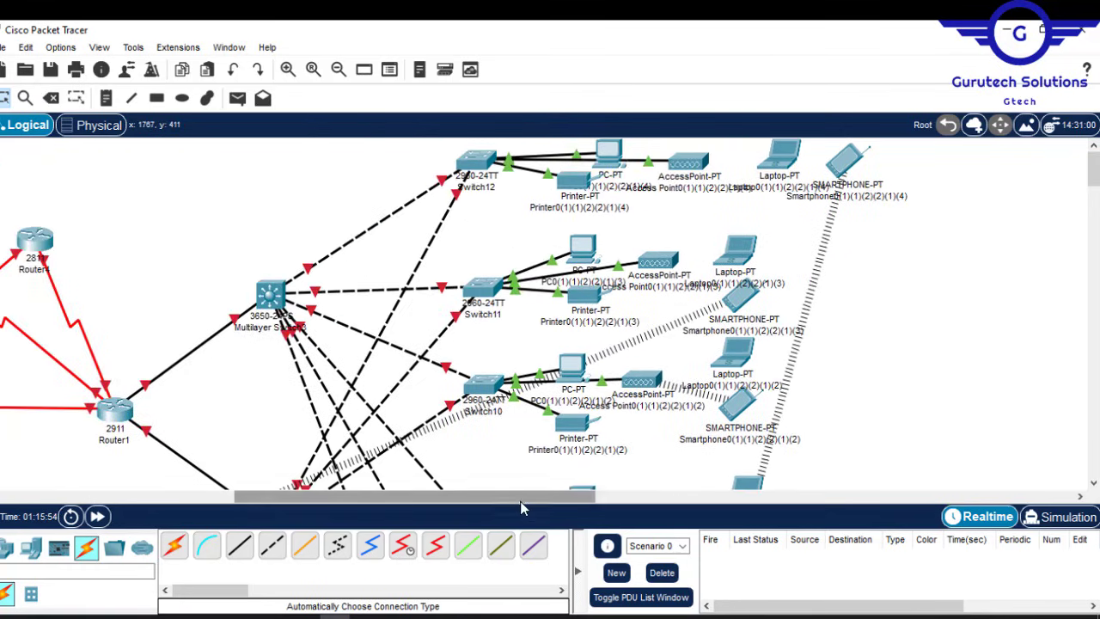
left_click_drag(520, 501, 226, 510)
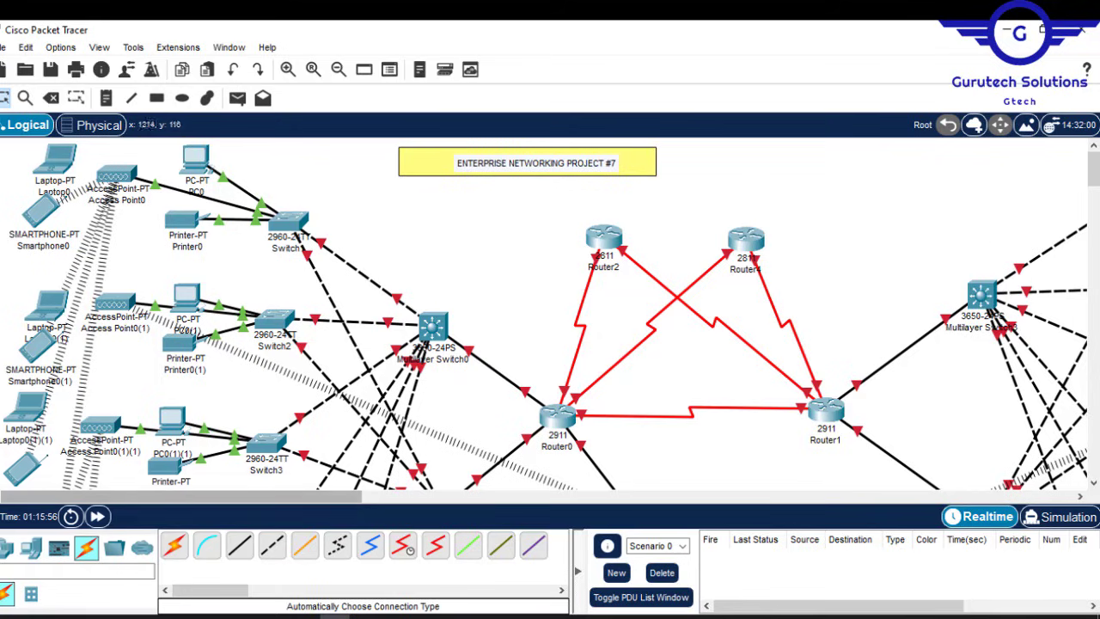
left_click_drag(1095, 158, 1094, 168)
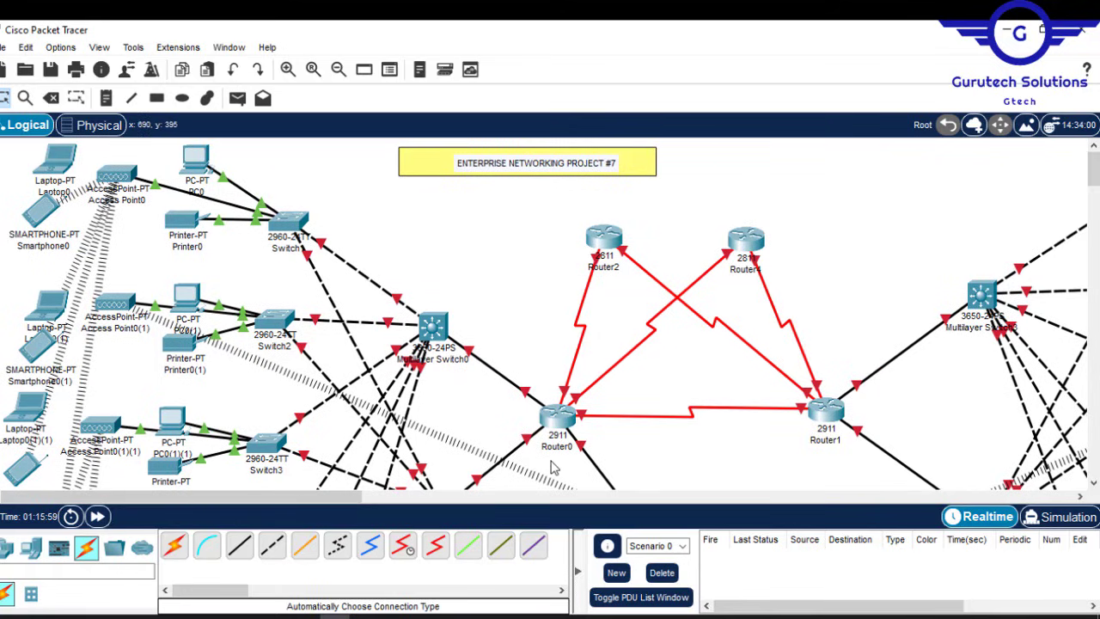
left_click(563, 446)
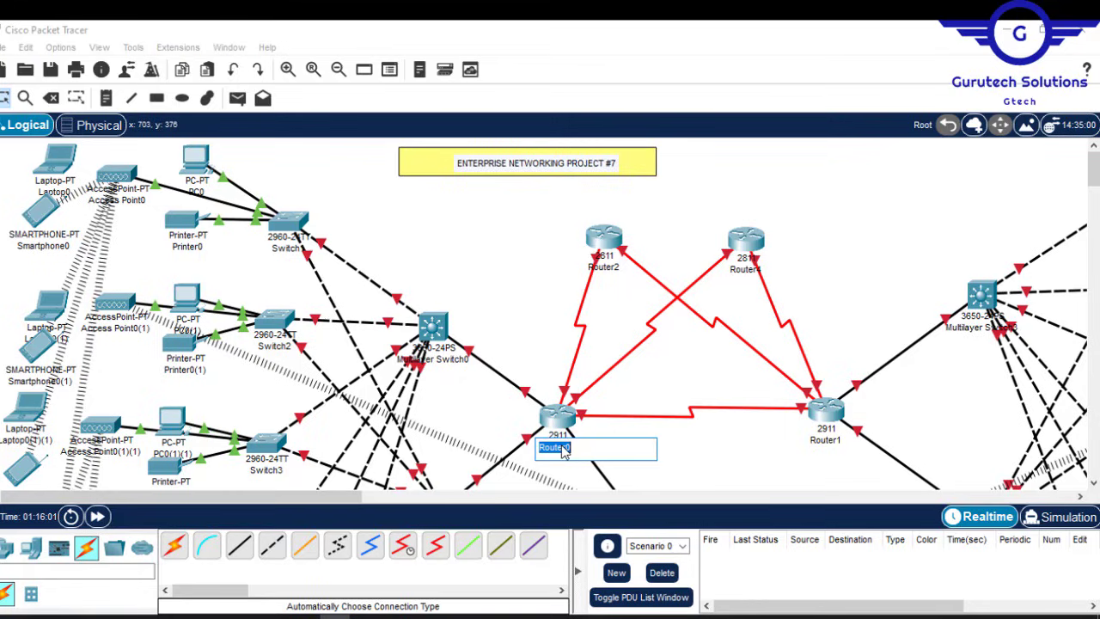
Step: Rename Router0 to HQ-Router and Router1 to BR-Router
type("HQ-")
left_click_drag(585, 453, 499, 450)
key("ctrl+c")
left_click(820, 441)
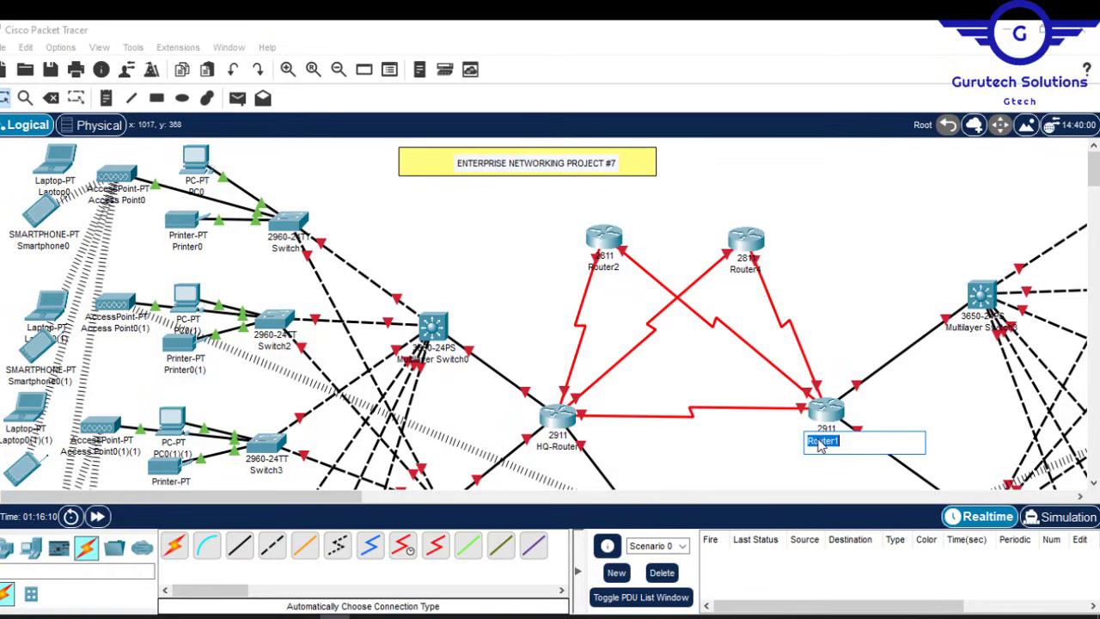
key("ctrl+v")
left_click_drag(820, 441, 807, 442)
type("BR")
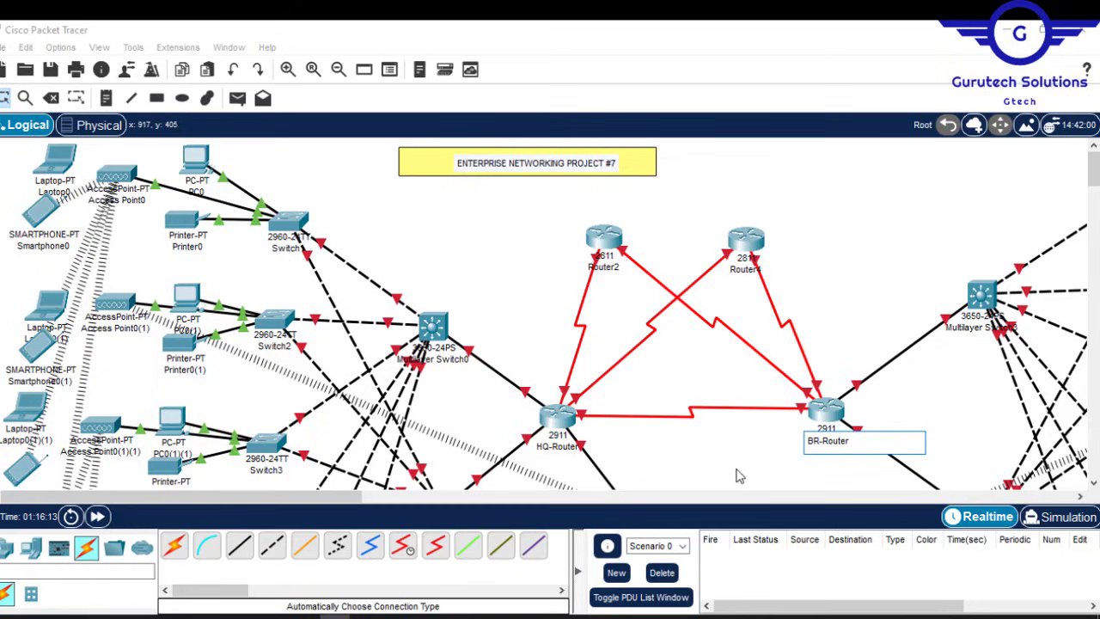
left_click(755, 469)
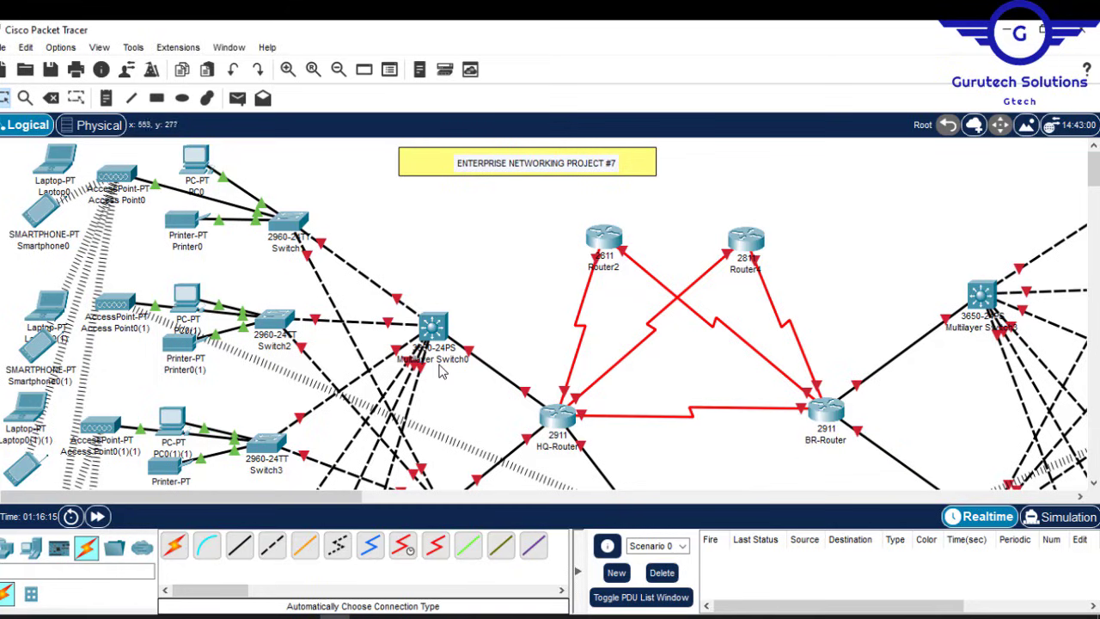
Step: Rename the multilayer switches to HQ-Multilayer, HQ-Multilayer2 and BR-Multilayer
left_click_drag(1092, 177, 1091, 185)
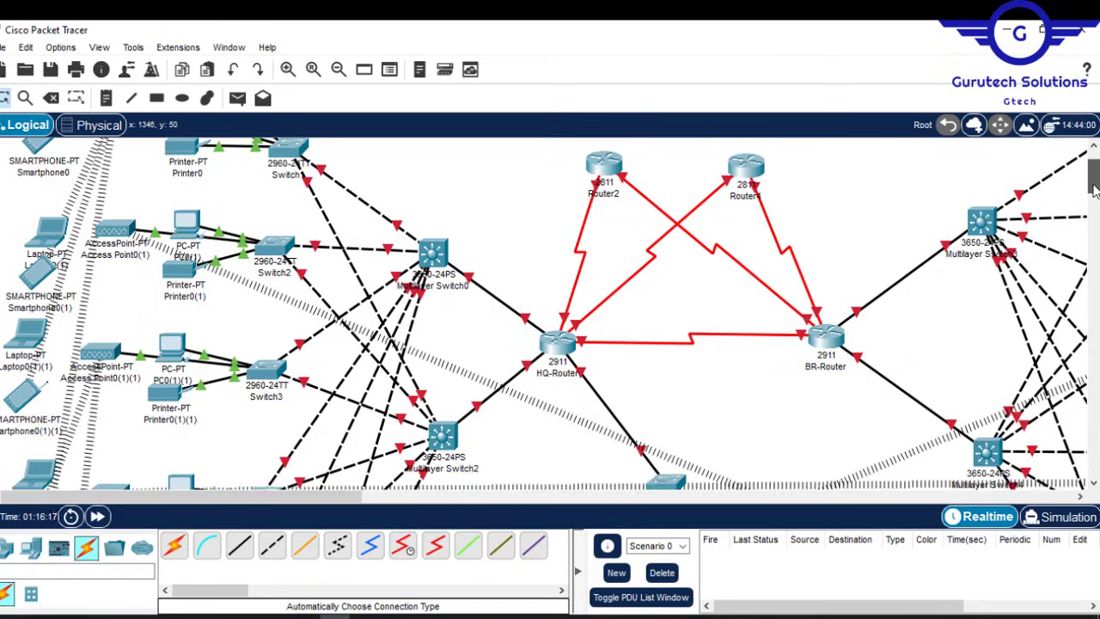
double_click(446, 293)
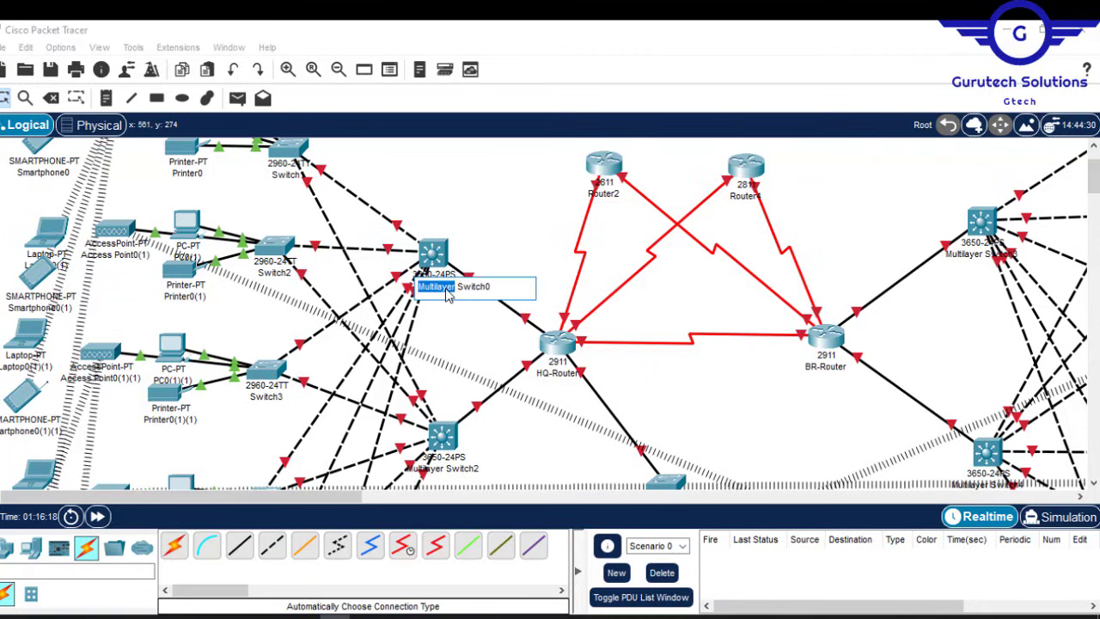
type("HQ-")
double_click(491, 287)
double_click(442, 468)
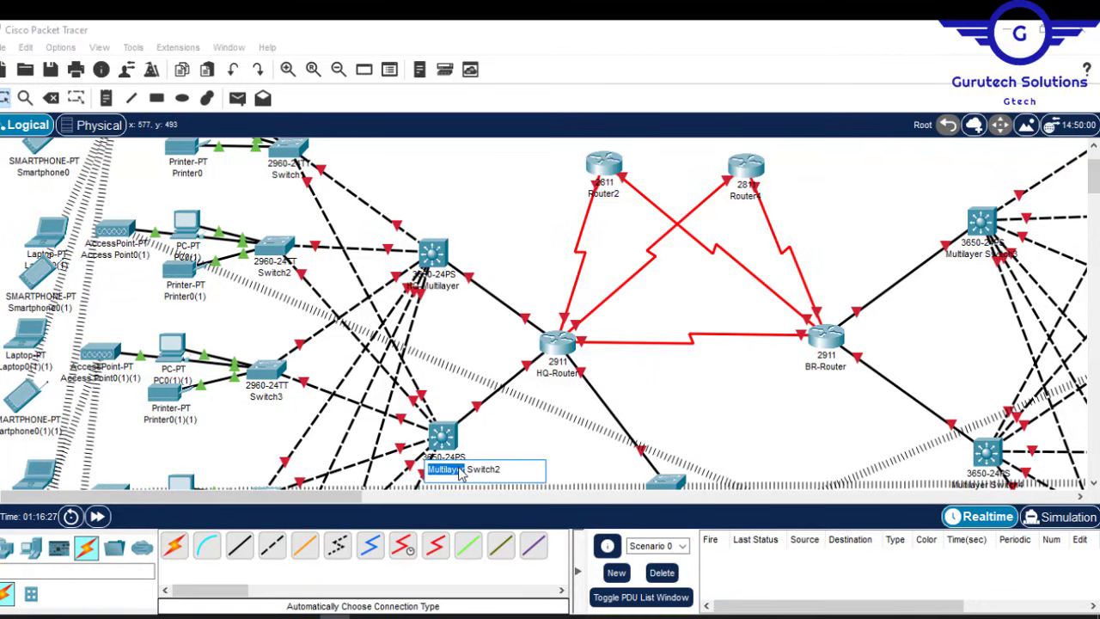
type("HQ-Multilayer")
type("2")
double_click(981, 254)
type("HQ-Multilayer")
left_click_drag(980, 255, 965, 255)
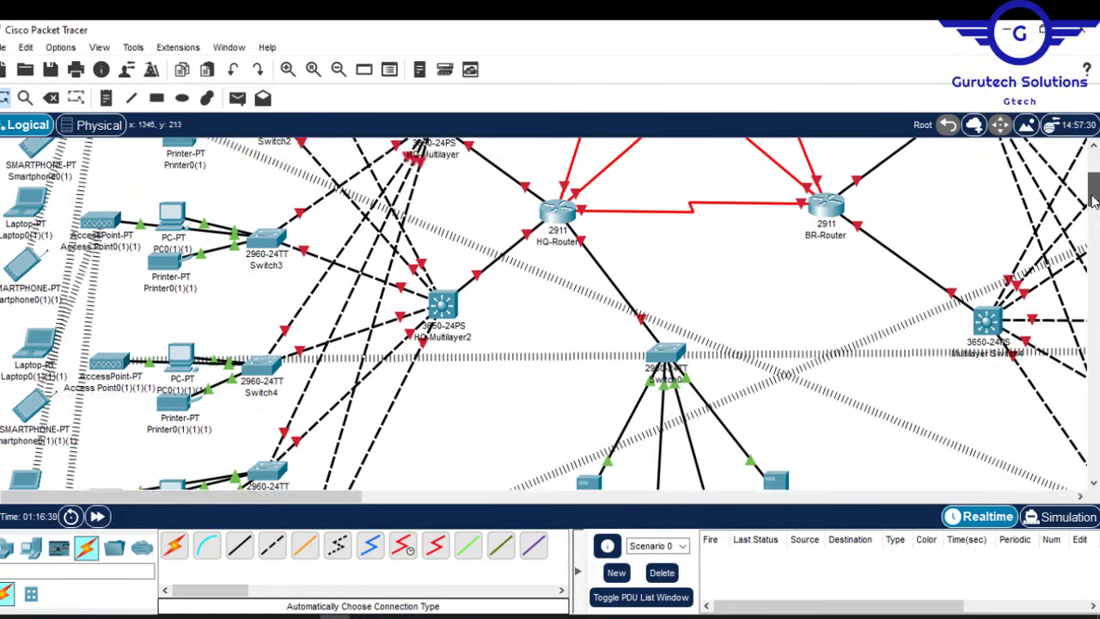
scroll(942, 376, "down", 1)
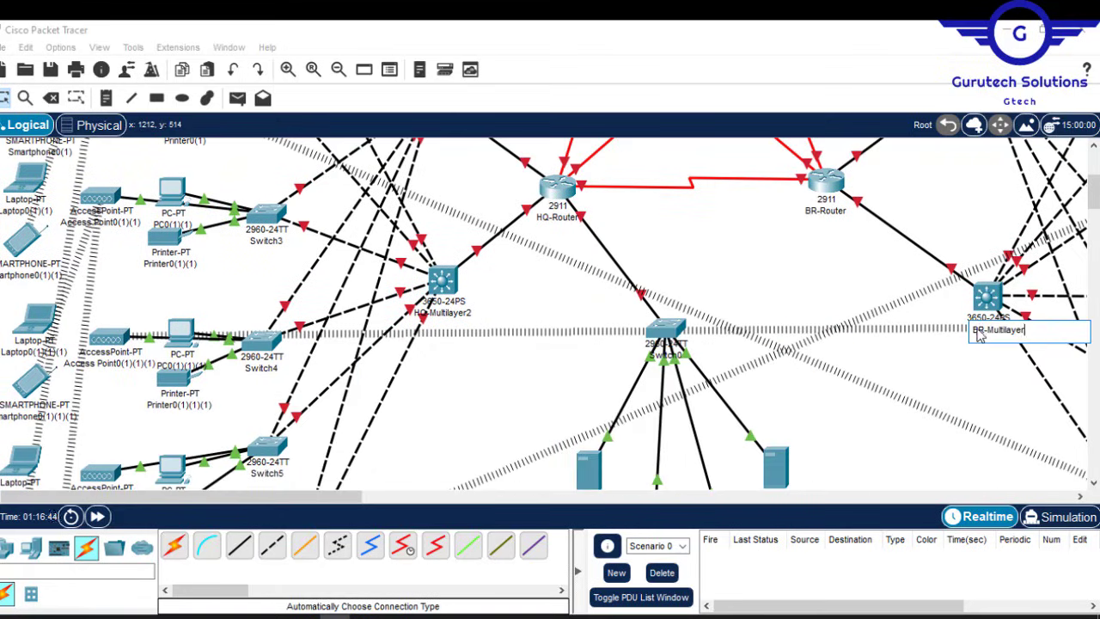
left_click(943, 376)
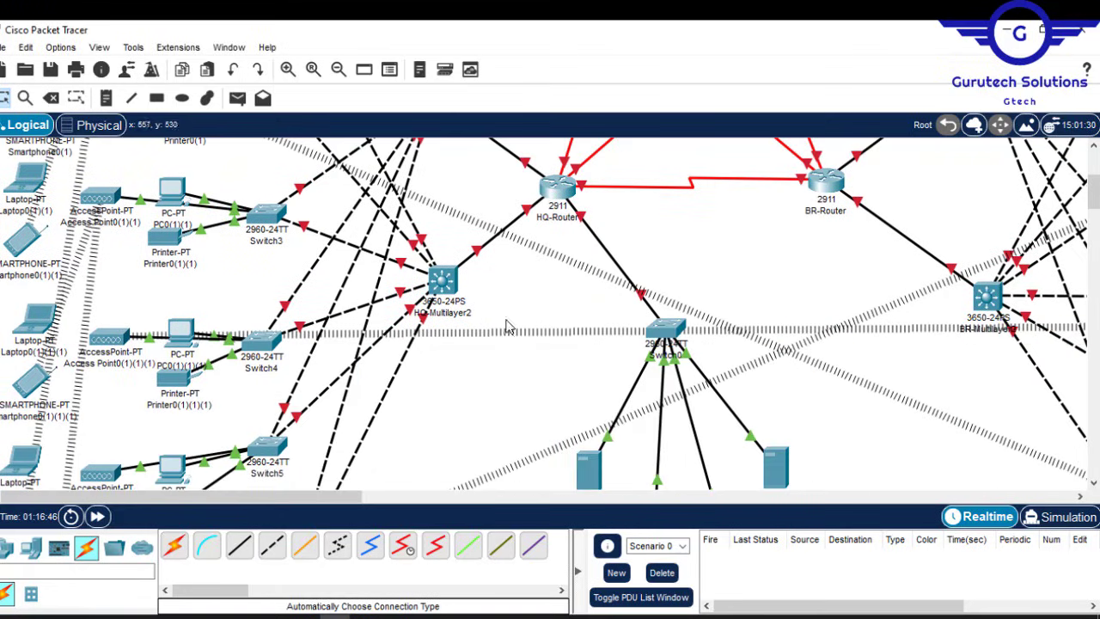
left_click_drag(1093, 196, 1093, 165)
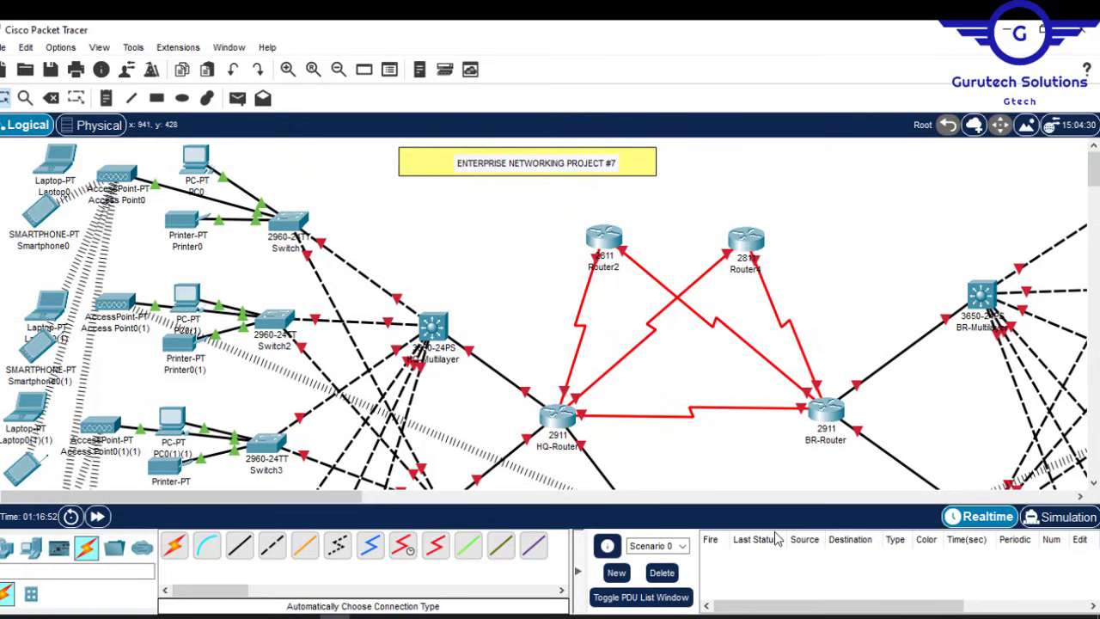
Step: Check the Project7.pdf brief, then rename the first three department switches MLOCS-SW, MER-SW and MRM-SW
left_click(757, 616)
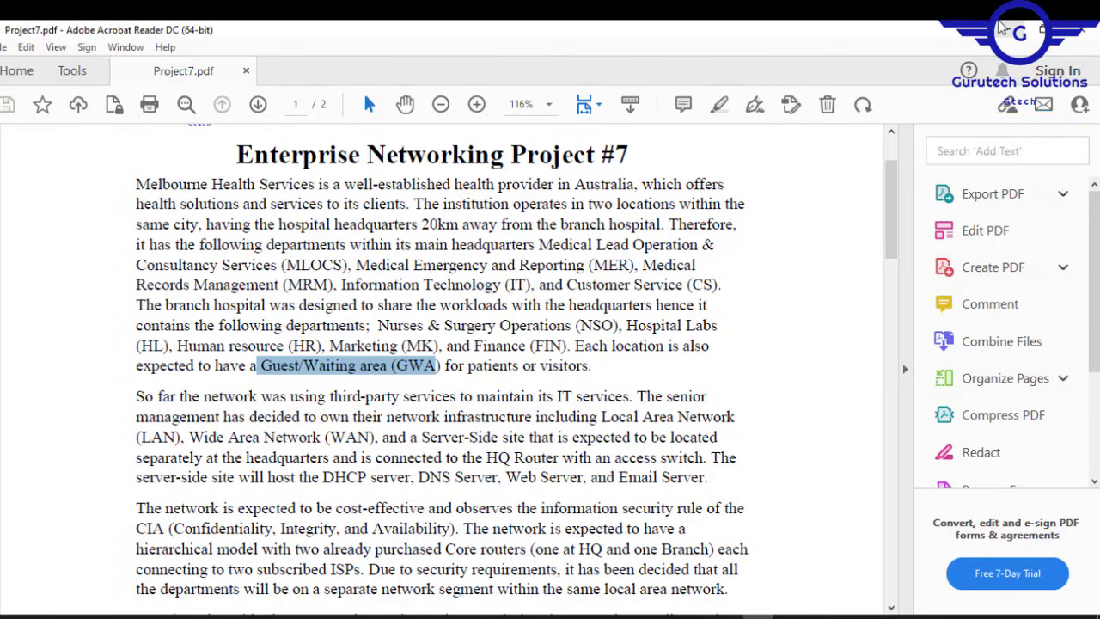
left_click(1001, 28)
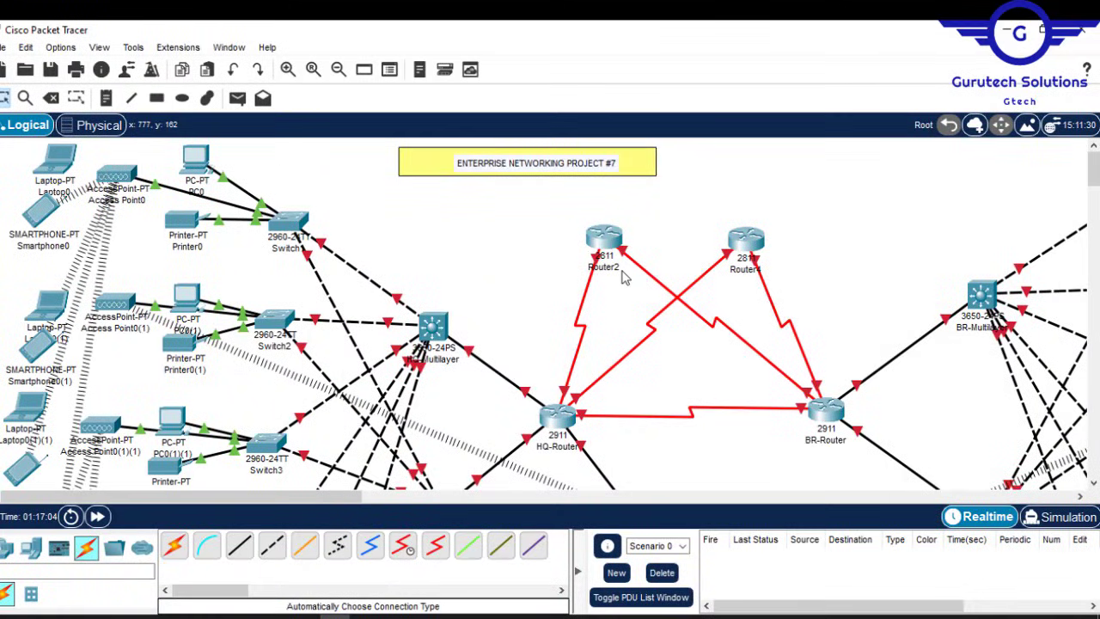
left_click(286, 249)
type("MLOCS-SW")
left_click(273, 346)
type("MER-SW")
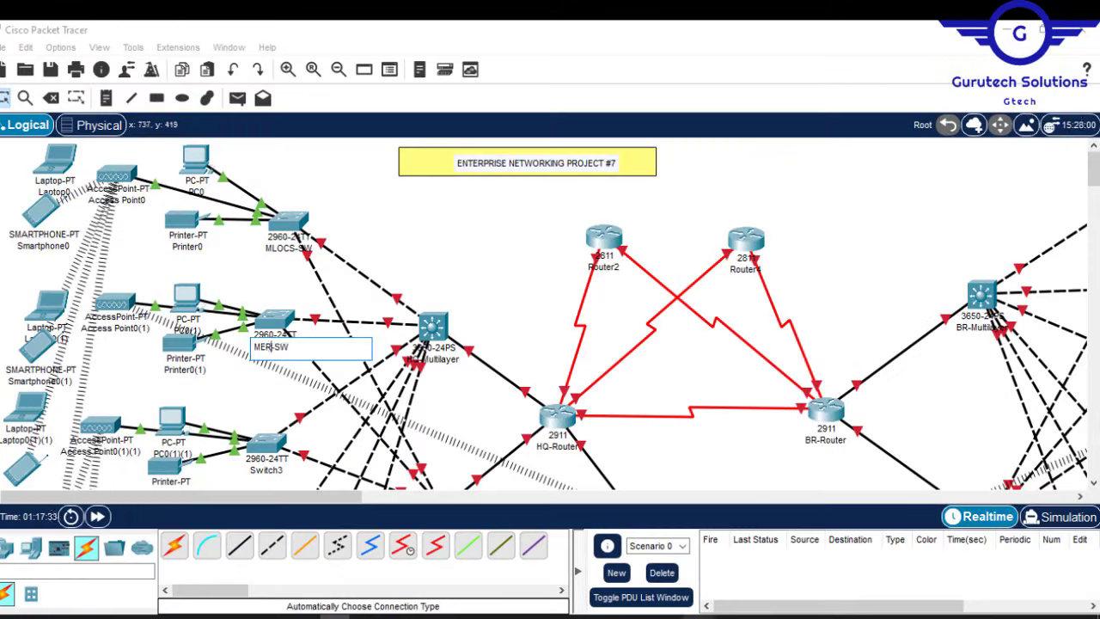
left_click(272, 472)
type("MRM-SW")
Step: Rename the next department switches IT-SW, CS-SW and SSS-SW
scroll(273, 477, "down", 3)
left_click(265, 287)
type("IT-SW")
left_click(267, 392)
type("CS-SW")
left_click(292, 331)
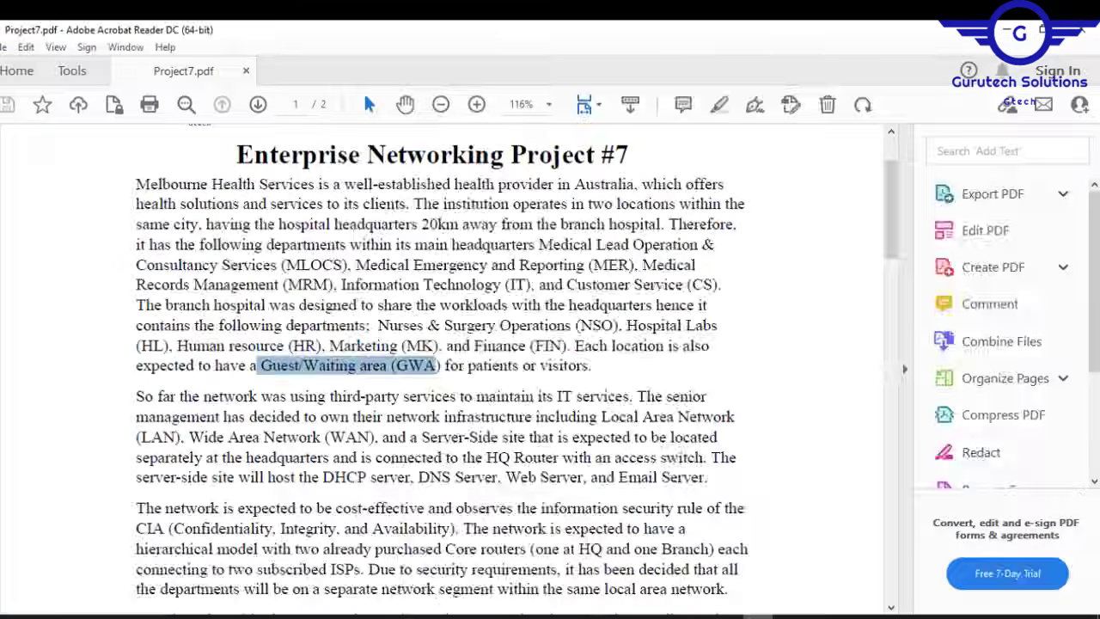
left_click(357, 359)
type("SSS-SW")
Step: Rename the remaining switches FIN-SW, MK-SW, HR-SW, HL-SW and NSO-SW, committing the last name
left_click(570, 308)
type("GWA-SWFIN-SW")
left_click(597, 287)
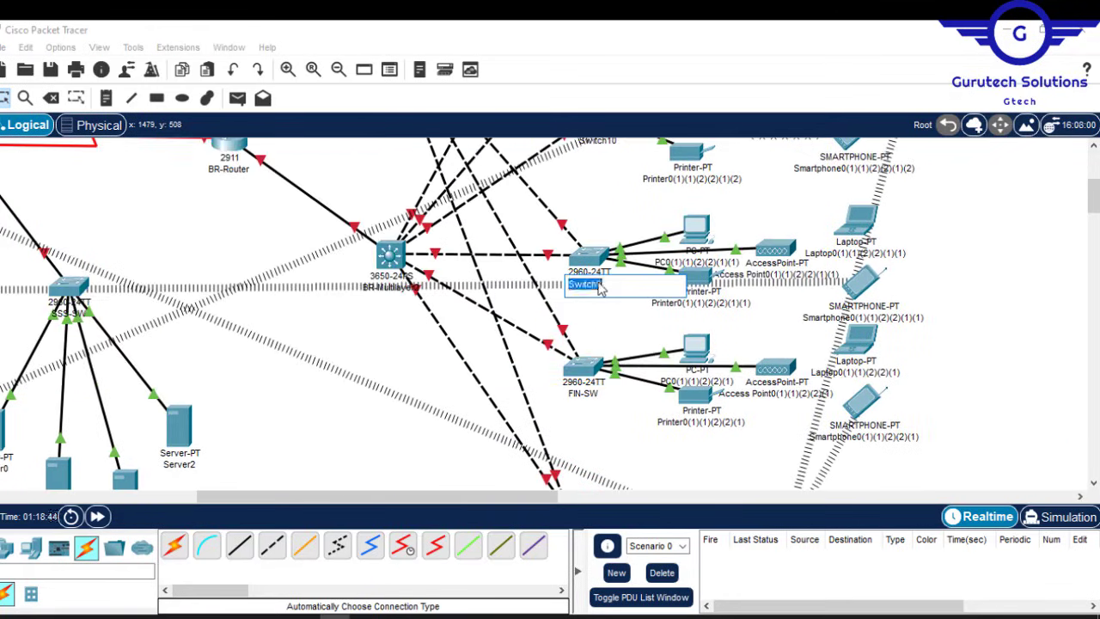
type("MK-SW")
left_click(607, 316)
type("HR-SW")
left_click(597, 220)
type("HL-SW")
left_click_drag(1093, 181, 1093, 171)
left_click(606, 191)
type("NSO-")
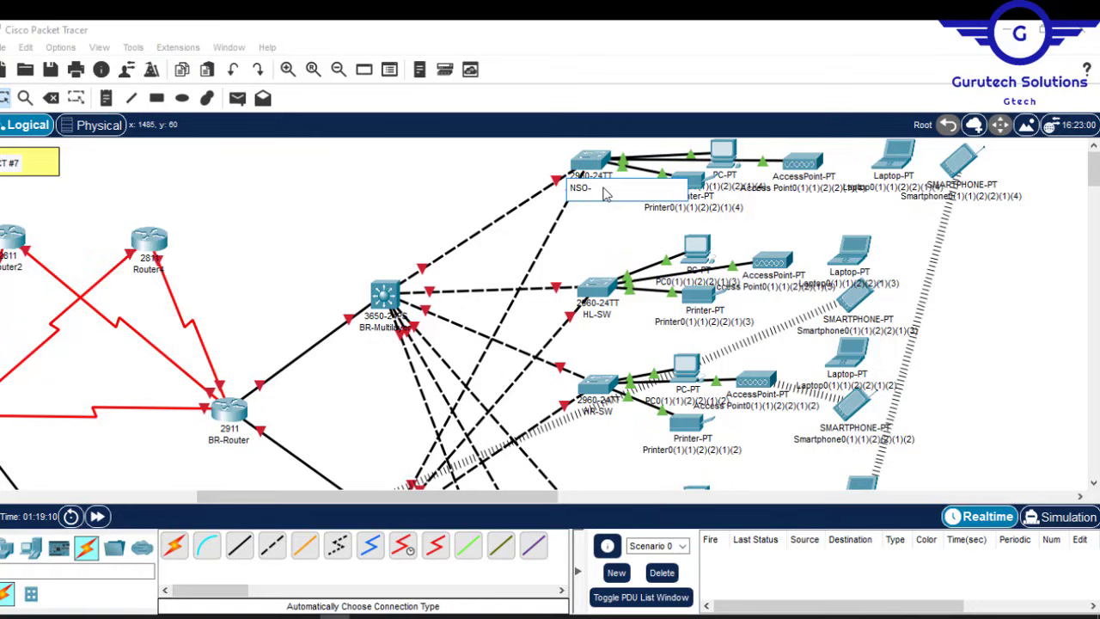
type("SW")
left_click(964, 280)
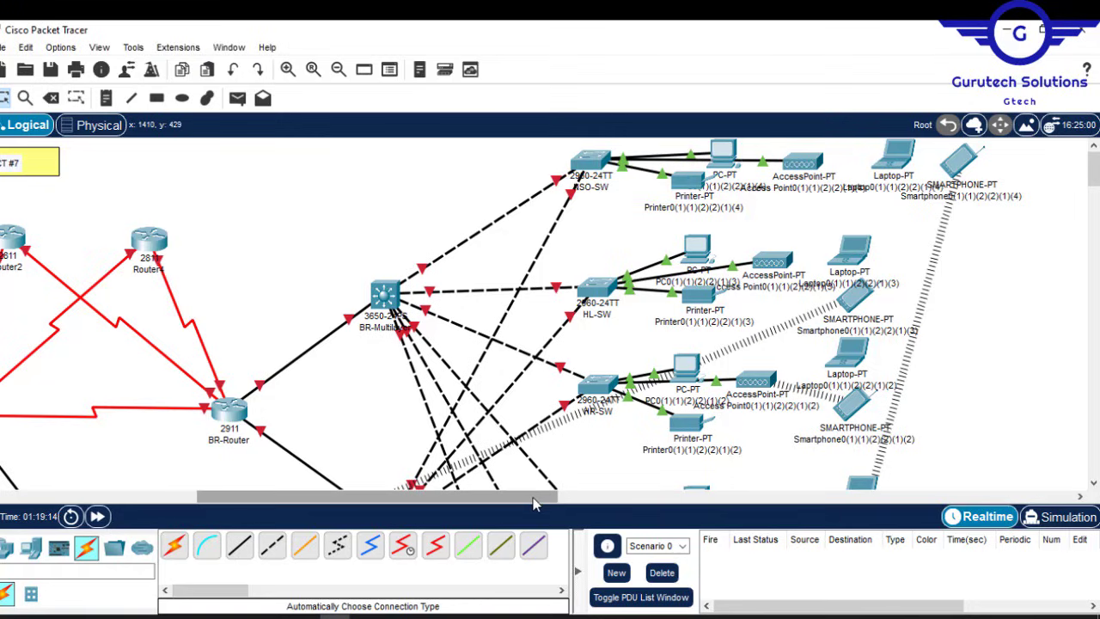
left_click_drag(533, 504, 507, 511)
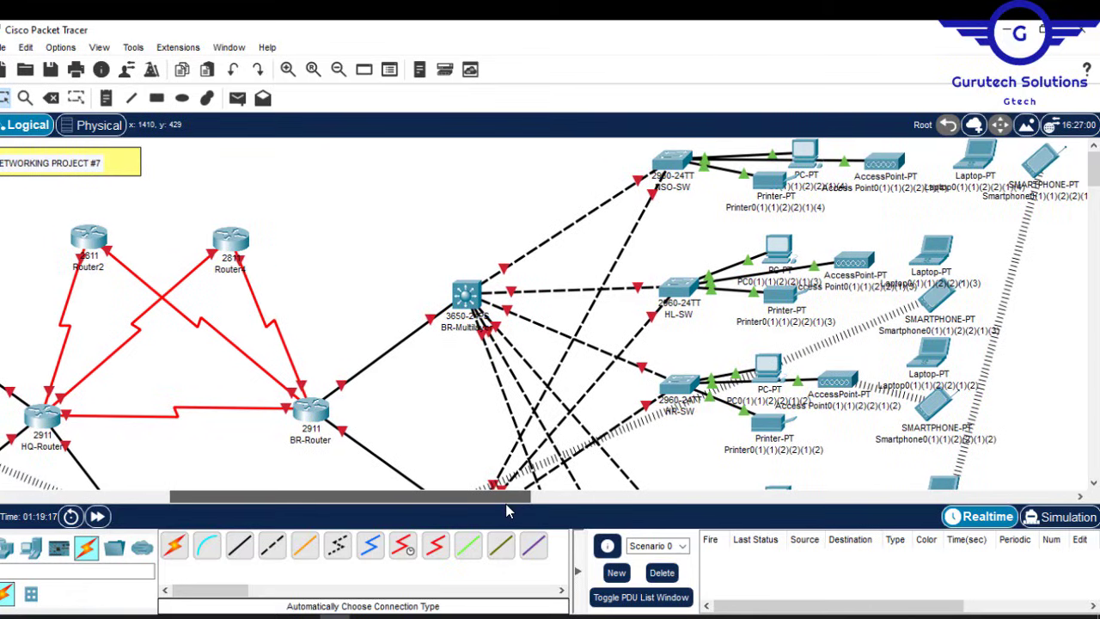
left_click_drag(507, 511, 371, 503)
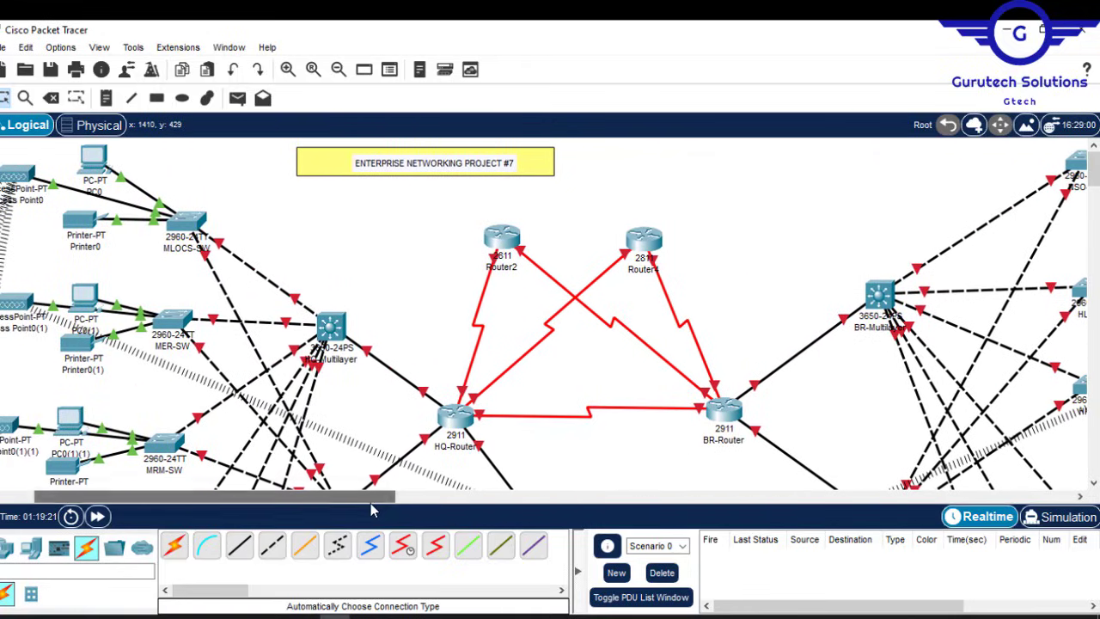
Step: Rename Router2 to ISP1 and Router4 to ISP2
left_click(505, 270)
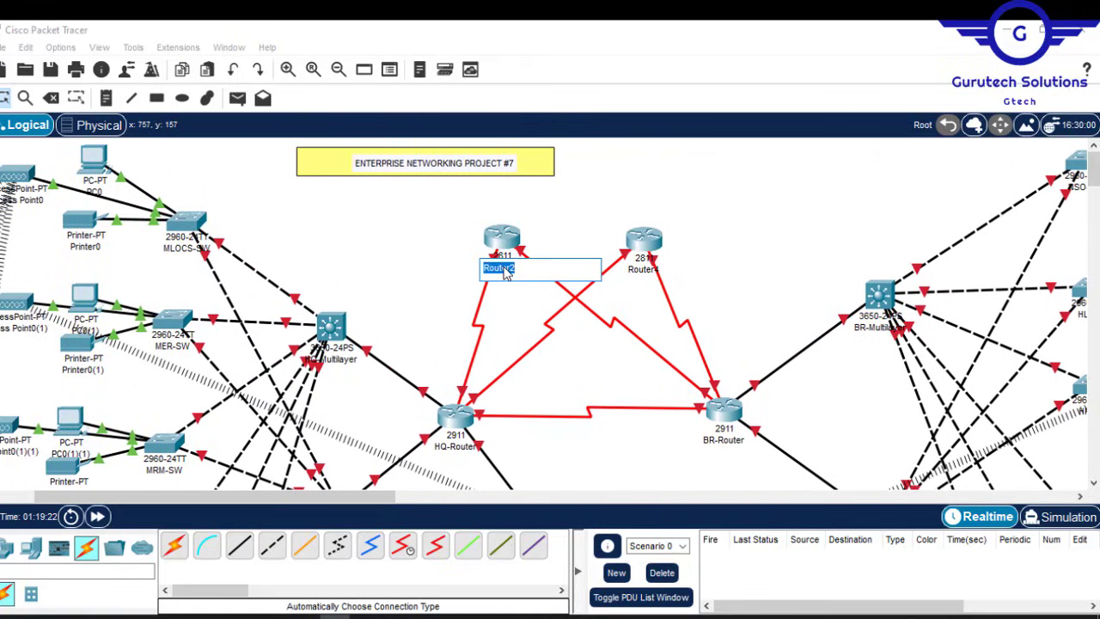
type("ISP1")
left_click(639, 272)
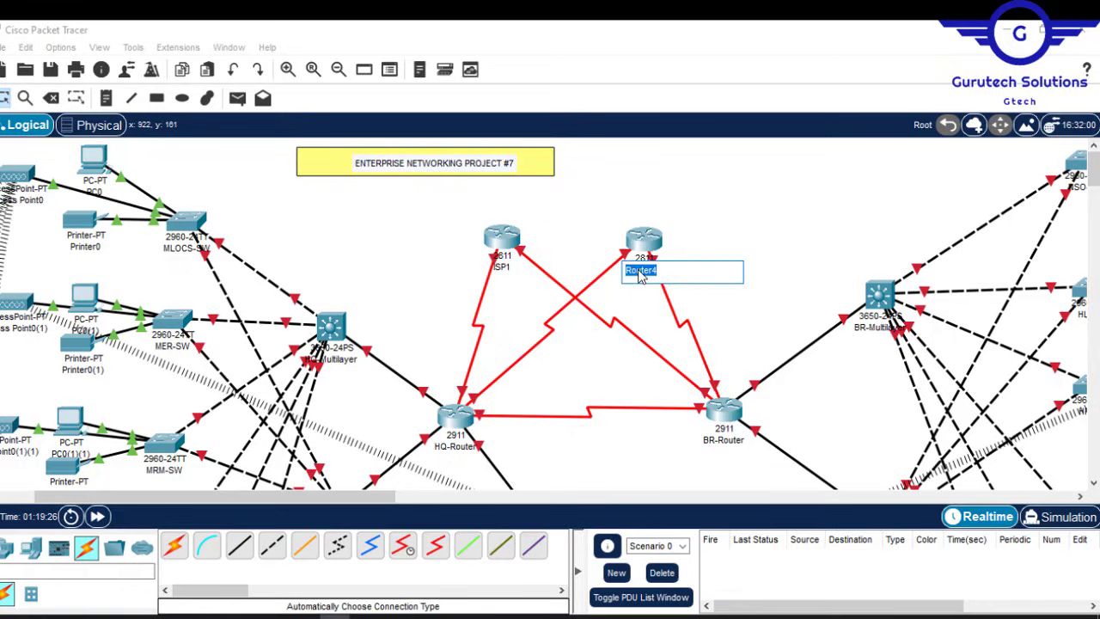
type("ISP2")
left_click(810, 199)
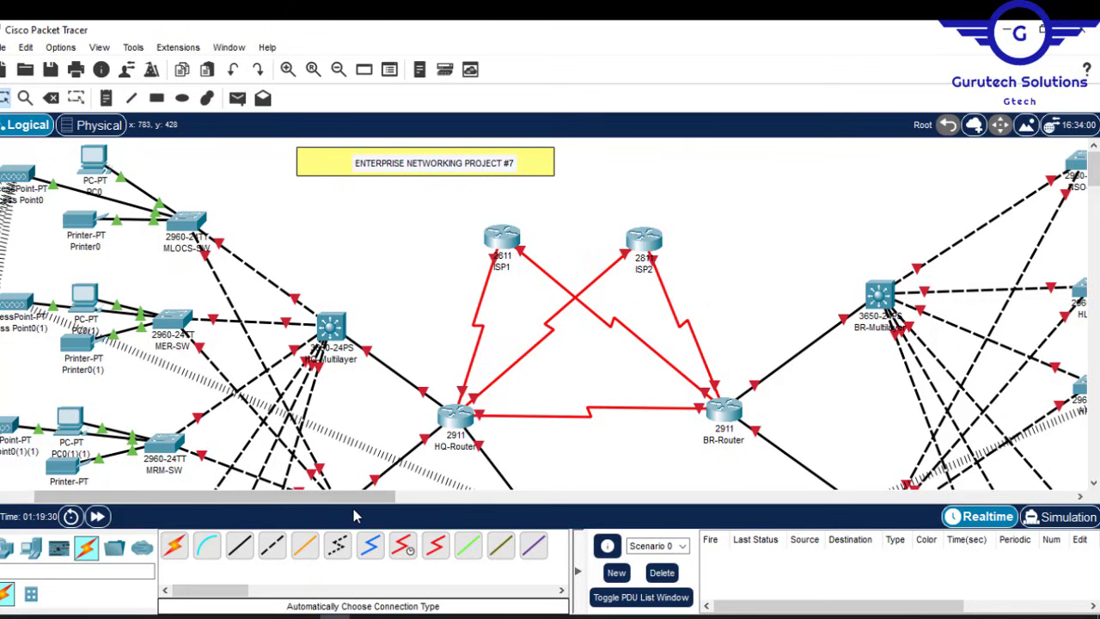
left_click_drag(344, 496, 245, 496)
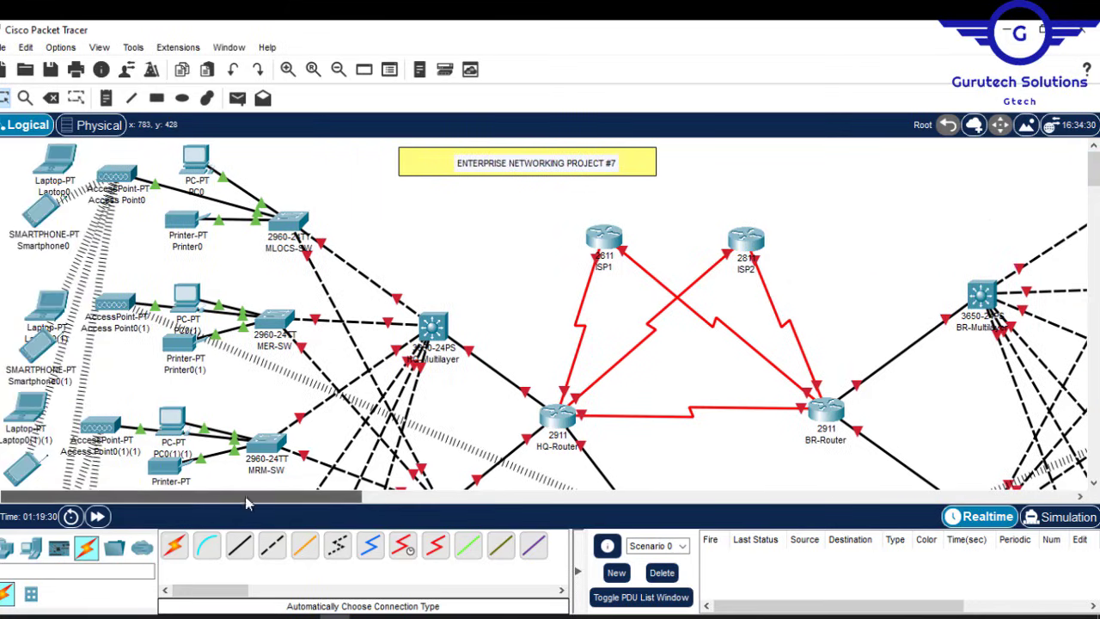
Step: Name the MLOCS devices MLOCS-PC, MLOCS-Printer, MLOCS-SMT and MLOCS-Laptop
left_click(198, 194)
type("MLOCS-PC")
left_click(187, 247)
type("MLOCS-Printer")
left_click(121, 200)
left_click(45, 246)
type("MLOCS-SMT")
left_click(63, 195)
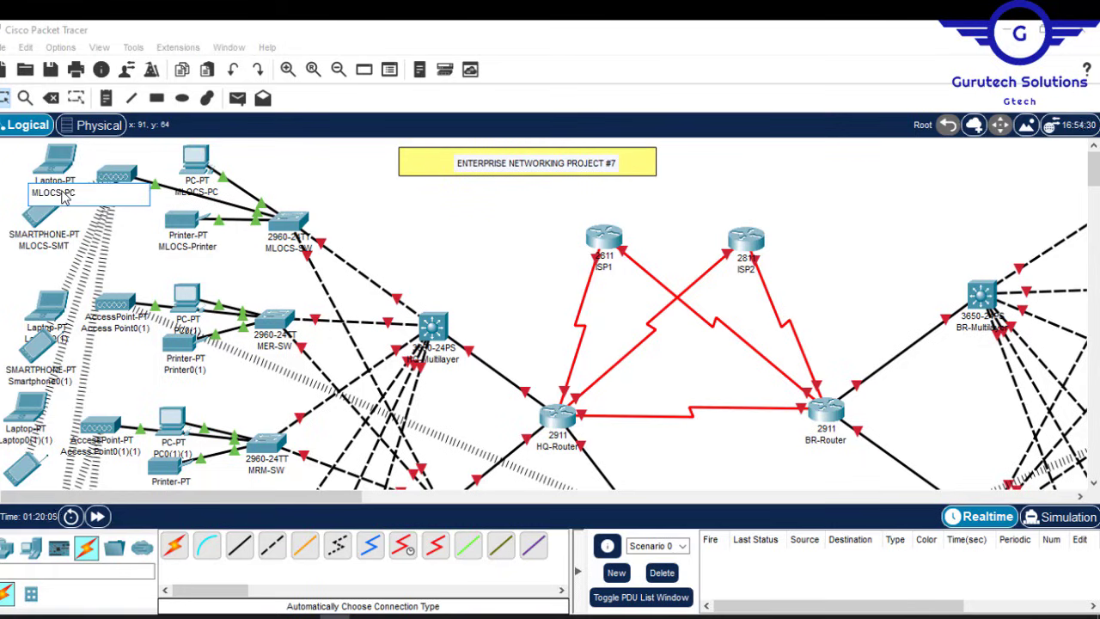
key("BackSpace")
key("BackSpace")
type("Laptop")
left_click_drag(45, 304, 39, 287)
Step: Name the MER devices MER-PC, MER-Printer, MER-SMT and MER-Laptop
left_click_drag(37, 346, 37, 333)
left_click(190, 371)
type("MER-Printer")
left_click(123, 341)
type("MER-P")
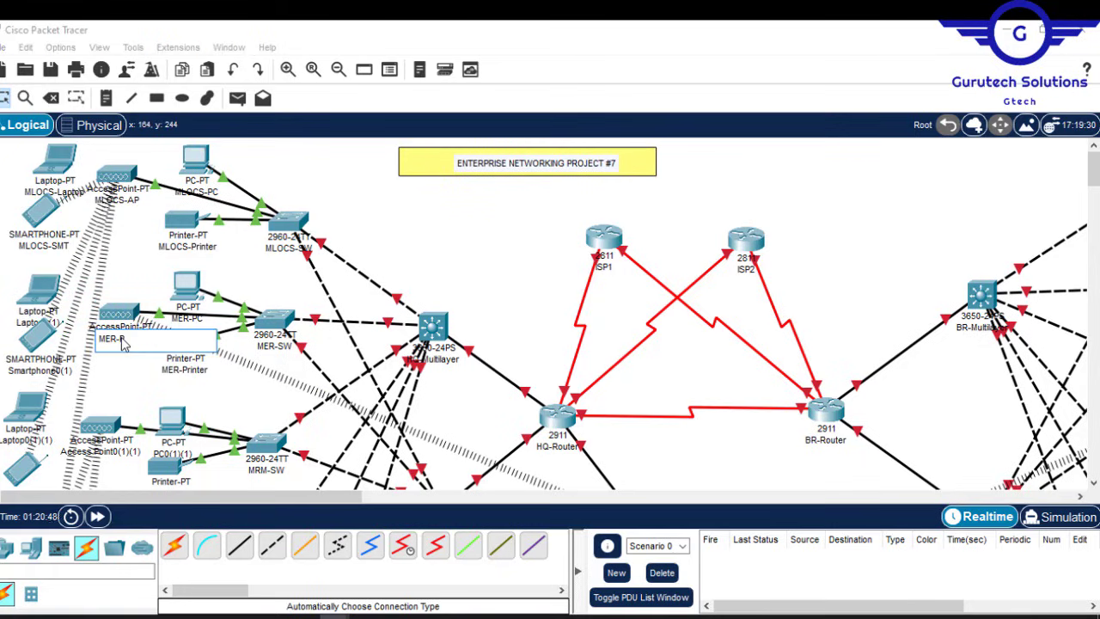
left_click(31, 372)
type("MER-SMT")
left_click(36, 323)
type("MER-Laptop")
left_click_drag(1093, 169, 1093, 184)
left_click(169, 338)
Step: Name the MRM devices MRM-Printer, MRM-AP, MRM-SMT and MRM-Laptop
type("MRM-Printer")
double_click(122, 297)
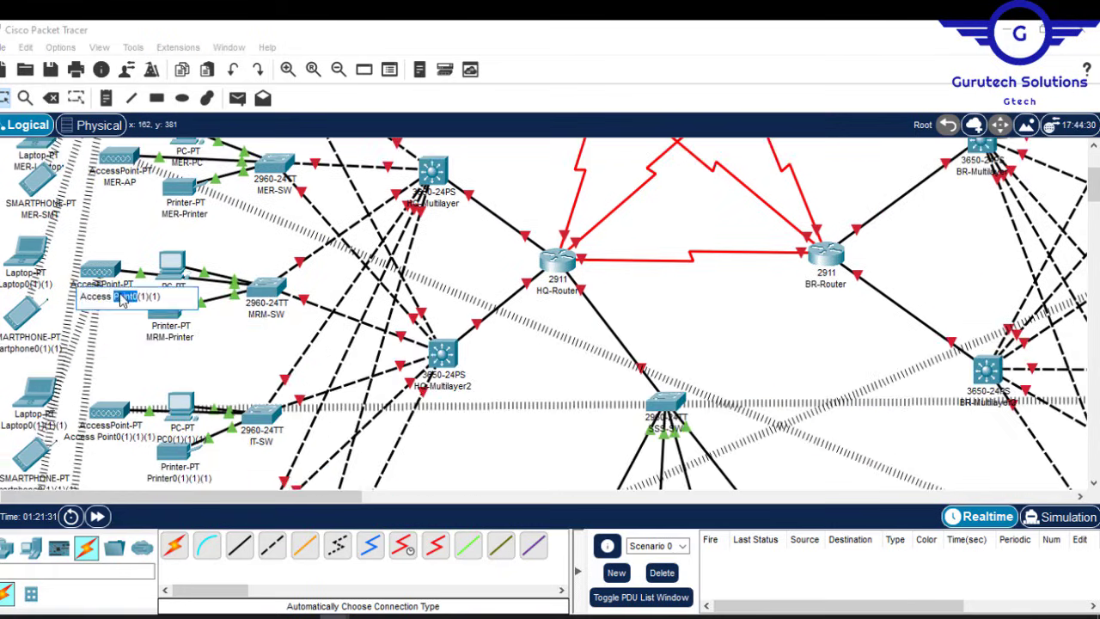
type("MRM-AP")
left_click(36, 349)
type("MRM-SMT")
left_click(24, 284)
type("MRM-Laptop")
scroll(163, 312, "down", 2)
Step: Name the IT devices IT-Printer, IT-PC, IT-AP, IT-SMT and IT-Laptop
left_click(179, 388)
type("IT-Printer")
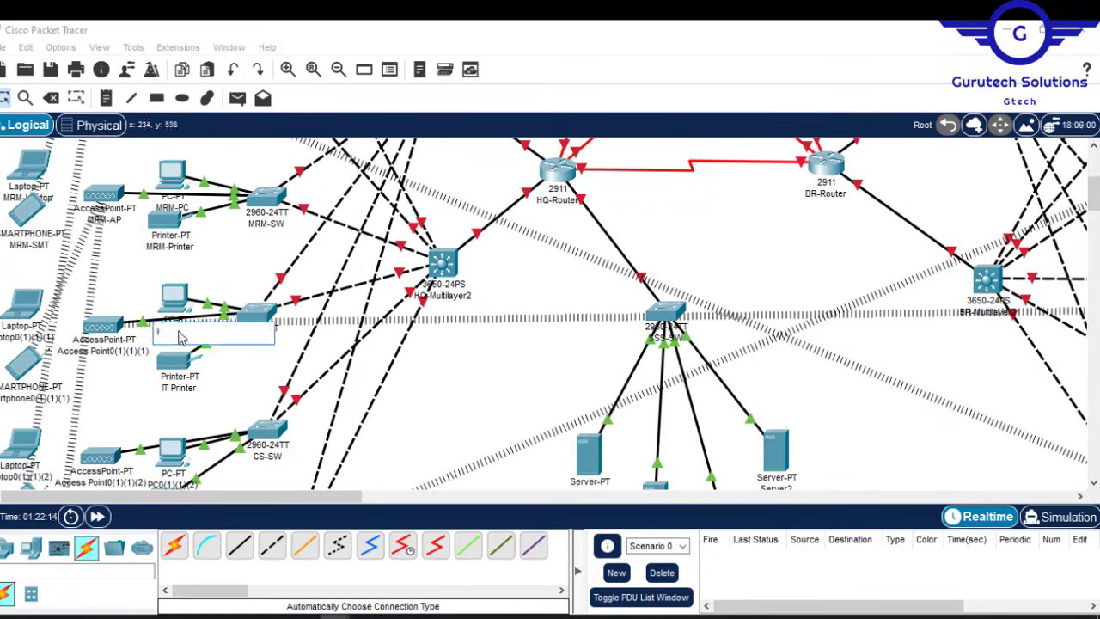
type("IT-PC")
left_click(109, 352)
type("IT-AP")
left_click(20, 399)
type("IT-SMT")
left_click(23, 338)
type("IT-Laptop")
left_click_drag(1093, 195, 1093, 212)
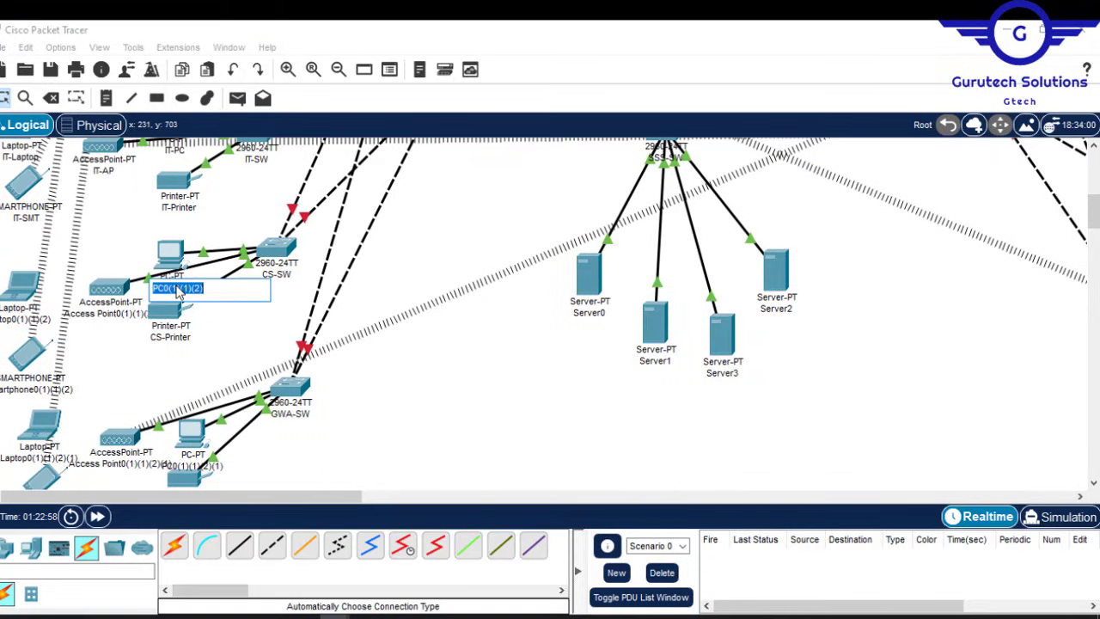
Step: Name the CS devices CS-PC, CS-AP, CS-Laptop and CS-SMT
type("CS-PC")
left_click(110, 313)
type("CS-AP")
left_click(25, 317)
type("CS-Laptop")
left_click(26, 376)
type("CS-SMT")
scroll(129, 344, "down", 3)
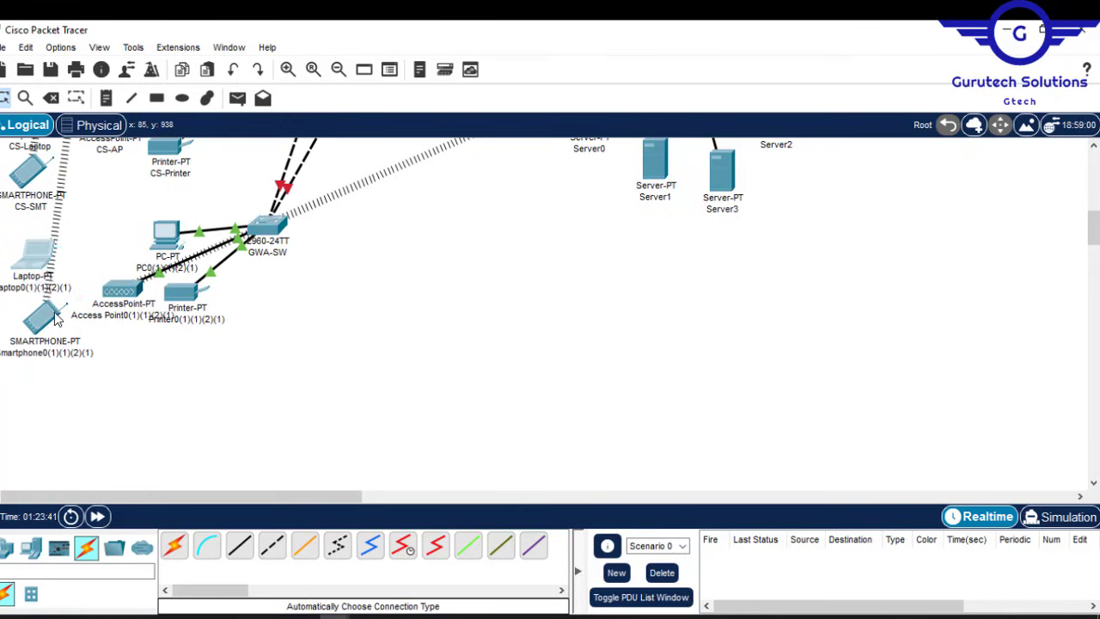
left_click(186, 318)
Step: Name the GWA devices GWA-Printer, GWA-PC, GWA-AP and GWA-SMT
type("GWA-Printer")
left_click(177, 269)
type("GWA-PC")
left_click(105, 314)
type("GWA-AP")
left_click(36, 353)
type("GWA-SMT")
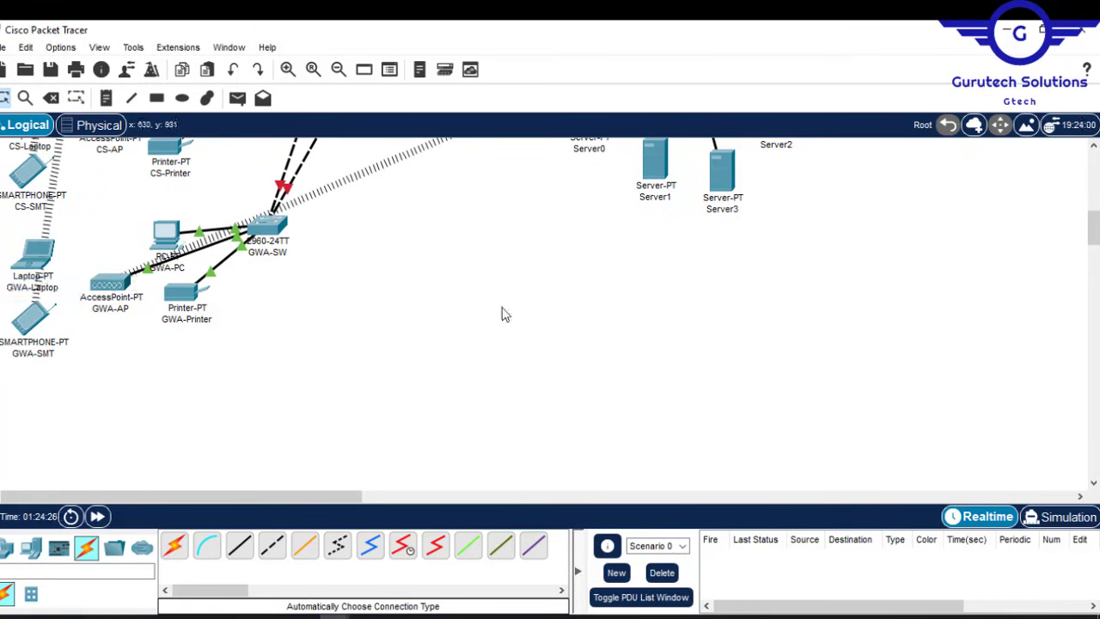
scroll(505, 315, "up", 4)
left_click(589, 336)
Step: Rename the three servers DHCPServer, DNSServer and EmailServer
type("DHCPServer")
left_click(658, 386)
type("DNSServer")
left_click(724, 393)
type("EmailServer")
left_click(781, 332)
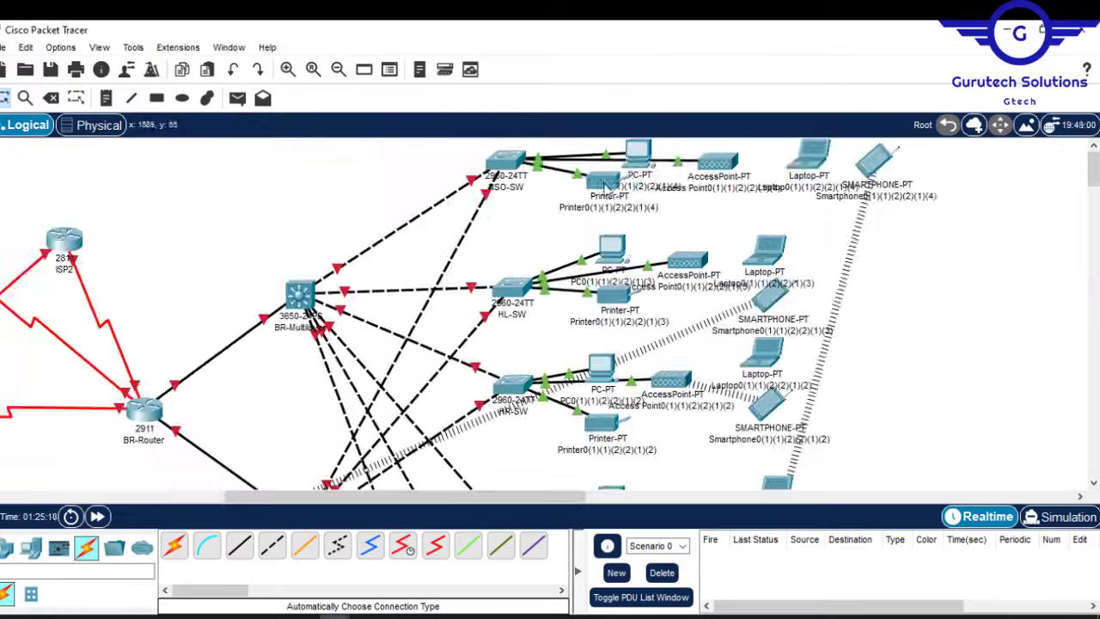
Step: Name the NSO devices NSO-PC, NSO-Printer, NSO-SMT and NSO-Laptop, tidying their placement
left_click(656, 191)
type("NSO-PC")
left_click(623, 216)
type("NSO-Printer")
left_click(813, 227)
type("NSO-SMT")
left_click(790, 192)
type("NSO-Laptop")
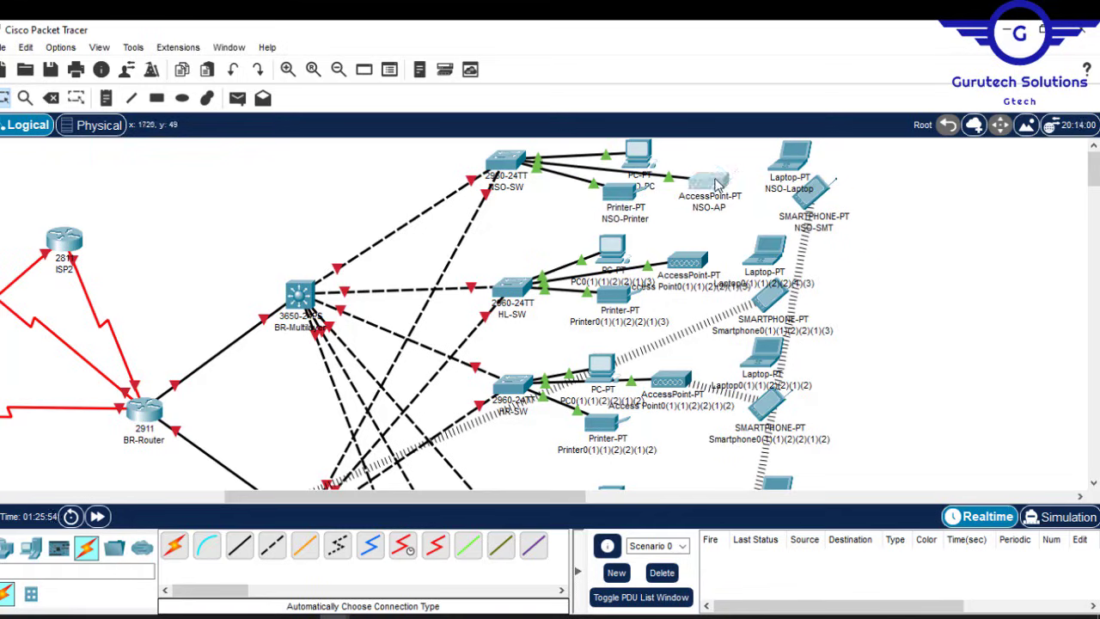
left_click_drag(790, 158, 767, 158)
left_click_drag(506, 160, 510, 175)
Step: Name the HL devices HL-PC, HL-Printer, HL-SMT, HL-AP and HL-Laptop
left_click(616, 293)
type("HL-PC")
left_click(621, 335)
type("HL-Printer")
left_click(766, 346)
type("HL-SMT")
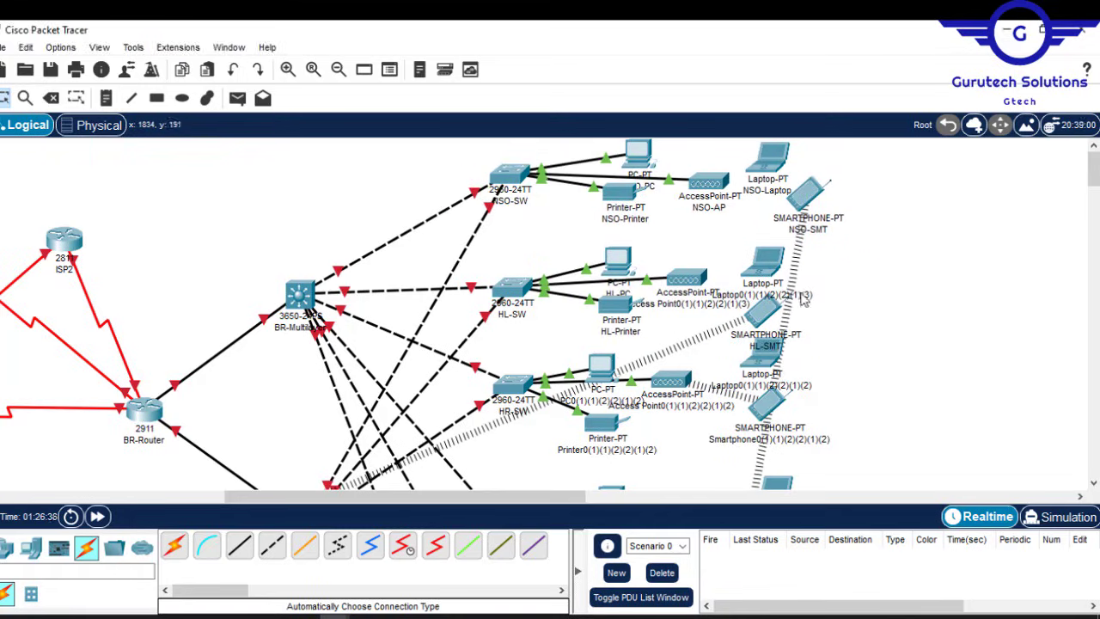
left_click(690, 304)
type("HL-AP")
left_click(762, 295)
type("HL-Laptop")
left_click_drag(763, 310, 781, 306)
left_click_drag(763, 261, 778, 261)
scroll(687, 344, "down", 2)
left_click(609, 306)
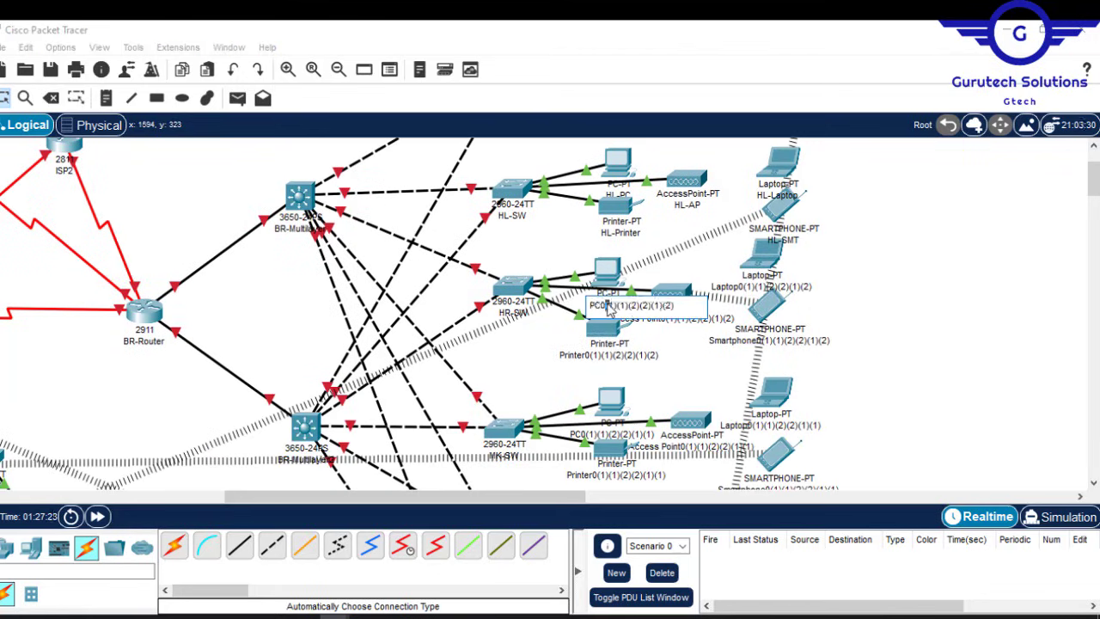
Step: Name the HR devices HR-PC, HR-Printer, HR-SMT and HR-Laptop
type("HR-PC")
left_click(609, 354)
type("HR-Printer")
left_click(768, 340)
type("HR-SMT")
left_click(761, 286)
type("HR-Laptop")
left_click(676, 319)
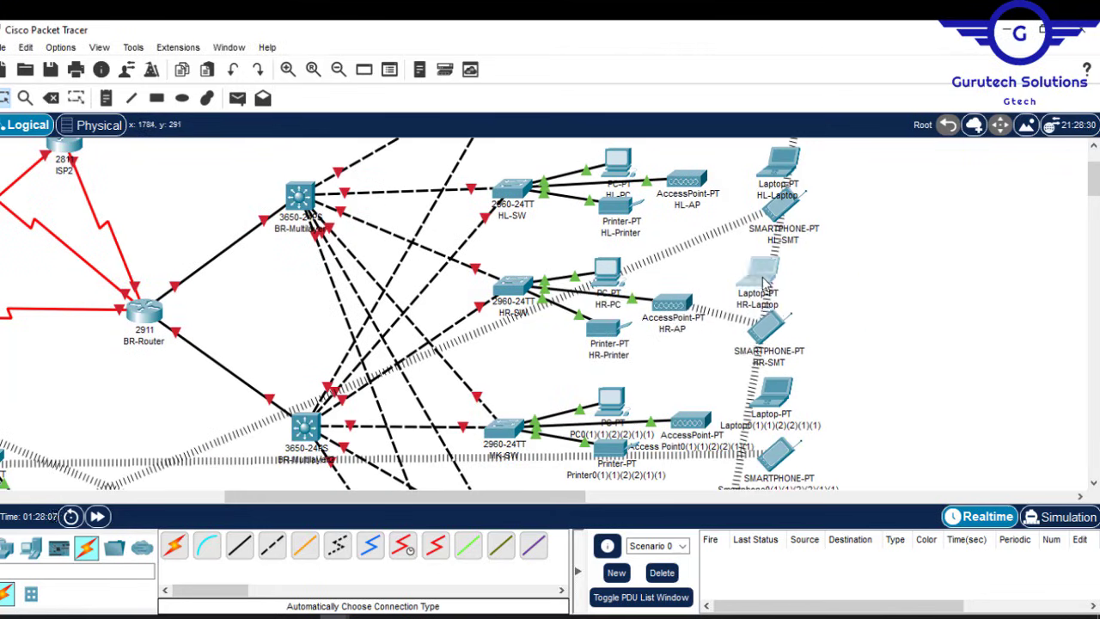
scroll(933, 283, "up", 2)
left_click_drag(1092, 182, 1091, 208)
Step: Name the MK devices MK-PC, MK-Printer, MK-AP, MK-Laptop and MK-SMT
left_click(612, 238)
type("MK-PC")
left_click(616, 278)
type("MK-Printer")
left_click(701, 252)
type("MK-A")
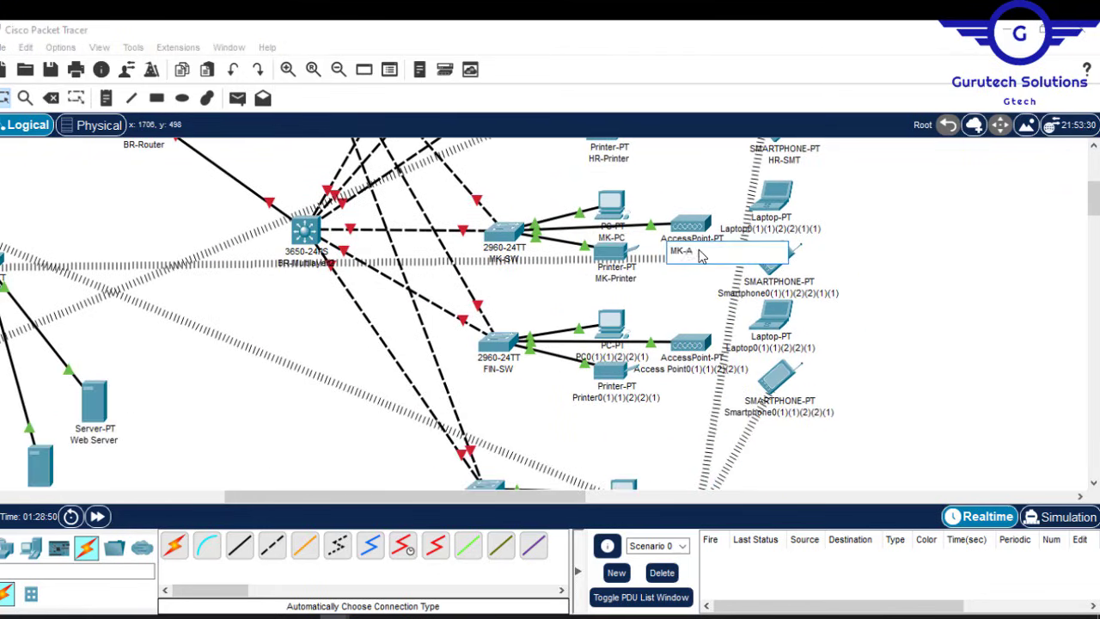
type("P")
left_click(774, 229)
type("MK-Laptop")
left_click(823, 291)
type("MK-SMT")
scroll(730, 301, "down", 1)
Step: Name the FIN devices FIN-PC, FIN-Printer, FIN-AP, FIN-Laptop and FIN-SMT
left_click(626, 316)
type("FIN-")
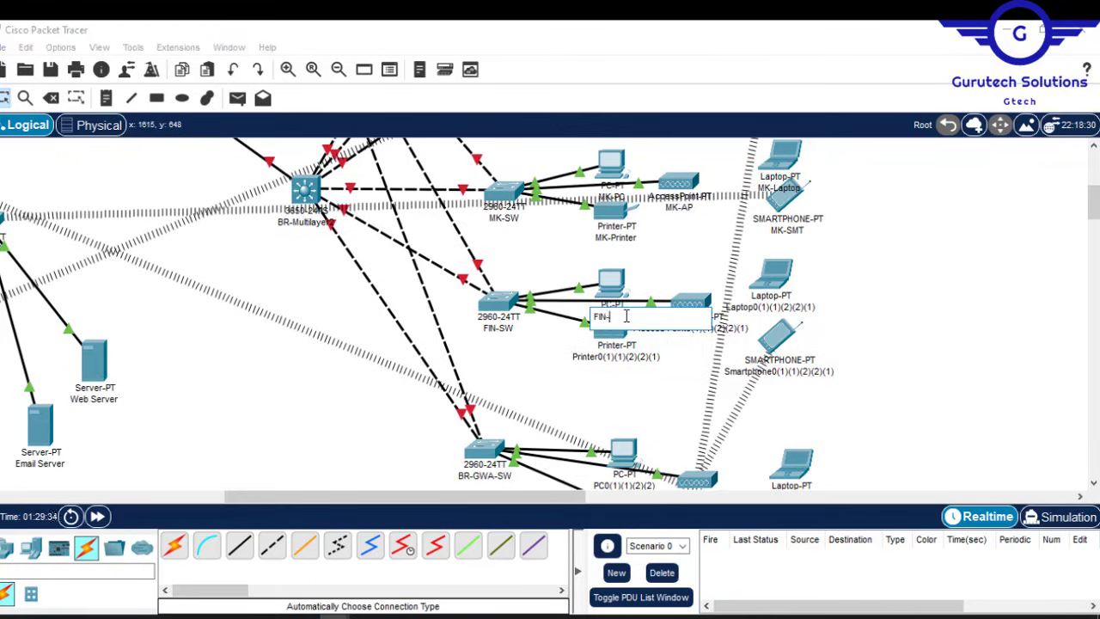
type("PC")
left_click(616, 358)
type("FIN-Printer")
left_click(690, 332)
type("FIN-AP")
left_click(773, 310)
type("FIN-Laptop")
left_click(779, 373)
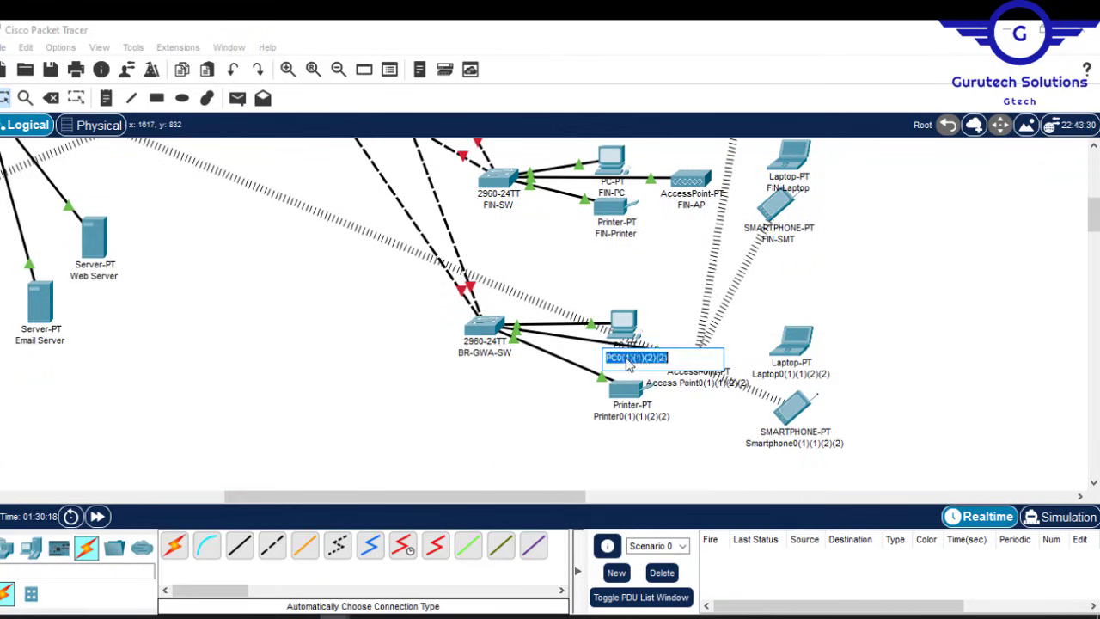
Step: Name the branch guest-area devices BR-GWA-PC, BR-GWA-Printer, BR-GWA-SMT, BR-GWA-Laptop and its access point
type("BR-GWA-PC")
left_click(631, 416)
type("BR-GWA-Printer")
left_click(795, 442)
type("BR-GWA-SMT")
left_click(791, 373)
type("BR-GWA-Laptop")
left_click(694, 384)
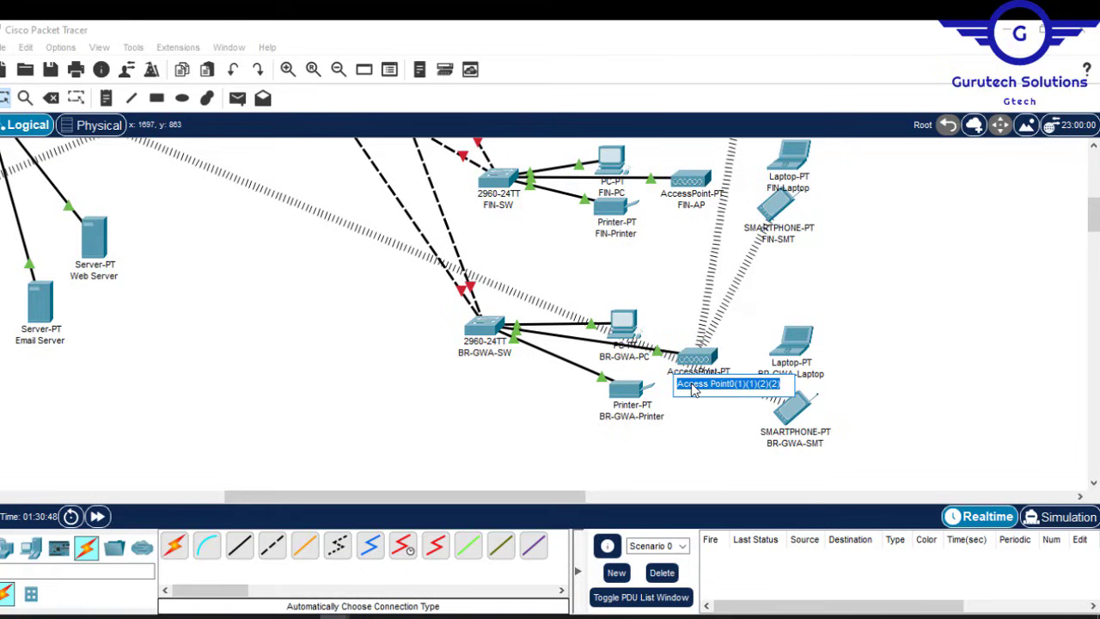
type("BR-GWA-PC")
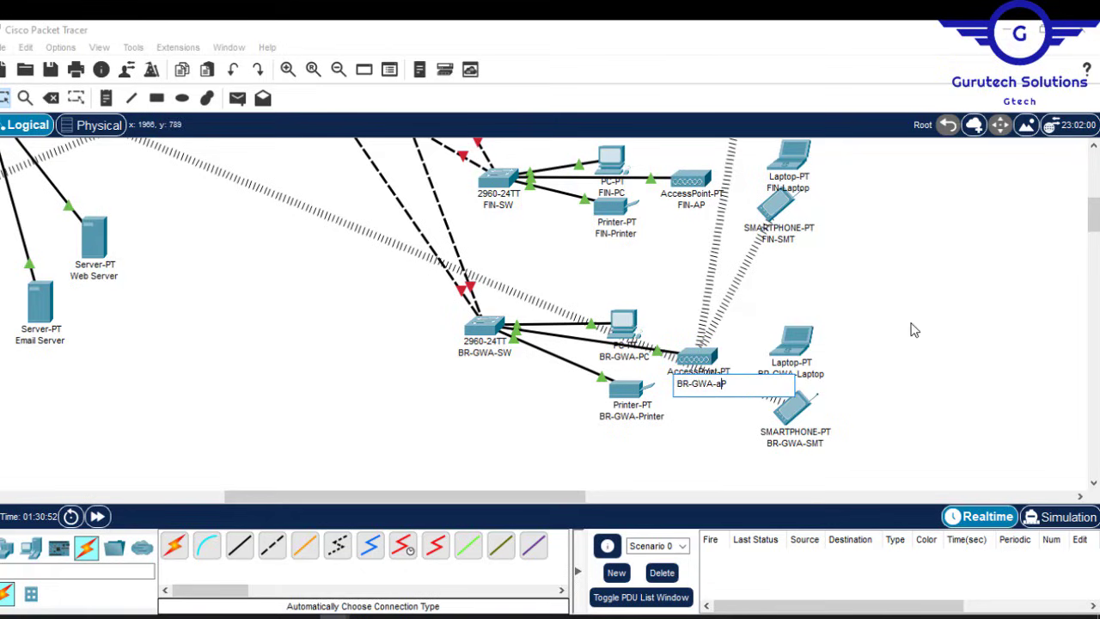
key("Return")
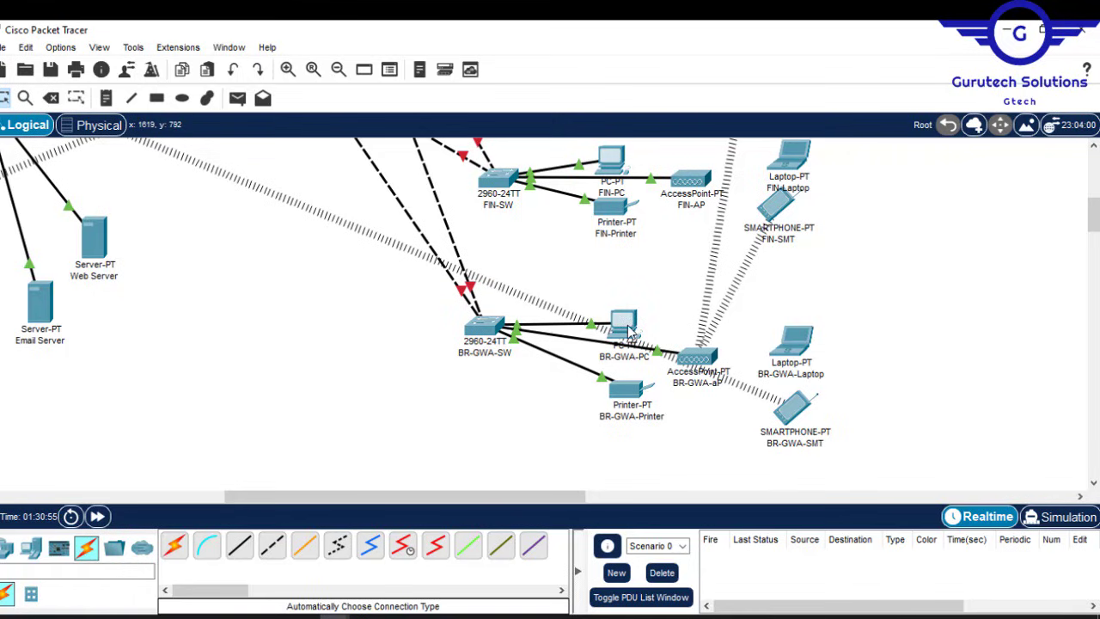
left_click_drag(630, 331, 632, 328)
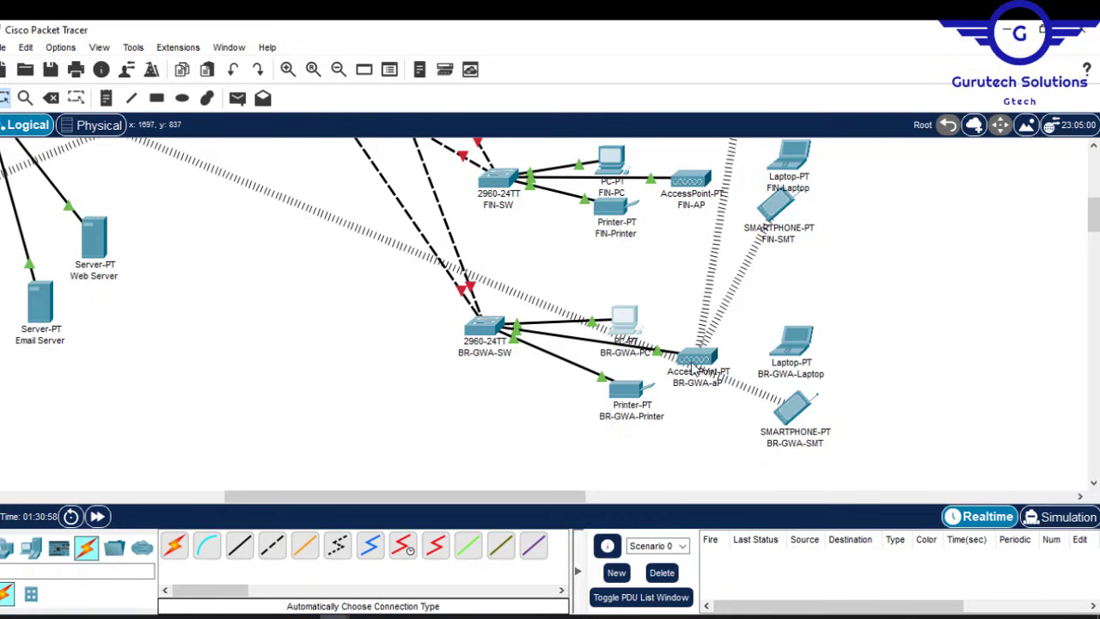
left_click_drag(702, 371, 698, 376)
left_click_drag(797, 351, 792, 353)
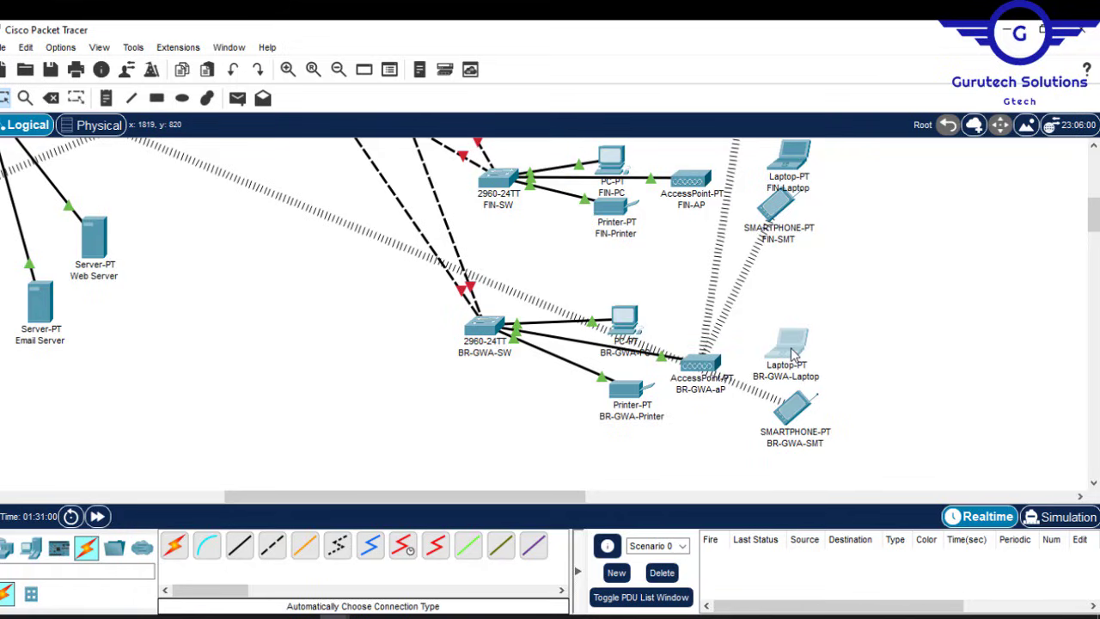
left_click_drag(802, 415, 801, 410)
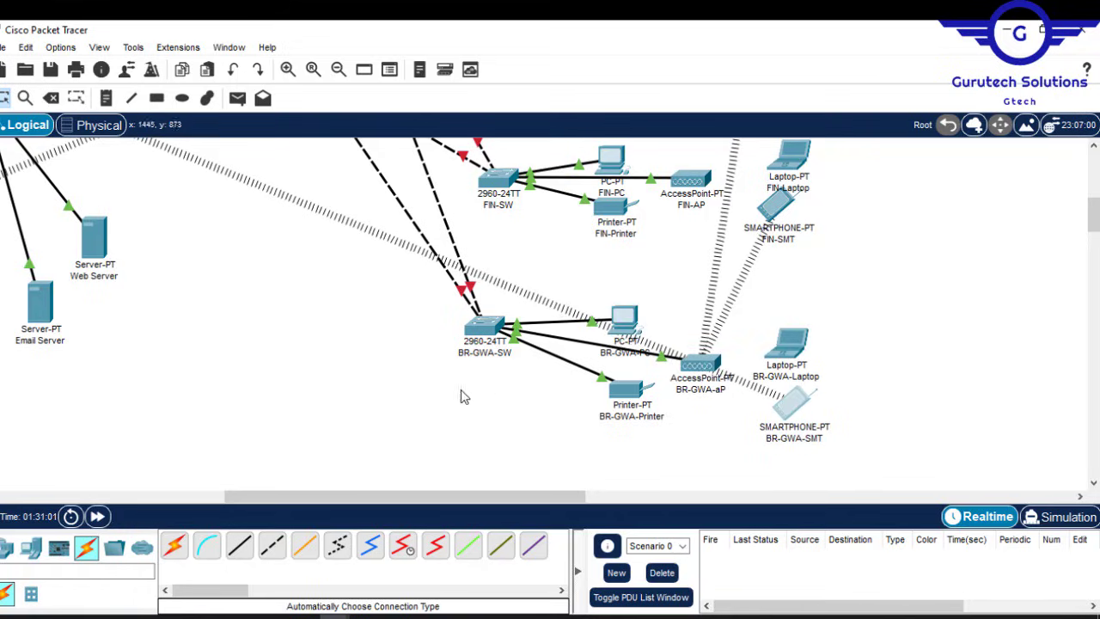
left_click_drag(395, 495, 216, 482)
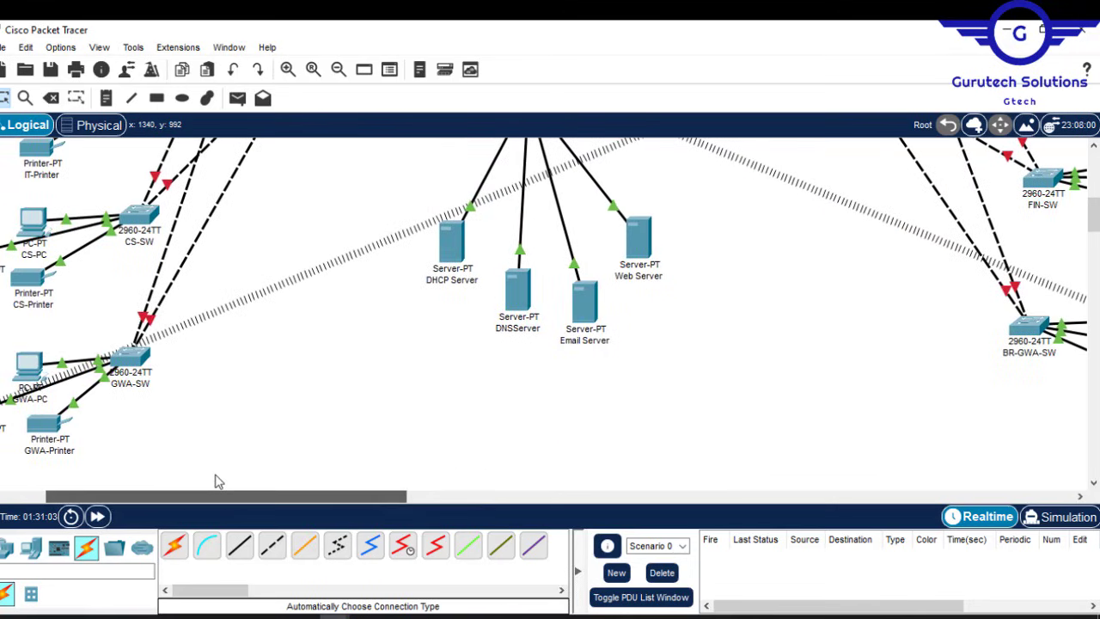
left_click_drag(1093, 215, 1088, 182)
left_click_drag(1090, 183, 1085, 159)
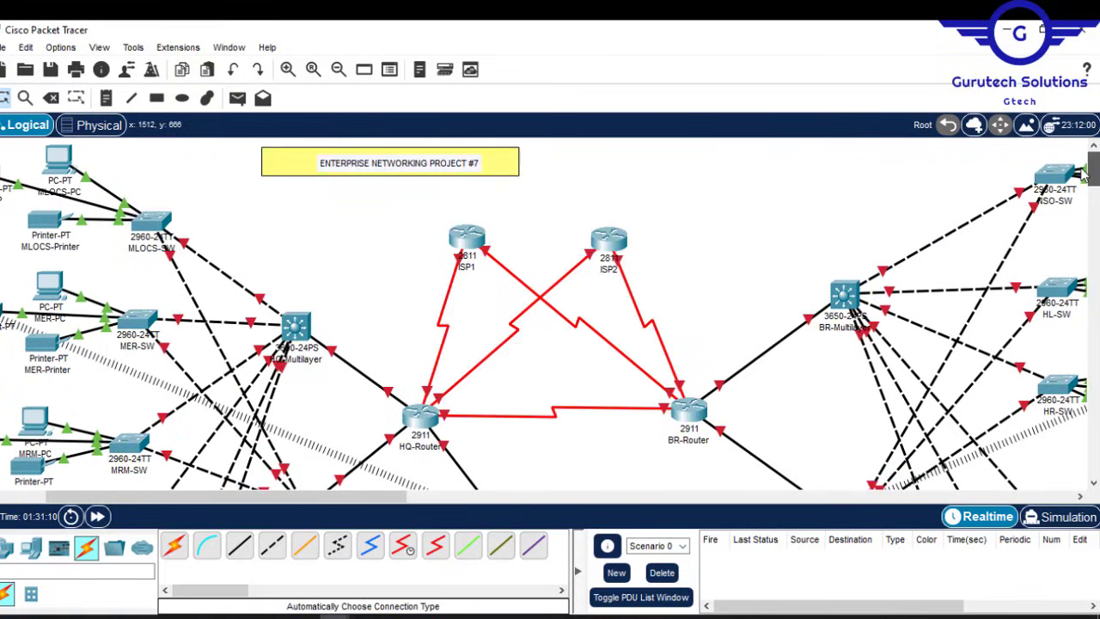
mouse_move(1084, 172)
left_mouse_down()
mouse_move(1088, 185)
mouse_move(1093, 159)
left_mouse_up()
mouse_move(1093, 171)
left_mouse_down()
mouse_move(1095, 186)
mouse_move(1095, 165)
left_mouse_up()
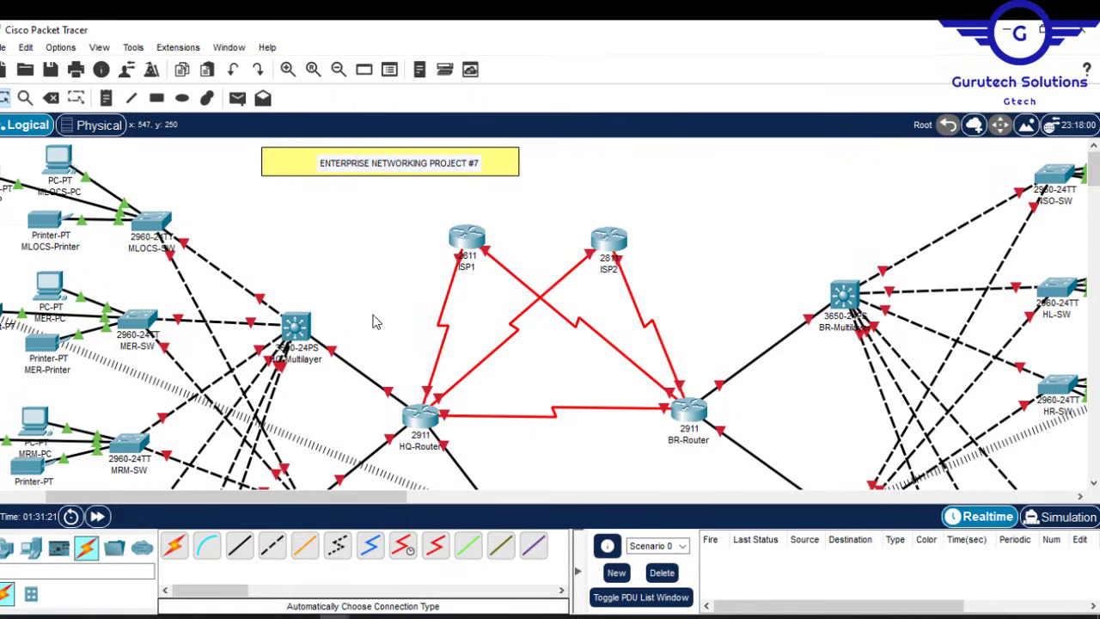
Step: Turn on ISP1's Serial0/3/0 and Serial0/3/1 ports
left_click(468, 239)
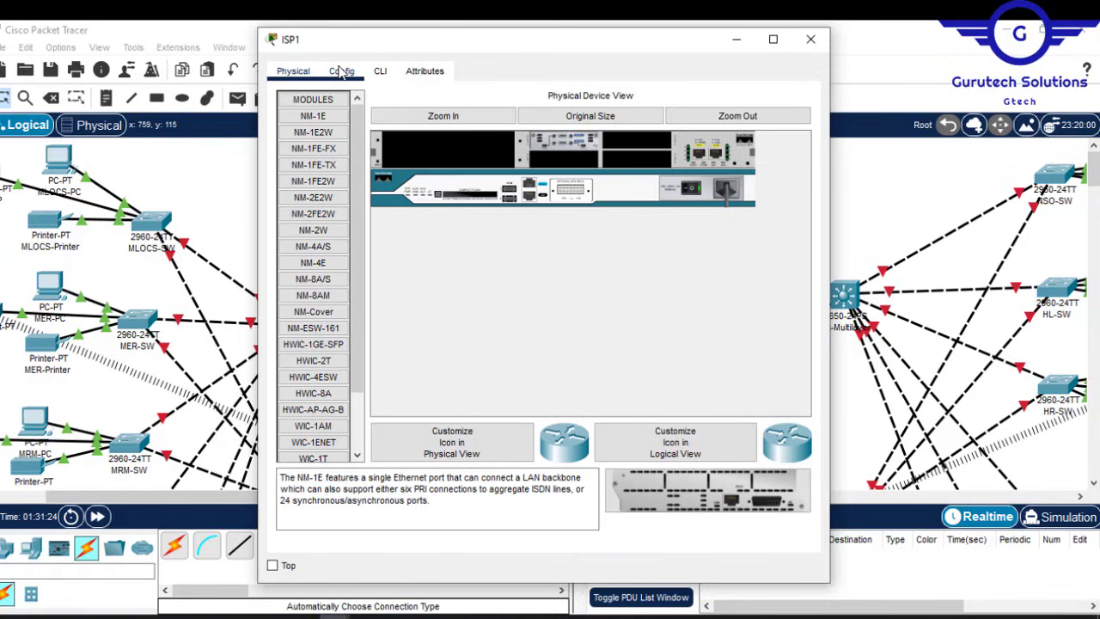
left_click(342, 71)
left_click(326, 269)
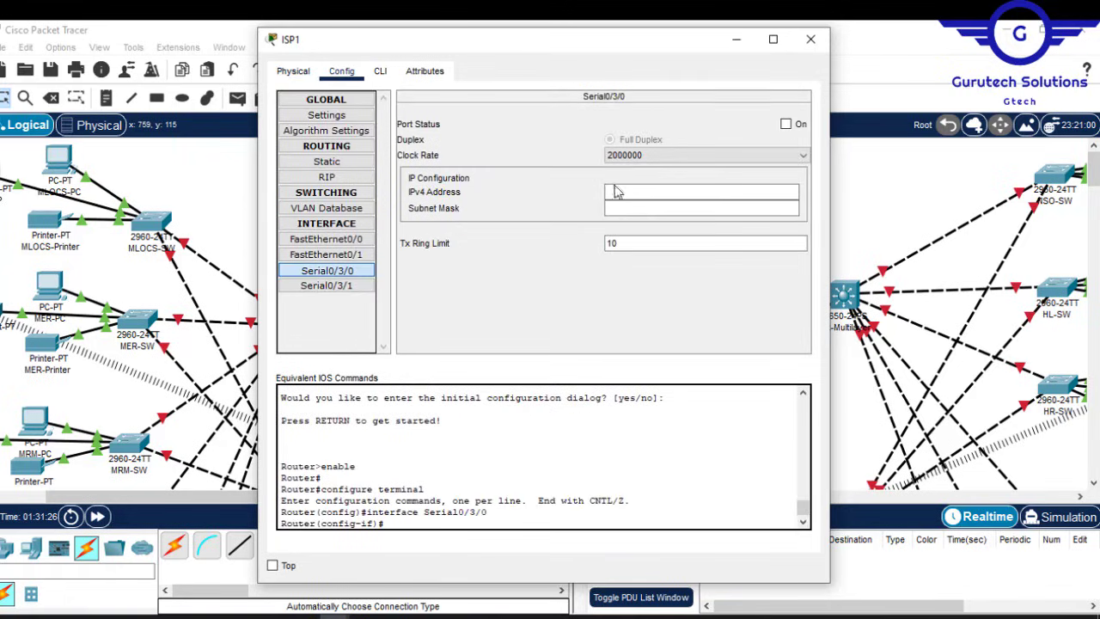
left_click(786, 125)
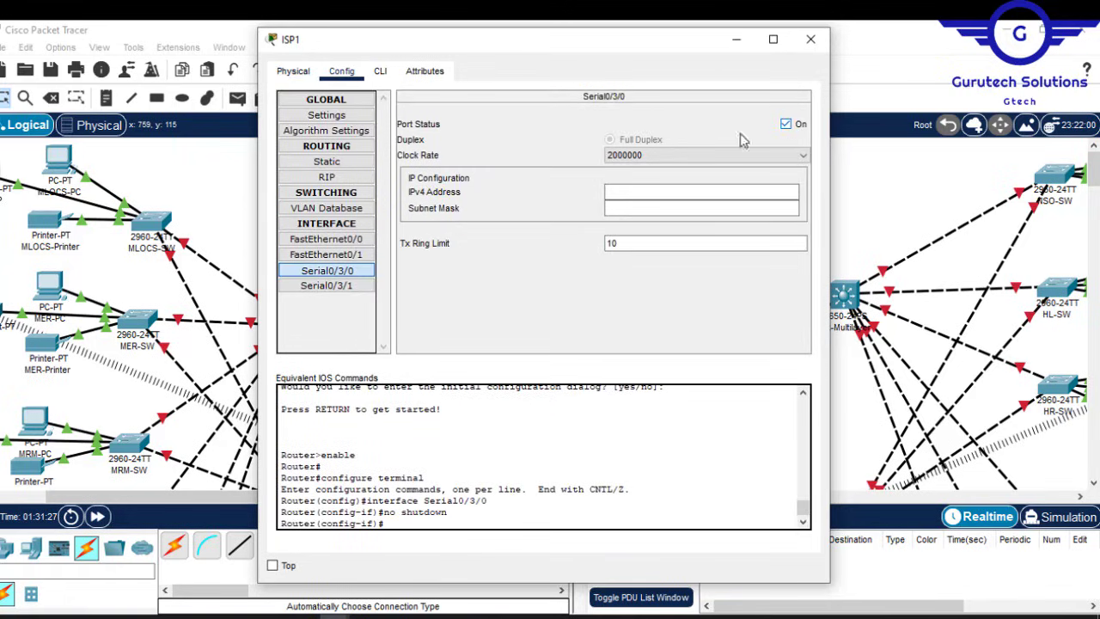
left_click(354, 285)
left_click(799, 126)
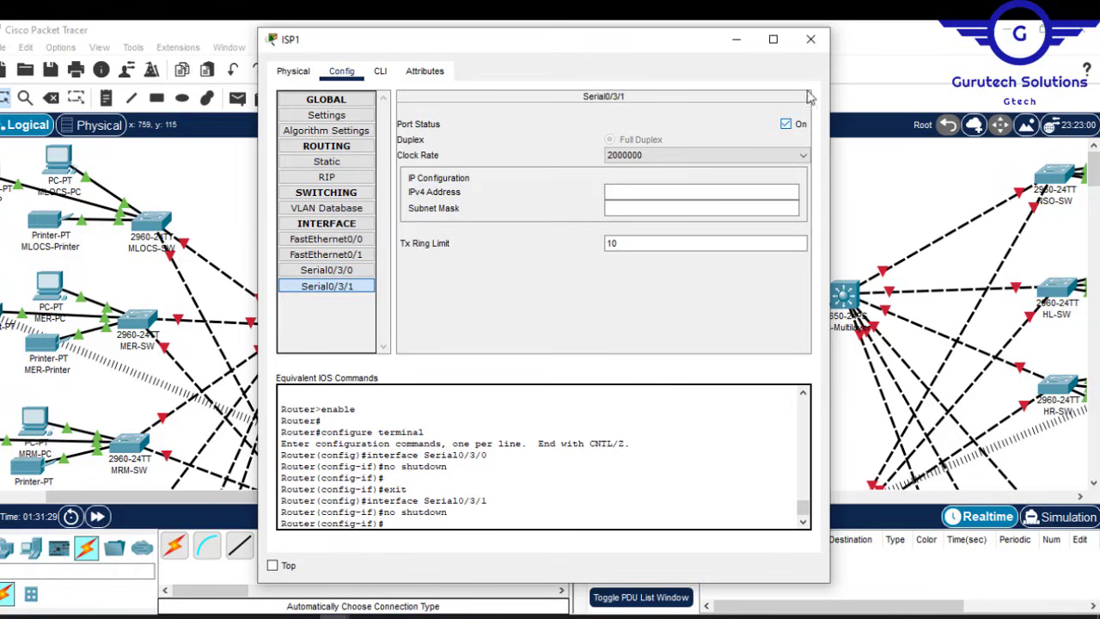
left_click(810, 39)
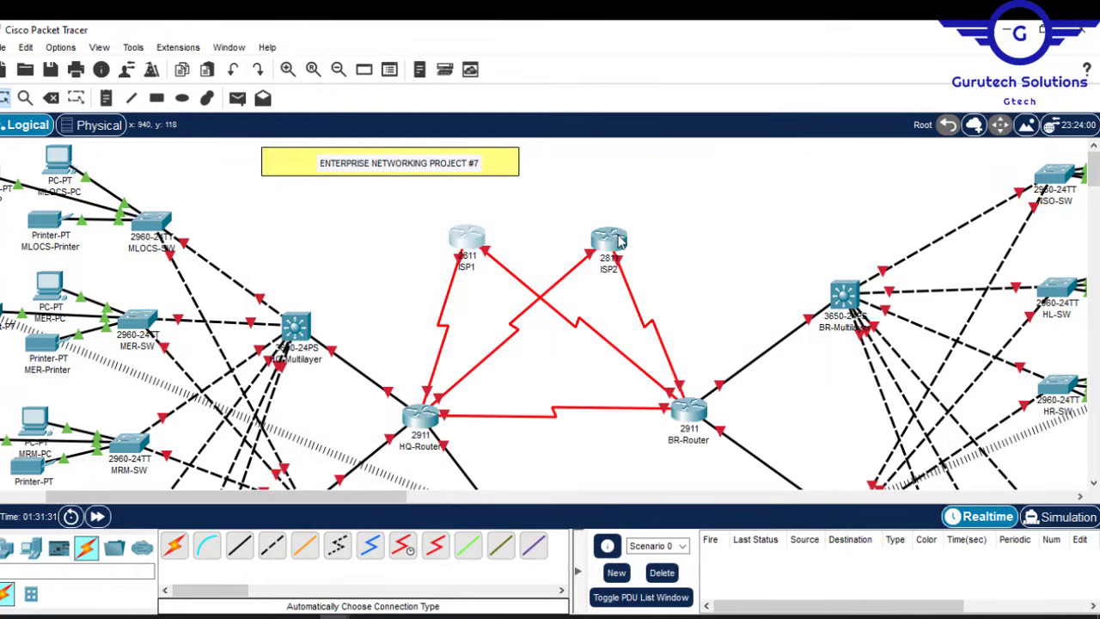
Step: Turn on ISP2's Serial0/2/1 and Serial0/2/0 ports
left_click(610, 240)
left_click(341, 71)
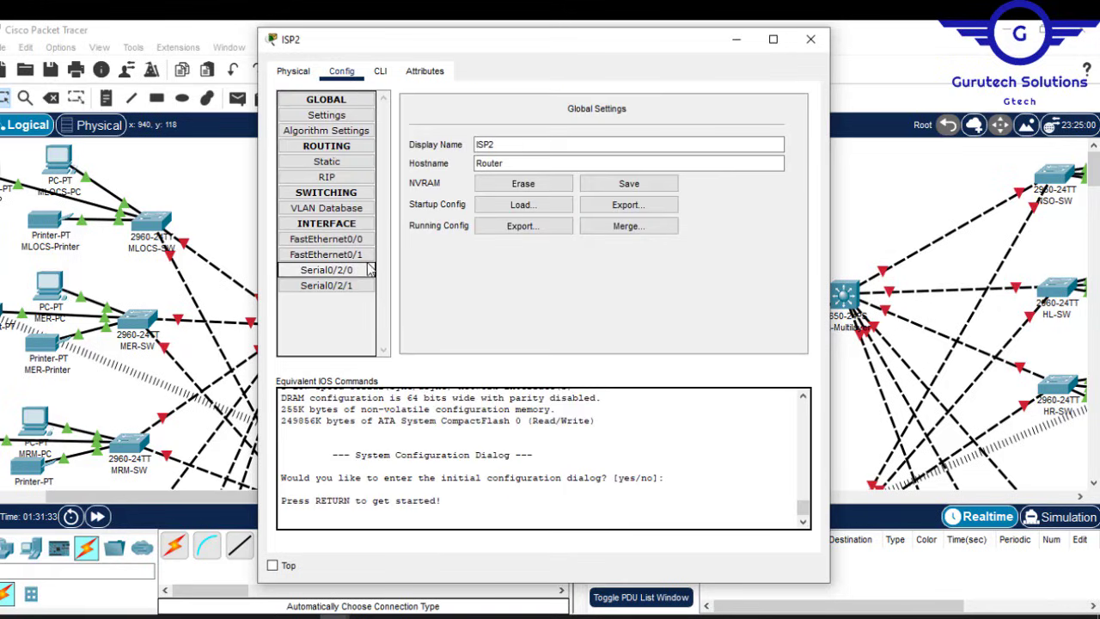
left_click(354, 285)
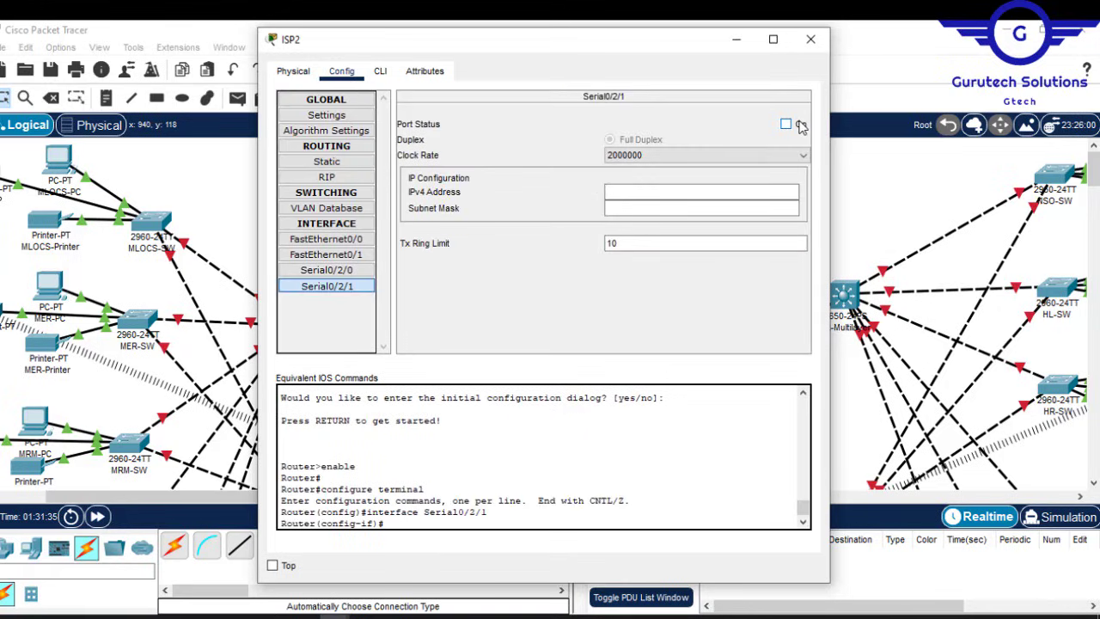
left_click(800, 125)
left_click(361, 270)
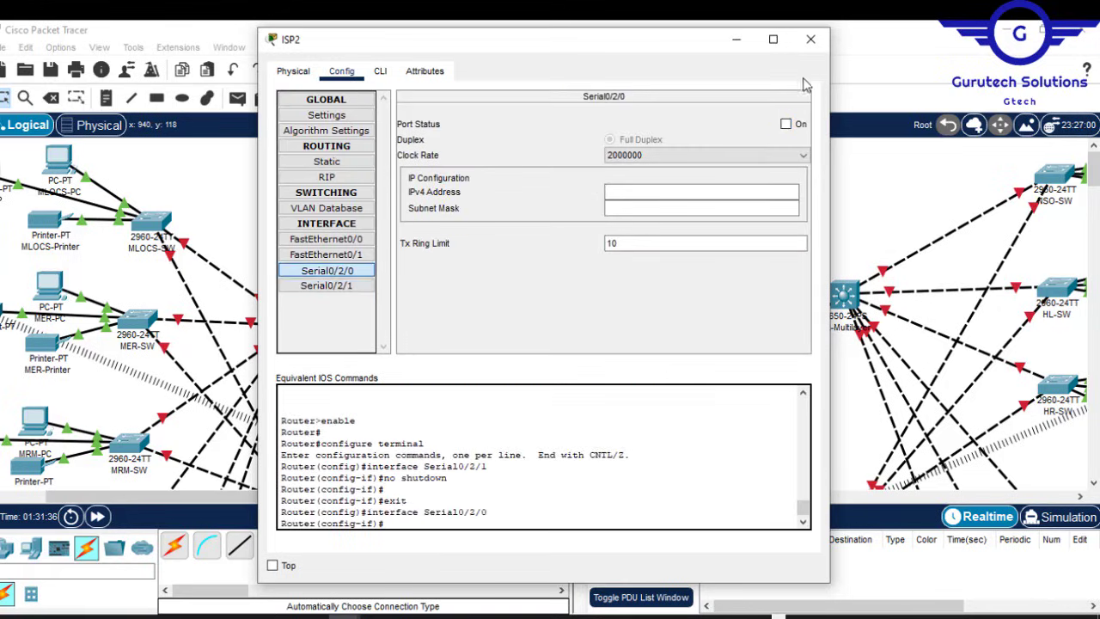
left_click(787, 126)
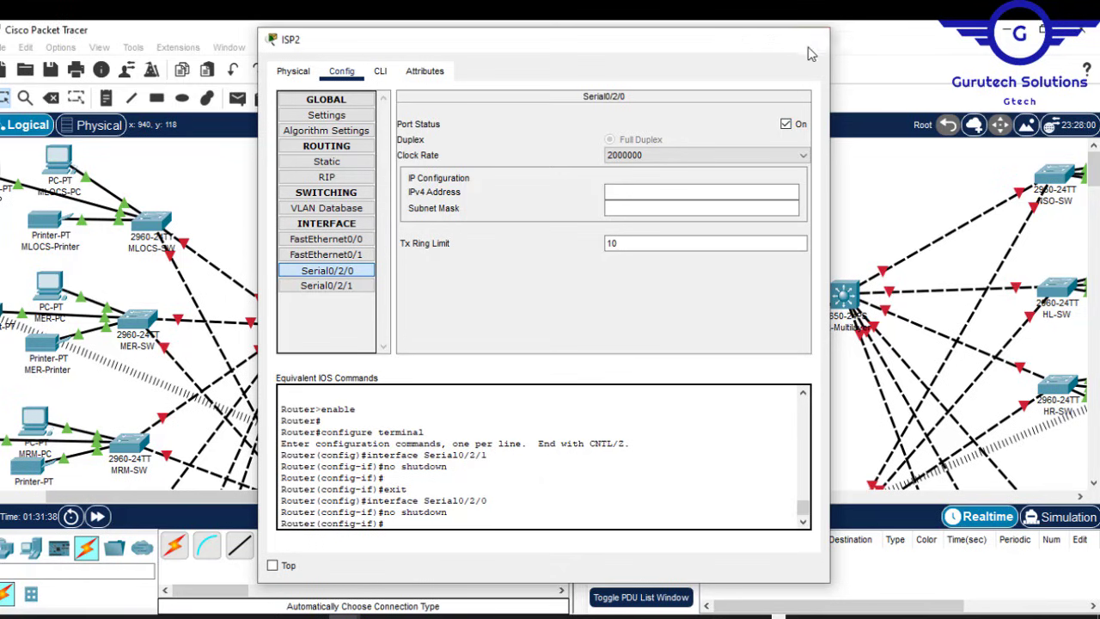
left_click(811, 40)
Step: Turn on BR-Router's GigabitEthernet0/0-0/2 and Serial0/1/0, 0/1/1, 0/2/0, 0/2/1 ports
left_click(691, 410)
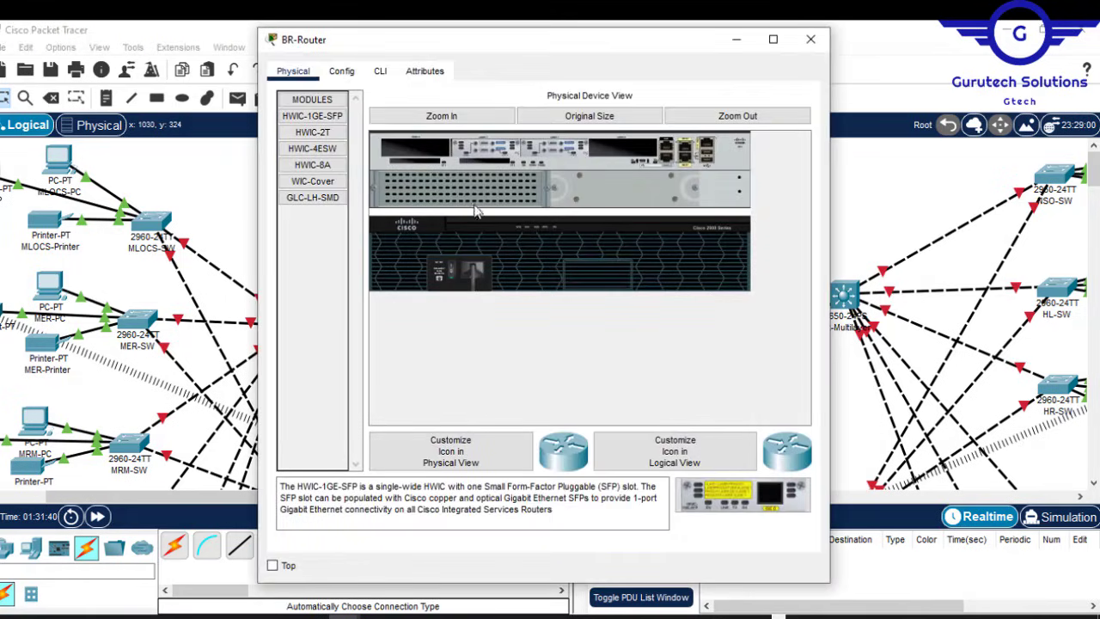
left_click(342, 71)
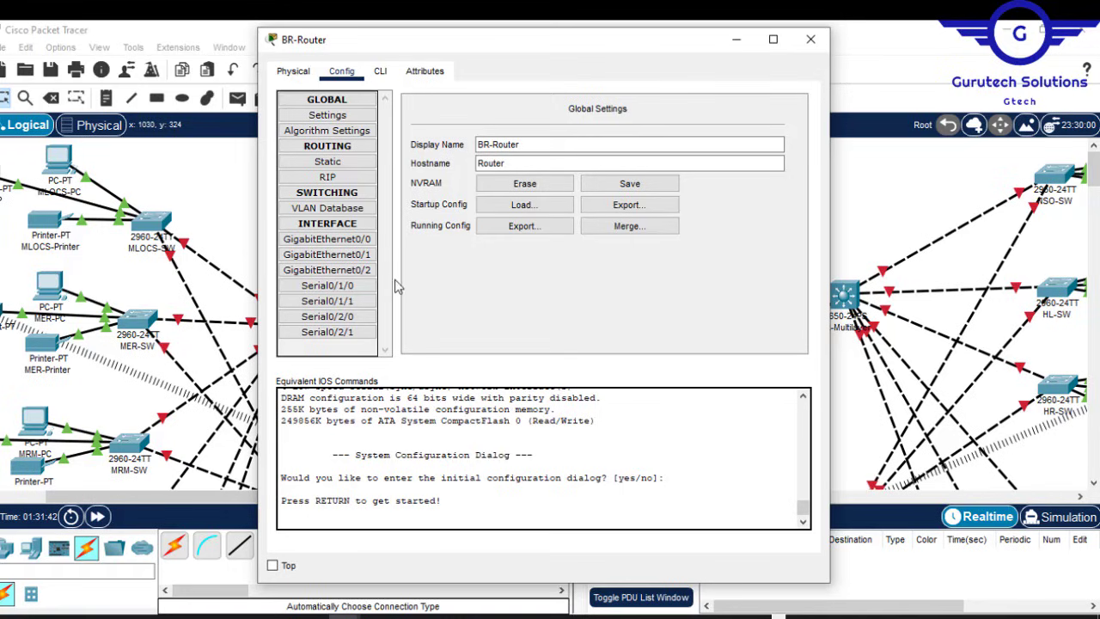
left_click(368, 241)
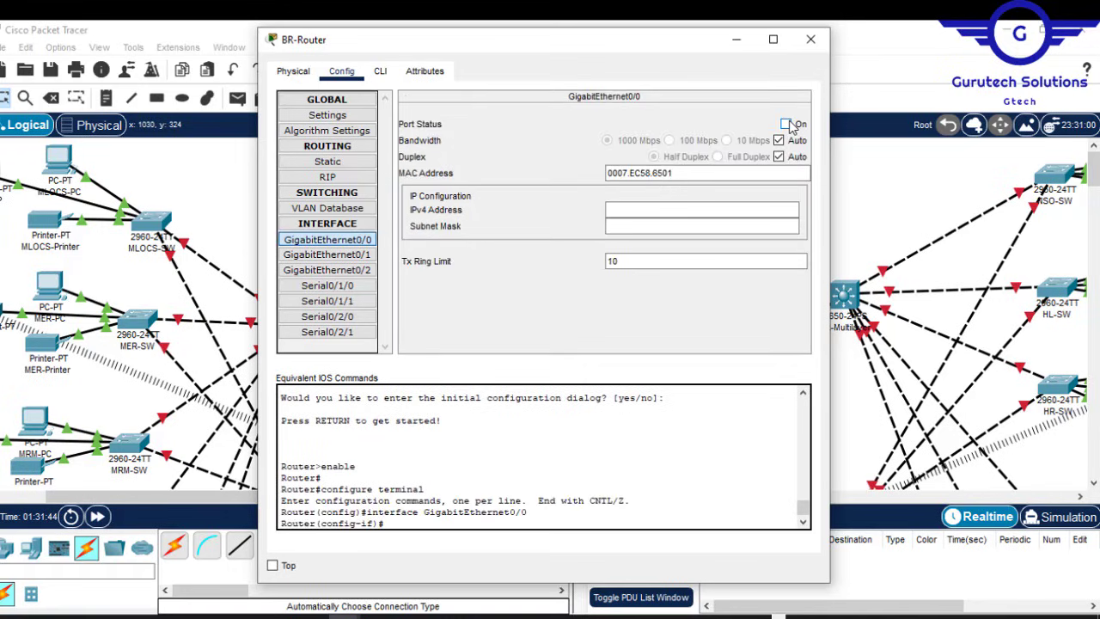
left_click(787, 124)
left_click(370, 255)
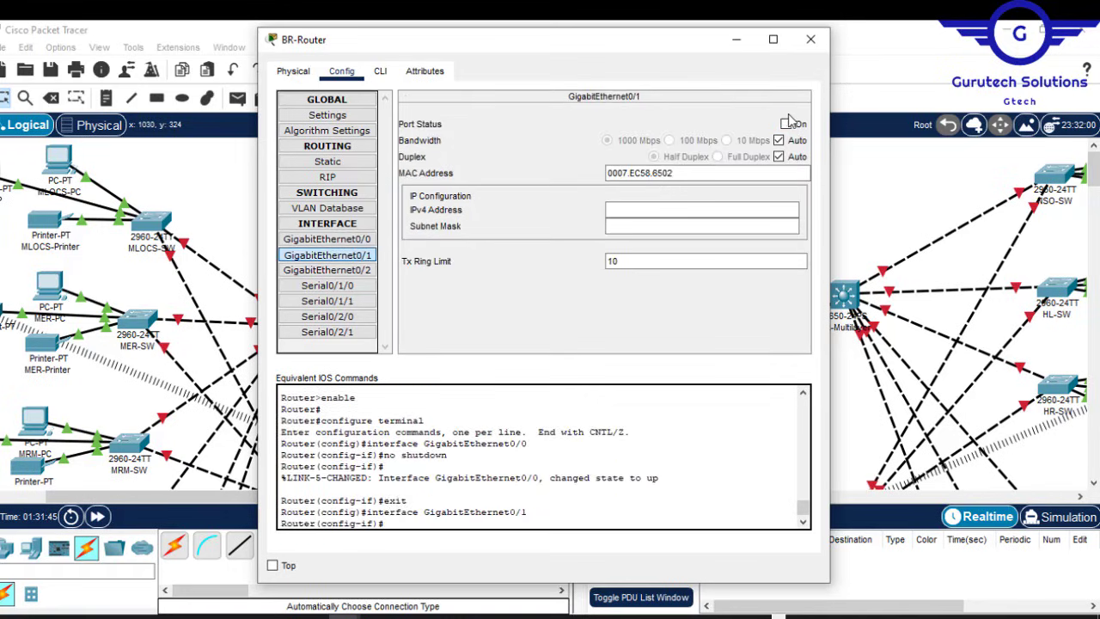
left_click(786, 123)
left_click(326, 270)
left_click(785, 124)
left_click(327, 286)
left_click(785, 124)
left_click(327, 301)
left_click(786, 124)
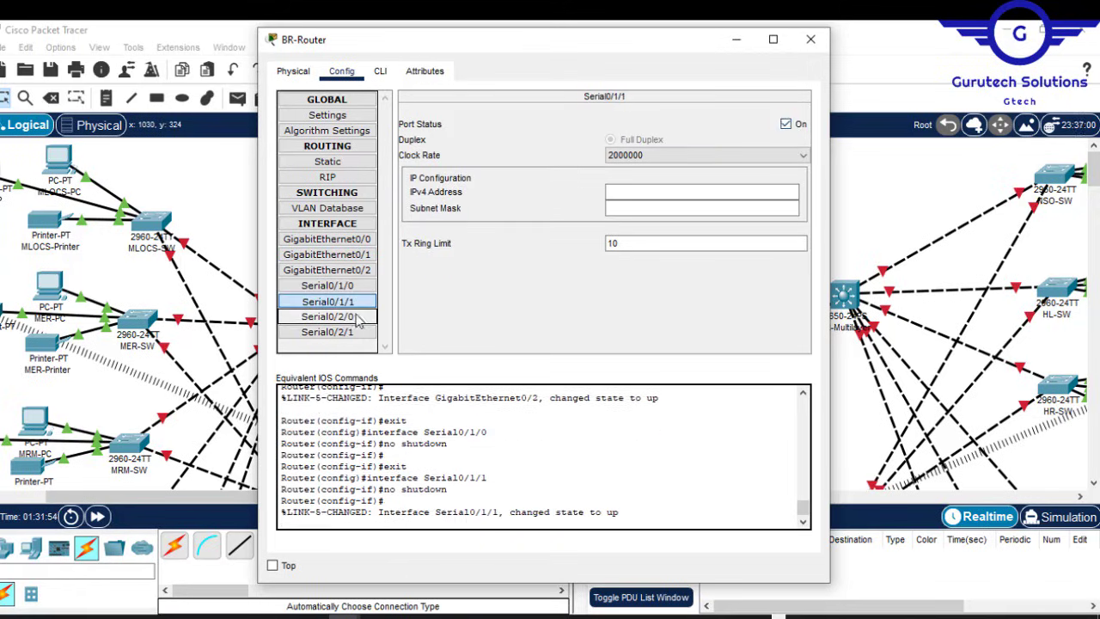
left_click(357, 316)
left_click(786, 124)
left_click(326, 332)
left_click(785, 124)
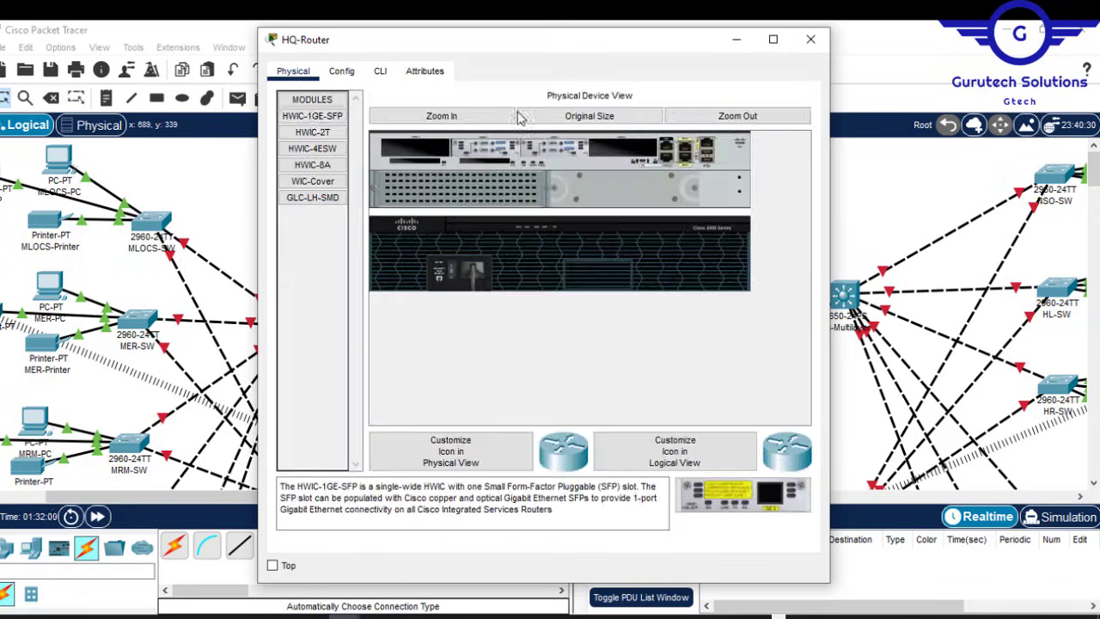
Step: Turn on HQ-Router's GigabitEthernet0/0-0/2 and Serial0/1/0, 0/1/1, 0/2/0, 0/2/1 ports
left_click(342, 70)
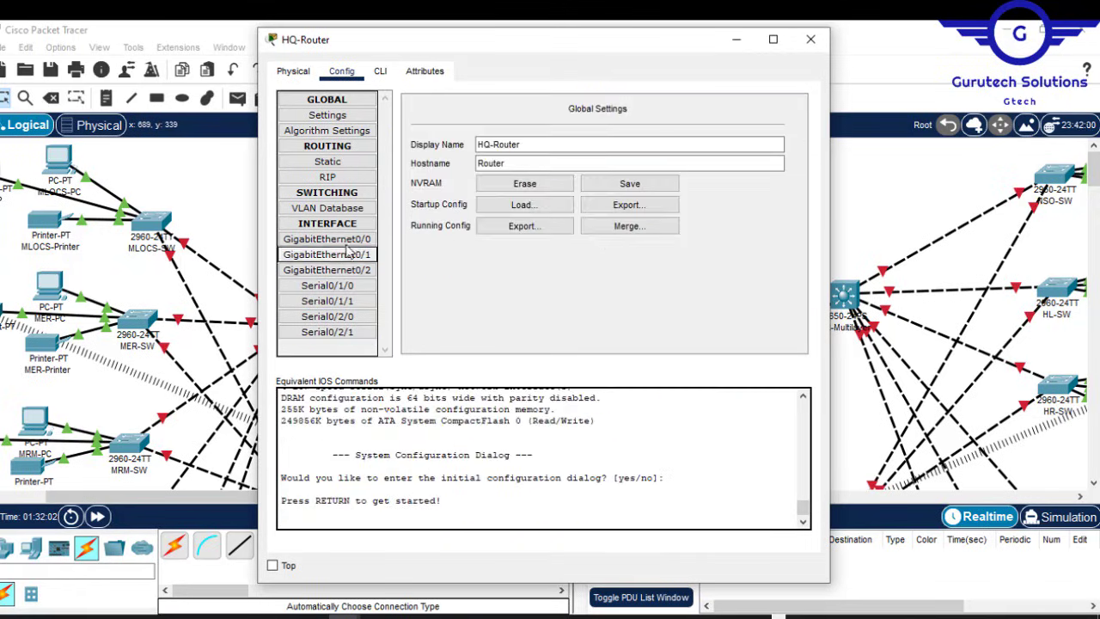
left_click(326, 239)
left_click(786, 124)
left_click(327, 254)
left_click(785, 125)
left_click(327, 270)
left_click(785, 124)
left_click(327, 285)
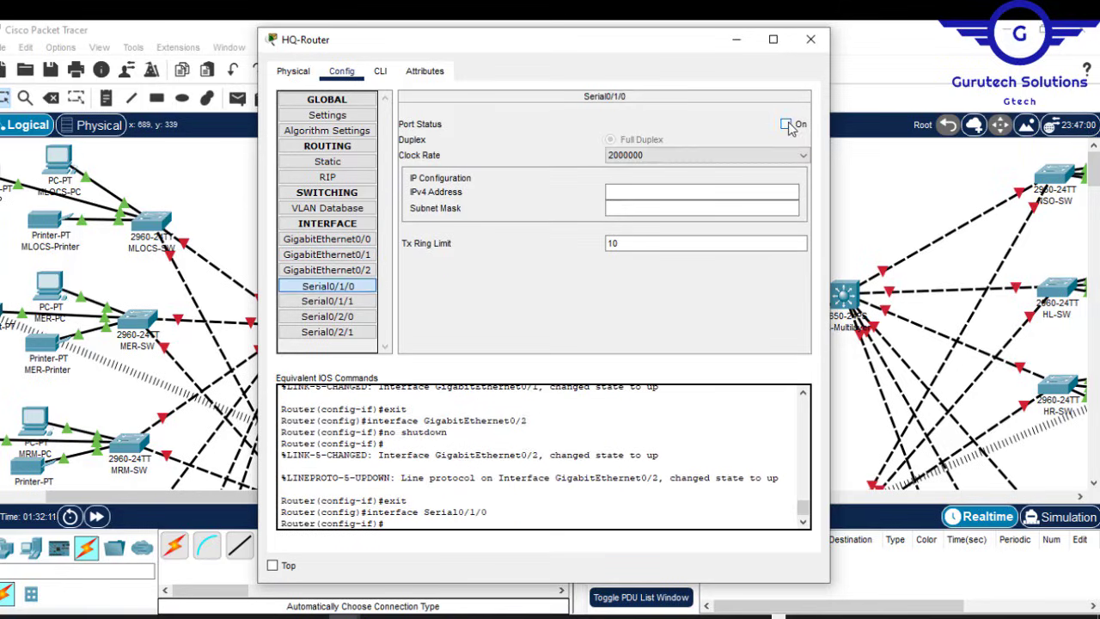
left_click(785, 124)
left_click(327, 300)
left_click(786, 124)
left_click(327, 316)
left_click(785, 124)
left_click(327, 331)
left_click(785, 123)
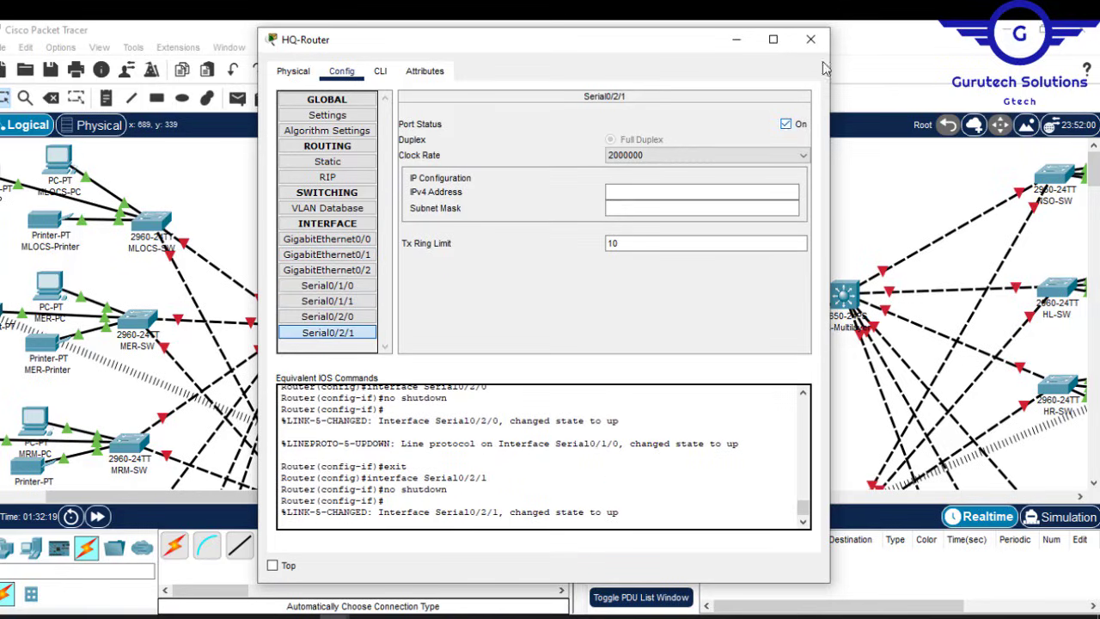
left_click(810, 39)
left_click_drag(1093, 176, 1095, 185)
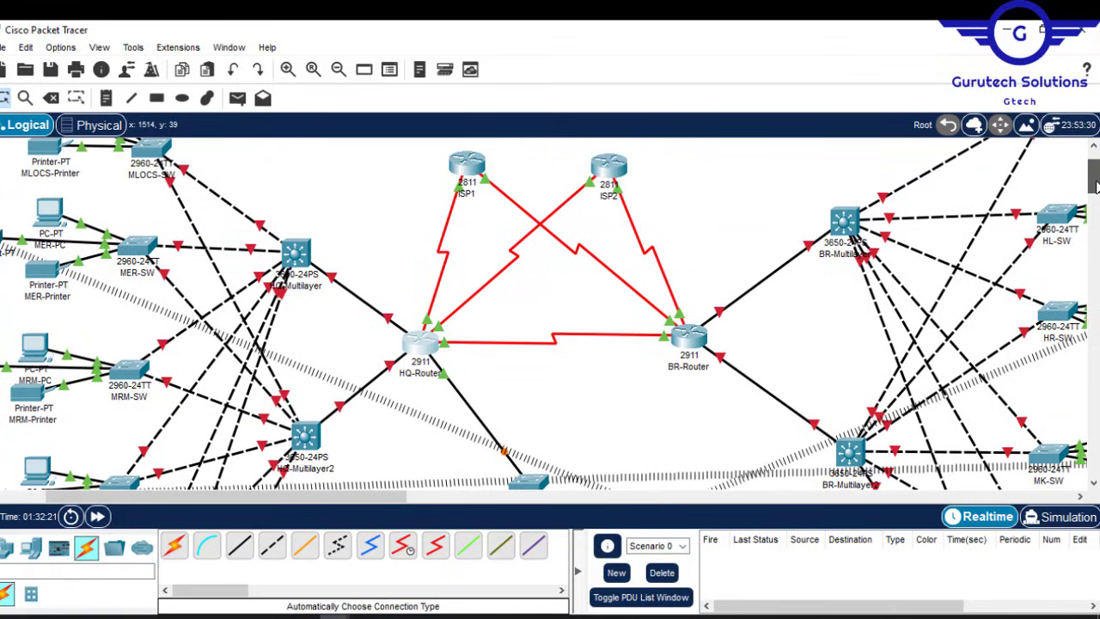
Step: Fit an AC-POWER-SUPPLY into the empty slot of HQ-Multilayer, HQ-Multilayer2 and BR-Multilayer
left_click(295, 249)
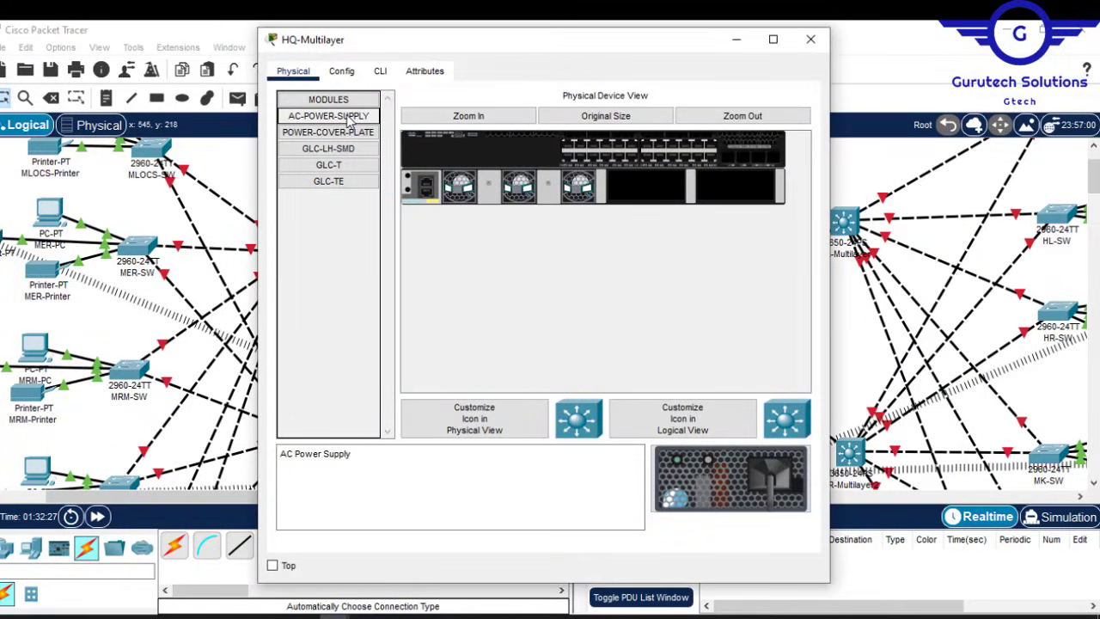
left_click_drag(347, 122, 654, 187)
left_click(810, 40)
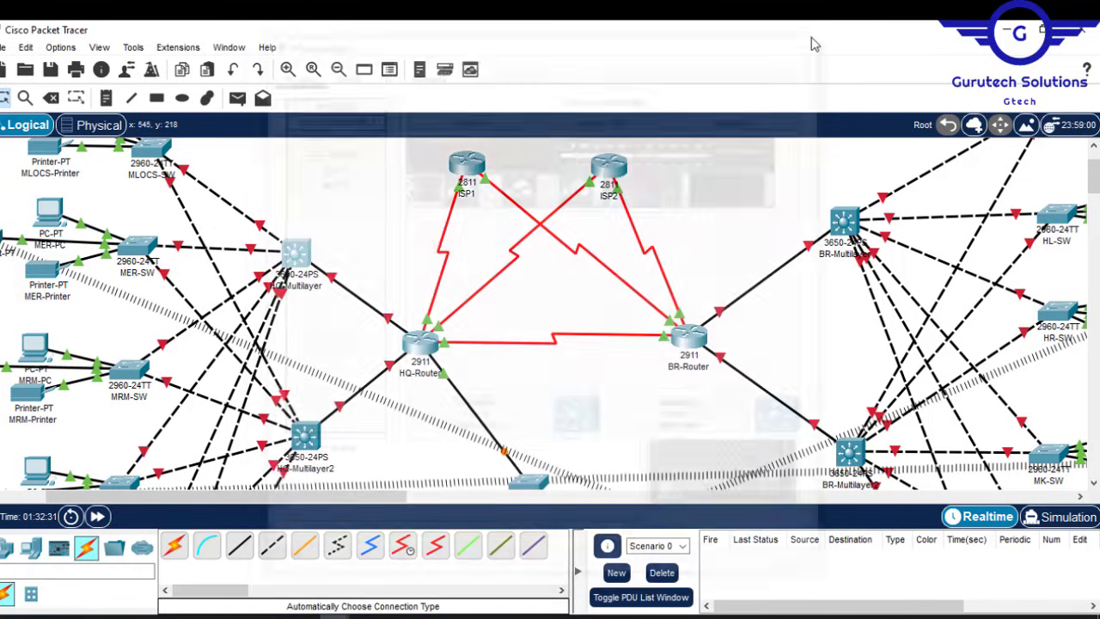
left_click(306, 438)
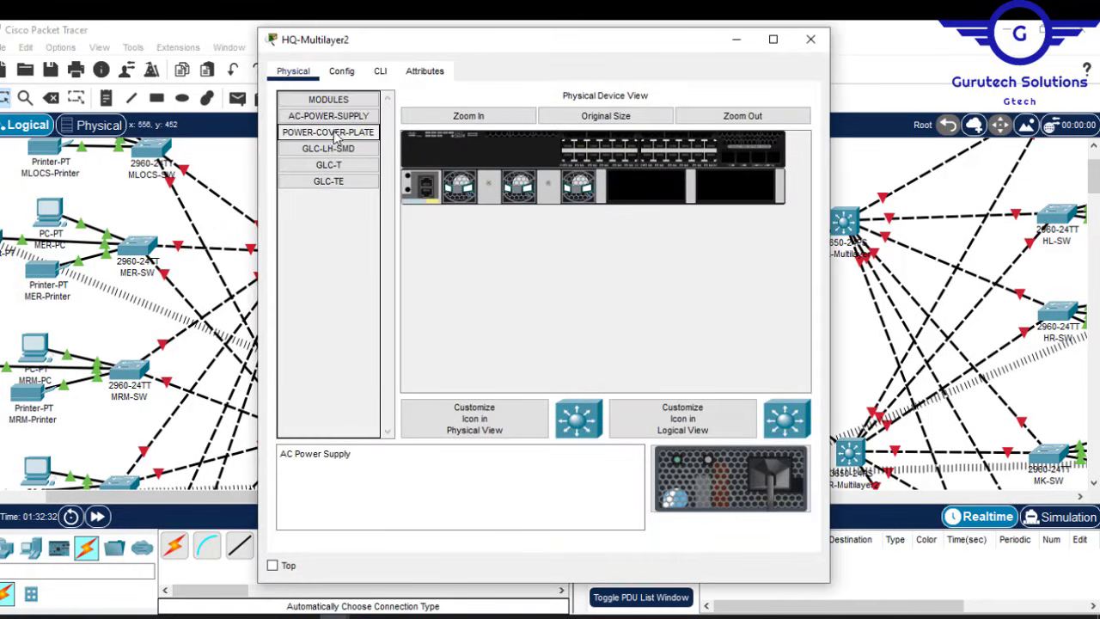
left_click_drag(336, 123, 636, 182)
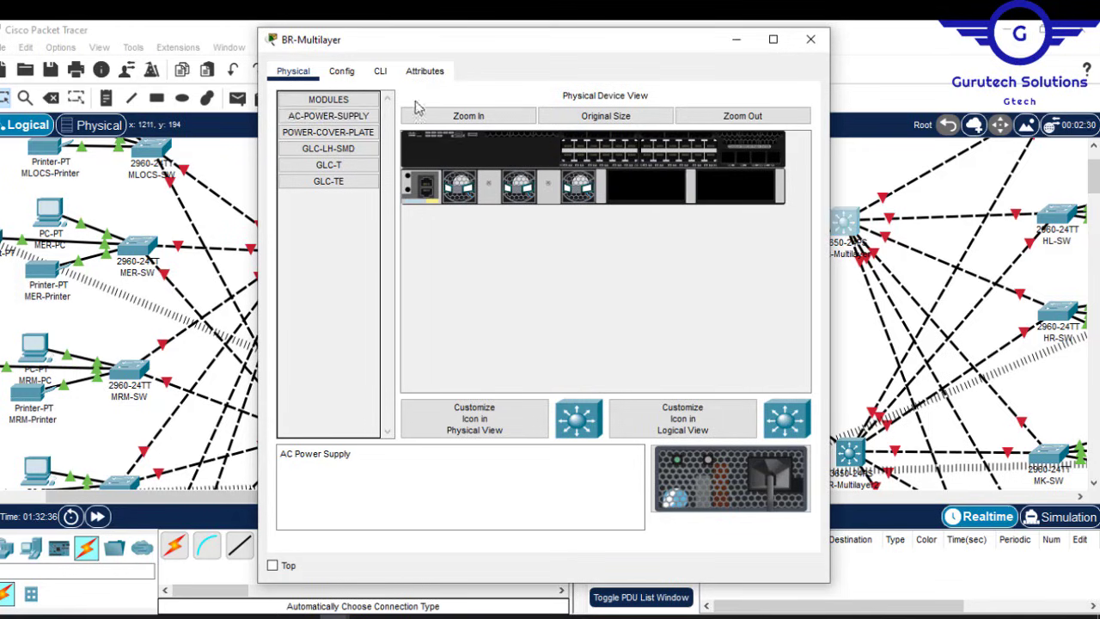
left_click_drag(329, 116, 655, 186)
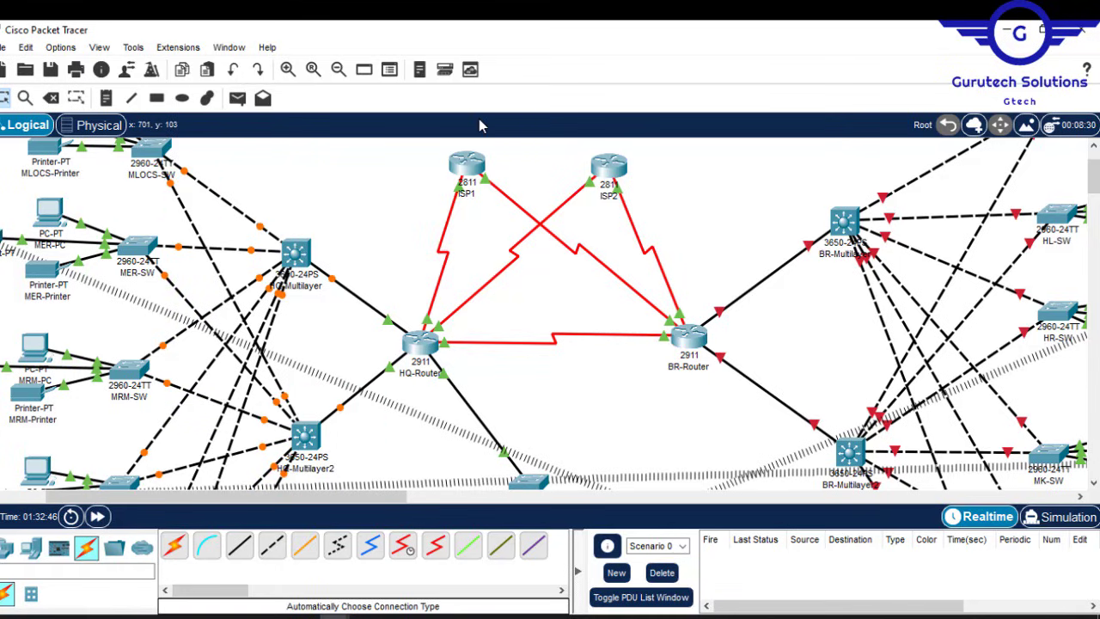
Step: Scroll the canvas and zoom out twice so every hospital device is visible
left_click_drag(1093, 184, 1093, 154)
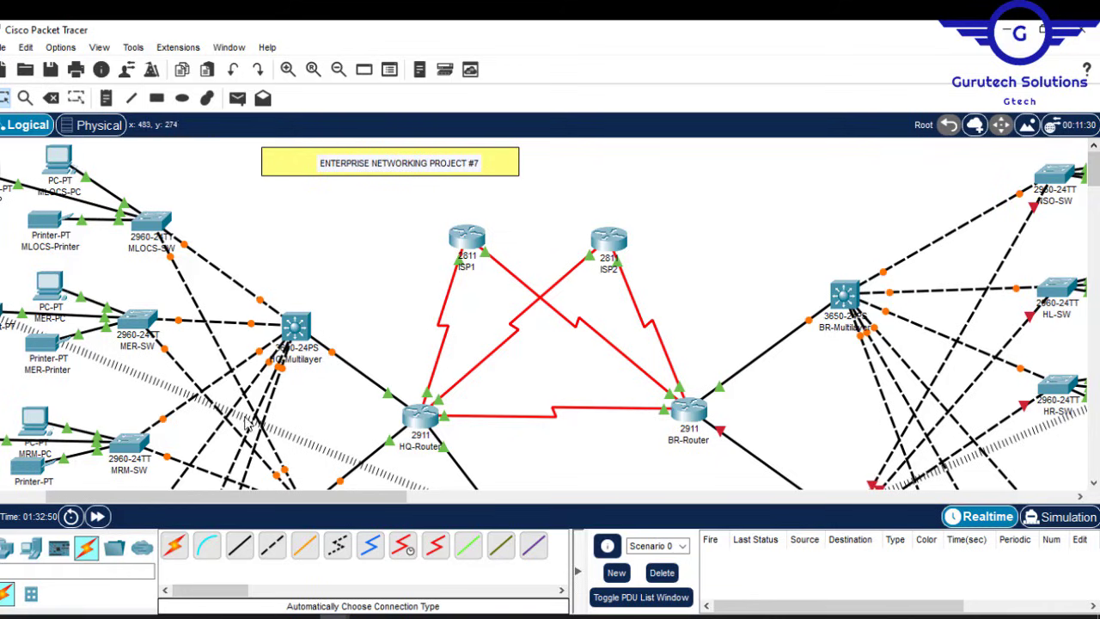
left_click_drag(258, 506, 213, 505)
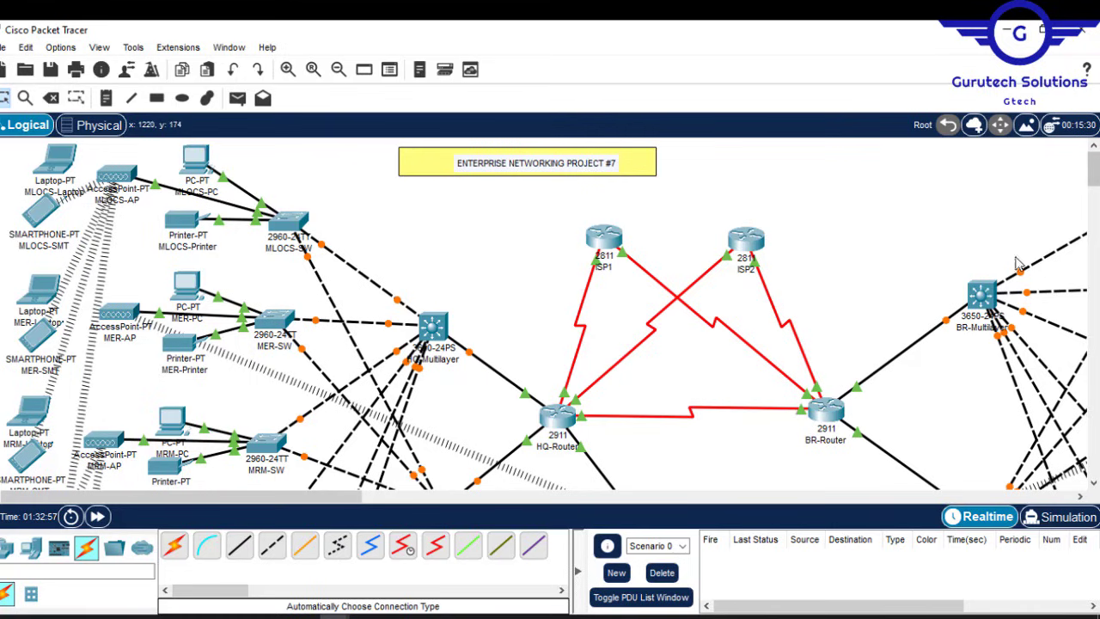
left_click_drag(1095, 166, 1095, 129)
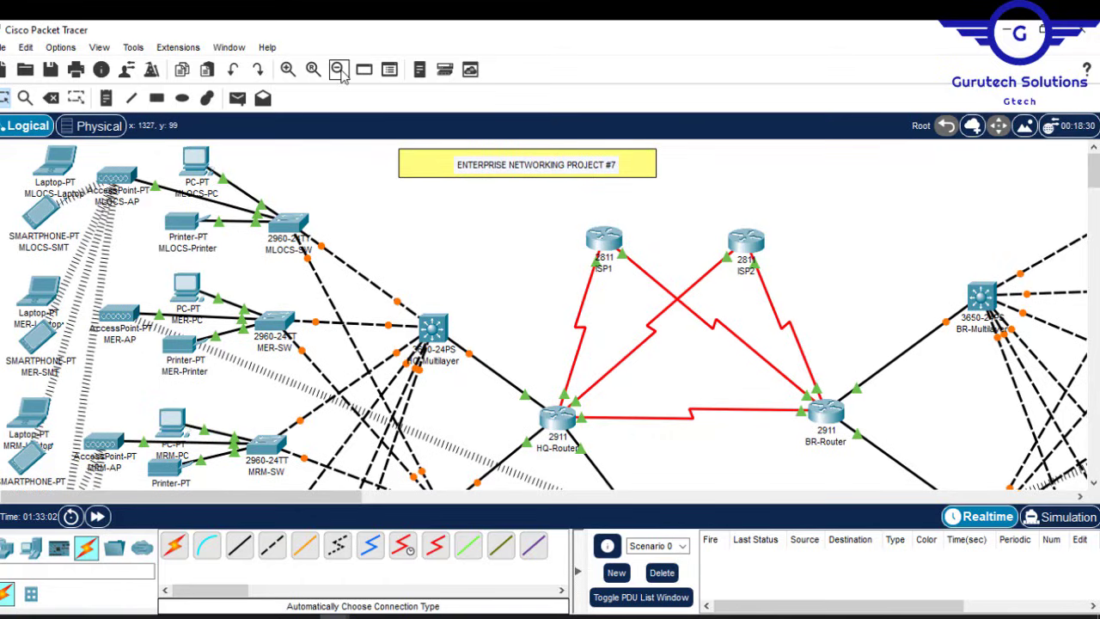
left_click(338, 69)
left_click(338, 69)
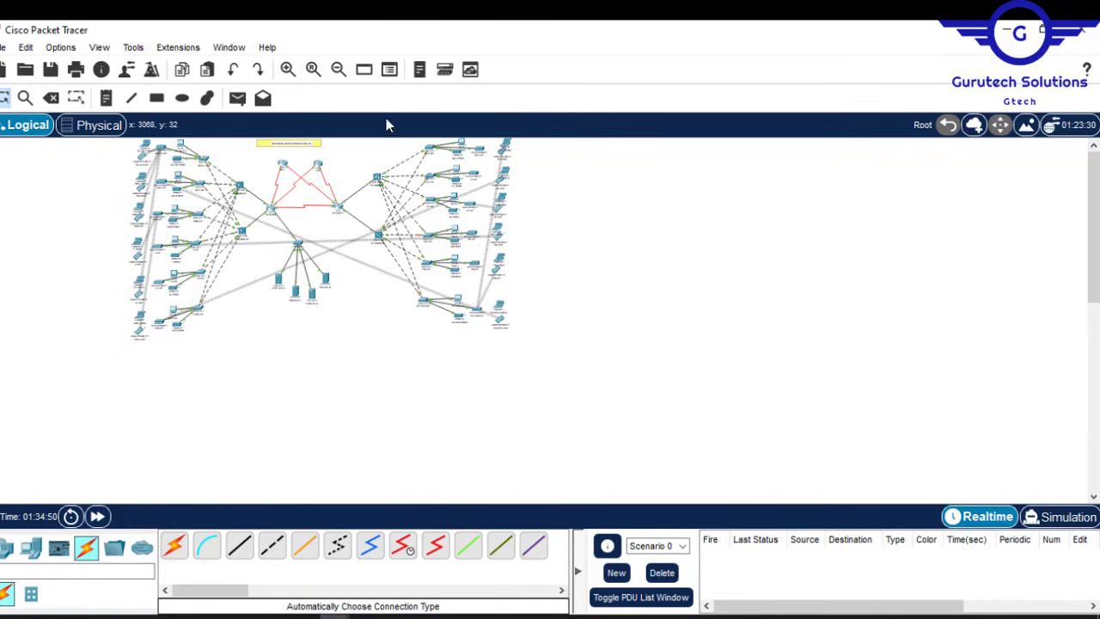
Step: Draw no-fill rectangle outlines around the branch, HQ and server groups, then nudge the branch box
left_click(157, 97)
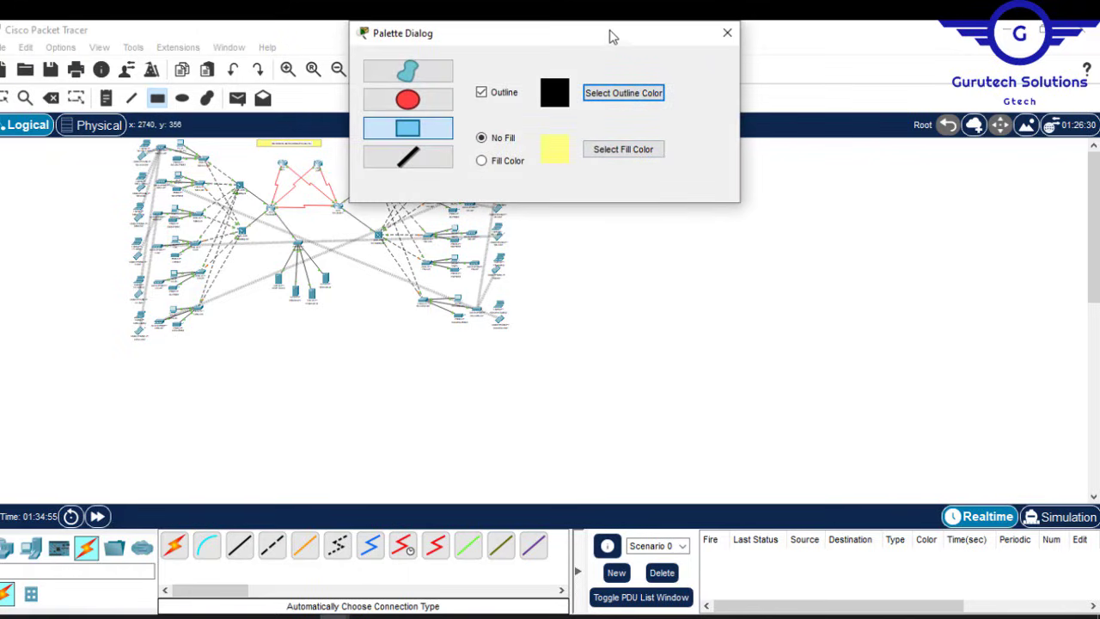
left_click_drag(611, 36, 973, 179)
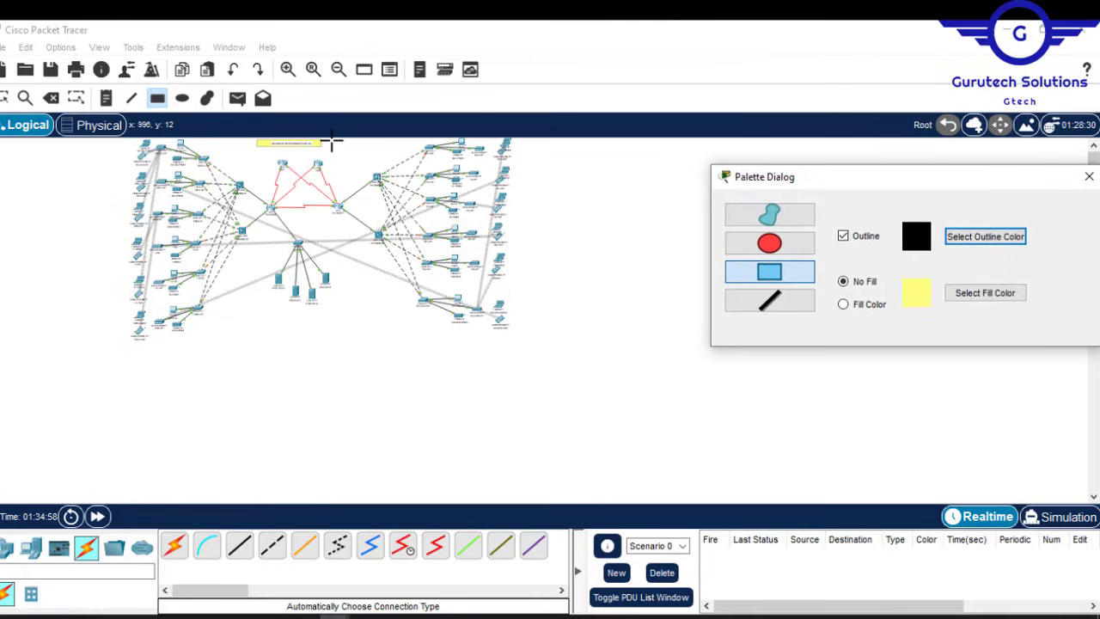
left_click_drag(331, 142, 543, 344)
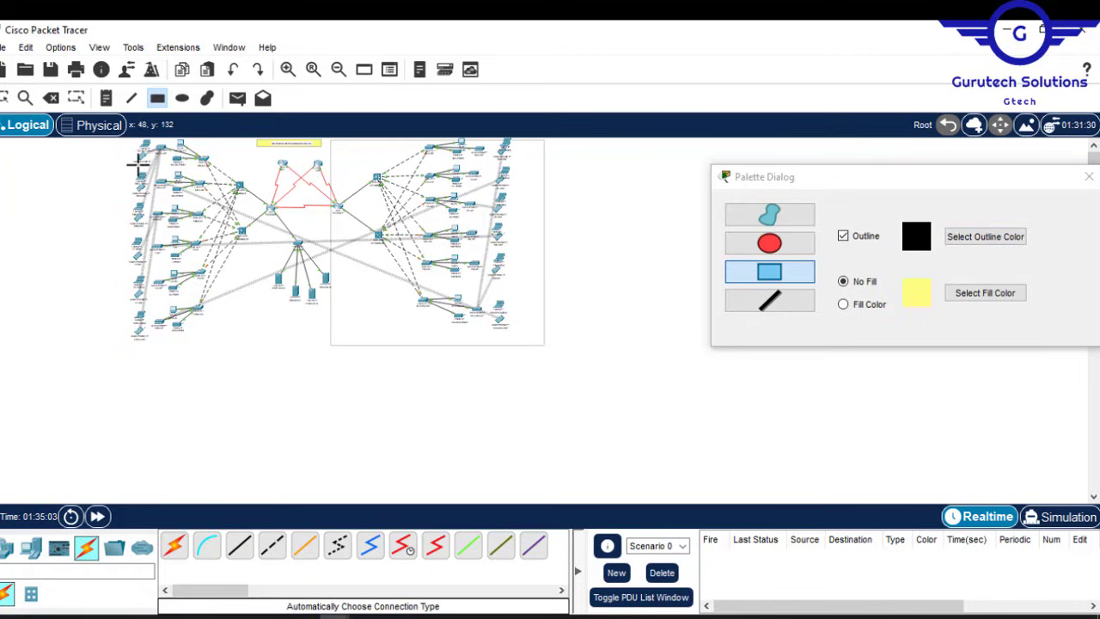
left_click_drag(116, 143, 279, 337)
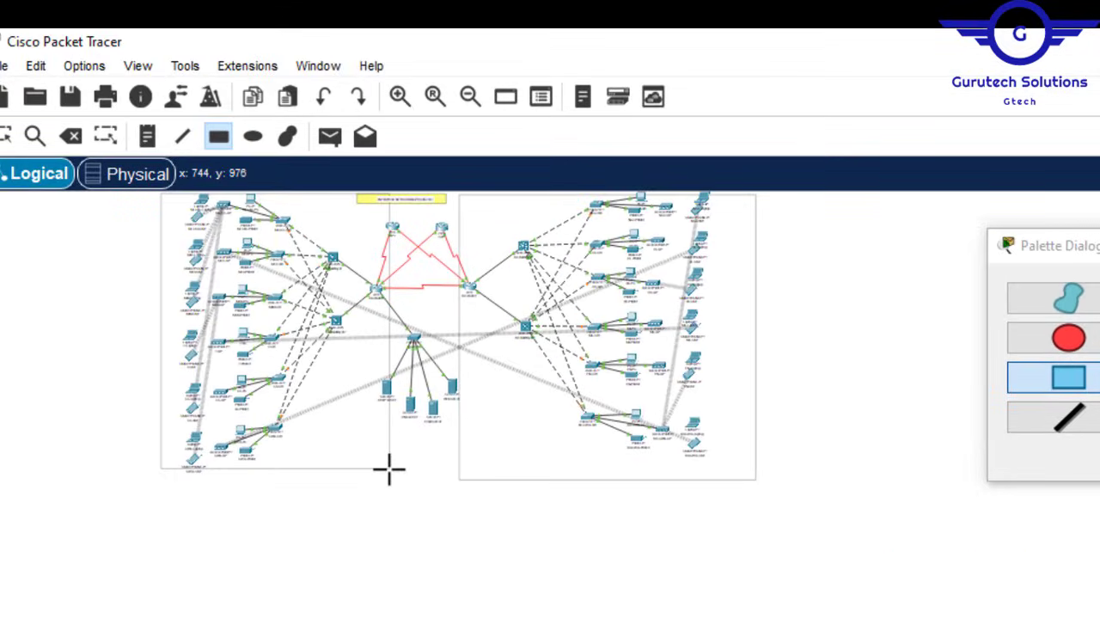
left_click_drag(388, 469, 374, 486)
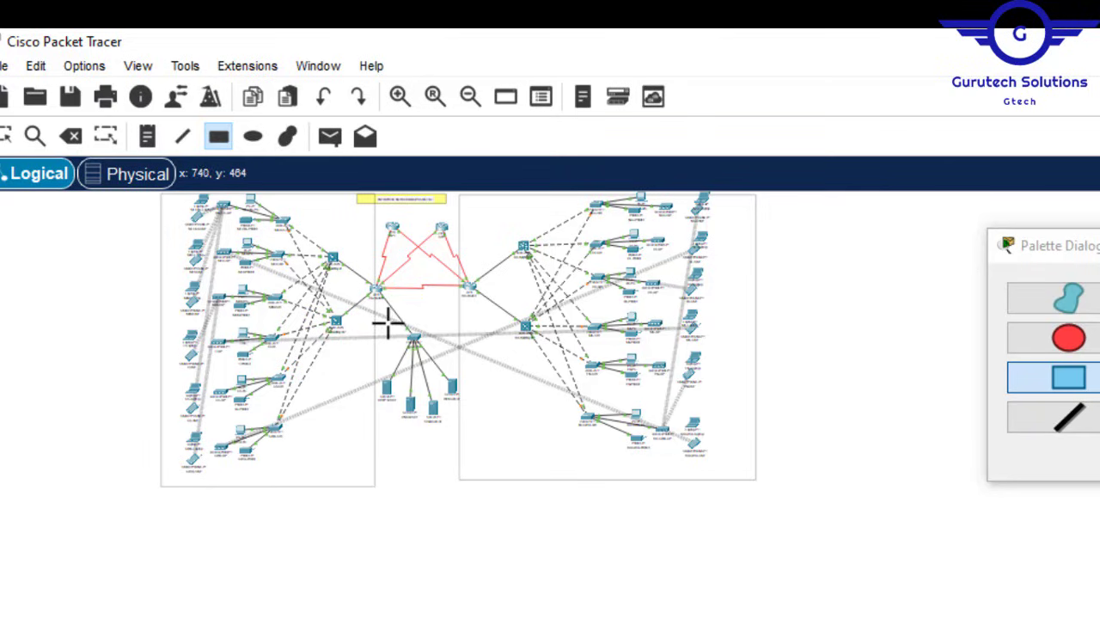
left_click_drag(380, 328, 453, 486)
left_click(1099, 246)
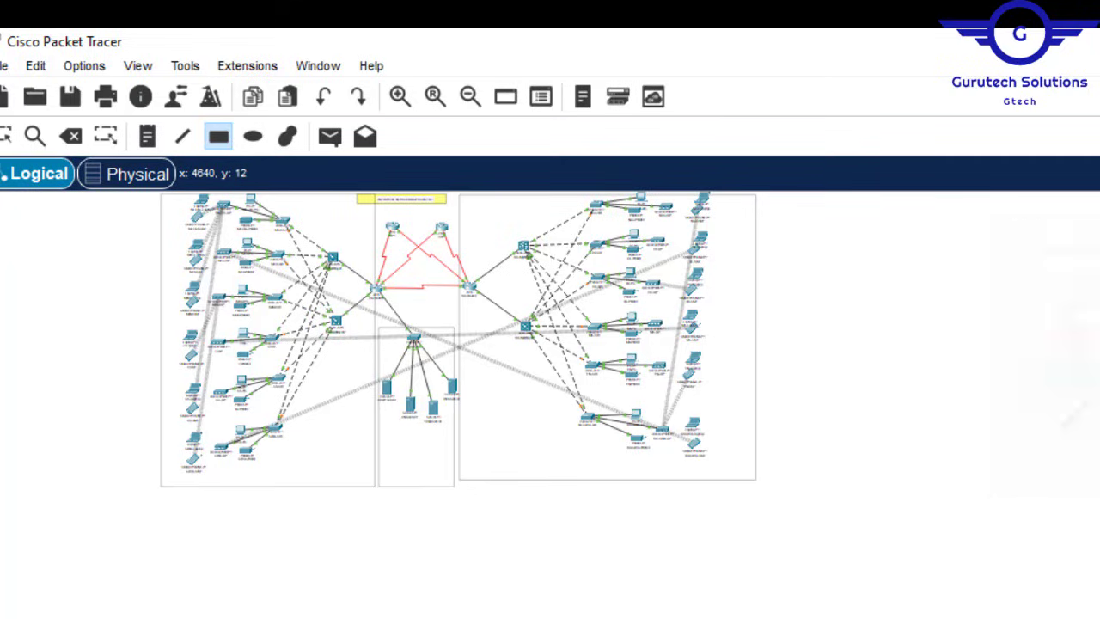
left_click_drag(548, 450, 551, 444)
Step: Reset the zoom and move the project title note to the right
left_click(1023, 272)
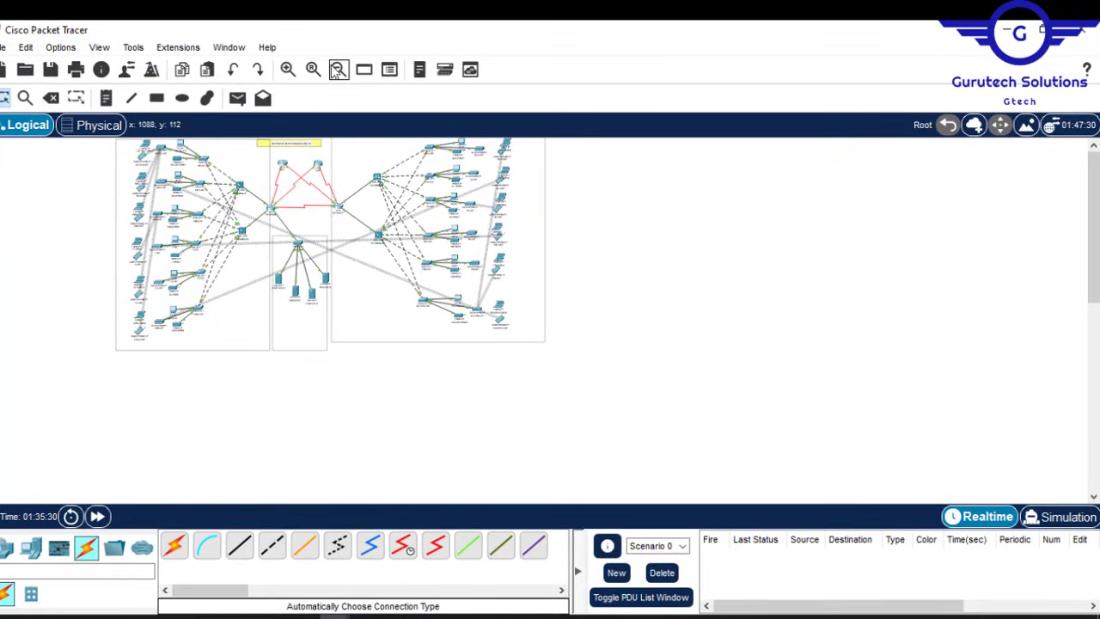
left_click(313, 70)
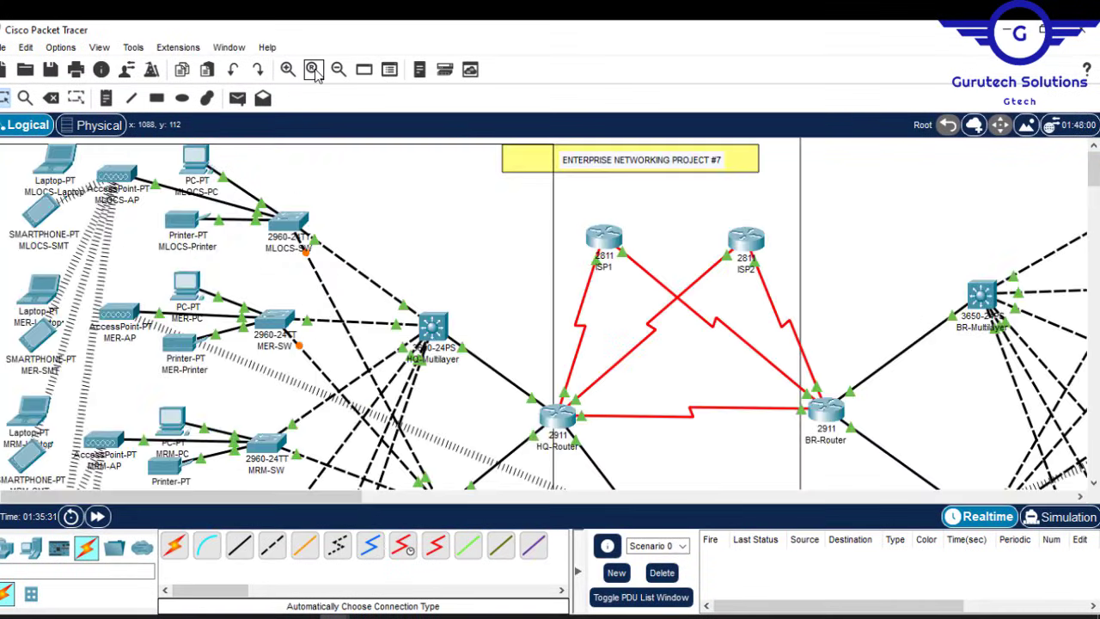
left_click_drag(1096, 172, 1080, 131)
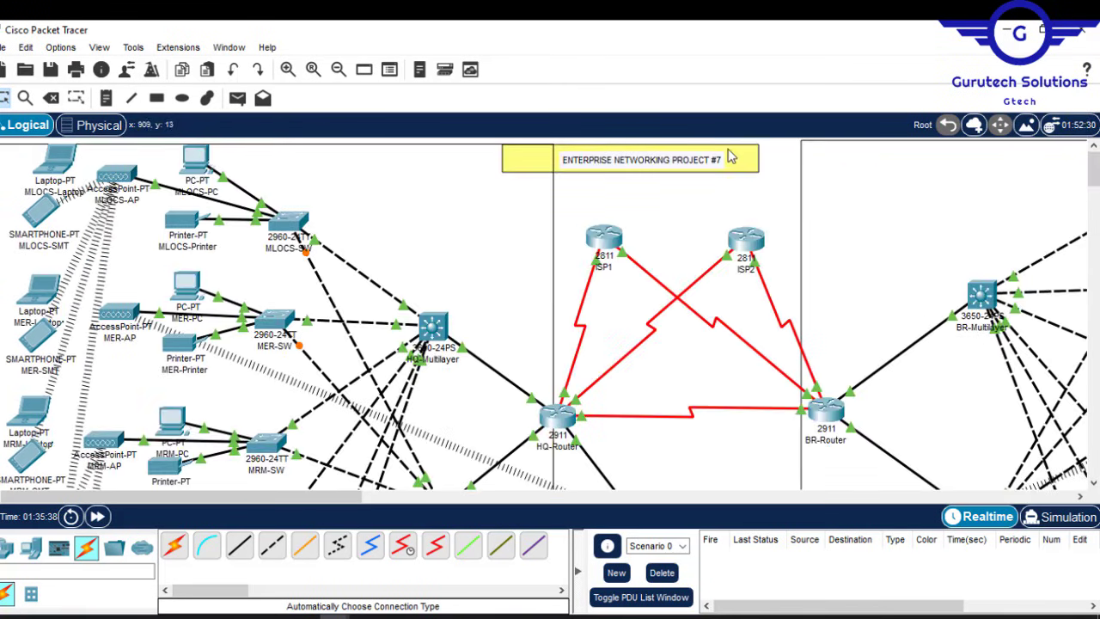
left_click_drag(731, 156, 774, 156)
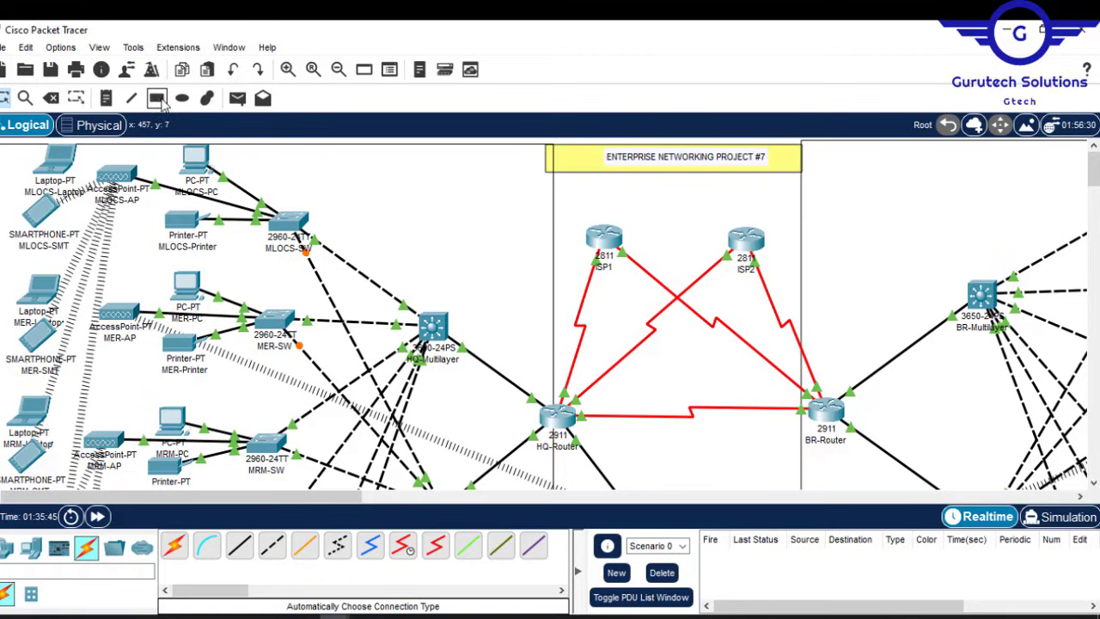
Step: Add HQ NETWORK, BRANCH NETWORK and SERVER-SIDE NETWORK text notes, fixing the SERVER-SIDE typo
left_click(106, 97)
left_click(413, 225)
type("HQW")
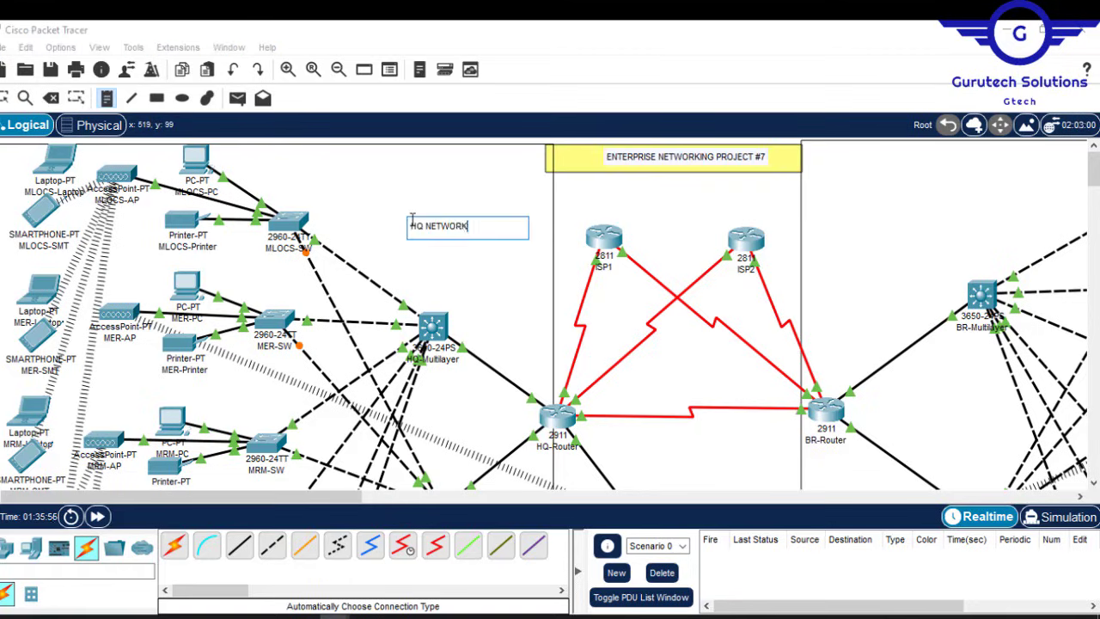
left_click(811, 215)
type("HQ NETWORK")
type("BRANCH")
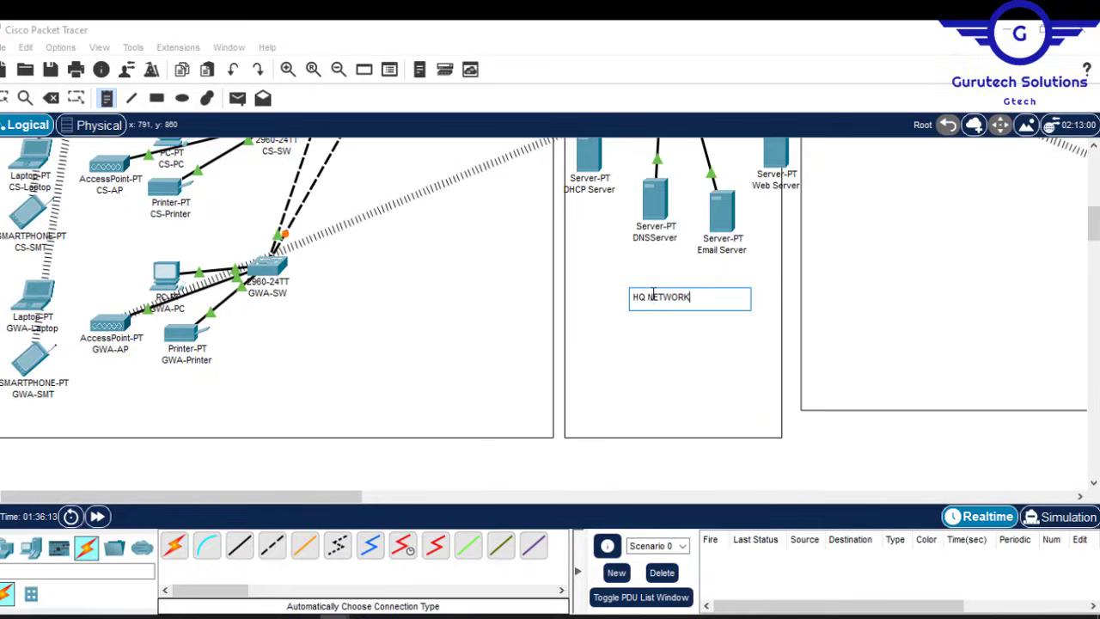
left_click(683, 296)
key("BackSpace")
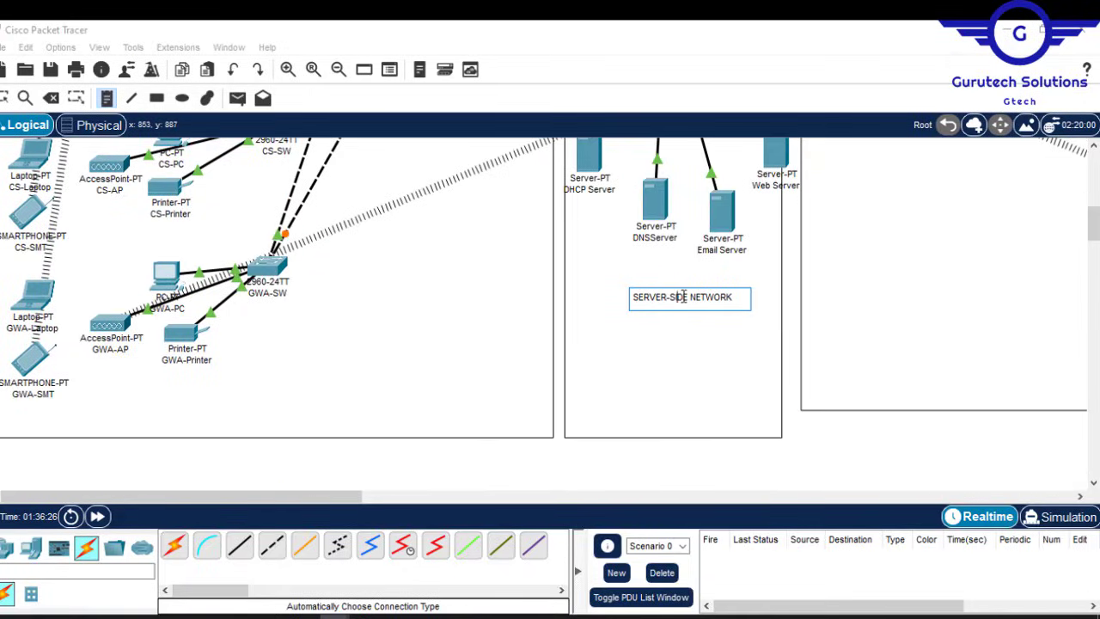
left_click(823, 452)
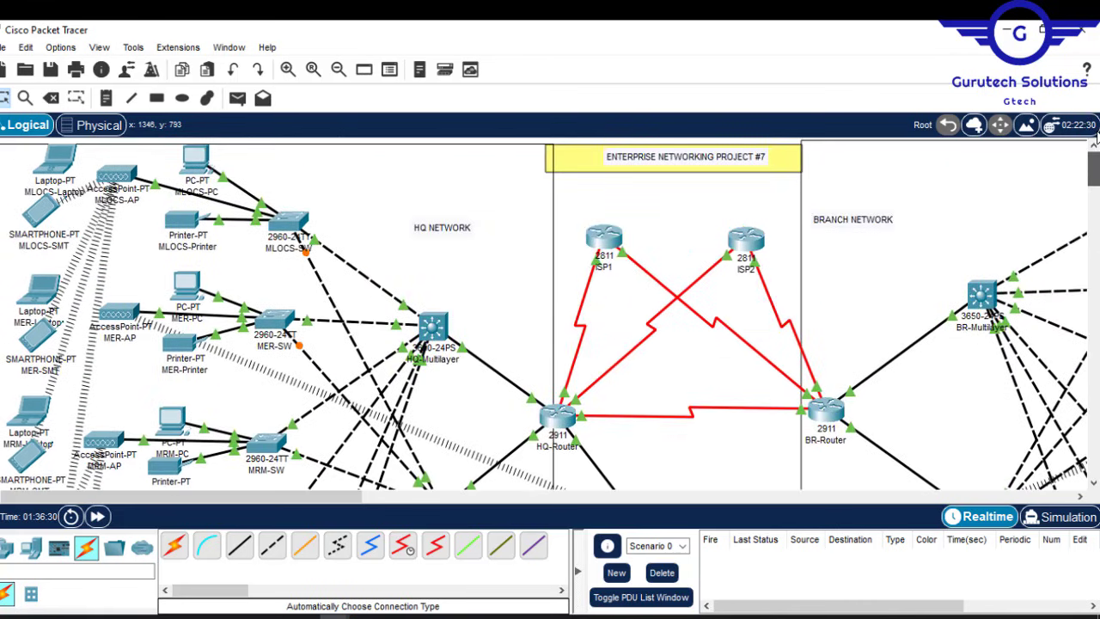
Step: Draw light-cyan filled rectangles behind the BRANCH, HQ and SERVER-SIDE NETWORK labels, then shift the server box
left_click(157, 97)
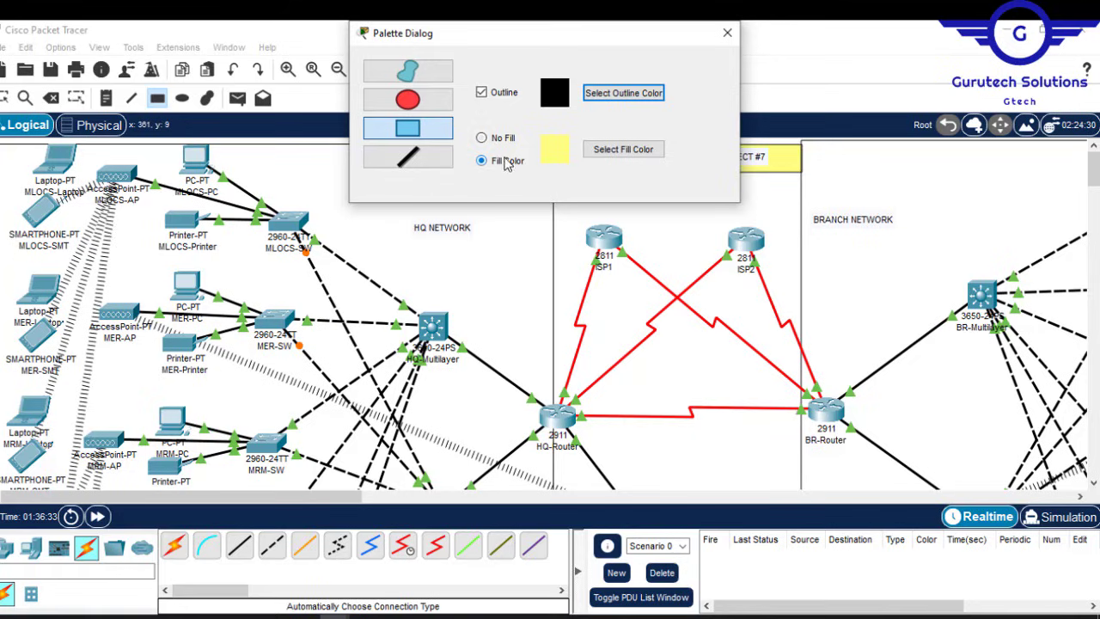
left_click(604, 148)
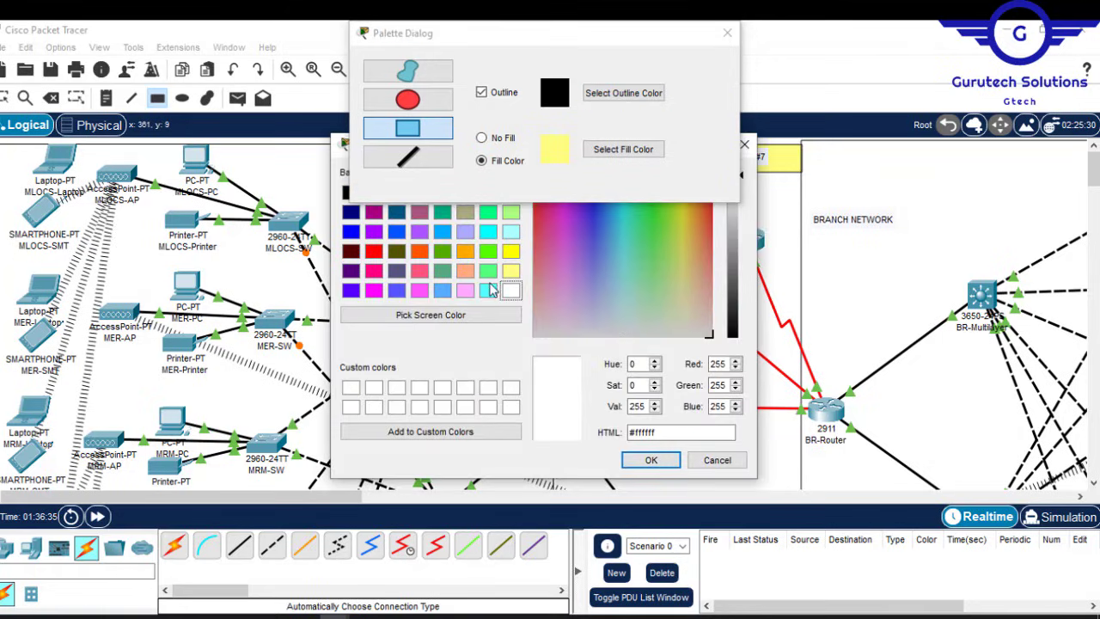
left_click(489, 292)
left_click(653, 462)
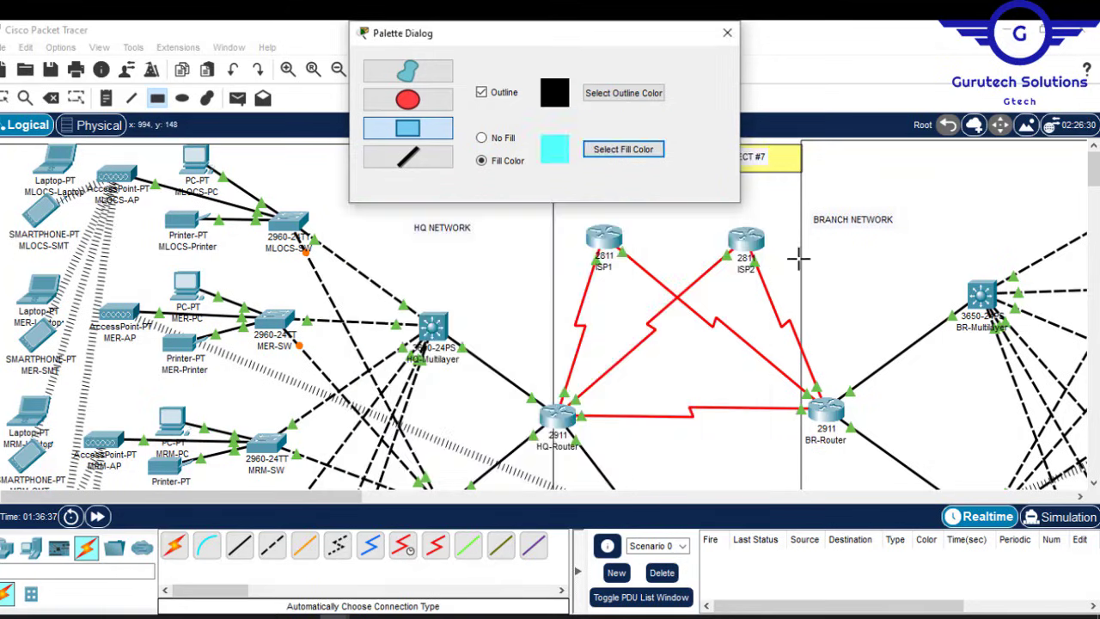
left_click_drag(806, 203, 905, 239)
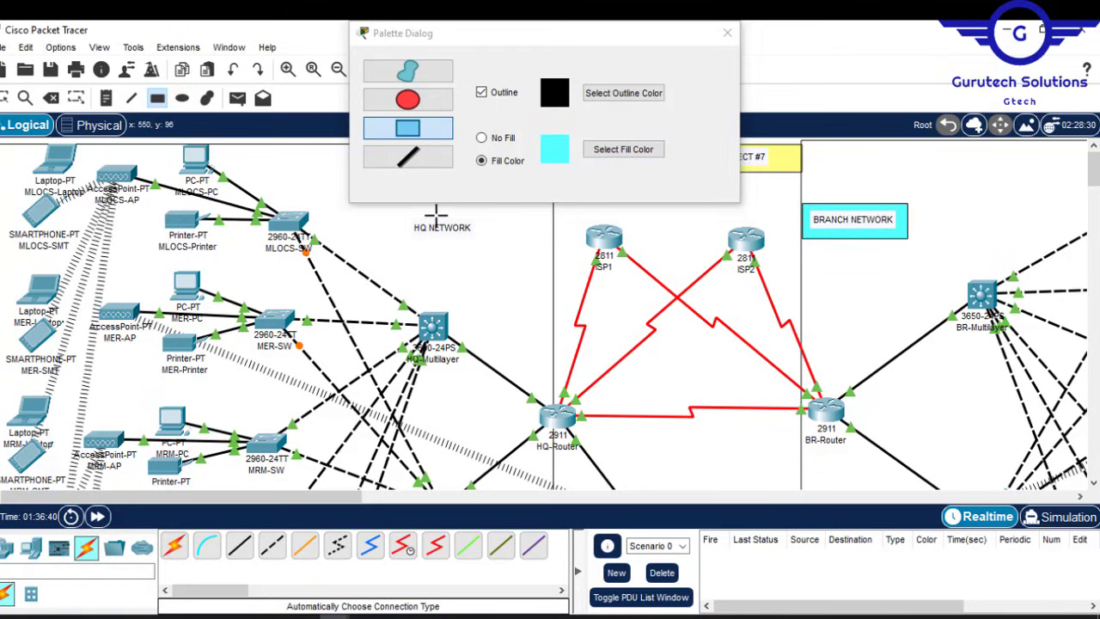
left_click_drag(435, 214, 551, 246)
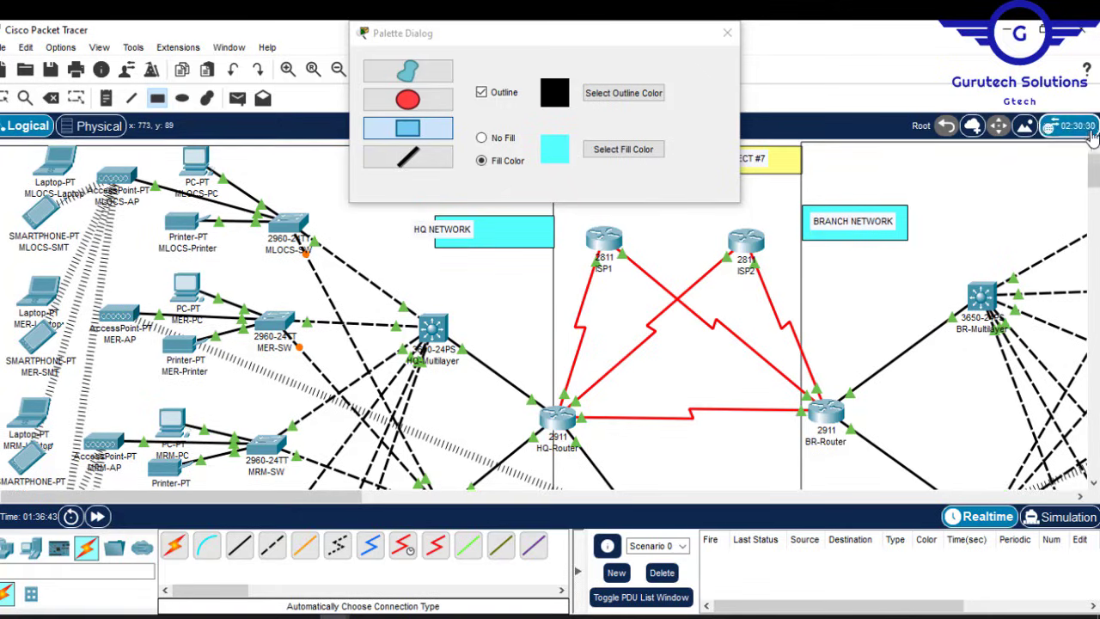
left_click_drag(1093, 170, 1093, 227)
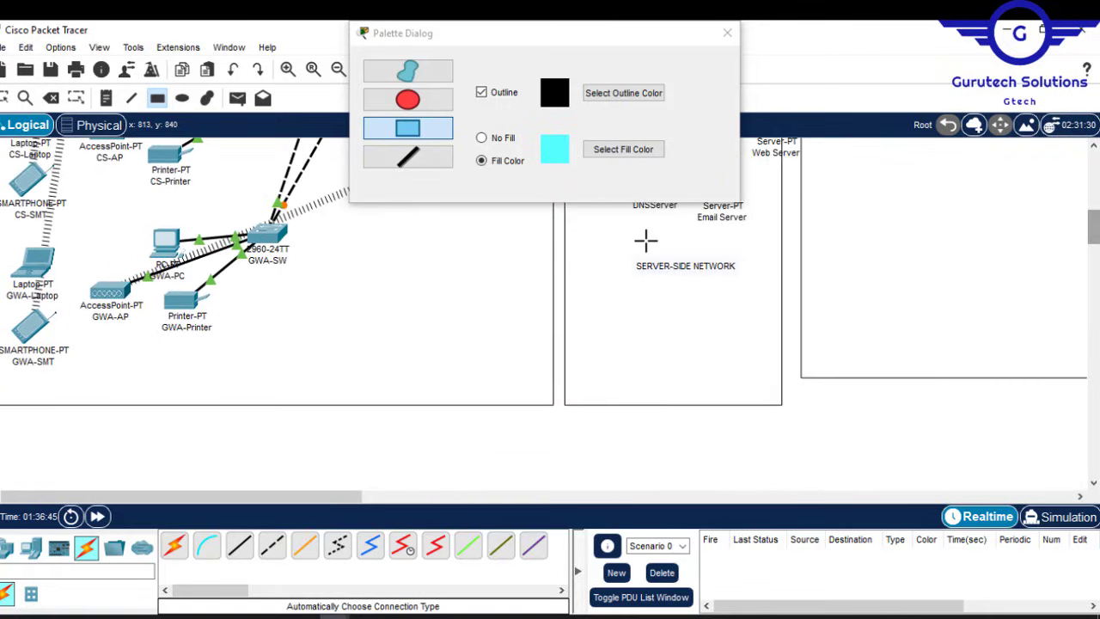
left_click_drag(631, 250, 748, 282)
left_click(728, 34)
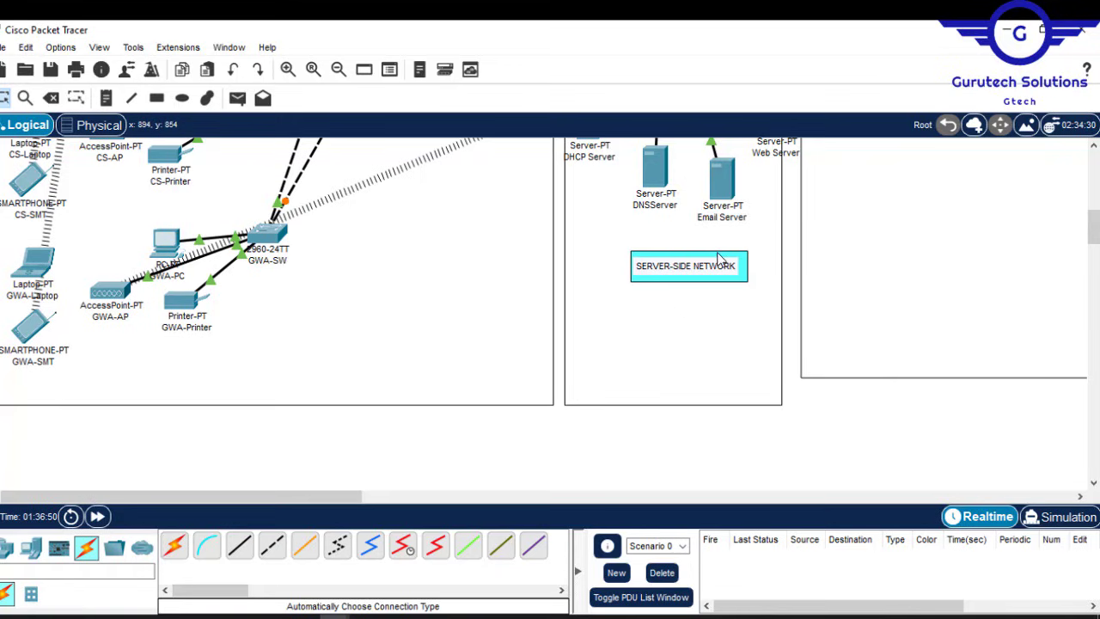
left_click_drag(718, 256, 714, 241)
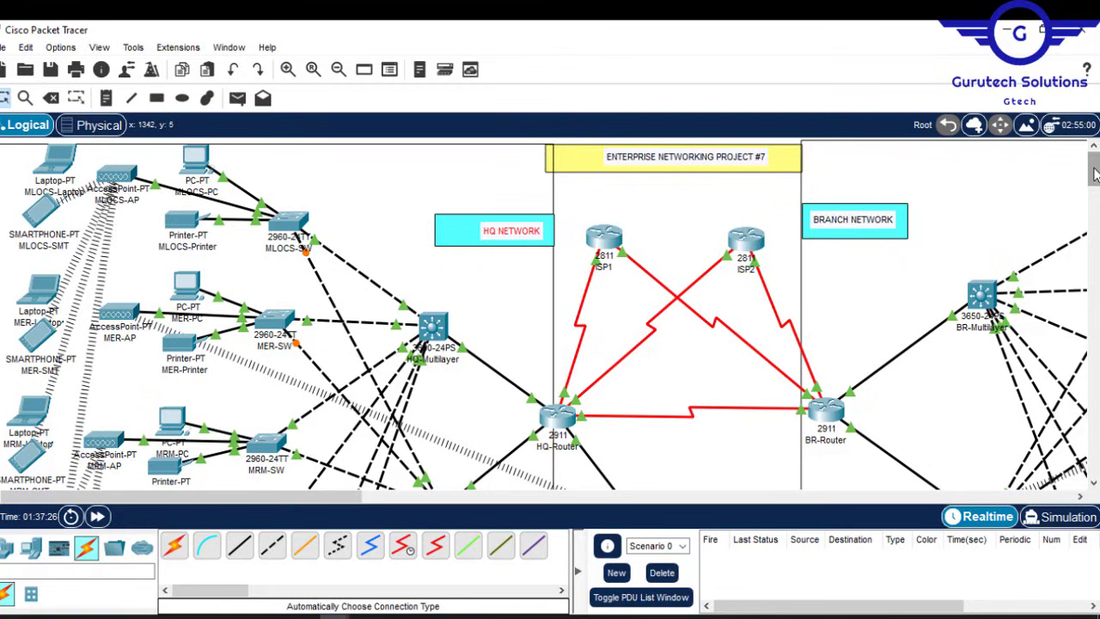
mouse_move(1095, 174)
left_mouse_down()
mouse_move(1095, 224)
mouse_move(1095, 153)
left_mouse_up()
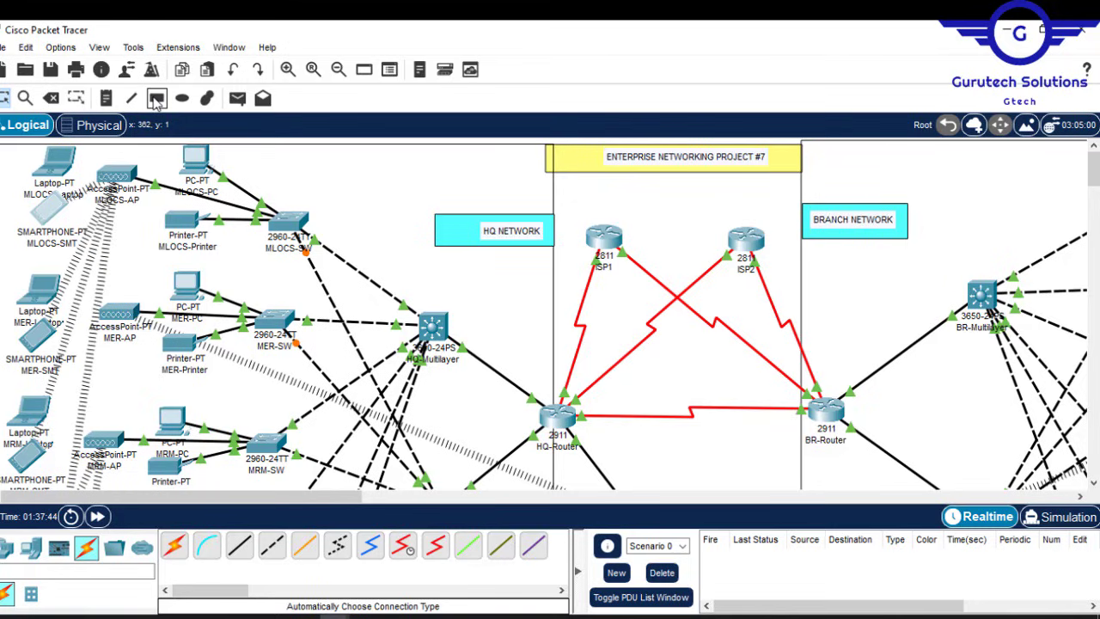
Step: Shade the MLOCS block pale pink, MER light blue and MRM pale green with filled rectangles
left_click(156, 99)
left_click(628, 150)
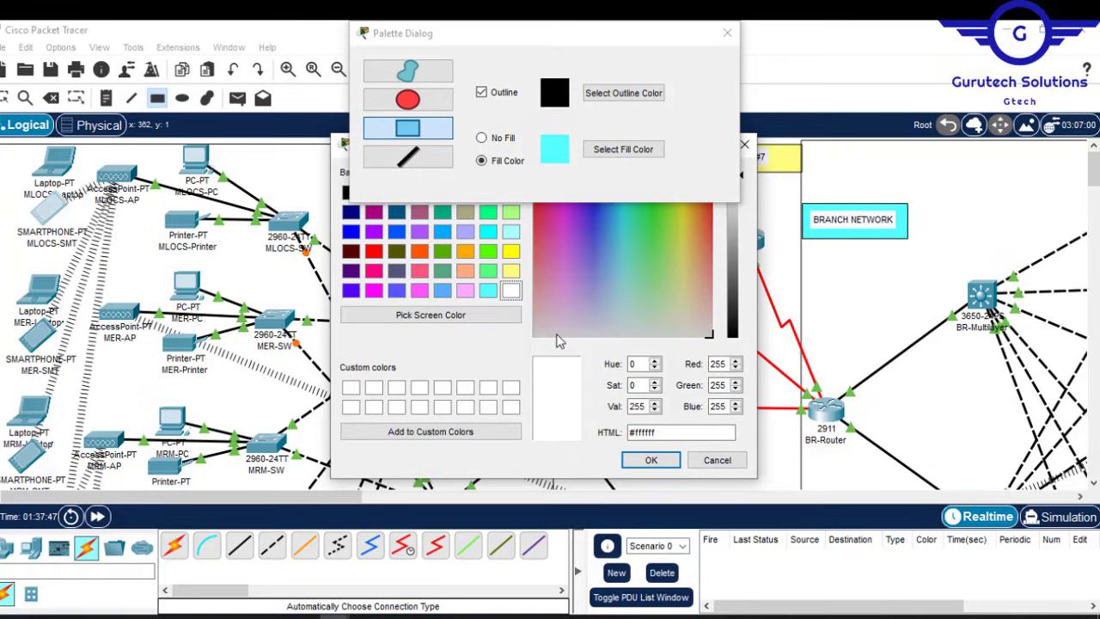
left_click(548, 330)
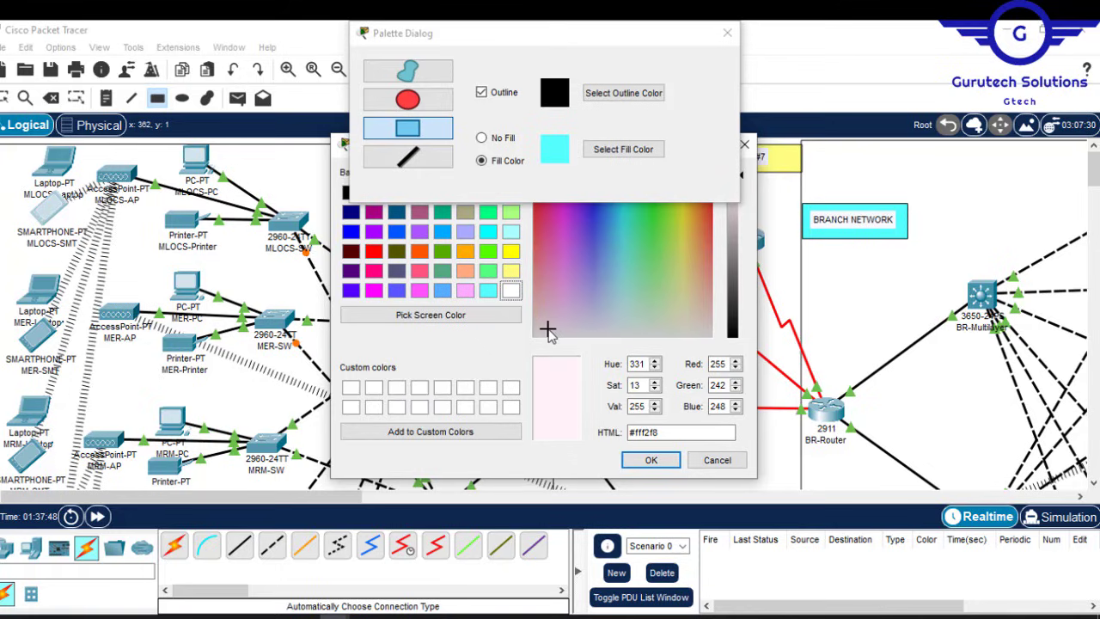
left_click(643, 458)
left_click_drag(307, 146, 0, 270)
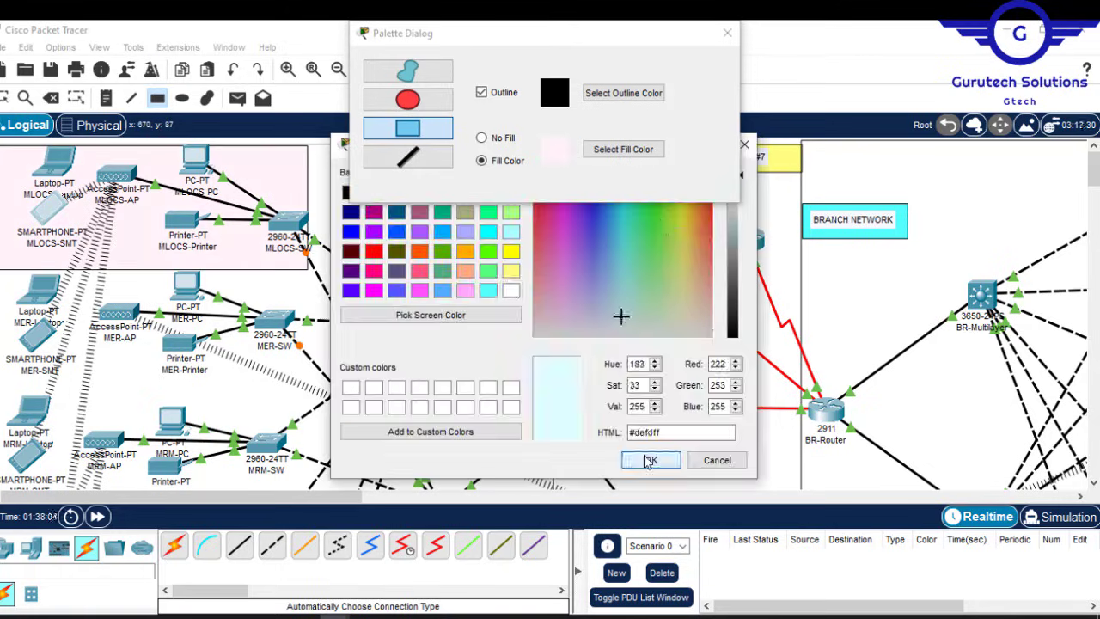
left_click(645, 456)
left_click_drag(310, 280, 0, 408)
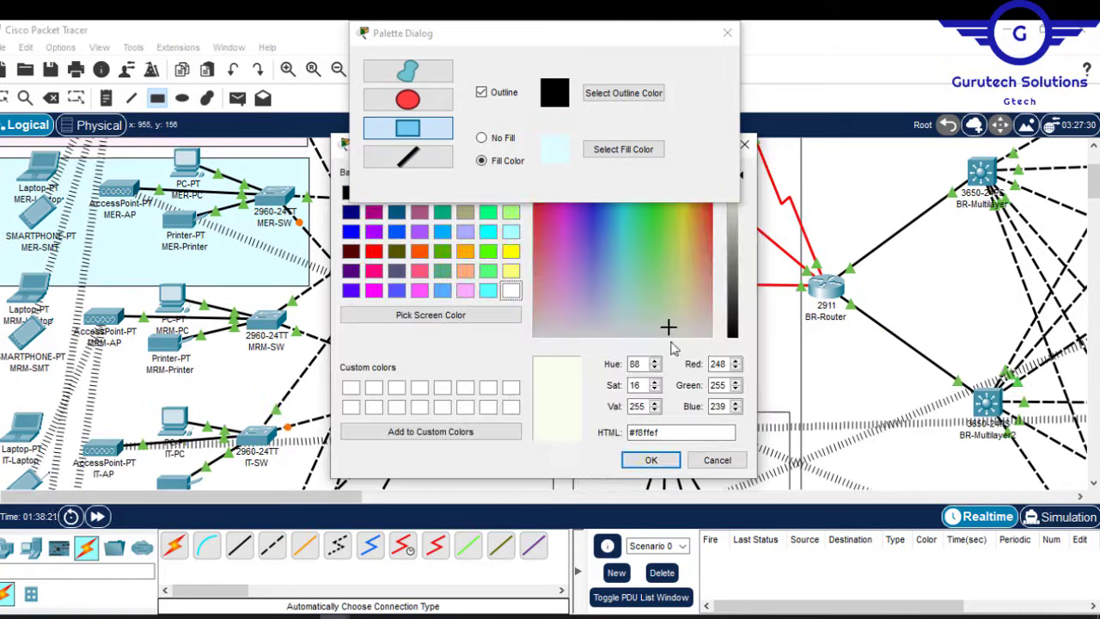
left_click(645, 457)
left_click_drag(303, 292, 0, 430)
Step: Shade the IT block lavender, CS light blue and another department block cream
scroll(477, 429, "down", 5)
left_click(623, 150)
left_click(580, 330)
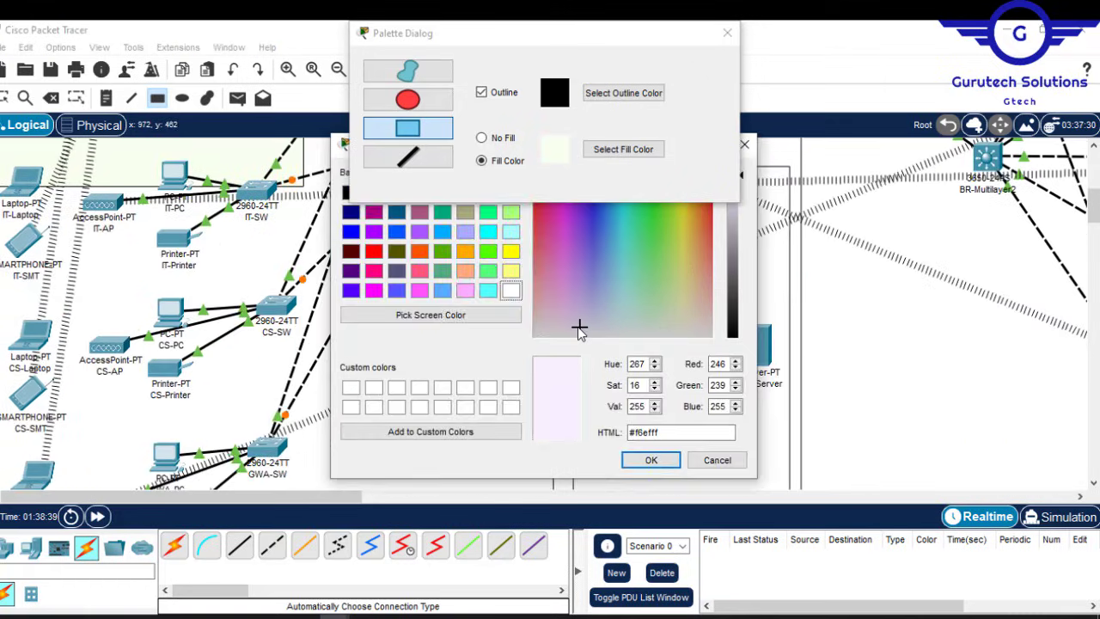
left_click(651, 459)
left_click_drag(293, 192, 0, 336)
left_click(651, 460)
left_click_drag(286, 339, 0, 476)
left_click(692, 323)
left_click(651, 460)
left_click_drag(286, 280, 0, 397)
scroll(477, 387, "up", 4)
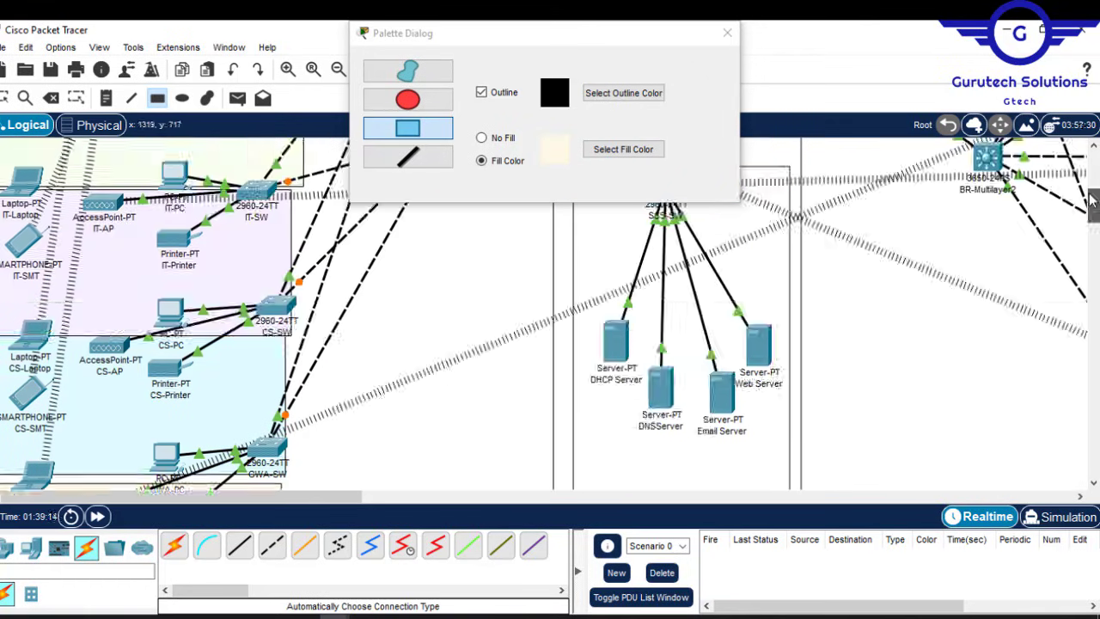
left_click(727, 32)
Step: Rearrange the HQ department devices so each sits inside its shaded box
scroll(477, 343, "up", 8)
left_click_drag(176, 181, 166, 180)
left_click_drag(54, 163, 35, 173)
left_click_drag(257, 227, 243, 231)
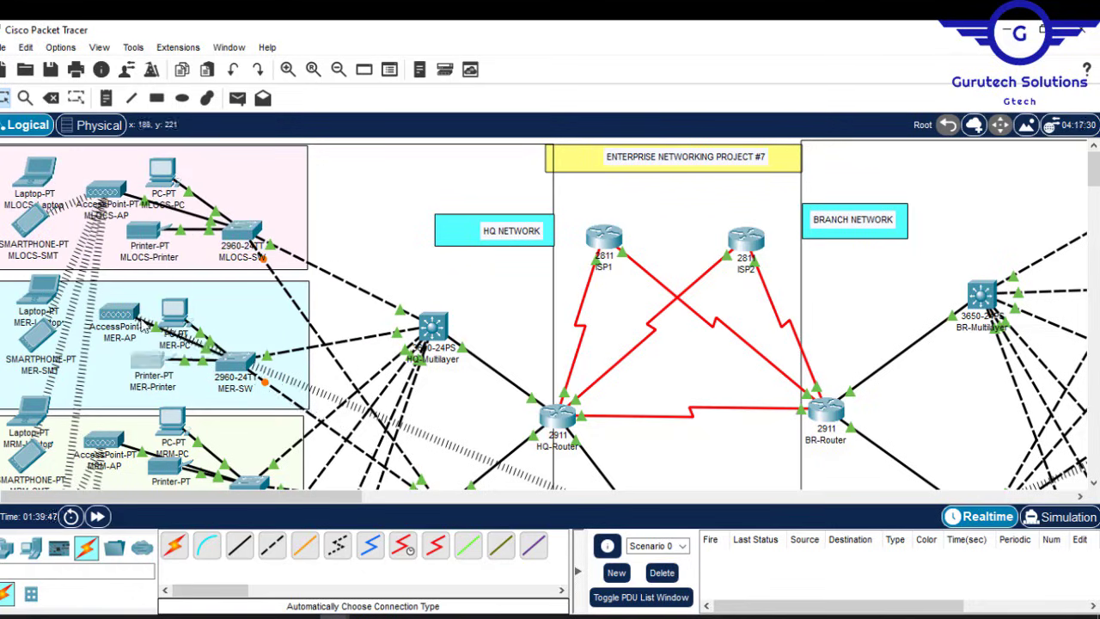
left_click_drag(1093, 167, 1093, 187)
left_click_drag(172, 210, 168, 243)
left_click_drag(103, 230, 113, 259)
left_click_drag(1093, 187, 1093, 168)
left_click_drag(118, 313, 89, 336)
left_click_drag(1093, 168, 1093, 203)
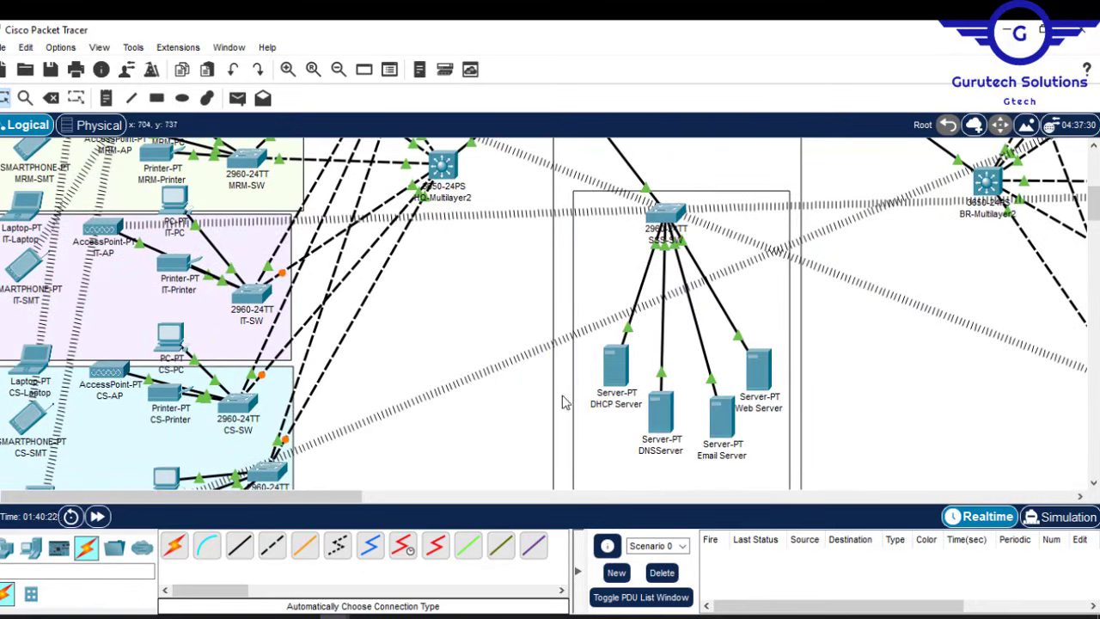
left_click_drag(255, 295, 241, 292)
left_click_drag(172, 329, 156, 398)
left_click_drag(1093, 203, 1093, 221)
left_click_drag(265, 301, 240, 440)
left_click_drag(106, 348, 105, 415)
left_click_drag(184, 365, 144, 455)
left_click_drag(31, 391, 23, 453)
left_click_drag(34, 329, 31, 387)
left_click_drag(166, 310, 160, 383)
left_click_drag(239, 230, 247, 280)
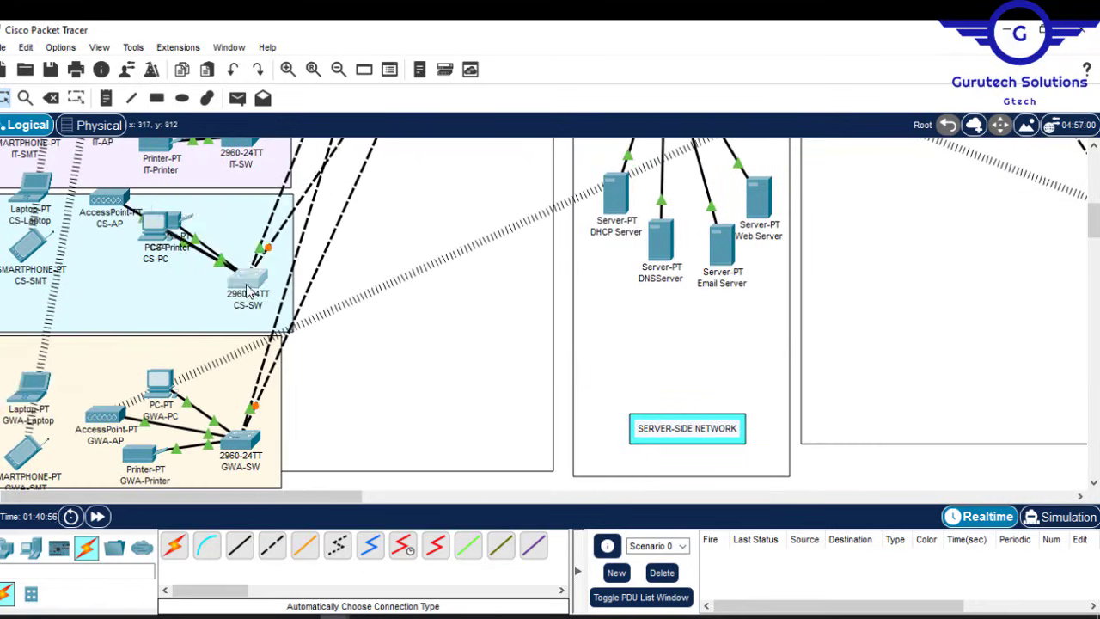
left_click_drag(154, 225, 156, 278)
mouse_move(1093, 220)
left_mouse_down()
mouse_move(1093, 168)
mouse_move(1093, 223)
left_mouse_up()
left_click_drag(276, 393, 288, 393)
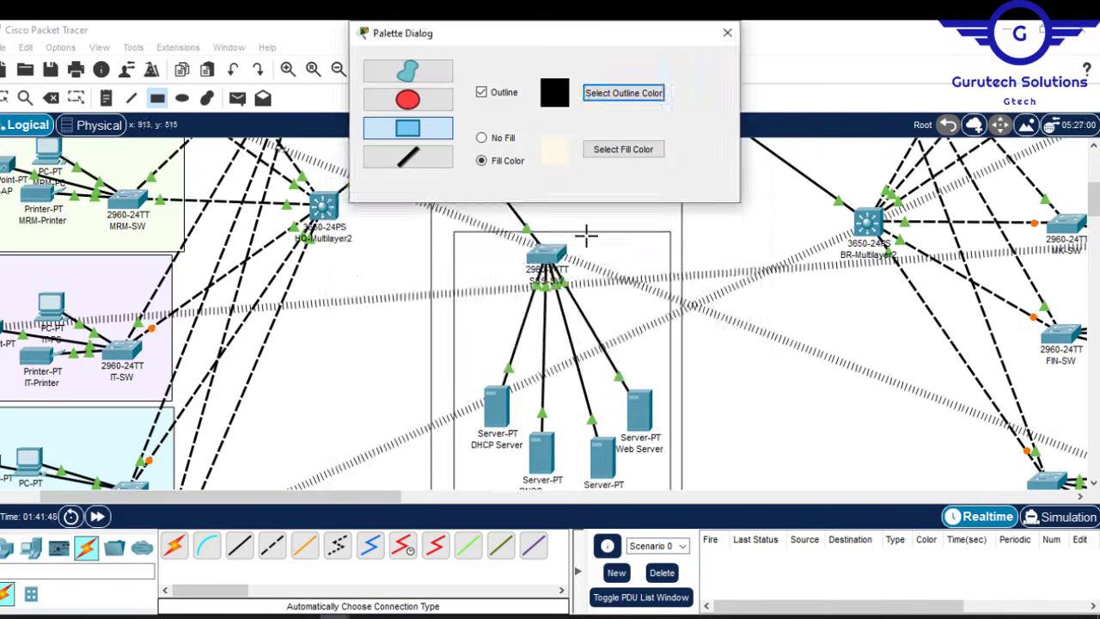
Step: Draw a cyan box around the server group and move the server devices inside it
mouse_move(487, 244)
left_mouse_down()
mouse_move(648, 445)
mouse_move(664, 486)
left_mouse_up()
key("Escape")
left_click_drag(623, 327, 613, 319)
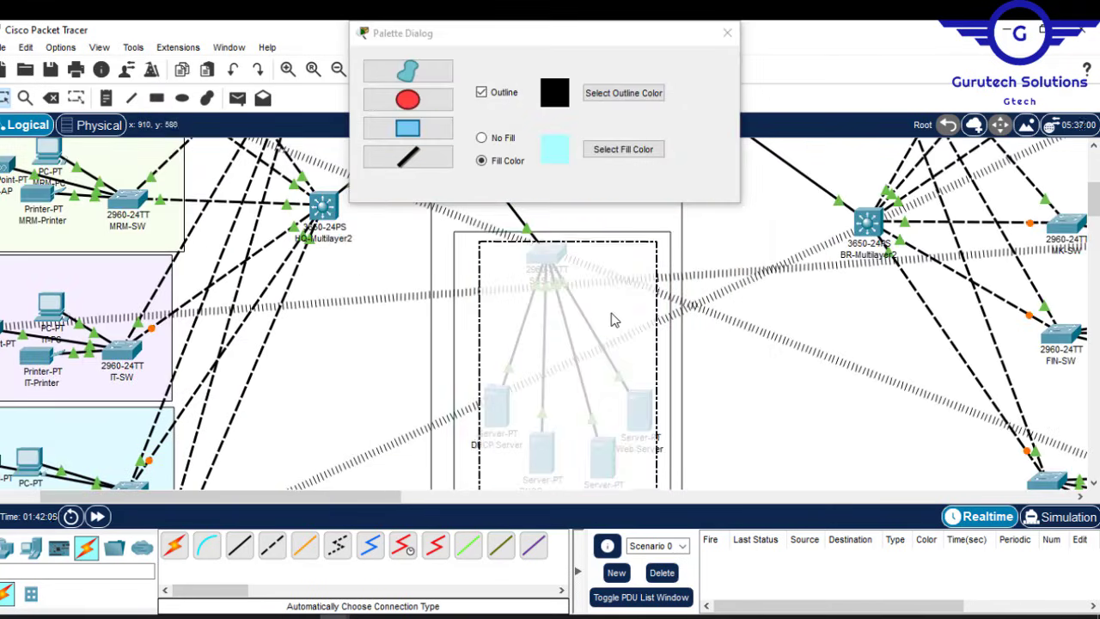
scroll(550, 344, "up", 1)
left_click_drag(547, 271, 550, 298)
Step: Resize and reposition the cyan server-side area and move the server devices inside it
left_click_drag(497, 422, 507, 391)
left_click_drag(542, 467, 545, 426)
left_click_drag(603, 474, 591, 447)
Step: Draw a green area sized to fit the NSO devices
left_click_drag(359, 500, 512, 500)
left_click_drag(1093, 197, 1093, 169)
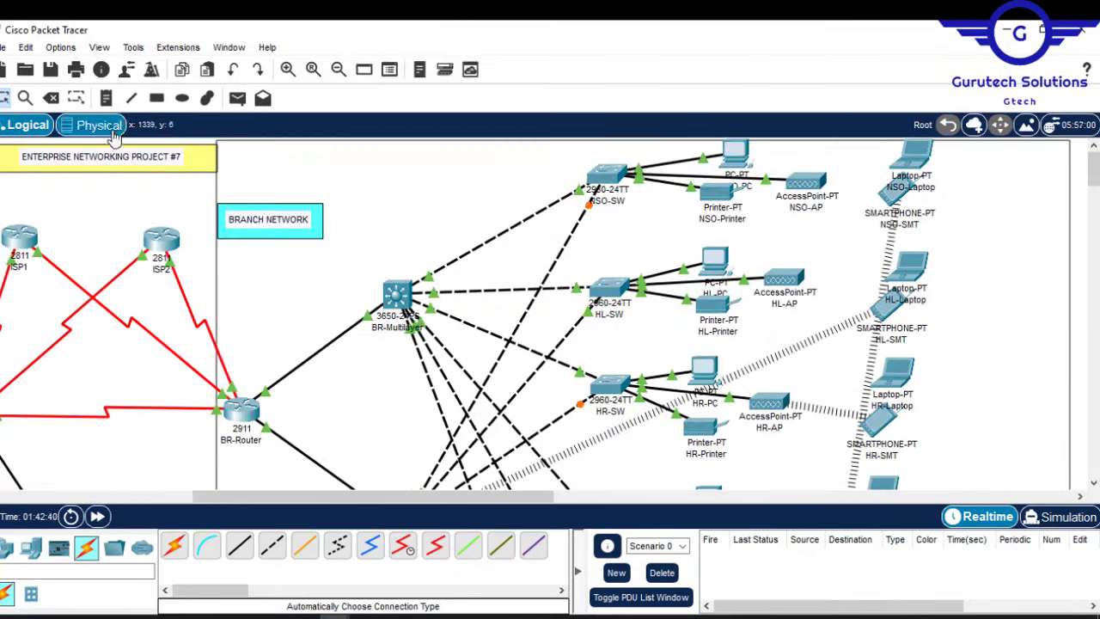
left_click(623, 149)
left_click(143, 174)
Step: Draw a lavender area around the HL devices
mouse_move(539, 141)
left_mouse_down()
mouse_move(866, 232)
mouse_move(1033, 252)
left_mouse_up()
left_click(358, 196)
left_click(143, 174)
Step: Draw light yellow and light cyan rectangular areas around the next departments
left_click_drag(550, 258, 1039, 406)
scroll(773, 344, "down", 3)
left_click(367, 197)
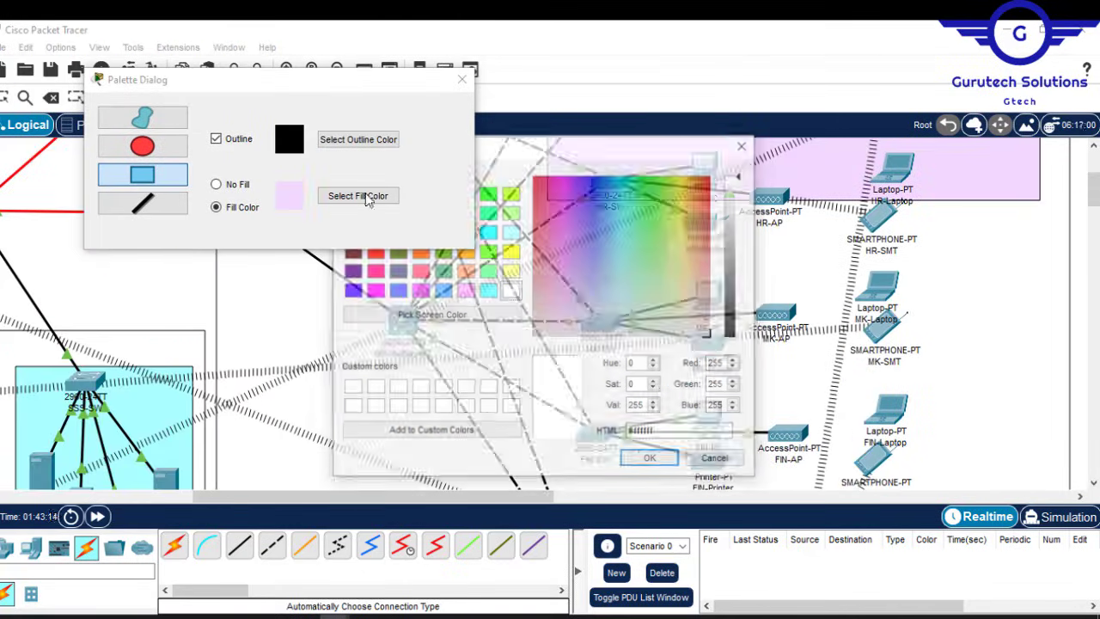
left_click(651, 458)
left_click_drag(552, 206, 1053, 336)
scroll(773, 343, "down", 2)
left_click(358, 196)
mouse_move(554, 218)
left_mouse_down()
mouse_move(1047, 374)
mouse_move(1052, 357)
left_mouse_up()
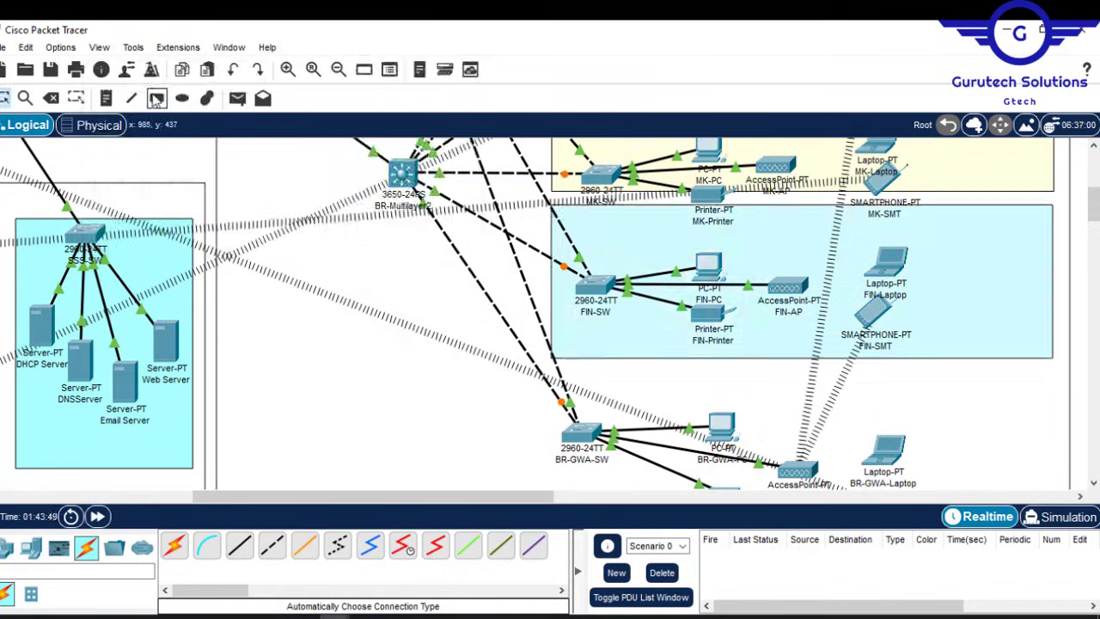
Step: Draw a pink area around BR-GWA and a light yellow area for another department
left_click(157, 98)
left_click(623, 150)
left_click(650, 459)
left_click_drag(556, 373, 1056, 507)
left_click(623, 149)
left_click(650, 459)
left_click_drag(1094, 243, 1094, 172)
left_click(727, 32)
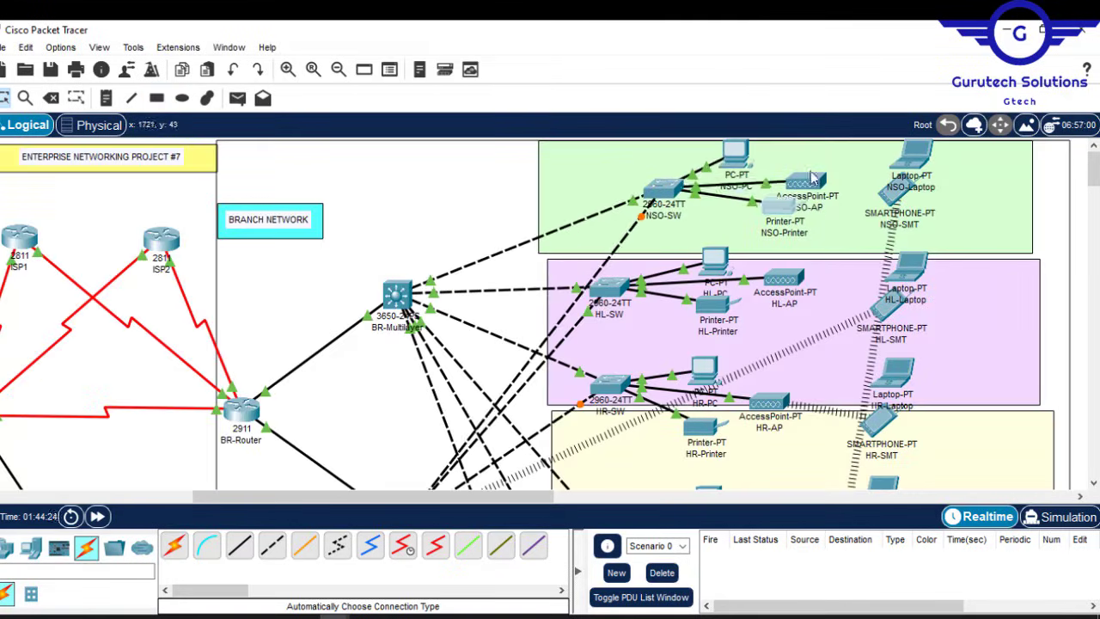
Step: Move the NSO, HL and HR devices into their green, lavender and yellow areas
left_click_drag(662, 191, 571, 220)
left_click_drag(838, 174, 808, 180)
left_click_drag(906, 182, 902, 200)
left_click_drag(611, 385, 613, 475)
left_click_drag(607, 290, 576, 369)
Step: Drag the remaining department devices inside their coloured boxes
left_click_drag(715, 261, 735, 299)
left_click_drag(784, 278, 799, 316)
left_click_drag(713, 305, 748, 355)
scroll(744, 243, "down", 3)
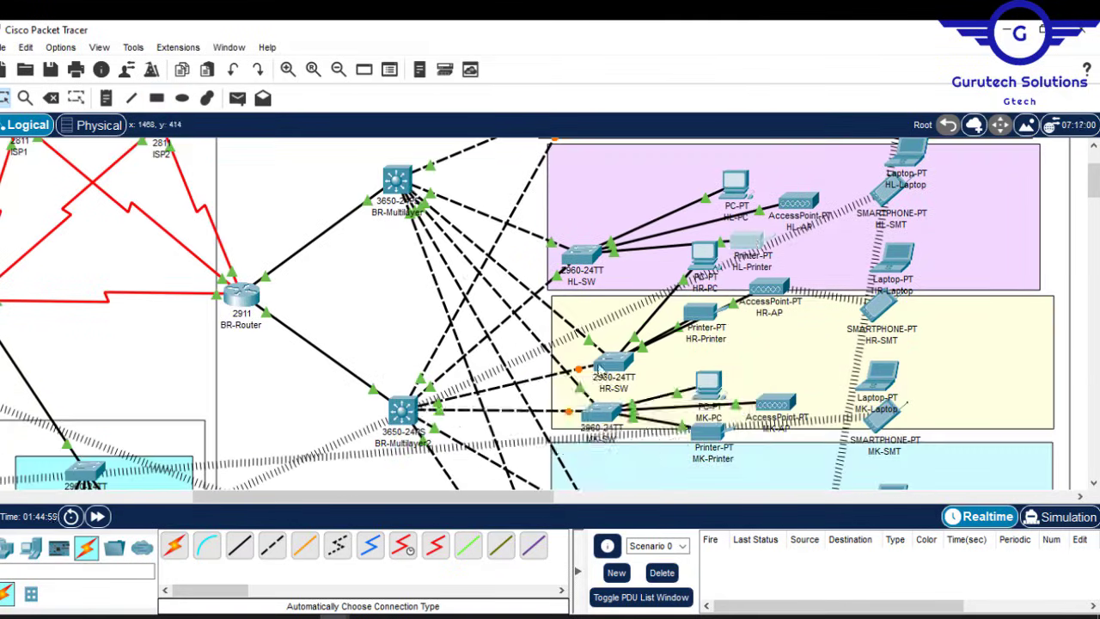
left_click_drag(612, 359, 596, 391)
left_click_drag(705, 254, 742, 318)
scroll(748, 378, "up", 3)
left_click_drag(904, 279, 900, 288)
scroll(899, 288, "down", 11)
left_click_drag(593, 322, 580, 486)
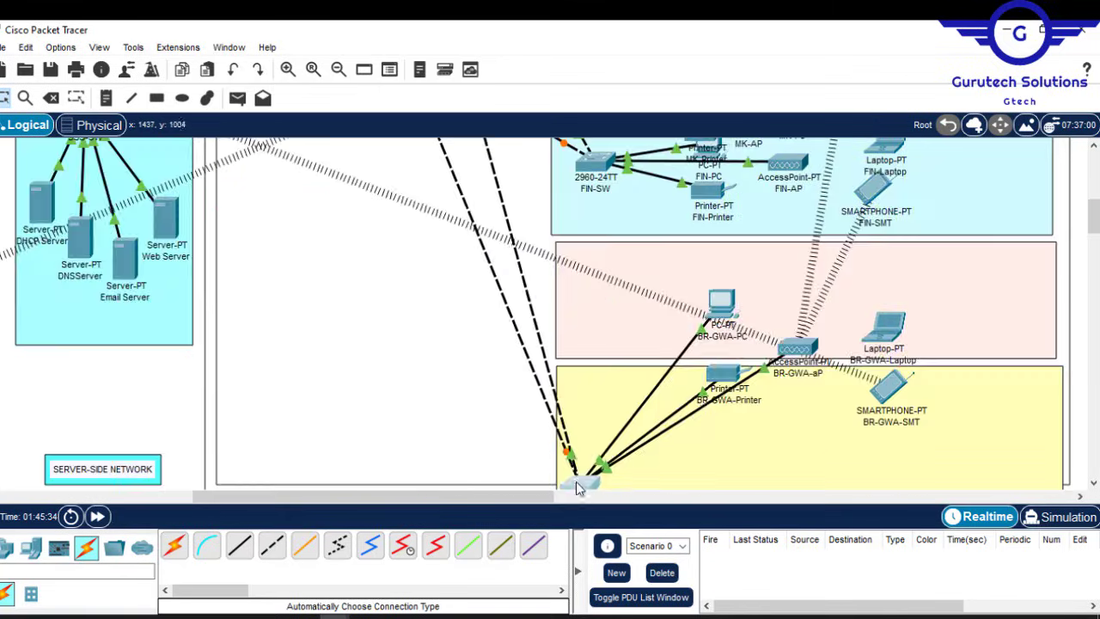
scroll(525, 437, "down", 3)
Step: Finish tidying device positions within each department box
left_click_drag(724, 251, 781, 333)
left_click_drag(798, 223, 805, 293)
left_click_drag(722, 178, 771, 280)
scroll(859, 283, "up", 5)
left_click_drag(596, 266, 590, 434)
left_click_drag(709, 291, 779, 419)
left_click_drag(788, 261, 820, 386)
left_click_drag(710, 252, 780, 359)
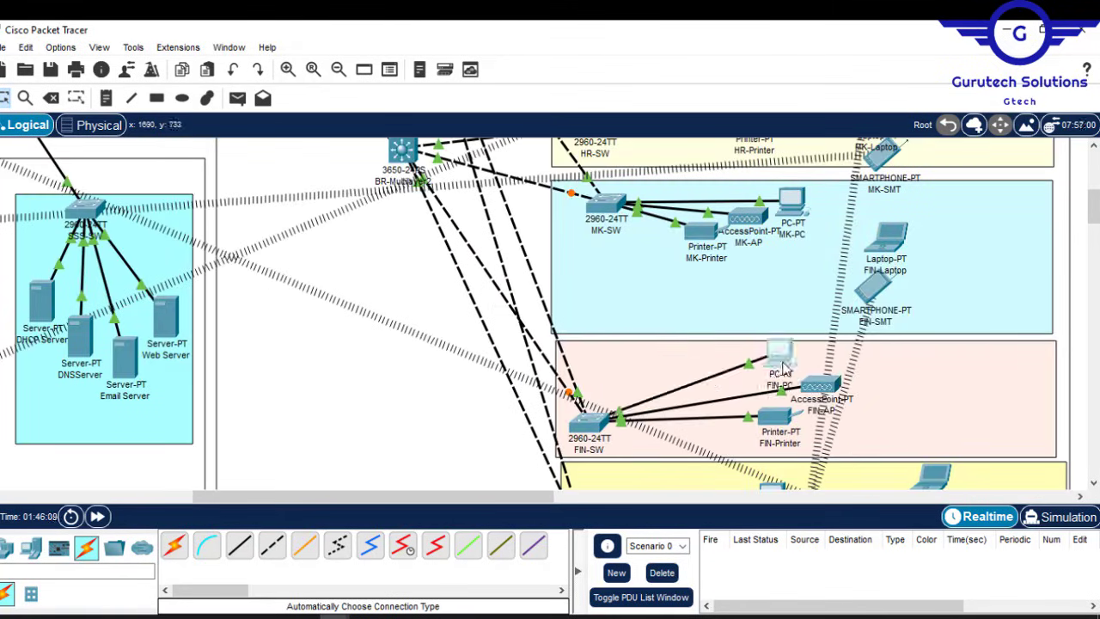
left_click_drag(885, 238, 930, 350)
scroll(919, 386, "up", 3)
left_click_drag(606, 319, 586, 415)
left_click_drag(878, 254, 923, 301)
scroll(923, 301, "up", 5)
Step: Tidy HR: move the laptop off the smartphone, nudge the switch and printer right
left_click_drag(880, 426, 914, 457)
left_click_drag(598, 452, 604, 453)
left_click_drag(744, 444, 761, 450)
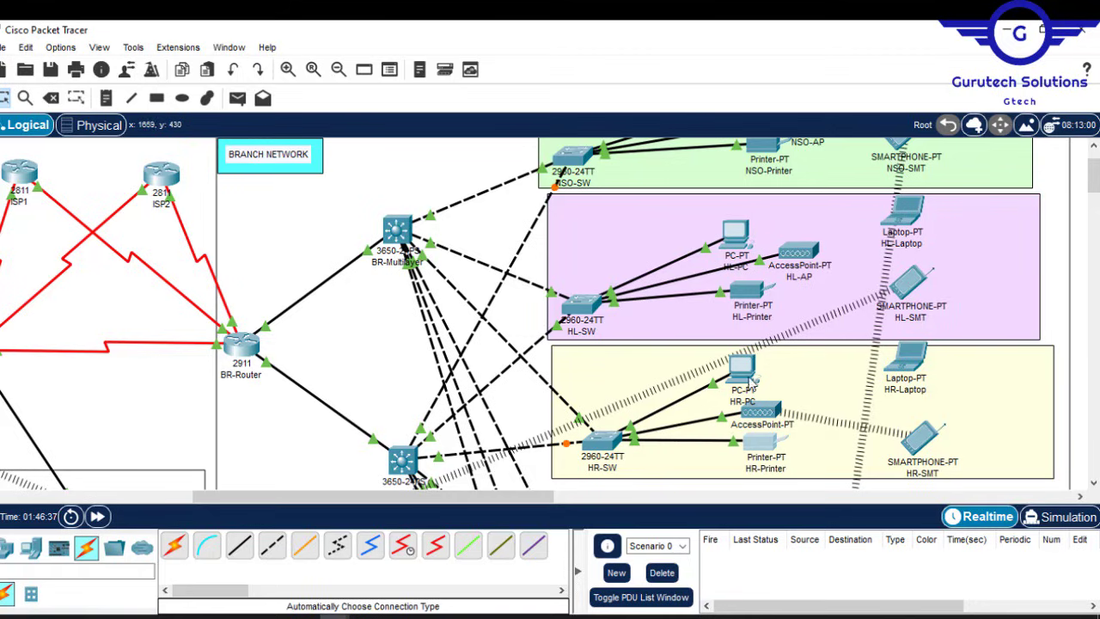
Step: Nudge the HR PC slightly right and scroll the workspace left toward HQ
left_click_drag(744, 367, 753, 368)
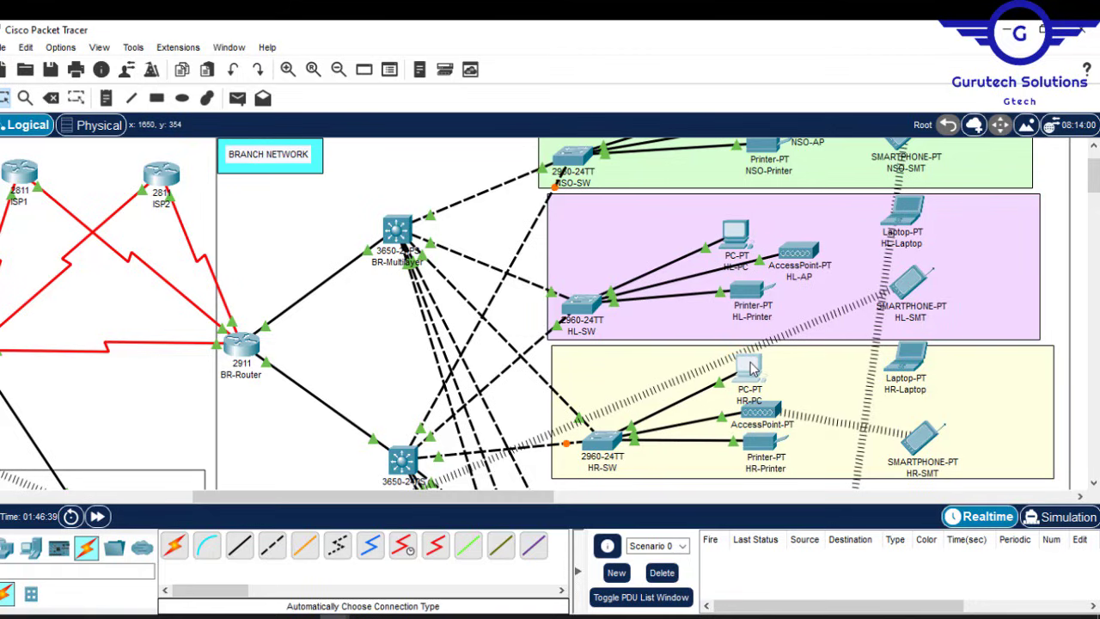
left_click(283, 209)
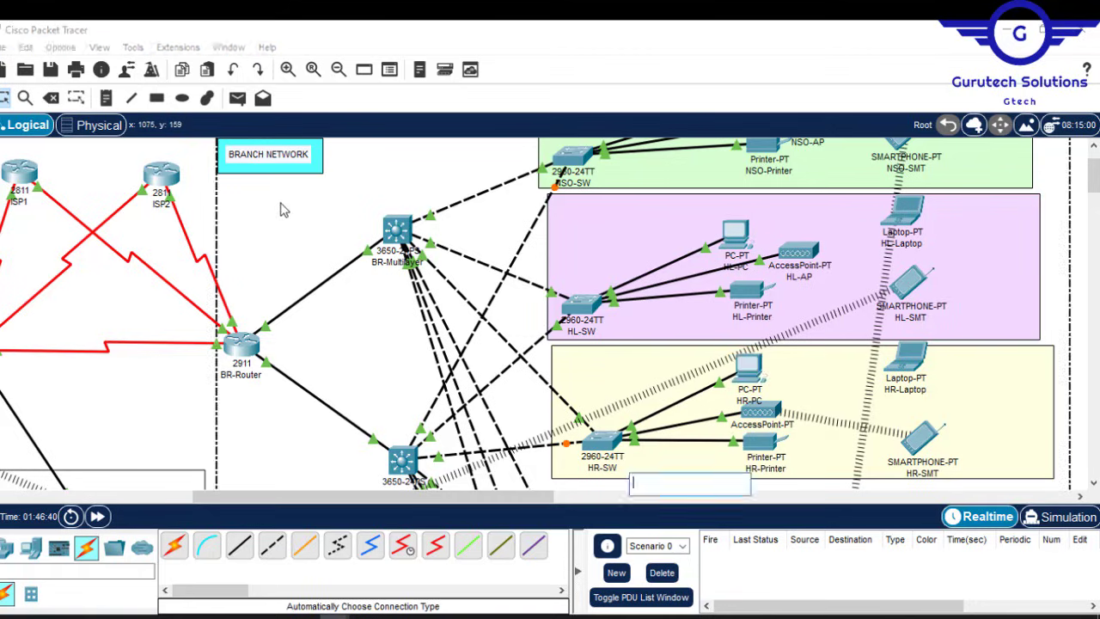
left_click_drag(1094, 177, 1094, 164)
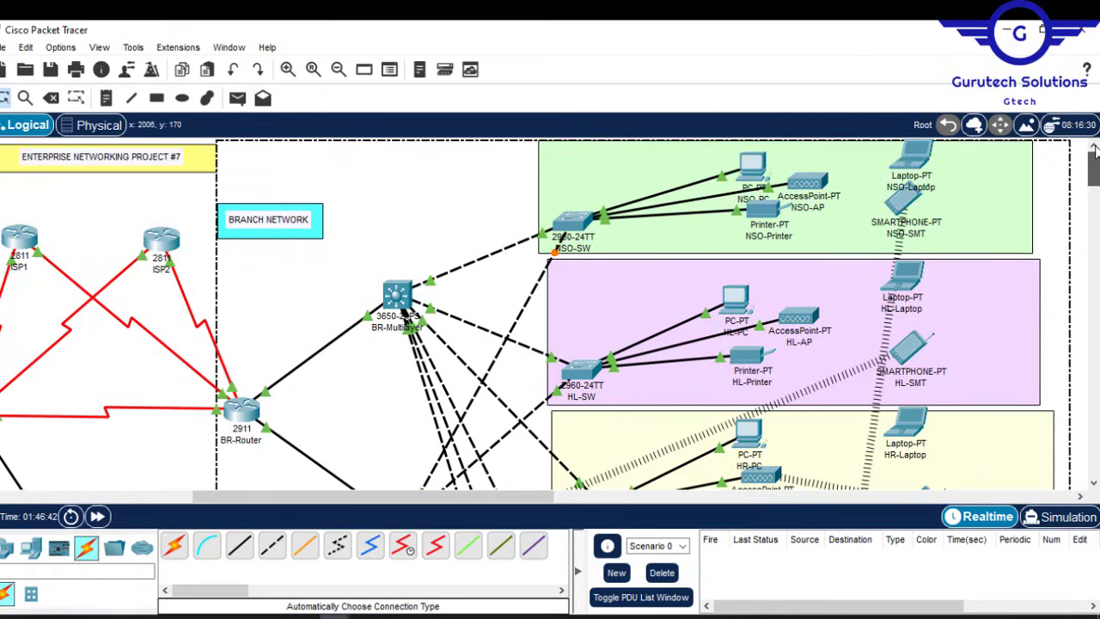
left_click(103, 216)
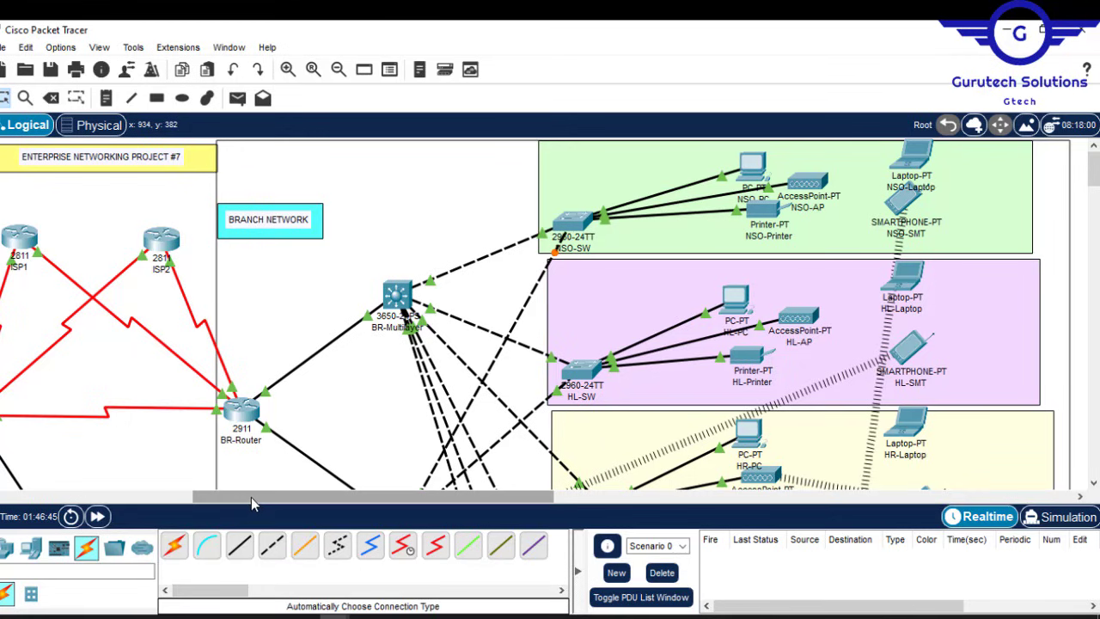
left_click_drag(251, 497, 58, 490)
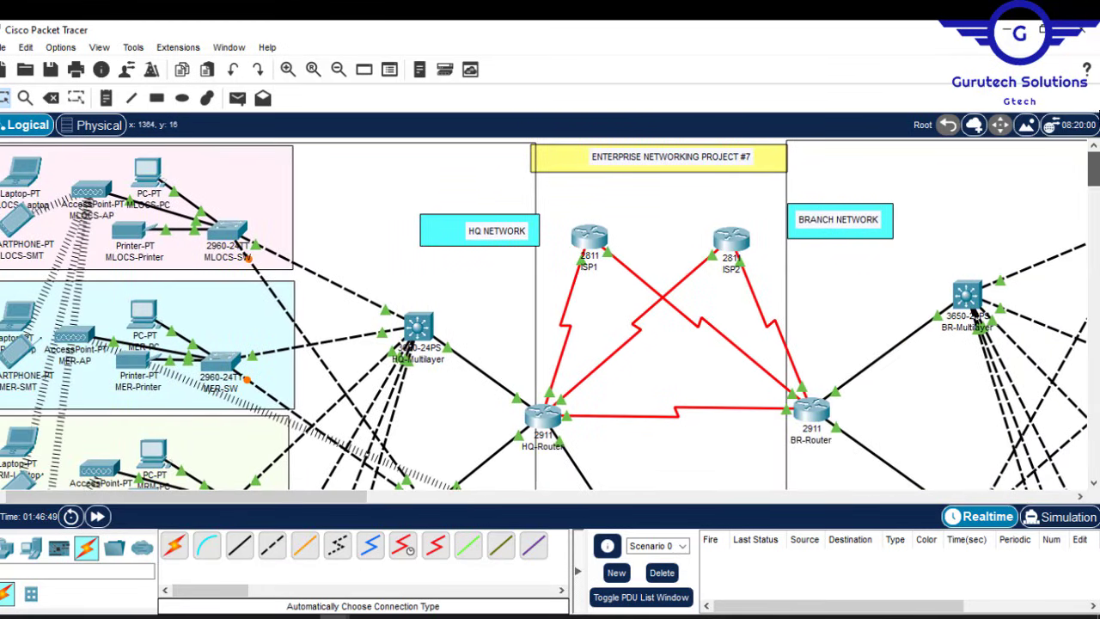
Step: Zoom out to see the whole topology, then zoom back in on the HQ side
left_click(339, 69)
left_click(338, 70)
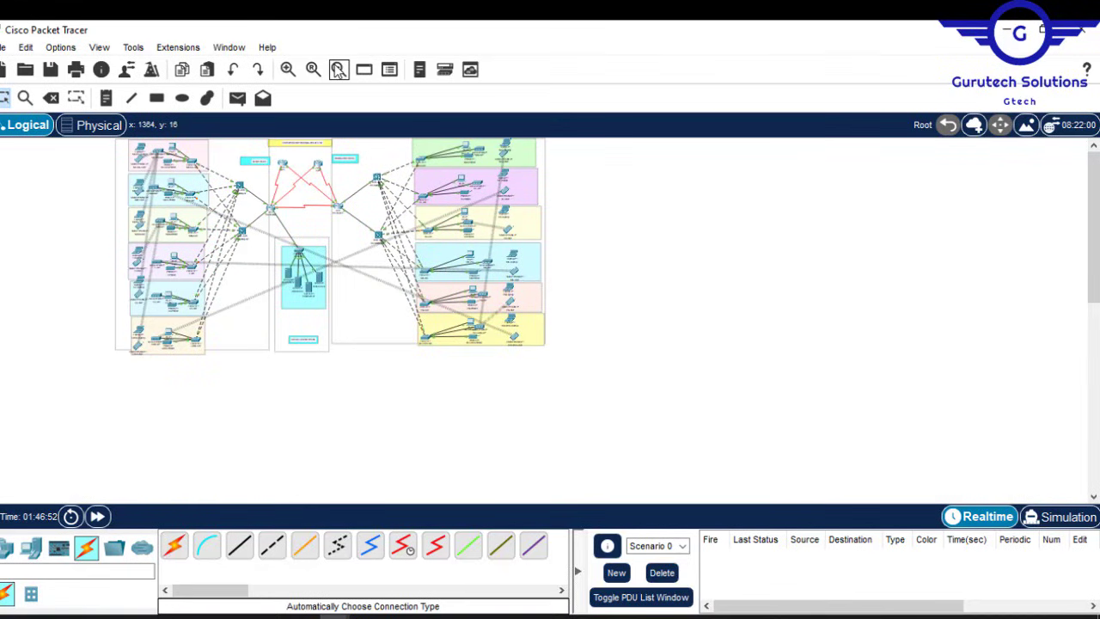
left_click(288, 70)
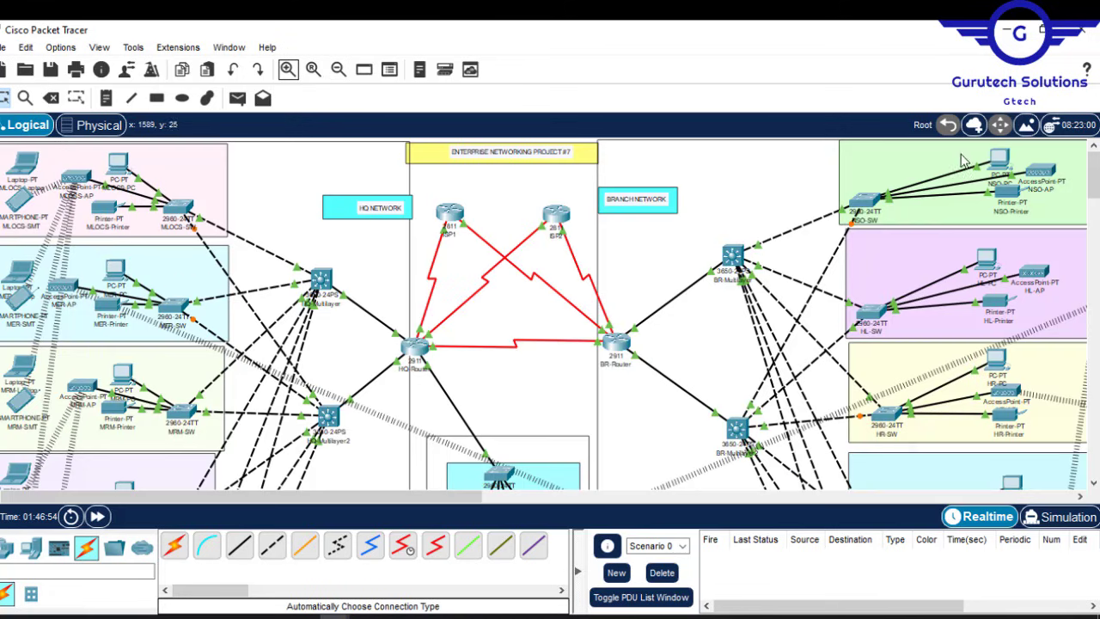
mouse_move(1095, 181)
left_mouse_down()
mouse_move(1096, 226)
mouse_move(1093, 174)
left_mouse_up()
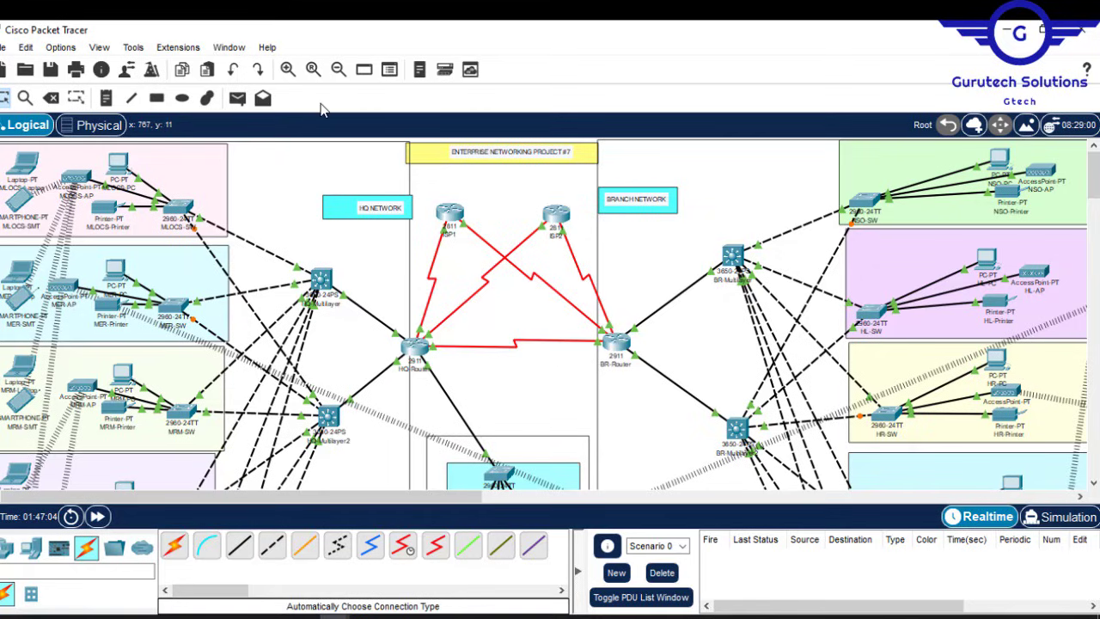
left_click(314, 71)
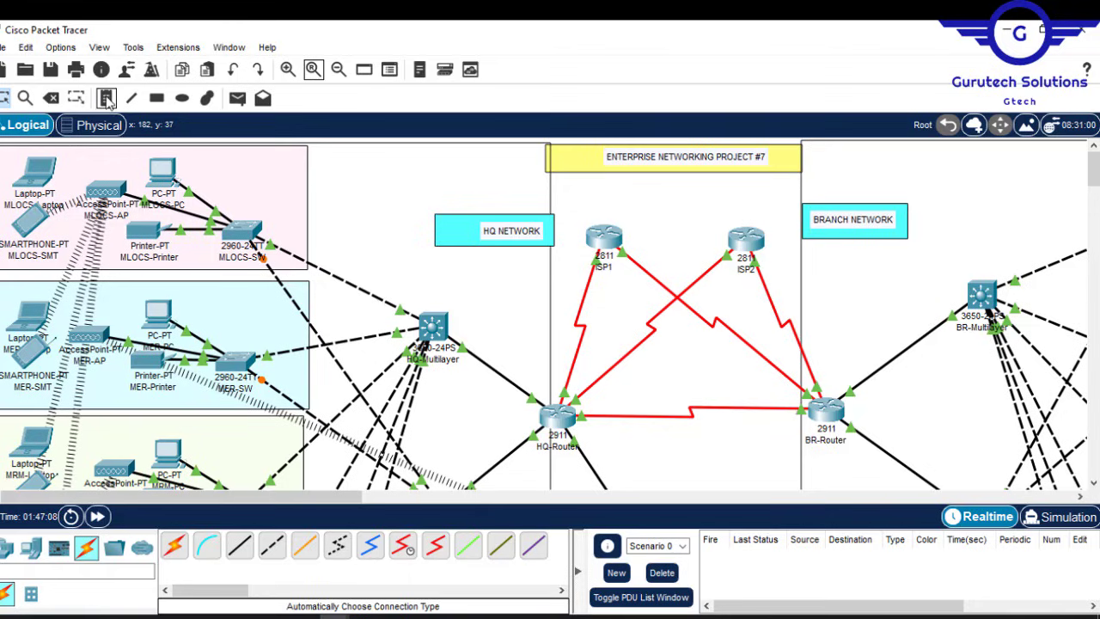
Step: Add 'MLOCS Department' and 'MER Department' labels and reuse 'Department' for the next label
left_click(220, 153)
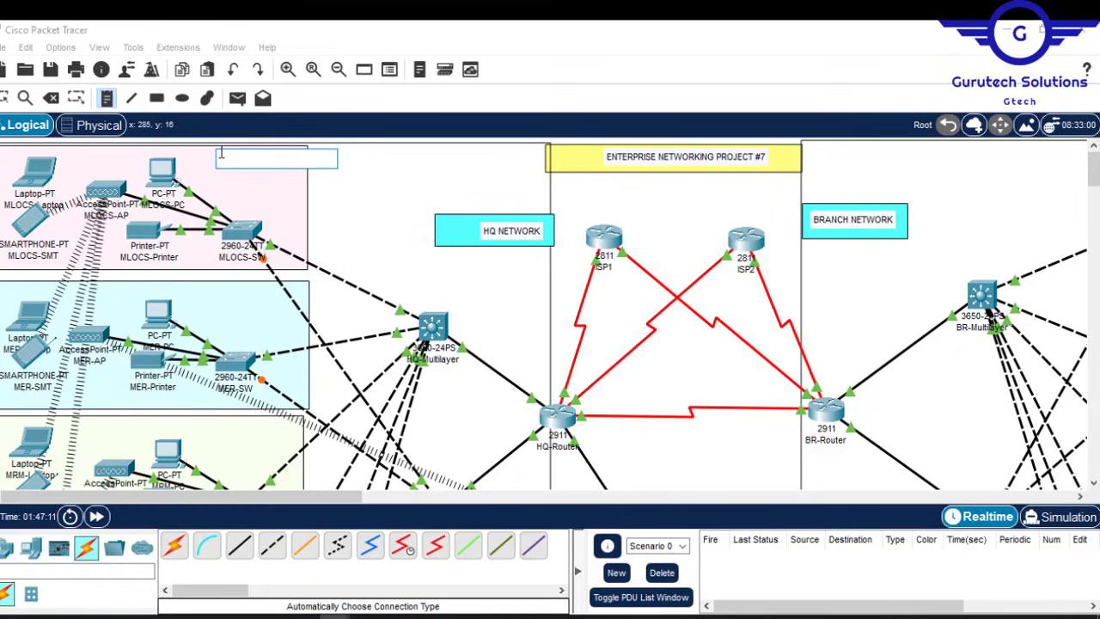
type("MLOCS D")
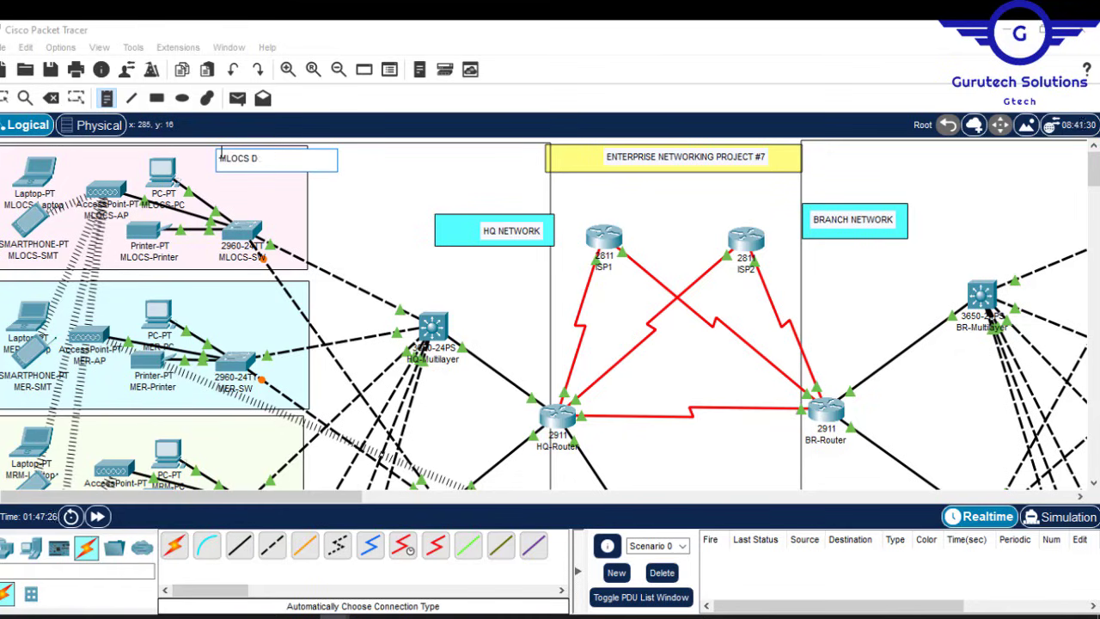
type("epartment")
left_click(222, 289)
type("MER Department")
left_click_drag(287, 297, 240, 296)
key("ctrl+c")
scroll(240, 297, "down", 3)
left_click(226, 275)
key("ctrl+v")
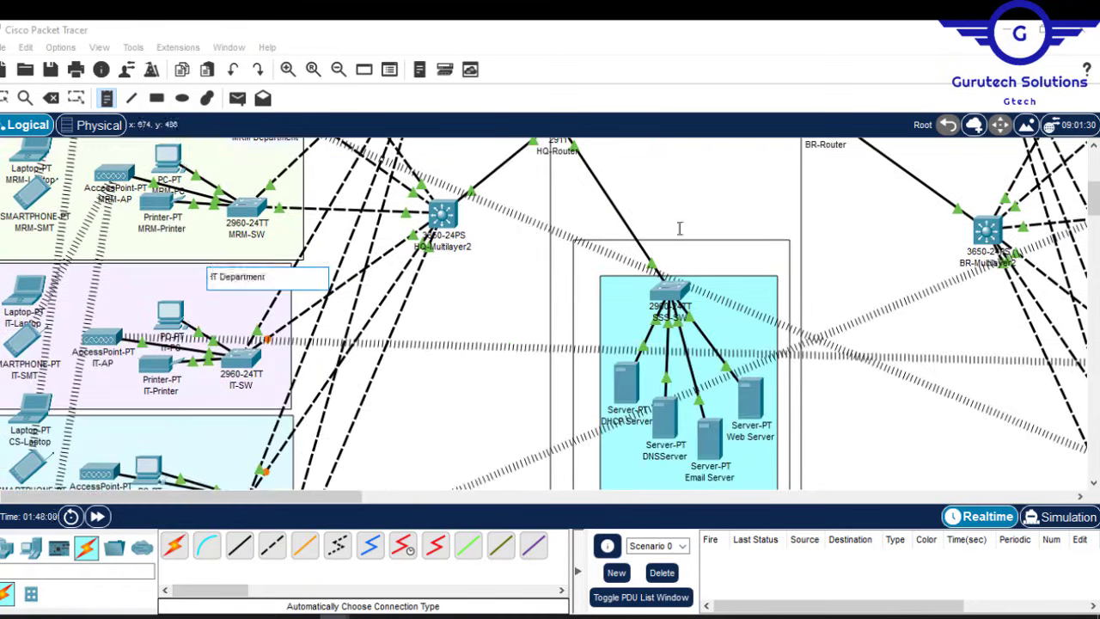
mouse_move(1094, 198)
left_mouse_down()
mouse_move(1093, 231)
mouse_move(1094, 206)
left_mouse_up()
Step: Label the GWA area and the SSS server area with their department names
left_click(196, 240)
key("ctrl+v")
type("GWA")
left_click(620, 399)
key("ctrl+v")
type("SSS")
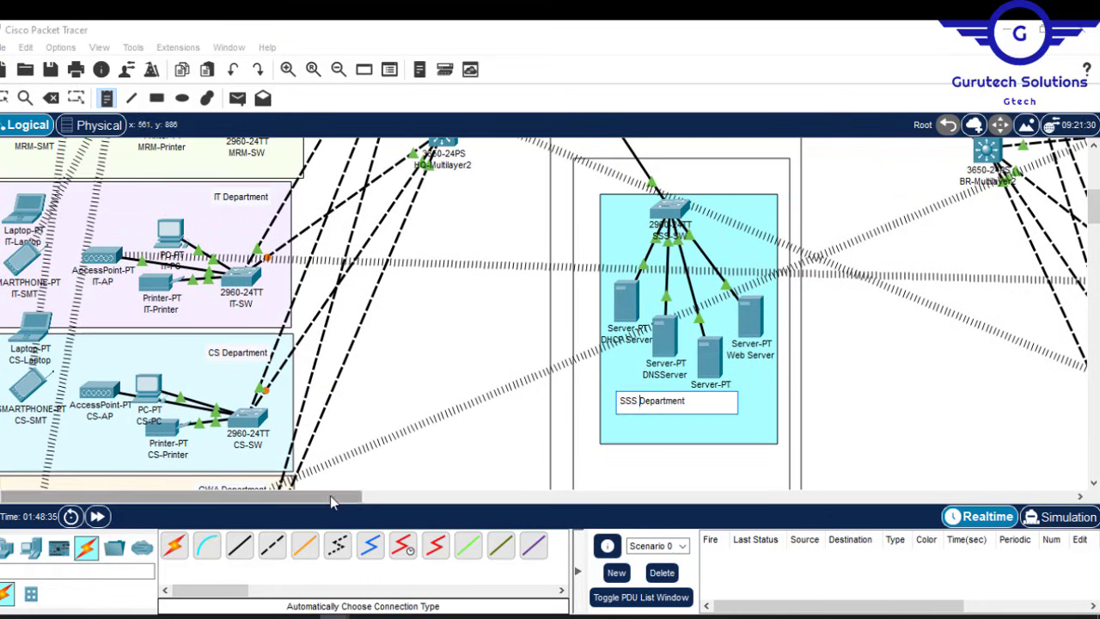
left_click_drag(330, 496, 507, 496)
Step: Label the BR-GWA and FIN department areas
left_click(636, 249)
type("BR-GWA")
mouse_move(1093, 206)
left_mouse_down()
mouse_move(1093, 230)
mouse_move(1094, 209)
left_mouse_up()
key("ctrl+v")
left_click(629, 329)
type("FIN")
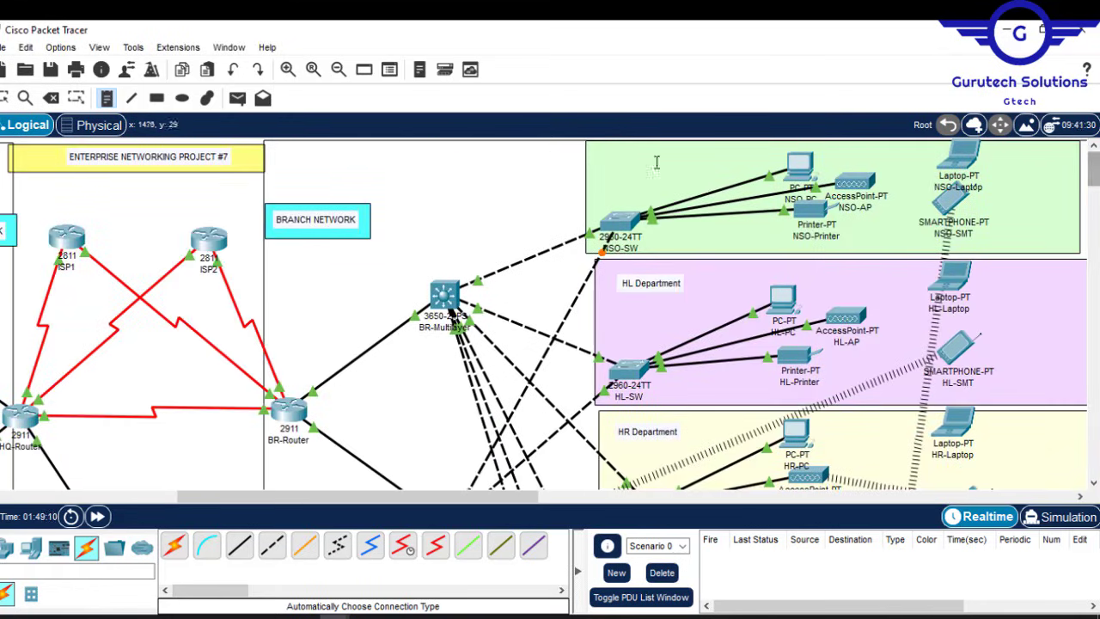
Step: Add an 'NSO Department' label at the top of the green NSO zone
left_click(597, 150)
key("ctrl+v")
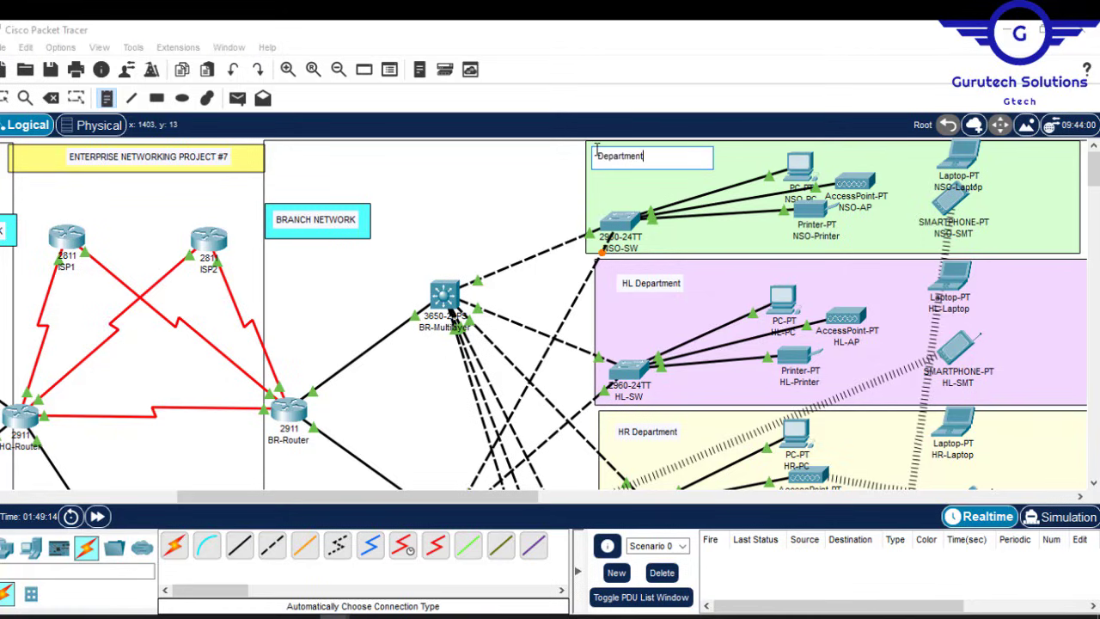
left_click(598, 155)
type("NSO")
left_click(513, 197)
key("Escape")
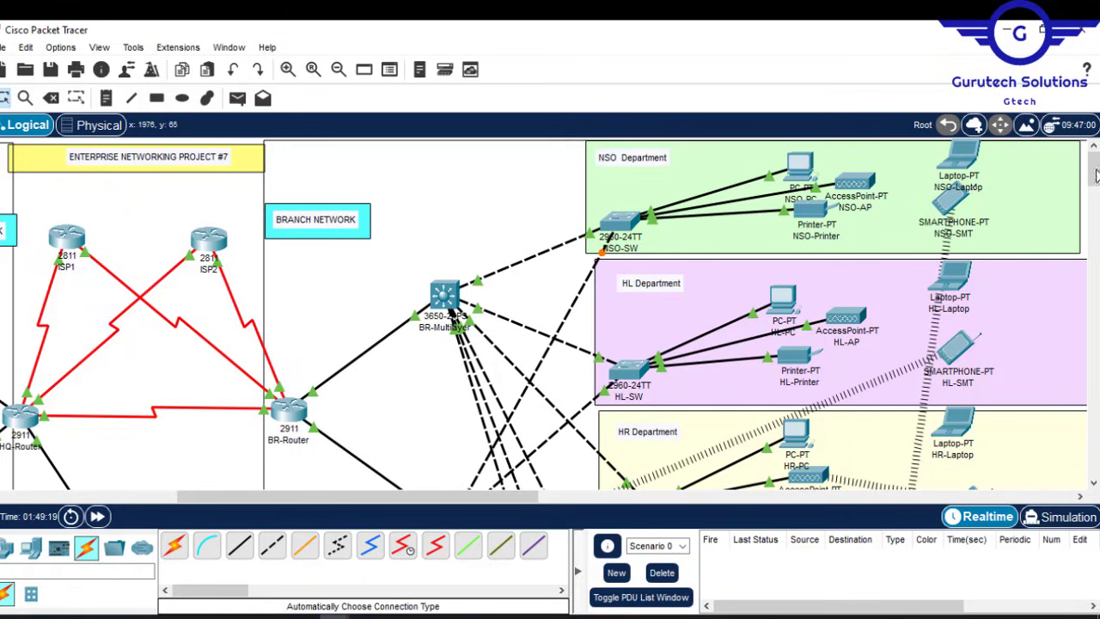
mouse_move(1094, 169)
left_mouse_down()
mouse_move(1095, 179)
mouse_move(1094, 168)
left_mouse_up()
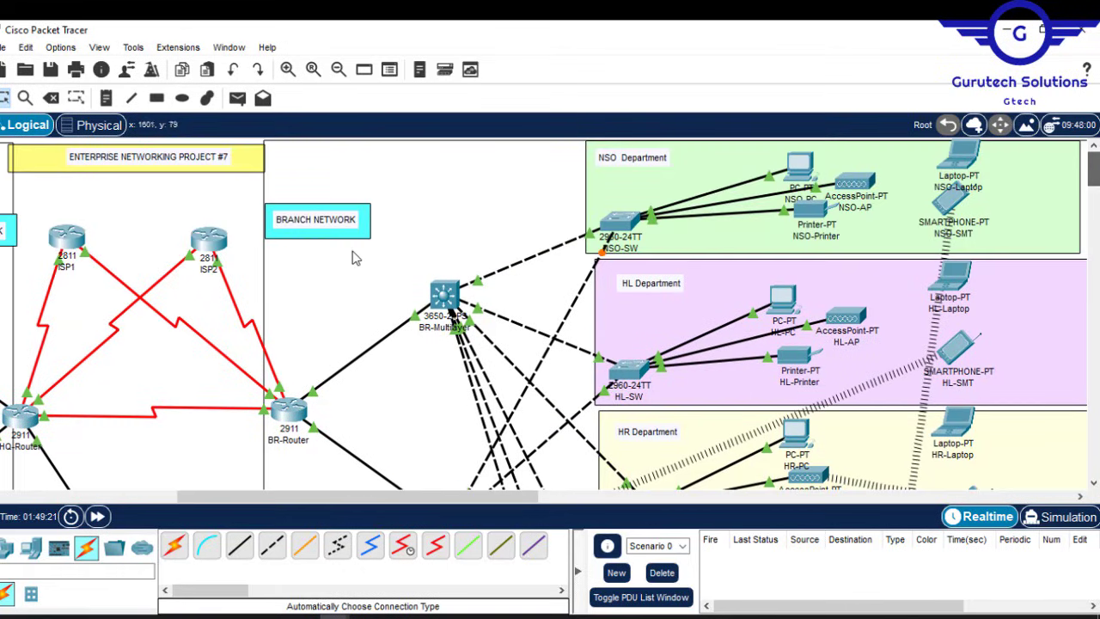
left_click_drag(327, 497, 148, 501)
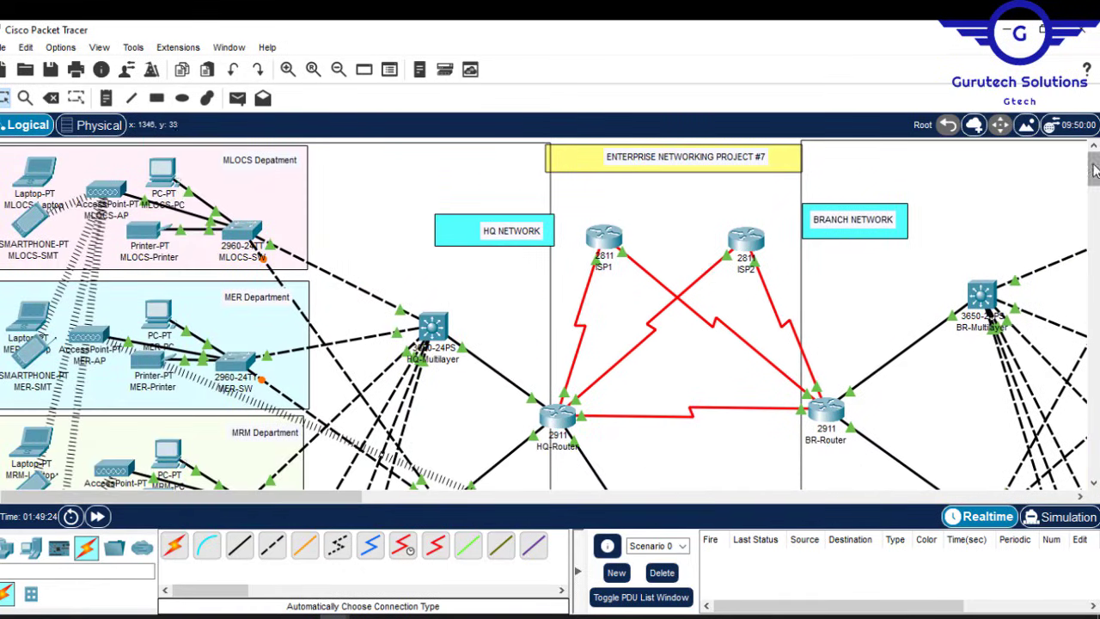
mouse_move(1095, 169)
left_mouse_down()
mouse_move(1095, 230)
mouse_move(1090, 157)
left_mouse_up()
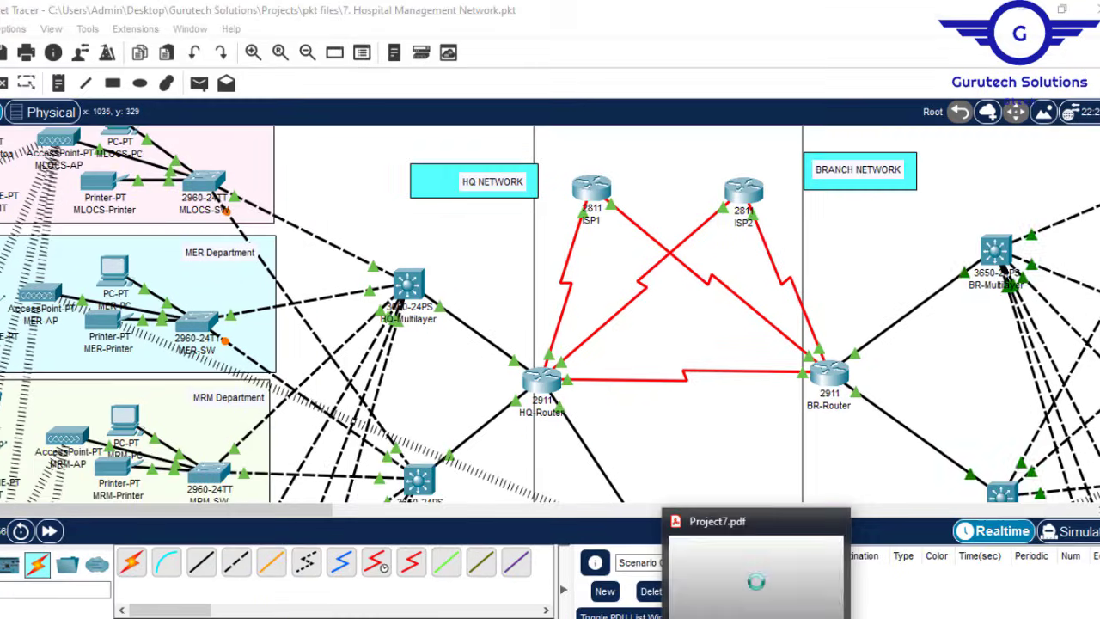
Step: Scroll through the Project7.pdf requirements list, then bring up the Config.txt notes
left_click(762, 572)
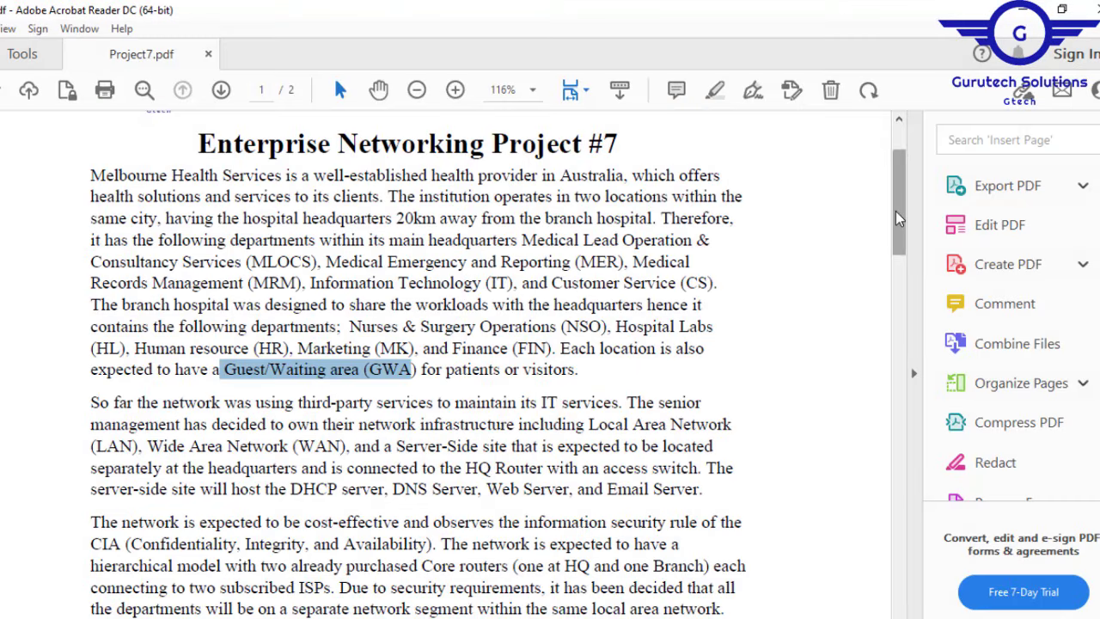
left_click_drag(896, 211, 894, 434)
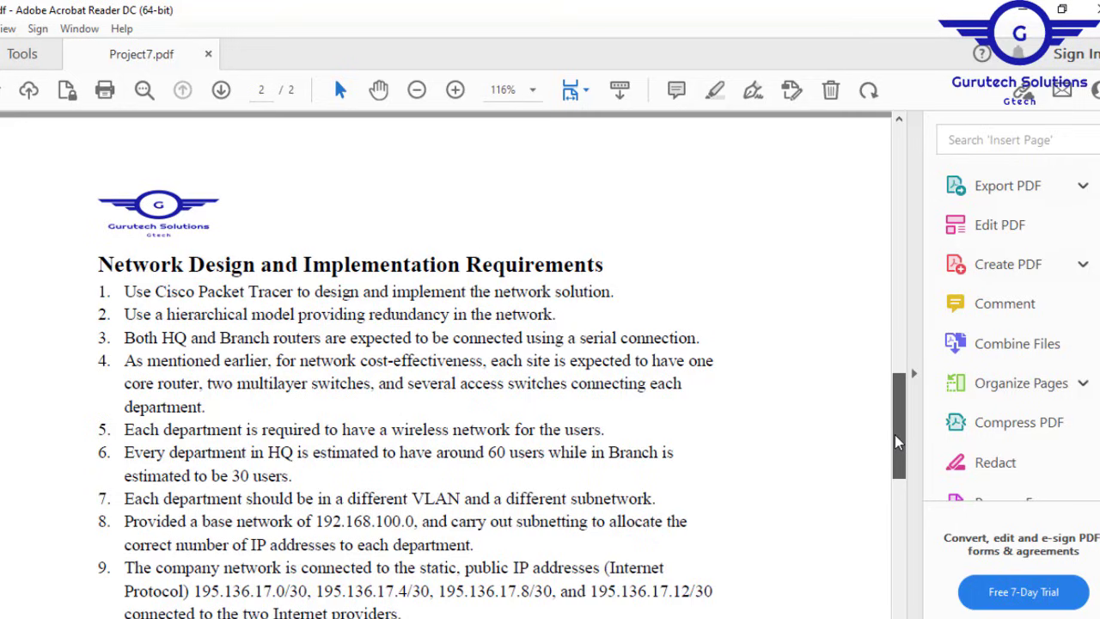
left_click_drag(895, 434, 899, 458)
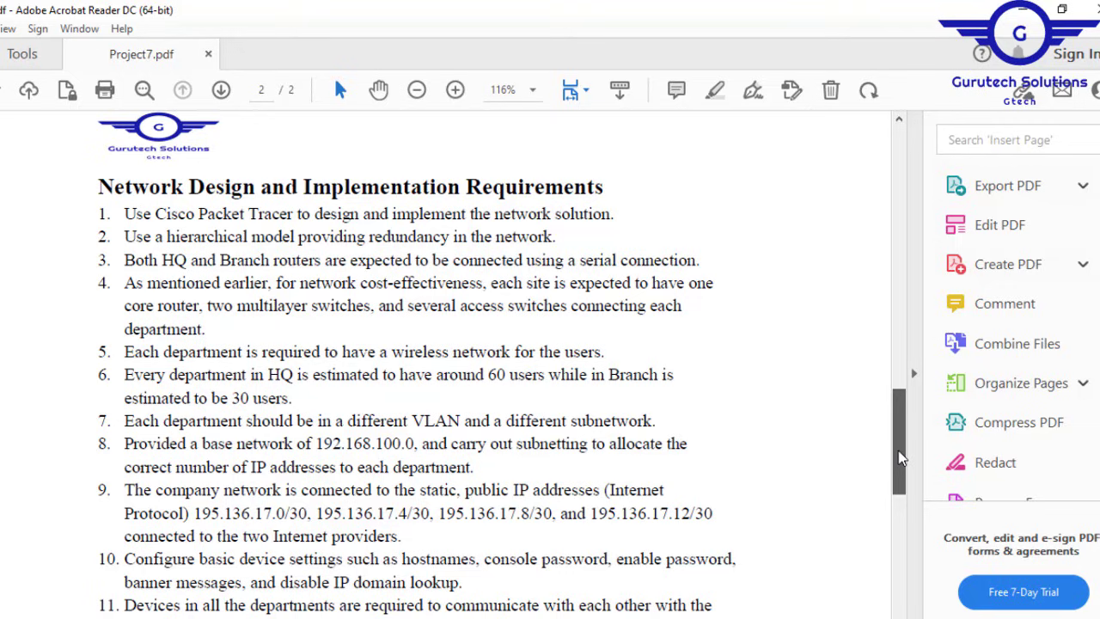
mouse_move(898, 450)
left_mouse_down()
mouse_move(904, 560)
mouse_move(897, 435)
mouse_move(900, 461)
left_mouse_up()
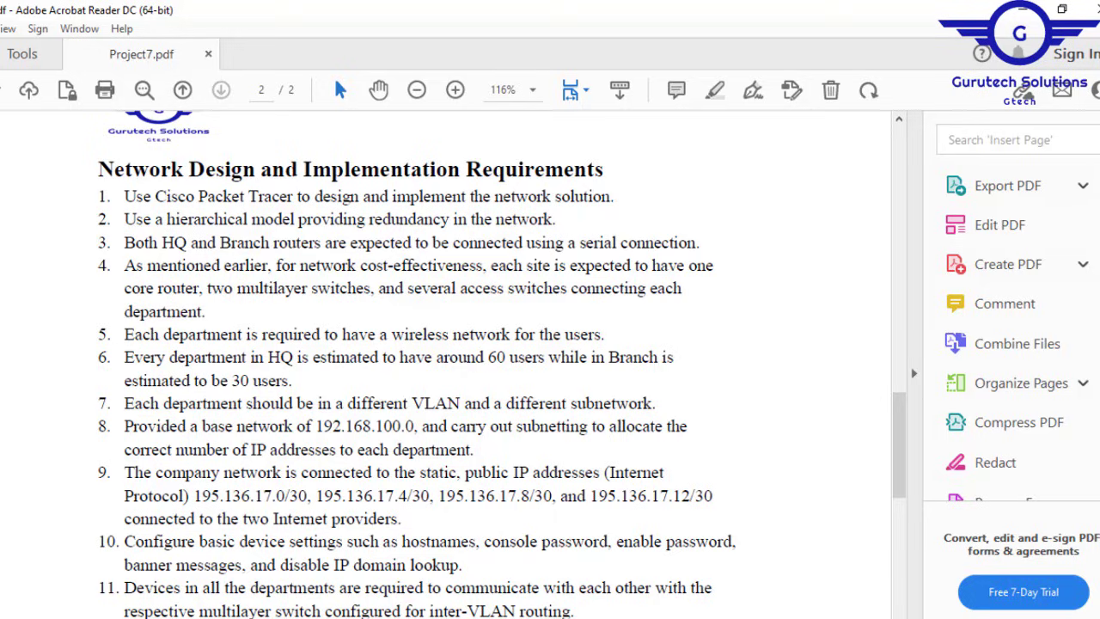
left_click(744, 617)
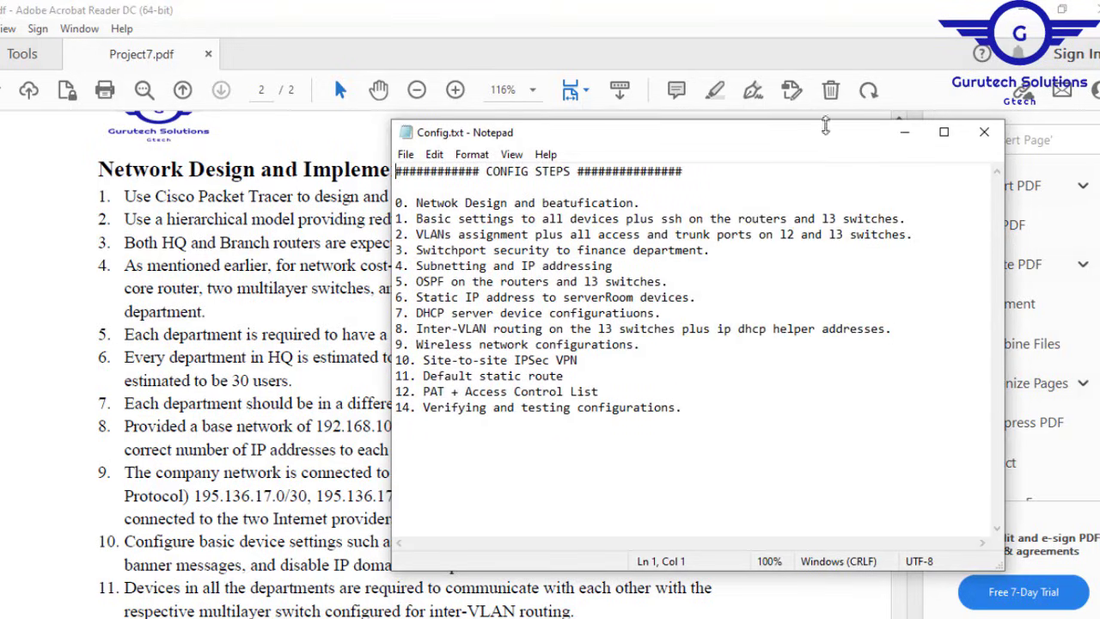
left_click_drag(833, 142, 782, 171)
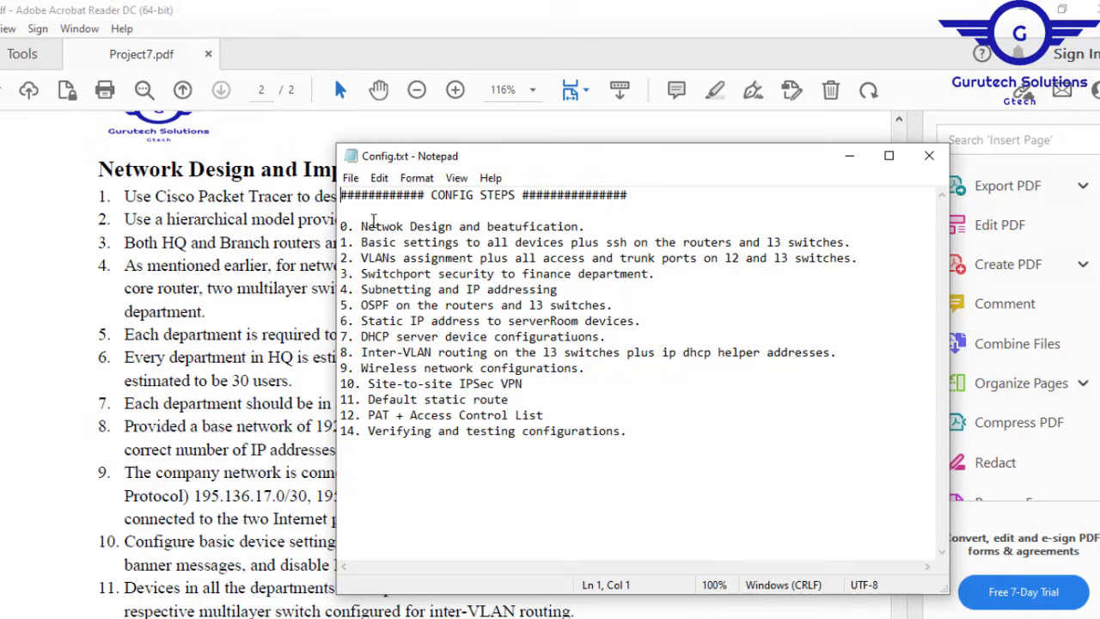
left_click_drag(361, 226, 599, 227)
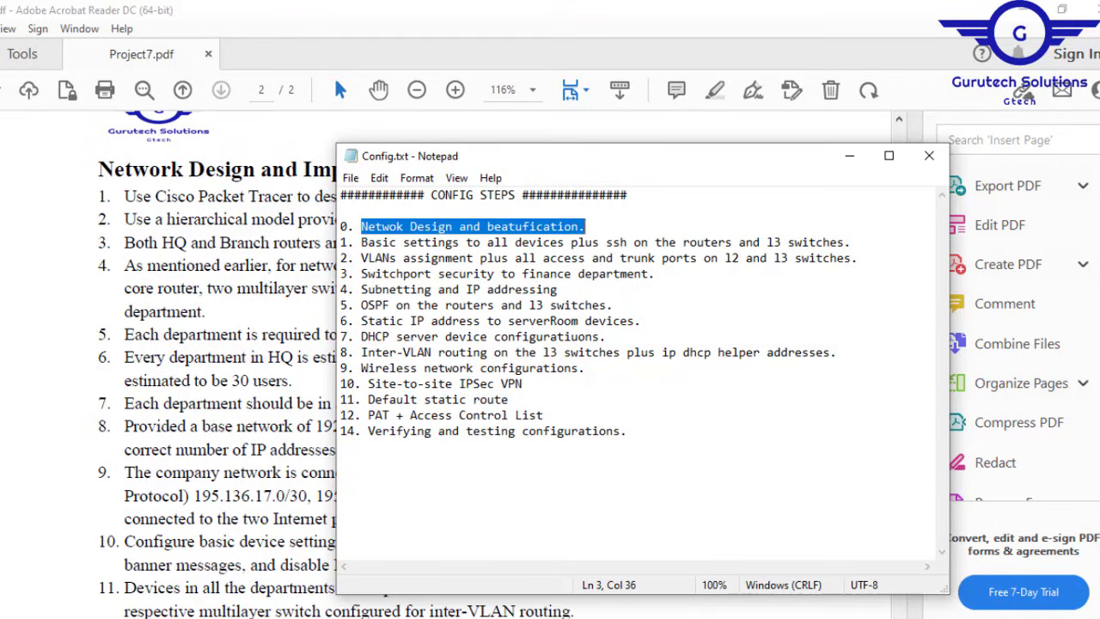
key("alt+Tab")
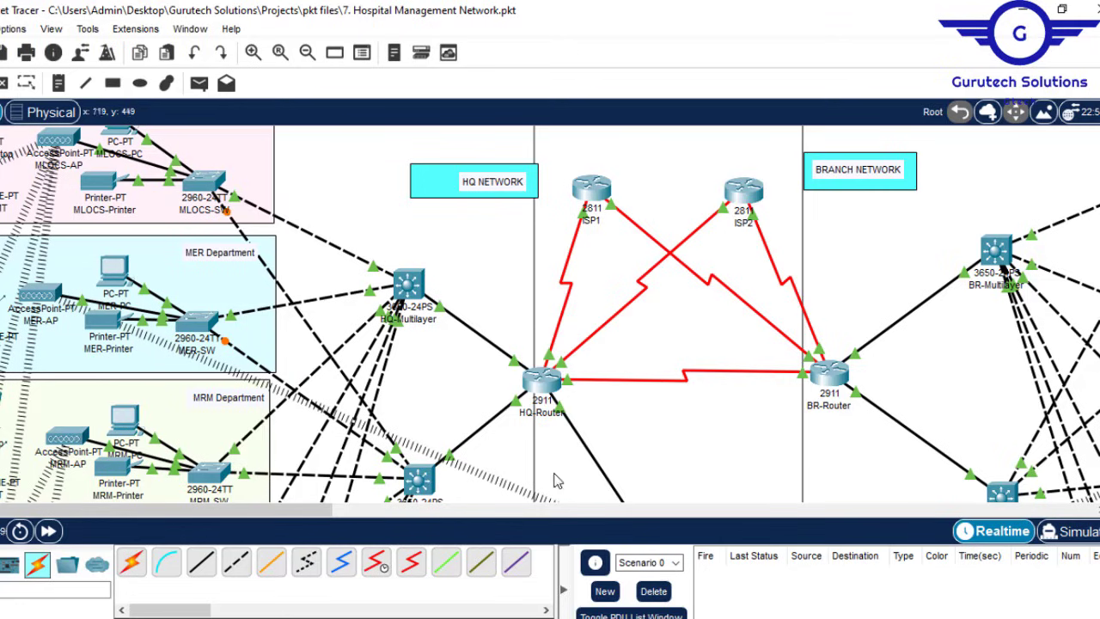
key("alt+Tab")
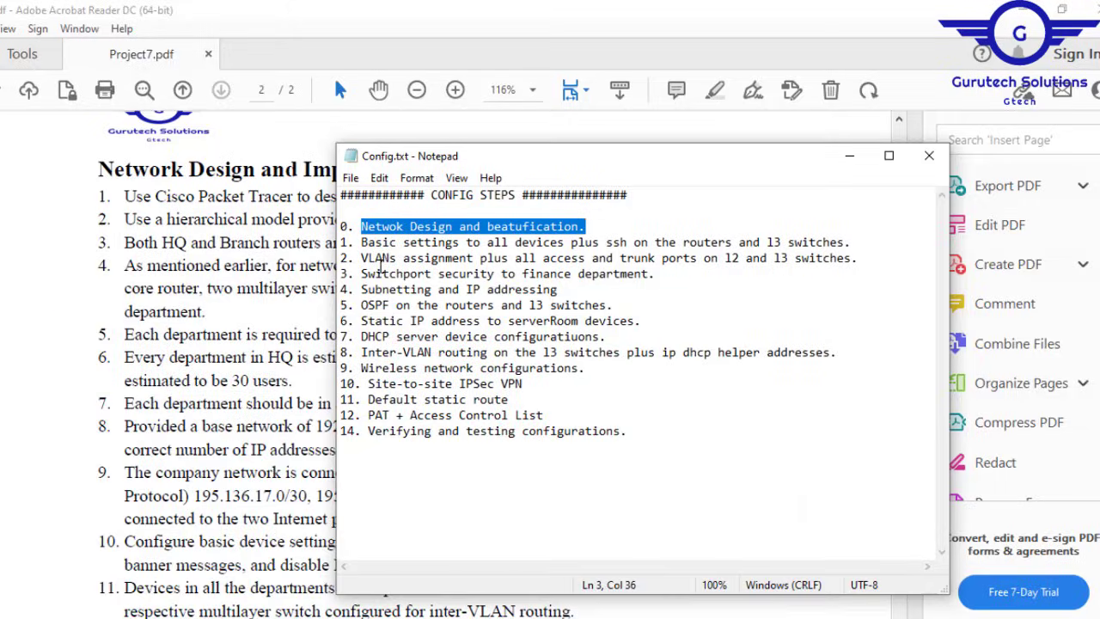
left_click_drag(452, 258, 849, 246)
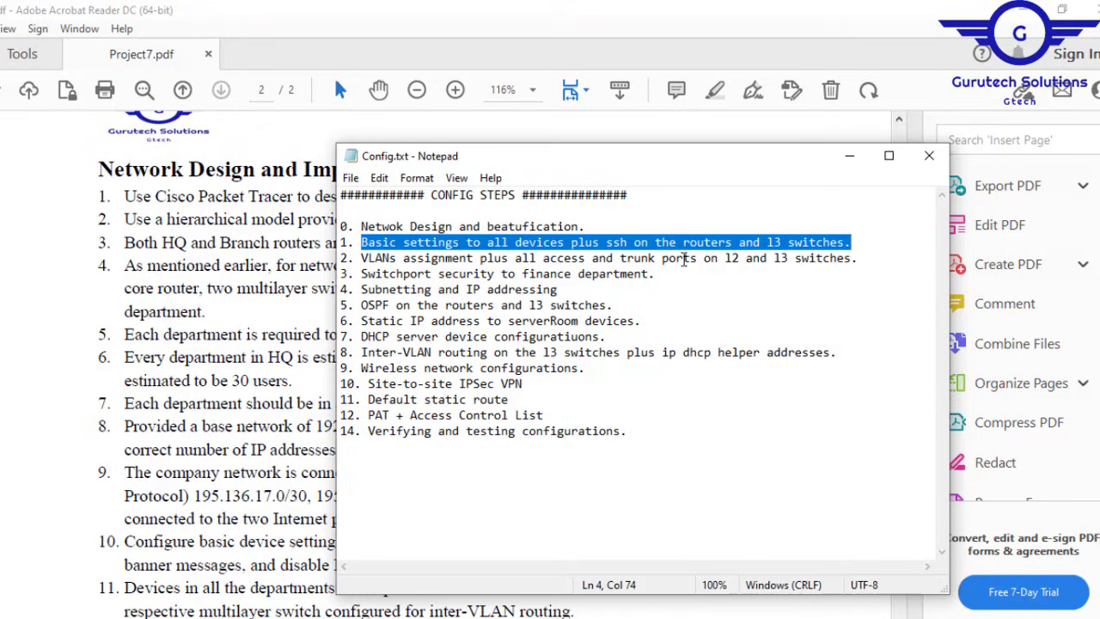
Step: Review steps 2–6: switch layers, switchport security, subnetting, OSPF and serverRoom static addressing
left_click_drag(718, 259, 853, 261)
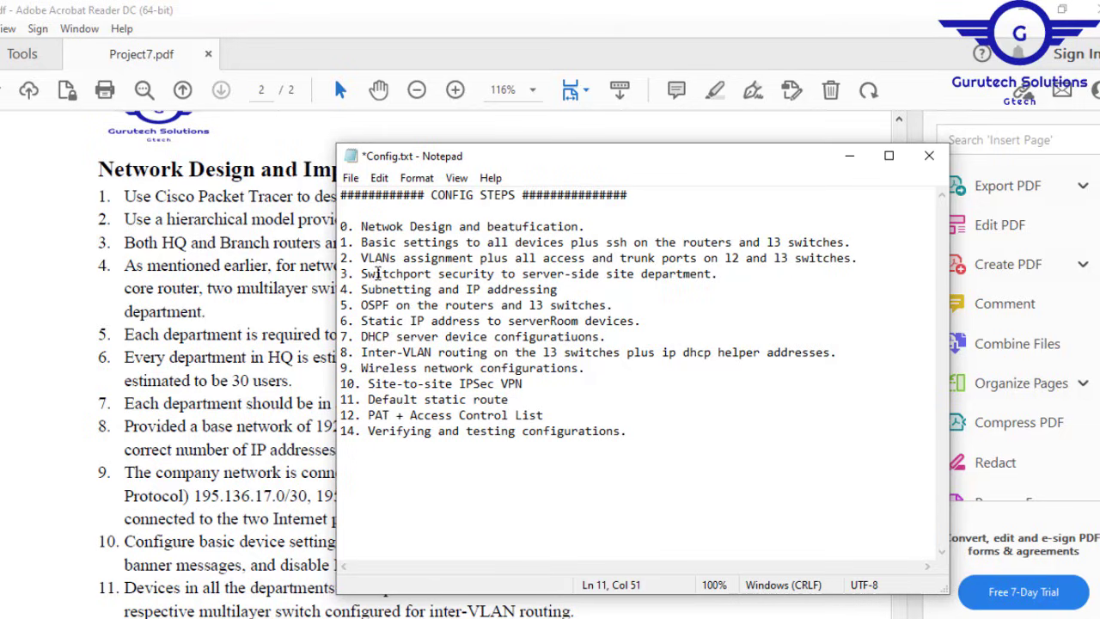
left_click_drag(362, 273, 719, 274)
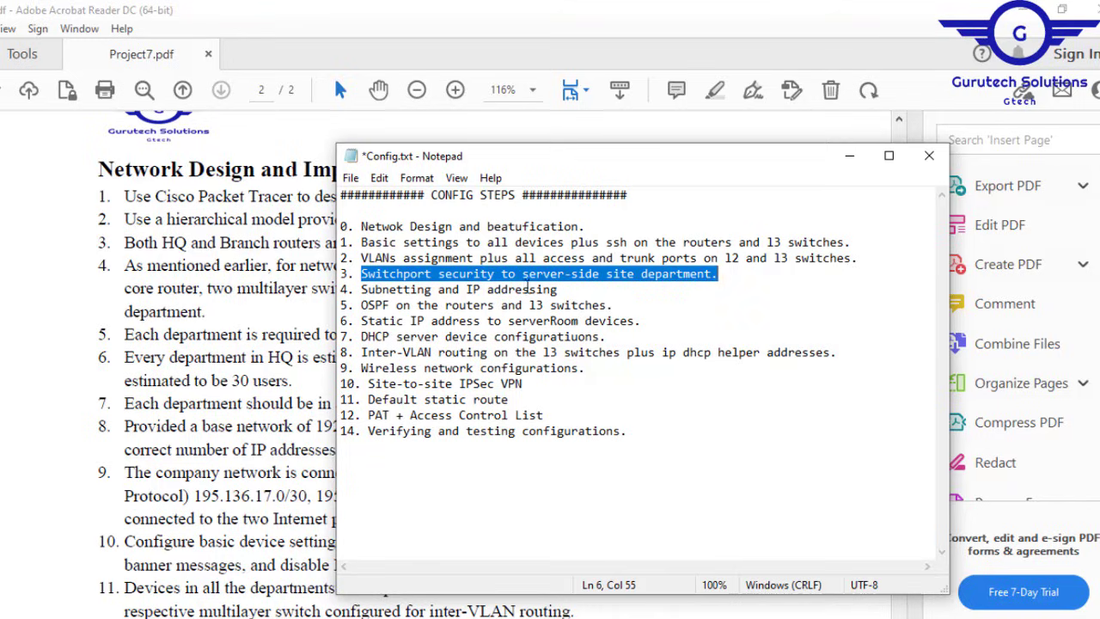
left_click_drag(561, 291, 368, 291)
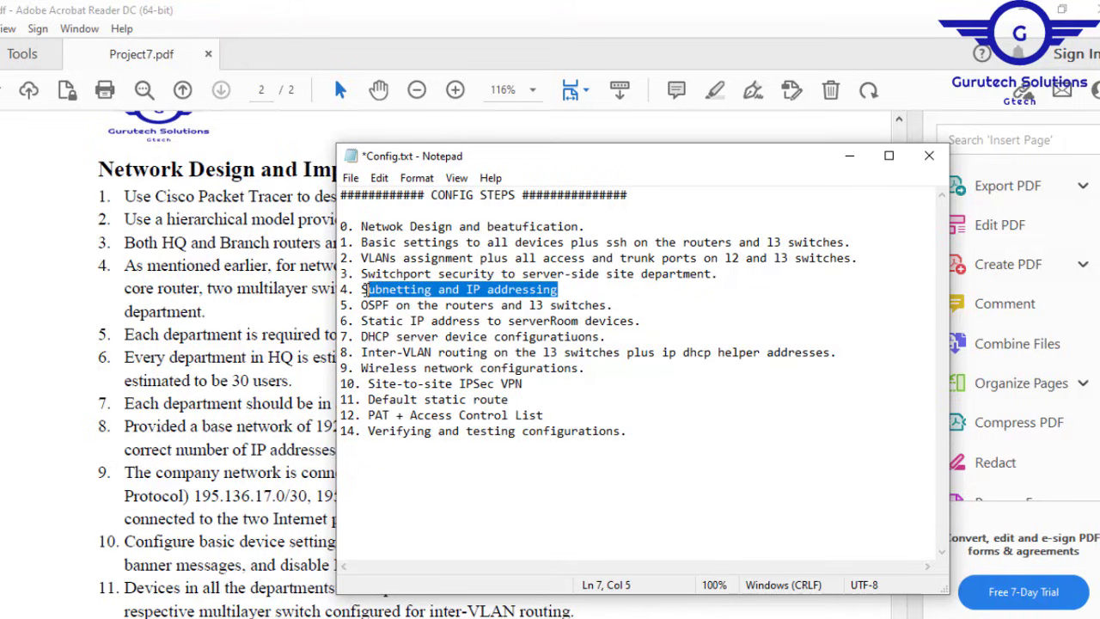
left_click_drag(609, 305, 361, 305)
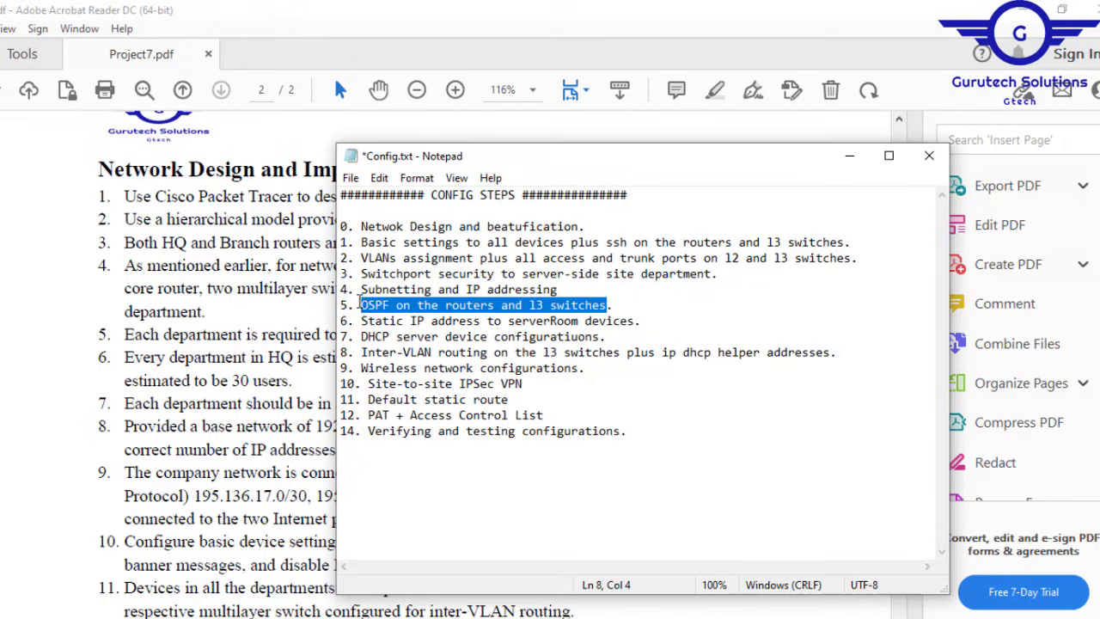
left_click(642, 322)
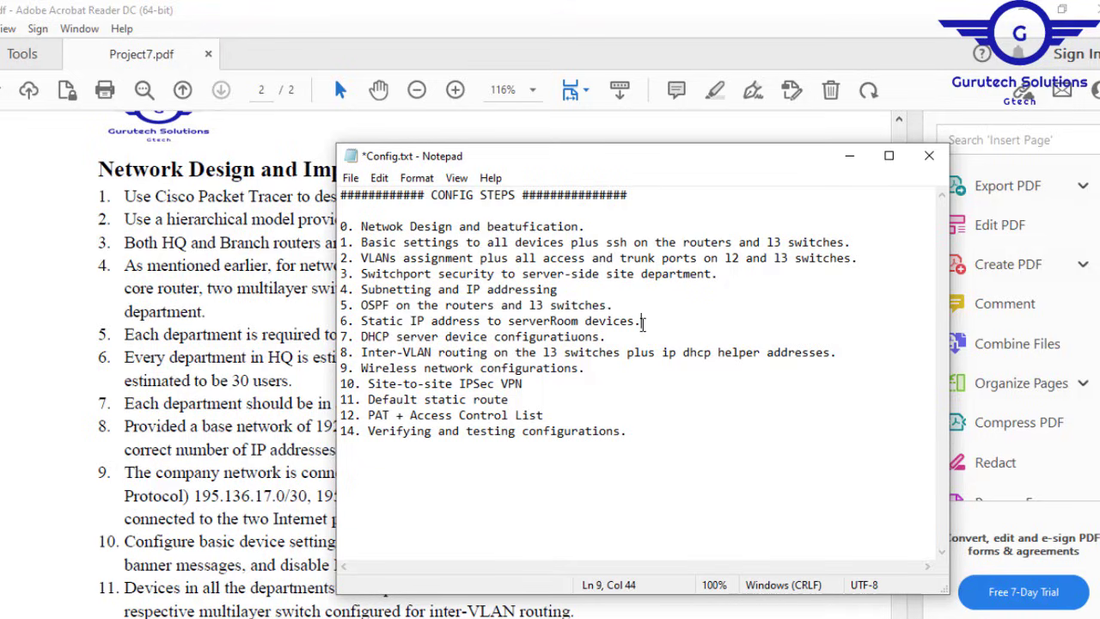
left_click_drag(643, 322, 362, 320)
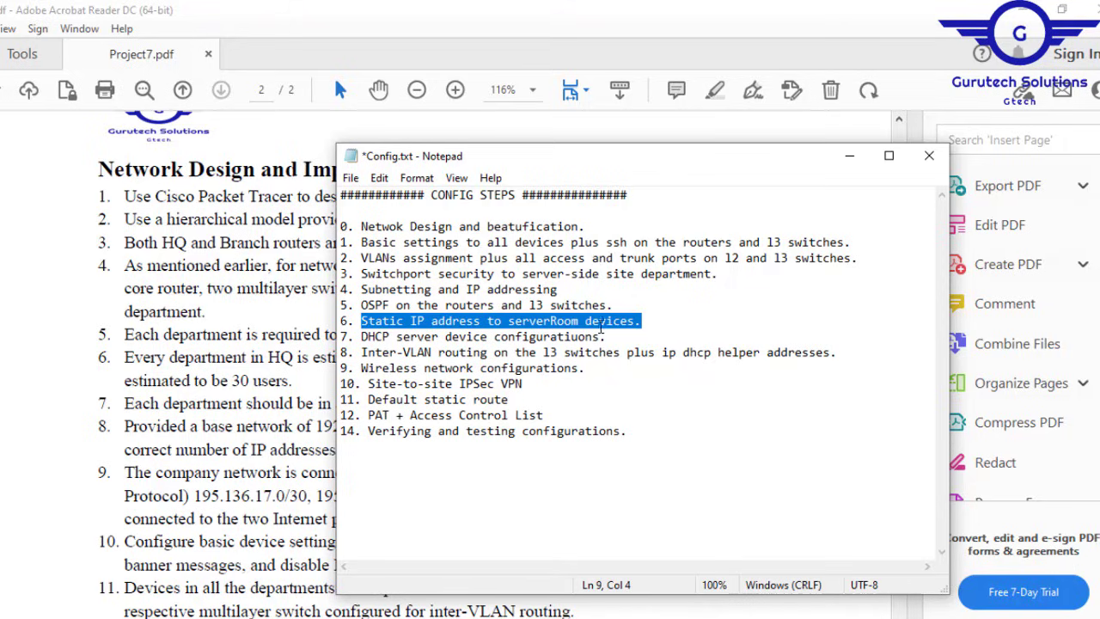
Step: Review DHCP helper, wireless, IPSec VPN, default route and verification steps, then minimize the PDF
left_click(623, 336)
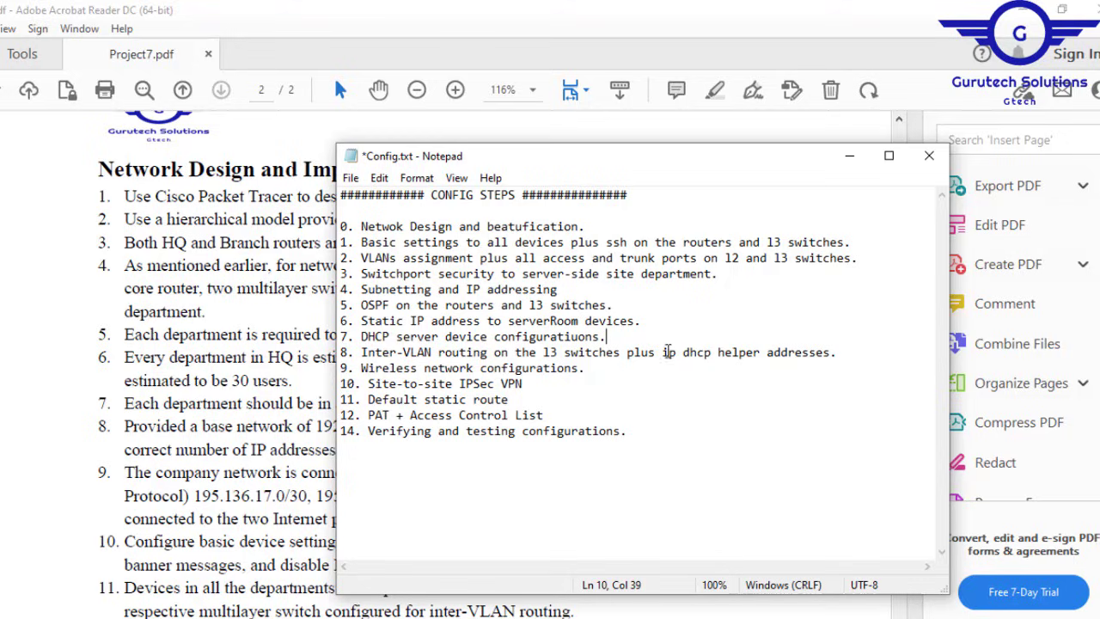
left_click_drag(668, 352, 832, 355)
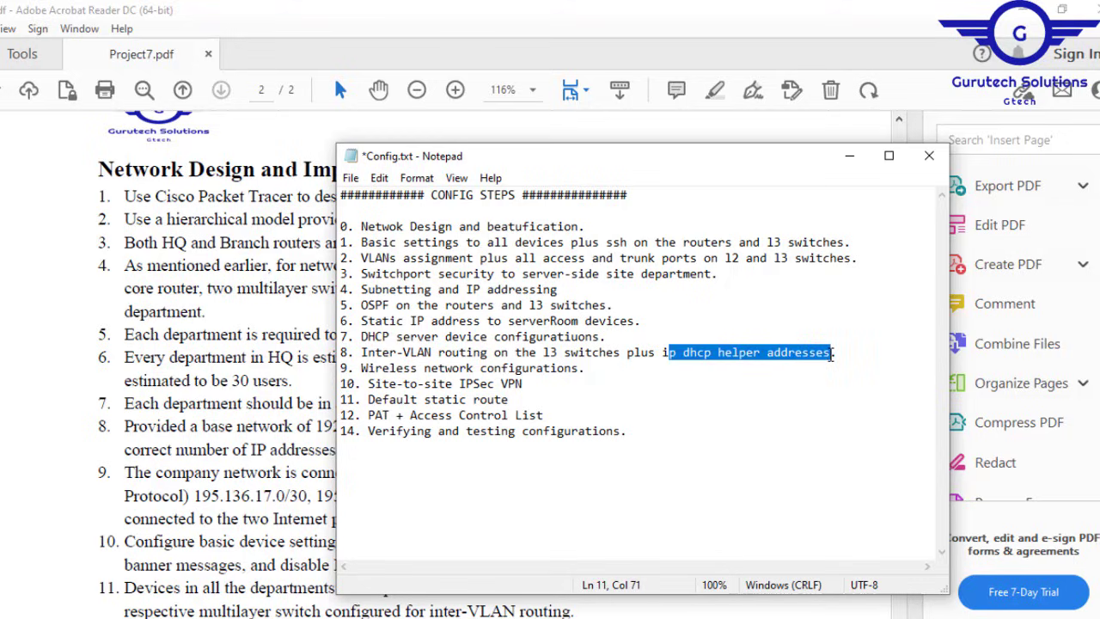
left_click(365, 368)
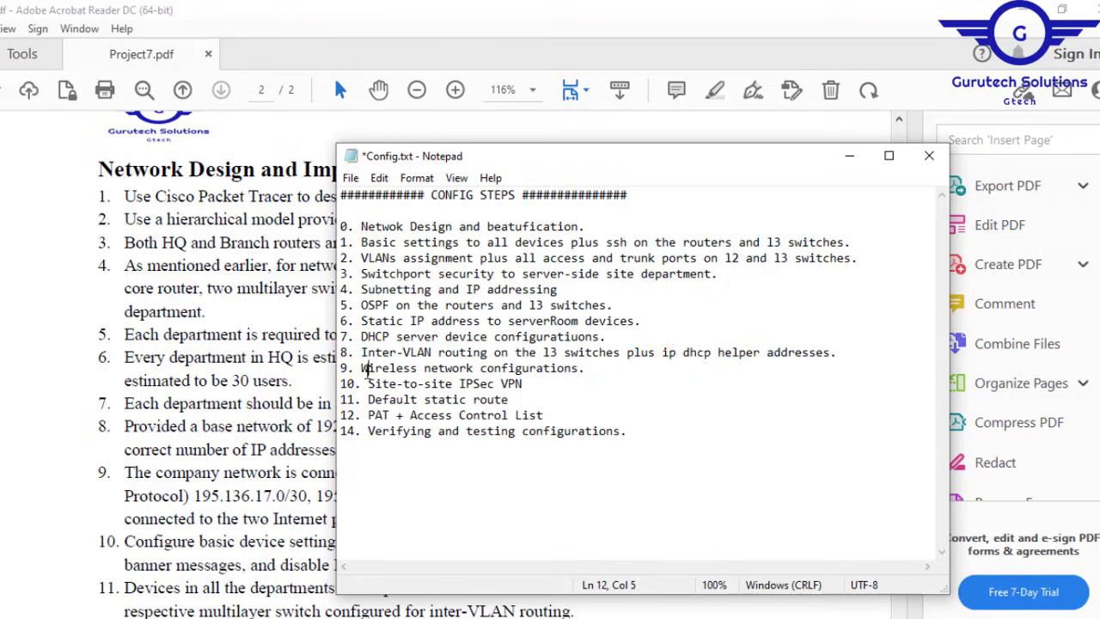
left_click_drag(365, 367, 597, 369)
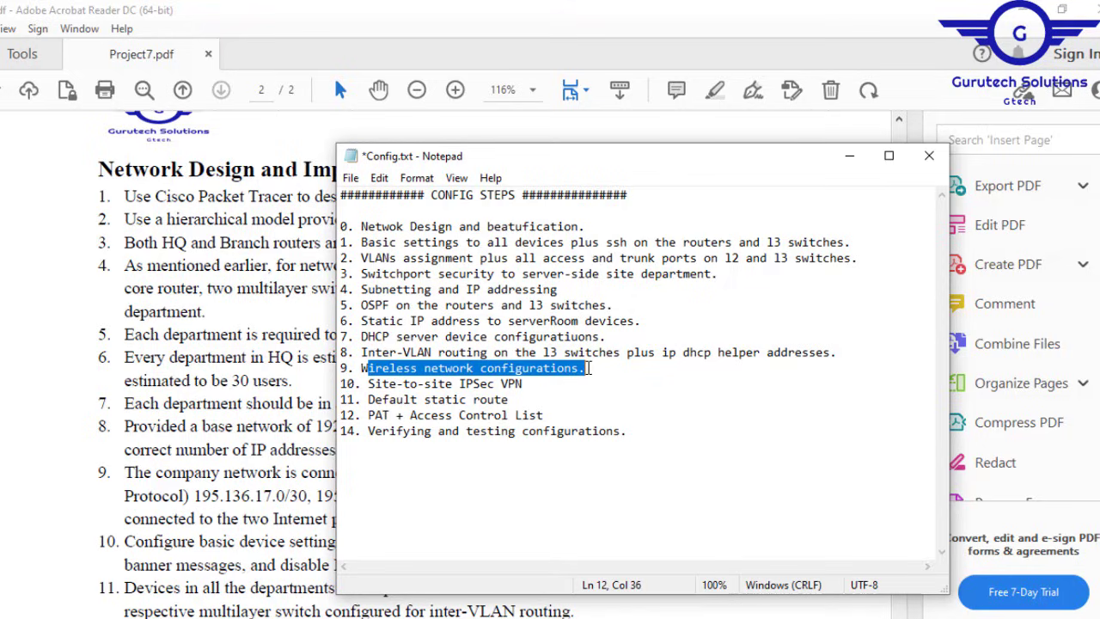
left_click(369, 384)
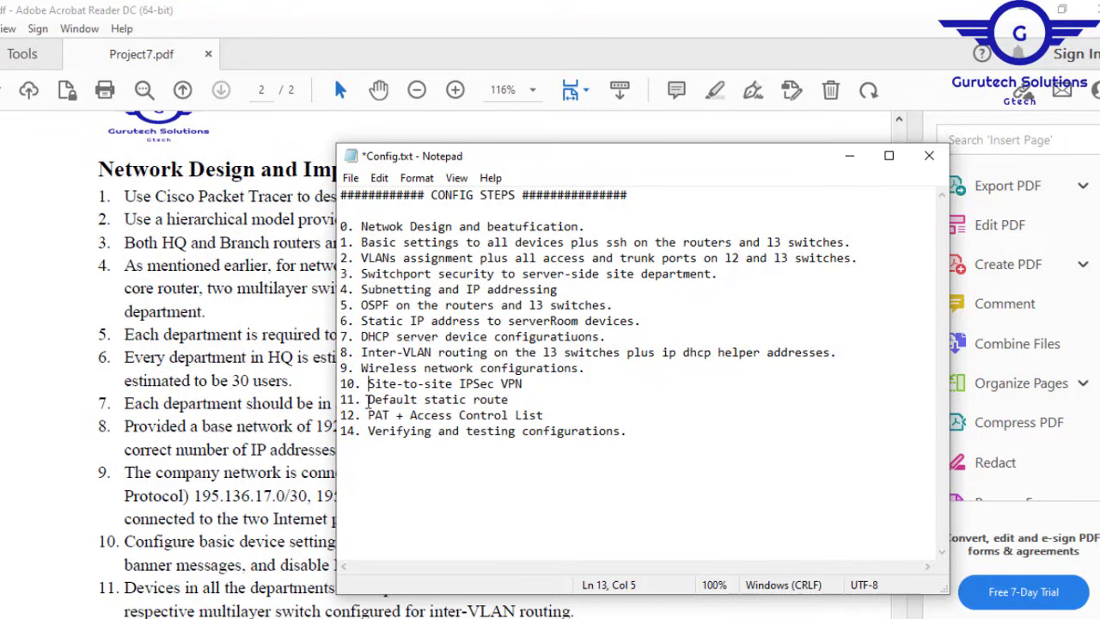
left_click_drag(368, 402, 514, 400)
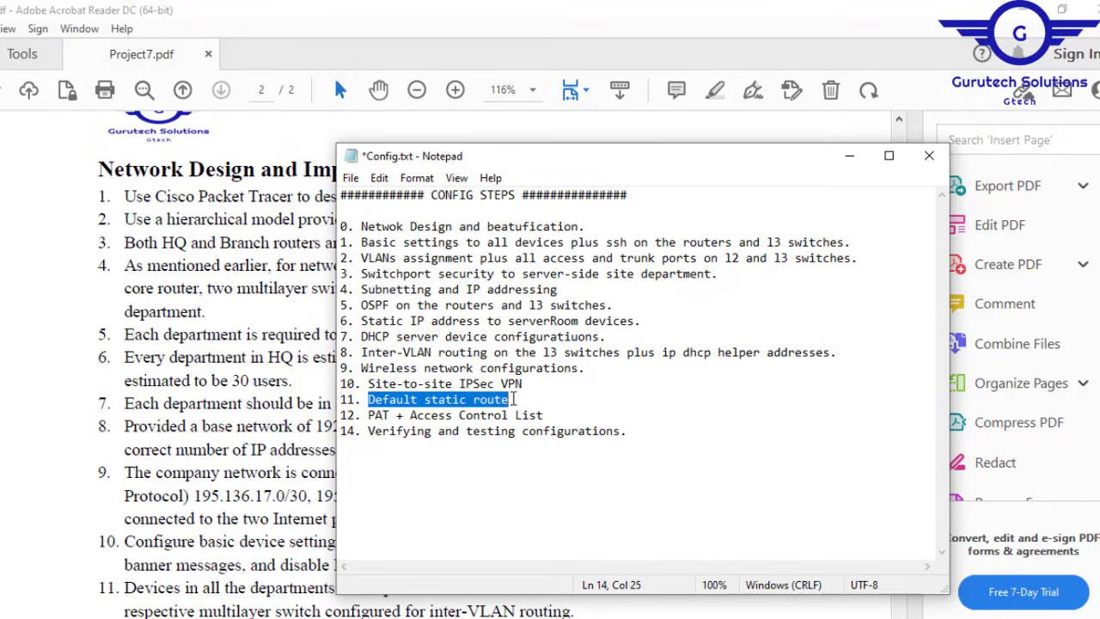
left_click(362, 420)
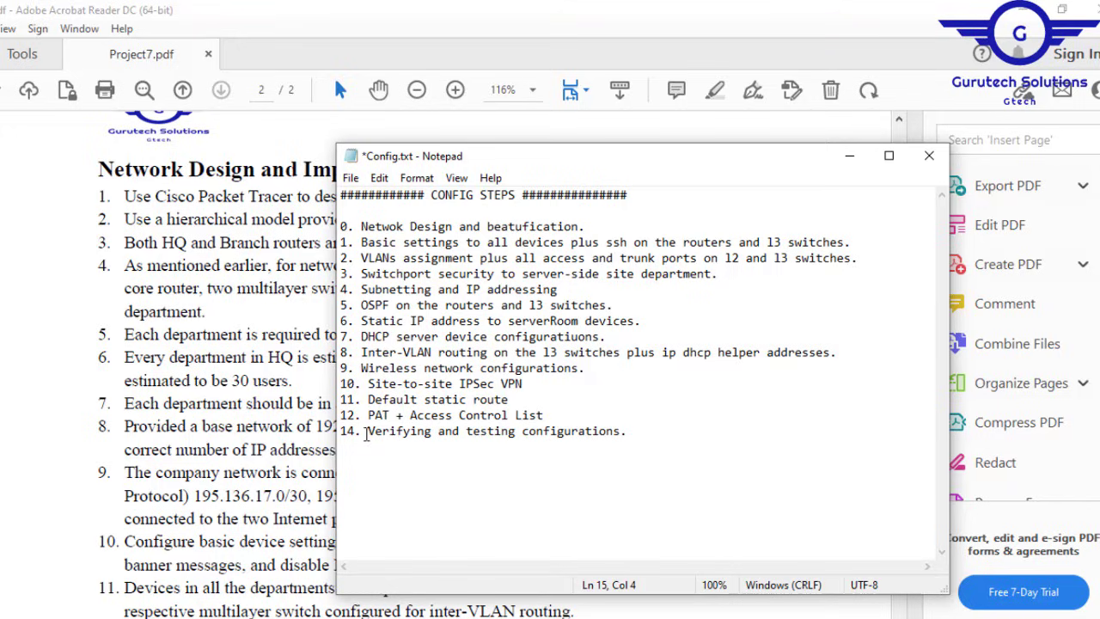
left_click_drag(368, 431, 632, 432)
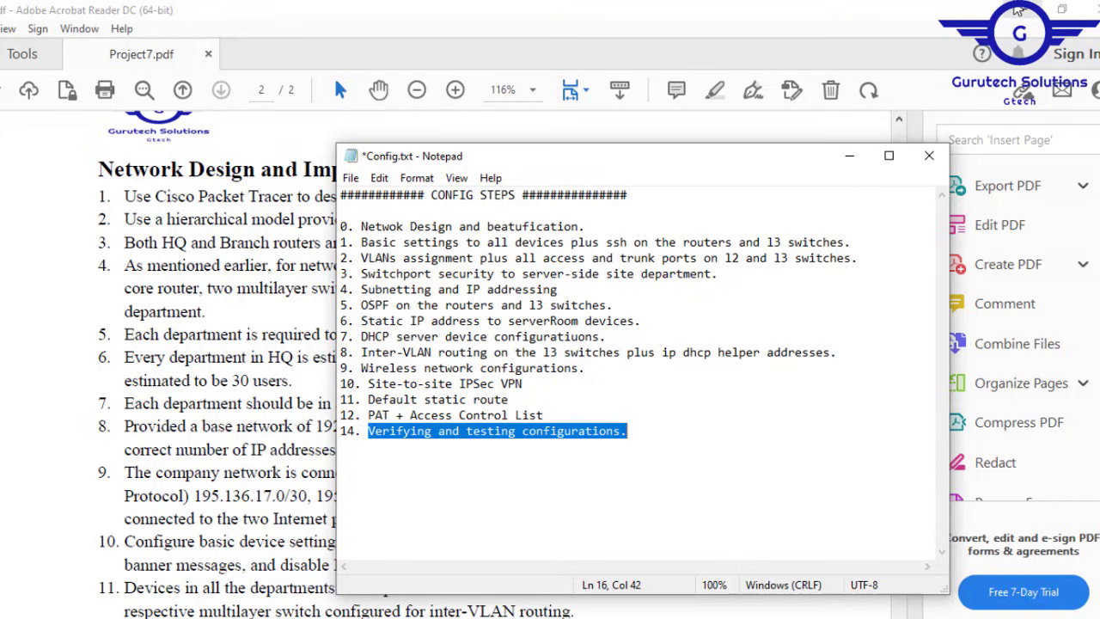
left_click(1019, 10)
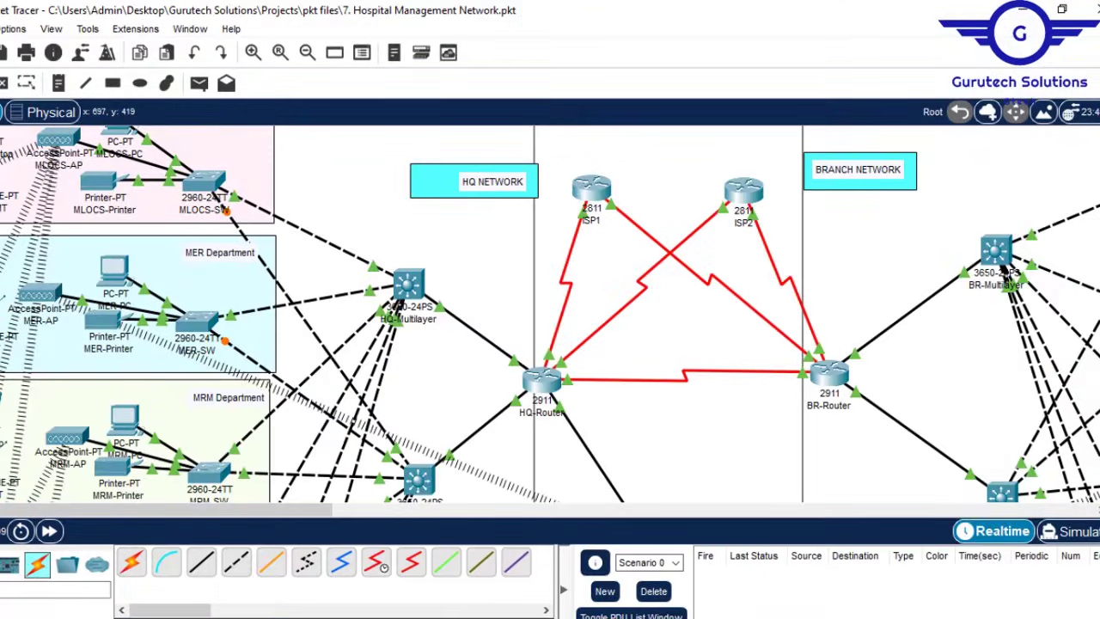
Step: Check step 1 on basic device settings in Config.txt, then return to the hospital topology
key("alt+Tab")
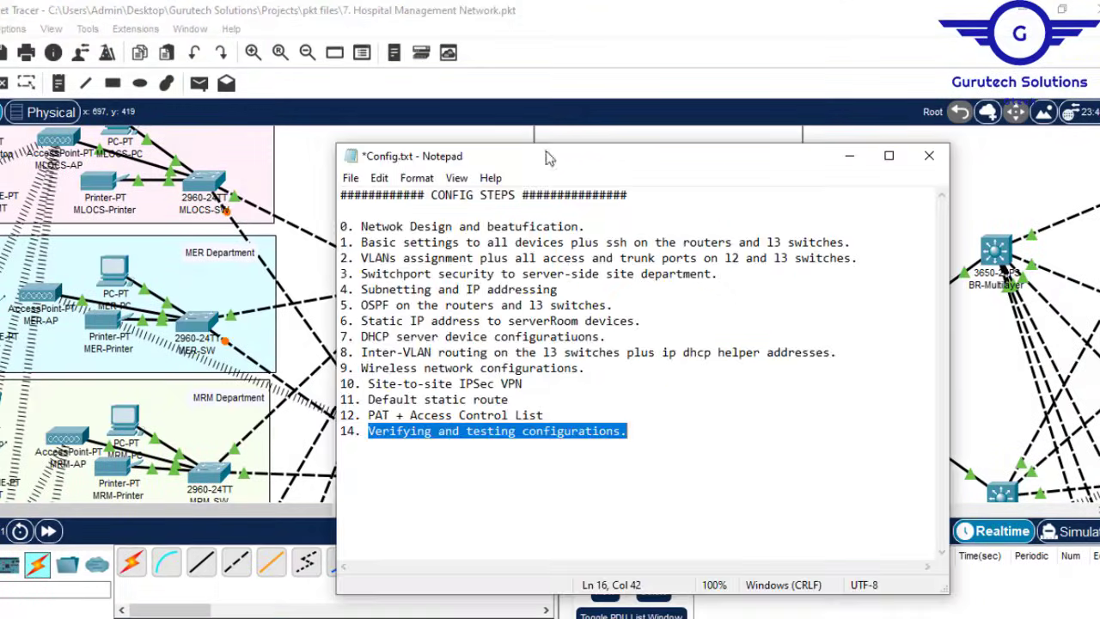
left_click_drag(362, 243, 833, 226)
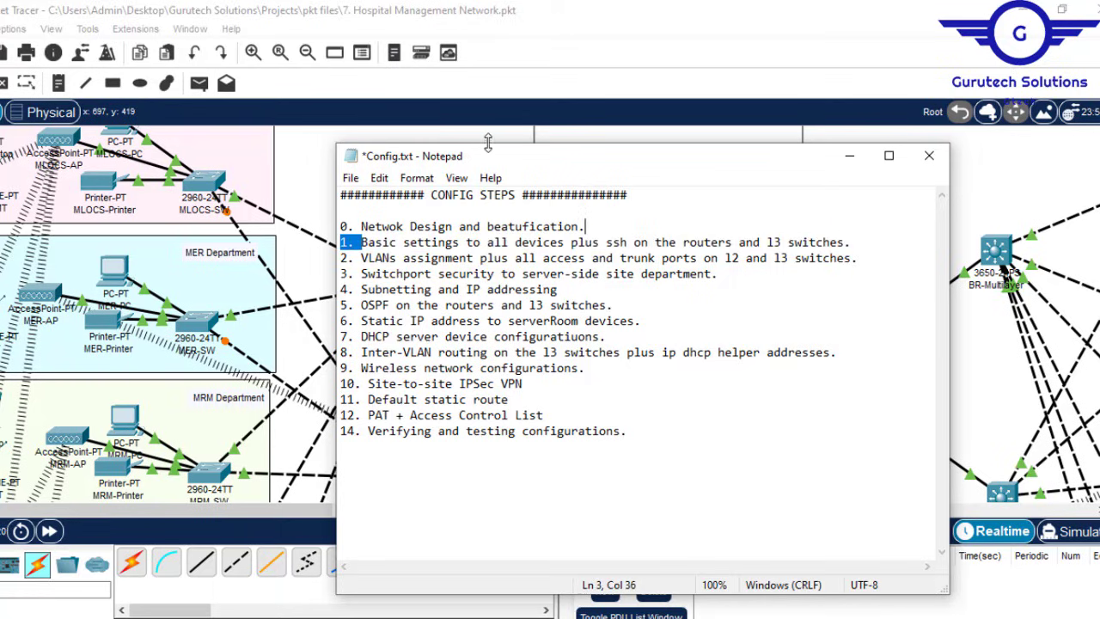
left_click(628, 140)
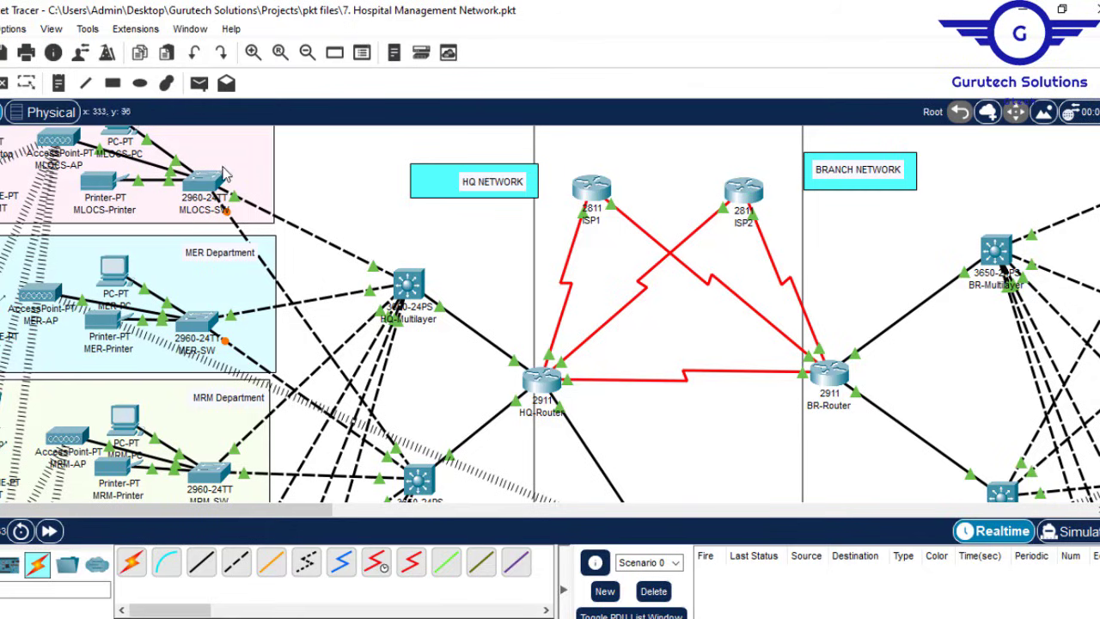
Step: Open the MLOCS-SW CLI and reach Switch(config)# with en and conf t
left_click(204, 185)
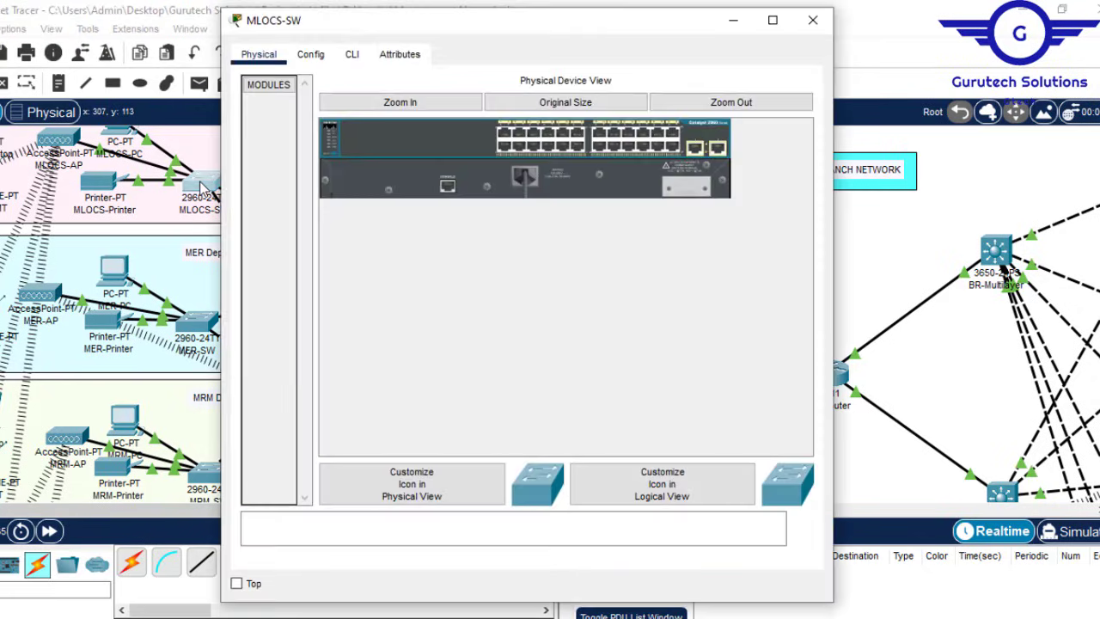
left_click(350, 54)
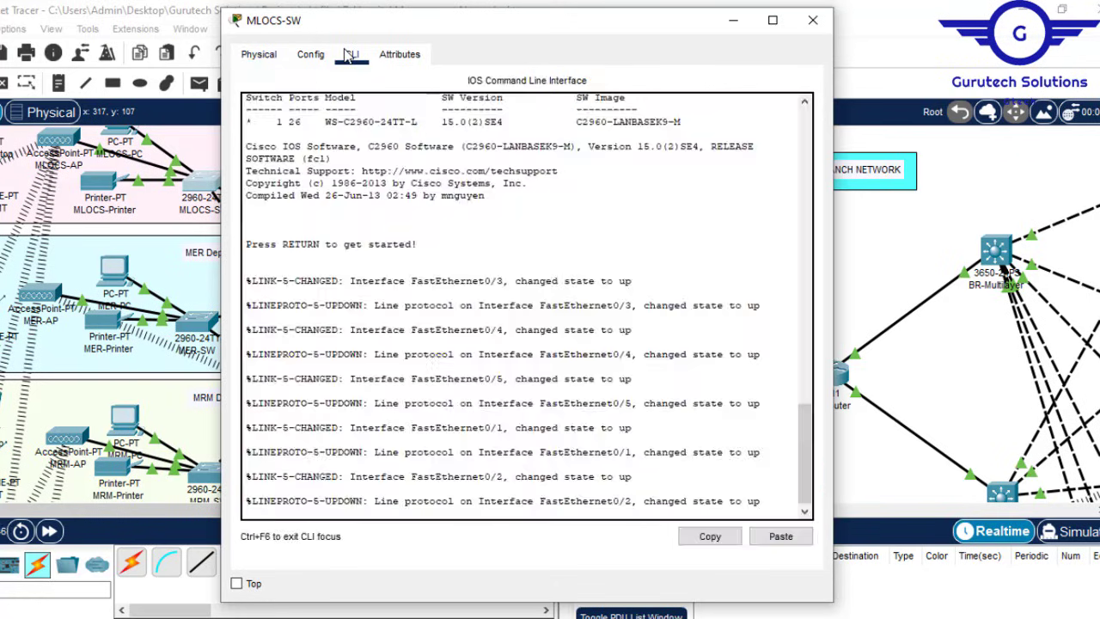
key("Return")
key("Return")
key("Return")
type("e")
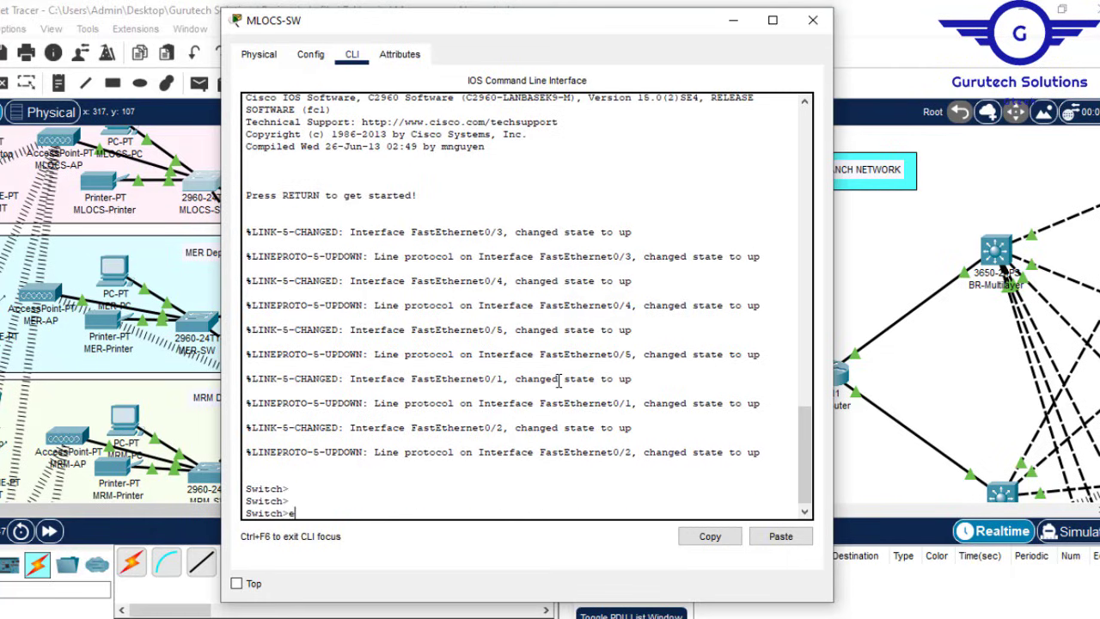
type("n")
key("Return")
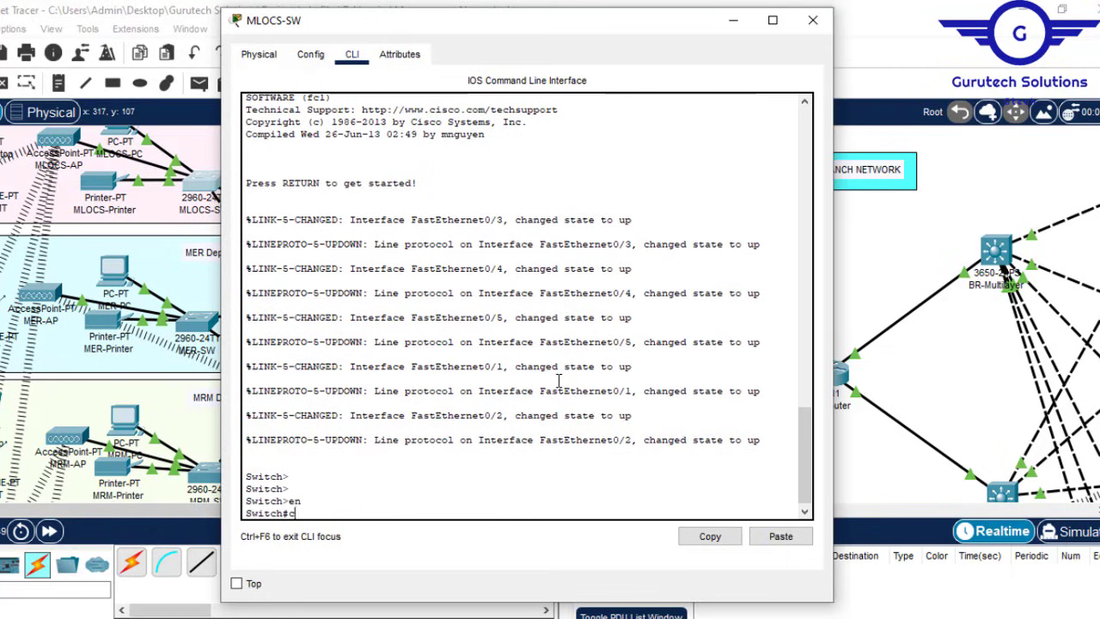
type("conf t")
key("Return")
key("Return")
key("Return")
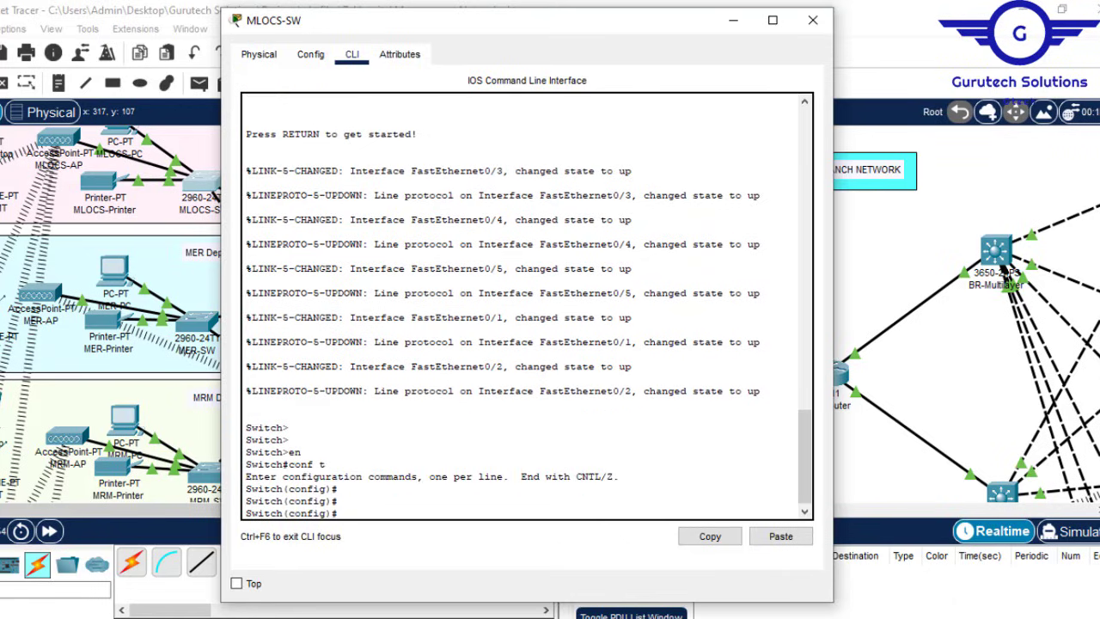
left_click(262, 615)
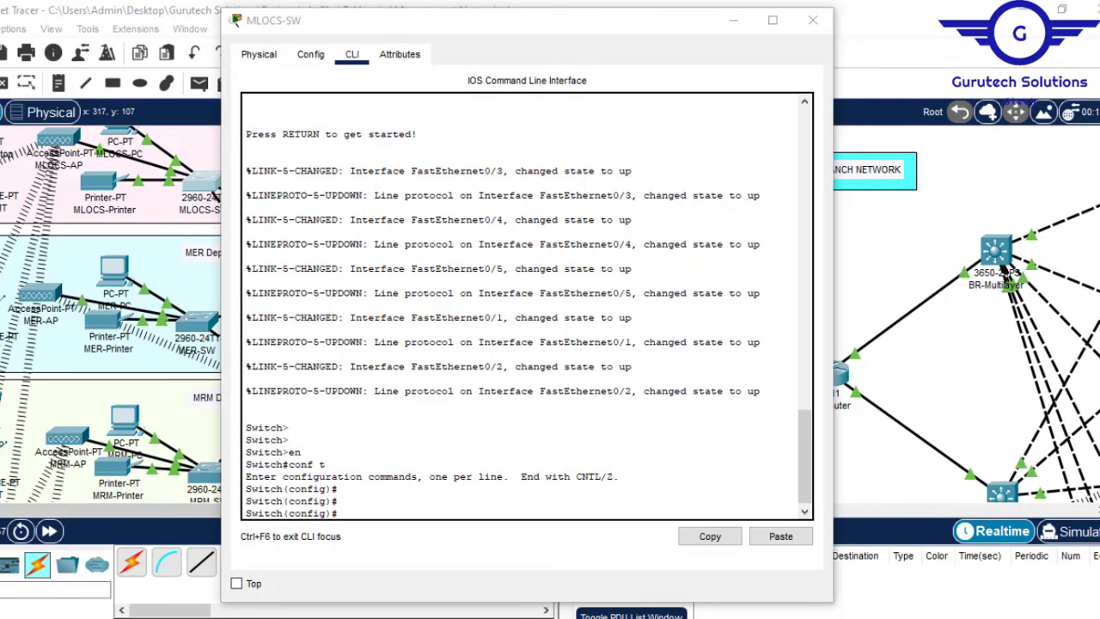
left_click(262, 615)
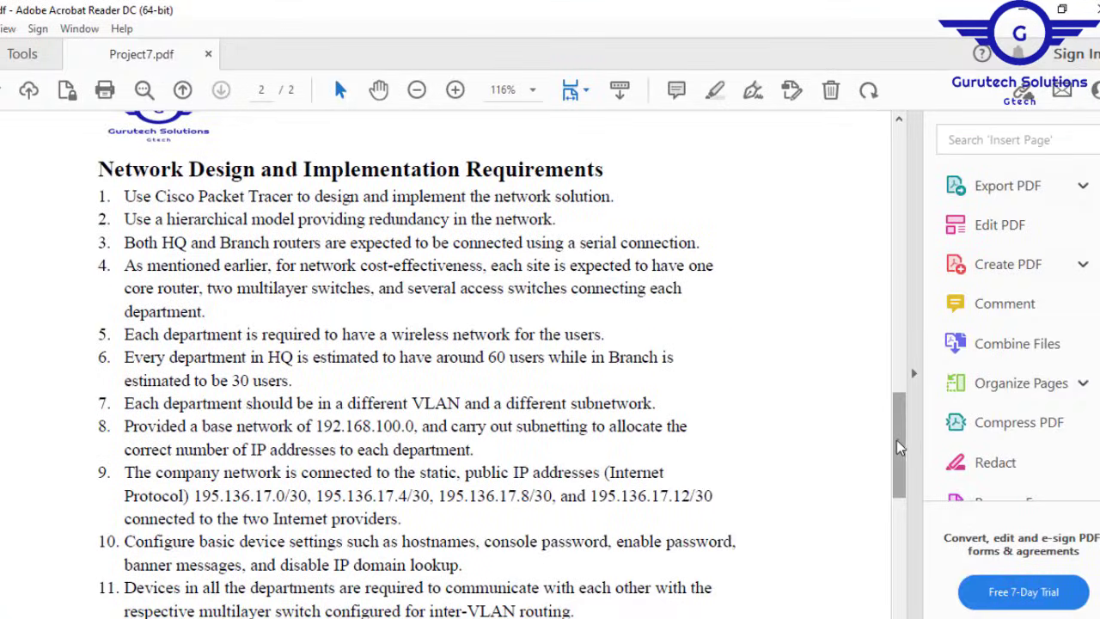
Step: Scroll Project7.pdf down to requirements 12–15, then return to the switch CLI
scroll(898, 447, "down", 3)
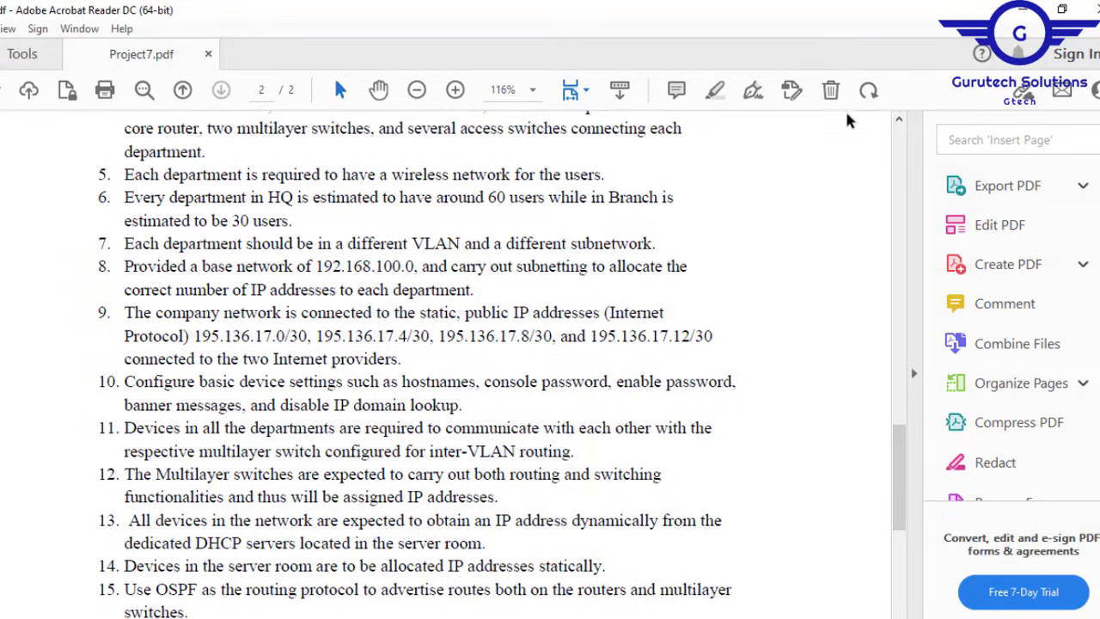
left_click(1021, 10)
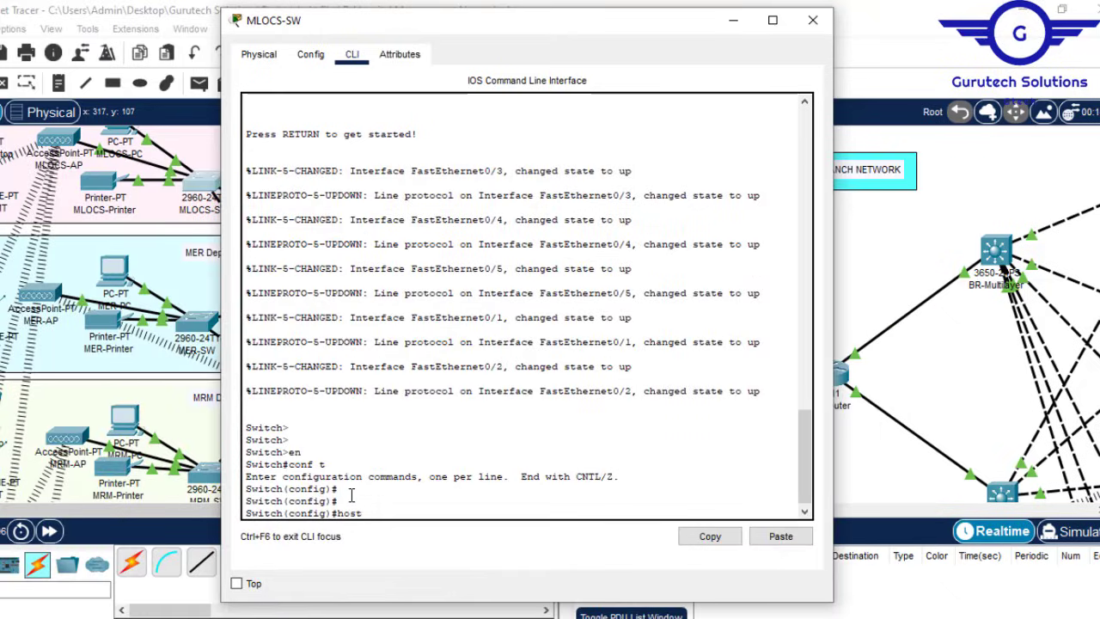
Step: Name the switch MLOCS-SW and set its enable password
type("na")
key("Tab")
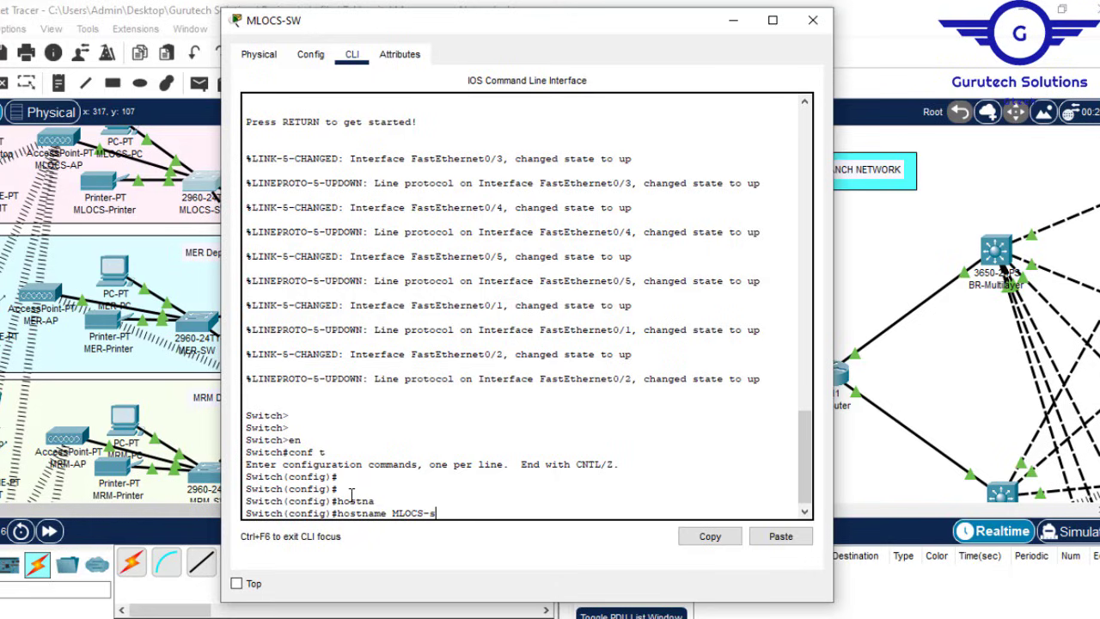
key("BackSpace")
type("SW")
key("Return")
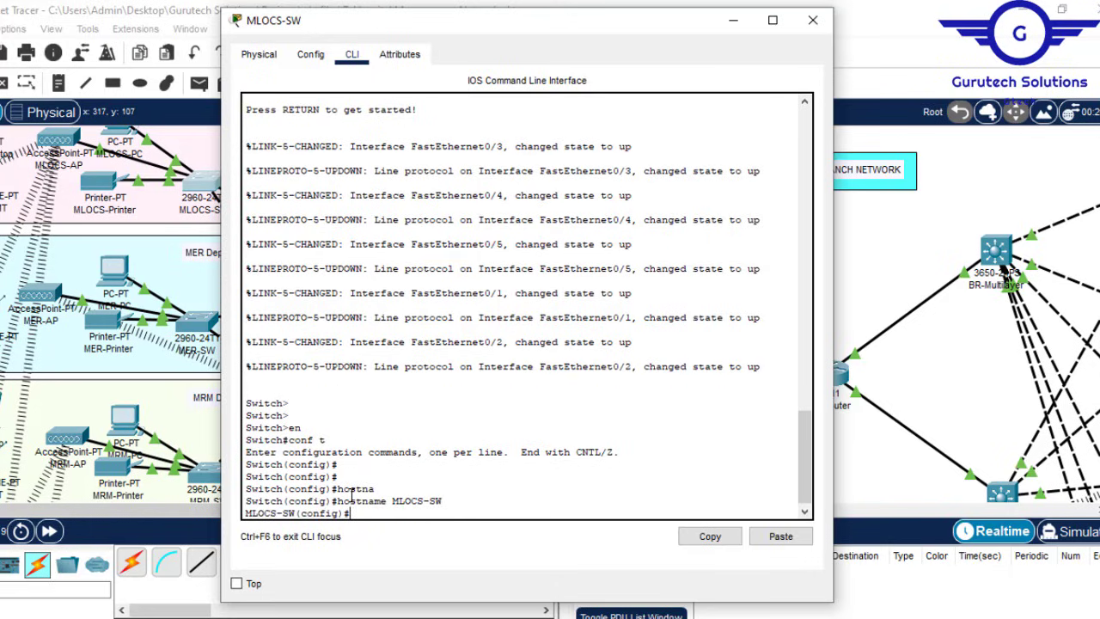
type("enab")
key("Tab")
type("p")
key("Tab")
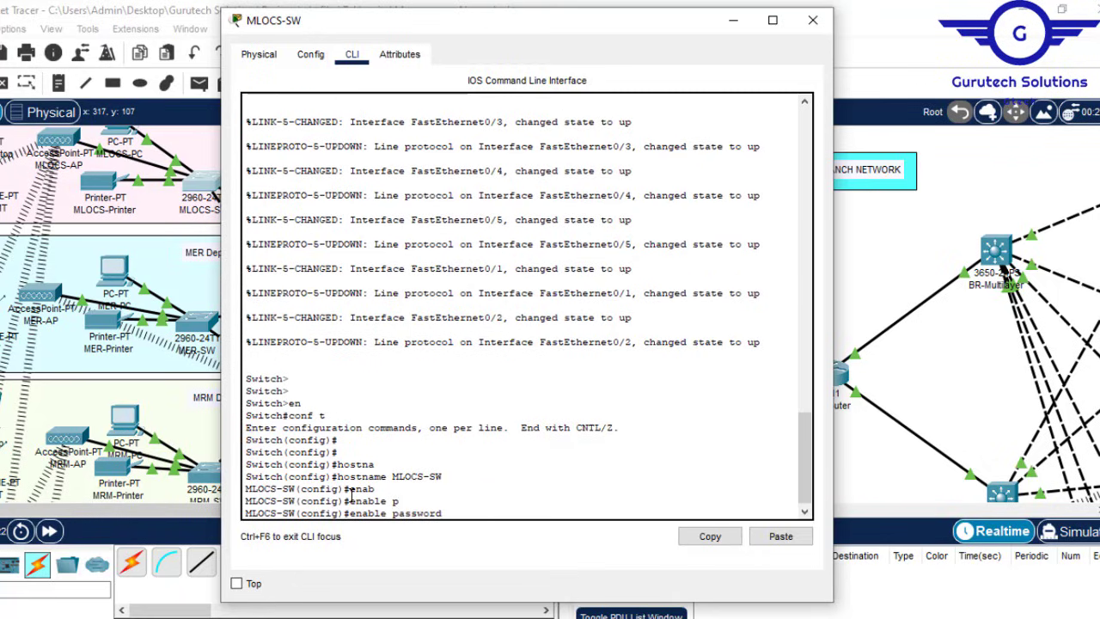
type("cisco")
key("Return")
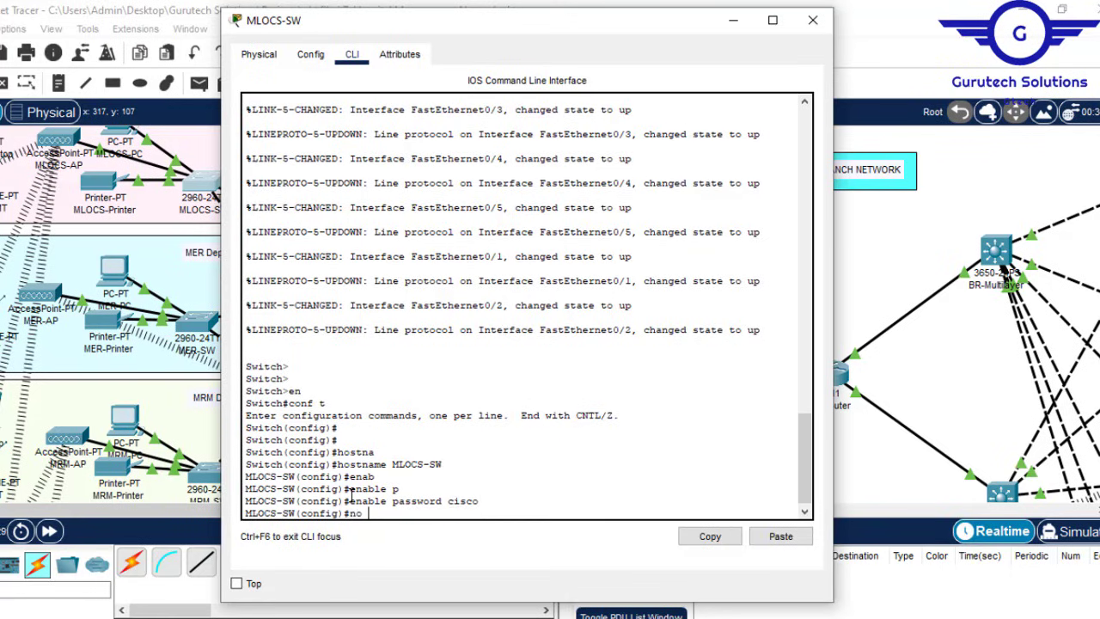
Step: Disable IP domain lookup and add a 'No Unauthorised Access!!' MOTD banner
type("no ip domain lo")
key("Tab")
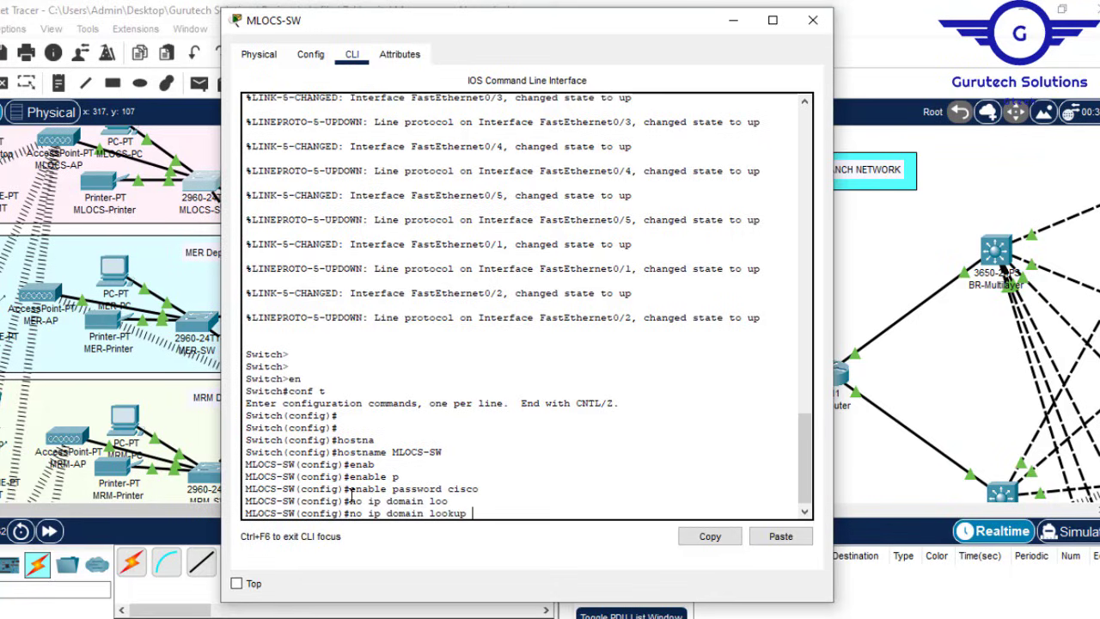
key("Return")
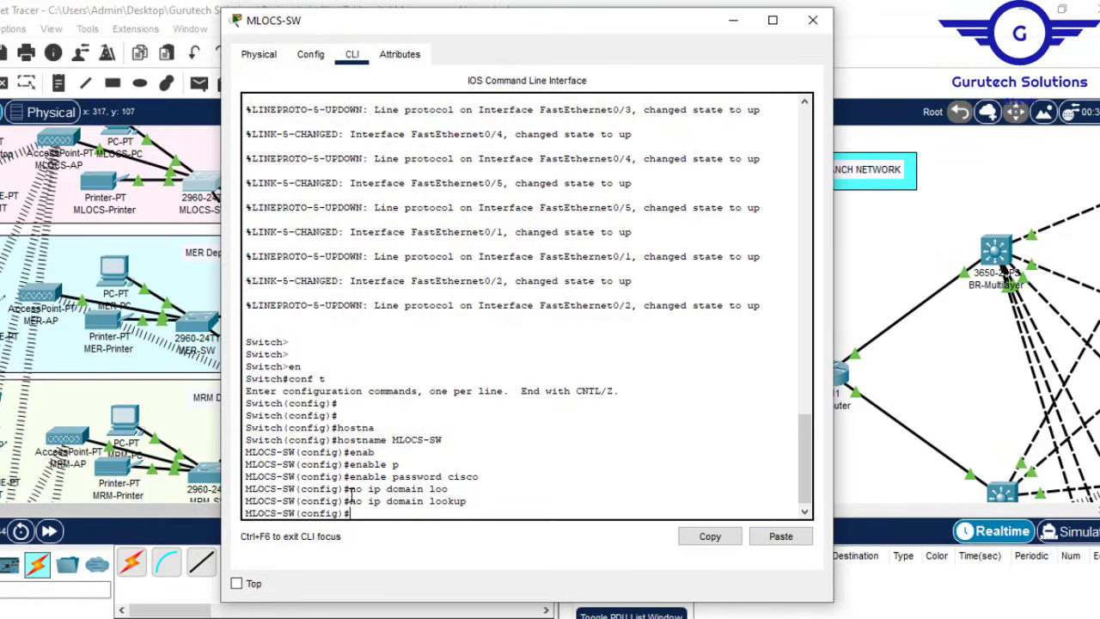
type("bann")
key("Tab")
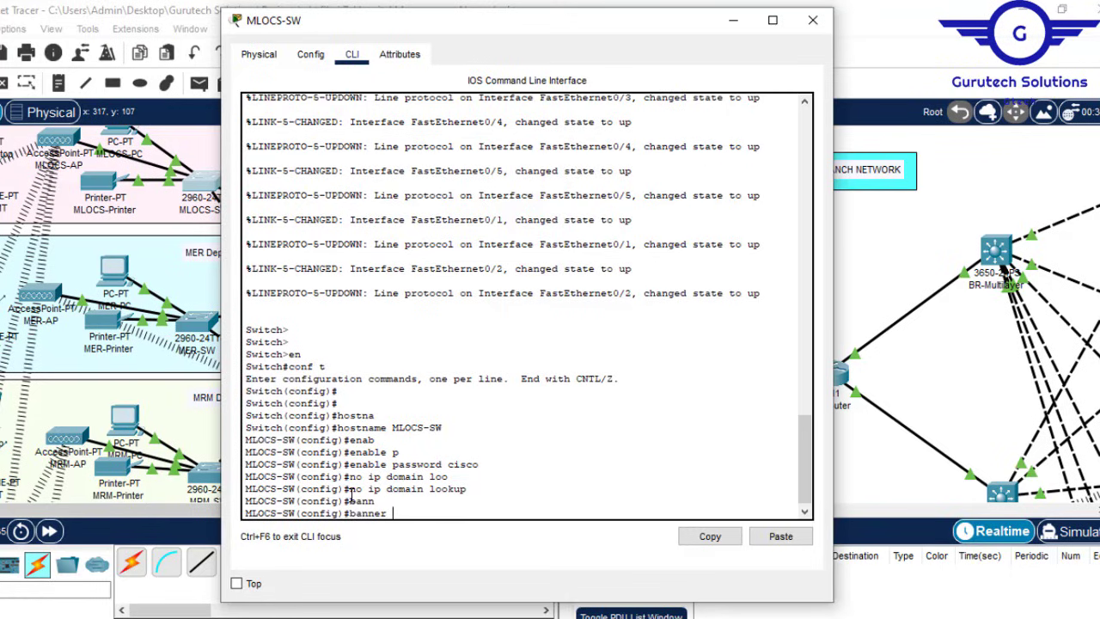
type("motd #No Unauthos#")
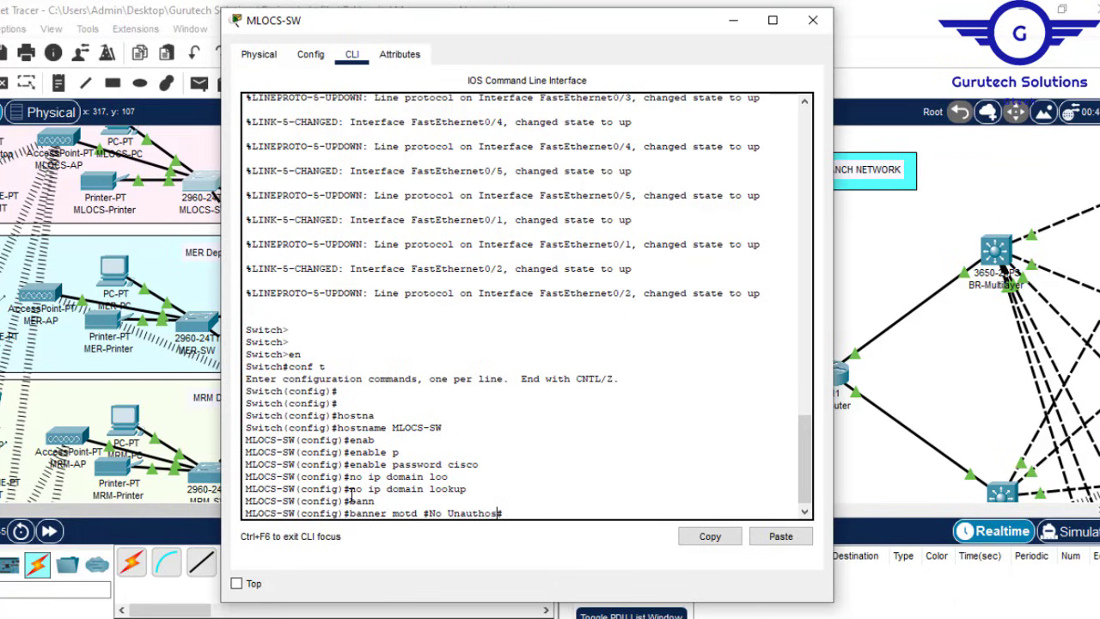
key("BackSpace")
type("rised Acess!!!#")
key("Return")
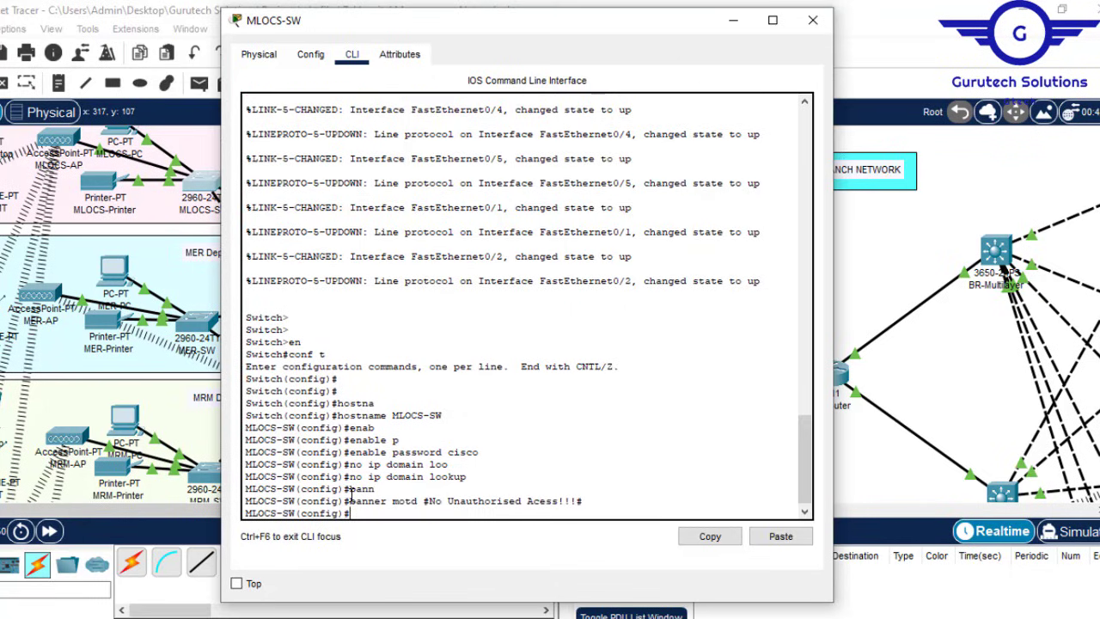
Step: Set a console line 0 password and require login
type("li")
type("s")
key("Tab")
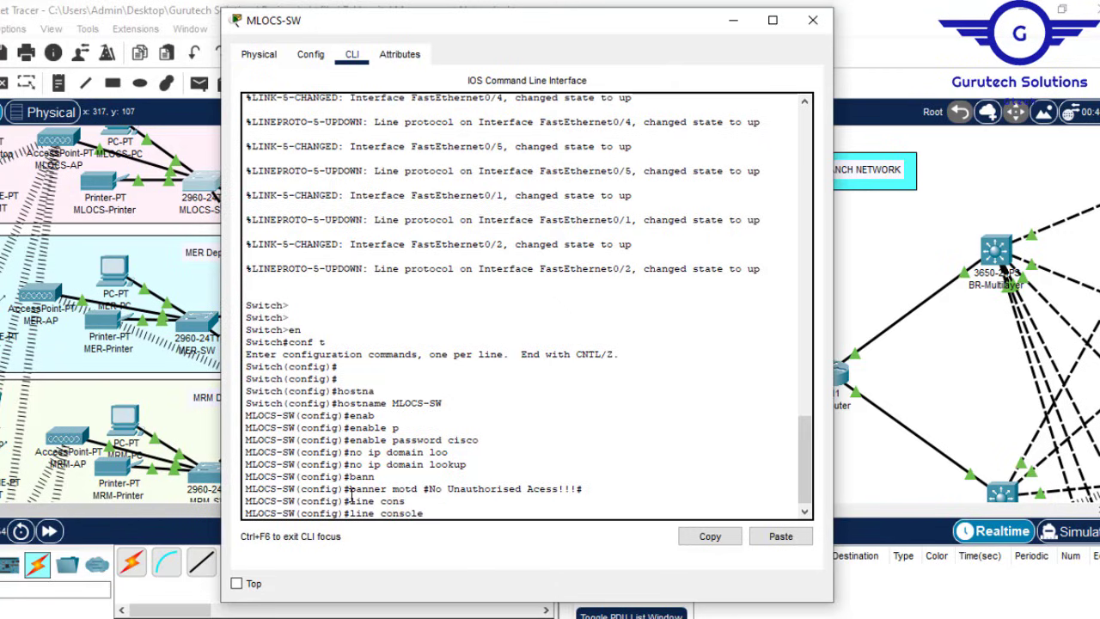
type("0")
key("Return")
type("pa")
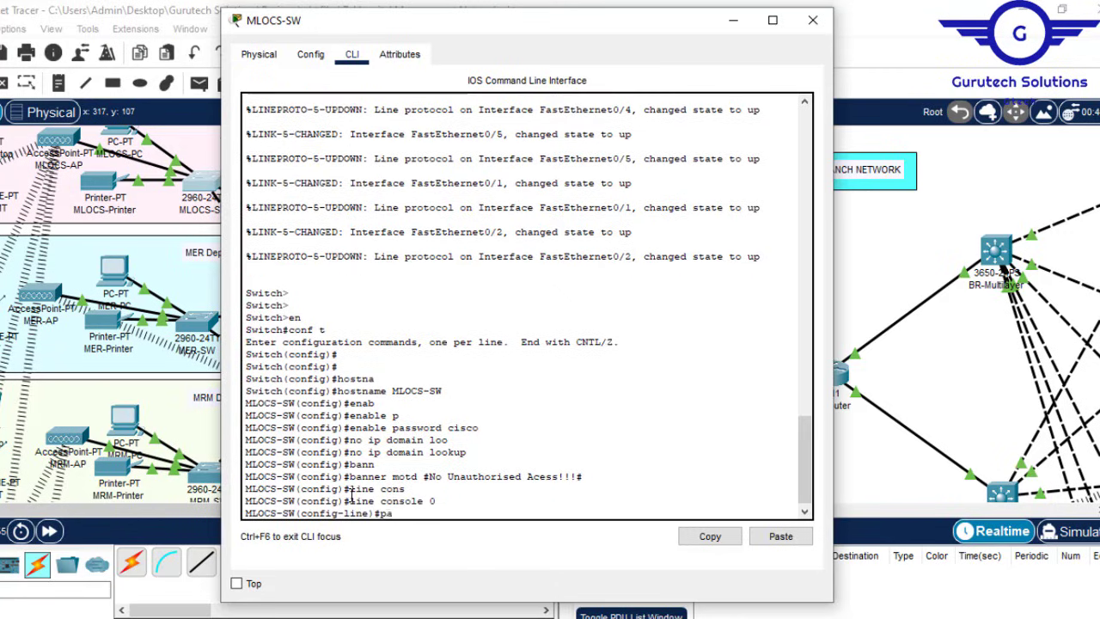
type("s")
key("Tab")
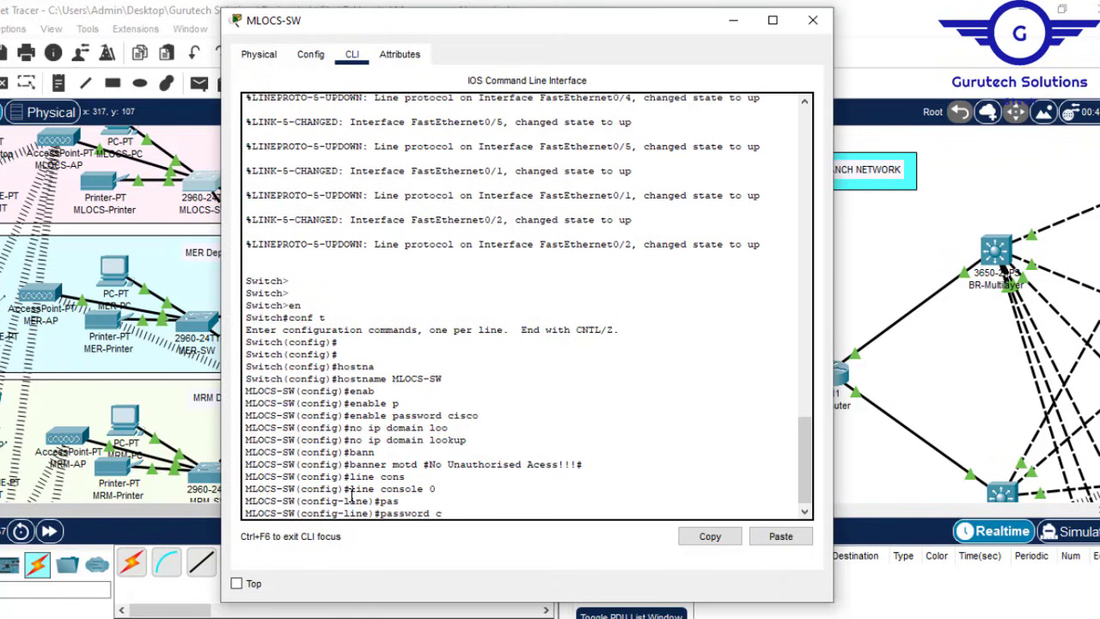
key("Return")
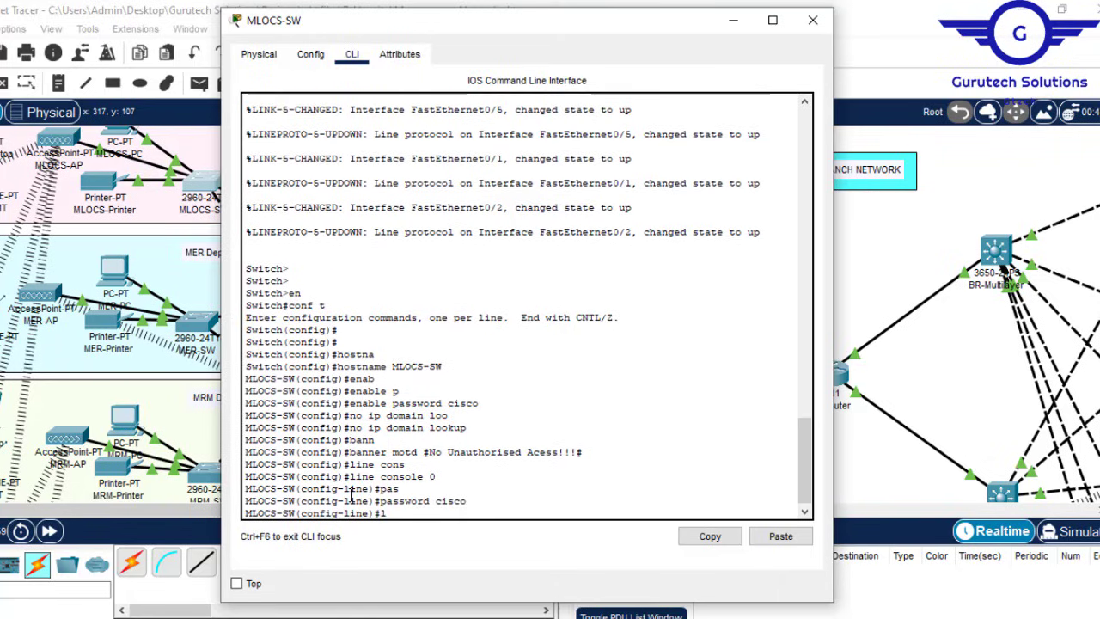
key("Return")
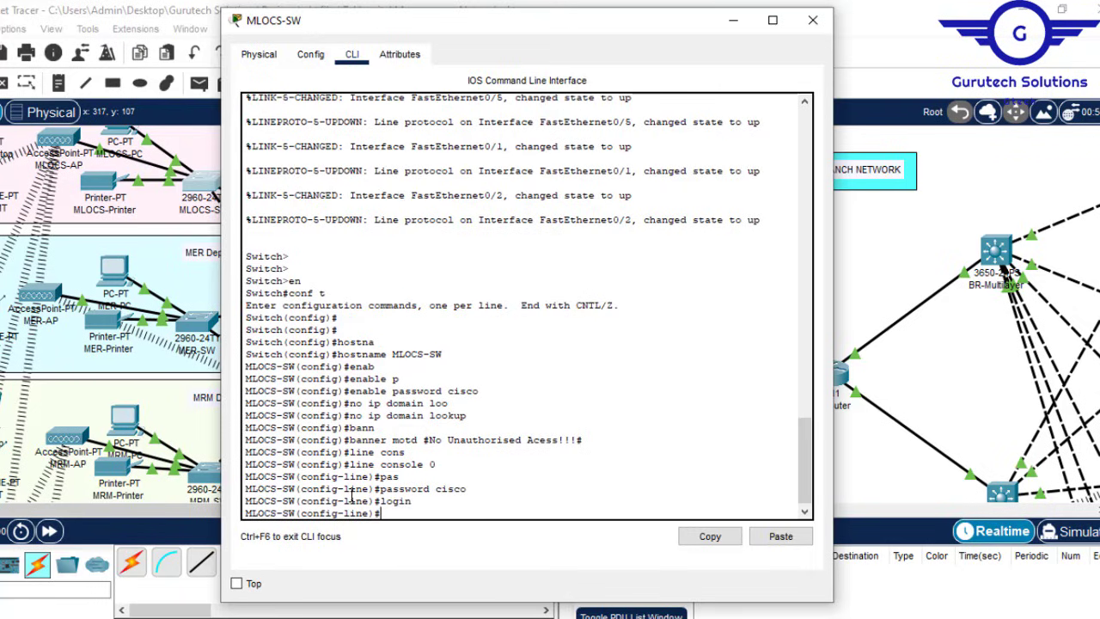
Step: Leave console line configuration and enable service password-encryption
type("exit")
key("Return")
key("Return")
key("Return")
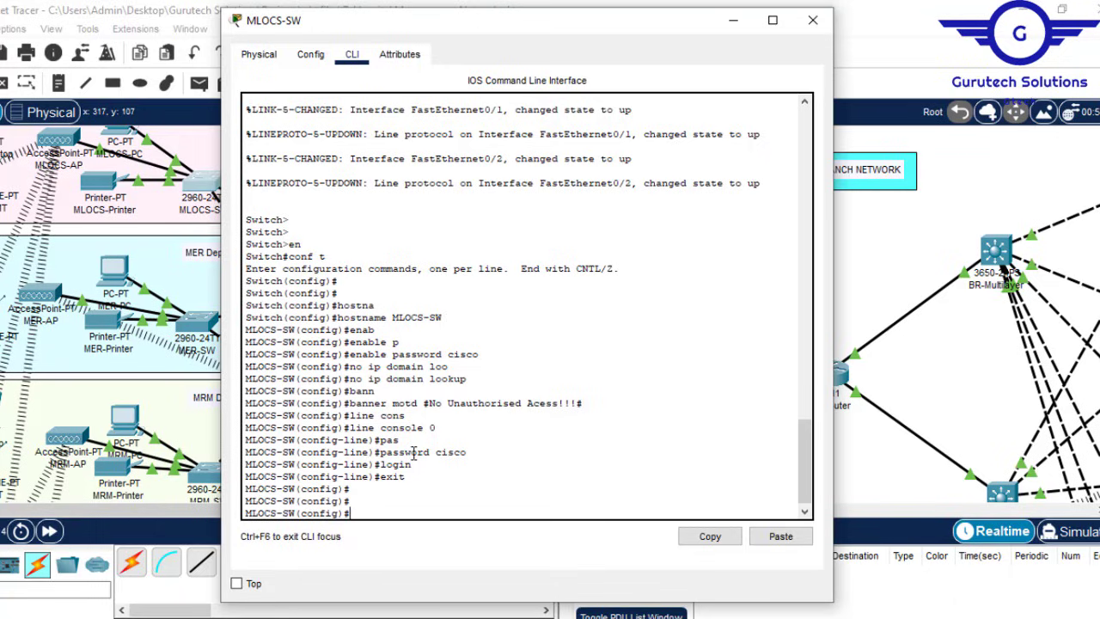
left_click_drag(412, 489, 376, 415)
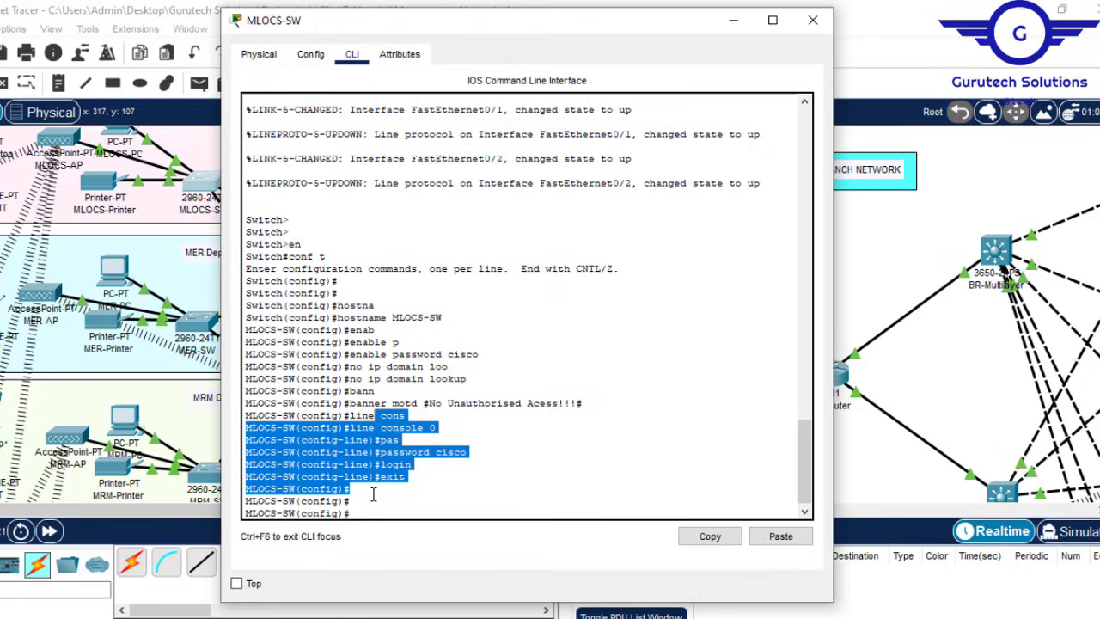
left_click(355, 504)
type("ser")
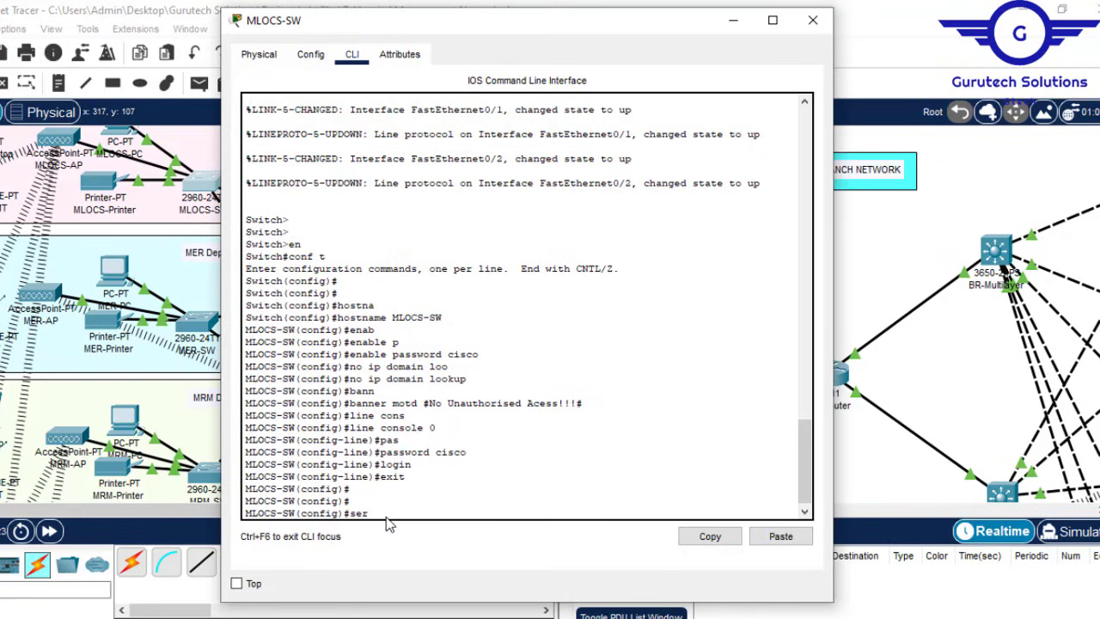
type("v")
key("Tab")
type("p")
key("Tab")
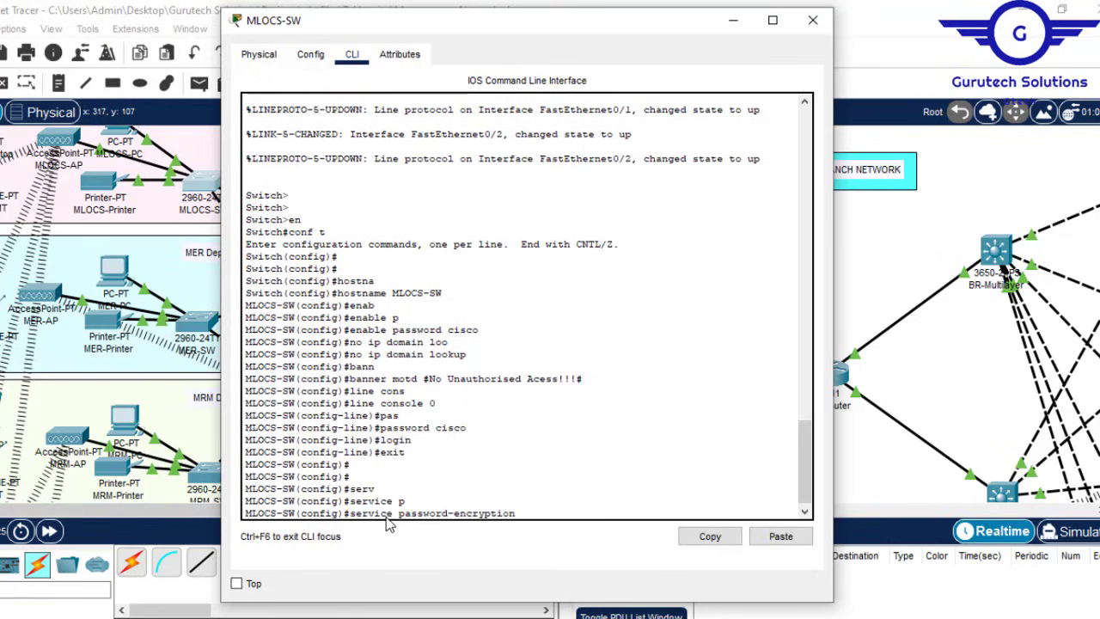
key("Return")
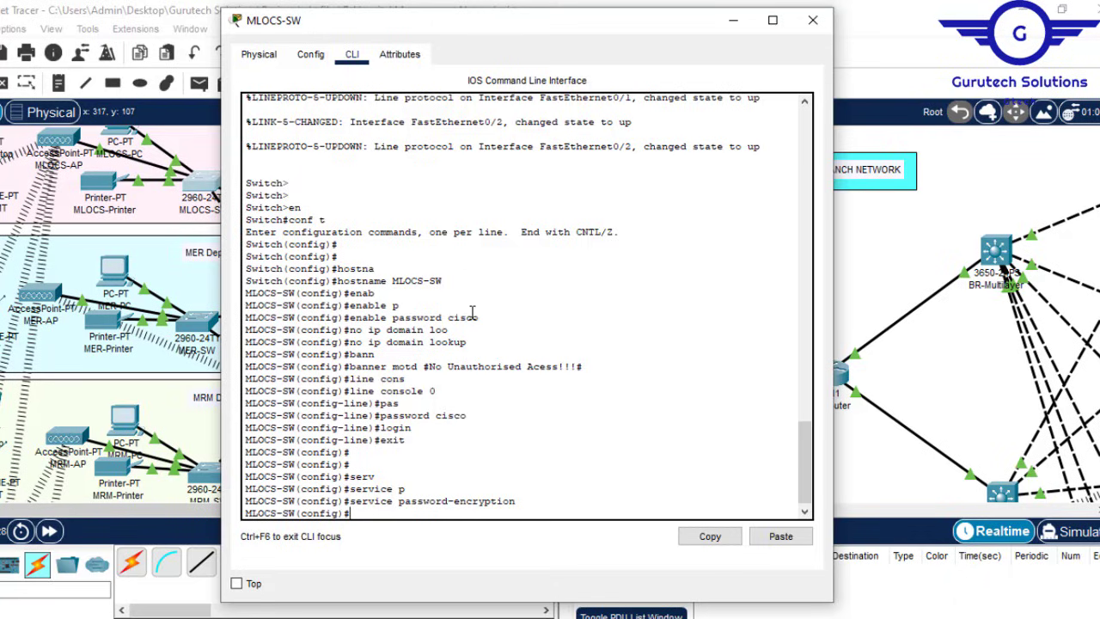
Step: Review the enable password, domain lookup, banner, console password and encryption lines
left_click_drag(482, 323, 392, 311)
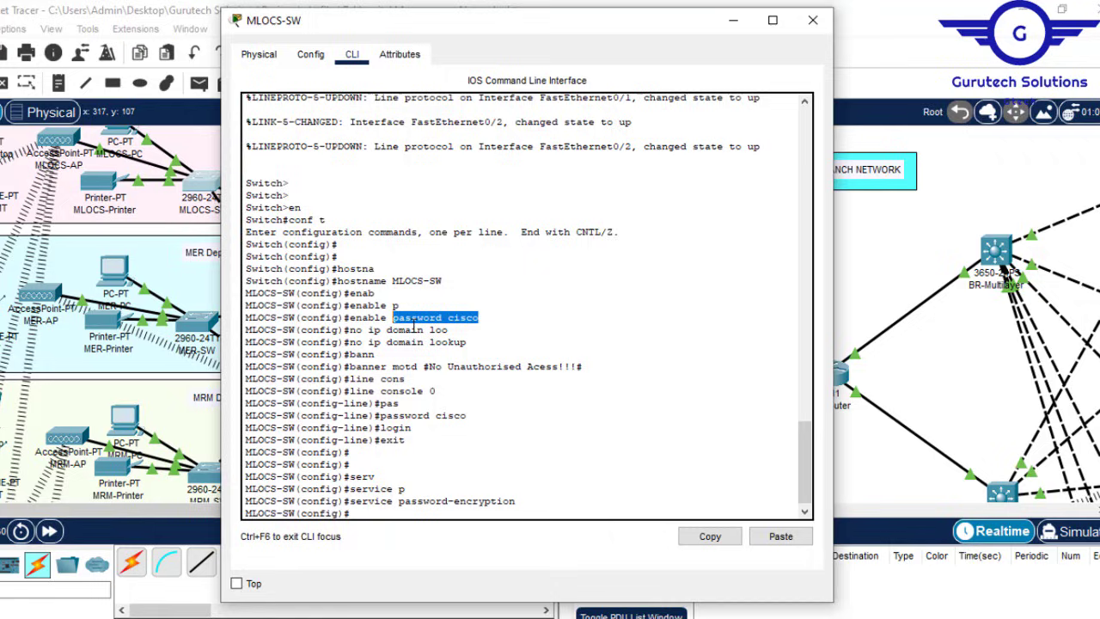
left_click_drag(475, 341, 370, 329)
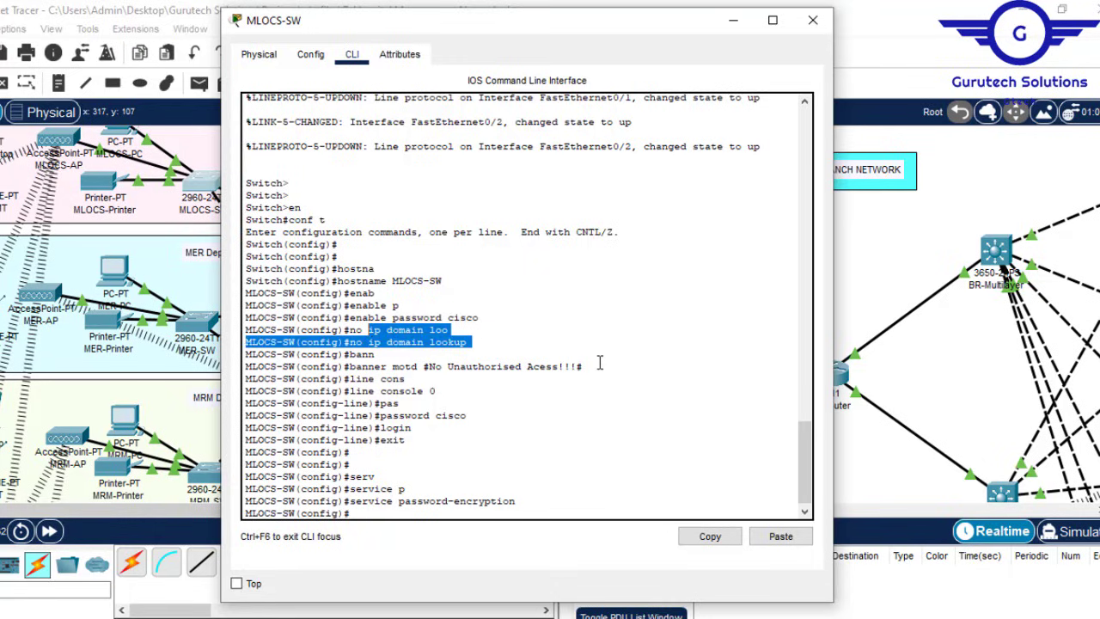
left_click_drag(600, 366, 382, 366)
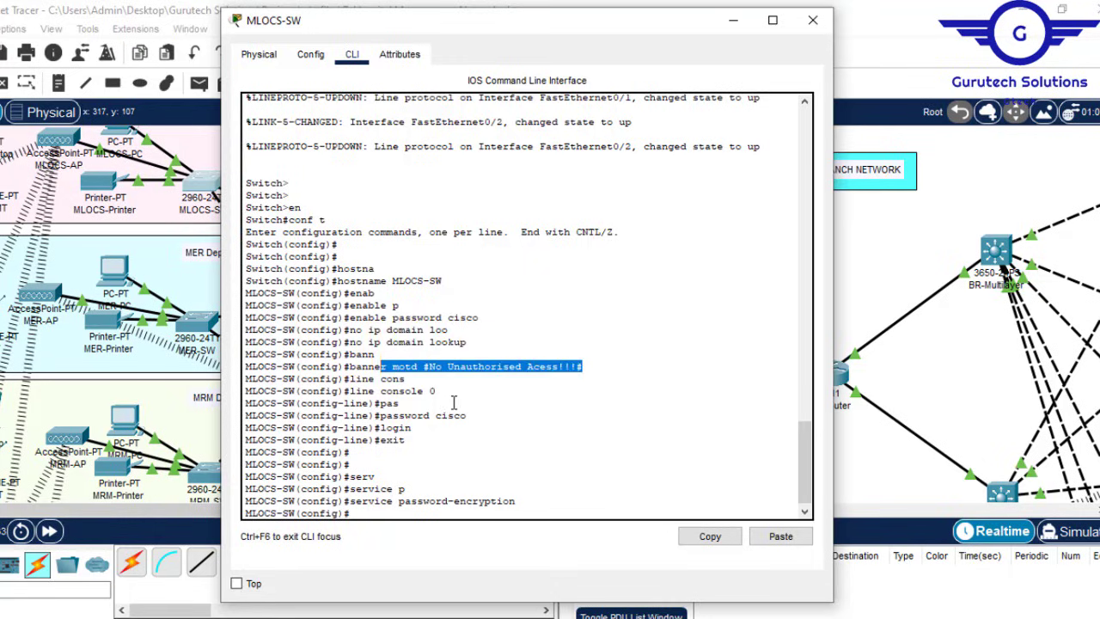
left_click_drag(454, 402, 324, 403)
left_click_drag(522, 501, 349, 501)
key("Return")
key("Return")
key("Return")
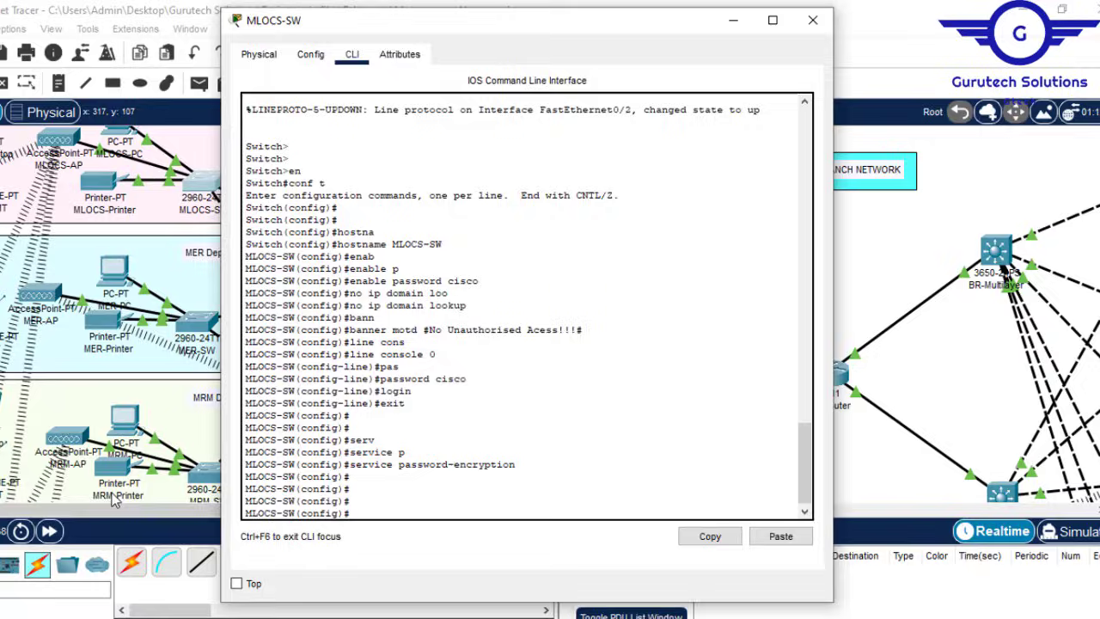
left_click(39, 599)
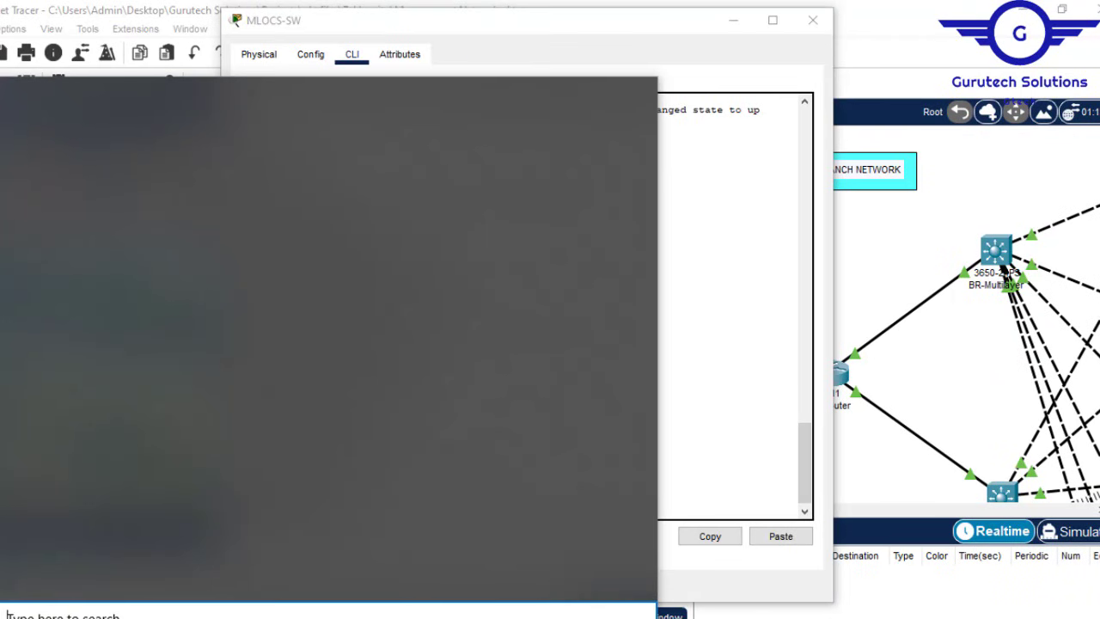
Step: Launch Notepad from Start search and close the MLOCS-SW device window
type("pdte")
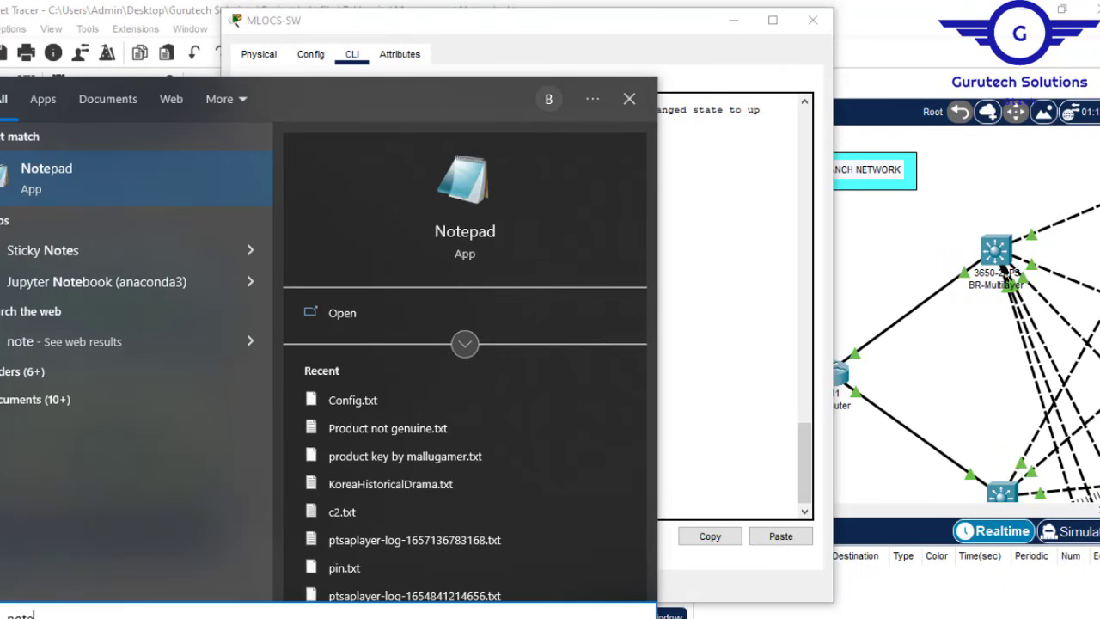
key("Return")
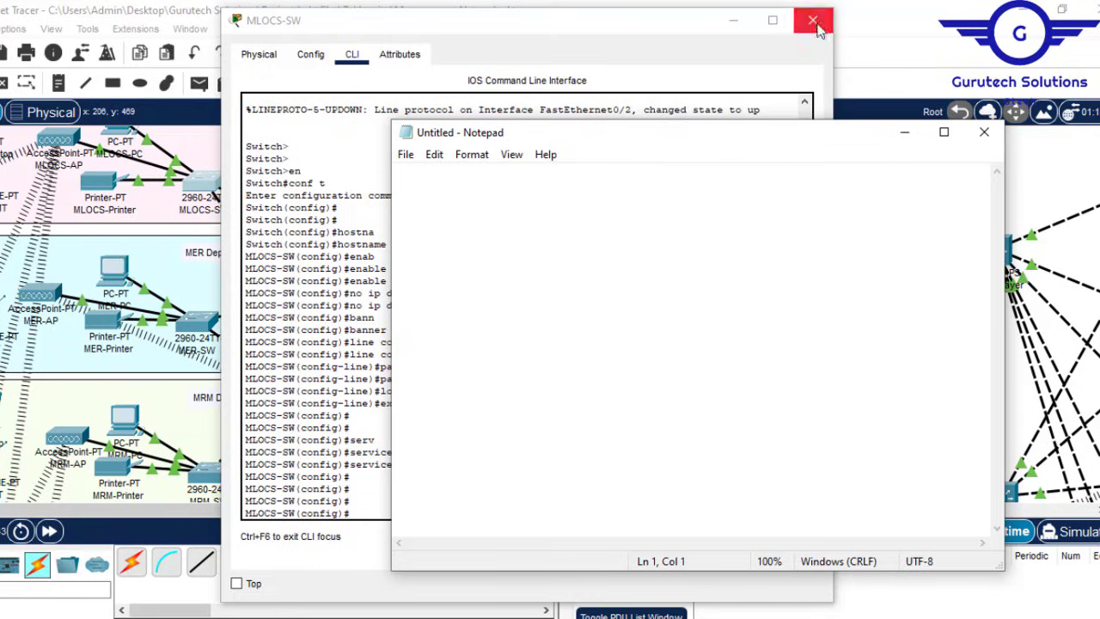
left_click(812, 20)
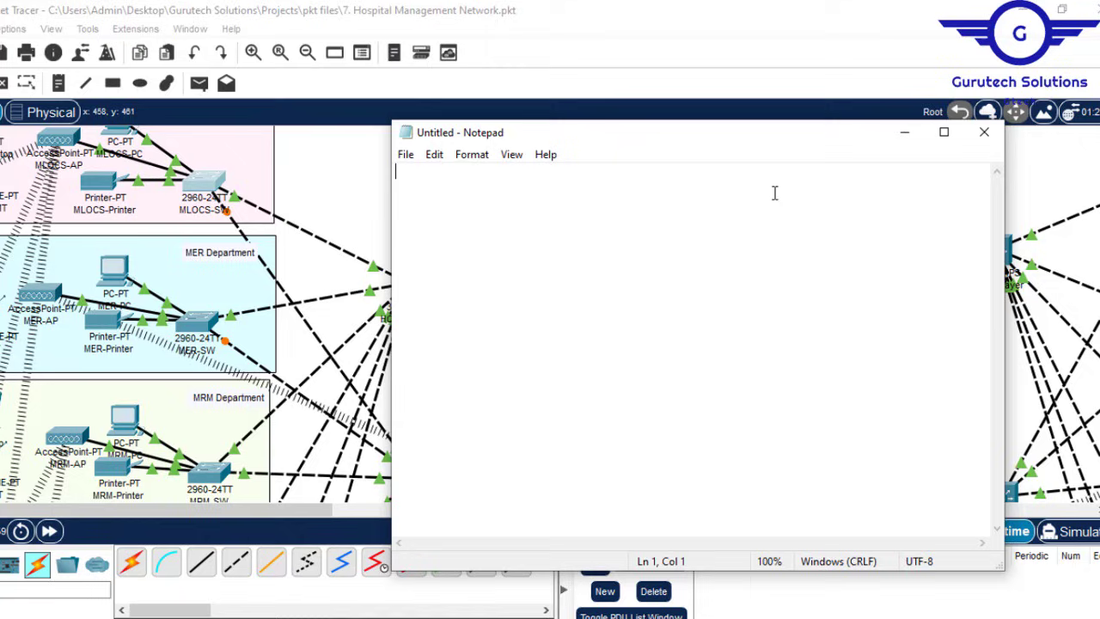
Step: Write en, conf t, the enable password and 'No Unauthorised Access!!!' banner in Notepad
type("en")
key("Return")
type("con")
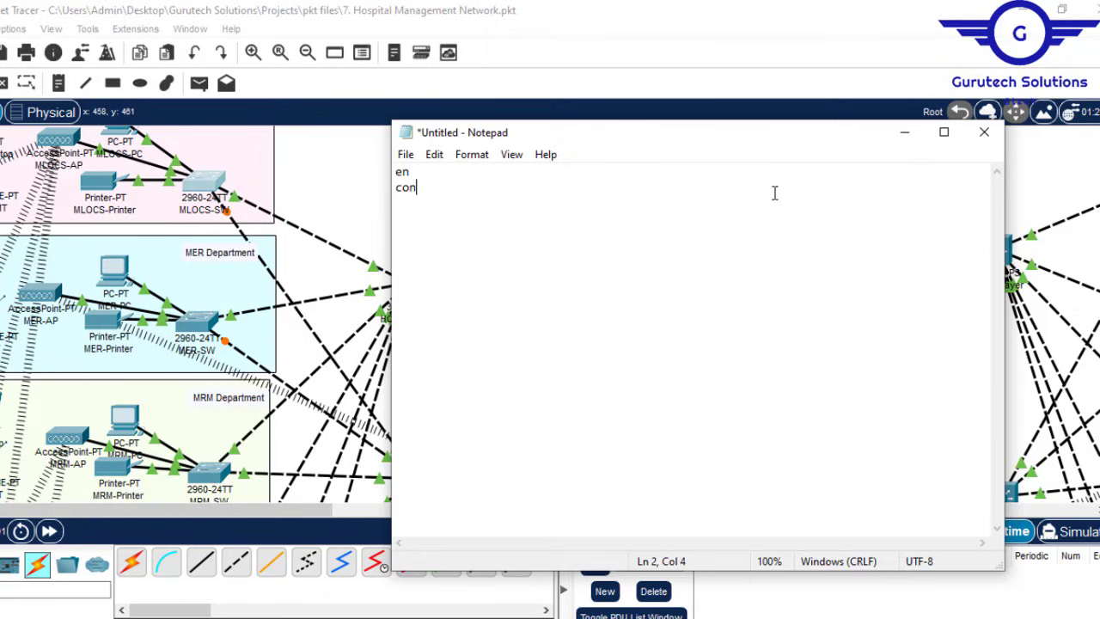
type("f t")
key("Return")
type("enable")
key("BackSpace")
key("BackSpace")
type("le password")
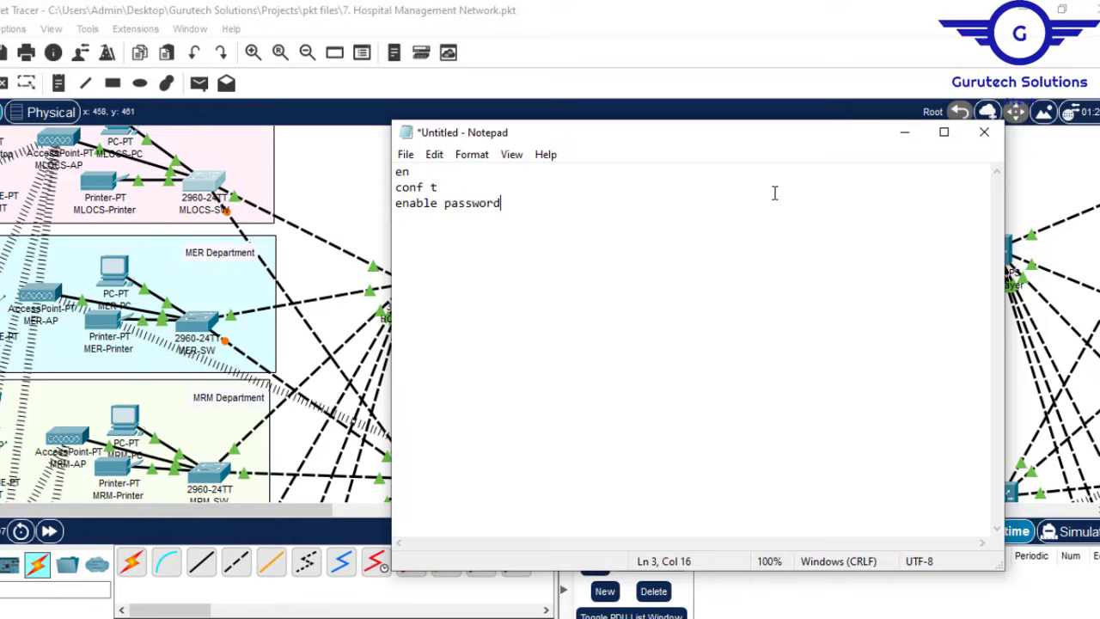
type(" cisco")
key("Return")
type("banner ")
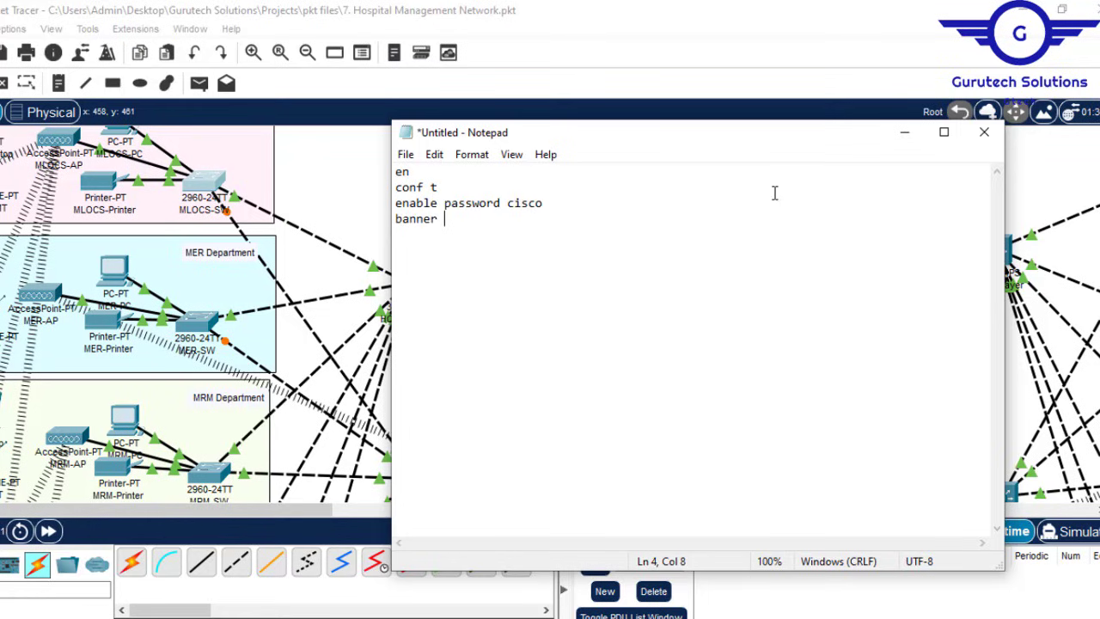
type("motd ")
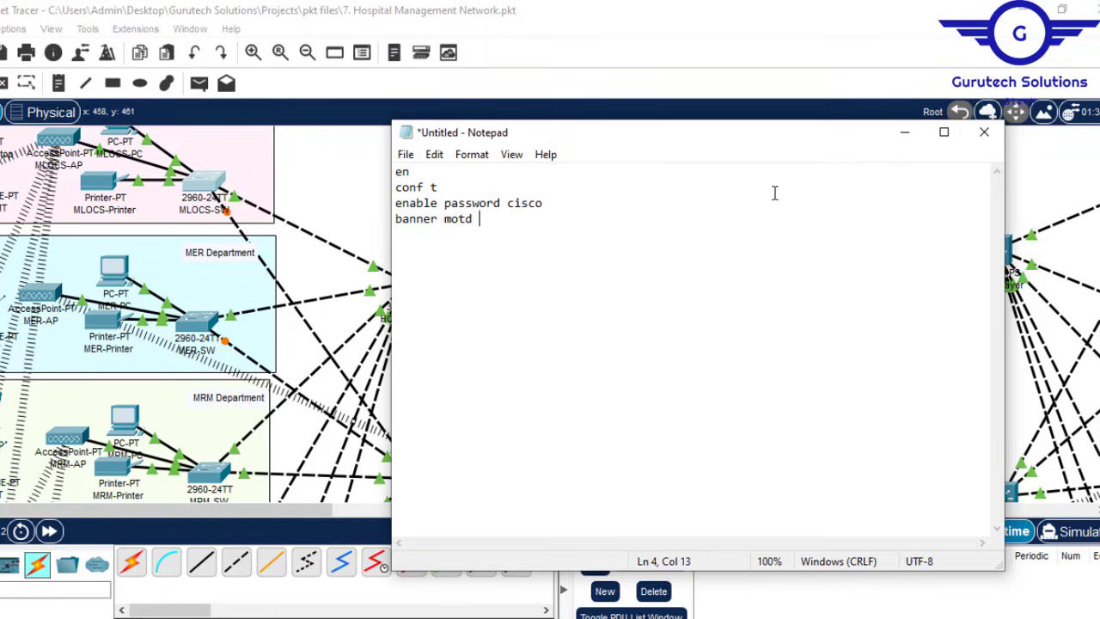
type("##")
type("N")
key("BackSpace")
type("No ")
type("Unau")
type("thorise")
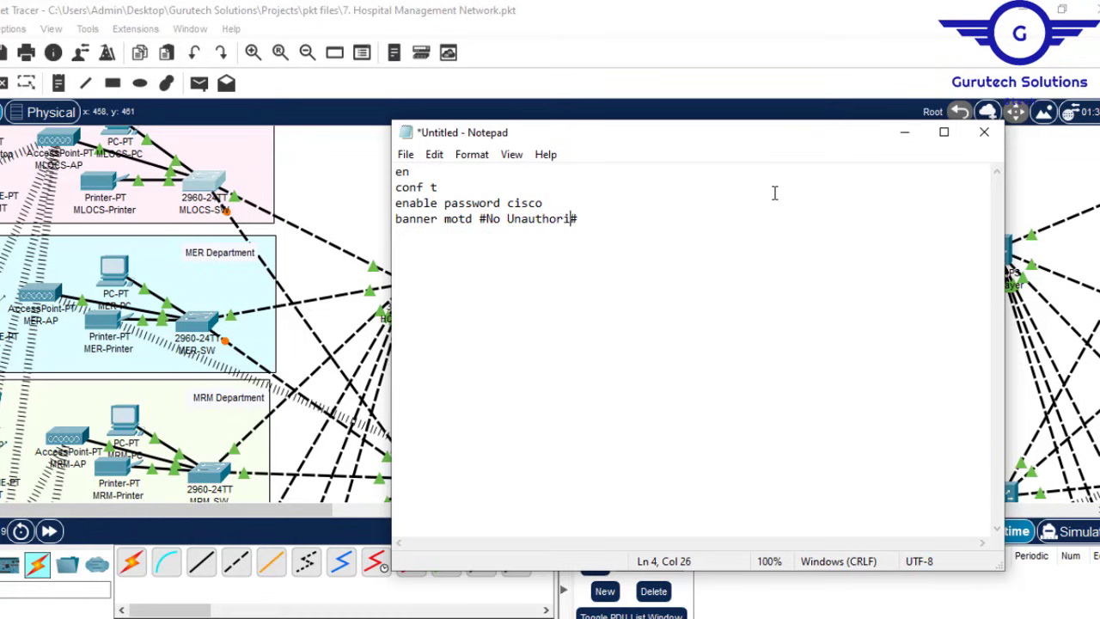
type("d Access!!!")
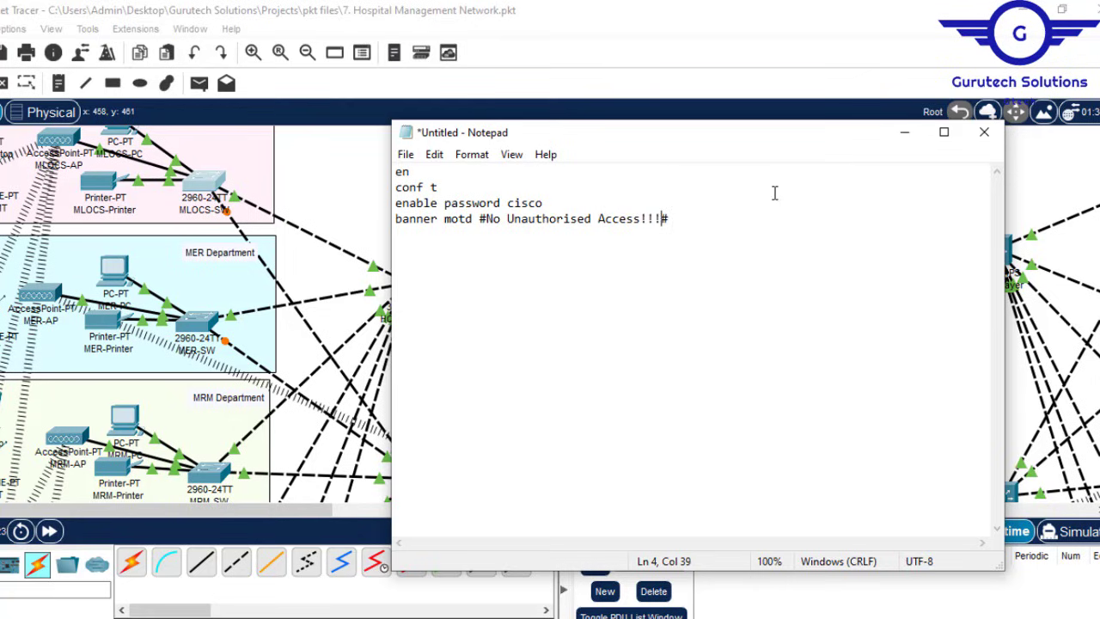
left_click(687, 219)
key("Return")
Step: Add no ip domain lookup, console 0 password, login and exit, then reopen MLOCS-SW
type("no ip doma")
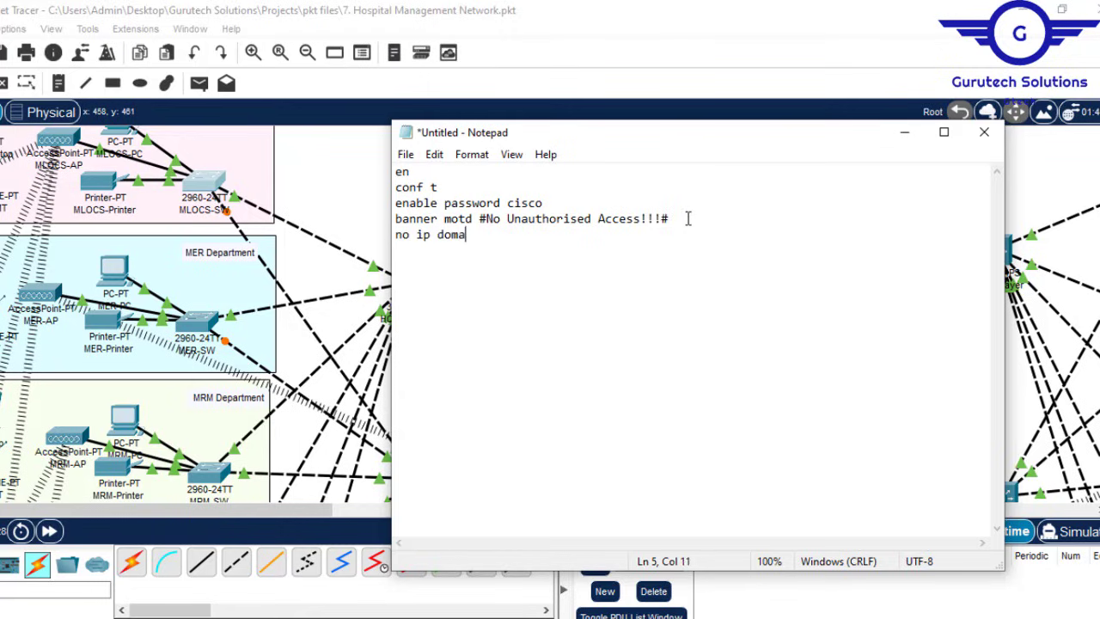
type("in looku")
type("p ")
type("li")
type("ne co")
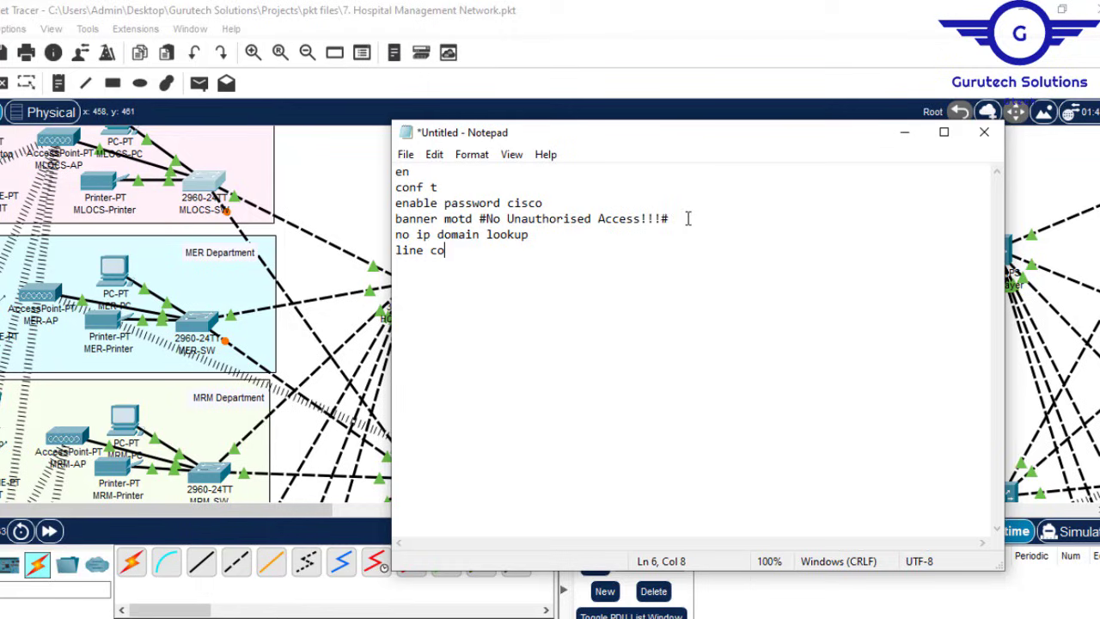
type("nsole 0")
key("Return")
type("passw")
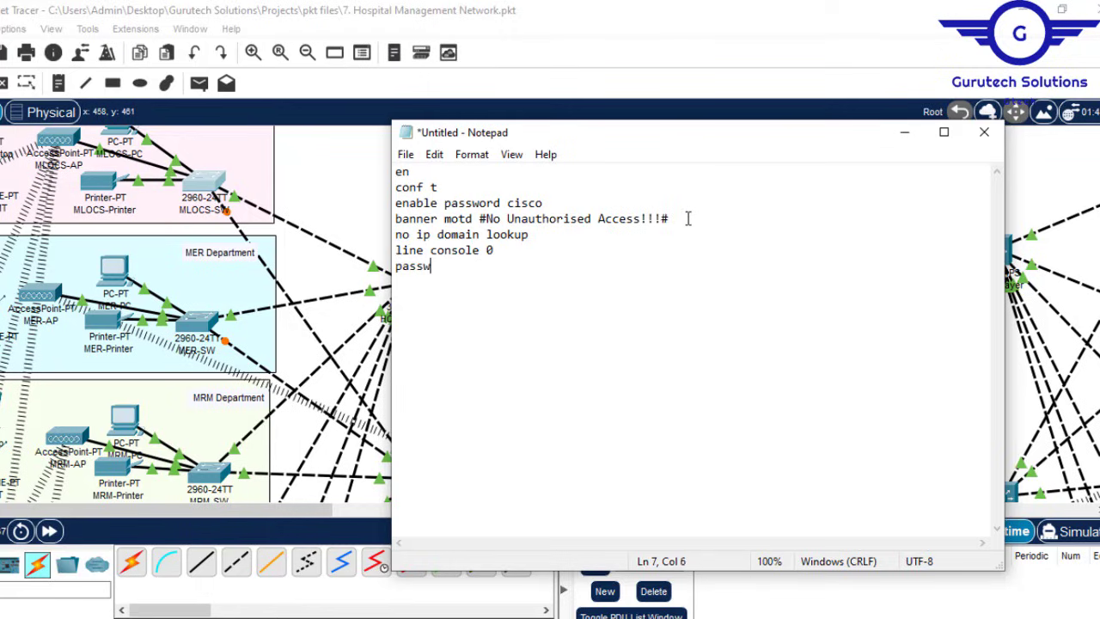
type("ord cisco")
key("Return")
type("log")
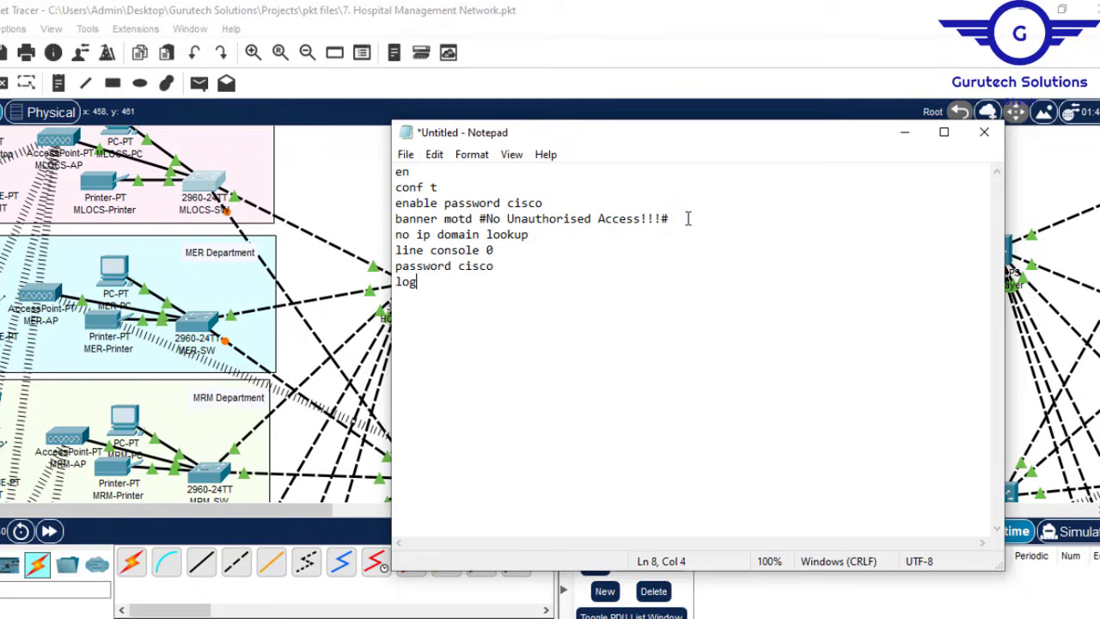
type("in ")
type("ex")
key("Return")
key("Return")
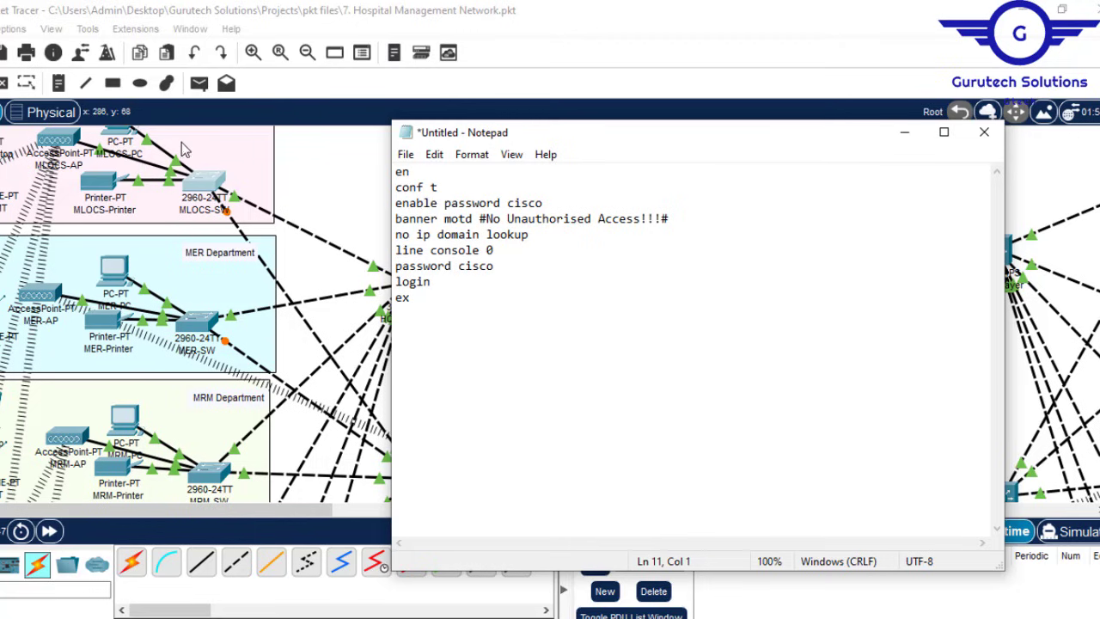
left_click(203, 183)
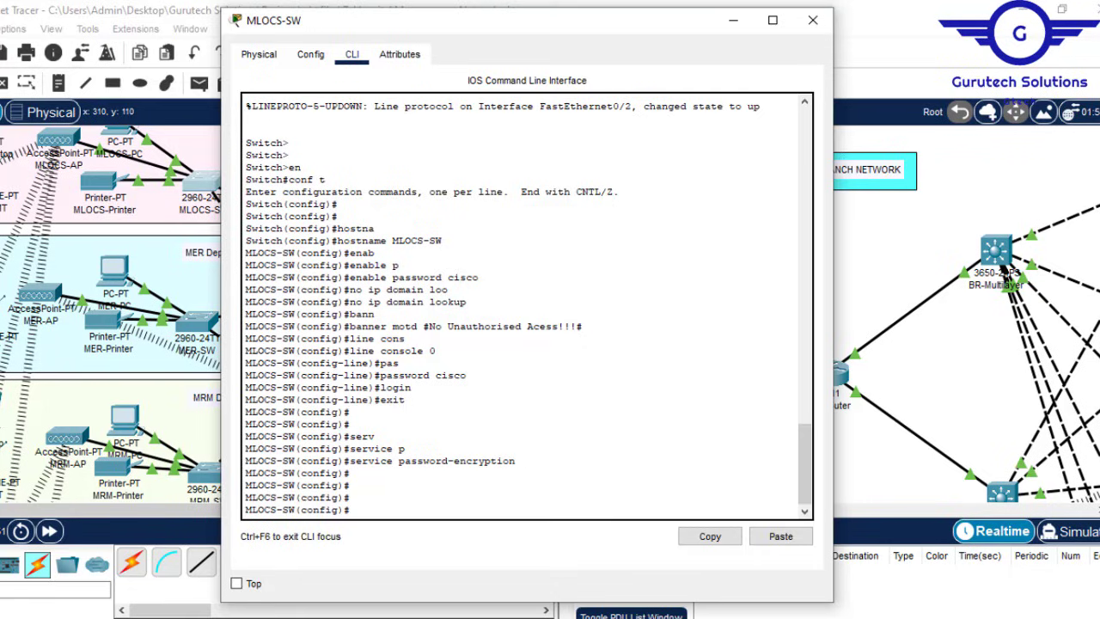
Step: Copy service password-encryption from the MLOCS-SW CLI into the Notepad script
left_click_drag(524, 464, 352, 467)
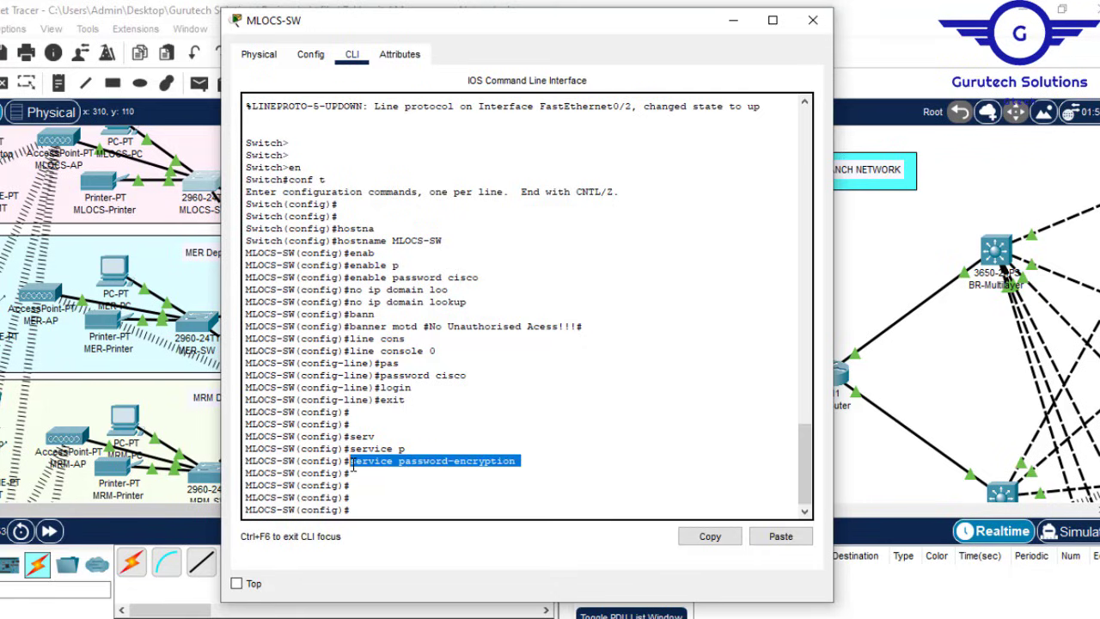
left_click(712, 538)
left_click(815, 19)
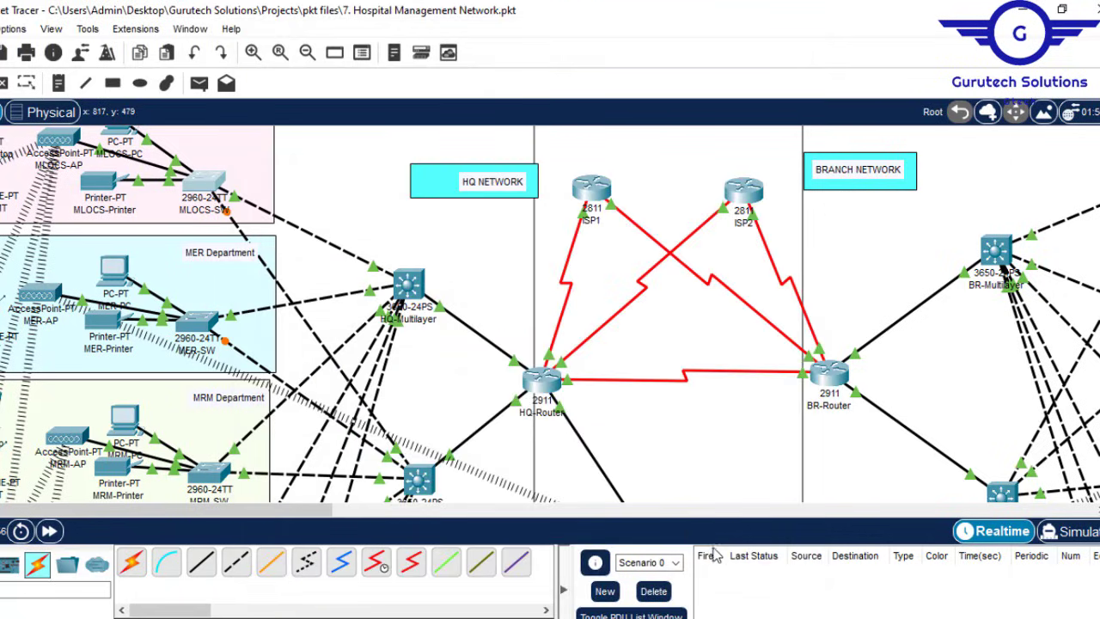
mouse_move(722, 618)
left_click(774, 602)
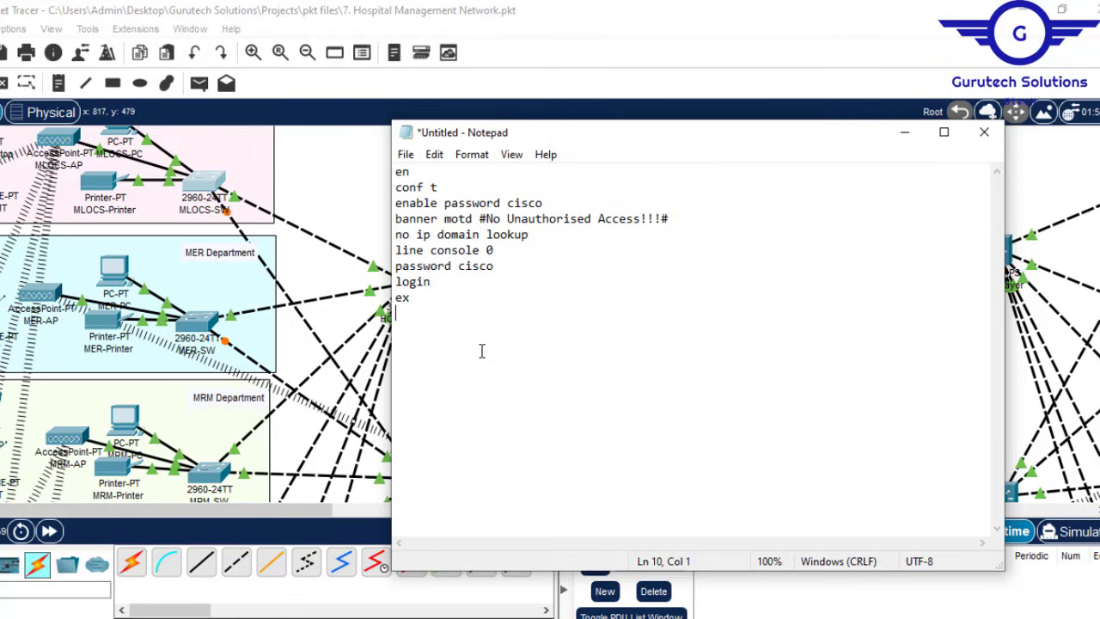
type("service password-encryption")
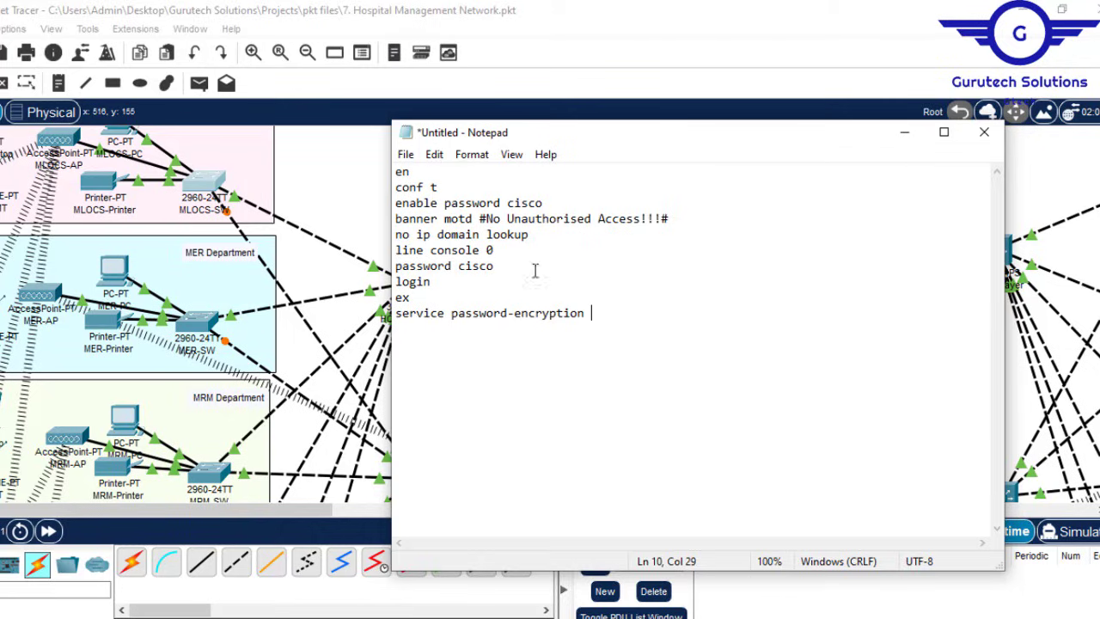
Step: Insert a hostname MER-SW line after conf t and select the whole script
left_click(460, 187)
key("Return")
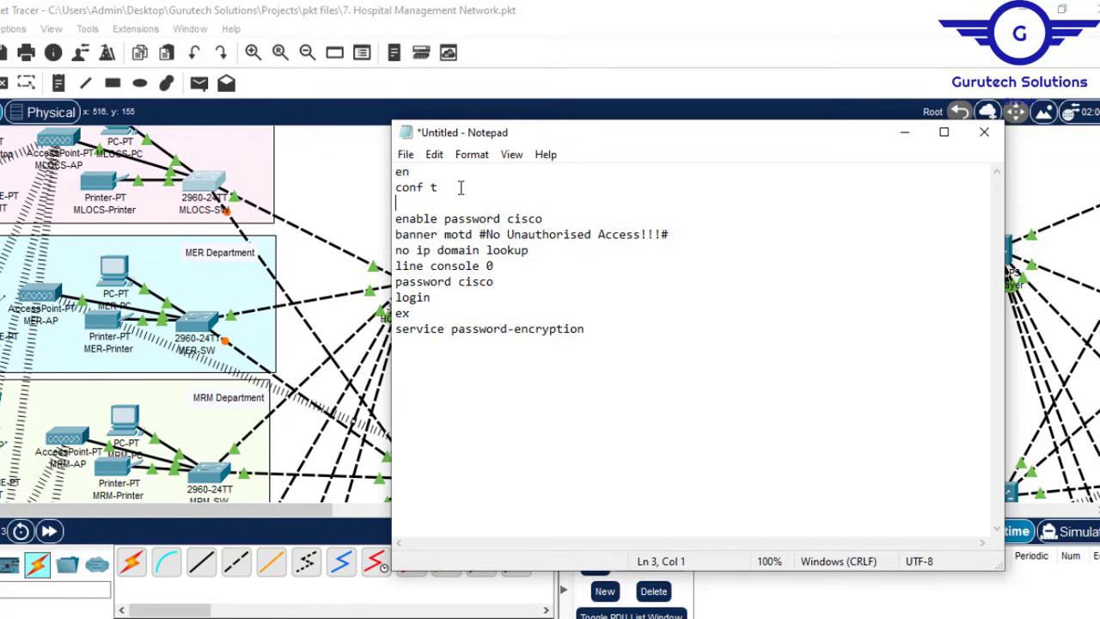
type("hostname ")
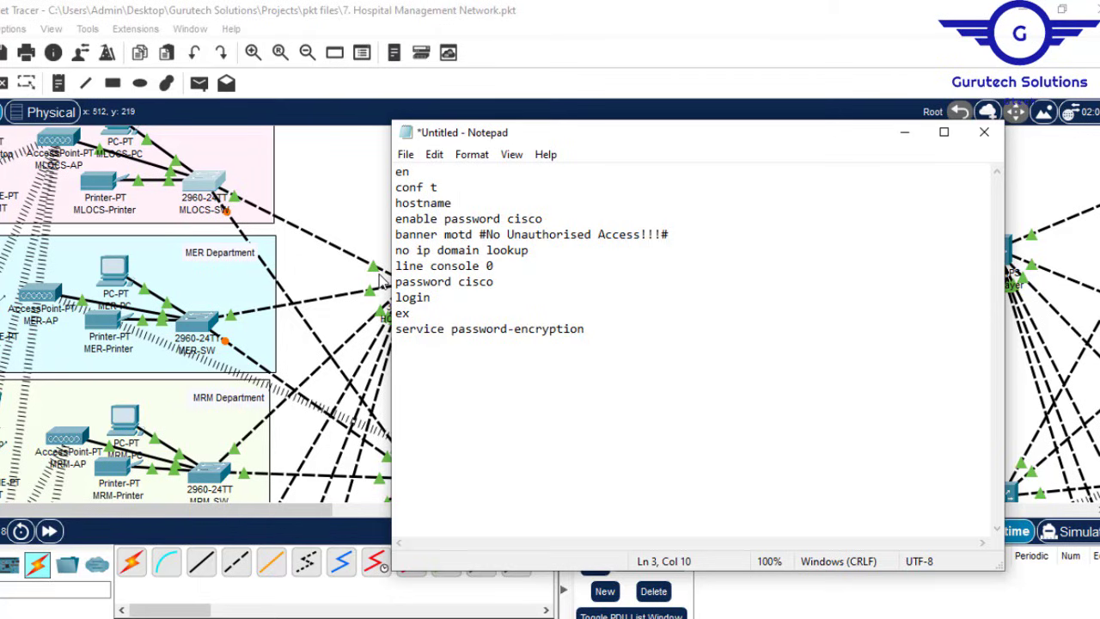
type("M")
type("E")
type("R-")
type("SE")
type("W")
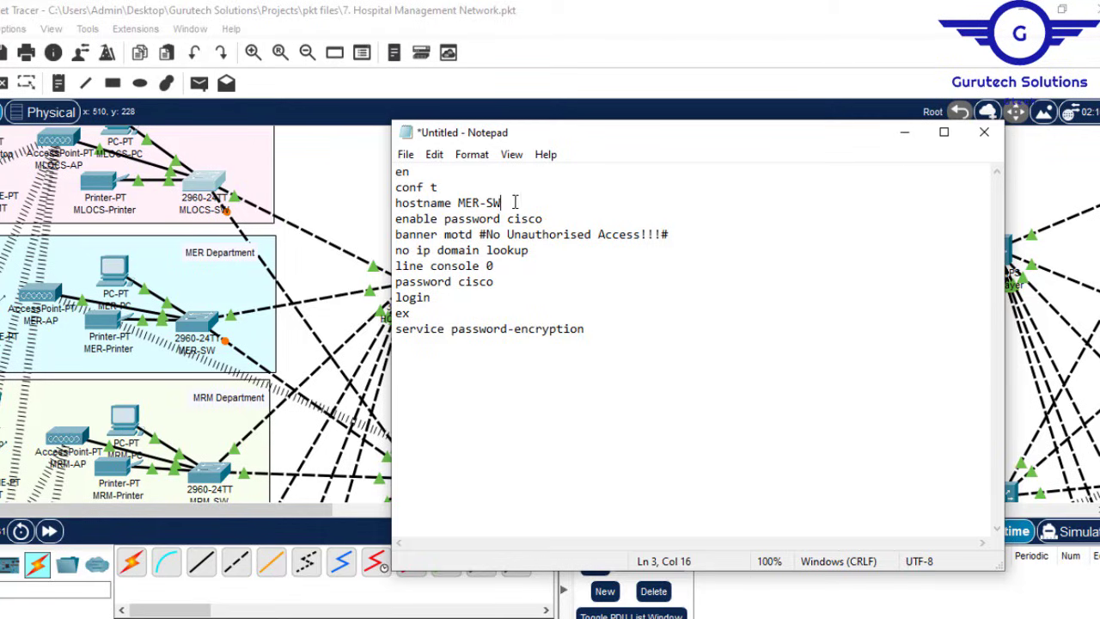
left_click_drag(507, 203, 459, 203)
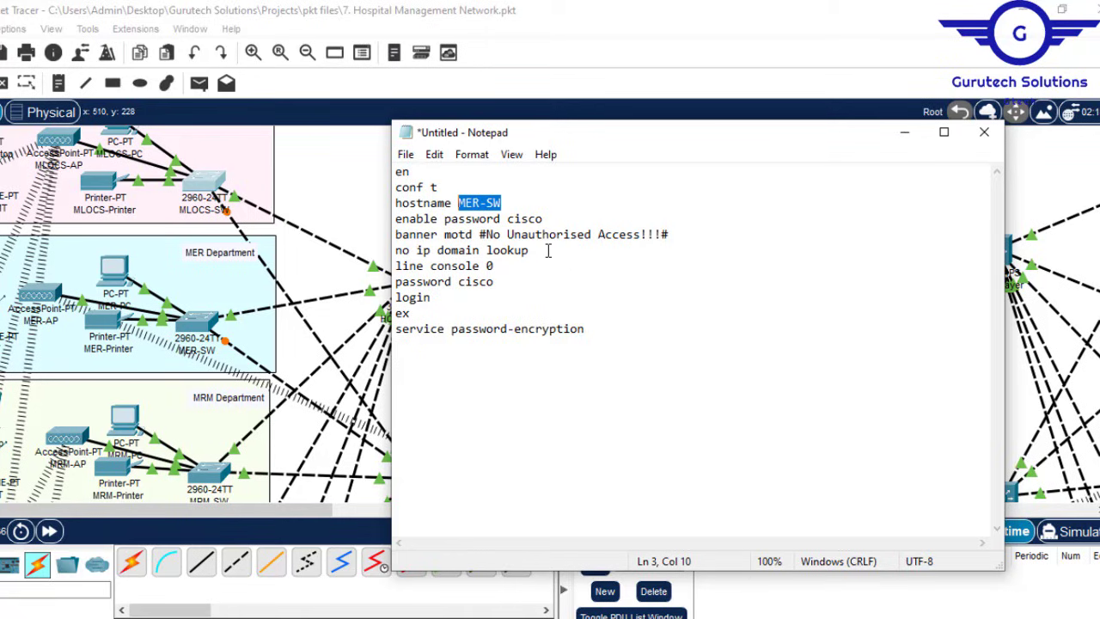
left_click(546, 305)
key("ctrl+a")
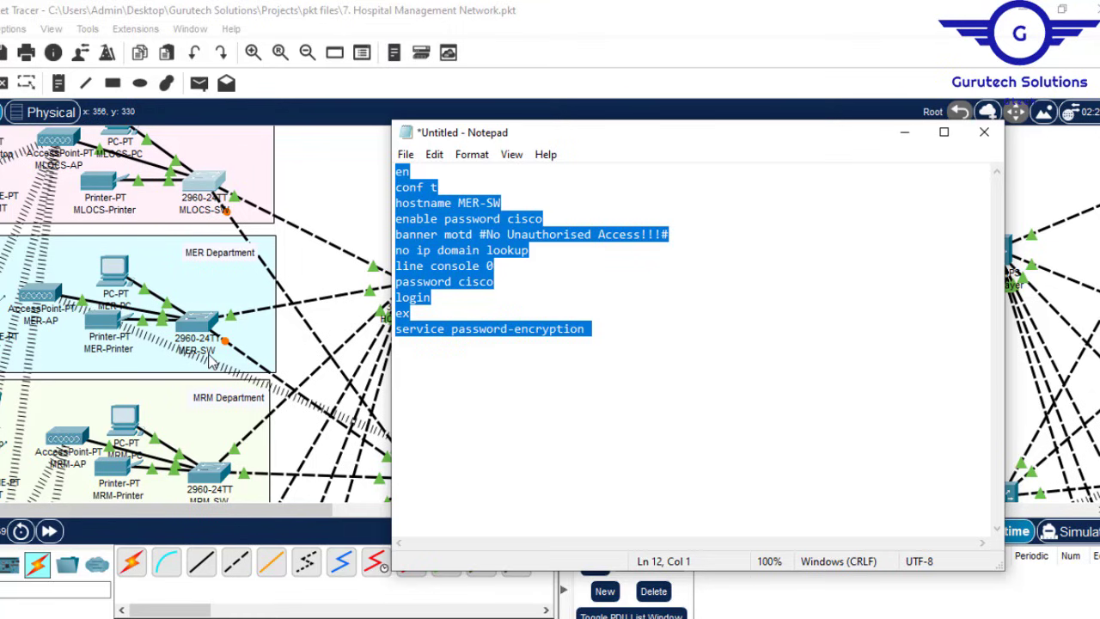
Step: Paste the base-config script into the MER-SW switch's CLI
left_click(191, 321)
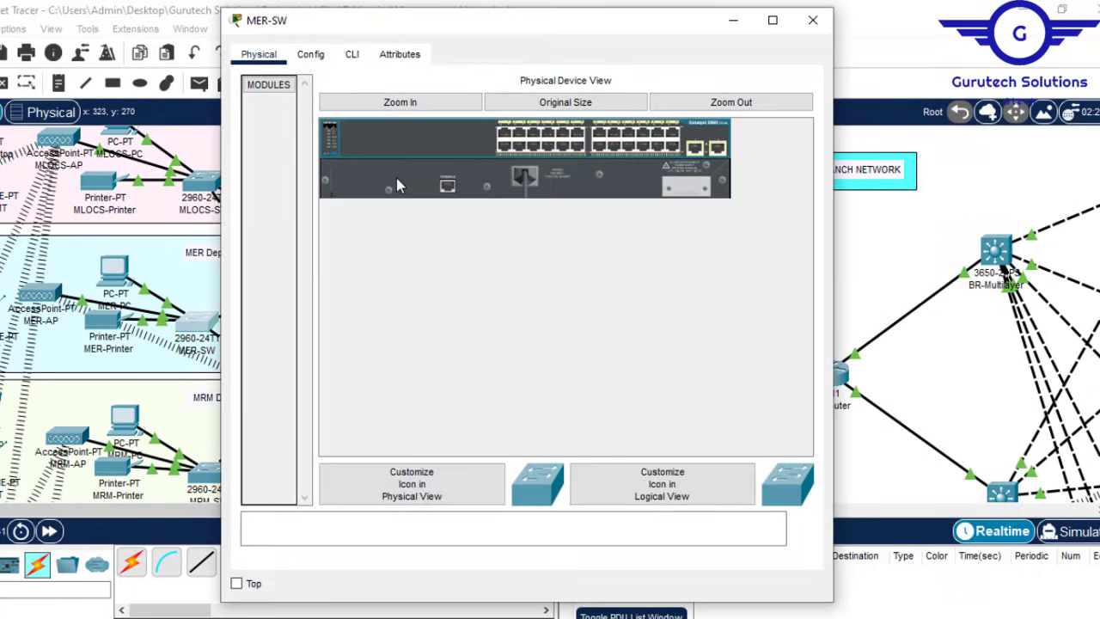
left_click(351, 54)
key("Return")
key("Return")
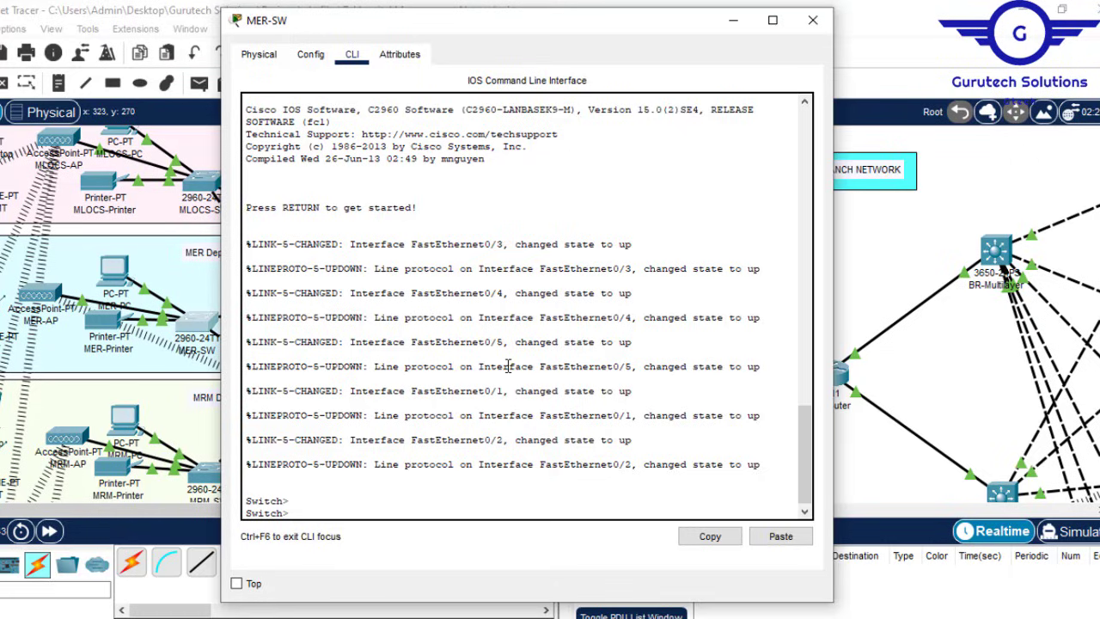
left_click(781, 537)
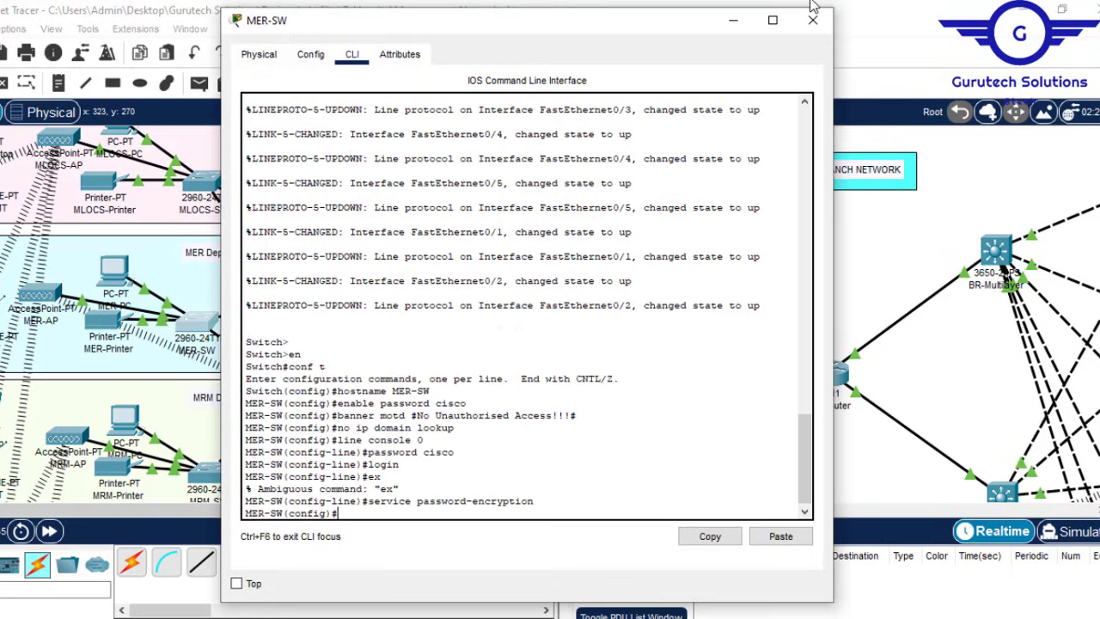
left_click(812, 20)
Step: Update the script's hostname and paste the base config into the NSO-SW switch
key("alt+Tab")
key("alt+Tab")
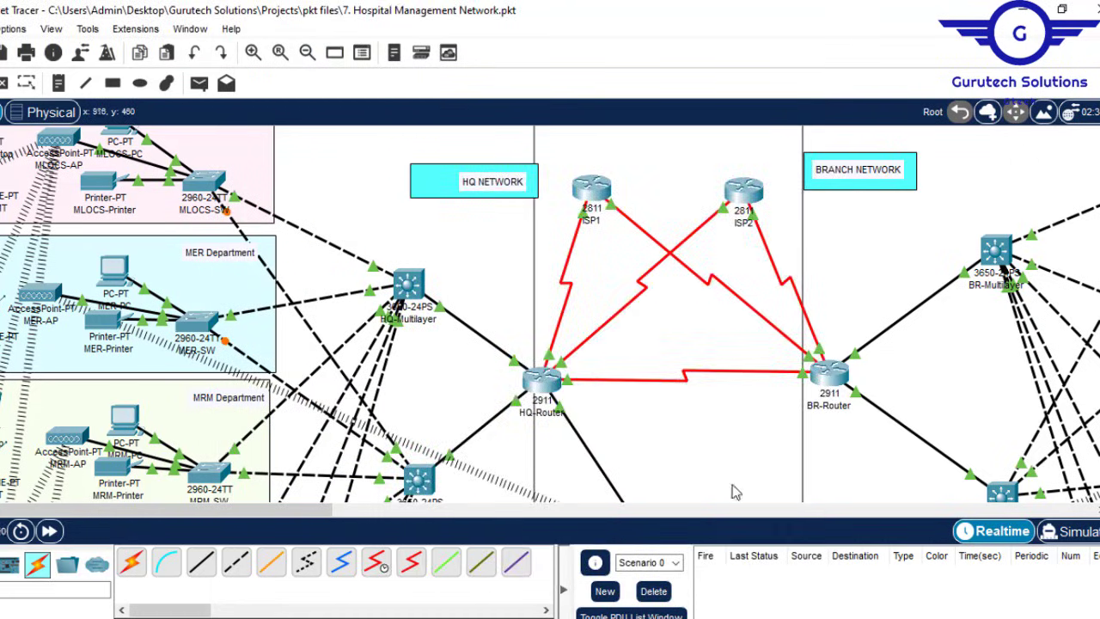
key("alt+Tab")
left_click_drag(479, 204, 459, 204)
type("MRM")
key("ctrl+a")
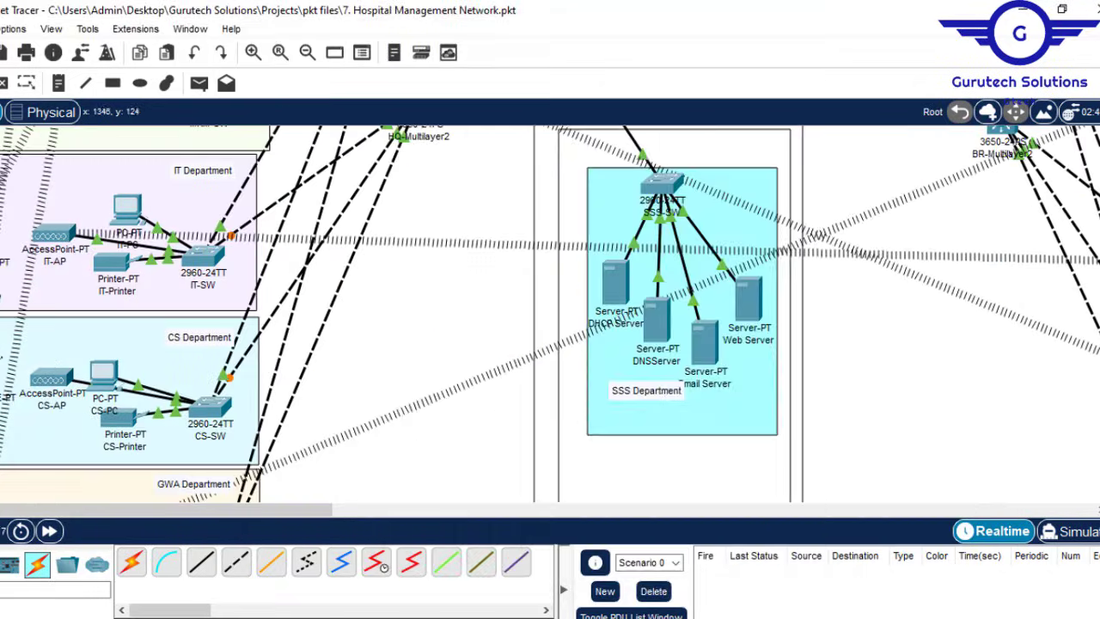
left_click_drag(458, 202, 483, 203)
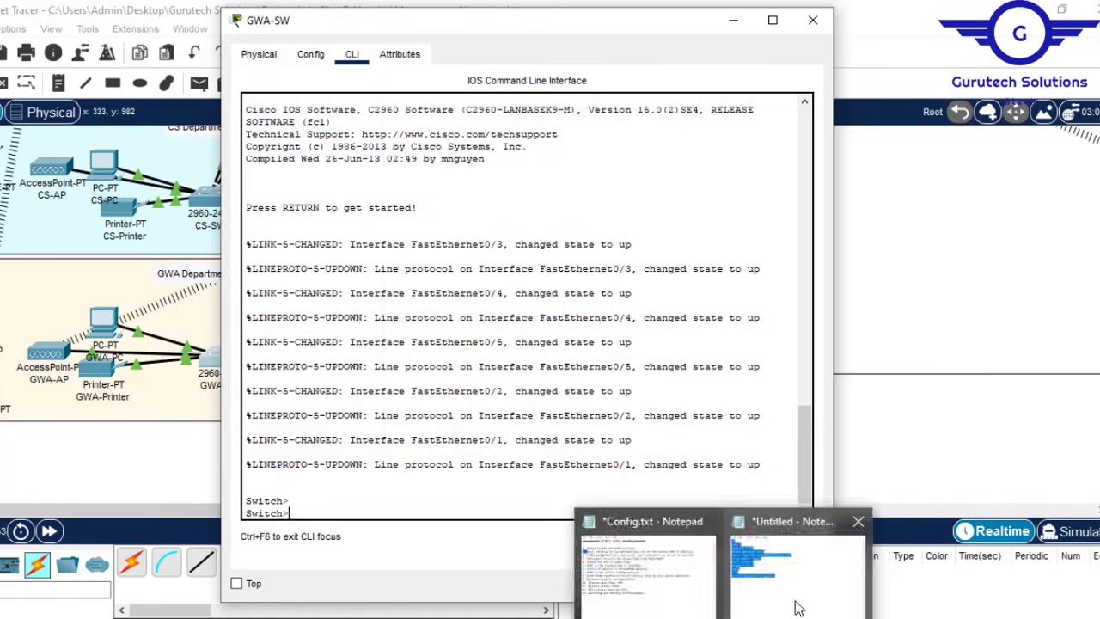
left_click(798, 608)
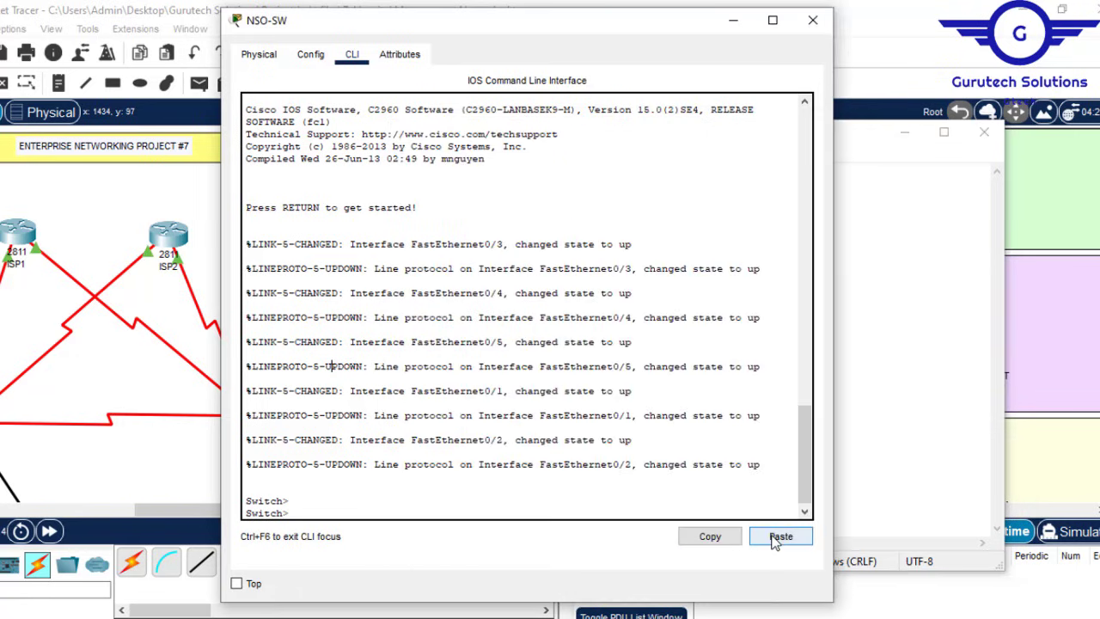
left_click(776, 539)
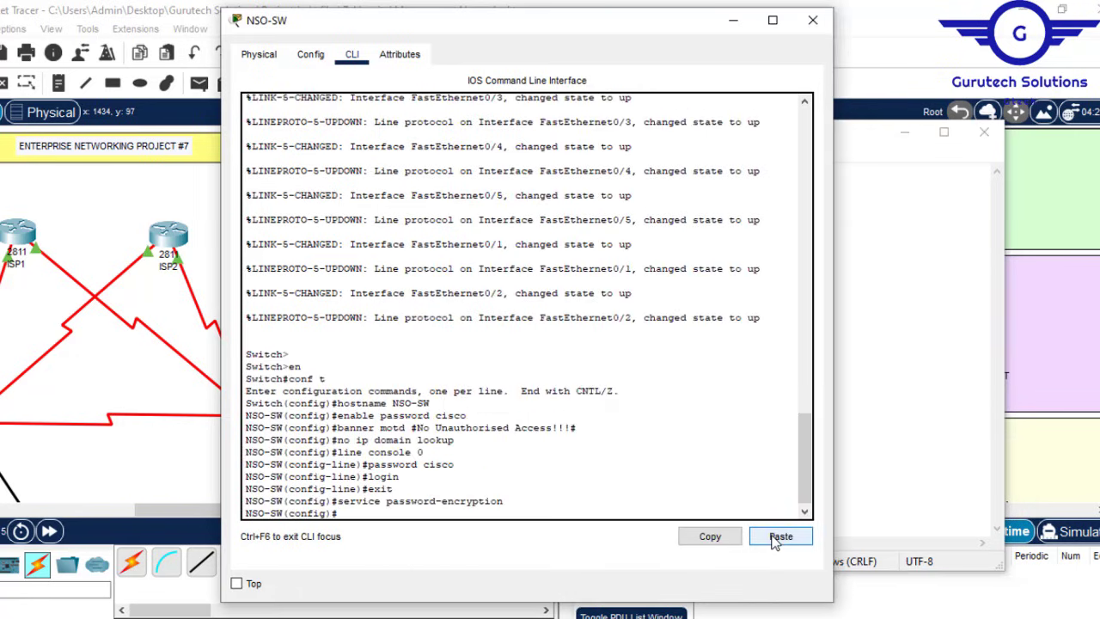
left_click(814, 19)
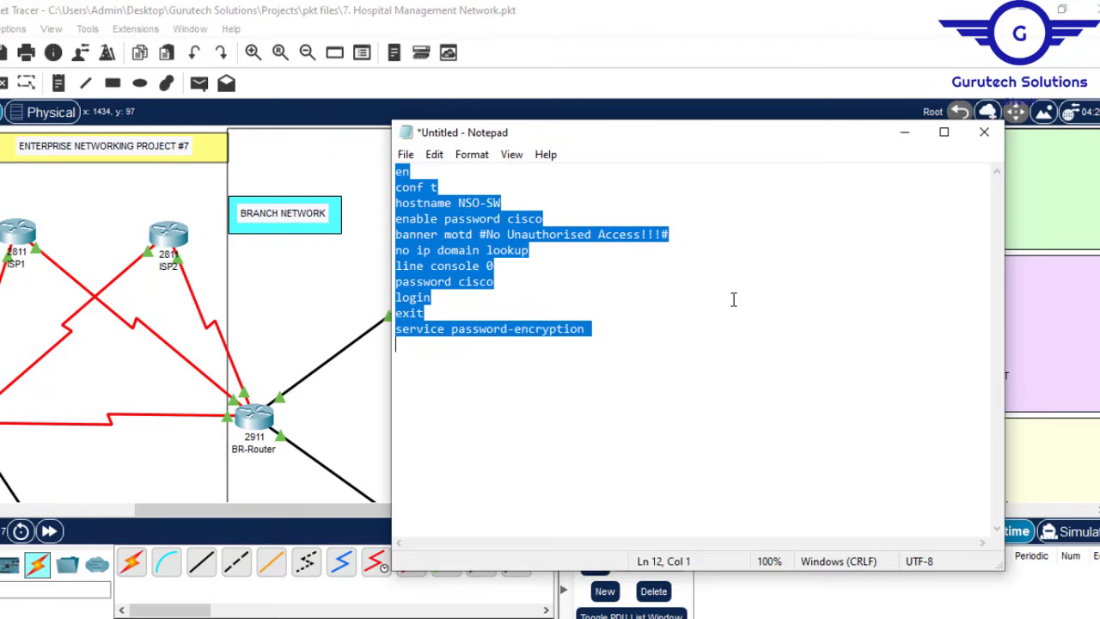
Step: Minimize Notepad and check Config.txt step 1 for which devices need SSH
left_click(897, 137)
scroll(550, 314, "down", 10)
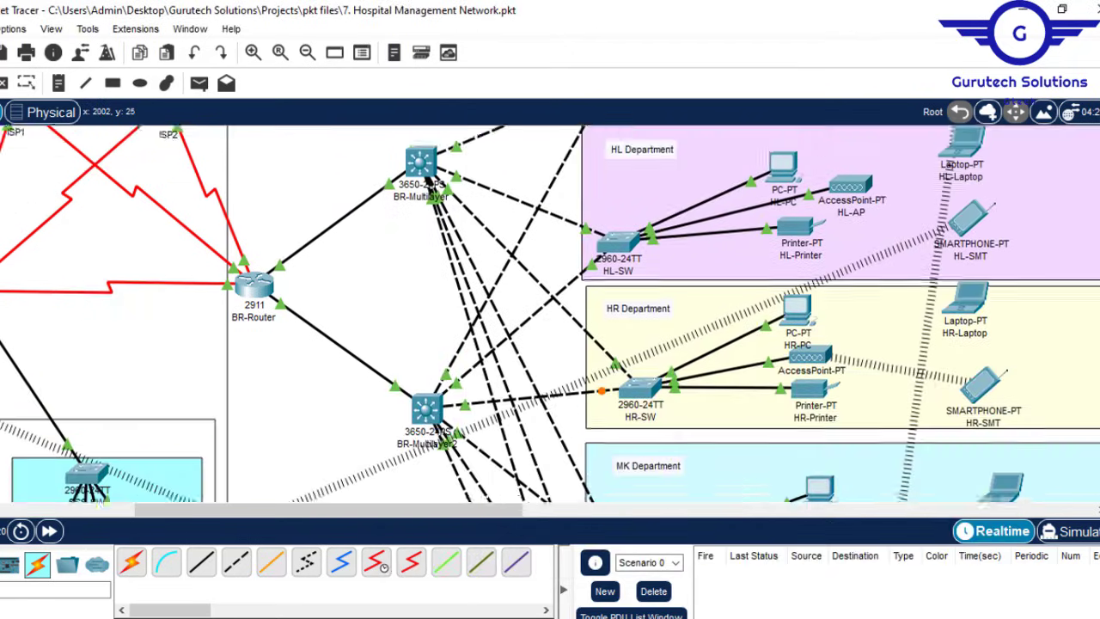
scroll(650, 490, "up", 5)
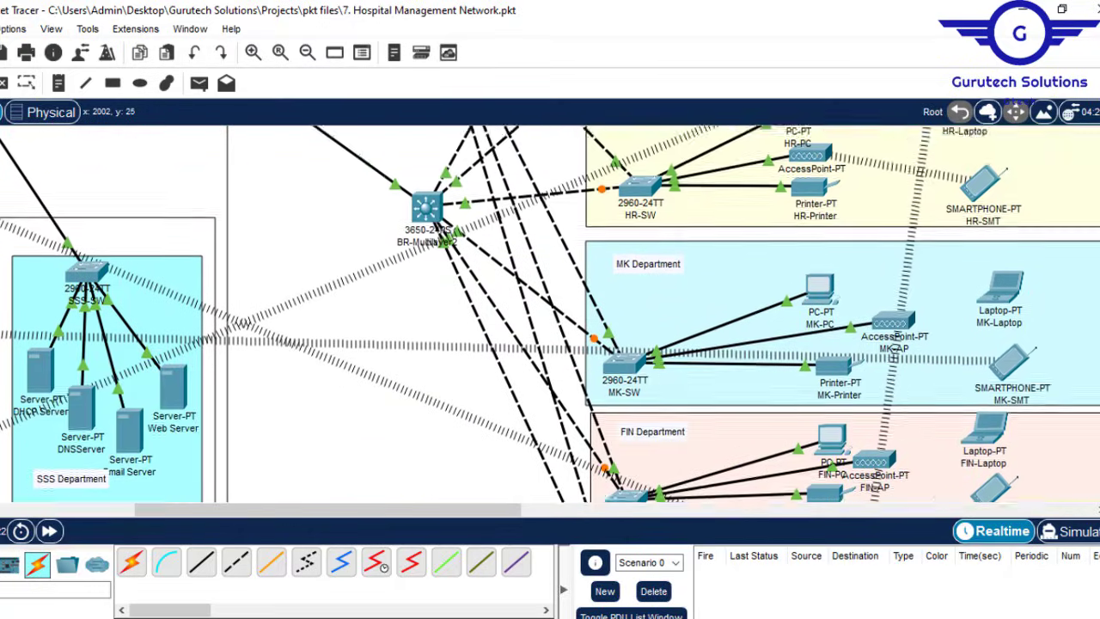
scroll(651, 490, "down", 4)
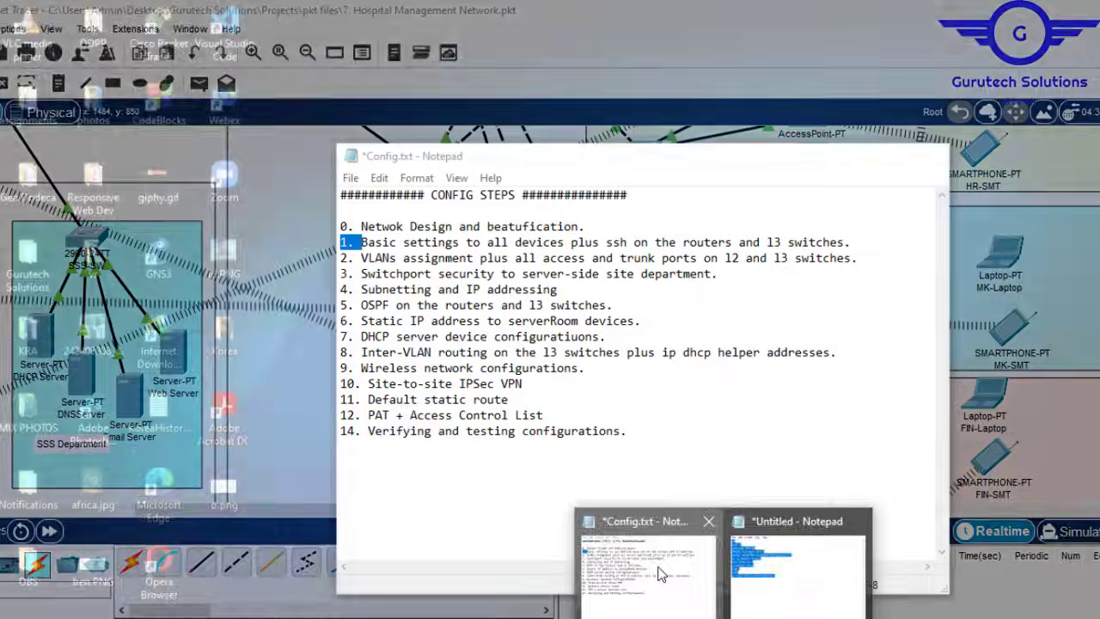
left_click(661, 574)
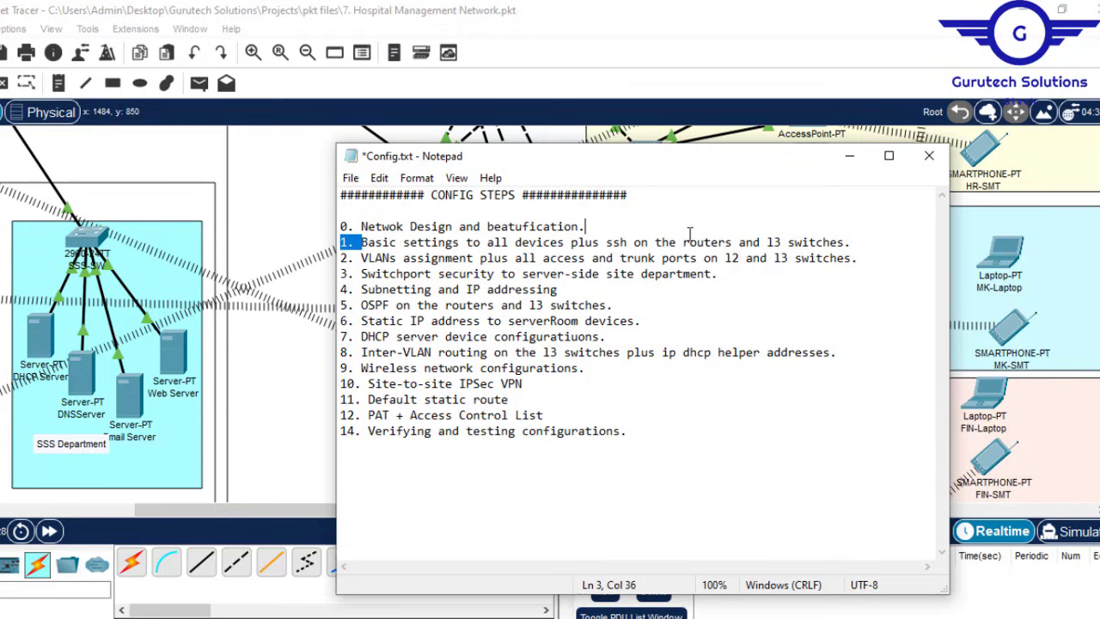
left_click_drag(676, 242, 838, 235)
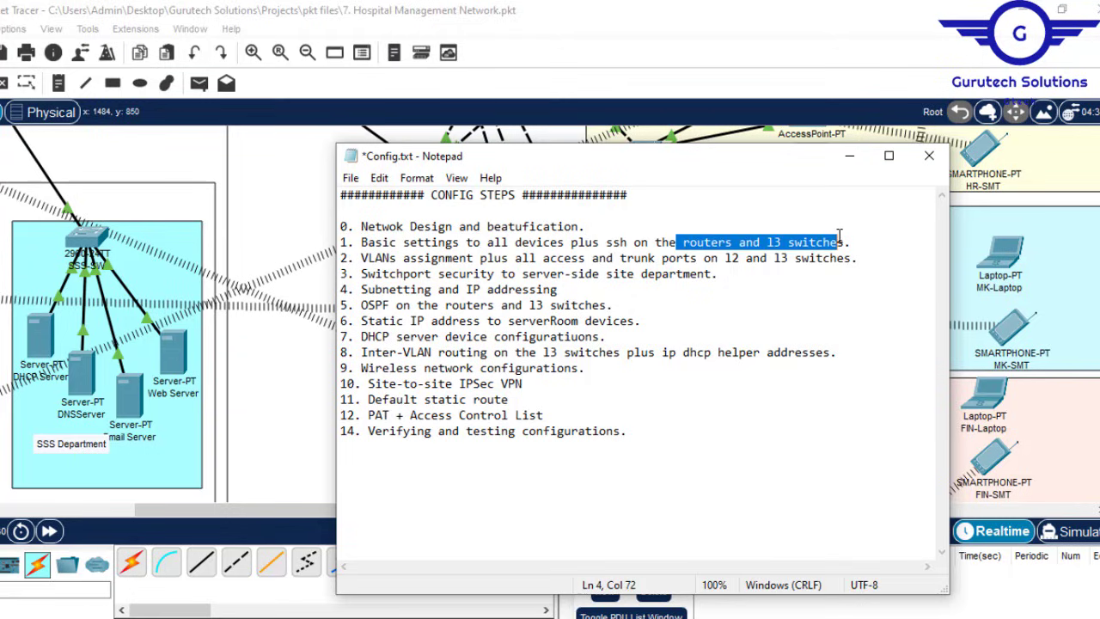
left_click(842, 161)
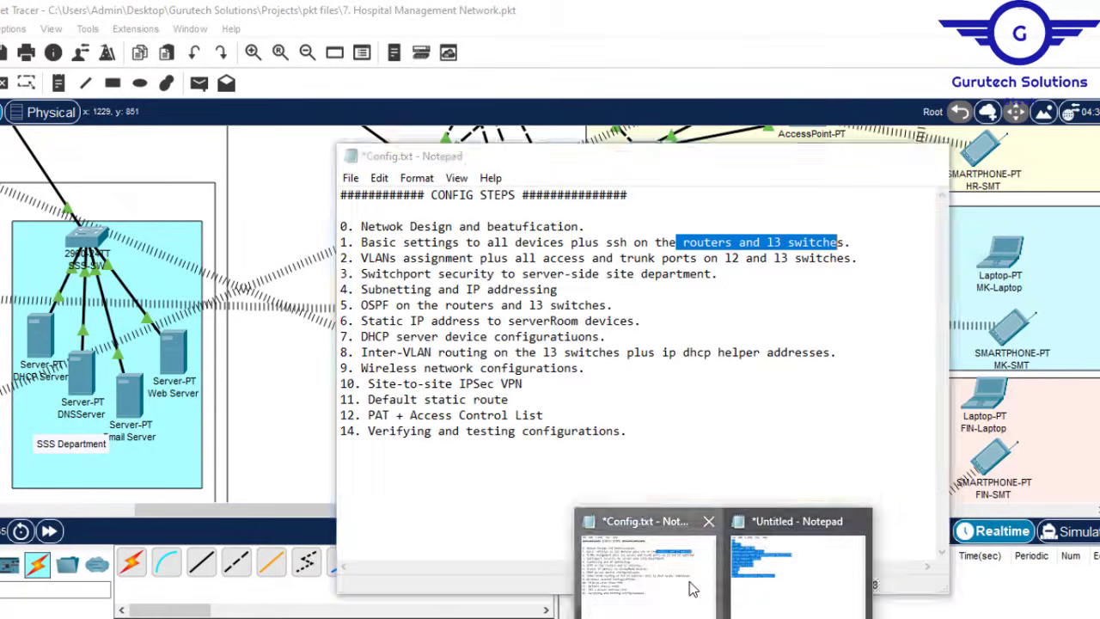
left_click(693, 589)
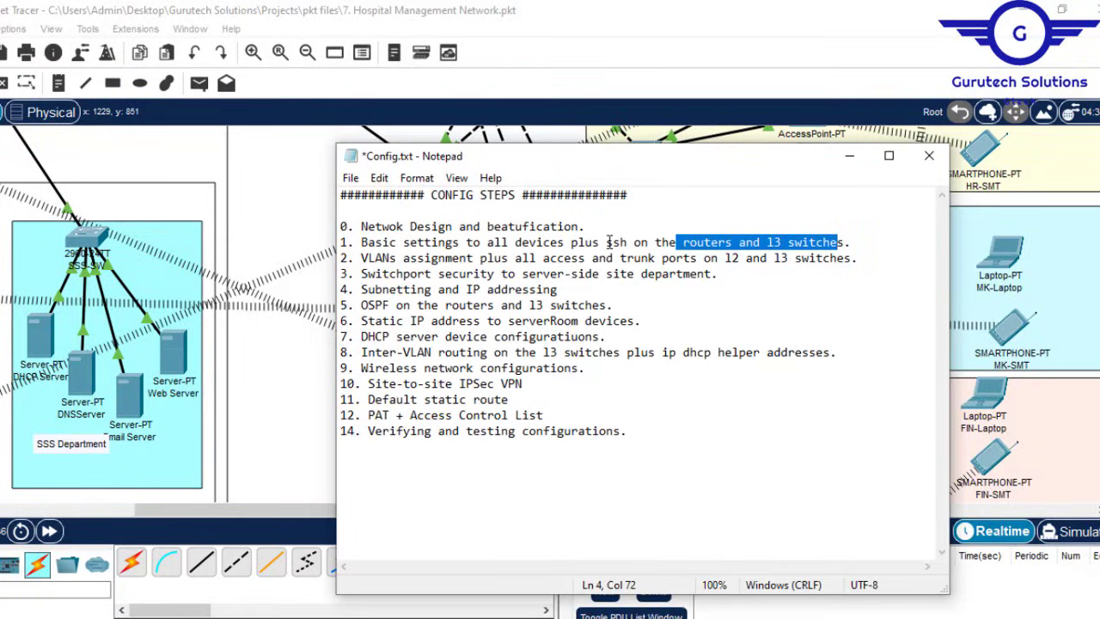
left_click_drag(607, 242, 847, 242)
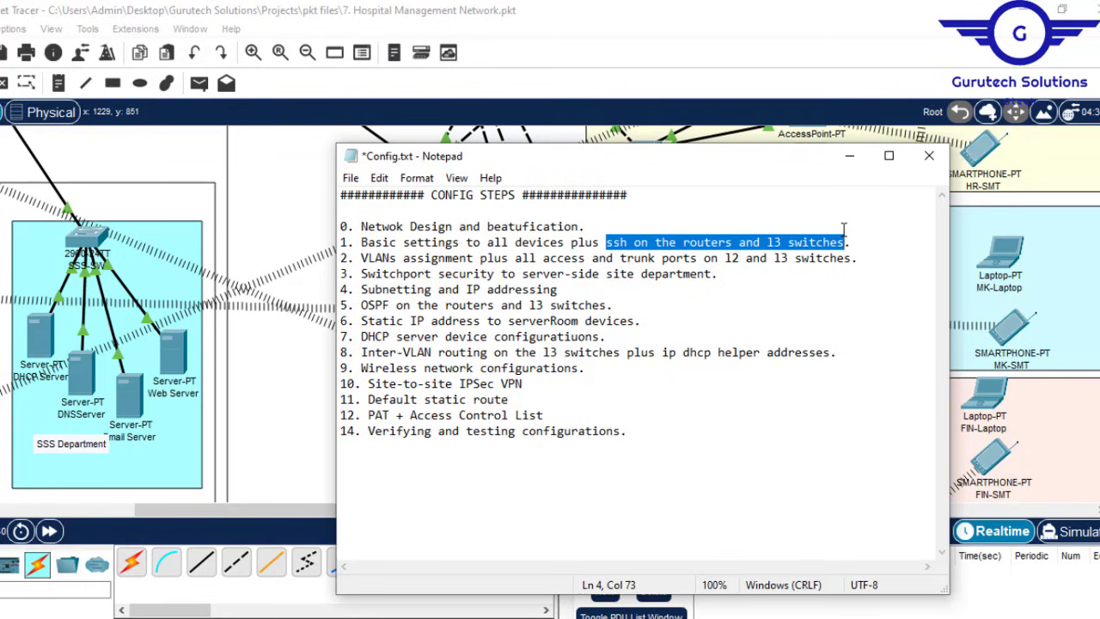
left_click(849, 155)
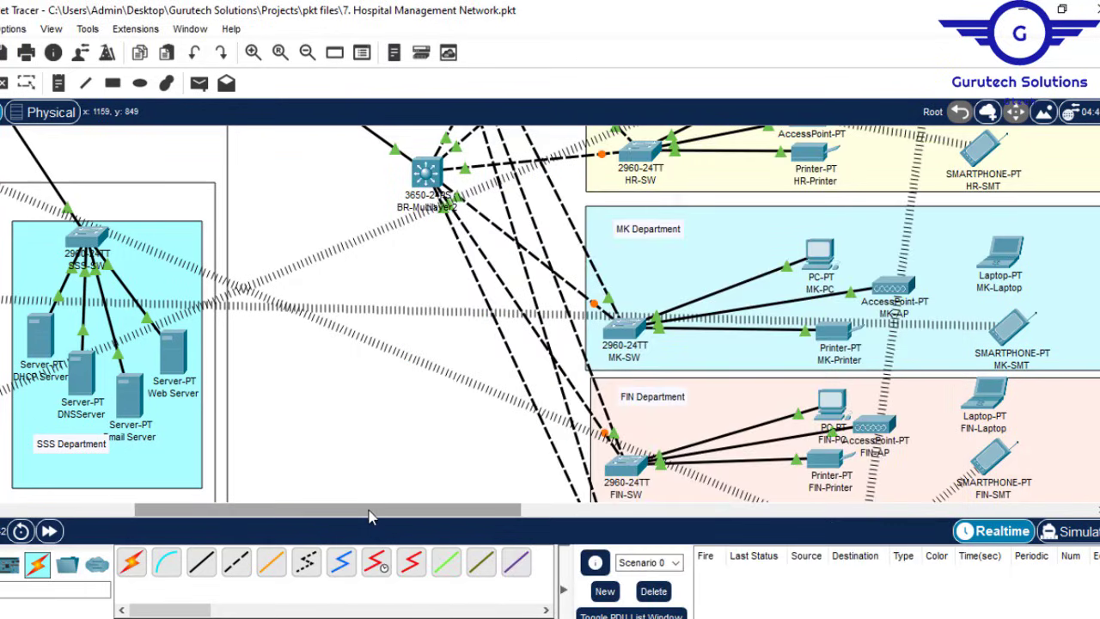
Step: Scroll the workspace to show the HQ and branch routers and multilayer switches
left_click_drag(370, 516, 235, 516)
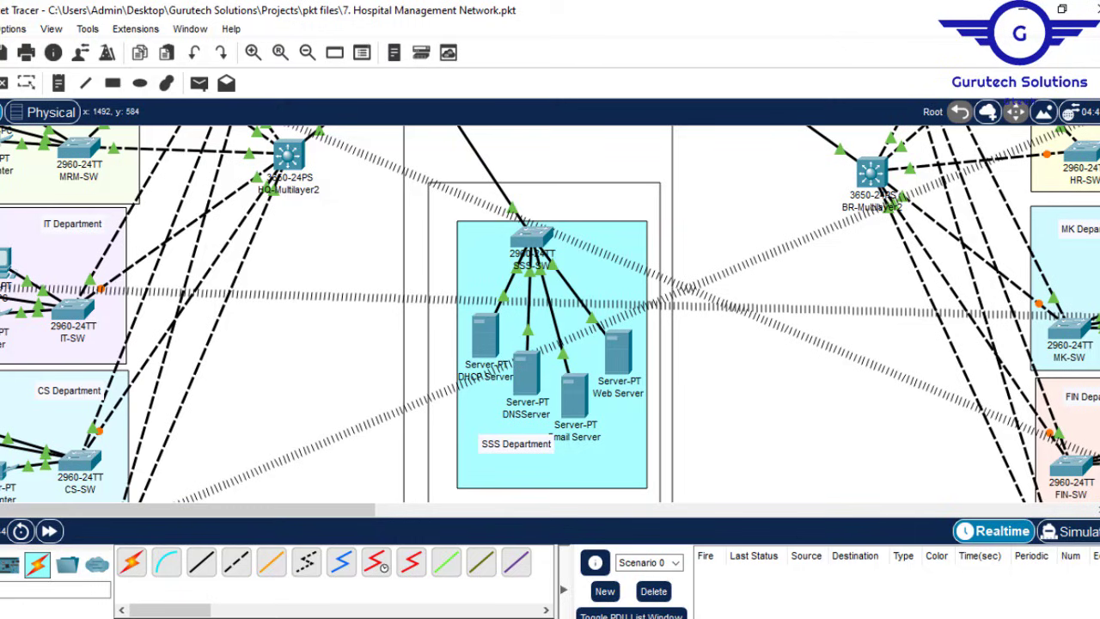
scroll(874, 171, "up", 5)
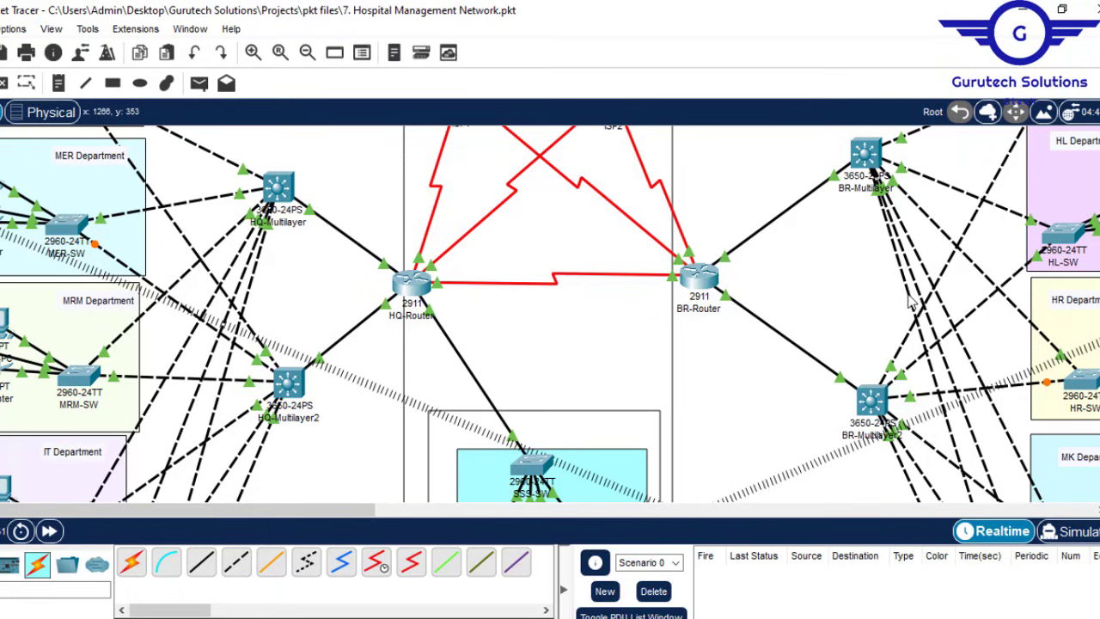
scroll(874, 170, "up", 3)
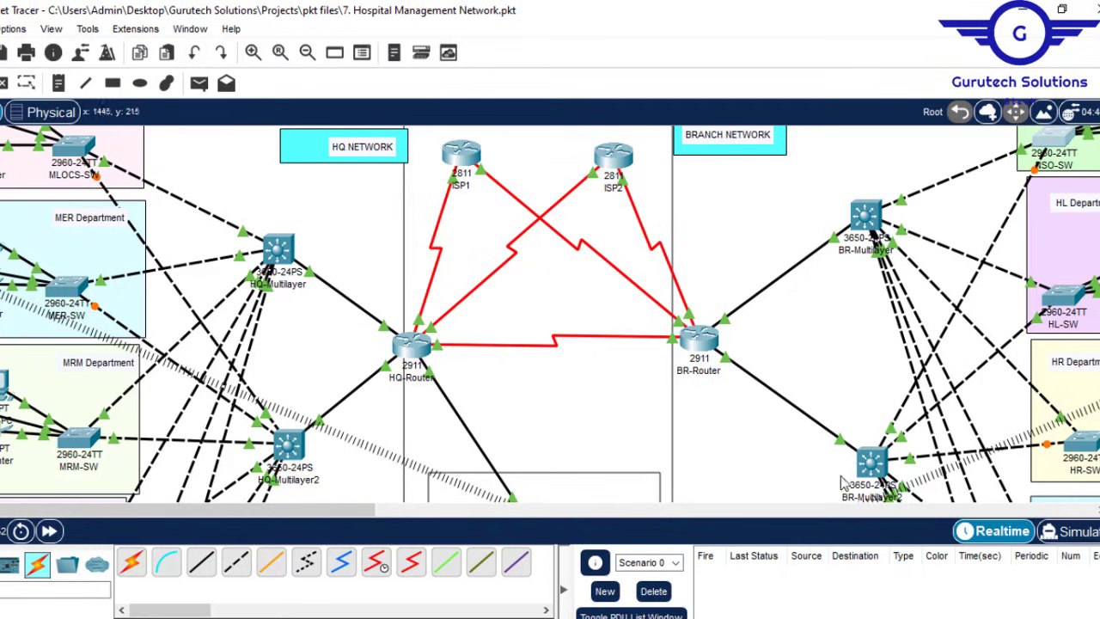
left_click(723, 618)
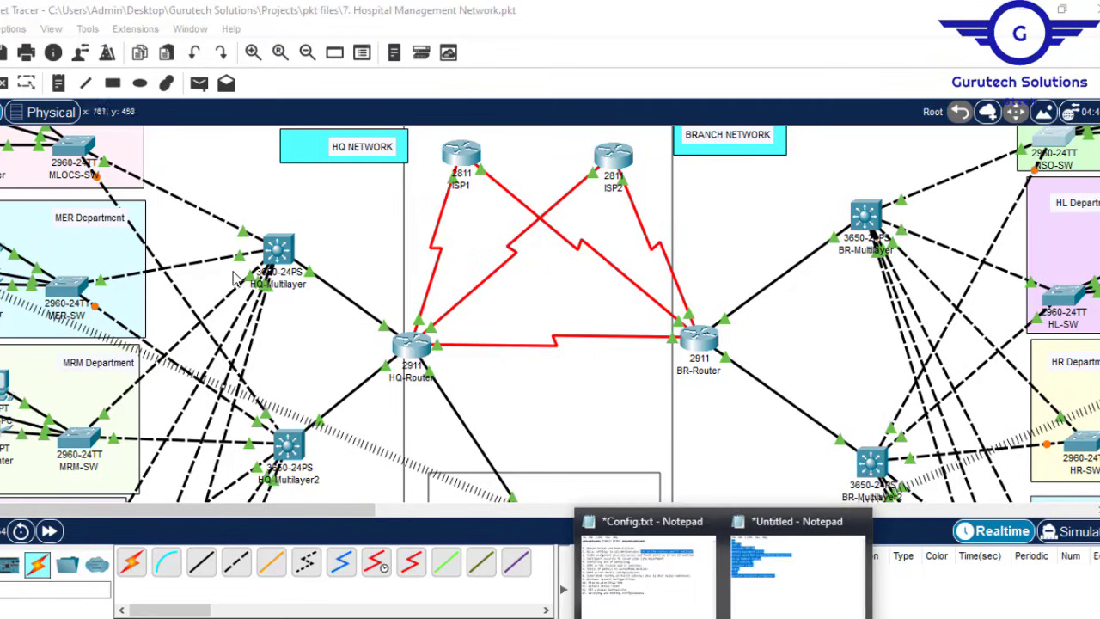
Step: Change the script's hostname to HQ-MultilayerSW and select all commands
left_click(799, 585)
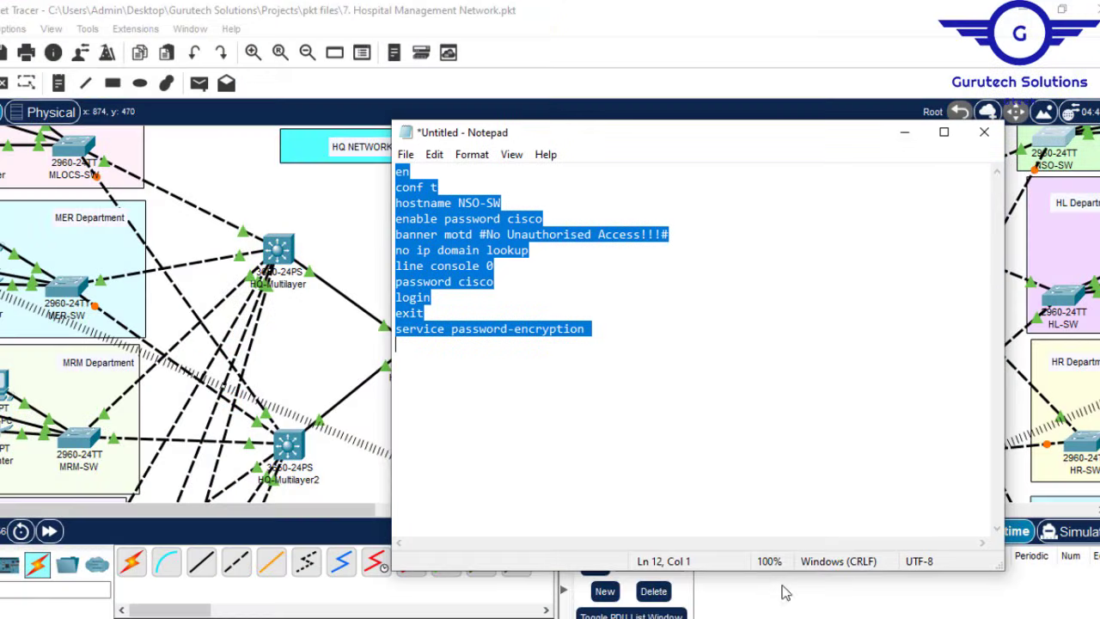
left_click(479, 203)
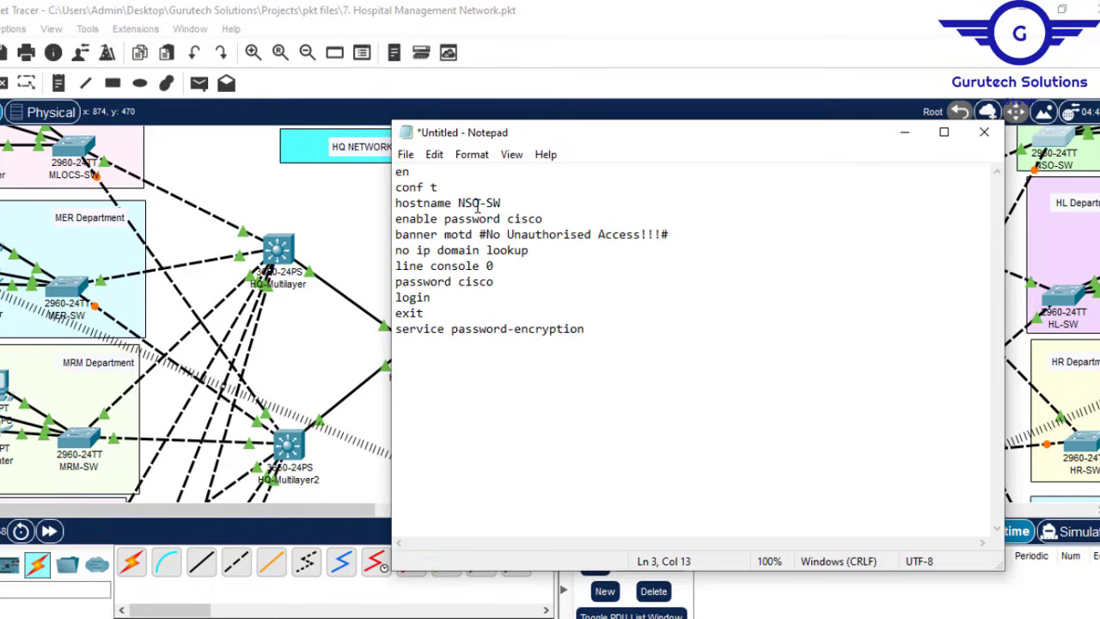
key("BackSpace")
key("BackSpace")
key("BackSpace")
type("HQ")
key("Right")
key("Right")
key("BackSpace")
type("Multilay")
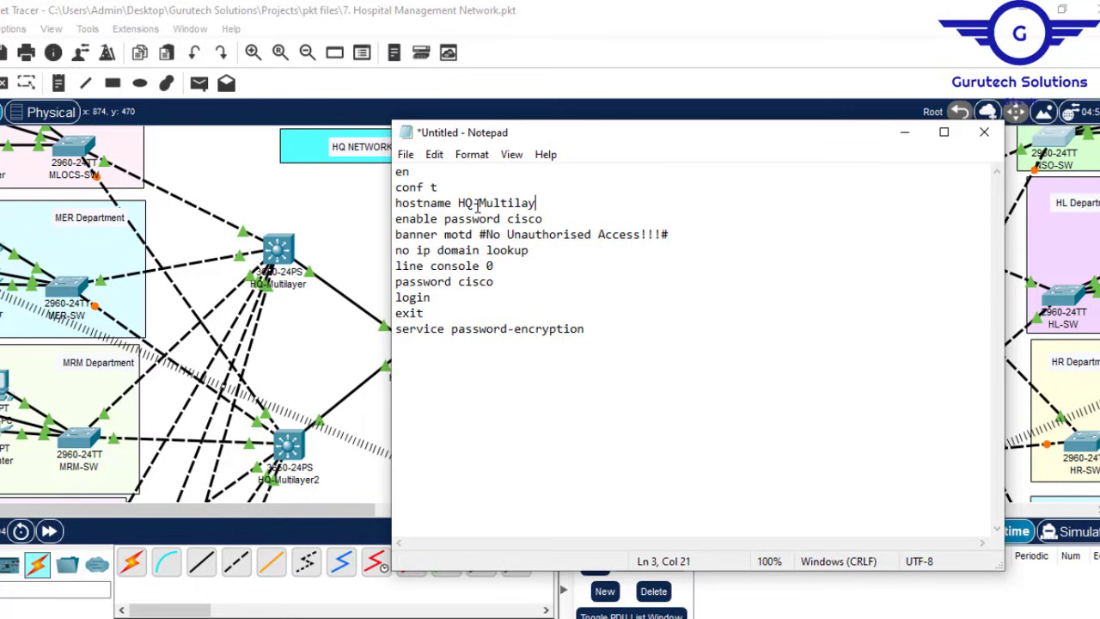
type("erSW")
key("ctrl+a")
key("ctrl+c")
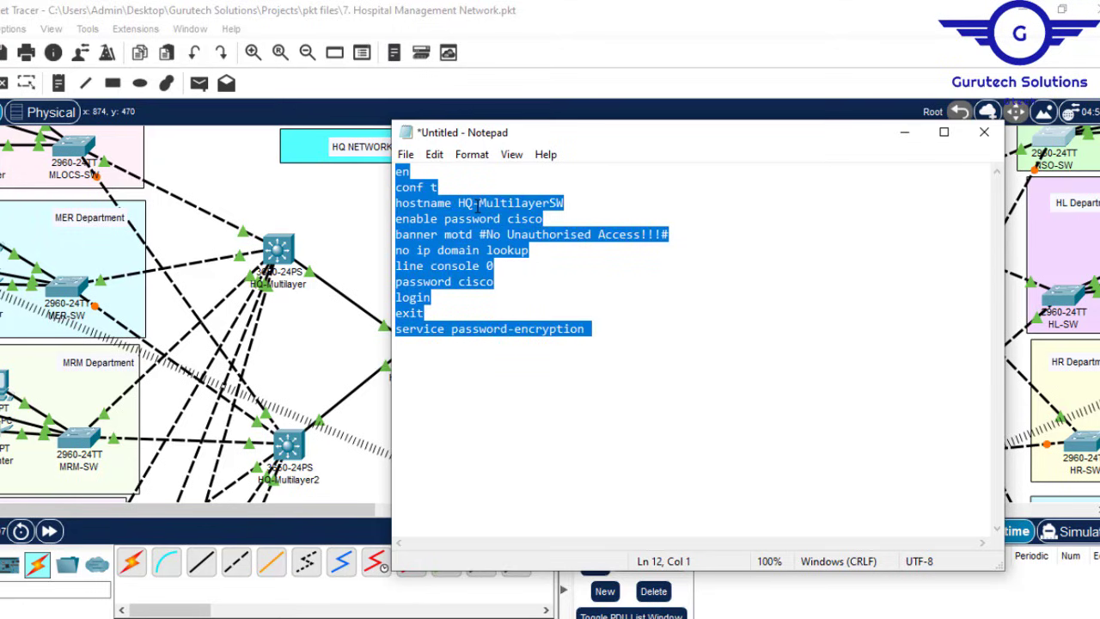
Step: Decline HQ-Multilayer's initial configuration dialog and paste the base config into its CLI
left_click(283, 253)
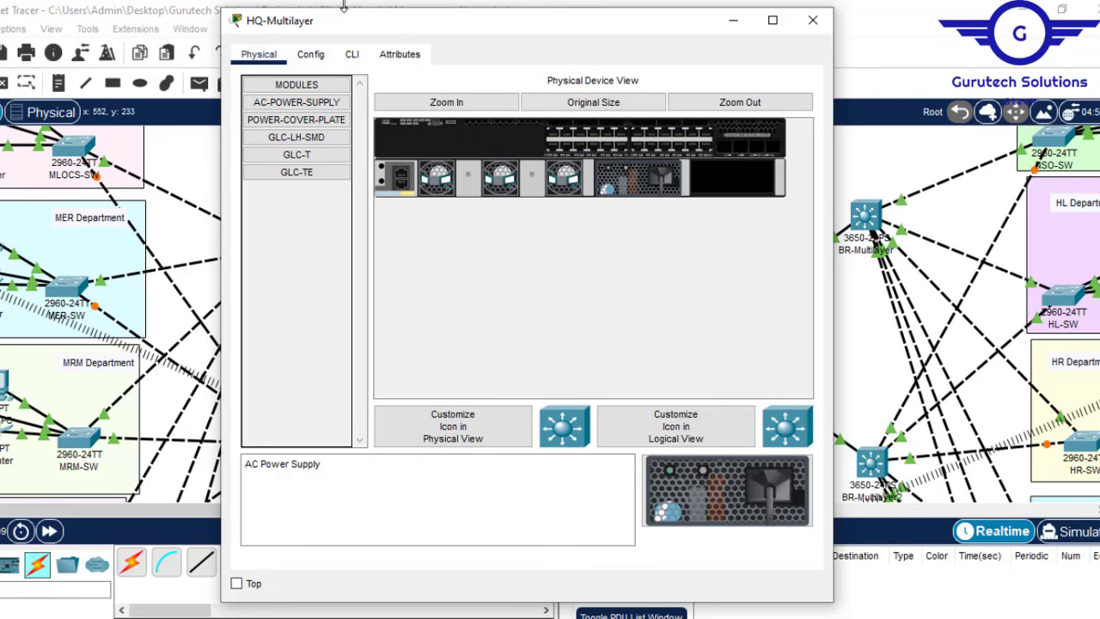
left_click(354, 55)
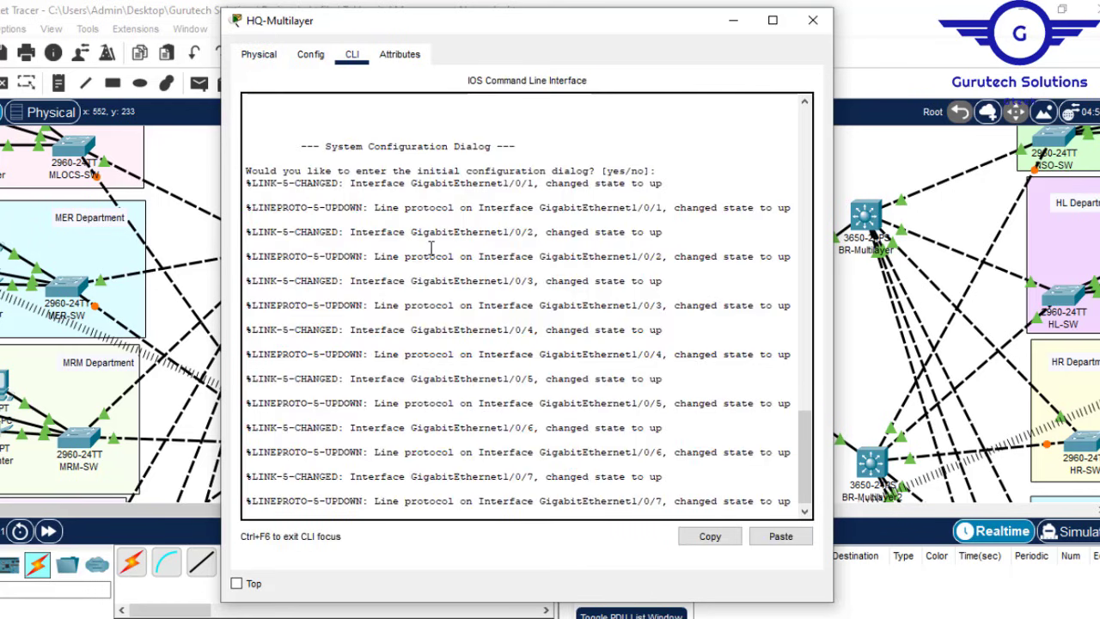
key("Return")
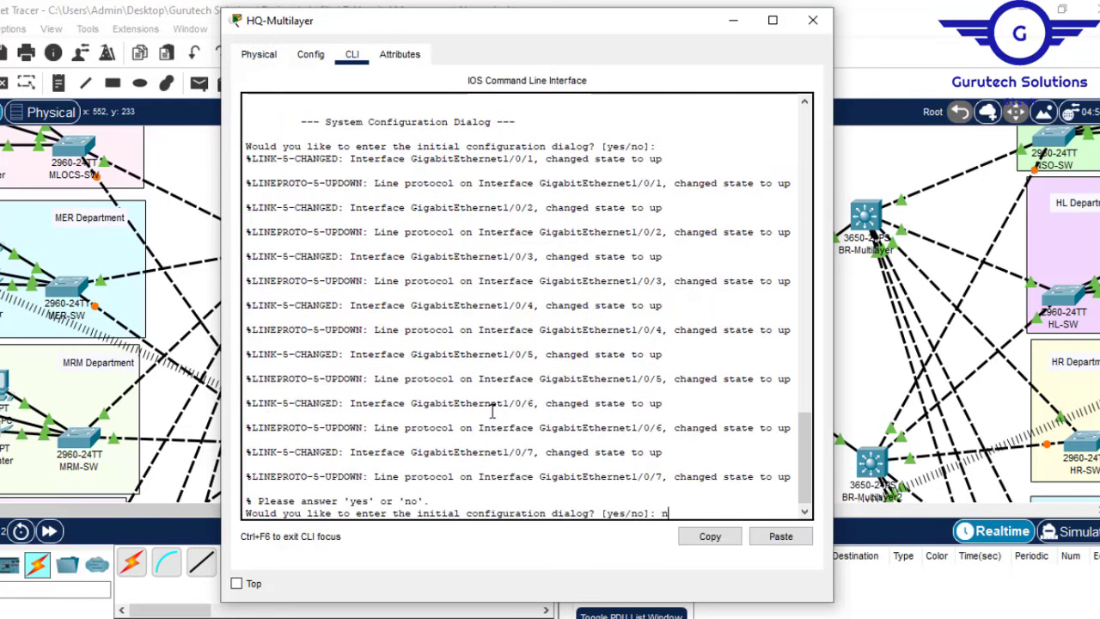
type("n")
key("Return")
key("Return")
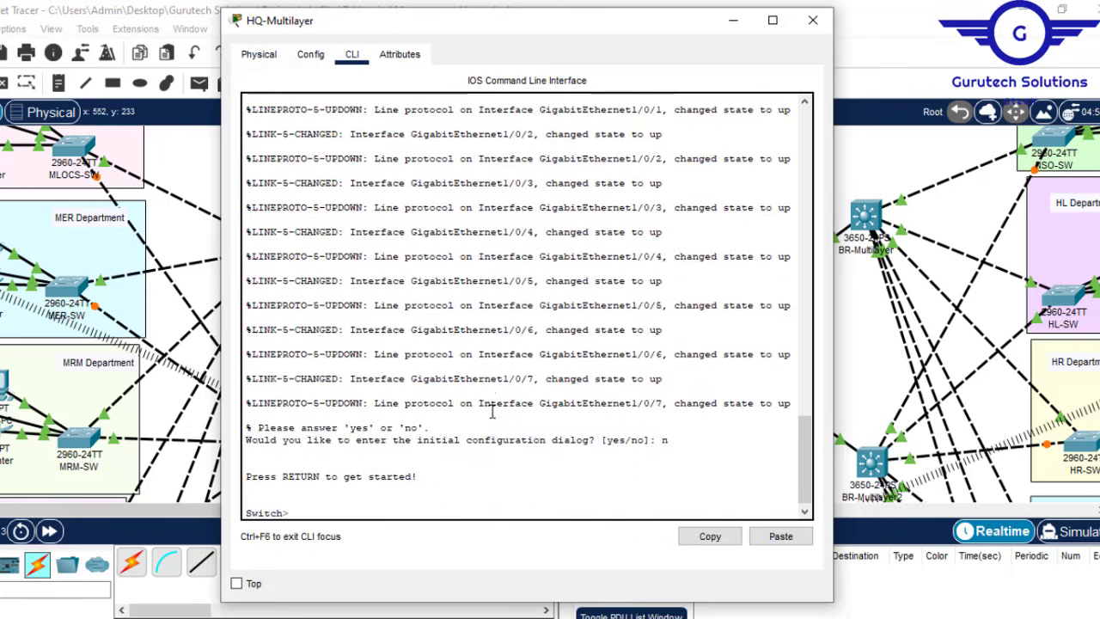
left_click(780, 536)
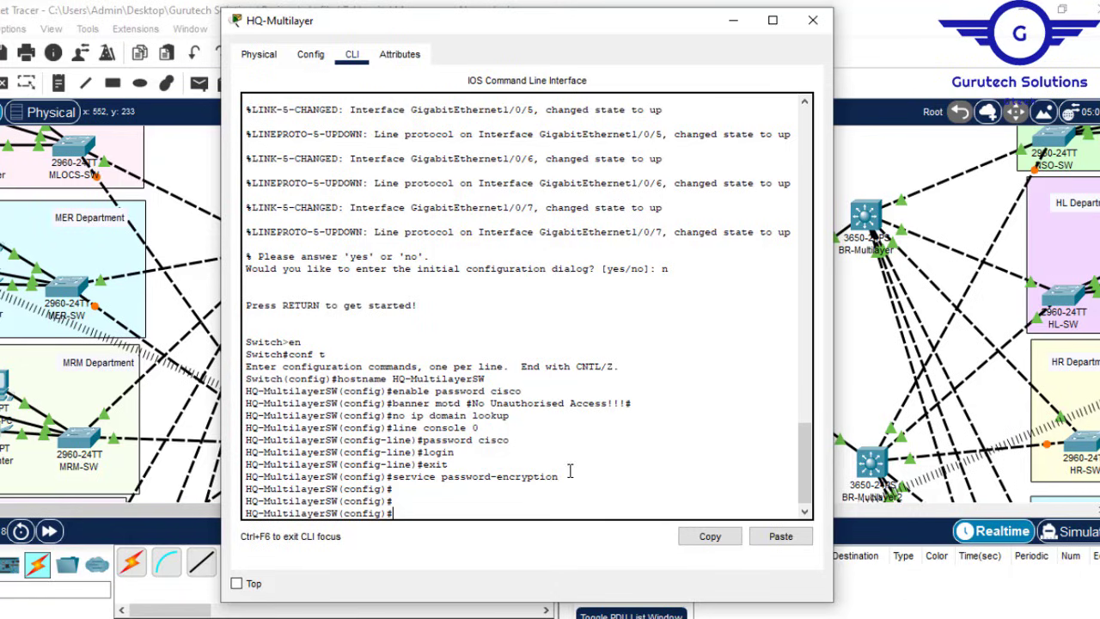
left_click_drag(570, 475, 394, 390)
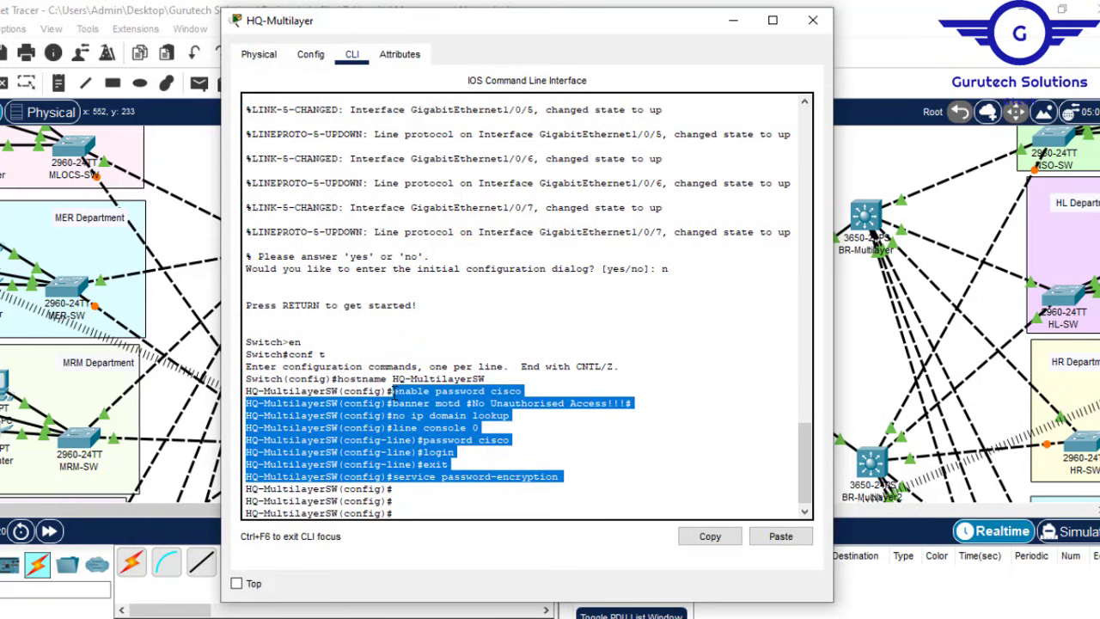
left_click(424, 504)
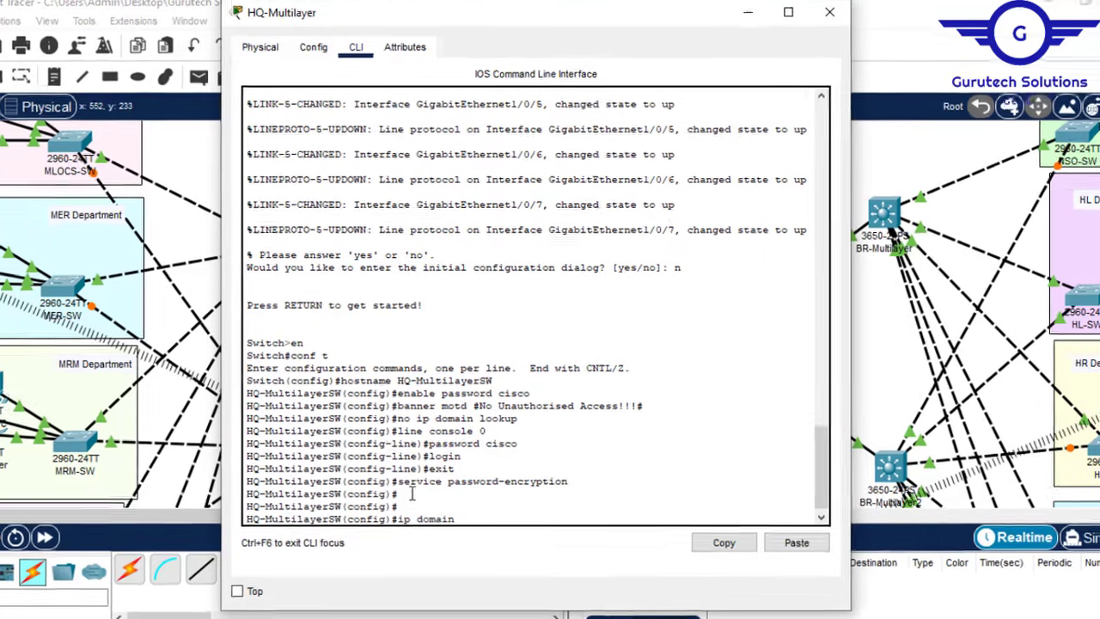
Step: Set HQ-MultilayerSW's IP domain name to cisco.net
type("name")
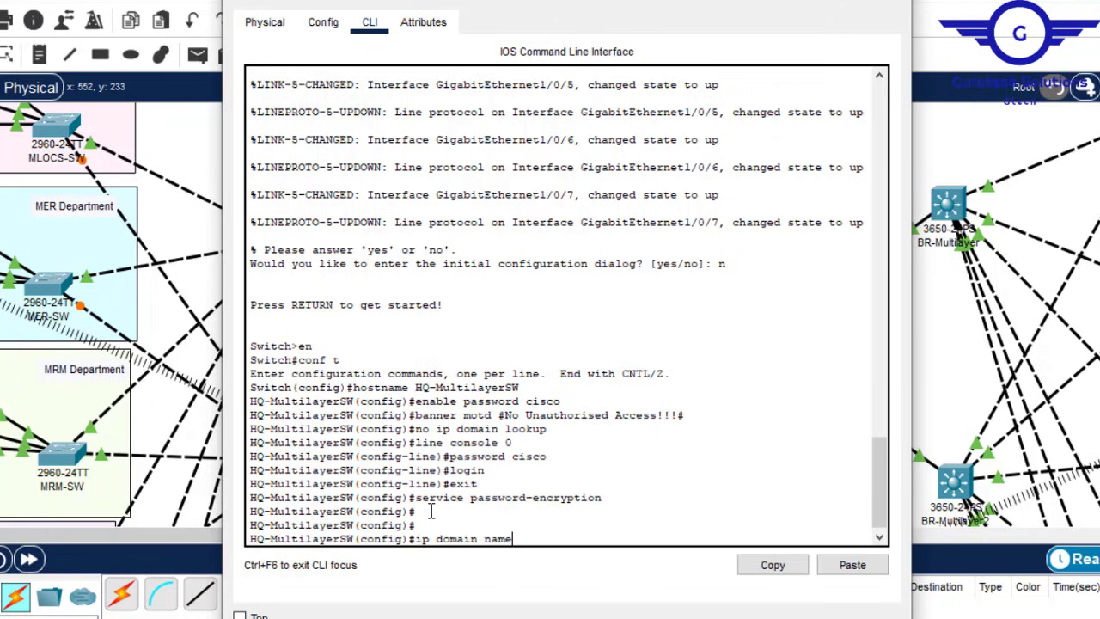
key("Tab")
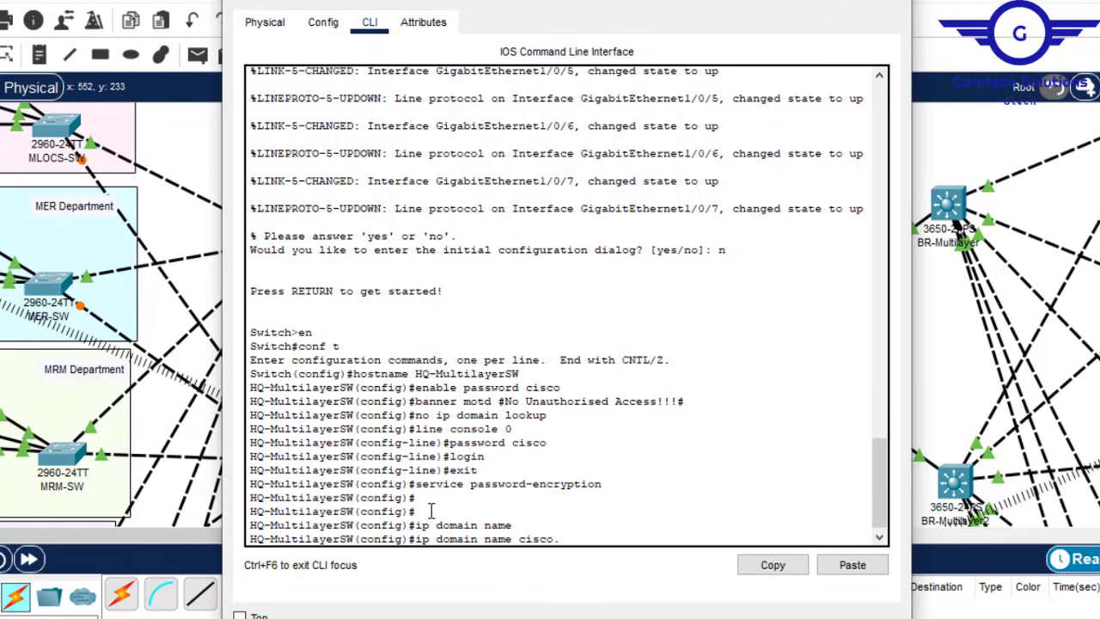
type("cisco.net")
key("Return")
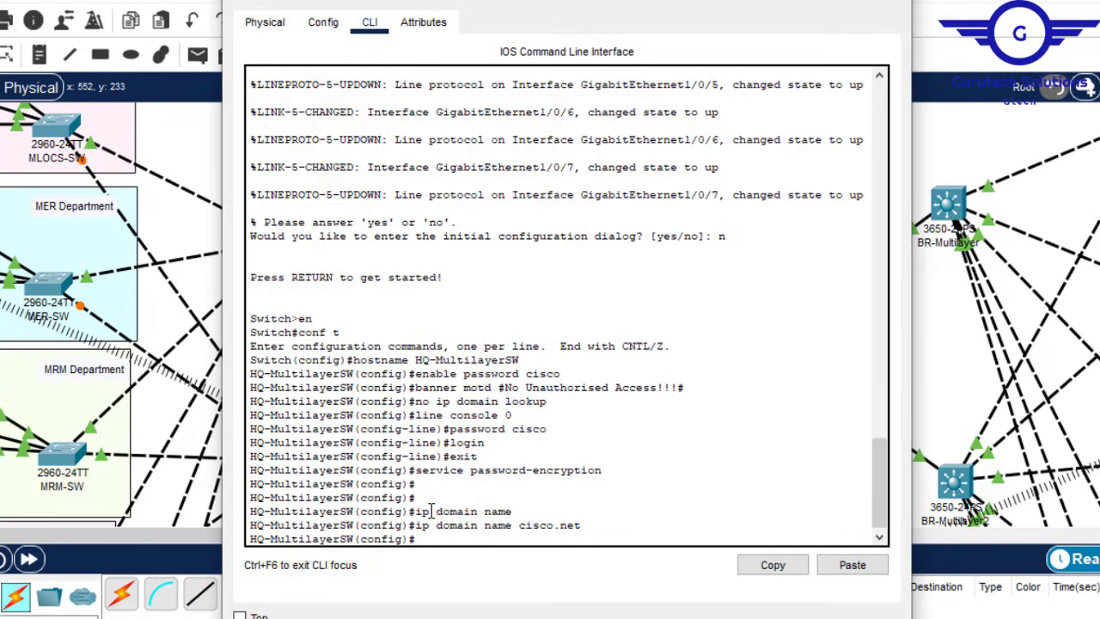
Step: Create the local 'admin' login account with its password
type("user")
key("Tab")
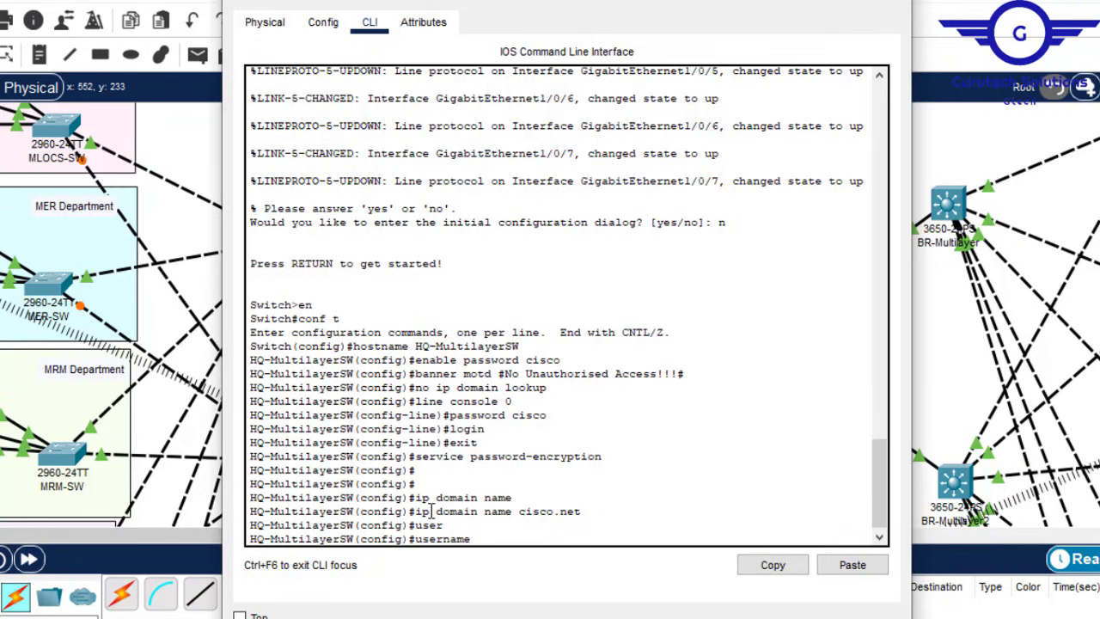
type("admin pass")
key("Tab")
type("cisxc")
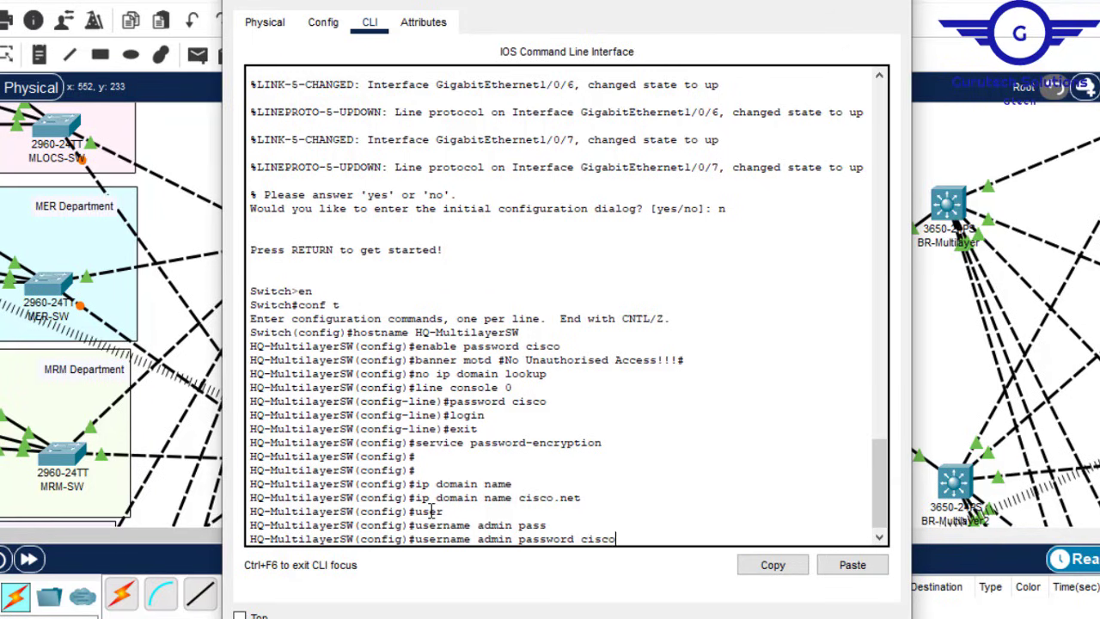
key("Return")
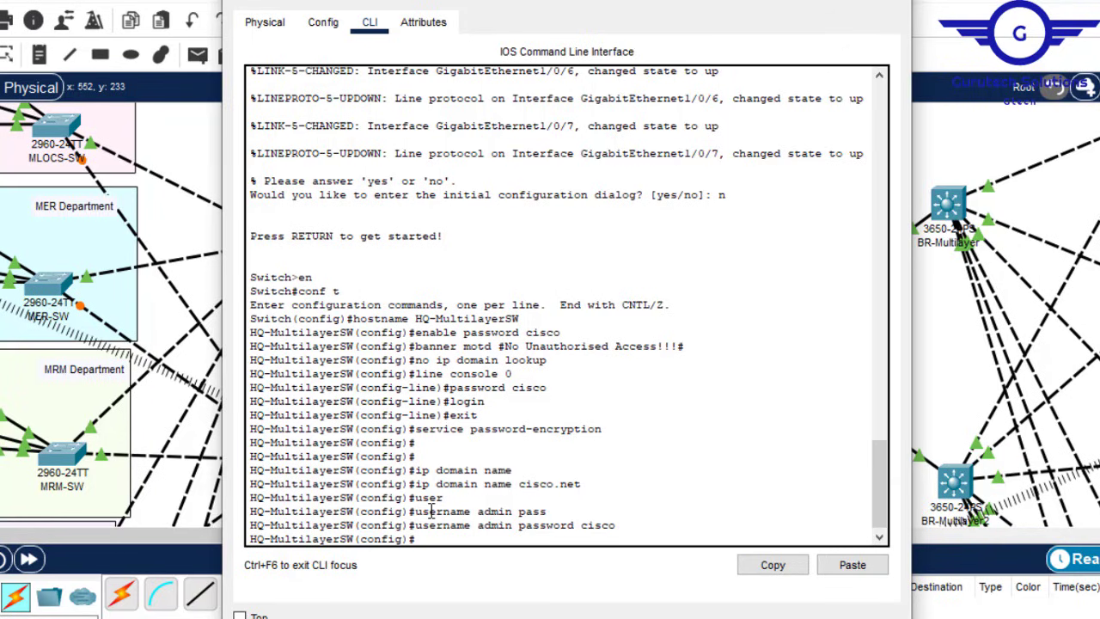
Step: Generate 1024-bit RSA keys with crypto key generate rsa to enable SSH
type("cryt")
key("Tab")
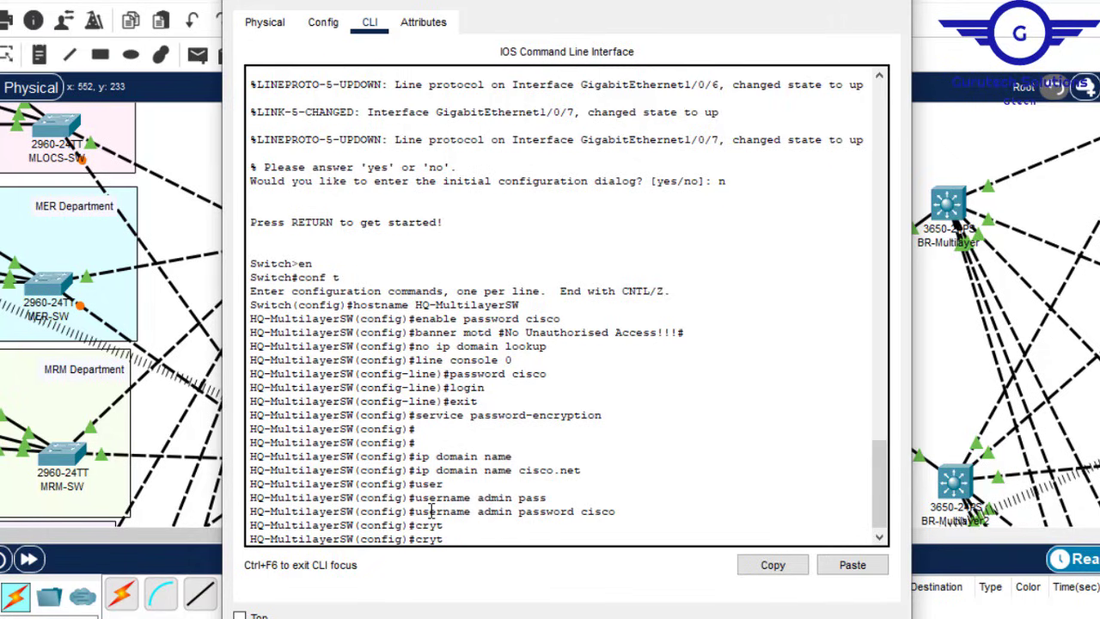
key("BackSpace")
key("BackSpace")
key("BackSpace")
type("crypt")
key("Tab")
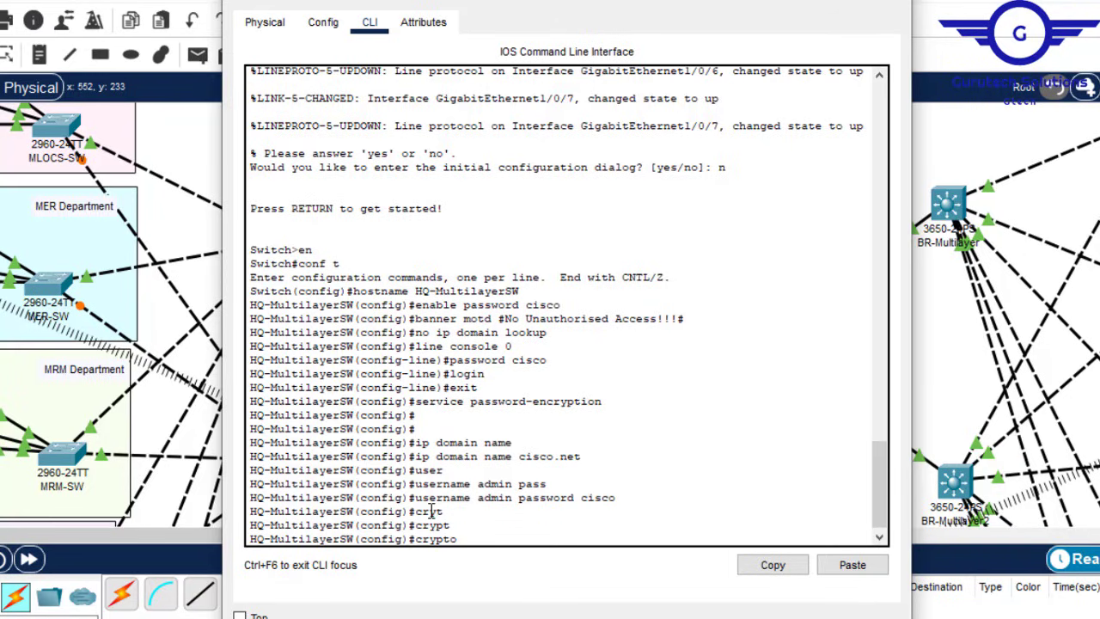
type("key")
key("Tab")
type("g")
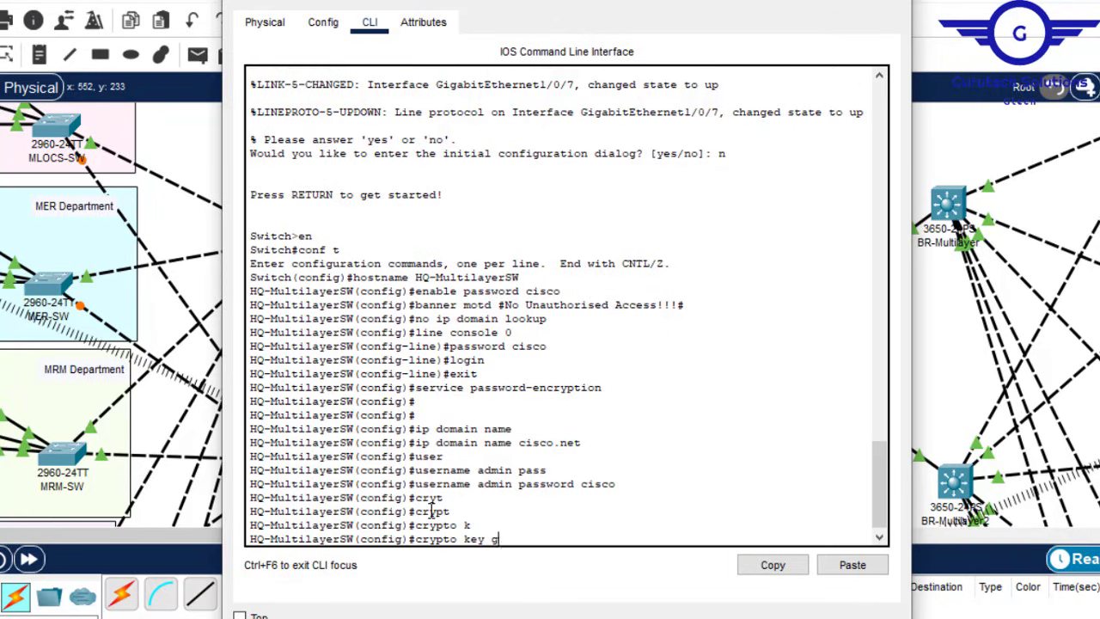
key("Tab")
type("r")
key("Tab")
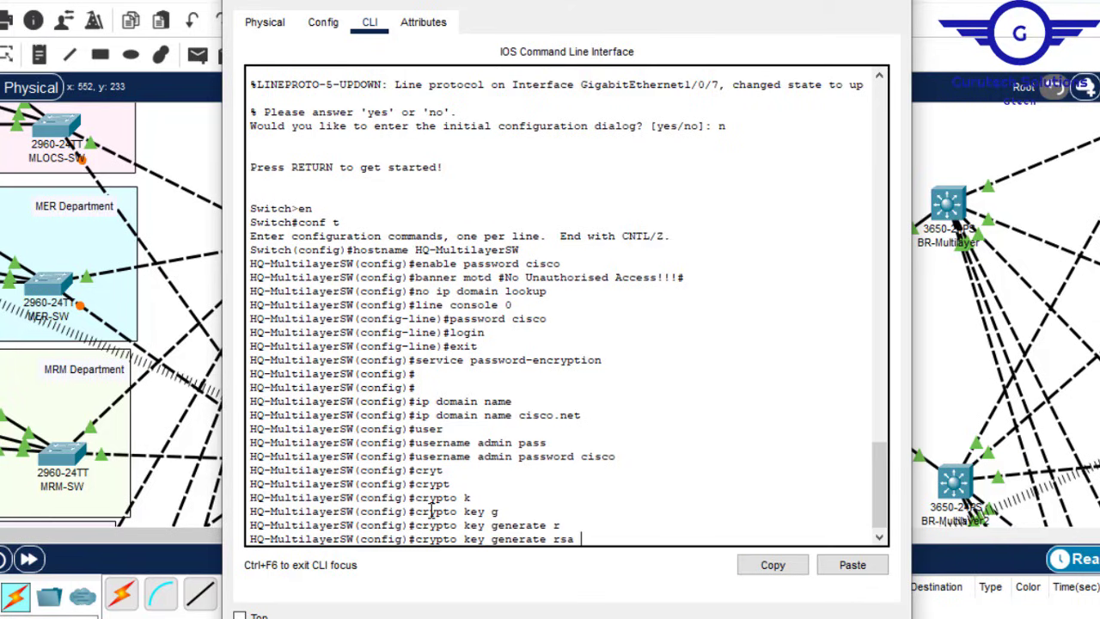
key("Return")
type("10")
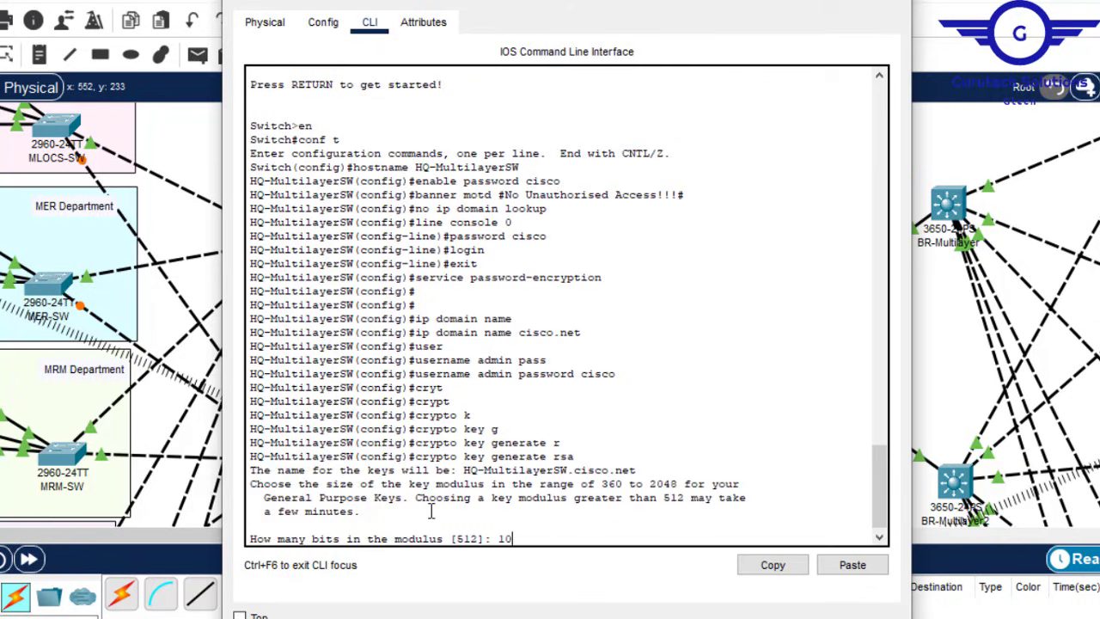
type("24")
key("Return")
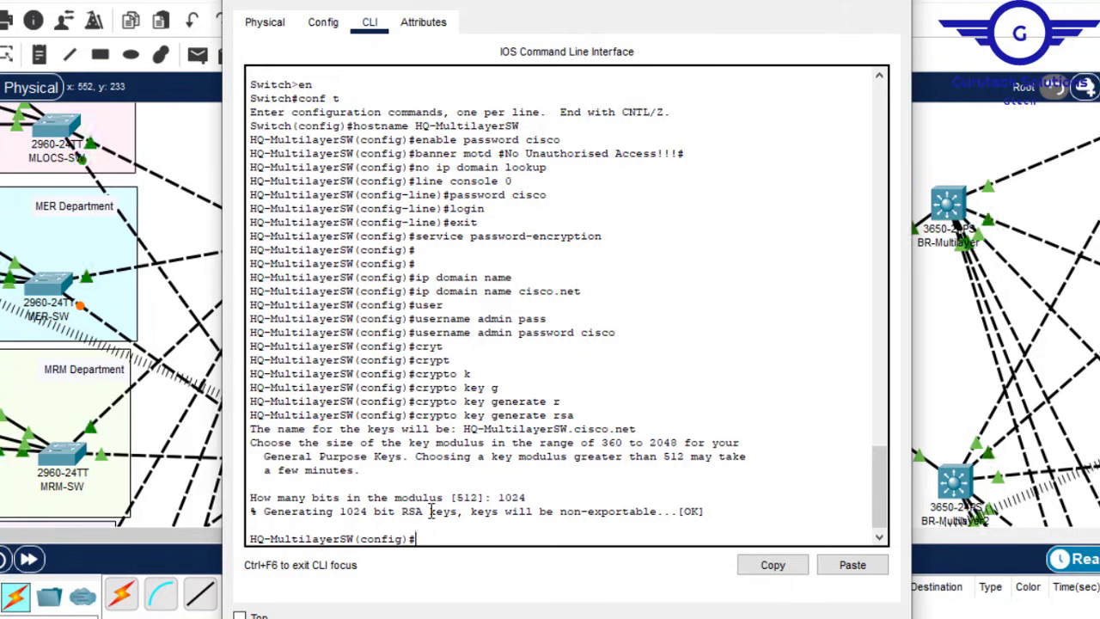
key("Return")
key("Return")
type("li")
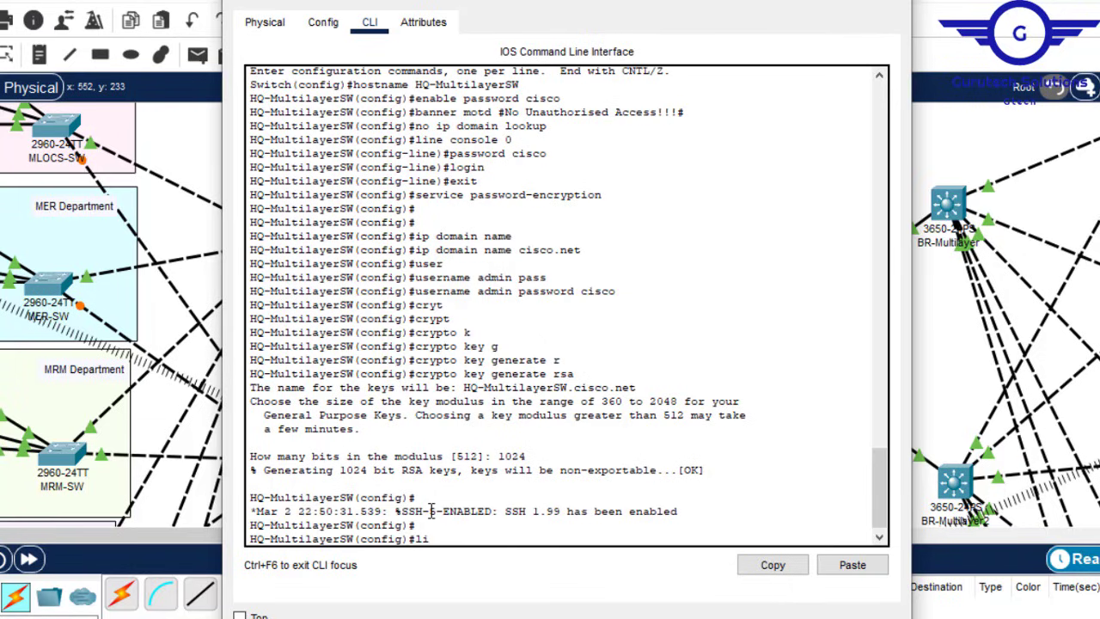
type("ne vty 0 15")
Step: Make VTY lines 0–15 require logins with the local account
key("Return")
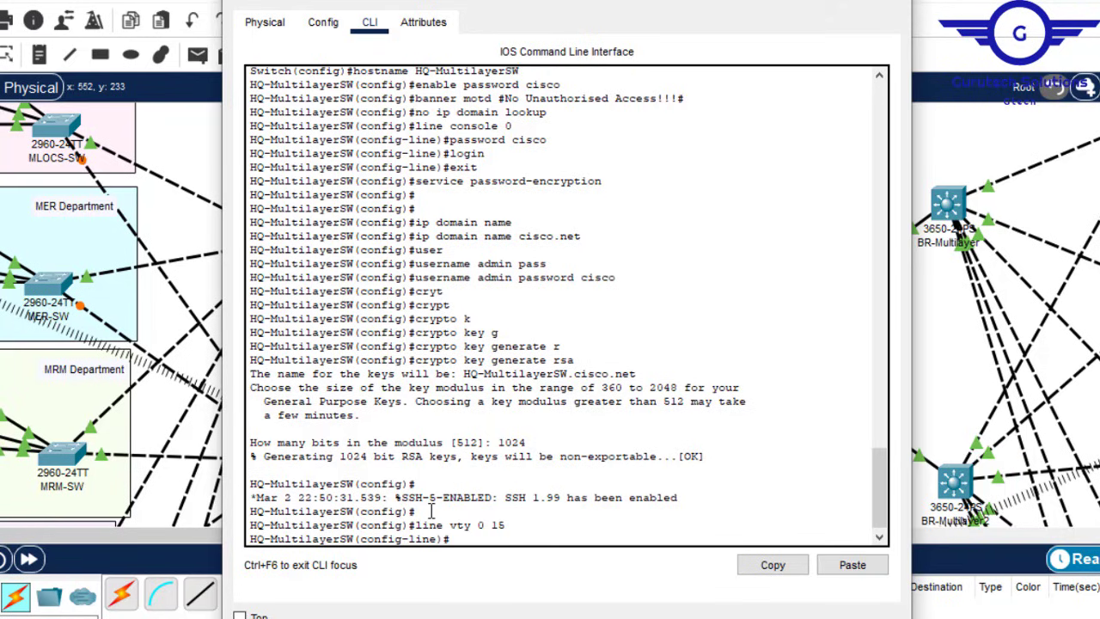
key("Return")
key("Return")
type("log")
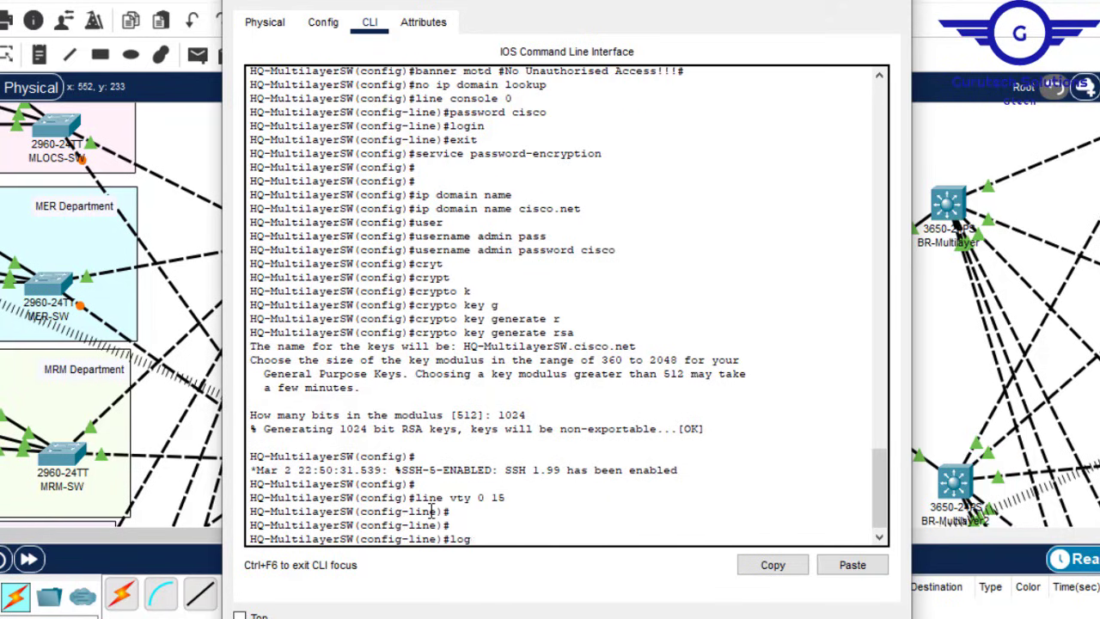
type("in")
key("Return")
key("Up")
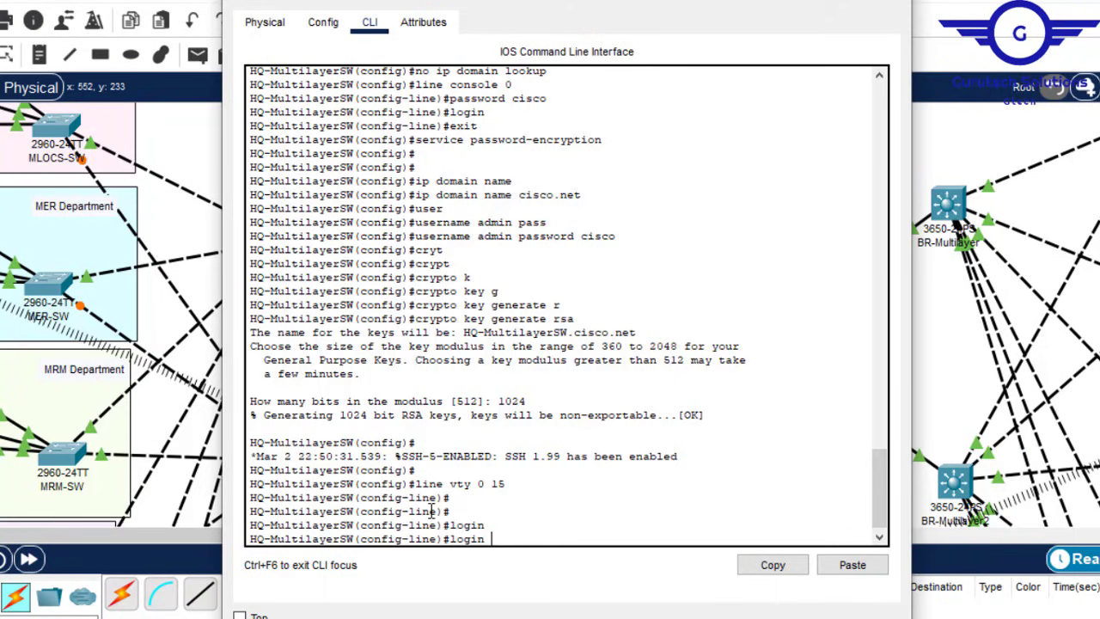
type("lo")
key("Tab")
key("Return")
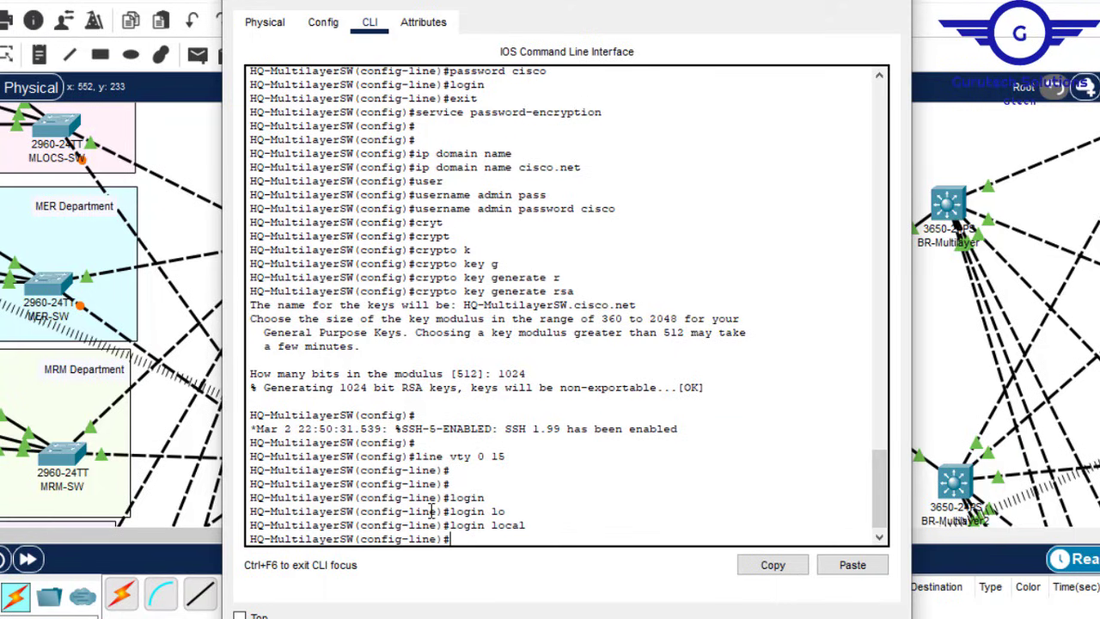
Step: Restrict the VTY lines to SSH-only transport, exit, and save with do wr
type("t")
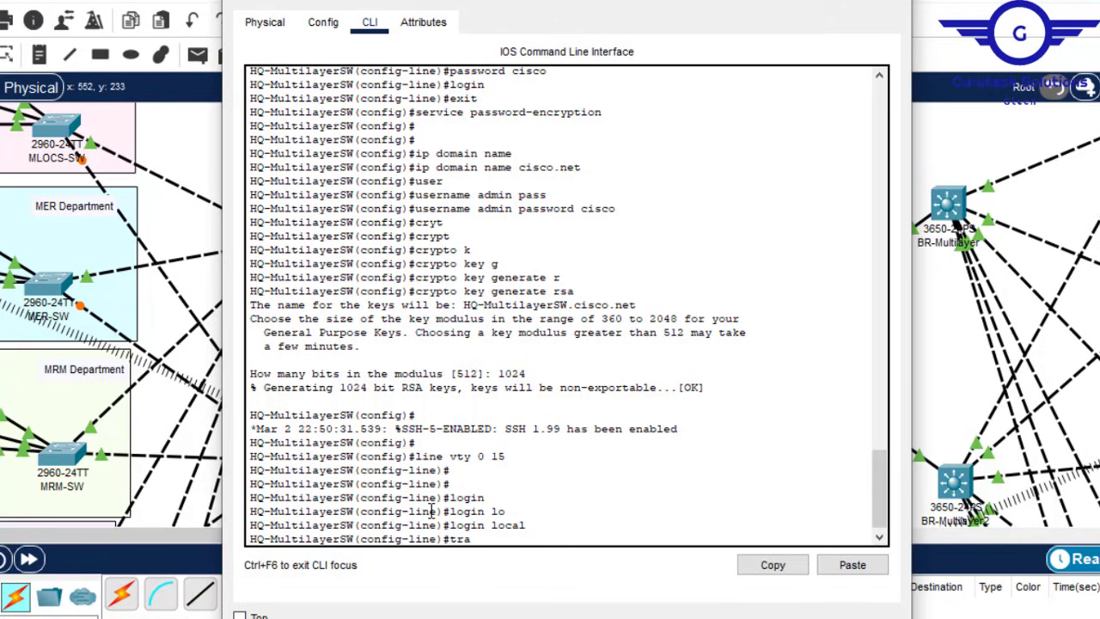
type("ra")
key("Tab")
type("in")
key("Tab")
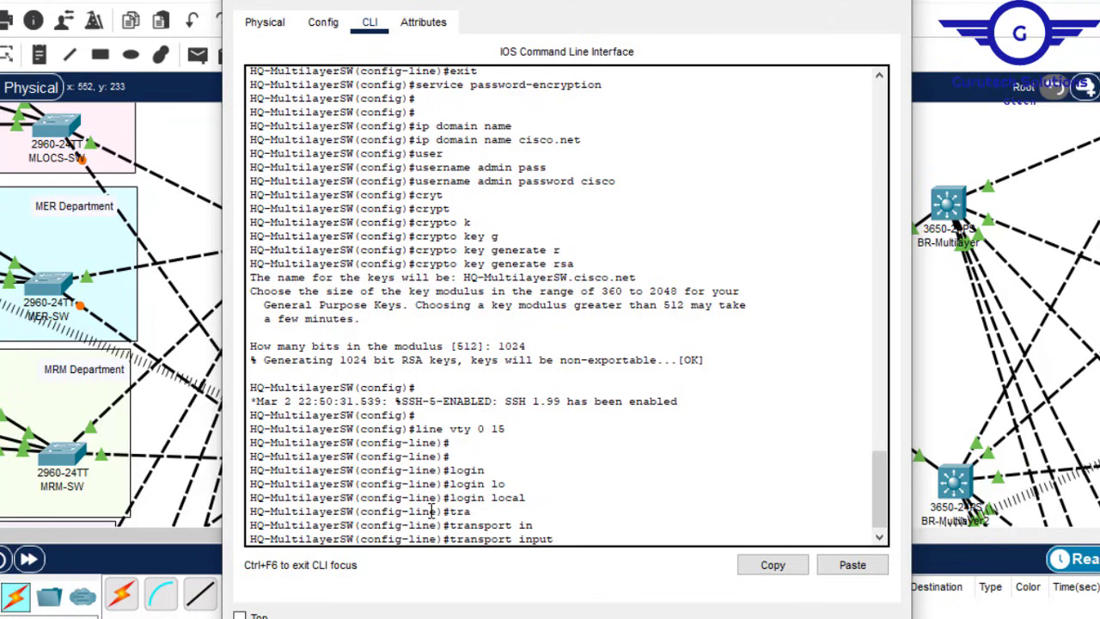
type("s")
key("Tab")
key("Return")
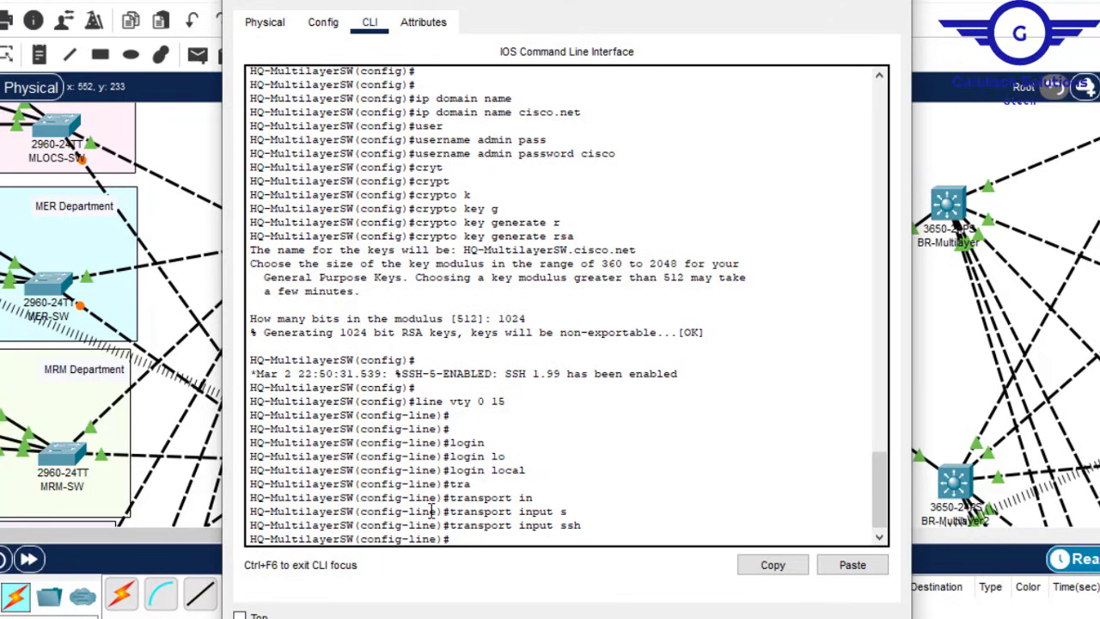
type("exit")
key("Return")
key("Return")
key("Return")
key("Return")
key("Return")
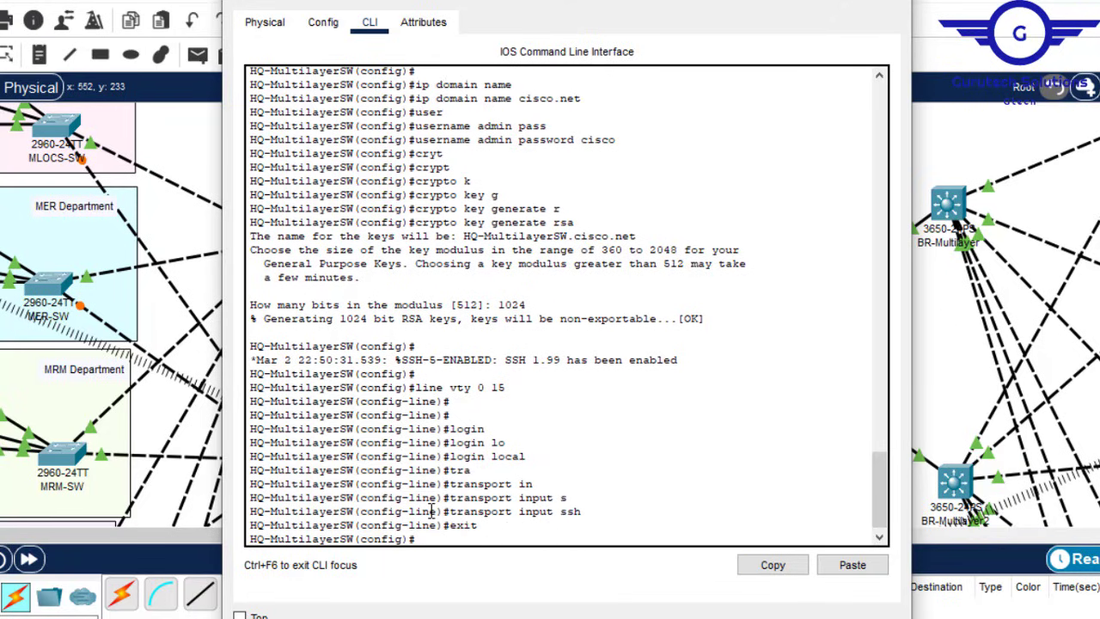
type("do wr")
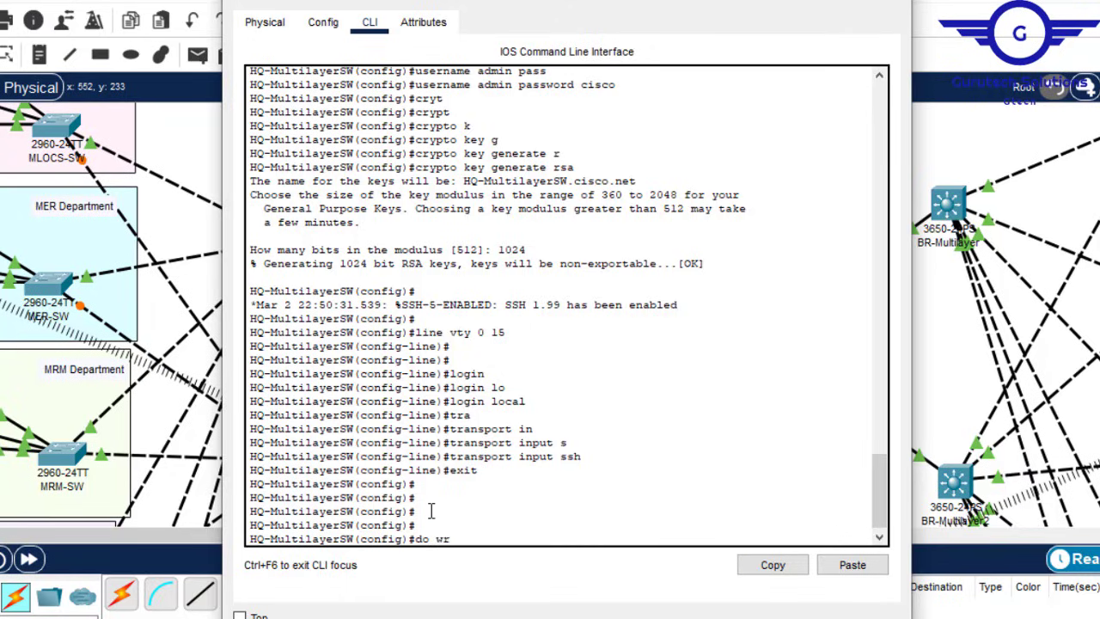
key("Return")
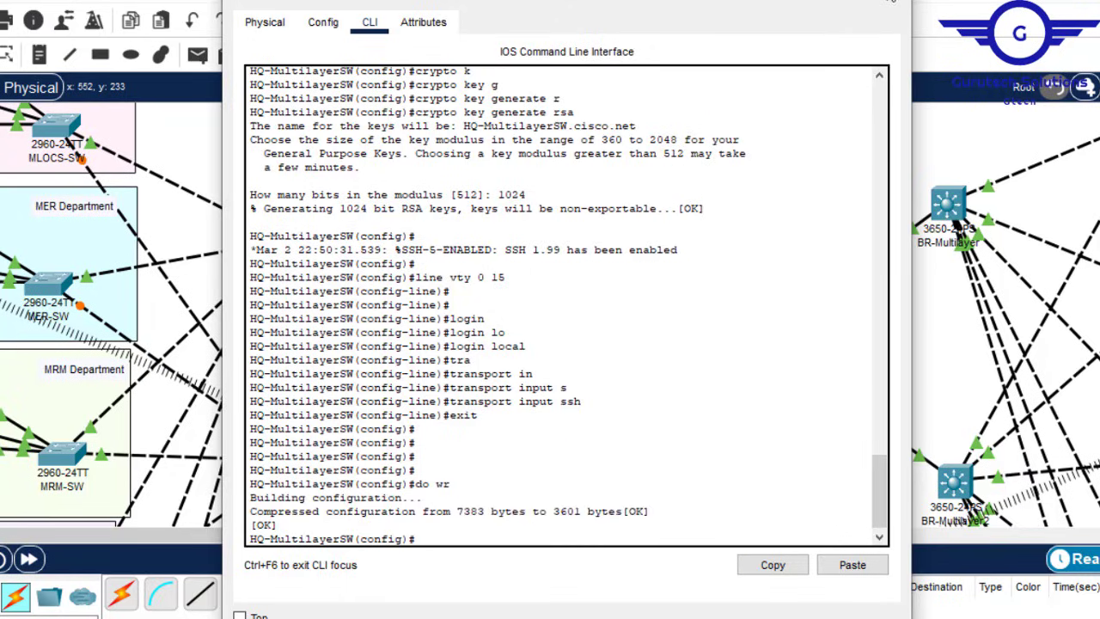
Step: Change the Notepad script's hostname to HQ-MultilayerSW2 and append cisco.net domain and admin user lines
left_click(891, 1)
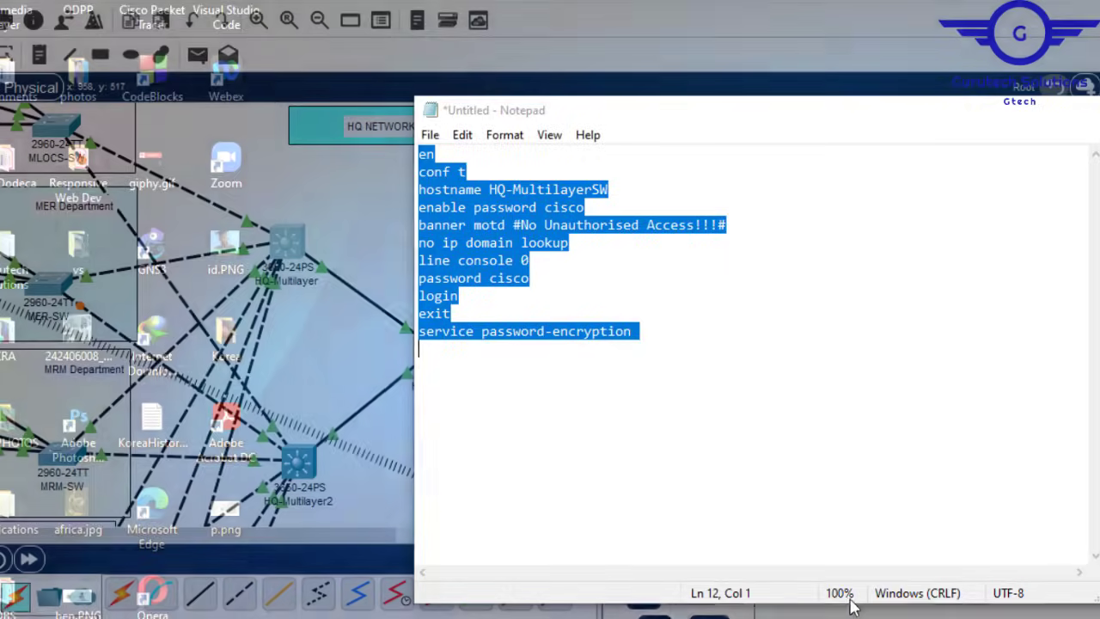
left_click(871, 589)
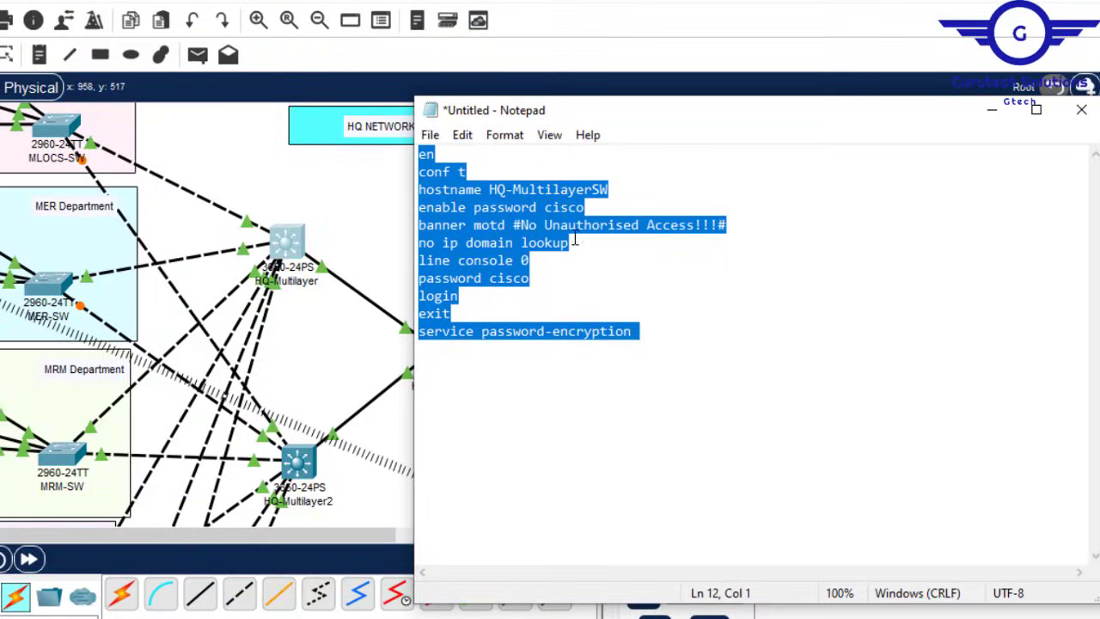
left_click(656, 331)
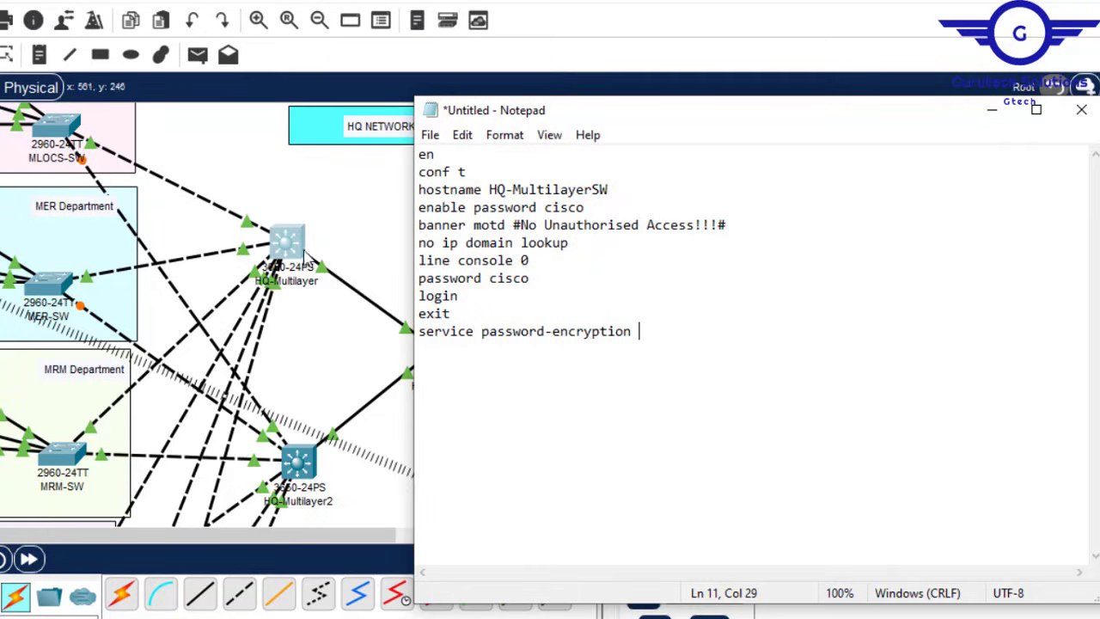
left_click(623, 186)
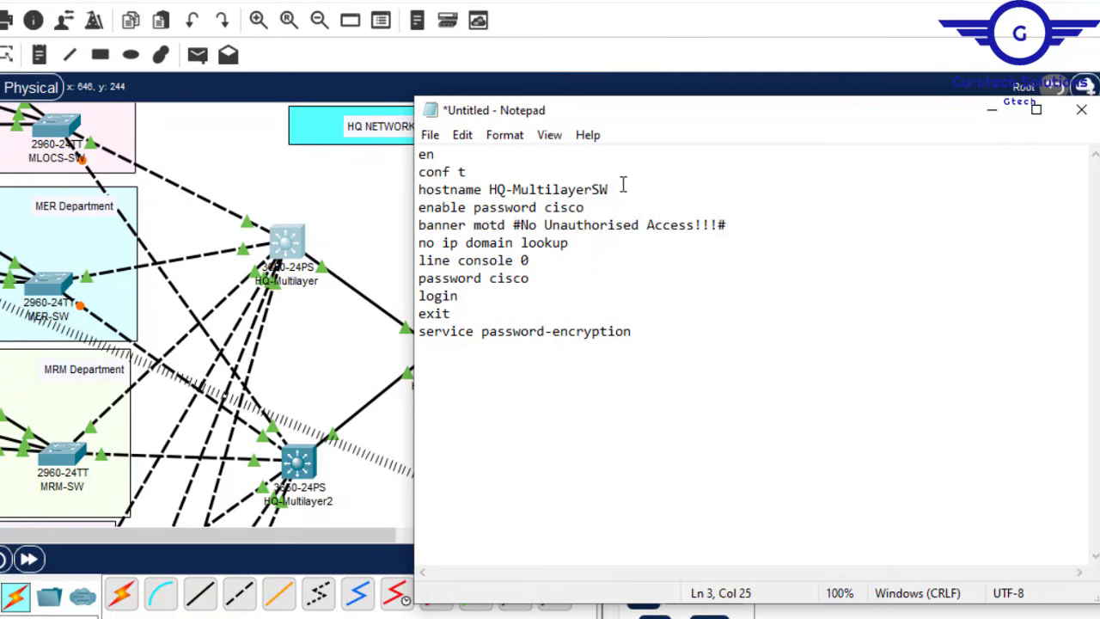
type("2")
left_click(641, 333)
type("ip domain")
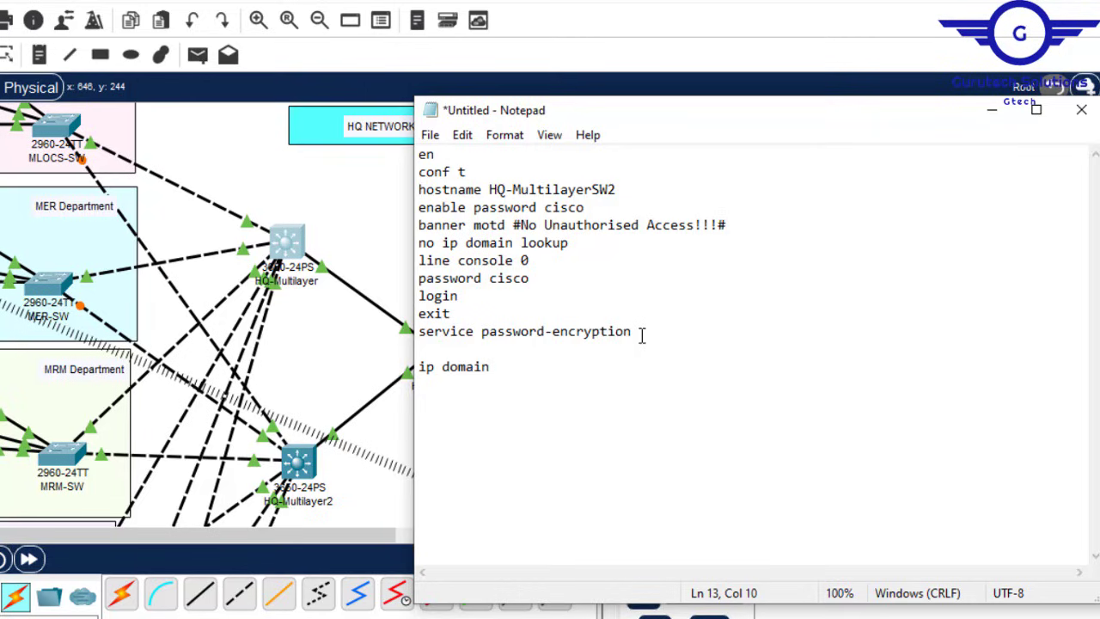
type(" name cisco.net ")
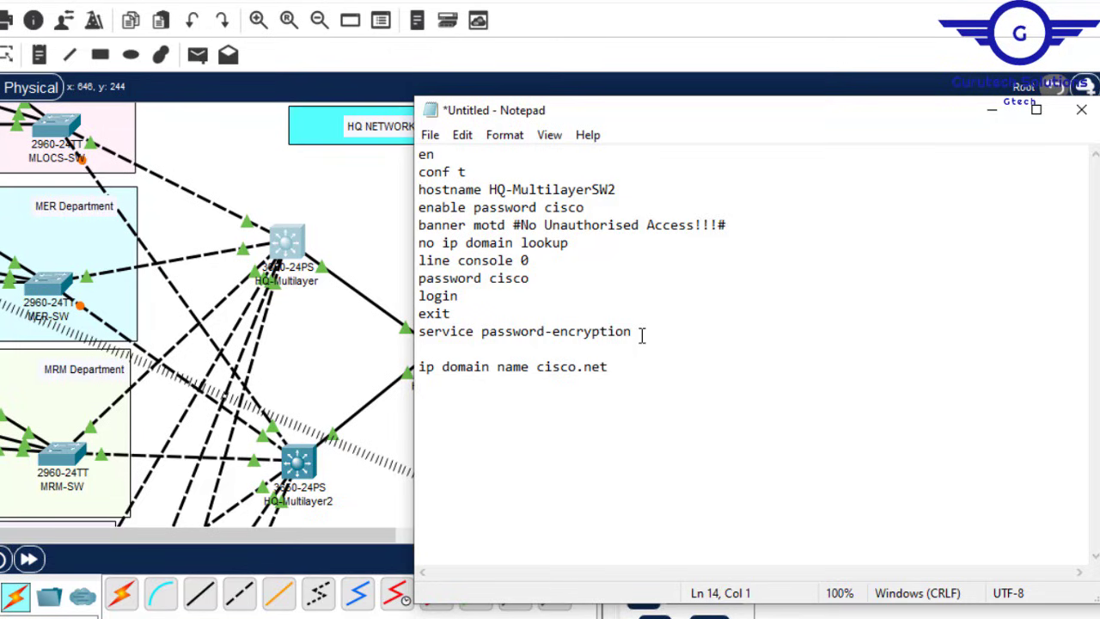
type("username admin")
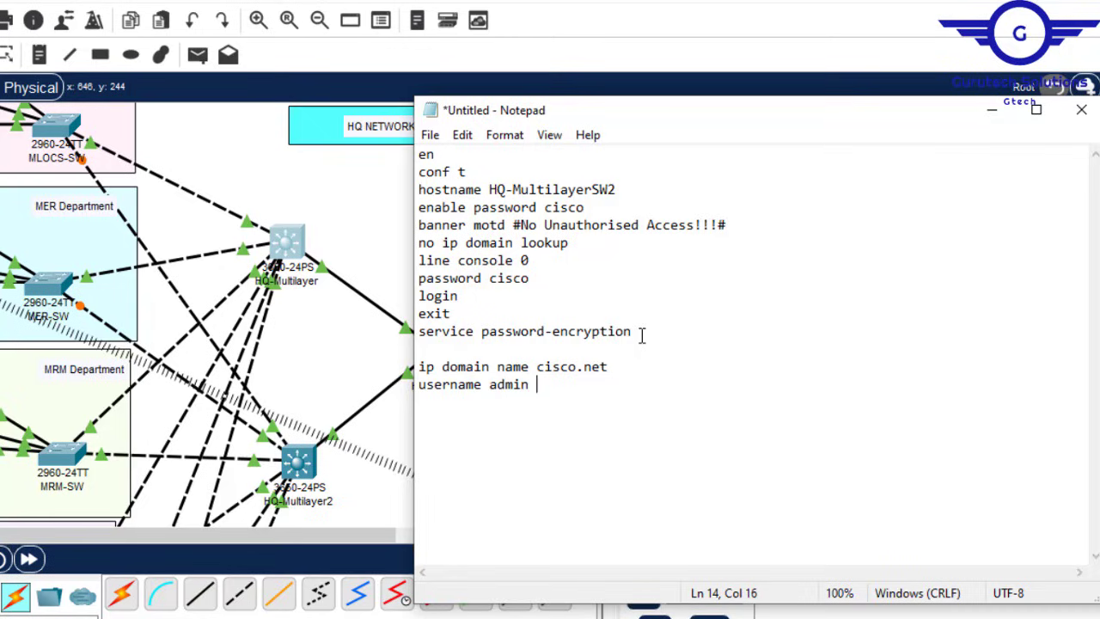
type(" password cisc")
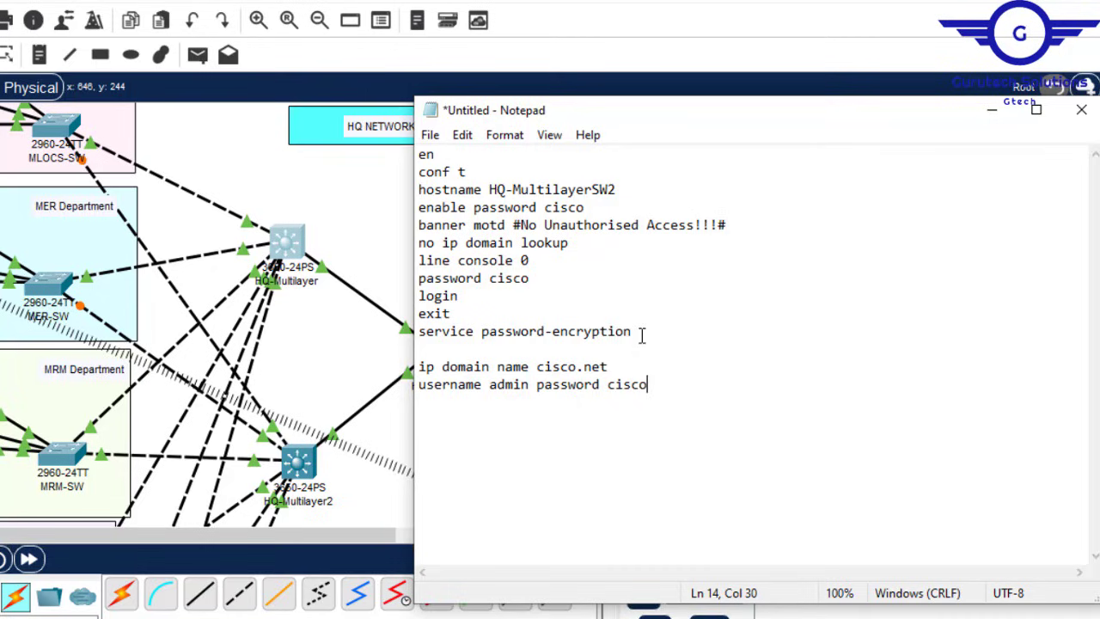
type("o")
Step: Append 1024-bit RSA generation, vty 0 15 local-login SSH-only lines, exit and do wr, then select all
key("Return")
type("crypto kety")
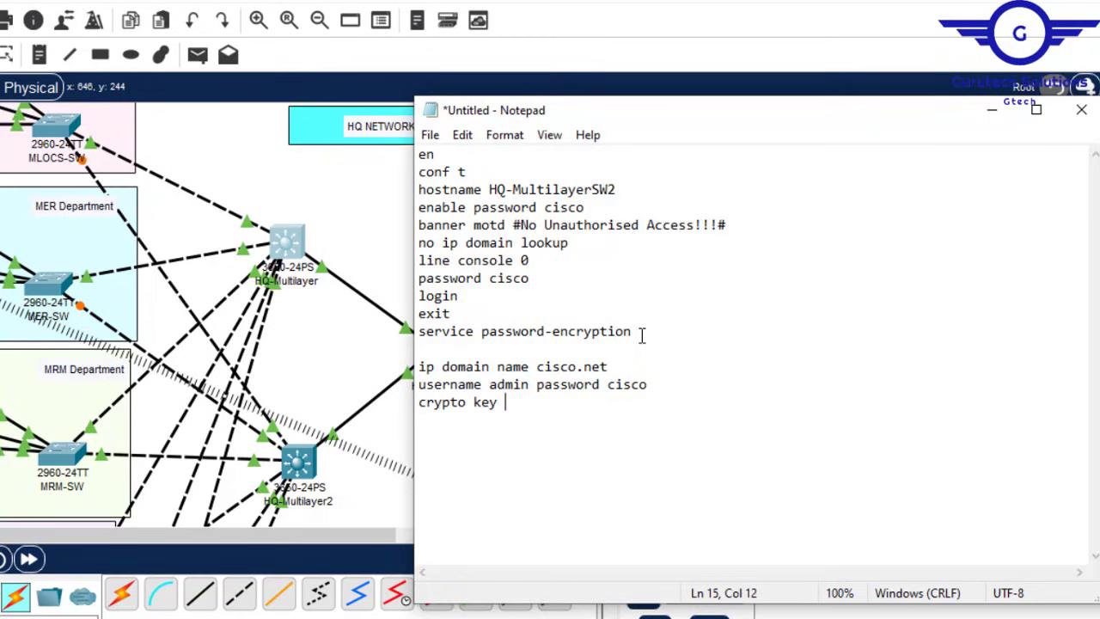
type("generate rsa")
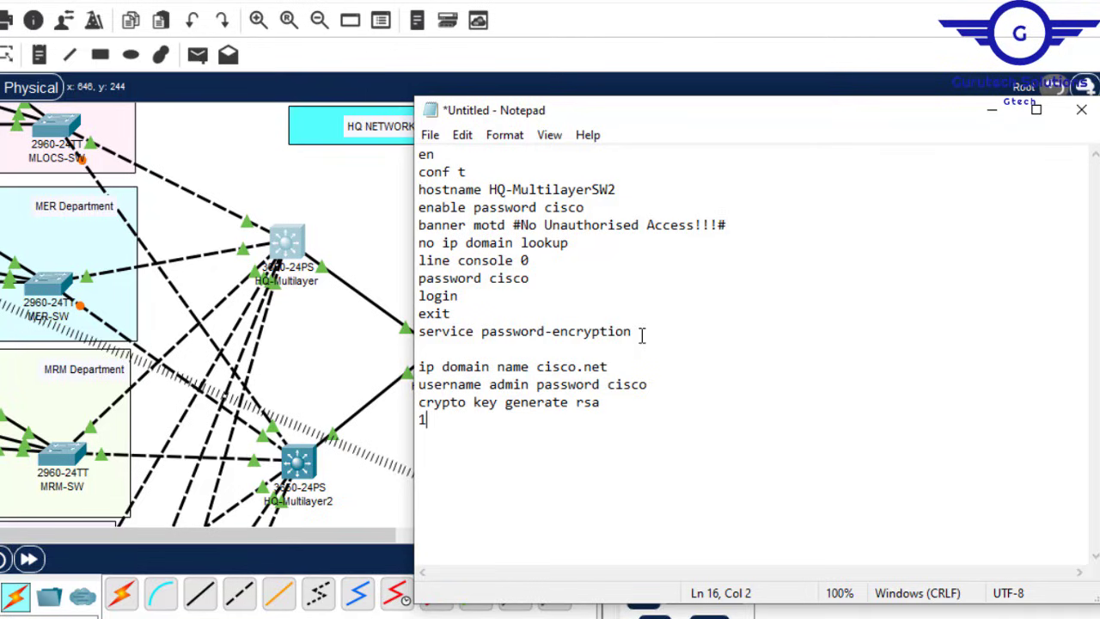
type("024 line v")
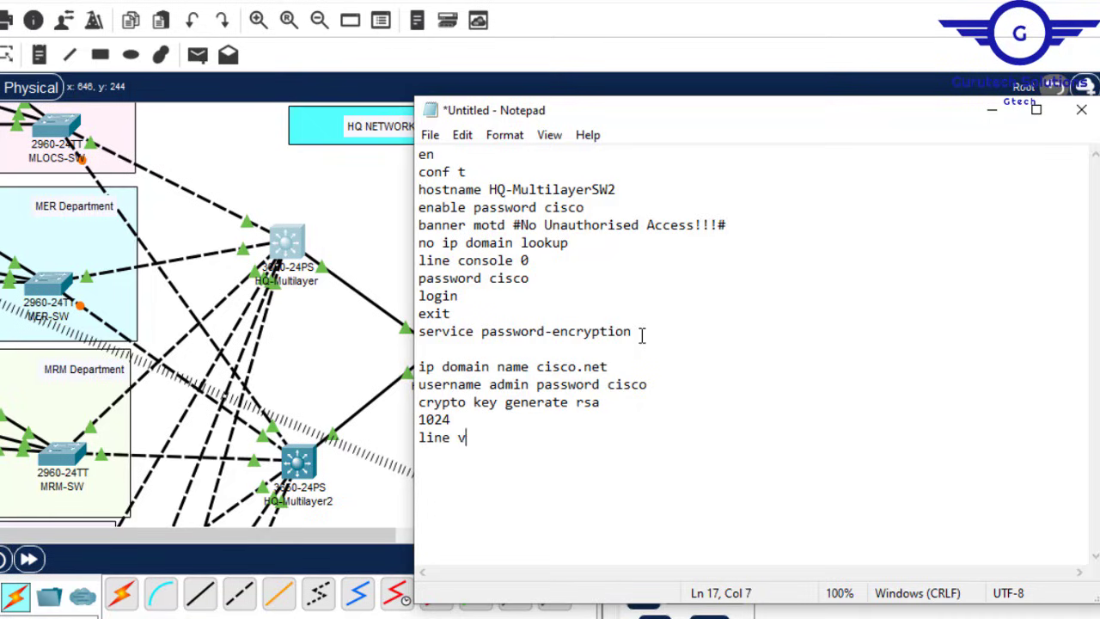
type("ty 0 15 ")
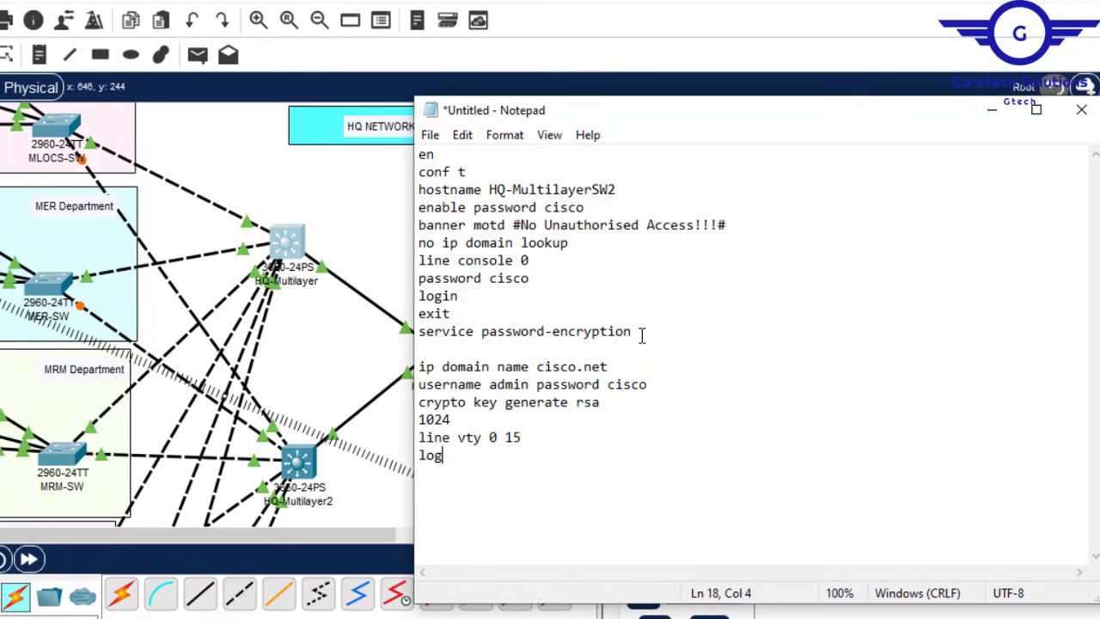
type("login local ")
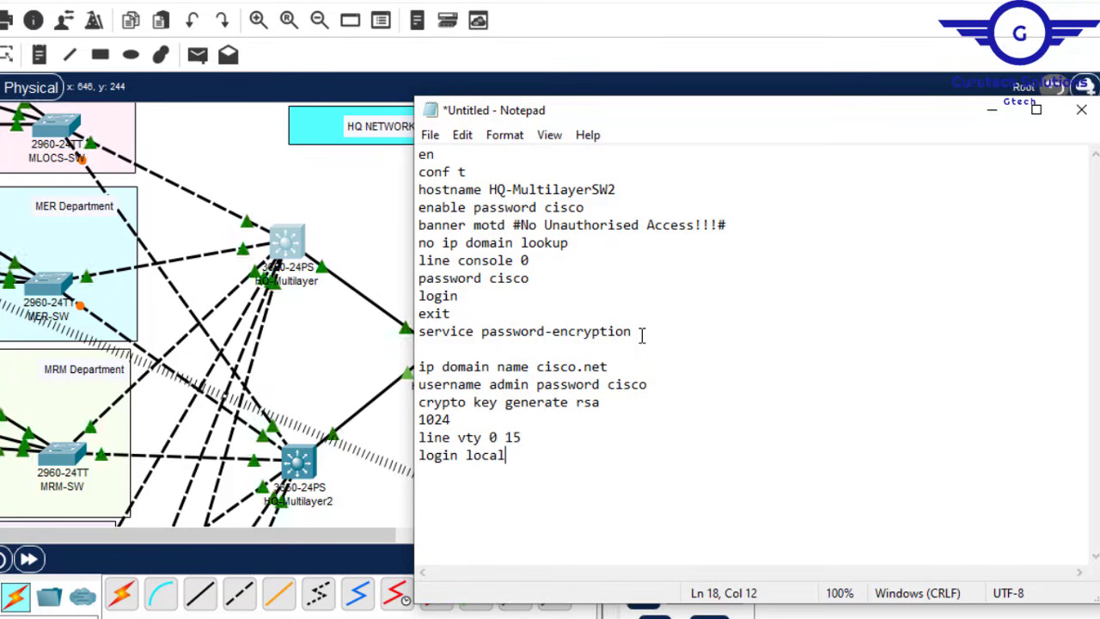
type("trans")
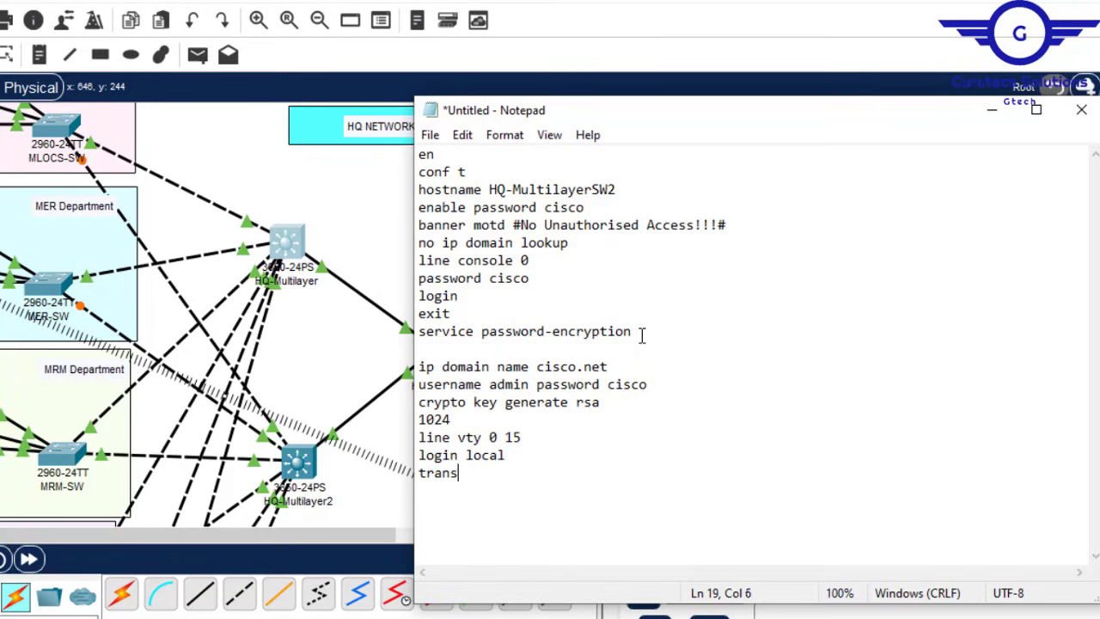
type("port input ssh")
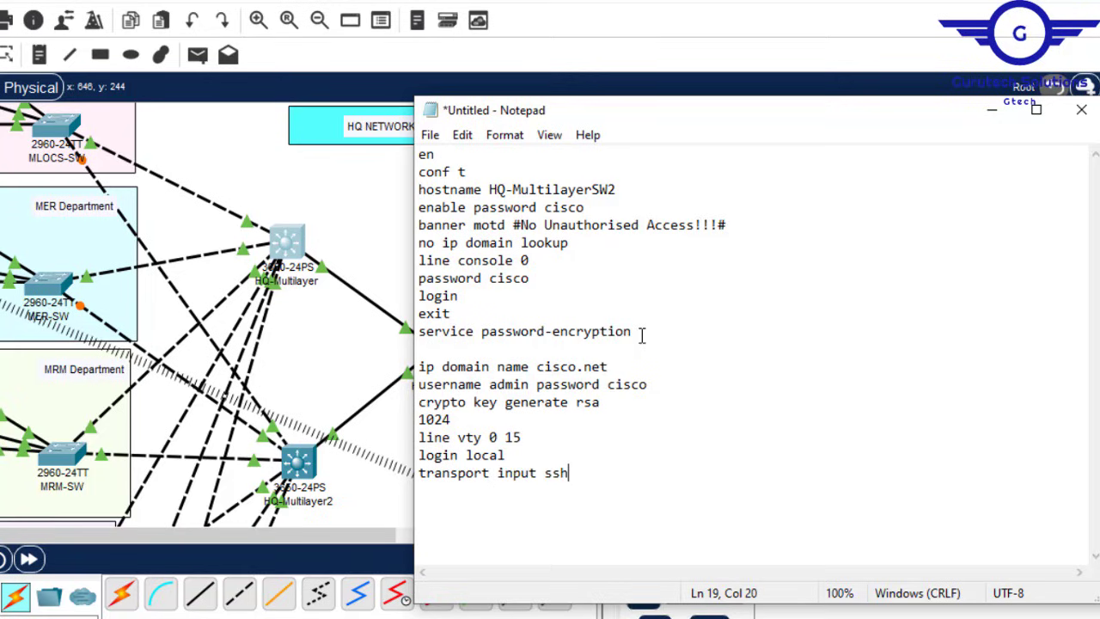
key("Return")
type("exit\\")
key("Return")
key("BackSpace")
type("do wr")
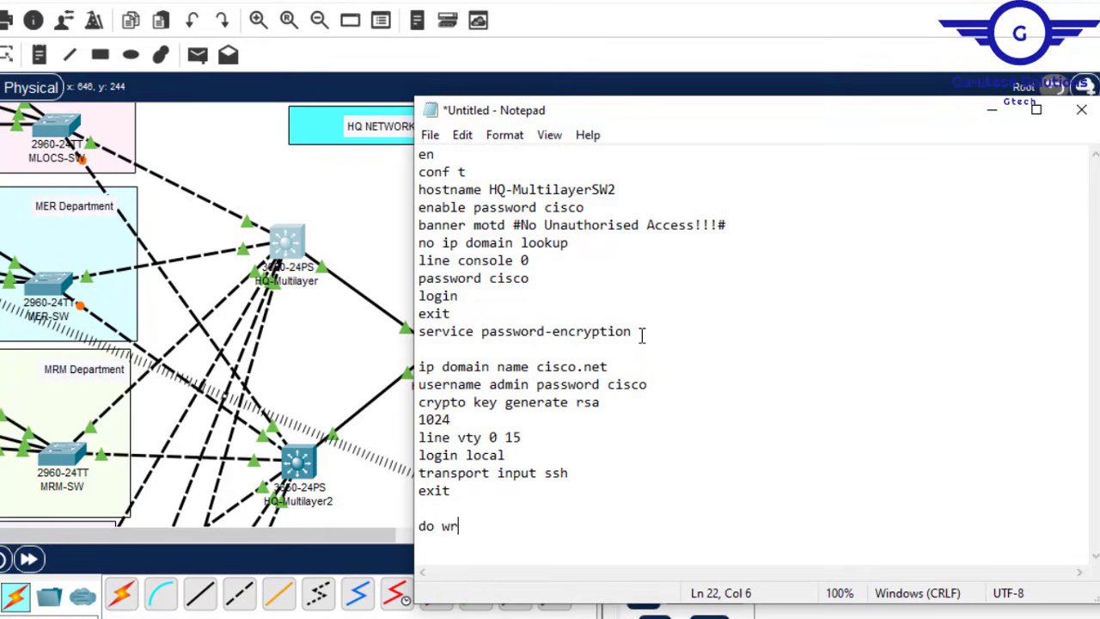
key("Return")
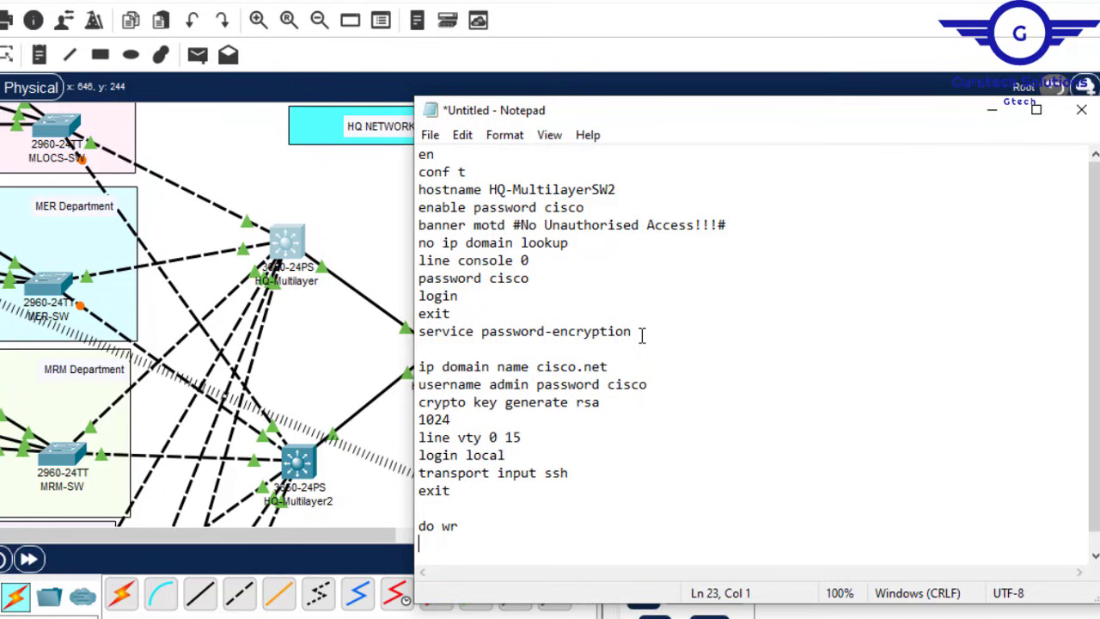
key("Return")
key("ctrl+a")
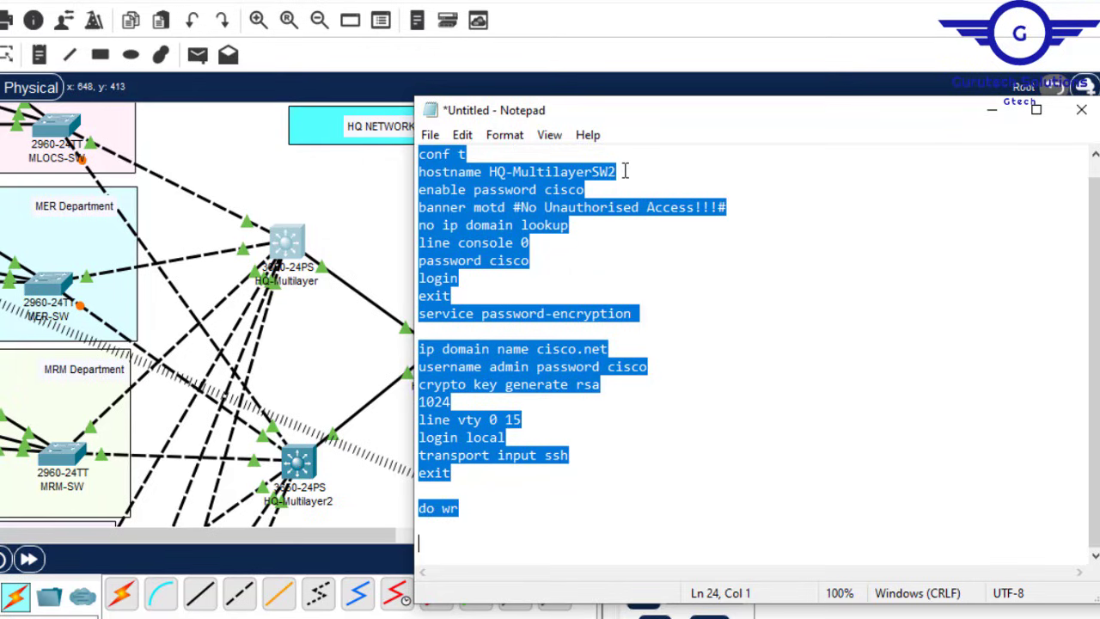
Step: Open the first branch multilayer switch's CLI and decline the initial configuration dialog
left_click_drag(625, 172, 496, 172)
left_click(297, 464)
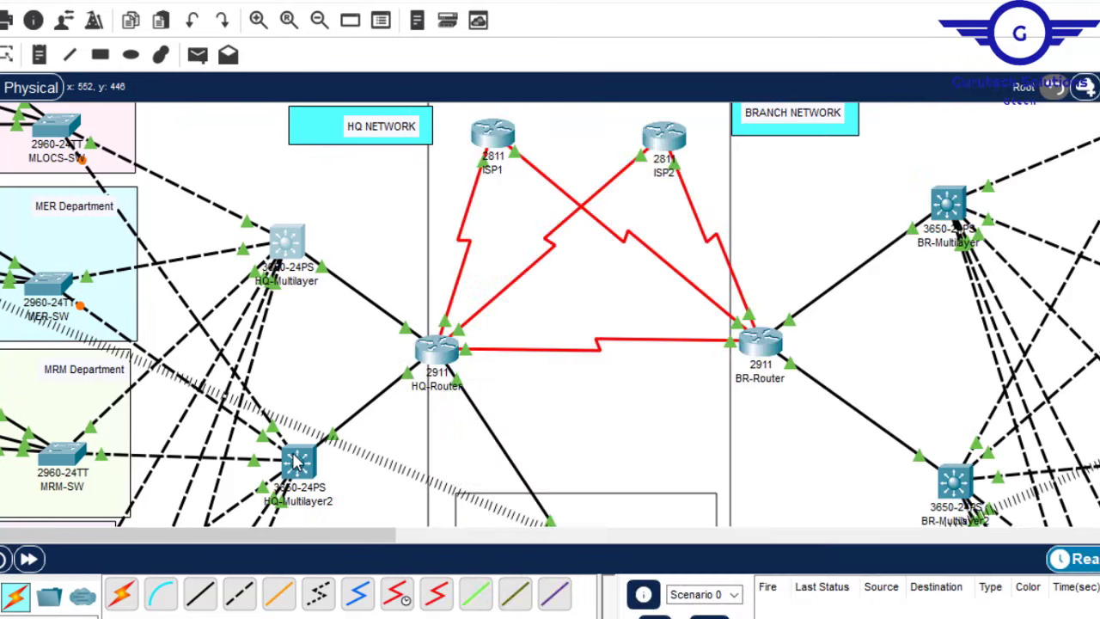
left_click(372, 22)
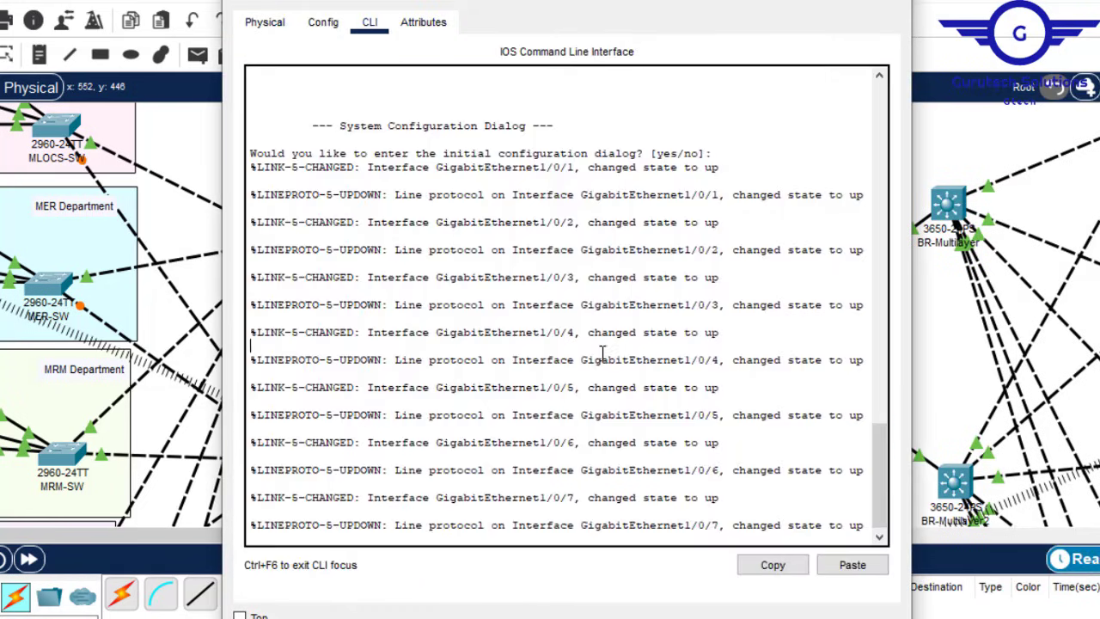
key("Return")
type("n")
key("Return")
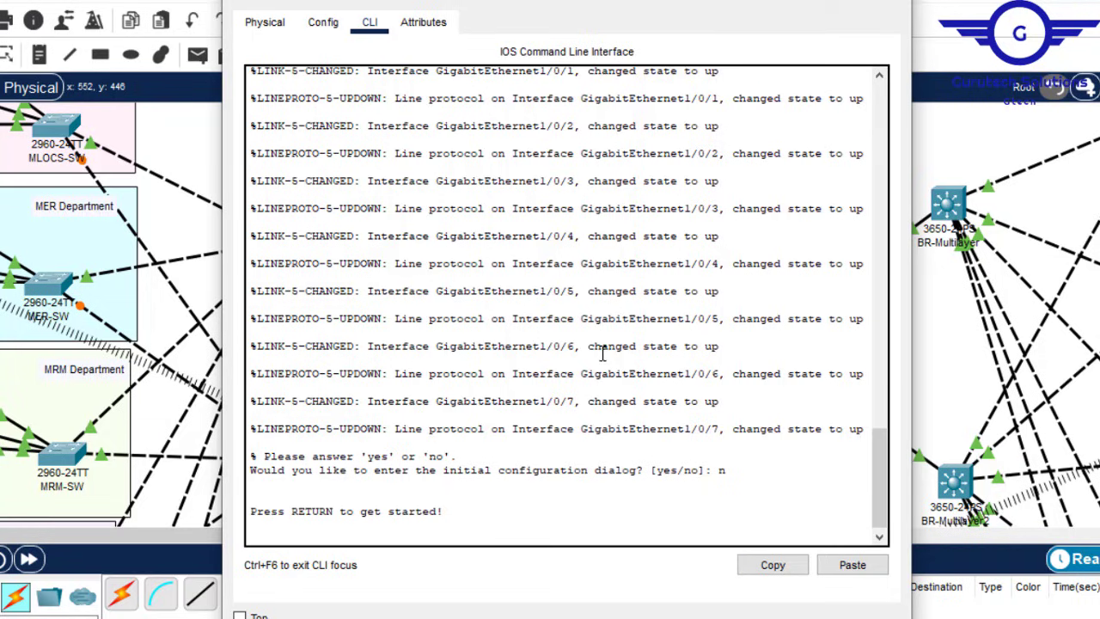
key("Return")
key("Return")
left_click(911, 612)
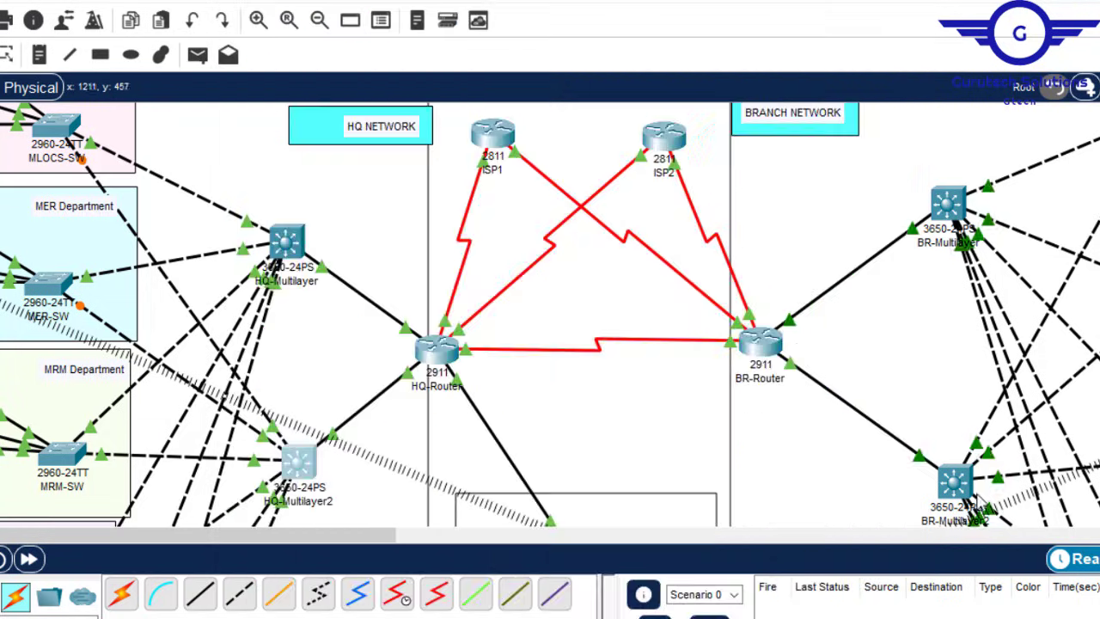
Step: Open the other branch switch's CLI and decline its initial configuration dialog
left_click(955, 473)
left_click(370, 22)
key("Return")
key("Return")
type("n")
key("Return")
key("Return")
key("Return")
key("alt+Tab")
Step: Change the script's hostname prefix to BR, copy it, and paste it into the switch console
left_click_drag(526, 173, 490, 173)
type("BR")
key("ctrl+a")
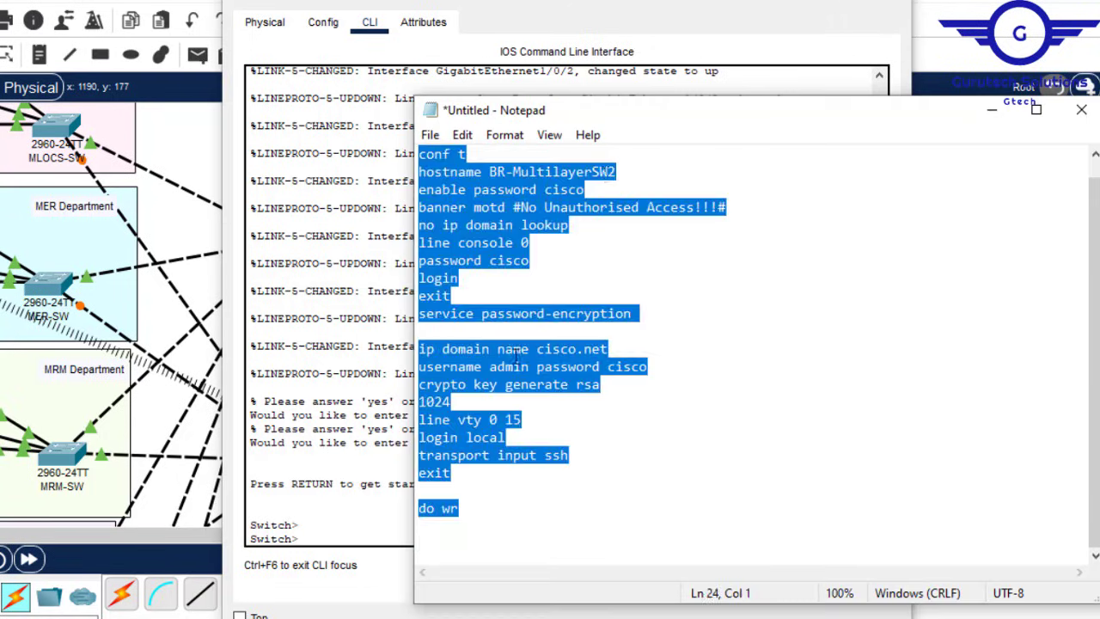
key("ctrl+c")
left_click(319, 400)
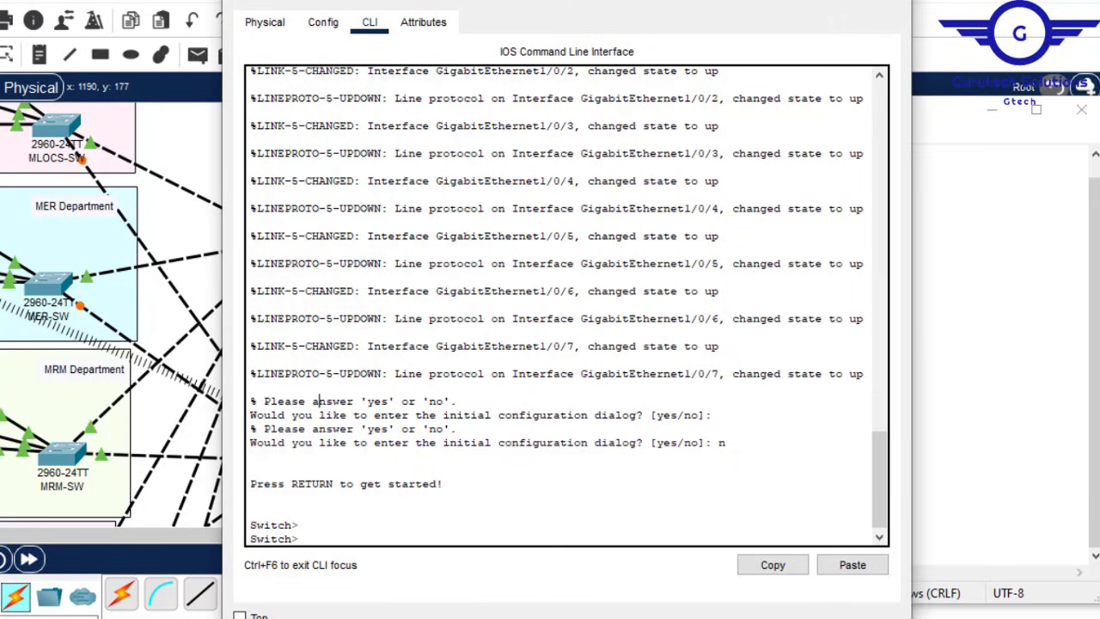
left_click(853, 565)
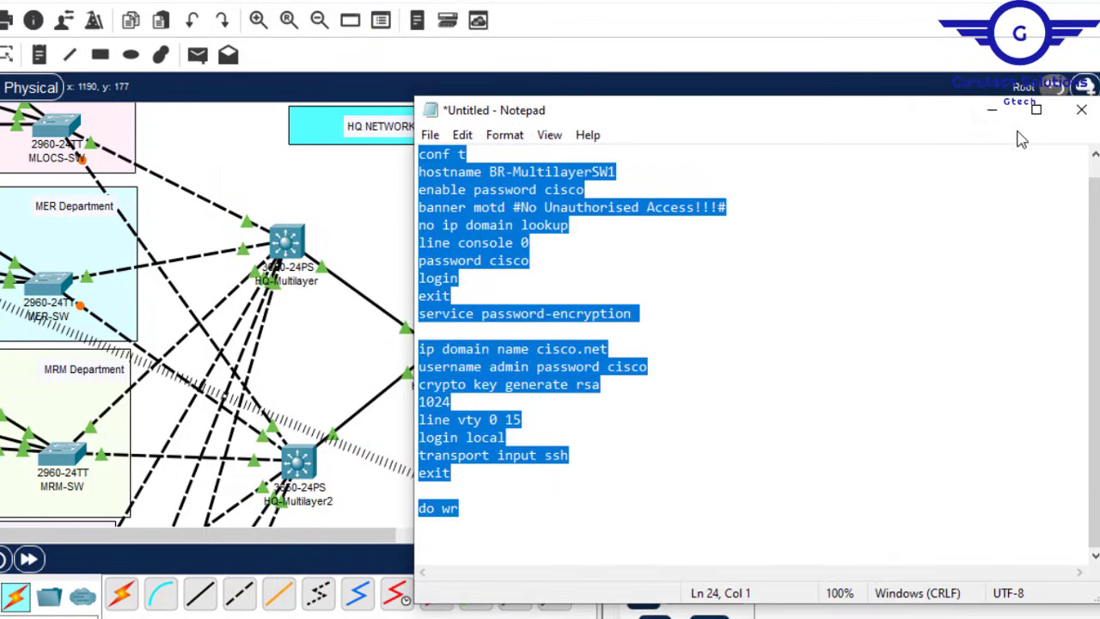
left_click(989, 113)
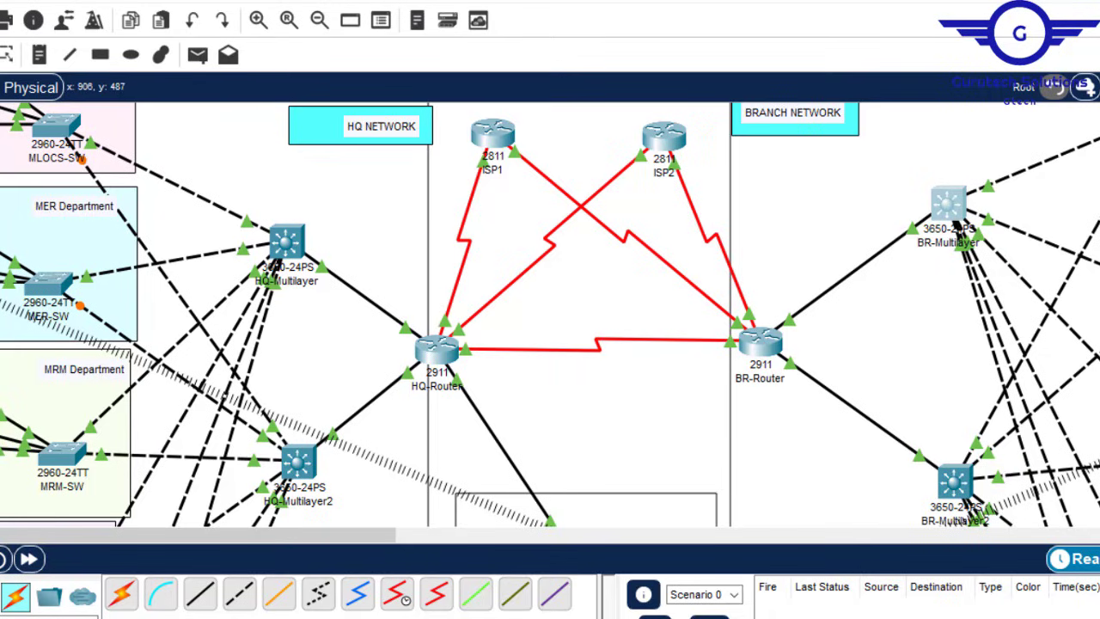
Step: Change the script's hostname to HQ-Router, select it all, and paste it into the router console
left_click(854, 614)
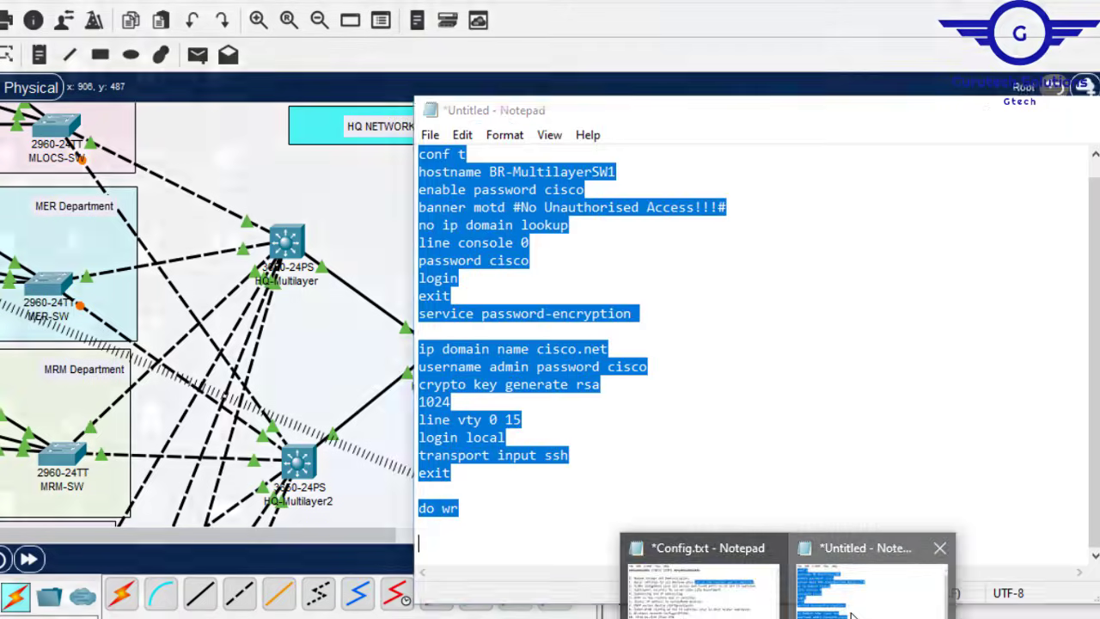
left_click(633, 169)
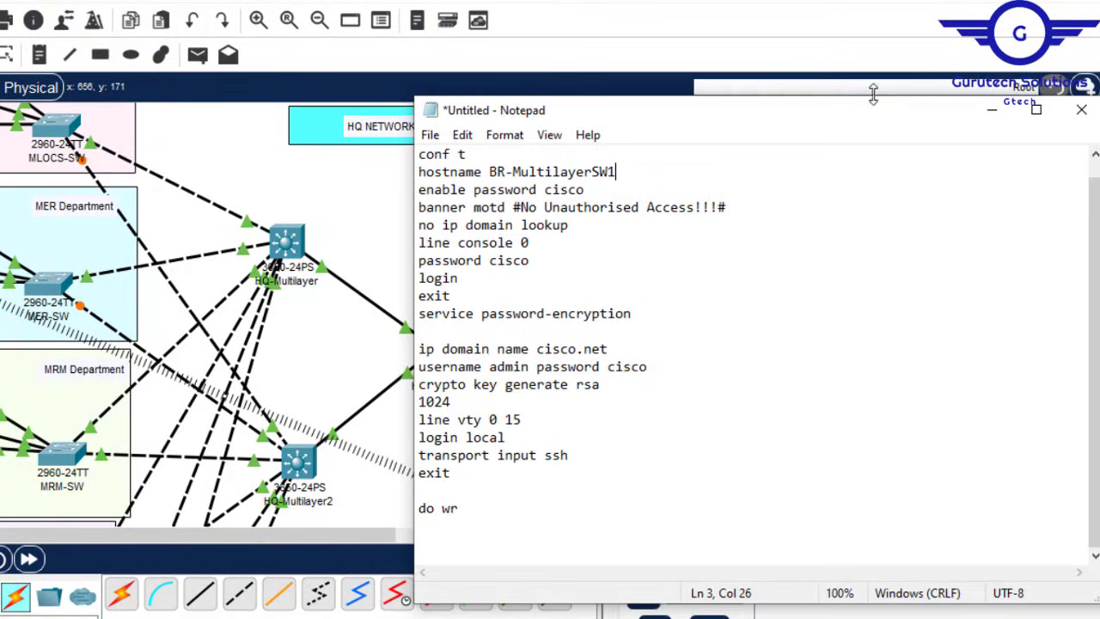
left_click(369, 184)
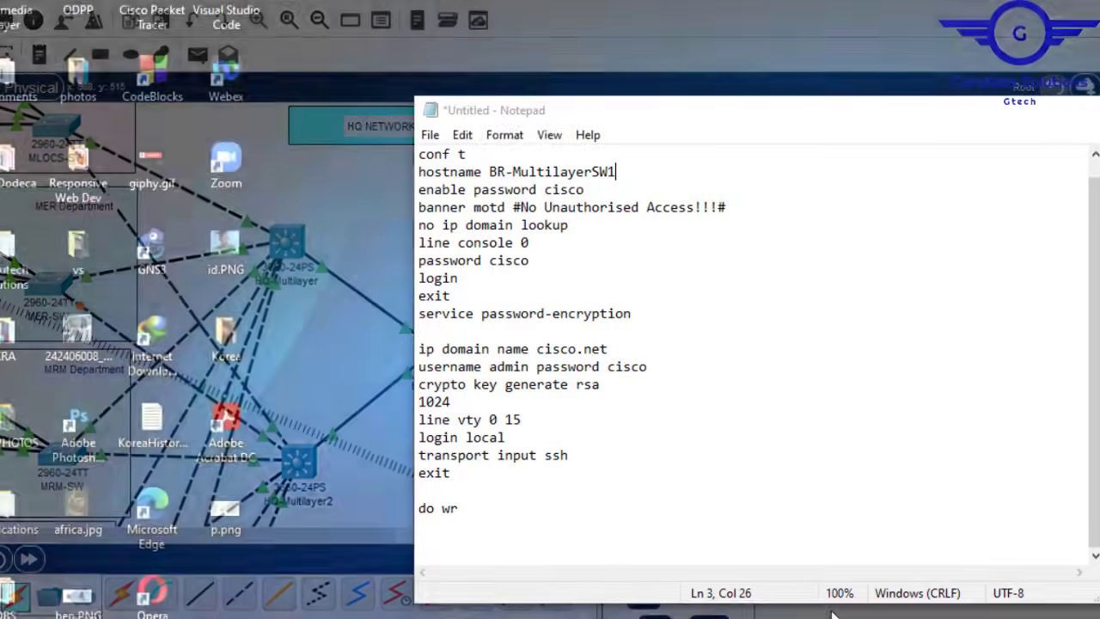
left_click(867, 580)
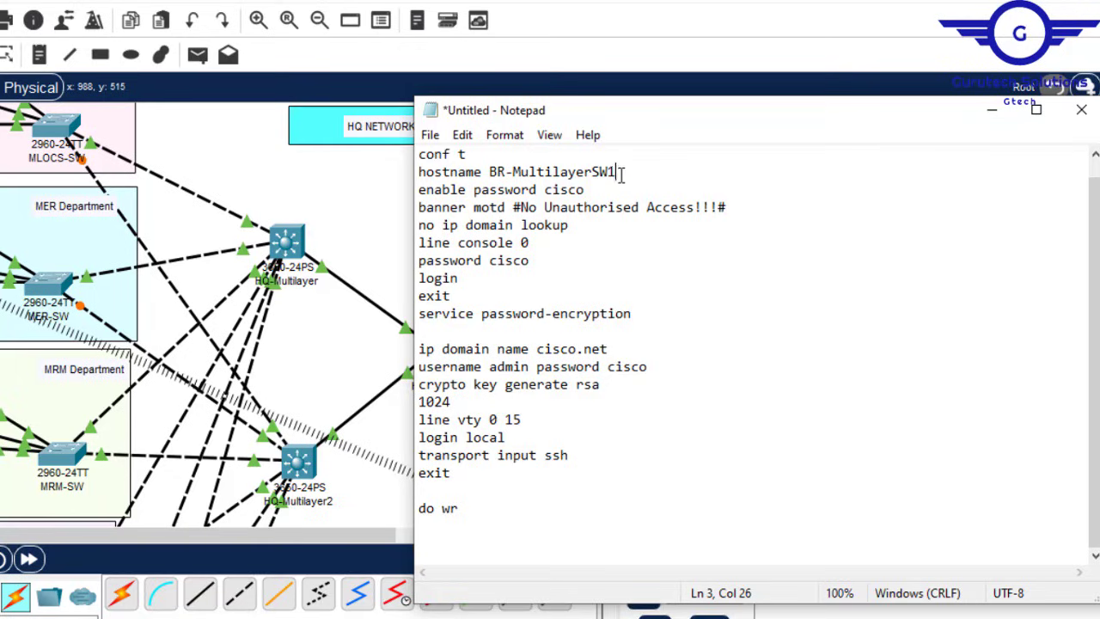
left_click_drag(616, 172, 491, 172)
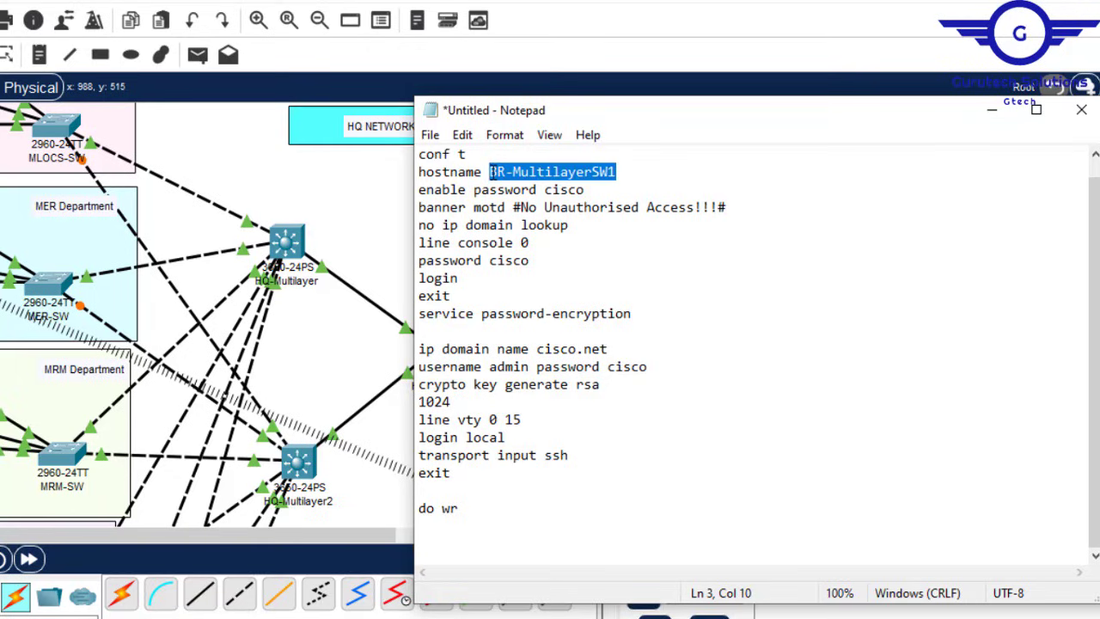
type("HQ")
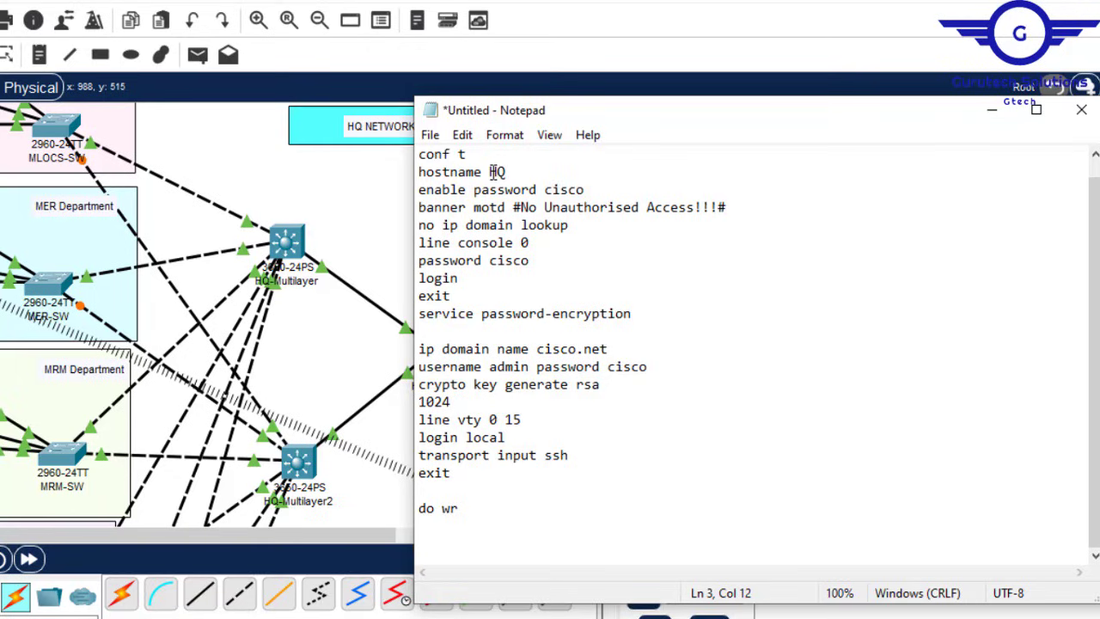
type("-Router")
key("ctrl+a")
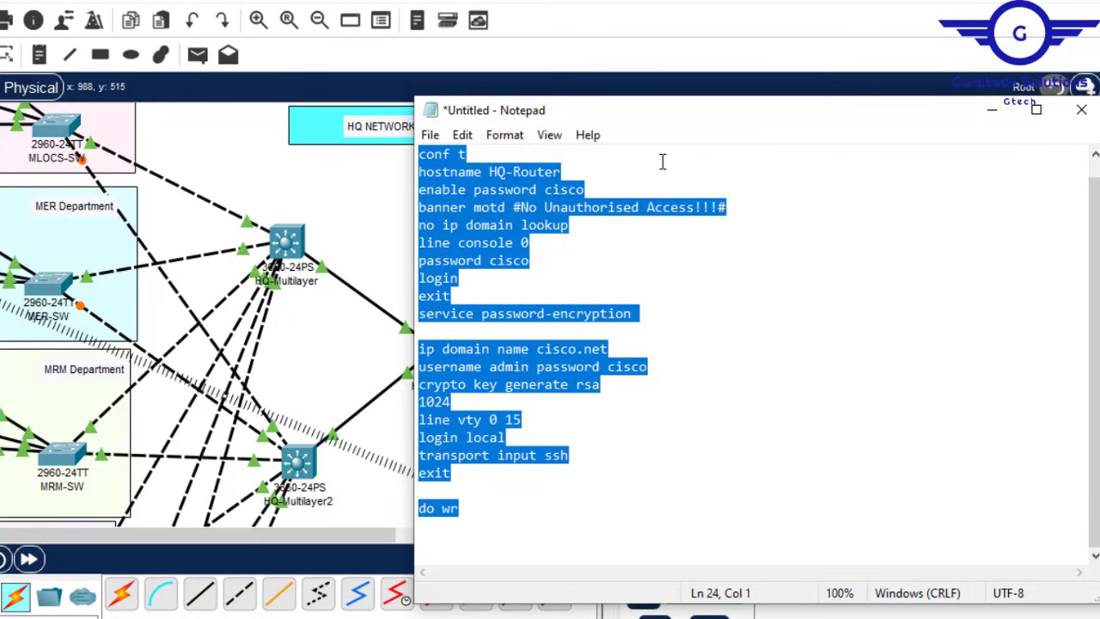
left_click(995, 112)
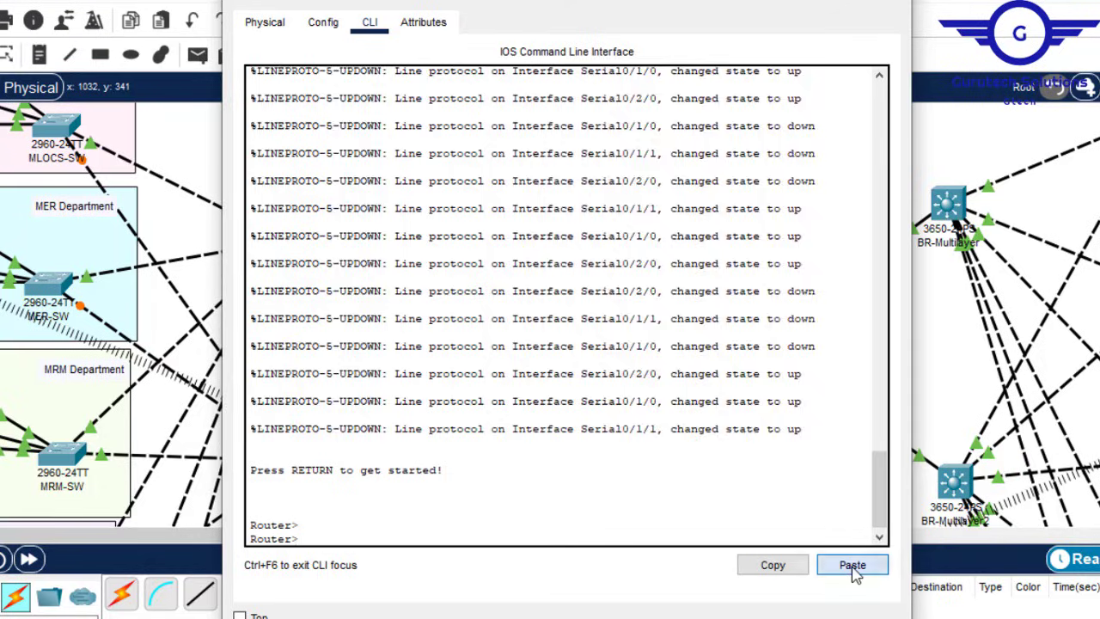
left_click(853, 564)
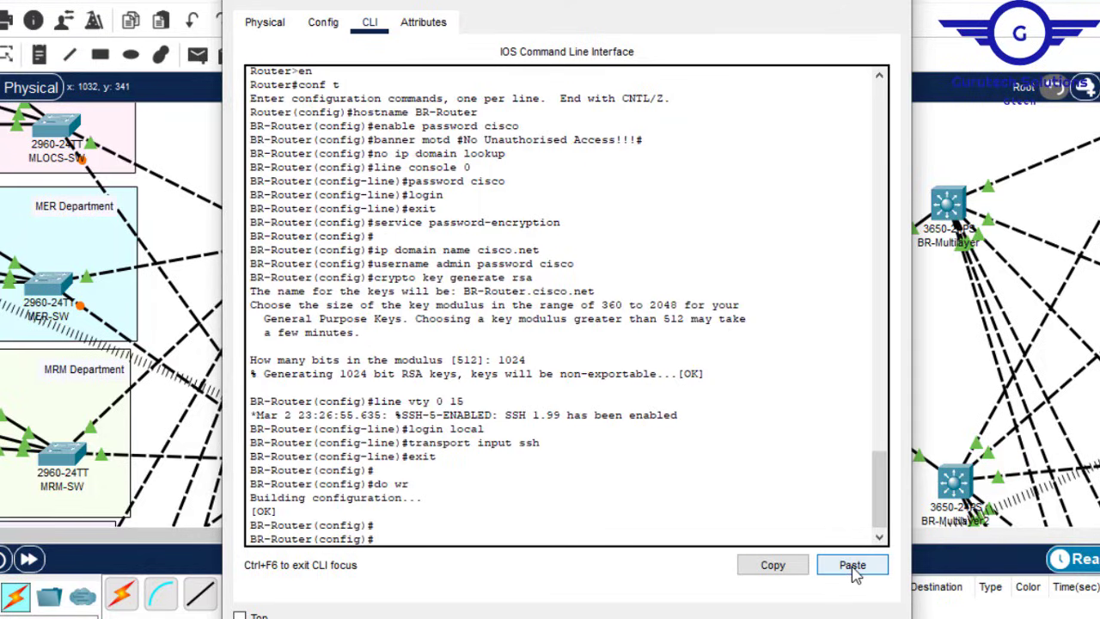
Step: Close the BR-Router device window
left_click(881, 5)
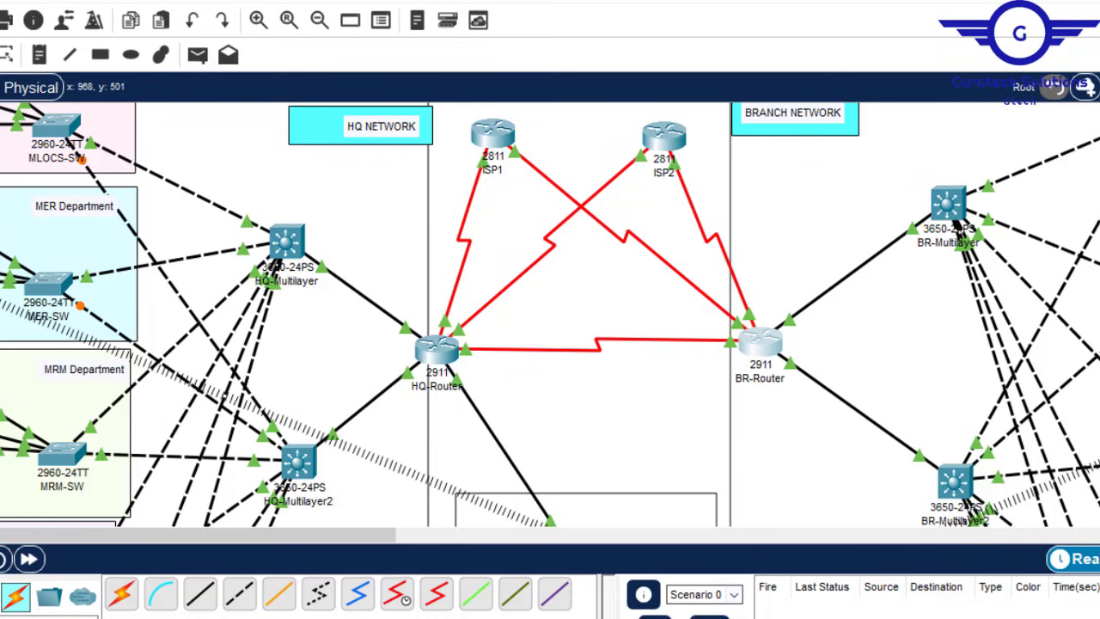
Step: Highlight step 2 (VLANs, access and trunk ports) in Config.txt, then return to Packet Tracer
mouse_move(786, 617)
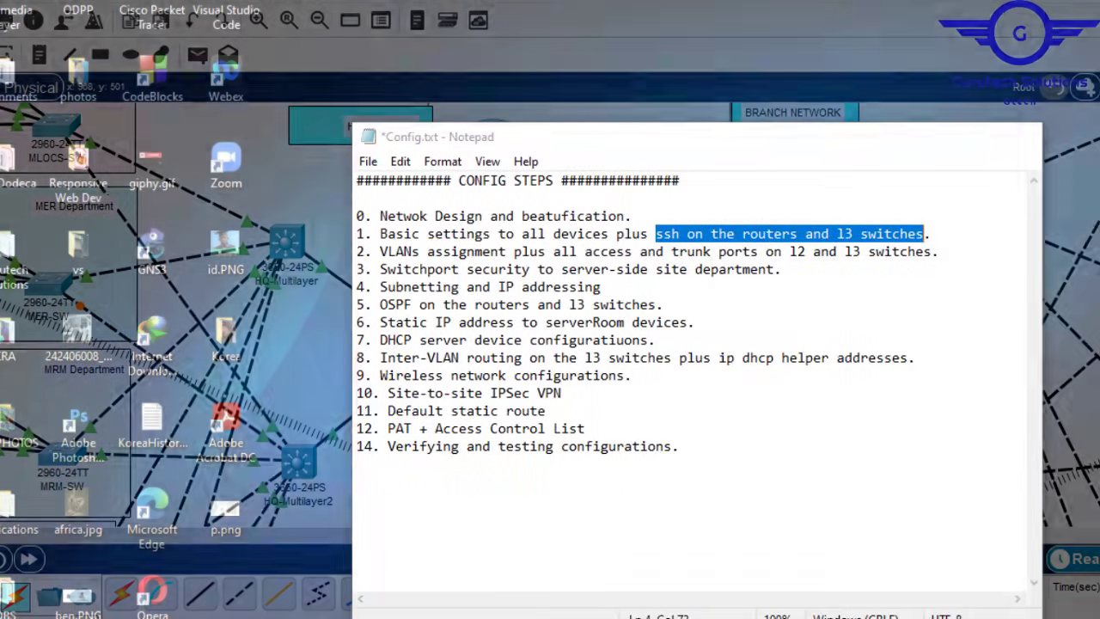
left_click(701, 580)
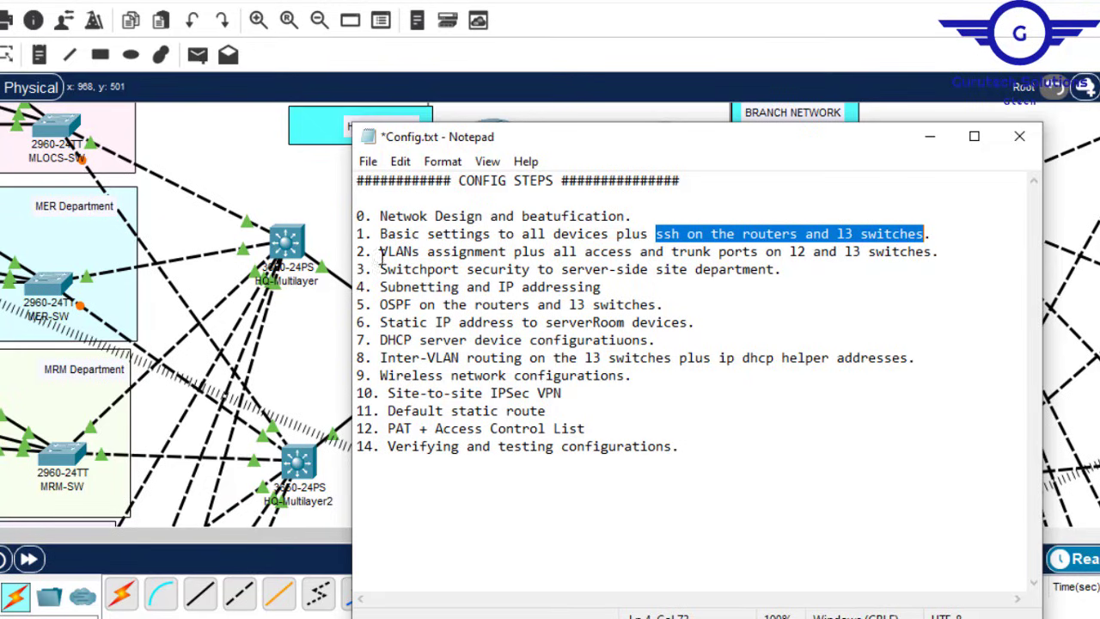
left_click_drag(380, 251, 939, 255)
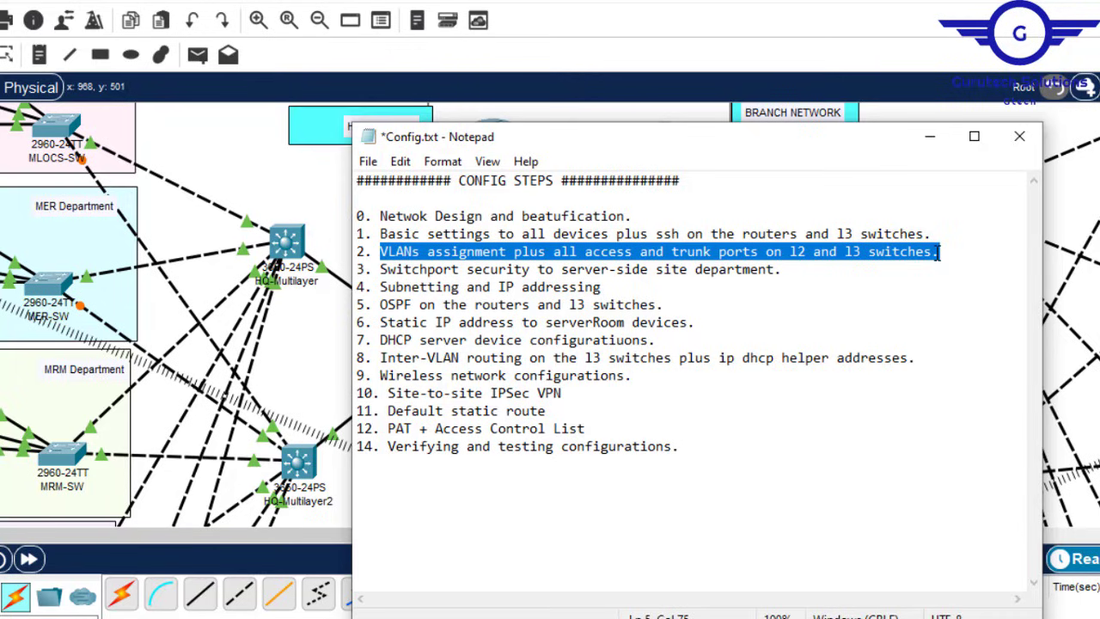
left_click(756, 20)
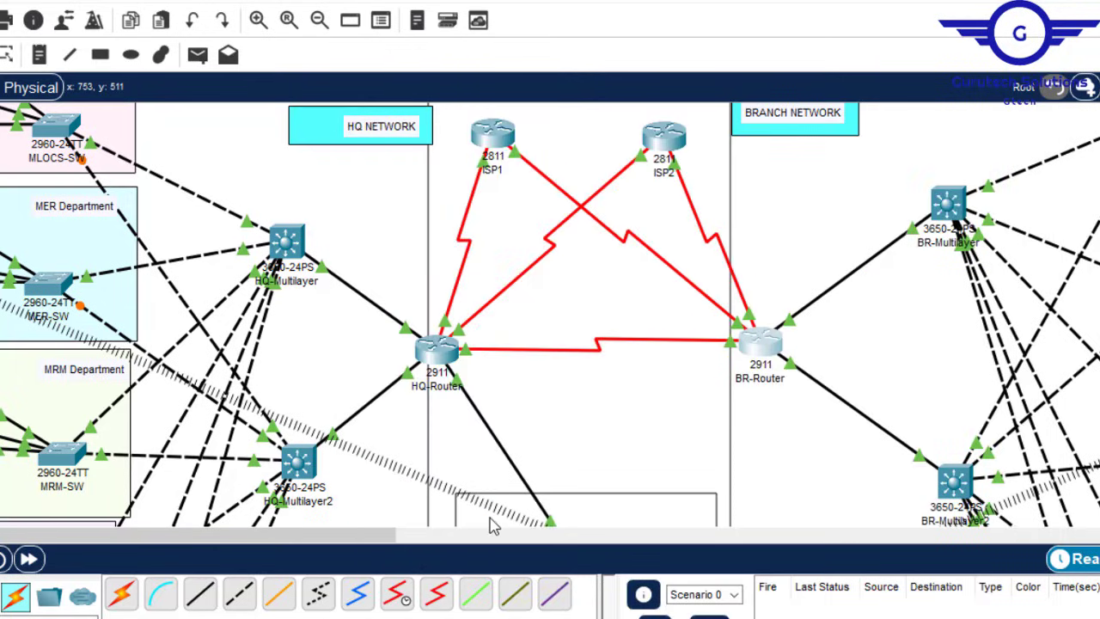
Step: Add VLAN lines to the MLOCS (VLAN 10), MER (VLAN 20) and MRM (VLAN 30) notes
left_click_drag(339, 535, 244, 535)
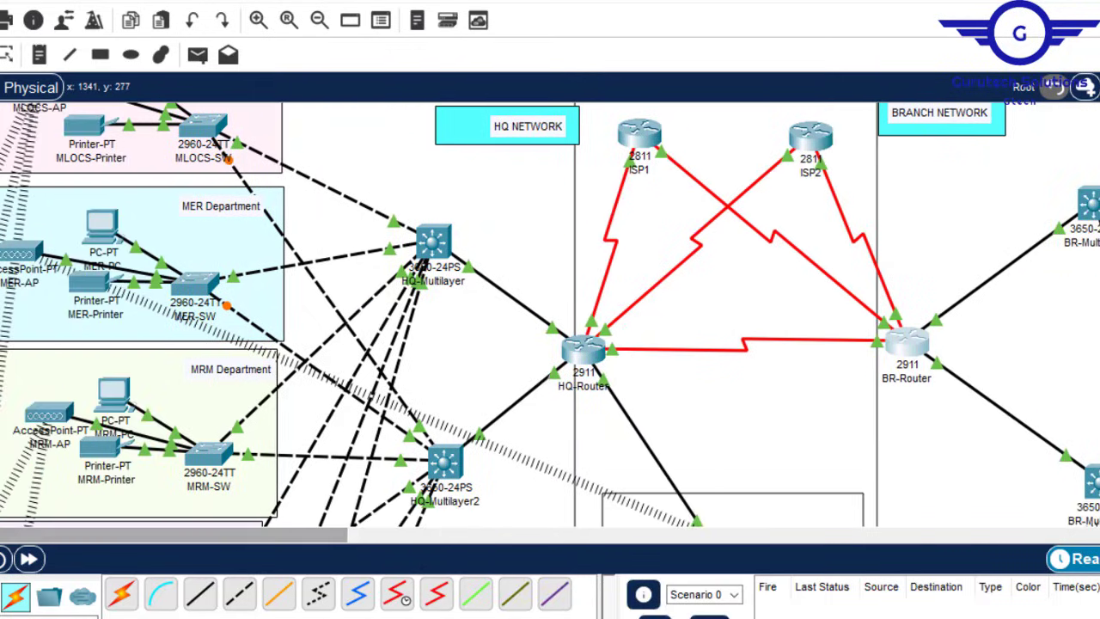
scroll(550, 314, "up", 2)
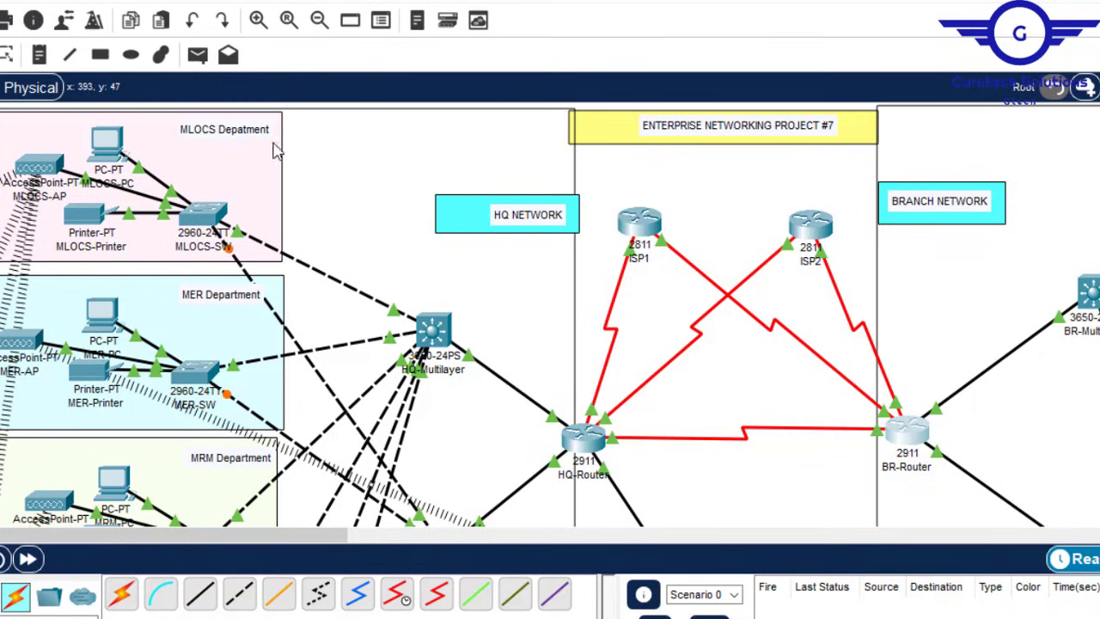
double_click(247, 133)
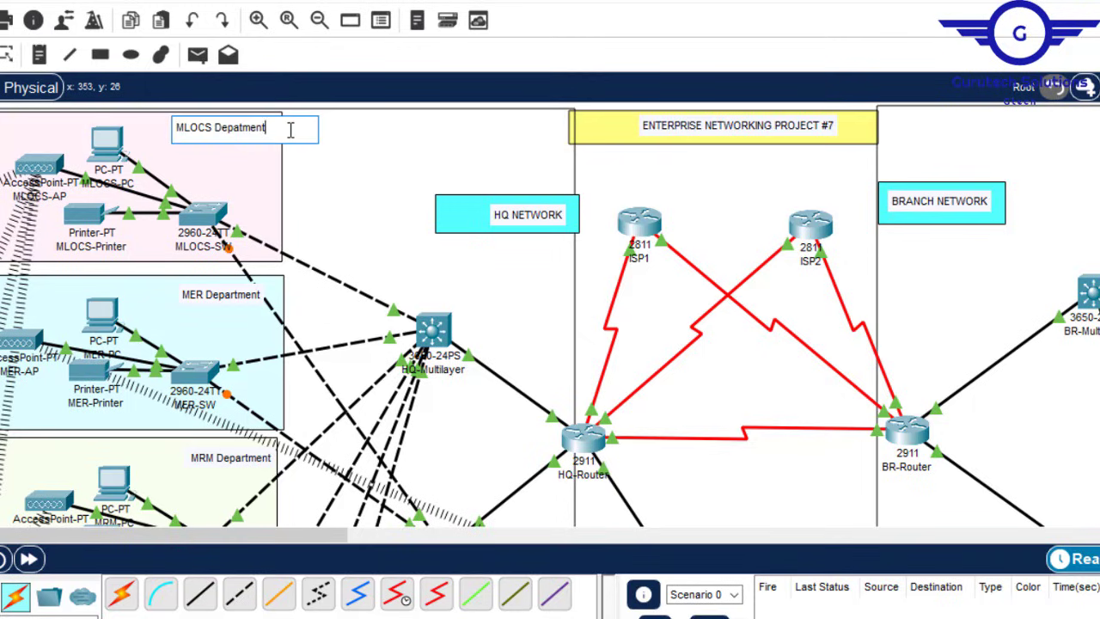
key("Return")
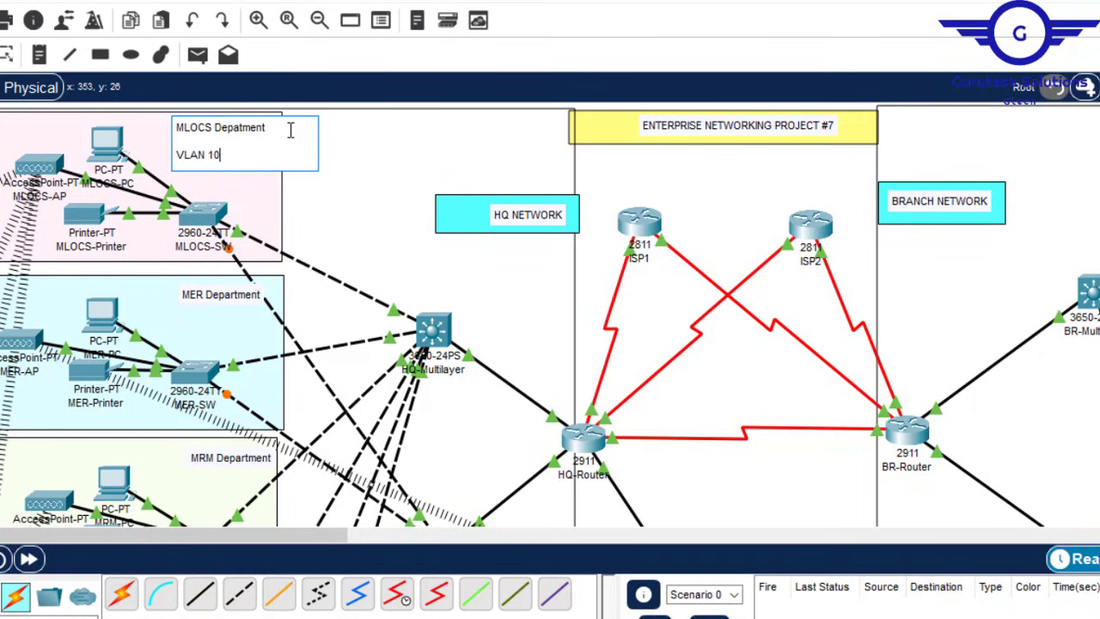
left_click_drag(227, 155, 167, 155)
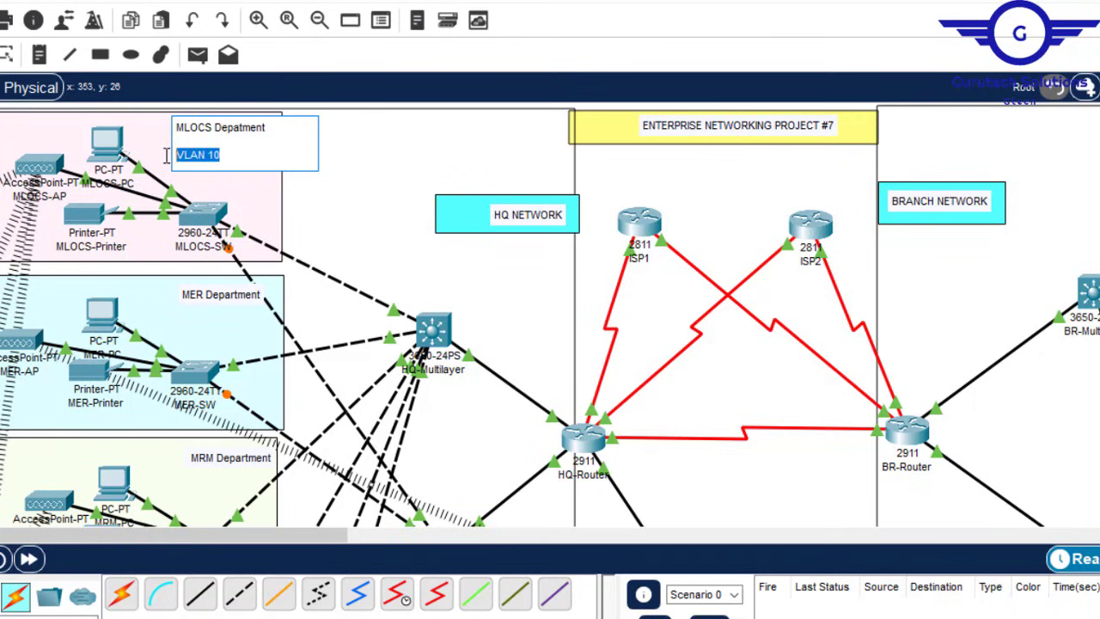
left_click(246, 299)
double_click(246, 297)
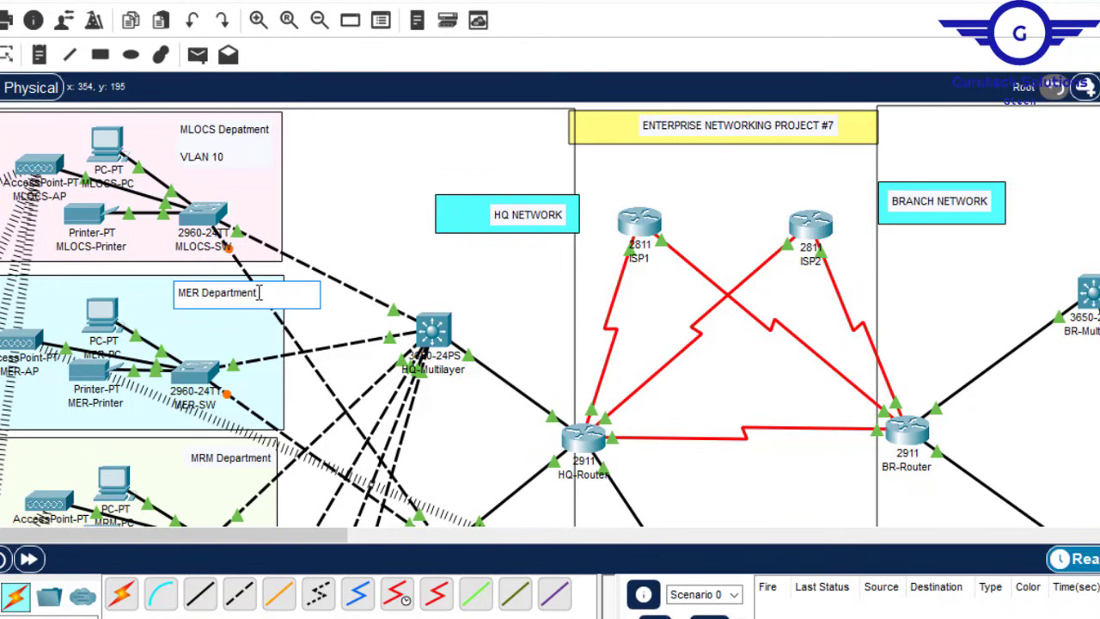
key("Return")
type("VLAN 20")
scroll(550, 314, "down", 3)
left_click(249, 329)
key("Return")
key("Return")
type("VLAN 30")
scroll(248, 330, "down", 5)
Step: Label the next notes VLAN 40, GWA VLAN 60 and SSS VLAN 70
left_click(249, 255)
key("Return")
key("Return")
type("VLAN 40")
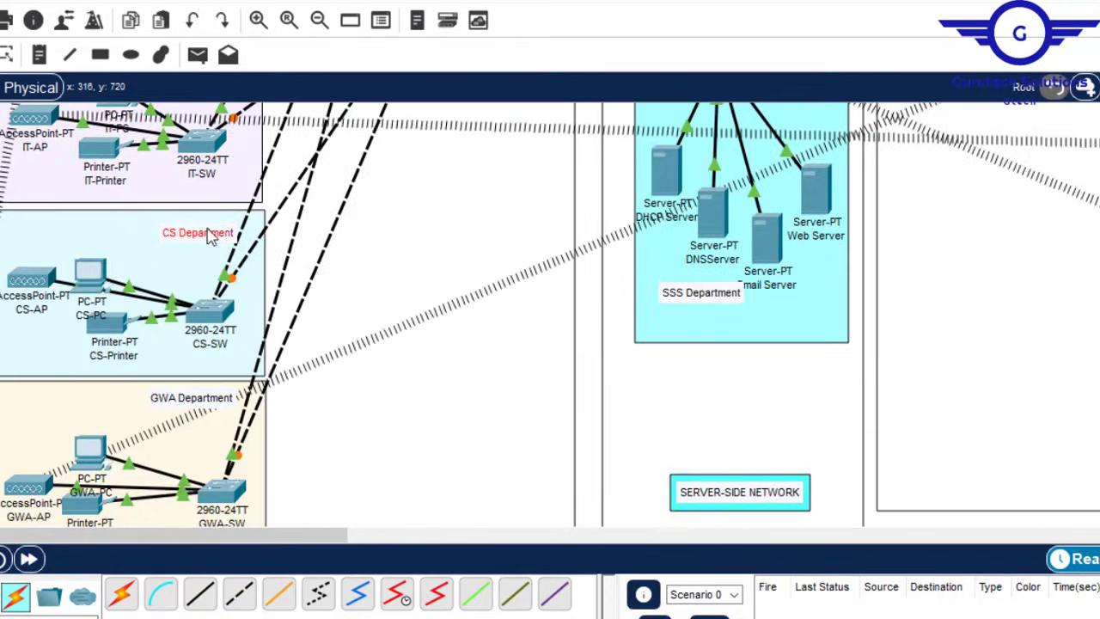
scroll(246, 226, "down", 3)
left_click(233, 212)
key("Return")
key("Return")
type("VLAN 60")
scroll(232, 212, "up", 5)
left_click(748, 432)
key("Return")
key("Return")
type("VLAN 70")
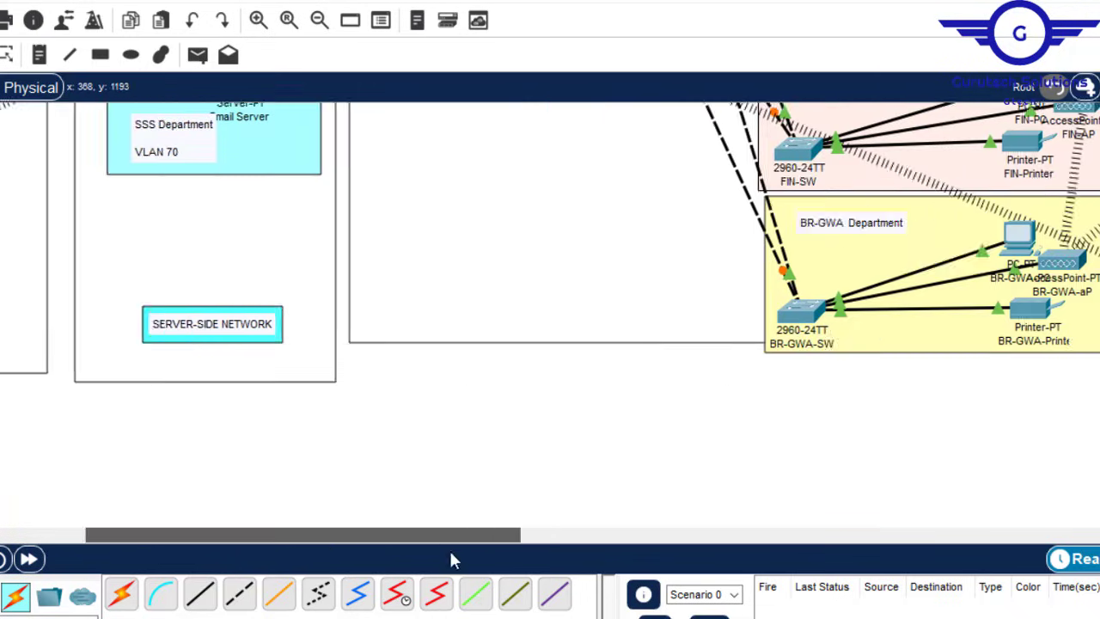
Step: Label NSO VLAN 80, the next notes VLAN 90 and VLAN 1000, and BR-GWA VLAN 130
left_click(646, 127)
key("Return")
key("Return")
type("VLAN 80")
left_click(665, 275)
key("Return")
key("Return")
type("VLAN 90")
left_click(666, 456)
type("VLAN 10")
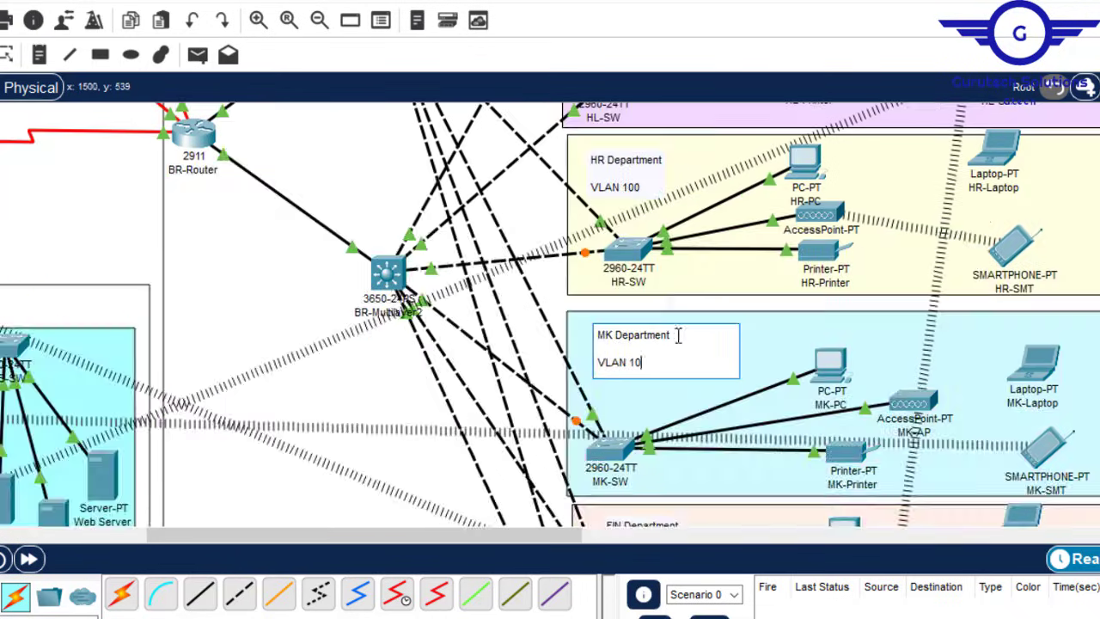
type("00")
left_click(720, 299)
key("Return")
key("Return")
type("VLAN 130")
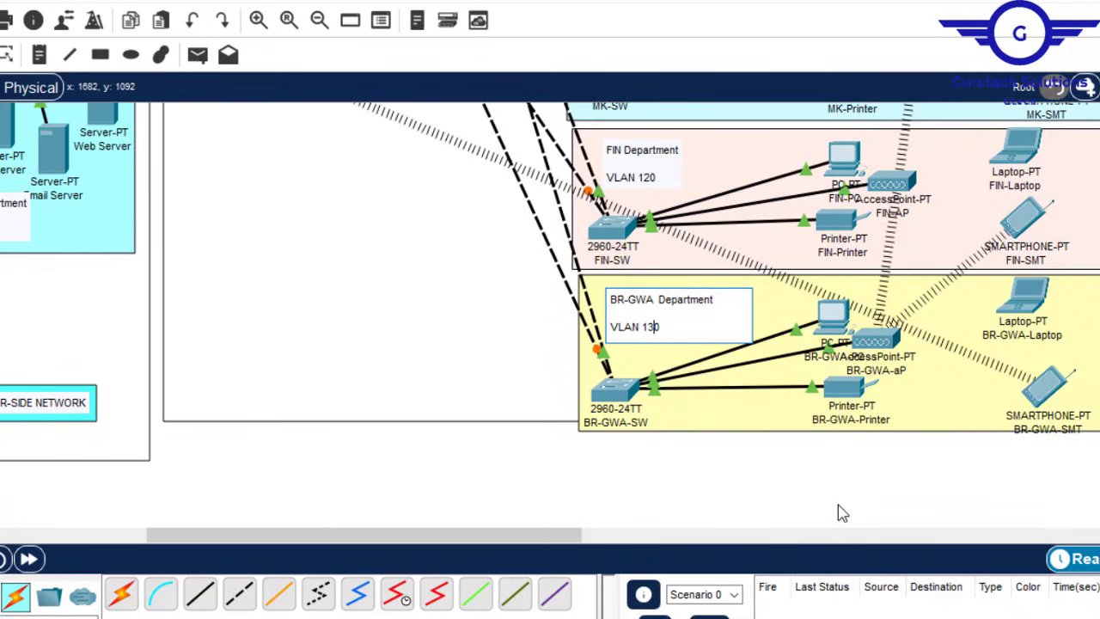
left_click(776, 507)
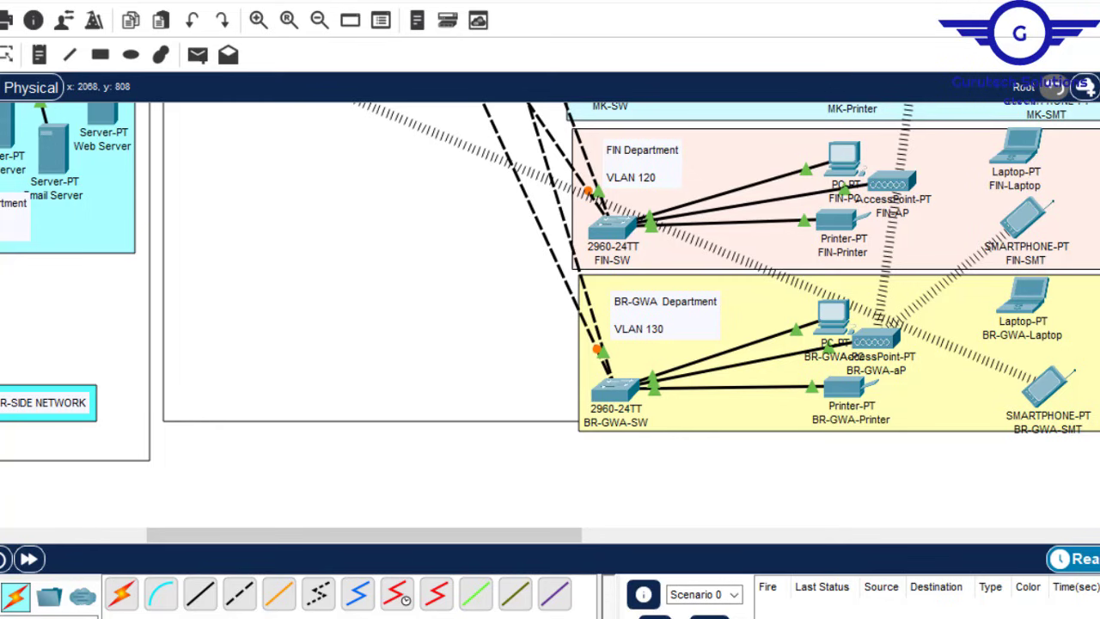
scroll(550, 312, "up", 10)
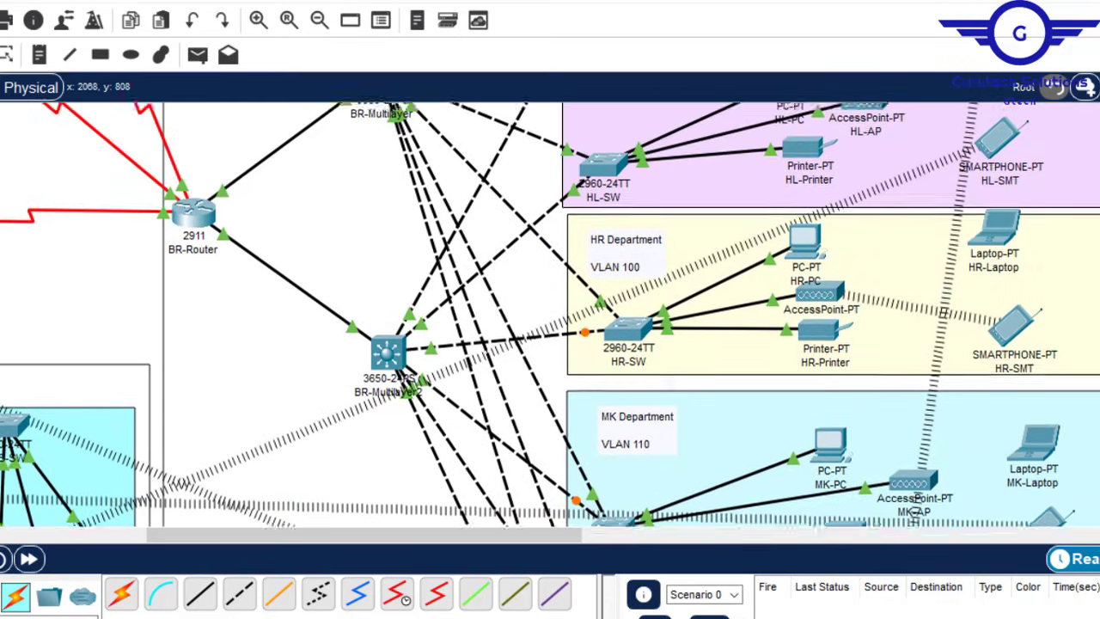
scroll(550, 315, "up", 5)
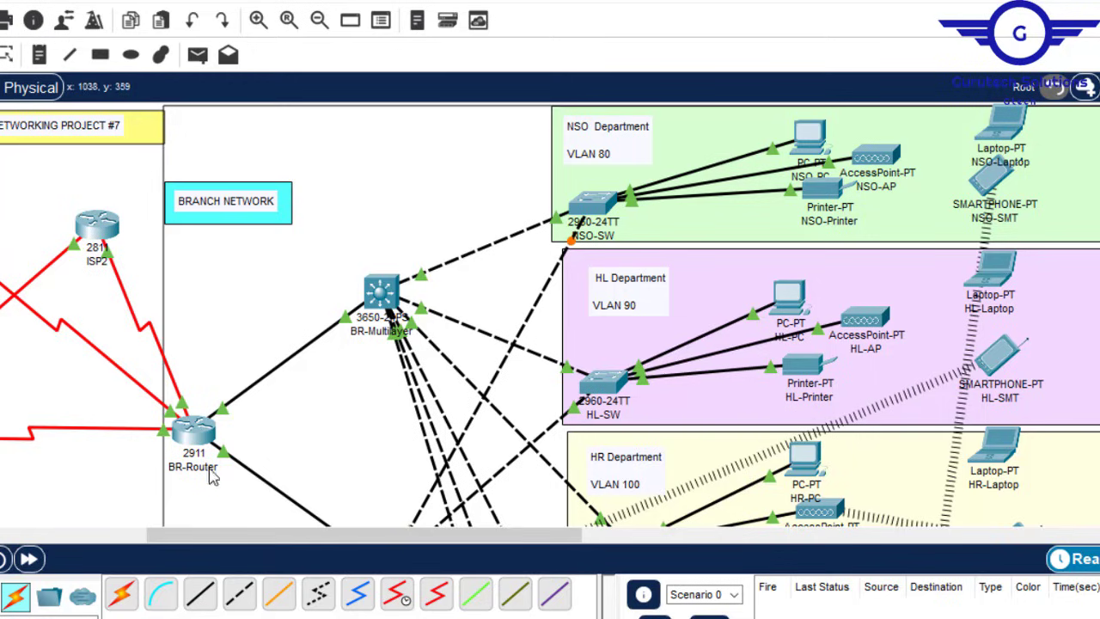
left_click_drag(287, 540, 59, 557)
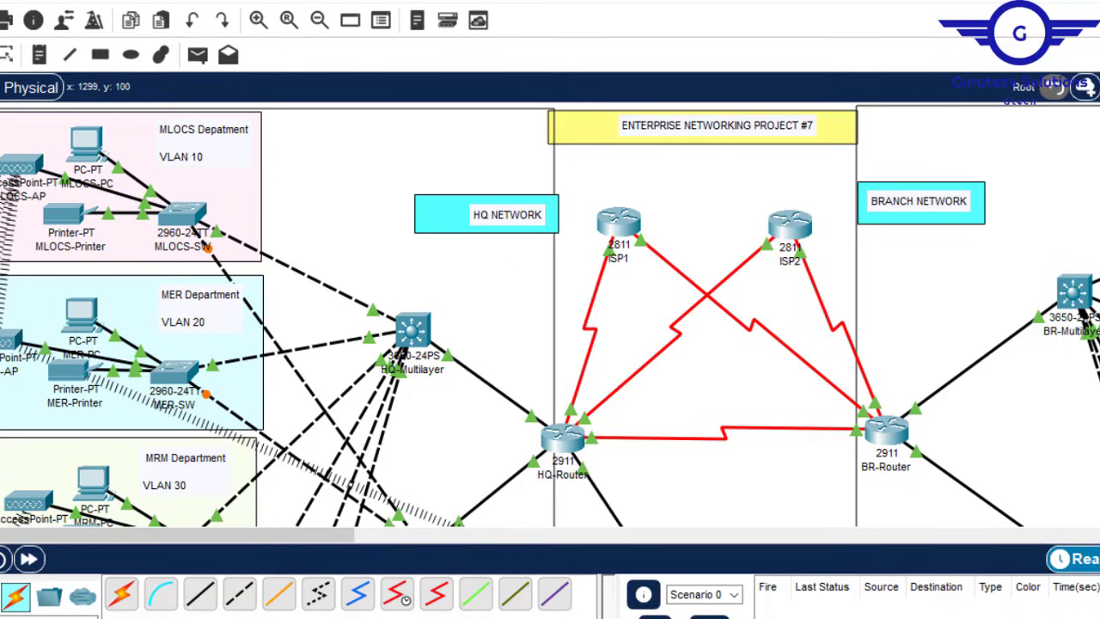
scroll(550, 314, "down", 2)
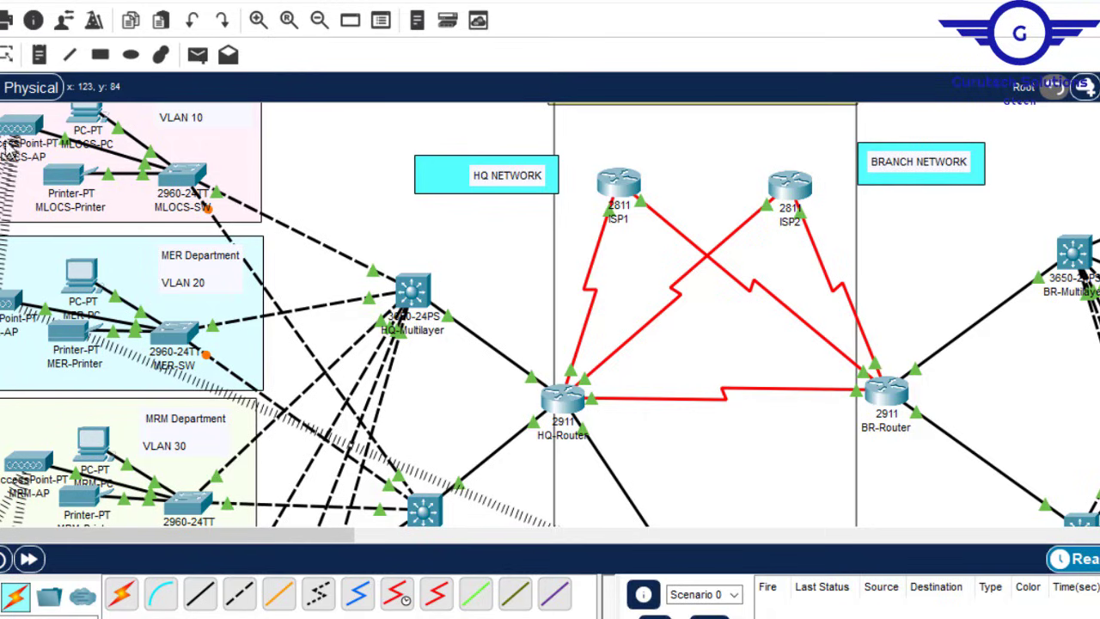
Step: Log in to MLOCS-SW's console, enable privileged mode and enter global configuration mode
mouse_move(76, 148)
left_click(186, 184)
key("Return")
key("Return")
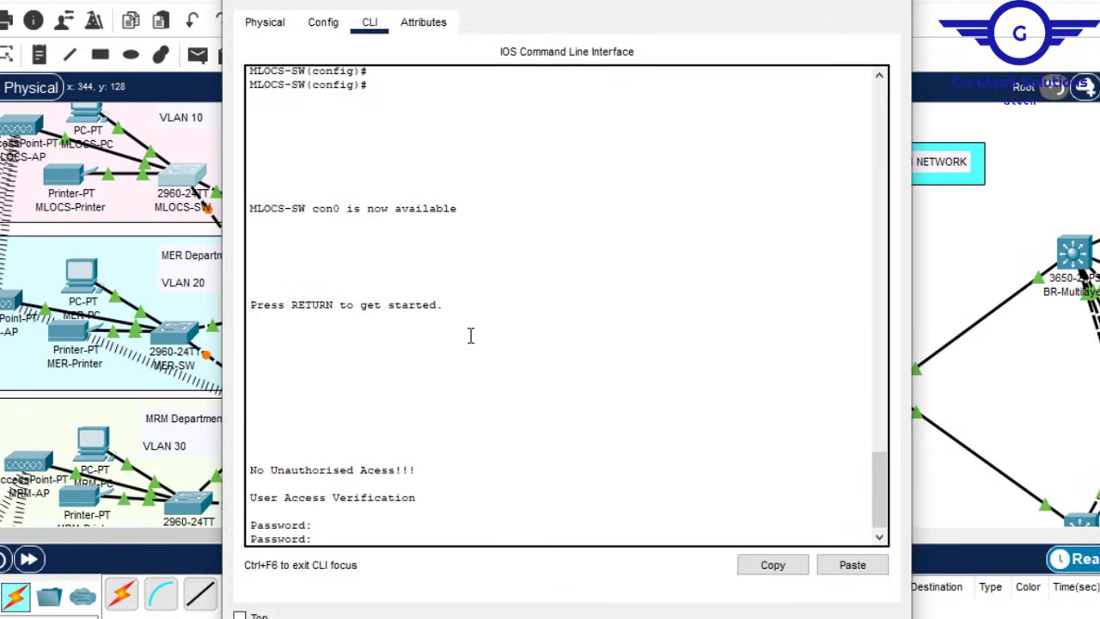
key("Return")
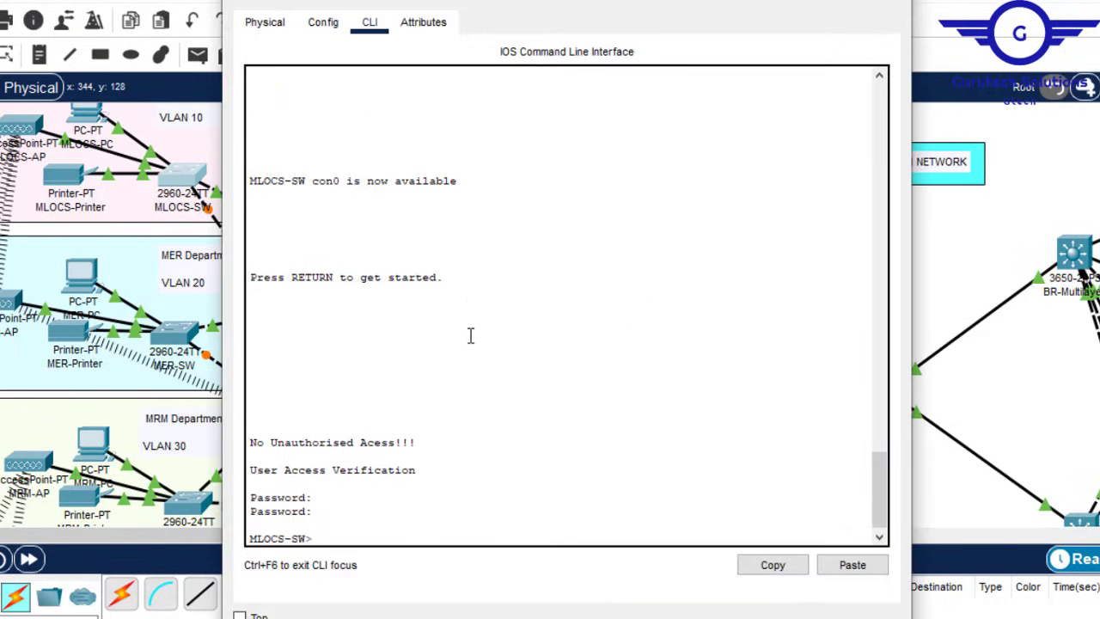
type("en")
key("Return")
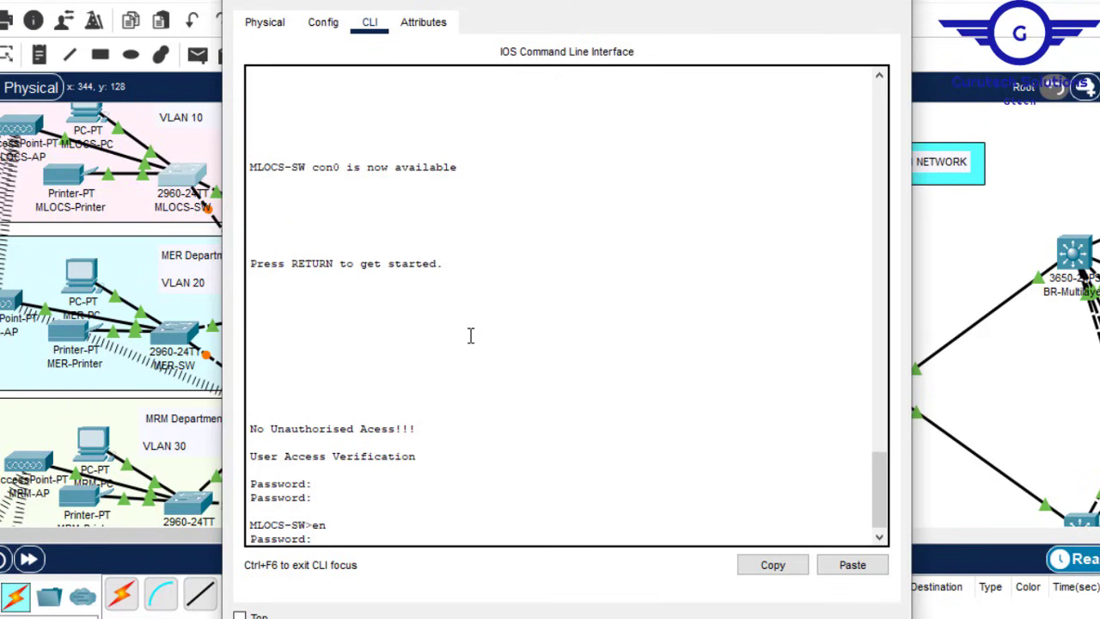
key("Return")
key("Return")
key("Return")
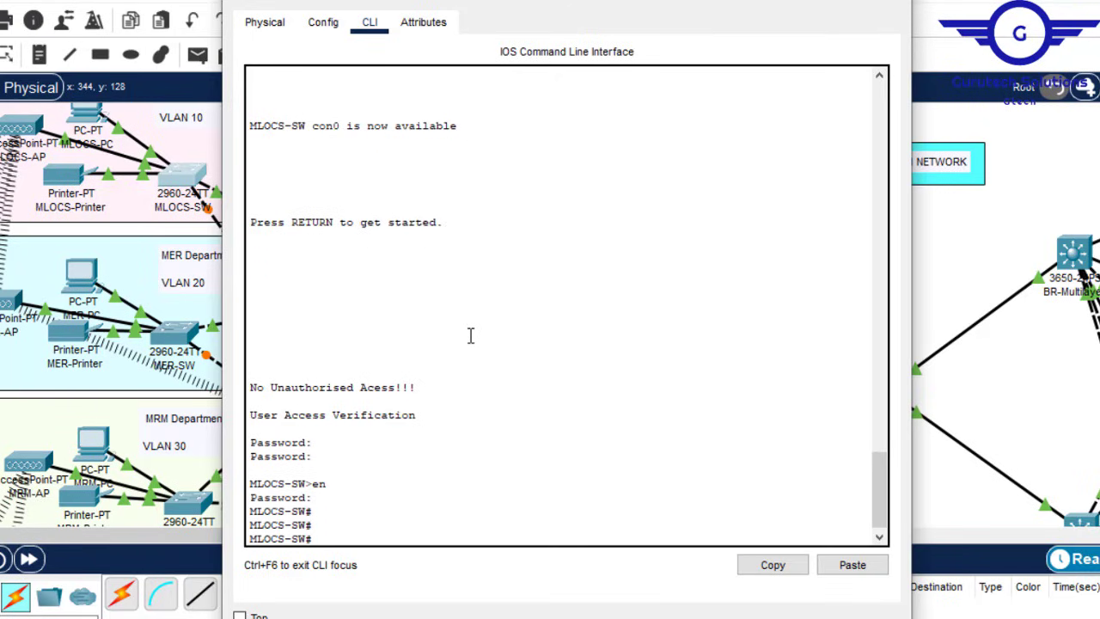
type("conf")
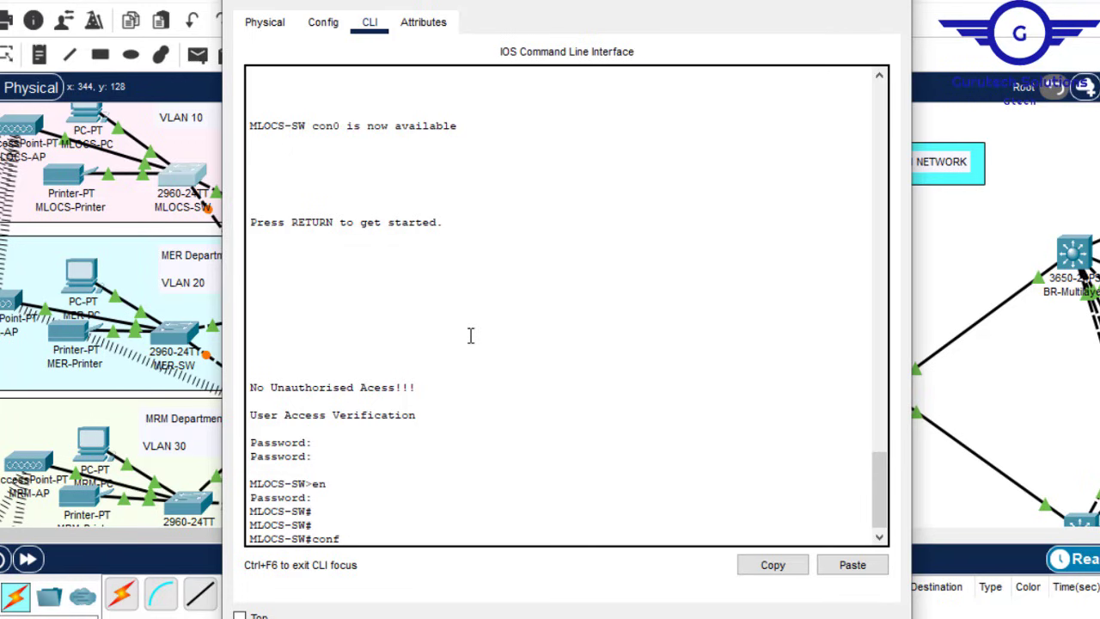
type(" t")
key("Return")
key("Return")
key("Return")
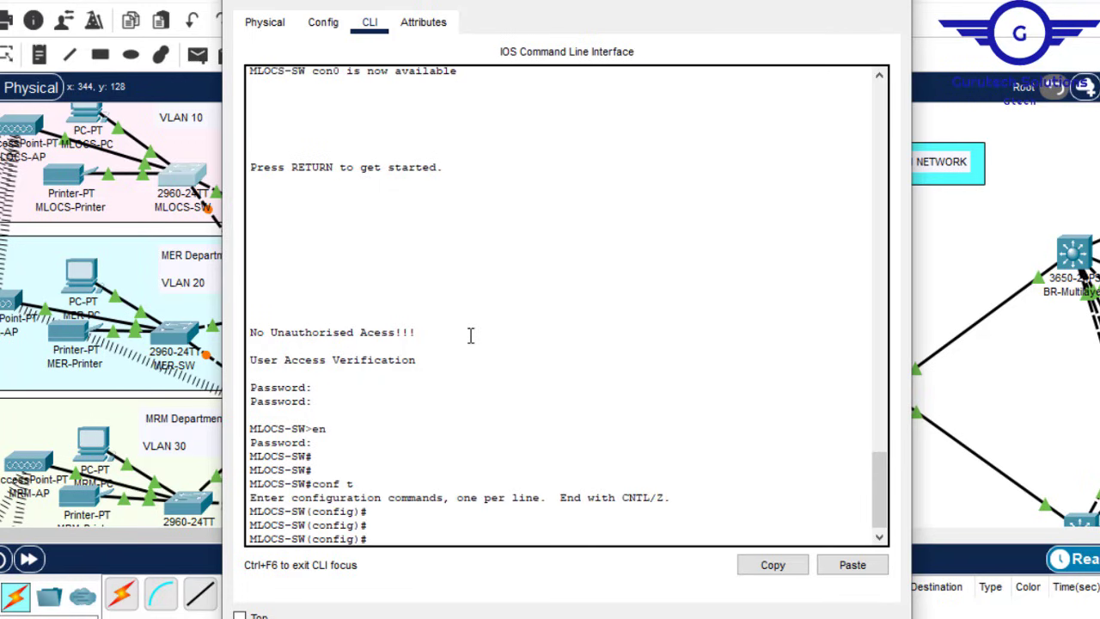
Step: Set ports Fa0/1–2 to switchport mode trunk, then exit the range
left_click_drag(611, 3, 726, 4)
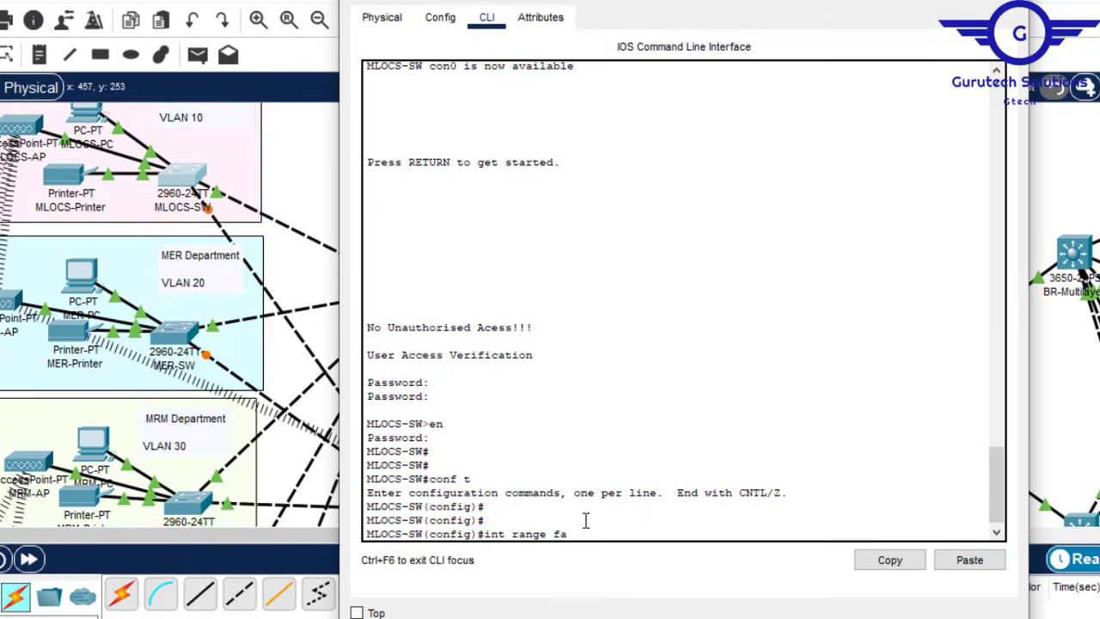
type("2")
key("Return")
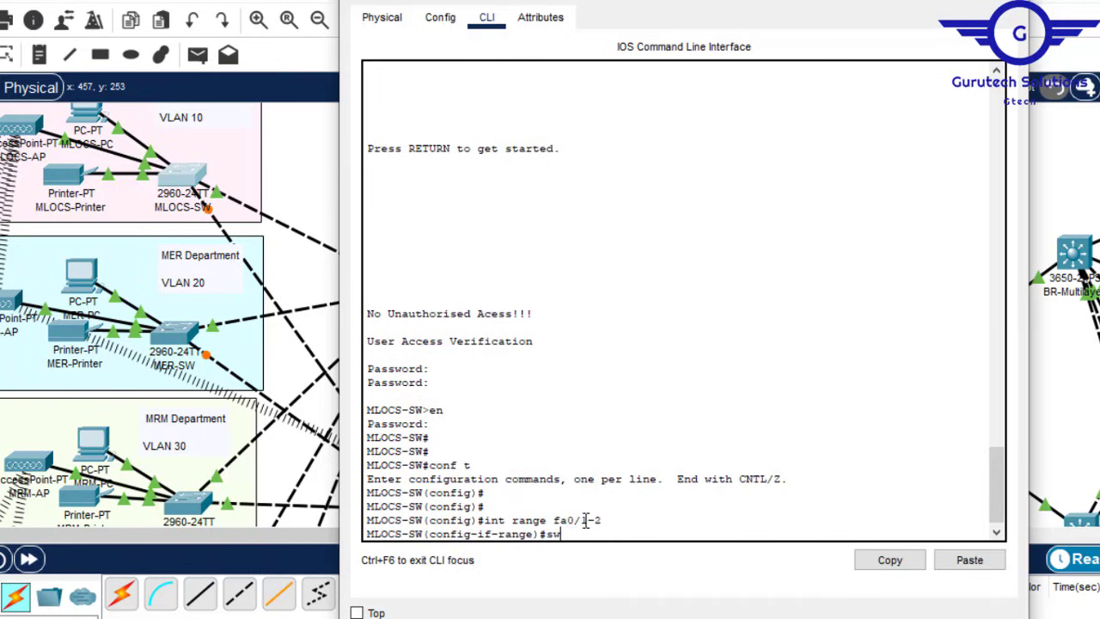
type("swit")
key("Tab")
type("m")
key("Tab")
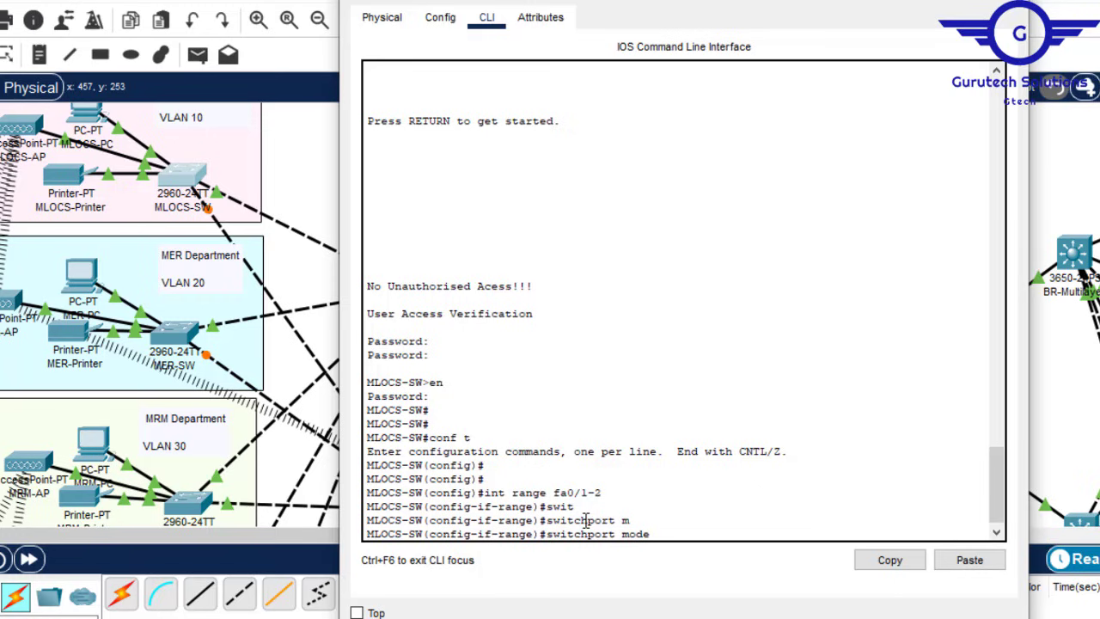
type("TR")
key("Tab")
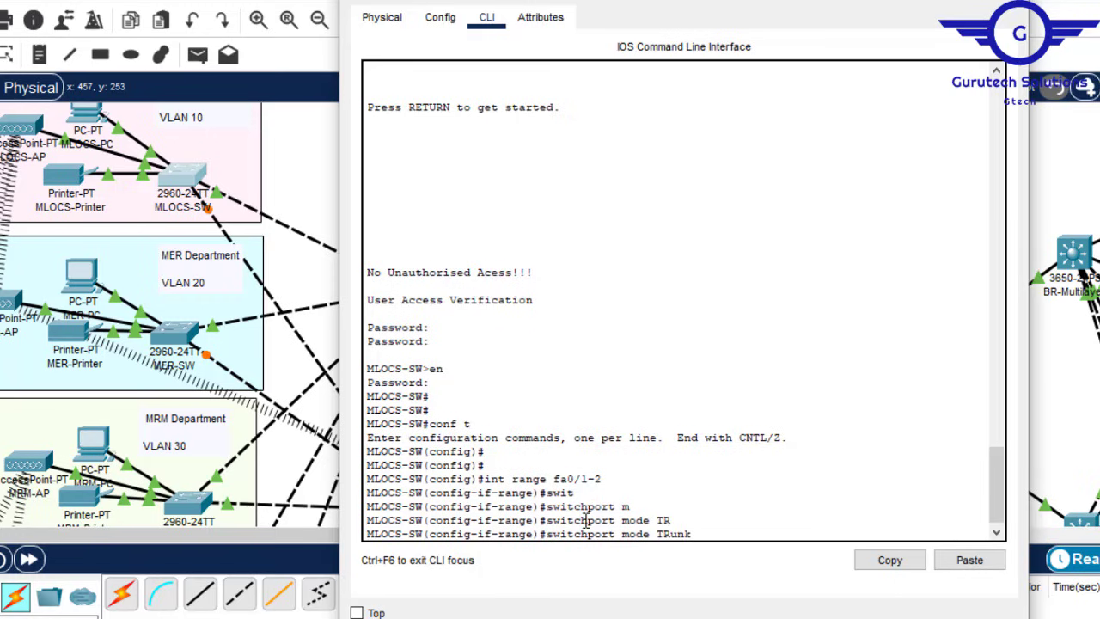
key("Return")
key("Return")
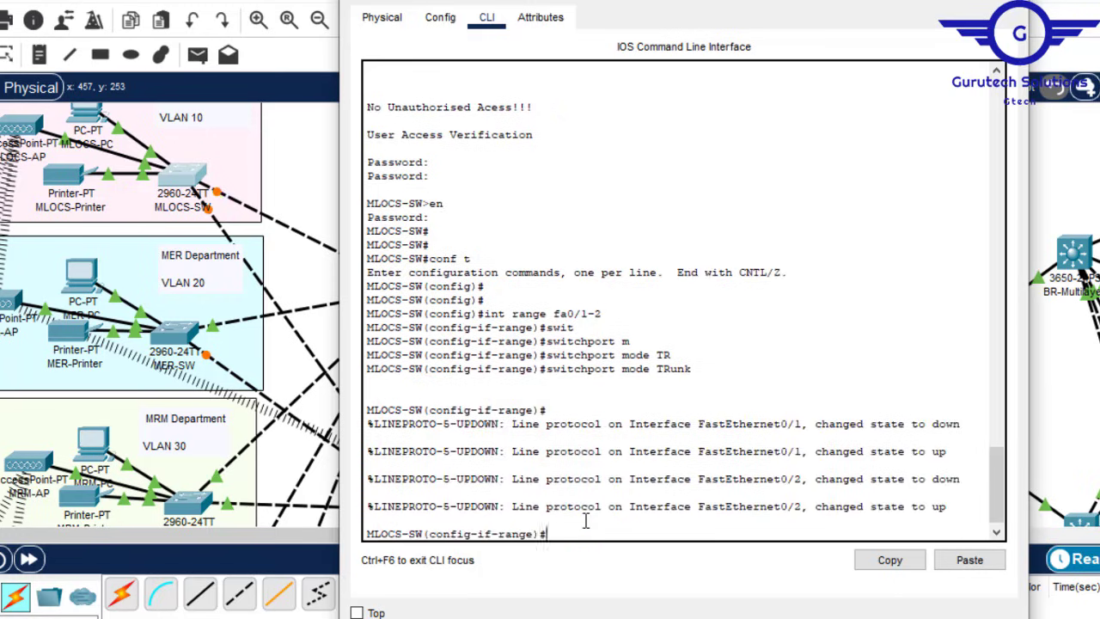
type("EX")
key("Return")
key("Return")
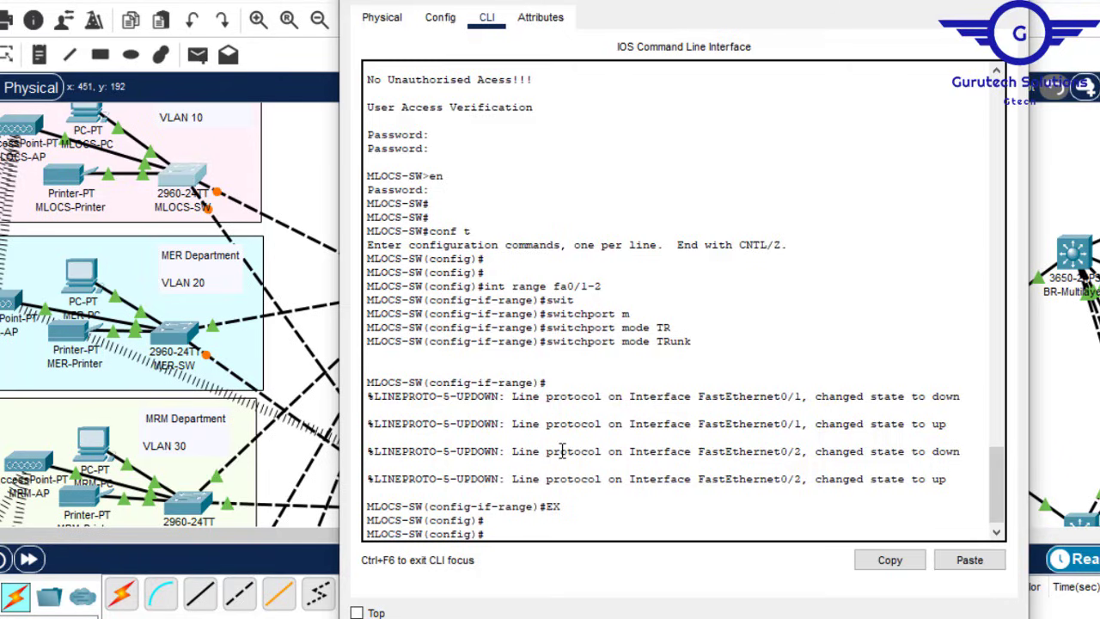
Step: Begin selecting the interface range fa0/3-24
type("int range fa0/1-2")
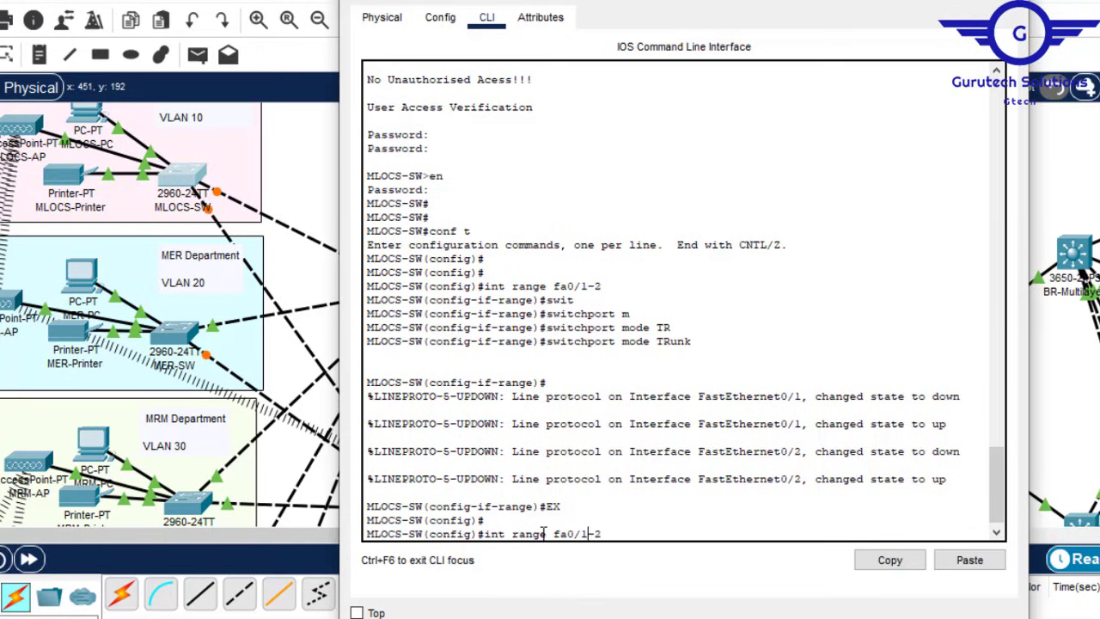
key("BackSpace")
type("3")
type("4")
Step: Back in MLOCS-SW's CLI, put ports Fa0/3–24 into switchport mode access
left_click(1060, 2)
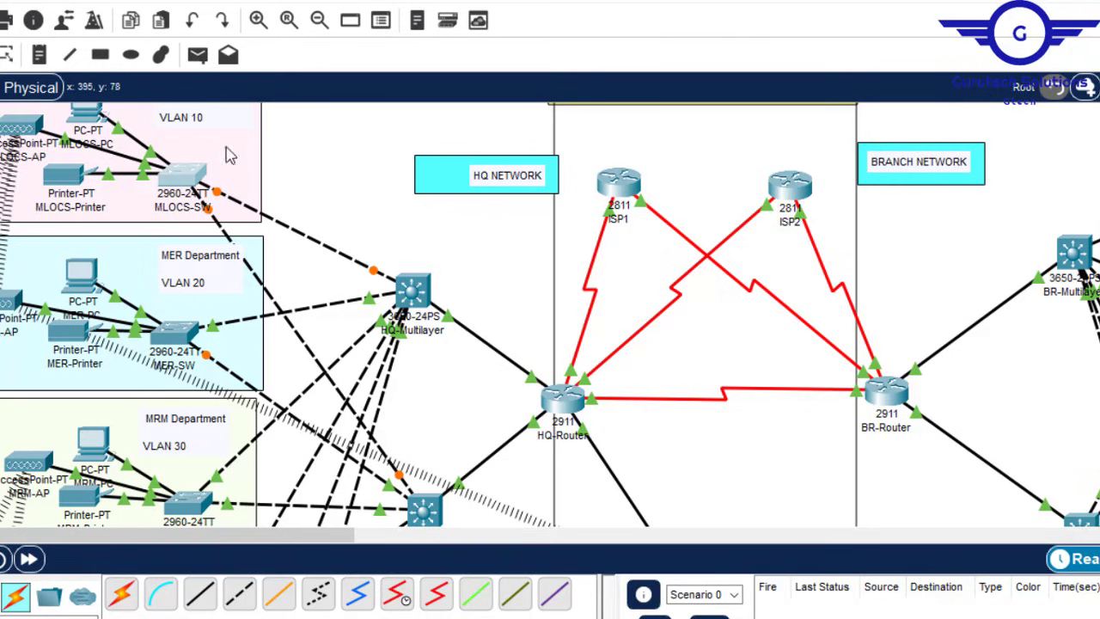
mouse_move(175, 183)
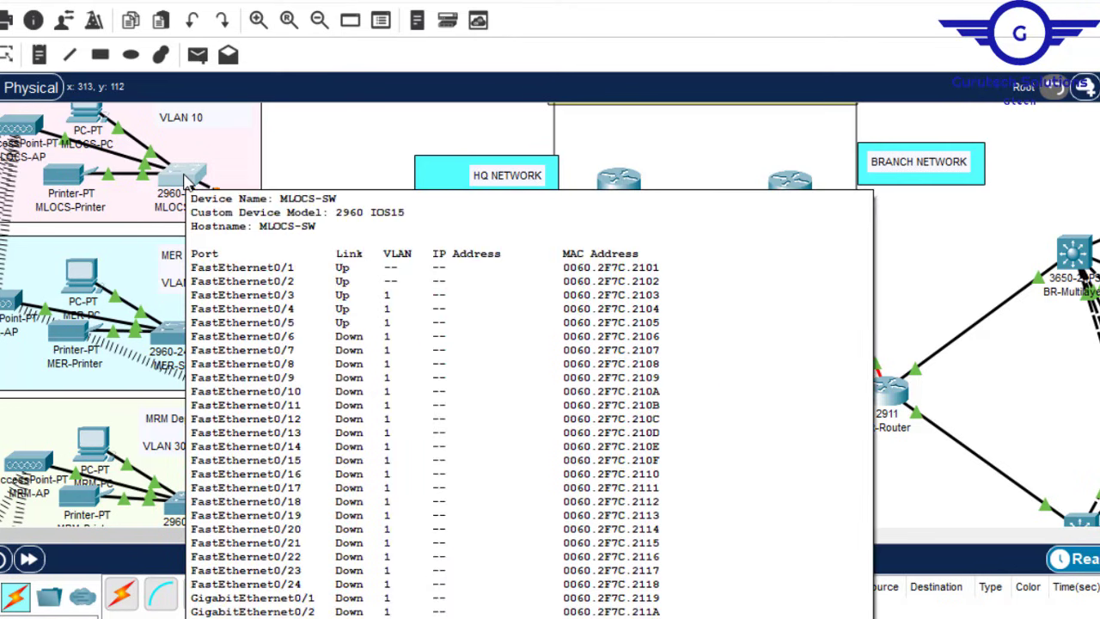
left_click(183, 178)
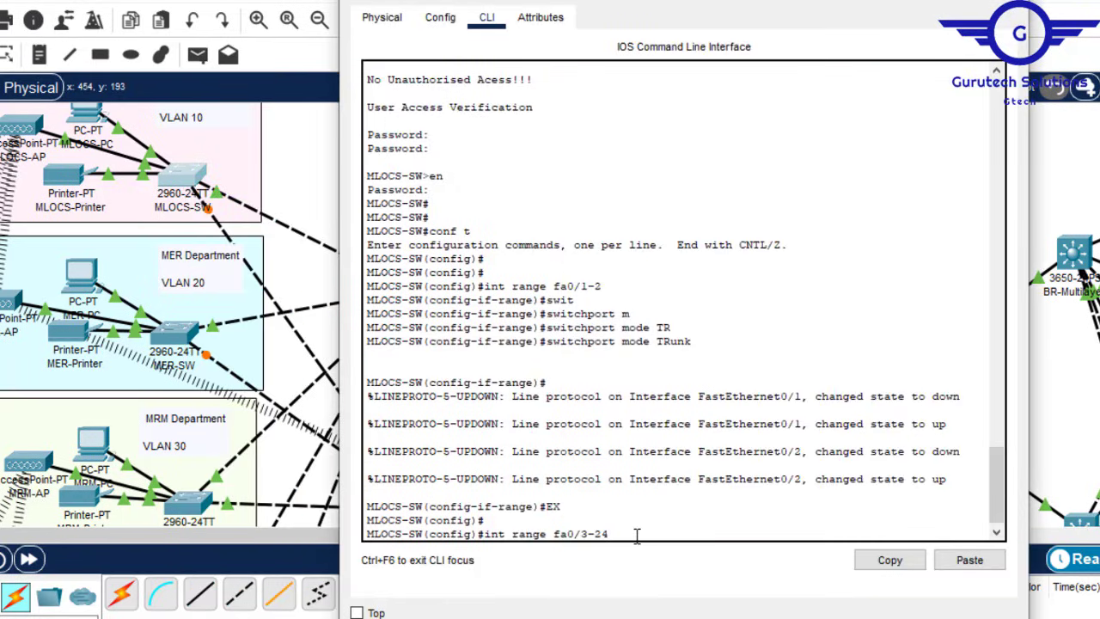
key("Return")
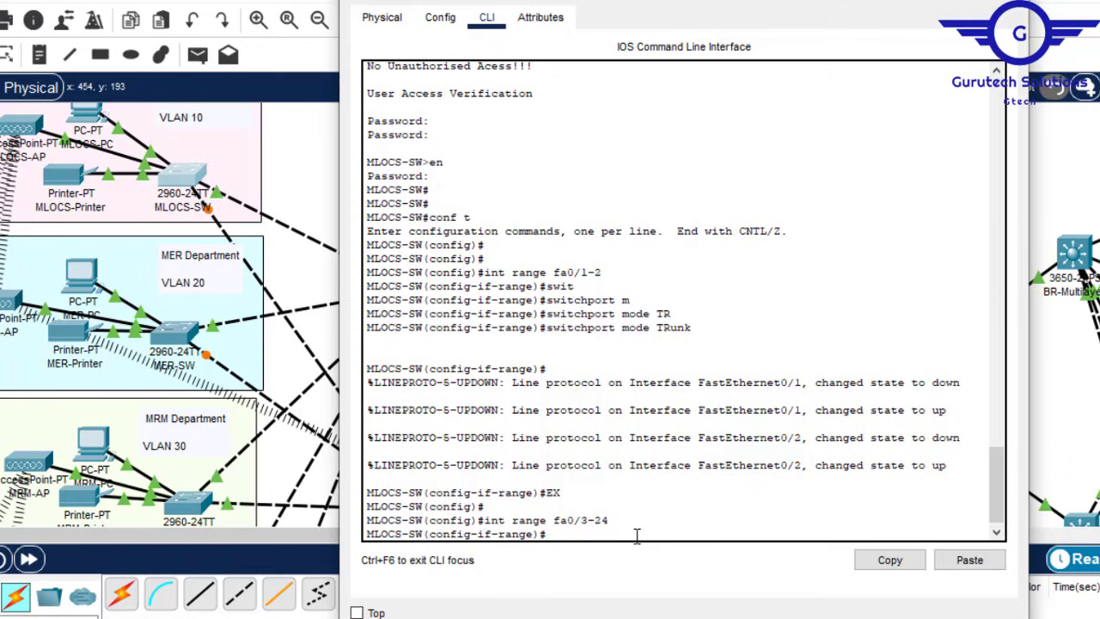
type("switc")
key("Tab")
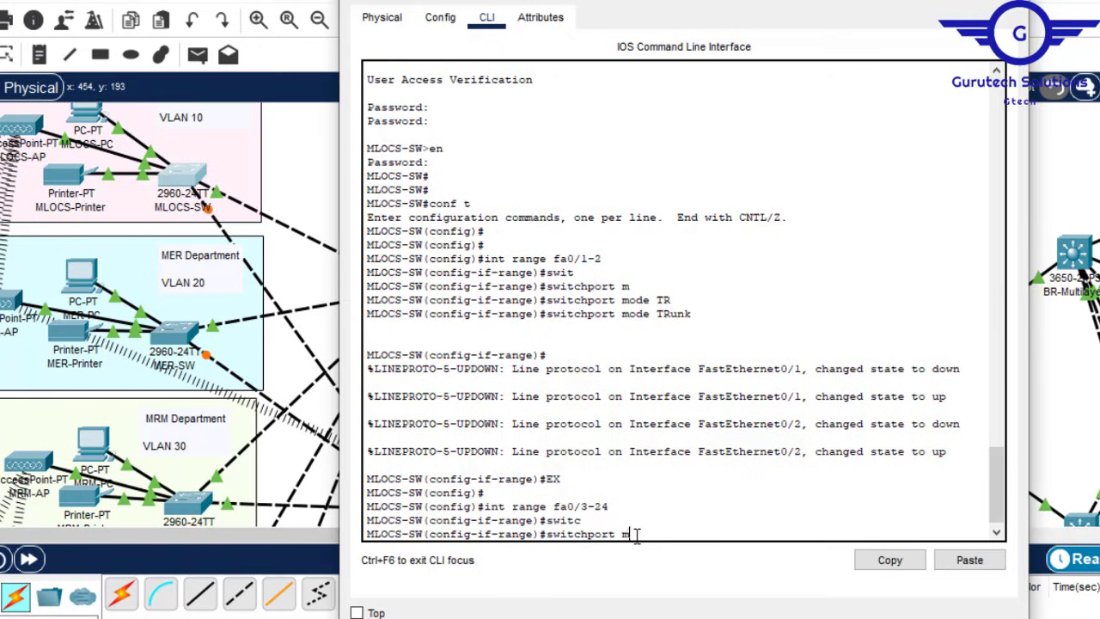
type("m")
key("Tab")
type("ac")
key("Tab")
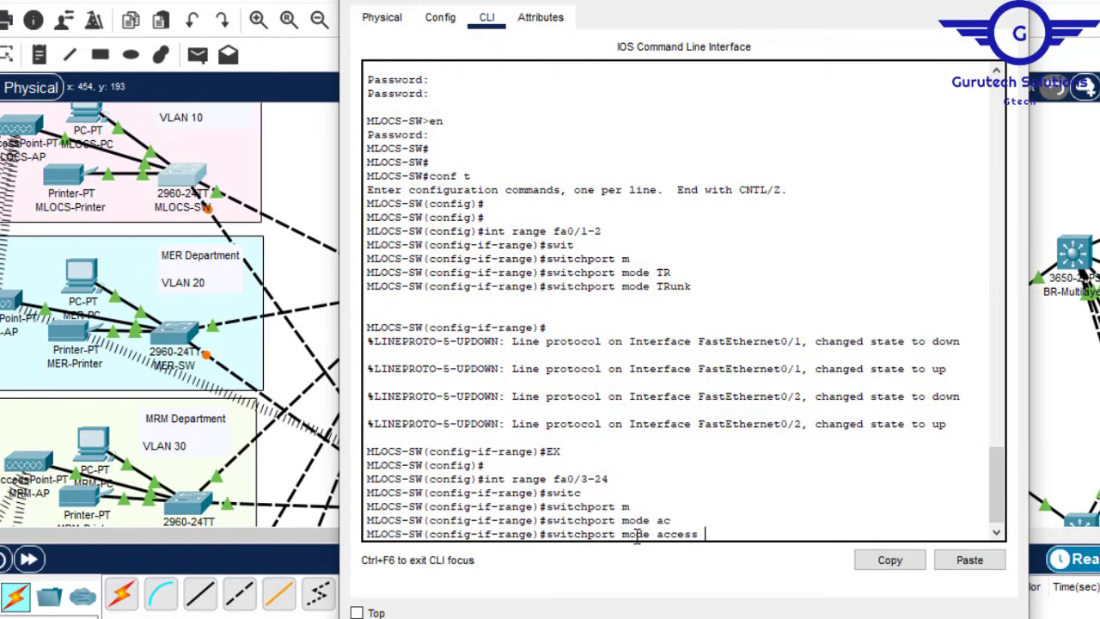
key("Return")
Step: Assign ports Fa0/3–24 to access VLAN 10 and exit the port range
type("swi")
key("Tab")
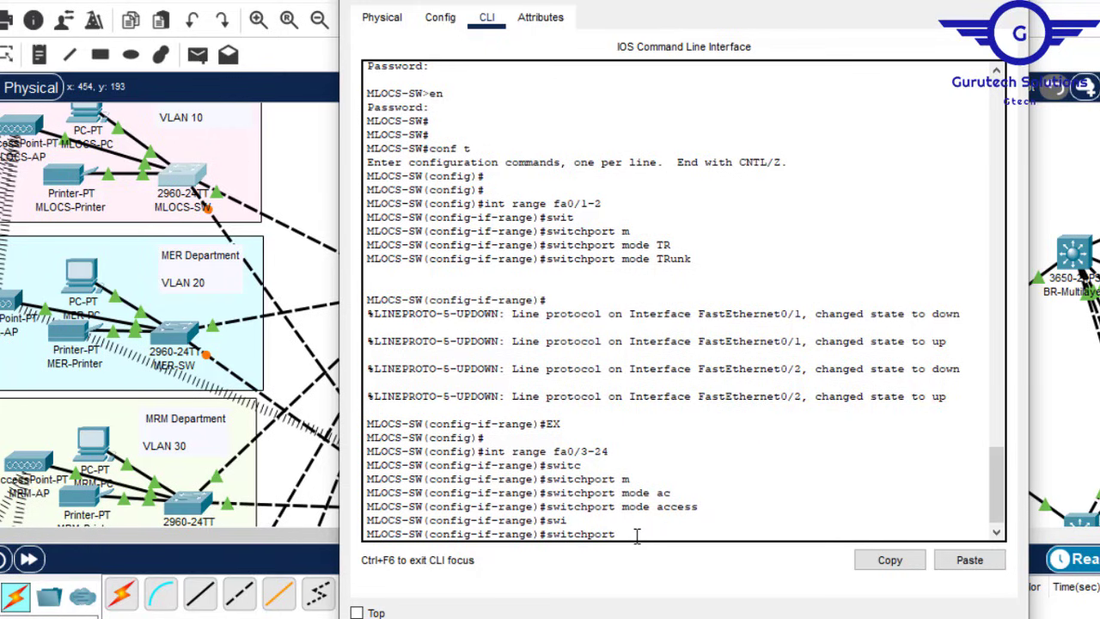
type("a")
key("Tab")
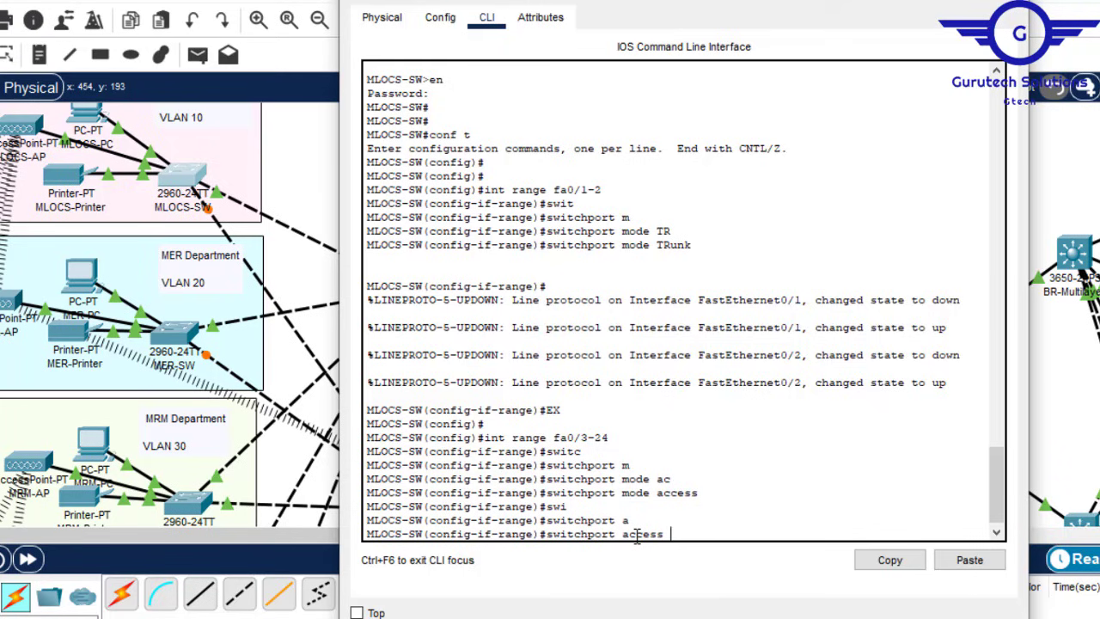
type("v")
key("Tab")
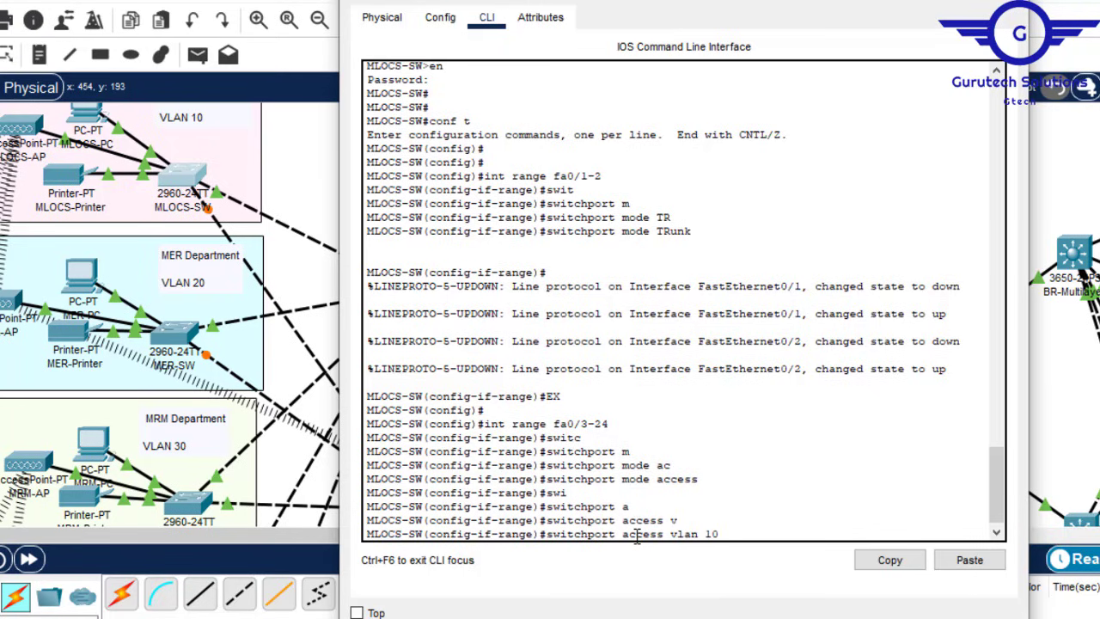
type("10")
key("Return")
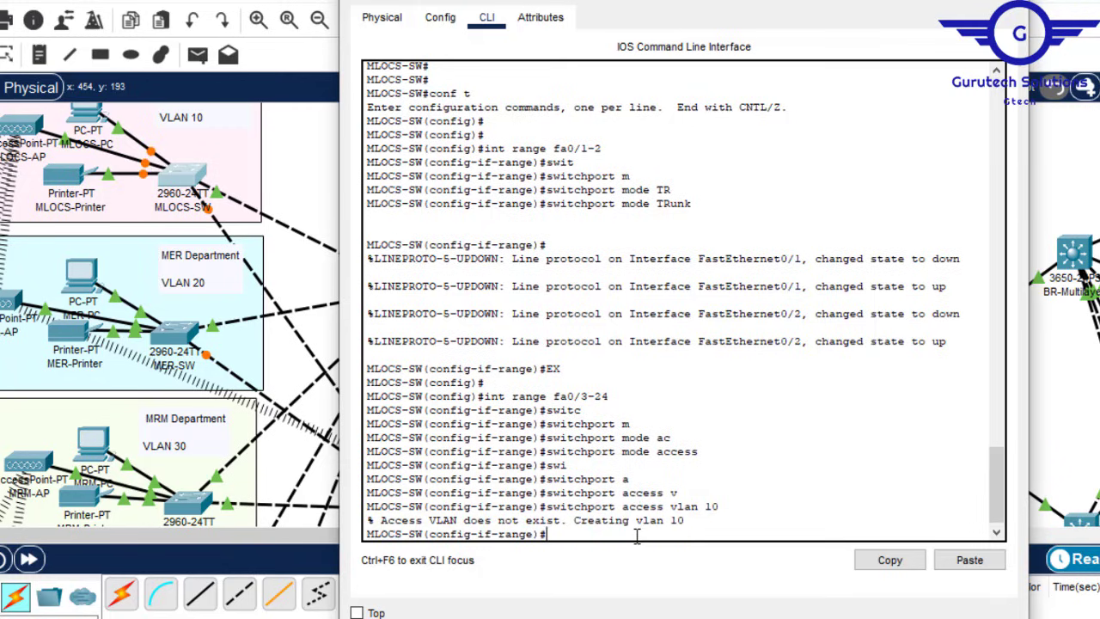
type("ex")
key("Return")
key("Return")
key("Return")
key("Return")
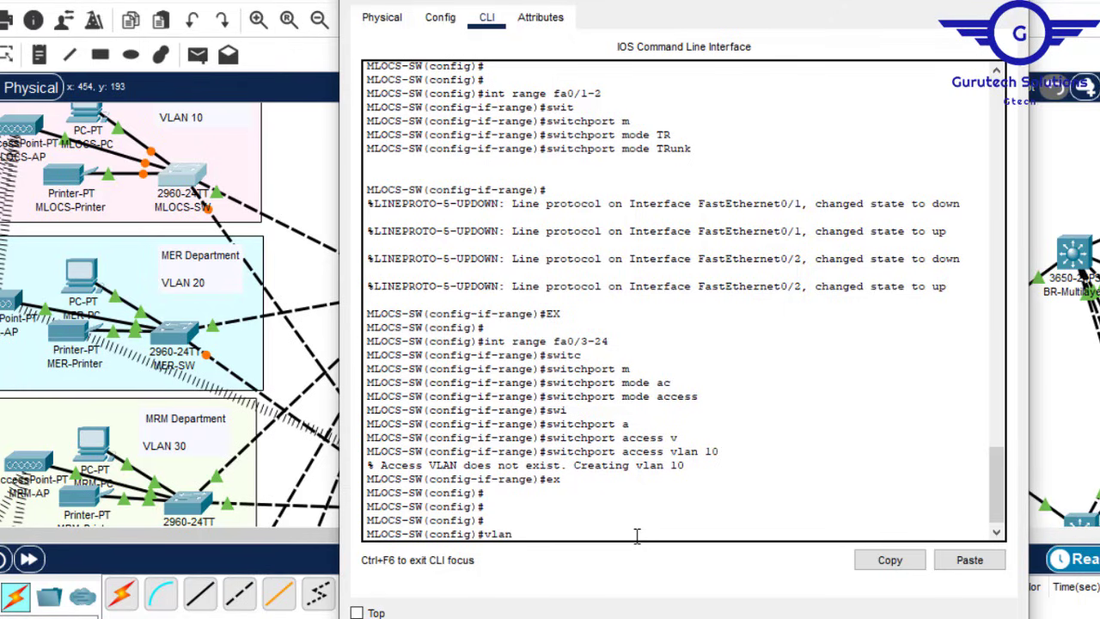
Step: Give VLAN 10 on MLOCS-SW the name MLCOS, exit, and close the switch window
type("vlan 10")
key("Return")
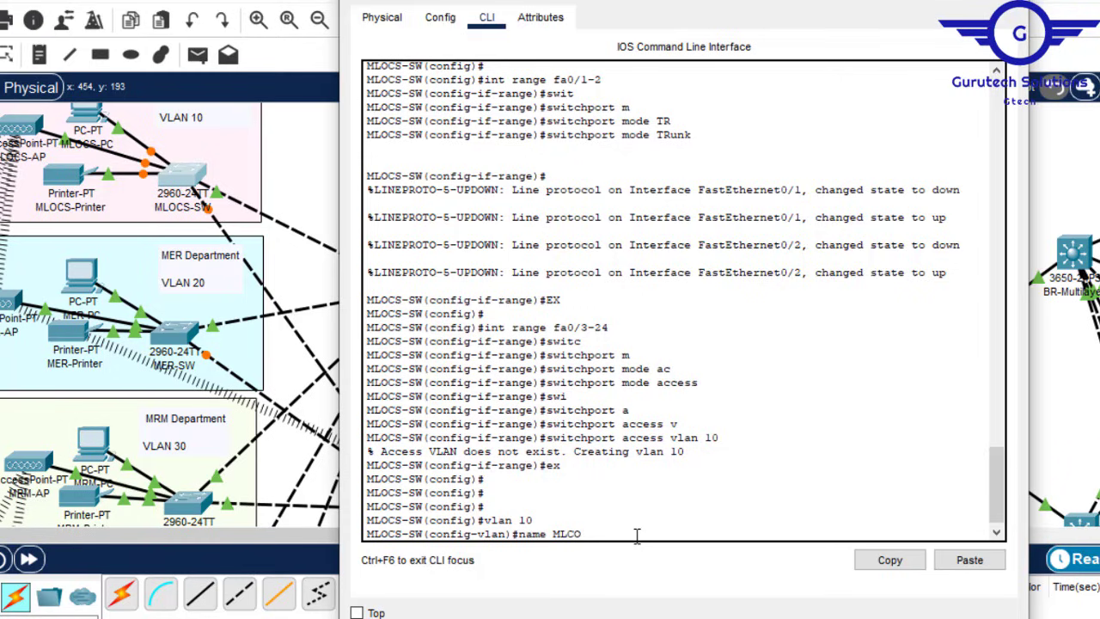
key("Return")
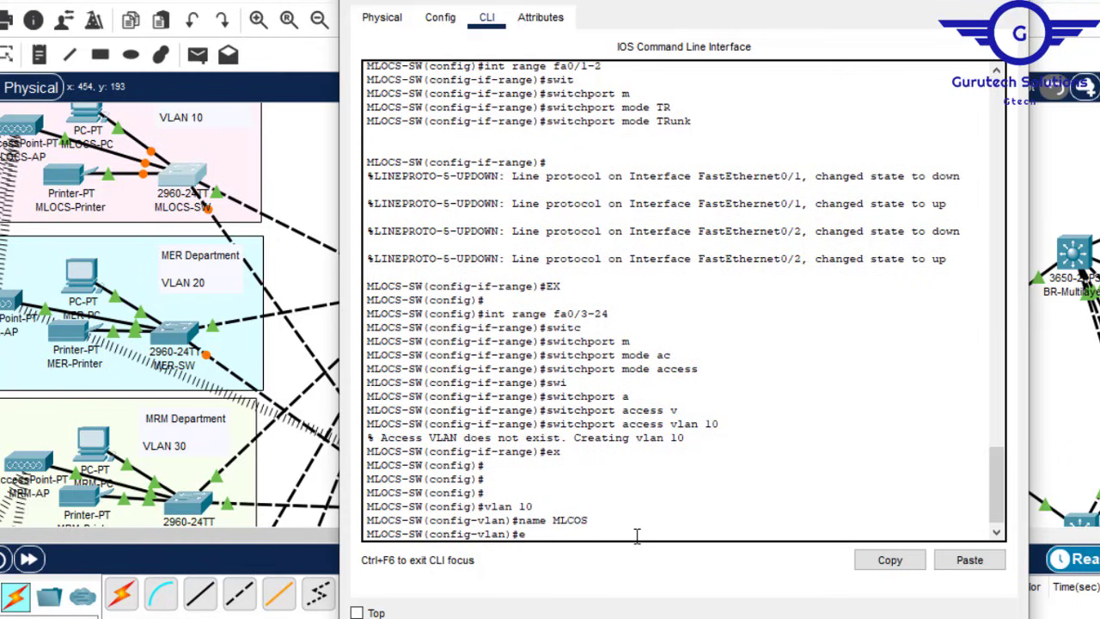
type("ex")
key("Return")
key("Return")
key("Return")
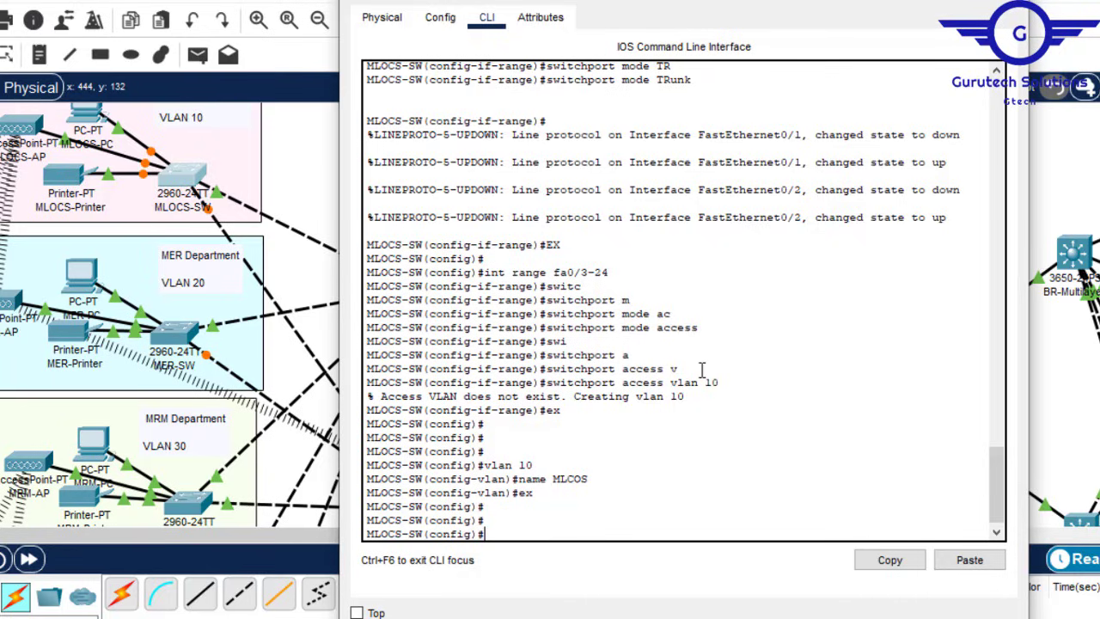
left_click_drag(590, 478, 557, 474)
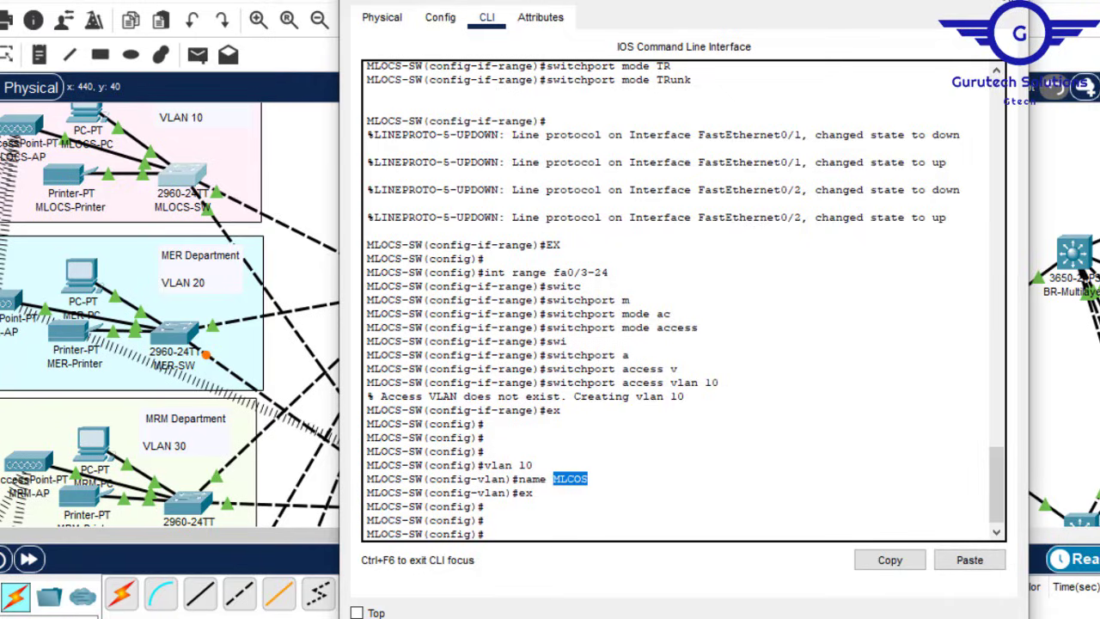
left_click(1009, 1)
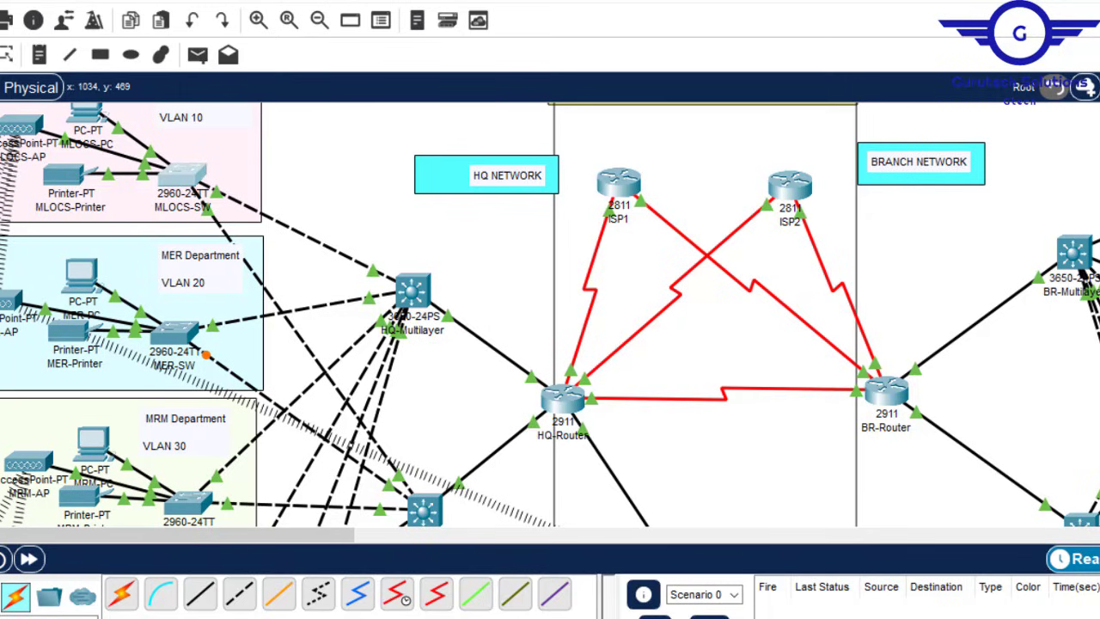
Step: Replace Notepad's text with 'vlan 20', 'name MER', exit, and an fa0/1-2 trunk block
mouse_move(827, 616)
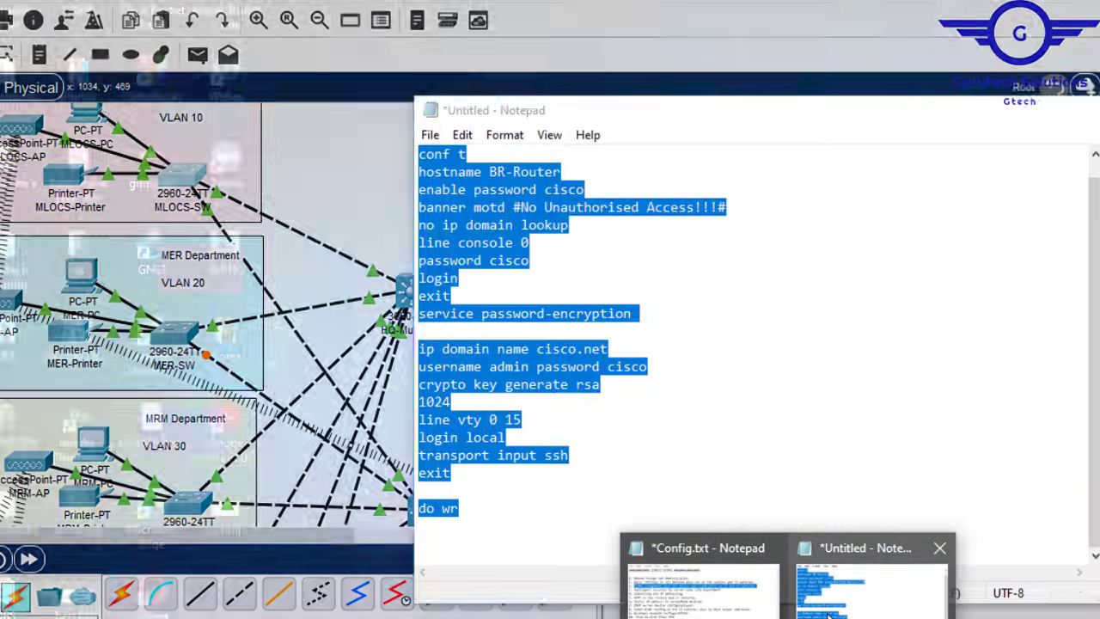
left_click(830, 613)
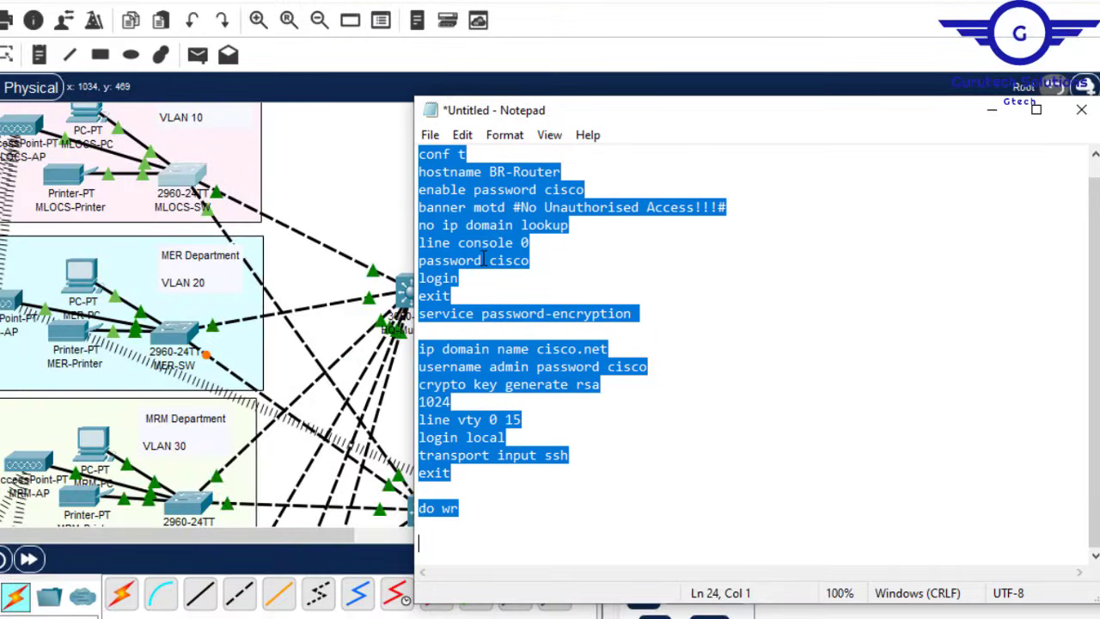
key("ctrl+x")
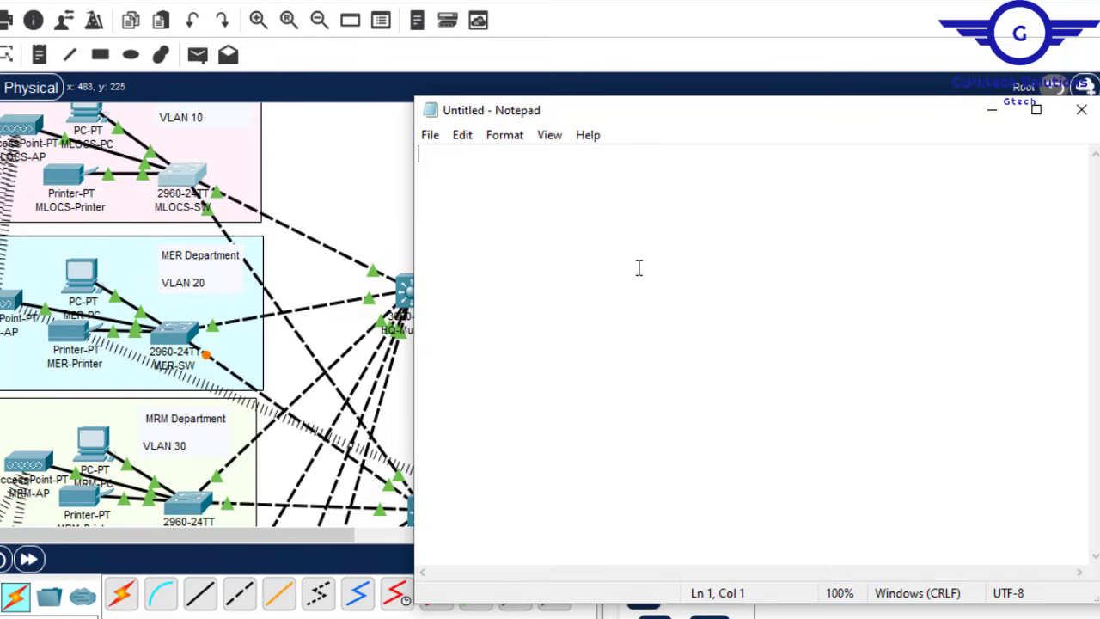
type("vlan")
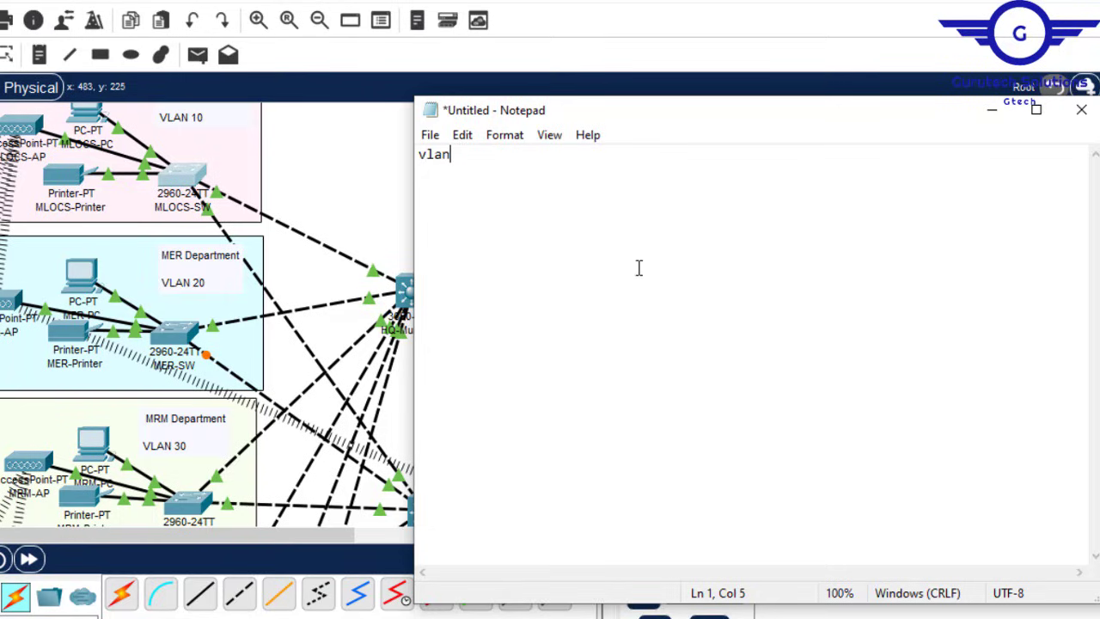
type(" 20 ")
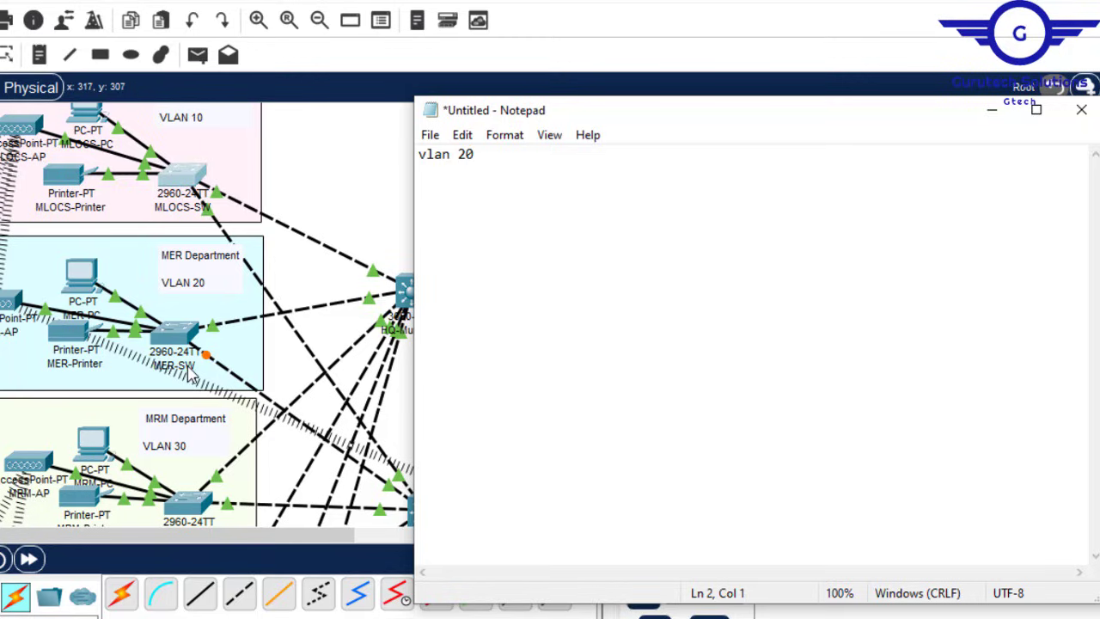
type("name MER ")
type("eixt")
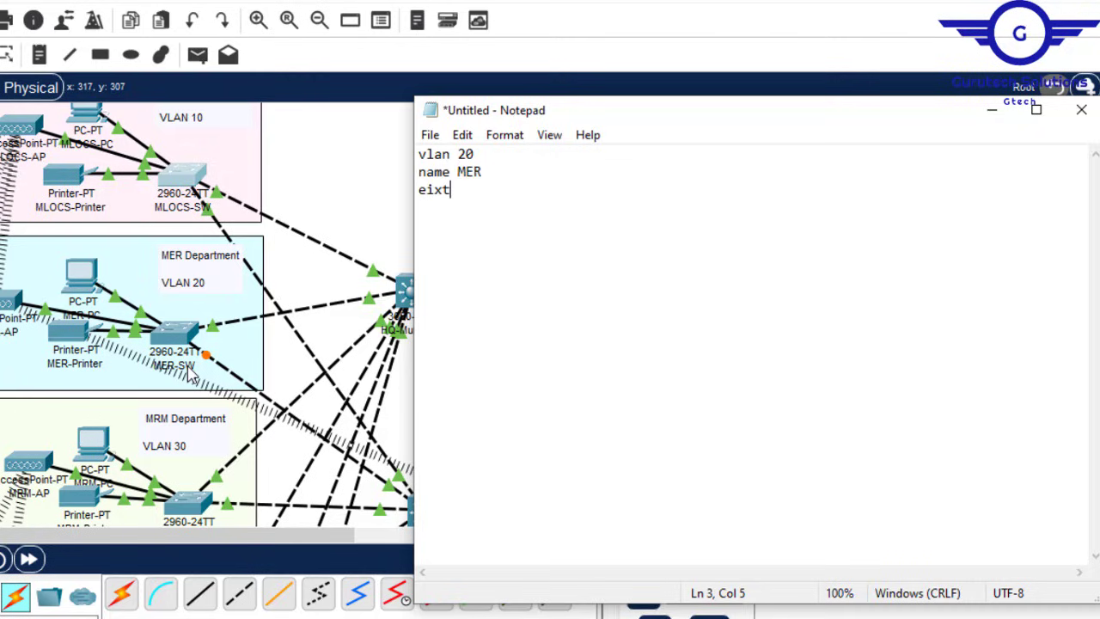
key("BackSpace")
key("BackSpace")
key("BackSpace")
type("xit  ")
type("int")
type(" ran")
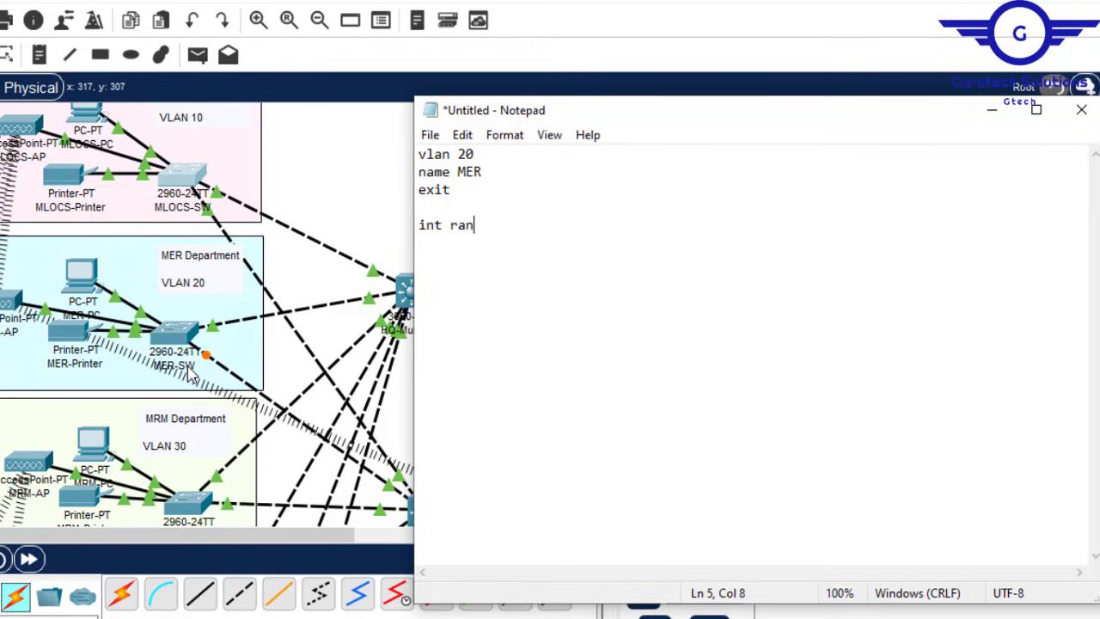
type("ge fa0/1-2 ")
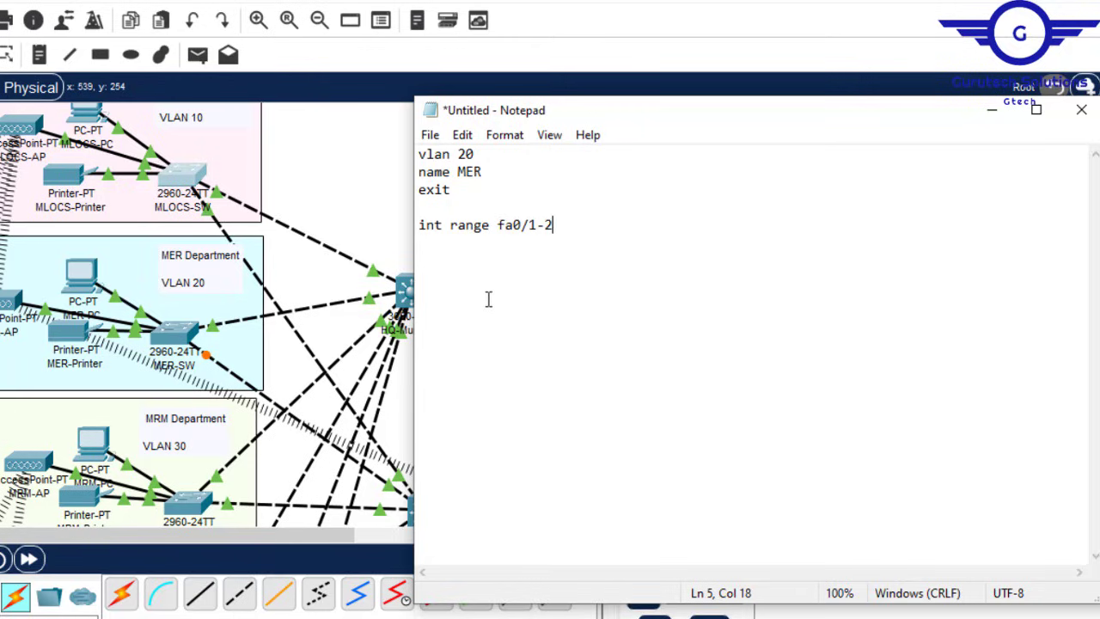
type("switchport")
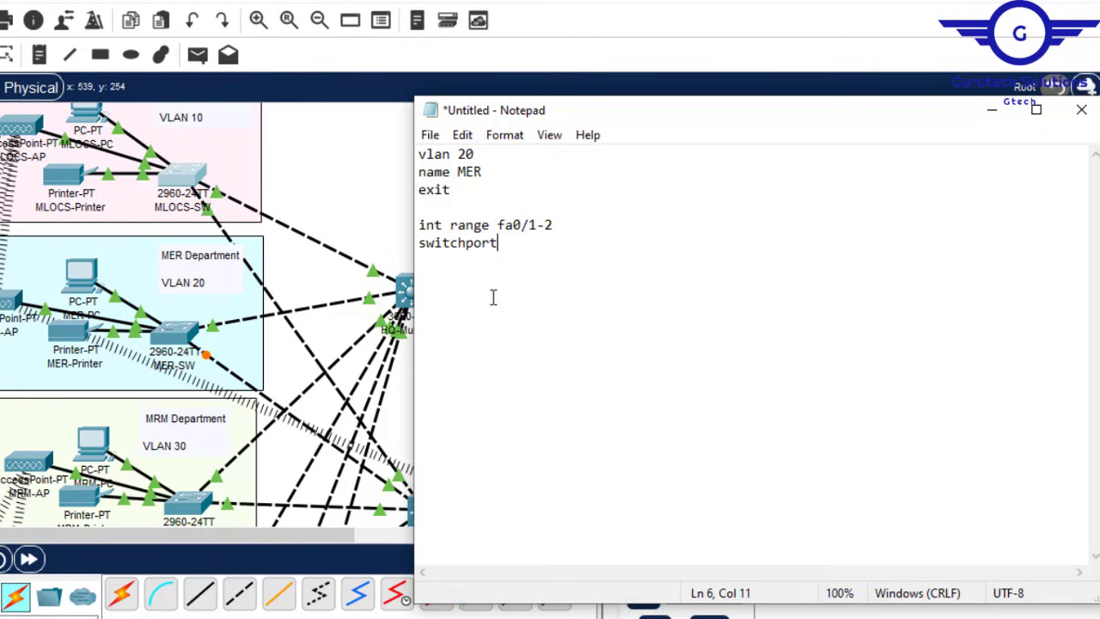
type(" mode trunk ")
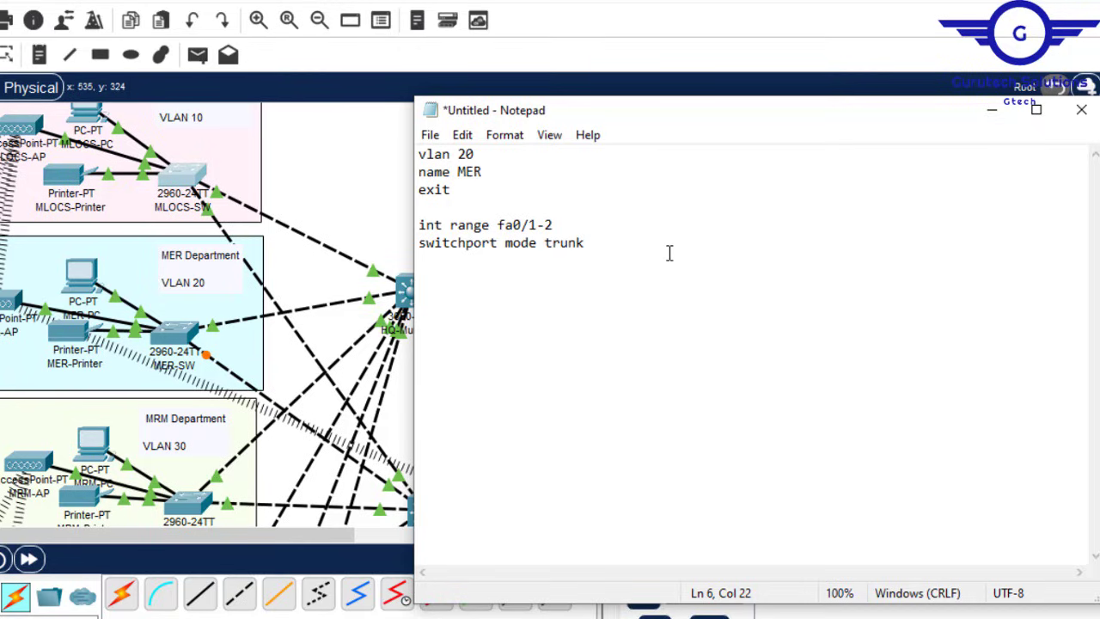
type("exit")
key("Return")
Step: Duplicate the trunk block for range fa0/3-24 and change its mode to access
left_click_drag(421, 225, 456, 260)
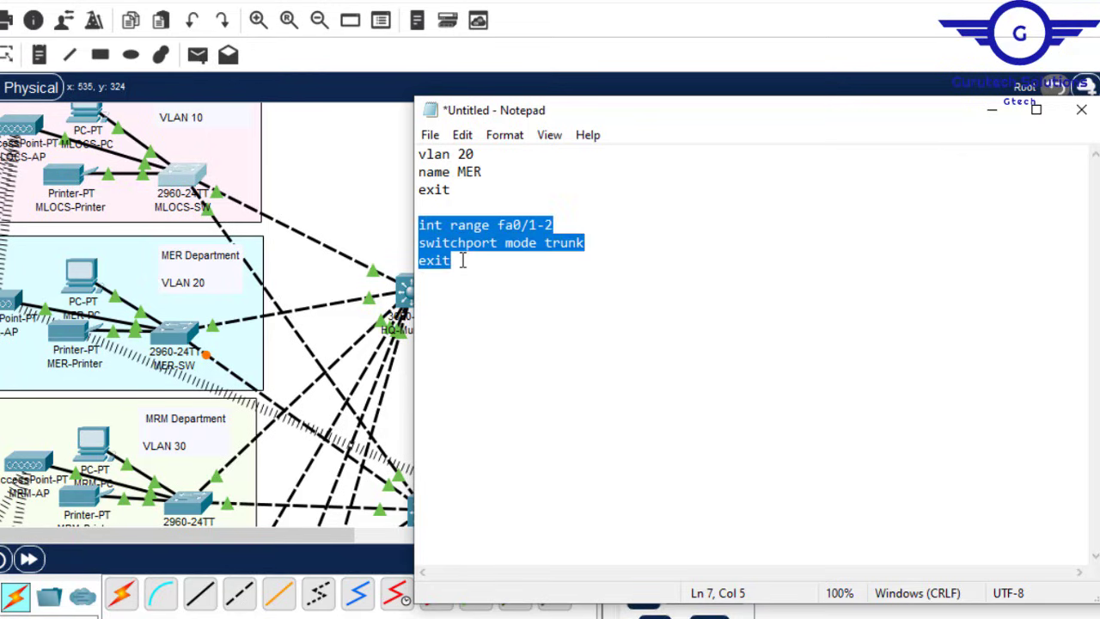
left_click(433, 287)
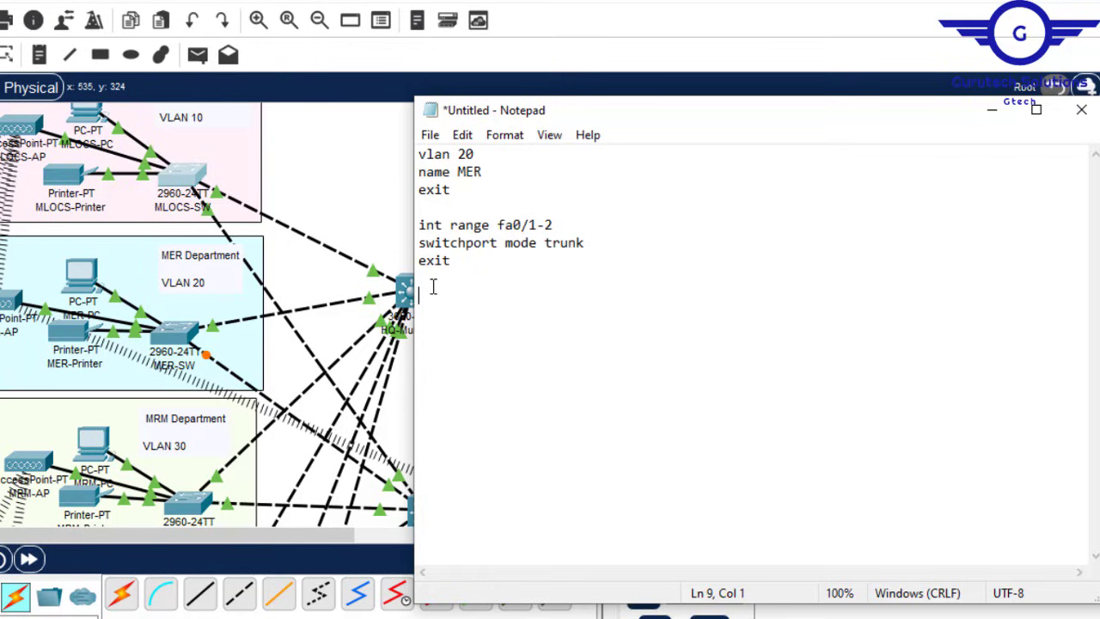
key("ctrl+v")
left_click(539, 296)
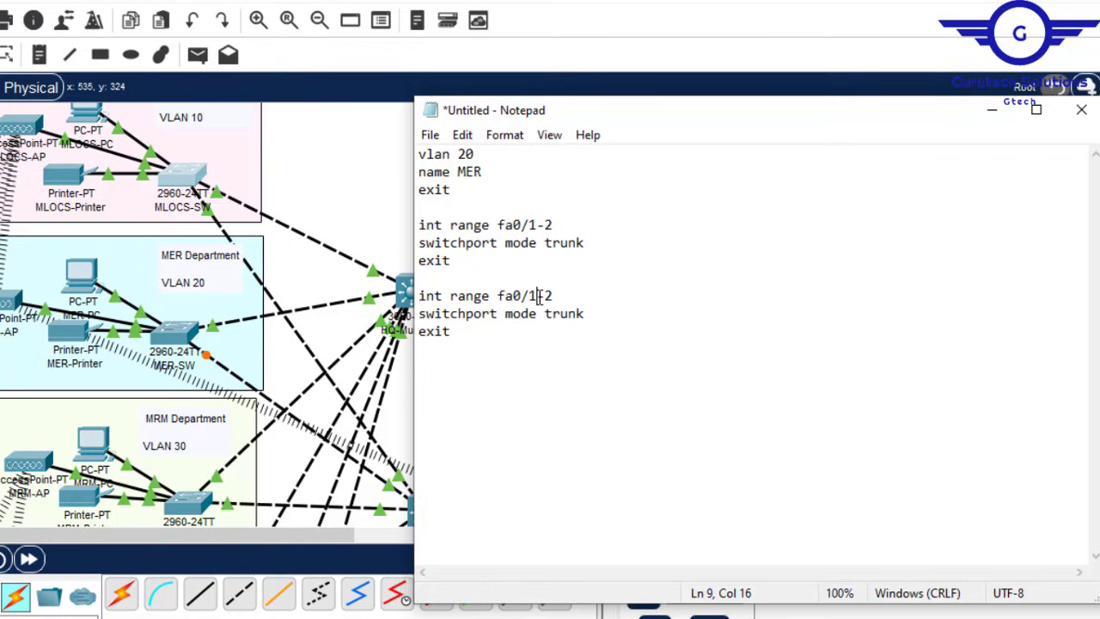
key("BackSpace")
type("3")
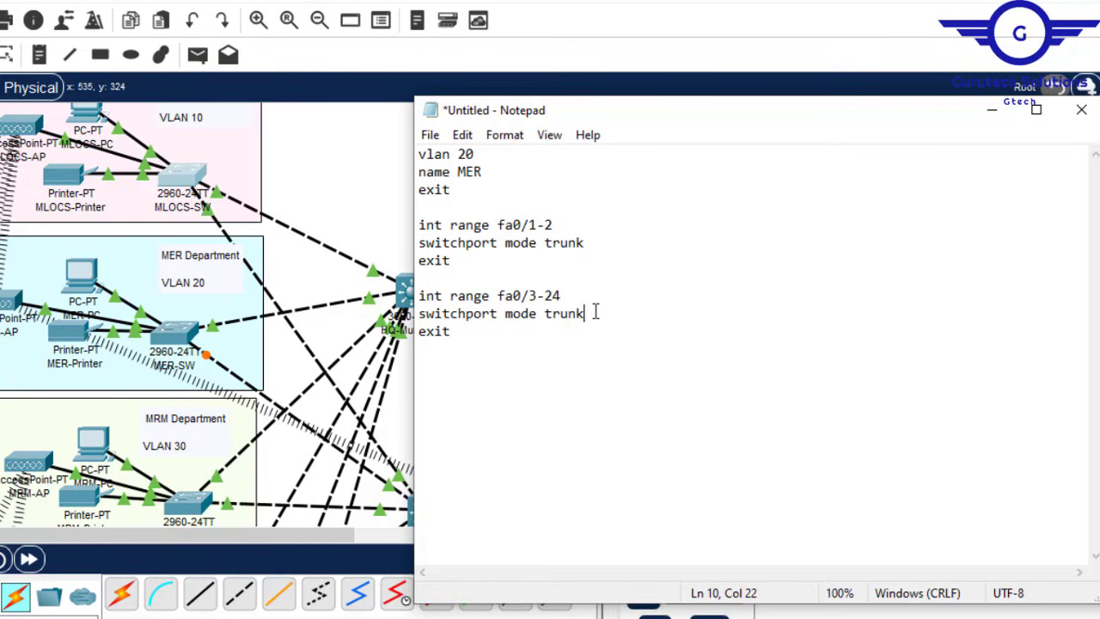
left_click_drag(584, 314, 545, 315)
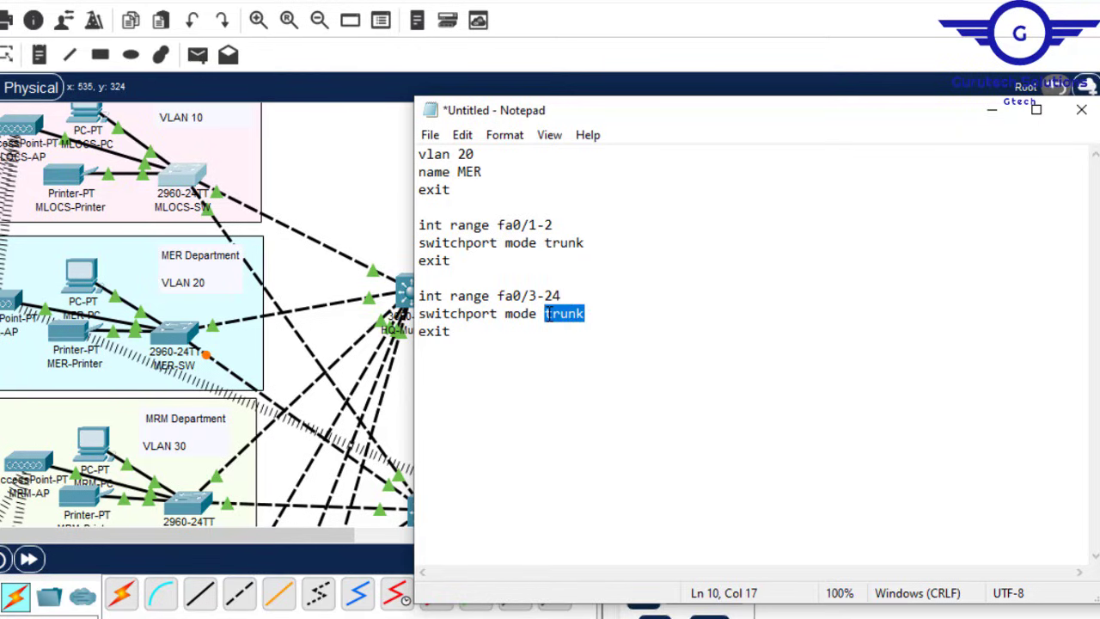
type("access")
key("Return")
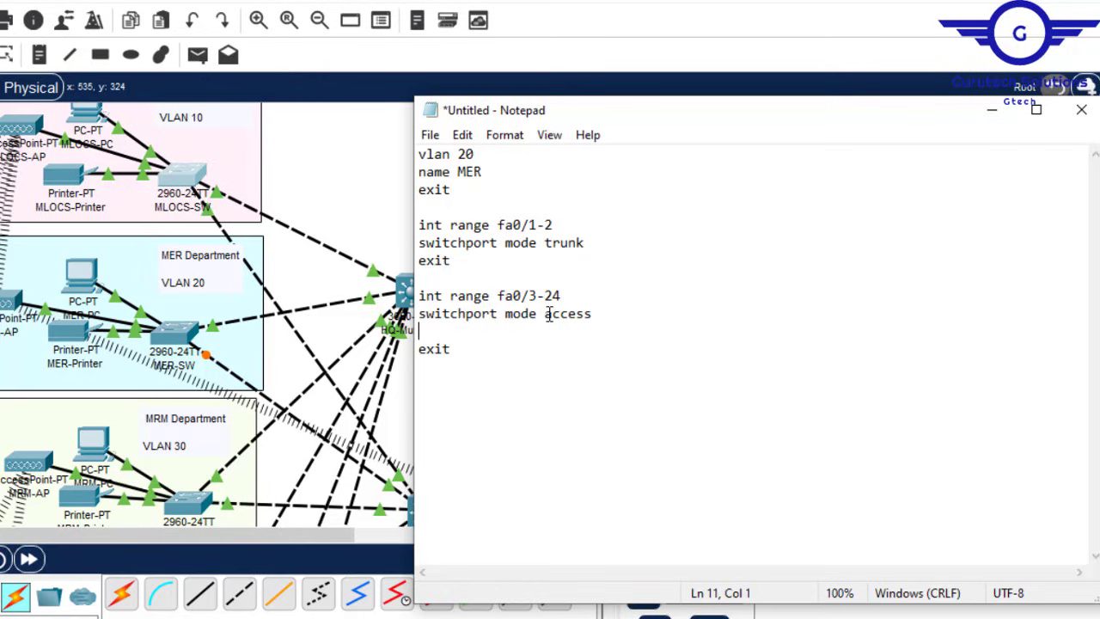
Step: Add a 'switchport access vlan 20' line below the access-mode command
key("shift+Up")
key("ctrl+c")
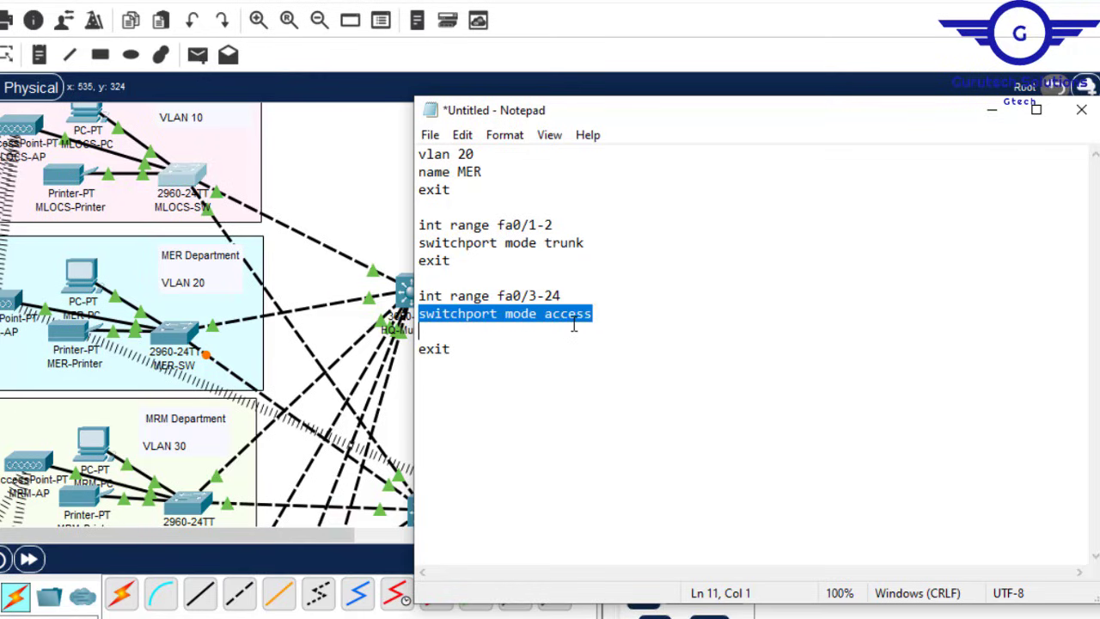
left_click(432, 333)
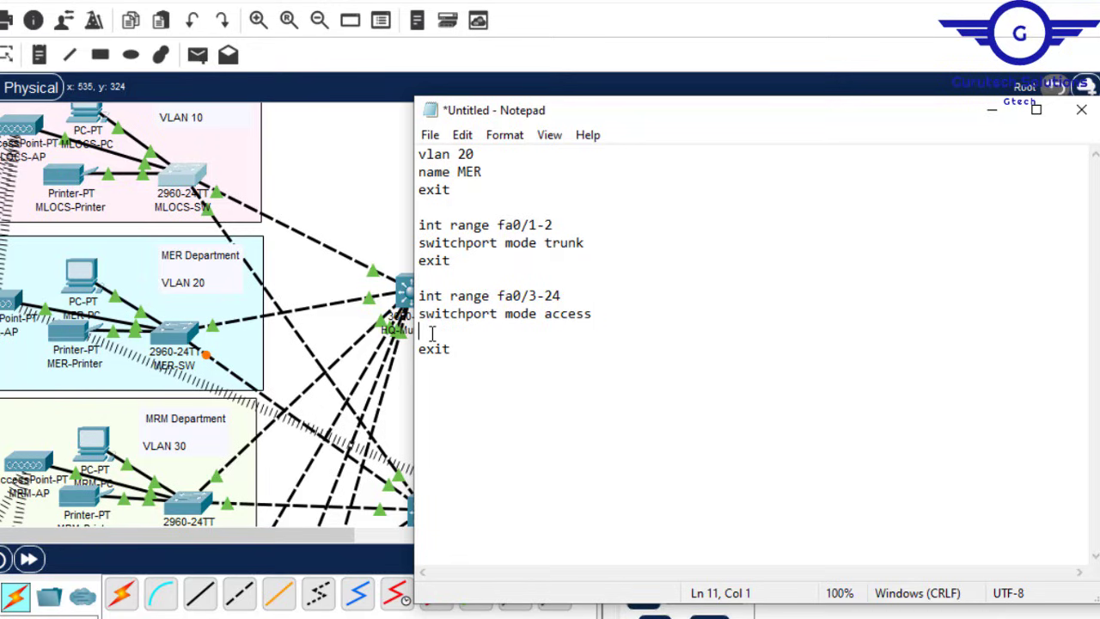
key("ctrl+v")
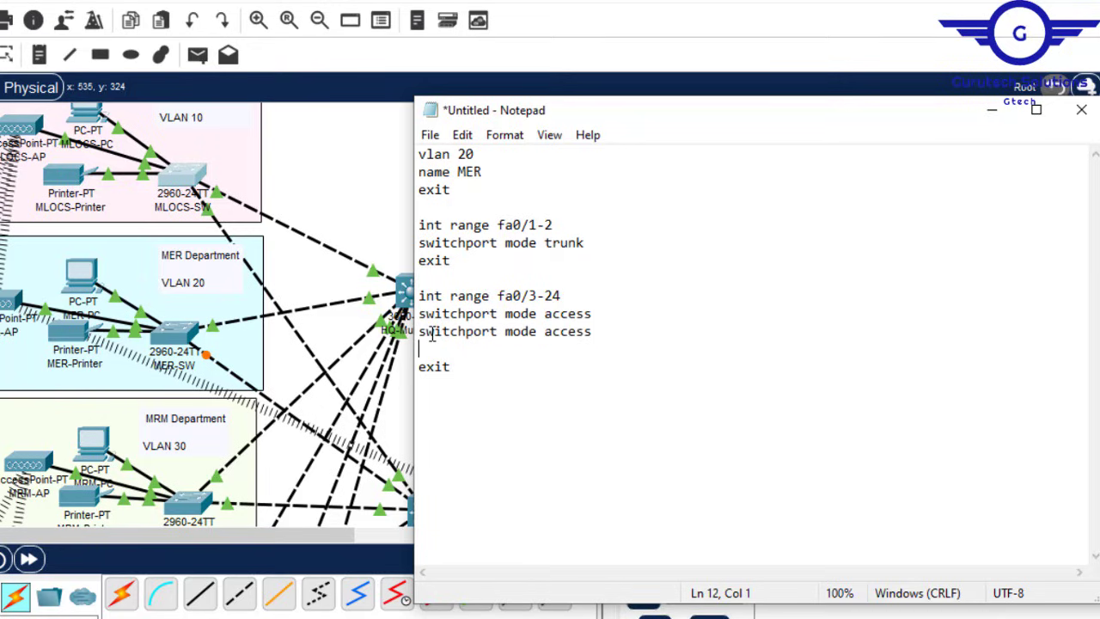
key("Delete")
left_click(542, 332)
key("BackSpace")
key("BackSpace")
key("BackSpace")
key("BackSpace")
key("BackSpace")
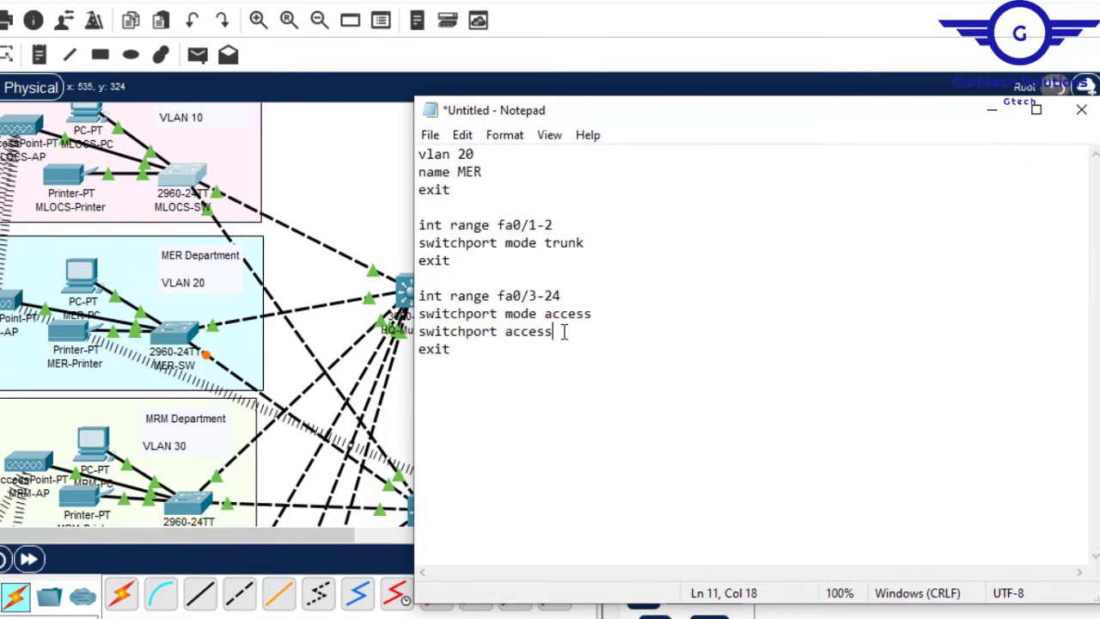
type("vlan 20")
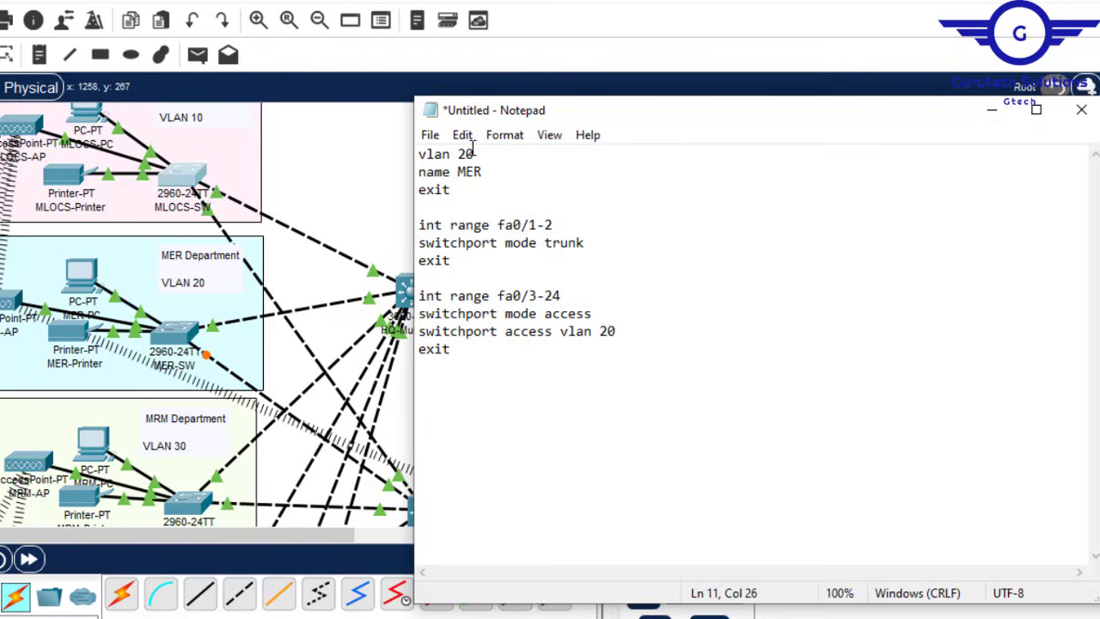
Step: Select the entire MER switch script for copying
left_click_drag(477, 154, 456, 154)
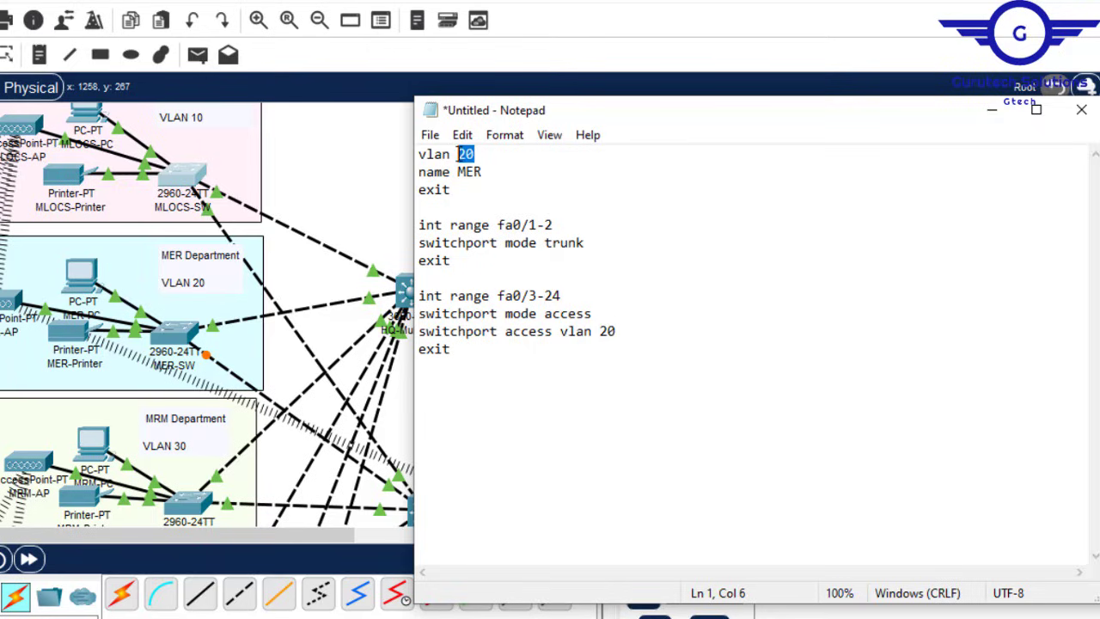
left_click(528, 242)
key("ctrl+a")
key("ctrl+c")
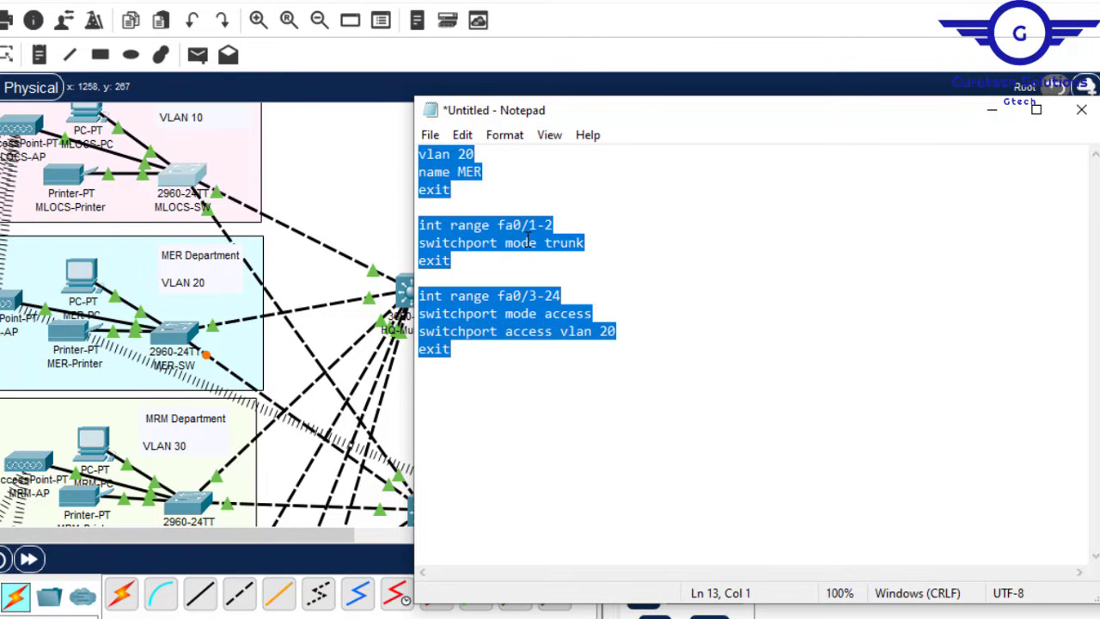
left_click(825, 2)
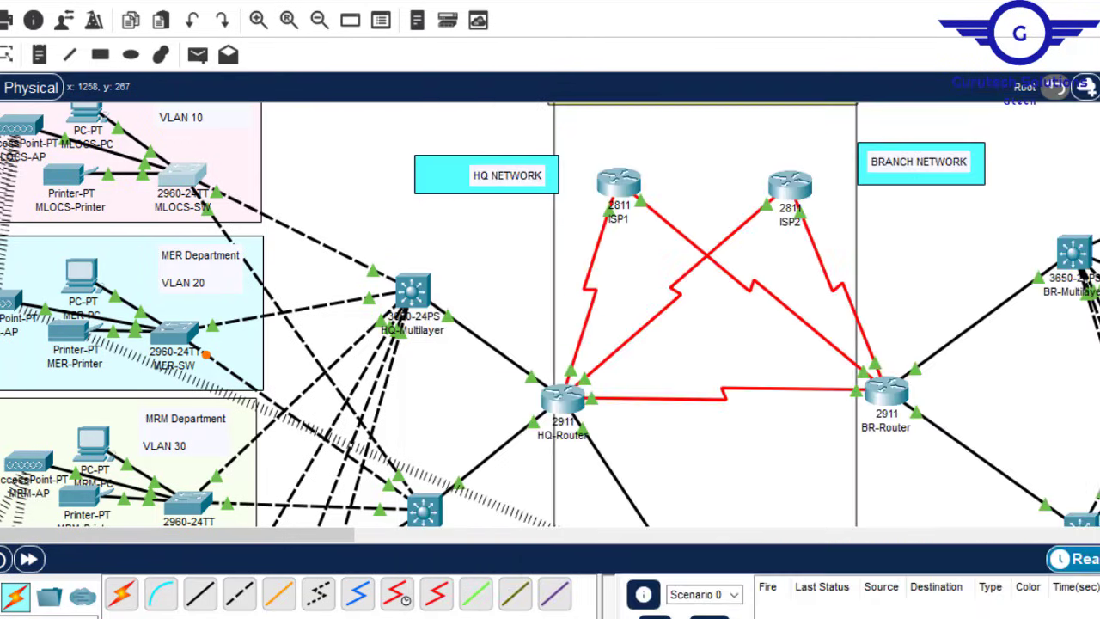
Step: In MER-SW's CLI, exit to global config and paste the VLAN 20 MER script
left_click(176, 336)
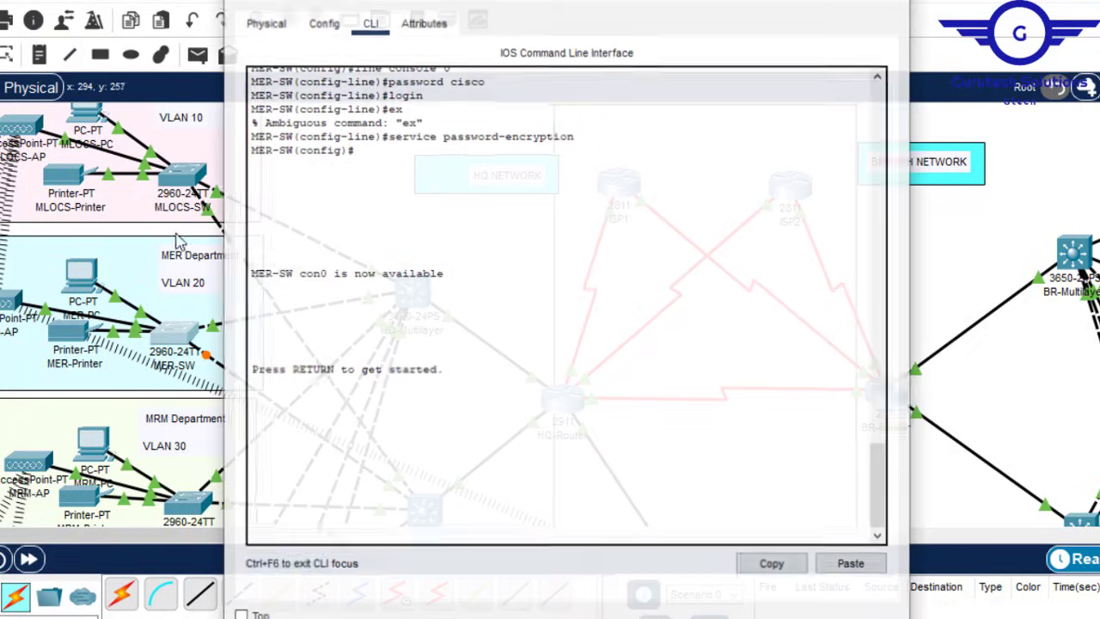
left_click(323, 22)
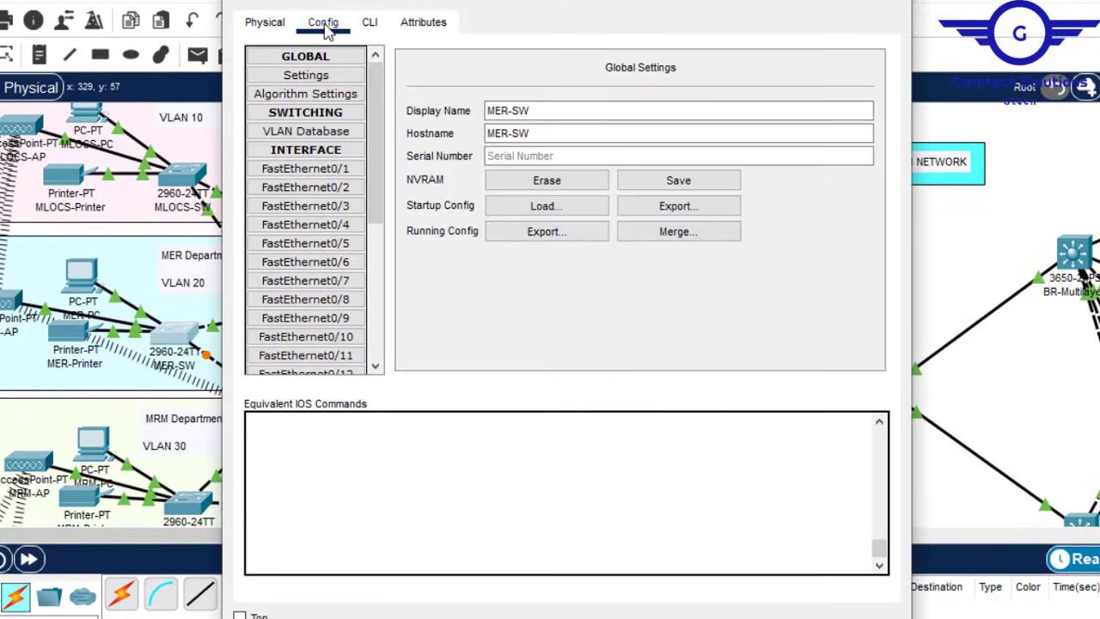
left_click(306, 262)
left_click(370, 22)
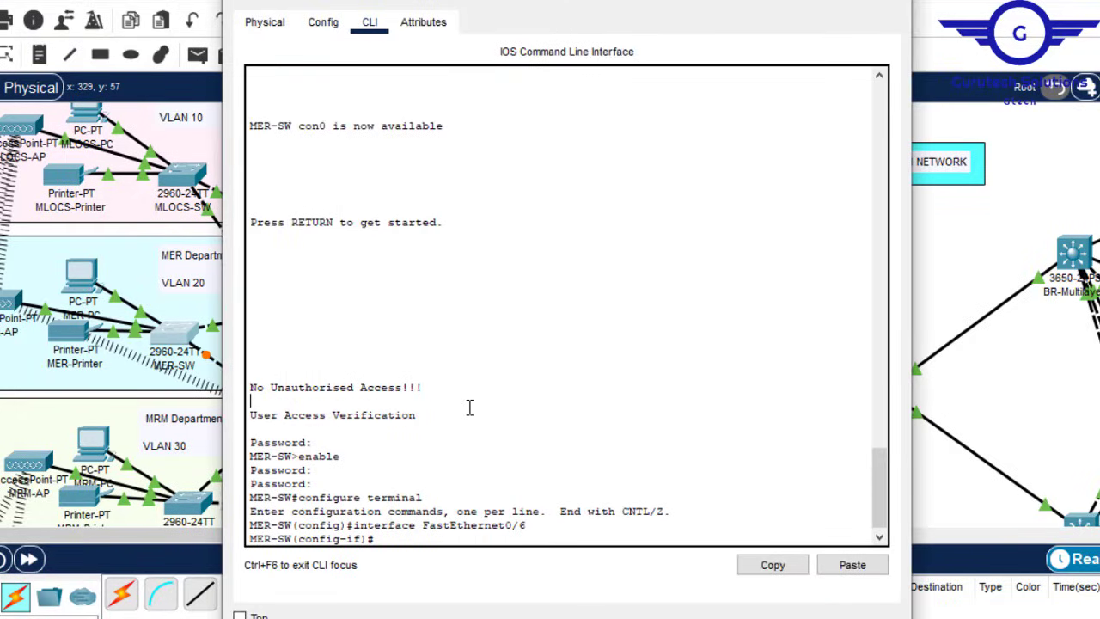
key("Return")
key("Return")
type("ex")
key("Return")
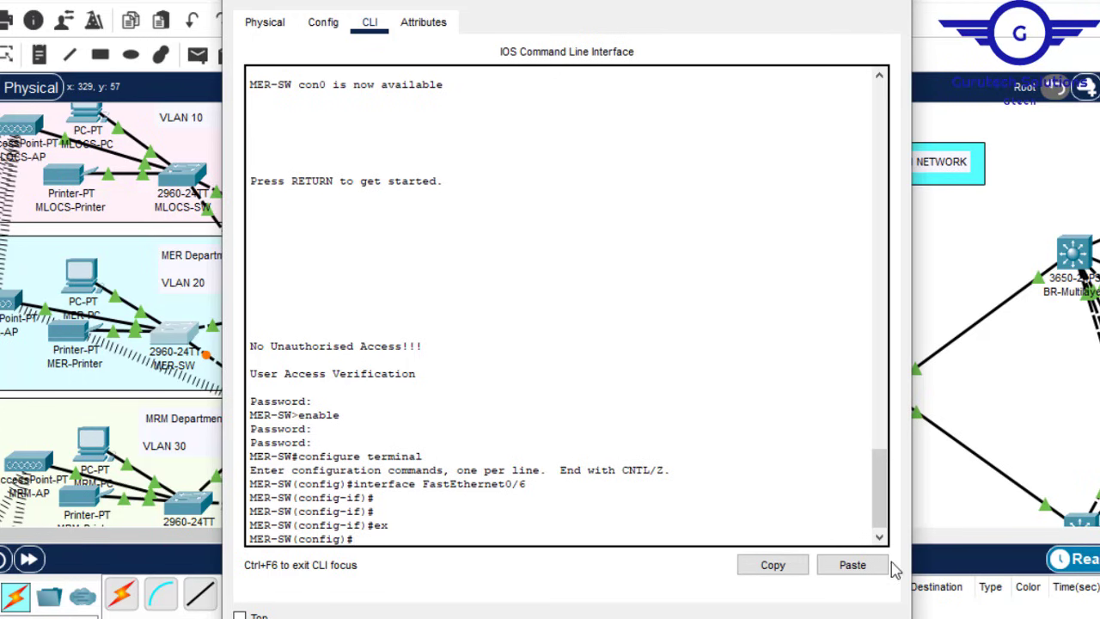
left_click(850, 567)
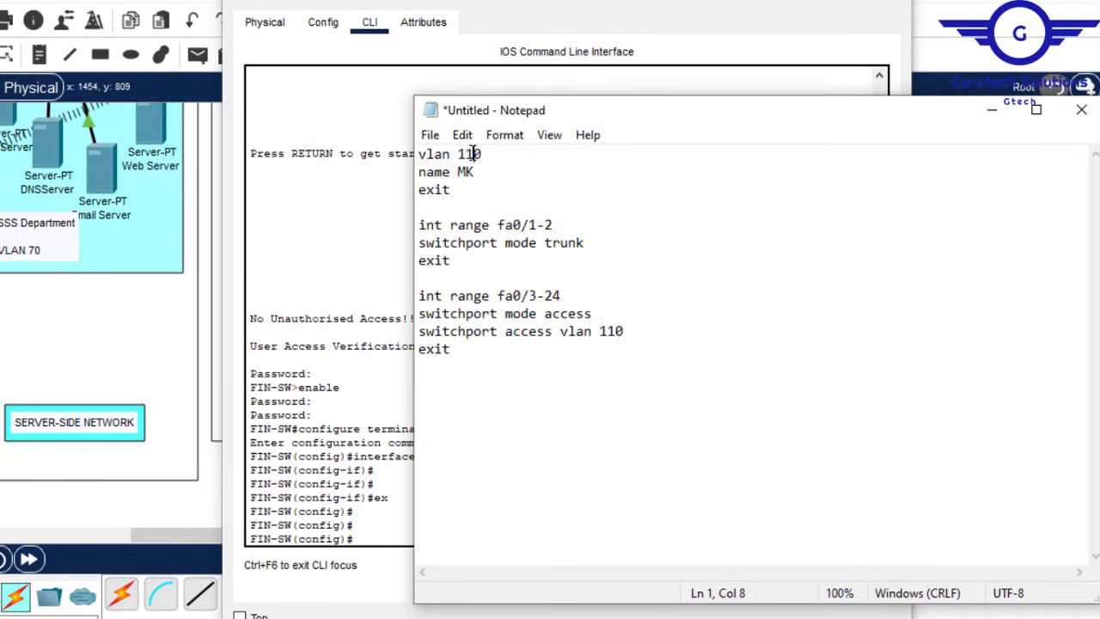
Step: Paste the next switch script into BR-GWA-SW's console, creating VLAN 130 'BR-GWA'
key("ctrl+a")
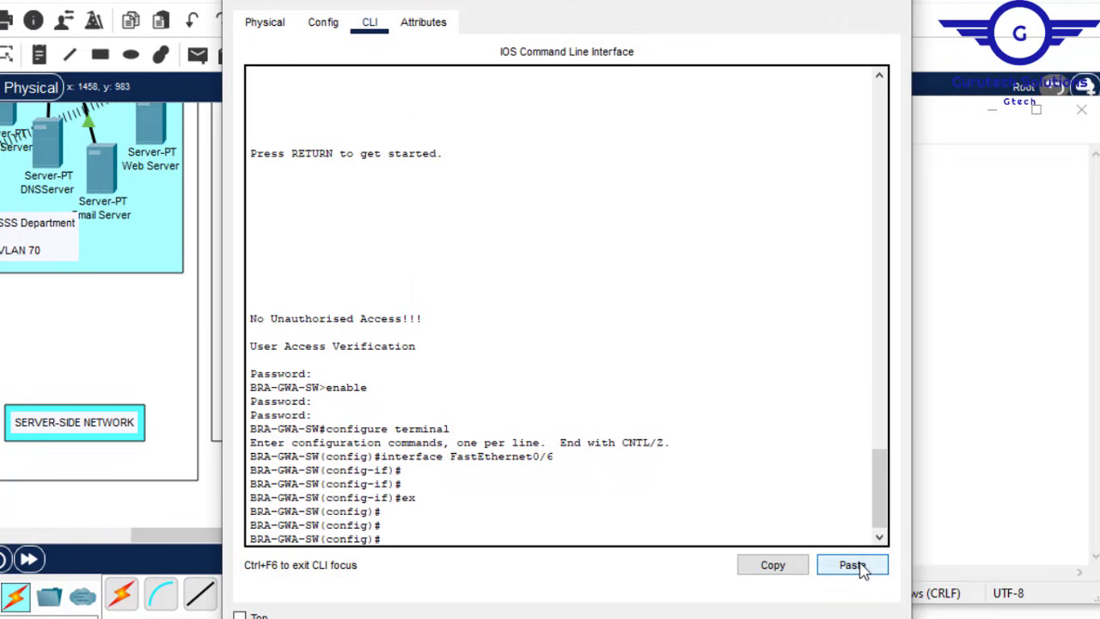
left_click(852, 565)
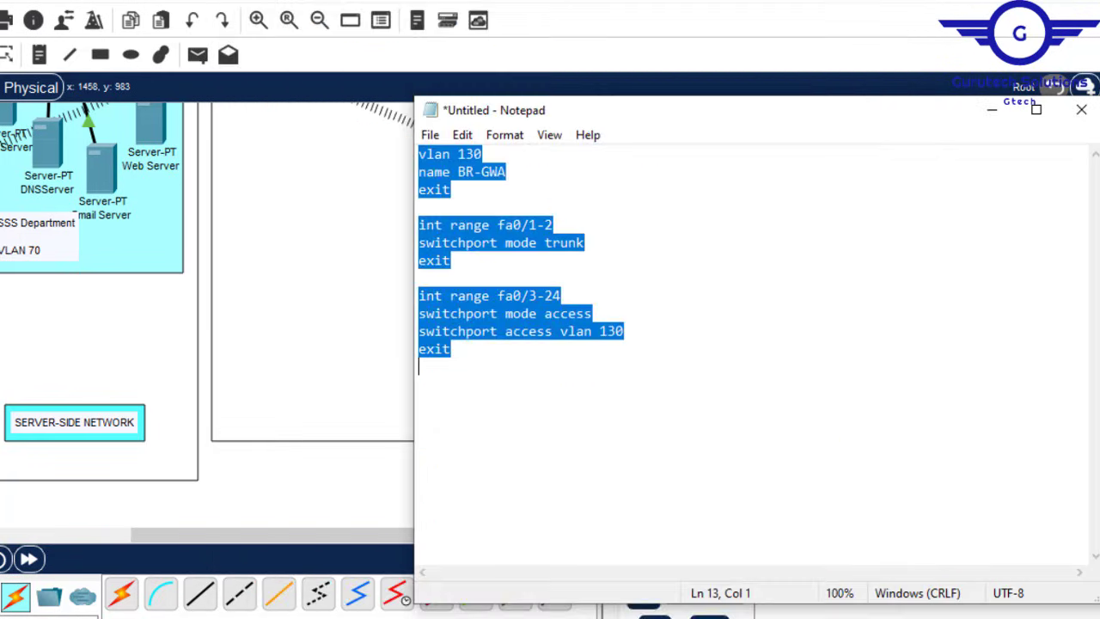
left_click(989, 108)
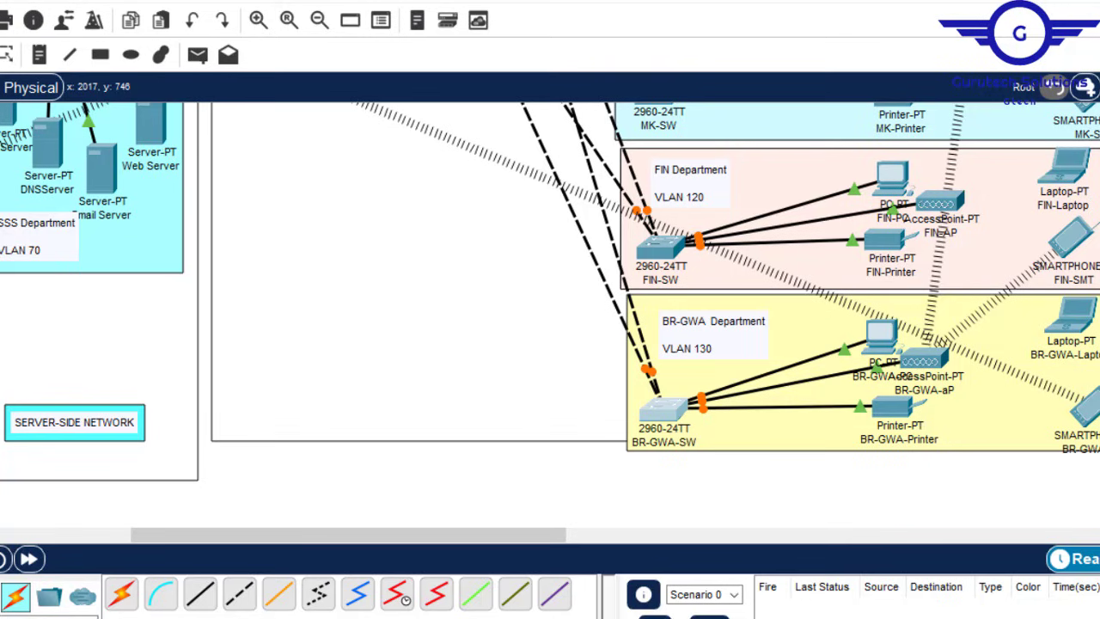
scroll(550, 315, "up", 10)
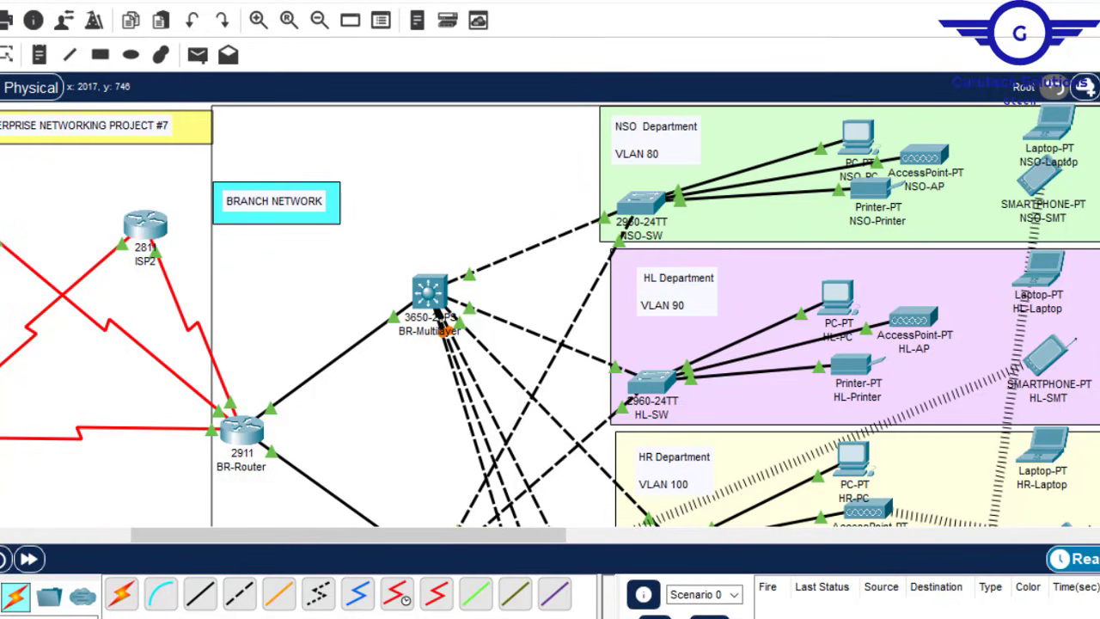
scroll(550, 316, "down", 6)
scroll(550, 316, "up", 6)
mouse_move(791, 617)
left_click(872, 585)
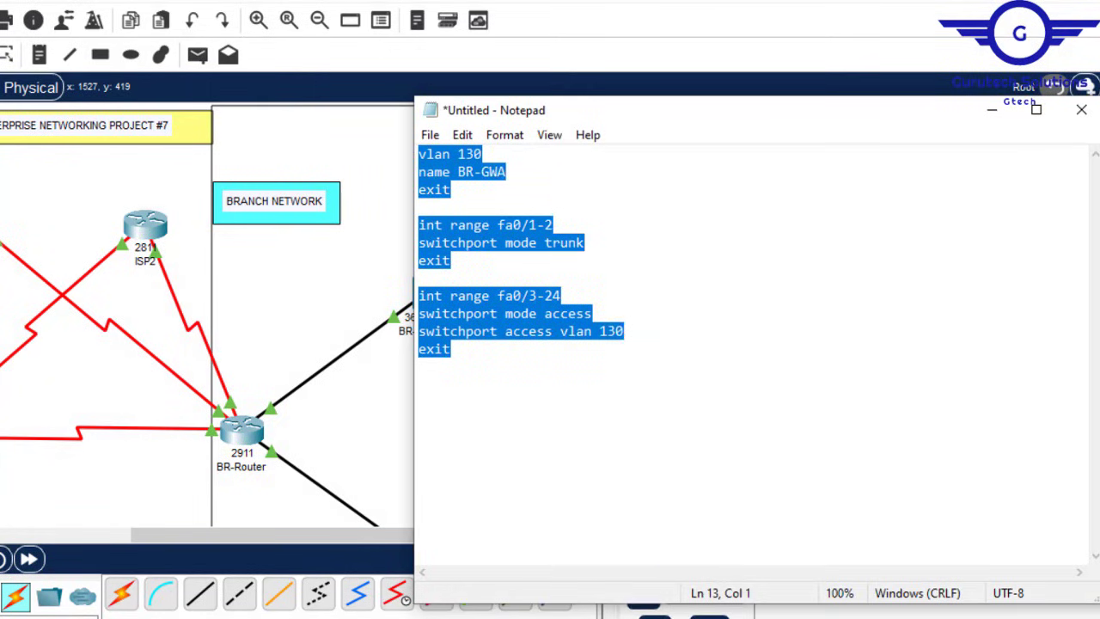
left_click(687, 585)
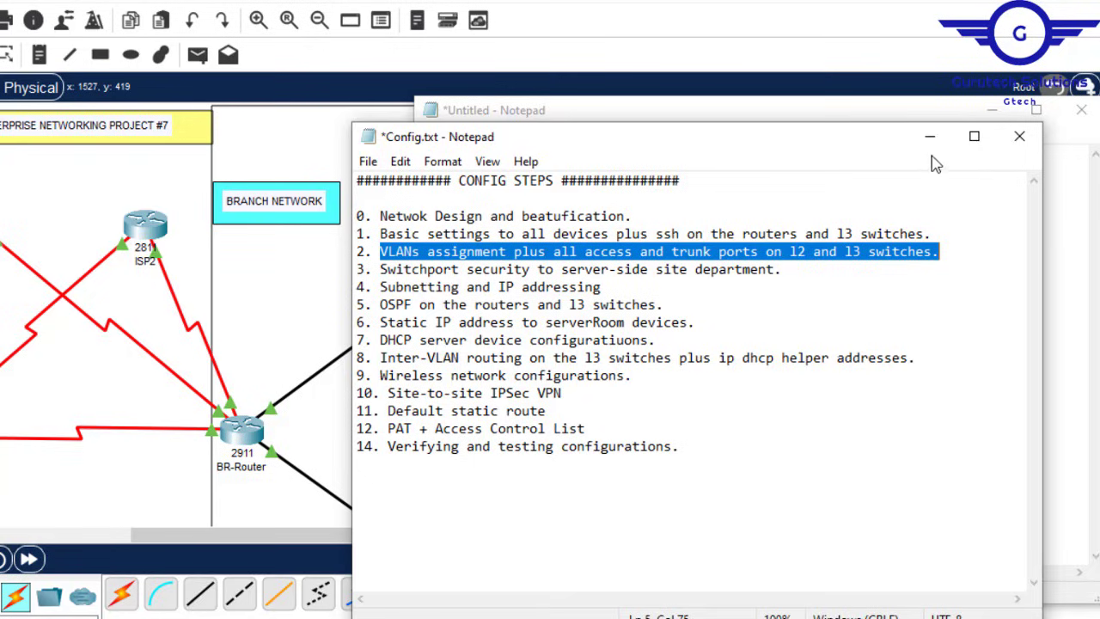
left_click(923, 113)
left_click(993, 115)
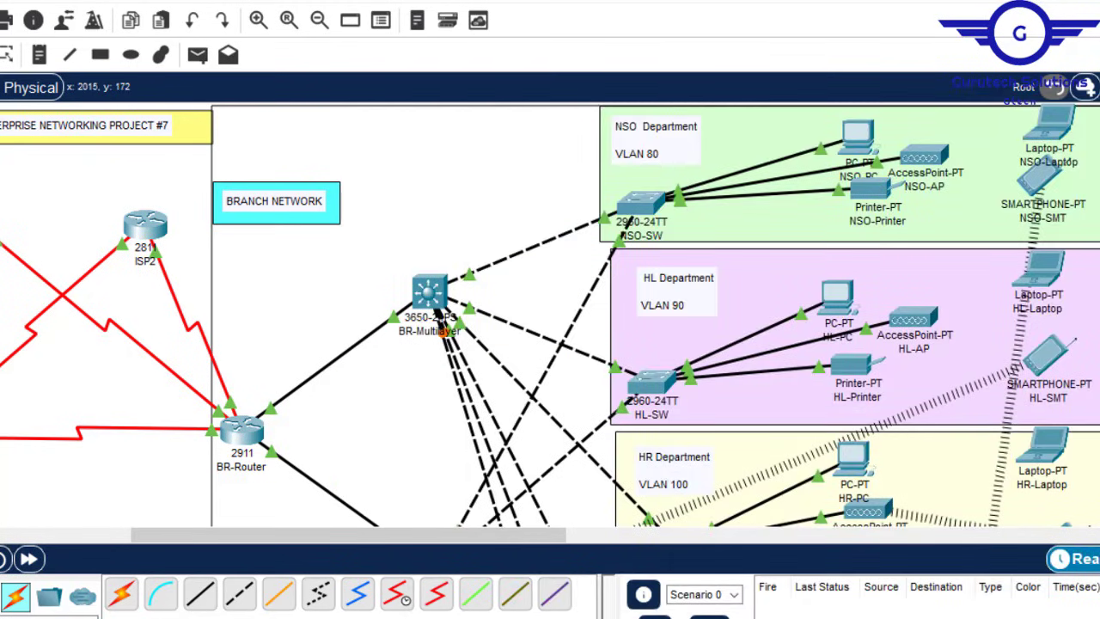
scroll(549, 315, "down", 3)
scroll(550, 314, "up", 2)
scroll(550, 314, "down", 2)
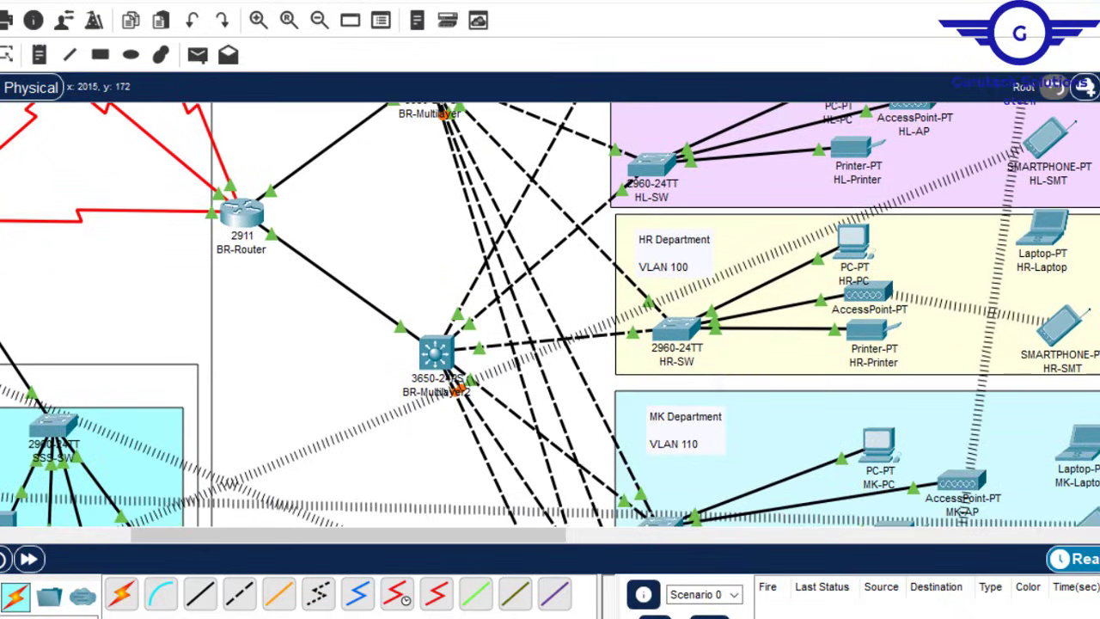
scroll(550, 315, "up", 2)
scroll(550, 315, "up", 5)
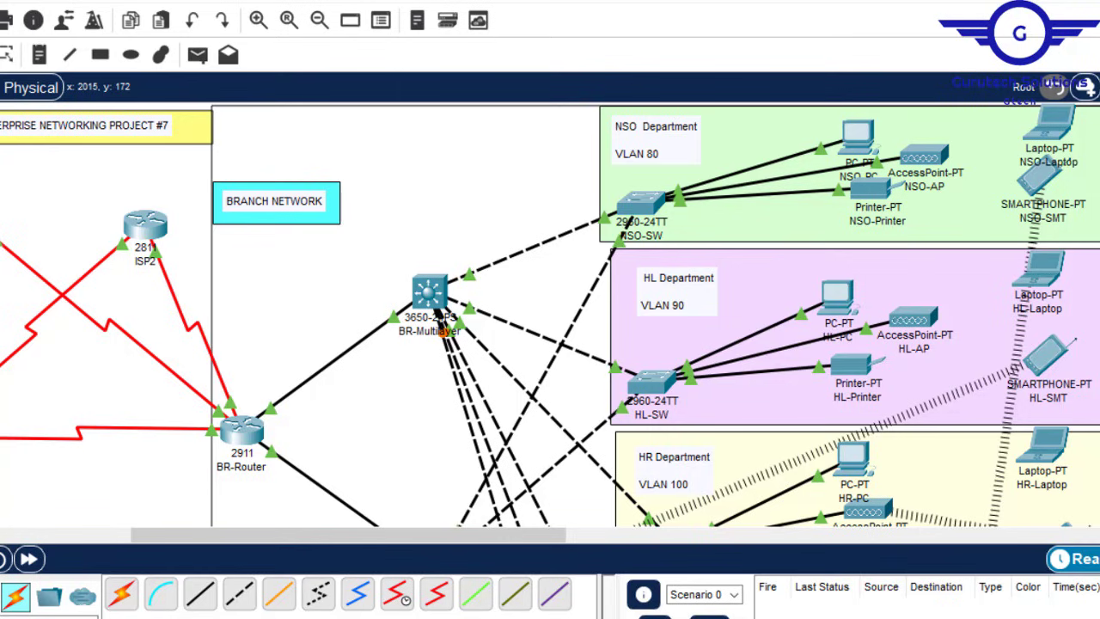
scroll(550, 315, "down", 5)
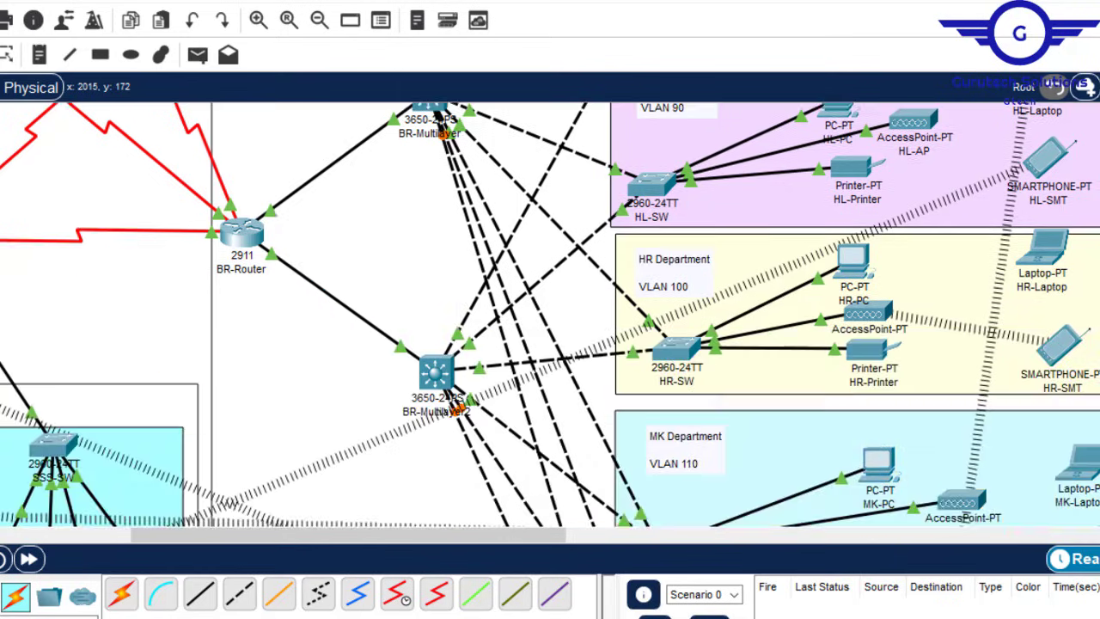
scroll(550, 315, "up", 3)
scroll(550, 315, "down", 1)
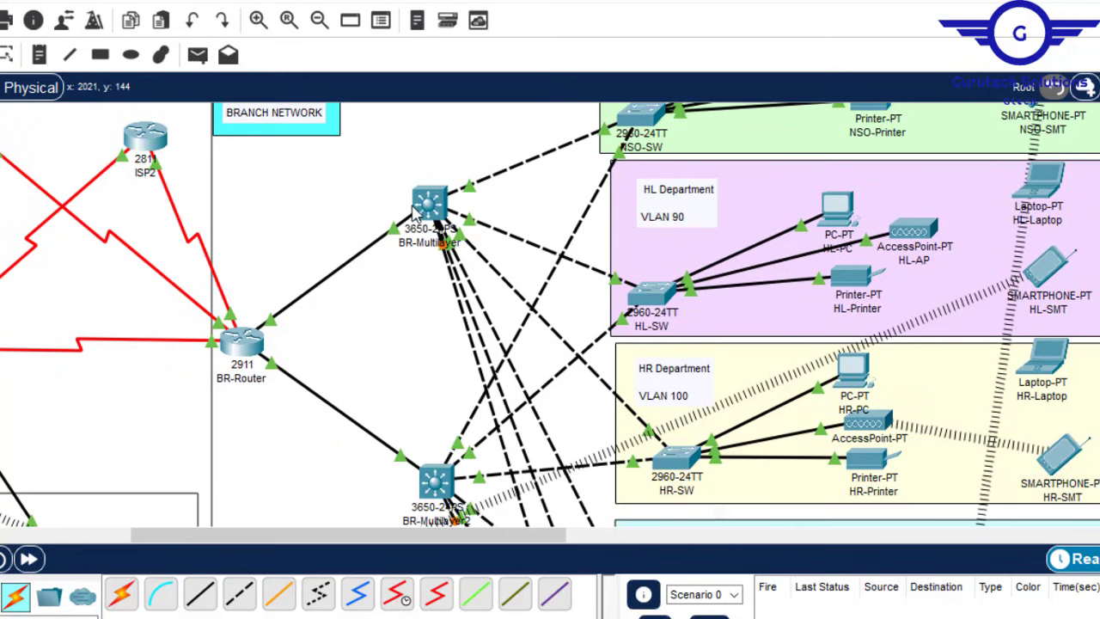
Step: Pan the topology to the far left to show the HQ multilayer switch, HQ router and ISP routers
scroll(550, 315, "down", 1)
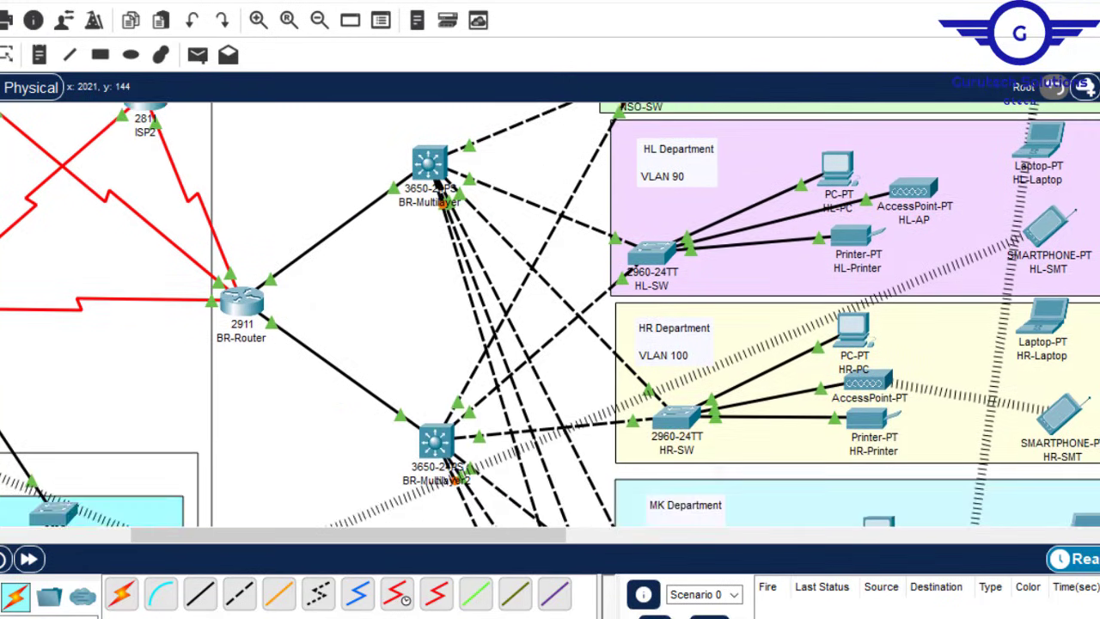
scroll(550, 314, "up", 3)
scroll(550, 315, "down", 2)
scroll(550, 315, "down", 5)
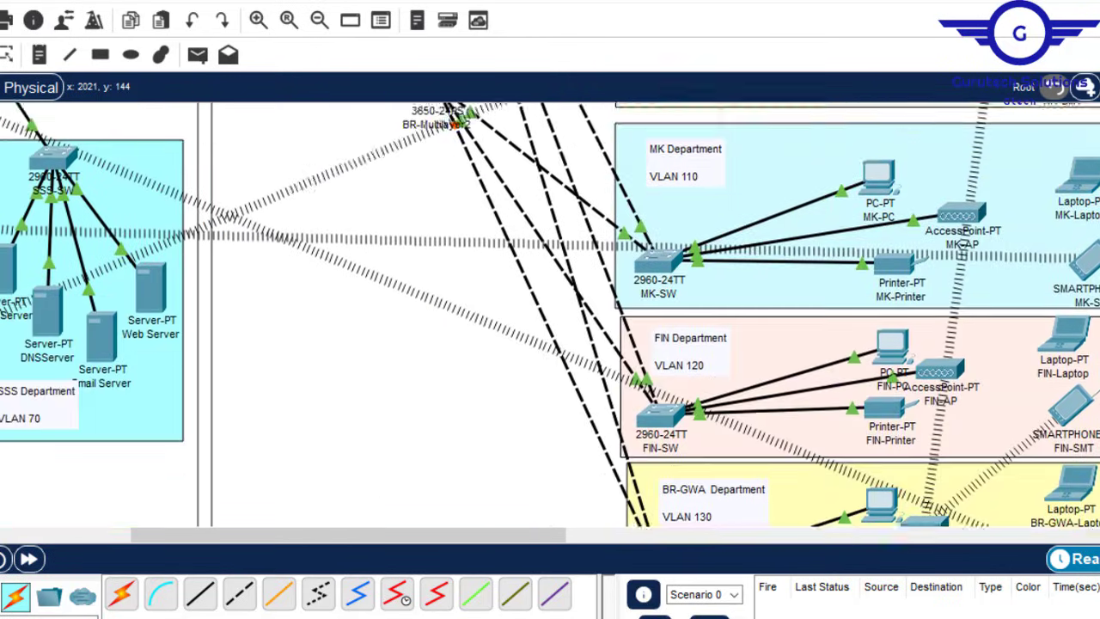
scroll(550, 315, "up", 6)
scroll(550, 314, "down", 2)
scroll(806, 179, "up", 3)
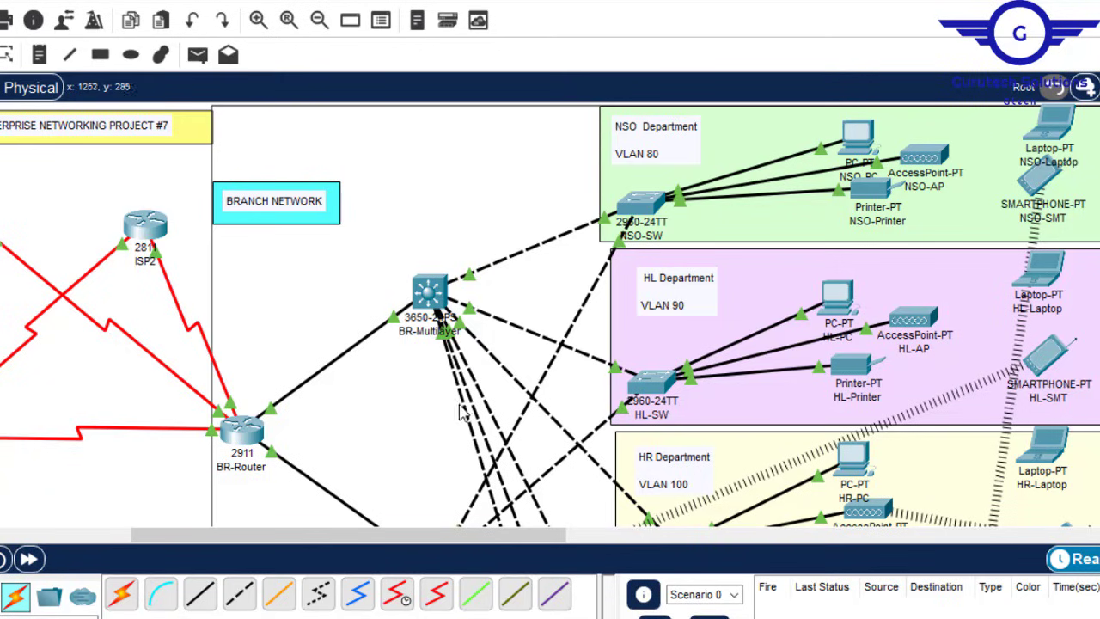
left_click_drag(347, 536, 100, 536)
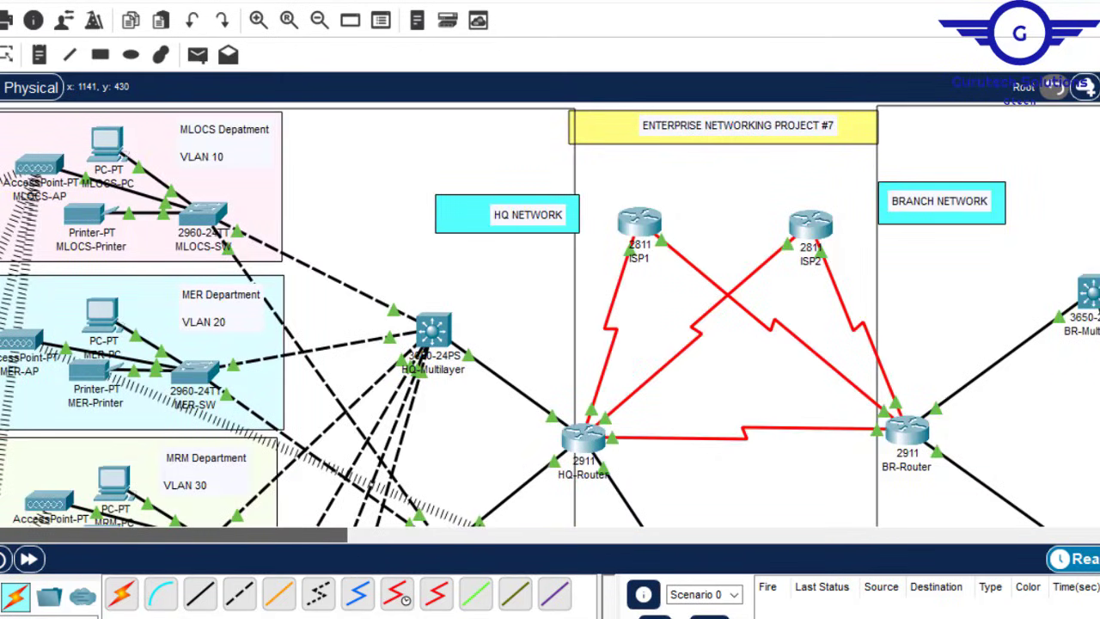
left_click(434, 333)
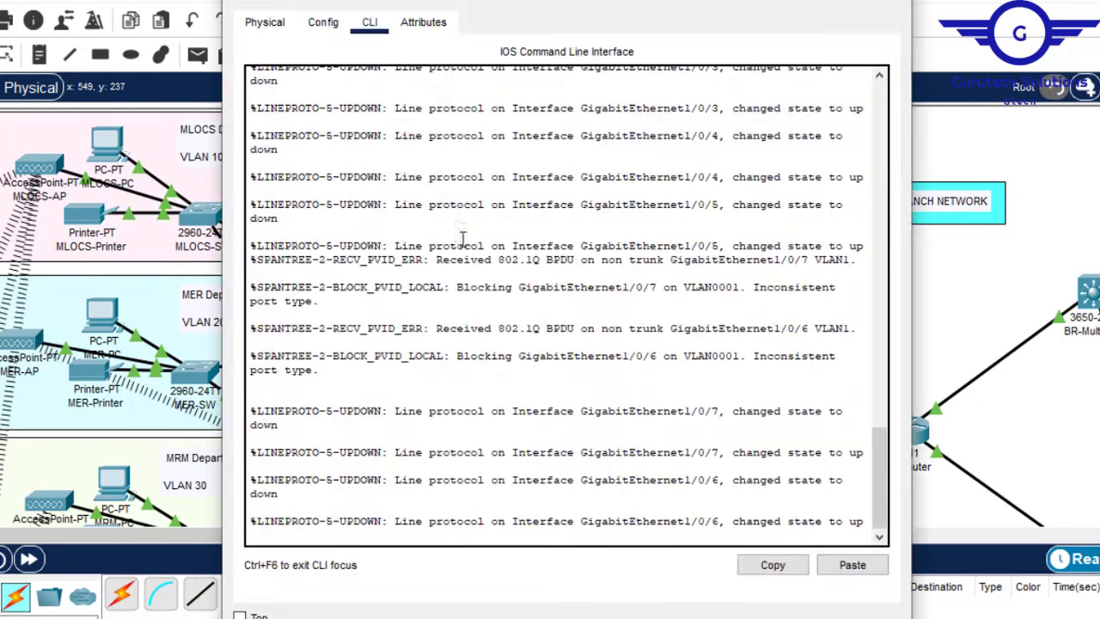
key("Return")
key("Return")
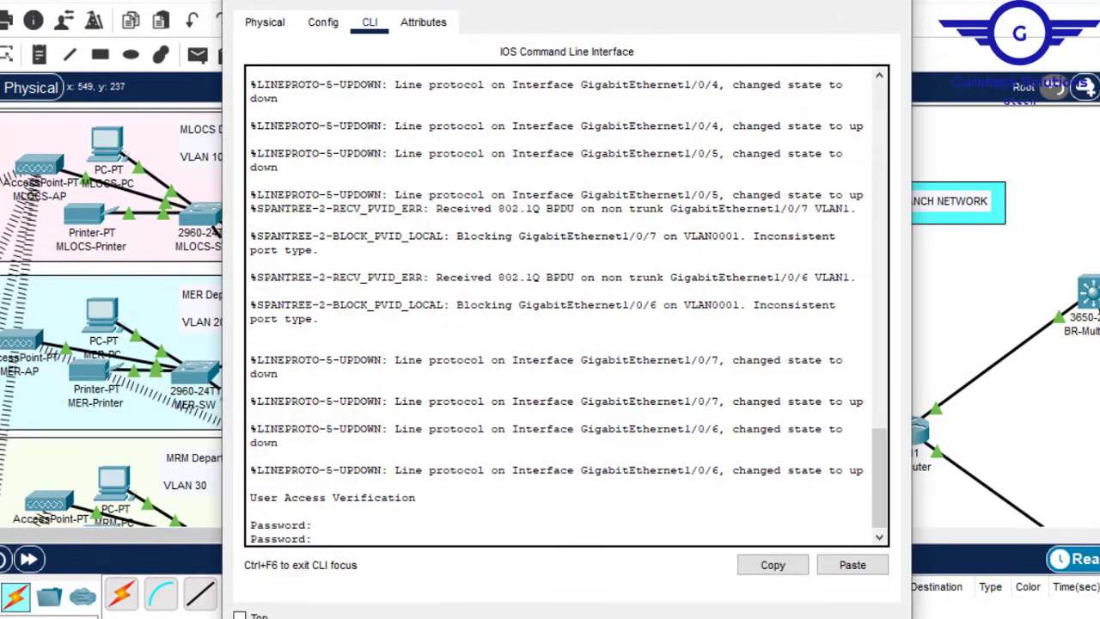
left_click(323, 23)
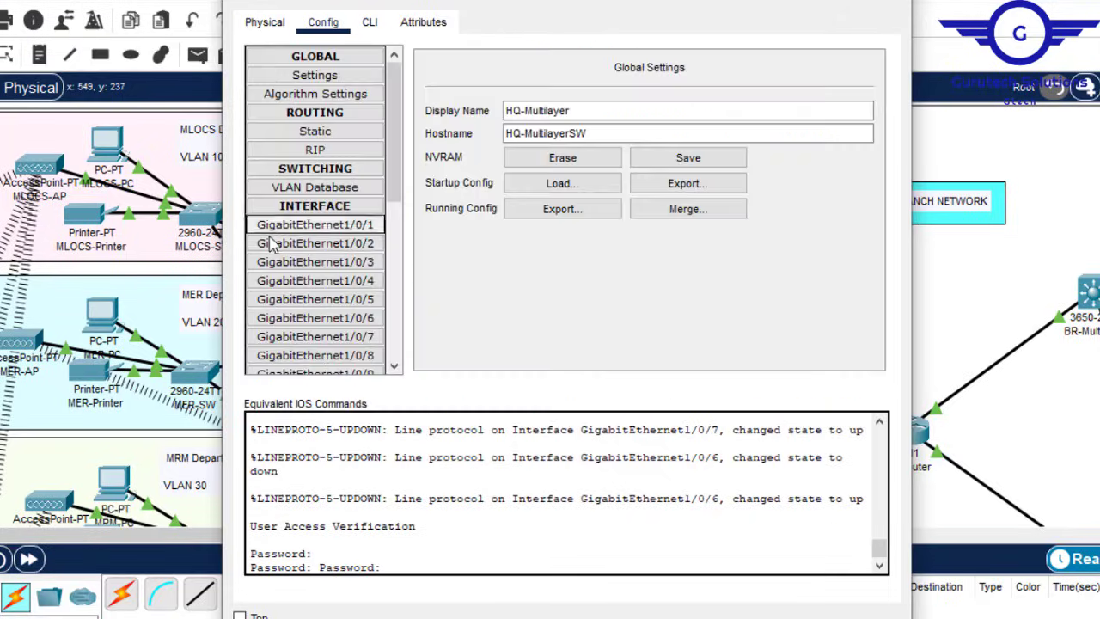
left_click(338, 231)
left_click(370, 23)
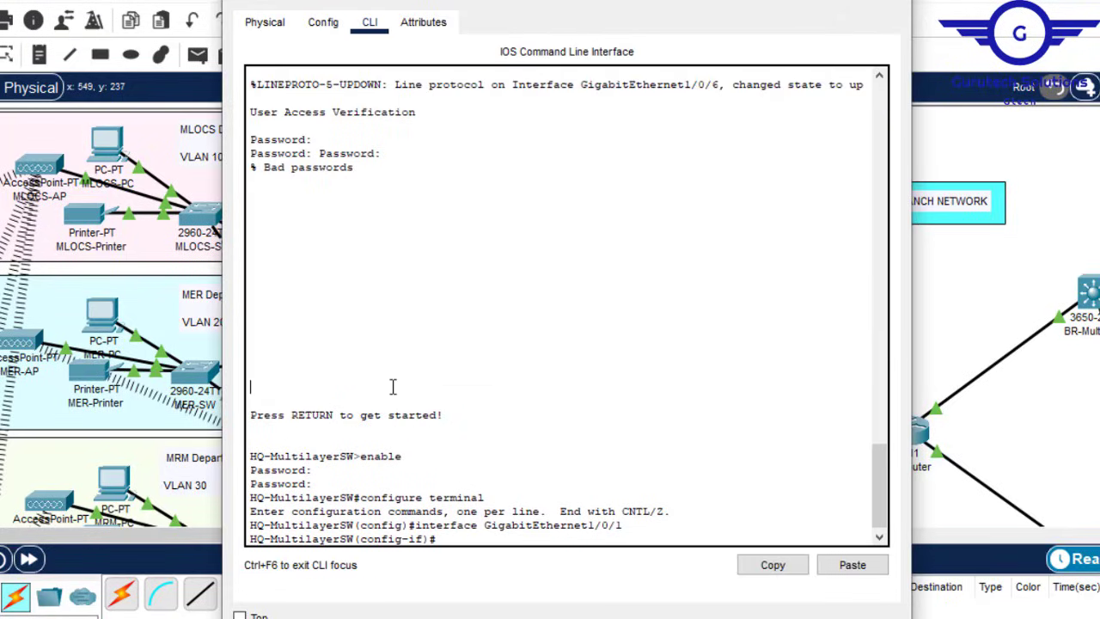
key("Return")
key("Return")
type("ex")
key("Return")
key("Return")
key("Return")
key("Return")
key("Return")
key("Return")
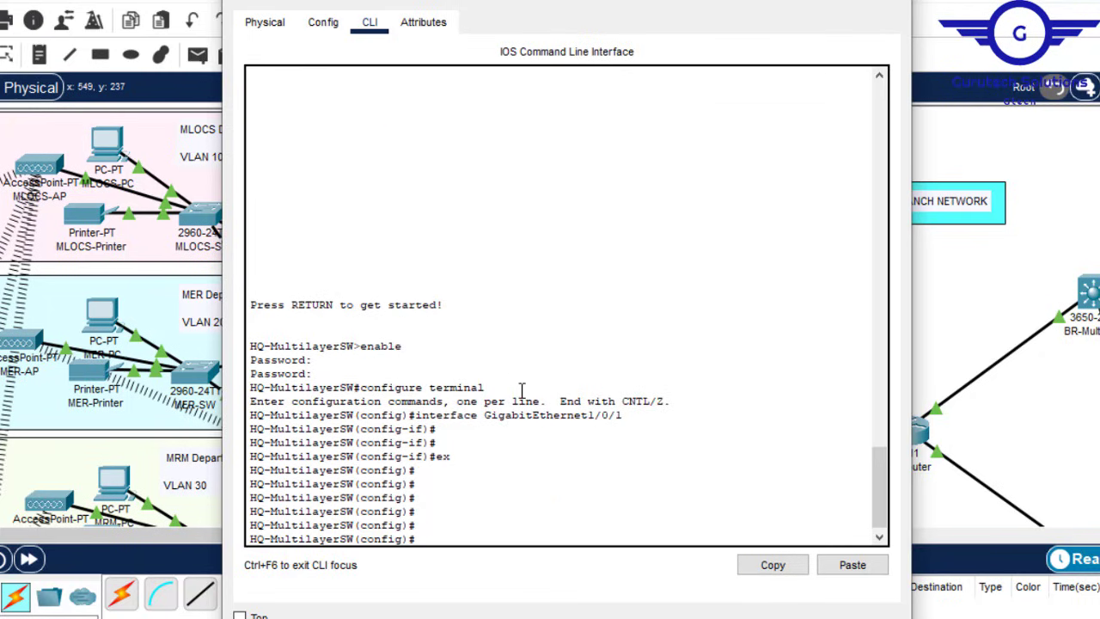
left_click(892, 2)
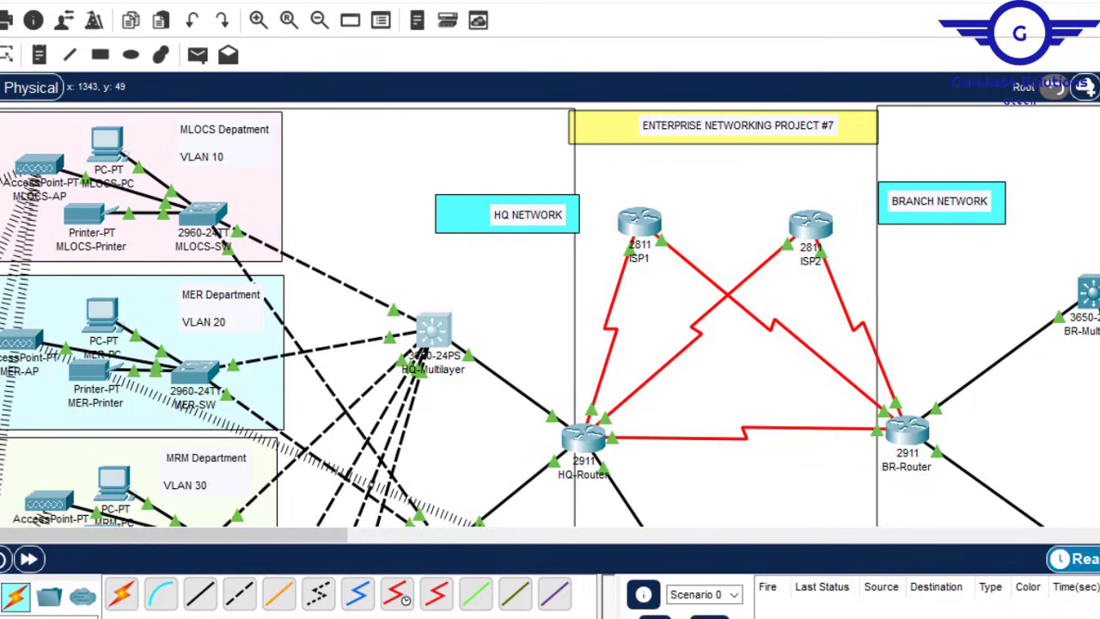
Step: In HQ-Multilayer's CLI, create VLANs 10, 20 and 30
scroll(550, 315, "down", 10)
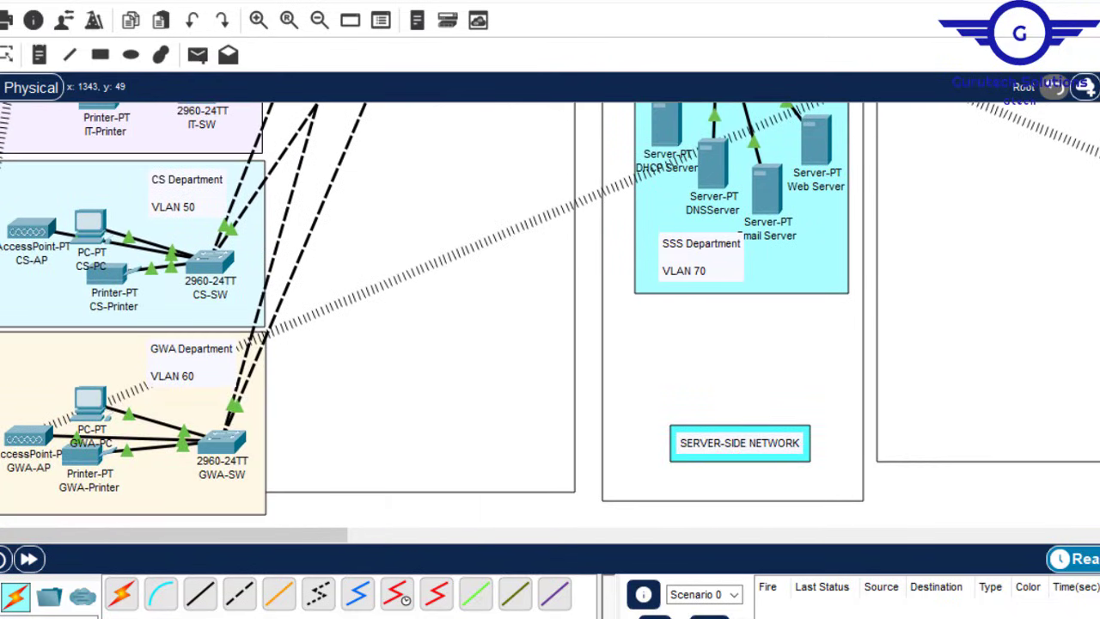
scroll(550, 315, "up", 10)
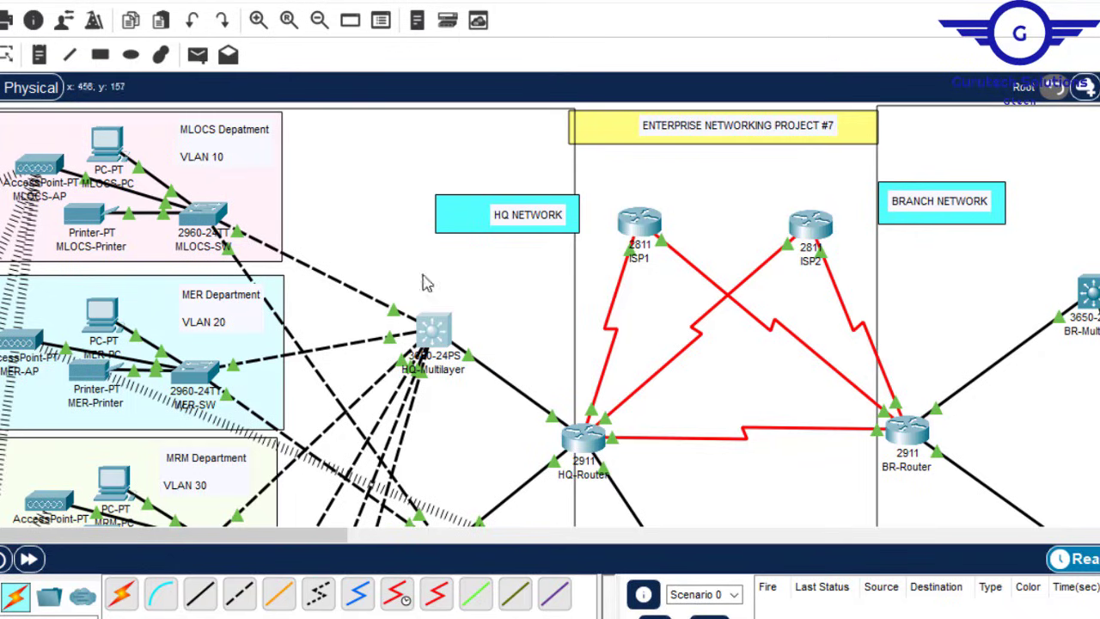
left_click(430, 337)
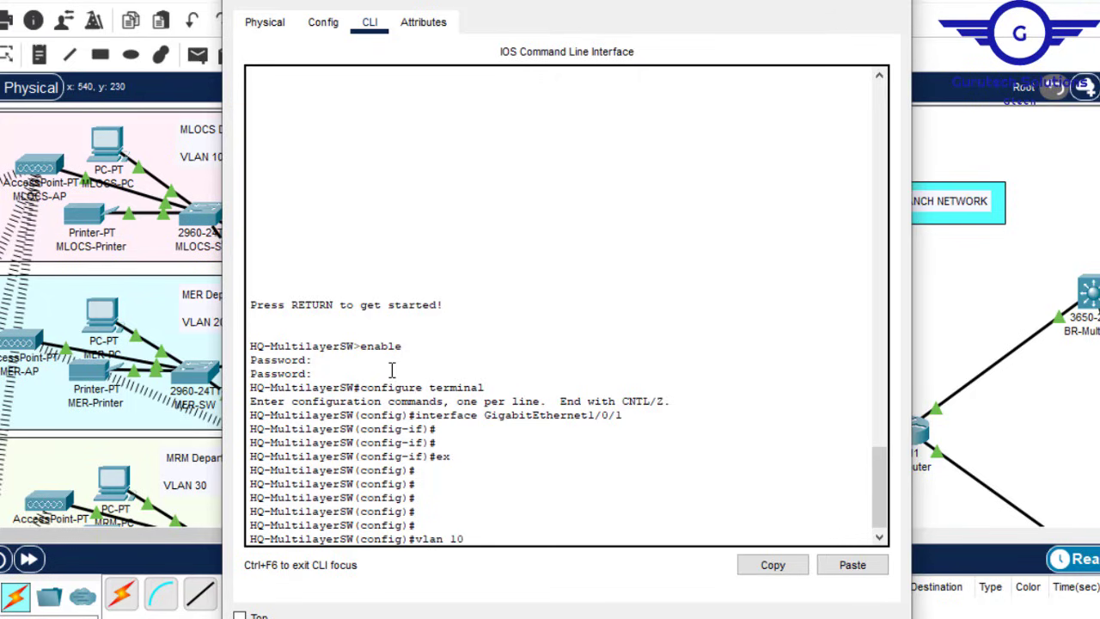
key("Return")
key("Up")
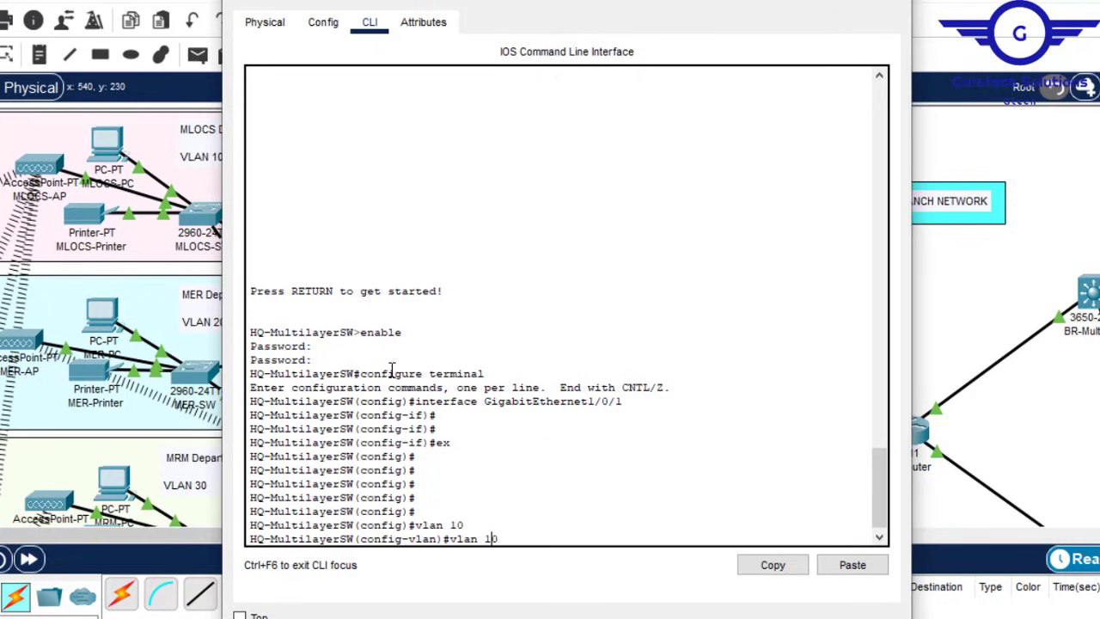
key("Return")
key("Up")
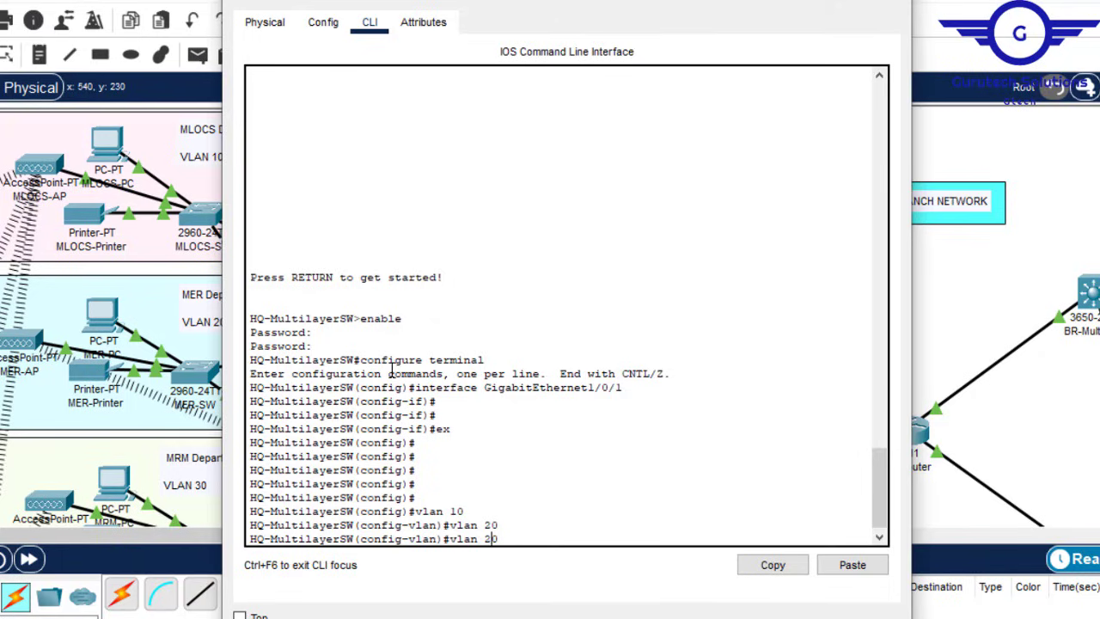
key("BackSpace")
type("3")
key("Return")
Step: Add VLANs 50, 40 and 60, exit VLAN mode and close the switch window
key("Up")
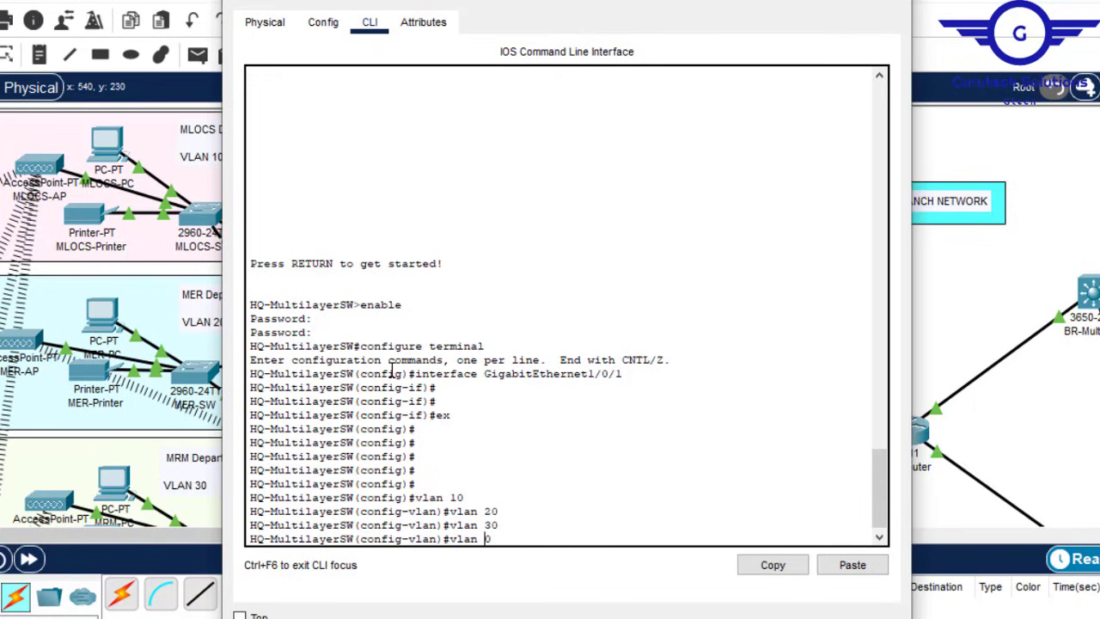
type("50")
key("Return")
key("Up")
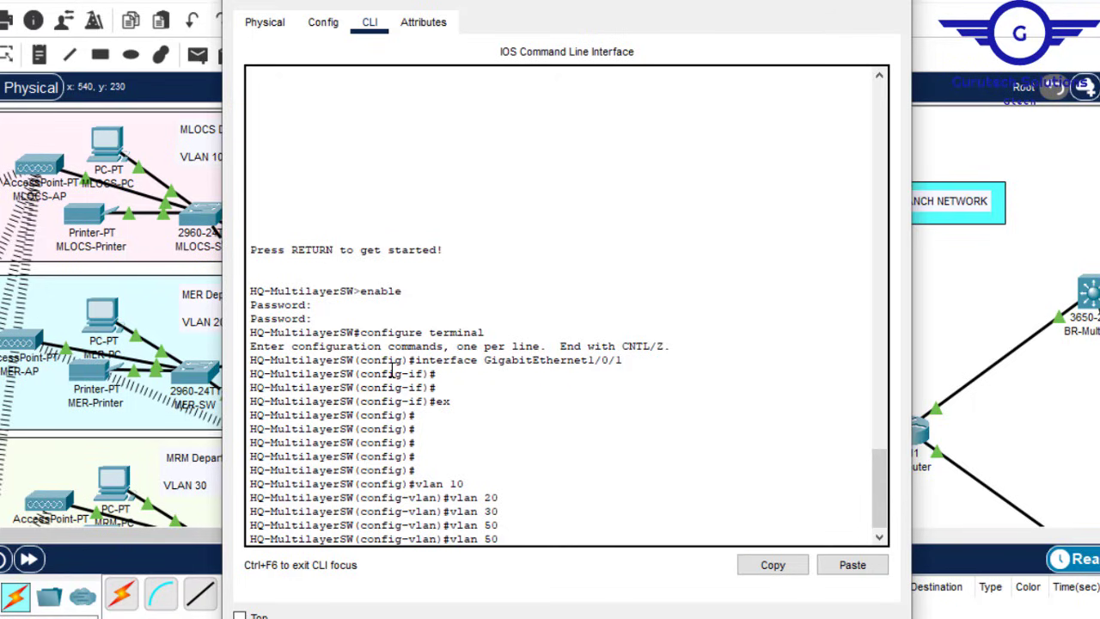
type("4")
key("Return")
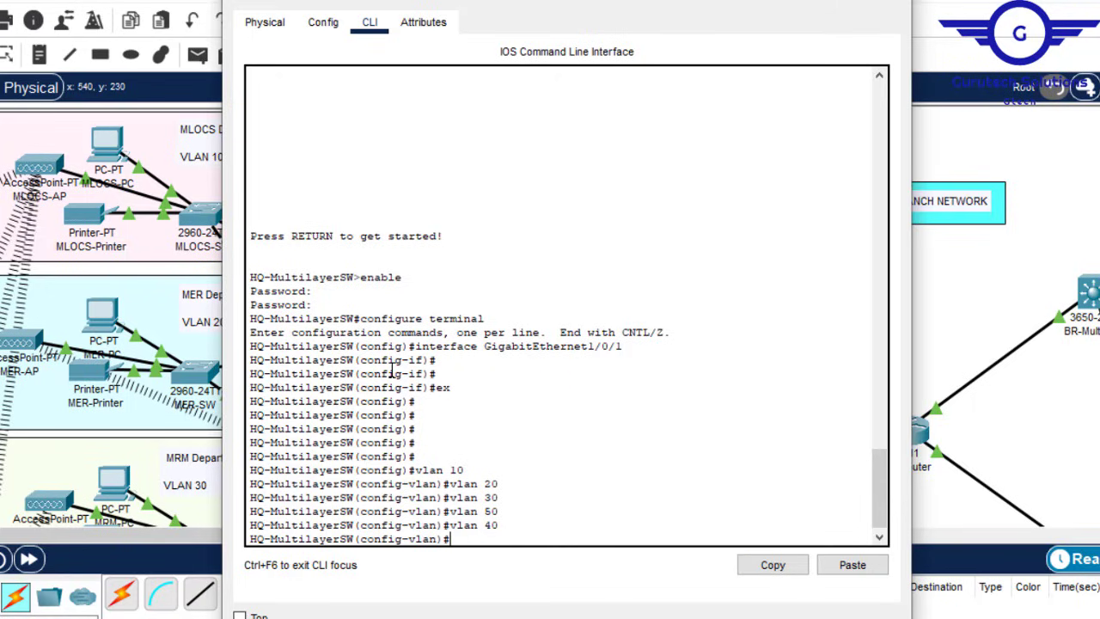
key("Up")
type("6")
key("Return")
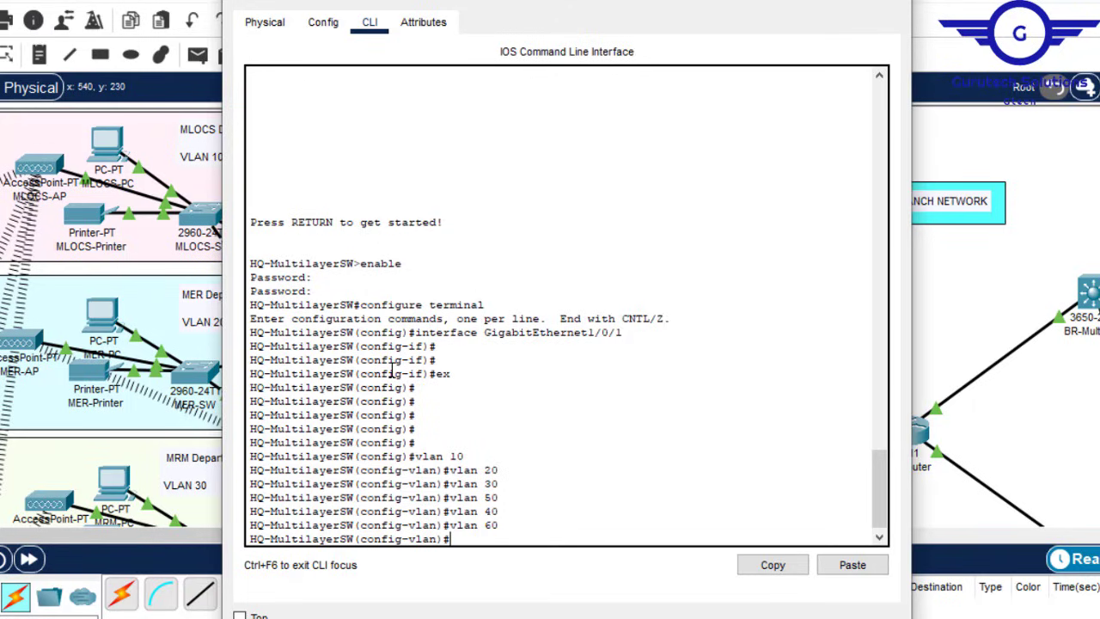
type("ex")
key("Return")
key("Return")
key("Return")
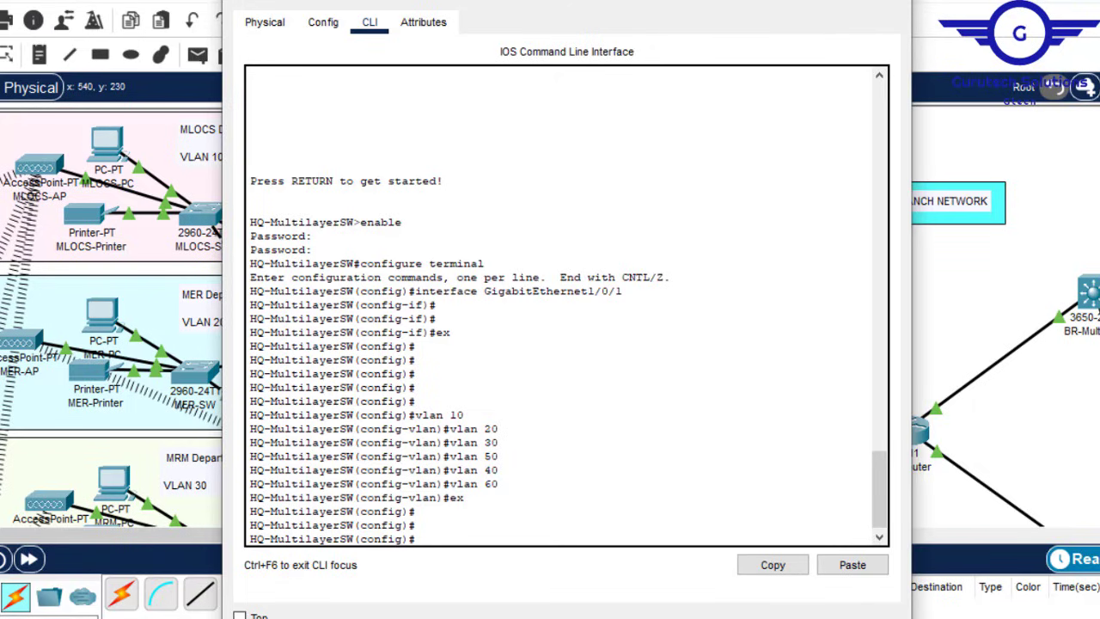
left_click(799, 1)
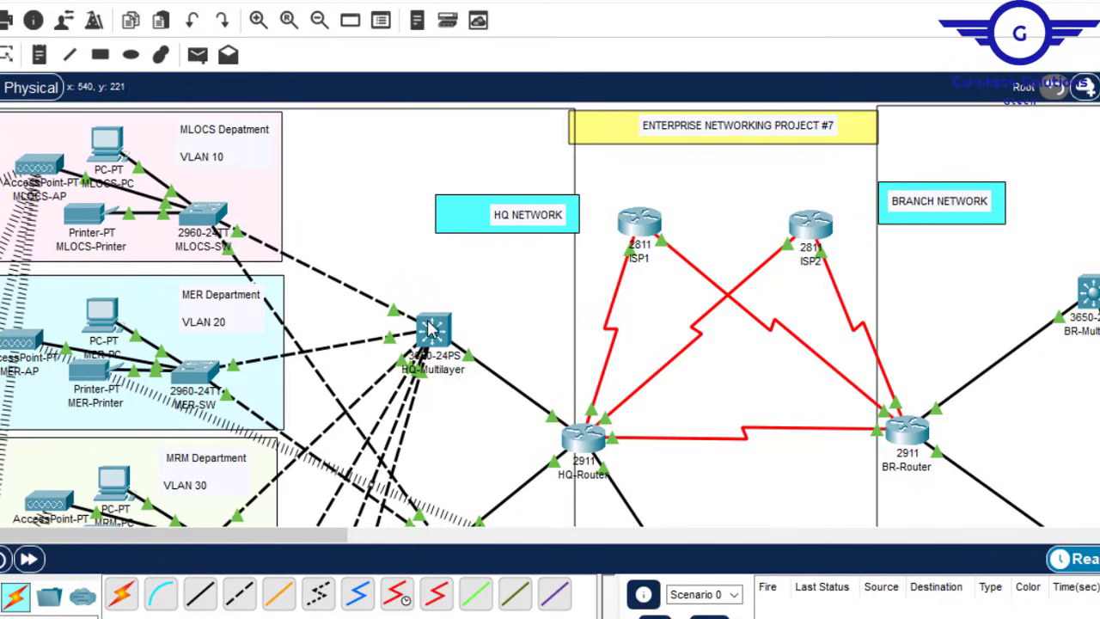
Step: Check HQ-Multilayer's port-status popup and reopen the switch's command line
mouse_move(426, 323)
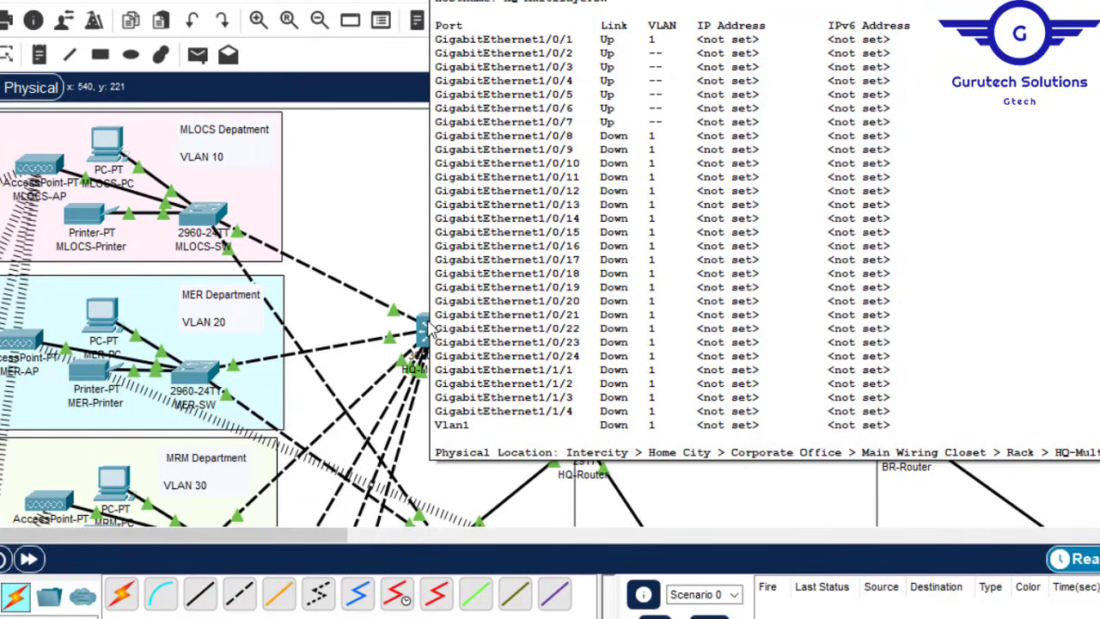
left_click(429, 329)
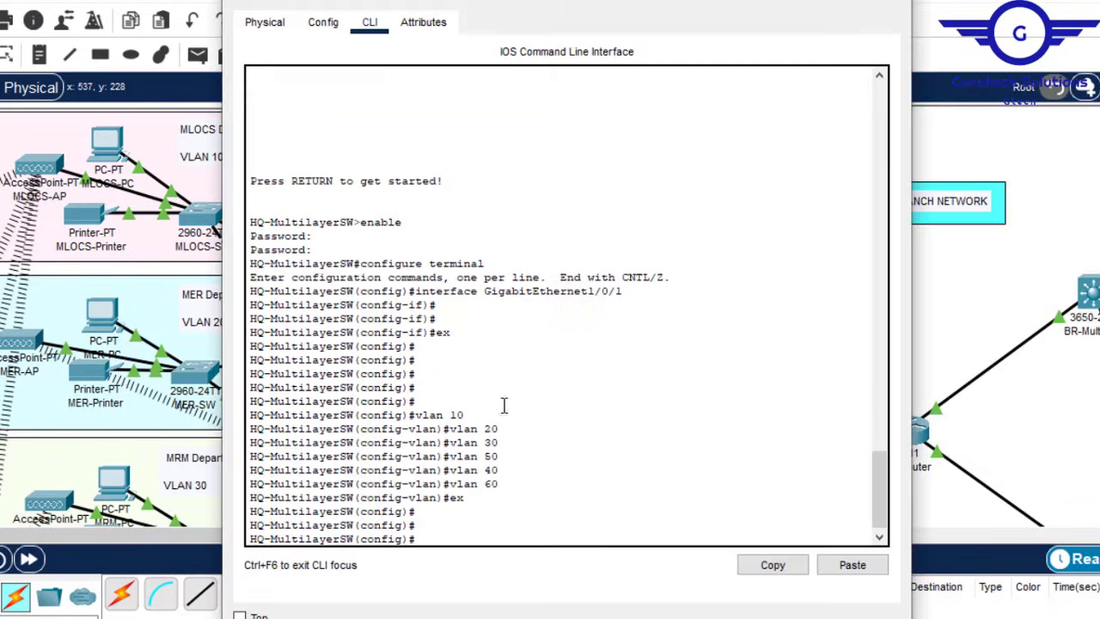
Step: Clear a partial interface command and close the switch window
key("Return")
key("Return")
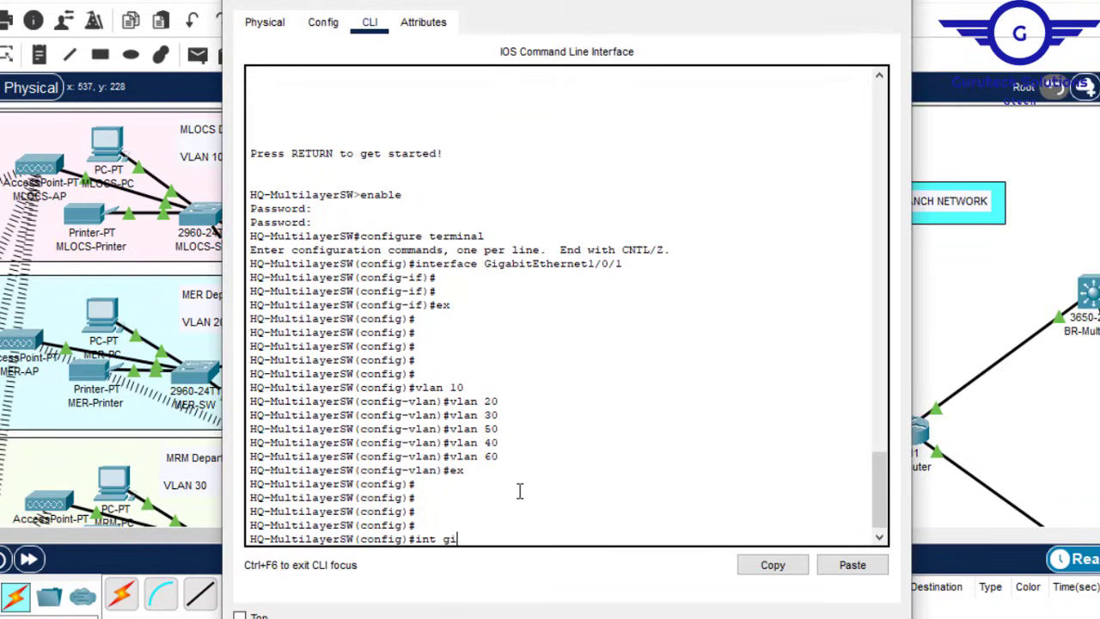
key("BackSpace")
key("BackSpace")
left_click(959, 3)
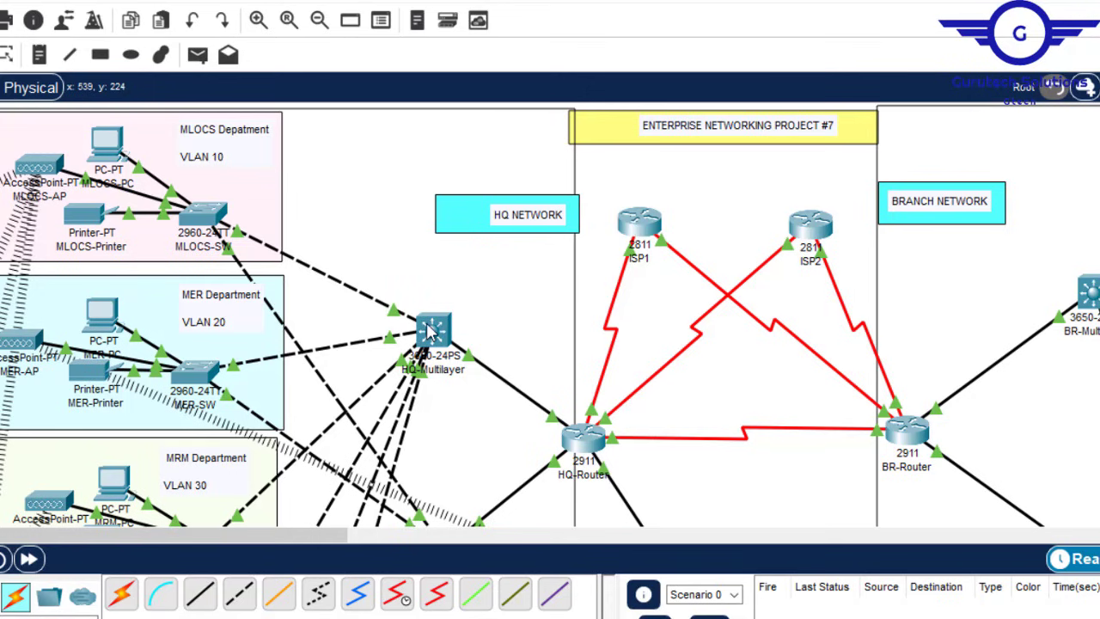
Step: Set interfaces Gig1/0/2 through Gig1/0/7 to switchport mode trunk
mouse_move(430, 332)
left_click(430, 332)
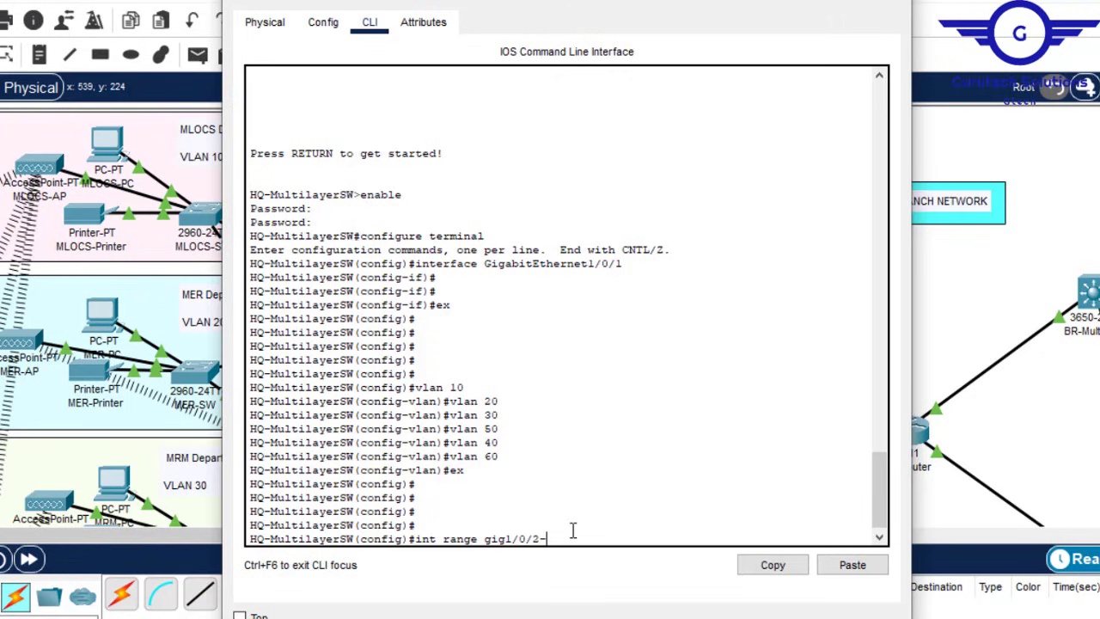
type("7")
key("Return")
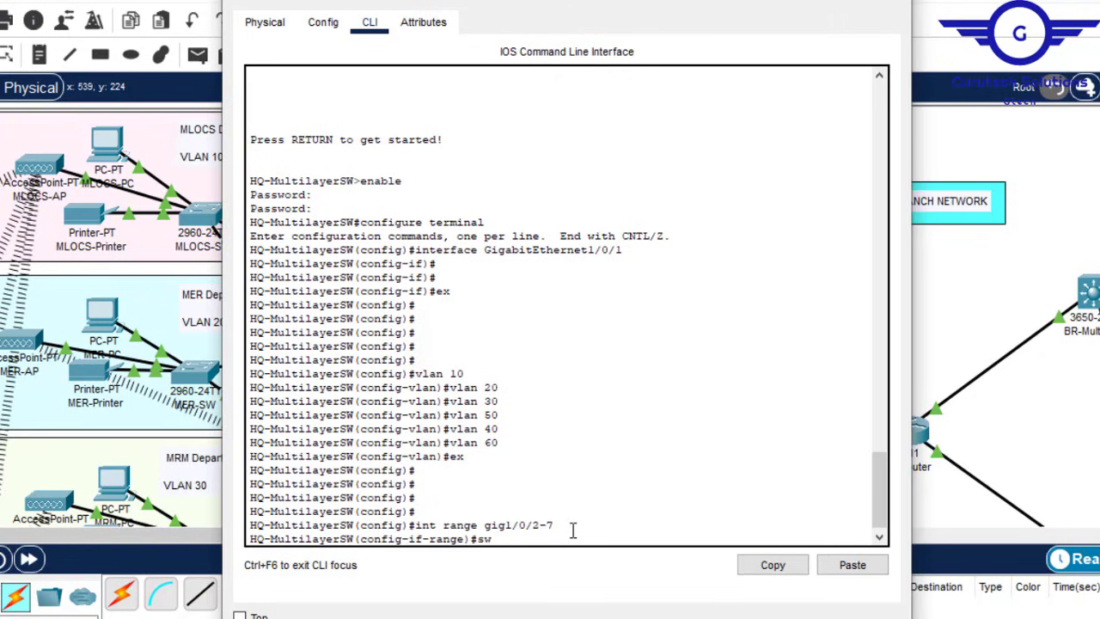
type("swit")
key("Tab")
type("m")
key("Tab")
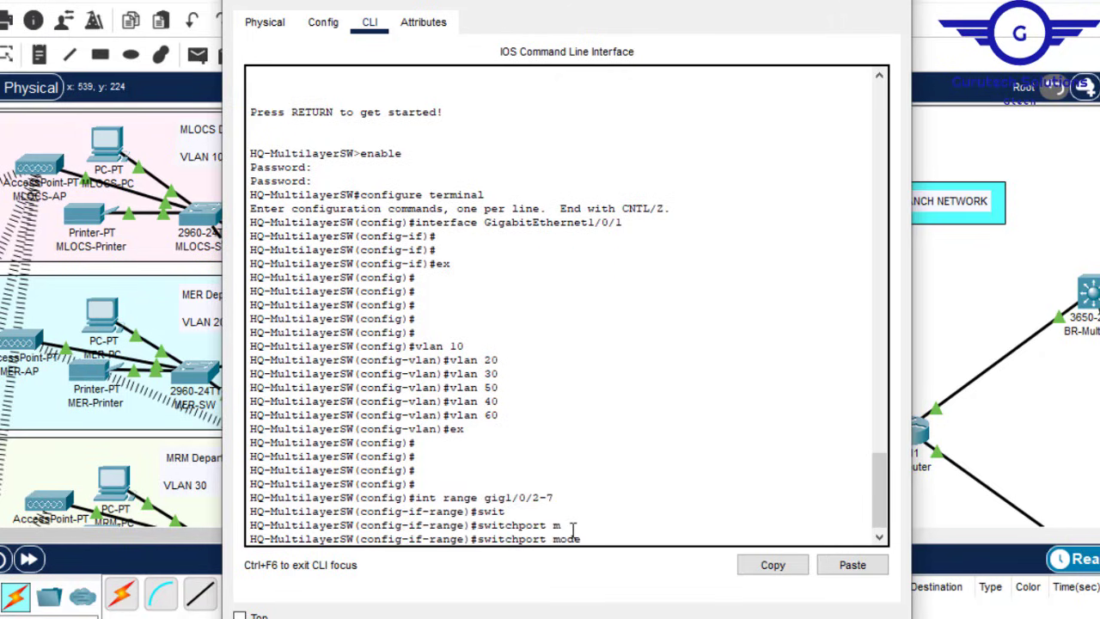
type("tr")
key("Tab")
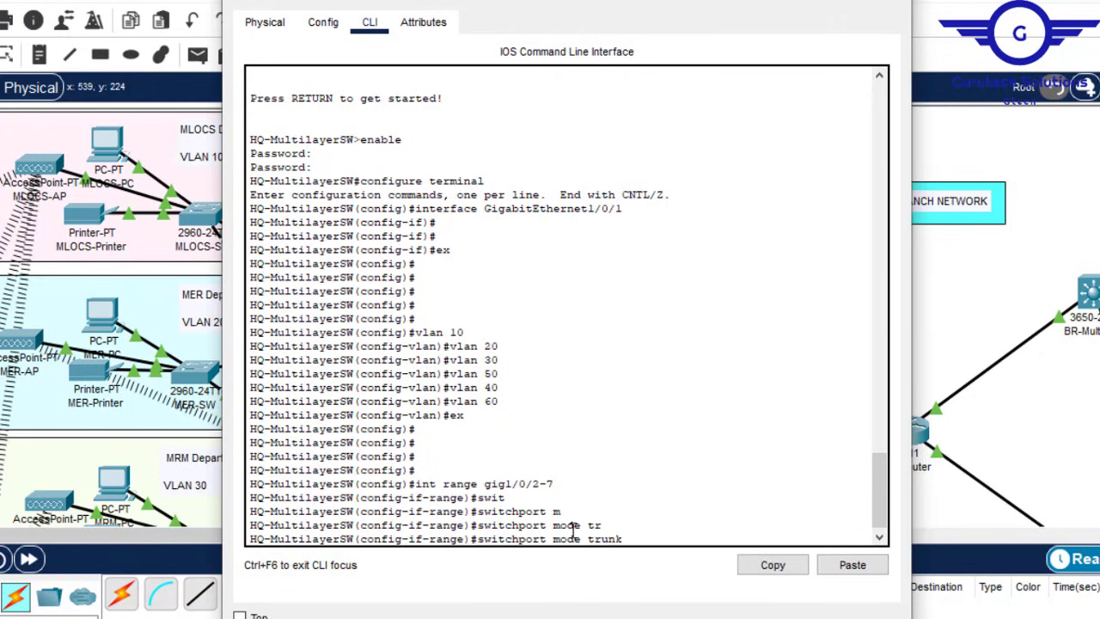
key("Return")
Step: Exit interface-range mode and save the configuration with 'do wr'
type("erSW(config-if-range)#e")
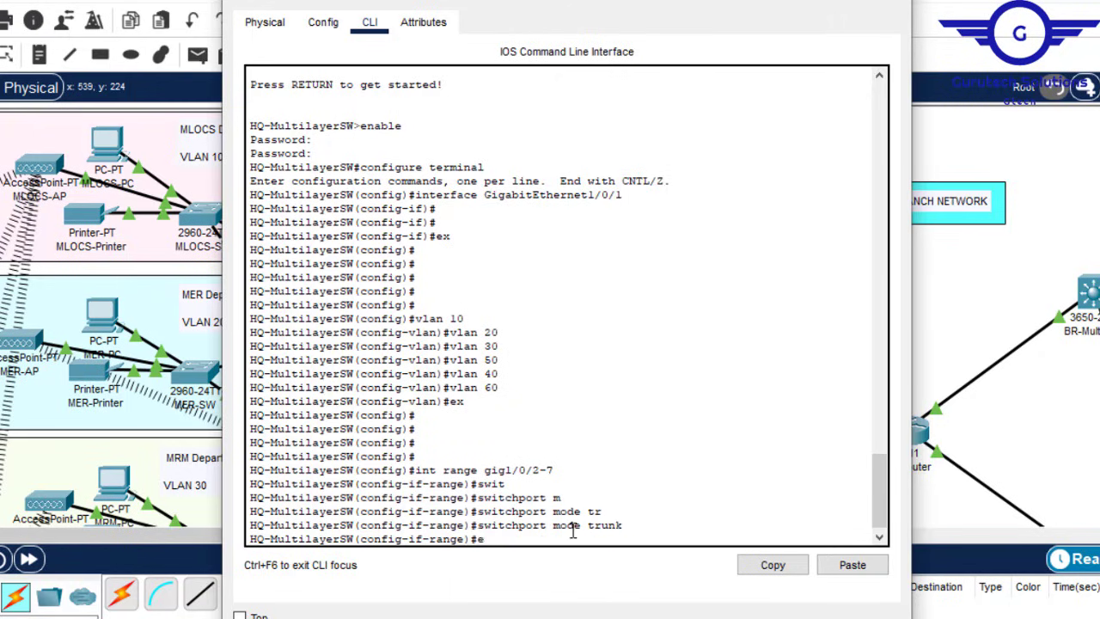
type("x")
key("Return")
key("Return")
key("Return")
type("do wr")
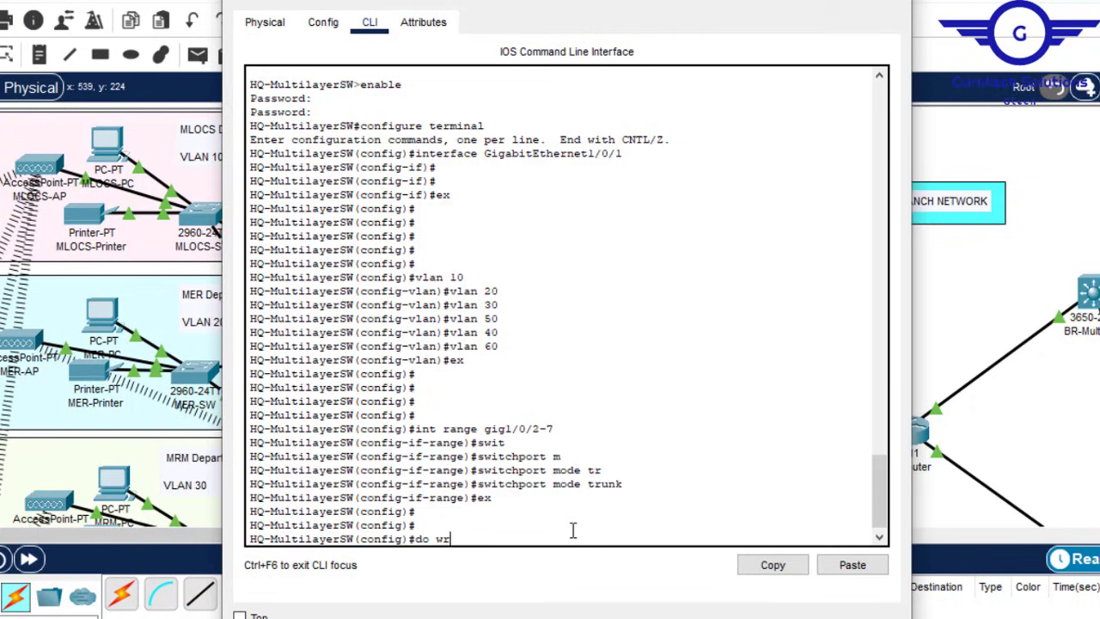
key("Return")
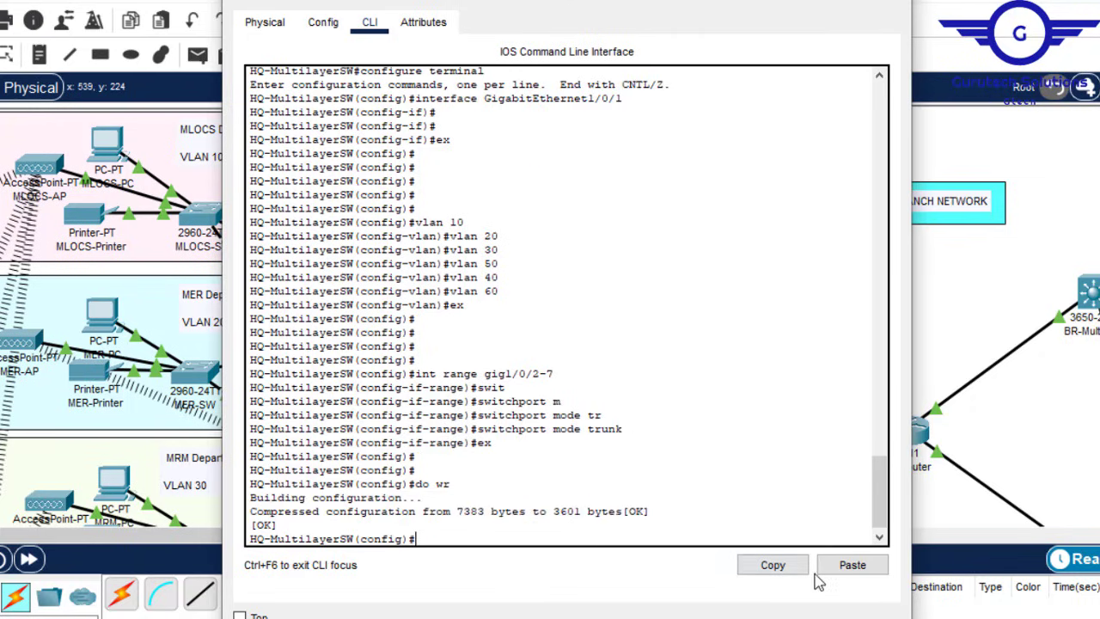
left_click(820, 612)
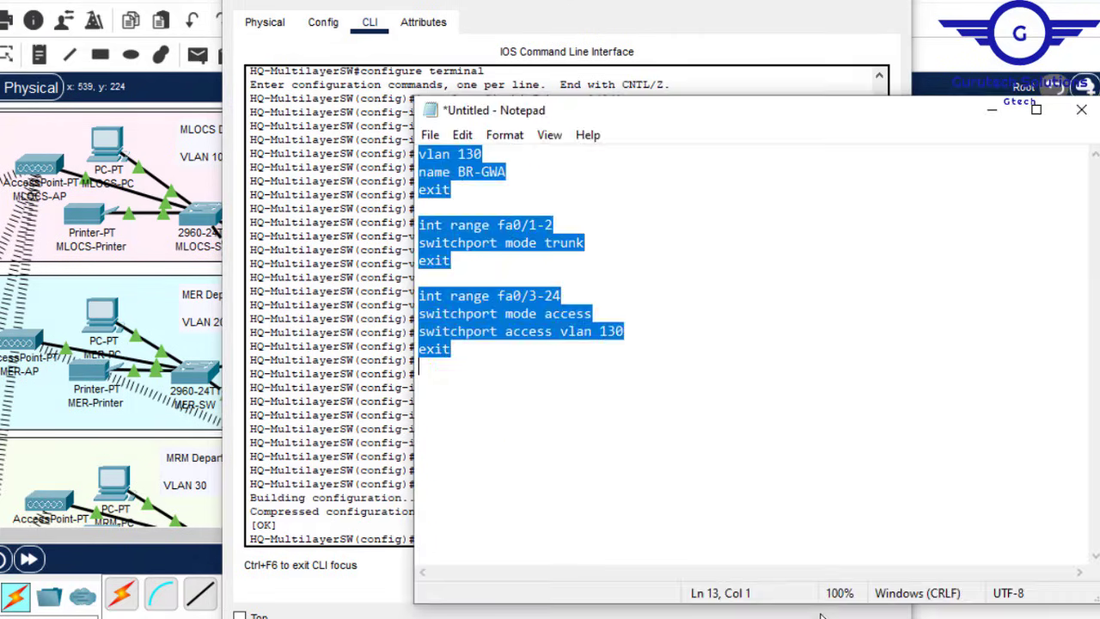
Step: Delete the branch VLAN name and trunk lines and change vlan 130 to vlan 10
left_click(472, 260)
left_click_drag(465, 260, 420, 172)
key("BackSpace")
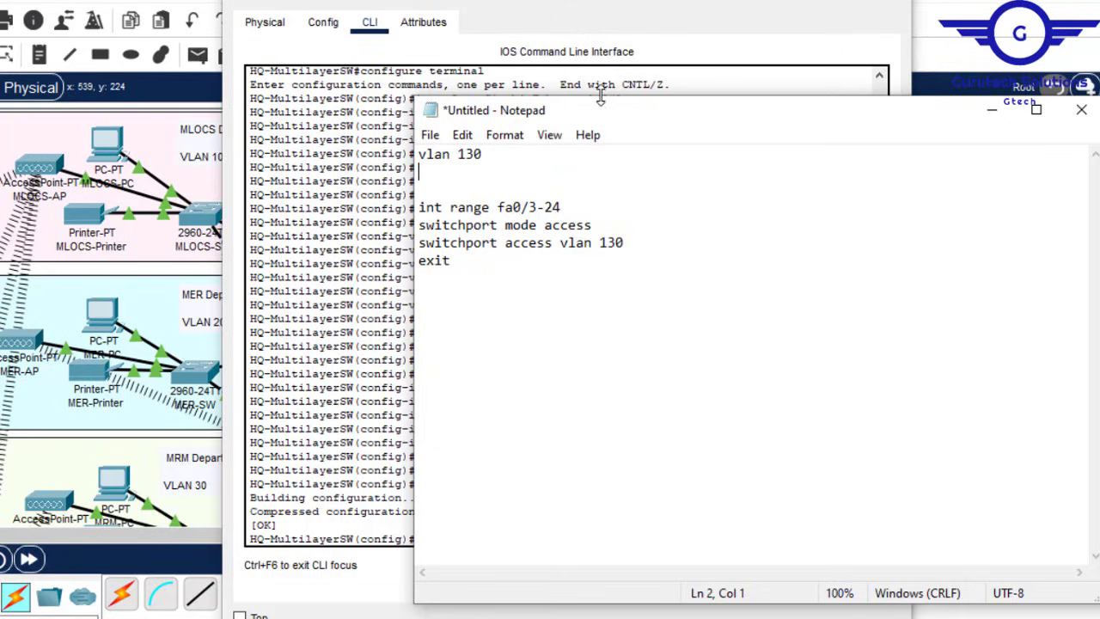
left_click(474, 154)
key("BackSpace")
Step: Duplicate the vlan 10 line to add vlan 20 and vlan 30
left_click_drag(477, 155, 420, 159)
key("ctrl+c")
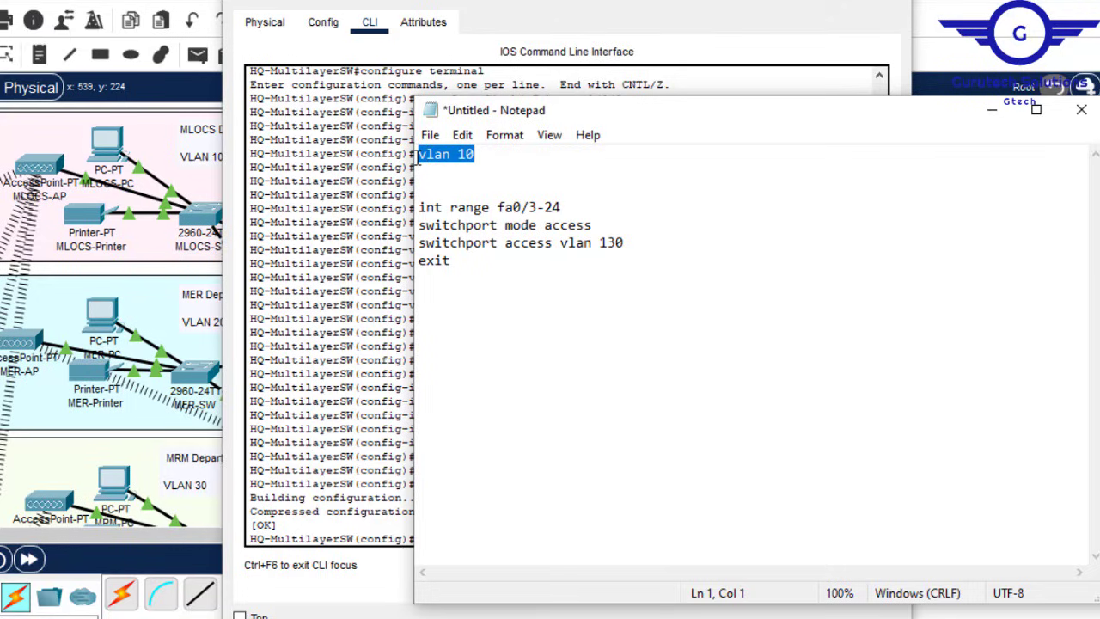
left_click(478, 157)
key("Return")
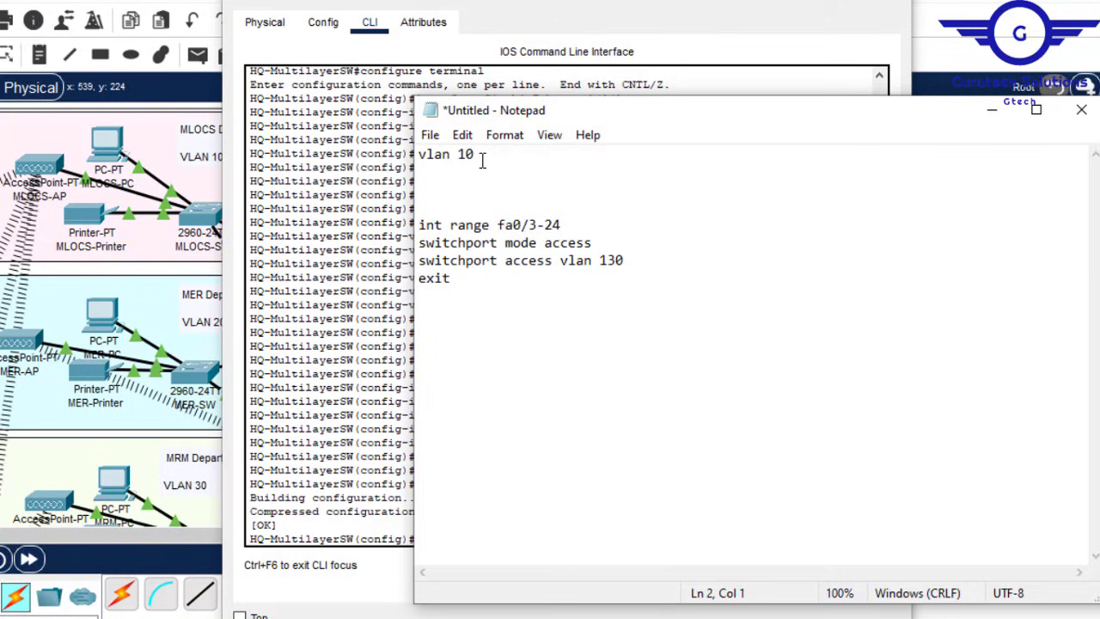
key("ctrl+v")
key("BackSpace")
type("2")
key("Return")
key("ctrl+v")
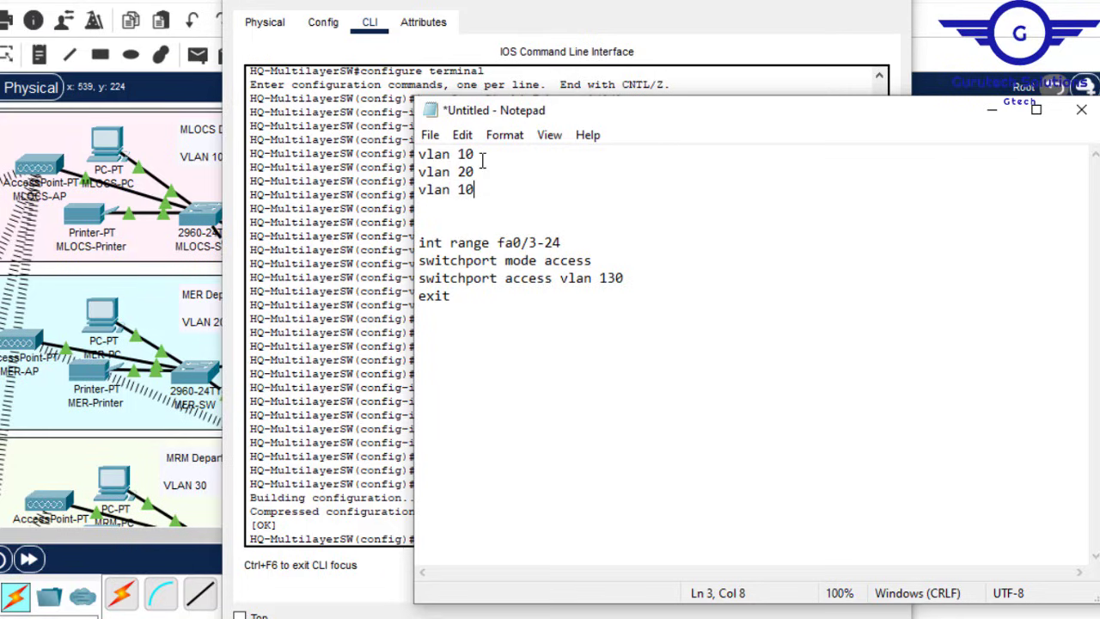
key("Left")
key("BackSpace")
type("3")
Step: Add vlan 40, vlan 50 and vlan 60 lines to the list
left_click(488, 188)
key("Return")
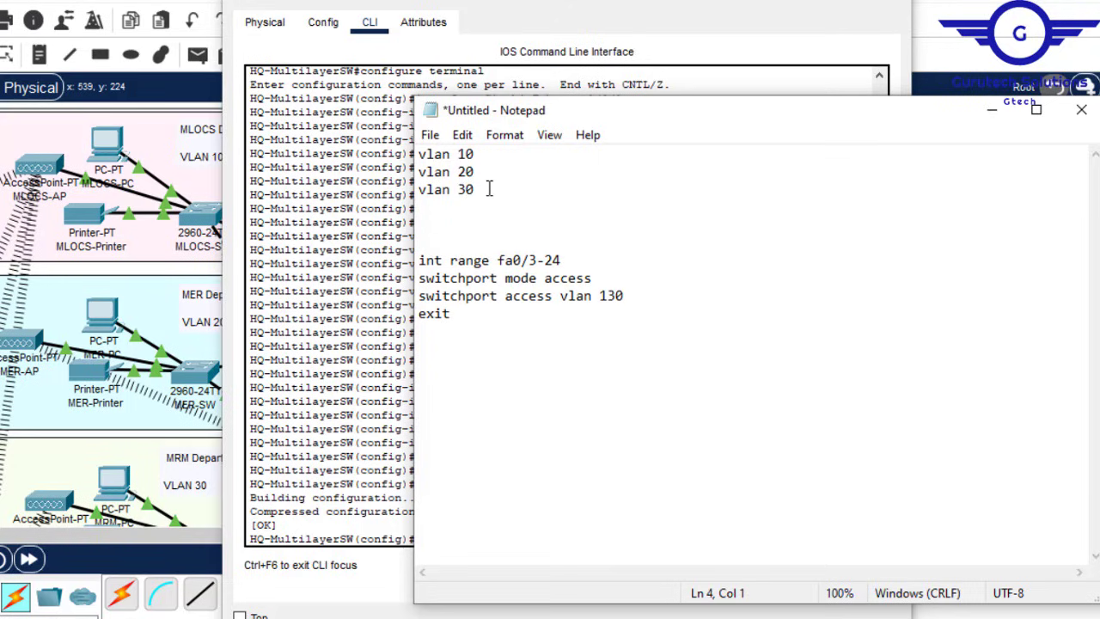
key("ctrl+v")
key("BackSpace")
type("4")
key("Return")
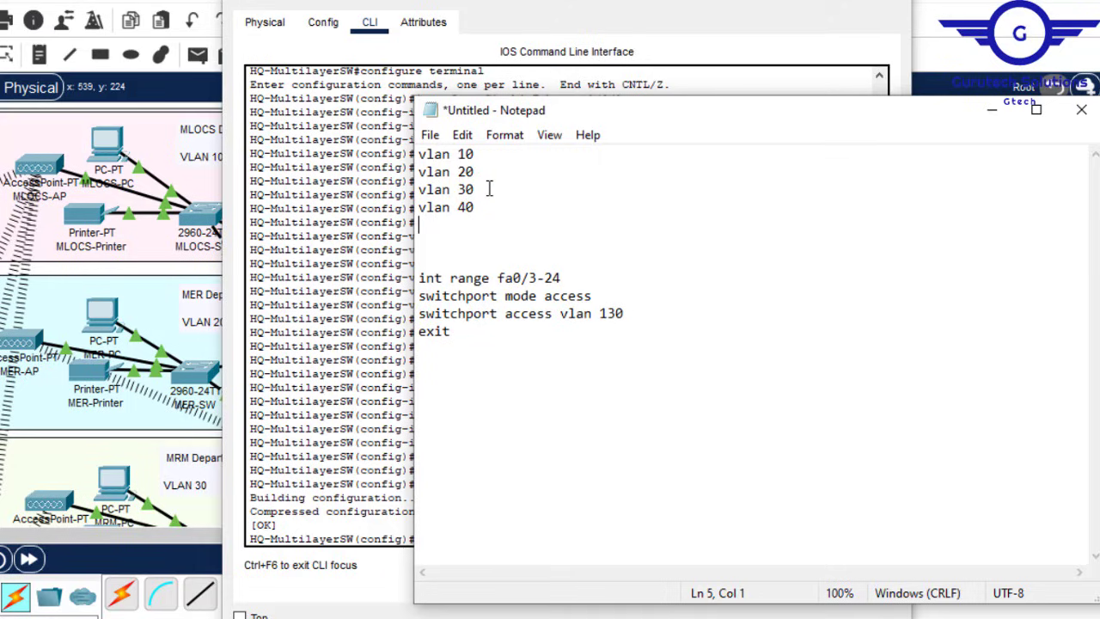
key("ctrl+v")
key("BackSpace")
type("5")
key("BackSpace")
key("Return")
type("v")
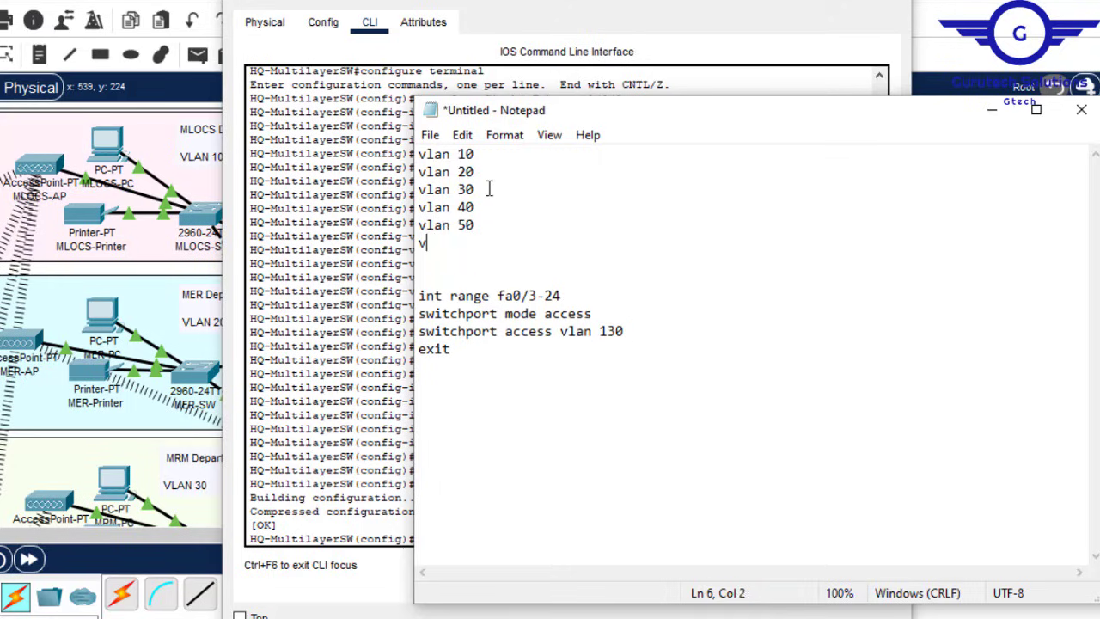
type("lan 60")
Step: Change the port range to gig1/0/2-7 and the switchport mode to trunk
left_click_drag(563, 296, 499, 298)
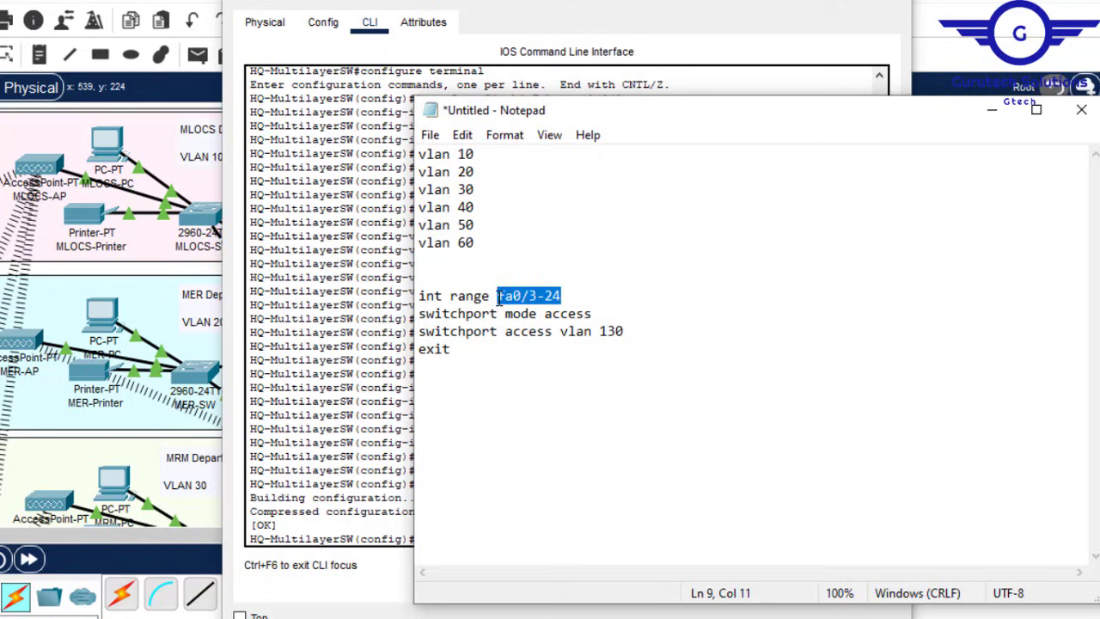
type("gig1")
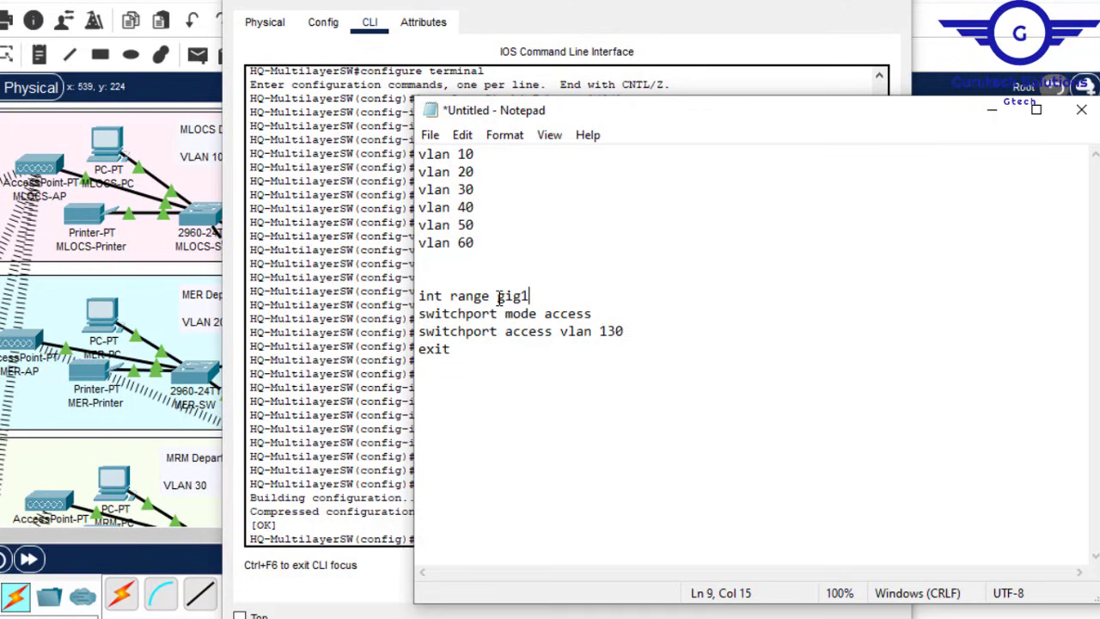
type("/0")
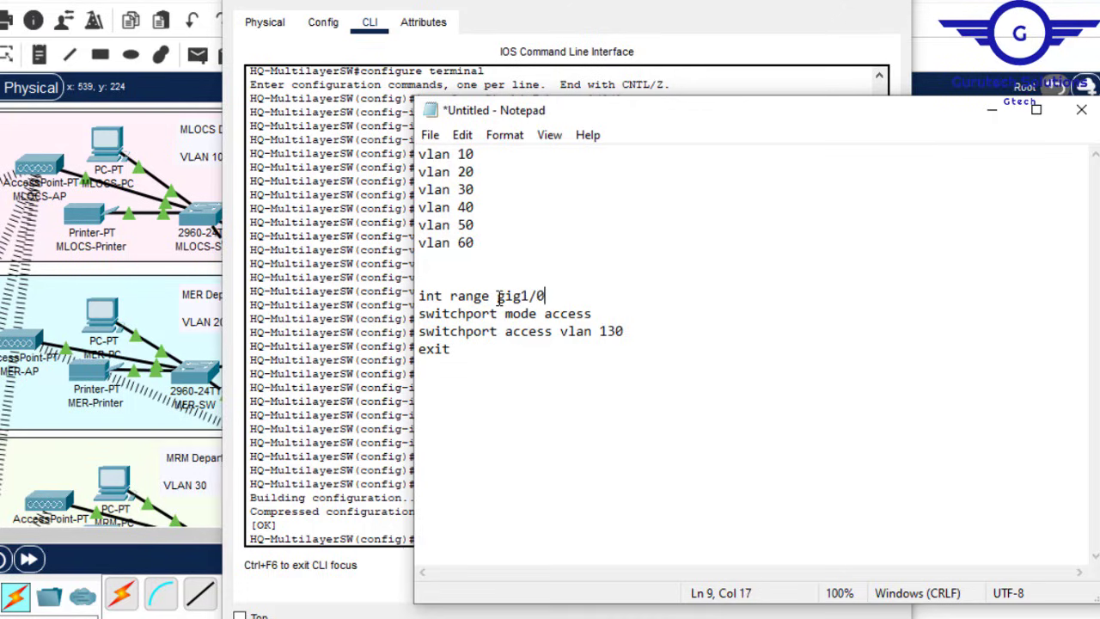
type("/2-7")
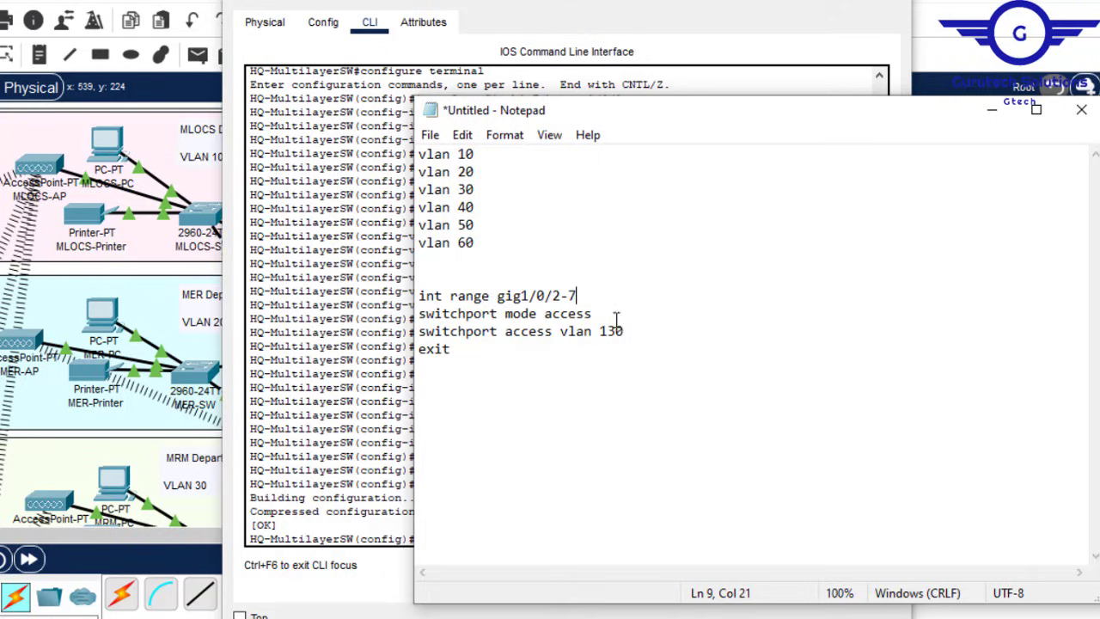
left_click_drag(613, 331, 546, 315)
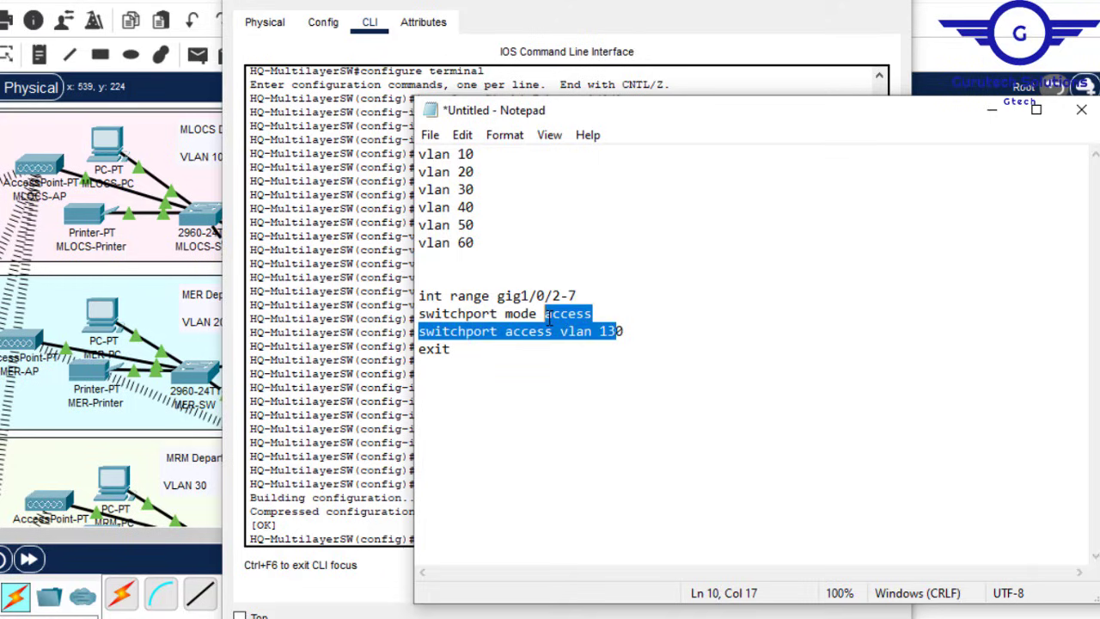
key("BackSpace")
type("tr")
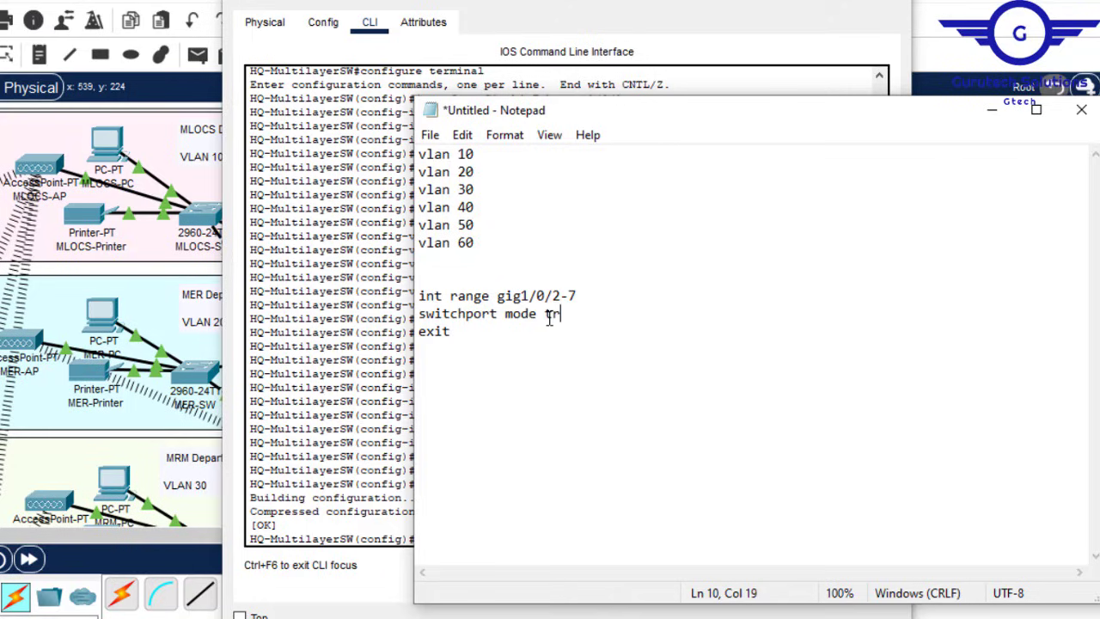
type("unk")
Step: Select all the notes, close the switch window and minimize Notepad
left_click_drag(499, 332, 404, 142)
key("ctrl+c")
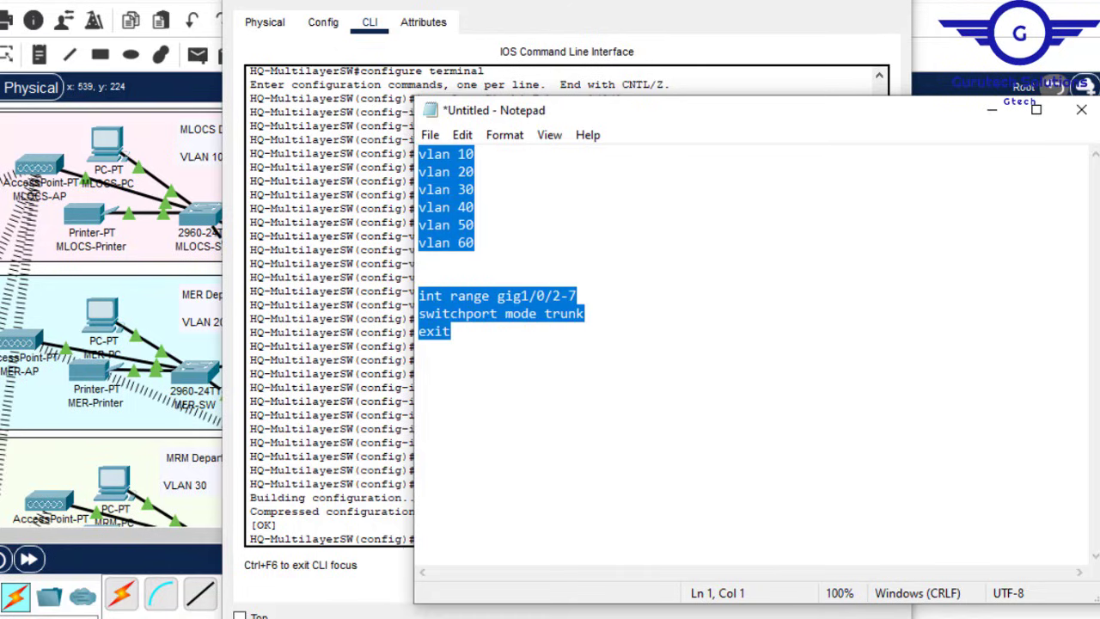
left_click(887, 2)
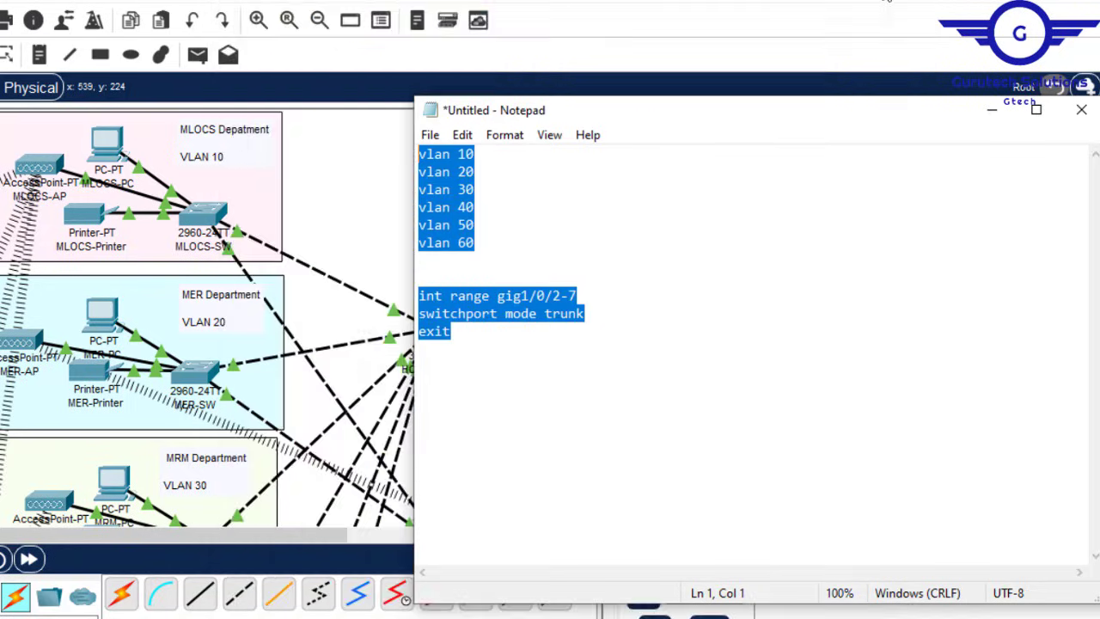
left_click(993, 109)
Step: Open HQ-Multilayer2's CLI and return to the global configuration prompt
scroll(550, 318, "down", 5)
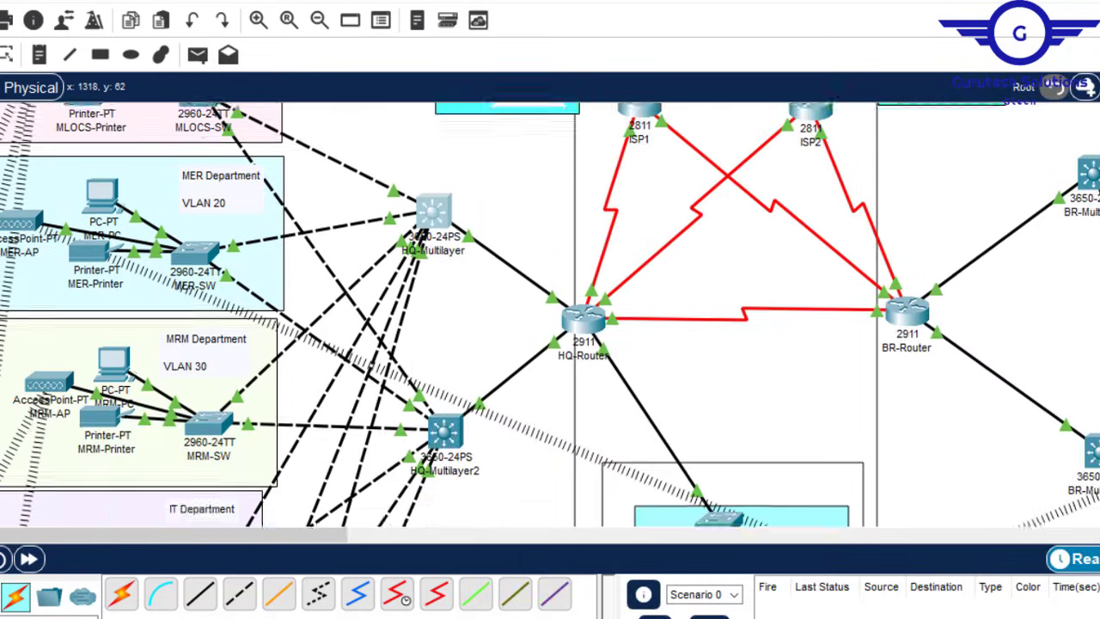
left_click(443, 351)
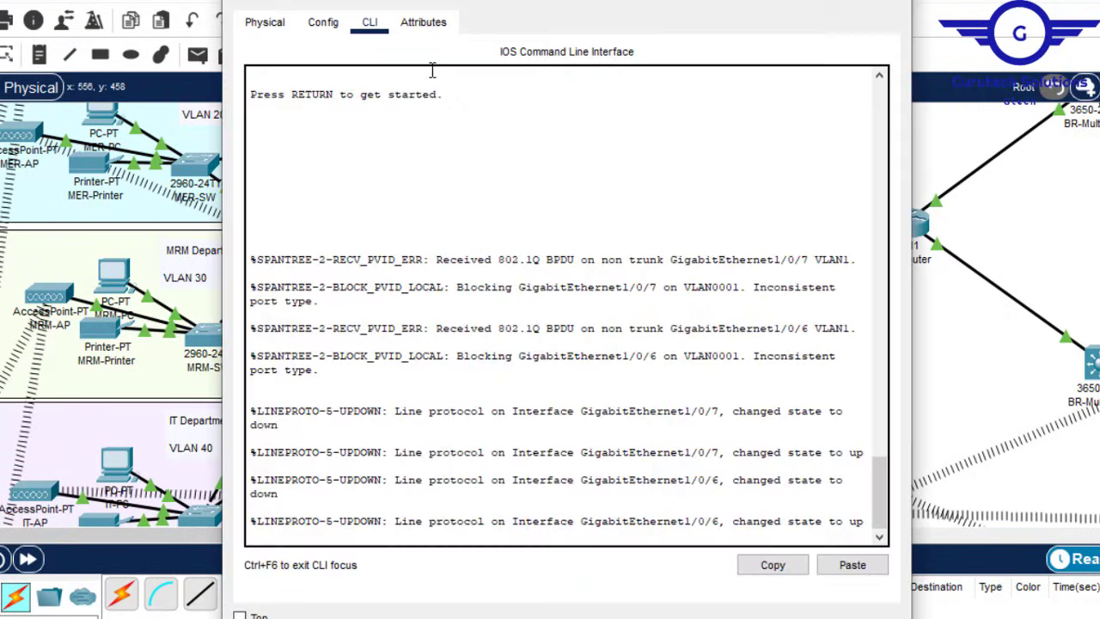
key("Return")
key("Return")
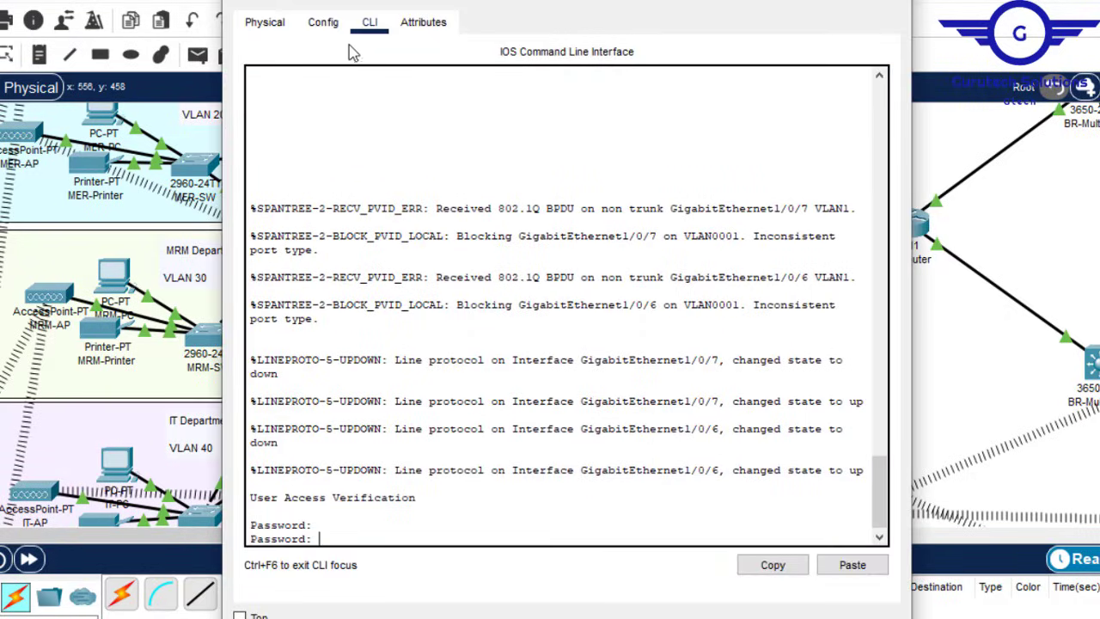
left_click(322, 22)
left_click(320, 250)
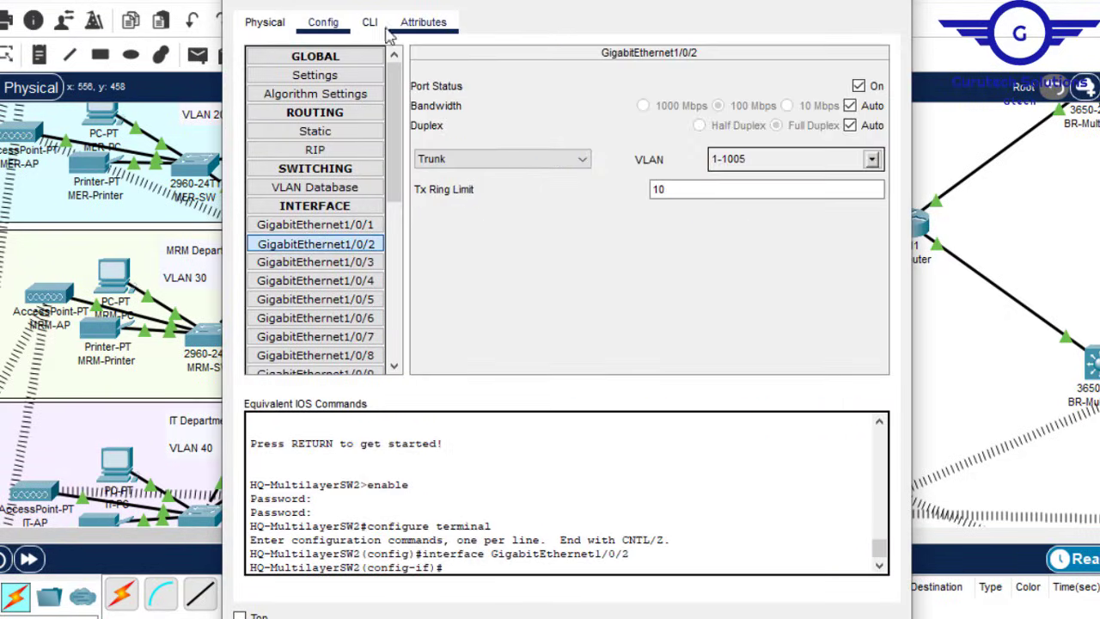
left_click(369, 21)
key("Return")
key("Return")
key("Return")
type("ex")
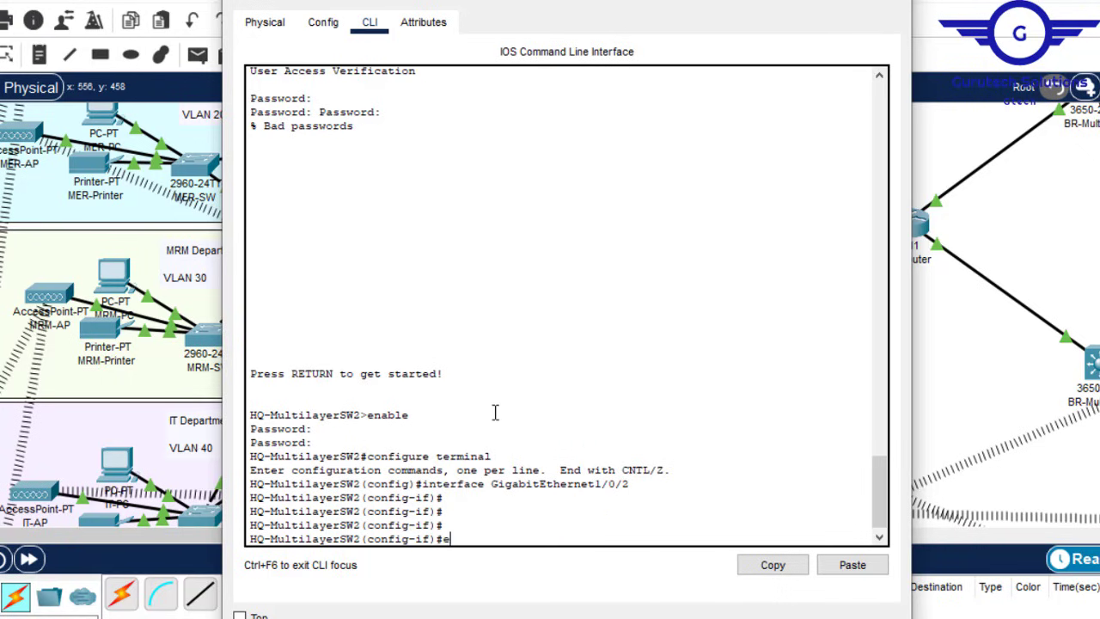
key("Return")
key("Return")
key("Return")
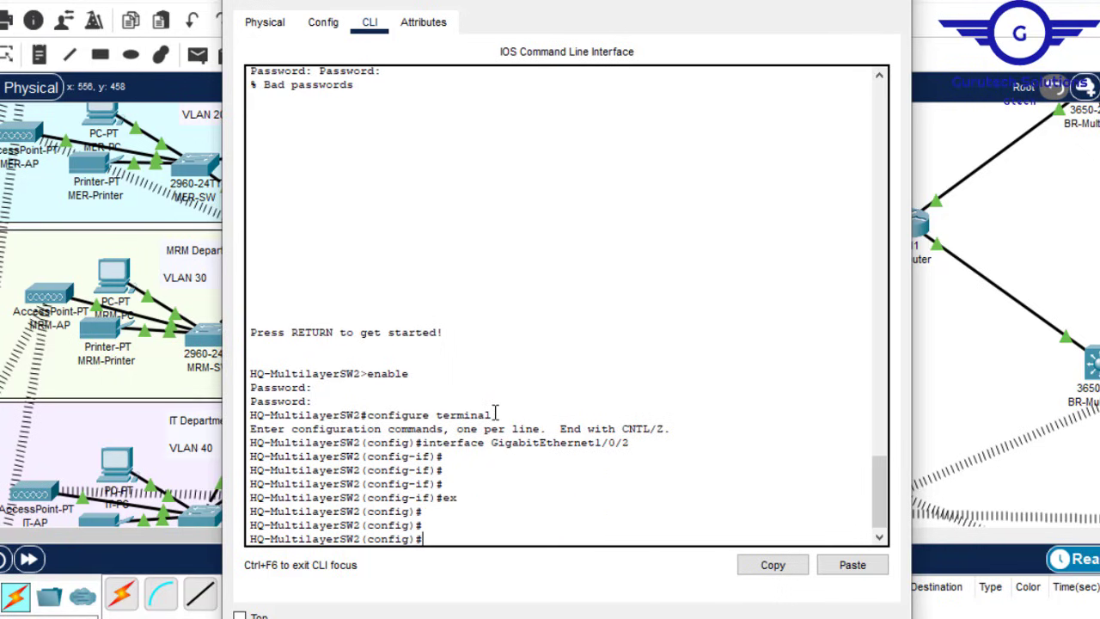
Step: Paste the VLAN 10–60 and gig1/0/2-7 trunk commands and close the switch window
left_click(851, 564)
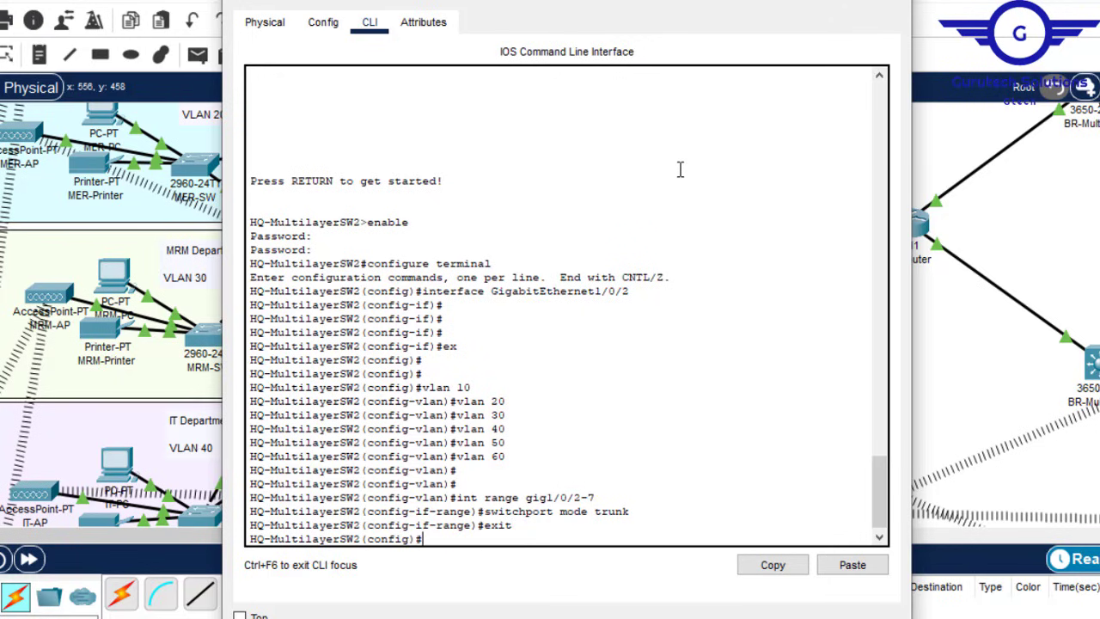
left_click(893, 2)
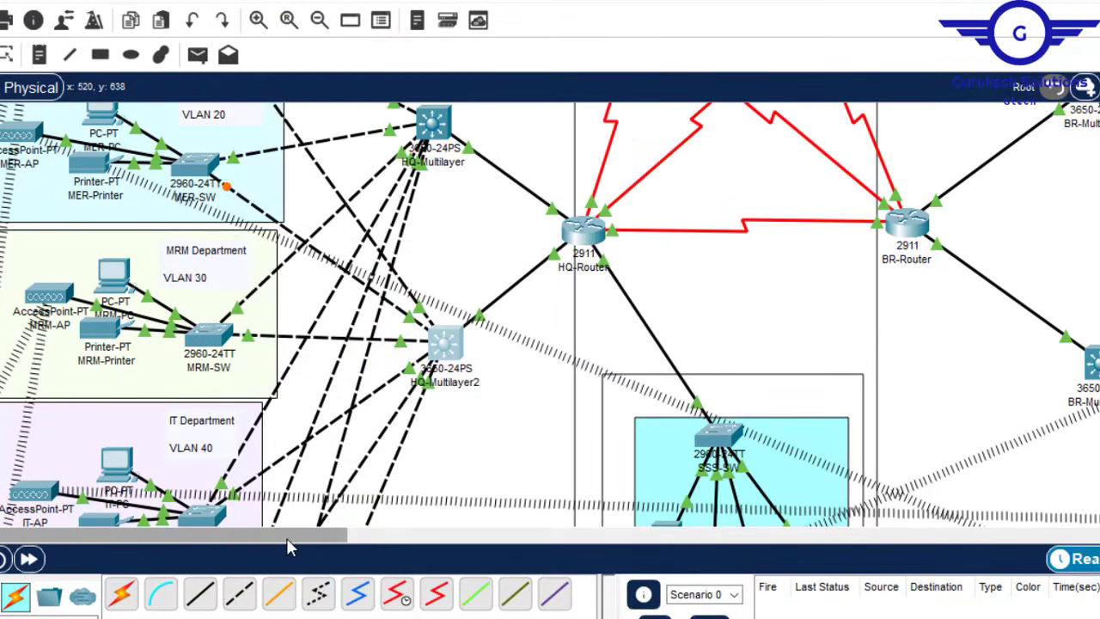
left_click_drag(288, 538, 429, 547)
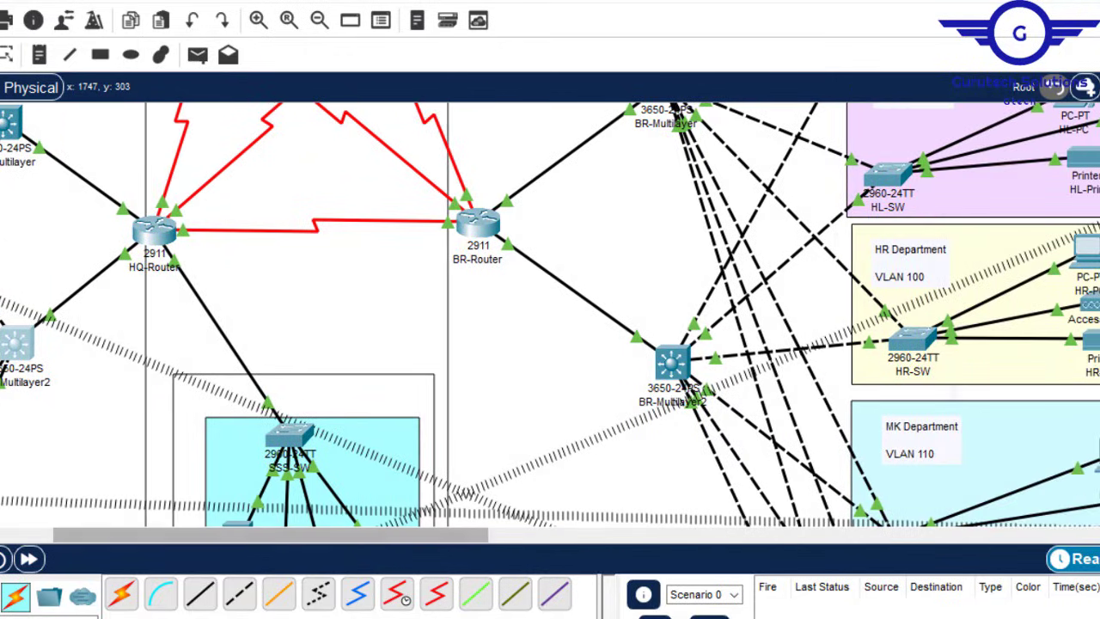
scroll(550, 315, "up", 3)
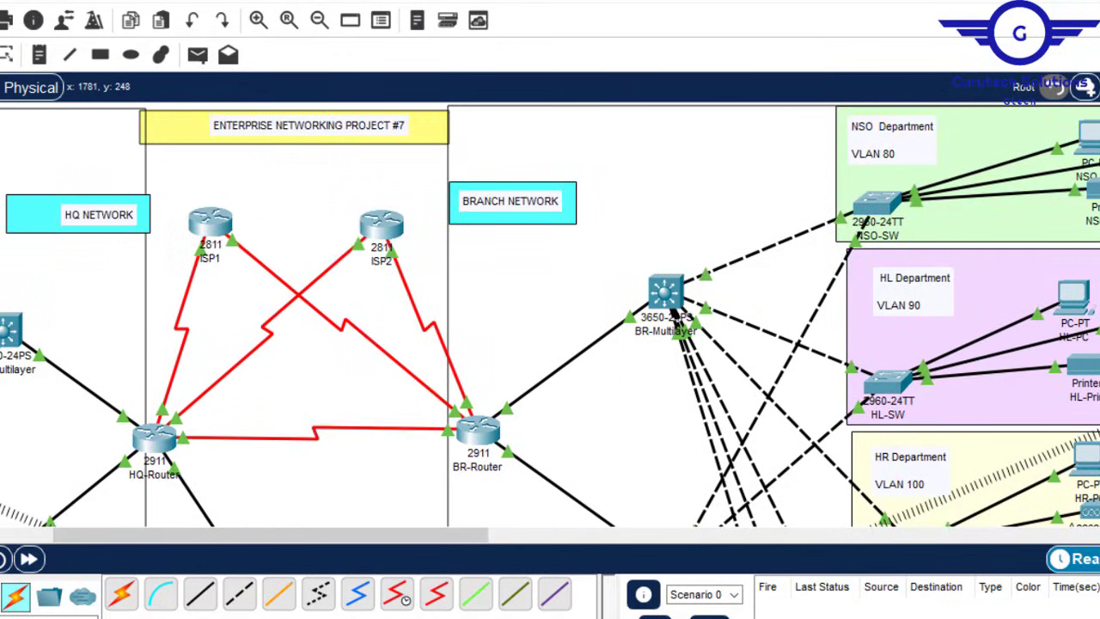
scroll(550, 315, "down", 3)
scroll(550, 316, "up", 2)
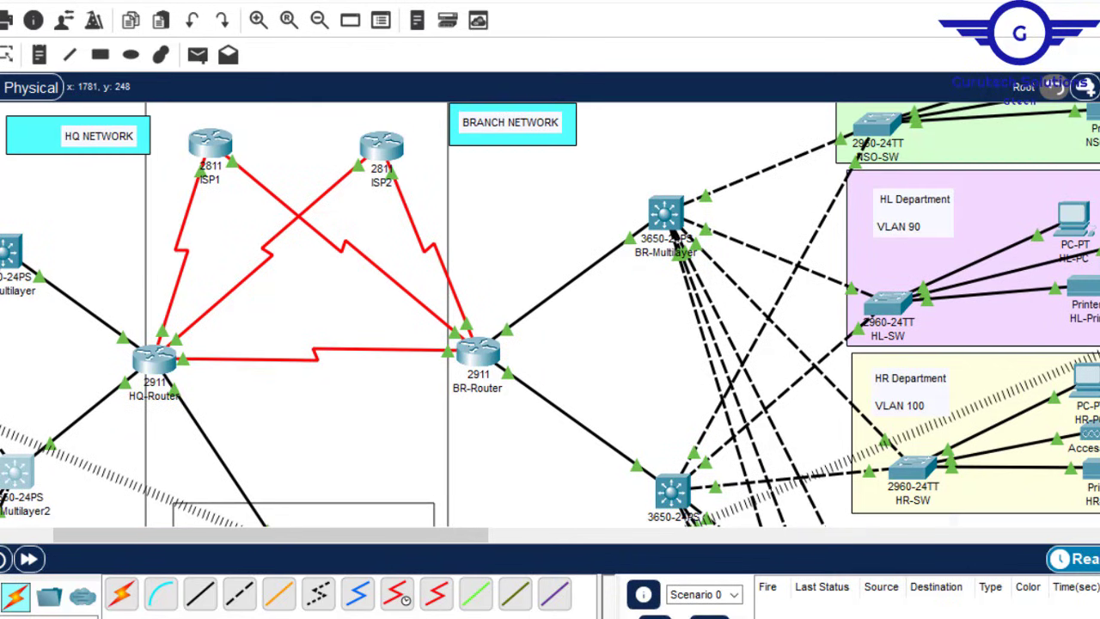
scroll(593, 197, "down", 2)
scroll(594, 197, "up", 3)
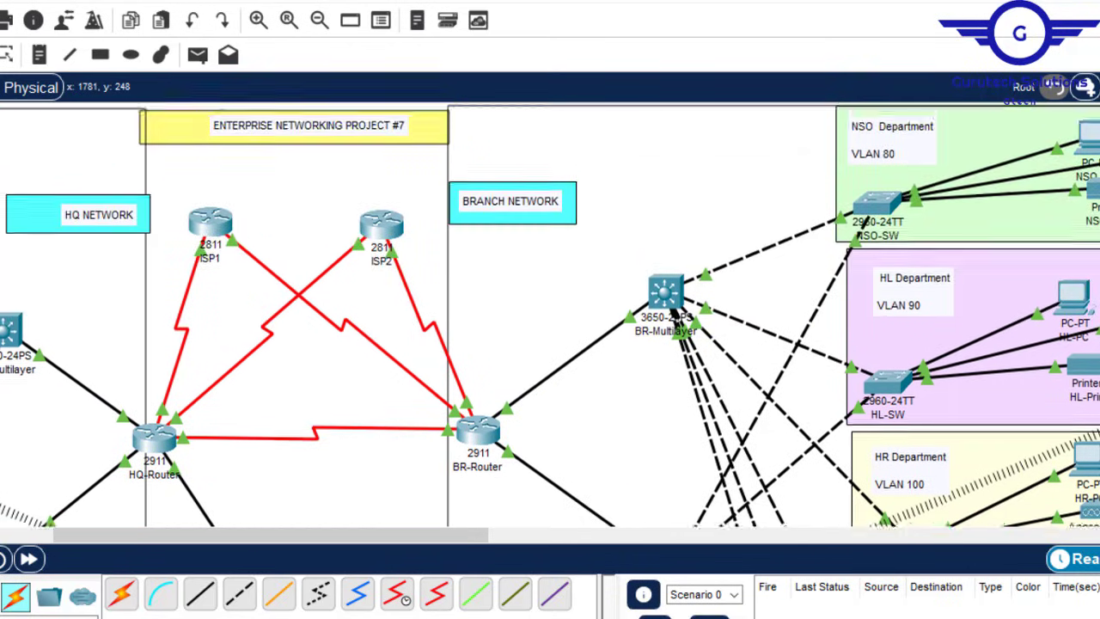
scroll(550, 315, "down", 3)
scroll(550, 316, "up", 2)
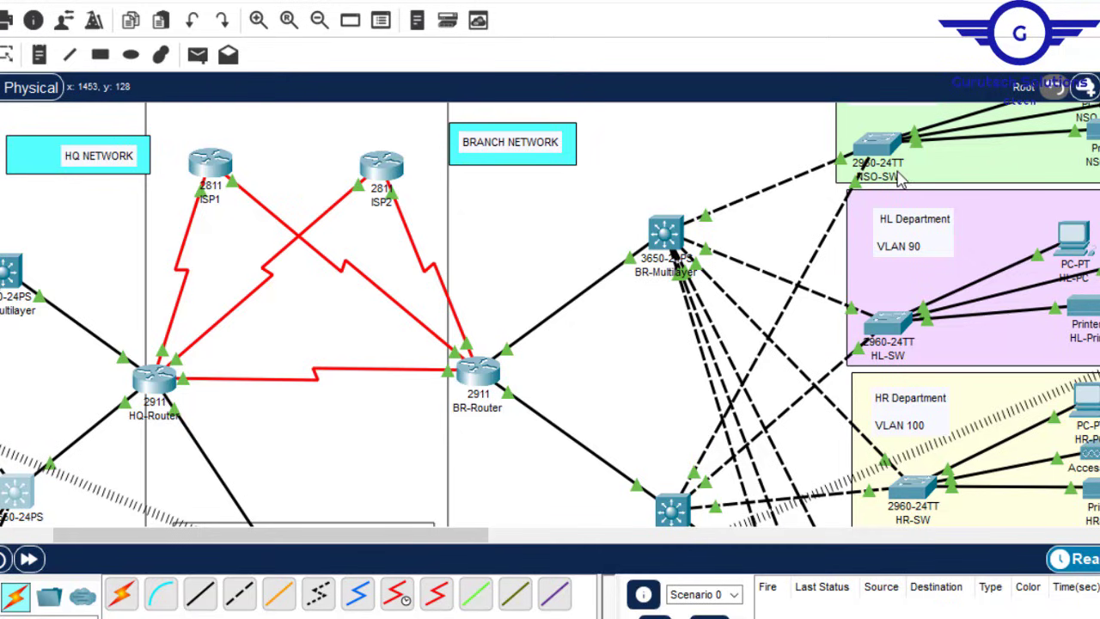
scroll(550, 315, "up", 1)
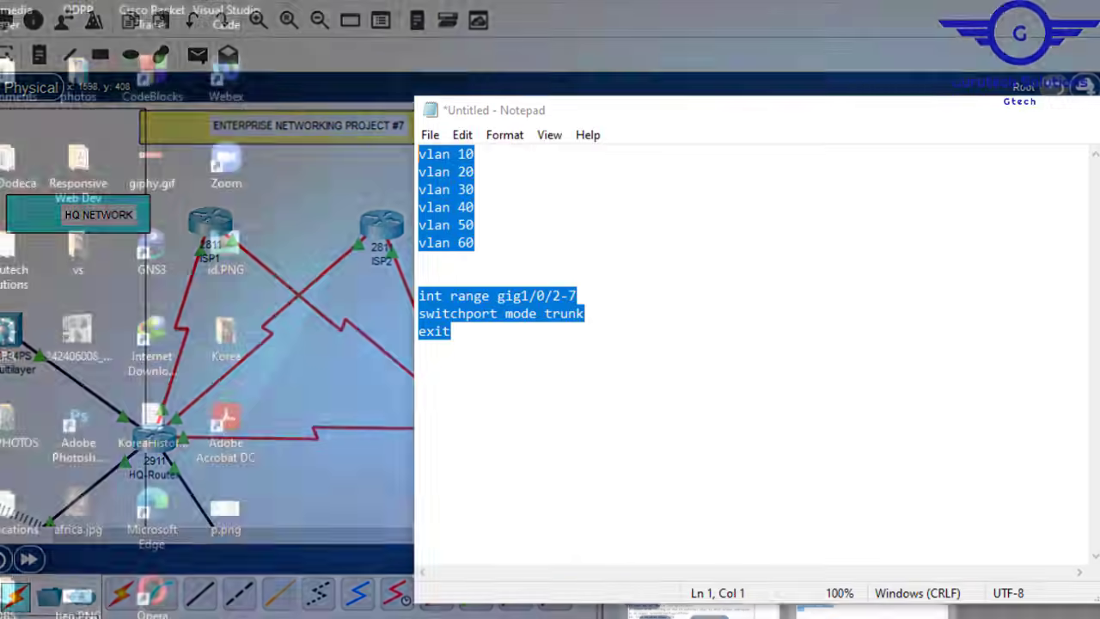
Step: Change the Notepad vlan lines to 80, 90, 100, 110, 120 and 130
left_click(876, 567)
left_click(468, 154)
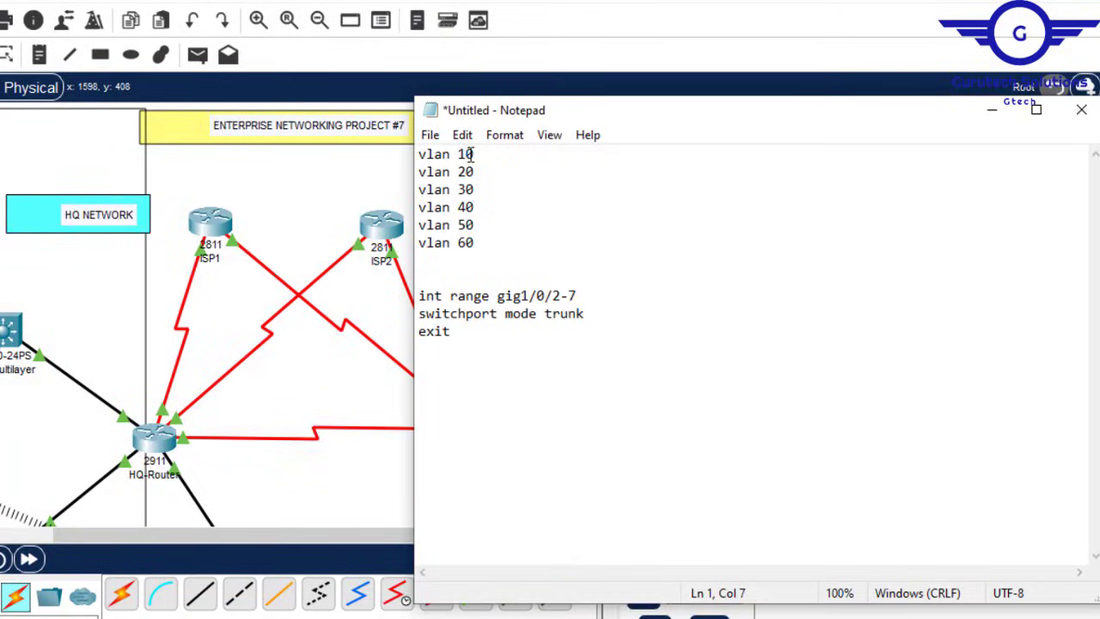
key("BackSpace")
type("8")
key("BackSpace")
type("9")
key("BackSpace")
type("1011")
key("Down")
key("BackSpace")
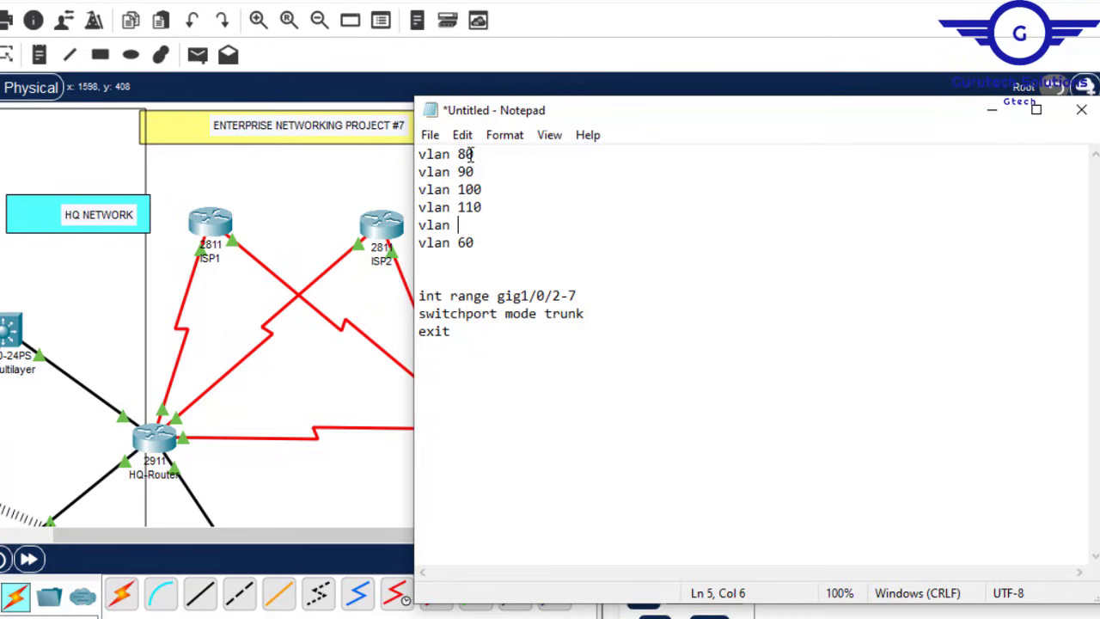
type("120")
key("BackSpace")
type("30")
Step: Cancel the save prompt and select the whole script for reuse
key("ctrl+s")
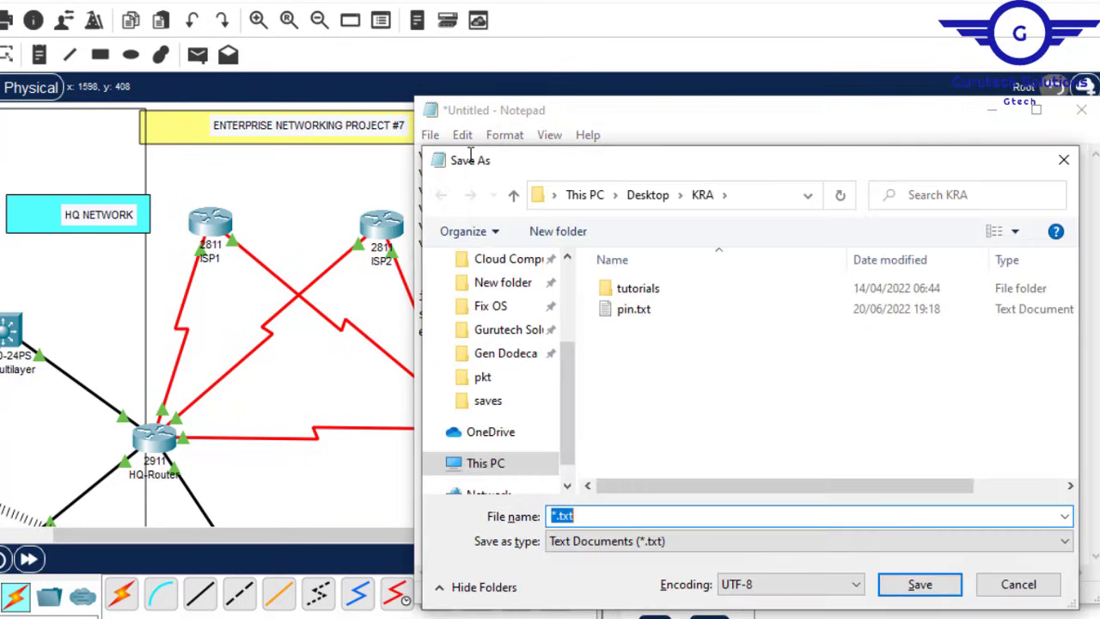
left_click(1021, 593)
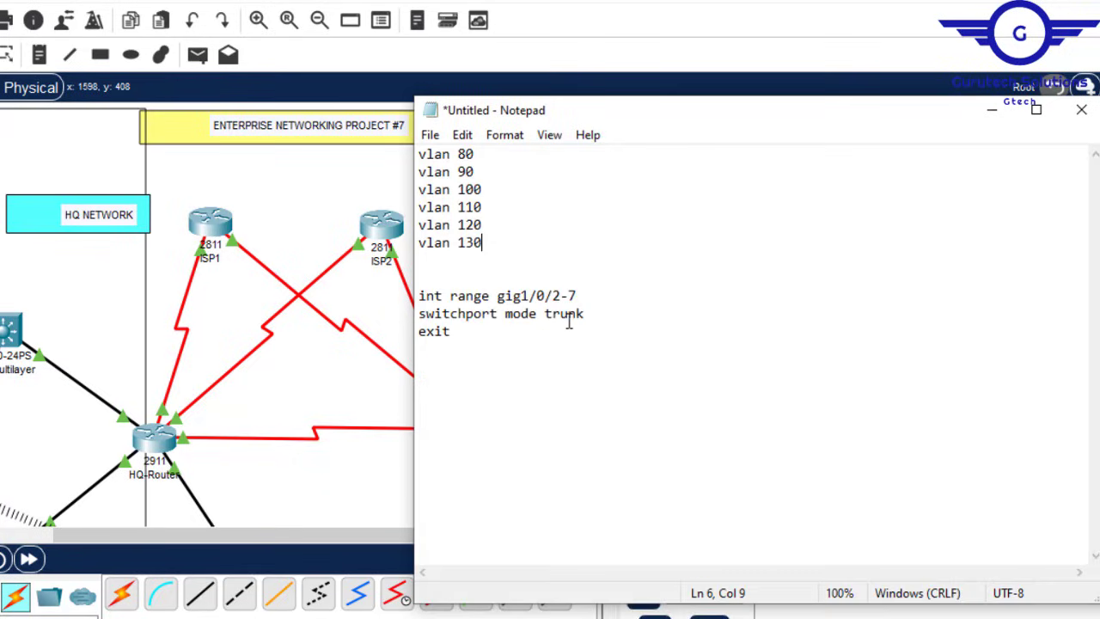
key("ctrl+a")
key("ctrl+c")
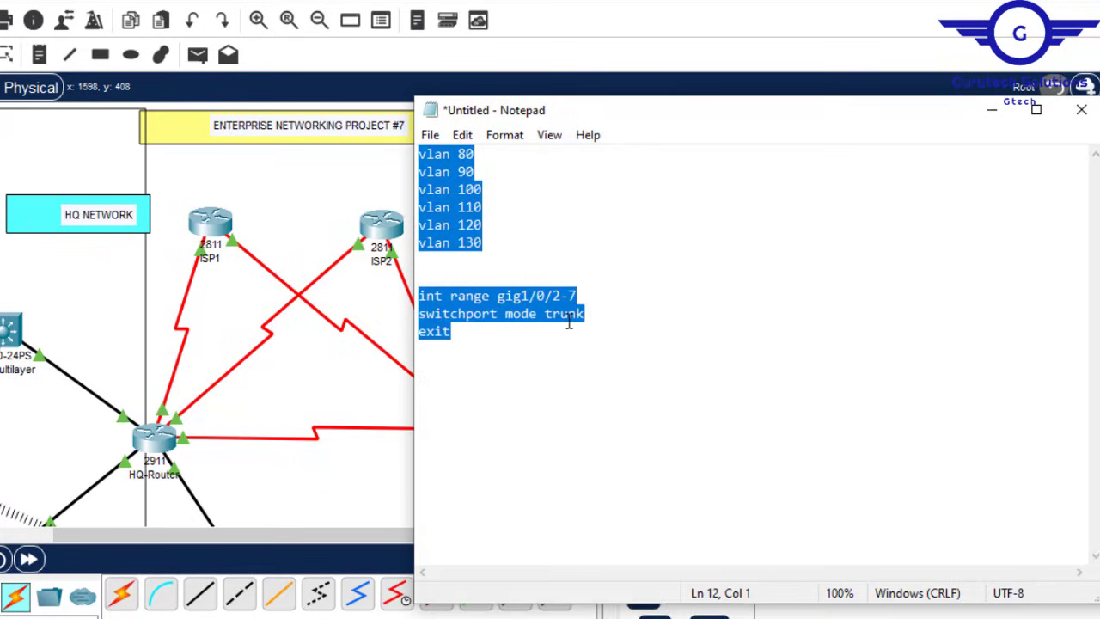
left_click(304, 180)
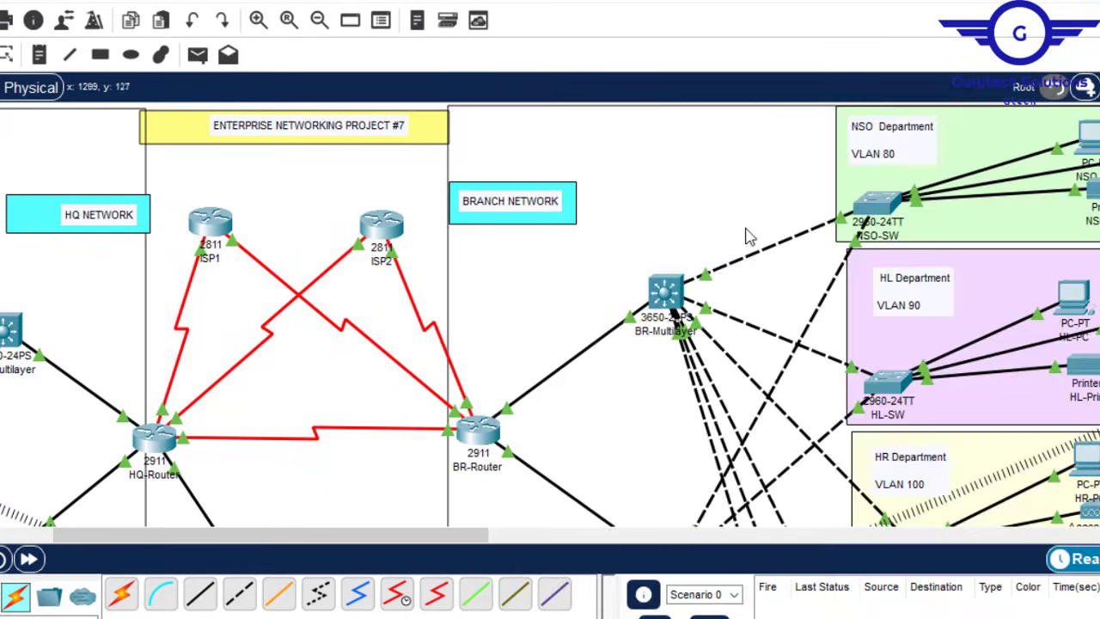
Step: Paste the VLAN 80–130 and gig1/0/2-7 trunk commands into BR-Multilayer's CLI
left_click(667, 290)
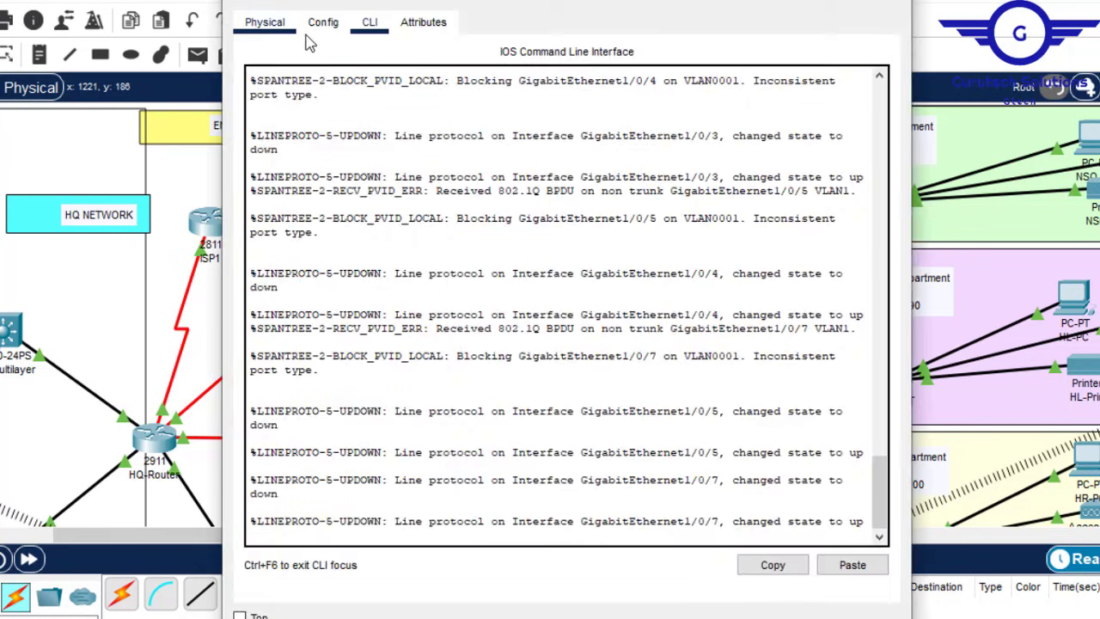
left_click(324, 31)
left_click(315, 150)
left_click(315, 244)
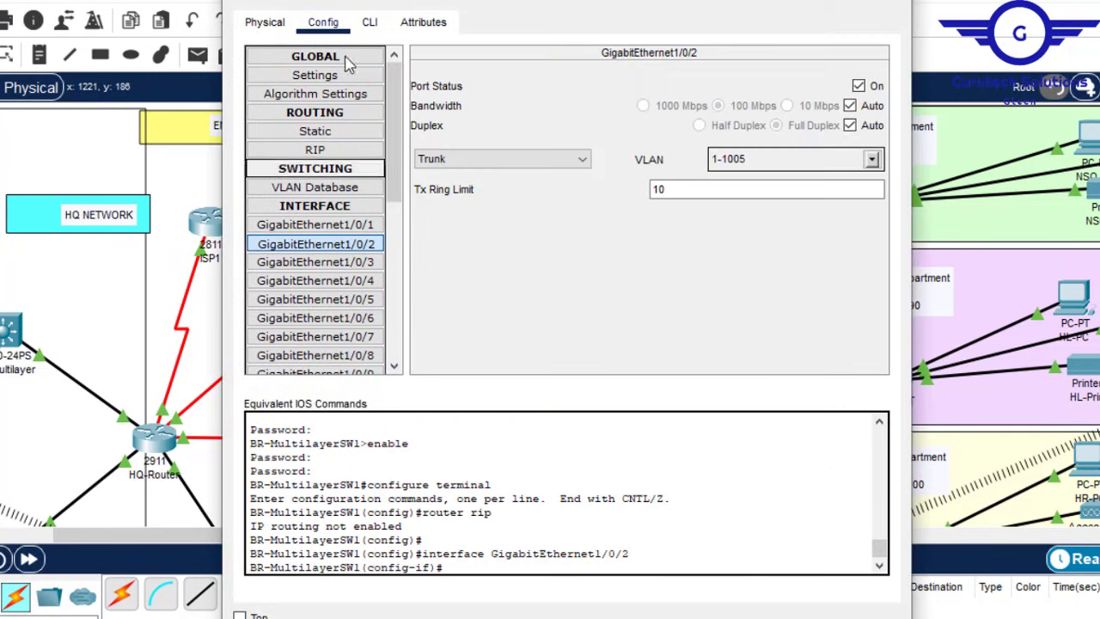
left_click(369, 26)
key("Return")
key("Return")
key("Return")
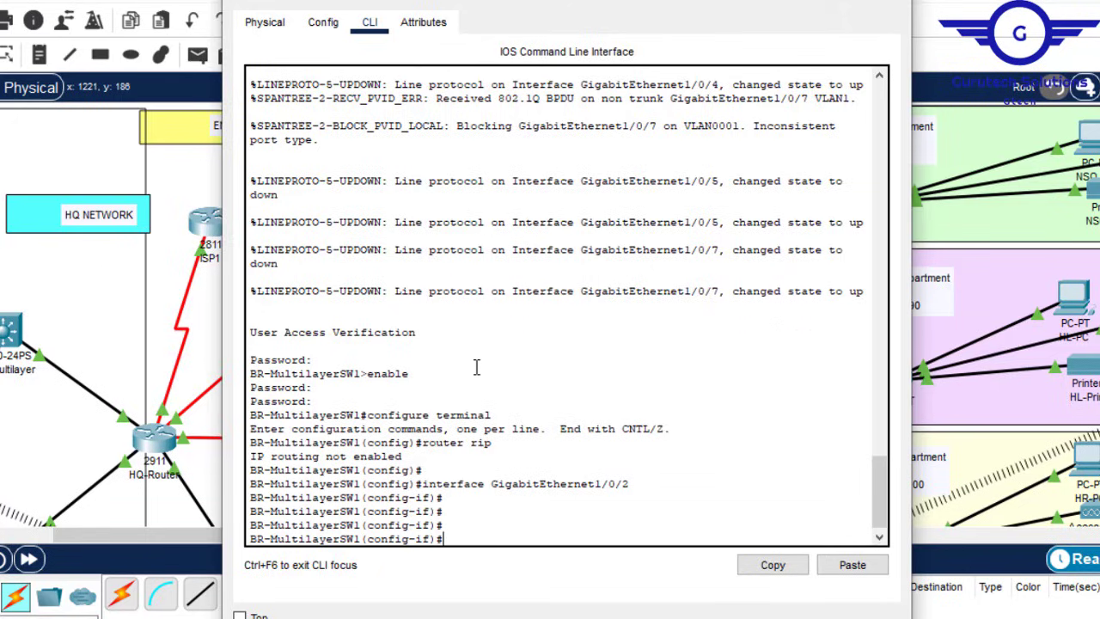
type("ex")
key("Return")
key("Return")
key("Return")
key("Return")
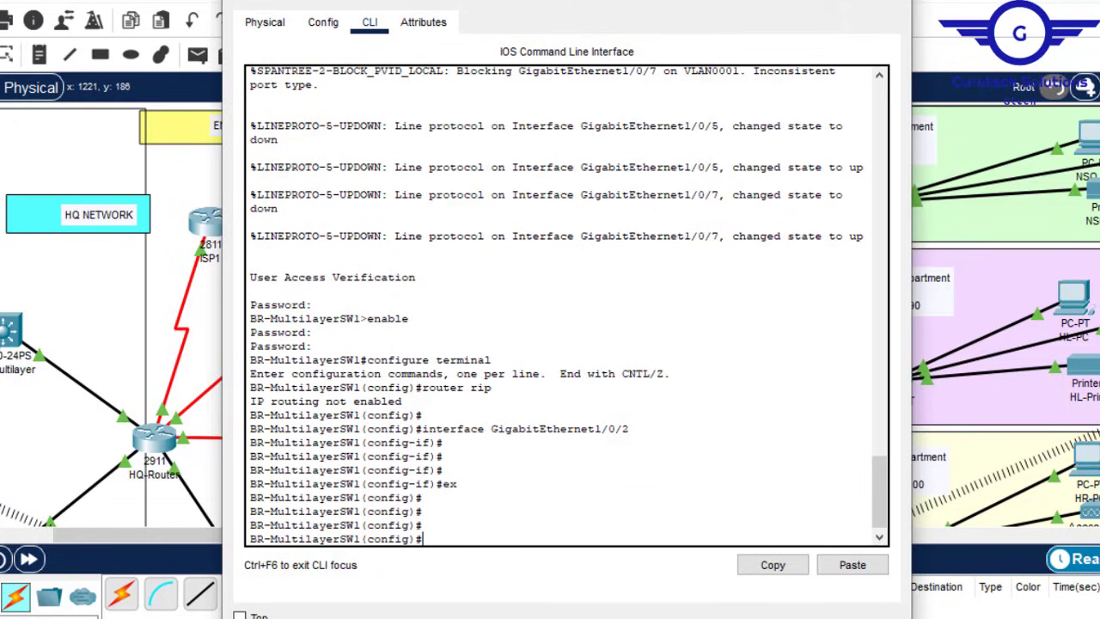
left_click(852, 565)
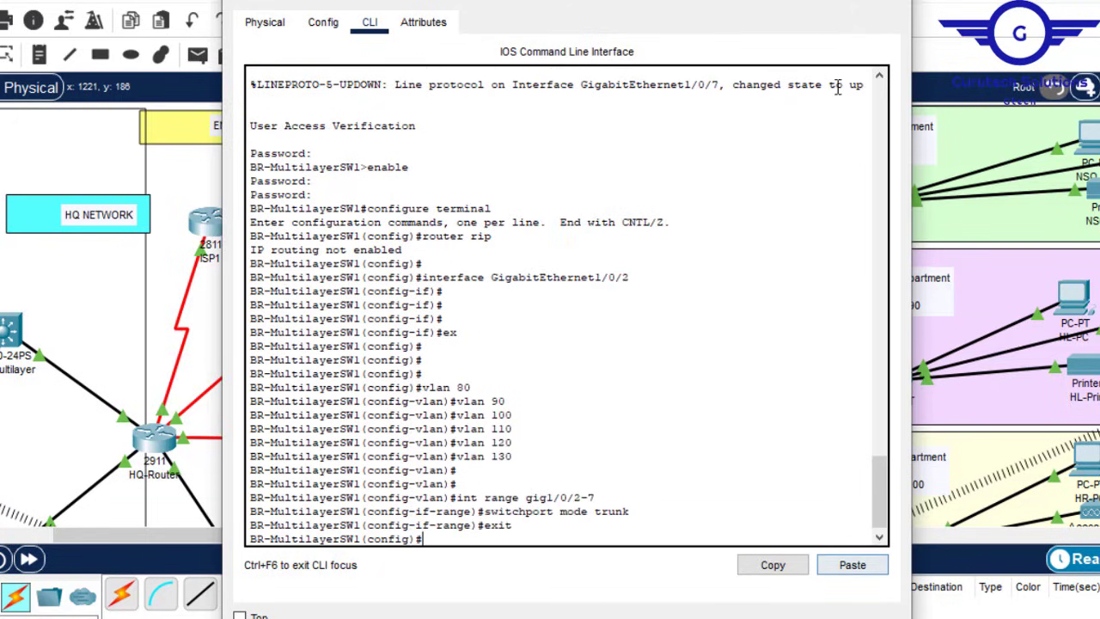
left_click(890, 3)
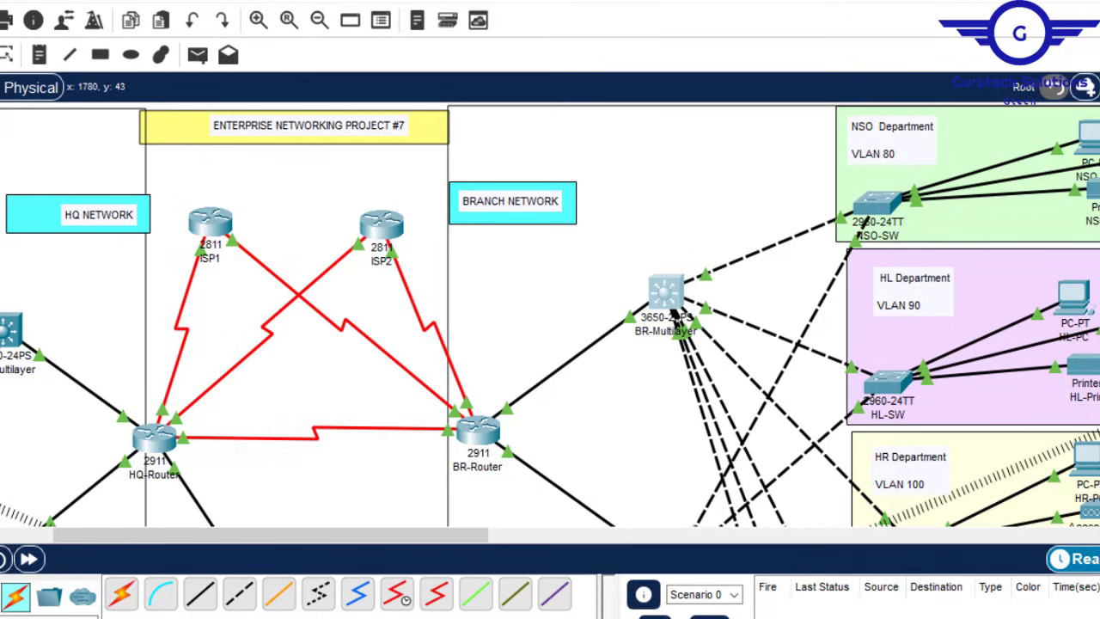
Step: Paste the same VLAN 80–130 and trunk commands into BR-Multilayer2's CLI
scroll(550, 315, "down", 5)
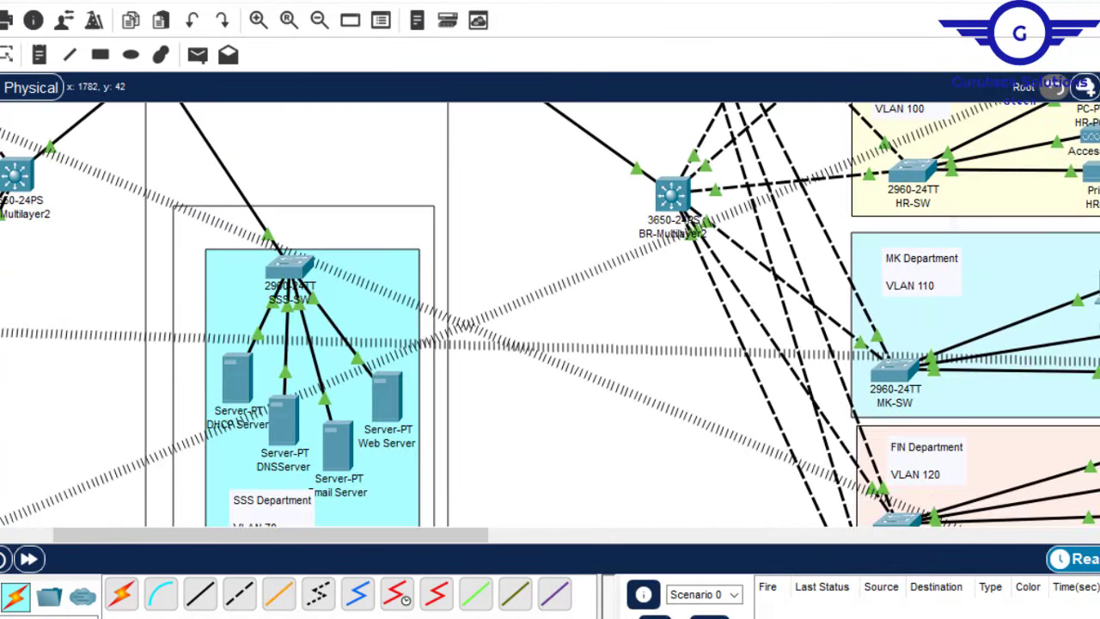
left_click(672, 199)
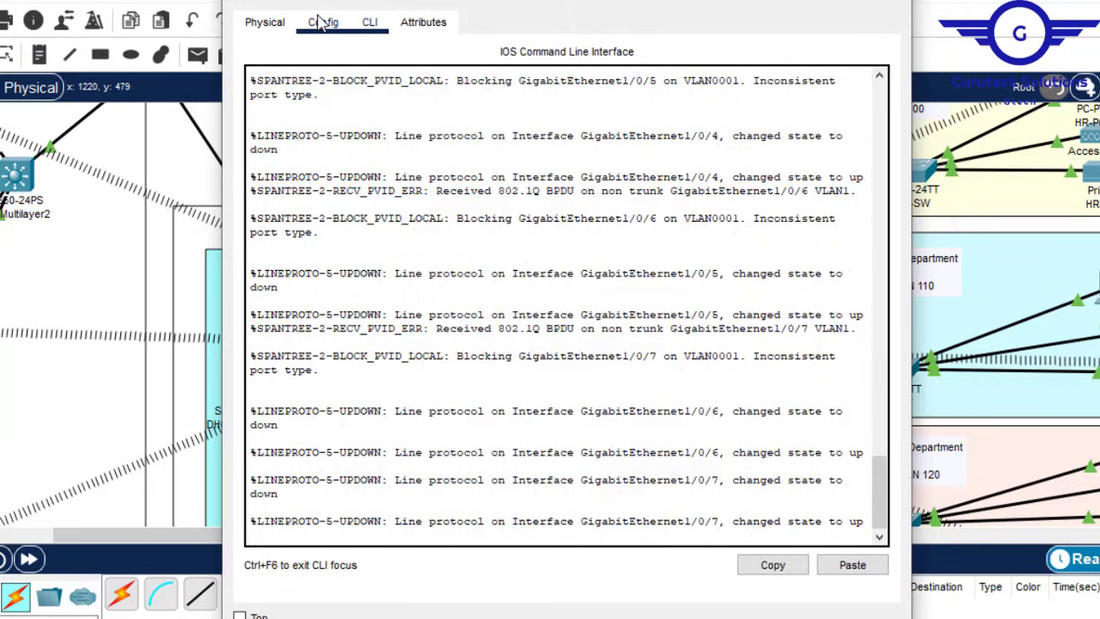
left_click(321, 21)
left_click(339, 302)
left_click(370, 22)
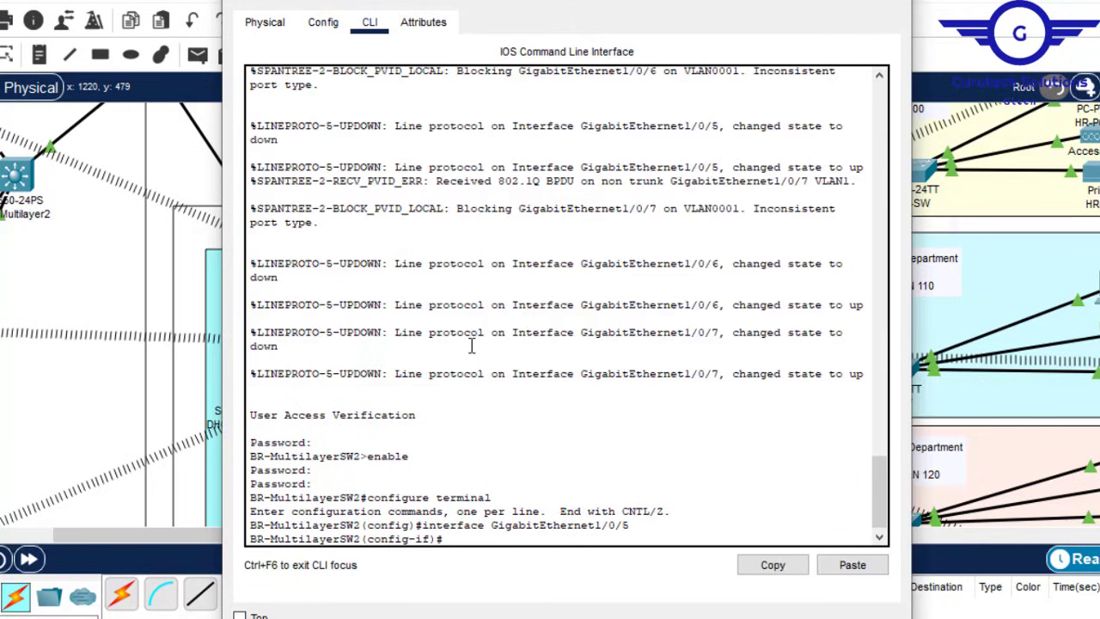
key("Return")
key("Return")
type("ex")
key("Return")
key("Return")
key("Return")
key("Return")
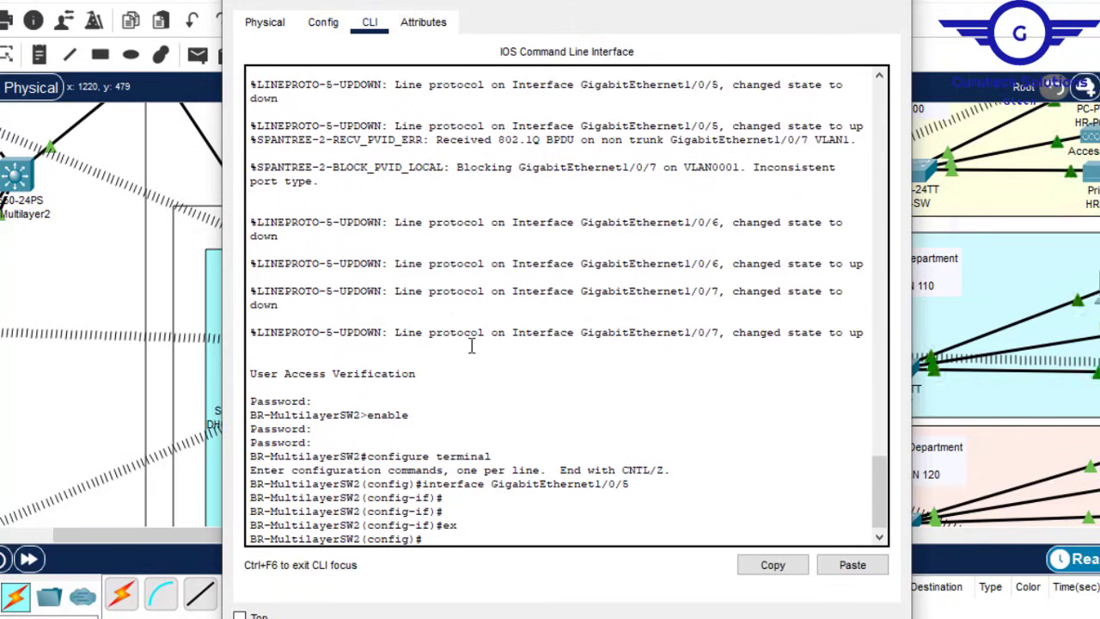
left_click(851, 565)
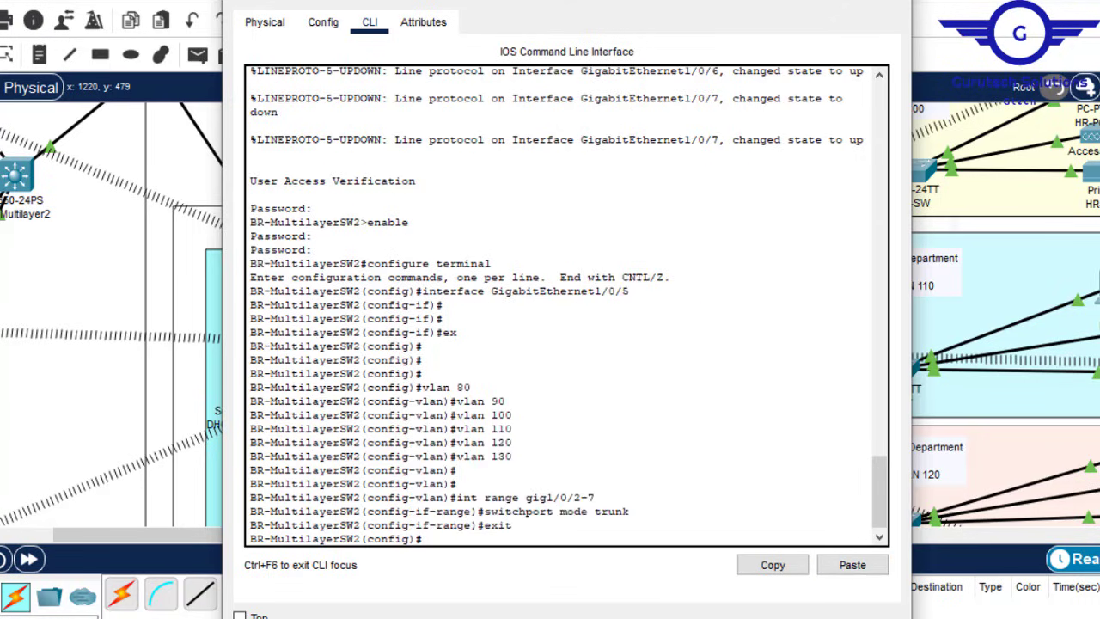
left_click(893, 1)
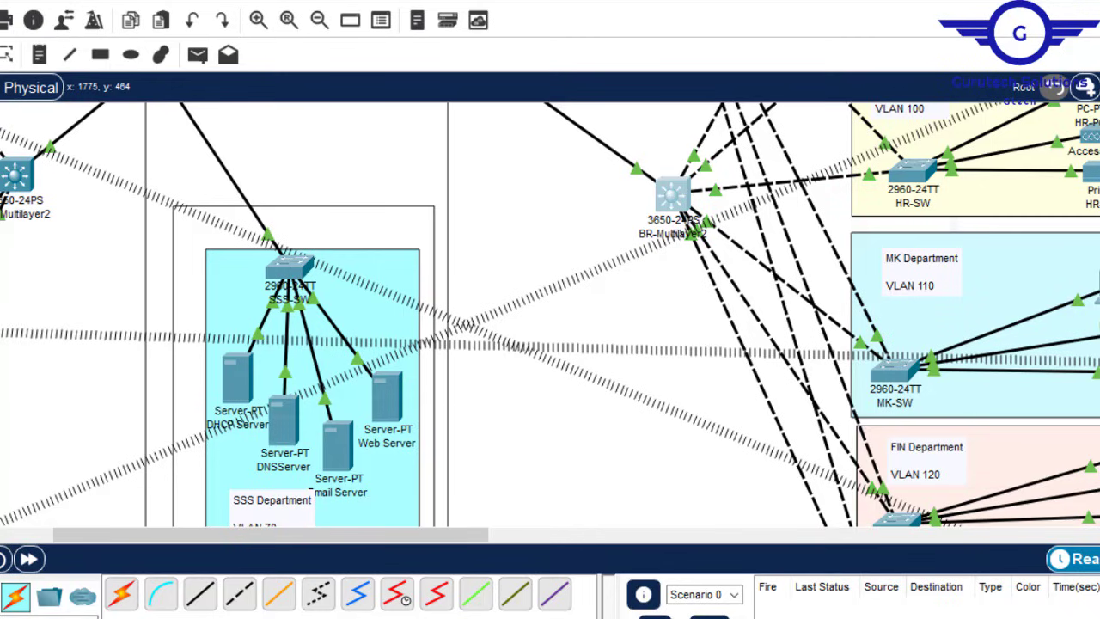
scroll(606, 196, "up", 8)
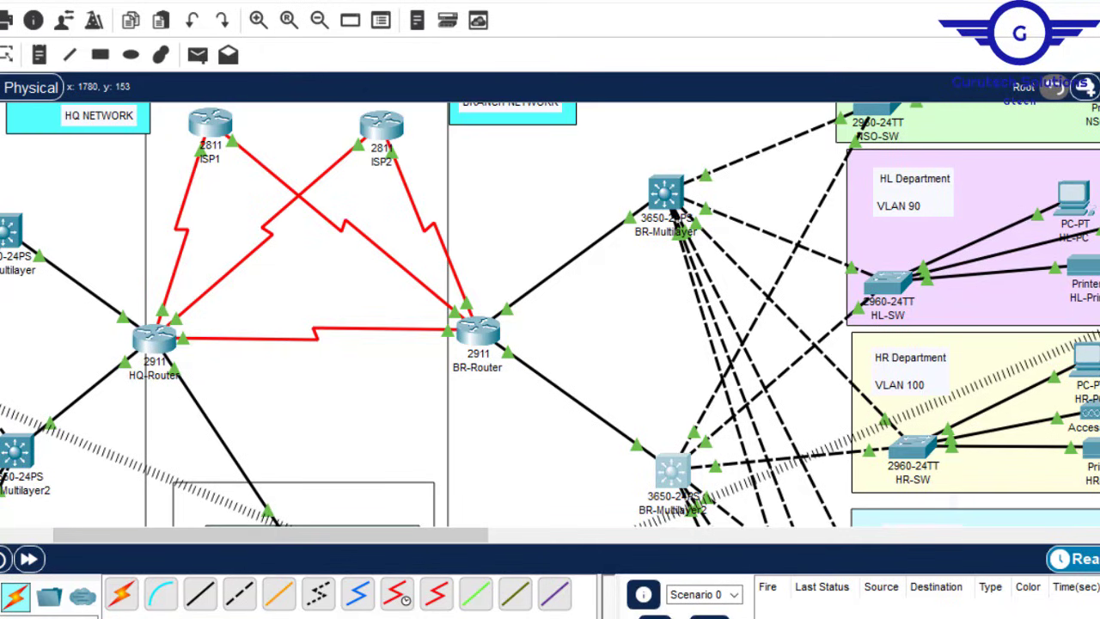
scroll(550, 315, "up", 3)
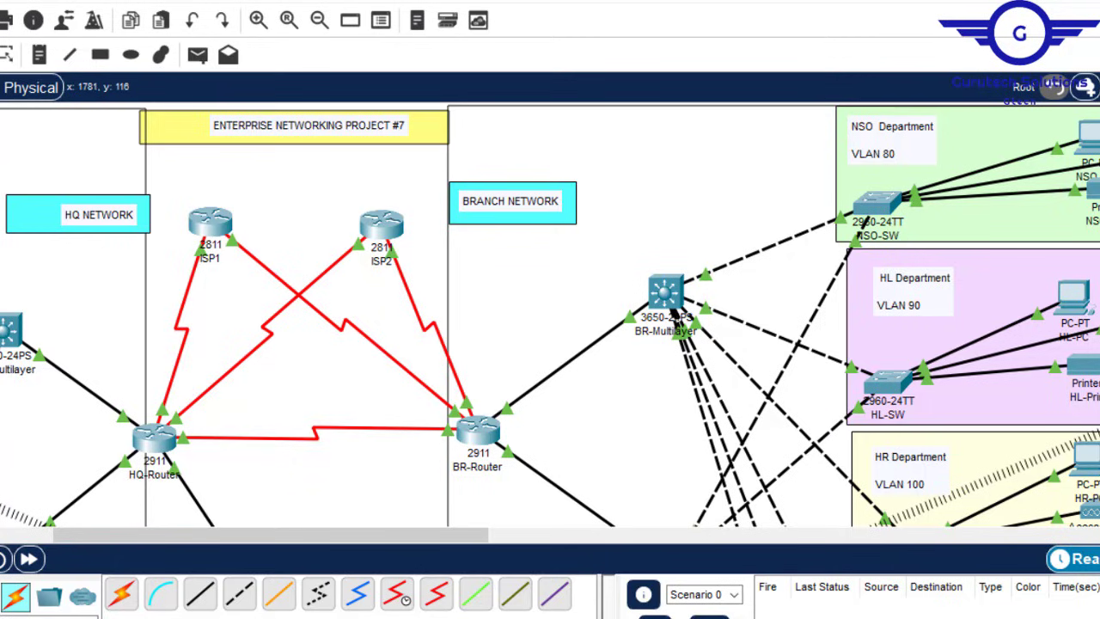
scroll(1090, 308, "down", 10)
scroll(1090, 310, "up", 6)
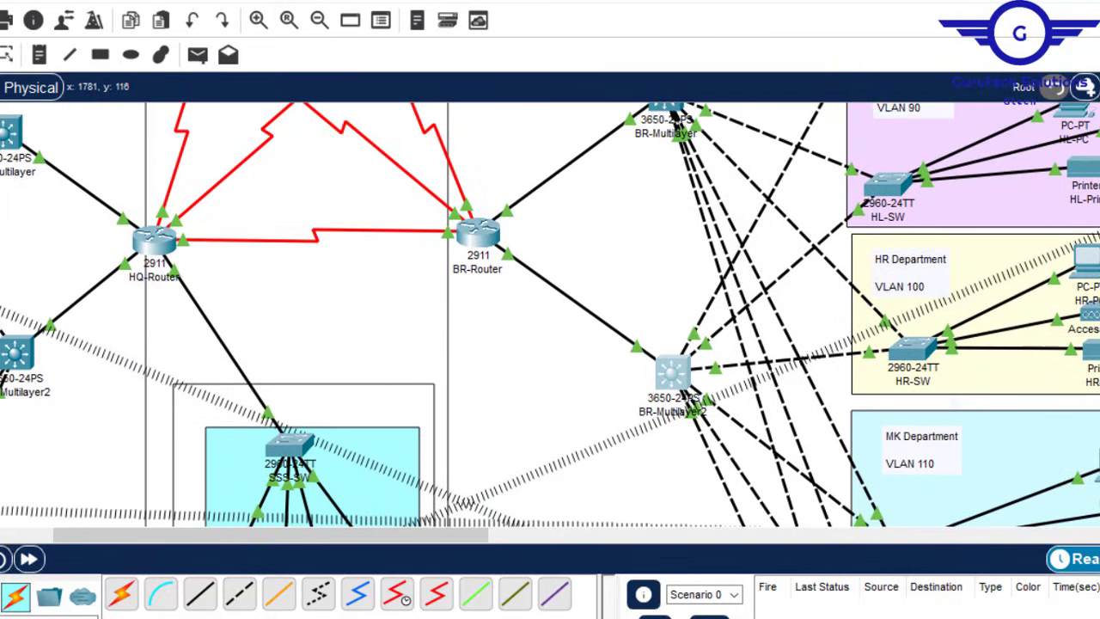
scroll(1091, 310, "up", 5)
scroll(1090, 310, "down", 10)
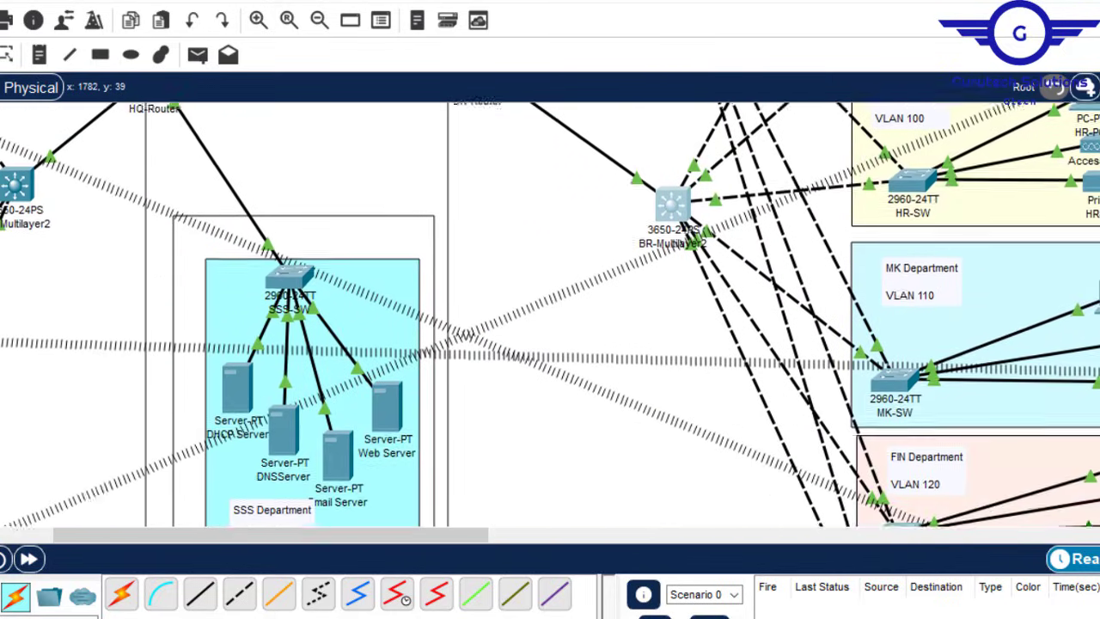
scroll(1091, 309, "up", 8)
scroll(1091, 310, "down", 5)
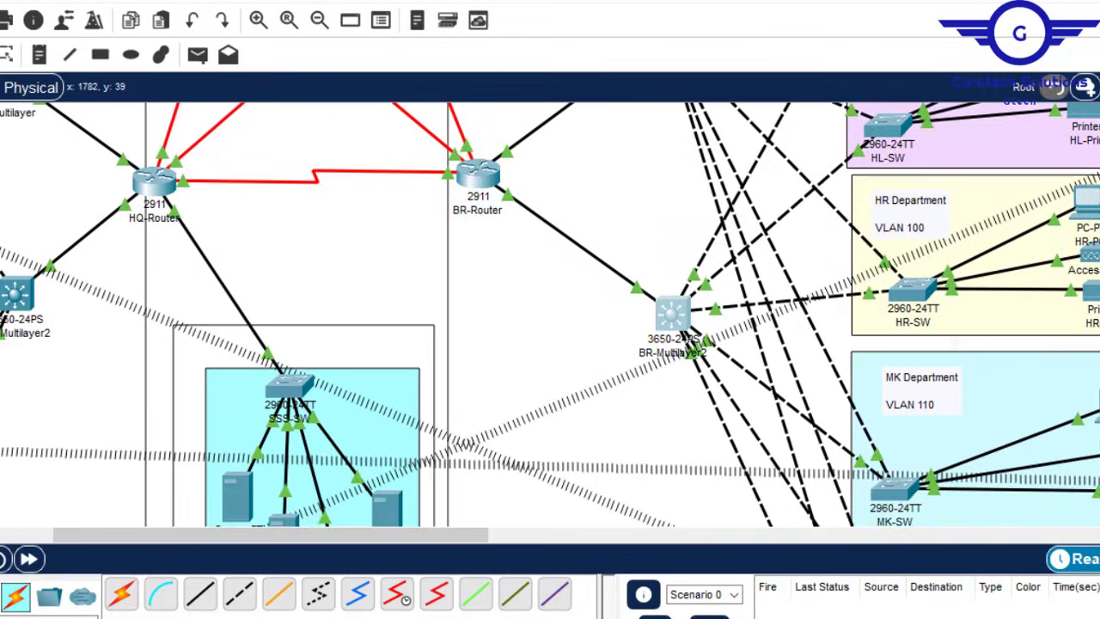
scroll(1090, 310, "down", 3)
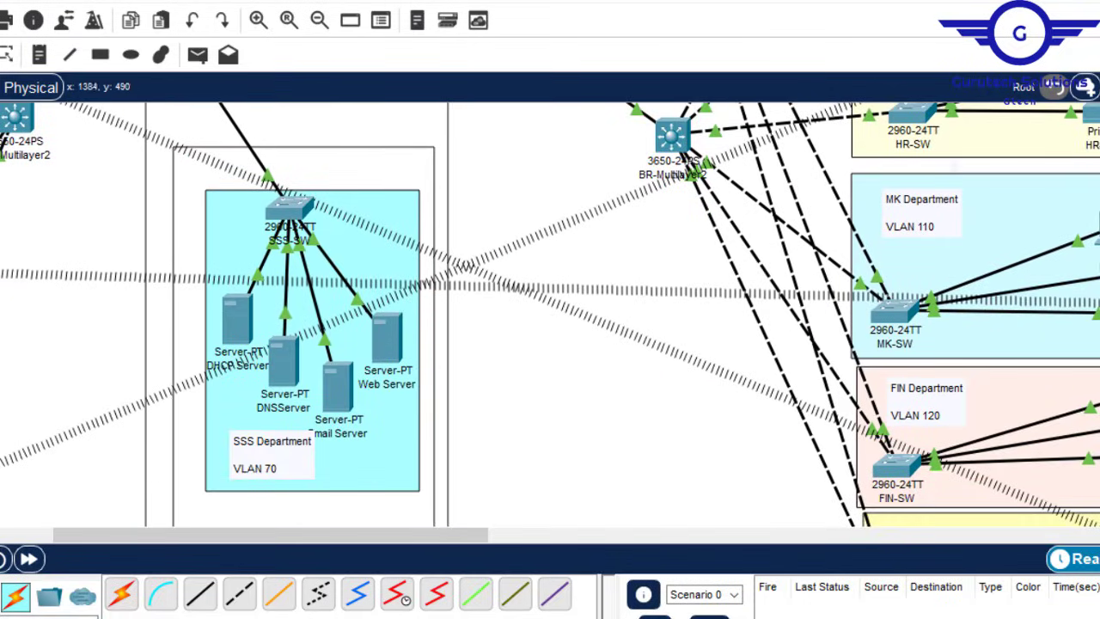
scroll(527, 337, "up", 7)
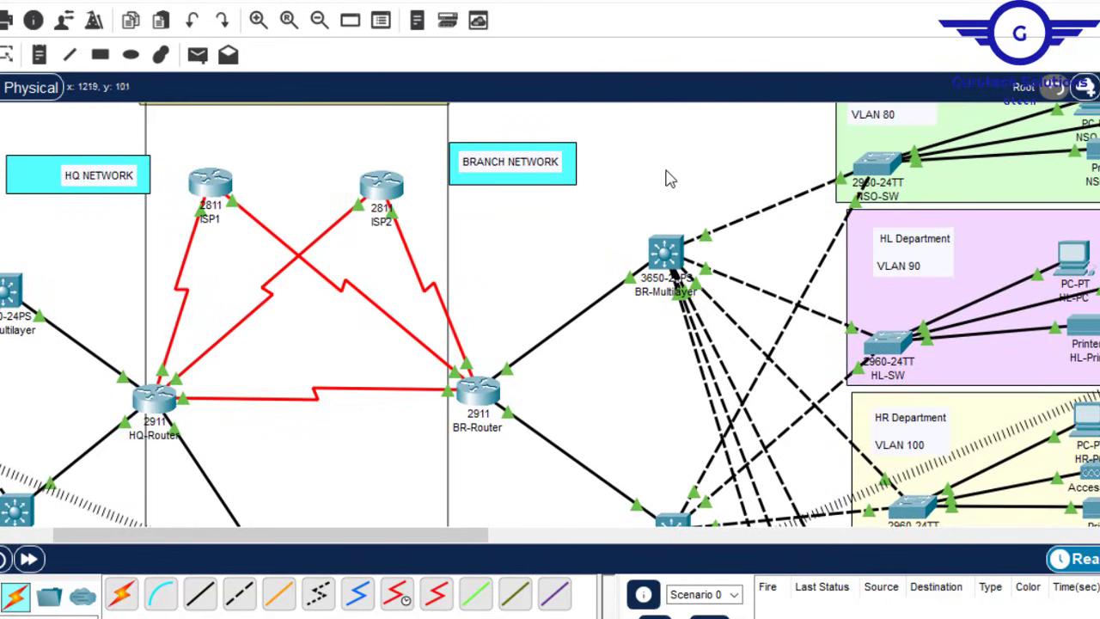
left_click_drag(391, 544, 251, 542)
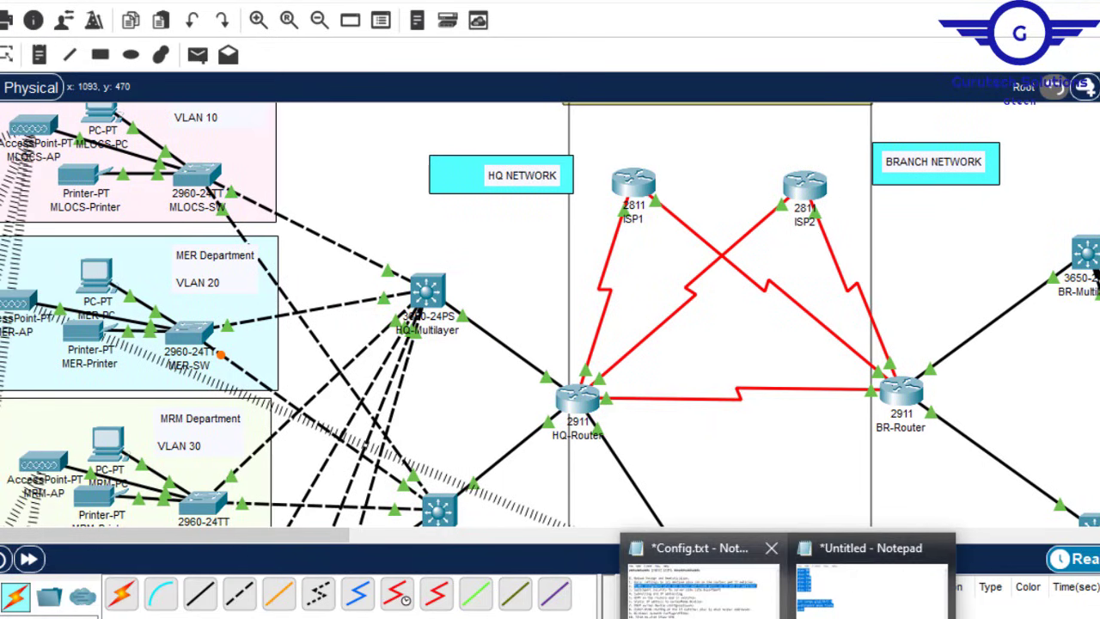
left_click(692, 585)
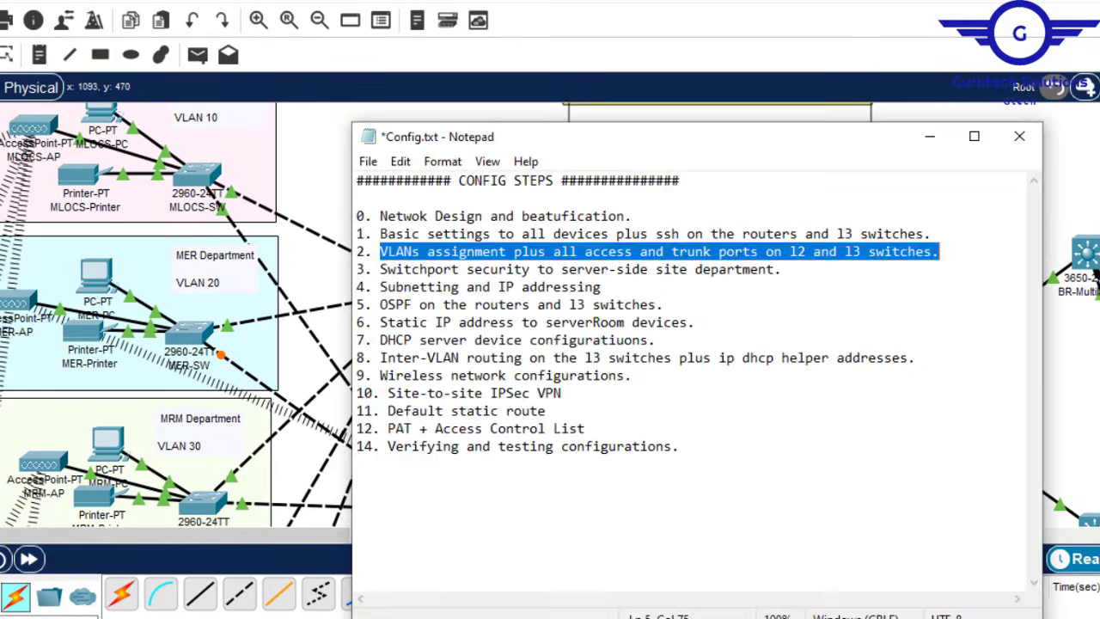
left_click(451, 273)
left_click_drag(380, 269, 776, 269)
left_click(753, 50)
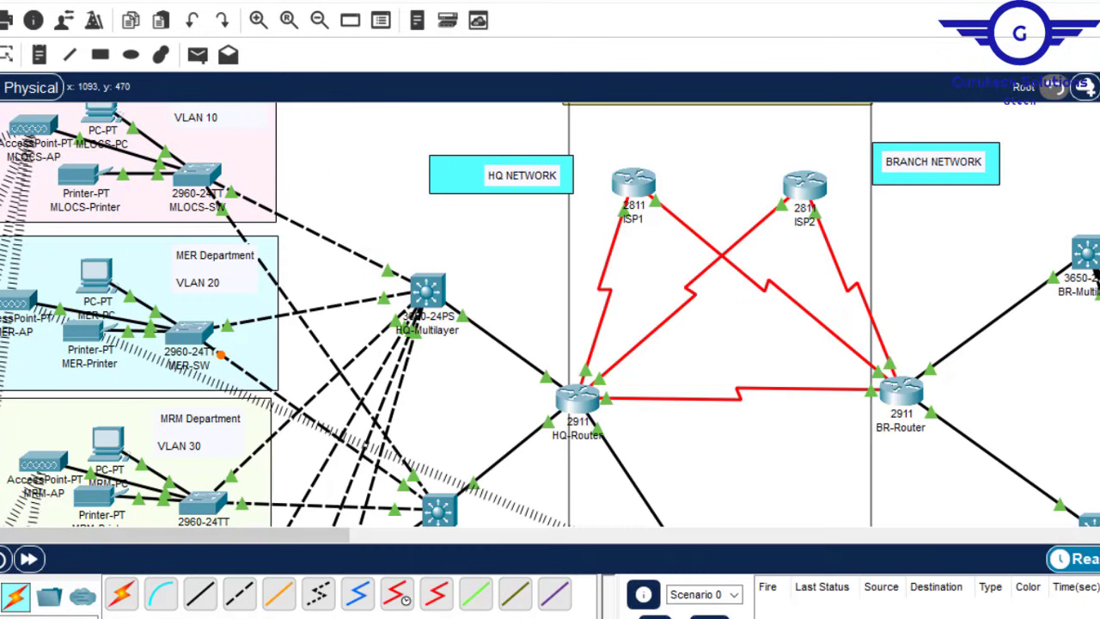
scroll(1096, 273, "down", 5)
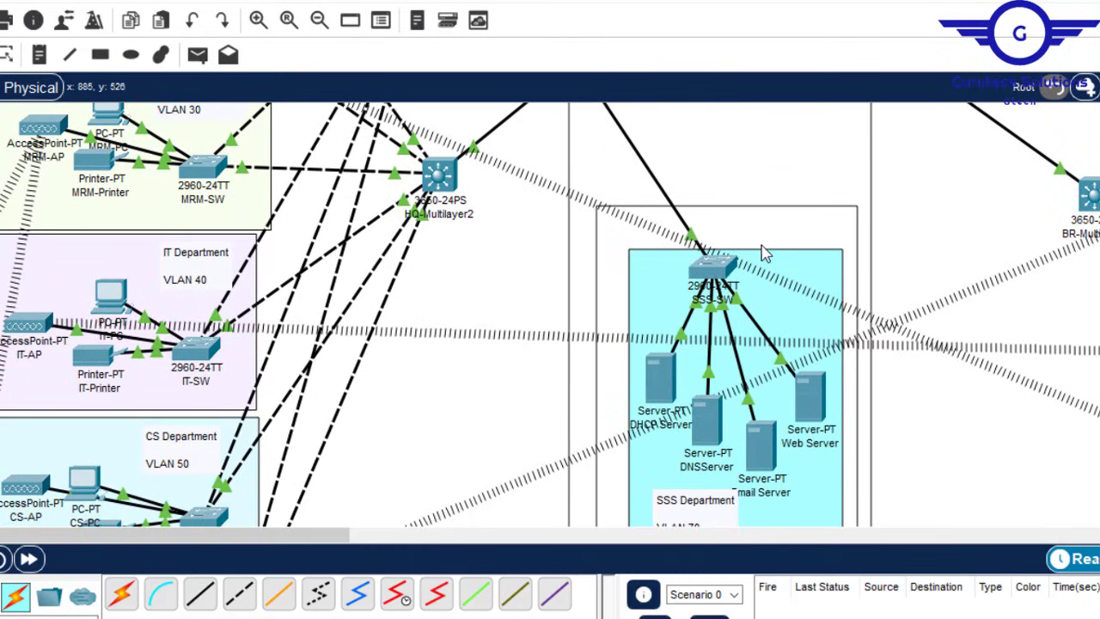
left_click(713, 268)
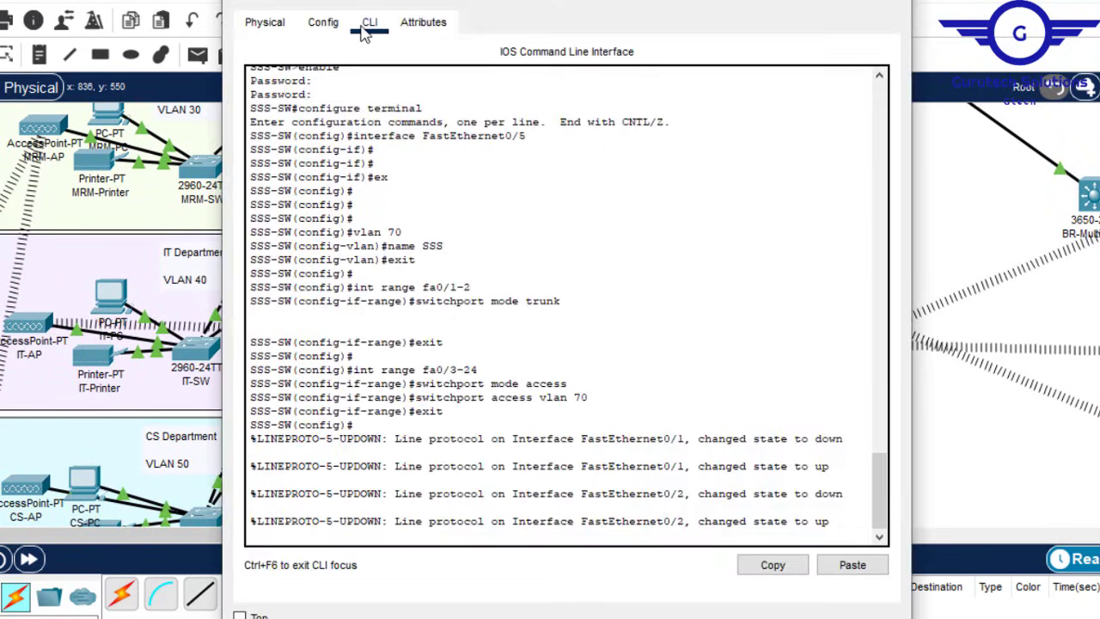
Step: Re-enter 'int range fa0/3-24' on SSS-SW to configure ports Fa0/3 to Fa0/24
key("Return")
key("Return")
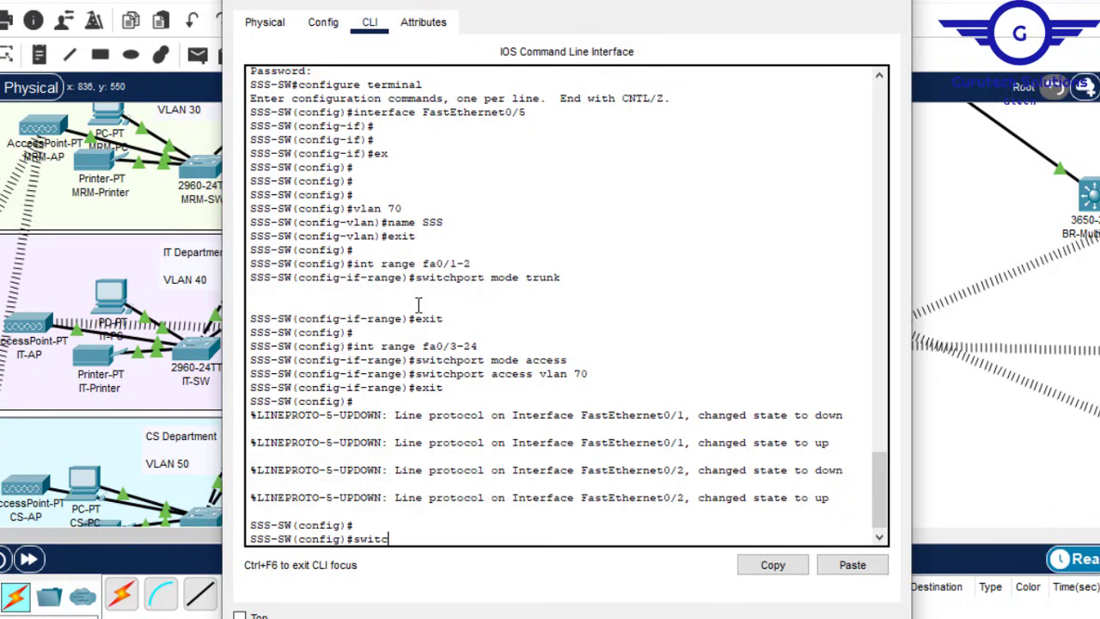
type("switc")
key("Tab")
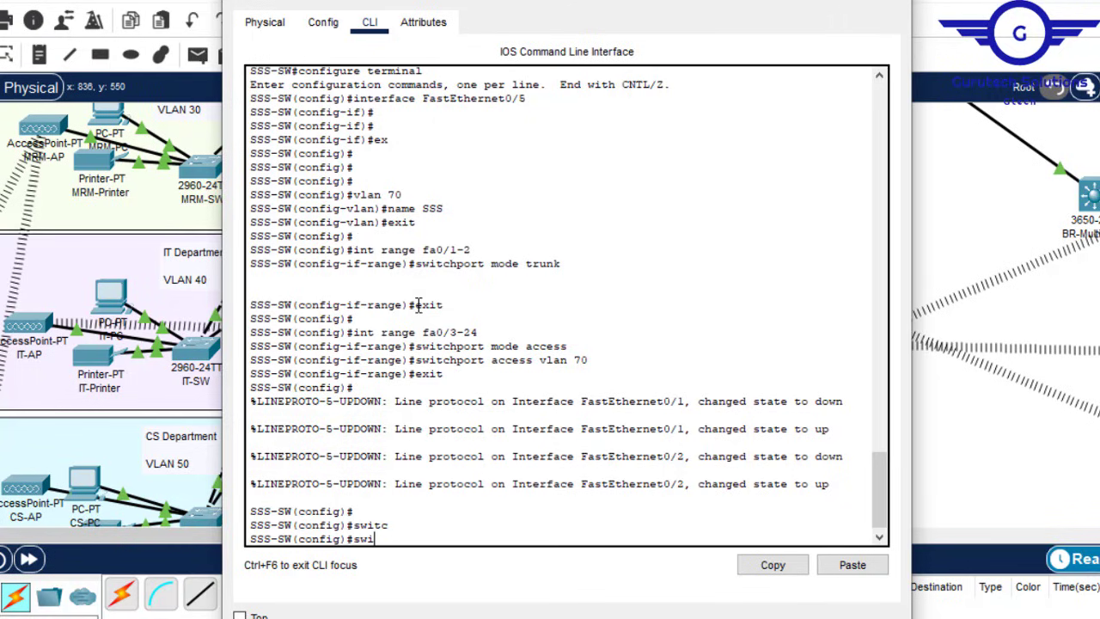
type("hpo")
key("Tab")
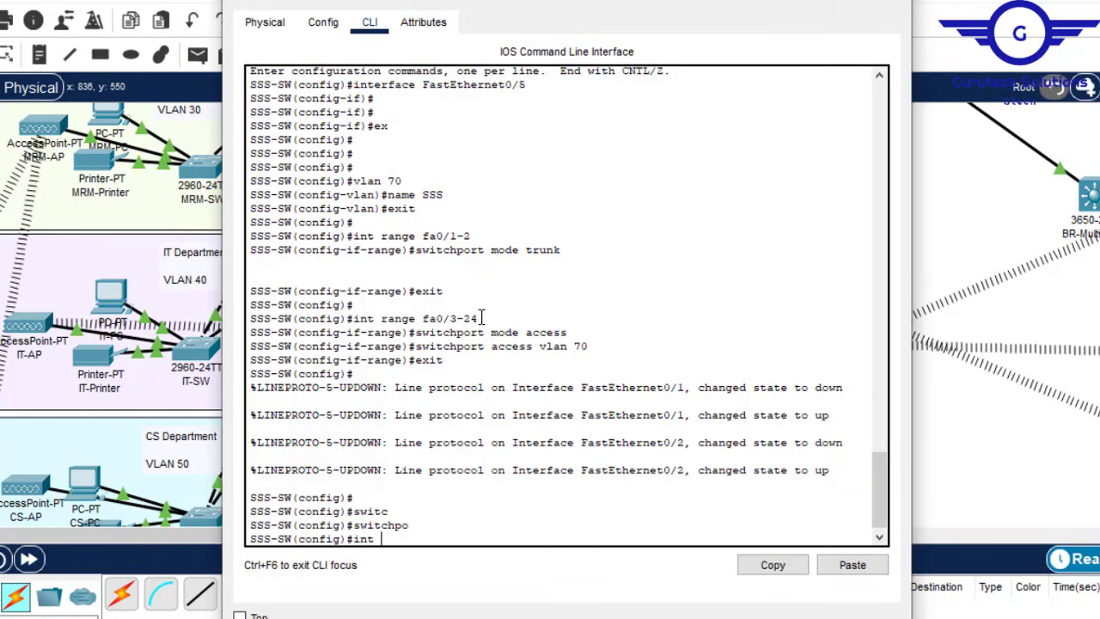
left_click_drag(480, 318, 355, 327)
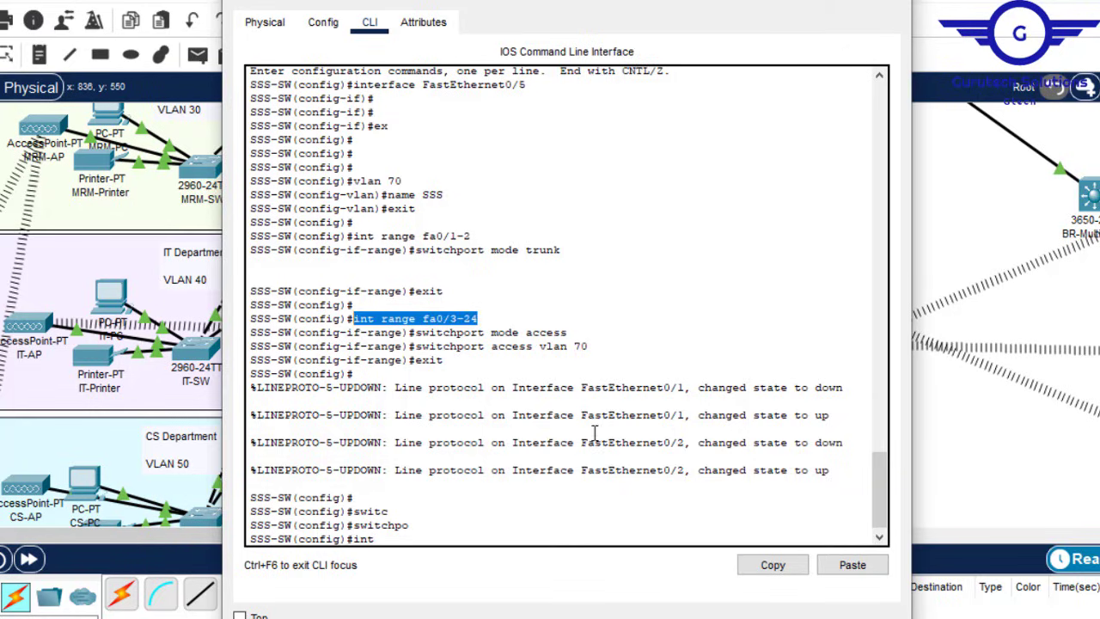
left_click(772, 565)
key("Return")
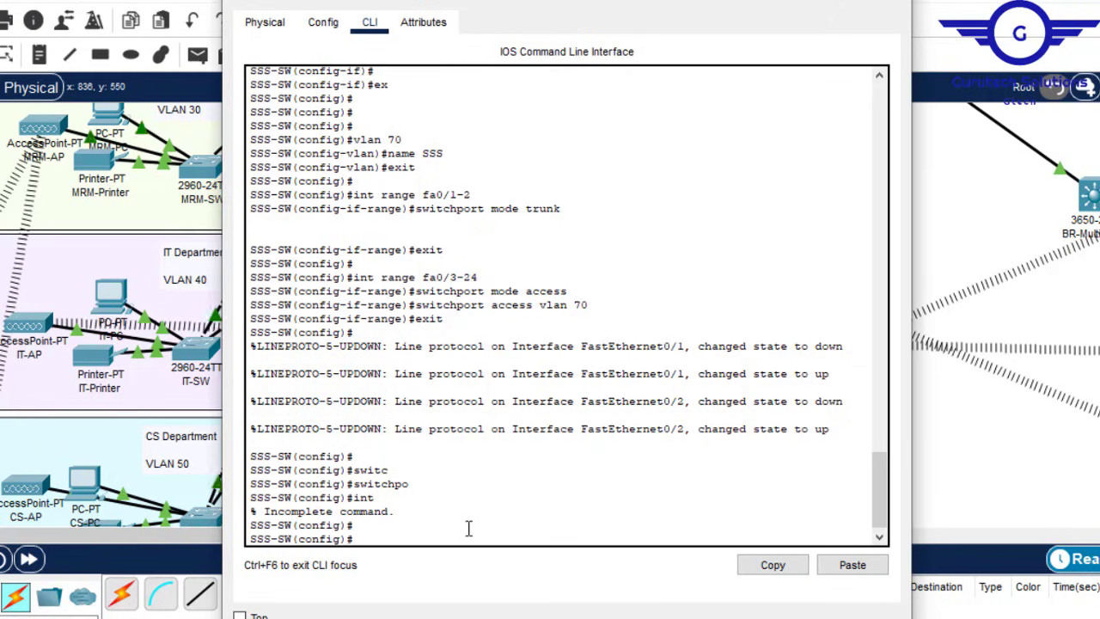
left_click(859, 565)
key("Return")
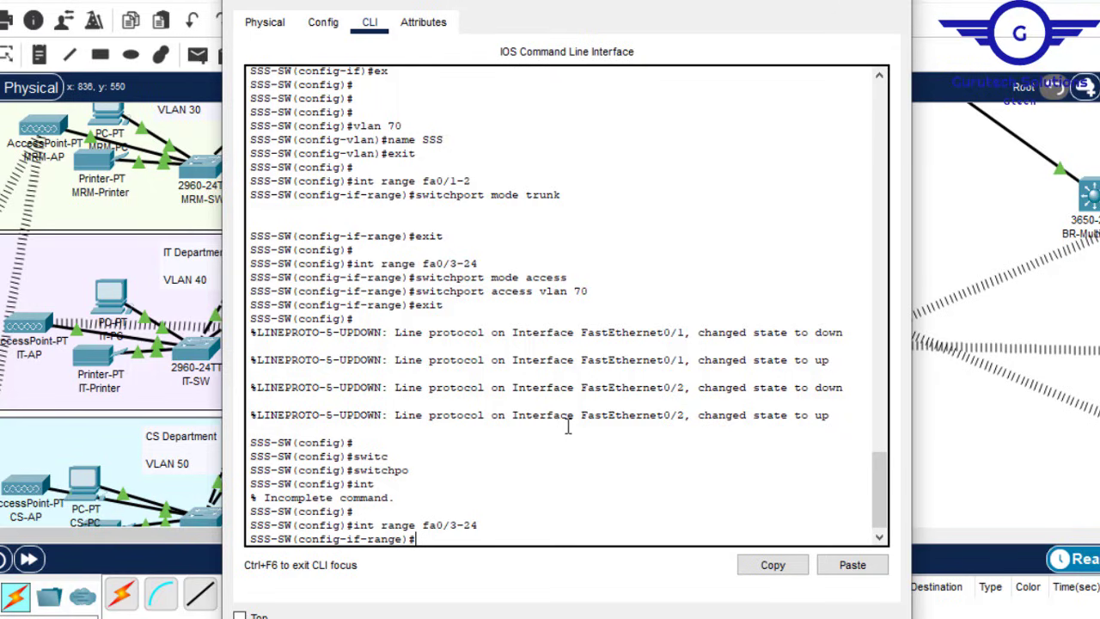
Step: Start typing 'switchport port-security maximum' for the range, then switch to the project PDF
type("switc")
key("Tab")
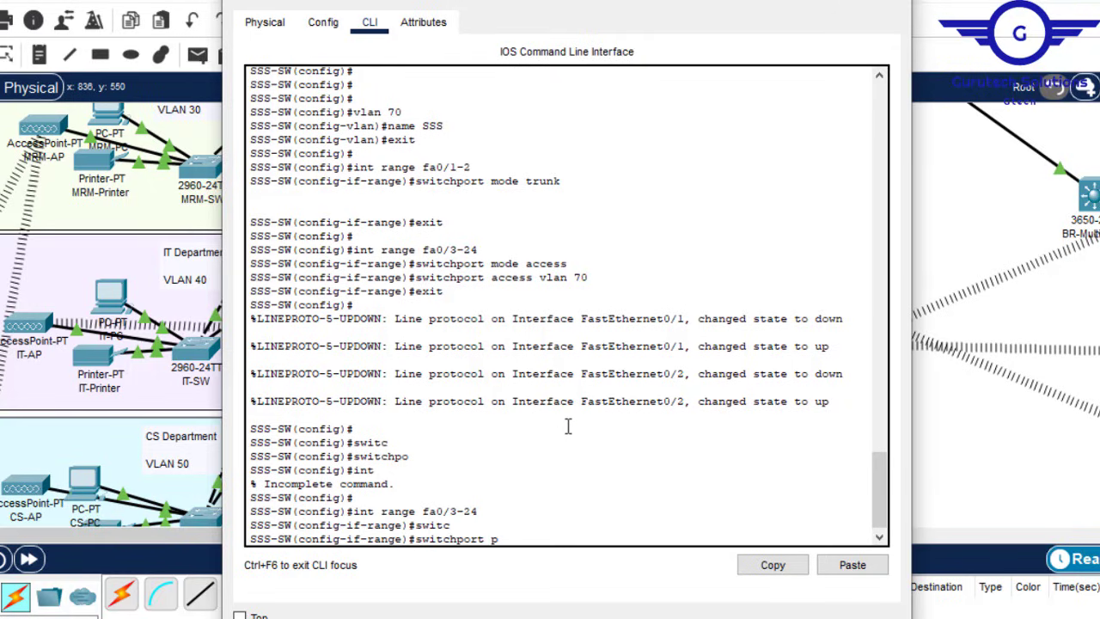
type("p")
key("Tab")
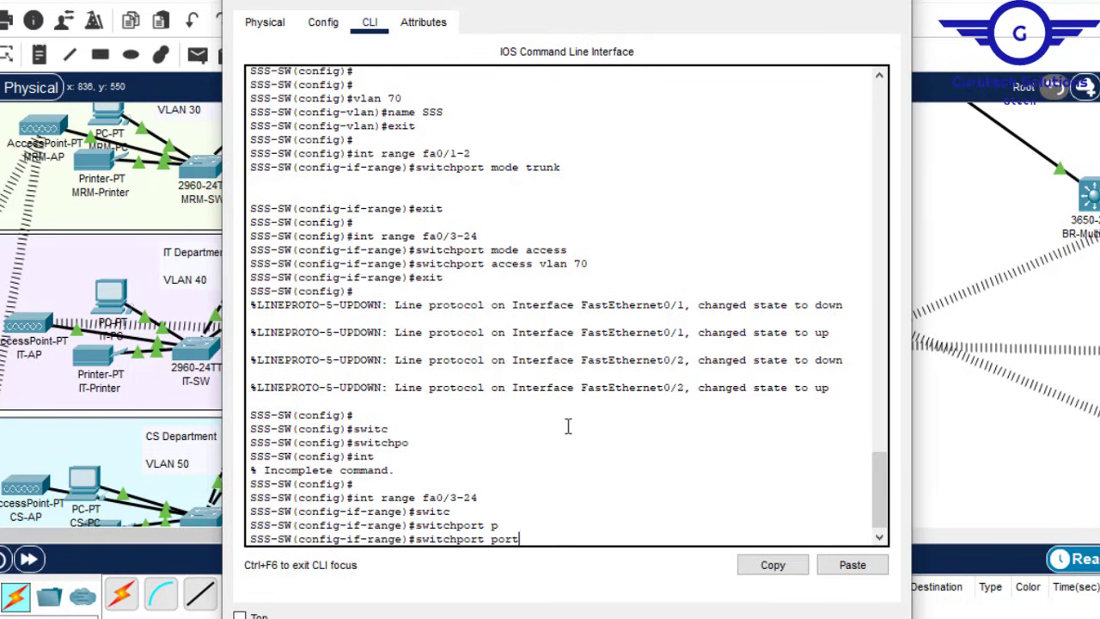
type("ort")
key("Tab")
key("Tab")
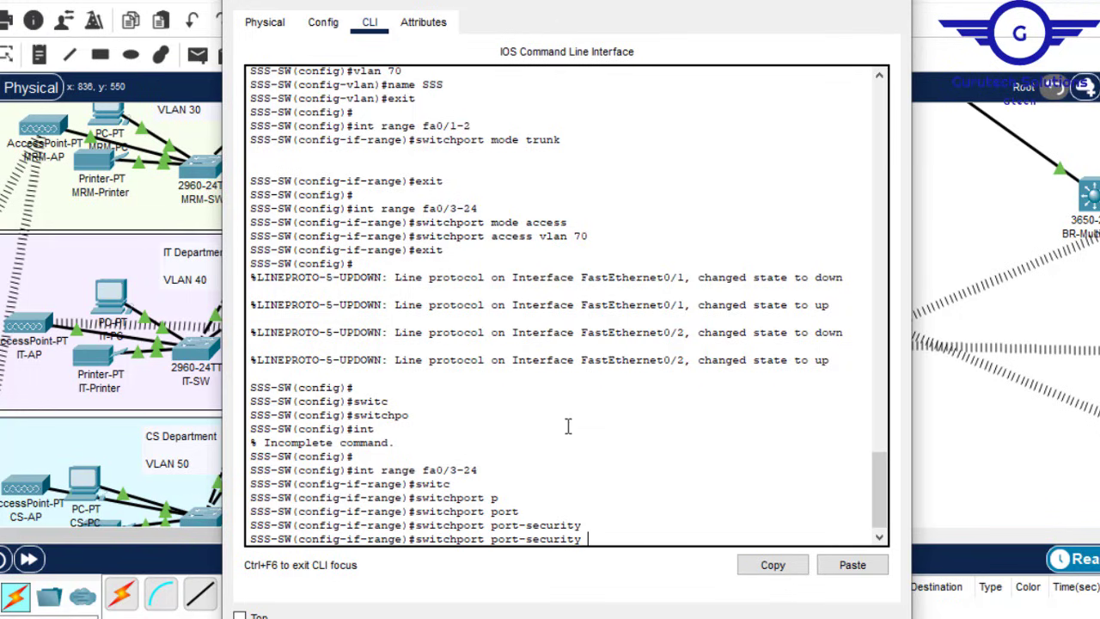
type("ma")
key("Tab")
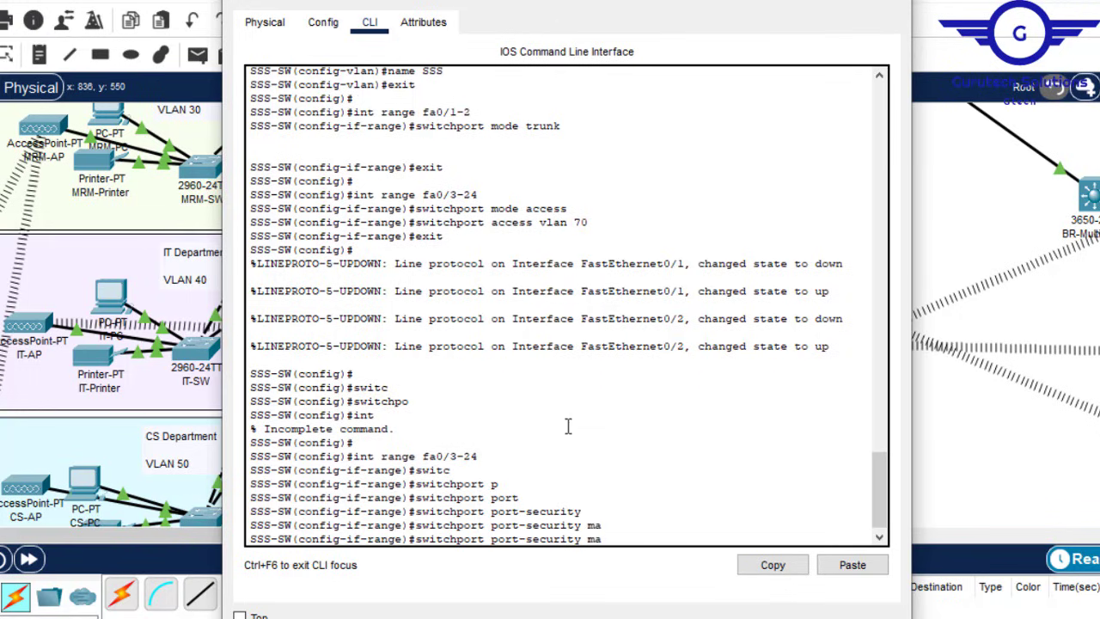
type("xi")
key("Tab")
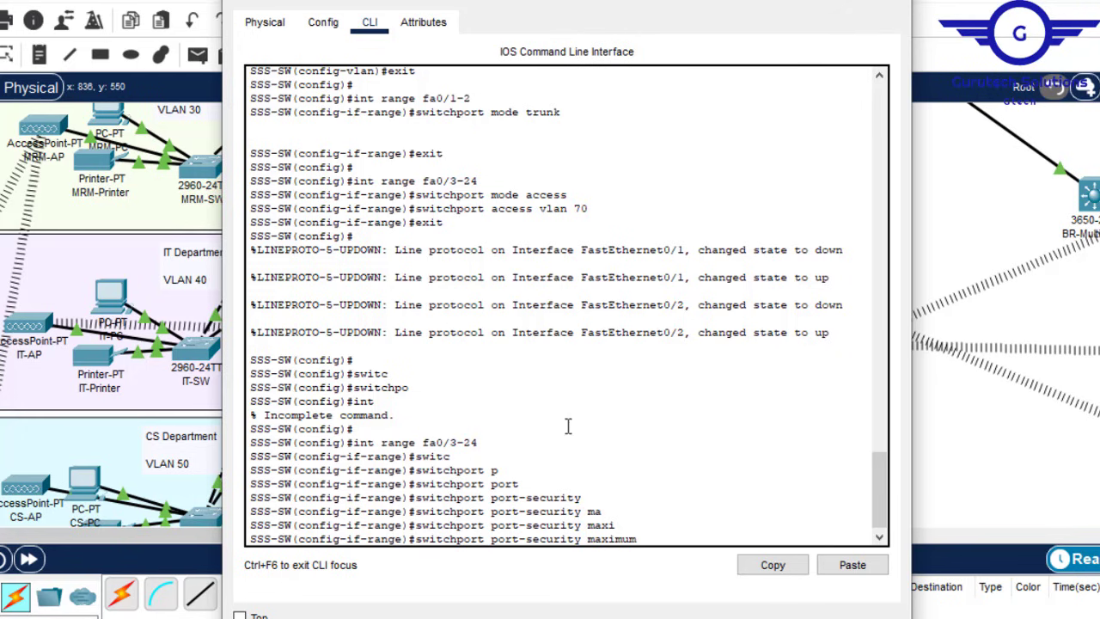
key("alt+Tab")
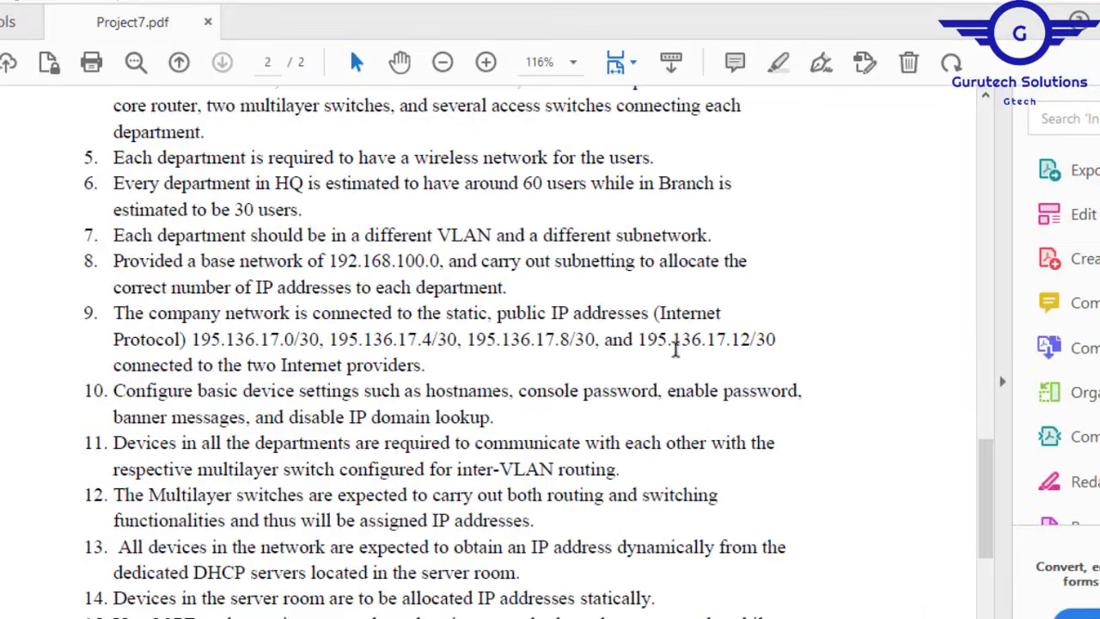
Step: Scroll Project7.pdf to requirement 18 and highlight its sticky-MAC, shutdown-on-violation port-security text
left_click_drag(989, 490, 1001, 532)
left_click_drag(1011, 552, 1015, 564)
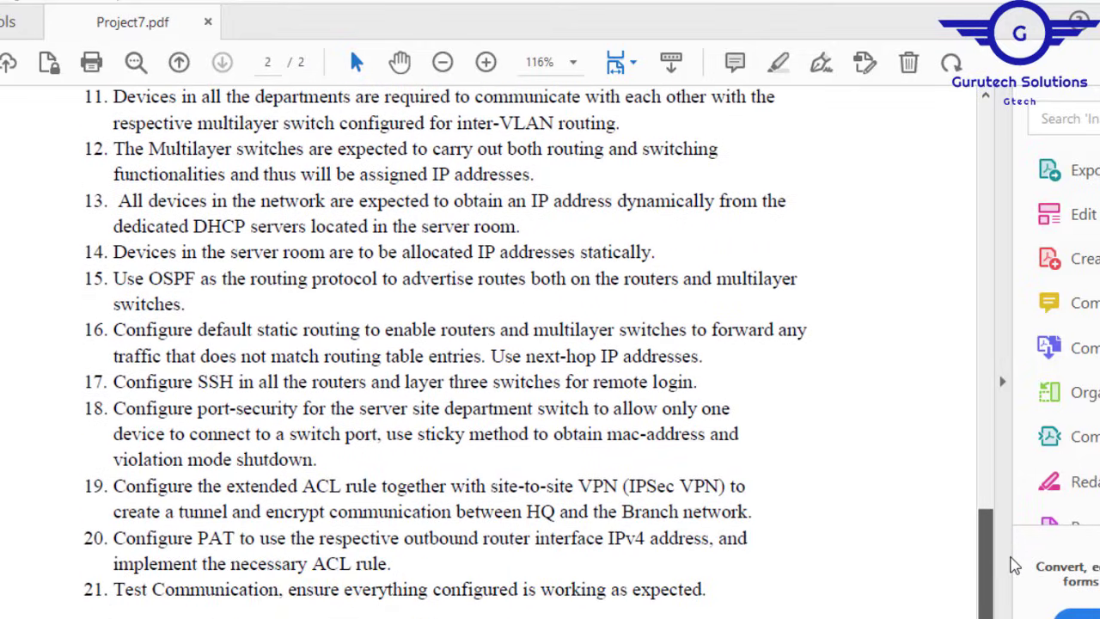
scroll(1014, 566, "up", 1)
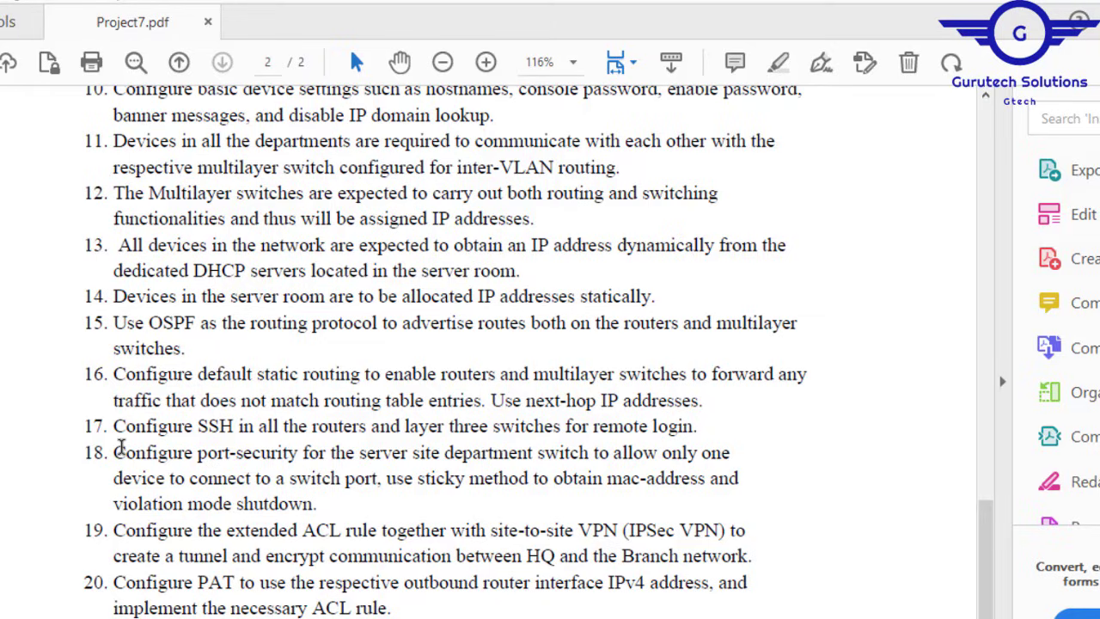
left_click_drag(114, 447, 326, 505)
left_click(695, 485)
Step: Set port-security maximum 1 and sticky MAC-address learning on Fa0/3–24
left_click(546, 618)
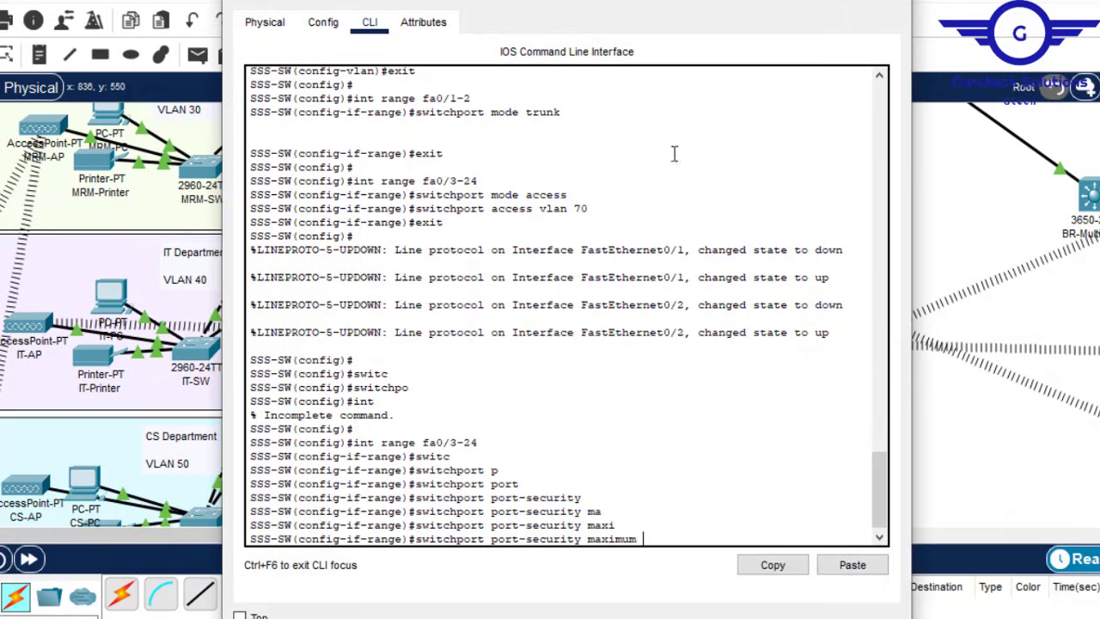
type("1")
key("Return")
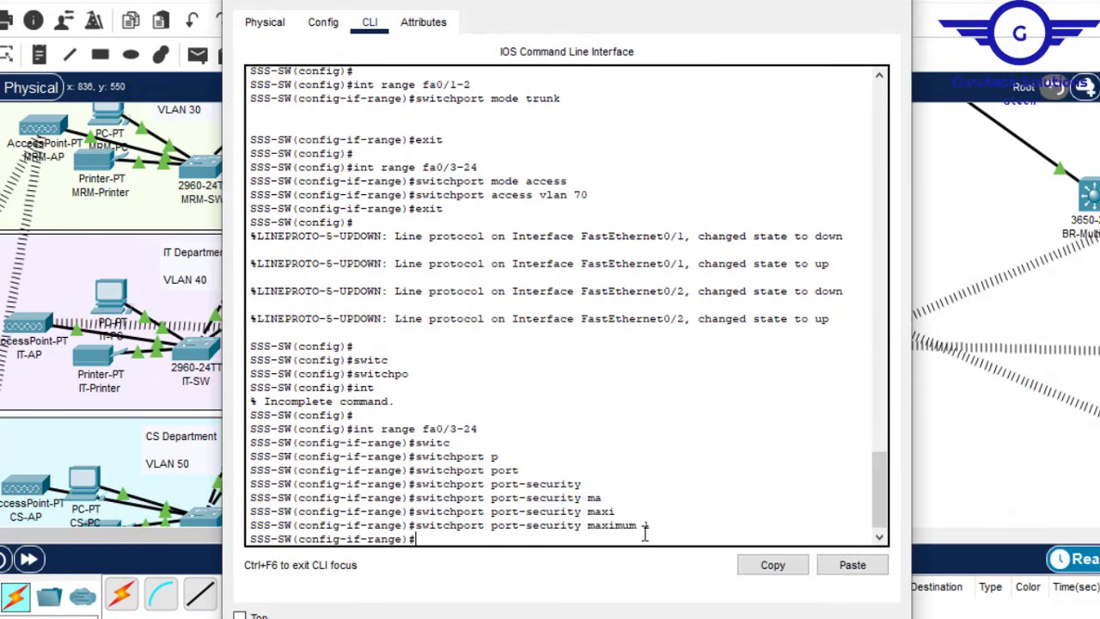
key("Up")
key("BackSpace")
key("BackSpace")
key("BackSpace")
key("BackSpace")
key("BackSpace")
key("BackSpace")
key("BackSpace")
key("BackSpace")
key("BackSpace")
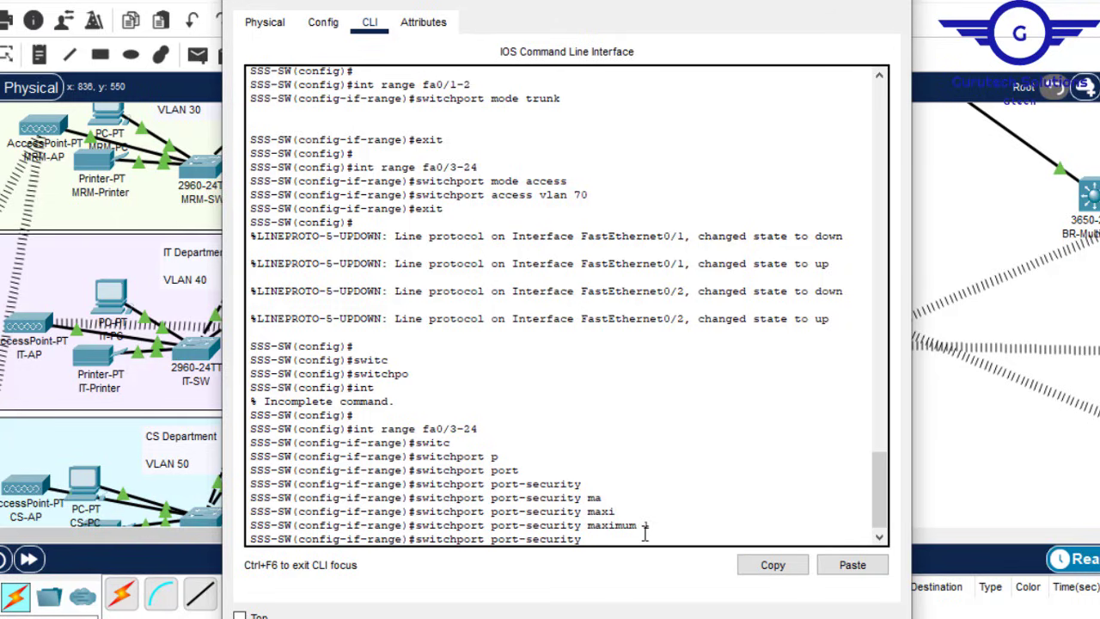
type("mac")
key("Tab")
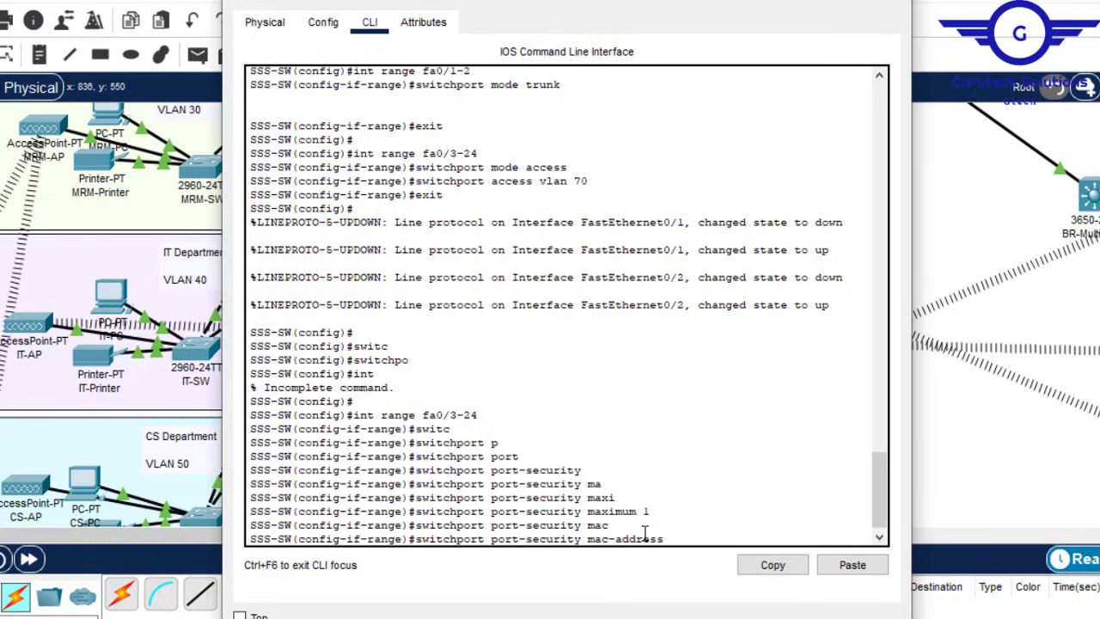
type("st")
key("Tab")
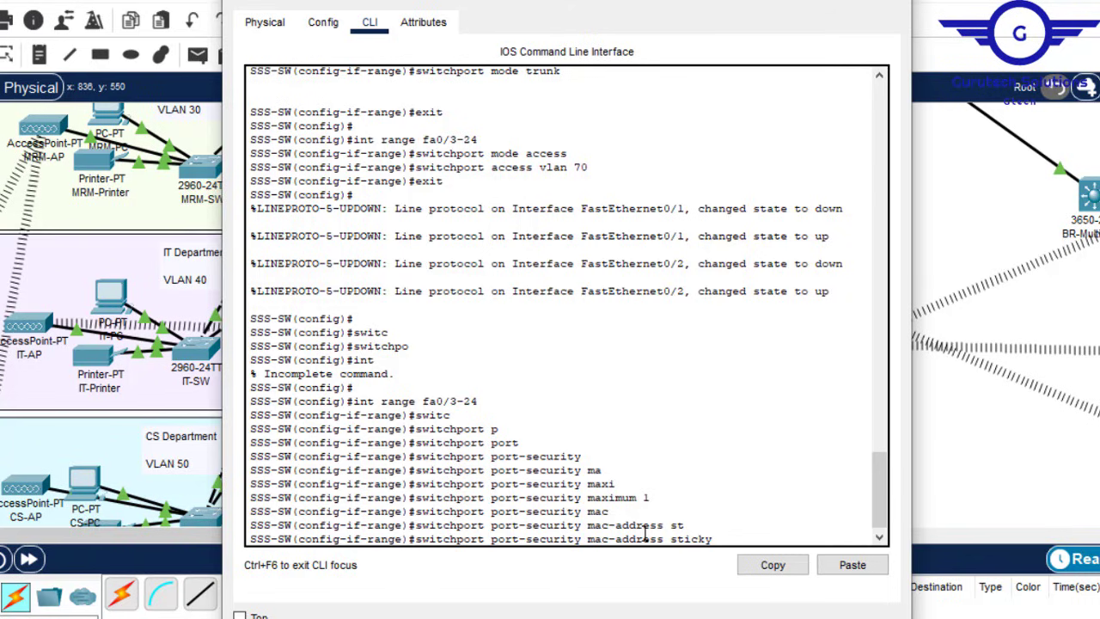
key("Return")
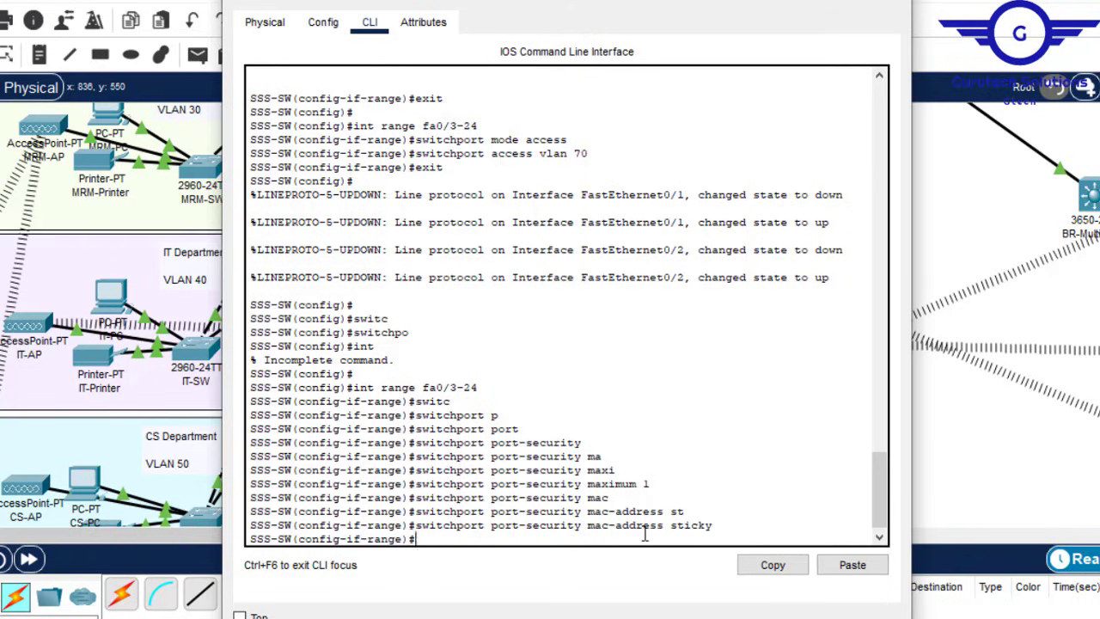
Step: Set the port-security violation action to shutdown and exit the interface range
key("Up")
key("Up")
key("BackSpace")
key("BackSpace")
key("BackSpace")
key("BackSpace")
key("BackSpace")
key("BackSpace")
key("BackSpace")
key("BackSpace")
key("BackSpace")
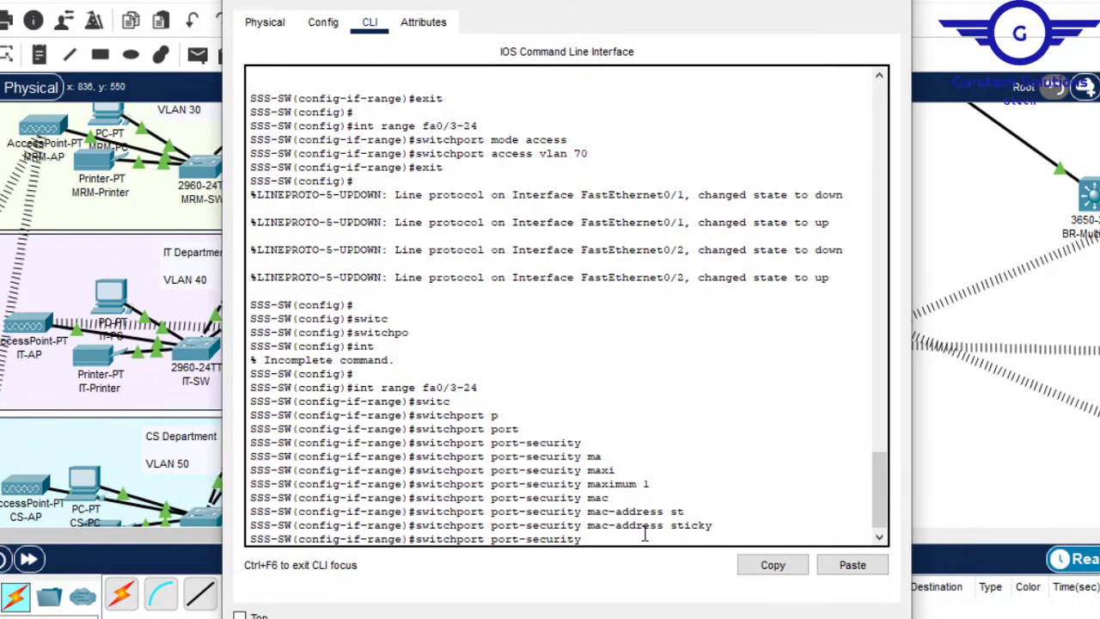
type("v")
key("Tab")
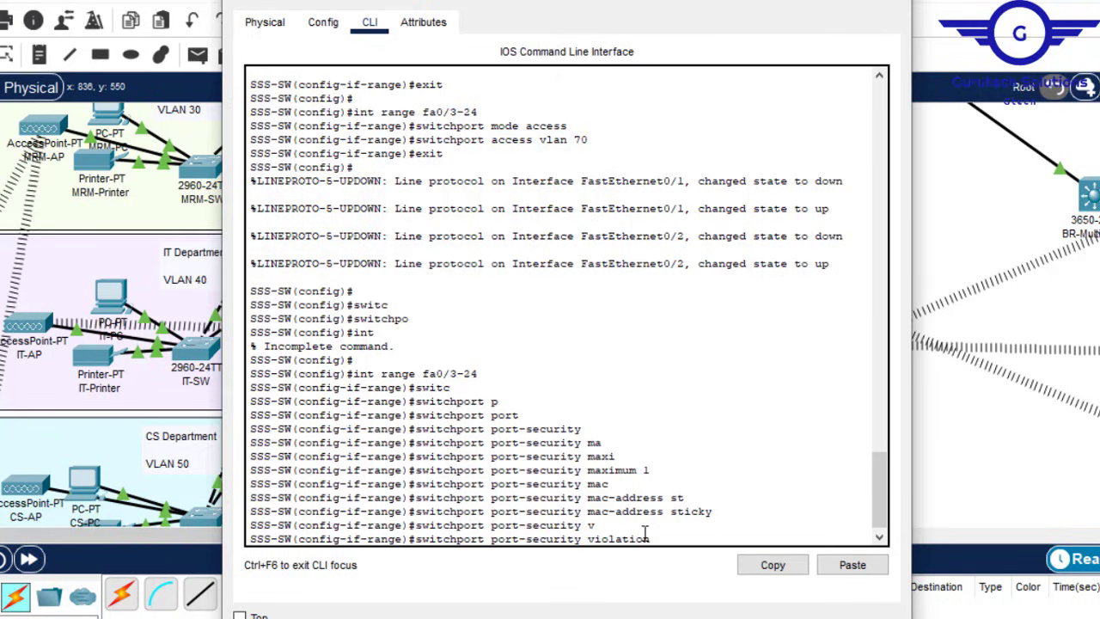
type("s")
key("Tab")
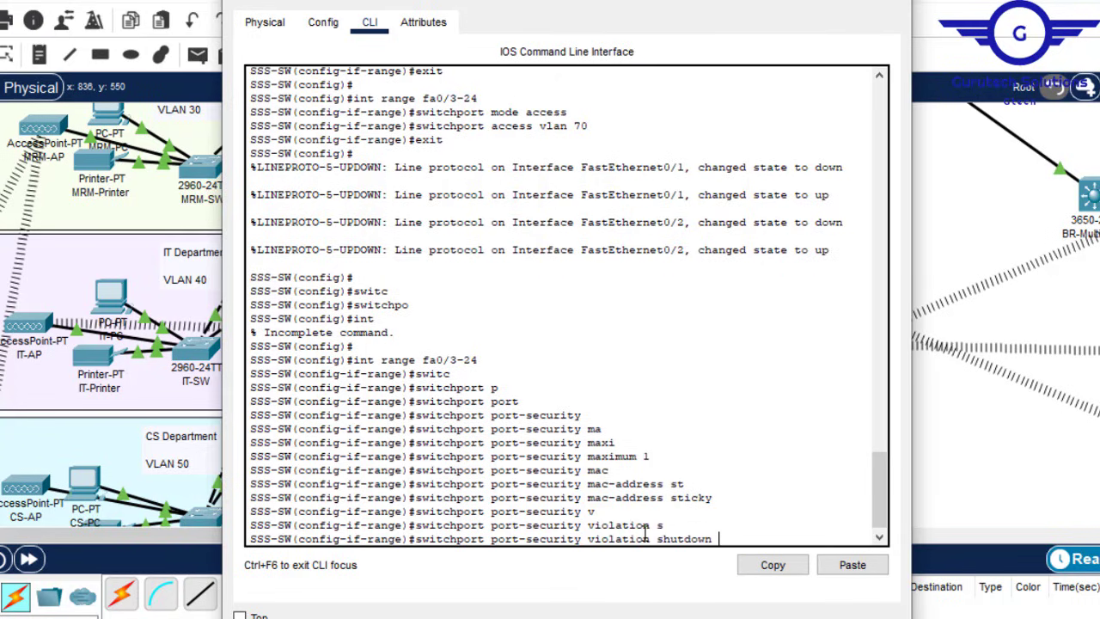
key("Return")
type("ex")
key("Return")
key("Return")
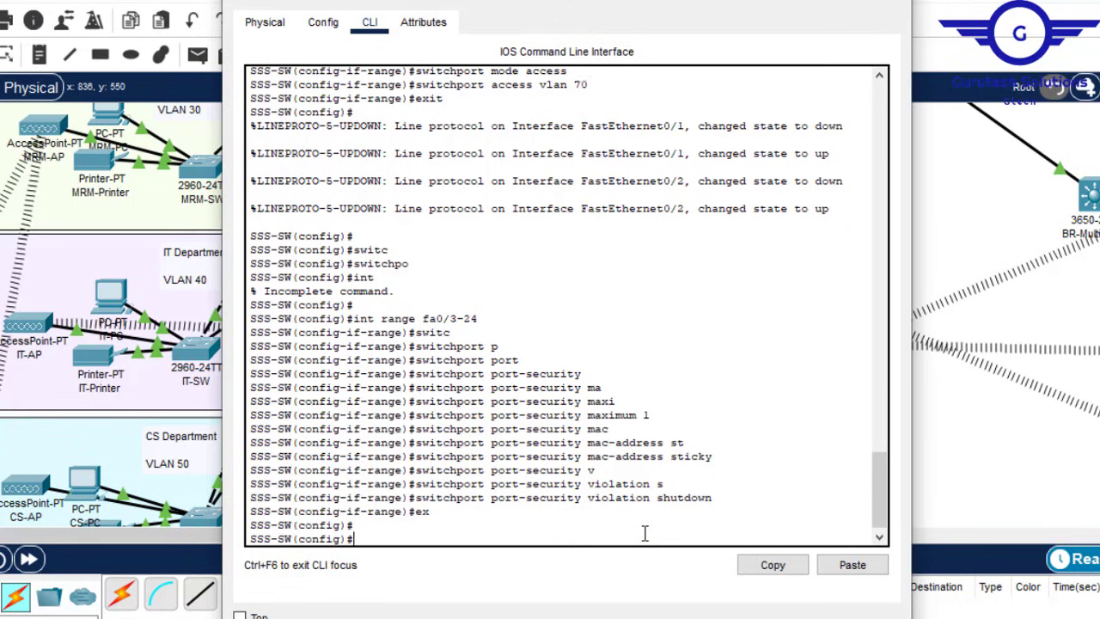
Step: Save with 'do wr' and verify using 'do sh port-security'
key("Return")
type("do wr")
key("Return")
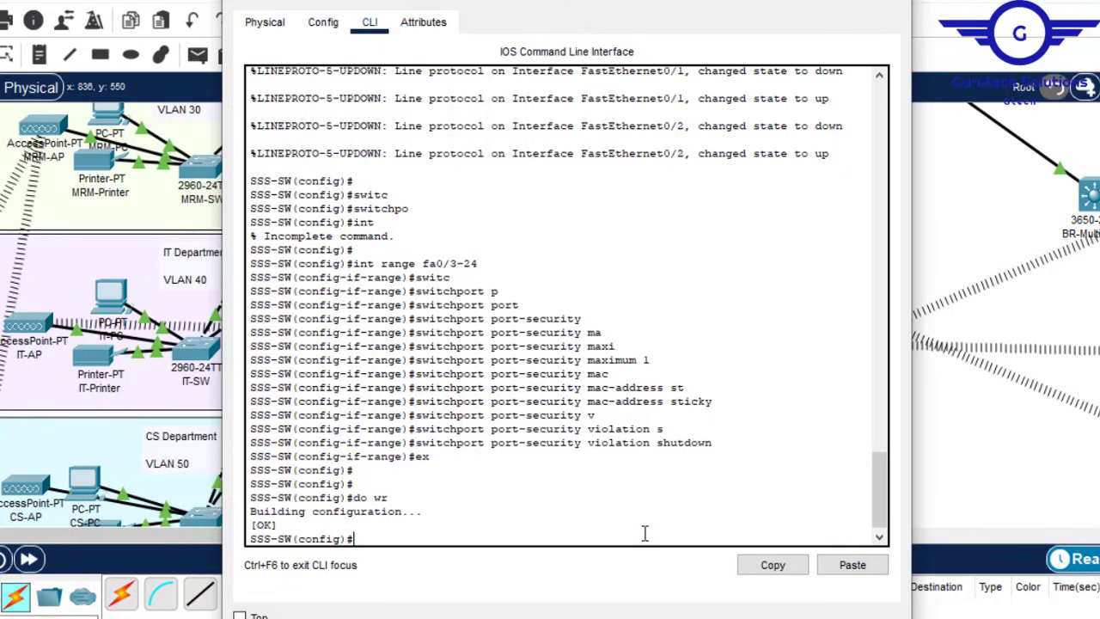
key("Return")
key("Return")
key("Return")
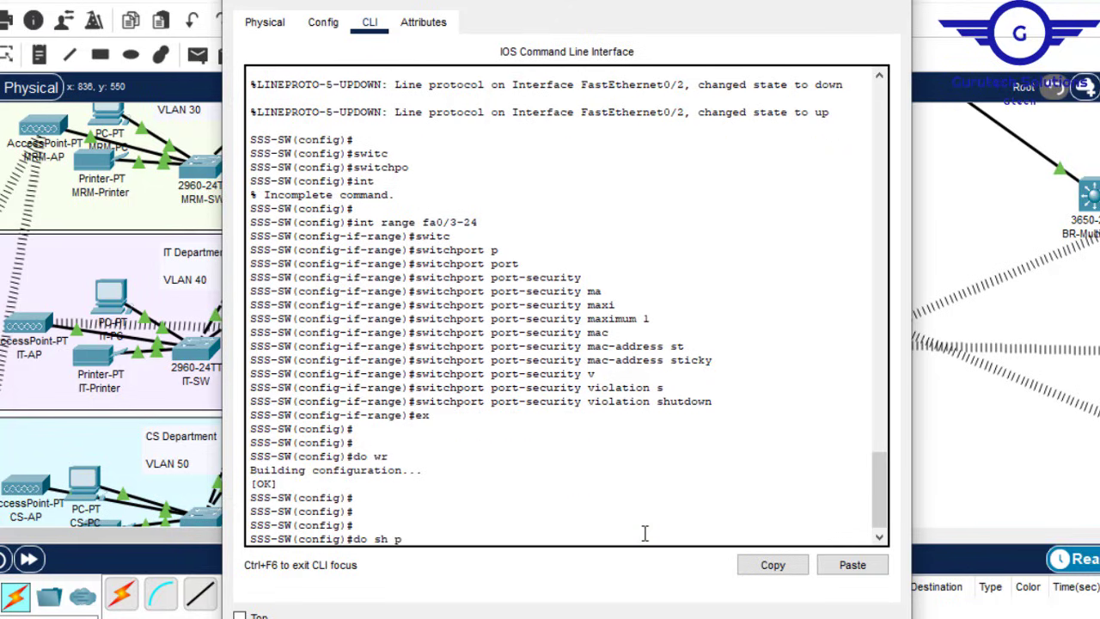
type("do sh port-security")
key("Return")
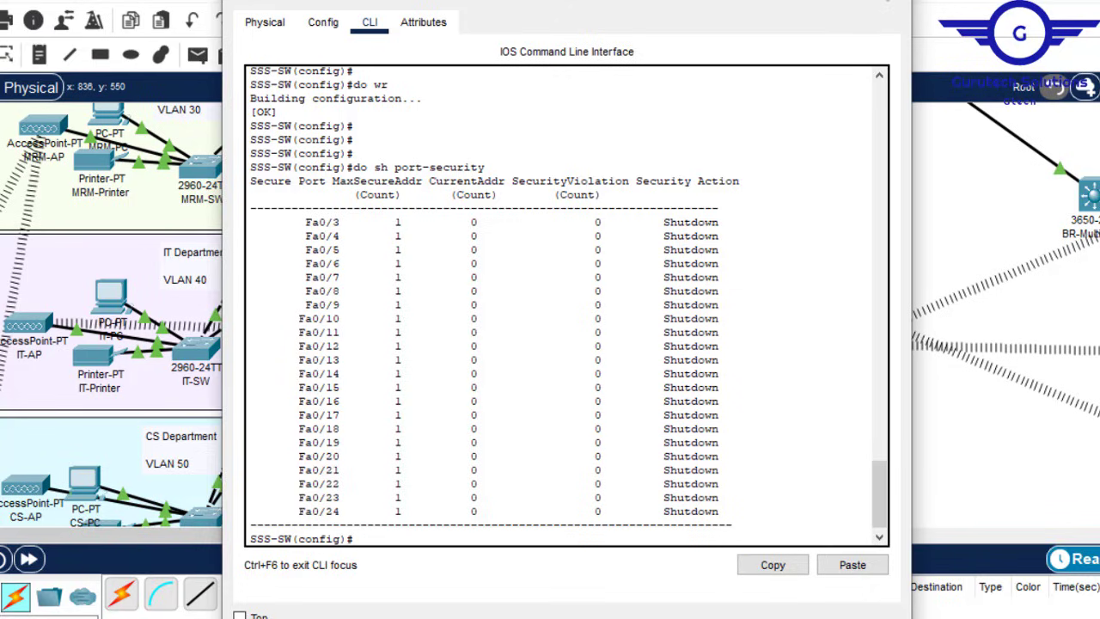
left_click(888, 2)
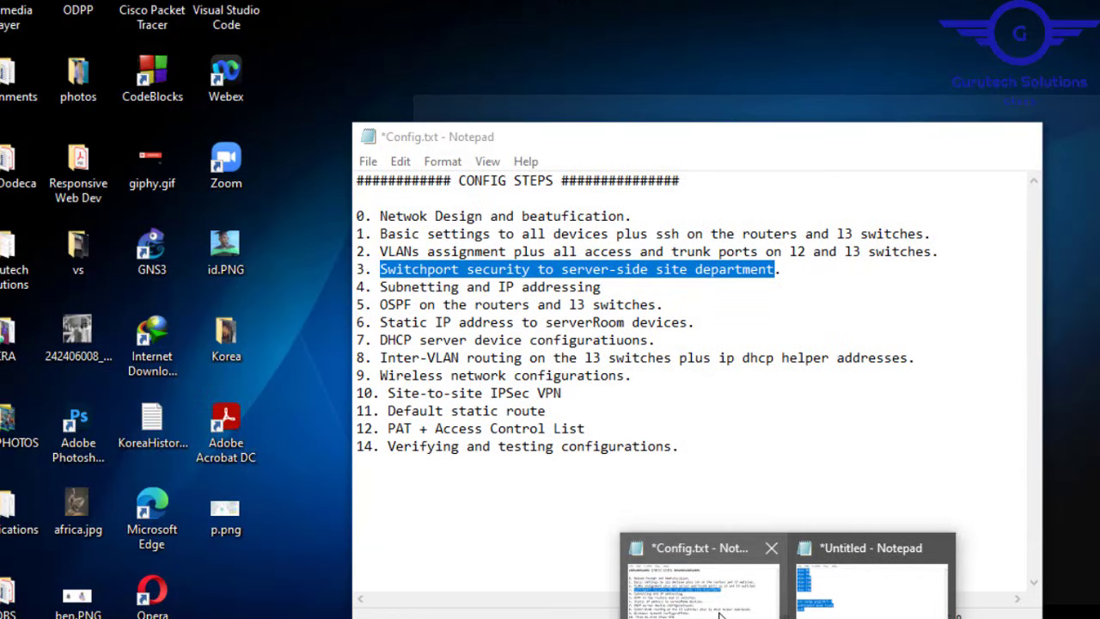
Step: Glance at the Config.txt notes, return to the topology, then switch to Project7.pdf
left_click(687, 576)
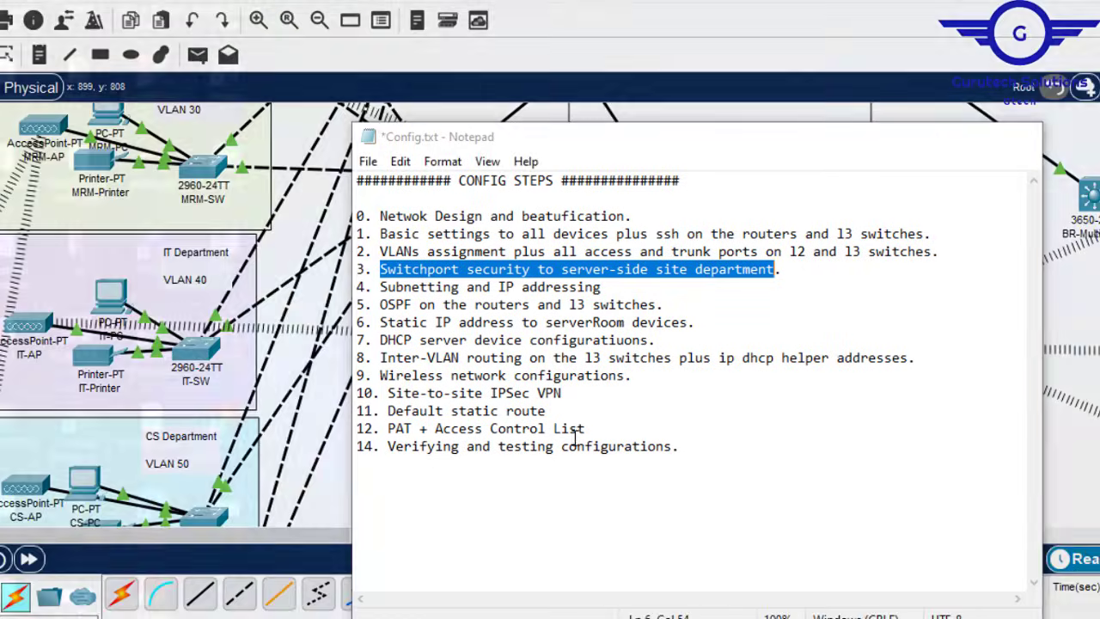
left_click(516, 304)
key("alt+Tab")
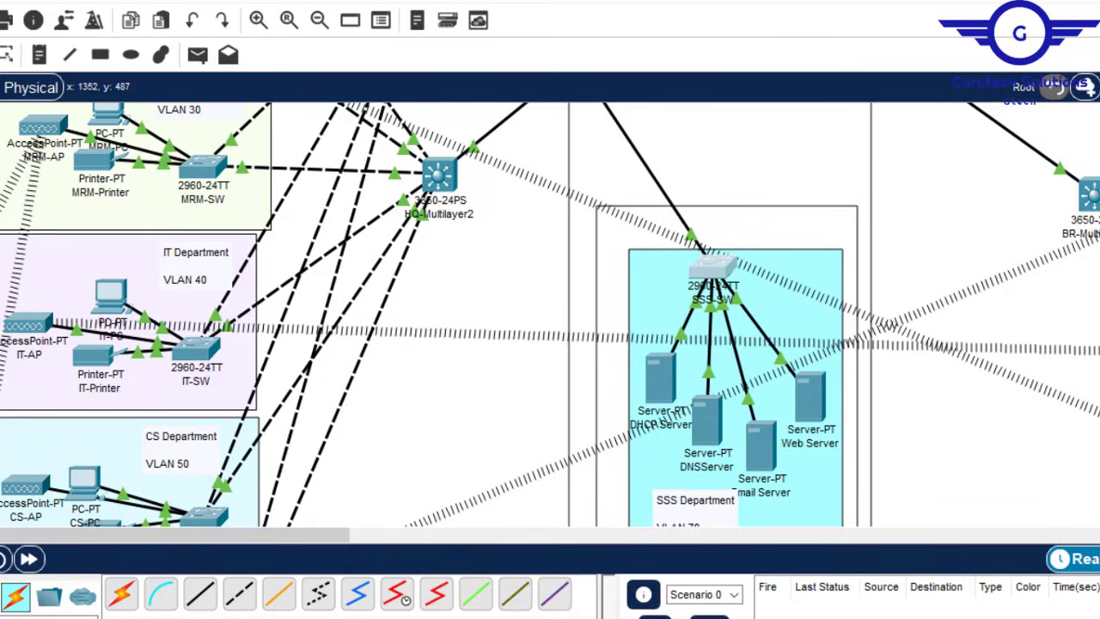
scroll(1097, 335, "up", 8)
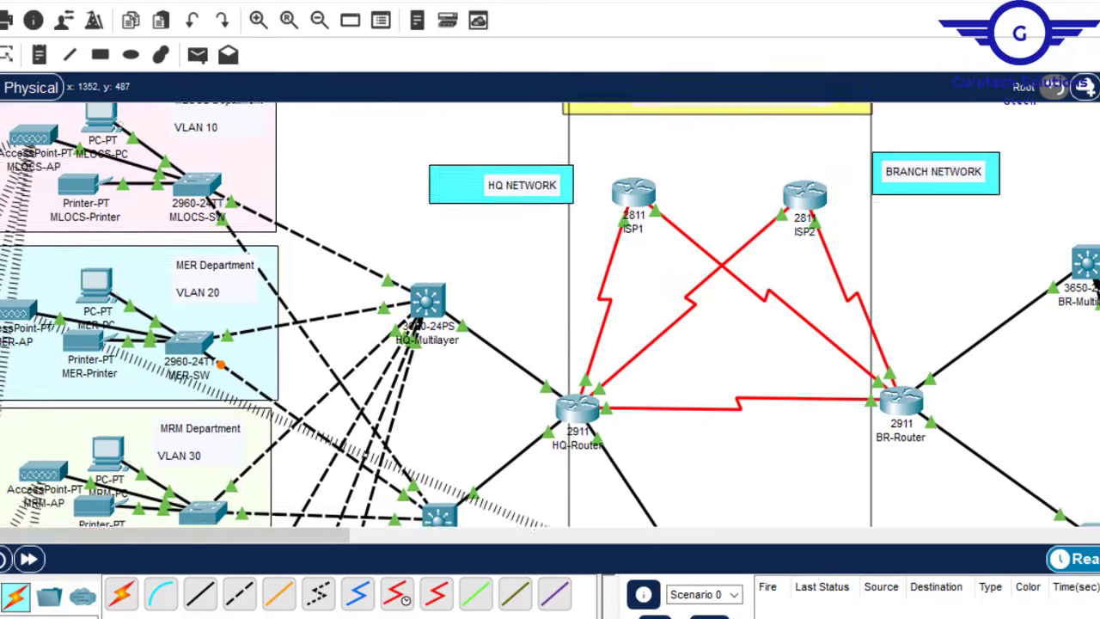
key("alt+Tab")
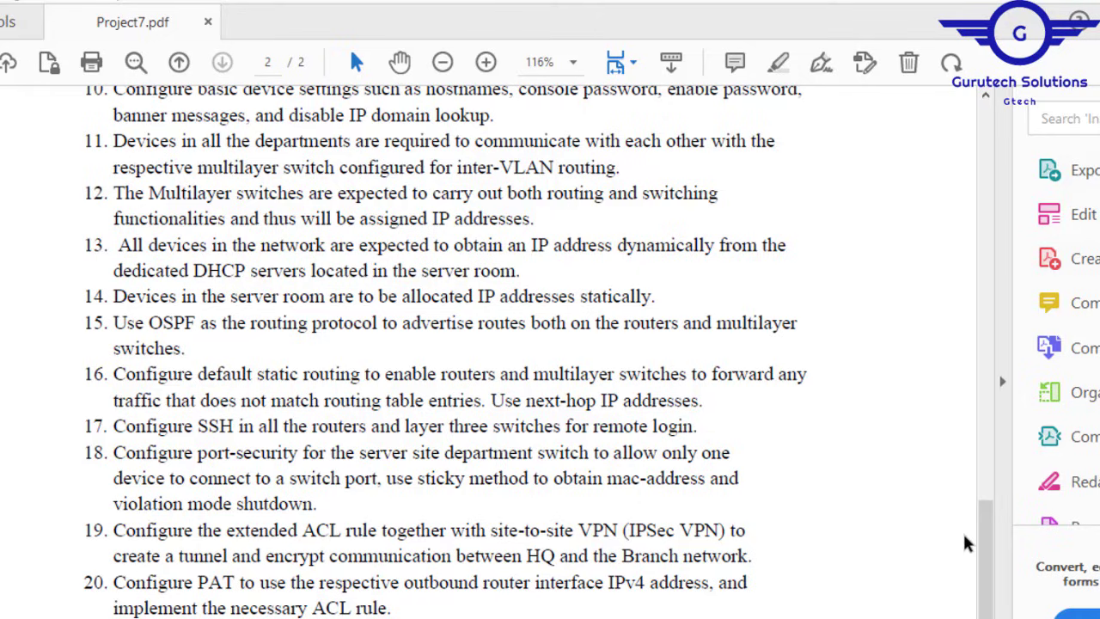
Step: Highlight base network 192.168.100.0 in requirement 8, then return to Packet Tracer
left_click_drag(987, 578, 986, 507)
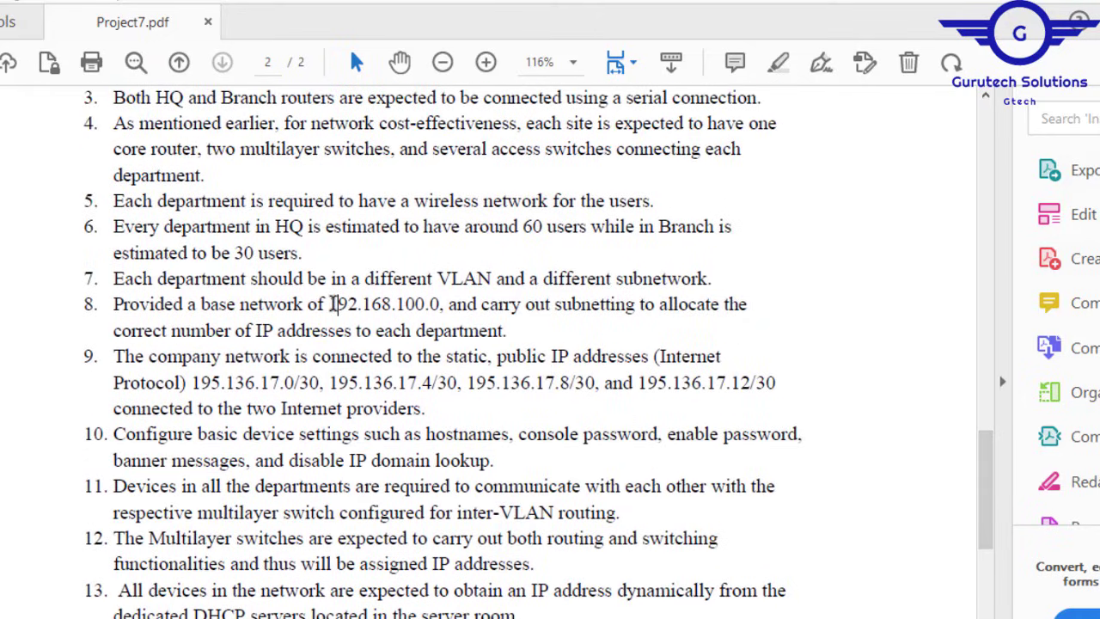
left_click_drag(333, 304, 778, 505)
left_click(794, 212)
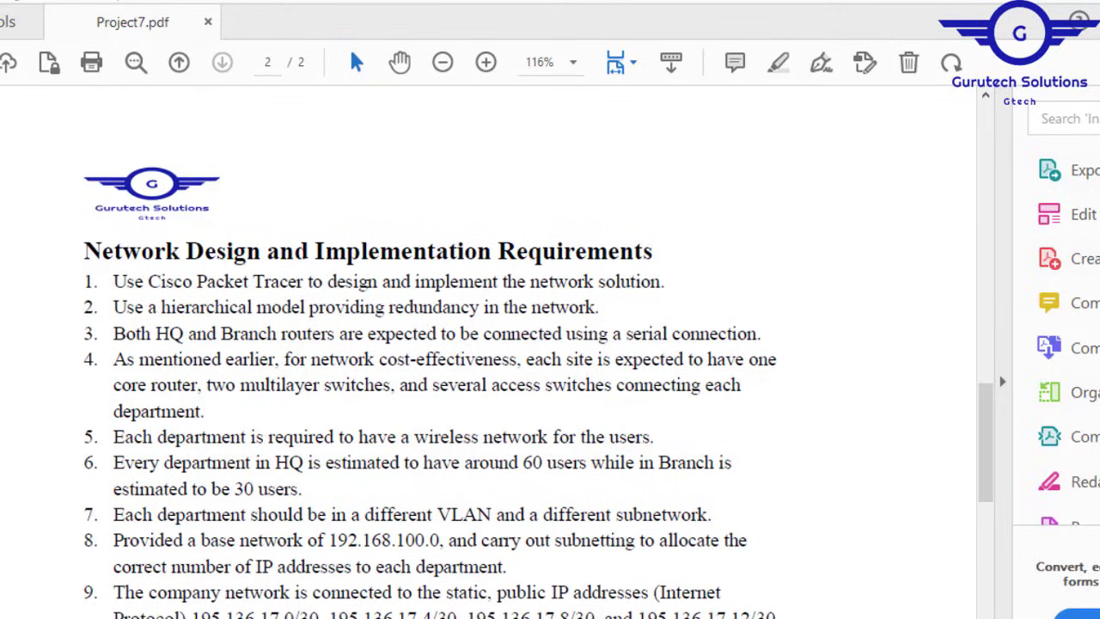
key("alt+Tab")
scroll(550, 314, "down", 8)
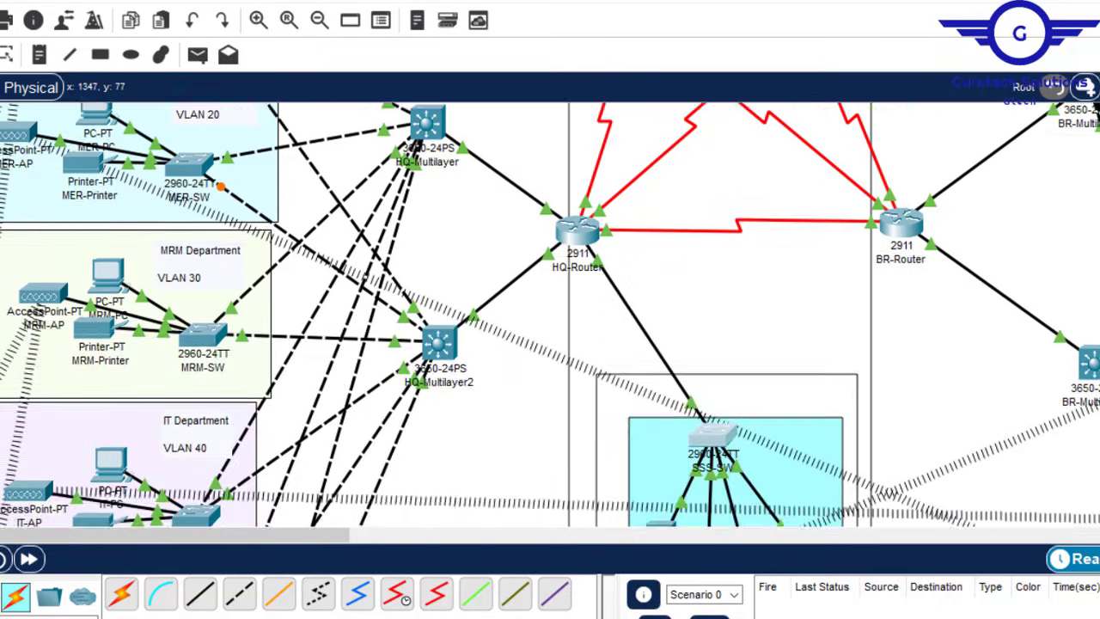
scroll(550, 313, "up", 5)
scroll(550, 314, "up", 3)
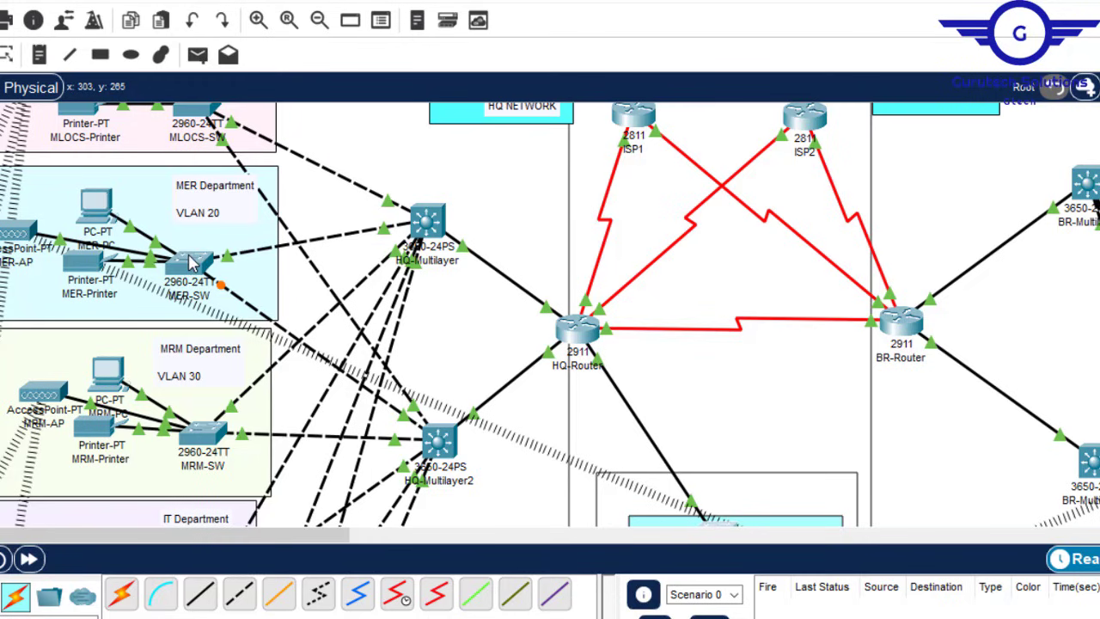
mouse_move(192, 263)
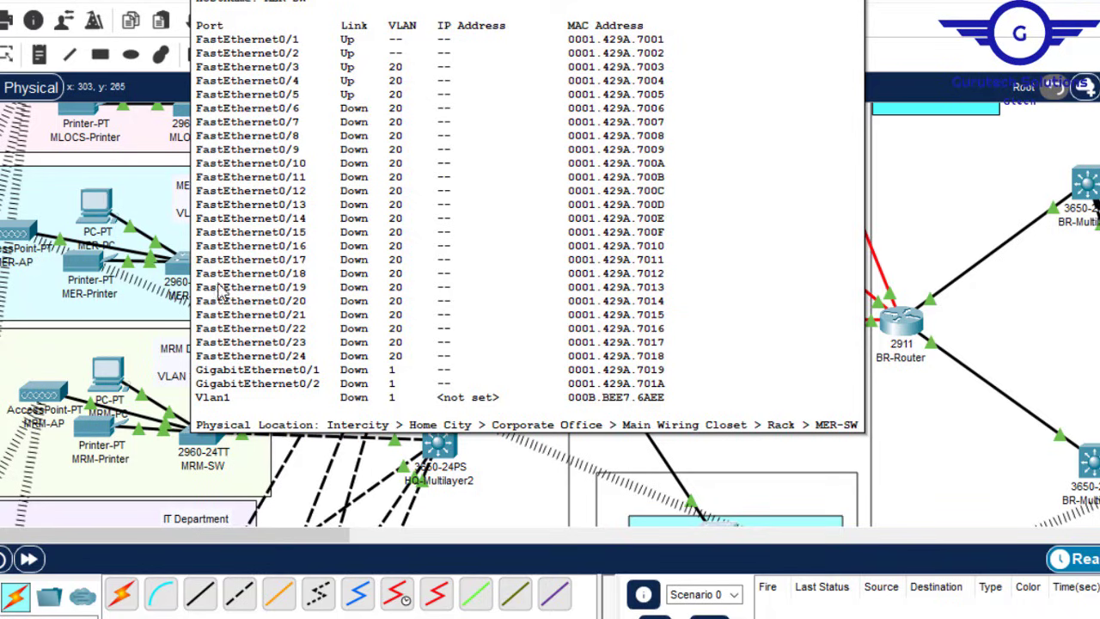
mouse_move(434, 440)
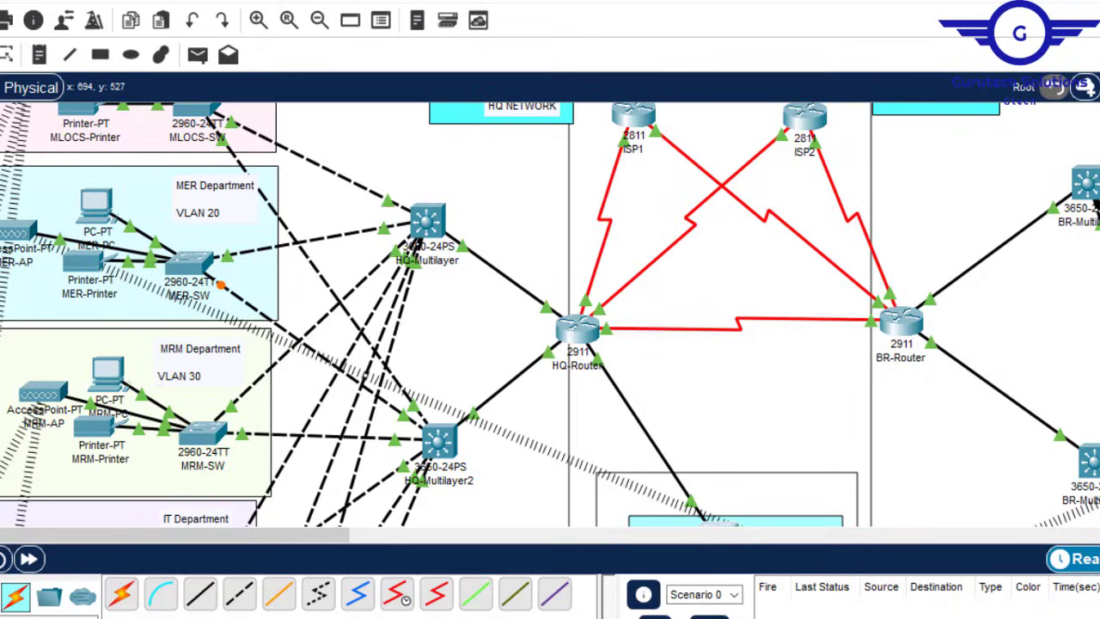
mouse_move(715, 618)
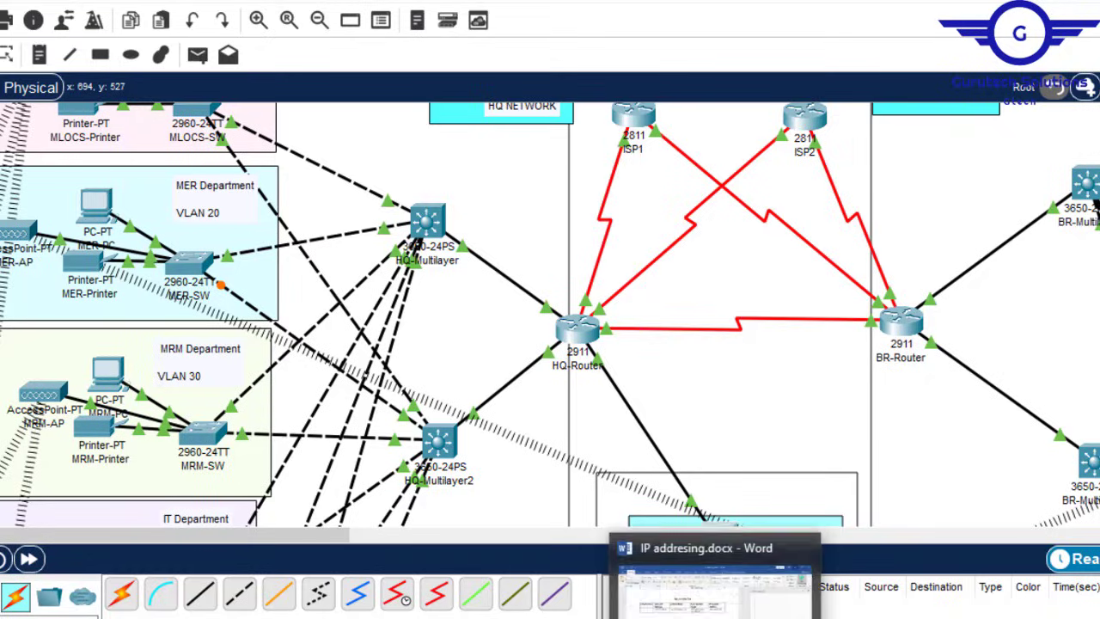
Step: Read the IP addressing document from the HQ Hospital table down to the /30 router link tables
left_click(713, 585)
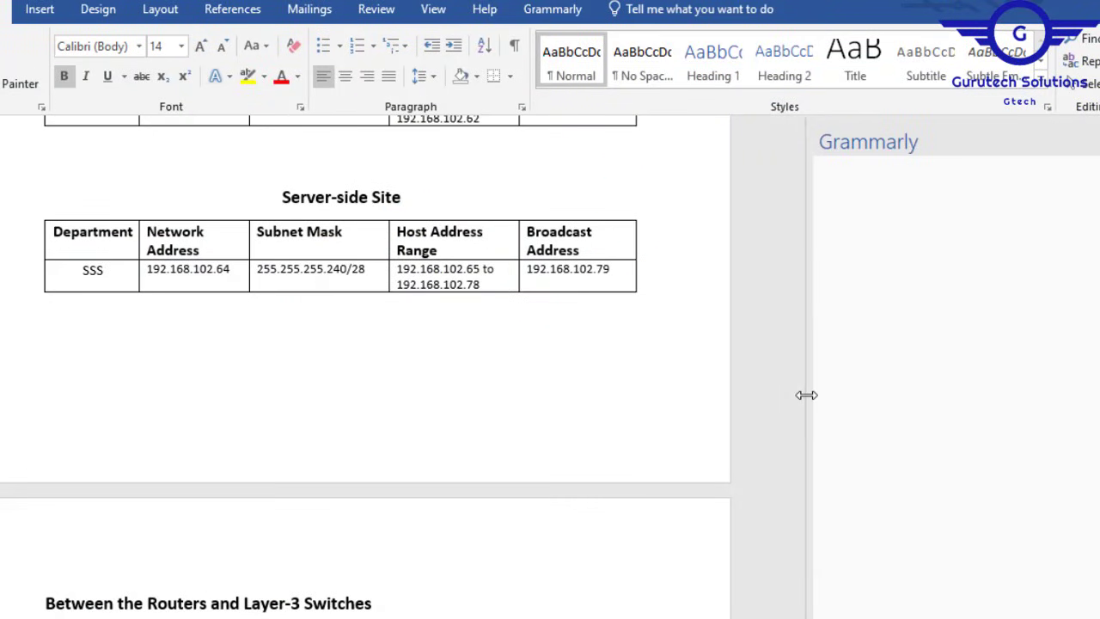
left_click_drag(801, 401, 785, 160)
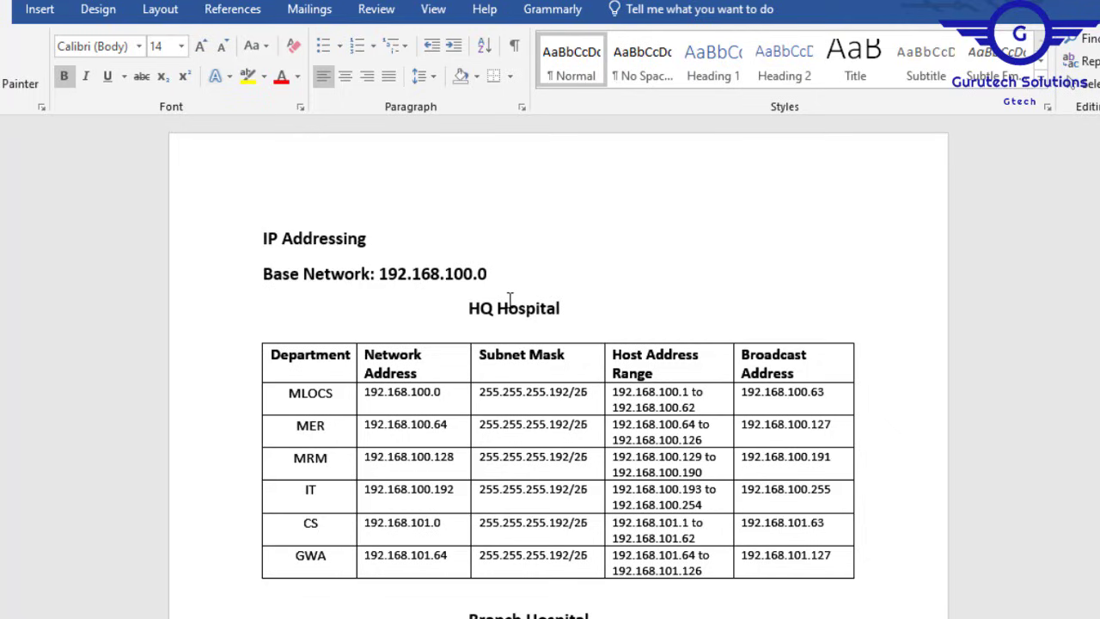
triple_click(481, 308)
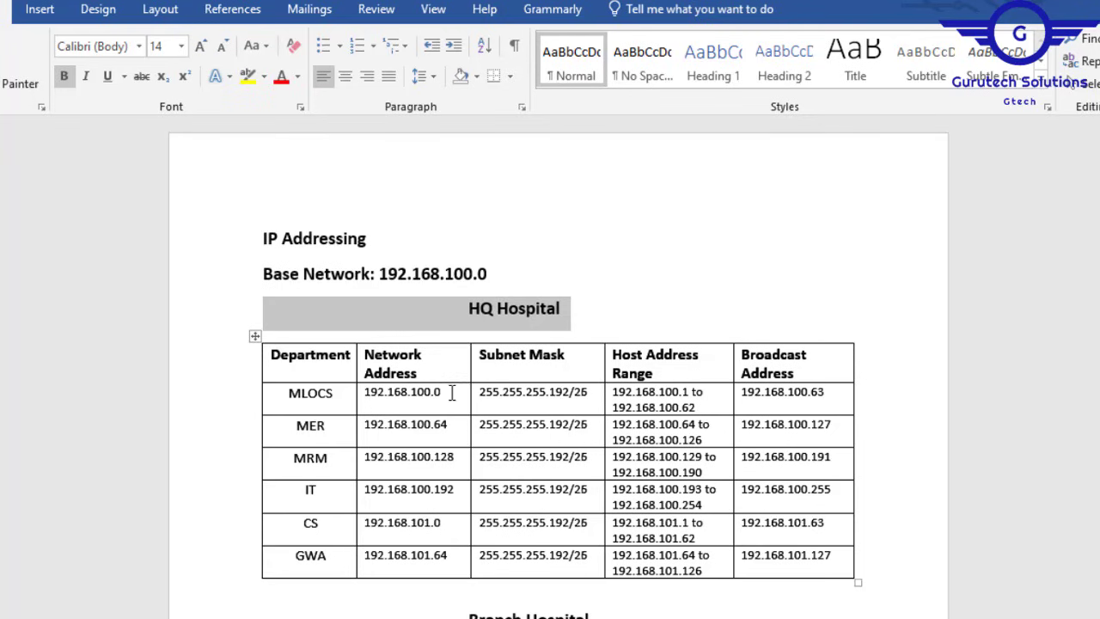
scroll(559, 361, "down", 5)
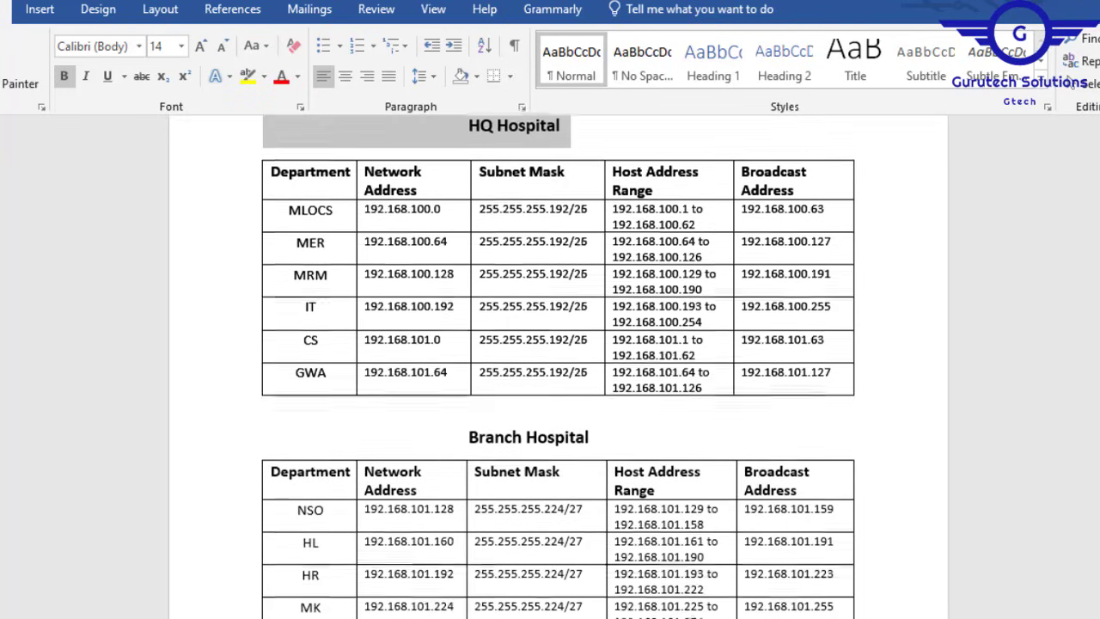
scroll(558, 361, "down", 4)
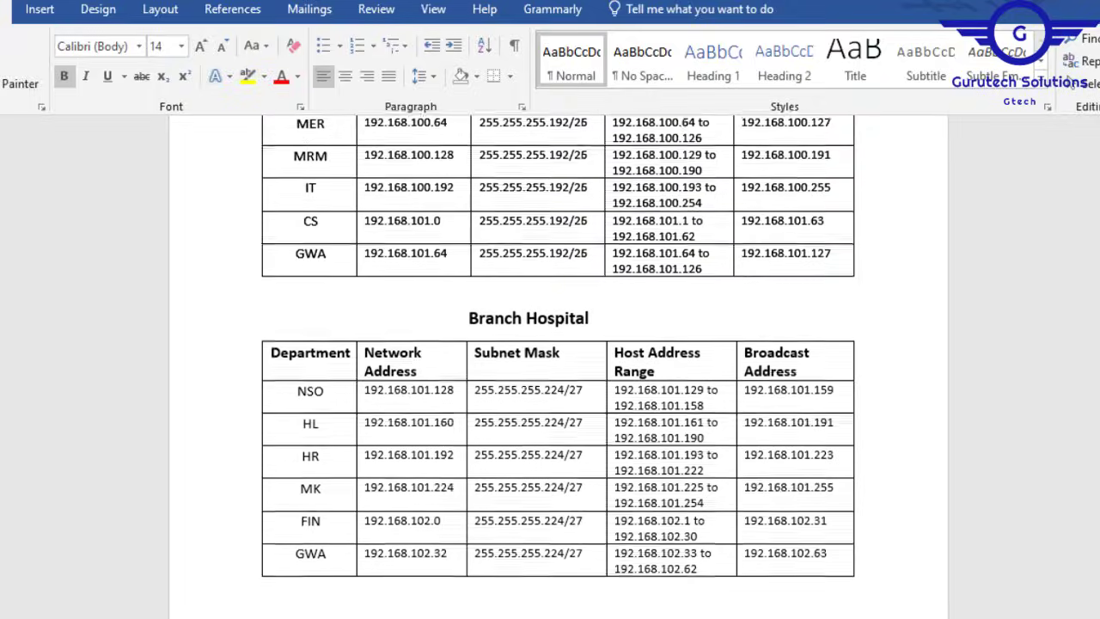
scroll(558, 361, "down", 7)
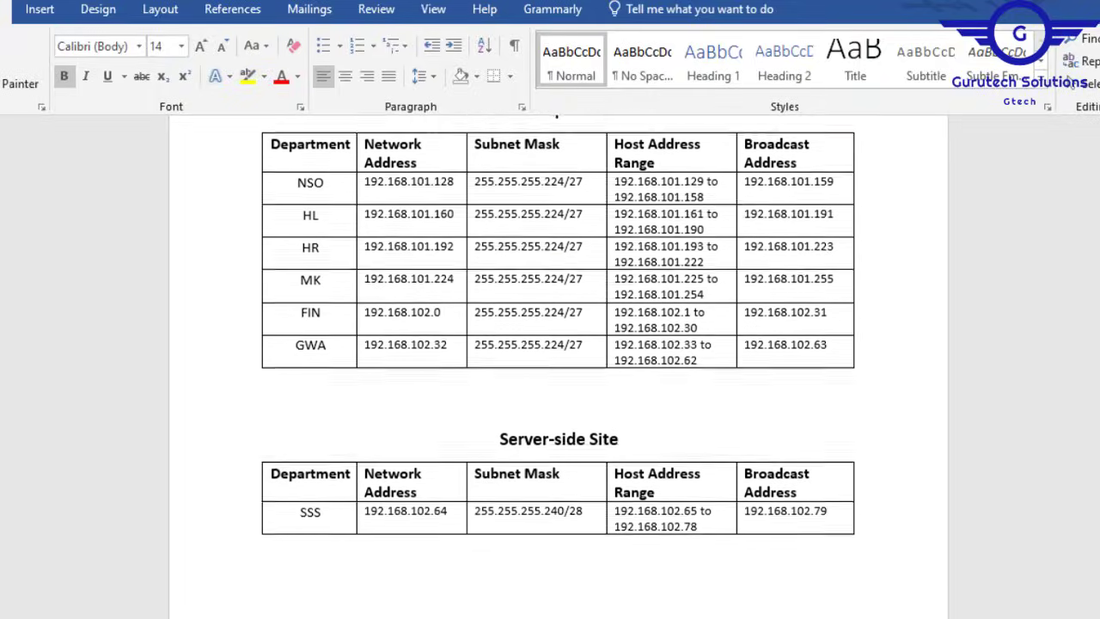
scroll(559, 361, "down", 2)
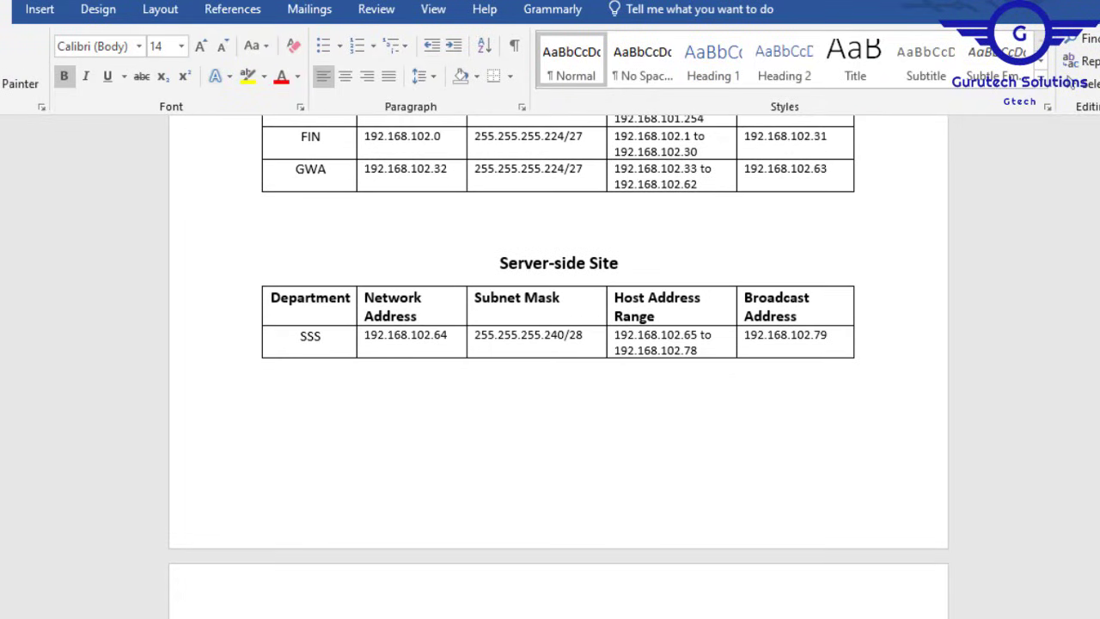
scroll(558, 343, "down", 8)
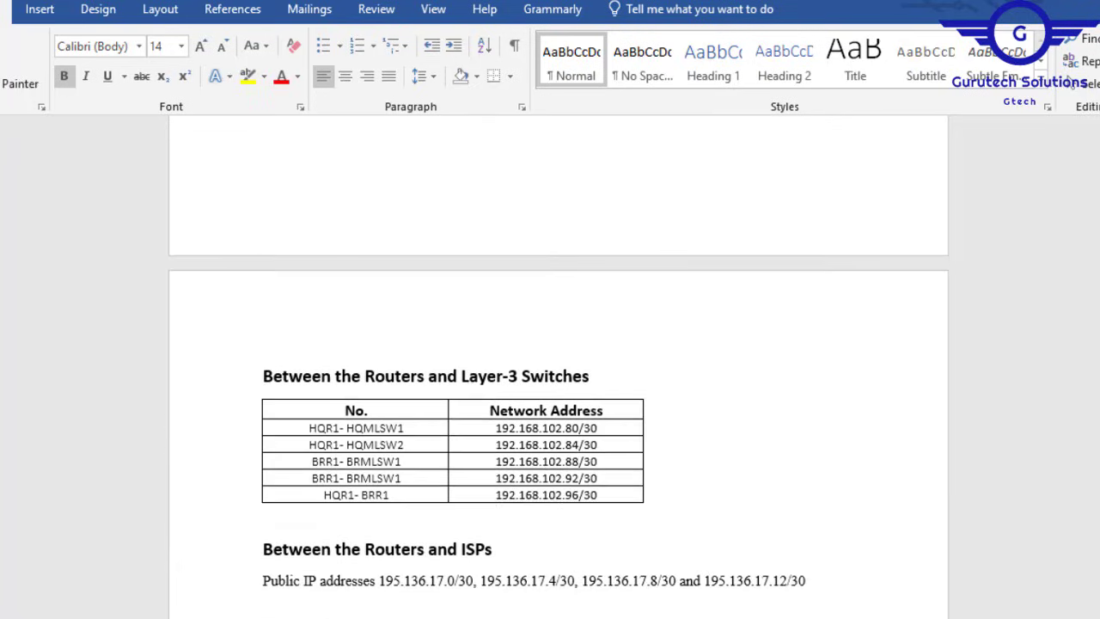
scroll(558, 361, "down", 2)
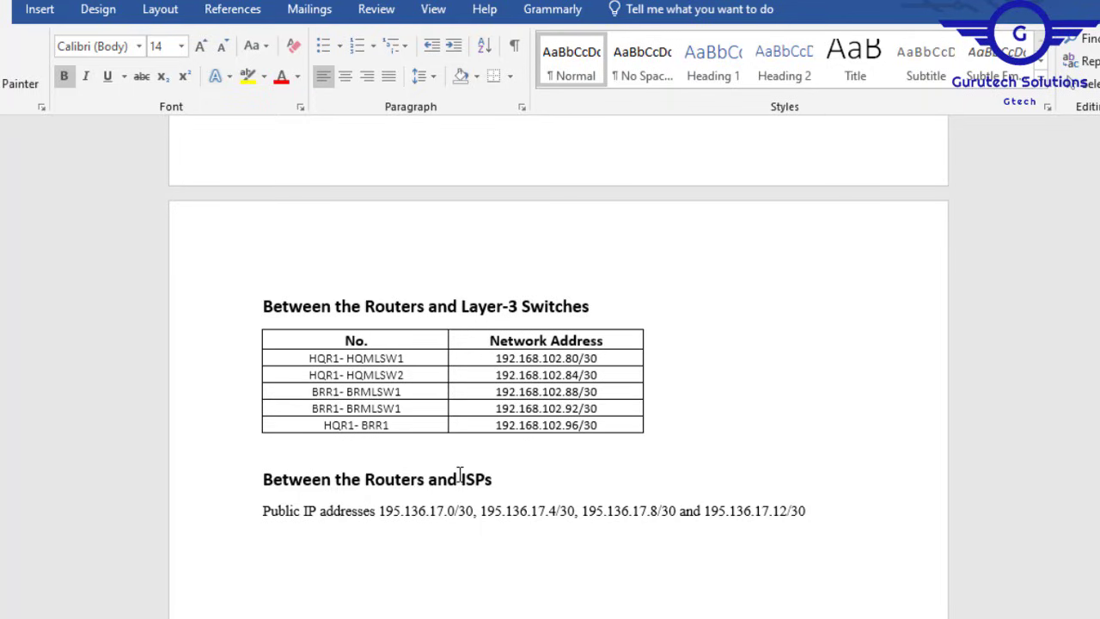
Step: Back in Project7.pdf, highlight the public IP addresses in requirement 9
mouse_move(825, 617)
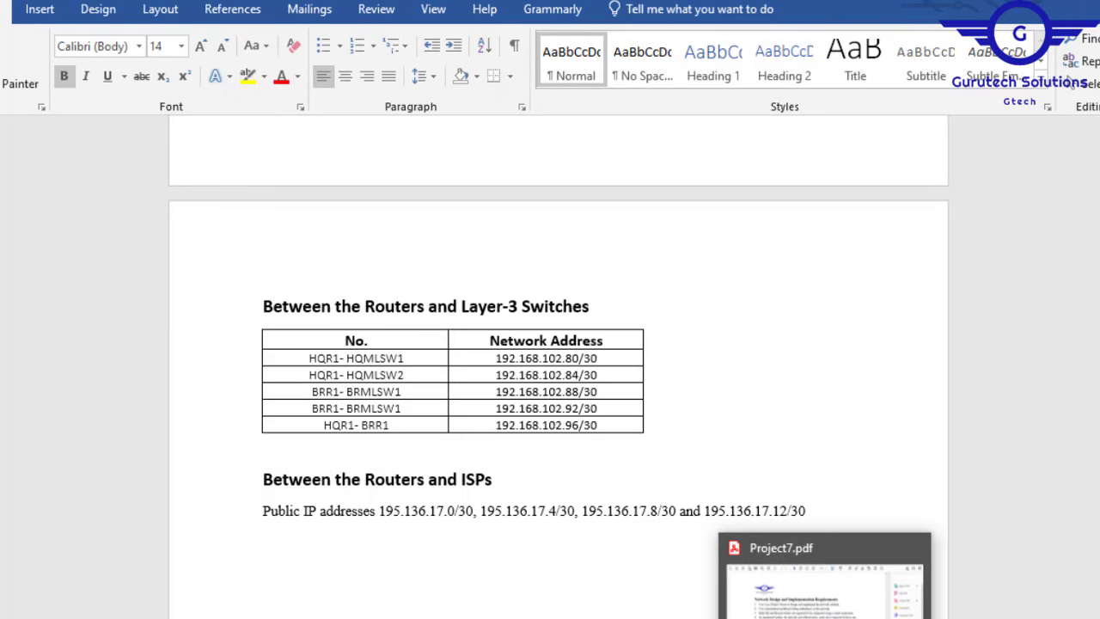
left_click(824, 592)
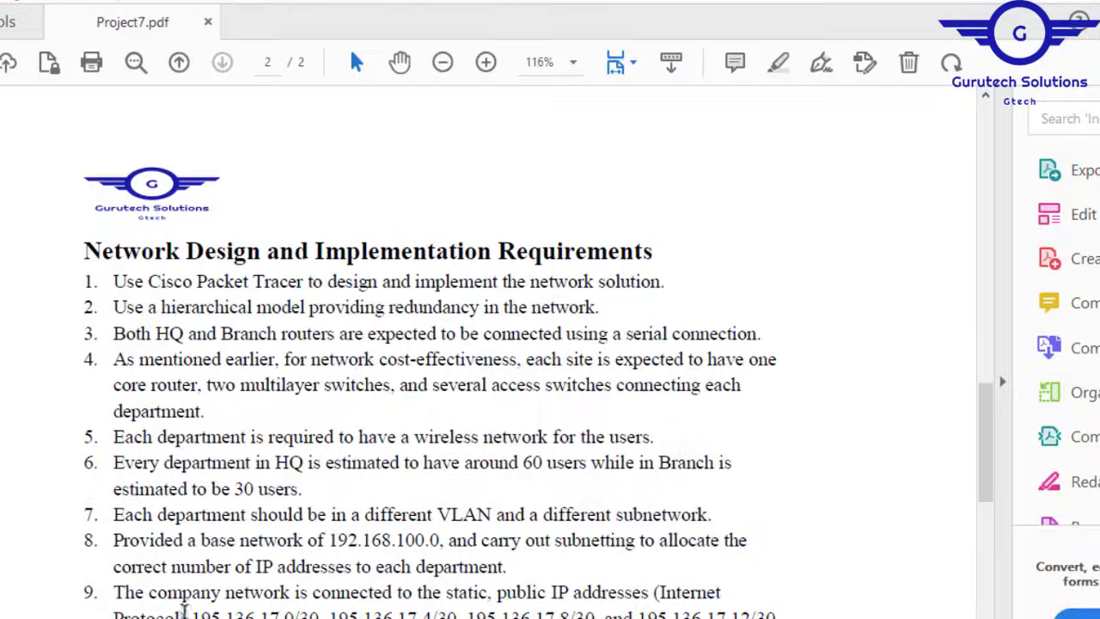
left_click_drag(192, 612, 777, 588)
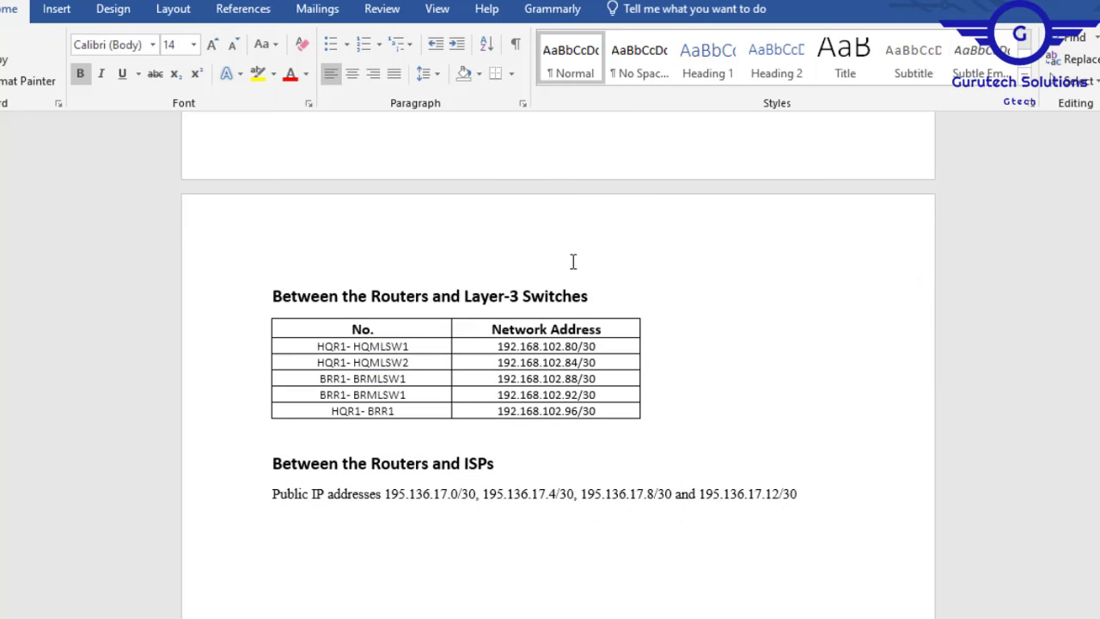
Step: Select the MLOCS network address 192.168.100.0 in Word's HQ Hospital table
left_click_drag(1099, 440, 1099, 435)
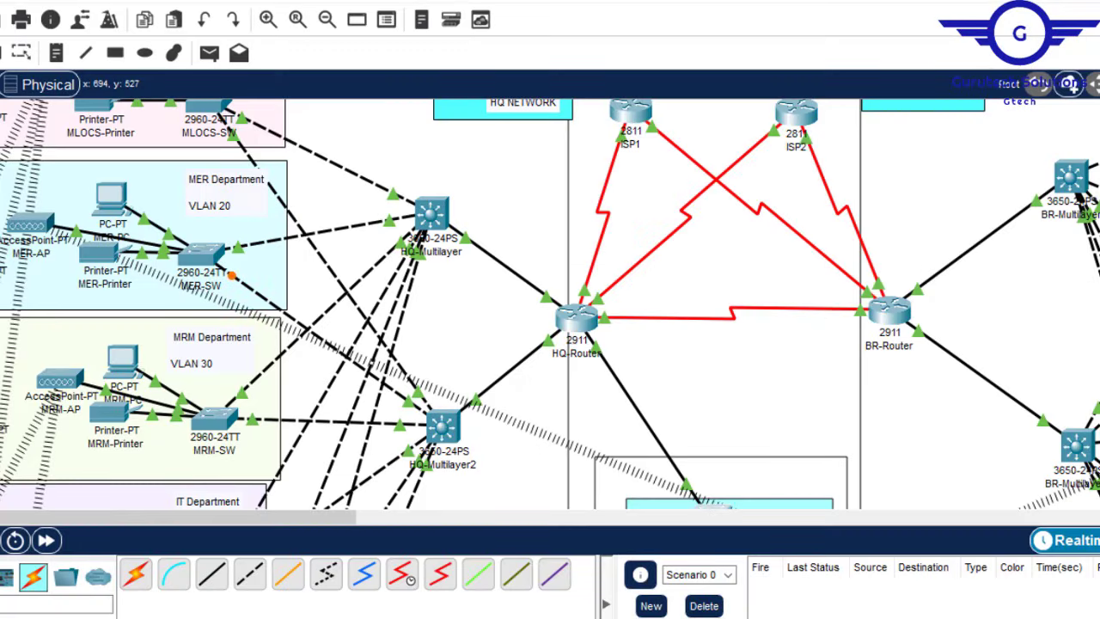
scroll(550, 289, "up", 3)
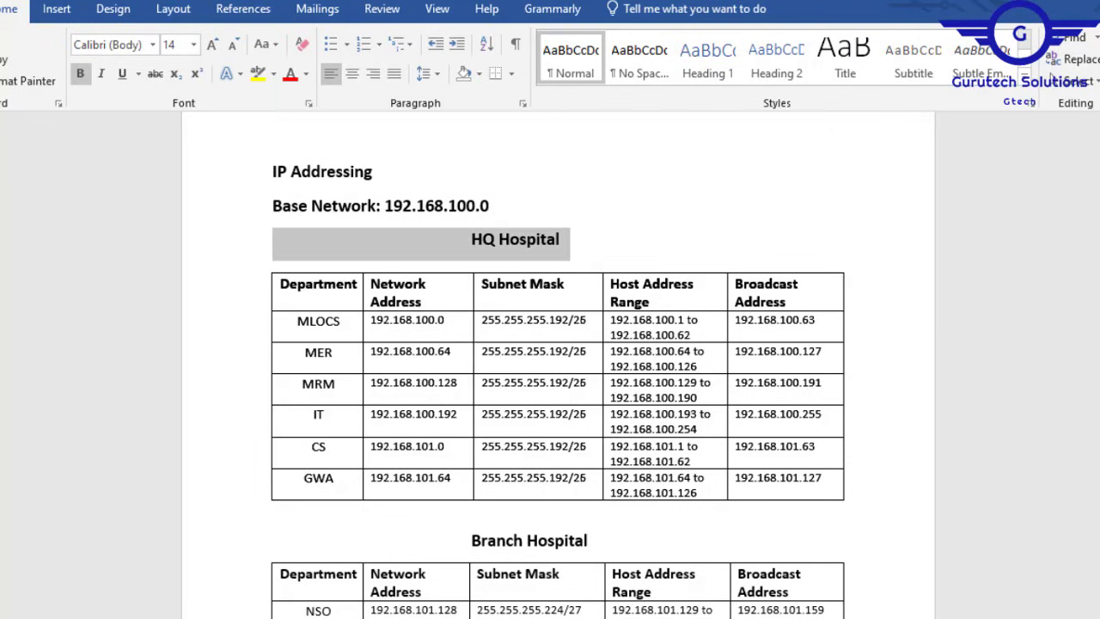
left_click(450, 325)
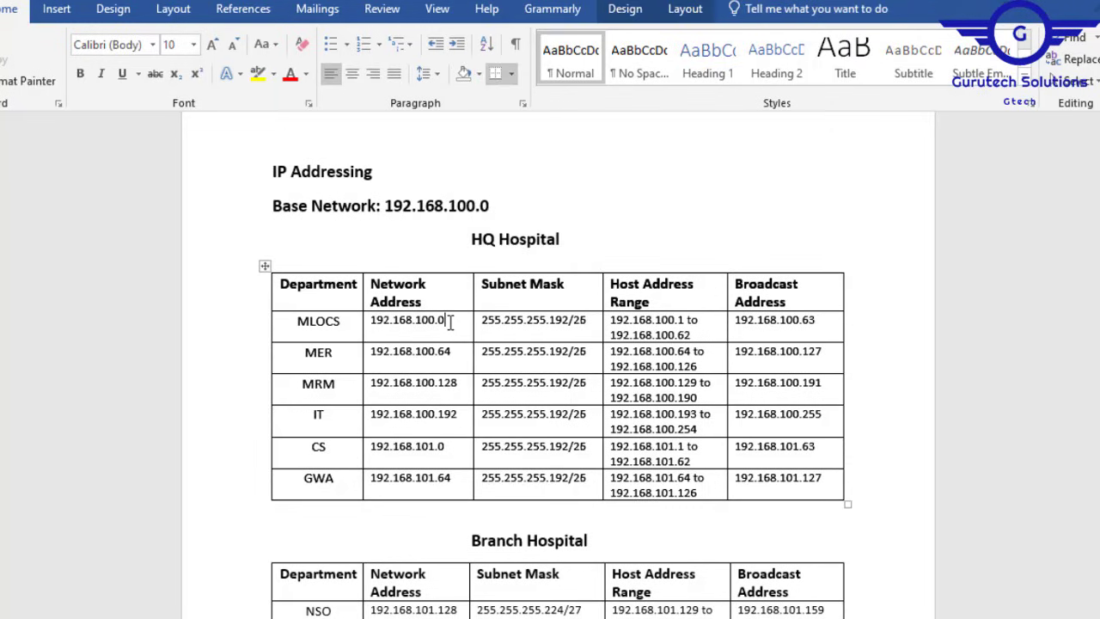
double_click(375, 322)
key("ctrl+c")
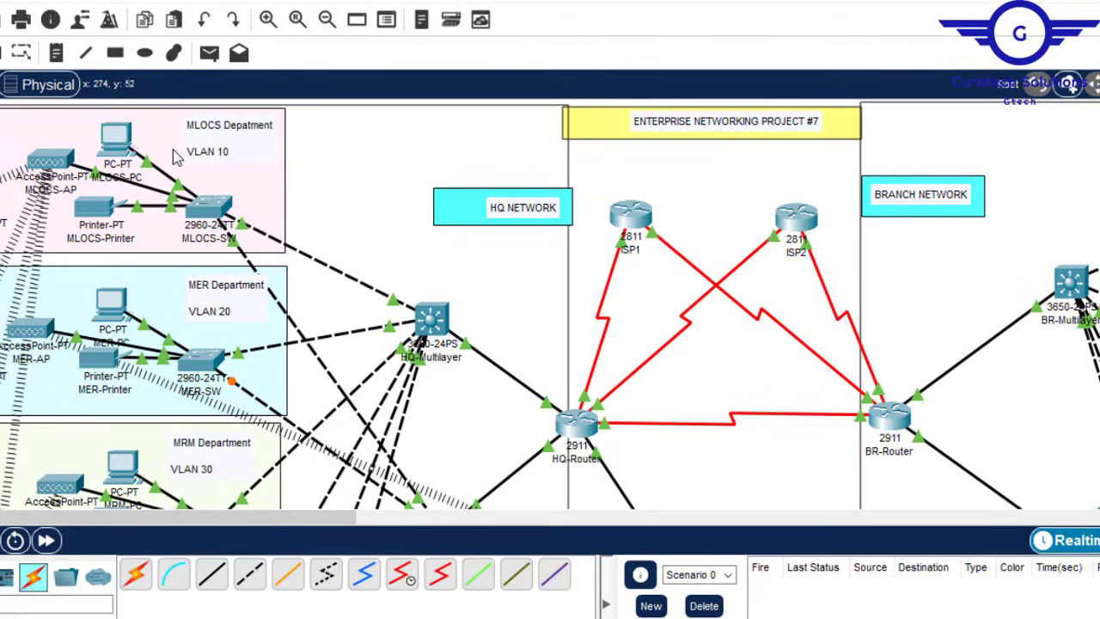
Step: Add the line NET-192.168.100.0/26 below VLAN 10 in the MLOCS Department note
left_click(254, 154)
key("Return")
key("Return")
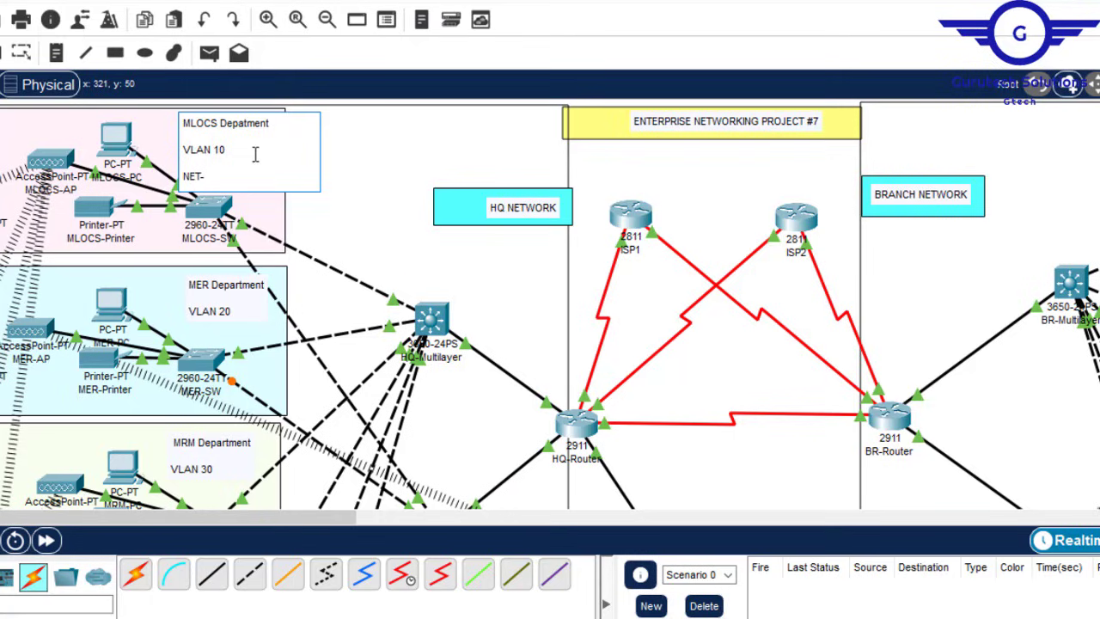
key("ctrl+v")
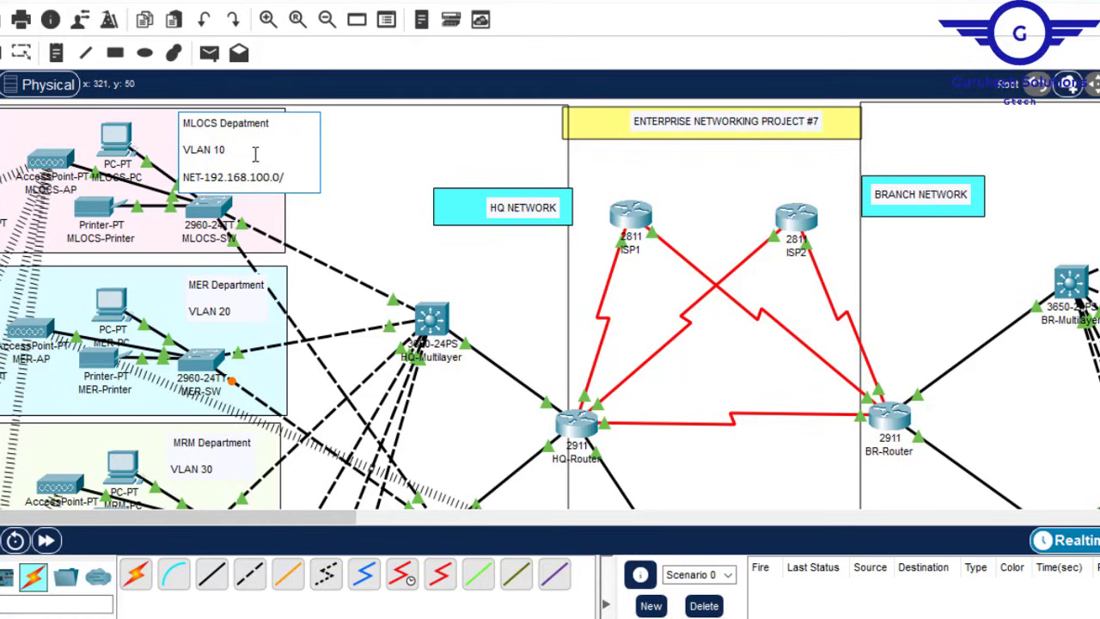
left_click(728, 184)
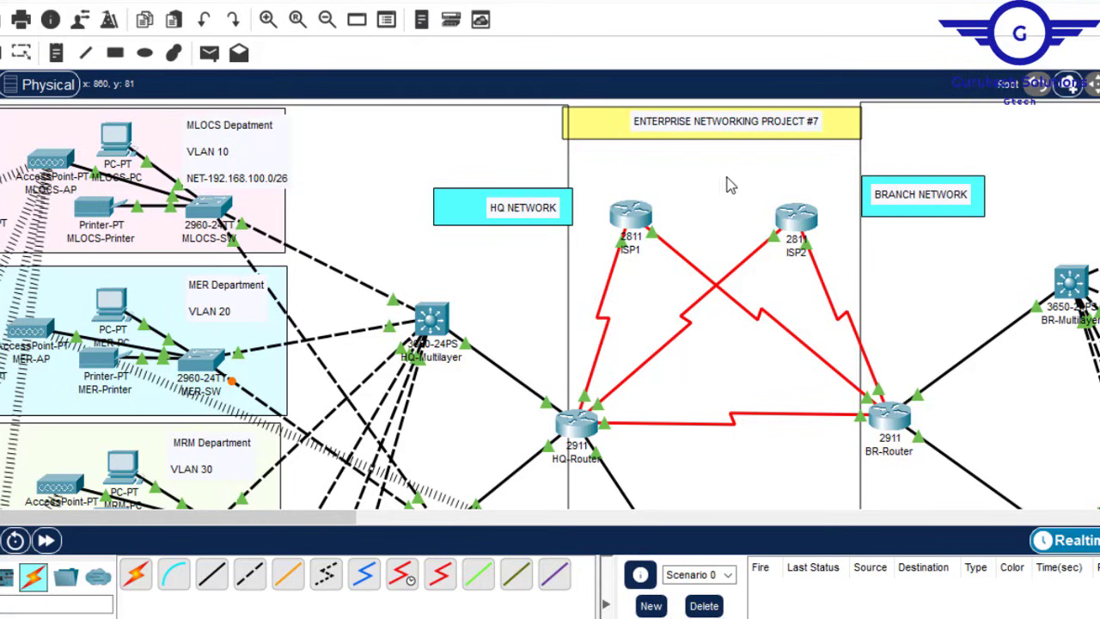
Step: Remove the blank lines from the MLOCS note and nudge it slightly left
left_click(238, 152)
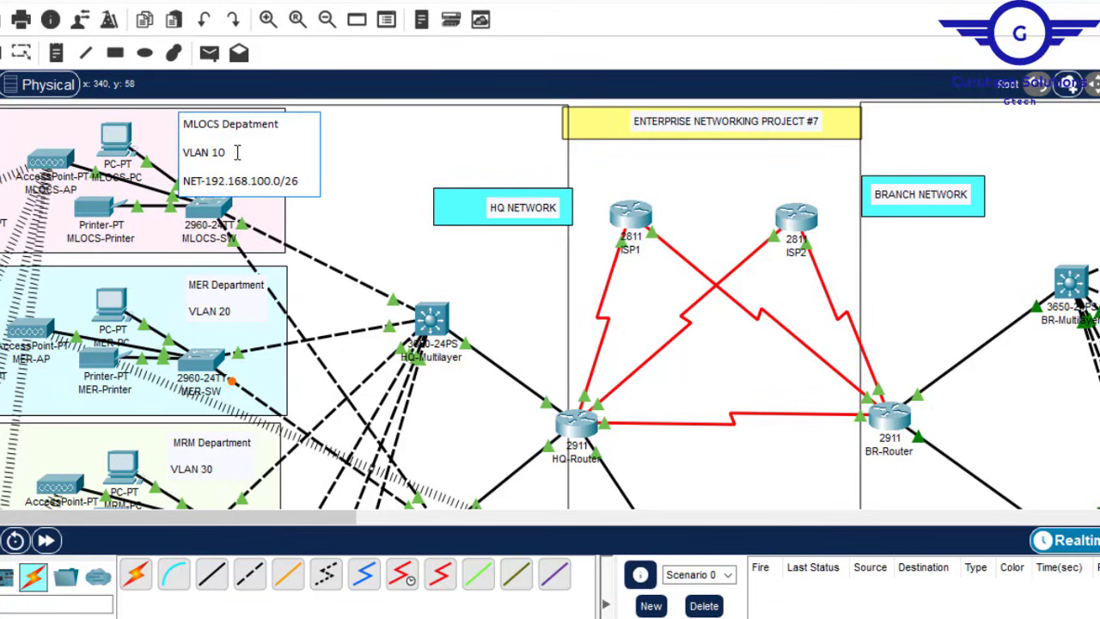
key("Delete")
key("Down")
key("Down")
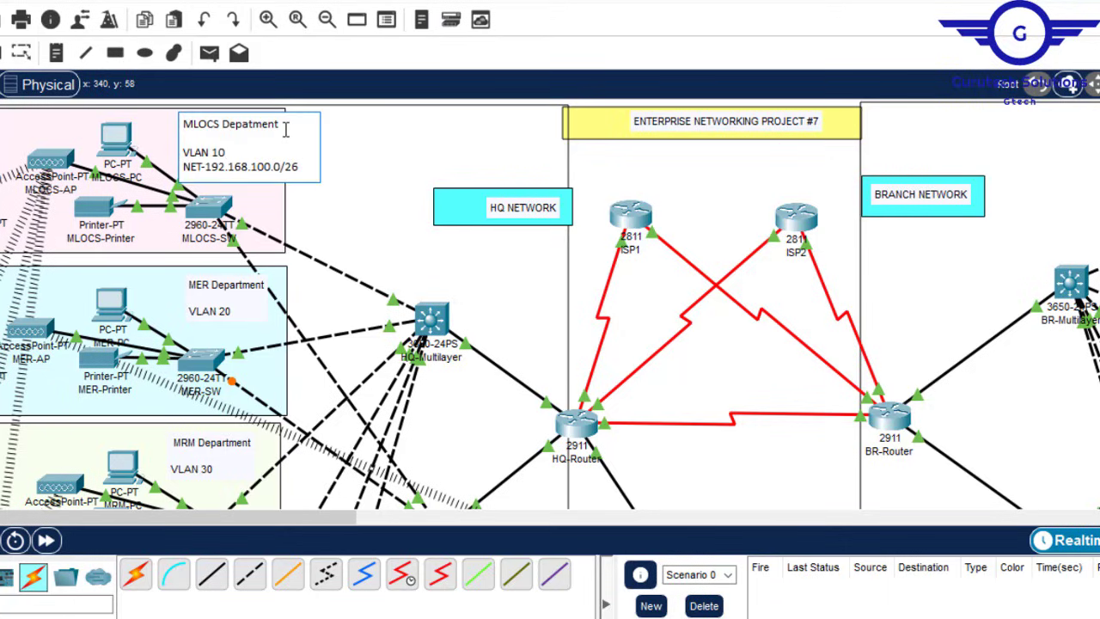
key("Delete")
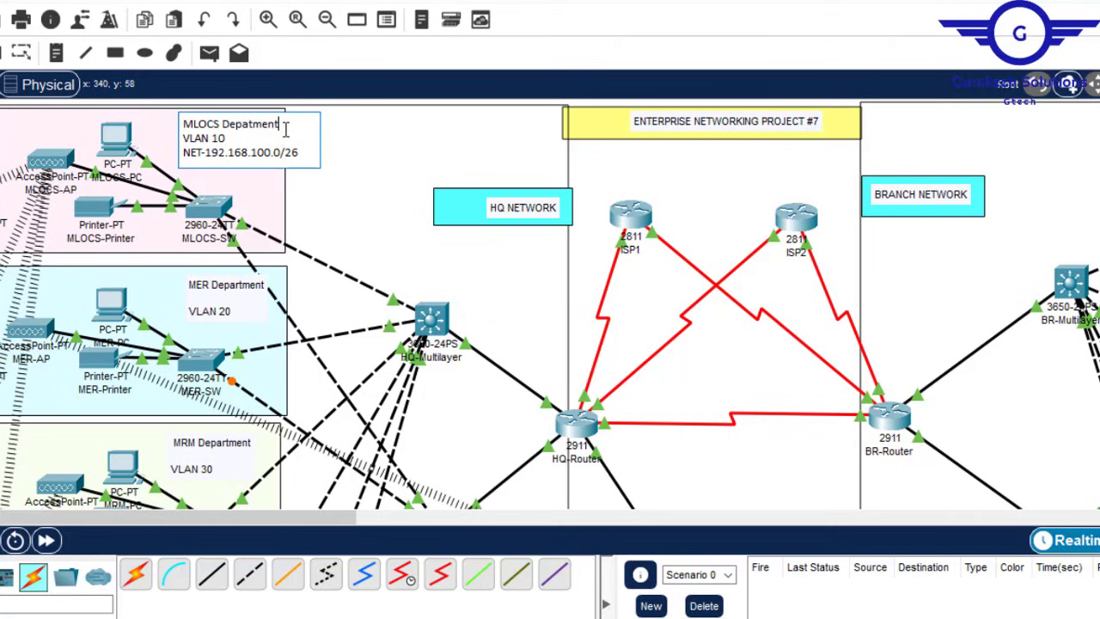
left_click(715, 198)
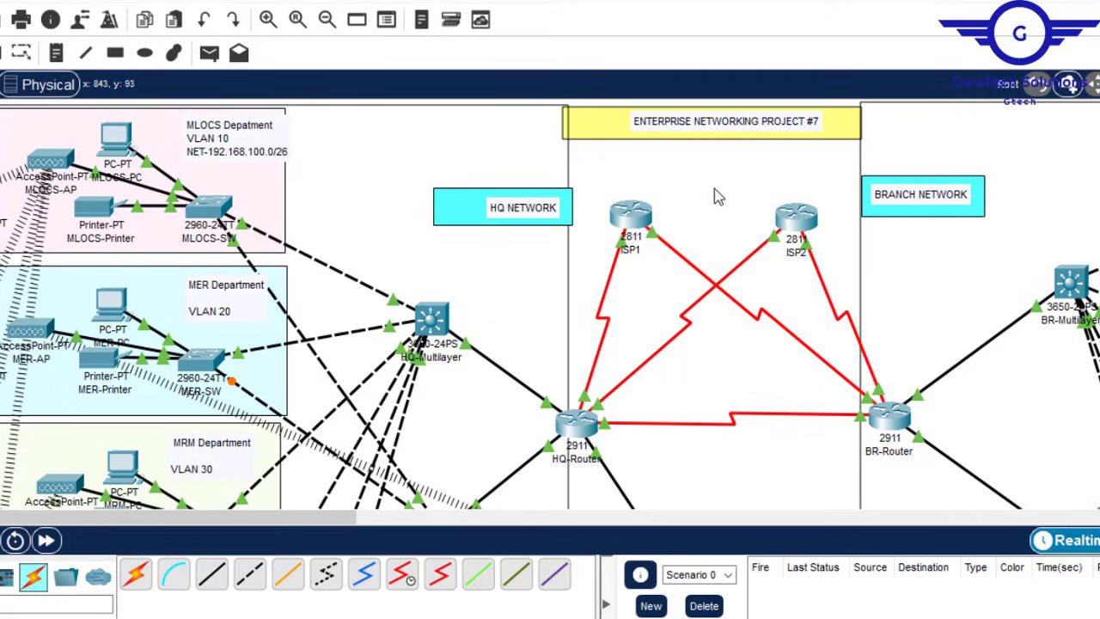
left_click_drag(246, 141, 236, 141)
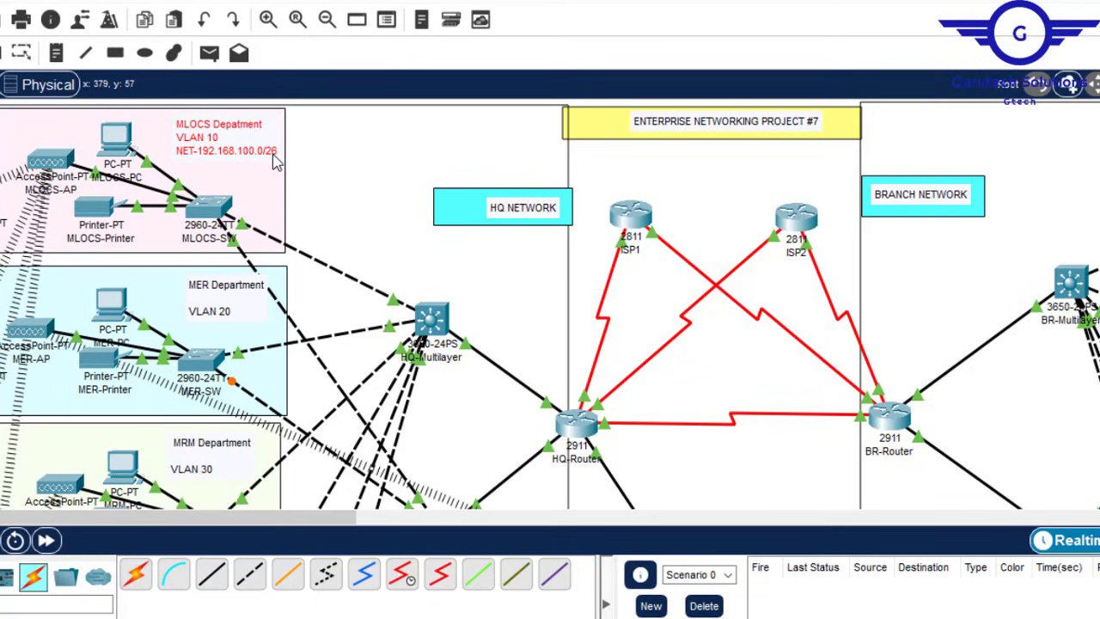
left_click(700, 178)
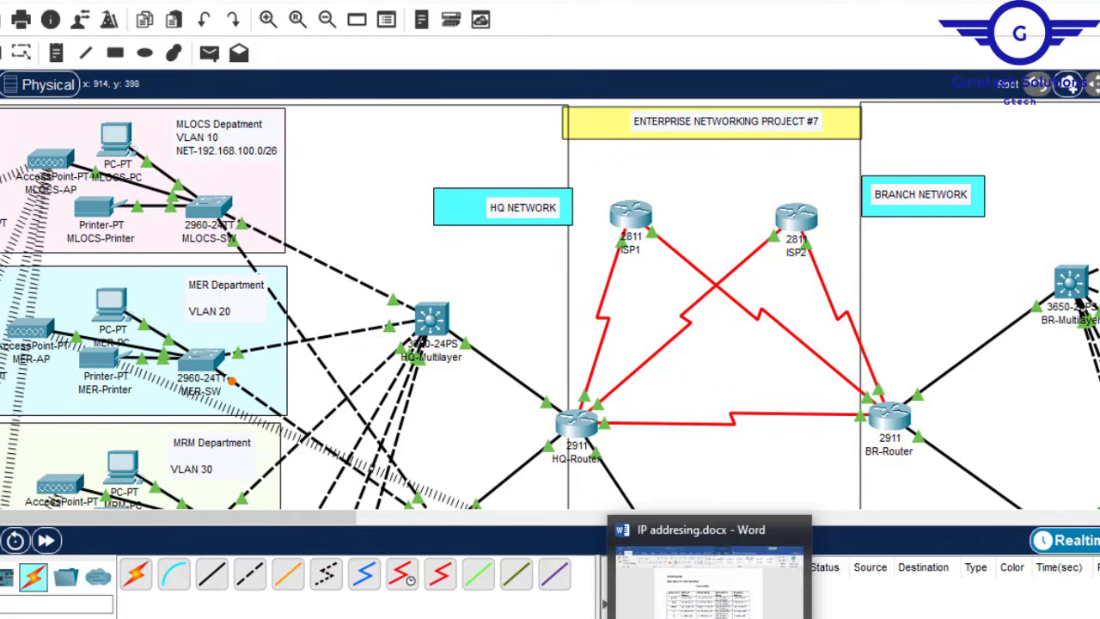
Step: Add the network line NET-192.168.100.64/26 to the MER department note
left_click(704, 608)
left_click(704, 616)
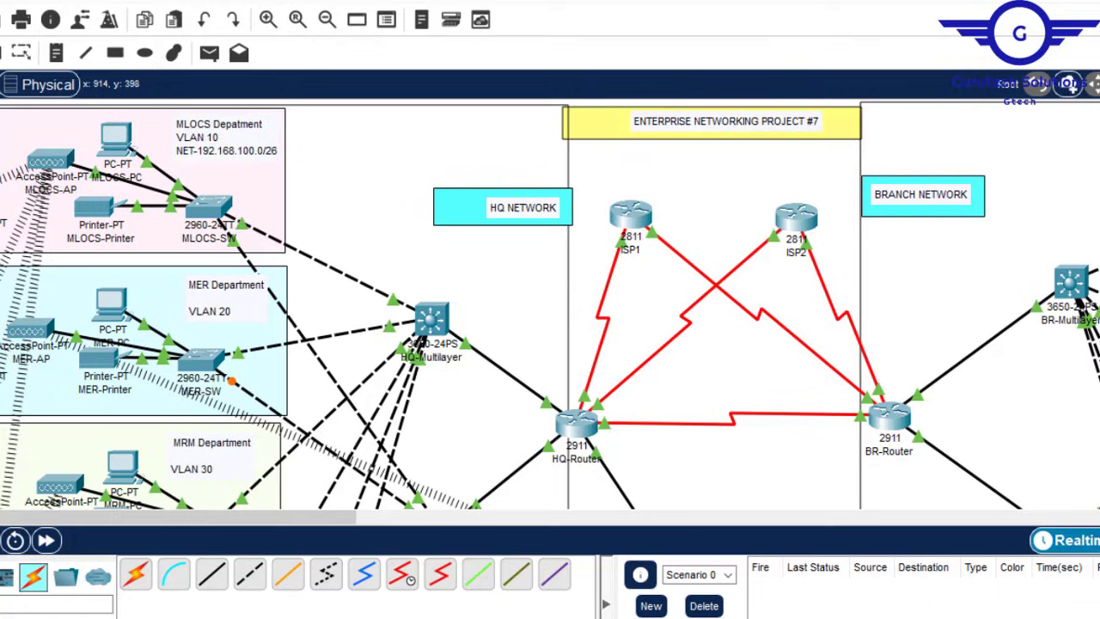
left_click(225, 139)
left_click(250, 299)
key("Return")
type("NET-192.168.100.0/26")
type("64")
scroll(243, 196, "down", 2)
Step: Add NET- network lines with their adjusted addresses to the MRM and IT department notes
left_click(212, 352)
type("28")
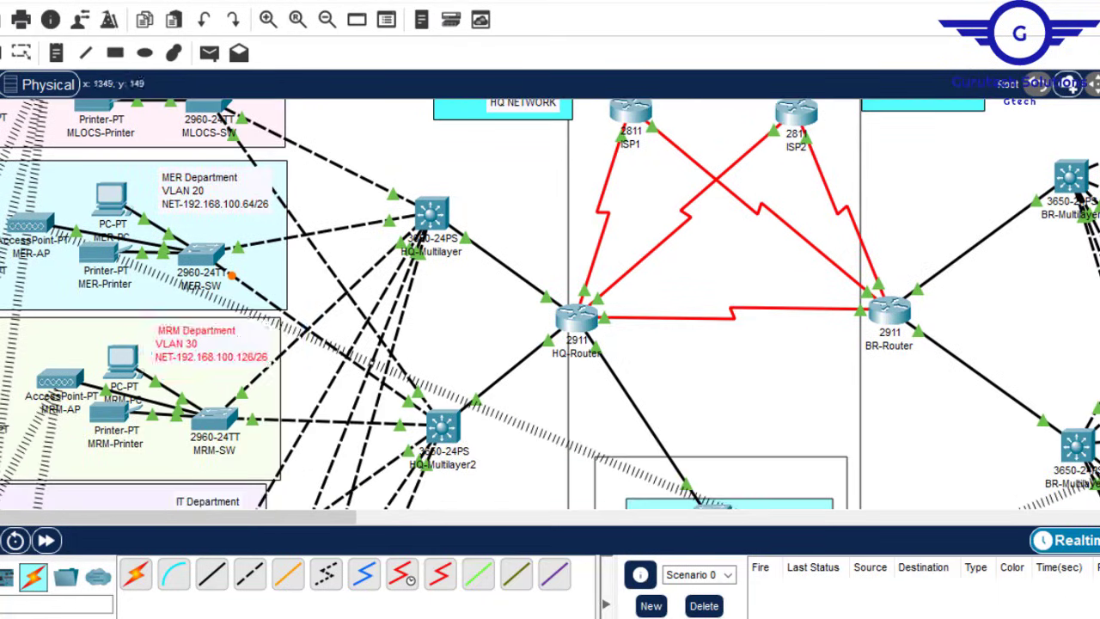
scroll(212, 354, "down", 3)
left_click(198, 272)
type("NET-192.168.100.0/26")
type("192")
Step: Add NET- network lines with their adjusted addresses to the GWA and CS department notes
left_click(705, 608)
scroll(169, 398, "down", 3)
left_click(170, 398)
key("BackSpace")
type("NET-192.168.100.0/26")
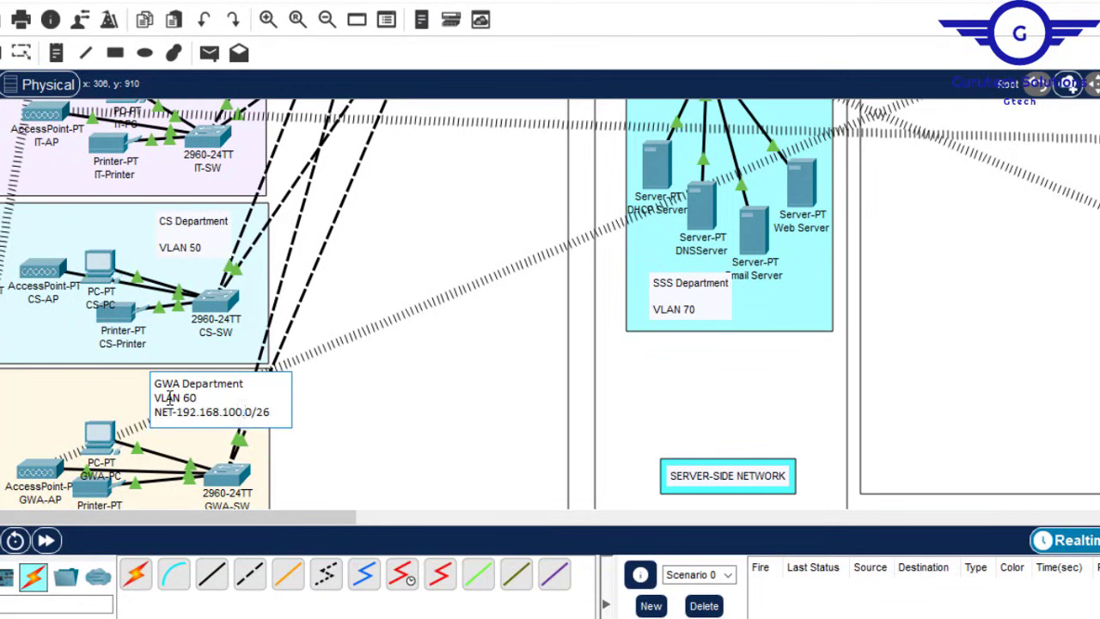
type("1")
scroll(169, 398, "up", 3)
left_click(235, 489)
type("64")
left_click(169, 308)
type("NET-192.168.101.0/26")
Step: Paste network lines into the SSS, branch, HR, MK and FIN notes, e.g. NET-192.168.102.0/27 for FIN
type("NET-192.168.101.128/26")
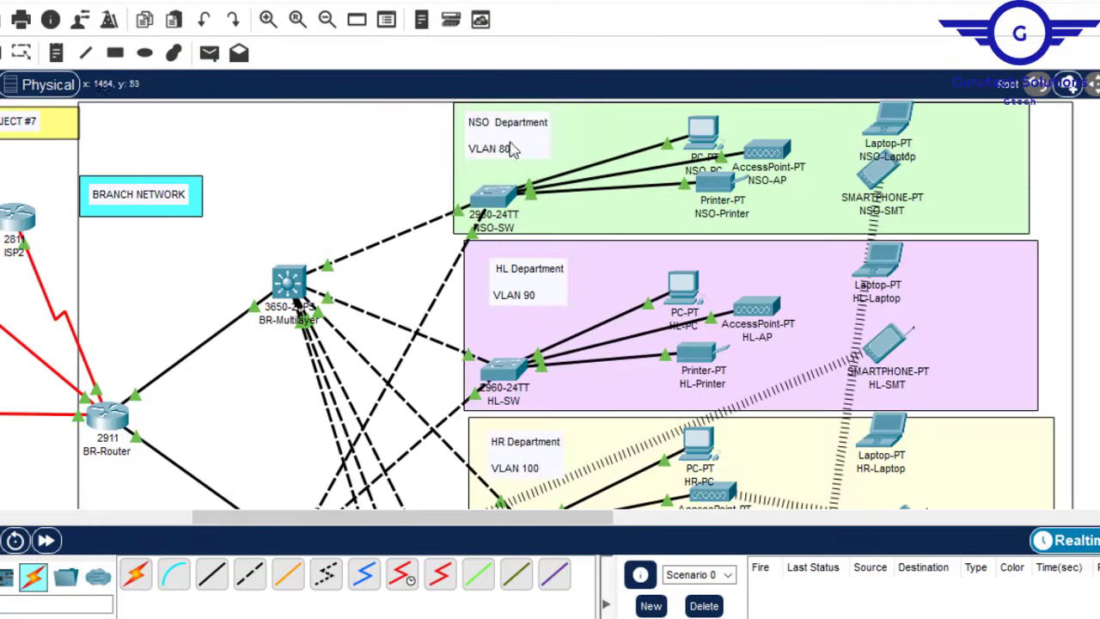
type("NET-192.168.101.128/26")
left_click_drag(507, 268, 577, 272)
type("NET-192.168.101.160/27")
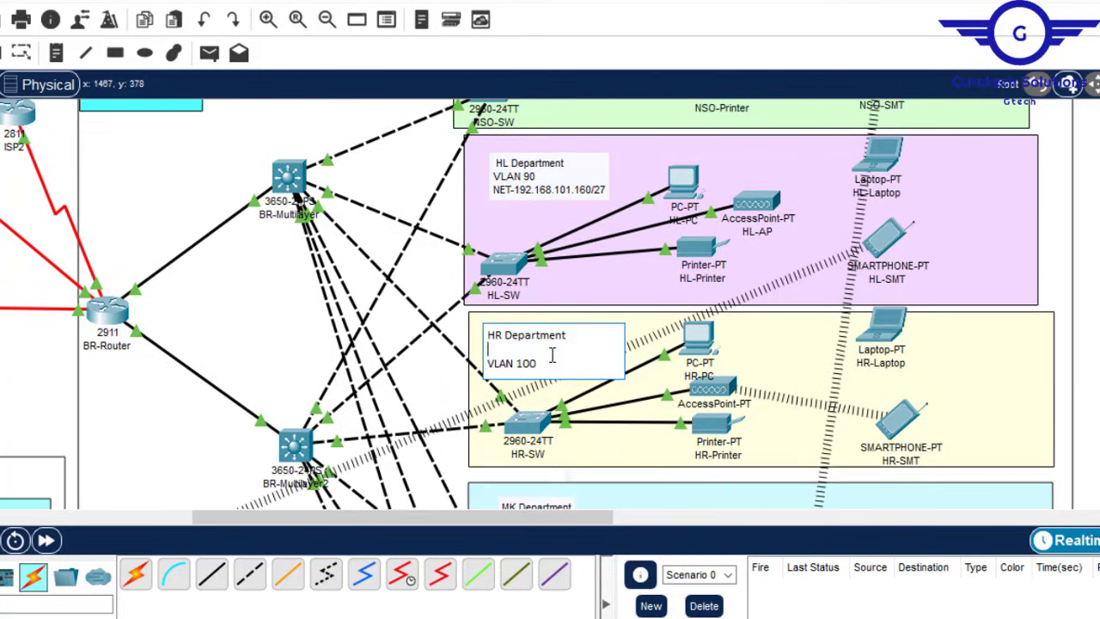
type("NET-192.168.101.192/27")
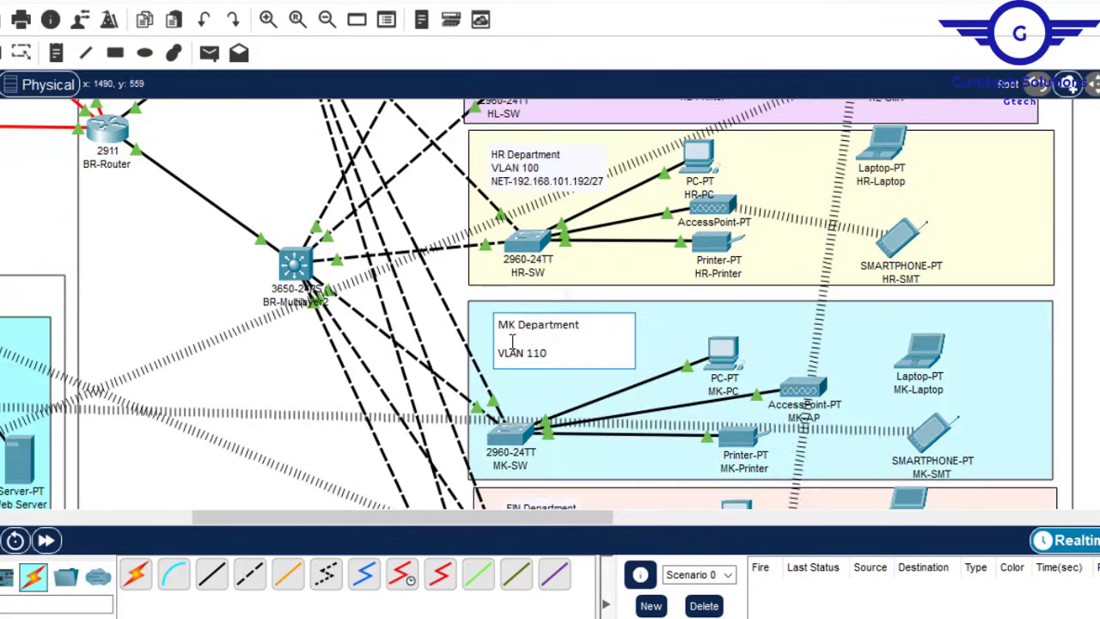
type("NET-192.168.101.224/27")
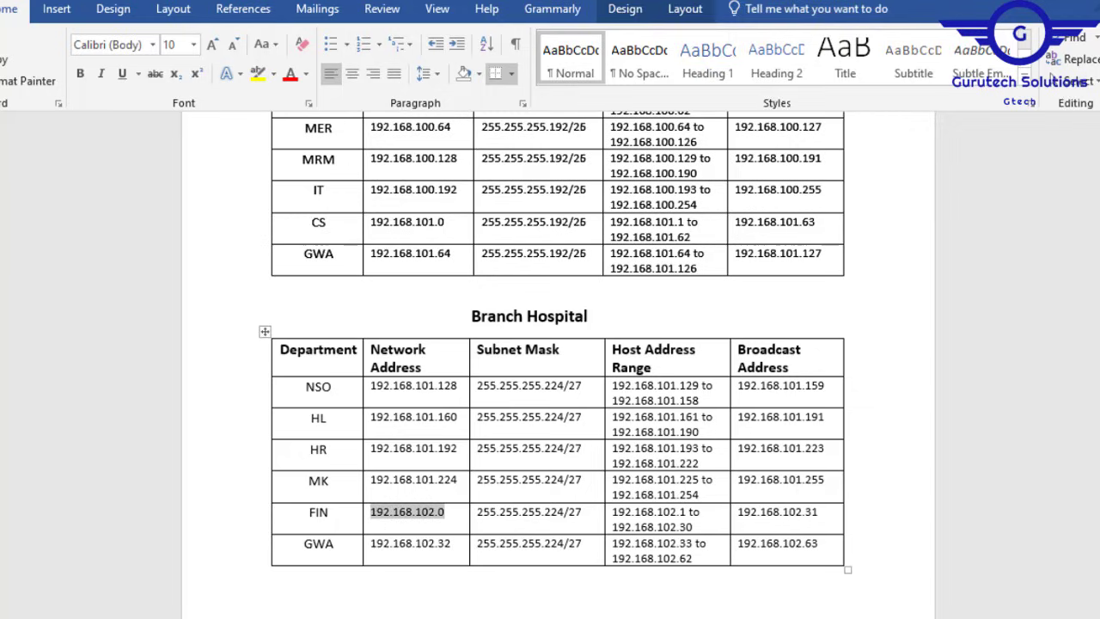
type("NET-192.168.102.0/27")
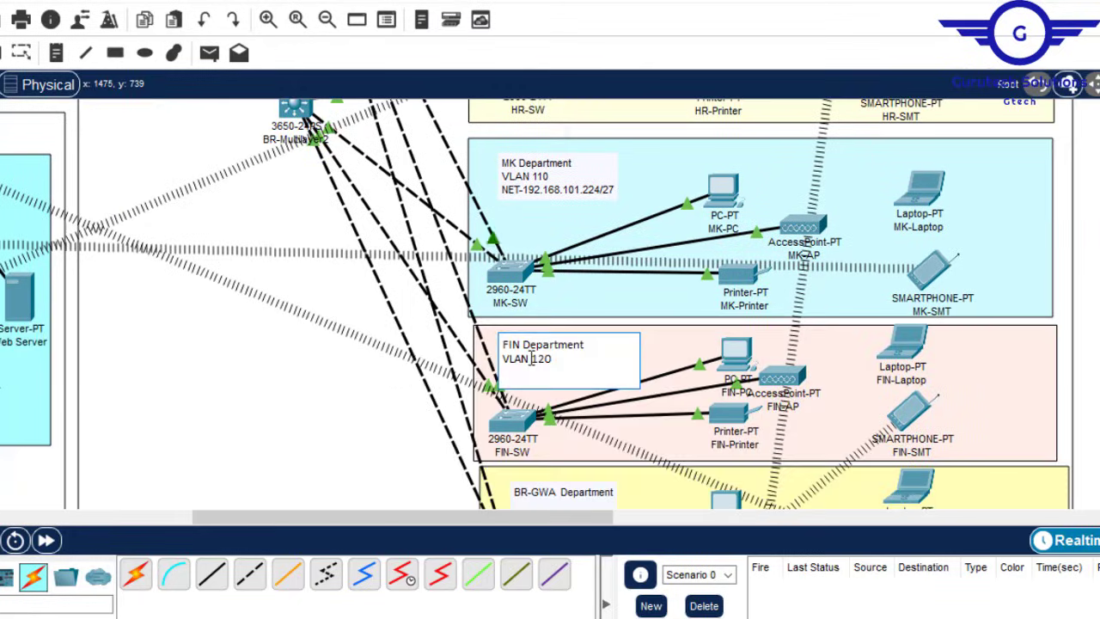
scroll(576, 301, "down", 3)
left_click(519, 332)
type("NET-192.168.102.0/27")
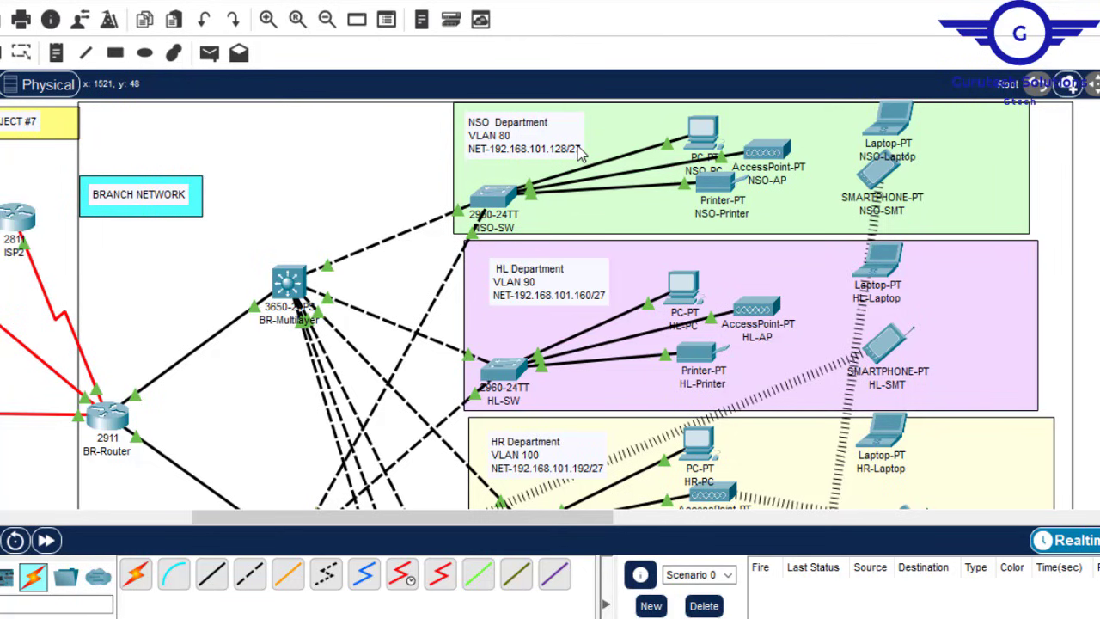
Step: Scroll across the HQ and branch topology to review every department note's network label
left_click_drag(578, 525, 601, 526)
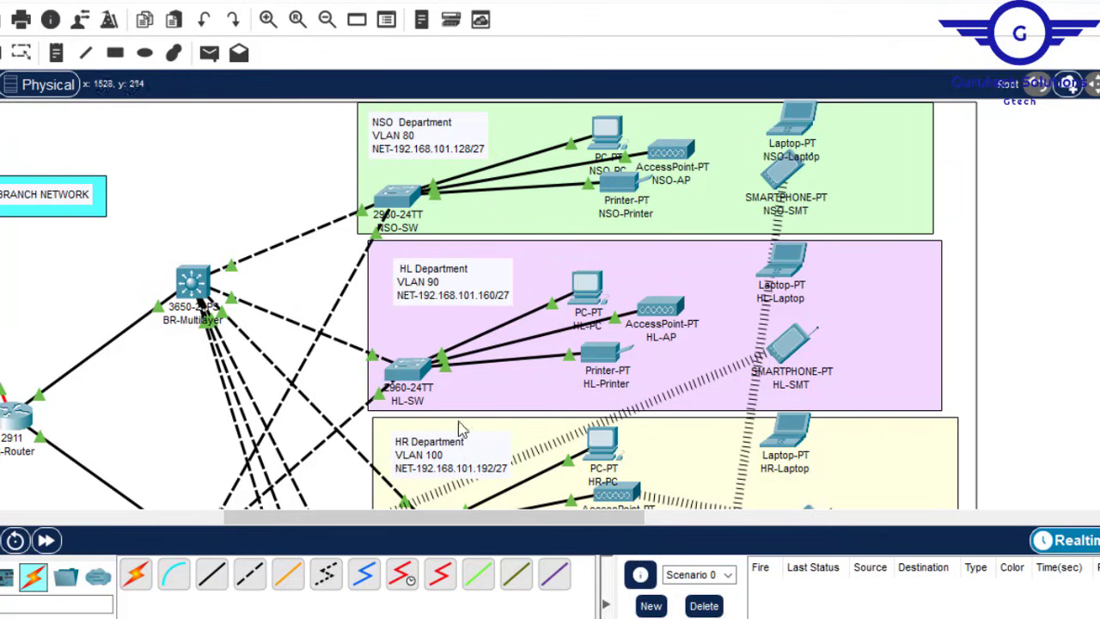
left_click_drag(414, 525, 86, 525)
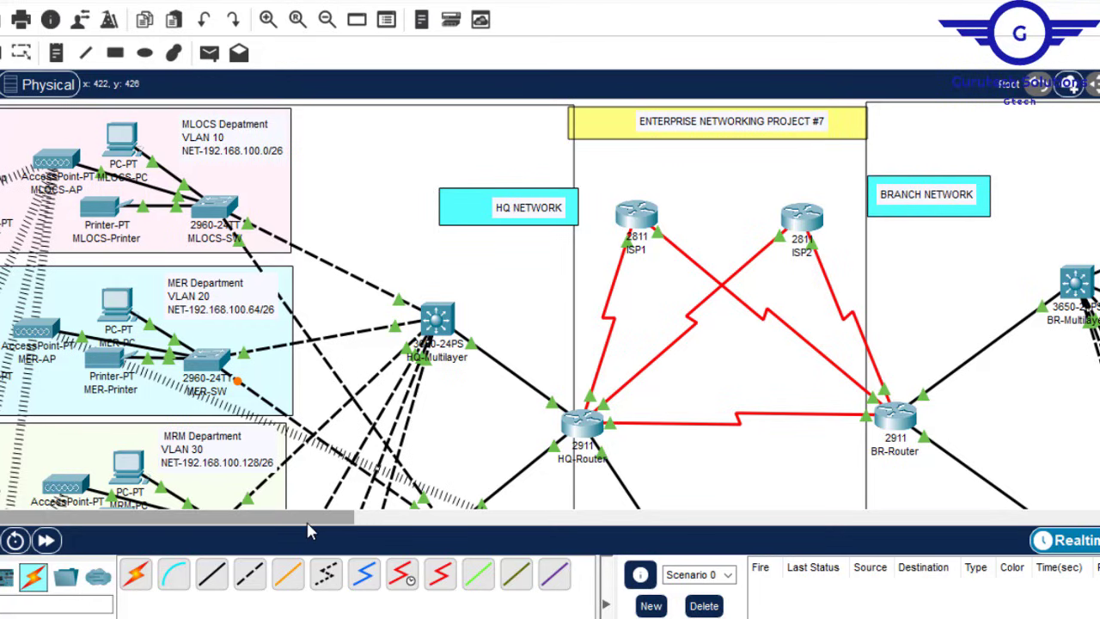
left_click_drag(311, 519, 569, 518)
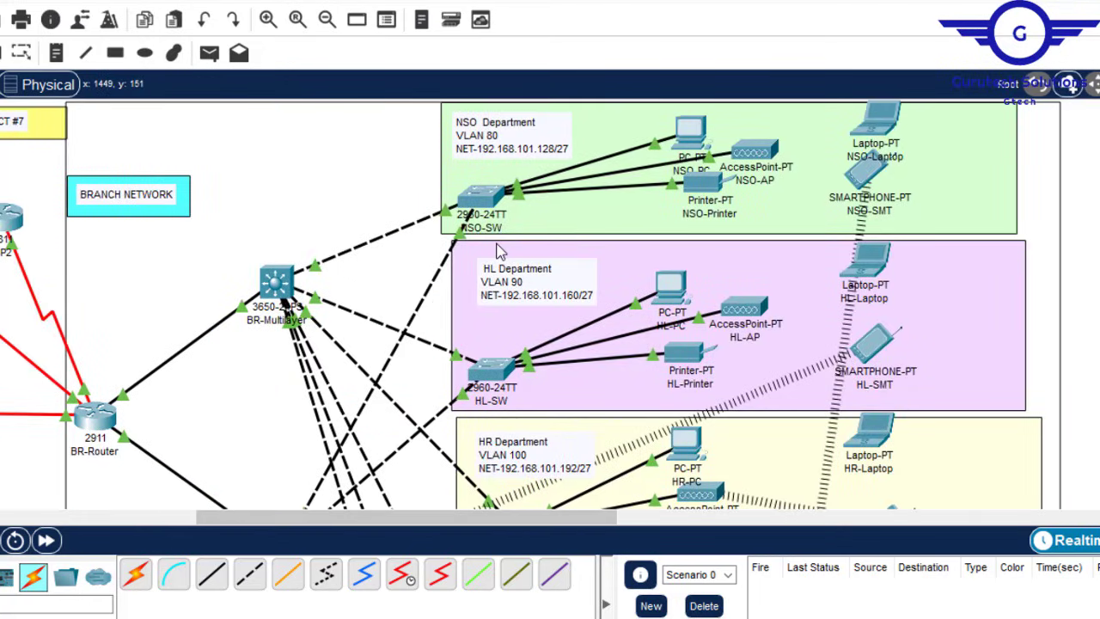
left_click_drag(469, 519, 241, 552)
scroll(550, 303, "down", 10)
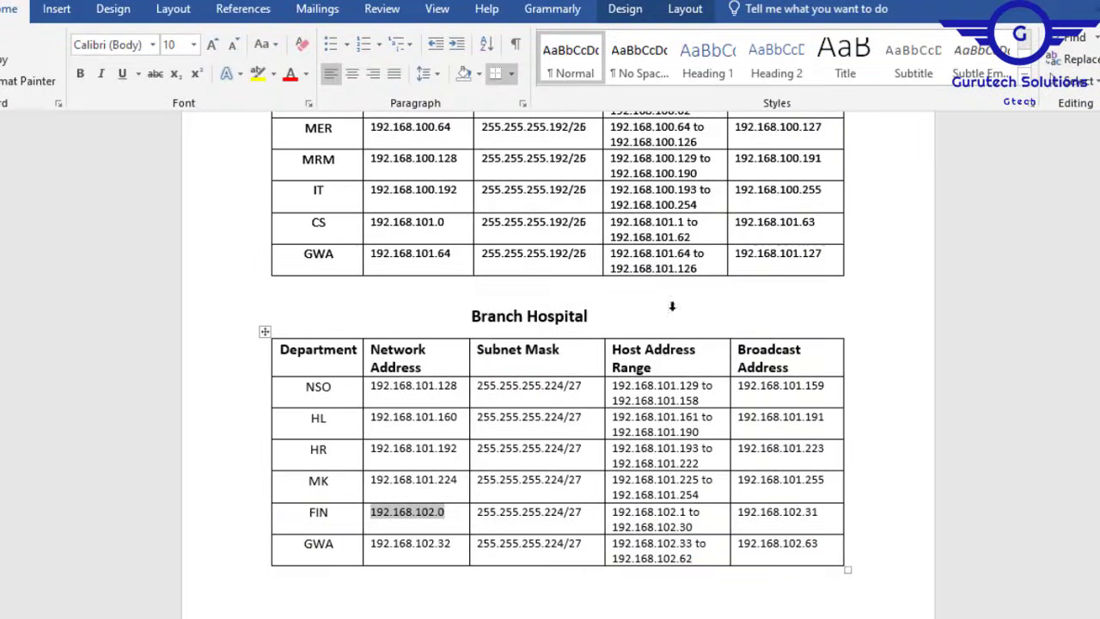
Step: In the Server-side Site table, copy 192.168.102.64 from the SSS row and select its /28 prefix
scroll(550, 344, "down", 8)
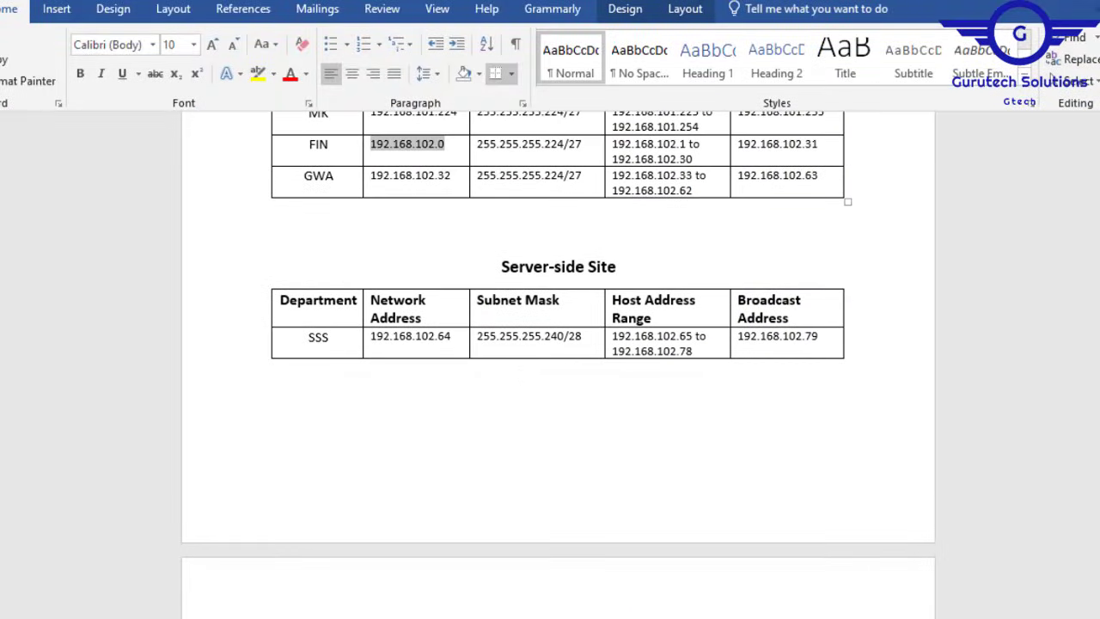
left_click_drag(458, 335, 375, 342)
key("ctrl+c")
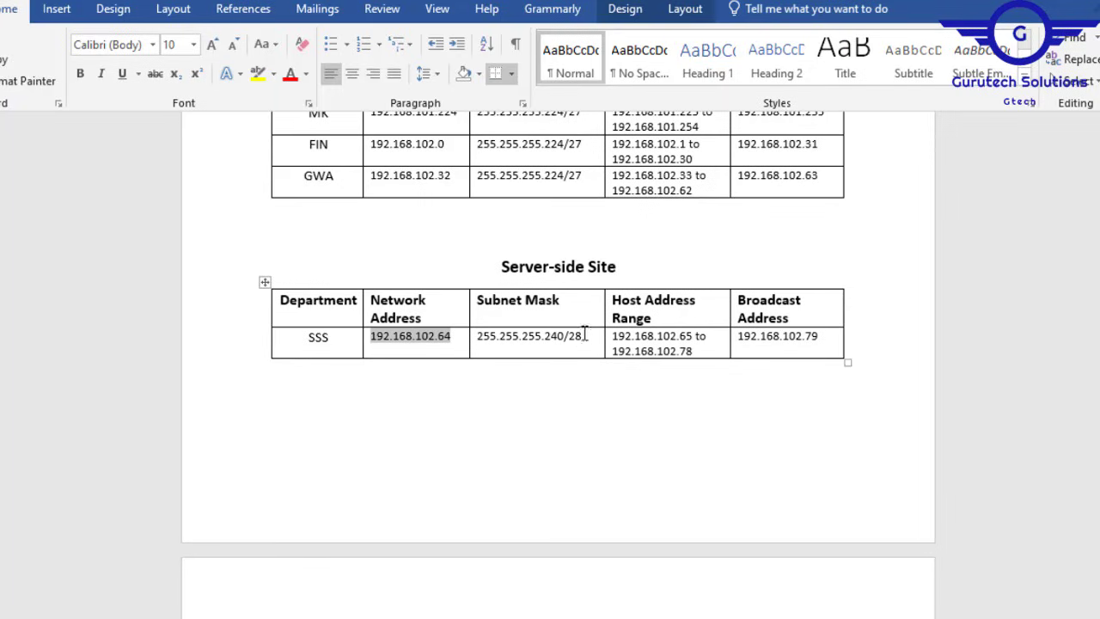
left_click_drag(584, 339, 574, 340)
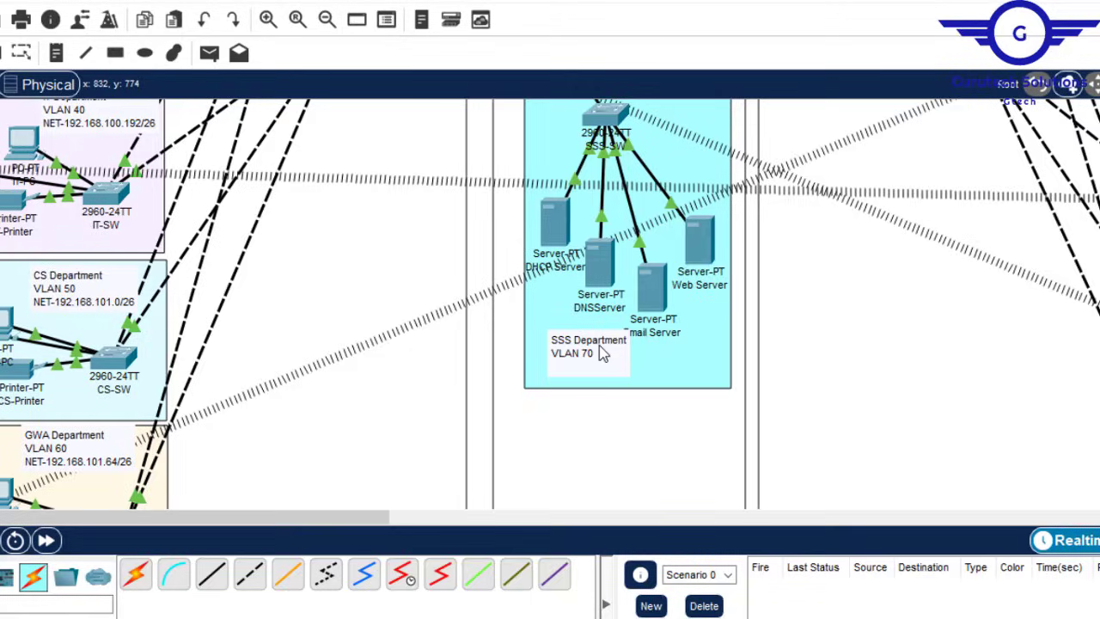
Step: Put 192.168.102.64/28 on a new third line of the SSS Department VLAN 70 note
left_click(600, 366)
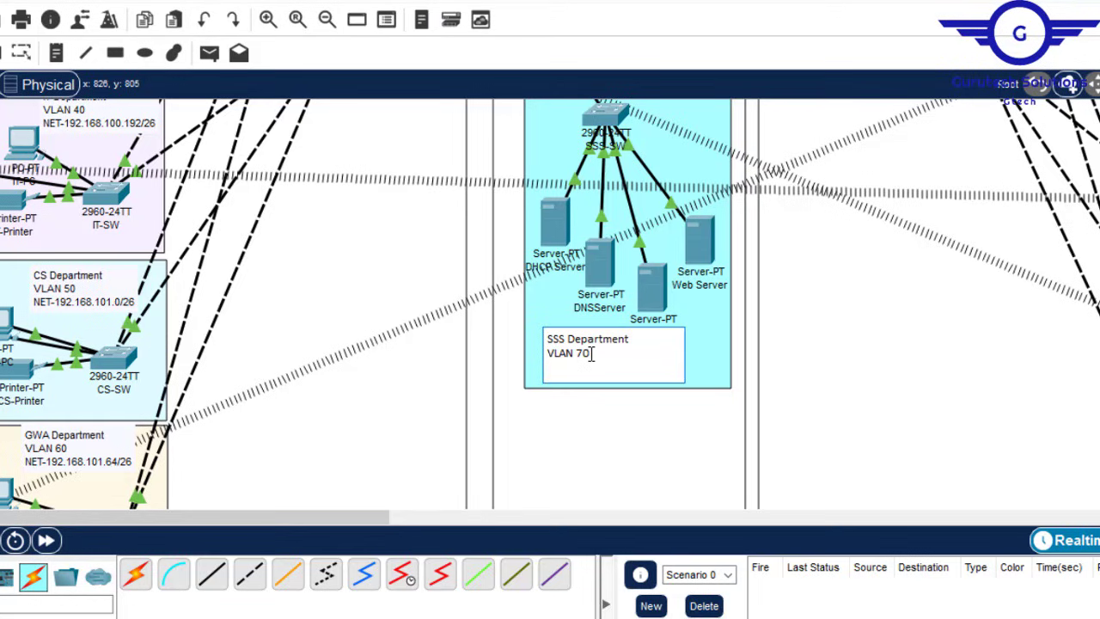
key("Return")
key("ctrl+v")
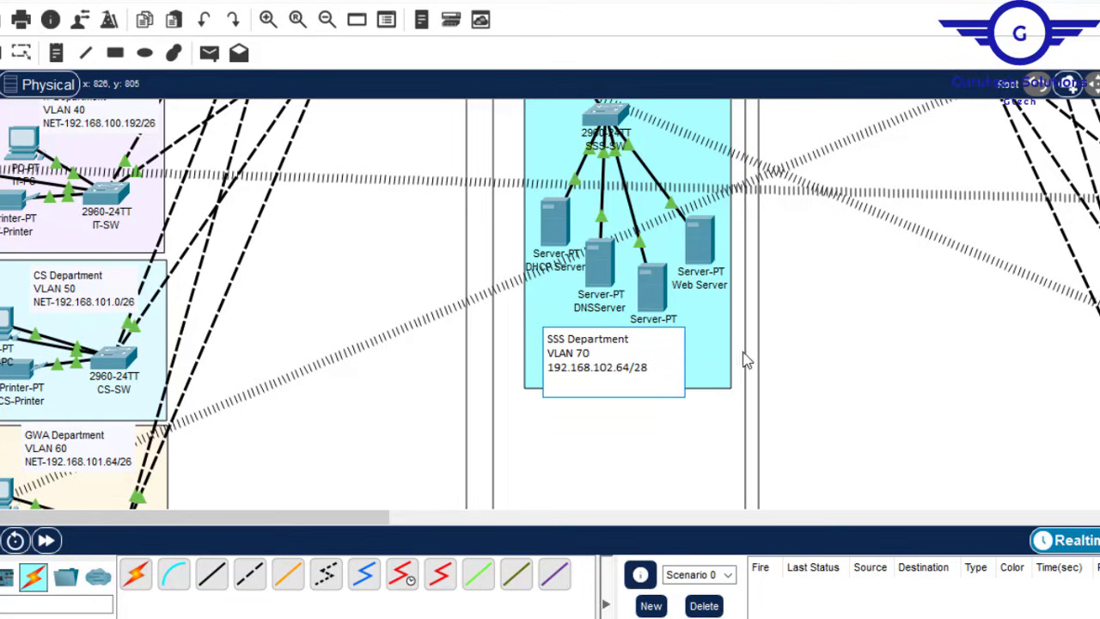
left_click(885, 388)
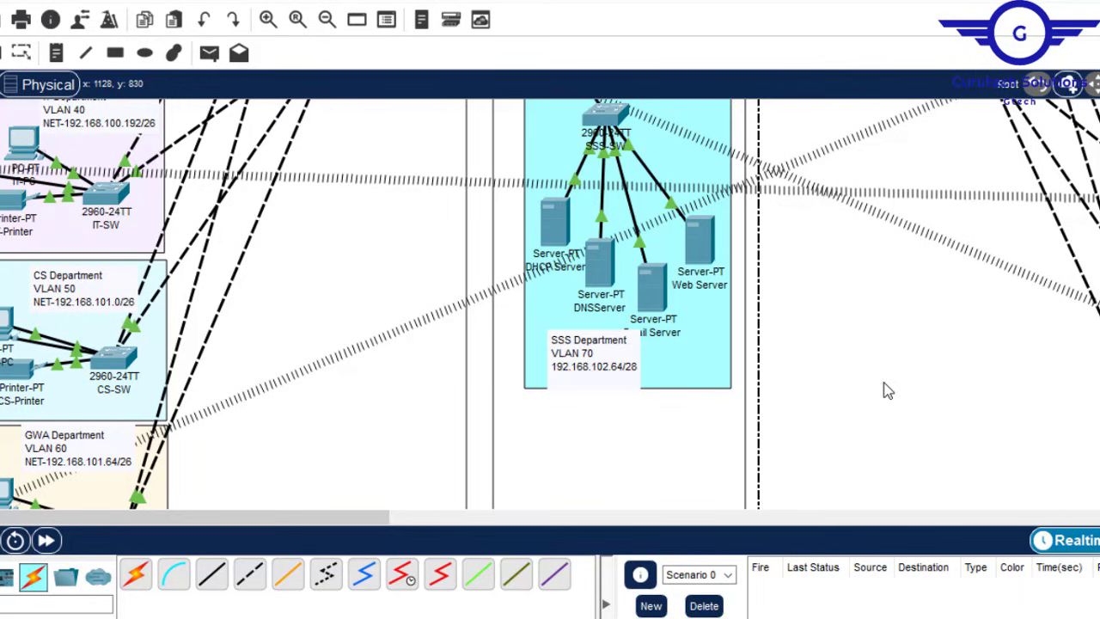
double_click(631, 370)
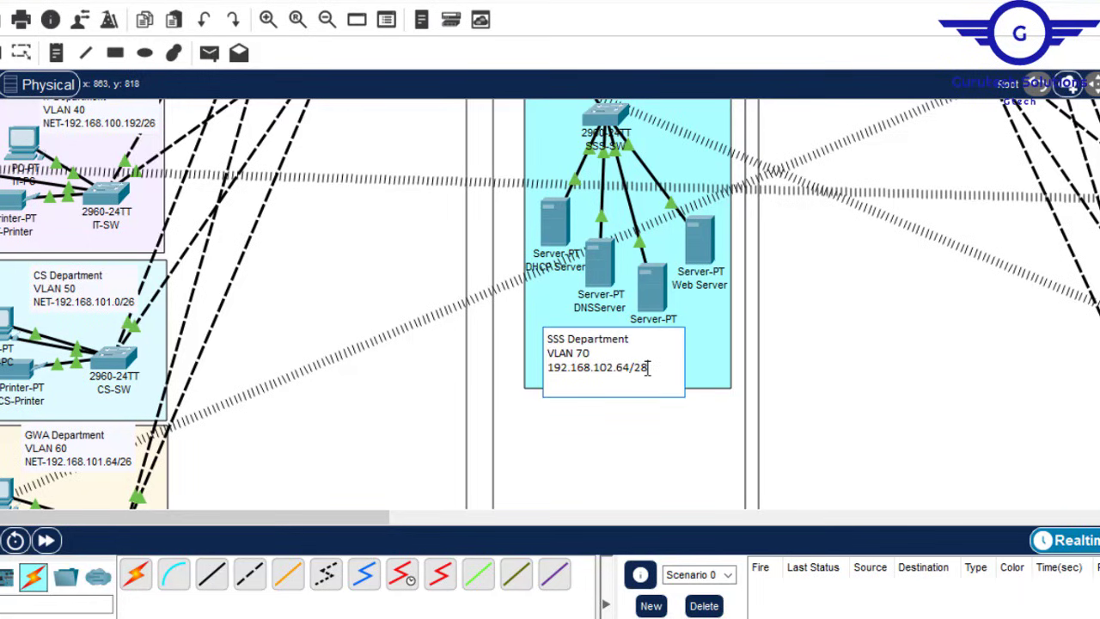
left_click(902, 361)
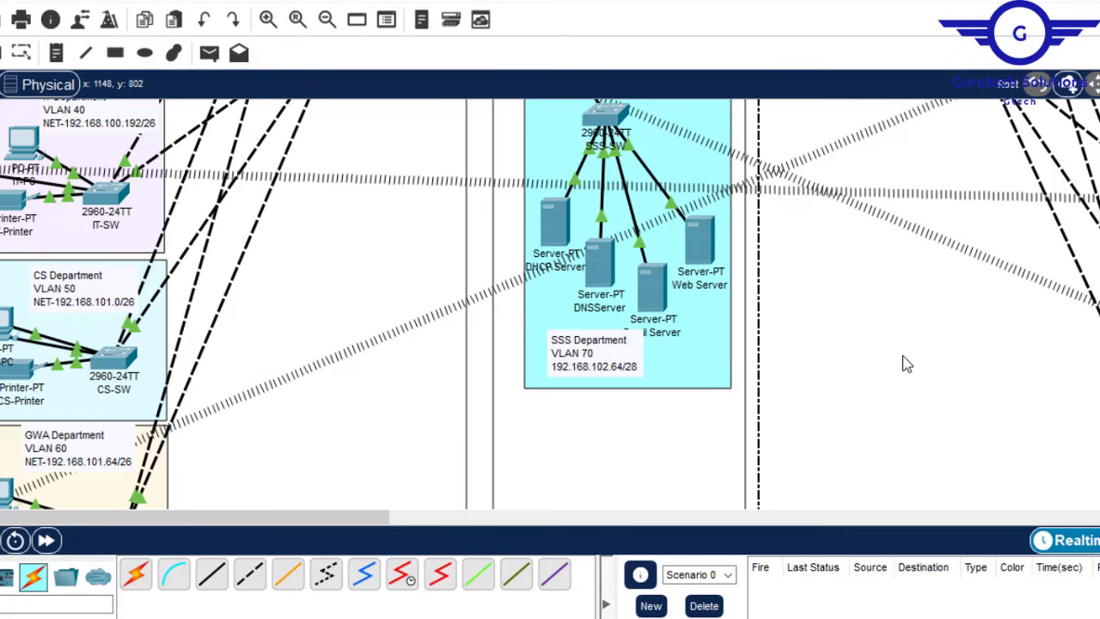
scroll(550, 303, "up", 10)
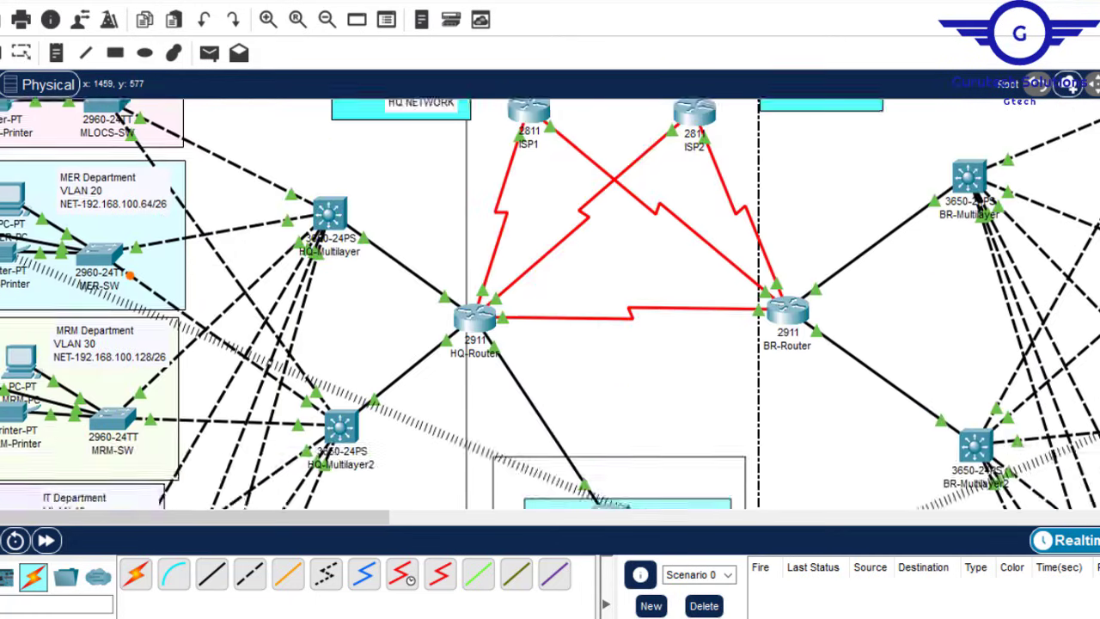
Step: Move the 192.168.102.92/30 label closer to its link
scroll(550, 304, "down", 2)
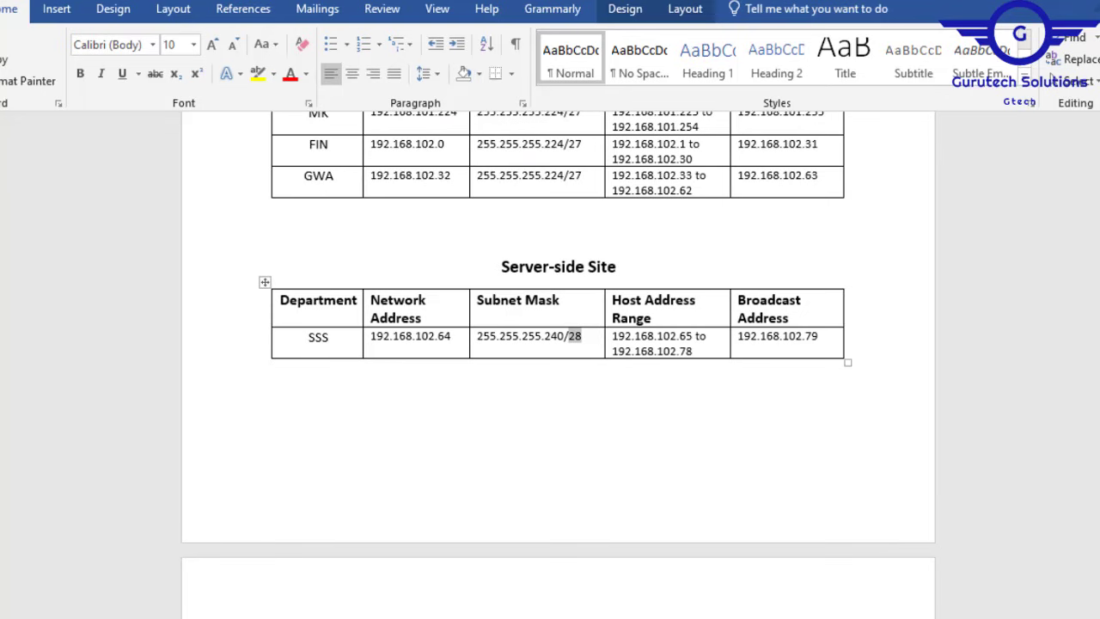
scroll(558, 343, "down", 5)
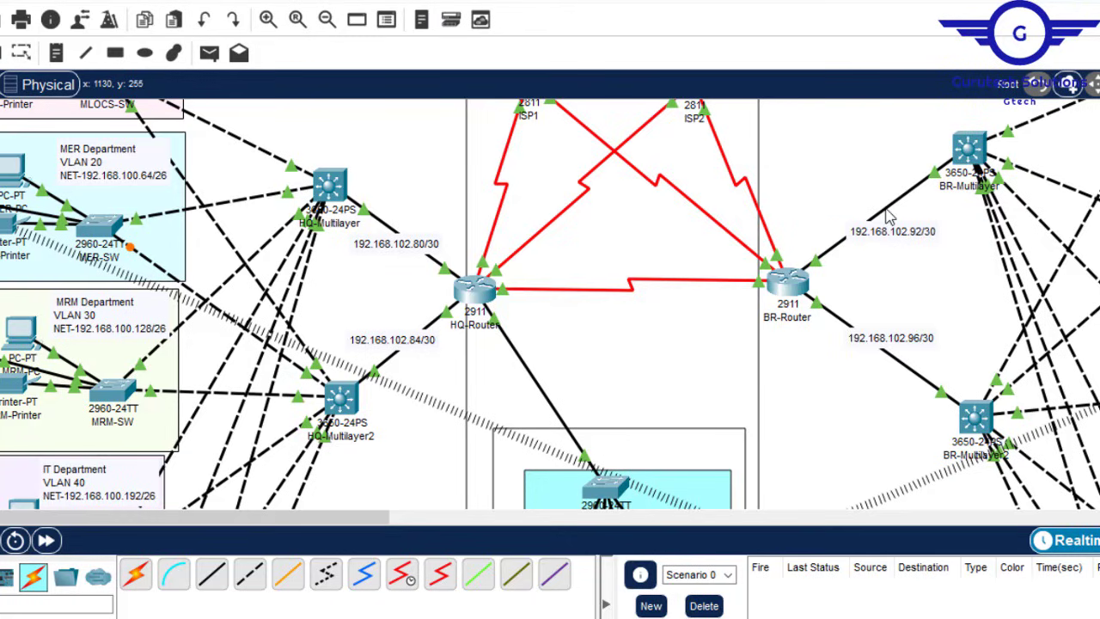
left_click_drag(899, 244, 892, 230)
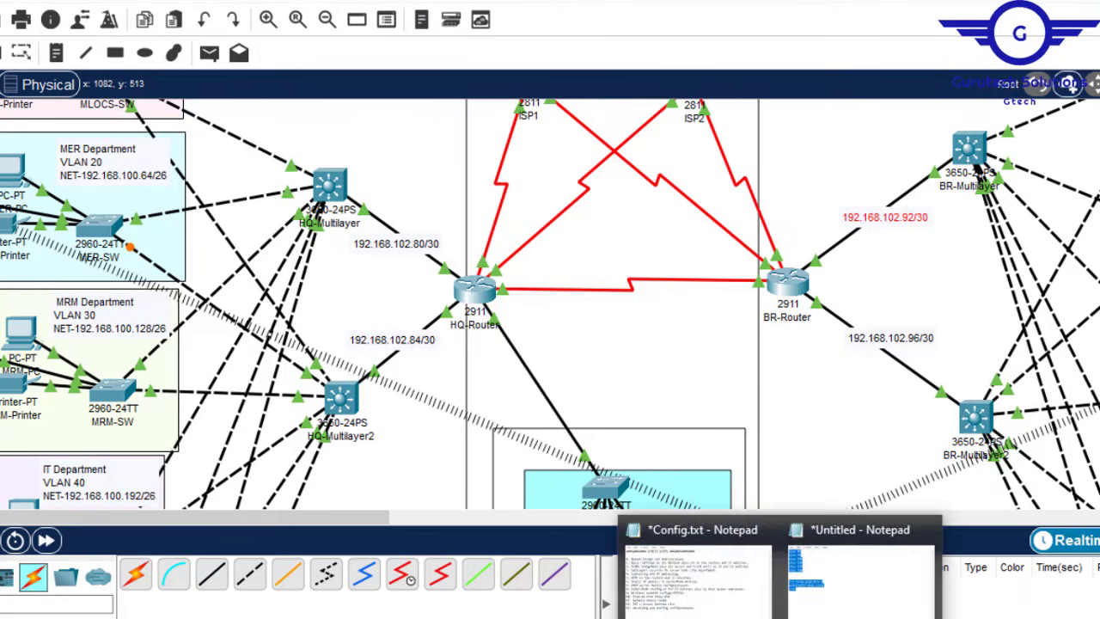
Step: Label the ISP links with subnet notes, starting from 195.136.17.0/30 copied from the addressing document
key("alt+Tab")
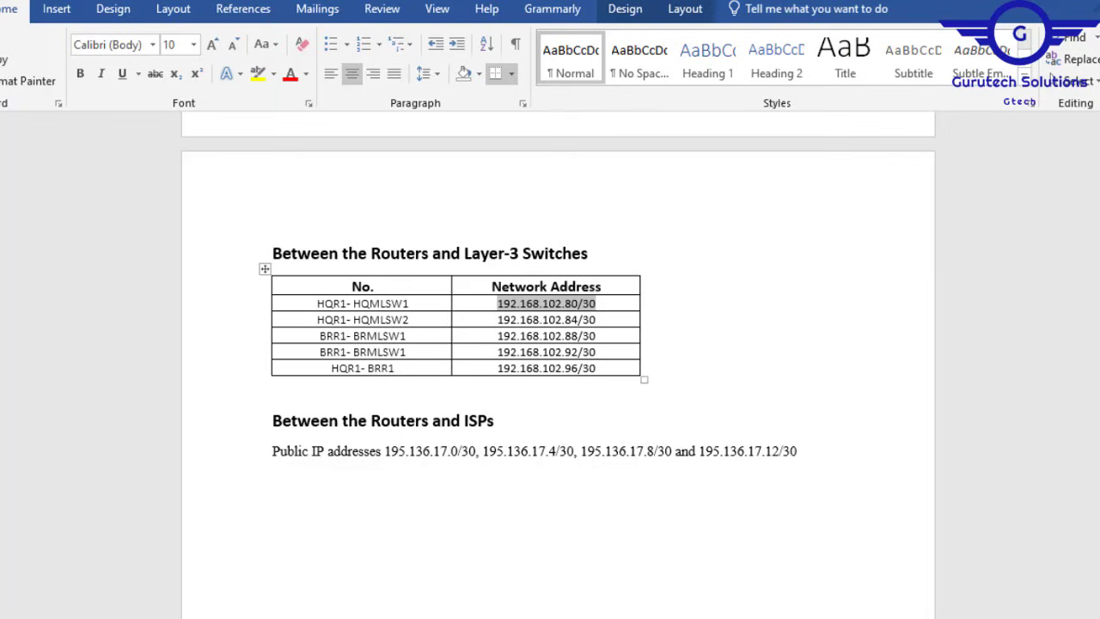
scroll(559, 361, "down", 3)
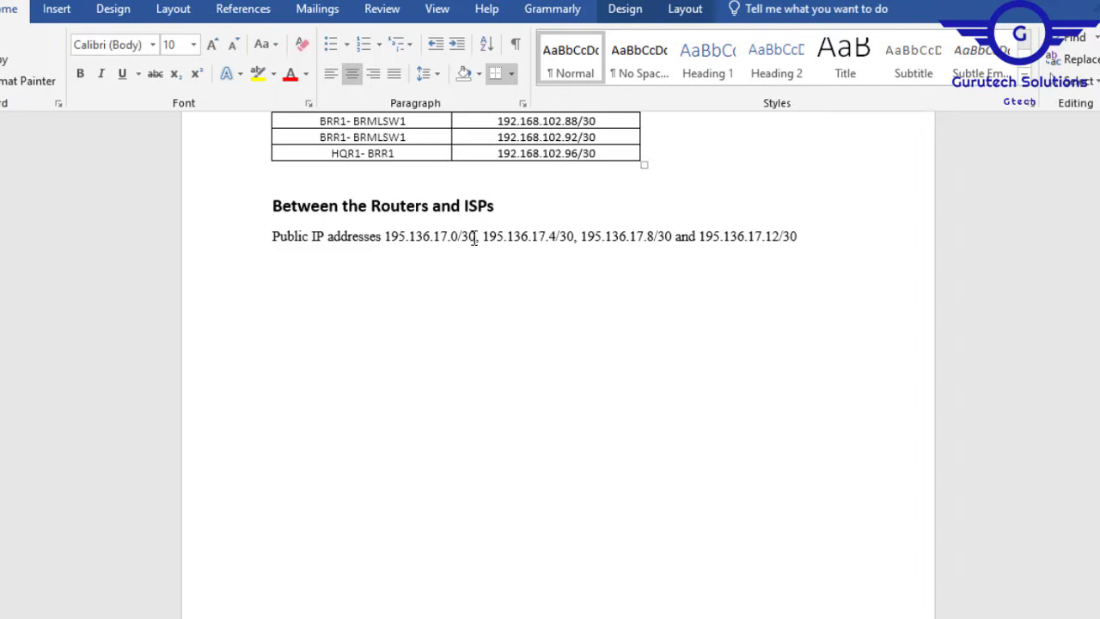
left_click_drag(478, 236, 386, 237)
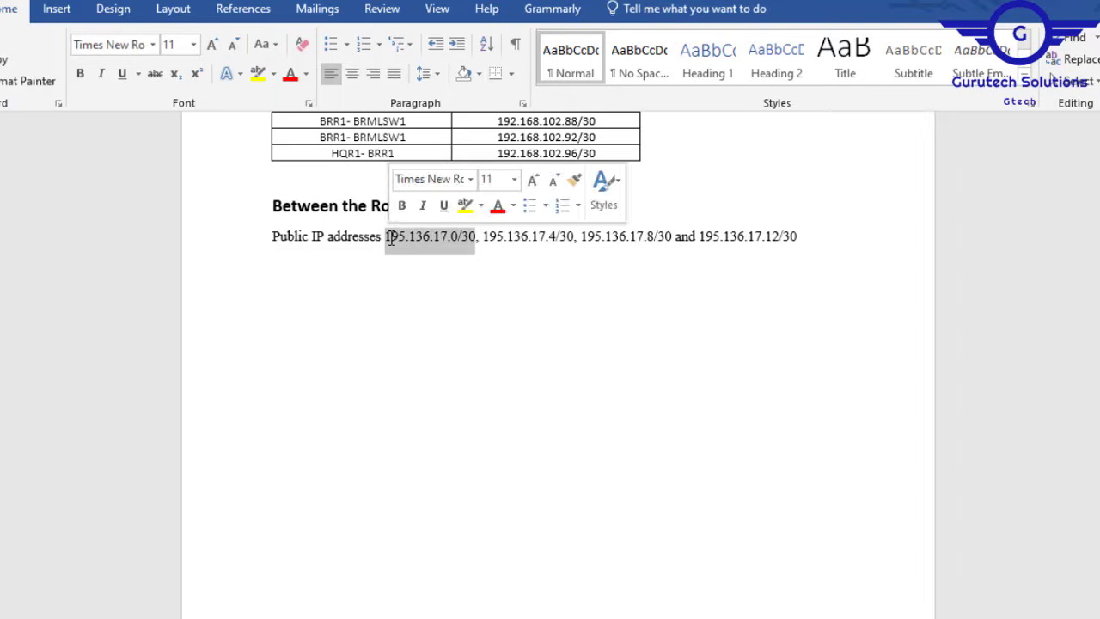
key("alt+Tab")
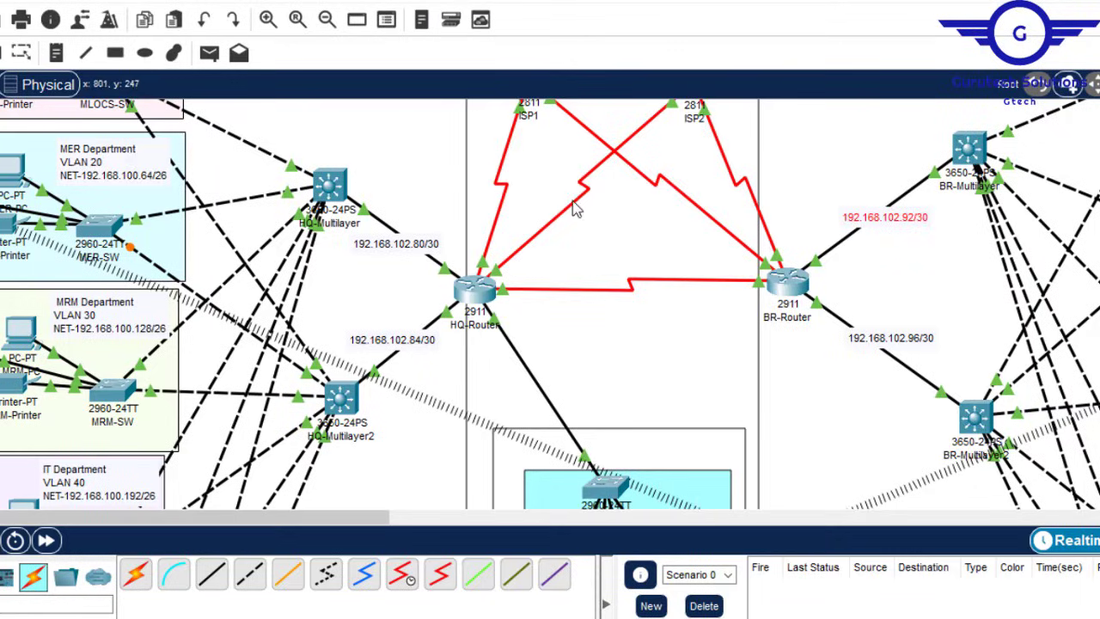
scroll(577, 258, "up", 2)
left_click(57, 52)
left_click(488, 320)
key("ctrl+v")
left_click(533, 362)
key("ctrl+v")
key("Left")
key("Left")
type("4")
left_click(667, 334)
key("ctrl+v")
left_click(715, 294)
key("ctrl+v")
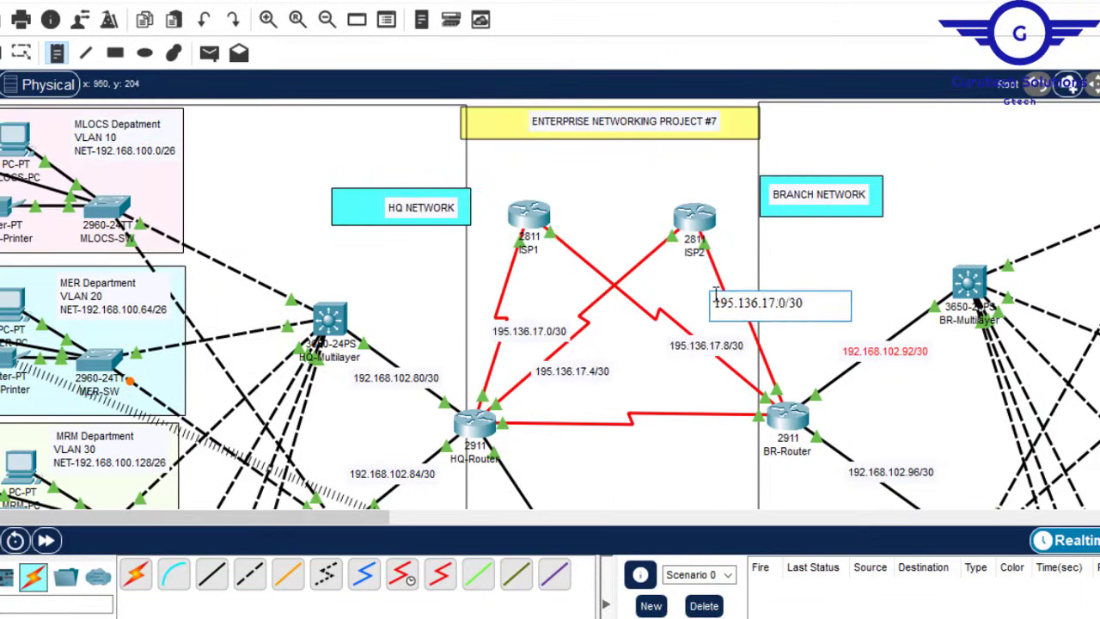
left_click_drag(528, 332, 504, 317)
Step: Add a 192.168.102.88/30 note and drag it onto the HQ-Router to BR-Router link
key("alt+Tab")
scroll(585, 270, "up", 3)
key("alt+Tab")
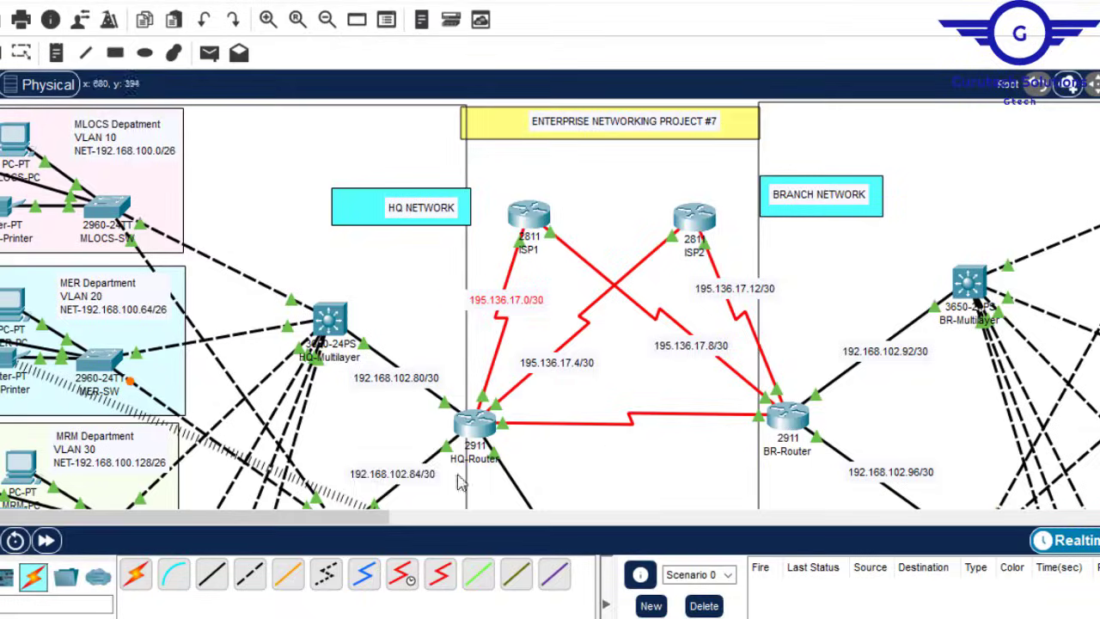
left_click(57, 53)
left_click(618, 417)
type("192.168.102.84/30")
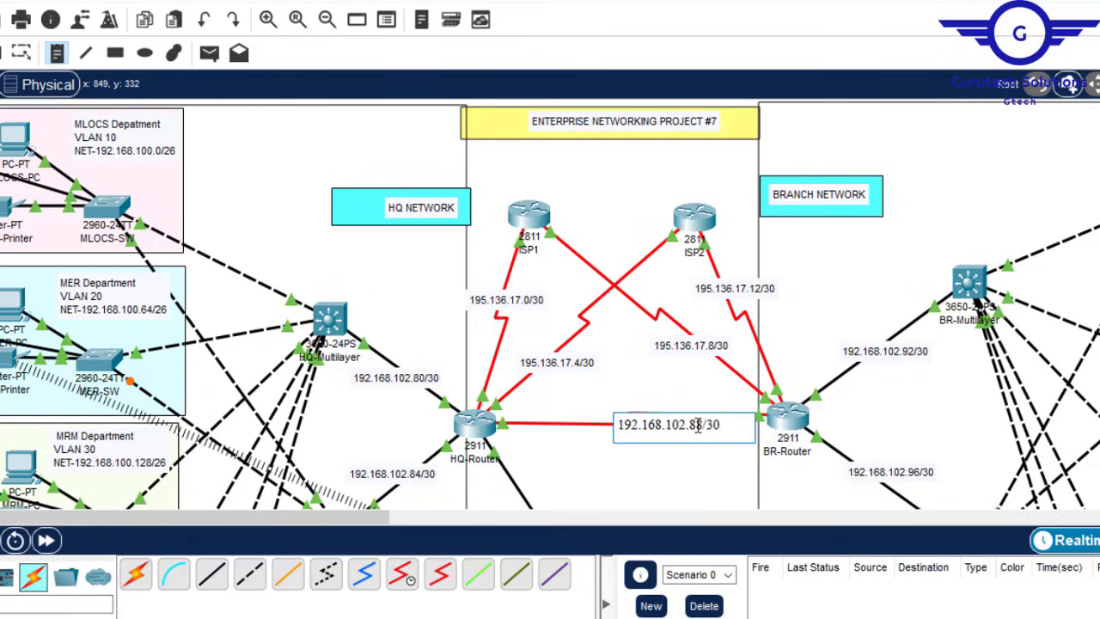
left_click(969, 263)
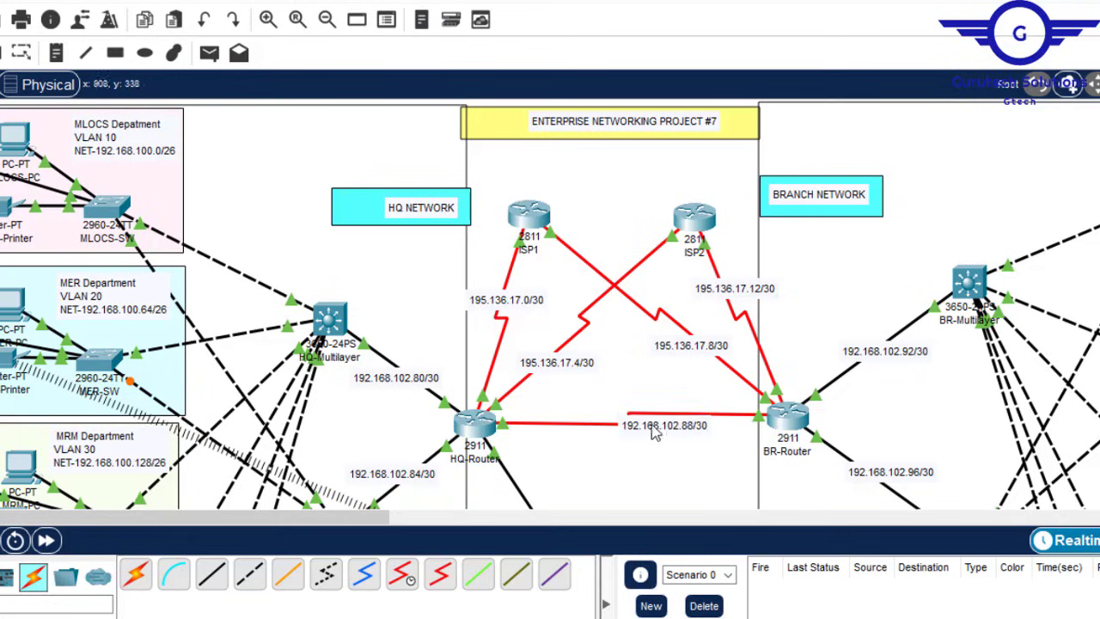
left_click_drag(646, 429, 626, 438)
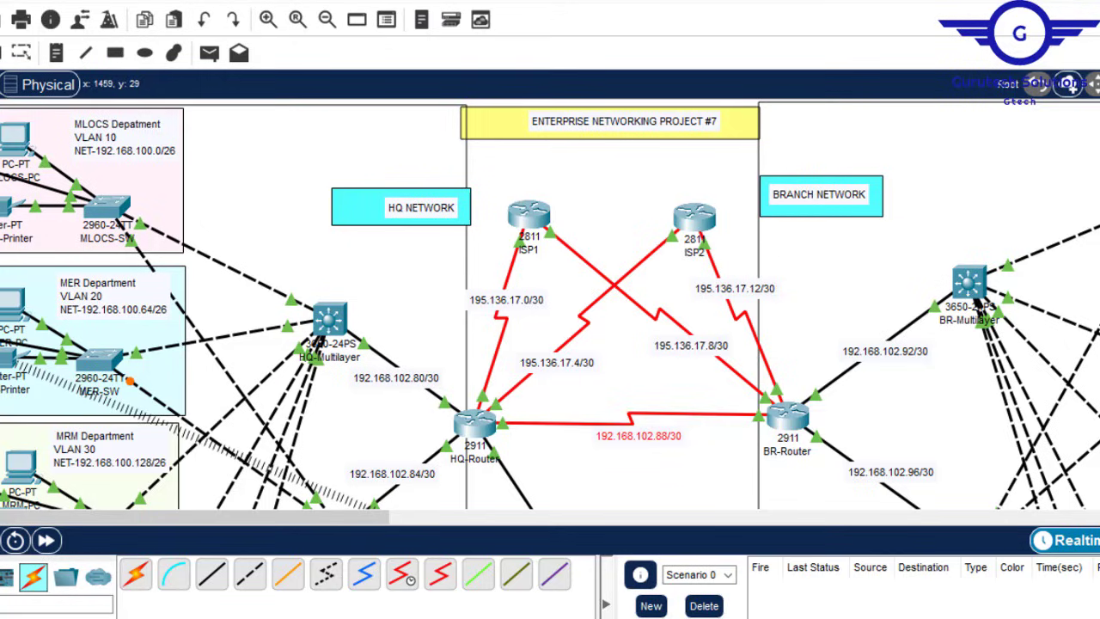
scroll(550, 303, "down", 15)
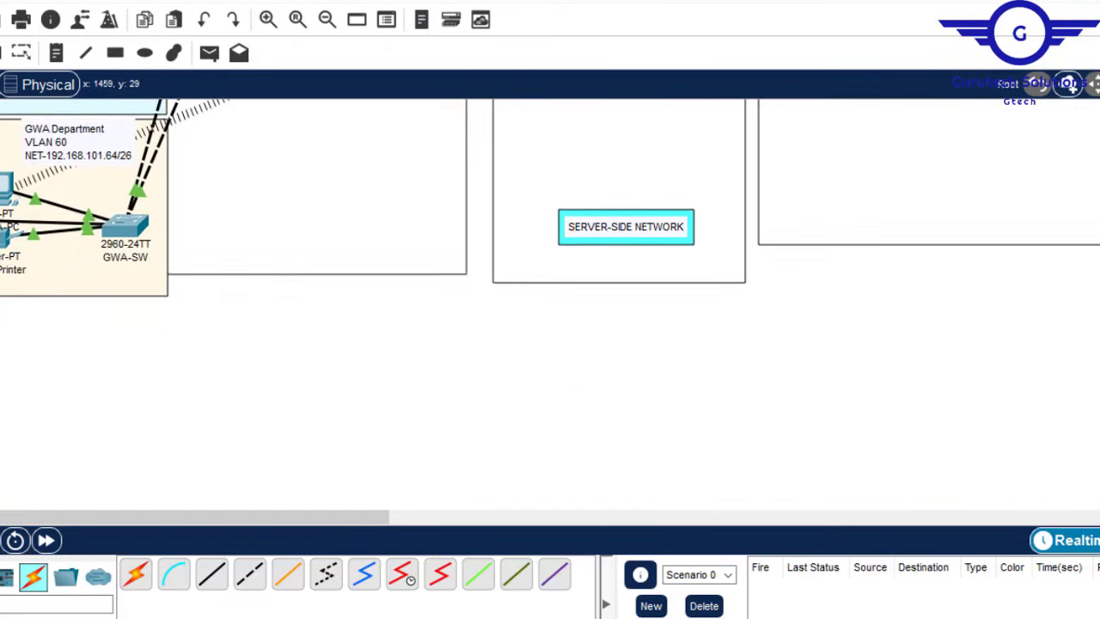
scroll(550, 303, "up", 12)
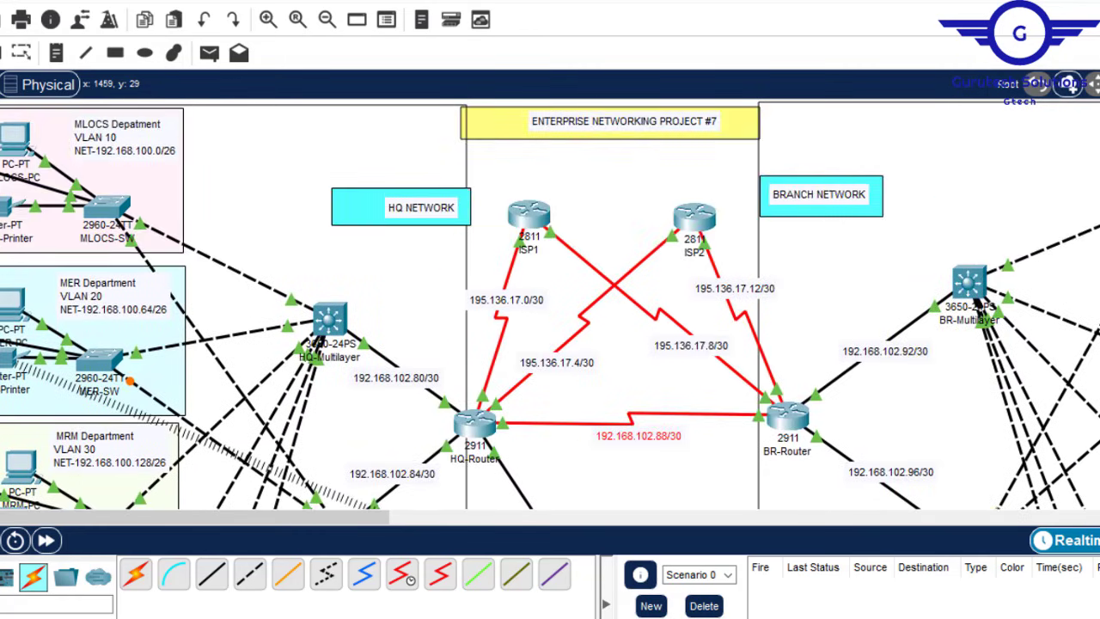
scroll(549, 304, "down", 5)
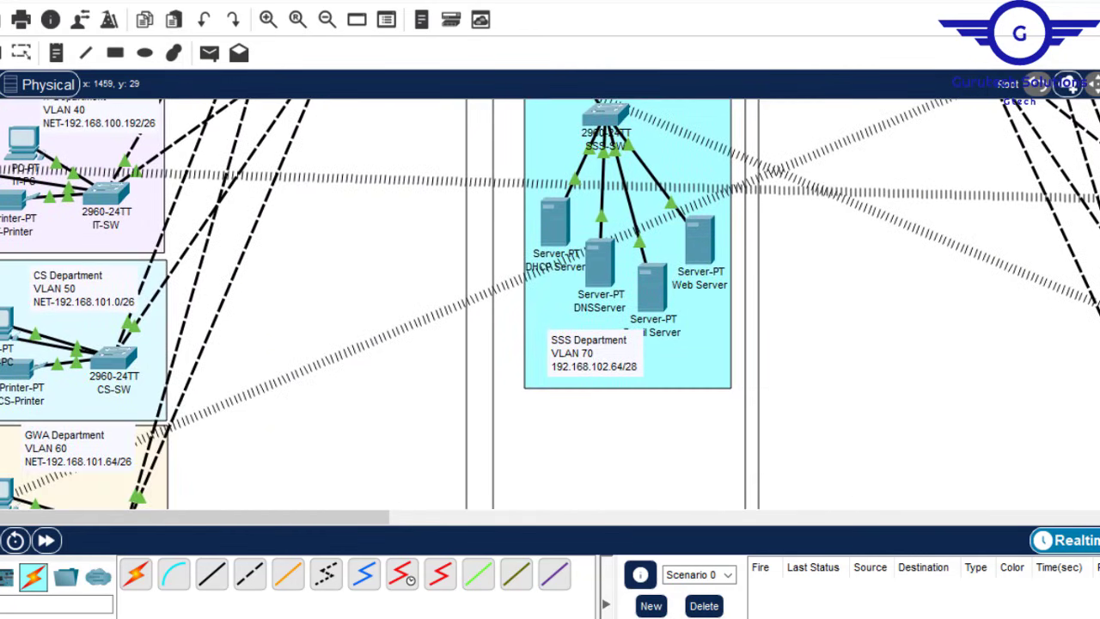
scroll(550, 303, "up", 4)
scroll(550, 303, "up", 4)
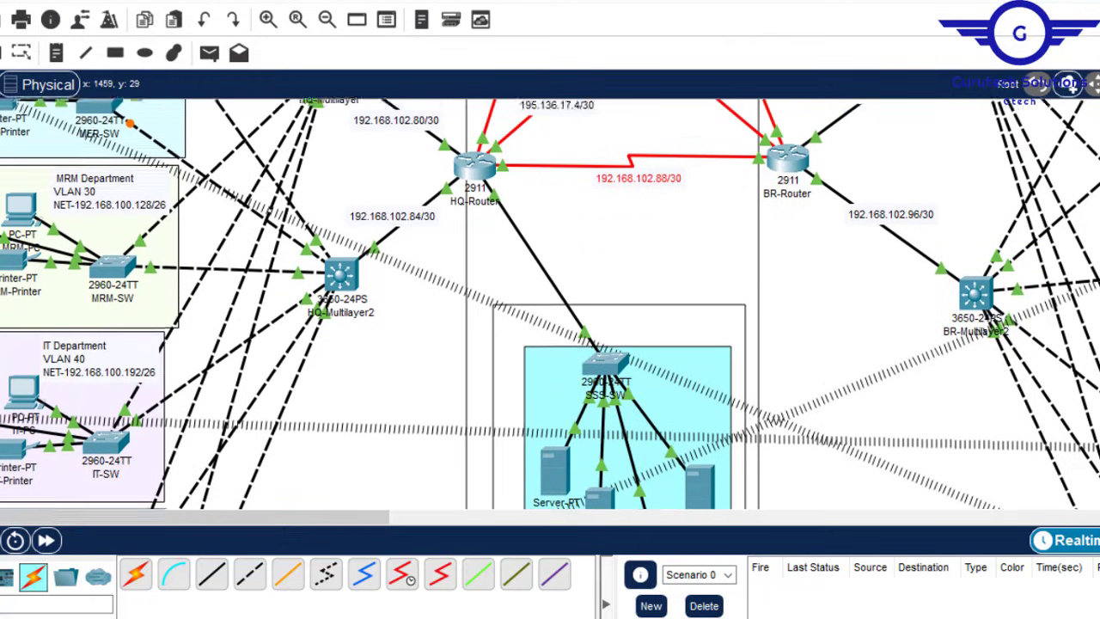
scroll(550, 303, "up", 1)
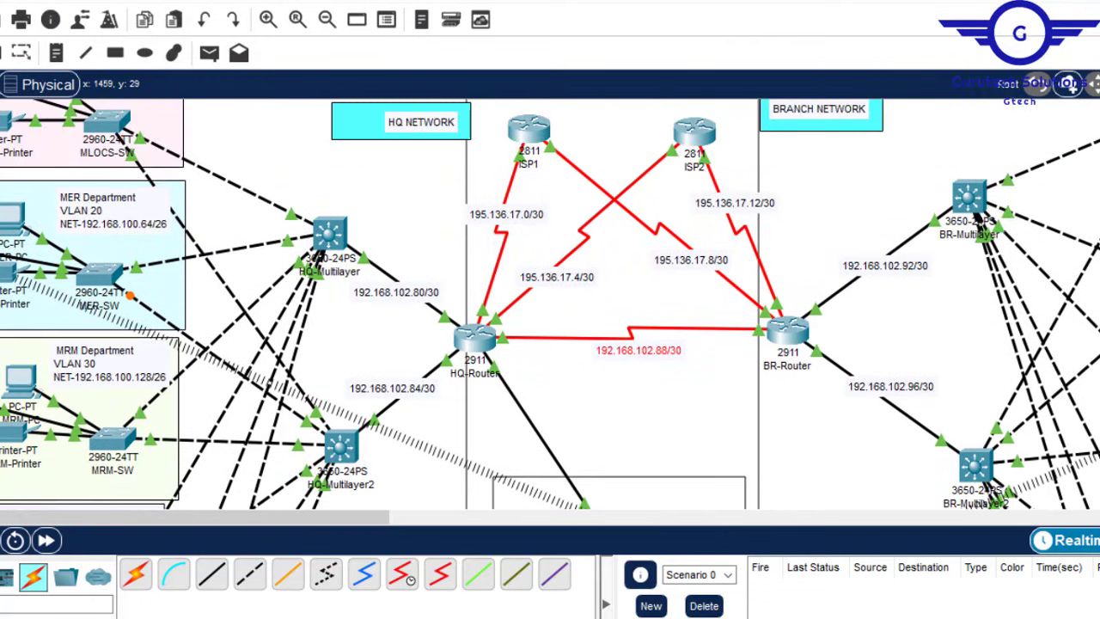
scroll(550, 303, "up", 2)
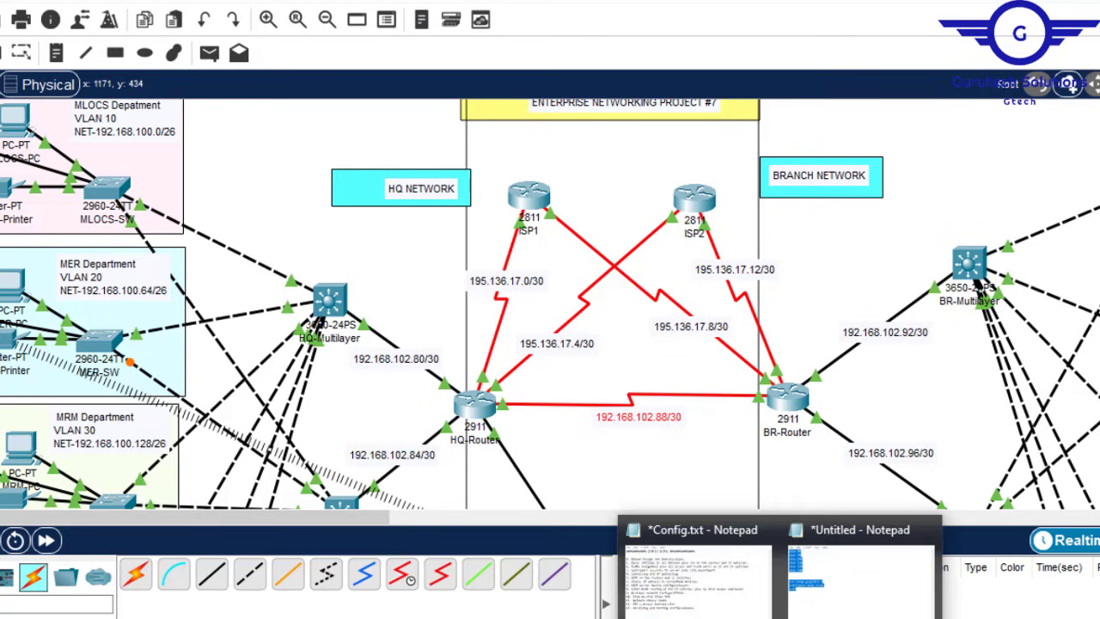
left_click(703, 608)
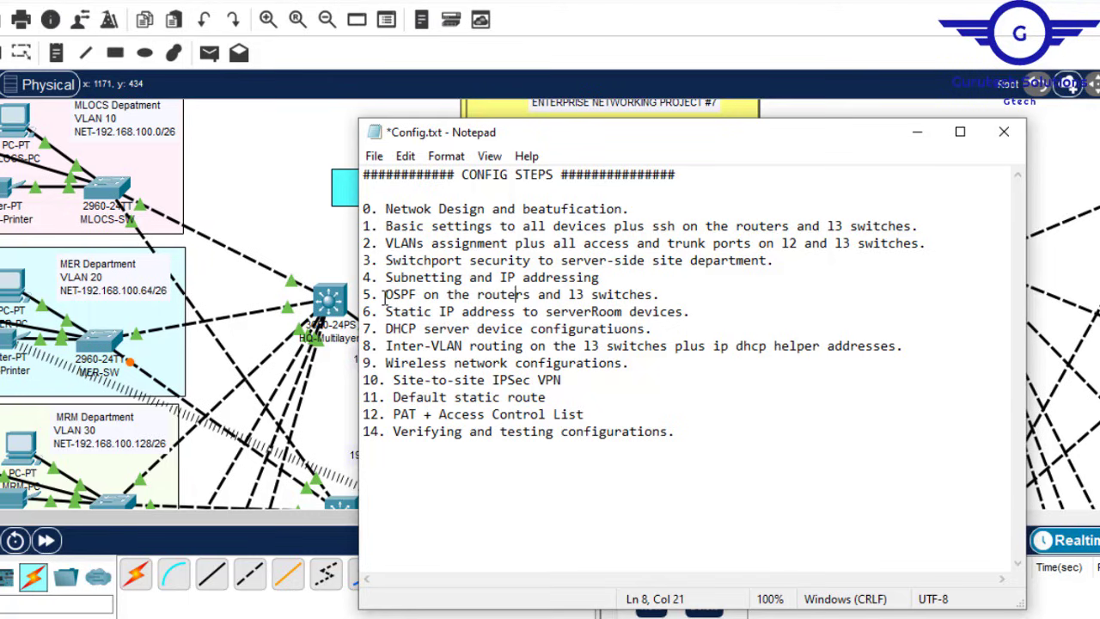
left_click_drag(386, 294, 656, 297)
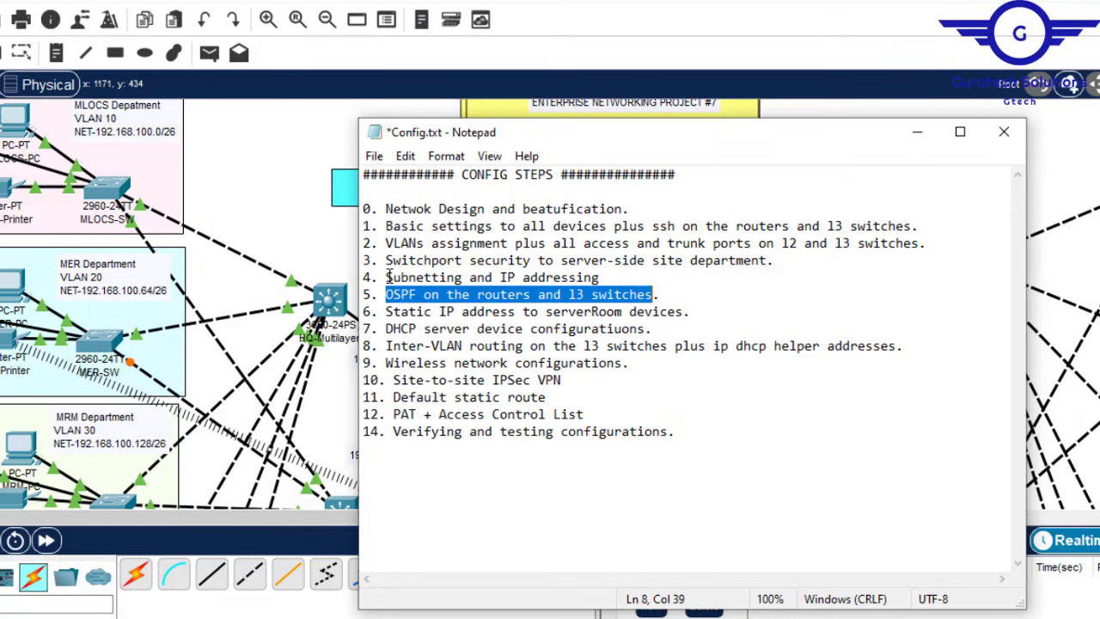
left_click_drag(386, 277, 624, 277)
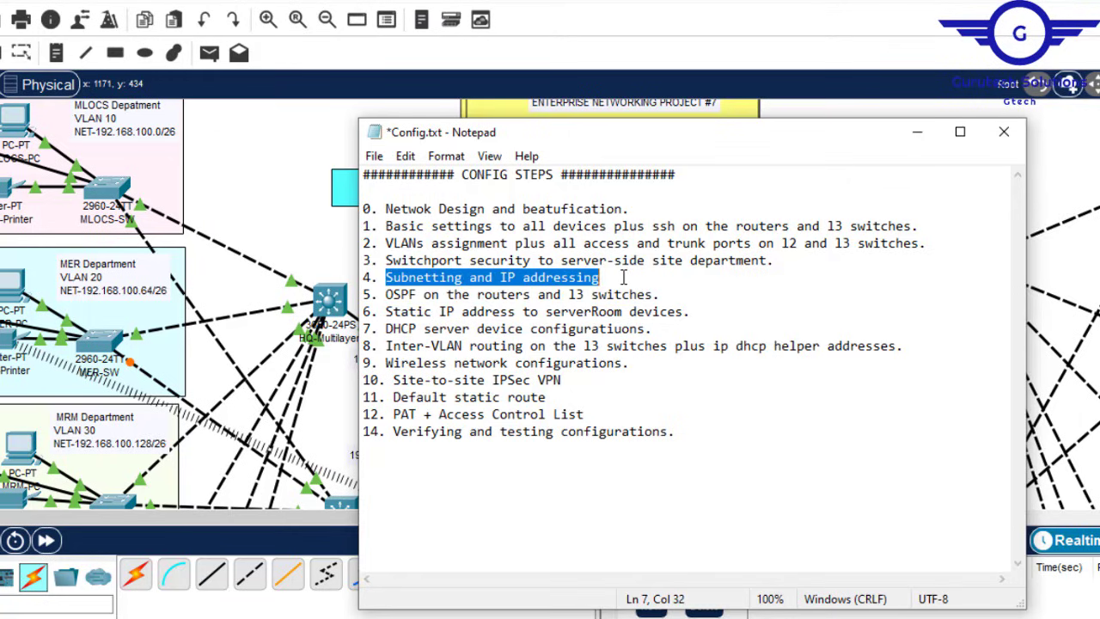
left_click(604, 277)
left_click_drag(602, 278, 501, 277)
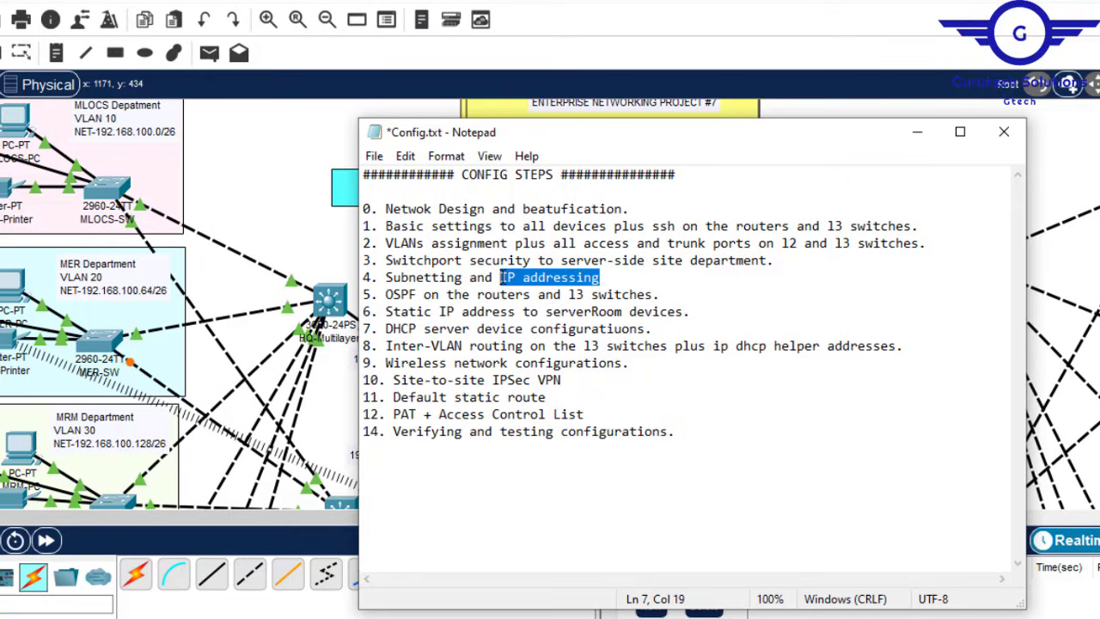
left_click(914, 133)
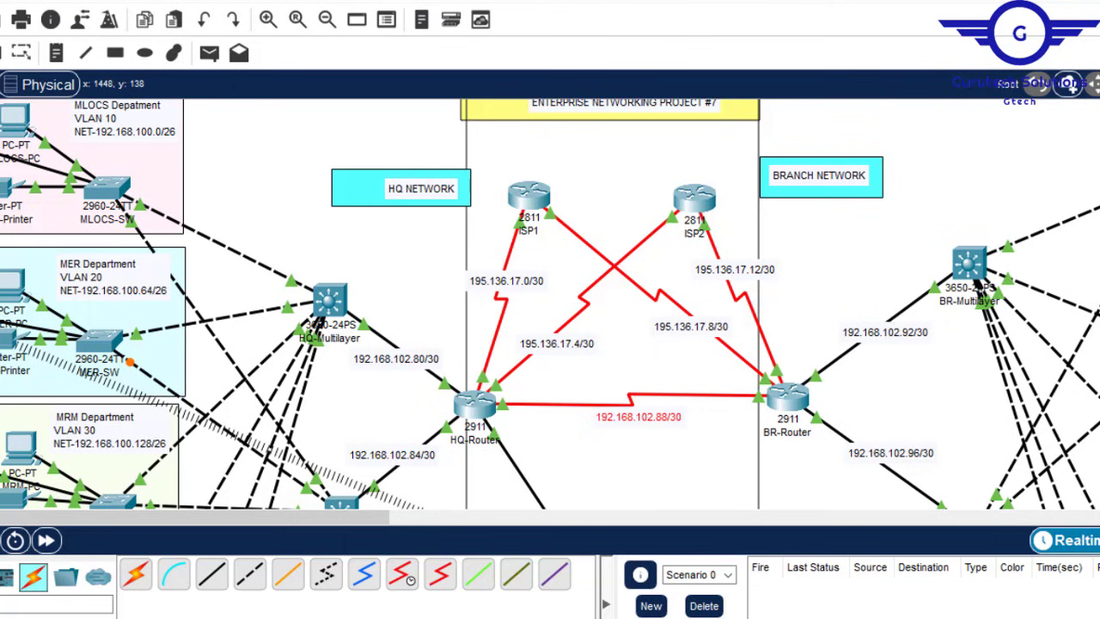
Step: Inspect the HQ-Multilayer switch's interface settings and leave interface configuration mode in its CLI
scroll(550, 304, "down", 5)
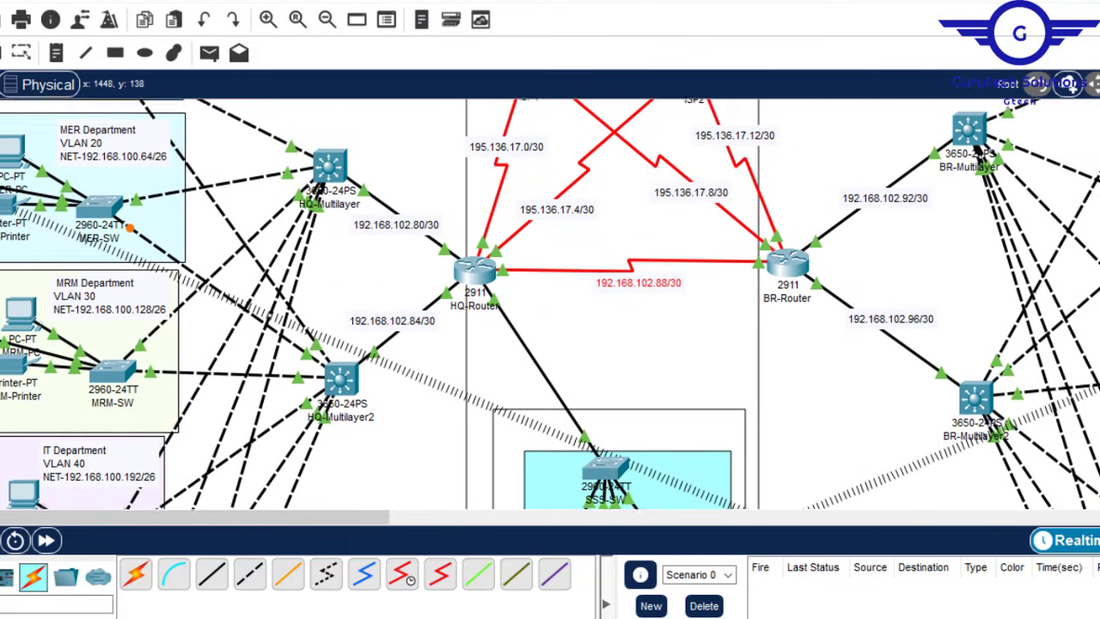
scroll(550, 303, "up", 1)
scroll(550, 303, "up", 3)
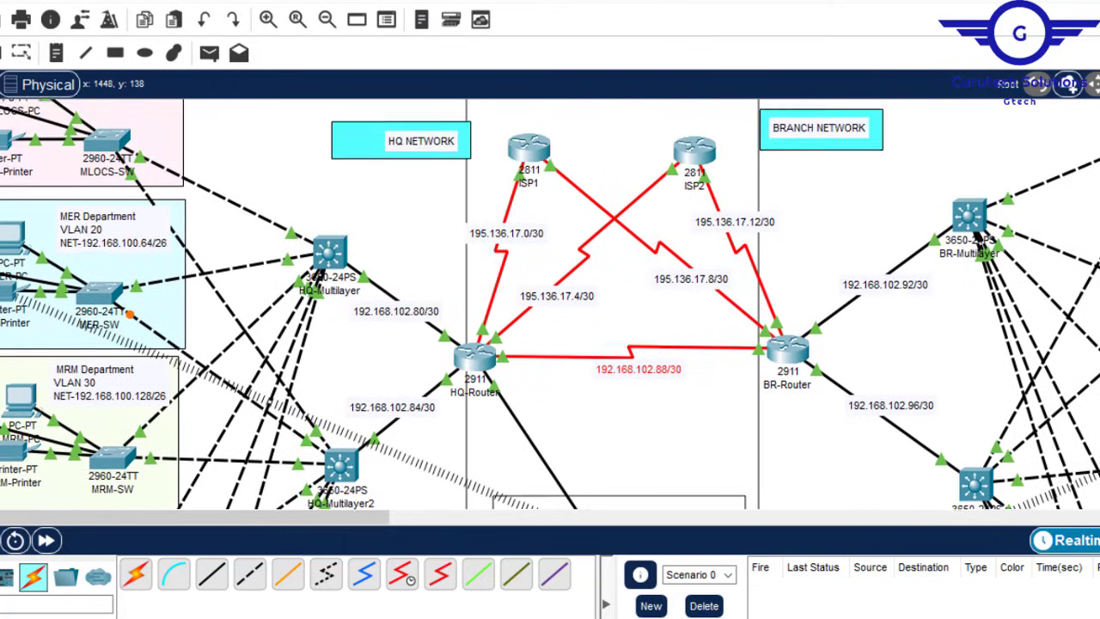
scroll(550, 303, "down", 2)
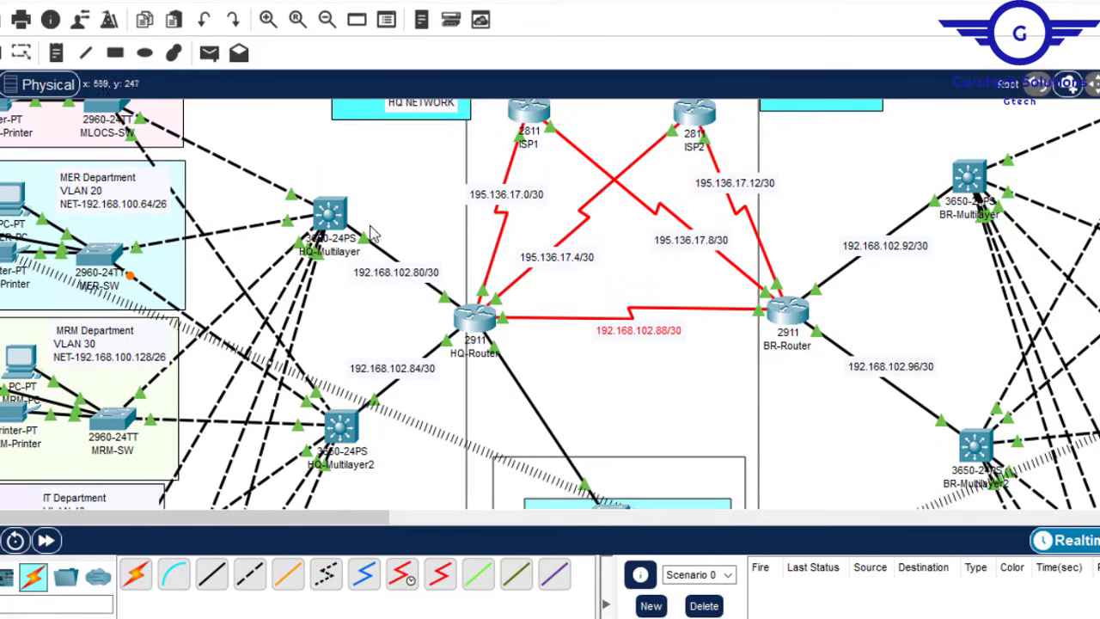
left_click(327, 215)
left_click(331, 22)
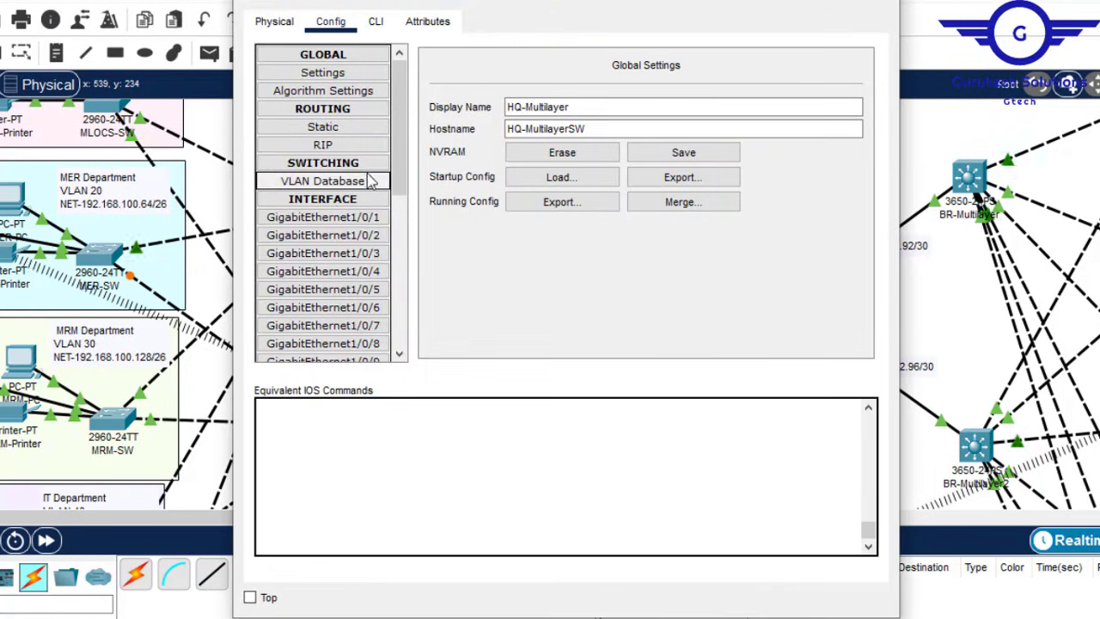
left_click(361, 238)
left_click(375, 22)
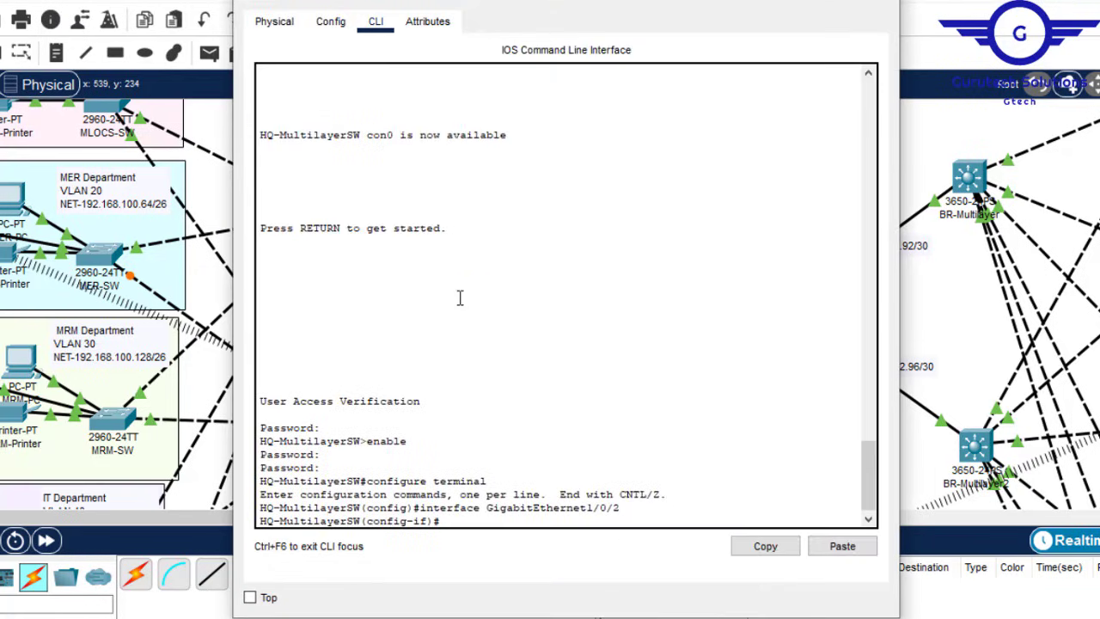
key("Return")
key("Return")
type("ex")
key("Return")
key("Return")
key("Return")
key("Return")
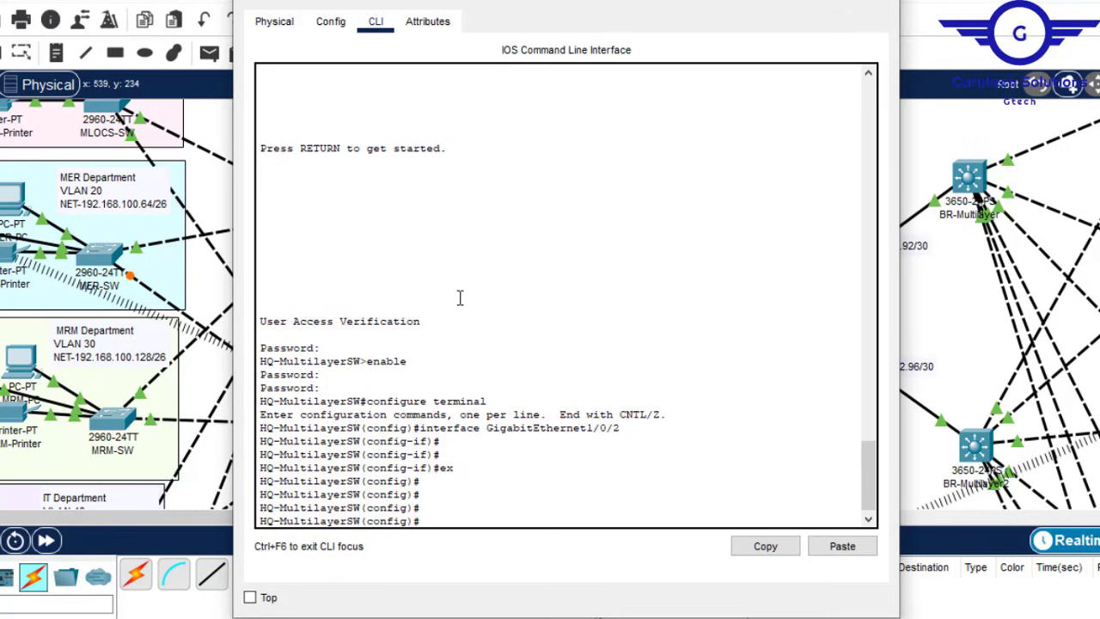
left_click(792, 1)
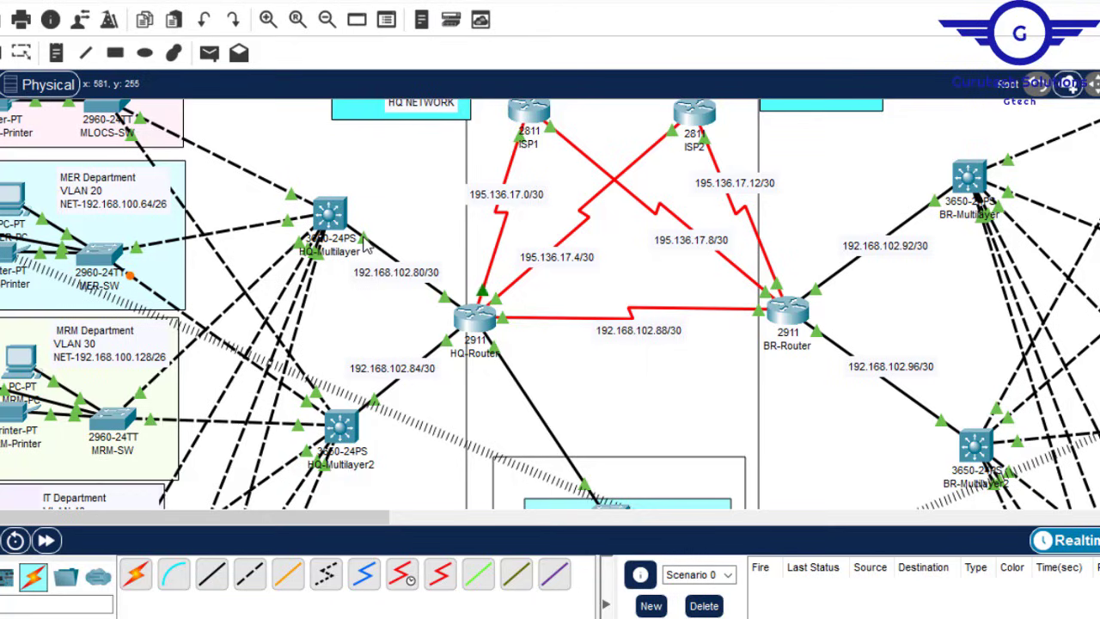
Step: Enter 'int gig1/0/1' and 'no switchport' to make GigabitEthernet1/0/1 a routed port
left_click(332, 217)
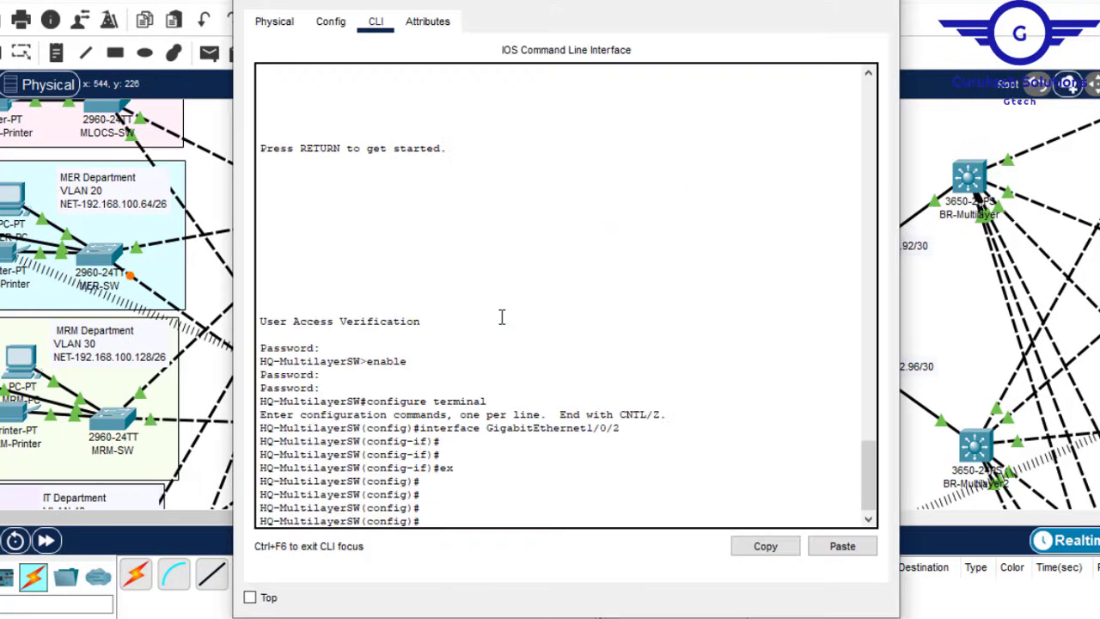
type("int gig1/0/1")
key("Return")
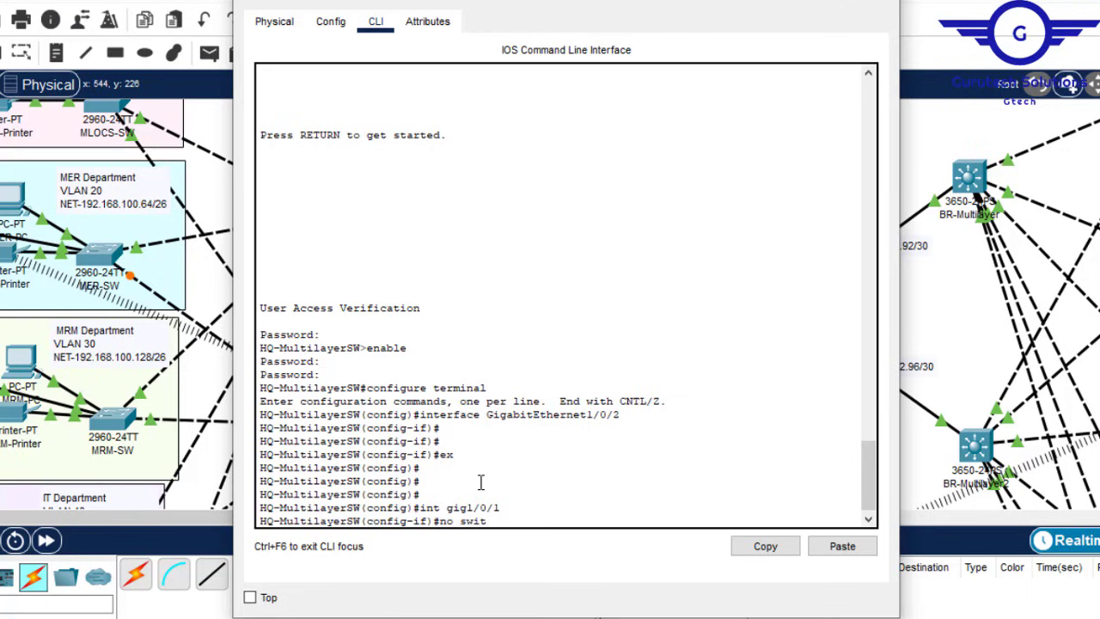
key("Tab")
key("Return")
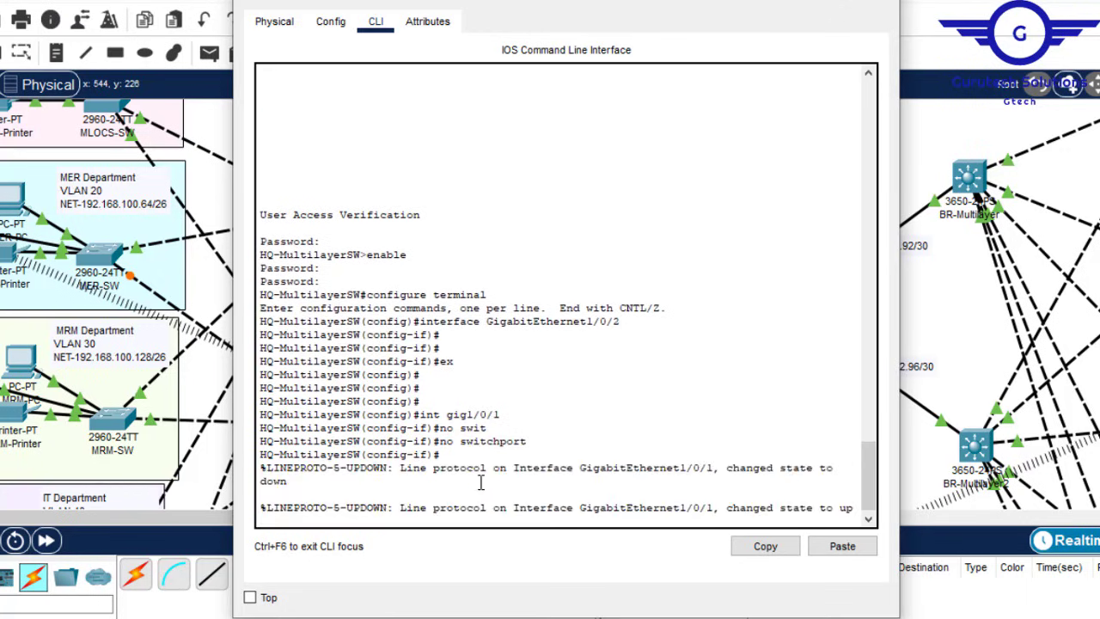
key("Return")
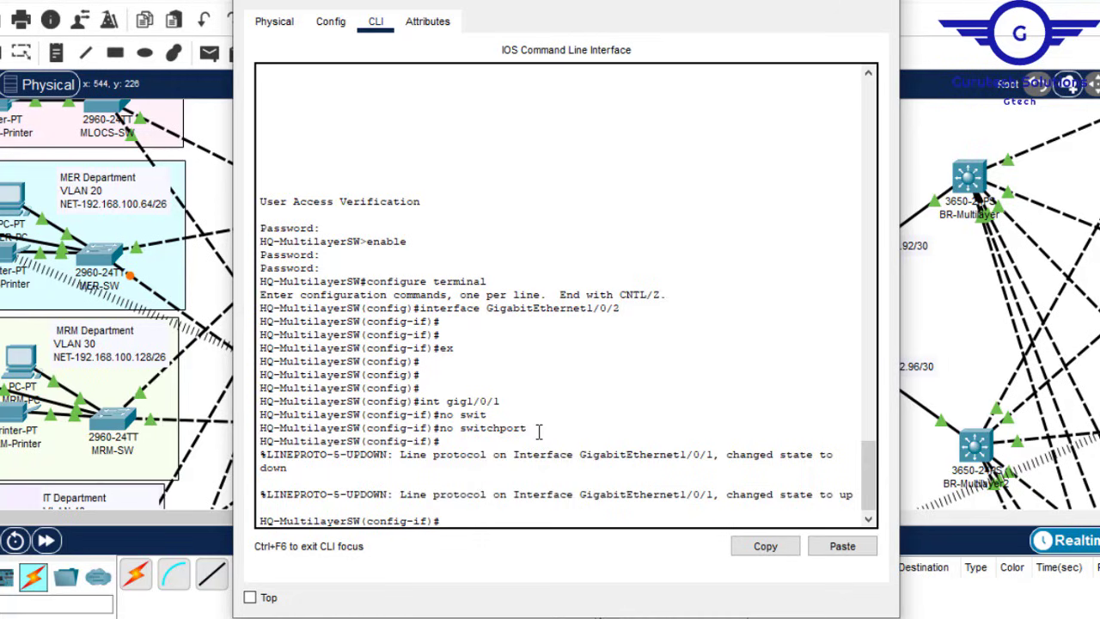
Step: Address HQ-MultilayerSW's GigabitEthernet1/0/1 as 192.168.102.81 255.255.255.252, copying the network from the link label
left_click_drag(539, 431, 440, 427)
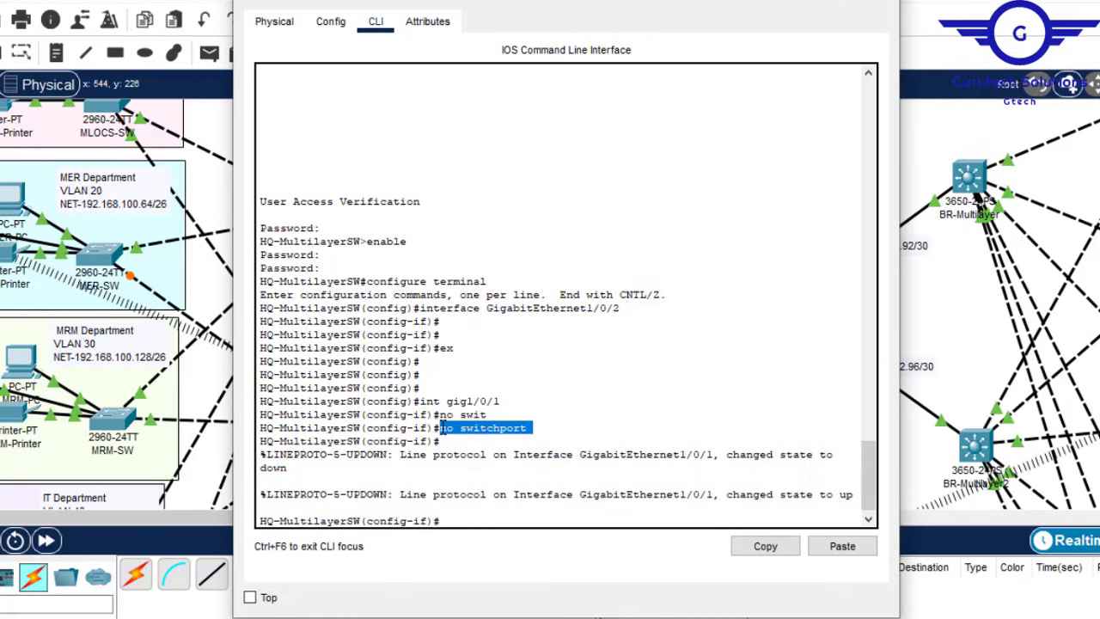
left_click(473, 515)
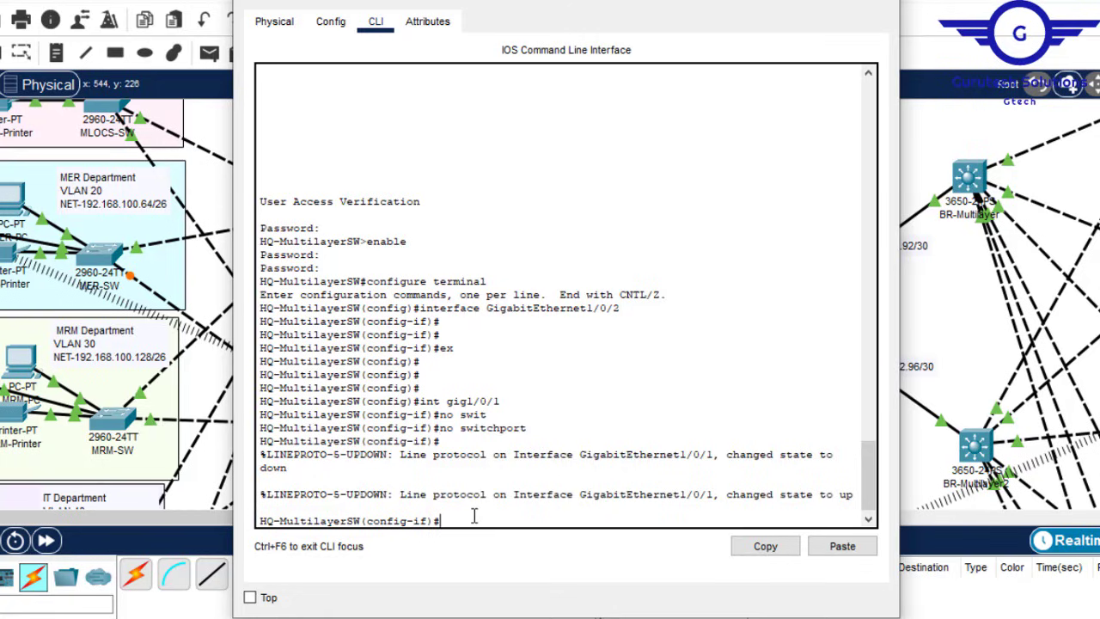
type("ip add")
key("Tab")
left_click(751, 1)
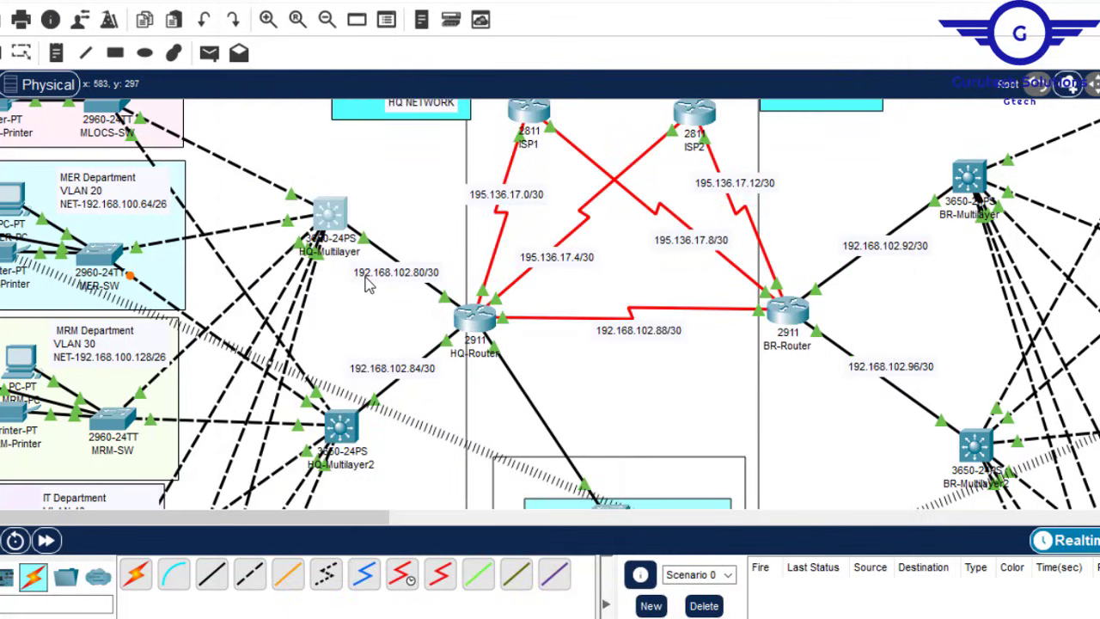
left_click(427, 273)
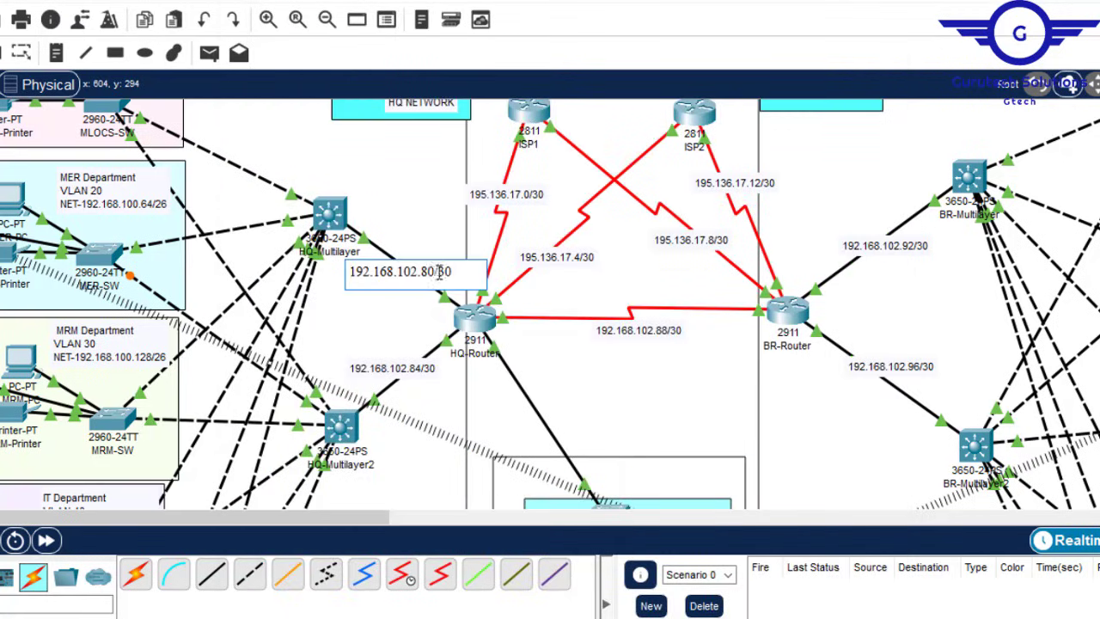
left_click_drag(439, 272, 350, 272)
key("ctrl+c")
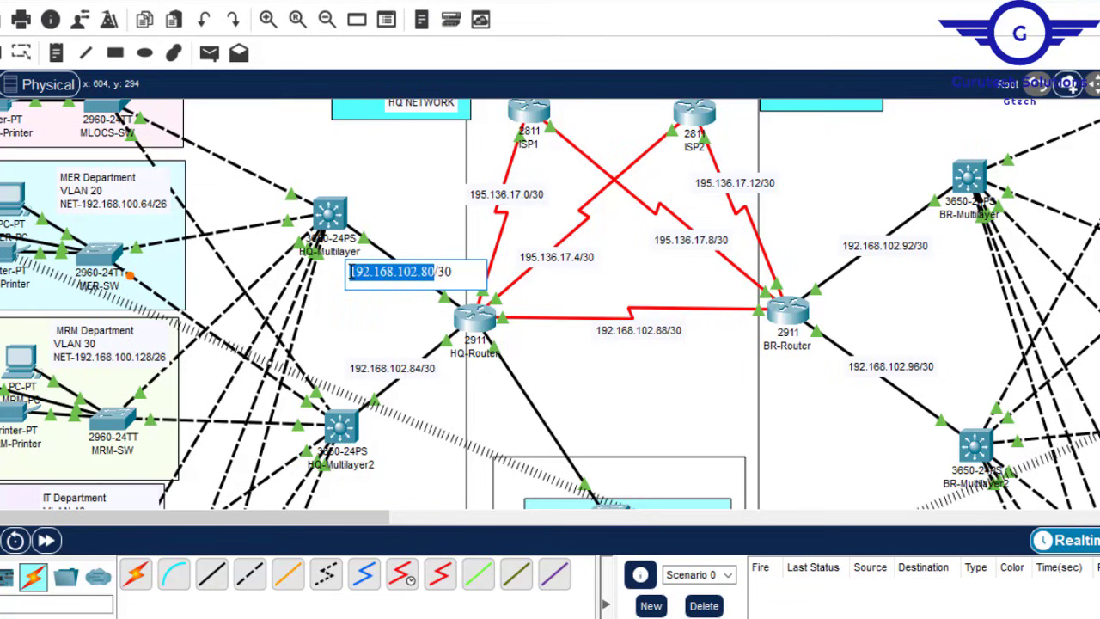
left_click(331, 215)
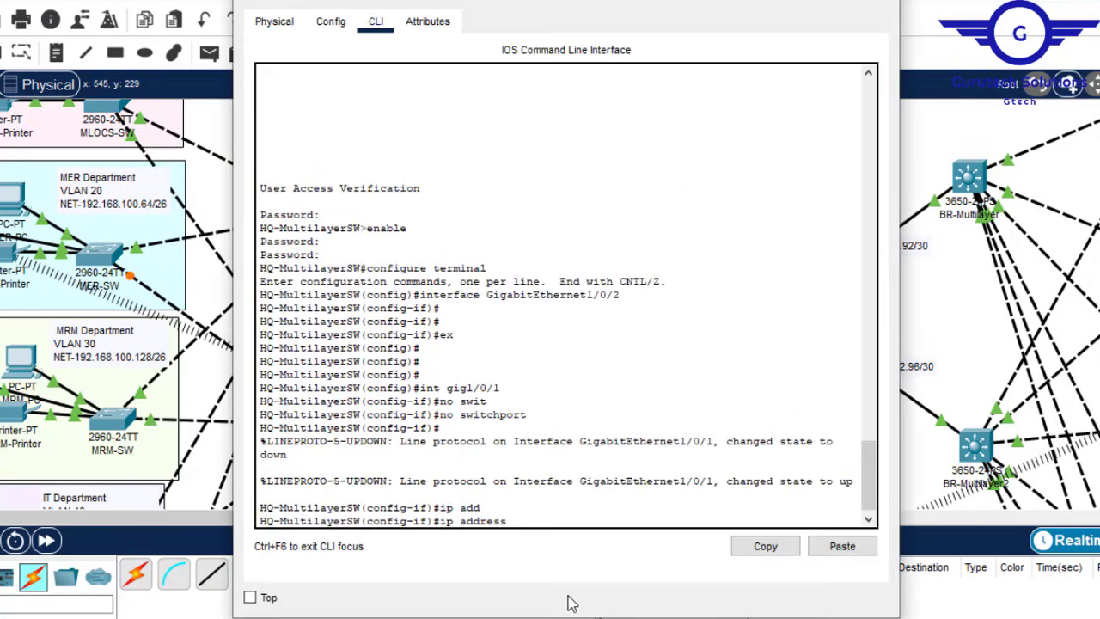
left_click(842, 550)
key("BackSpace")
type("192.168.102.81 255.255.255.25 255.255.255.252")
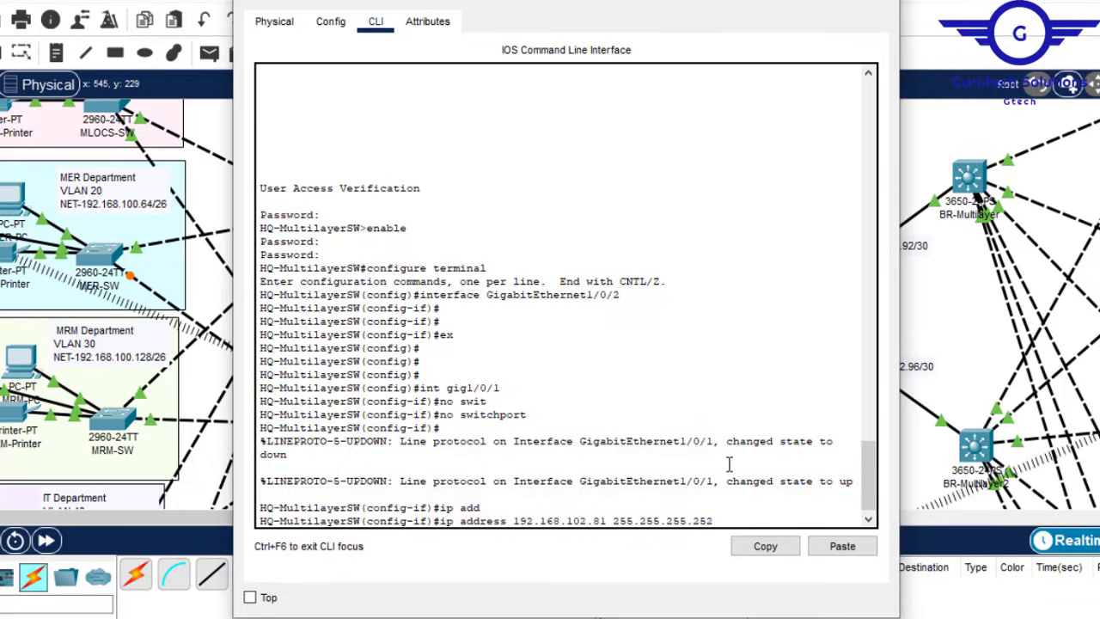
key("Return")
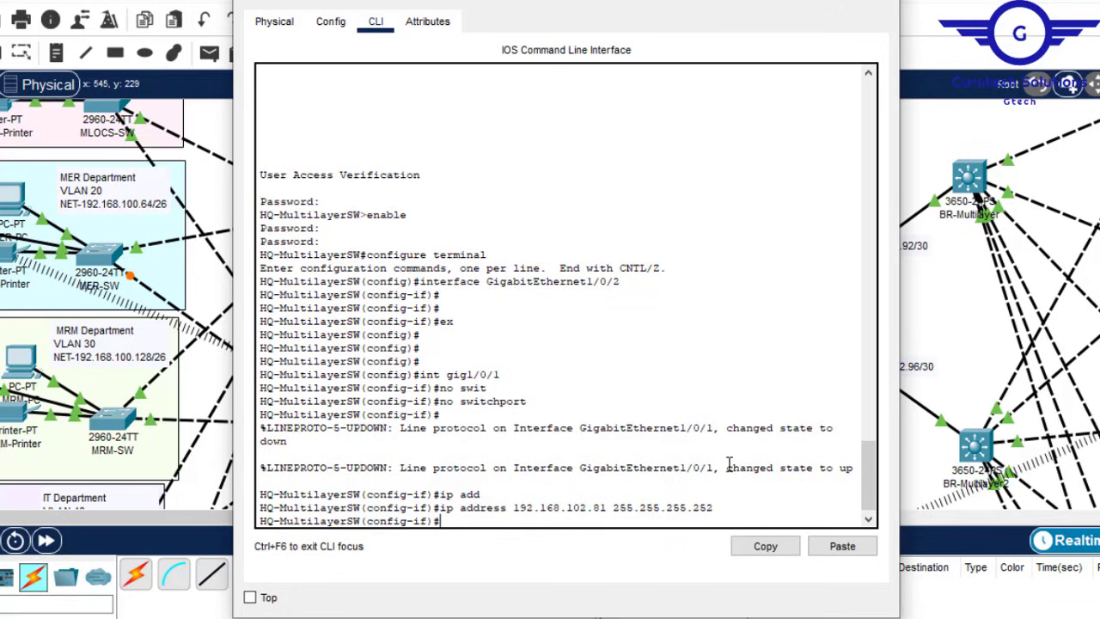
Step: Exit interface mode, save the configuration with 'do wr', and close the switch window
type("ex")
key("Return")
key("Return")
key("Return")
key("Return")
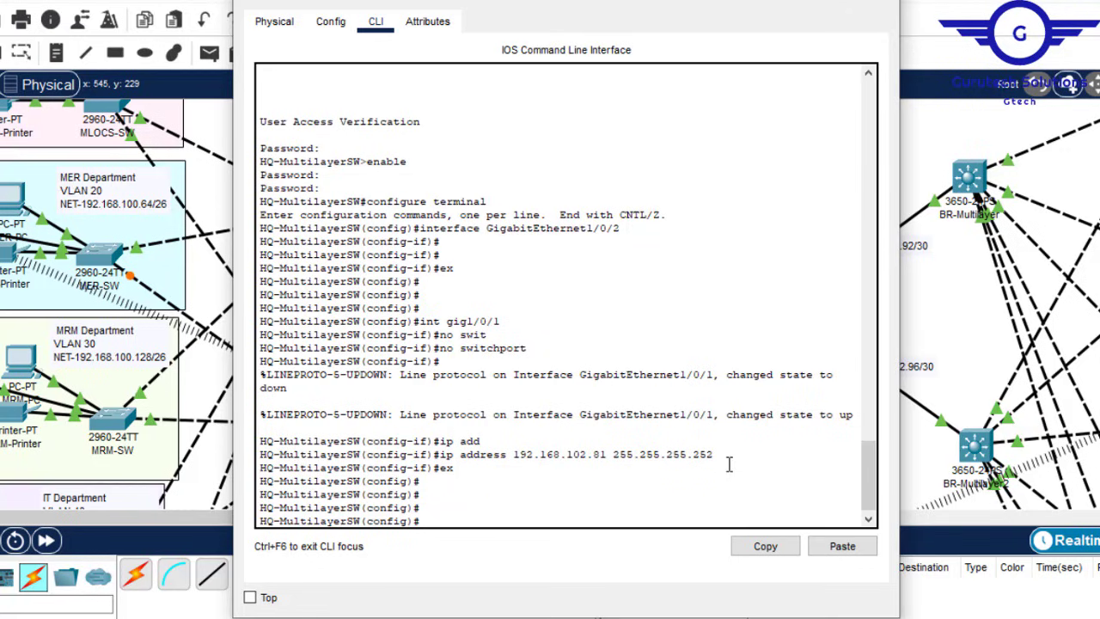
type("do wr")
key("Return")
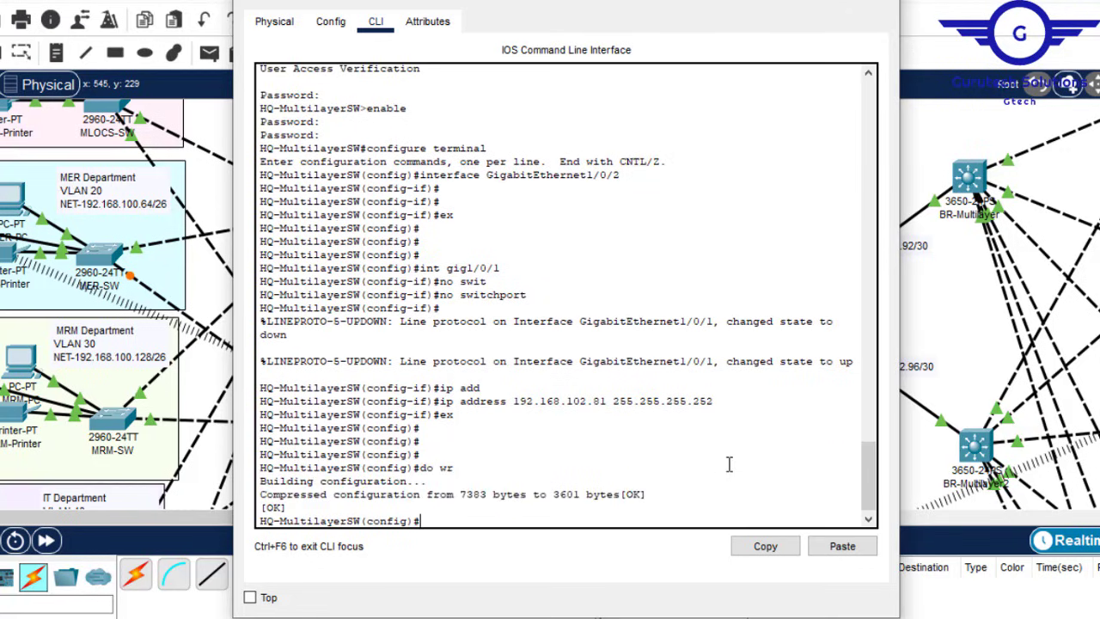
key("Return")
key("Return")
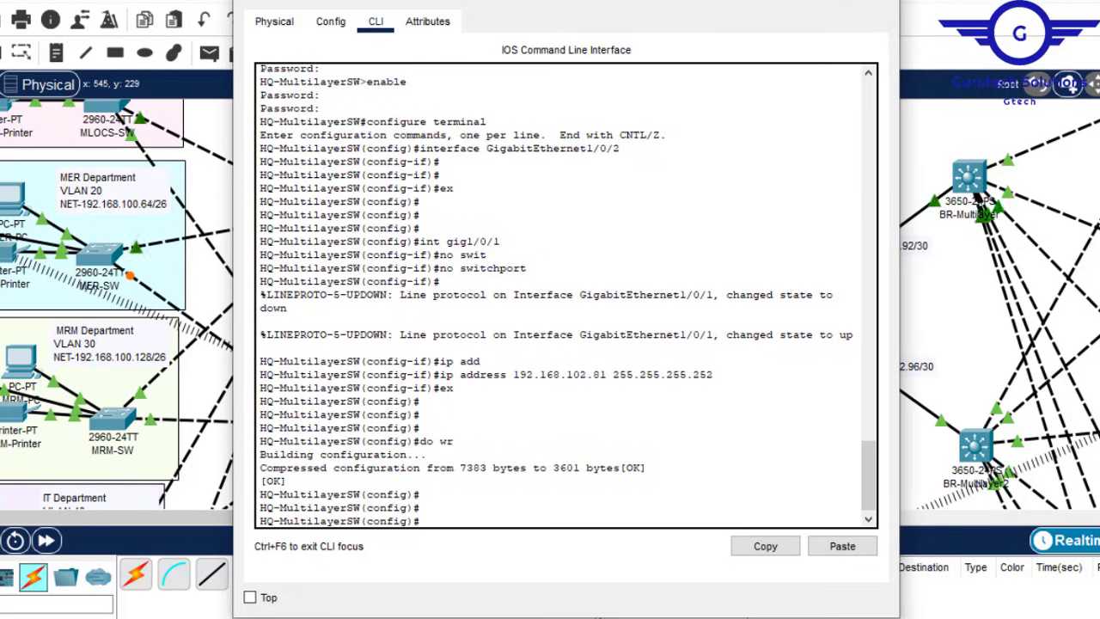
left_click(886, 2)
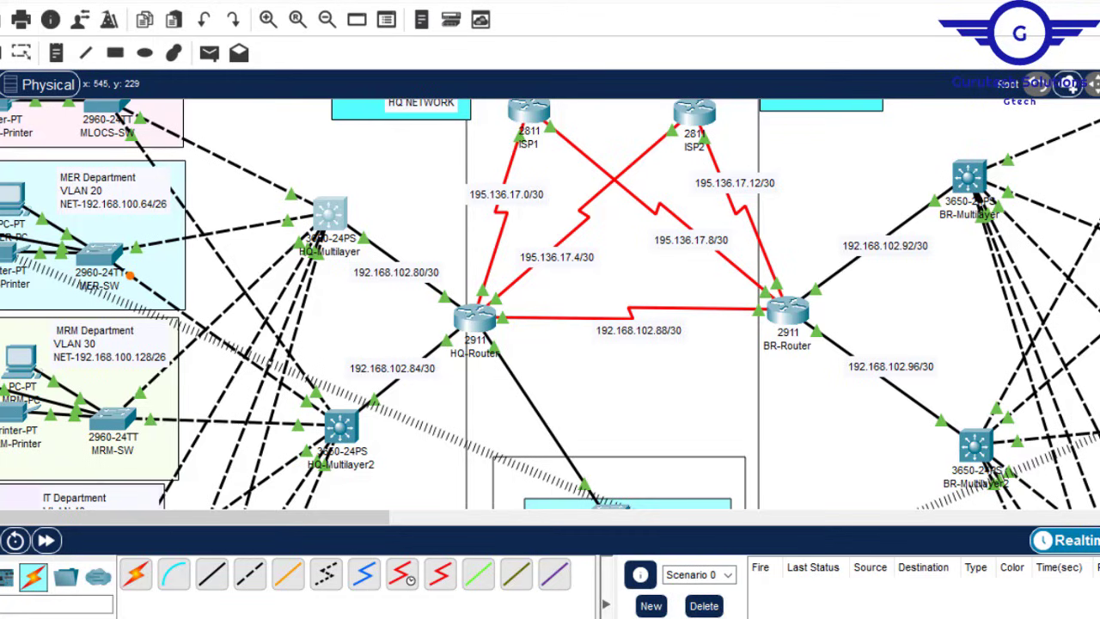
Step: Inspect HQ-MultilayerSW2's port settings and exit to global configuration mode in its CLI
left_click(342, 429)
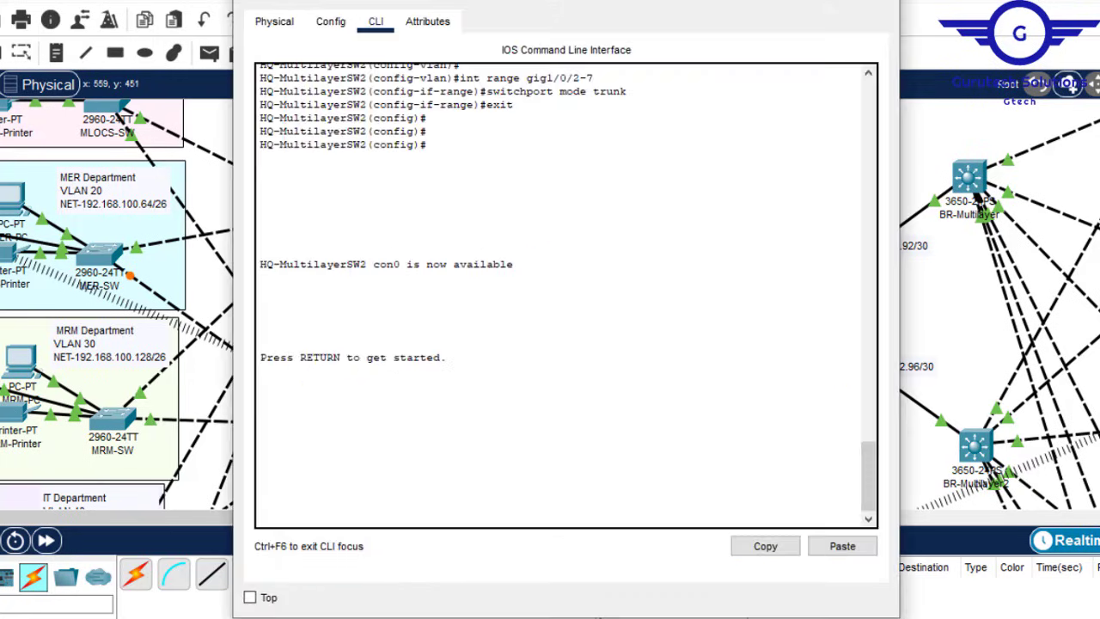
left_click(333, 23)
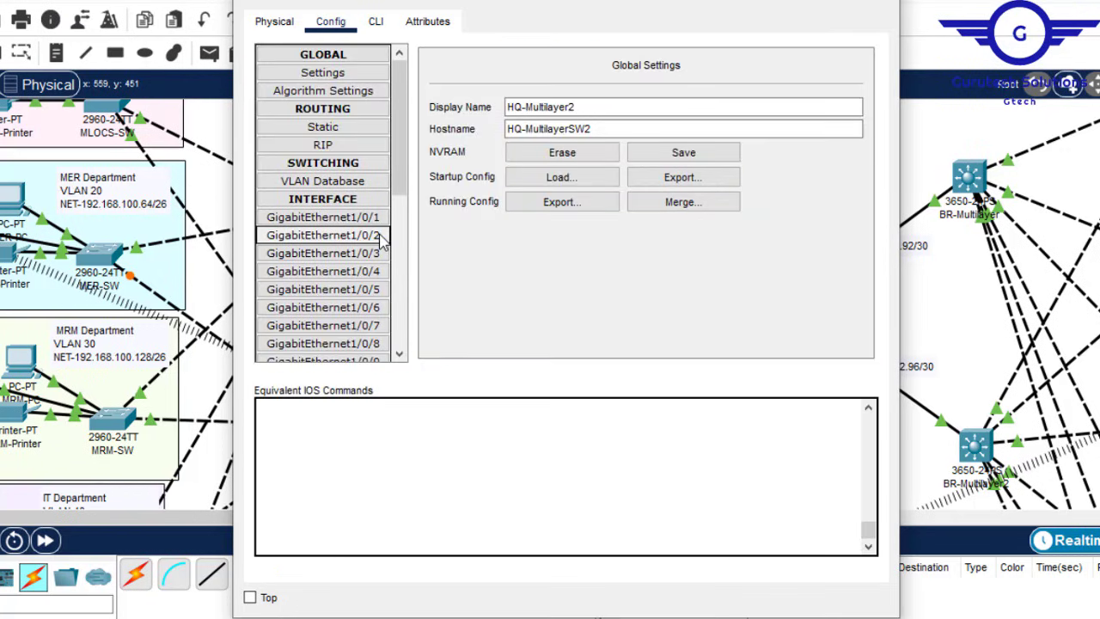
left_click(323, 236)
left_click(378, 24)
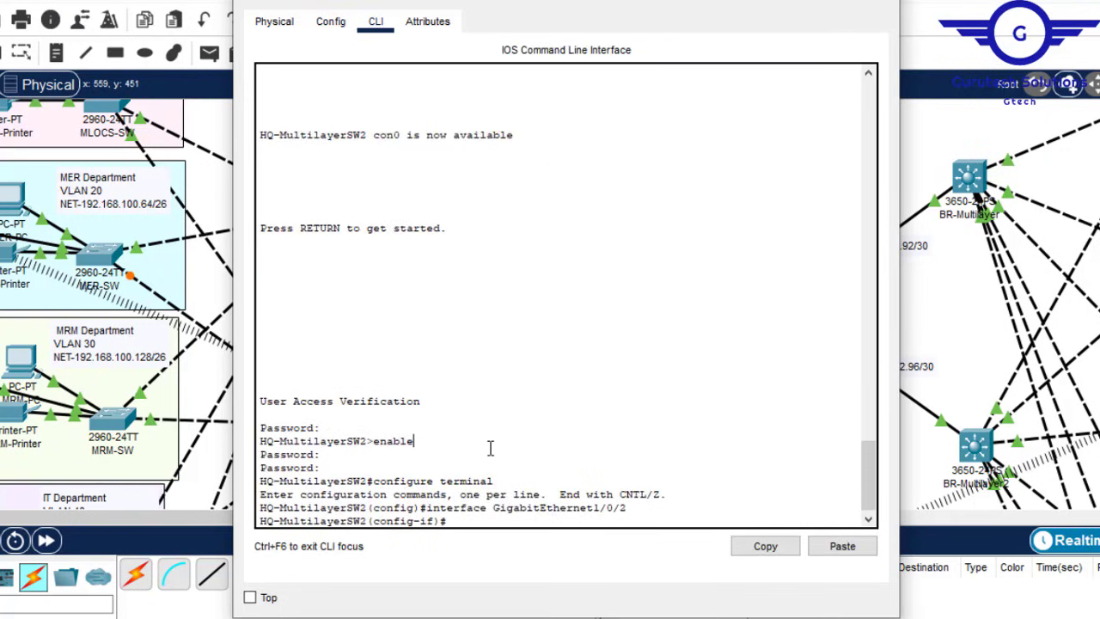
key("Return")
key("Return")
type("ex")
key("Return")
key("Return")
key("Return")
key("Return")
key("Return")
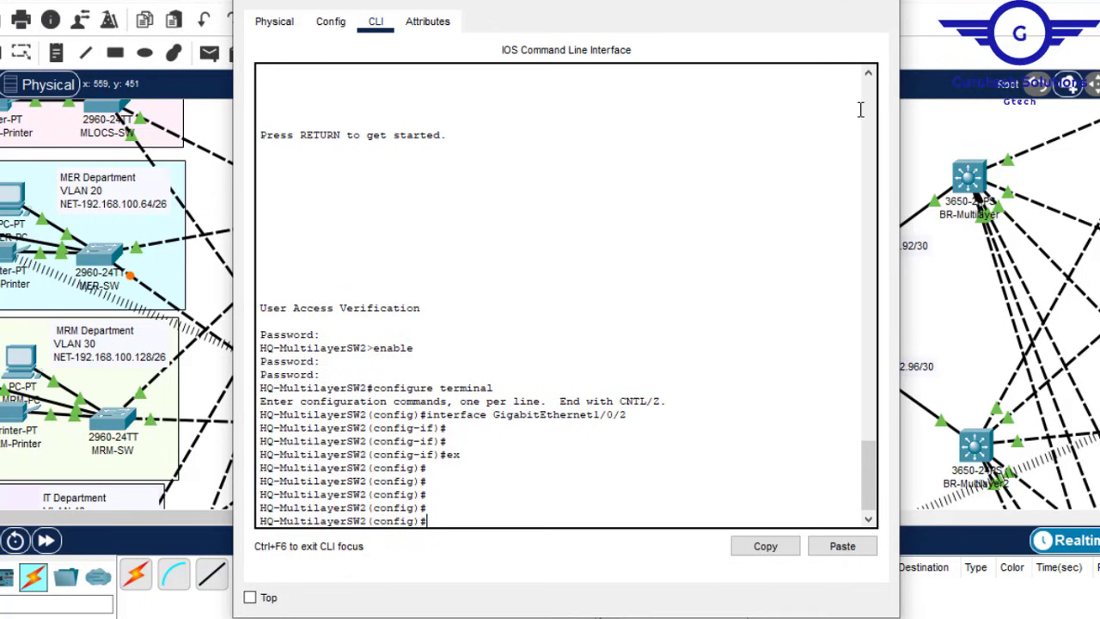
left_click(875, 2)
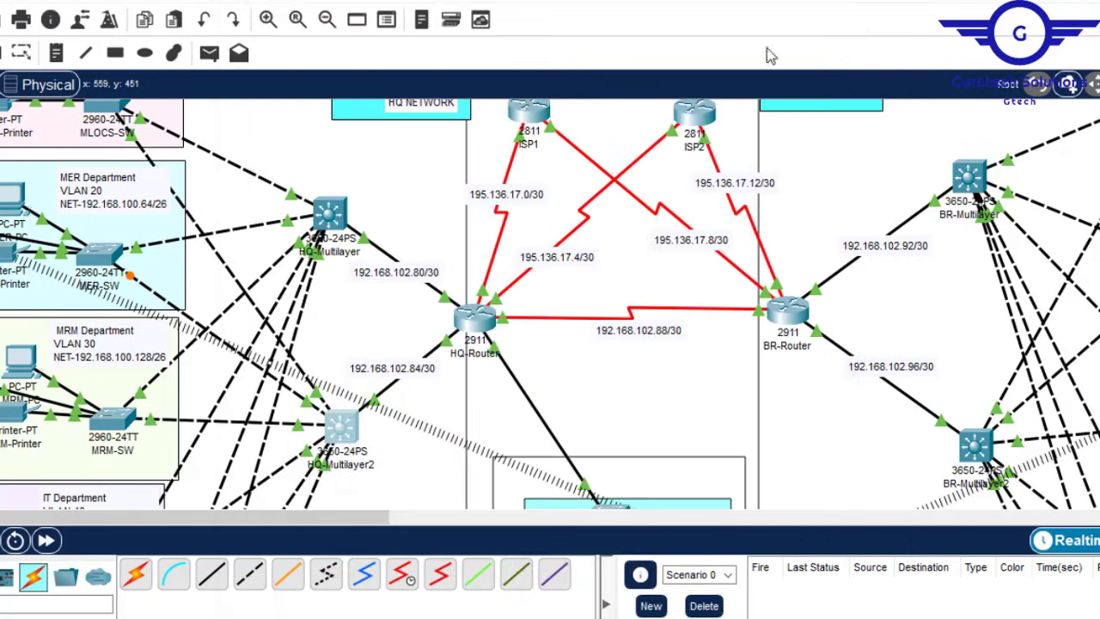
Step: Make GigabitEthernet1/0/1 on HQ-MultilayerSW2 a routed port with 'int gig1/0/1' and 'no switchport'
left_click(342, 426)
left_click(457, 466)
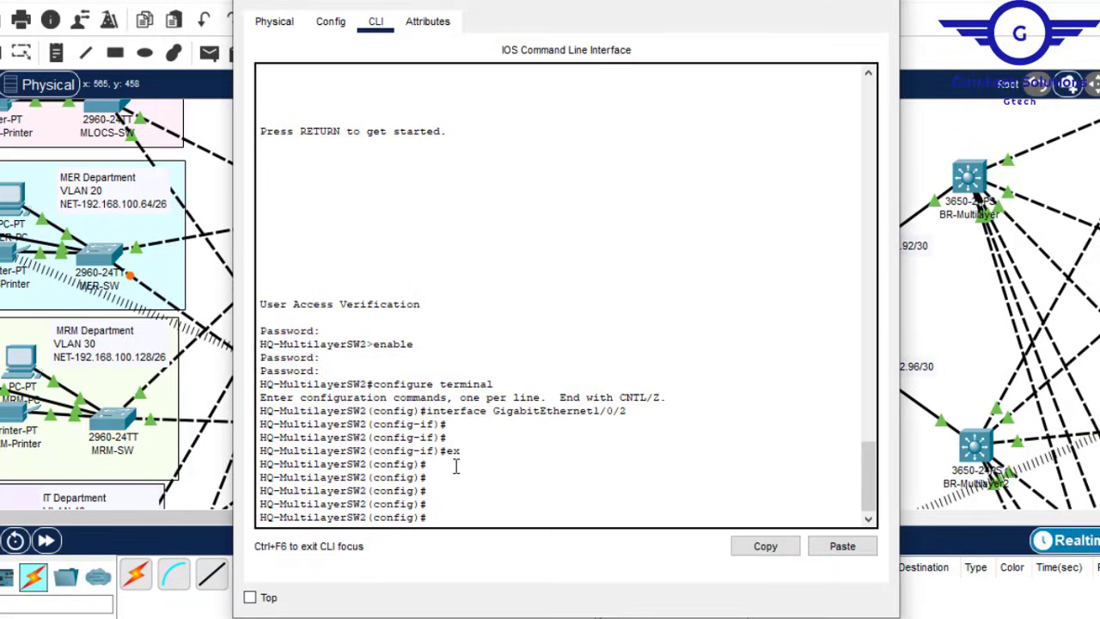
type("int ")
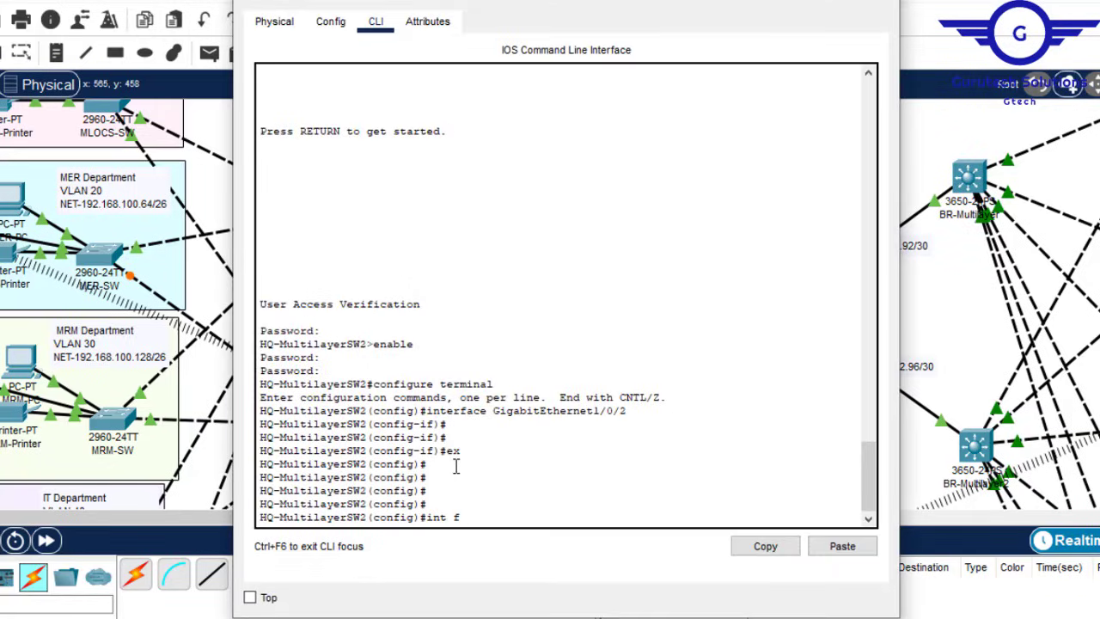
type("gig")
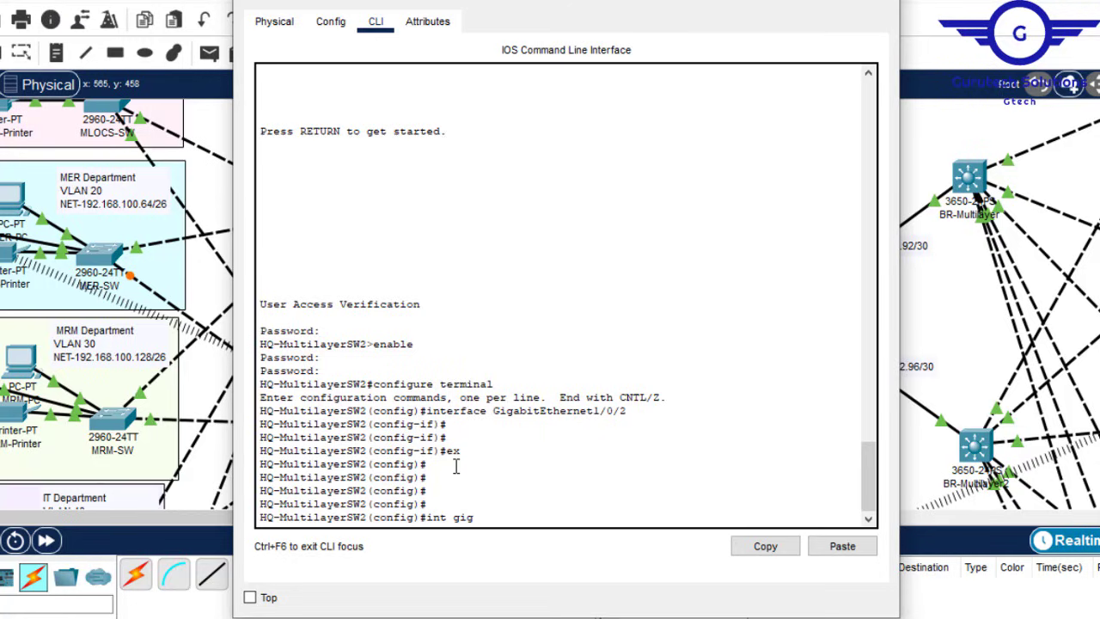
type("1/")
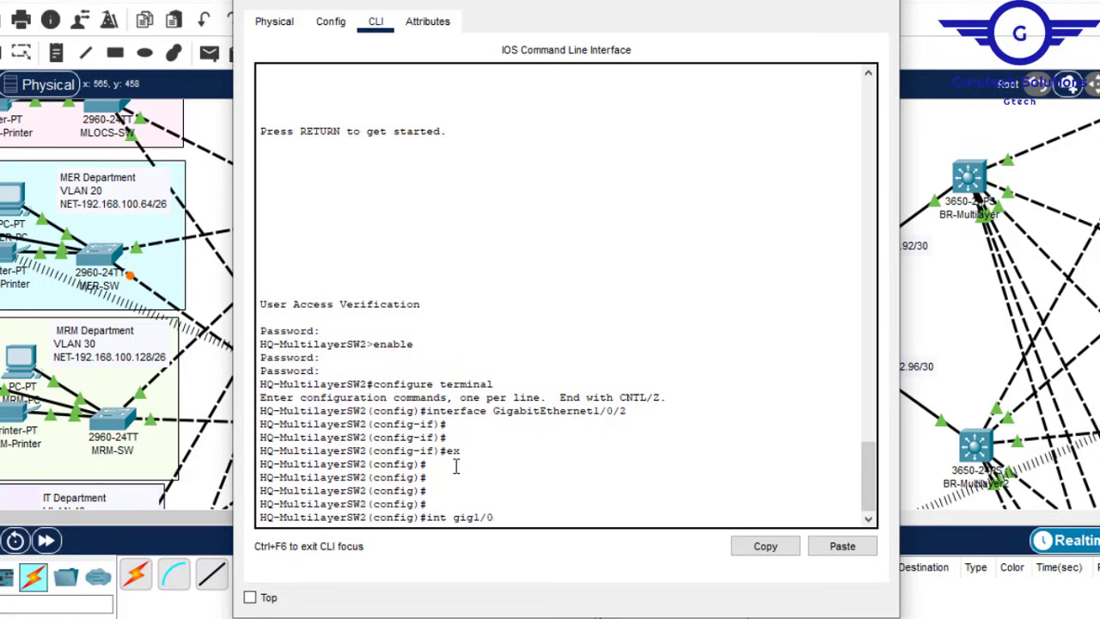
type("0/1")
key("Return")
key("Return")
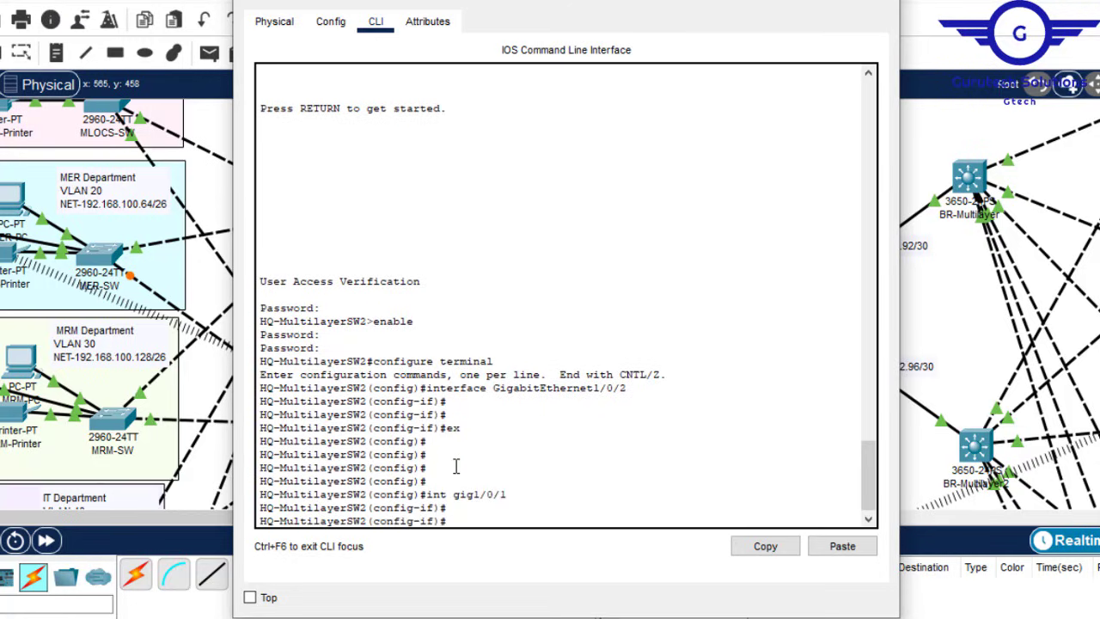
type("no sw")
key("Tab")
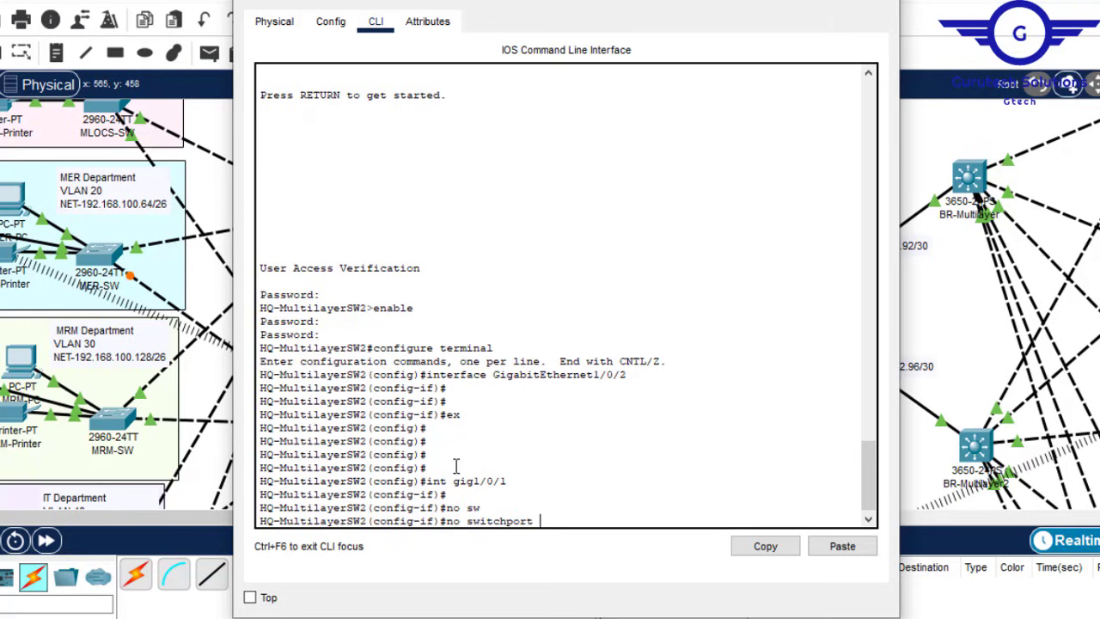
key("Return")
key("Return")
key("Return")
key("Return")
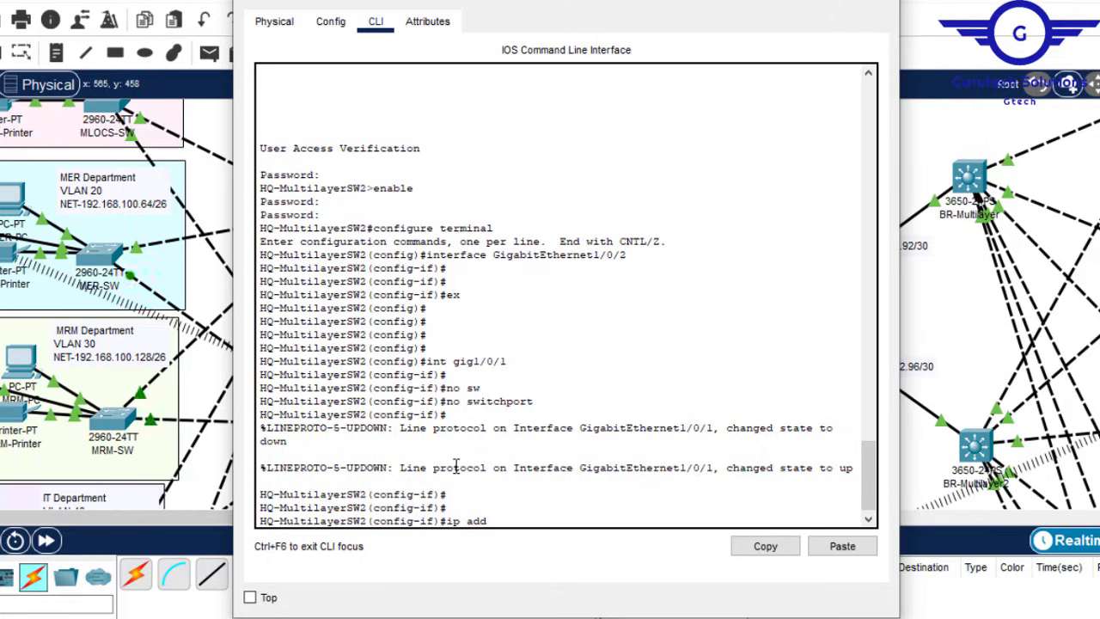
Step: Assign GigabitEthernet1/0/1 the address 192.168.102.85 255.255.255.252
key("Up")
key("Up")
key("Up")
key("Up")
key("Down")
key("Down")
key("Down")
key("Down")
left_click(847, 552)
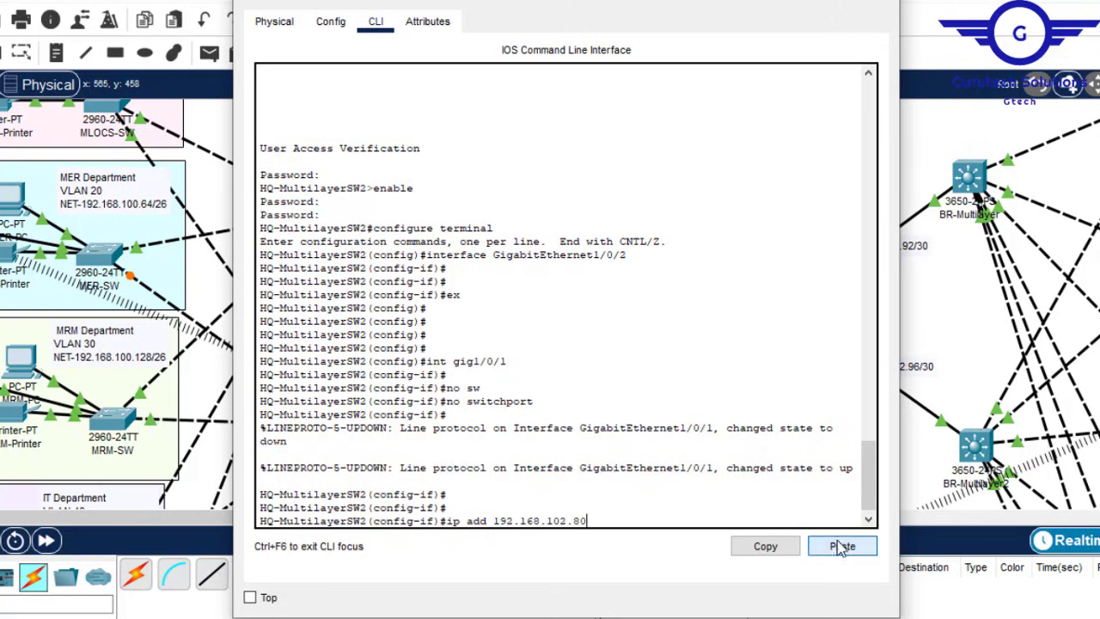
left_click(807, 0)
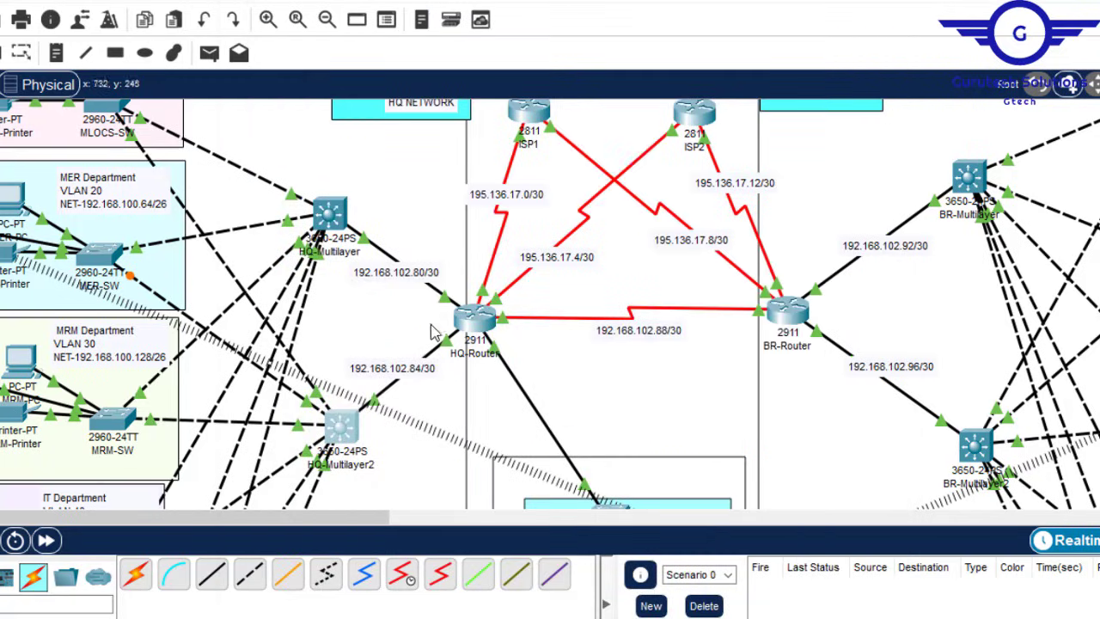
left_click(351, 432)
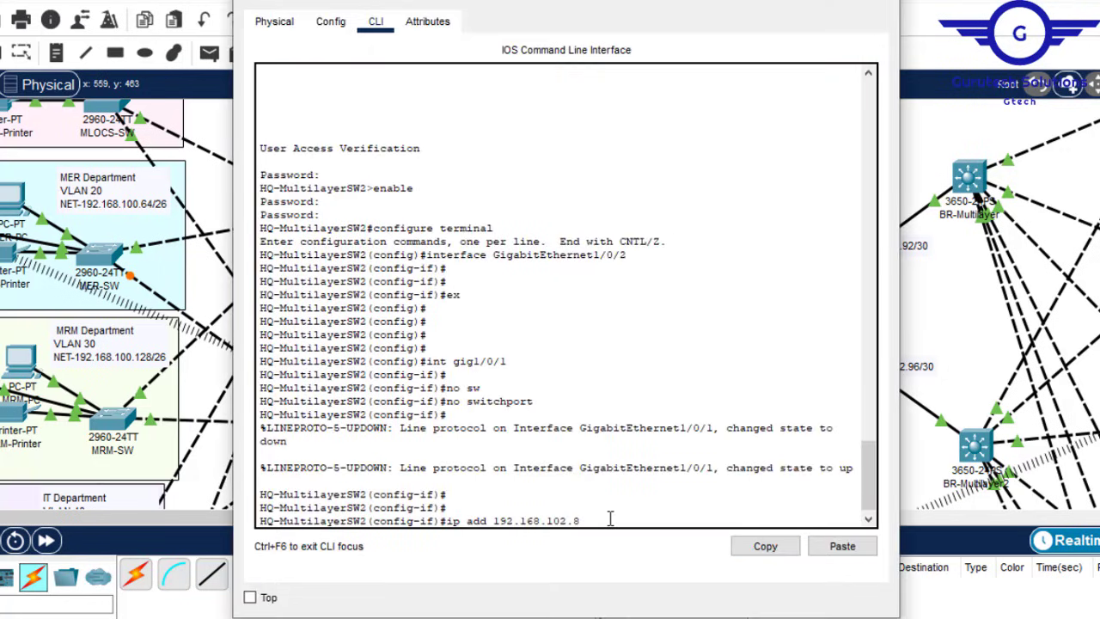
type("255.255.255.252")
key("Return")
Step: Exit interface mode, save HQ-MultilayerSW2's configuration, and close its window
type("ex")
key("Return")
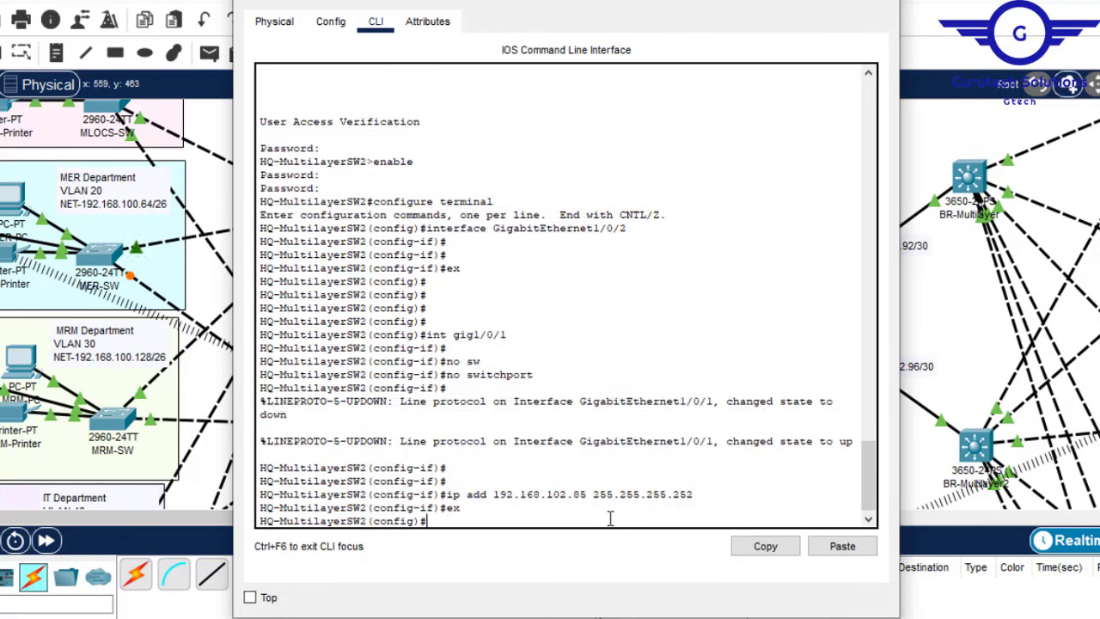
key("Return")
key("Return")
key("Return")
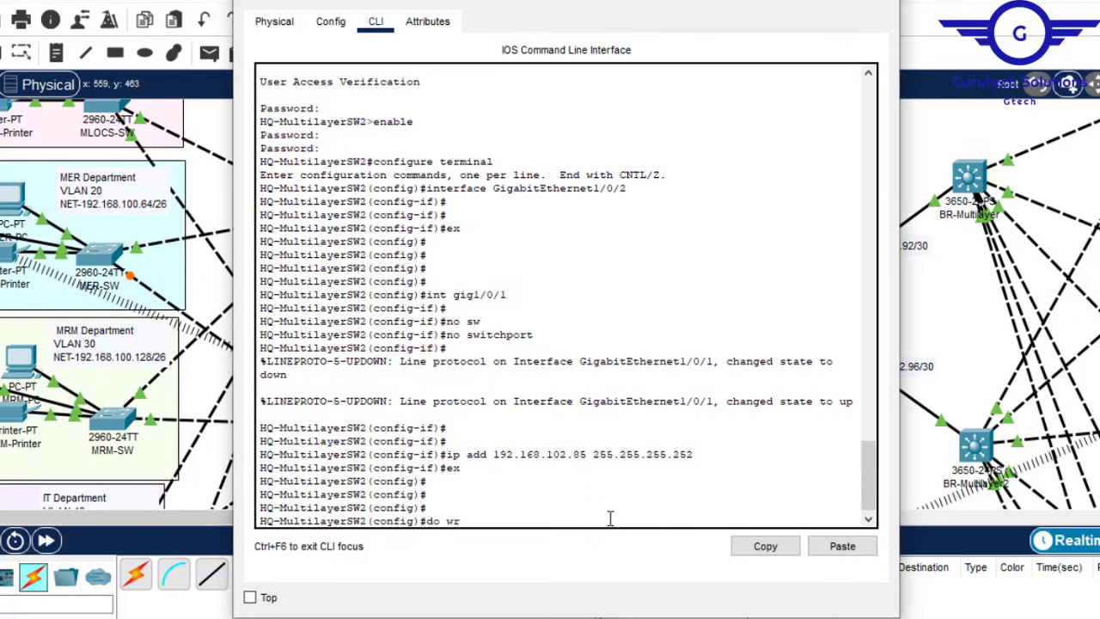
key("Return")
left_click(890, 3)
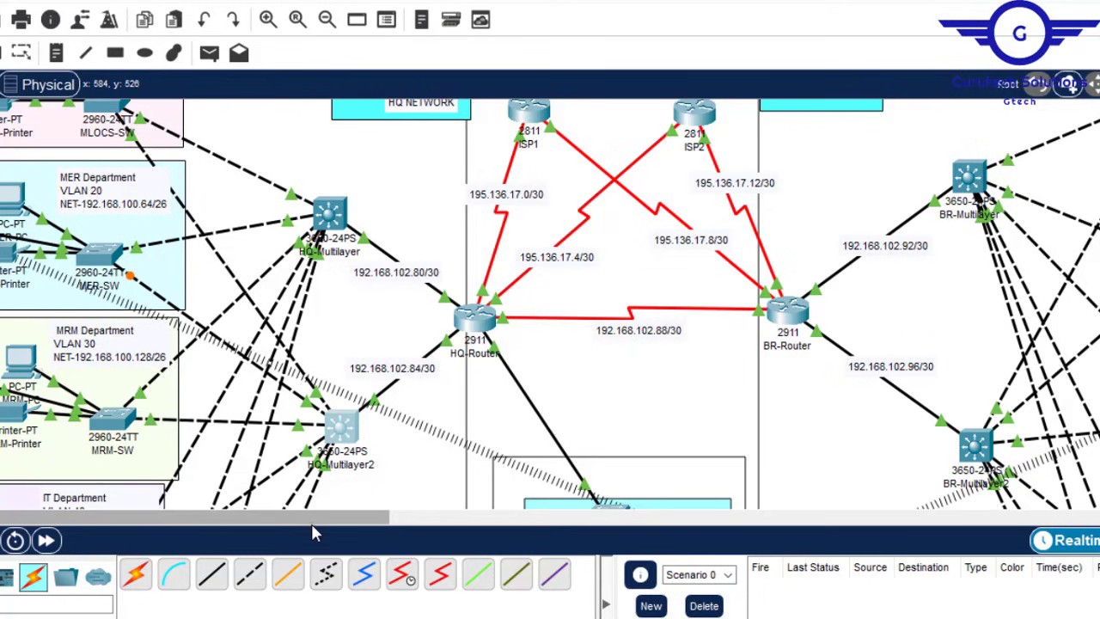
Step: Check BR-MultilayerSW2's GigabitEthernet1/0/1 settings and enter its CLI for that interface
left_click_drag(311, 519, 404, 520)
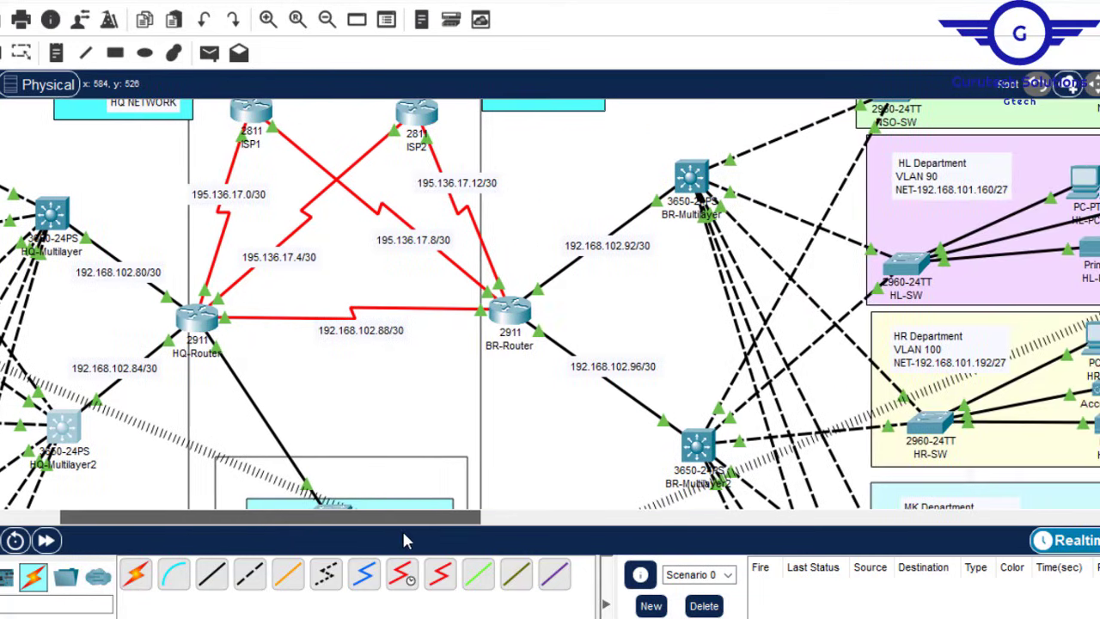
left_click(698, 444)
left_click(331, 22)
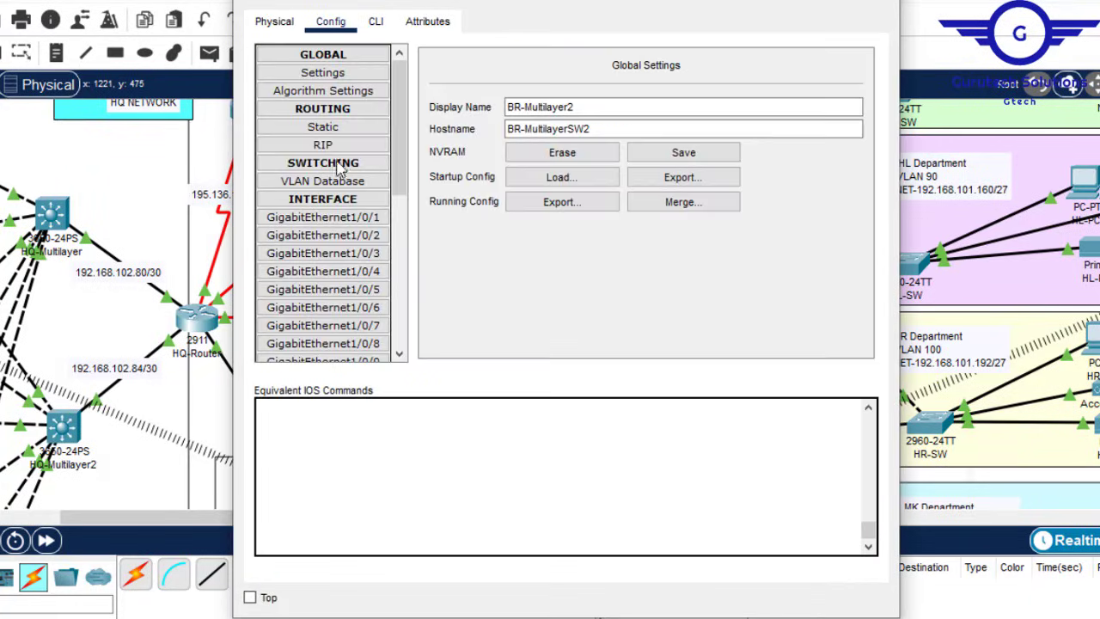
left_click(368, 218)
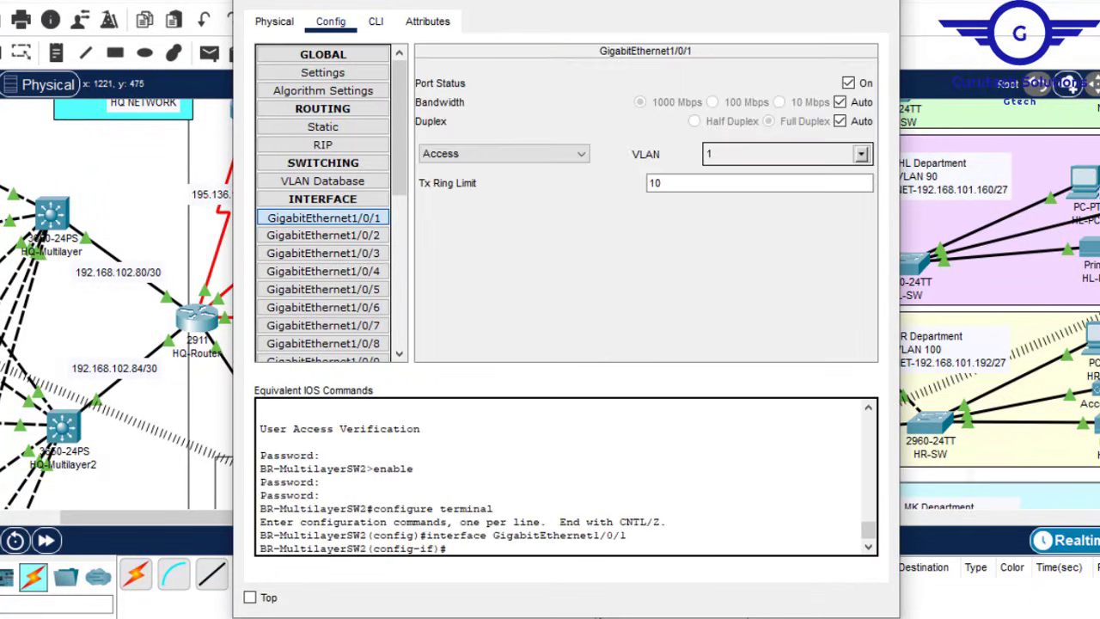
left_click(379, 19)
left_click(796, 2)
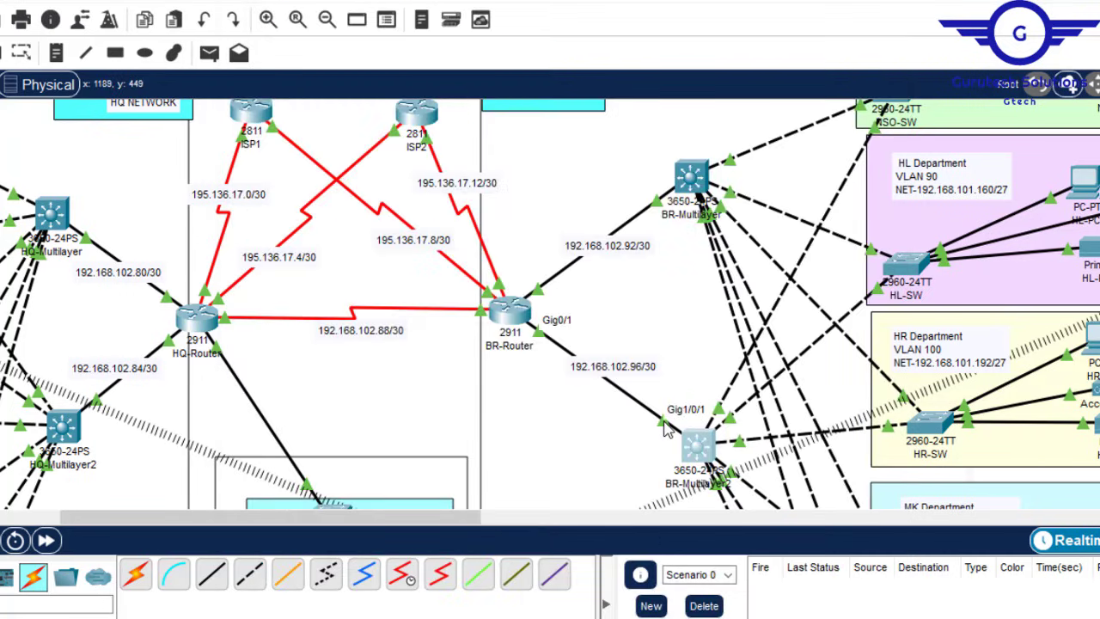
left_click(698, 445)
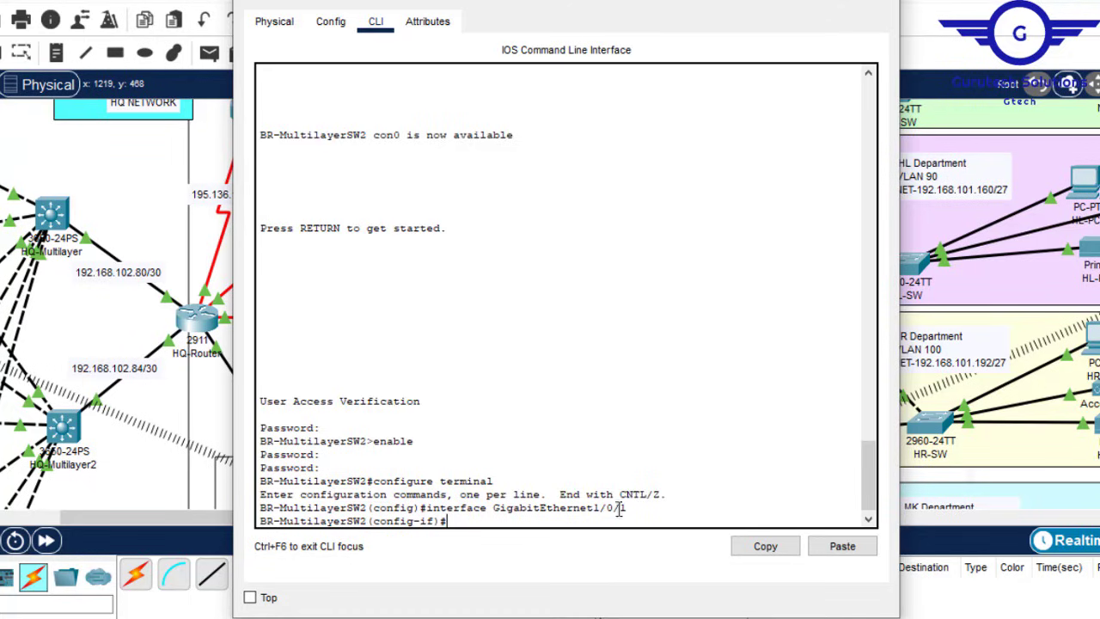
Step: Run 'no switchport' to make GigabitEthernet1/0/1 a routed port
left_click_drag(634, 511, 594, 501)
left_click(518, 509)
type("no sw")
key("Tab")
key("Return")
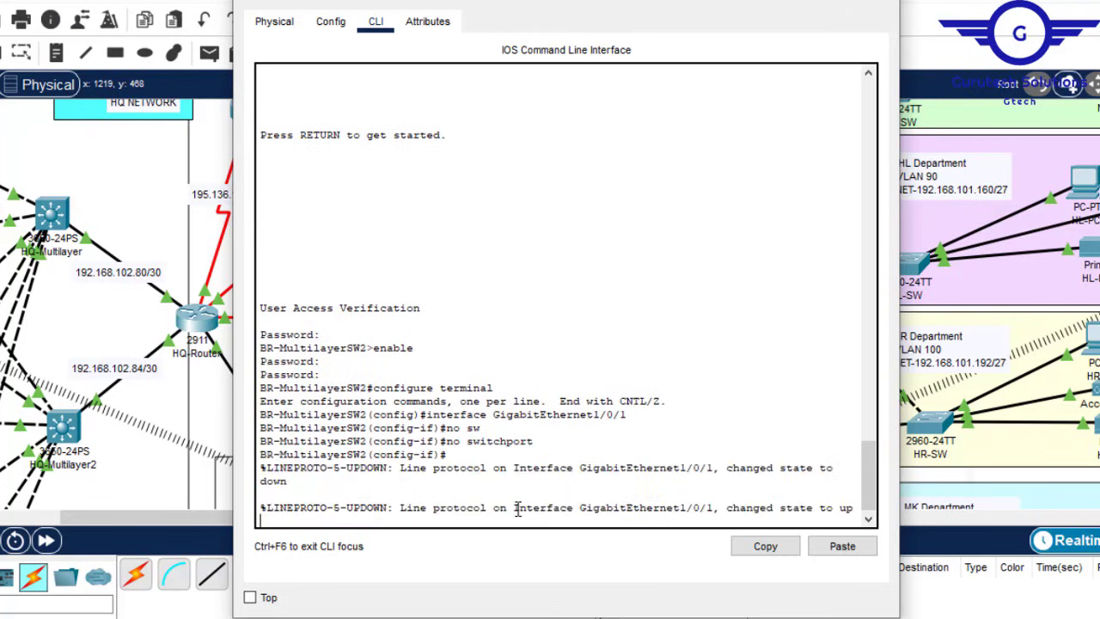
key("Return")
key("Return")
key("Return")
Step: Assign GigabitEthernet1/0/1 the address 192.168.102.97 with a 255.255.255.252 mask
type("ip")
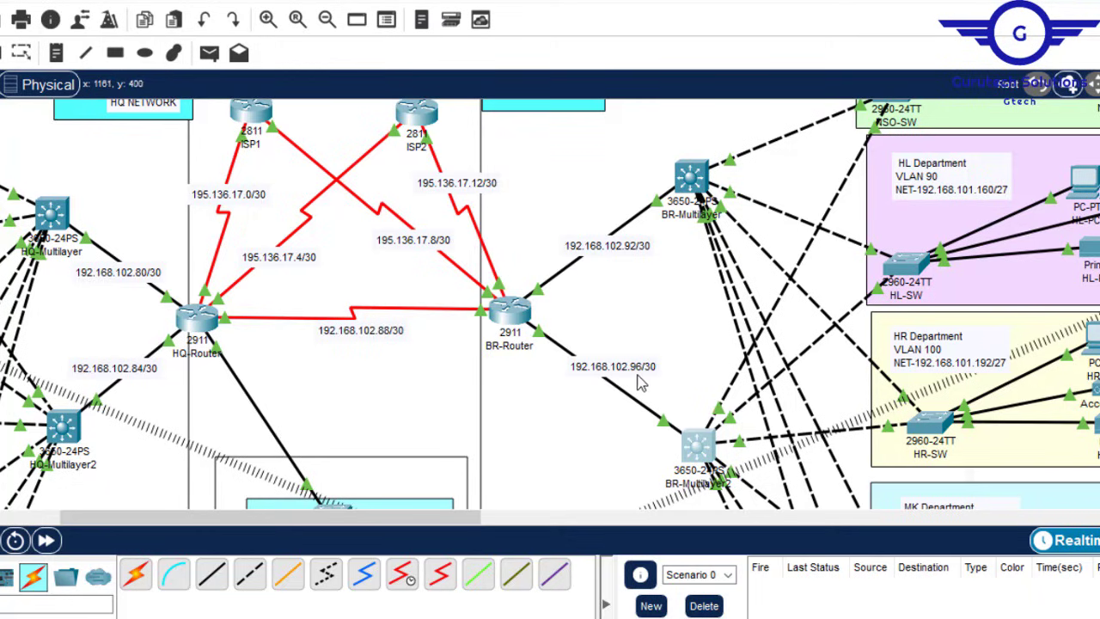
left_click(698, 453)
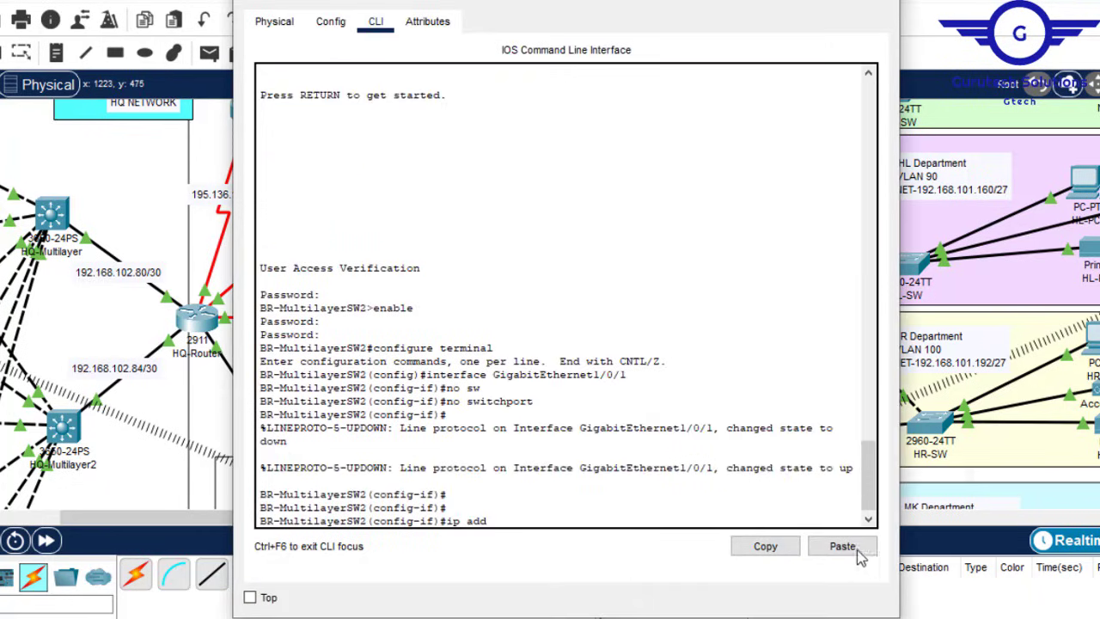
left_click(842, 547)
key("BackSpace")
key("BackSpace")
type("97 255.25")
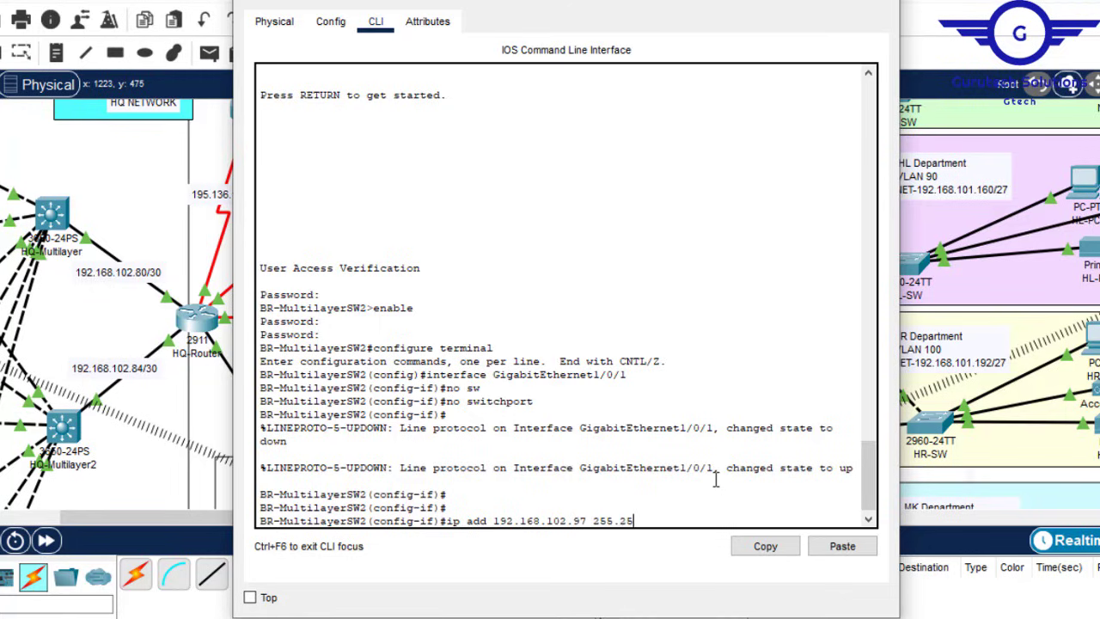
type("5.255.25")
key("Return")
Step: Exit interface mode, save BR-MultilayerSW2's configuration with 'do wr', and close its window
type("erSW2(config-if)#e")
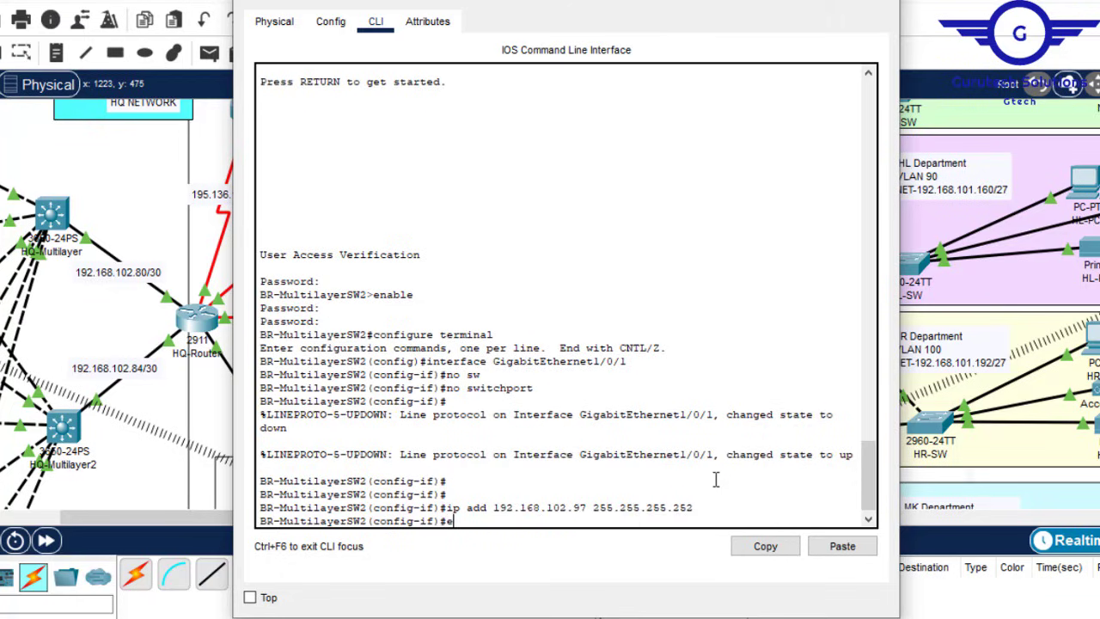
type("x")
key("Return")
key("Return")
key("Return")
key("Return")
type("do")
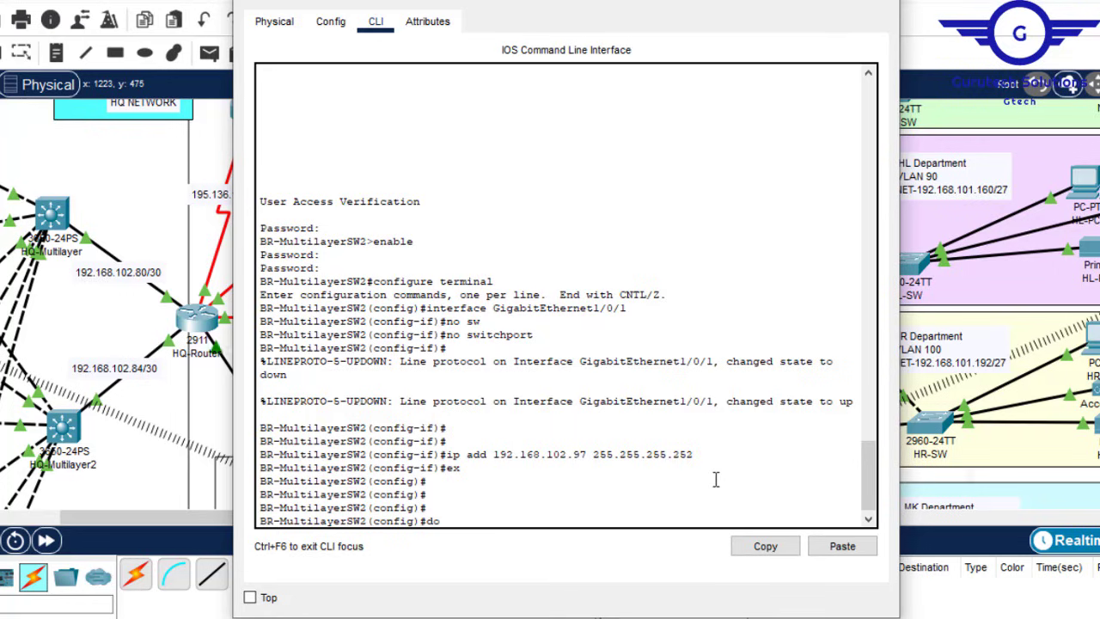
type(" wr")
key("Return")
left_click(875, 1)
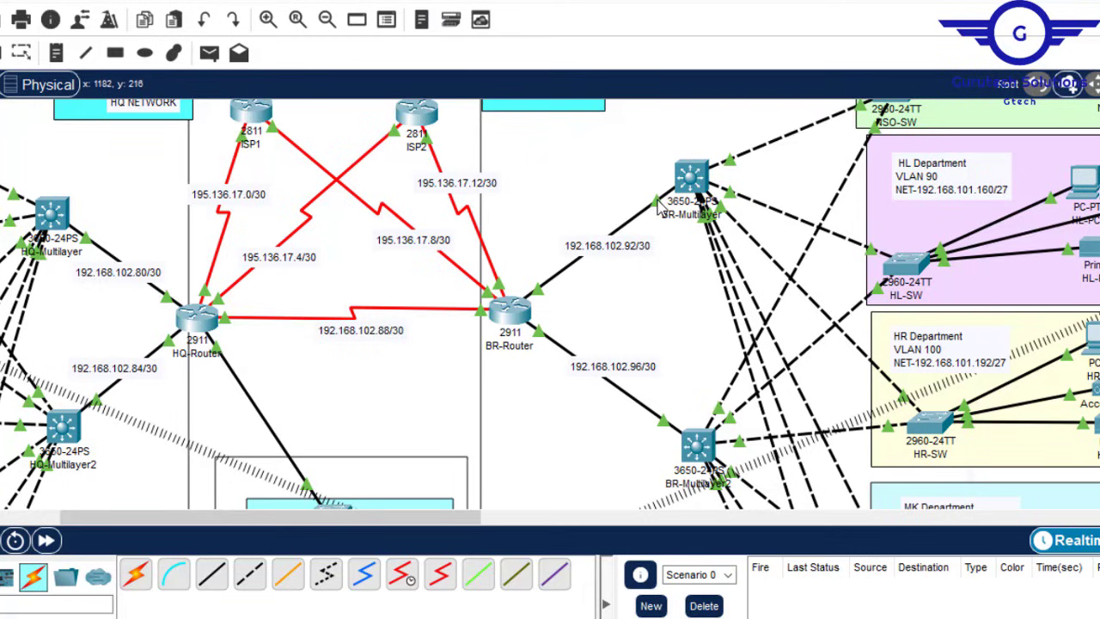
left_click(687, 180)
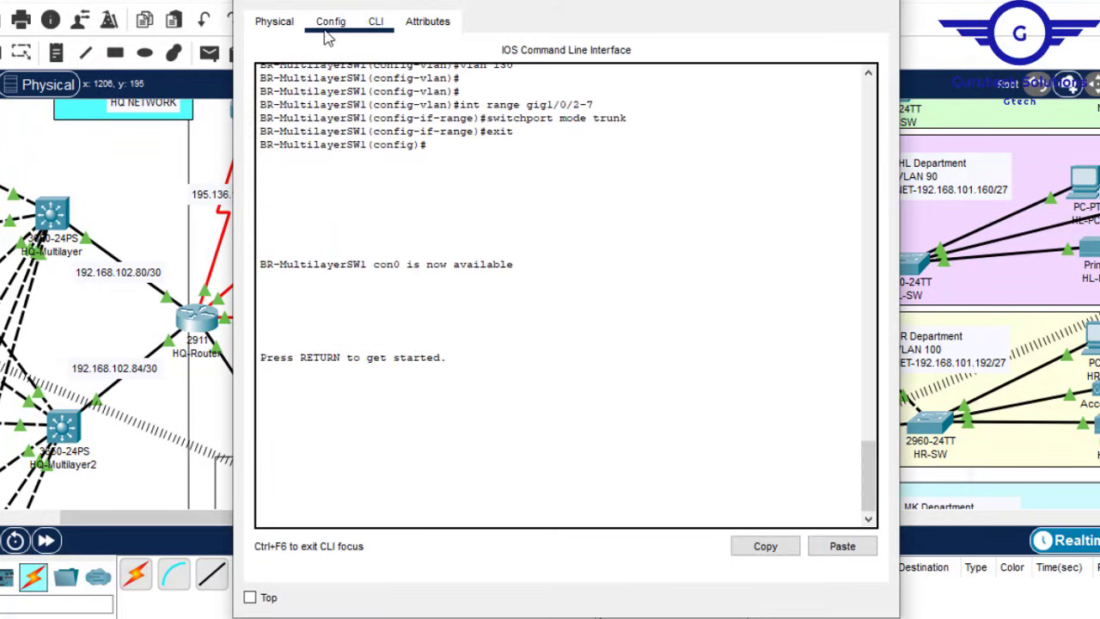
Step: Select BR-MultilayerSW1's GigabitEthernet1/0/1 and make it routed with 'no switchport'
left_click(329, 25)
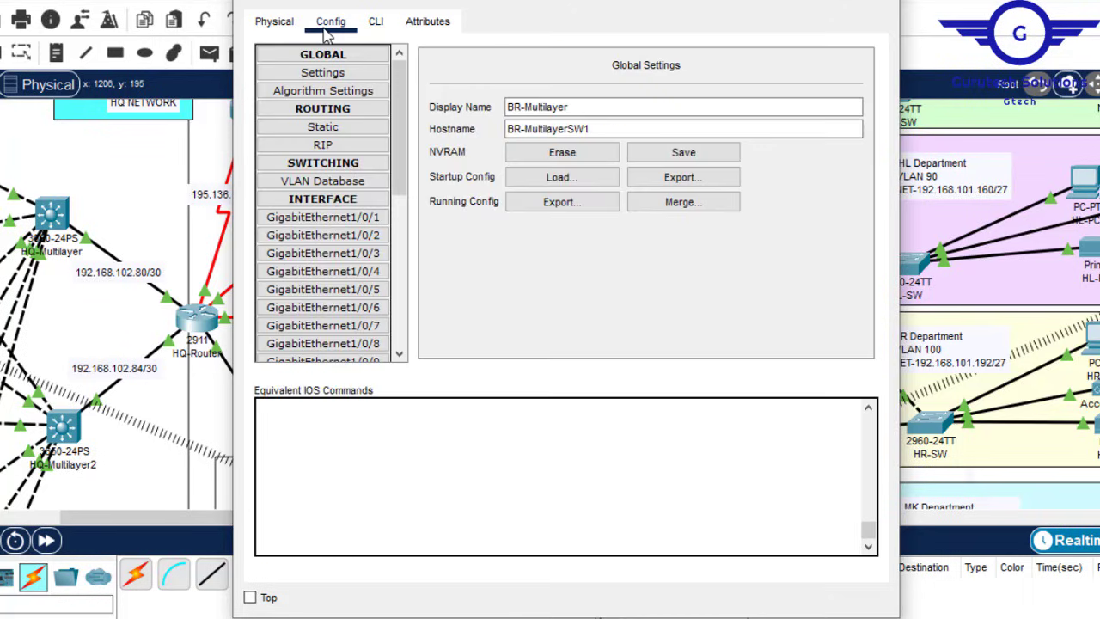
left_click(358, 218)
left_click(375, 21)
key("Return")
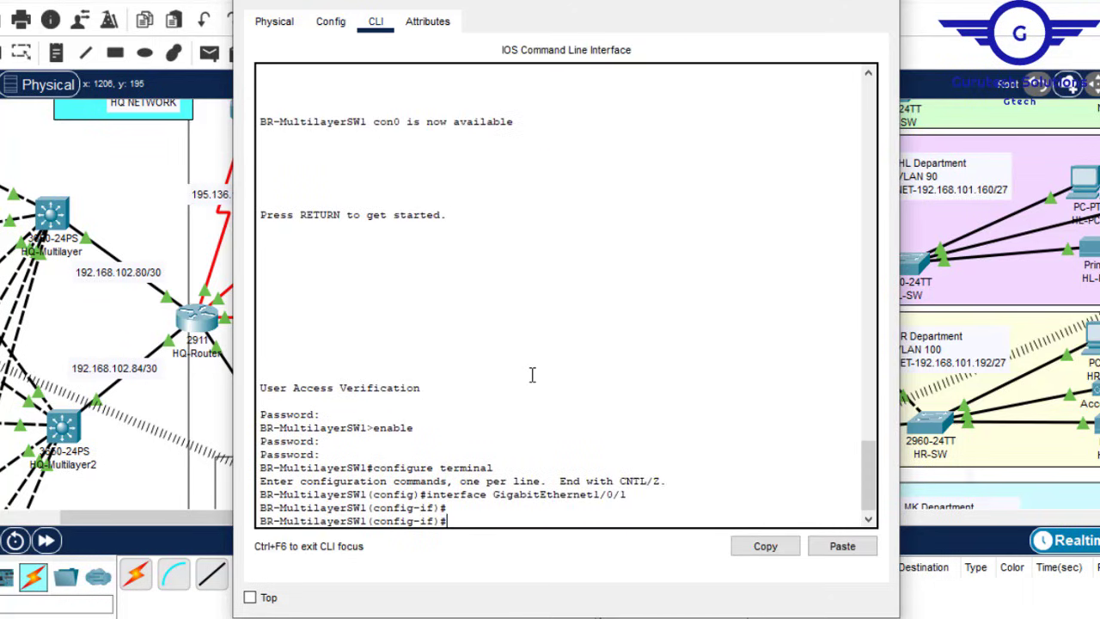
type("no sw")
key("Tab")
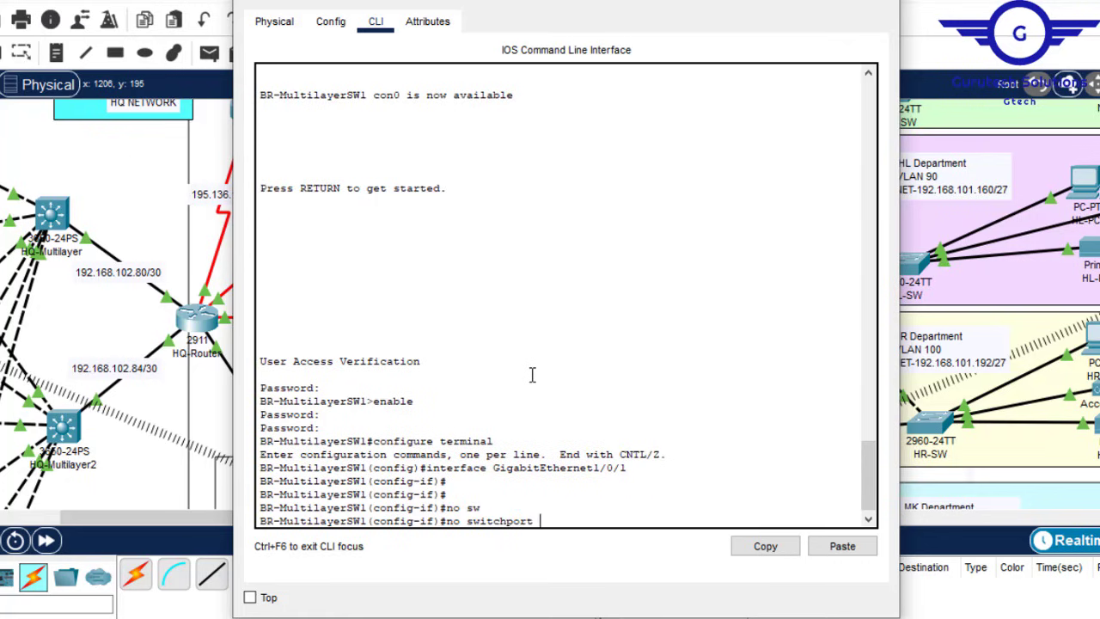
key("Return")
key("Return")
key("Return")
key("Return")
Step: Assign GigabitEthernet1/0/1 the address 192.168.102.93 255.255.255.252
type("ip")
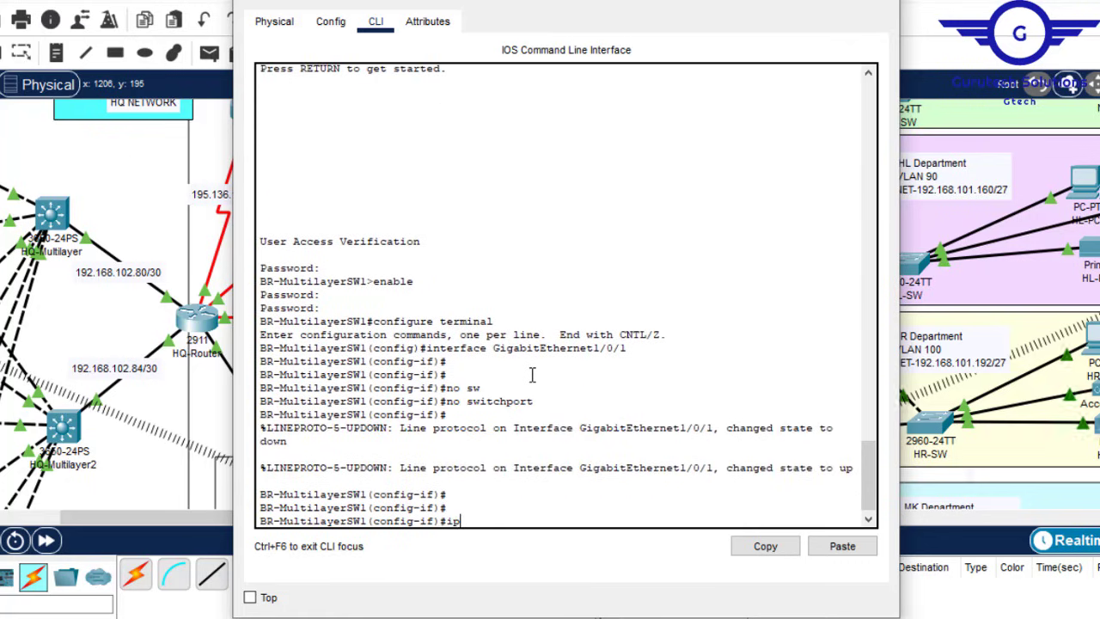
type(" add")
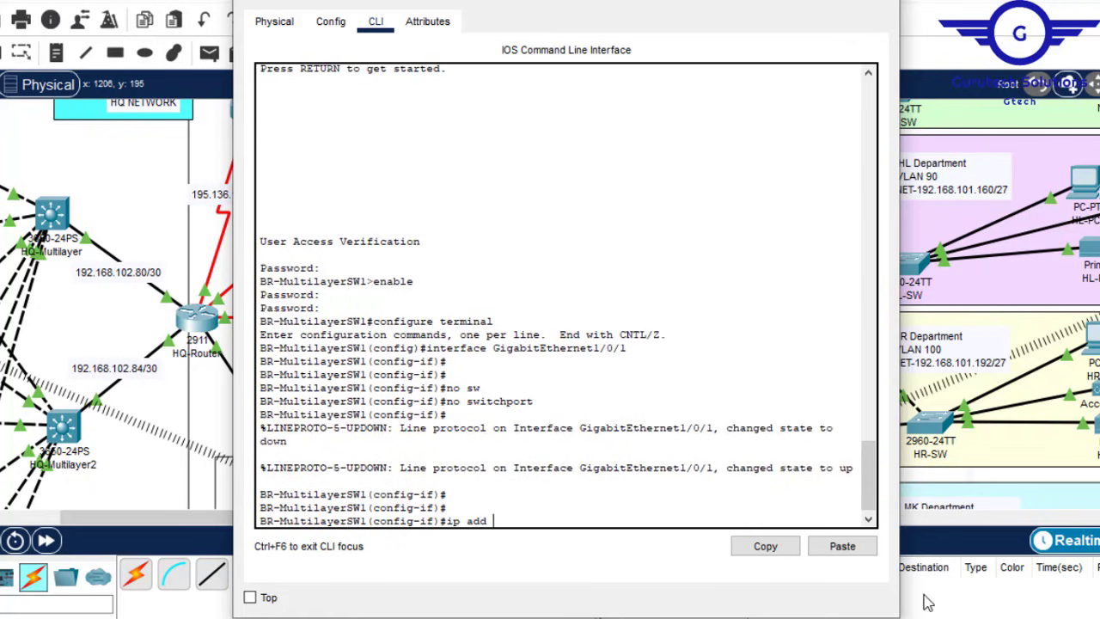
left_click(842, 546)
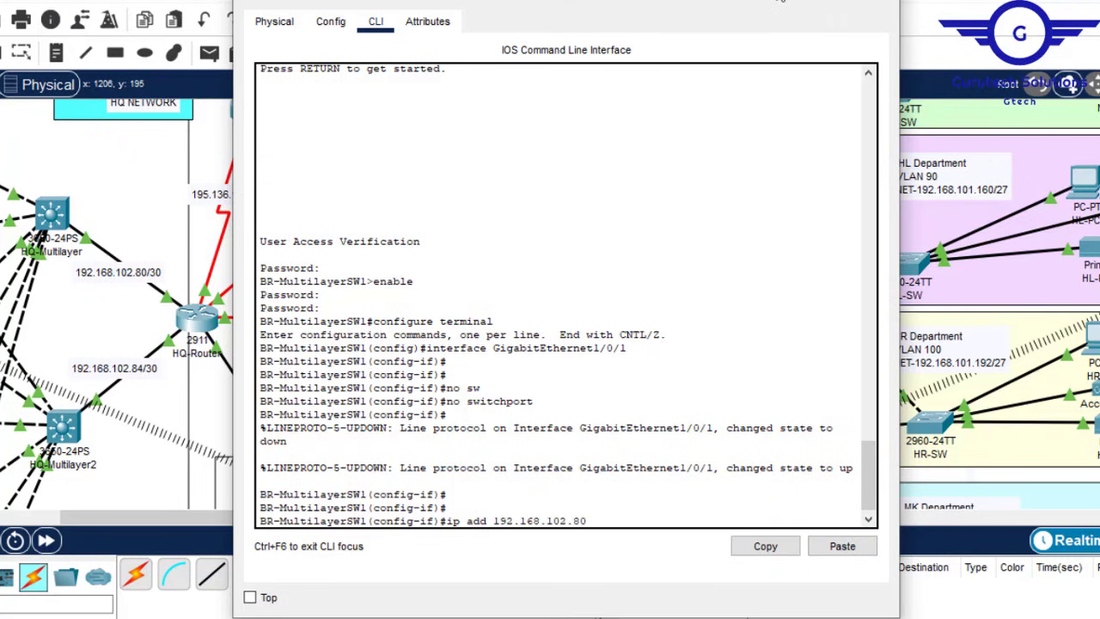
left_click(776, 1)
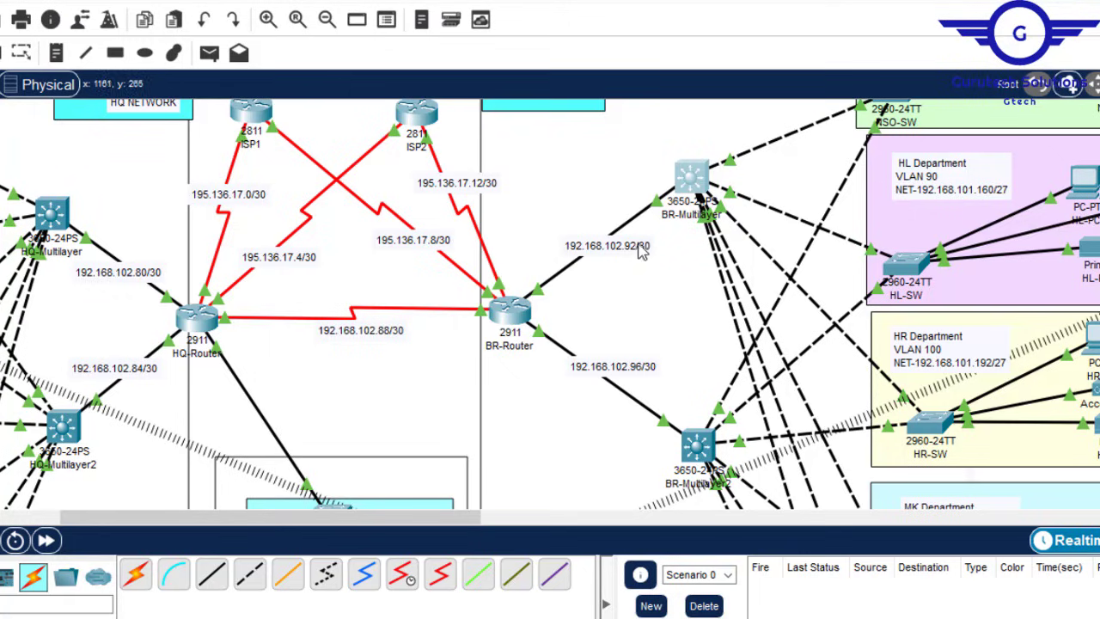
left_click(692, 183)
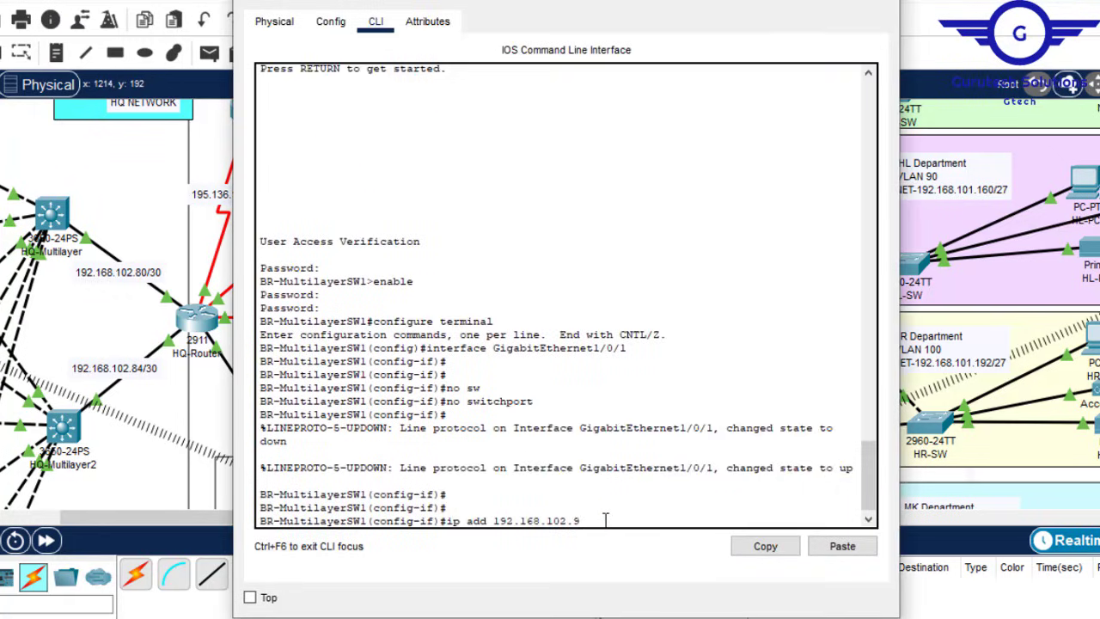
key("Return")
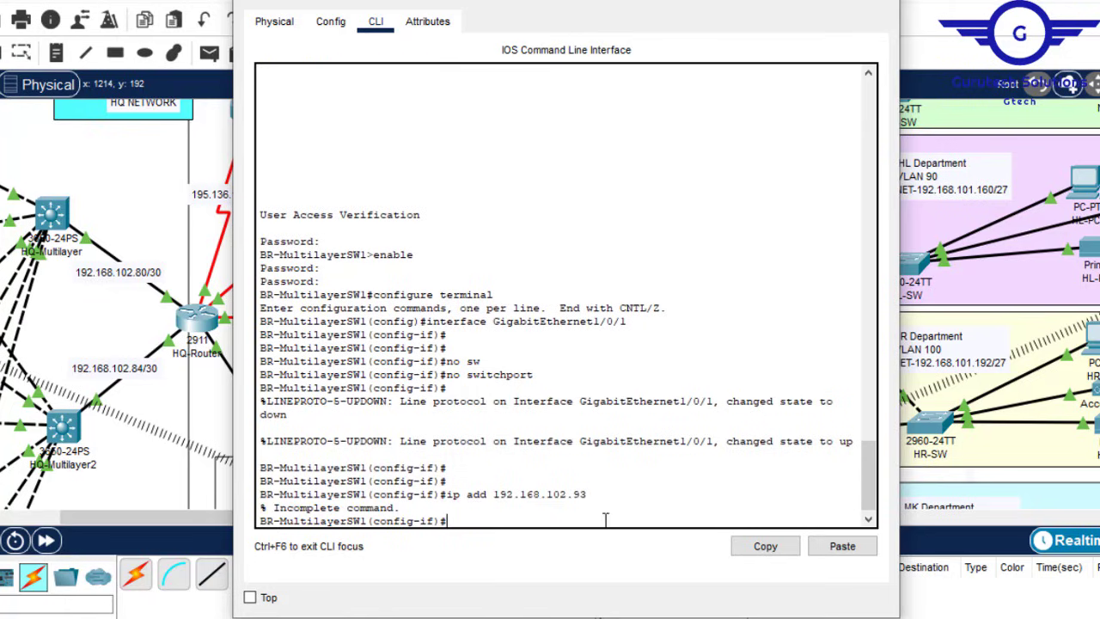
key("Up")
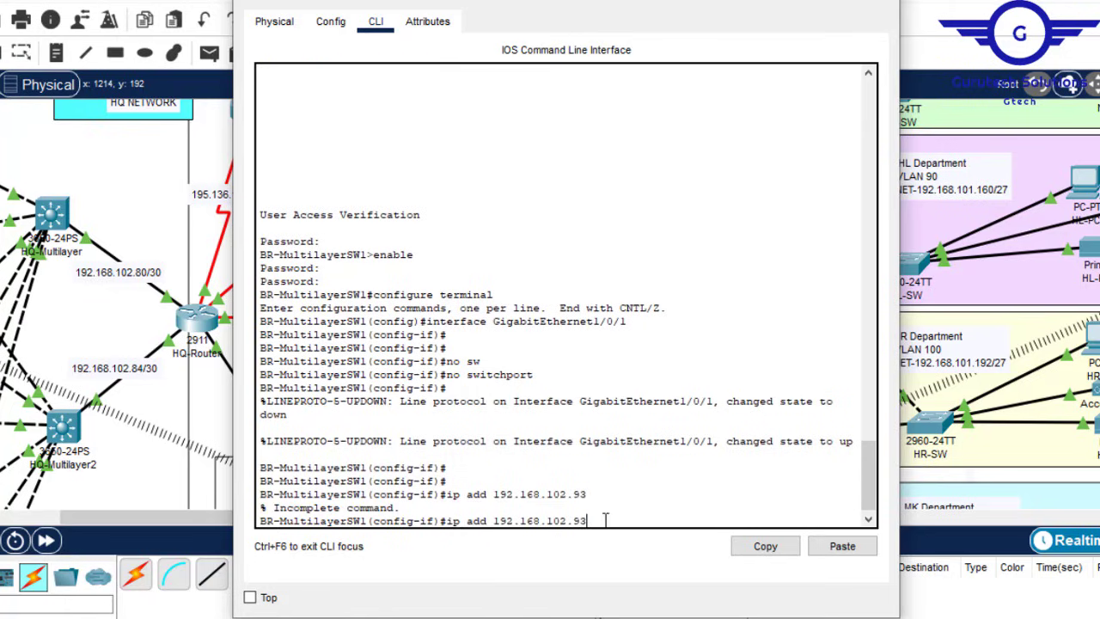
type("255")
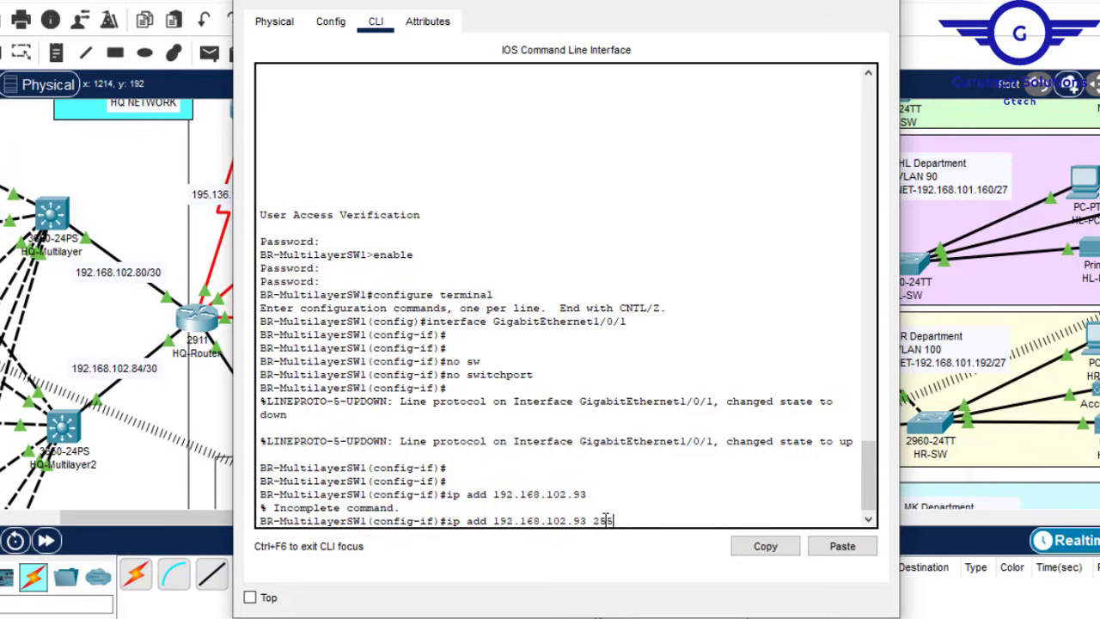
type(".255.25")
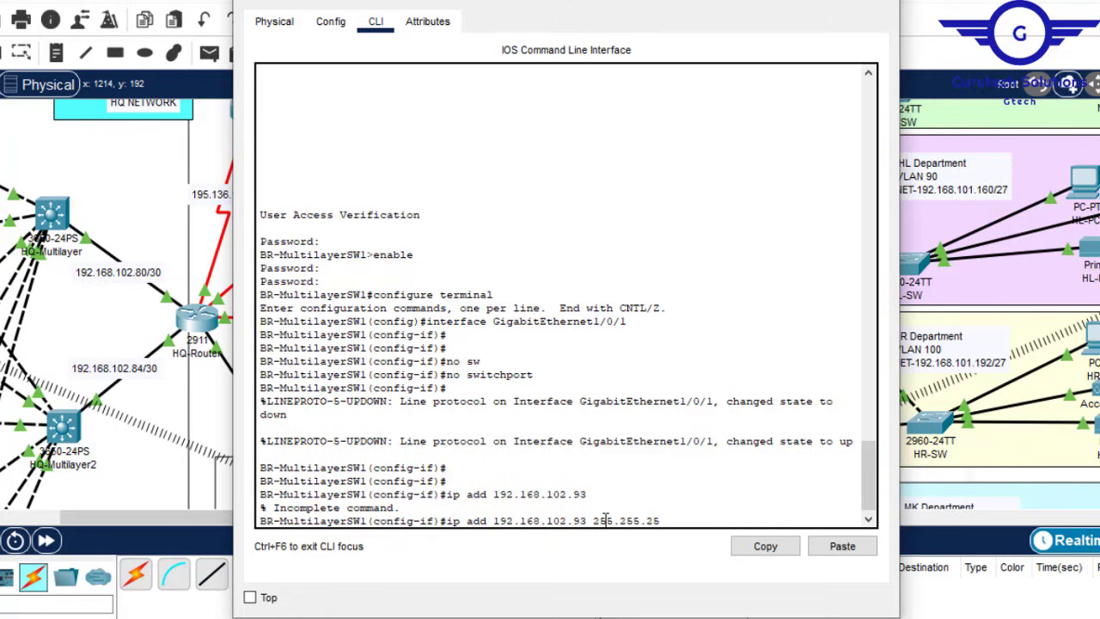
type("5.252")
key("Return")
key("Return")
key("Return")
Step: Exit interface mode, save BR-MultilayerSW1's configuration with 'do wr', and close its window
type("e")
key("Return")
key("Return")
key("Return")
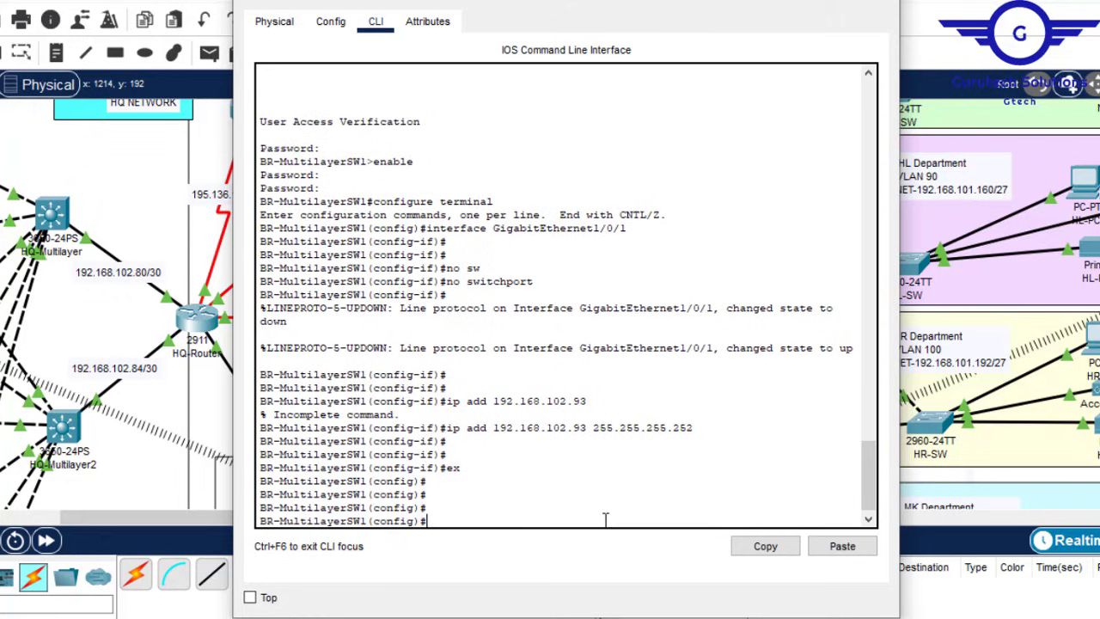
type("do wr")
key("Return")
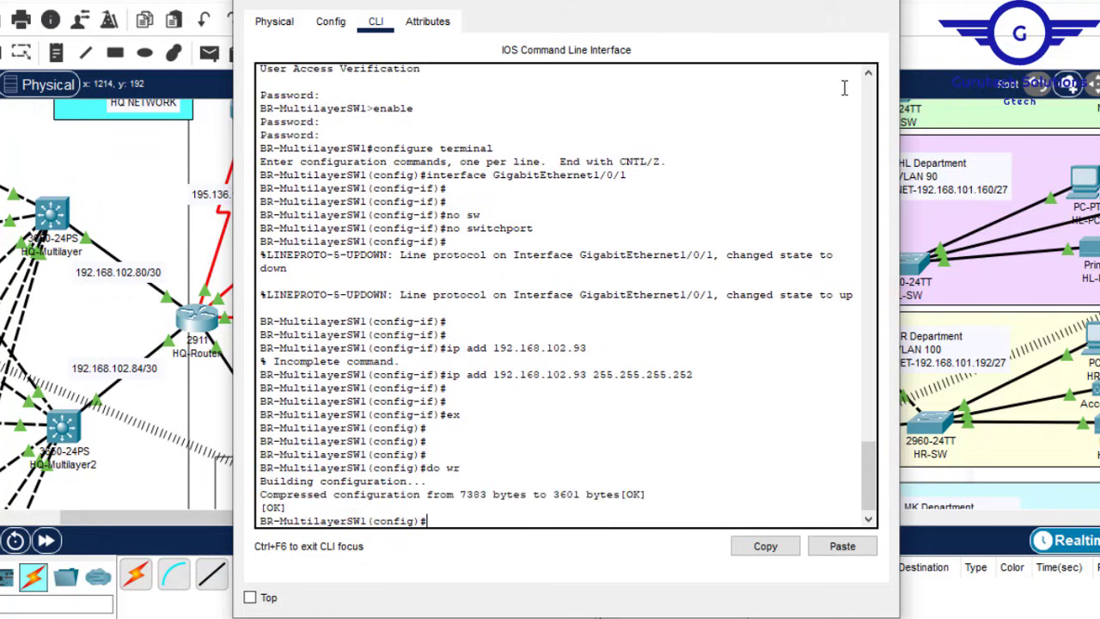
left_click(880, 1)
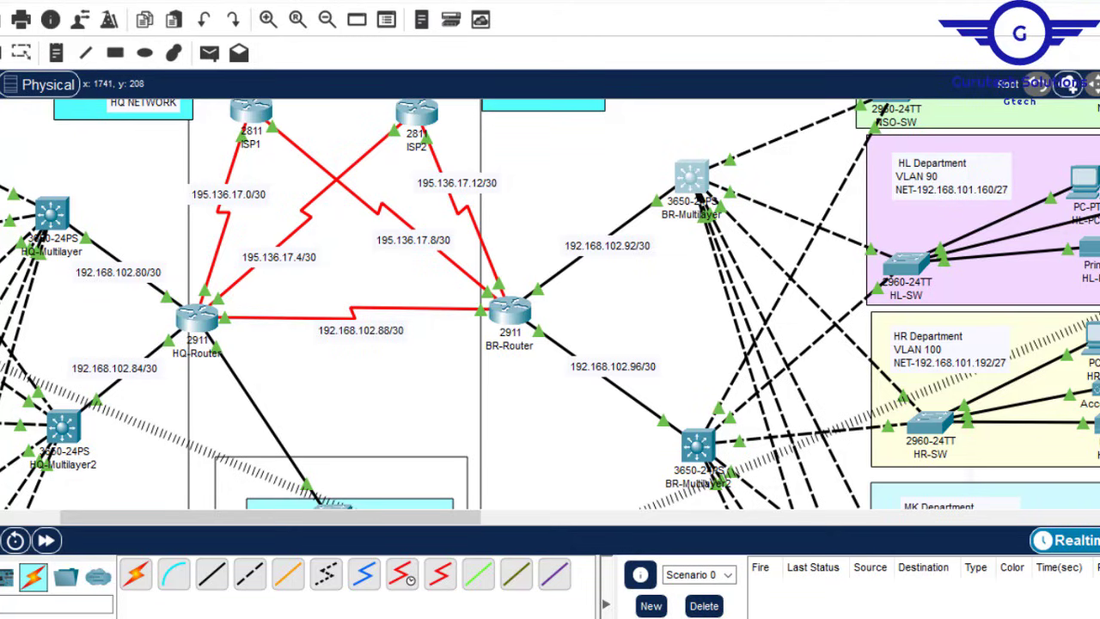
Step: Open HQ-Router's window beside the topology and show its Config tab Global Settings
left_click_drag(1099, 216, 1099, 238)
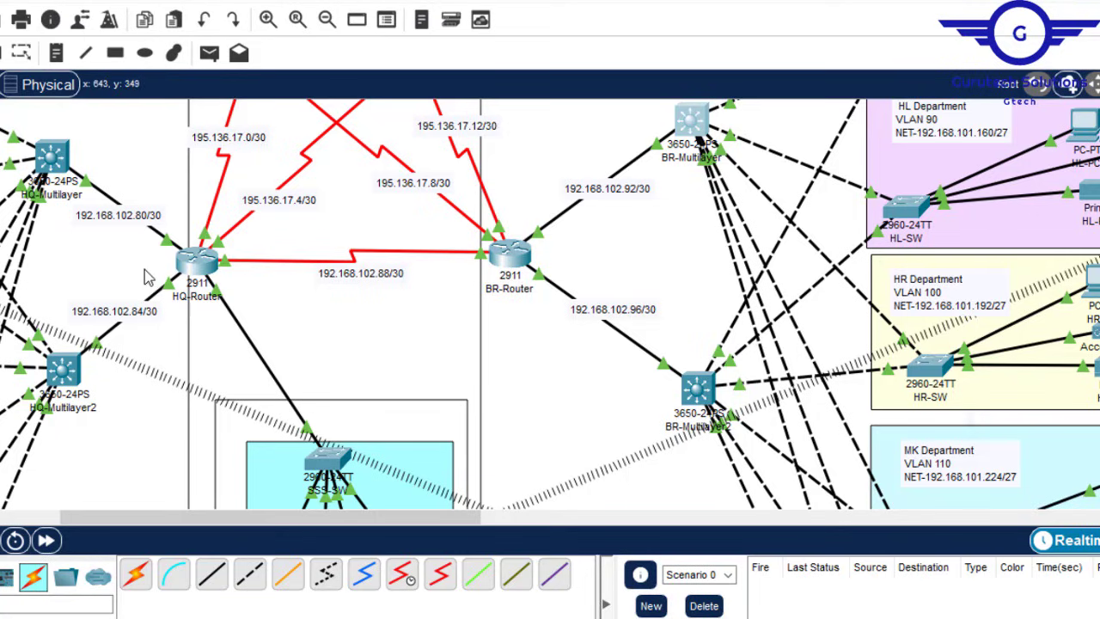
mouse_move(199, 292)
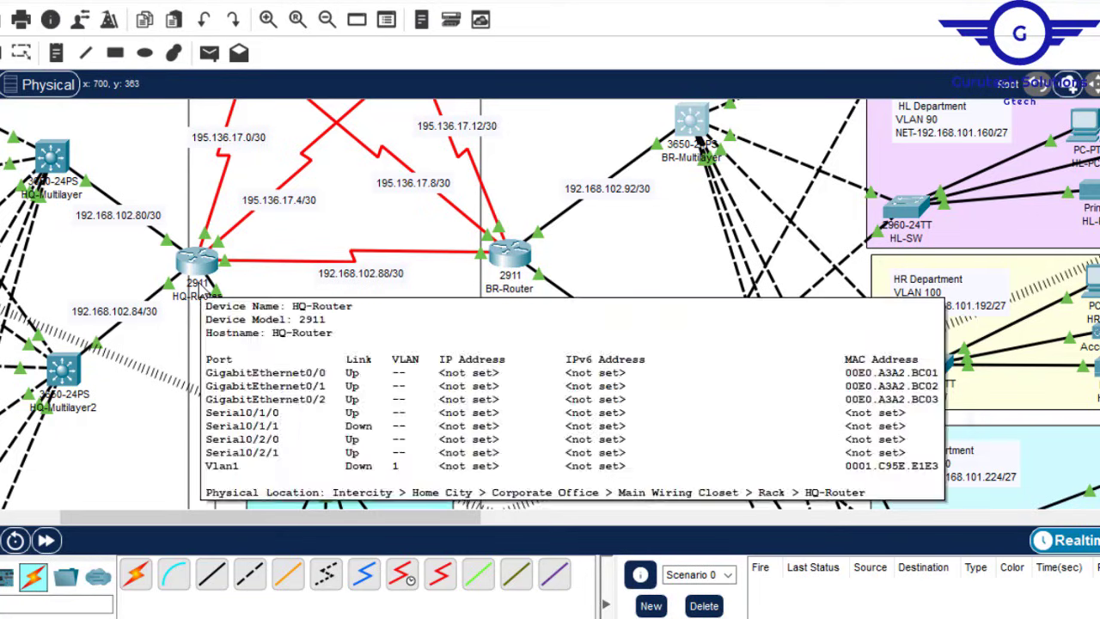
left_click(202, 280)
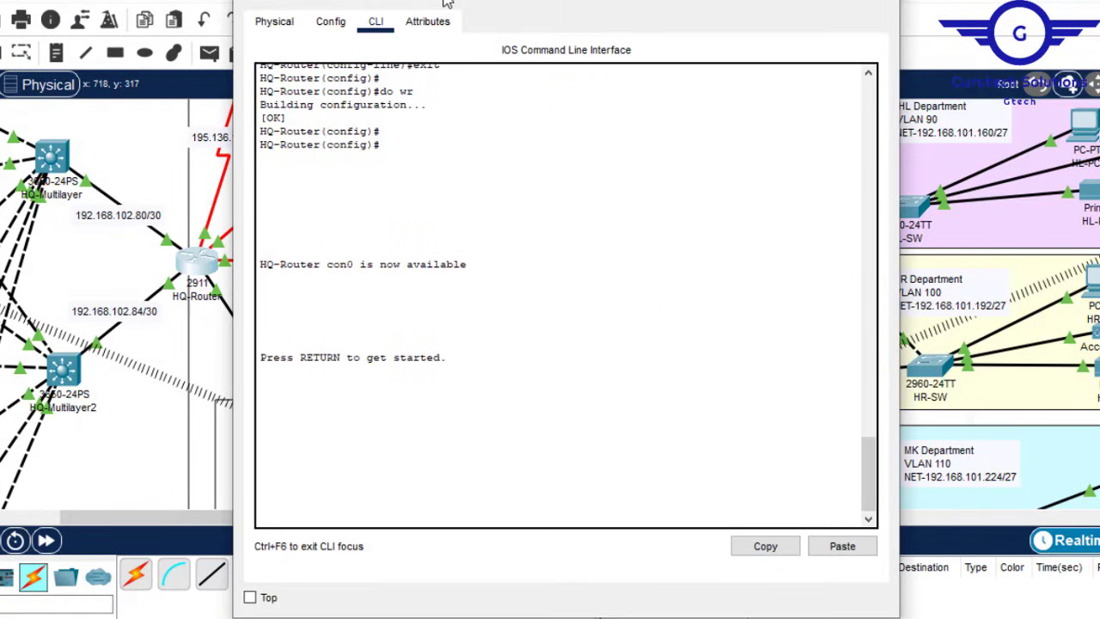
left_click_drag(447, 4, 650, 8)
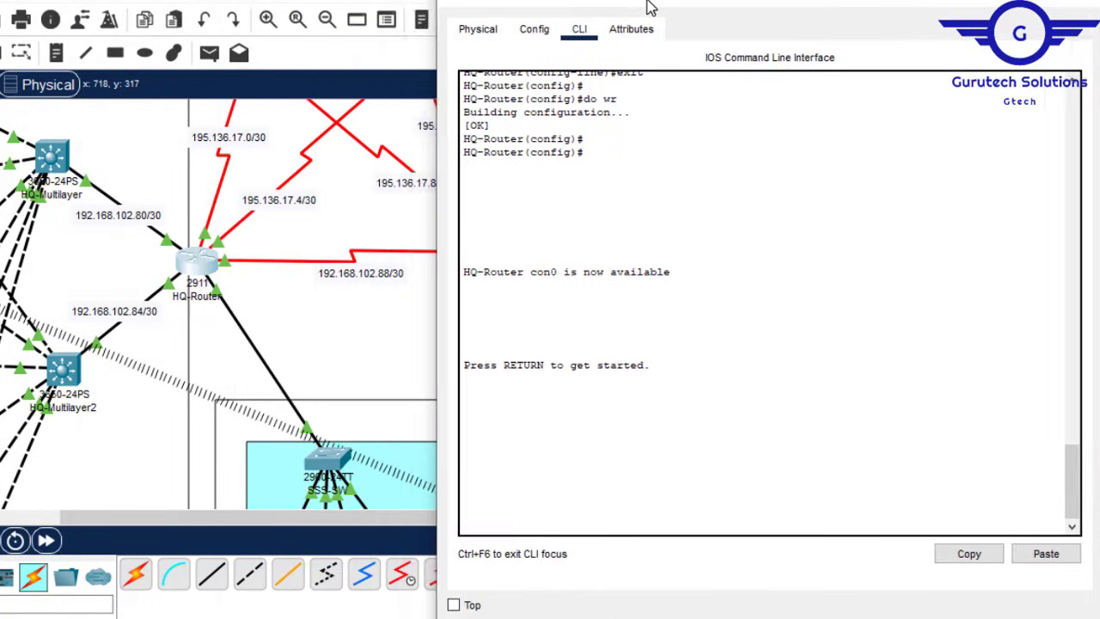
left_click(533, 34)
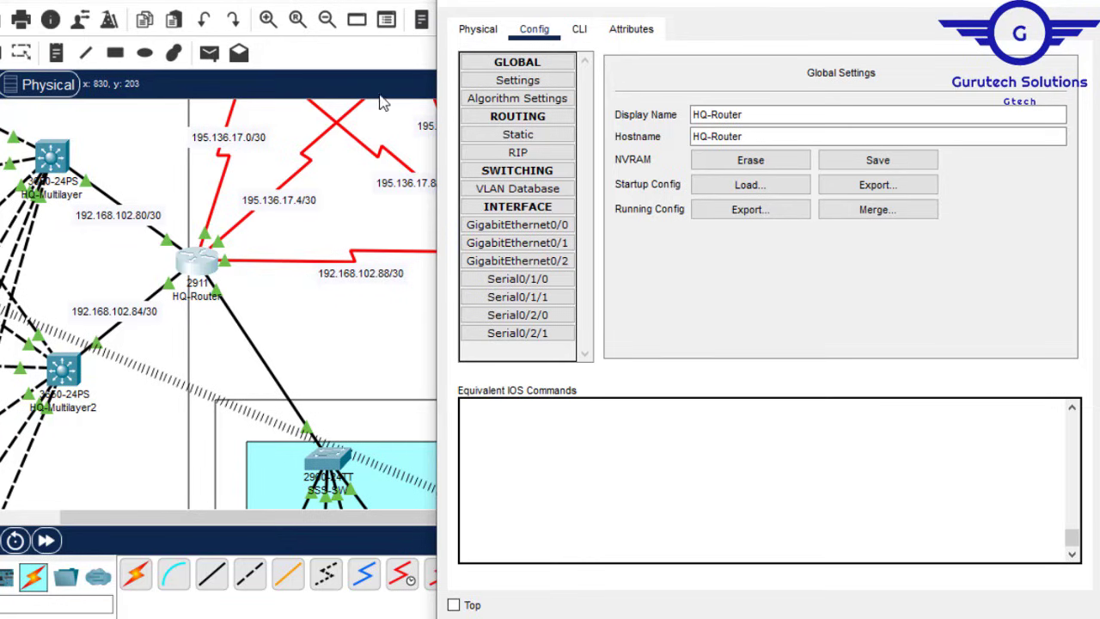
left_click(226, 4)
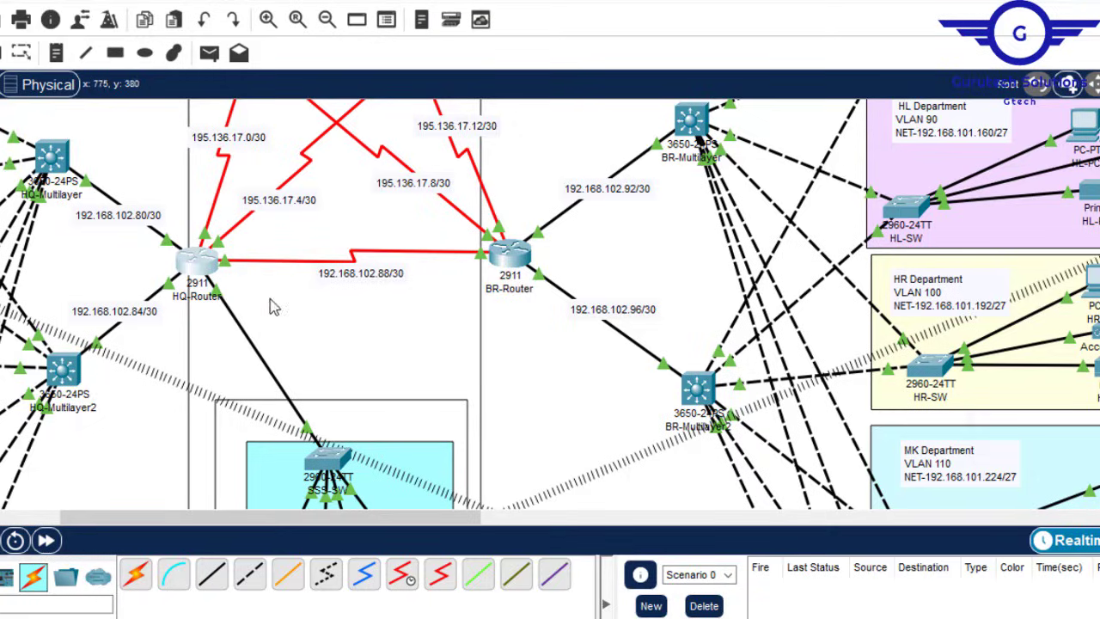
left_click(196, 260)
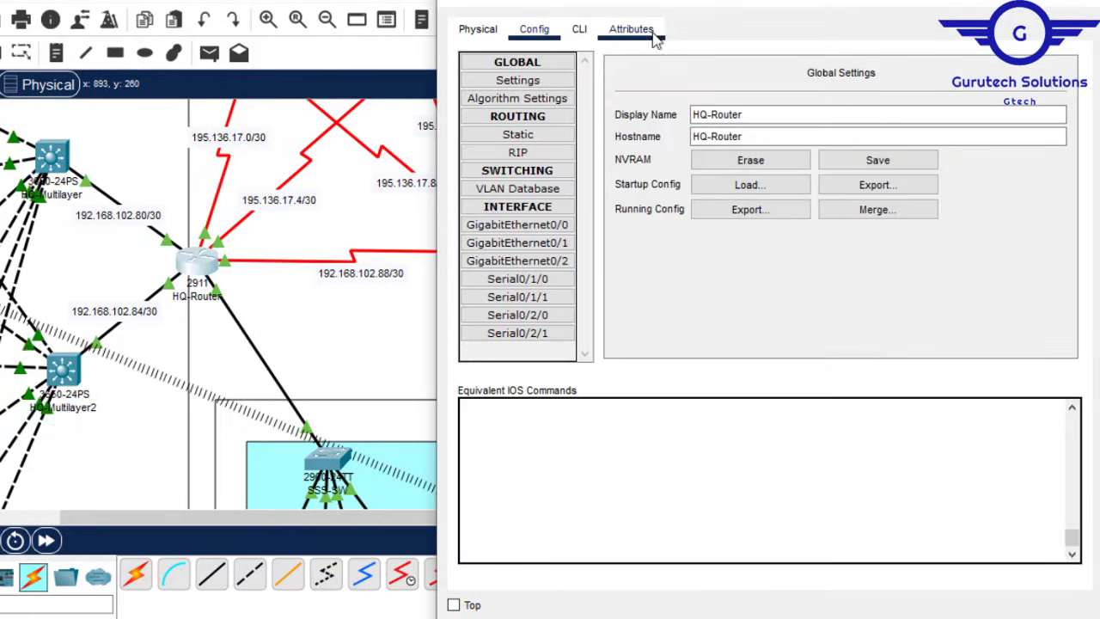
Step: Set HQ-Router's GigabitEthernet0/0 to 192.168.102.86 with mask 255.255.255.252
left_click(540, 225)
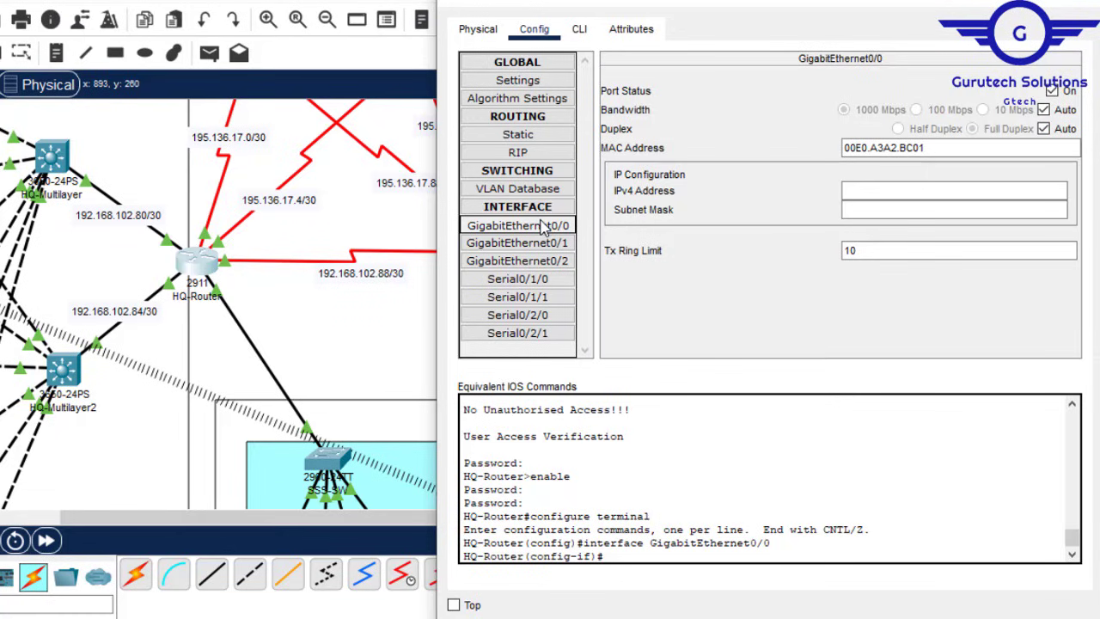
left_click(542, 225)
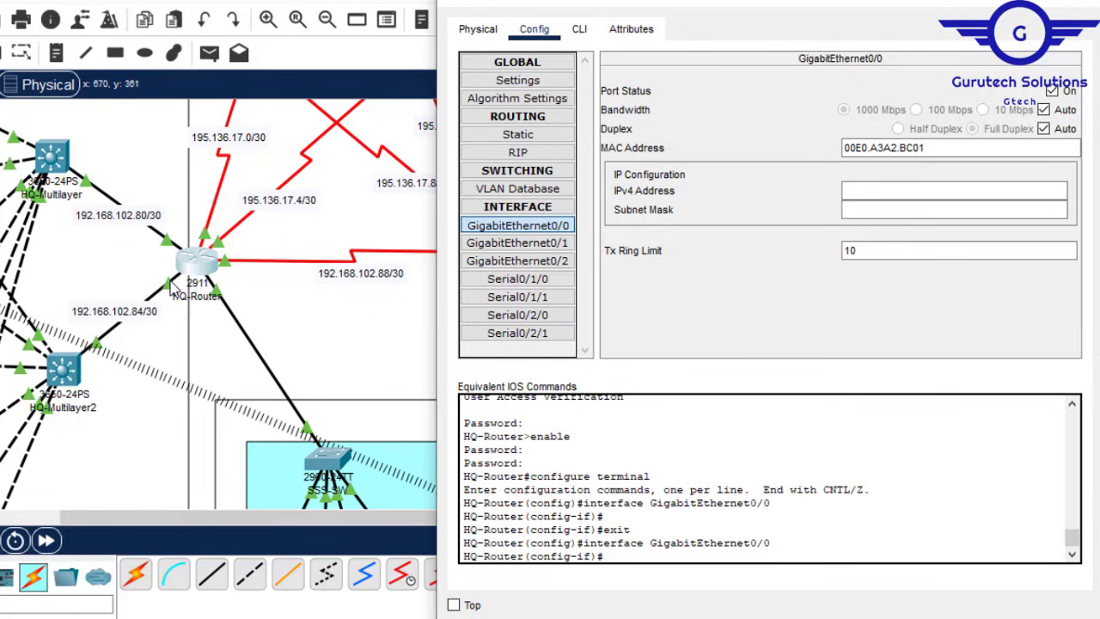
left_click(866, 197)
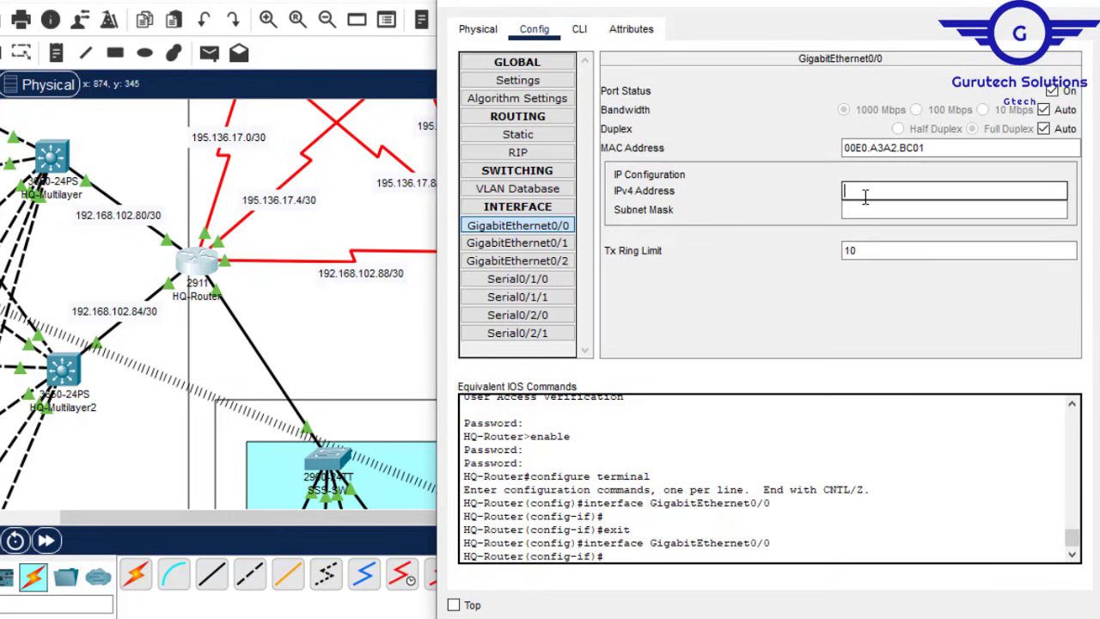
type("192.168.102.80")
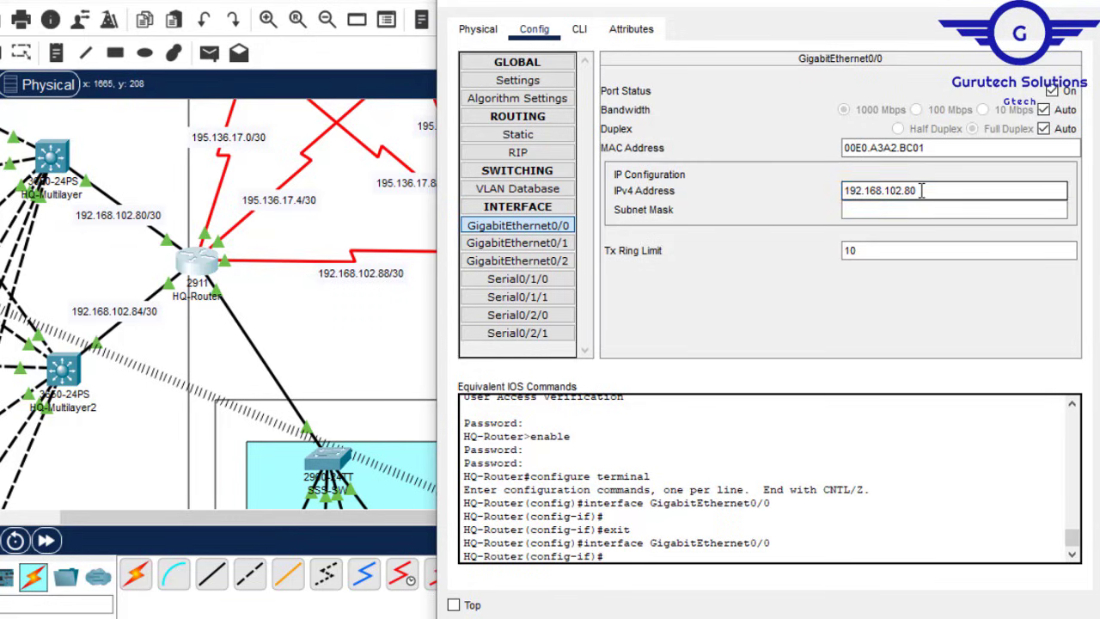
left_click(877, 210)
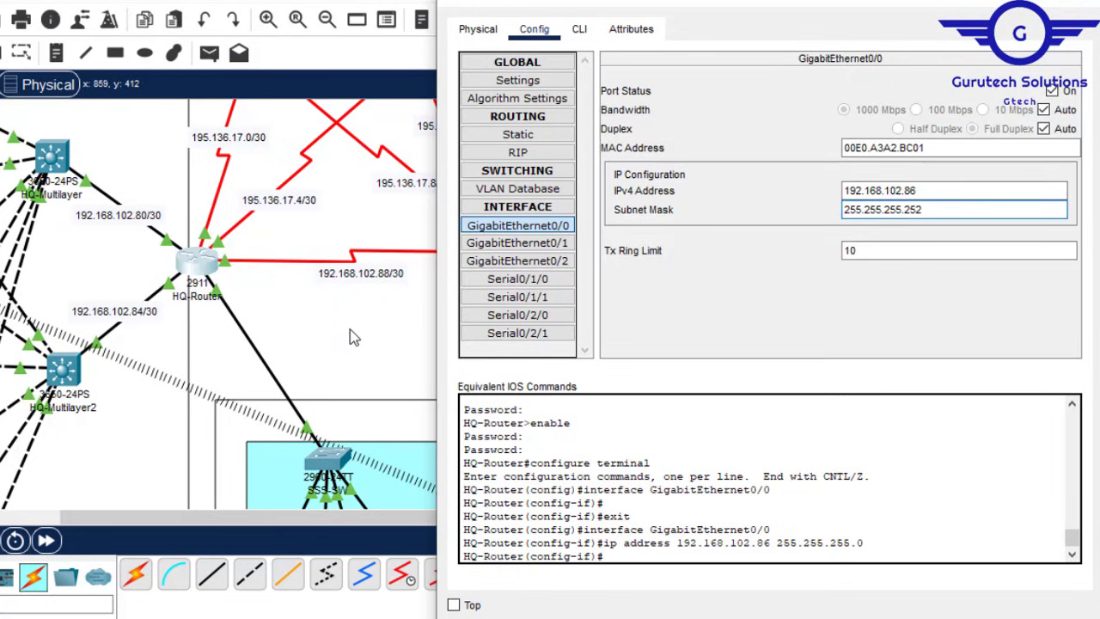
left_click(361, 340)
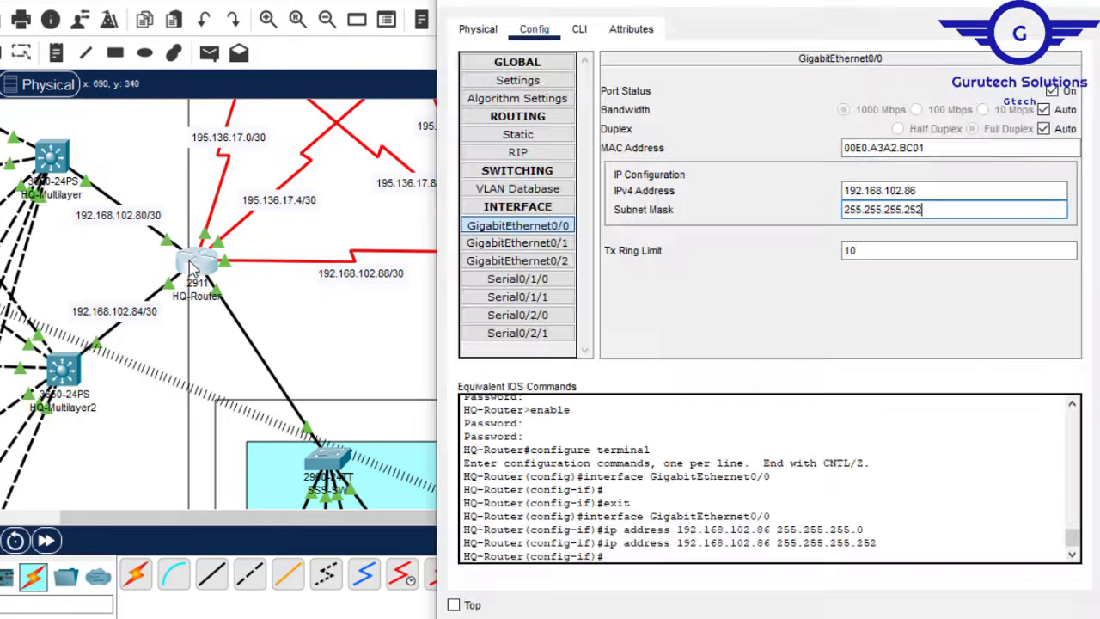
left_click(190, 263)
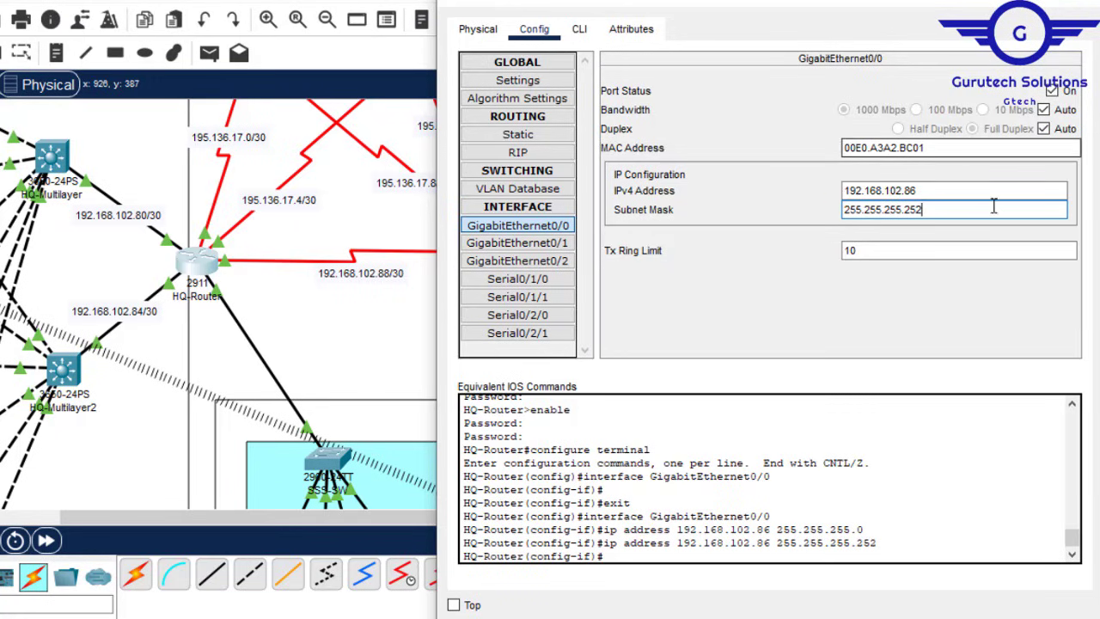
Step: Set HQ-Router's GigabitEthernet0/1 to 192.168.102.82 with a /30 mask
left_click(550, 243)
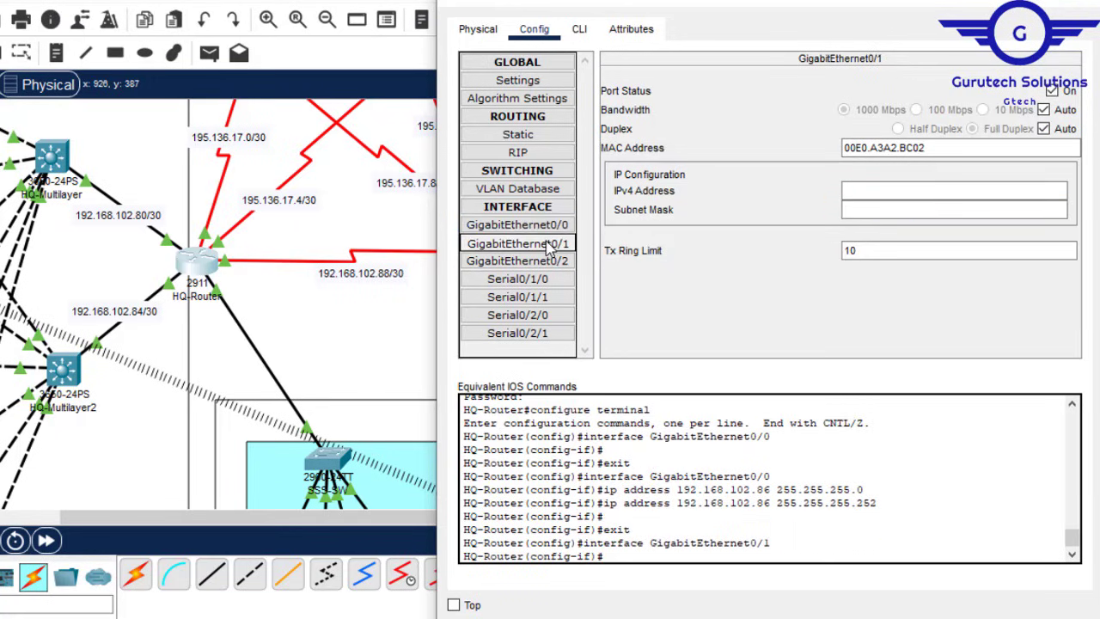
left_click(891, 193)
type("192.168.102.80")
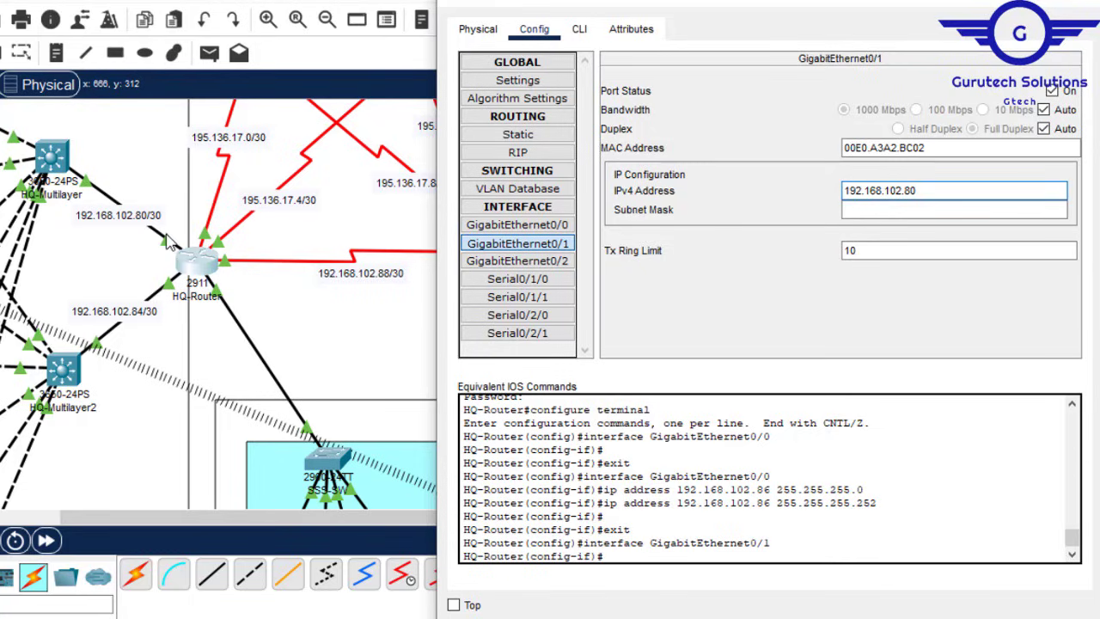
left_click(981, 184)
key("BackSpace")
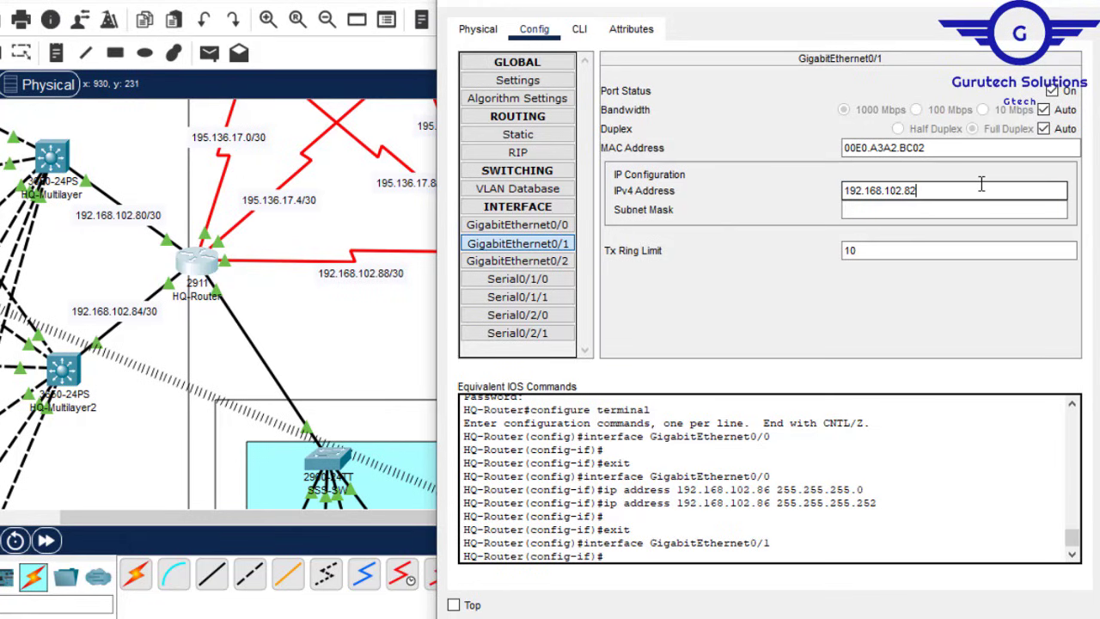
left_click(894, 211)
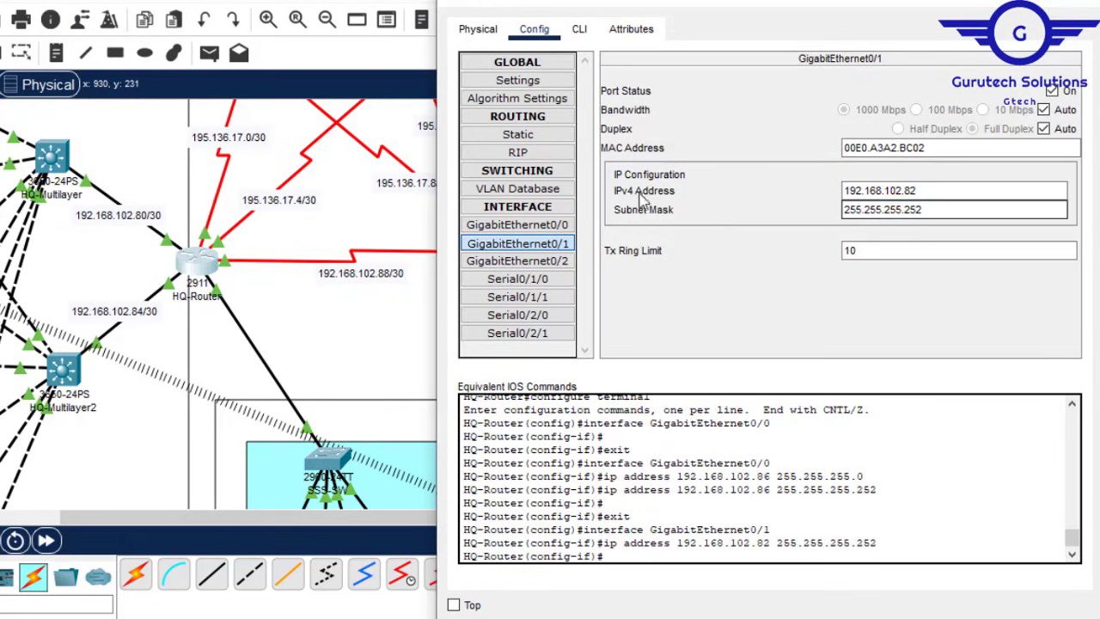
left_click(279, 324)
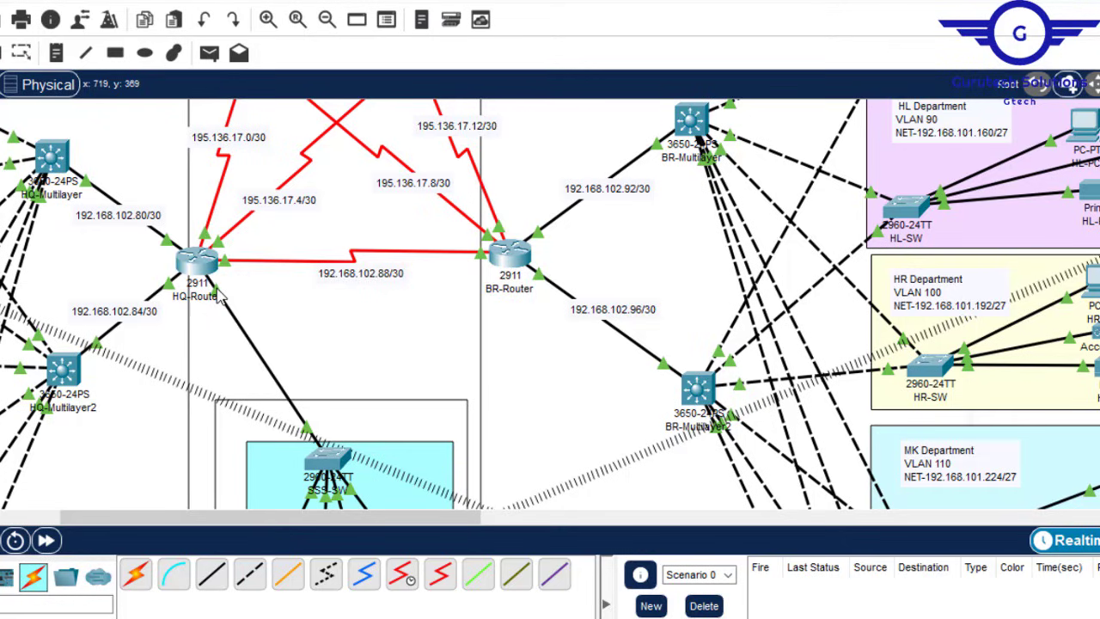
scroll(550, 301, "down", 5)
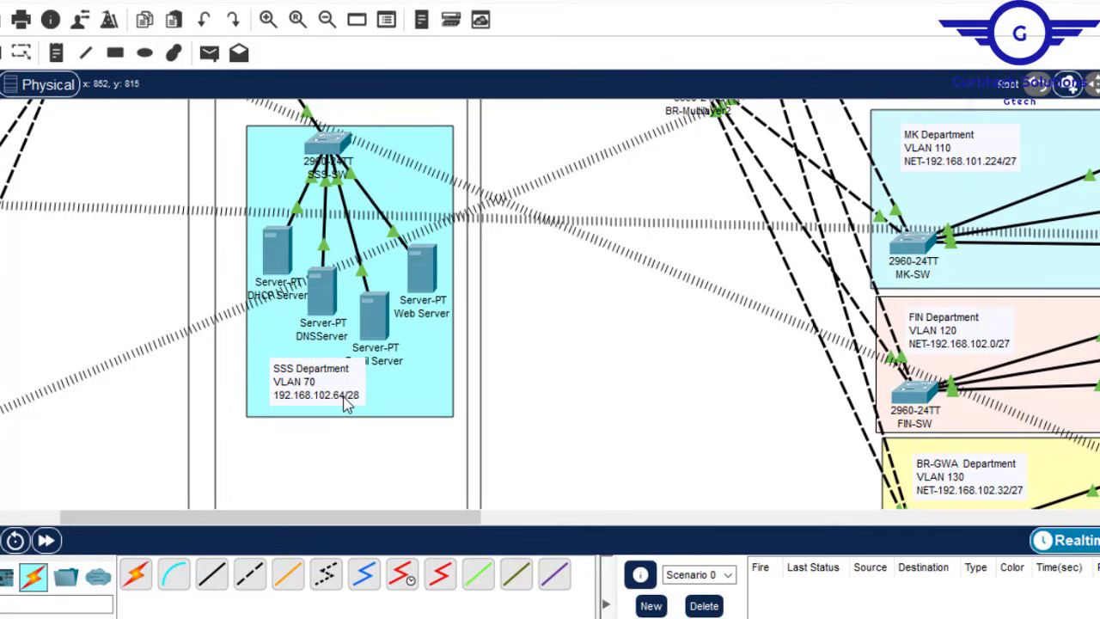
scroll(550, 301, "up", 5)
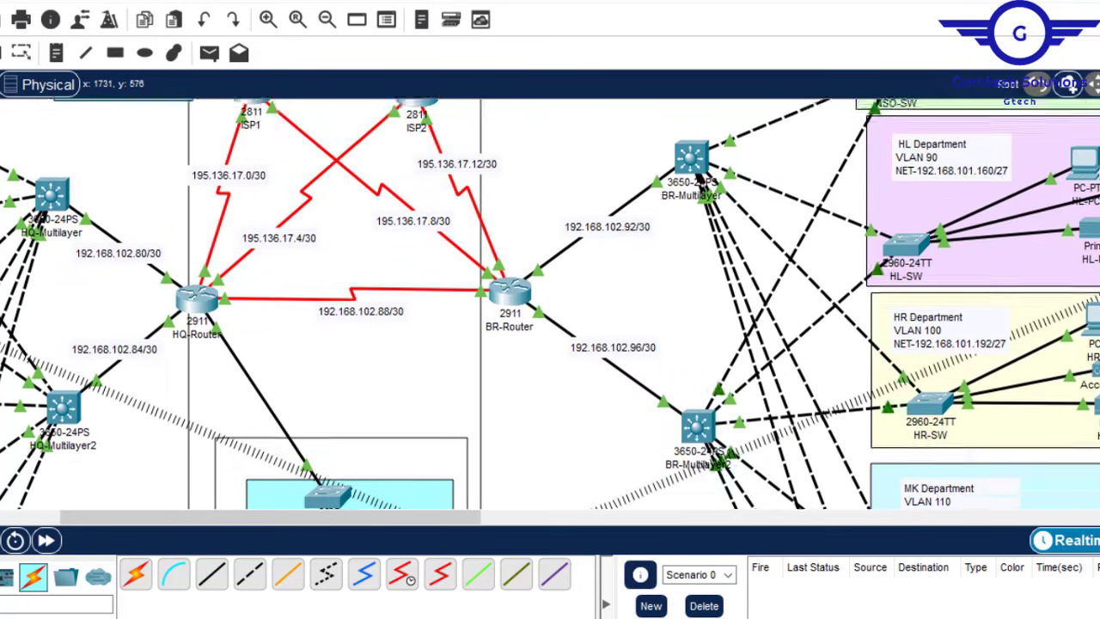
left_click(191, 348)
Step: Enter address 192.168.102.65 on GigabitEthernet0/2
left_click(517, 260)
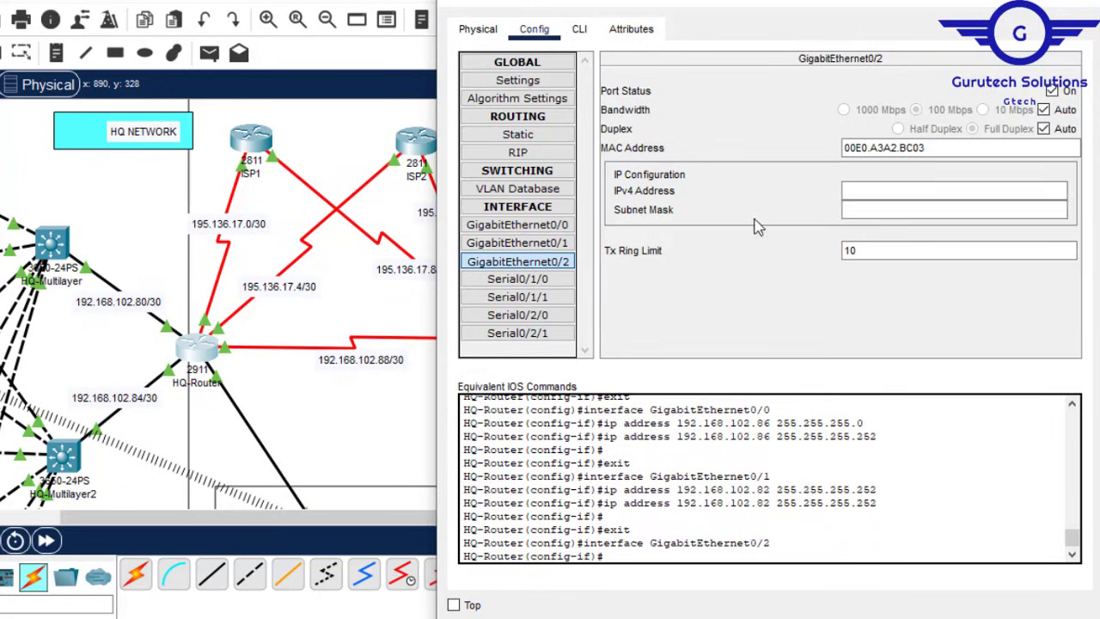
left_click(890, 192)
type("192.168.102.8")
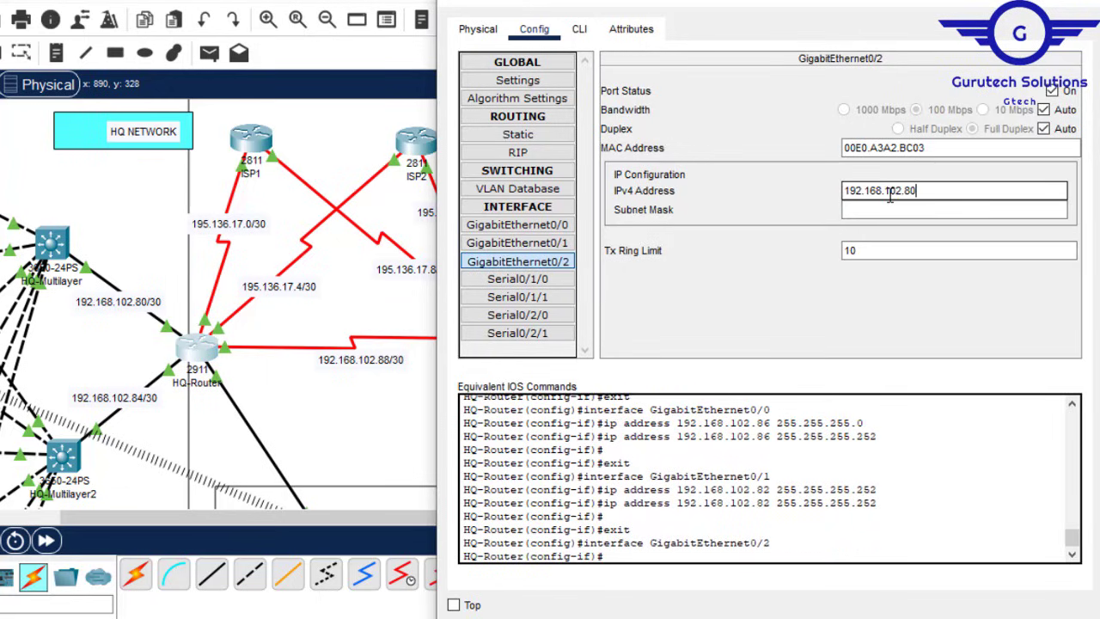
type("65")
left_click(875, 210)
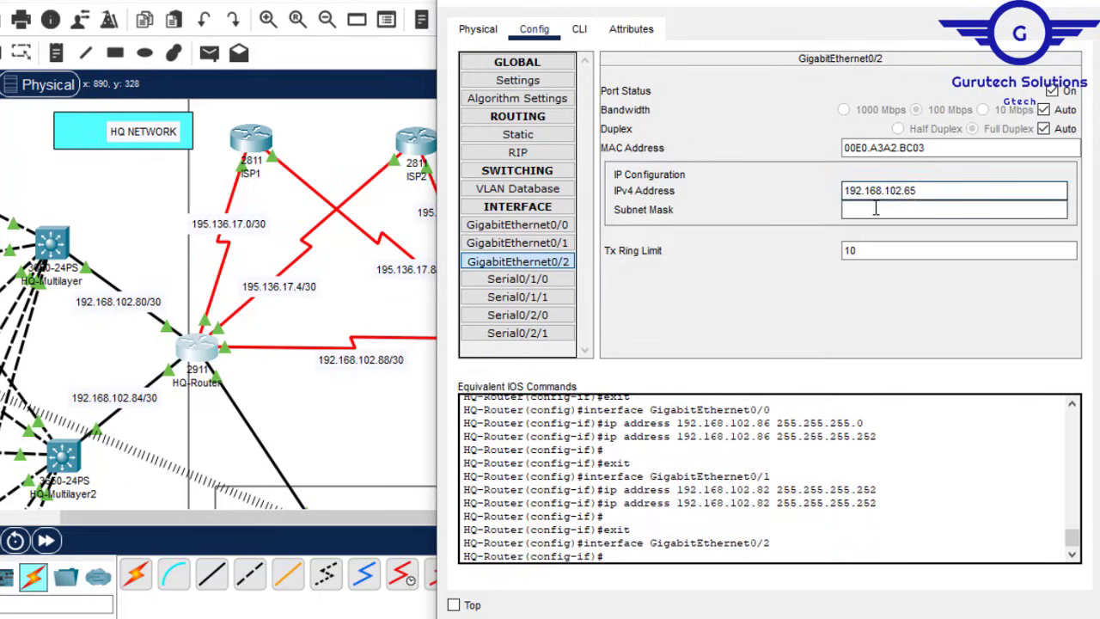
type("255.255.255.252")
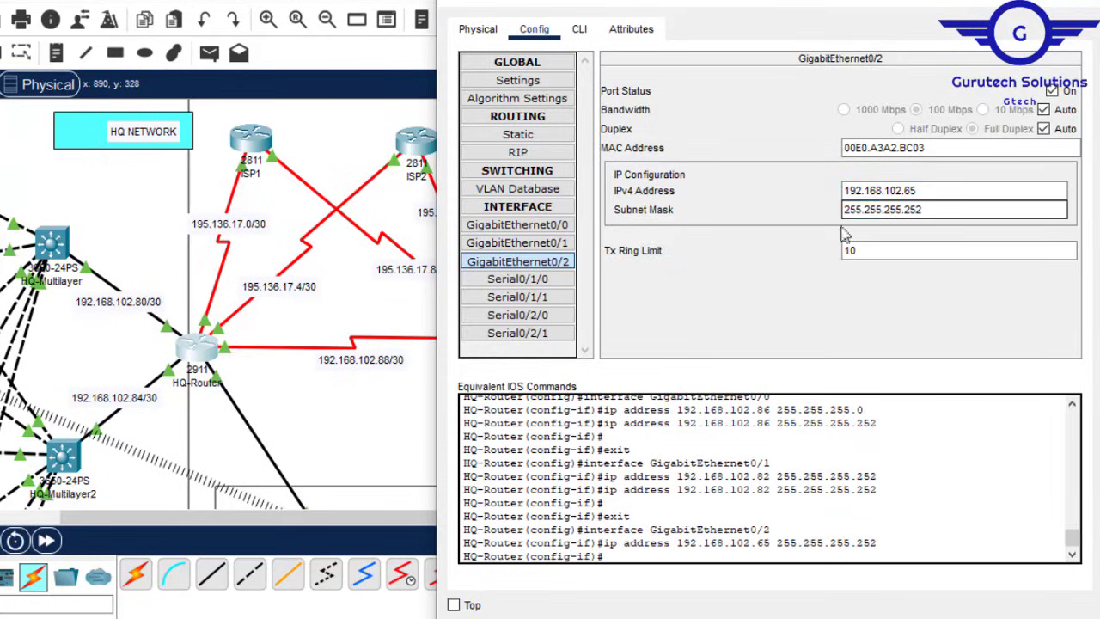
Step: Change GigabitEthernet0/2's subnet mask to 255.255.255.240
left_click(347, 405)
scroll(326, 119, "down", 10)
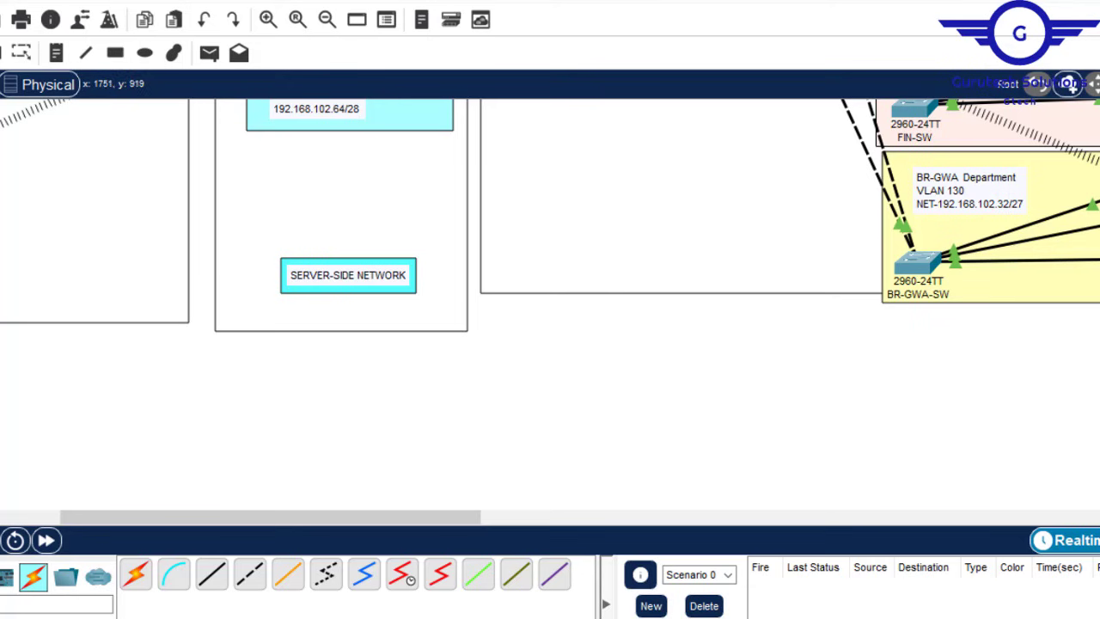
scroll(550, 303, "up", 10)
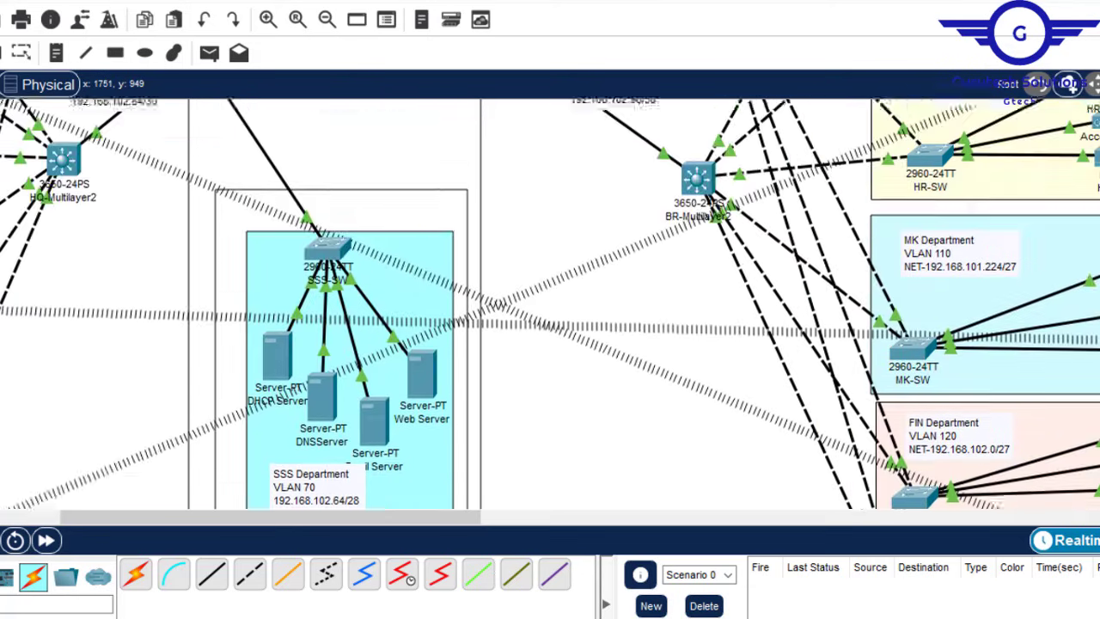
scroll(232, 279, "down", 8)
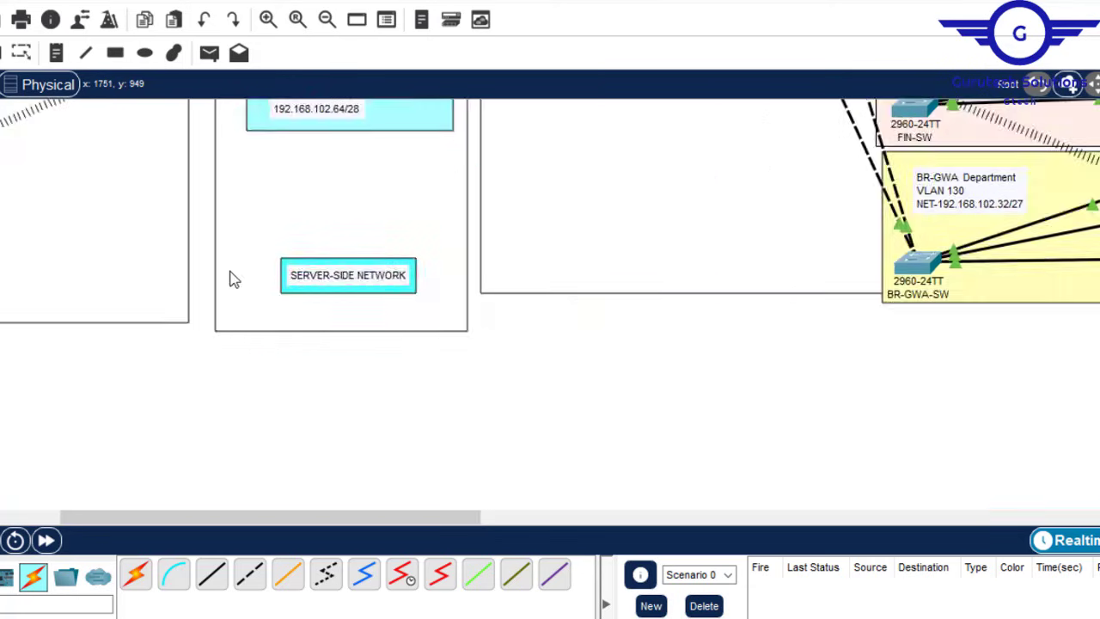
scroll(1050, 196, "up", 8)
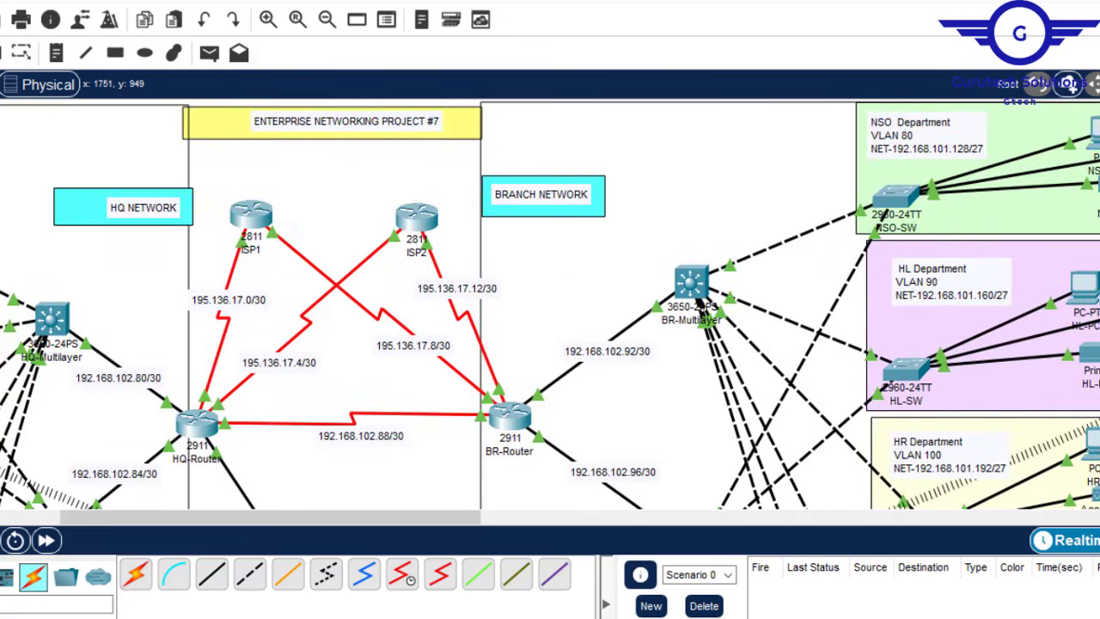
left_click(201, 423)
left_click(982, 211)
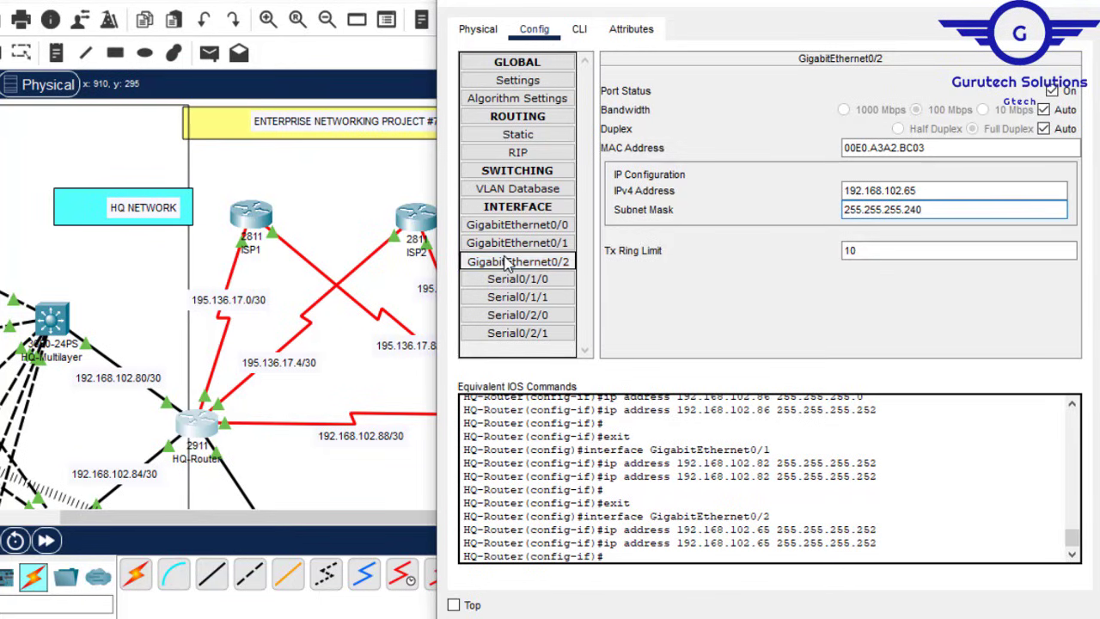
left_click(302, 222)
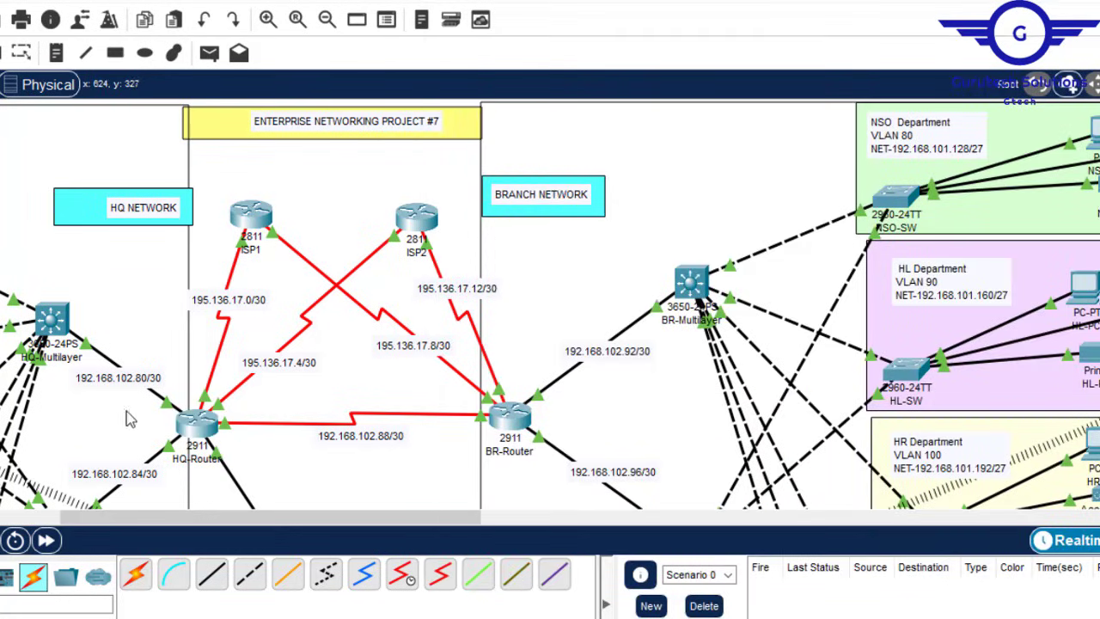
left_click(199, 422)
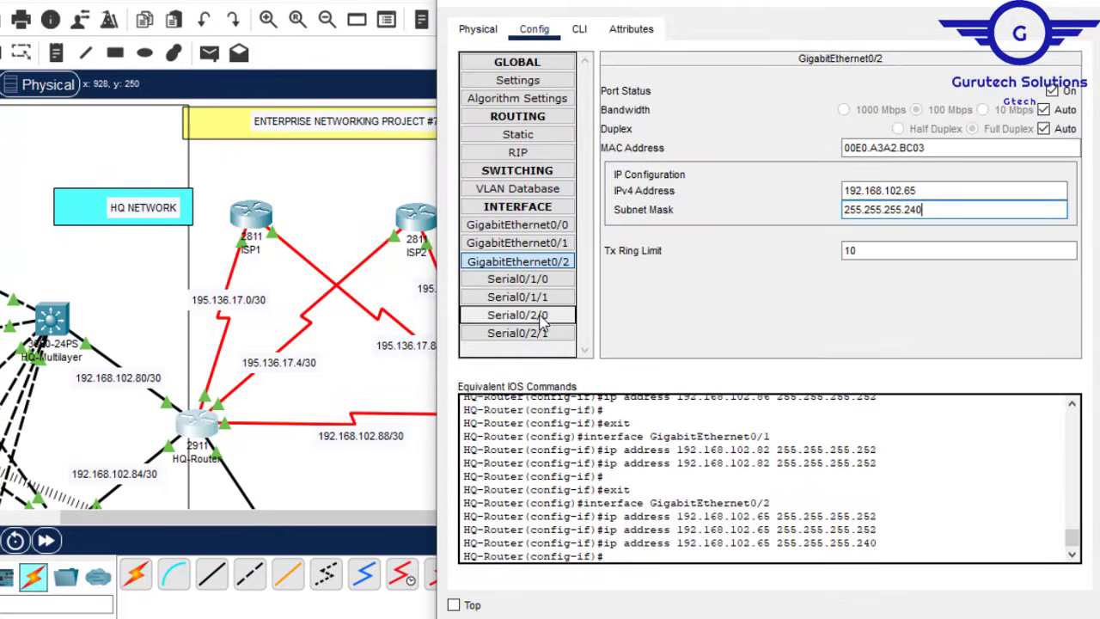
left_click(556, 315)
Step: Give Serial0/2/0 192.168.102.89 with mask 255.255.255.252, copying the network from the link label
left_click(348, 182)
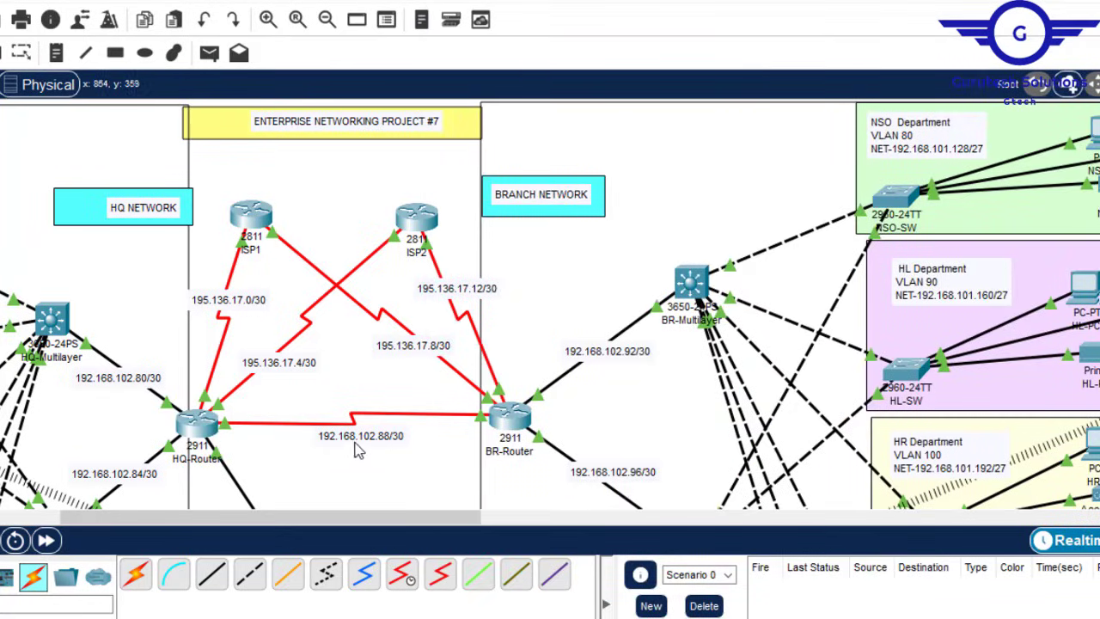
left_click(382, 440)
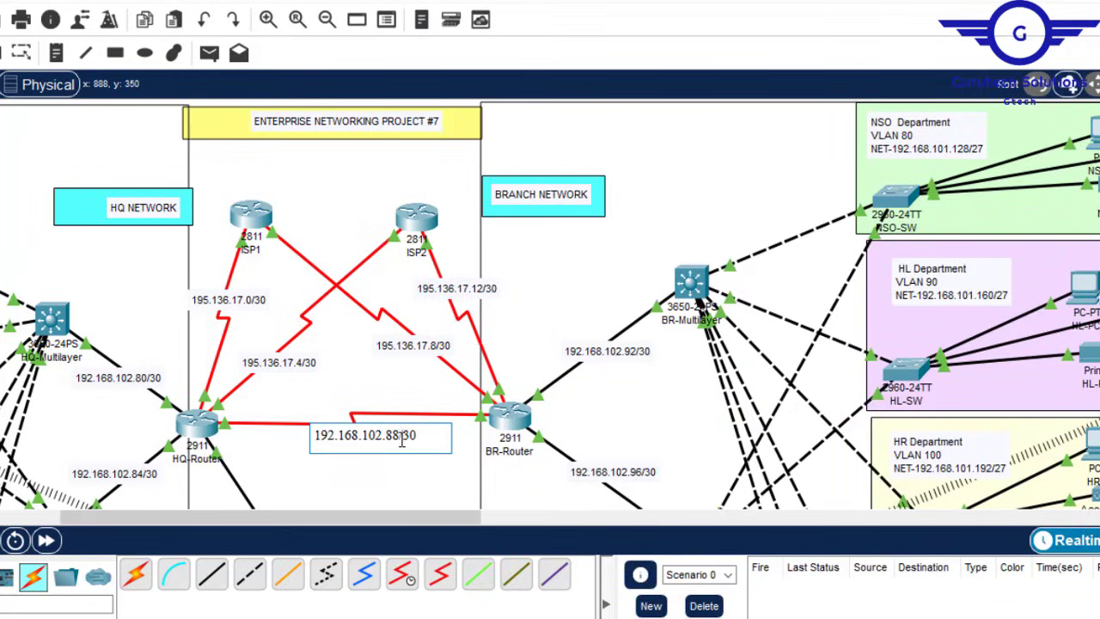
left_click_drag(402, 435, 330, 437)
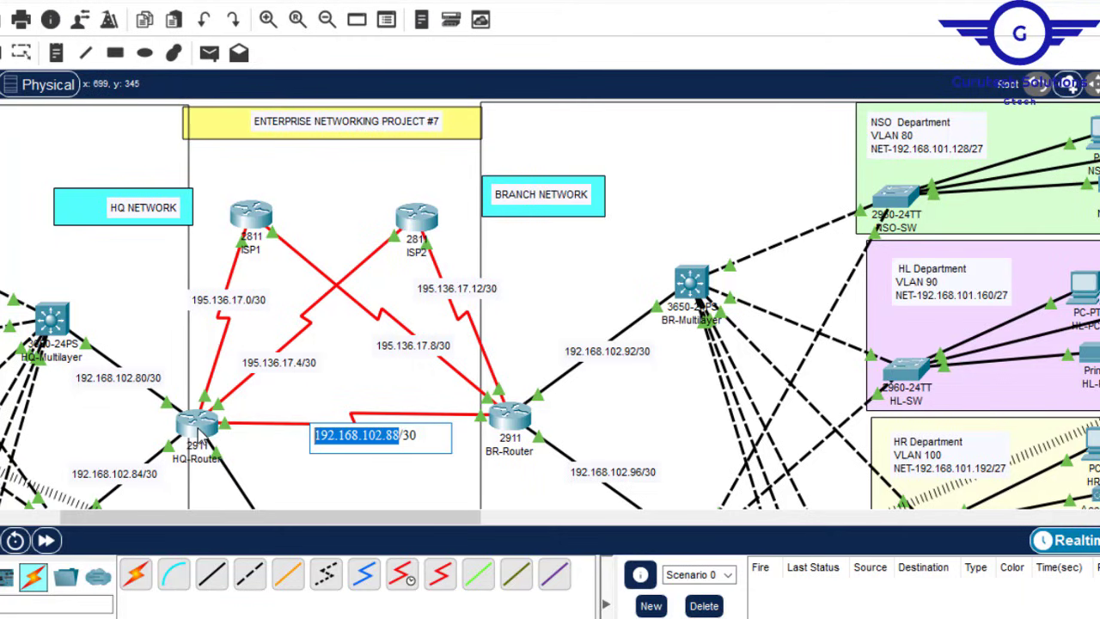
left_click(204, 434)
left_click(868, 173)
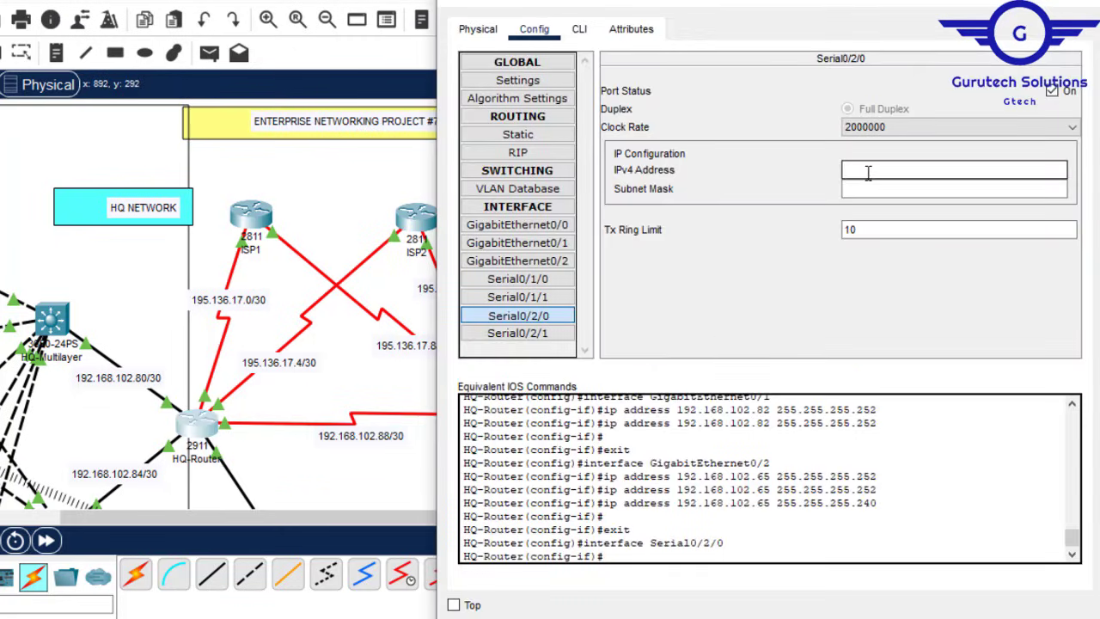
type("192.168.102.88")
left_click(857, 186)
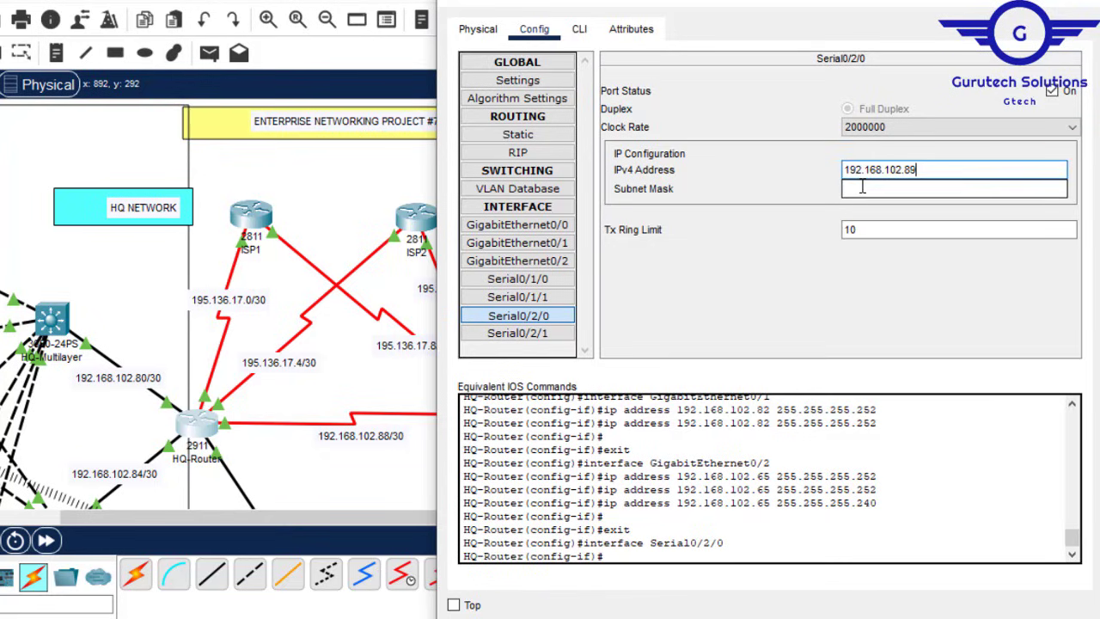
type("255.255.255.252")
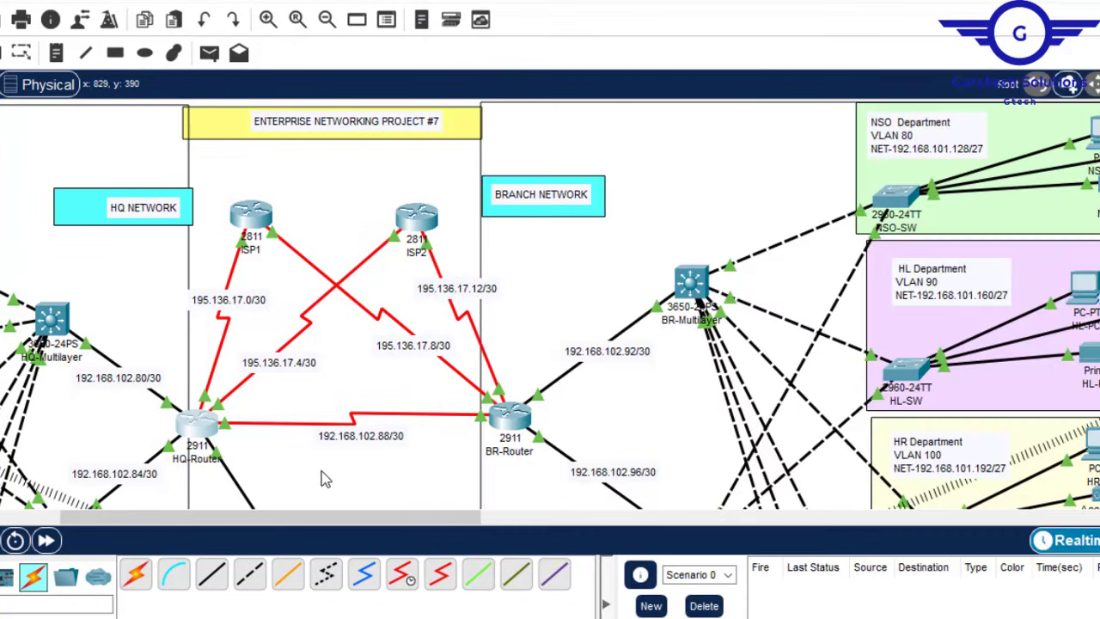
left_click(321, 473)
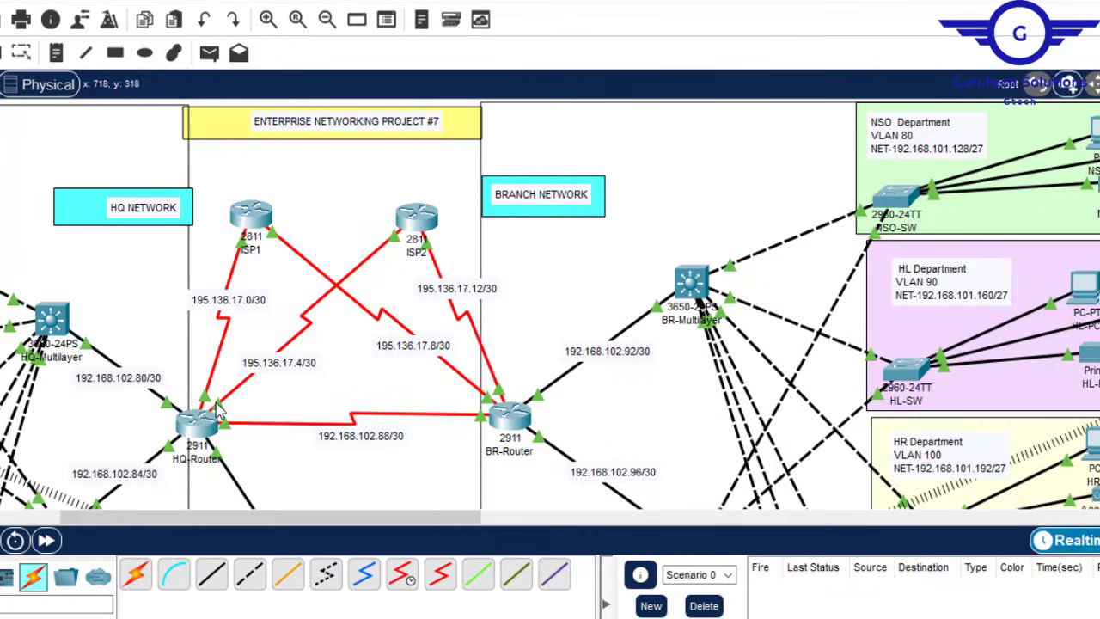
mouse_move(219, 411)
left_click(210, 422)
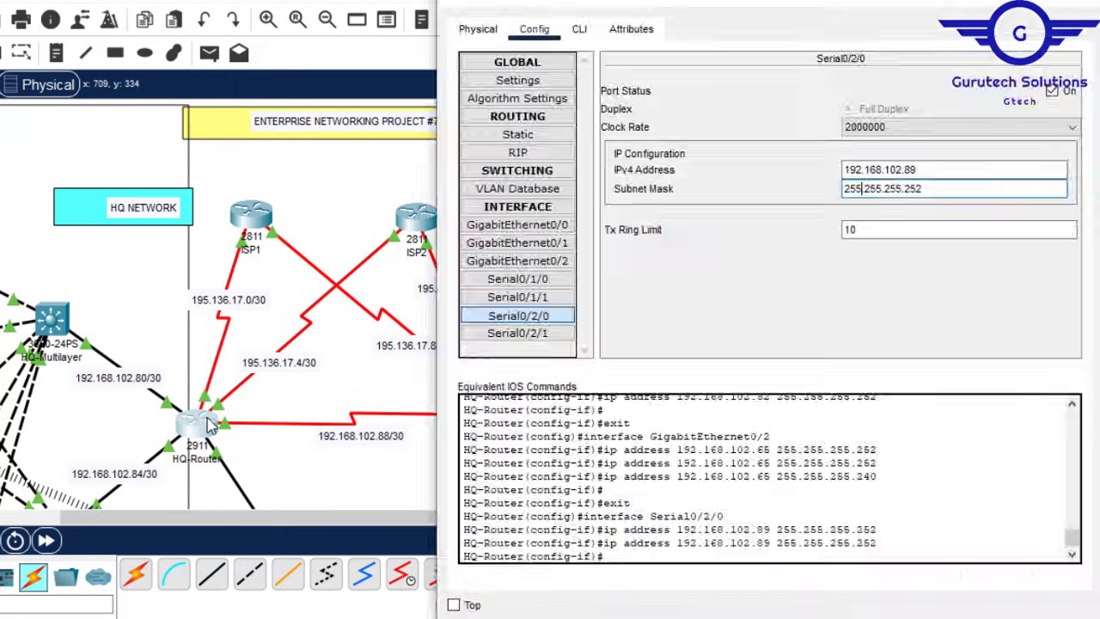
Step: Address HQ-Router's Serial0/1/0 as 195.136.17.5/255.255.255.252, copying the base from the 195.136.17.4/30 link label
left_click(548, 286)
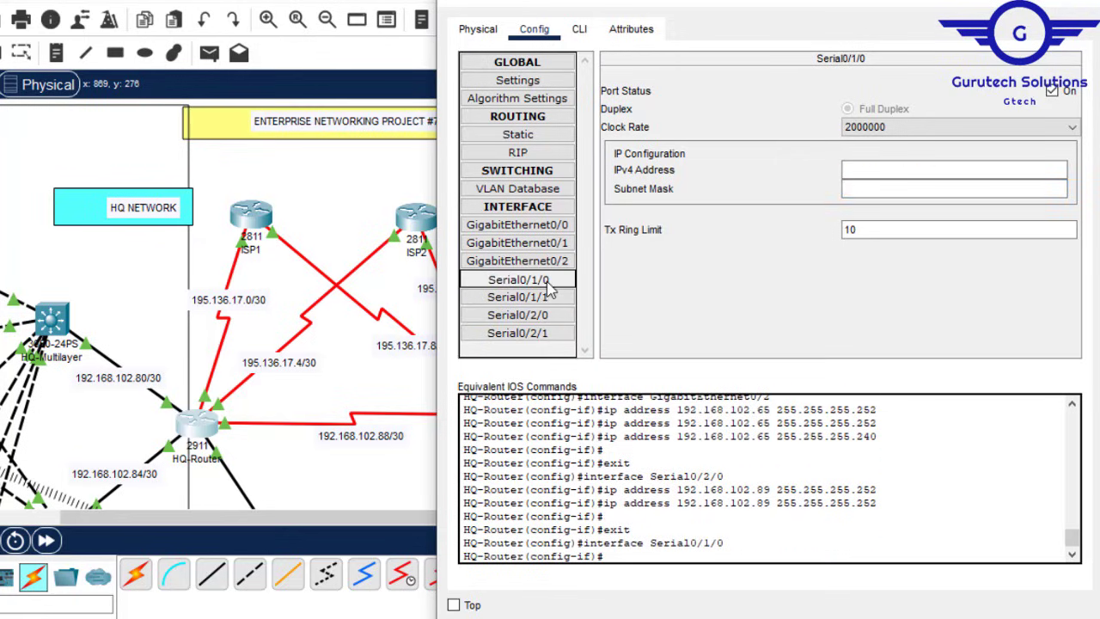
left_click(886, 170)
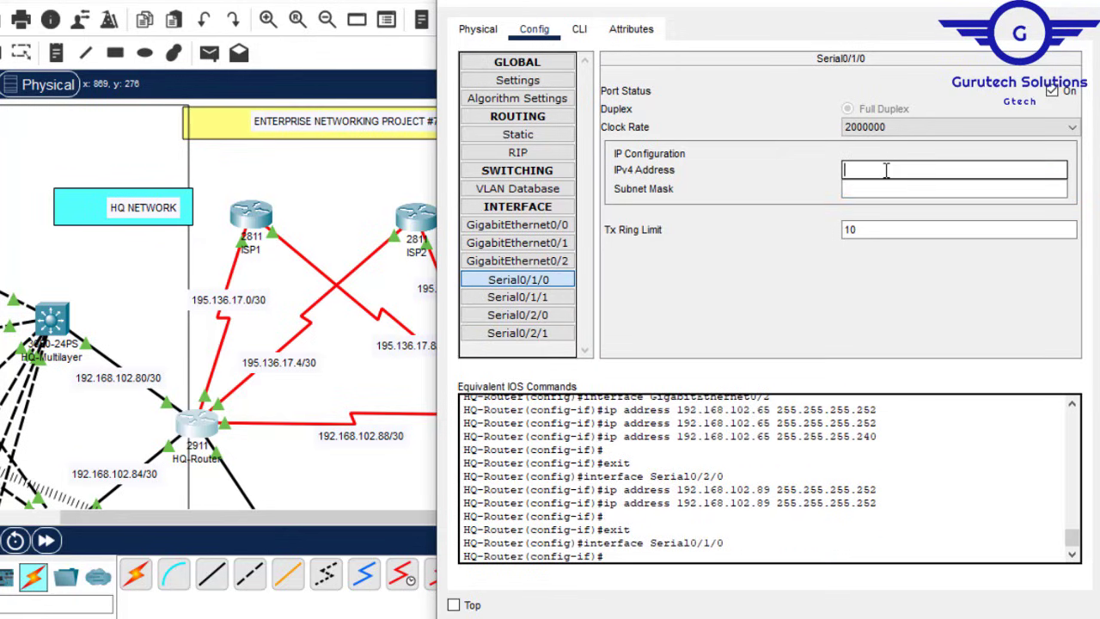
left_click(322, 361)
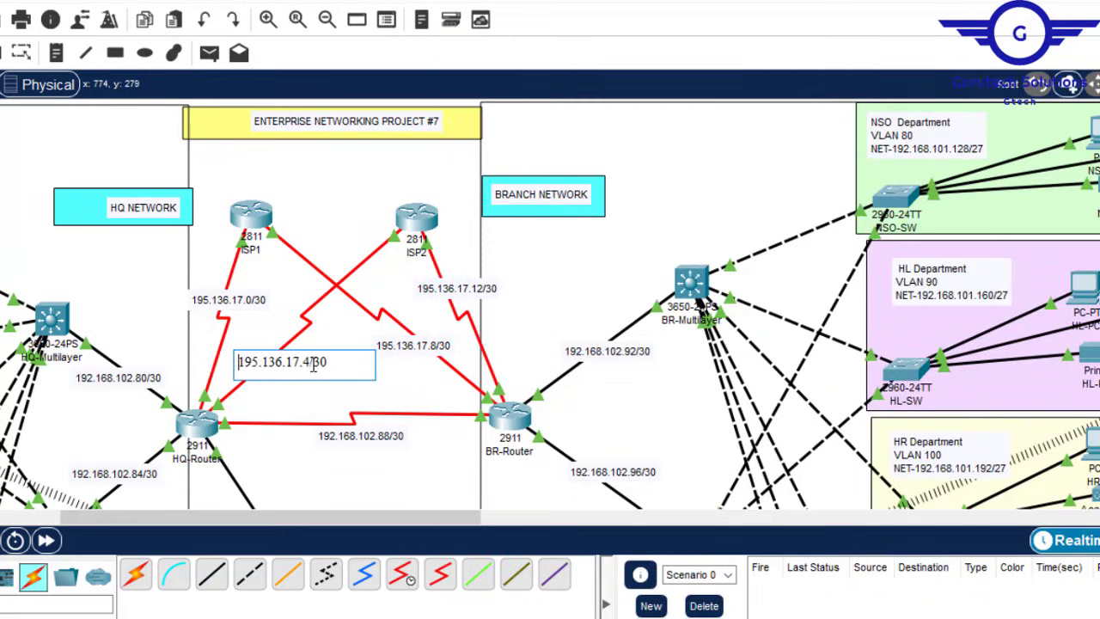
left_click_drag(308, 362, 243, 362)
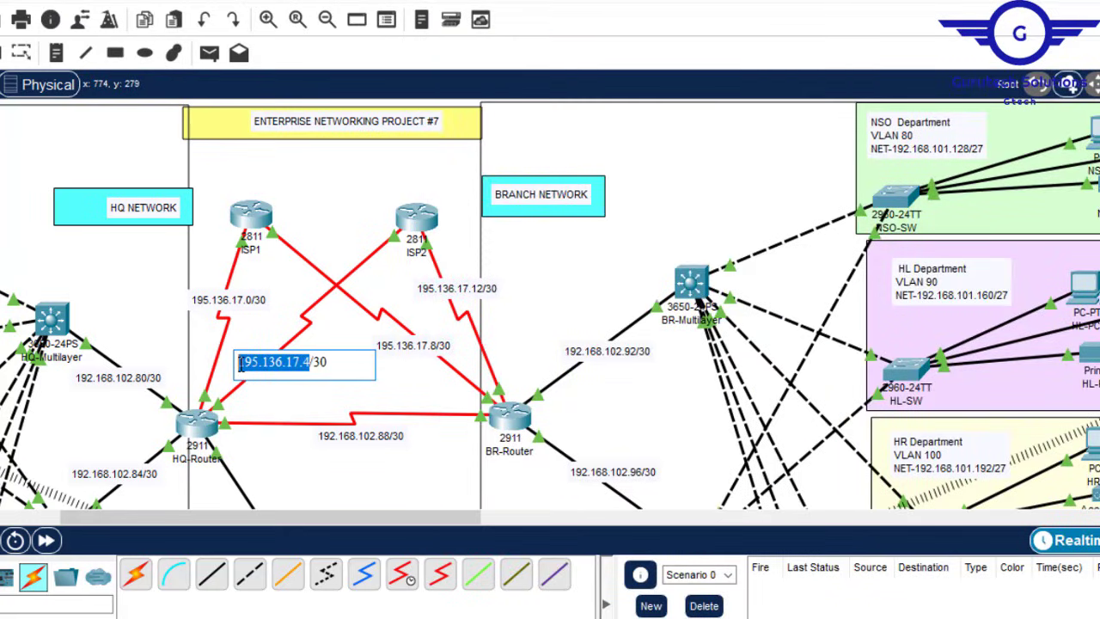
left_click(194, 434)
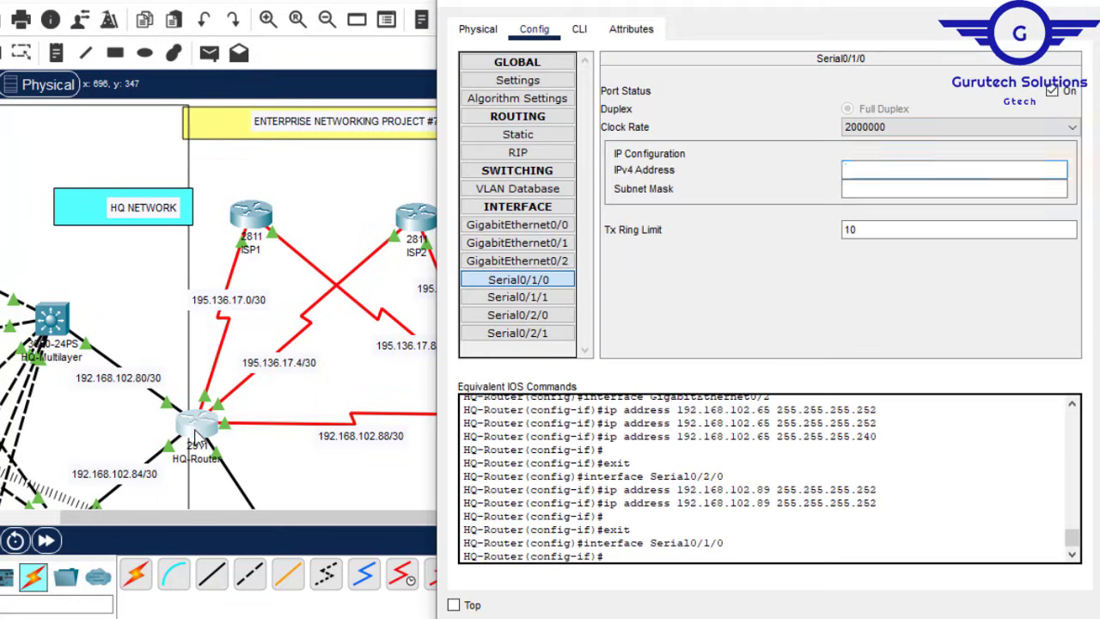
left_click(907, 165)
key("ctrl+v")
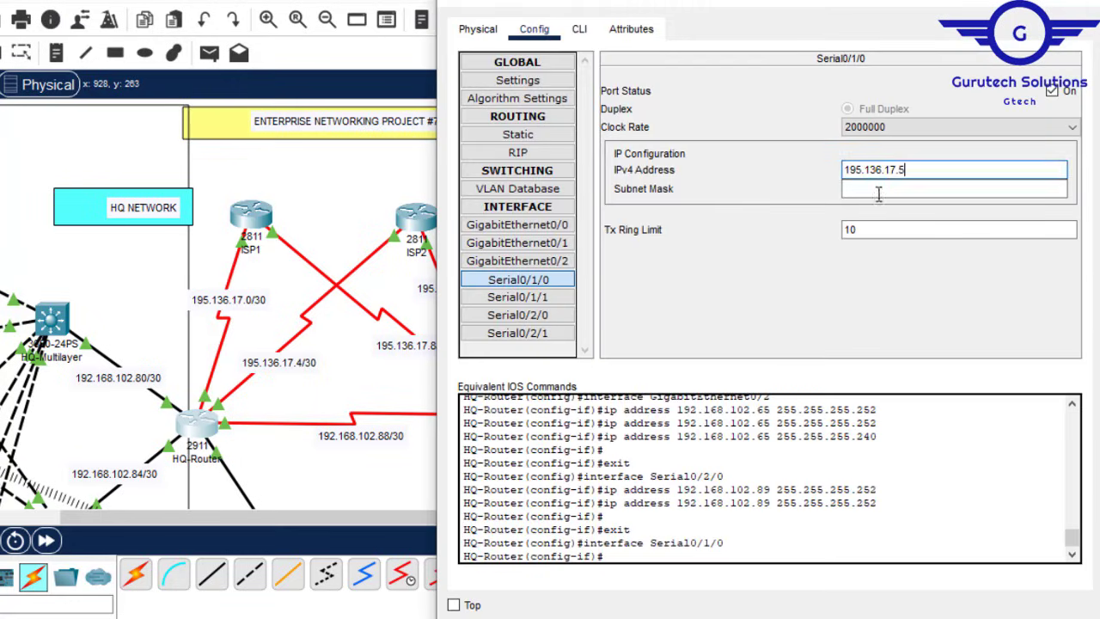
left_click(890, 188)
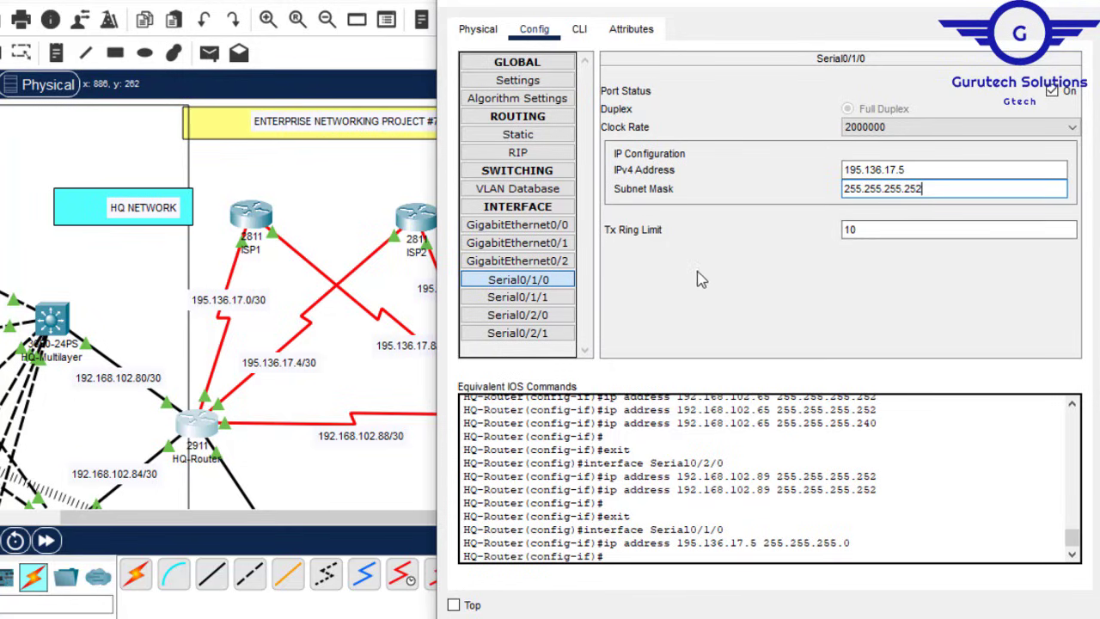
left_click(527, 318)
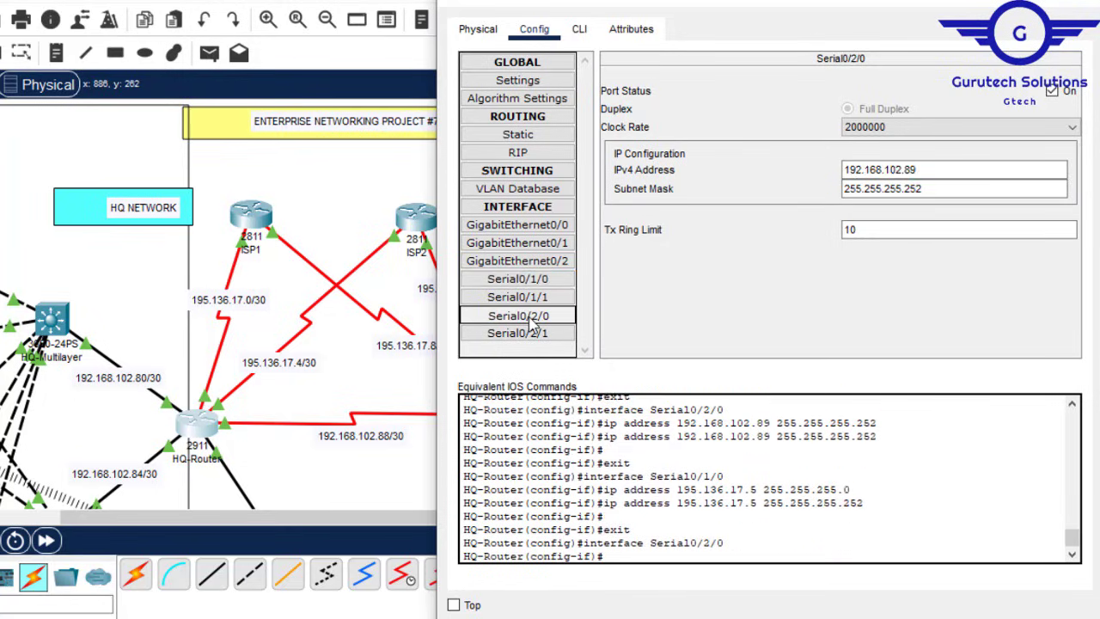
left_click(548, 282)
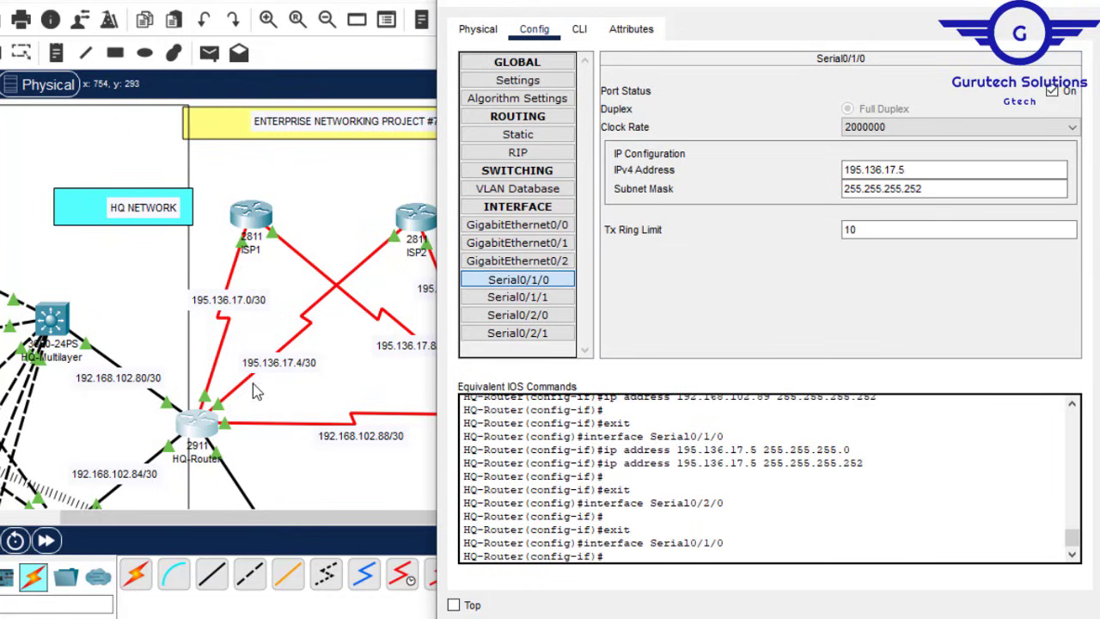
left_click(292, 482)
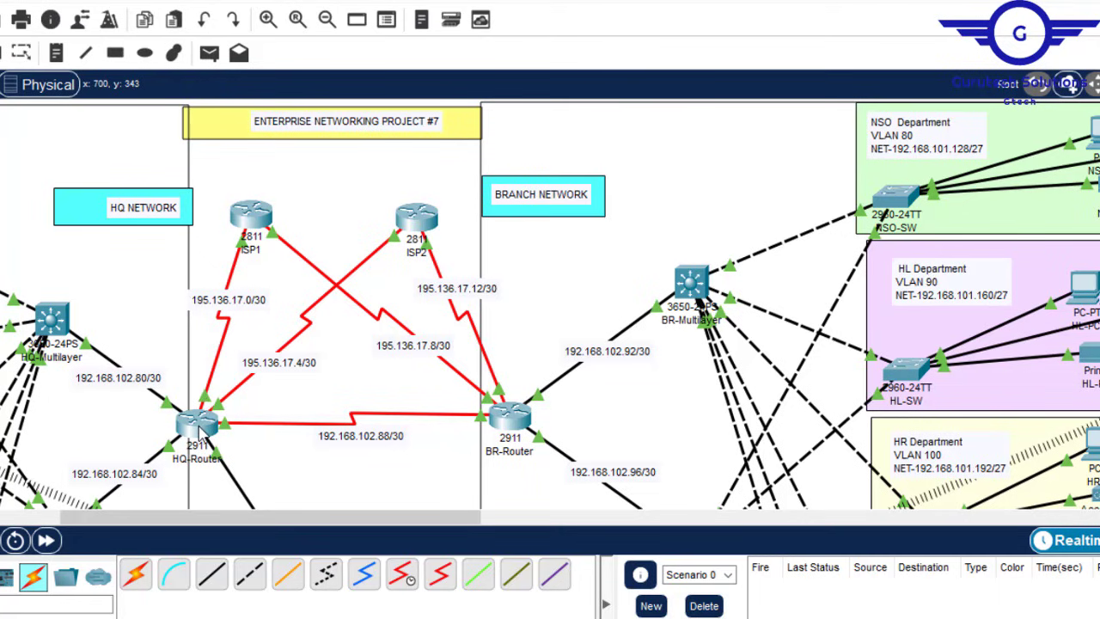
Step: Set HQ-Router's Serial0/2/1 to 195.136.17.1 with mask 255.255.255.252
mouse_move(203, 436)
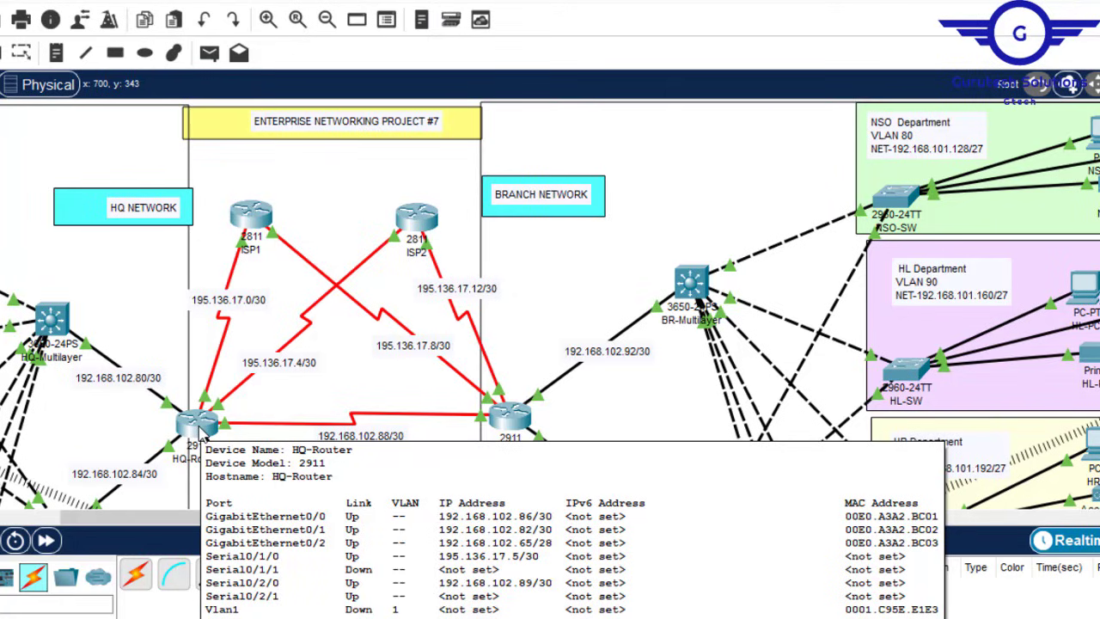
left_click(202, 434)
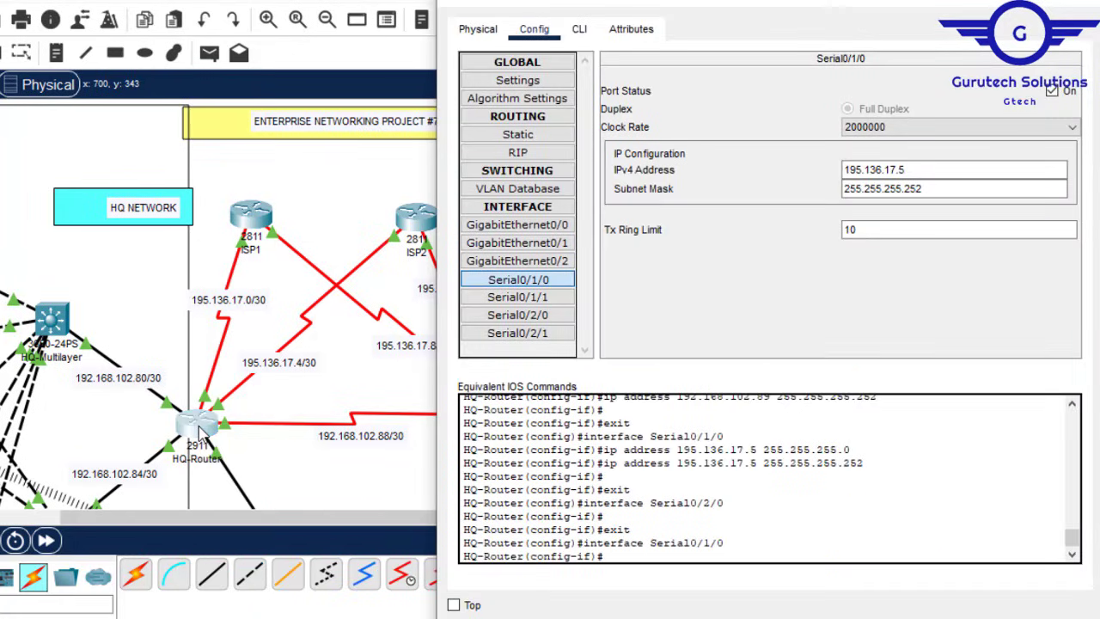
left_click(541, 335)
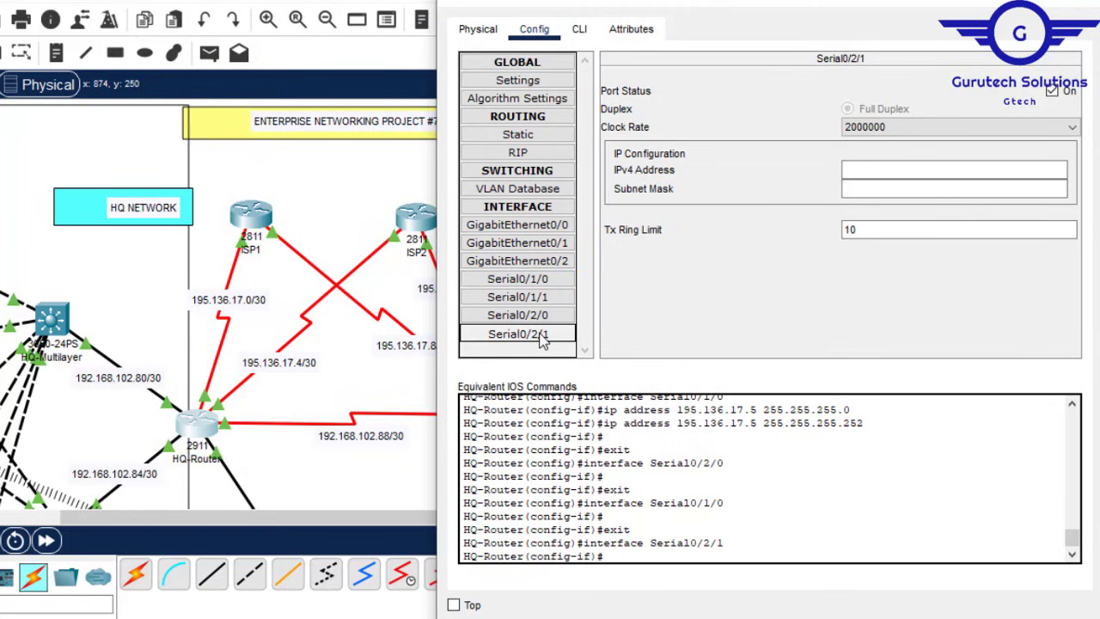
left_click(859, 170)
type("195.136.17.4")
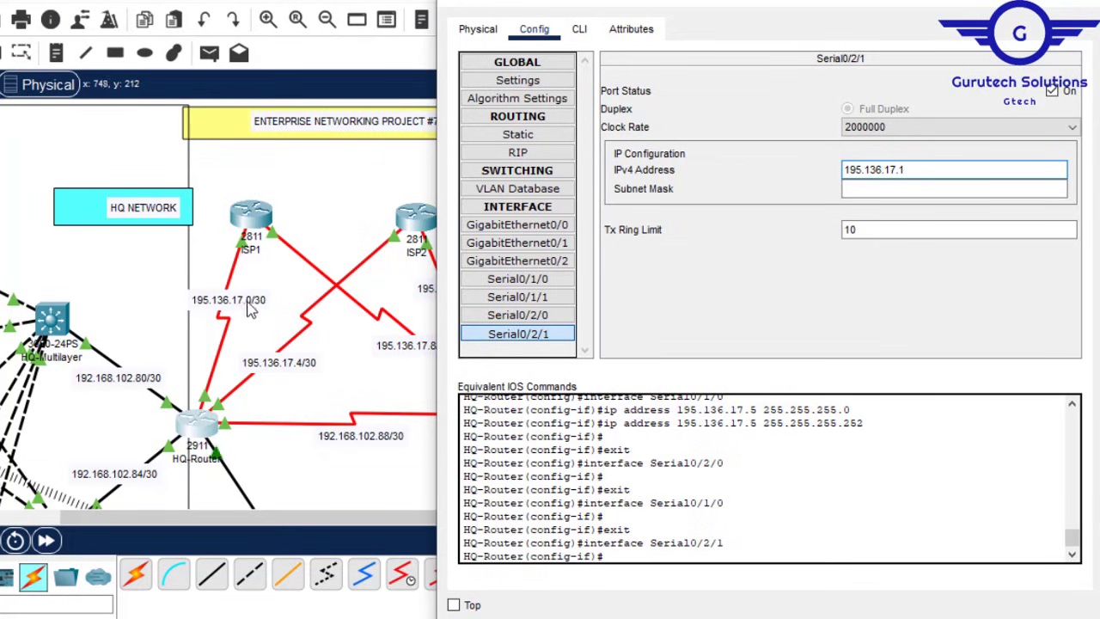
left_click(916, 191)
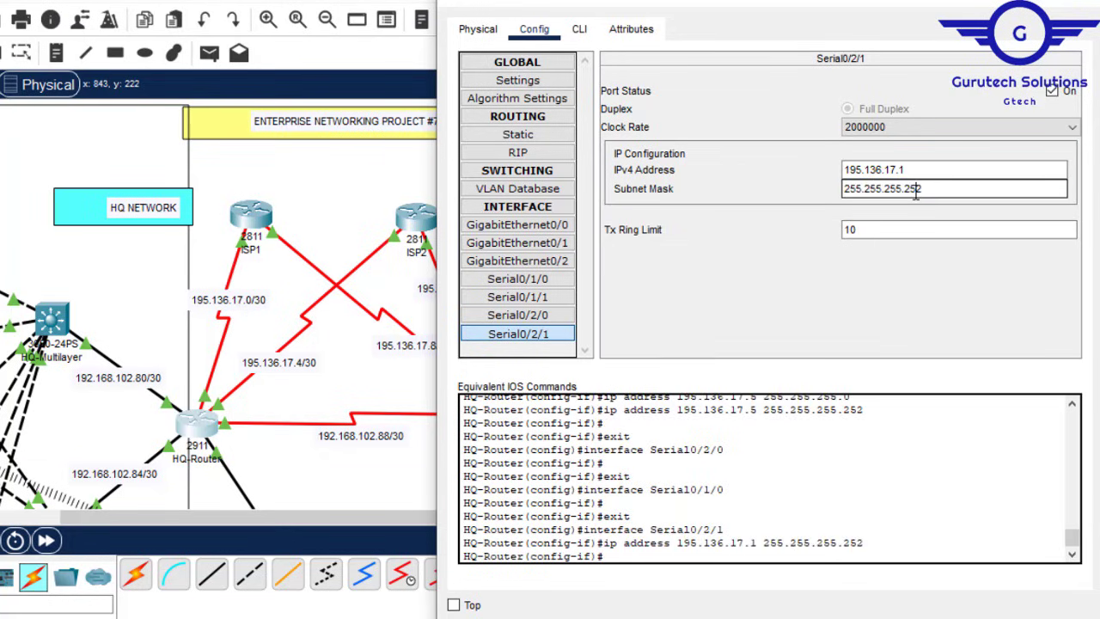
Step: Save HQ-Router's configuration with 'do wr' in the CLI and close its window
left_click(592, 31)
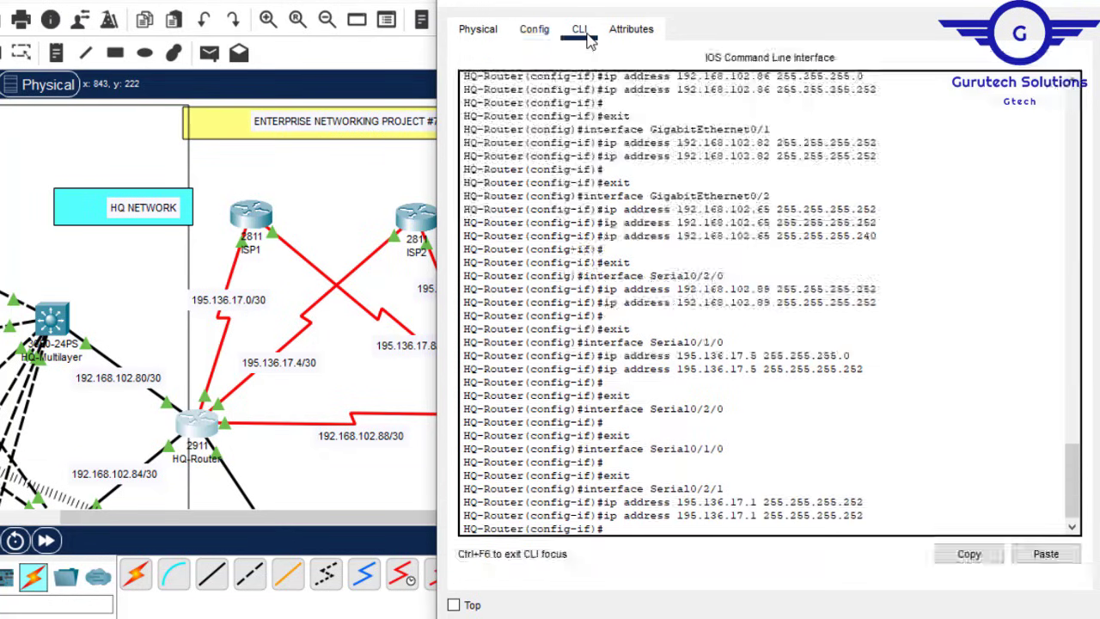
key("Return")
key("Return")
key("Return")
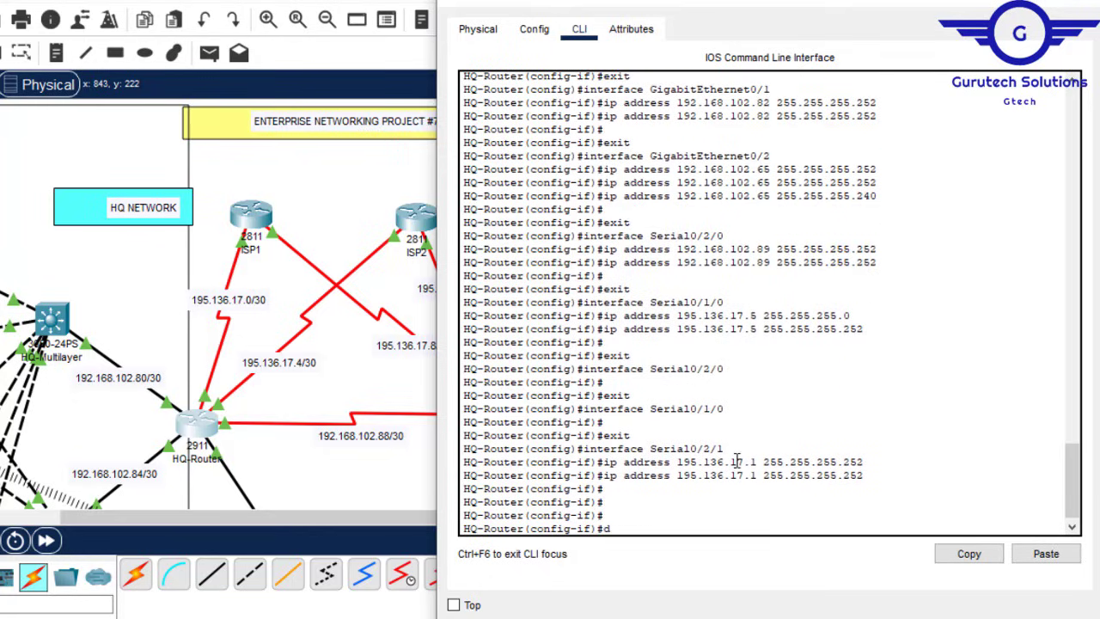
key("Return")
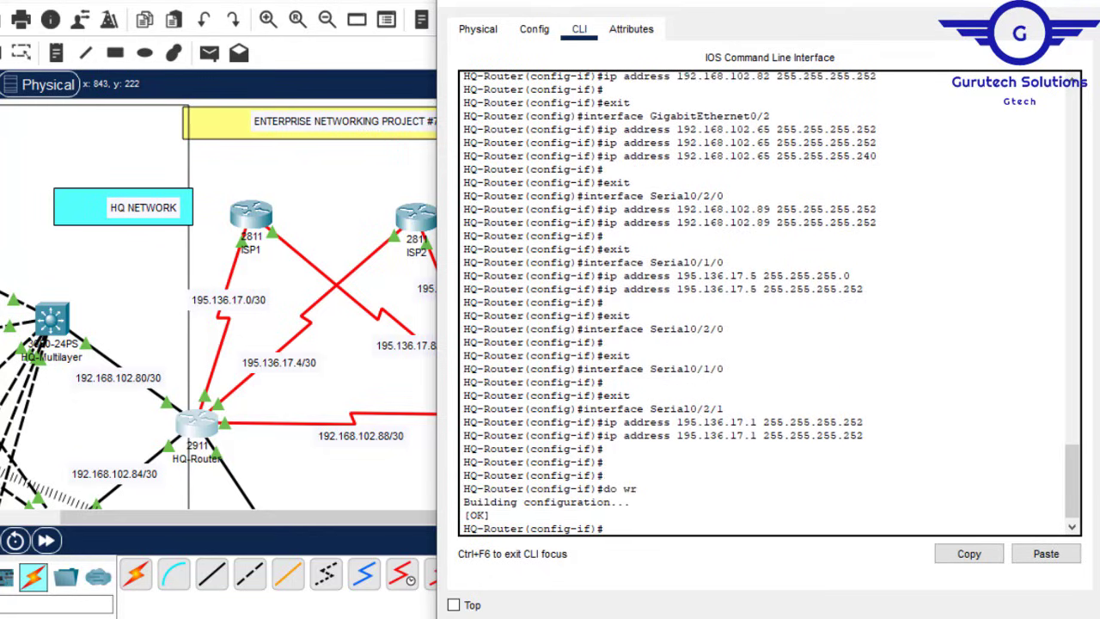
left_click(1074, 4)
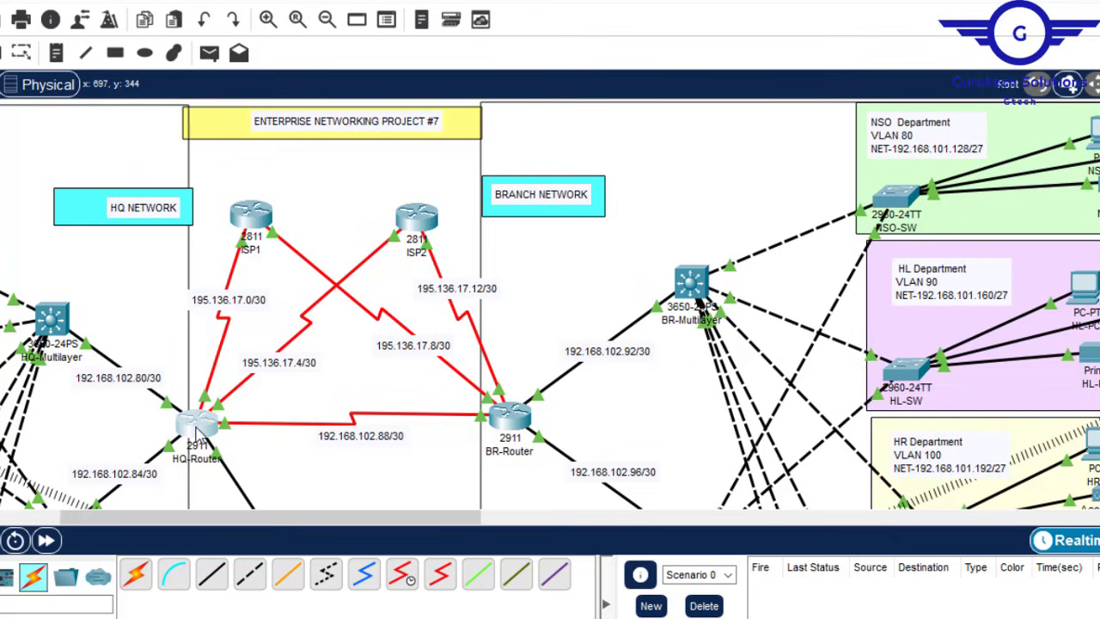
mouse_move(195, 428)
left_click(653, 210)
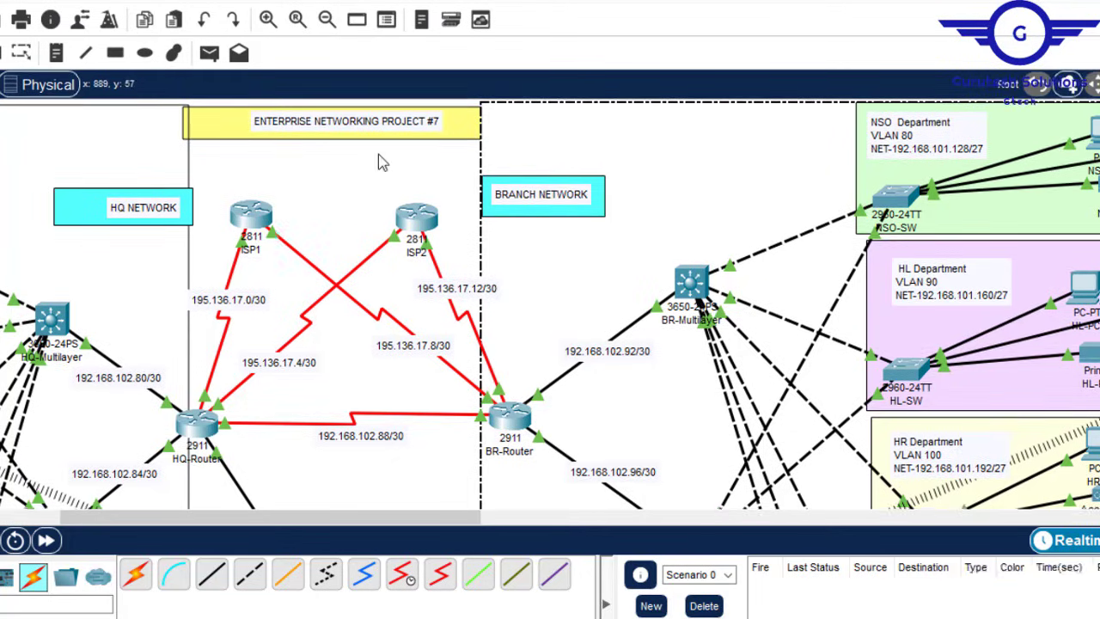
left_click(379, 154)
scroll(550, 304, "down", 5)
scroll(550, 303, "up", 2)
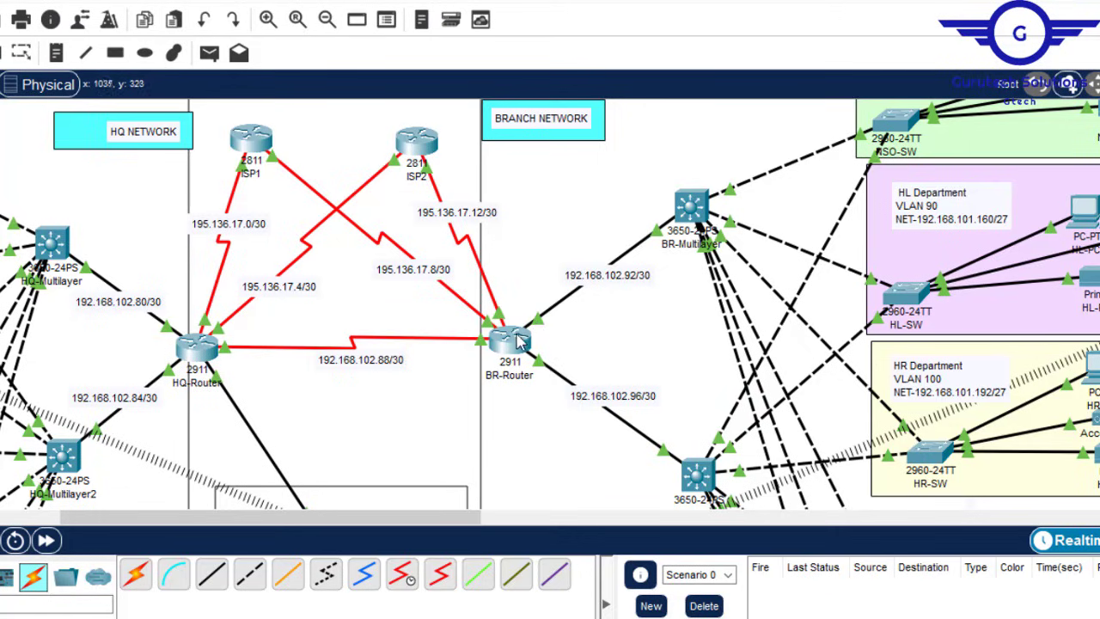
Step: Open BR-Router's Config settings and position its window beside the topology
left_click(513, 342)
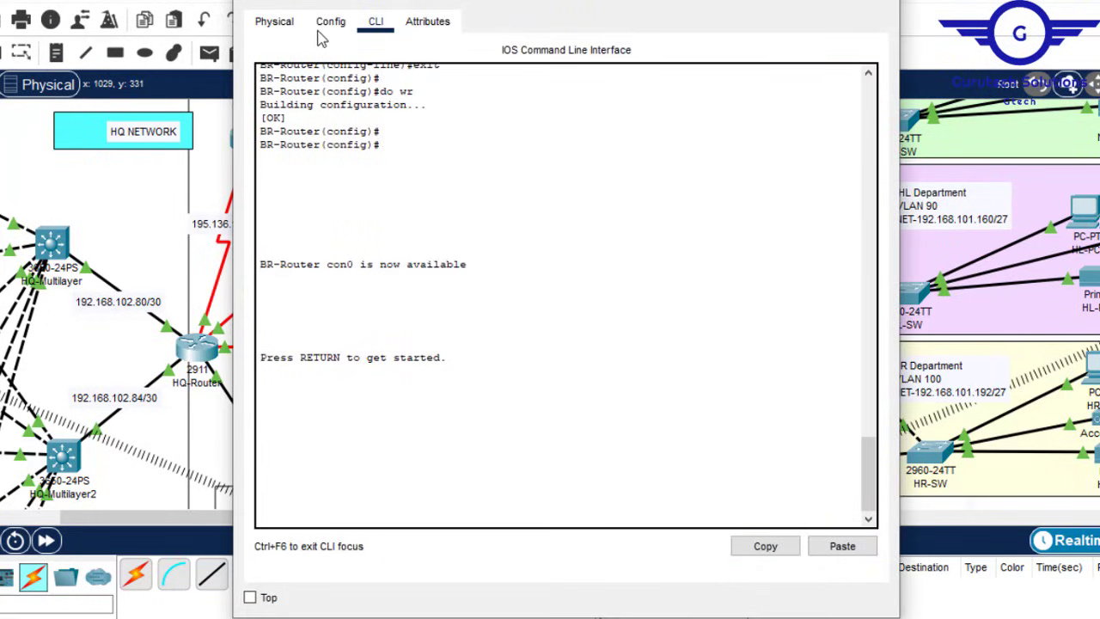
left_click(329, 24)
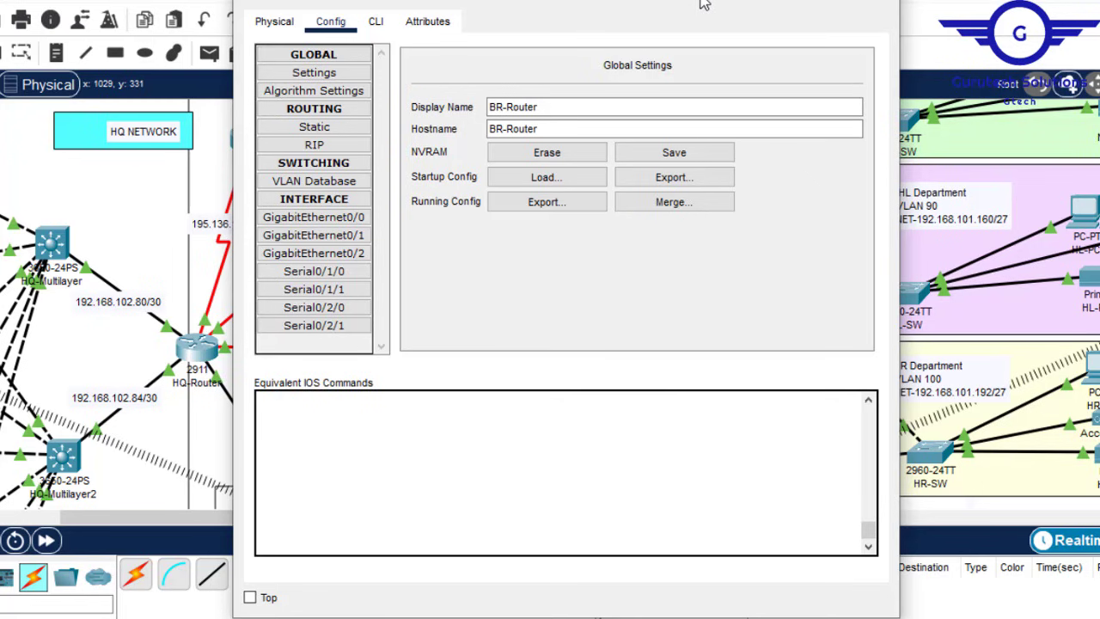
left_click_drag(700, 4, 1098, 164)
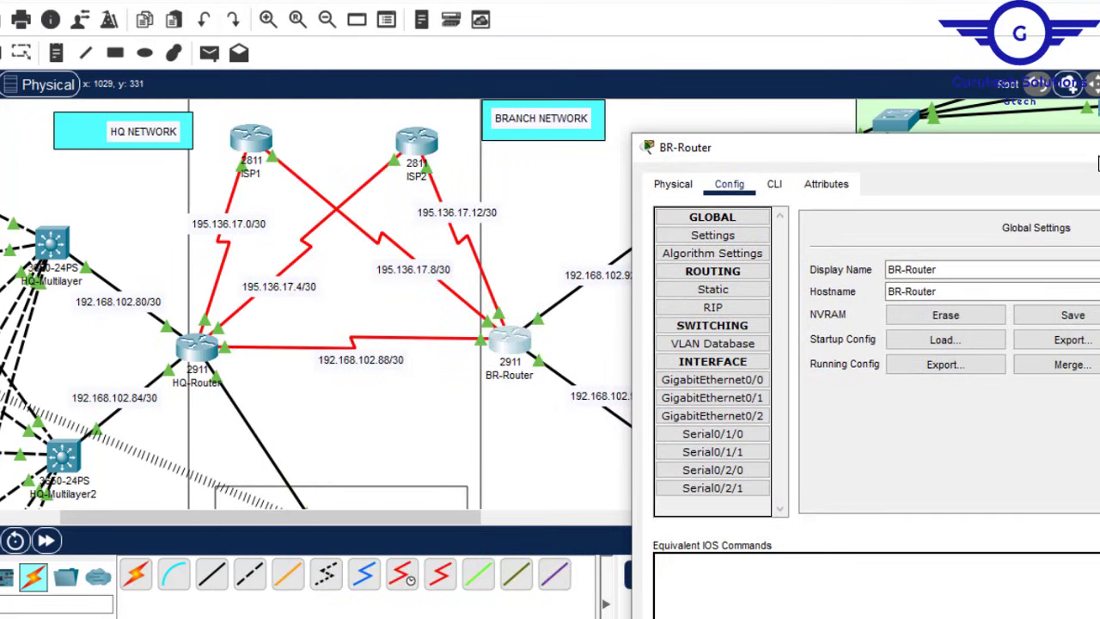
left_click_drag(277, 521, 379, 520)
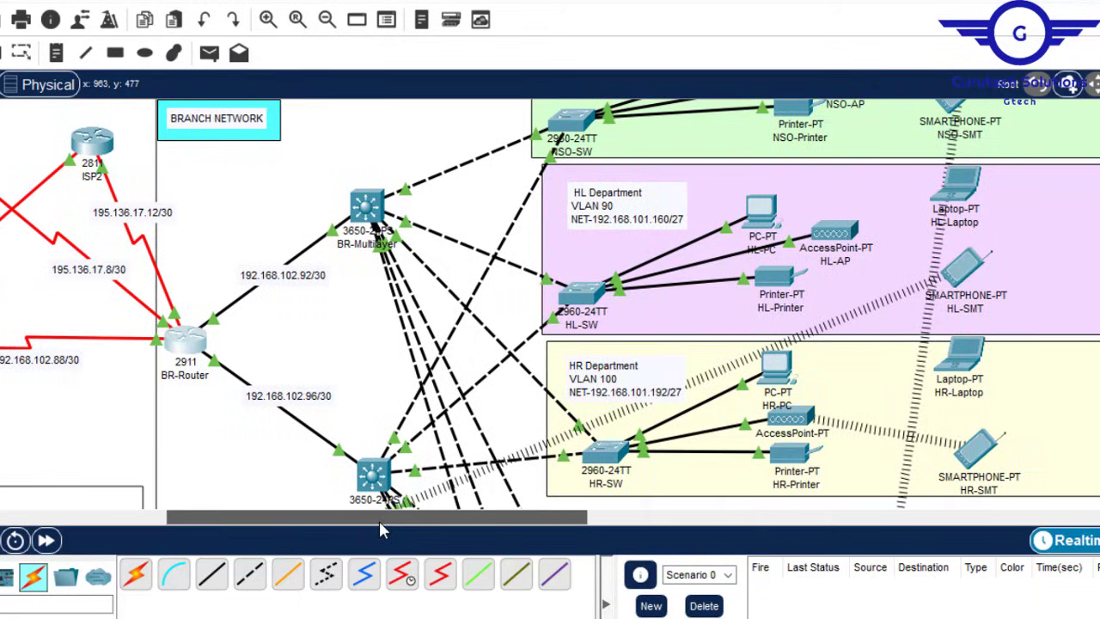
left_click(181, 348)
left_click_drag(799, 138, 683, 69)
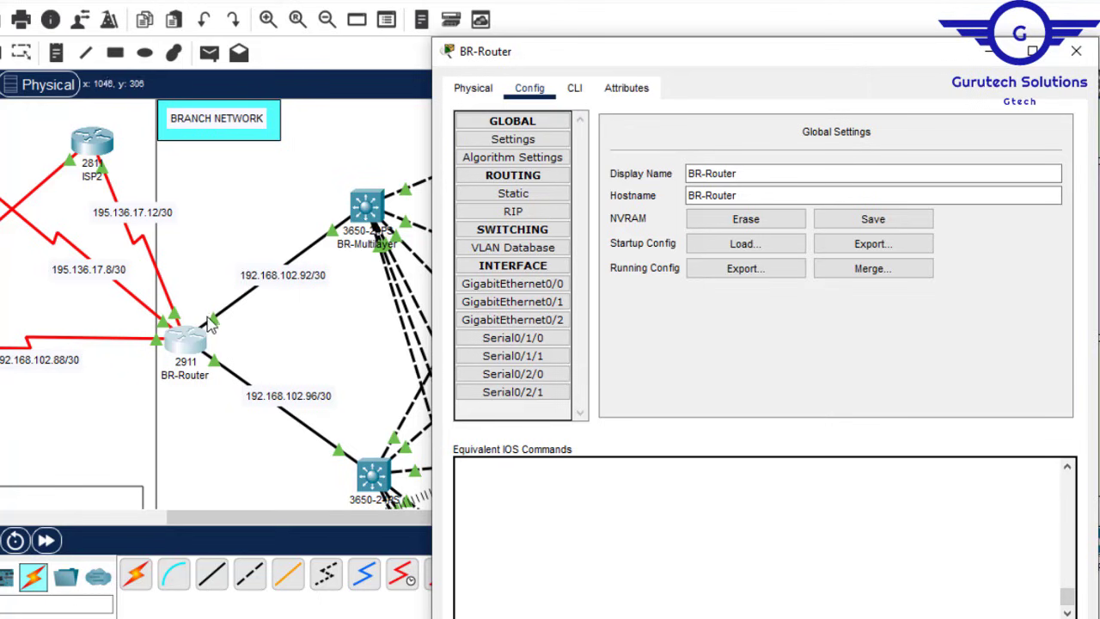
Step: Set GigabitEthernet0/0 to 192.168.102.94/255.255.255.252, based on the 192.168.102.92/30 link label
left_click(305, 281)
left_click_drag(321, 274, 223, 274)
key("ctrl+c")
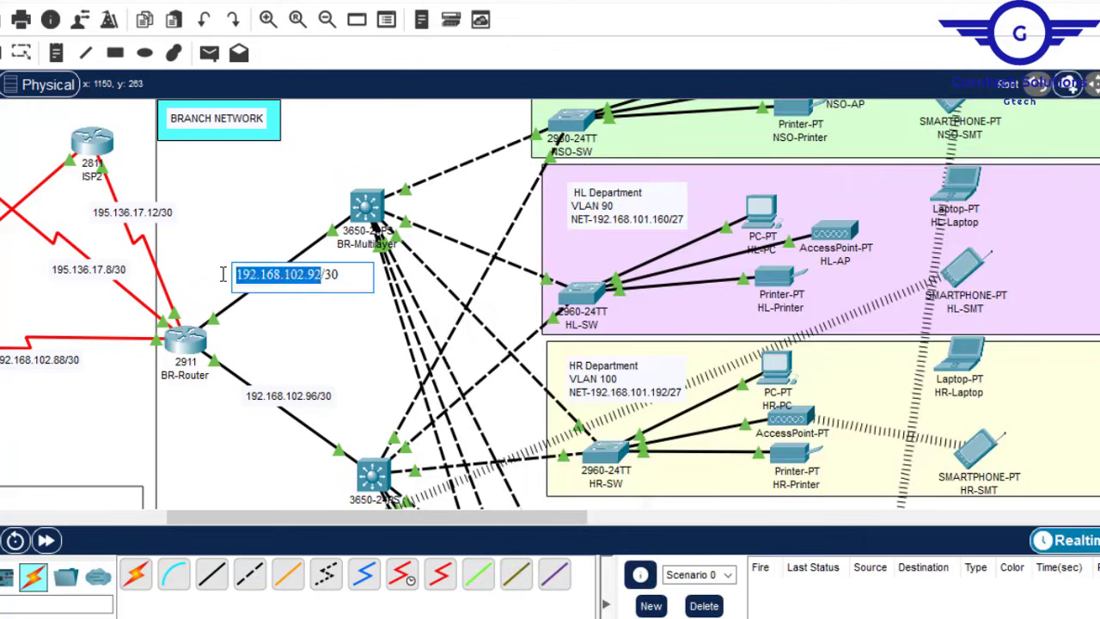
left_click(184, 342)
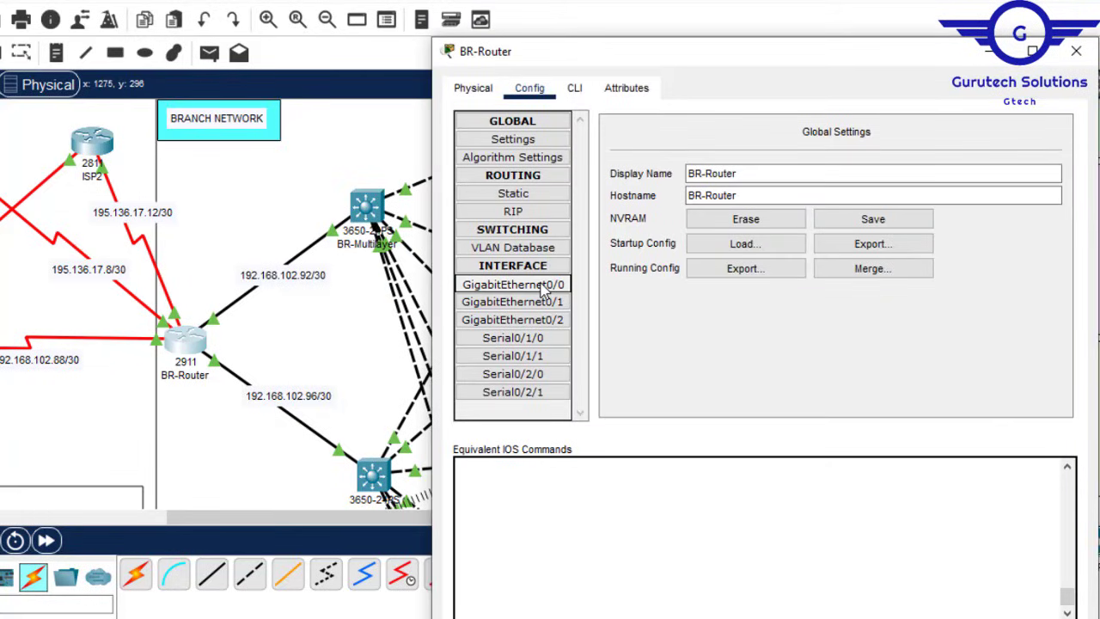
left_click(514, 283)
key("ctrl+v")
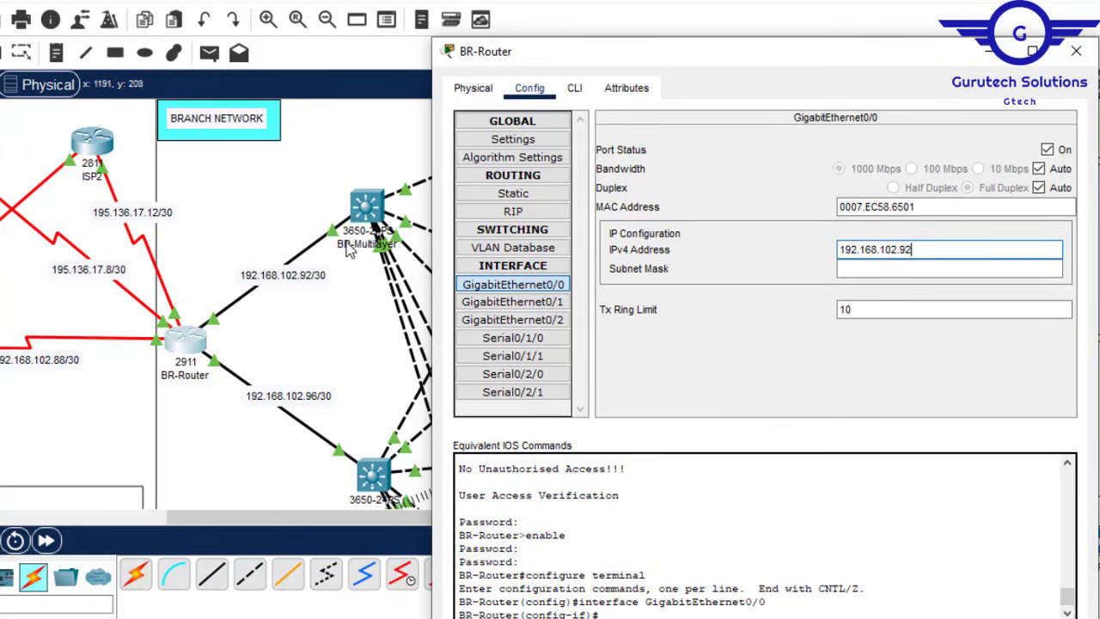
key("BackSpace")
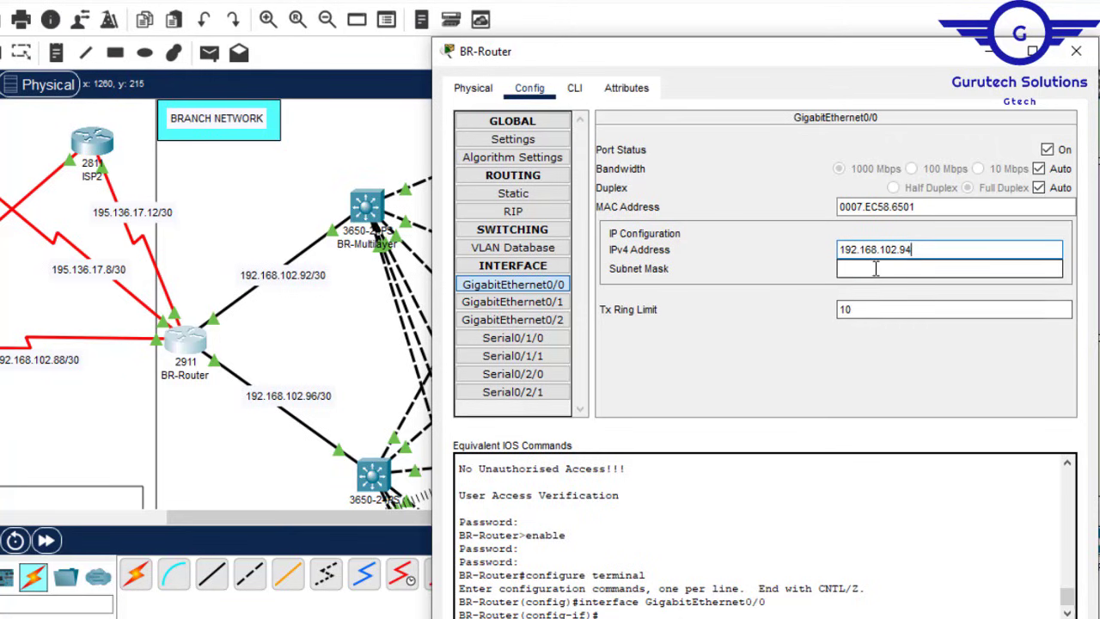
left_click(928, 270)
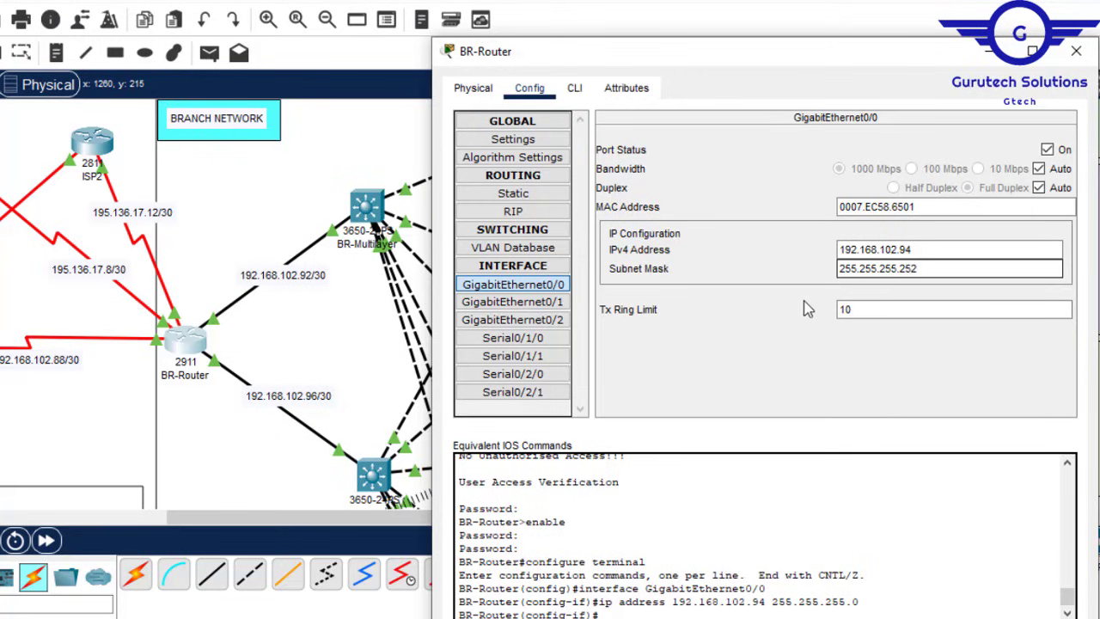
left_click(108, 412)
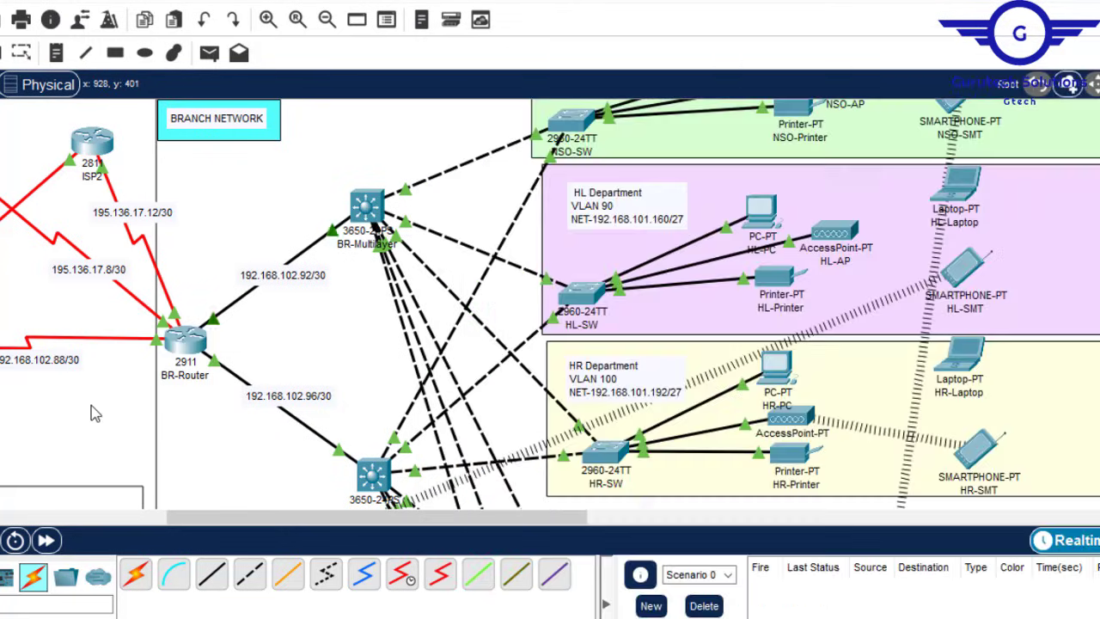
Step: Set GigabitEthernet0/1 to 192.168.102.98 with mask 255.255.255.252
left_click(185, 342)
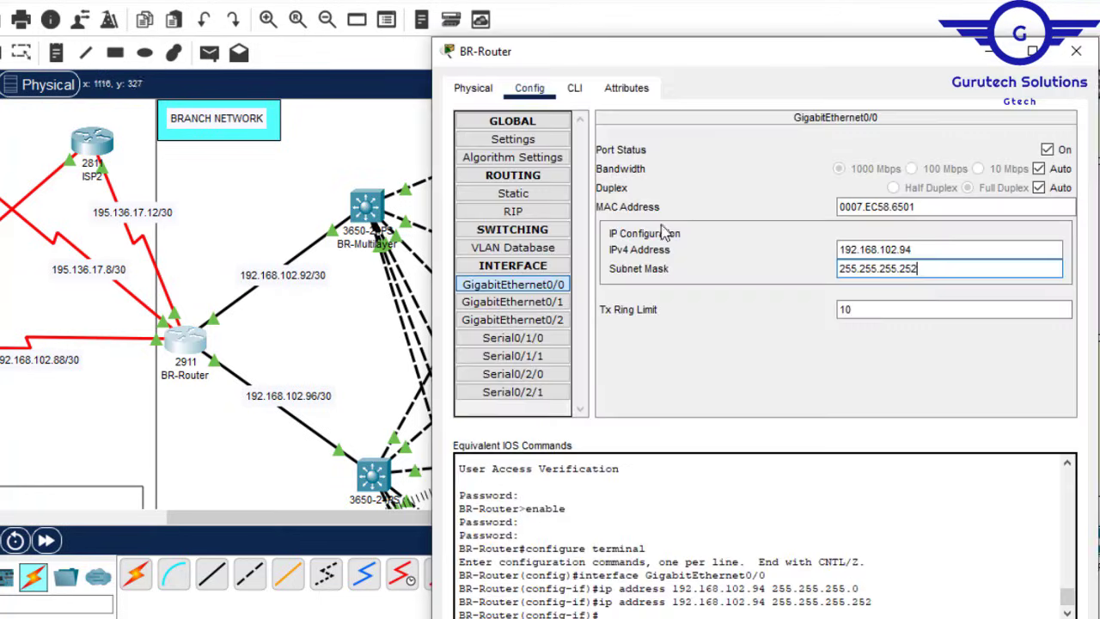
left_click(535, 307)
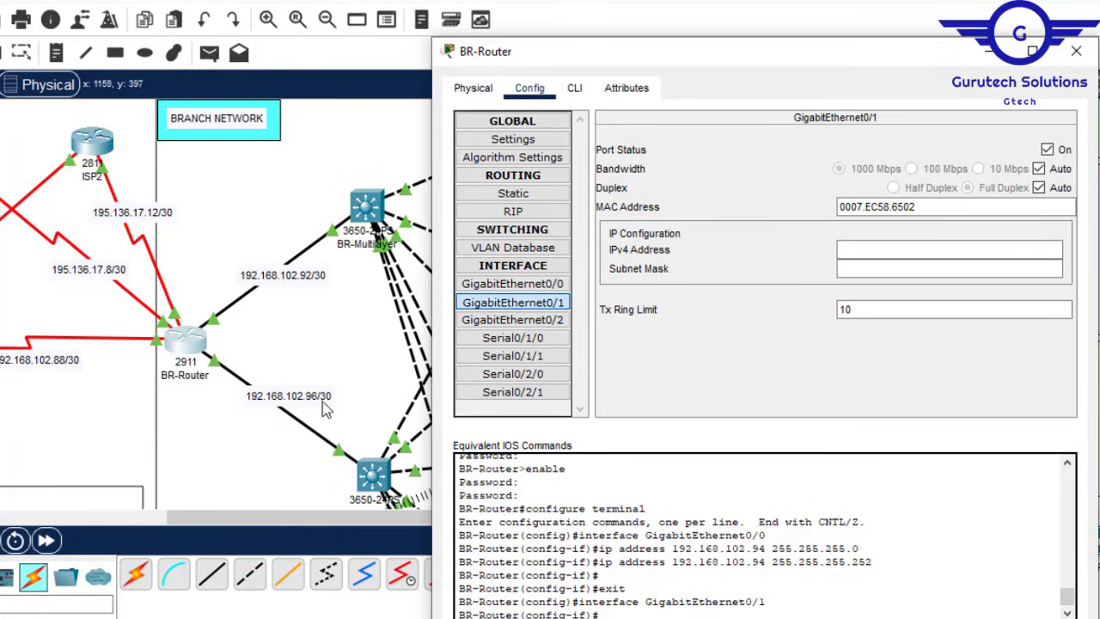
left_click(872, 251)
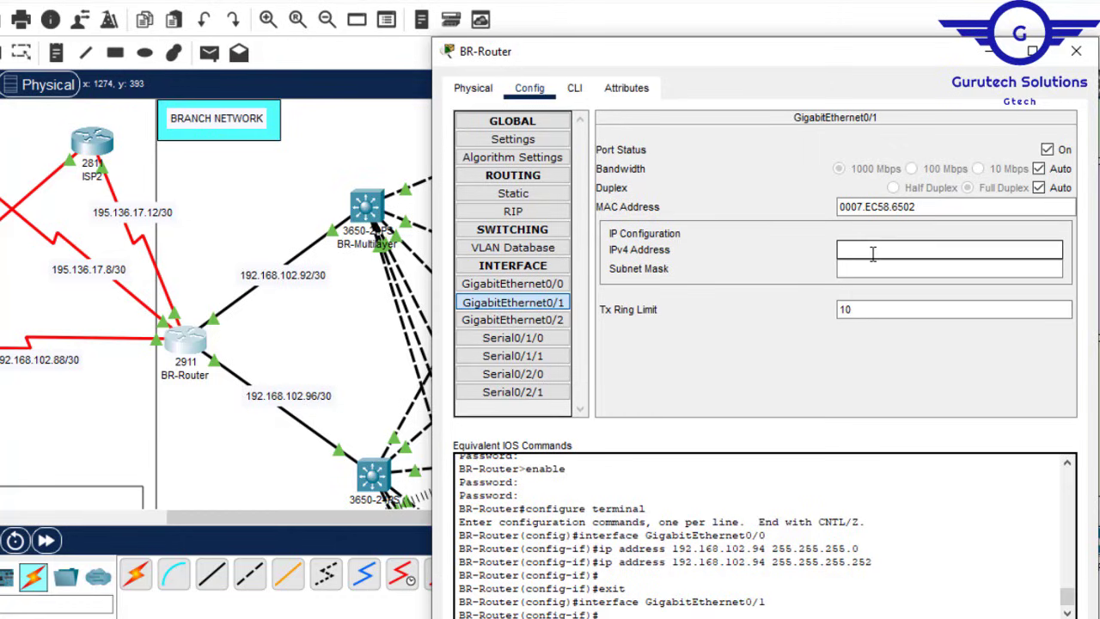
type("192.168.102.92")
left_click(873, 268)
type("255.255.255.252")
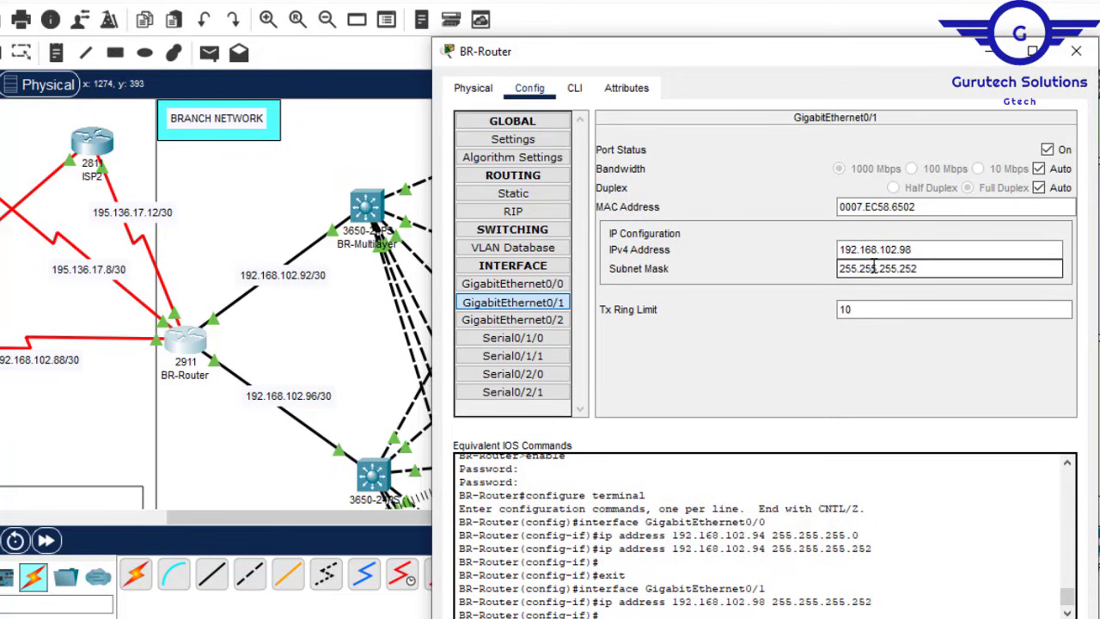
left_click(91, 403)
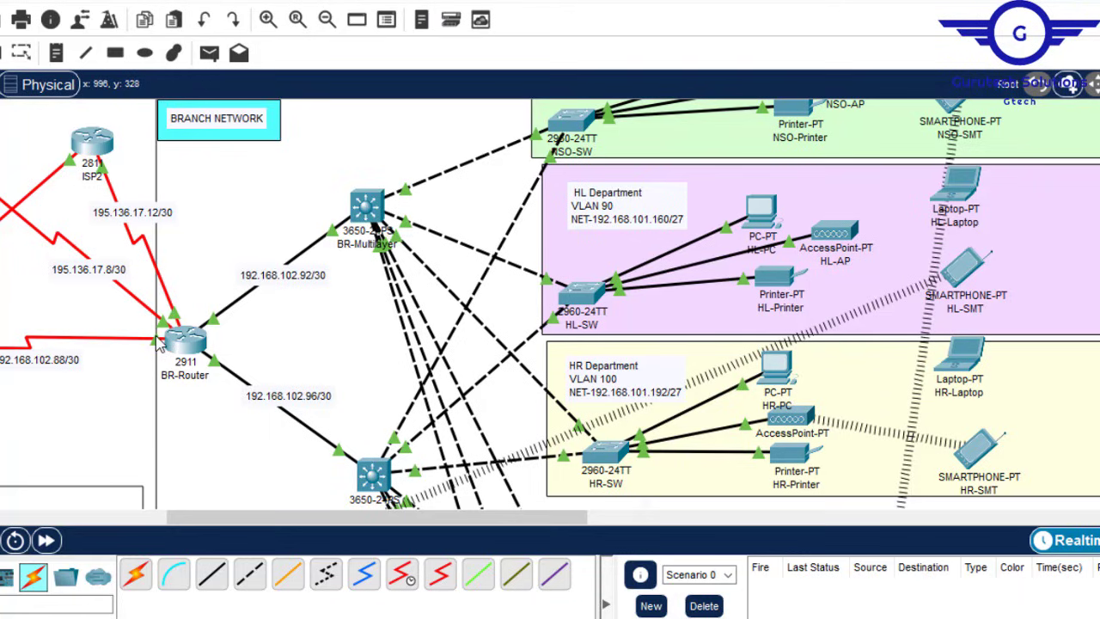
left_click(183, 342)
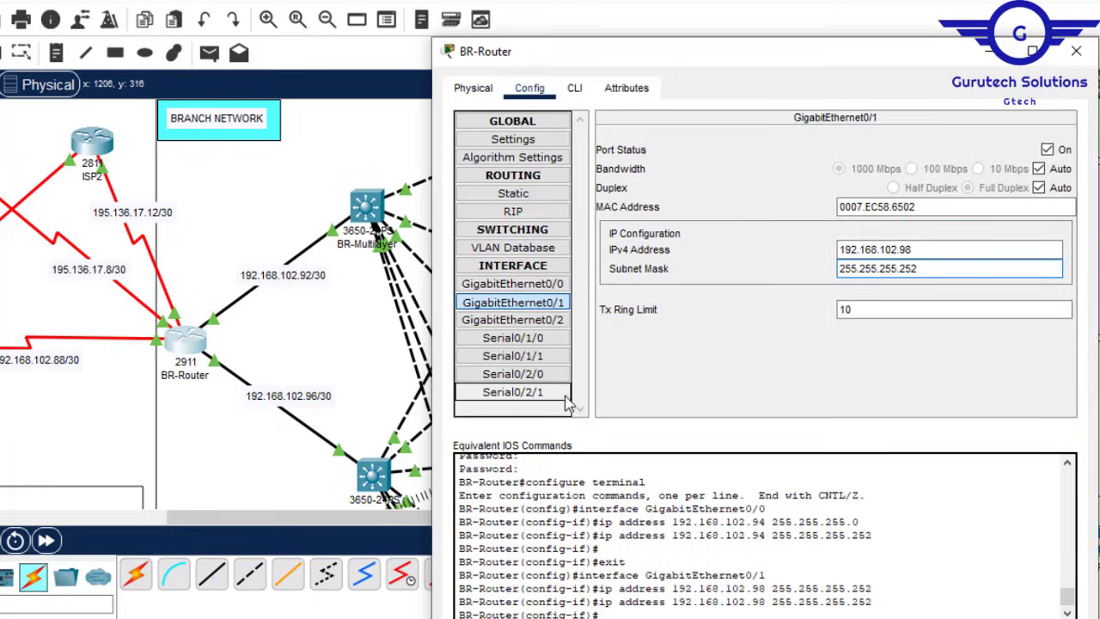
left_click(536, 344)
Step: Copy the 192.168.102.88 network address from the link label for Serial0/1/0
left_click(879, 232)
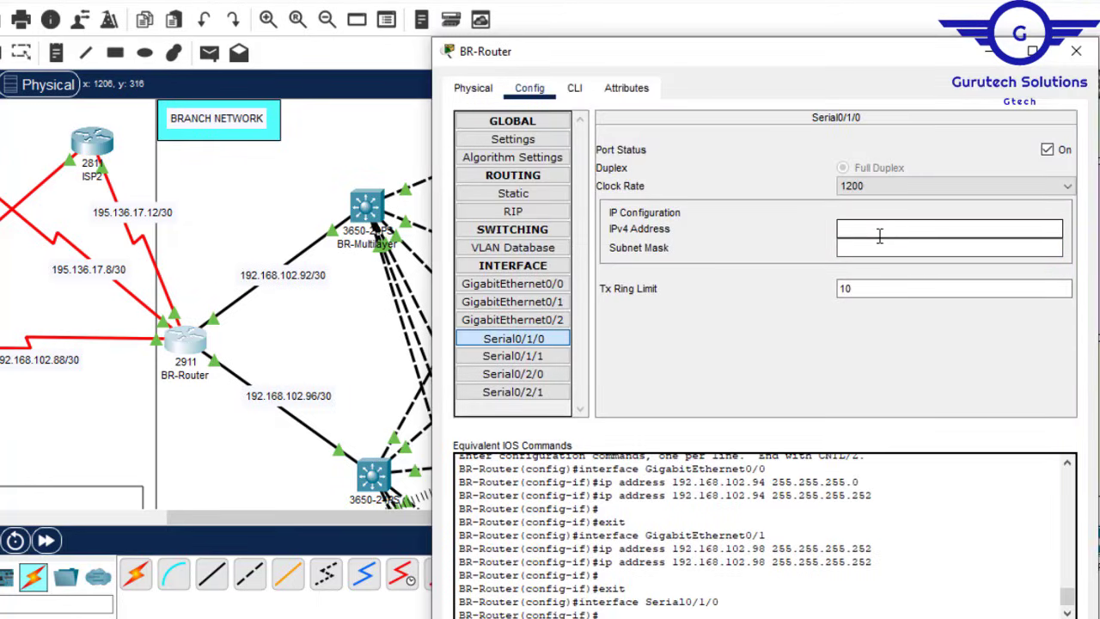
left_click(55, 365)
left_click(55, 362)
left_click_drag(74, 361, 2, 360)
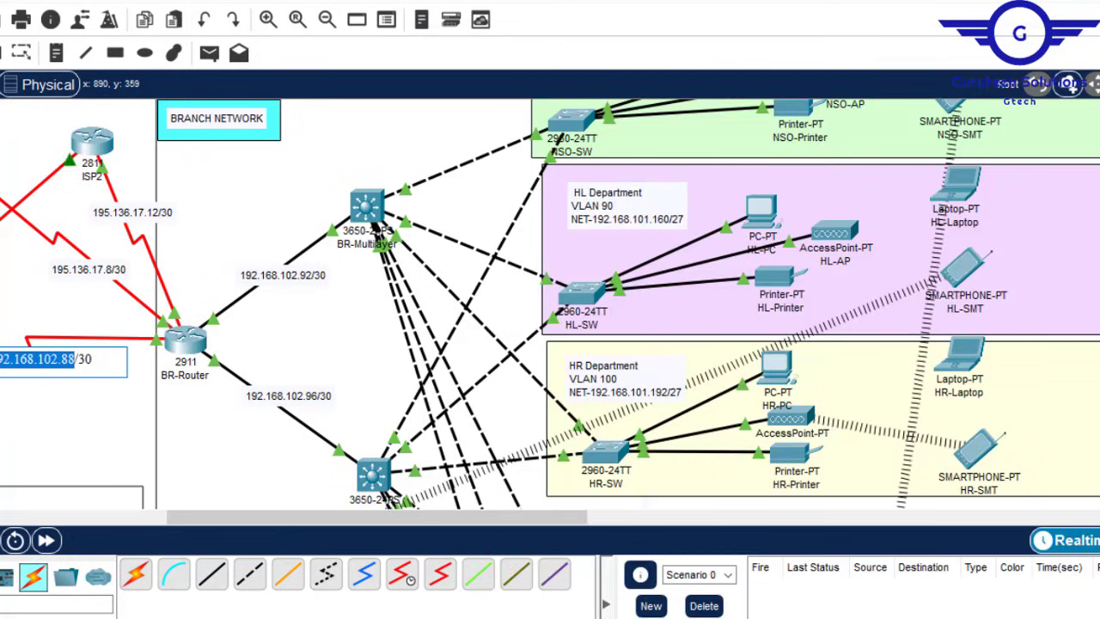
Step: Enter 192.168.102.90 with mask 255.255.255.252 as BR-Router's Serial0/1/0 address
left_click(184, 344)
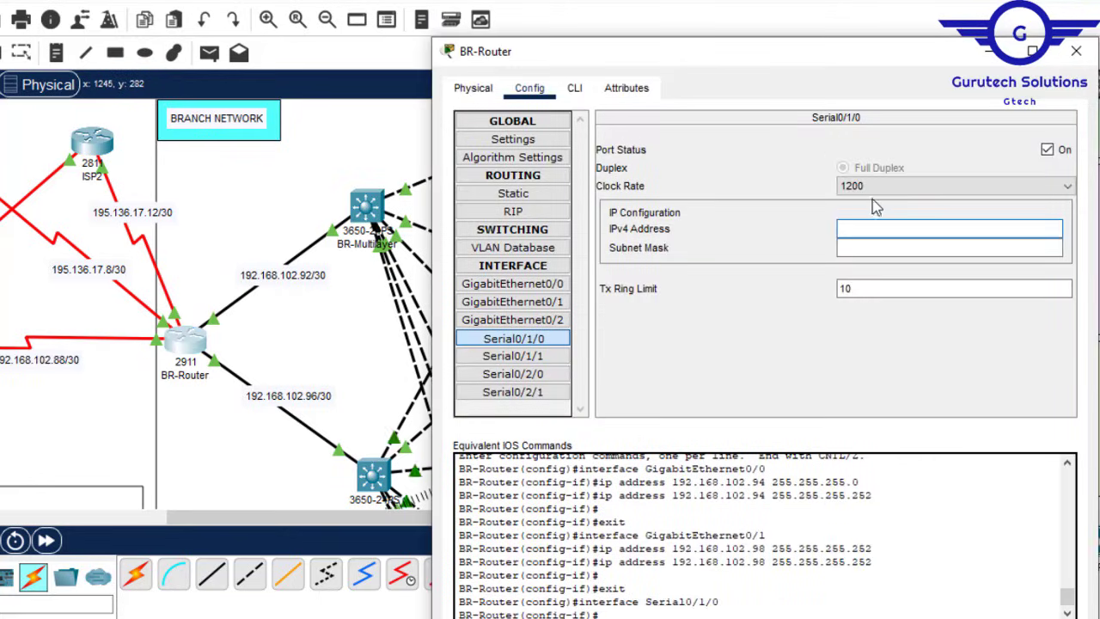
left_click(861, 228)
type("192.168.102.88")
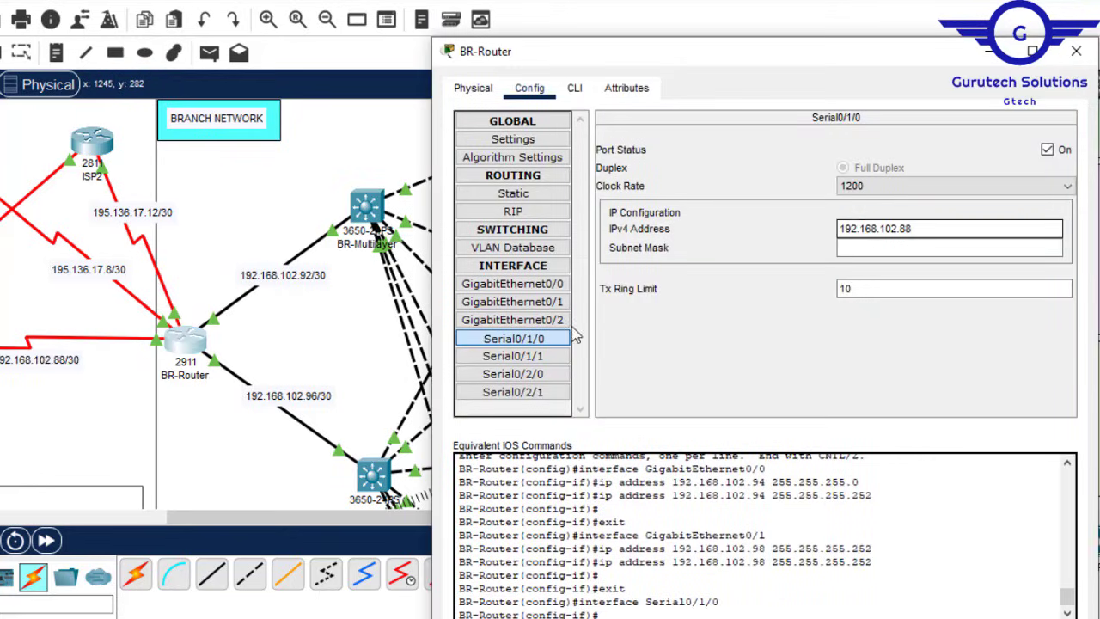
left_click_drag(307, 519, 175, 519)
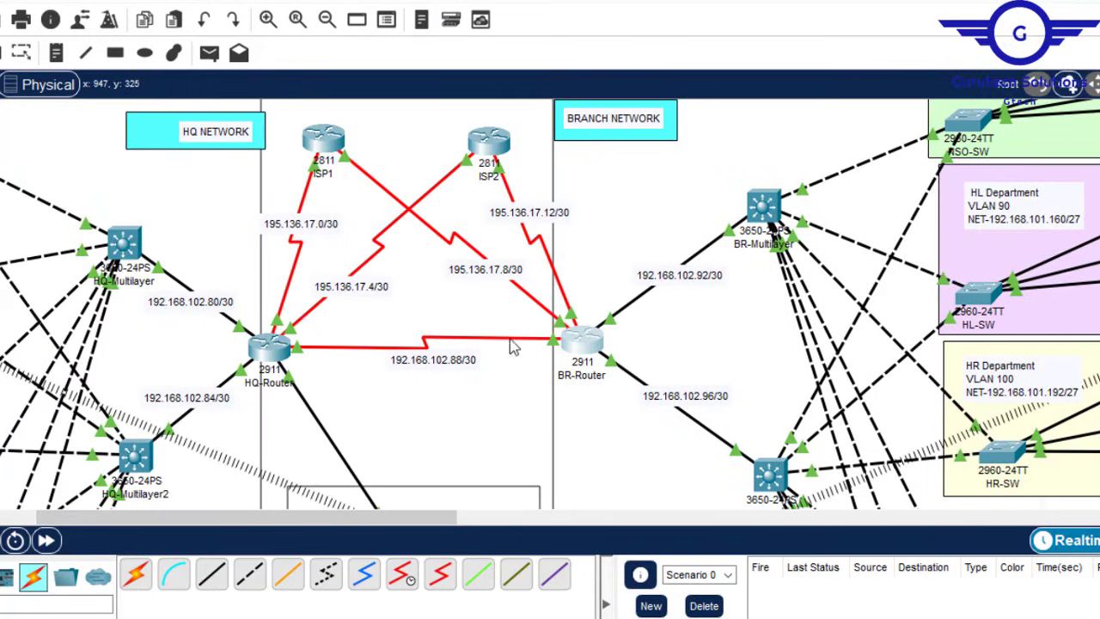
left_click(577, 343)
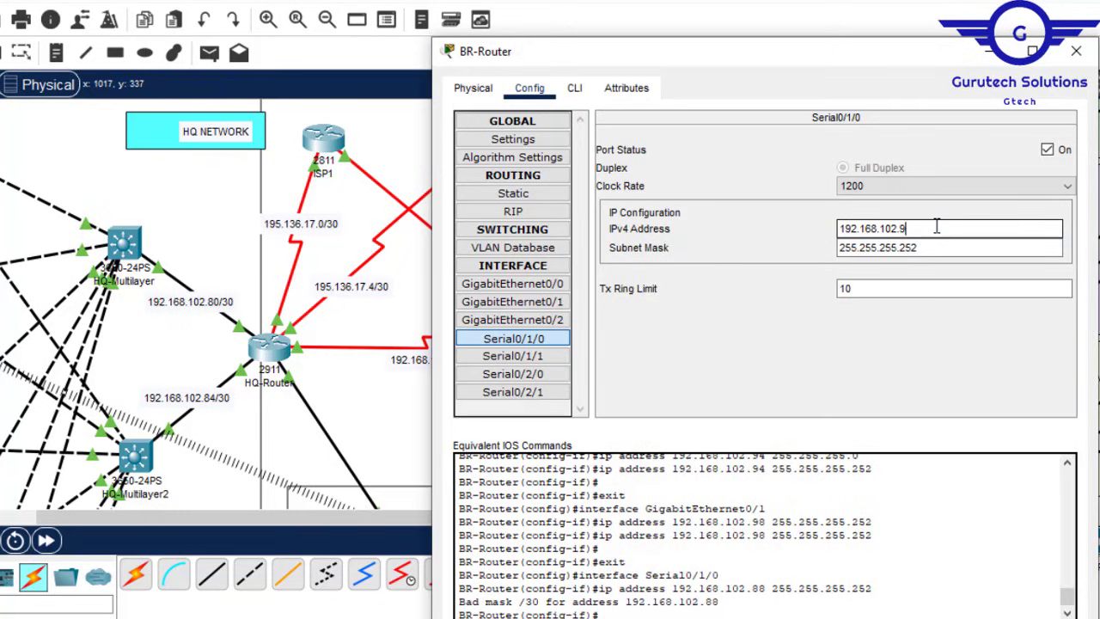
left_click(894, 247)
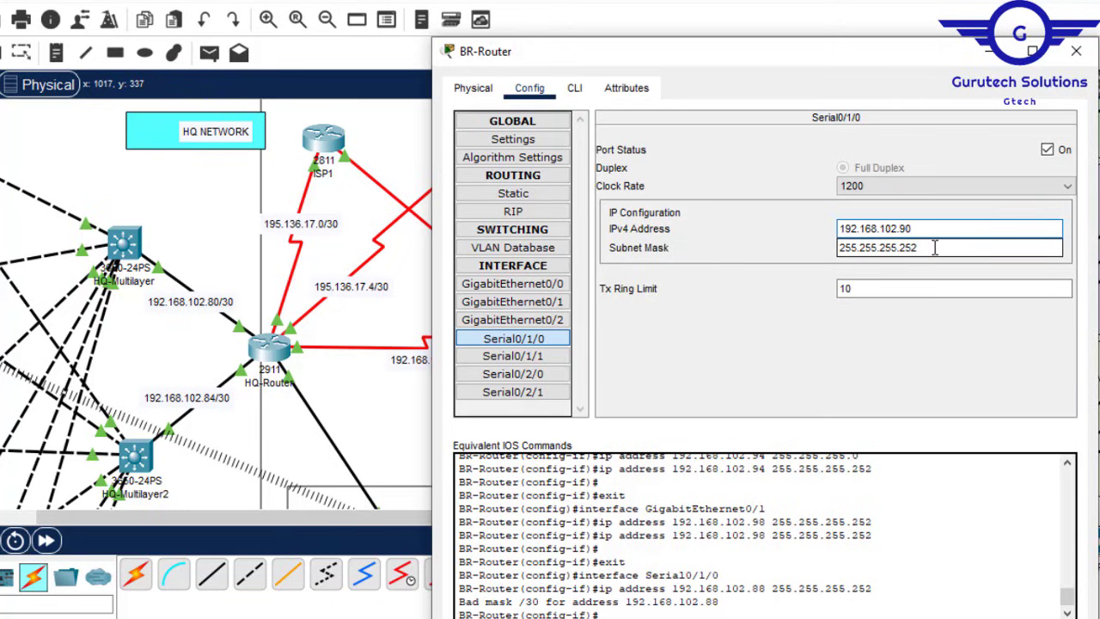
left_click(376, 425)
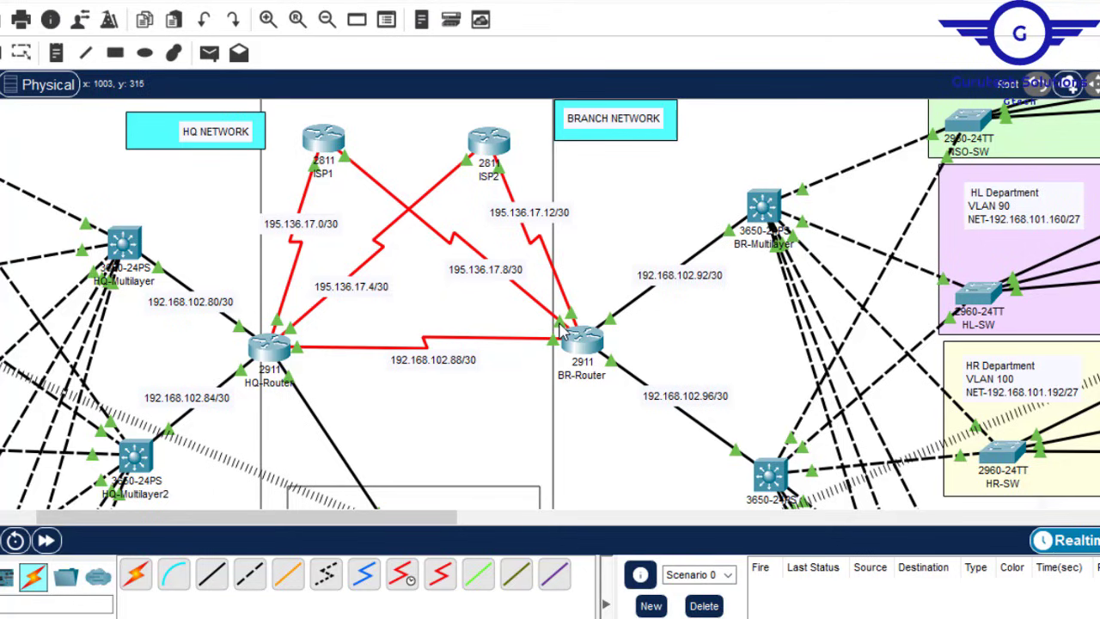
left_click_drag(412, 520, 463, 519)
left_click(417, 342)
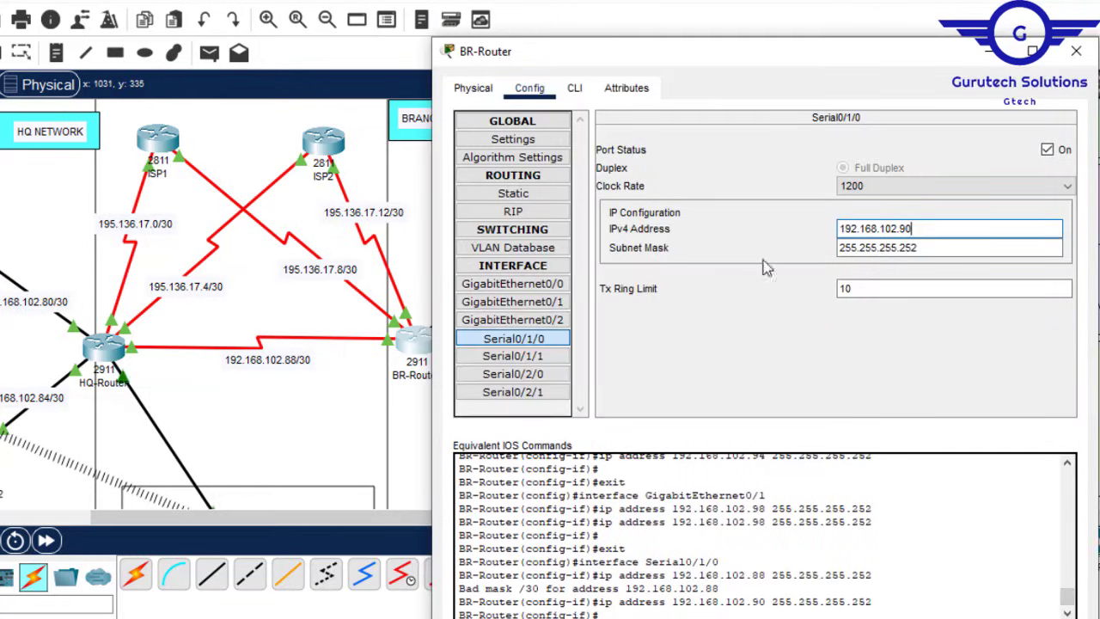
Step: Address Serial0/2/0 as 195.136.17.9/255.255.255.252, copying the base from the 195.136.17.8/30 link label
left_click(533, 374)
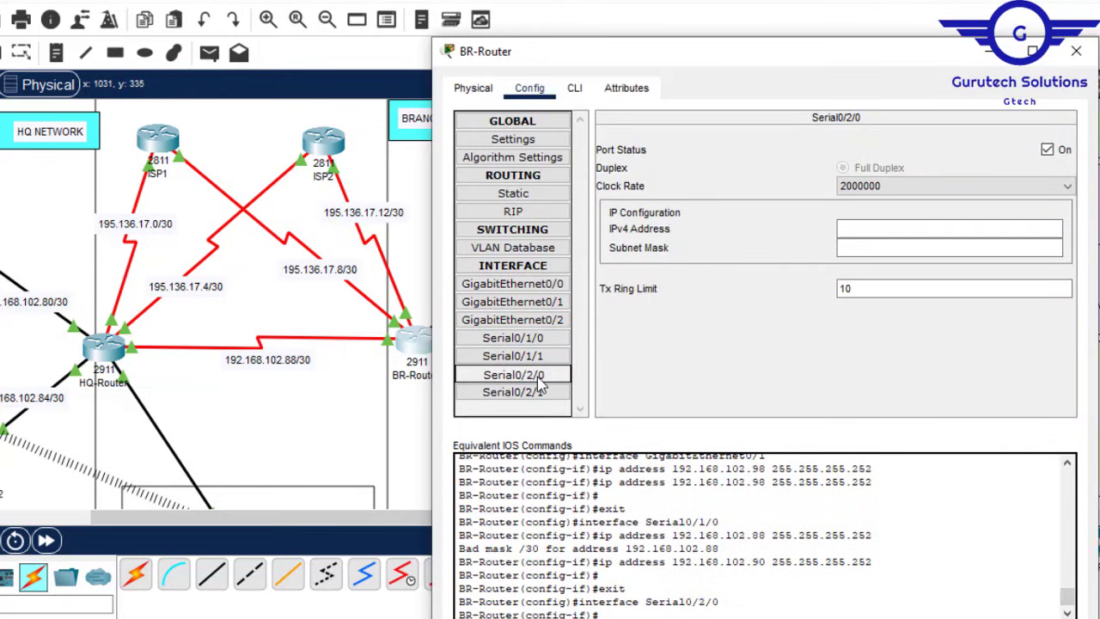
left_click(857, 234)
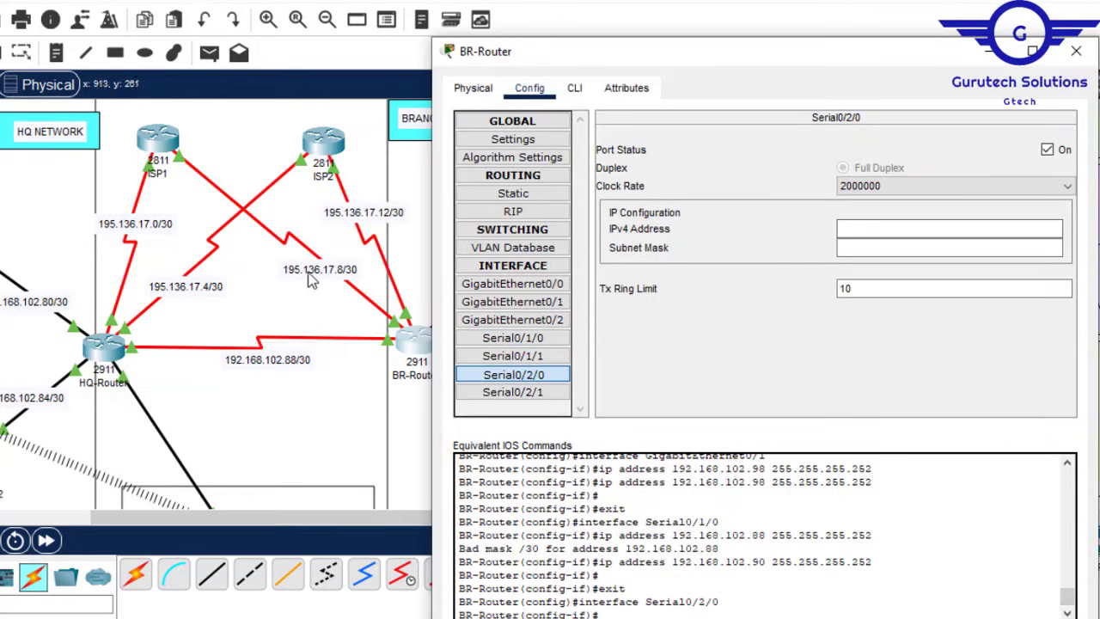
left_click(376, 266)
left_click_drag(349, 269, 279, 272)
key("ctrl+c")
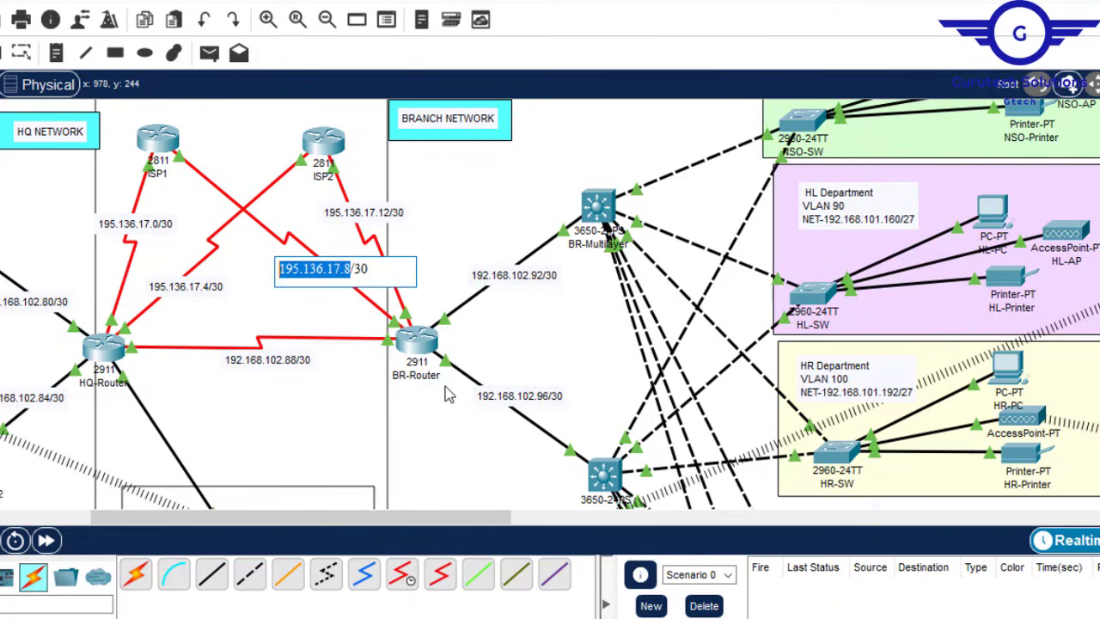
left_click(410, 344)
left_click(861, 226)
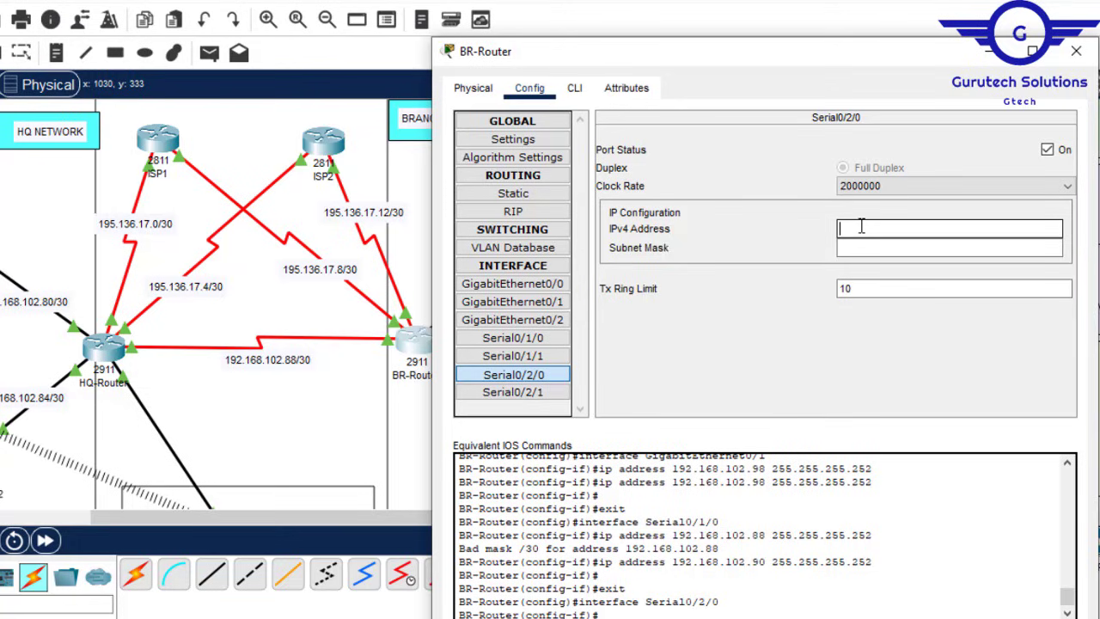
key("ctrl+v")
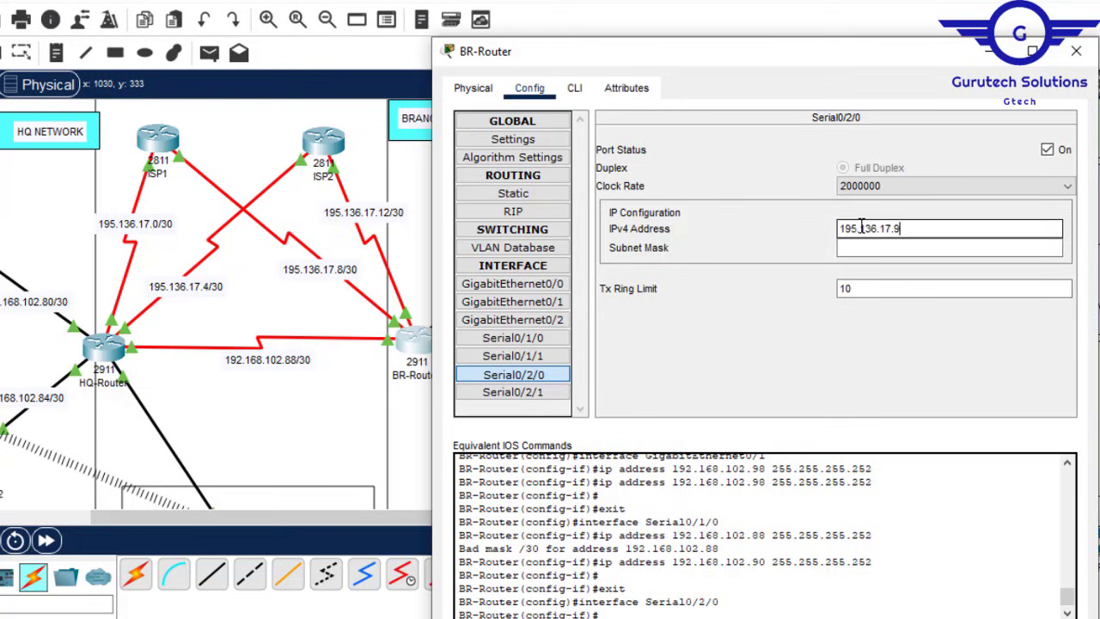
left_click(868, 247)
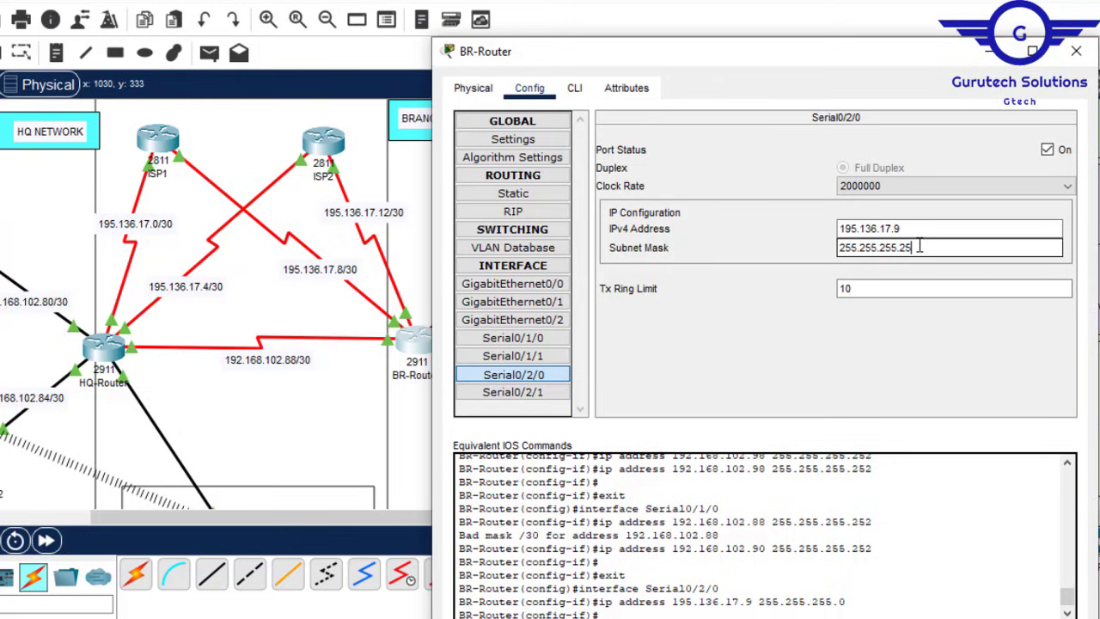
left_click(326, 403)
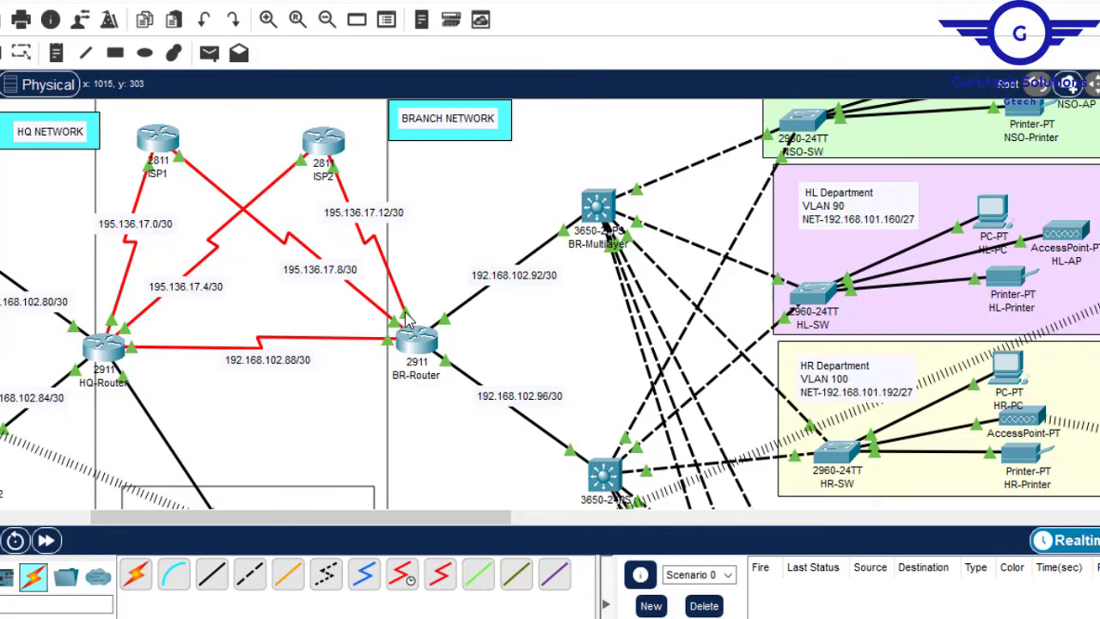
left_click(416, 344)
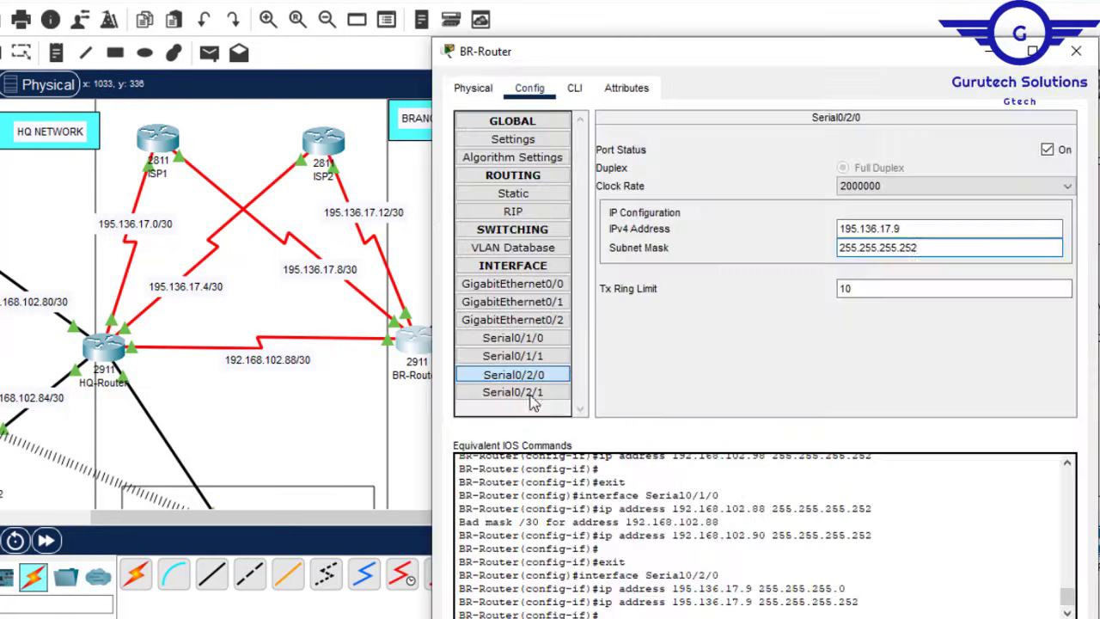
Step: Set BR-Router's Serial0/1/1 to 195.136.17.13 with mask 255.255.255.252
left_click(537, 361)
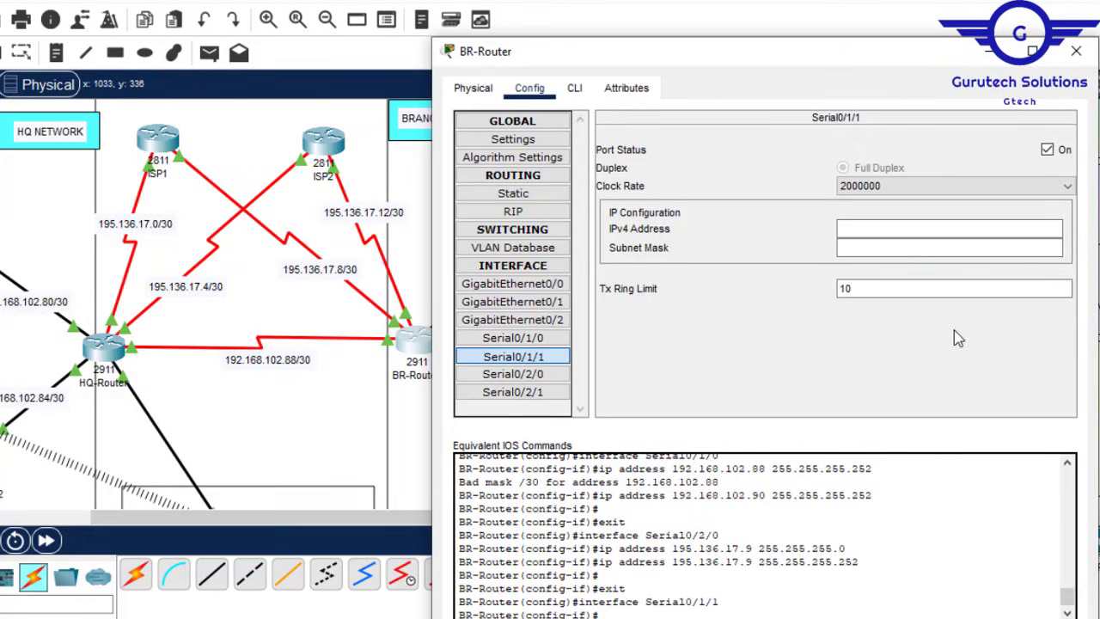
left_click(865, 232)
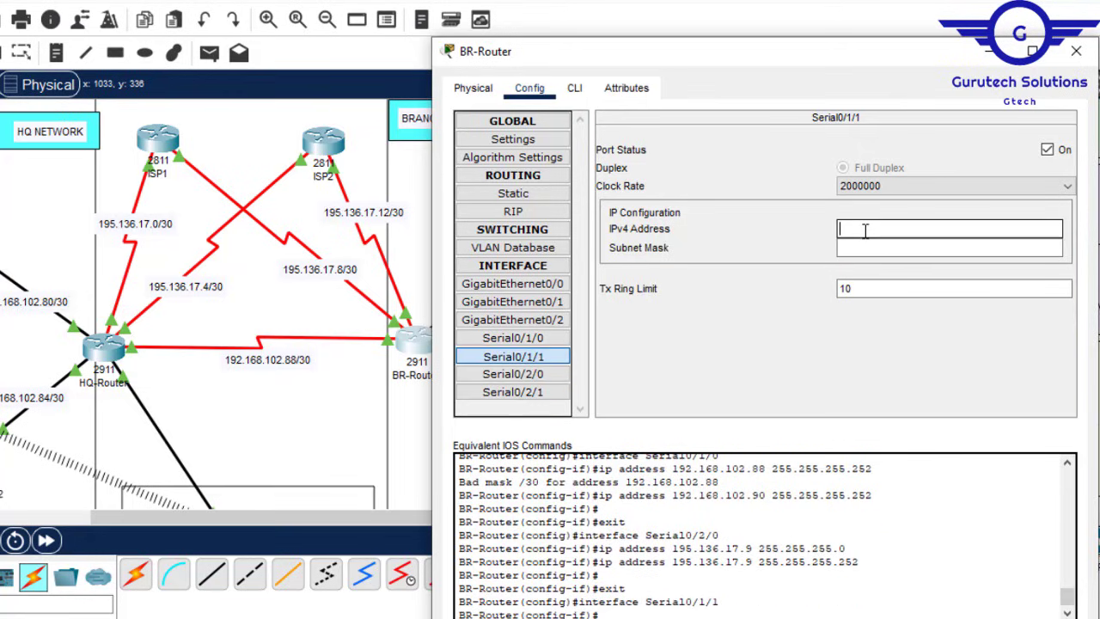
type("195.136.17.8")
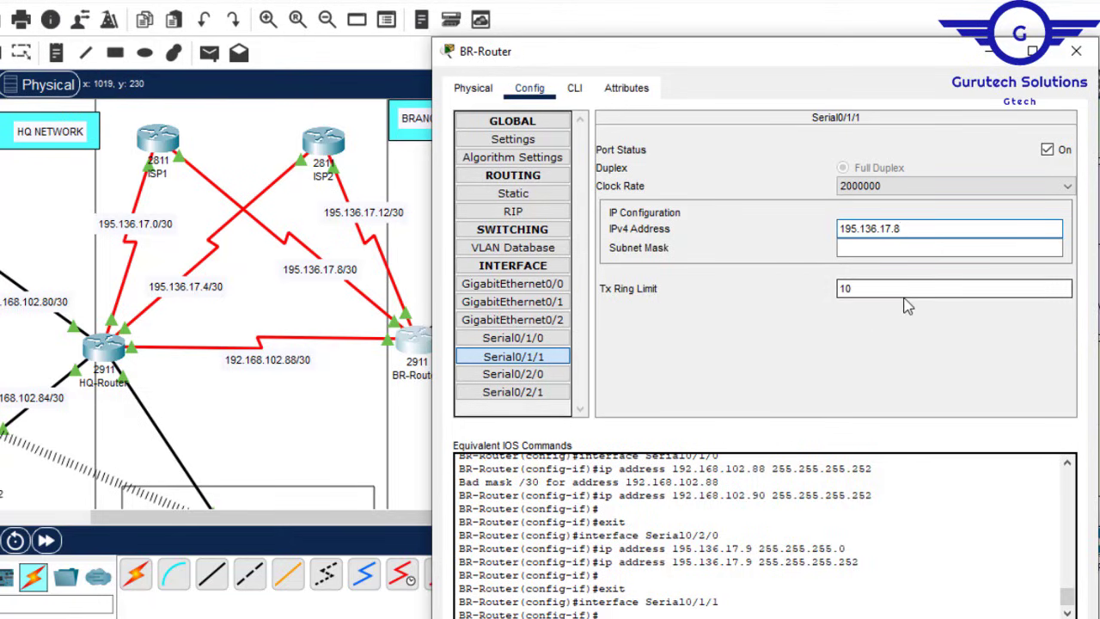
key("BackSpace")
type("13")
left_click(857, 249)
type("255.255.255.252")
Step: Save BR-Router's configuration with 'do wr' and close its window
left_click(574, 89)
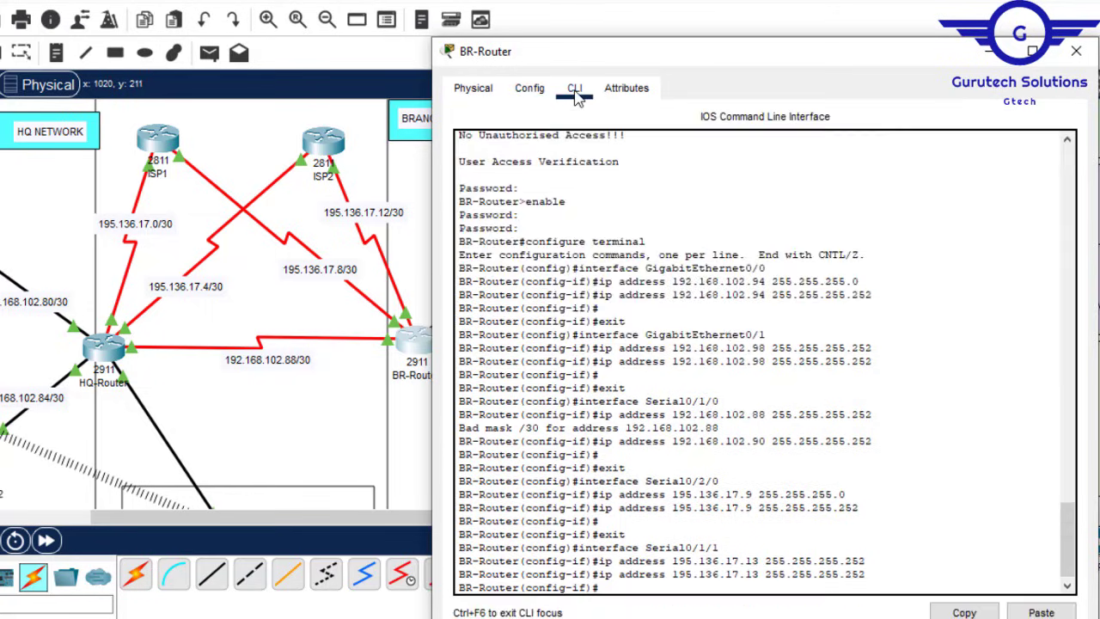
key("Return")
key("Return")
key("Return")
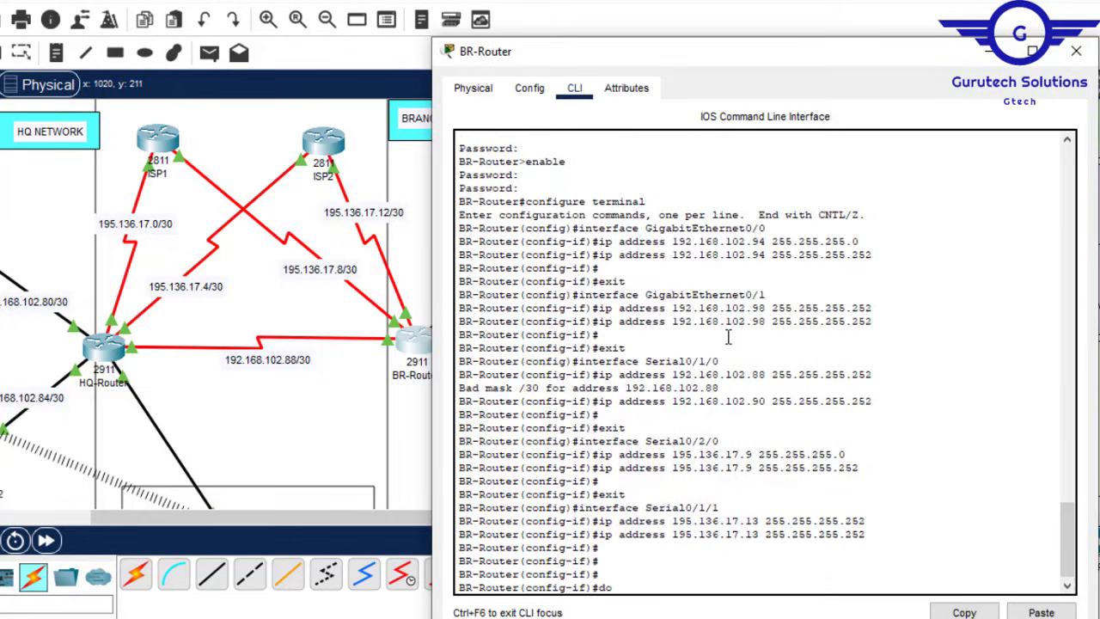
key("Return")
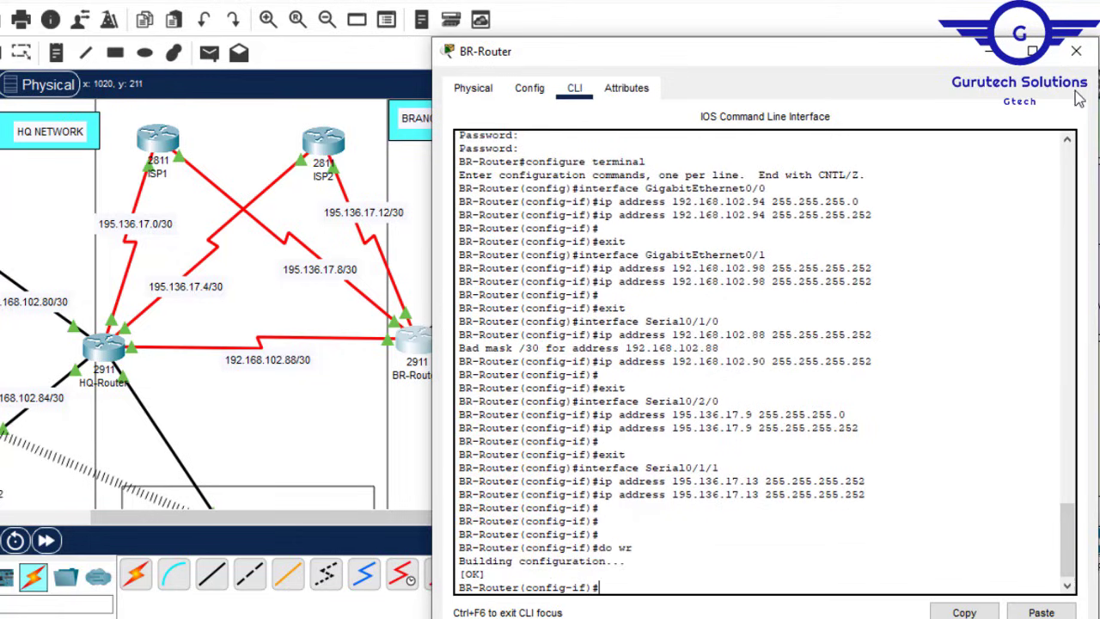
left_click(1076, 50)
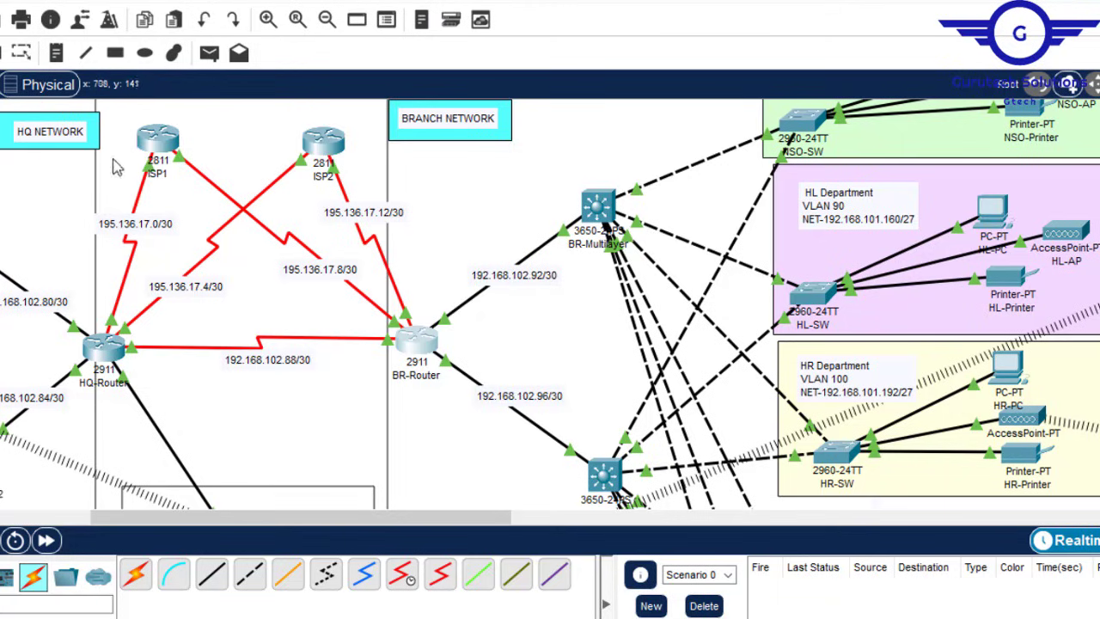
Step: Open ISP1 and set its Serial0/3/0 address to 195.136.17.2
left_click_drag(246, 527, 176, 522)
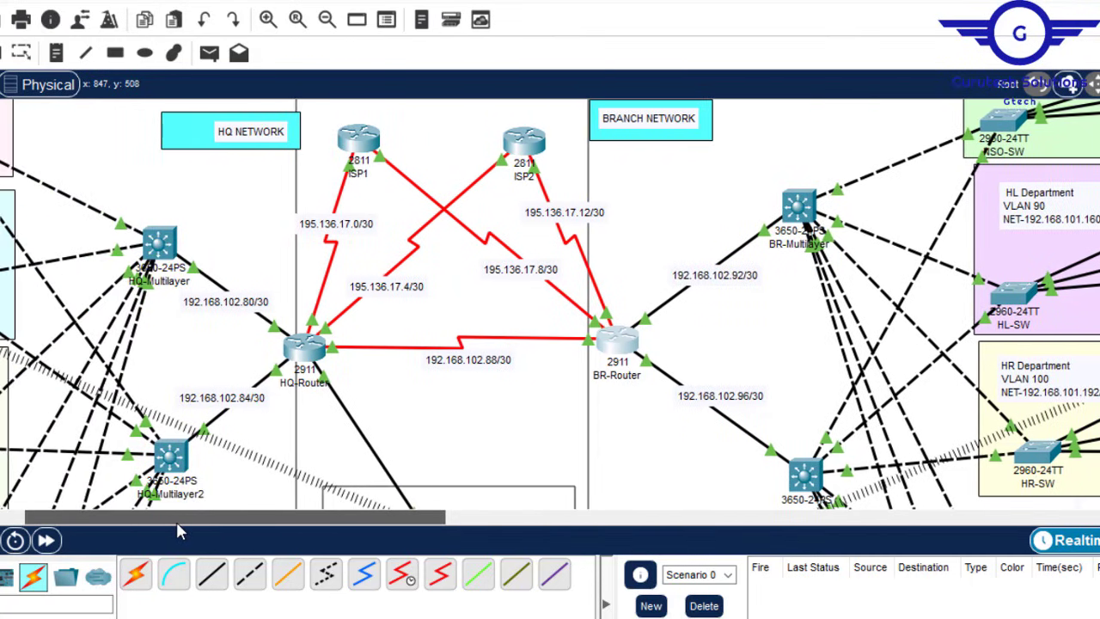
left_click(357, 146)
left_click_drag(417, 11, 709, 42)
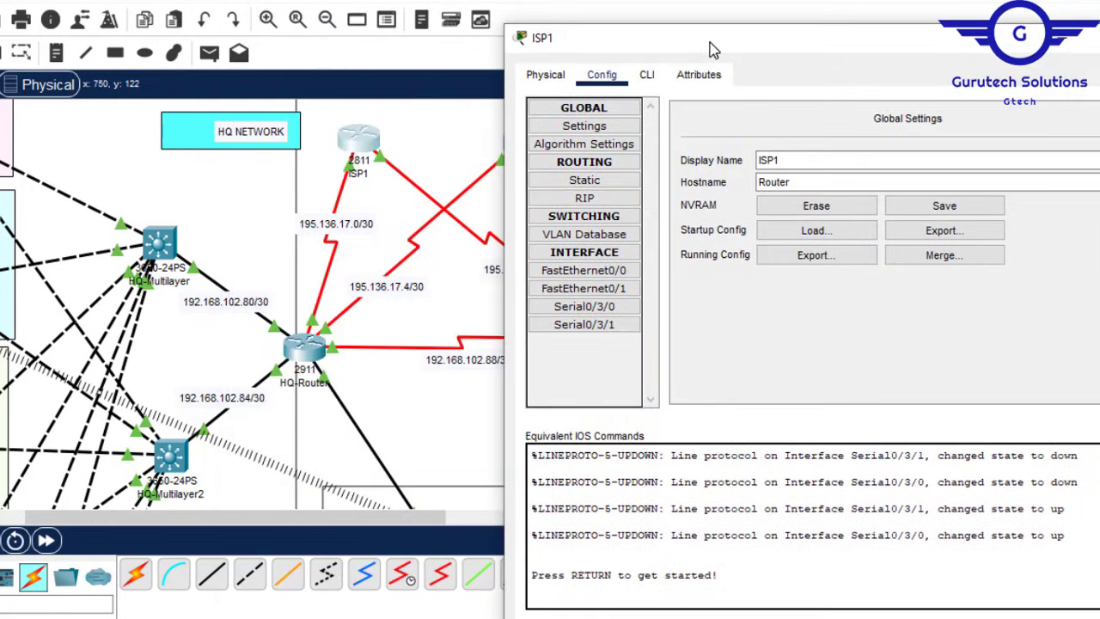
left_click(615, 311)
left_click(936, 216)
type("195.136.17.8")
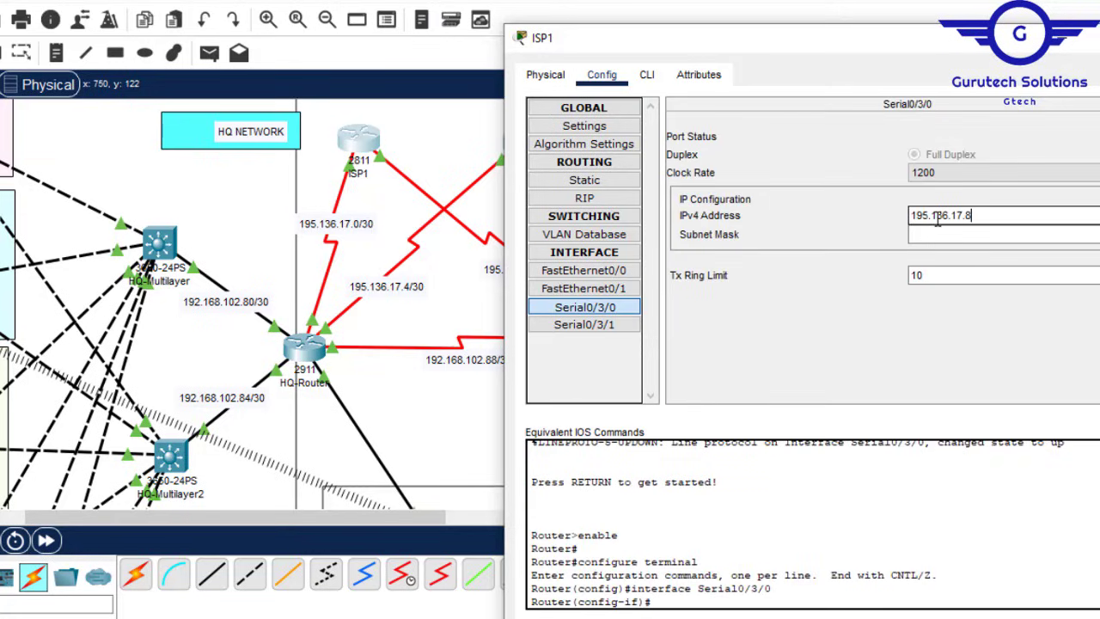
key("BackSpace")
key("Tab")
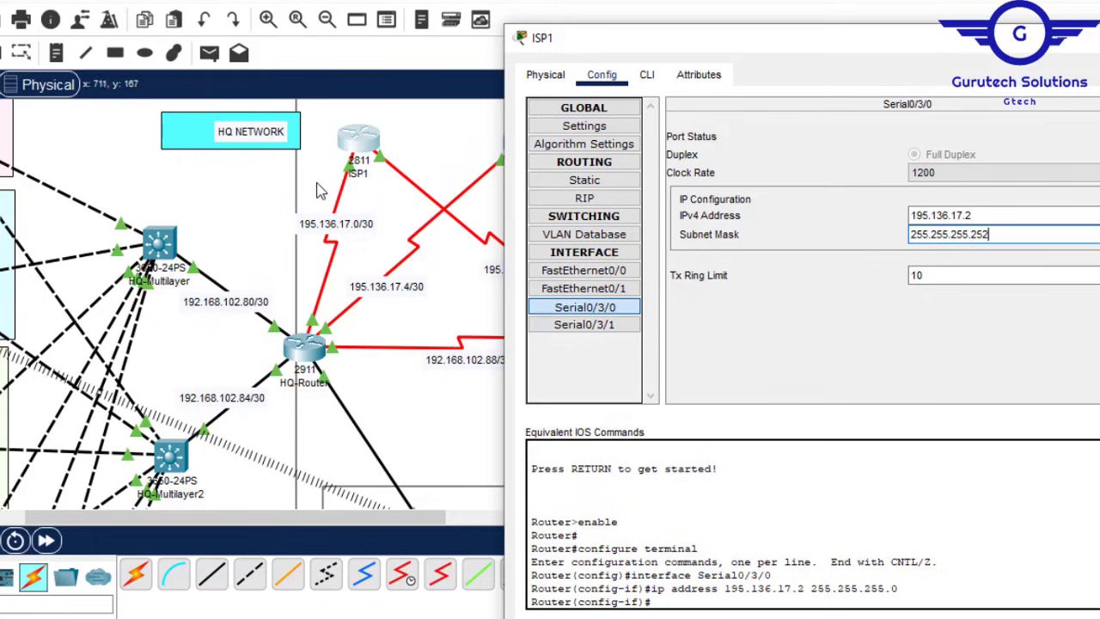
Step: Set ISP1's Serial0/3/1 to 195.136.17.10 with mask 255.255.255.252
left_click(438, 139)
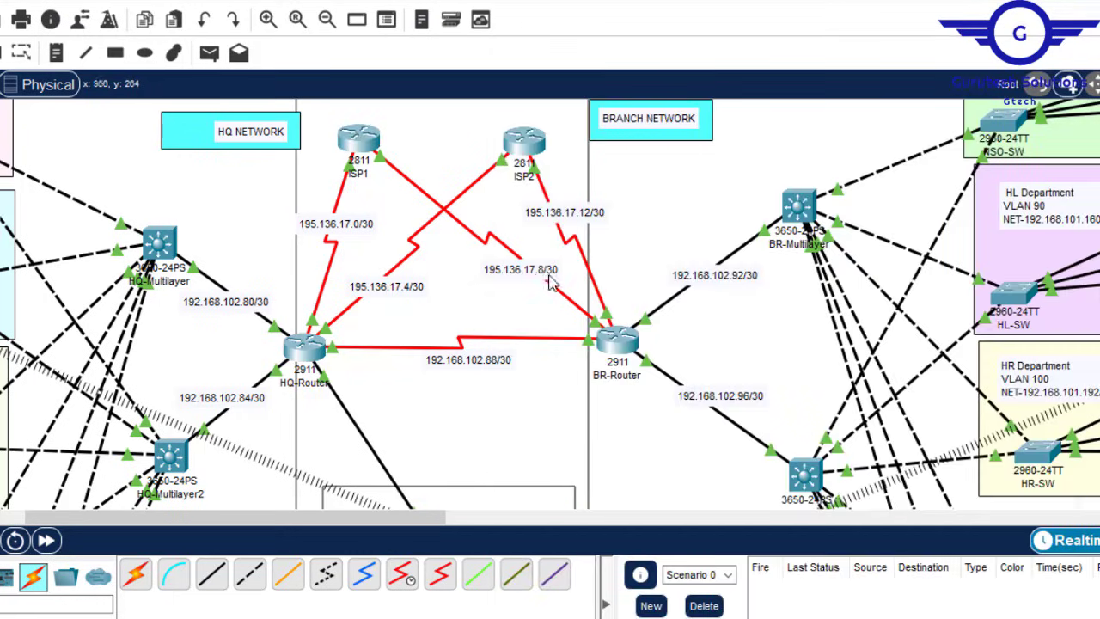
left_click(361, 146)
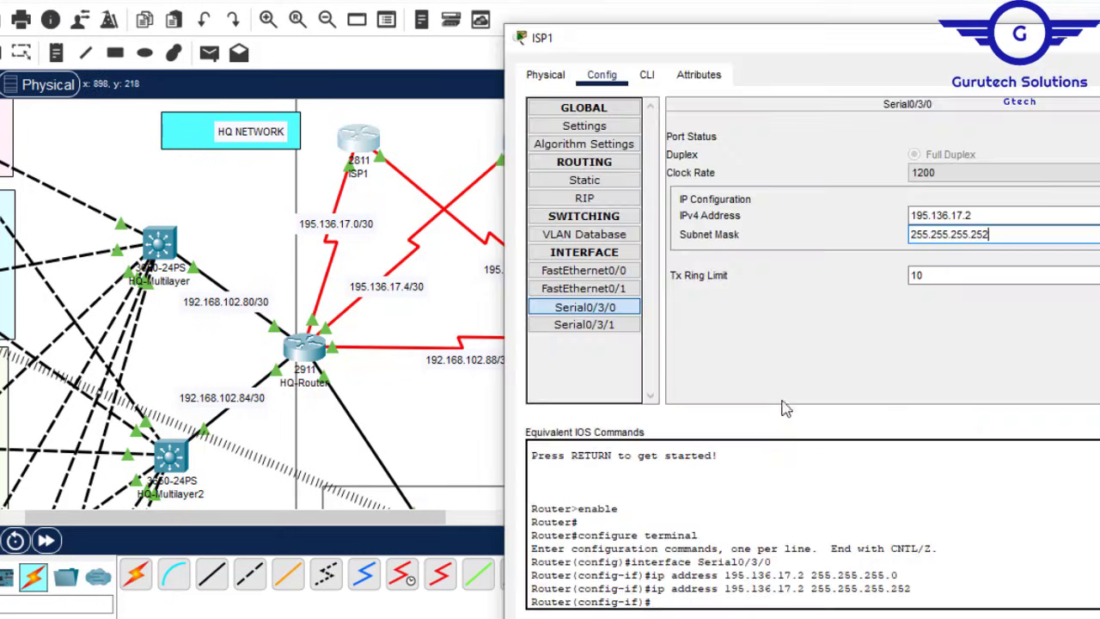
left_click(593, 325)
type("195.136.17.8")
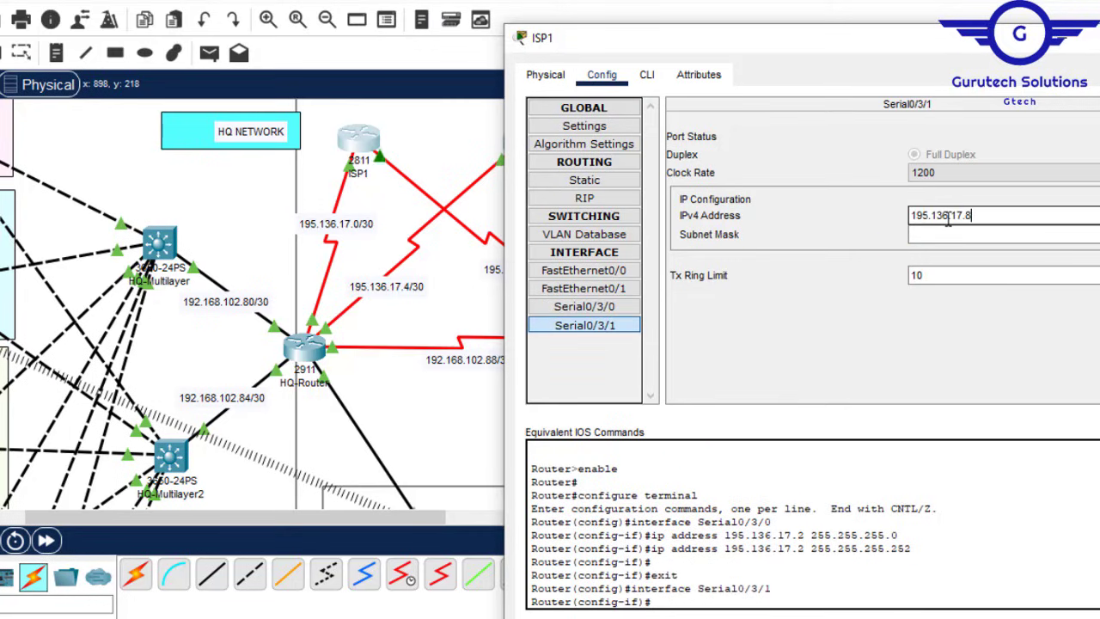
key("BackSpace")
type("10")
left_click(938, 236)
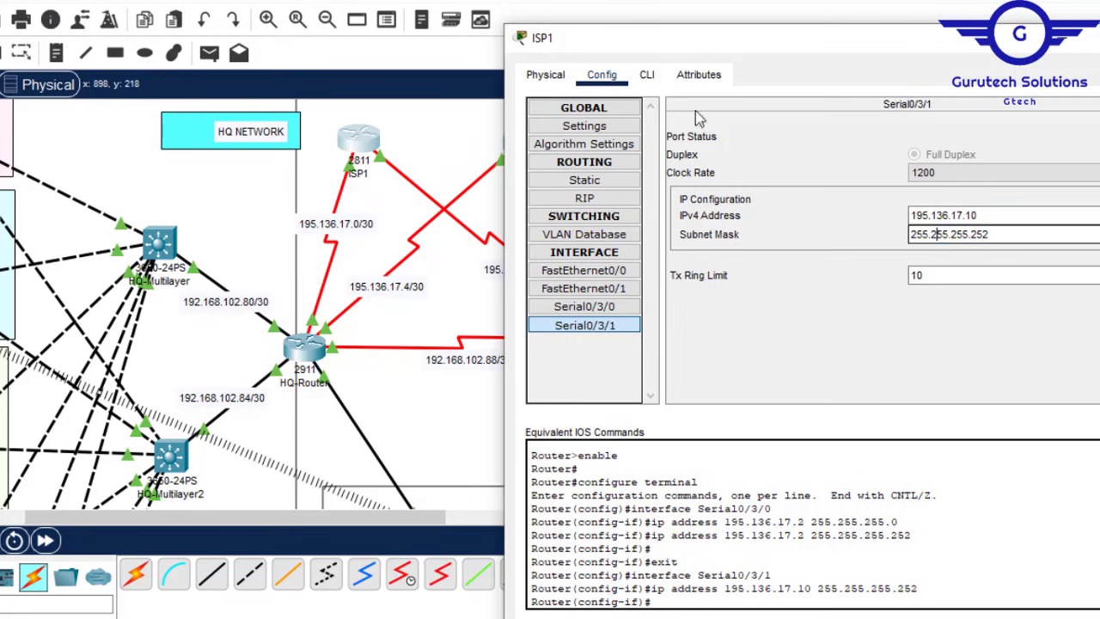
Step: Save ISP1's configuration with 'do wr' and close its window
left_click(660, 76)
key("Return")
key("Return")
type("d")
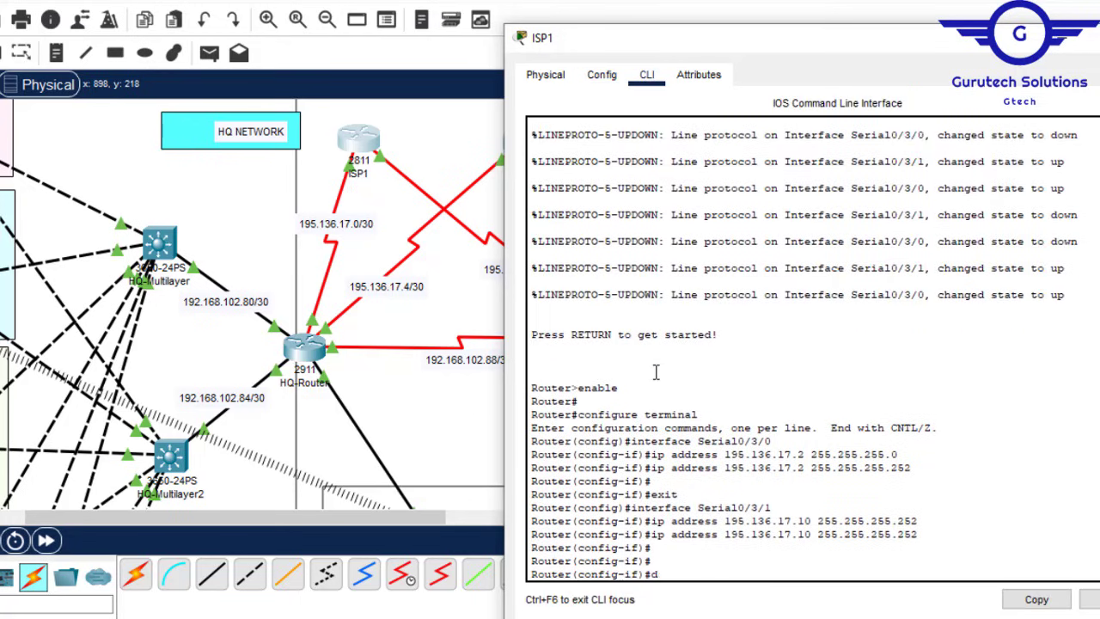
type("o wr")
key("Return")
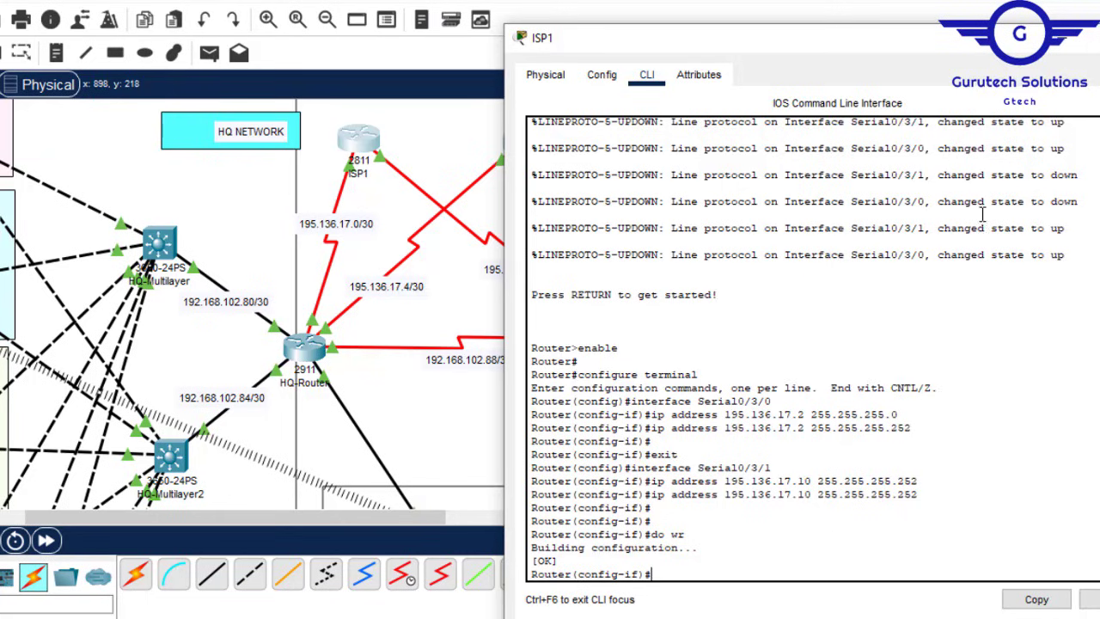
left_click(1098, 38)
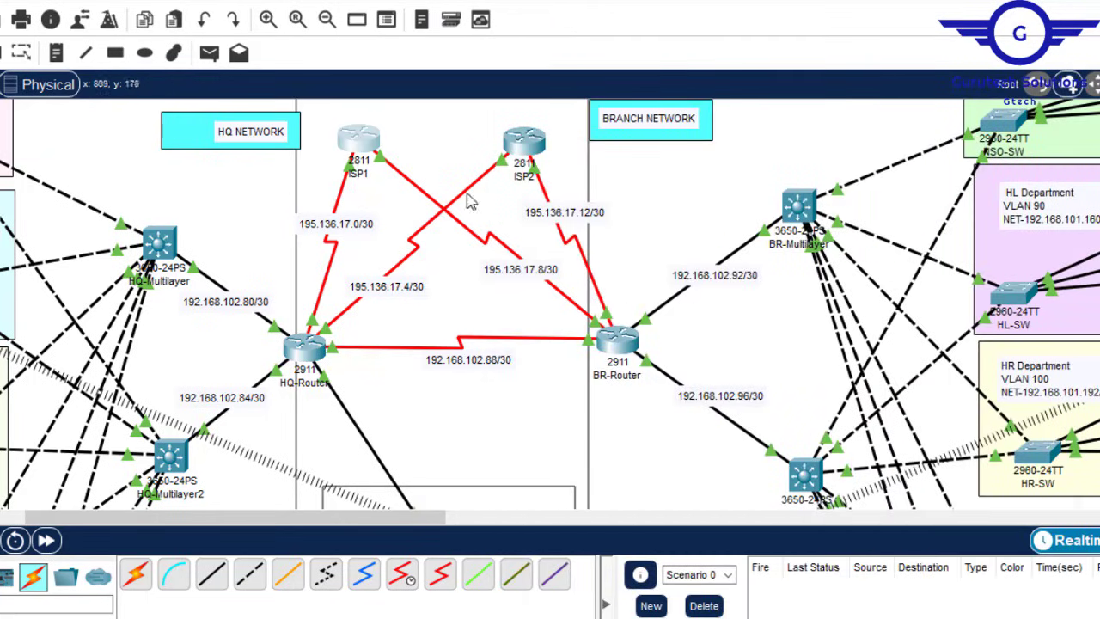
Step: Open ISP2's configuration window and position it beside the topology
left_click(529, 140)
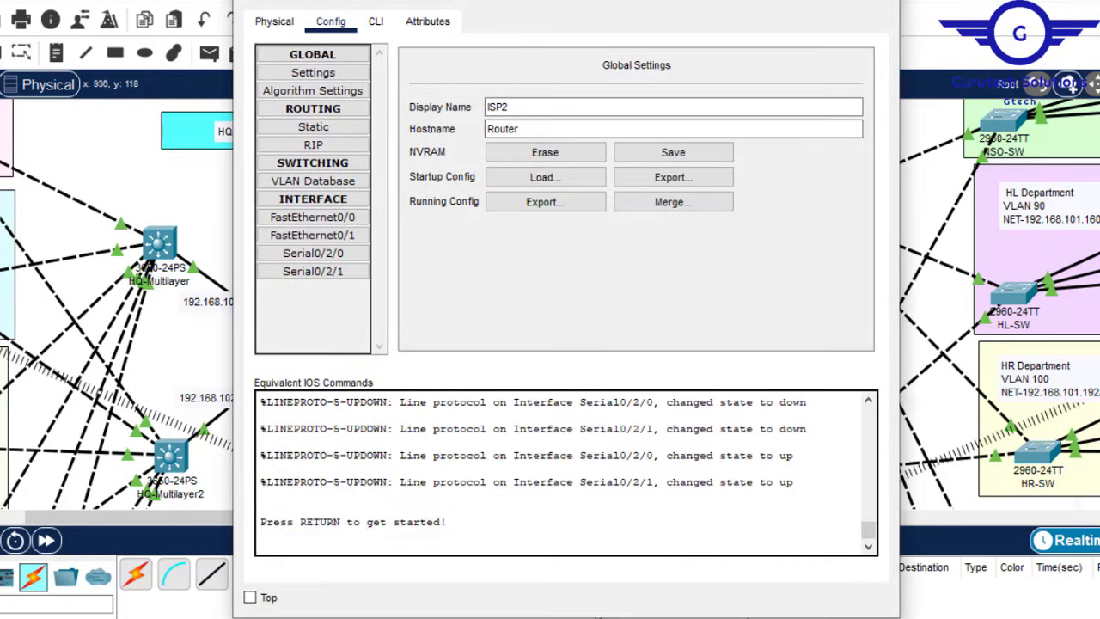
left_click_drag(633, 1, 759, 115)
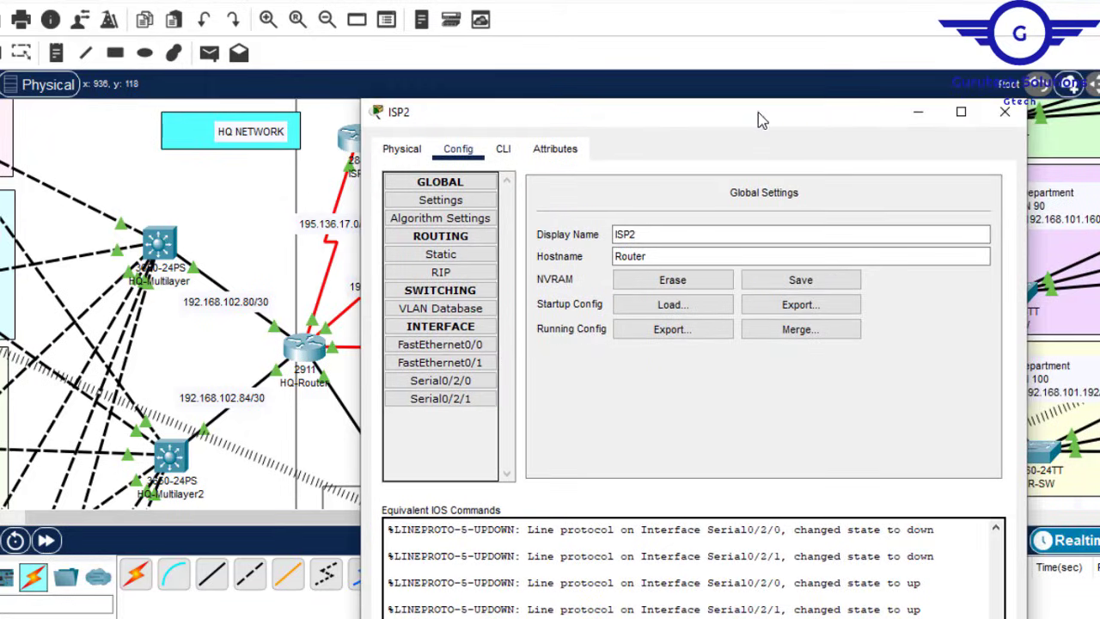
left_click(1005, 112)
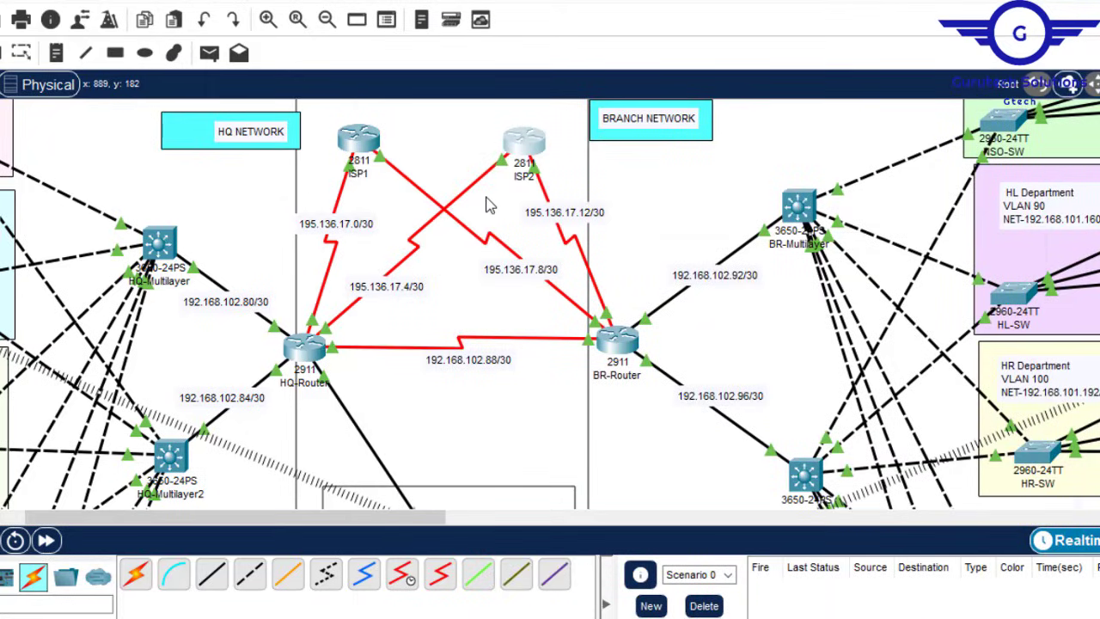
left_click(519, 155)
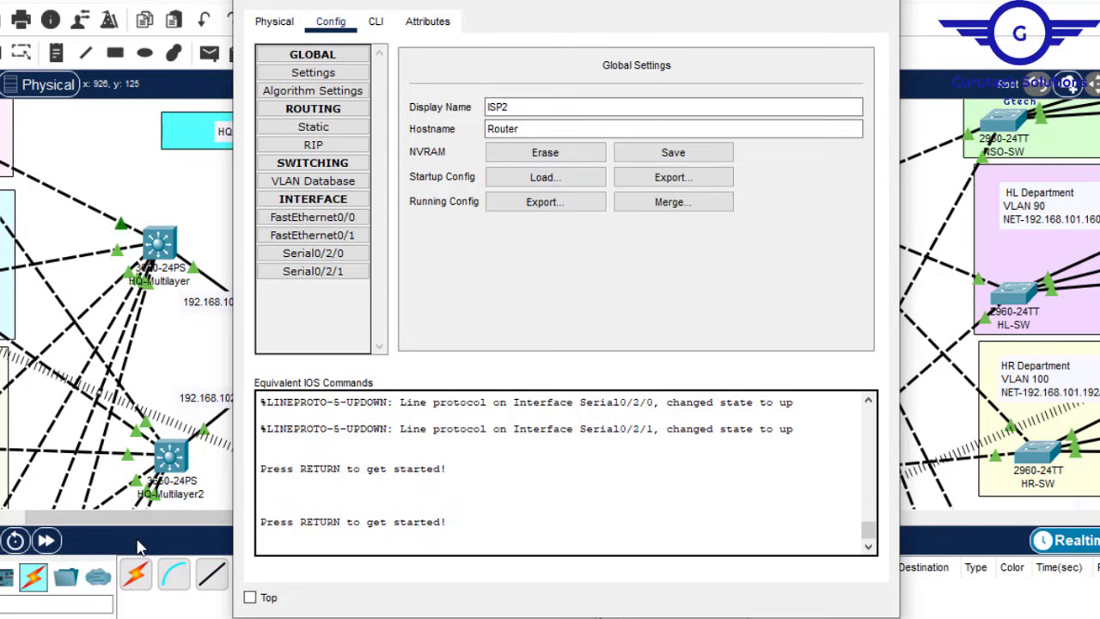
left_click_drag(142, 516, 254, 526)
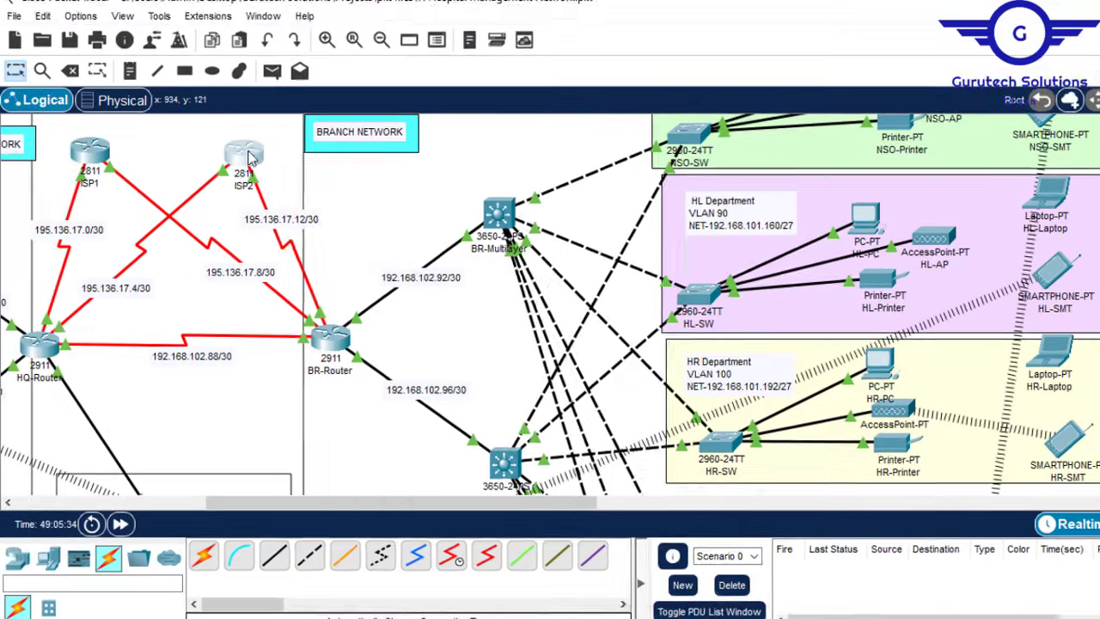
left_click(219, 151)
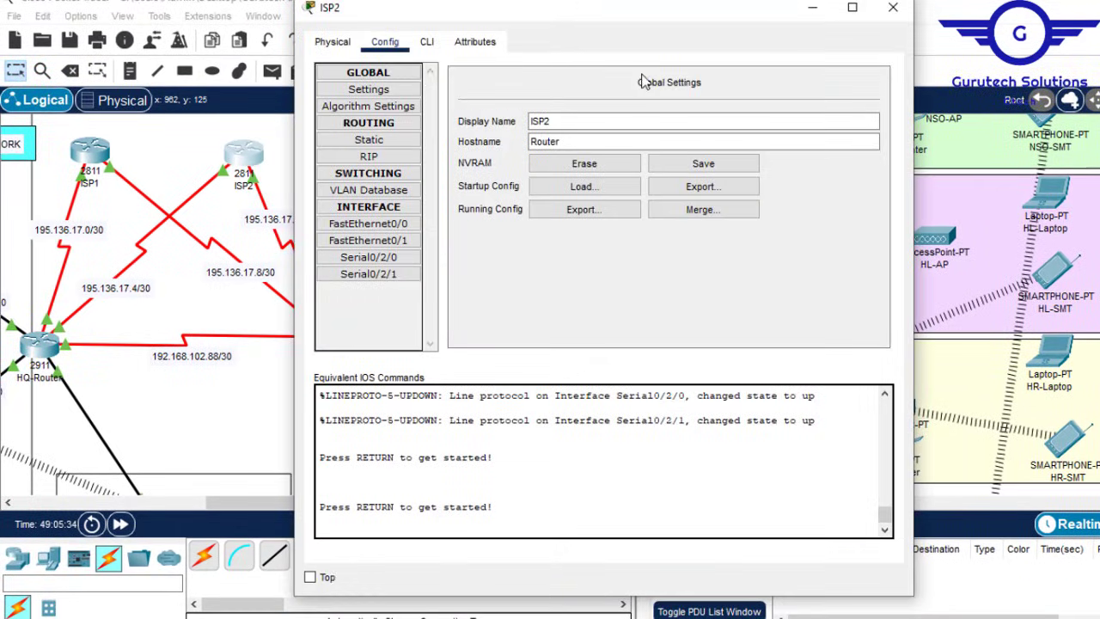
Step: Set ISP2's Serial0/2/0 to 195.136.17.6 with mask 255.255.255.252
left_click(403, 257)
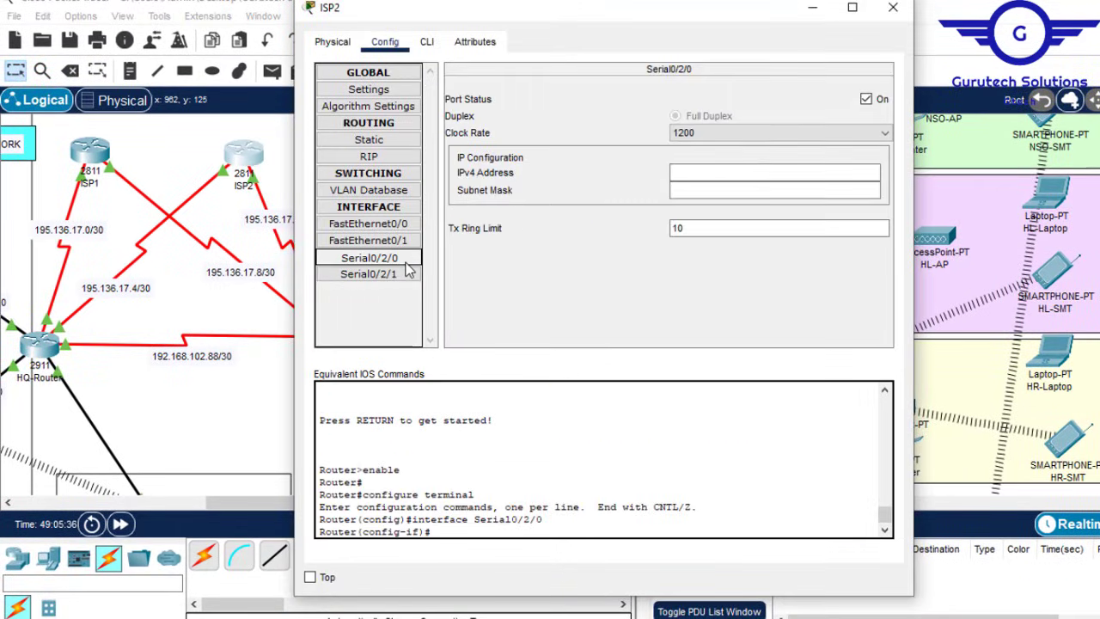
left_click(688, 179)
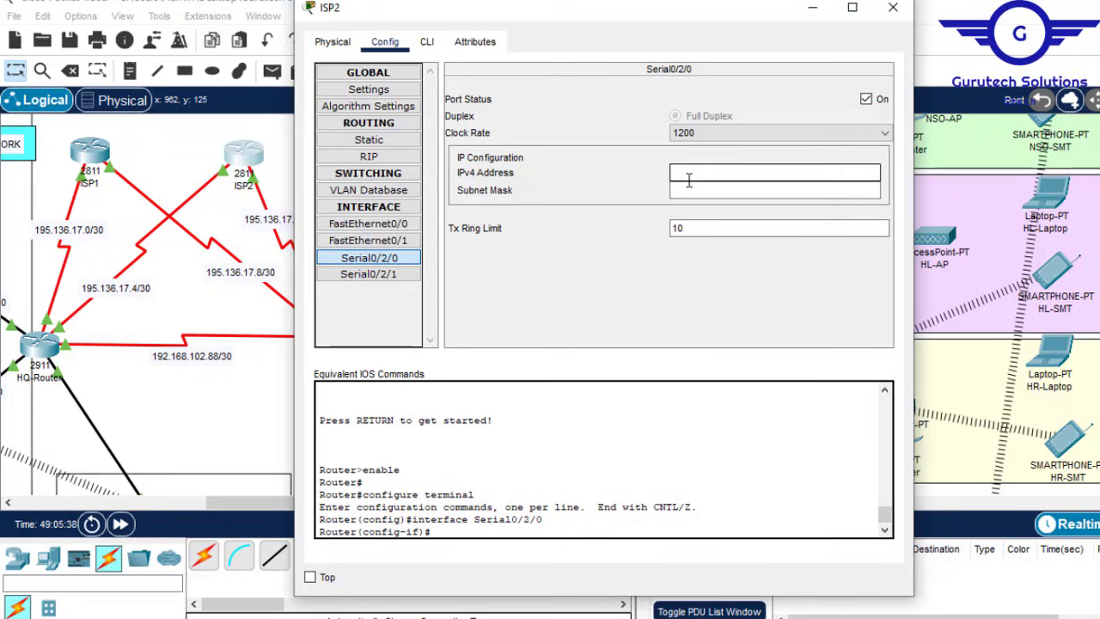
type("195.136.17.8")
left_click(695, 191)
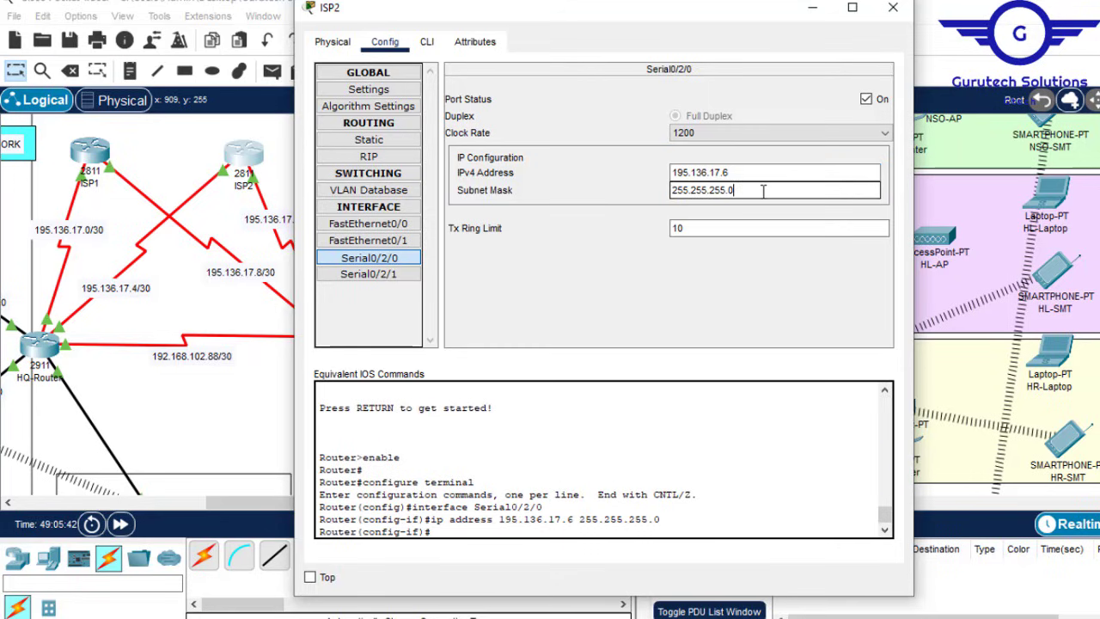
left_click(741, 174)
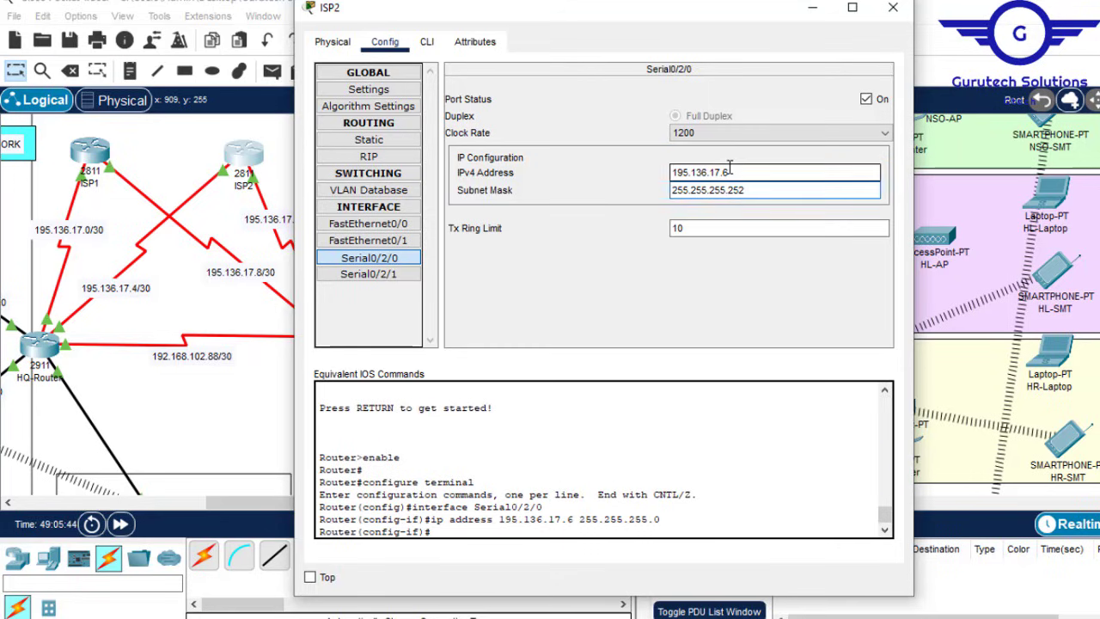
Step: Set ISP2's Serial0/2/1 to 195.136.17.14 with mask 255.255.255.252
left_click(385, 275)
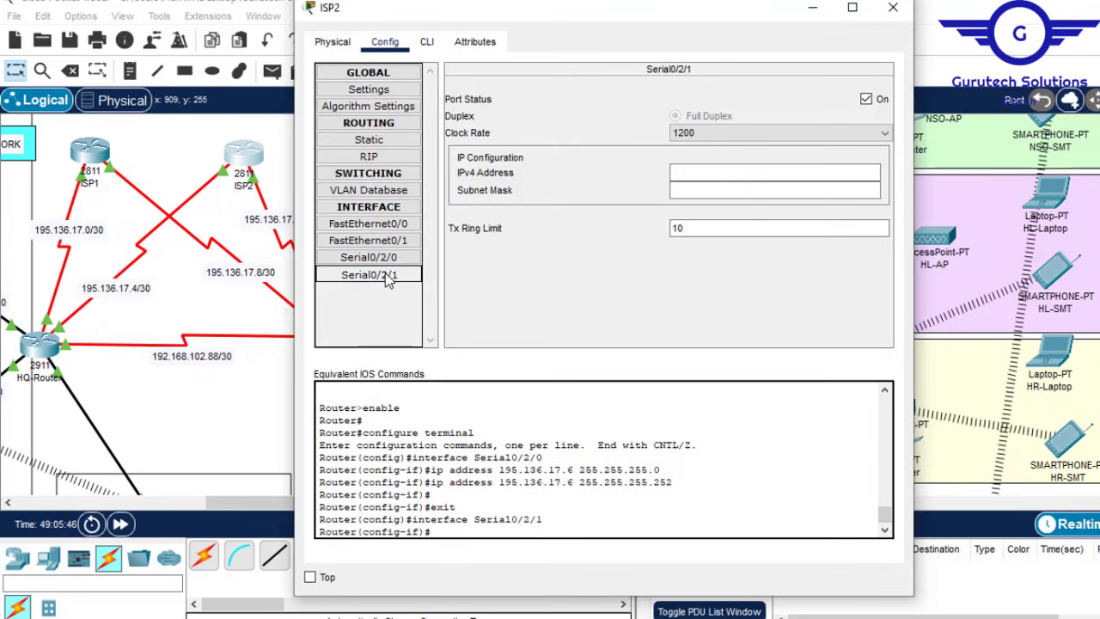
left_click(263, 384)
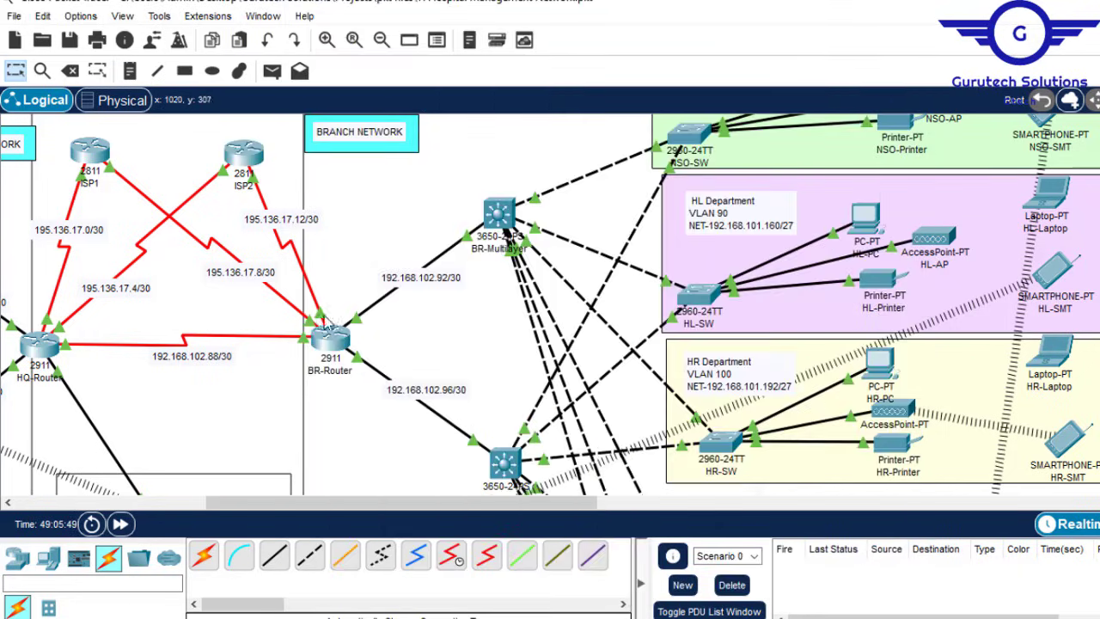
left_click(249, 159)
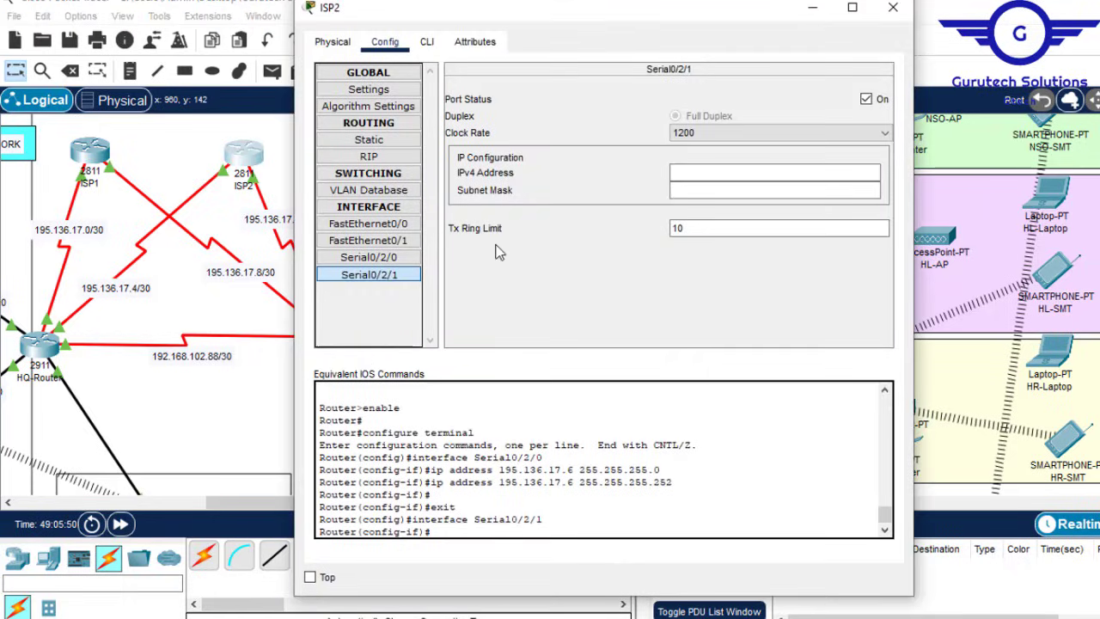
left_click(766, 174)
type("195.136.17.8")
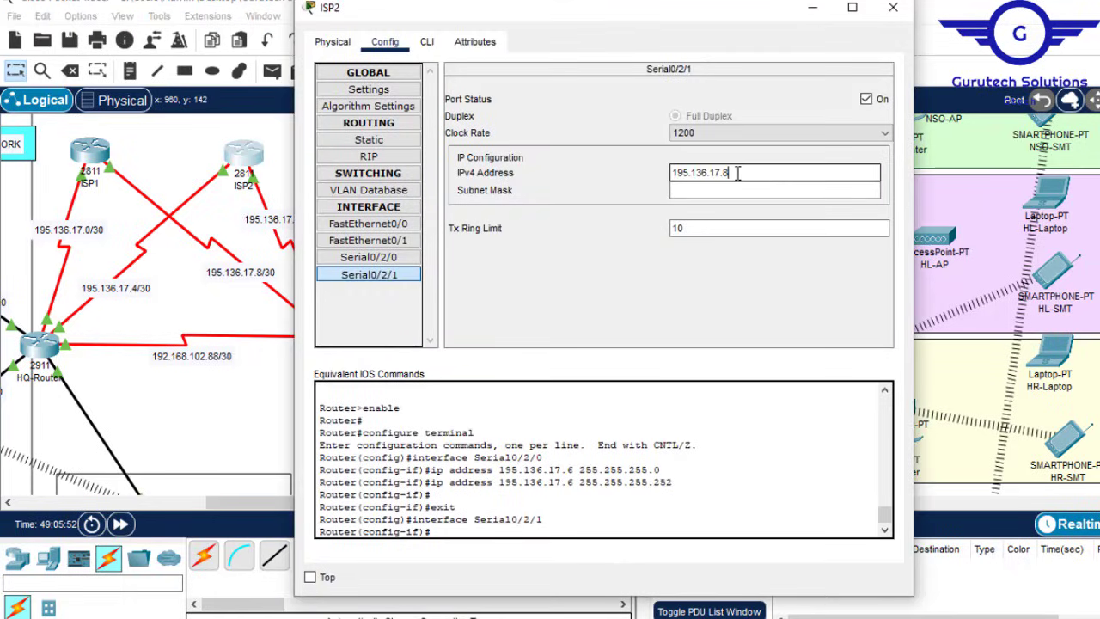
type("4")
left_click(710, 189)
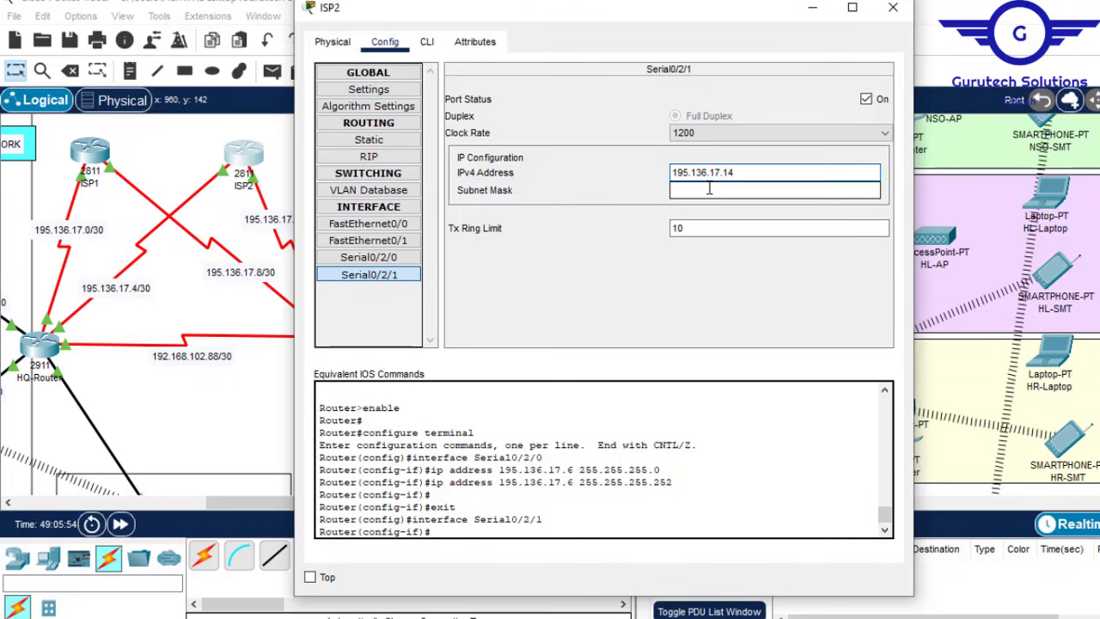
type("255.255.255.252")
Step: Save ISP2's configuration with 'do wr' and close its window
left_click(427, 41)
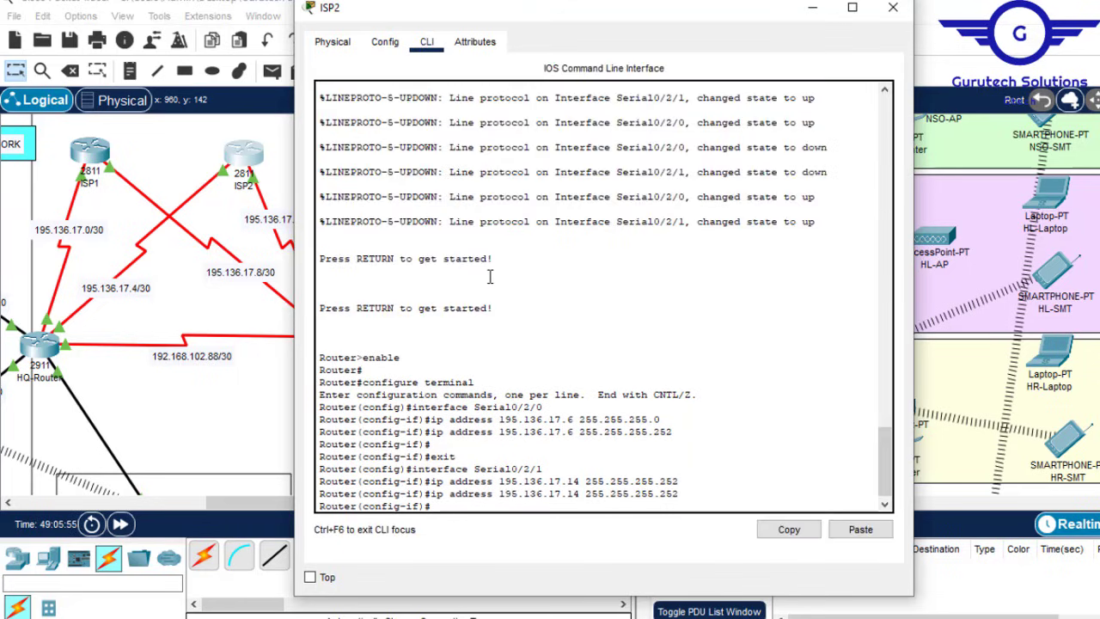
key("Return")
key("Return")
type("do w")
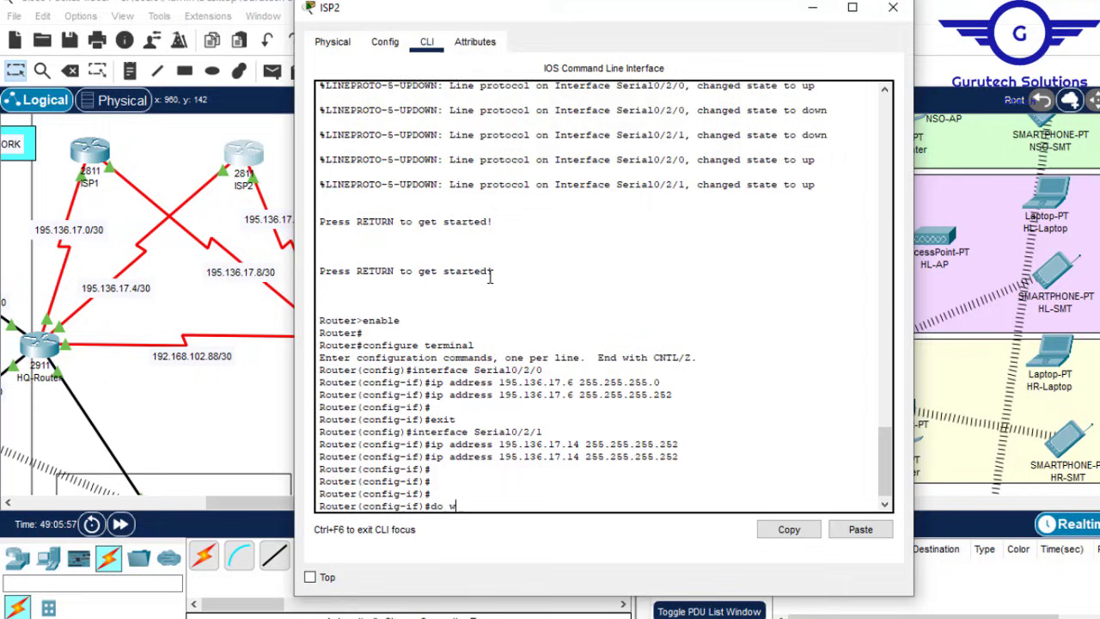
type("r")
key("Return")
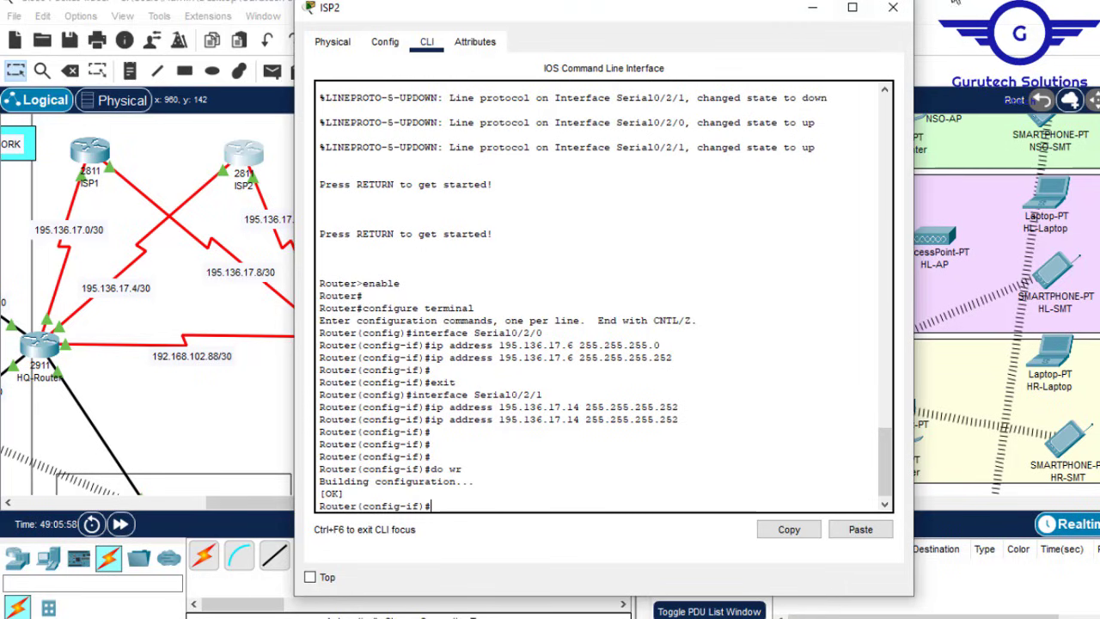
left_click(893, 7)
left_click_drag(323, 505, 198, 507)
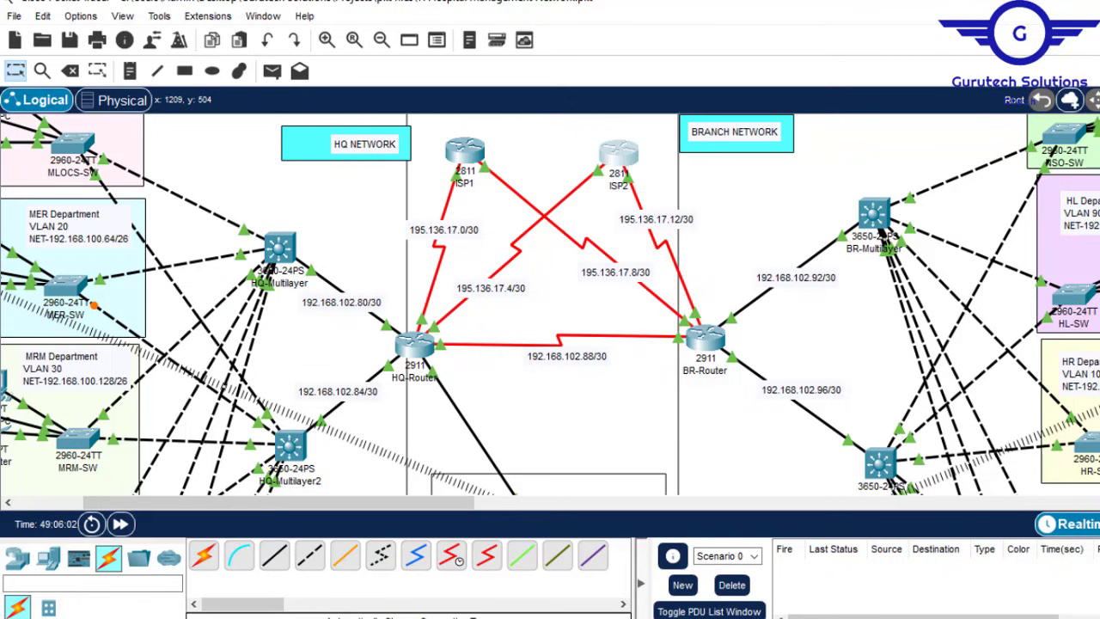
Step: Check the next task in Config.txt, then open HQ-Multilayer's CLI from the topology
mouse_move(803, 618)
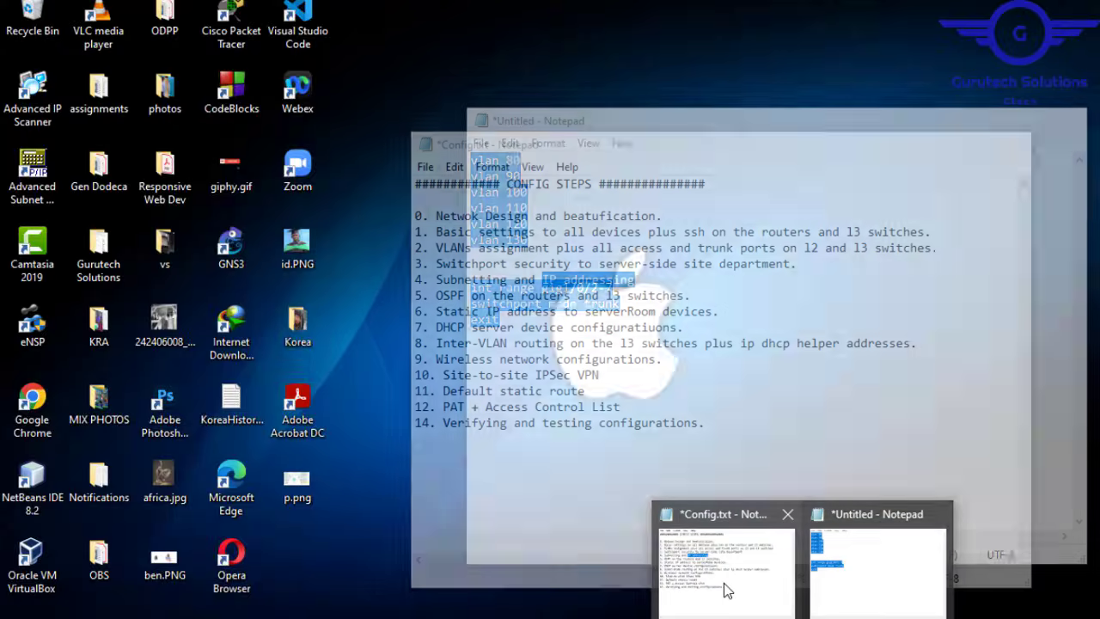
left_click(724, 591)
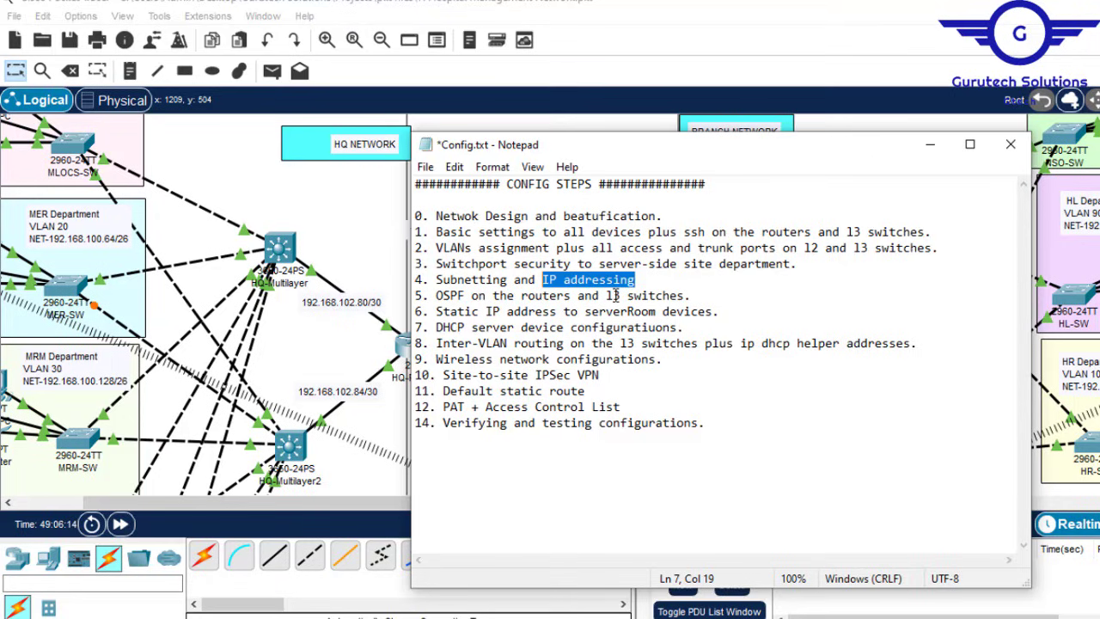
left_click(667, 10)
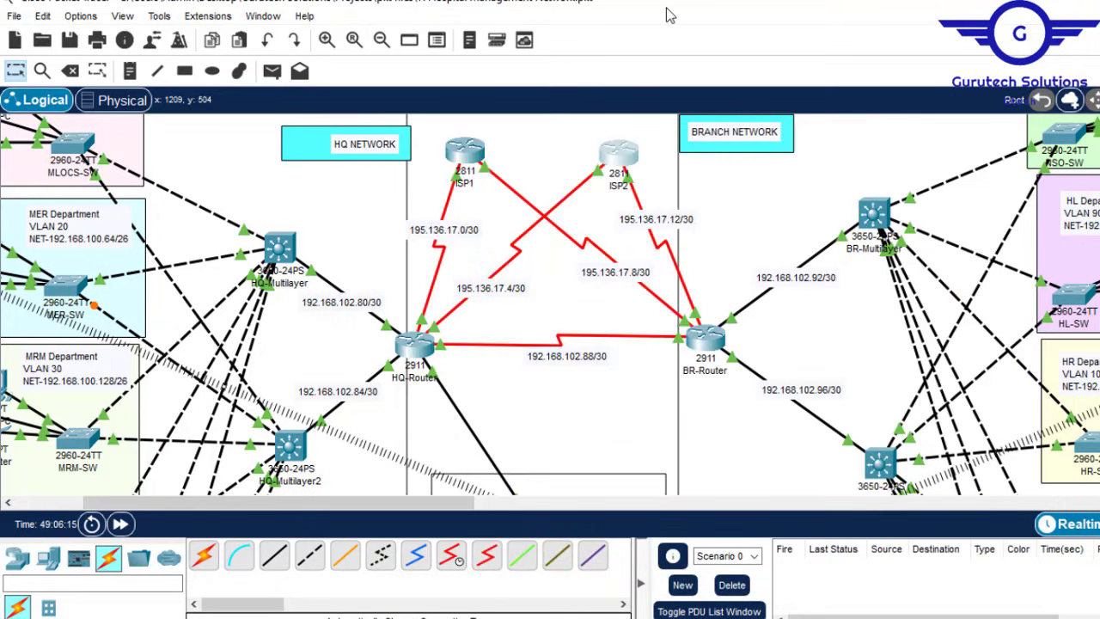
scroll(550, 305, "down", 3)
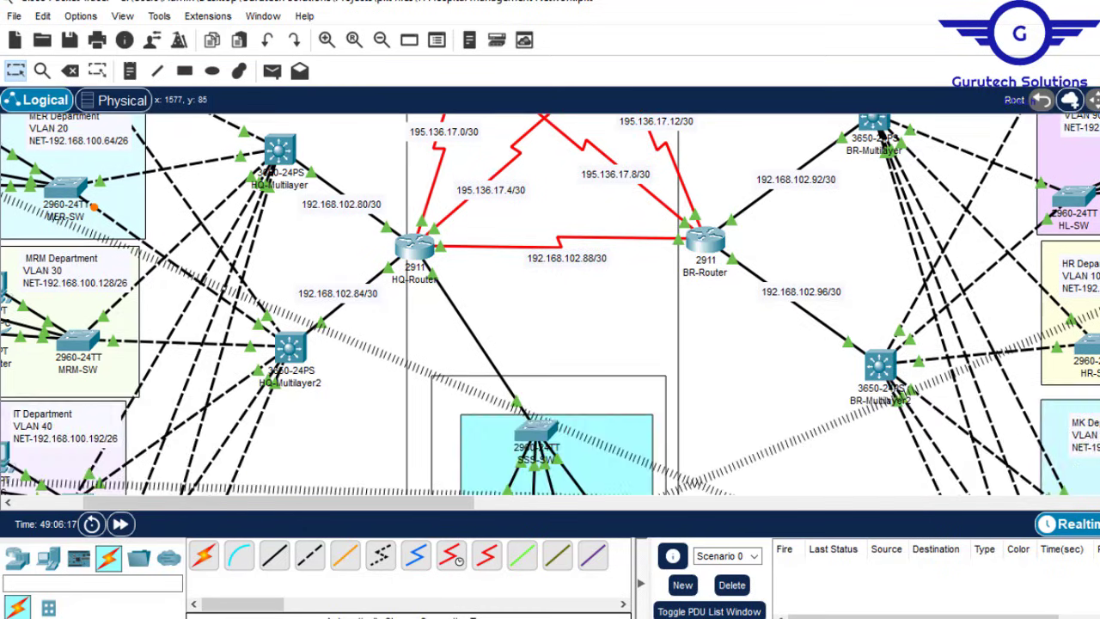
scroll(550, 305, "up", 2)
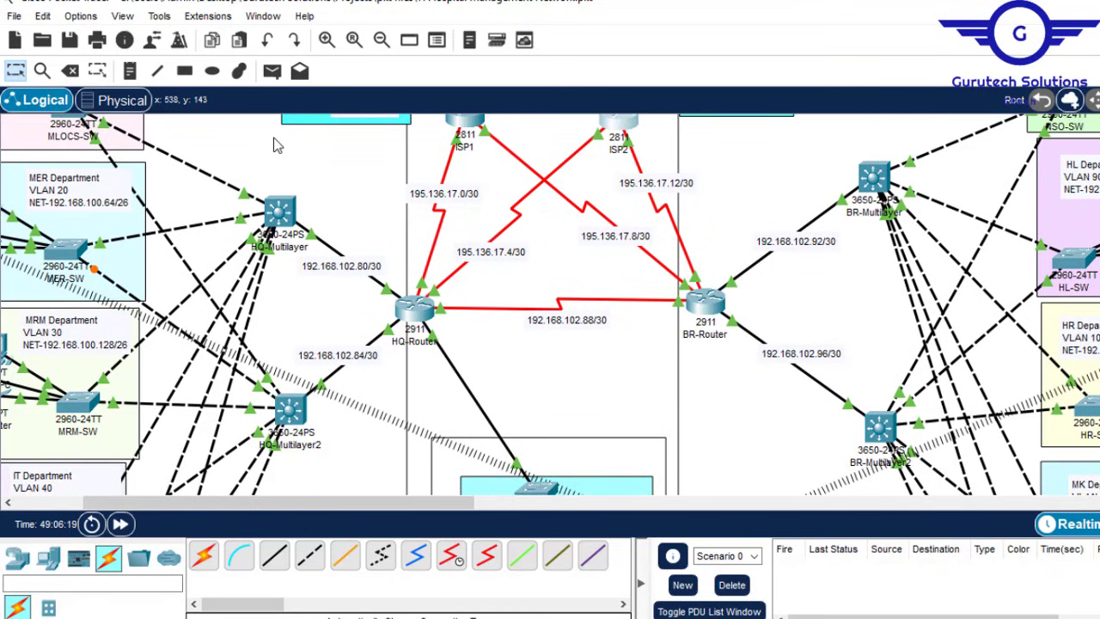
left_click(275, 215)
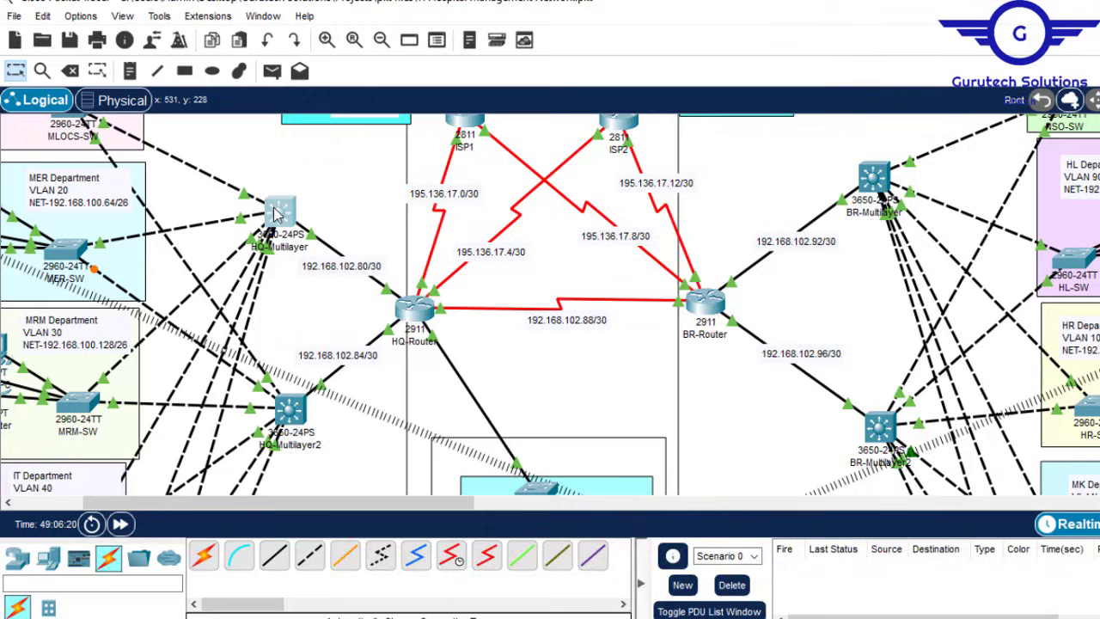
Step: On HQ-Multilayer, exit to privileged mode, enter 'conf t', and run 'ip routing'
key("Return")
key("Return")
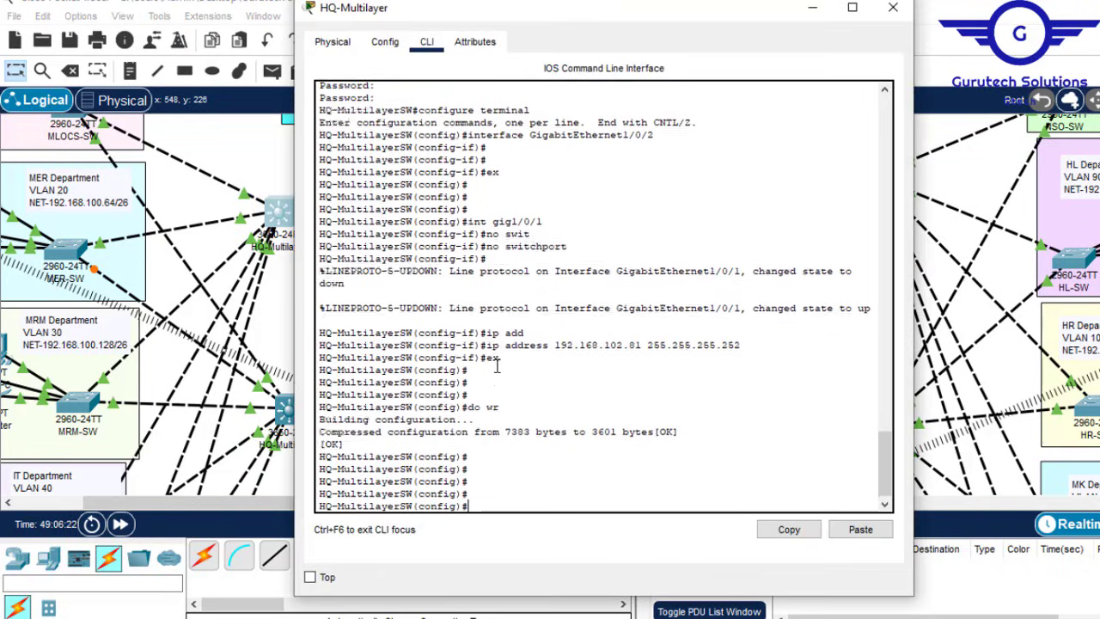
type("ex")
key("Return")
key("Return")
key("Return")
key("Return")
key("Return")
key("Return")
key("Return")
key("Return")
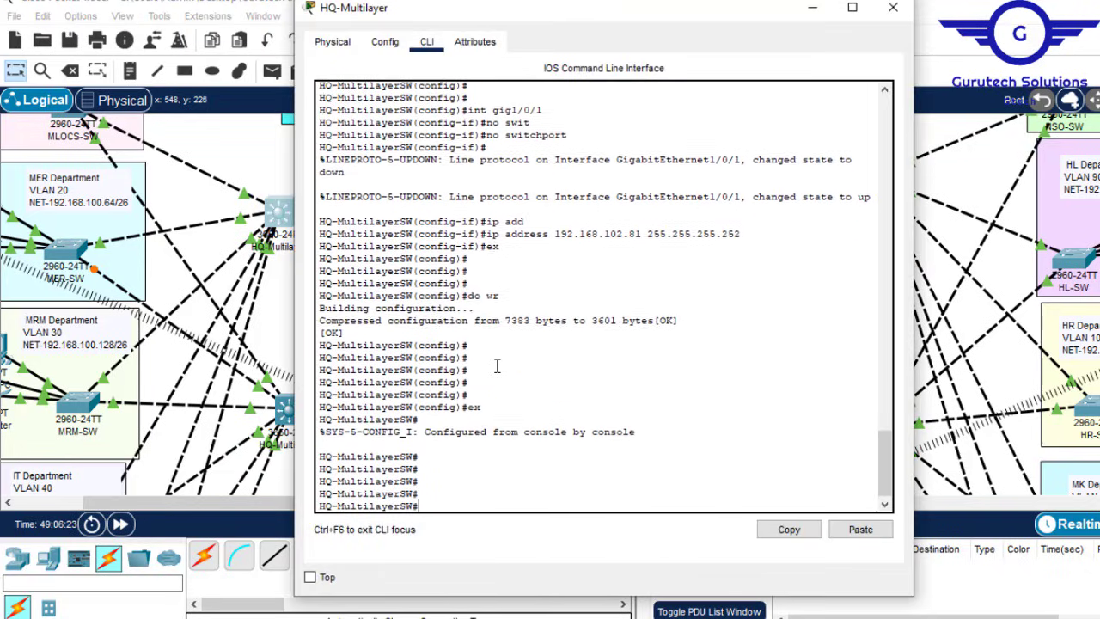
type("con")
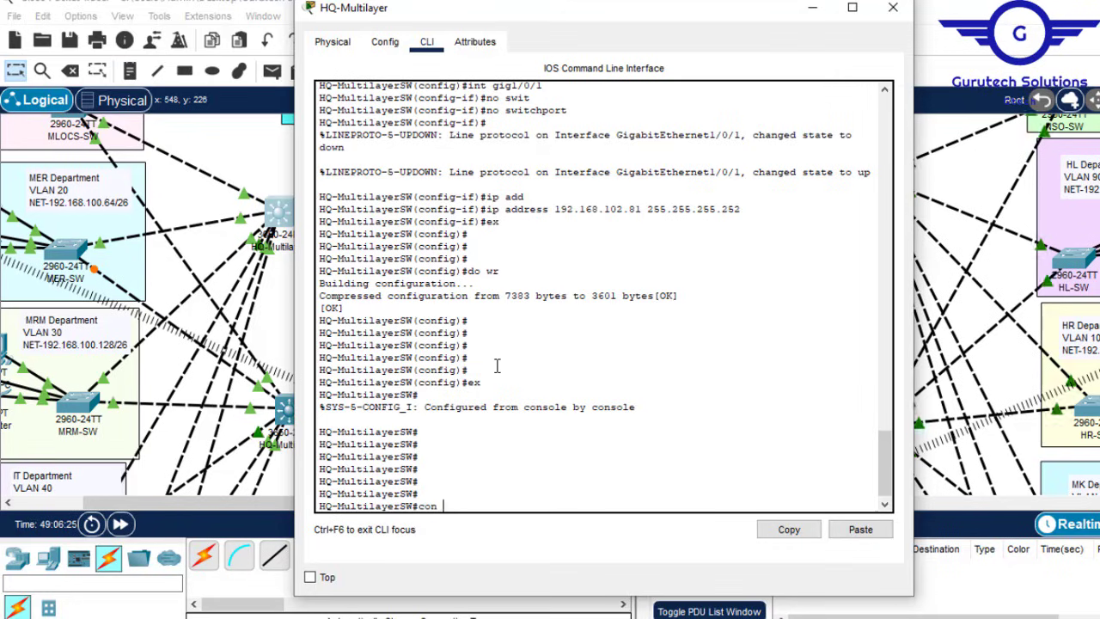
type(" ft")
key("Return")
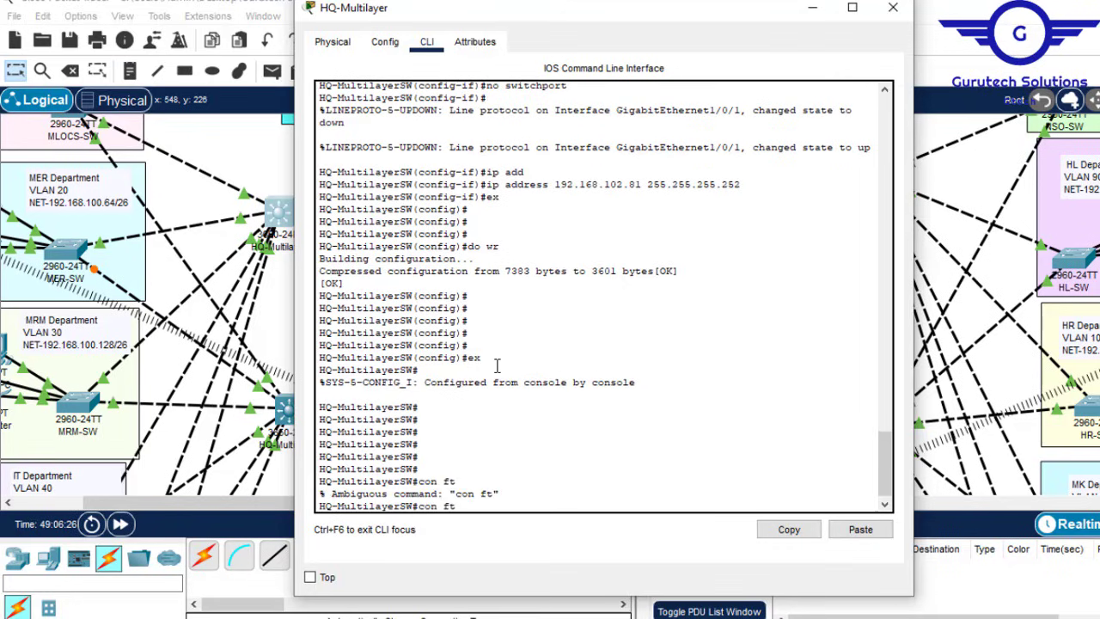
type("con ft")
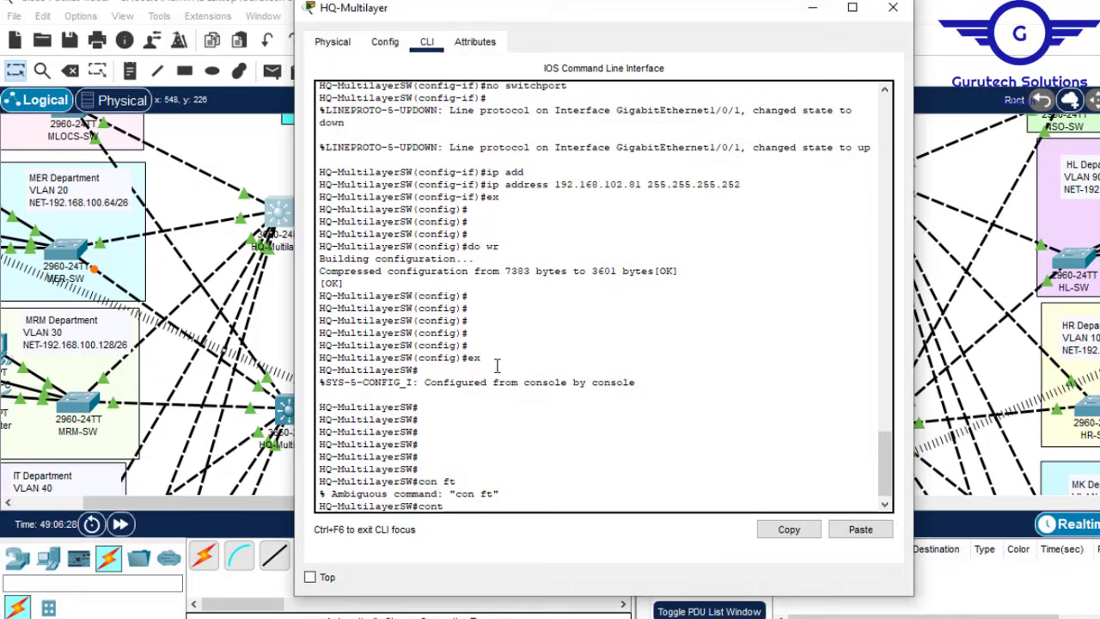
key("Return")
key("Return")
key("Return")
key("Return")
key("Return")
key("Return")
key("Return")
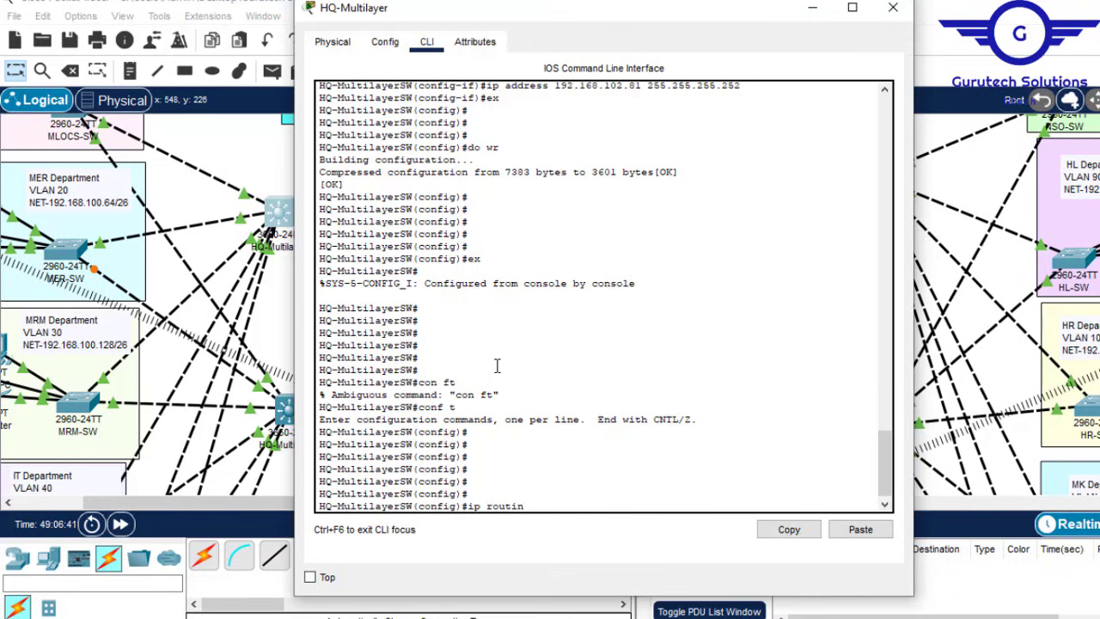
key("Return")
key("Return")
key("Return")
key("Return")
key("Return")
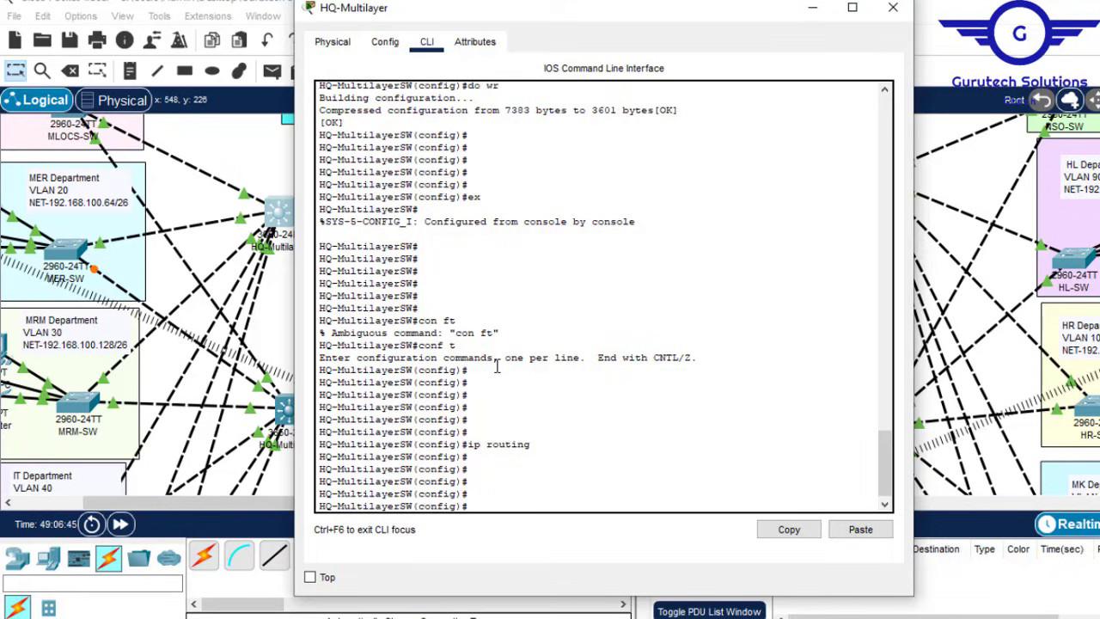
left_click(813, 7)
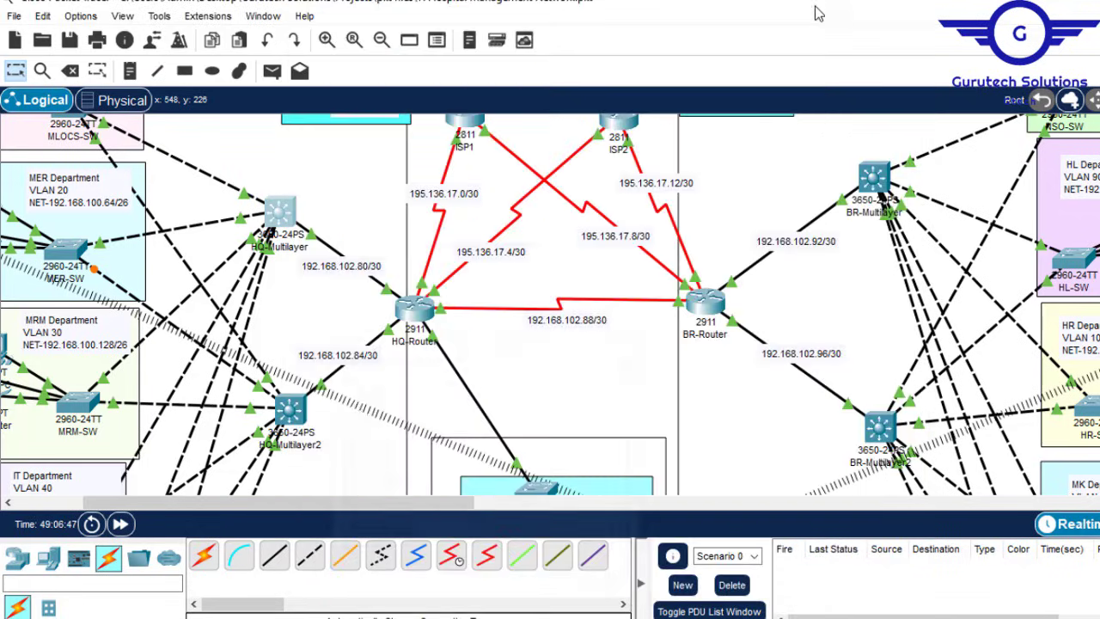
Step: Move across the topology to the HQ-Multilayer switch and bring up its CLI
left_click_drag(361, 509, 309, 508)
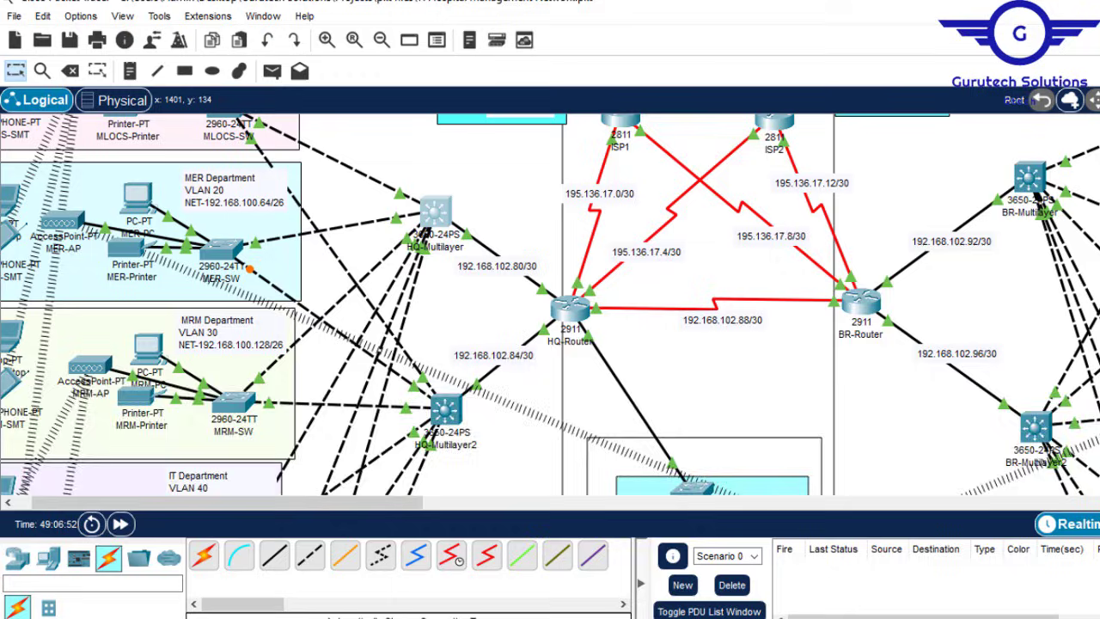
scroll(550, 305, "up", 3)
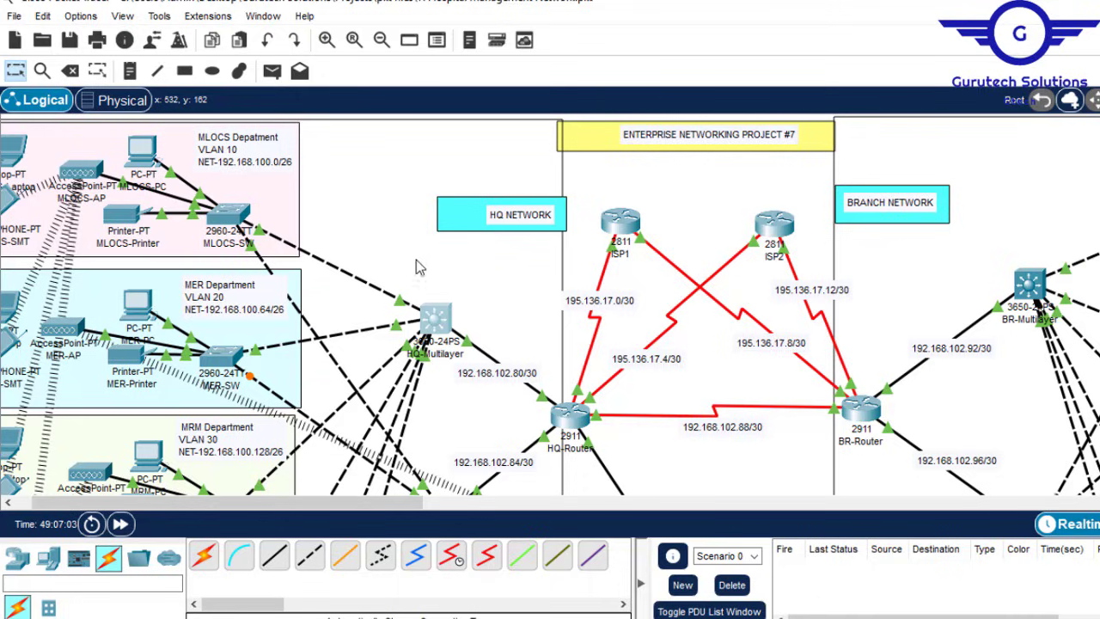
scroll(434, 316, "down", 3)
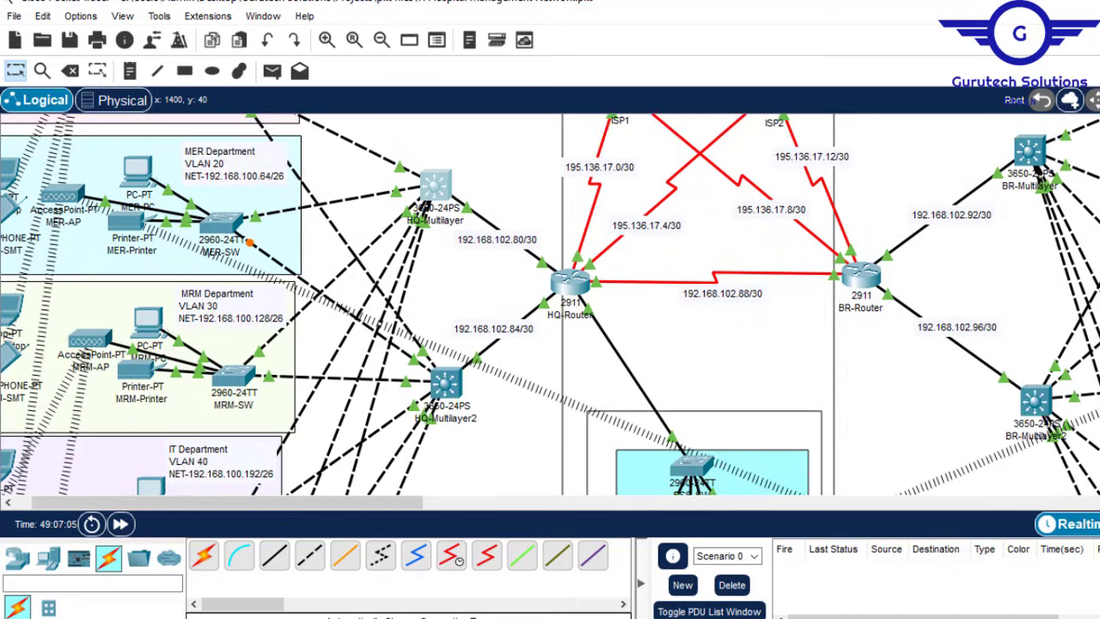
scroll(433, 316, "up", 3)
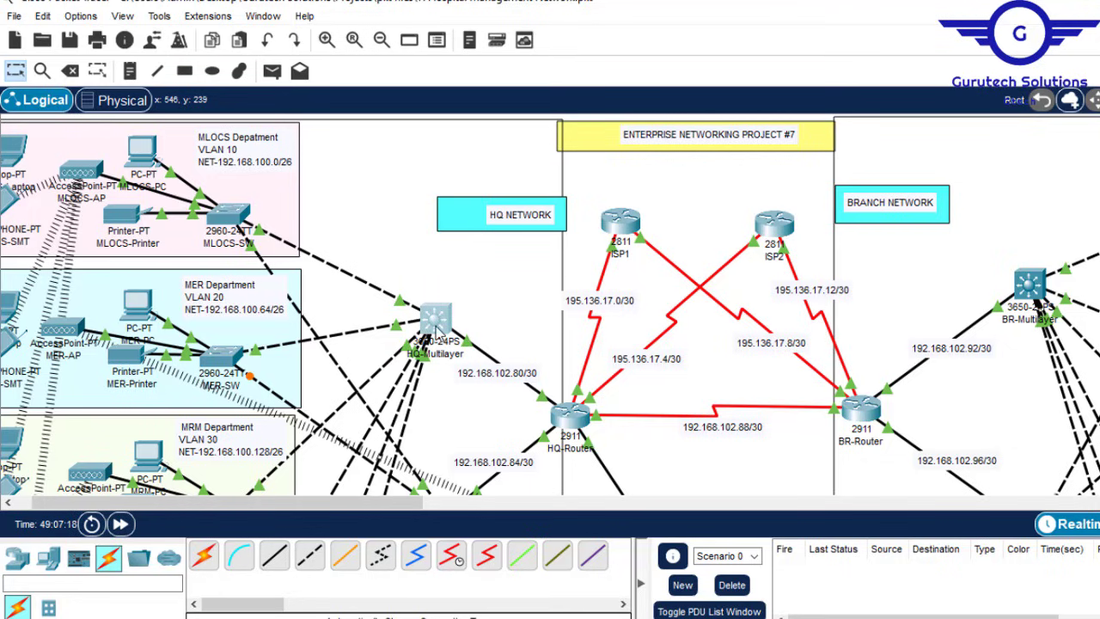
left_click(435, 316)
Step: Start OSPF process 10 on the HQ-Multilayer switch with 'router ospf 10'
key("Return")
key("Return")
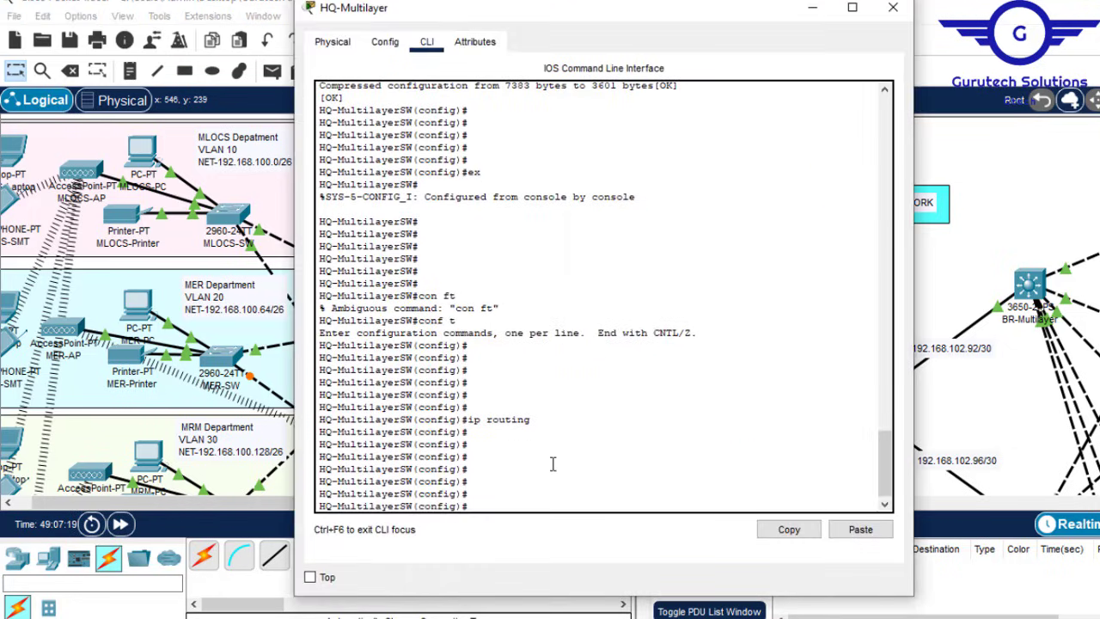
type("rout")
key("Tab")
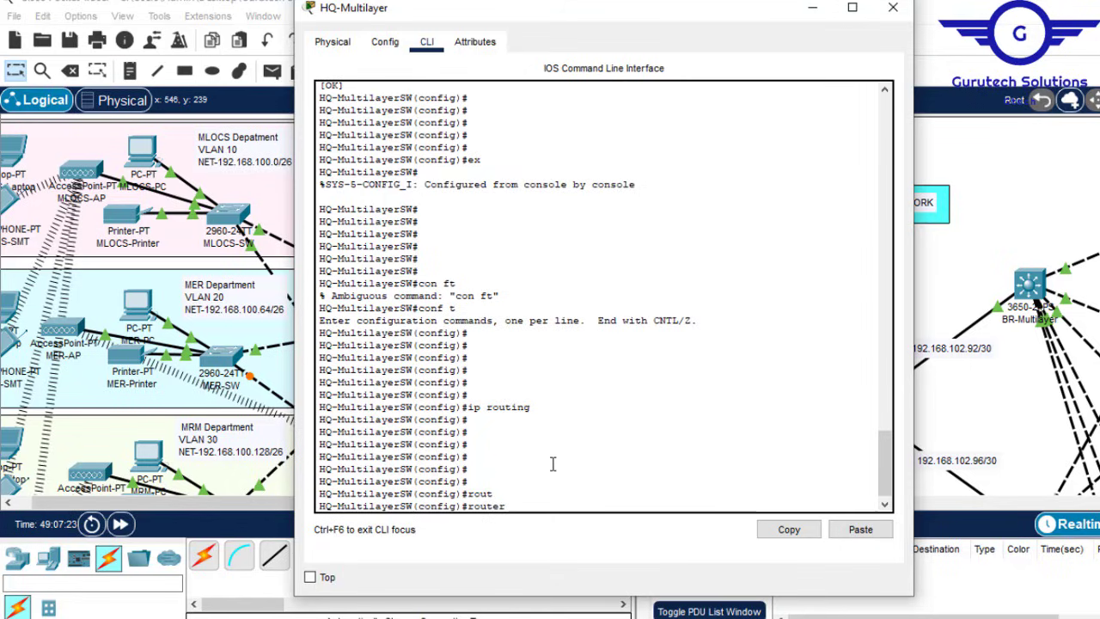
type("o")
type("s")
key("Tab")
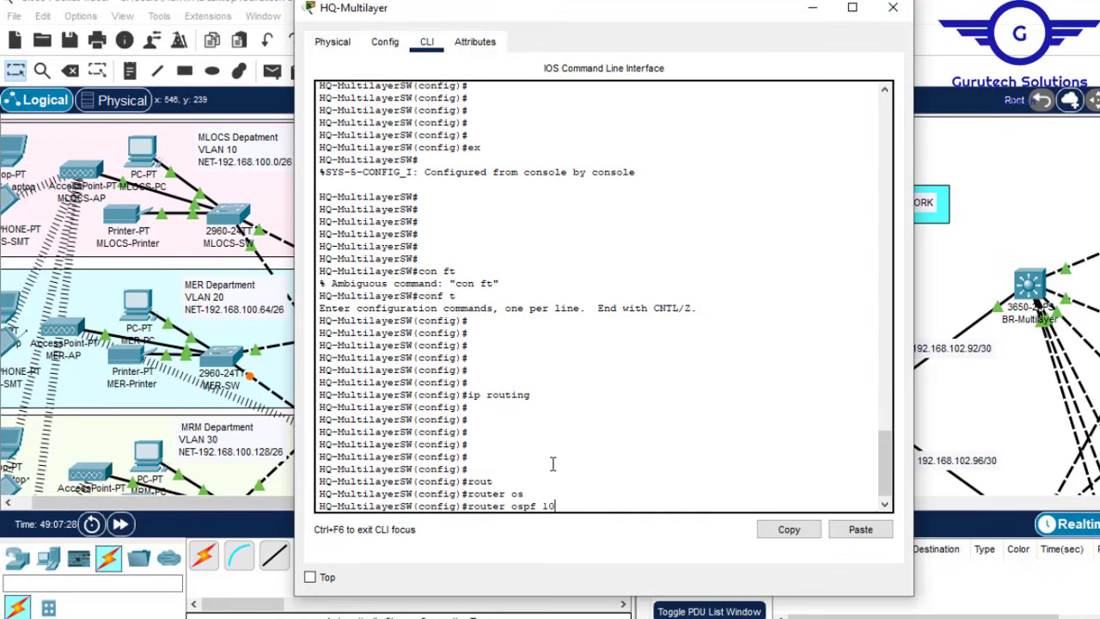
type("10")
key("Return")
key("Return")
key("Return")
Step: Check the /26 mask in the MLOCS note, then advertise 192.168.100.0 0.0.0.63 in area 0
type("nfig-router)#n")
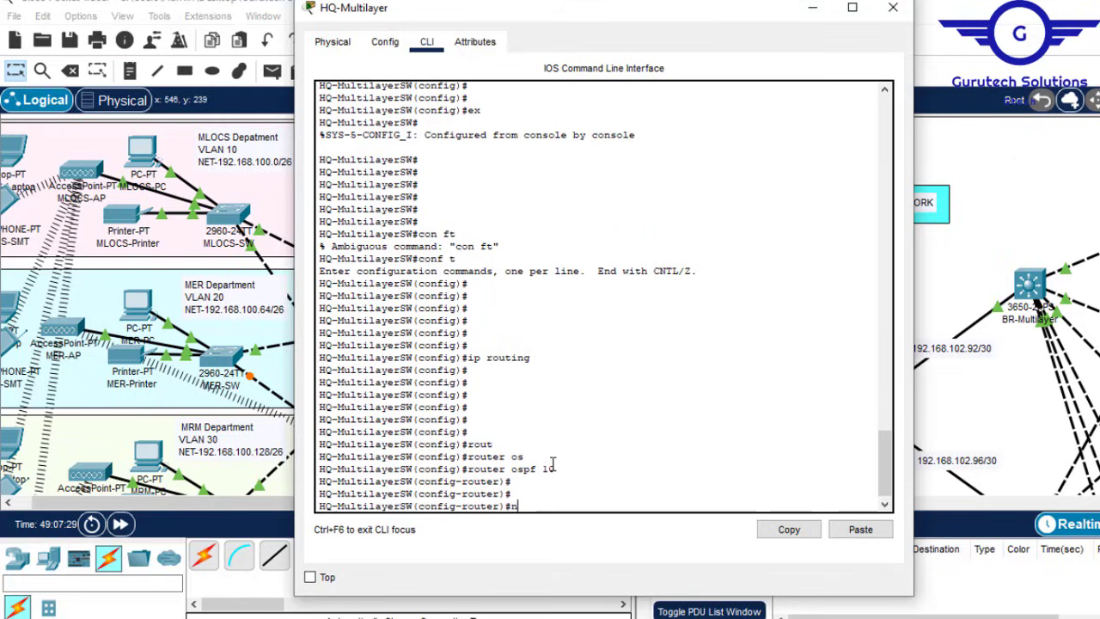
type("et")
key("Tab")
type("1")
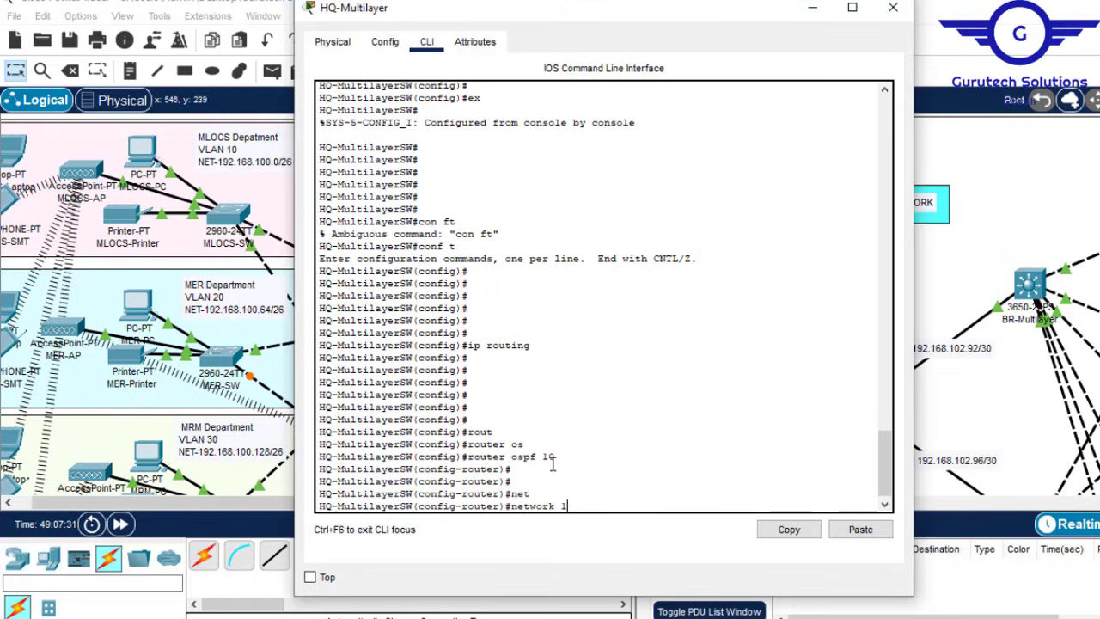
type("92.168.100.0")
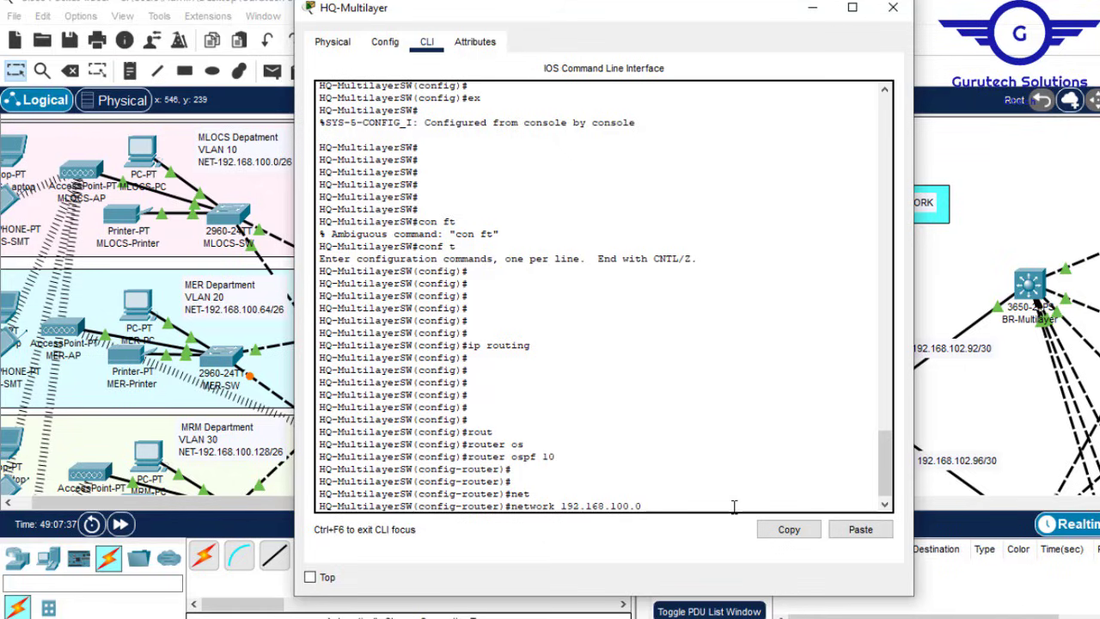
left_click(808, 616)
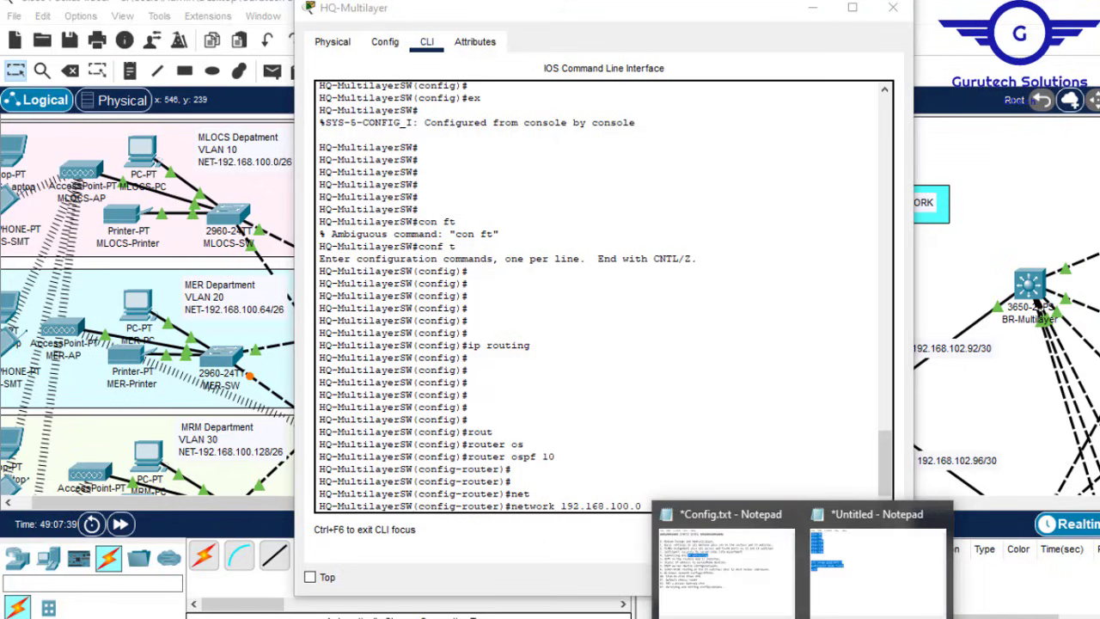
left_click(640, 477)
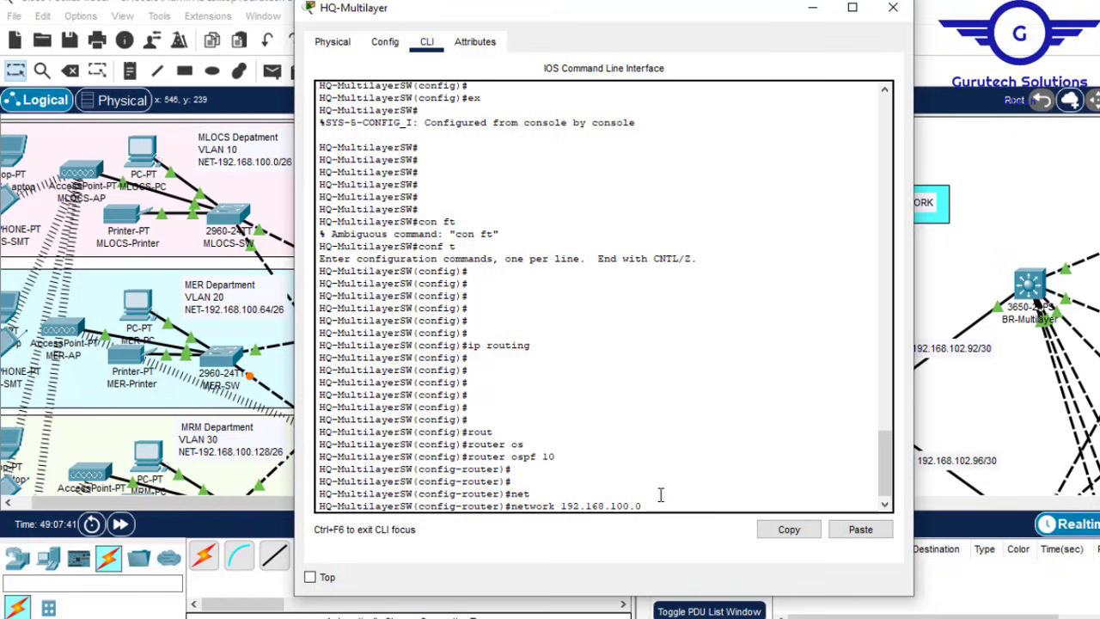
left_click(273, 159)
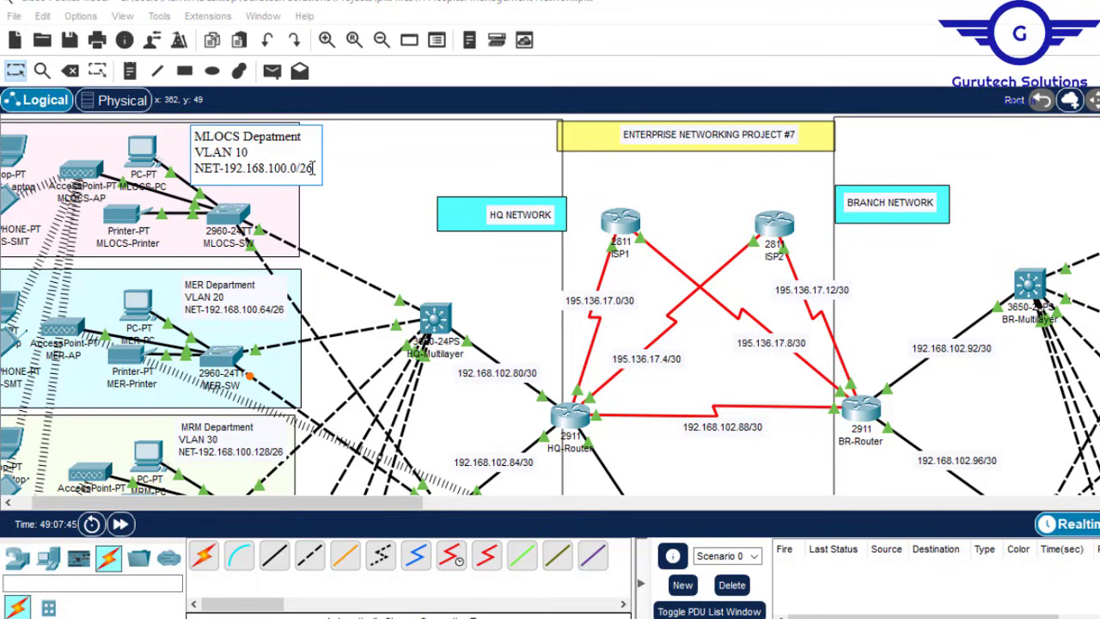
left_click_drag(312, 168, 298, 168)
left_click(678, 193)
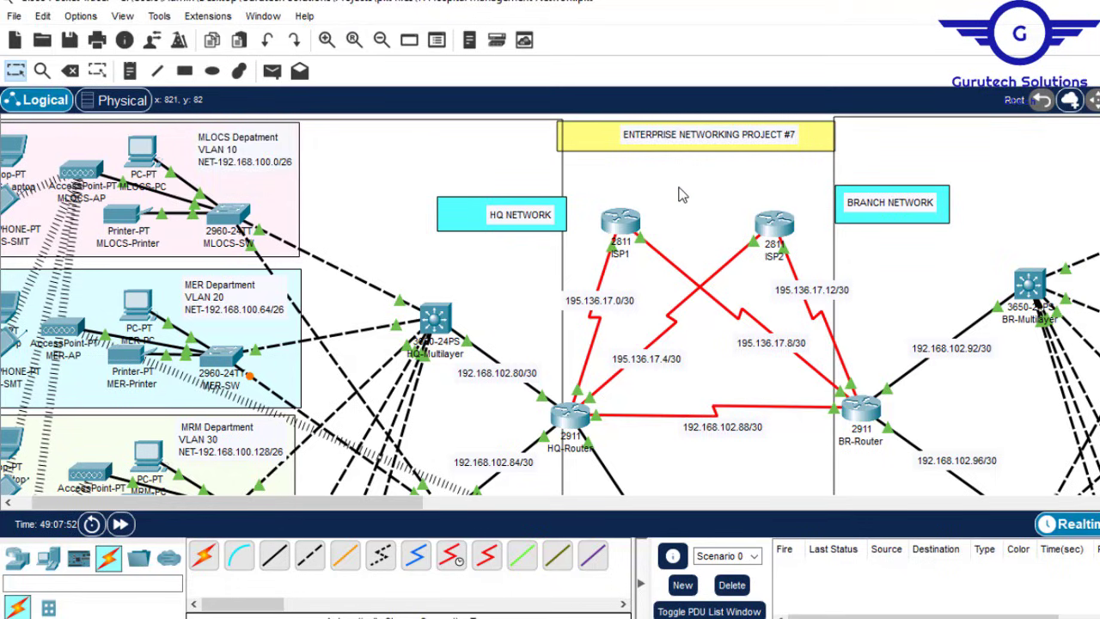
left_click(434, 319)
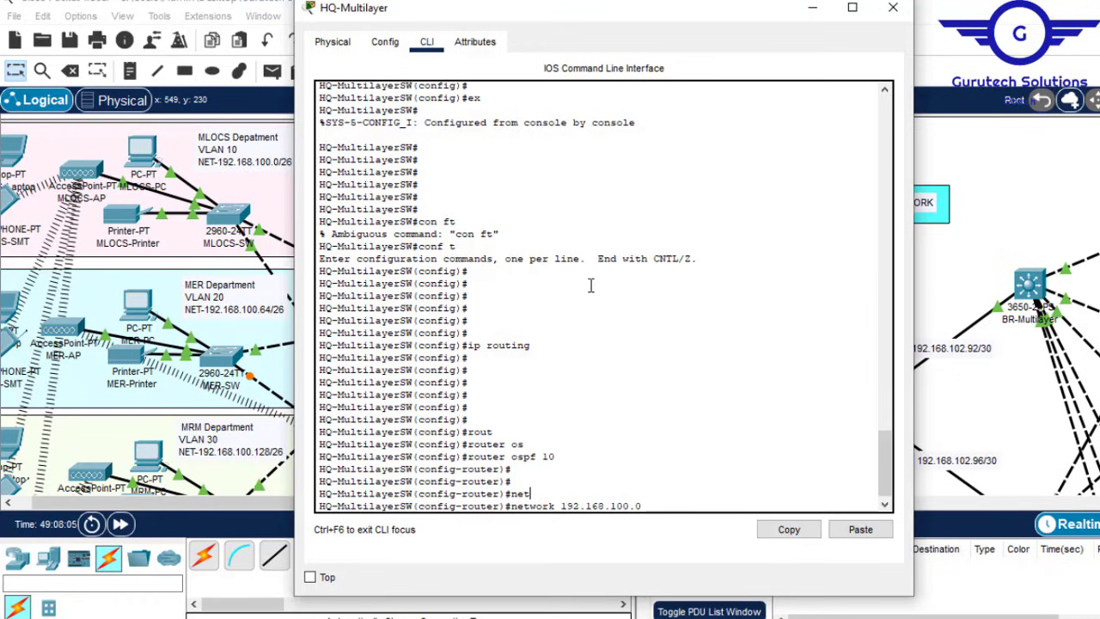
type("0")
type(".0.0.63 are")
key("Tab")
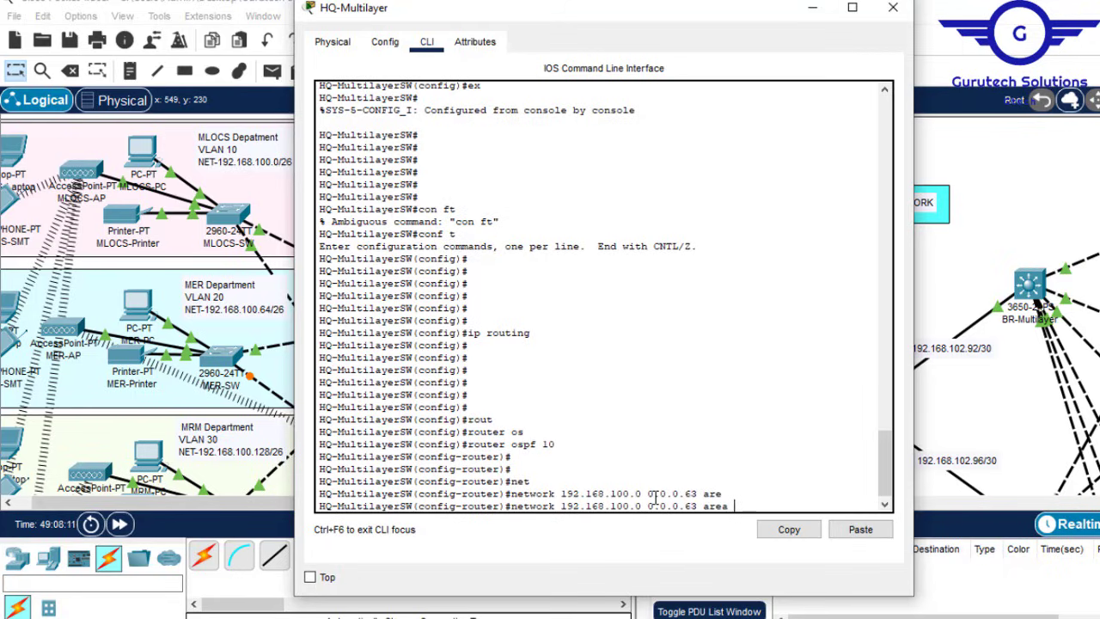
type("0")
key("Return")
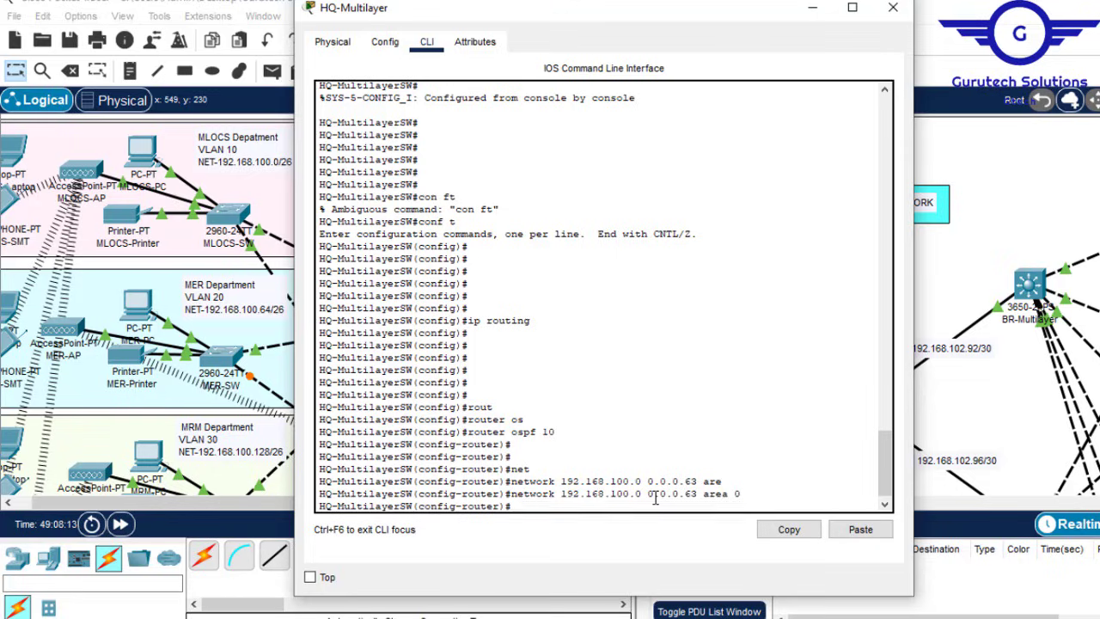
Step: Advertise networks 192.168.100.64 and 192.168.100.128 in OSPF area 0
key("Up")
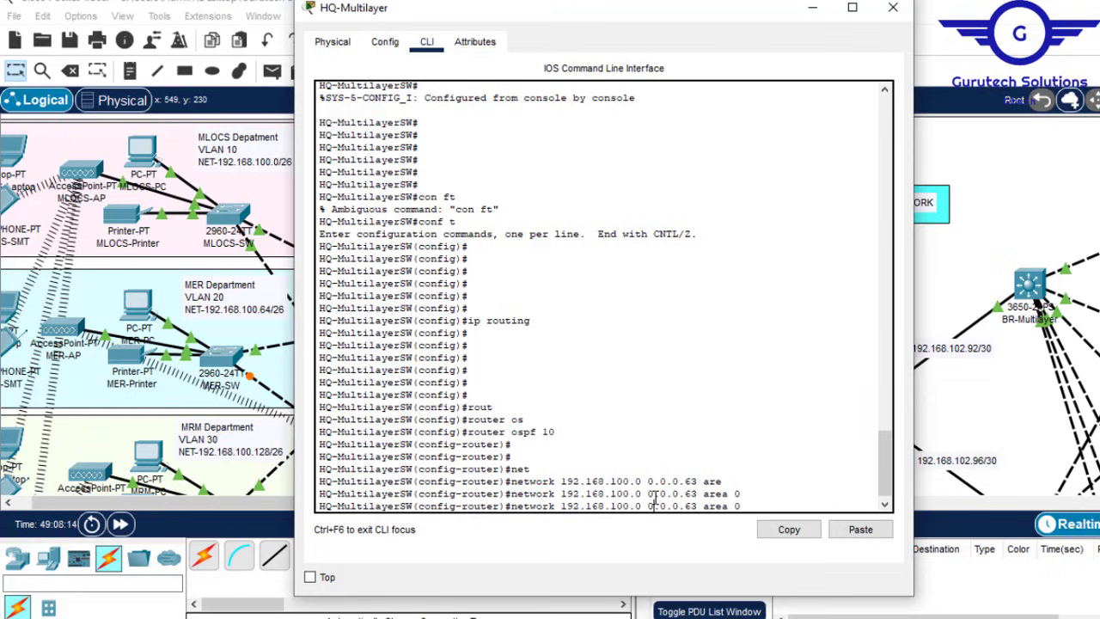
key("Left")
key("Left")
key("Left")
key("Left")
key("Left")
key("Left")
key("Left")
key("Left")
key("Left")
key("Left")
key("Left")
key("Left")
key("Left")
key("Left")
key("Left")
key("Left")
key("BackSpace")
type("64")
key("Return")
key("Up")
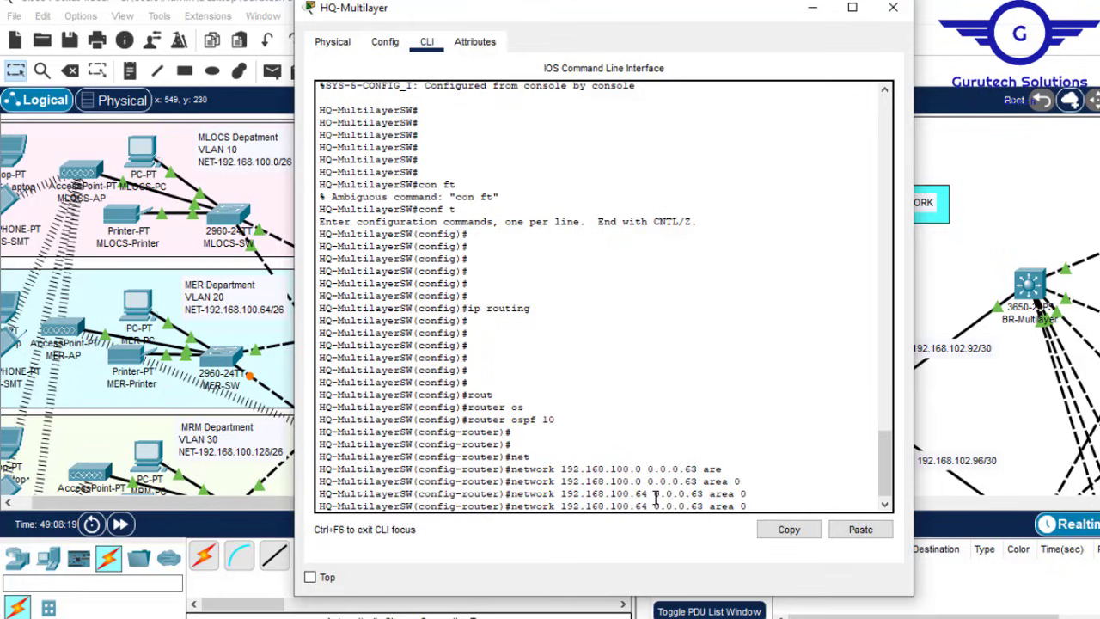
key("Left")
key("Left")
key("Left")
key("Left")
key("Left")
key("Left")
key("Left")
key("Left")
key("Left")
key("Left")
key("Left")
key("Left")
key("Left")
key("Left")
key("Left")
key("Left")
key("BackSpace")
key("BackSpace")
type("128")
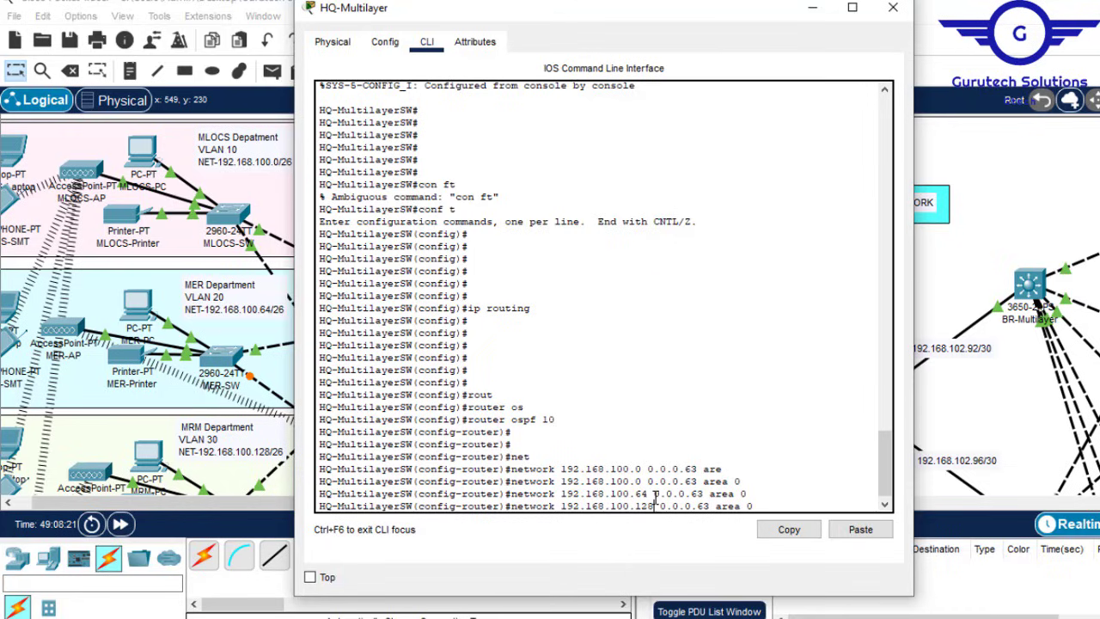
key("Return")
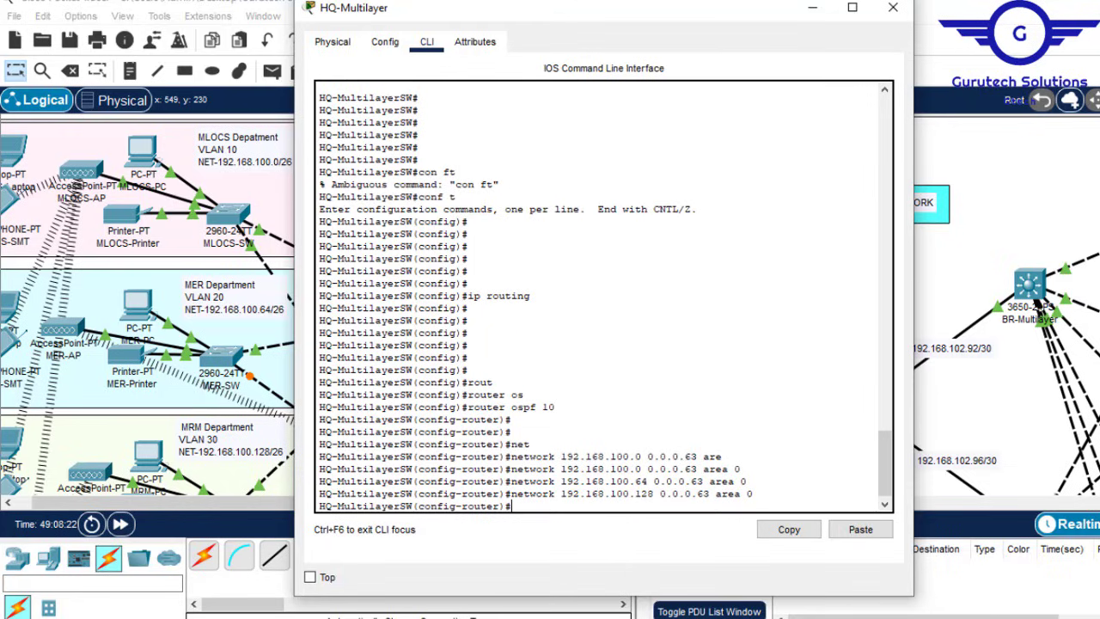
Step: Advertise 192.168.100.192 in area 0, correcting a mistyped address after rejection
left_click(813, 10)
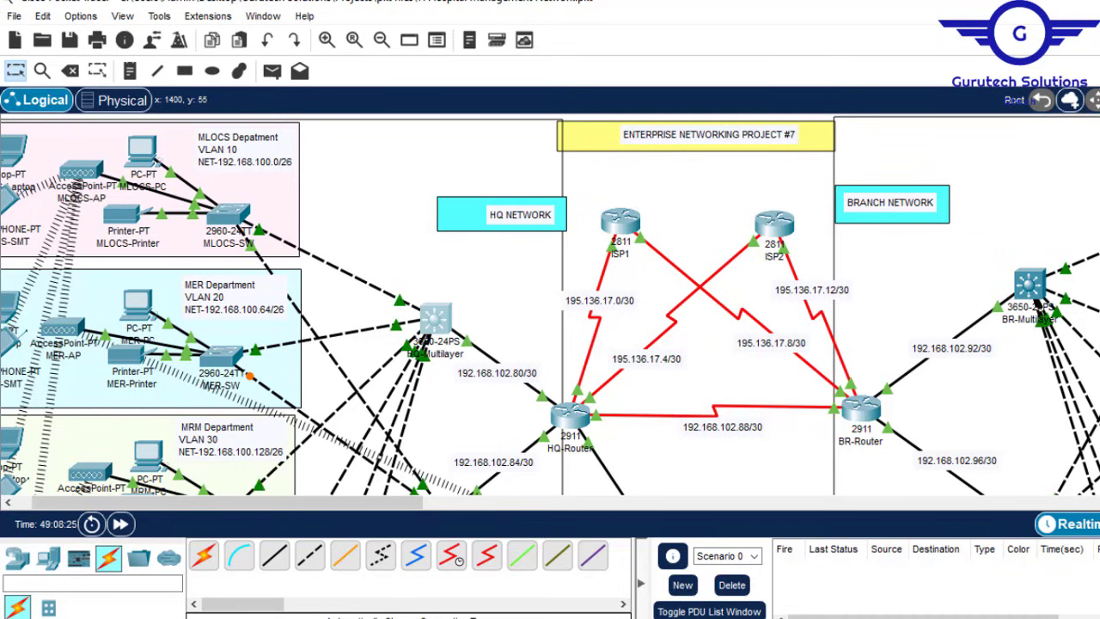
scroll(537, 288, "down", 3)
scroll(536, 288, "down", 5)
scroll(536, 288, "up", 8)
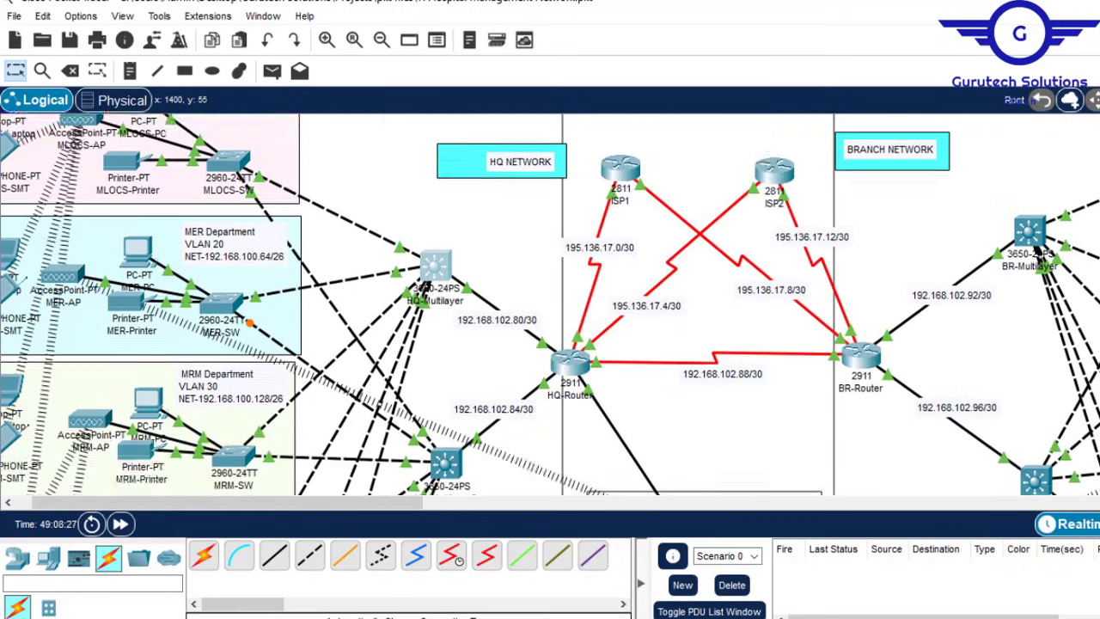
left_click(435, 322)
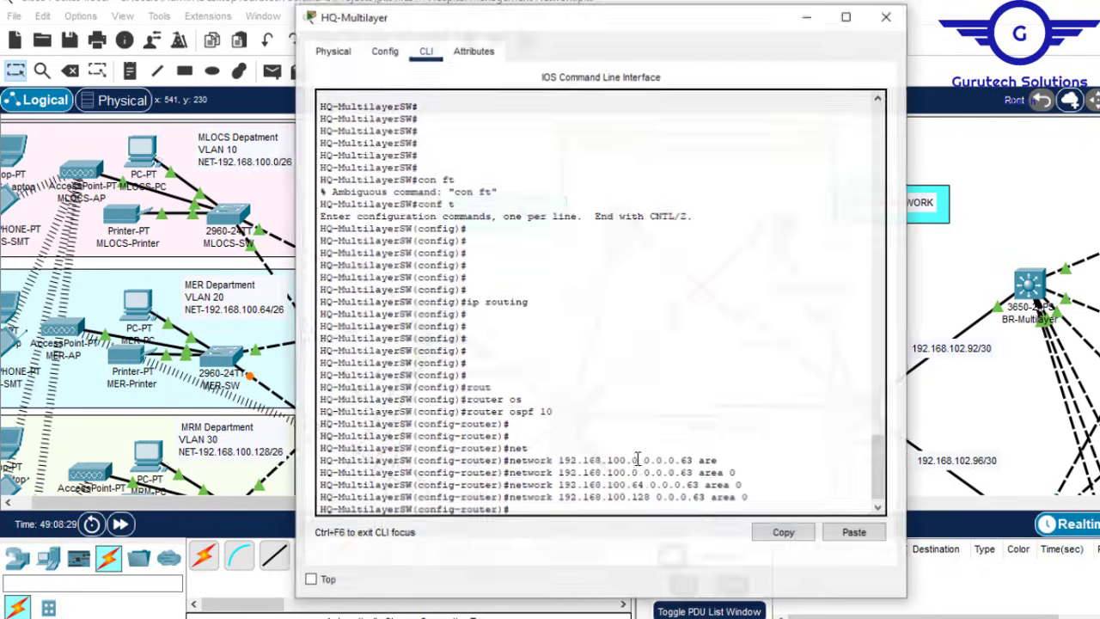
key("Up")
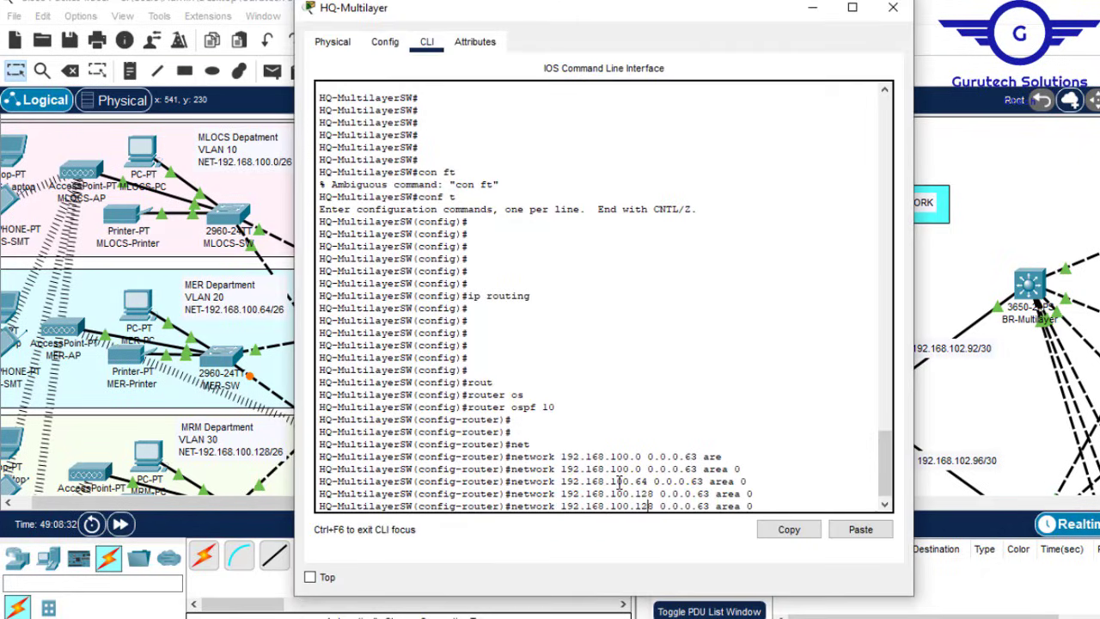
key("BackSpace")
type("92")
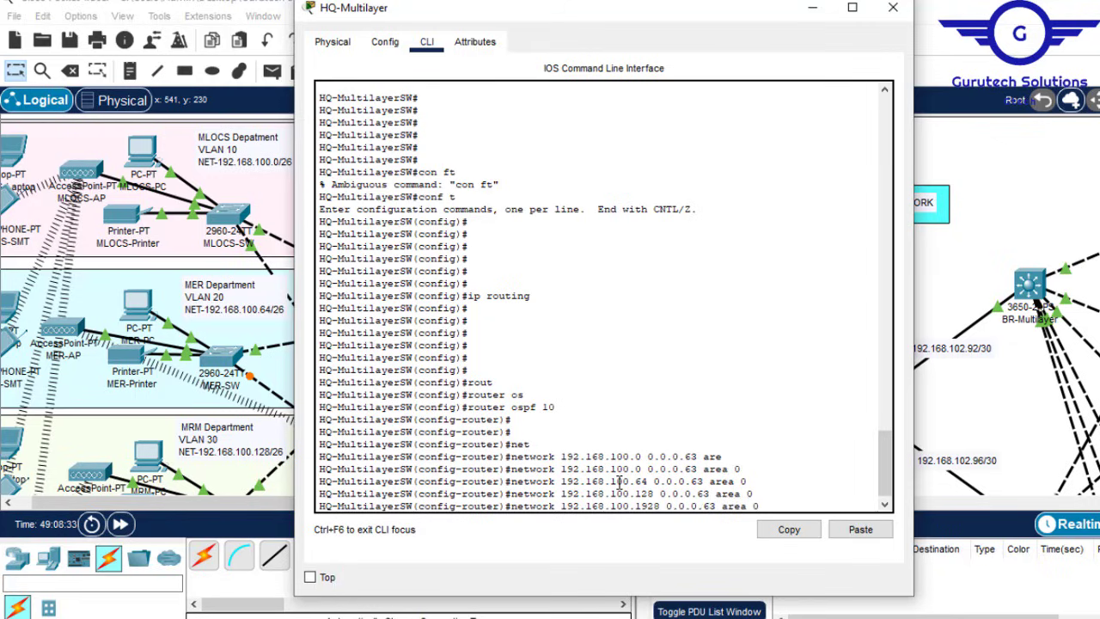
key("Return")
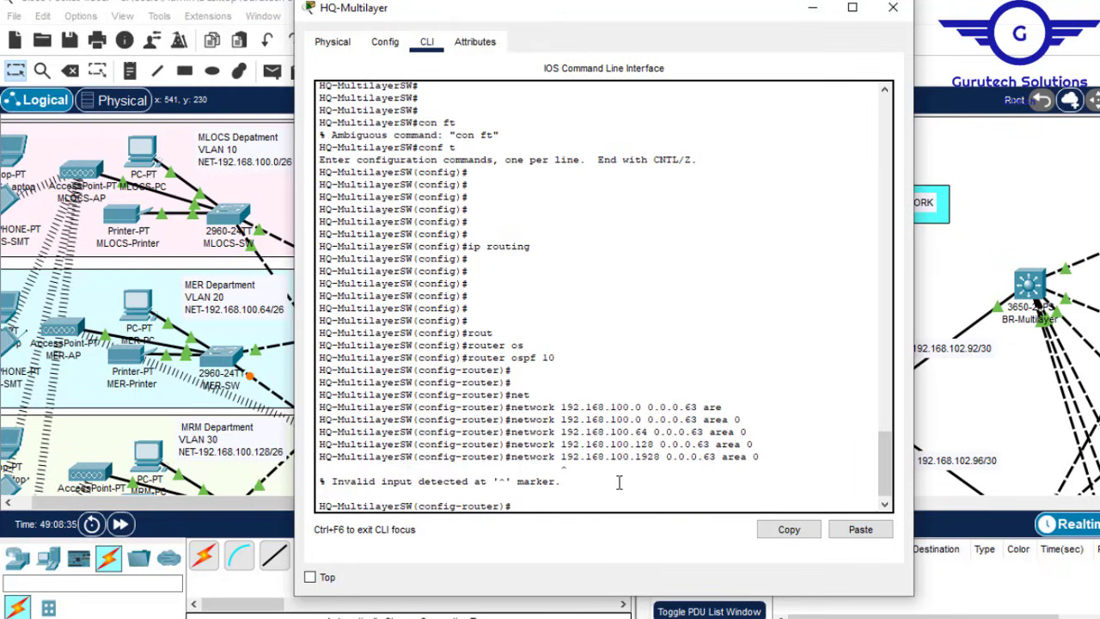
key("Up")
key("Left")
key("Left")
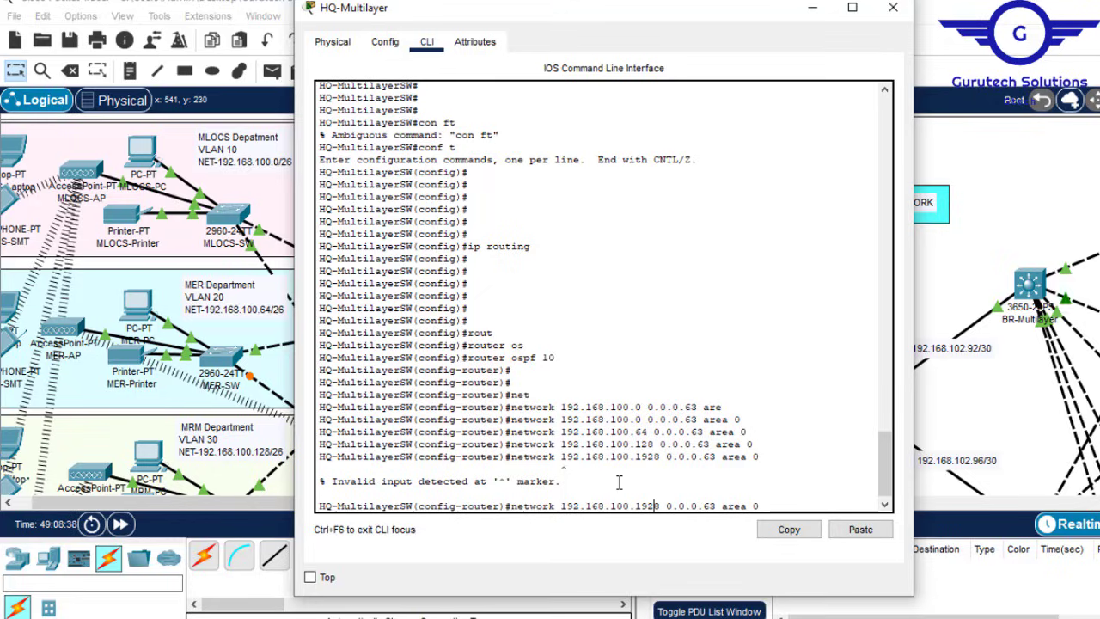
key("BackSpace")
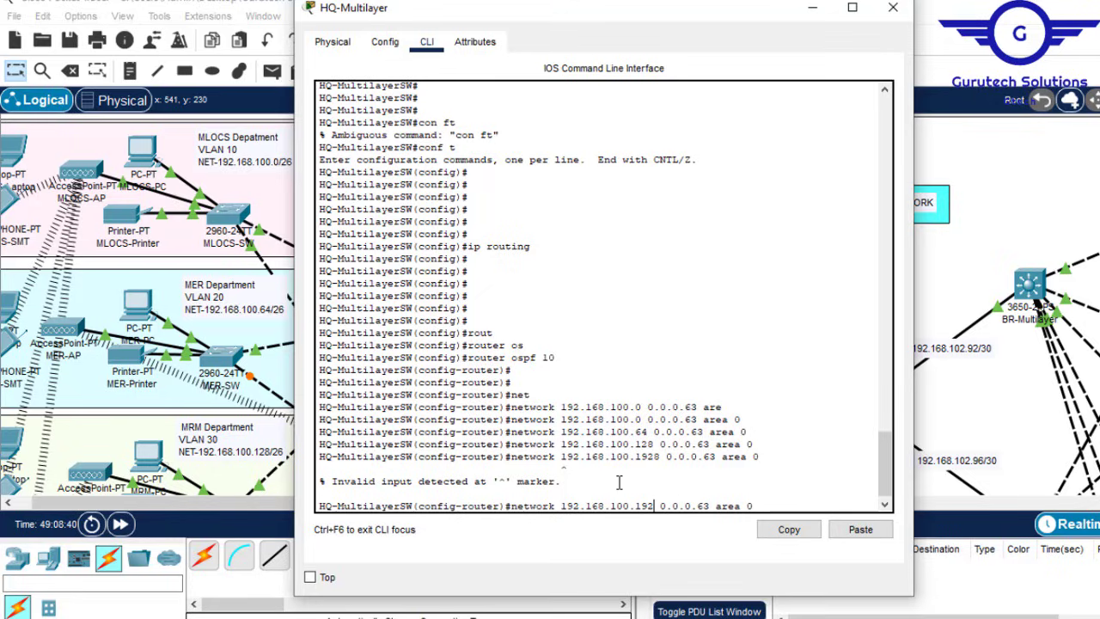
key("Return")
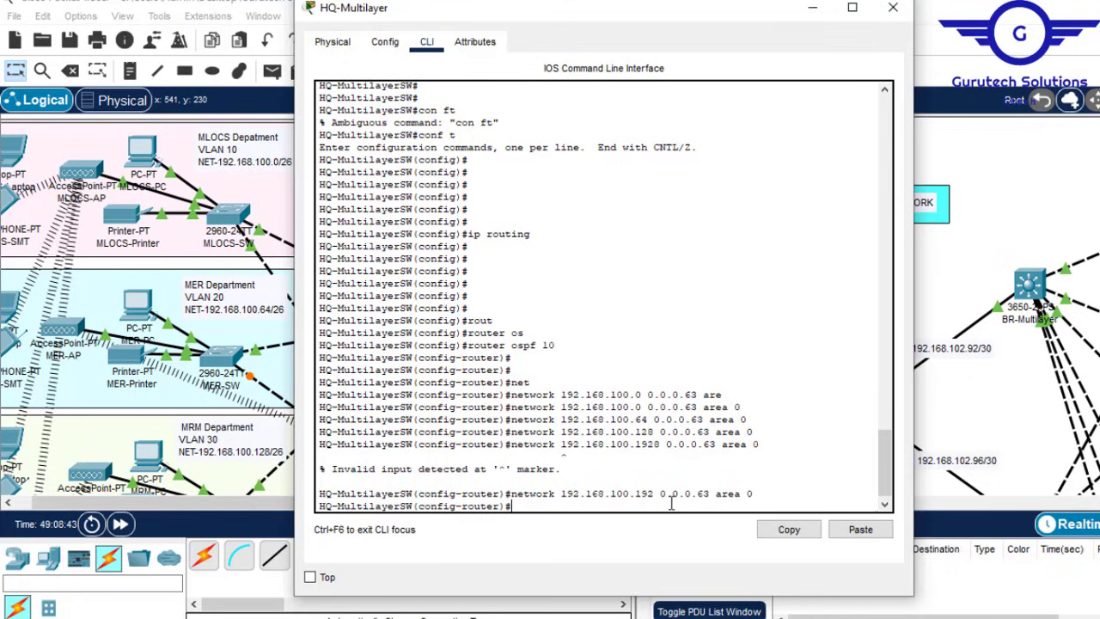
Step: Advertise networks 192.168.101.0 and 192.168.101.64 in OSPF area 0
key("Up")
key("Up")
key("Up")
key("Up")
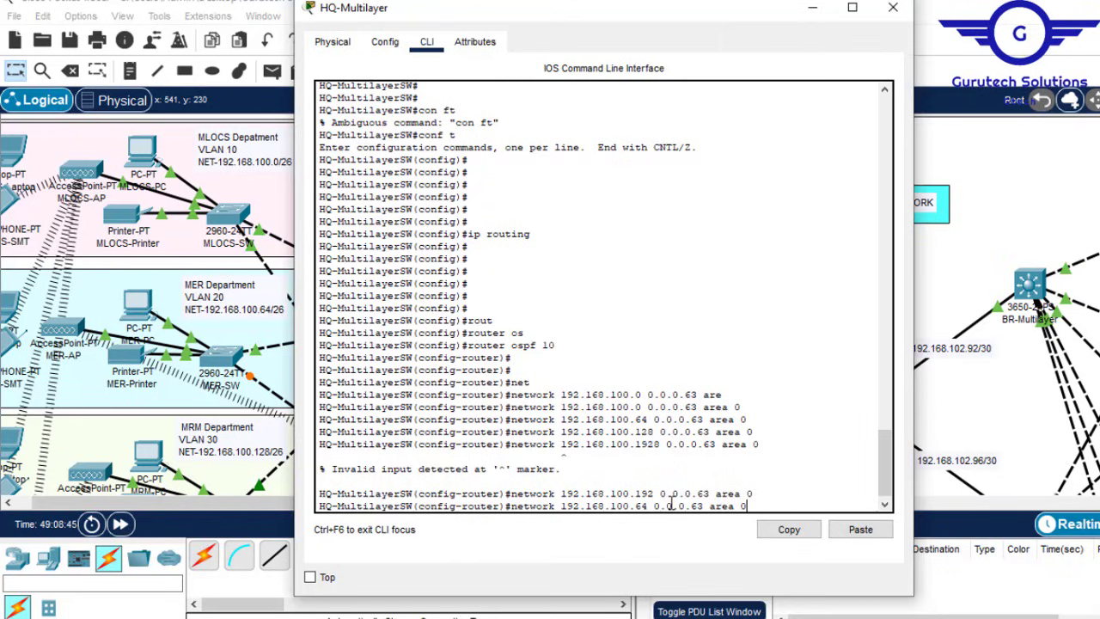
key("Up")
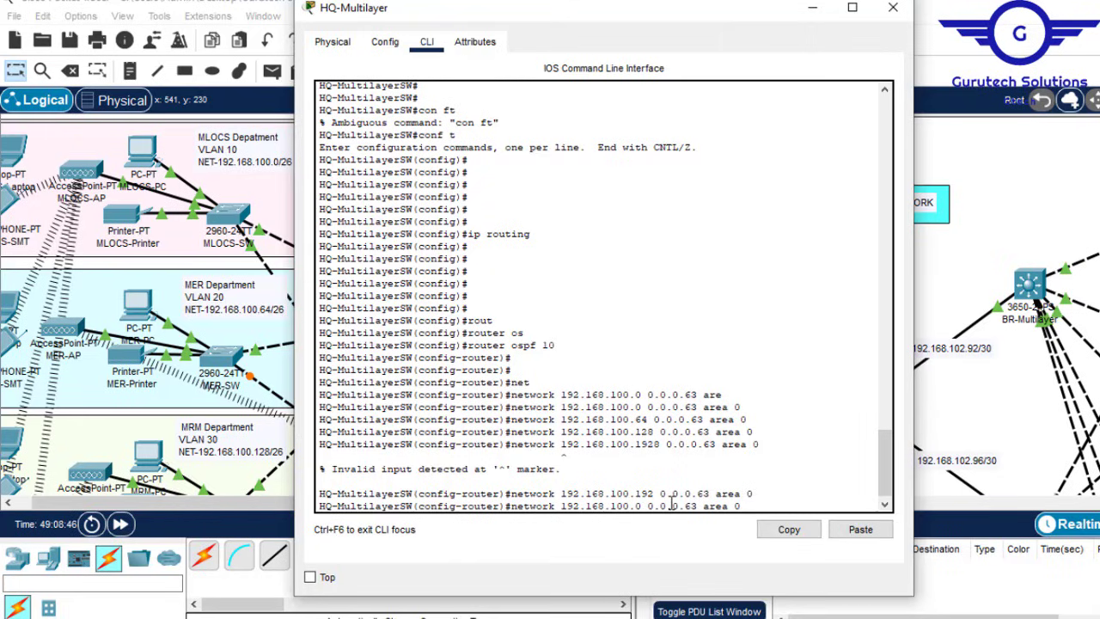
key("Left")
key("Left")
key("Left")
key("Left")
key("Left")
key("Left")
key("Left")
key("Left")
key("Left")
key("Left")
key("Left")
key("Left")
key("Left")
key("Left")
key("Left")
key("Left")
key("Left")
key("Left")
key("BackSpace")
type("1")
key("Return")
key("Up")
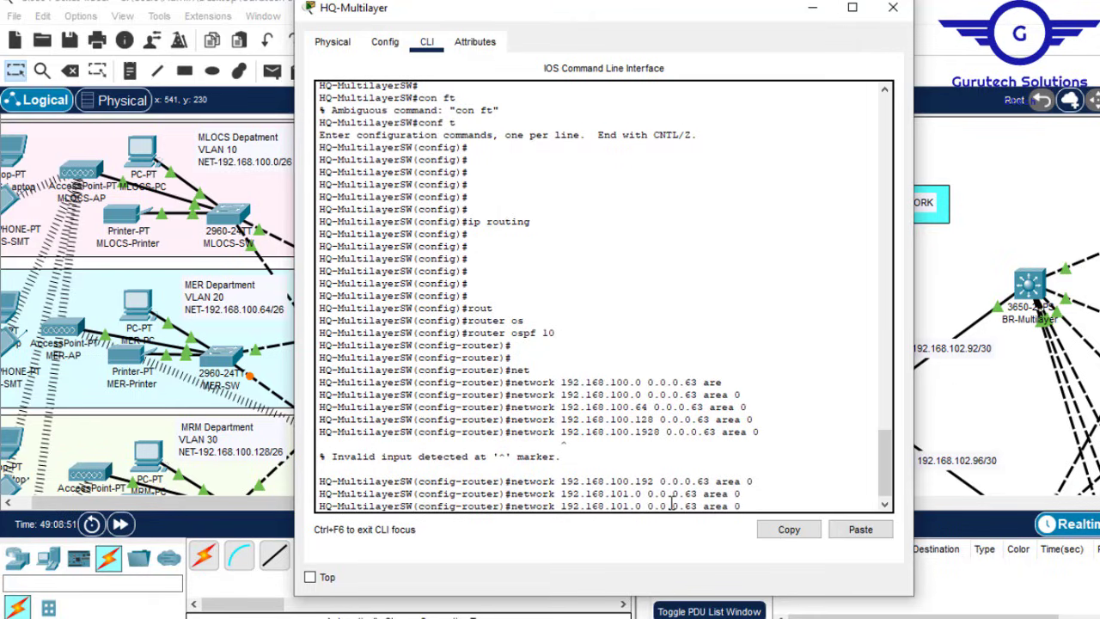
key("Left")
key("Left")
key("Left")
key("Left")
key("Left")
key("Left")
key("Left")
key("Left")
key("Left")
key("Left")
key("Left")
key("Left")
key("Left")
key("Left")
key("Left")
key("Left")
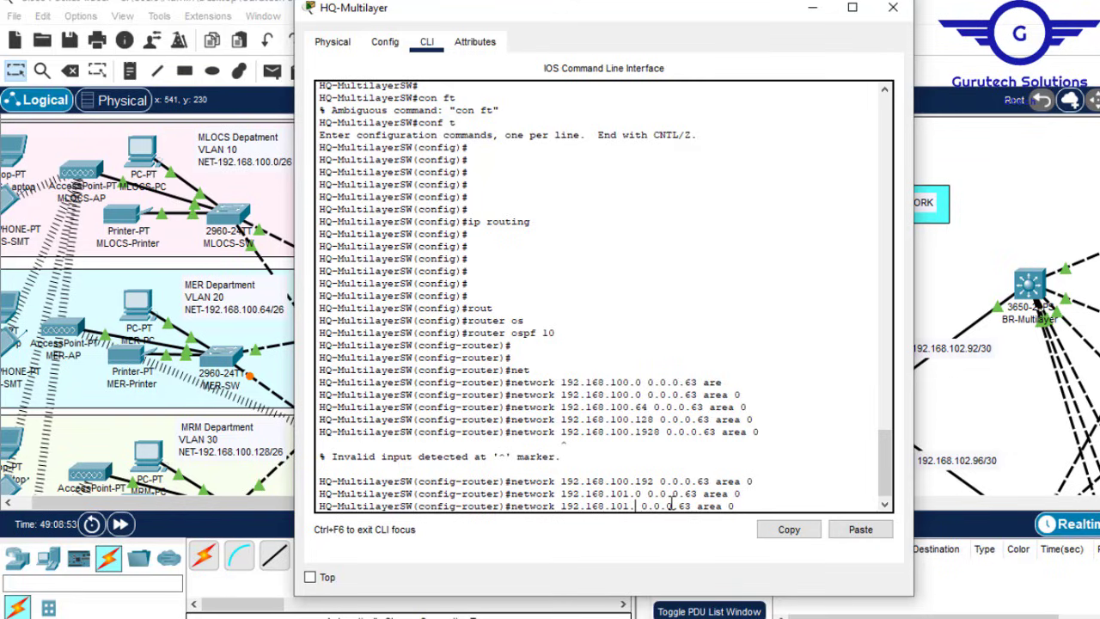
key("BackSpace")
type("64")
key("Return")
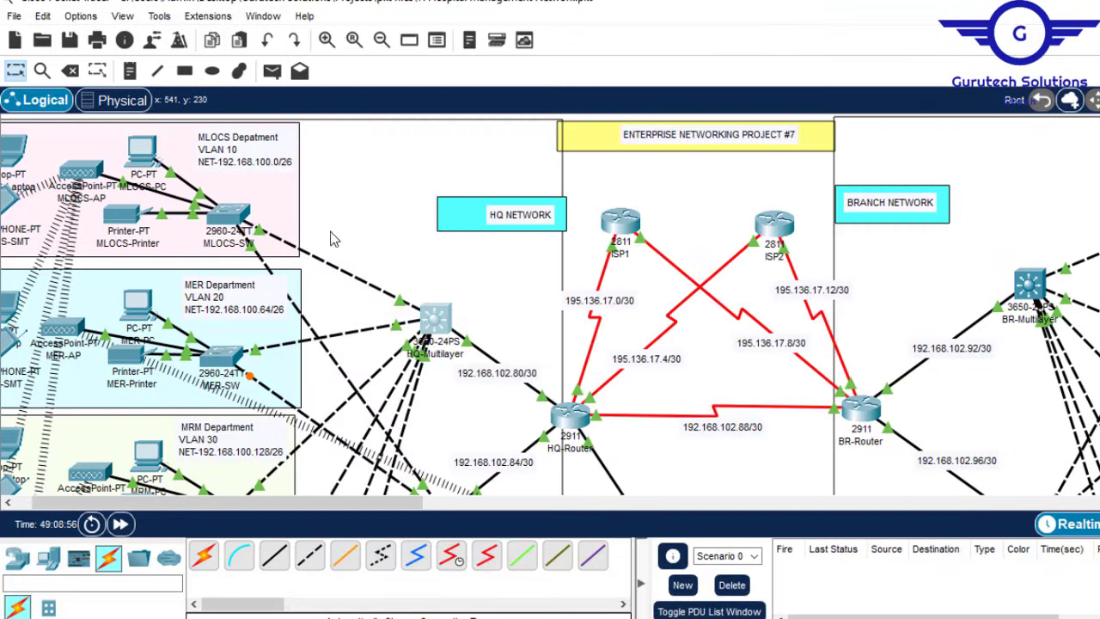
Step: Copy 192.168.102.80 from the link label and enter 'network 192.168.102.80 0.0.0.3 area 0'
left_click(813, 10)
double_click(507, 378)
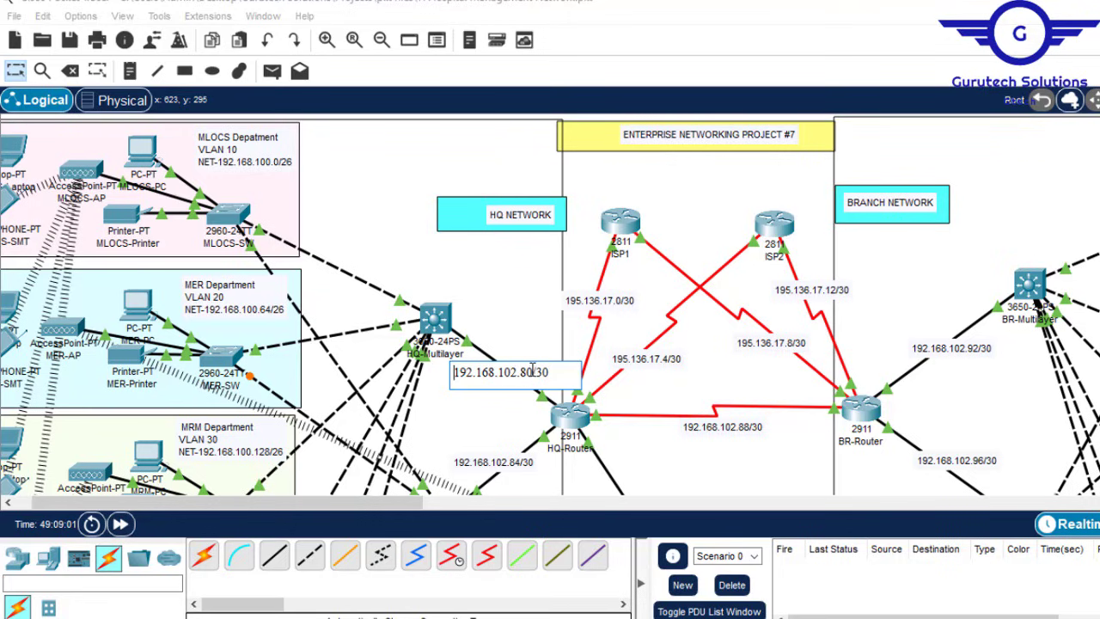
left_click_drag(534, 372, 455, 372)
key("ctrl+c")
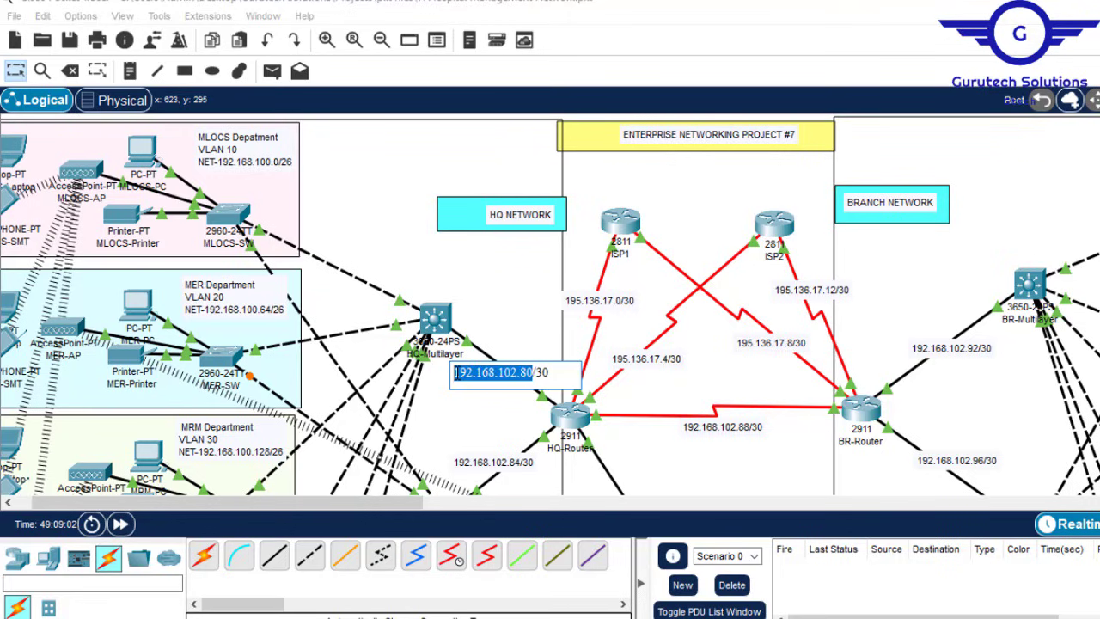
left_click(434, 317)
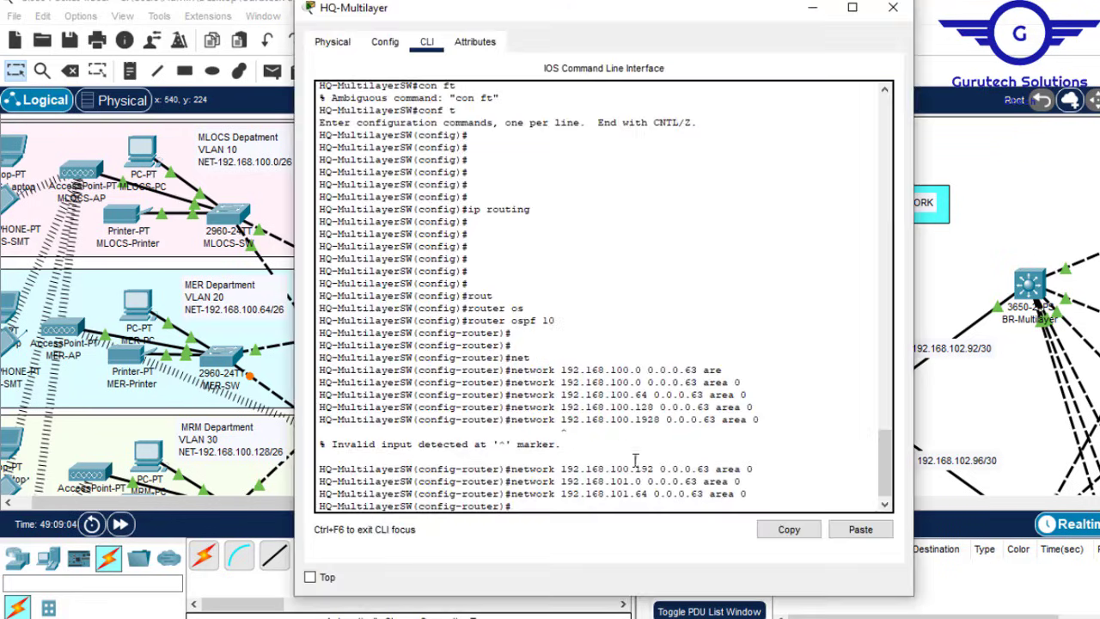
key("Up")
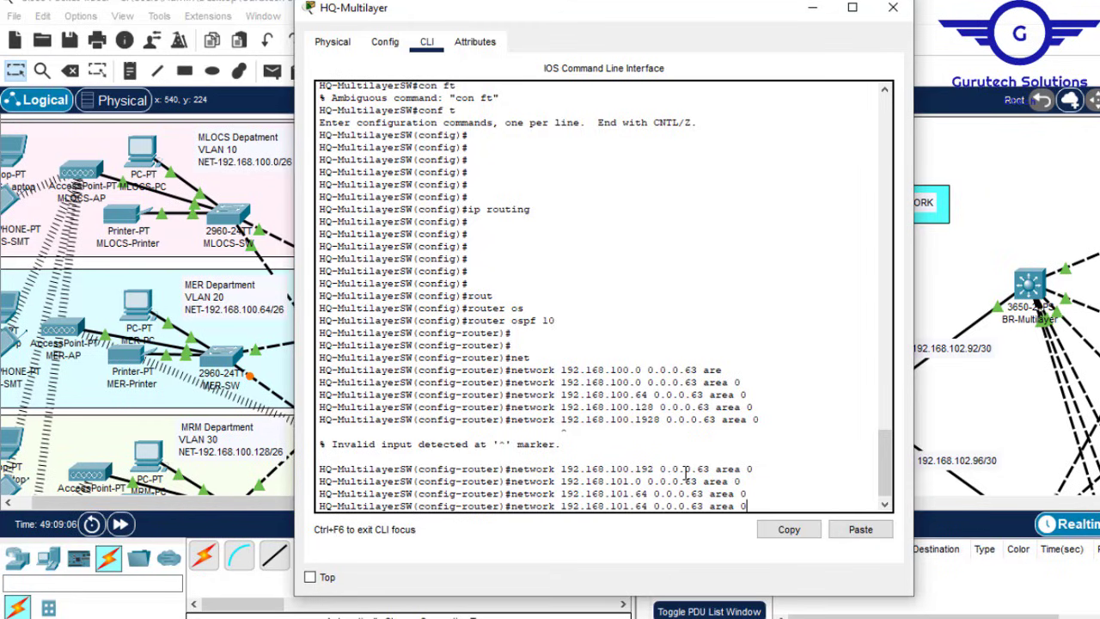
key("Left")
key("Left")
key("Left")
key("Left")
key("Left")
key("Left")
key("Left")
key("Left")
key("BackSpace")
key("BackSpace")
key("BackSpace")
key("BackSpace")
key("BackSpace")
key("BackSpace")
key("BackSpace")
key("BackSpace")
key("BackSpace")
key("BackSpace")
key("BackSpace")
key("BackSpace")
key("BackSpace")
key("BackSpace")
key("BackSpace")
key("BackSpace")
key("BackSpace")
key("BackSpace")
key("BackSpace")
key("BackSpace")
key("BackSpace")
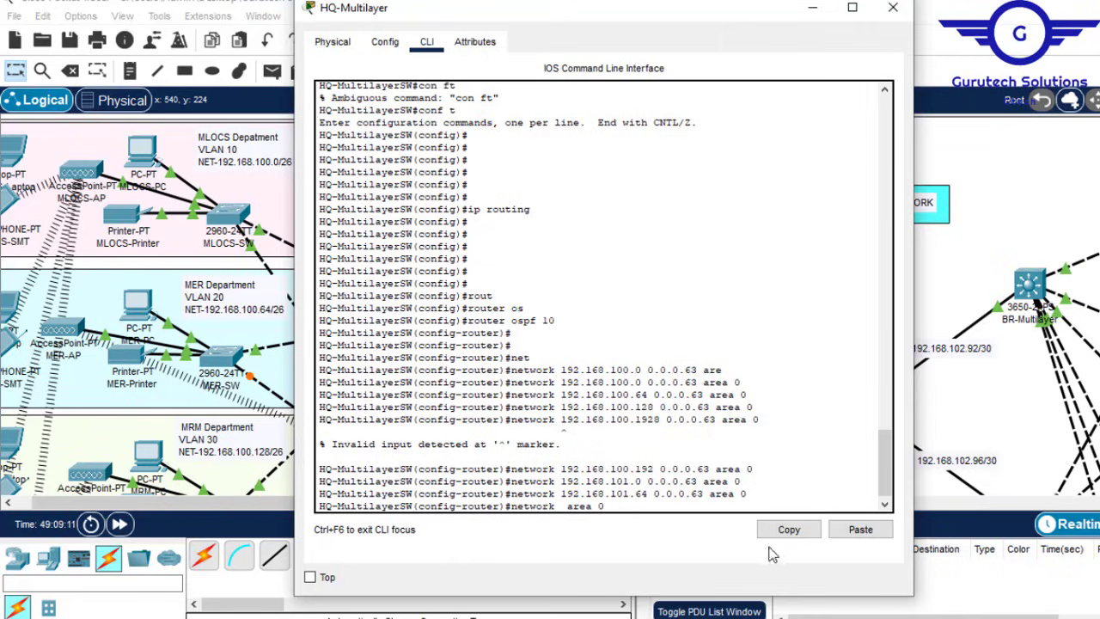
left_click(860, 529)
left_click(705, 441)
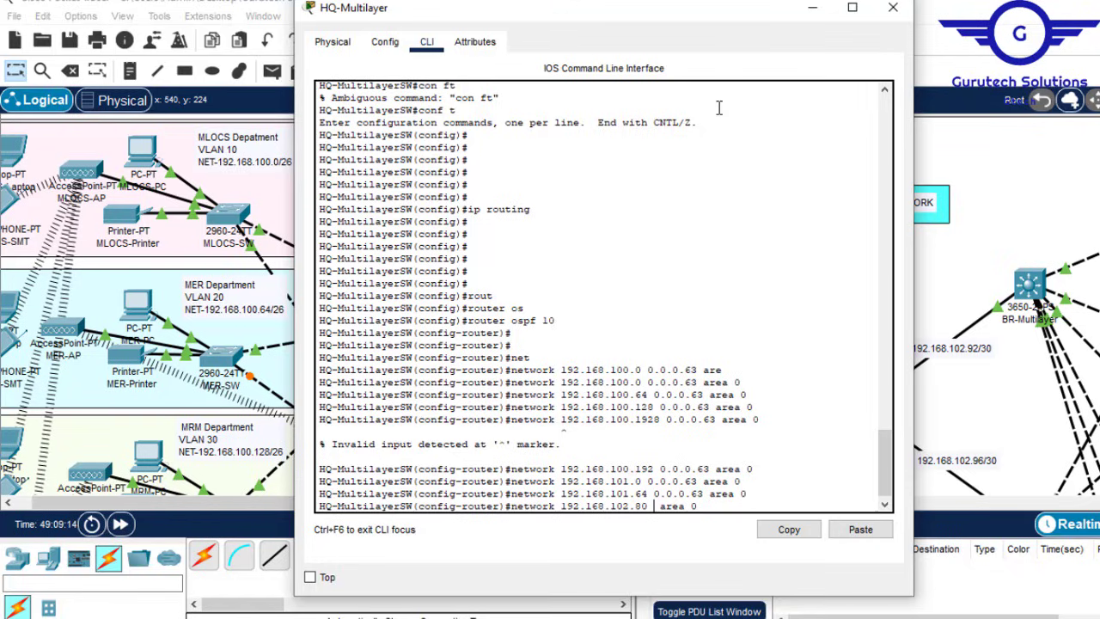
type("0.0.0.3")
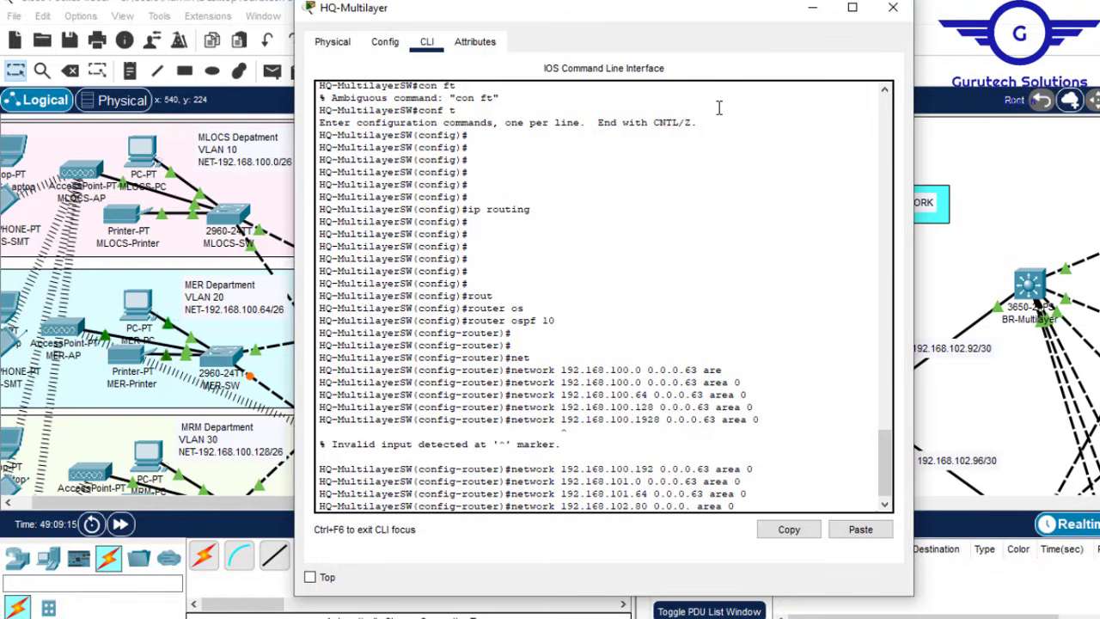
left_click(812, 8)
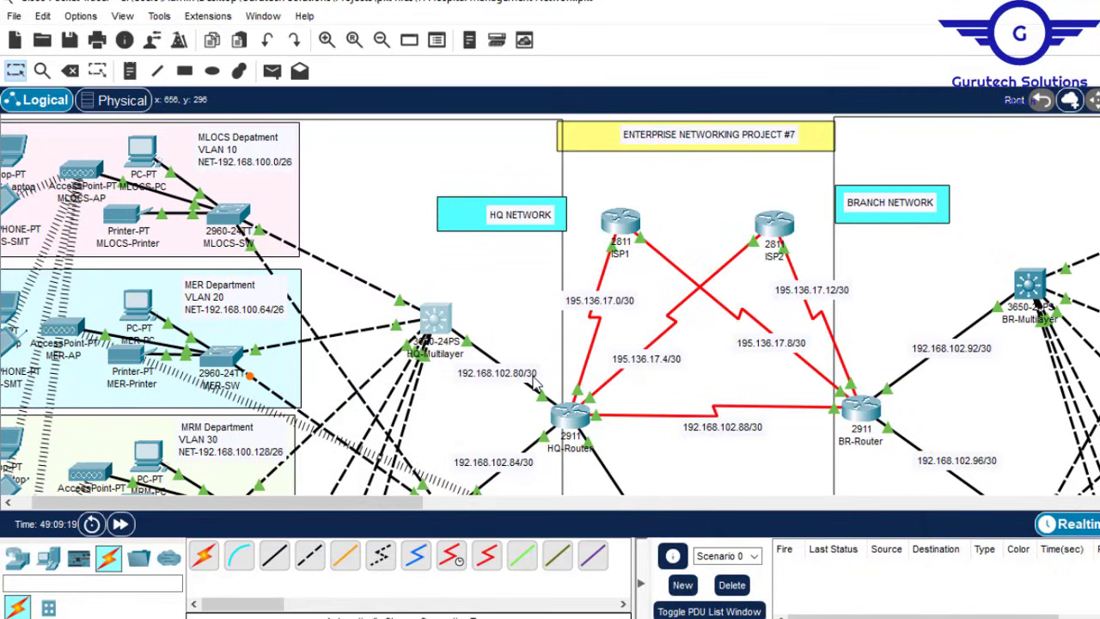
left_click(436, 323)
key("Return")
key("Return")
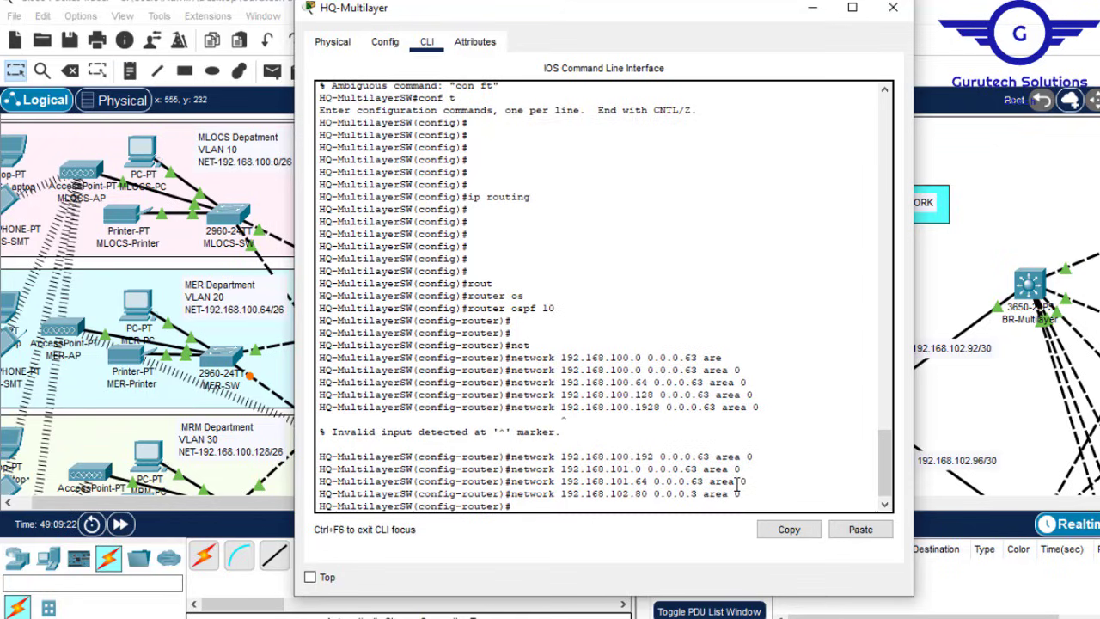
Step: Exit router configuration mode and save the switch configuration with 'do wr'
key("Return")
type("ex")
key("Return")
key("Return")
key("Return")
key("Return")
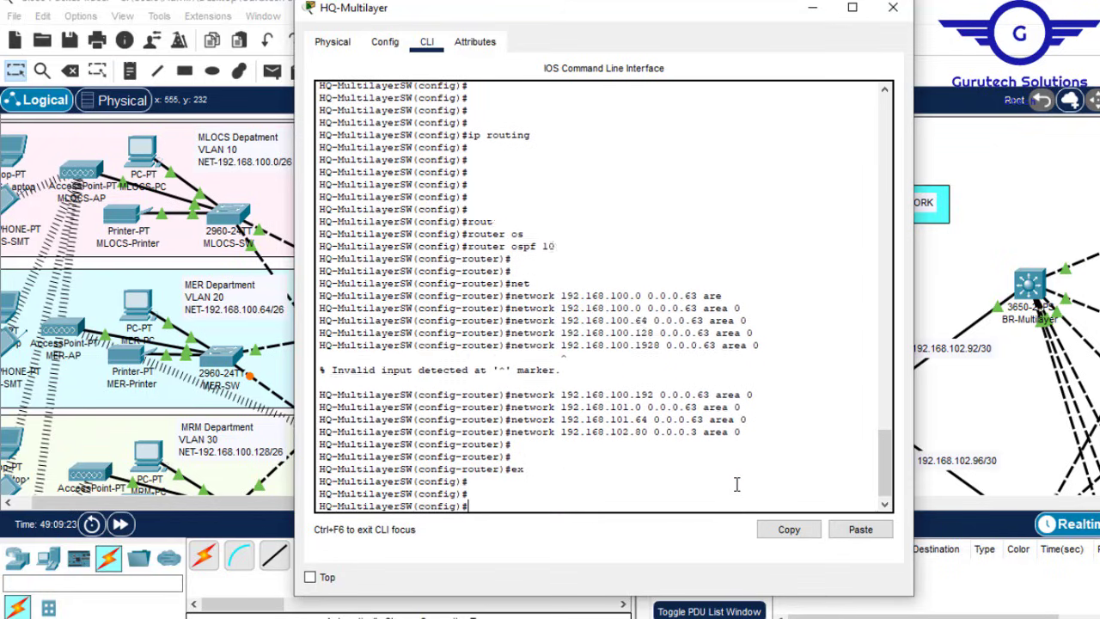
type("do wr")
key("Return")
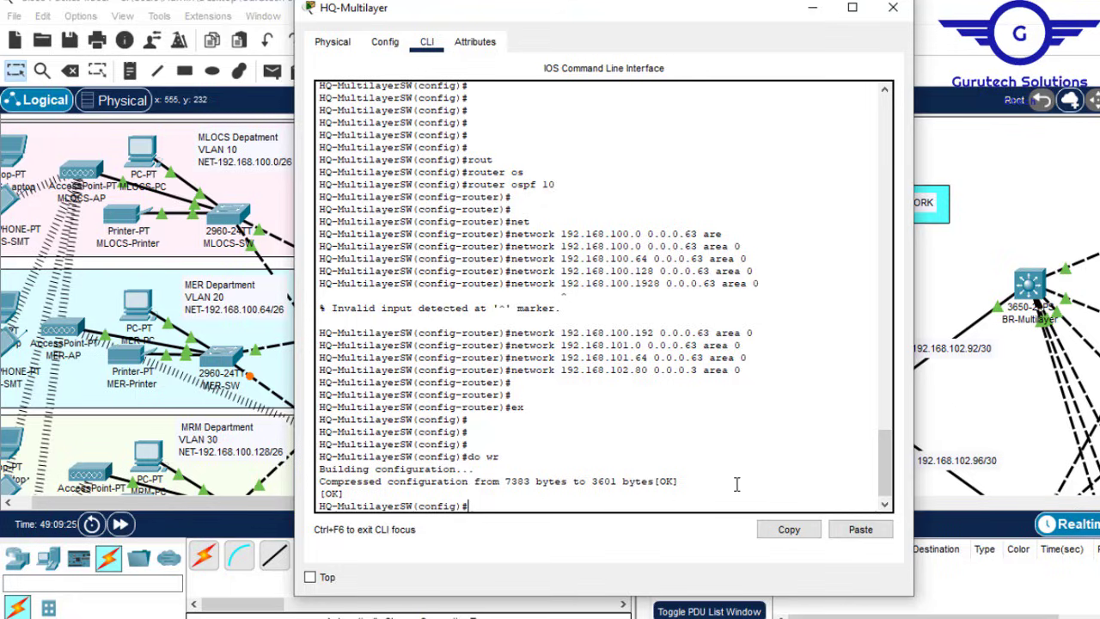
left_click(813, 10)
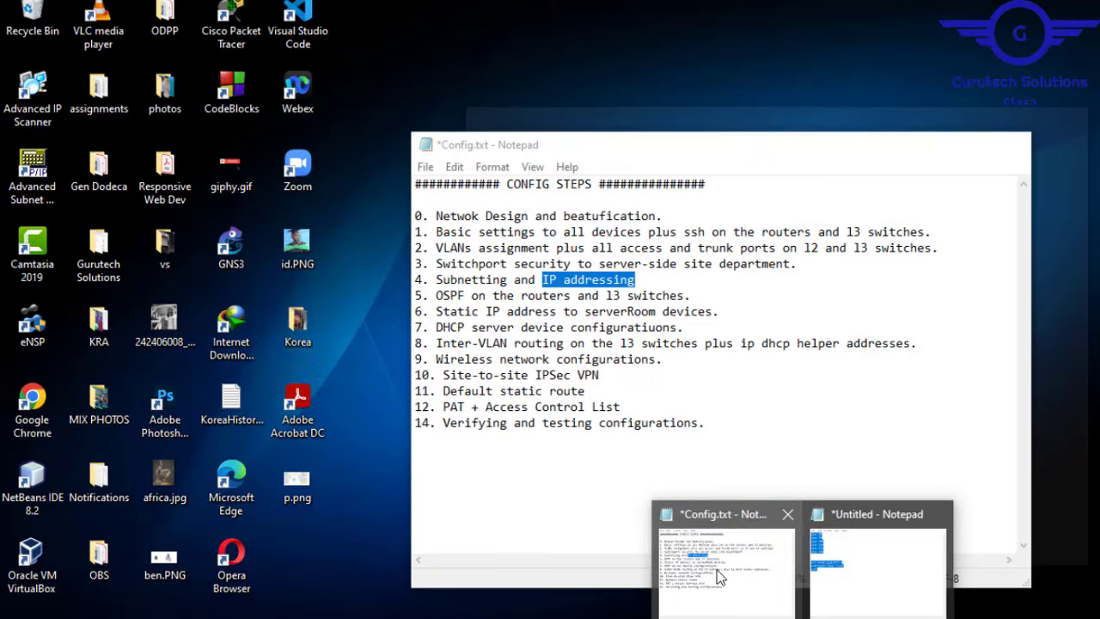
left_click(720, 578)
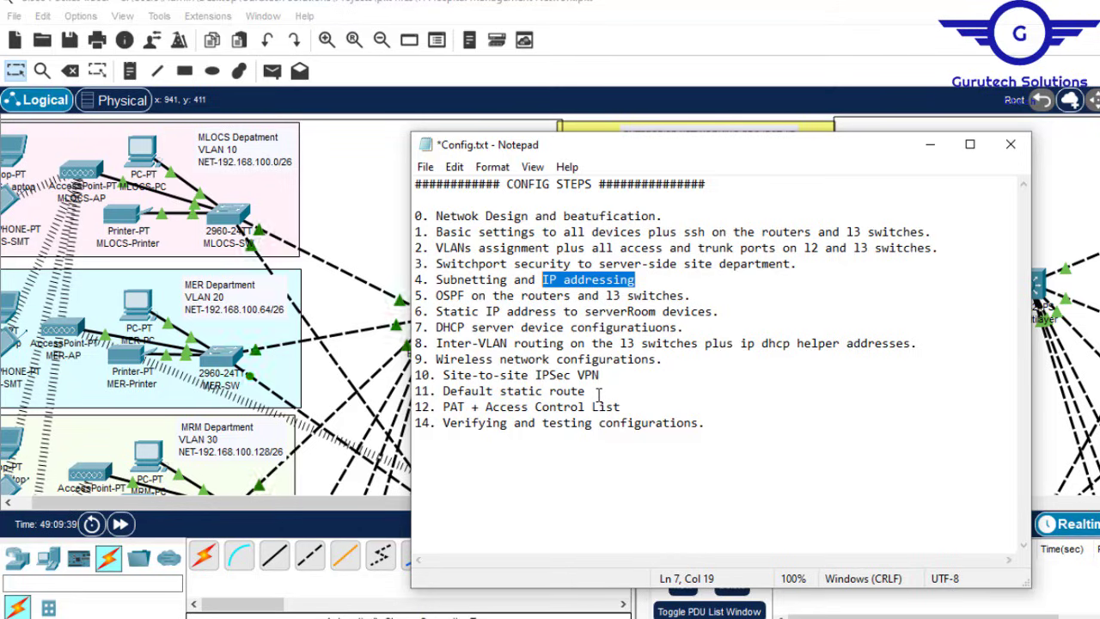
left_click_drag(585, 391, 451, 391)
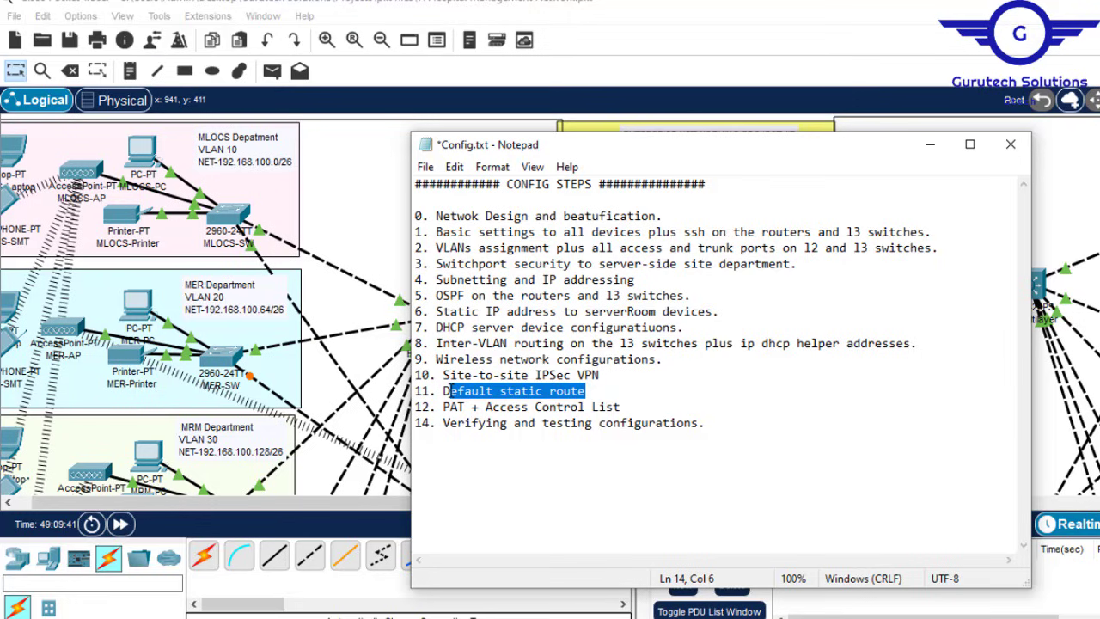
left_click(931, 146)
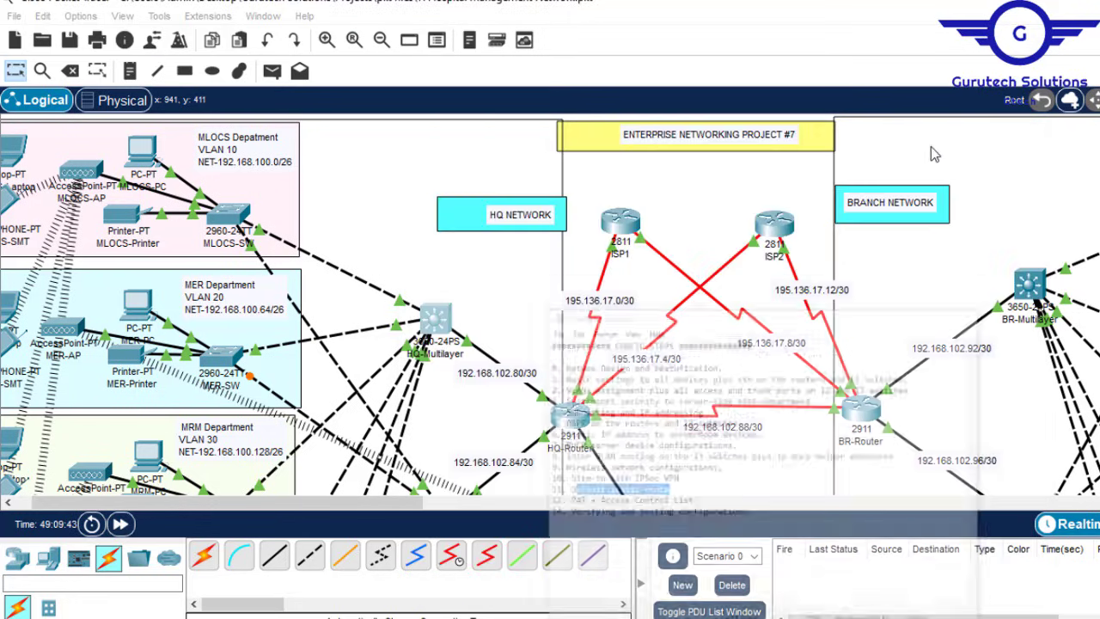
Step: Type 'ip route 0.0.0.0 0.0.0.0' in the HQ-Multilayer switch's configuration mode
left_click(431, 320)
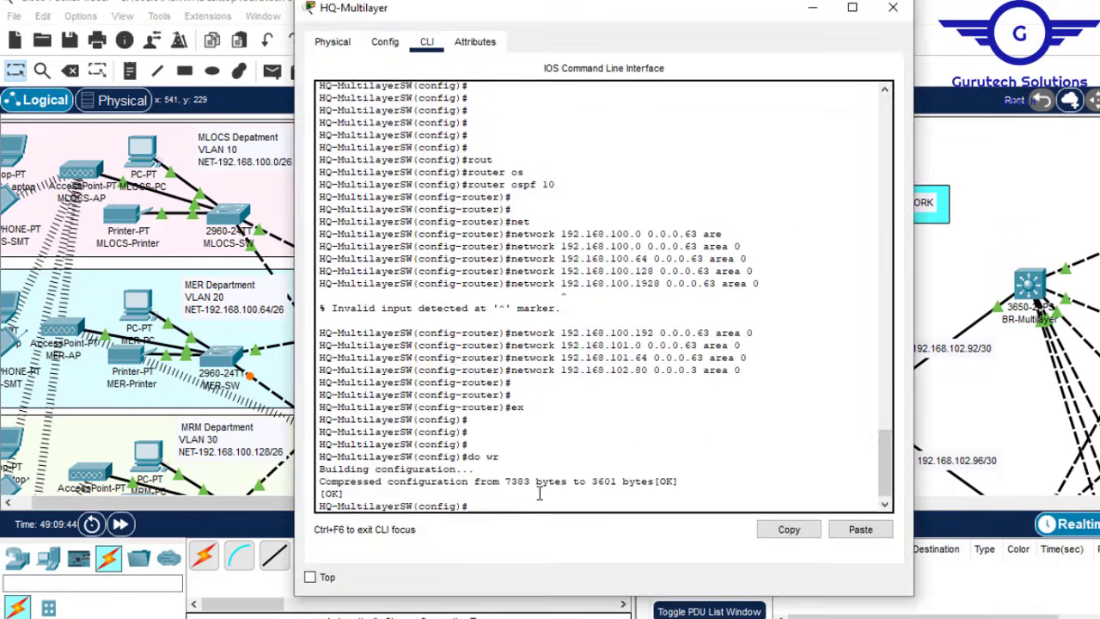
left_click(542, 504)
key("Return")
key("Return")
key("Return")
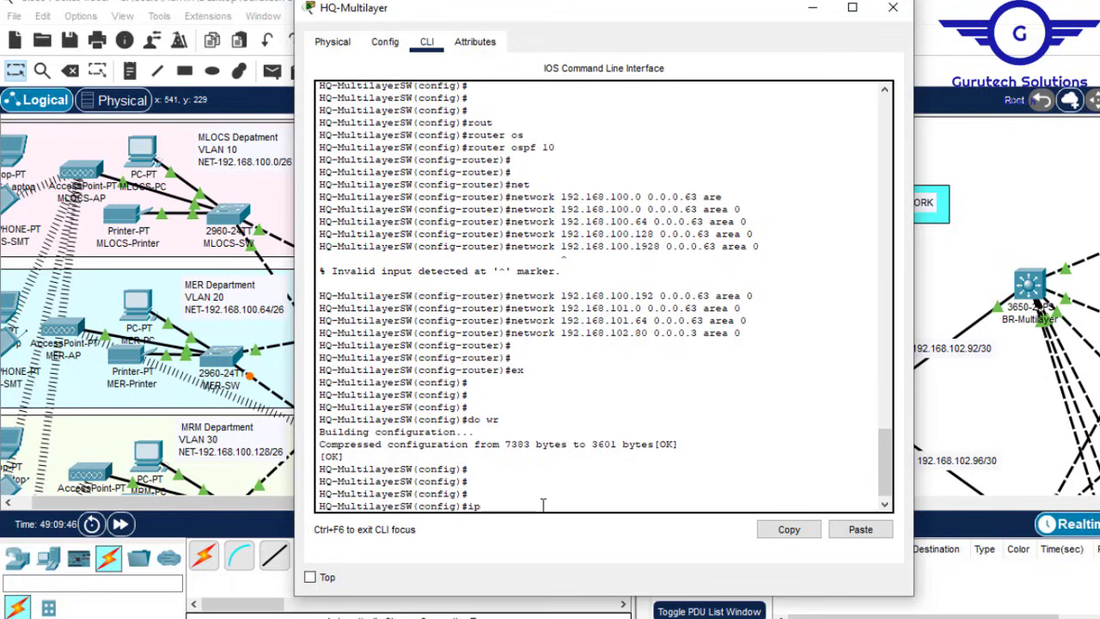
type("ip rout")
key("Tab")
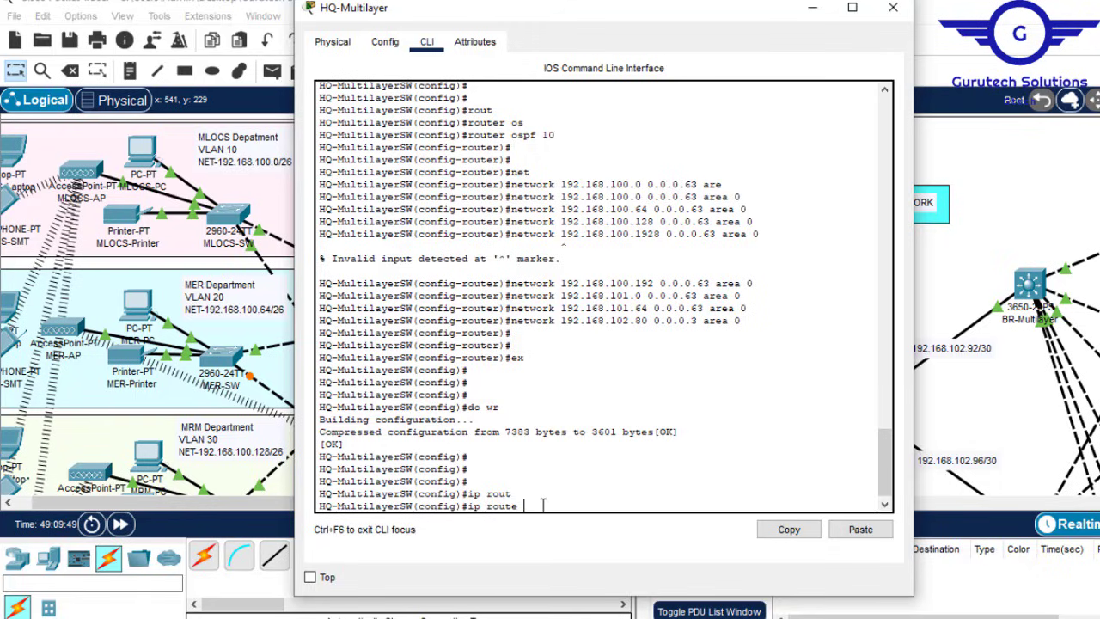
type("e 0.0.0.0 0")
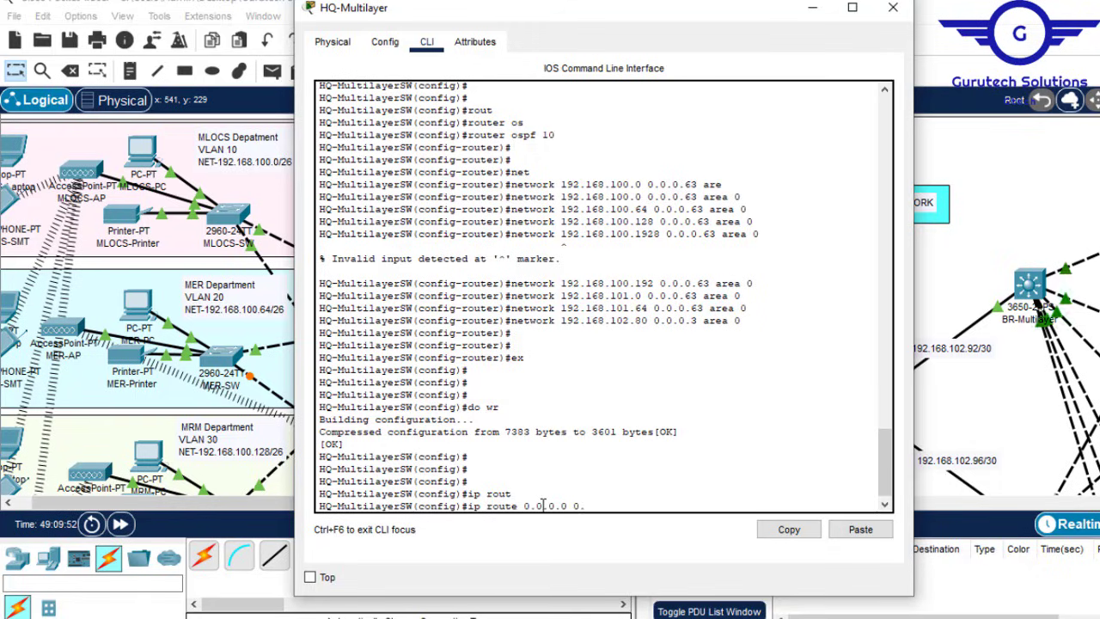
type(".0.0.0")
left_click(567, 505)
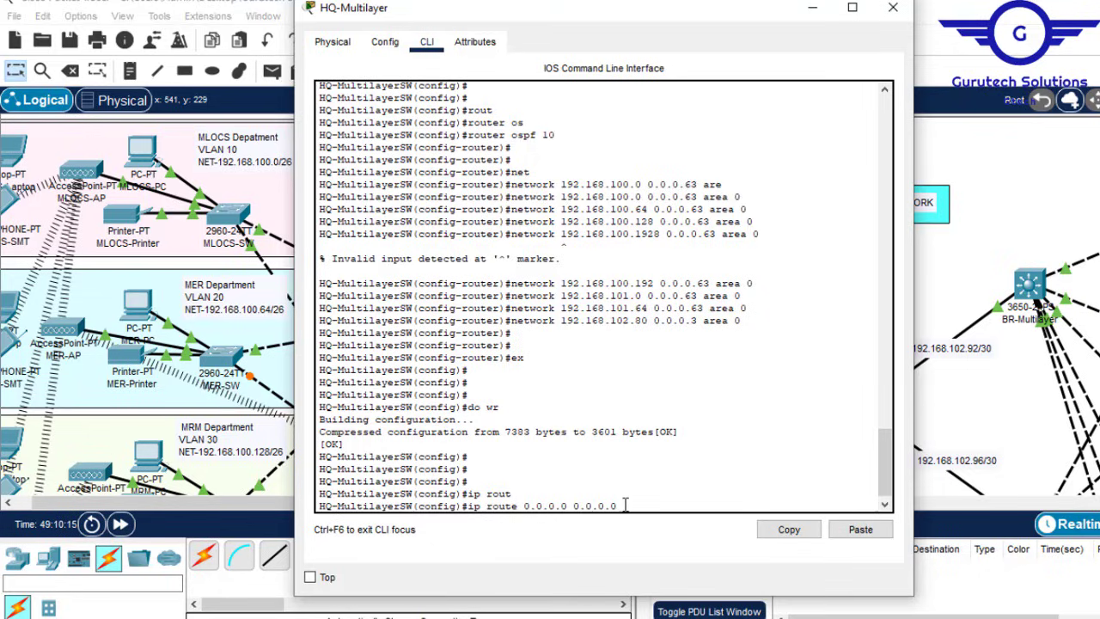
Step: Minimize HQ-Multilayer's console and bring up the Project7.pdf requirements page
left_click(811, 7)
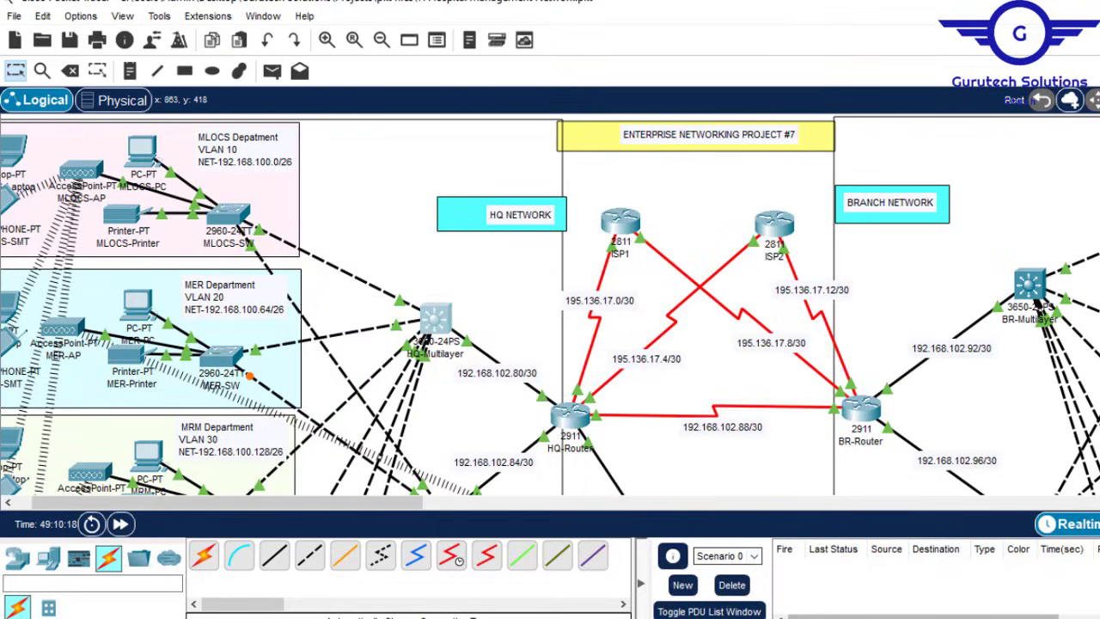
left_click(769, 617)
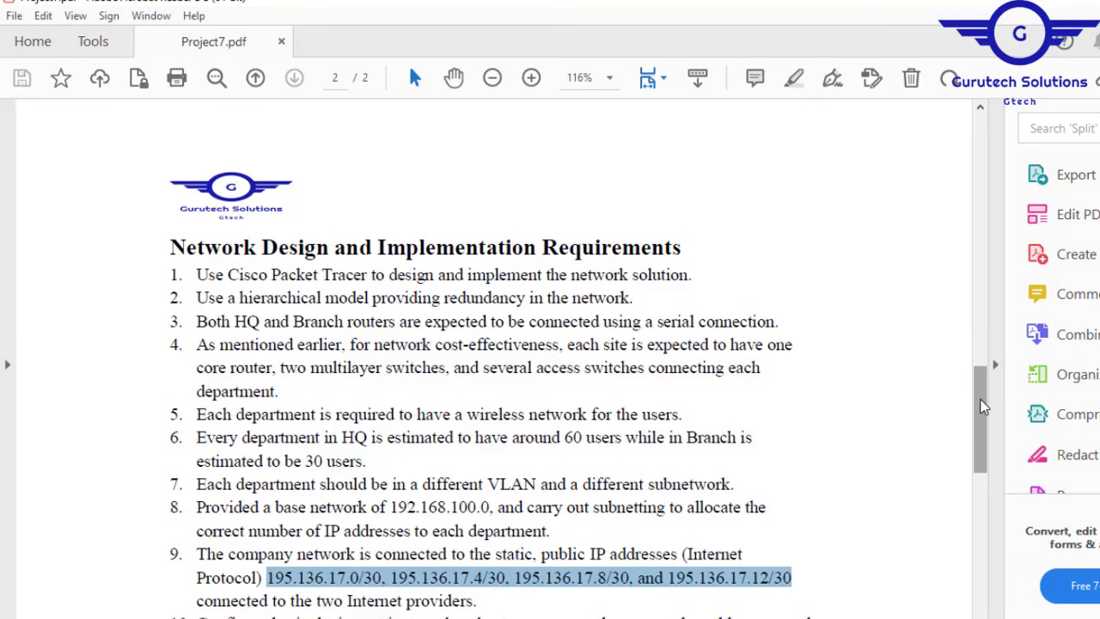
Step: Scroll to item 16 and highlight 'Use next-hop IP addresses' for default static routes
left_click_drag(982, 404, 975, 519)
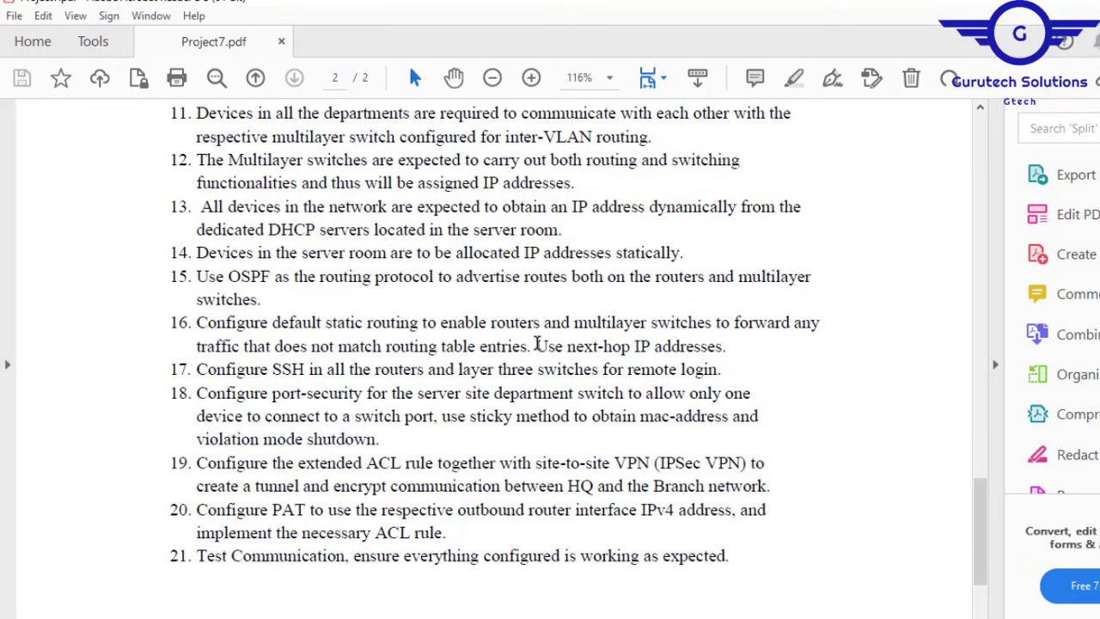
left_click_drag(537, 344, 696, 349)
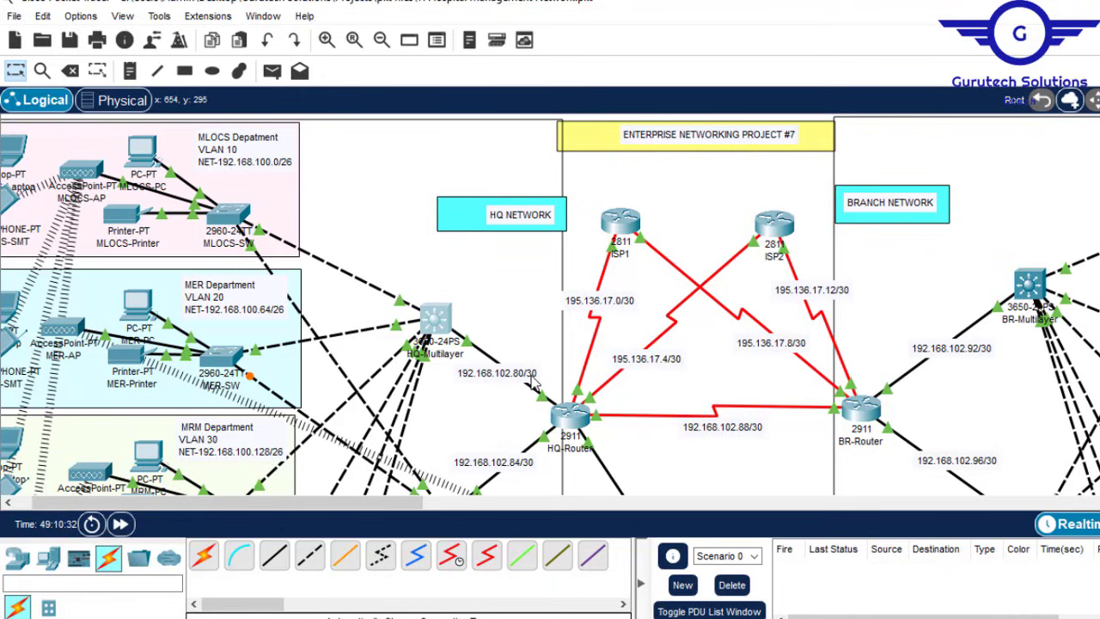
Step: Enter 'ip route 0.0.0.0 0.0.0.0 192.168.102.82' on HQ-Multilayer, using the copied link address
double_click(514, 372)
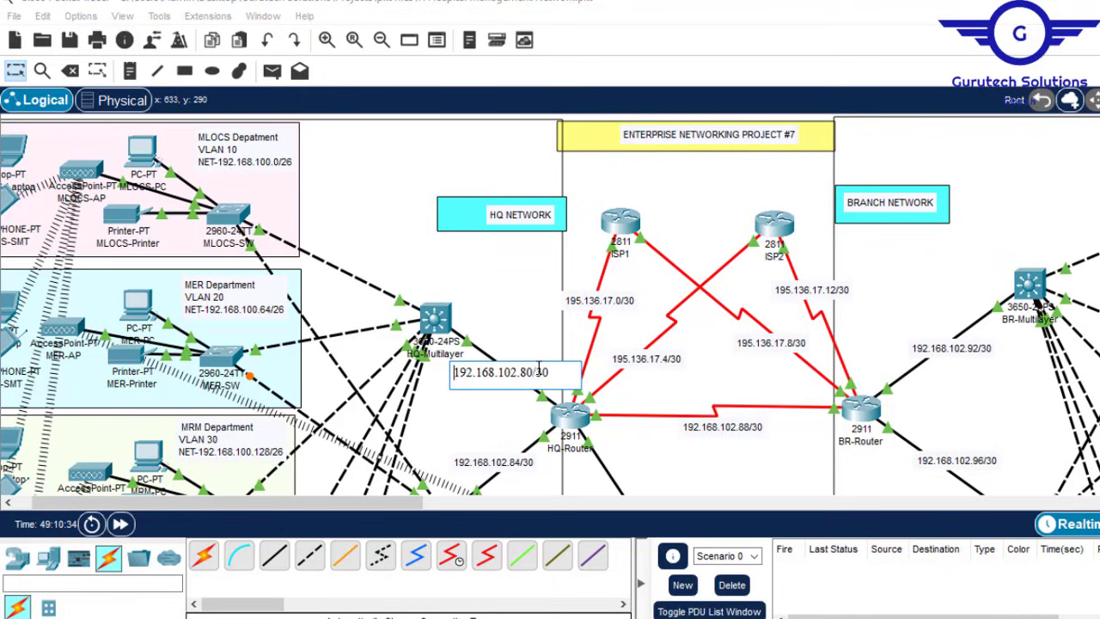
left_click_drag(533, 372, 457, 367)
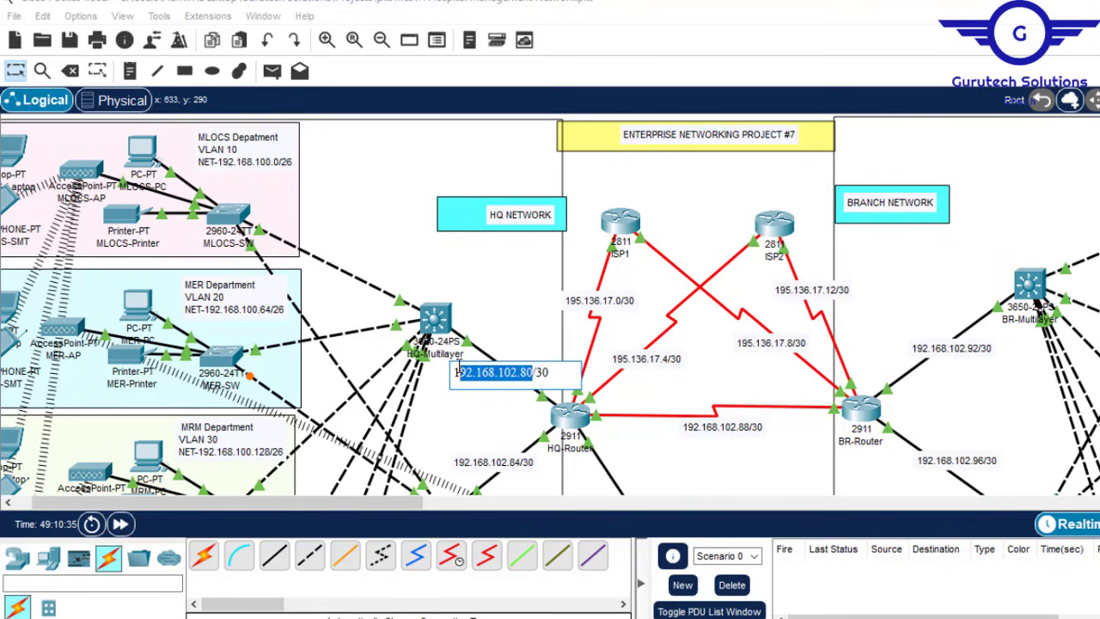
left_click(435, 318)
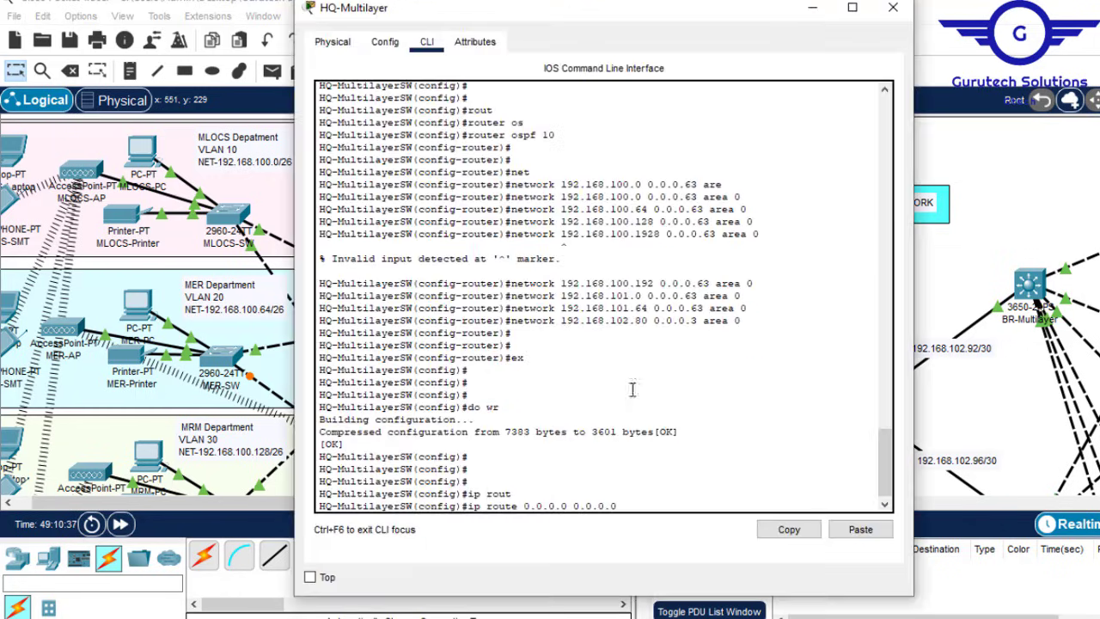
left_click(859, 528)
key("Return")
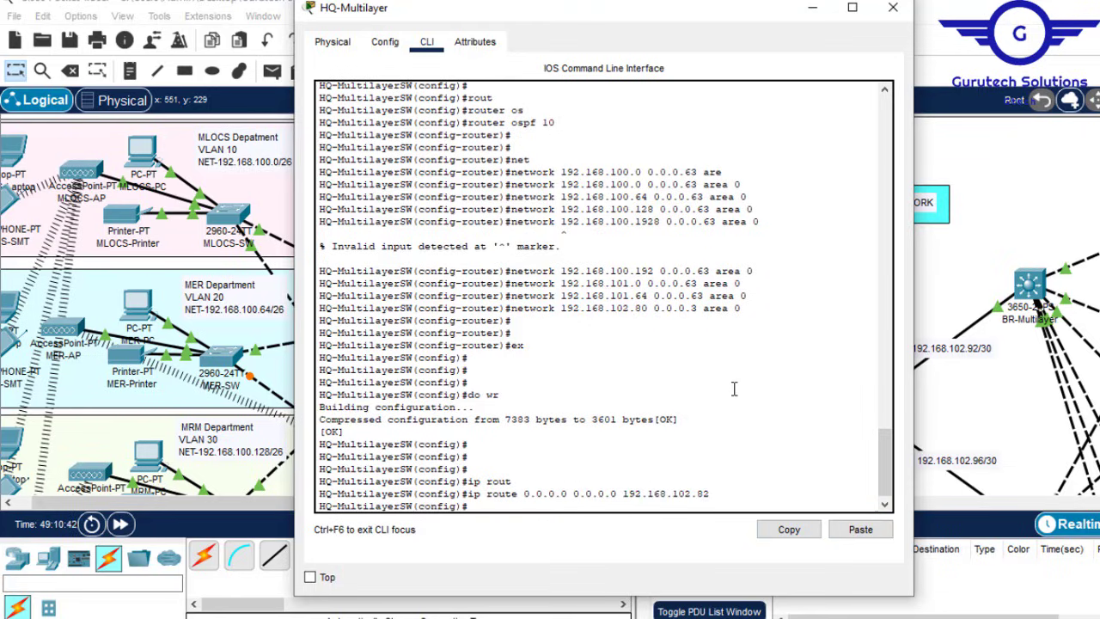
Step: Save with 'do wr' and find the new default route in 'do sh ip route'
type("do wr")
key("Return")
key("Return")
key("Return")
key("Return")
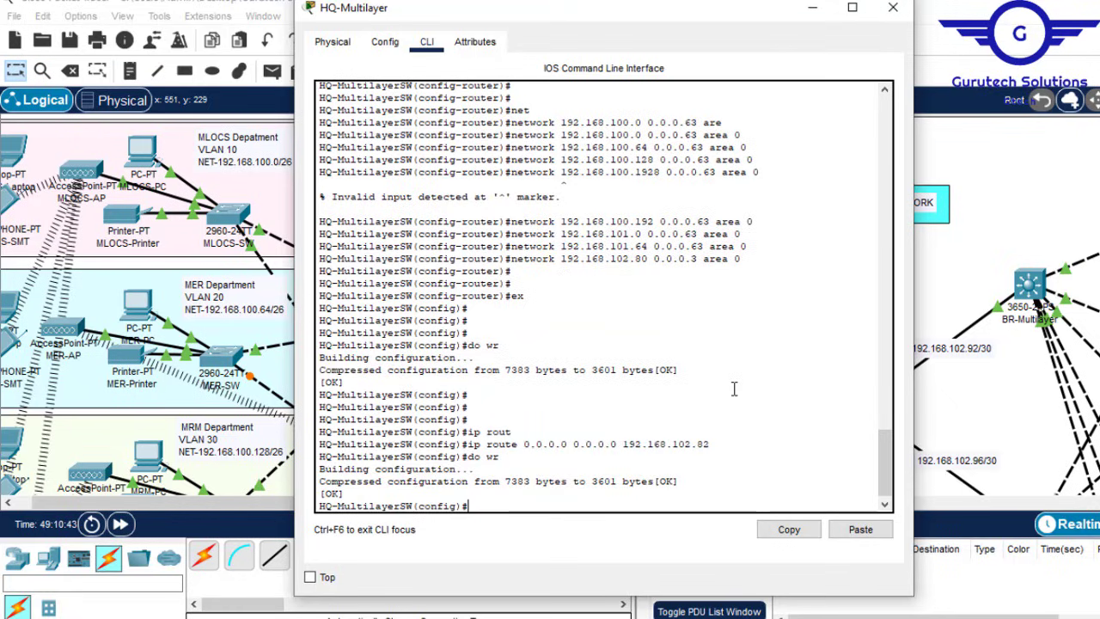
key("Return")
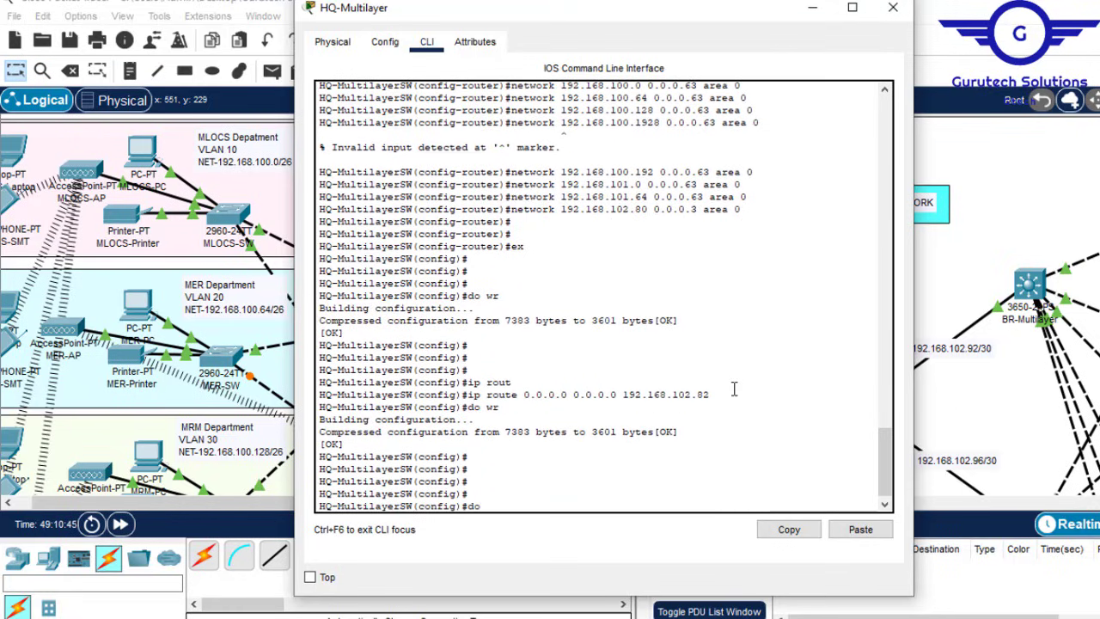
type("do sh ip route")
key("Return")
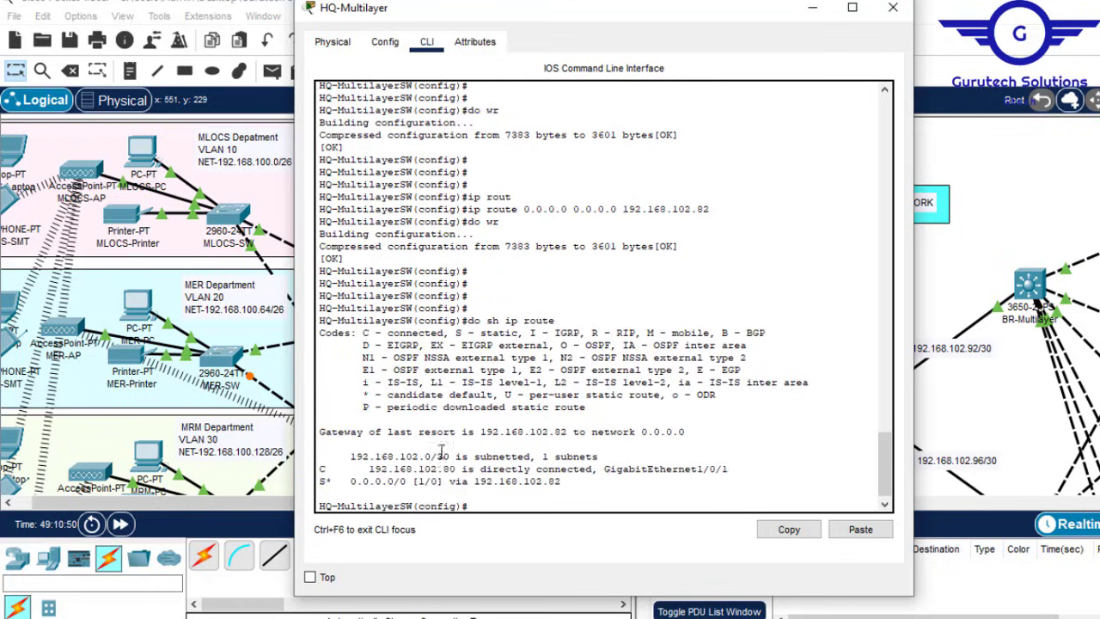
left_click_drag(543, 488, 338, 483)
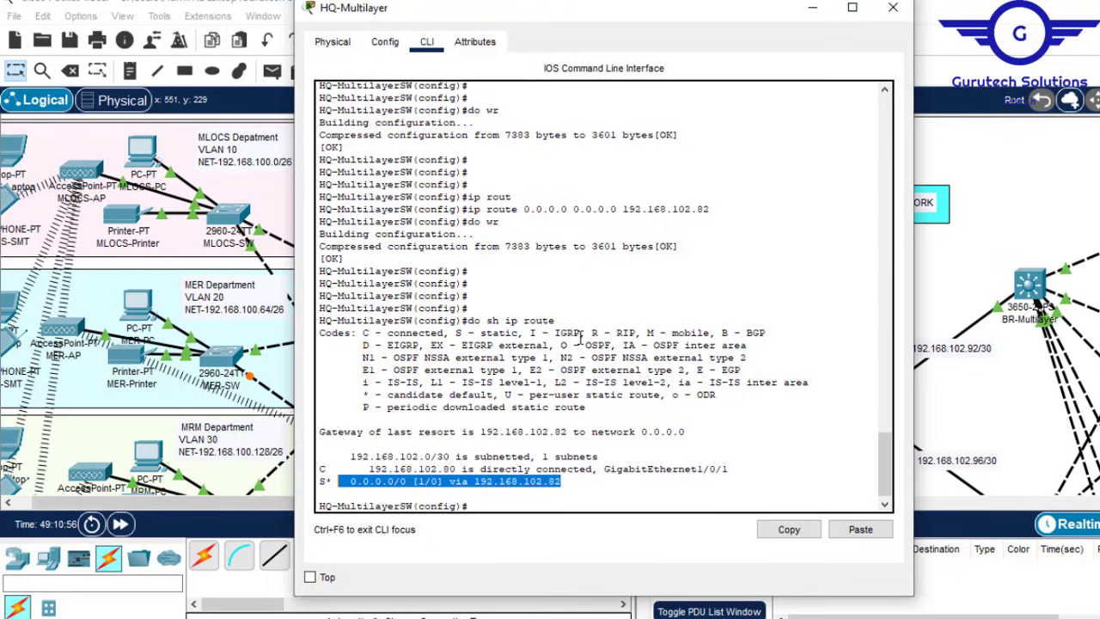
left_click(535, 498)
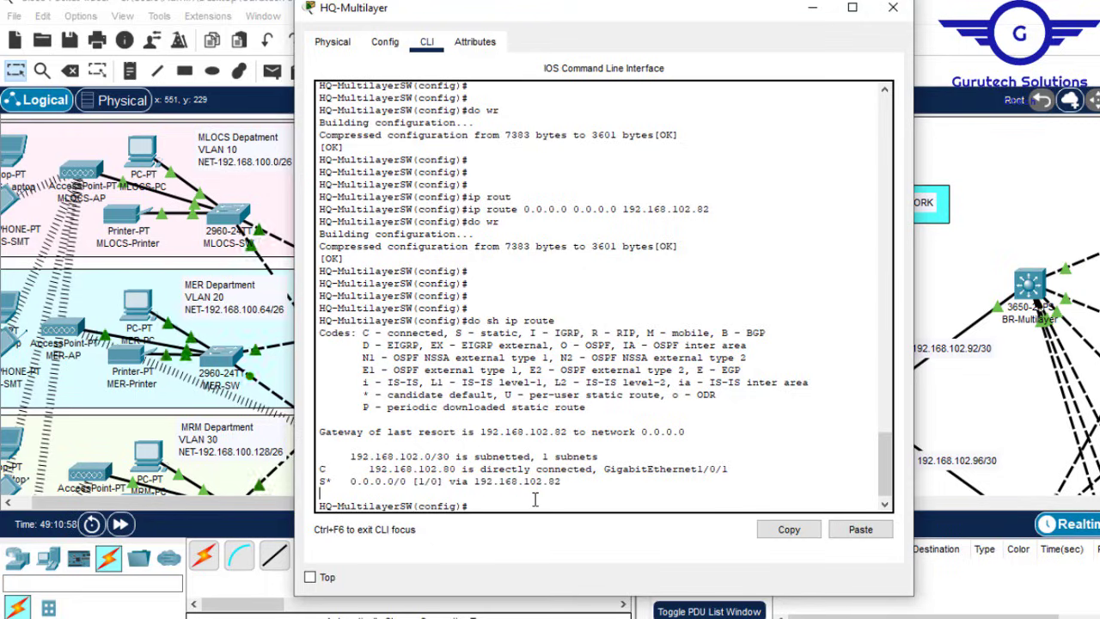
Step: Check the OSPF networks and default route in the startup configuration with 'do sh start'
key("Return")
key("Return")
type("do sh start")
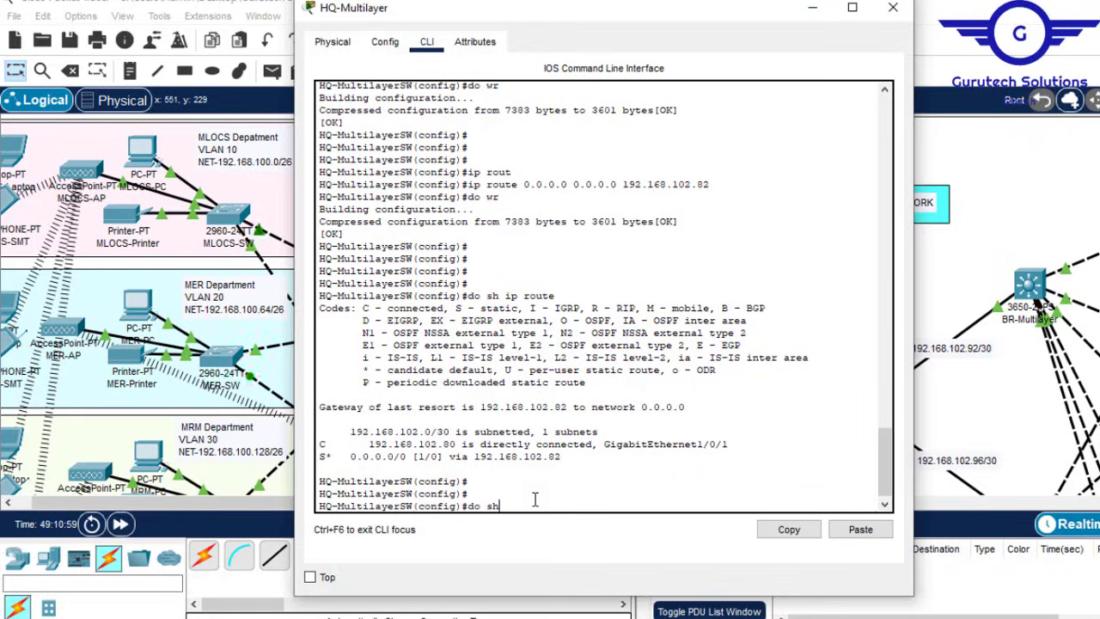
key("Return")
key("Return")
key("Return")
key("Return")
key("Return")
key("Return")
key("Return")
key("Return")
key("Return")
key("Return")
key("Return")
key("Return")
key("Return")
key("Return")
key("Return")
key("Return")
key("Return")
key("Return")
key("Return")
key("Return")
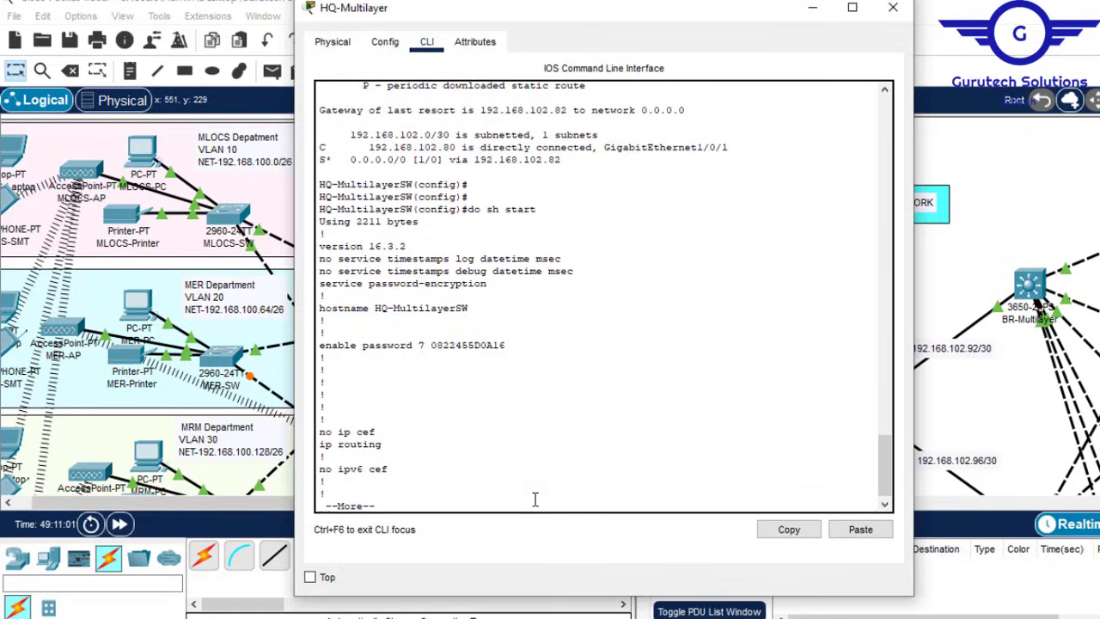
key("Return")
key("Return")
key("Return")
key("Return")
key("Return")
key("Return")
key("Return")
key("Return")
key("Return")
key("Return")
key("Return")
key("Return")
key("Return")
key("Return")
key("Return")
key("Return")
key("Return")
key("Return")
key("Return")
key("Return")
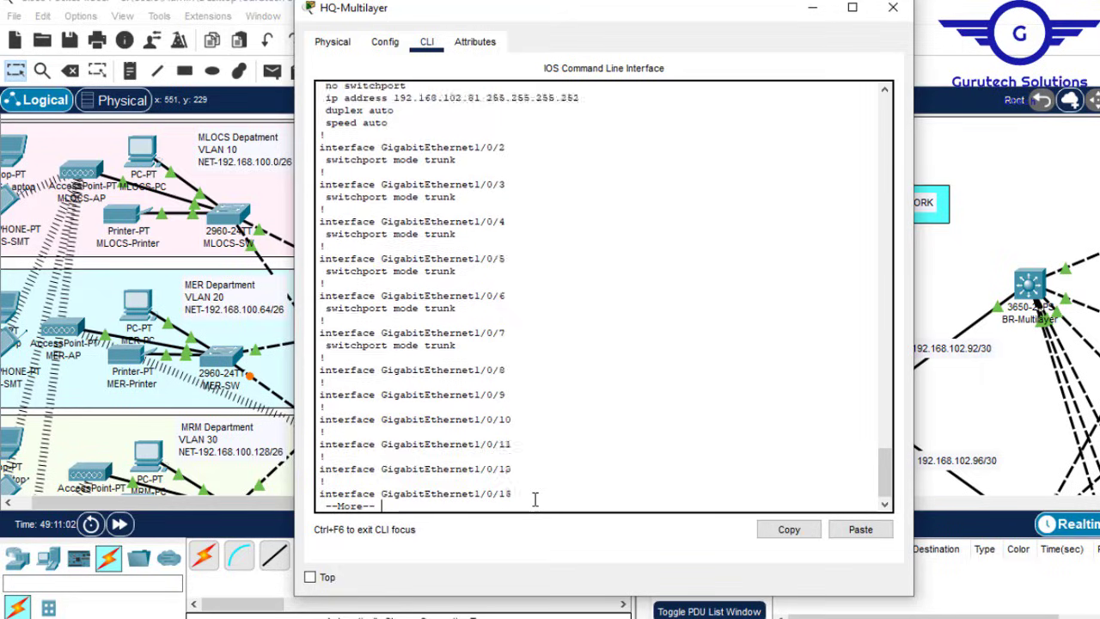
key("Return")
key("Return")
key("Return")
key("Return")
key("Return")
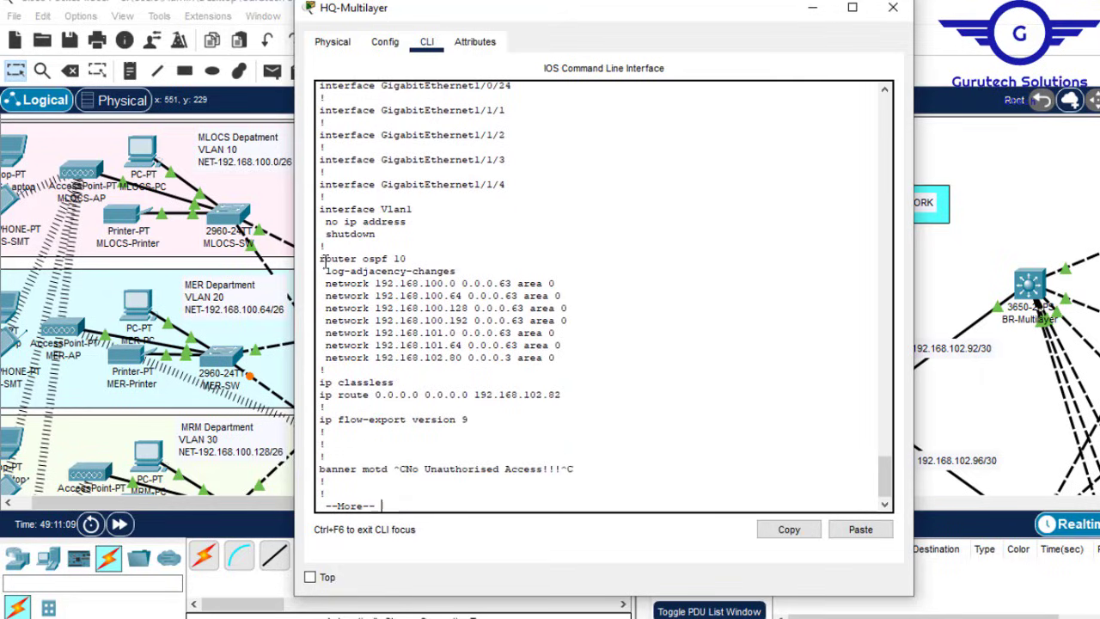
left_click_drag(321, 259, 566, 408)
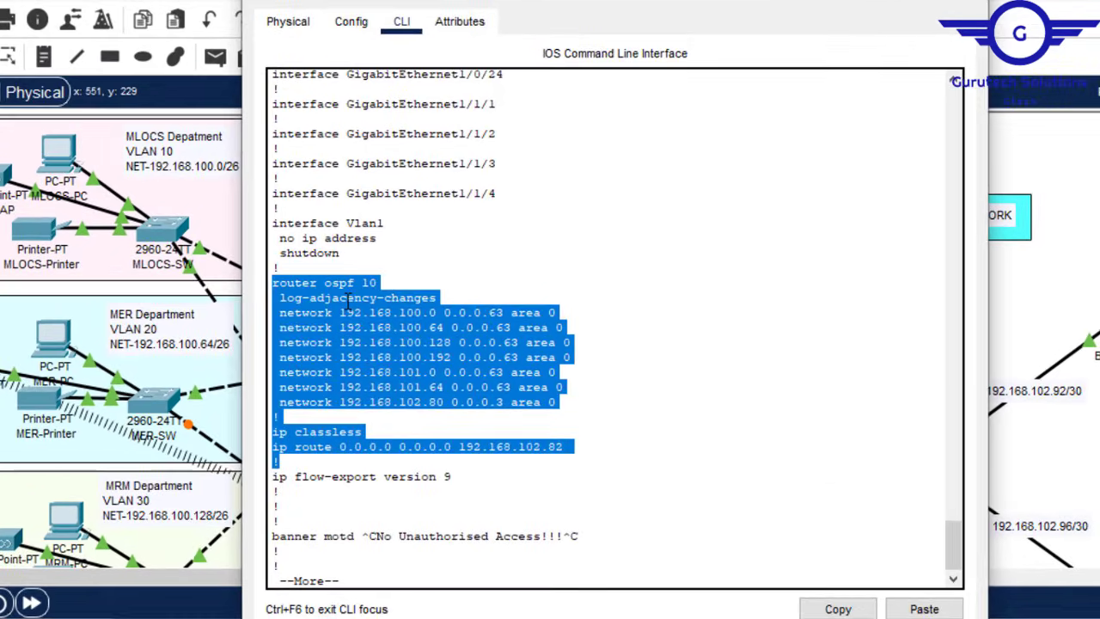
left_click(402, 416)
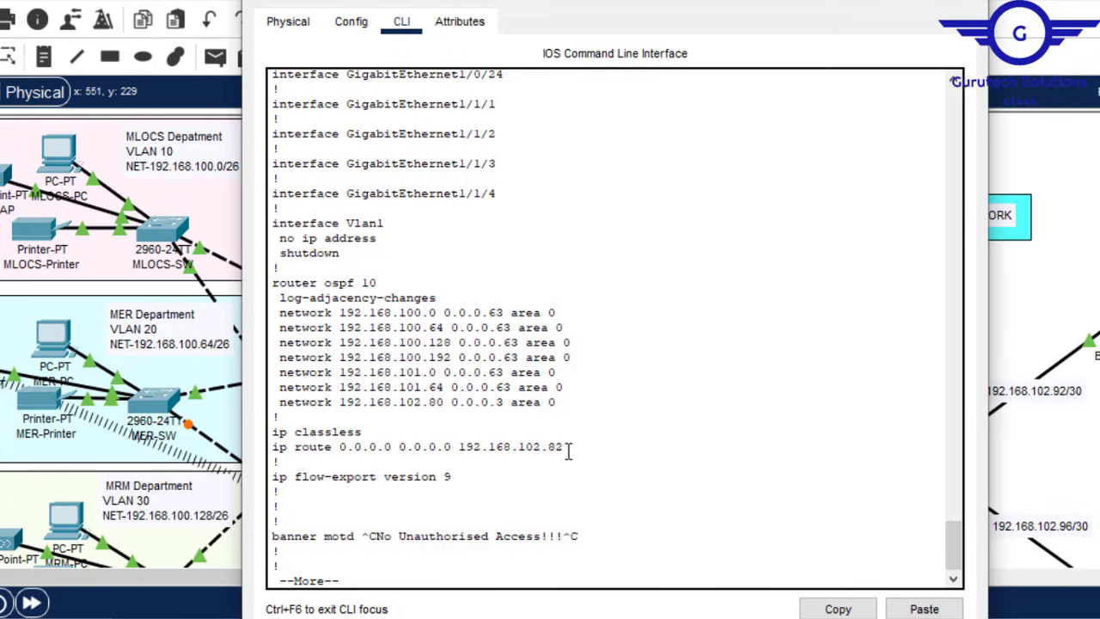
left_click_drag(569, 446, 339, 446)
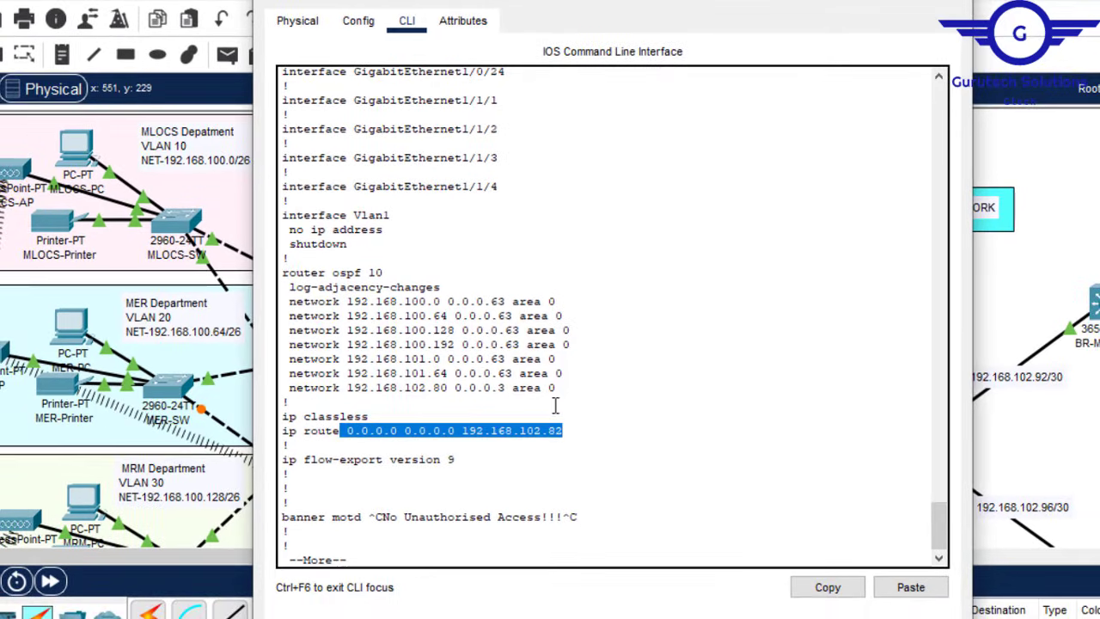
left_click(854, 1)
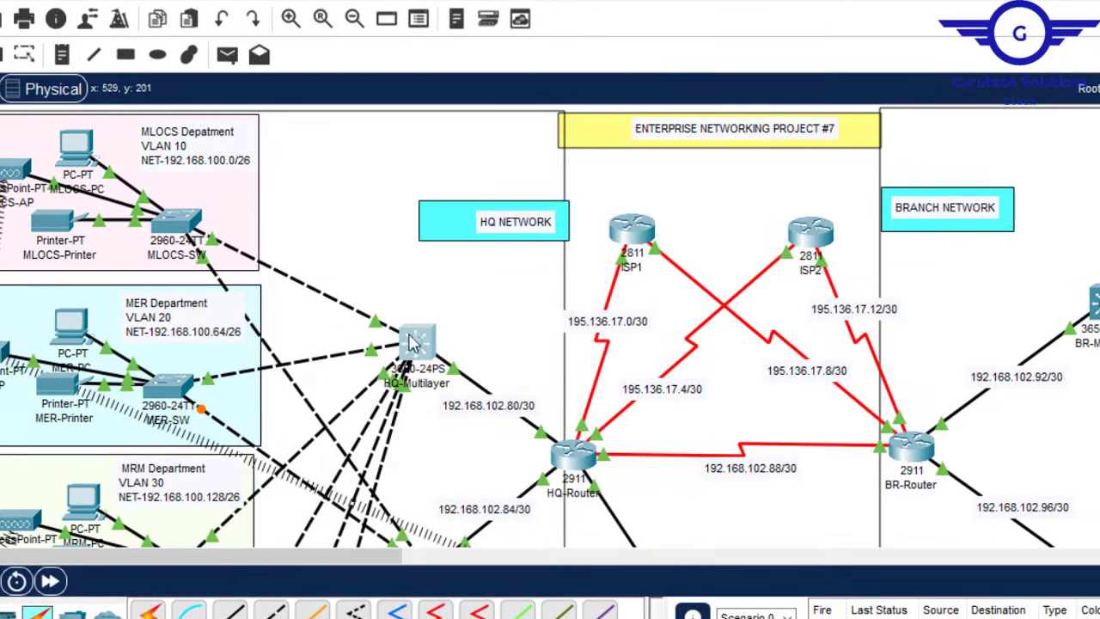
Step: Reopen HQ-Multilayer's CLI and copy the full router ospf 10 section with its network lines
scroll(550, 327, "down", 6)
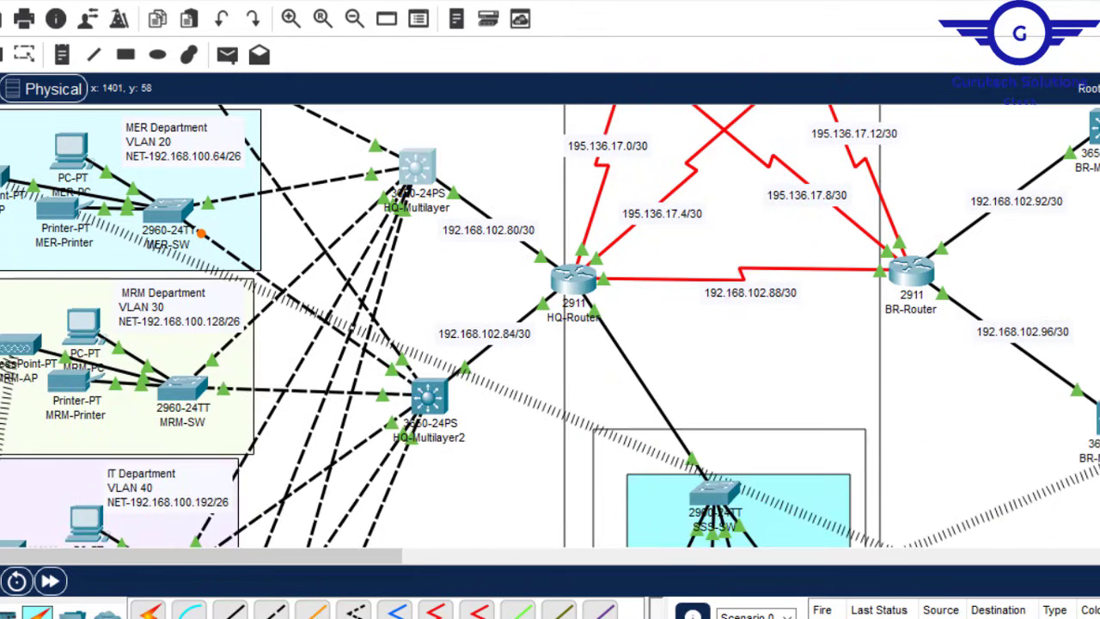
scroll(550, 327, "up", 3)
scroll(550, 327, "down", 2)
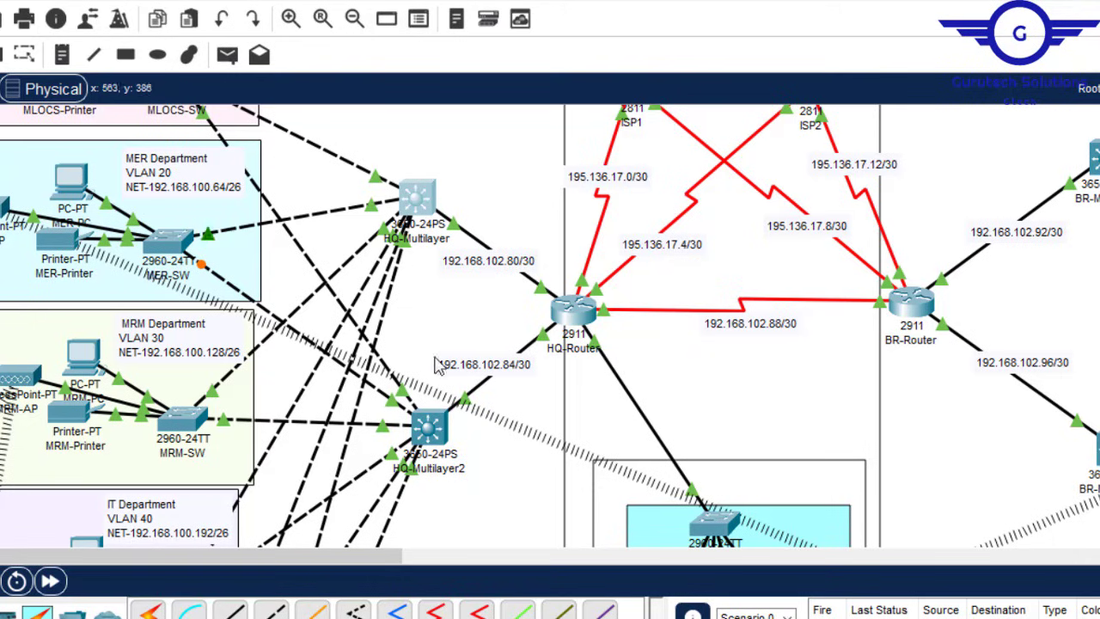
left_click(427, 198)
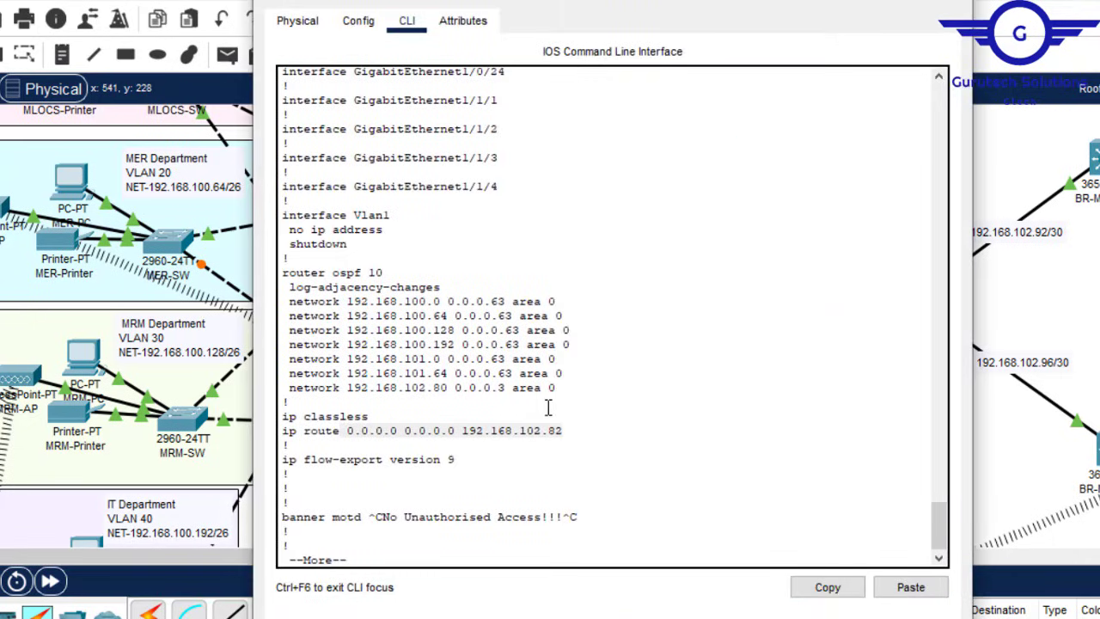
left_click_drag(560, 393, 284, 305)
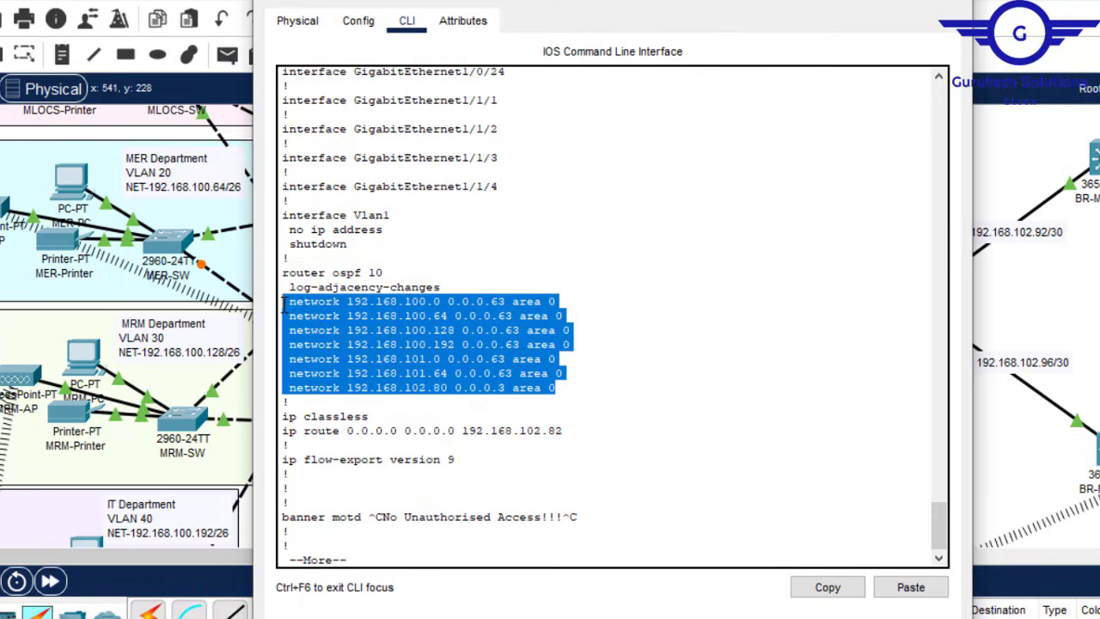
left_click(827, 587)
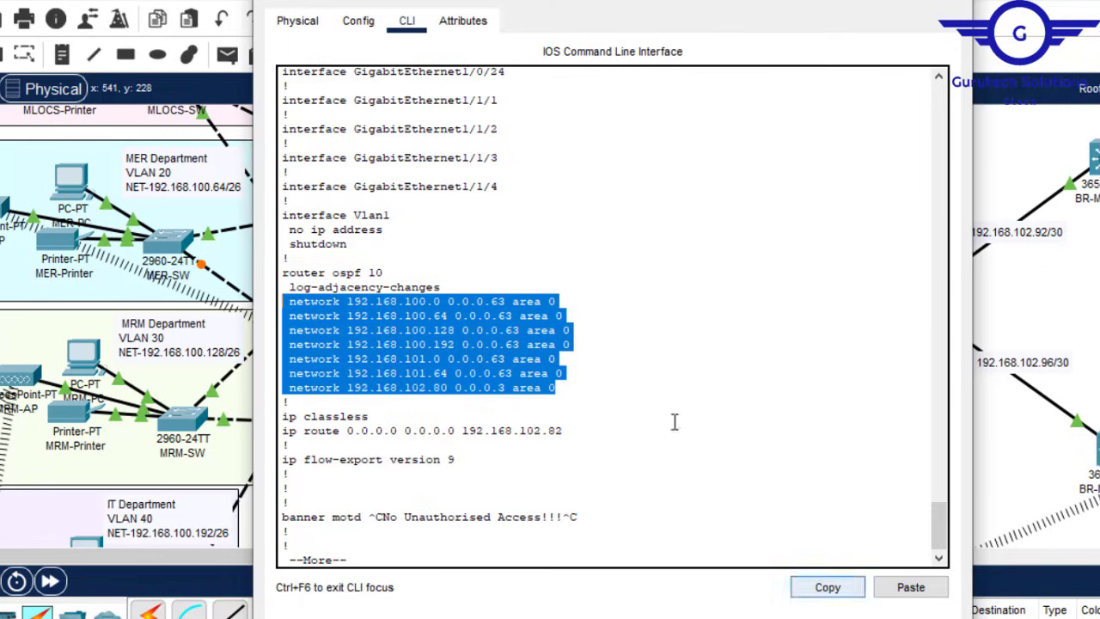
left_click(559, 386)
left_click_drag(564, 388, 284, 273)
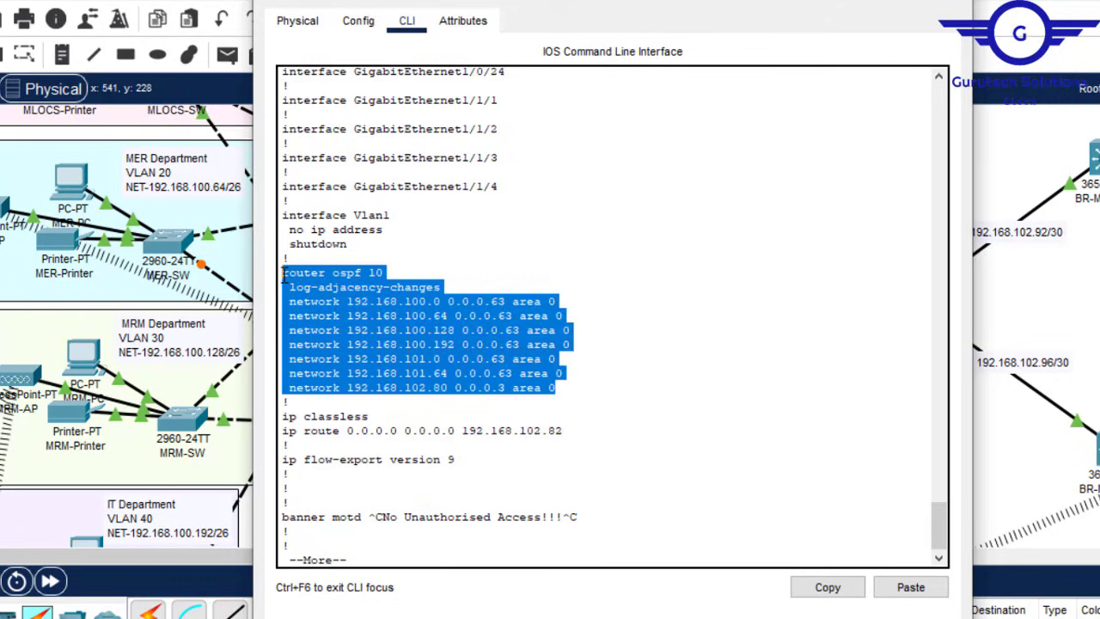
left_click(828, 587)
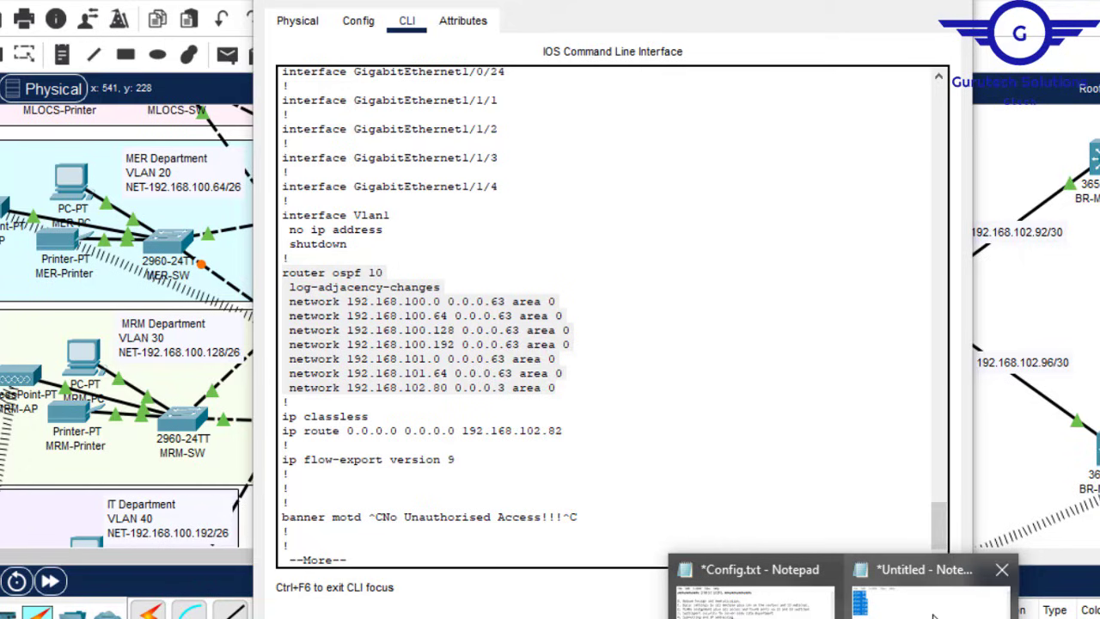
Step: Paste the OSPF block into Notepad and delete the log-adjacency-changes line
left_click(935, 612)
key("ctrl+v")
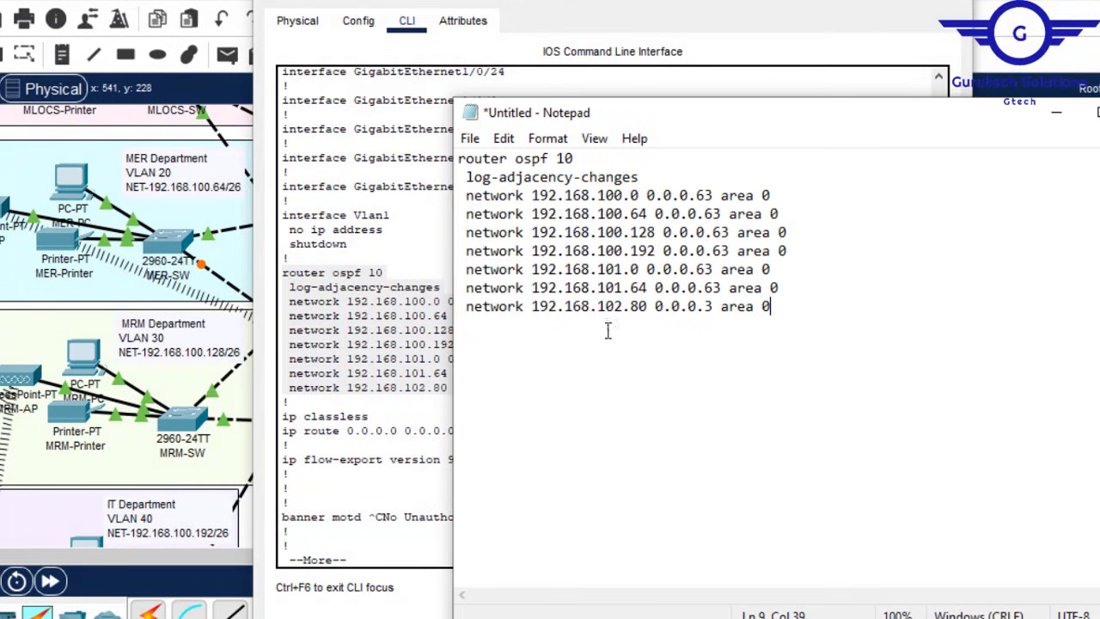
left_click_drag(640, 177, 574, 159)
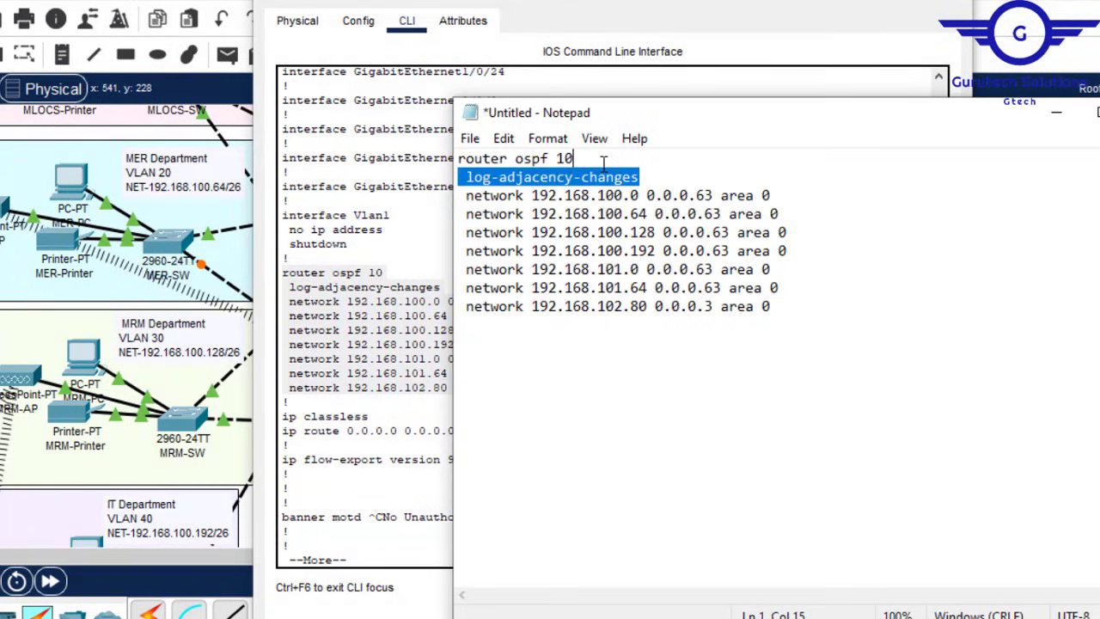
key("BackSpace")
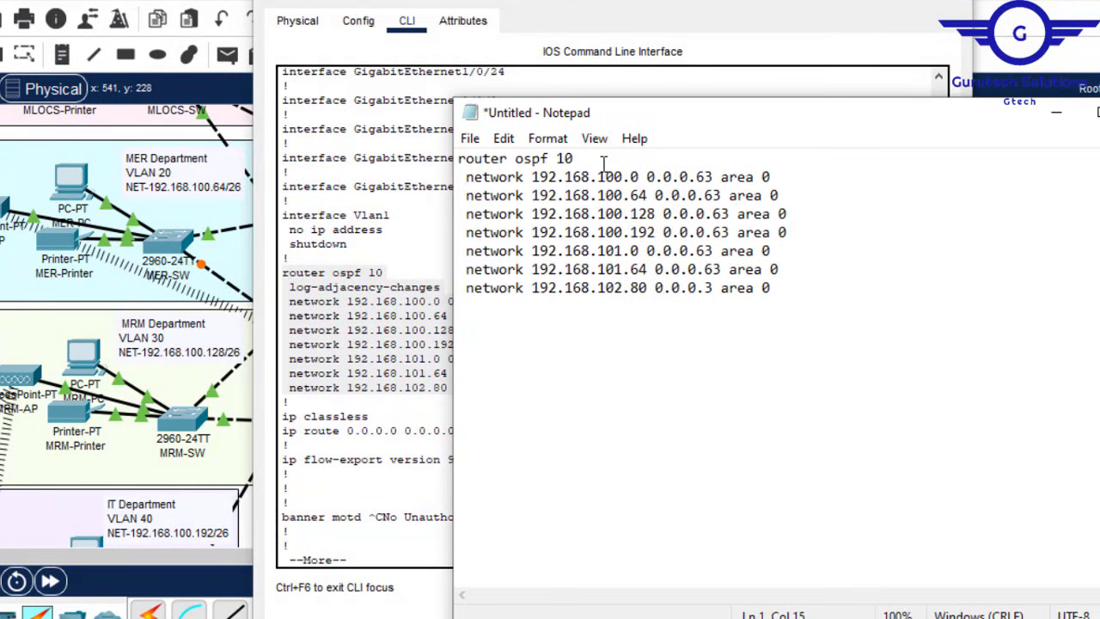
Step: Strip the leading space from all seven network lines, 192.168.100.0 through 192.168.102.80
left_click(468, 180)
key("BackSpace")
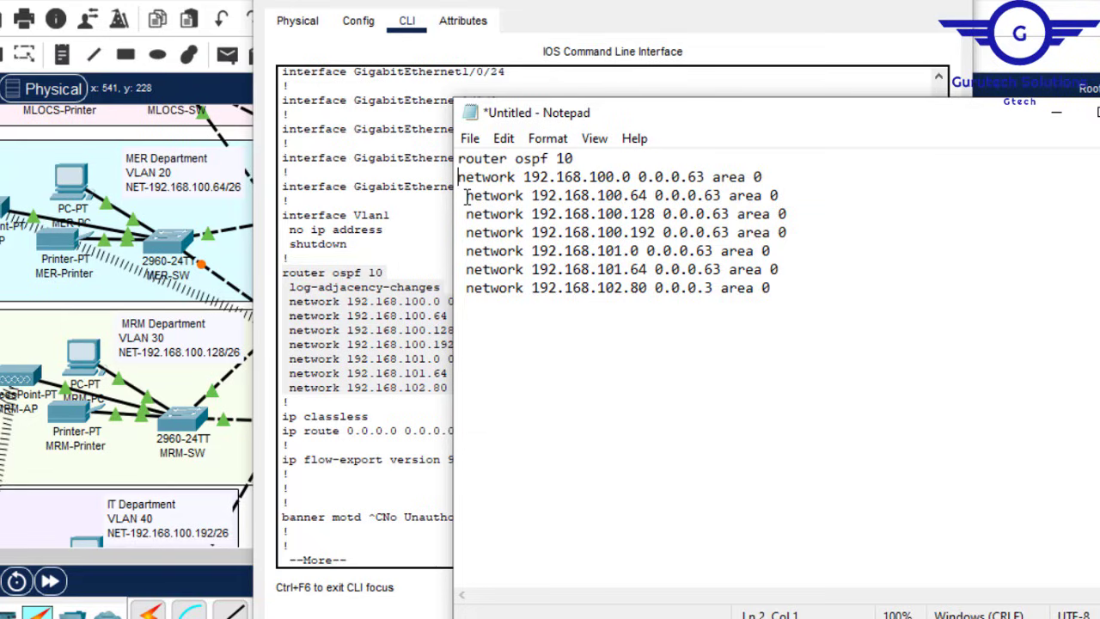
left_click(465, 196)
key("BackSpace")
left_click(466, 214)
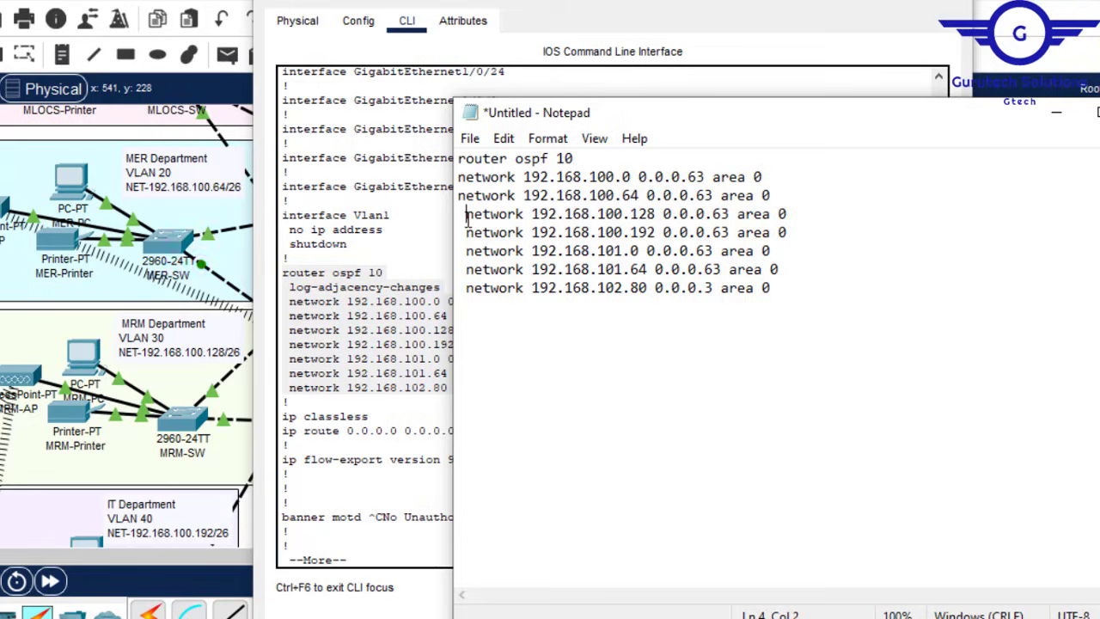
key("BackSpace")
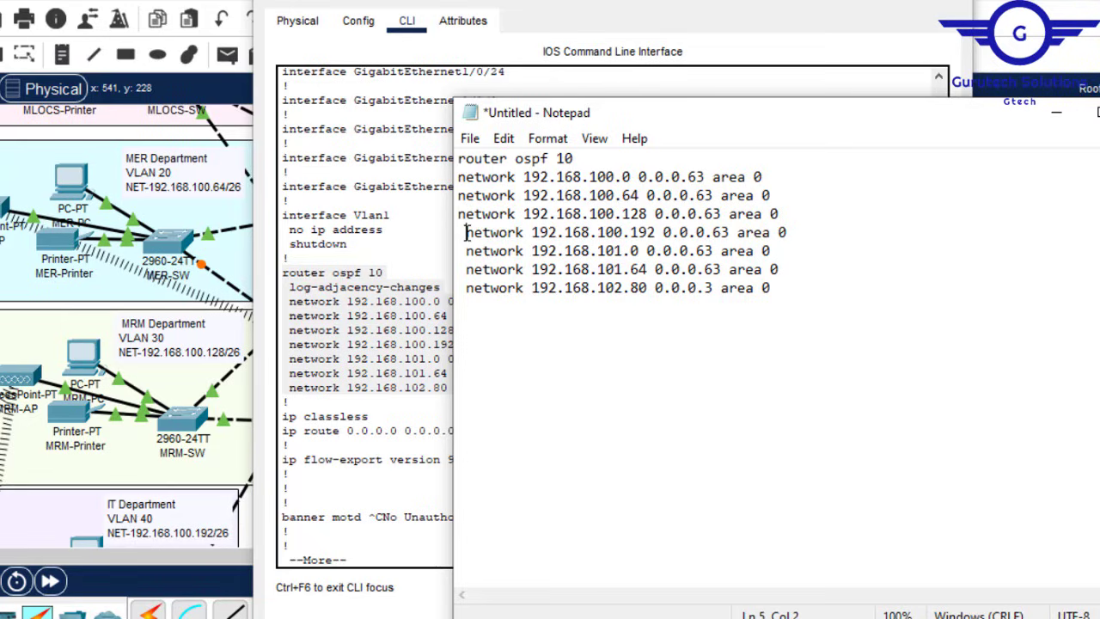
key("BackSpace")
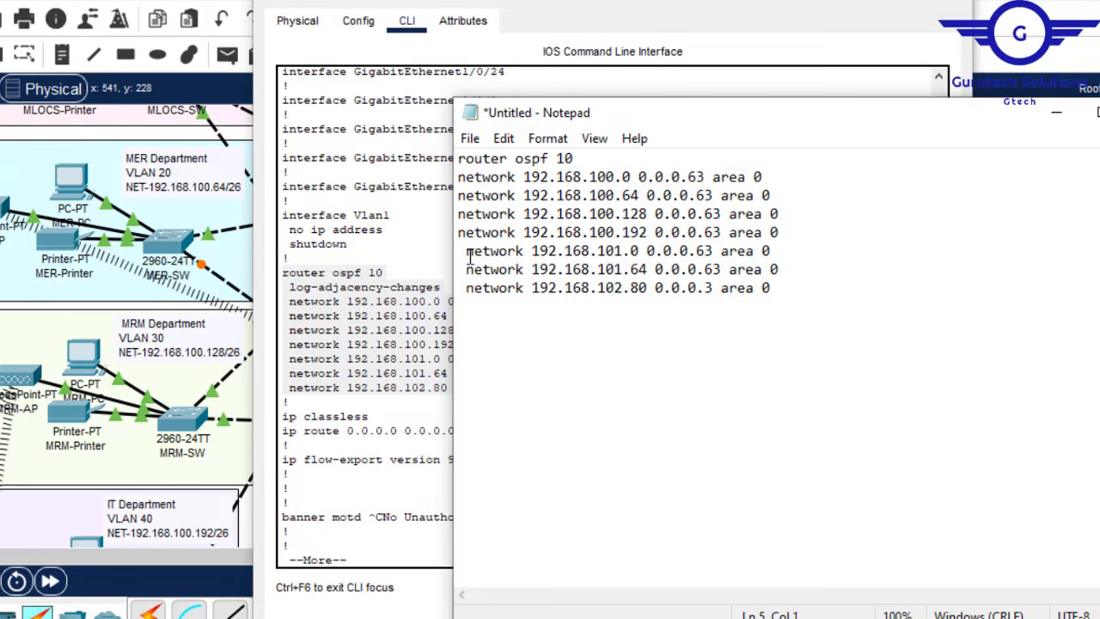
key("BackSpace")
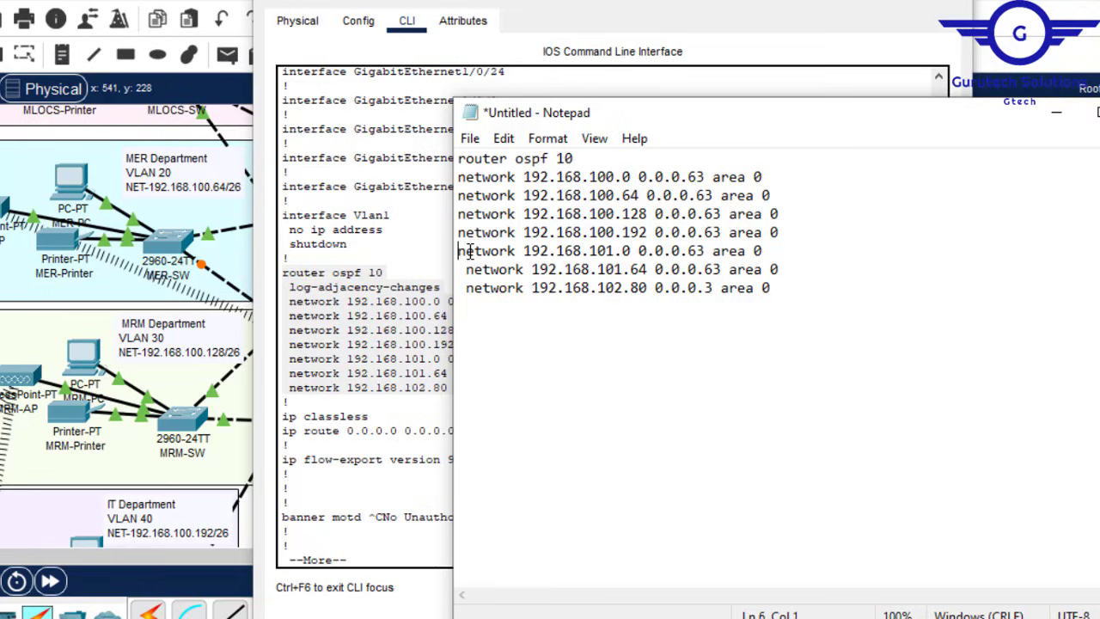
key("BackSpace")
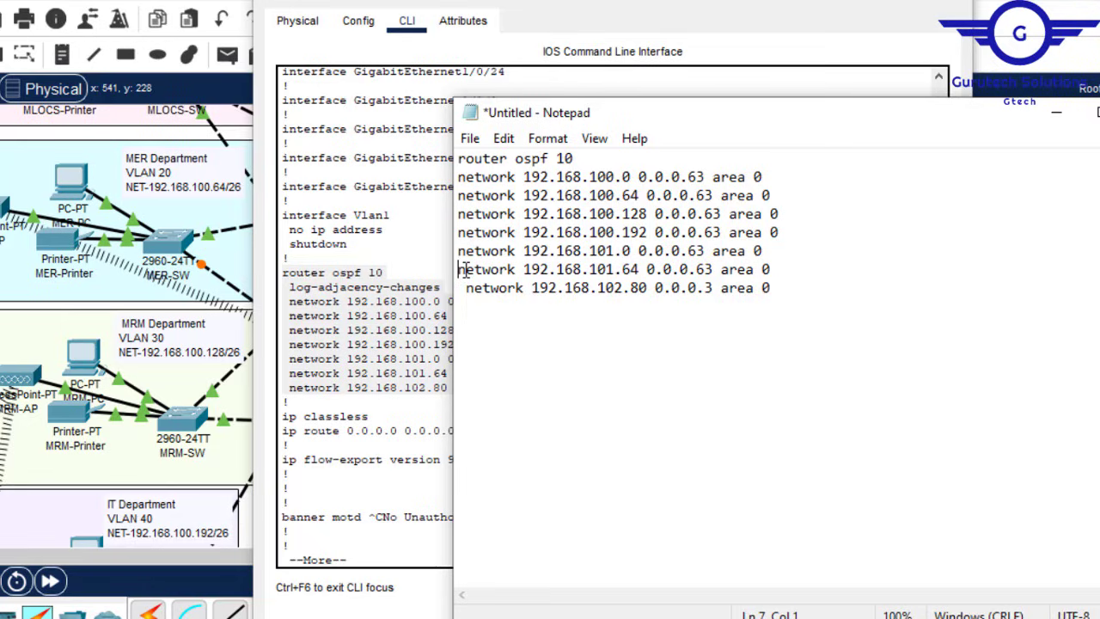
left_click(466, 294)
key("BackSpace")
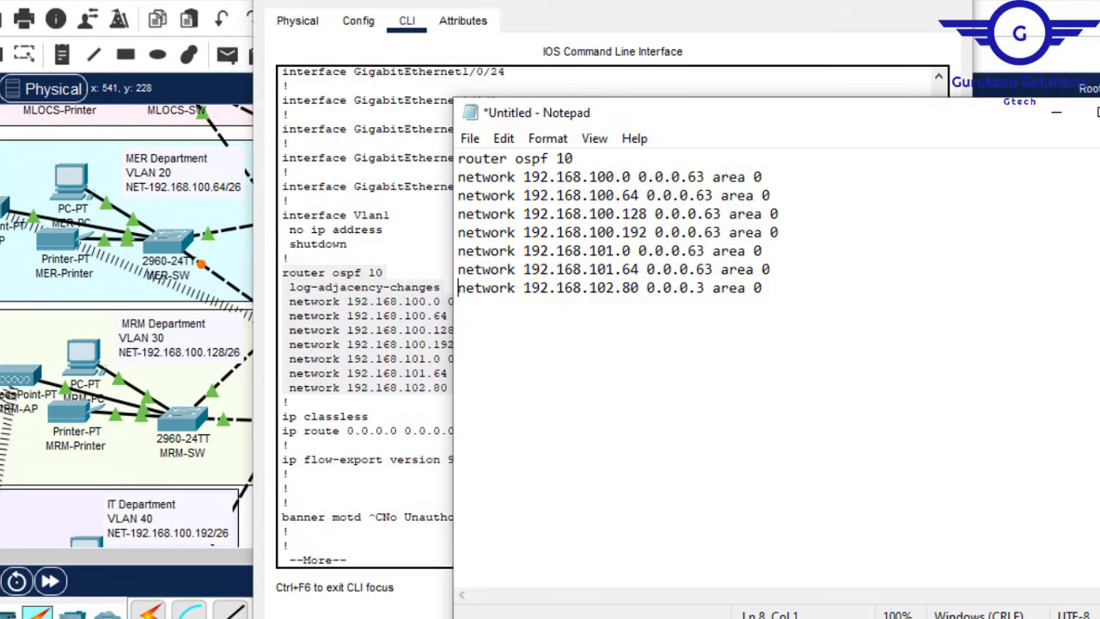
left_click(952, 1)
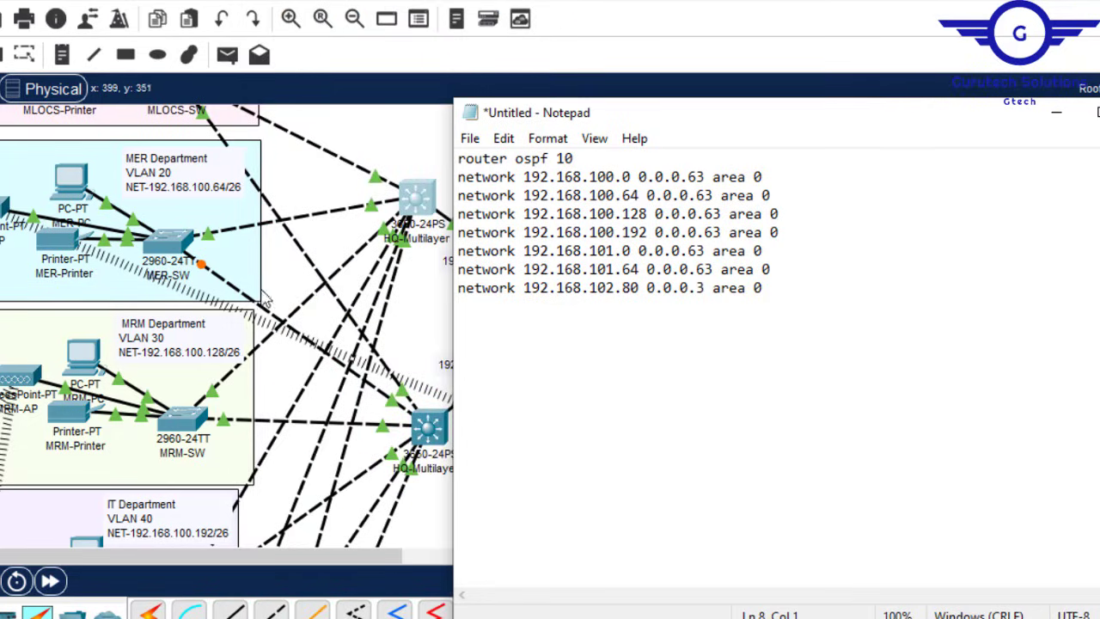
Step: Replace 192.168.102.80 with 192.168.102.84 on the draft's last network line
left_click(1056, 112)
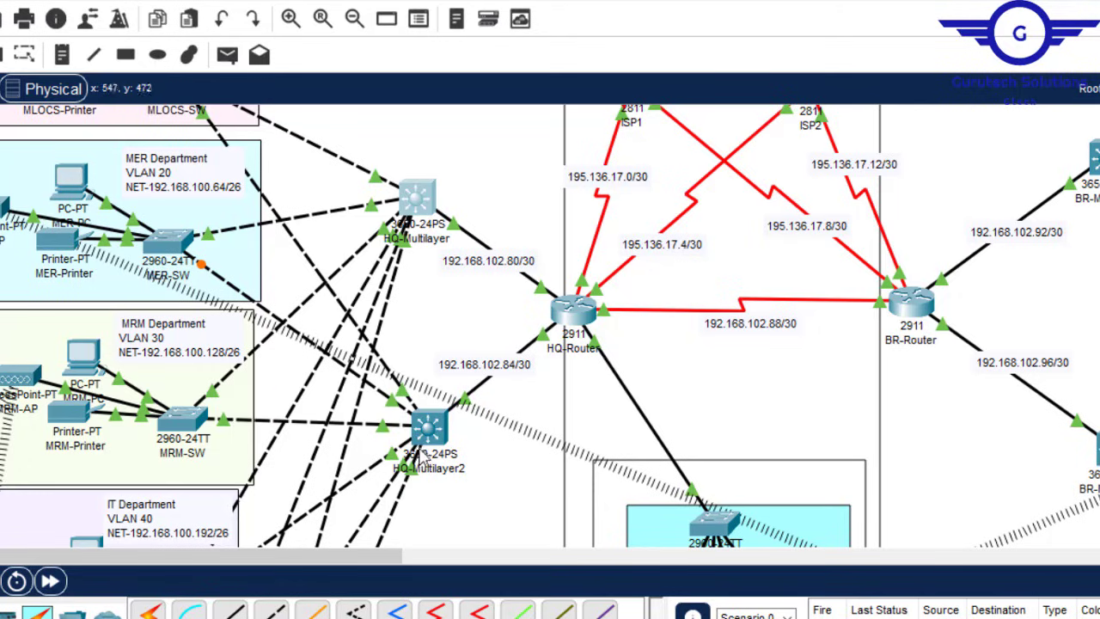
double_click(520, 364)
left_click_drag(526, 365, 434, 364)
key("ctrl+c")
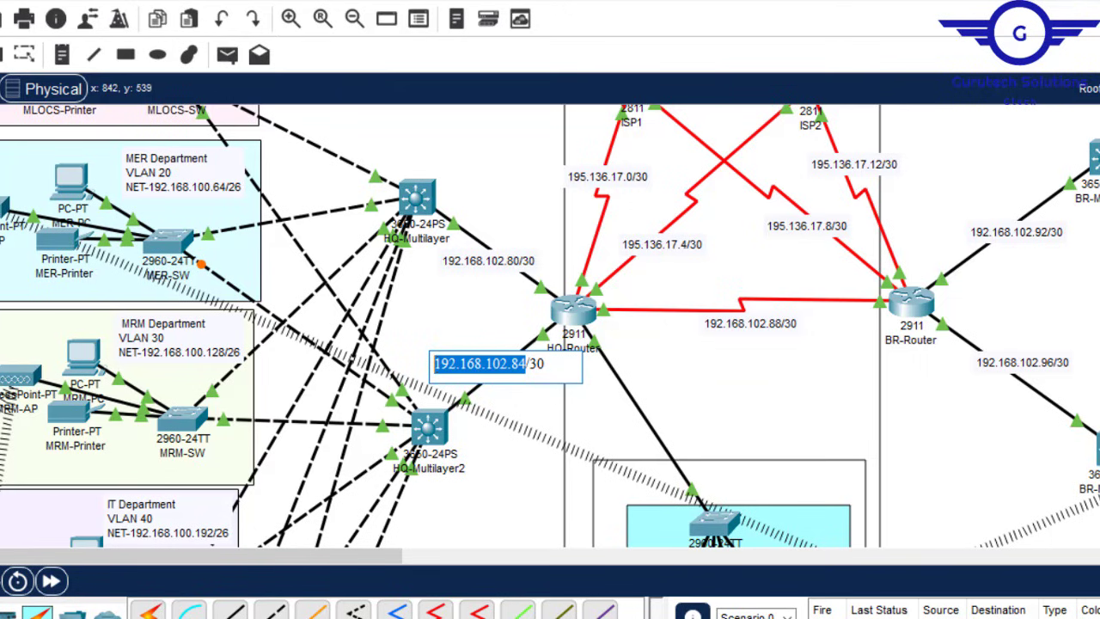
left_click(921, 569)
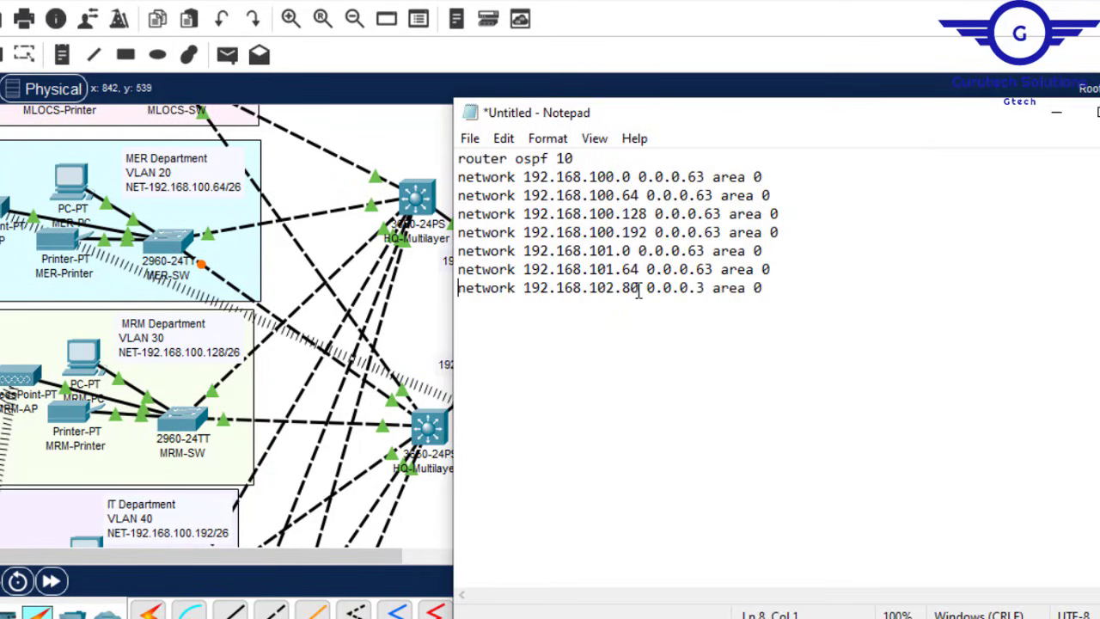
left_click_drag(639, 288, 525, 289)
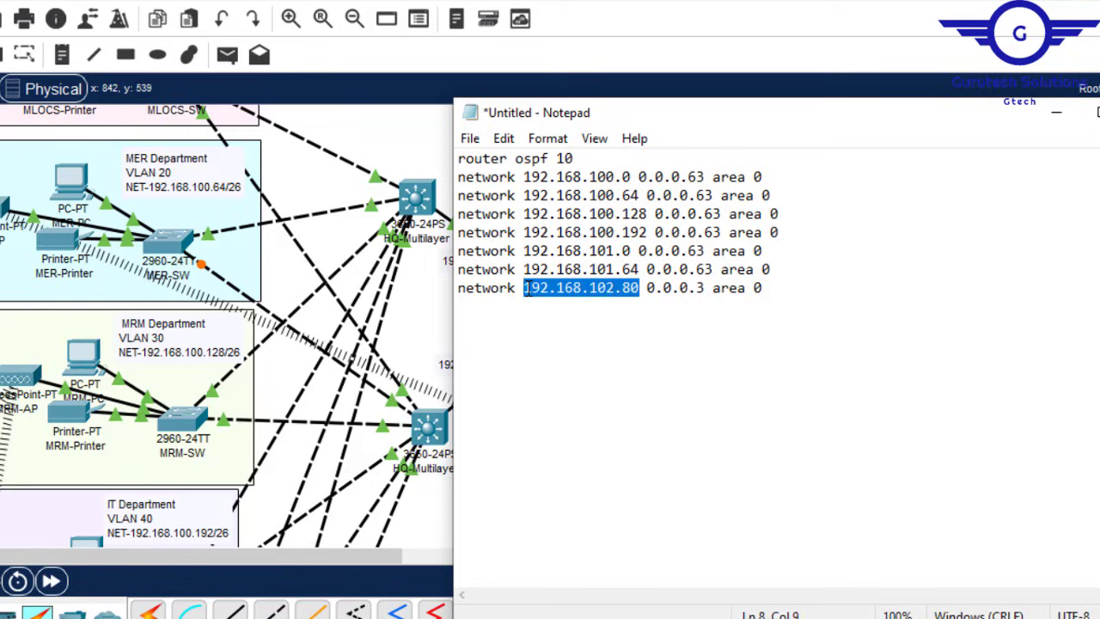
key("ctrl+v")
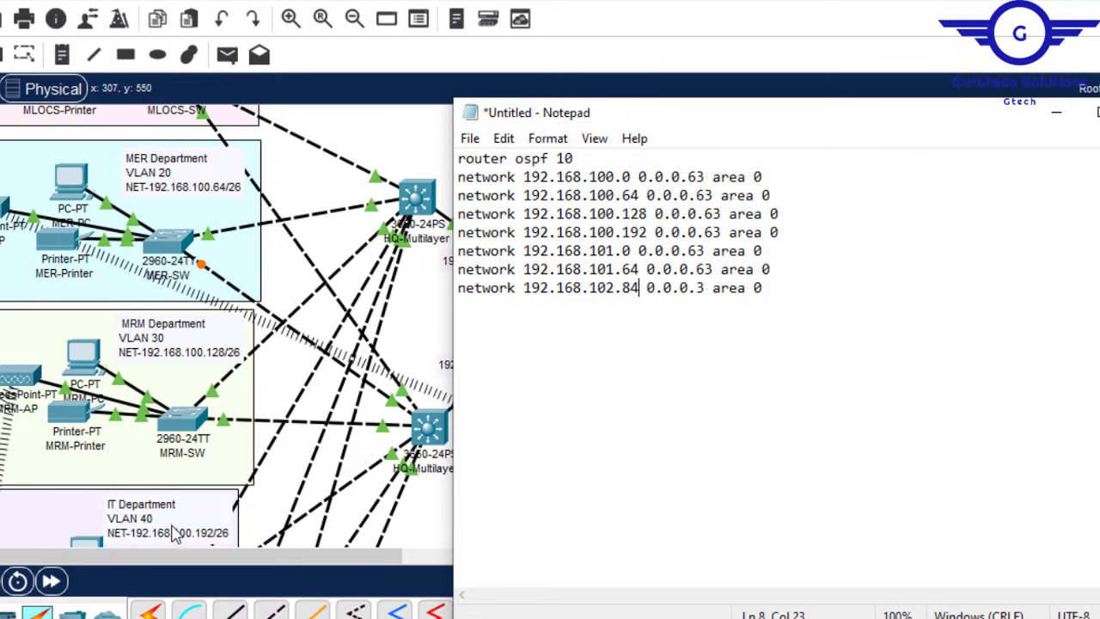
Step: Open HQ-Multilayer2's CLI and exit interface mode to global configuration with 'ex'
left_click(1056, 113)
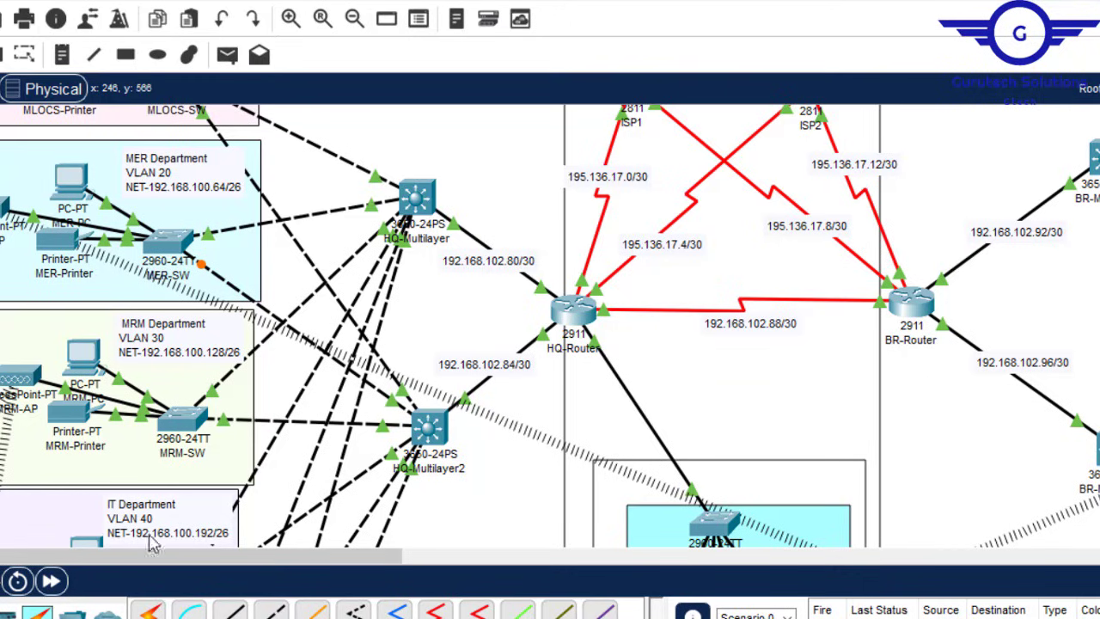
left_click(427, 434)
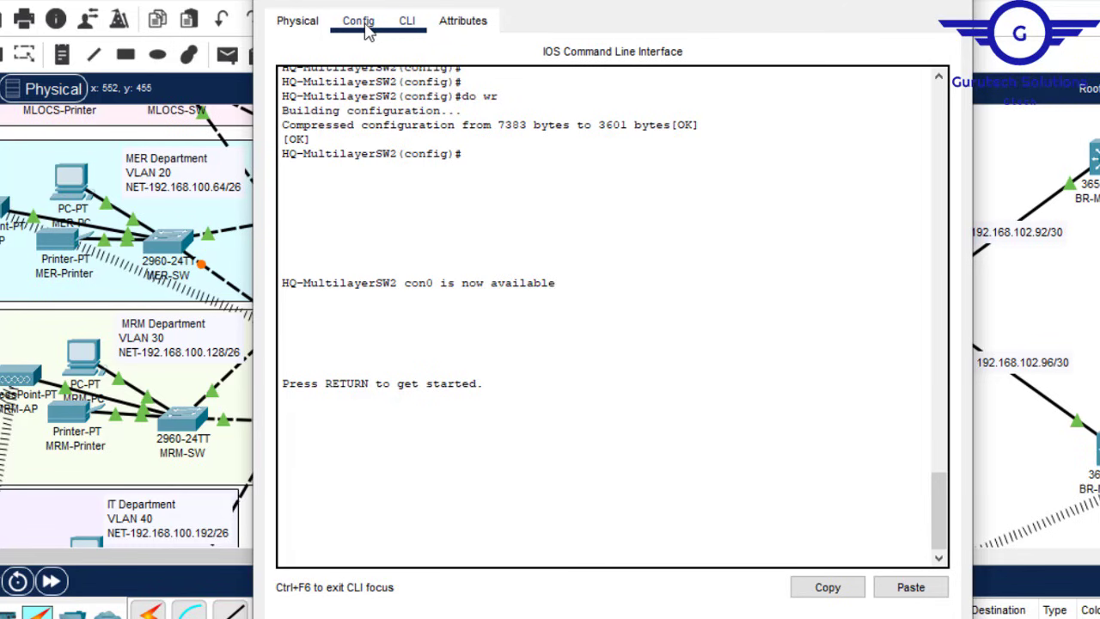
left_click(368, 31)
left_click(381, 271)
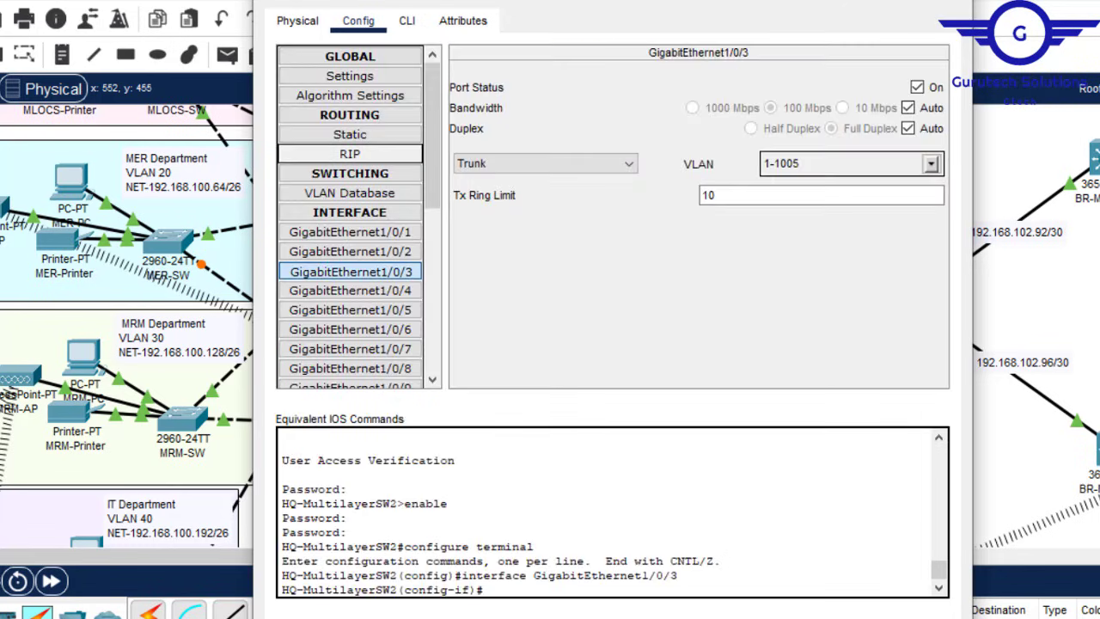
left_click(407, 21)
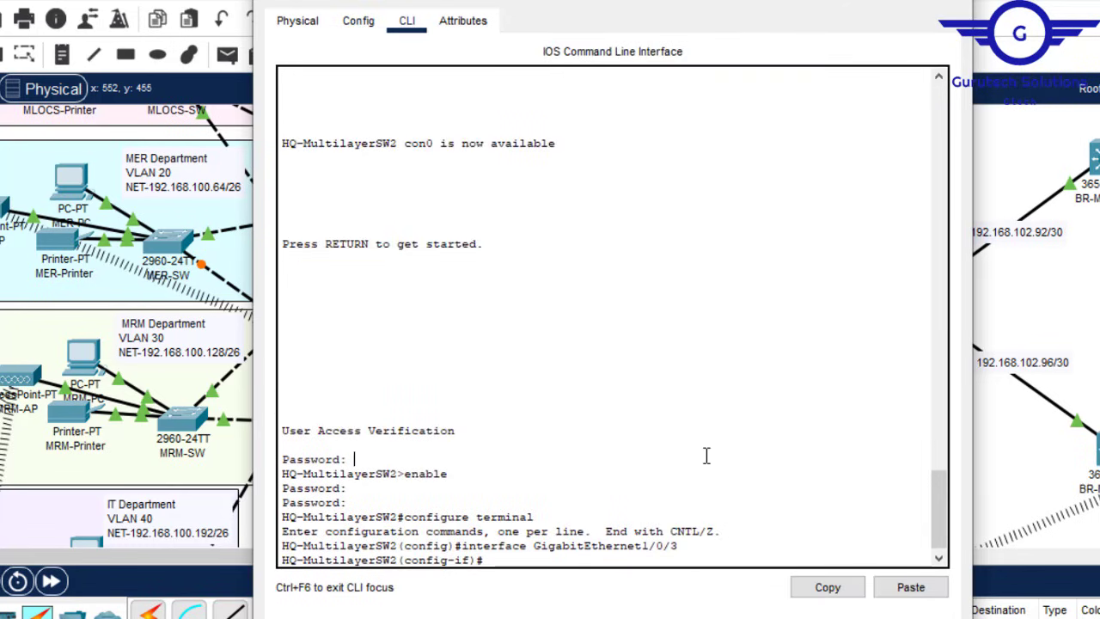
key("Return")
key("Return")
key("Return")
type("ex")
key("Return")
key("Return")
key("Return")
key("Return")
key("Return")
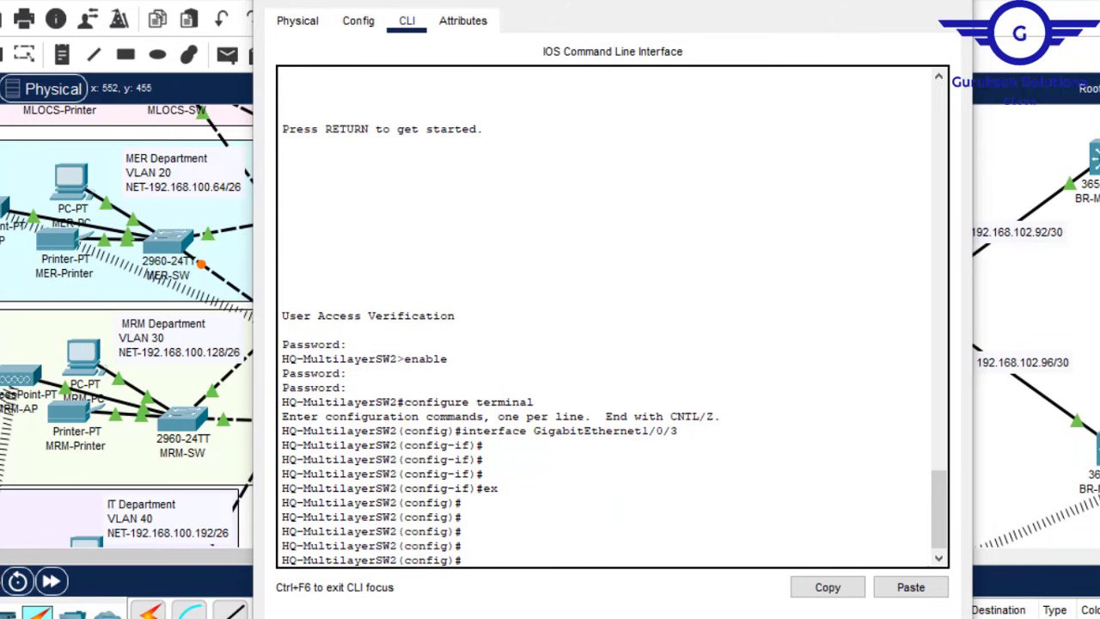
mouse_move(844, 617)
left_click(931, 595)
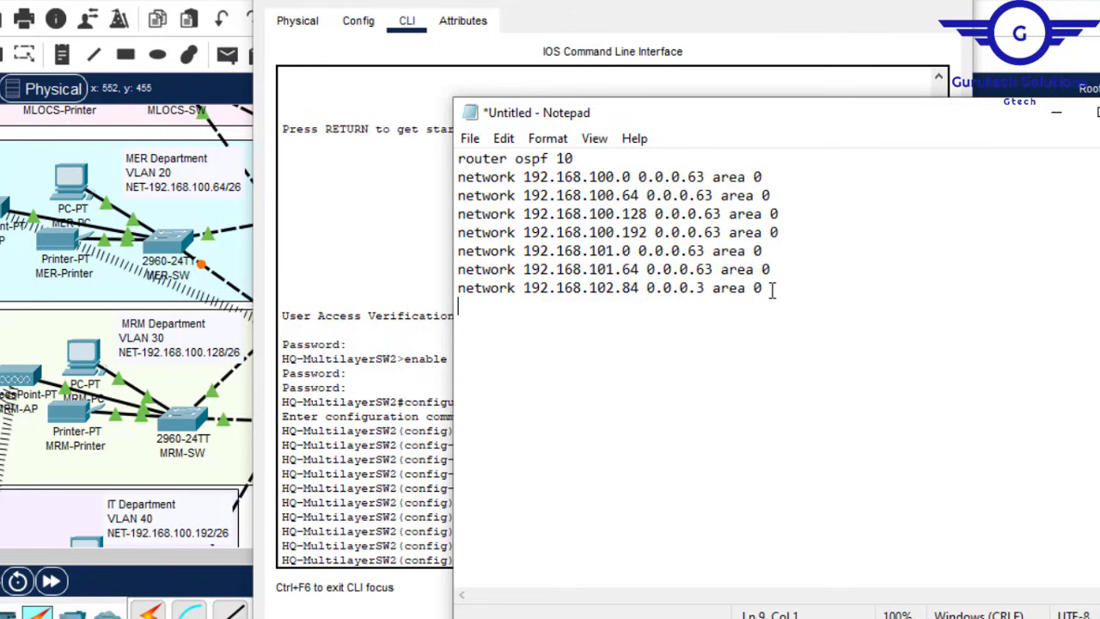
Step: Append 'ex' and 'ip route 0.0.0.0 0.0.0.0' lines beneath the OSPF networks in the draft
key("Return")
type("ex")
key("Return")
key("Return")
type("ip route ")
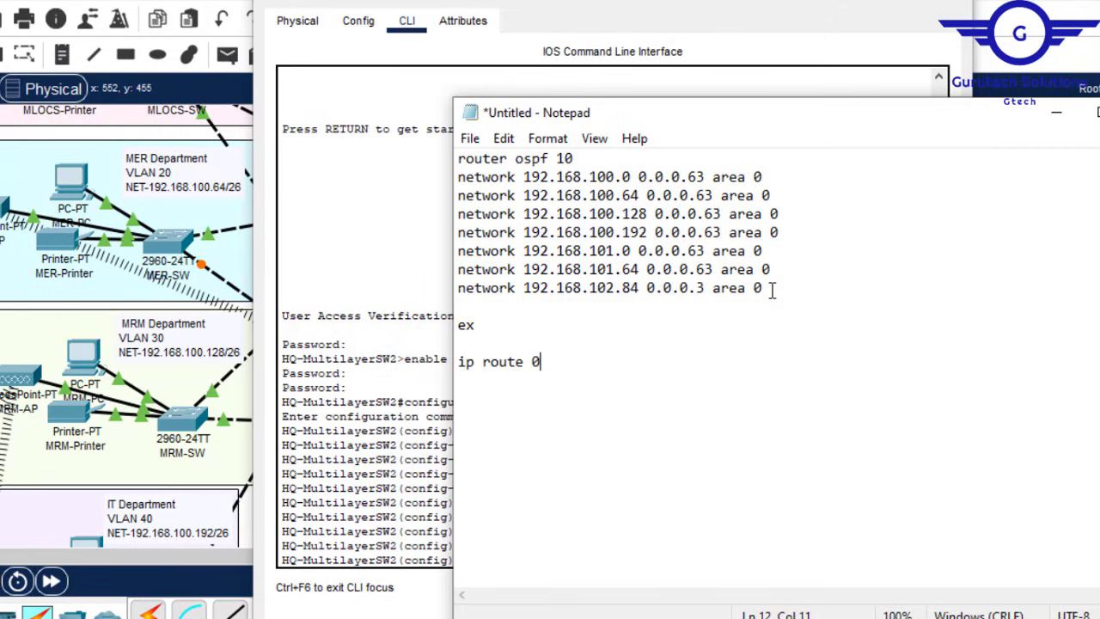
type("0.0.0 0.0 0")
type(".0")
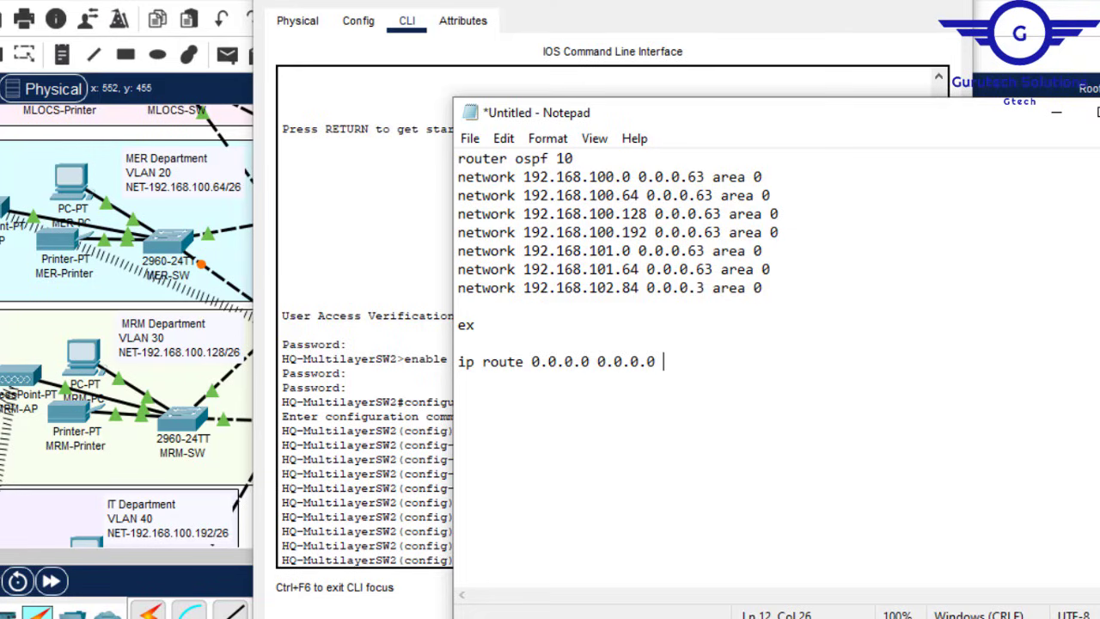
left_click(850, 1)
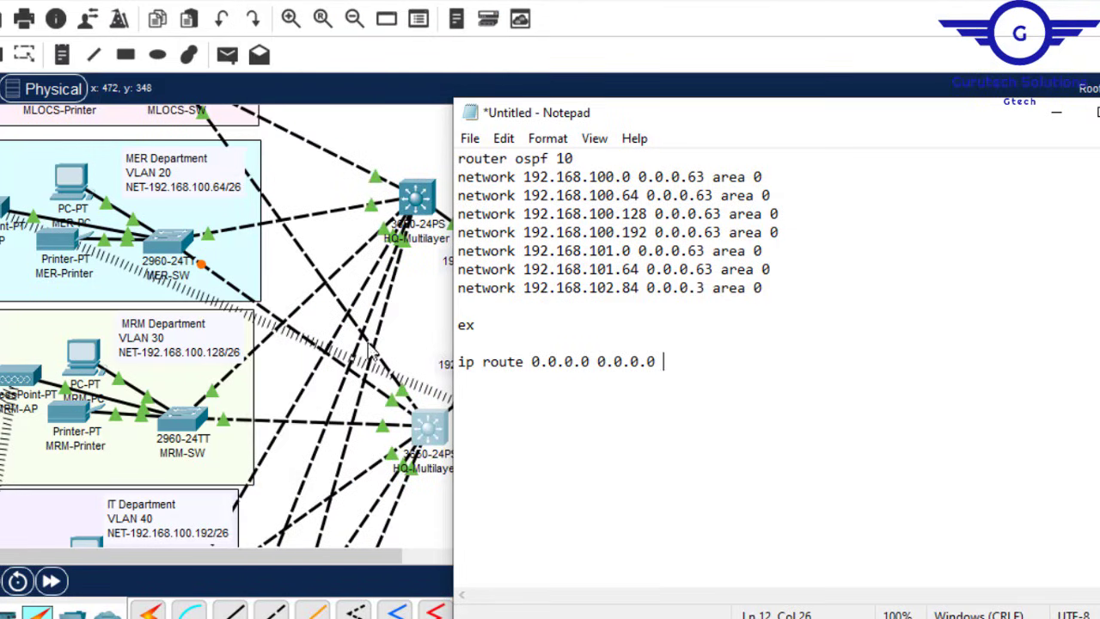
Step: Copy 192.168.102.84 from the 192.168.102.84/30 link label between HQ-Multilayer2 and HQ-Router
left_click(436, 323)
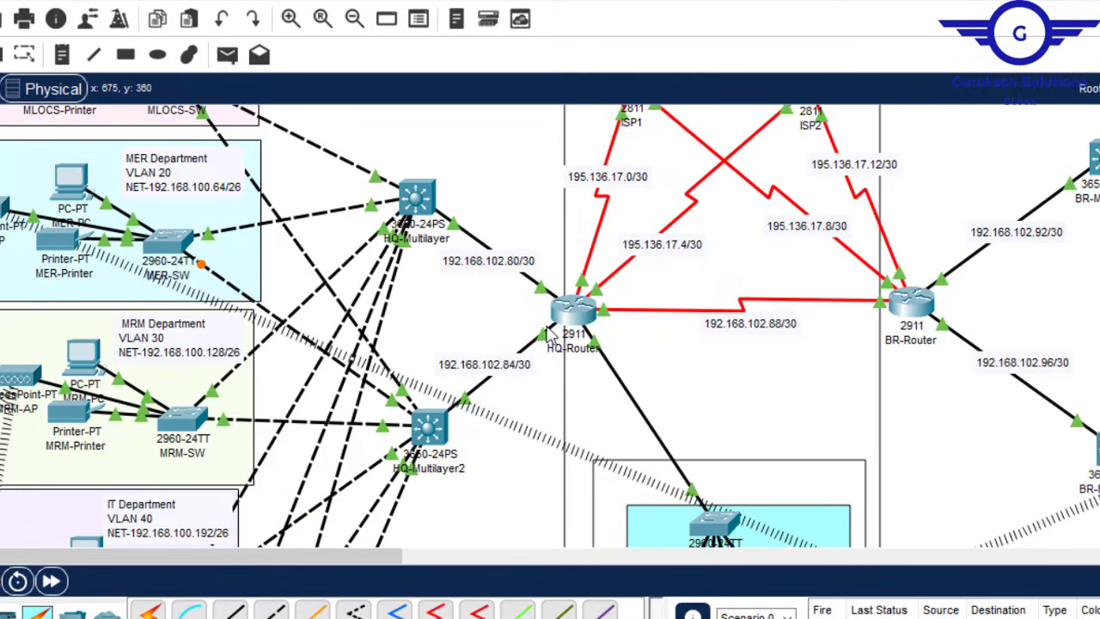
double_click(508, 369)
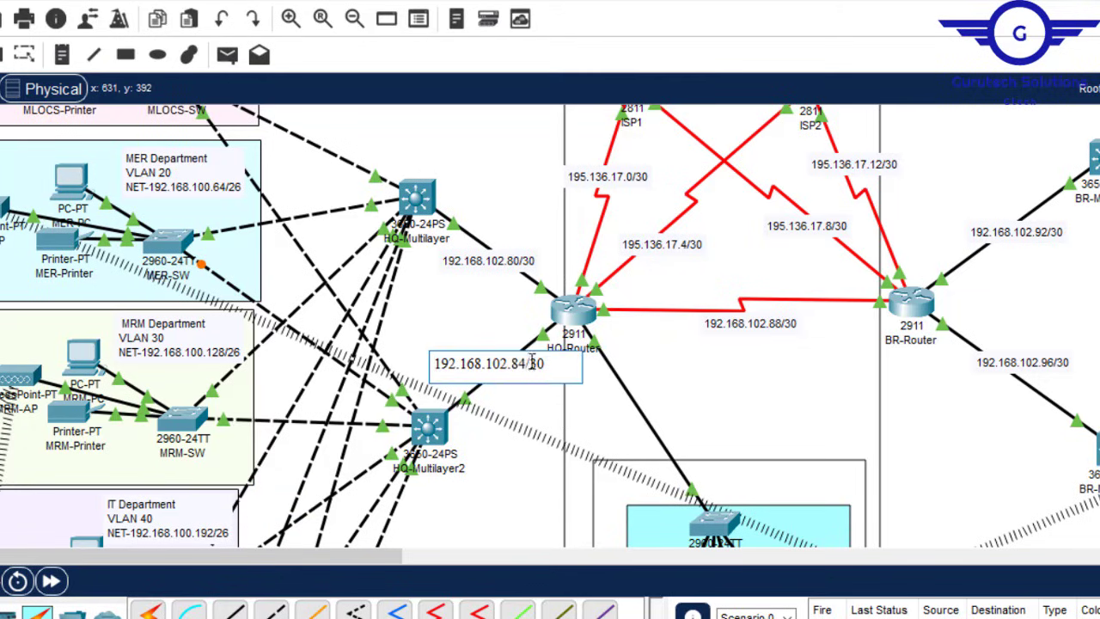
left_click_drag(527, 362, 436, 362)
key("ctrl+c")
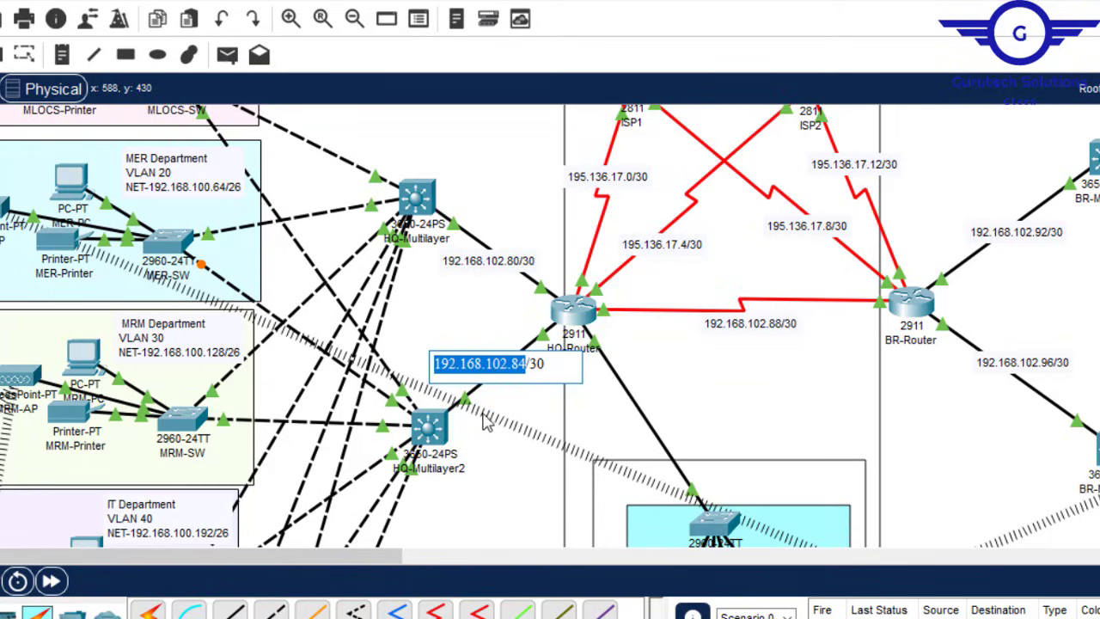
mouse_move(843, 618)
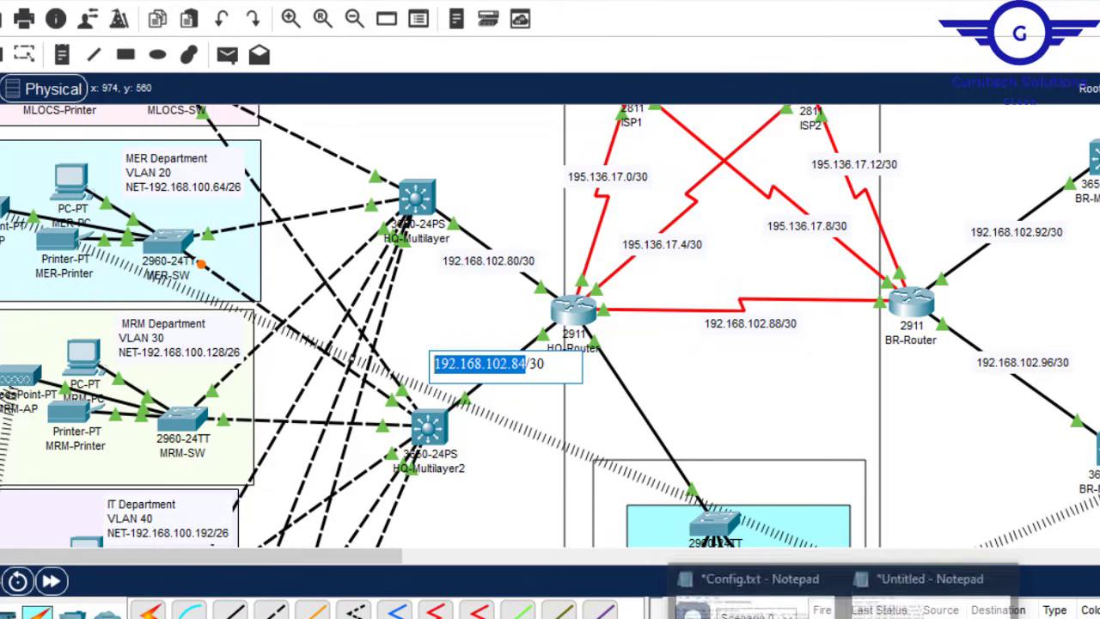
left_click(928, 593)
Step: Complete the route as 'ip route 0.0.0.0 0.0.0.0 192.168.102.86' and copy the whole draft
key("ctrl+v")
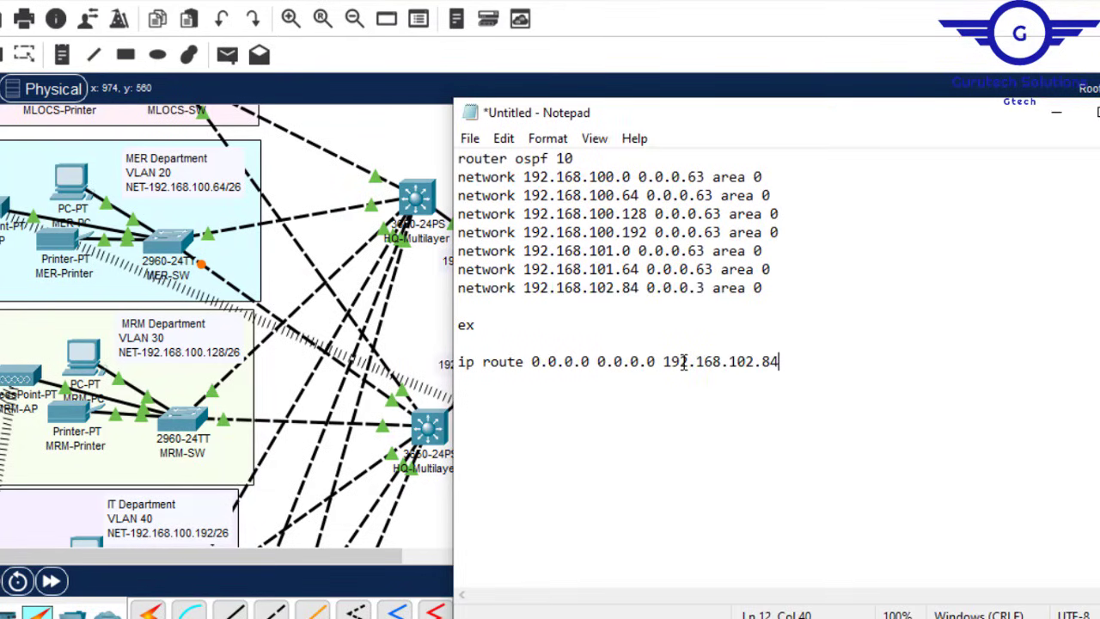
type("6")
left_click_drag(526, 361, 591, 366)
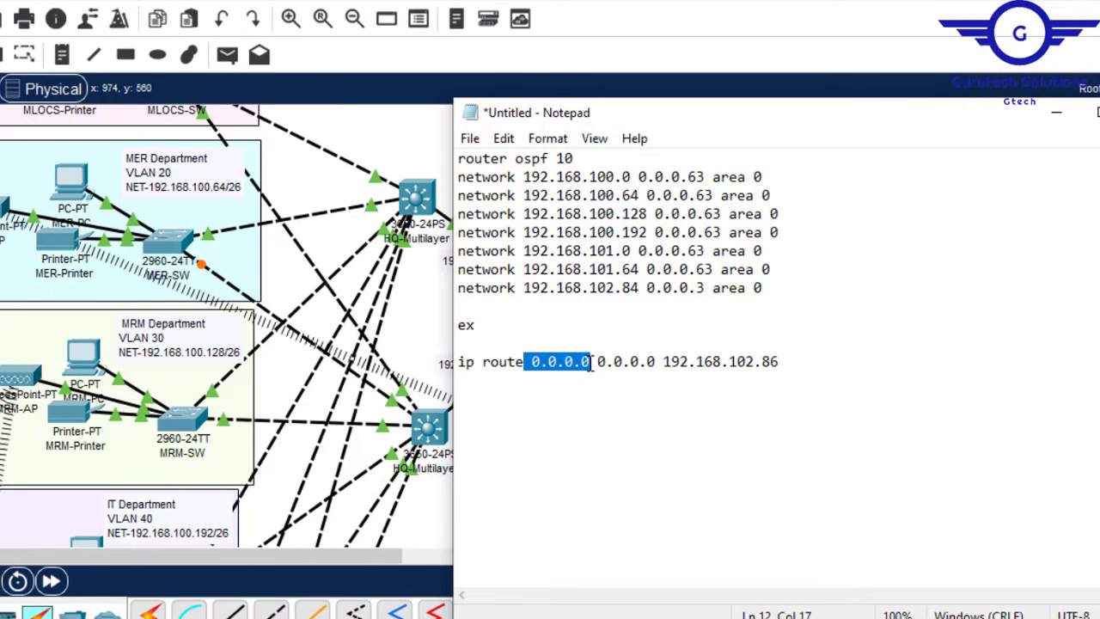
left_click(600, 365)
left_click_drag(600, 364, 654, 368)
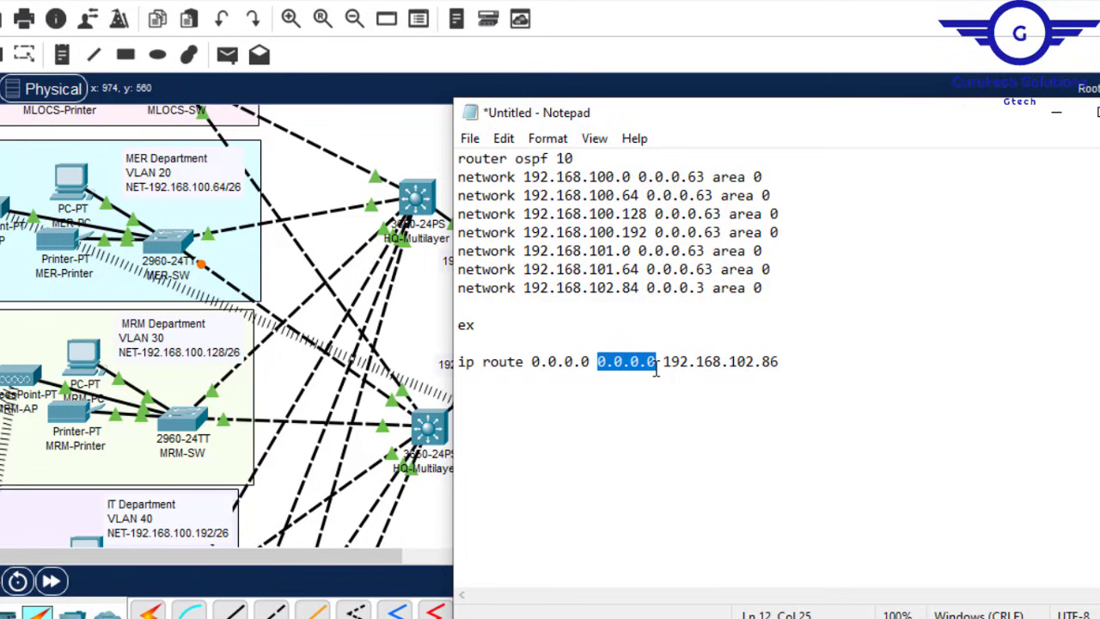
left_click(665, 362)
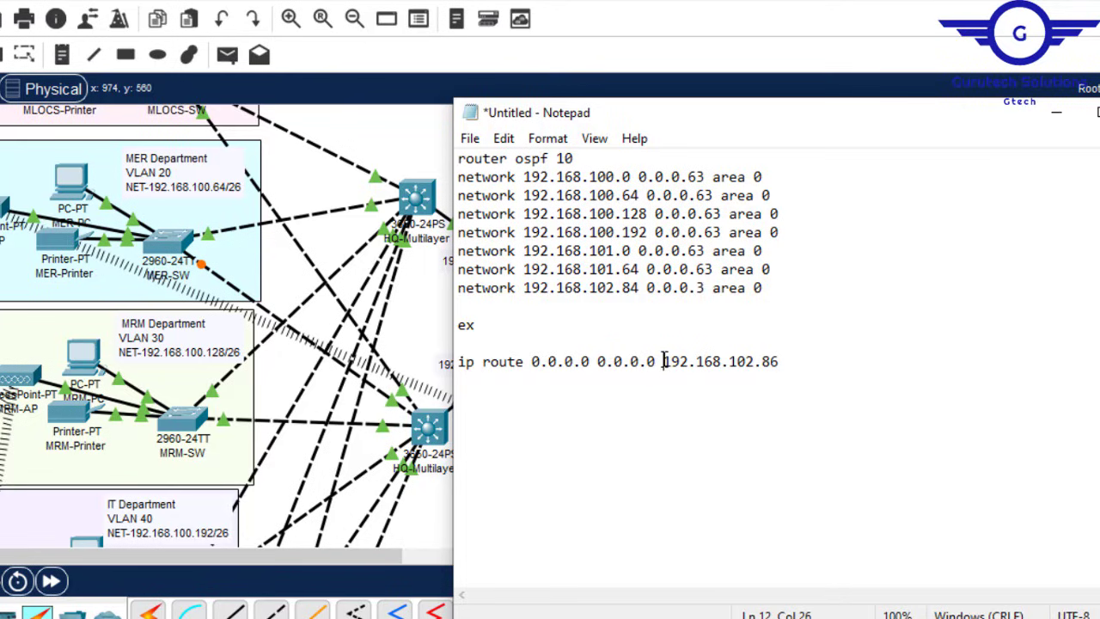
left_click_drag(663, 361, 779, 364)
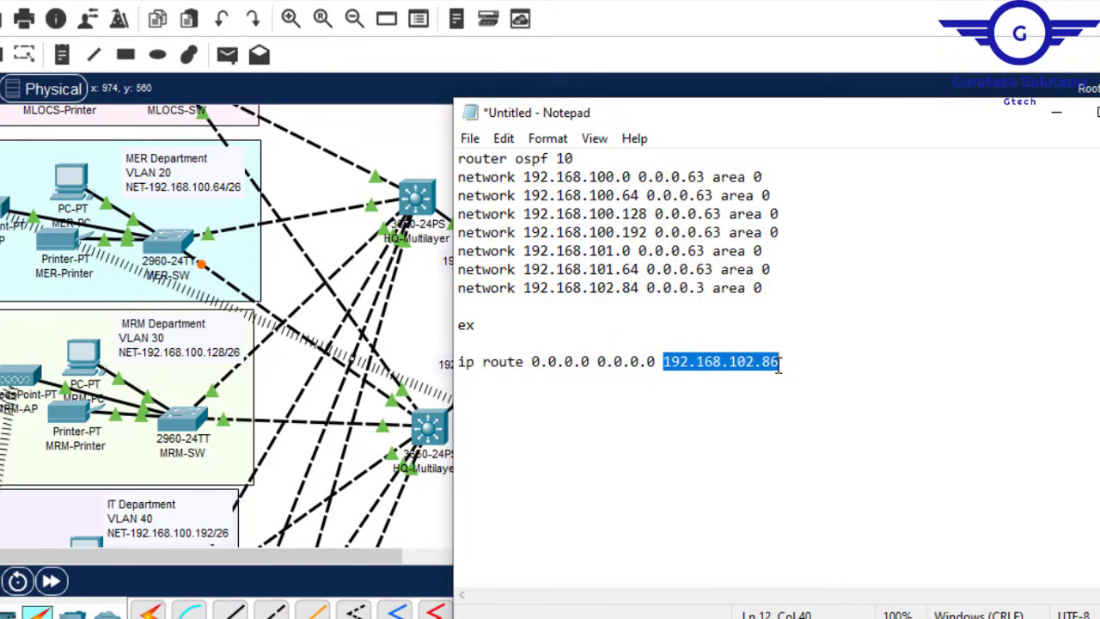
key("ctrl+a")
key("ctrl+c")
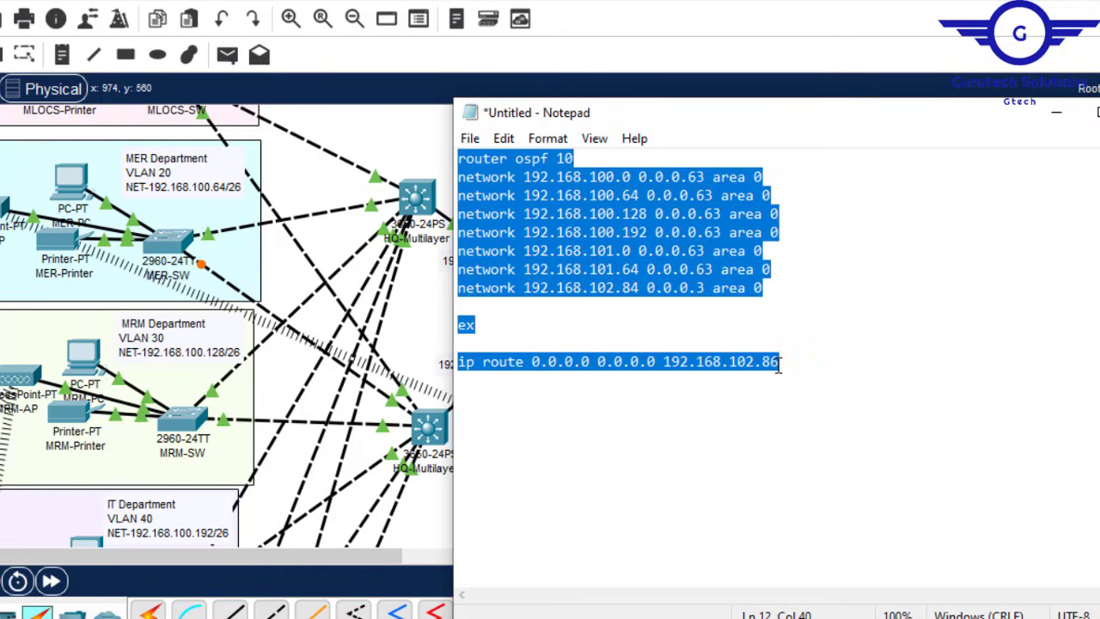
left_click(434, 431)
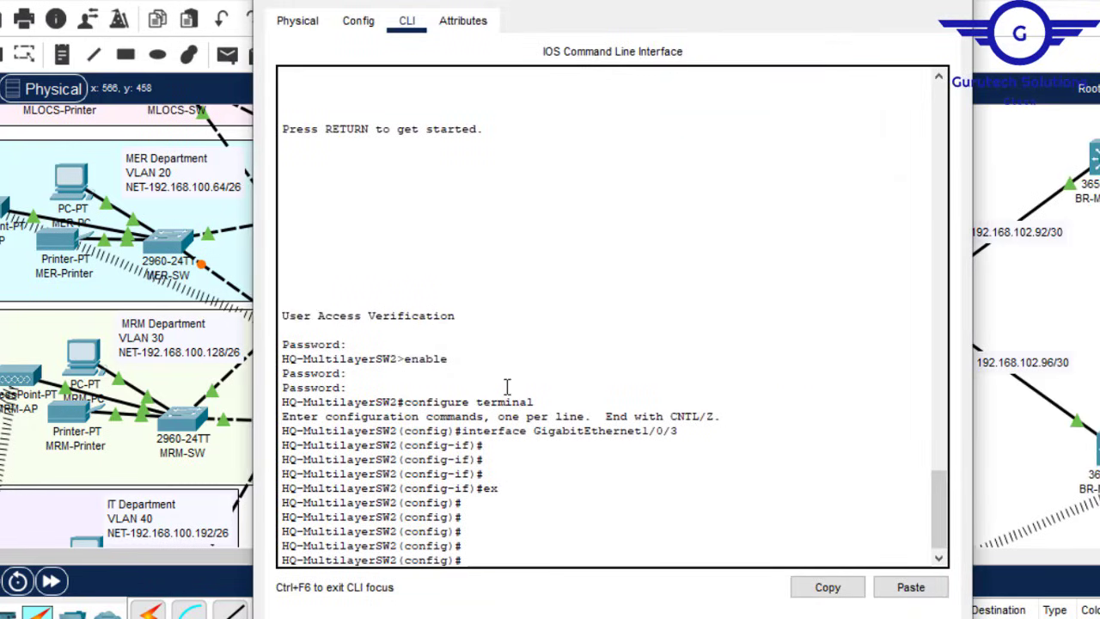
Step: Paste the draft into HQ-MultilayerSW2's CLI, note the 'IP routing not enabled' errors, and close it
left_click(909, 587)
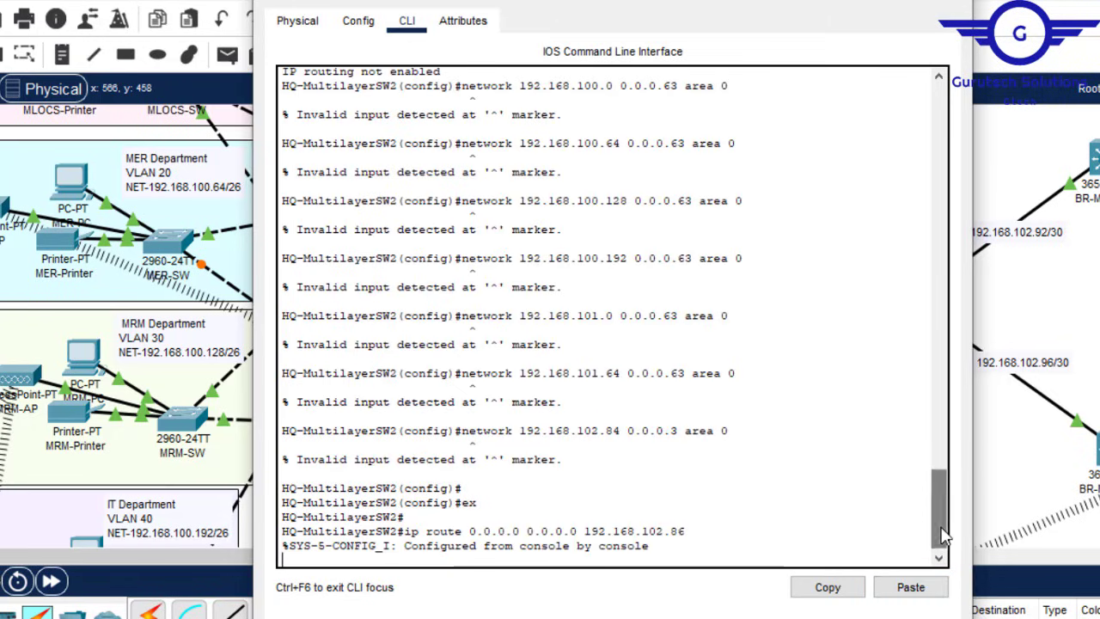
mouse_move(937, 516)
left_mouse_down()
mouse_move(936, 455)
mouse_move(937, 499)
left_mouse_up()
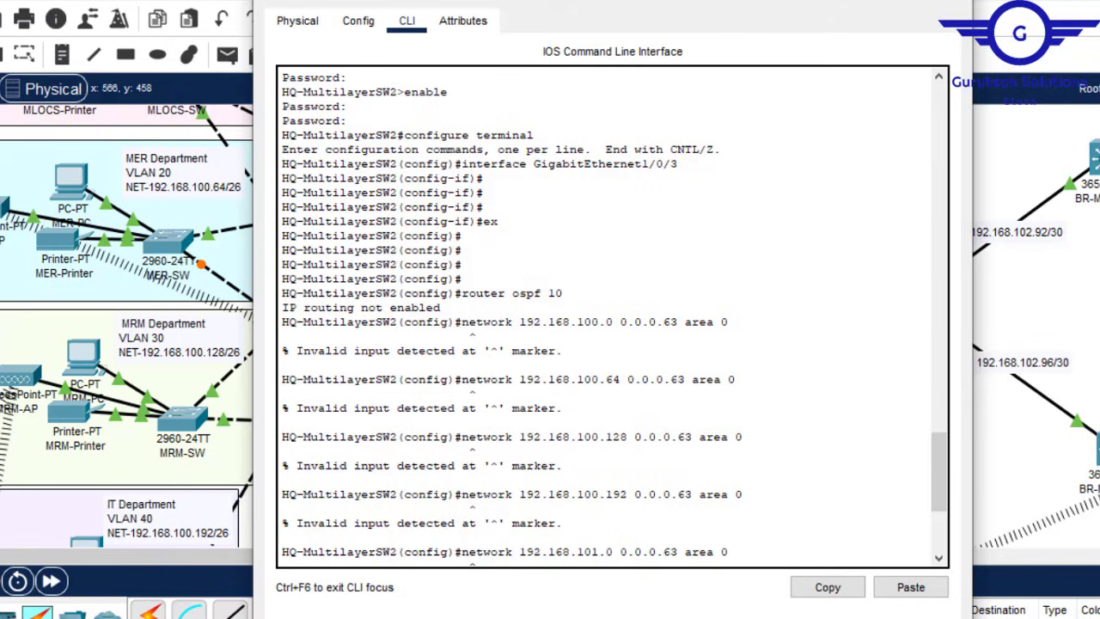
left_click(868, 2)
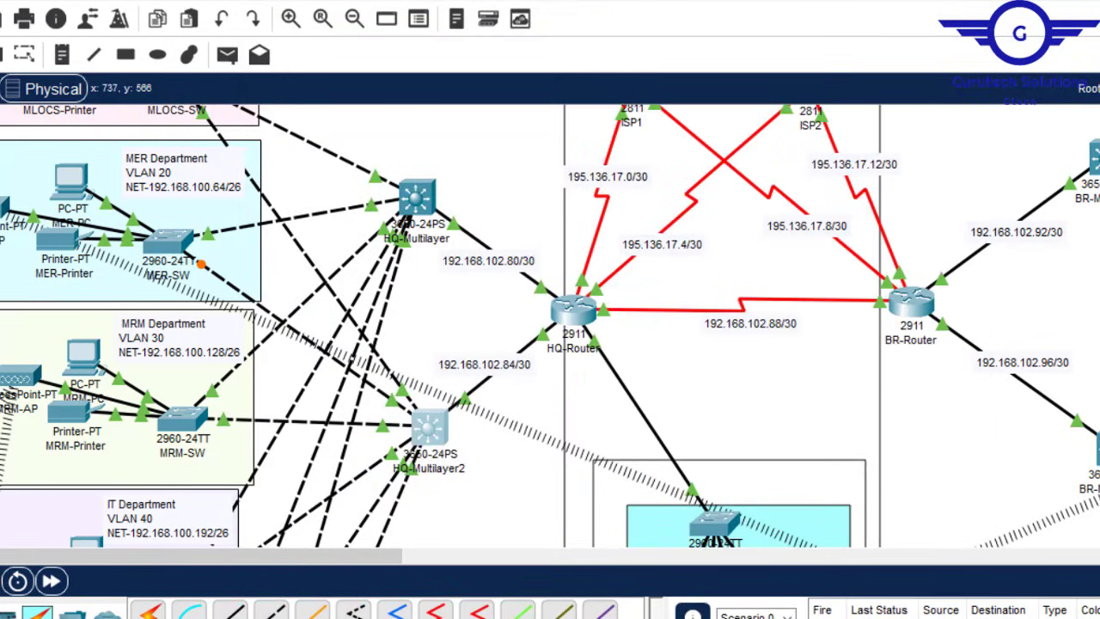
Step: Insert 'ip routing' above router ospf 10 in the Notepad draft and select the whole draft
left_click(933, 593)
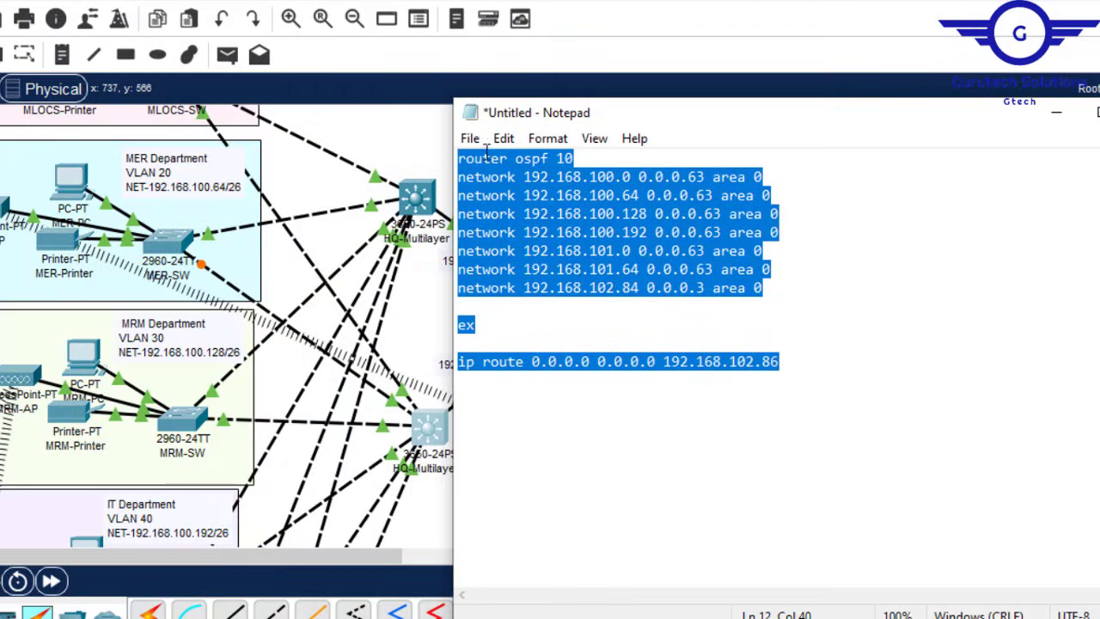
left_click(460, 162)
key("Return")
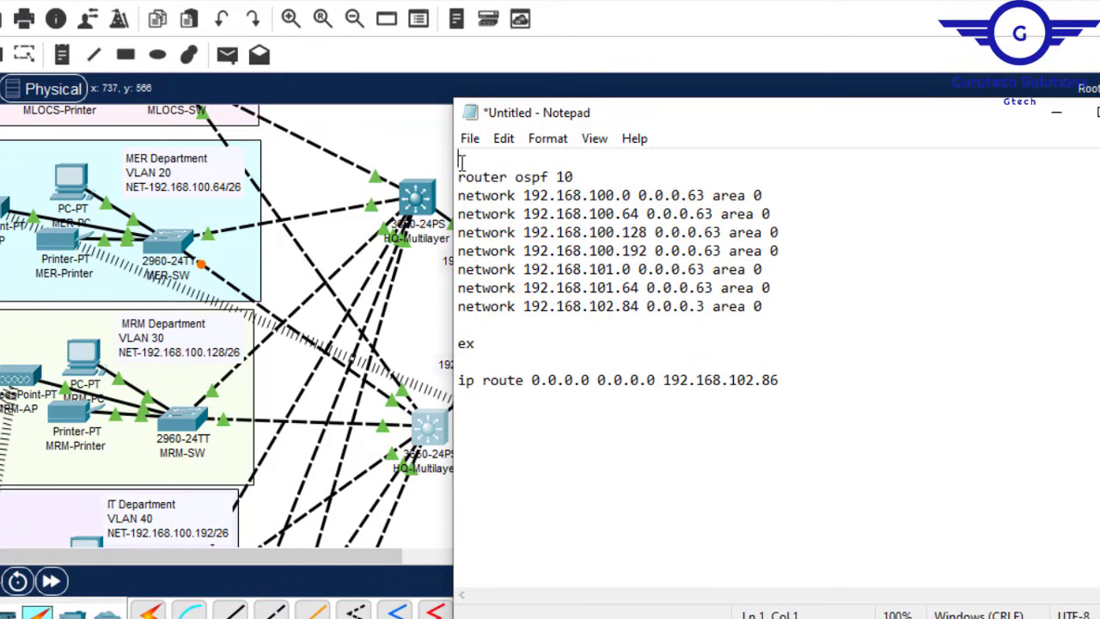
type("ip routing")
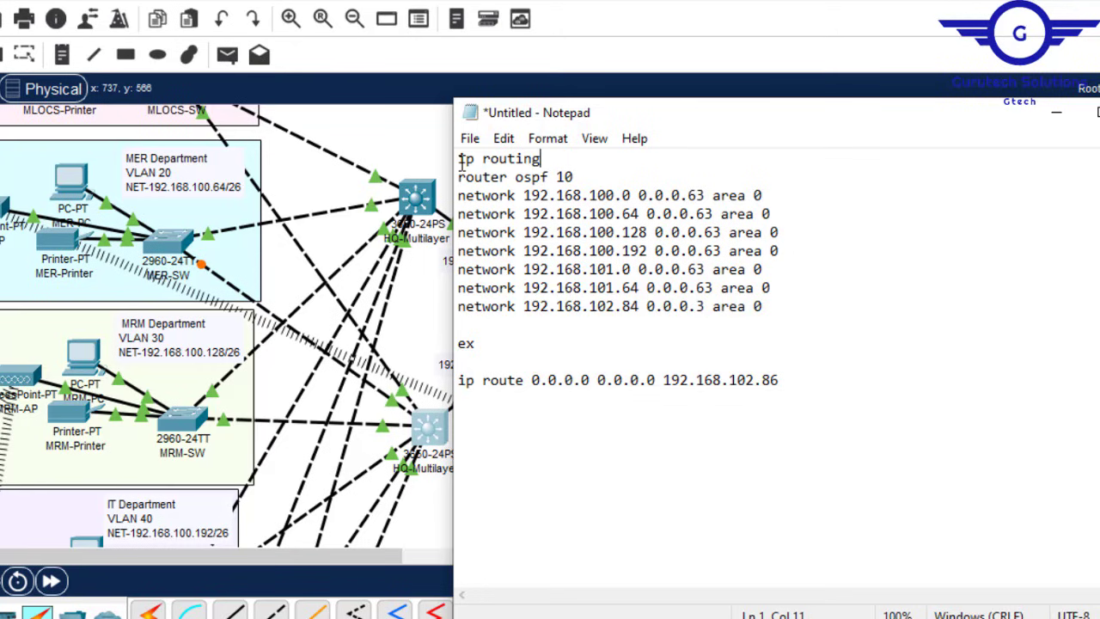
key("ctrl+a")
key("ctrl+c")
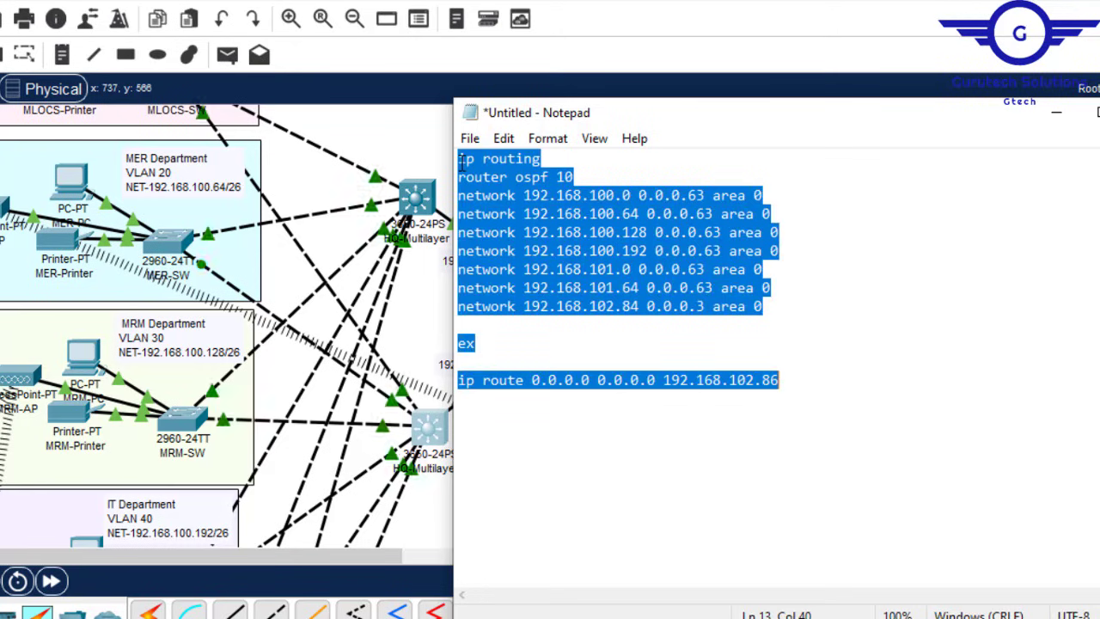
left_click(421, 442)
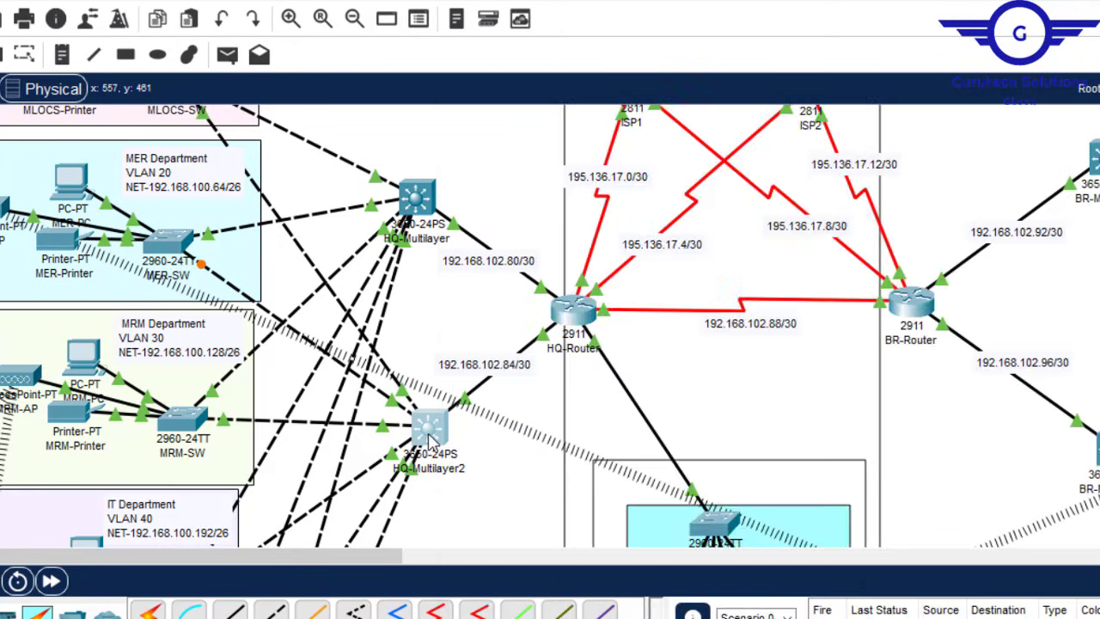
Step: Enter conf t on HQ-MultilayerSW2 and paste the ip routing and OSPF 10 draft
key("ctrl+v")
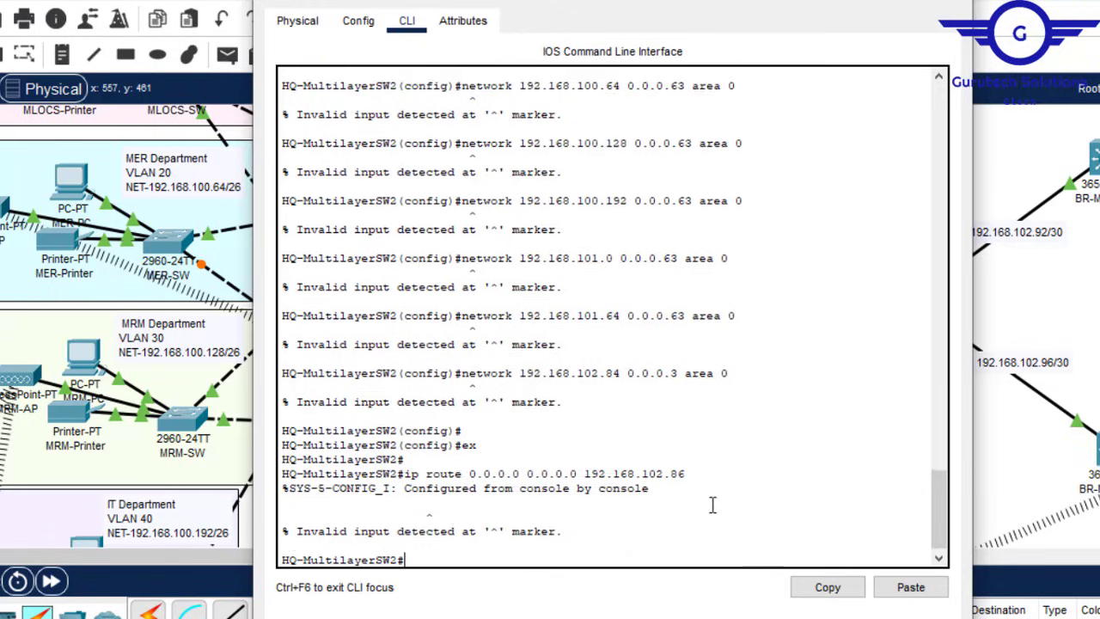
type("conf")
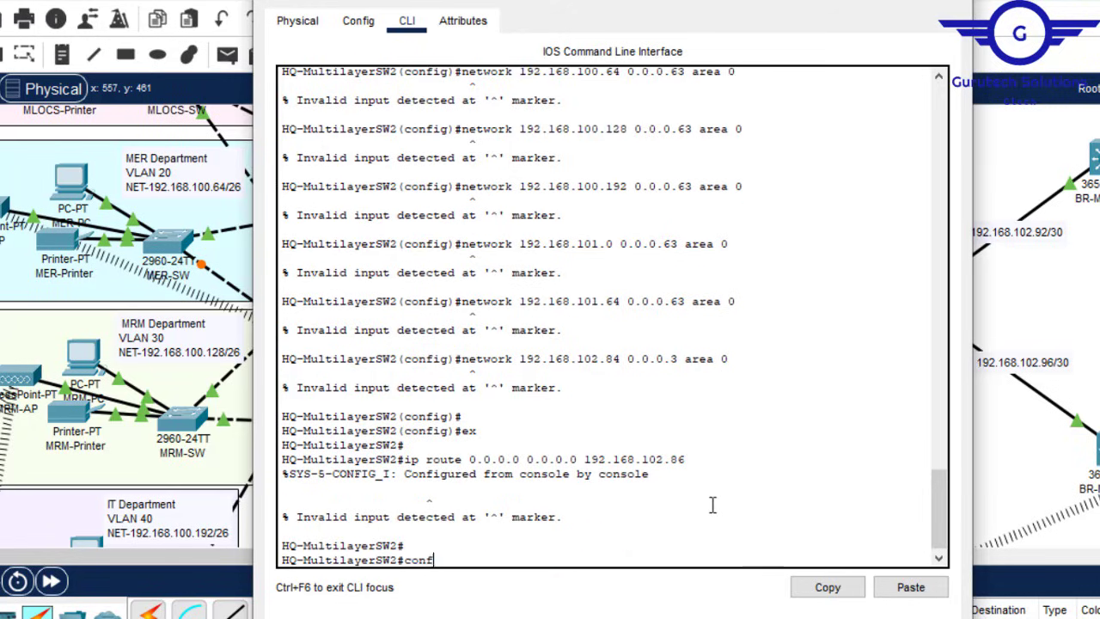
type(" t")
key("Return")
key("Return")
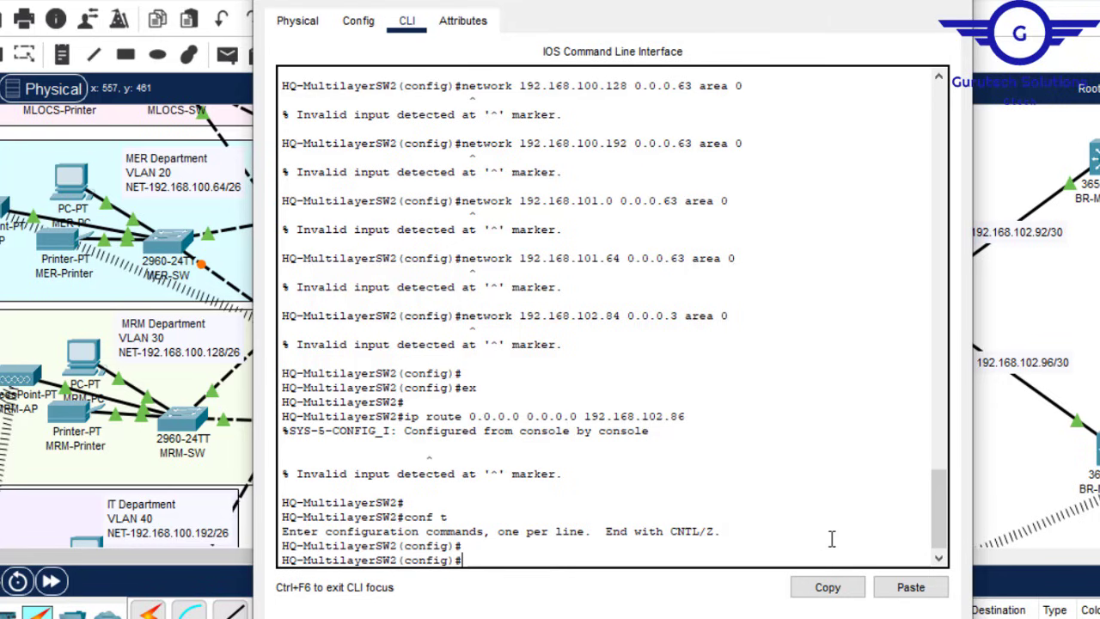
left_click(909, 590)
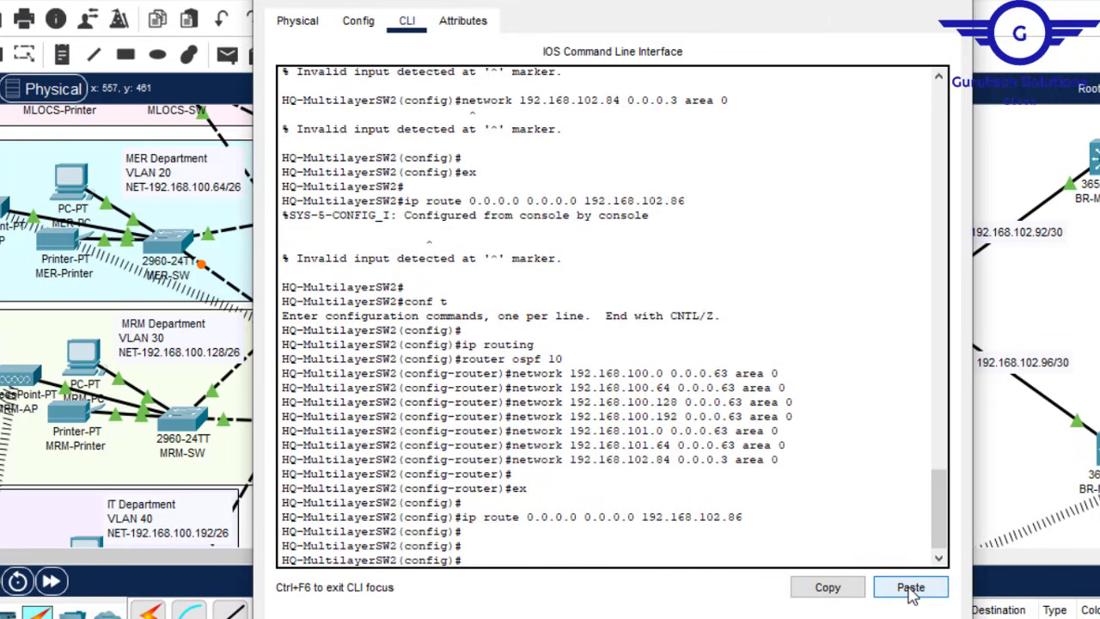
left_click_drag(546, 344, 465, 338)
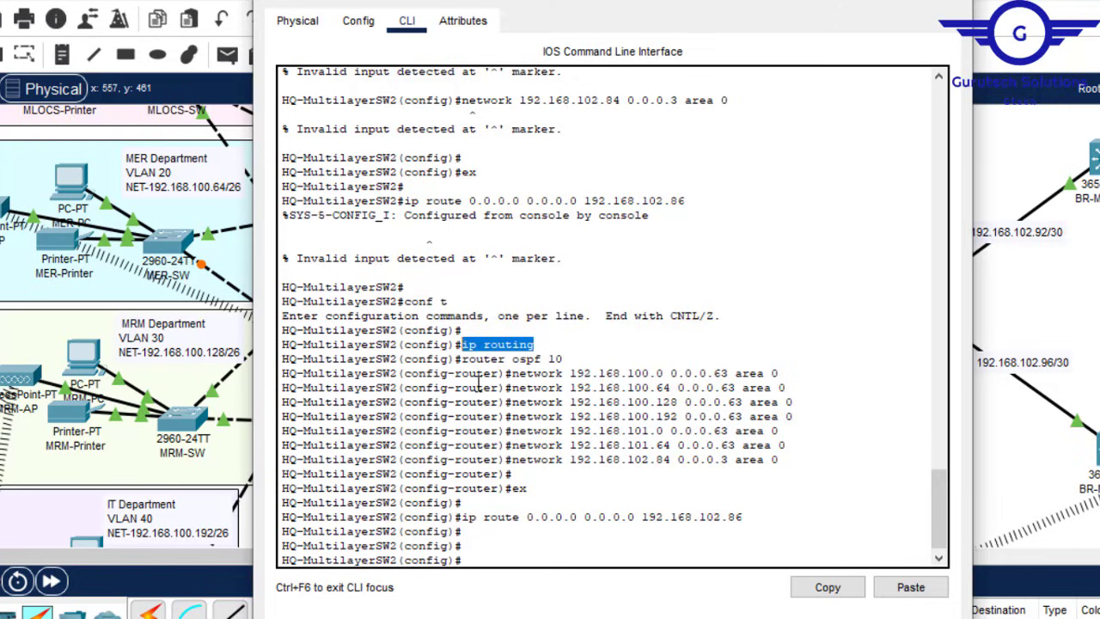
left_click(527, 545)
Step: Save the switch configuration with do wr and close the console window
key("Return")
key("Return")
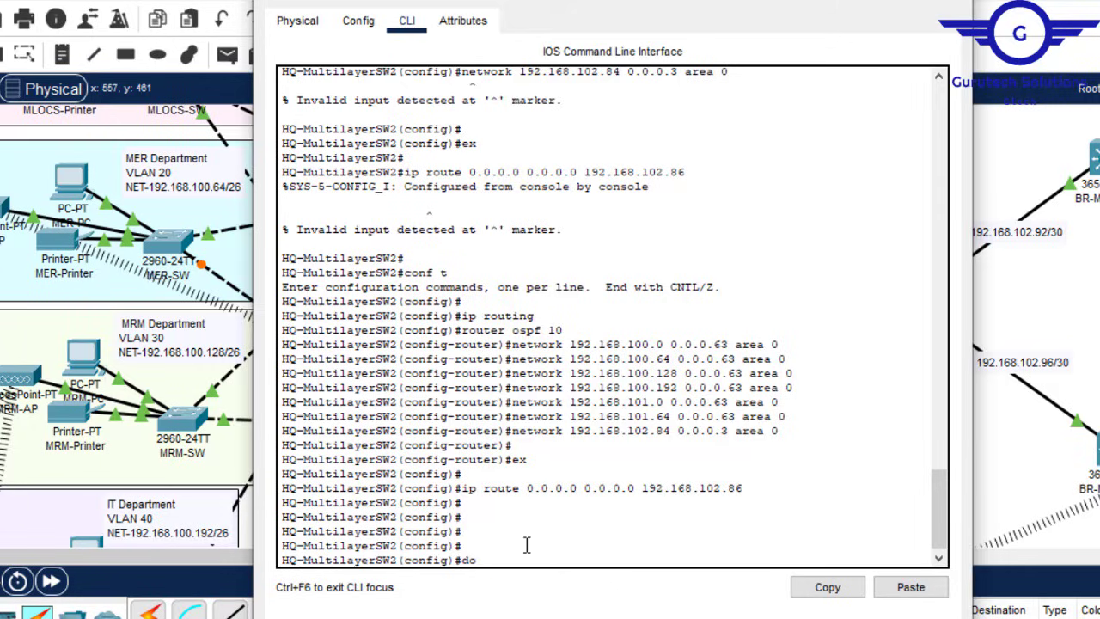
type("do wr")
key("Return")
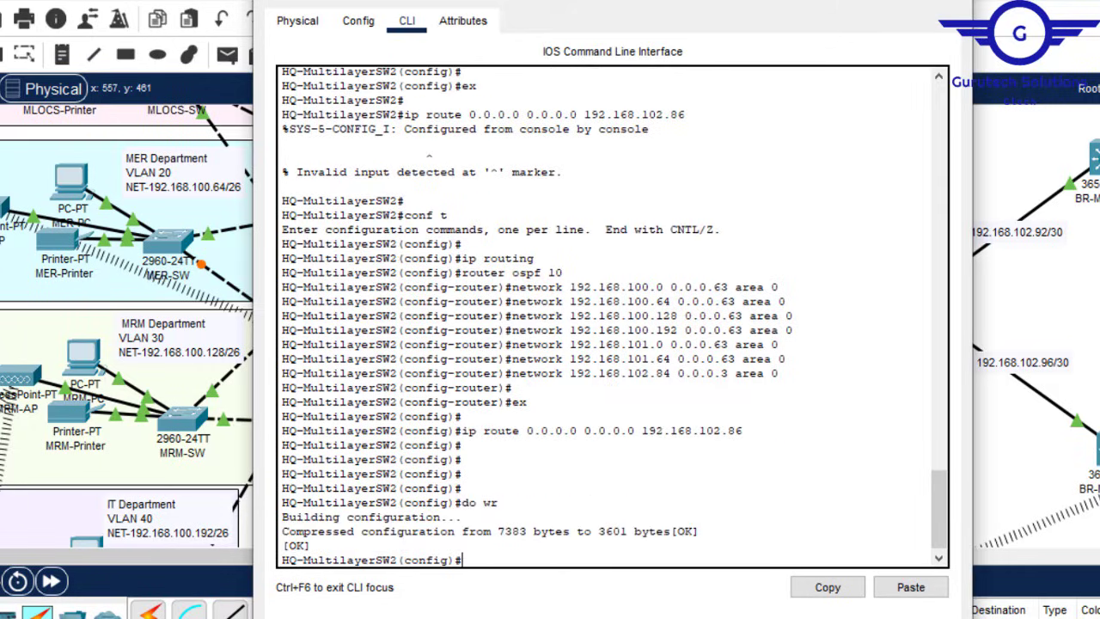
left_click(950, 2)
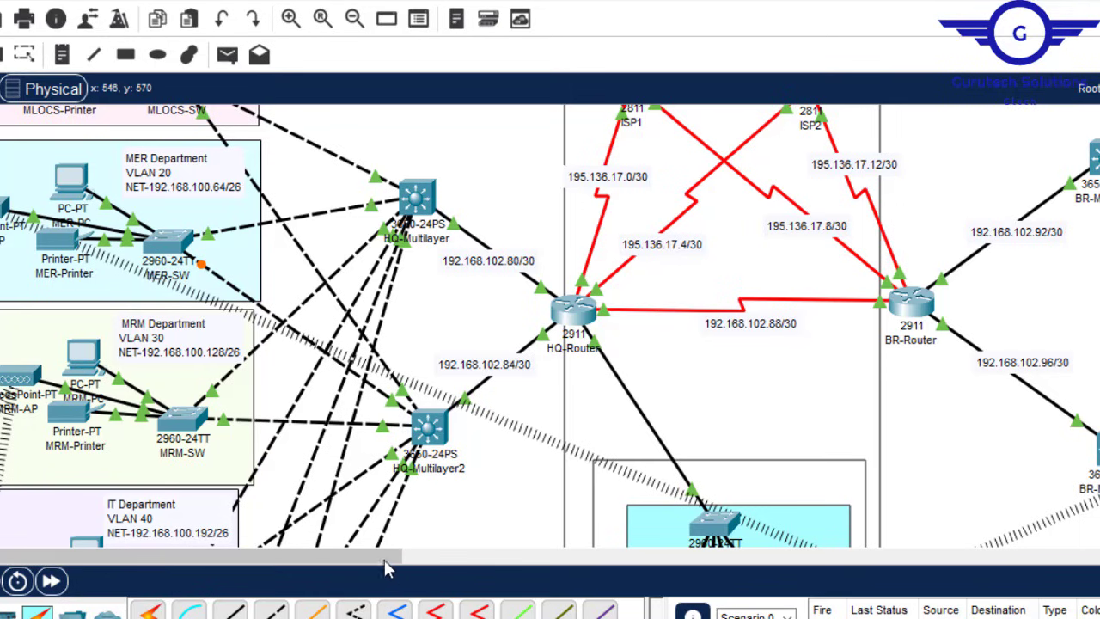
Step: Pan the workspace right to the BRANCH NETWORK area with BR-Router and BR-Multilayer
left_click_drag(376, 555, 554, 591)
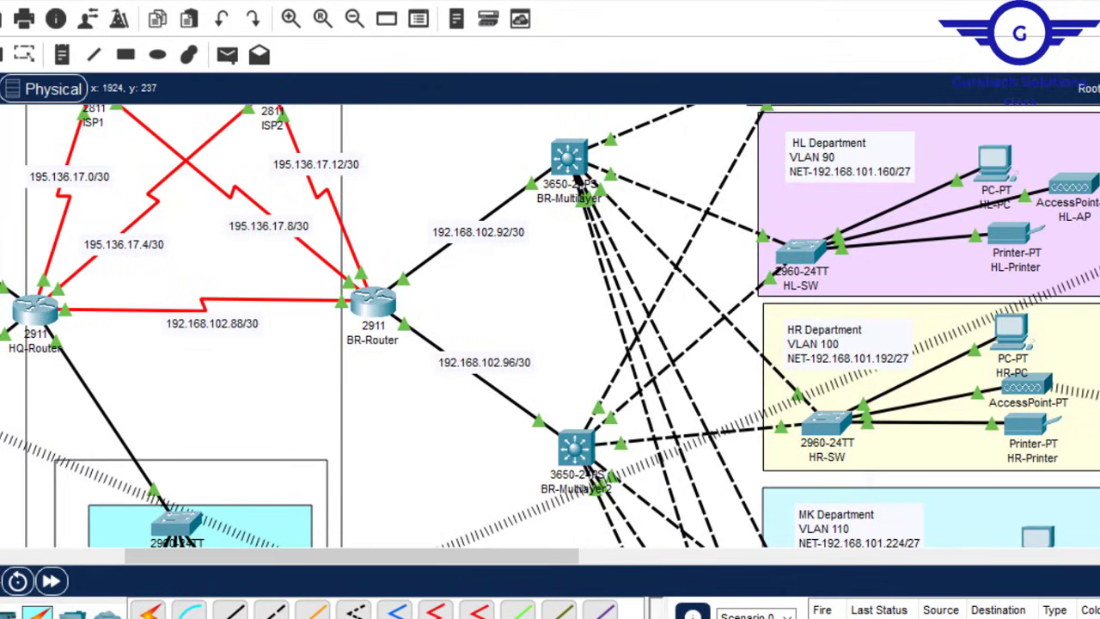
scroll(550, 327, "down", 5)
scroll(550, 326, "up", 6)
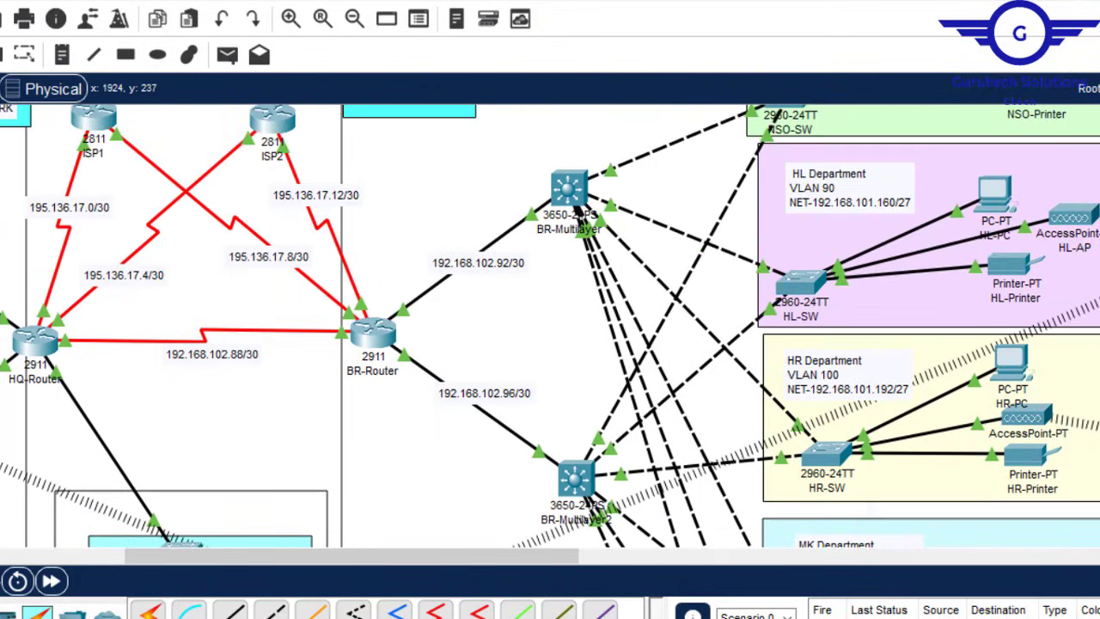
scroll(550, 326, "down", 1)
scroll(550, 327, "down", 5)
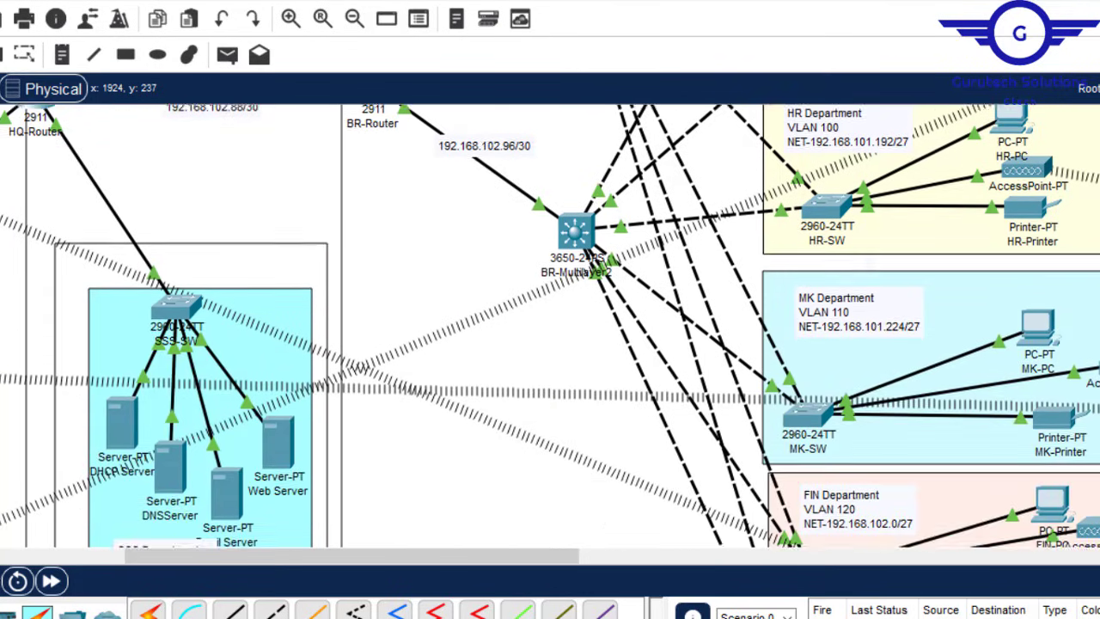
scroll(550, 327, "up", 6)
scroll(550, 326, "up", 1)
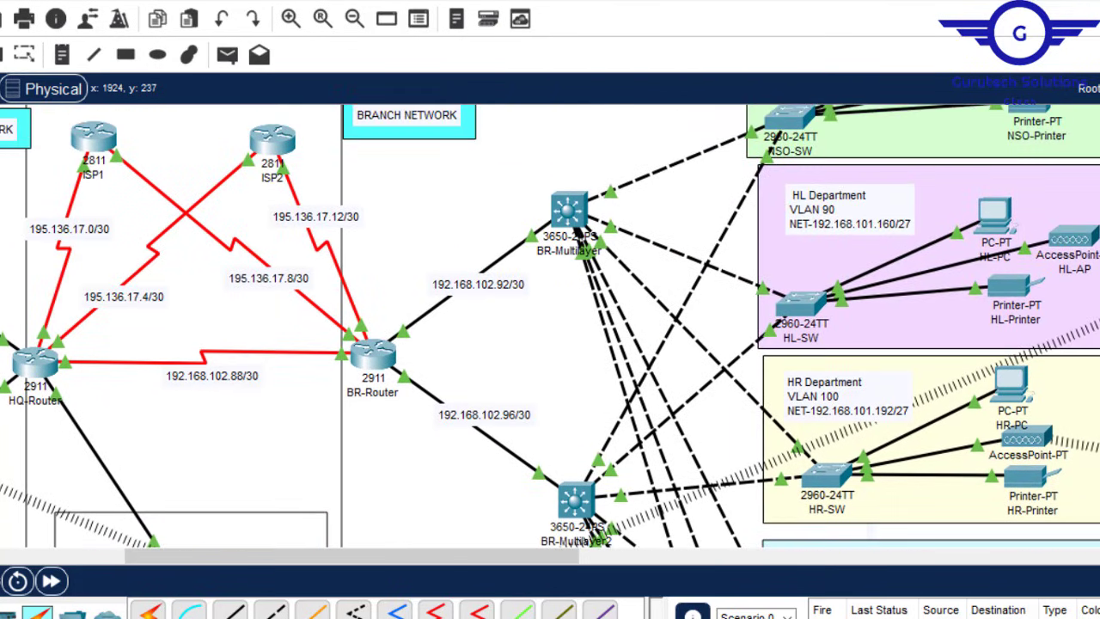
scroll(550, 326, "up", 3)
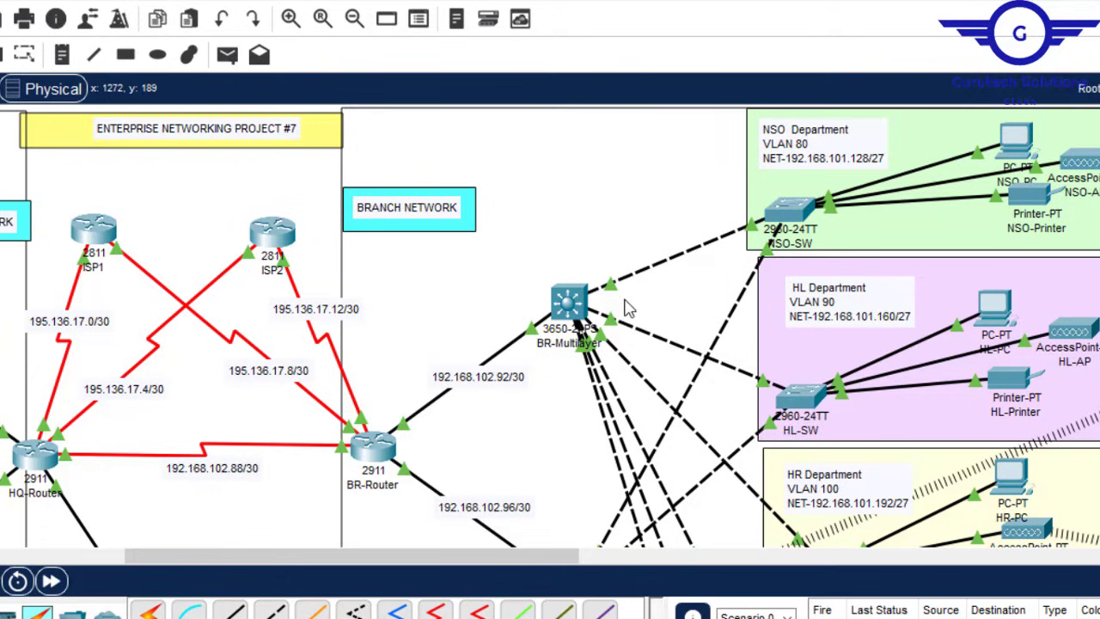
Step: Look over BR-MultilayerSW1's VLAN database and GigabitEthernet1/0/2 settings in its Config pages
left_click(567, 301)
left_click(358, 21)
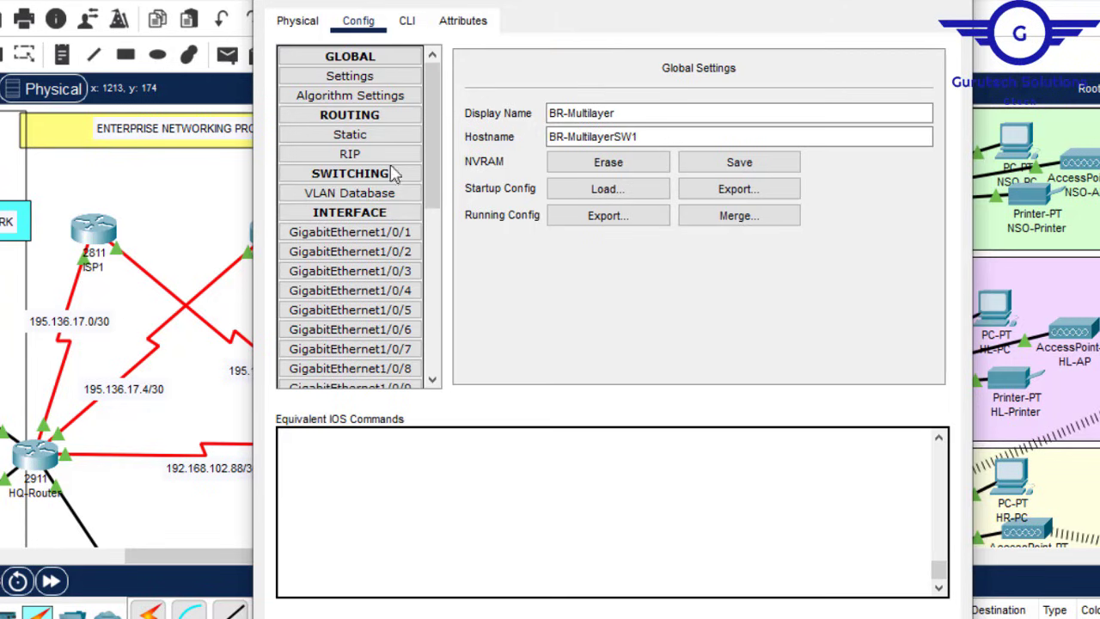
left_click(378, 193)
left_click(389, 253)
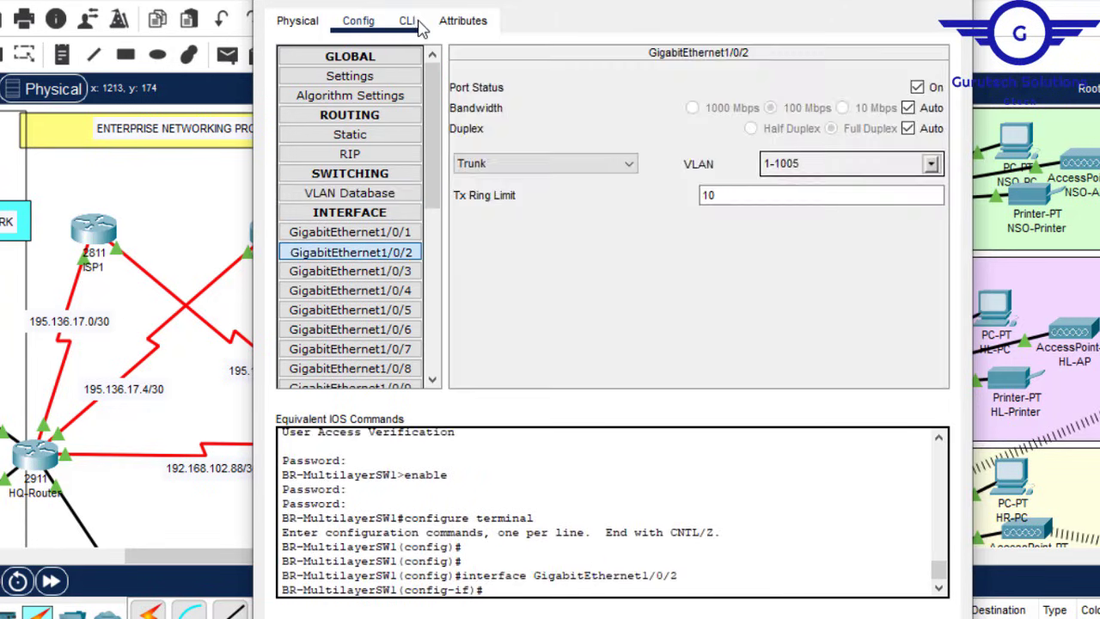
Step: Exit interface configuration mode in the CLI and close the BR-MultilayerSW1 window
left_click(407, 20)
key("Return")
key("Return")
key("Return")
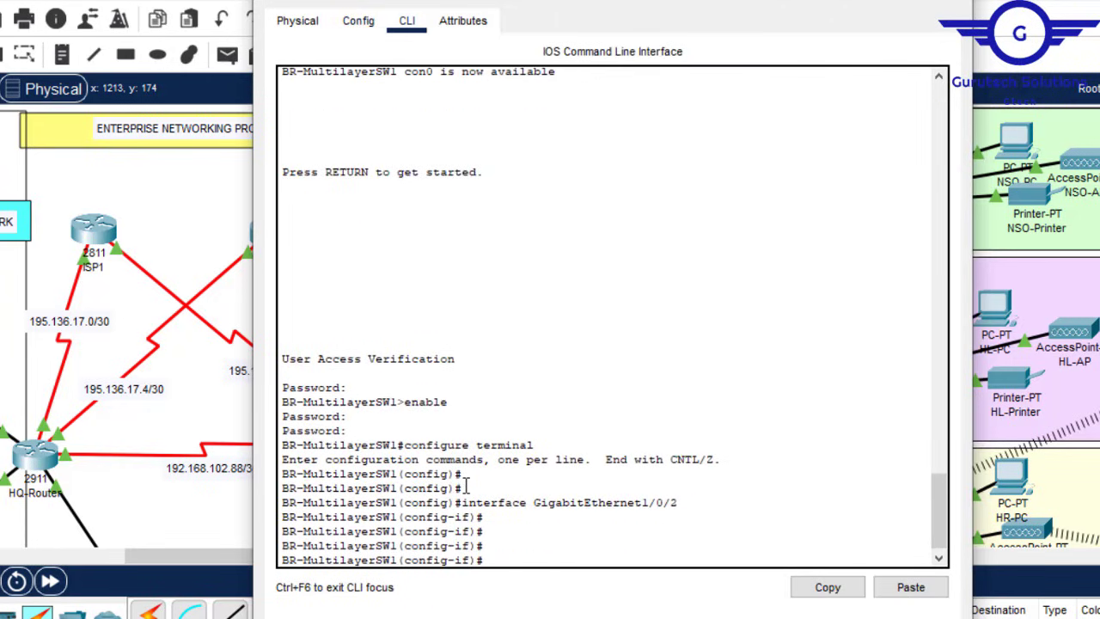
type("ex")
key("Return")
key("Return")
key("Return")
key("Return")
key("Return")
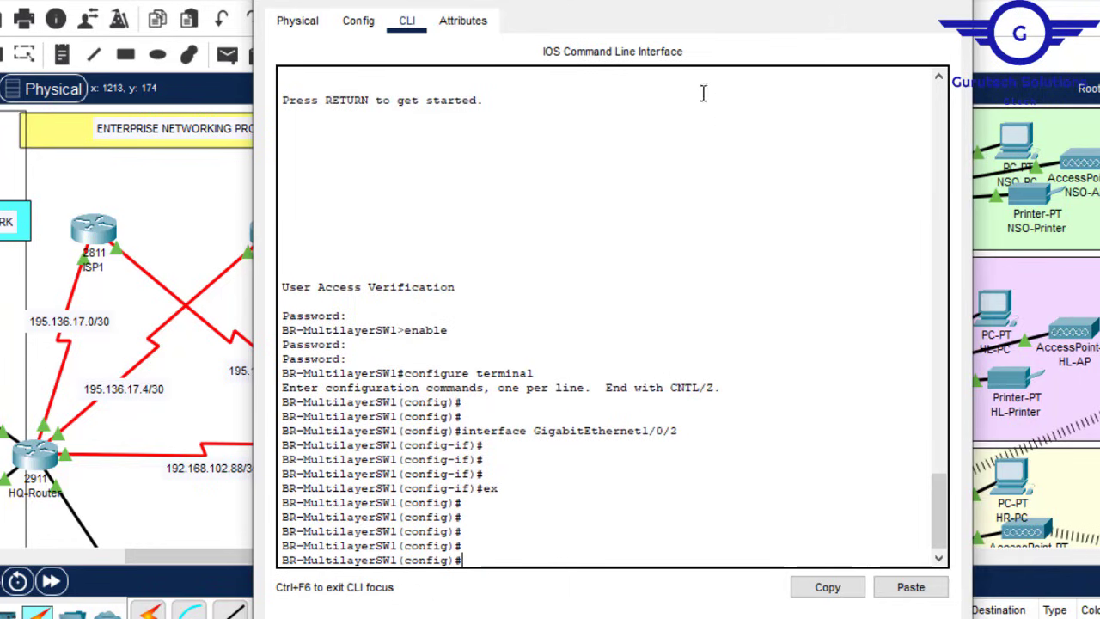
left_click(951, 1)
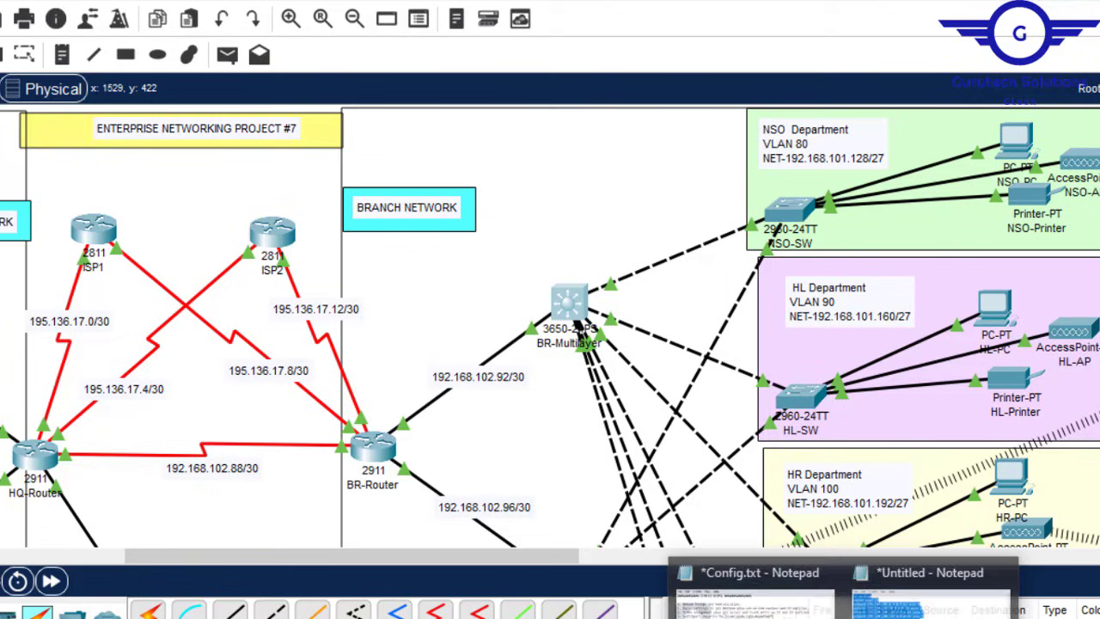
Step: Move the Notepad draft aside and select the network address in the NSO Department note
left_click(937, 584)
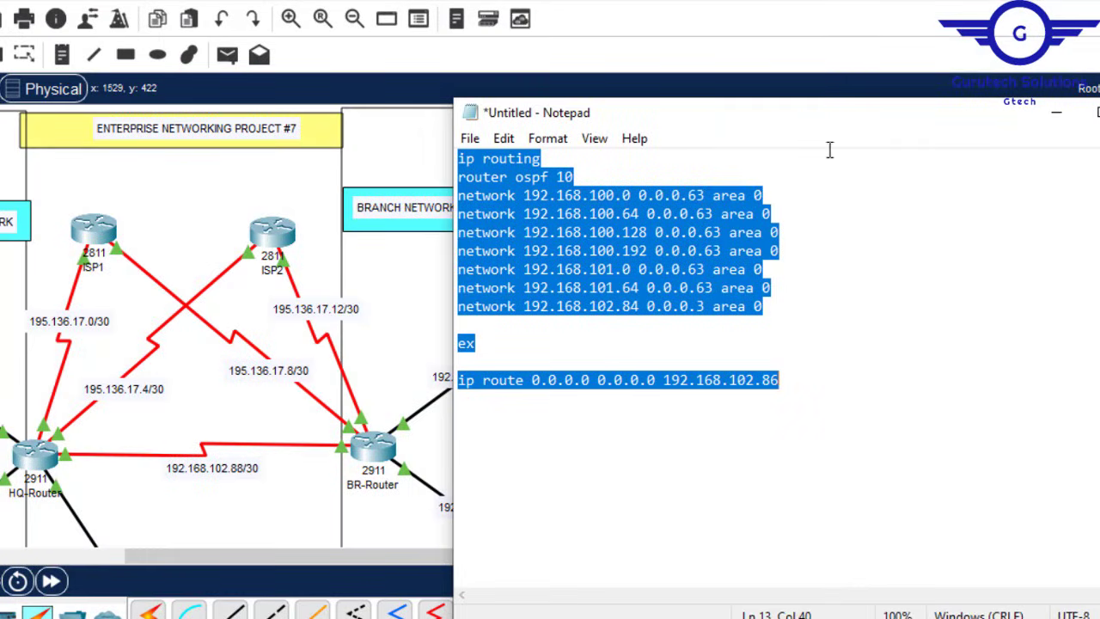
left_click_drag(896, 126, 758, 275)
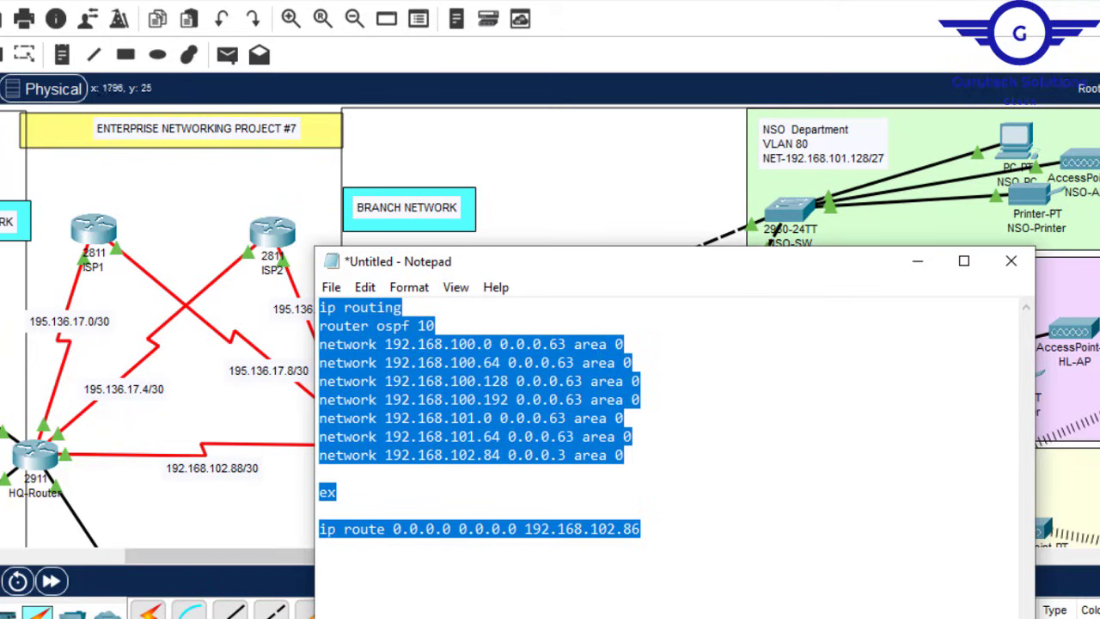
left_click(835, 155)
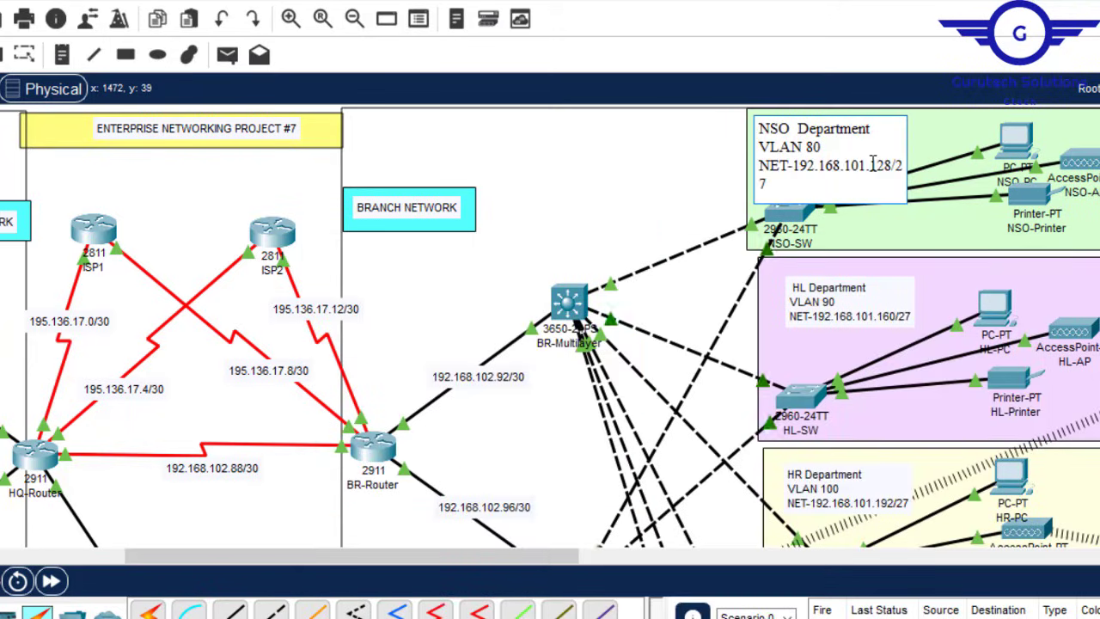
left_click_drag(883, 166, 794, 166)
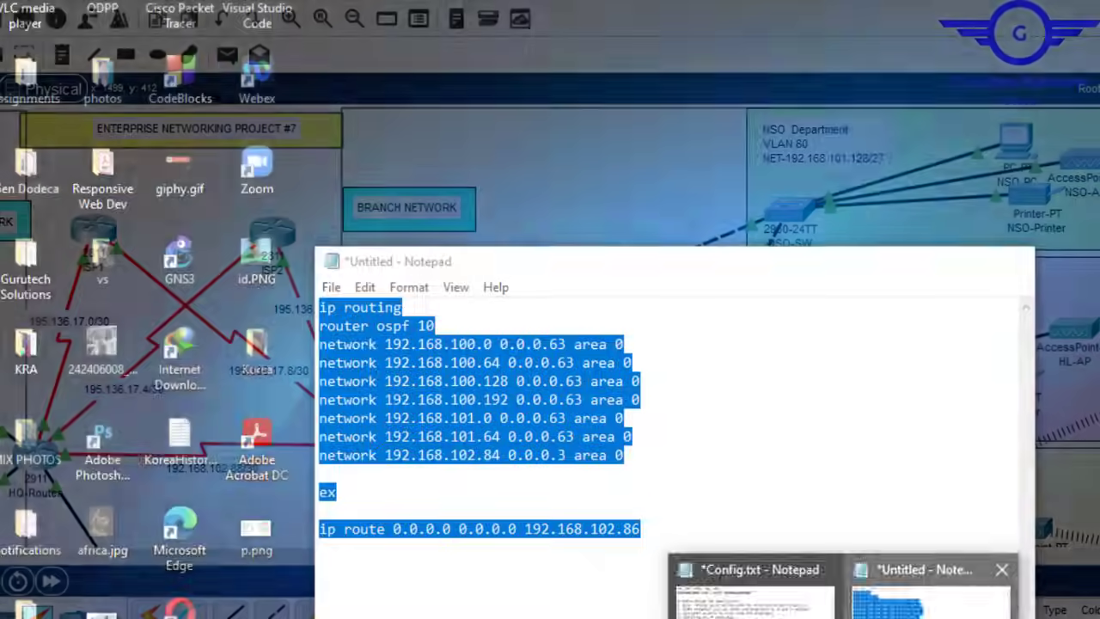
left_click(937, 585)
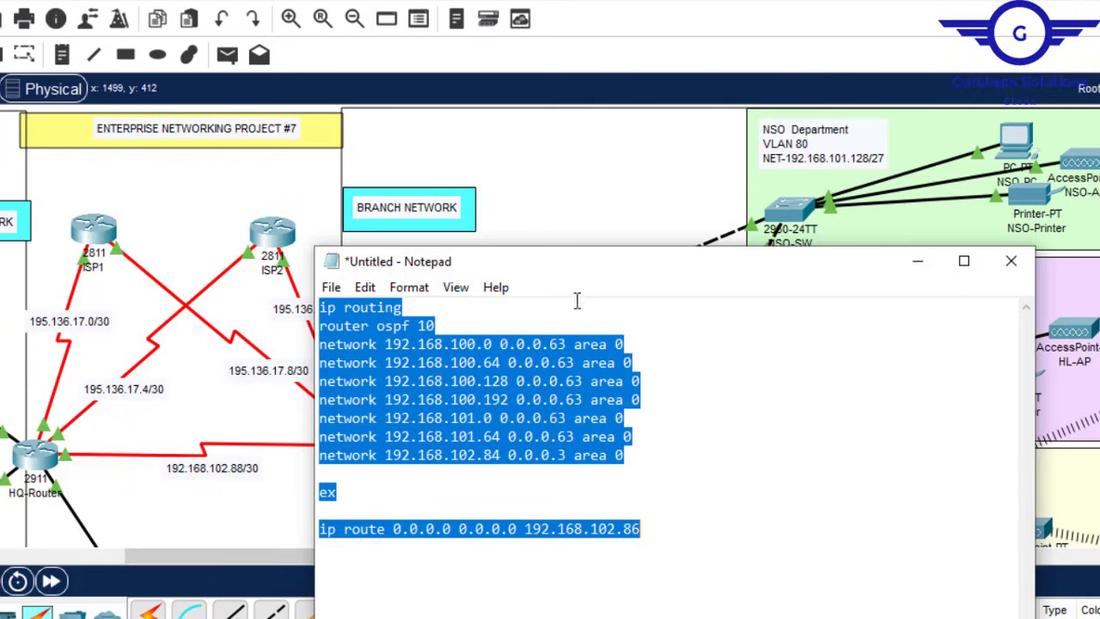
Step: Rewrite the first network line as 192.168.101.128 0.0.0.31 area 0 and copy it
left_click(494, 344)
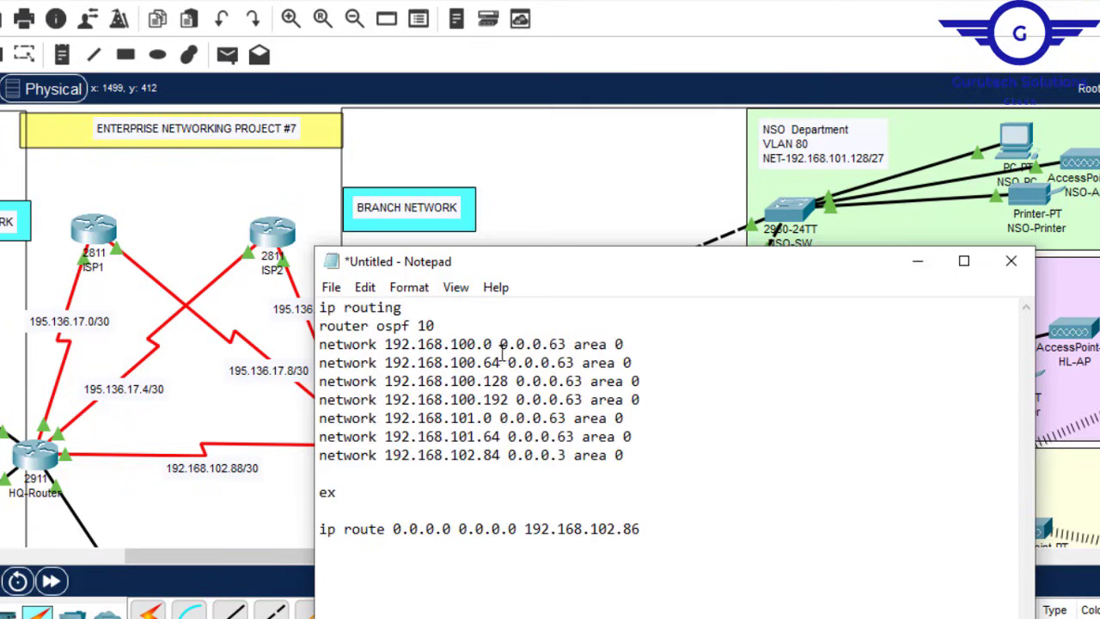
left_click_drag(493, 343, 389, 345)
type("192.168.101.12")
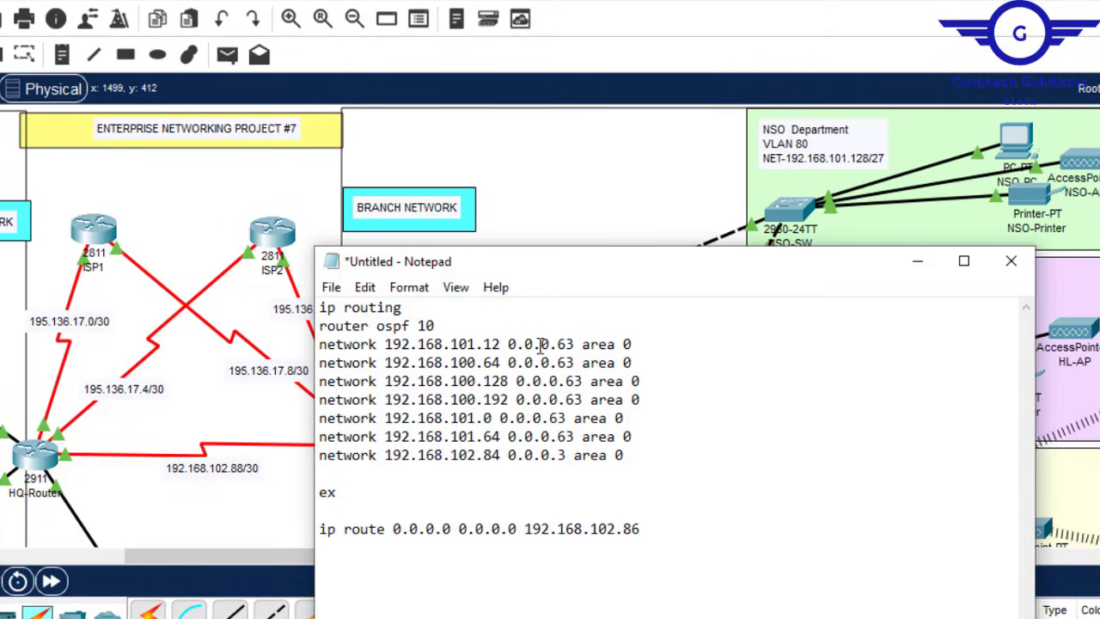
type("8")
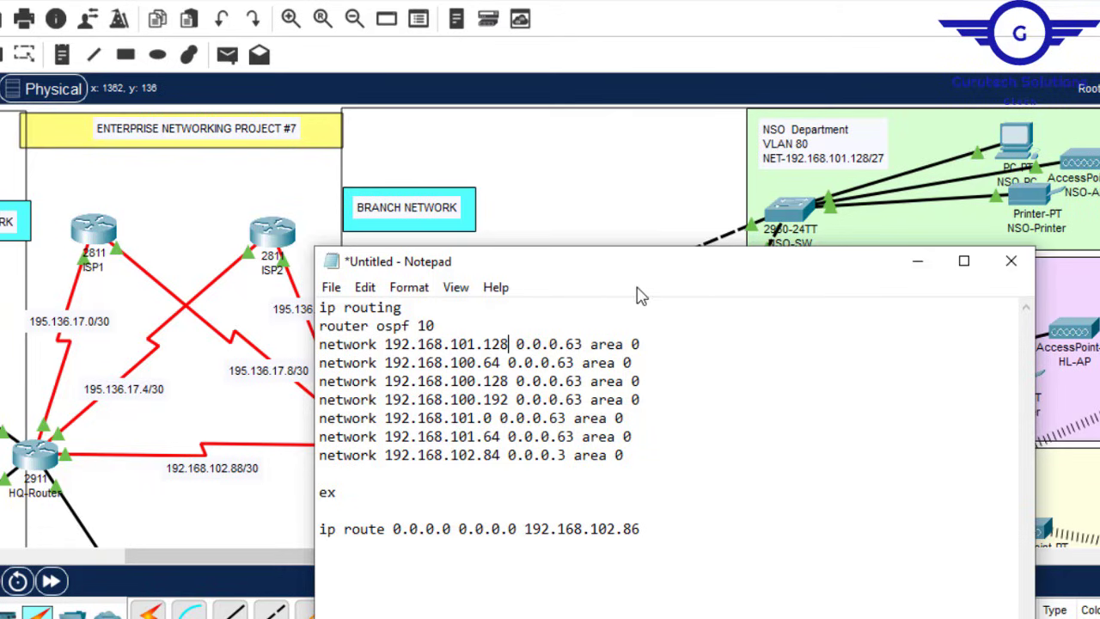
left_click(580, 348)
key("BackSpace")
key("BackSpace")
type("31")
left_click_drag(658, 346, 316, 348)
key("ctrl+c")
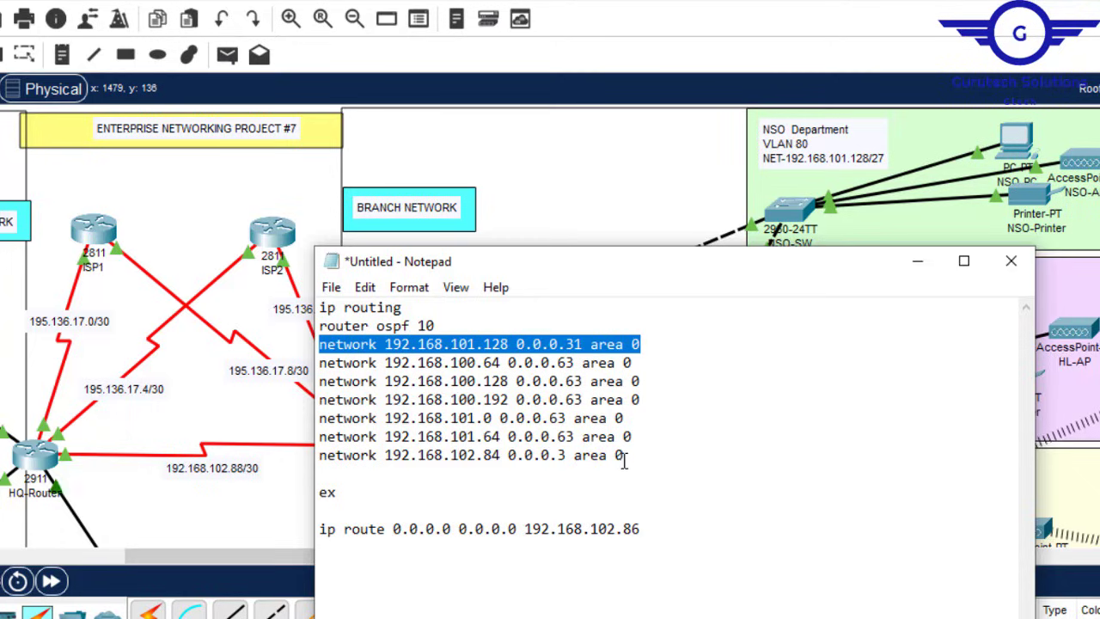
left_click_drag(633, 437, 318, 371)
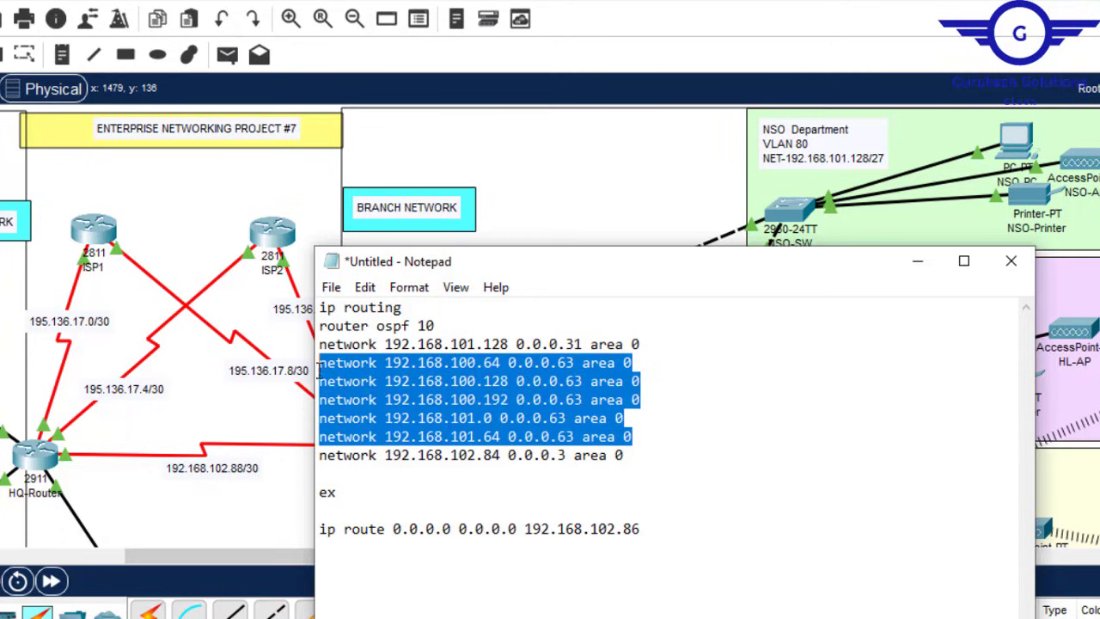
Step: Replace the old network lines with the copied statement, edited to 192.168.101.160 0.0.0.31 area 0
key("ctrl+v")
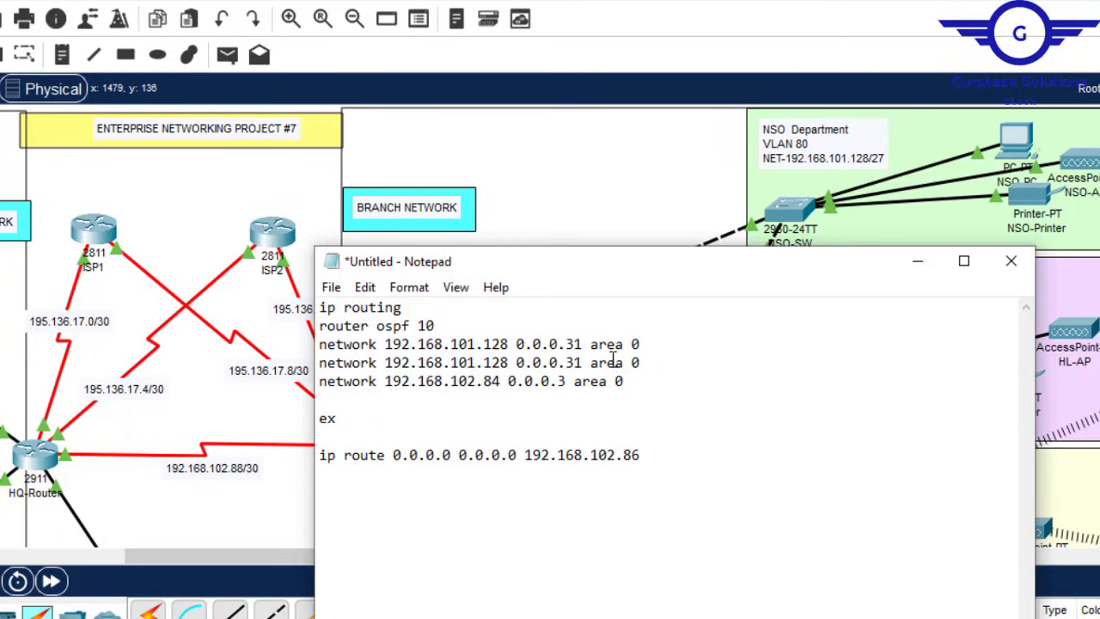
key("Return")
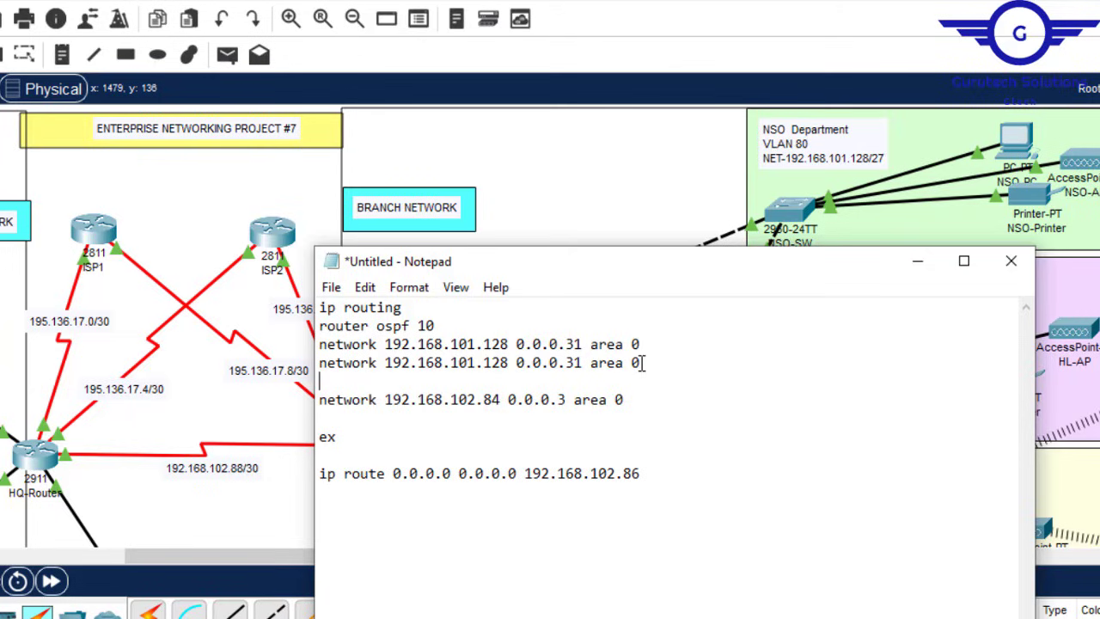
left_click(505, 363)
key("BackSpace")
key("BackSpace")
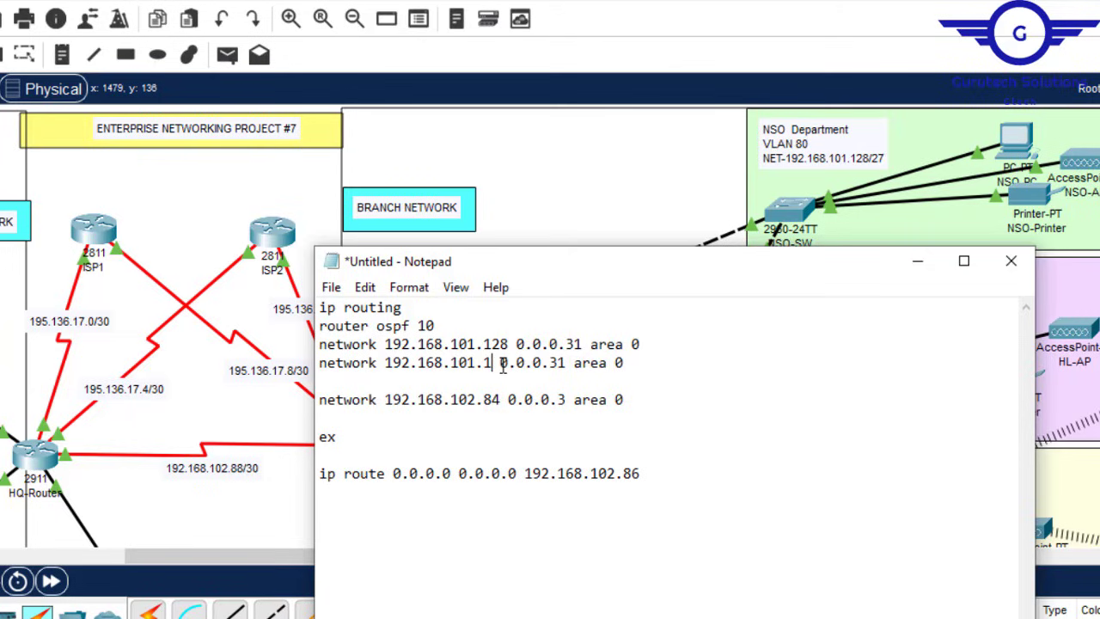
type("60")
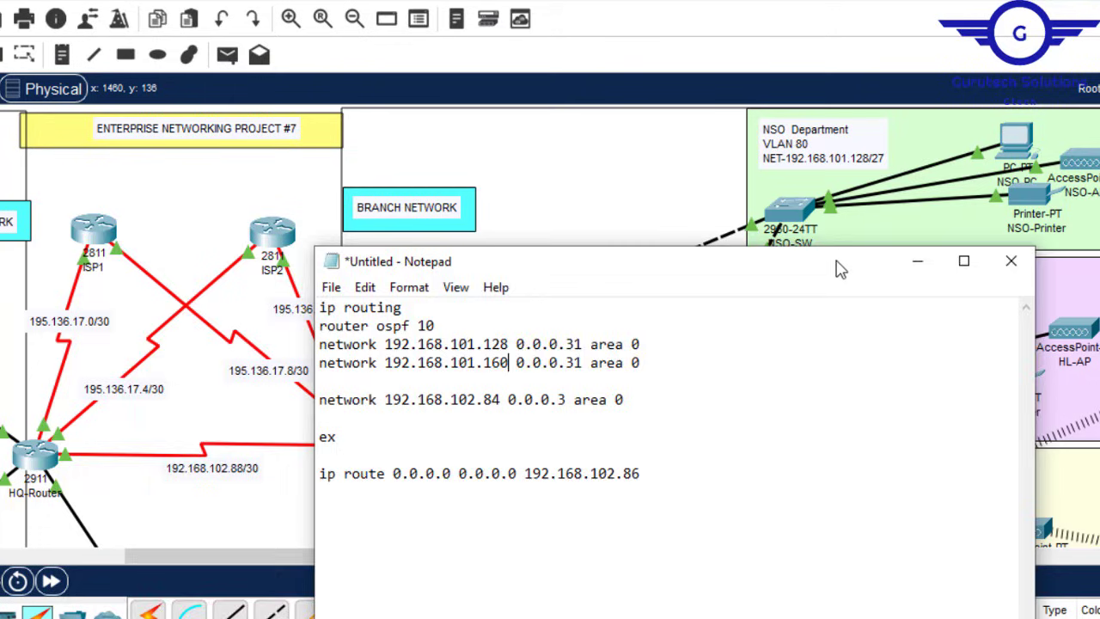
Step: Add a 192.168.101.192 0.0.0.31 area 0 line and check the next department on the topology
left_click_drag(841, 269, 582, 239)
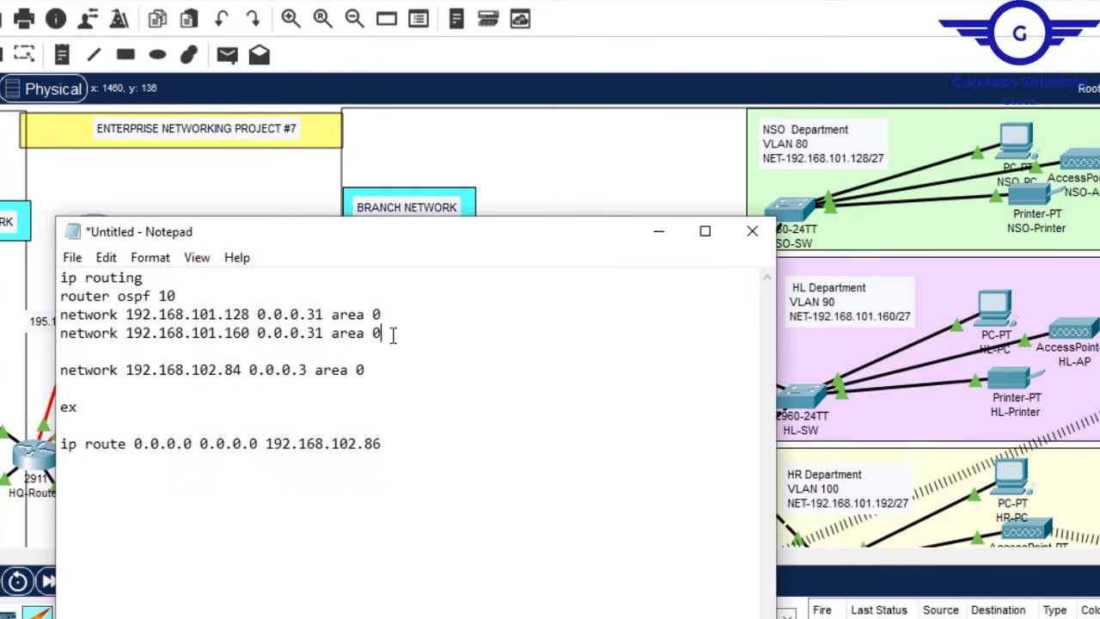
key("Return")
key("ctrl+v")
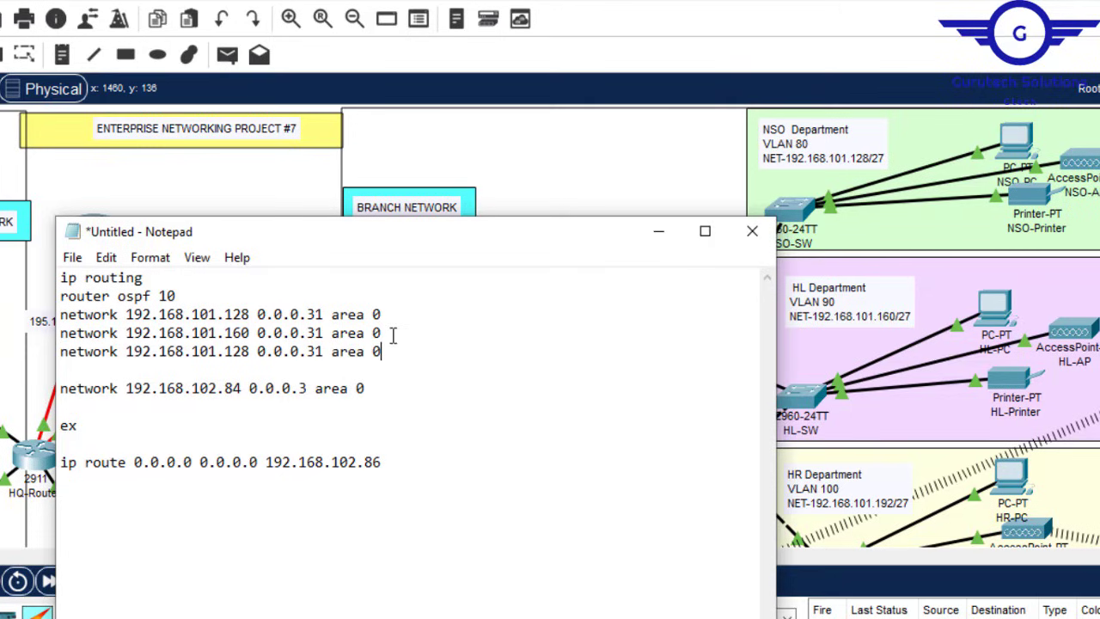
double_click(243, 359)
type("192")
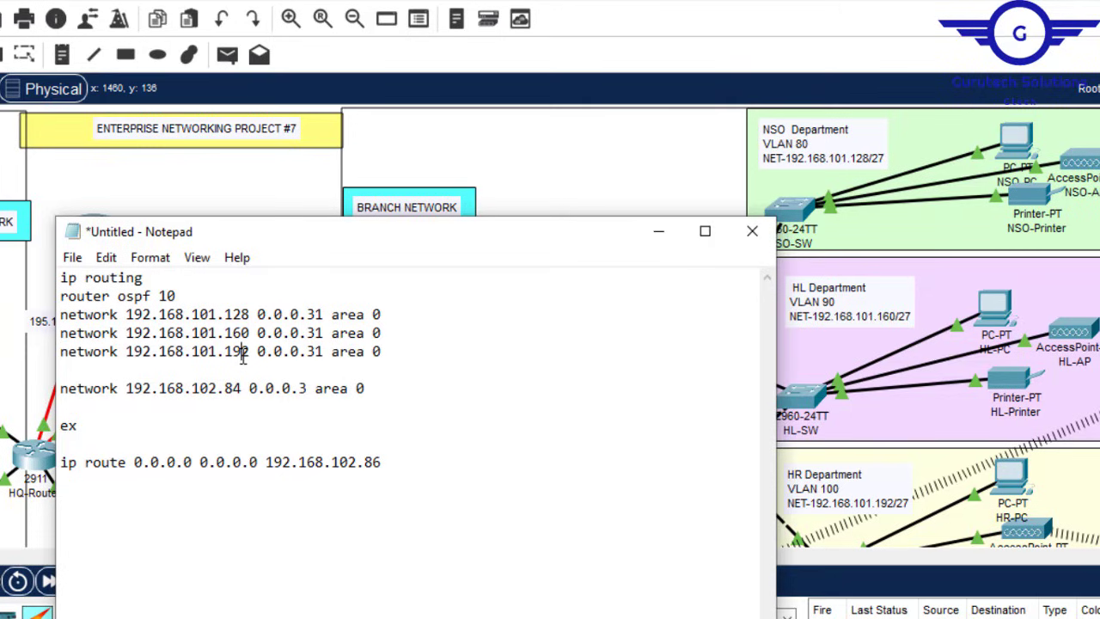
key("alt+Tab")
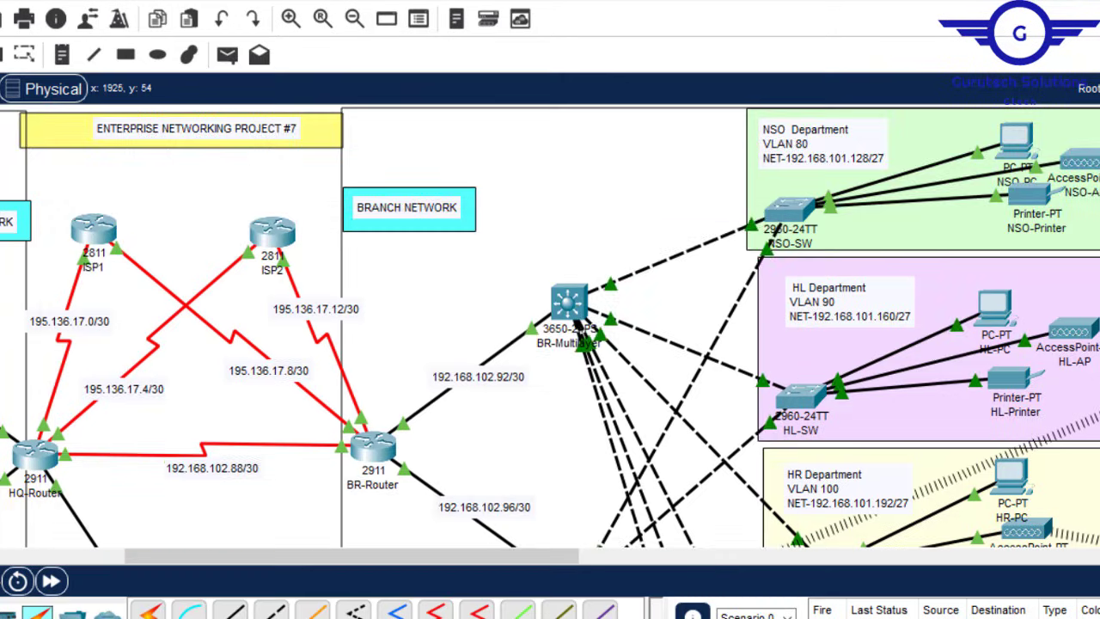
scroll(550, 326, "down", 3)
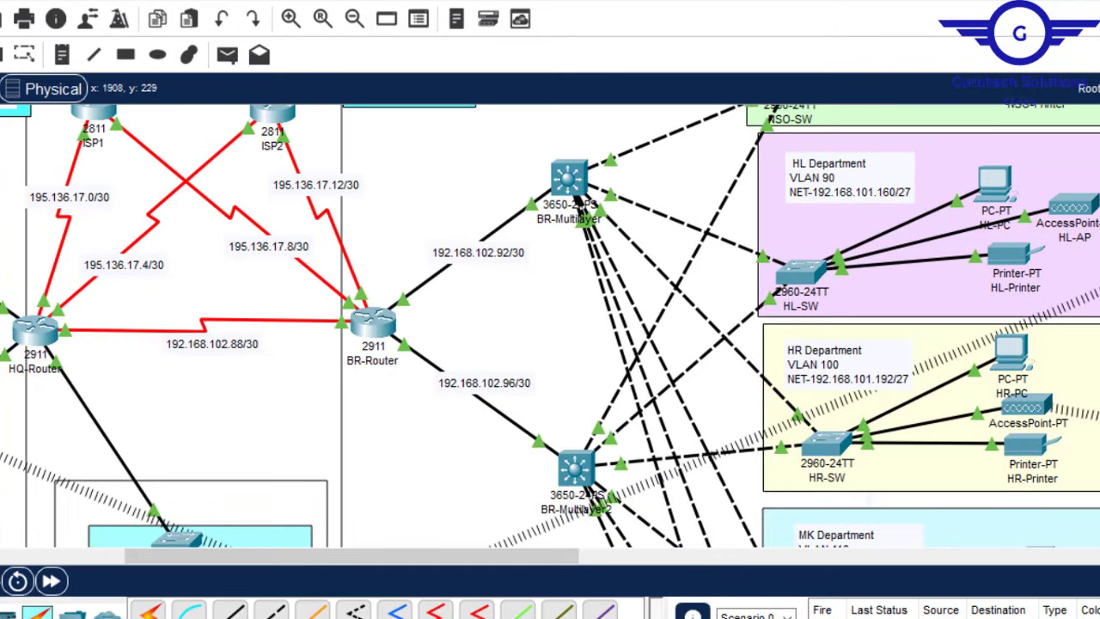
scroll(550, 326, "down", 5)
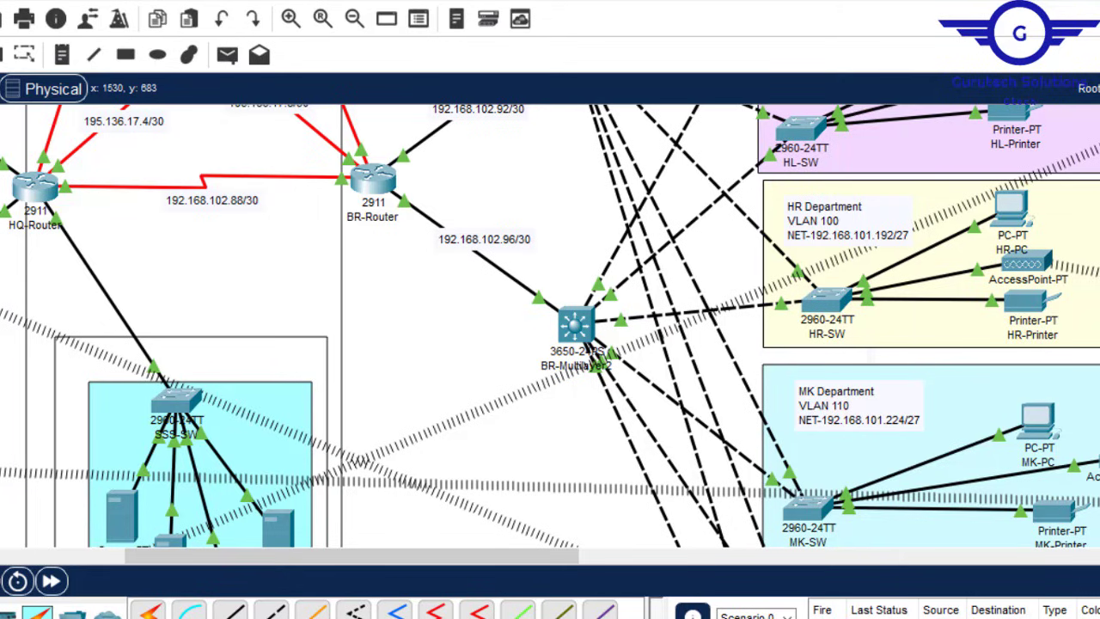
Step: Add a network line for 192.168.101.224 0.0.0.31 area 0
mouse_move(845, 617)
left_click(931, 595)
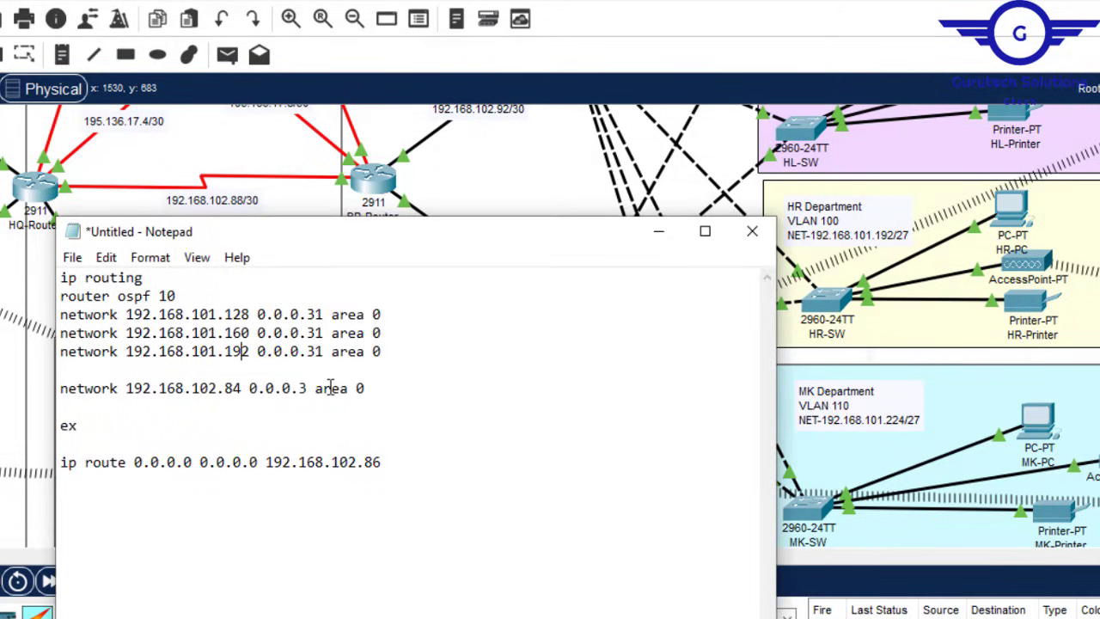
left_click(397, 352)
key("Return")
key("ctrl+v")
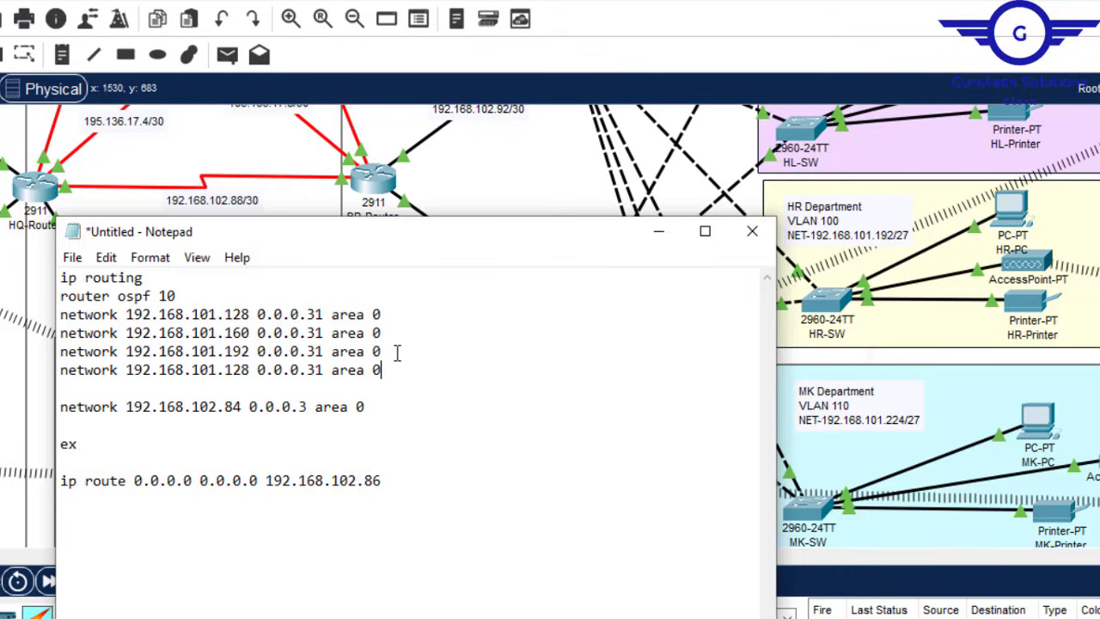
left_click(235, 370)
key("BackSpace")
key("Delete")
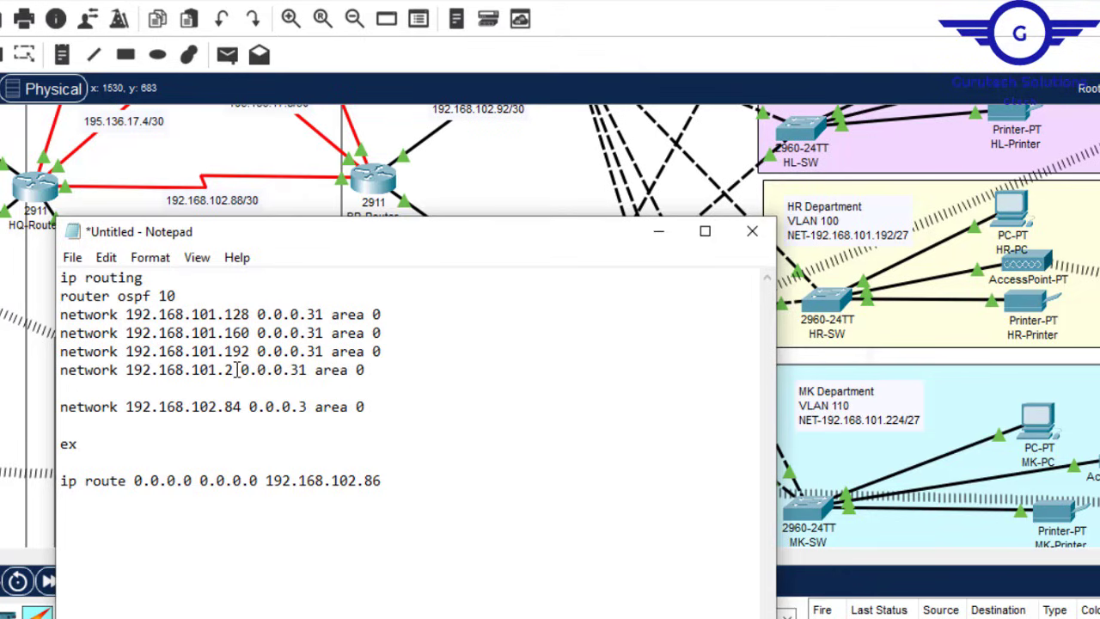
type("24")
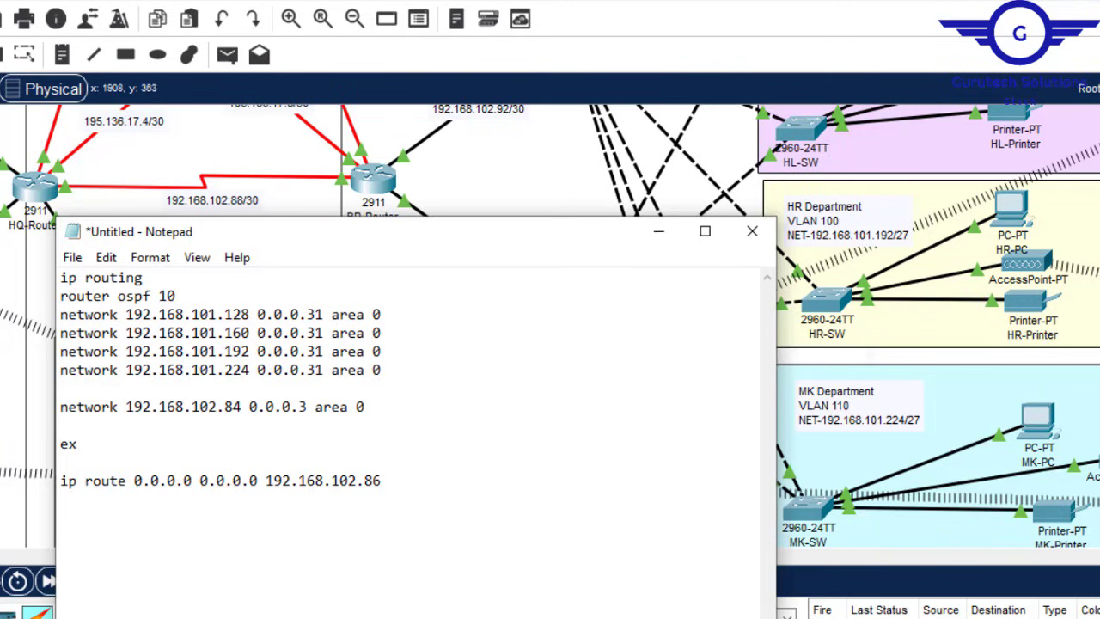
Step: Add a network line 192.168.102.0 0.0.0.31 area 0 after the .224 statement
left_click(937, 354)
scroll(937, 354, "down", 7)
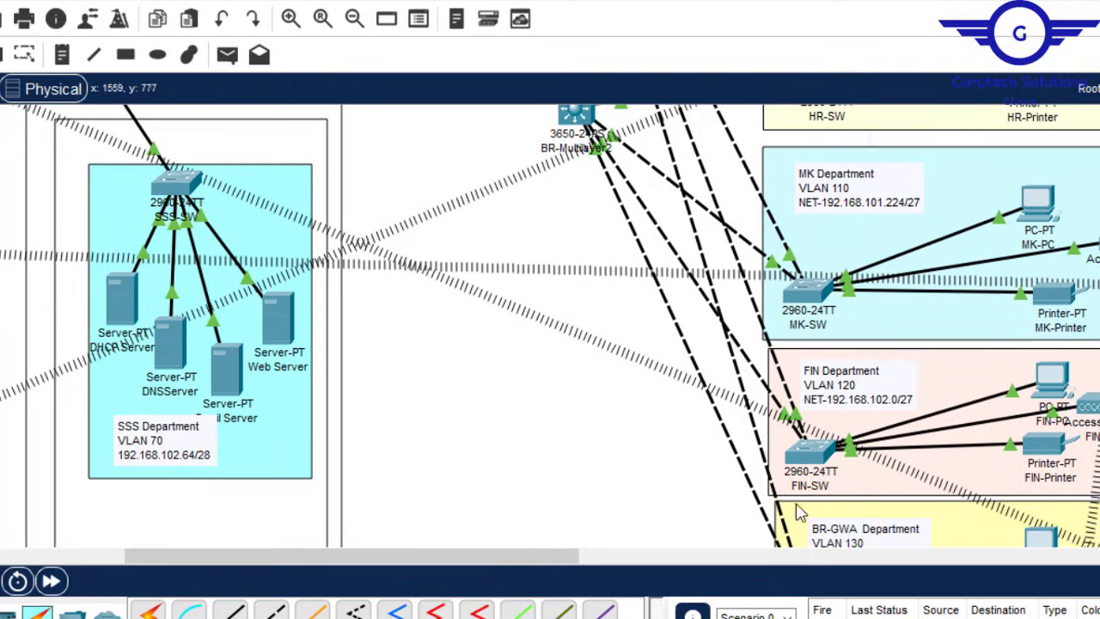
mouse_move(845, 617)
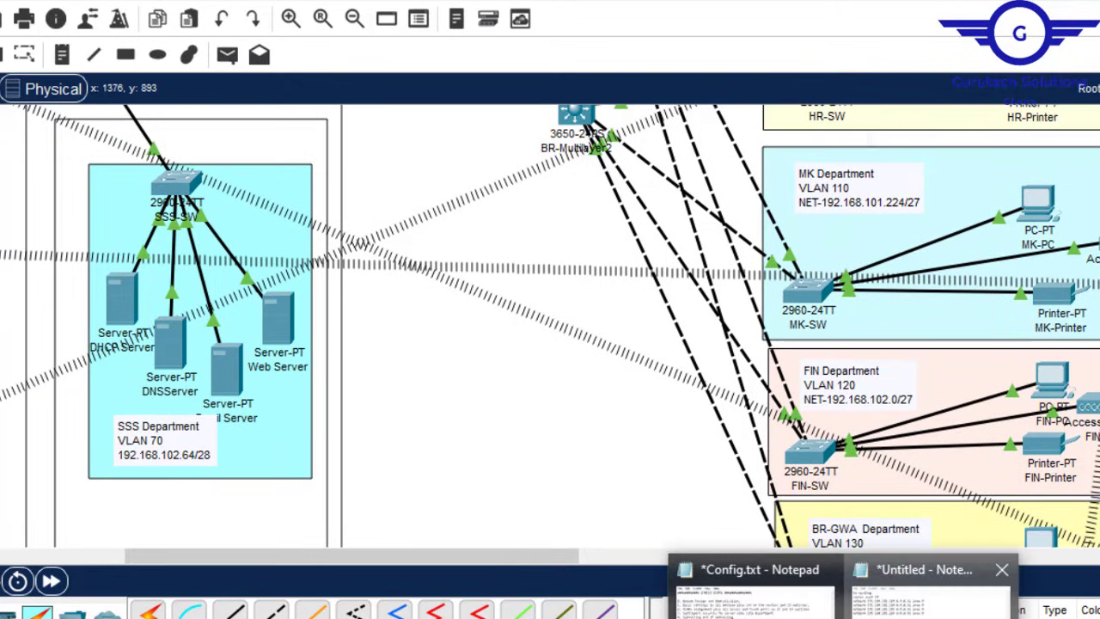
left_click(928, 601)
key("Return")
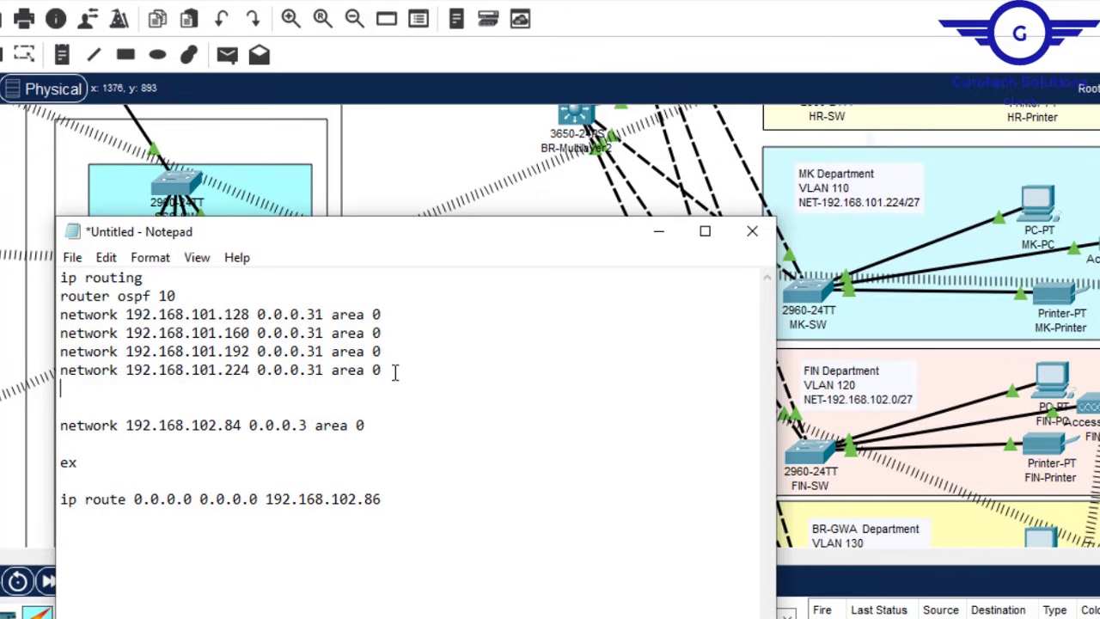
type("network 192.168.101.128 0.0.0.31 area 0")
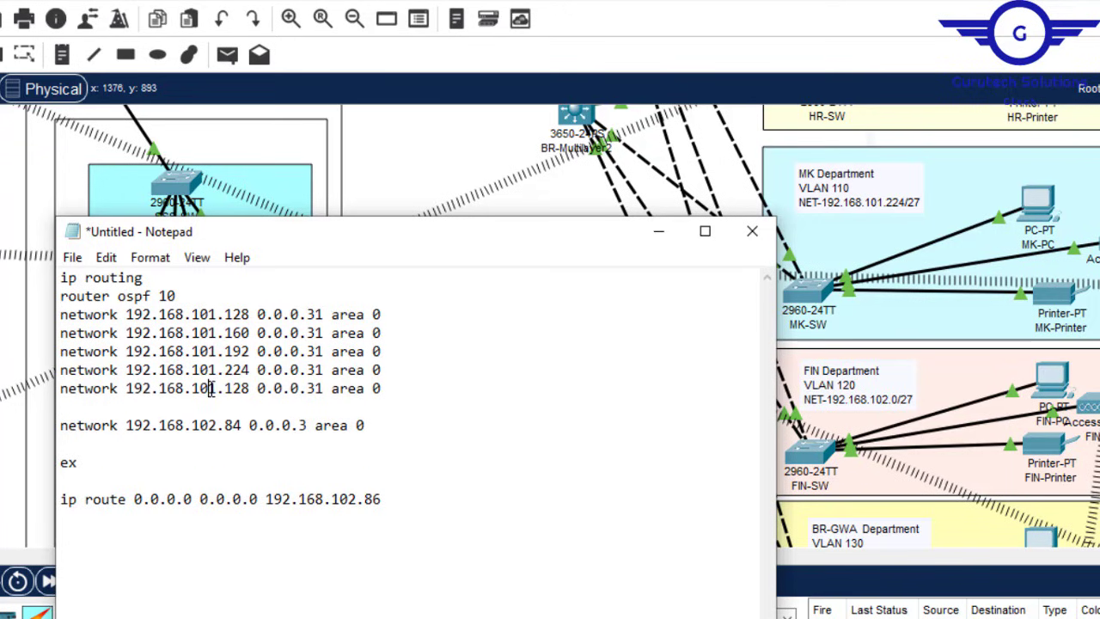
type("2")
double_click(229, 388)
key("Delete")
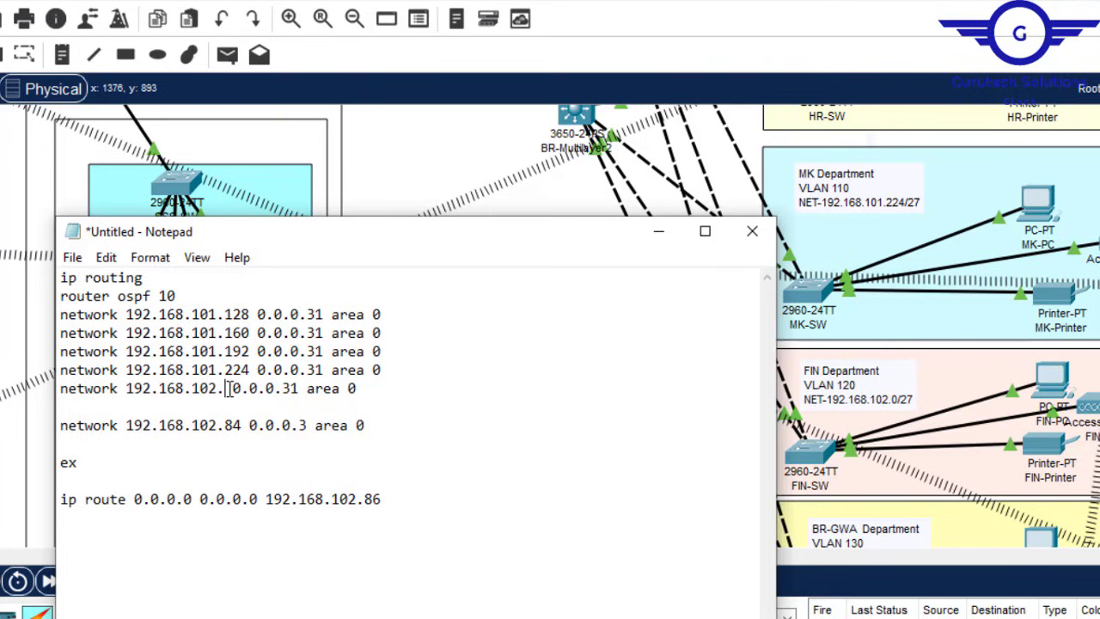
type("0")
left_click_drag(377, 392, 62, 397)
key("ctrl+c")
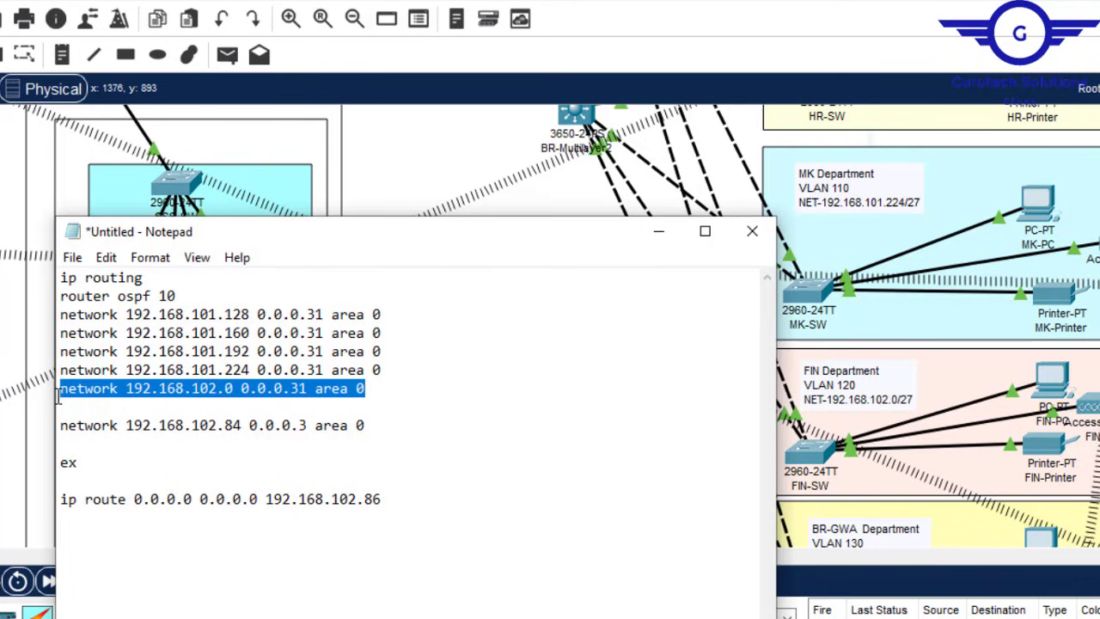
Step: Duplicate that line as 192.168.102.32 0.0.0.31 area 0
left_click(379, 388)
key("Return")
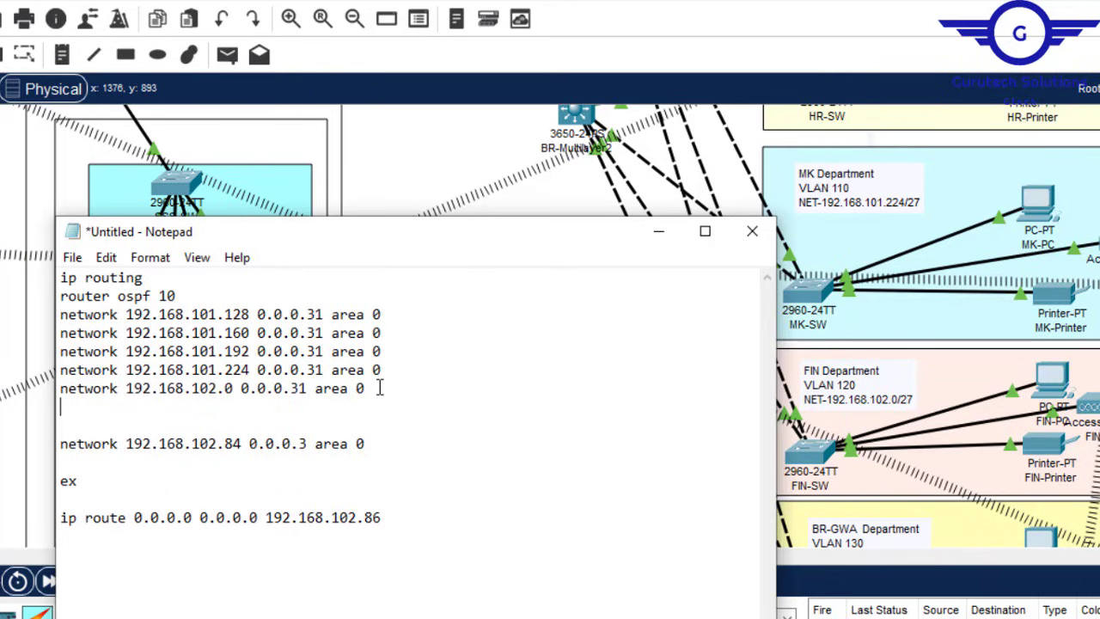
key("ctrl+v")
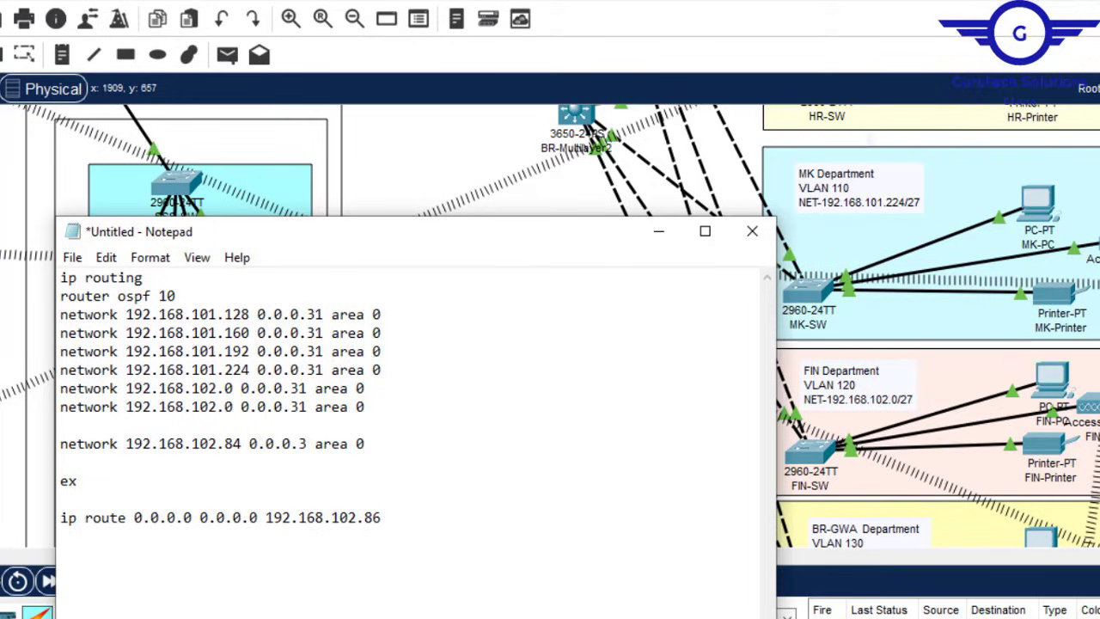
left_click_drag(1099, 338, 1099, 431)
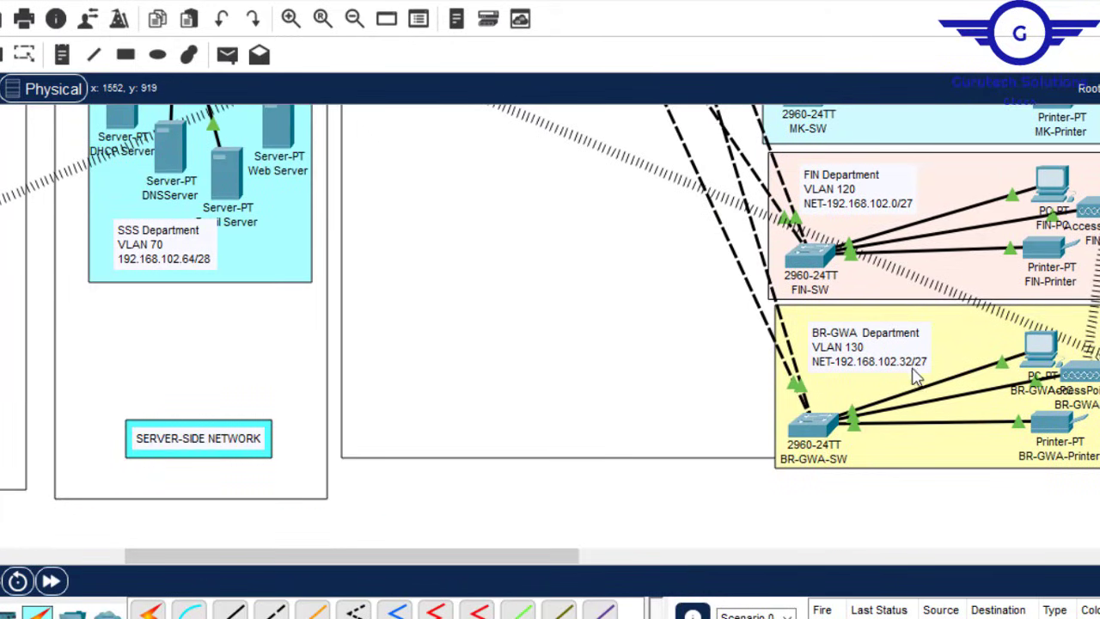
left_click(933, 570)
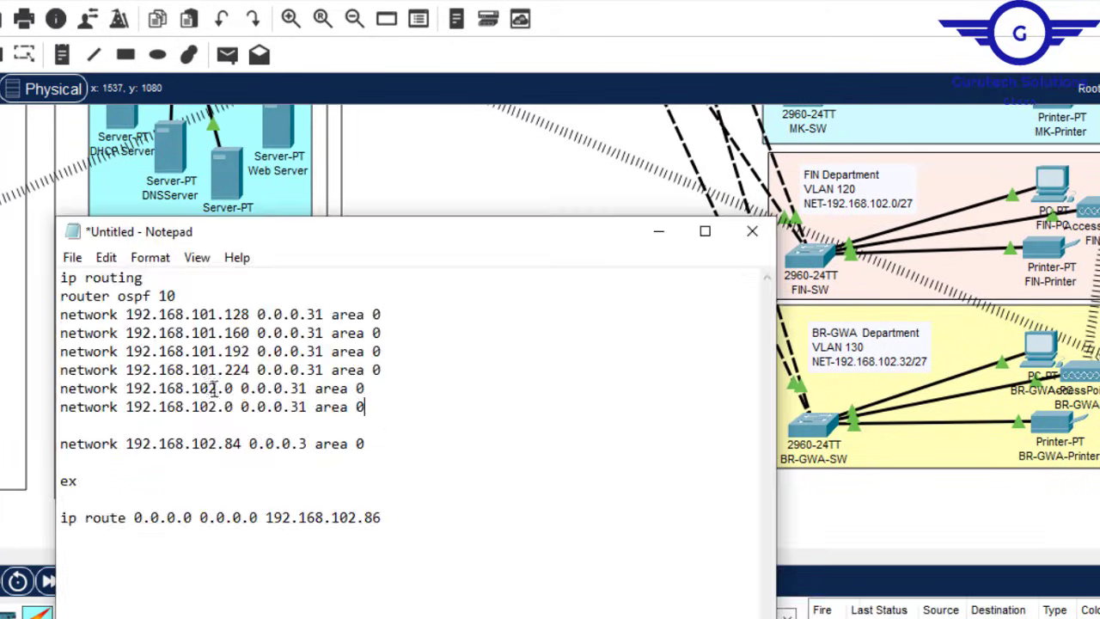
key("Delete")
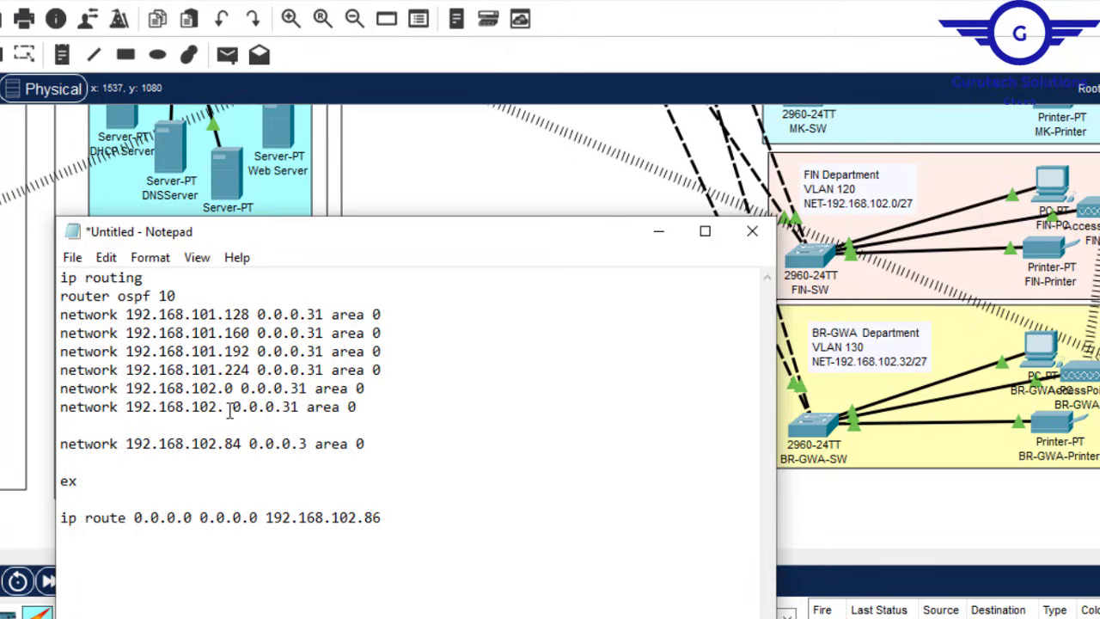
type("32")
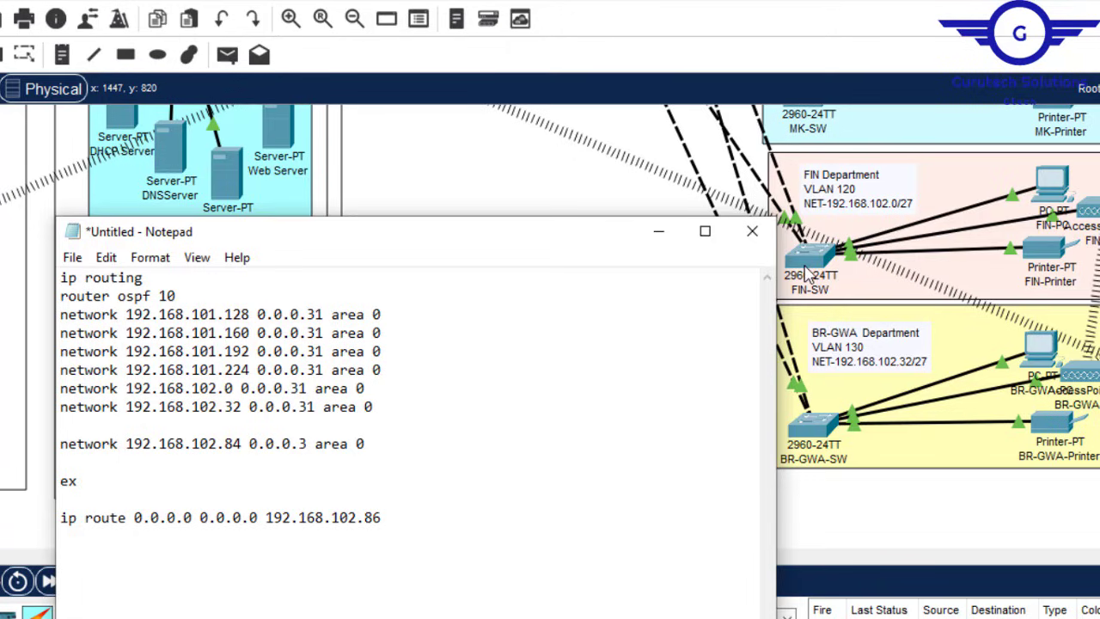
left_click_drag(1098, 413, 1098, 227)
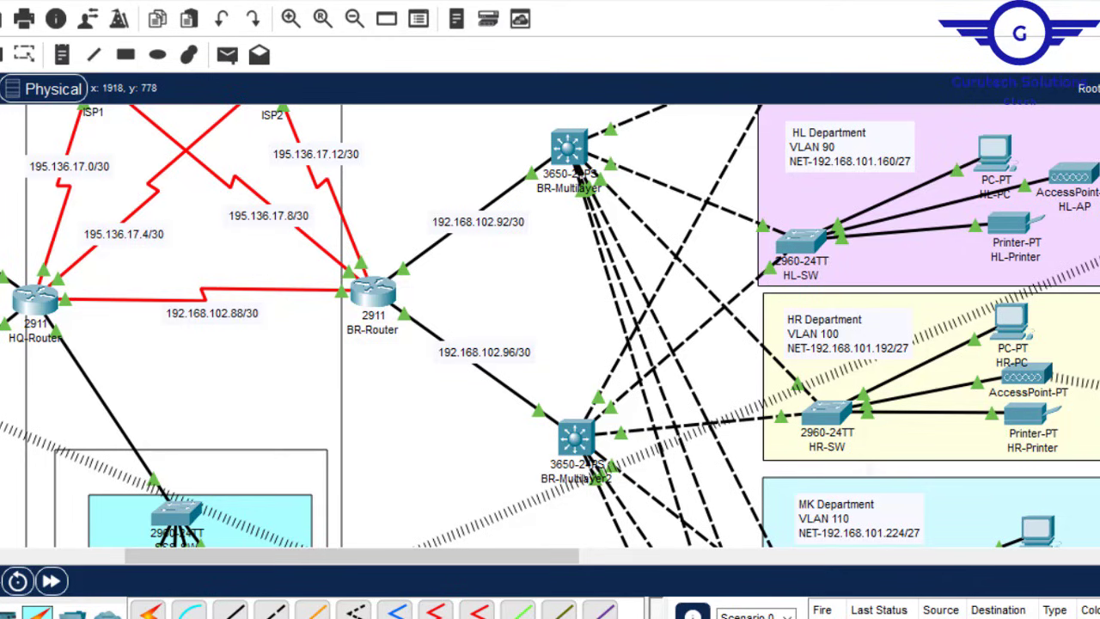
Step: Copy 192.168.102.92 from the topology link label and paste it over 192.168.102.84 in the draft
double_click(509, 223)
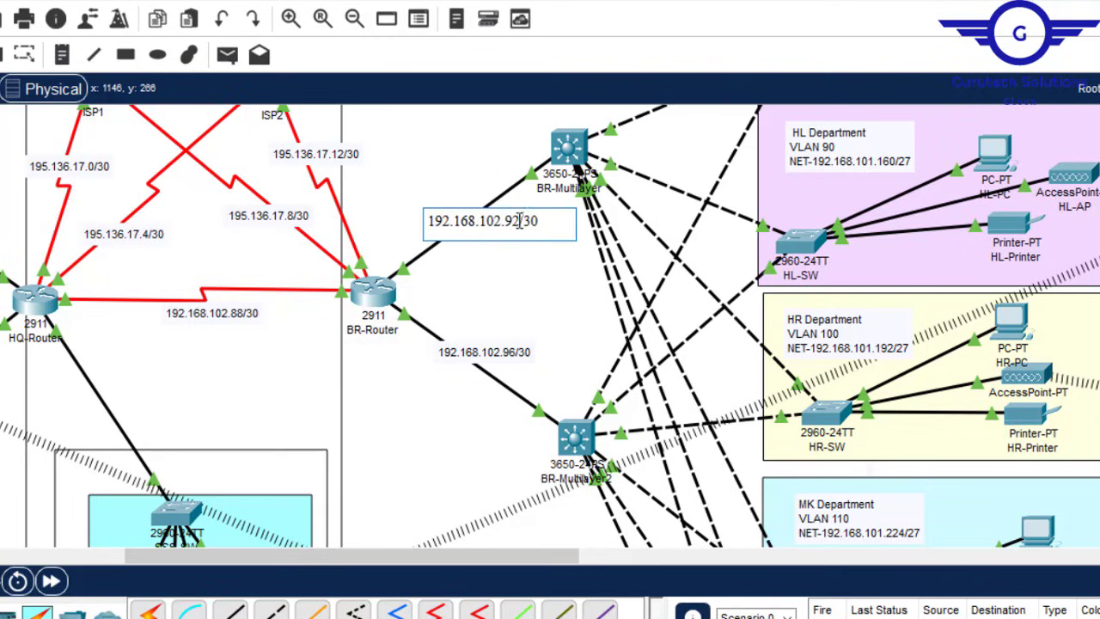
left_click_drag(520, 221, 429, 222)
key("ctrl+c")
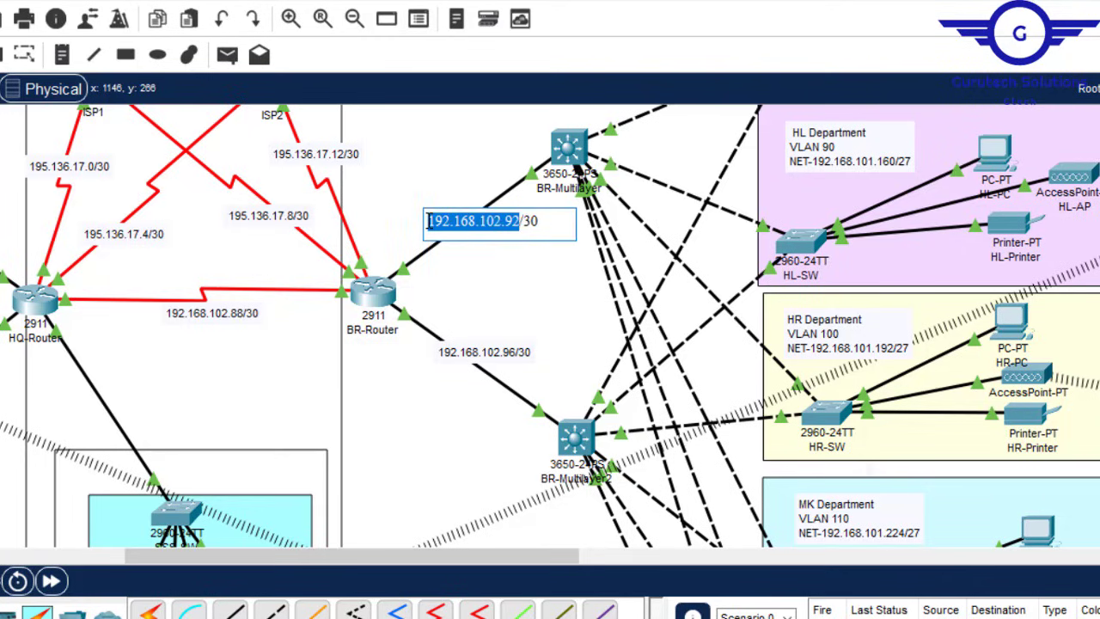
mouse_move(848, 617)
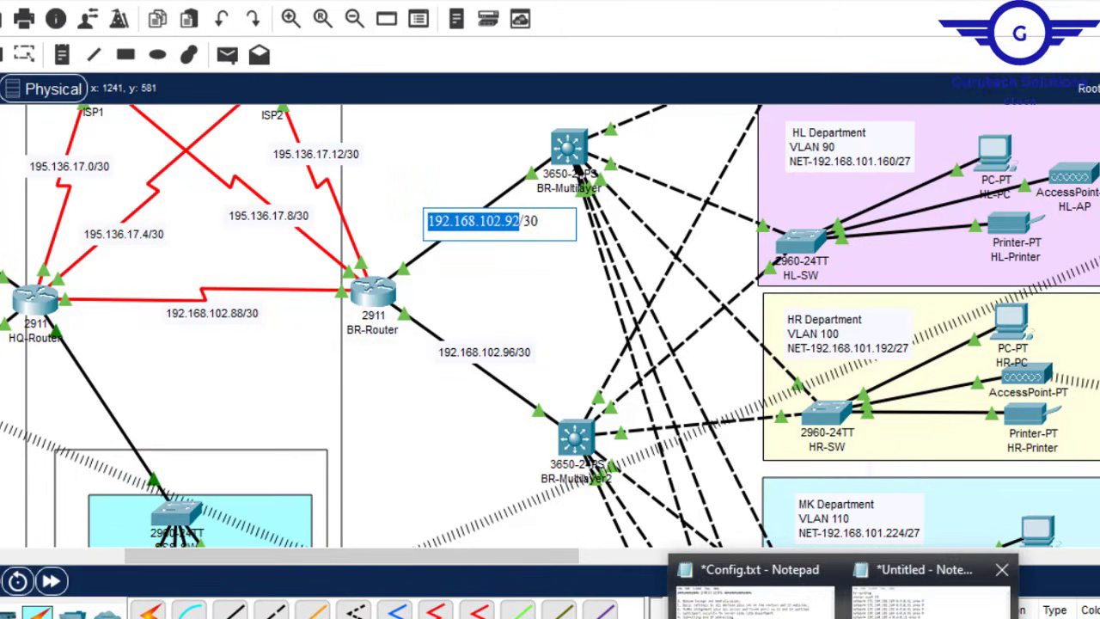
left_click(928, 601)
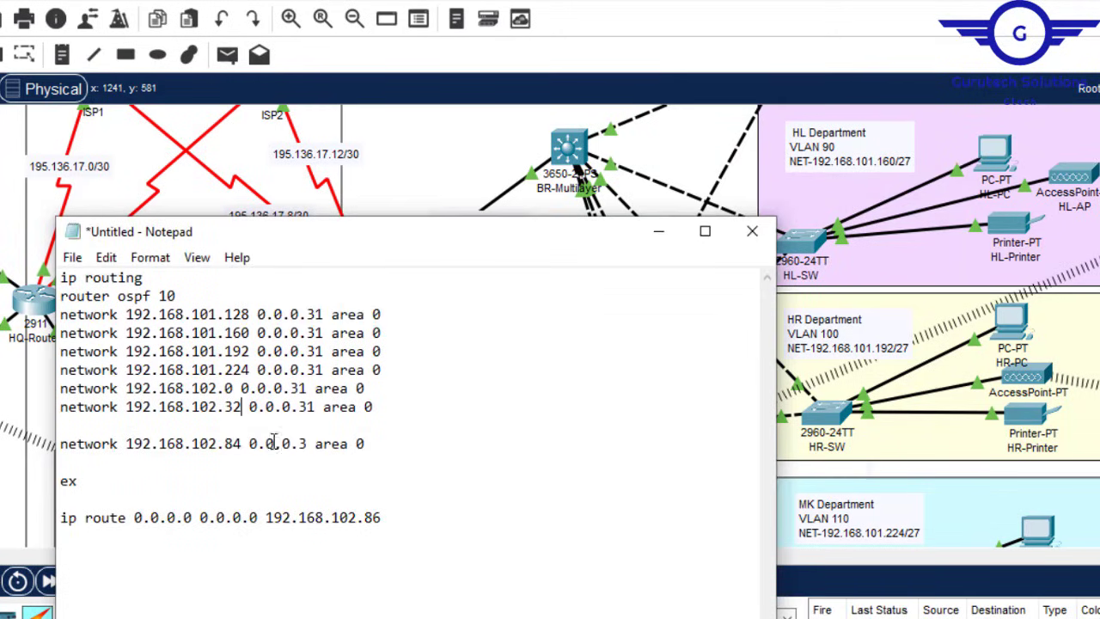
left_click_drag(243, 443, 126, 443)
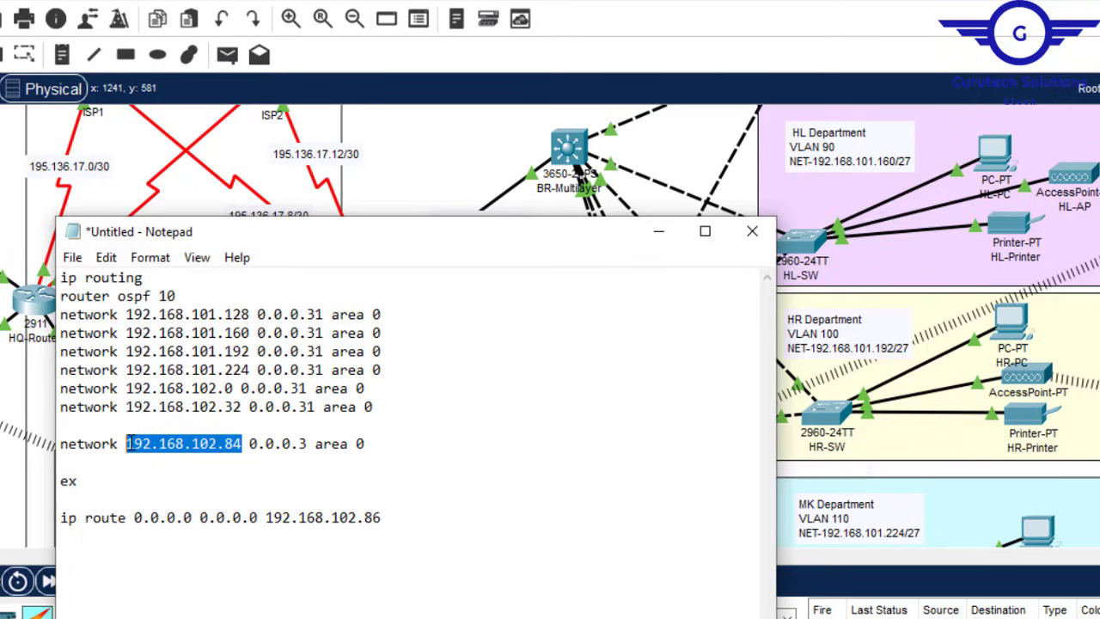
key("ctrl+v")
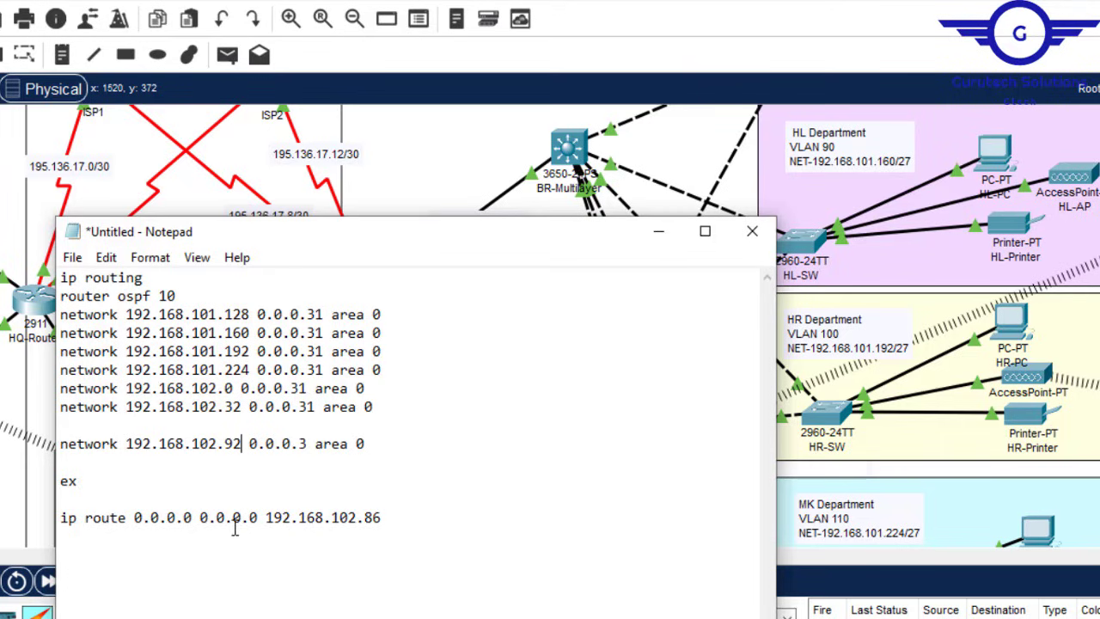
left_click_drag(384, 518, 271, 520)
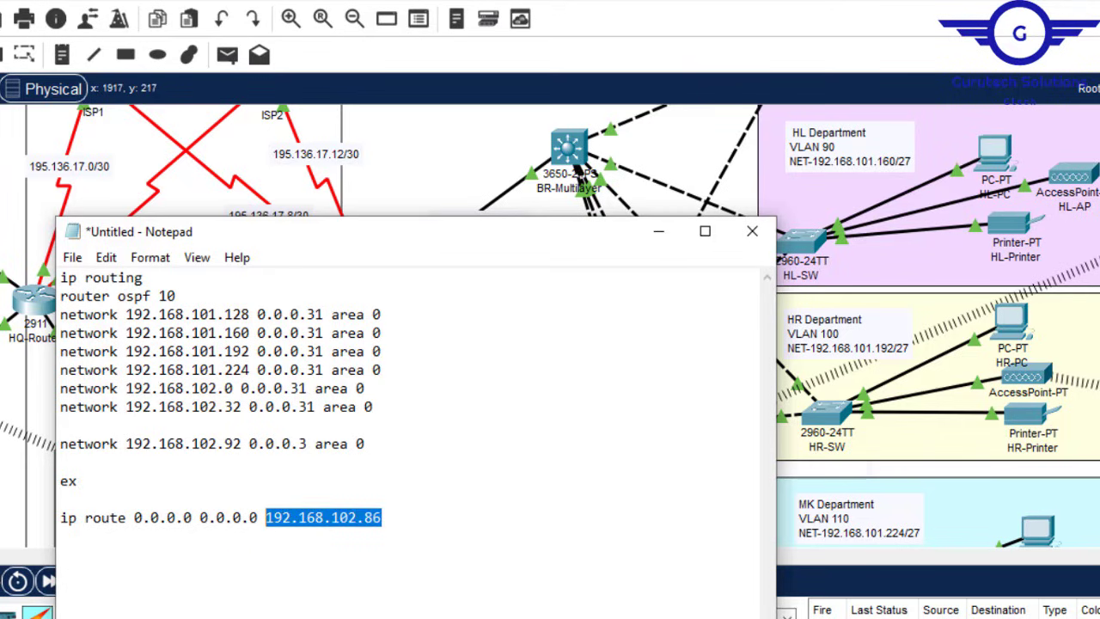
mouse_move(1098, 249)
left_mouse_down()
mouse_move(1098, 268)
mouse_move(1098, 242)
left_mouse_up()
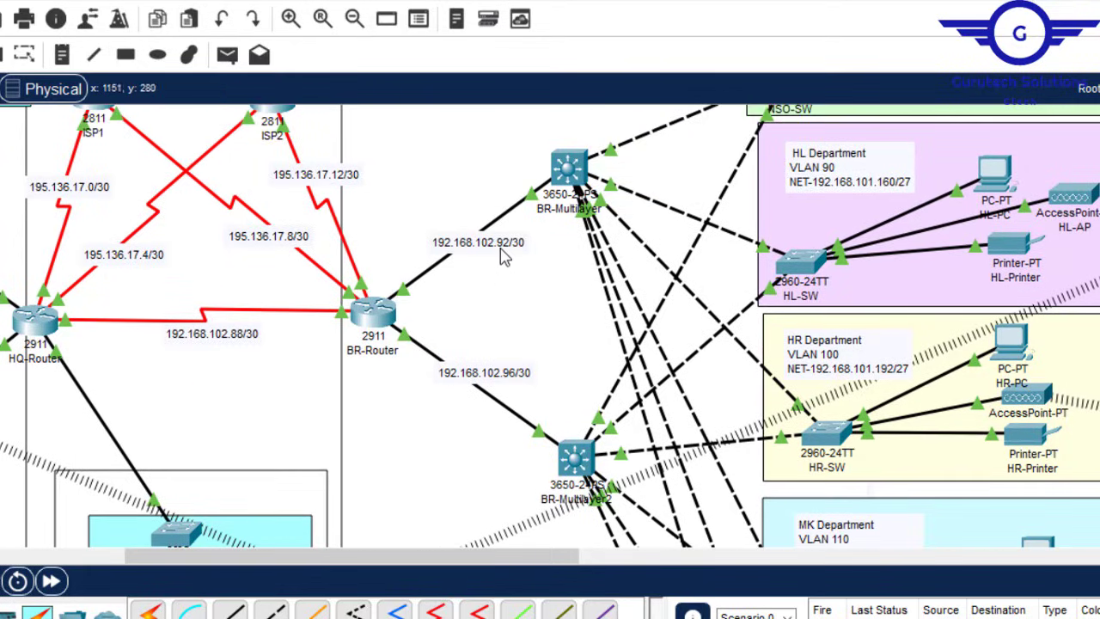
Step: Change the default route's next hop from 192.168.102.86 to 192.168.102.94
mouse_move(384, 316)
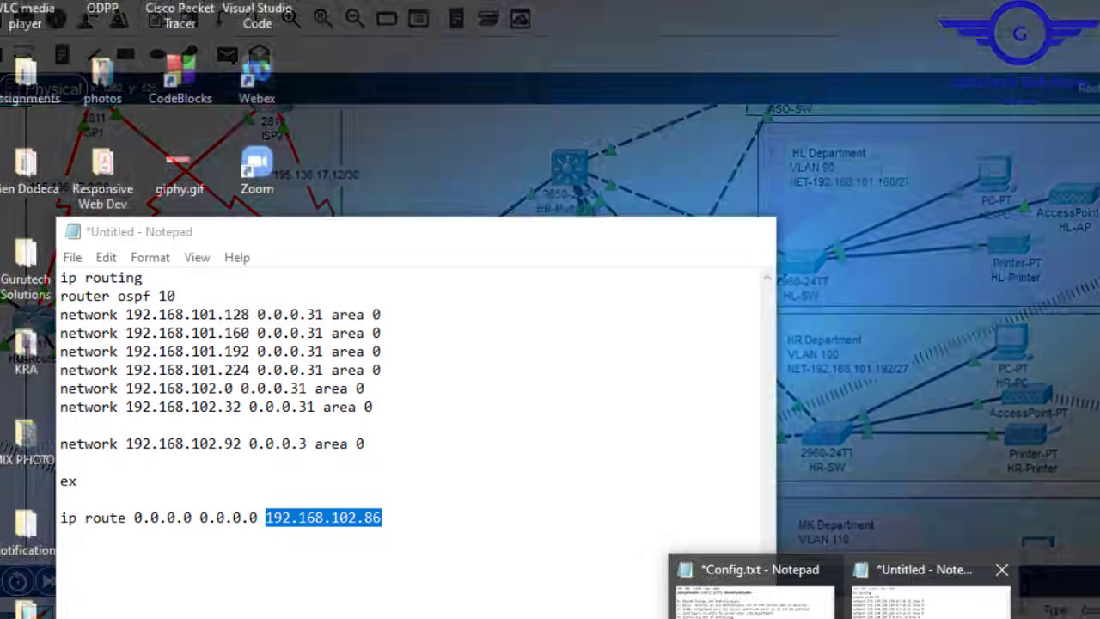
left_click(911, 593)
left_click(381, 521)
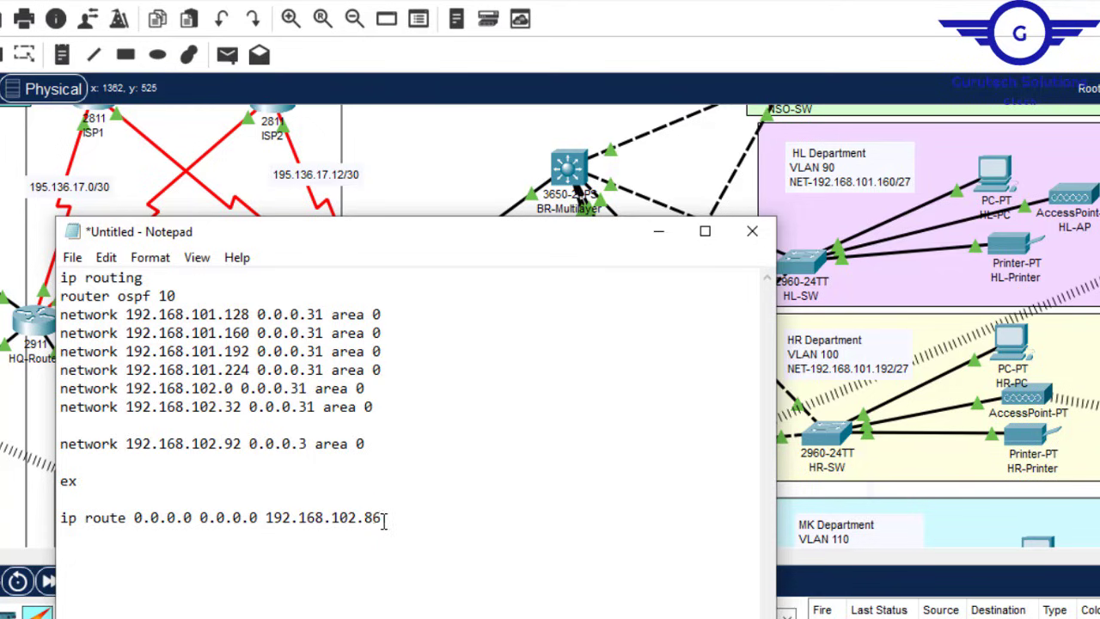
left_click_drag(383, 521, 272, 521)
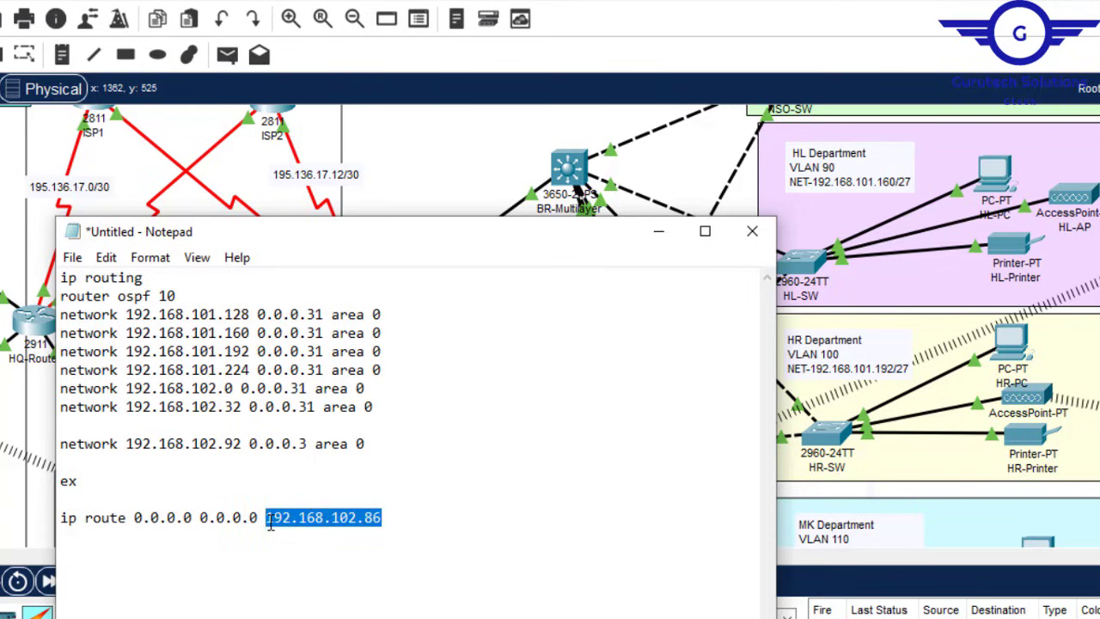
key("ctrl+v")
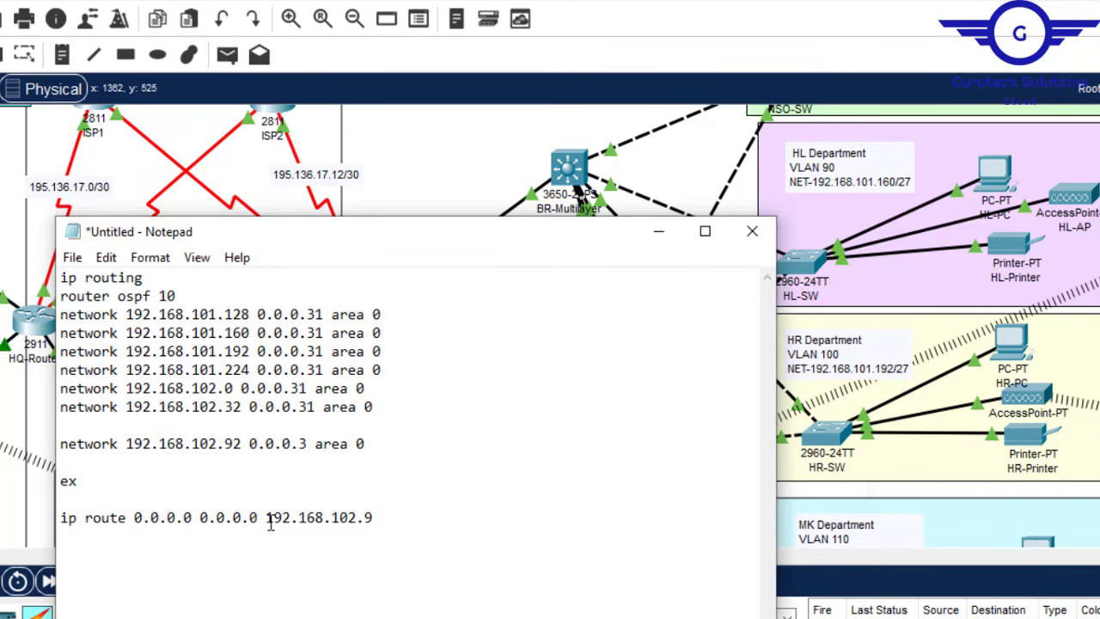
type("4")
left_click(658, 234)
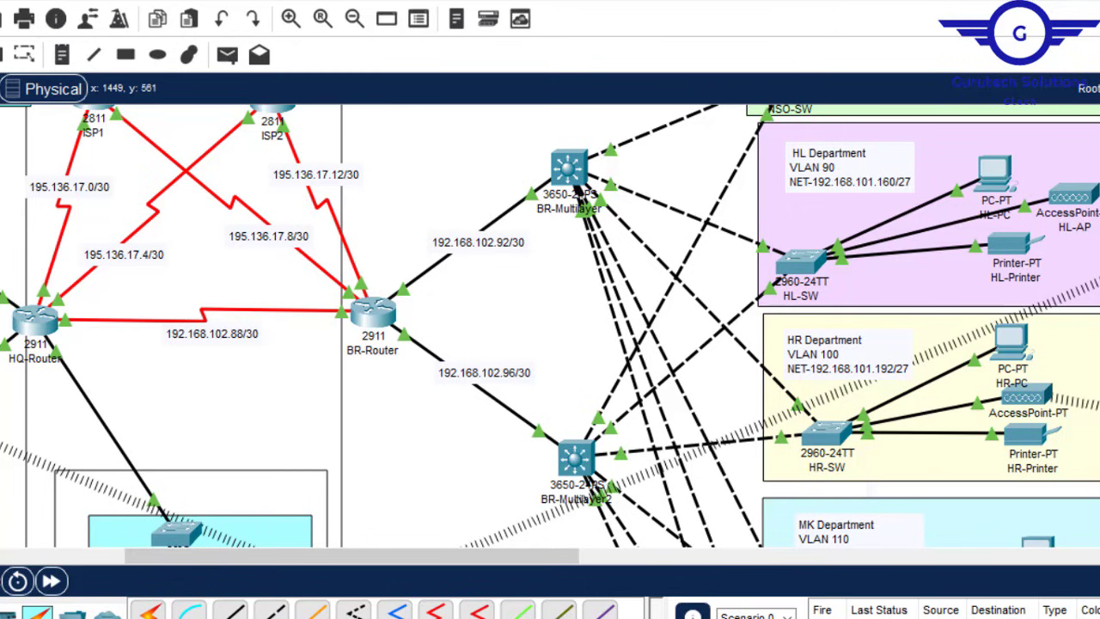
Step: Paste the whole draft into BR-Multilayer's CLI and close the switch window
left_click(908, 572)
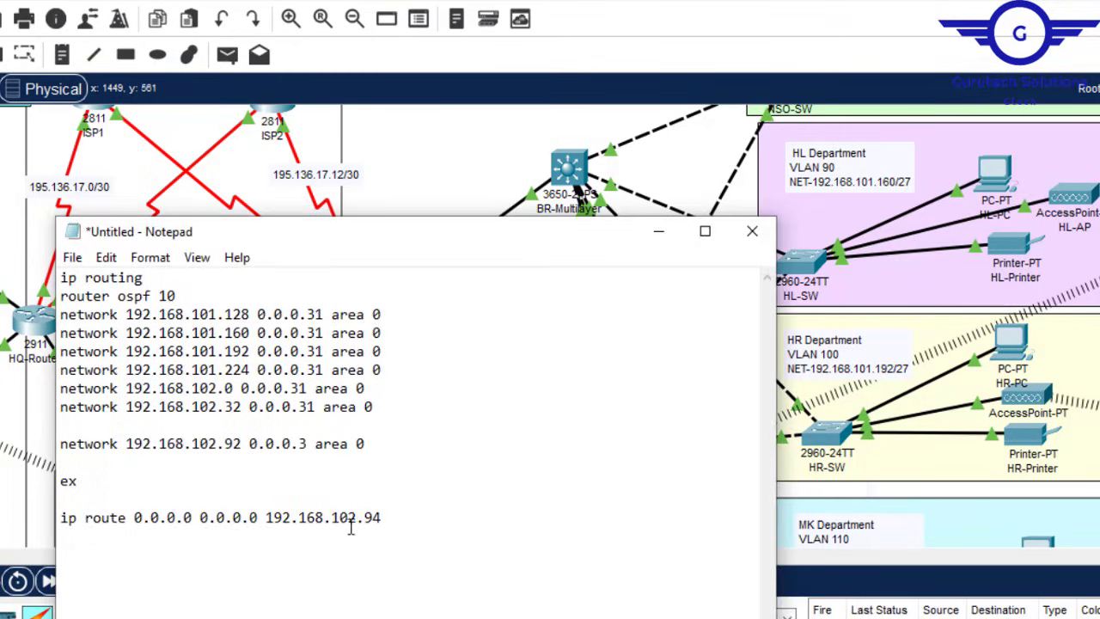
key("ctrl+a")
key("ctrl+c")
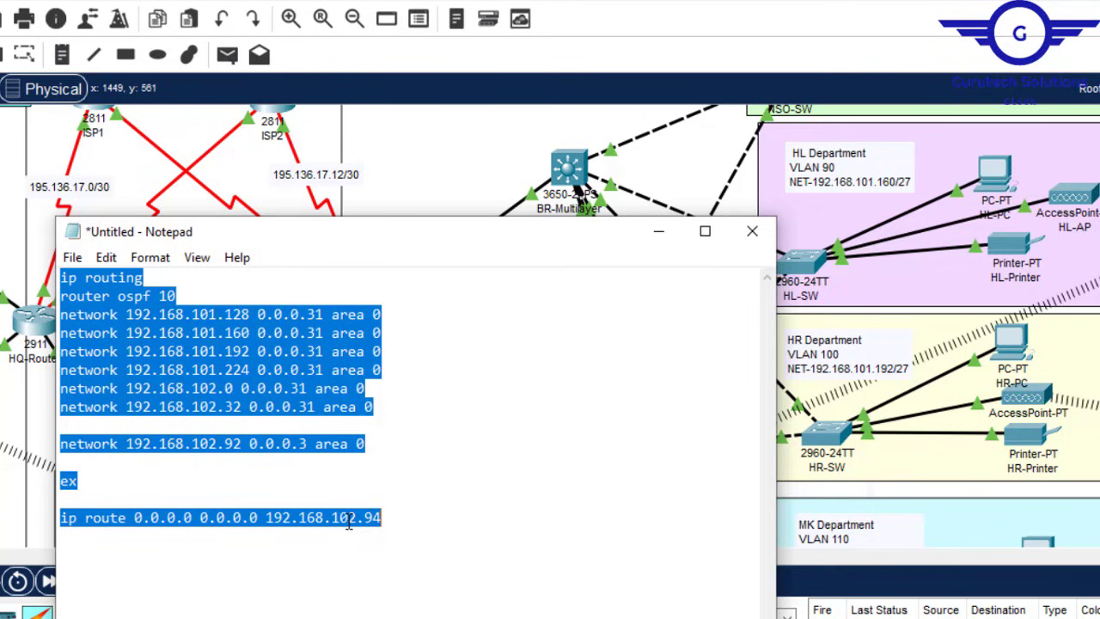
left_click(241, 180)
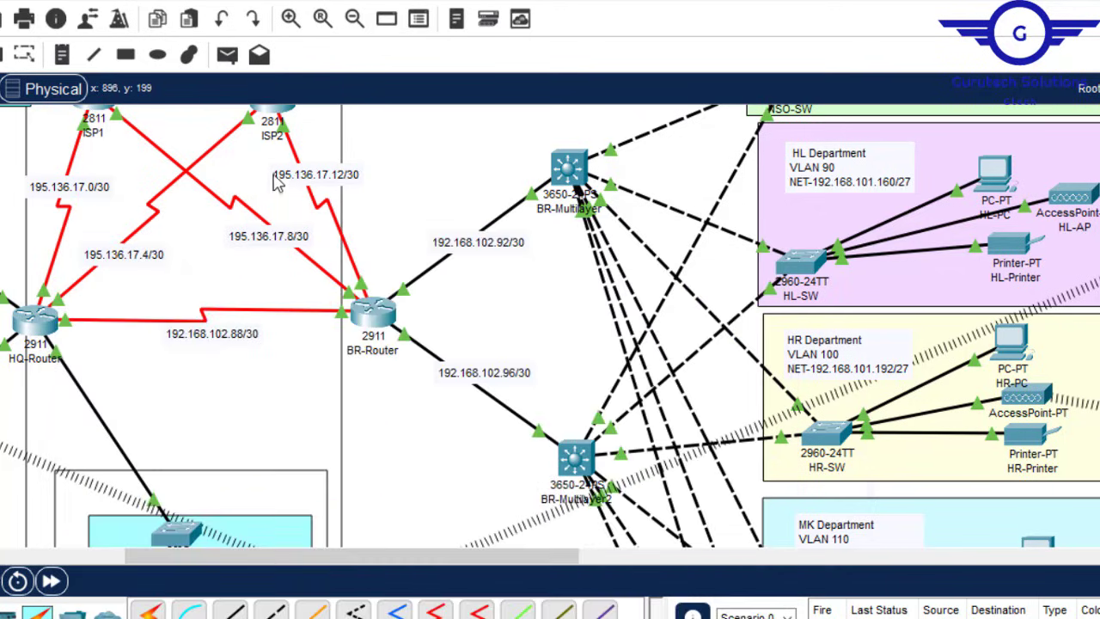
left_click(572, 164)
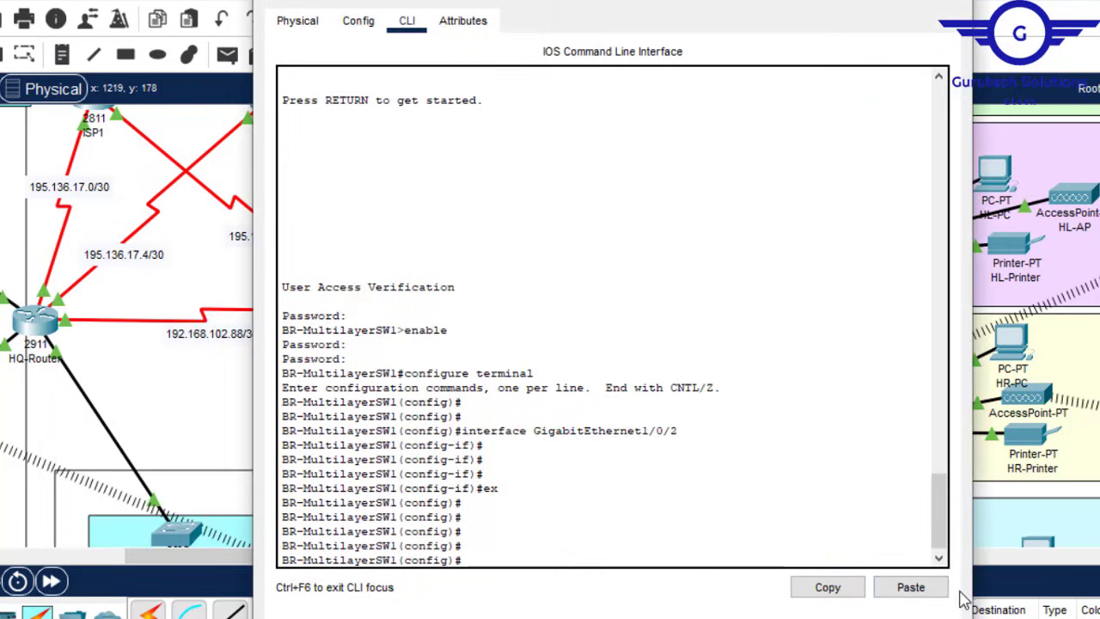
left_click(911, 588)
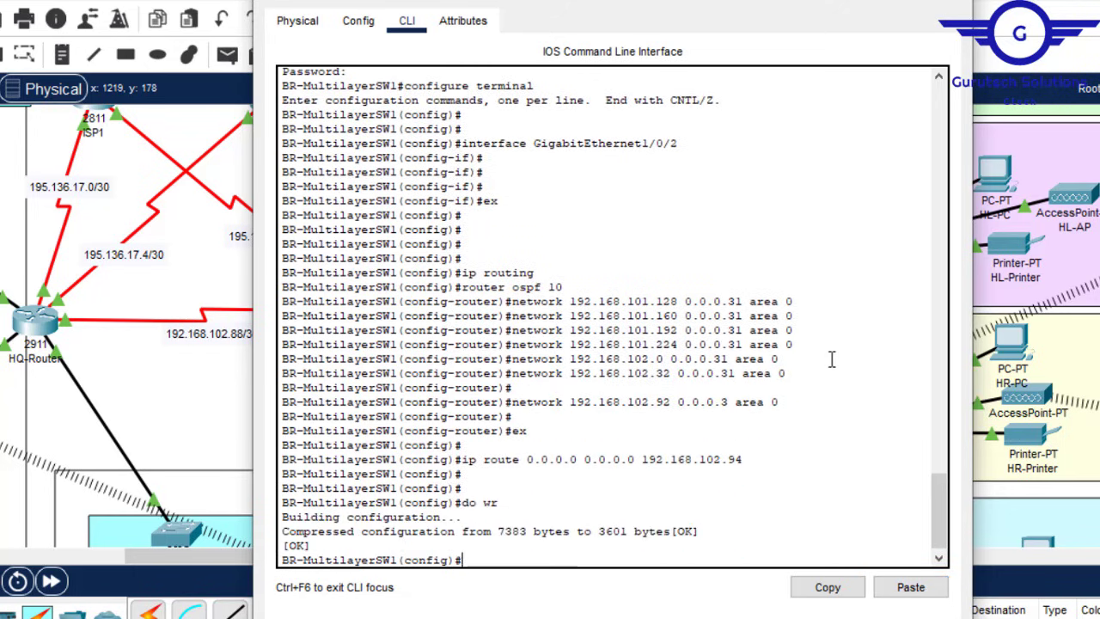
left_click(952, 1)
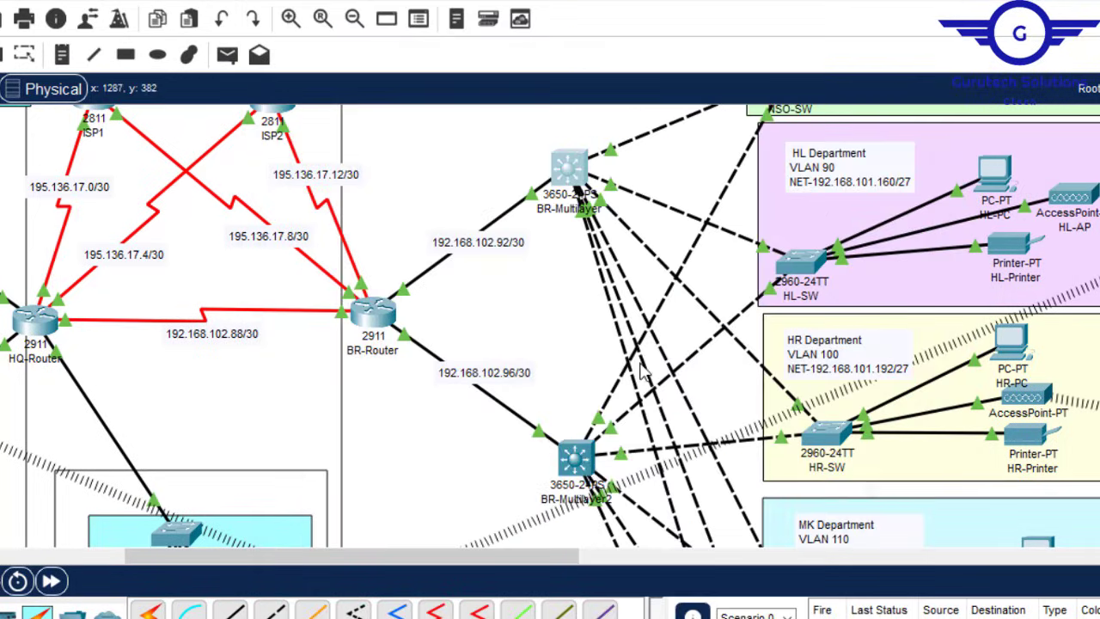
Step: Copy 192.168.102.96 from the topology label and paste it over 192.168.102.92 in the draft
double_click(516, 375)
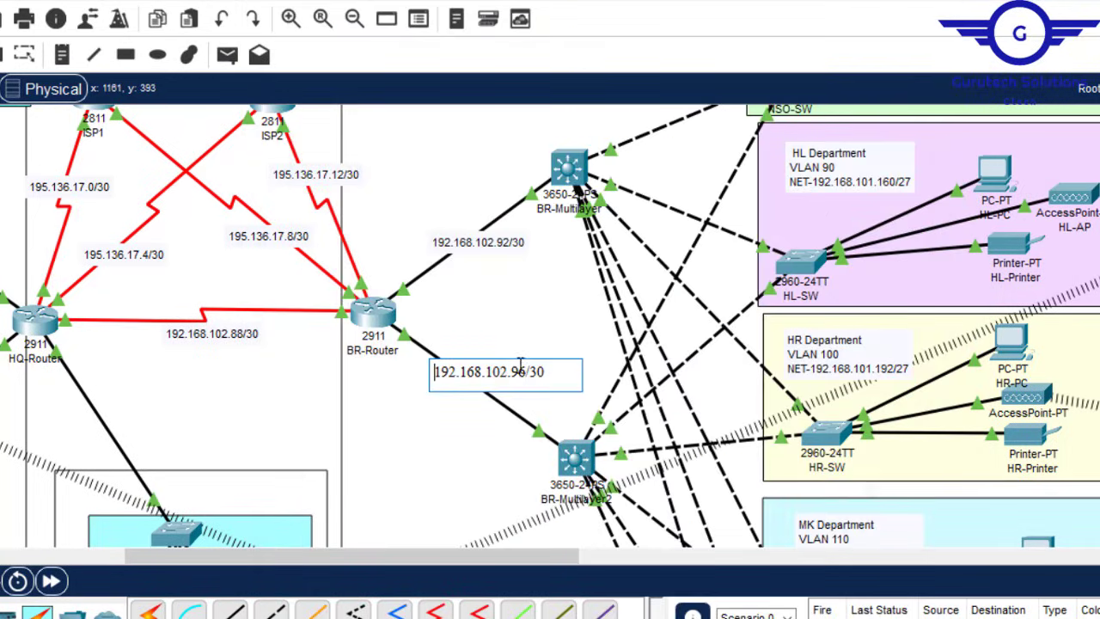
left_click_drag(526, 371, 434, 372)
key("ctrl+c")
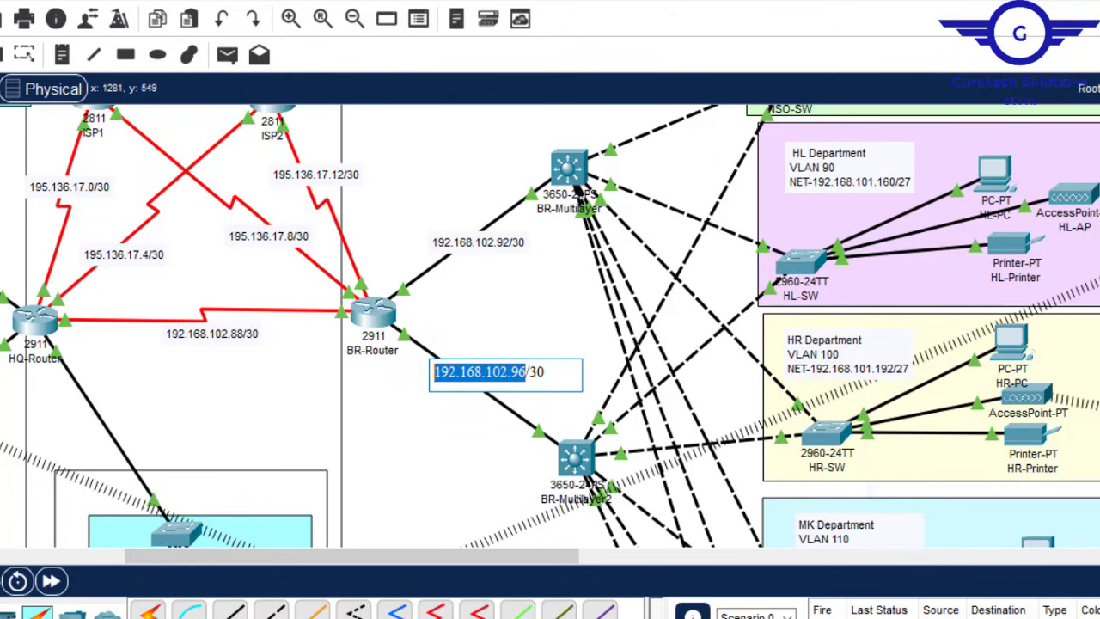
left_click(846, 617)
left_click(928, 598)
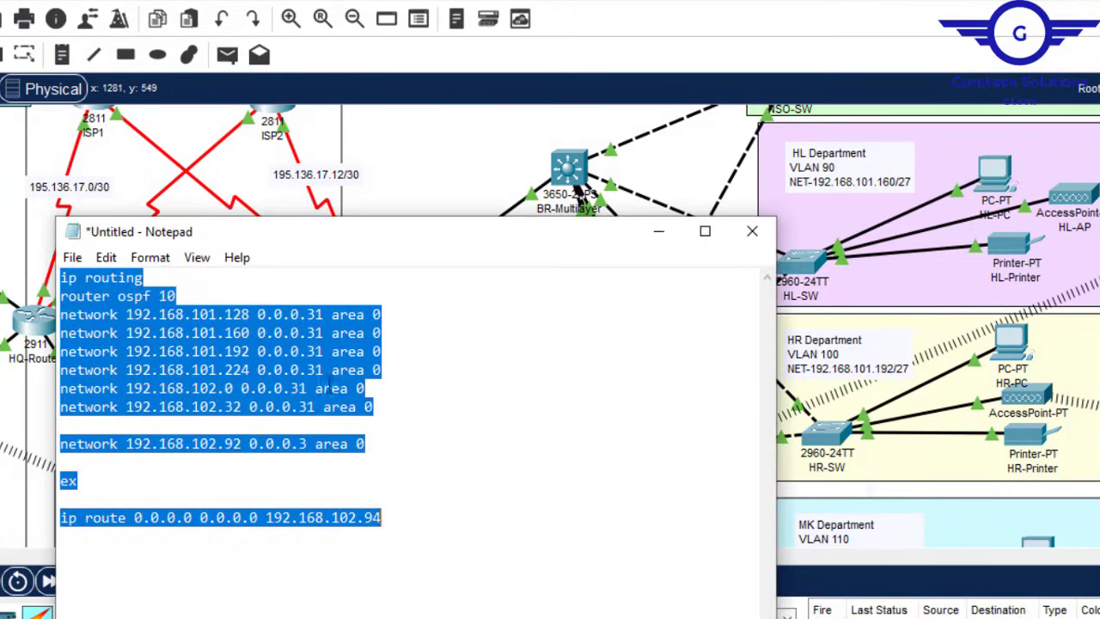
left_click(248, 448)
left_click_drag(244, 448, 129, 449)
key("ctrl+v")
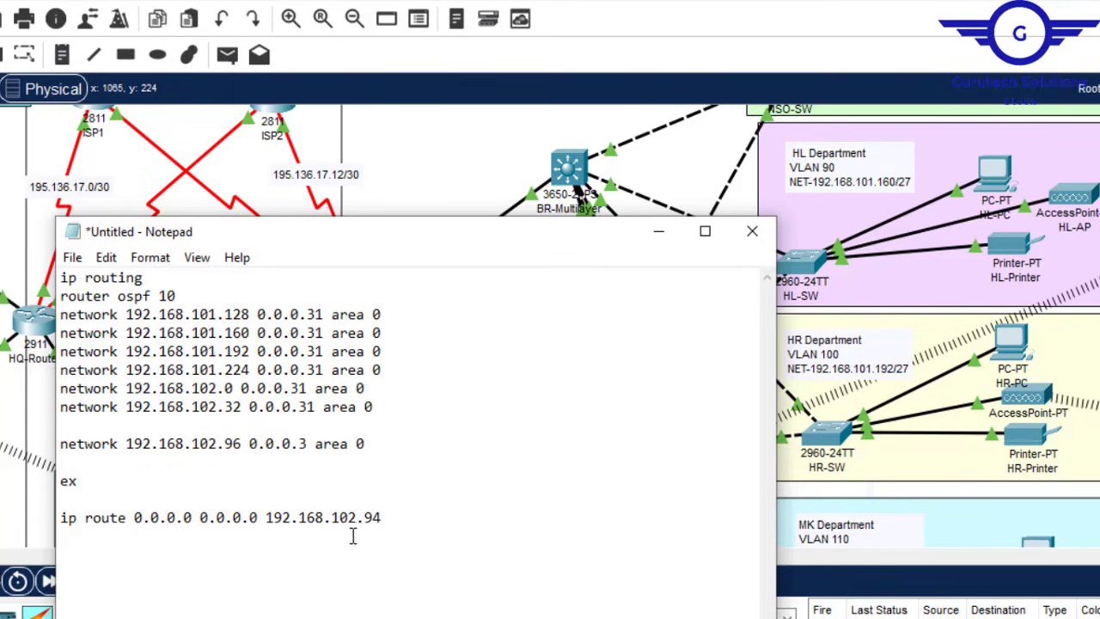
Step: Select the whole updated draft, with its default route via 192.168.102.98, ready for pasting
left_click(195, 147)
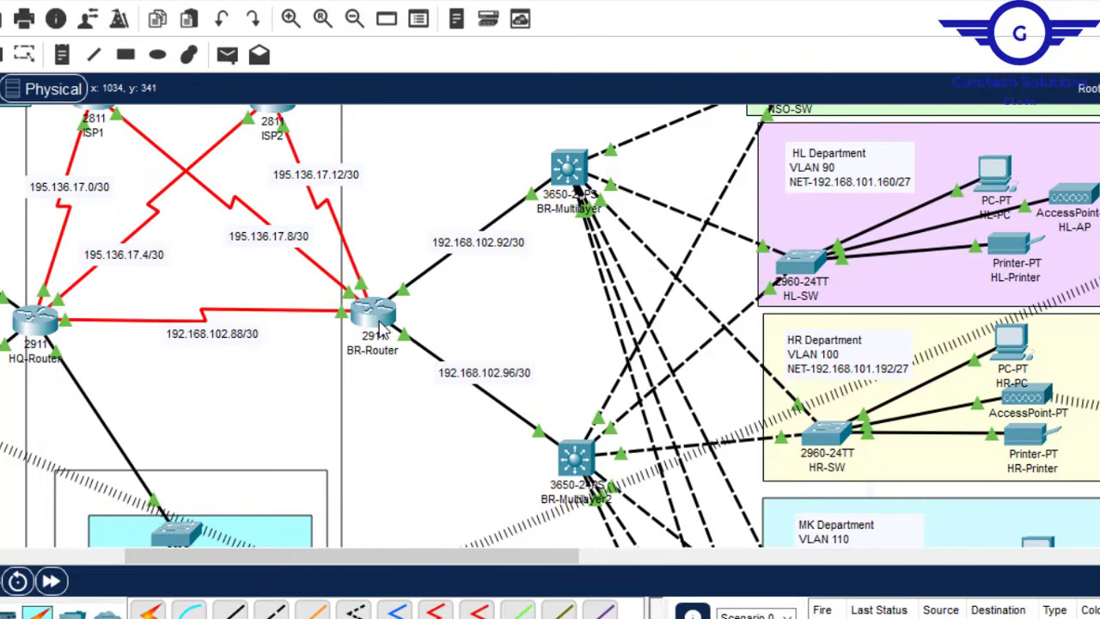
mouse_move(383, 324)
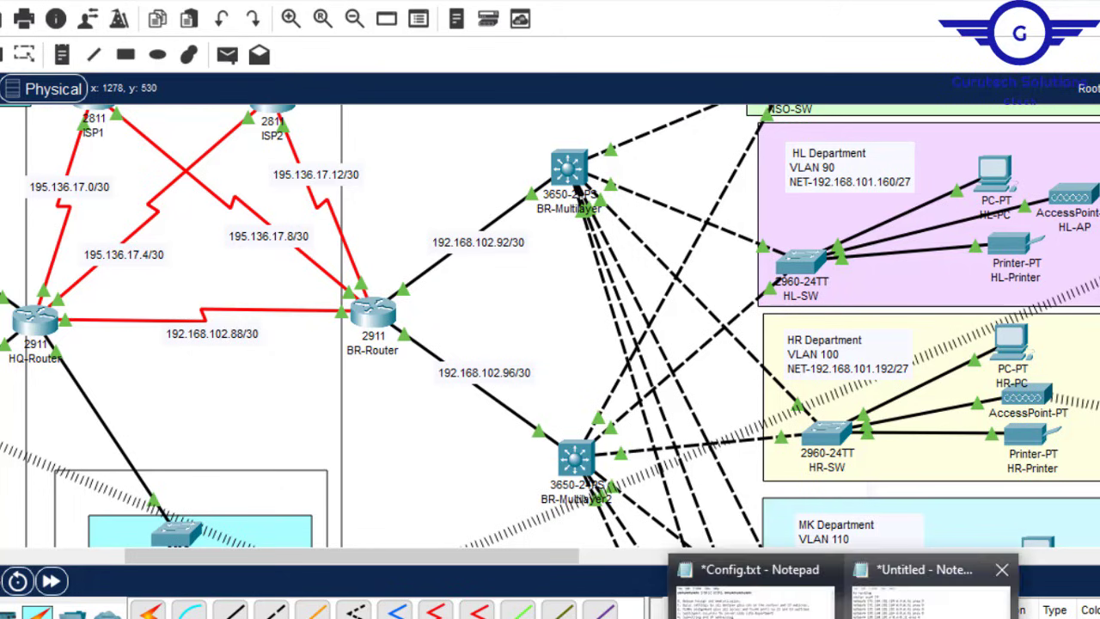
left_click(928, 569)
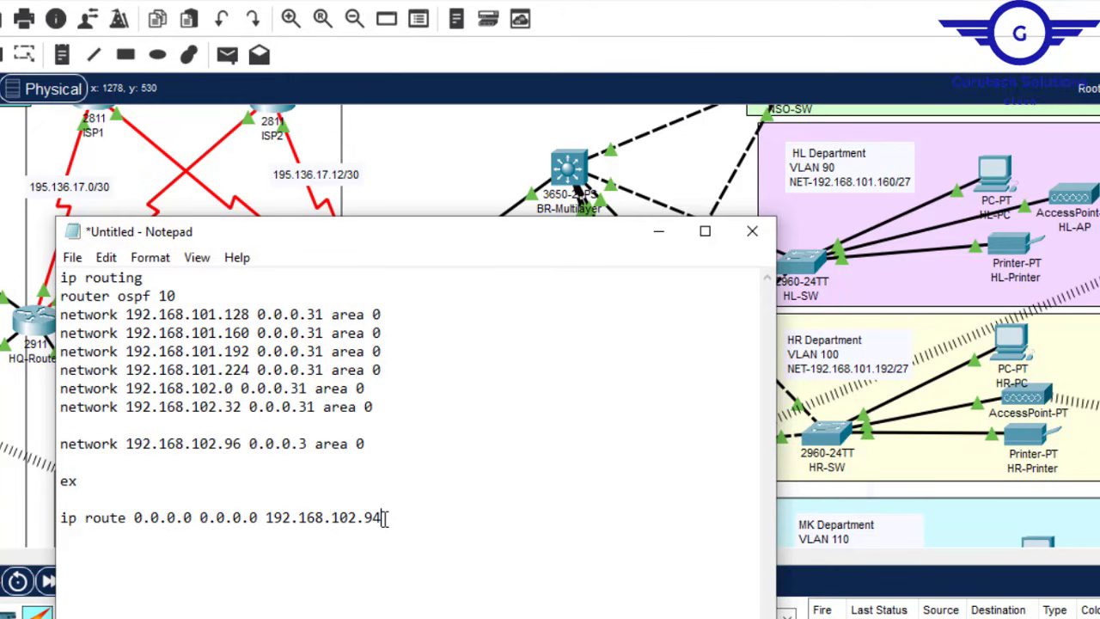
key("ctrl+a")
key("ctrl+c")
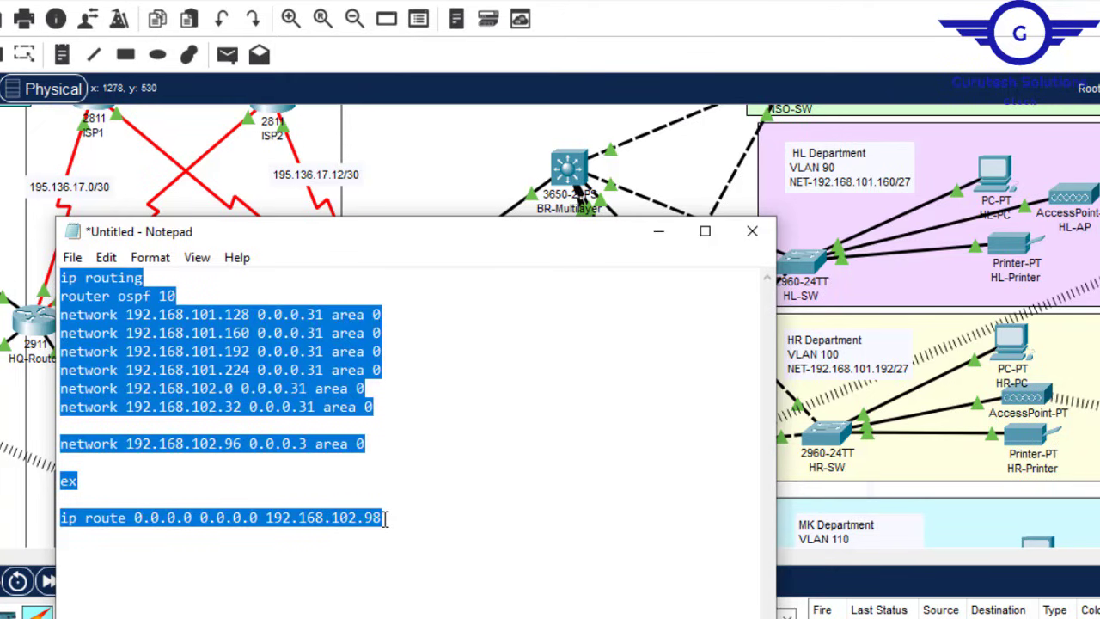
left_click(255, 178)
Step: On BR-MultilayerSW2's command line, use ex to return to global configuration mode
left_click(573, 457)
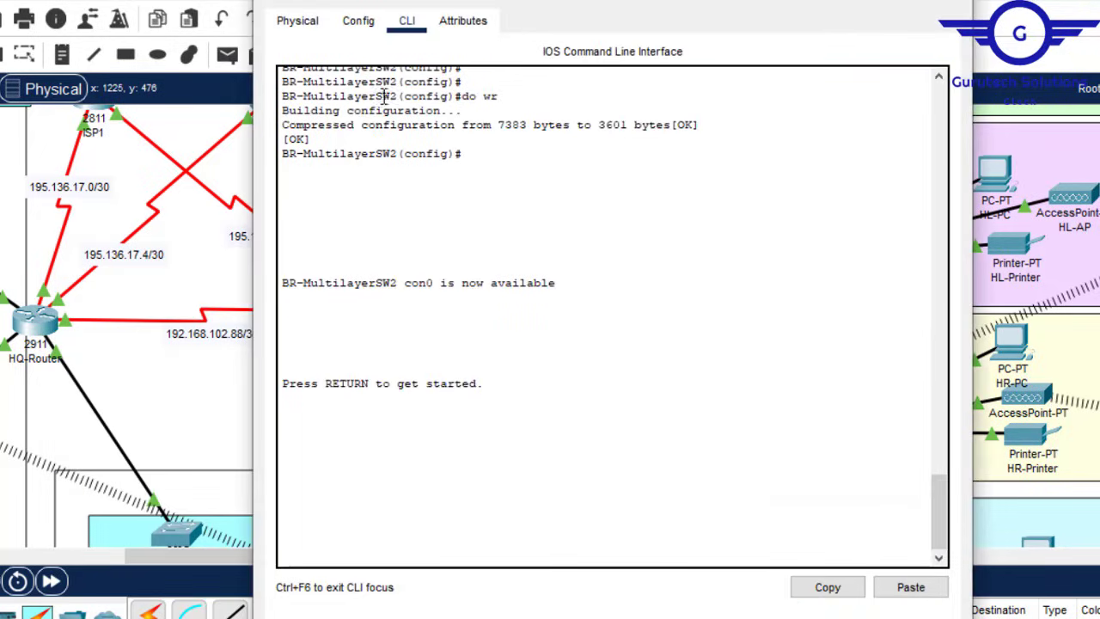
left_click(372, 31)
left_click(404, 311)
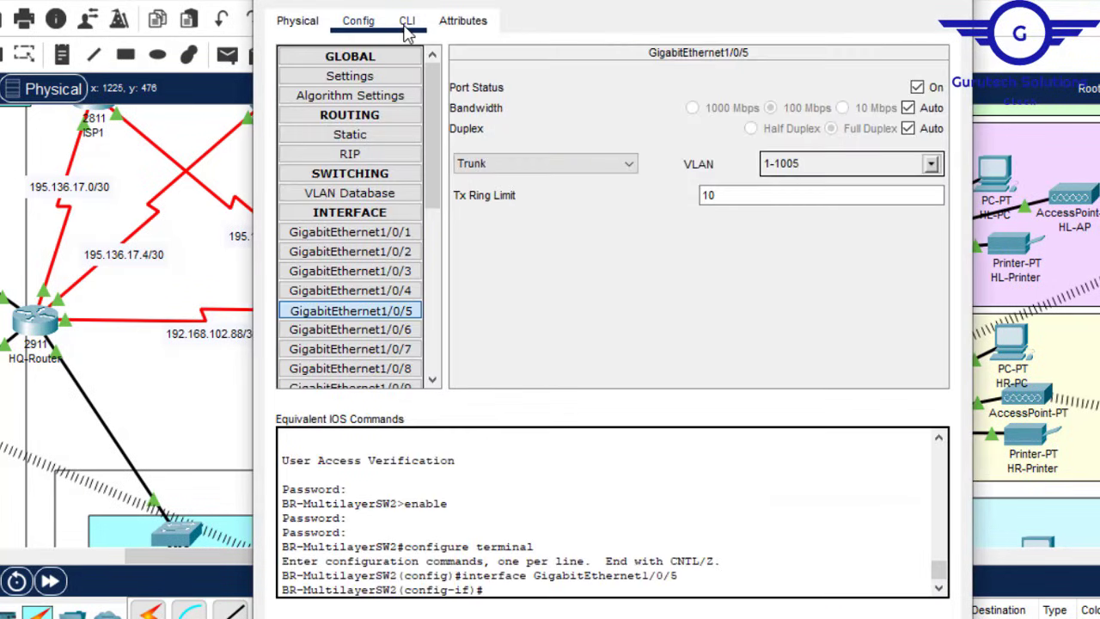
left_click(407, 32)
key("Return")
key("Return")
type("ex")
key("Return")
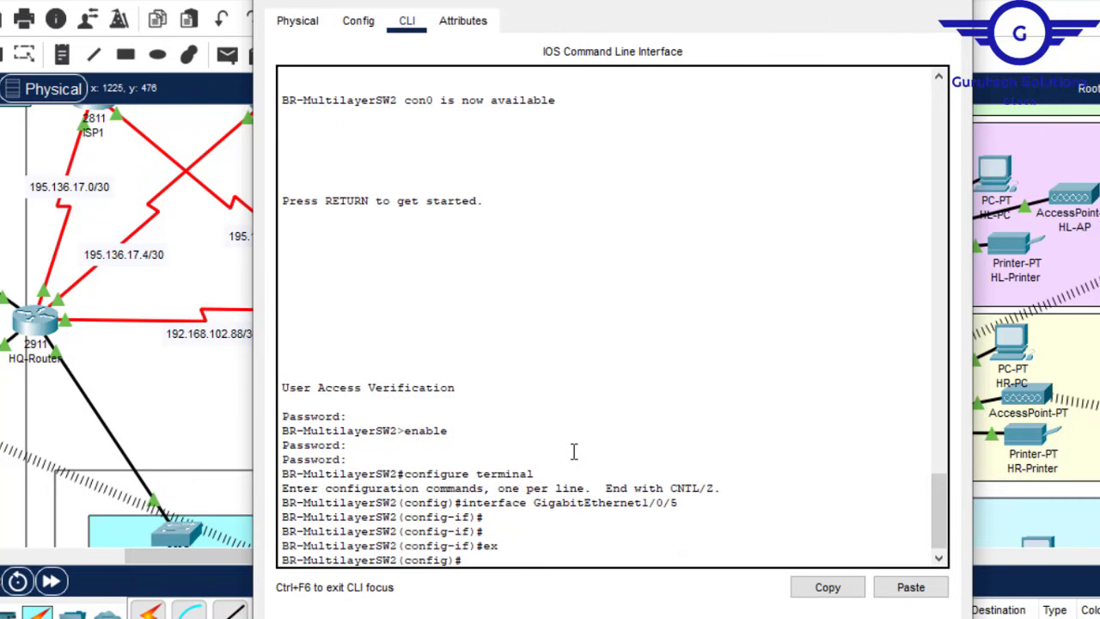
key("Return")
key("Return")
key("Return")
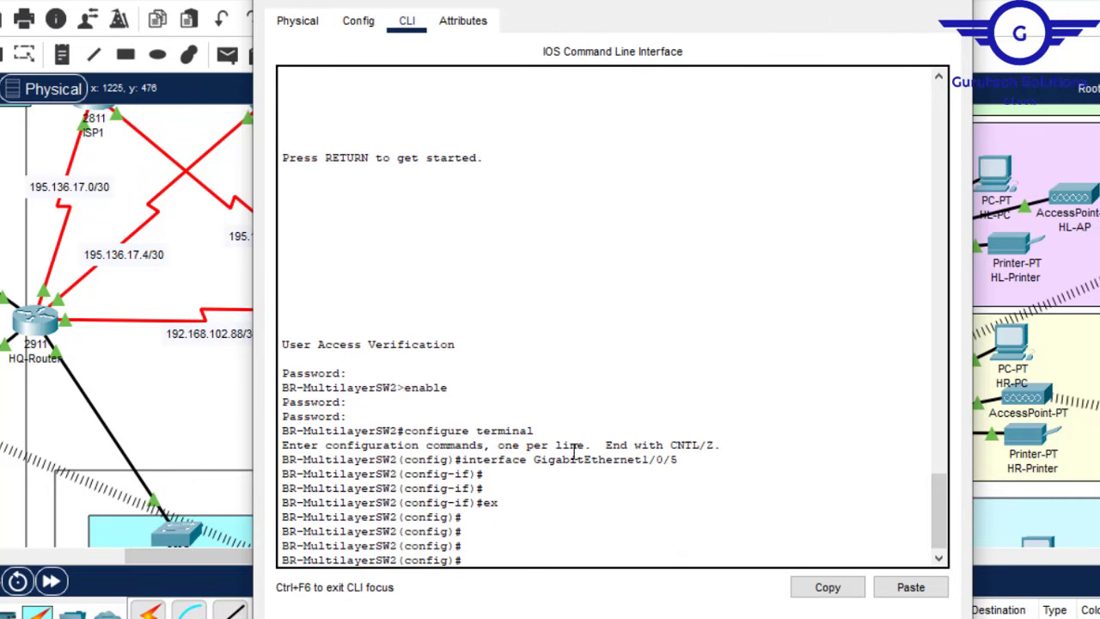
Step: Paste the OSPF networks and default route via 192.168.102.98, then save with do wr
left_click(908, 587)
key("Return")
key("Return")
key("Return")
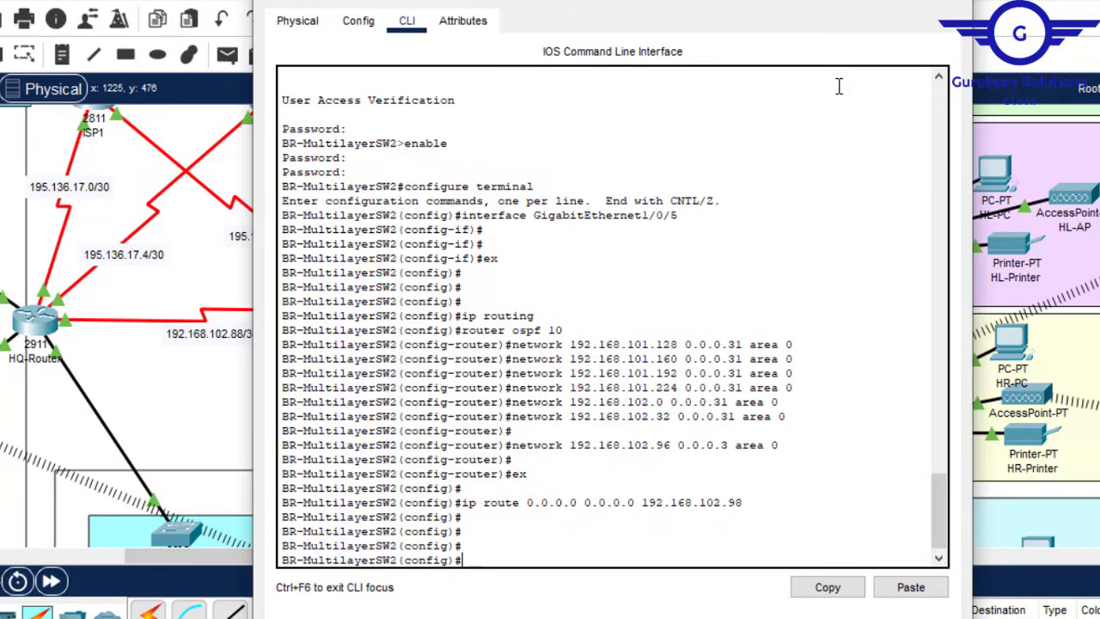
type("do wr")
key("Return")
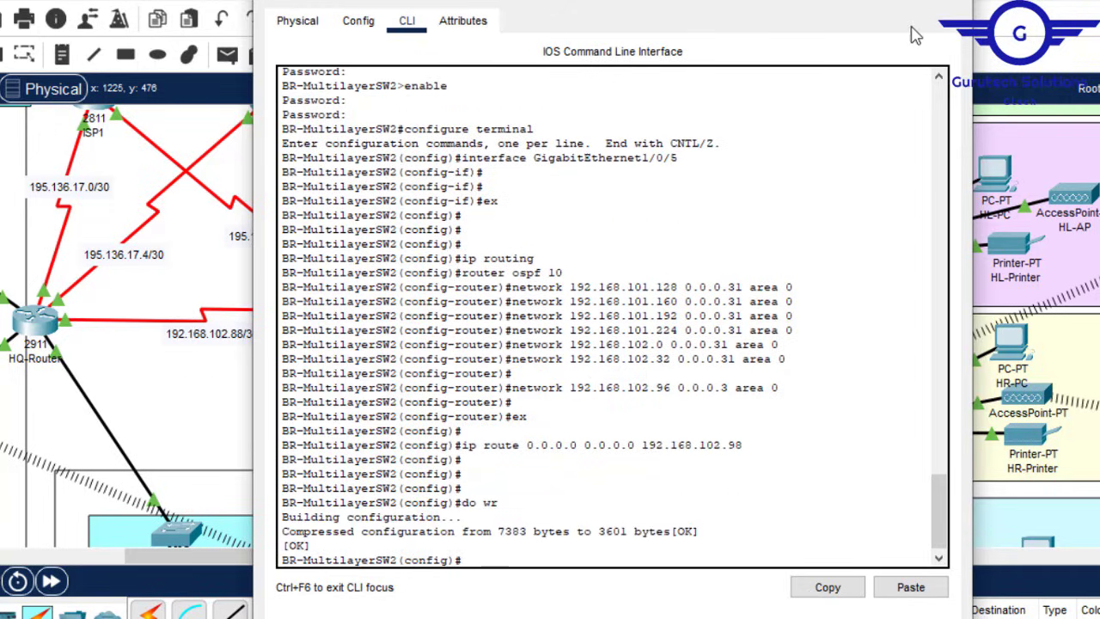
left_click(952, 2)
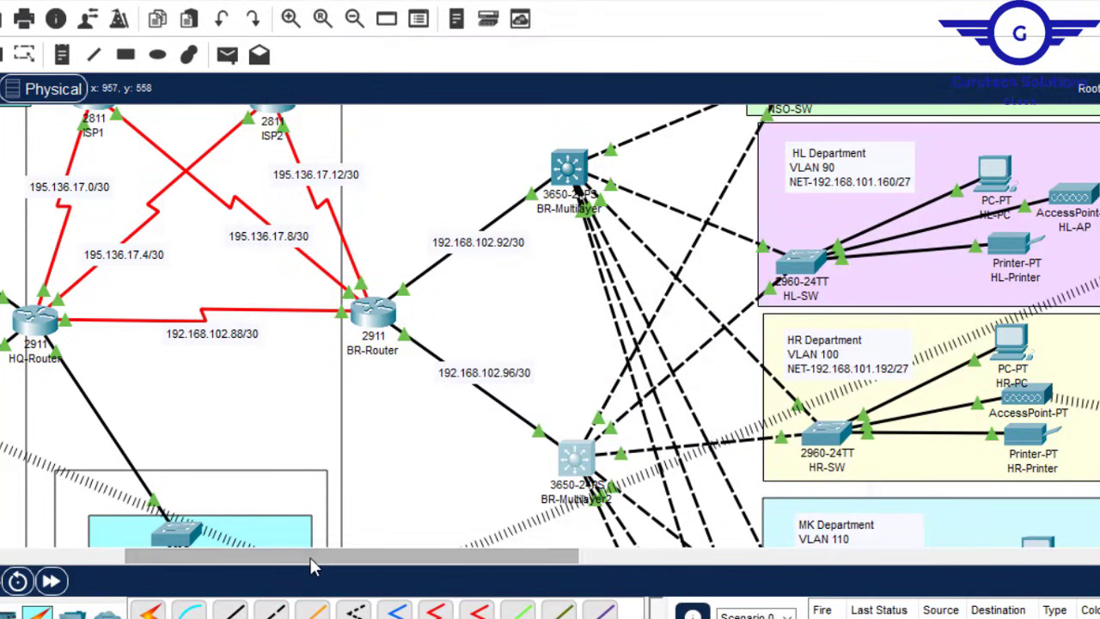
left_click_drag(298, 554, 213, 551)
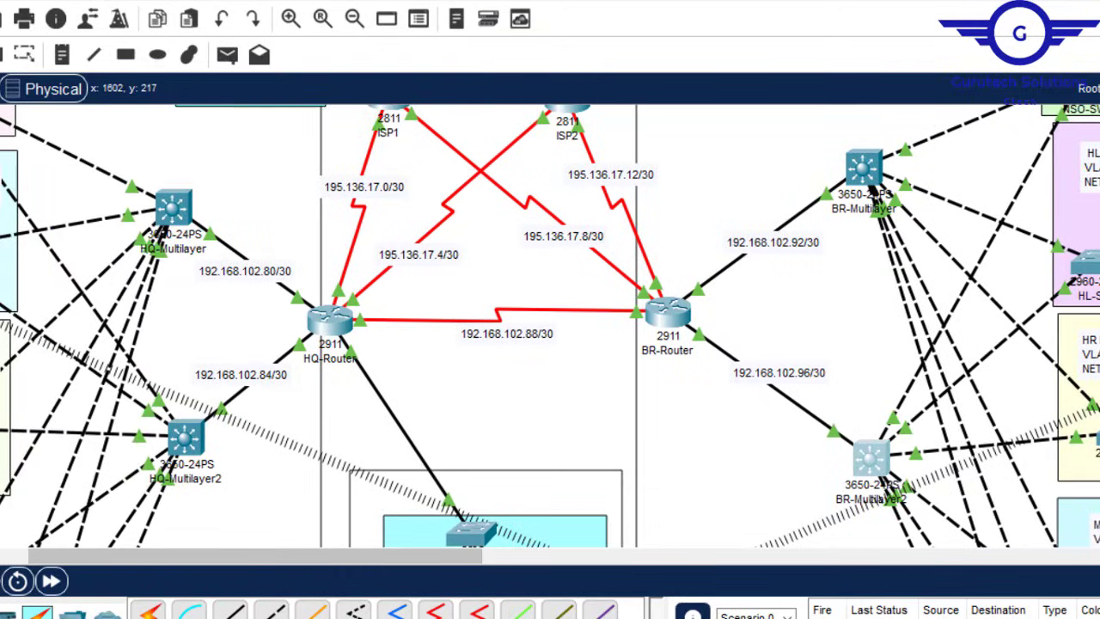
scroll(550, 327, "up", 3)
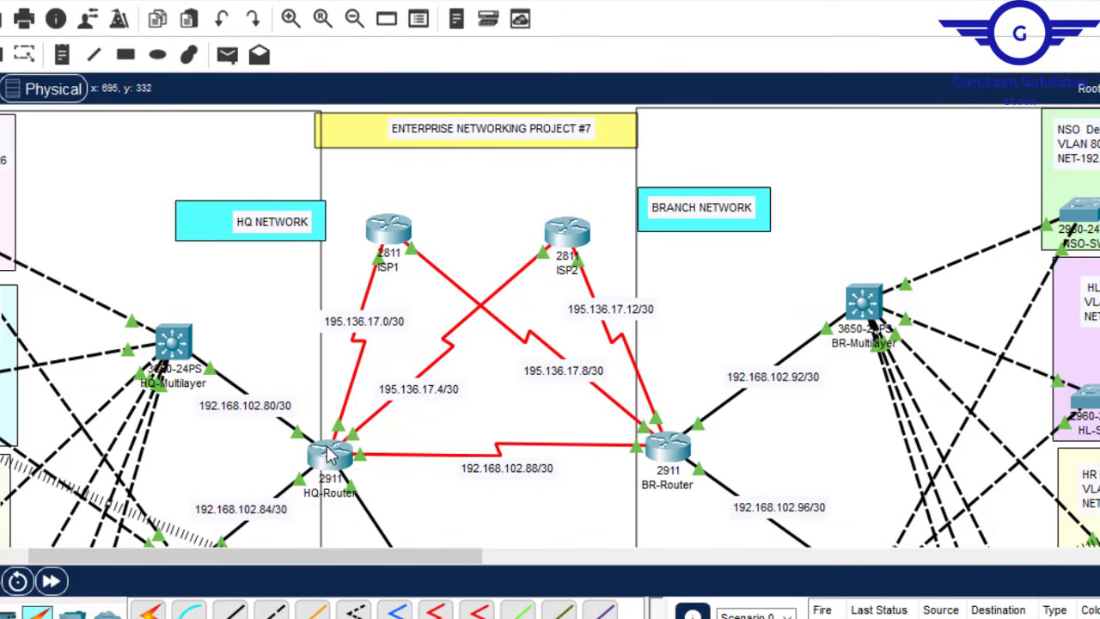
mouse_move(327, 454)
scroll(550, 326, "down", 3)
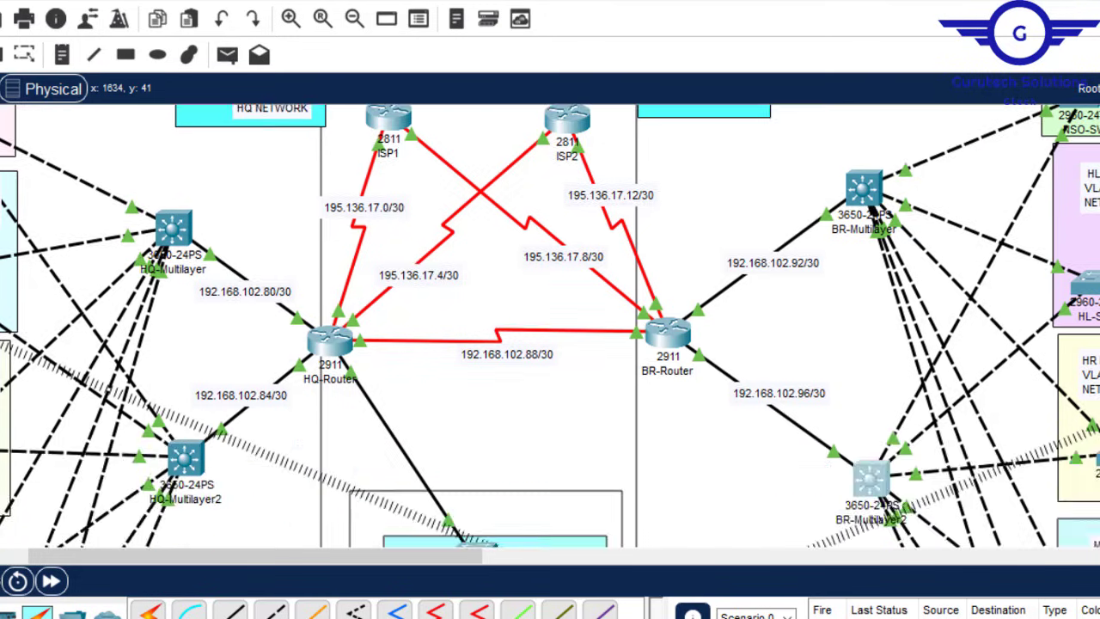
scroll(550, 327, "up", 2)
scroll(550, 327, "down", 8)
scroll(550, 326, "down", 1)
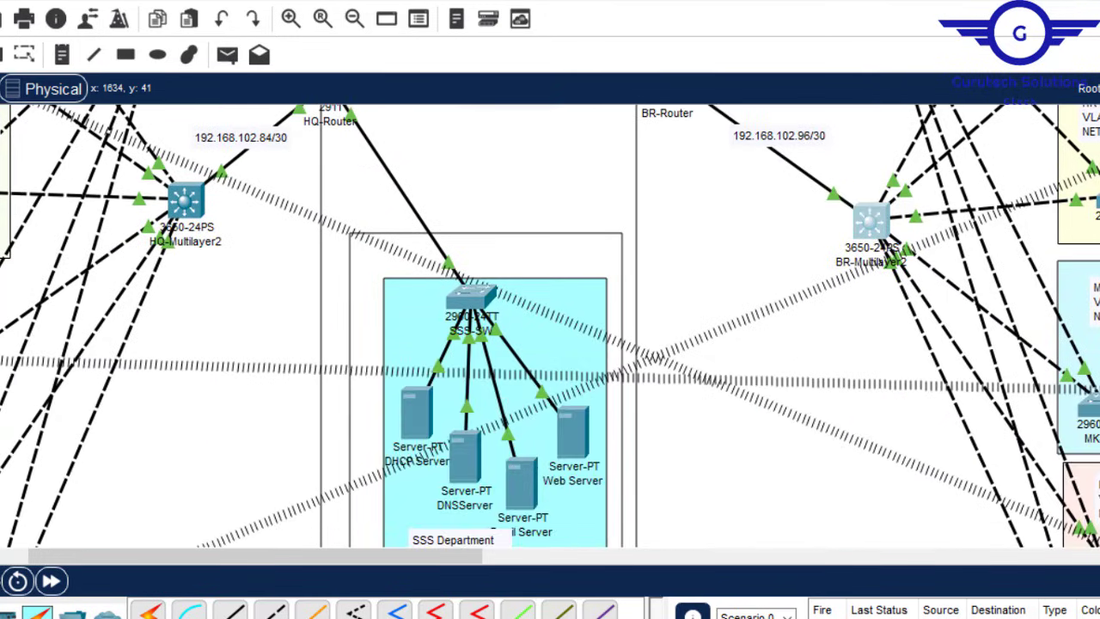
scroll(550, 326, "up", 6)
scroll(429, 314, "up", 6)
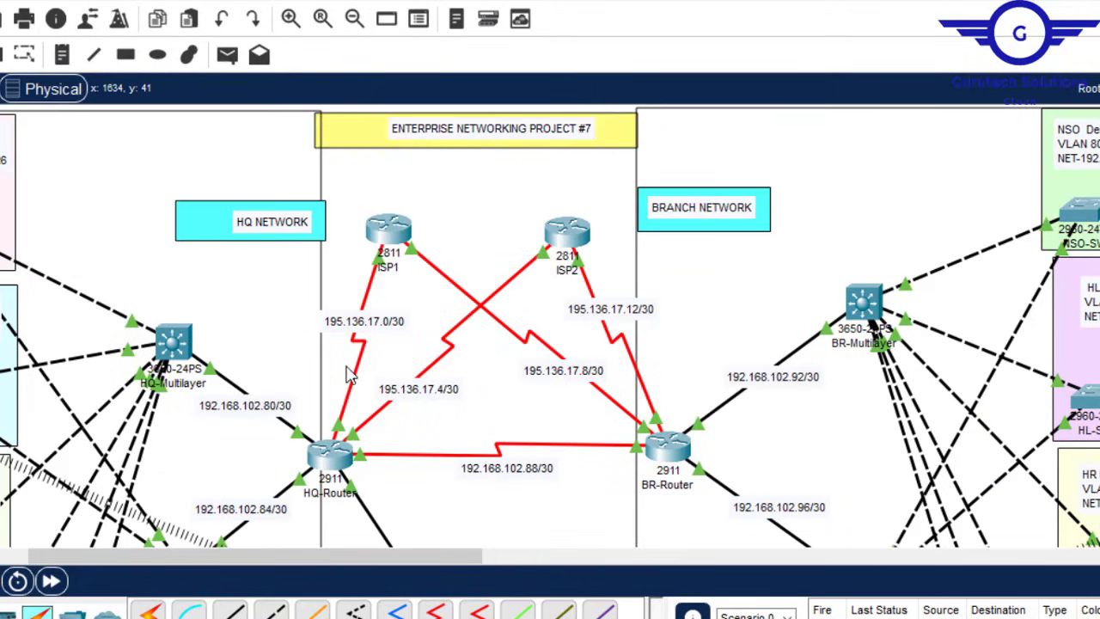
scroll(581, 499, "down", 20)
scroll(550, 327, "up", 18)
scroll(550, 326, "down", 5)
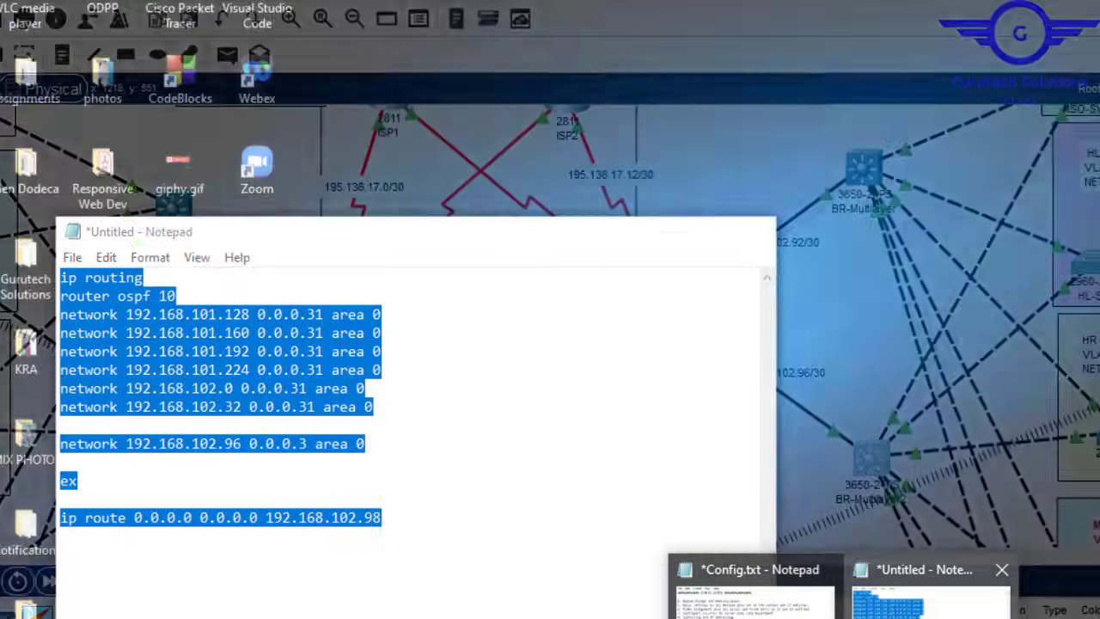
Step: Delete the ip routing line and the four 192.168.101.x network lines from the draft
left_click(971, 601)
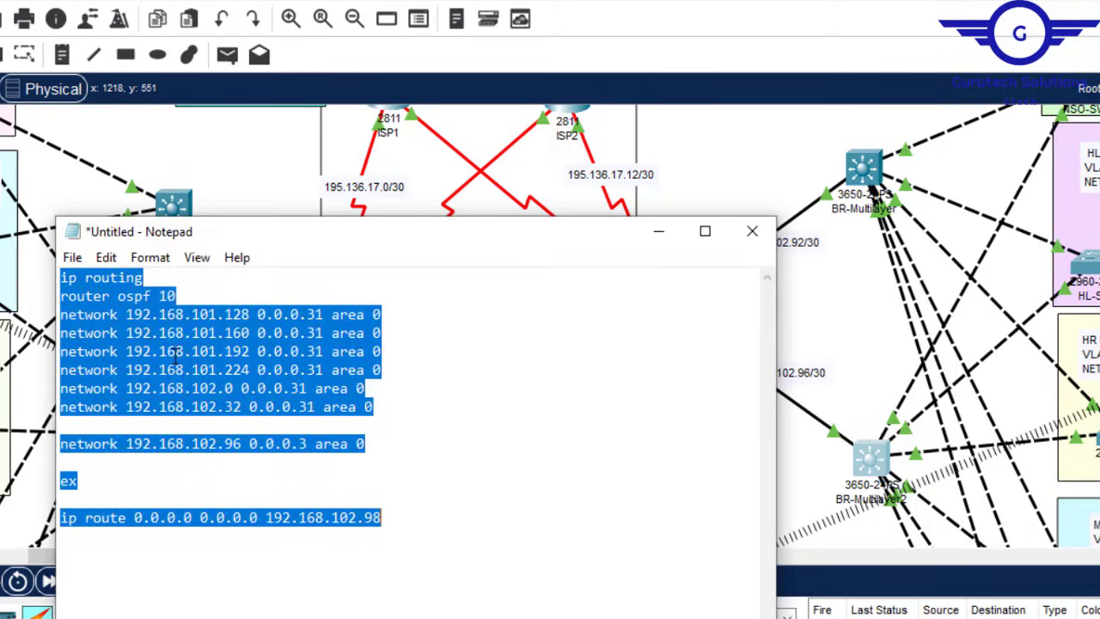
left_click_drag(146, 278, 53, 278)
key("Delete")
key("Delete")
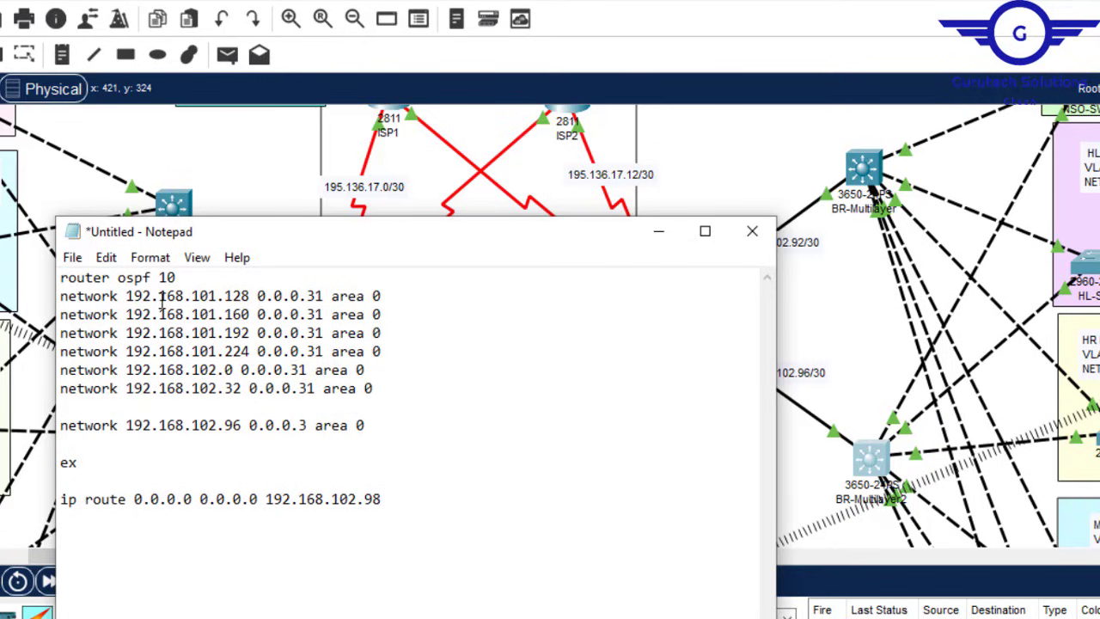
left_click_drag(523, 241, 963, 203)
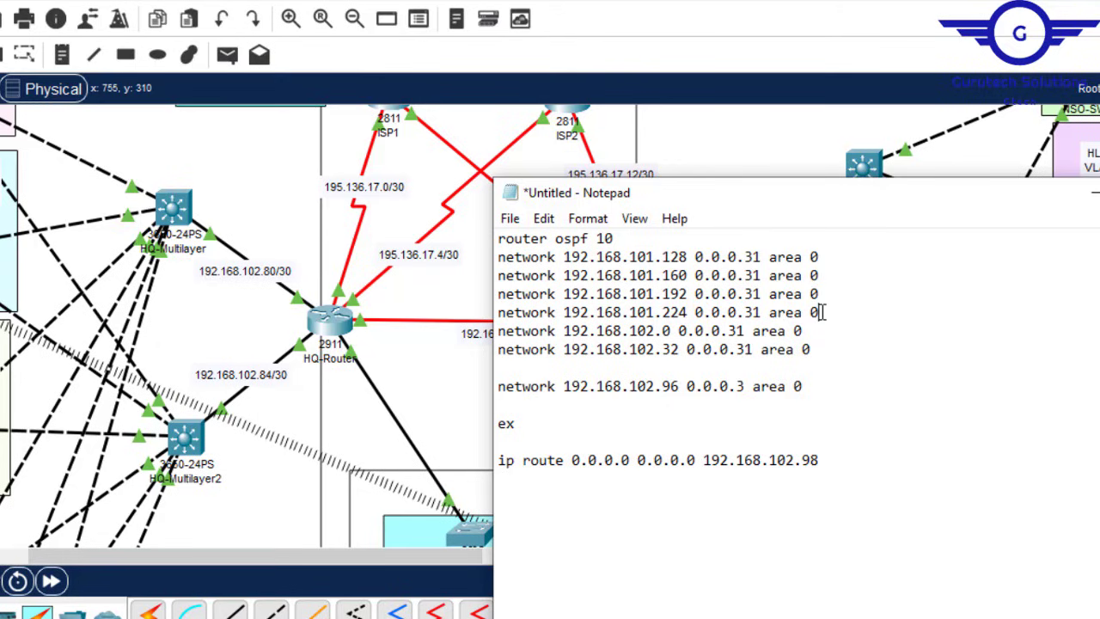
left_click_drag(819, 312, 499, 258)
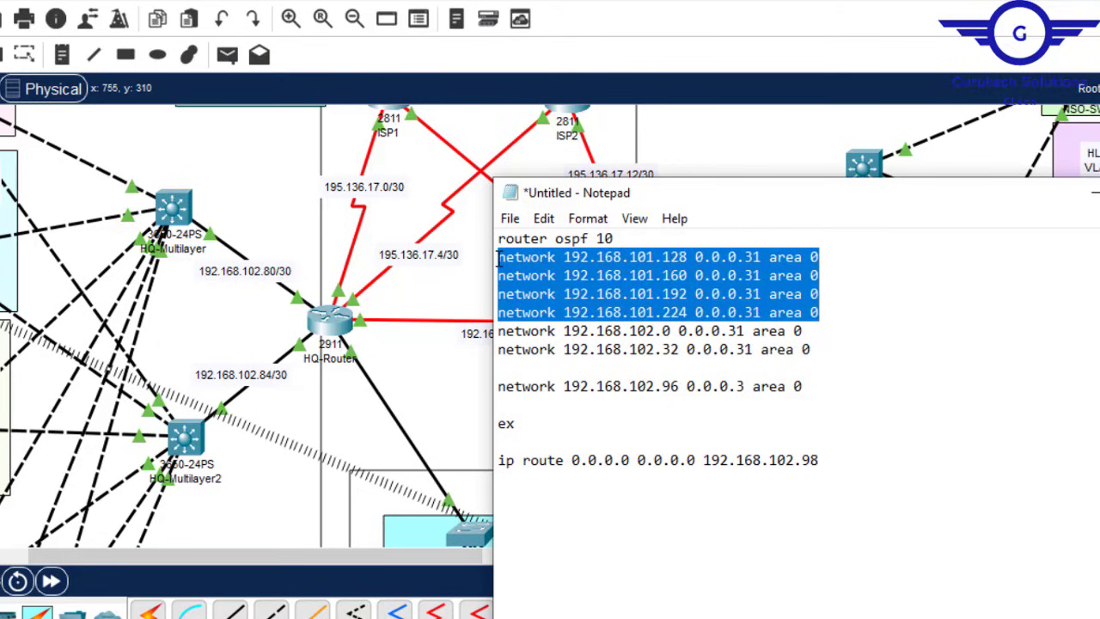
key("Delete")
key("Delete")
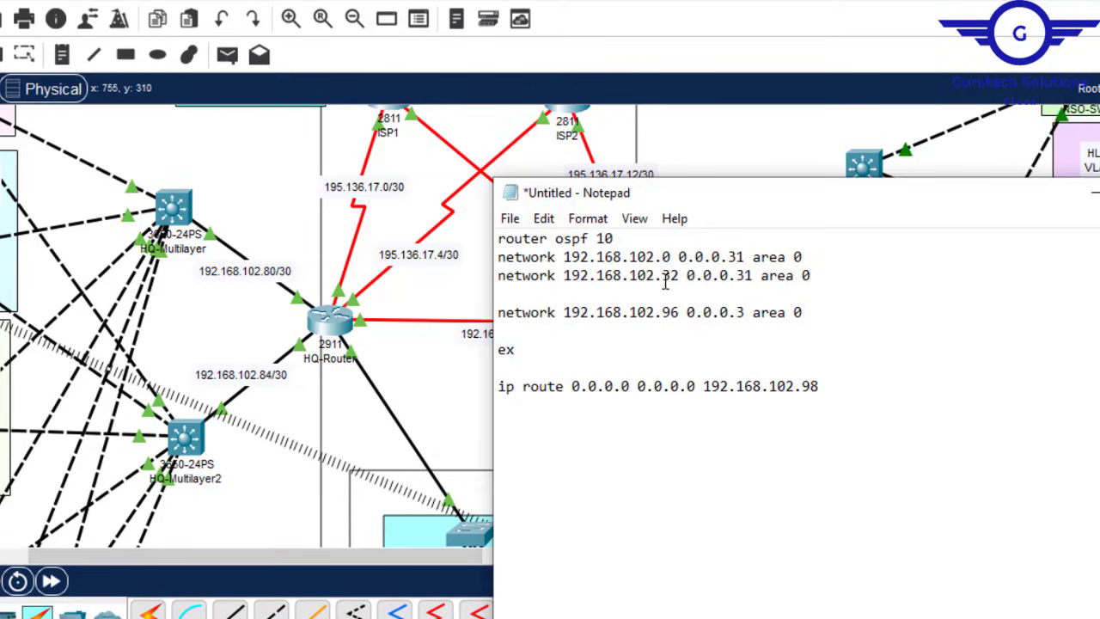
Step: Change the next two networks to 192.168.102.80 and 192.168.102.84, both with wildcard 0.0.0.3
left_click(664, 257)
type("3")
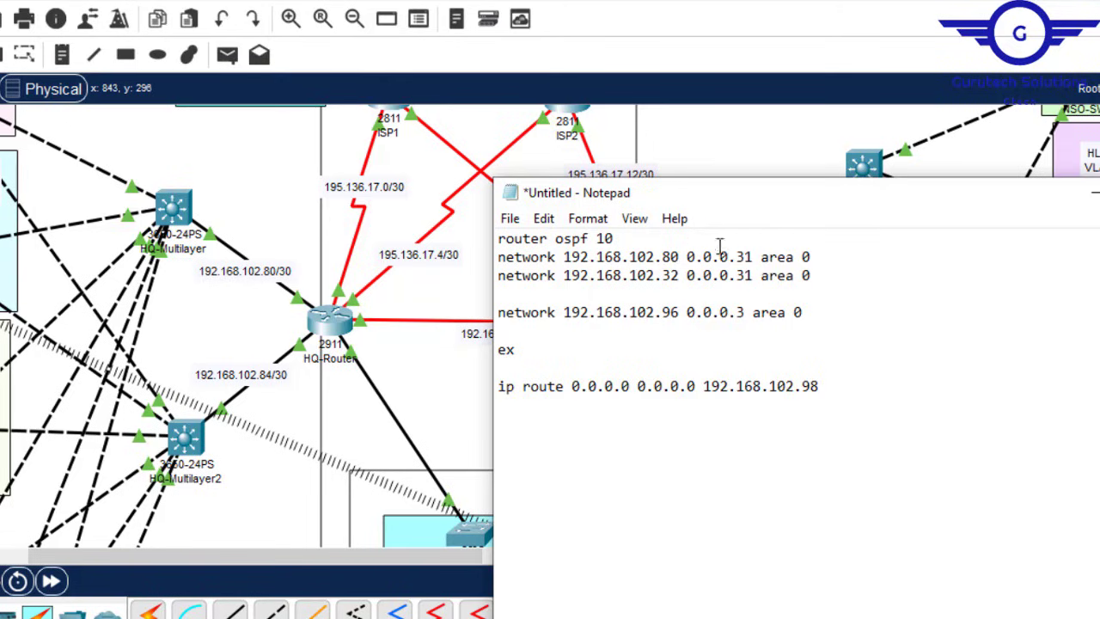
left_click(744, 257)
key("Delete")
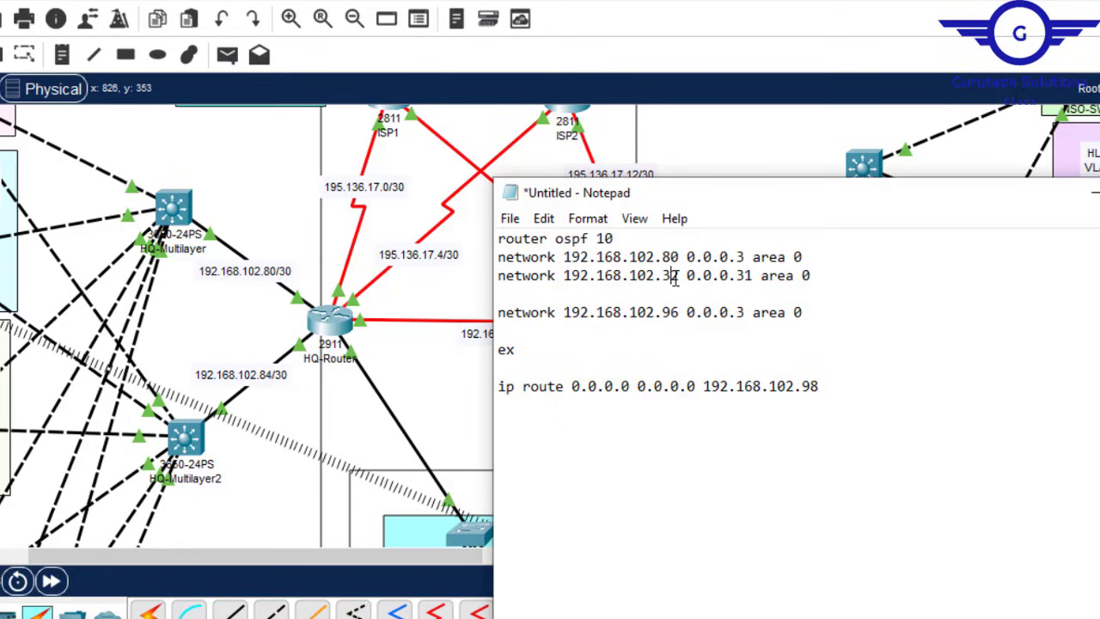
key("BackSpace")
key("Delete")
type("84")
left_click(747, 275)
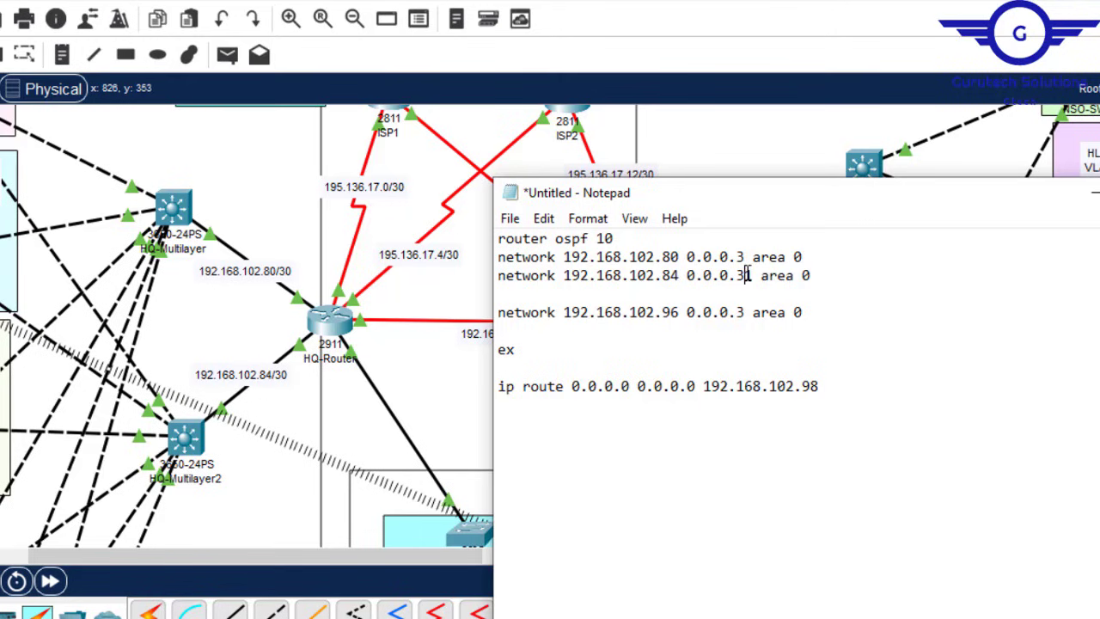
key("Delete")
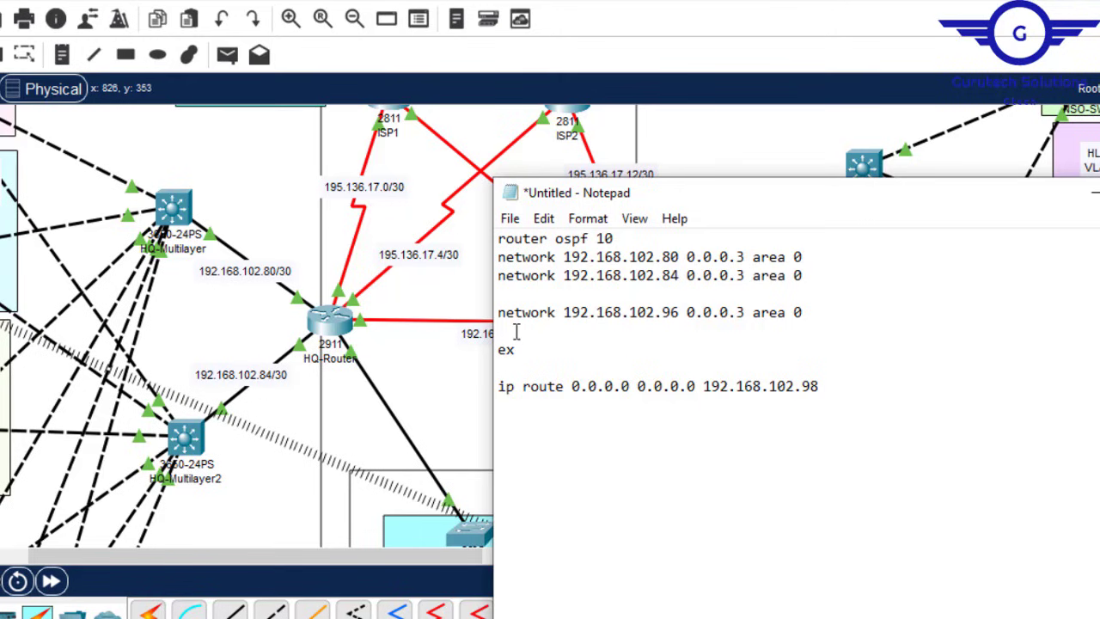
left_click(422, 392)
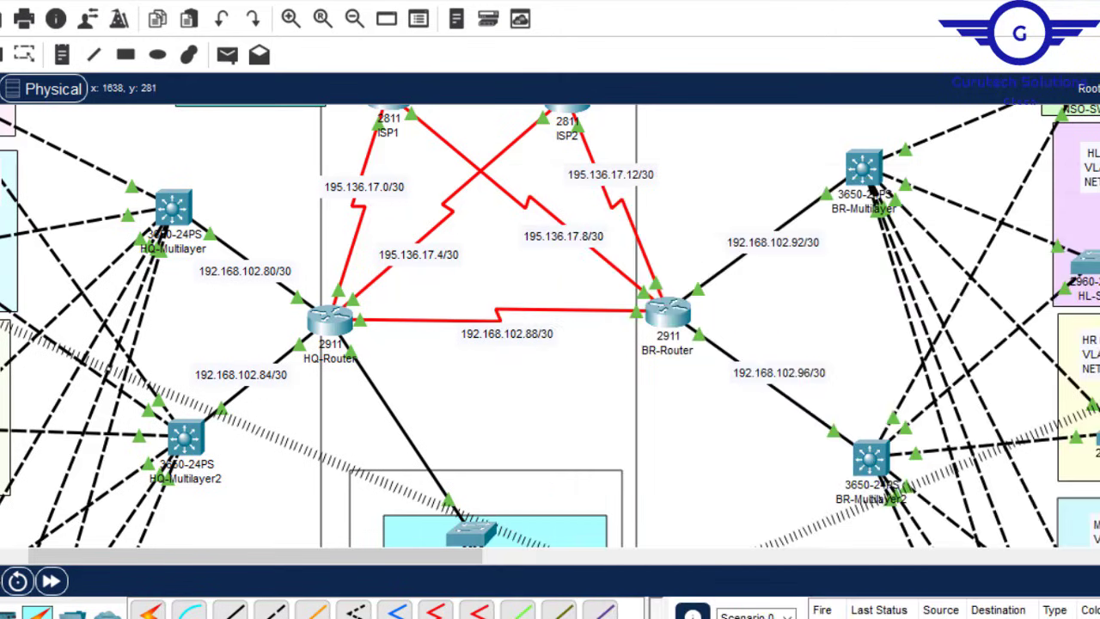
Step: Replace the 192.168.102.96 network with 192.168.102.64 0.0.0.15, copied from the SSS Department label
scroll(550, 326, "down", 5)
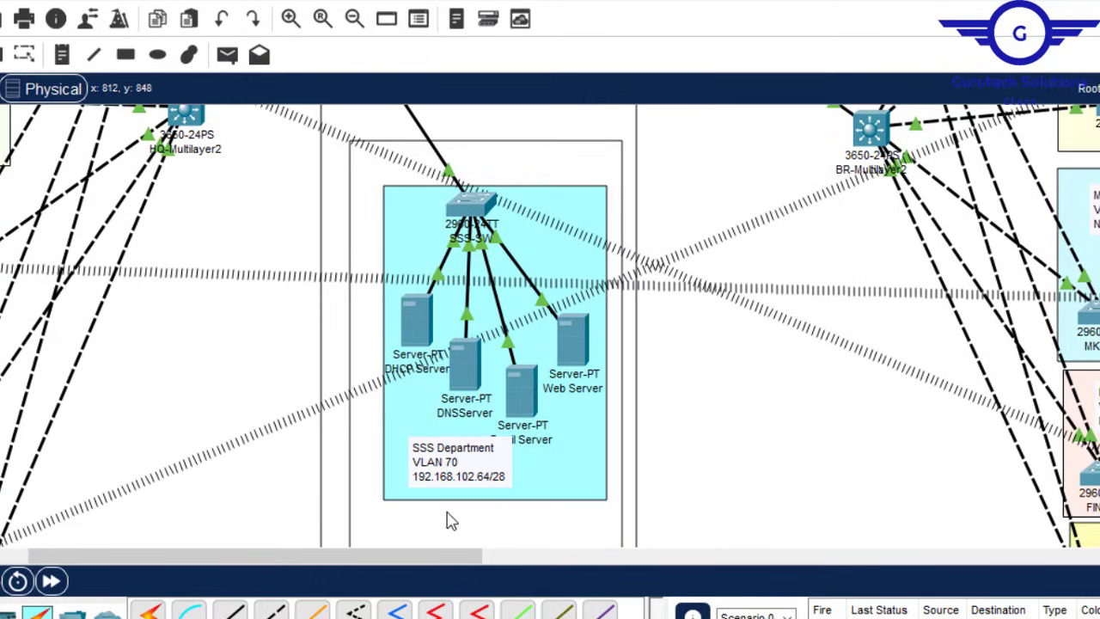
double_click(487, 484)
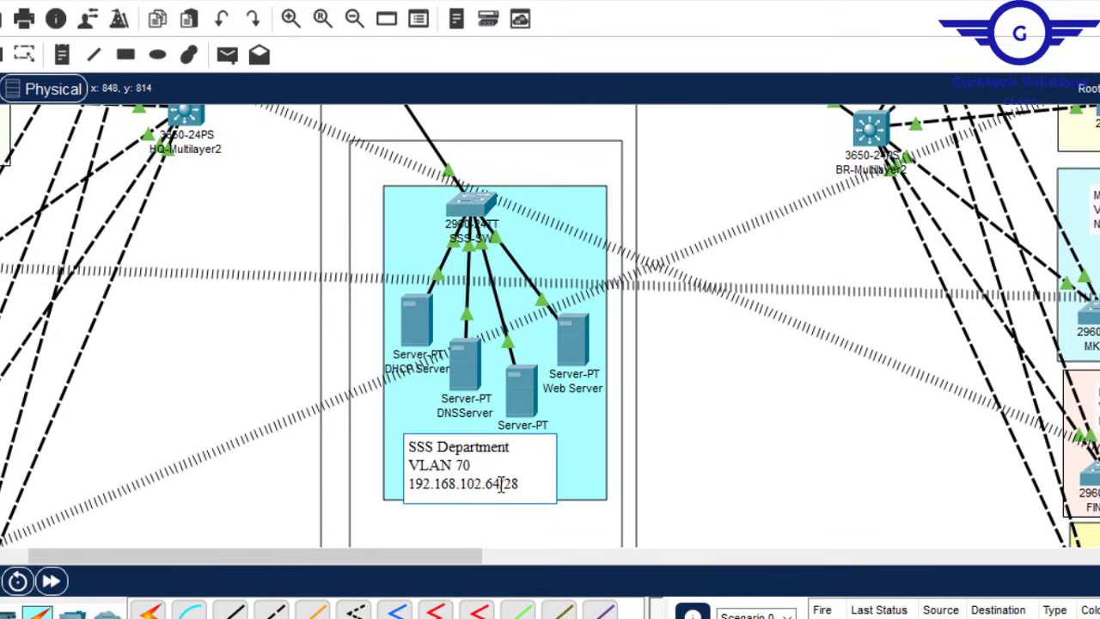
left_click_drag(501, 485, 409, 484)
key("ctrl+c")
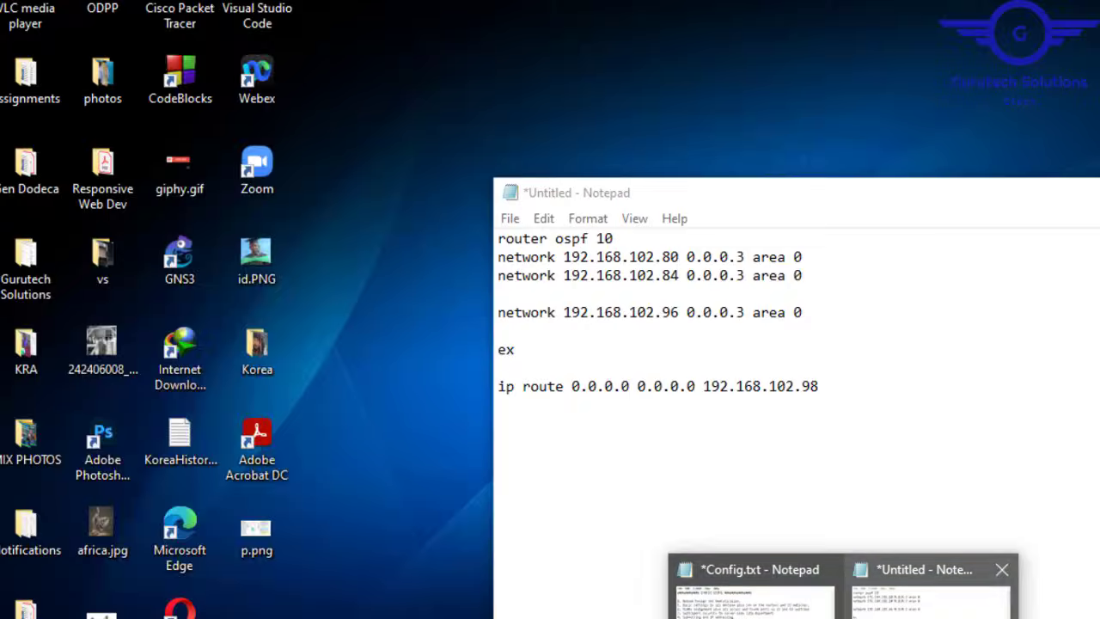
left_click(932, 602)
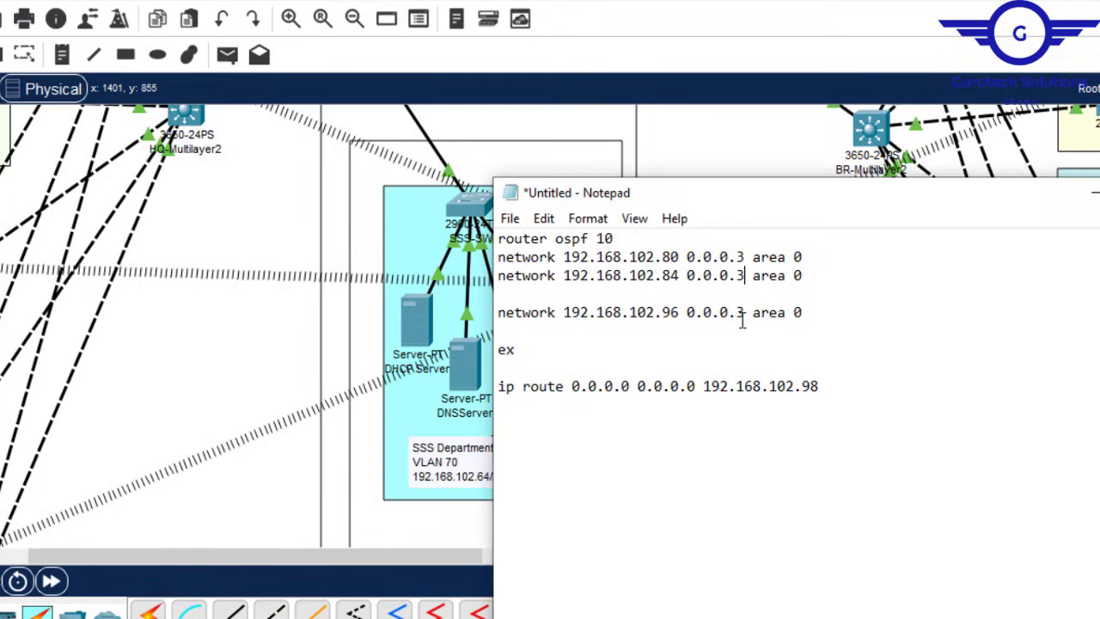
left_click(680, 313)
left_click_drag(679, 313, 565, 314)
key("ctrl+v")
left_click(741, 311)
key("BackSpace")
type("15")
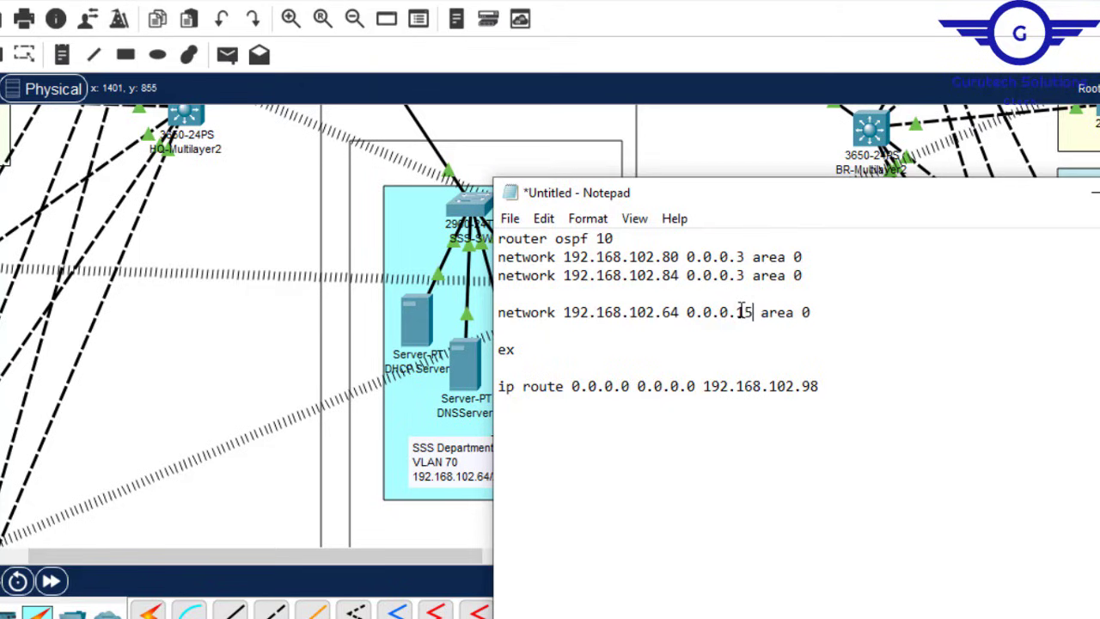
left_click(812, 274)
key("Delete")
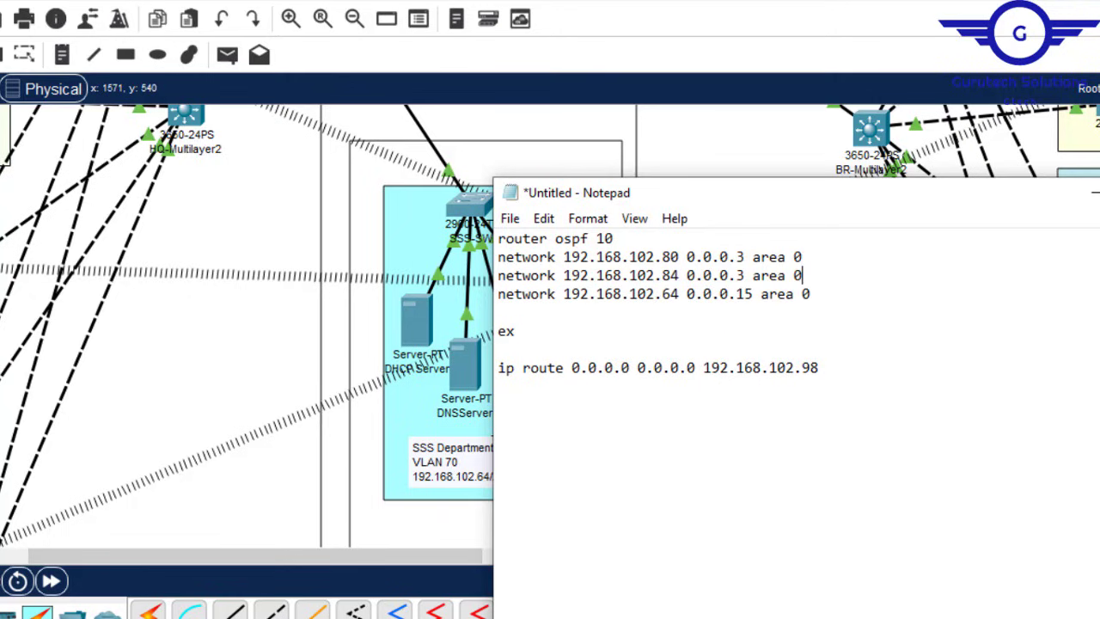
Step: Add a network 192.168.102.88 0.0.0.3 area 0 line by duplicating the .84 line
left_click(1096, 192)
scroll(550, 327, "up", 7)
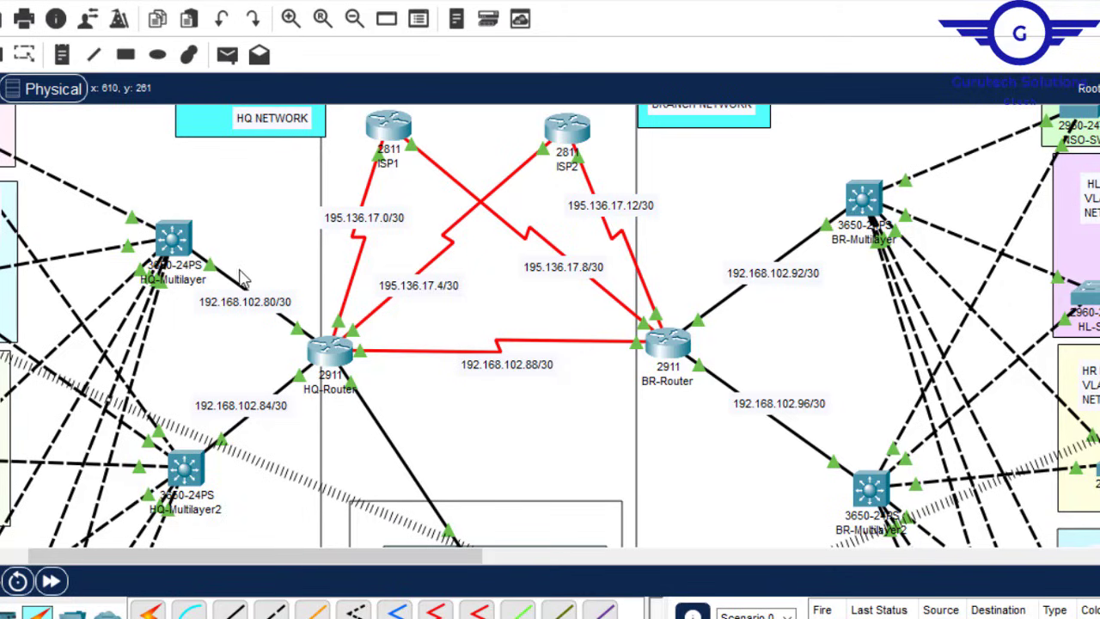
double_click(511, 372)
left_click_drag(550, 364, 461, 361)
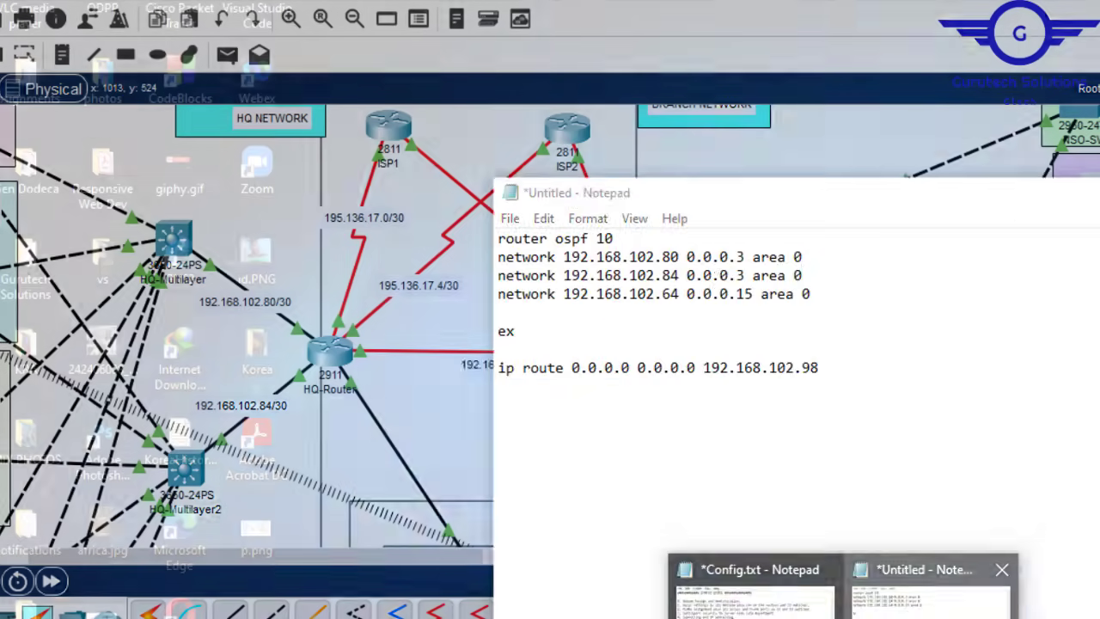
left_click(932, 591)
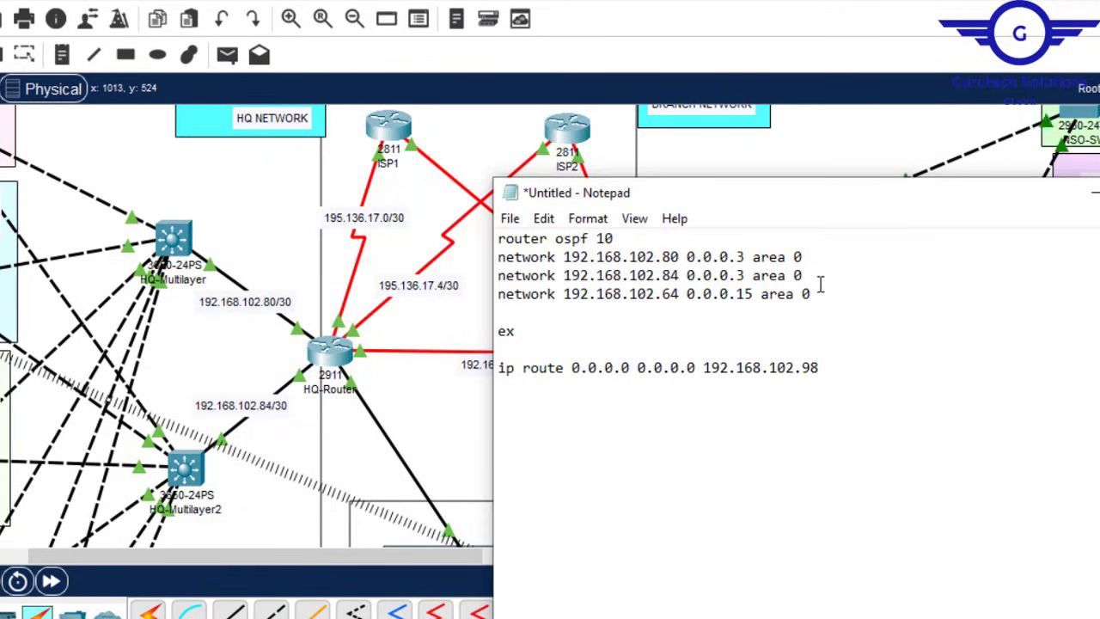
left_click(817, 275)
key("Return")
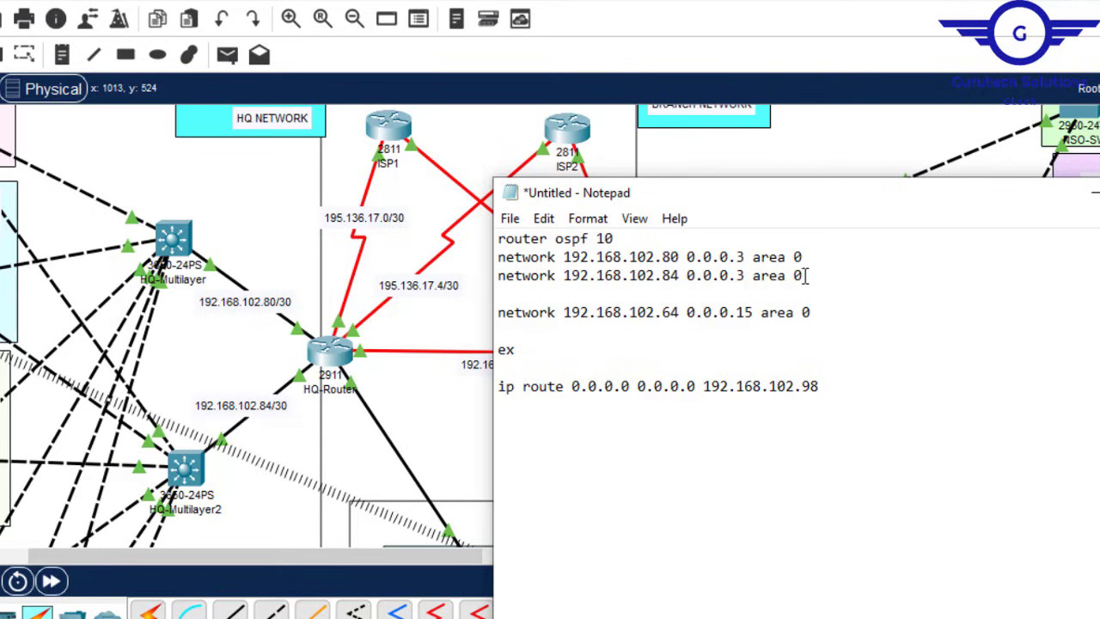
left_click_drag(807, 275, 498, 275)
key("ctrl+c")
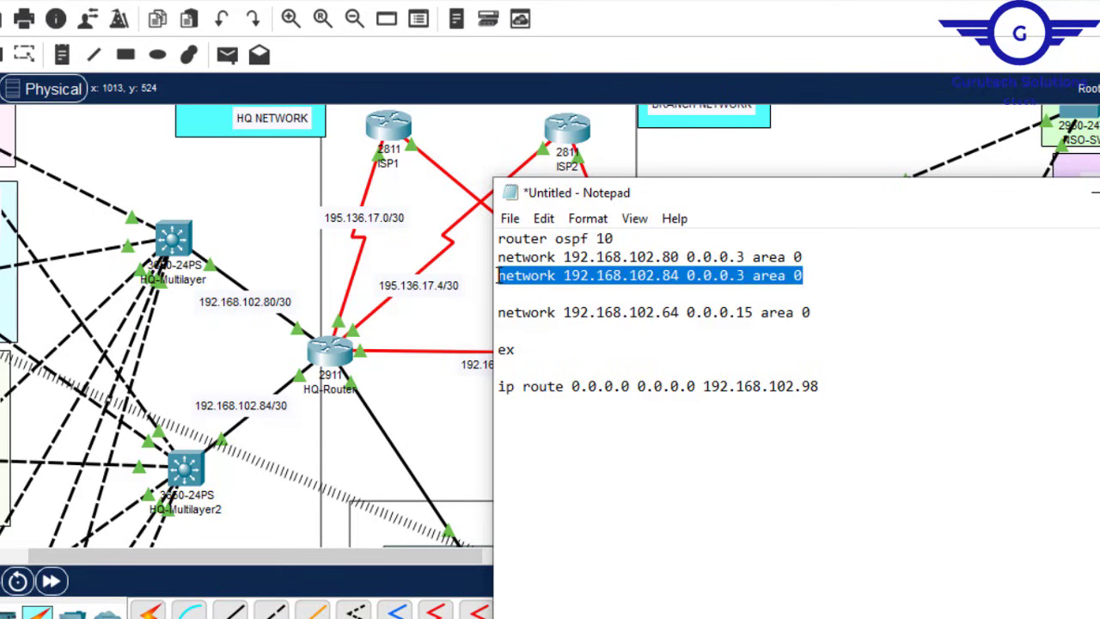
left_click(506, 300)
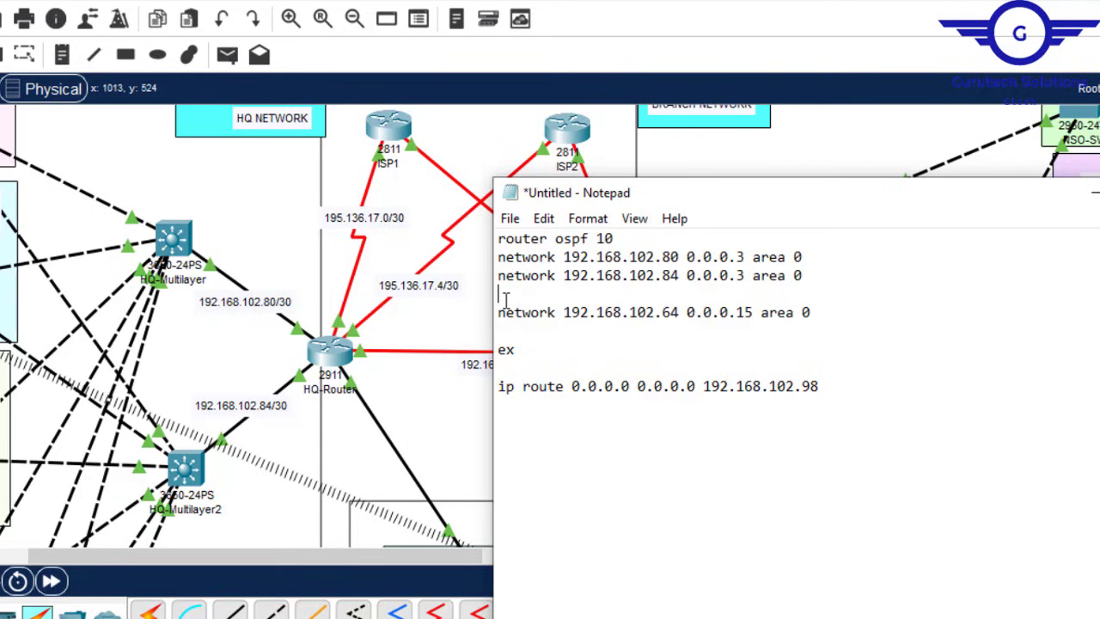
key("ctrl+v")
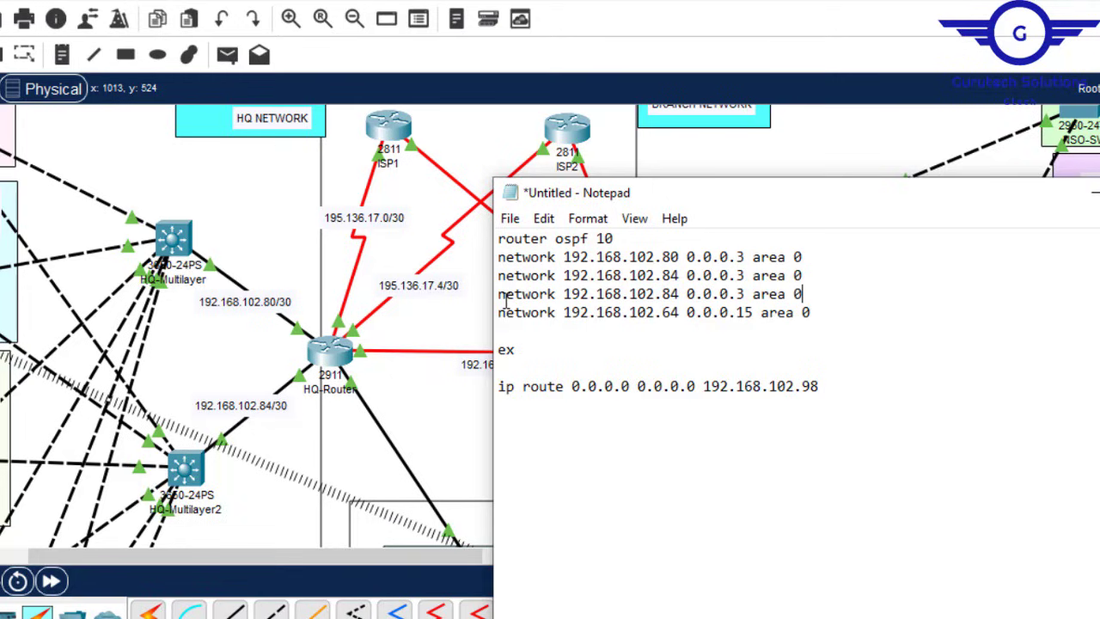
left_click(671, 296)
key("Delete")
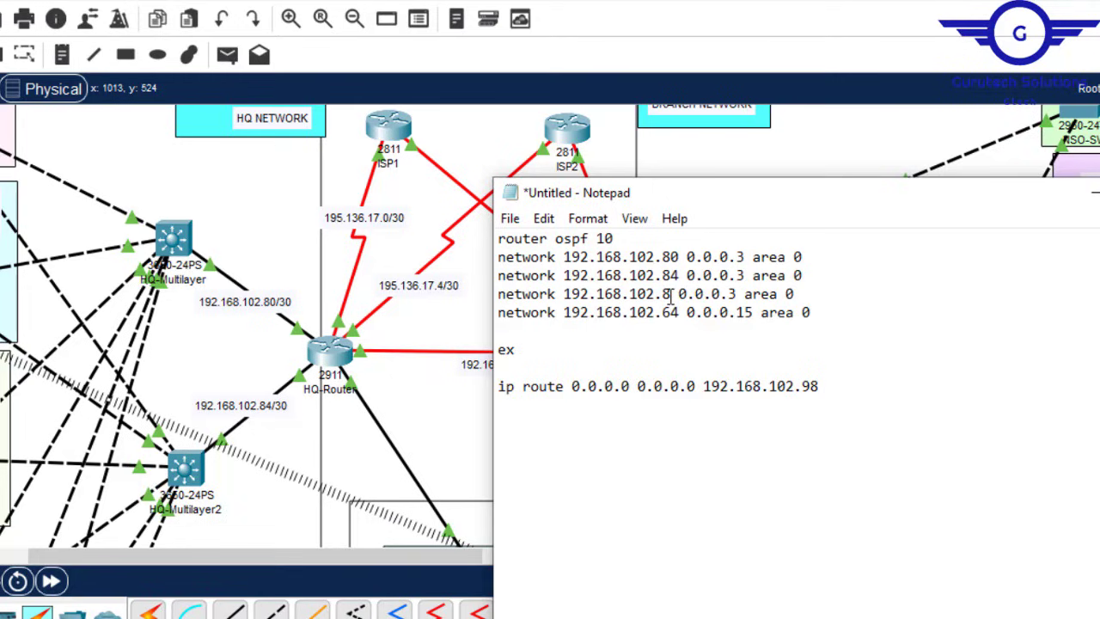
type("8")
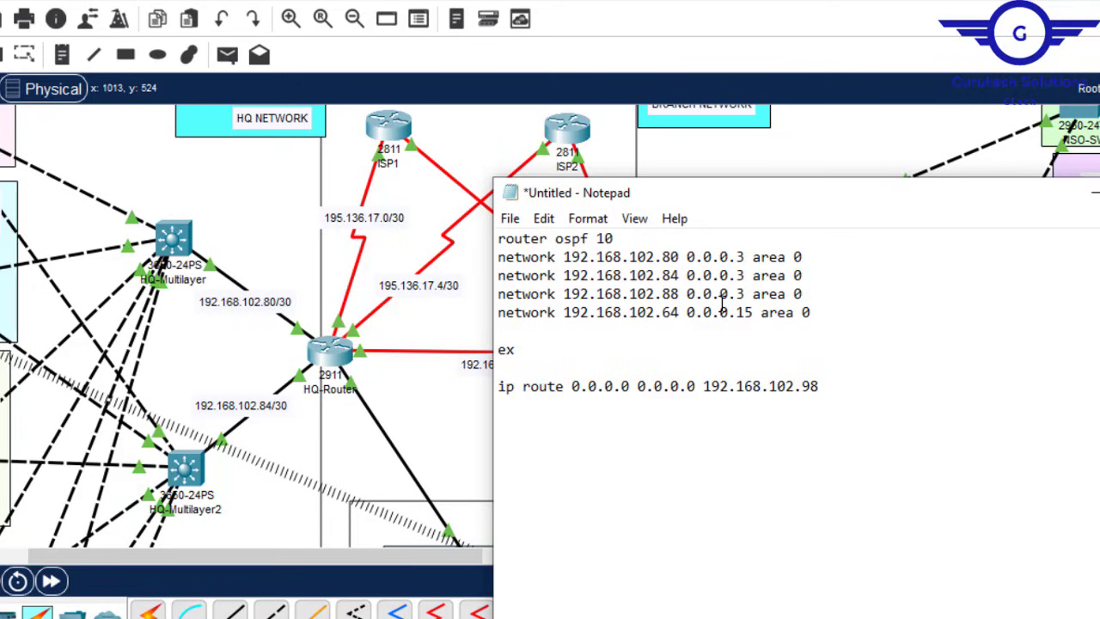
Step: Build a network 195.136.17.4 0.0.0.3 area 0 line using the address from the link label
double_click(432, 288)
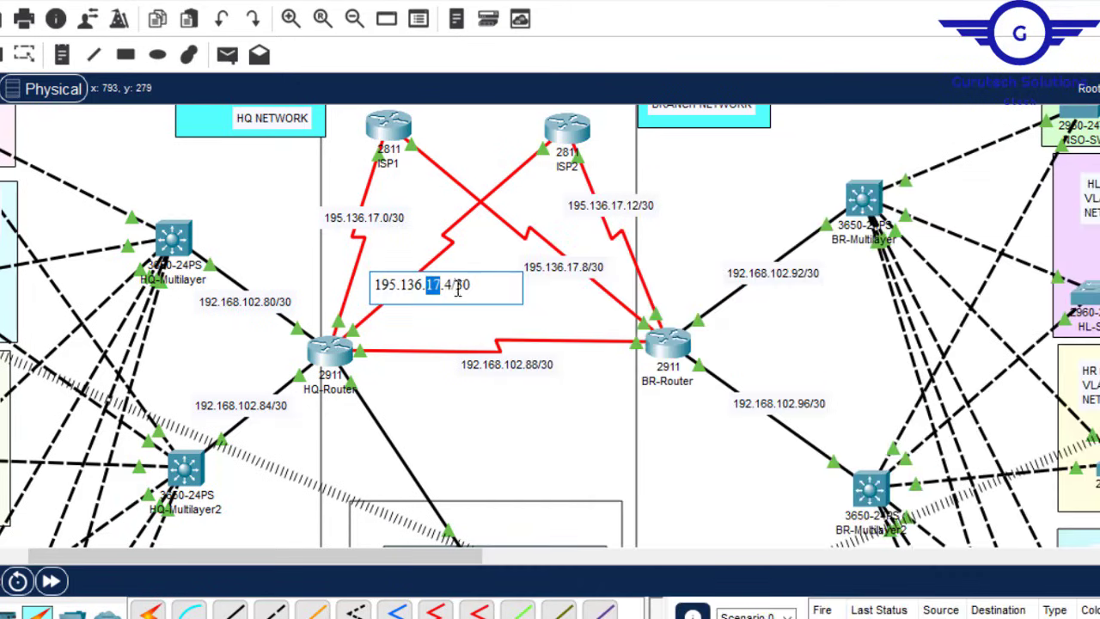
left_click(447, 284)
left_click_drag(447, 284, 375, 286)
key("ctrl+c")
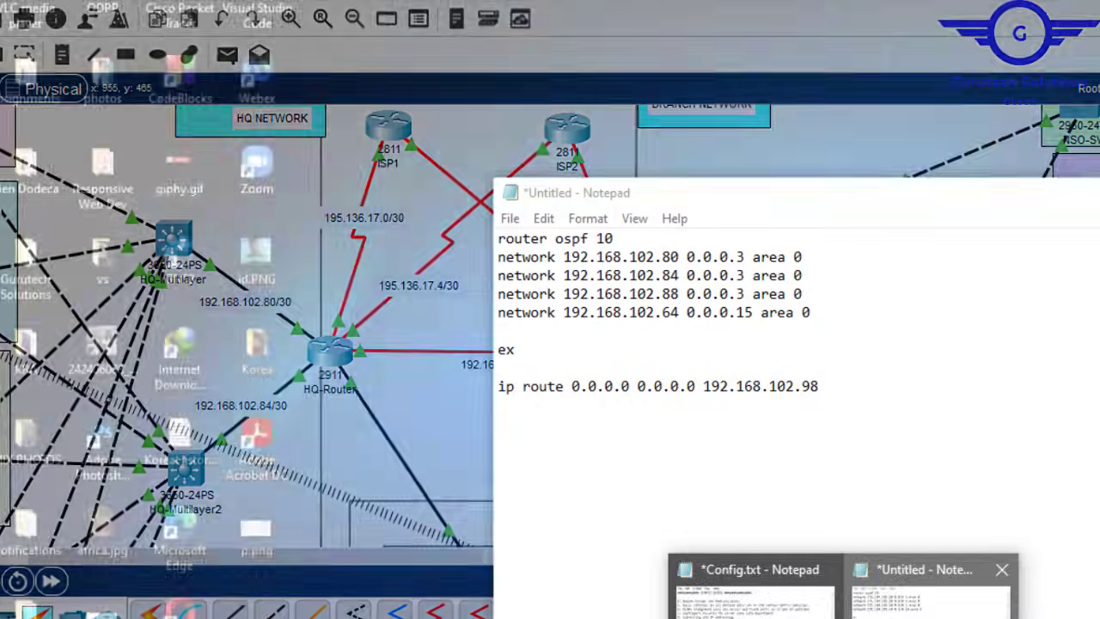
left_click(954, 585)
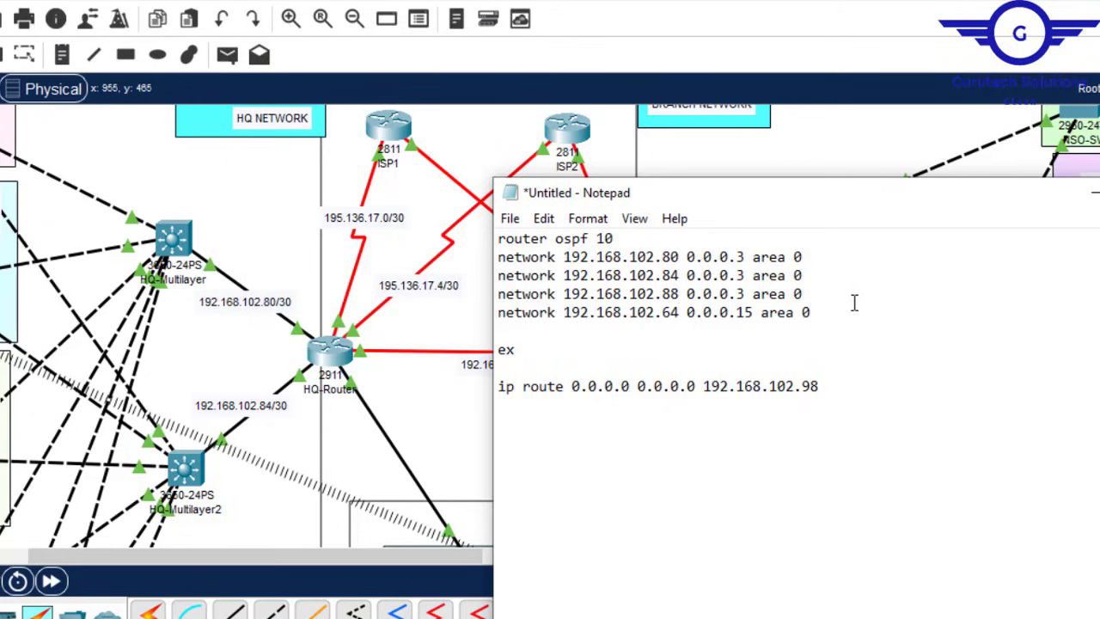
key("Return")
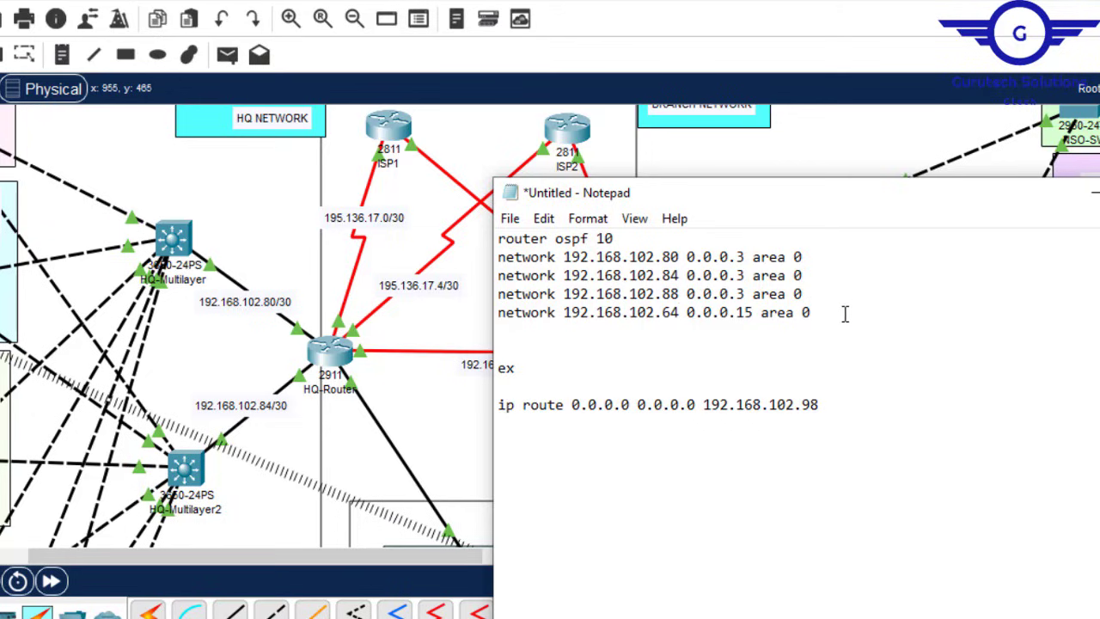
key("ctrl+v")
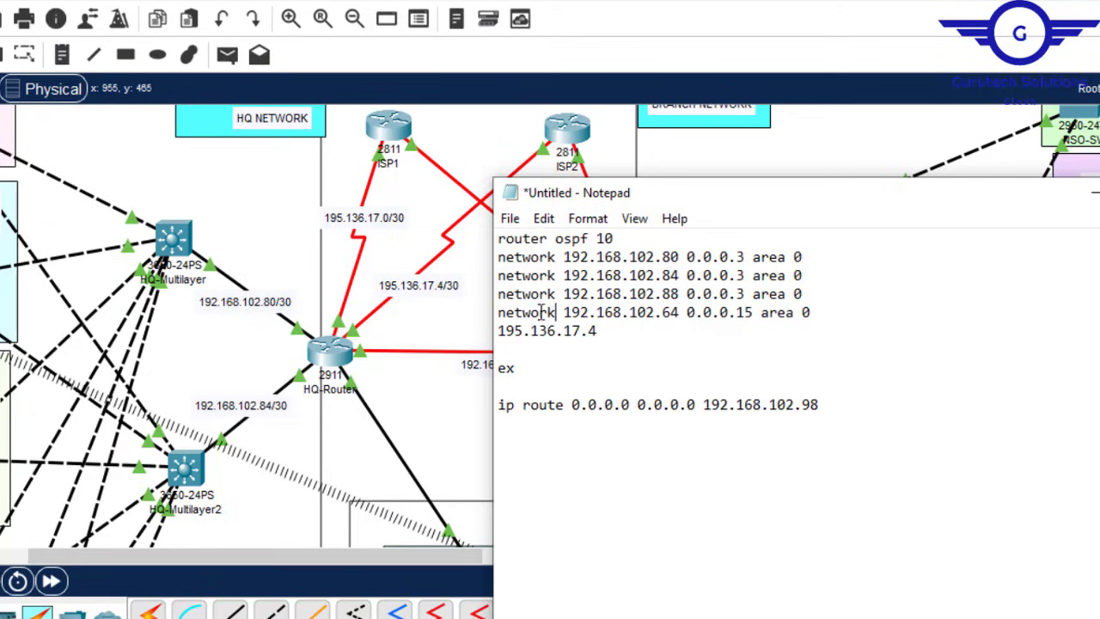
left_click_drag(557, 312, 472, 309)
key("ctrl+c")
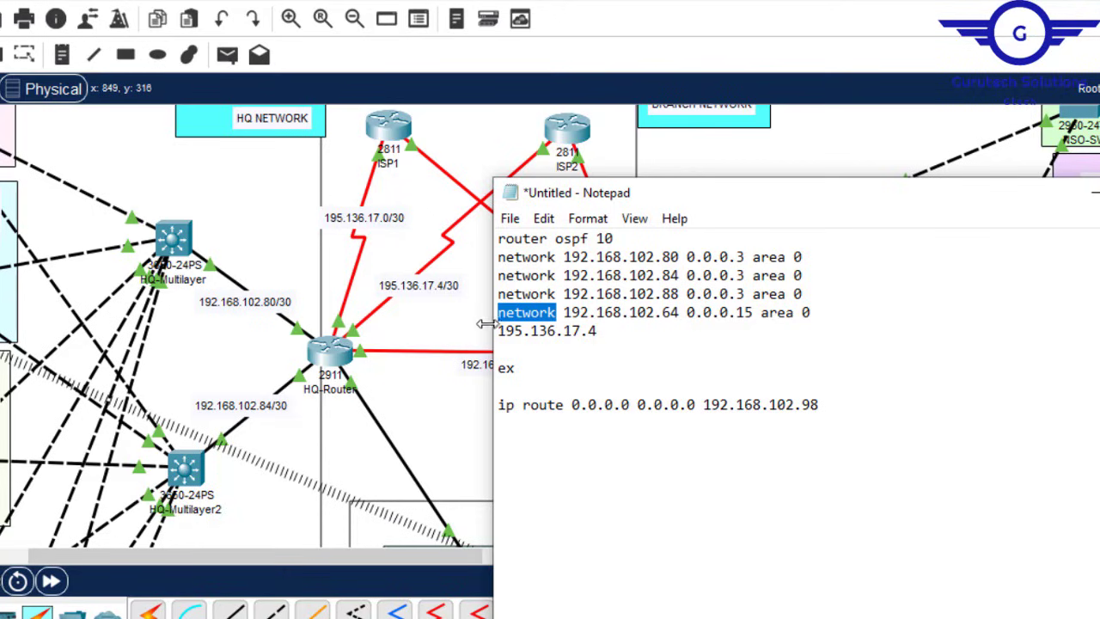
left_click(496, 331)
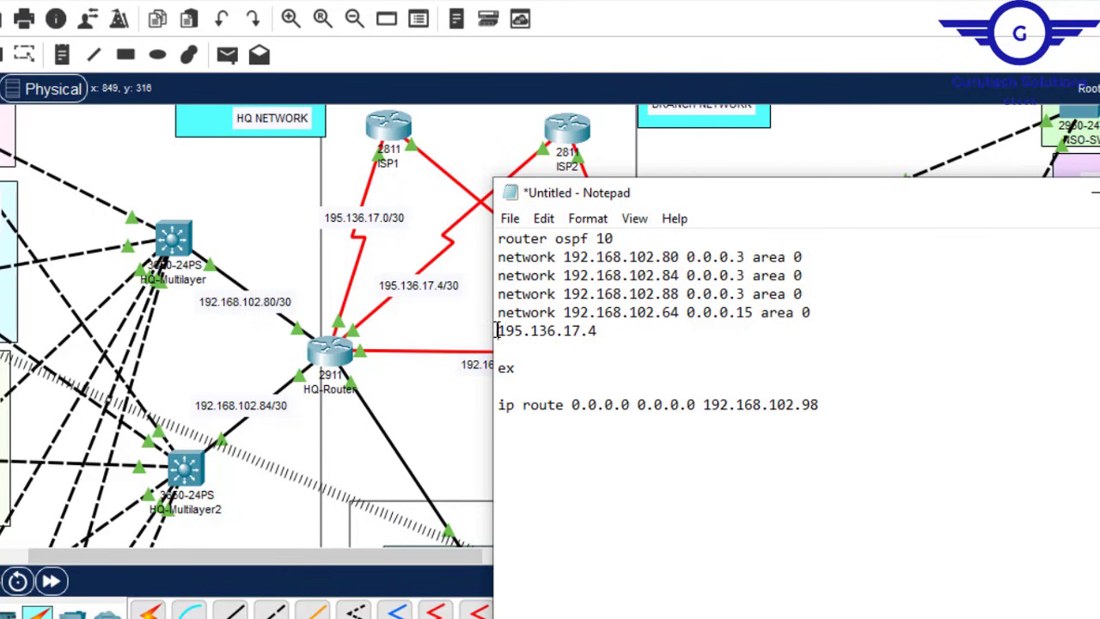
key("ctrl+v")
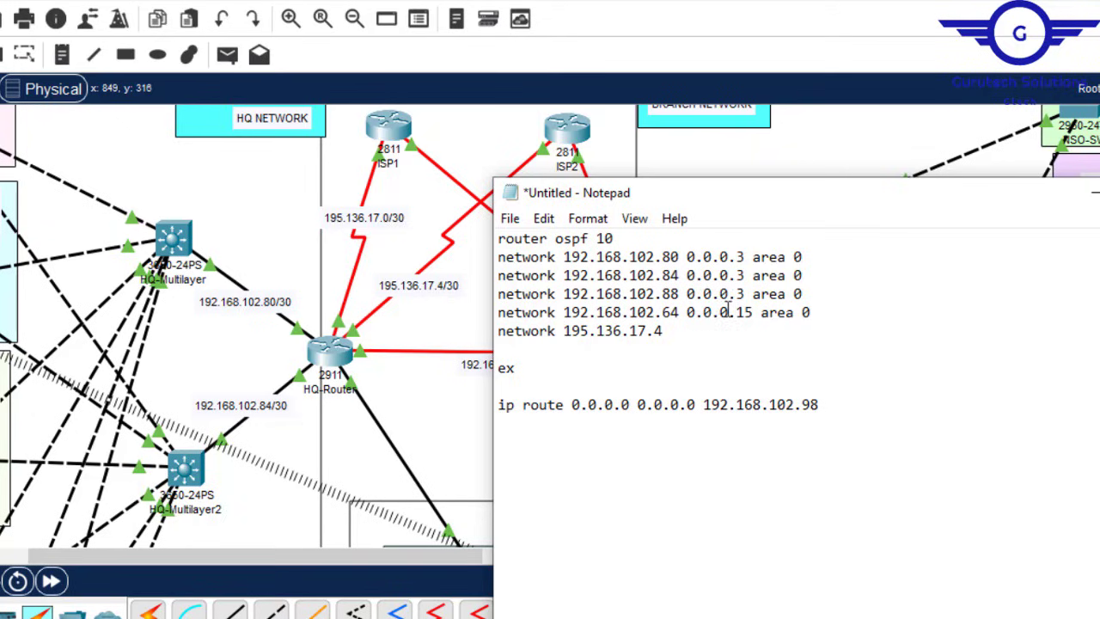
left_click_drag(687, 293, 833, 294)
key("ctrl+c")
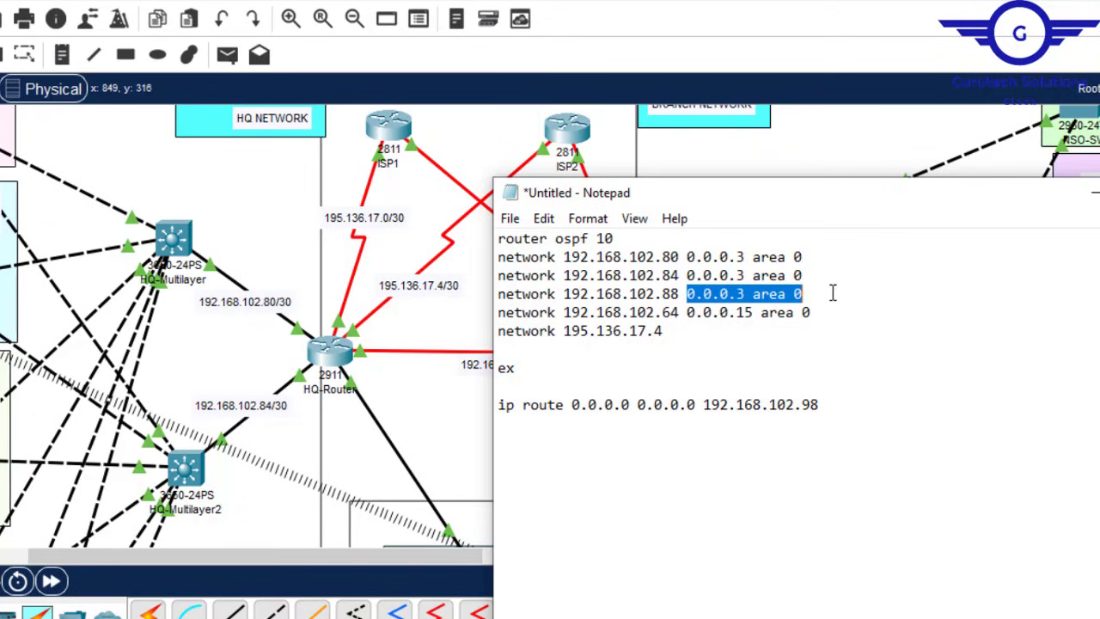
left_click(677, 332)
key("ctrl+v")
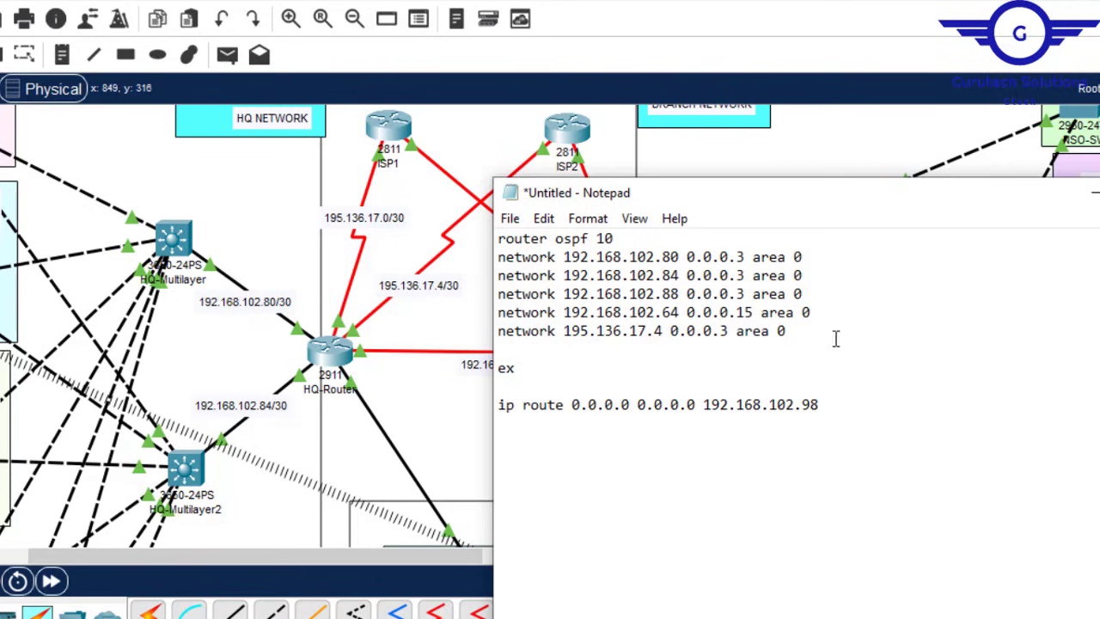
left_click_drag(787, 332, 497, 333)
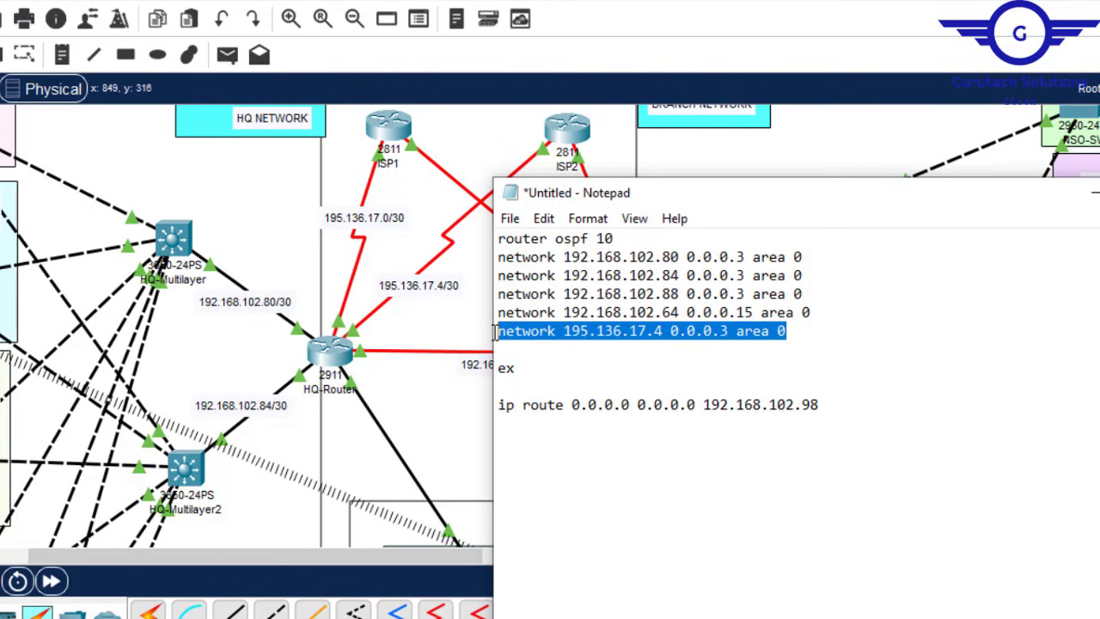
key("ctrl+c")
Step: Duplicate that line as network 195.136.17.0 0.0.0.3 area 0
left_click(797, 332)
key("Return")
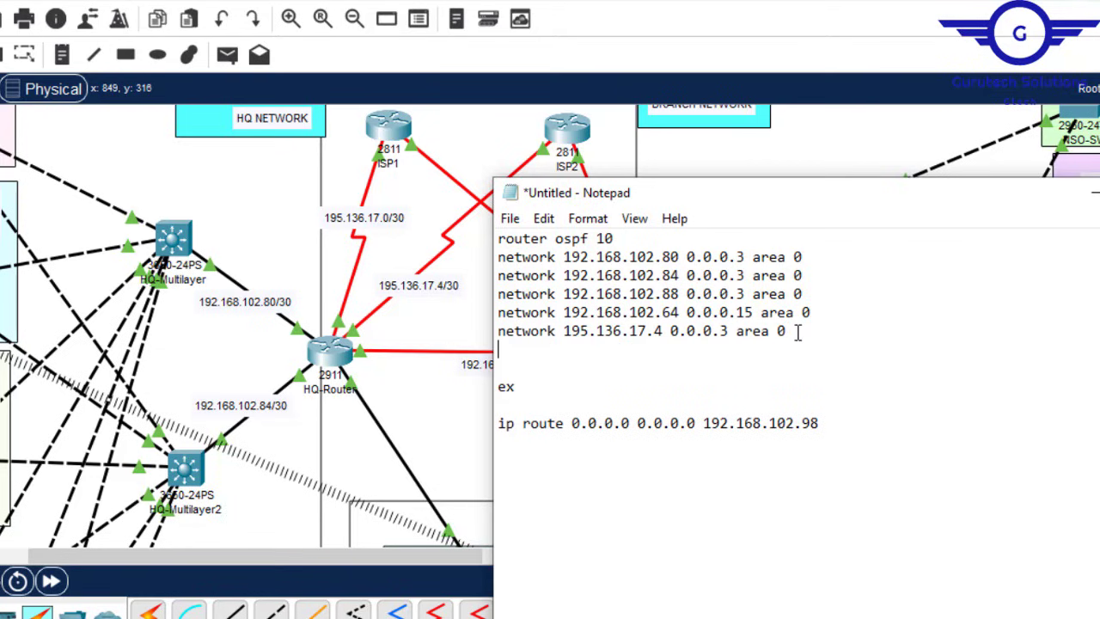
key("ctrl+v")
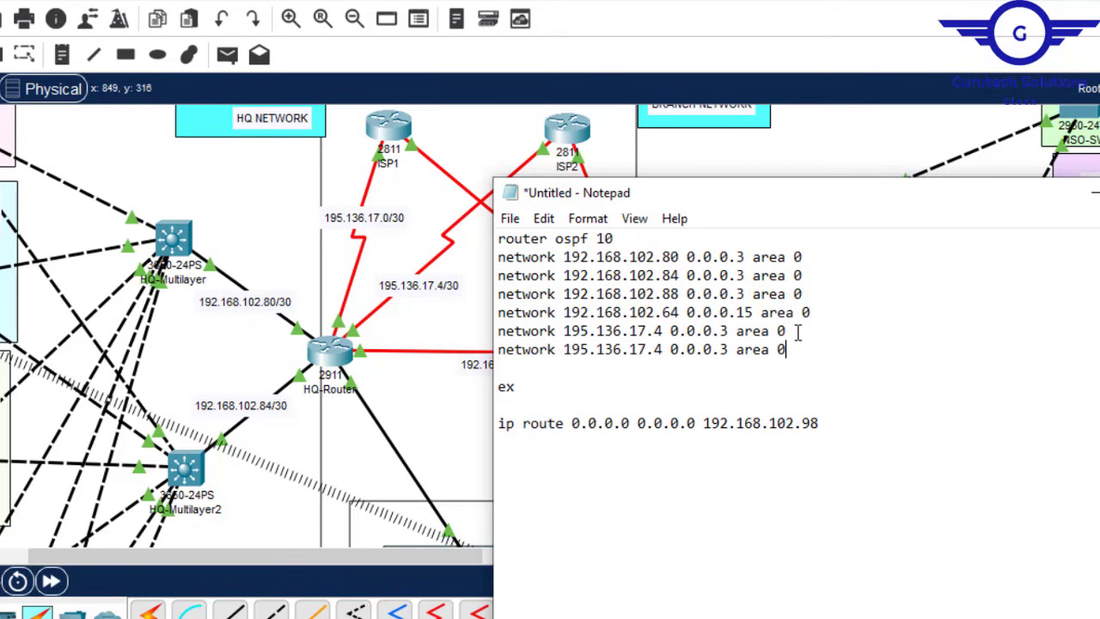
left_click(657, 354)
key("BackSpace")
type("0")
Step: Select the 192.168.102.98 next-hop address in the default route line
left_click(456, 152)
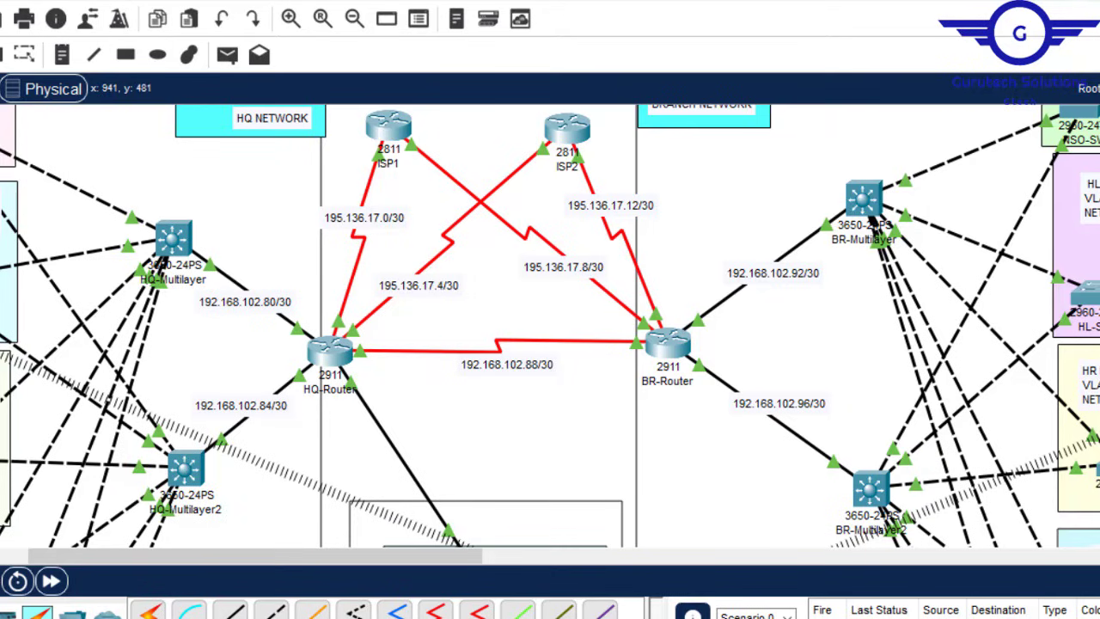
mouse_move(848, 617)
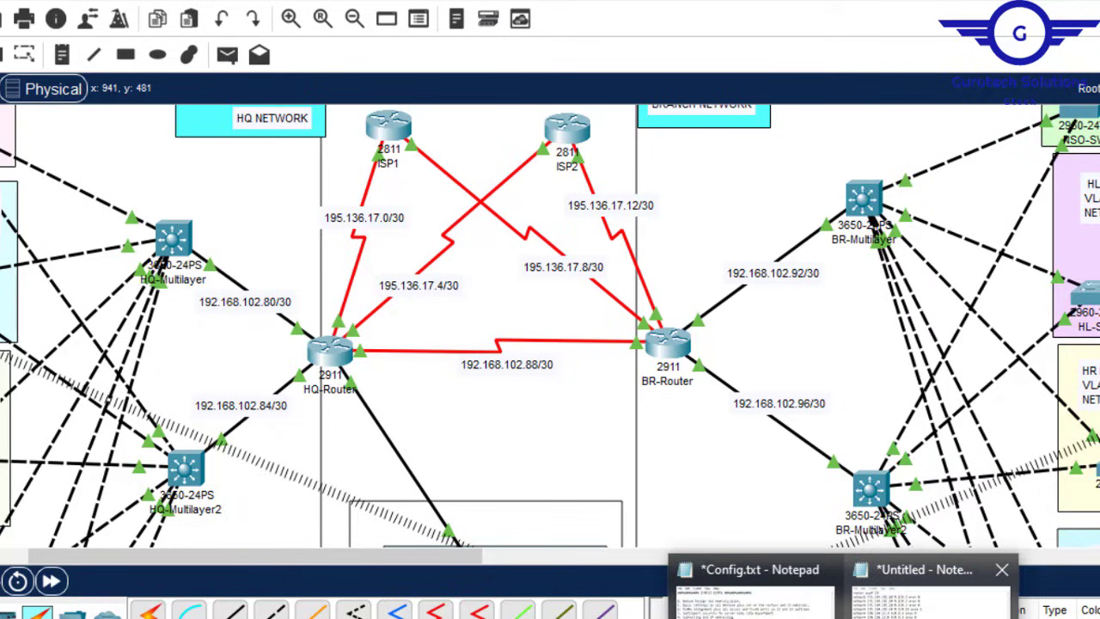
left_click(971, 585)
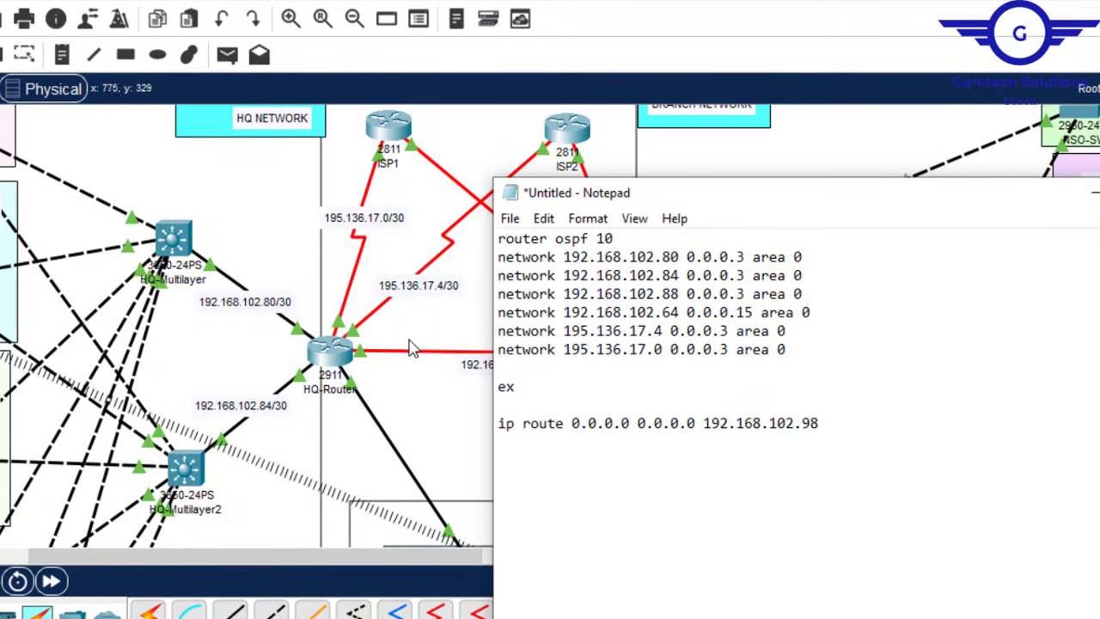
left_click_drag(823, 425, 708, 429)
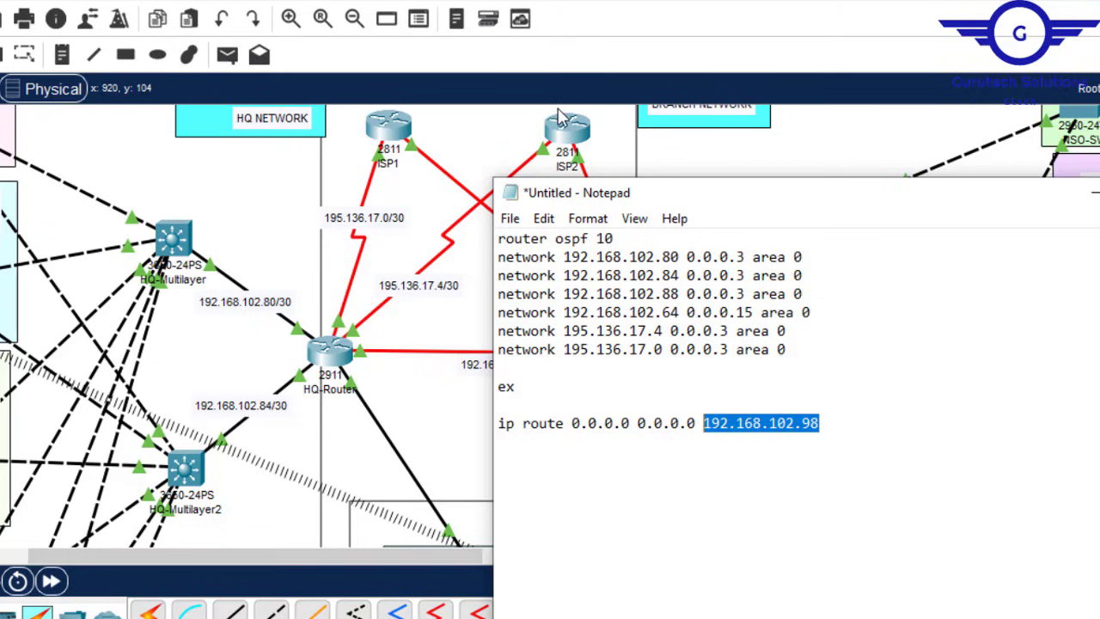
Step: Change the default route's next hop from 192.168.102.98 to 195.136.17.2
left_click(668, 331)
left_click_drag(669, 349, 567, 353)
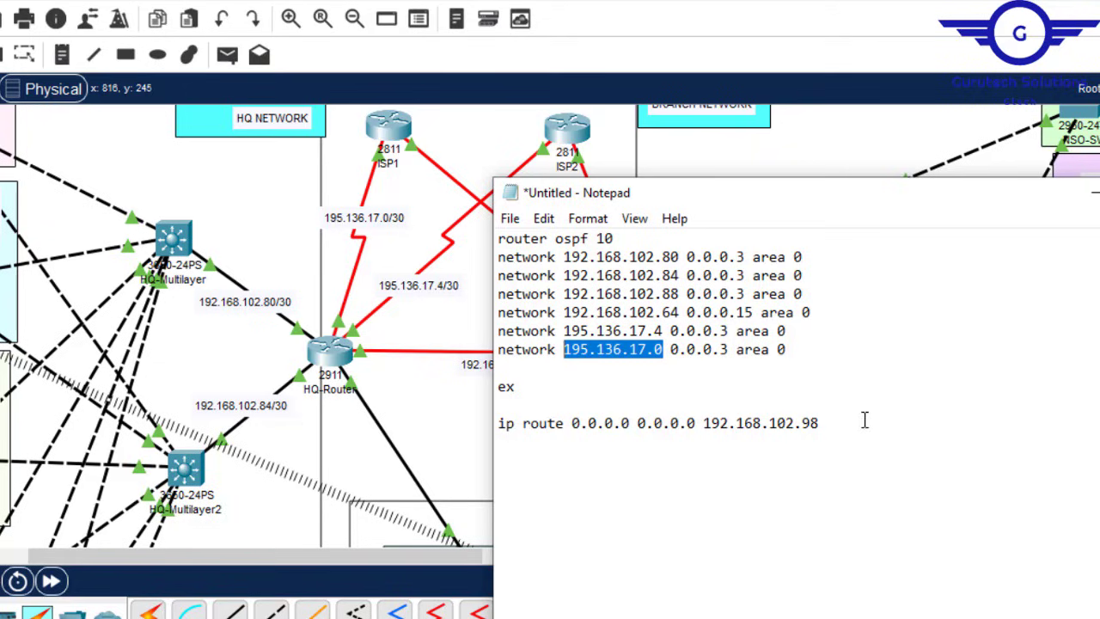
left_click_drag(819, 423, 703, 423)
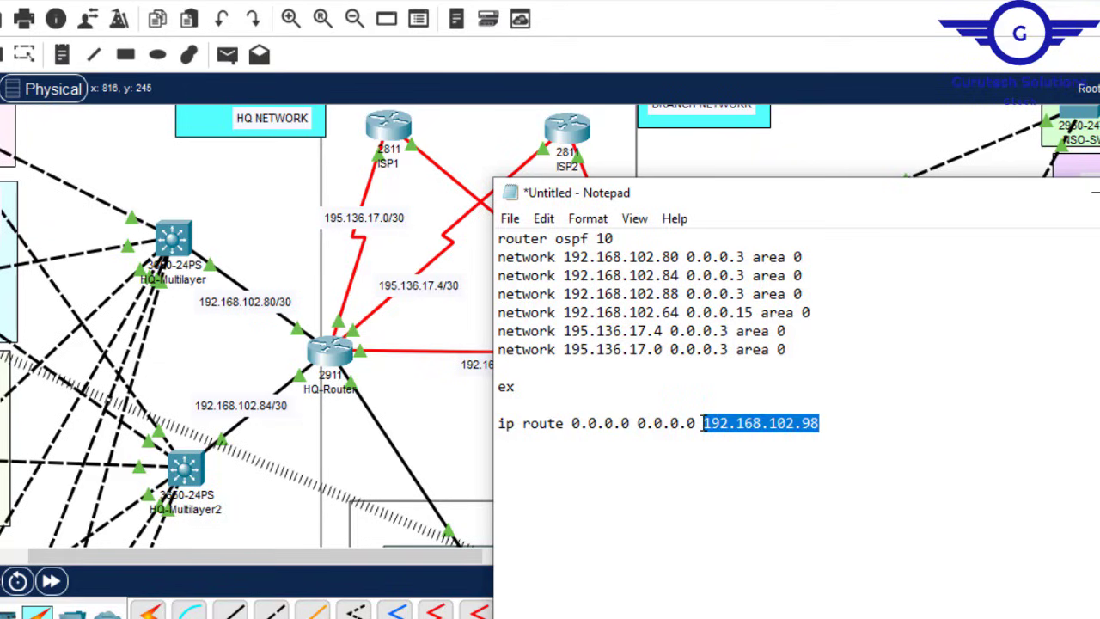
key("ctrl+v")
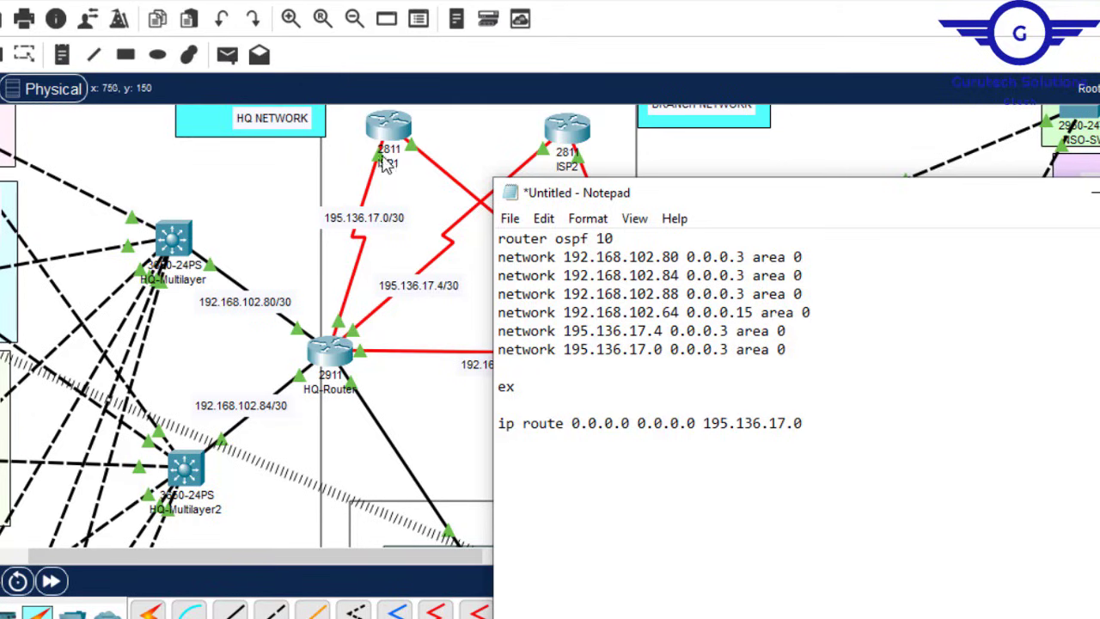
type("2")
Step: Add a backup default route via 195.136.17.6 with administrative distance 70
left_click_drag(808, 423, 496, 433)
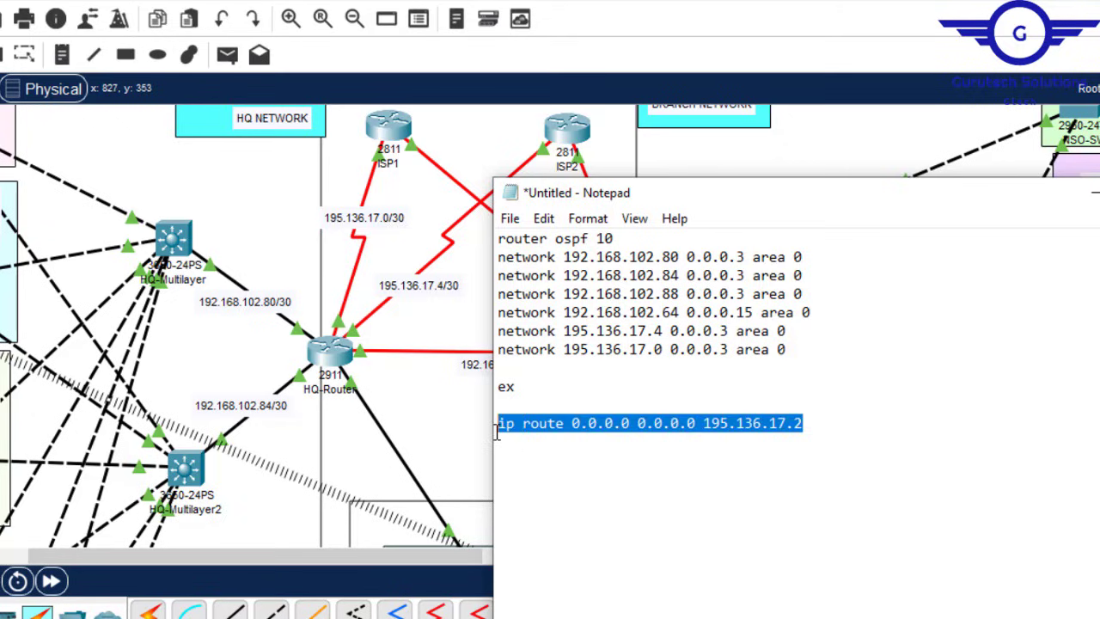
left_click(825, 418)
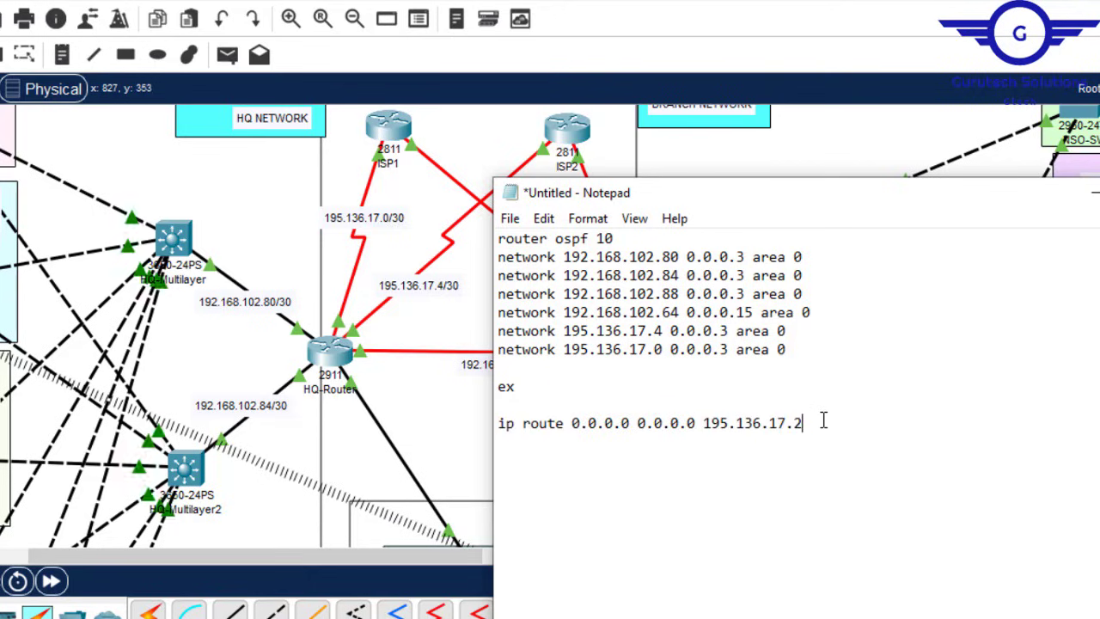
key("Return")
key("ctrl+v")
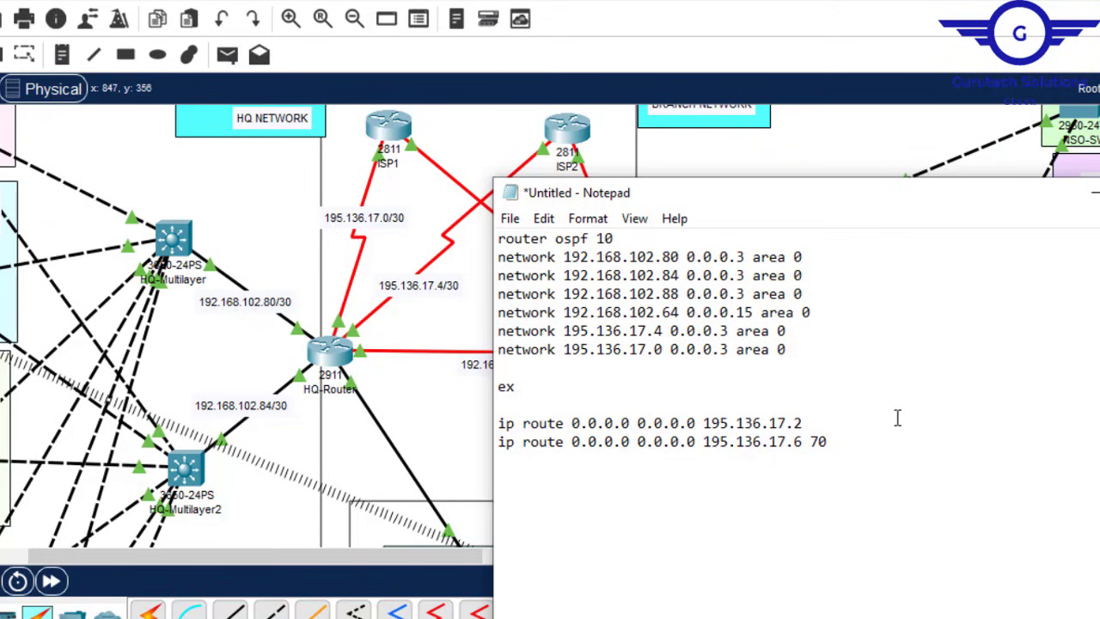
left_click_drag(823, 425, 688, 423)
left_click(741, 428)
left_click_drag(827, 442, 496, 451)
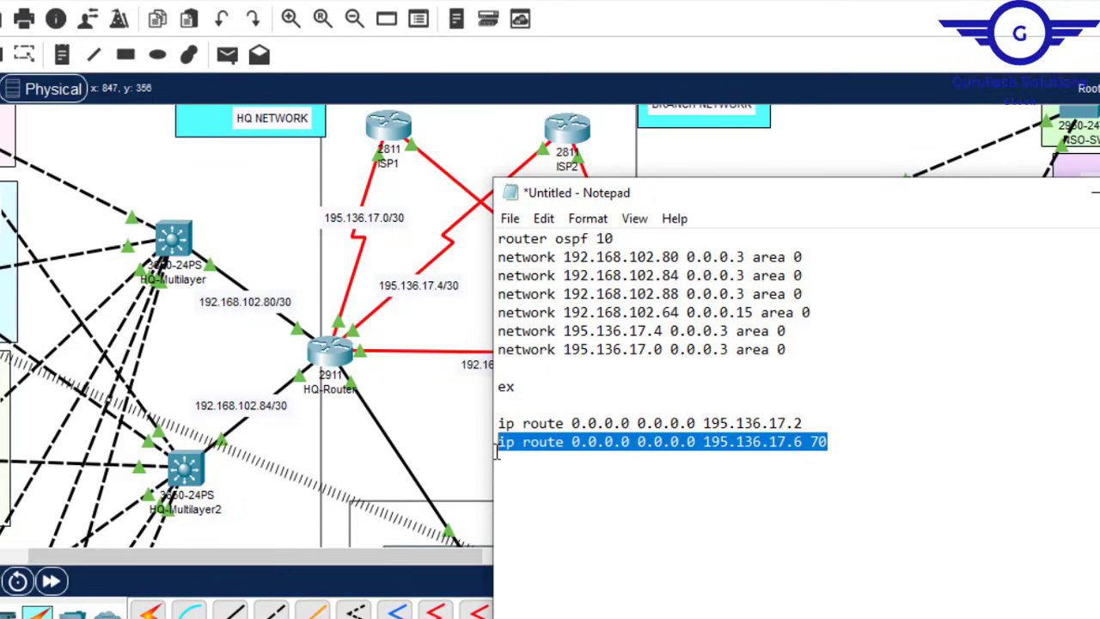
left_click(857, 442)
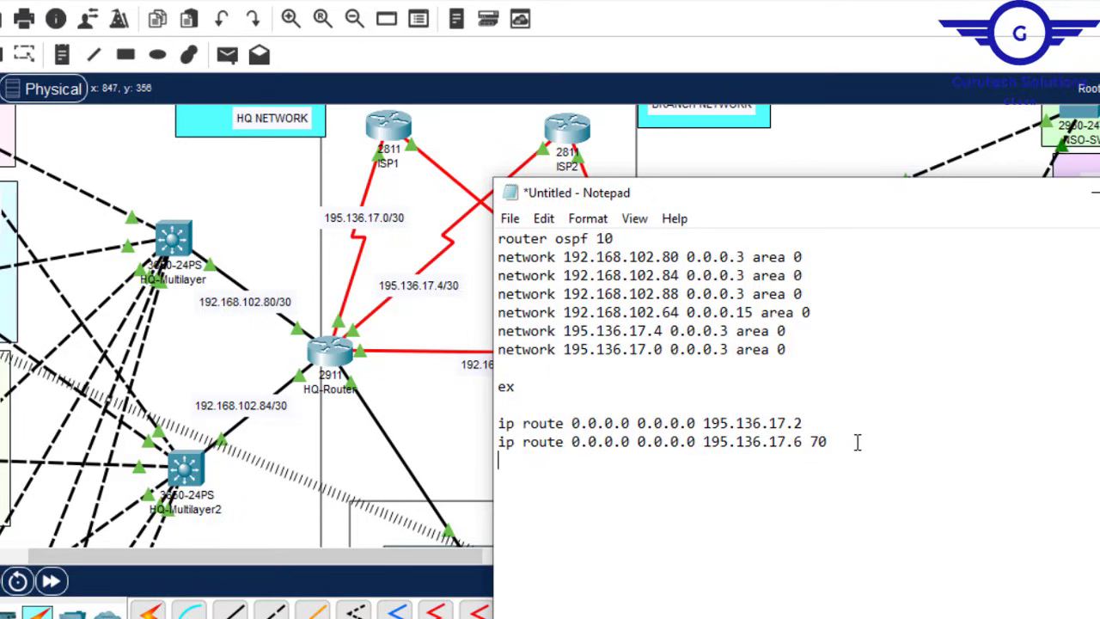
Step: Append a 'do wr' line and select the entire draft
key("Return")
type("do wr")
key("ctrl+a")
key("ctrl+c")
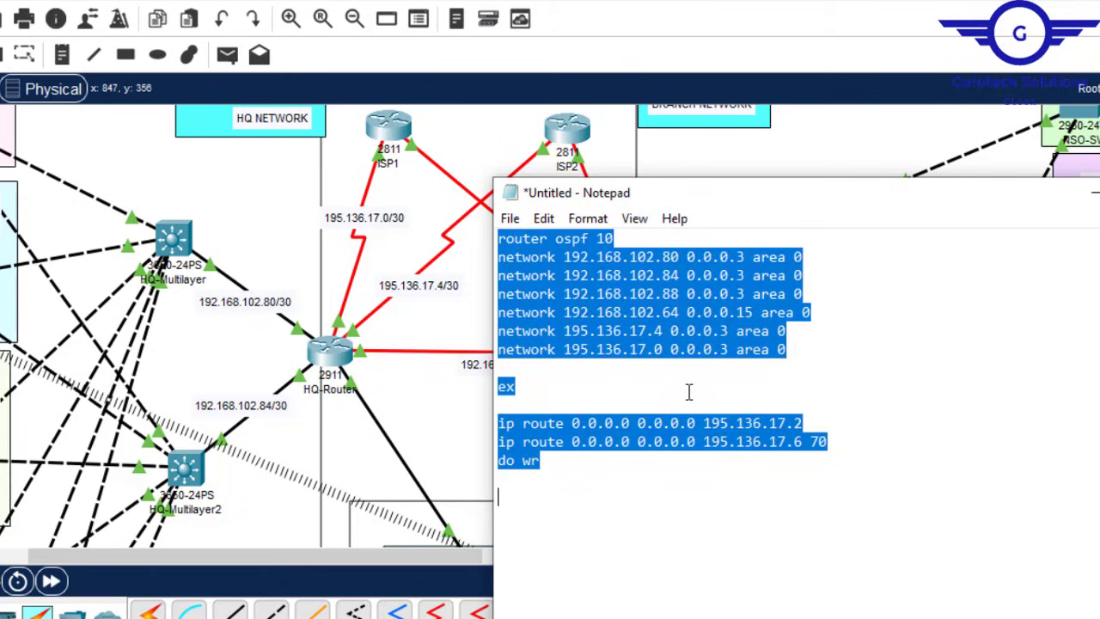
Step: Paste the OSPF 10 networks and both default routes into HQ-Router's CLI from global configuration mode
left_click(327, 361)
left_click(359, 29)
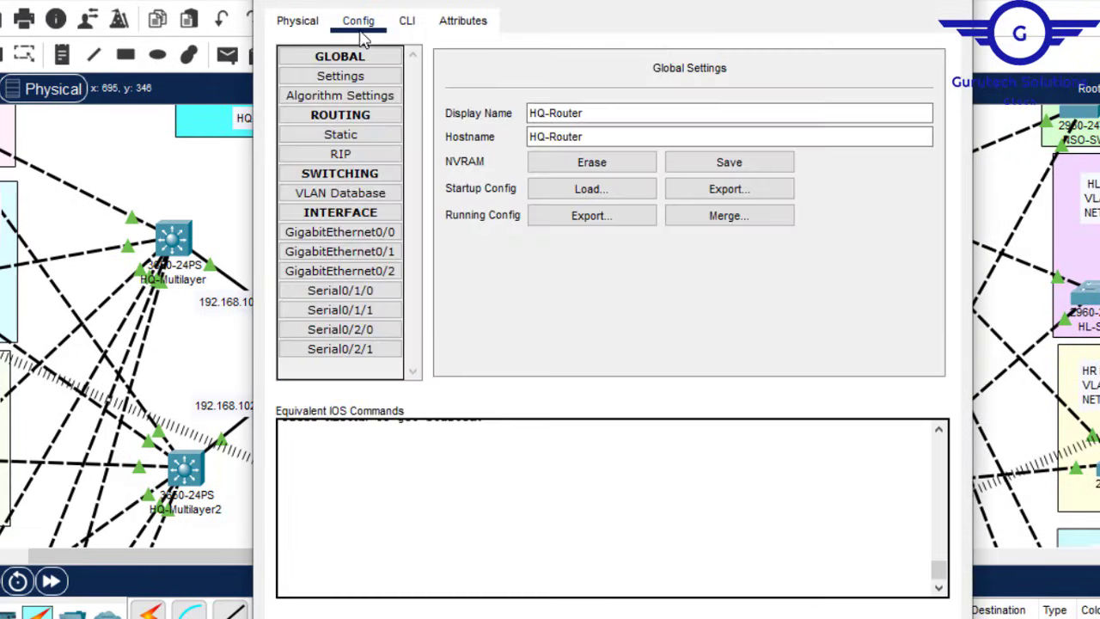
left_click(349, 234)
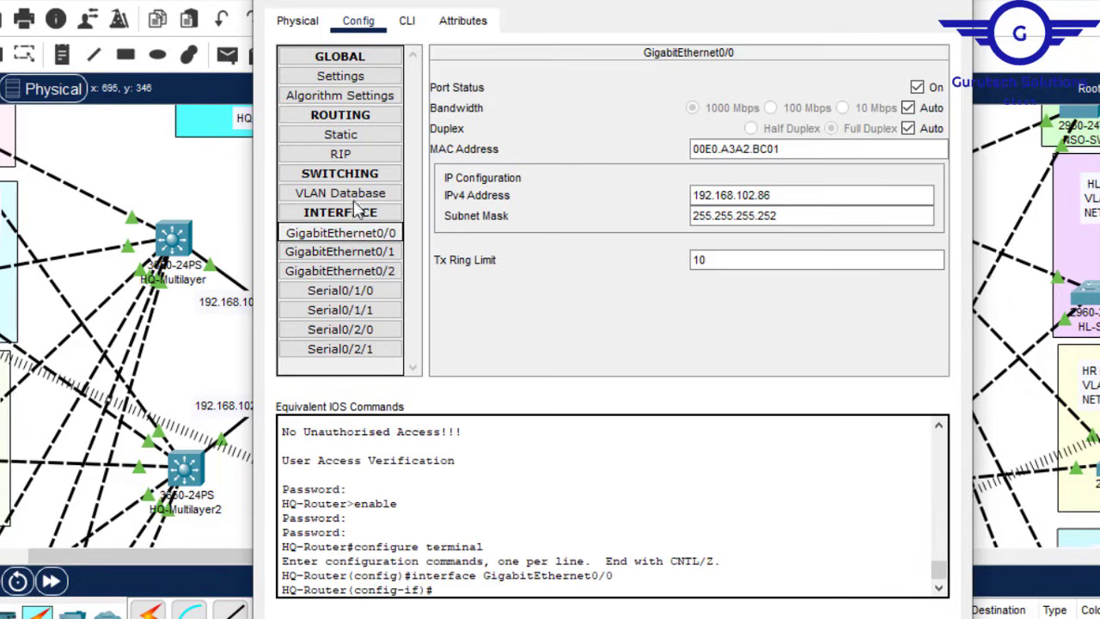
left_click(406, 22)
key("Return")
key("Return")
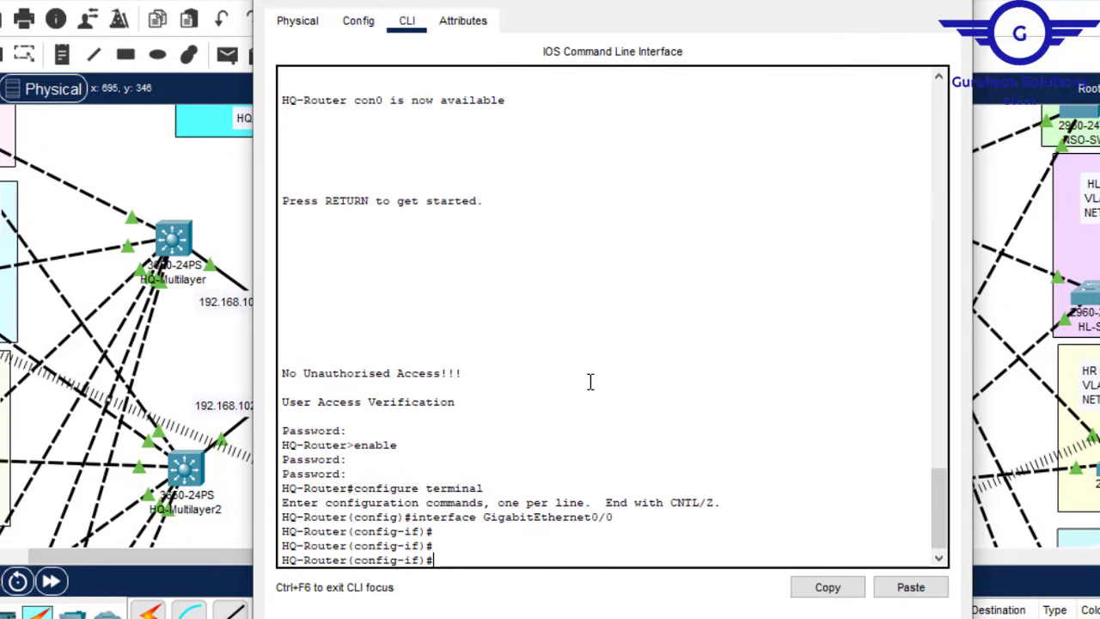
type("ex")
key("Return")
key("Return")
key("Return")
key("Return")
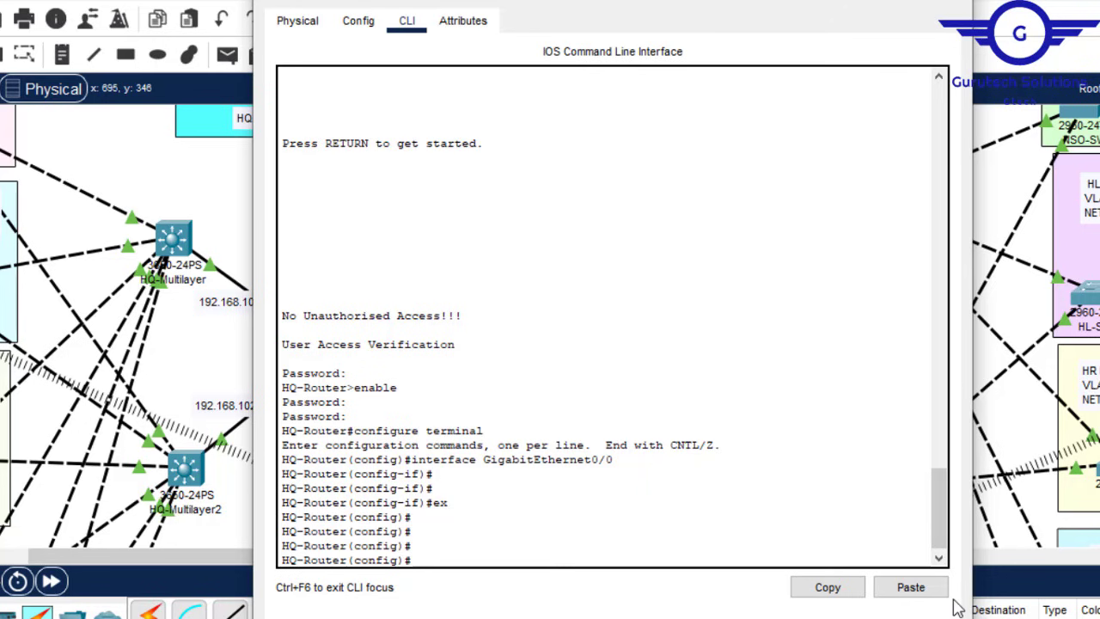
left_click(911, 587)
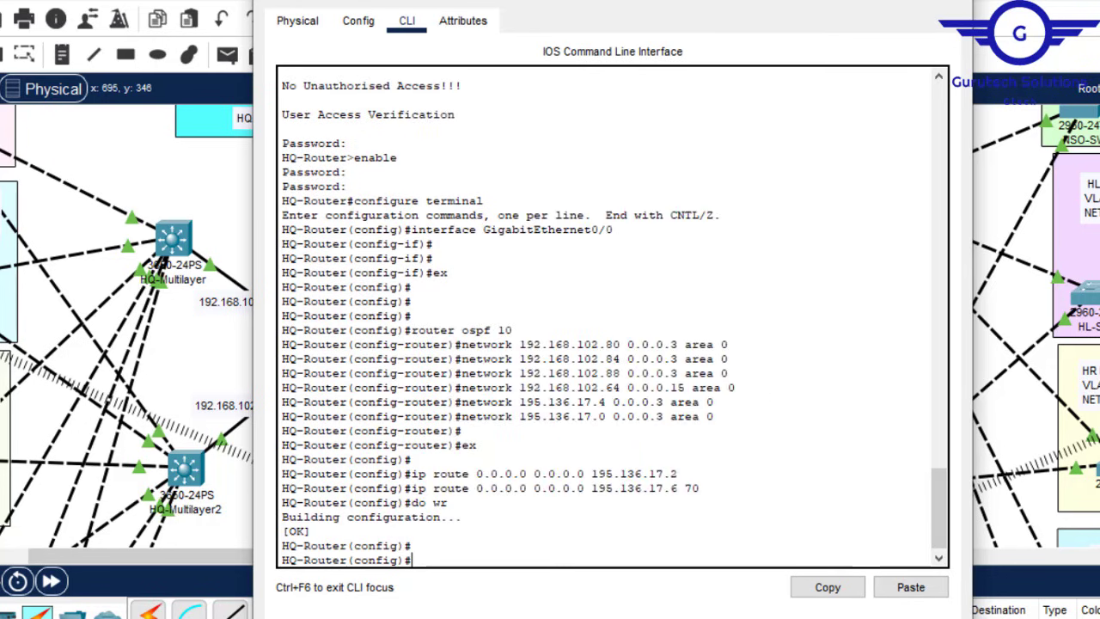
left_click(958, 1)
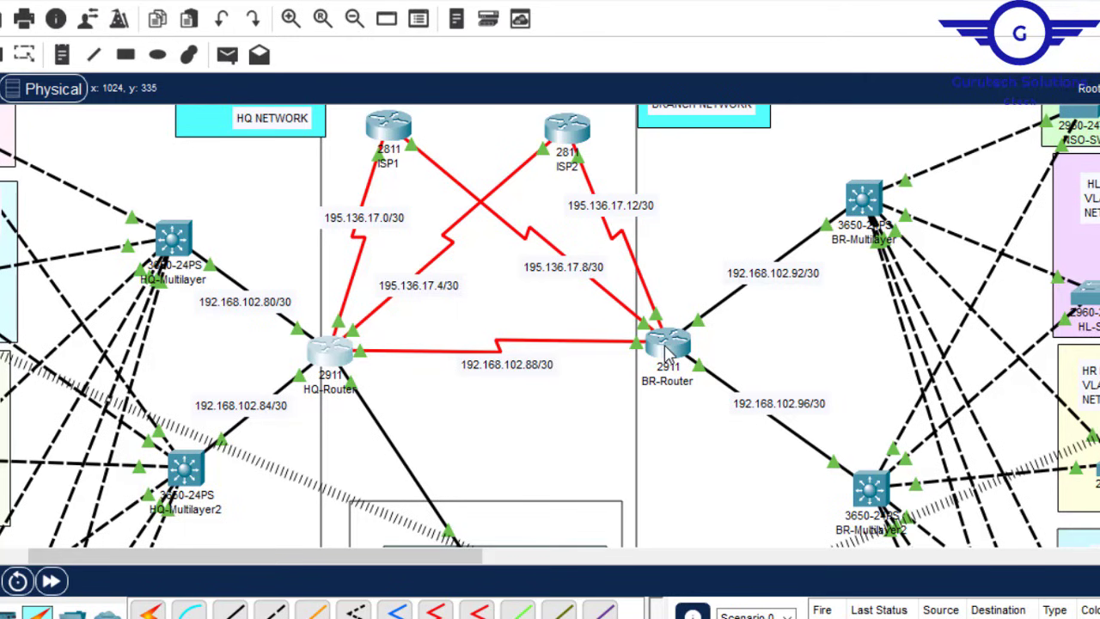
Step: Change the first two networks from 192.168.102.80 and .84 to 192.168.102.92 and .96
mouse_move(668, 357)
left_click_drag(454, 557, 543, 572)
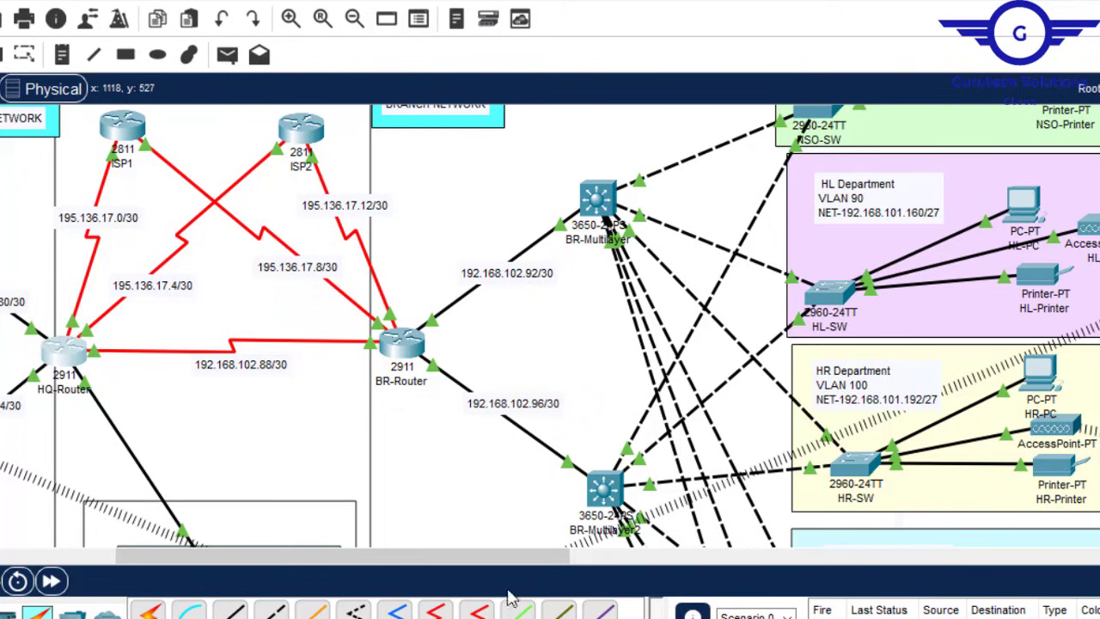
left_click(936, 572)
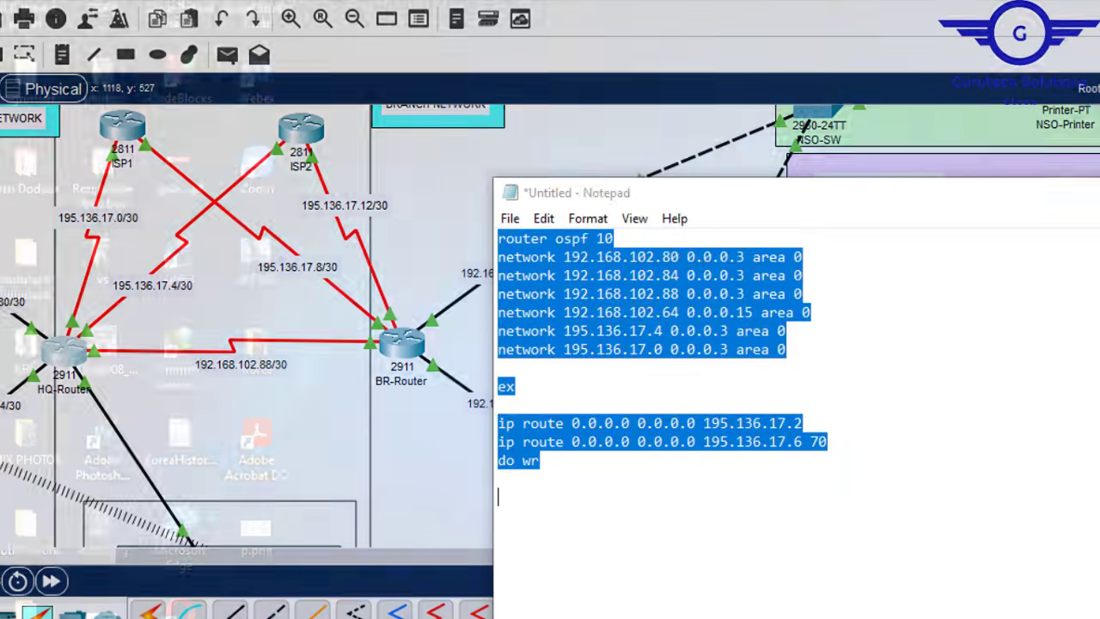
left_click_drag(734, 207, 819, 189)
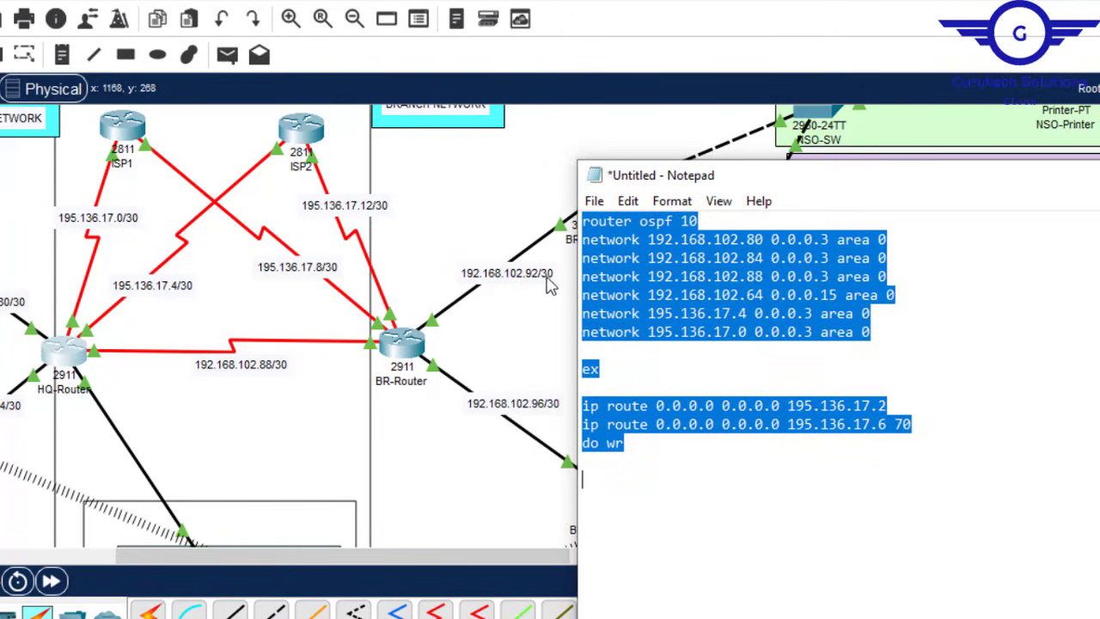
left_click(759, 241)
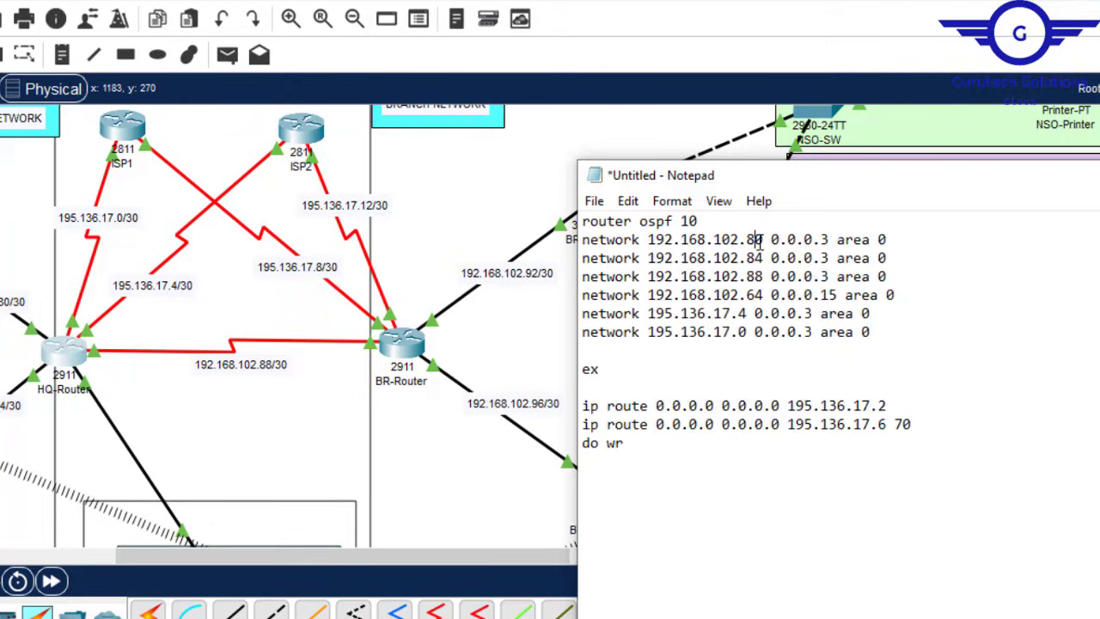
key("BackSpace")
key("BackSpace")
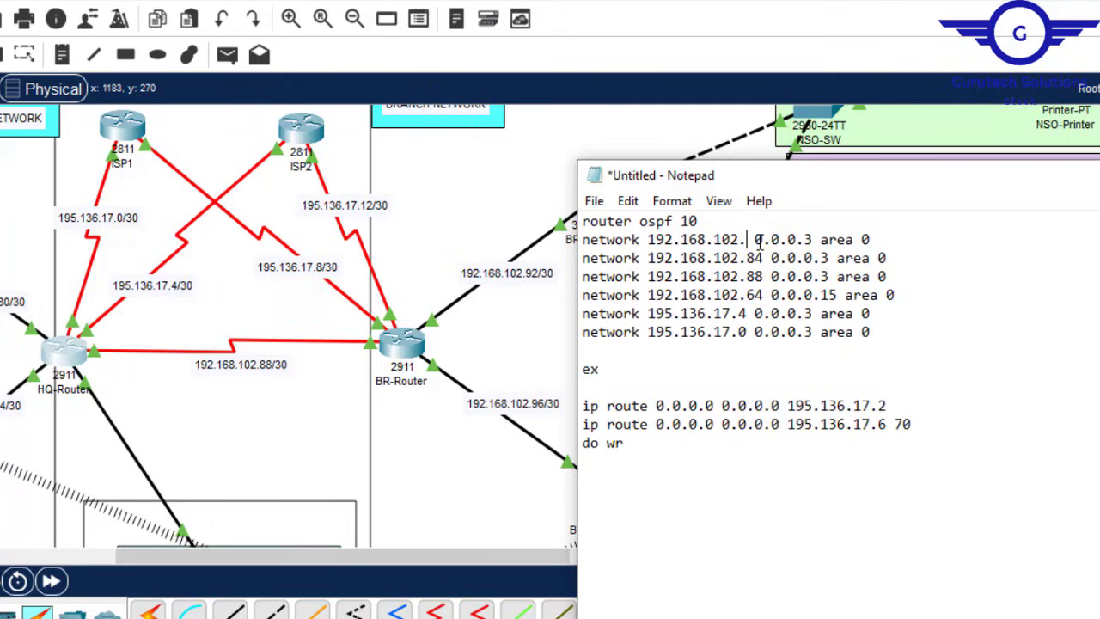
type("92")
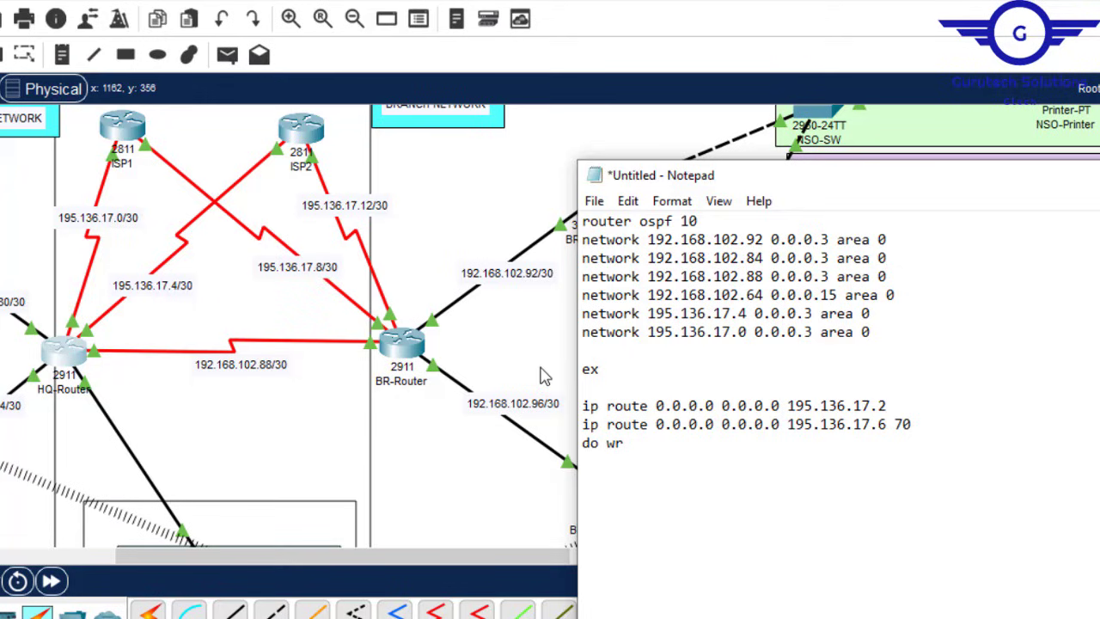
left_click(757, 257)
key("BackSpace")
key("BackSpace")
type("96")
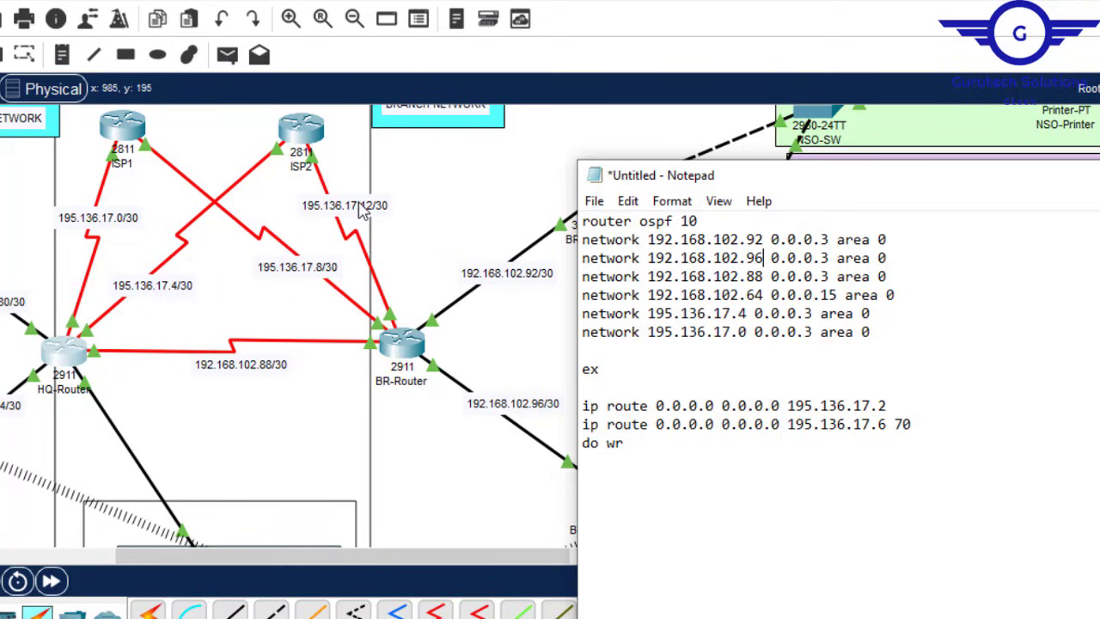
Step: Delete the 192.168.102.64 line and change 195.136.17.4 and .0 to 195.136.17.8 and .12
left_click_drag(894, 295, 890, 276)
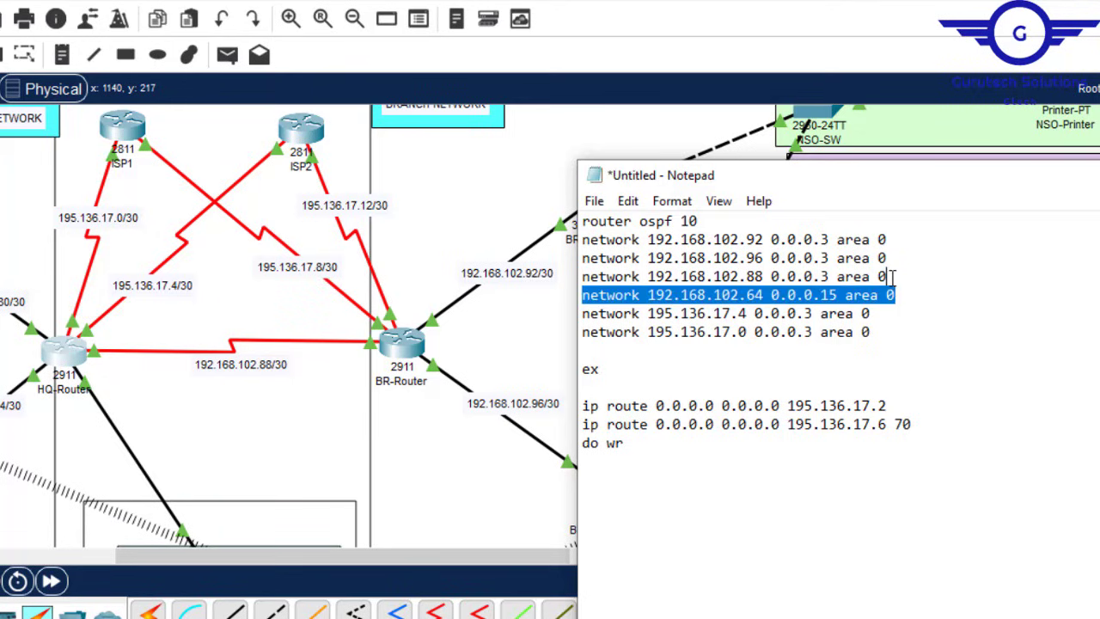
key("Delete")
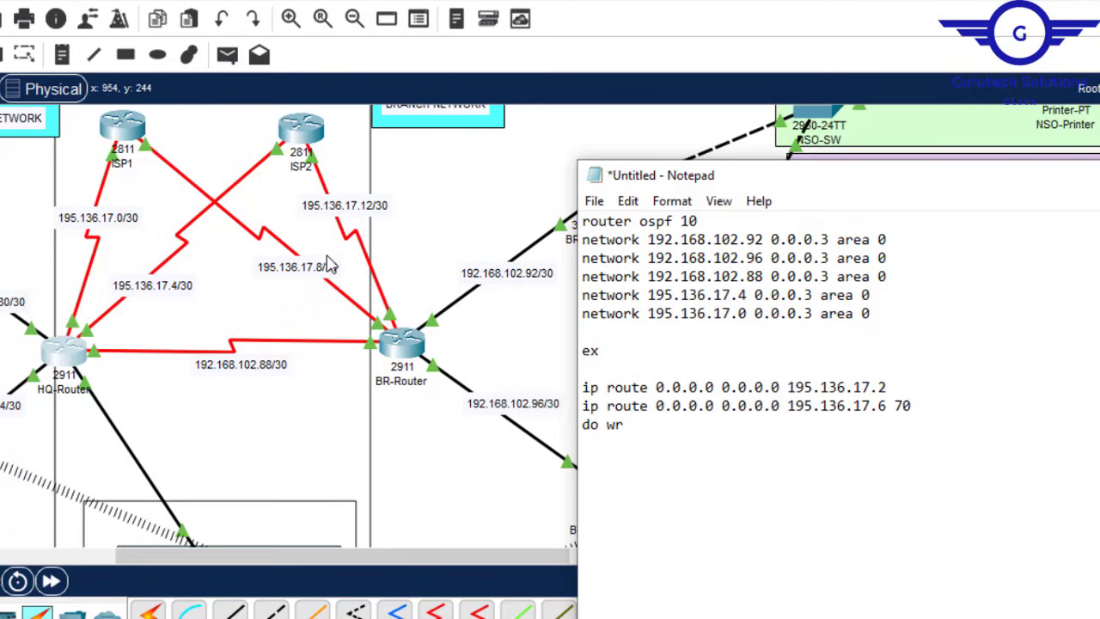
left_click(741, 295)
key("BackSpace")
type("8")
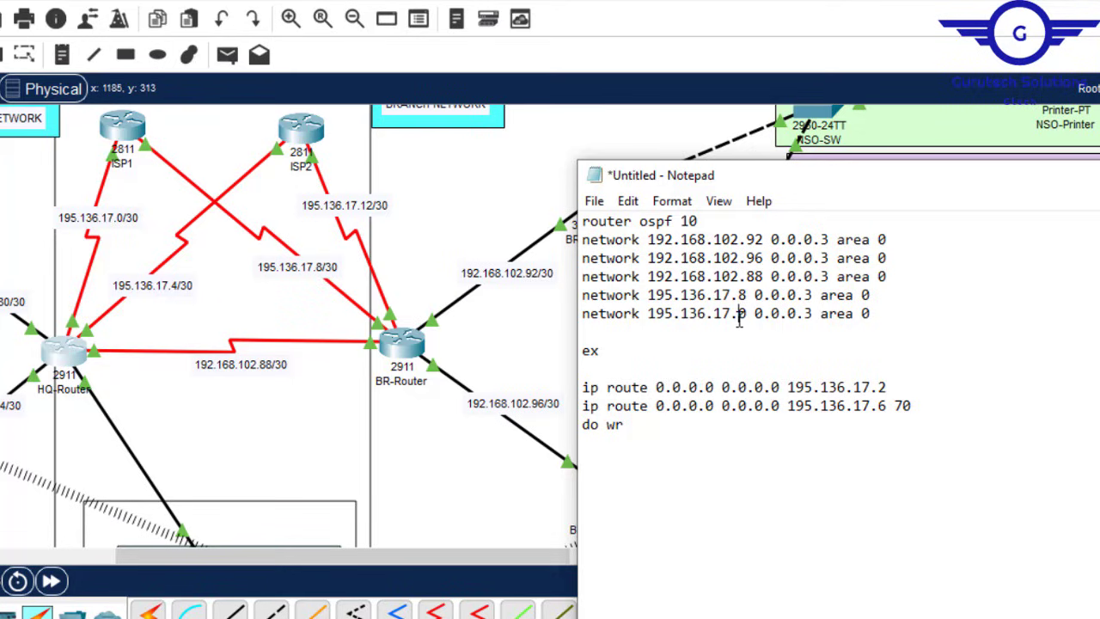
key("BackSpace")
type("12")
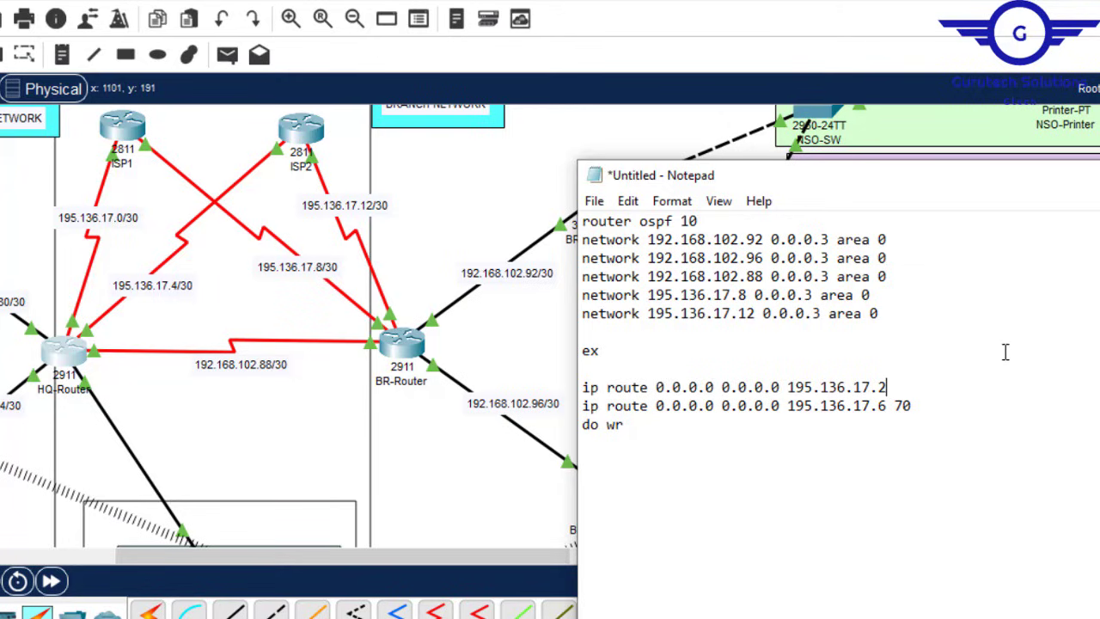
Step: Point the default routes to 195.136.17.14, with 195.136.17.10 as distance-70 backup, and select all
type("4")
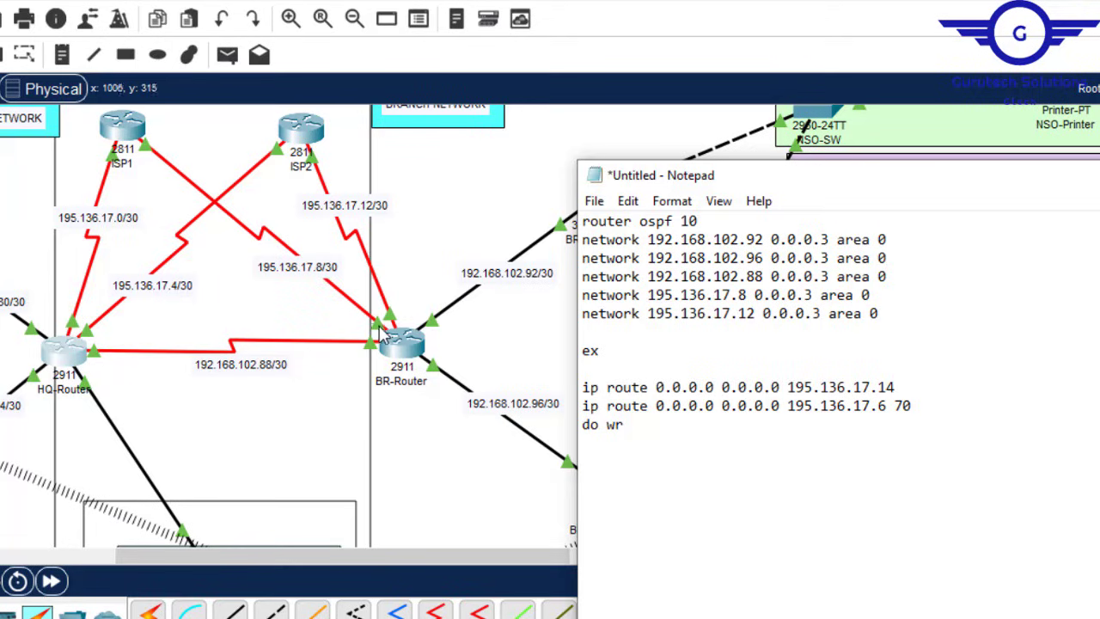
left_click(877, 407)
key("Delete")
type("10")
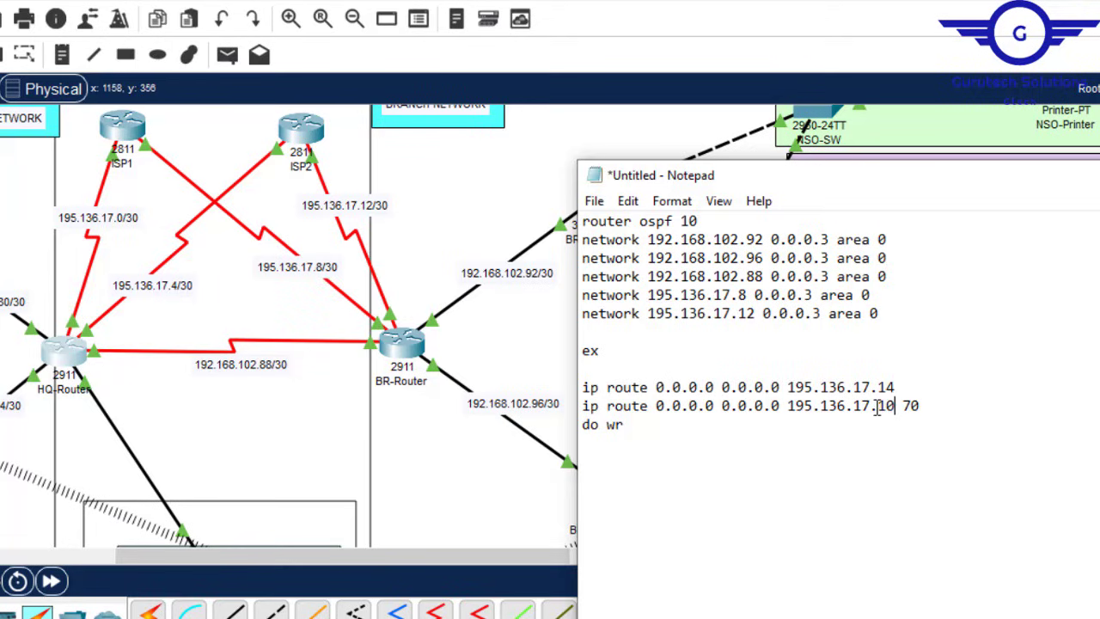
key("ctrl+a")
key("ctrl+c")
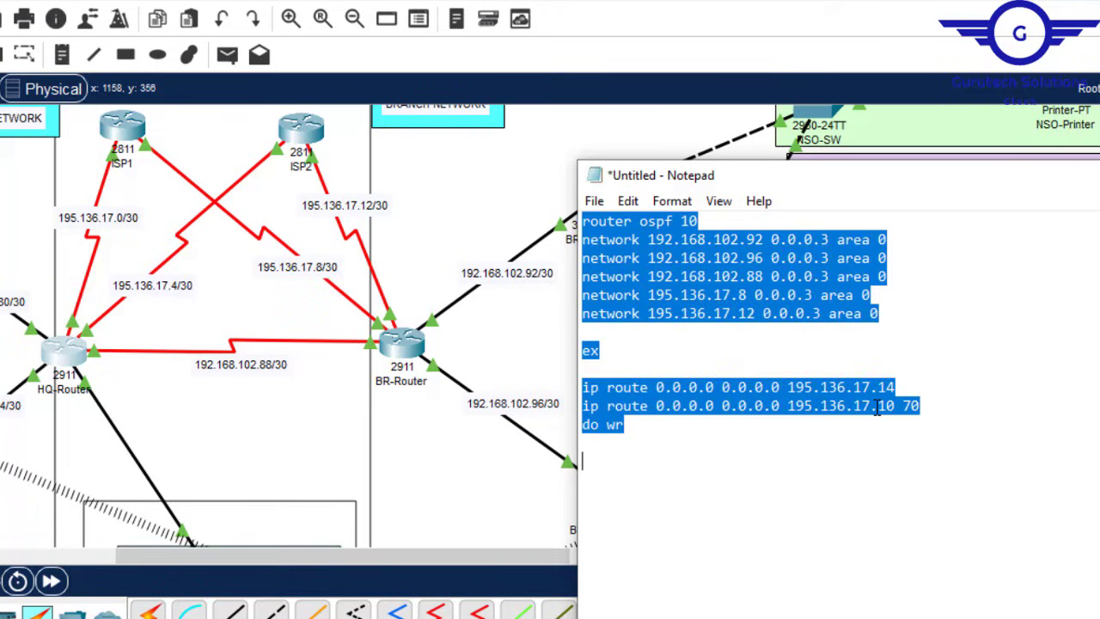
Step: Paste the OSPF 10 networks and both default routes into BR-Router's CLI from global configuration mode
left_click(399, 344)
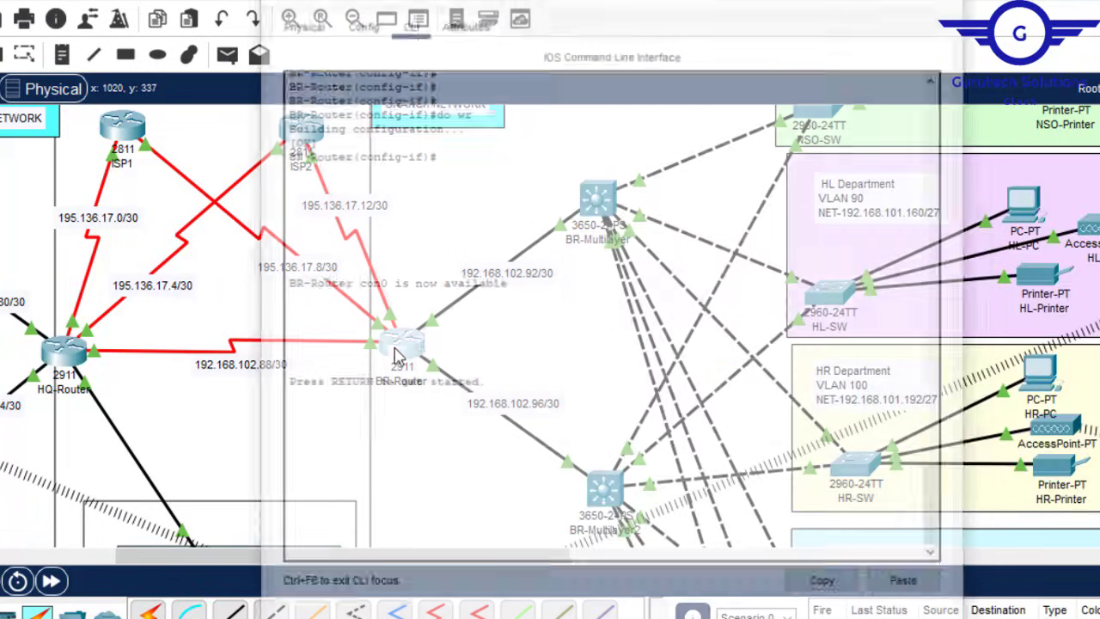
left_click(358, 21)
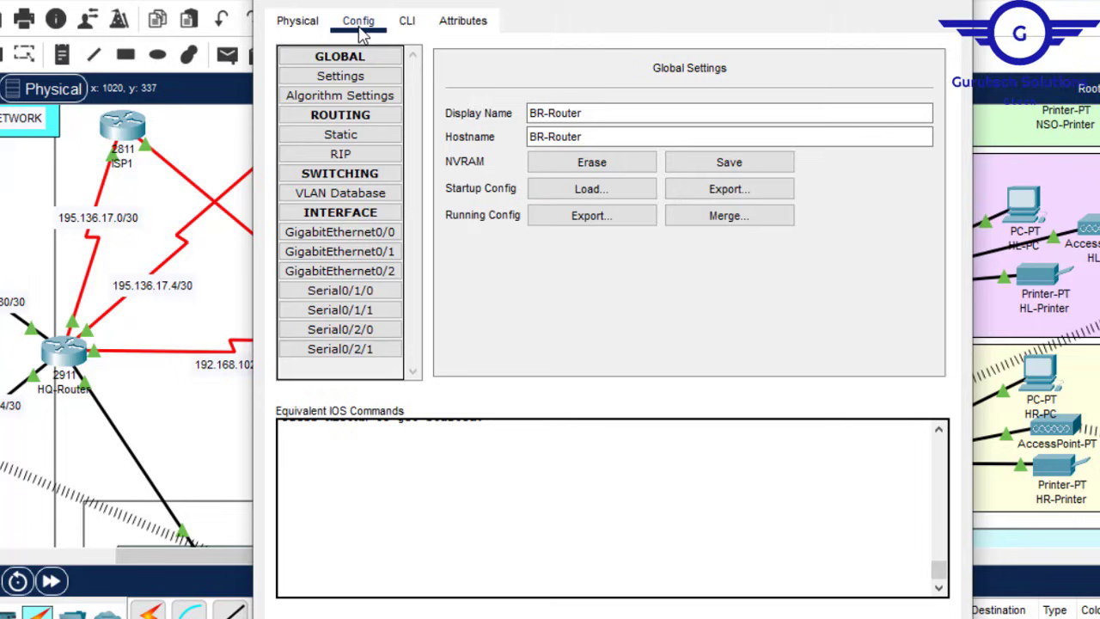
left_click(368, 237)
left_click(407, 21)
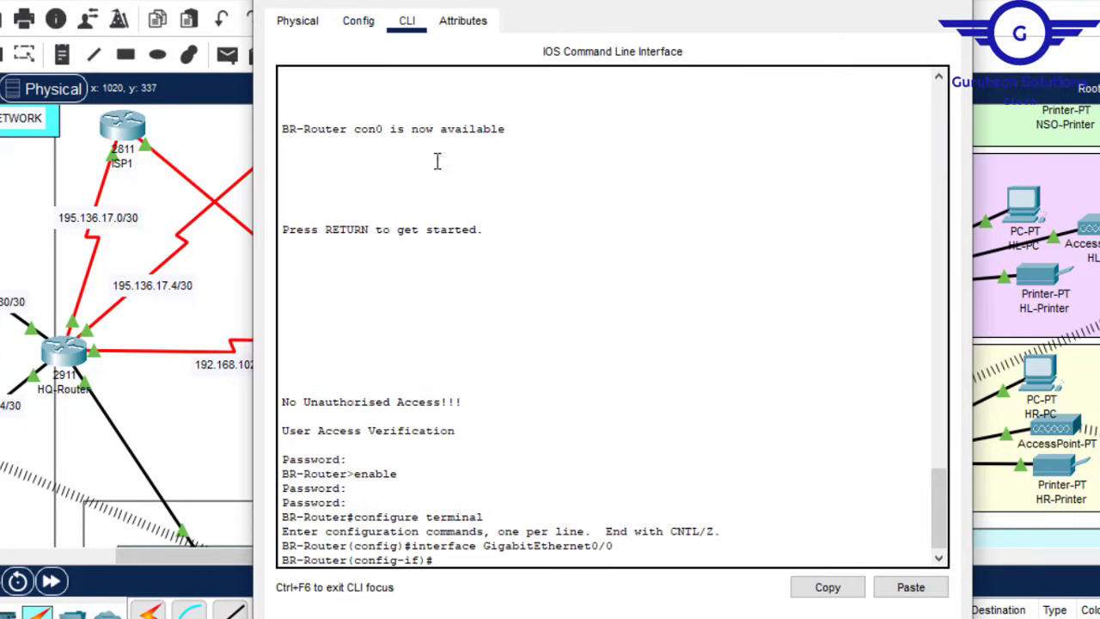
key("Return")
key("Return")
type("ex")
key("Return")
key("Return")
key("Return")
key("Return")
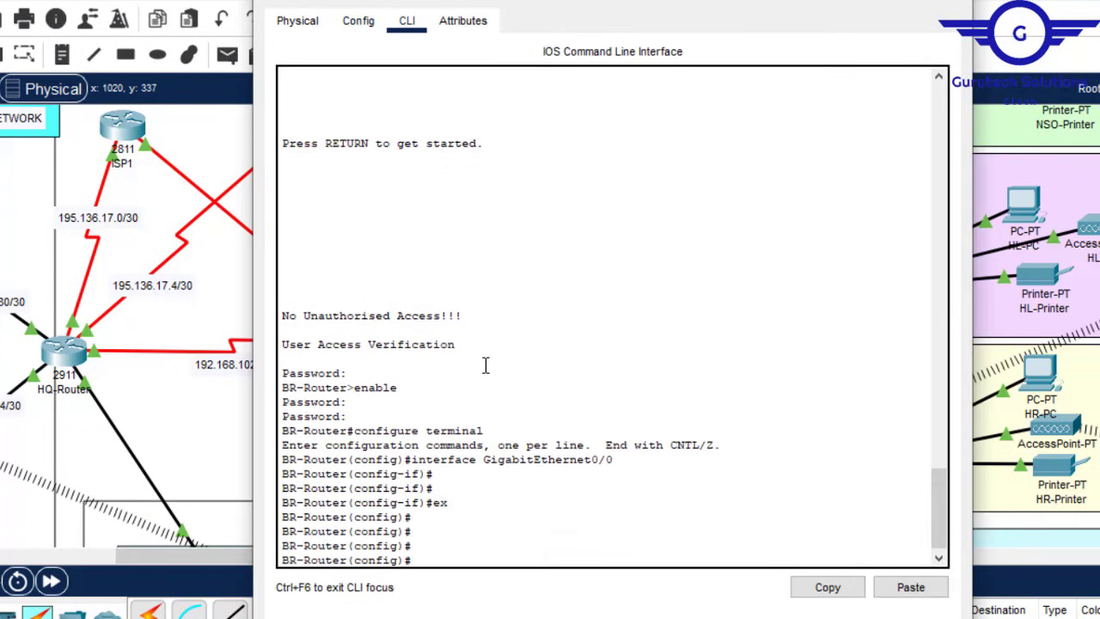
left_click(906, 589)
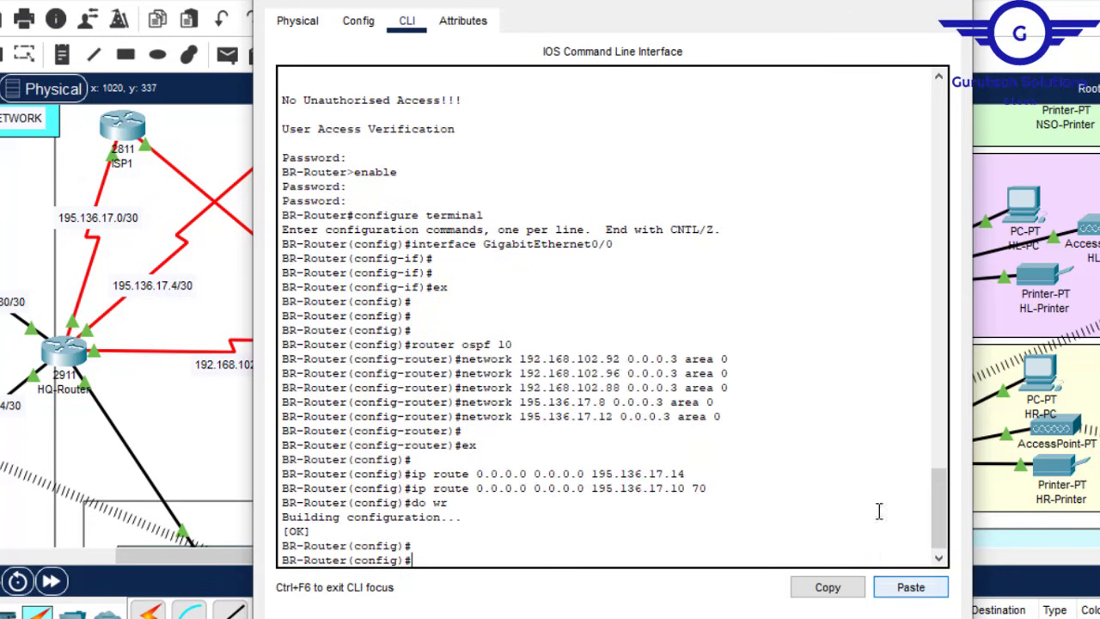
left_click(954, 1)
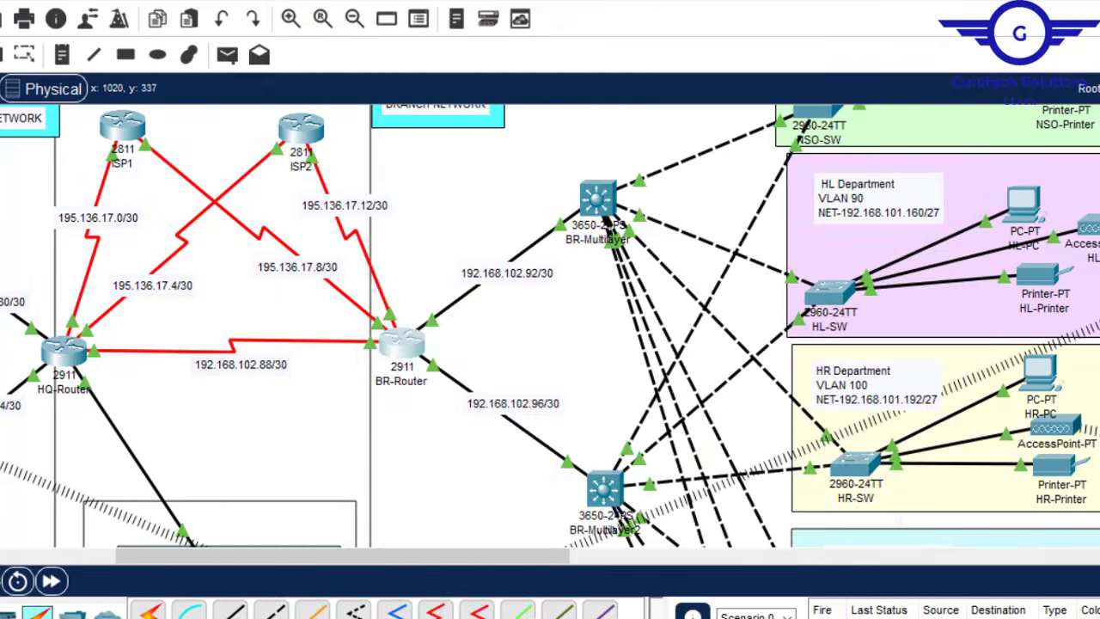
left_click_drag(371, 555, 287, 555)
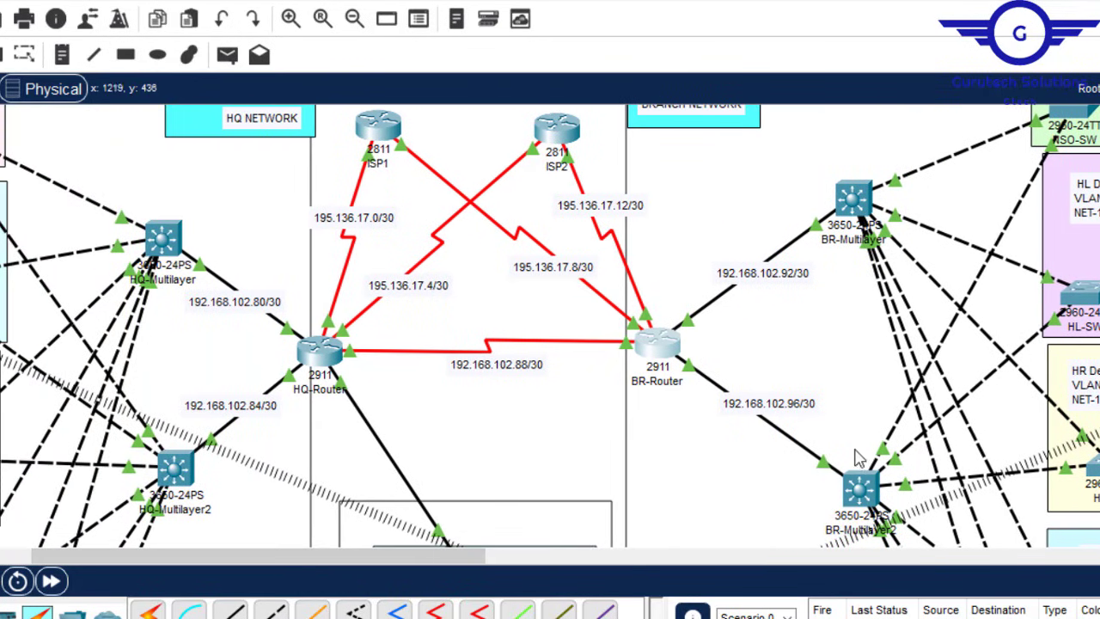
left_click(862, 490)
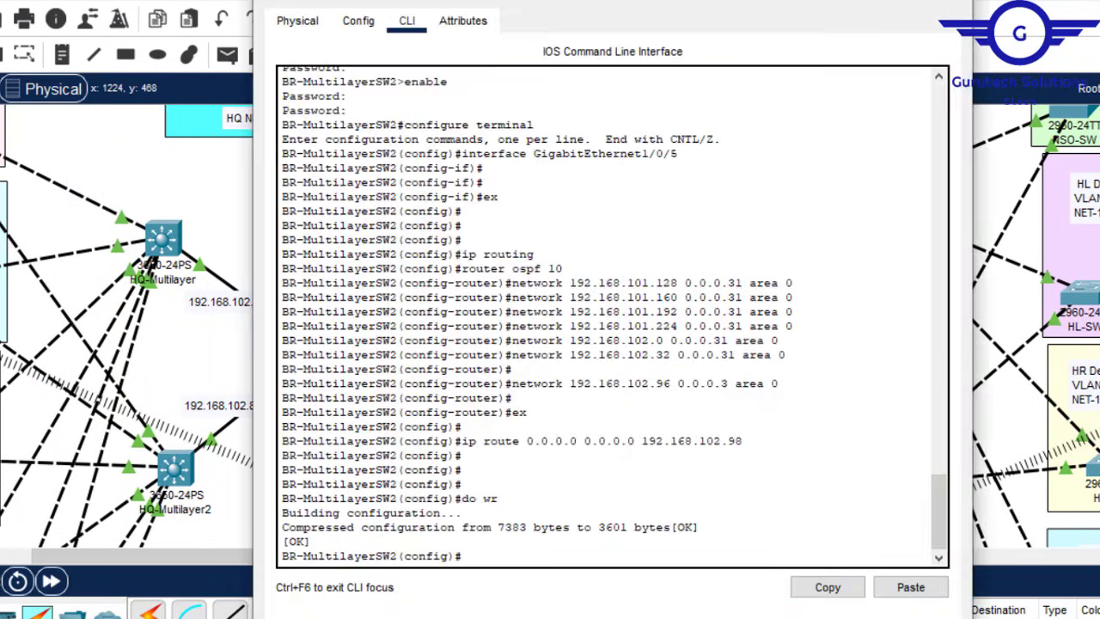
left_click(954, 1)
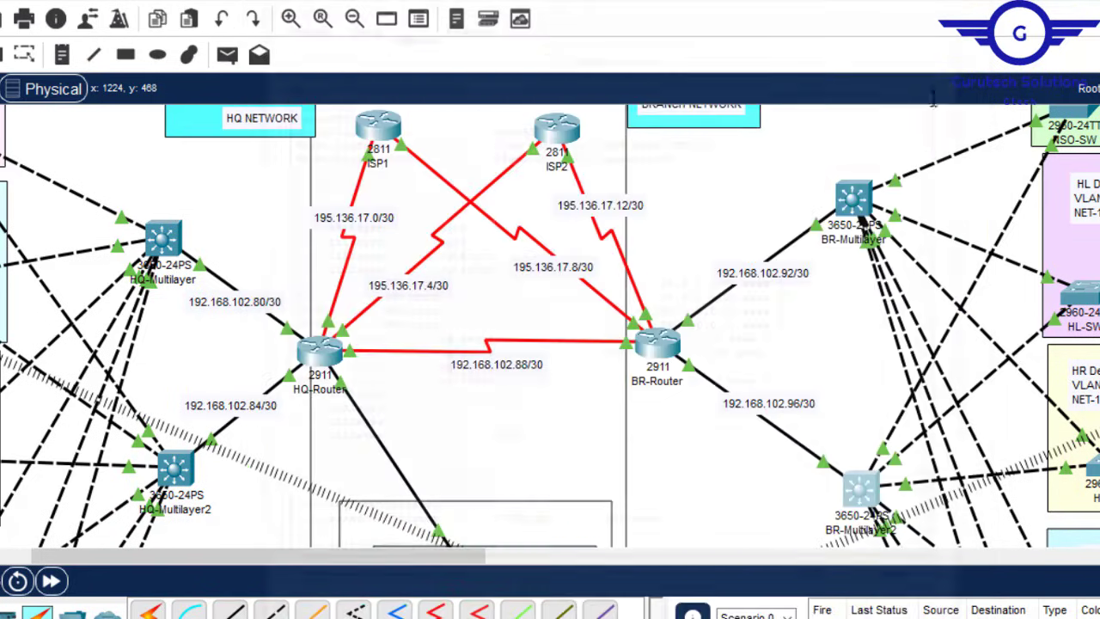
left_click(859, 194)
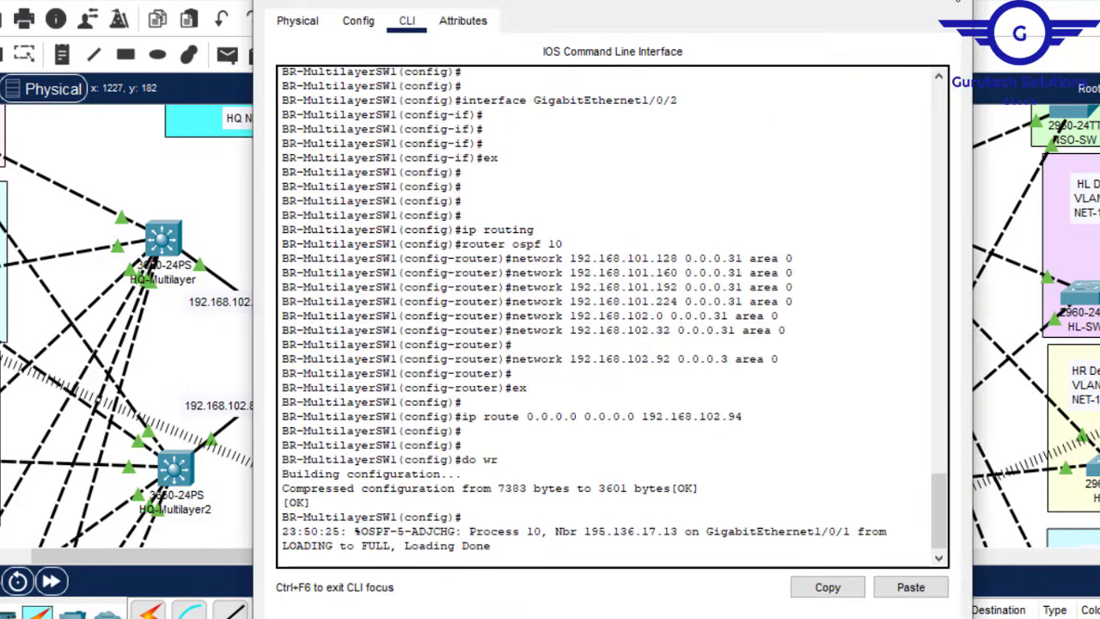
left_click(956, 2)
left_click(176, 471)
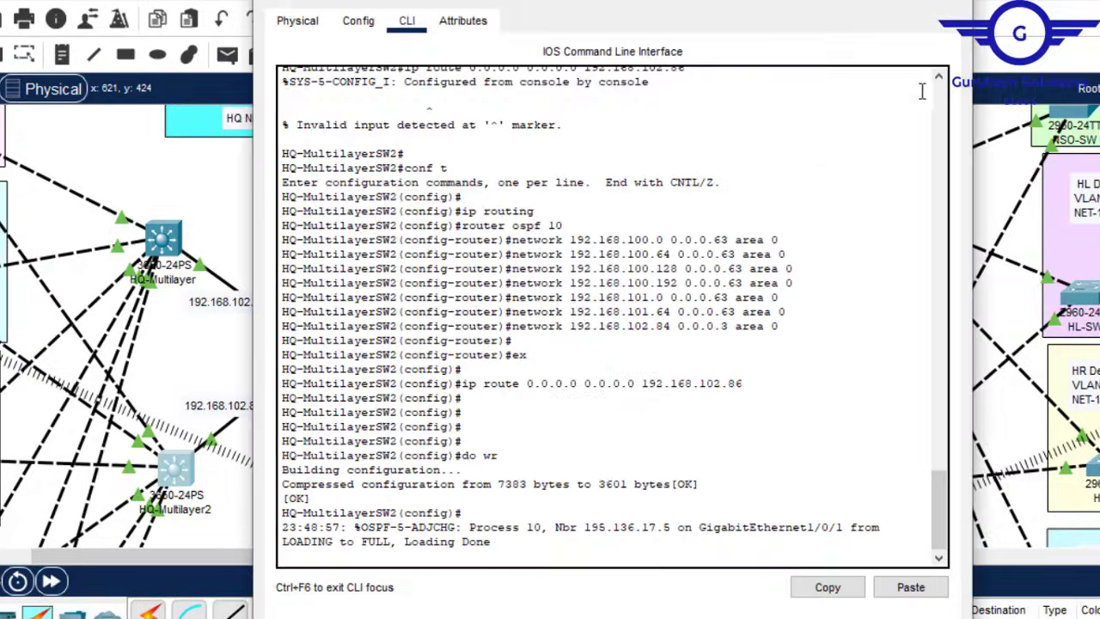
left_click(956, 2)
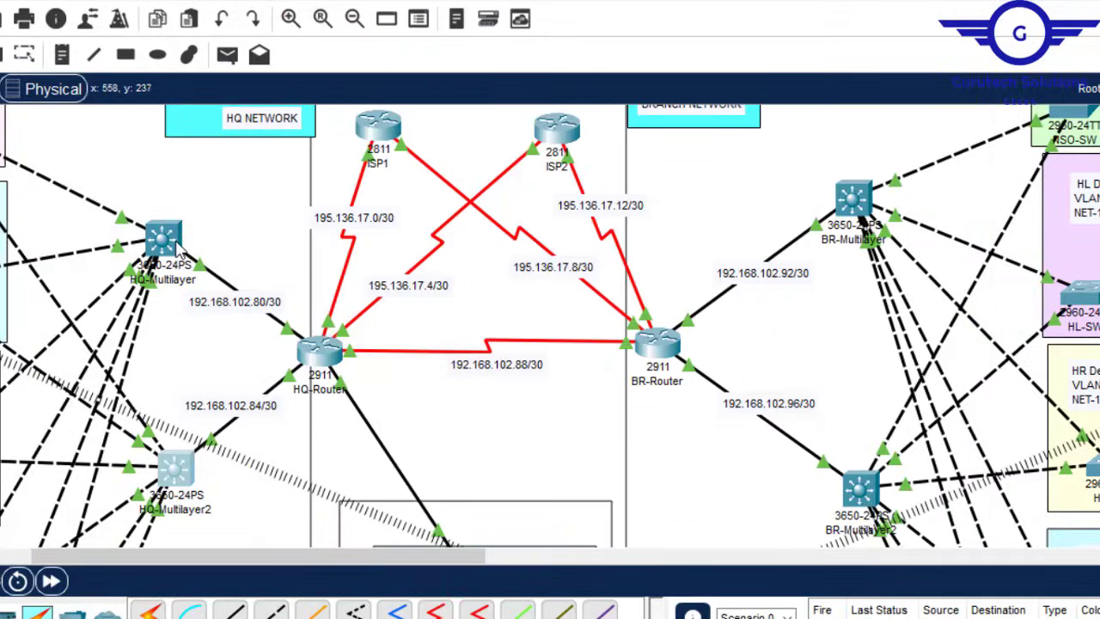
left_click(177, 245)
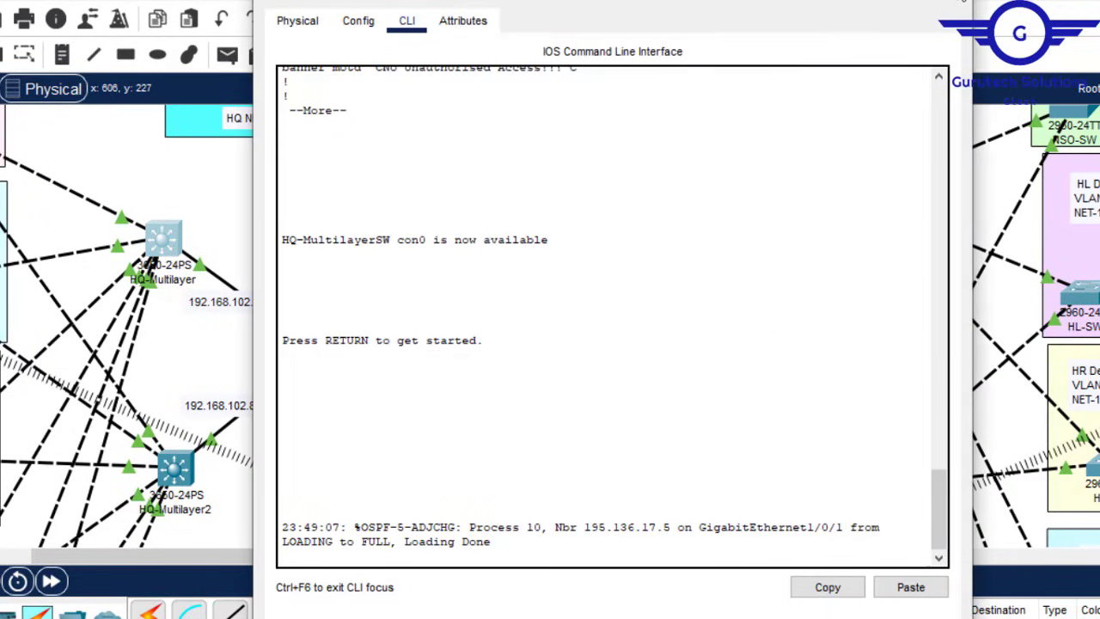
left_click(949, 2)
left_click(861, 489)
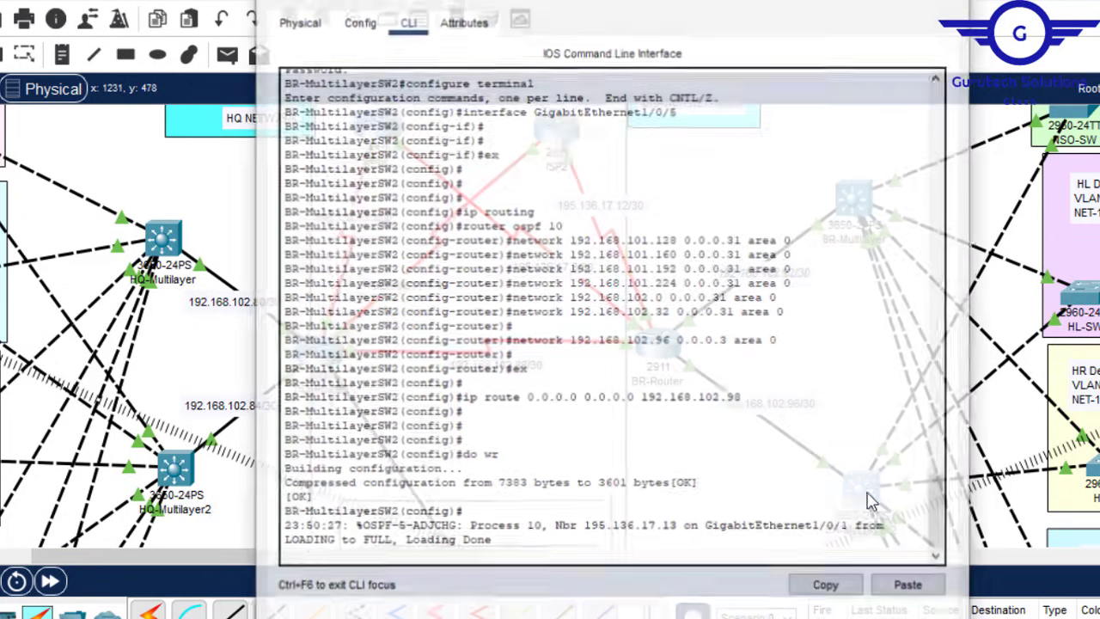
left_click(950, 3)
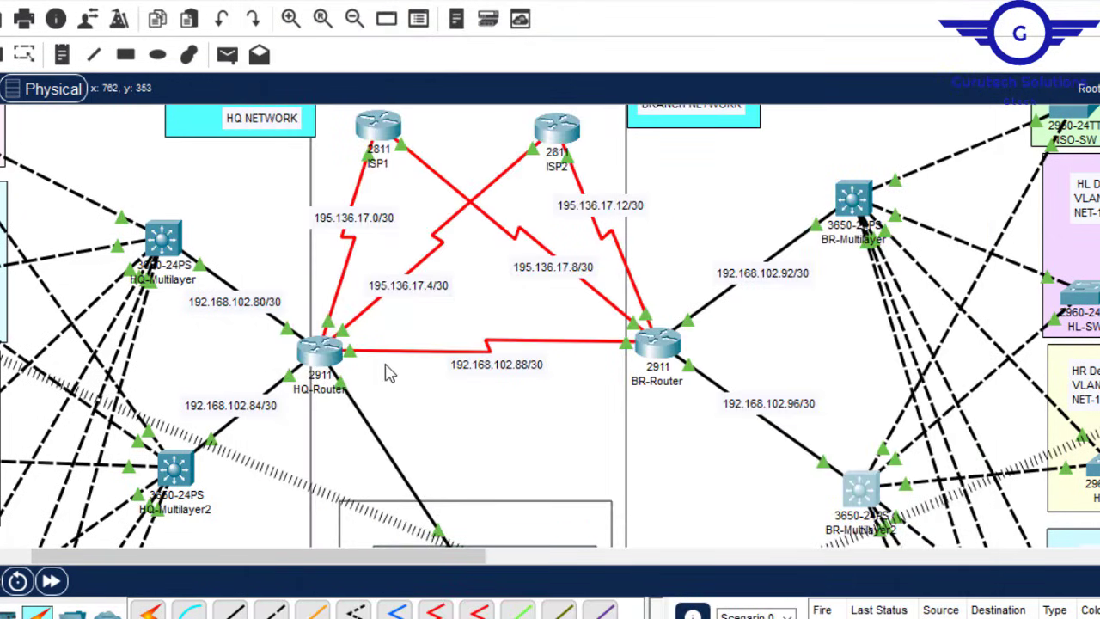
left_click(320, 348)
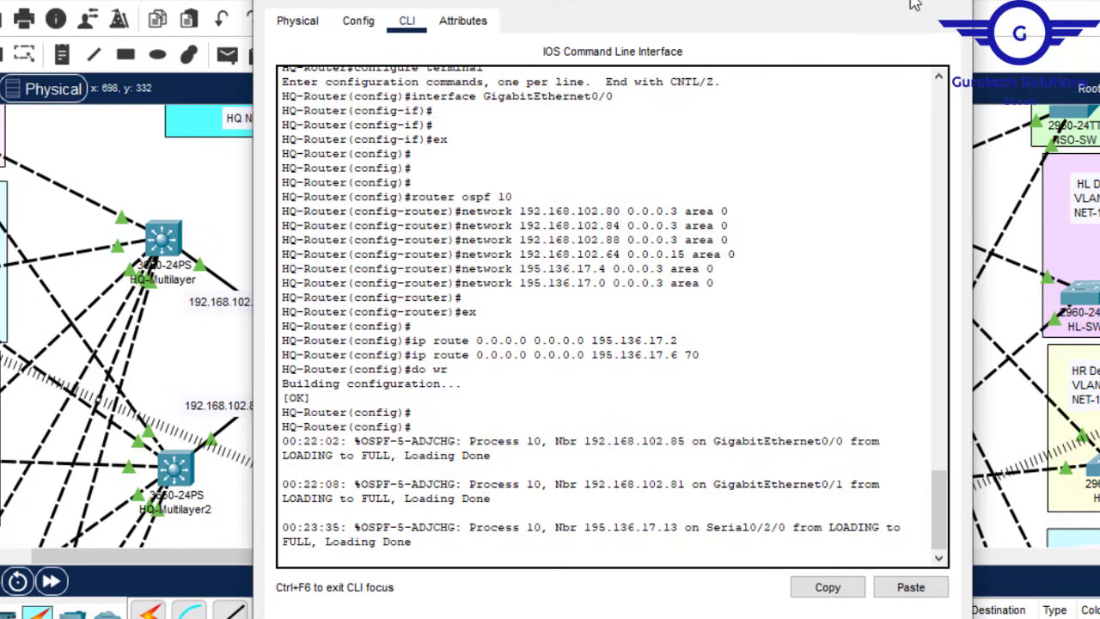
left_click(948, 2)
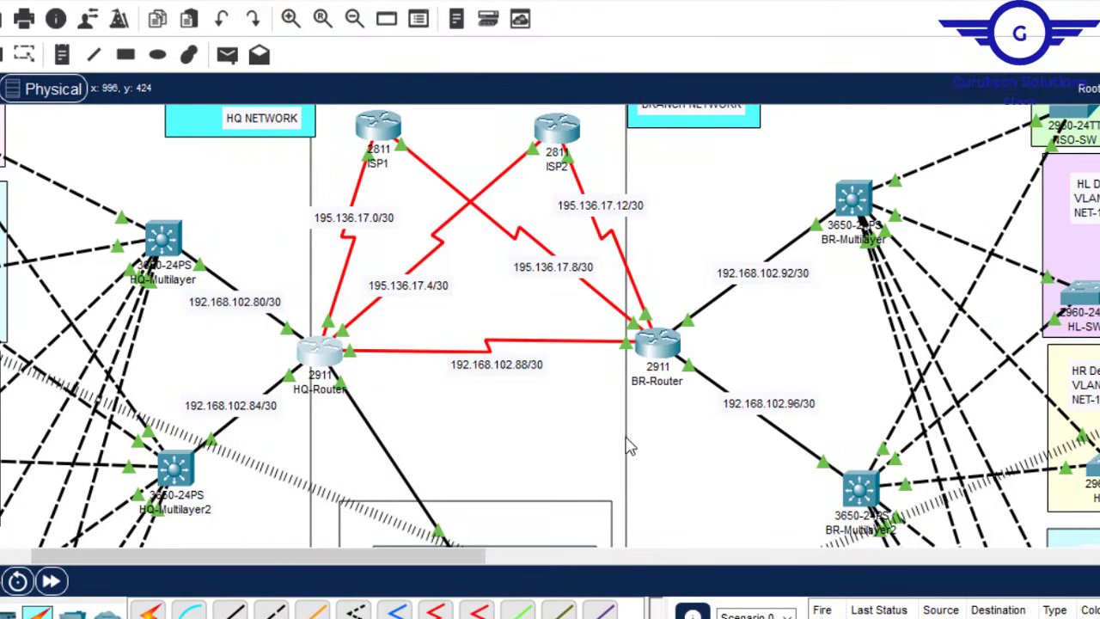
left_click(659, 344)
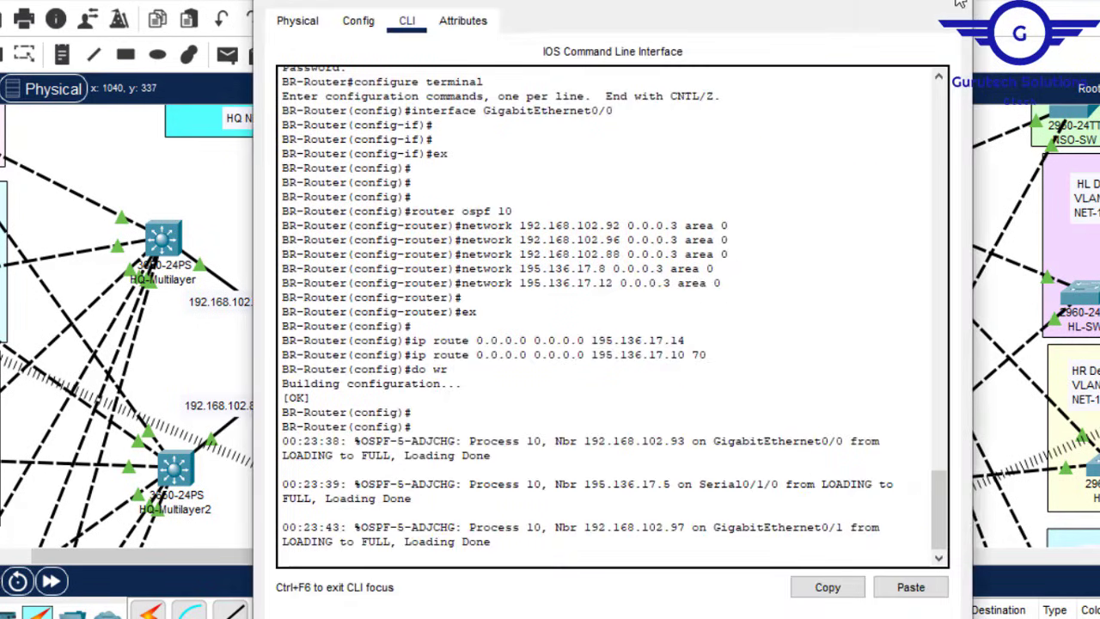
left_click(960, 5)
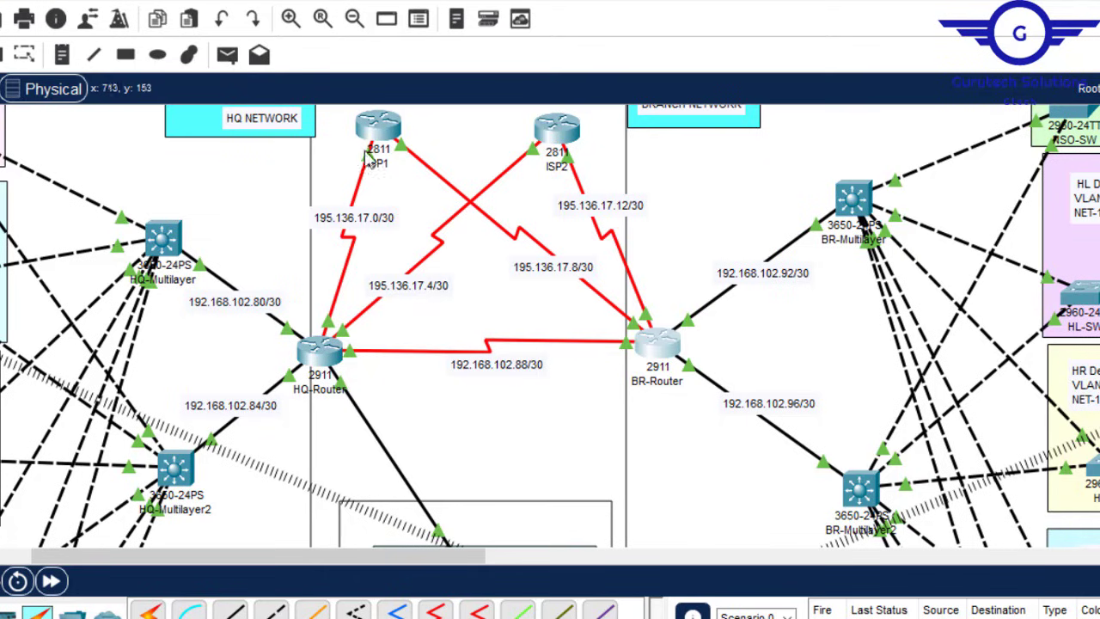
mouse_move(370, 125)
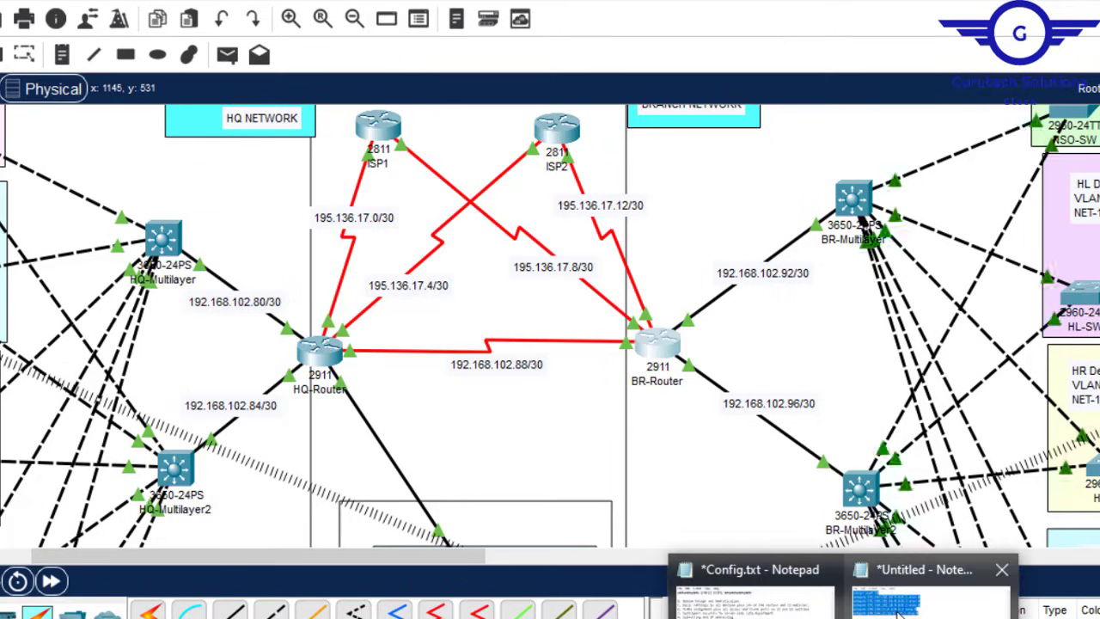
Step: Trim the notes to ISP1's OSPF networks 195.136.17.8 and 195.136.17.0, dropping branch lines and default routes
left_click(924, 574)
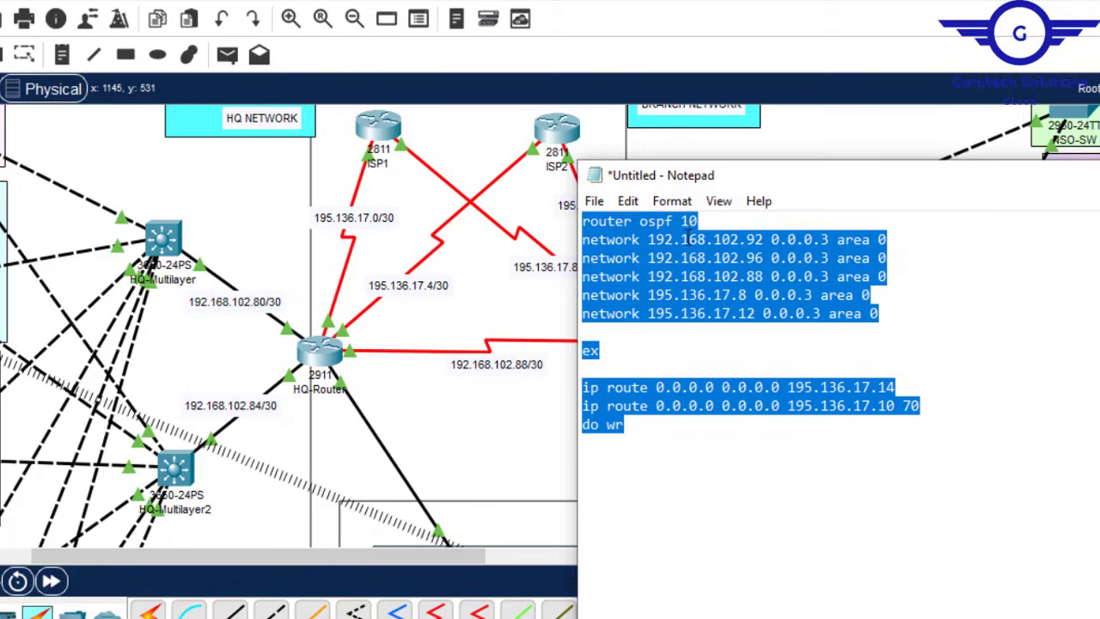
left_click(884, 256)
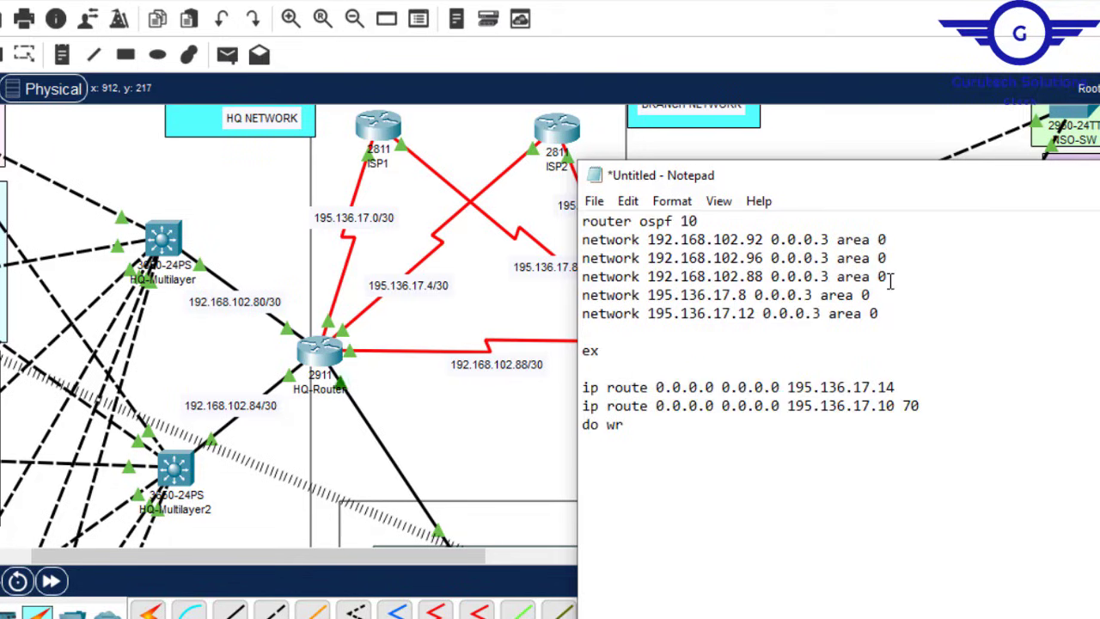
left_click_drag(889, 276, 706, 226)
key("Delete")
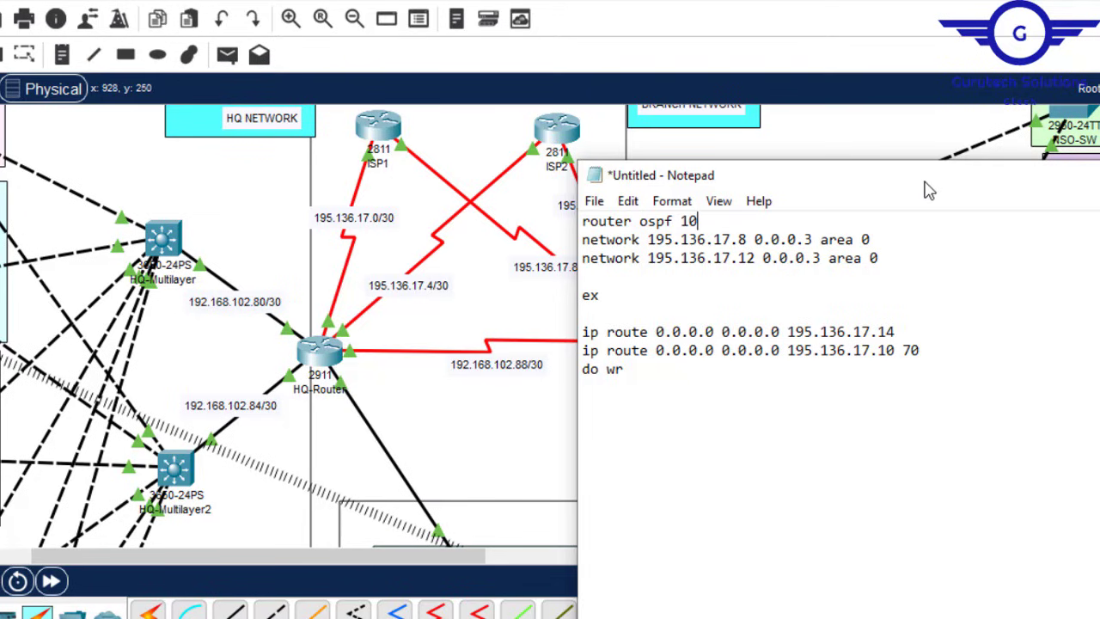
left_click_drag(928, 188, 958, 230)
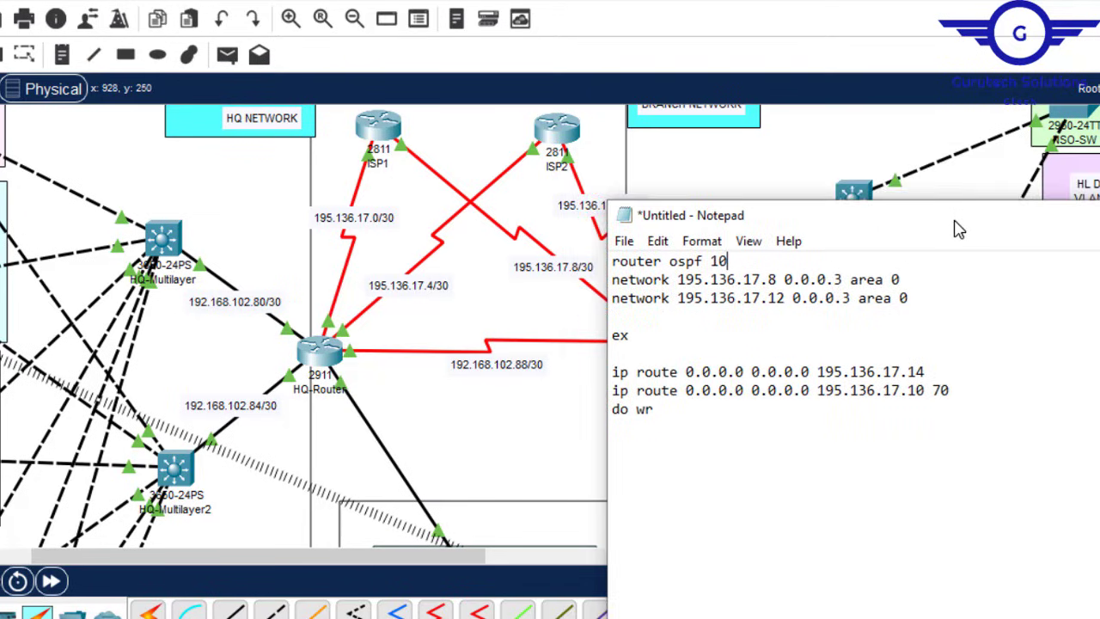
left_click(770, 305)
key("Delete")
key("Delete")
type("0")
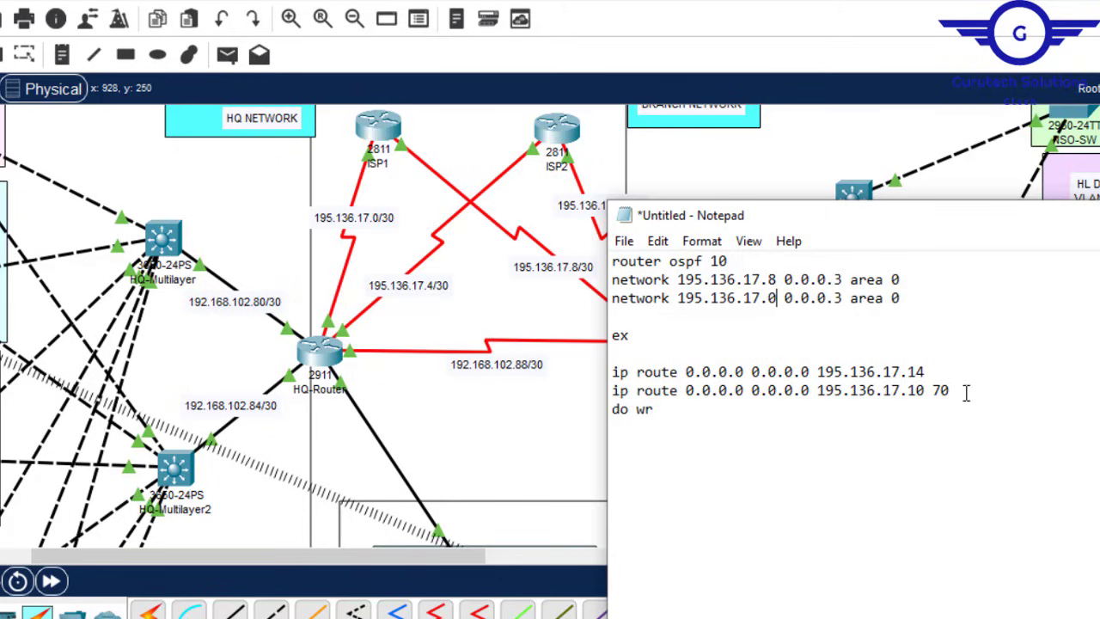
left_click_drag(966, 392, 612, 371)
key("BackSpace")
key("BackSpace")
key("BackSpace")
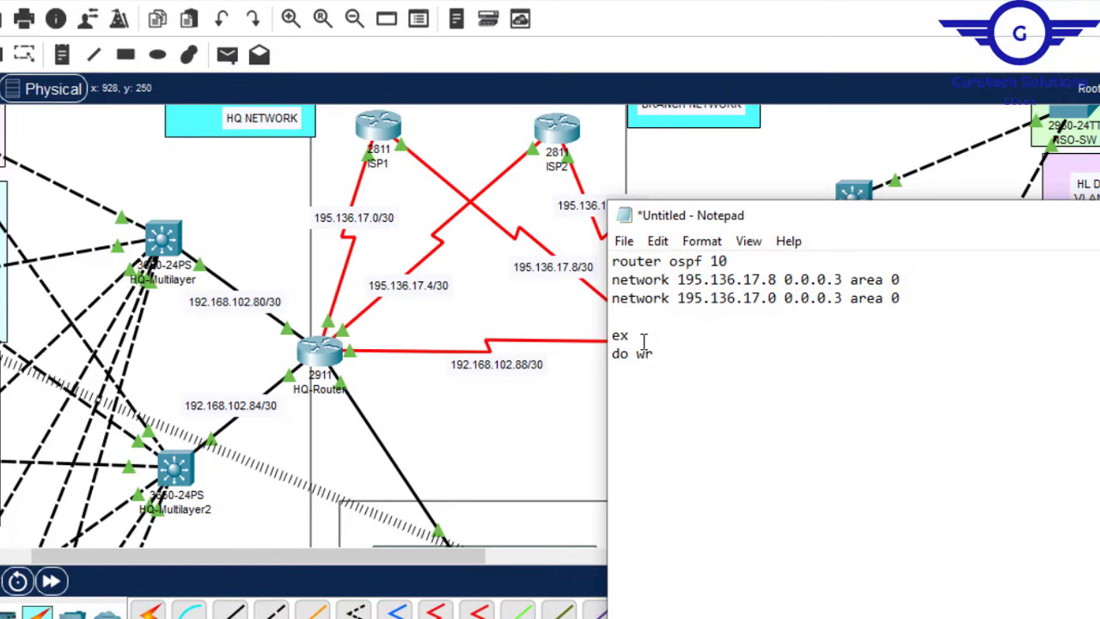
key("ctrl+a")
key("ctrl+c")
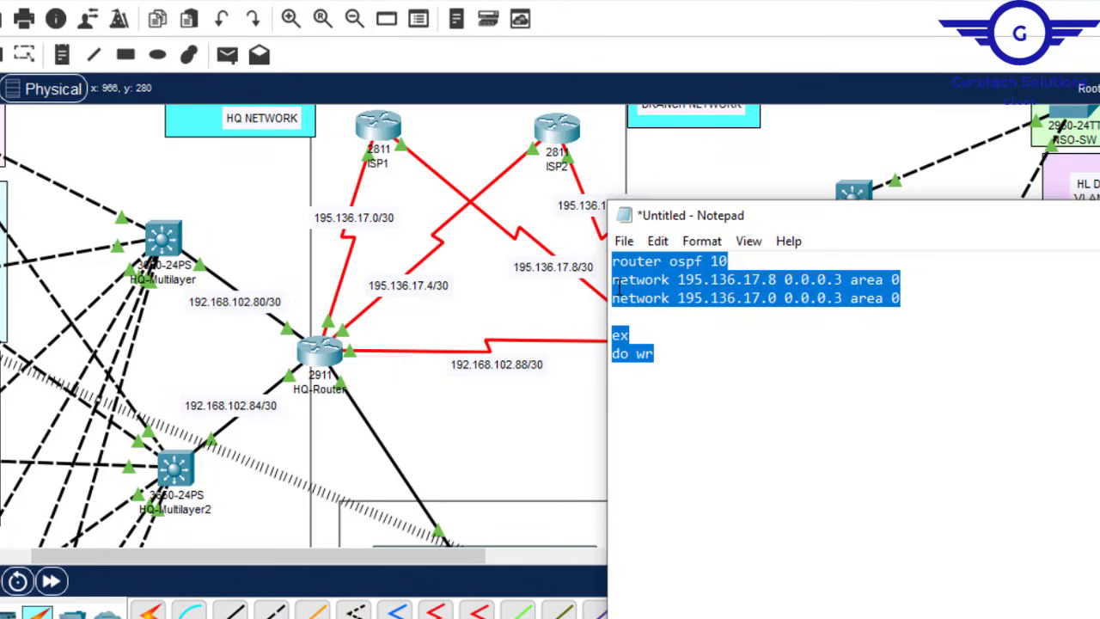
Step: Apply the copied OSPF 10 configuration in ISP1's CLI from global configuration mode
left_click(385, 131)
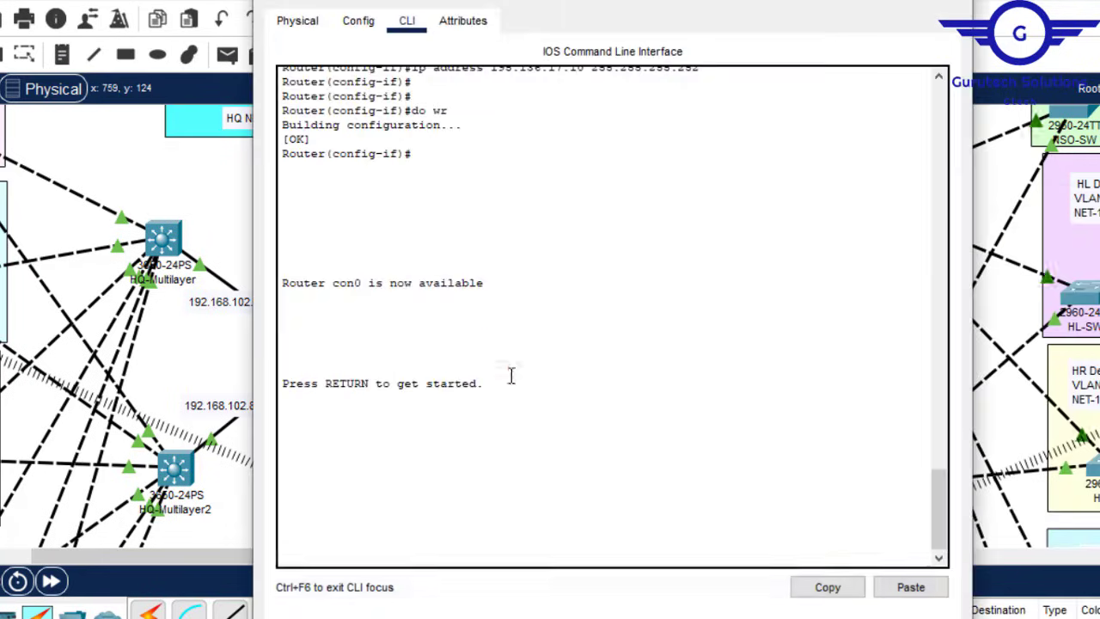
key("Return")
key("Return")
type("en")
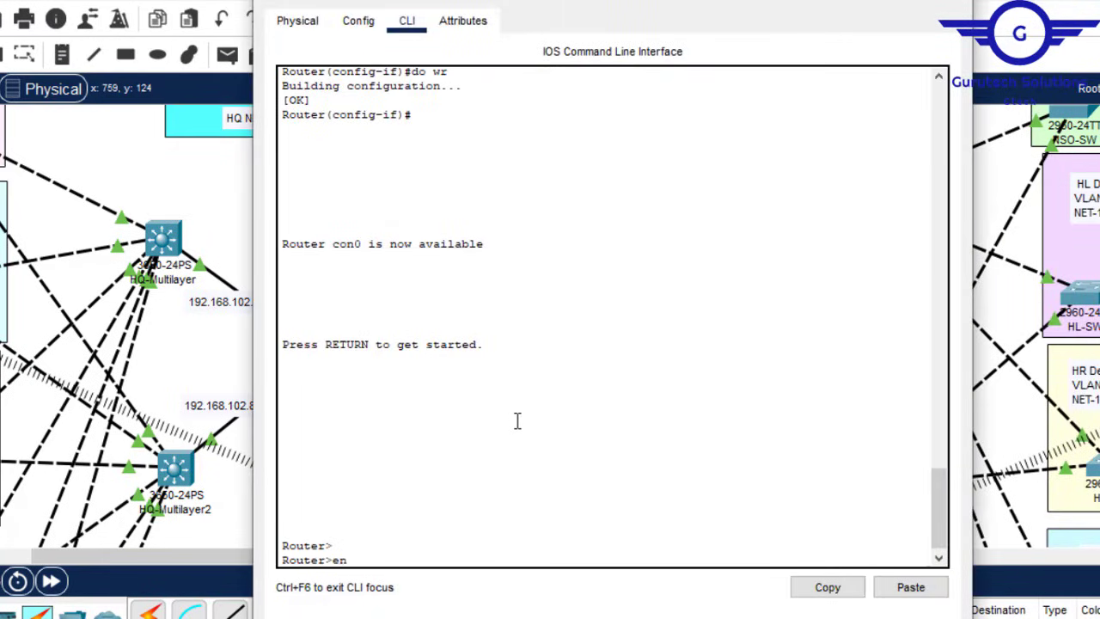
key("Return")
type("conf t")
key("Return")
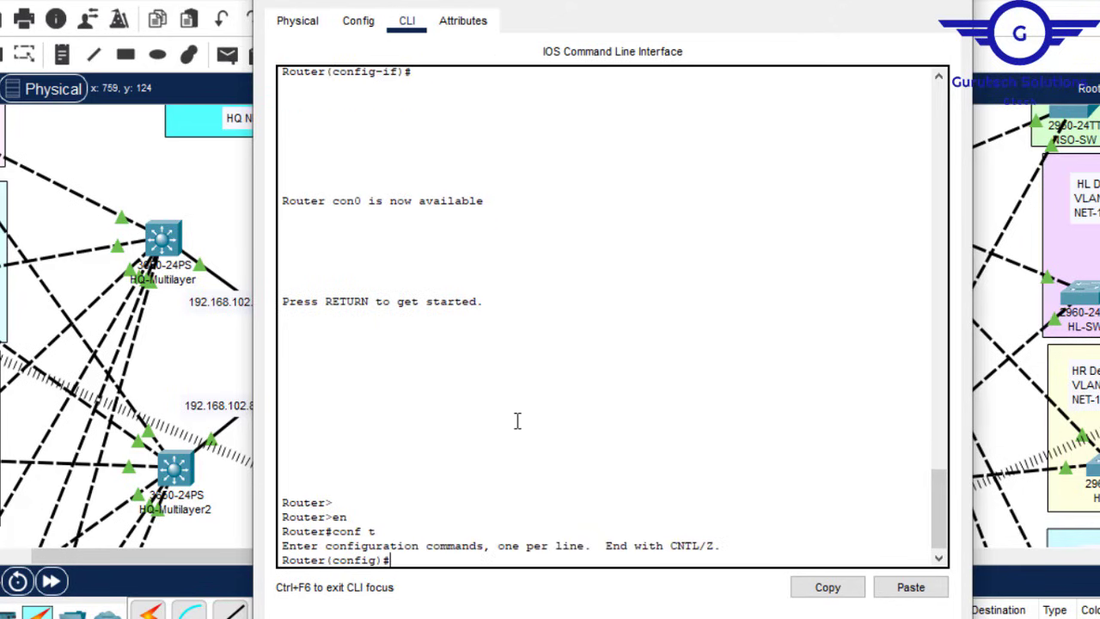
key("Return")
left_click(911, 586)
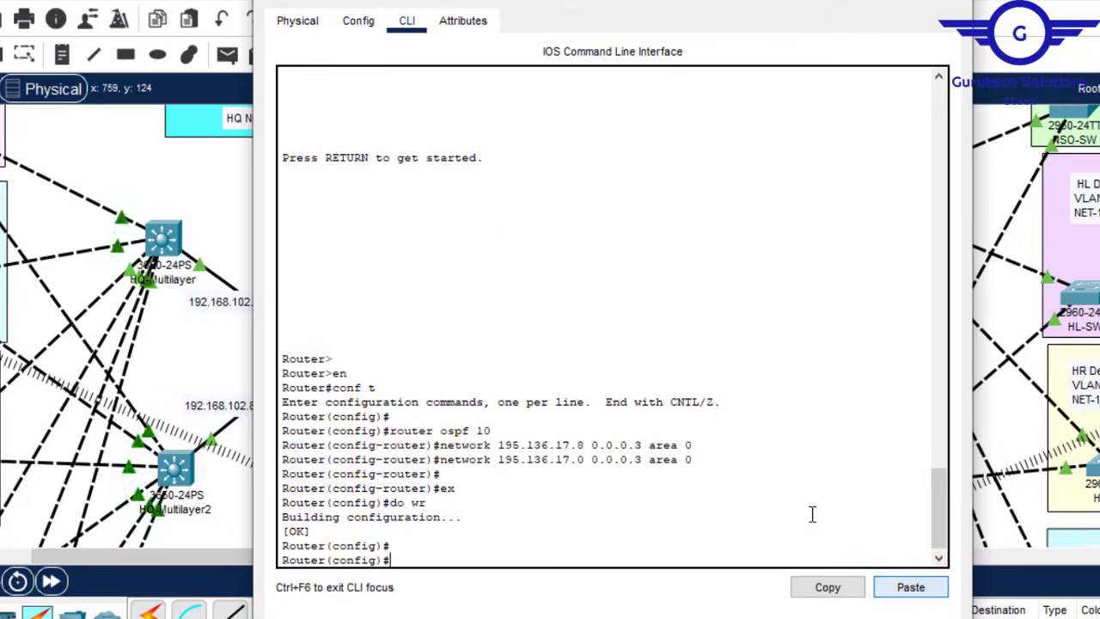
left_click(980, 4)
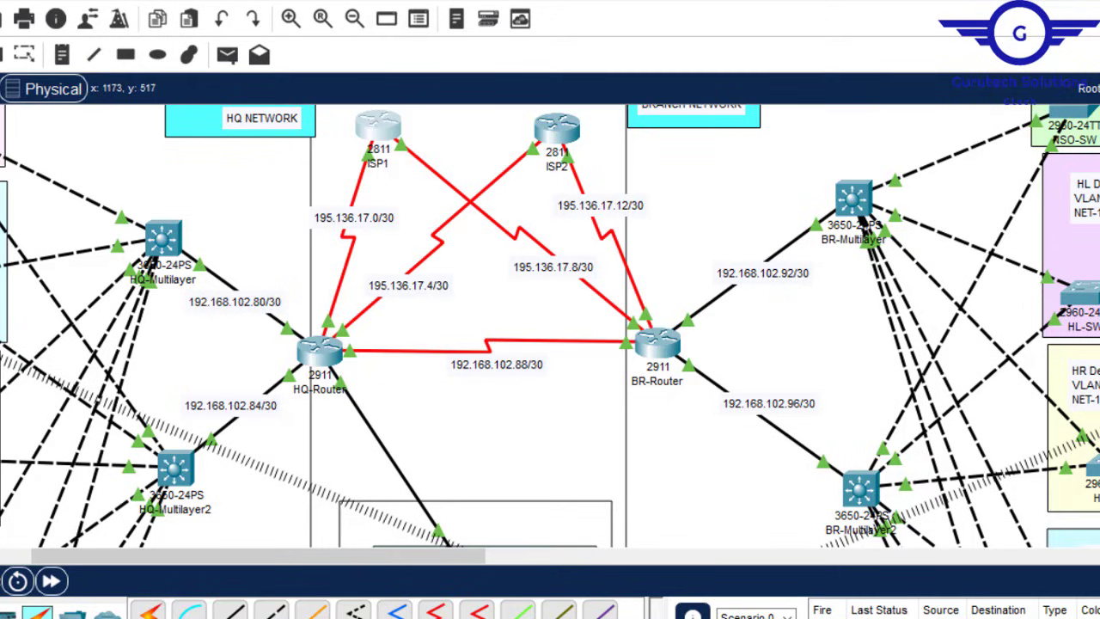
Step: Change the OSPF network lines to 195.136.17.4 and 195.136.17.12 and select all for copying
left_click(915, 602)
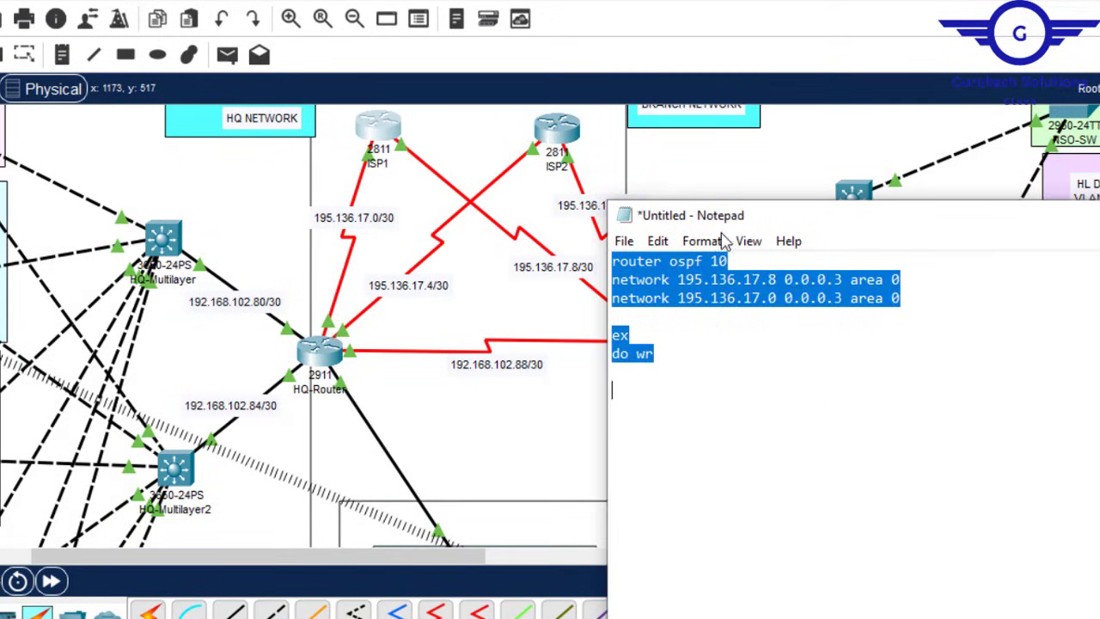
left_click(771, 283)
key("BackSpace")
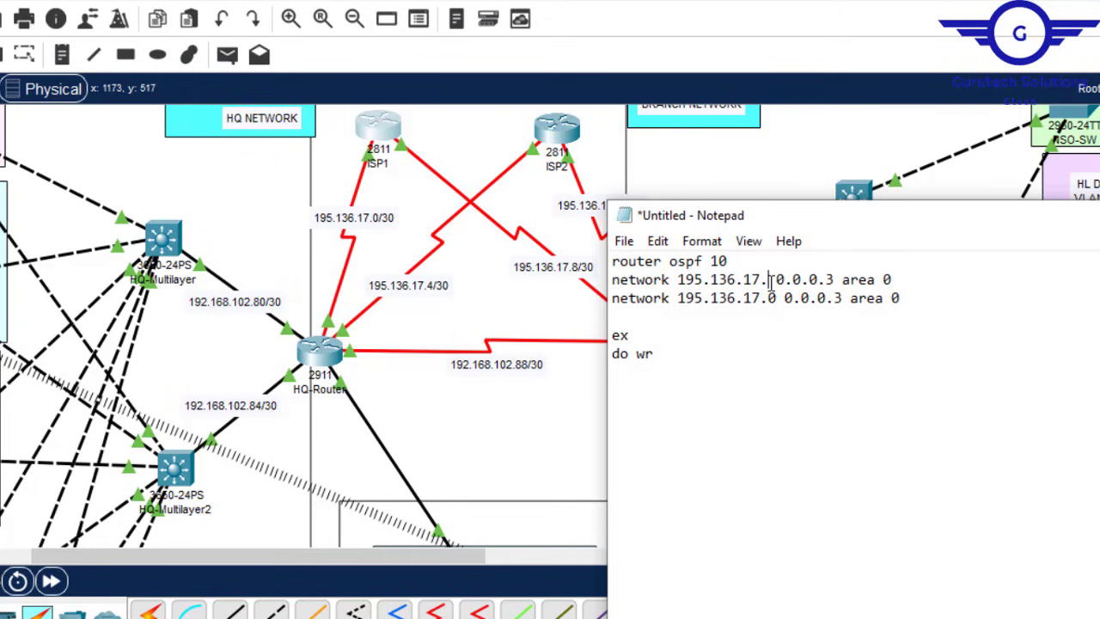
type("4")
key("Down")
key("BackSpace")
type("12")
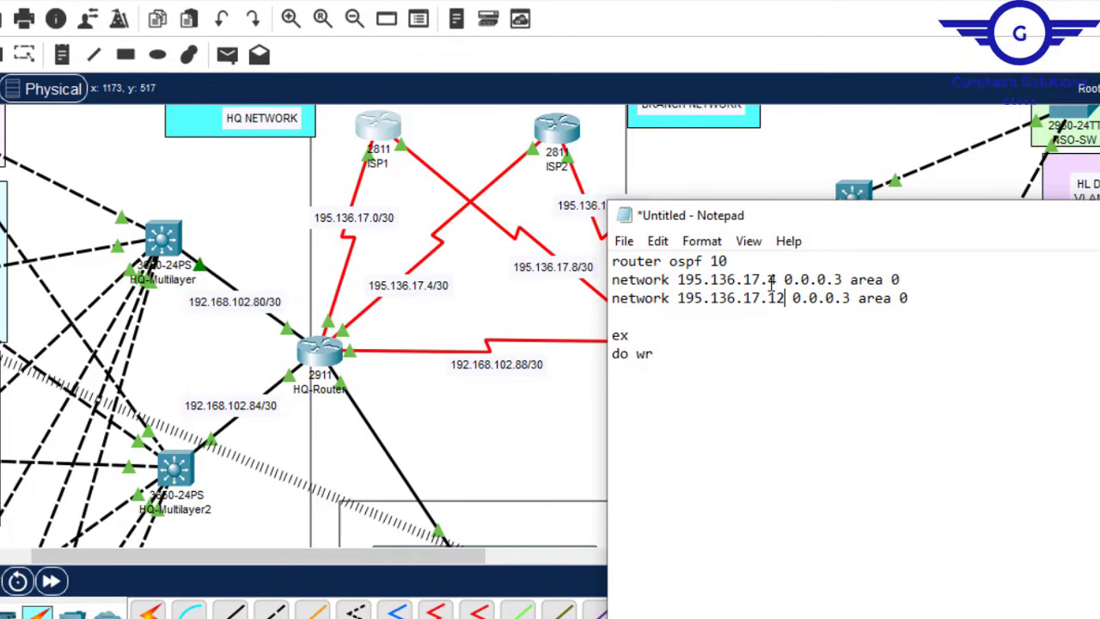
key("ctrl+a")
key("ctrl+c")
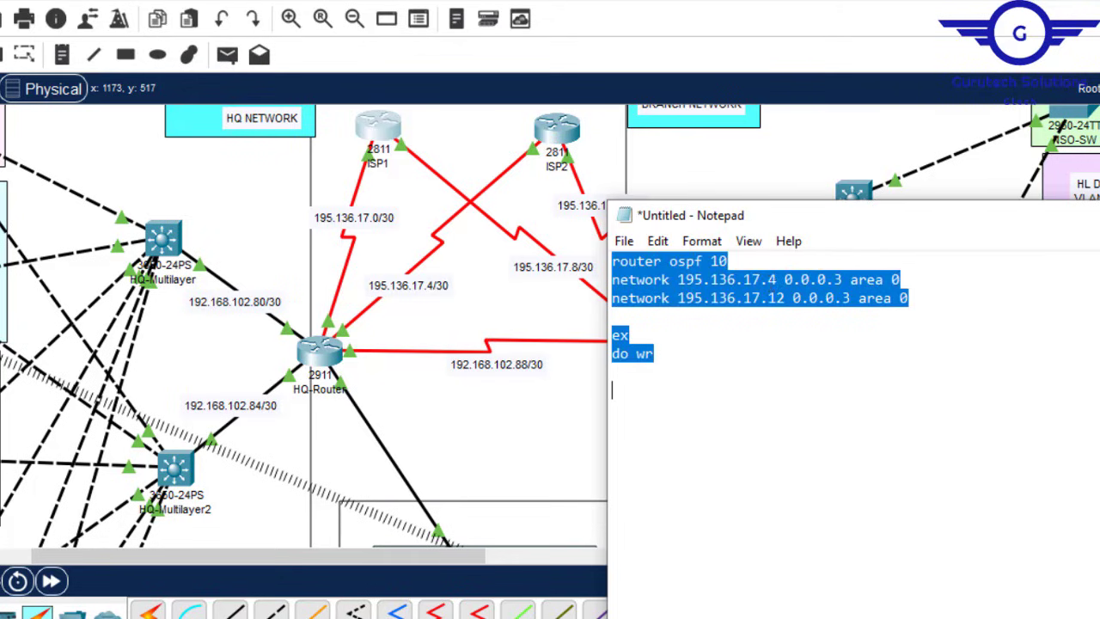
Step: Apply the edited OSPF 10 configuration in ISP2's CLI from global configuration mode
left_click(555, 132)
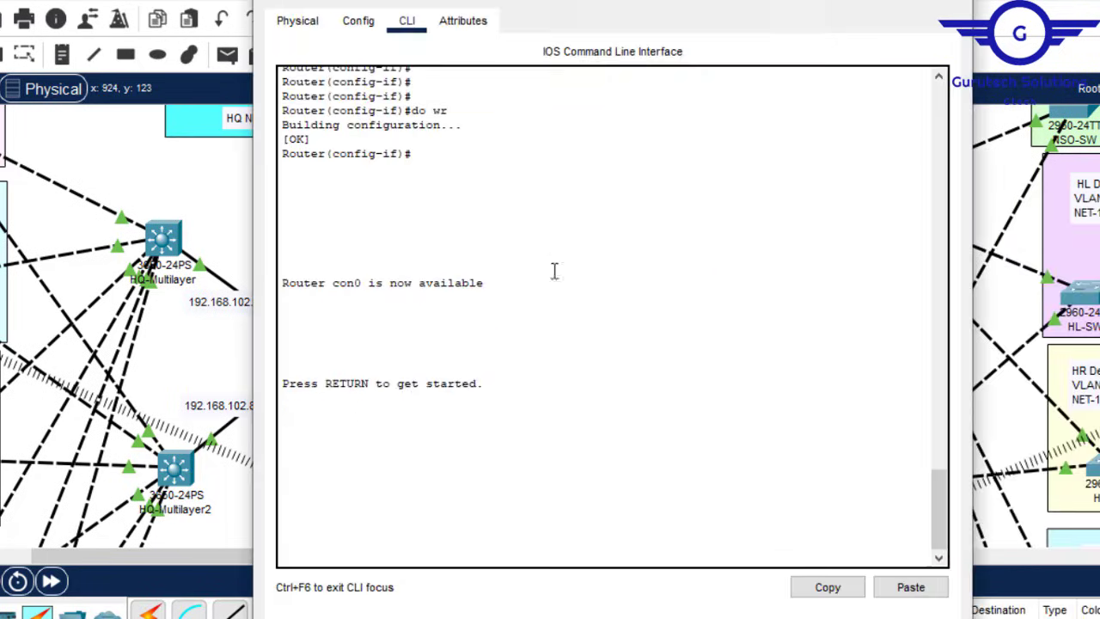
key("Return")
key("Return")
type("en")
key("Return")
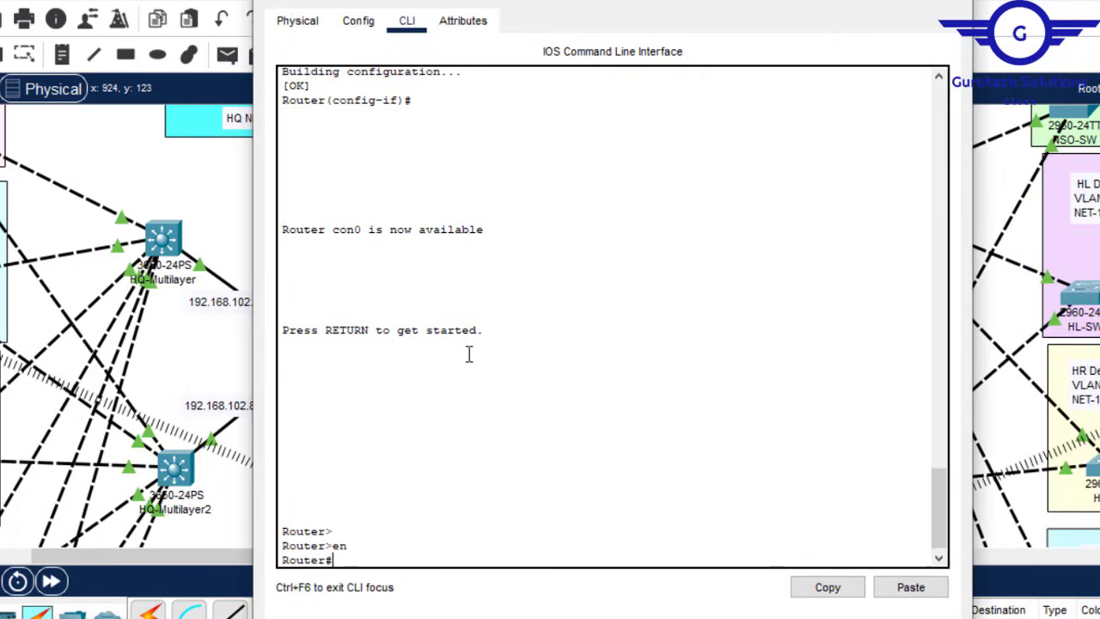
type("con f")
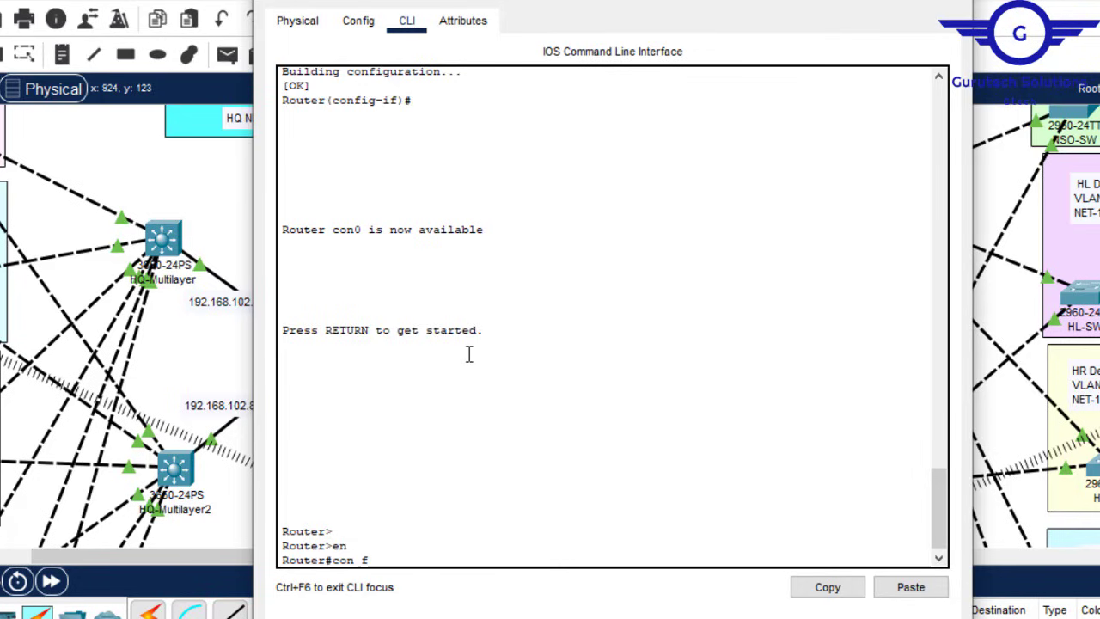
key("BackSpace")
key("BackSpace")
type("f")
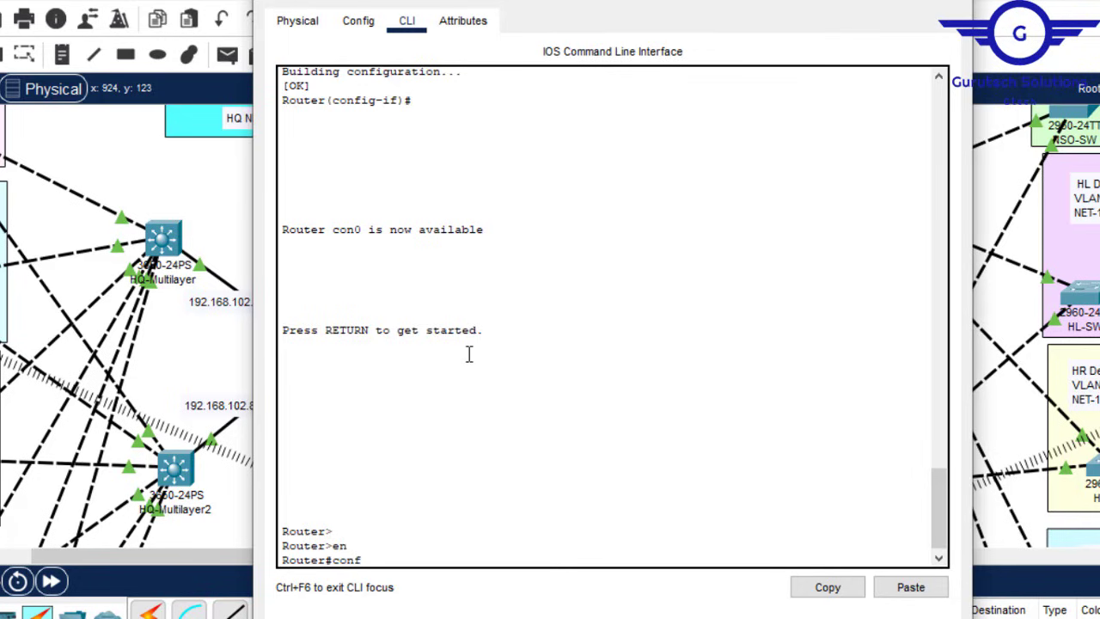
type(" t")
key("Return")
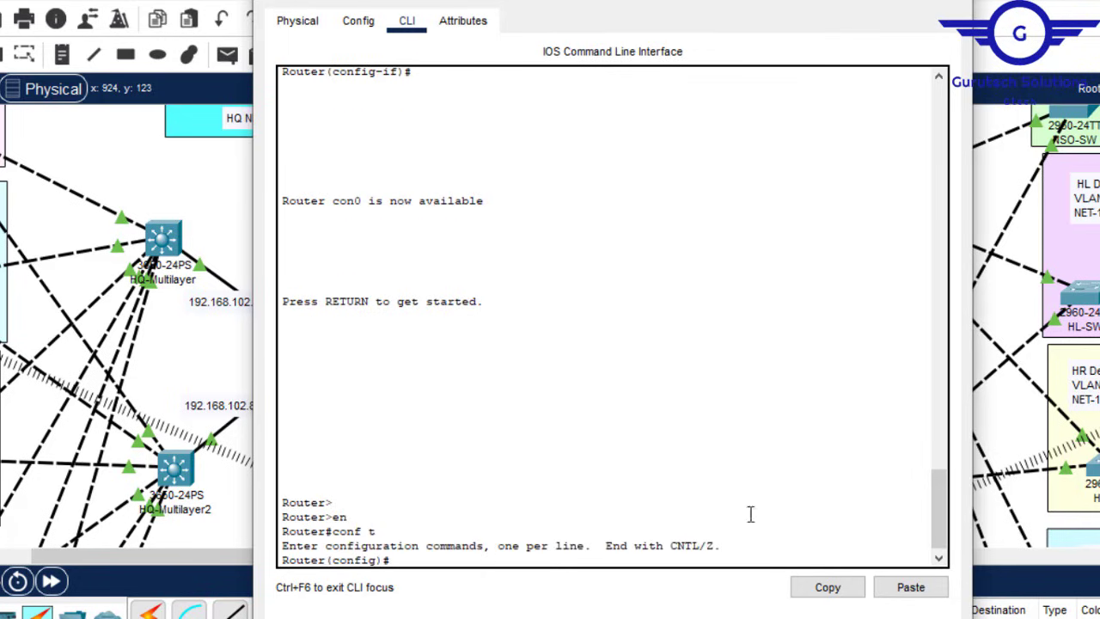
left_click(911, 587)
left_click(953, 2)
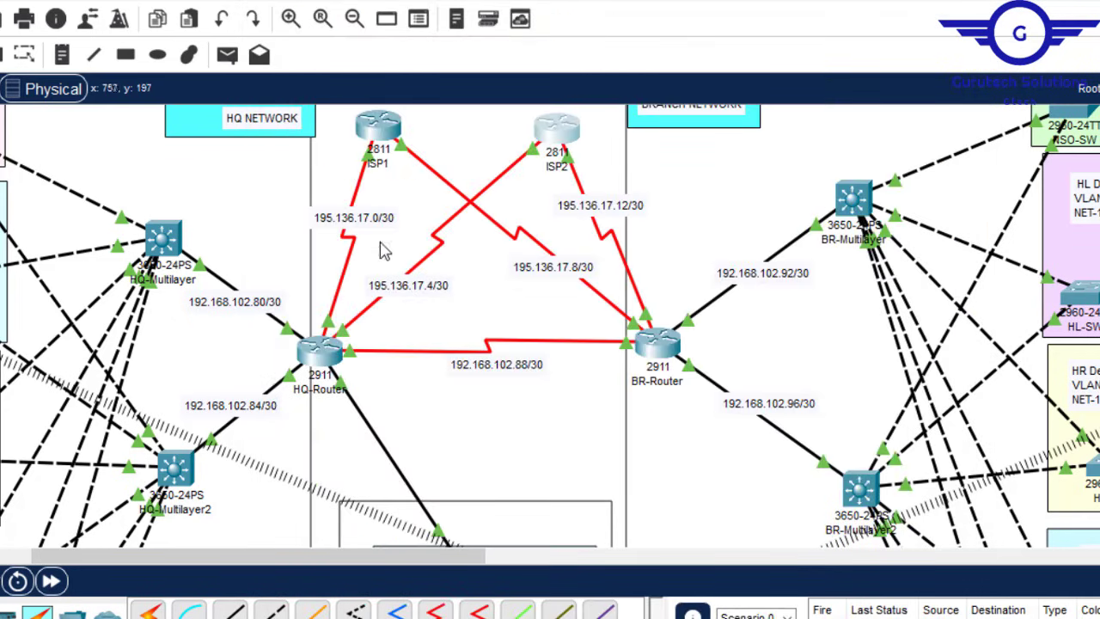
left_click(324, 354)
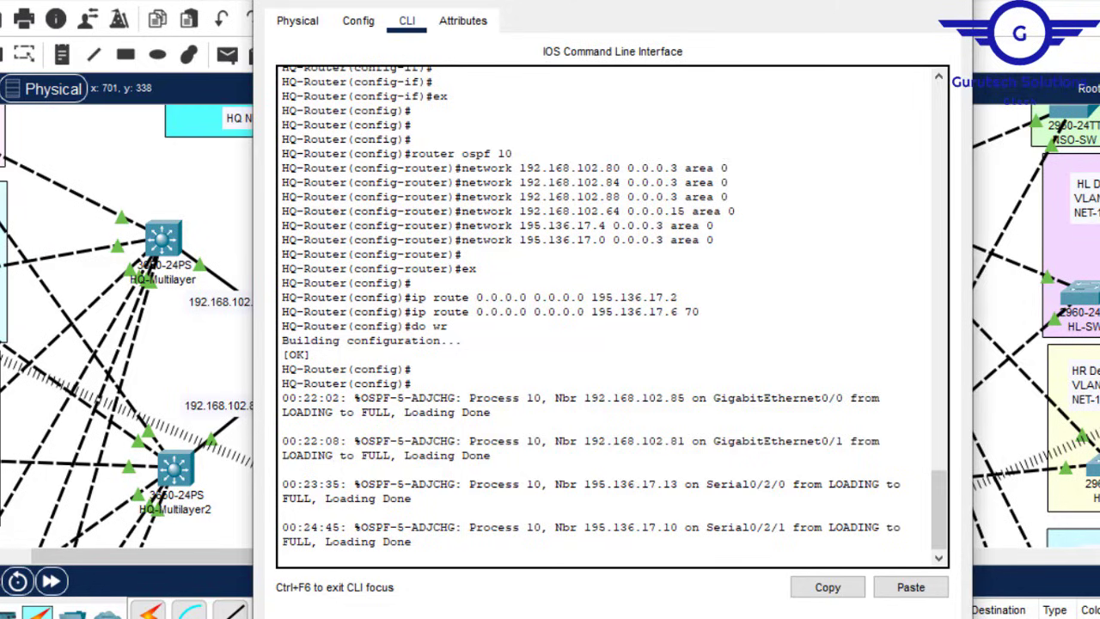
Step: Verify OSPF 10 neighbours show FULL on HQ-Router's and BR-Router's gigabit and serial links
left_click(953, 2)
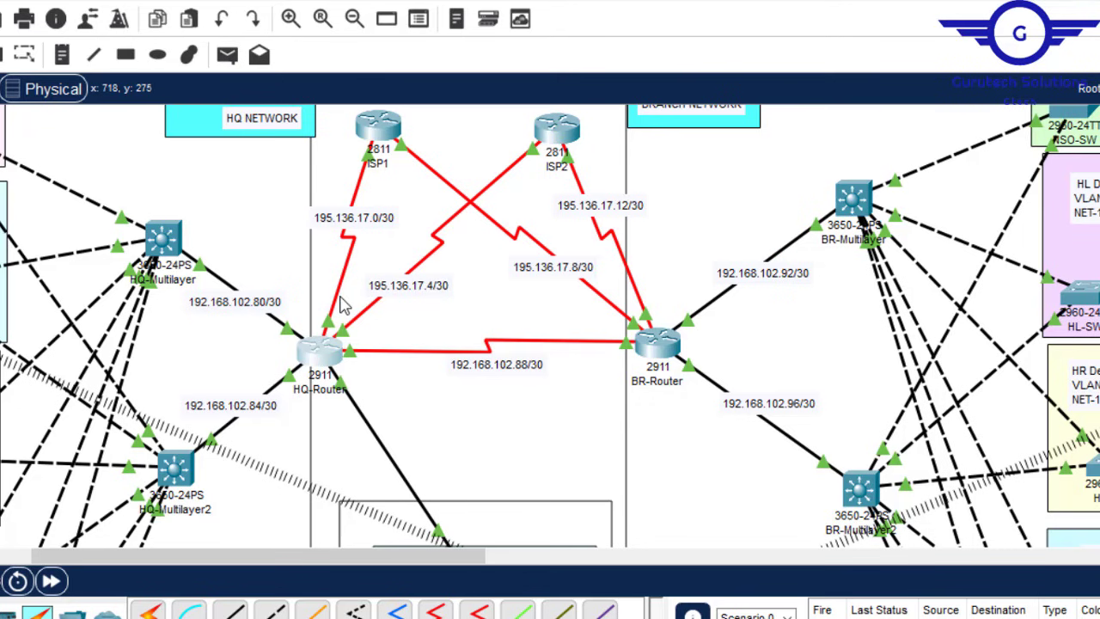
left_click(324, 352)
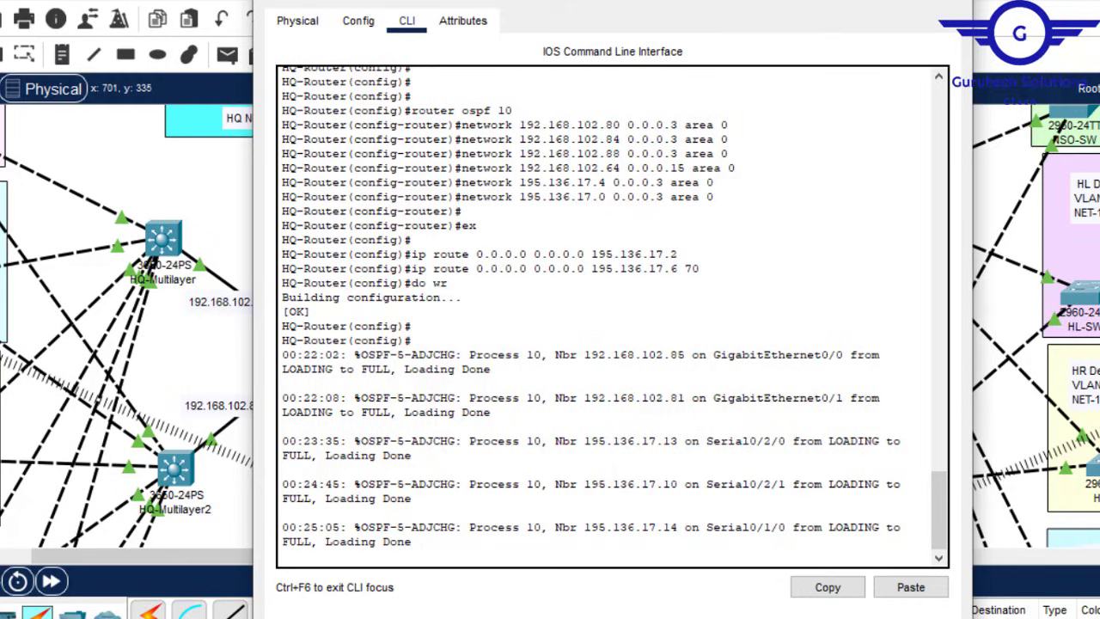
left_click(952, 2)
left_click(667, 344)
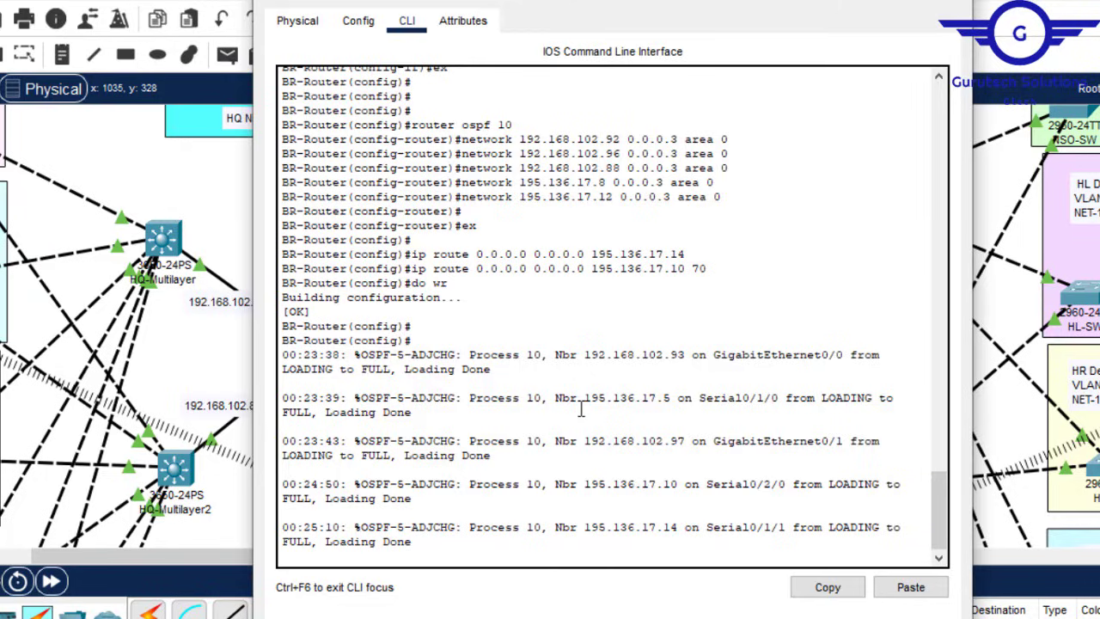
left_click(952, 1)
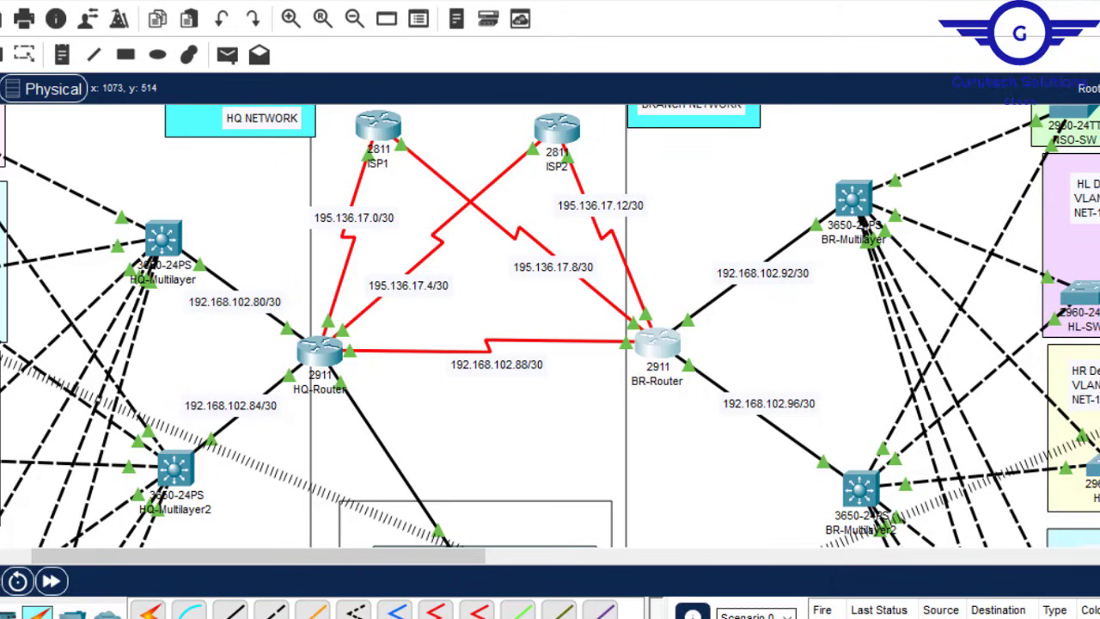
Step: Review Config.txt, marking completed steps 0–5 and next step 6, static serverRoom addressing
mouse_move(838, 612)
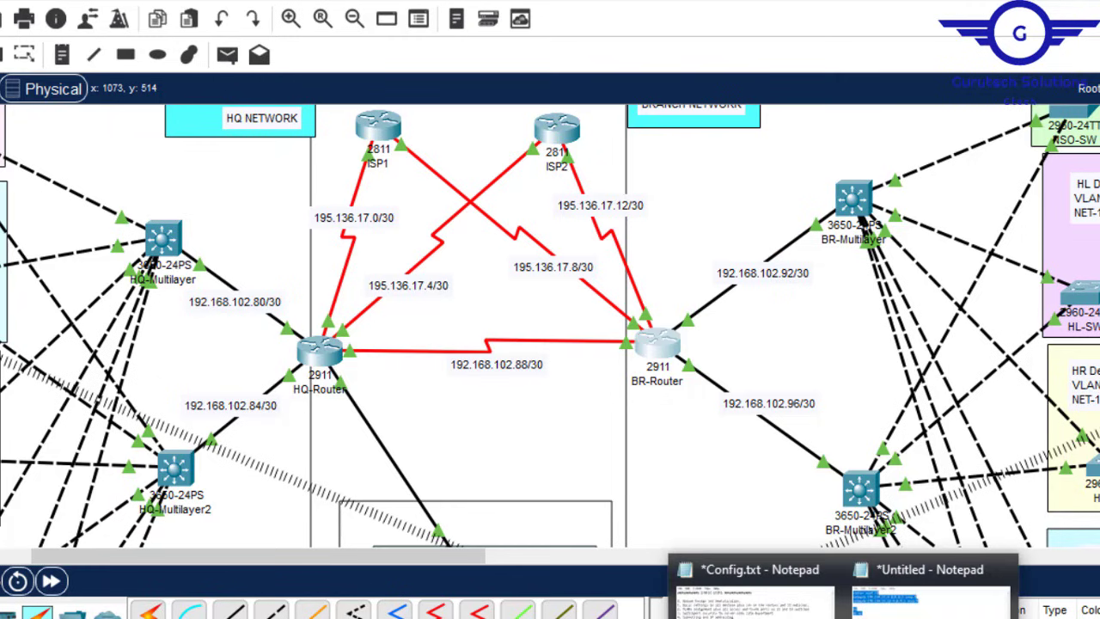
left_click(756, 585)
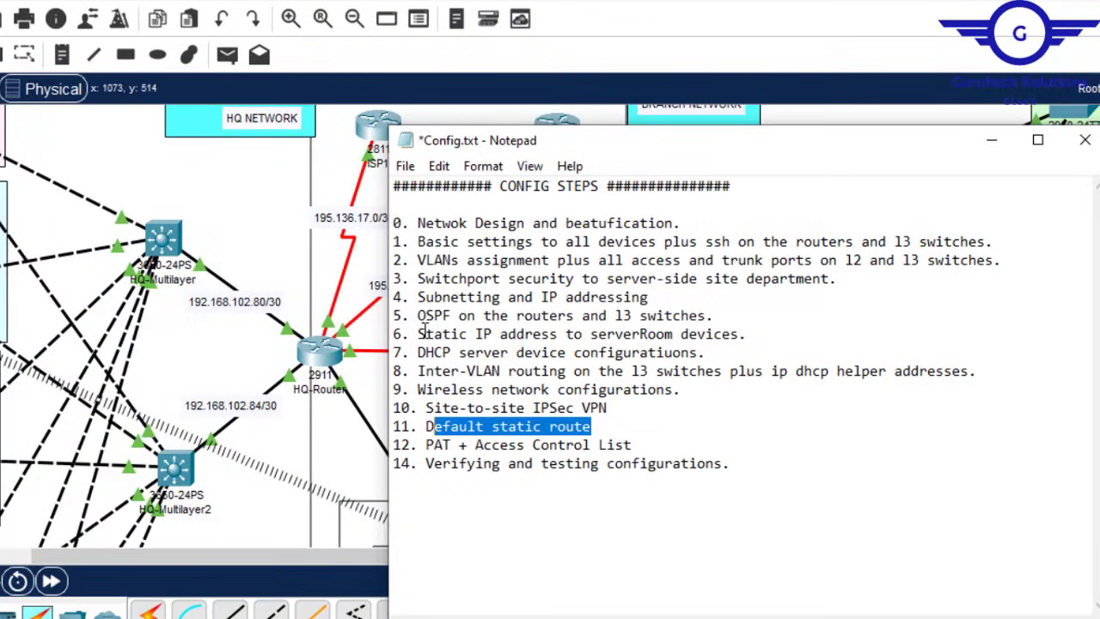
left_click_drag(425, 333, 744, 333)
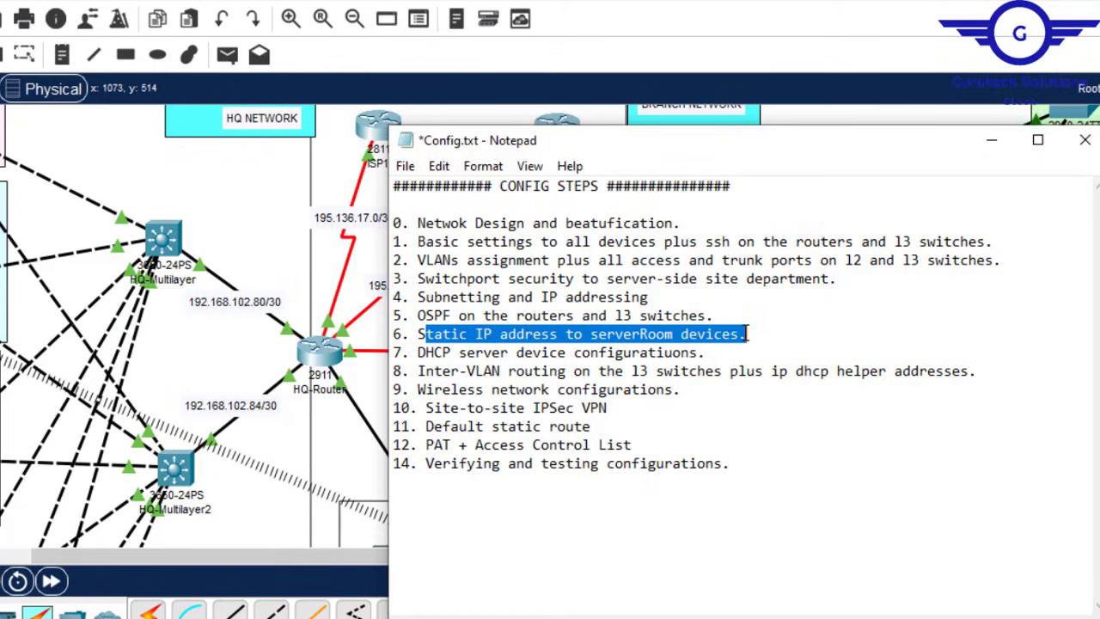
left_click(725, 334)
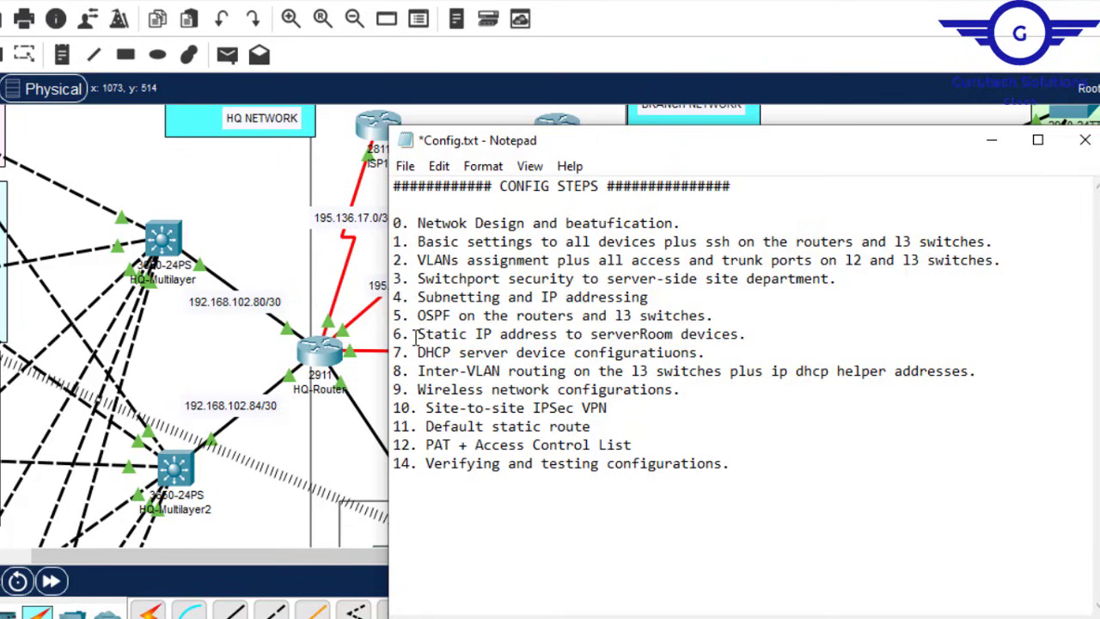
left_click_drag(416, 334, 706, 340)
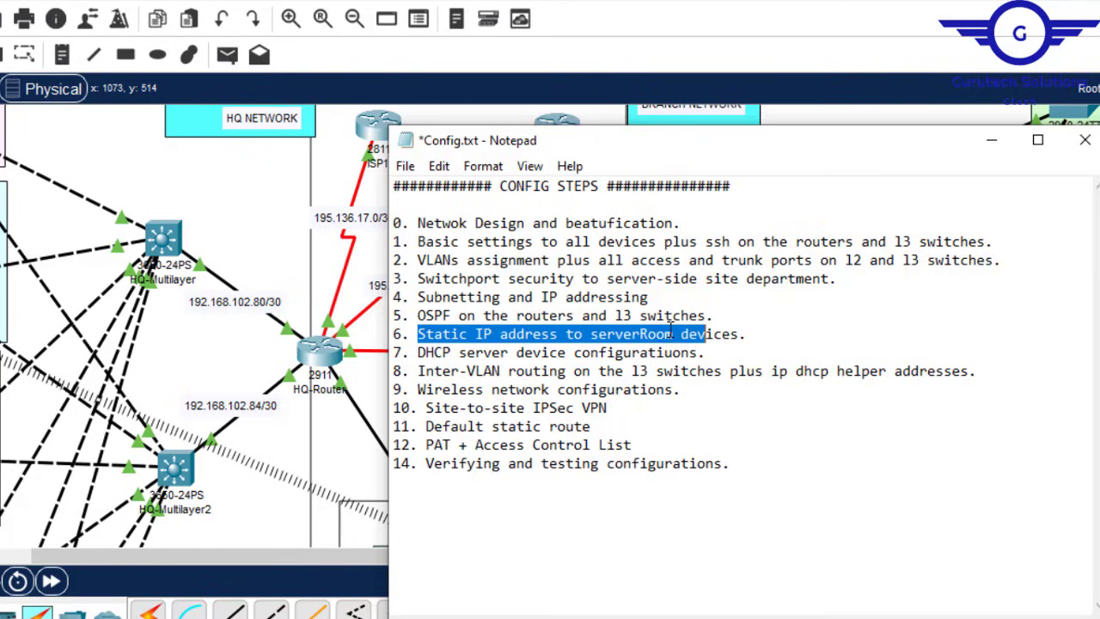
left_click_drag(416, 223, 445, 317)
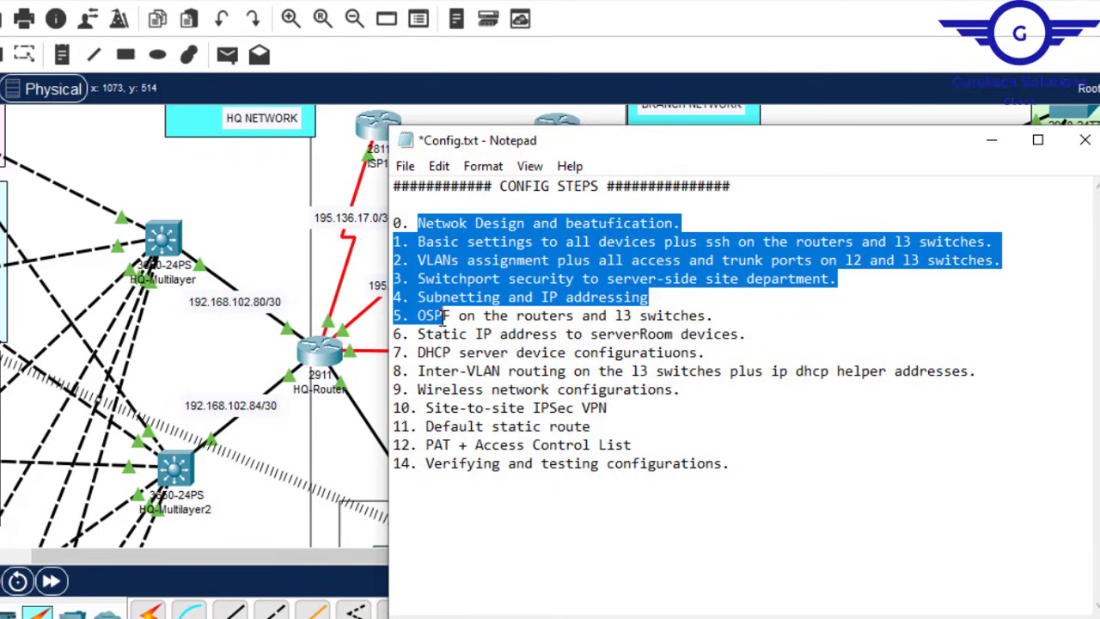
left_click(422, 337)
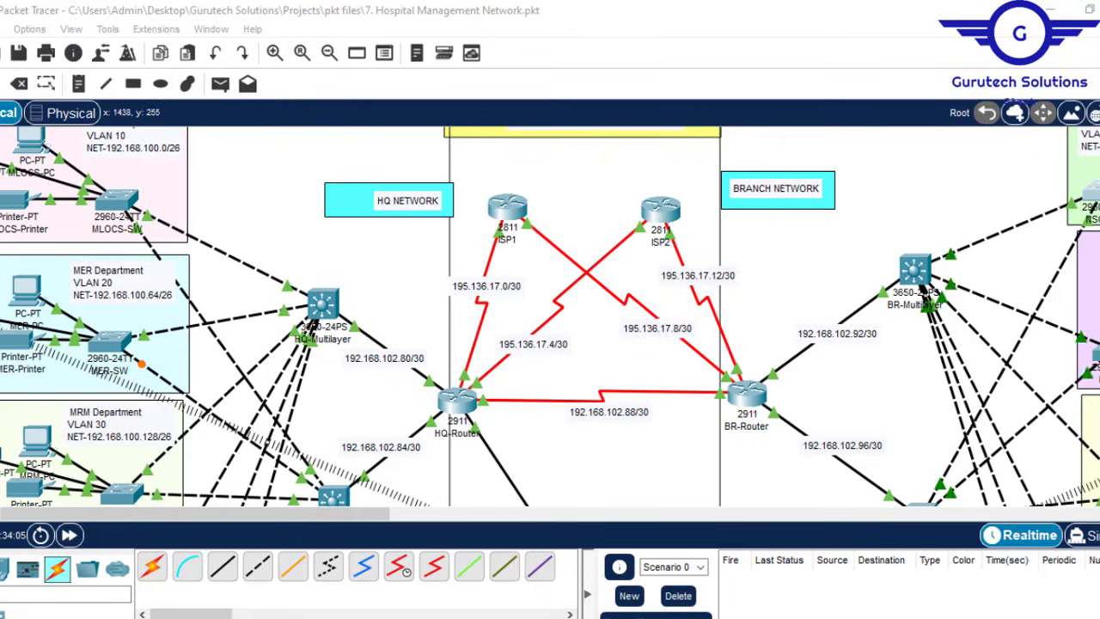
Step: Scroll to the SSS Department and inspect its VLAN 70, 192.168.102.64/28 note
scroll(550, 317, "down", 5)
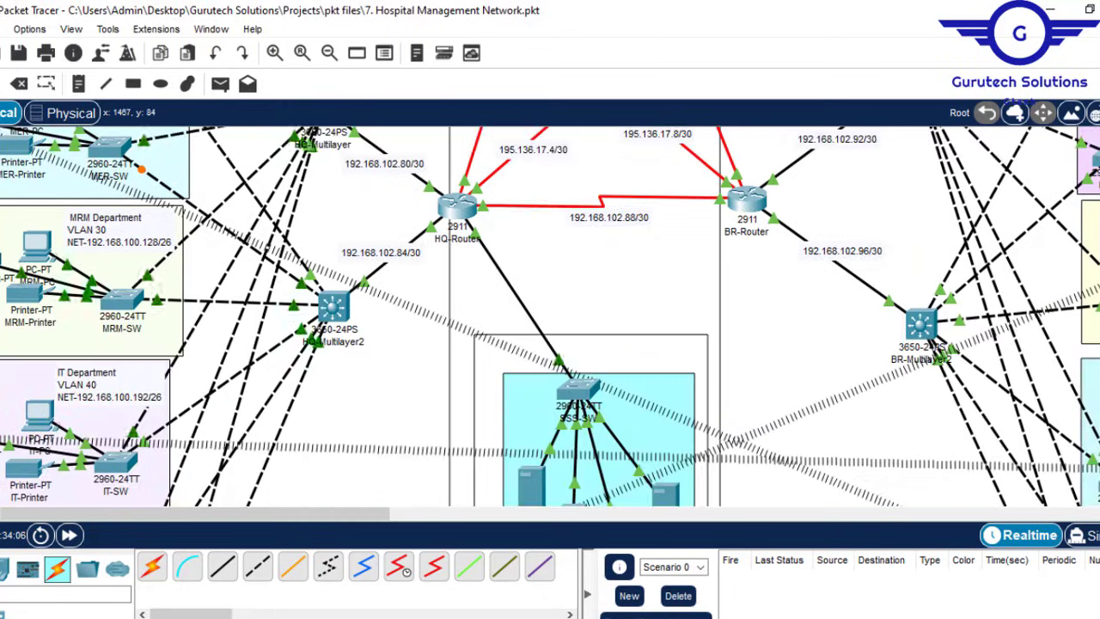
scroll(550, 317, "down", 2)
scroll(550, 316, "up", 2)
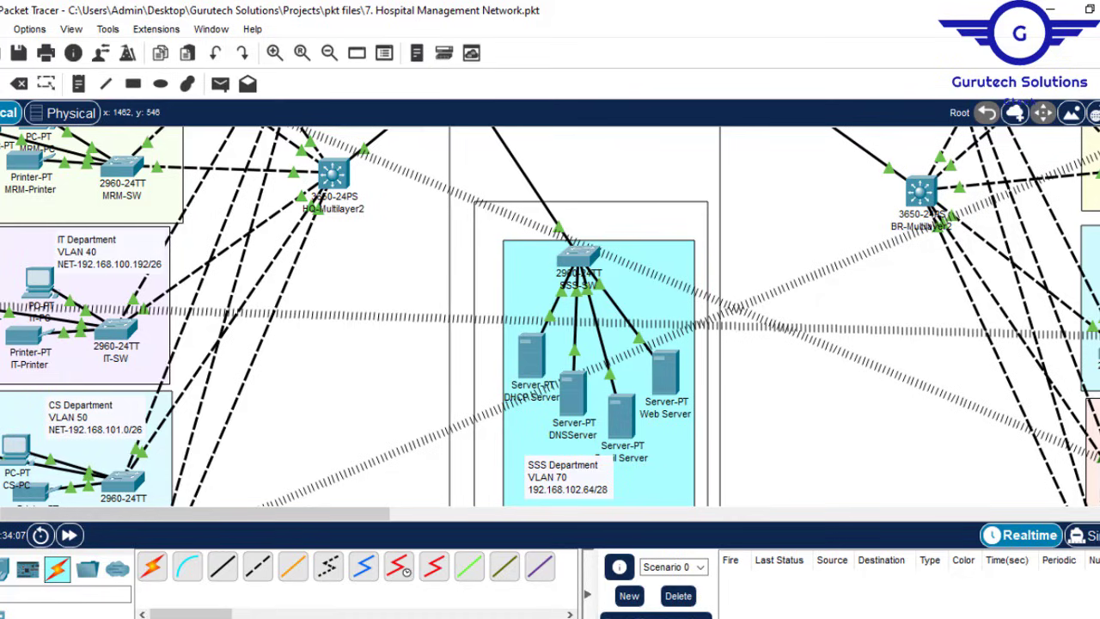
scroll(550, 316, "down", 2)
scroll(550, 317, "up", 1)
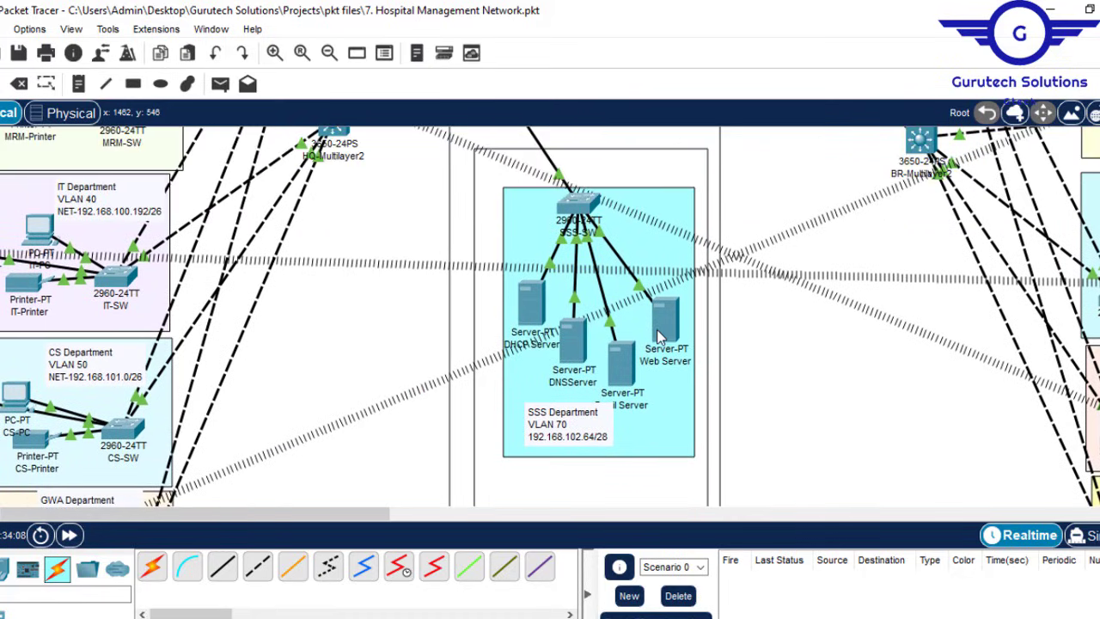
double_click(586, 441)
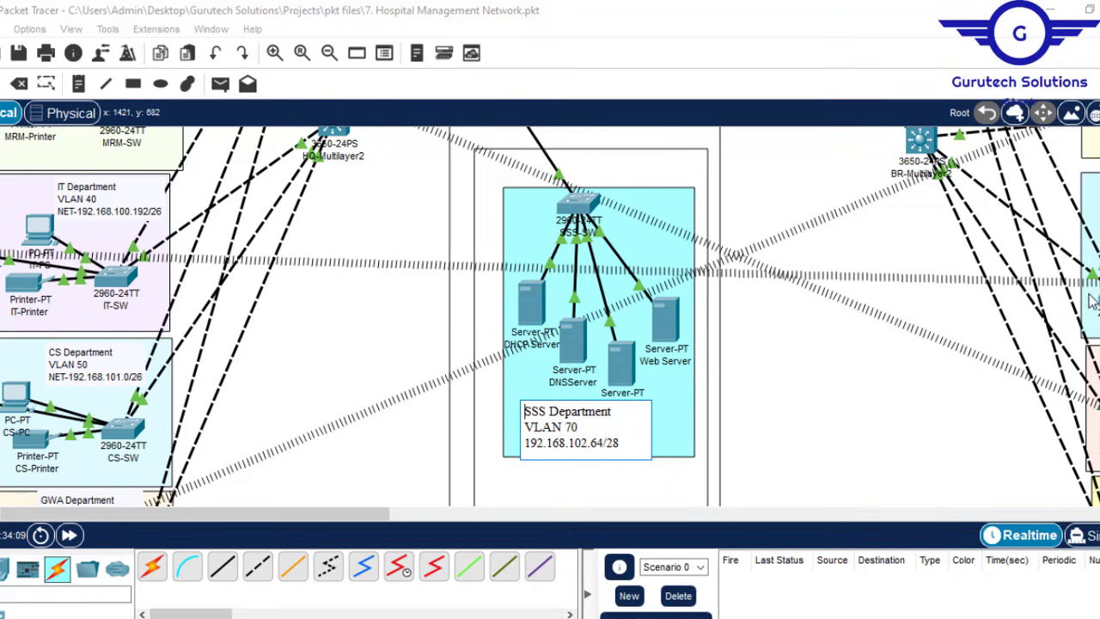
scroll(471, 314, "up", 6)
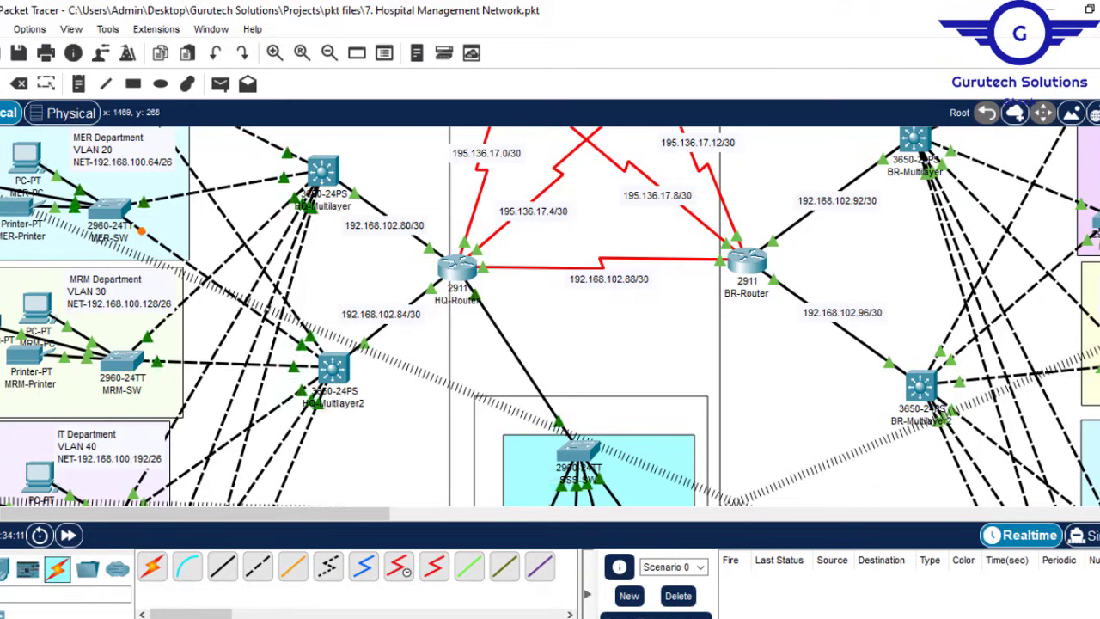
scroll(550, 316, "down", 5)
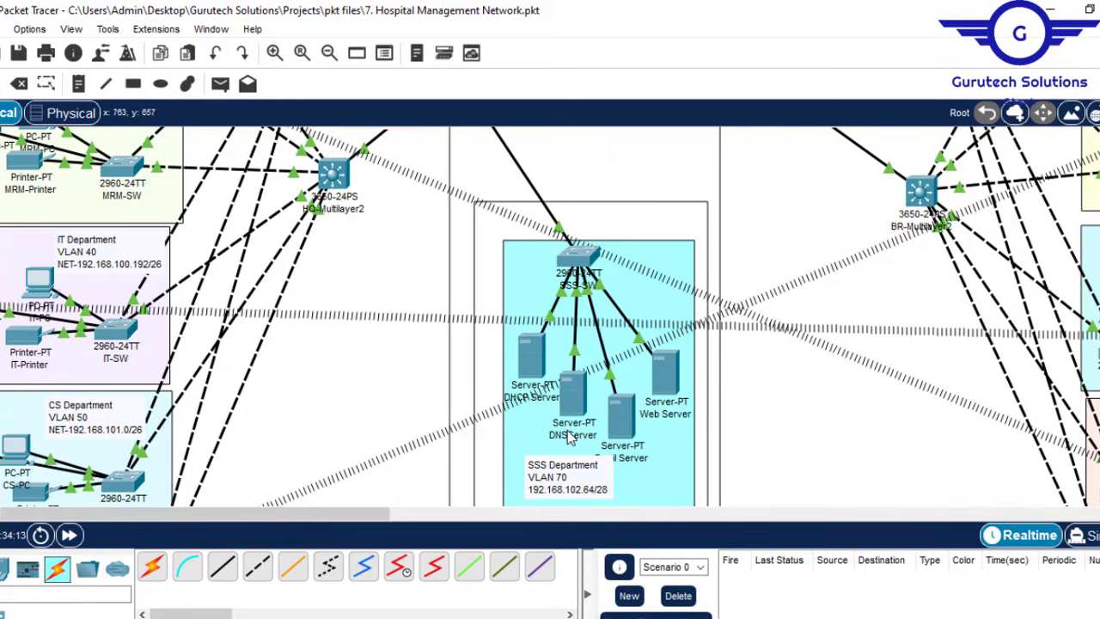
Step: Select the 192.168.102.64 address in the SSS note and open the DHCP Server
left_click(530, 355)
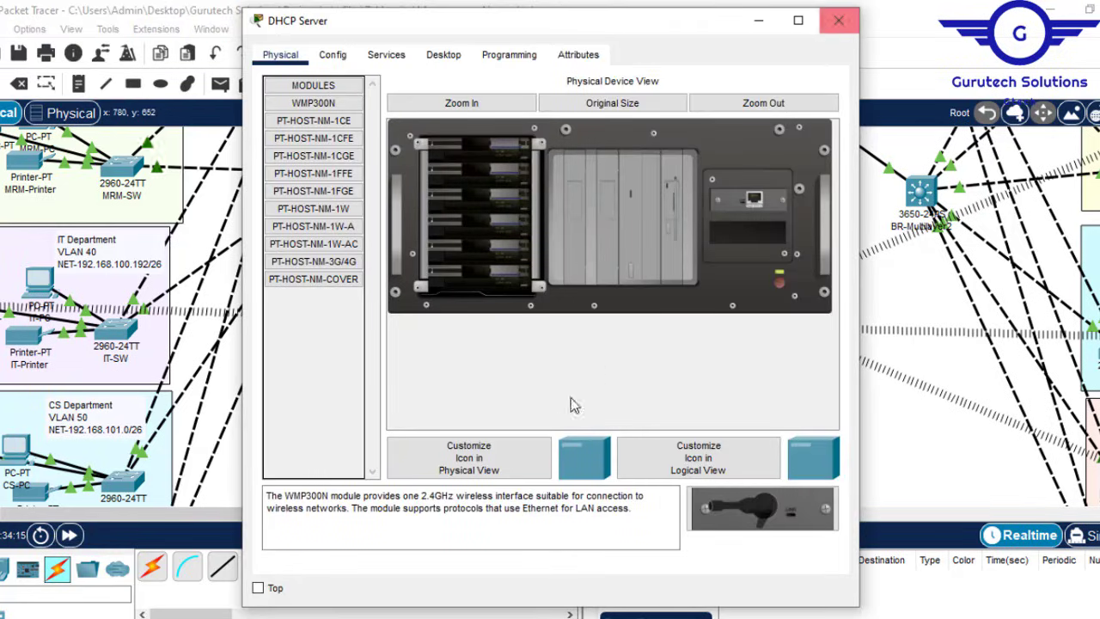
left_click(838, 24)
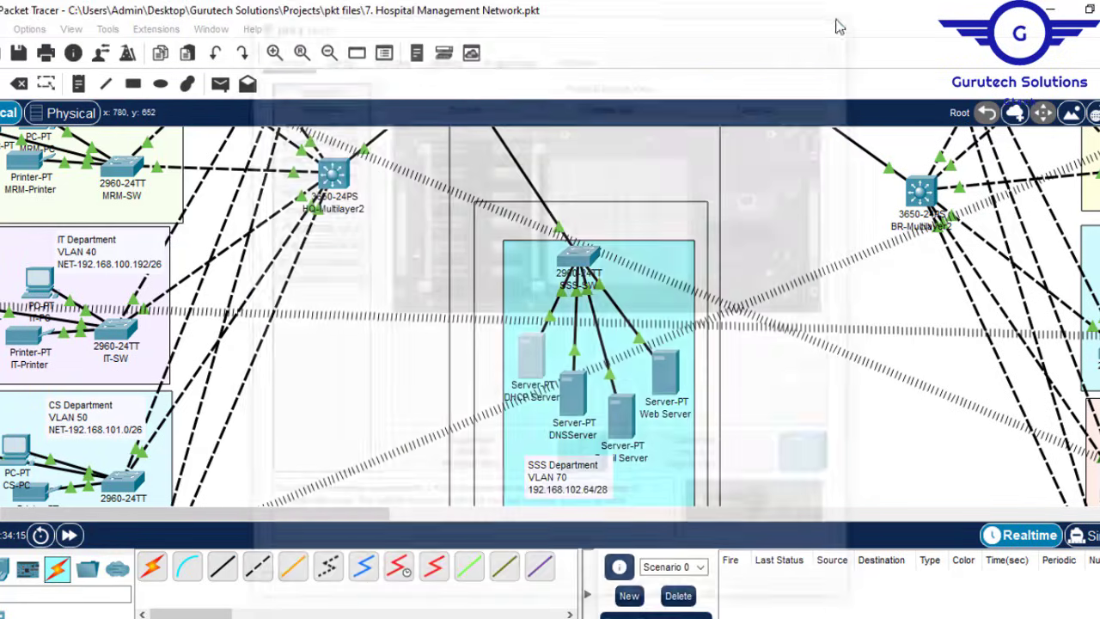
double_click(599, 498)
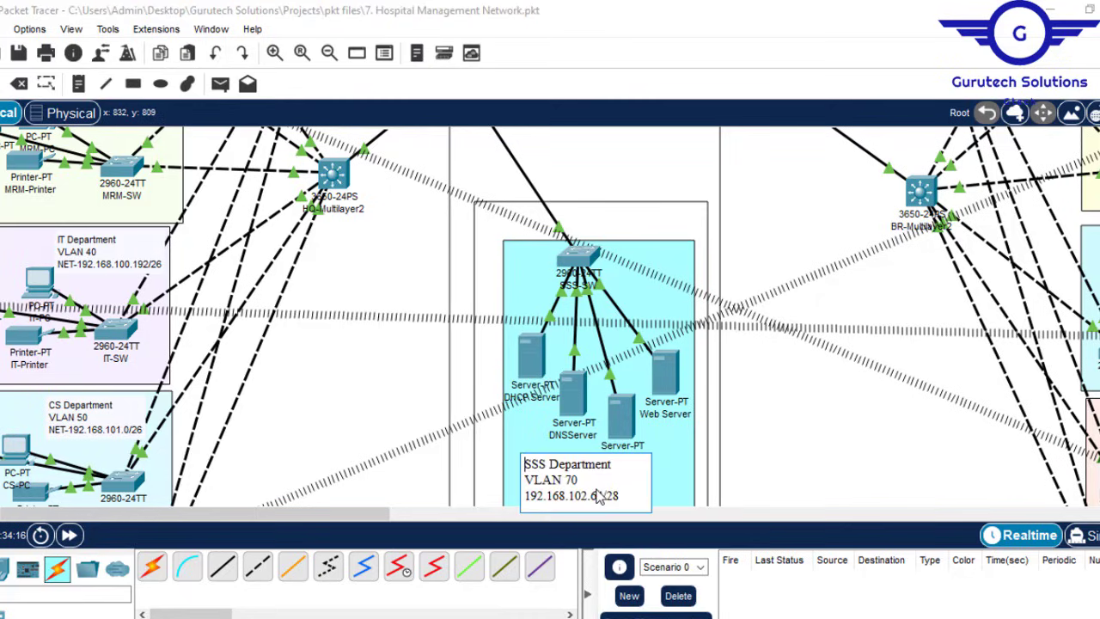
left_click_drag(604, 496, 525, 497)
key("ctrl+c")
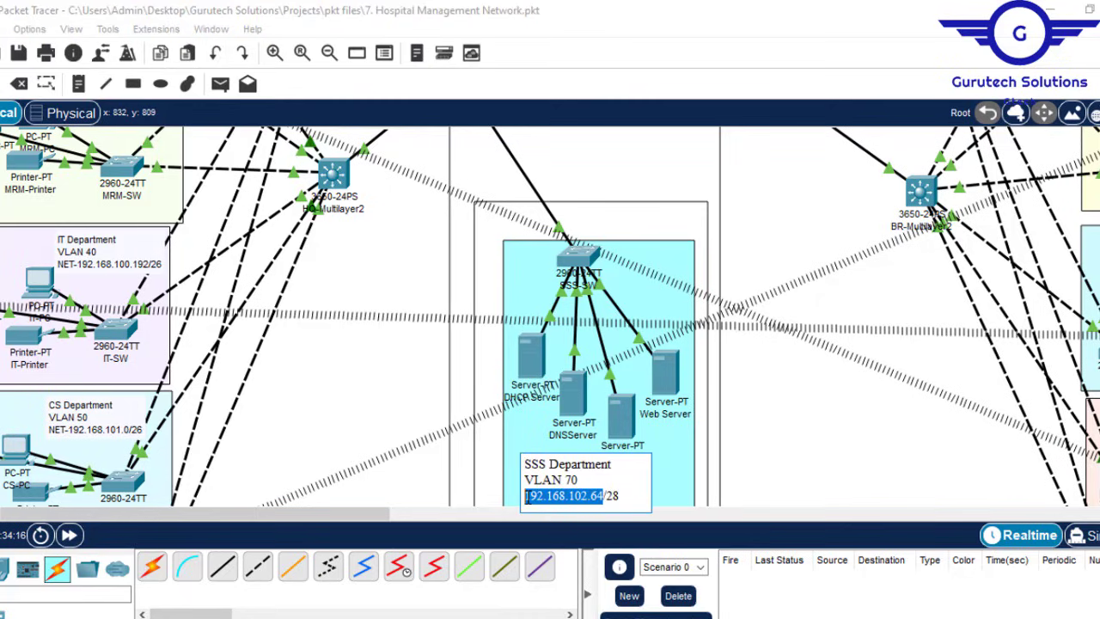
left_click(537, 359)
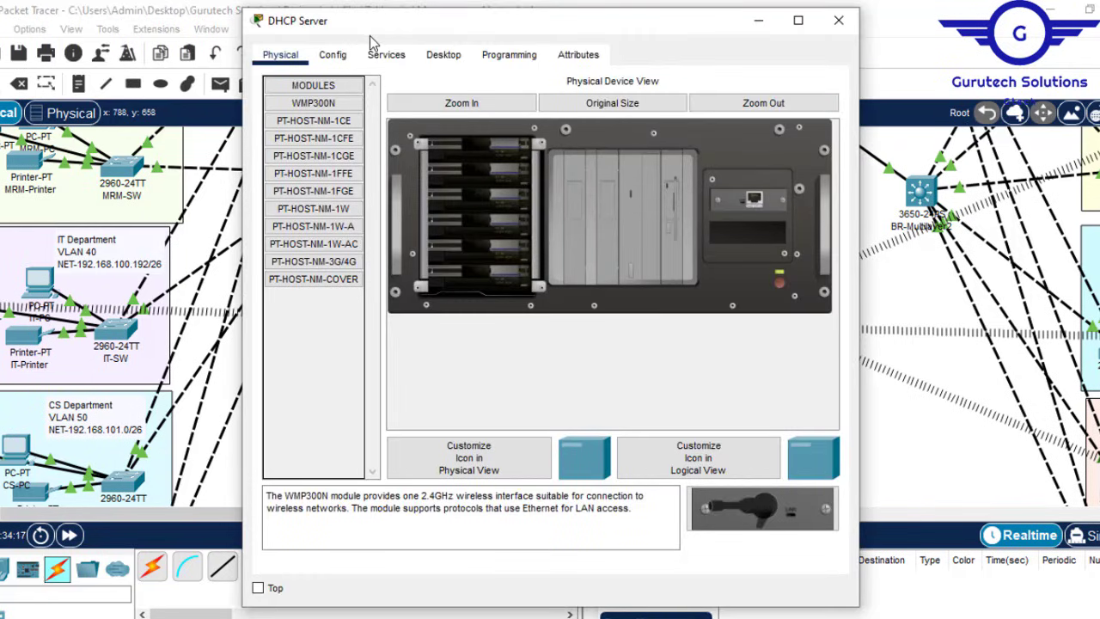
Step: Give the DHCP server IP address 192.168.102.67 with subnet mask 255.255.255.240
left_click(444, 54)
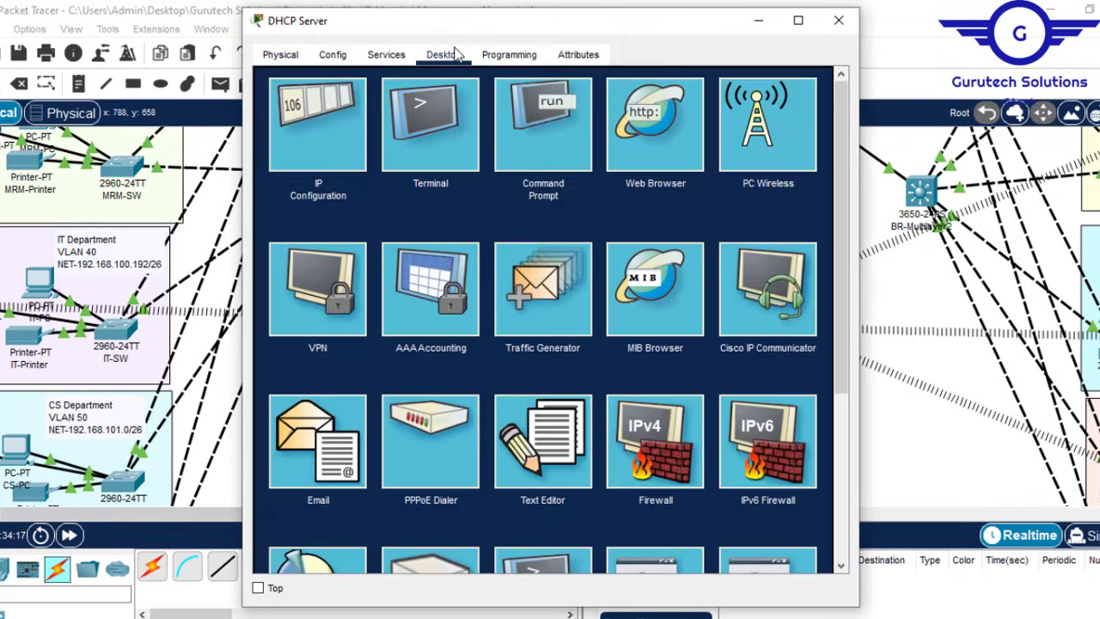
left_click(351, 127)
left_click(470, 157)
key("ctrl+v")
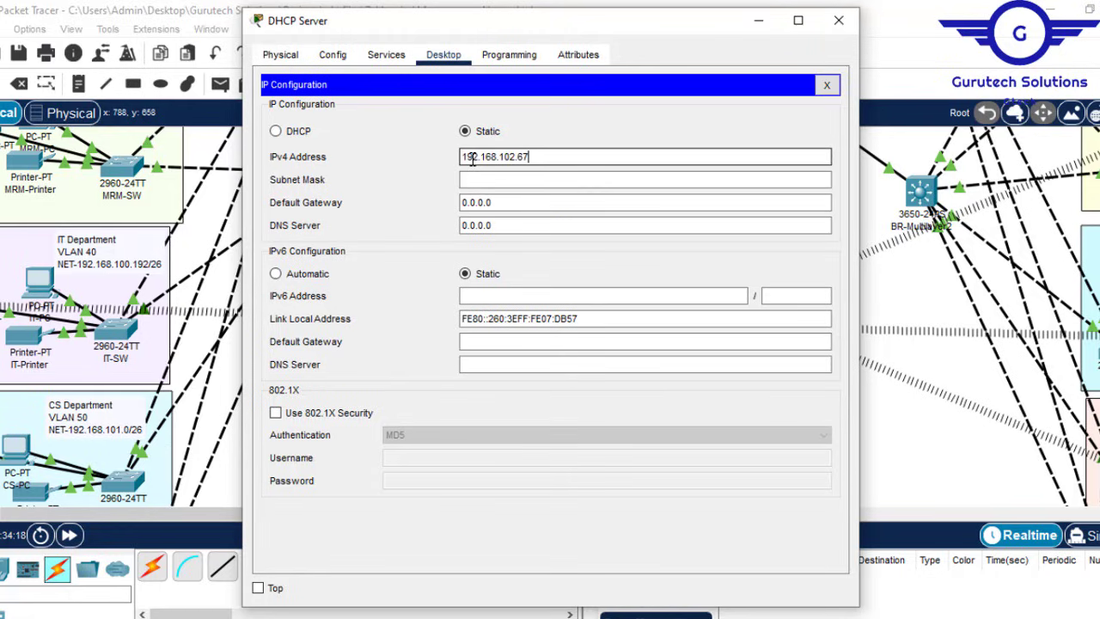
left_click(491, 179)
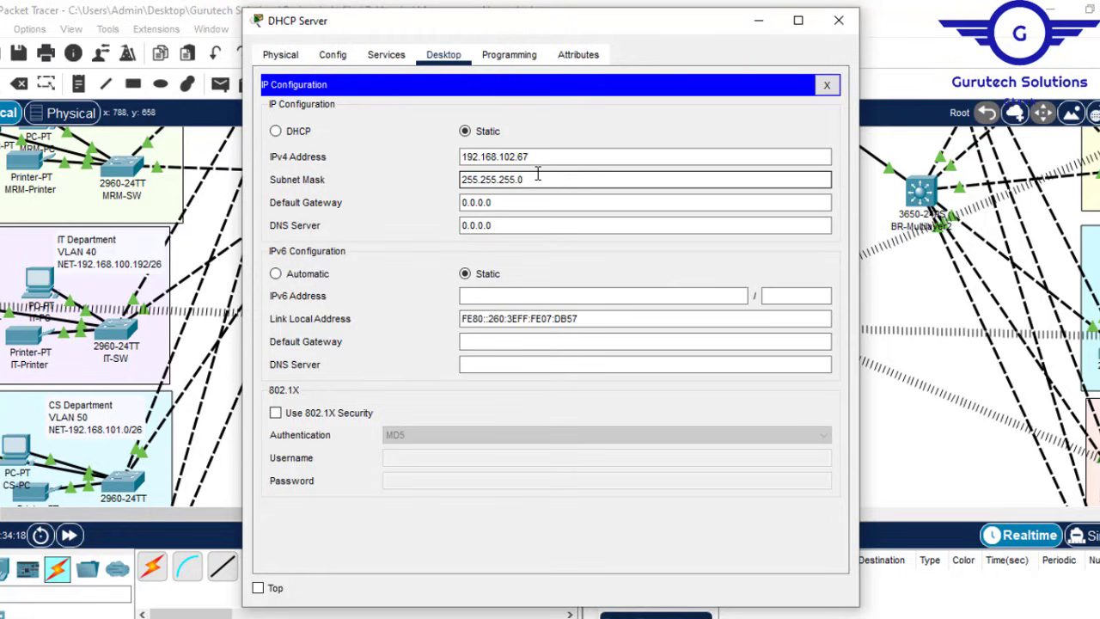
key("BackSpace")
type("240")
Step: Set the DHCP server's default gateway to 192.168.102.65 and DNS server to 192.168.102.68
left_click(502, 202)
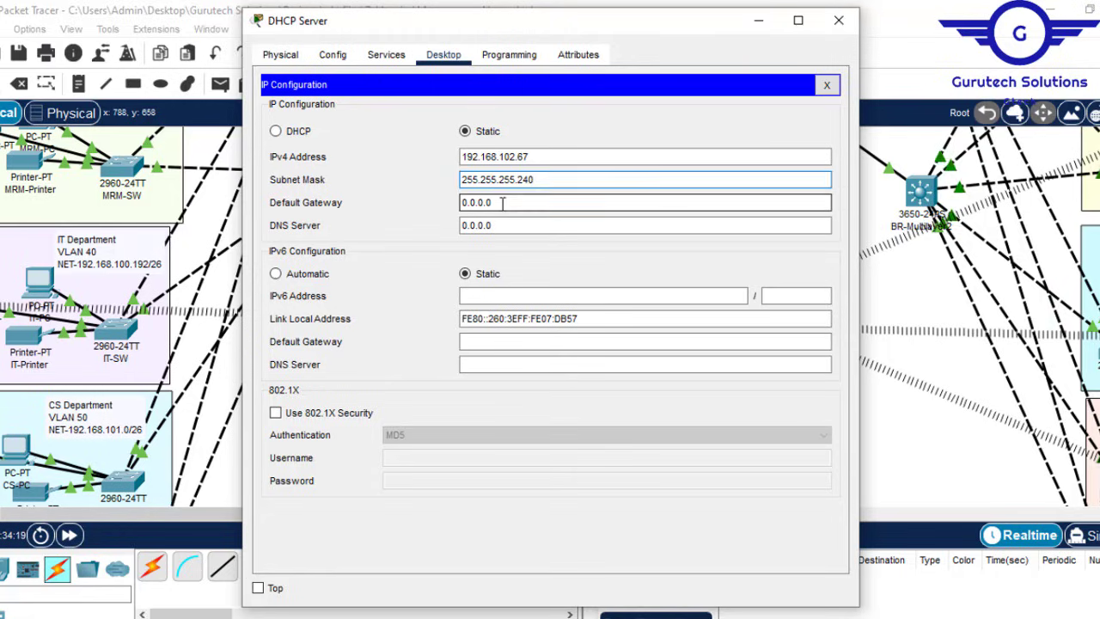
left_click_drag(501, 202, 398, 203)
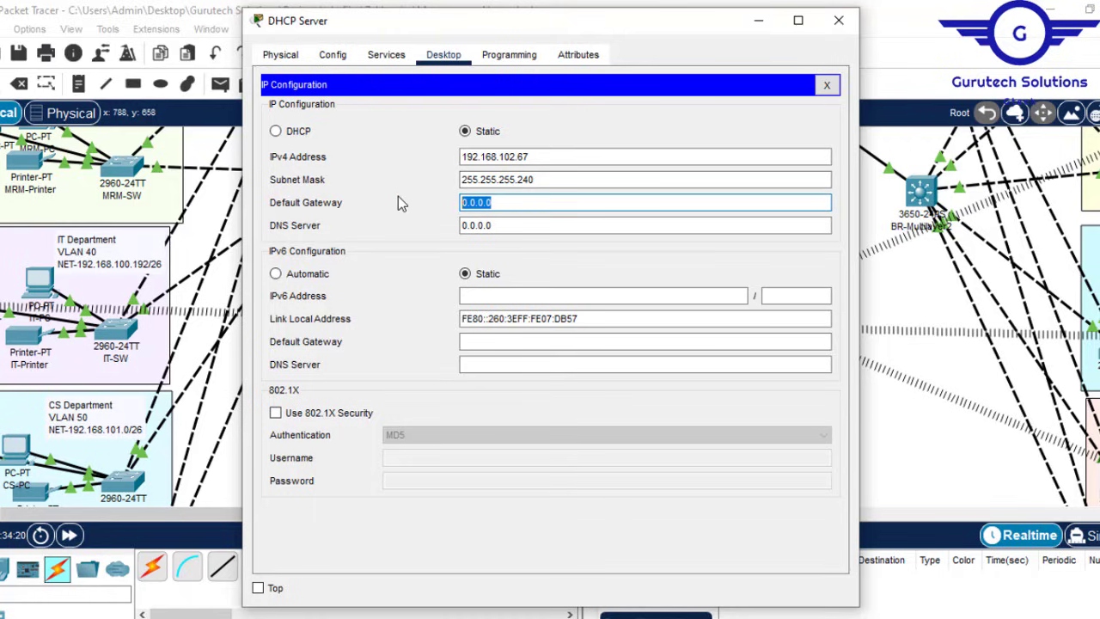
type("192.168.102.64")
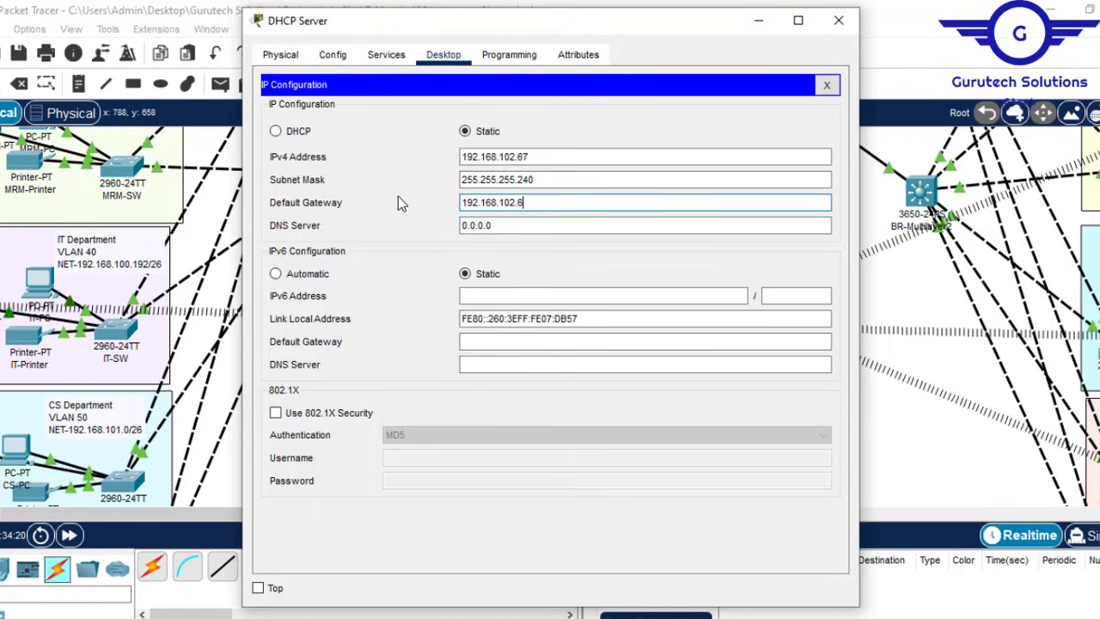
key("BackSpace")
type("5")
left_click(502, 225)
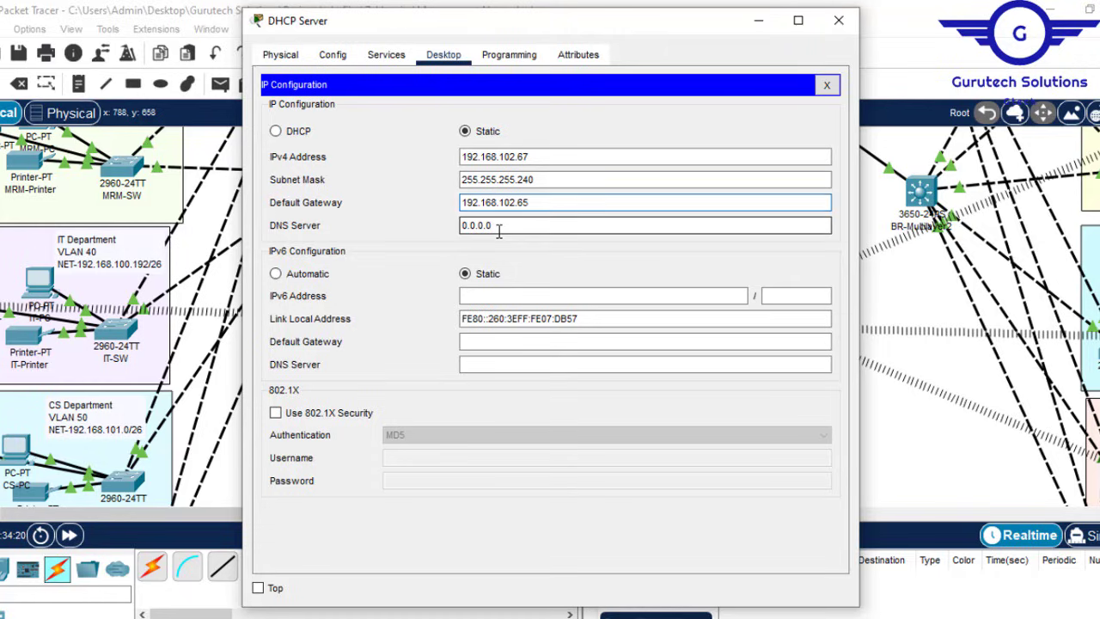
left_click_drag(502, 225, 442, 224)
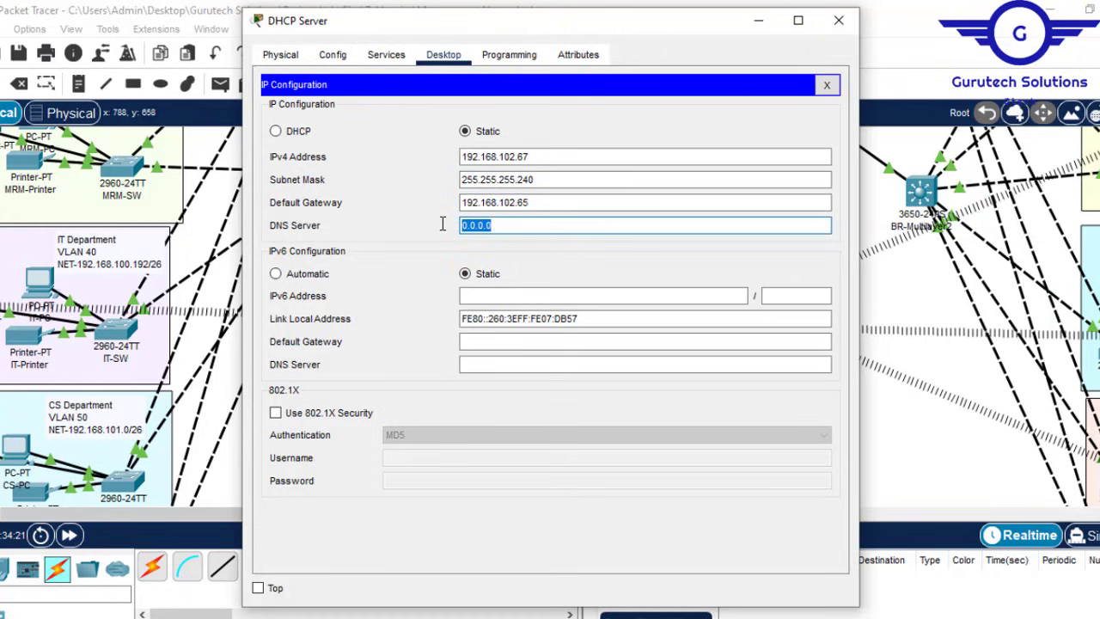
key("ctrl+v")
key("BackSpace")
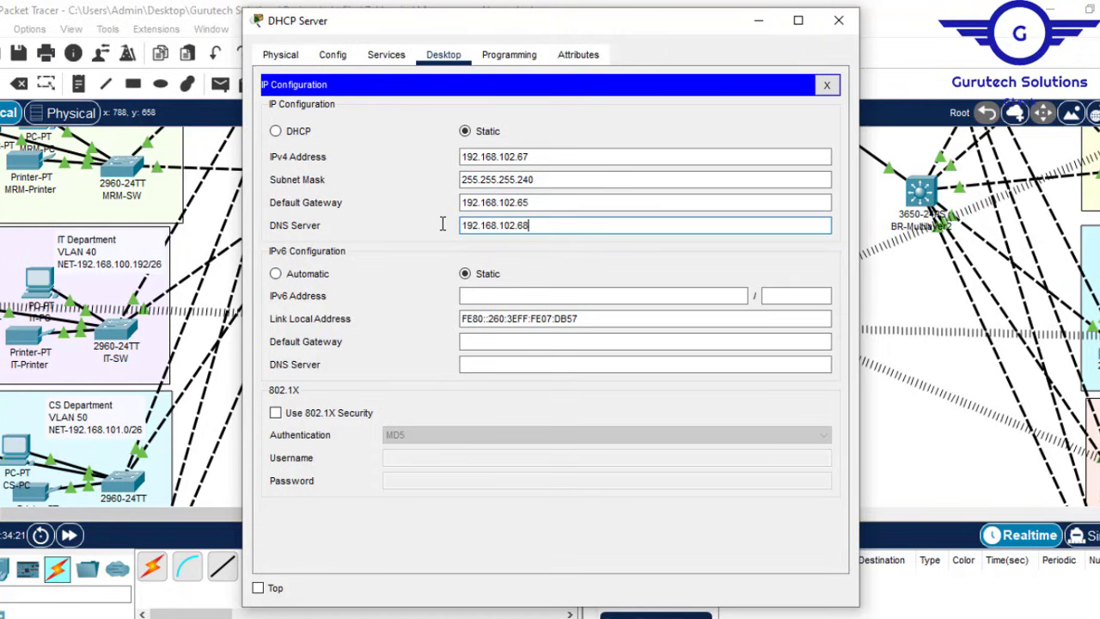
left_click_drag(521, 224, 442, 226)
key("ctrl+c")
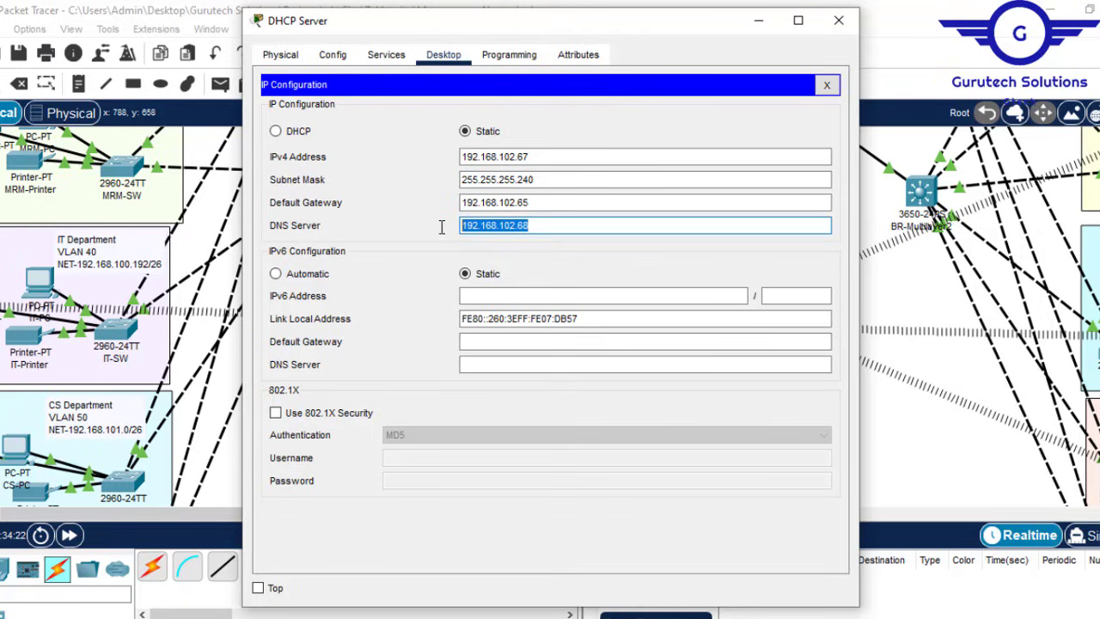
left_click(839, 21)
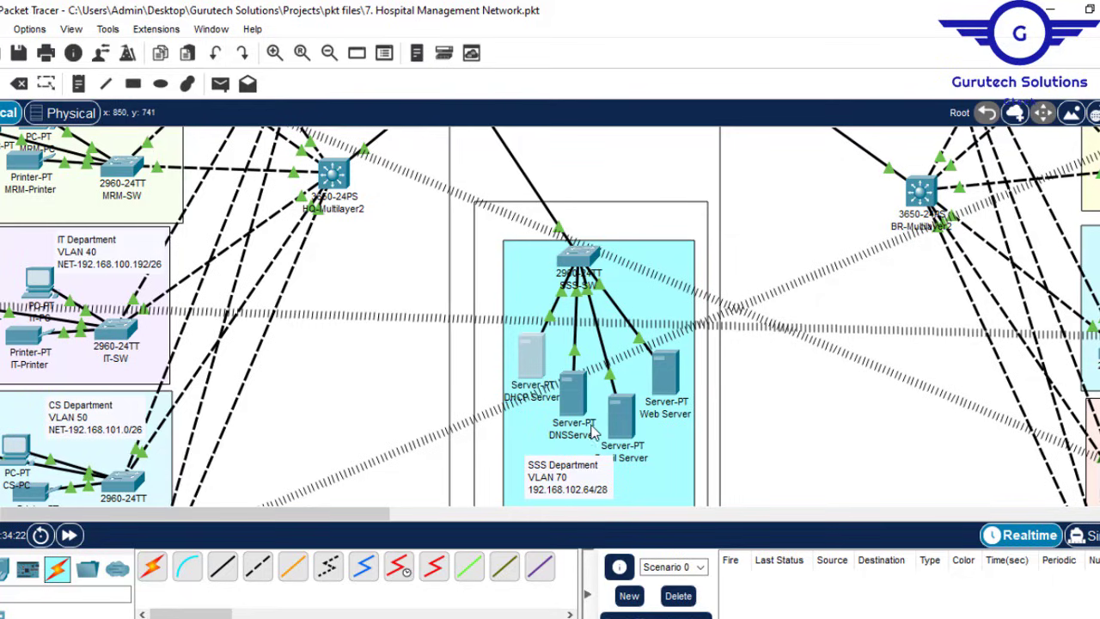
Step: Give the DNS server IP address 192.168.102.68 with subnet mask 255.255.255.240
left_click_drag(583, 481, 590, 502)
left_click(574, 392)
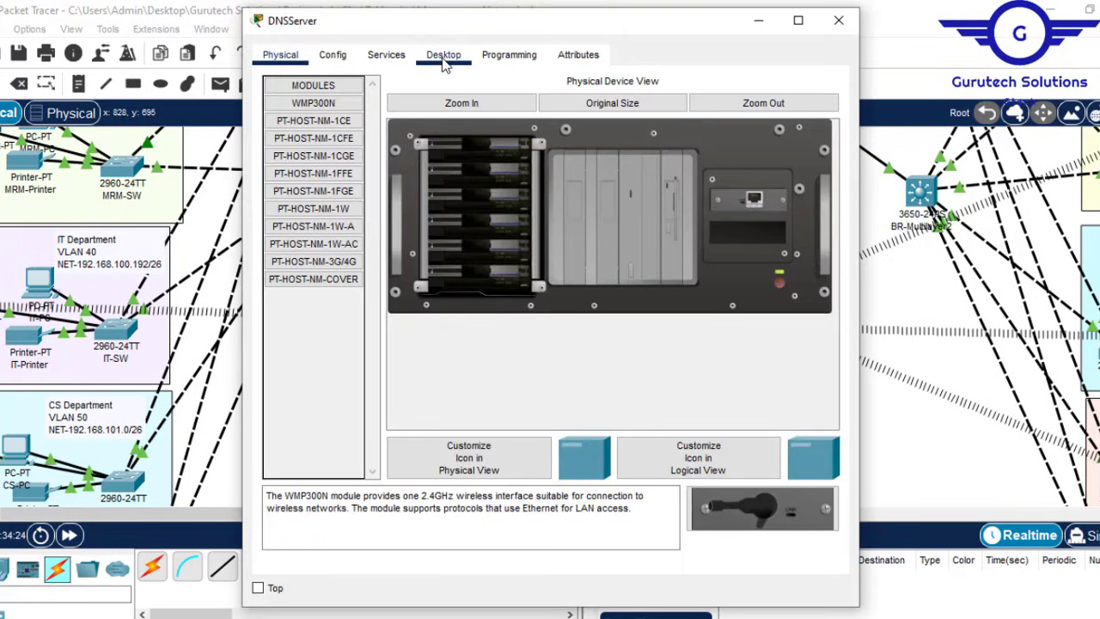
left_click(444, 57)
left_click(331, 135)
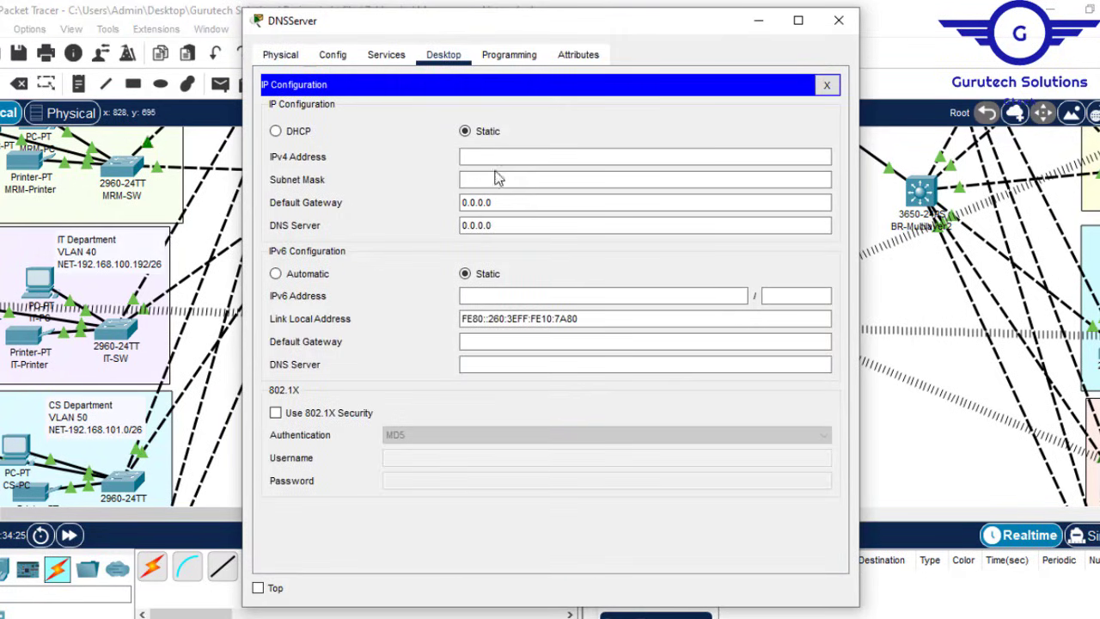
left_click(490, 156)
type("192.168.102.68")
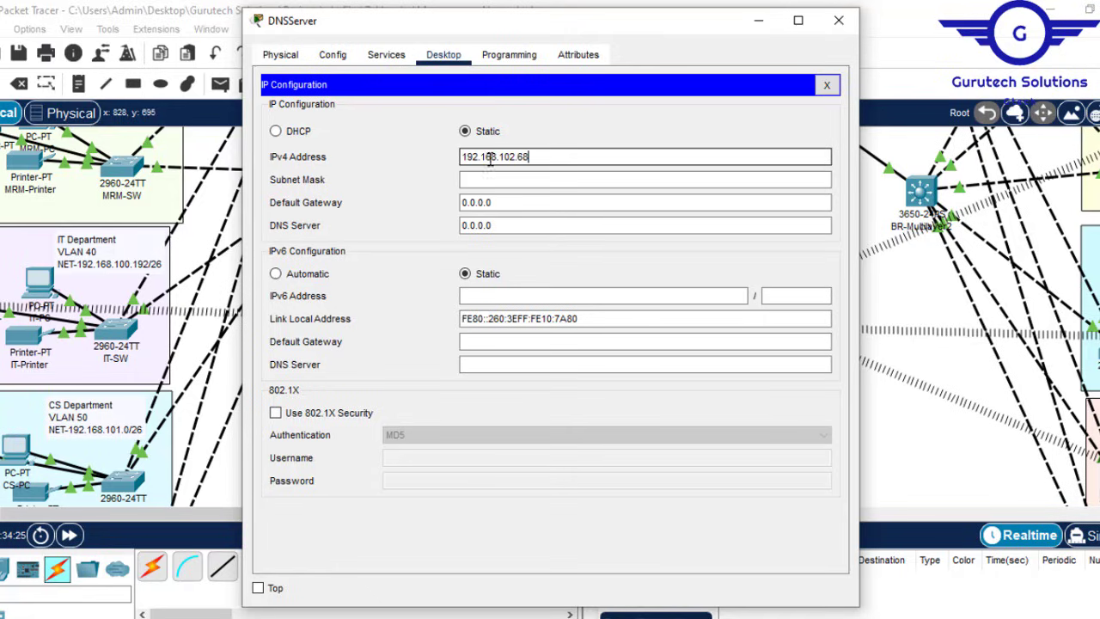
left_click(507, 178)
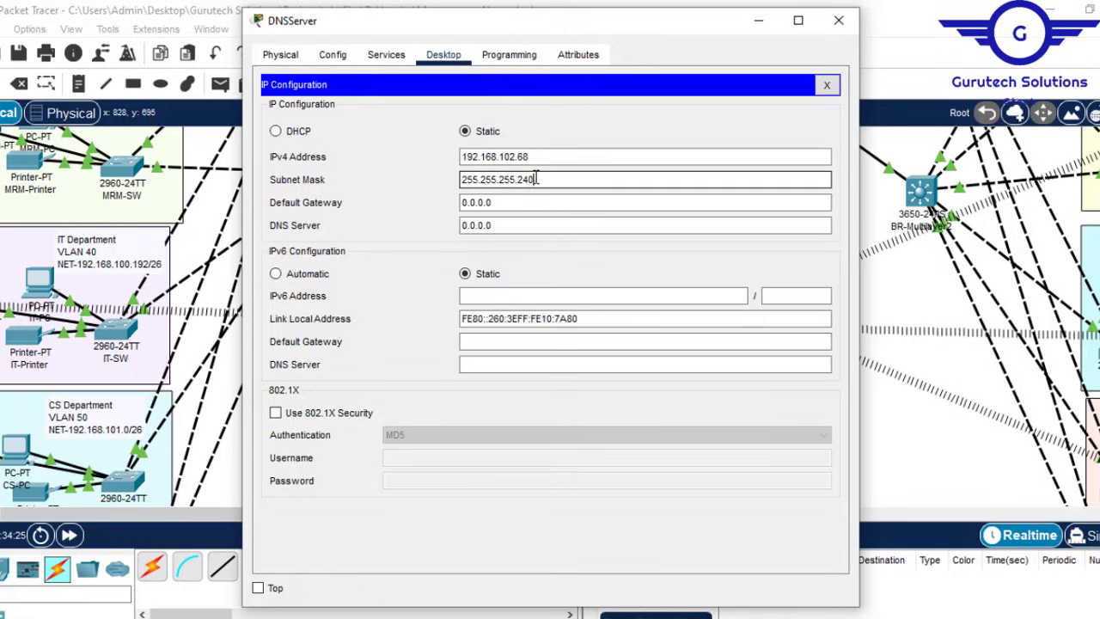
Step: Set the DNS server's default gateway to 192.168.102.65
left_click(497, 203)
left_click_drag(496, 203, 428, 194)
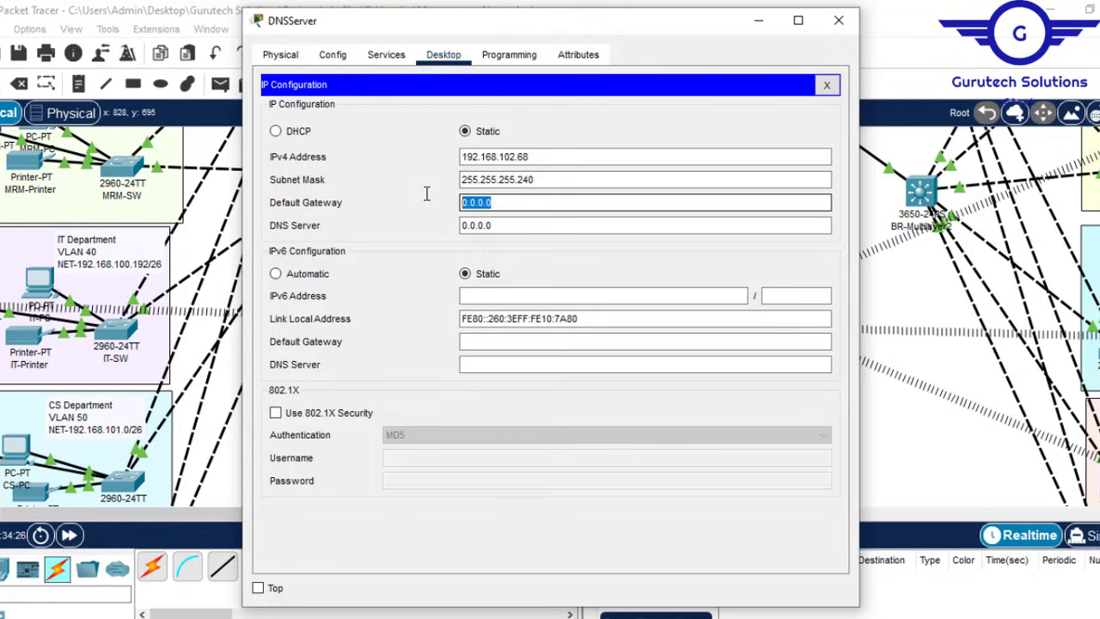
key("ctrl+v")
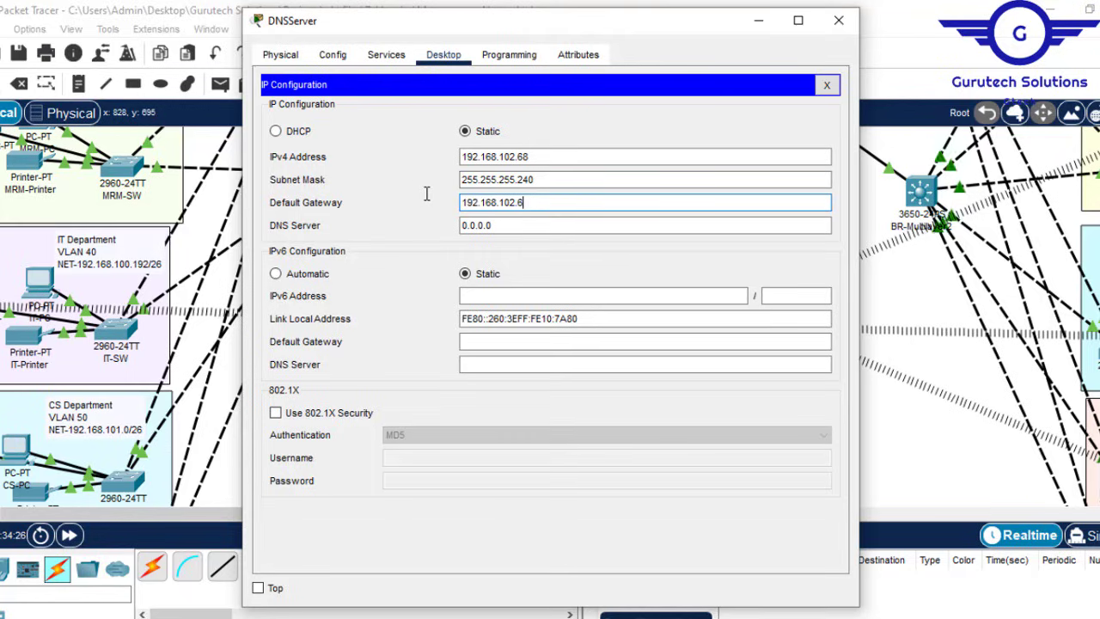
key("BackSpace")
type("5")
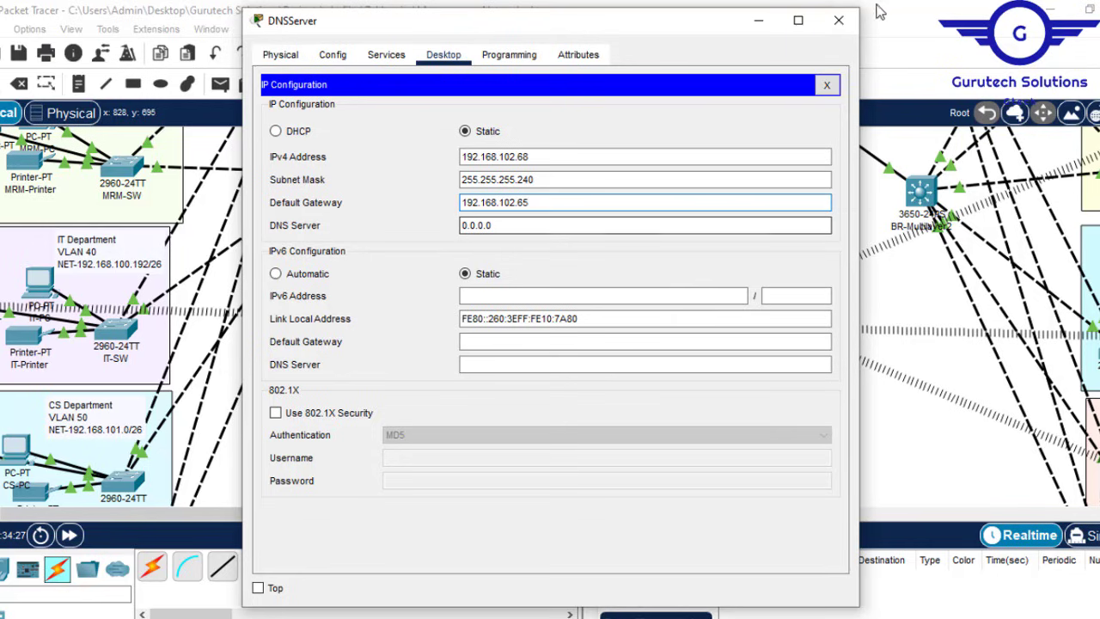
left_click(848, 26)
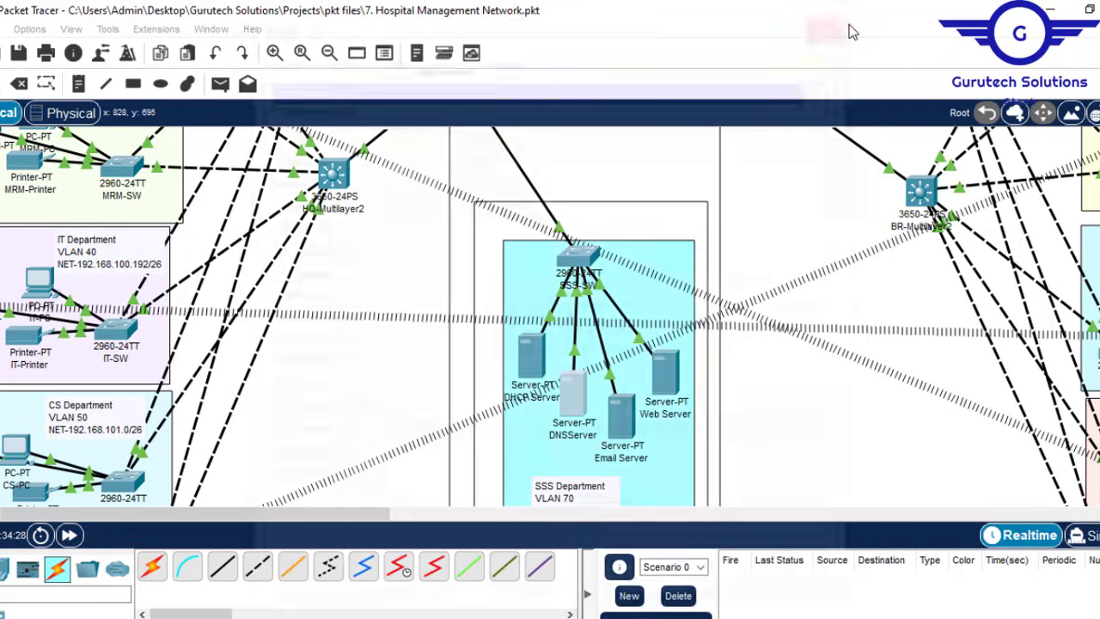
key("alt+Tab")
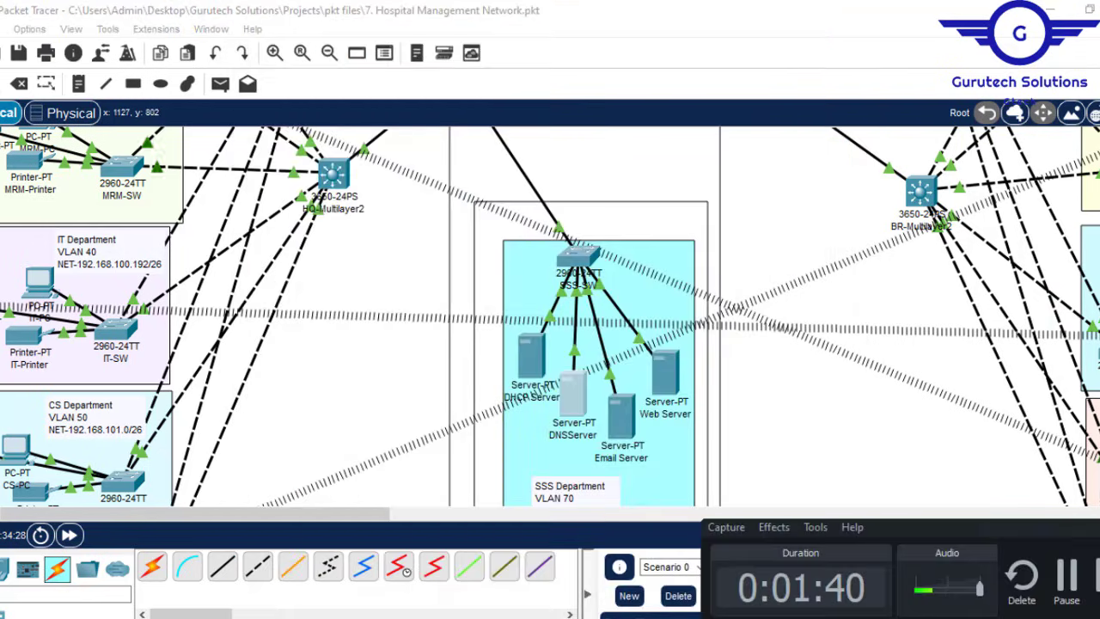
Step: Give the Email Server IP address 192.168.102.69 with subnet mask 255.255.255.240
left_click(1099, 527)
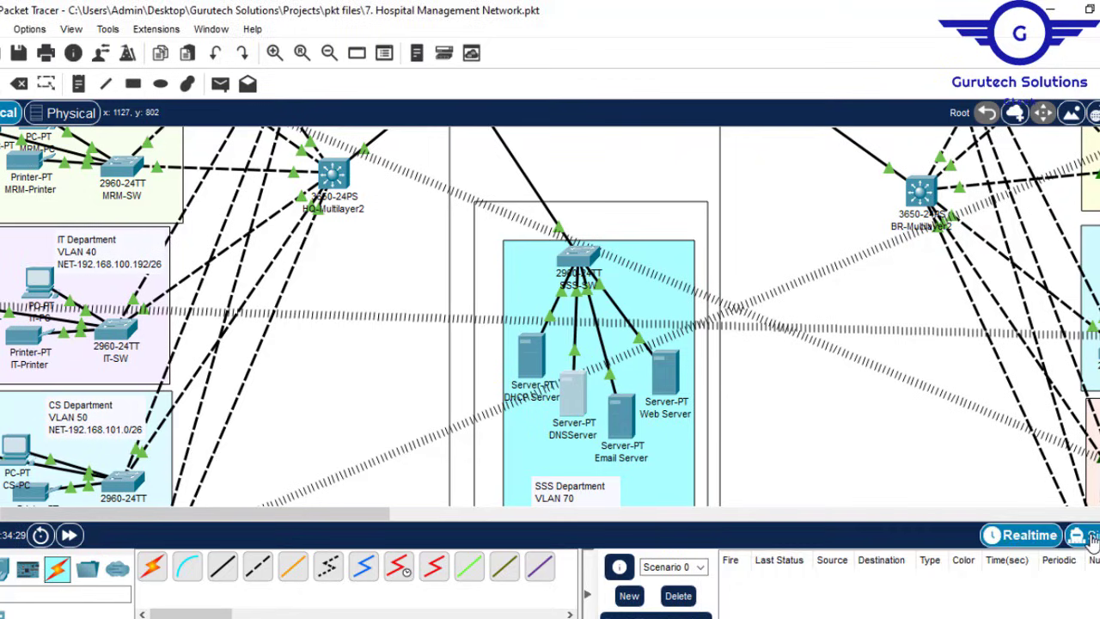
left_click(605, 387)
left_click(444, 55)
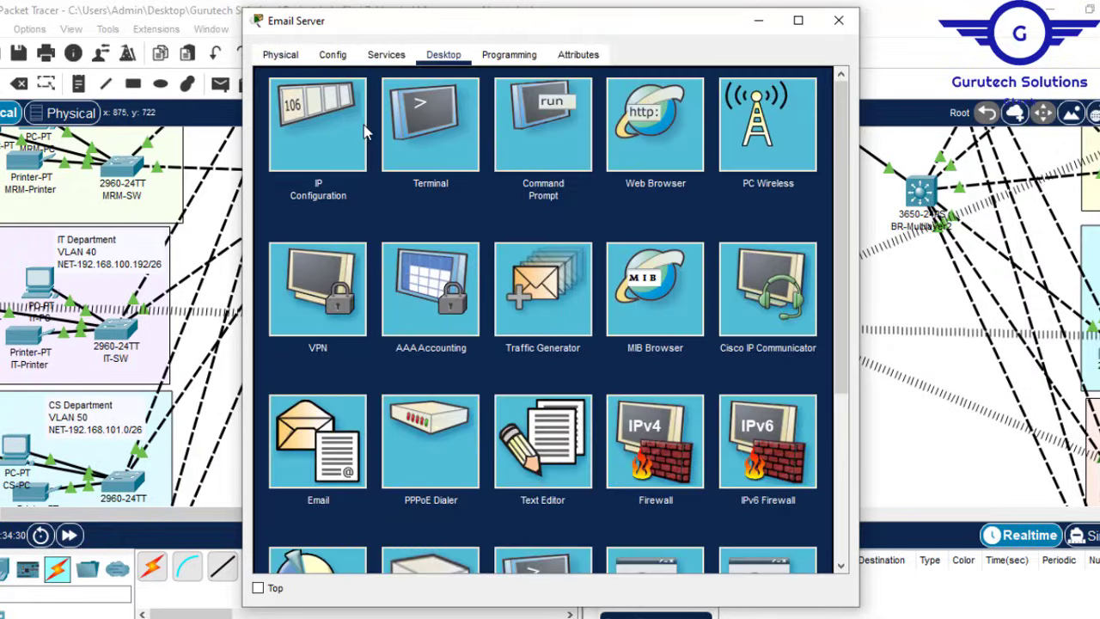
left_click(331, 133)
left_click(490, 157)
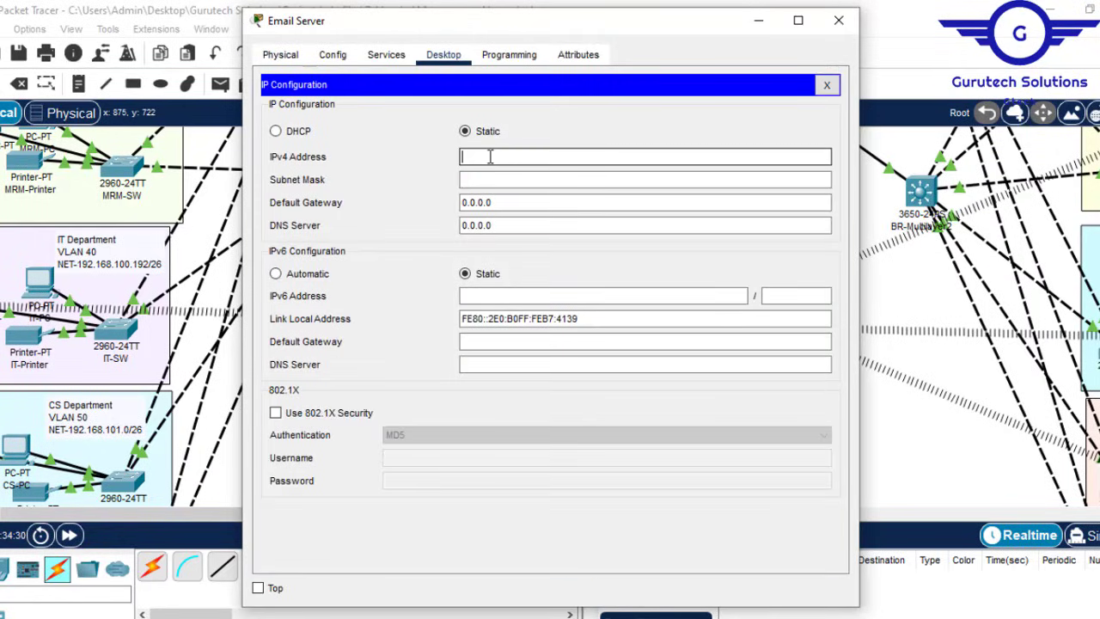
type("192.168.102.68")
key("BackSpace")
type("9")
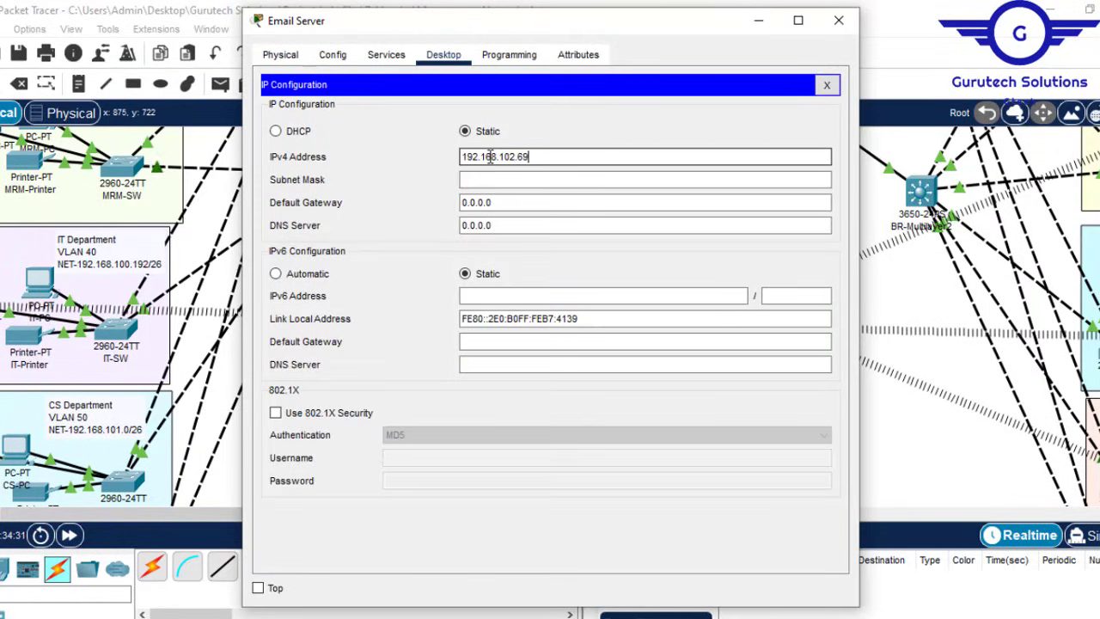
left_click(512, 181)
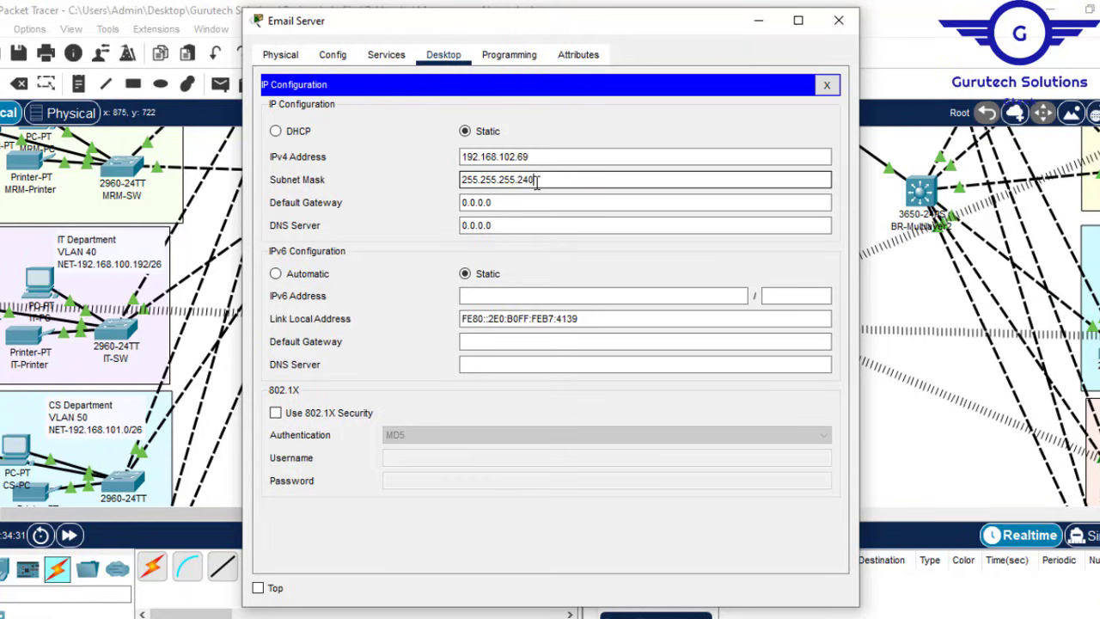
Step: Set the Email Server's default gateway to 192.168.102.65 and DNS server to 192.168.102.68
left_click(523, 201)
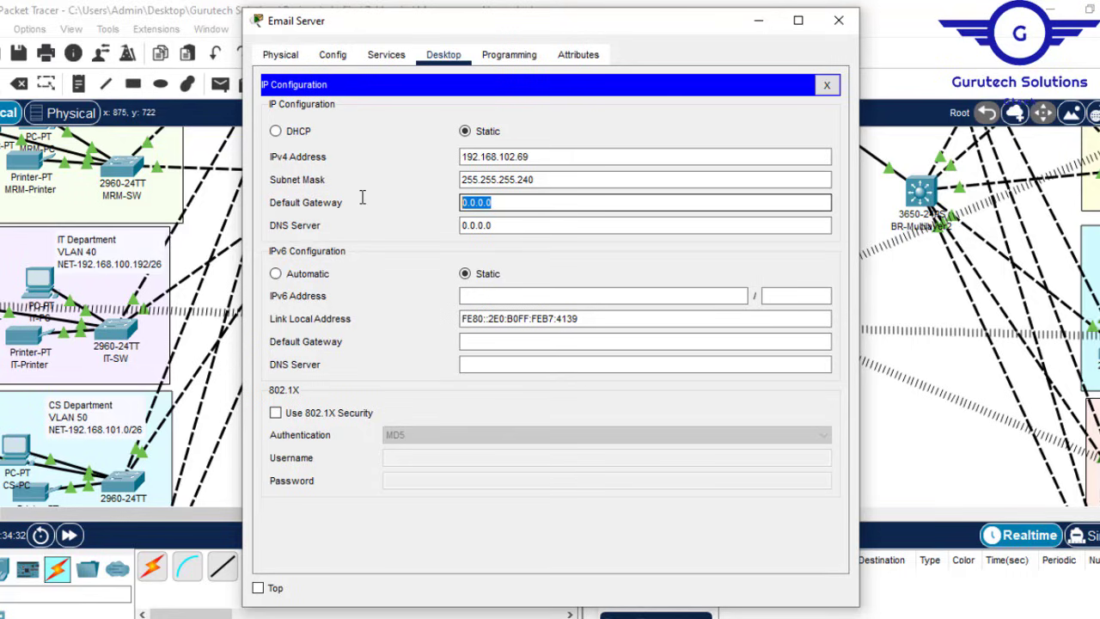
type("192.168.102.68")
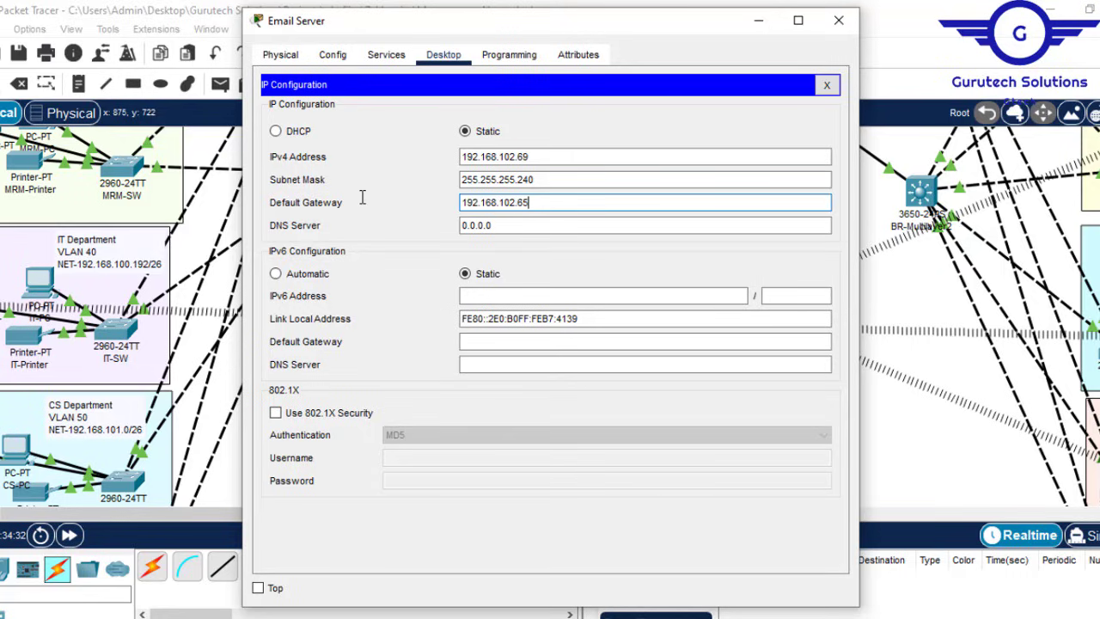
key("Tab")
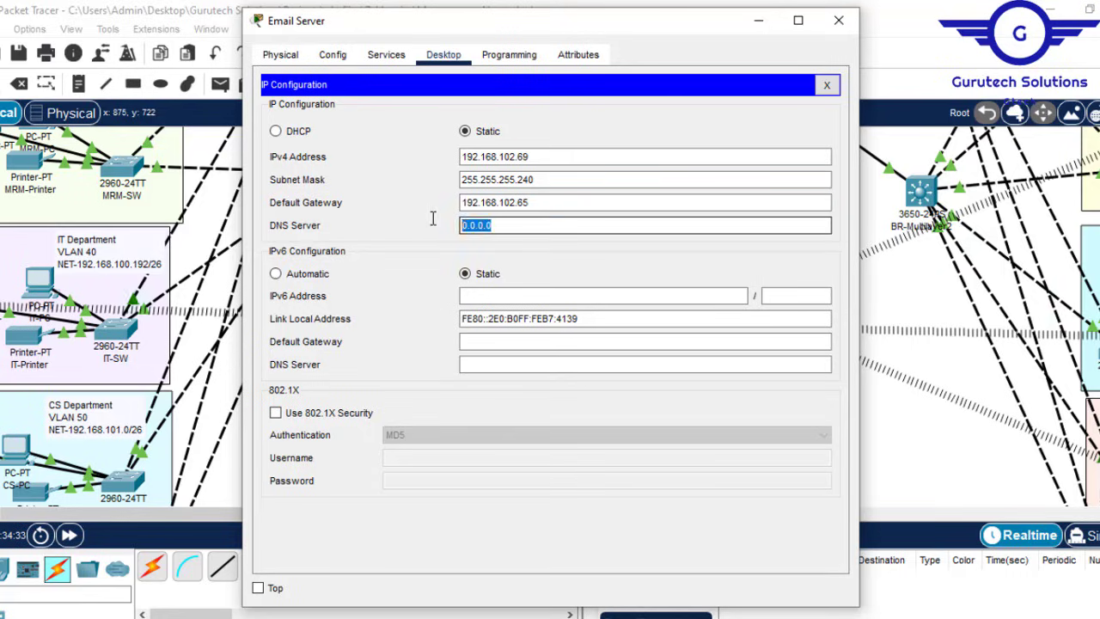
type("192.168.102.68")
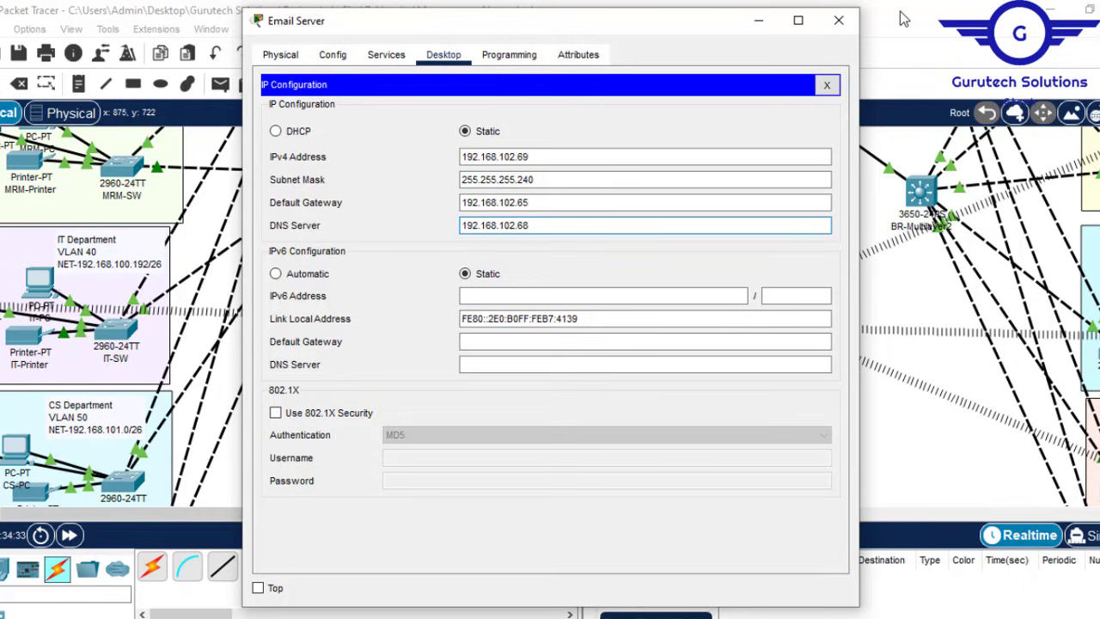
left_click(839, 20)
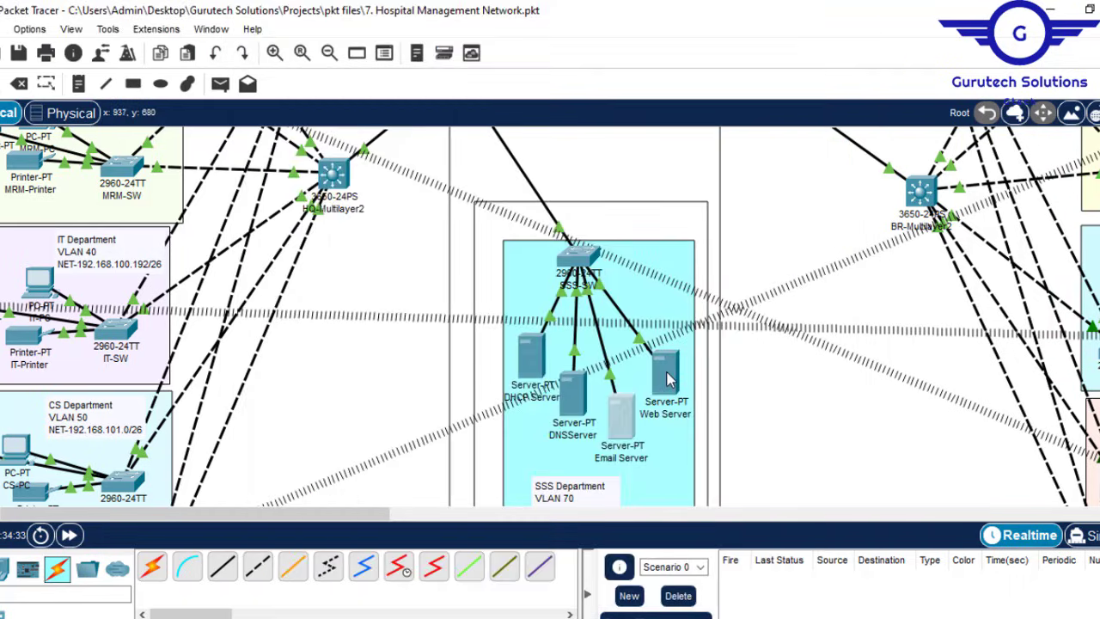
Step: Open the Web Server's IP Configuration and enter static address 192.168.102.70
left_click(669, 378)
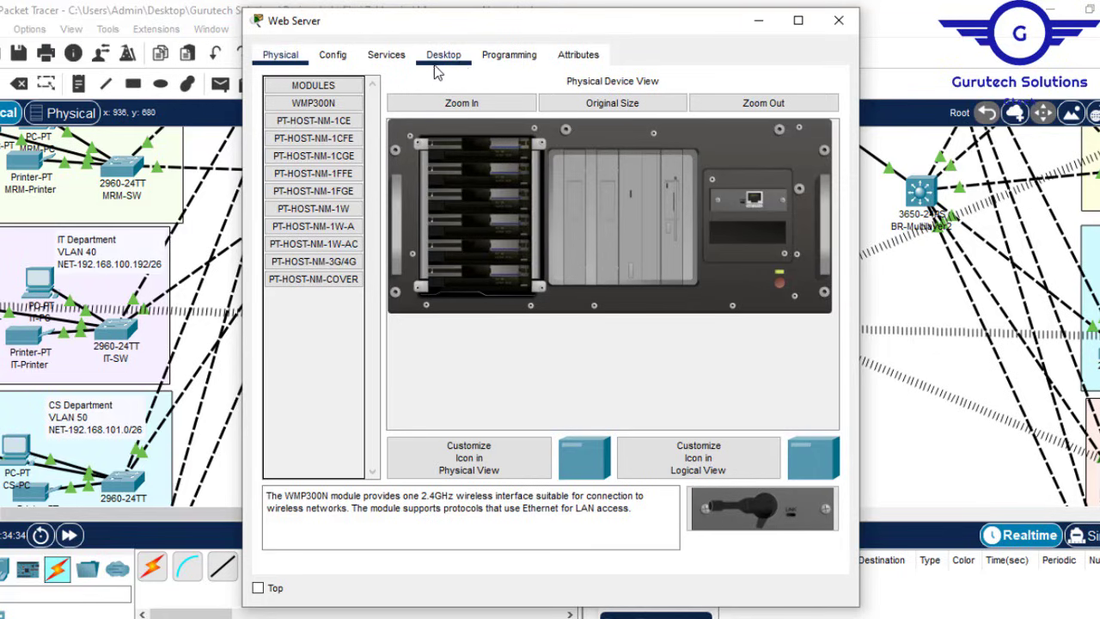
left_click(447, 56)
left_click(333, 135)
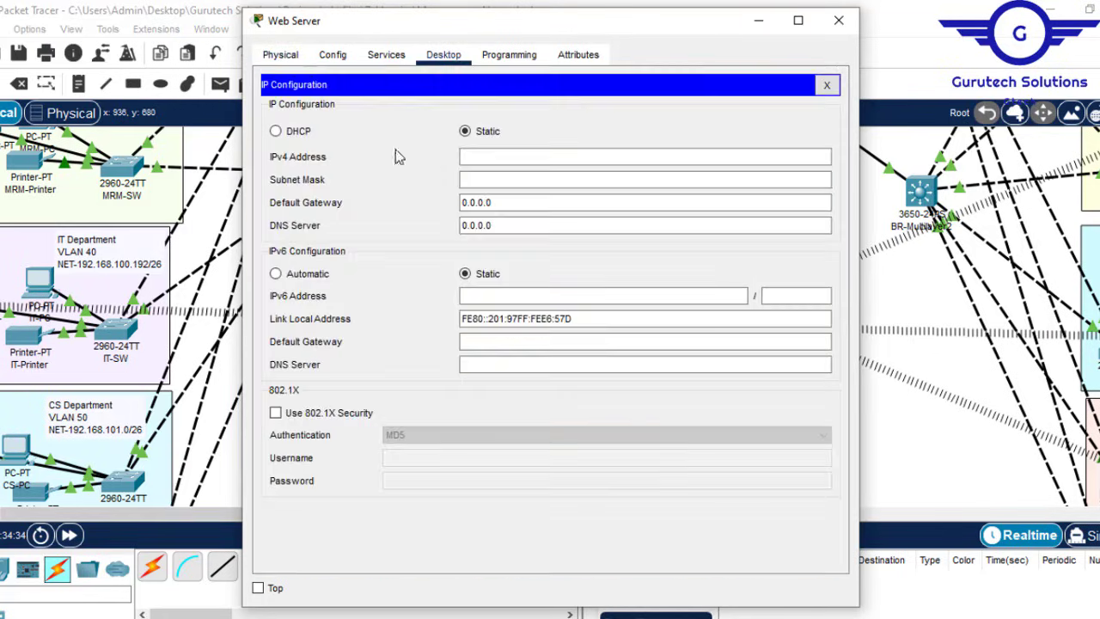
left_click(497, 158)
type("192.168.102.68")
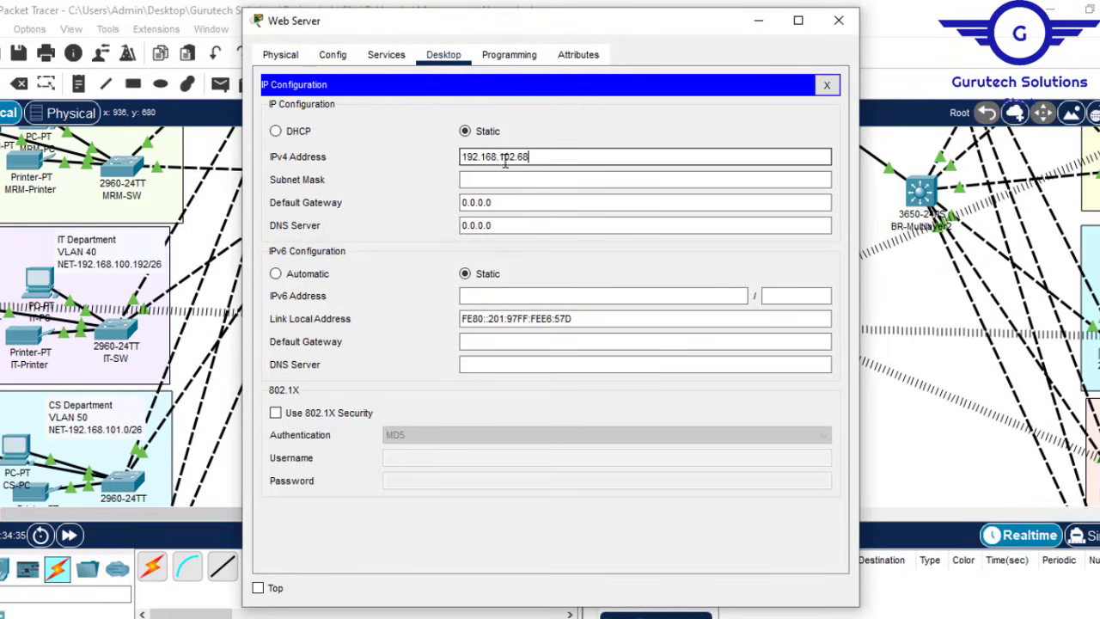
key("BackSpace")
type("70")
Step: Set mask 255.255.255.240, gateway 192.168.102.65 and DNS 192.168.102.68, then close the window
left_click(519, 181)
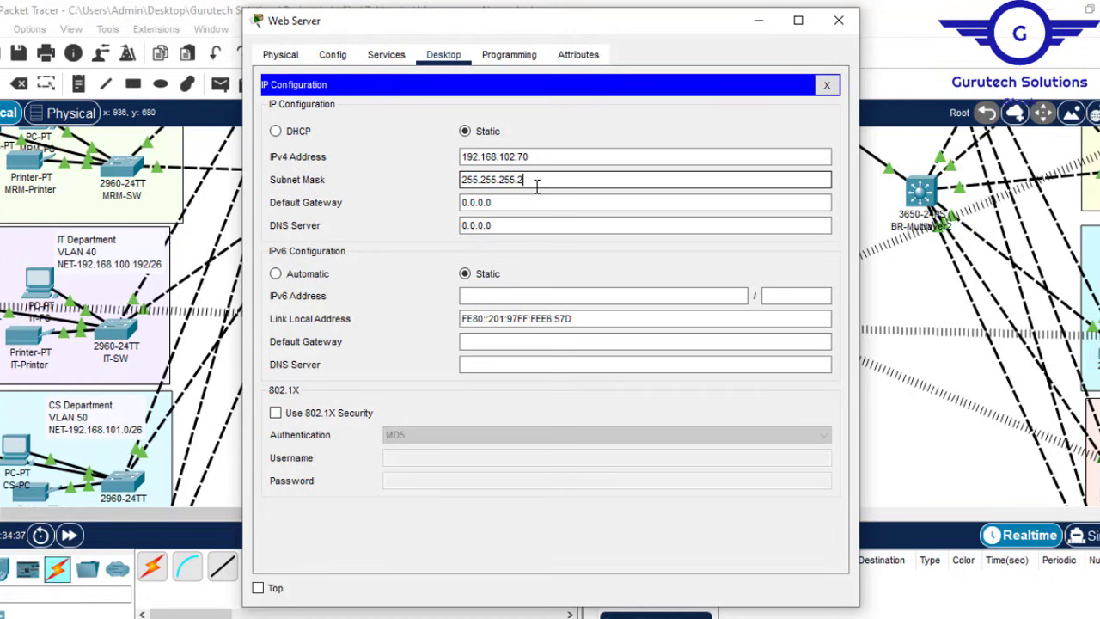
type("240")
left_click_drag(523, 201, 416, 197)
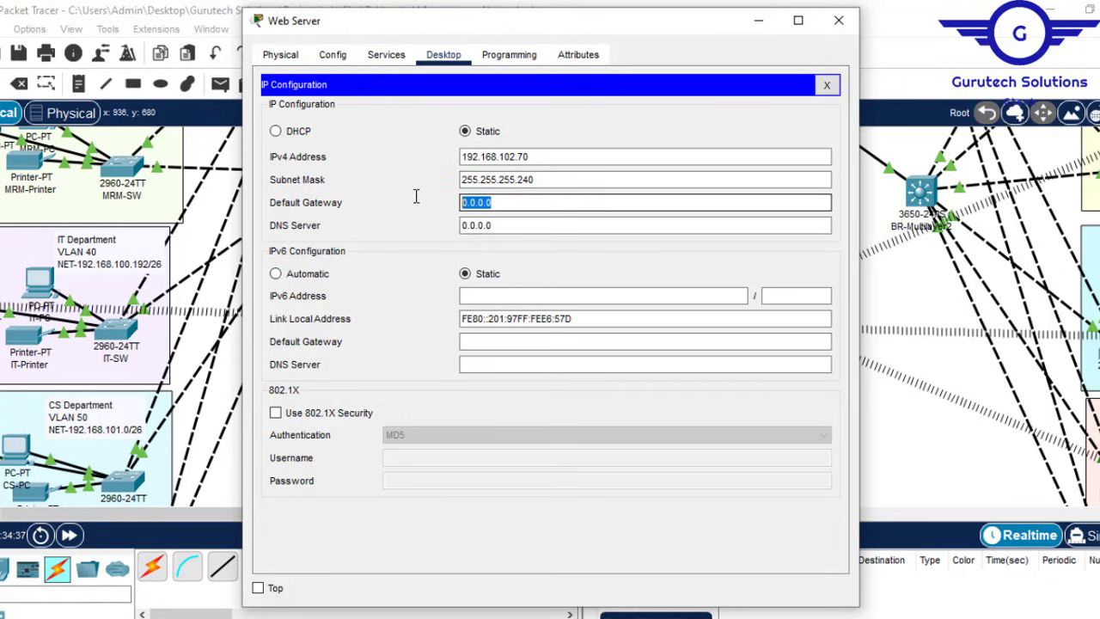
type("192.168.102.68")
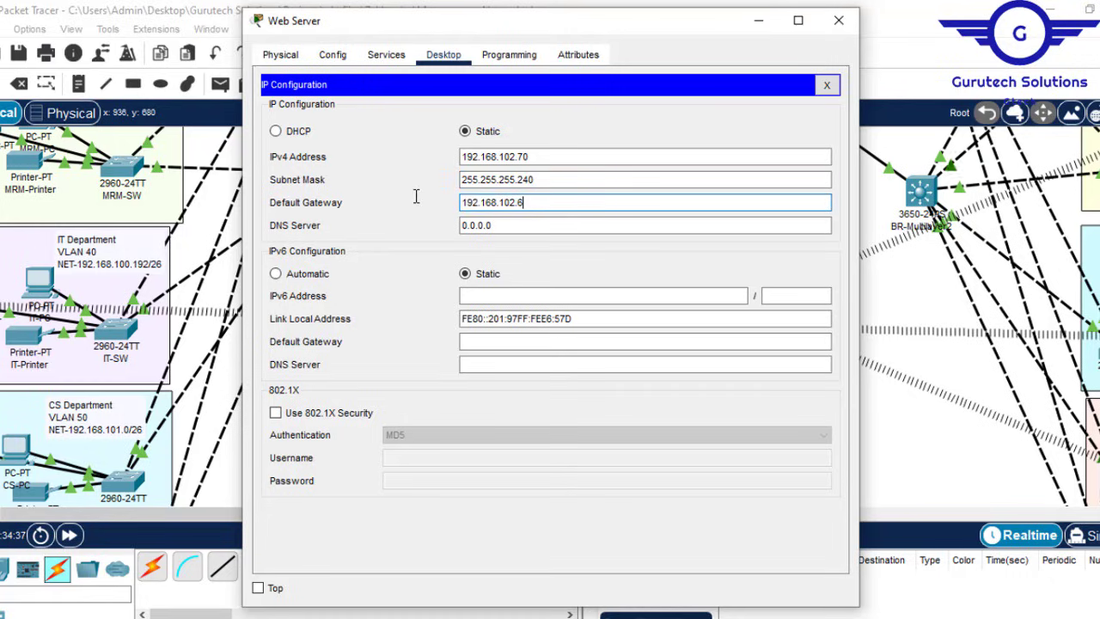
left_click_drag(478, 224, 405, 218)
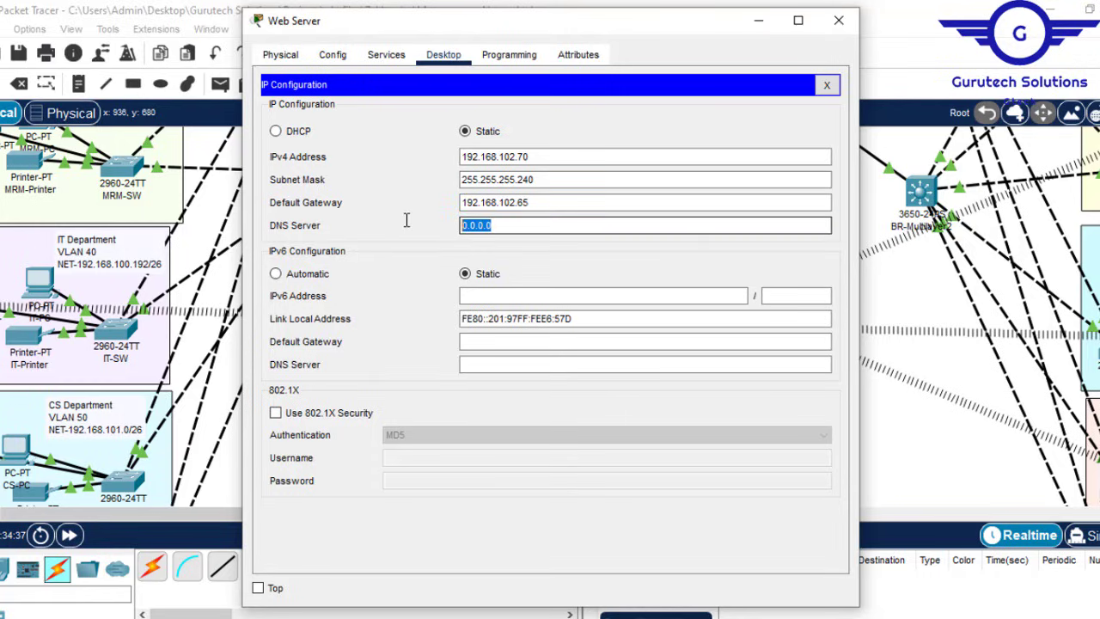
type("192.168.102.68")
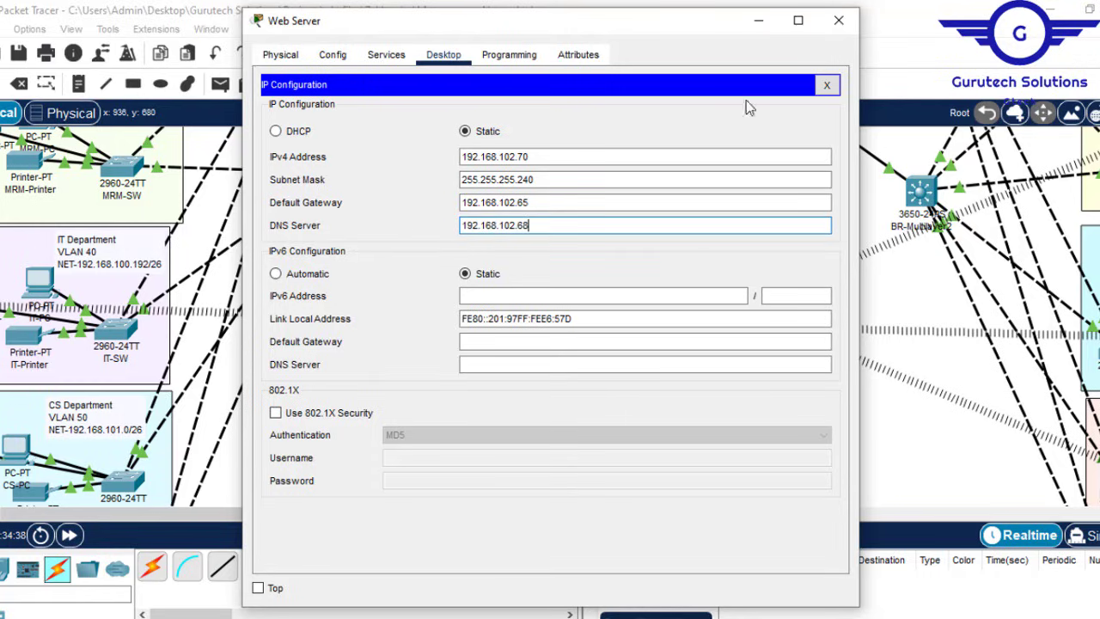
left_click(847, 21)
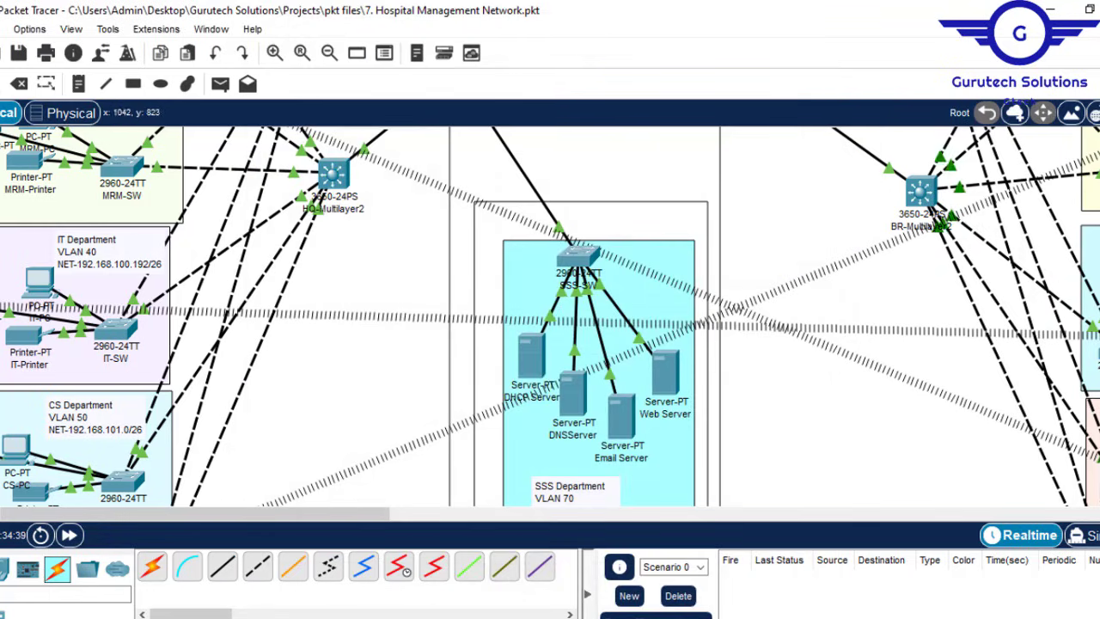
left_click(705, 600)
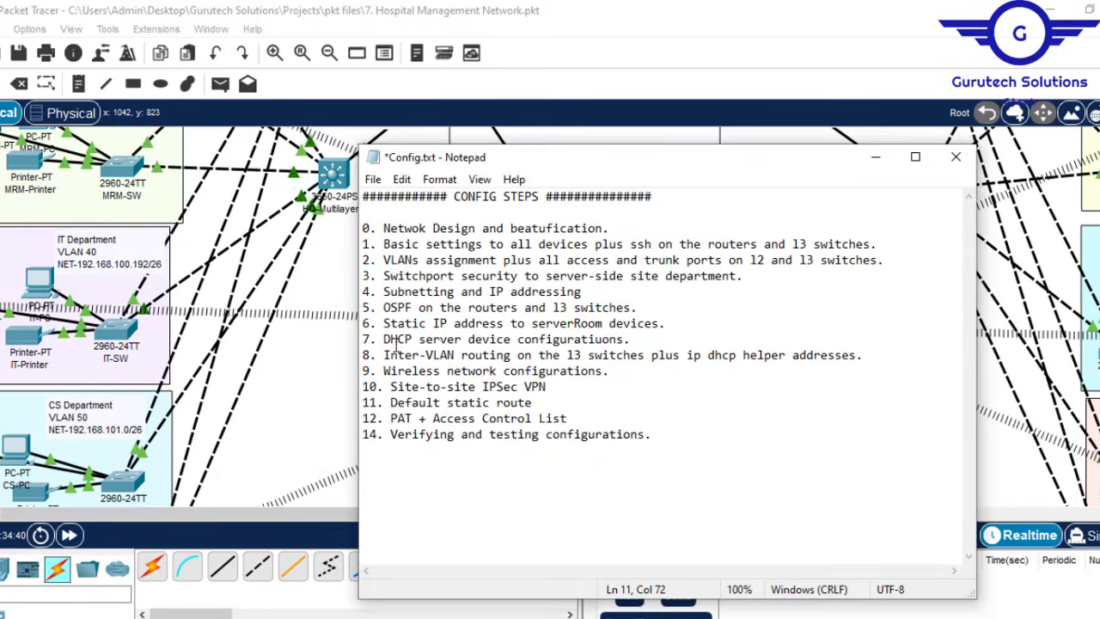
left_click_drag(379, 341, 631, 340)
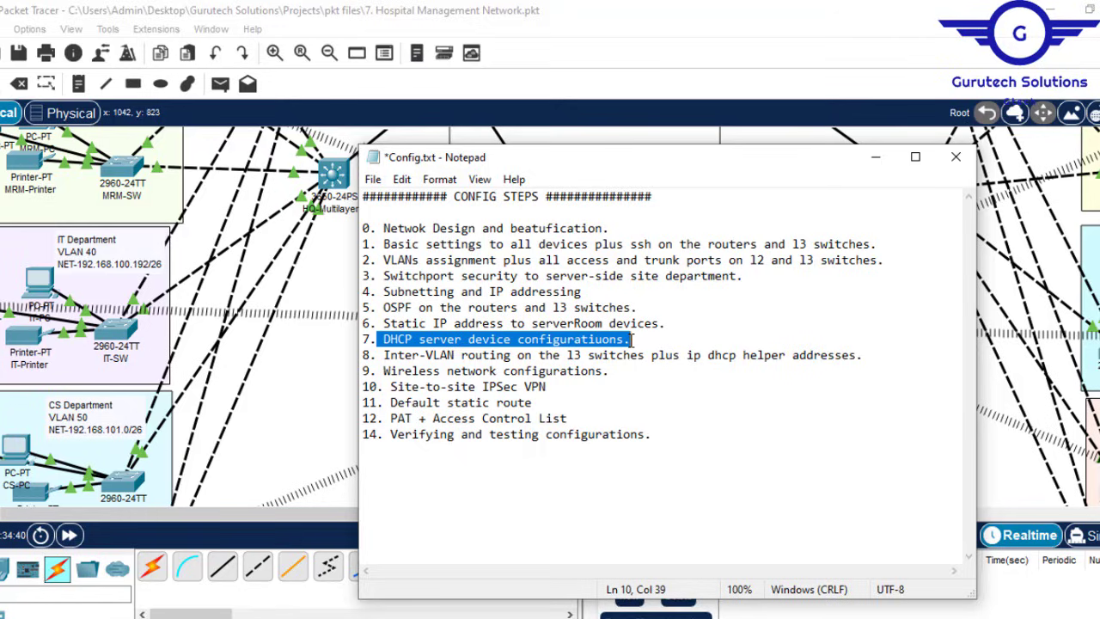
left_click(674, 43)
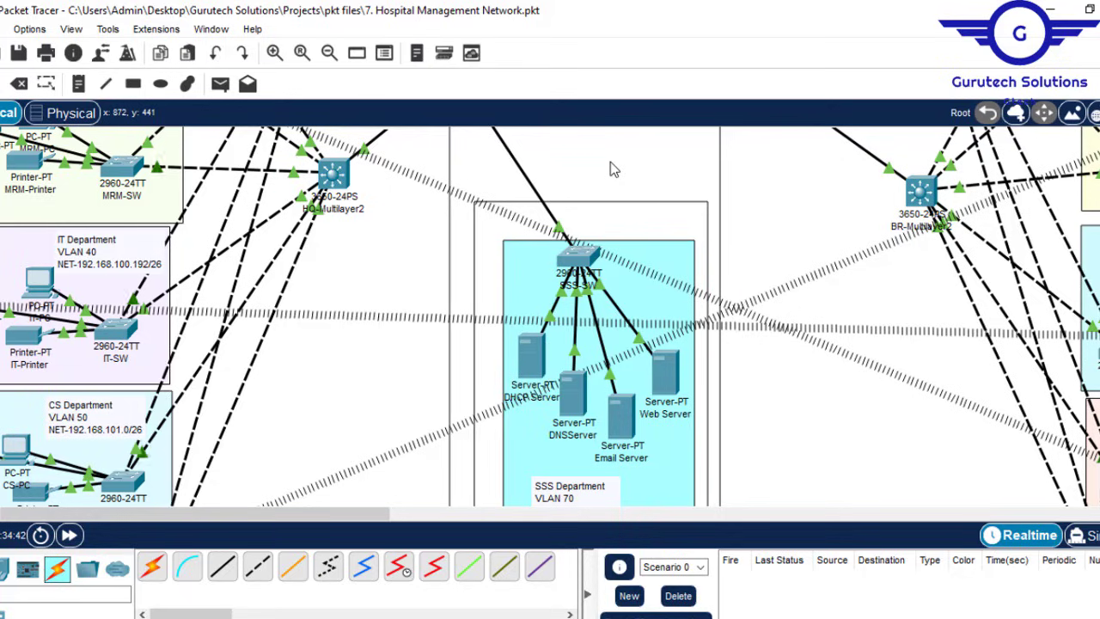
Step: Find the DHCP Server in the SSS Department on the topology and open its device window
left_click_drag(357, 515, 322, 516)
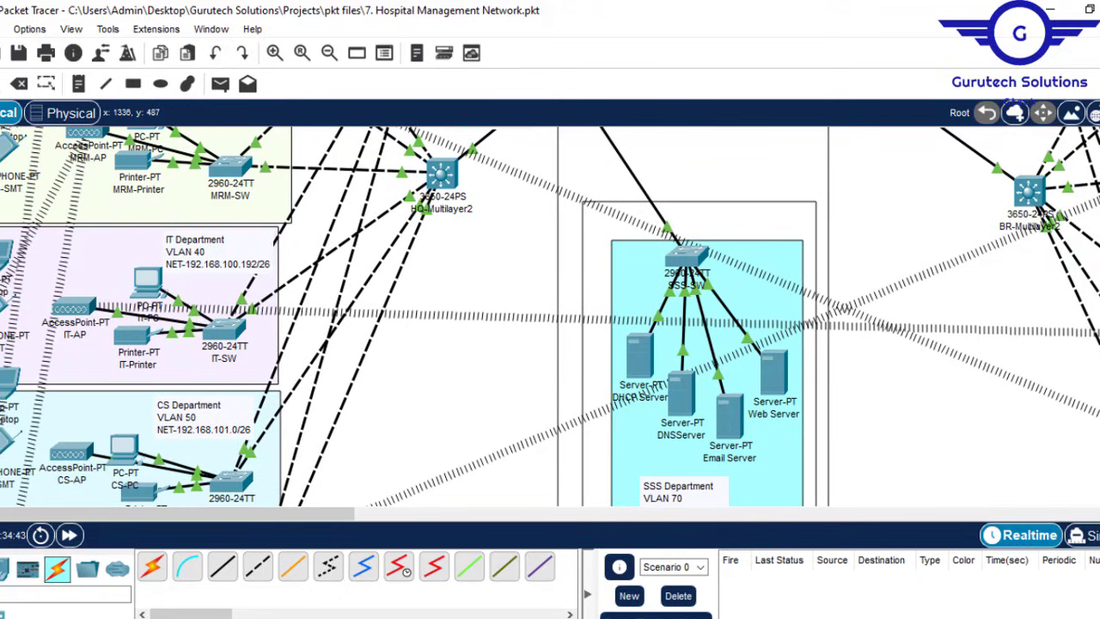
scroll(550, 316, "up", 7)
scroll(550, 316, "down", 7)
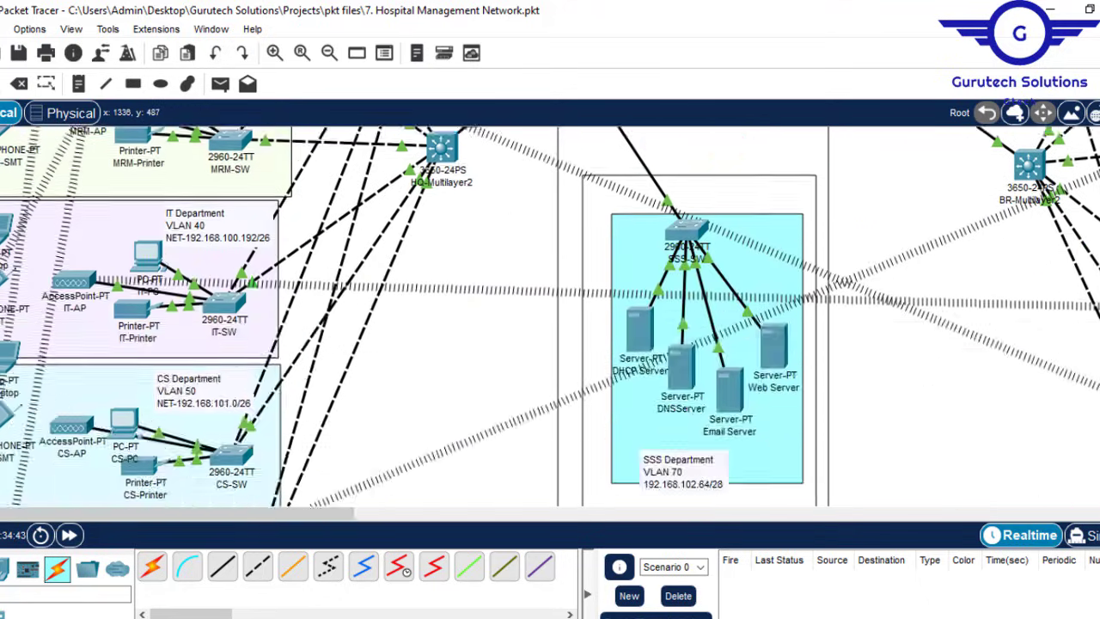
scroll(550, 317, "up", 7)
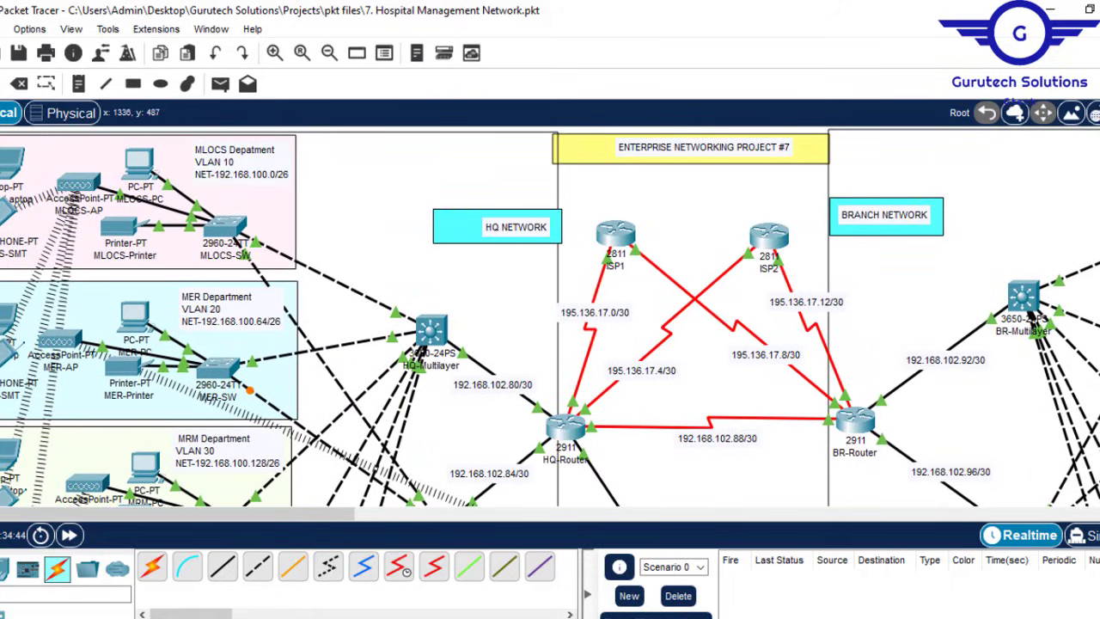
scroll(550, 316, "down", 4)
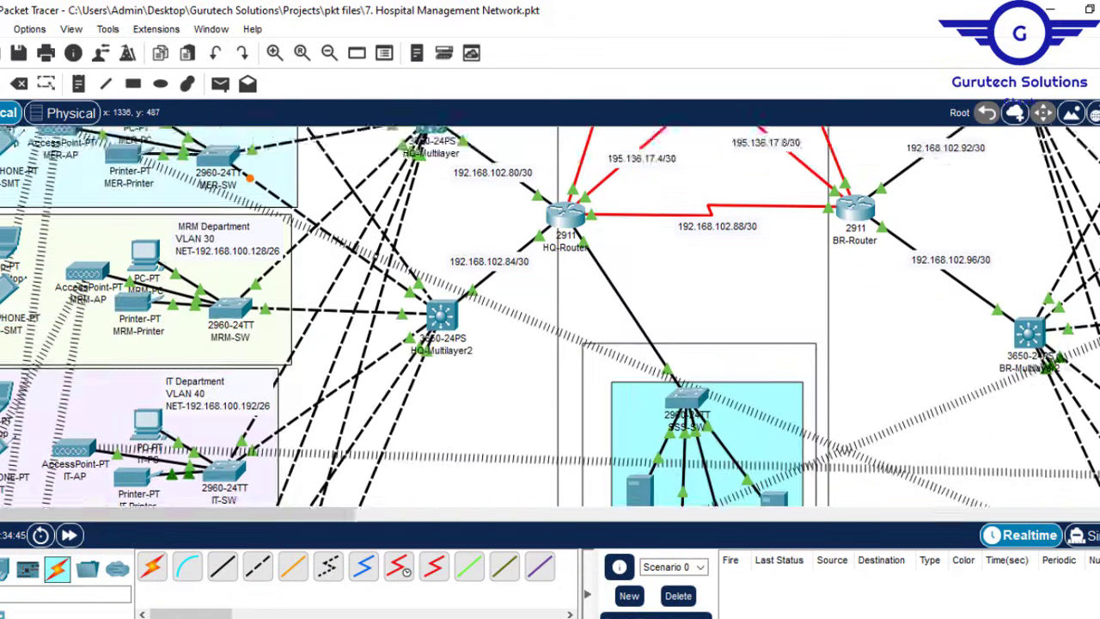
scroll(549, 316, "down", 4)
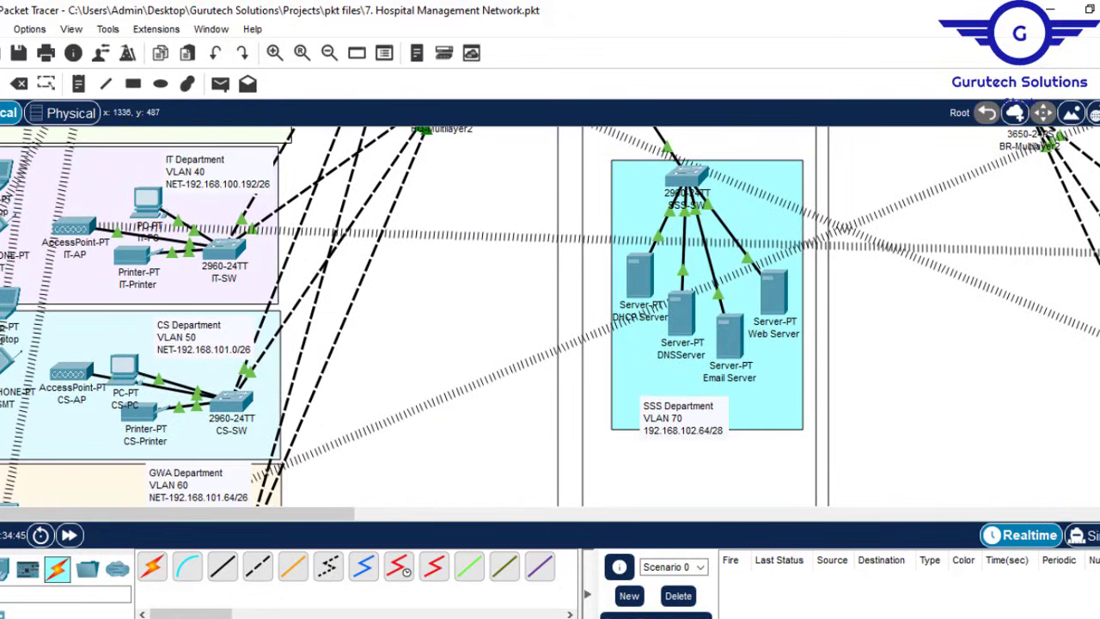
scroll(550, 316, "down", 5)
scroll(550, 316, "up", 5)
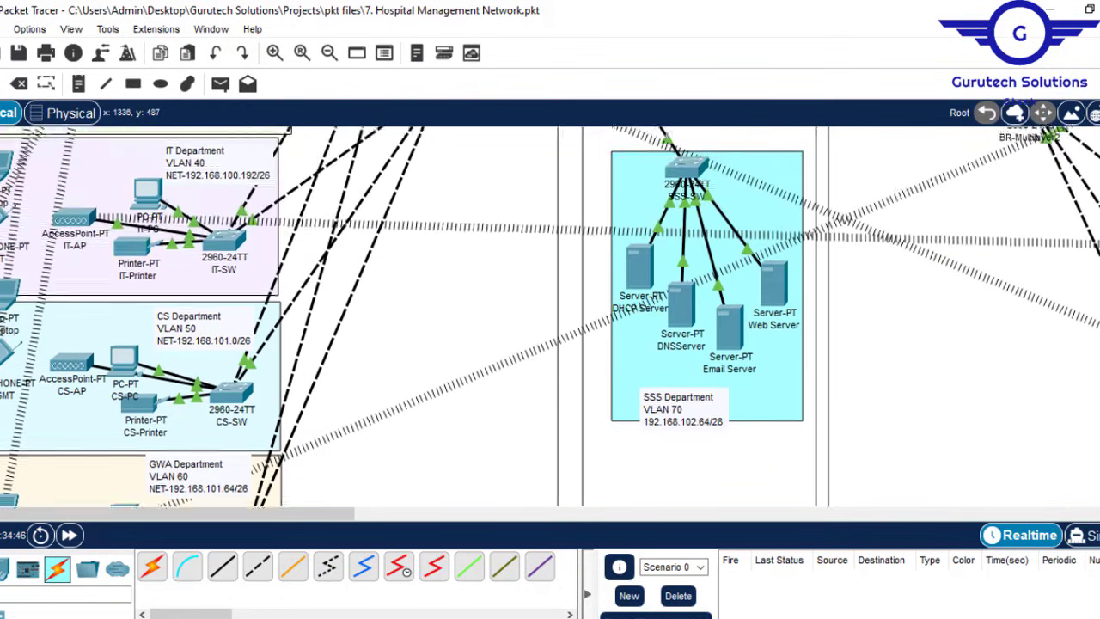
scroll(550, 316, "up", 4)
scroll(550, 316, "down", 6)
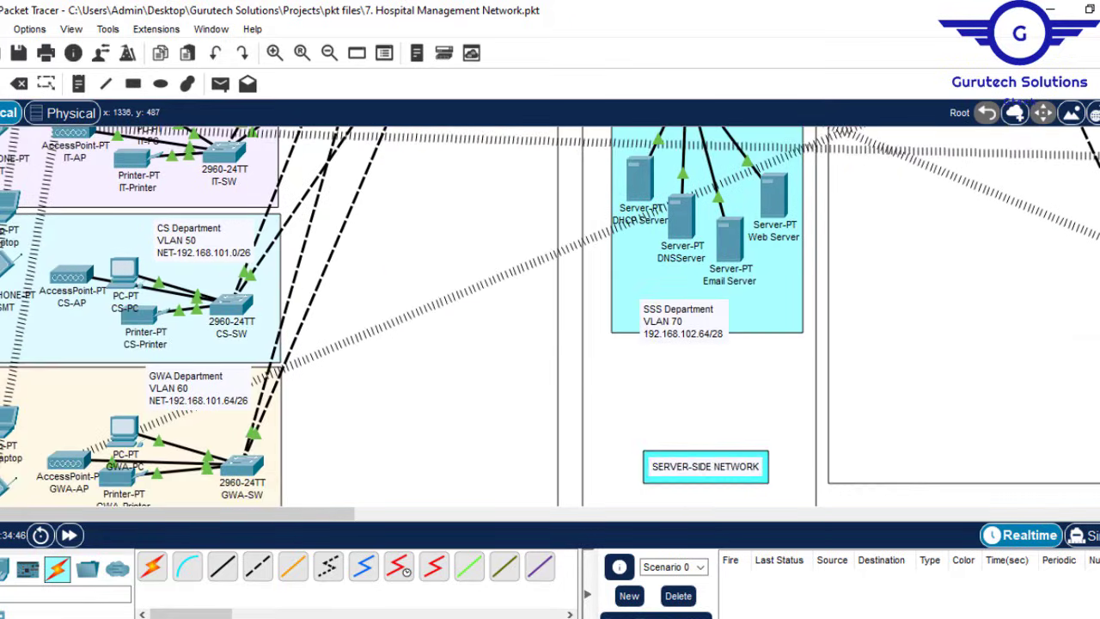
scroll(635, 333, "up", 3)
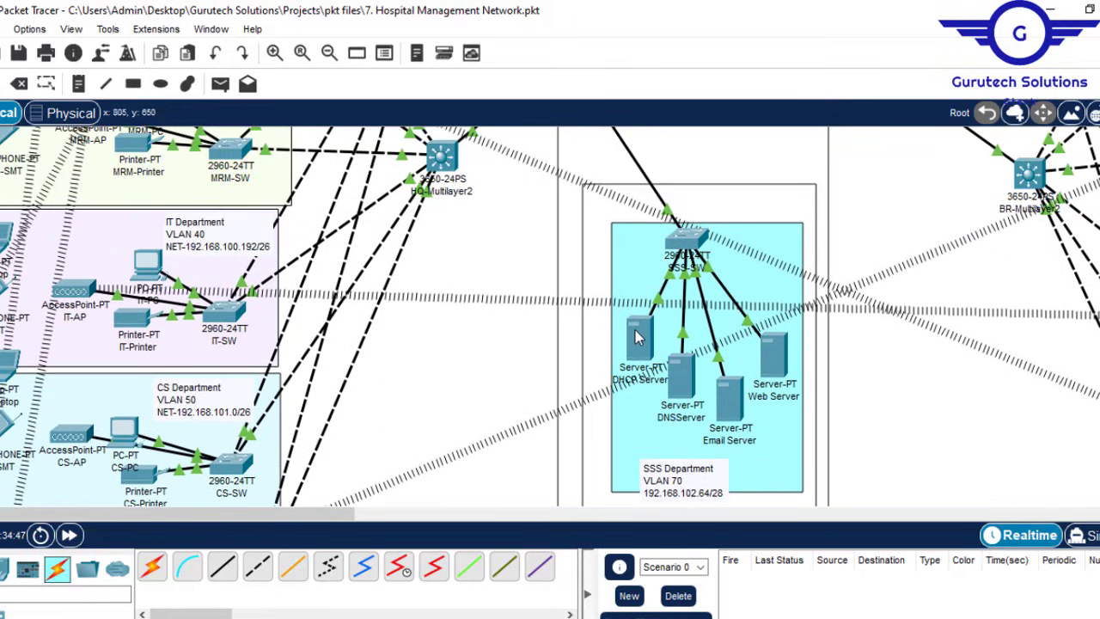
left_click(635, 333)
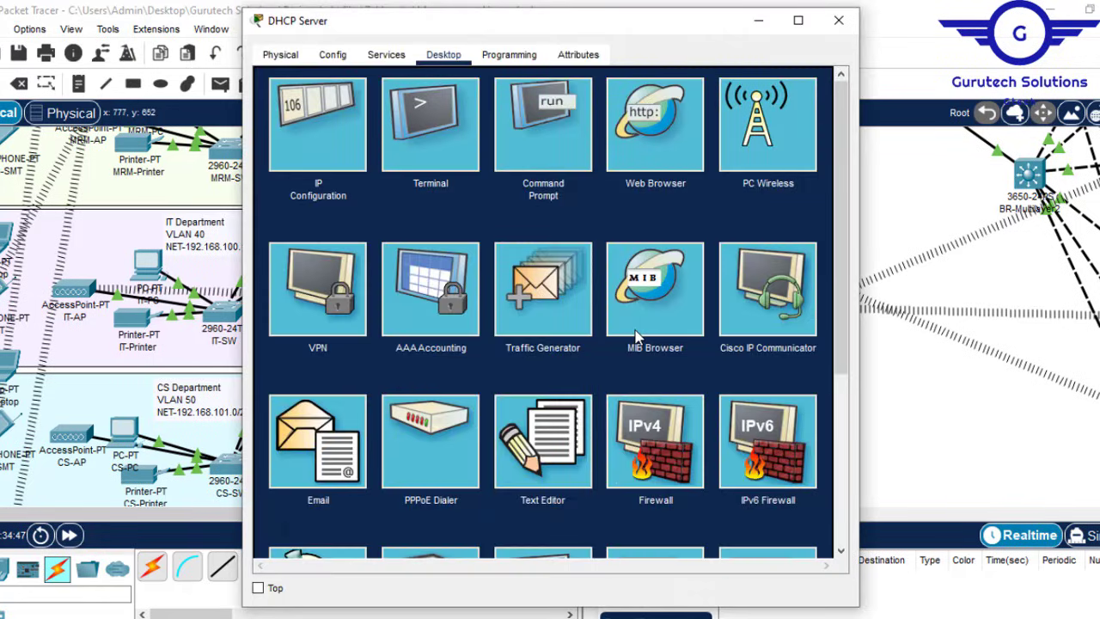
Step: Turn the DHCP service On and select 'server' in the Pool Name field
left_click(386, 55)
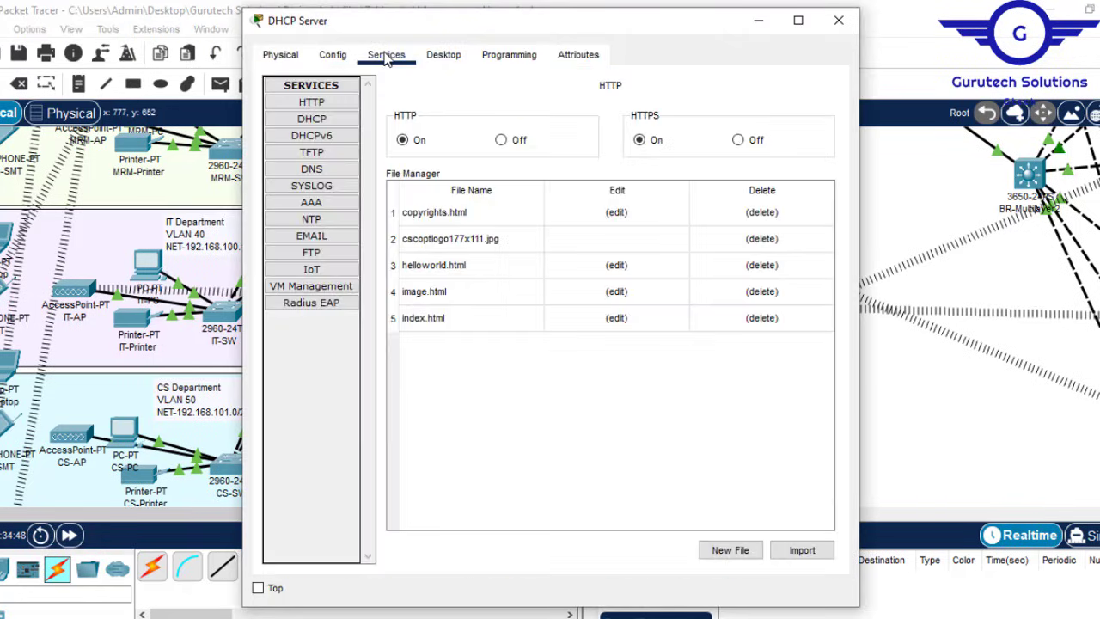
left_click(325, 119)
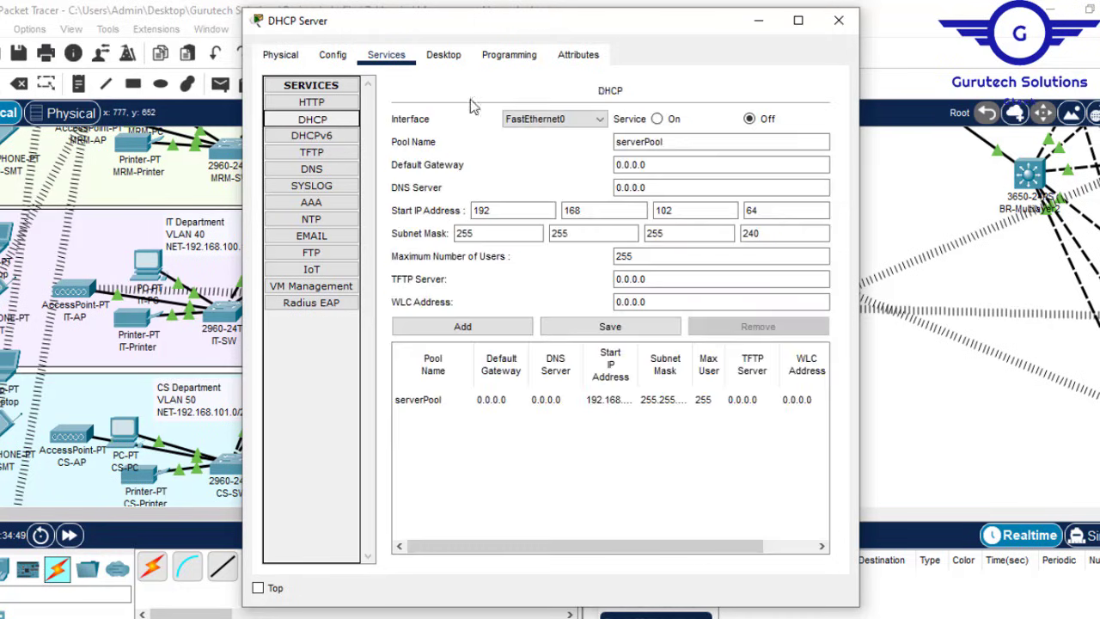
left_click(657, 120)
left_click(644, 142)
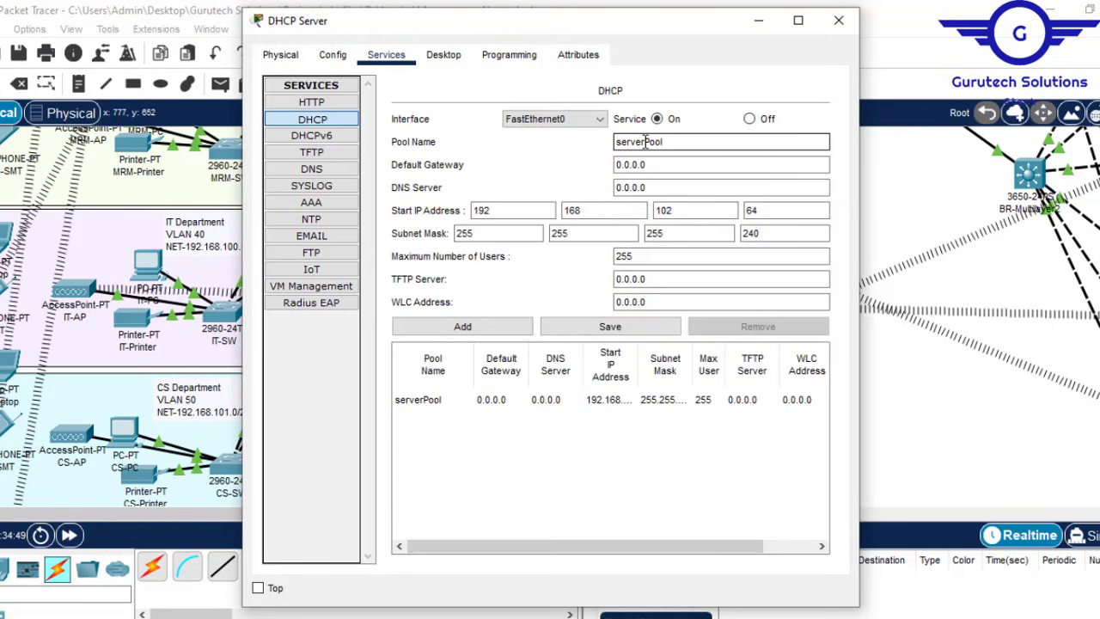
left_click_drag(645, 143, 577, 142)
Step: Maximize the Packet Tracer workspace and scroll the canvas back to the top
double_click(982, 8)
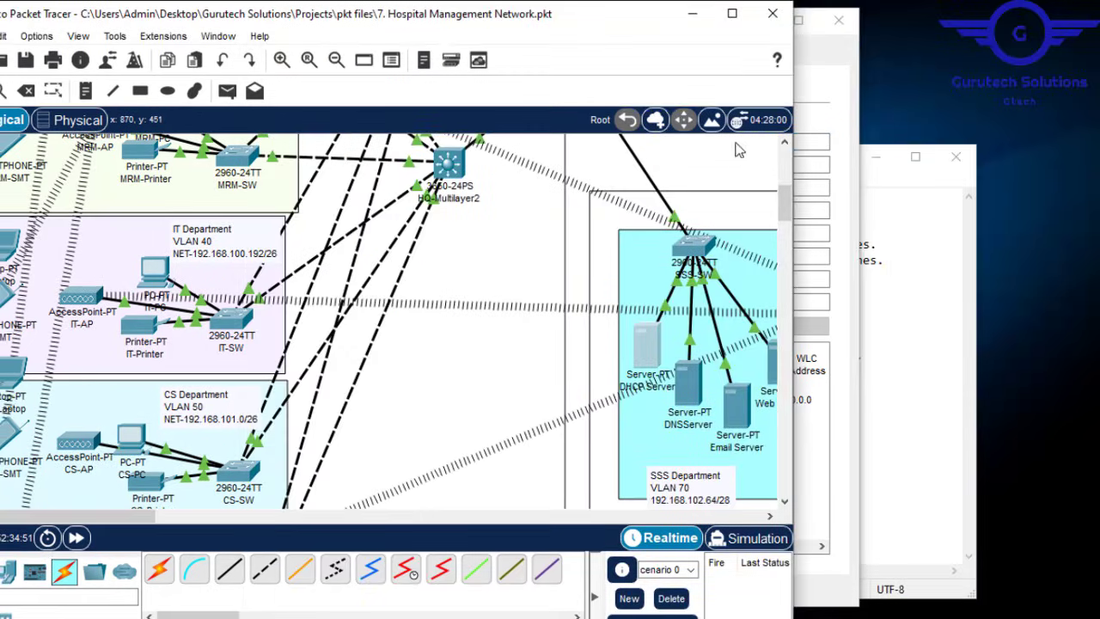
left_click(731, 12)
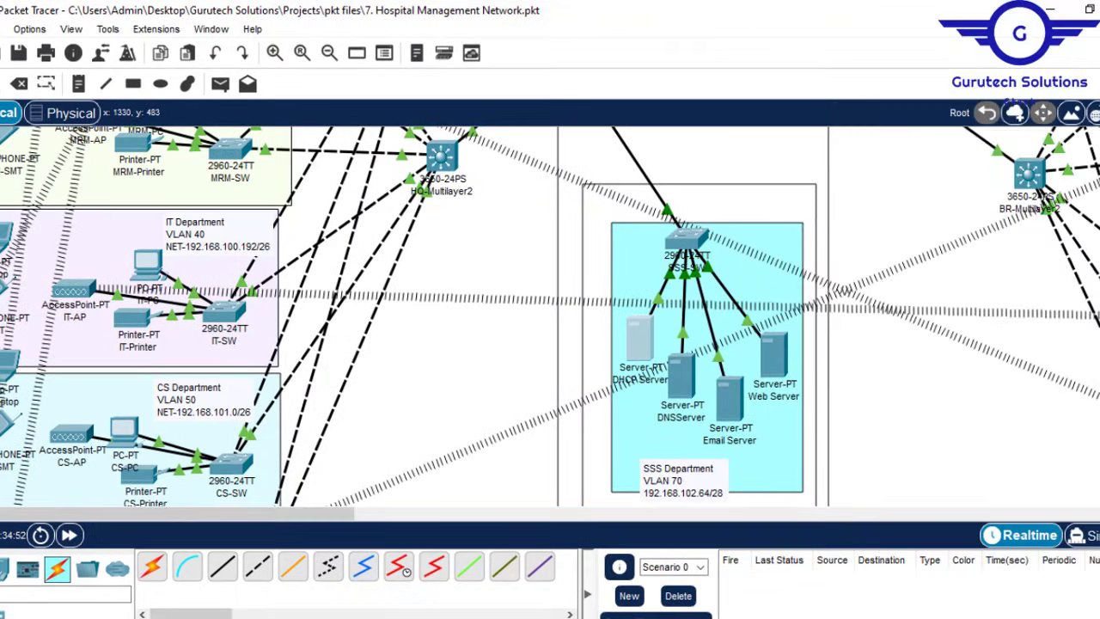
scroll(550, 318, "up", 5)
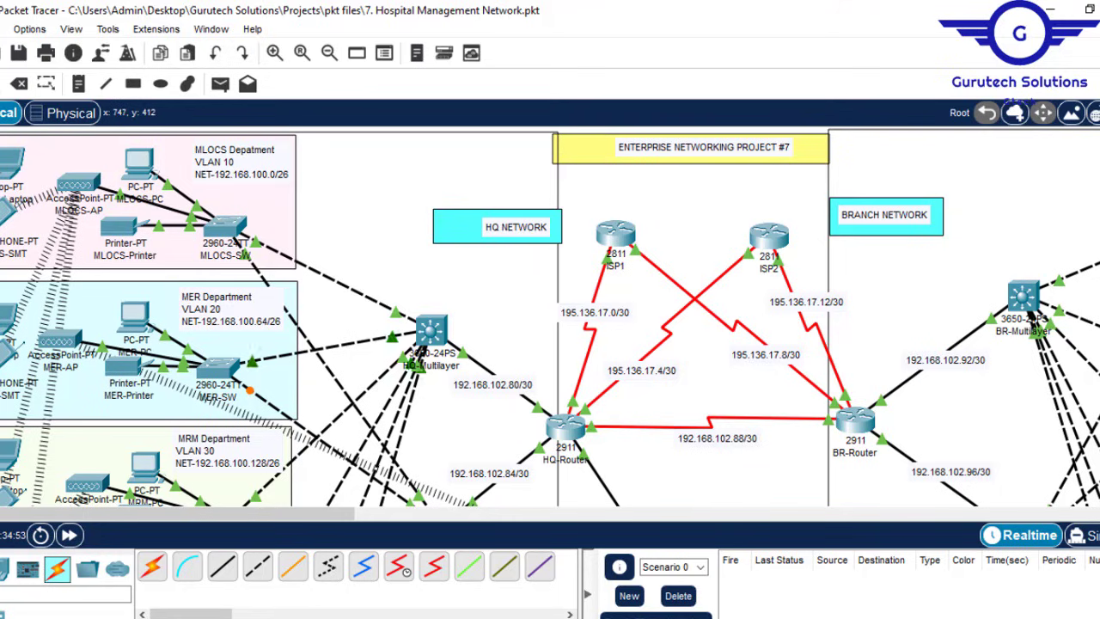
Step: Name the new pool MLOCSPool and set its DNS server to 192.168.102.68
left_click(430, 570)
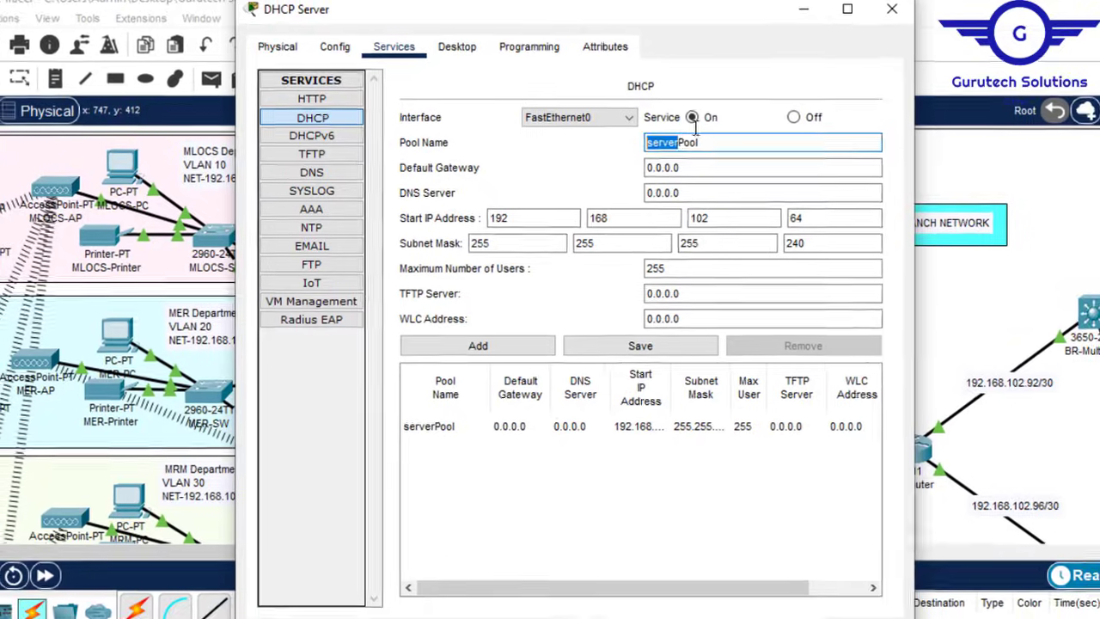
type("MLOCSPool")
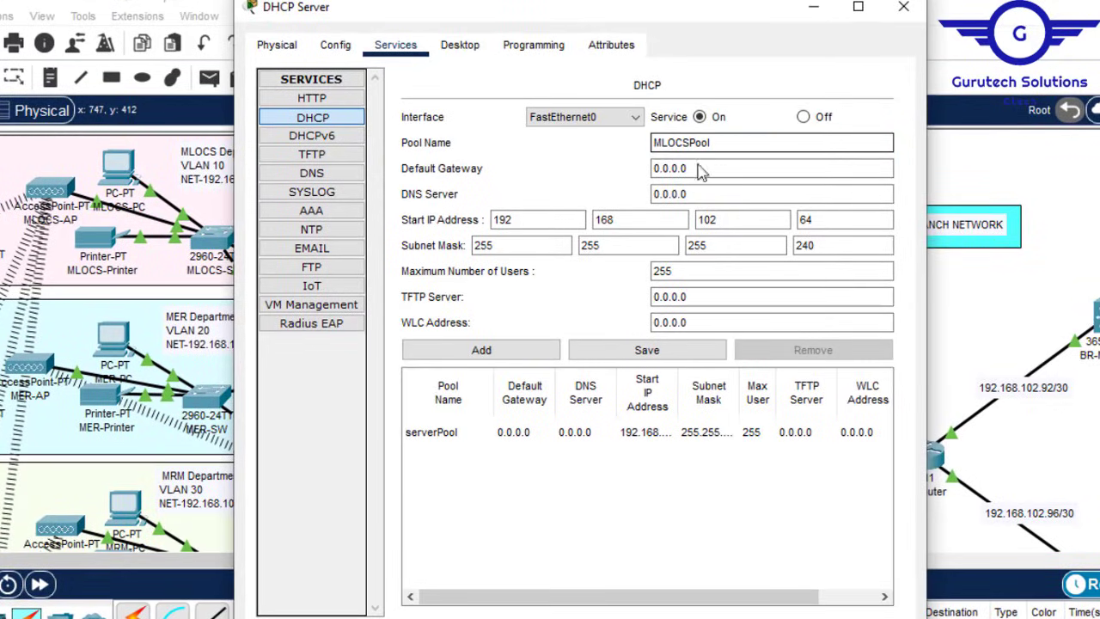
key("Tab")
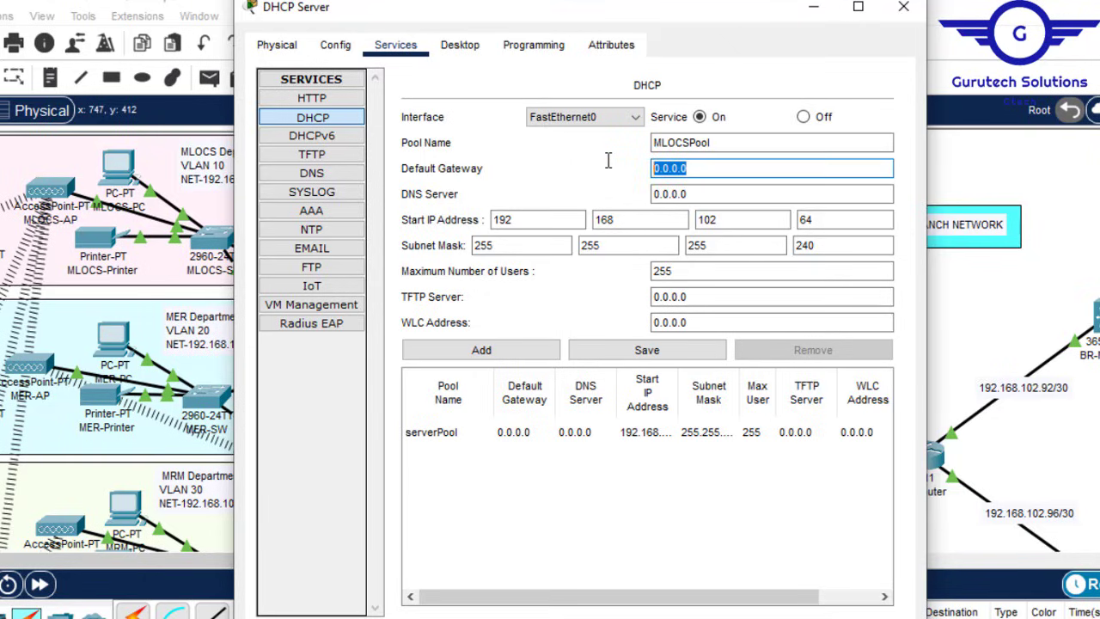
type("192.168.102.68")
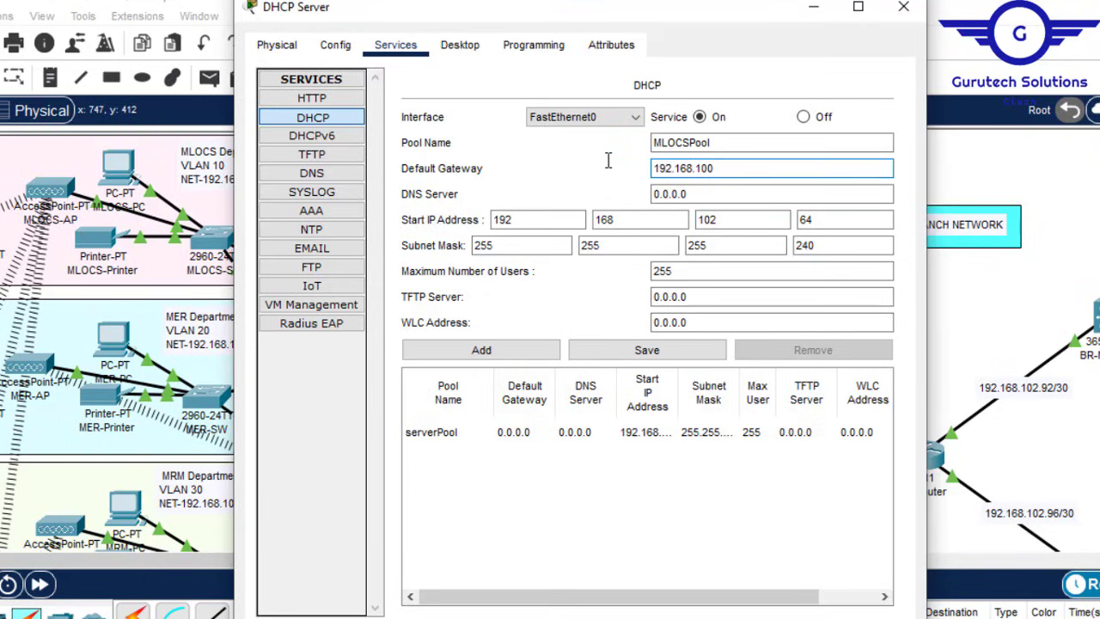
type(".0")
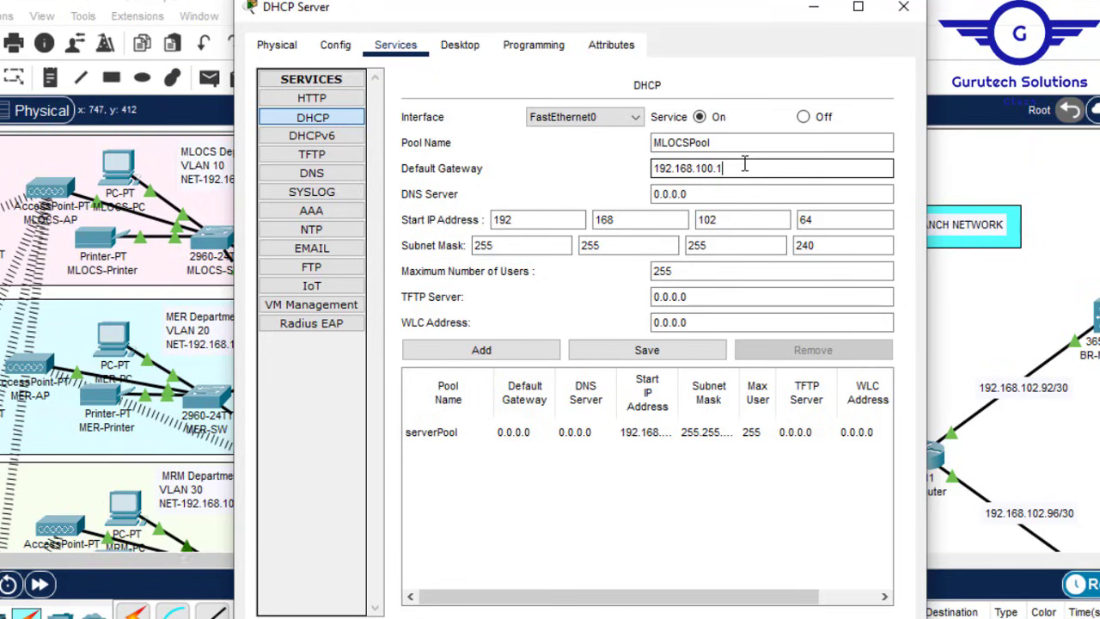
left_click_drag(744, 165, 623, 173)
key("ctrl+c")
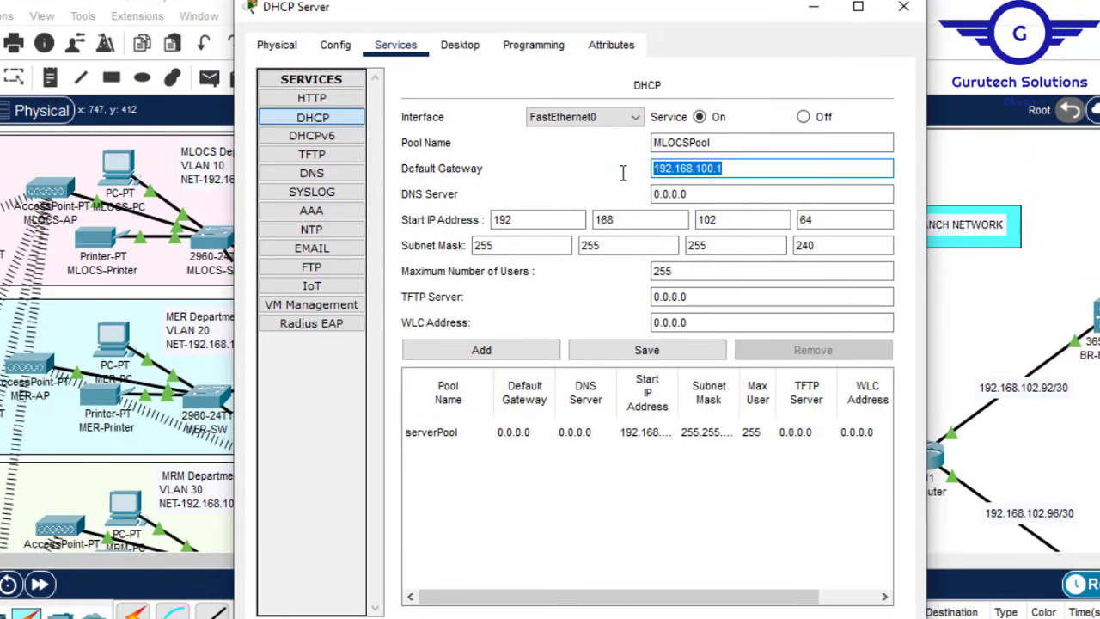
left_click_drag(694, 193, 618, 193)
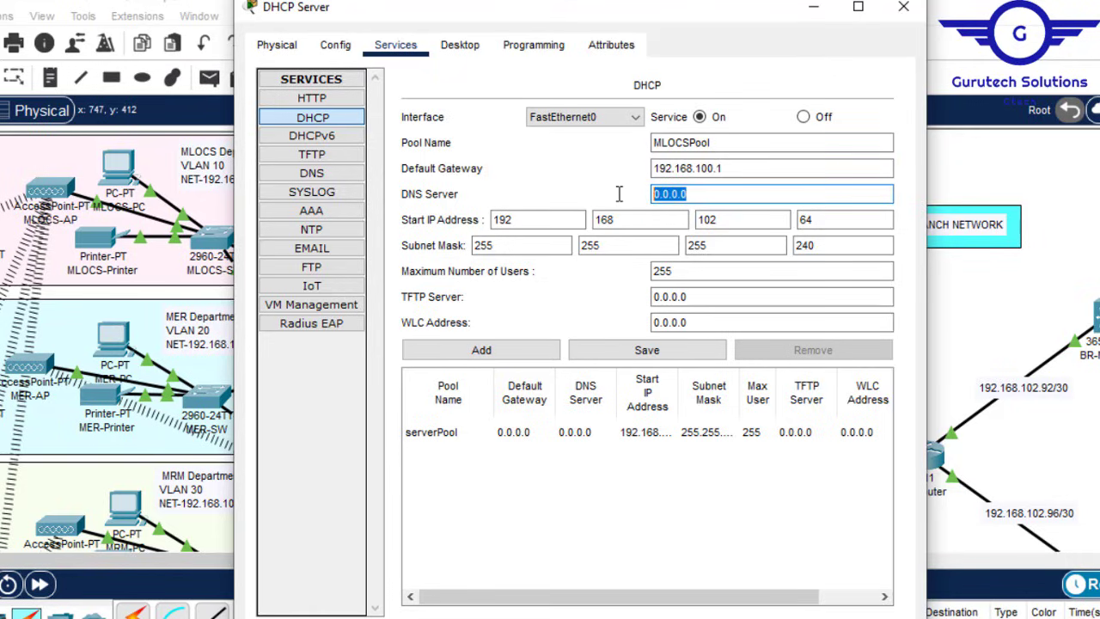
key("ctrl+v")
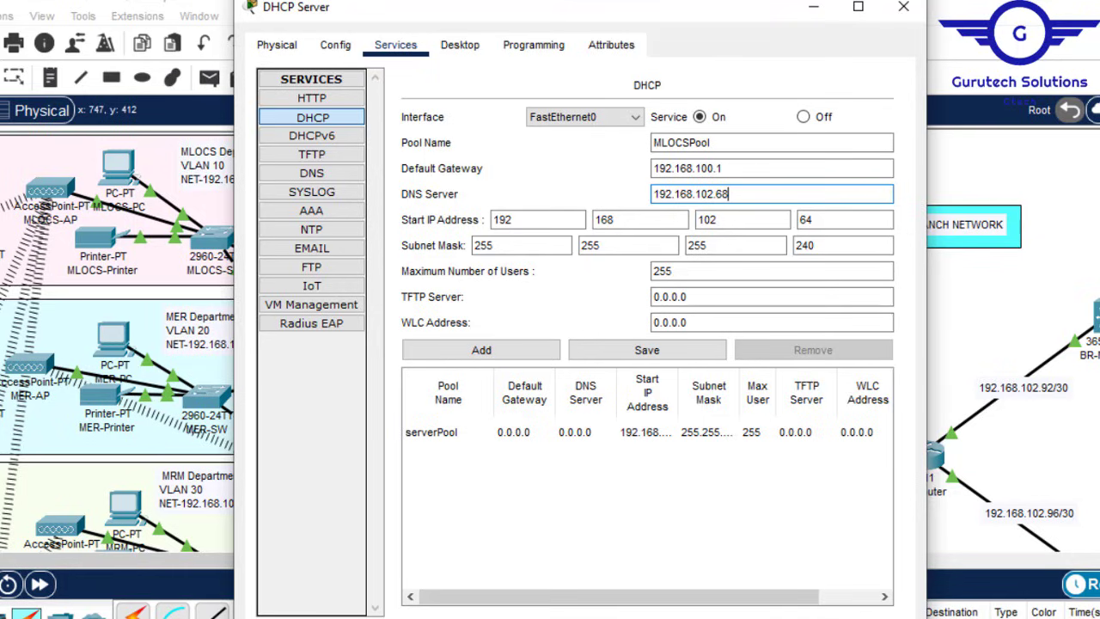
left_click(810, 9)
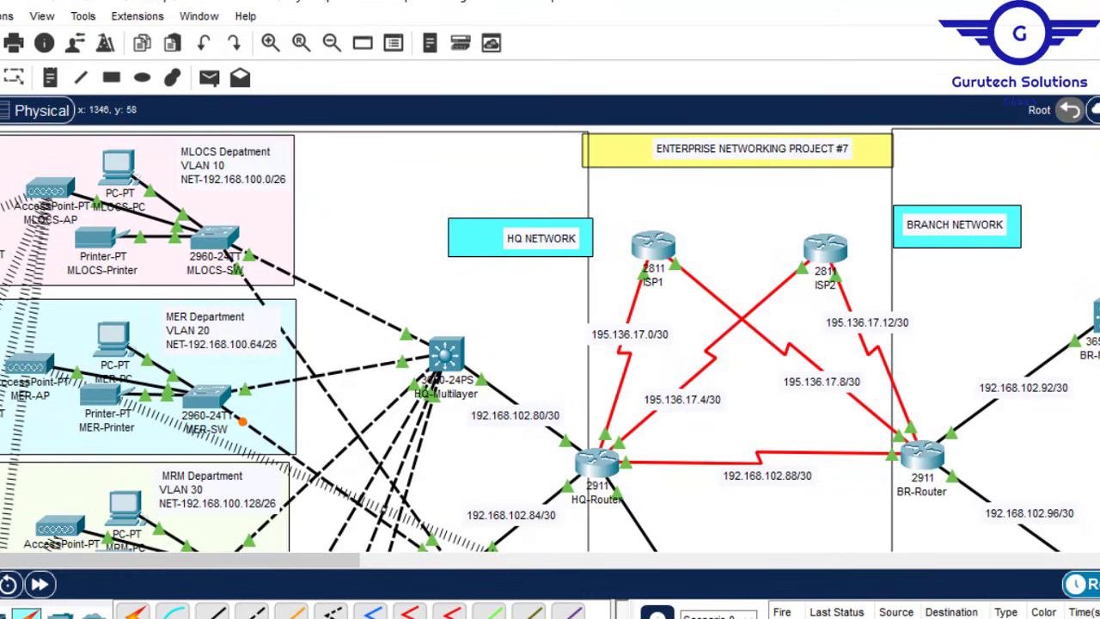
scroll(550, 340, "down", 10)
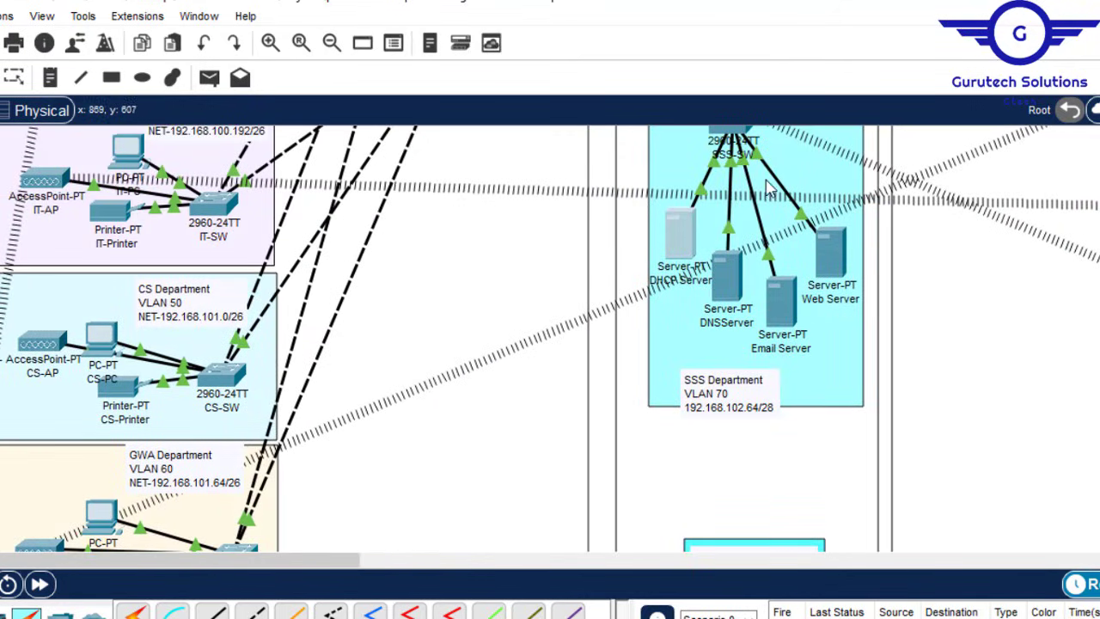
mouse_move(726, 267)
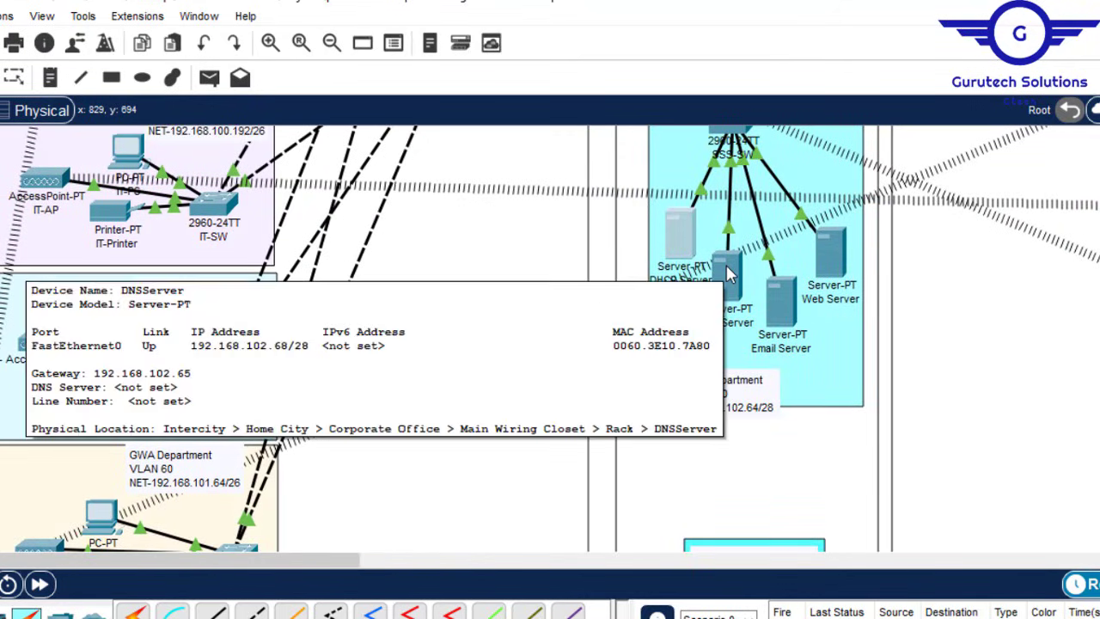
left_click(694, 233)
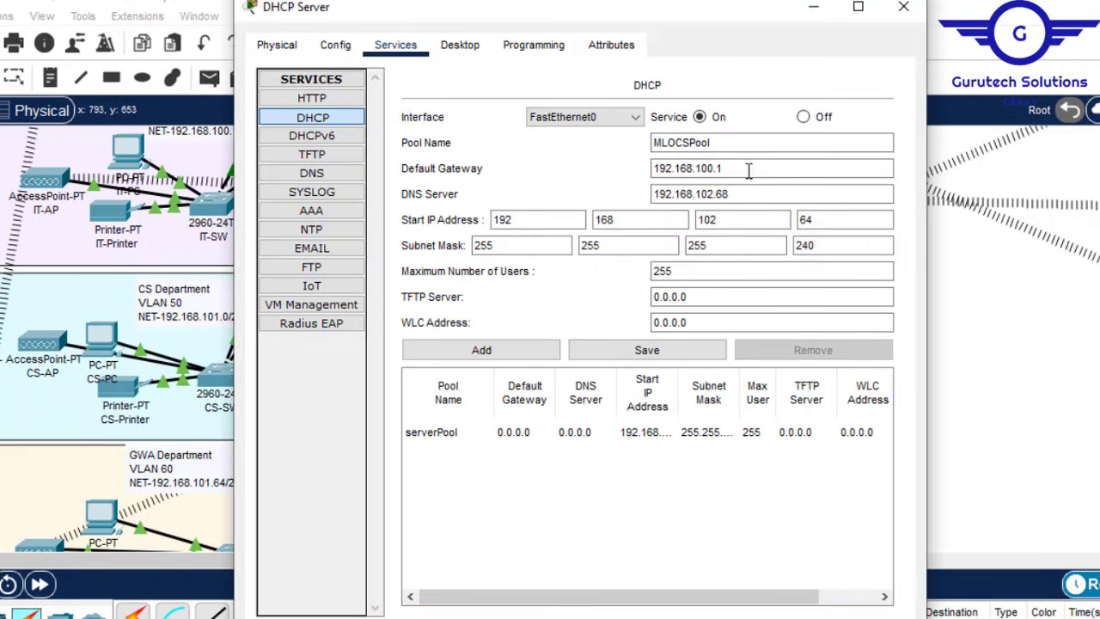
Step: Set gateway 192.168.100.1, start 192.168.100.6, mask 255.255.255.192, 60 max users, and add MLOCSPool
left_click(723, 168)
left_click(726, 219)
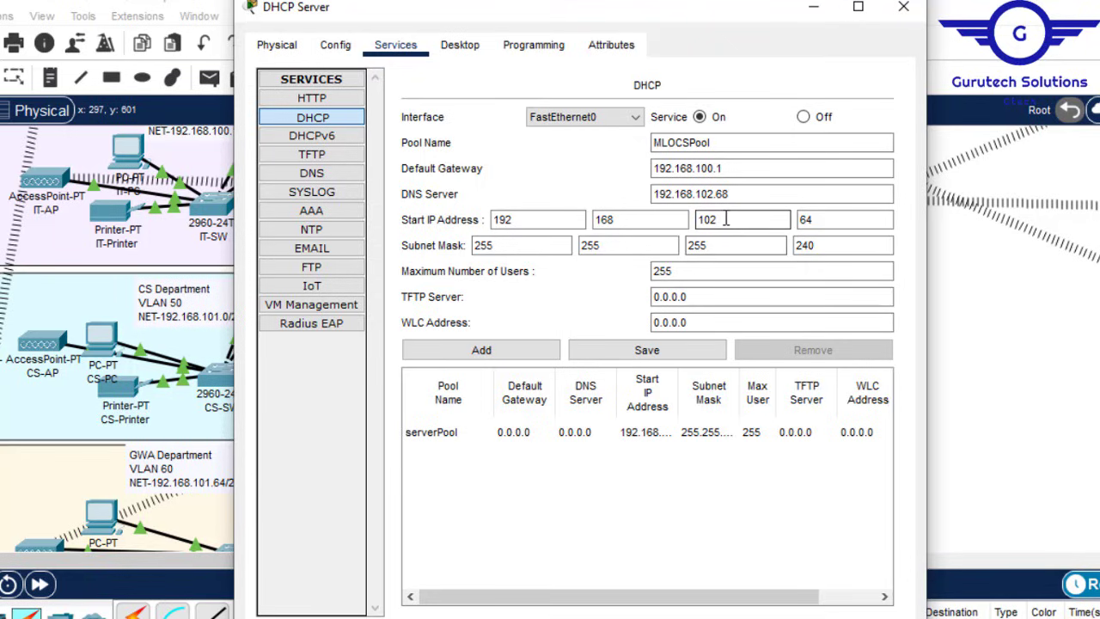
left_click(868, 220)
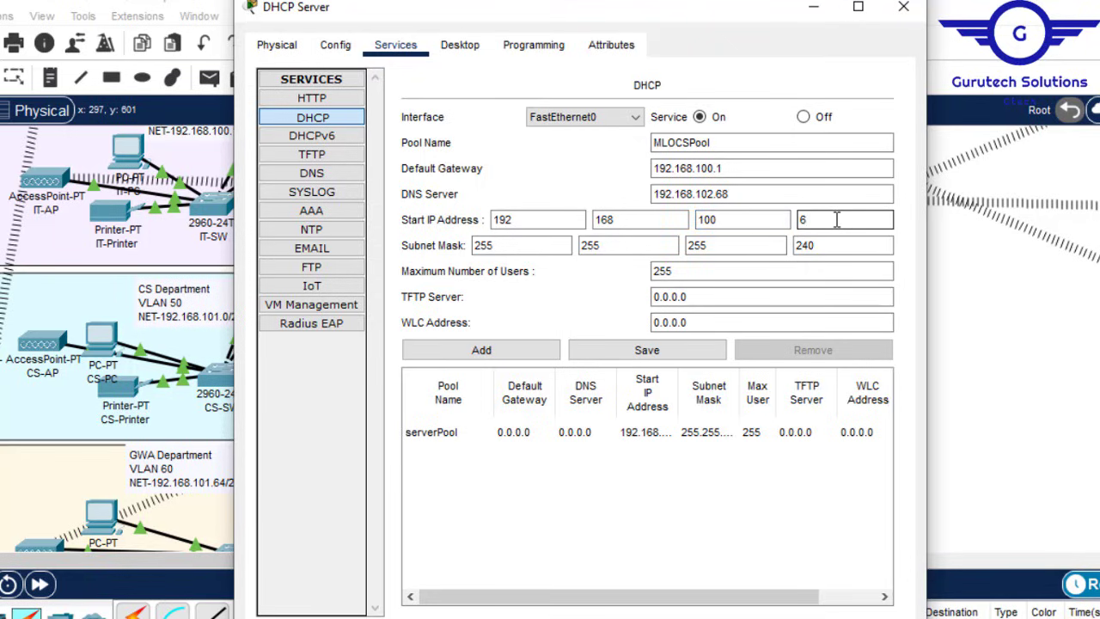
left_click(754, 248)
left_click(830, 243)
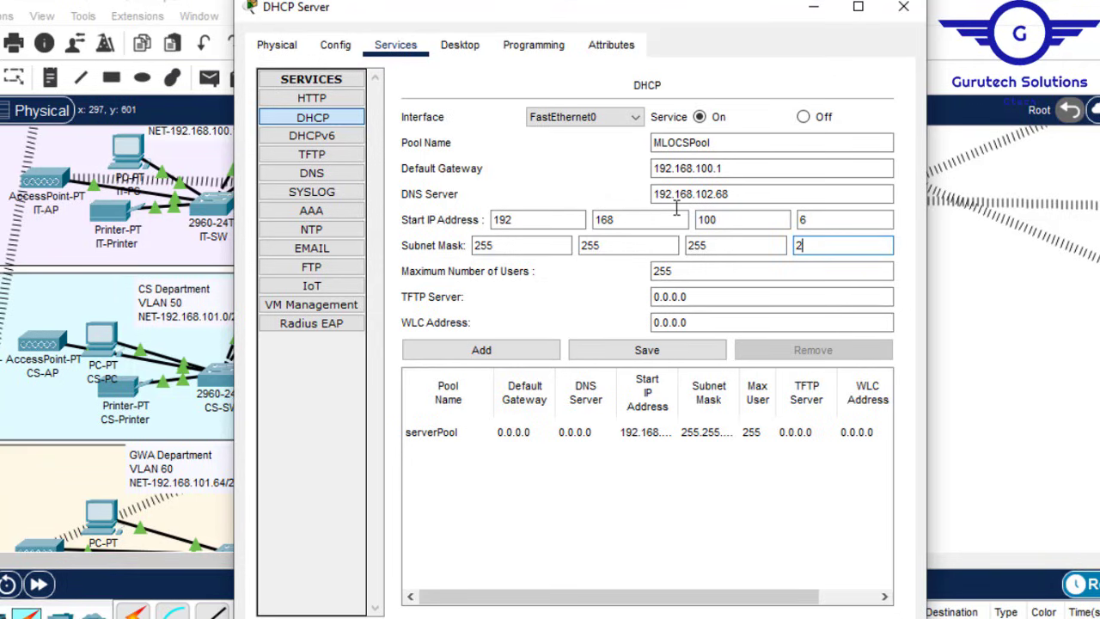
key("BackSpace")
key("BackSpace")
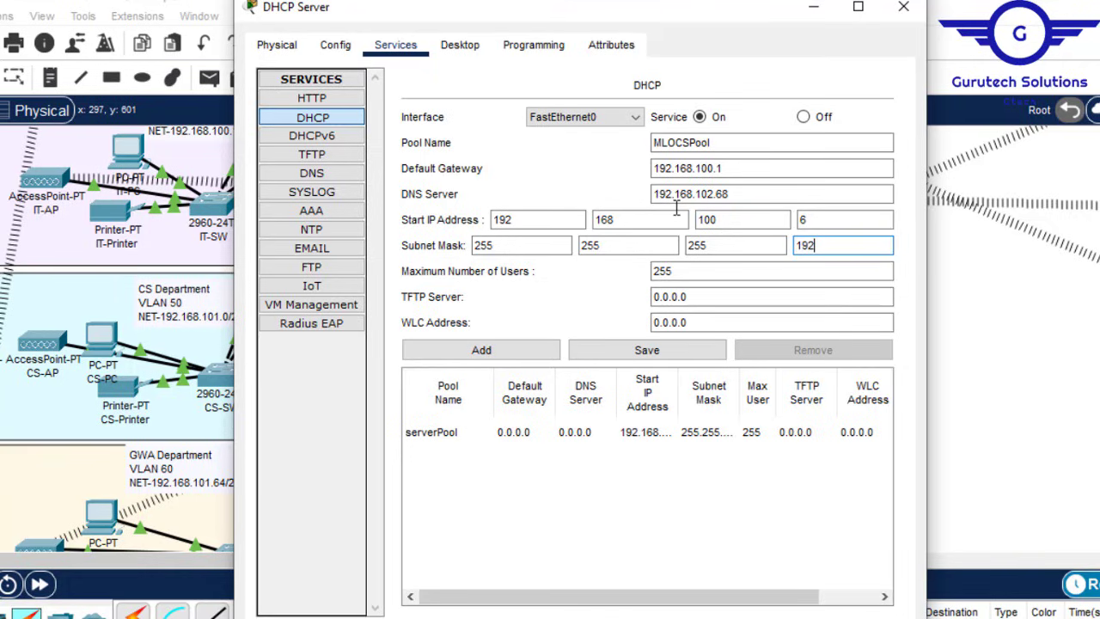
left_click_drag(691, 273, 594, 276)
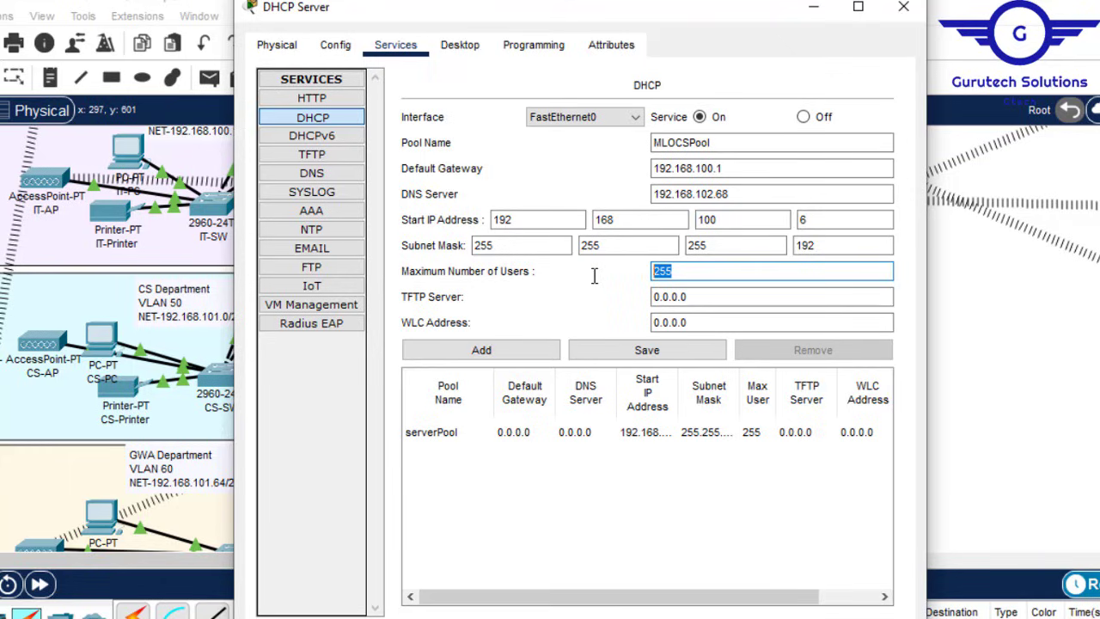
type("60")
left_click(482, 352)
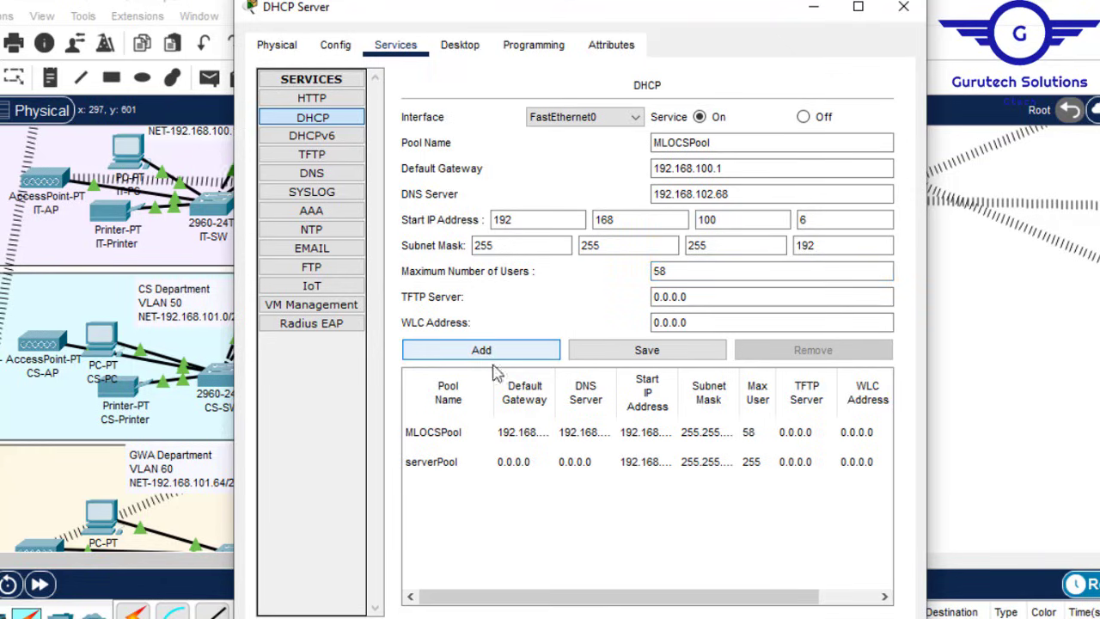
Step: Change the pool name's department prefix for the next pool, MERPool
left_click(688, 144)
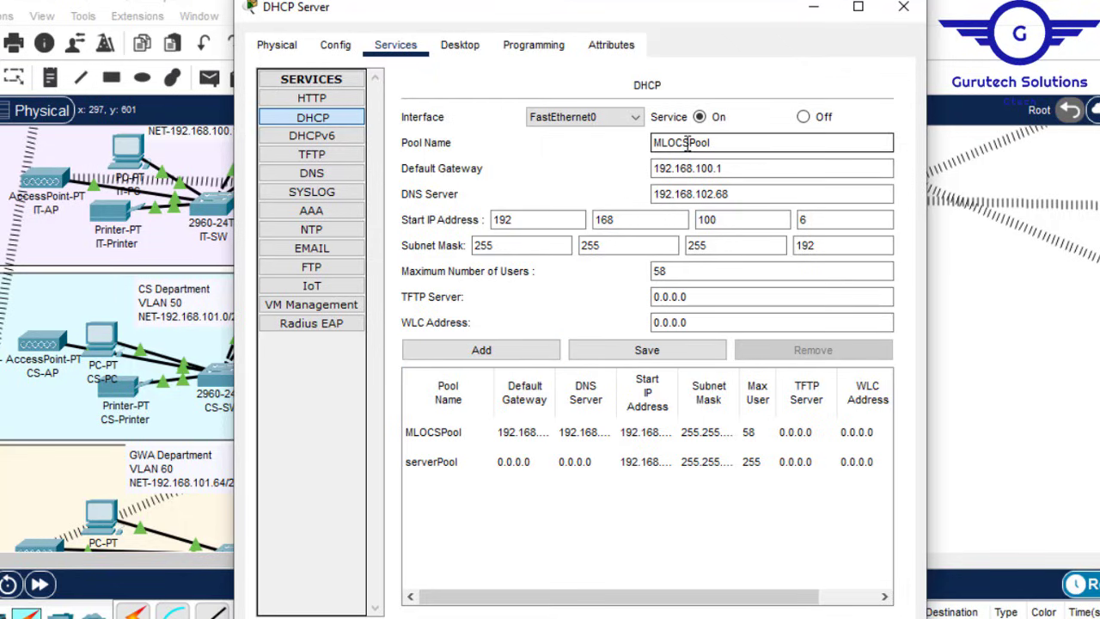
left_click_drag(688, 145, 660, 145)
key("BackSpace")
type("IT")
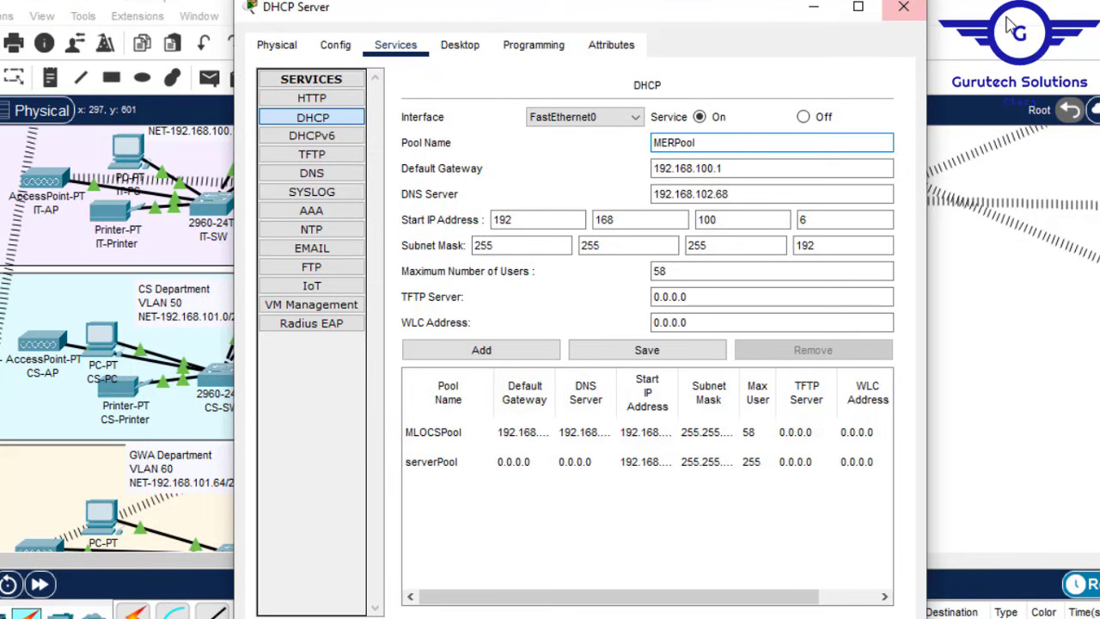
left_click(903, 6)
scroll(550, 338, "up", 10)
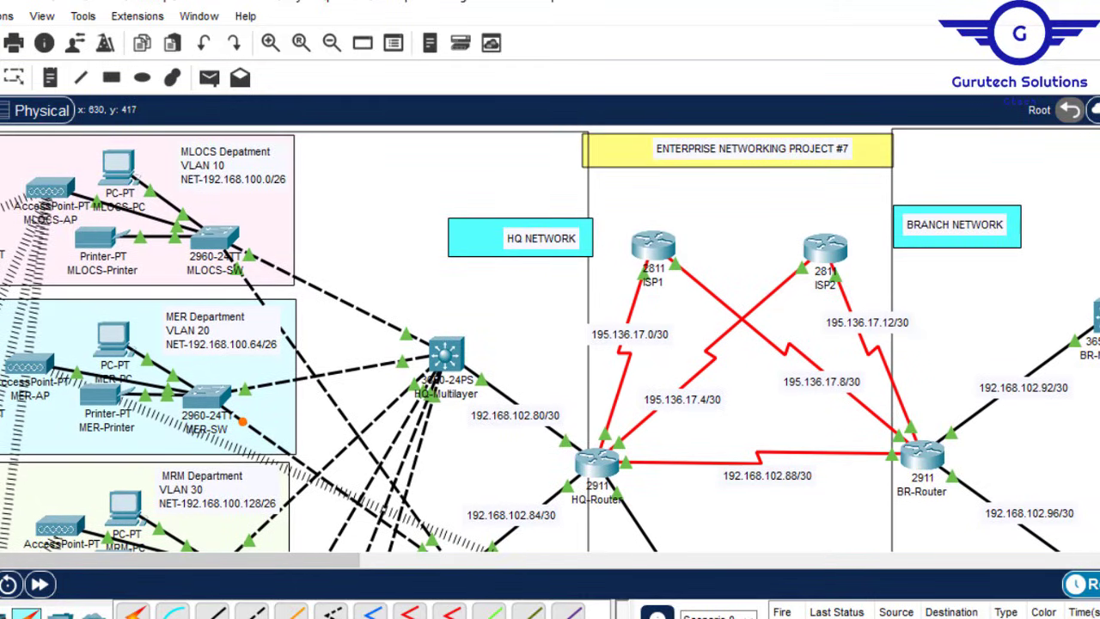
mouse_move(328, 617)
left_click(434, 593)
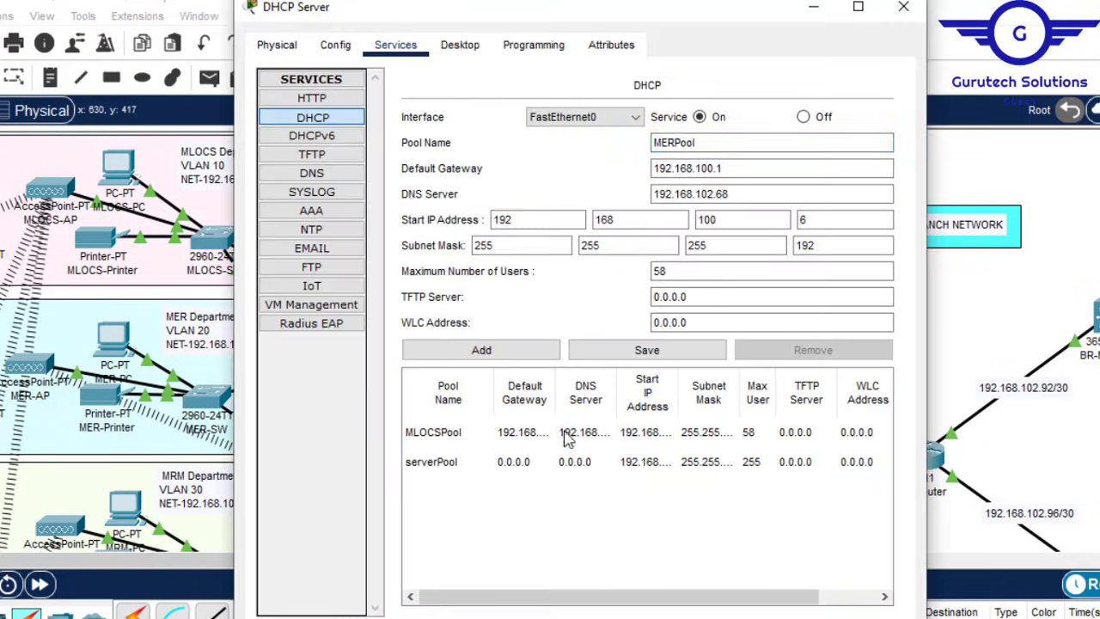
Step: Set gateway 192.168.100.65, start 192.168.100.70, mask 255.255.255.192, and add MERPool
left_click(730, 169)
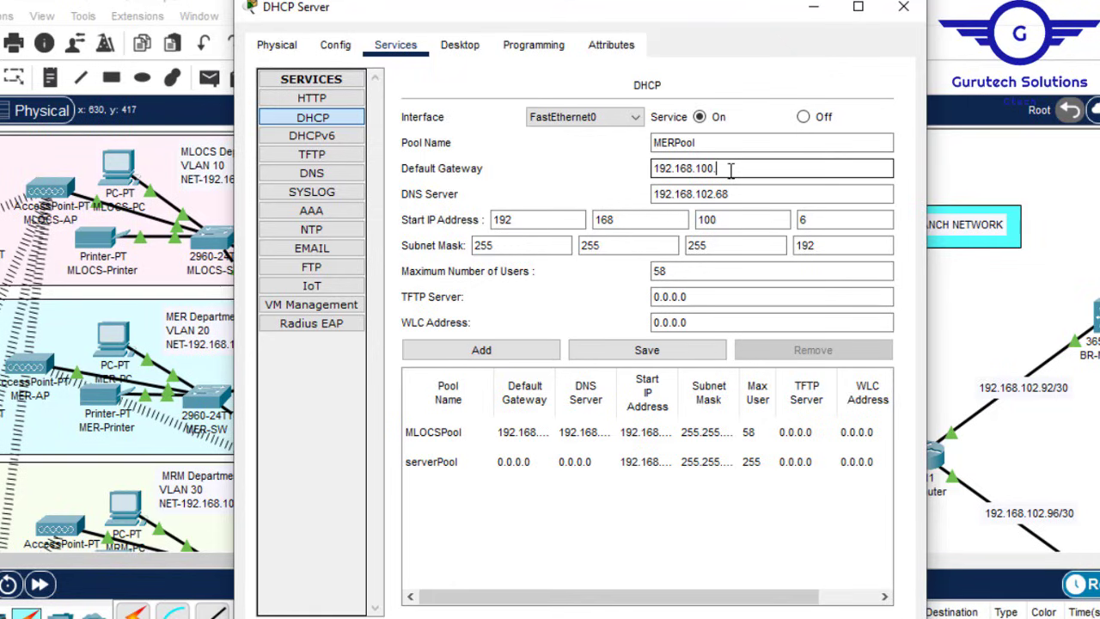
type("65")
left_click(716, 220)
left_click(735, 194)
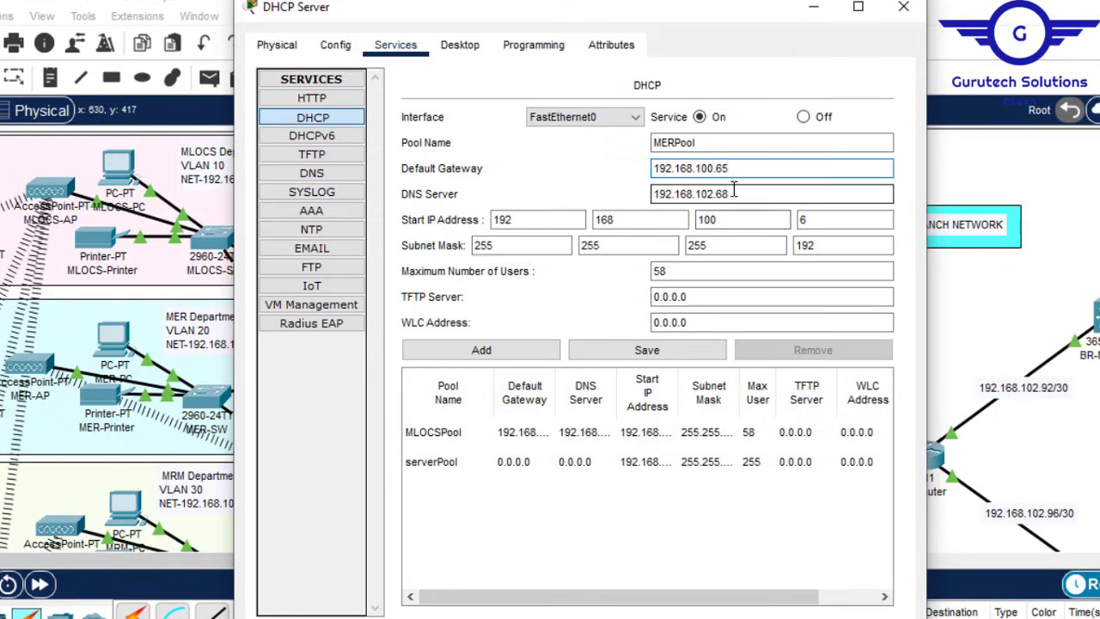
left_click_drag(641, 199, 642, 192)
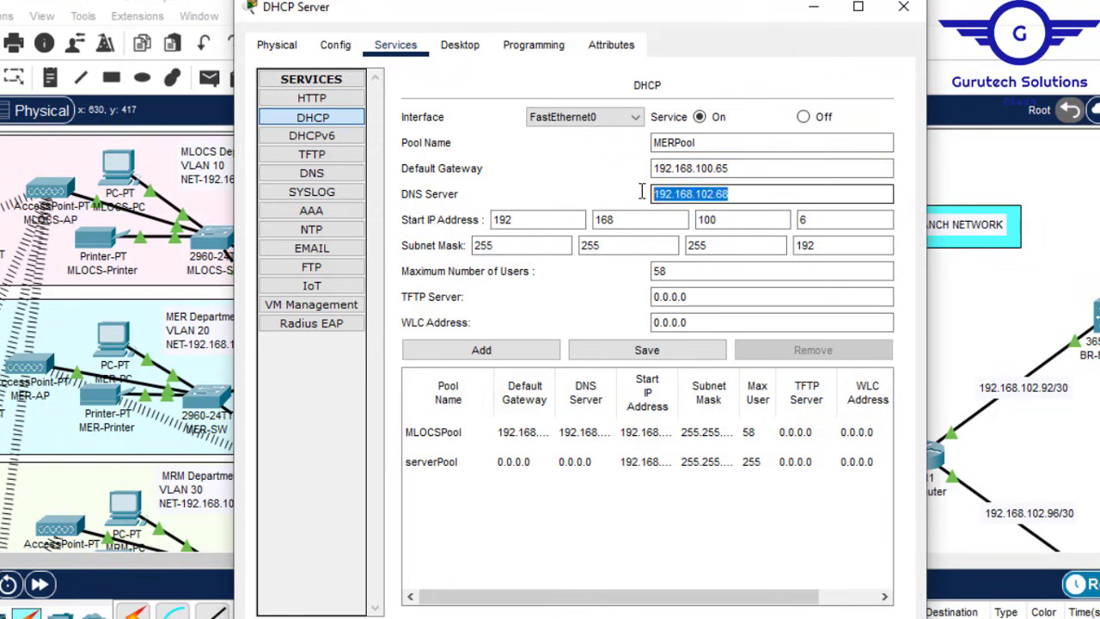
left_click(826, 218)
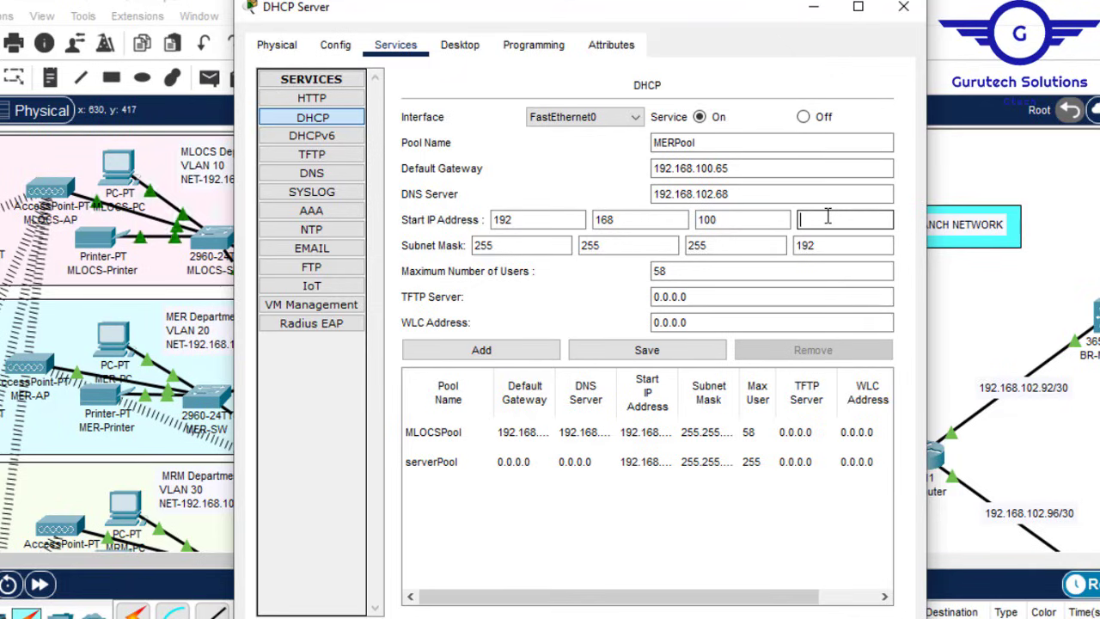
key("BackSpace")
type("70")
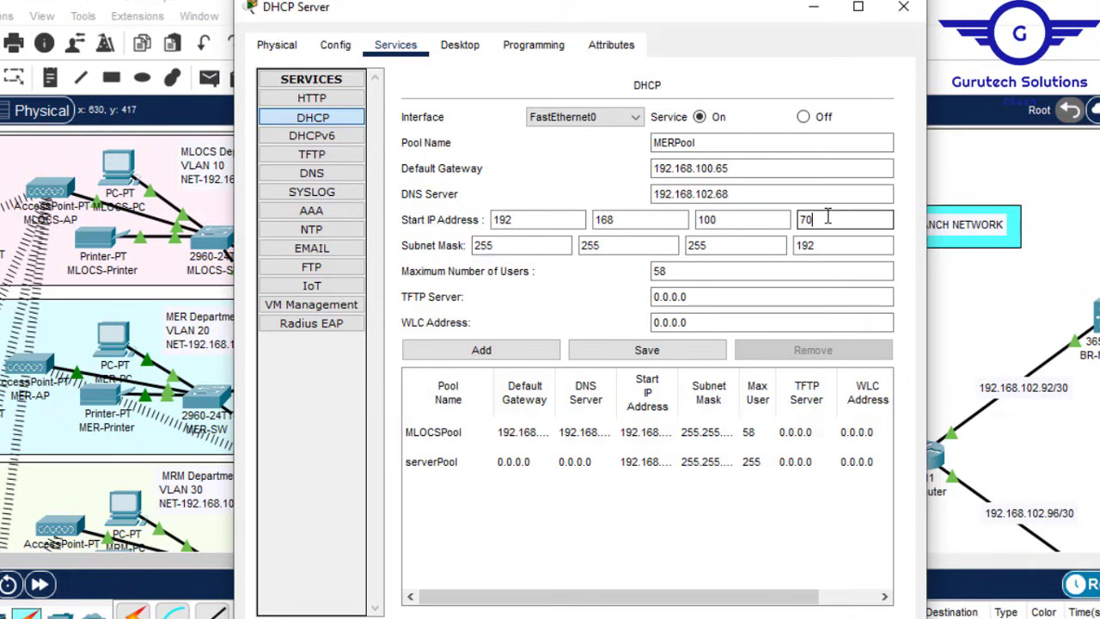
left_click(804, 246)
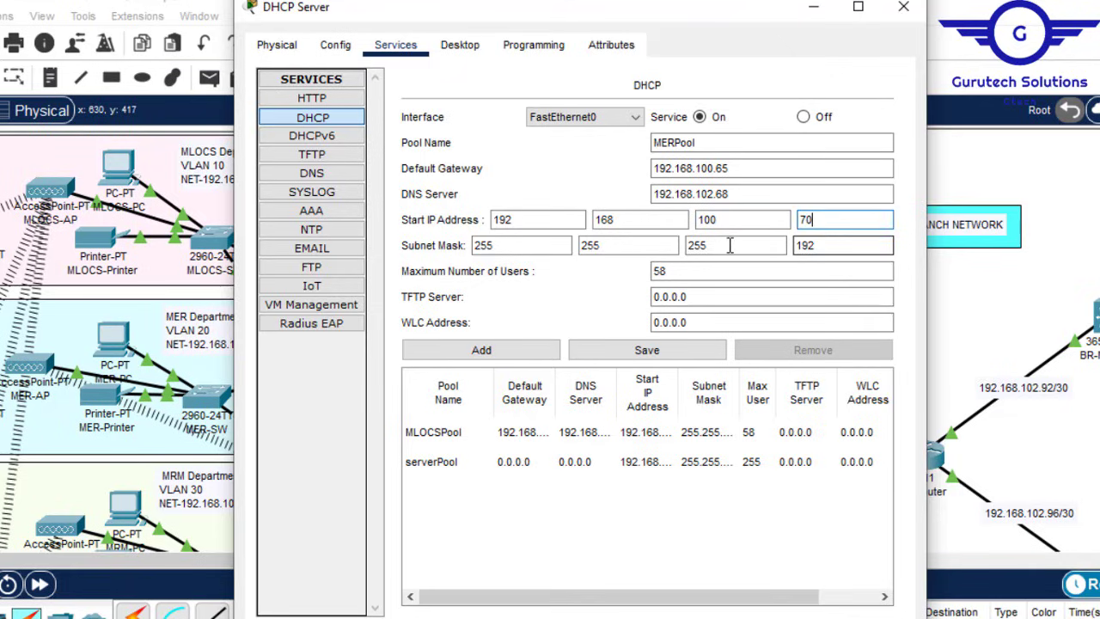
double_click(804, 247)
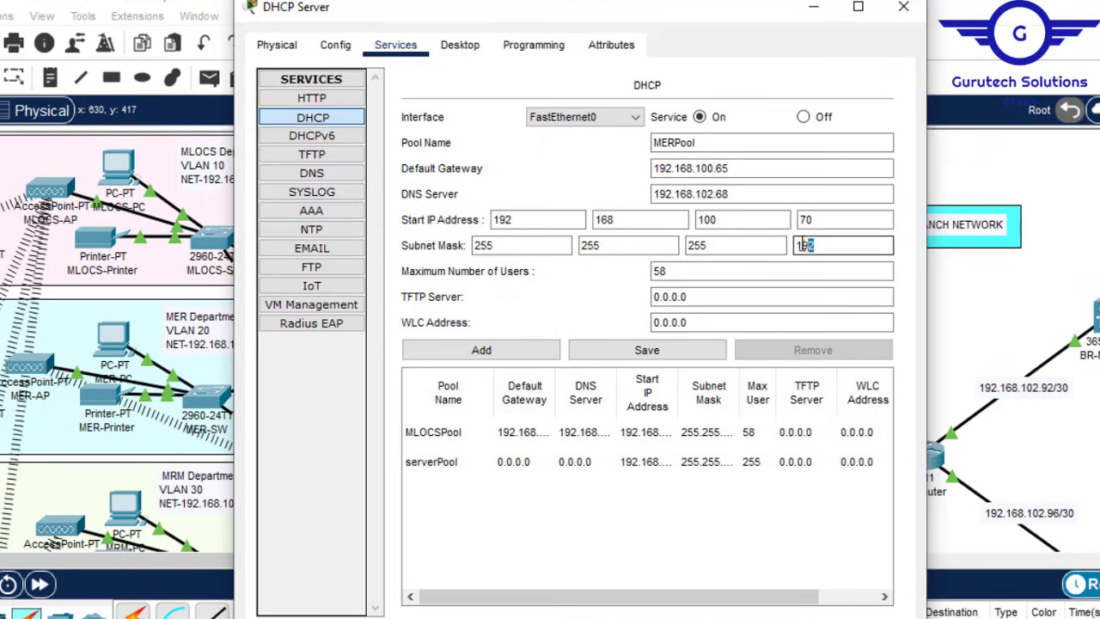
left_click(481, 352)
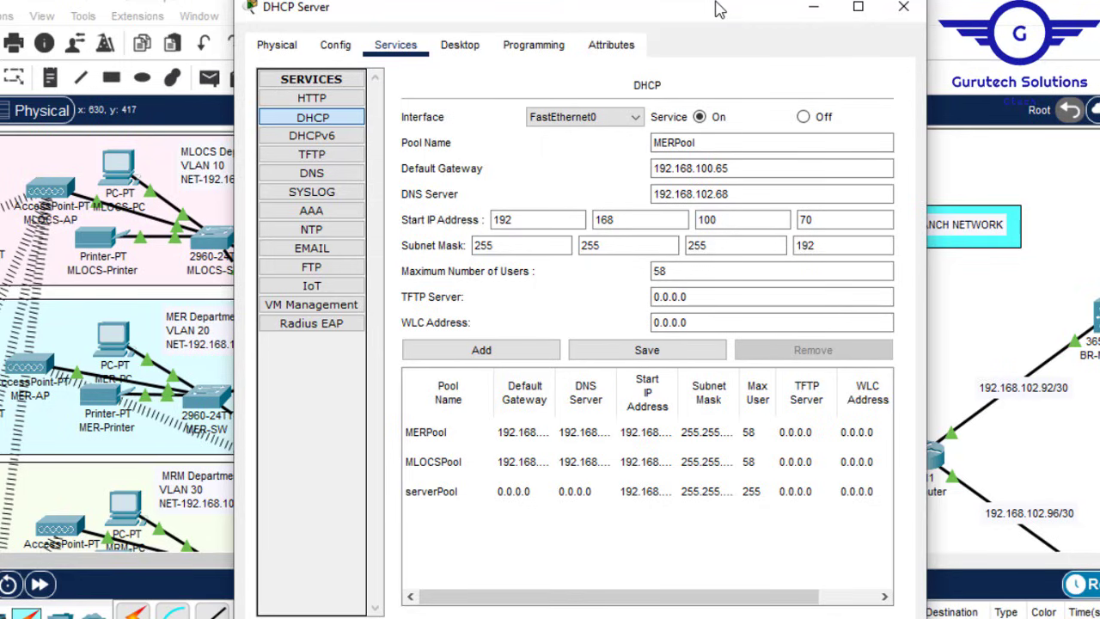
left_click_drag(720, 9, 858, 12)
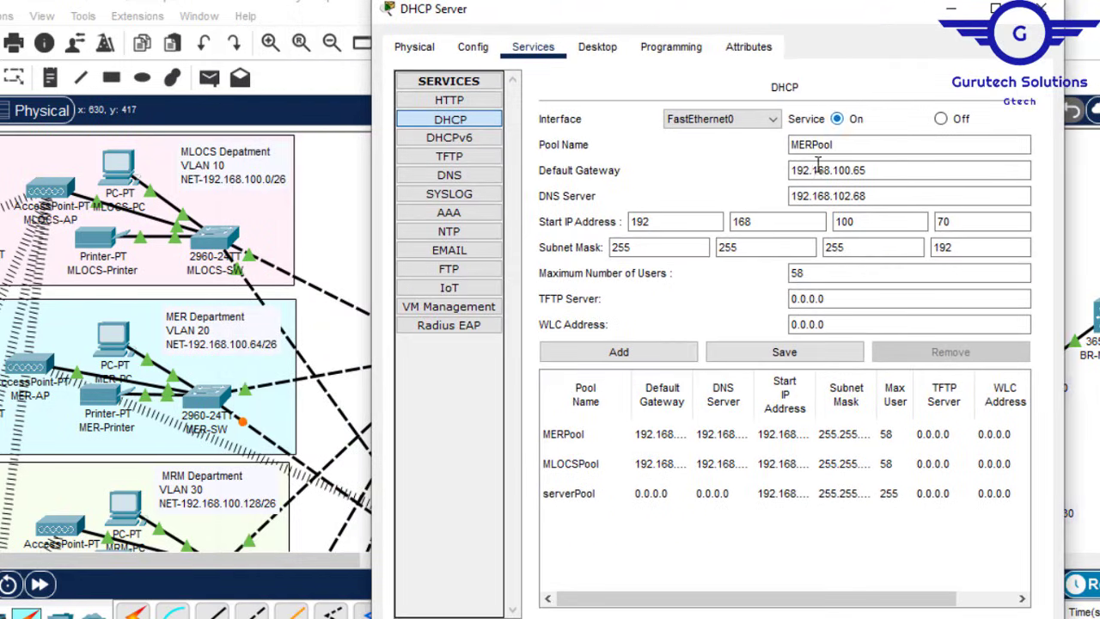
Step: Add MRMPool with gateway 192.168.100.129 and start 192.168.100.135, then close the server window
left_click_drag(813, 146, 777, 146)
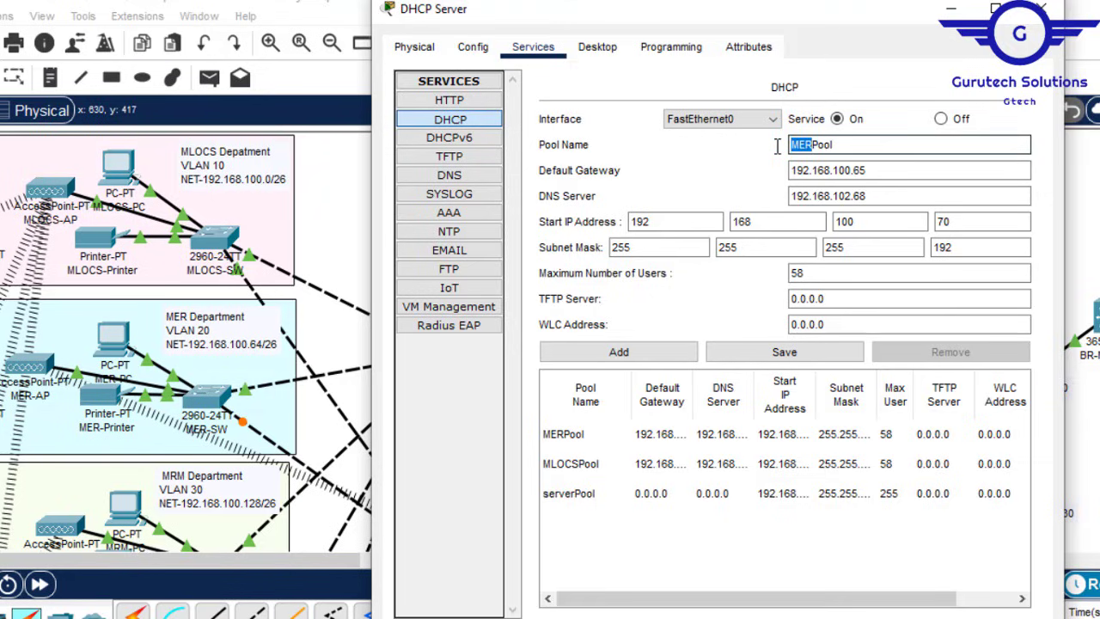
type("MRM")
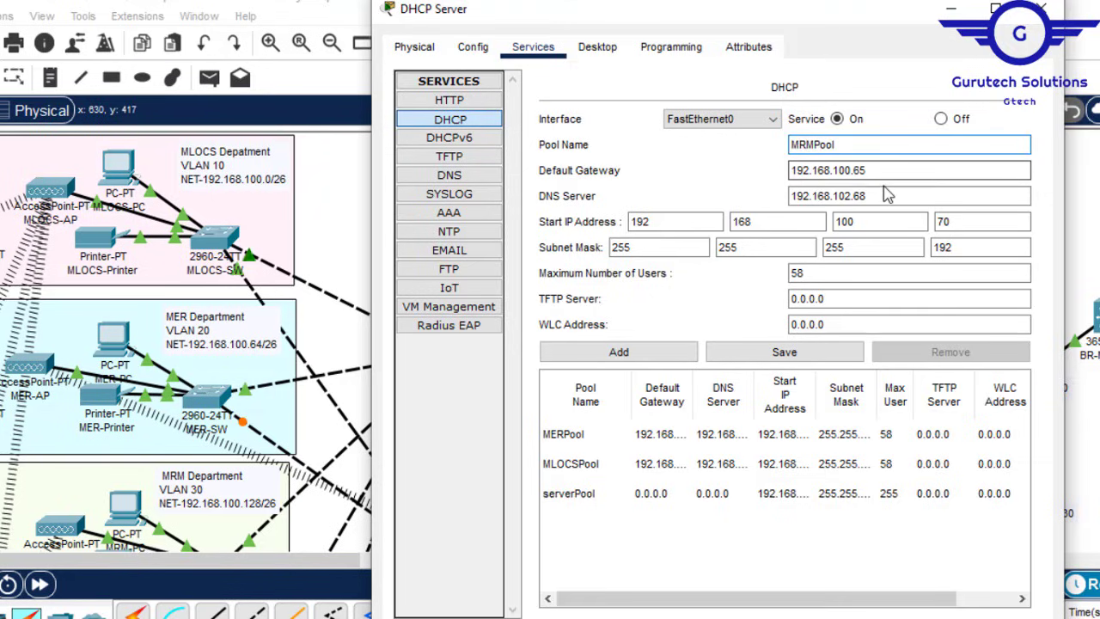
left_click(876, 172)
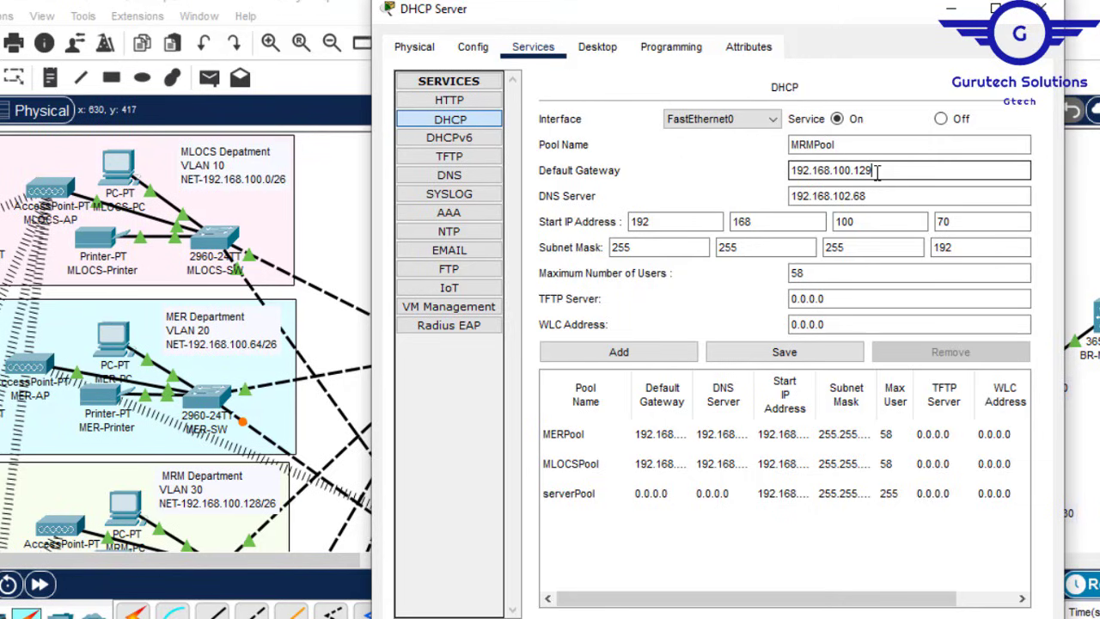
left_click(952, 220)
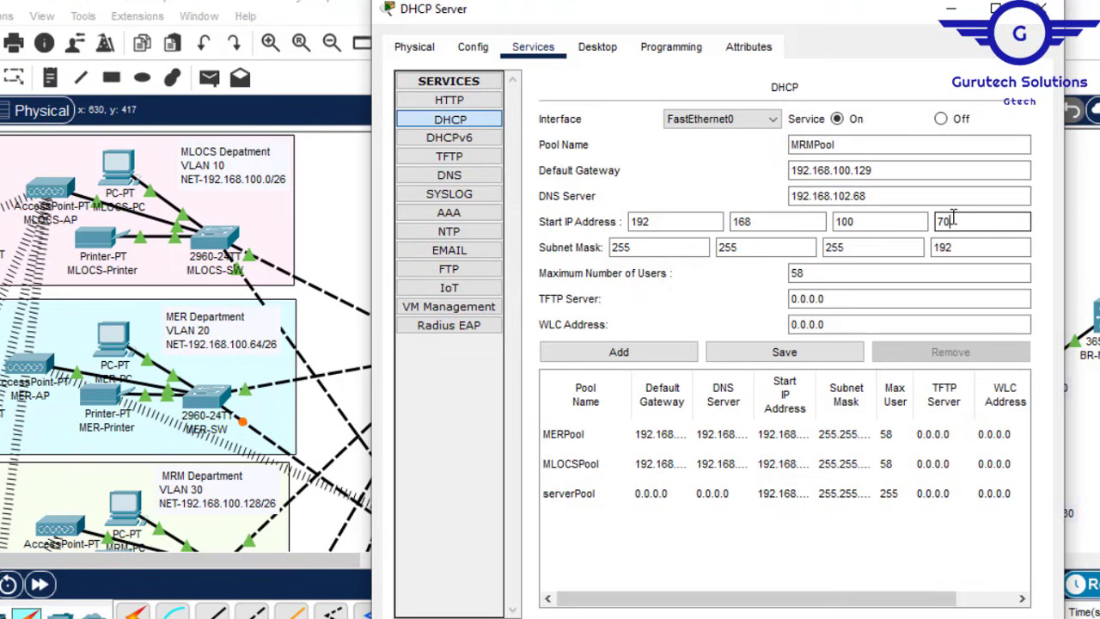
key("BackSpace")
type("135")
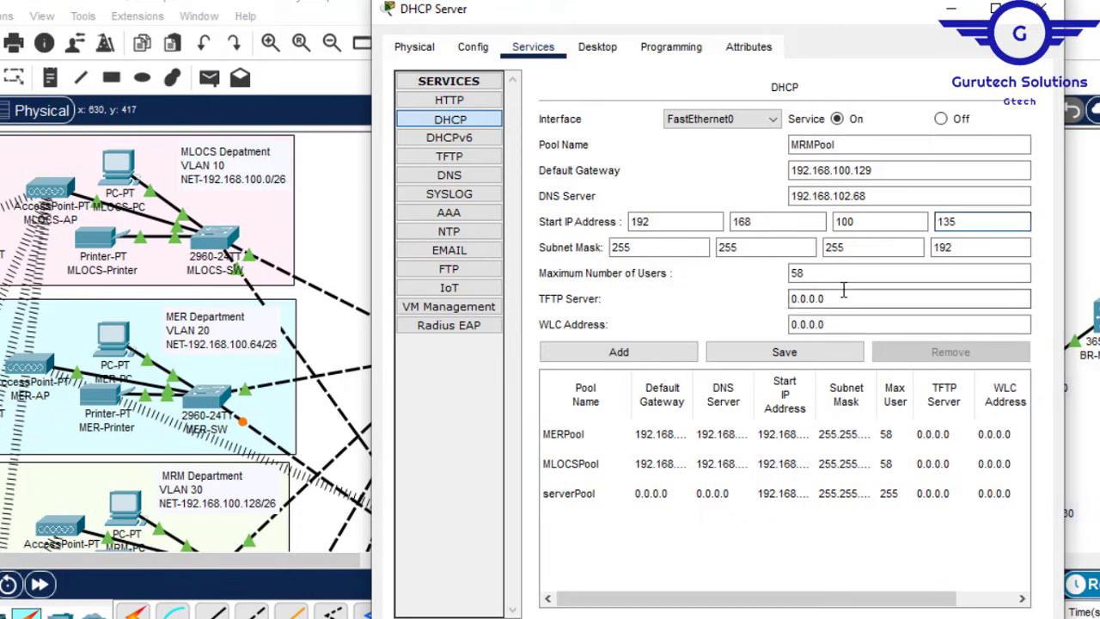
left_click(653, 354)
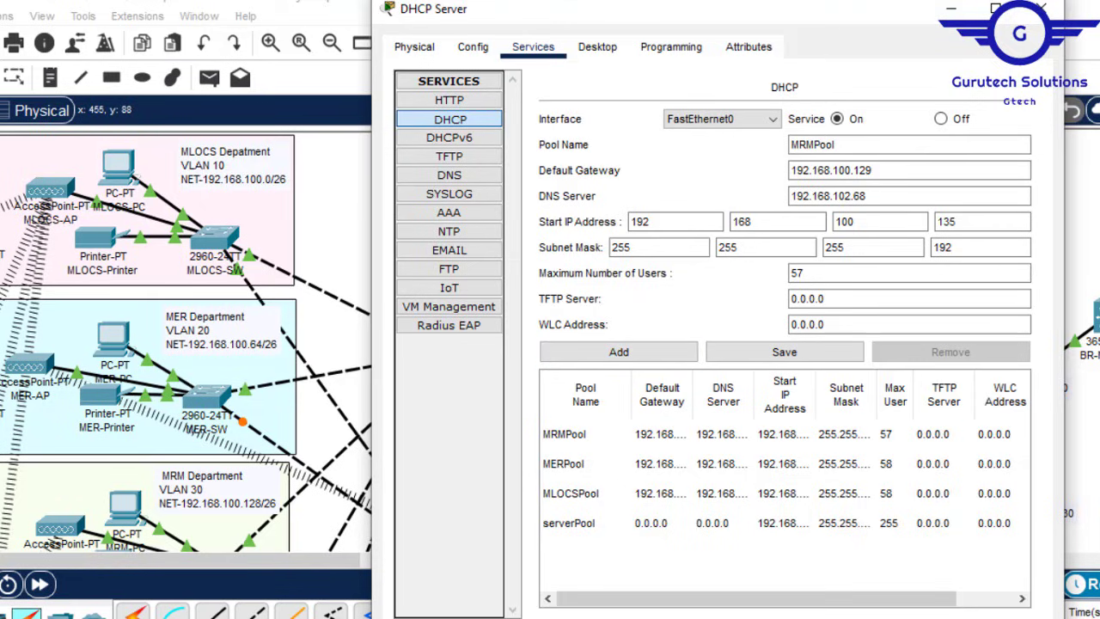
left_click(1041, 9)
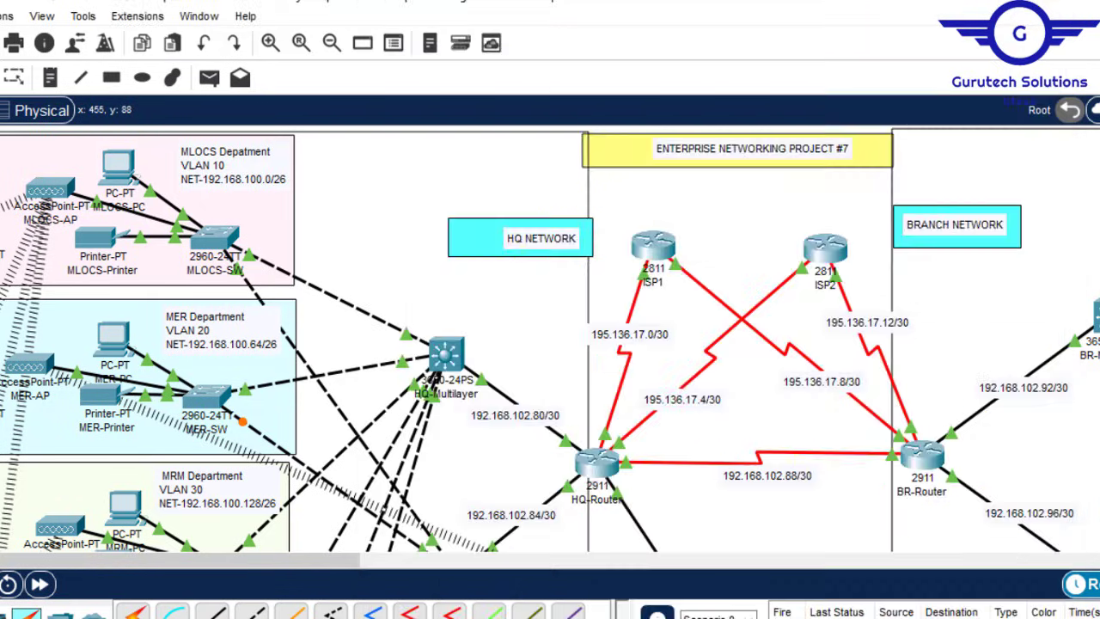
Step: Reopen the DHCP settings and set gateway 192.168.100.193 and start address 192.168.100.197
scroll(550, 344, "down", 3)
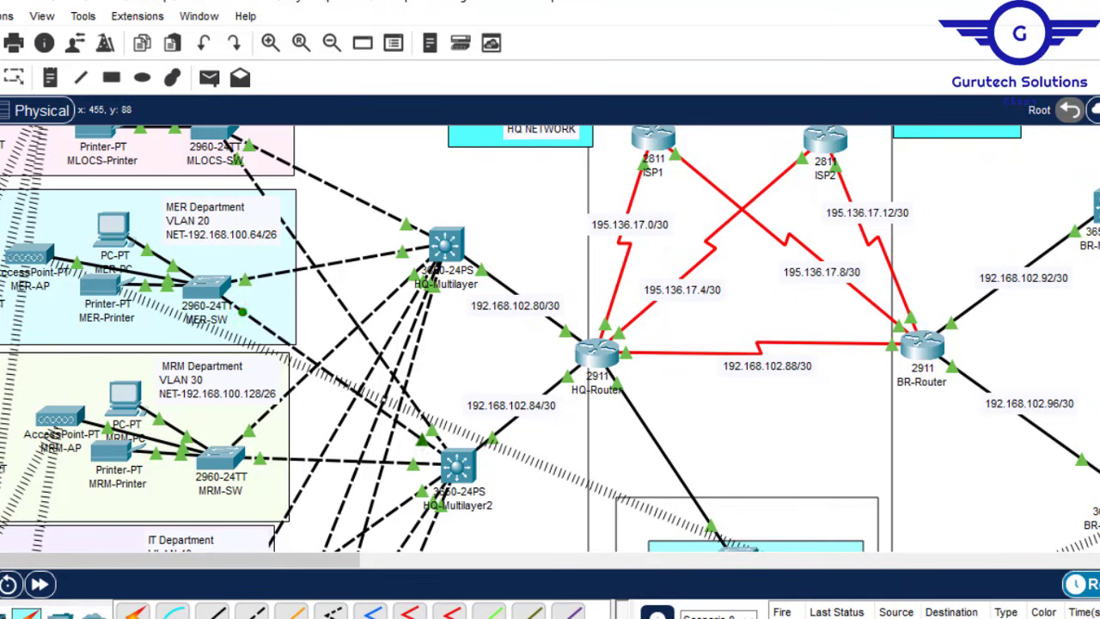
scroll(550, 339, "down", 2)
scroll(550, 338, "up", 2)
scroll(550, 339, "up", 2)
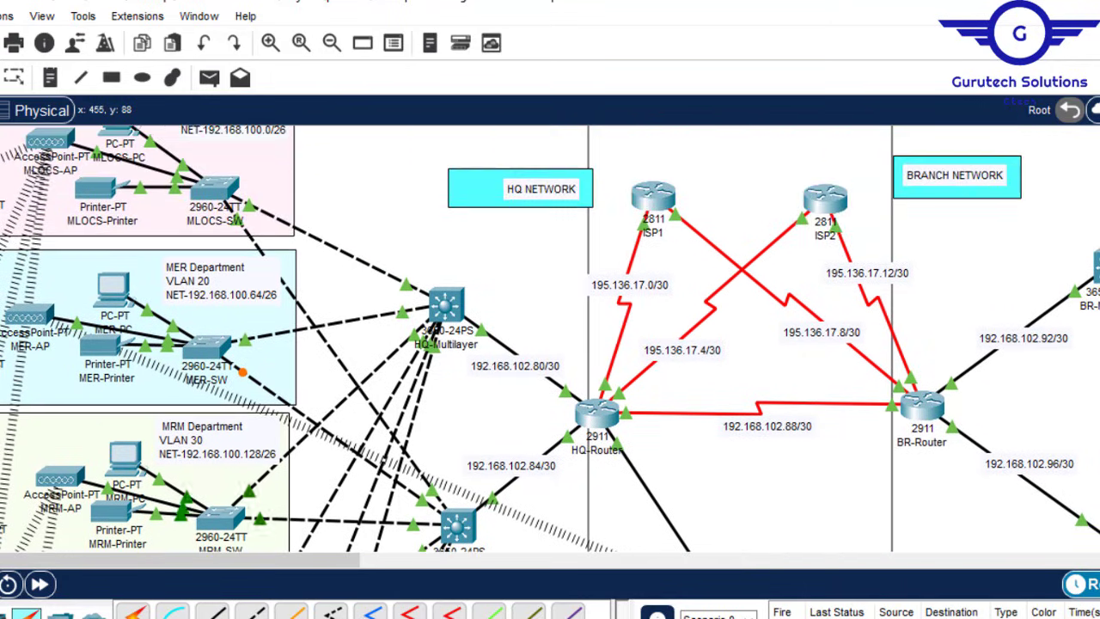
scroll(550, 338, "down", 2)
scroll(550, 339, "down", 2)
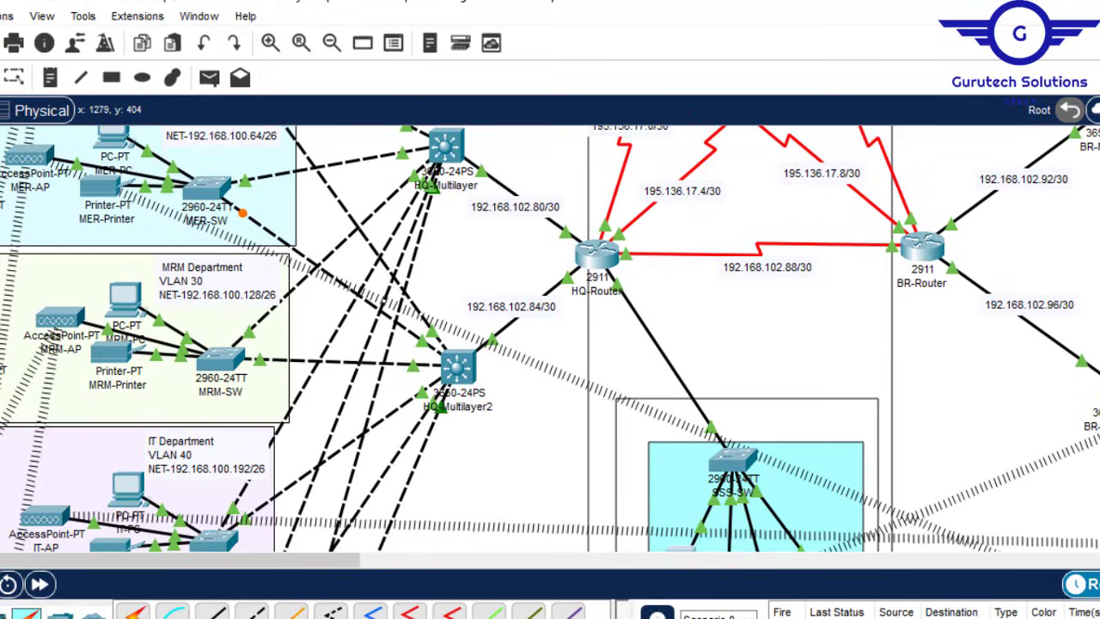
scroll(703, 409, "down", 1)
scroll(550, 339, "down", 5)
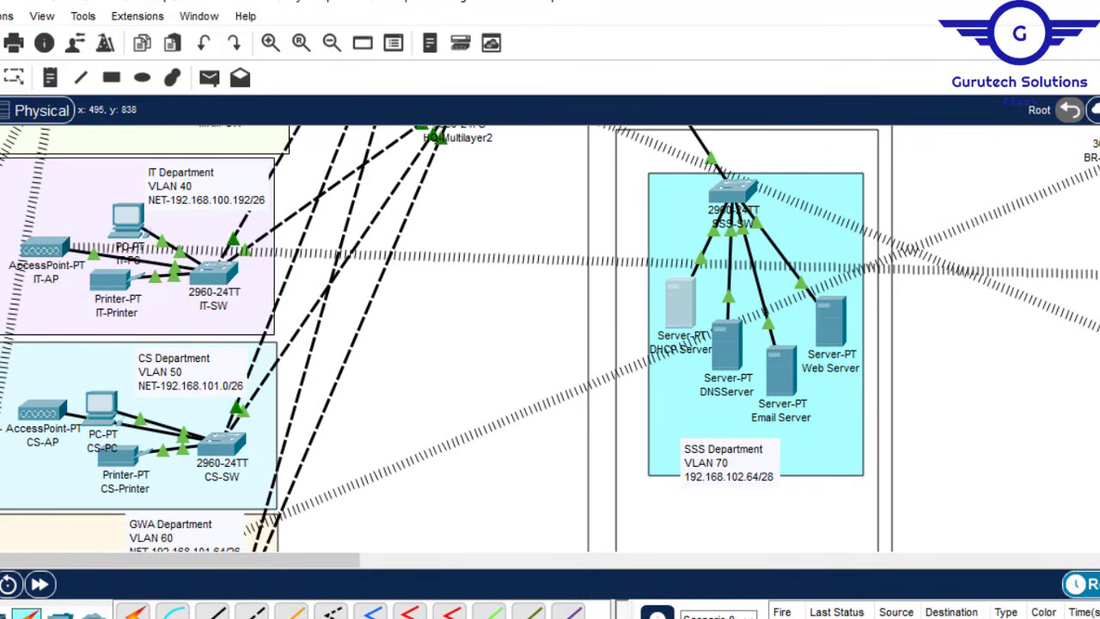
left_click(680, 303)
left_click(881, 167)
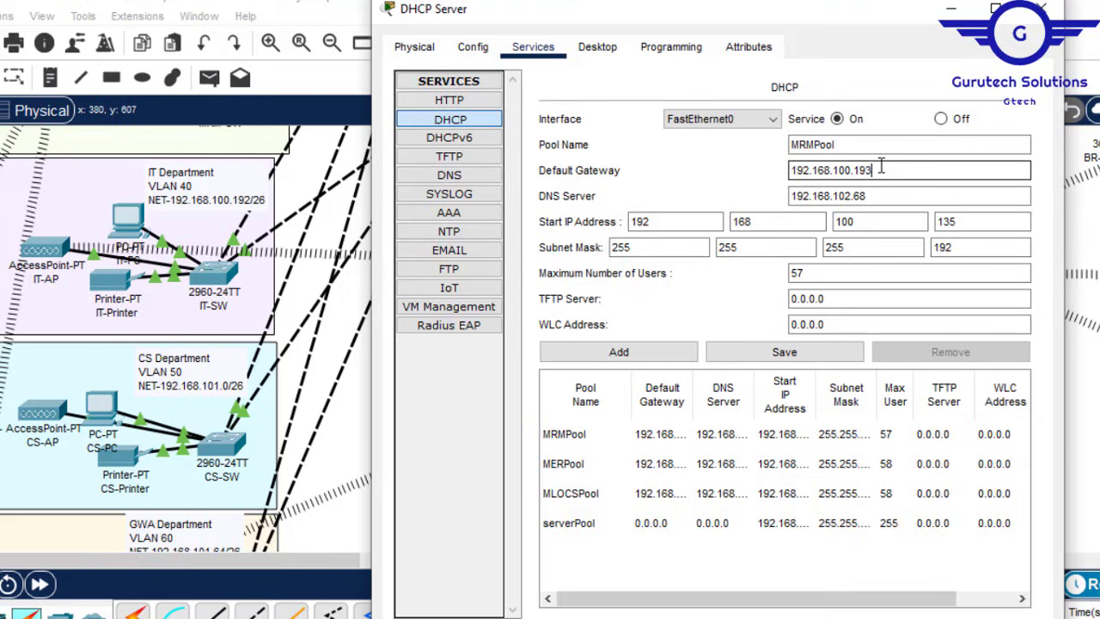
key("Tab")
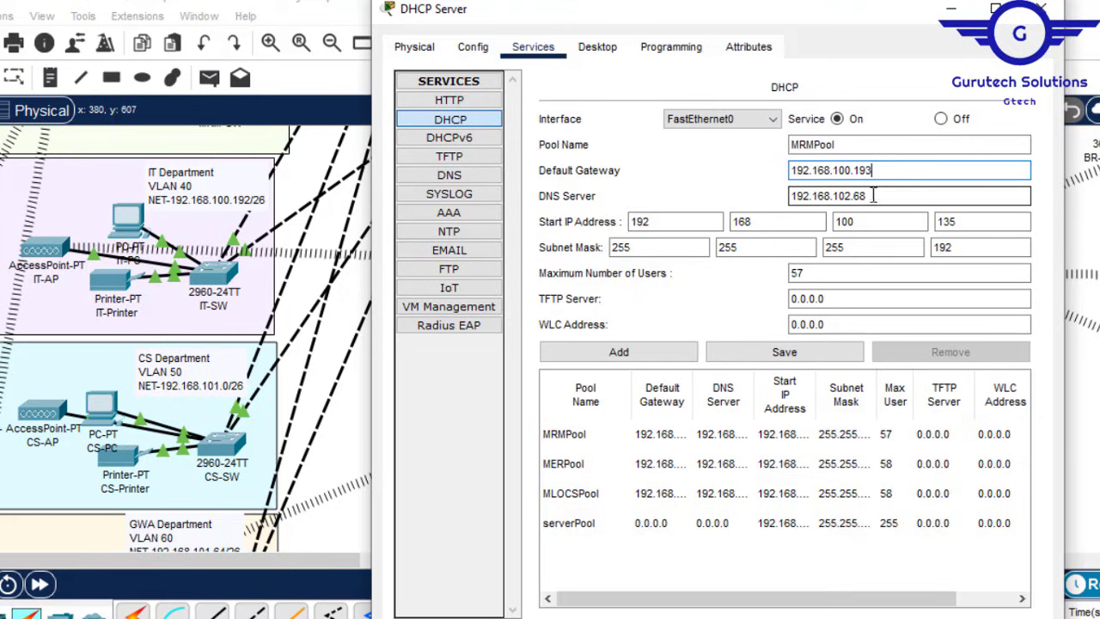
left_click(962, 222)
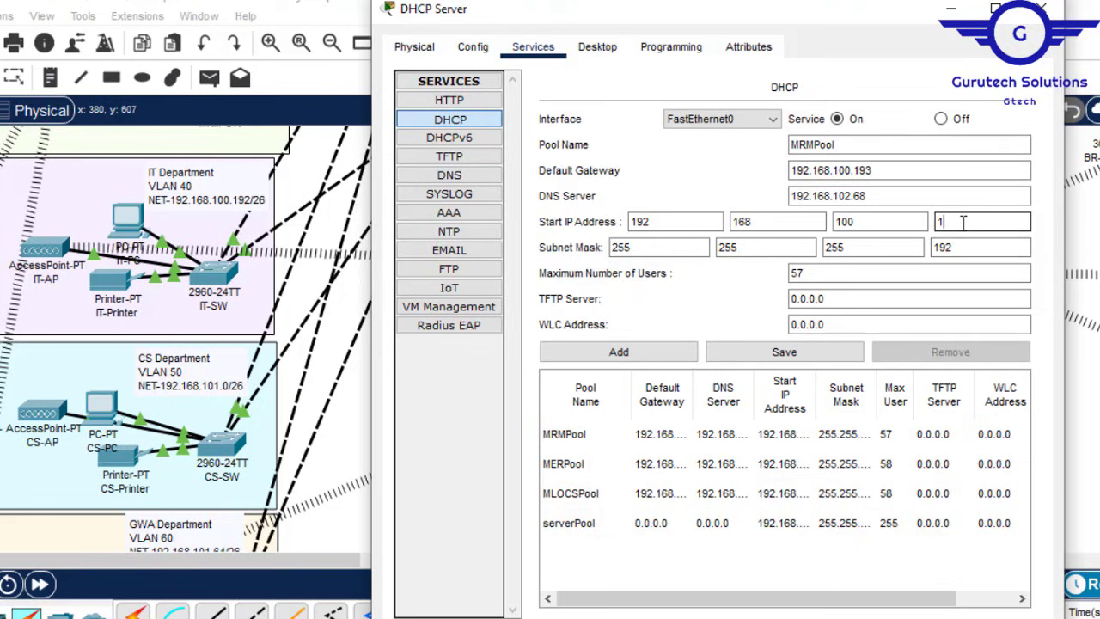
type("197")
Step: Resolve the duplicate pool name error by renaming the pool ITPool and adding it
left_click(609, 361)
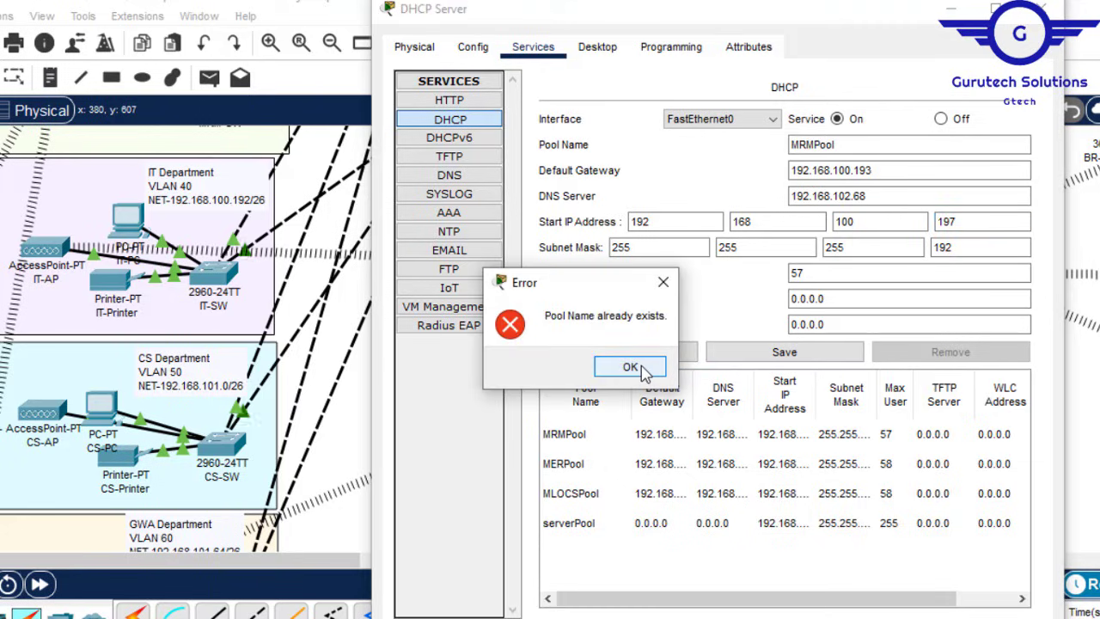
left_click(664, 283)
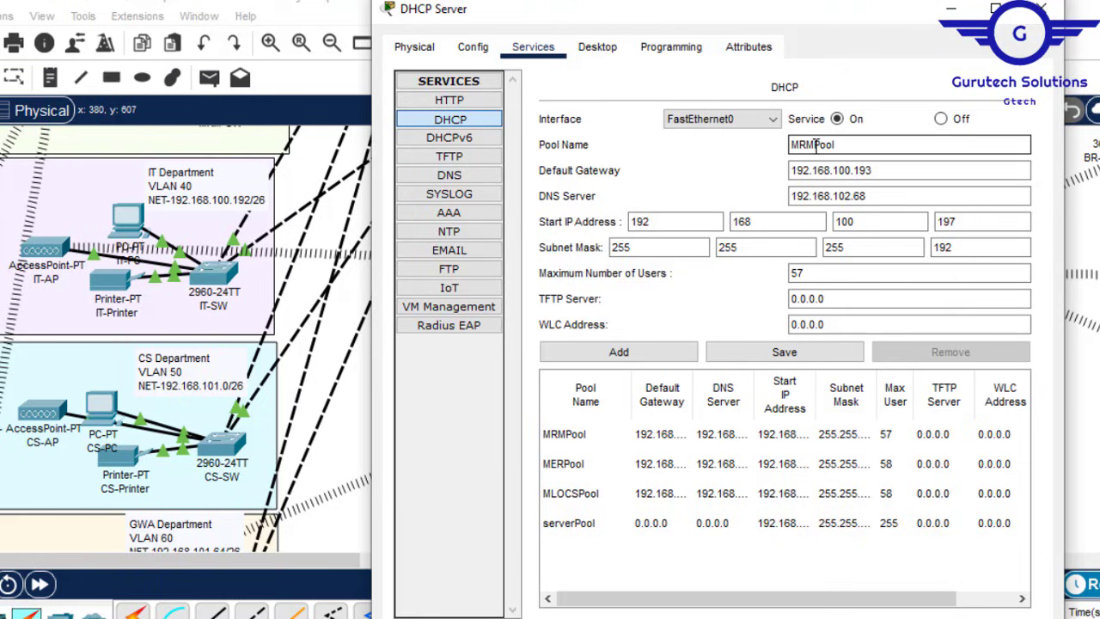
left_click_drag(812, 144, 789, 144)
key("BackSpace")
left_click(612, 354)
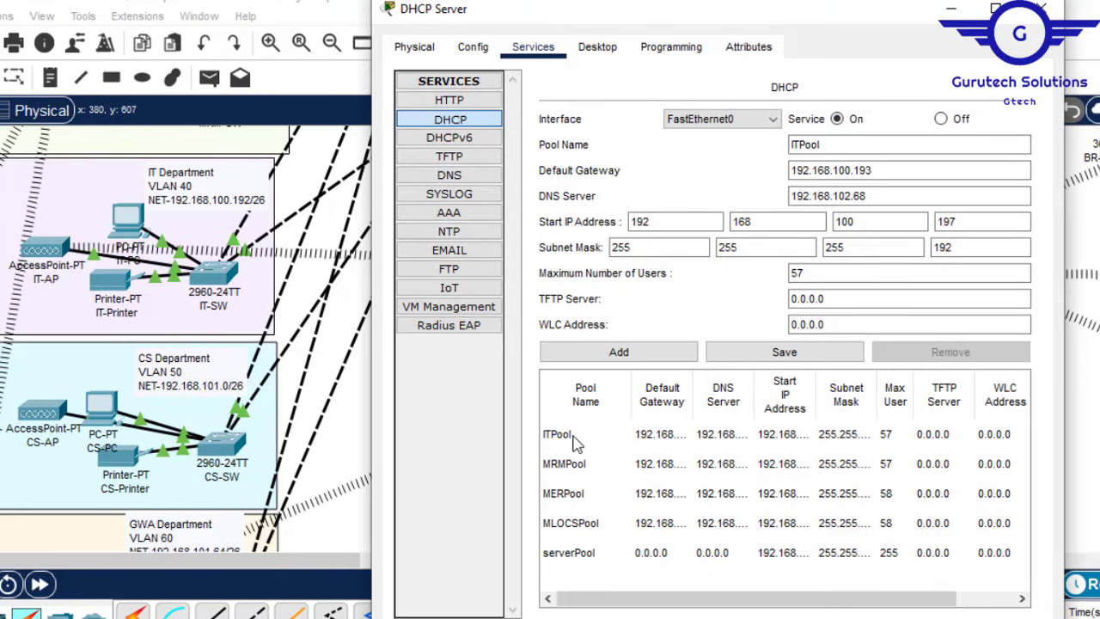
left_click(576, 440)
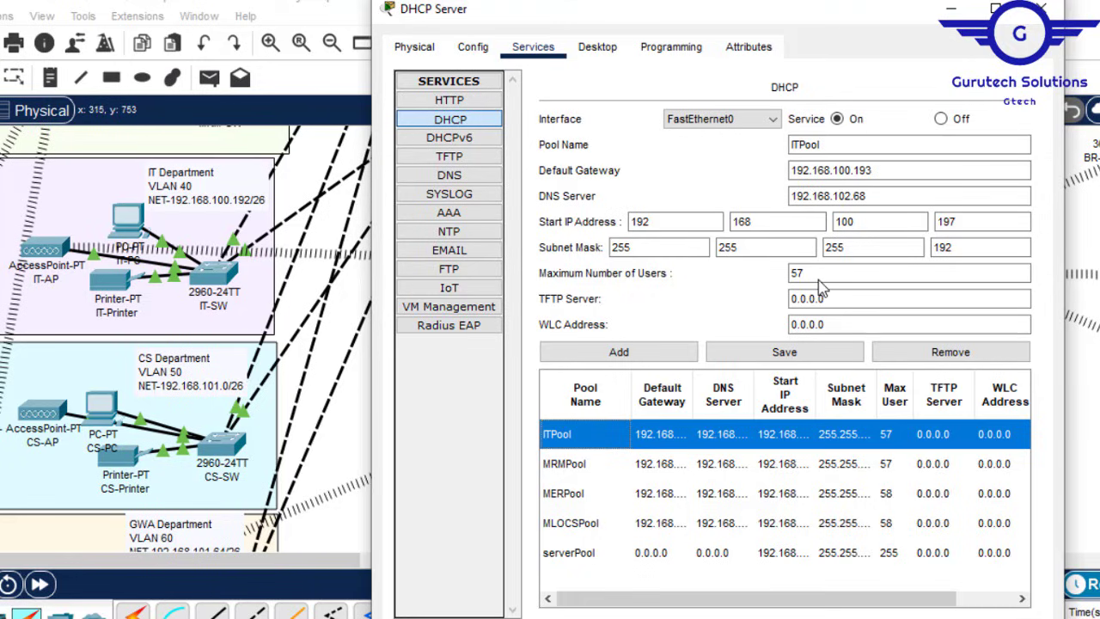
Step: Correct the gateway and start address, rename the pool CSPool, and add it
left_click(847, 170)
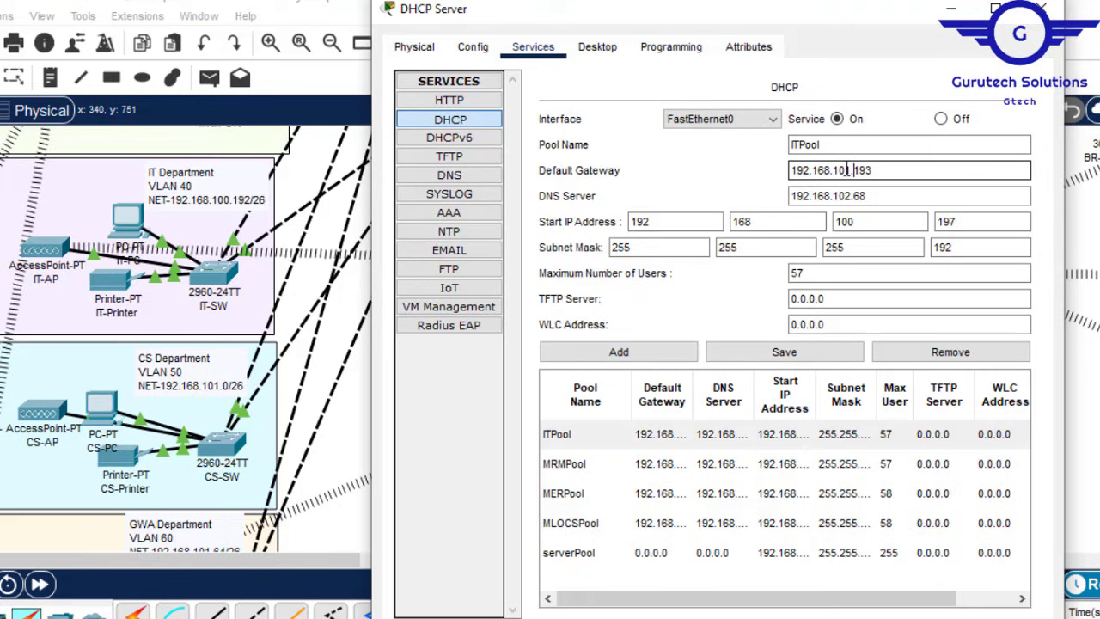
key("Right")
key("Right")
key("Delete")
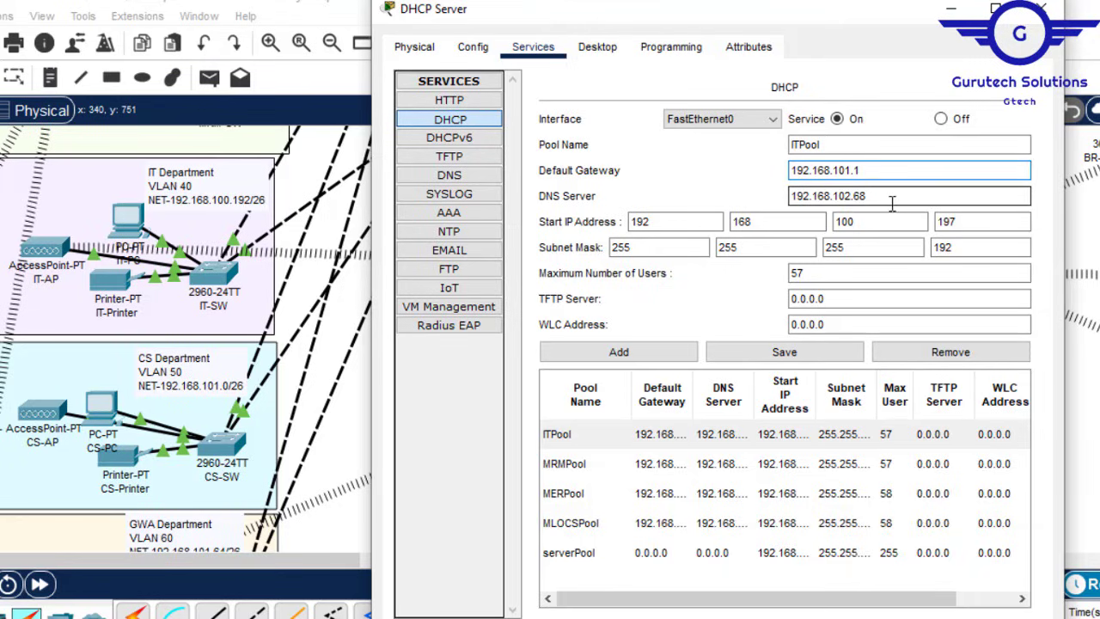
left_click(965, 222)
key("BackSpace")
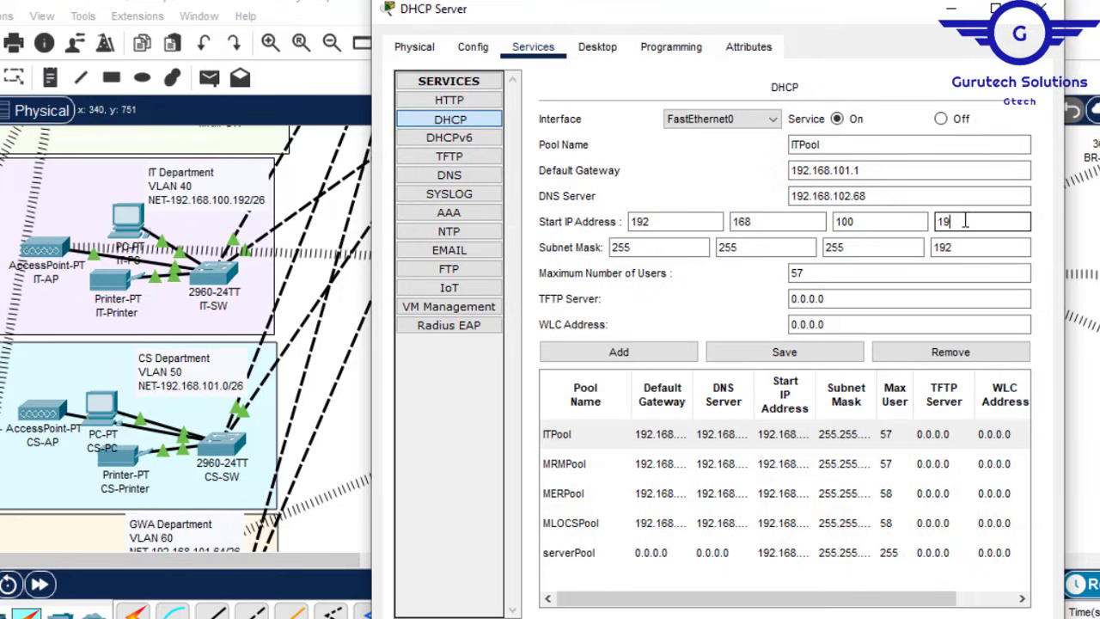
key("BackSpace")
type("6")
left_click(911, 222)
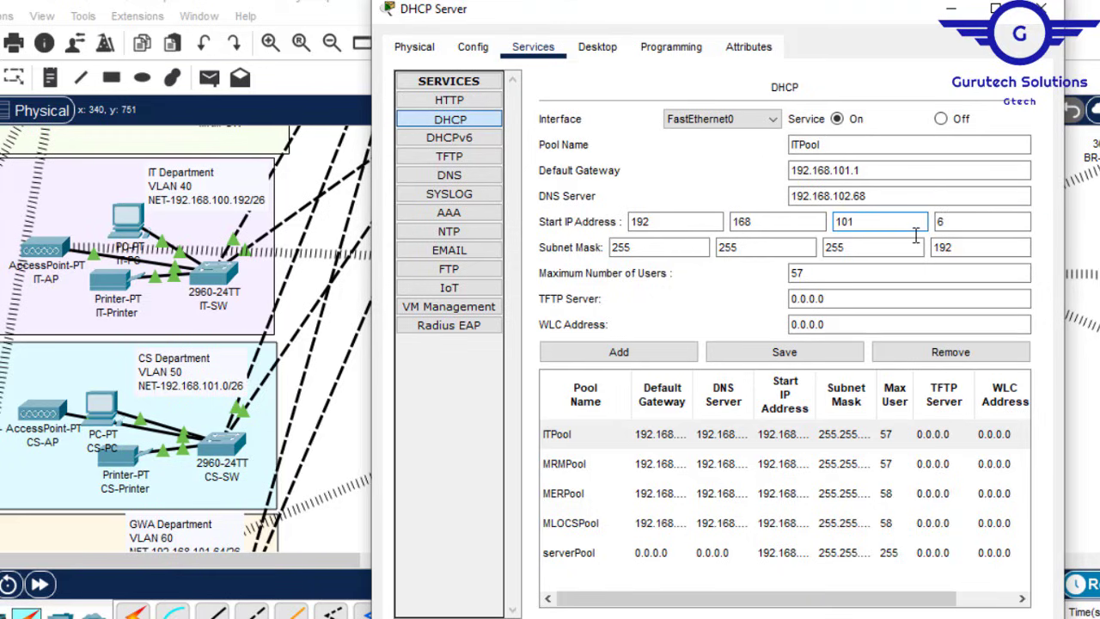
left_click(616, 356)
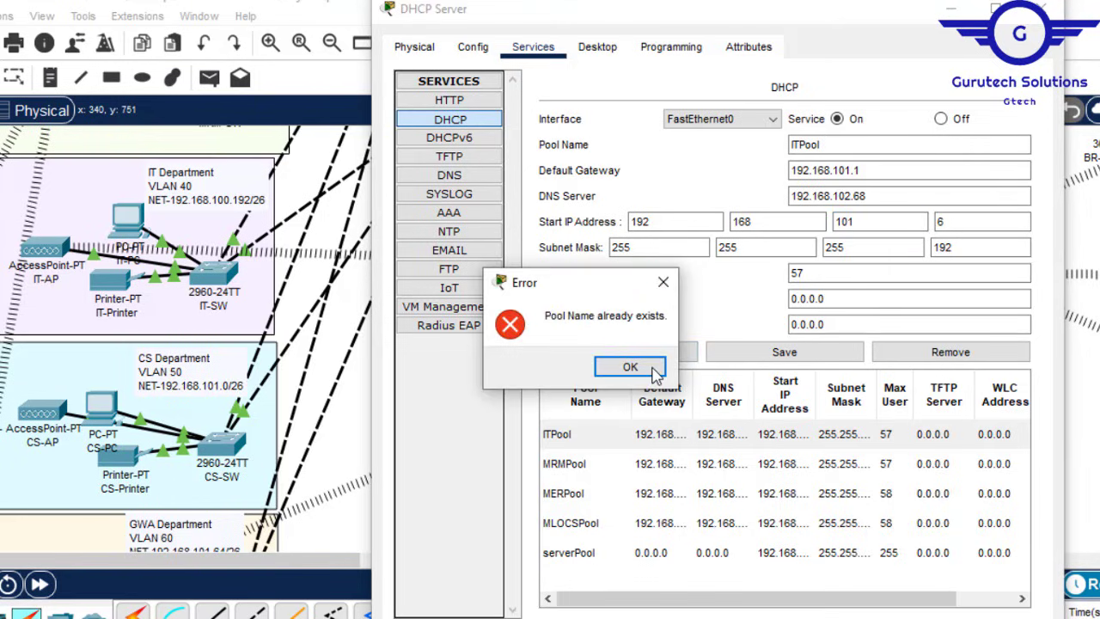
left_click(630, 367)
left_click(802, 145)
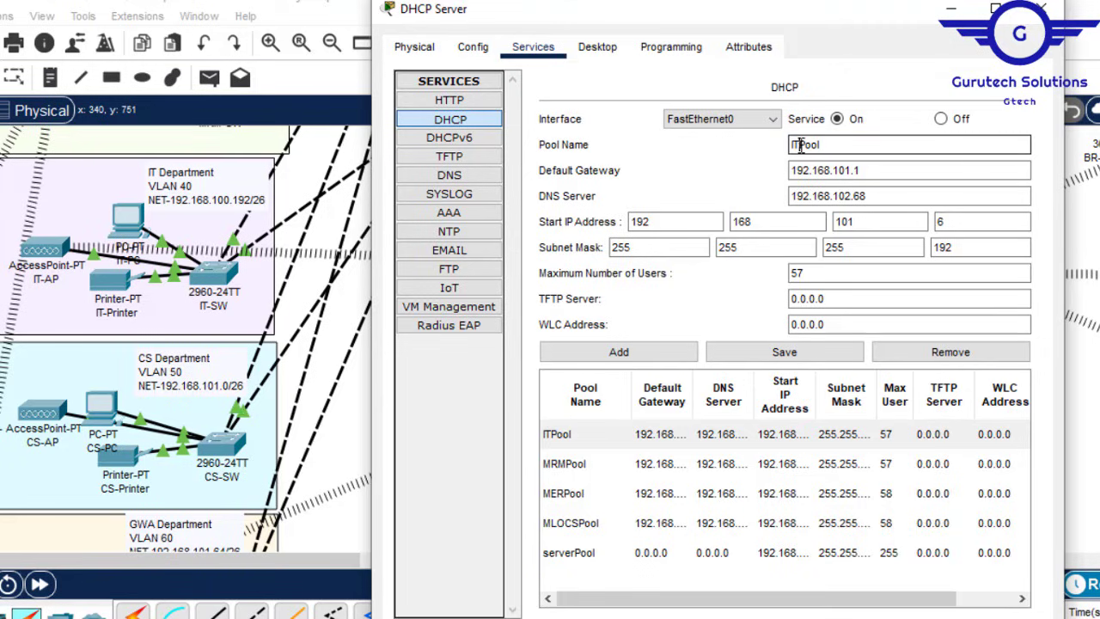
key("BackSpace")
key("BackSpace")
left_click(619, 352)
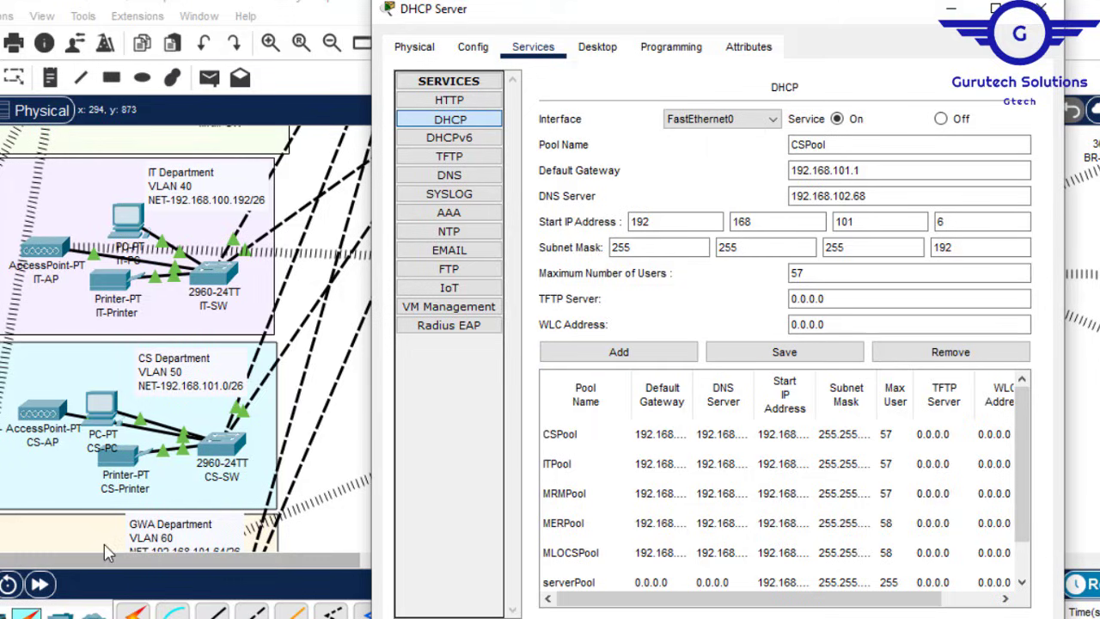
Step: Add GWAPool with gateway 192.168.101.65 and start address 192.168.101.70, then minimize the server window
left_click(807, 146)
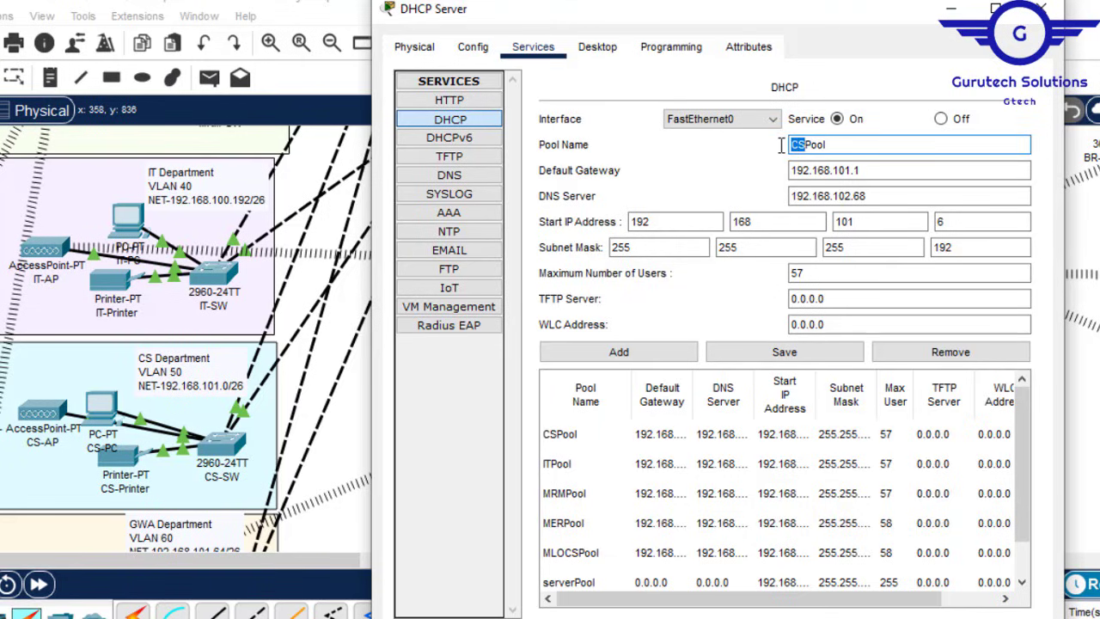
left_click(866, 170)
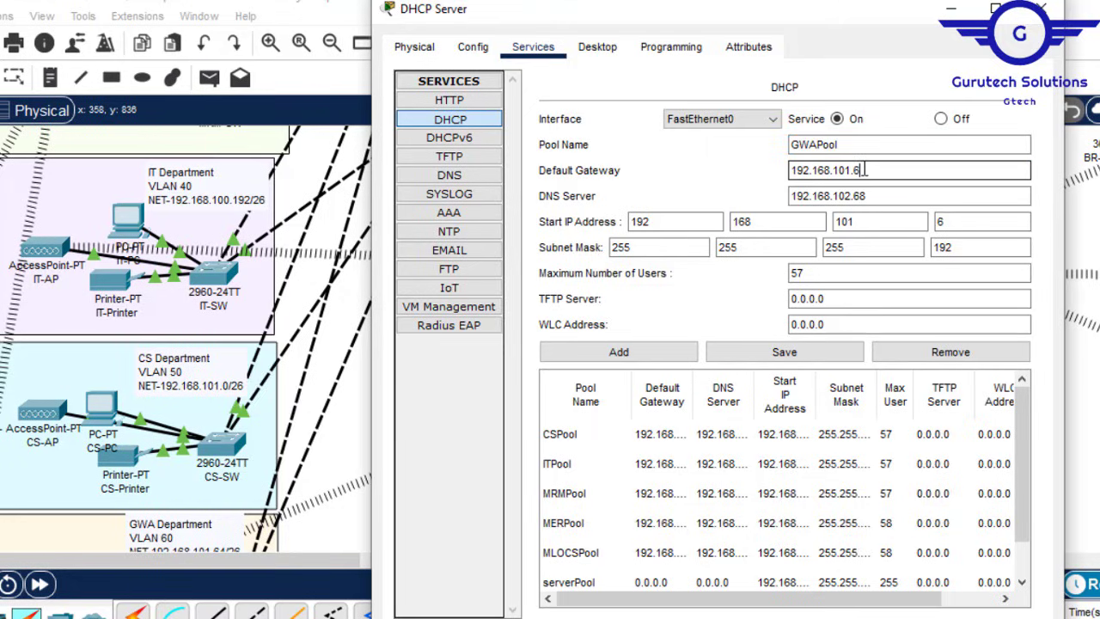
type("65")
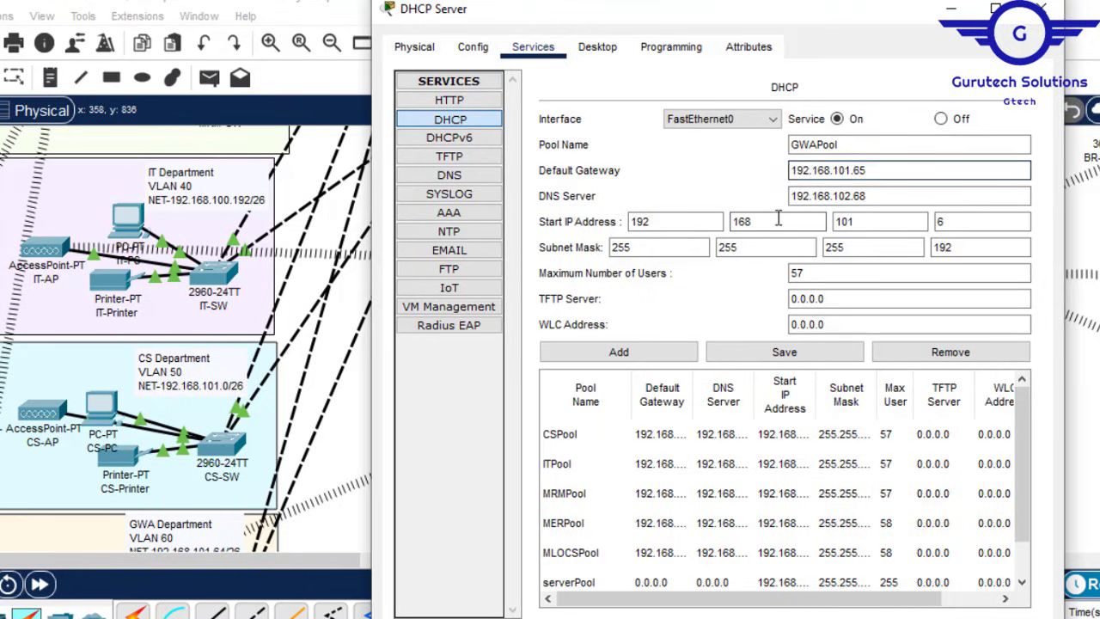
left_click(957, 222)
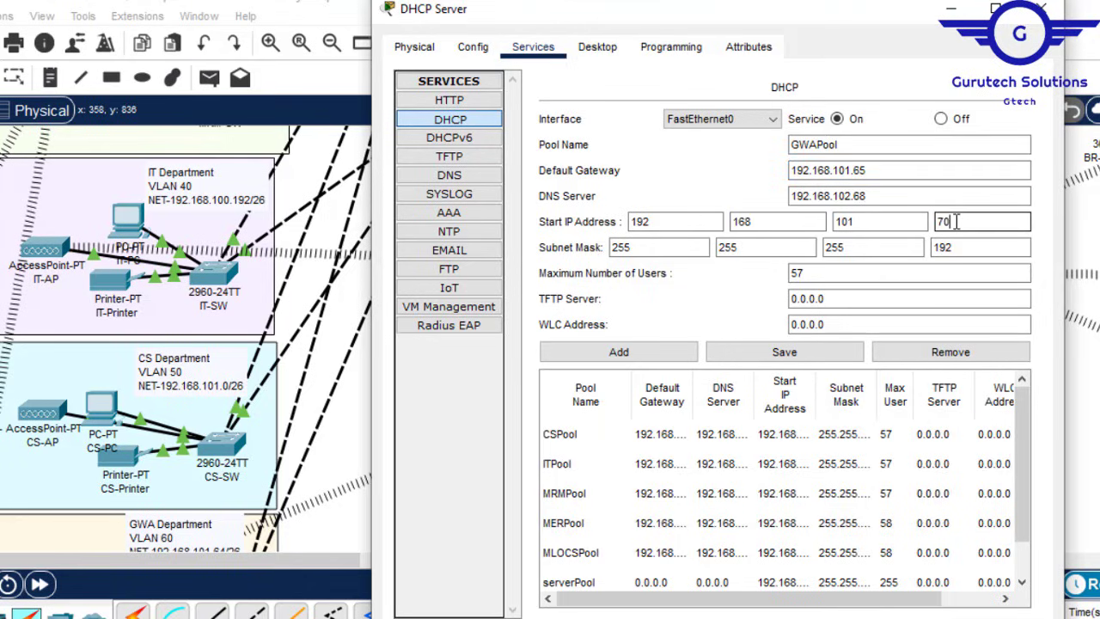
left_click(632, 354)
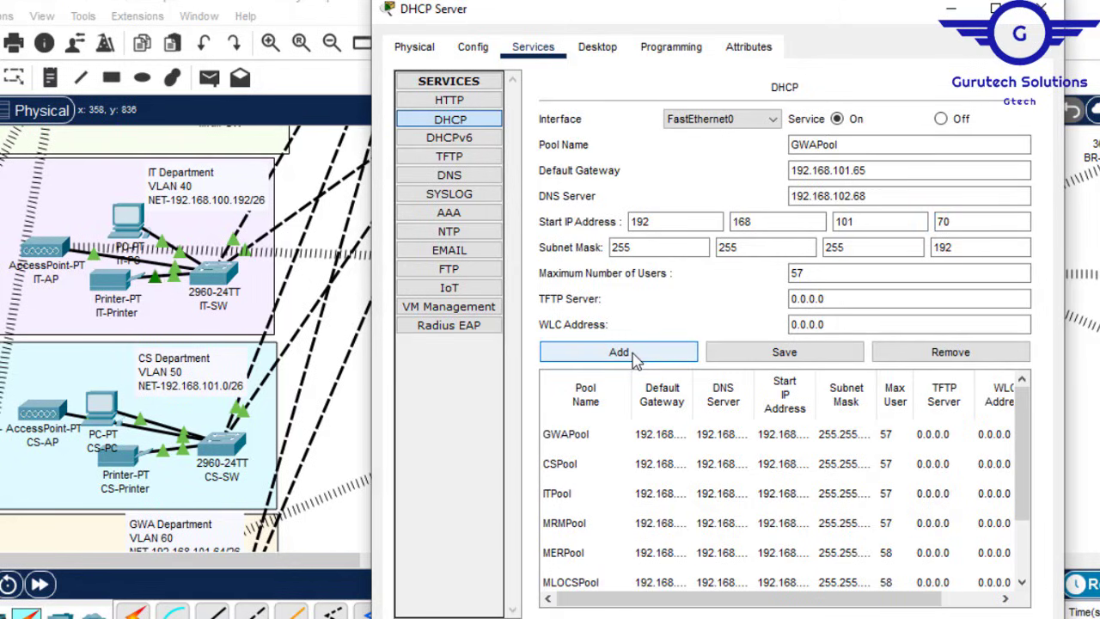
left_click(1041, 8)
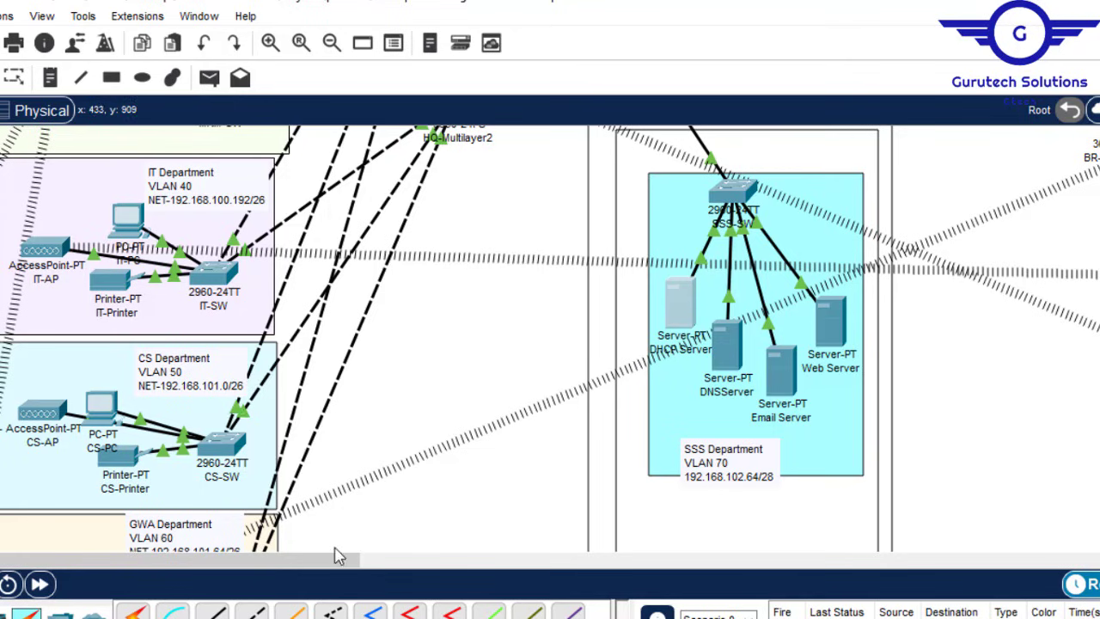
Step: Pan the canvas to the Branch network and move the DHCP Server window aside
mouse_move(314, 556)
left_mouse_down()
mouse_move(343, 560)
mouse_move(316, 569)
left_mouse_up()
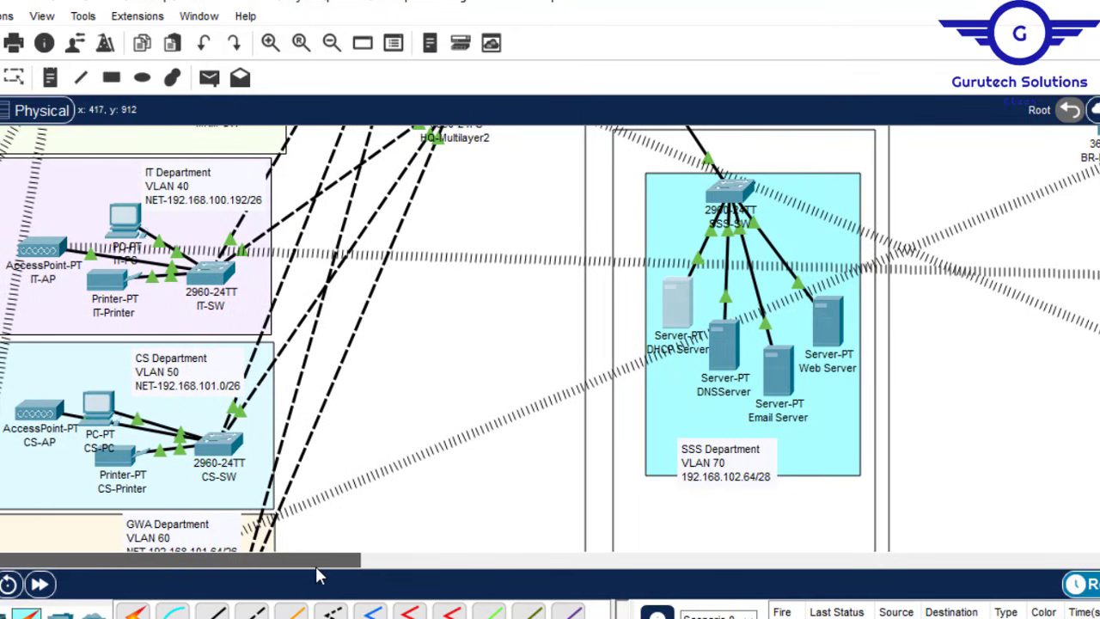
scroll(550, 339, "up", 5)
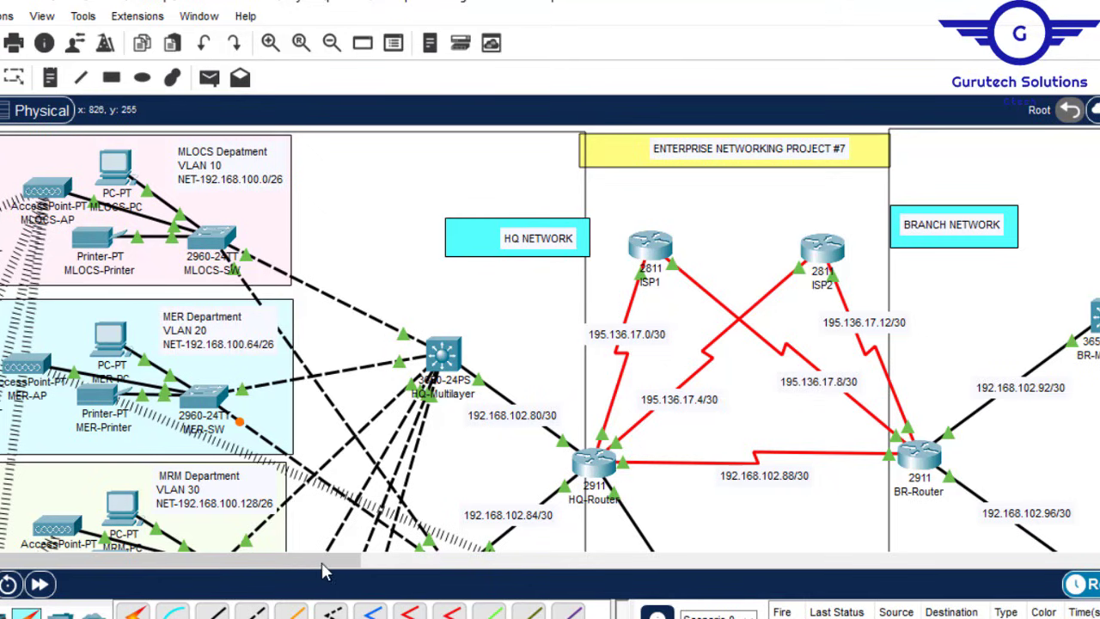
left_click_drag(322, 562, 541, 563)
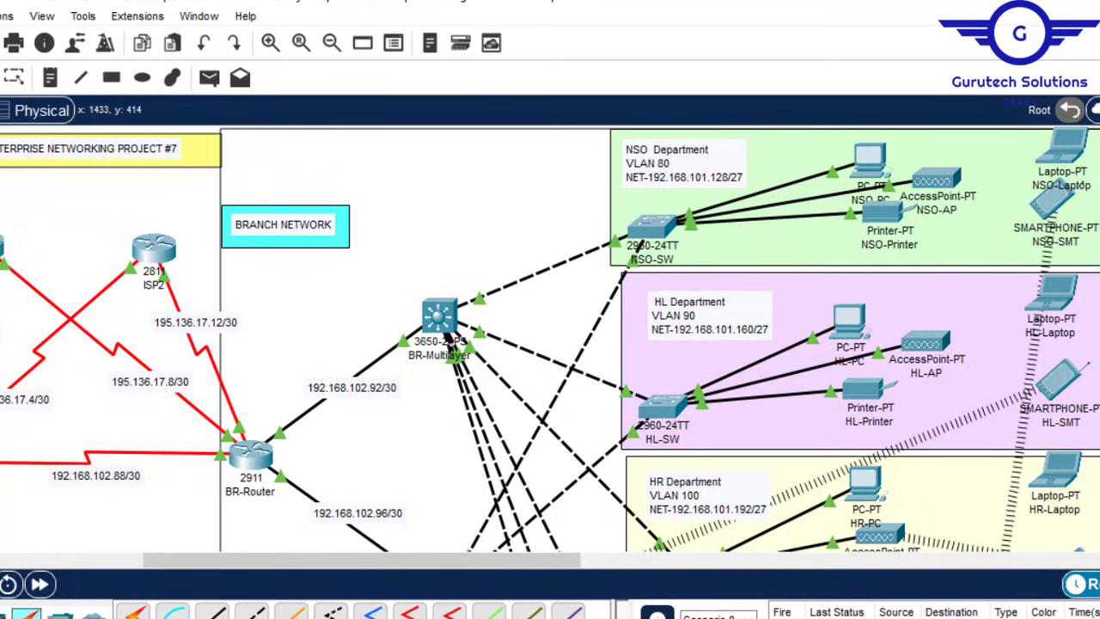
mouse_move(327, 618)
left_click(432, 597)
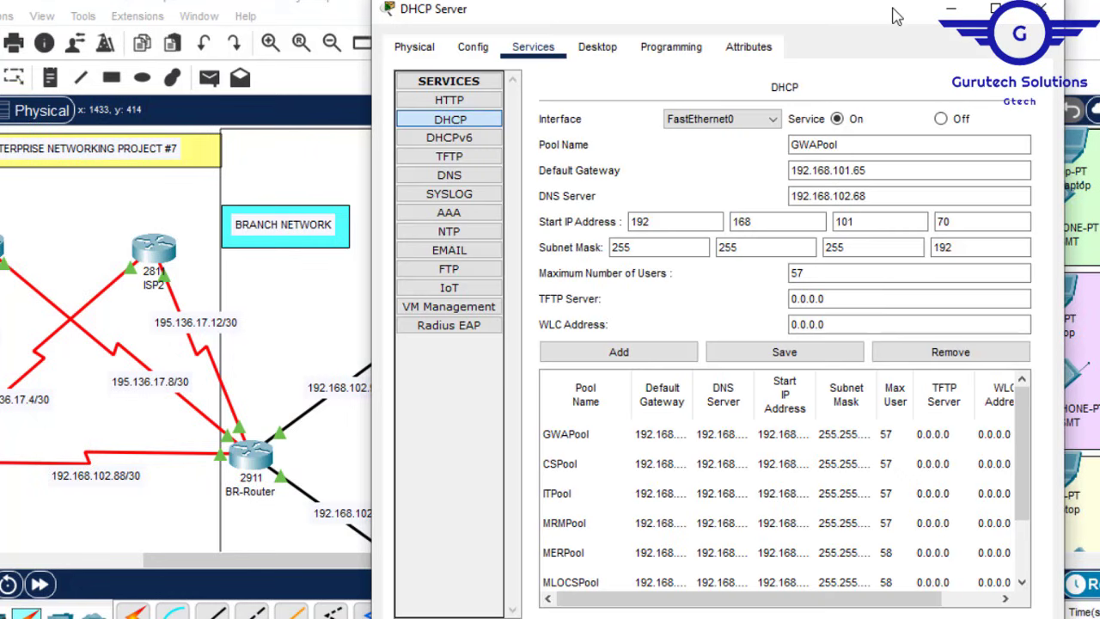
left_click_drag(898, 12, 447, 31)
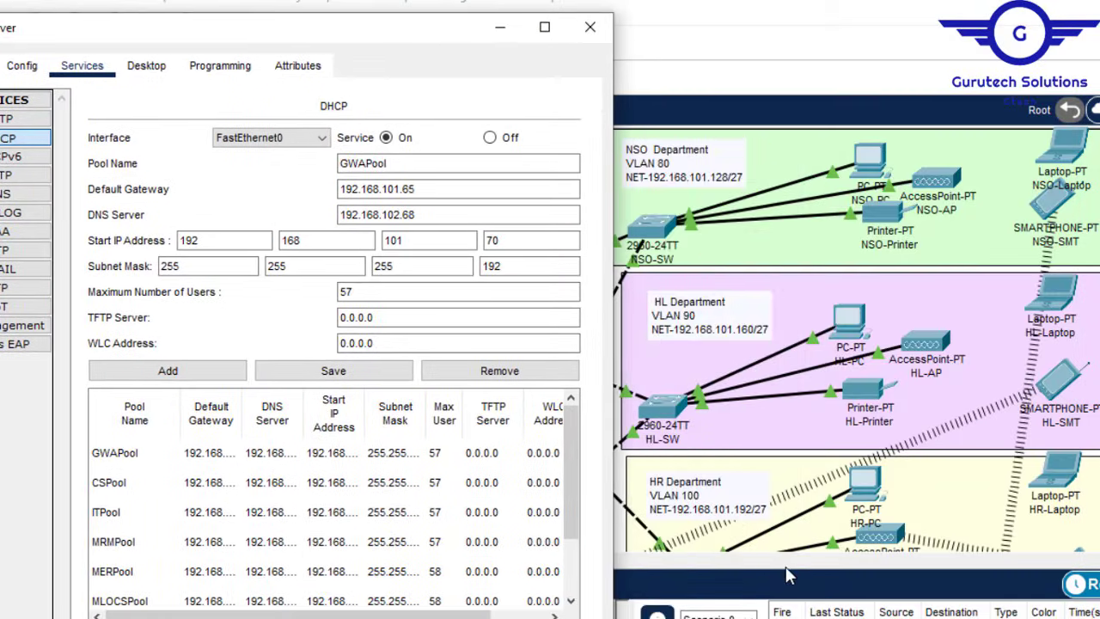
left_click(785, 563)
left_click_drag(630, 559, 173, 566)
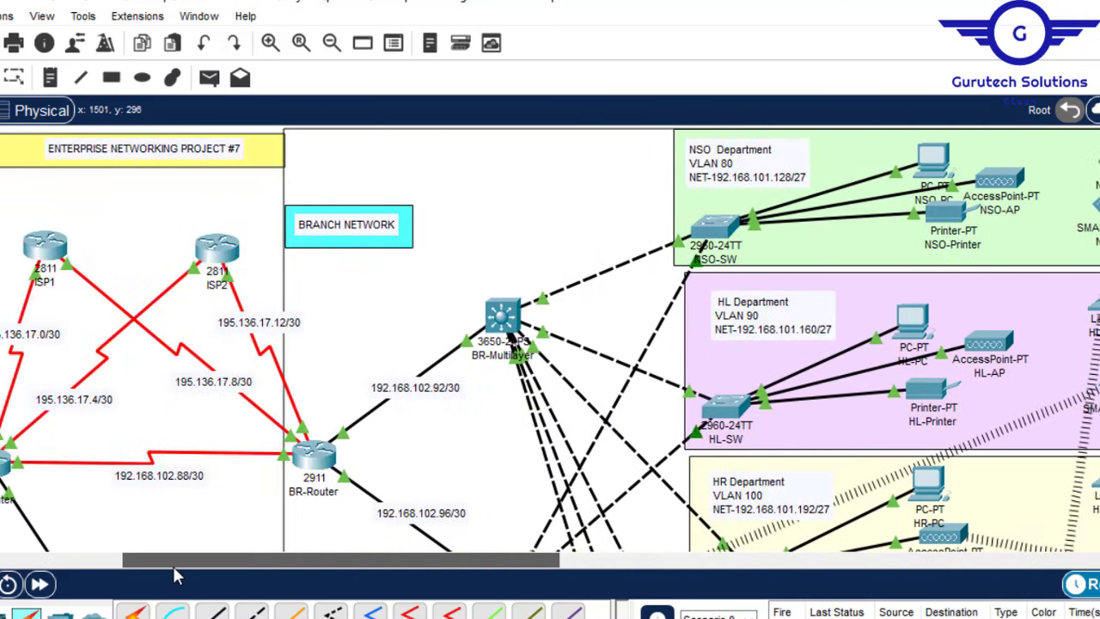
Step: Rename the pool NSOPool, set gateway 192.168.101.129 and start 192.168.101.135, and add it
mouse_move(327, 617)
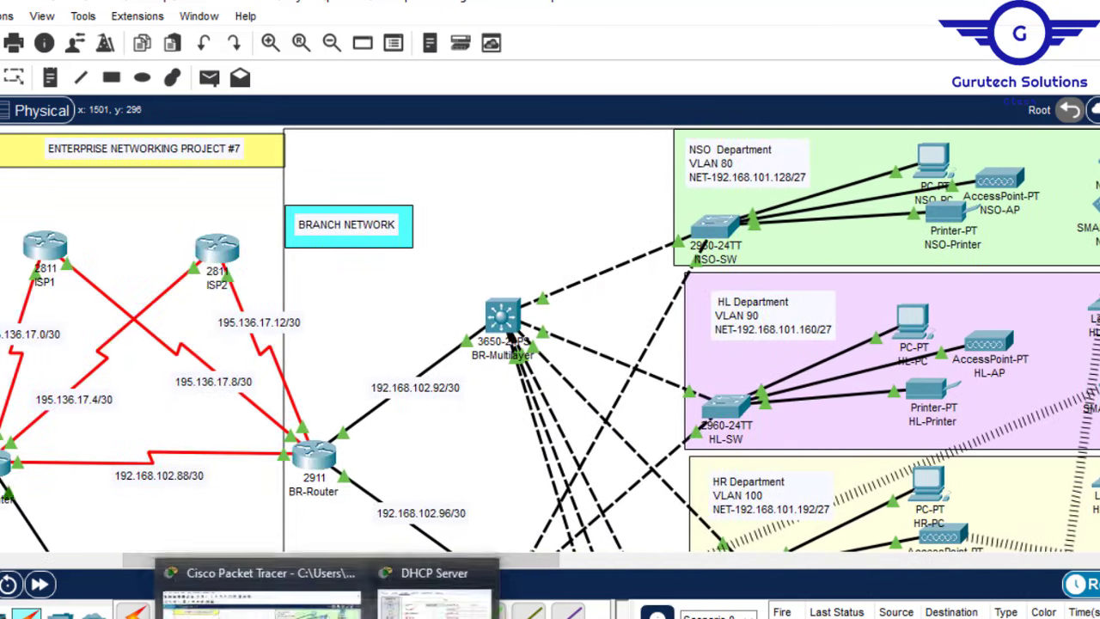
left_click(434, 601)
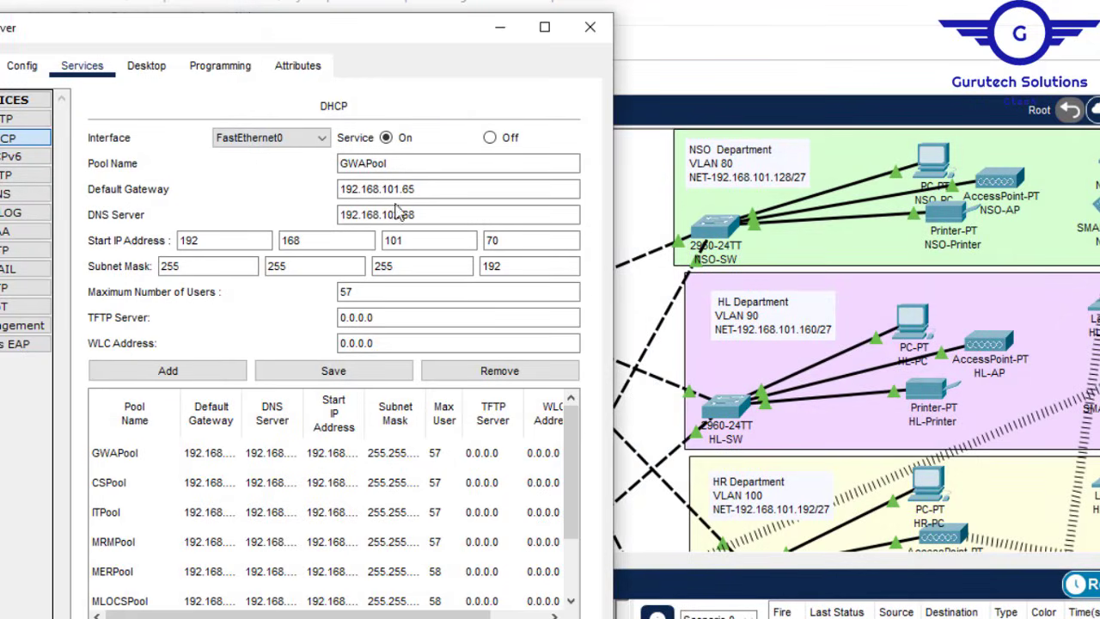
left_click(500, 188)
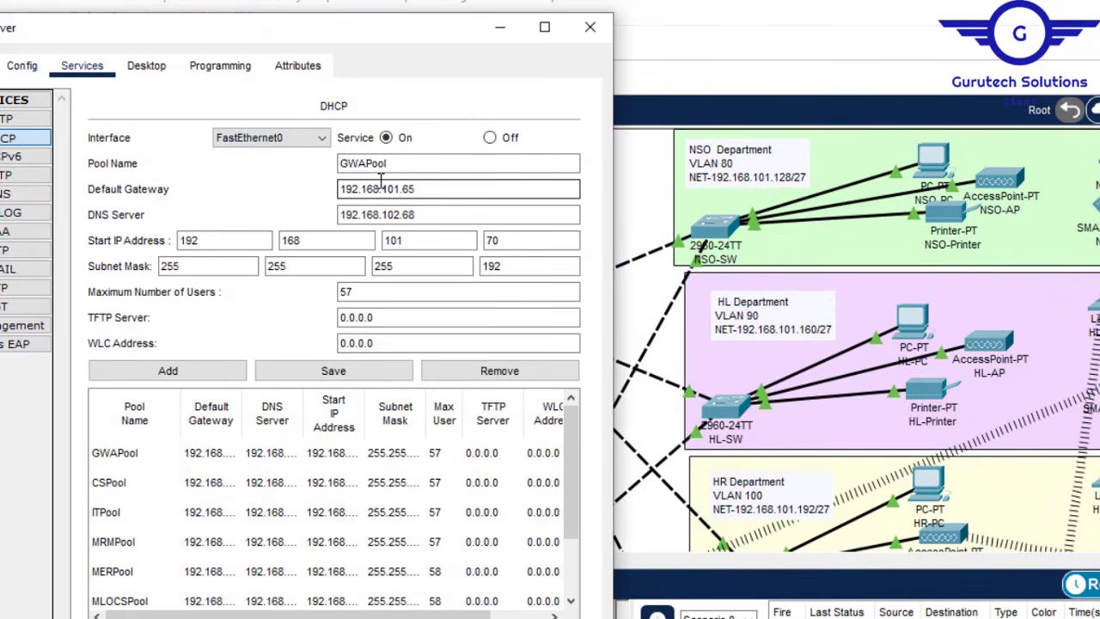
left_click_drag(366, 163, 310, 160)
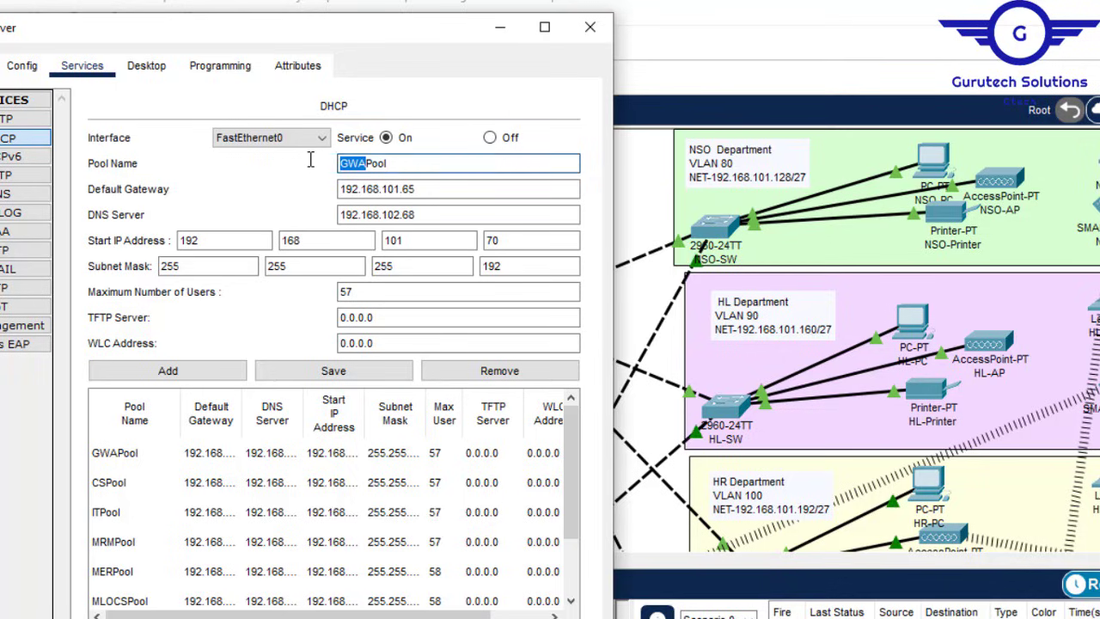
type("NSO")
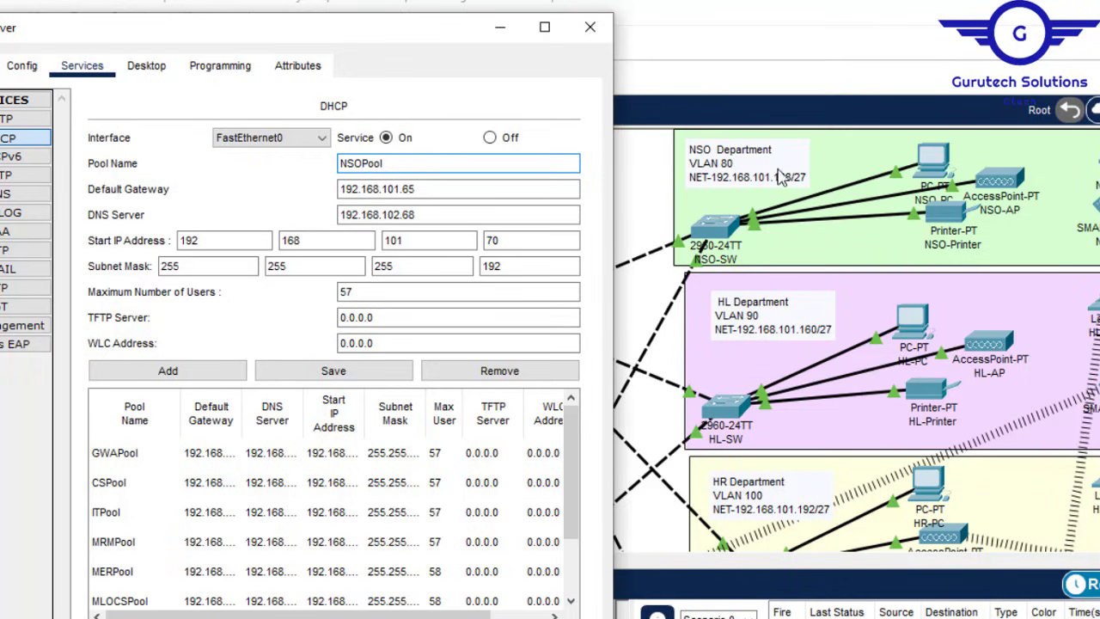
left_click(428, 196)
key("BackSpace")
key("BackSpace")
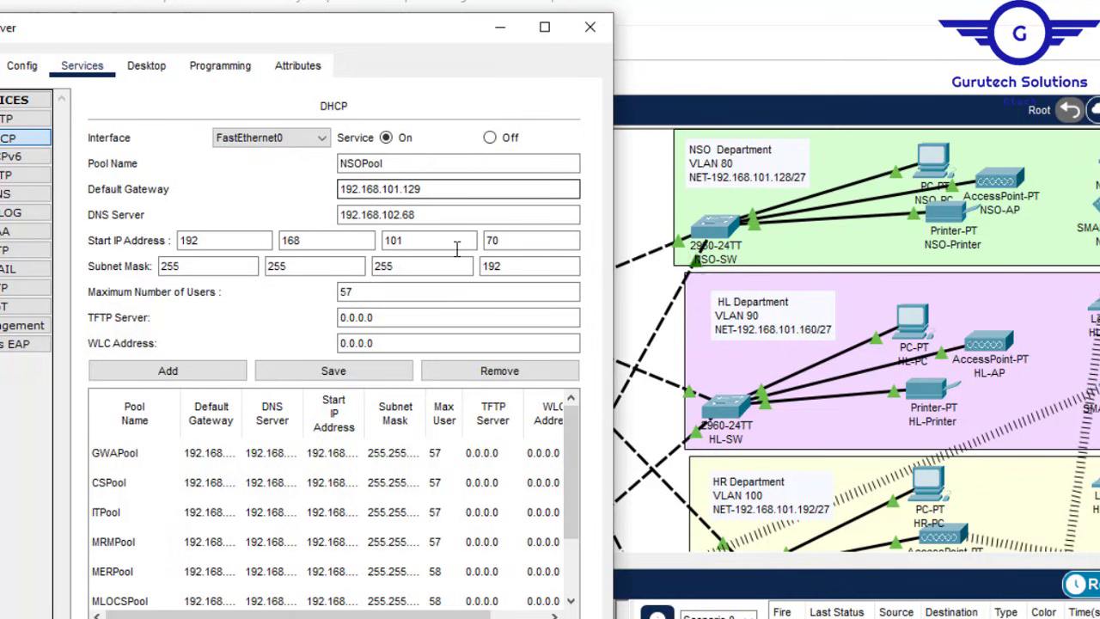
left_click(508, 244)
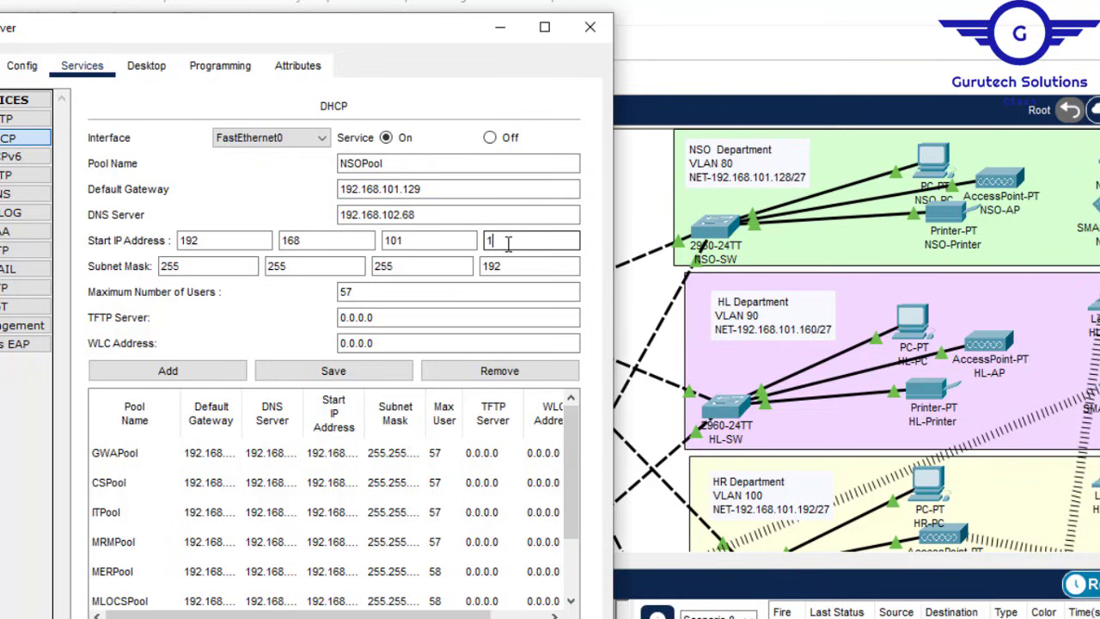
type("135")
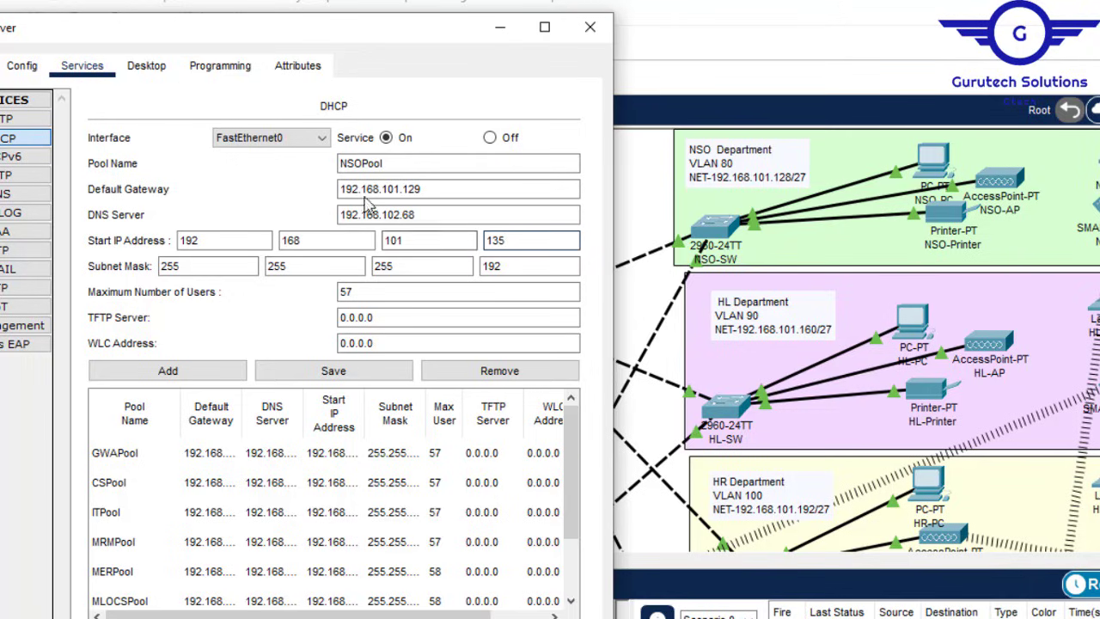
left_click(168, 371)
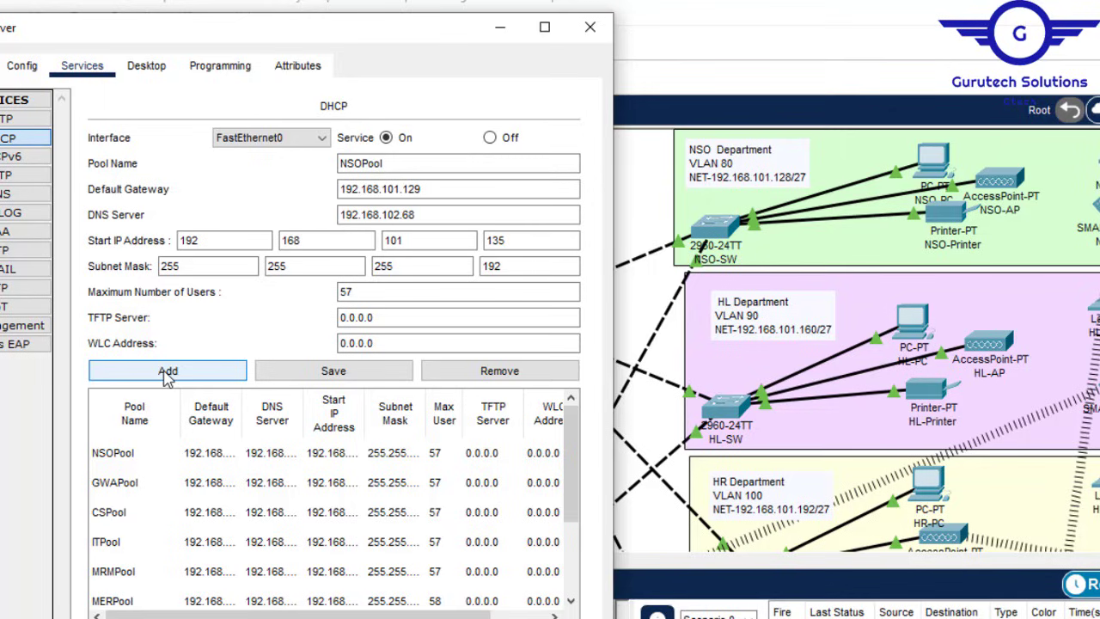
Step: Fill in pool name HLPool, gateway 192.168.101.161, start 192.168.101.166 and mask 255.255.255.224
left_click(355, 165)
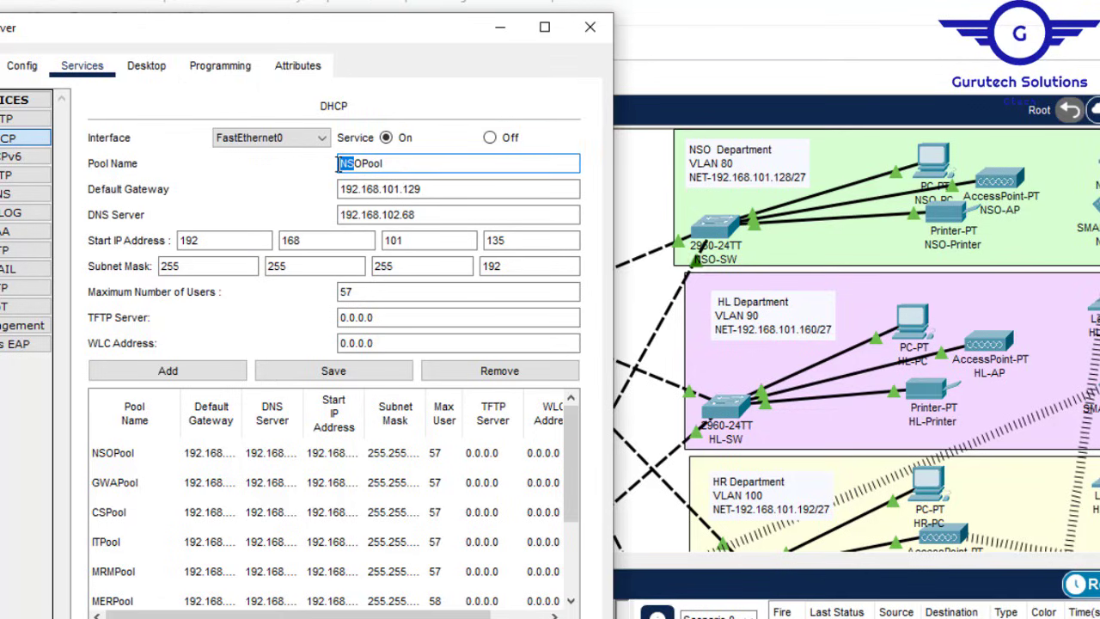
key("BackSpace")
left_click(444, 185)
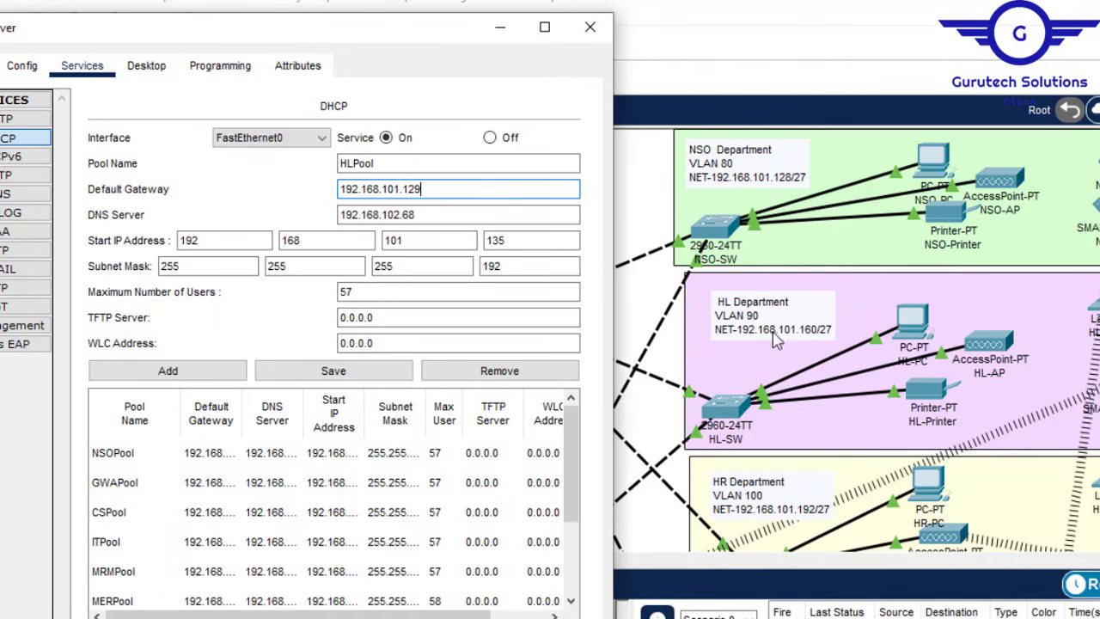
left_click(449, 190)
key("BackSpace")
key("BackSpace")
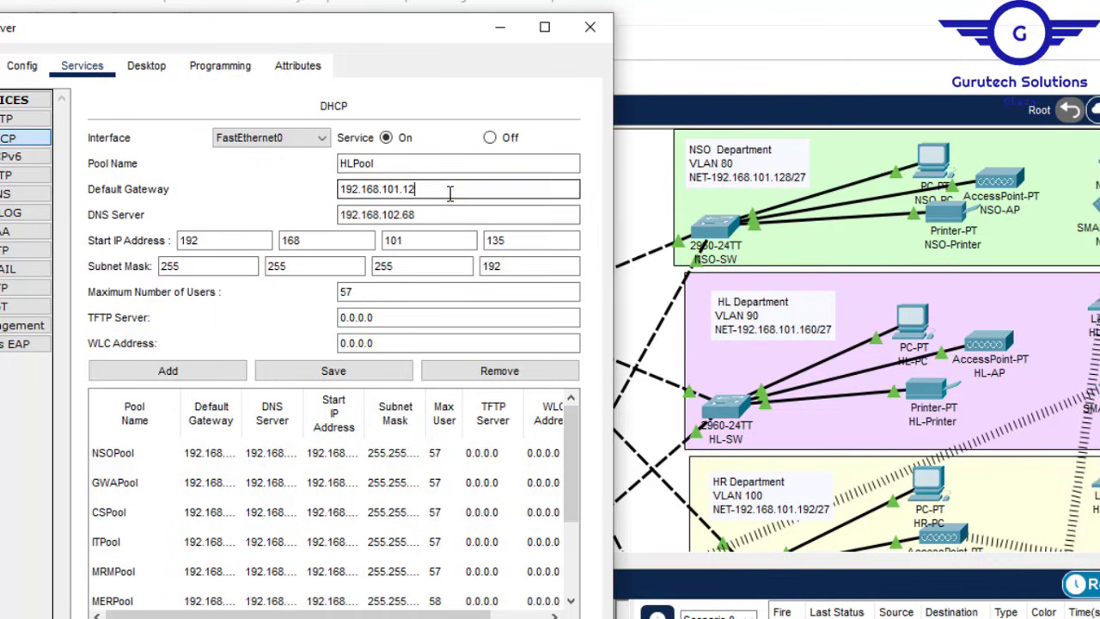
type("60")
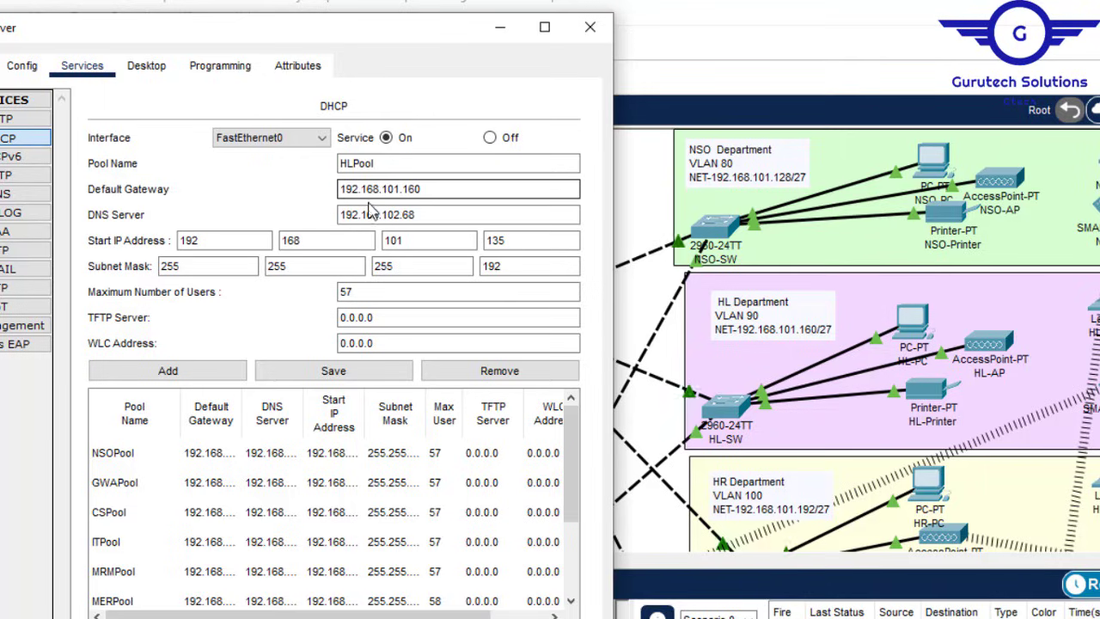
double_click(516, 240)
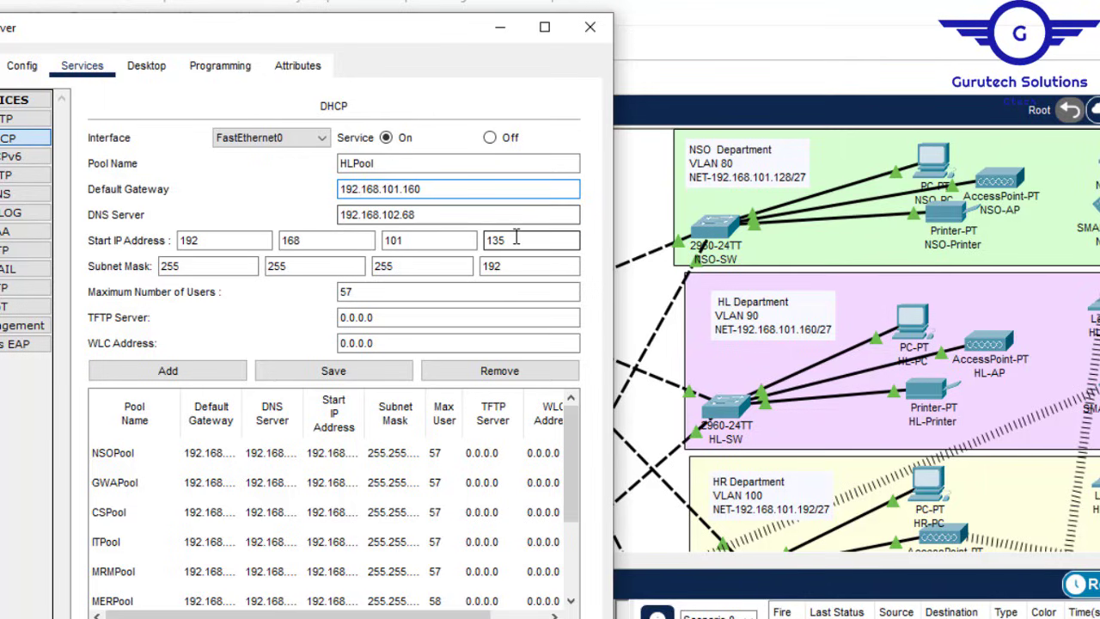
type("1")
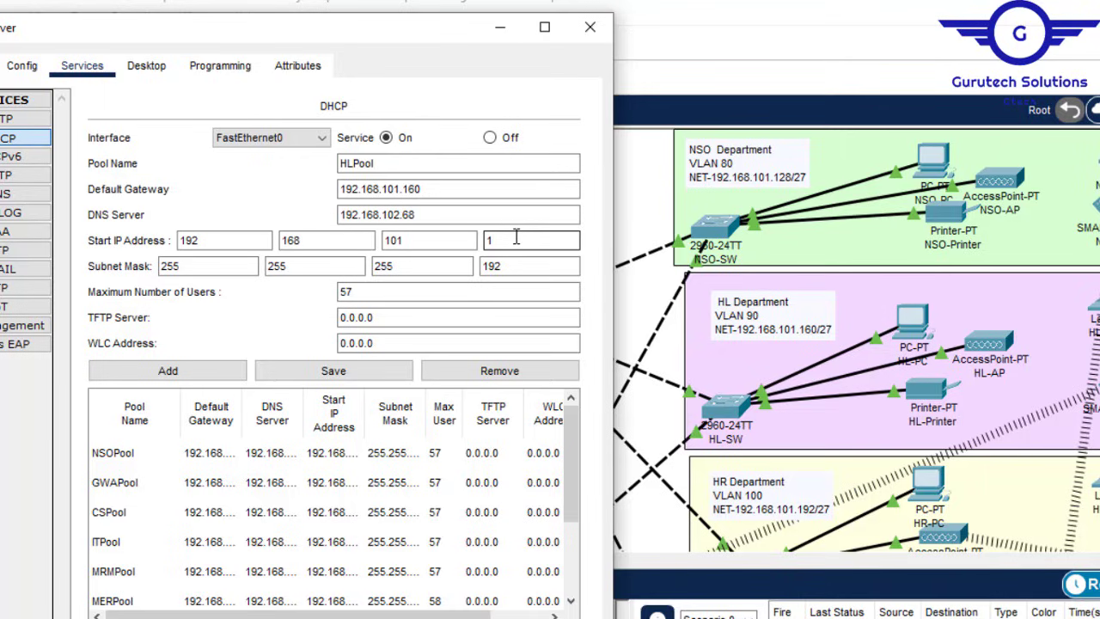
left_click(432, 188)
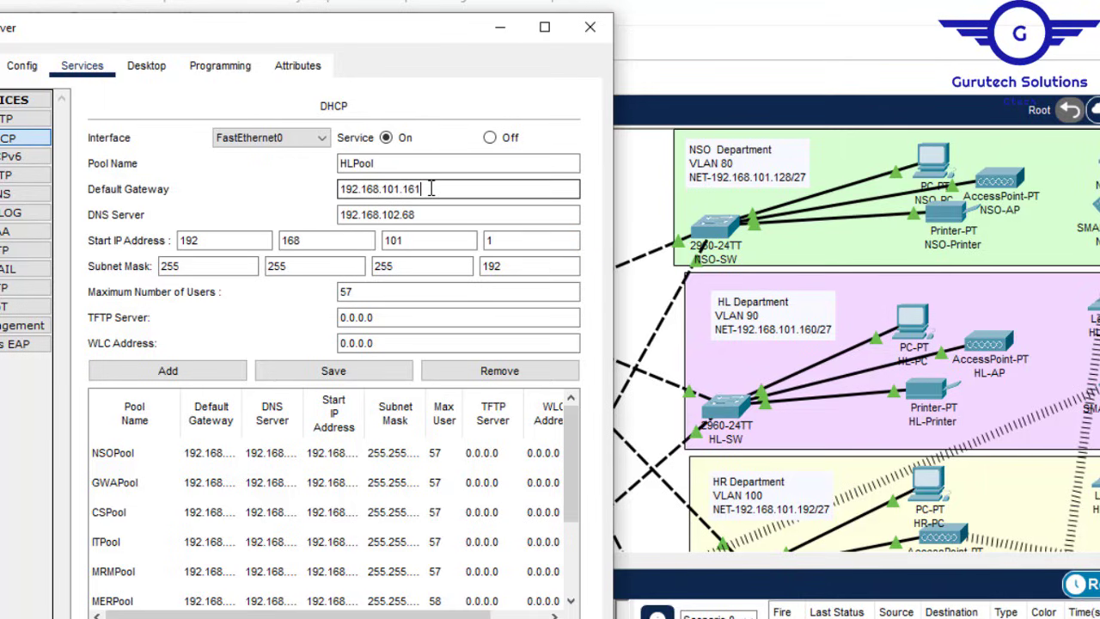
left_click(513, 245)
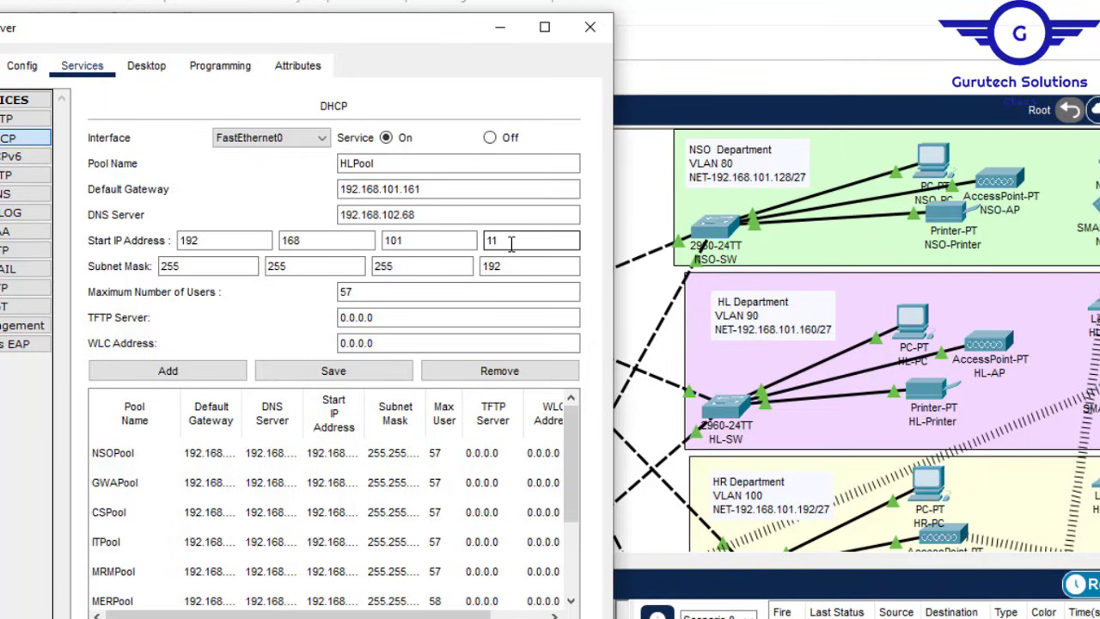
type("66")
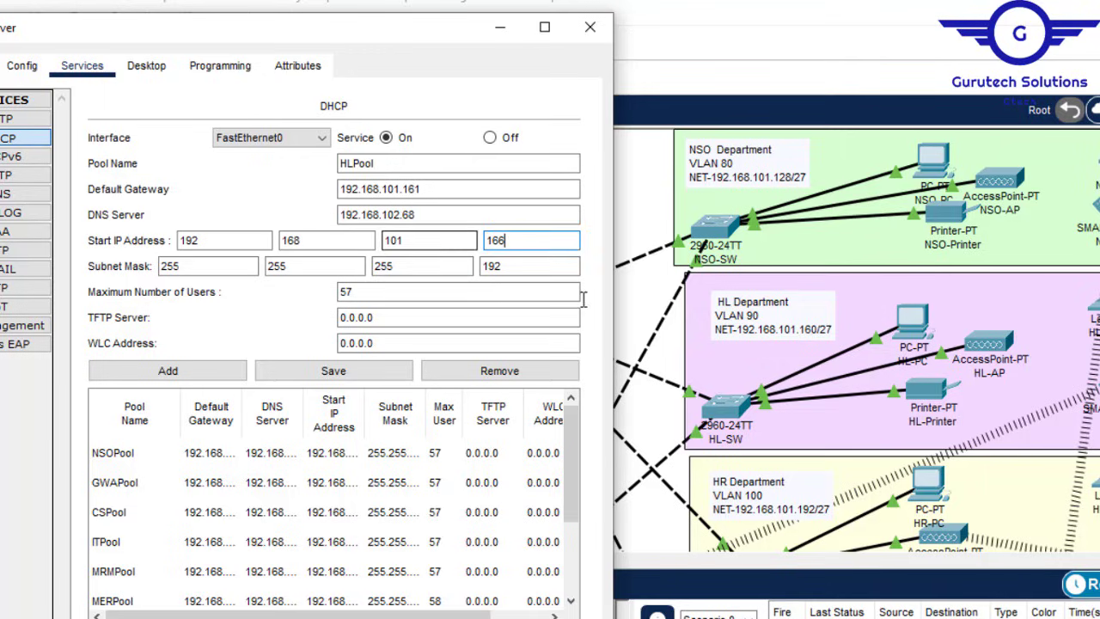
left_click_drag(522, 267, 438, 265)
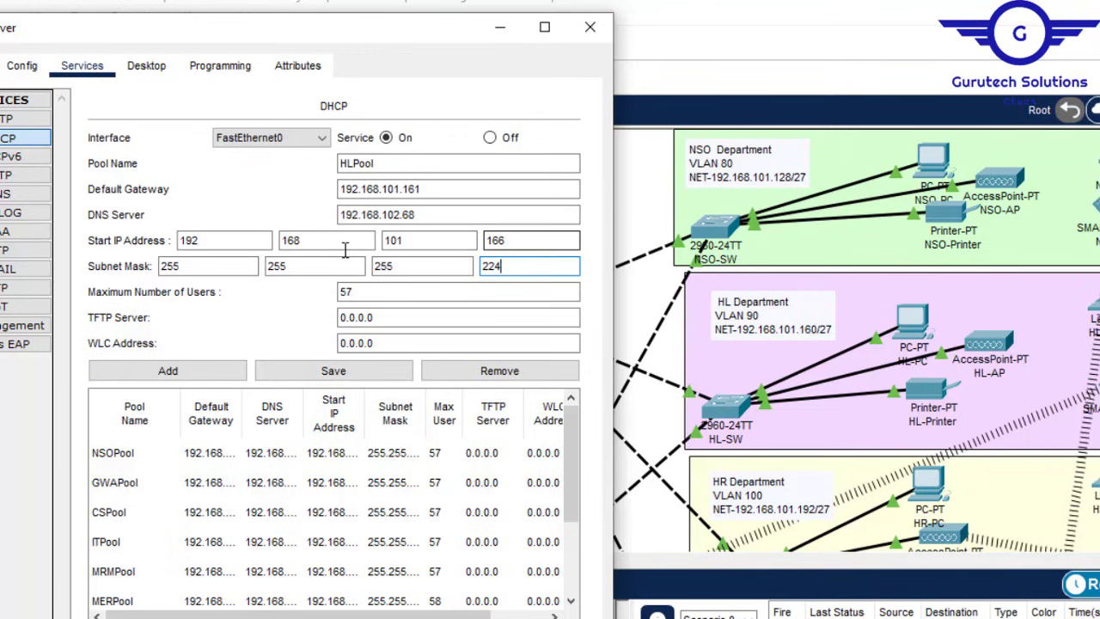
Step: Add HLPool to the DHCP pool list and check its computed 26 maximum users
left_click(184, 374)
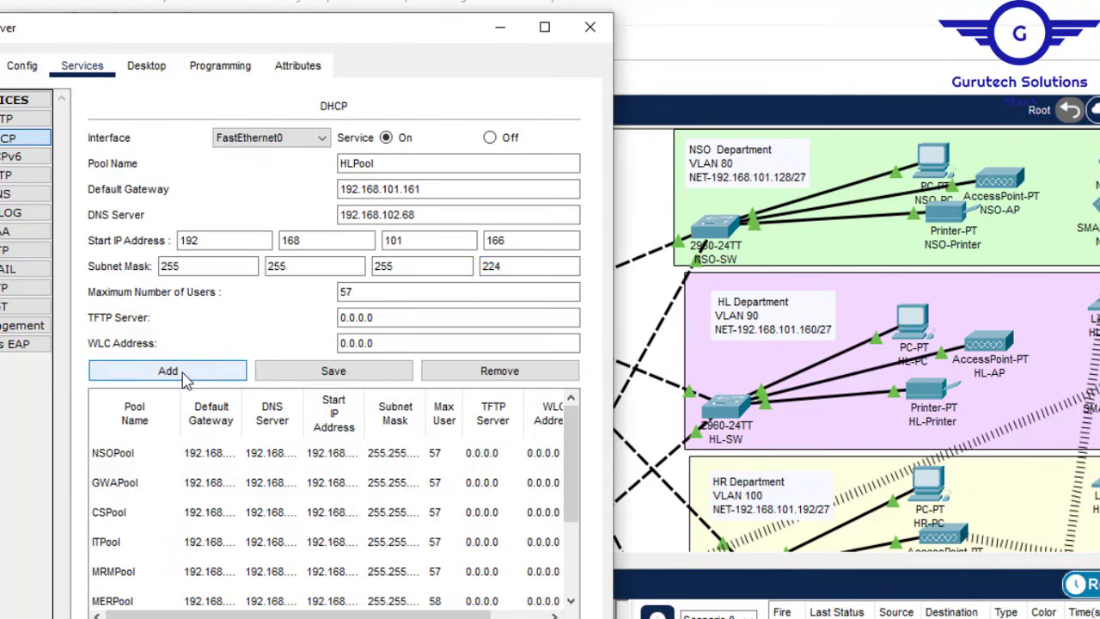
left_click(183, 376)
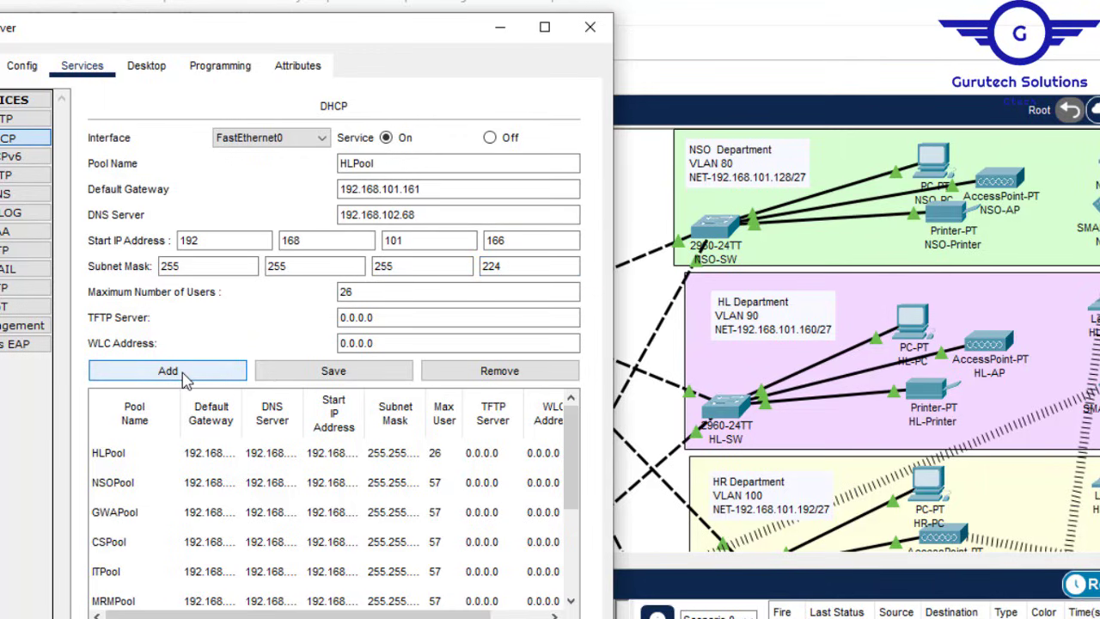
left_click(530, 293)
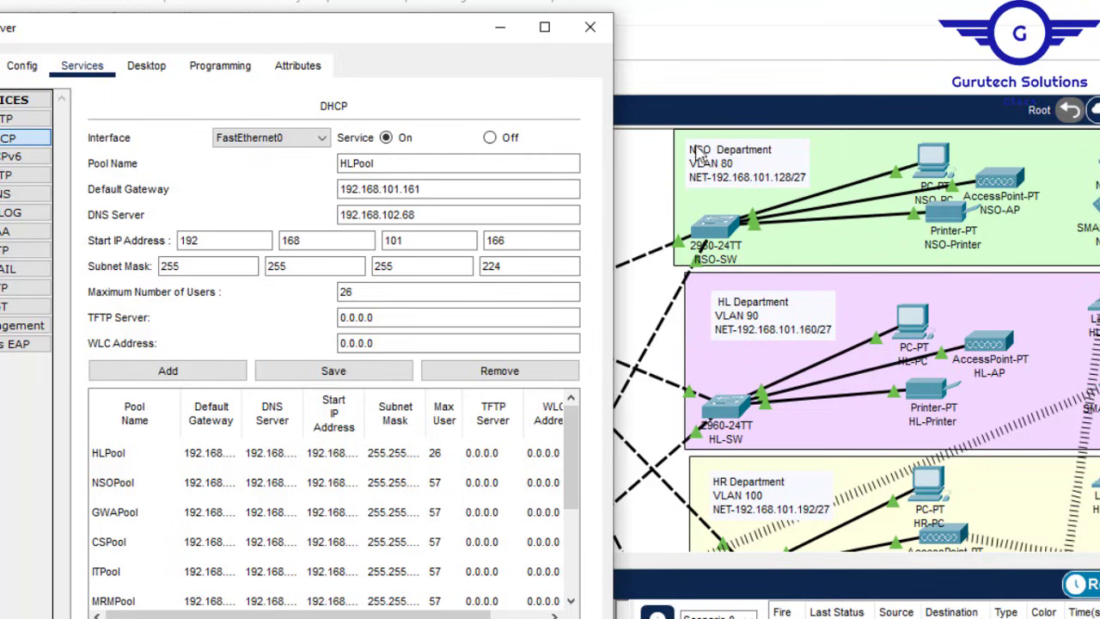
Step: Change NSOPool's subnet mask last octet to 224 and save it, giving 25 users
left_click(121, 483)
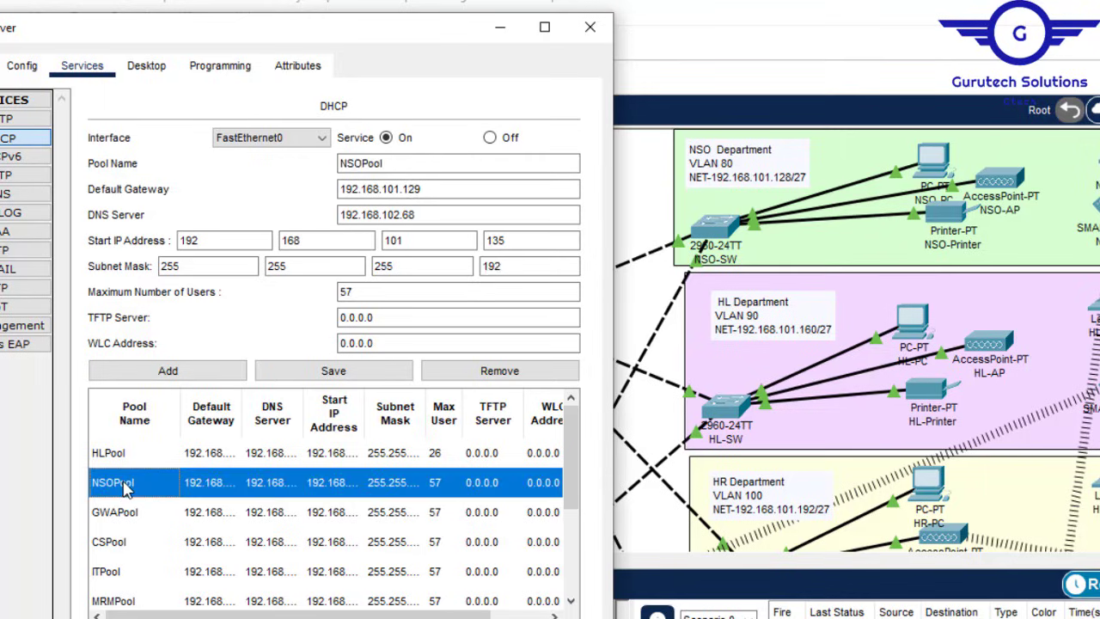
left_click(421, 189)
left_click(416, 214)
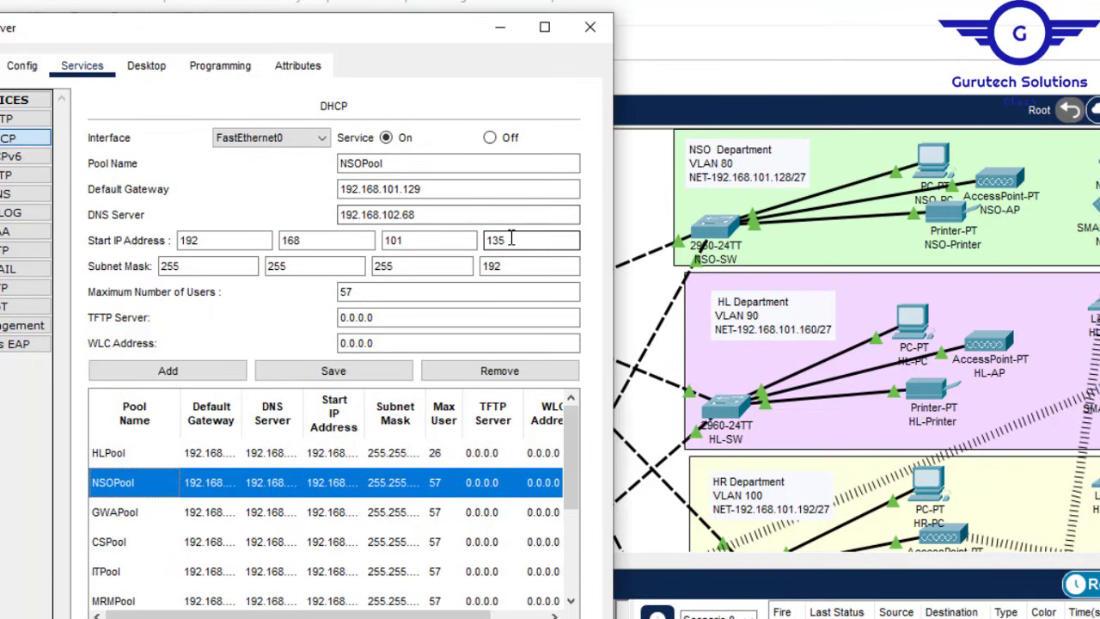
left_click_drag(507, 266, 480, 266)
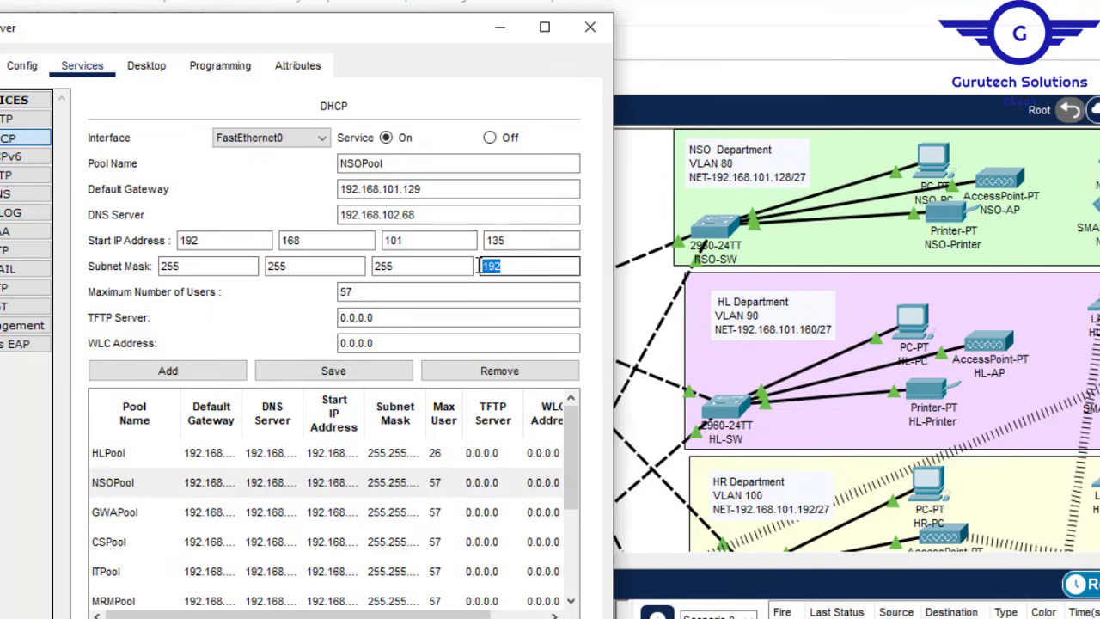
type("224")
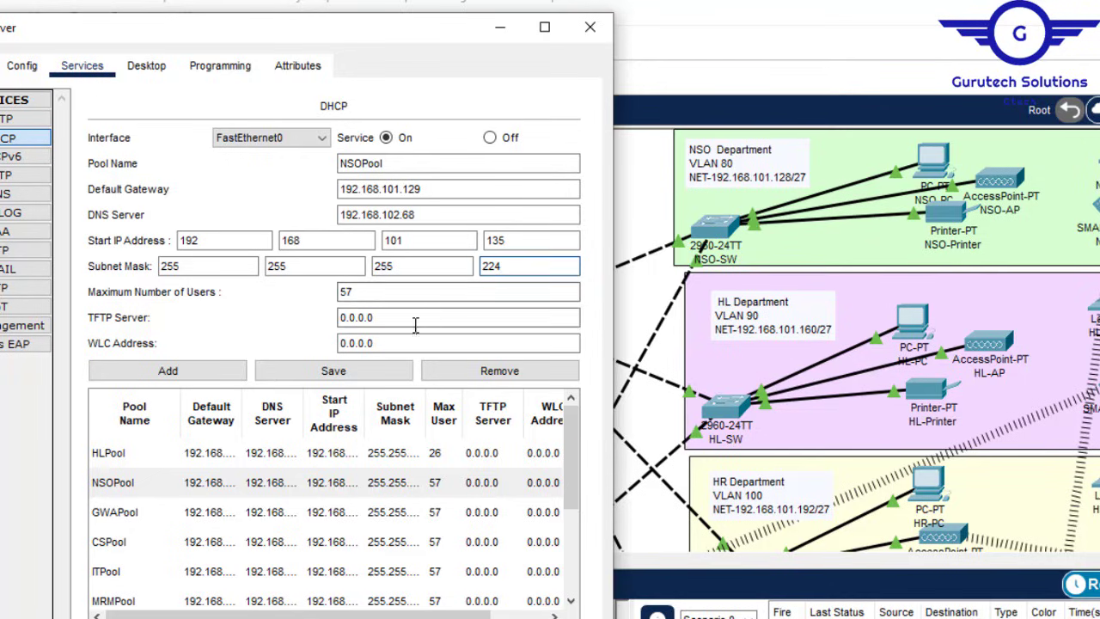
left_click(335, 374)
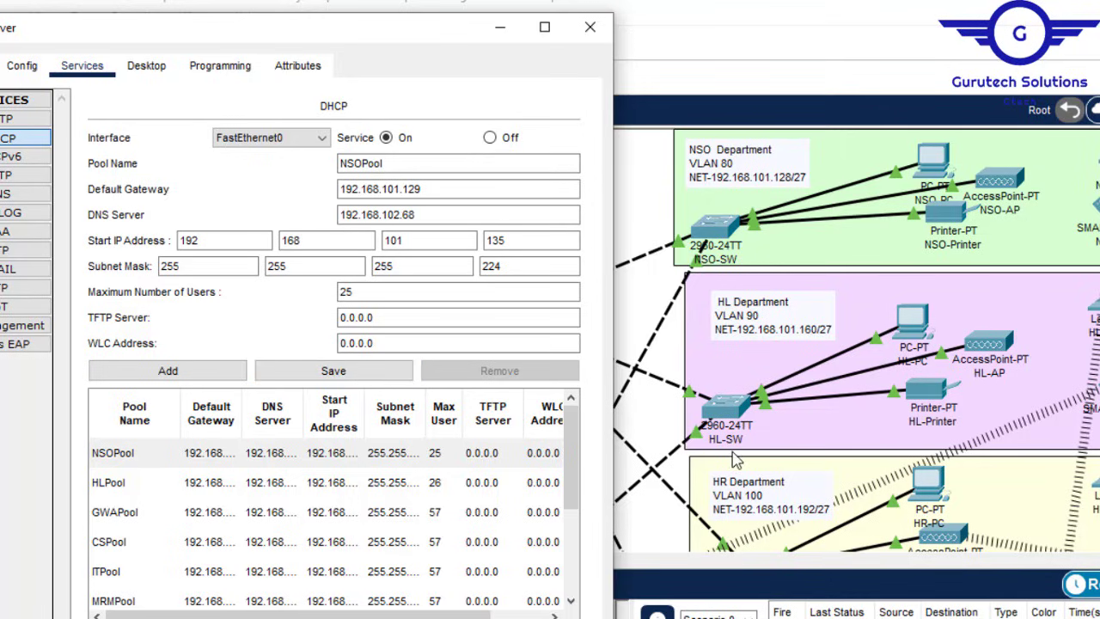
left_click(361, 163)
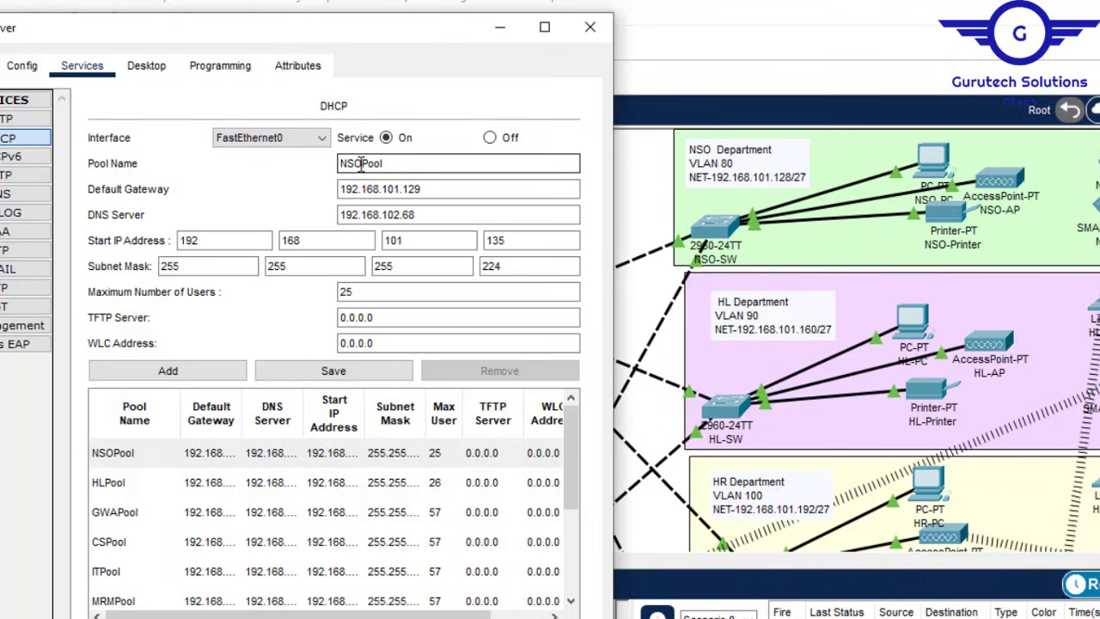
Step: Create HRPool with gateway 192.168.101.193 and start address 192.168.101.196, then view the diagram
left_click_drag(361, 163, 319, 164)
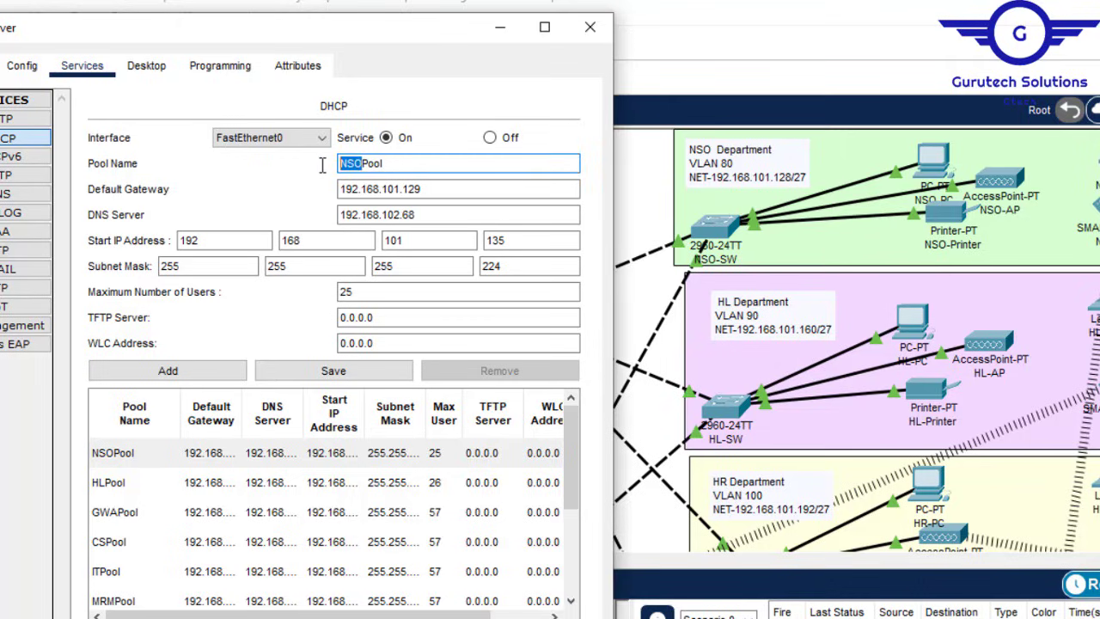
type("HR")
left_click(432, 189)
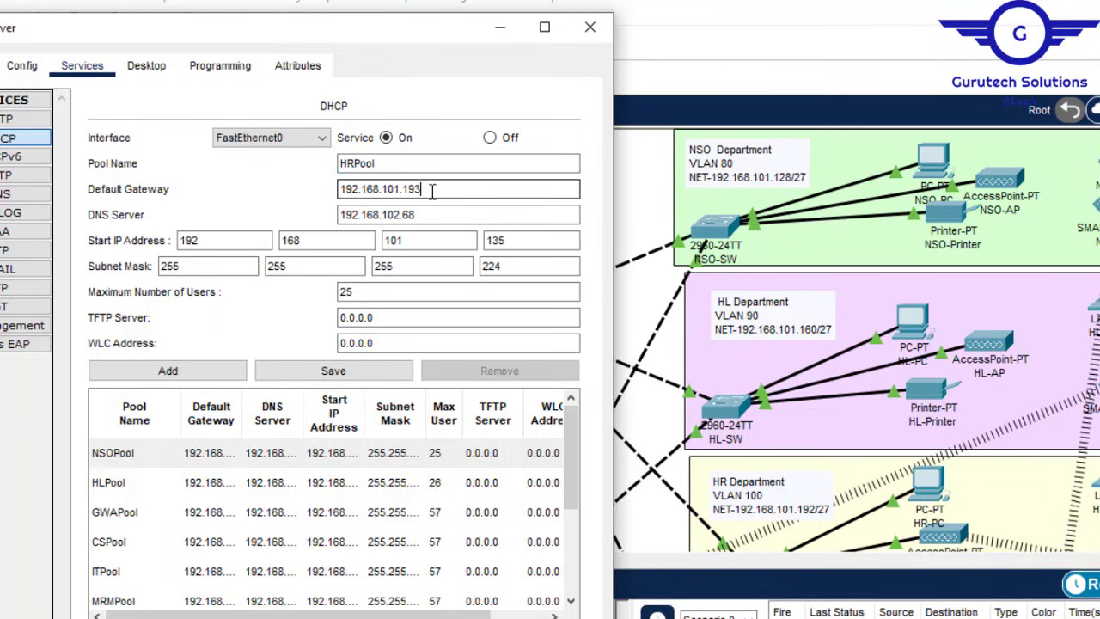
left_click(521, 241)
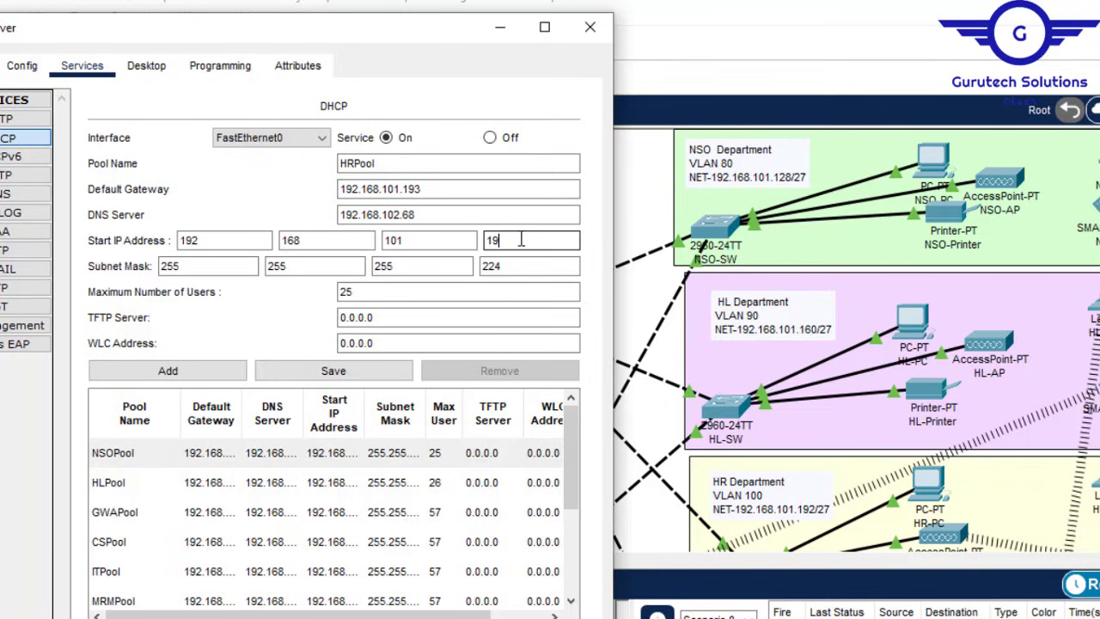
type("196")
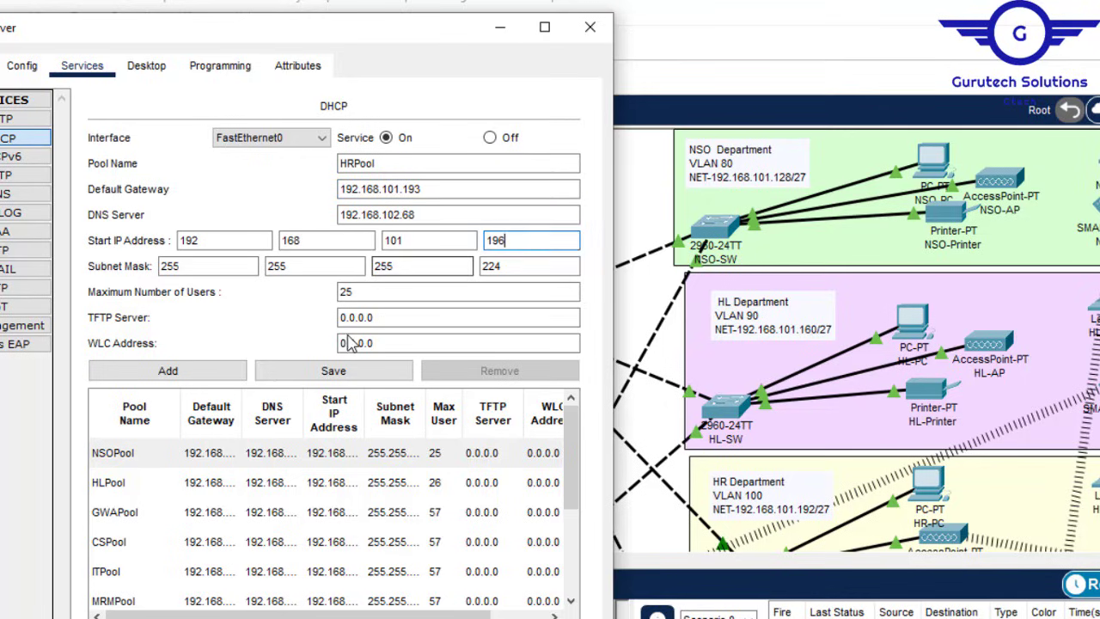
left_click(197, 371)
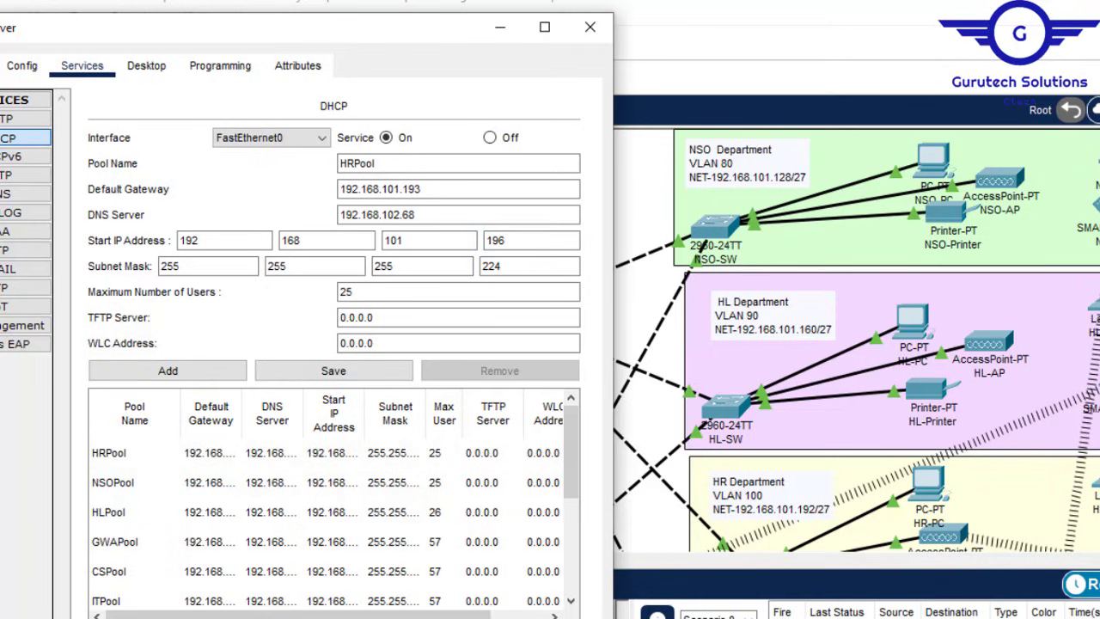
left_click(880, 165)
scroll(880, 165, "down", 5)
Step: Scroll the topology to check the MK department subnet and return to the DHCP server
scroll(550, 340, "down", 5)
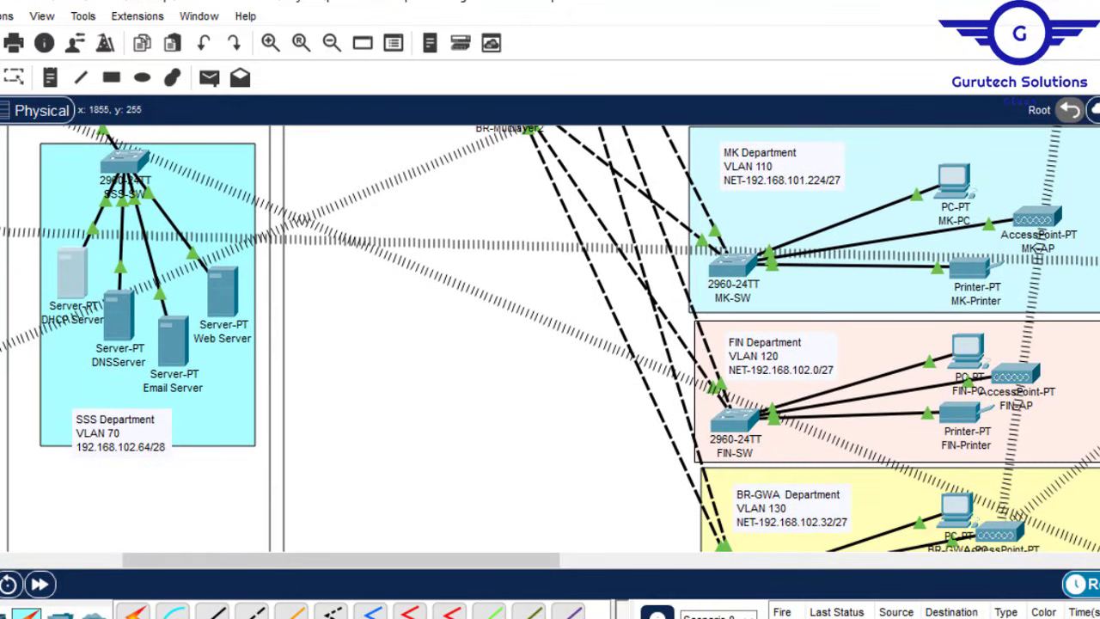
scroll(550, 340, "down", 1)
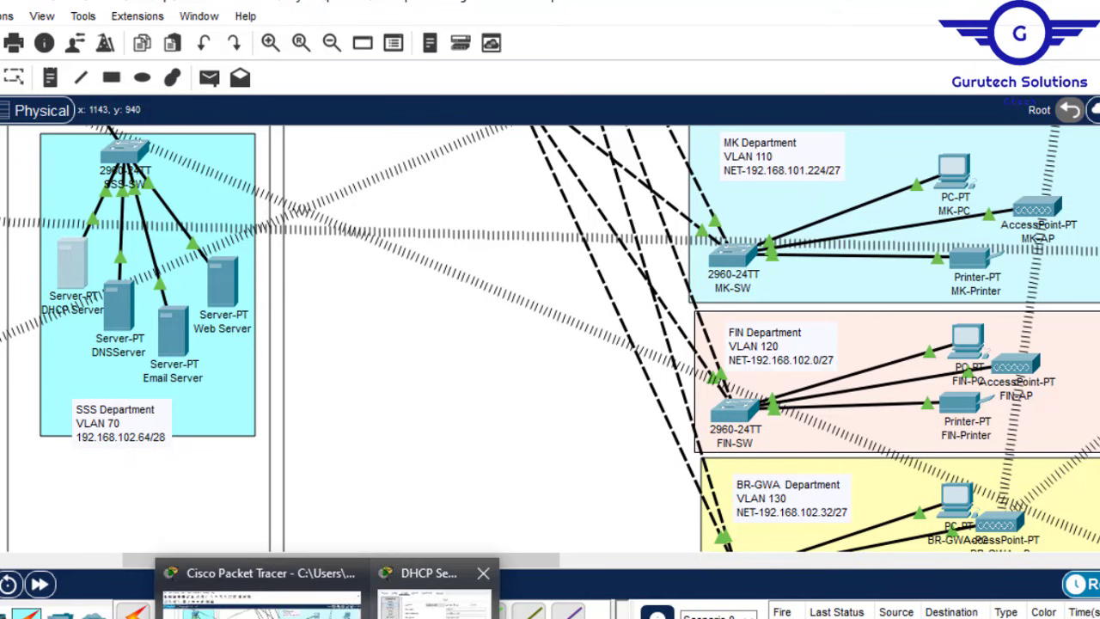
left_click(451, 593)
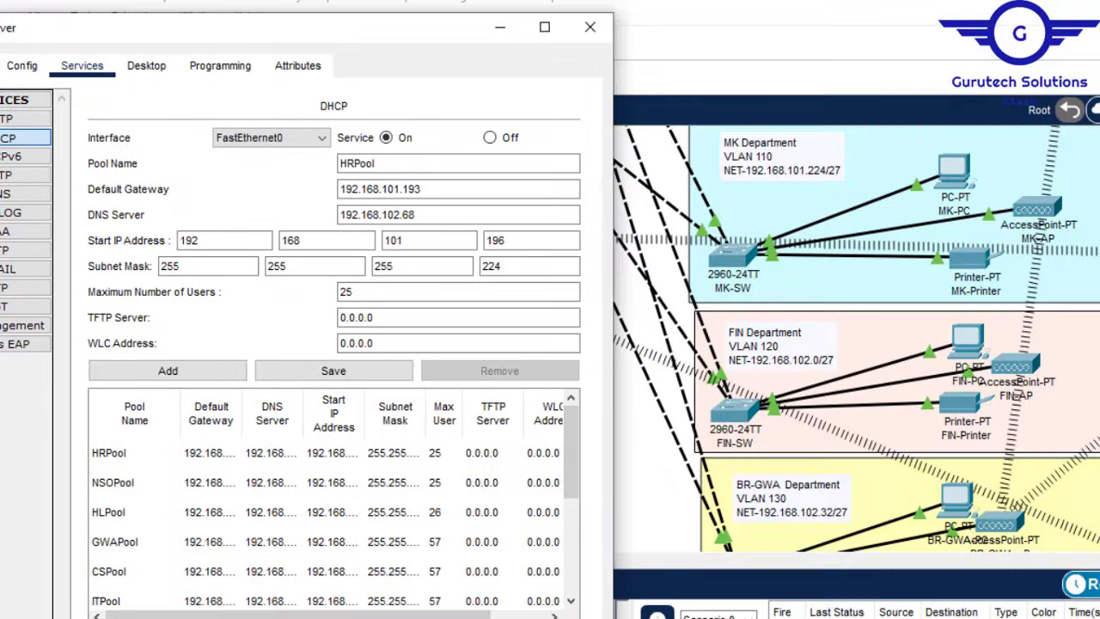
Step: Enter pool name MKPool, gateway 192.168.101.225 and start address 192.168.101.230
left_click(353, 164)
key("shift+Home")
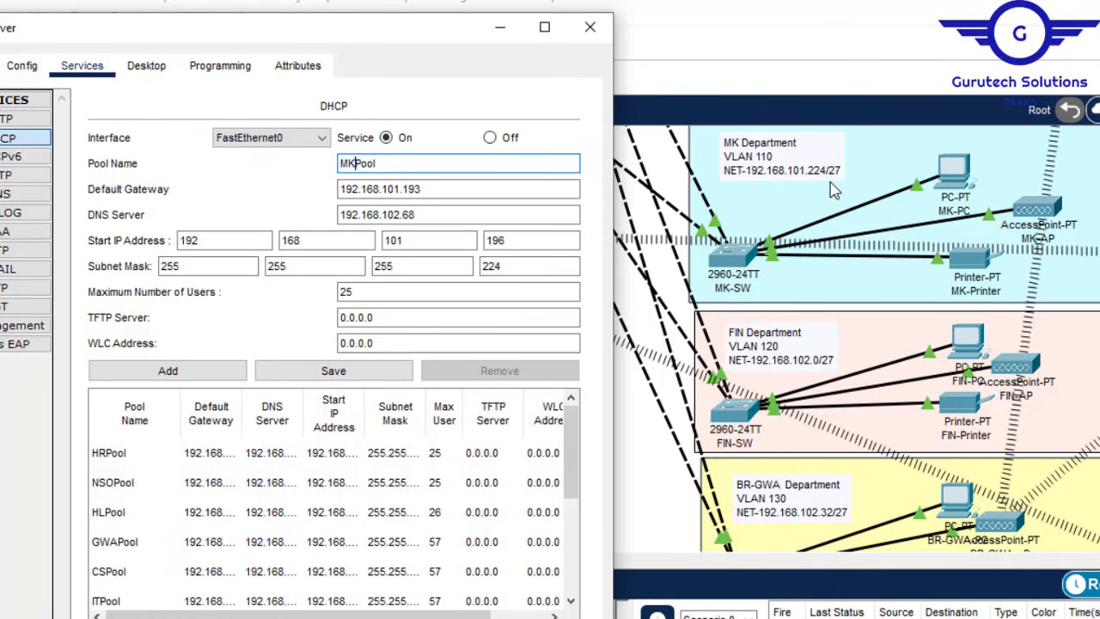
left_click(427, 189)
key("BackSpace")
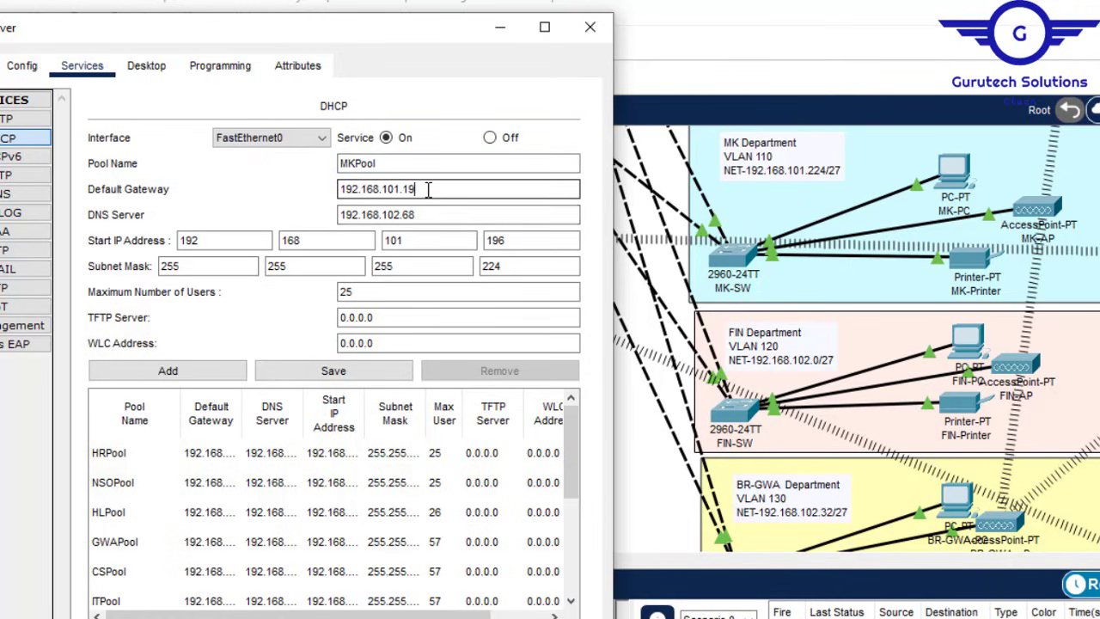
type("225")
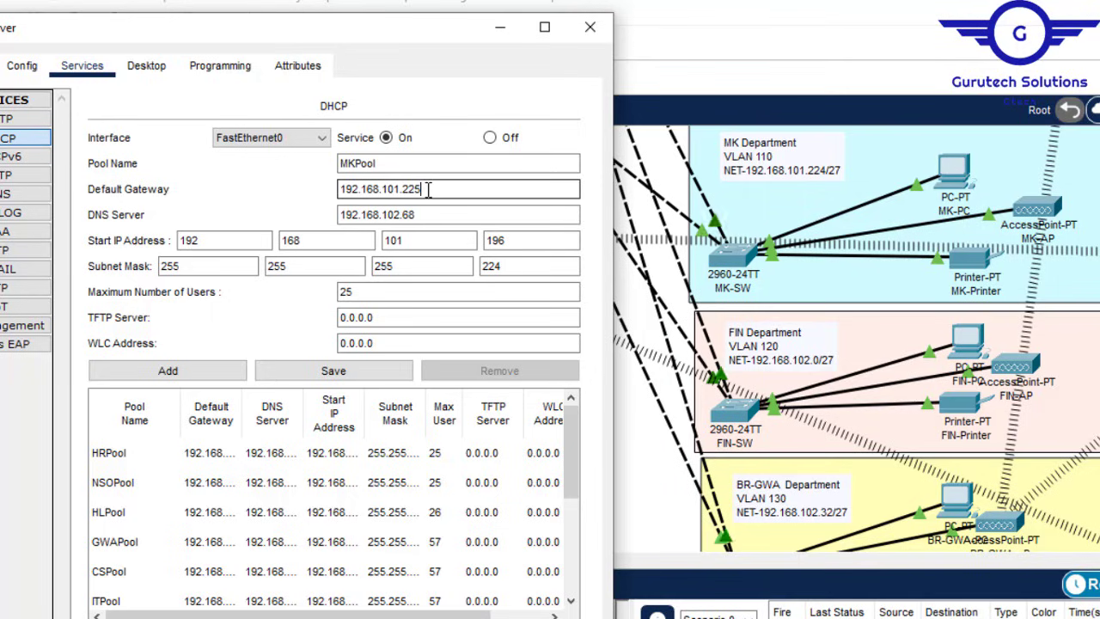
left_click(513, 238)
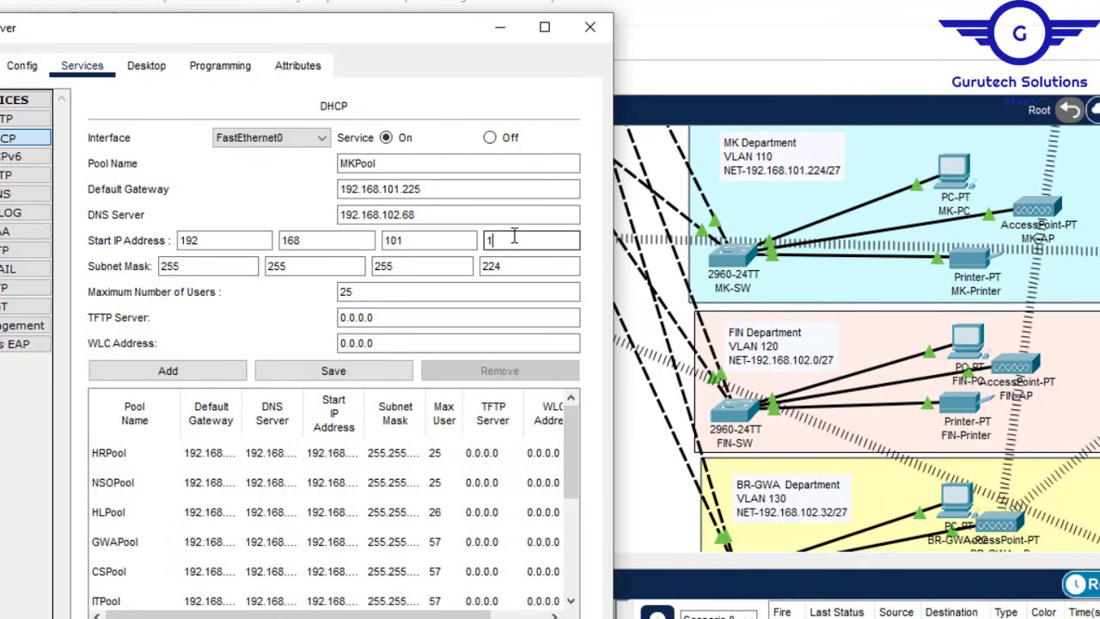
type("230")
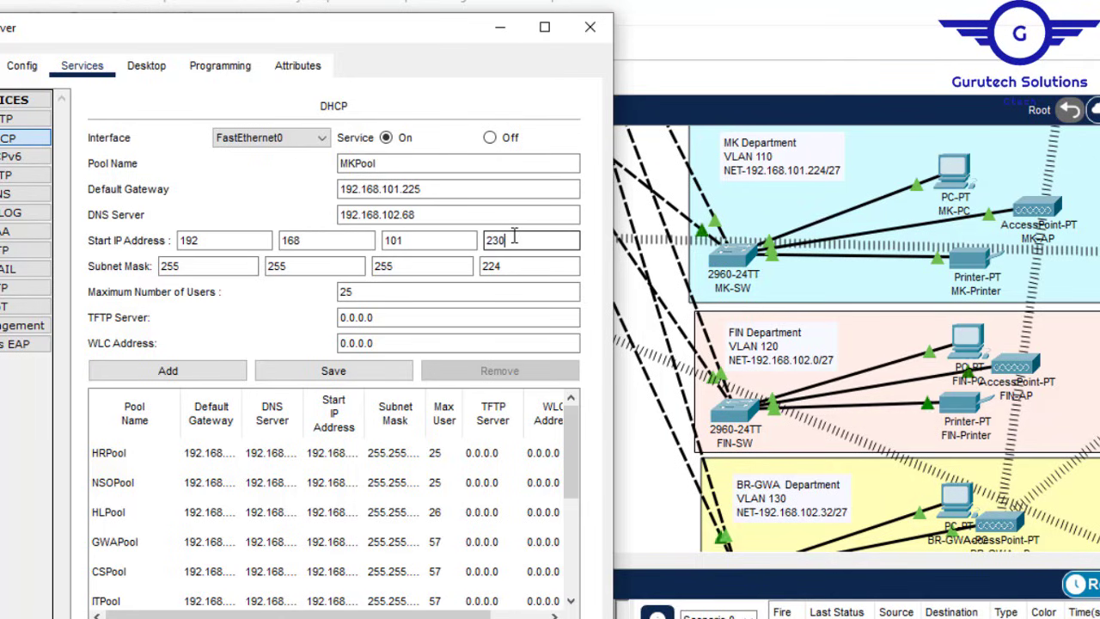
Step: Add MKPool to the pool list, dismissing the duplicate-name error from a repeated Add
left_click(191, 373)
scroll(830, 209, "up", 1)
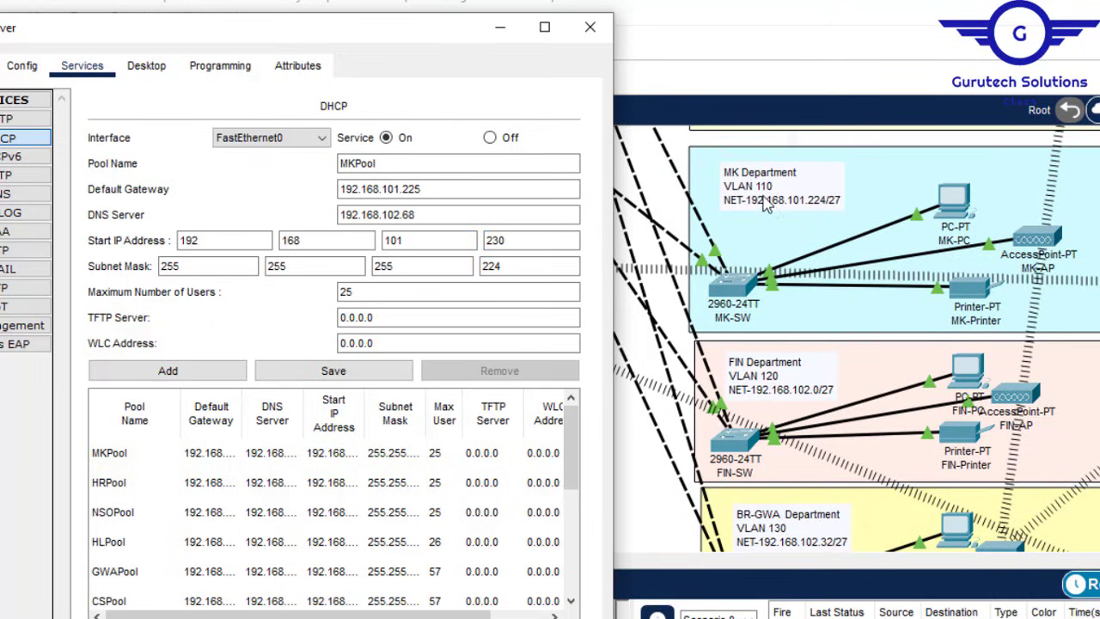
left_click(170, 375)
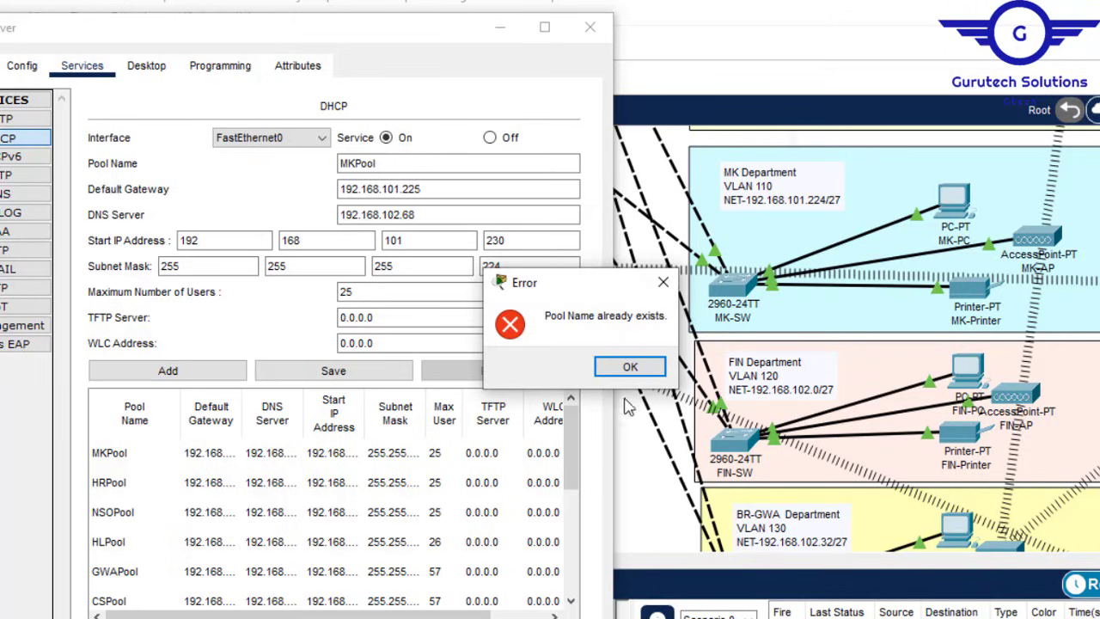
left_click(630, 368)
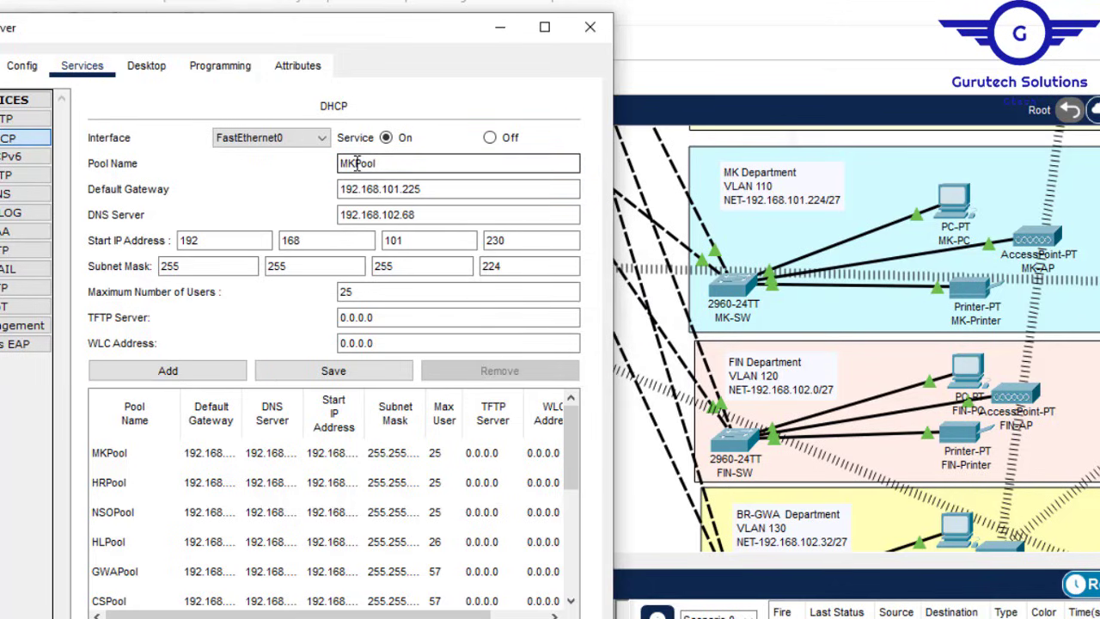
Step: Define FINPool with gateway 192.168.102.1, start 192.168.102.6 and mask 255.255.255.224, and add it
left_click_drag(355, 163, 333, 163)
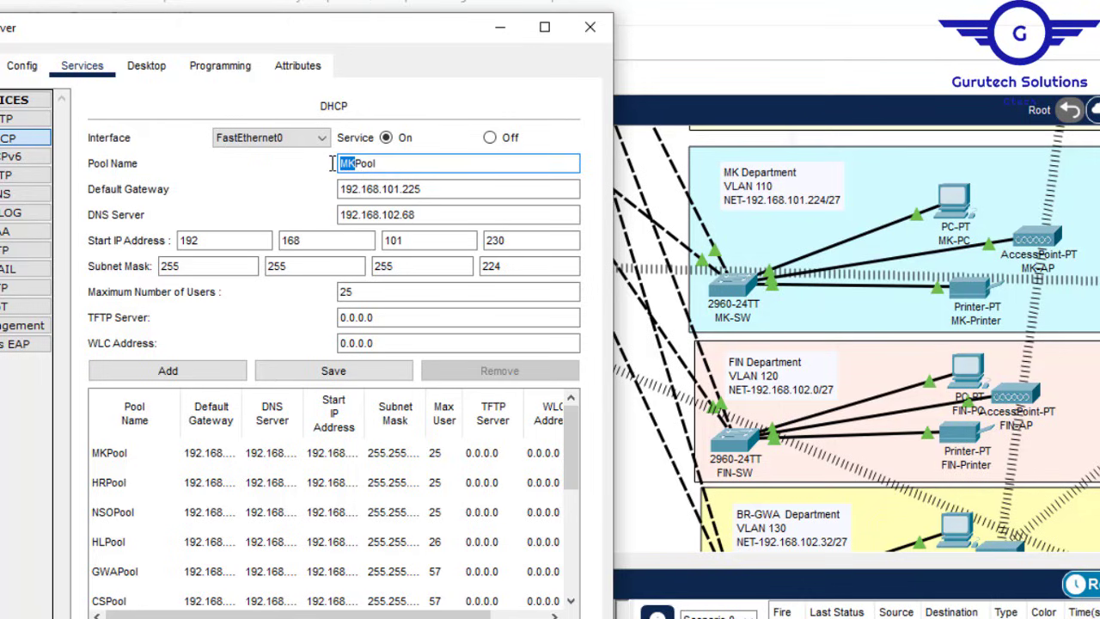
type("FIN")
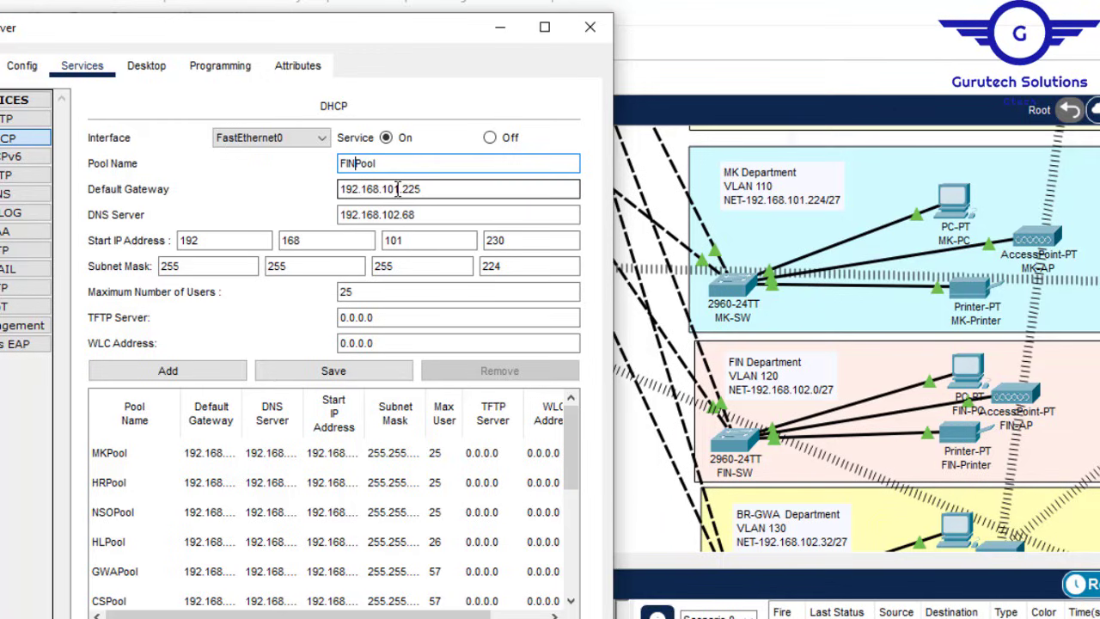
left_click(395, 189)
type("2")
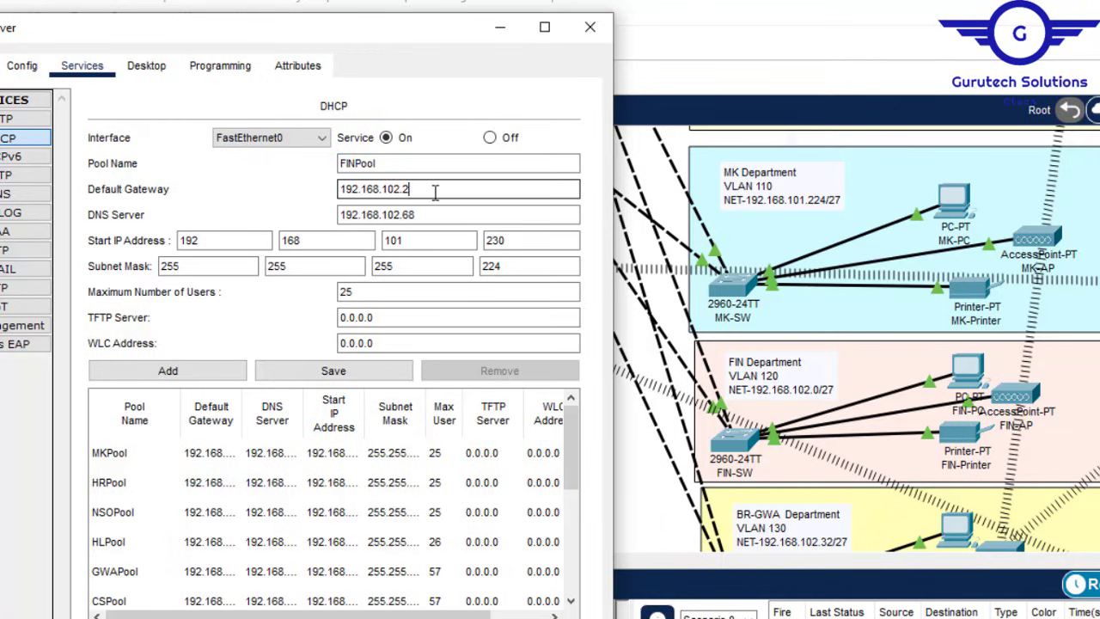
key("BackSpace")
type("1")
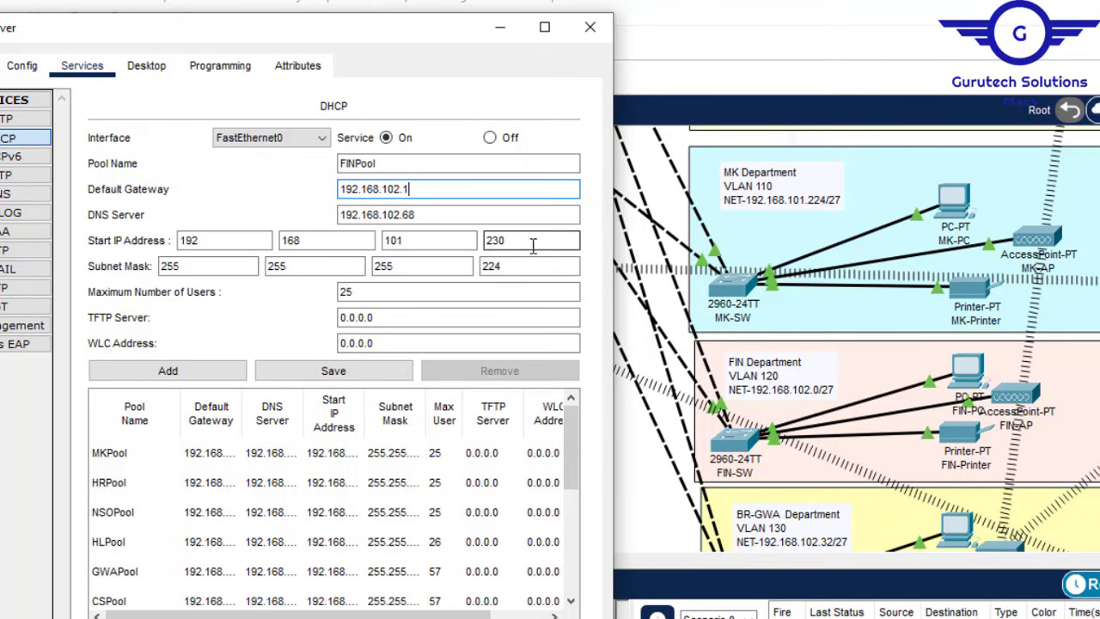
left_click(410, 241)
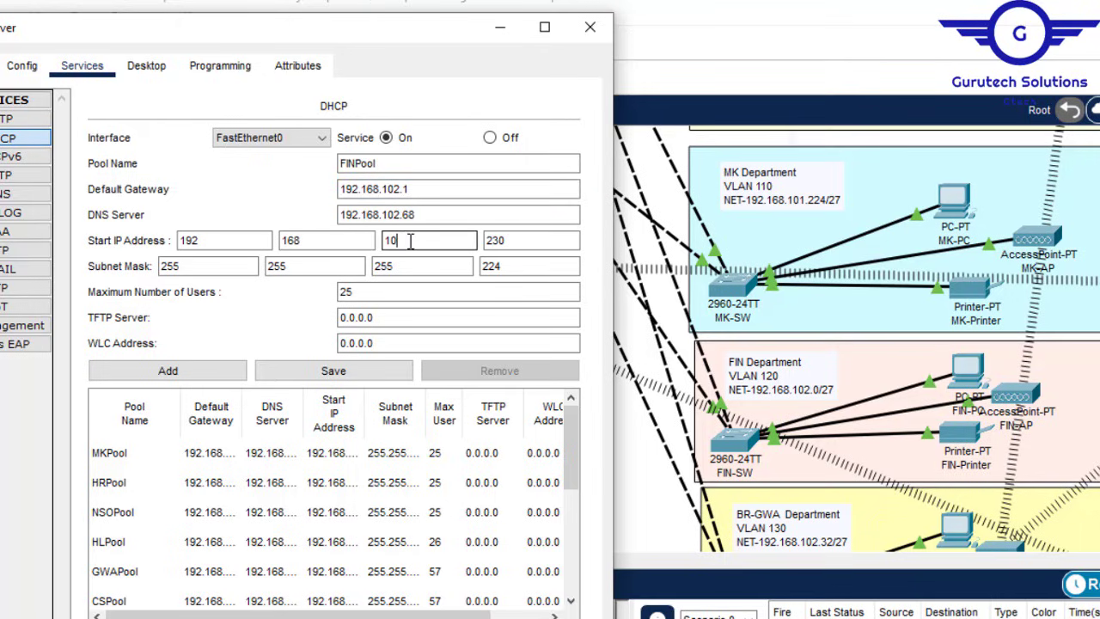
left_click(554, 243)
left_click_drag(557, 243, 498, 243)
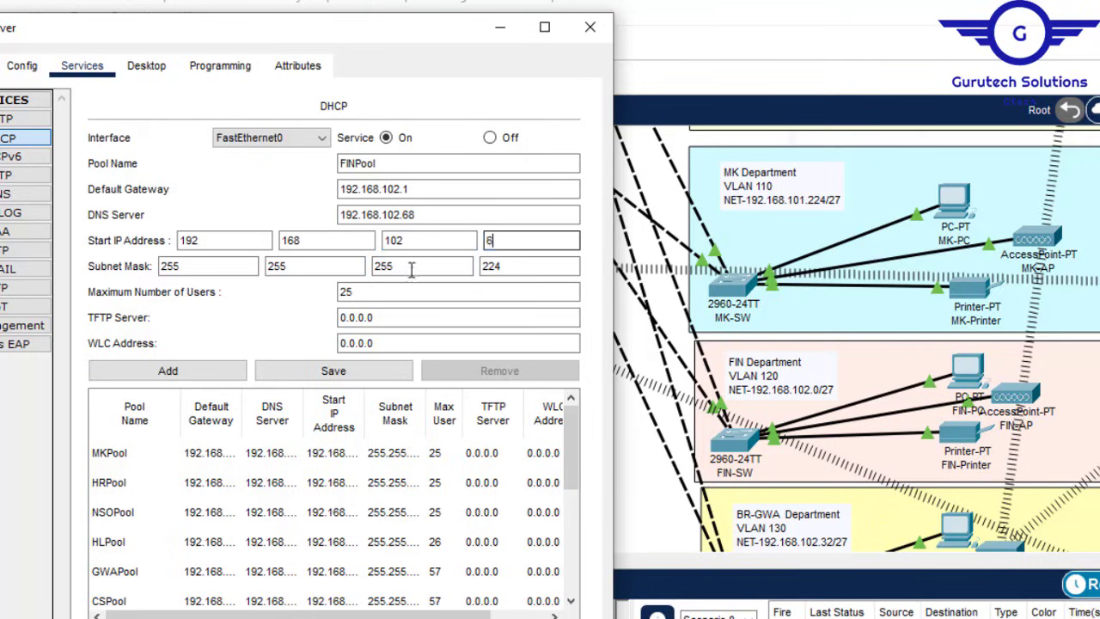
left_click(183, 374)
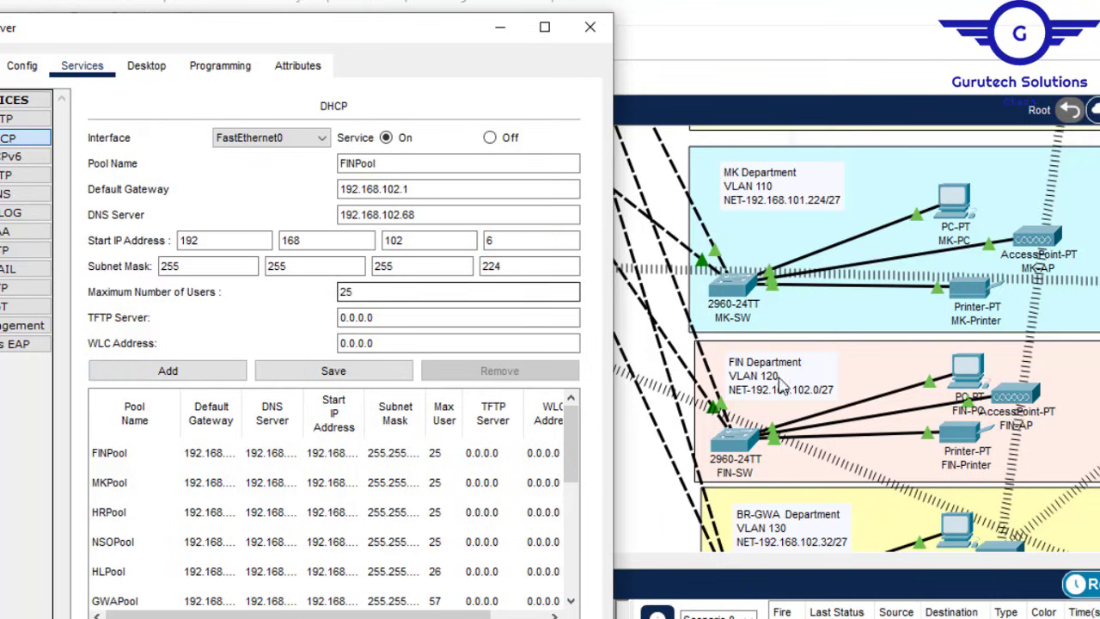
left_click(363, 166)
Step: Define BRAGWAPool with gateway 192.168.102.33 and start address 192.168.102.37, and add it
key("shift+Home")
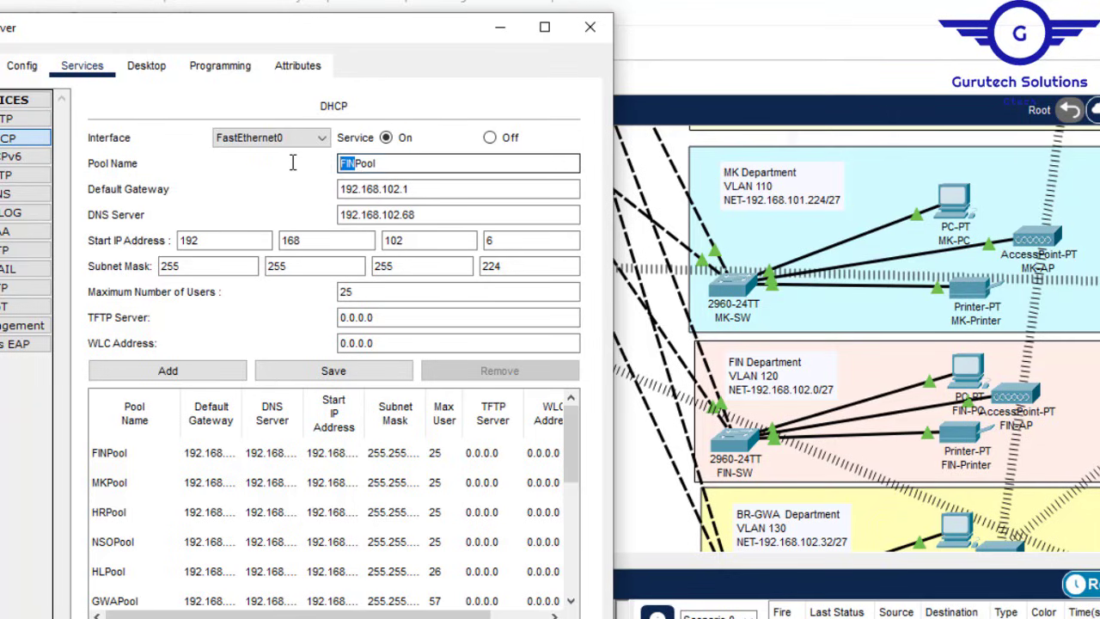
type("BRAGWA")
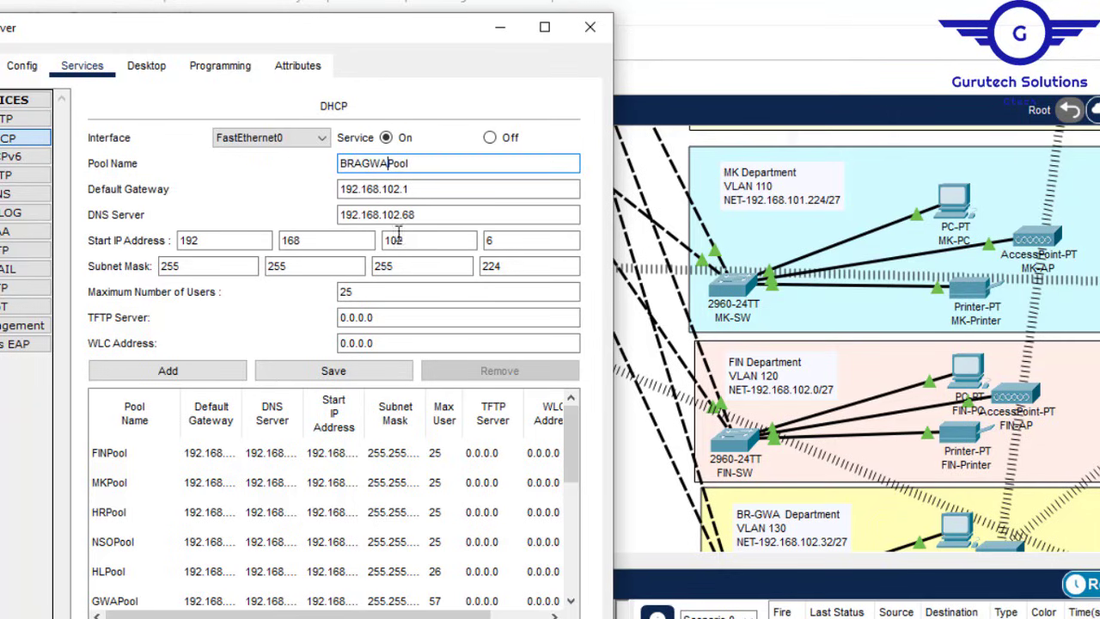
left_click(425, 191)
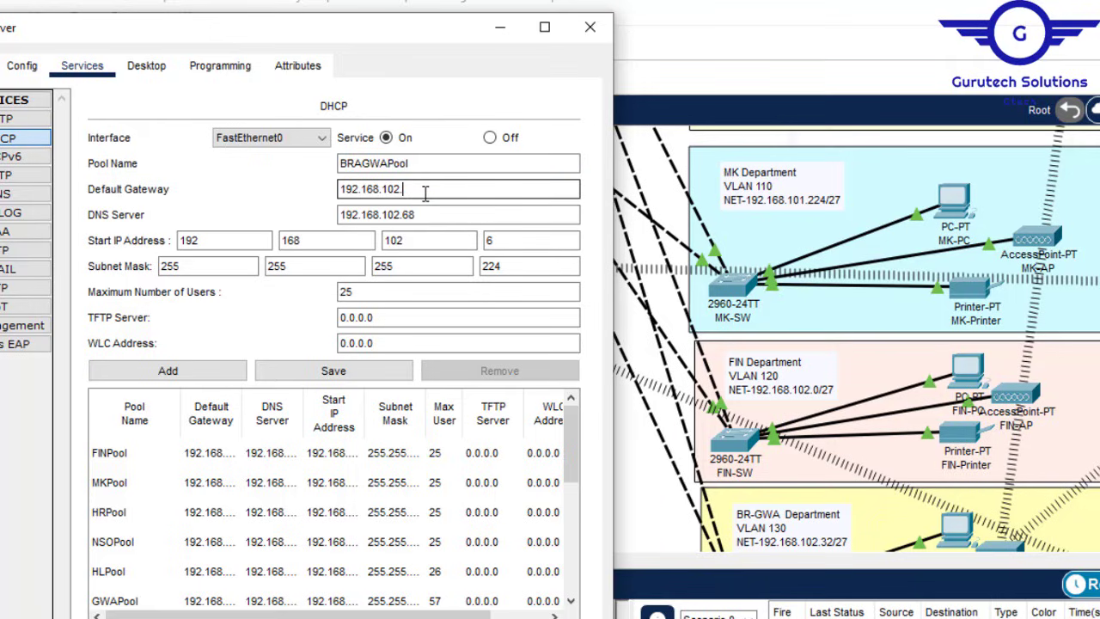
type(".33")
left_click(518, 245)
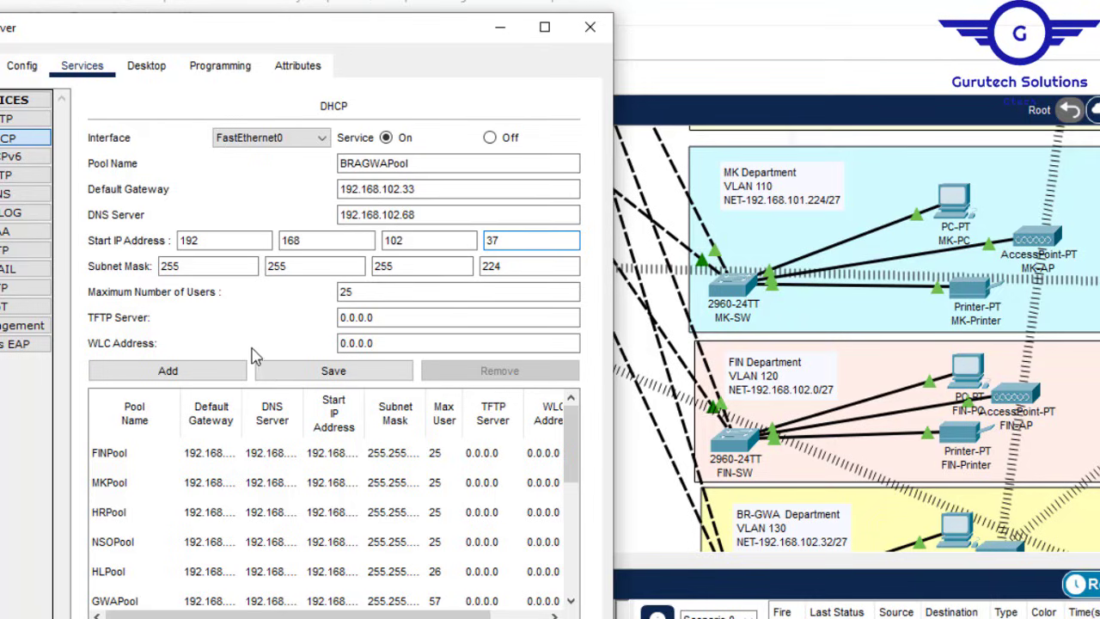
left_click(185, 371)
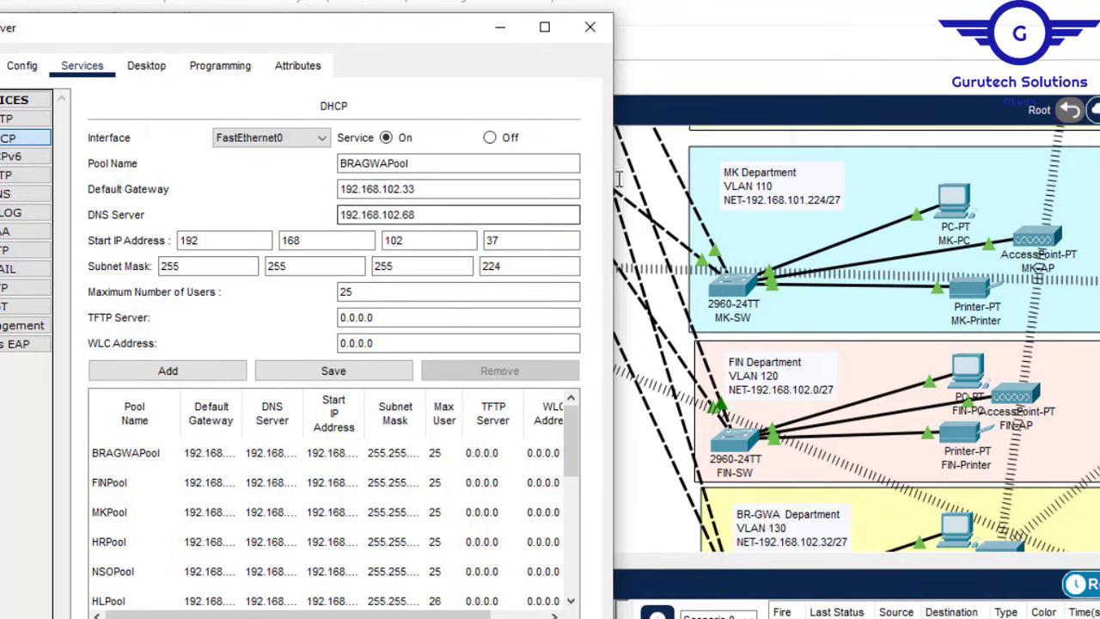
scroll(574, 510, "down", 1)
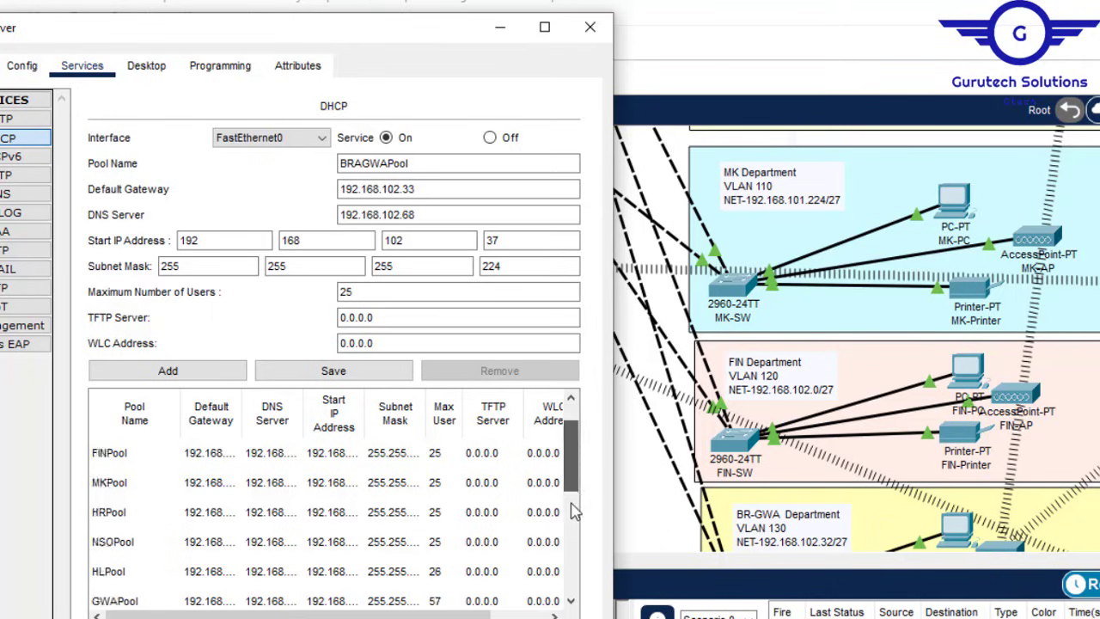
scroll(574, 510, "down", 3)
scroll(574, 488, "up", 5)
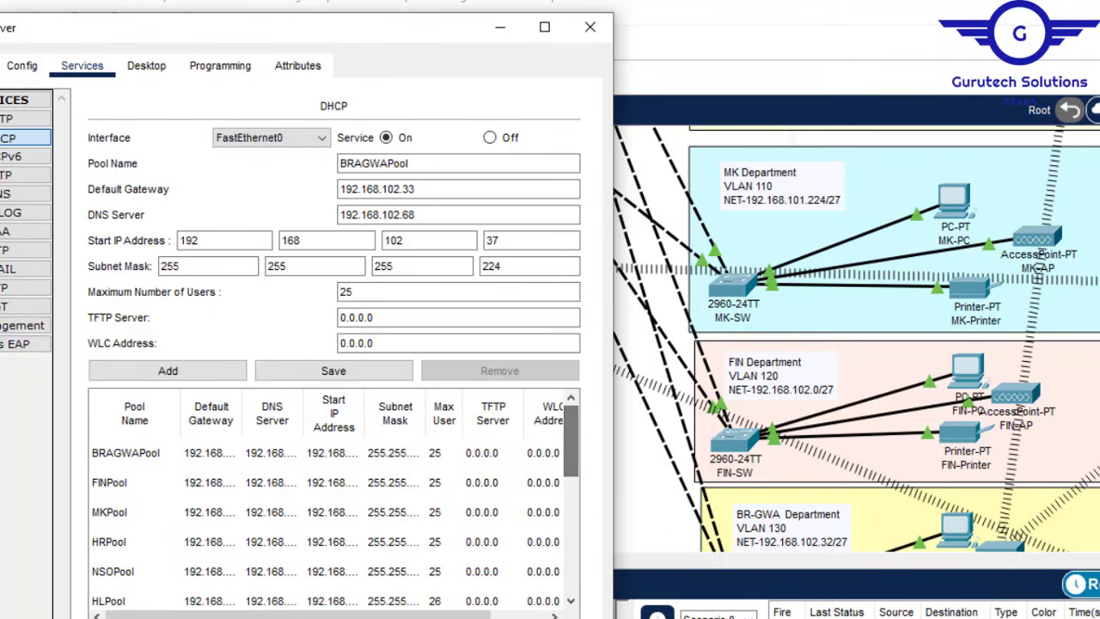
Step: Close the server window and highlight Config.txt steps 8–9, inter-VLAN routing and wireless, in Notepad
left_click(590, 27)
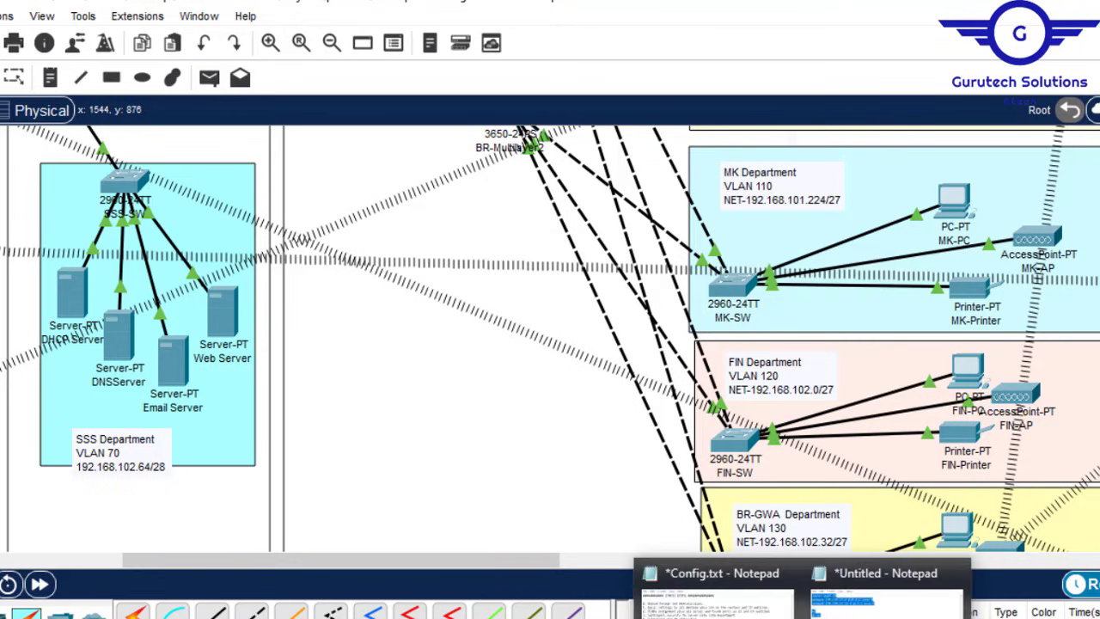
left_click(713, 593)
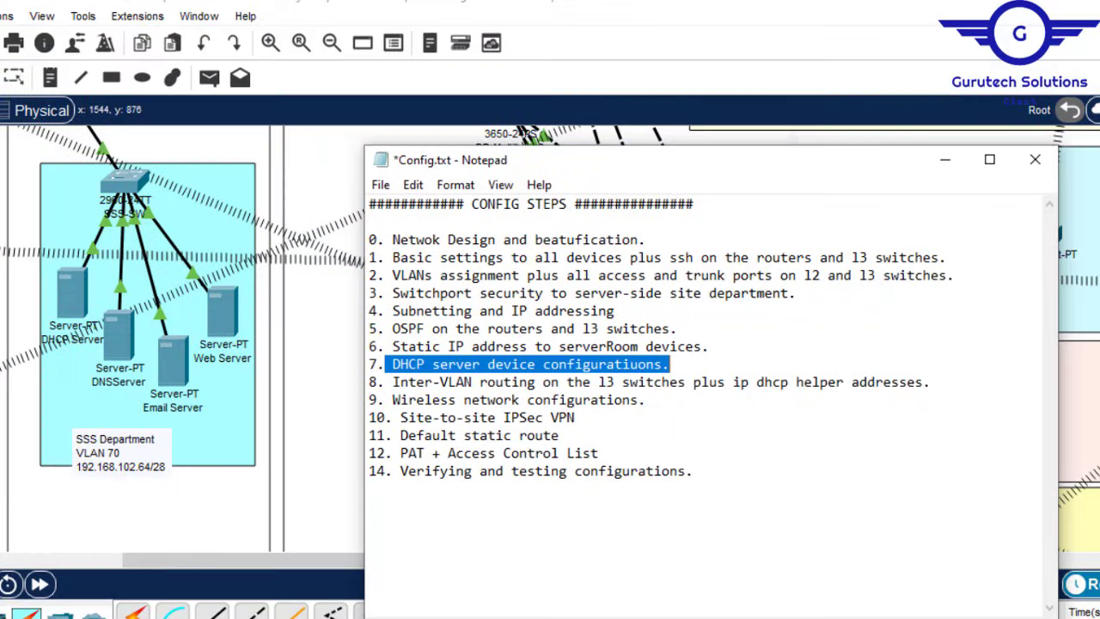
left_click(394, 381)
left_click_drag(394, 382, 928, 395)
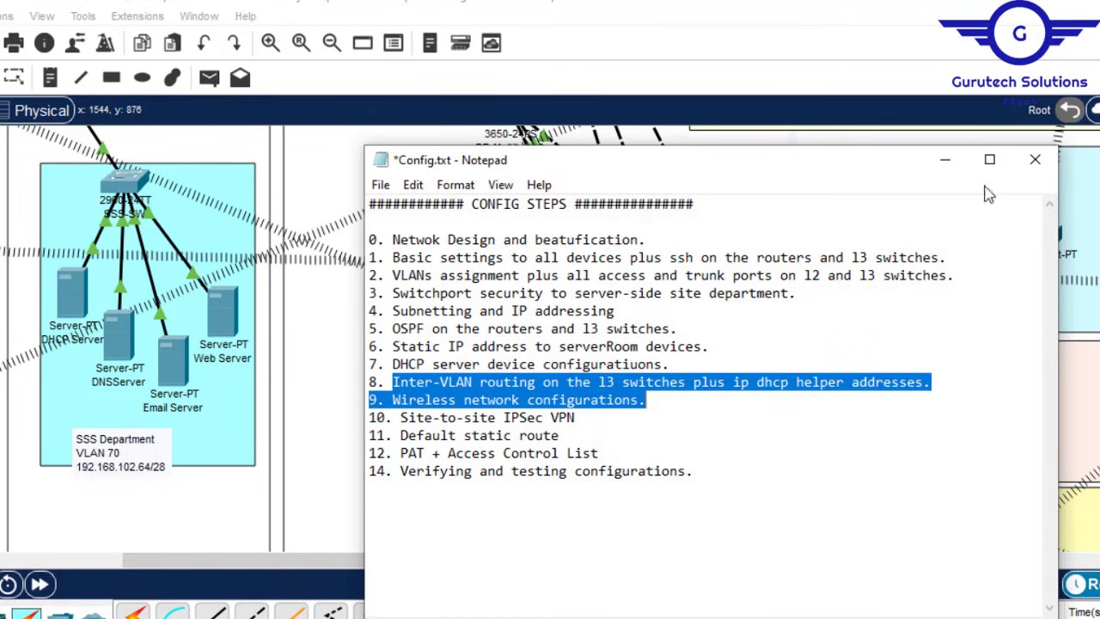
left_click(946, 160)
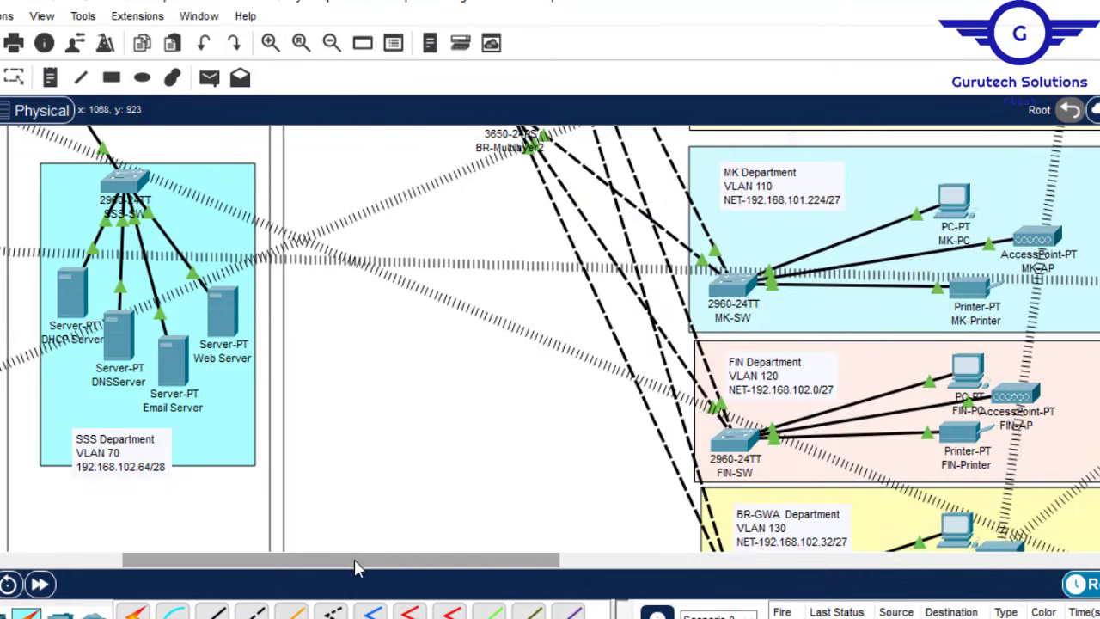
left_click_drag(354, 559, 185, 567)
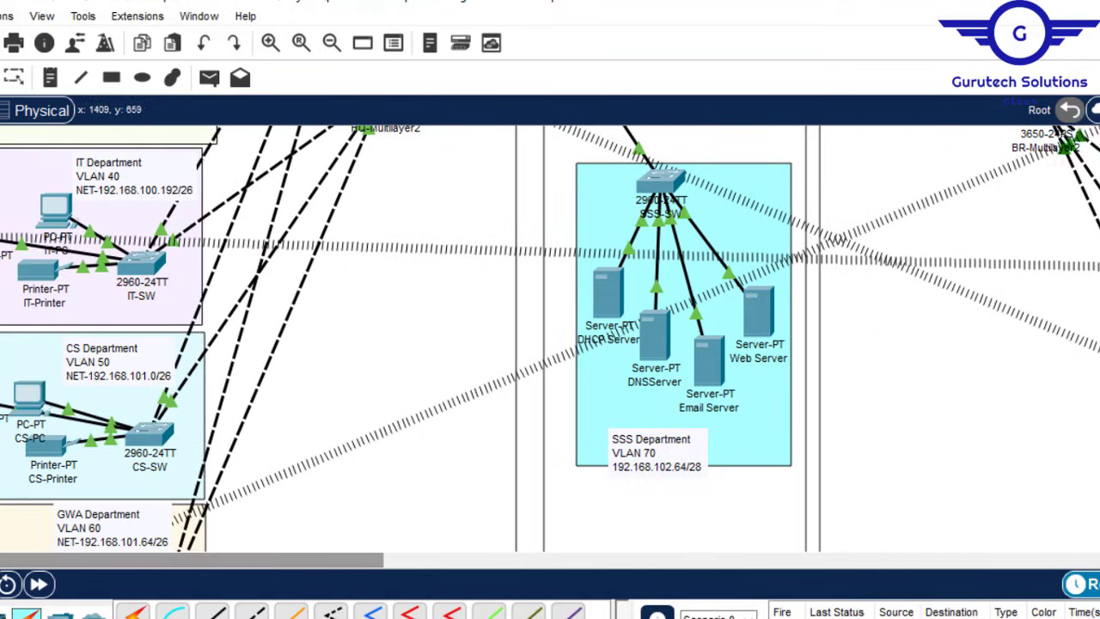
scroll(550, 338, "up", 5)
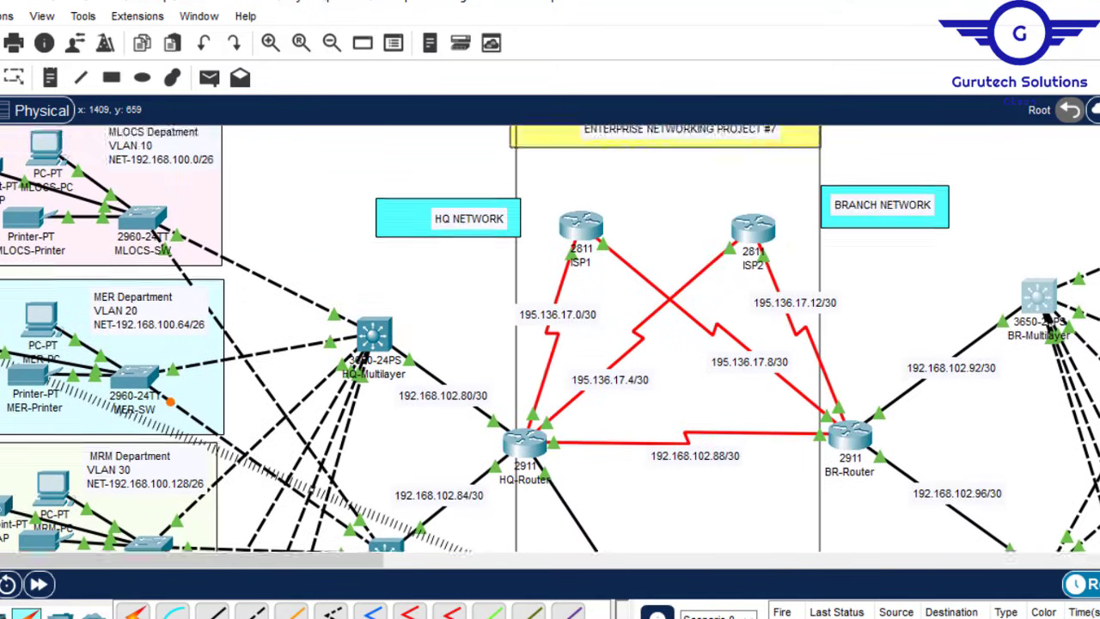
scroll(550, 338, "down", 4)
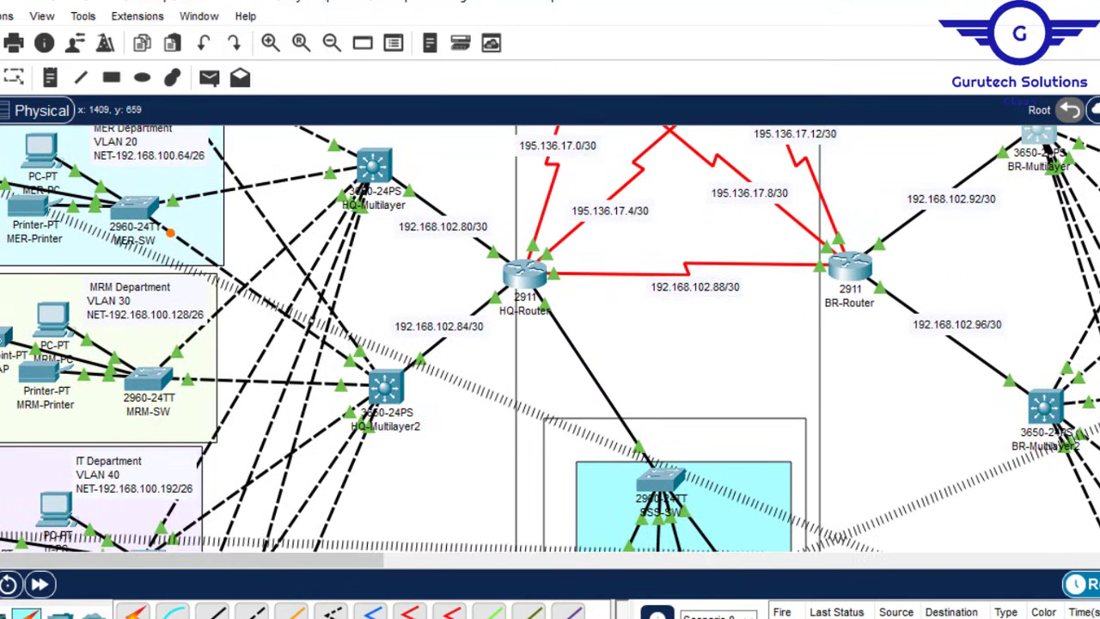
scroll(550, 339, "down", 1)
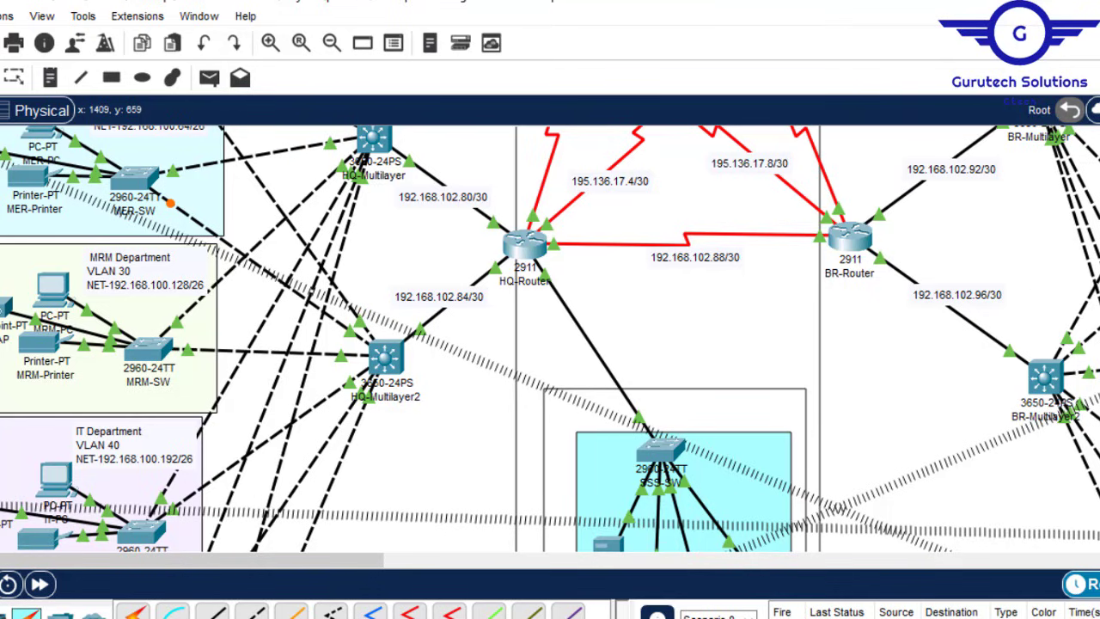
scroll(550, 339, "down", 1)
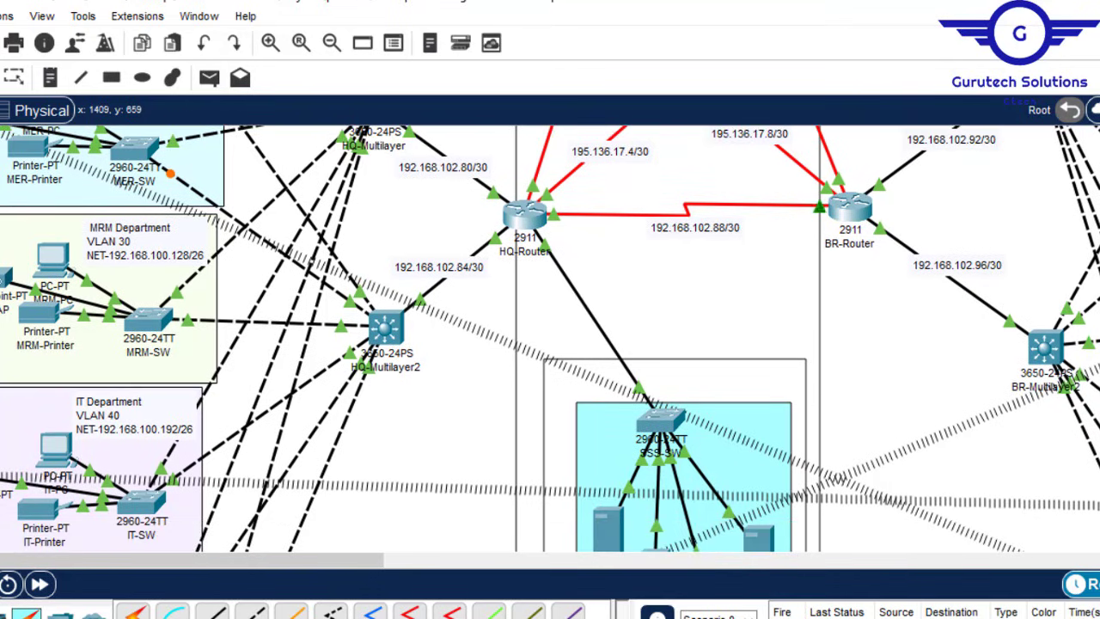
scroll(550, 340, "down", 3)
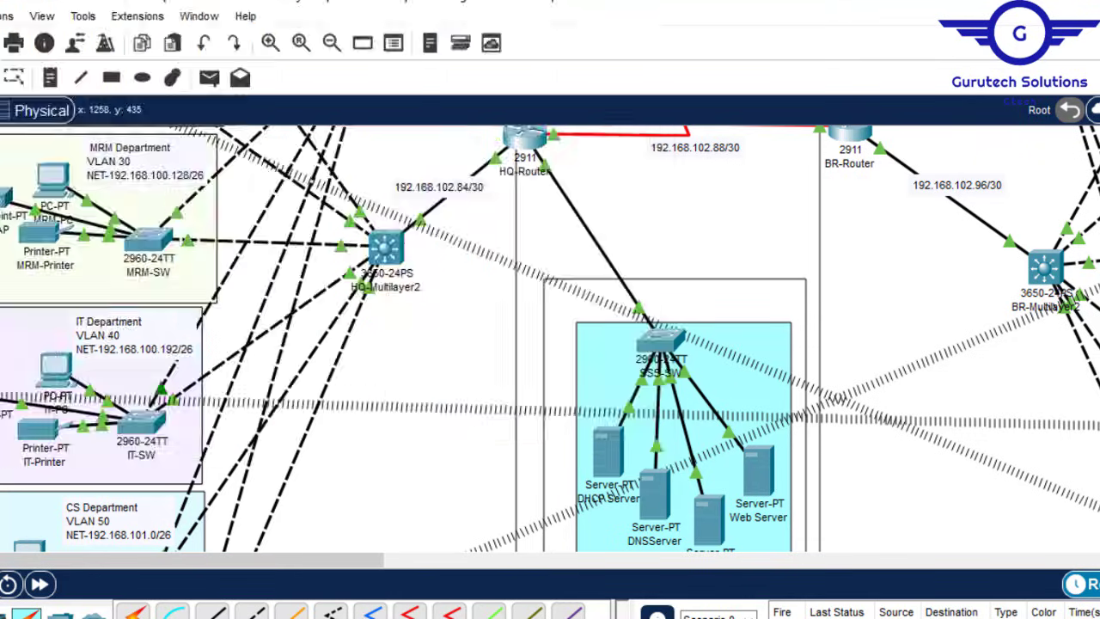
scroll(583, 281, "up", 3)
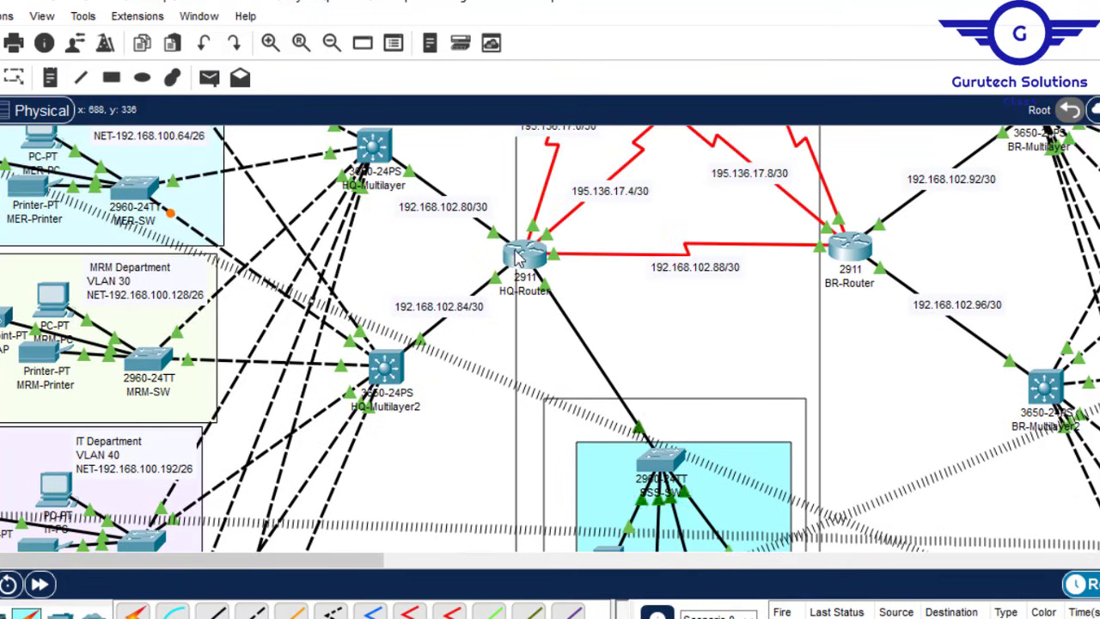
mouse_move(554, 296)
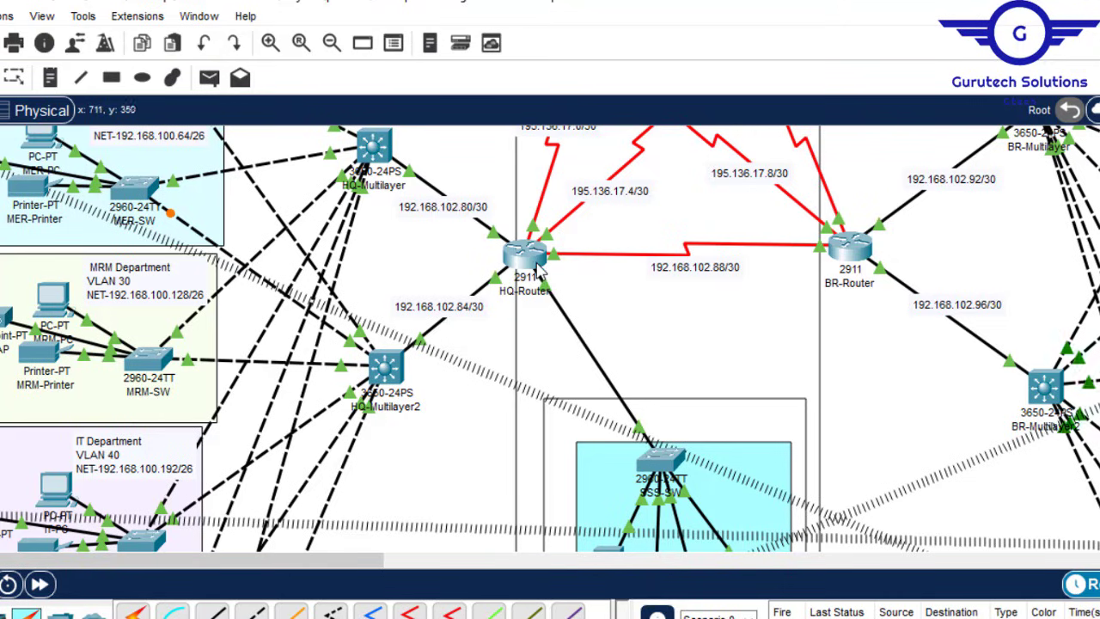
mouse_move(538, 268)
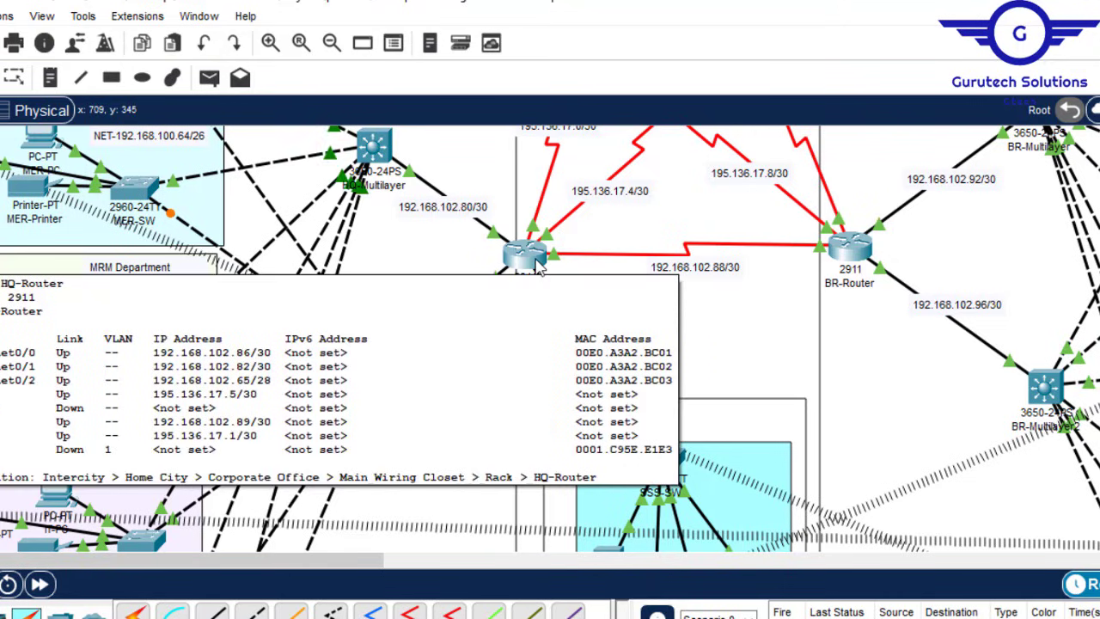
scroll(538, 265, "down", 3)
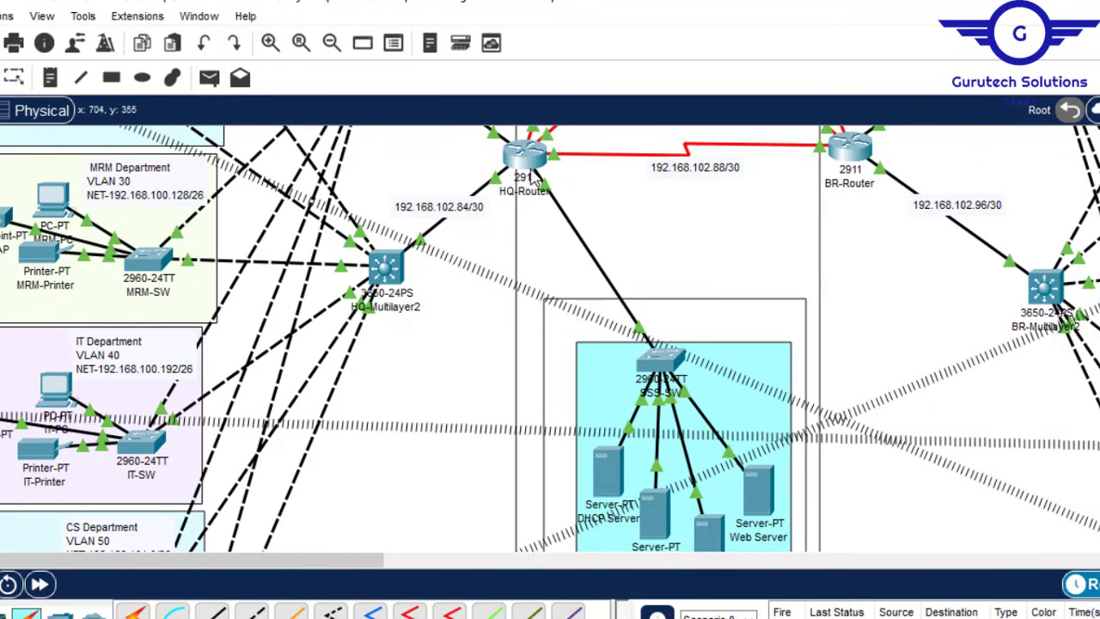
Step: Check HQ-Router's GigabitEthernet0/2 settings, then remove its IP address with 'no ip address'
left_click(533, 163)
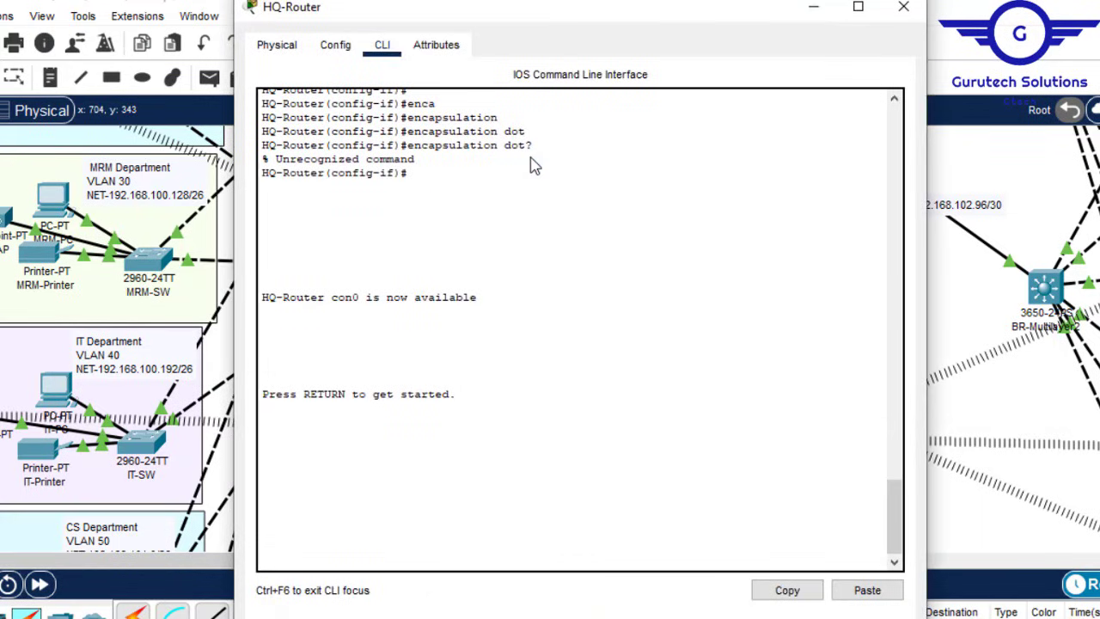
left_click(335, 45)
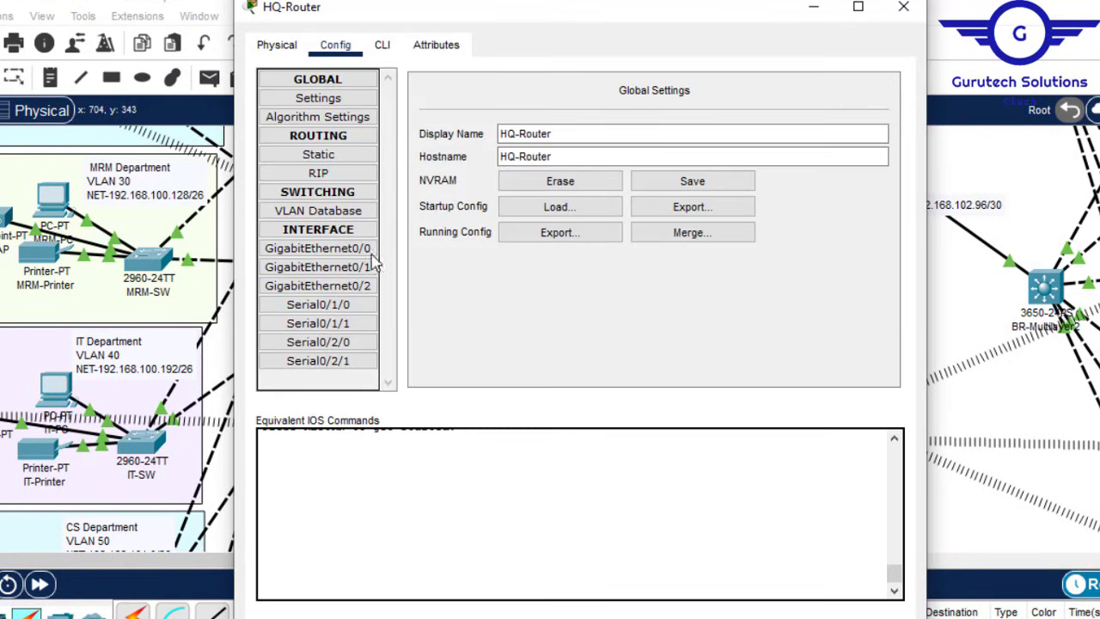
left_click(361, 289)
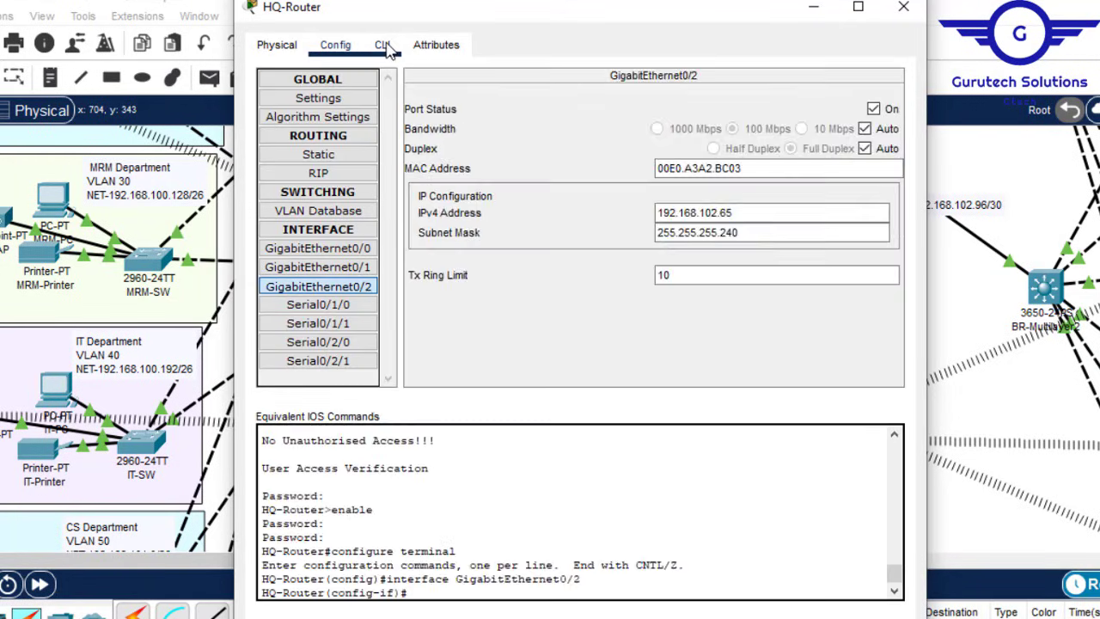
left_click(382, 45)
key("Return")
key("Return")
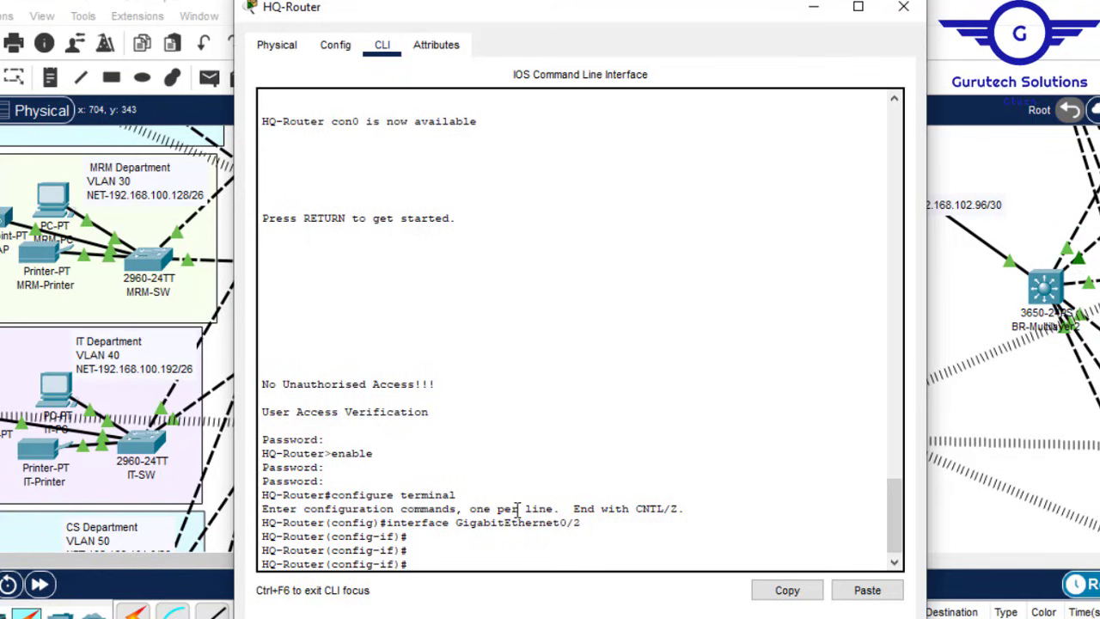
type("ip add")
key("Tab")
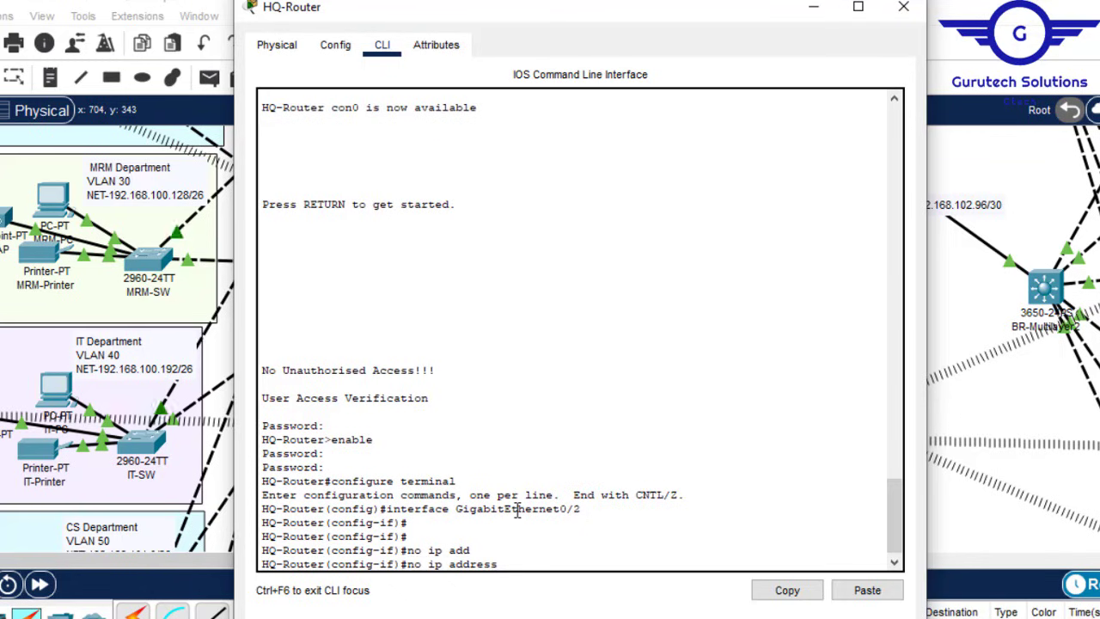
key("Return")
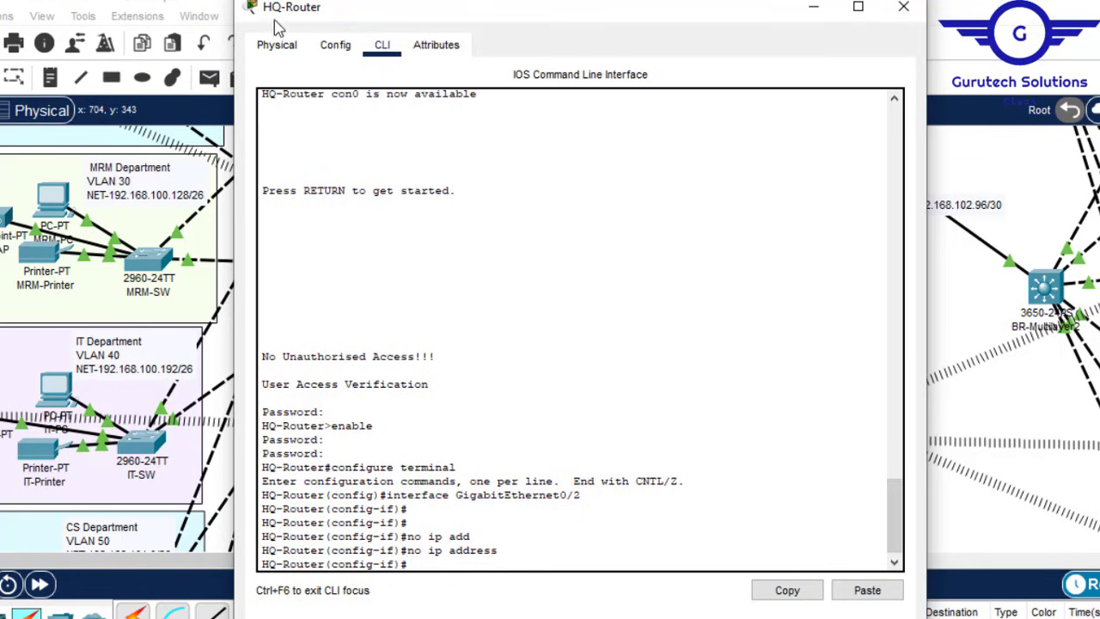
Step: Confirm in Config that GigabitEthernet0/2's IP address and mask are now blank
left_click(337, 48)
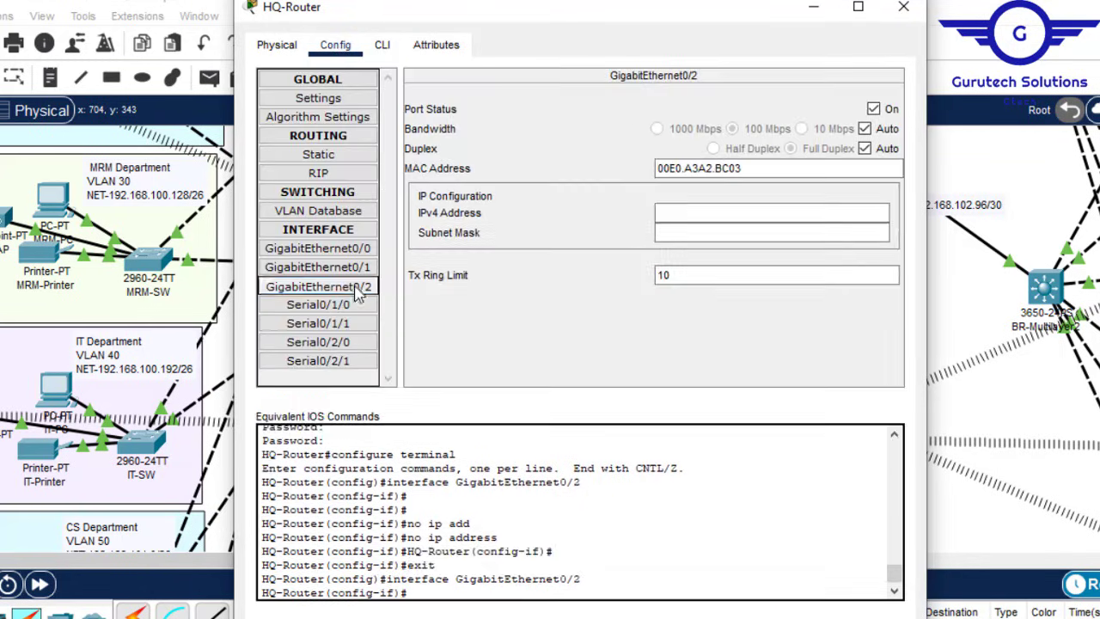
left_click(350, 293)
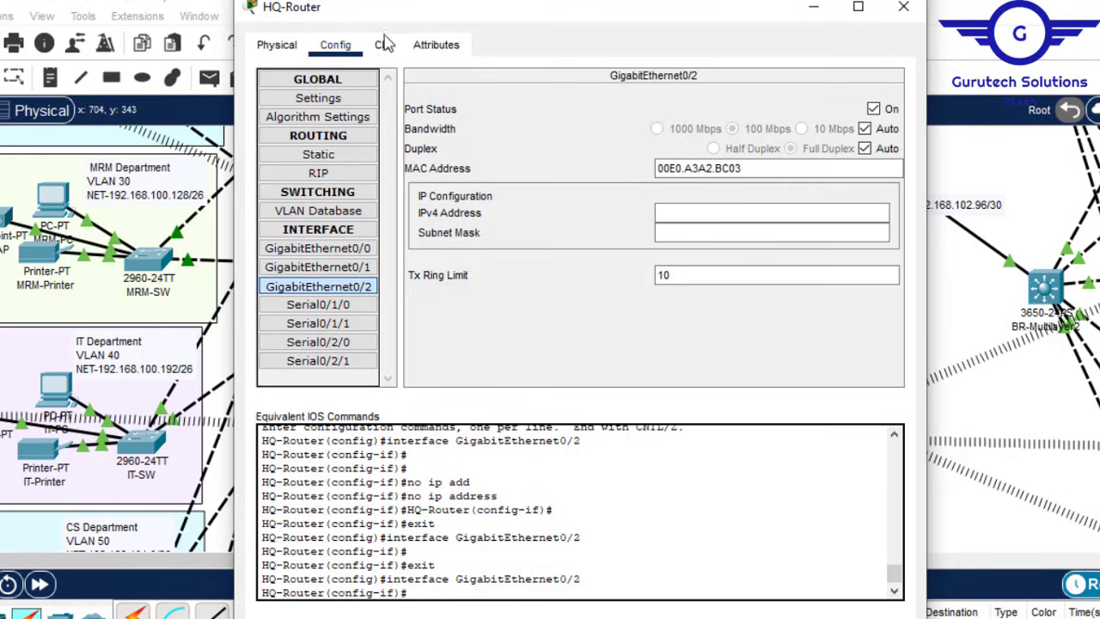
left_click(385, 50)
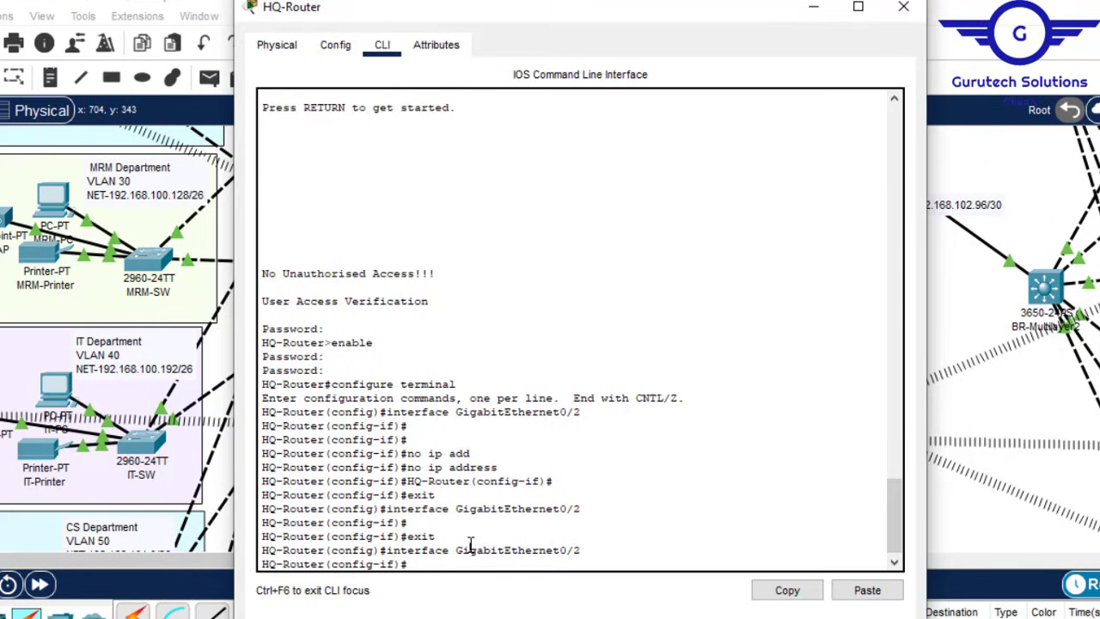
key("Return")
key("Up")
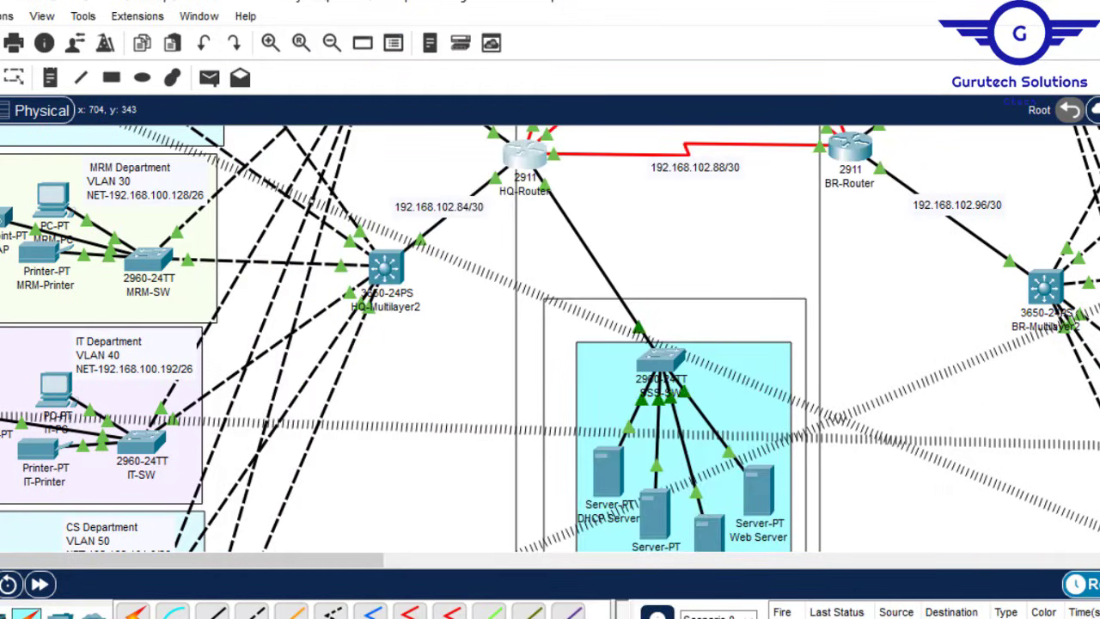
scroll(550, 340, "down", 7)
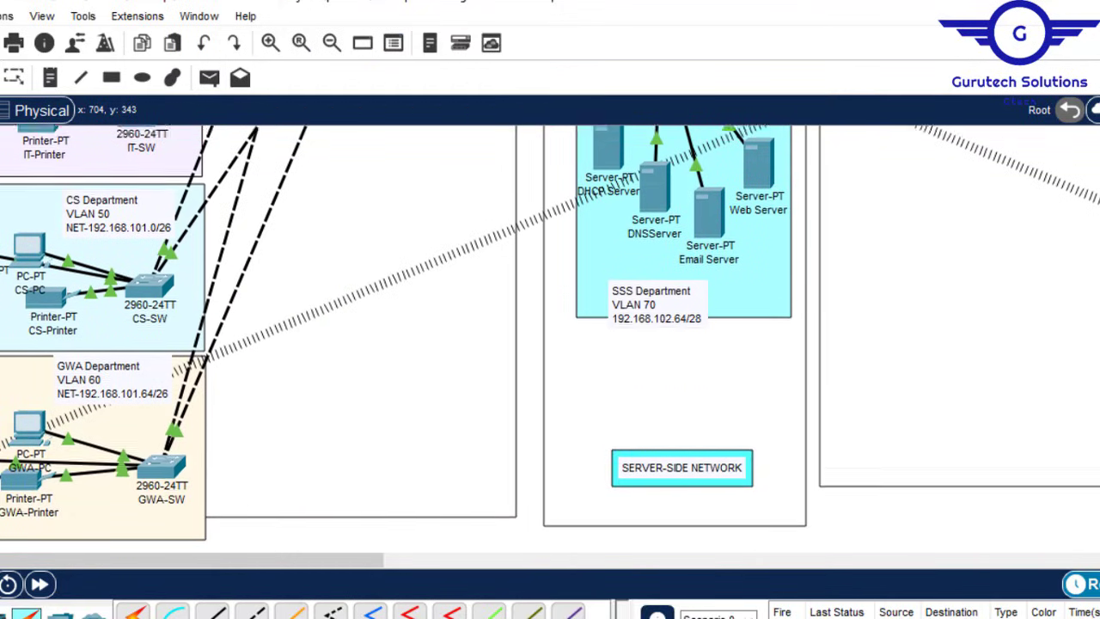
scroll(550, 339, "up", 3)
scroll(405, 177, "up", 5)
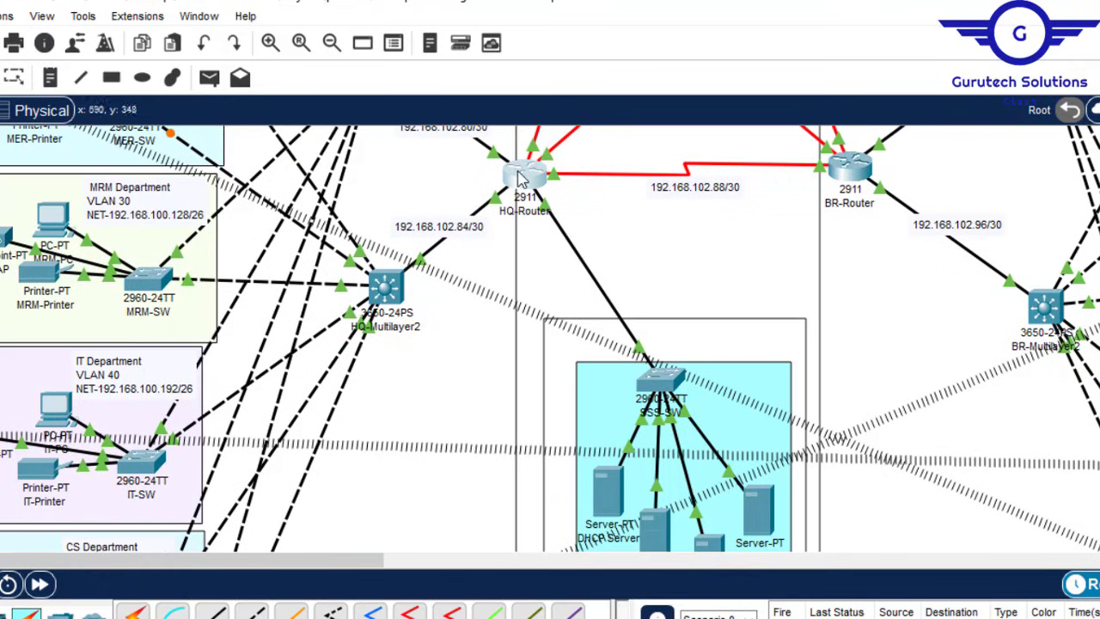
left_click(532, 175)
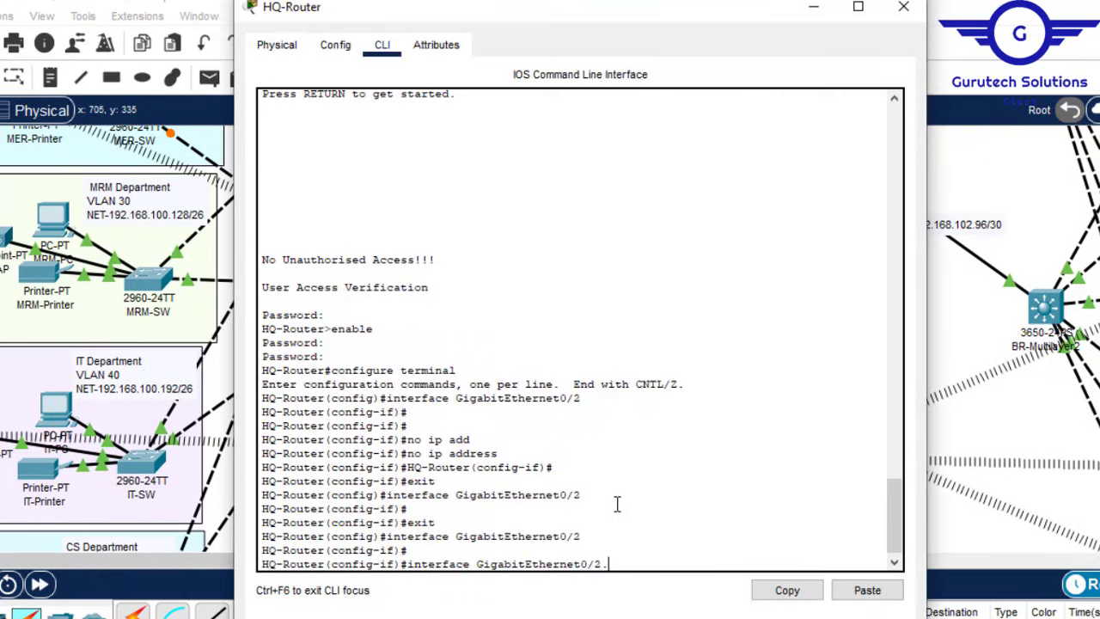
type("70")
key("Return")
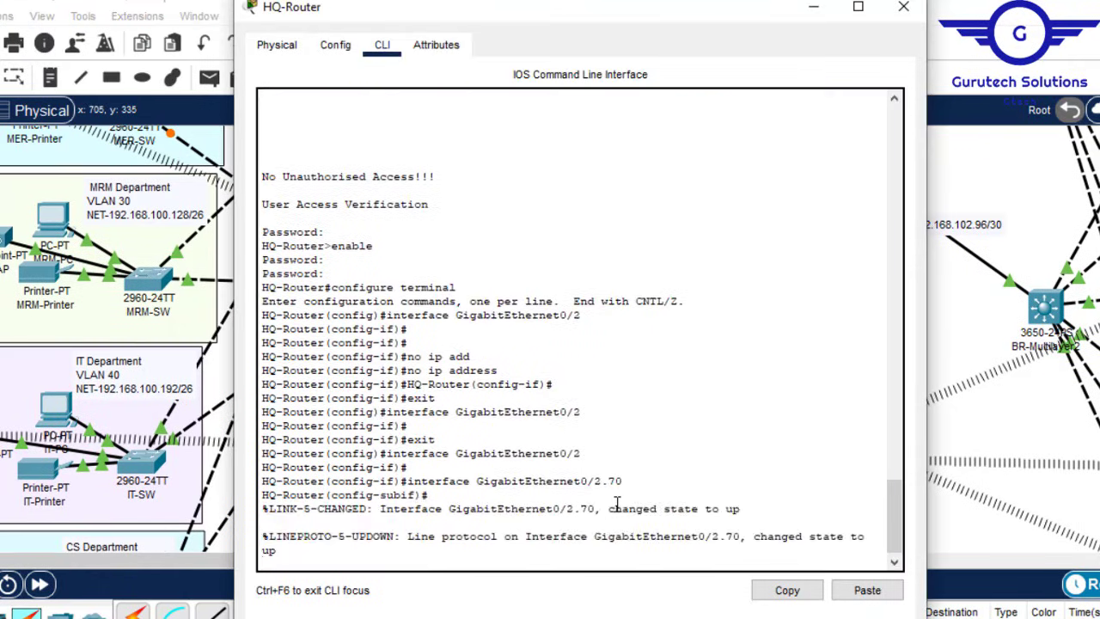
key("Return")
key("Return")
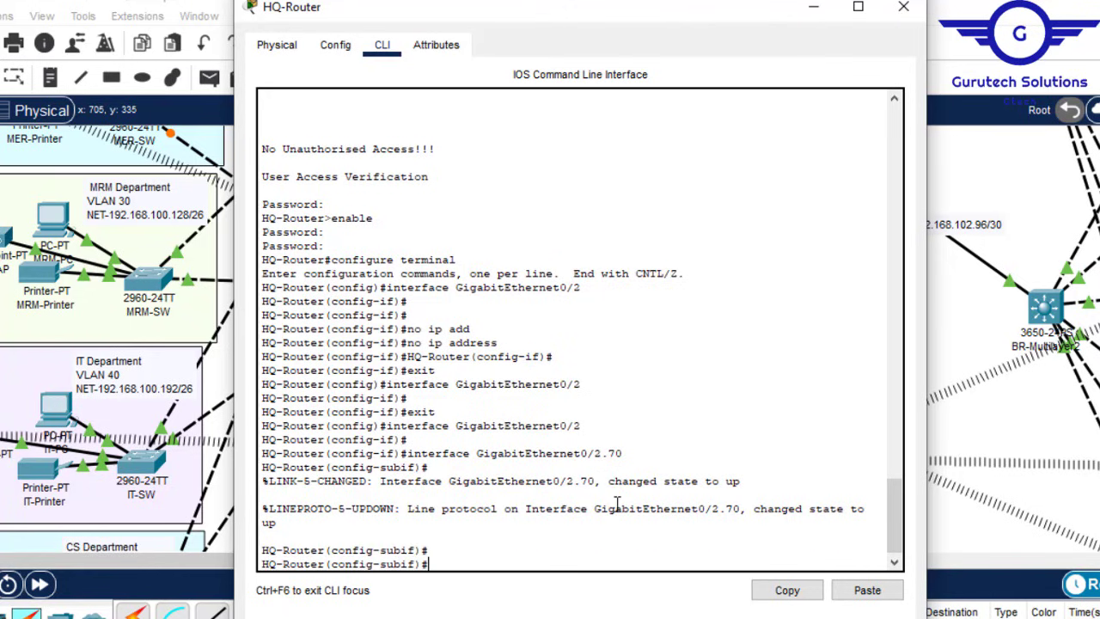
type("encap")
key("Tab")
type("d")
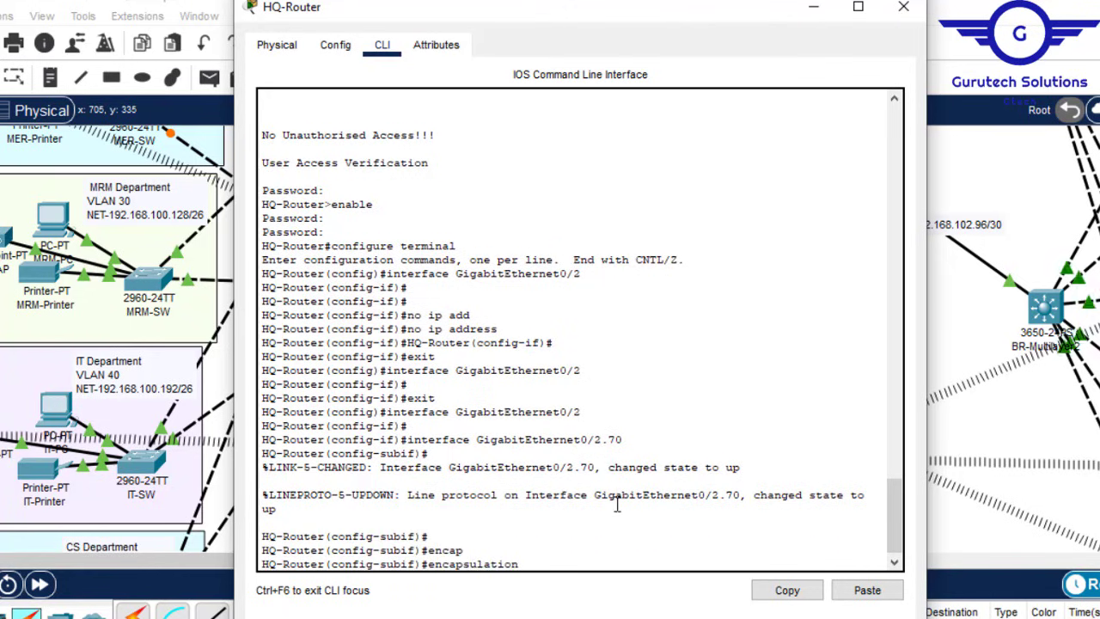
key("Tab")
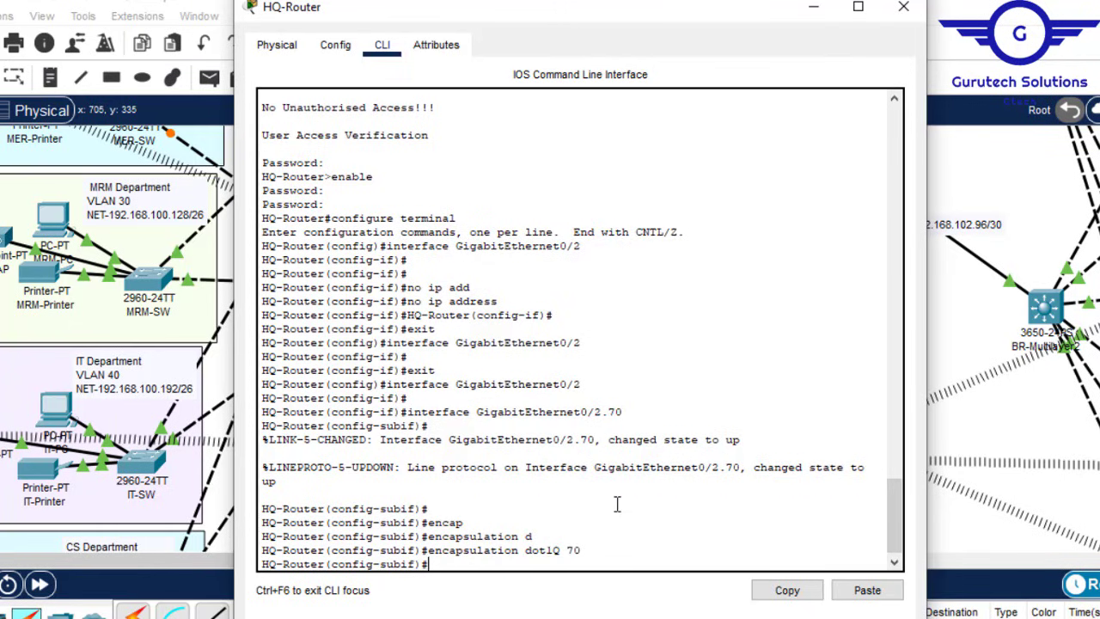
type("ip add")
key("Tab")
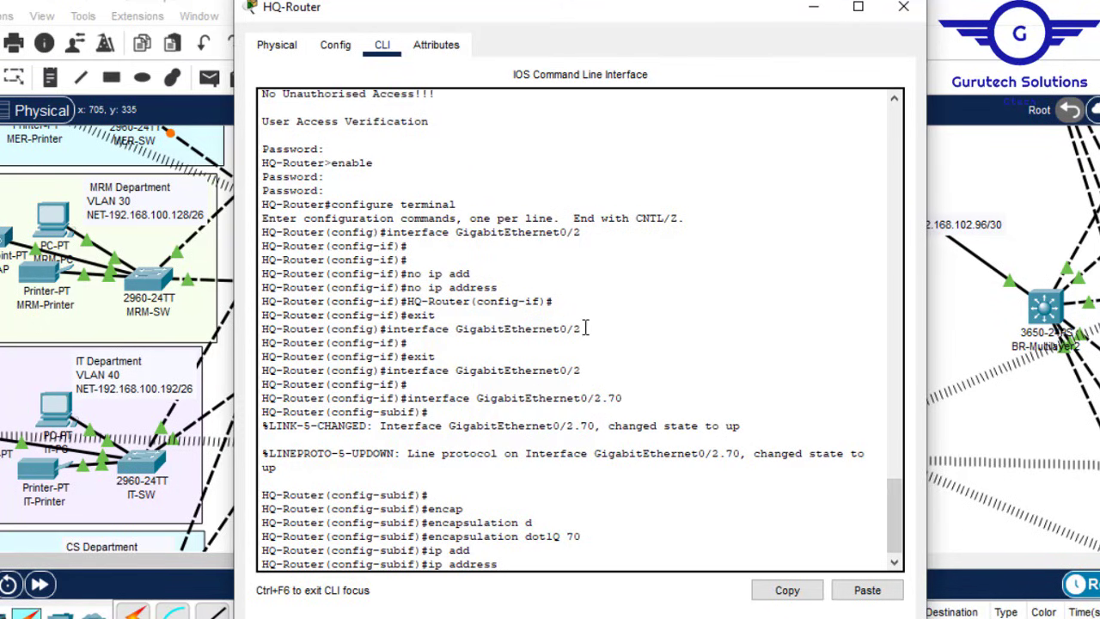
left_click_drag(585, 328, 402, 335)
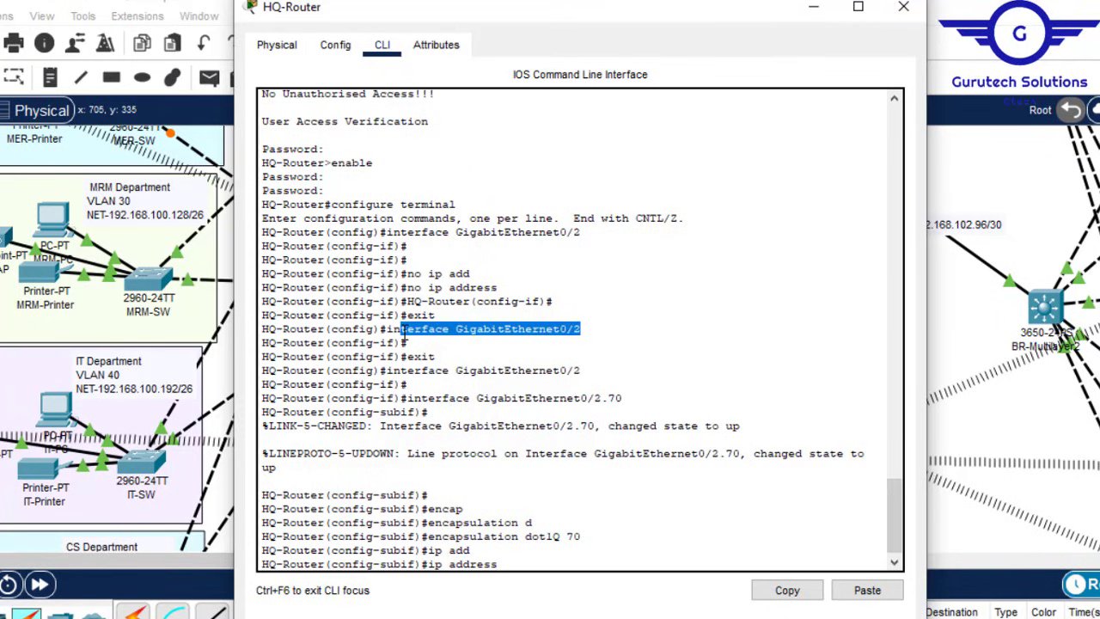
left_click(524, 556)
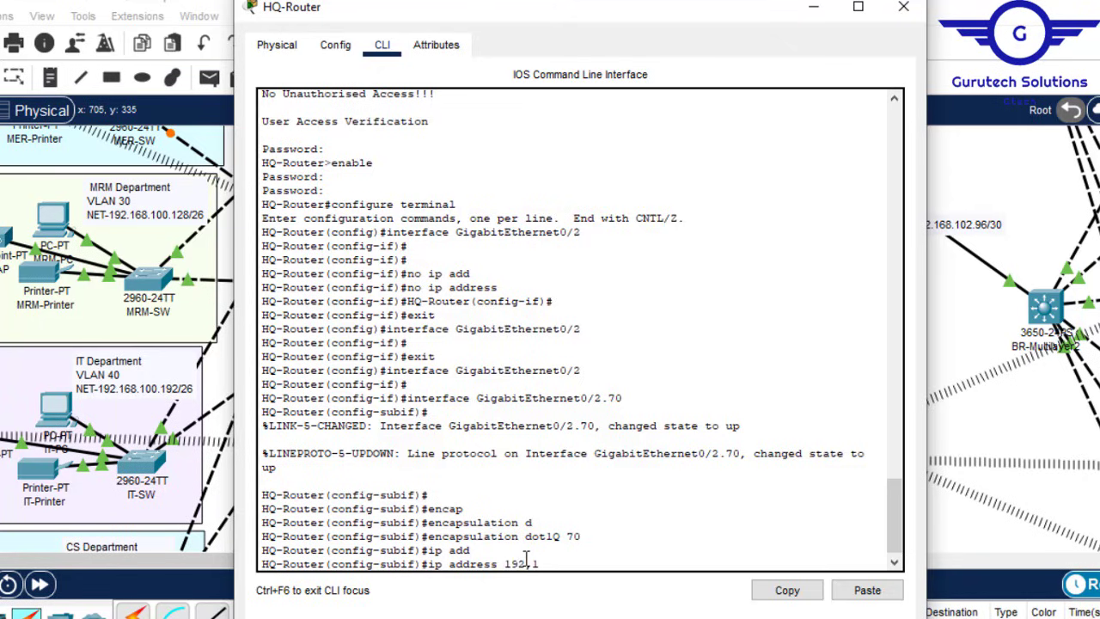
key("BackSpace")
key("BackSpace")
key("BackSpace")
key("BackSpace")
key("BackSpace")
type("2.168.")
left_click(904, 6)
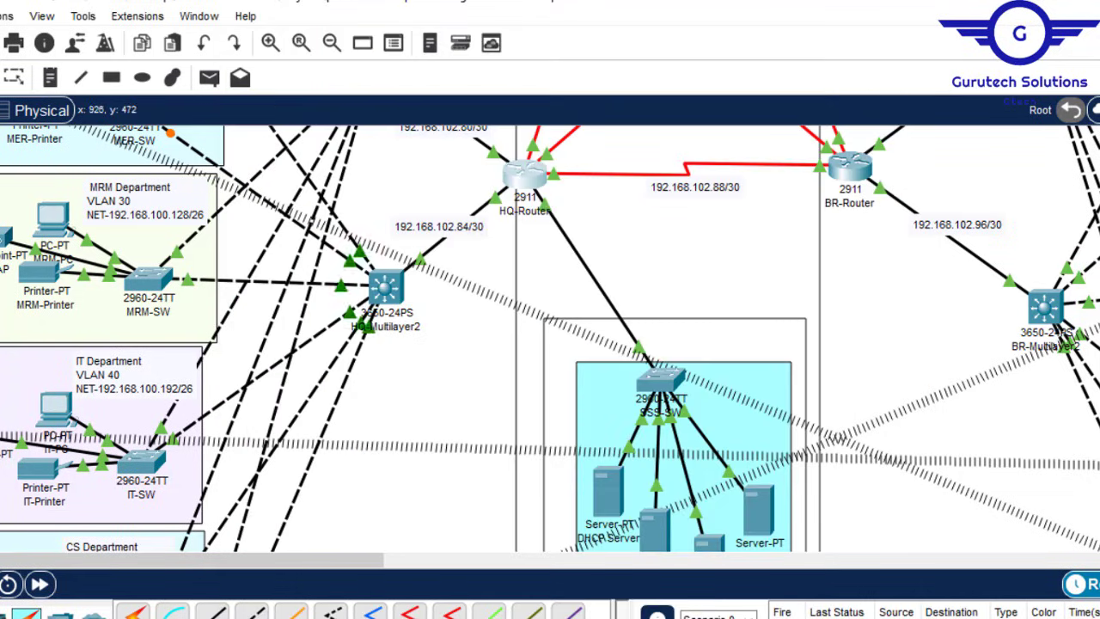
scroll(550, 338, "down", 3)
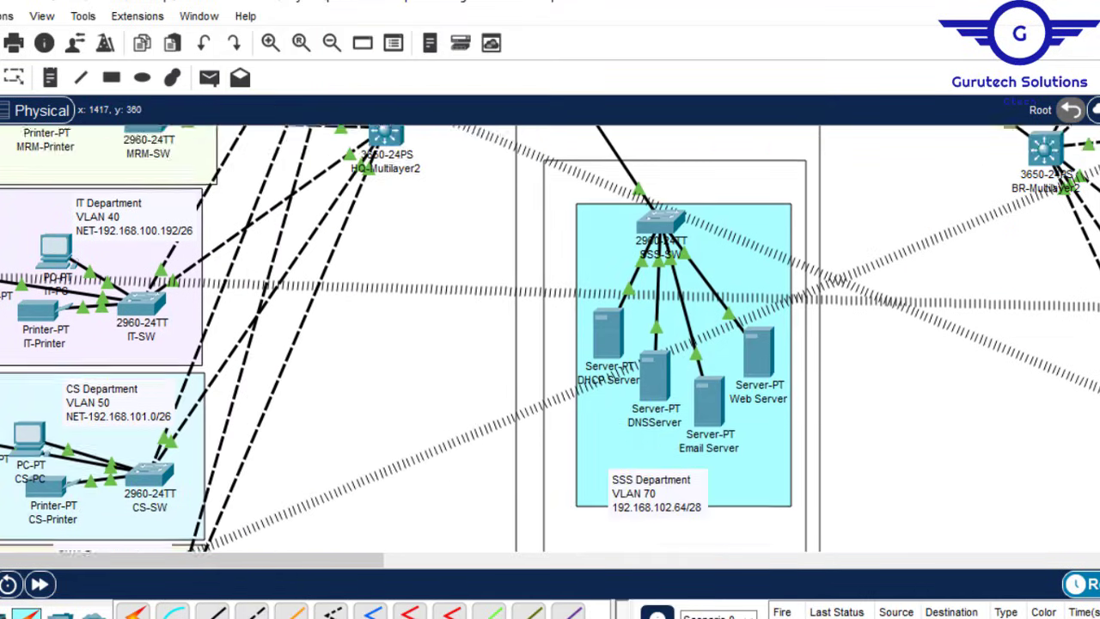
scroll(550, 338, "up", 4)
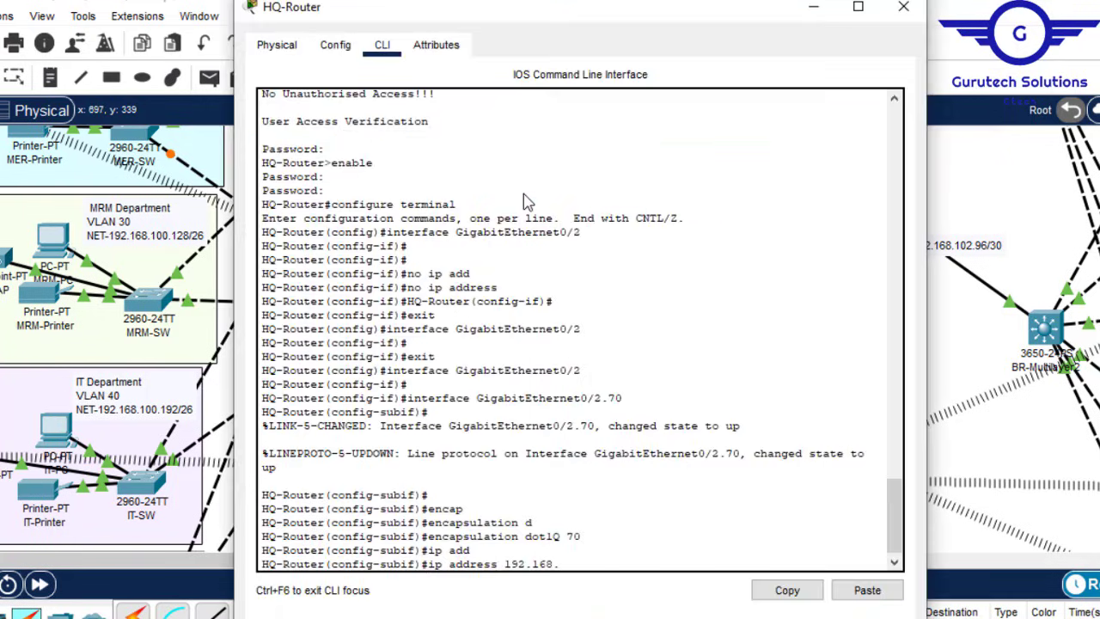
left_click(532, 205)
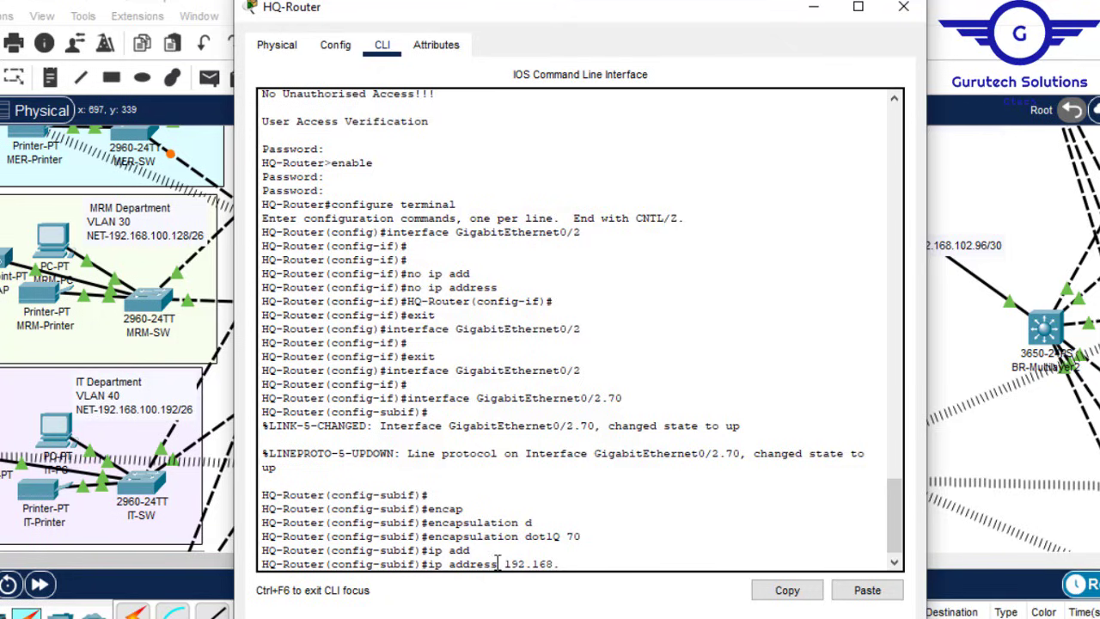
type("2")
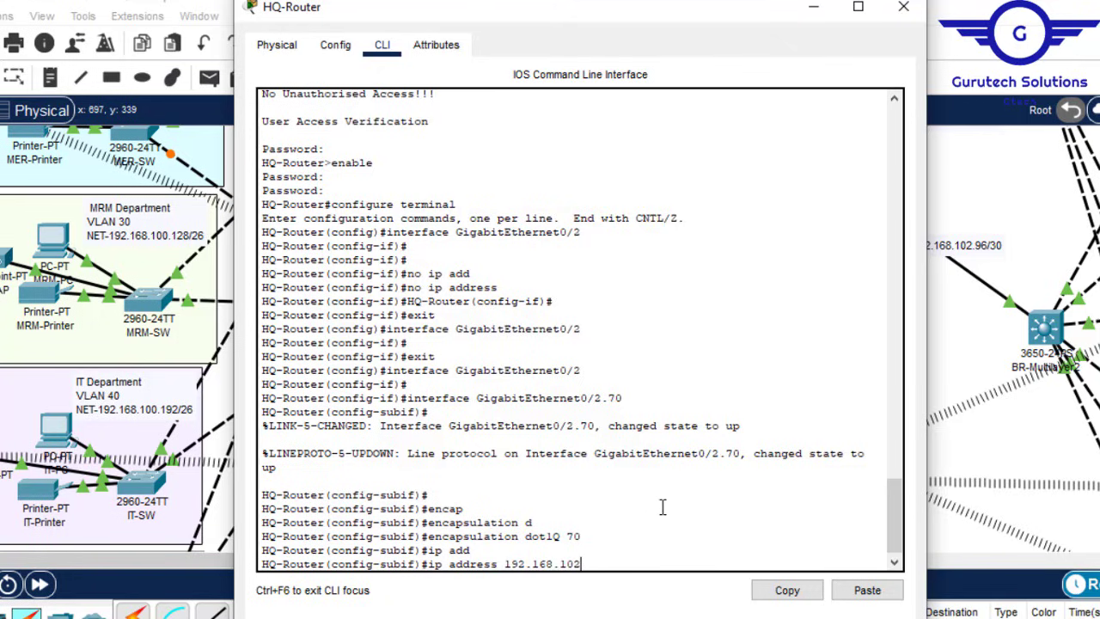
type(".65 255.255.255")
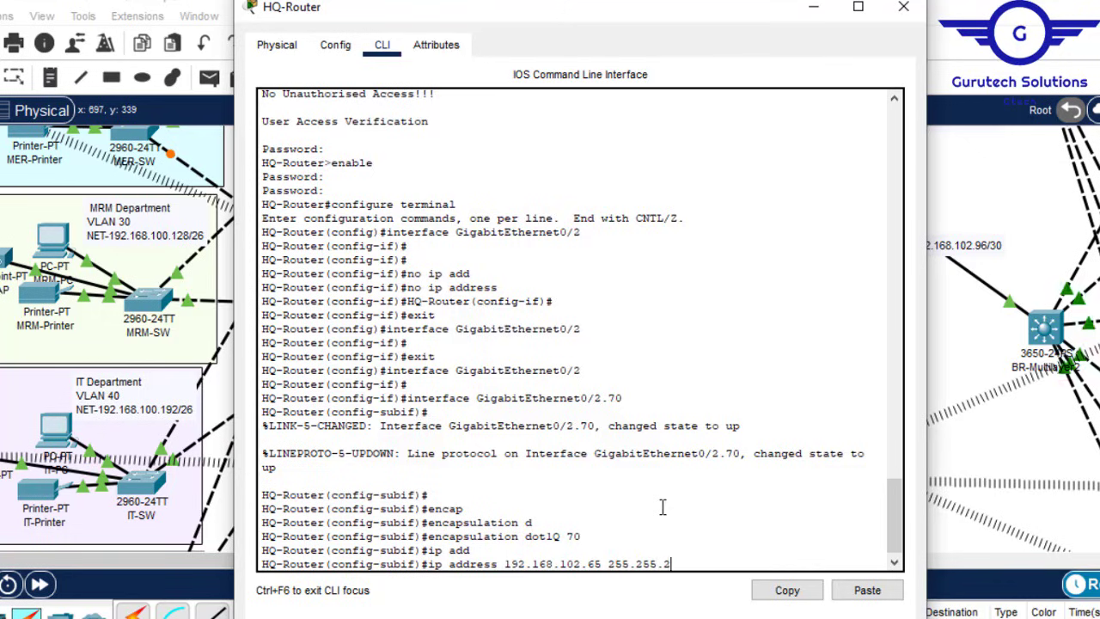
type(".240")
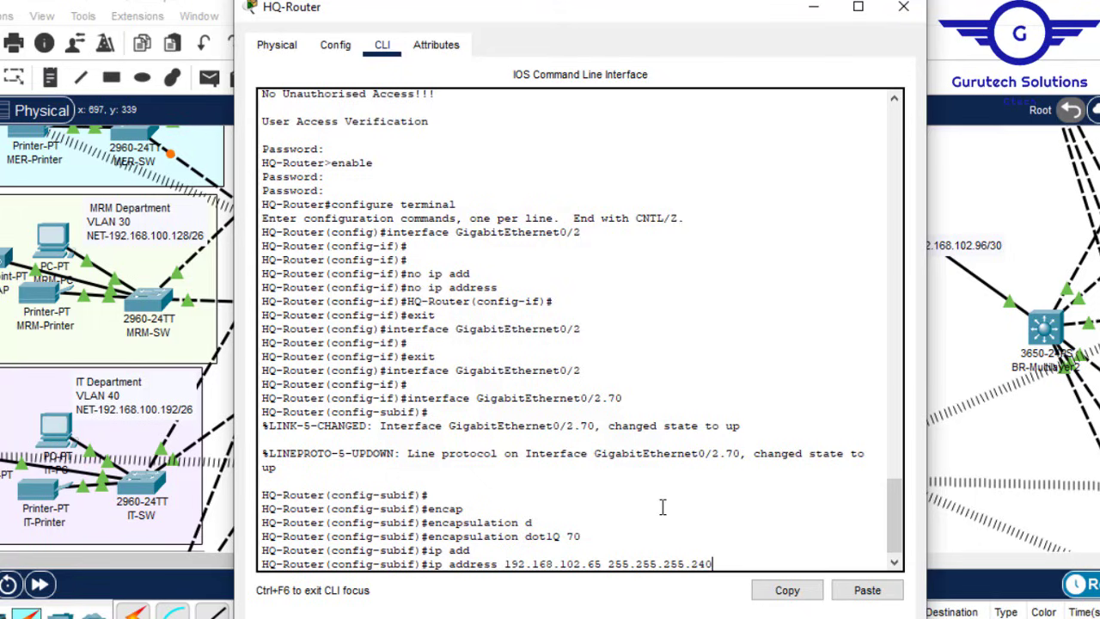
key("Return")
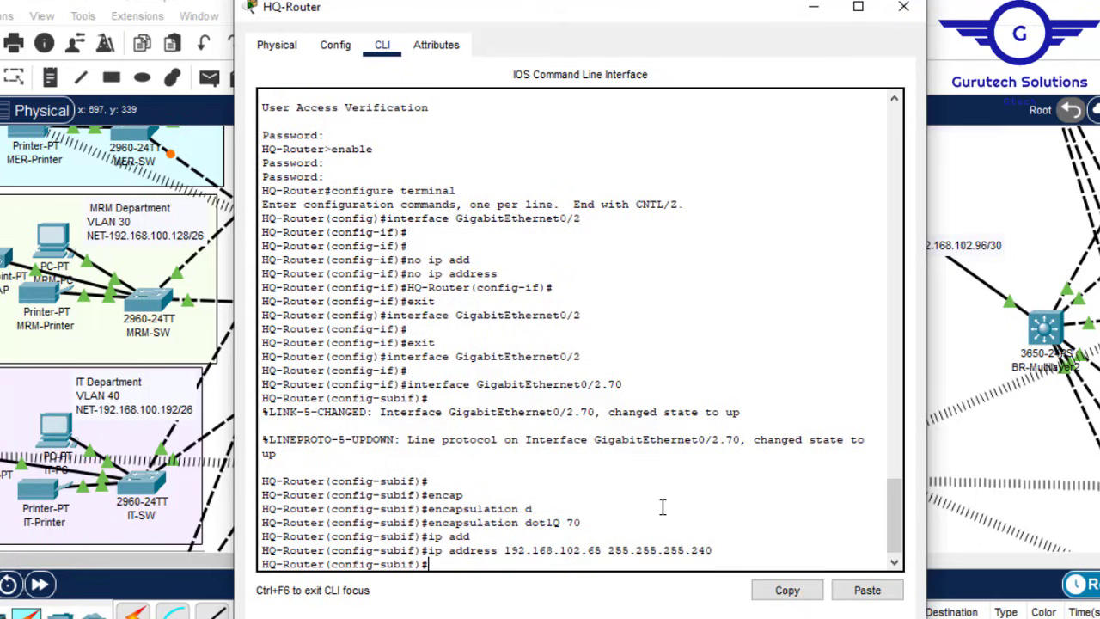
type("ex")
key("Return")
key("Return")
key("Return")
key("Return")
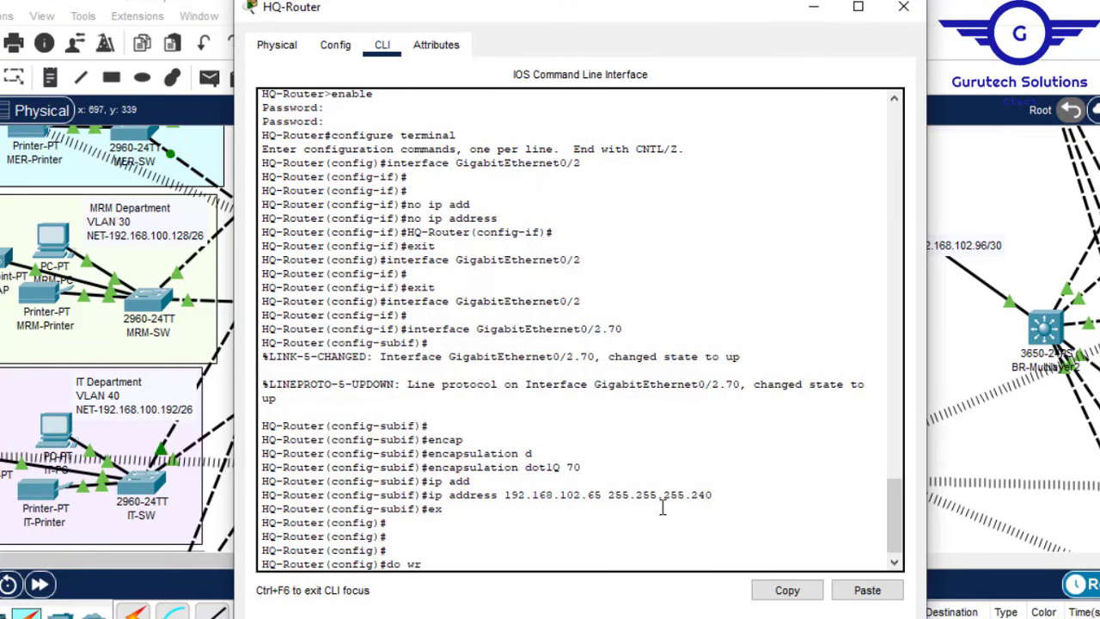
type("do wr")
key("Return")
left_click(903, 8)
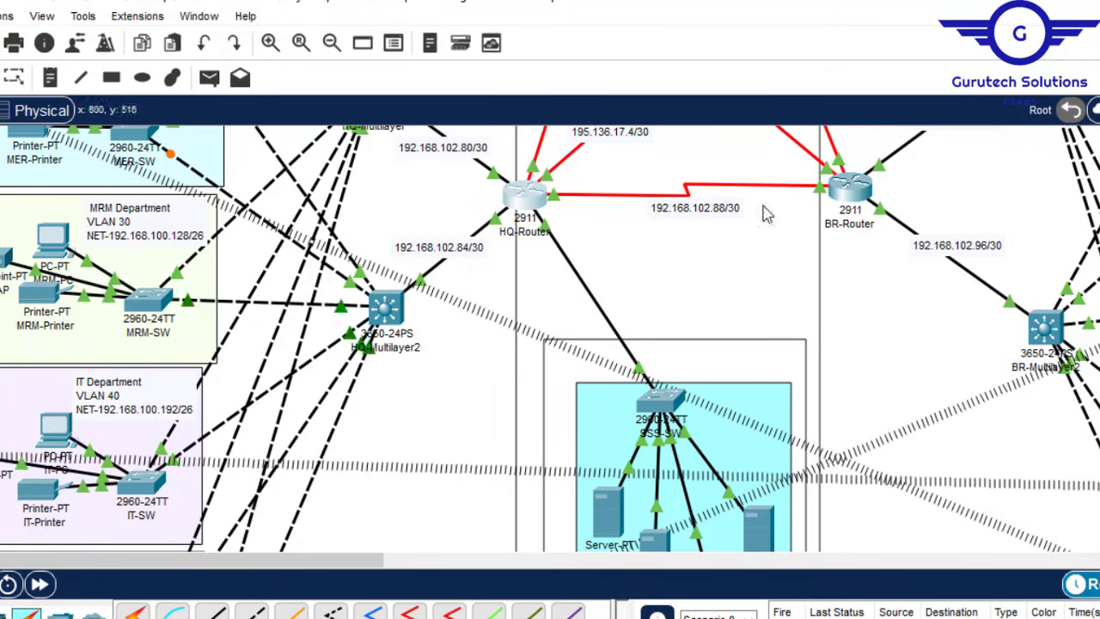
Step: Ping 192.168.102.65 from the DHCP Server's command prompt, then close the server window
scroll(1041, 161, "down", 3)
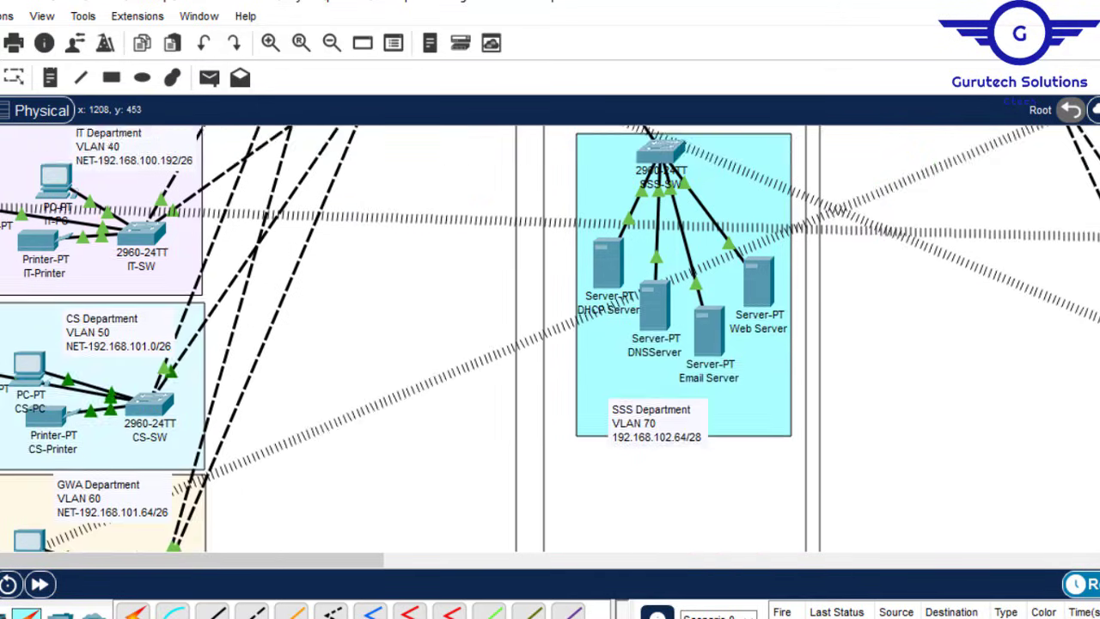
scroll(533, 410, "down", 2)
scroll(533, 410, "up", 5)
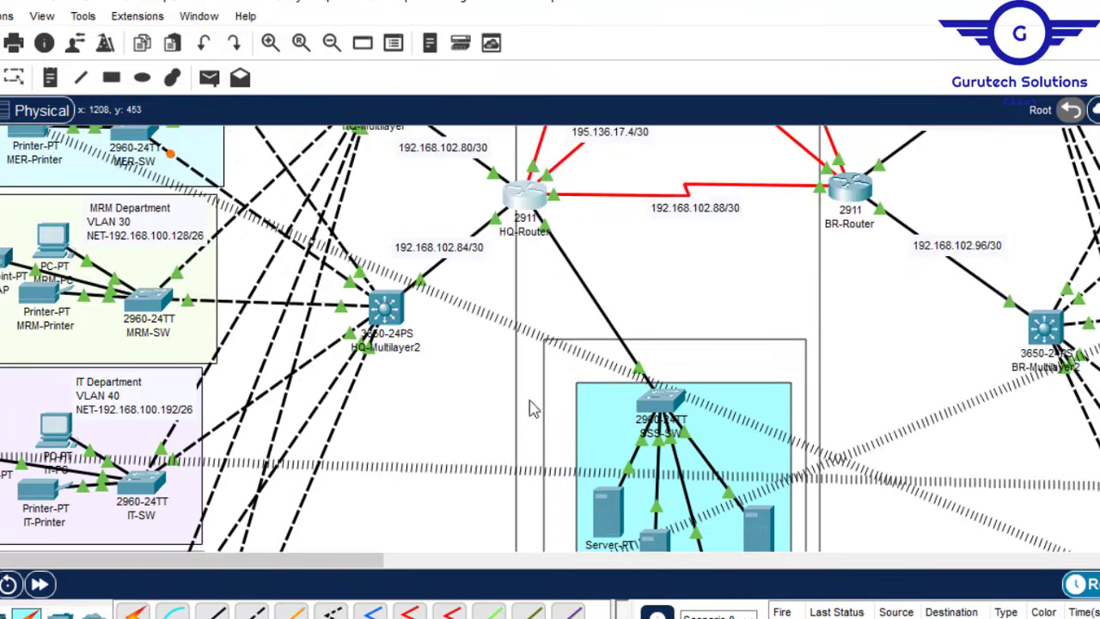
scroll(533, 410, "down", 2)
scroll(533, 410, "up", 2)
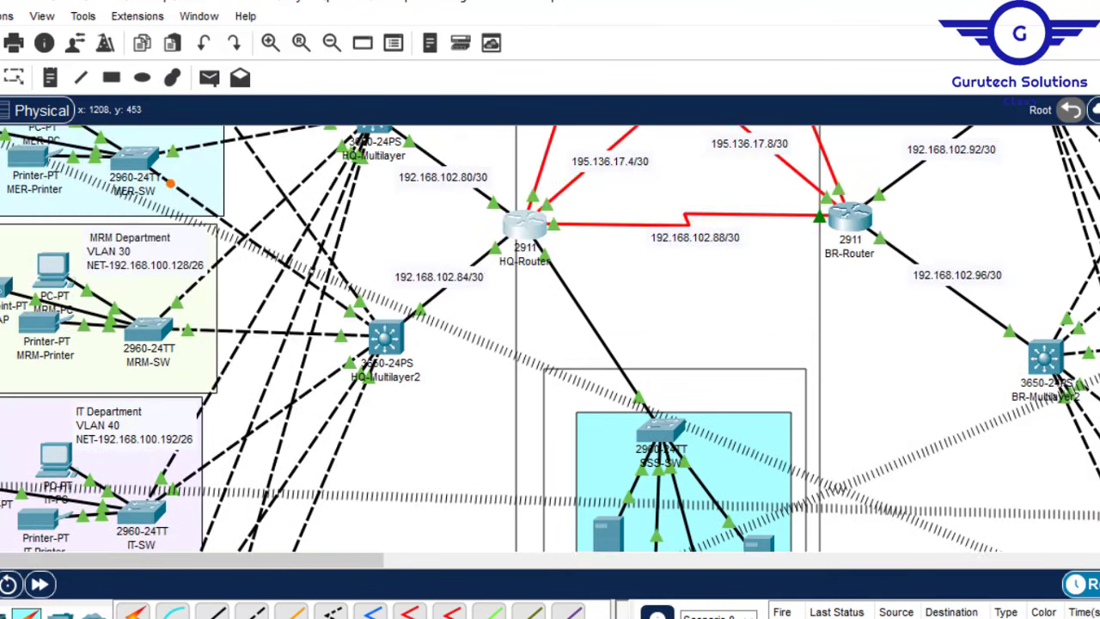
left_click(612, 534)
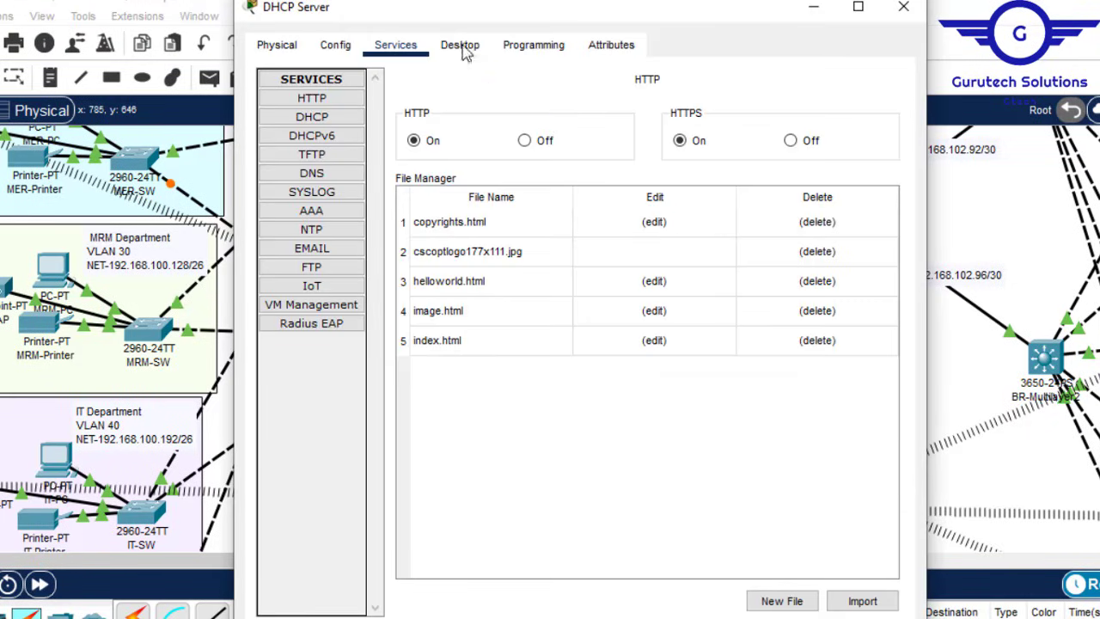
left_click(462, 47)
left_click(581, 128)
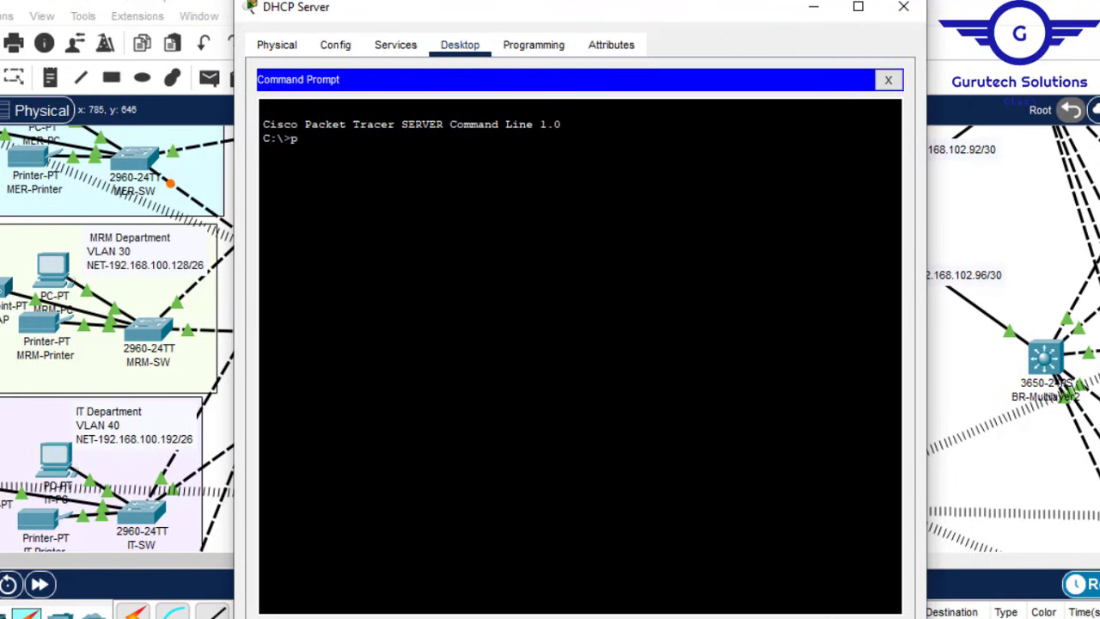
type("ping 192.168.102.65")
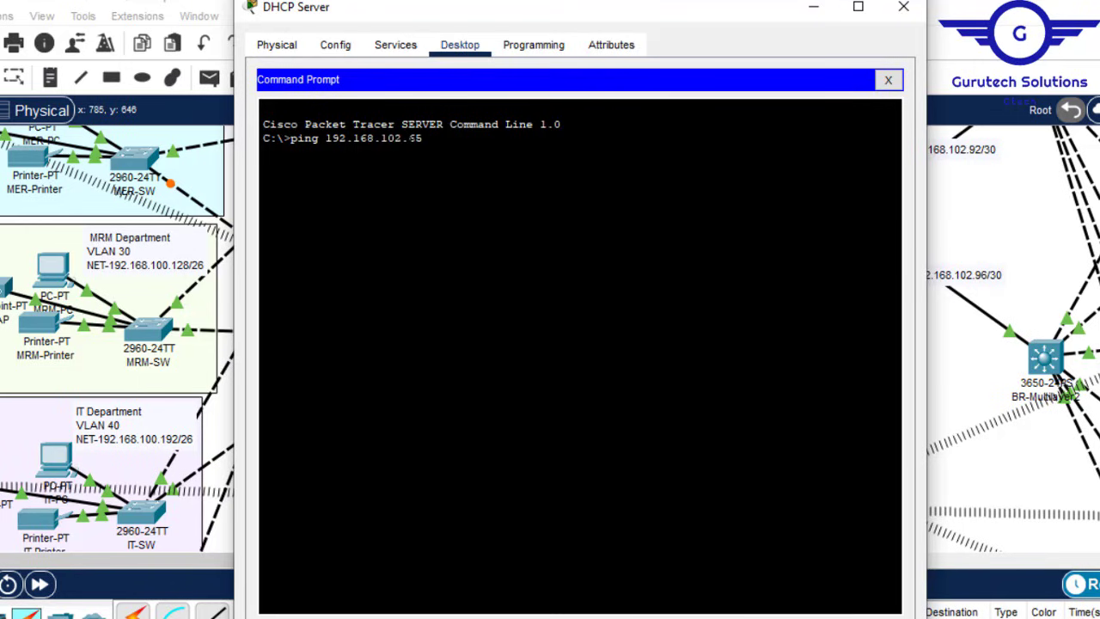
key("Return")
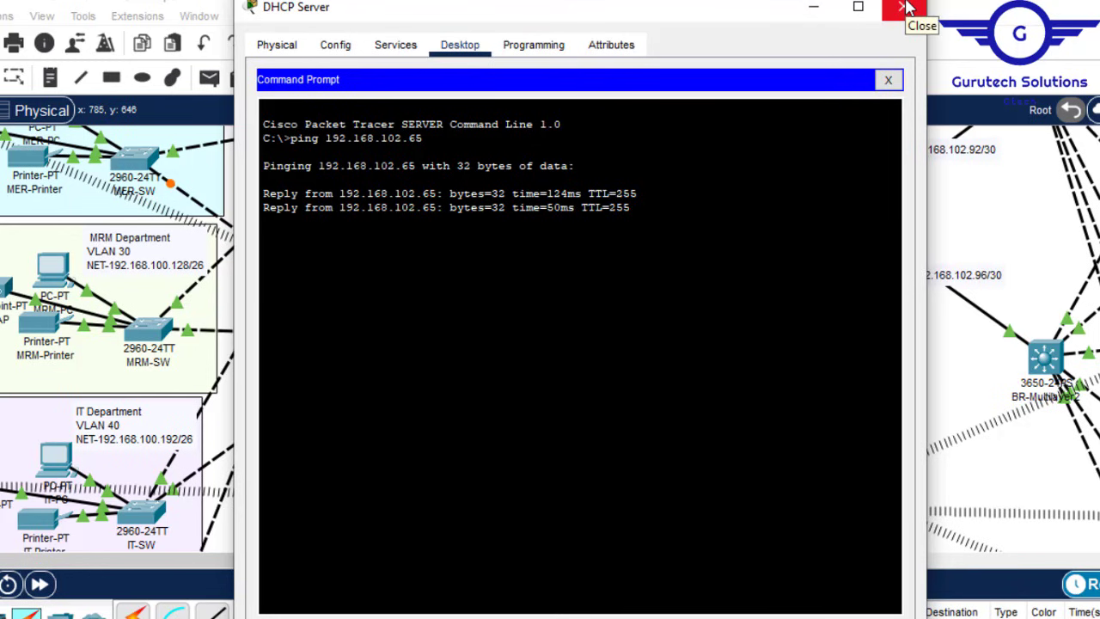
left_click(908, 9)
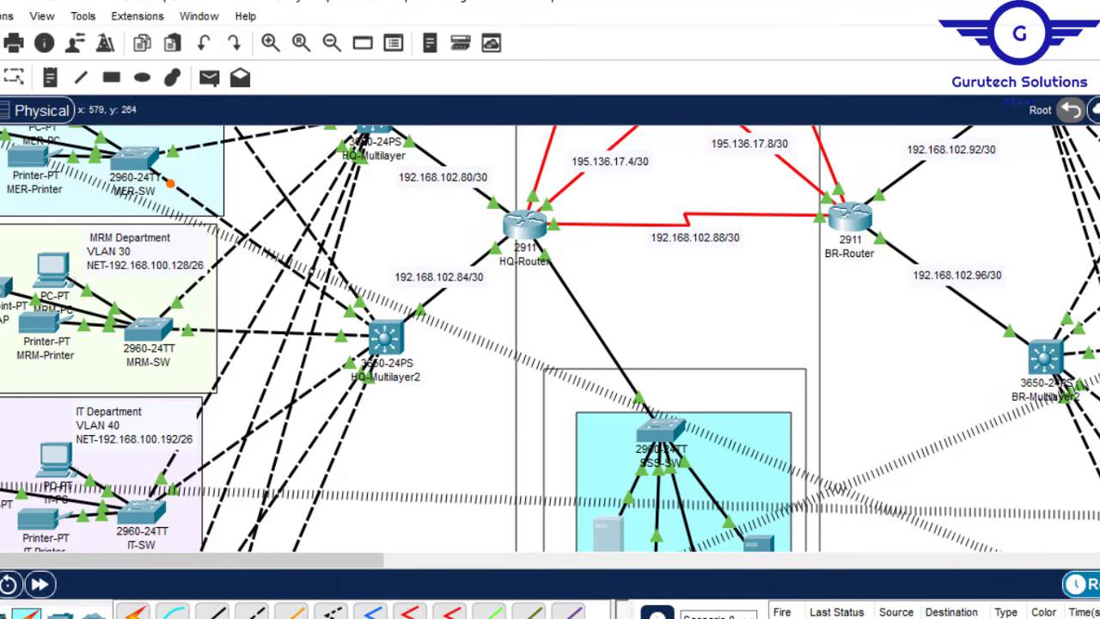
Step: Open HQ-Multilayer, check GigabitEthernet1/0/5, and exit interface configuration mode in the CLI
scroll(550, 340, "up", 5)
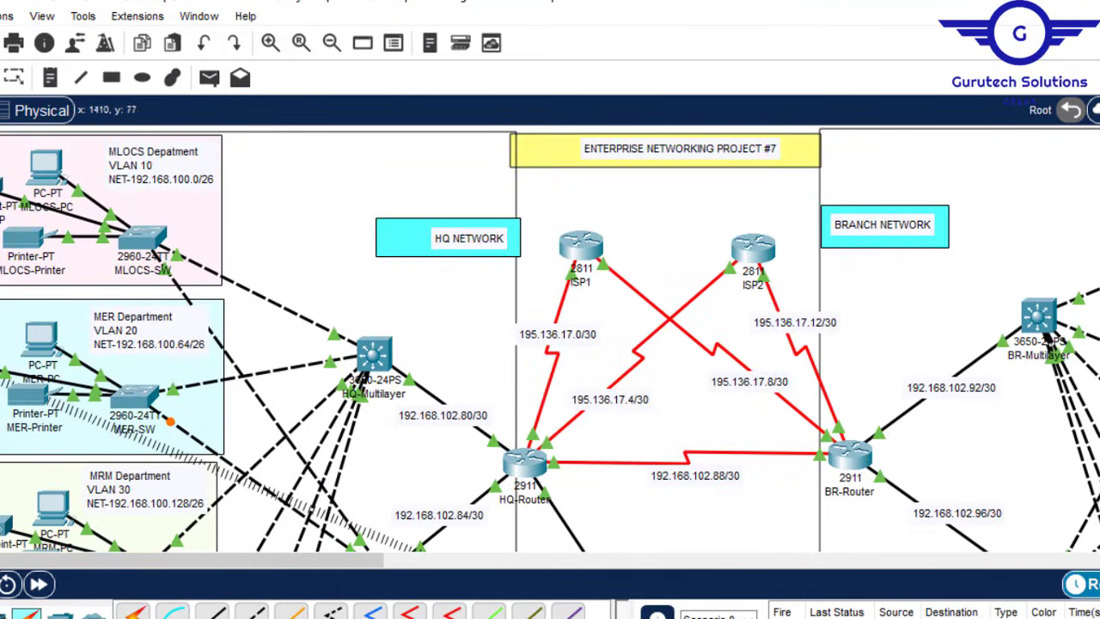
scroll(550, 339, "down", 5)
scroll(550, 340, "up", 4)
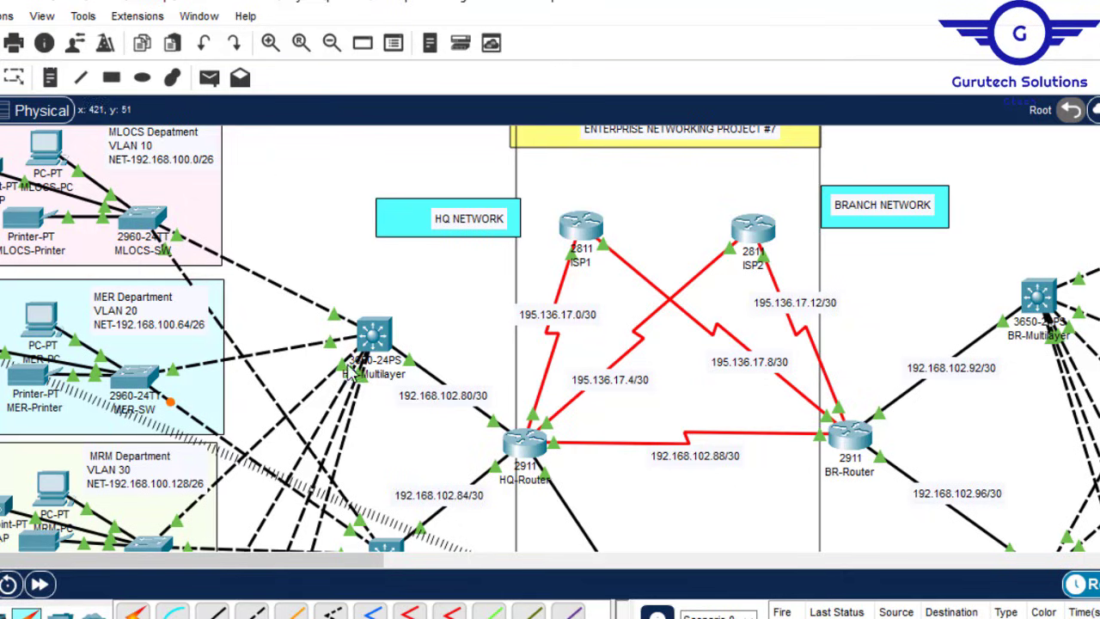
left_click(378, 333)
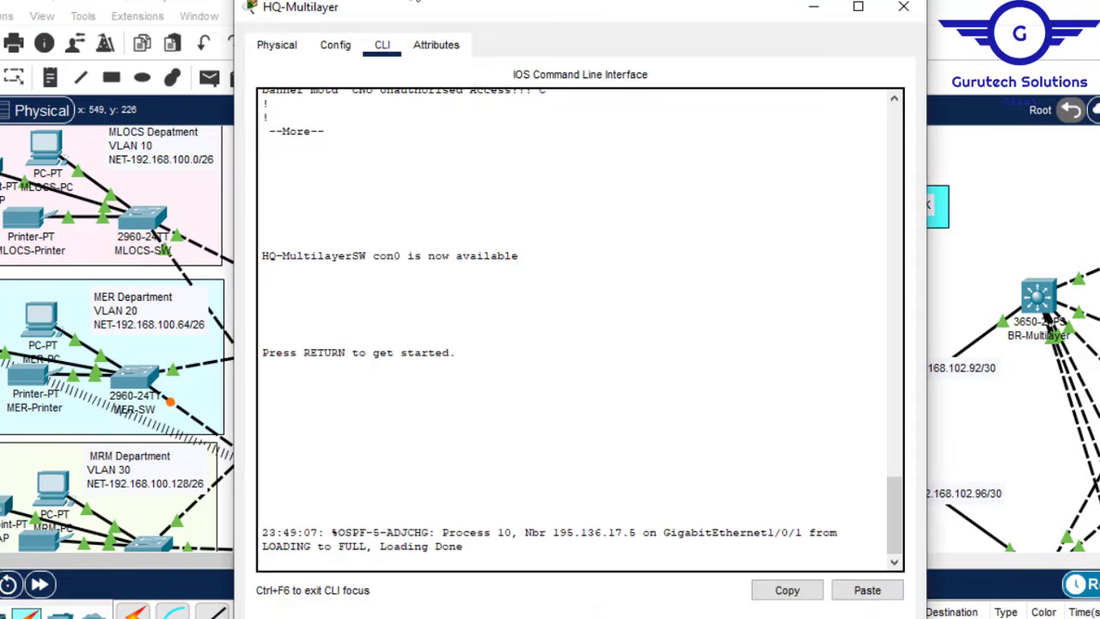
left_click(335, 44)
left_click(361, 330)
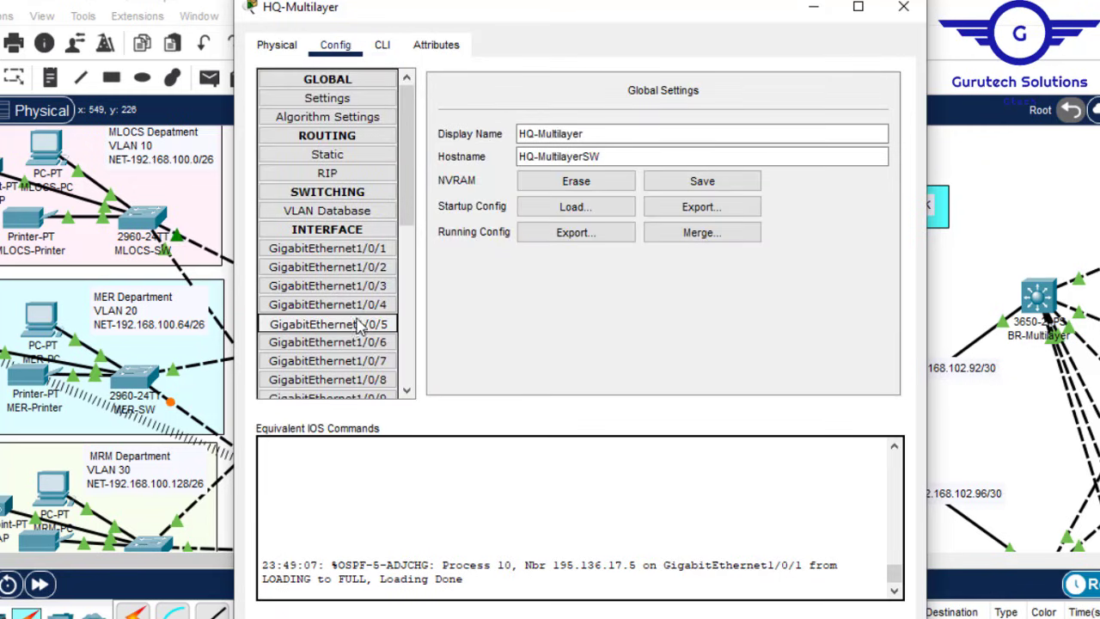
left_click(383, 44)
key("Return")
key("Return")
key("Return")
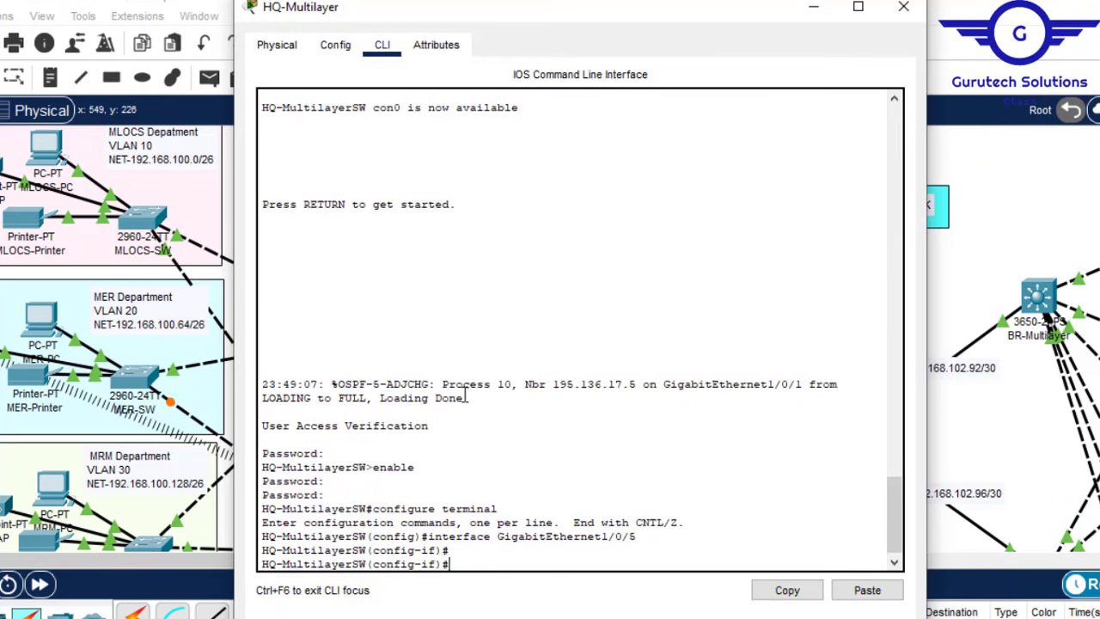
type("ex")
key("Return")
key("Return")
key("Return")
key("Return")
key("Return")
key("Return")
key("Return")
key("Return")
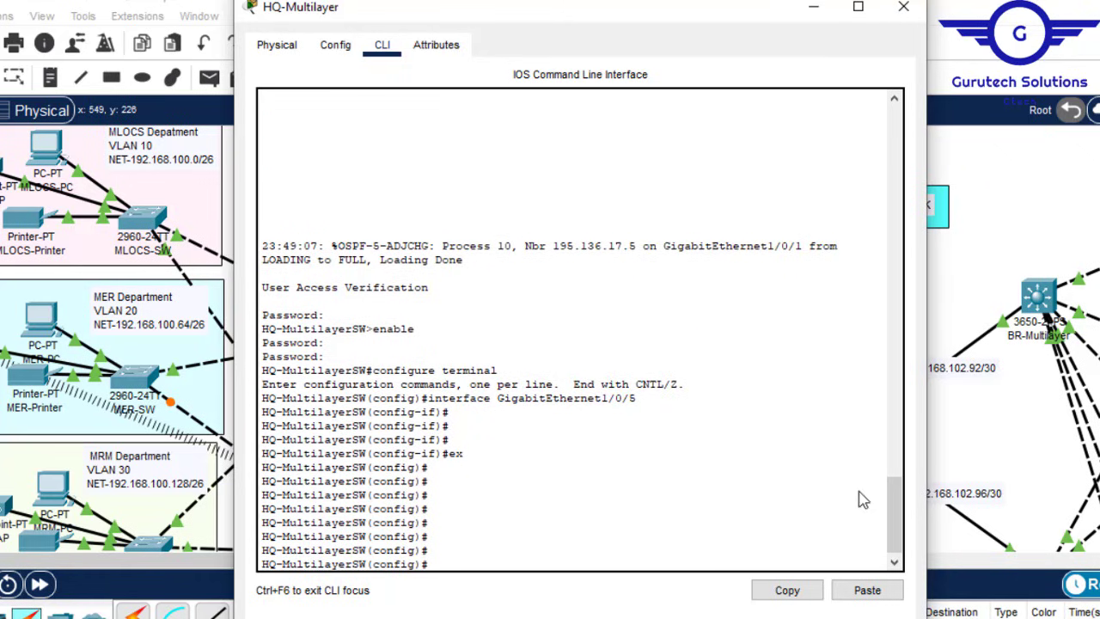
Step: List the switch's VLANs with 'do sh vlan'
mouse_move(894, 524)
left_mouse_down()
mouse_move(879, 368)
mouse_move(893, 429)
mouse_move(894, 409)
mouse_move(893, 537)
left_mouse_up()
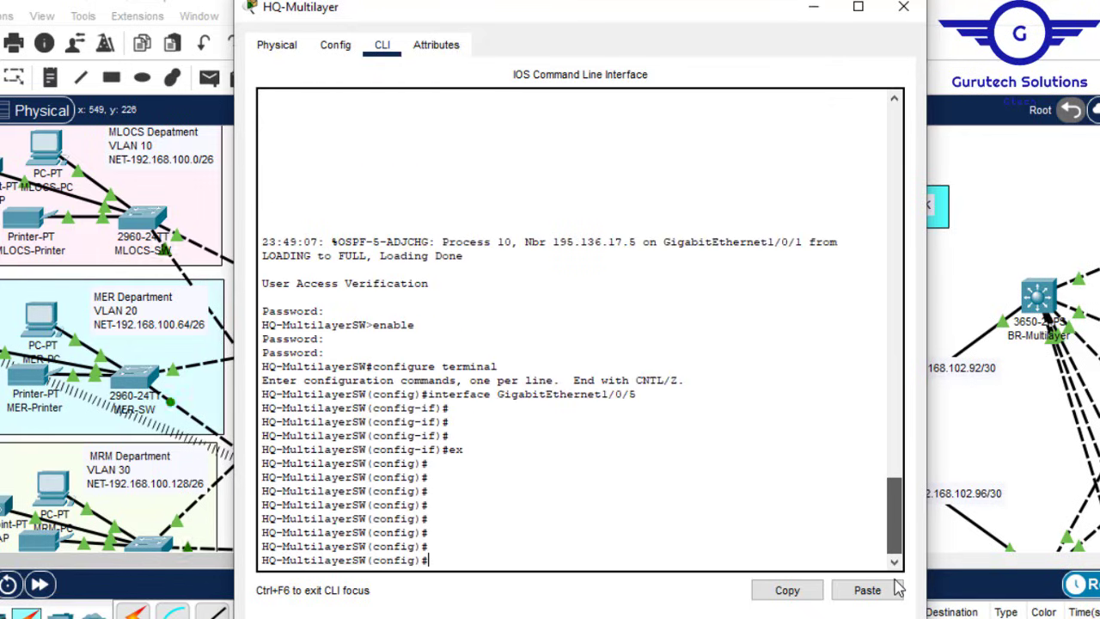
type("do sh vl")
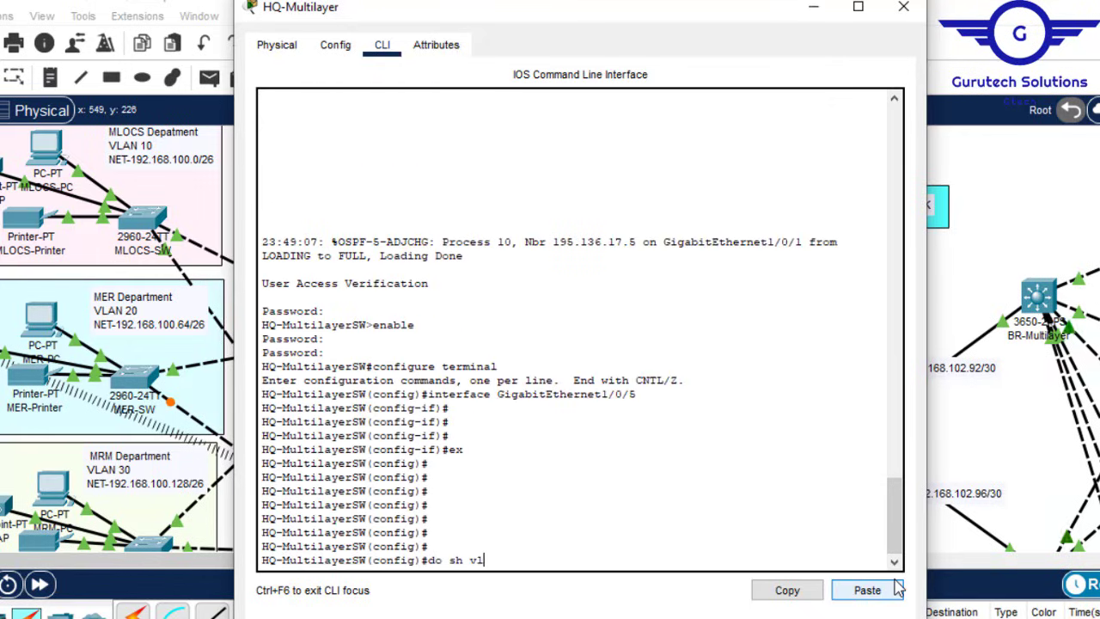
type("an")
key("Return")
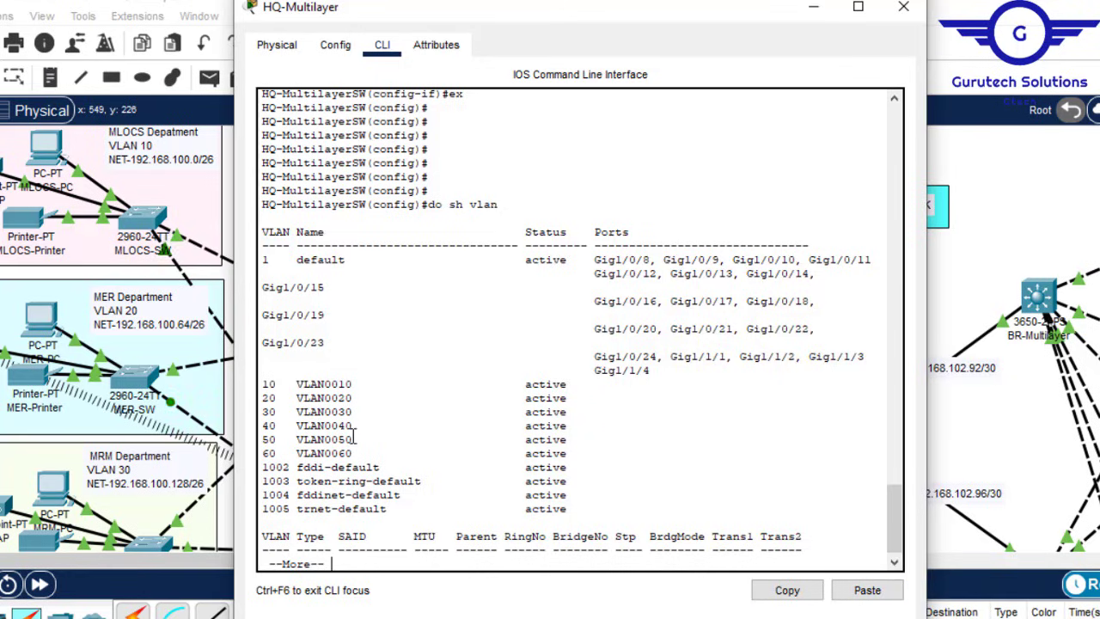
key("space")
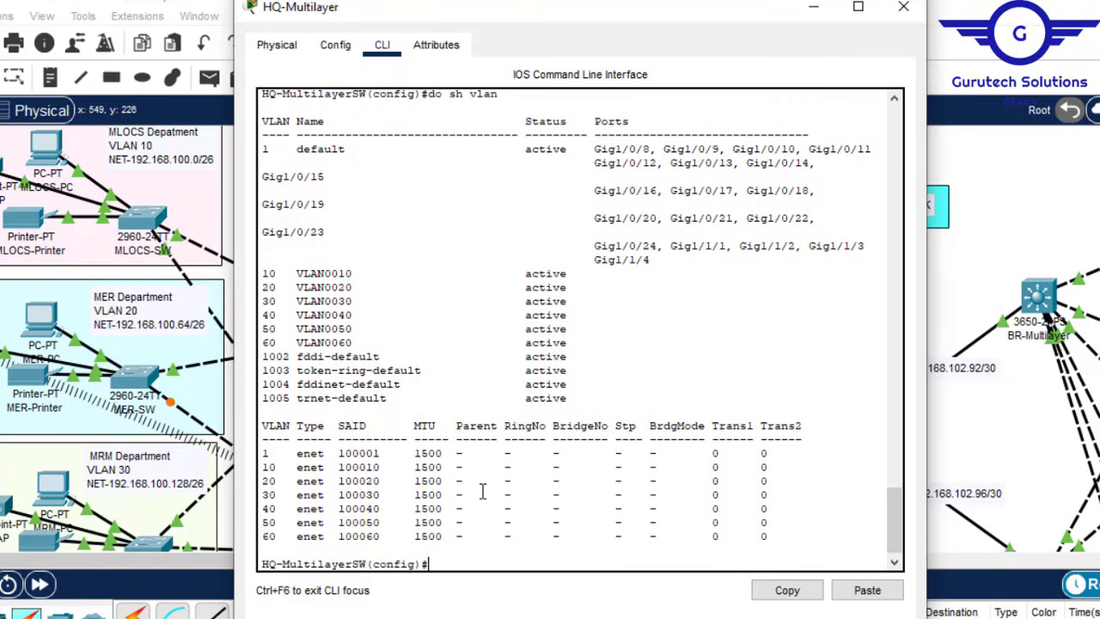
Step: Give interface Vlan10 the address 192.168.100.1 255.255.255.192
type("int vlan 10")
key("Return")
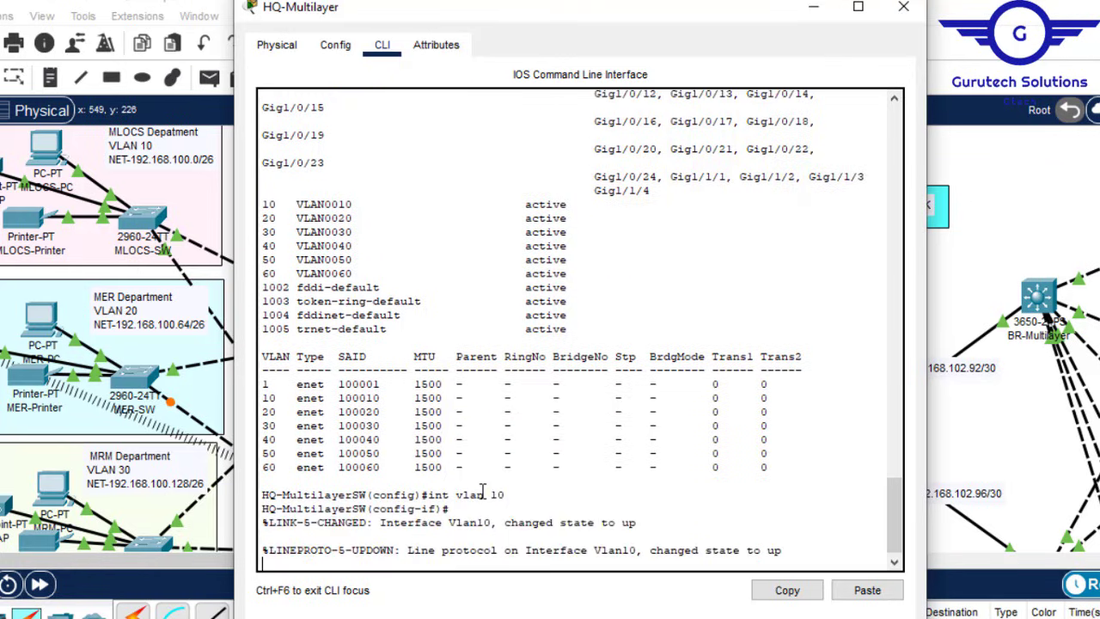
key("Return")
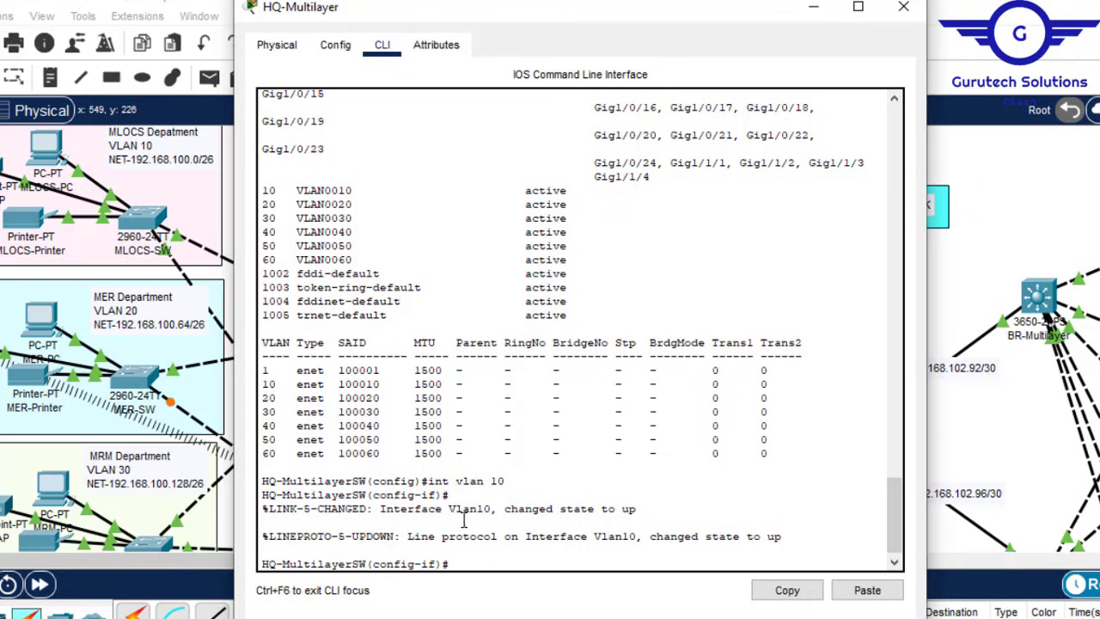
left_click_drag(507, 485, 463, 477)
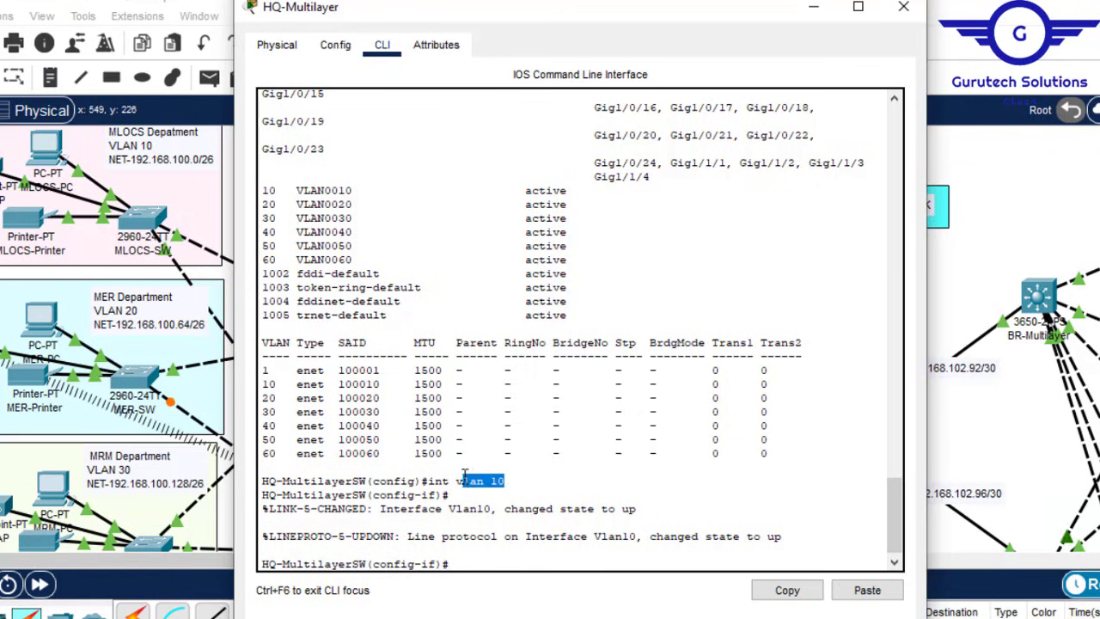
left_click(472, 560)
type("i")
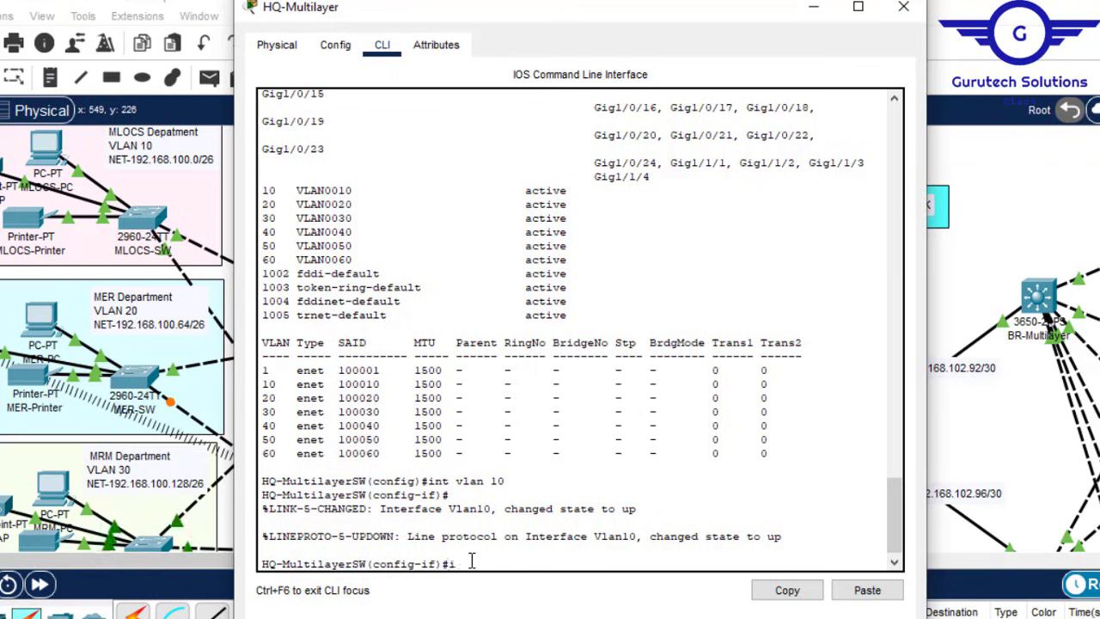
type("p add")
key("Tab")
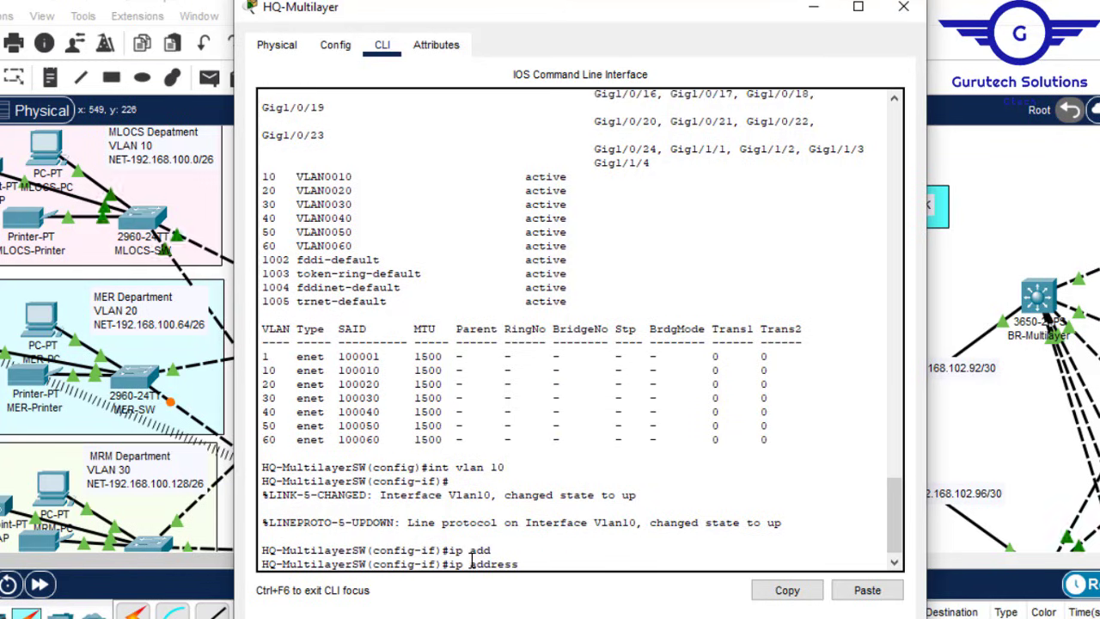
type("192.168.100.1 255")
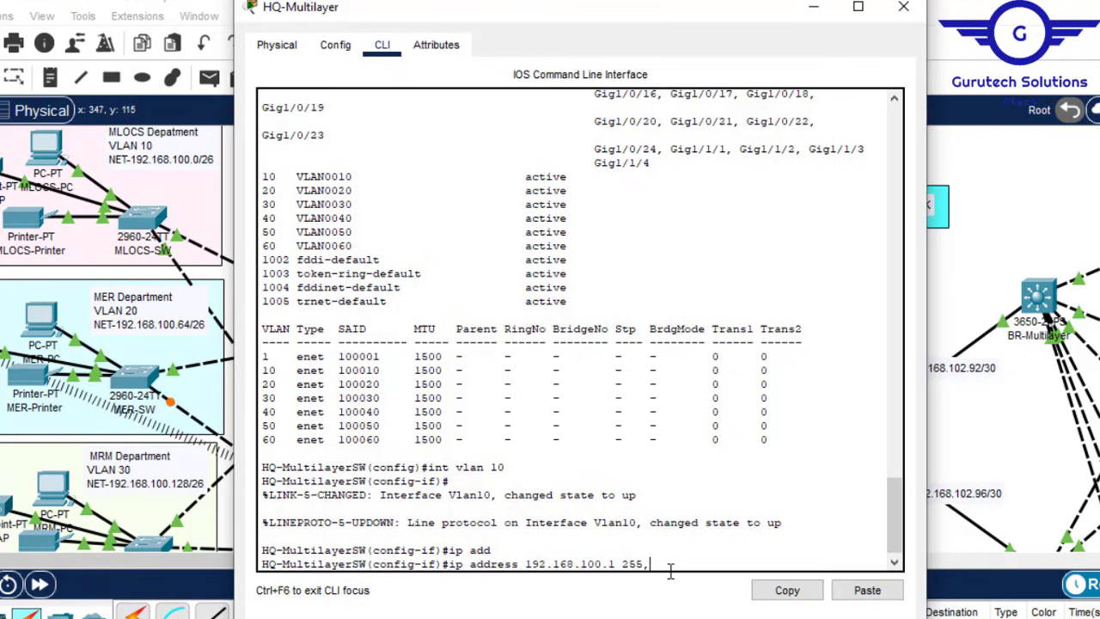
type(".255.255.192")
key("Return")
Step: Start entering the 'ip helper-address' command on Vlan10
type("ip hel")
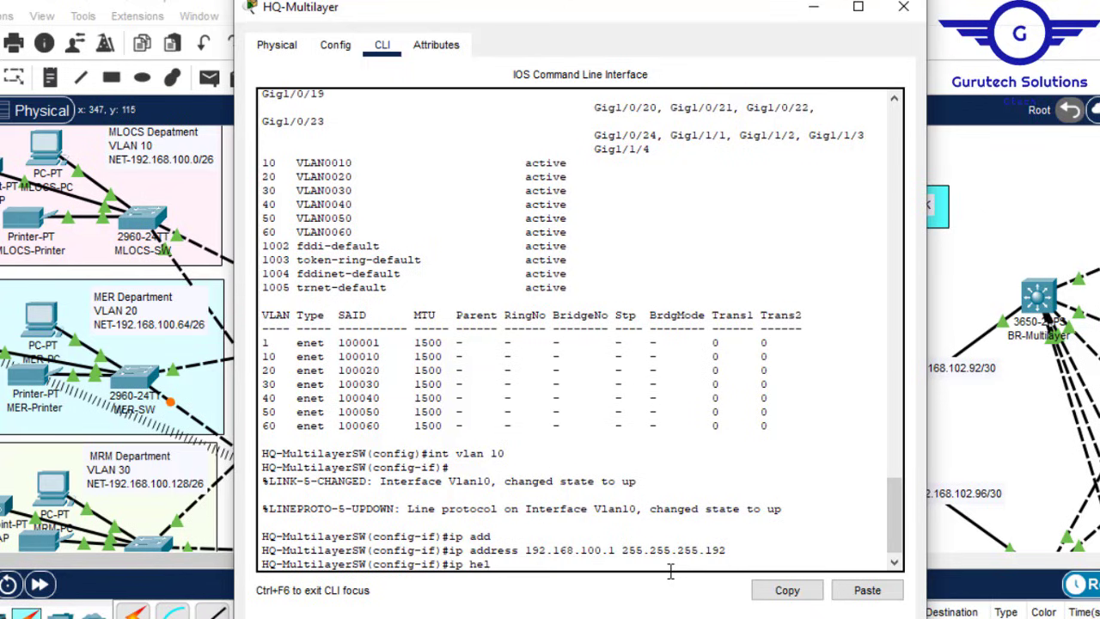
key("Tab")
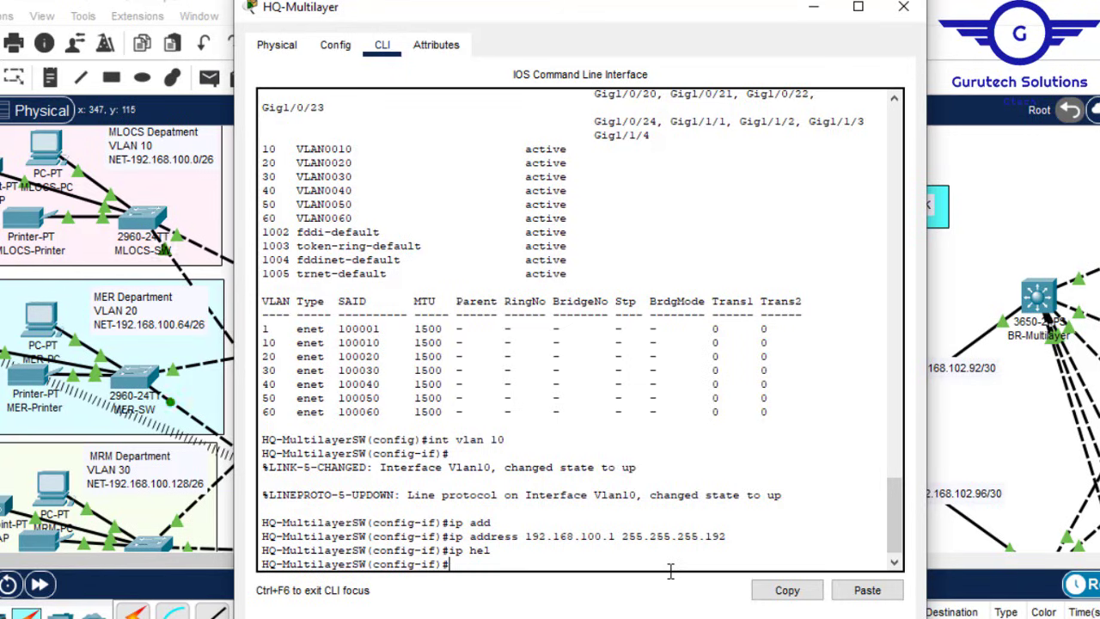
type("ip help")
type("er")
key("Tab")
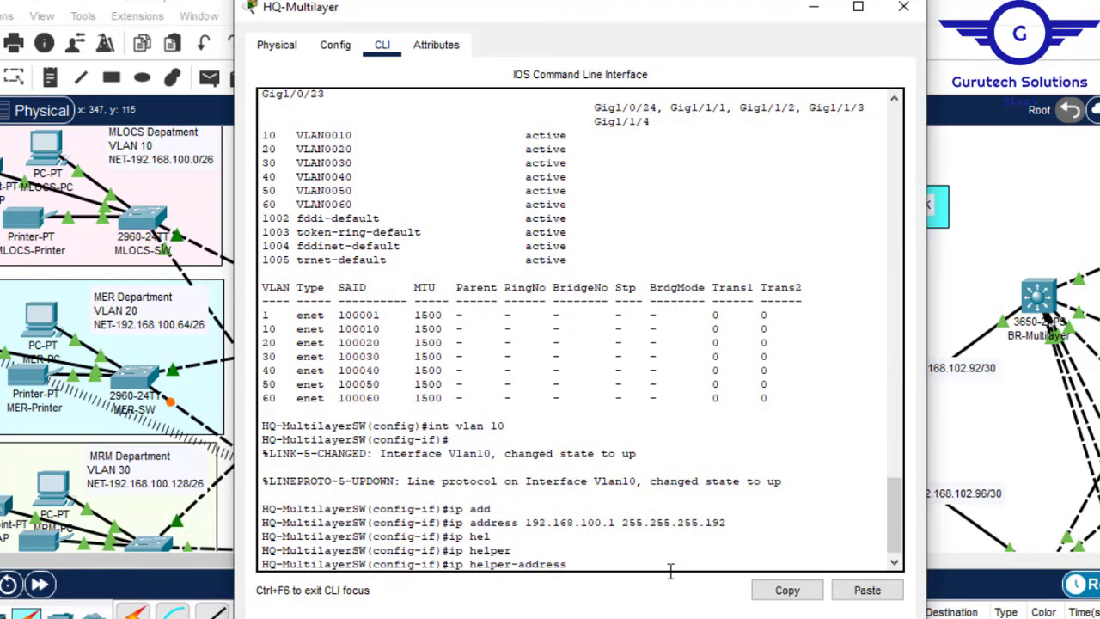
Step: Copy the DHCP Server's IPv4 address 192.168.102.67 and return to HQ-Multilayer's CLI
left_click(812, 9)
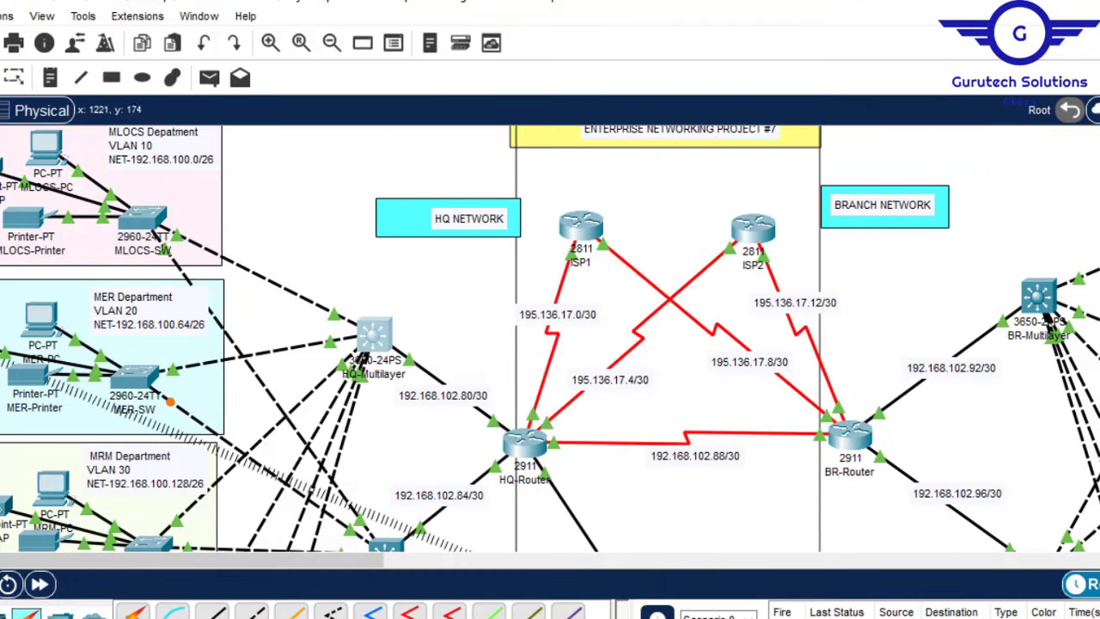
scroll(599, 436, "down", 5)
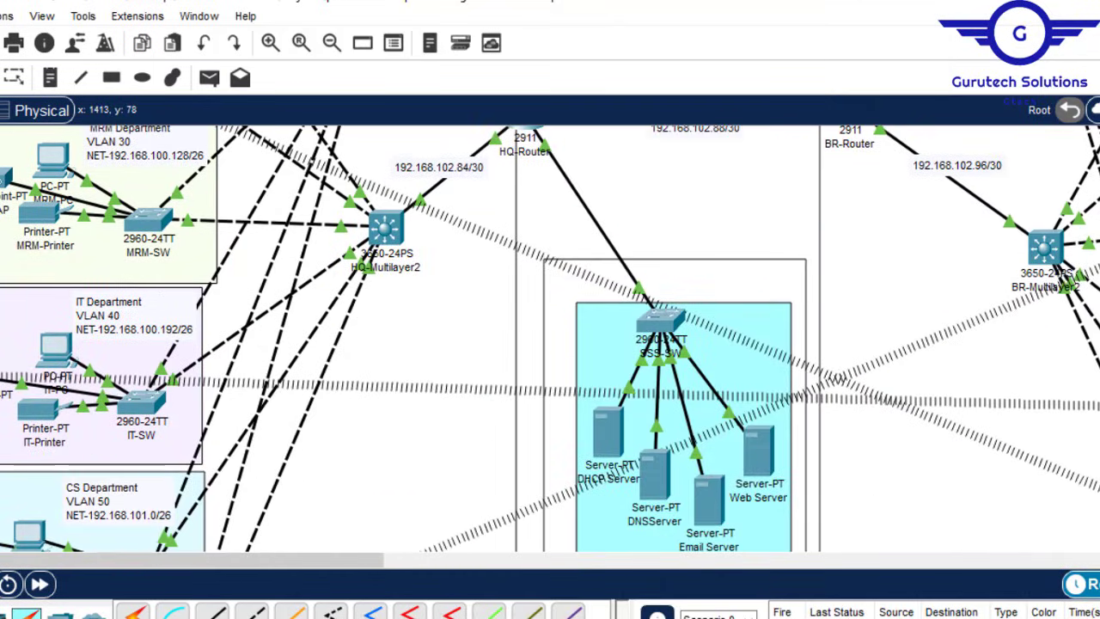
left_click(608, 434)
left_click(326, 118)
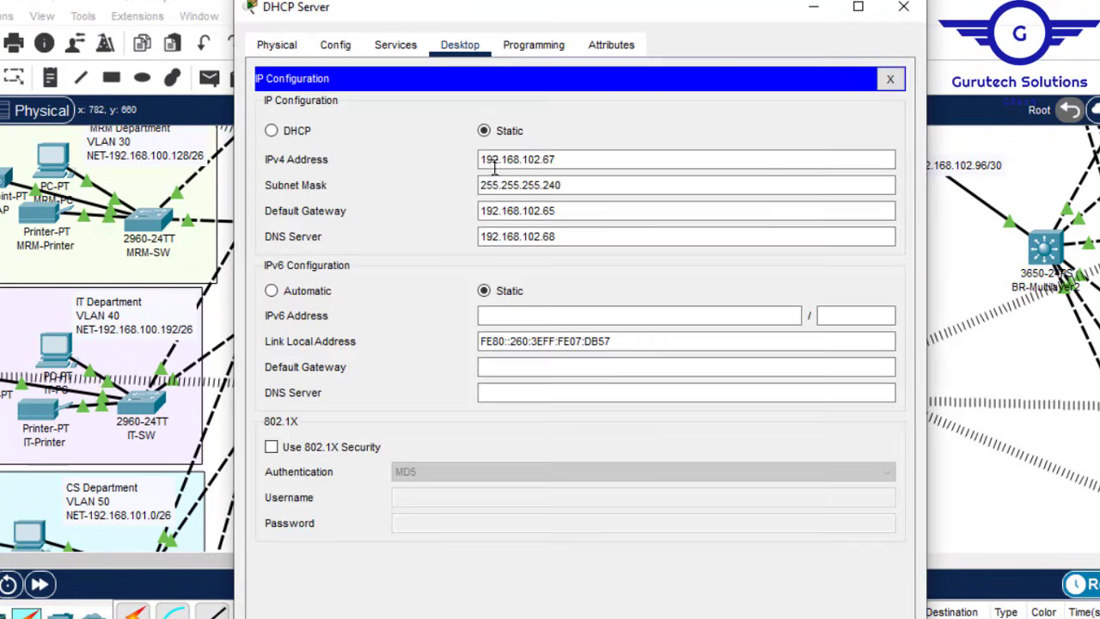
triple_click(495, 160)
key("ctrl+c")
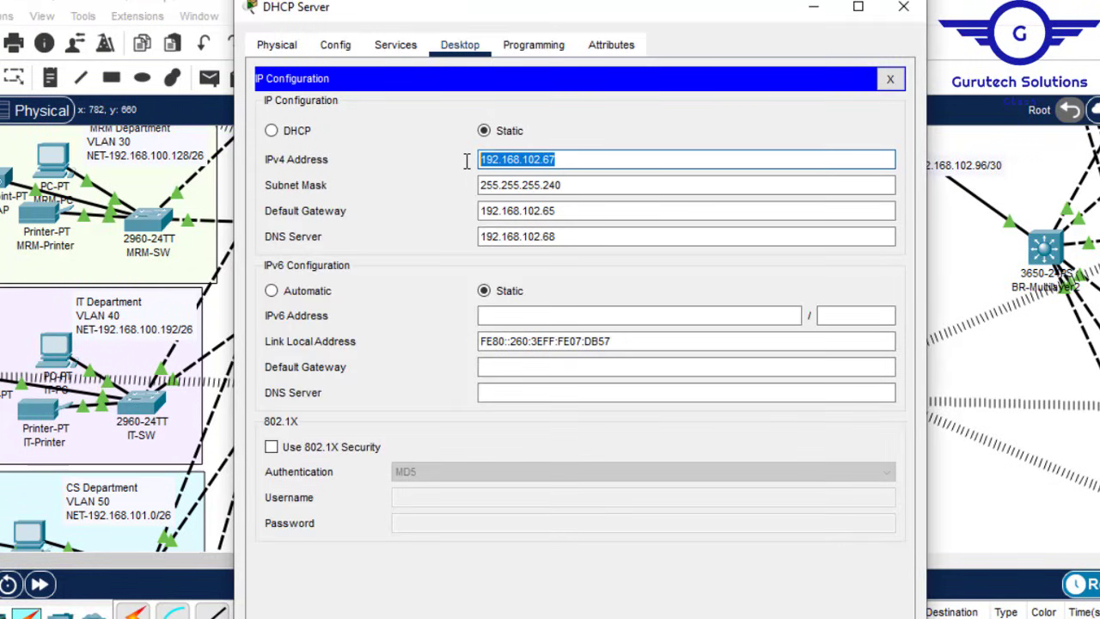
left_click(909, 7)
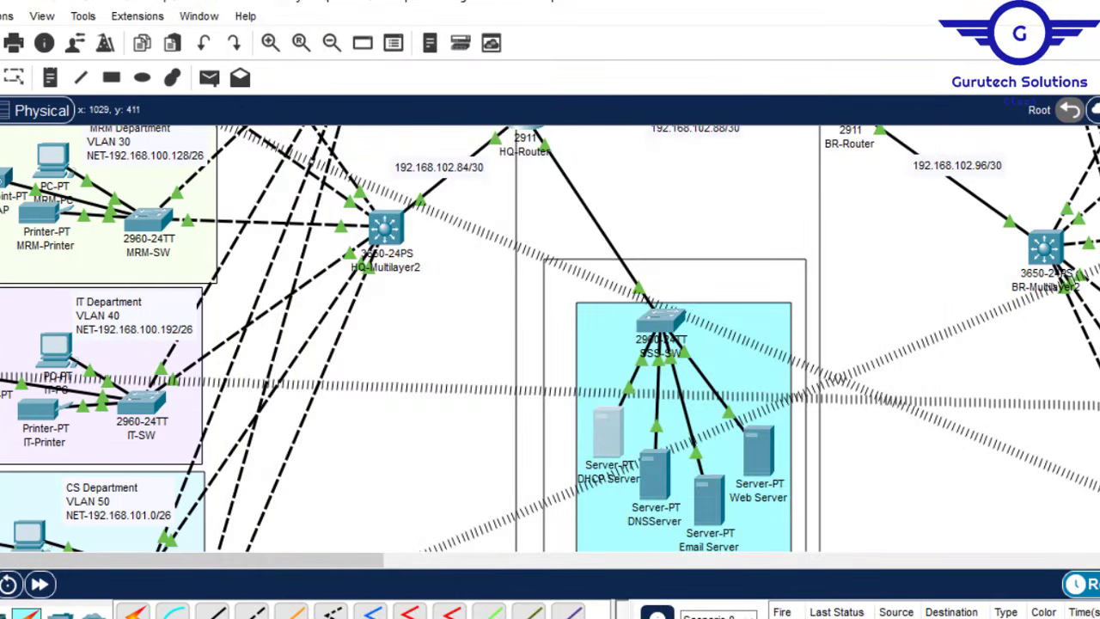
scroll(360, 192, "up", 5)
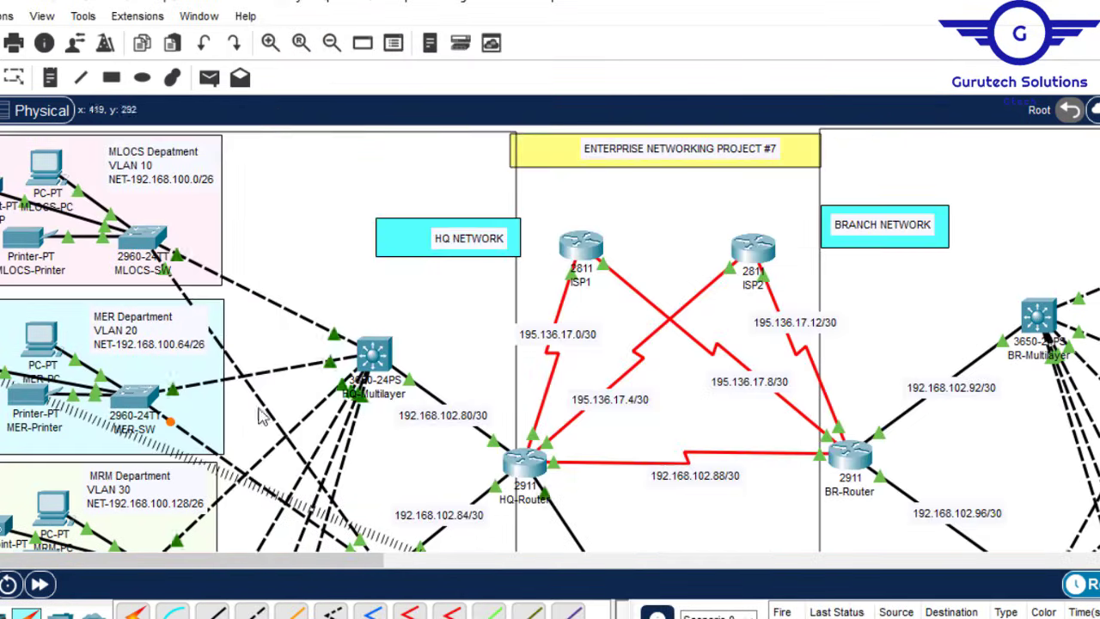
left_click(373, 360)
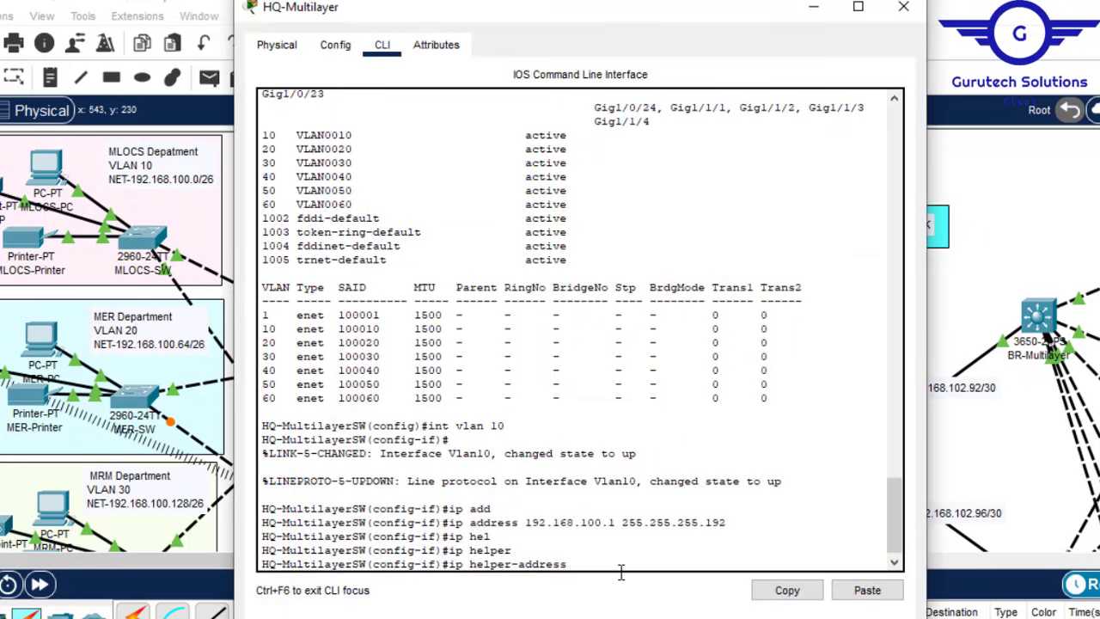
Step: Set Vlan10's helper address to 192.168.102.67 and exit the interface
left_click(866, 590)
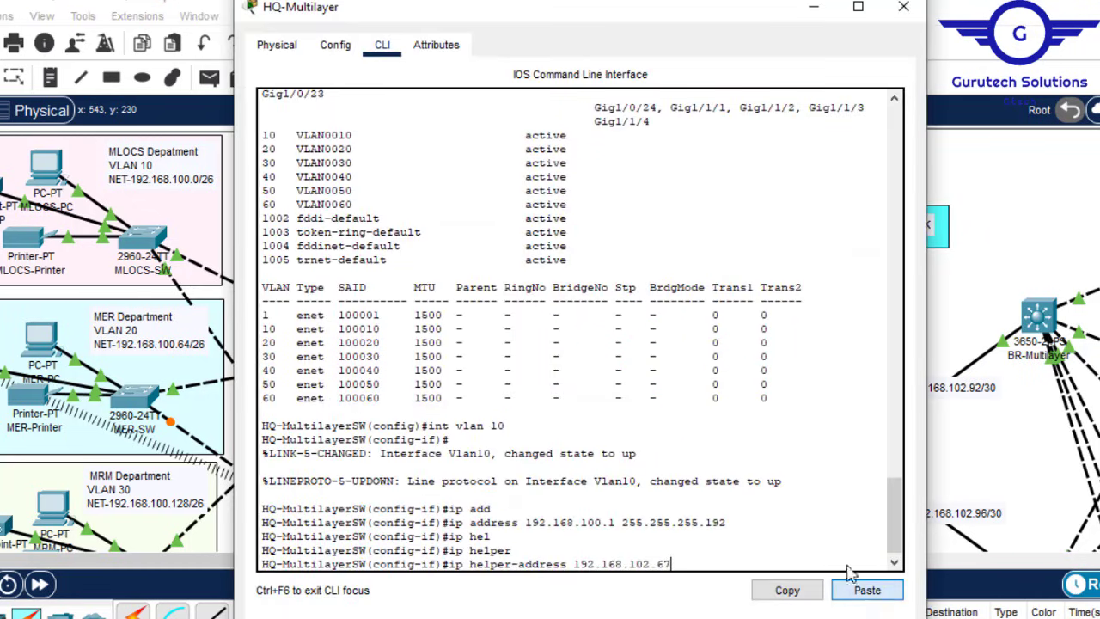
key("Return")
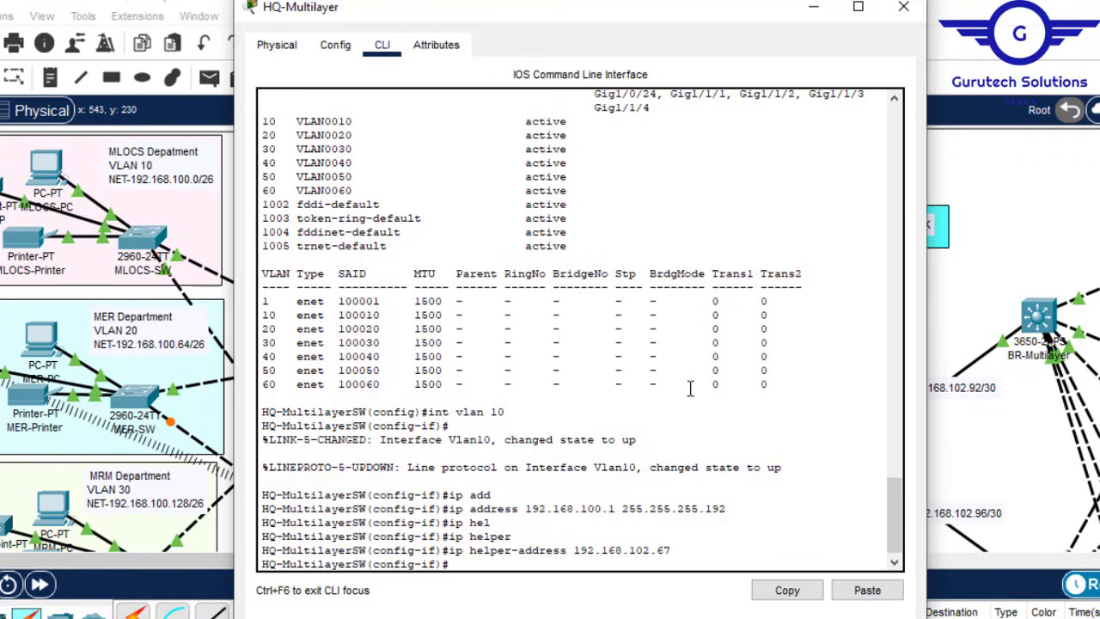
type("ex")
key("Return")
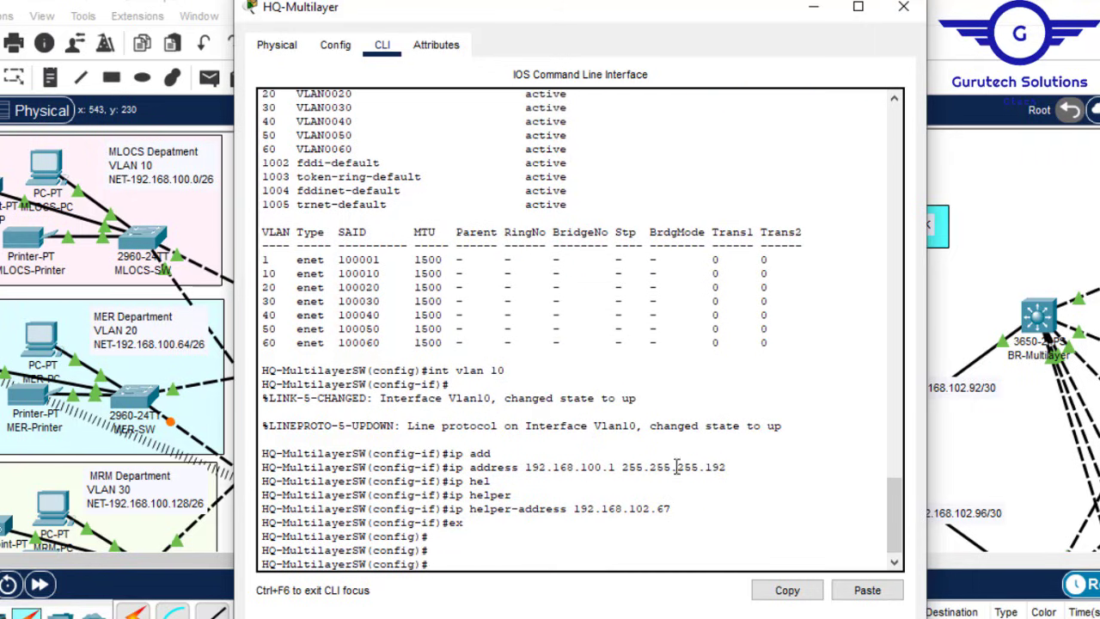
left_click_drag(671, 508, 505, 557)
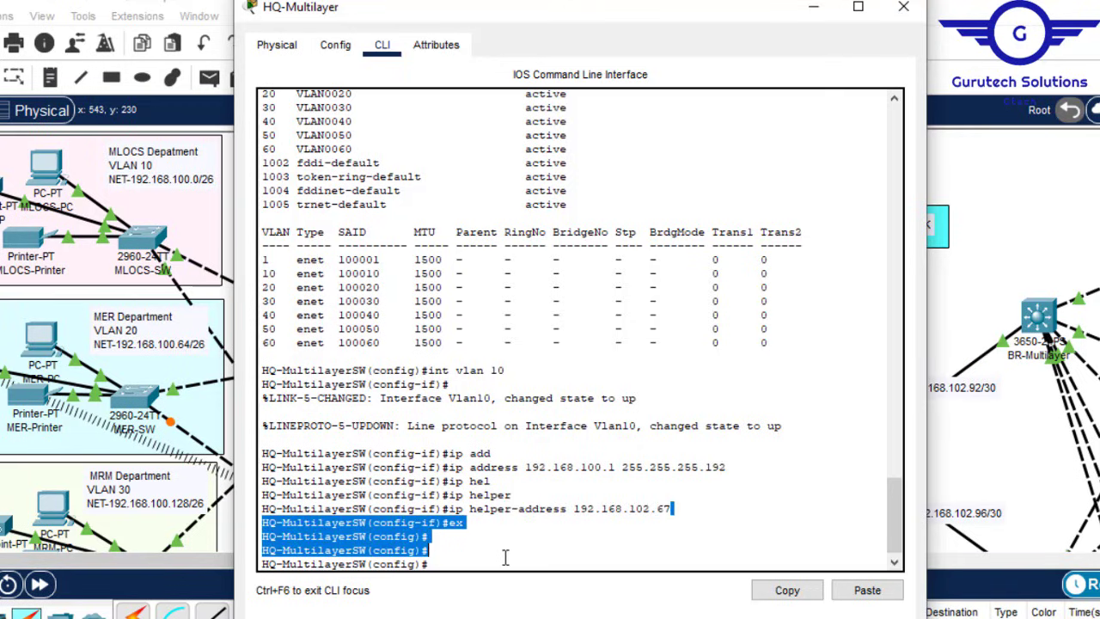
left_click(505, 557)
Step: Give interface Vlan20 the address 192.168.100.65 255.255.255.192
key("Up")
key("Up")
key("Up")
key("Up")
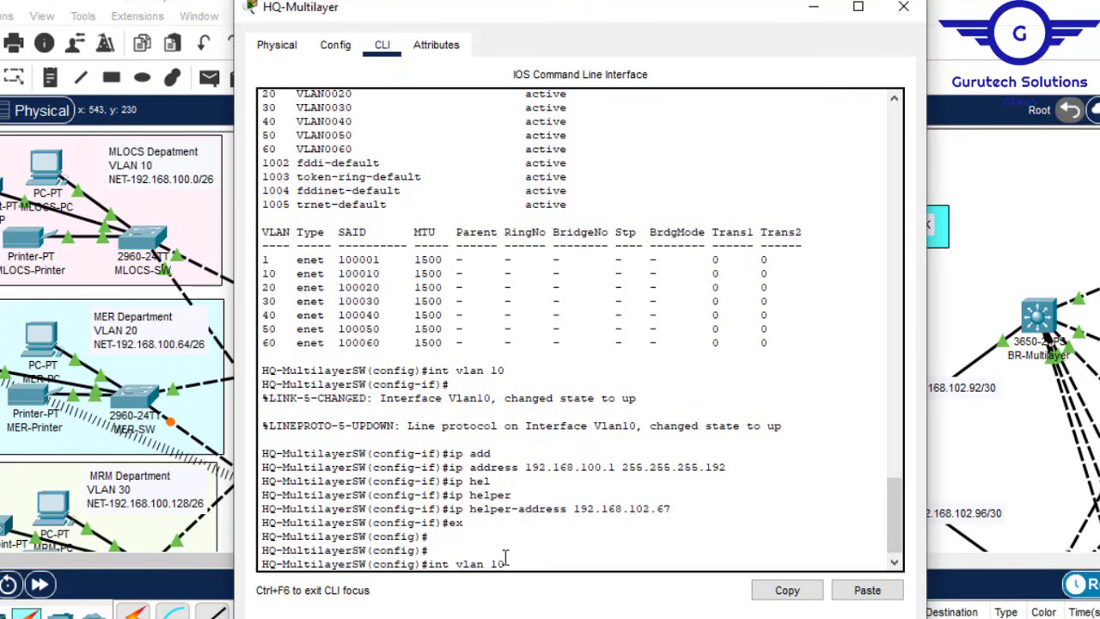
key("Down")
key("BackSpace")
key("BackSpace")
type("20")
key("Return")
key("Return")
key("Up")
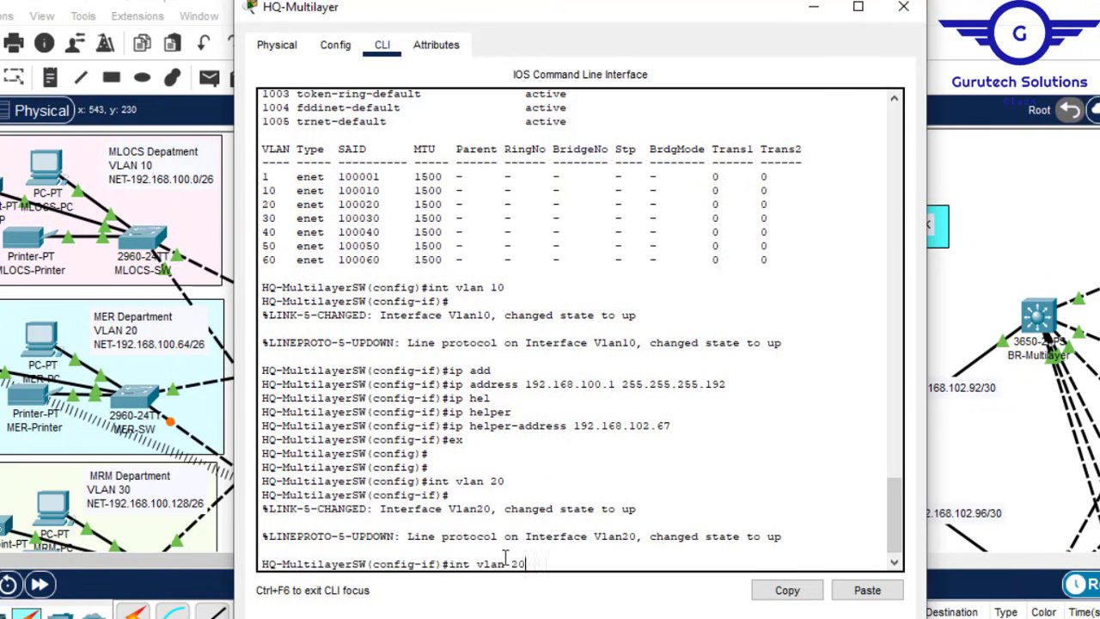
key("Up")
key("Up")
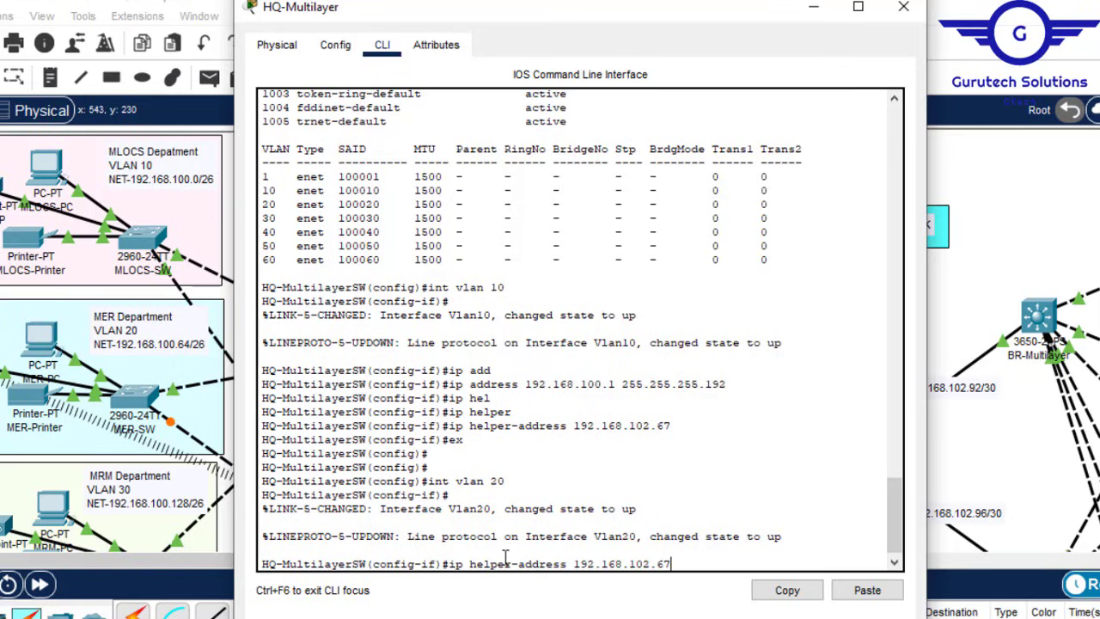
key("Up")
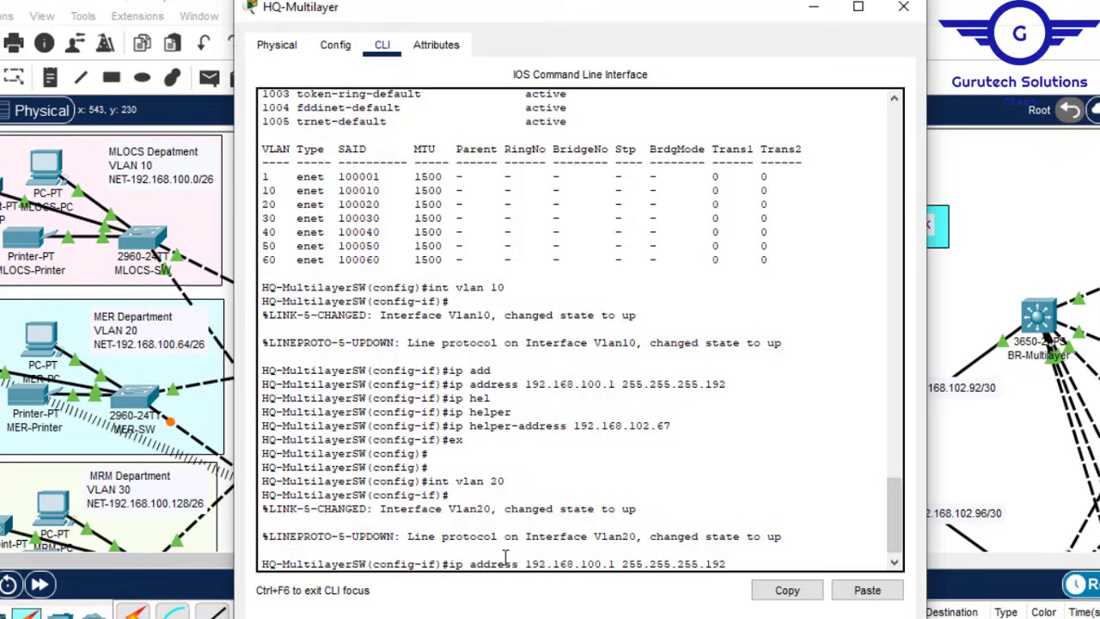
key("Left")
key("Left")
key("Left")
key("Left")
key("Left")
key("Left")
key("Left")
key("Left")
key("Left")
key("Left")
key("Left")
key("Left")
key("Left")
key("Left")
key("Left")
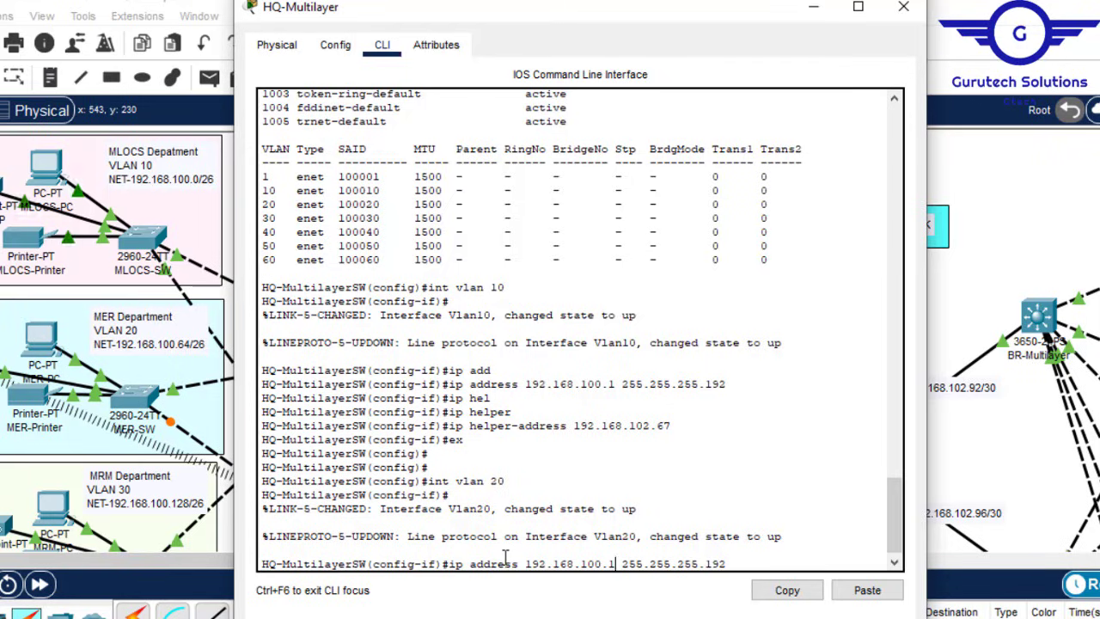
key("BackSpace")
type("65")
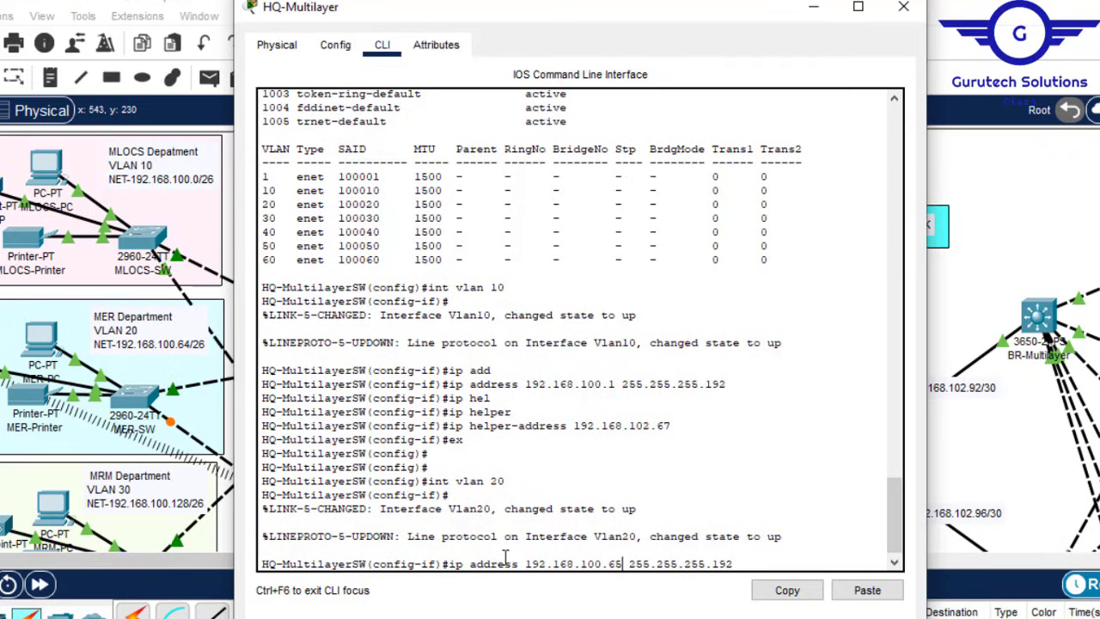
key("Return")
Step: Set Vlan20's helper address to 192.168.102.67 and exit the interface
key("Up")
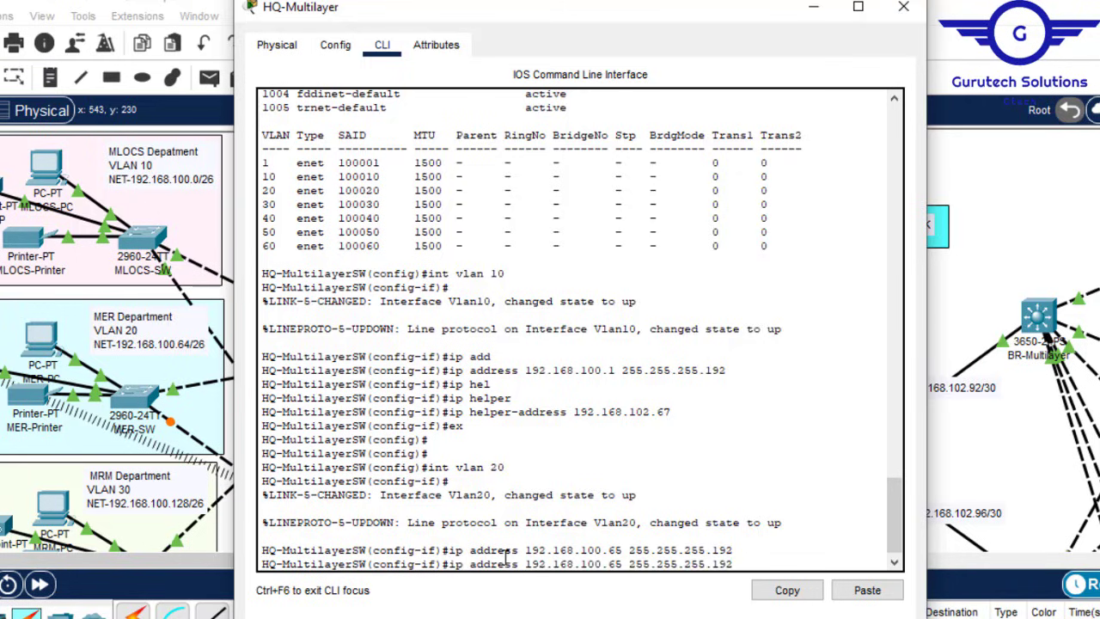
key("Up")
key("Up")
key("Up")
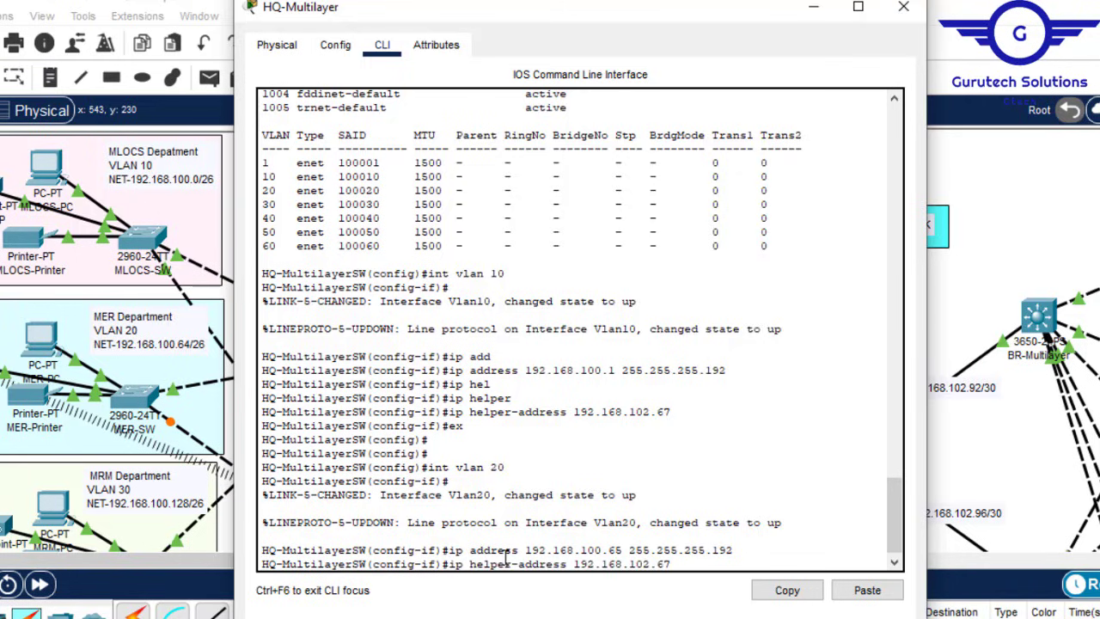
key("Return")
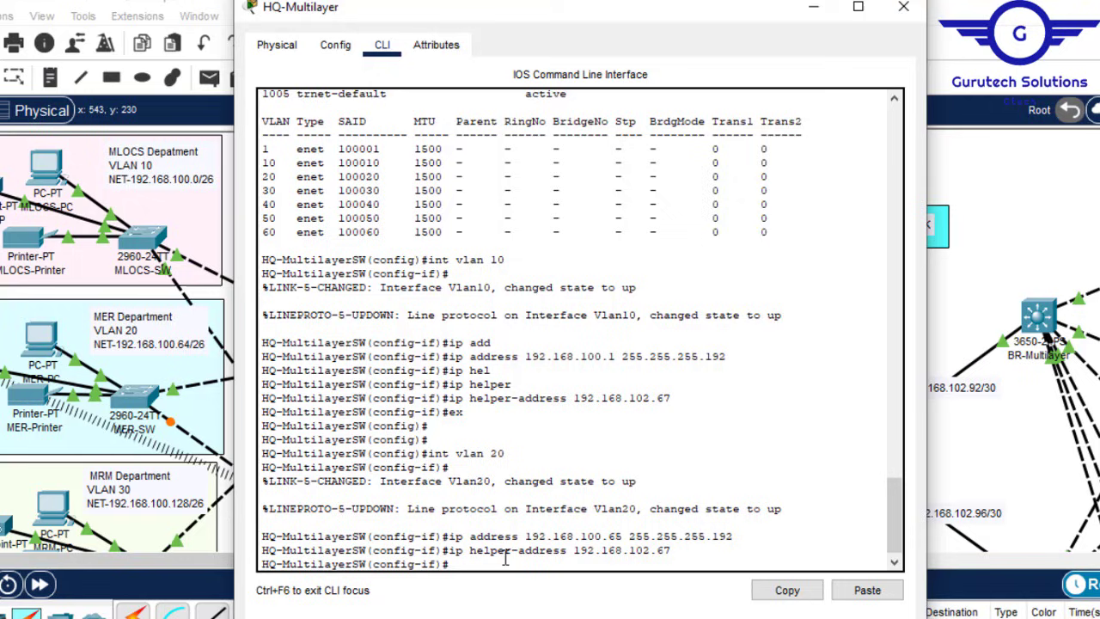
type("ex")
key("Return")
key("Return")
key("Return")
key("Return")
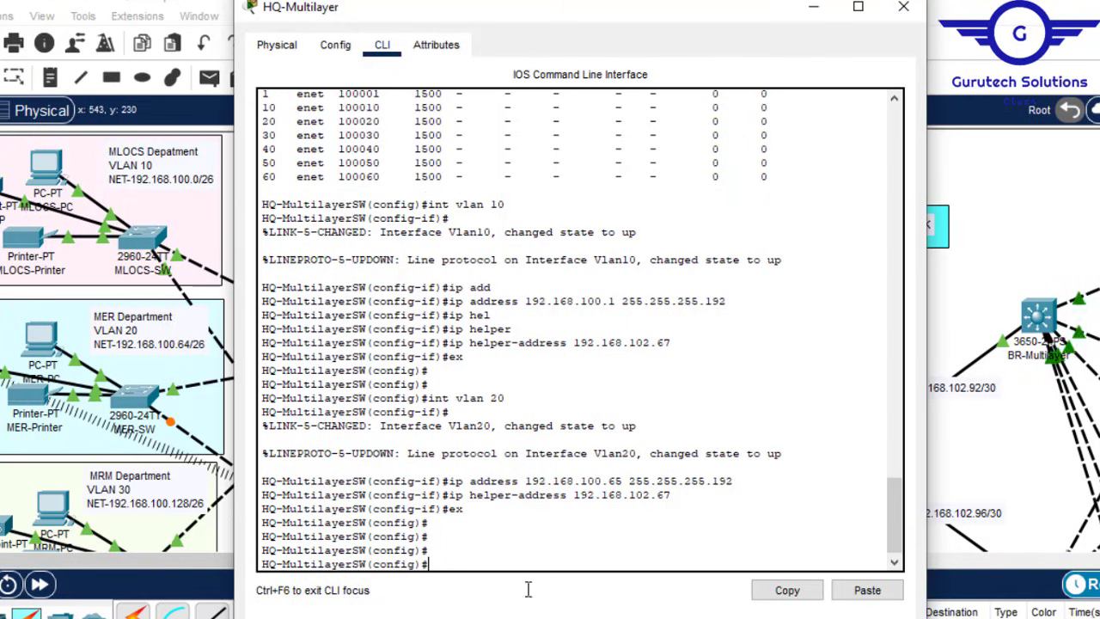
Step: Replace the old OSPF notes with an 'int vlan' line and the VLAN 10 ip address command
mouse_move(802, 618)
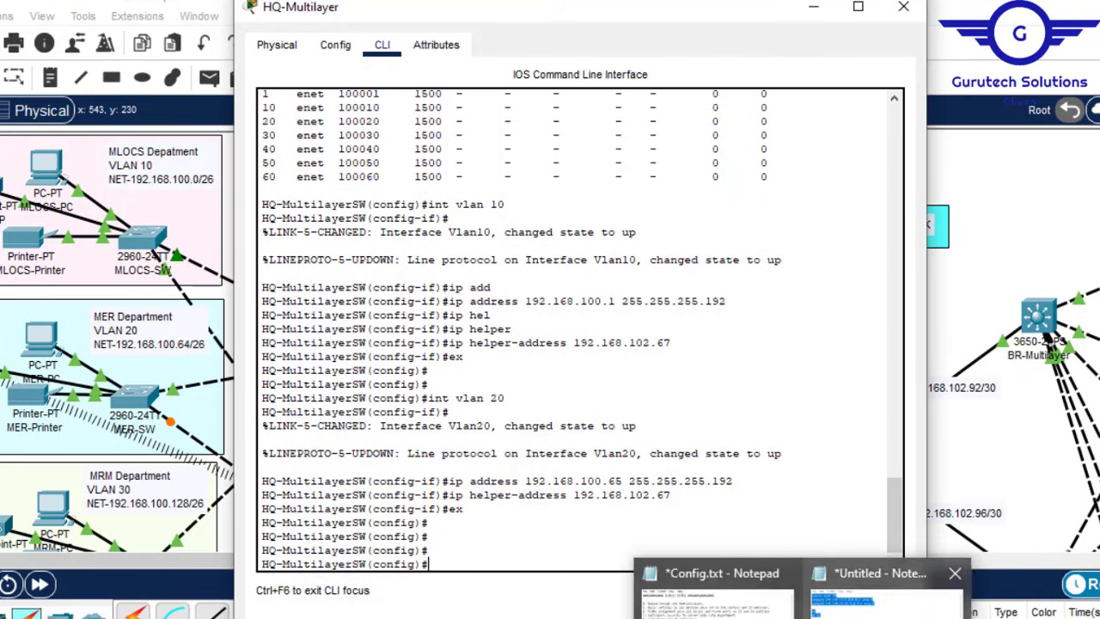
left_click(876, 593)
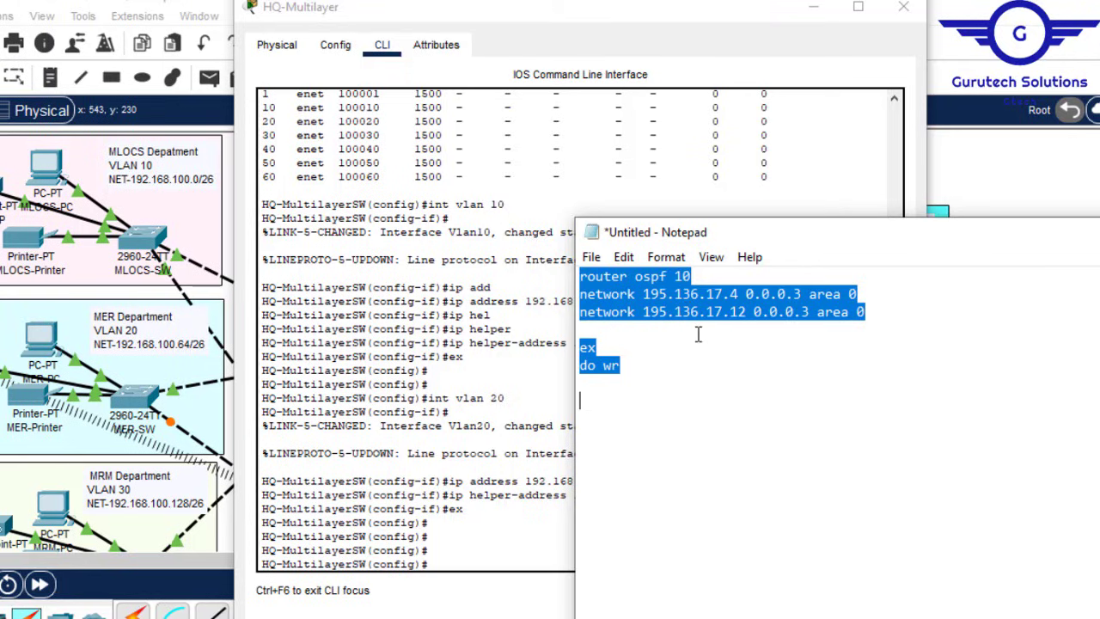
key("BackSpace")
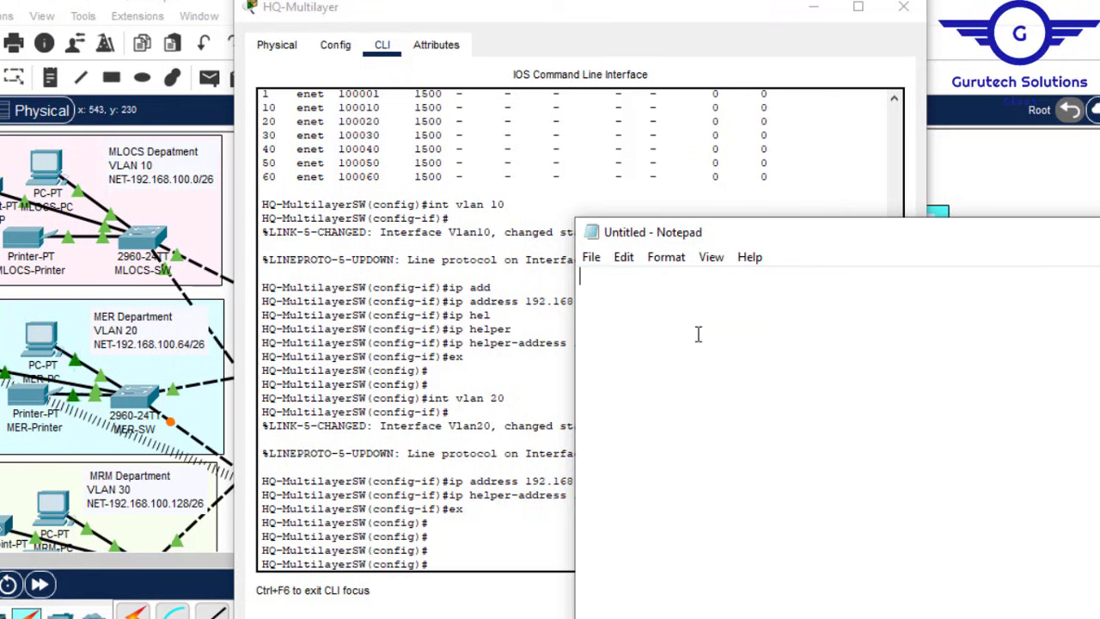
type("int vlan 10")
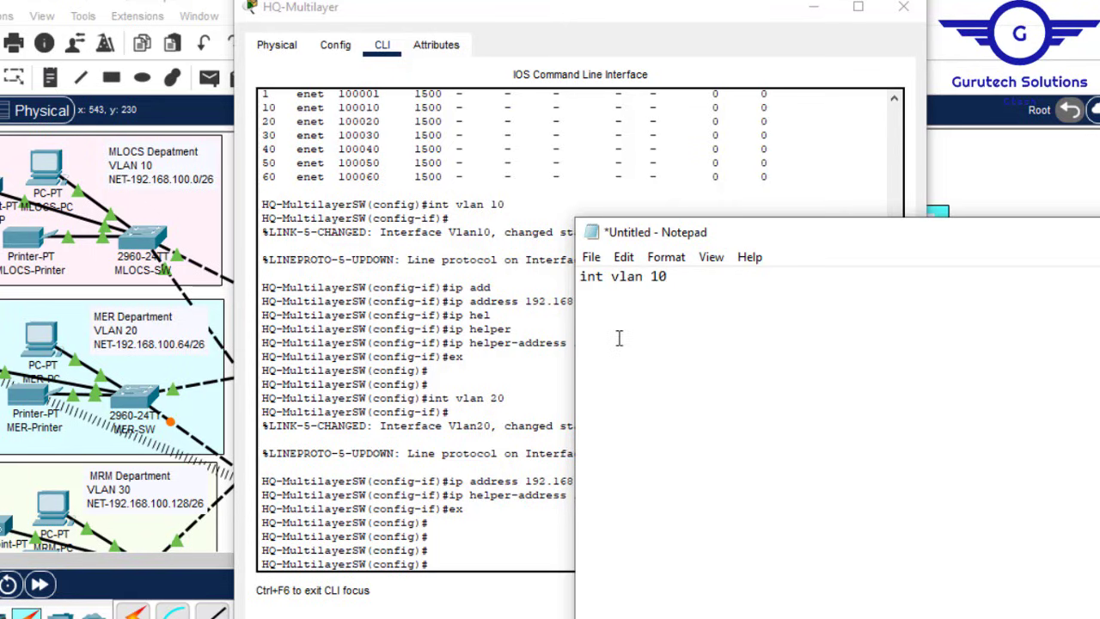
left_click_drag(449, 302, 729, 302)
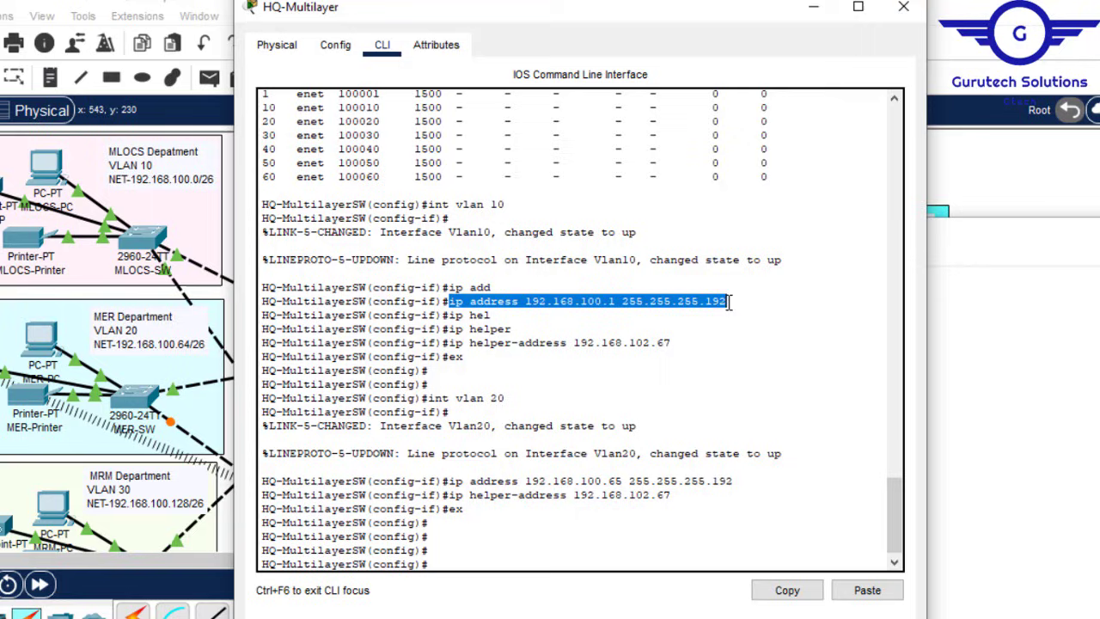
left_click(785, 592)
mouse_move(802, 618)
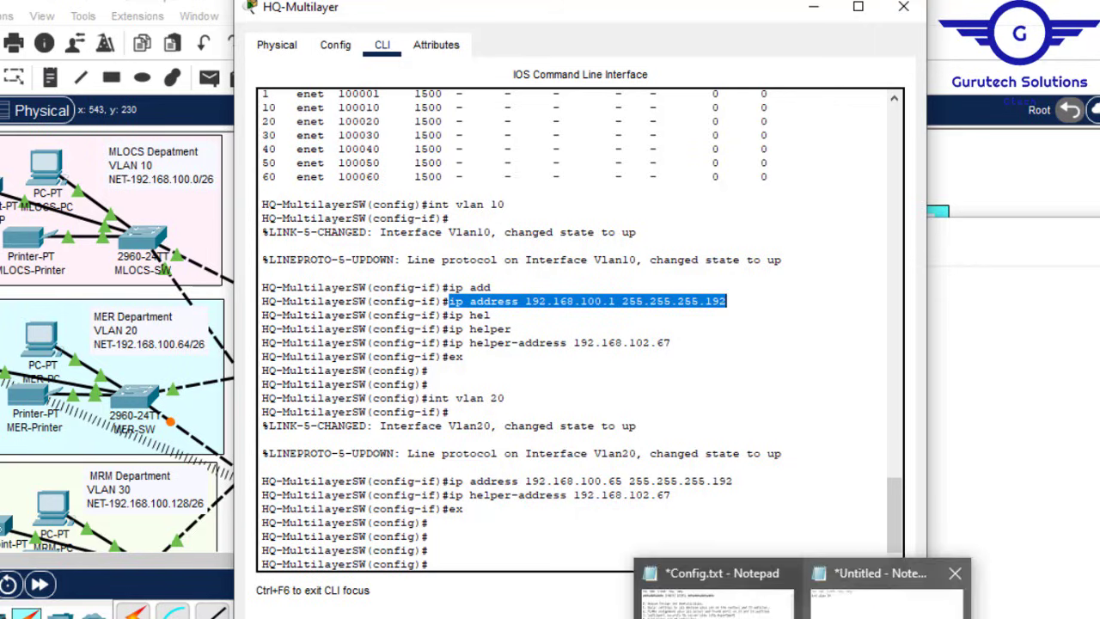
left_click(877, 600)
key("ctrl+v")
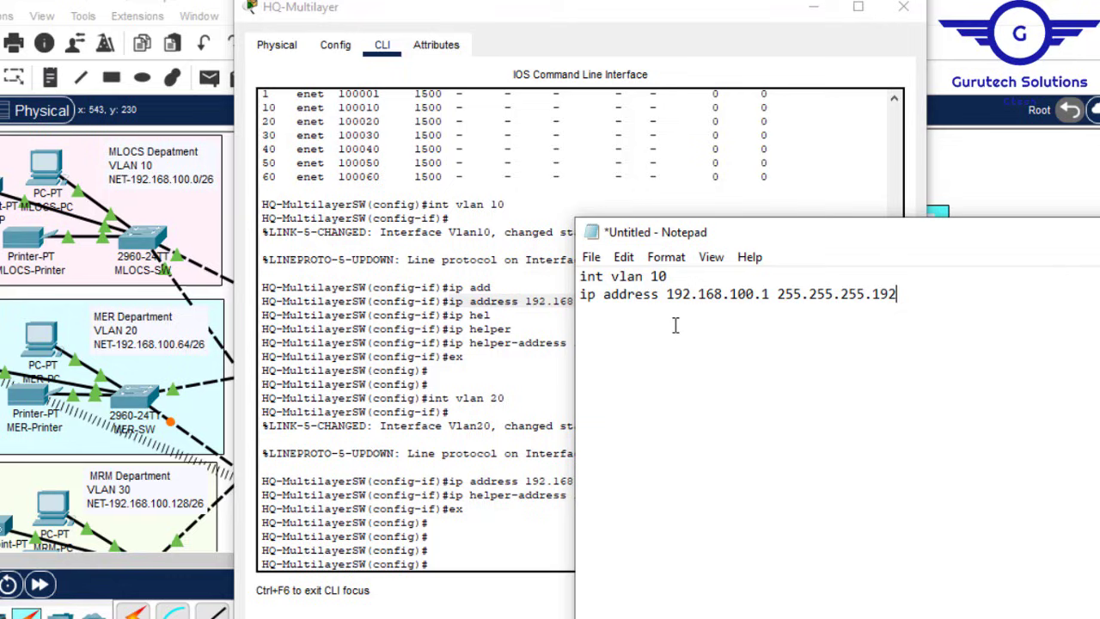
Step: Add the console's helper-address 192.168.102.67 command below the VLAN 10 address
left_click(450, 342)
left_click_drag(448, 342, 680, 342)
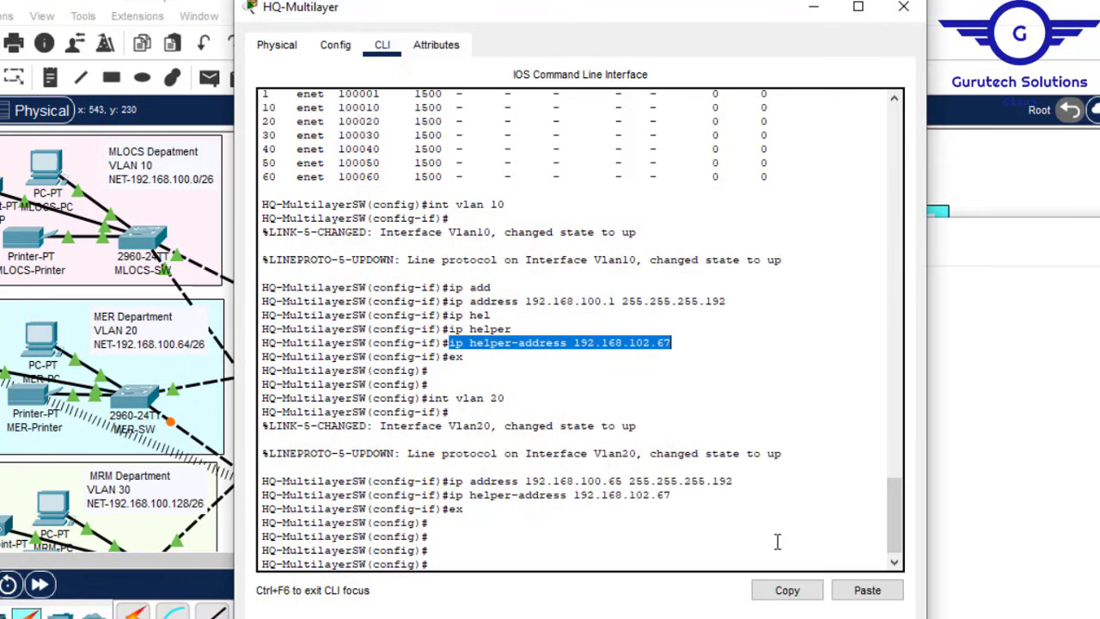
left_click(787, 589)
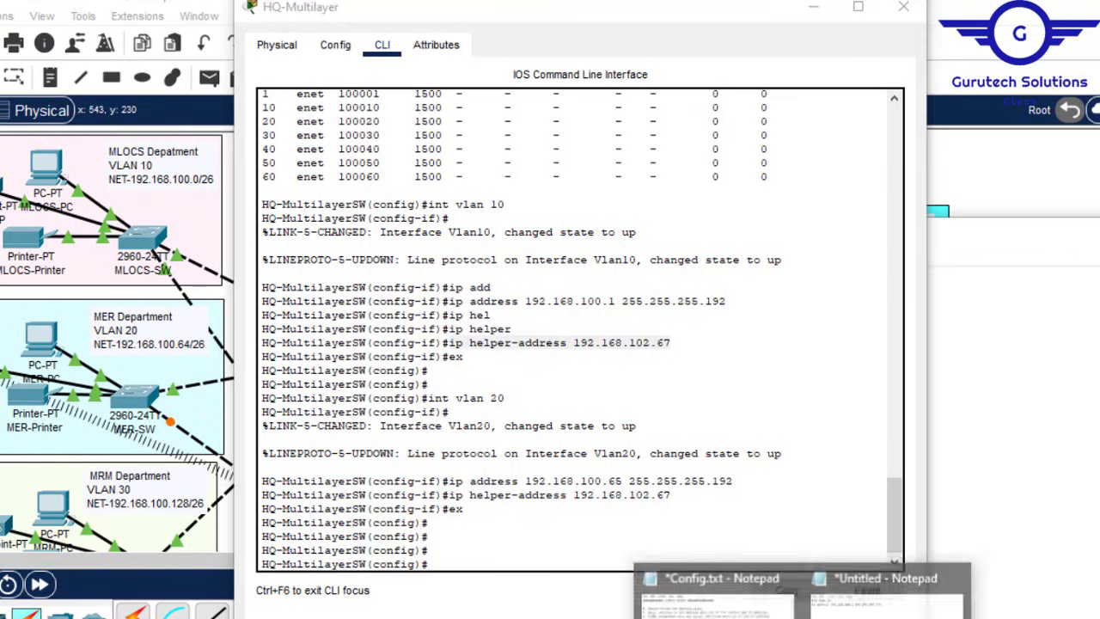
left_click(885, 598)
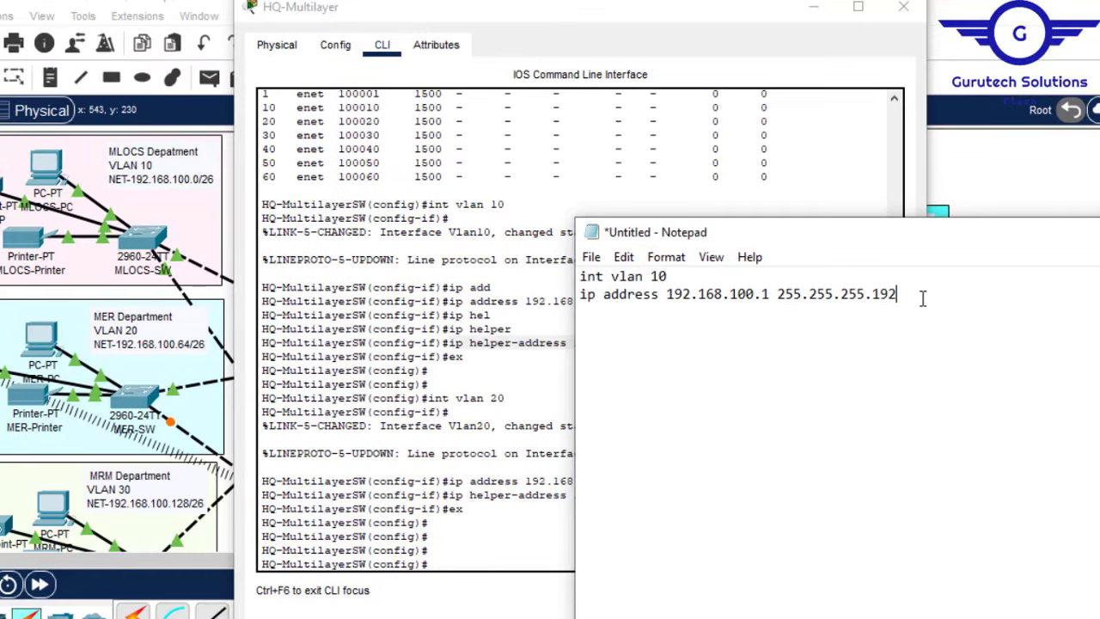
key("Return")
key("ctrl+v")
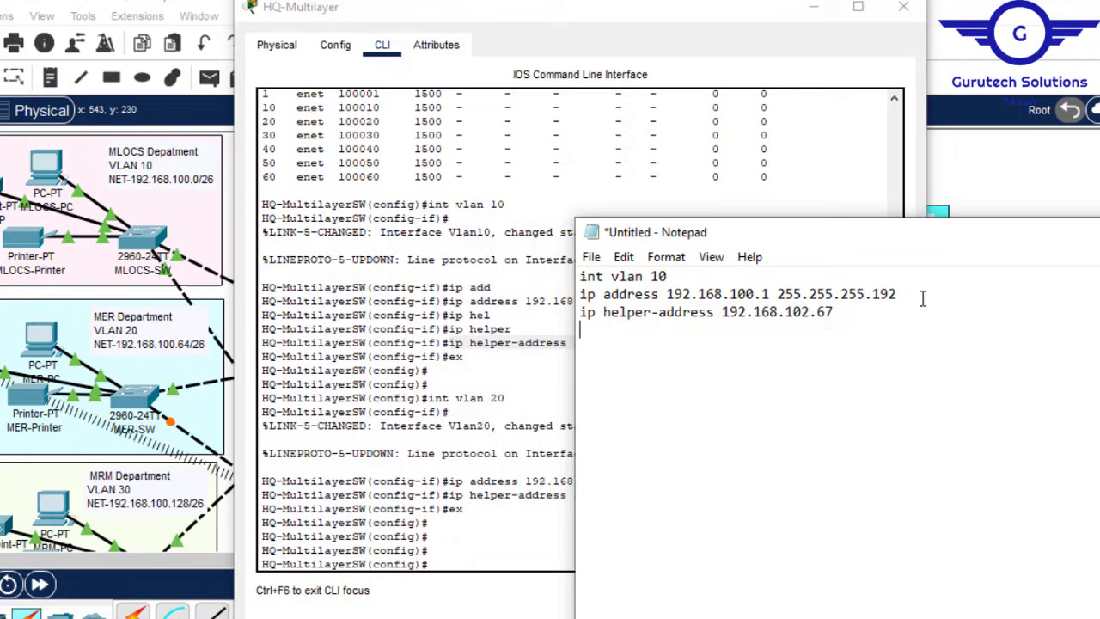
Step: Duplicate the VLAN 10 block as VLAN 20 with host address .65
left_click_drag(581, 277, 843, 319)
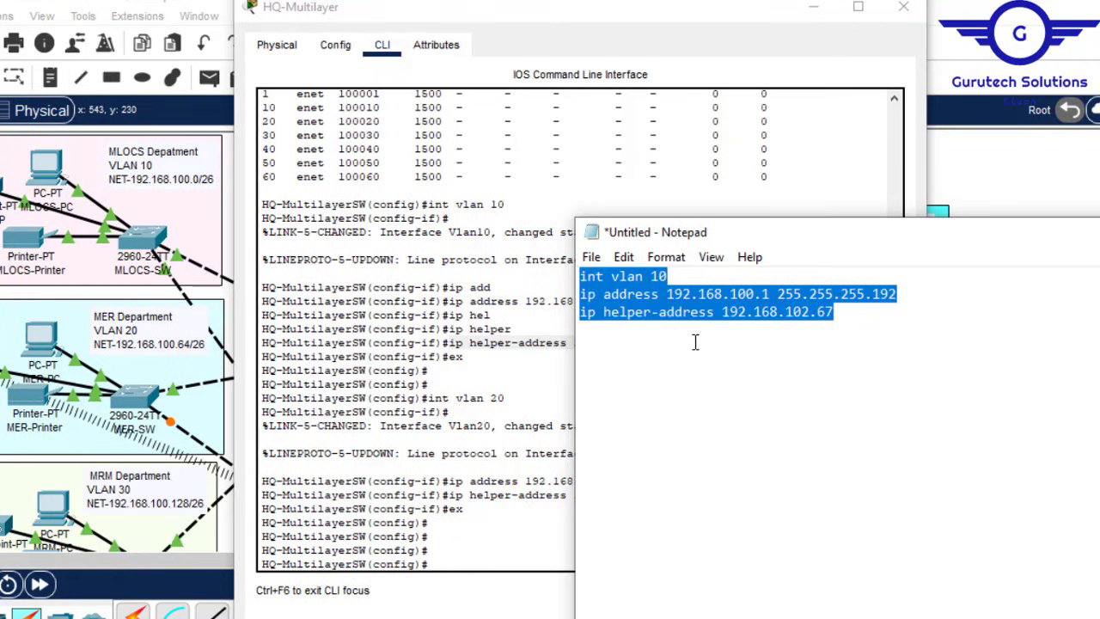
key("ctrl+c")
left_click(602, 336)
key("Return")
key("ctrl+v")
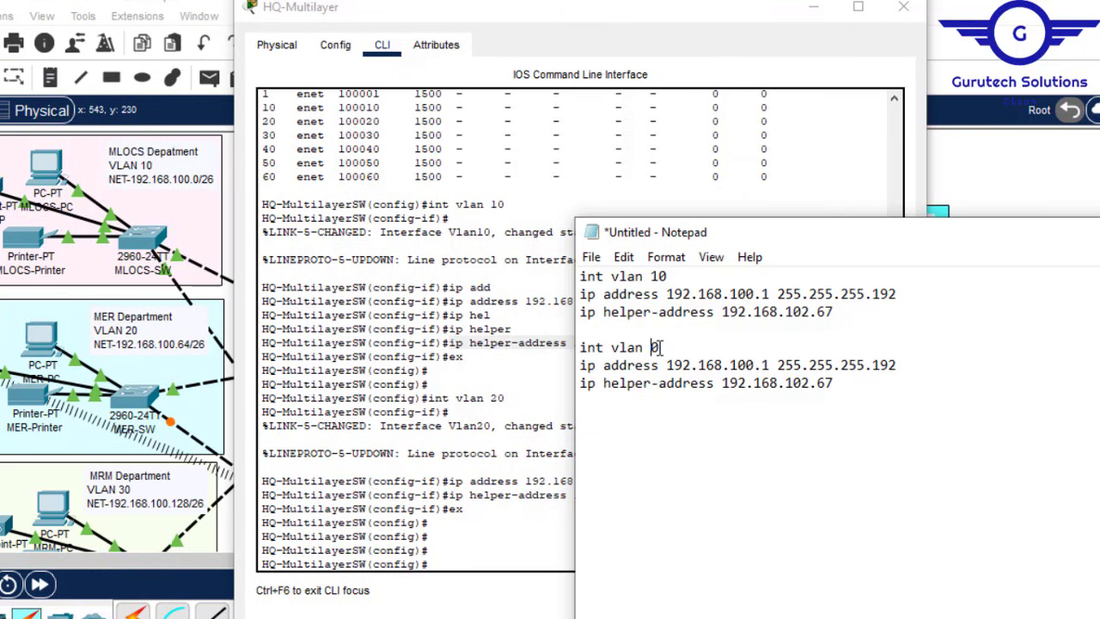
left_click(772, 368)
key("BackSpace")
type("65")
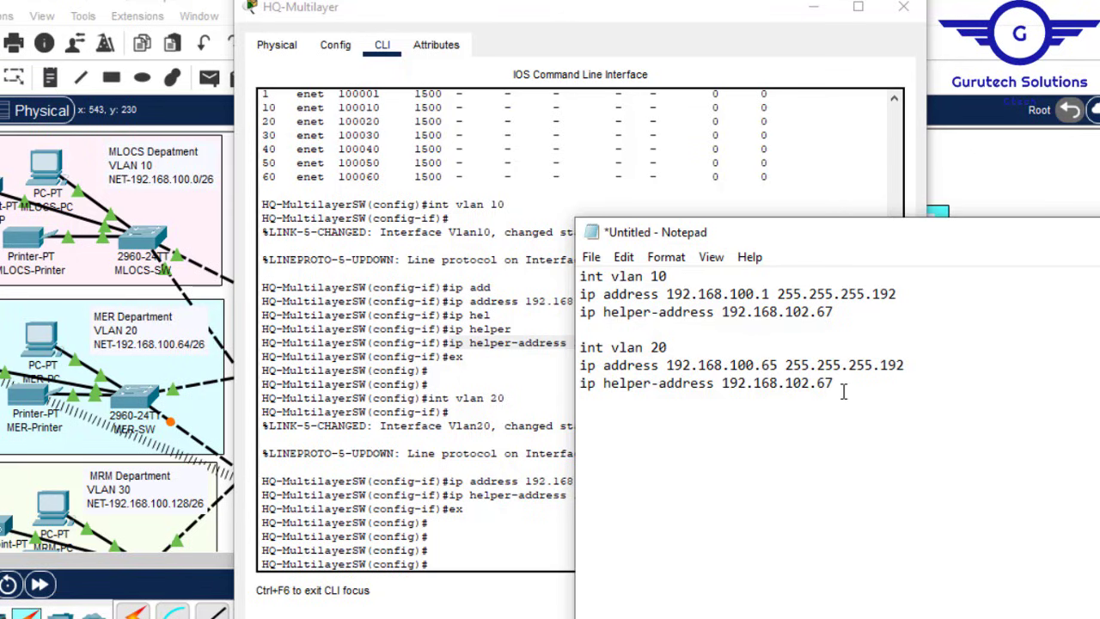
Step: Add a VLAN 30 block with host address .129
left_click(850, 384)
key("Return")
key("Return")
key("ctrl+v")
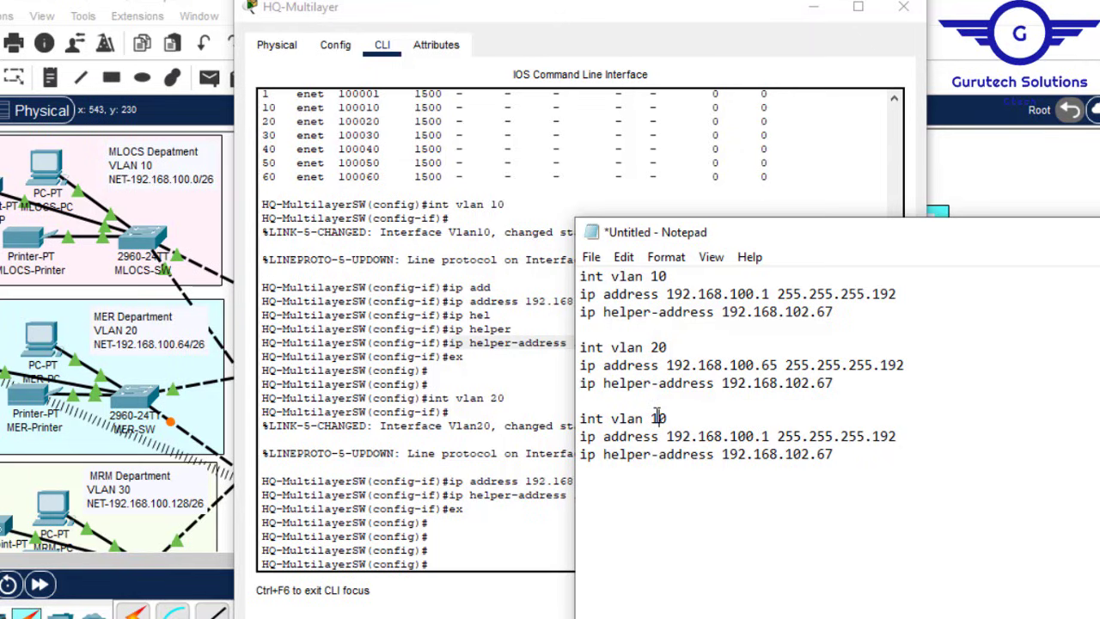
type("3")
left_click(771, 436)
key("BackSpace")
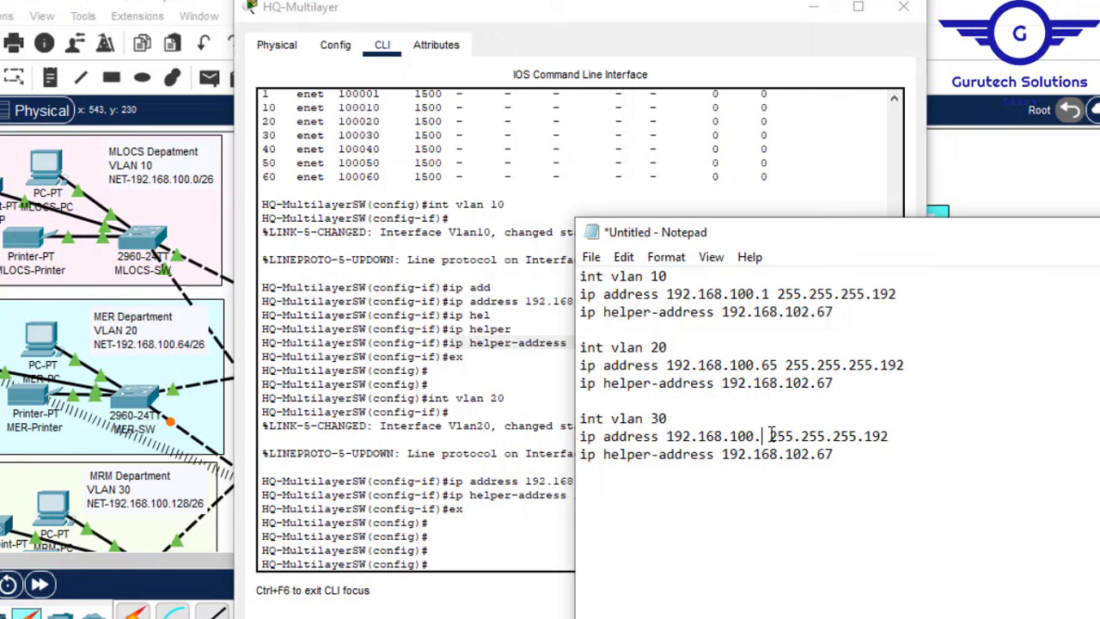
type("129")
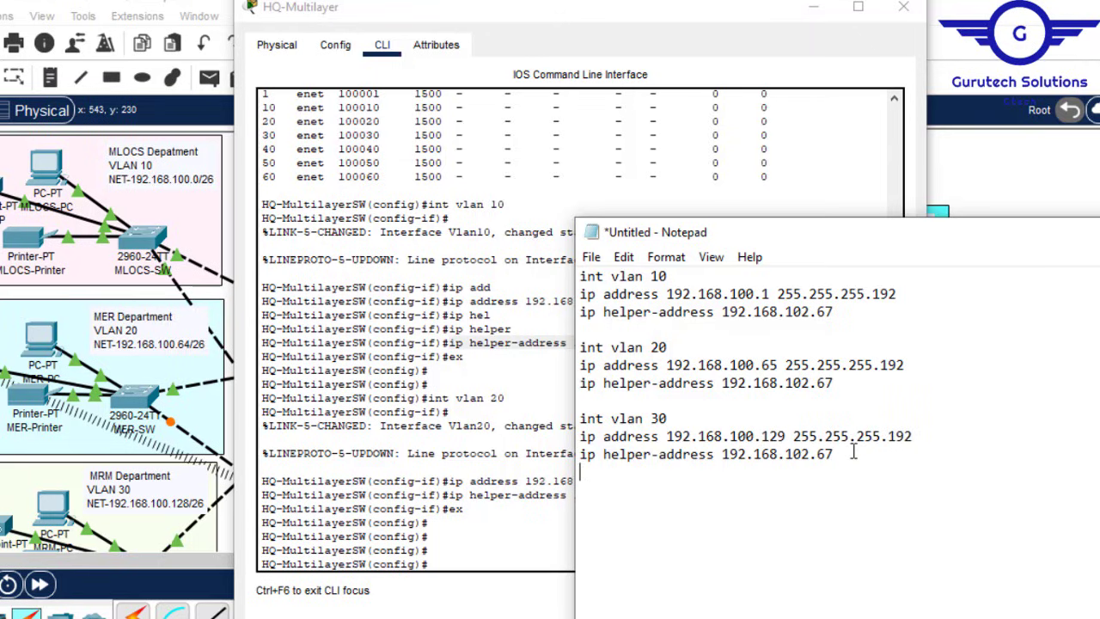
Step: Add a VLAN 40 block with host .193, then paste copies of the VLAN 30–40 blocks below
key("ctrl+v")
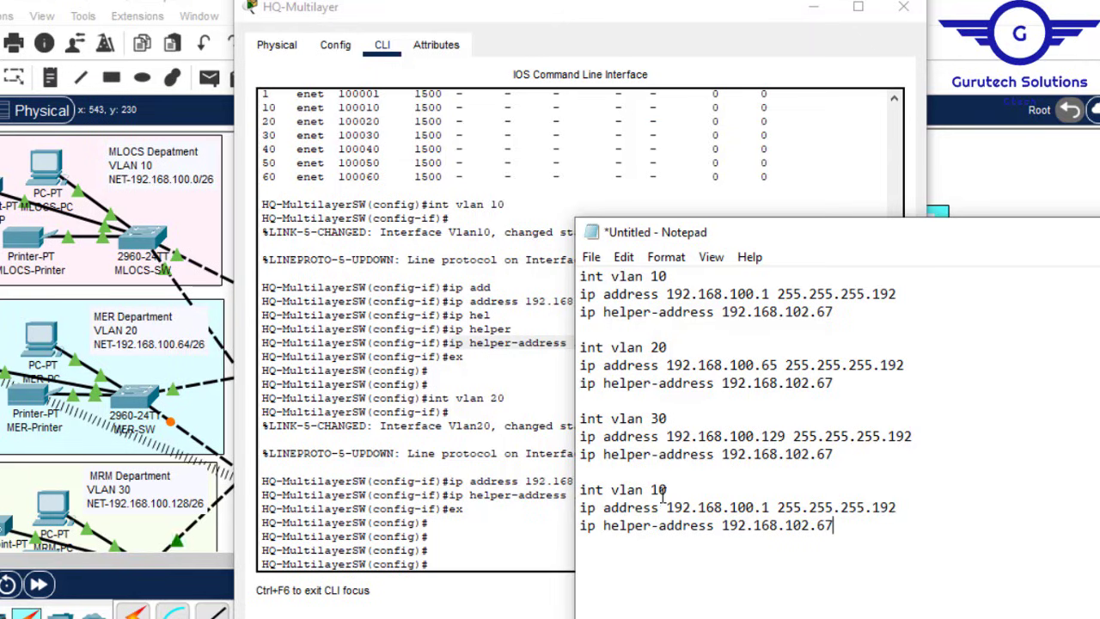
type("4")
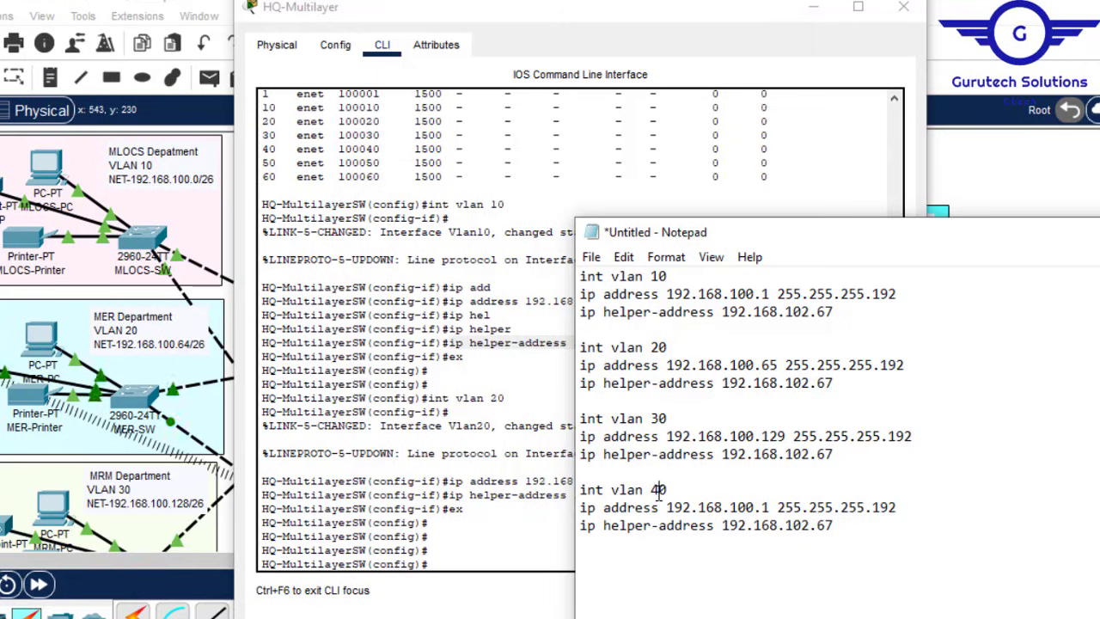
left_click(775, 506)
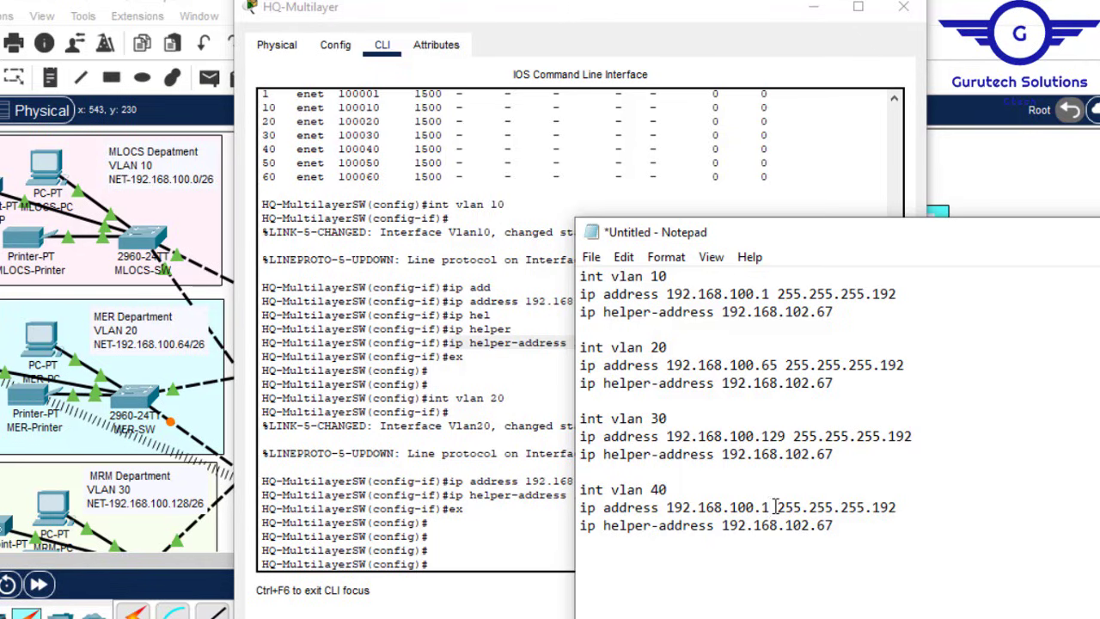
type("9")
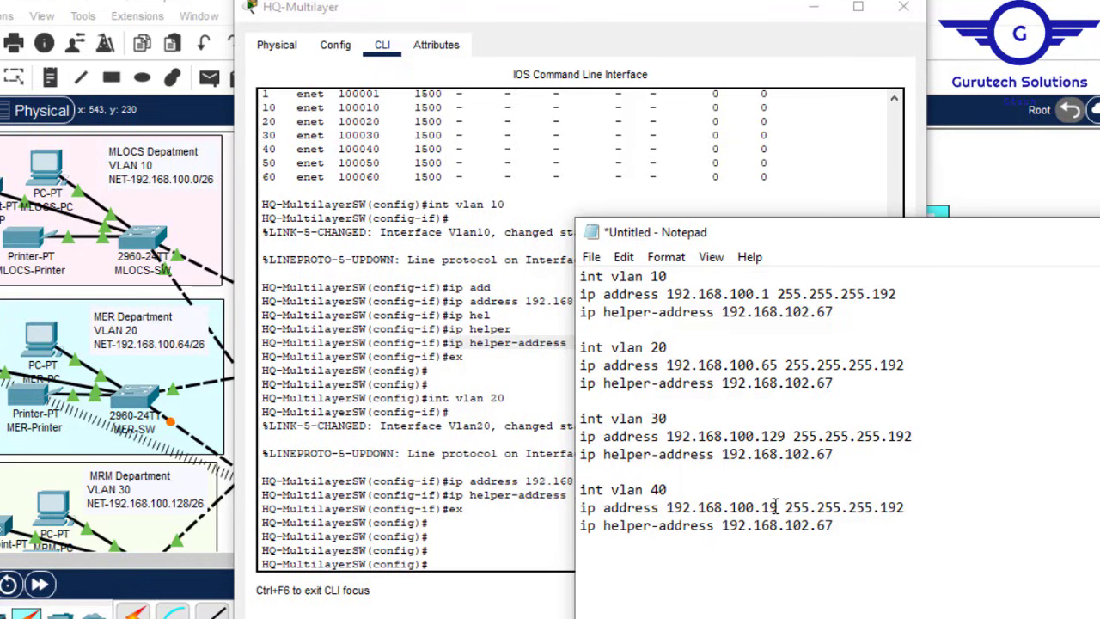
type("3")
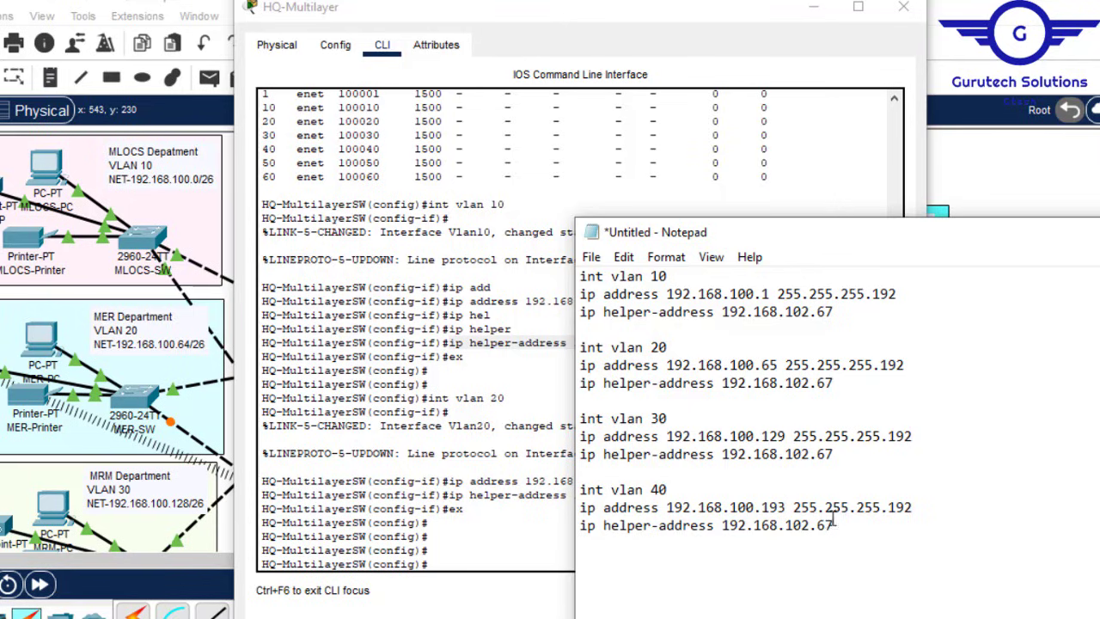
left_click_drag(839, 528, 573, 411)
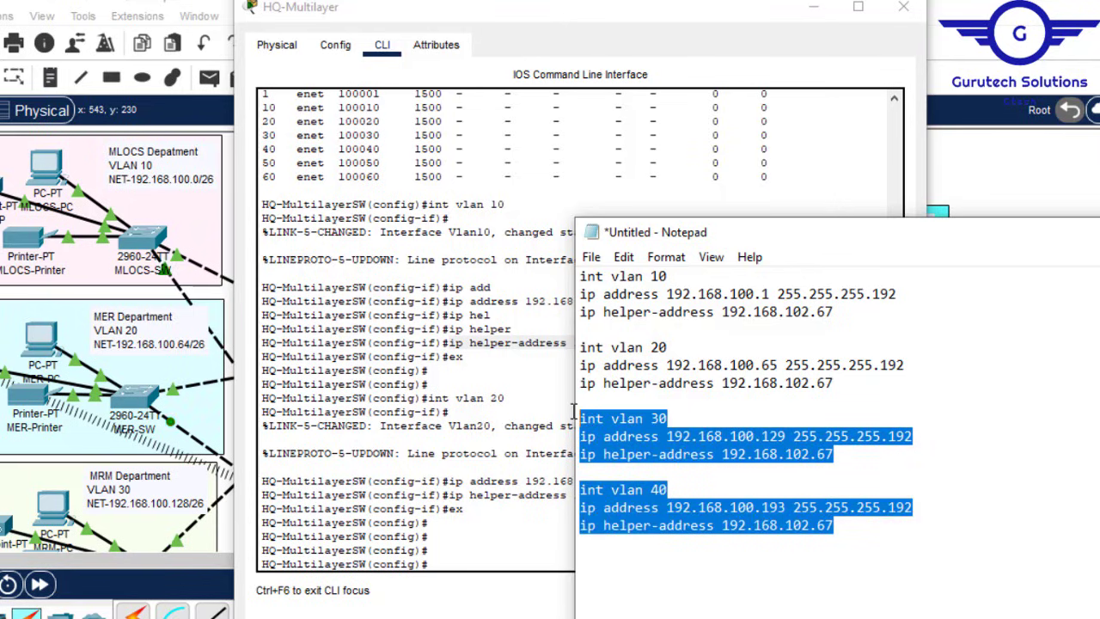
left_click(846, 530)
key("Return")
key("Return")
key("ctrl+v")
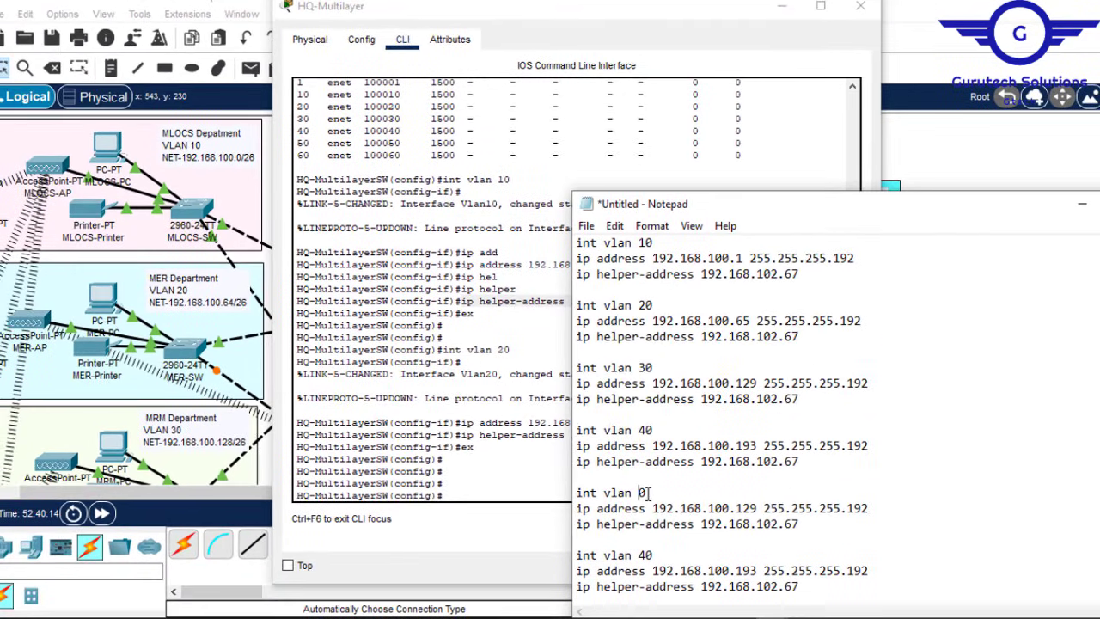
Step: Arrange Notepad above the HQ-Multilayer CLI window so all draft lines are visible
left_click(891, 35)
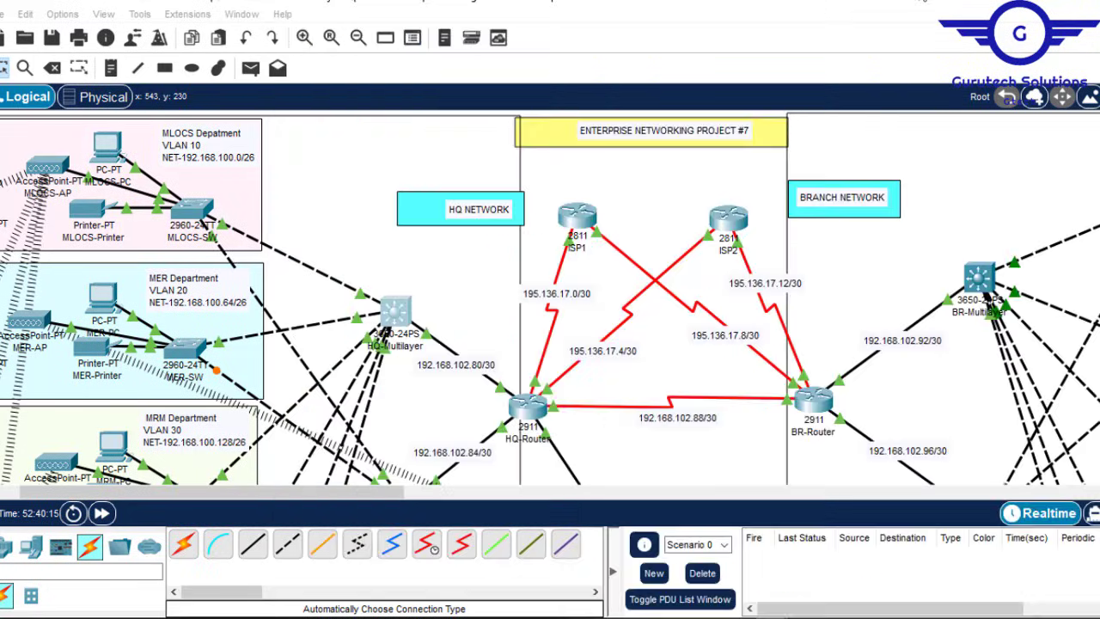
scroll(550, 298, "down", 10)
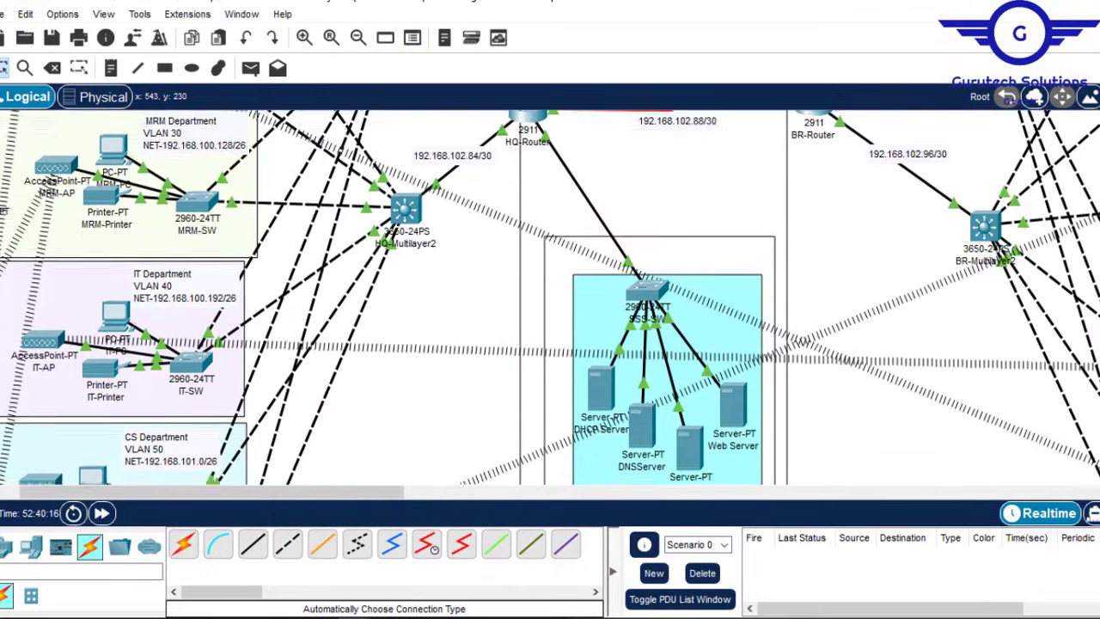
scroll(550, 298, "down", 2)
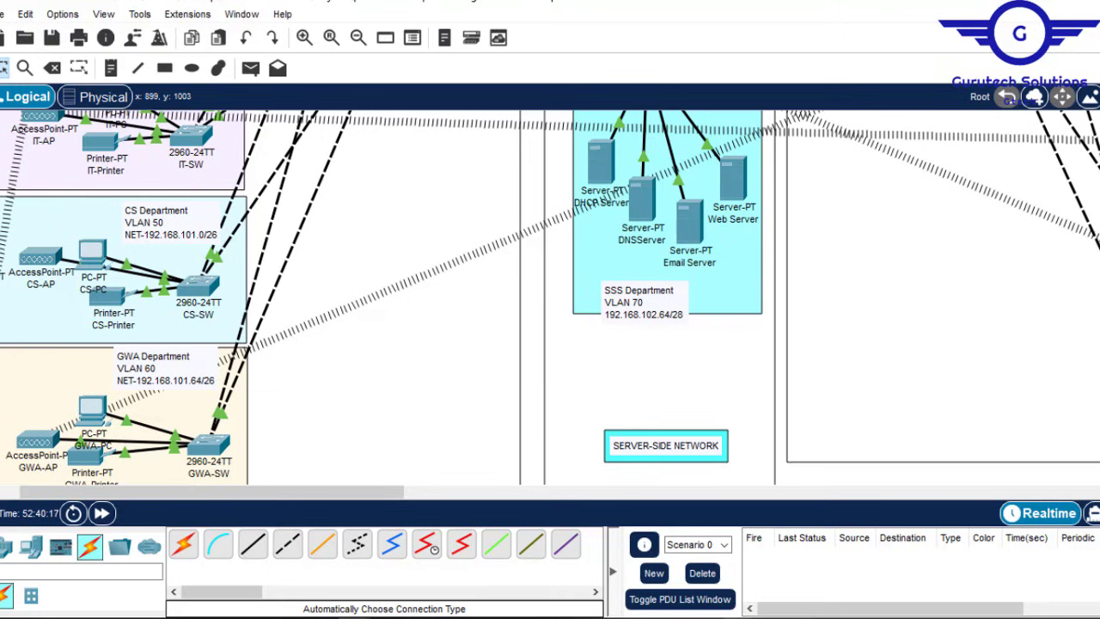
mouse_move(773, 617)
left_click(799, 590)
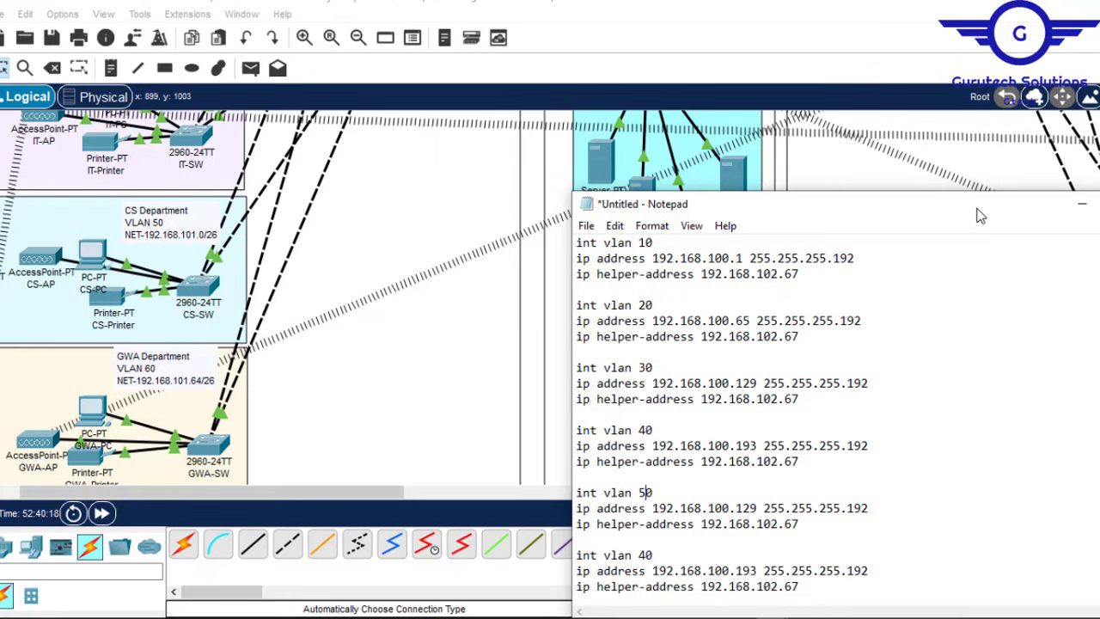
mouse_move(356, 617)
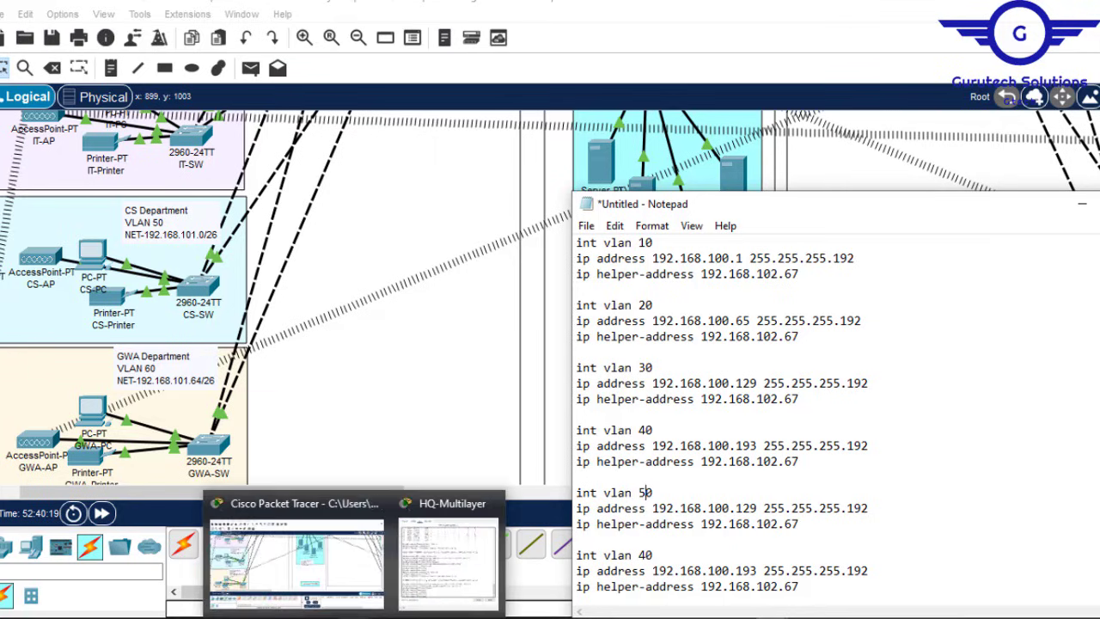
left_click(422, 562)
left_click(972, 425)
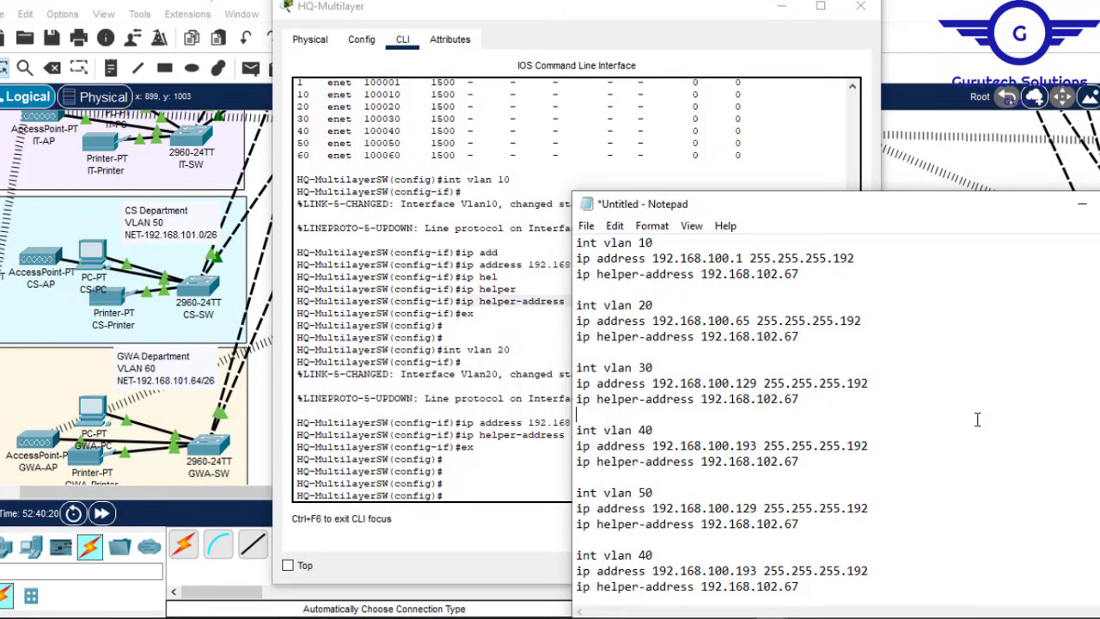
left_click_drag(920, 207, 890, 104)
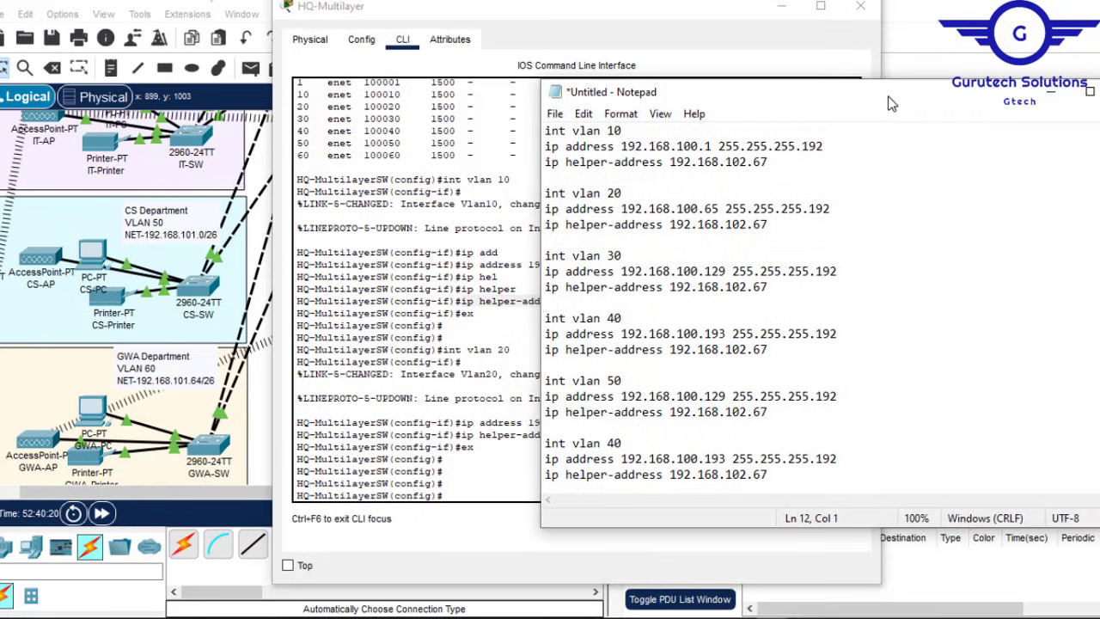
Step: Correct the VLAN 50 and 60 addresses to 192.168.101.x, Vlan 60 at 192.168.101.65, and select everything
left_click(722, 395)
key("Delete")
type("1")
key("Delete")
key("Delete")
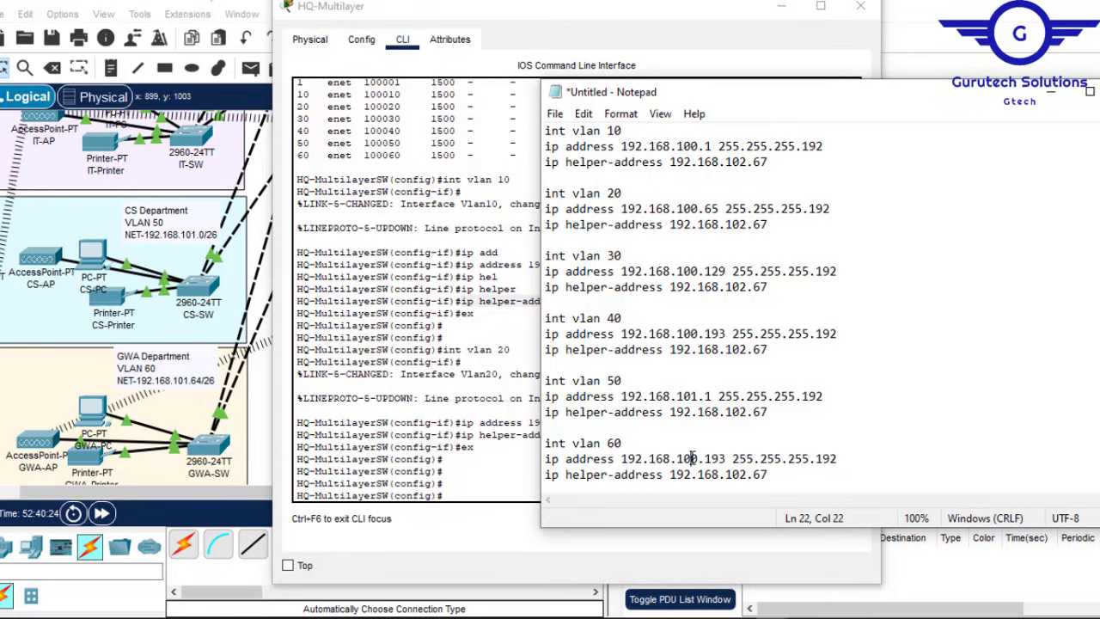
key("Delete")
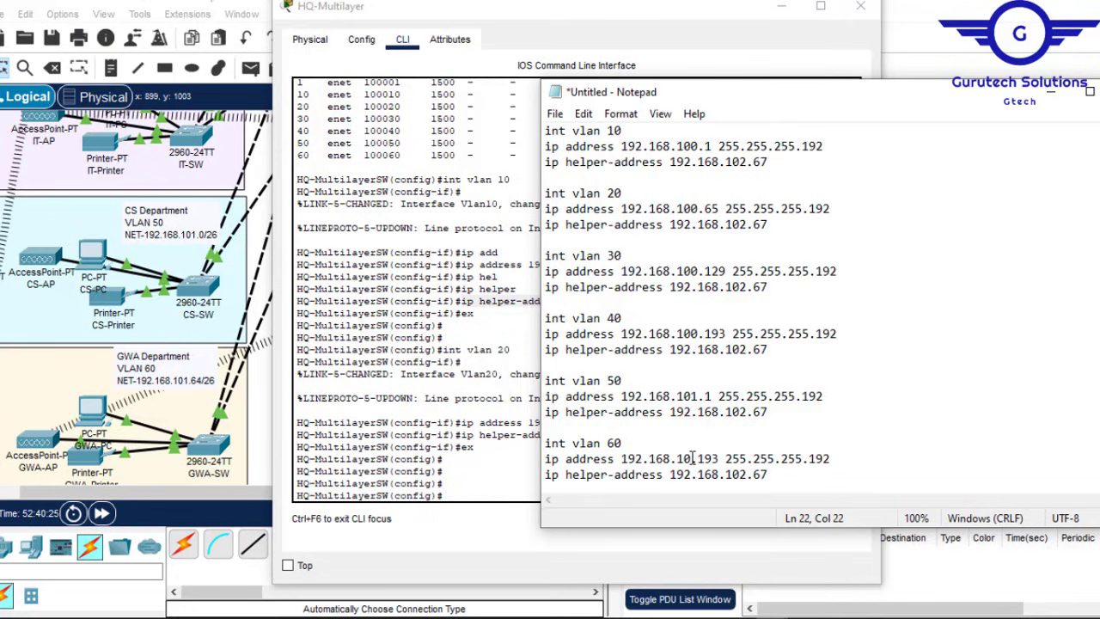
type("1")
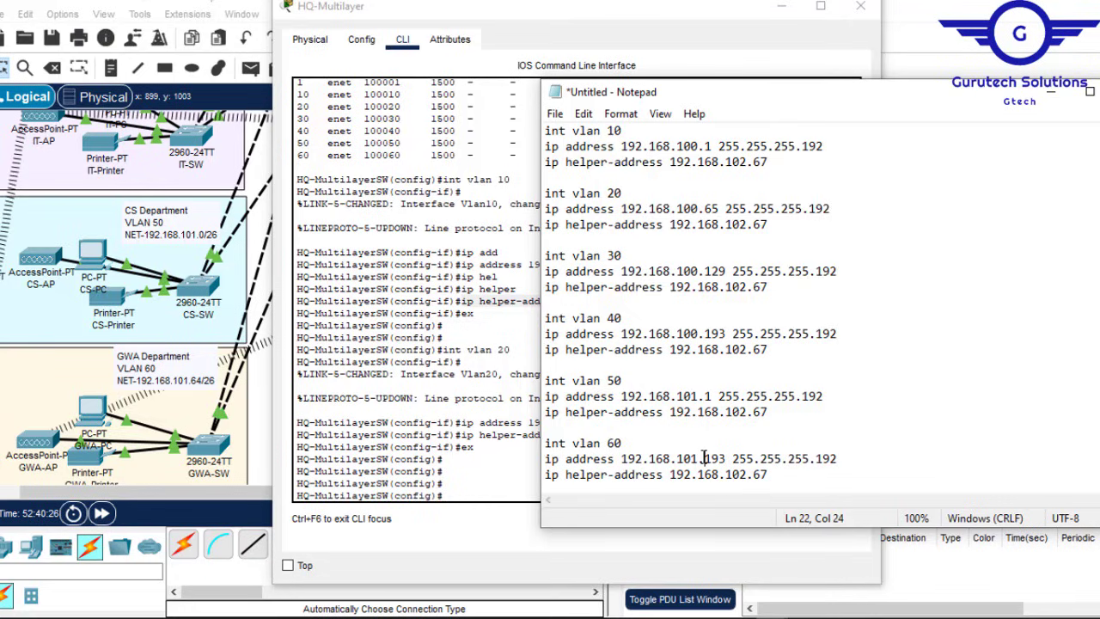
key("Delete")
key("Delete")
type("65")
key("Delete")
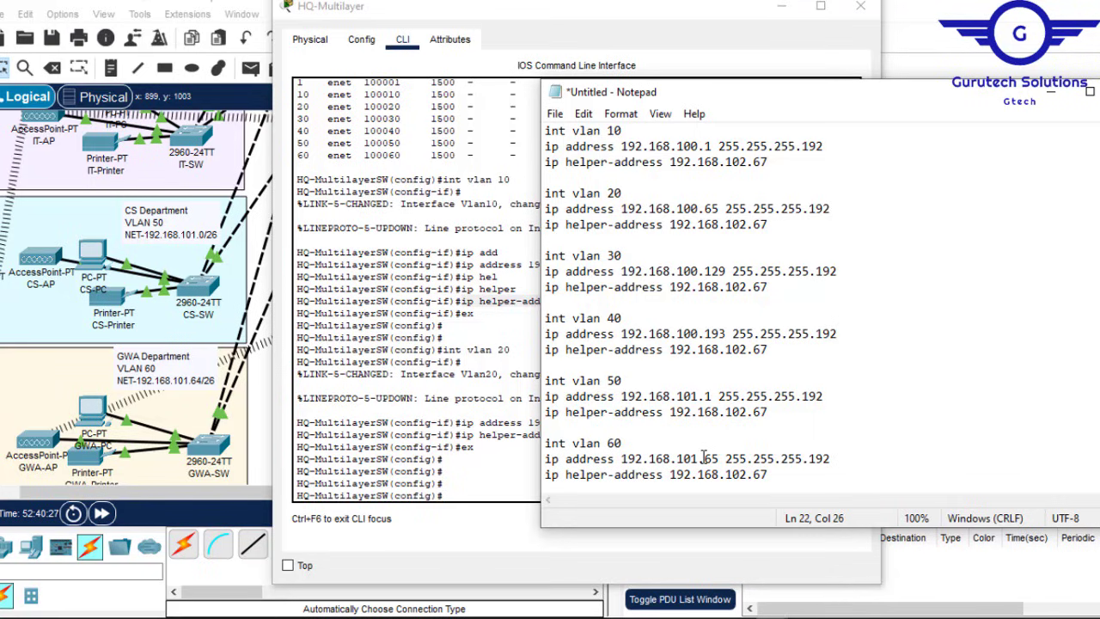
key("ctrl+a")
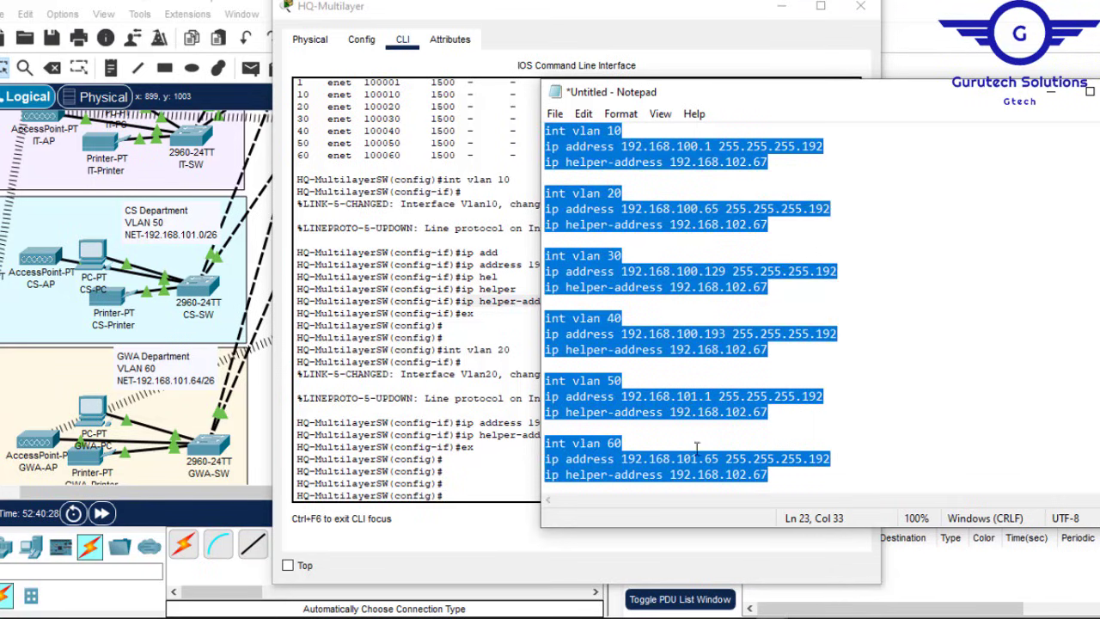
key("alt+Tab")
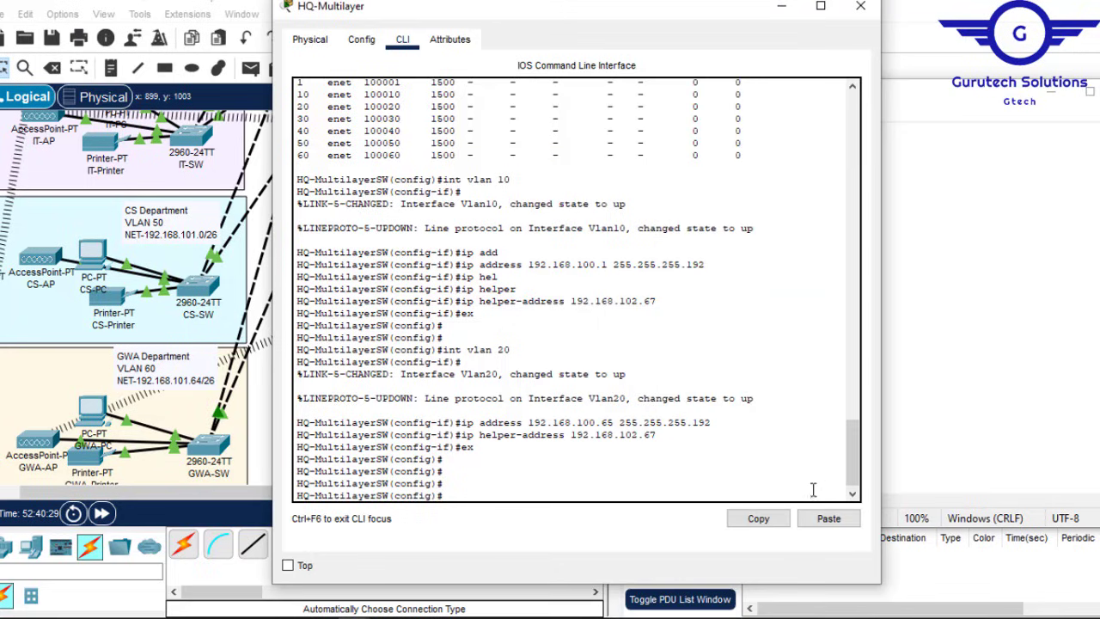
Step: Paste the VLAN 10–60 interface commands into the HQ-Multilayer CLI, save with do wr, and close it
left_click(829, 518)
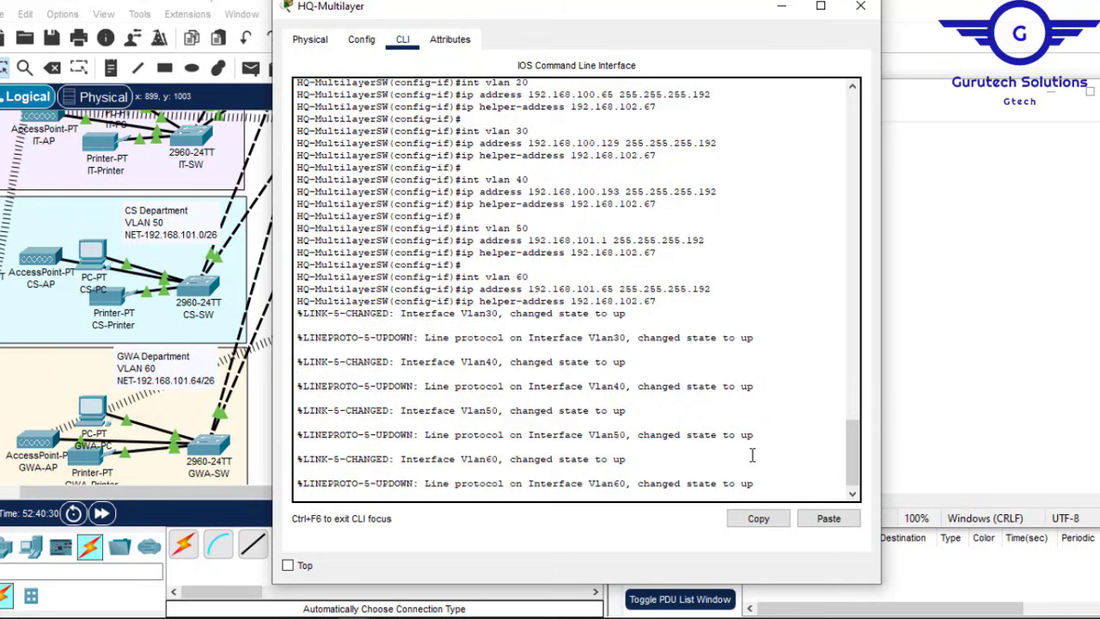
key("Return")
key("Return")
key("Return")
type("do")
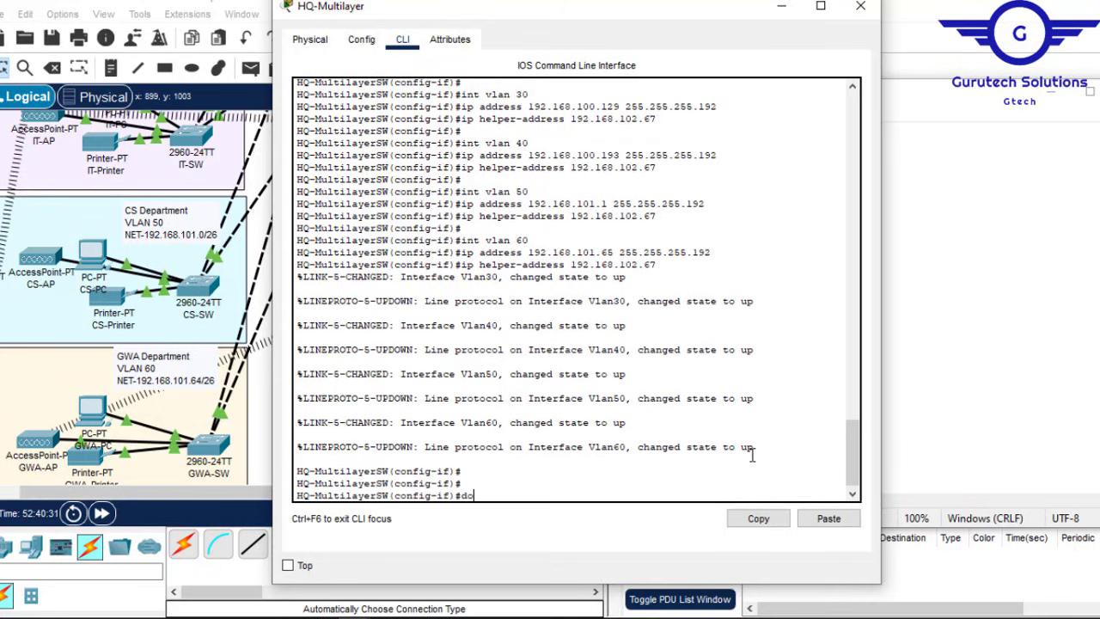
type(" wr")
key("Return")
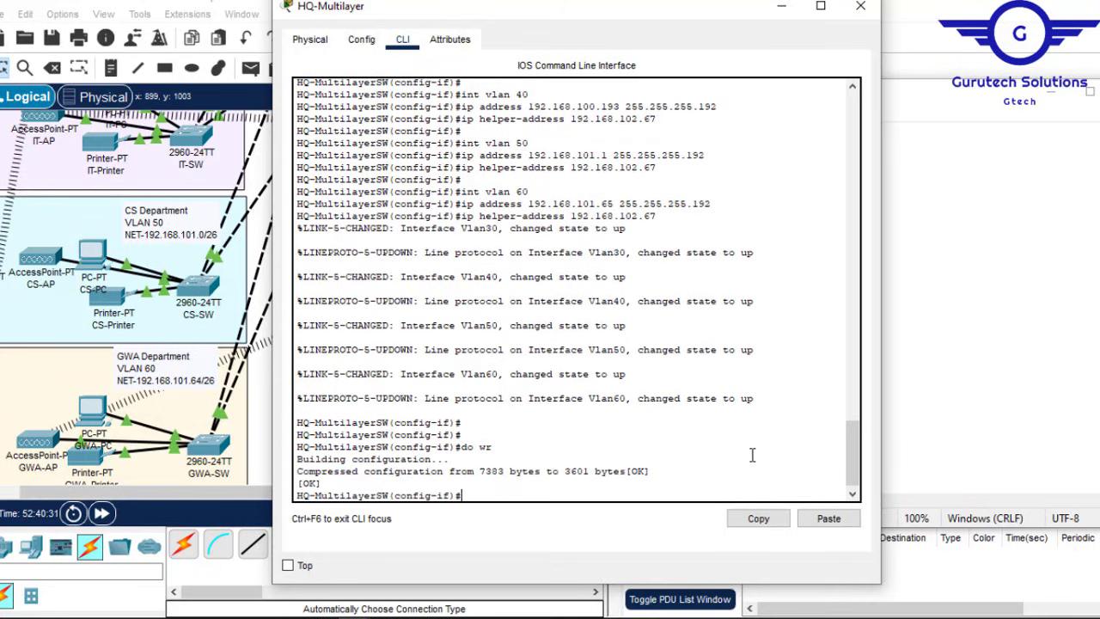
left_click(861, 12)
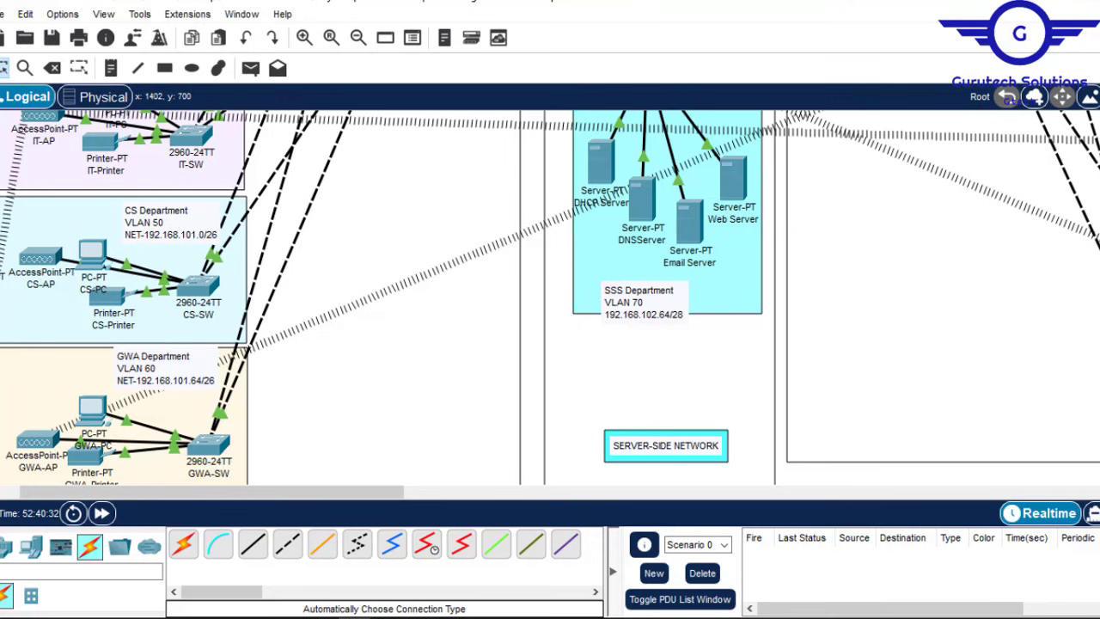
Step: Paste the same VLAN interface commands into HQ-Multilayer2, save with do wr, and close its window
scroll(407, 415, "up", 5)
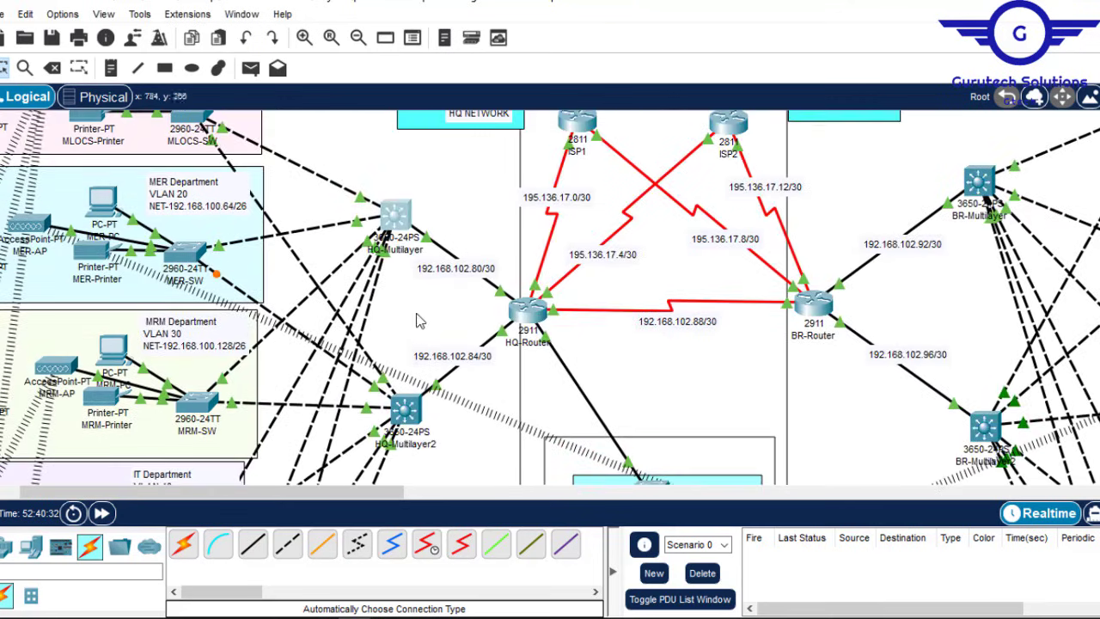
left_click(405, 413)
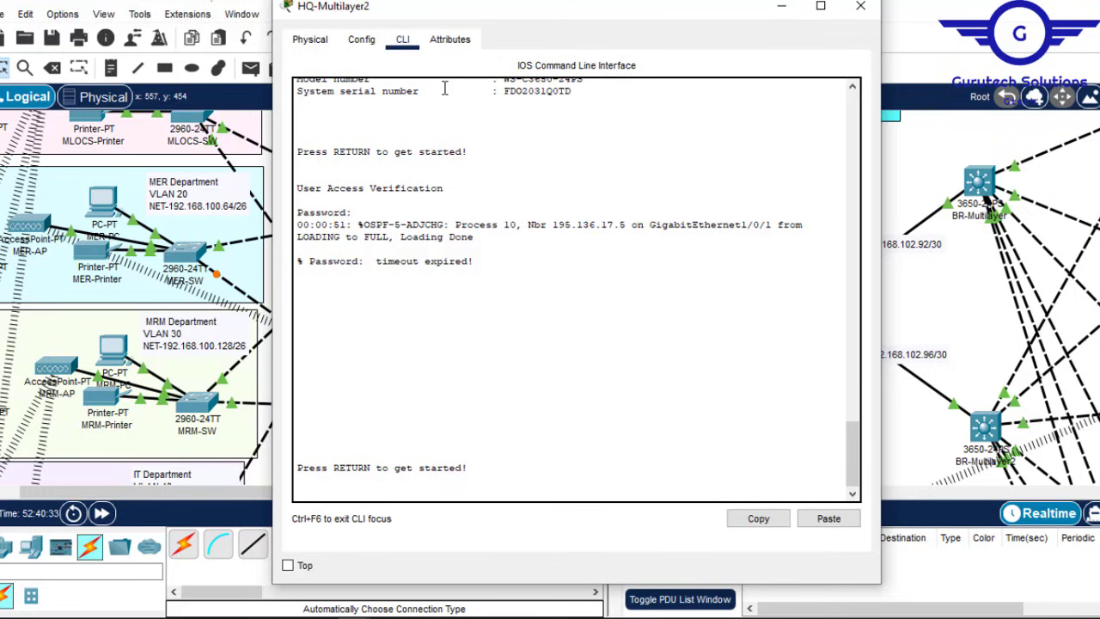
left_click(361, 39)
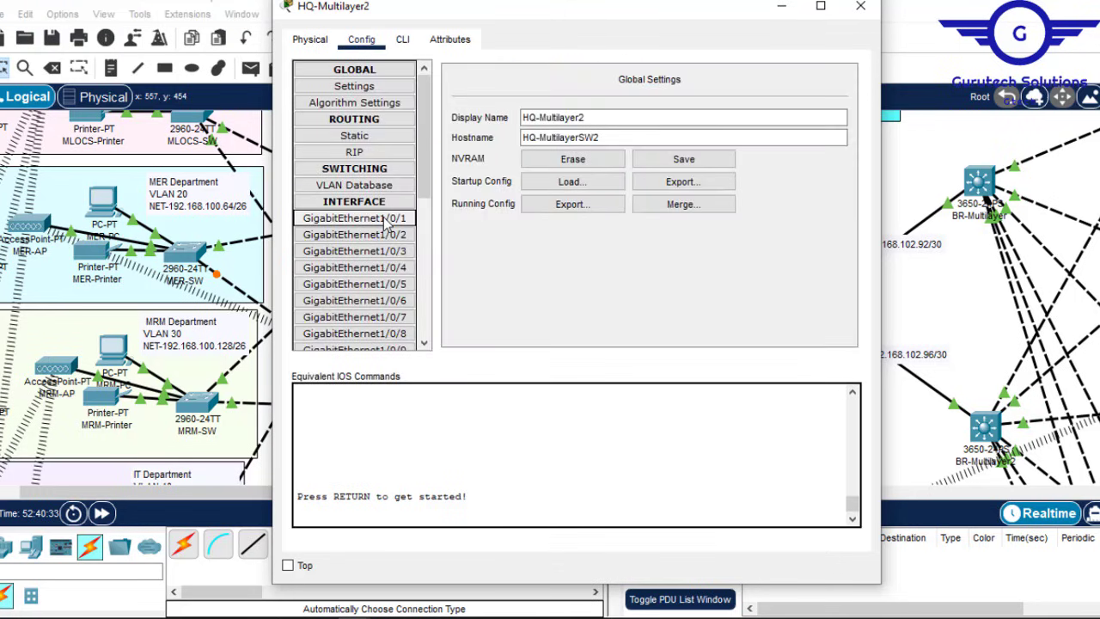
left_click(402, 40)
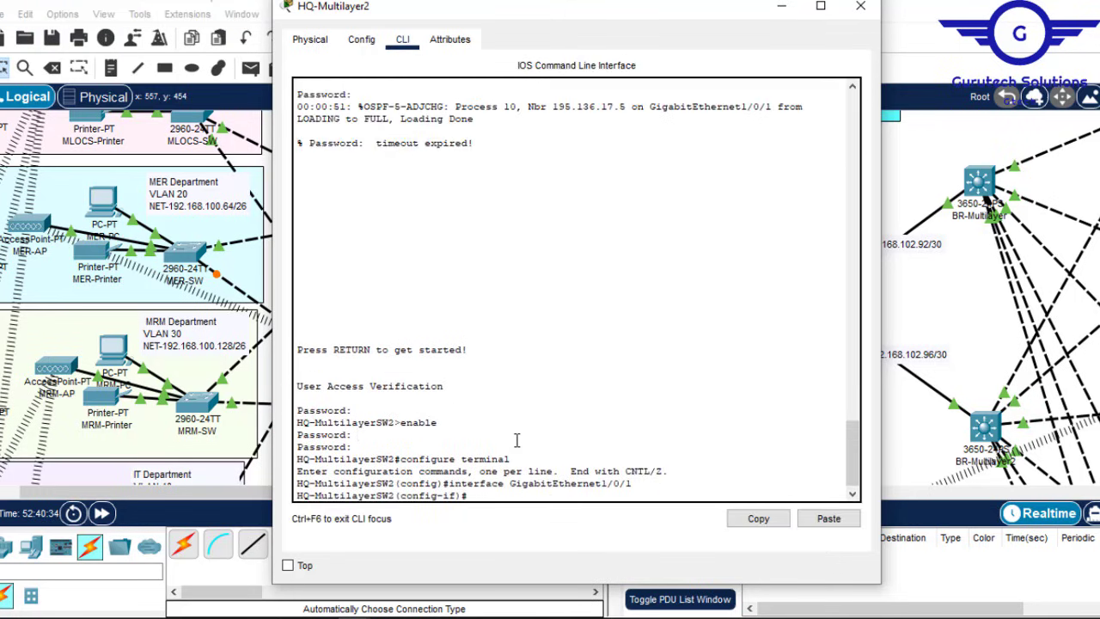
key("Return")
key("Return")
key("Return")
type("ex")
key("Return")
key("Return")
key("Return")
key("Return")
key("Return")
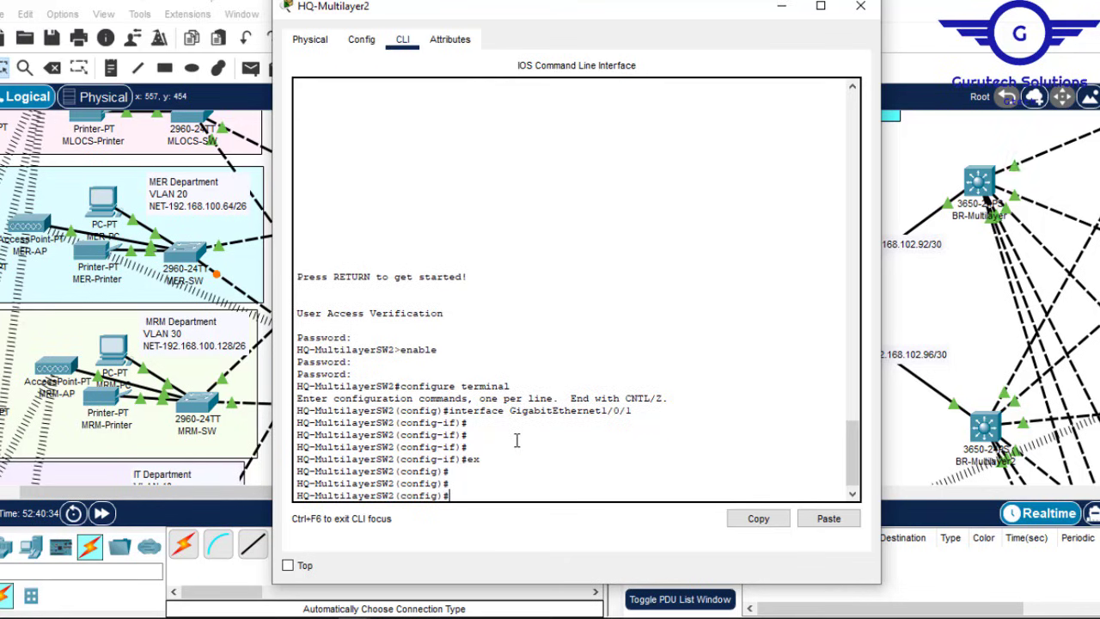
left_click(830, 519)
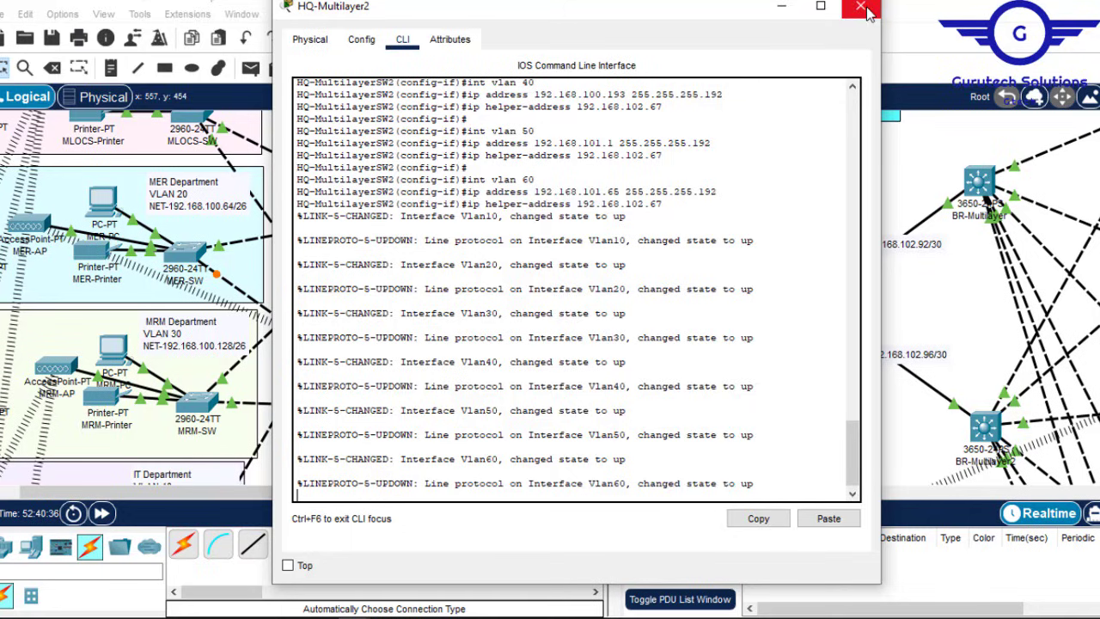
key("Return")
key("Return")
key("Return")
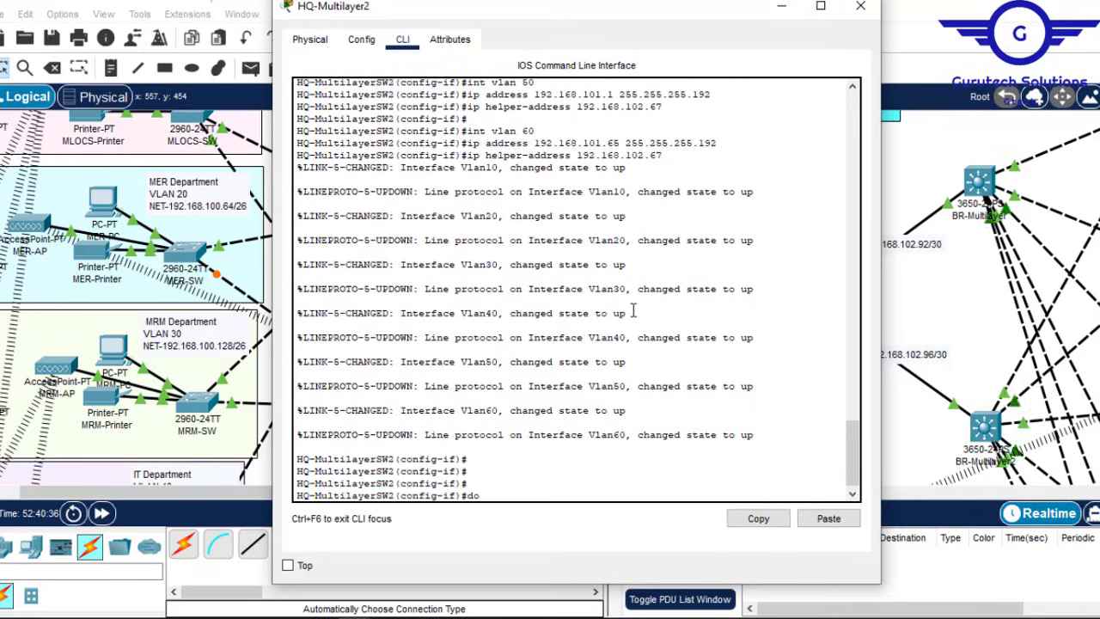
type("do wr")
key("Return")
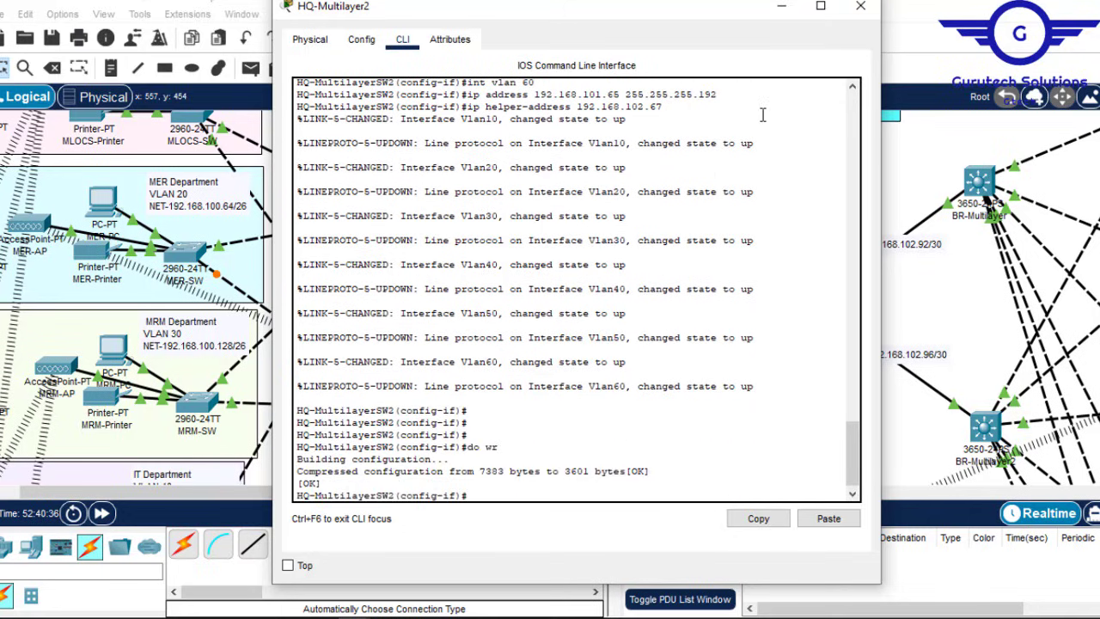
left_click(860, 7)
Step: Renumber the first two draft blocks from VLAN 10 and 20 to VLAN 80 and 90
left_click_drag(387, 496, 515, 505)
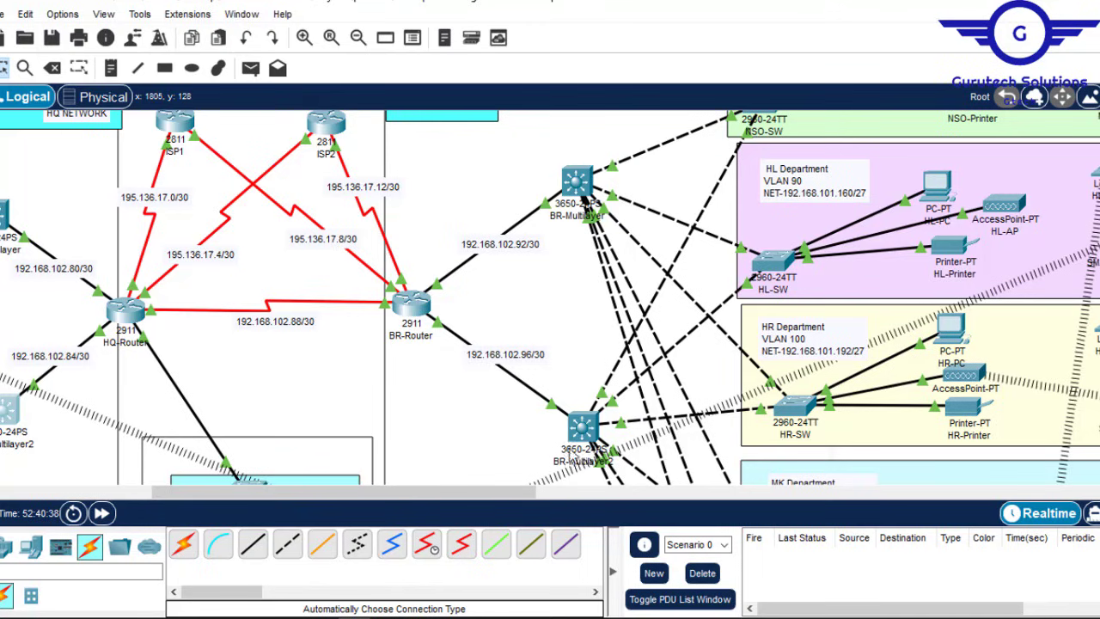
left_click_drag(531, 494, 591, 498)
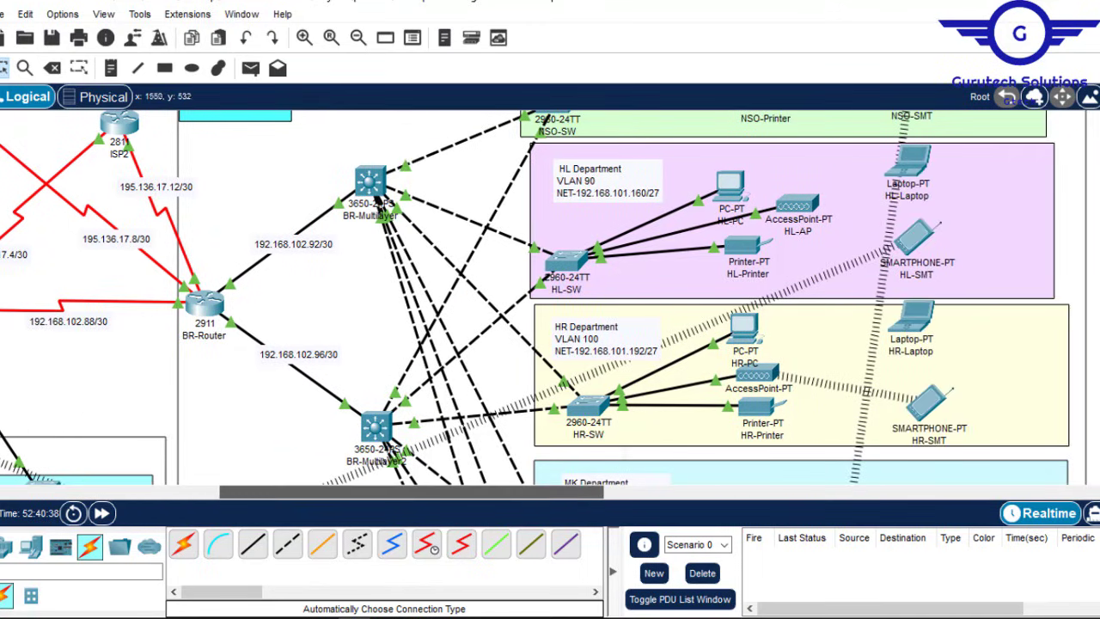
scroll(550, 298, "up", 2)
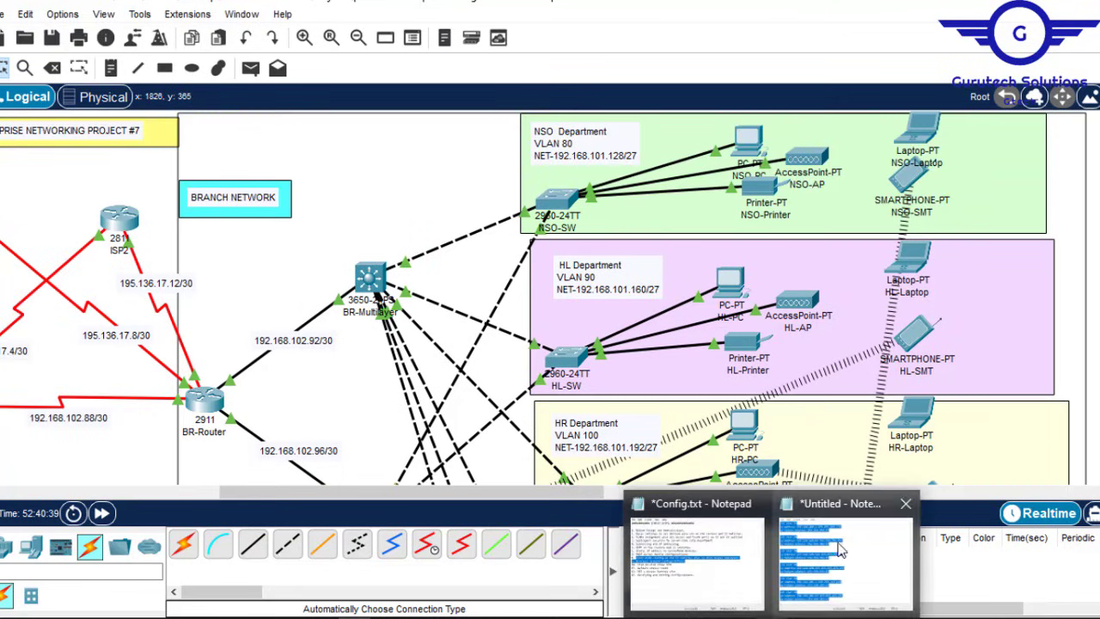
left_click(842, 550)
left_click(616, 131)
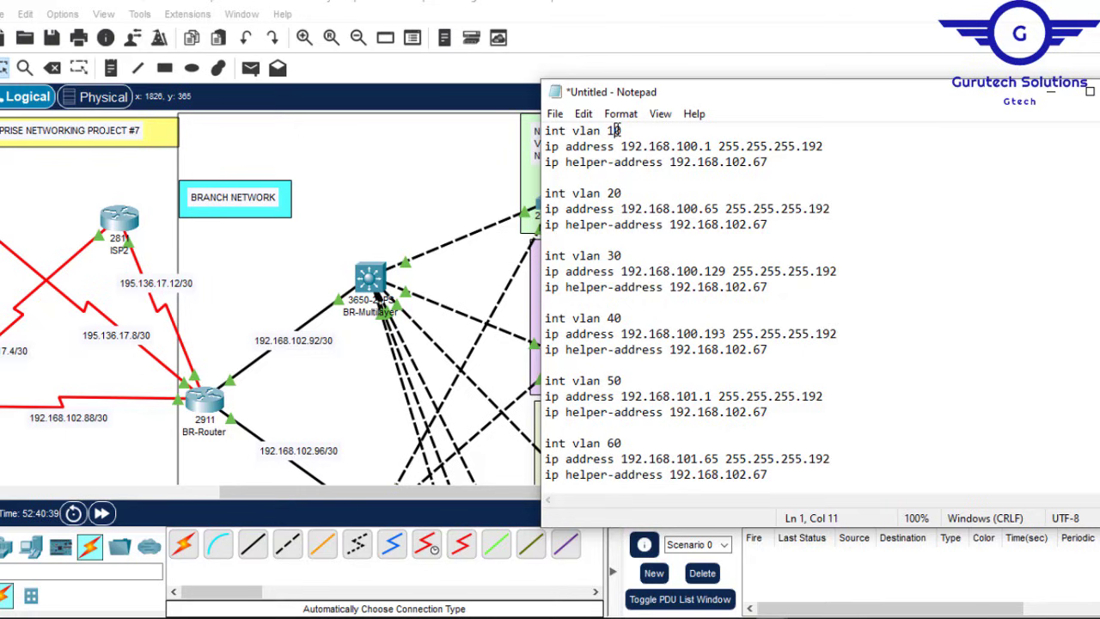
left_click(618, 17)
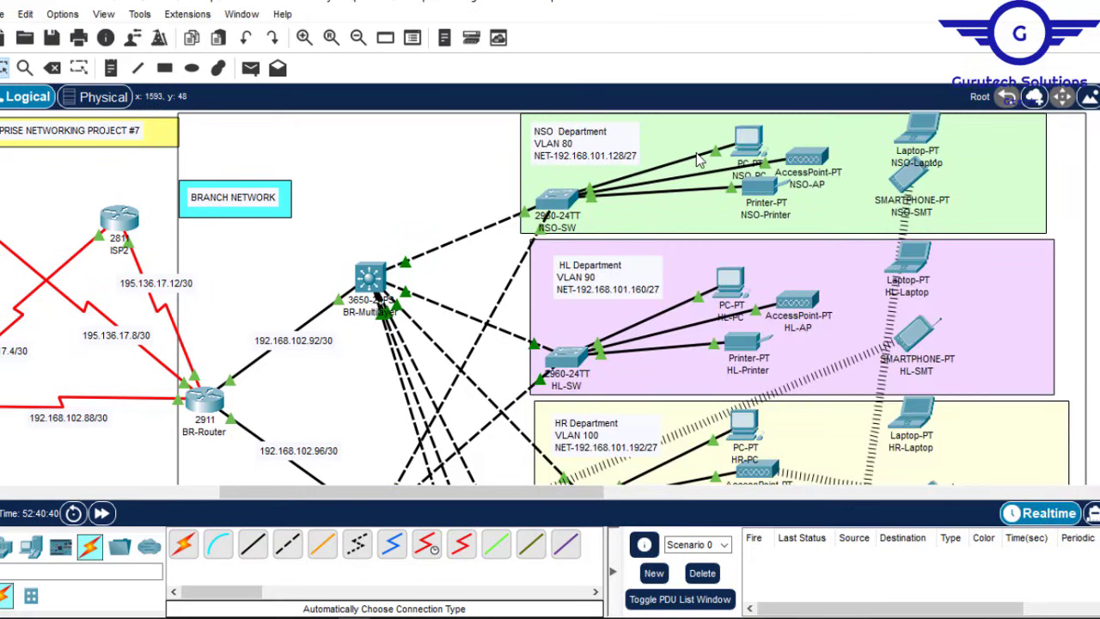
mouse_move(756, 610)
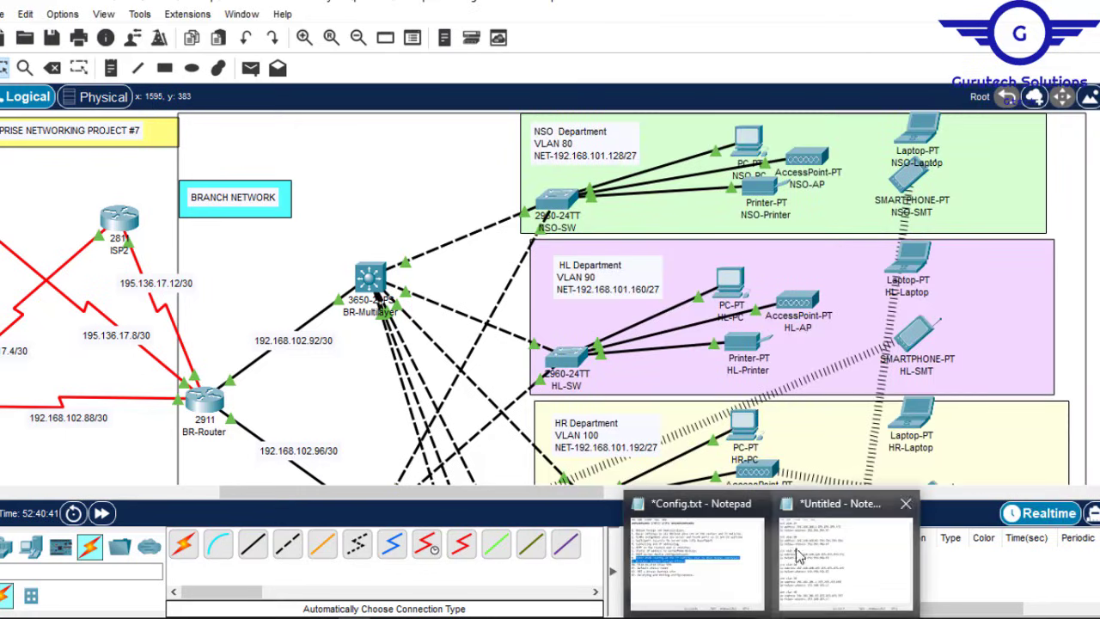
mouse_move(706, 563)
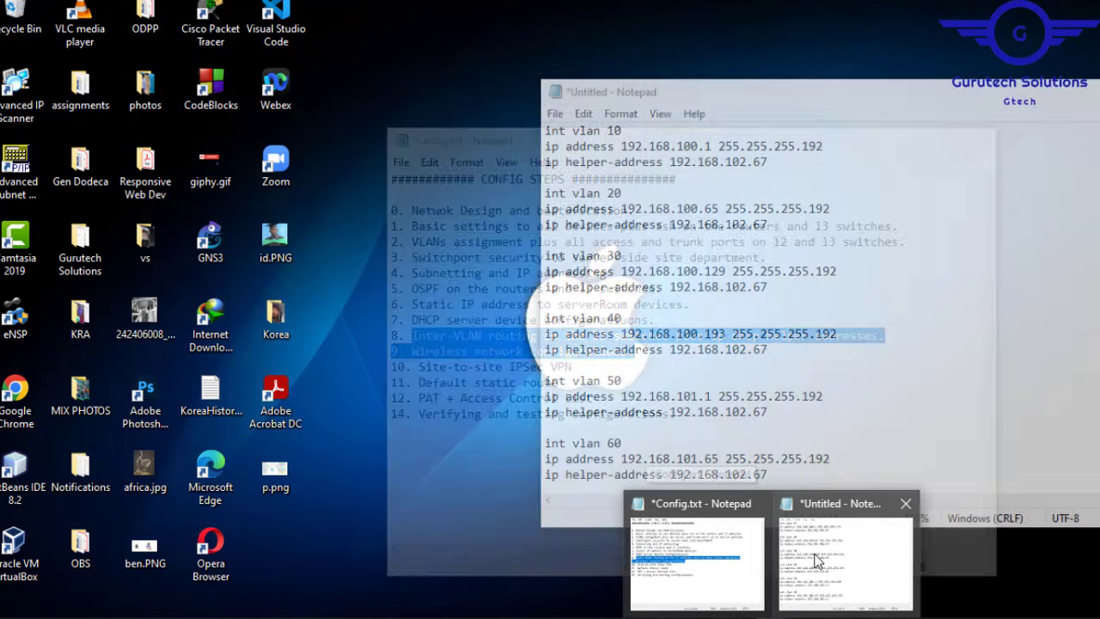
left_click(817, 562)
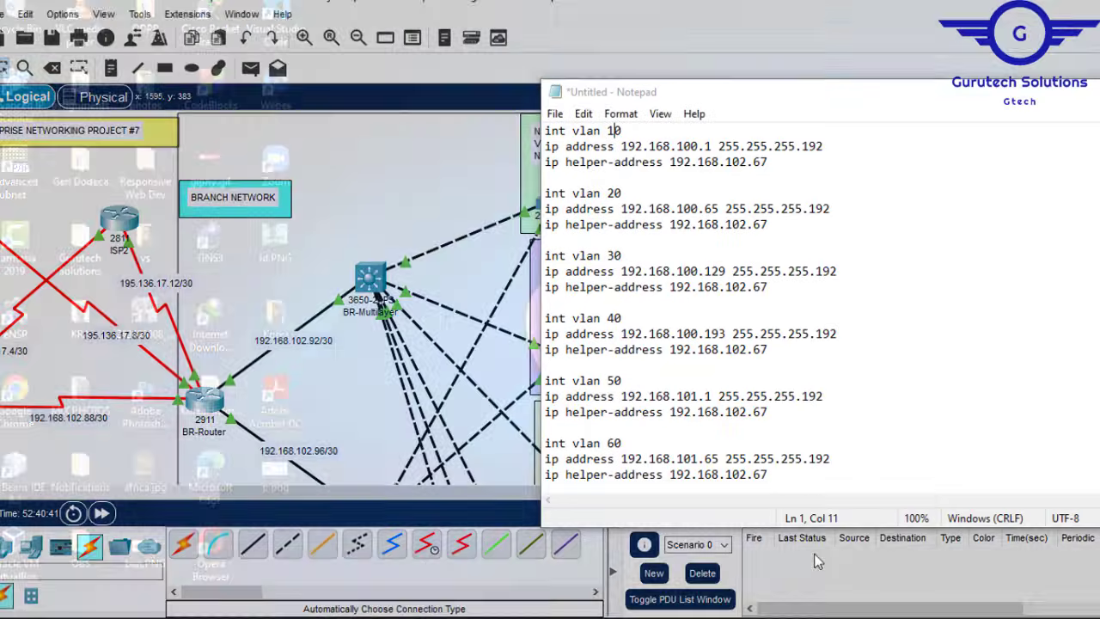
key("BackSpace")
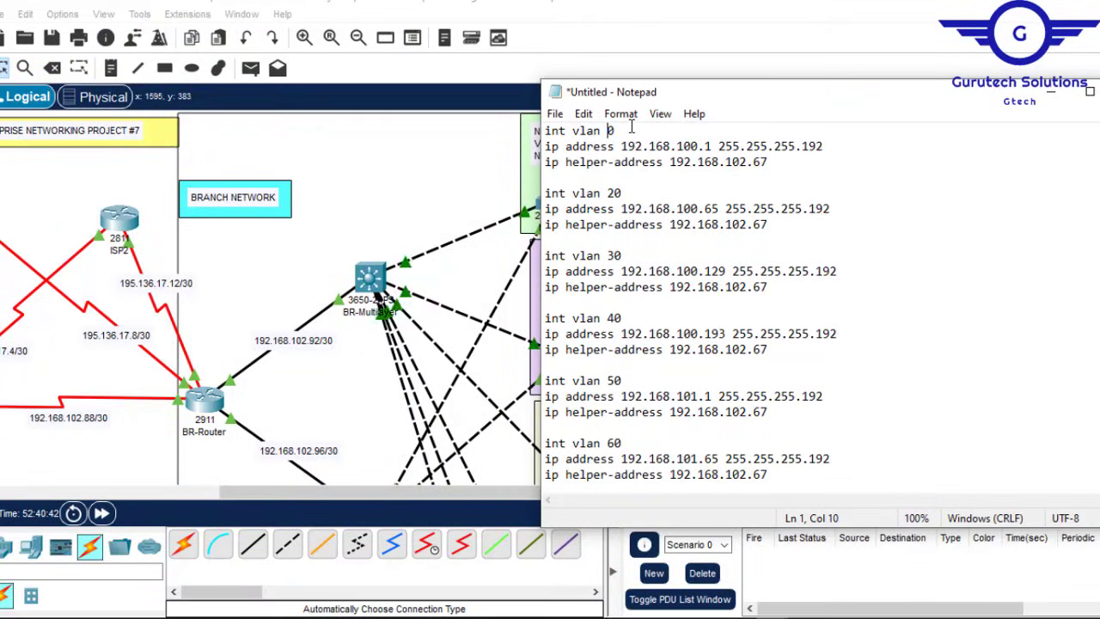
type("8")
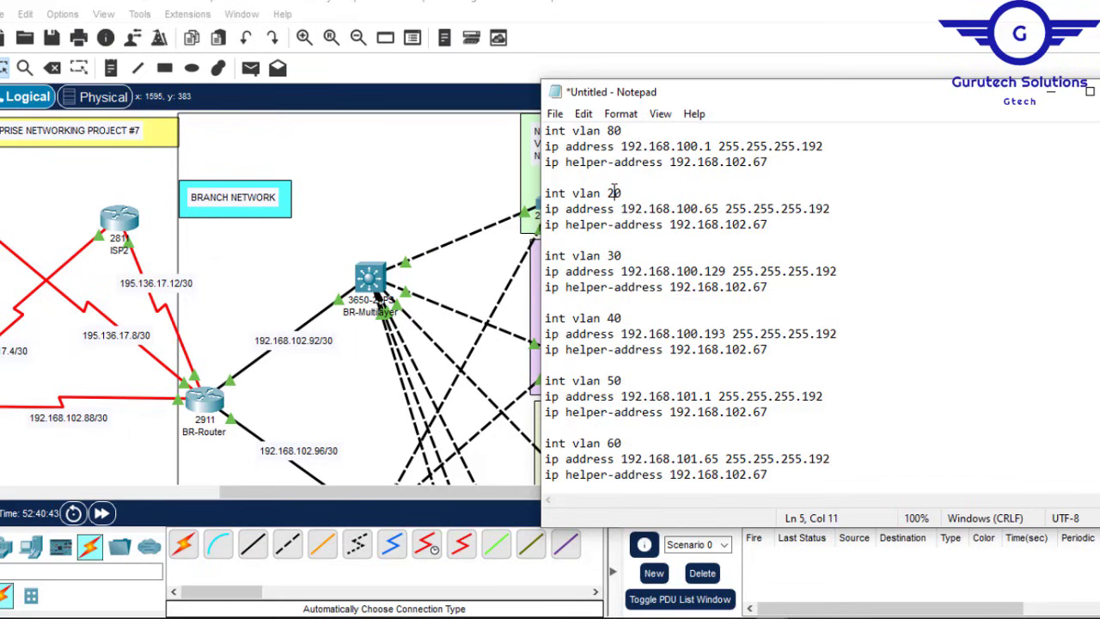
key("BackSpace")
type("9")
Step: Renumber the remaining draft blocks for the higher branch VLANs up to 130
left_click(617, 318)
type("10")
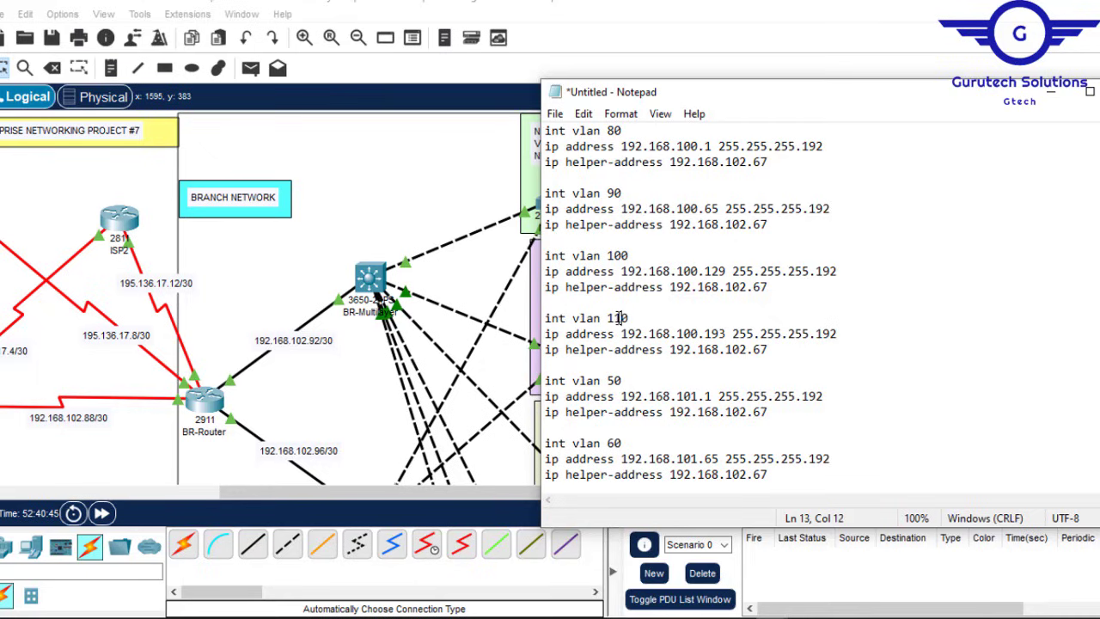
left_click(616, 380)
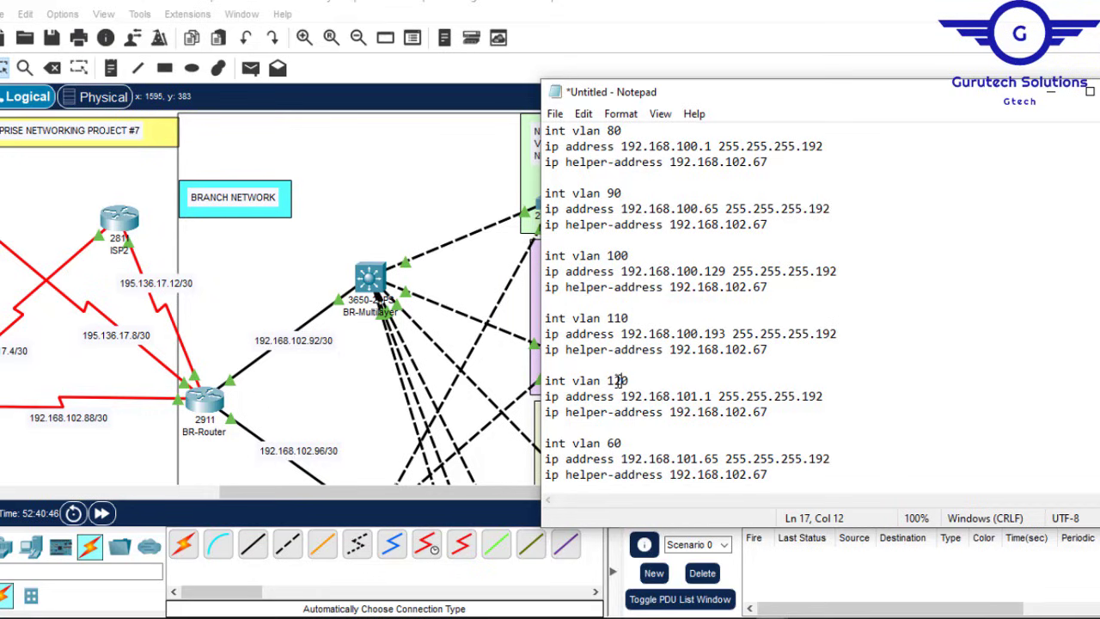
left_click(614, 443)
type("13")
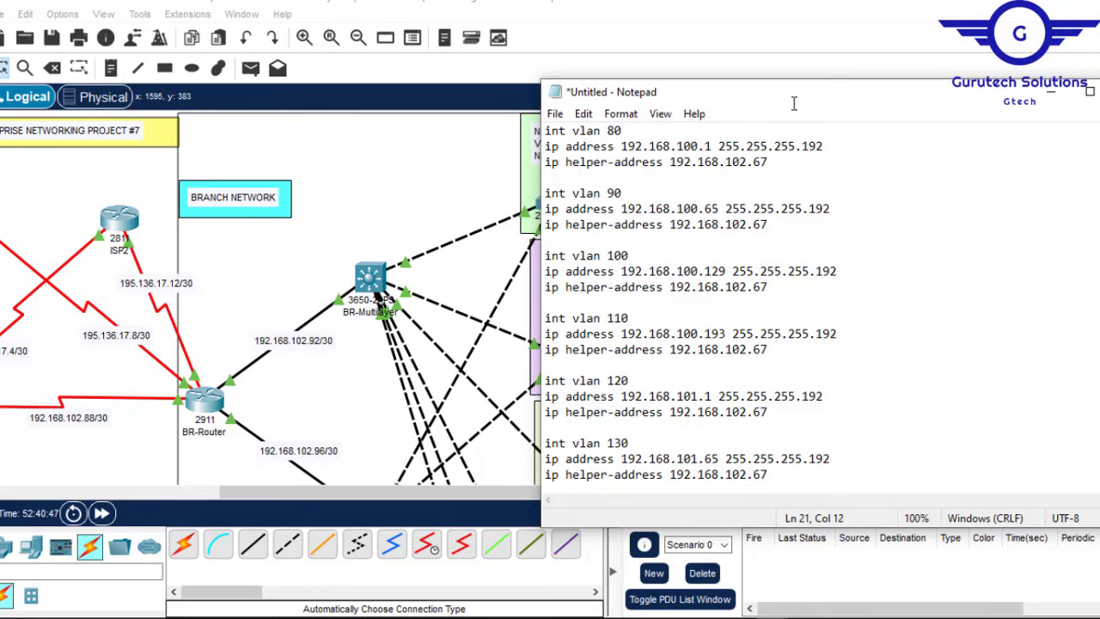
Step: Set the VLAN 80 address to 192.168.101.129, based on the NSO Department network 192.168.101.128
left_click(720, 13)
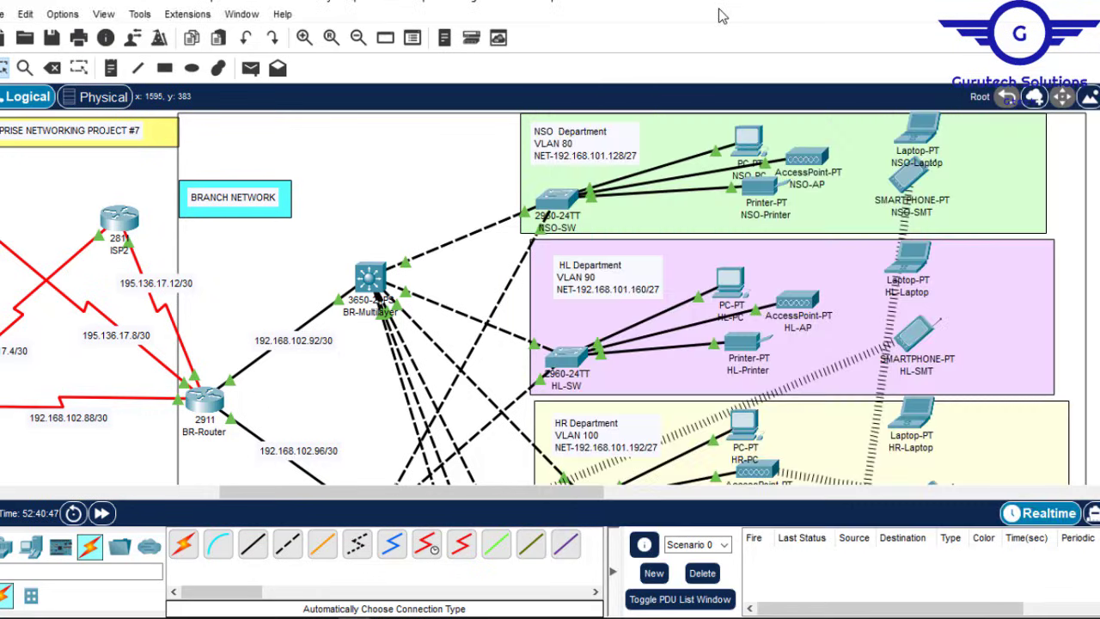
double_click(629, 160)
left_click_drag(640, 162, 560, 163)
key("ctrl+c")
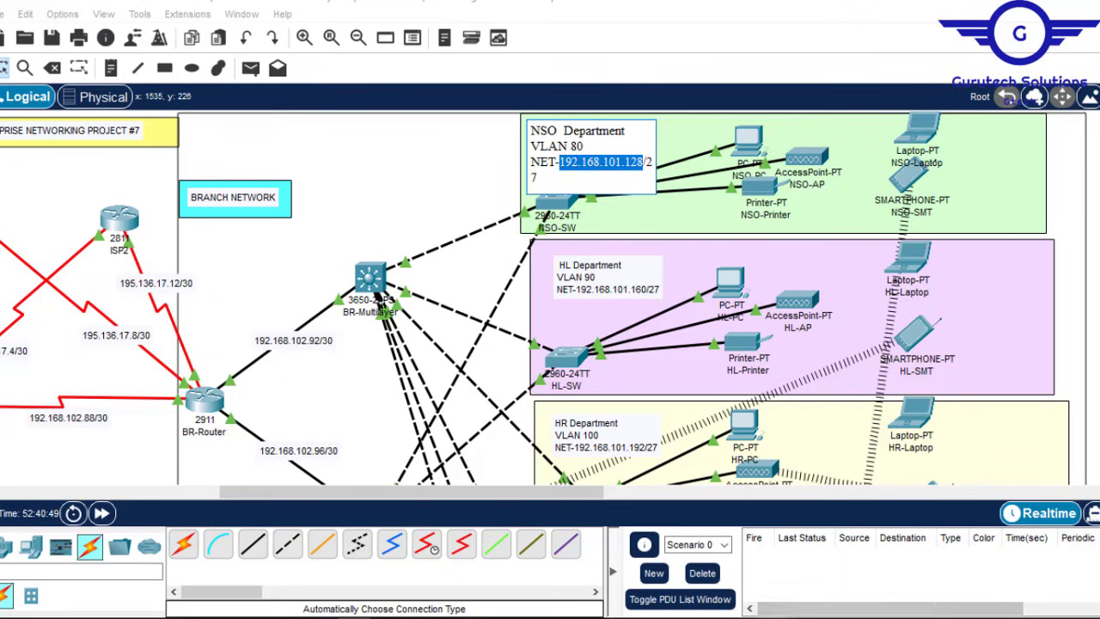
mouse_move(778, 615)
left_click(817, 574)
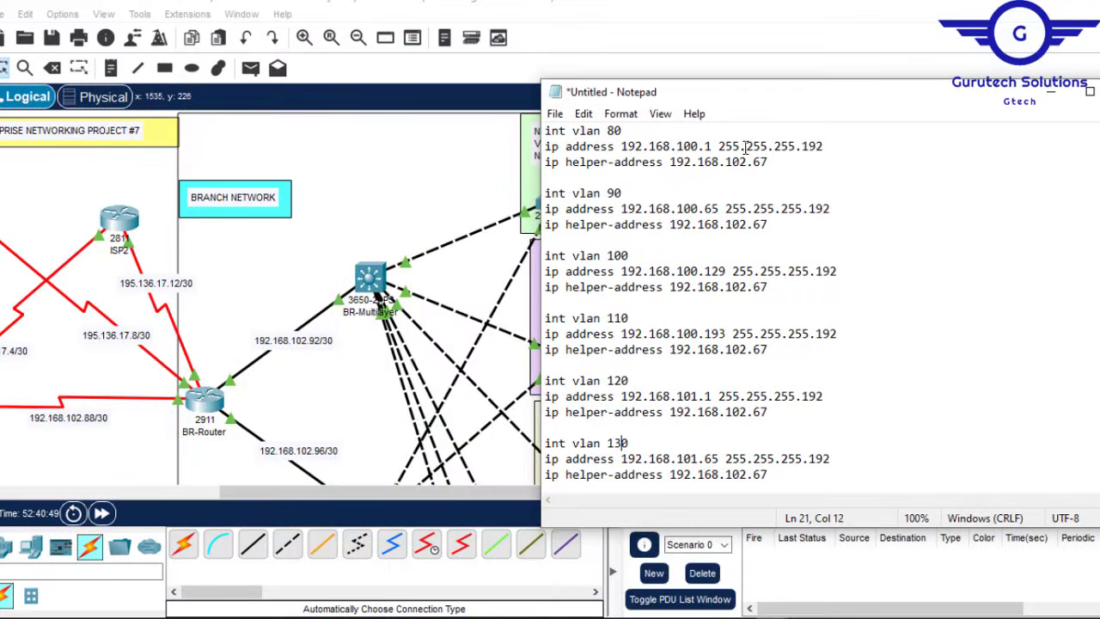
left_click_drag(713, 147, 621, 146)
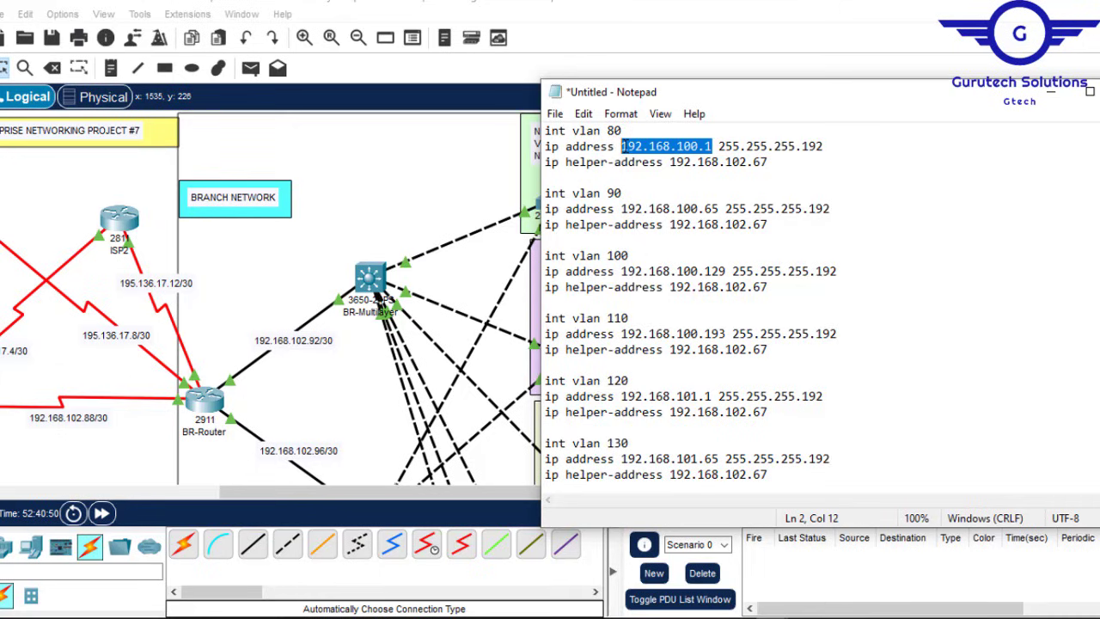
key("ctrl+v")
key("BackSpace")
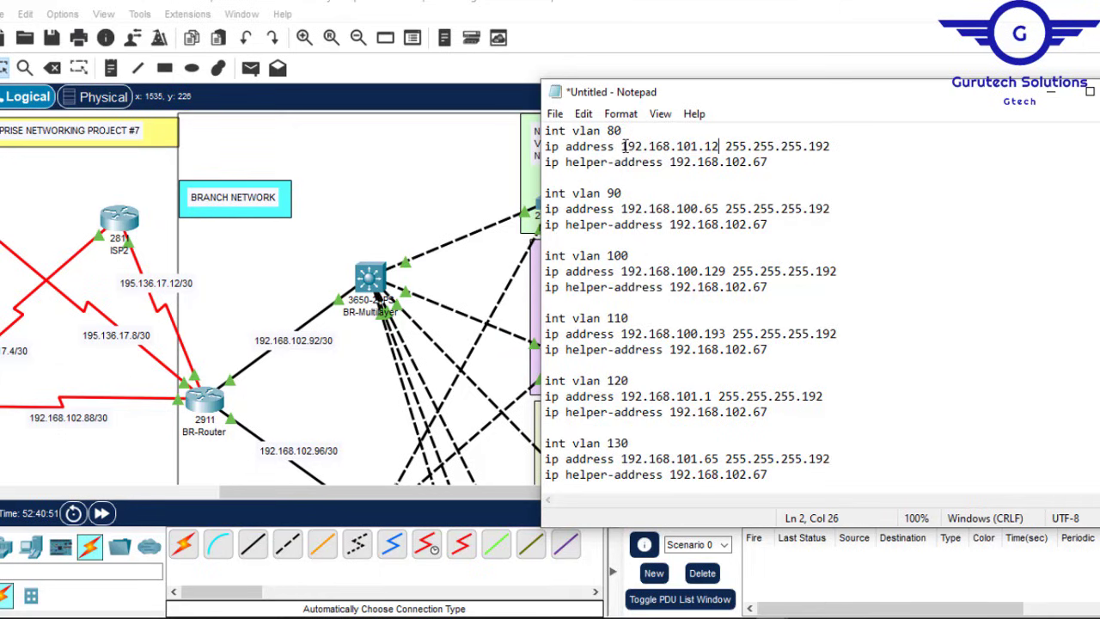
type("9")
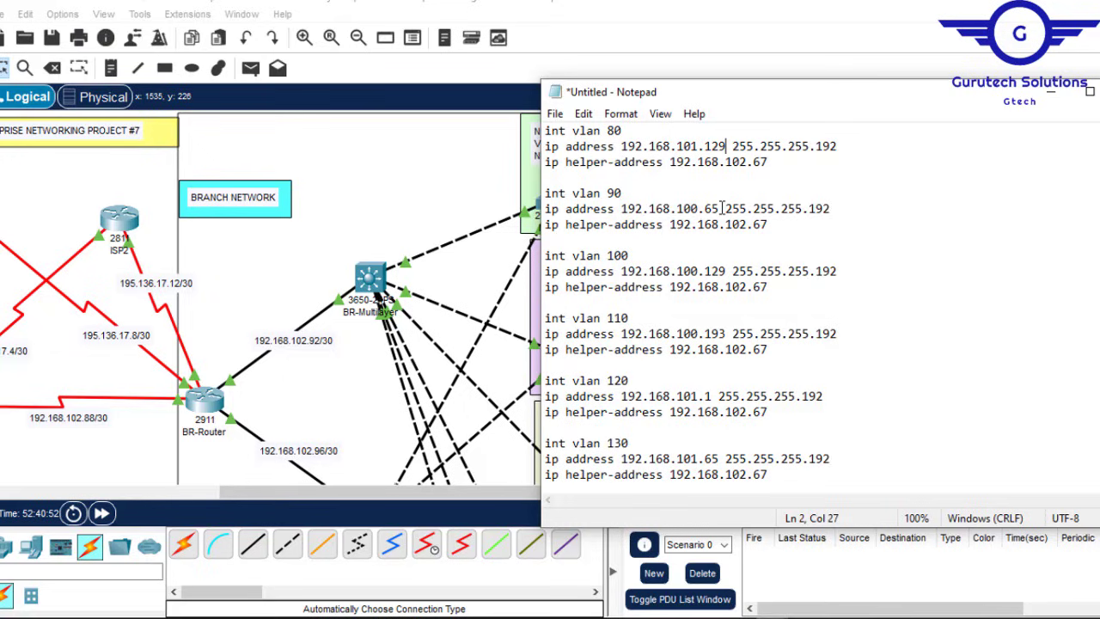
Step: Give VLAN 80 mask 255.255.255.224 and copy its address and helper lines over VLAN 90's
left_click_drag(721, 208, 625, 209)
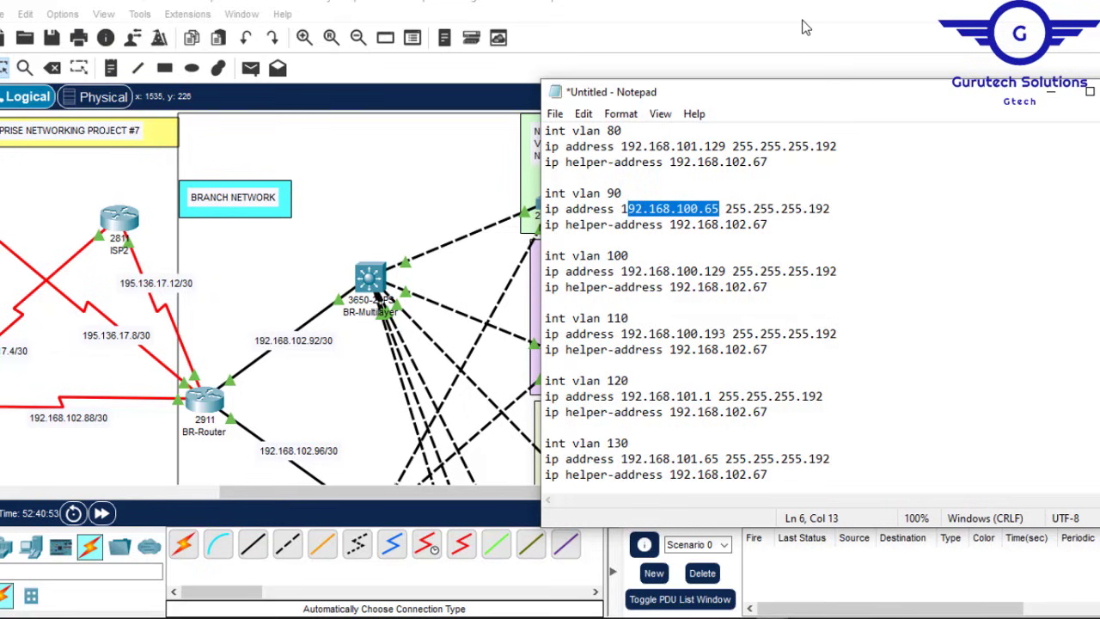
left_click(745, 18)
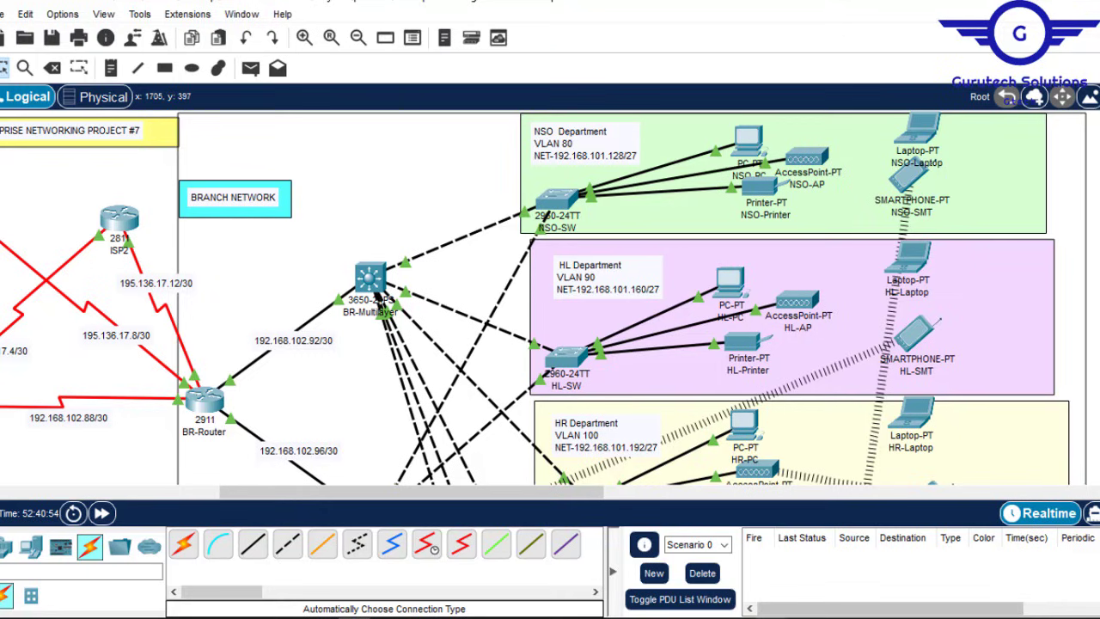
mouse_move(799, 615)
left_click(832, 560)
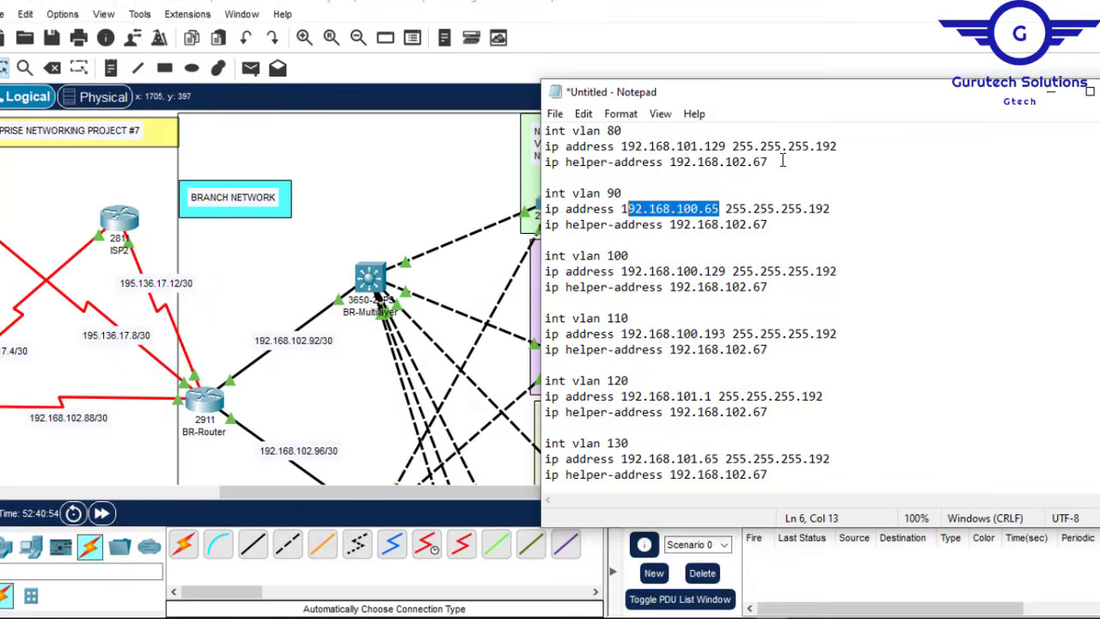
left_click(844, 148)
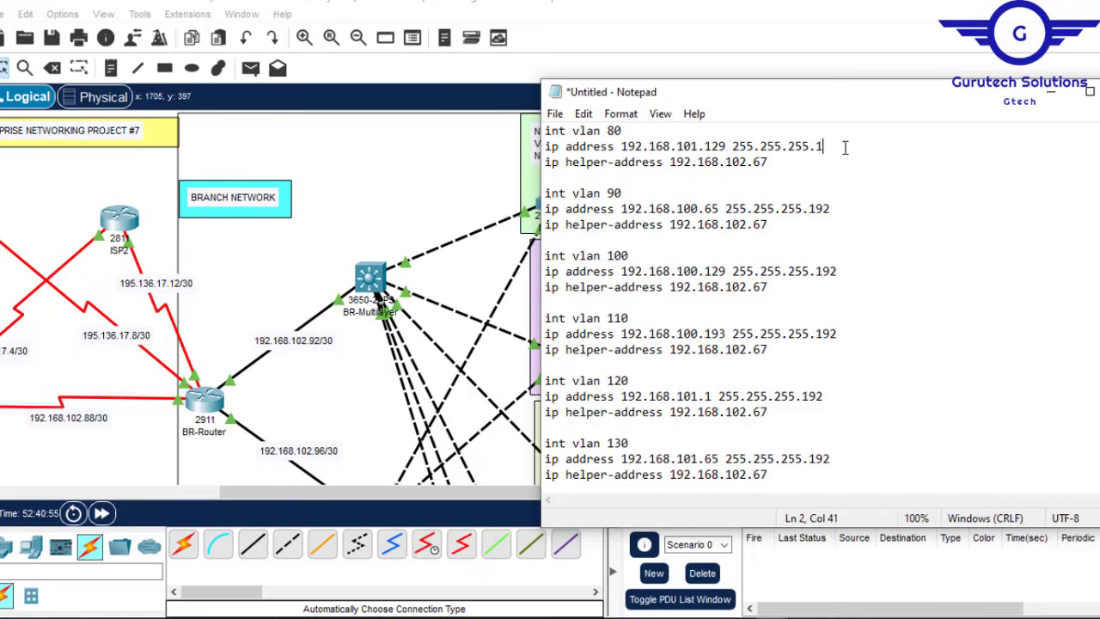
type("224")
left_click_drag(771, 164, 545, 146)
key("ctrl+c")
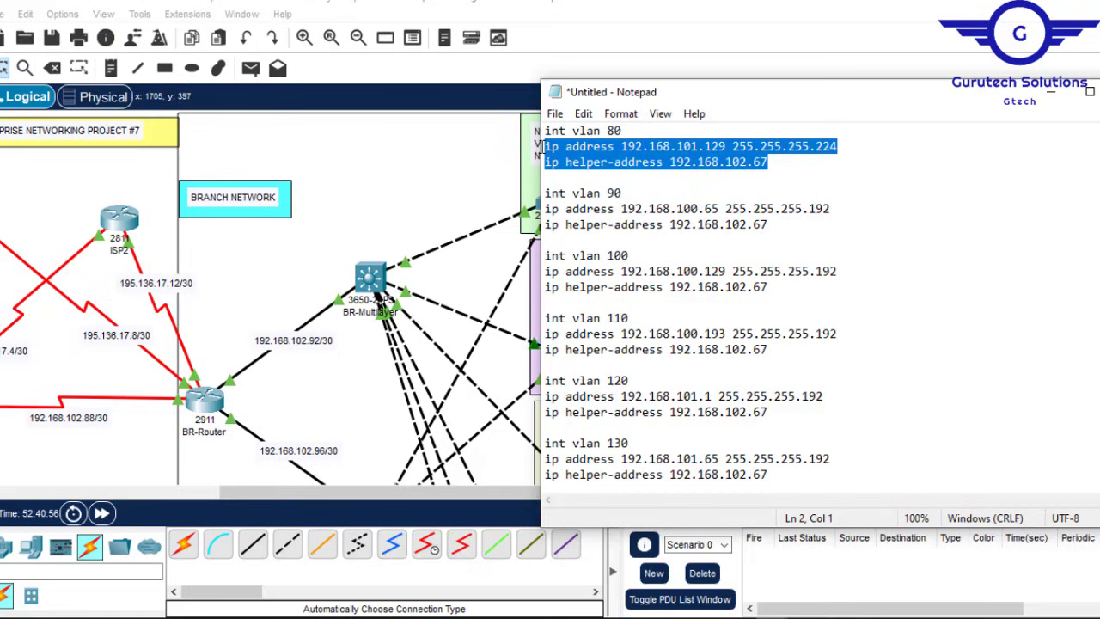
left_click_drag(770, 224, 545, 209)
key("ctrl+v")
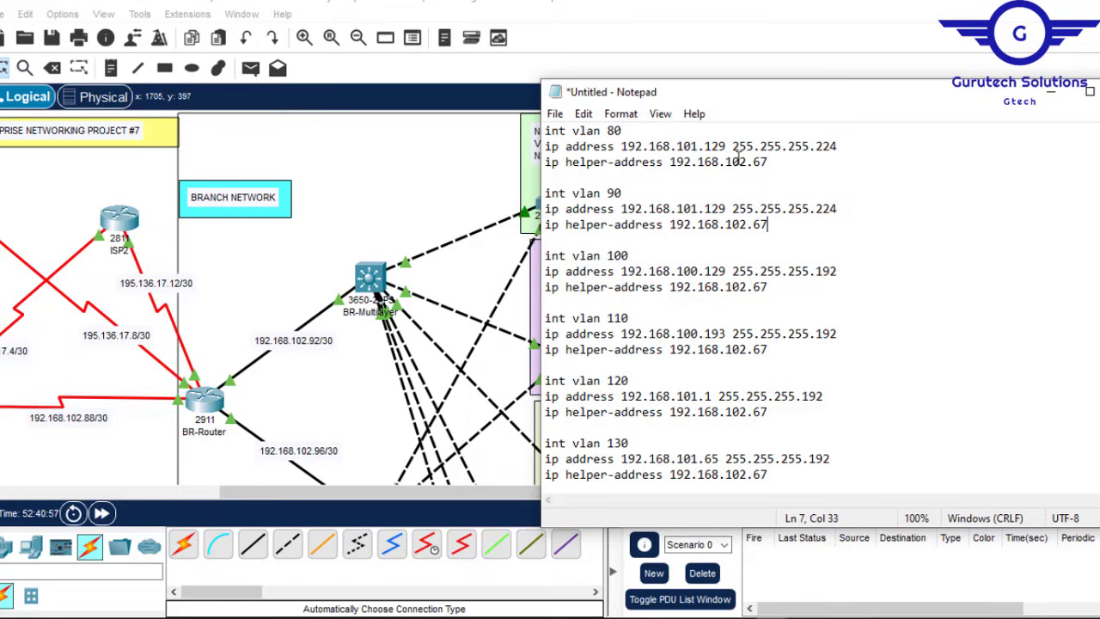
Step: Make VLAN 90 192.168.101.161 and VLAN 100 192.168.101.193, each with the helper line
left_click(785, 2)
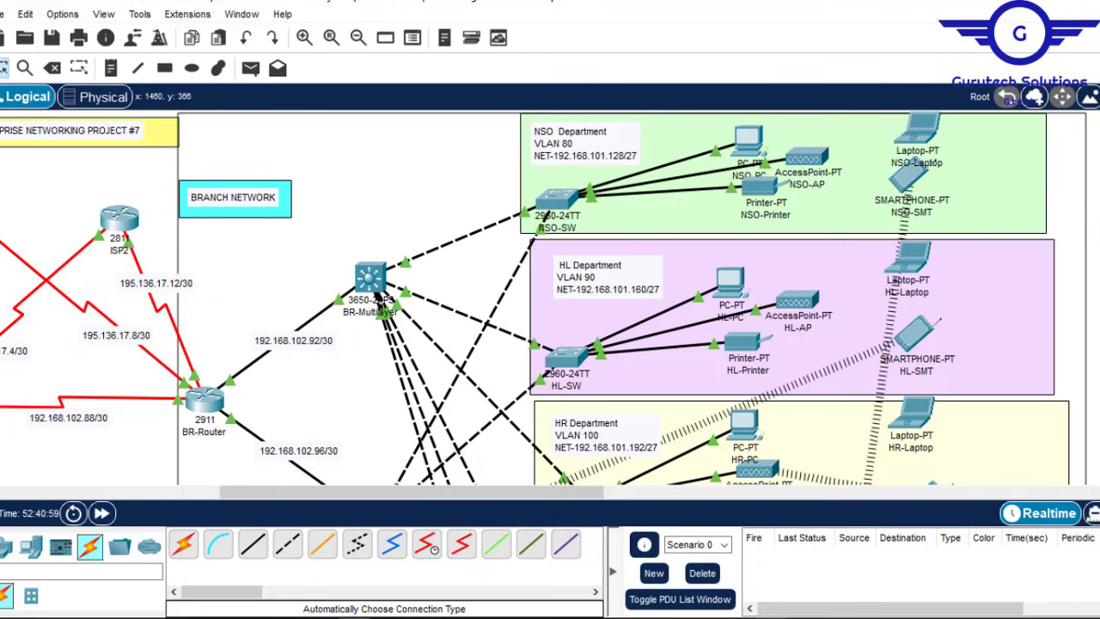
left_click(838, 550)
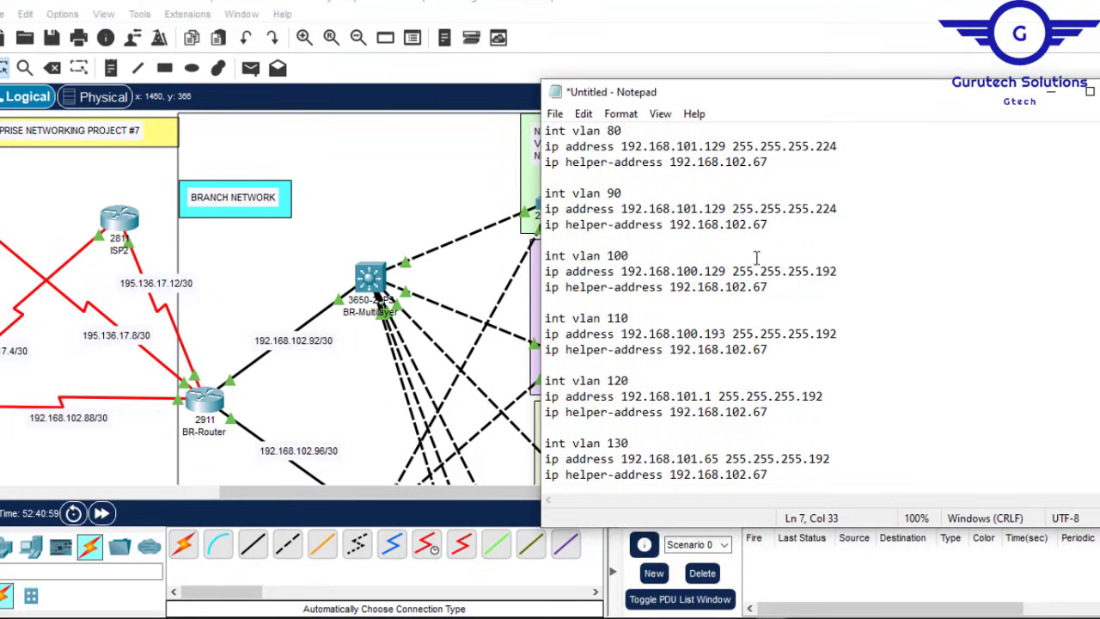
key("BackSpace")
key("BackSpace")
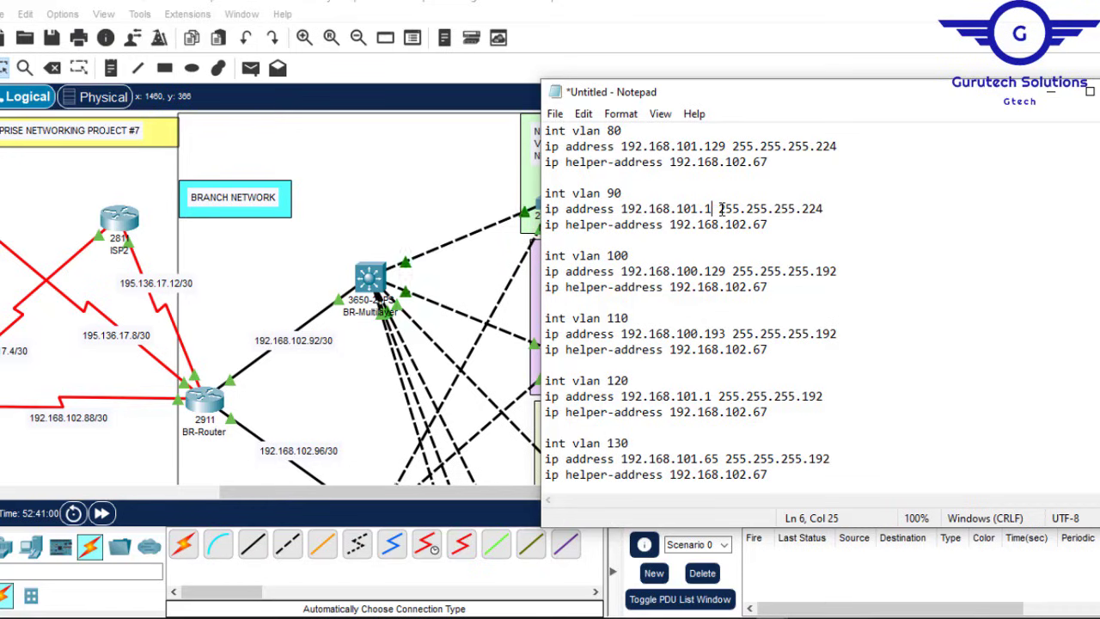
type("161")
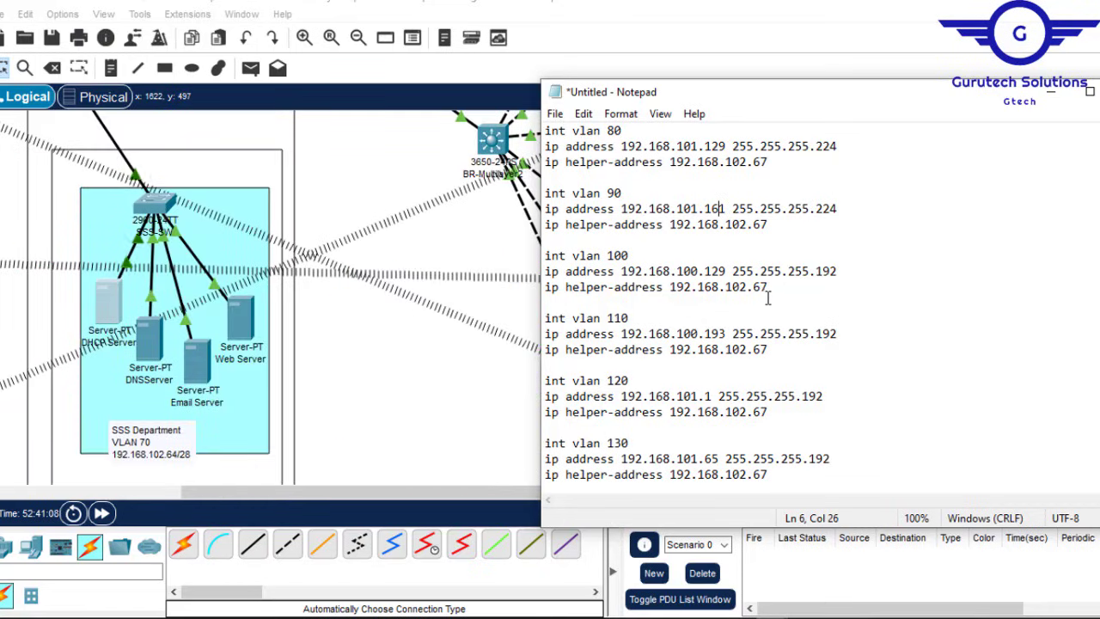
left_click_drag(767, 287, 544, 272)
key("ctrl+v")
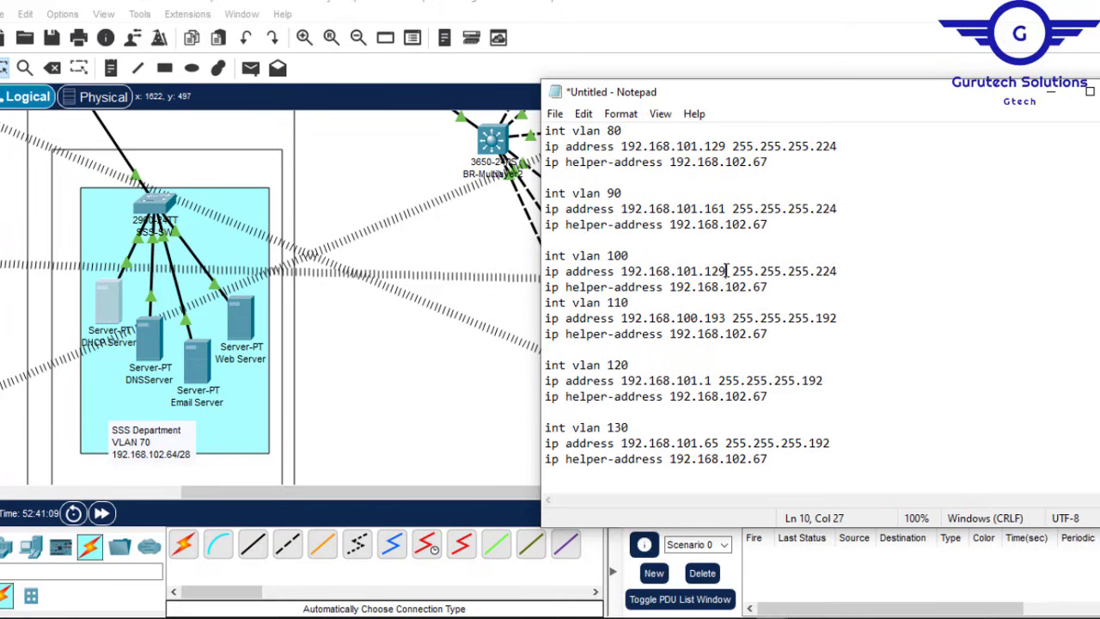
key("BackSpace")
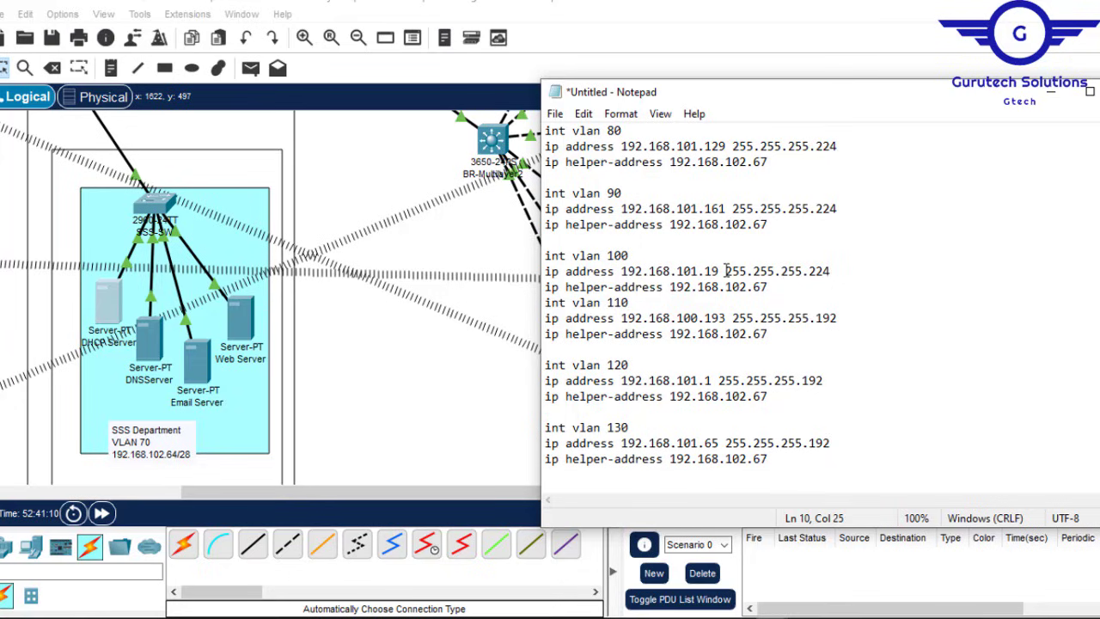
type("3")
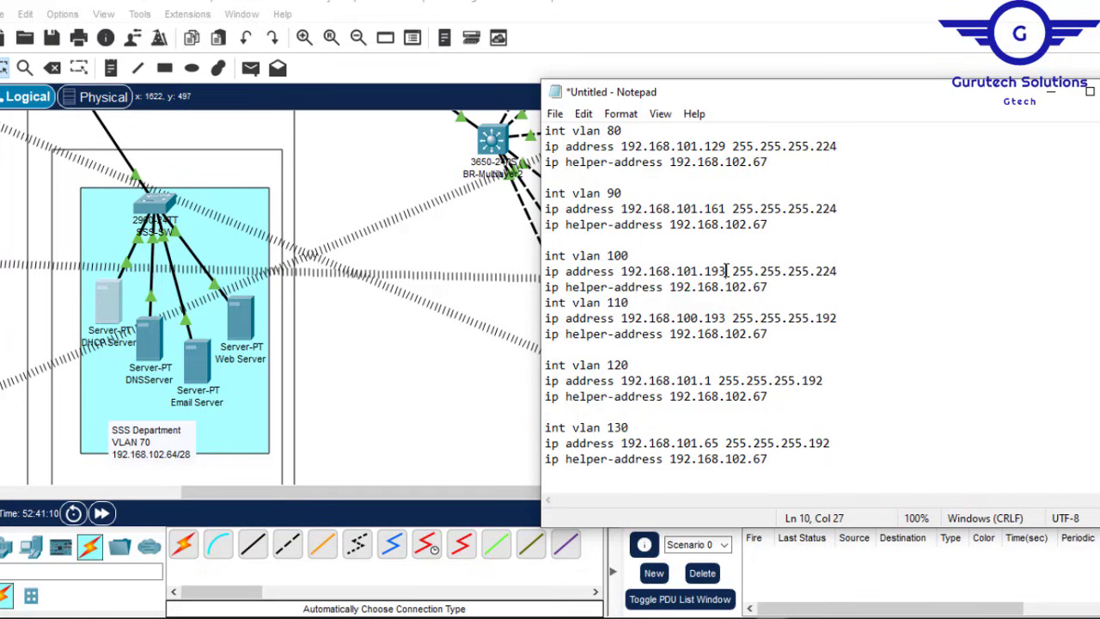
left_click(783, 290)
key("Return")
Step: Paste the /27 address and helper lines over vlan 110 and change its address to 192.168.101.225
left_click(902, 3)
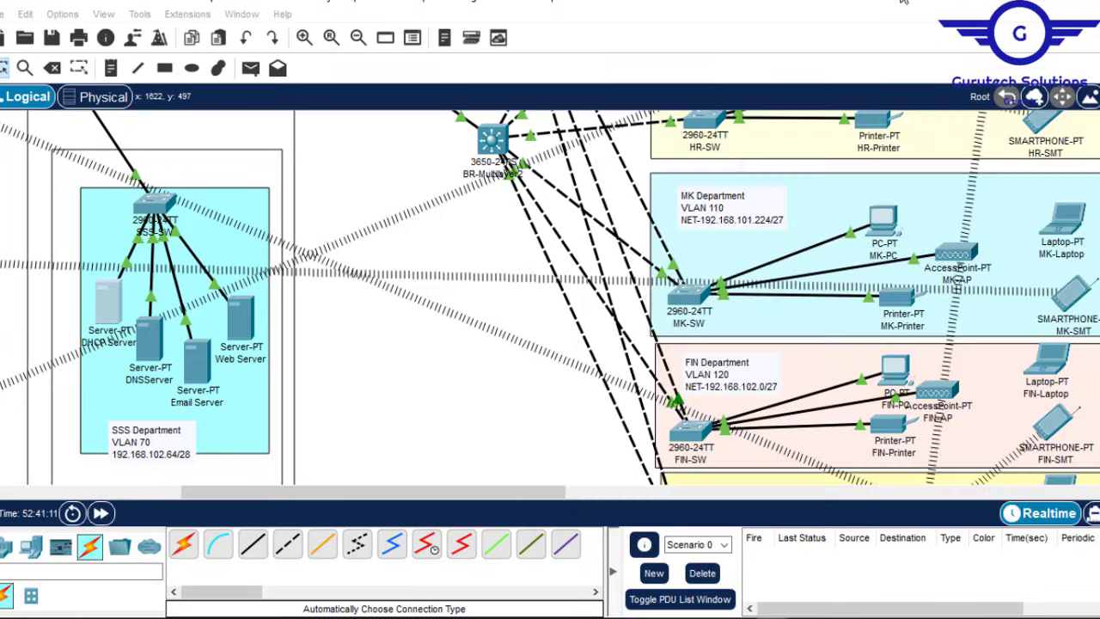
scroll(763, 262, "up", 5)
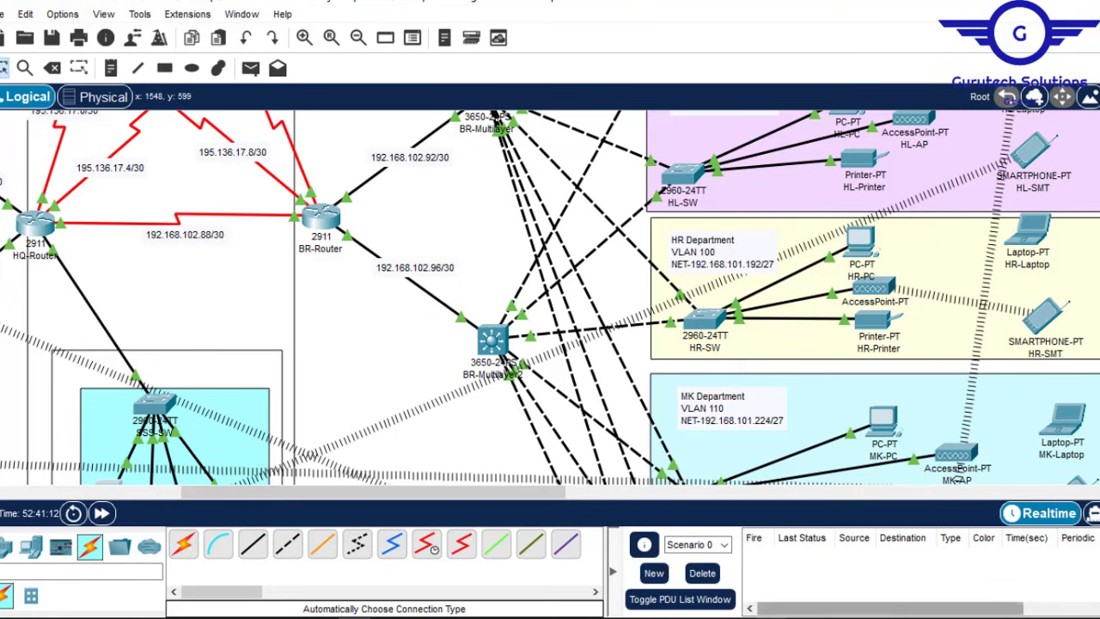
mouse_move(769, 609)
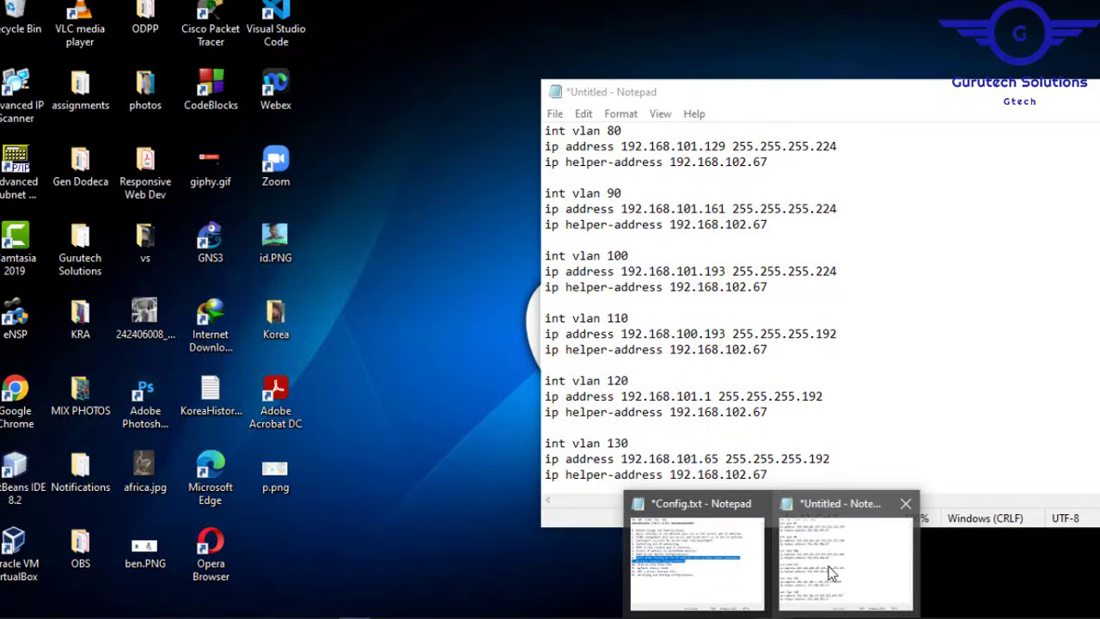
left_click(831, 571)
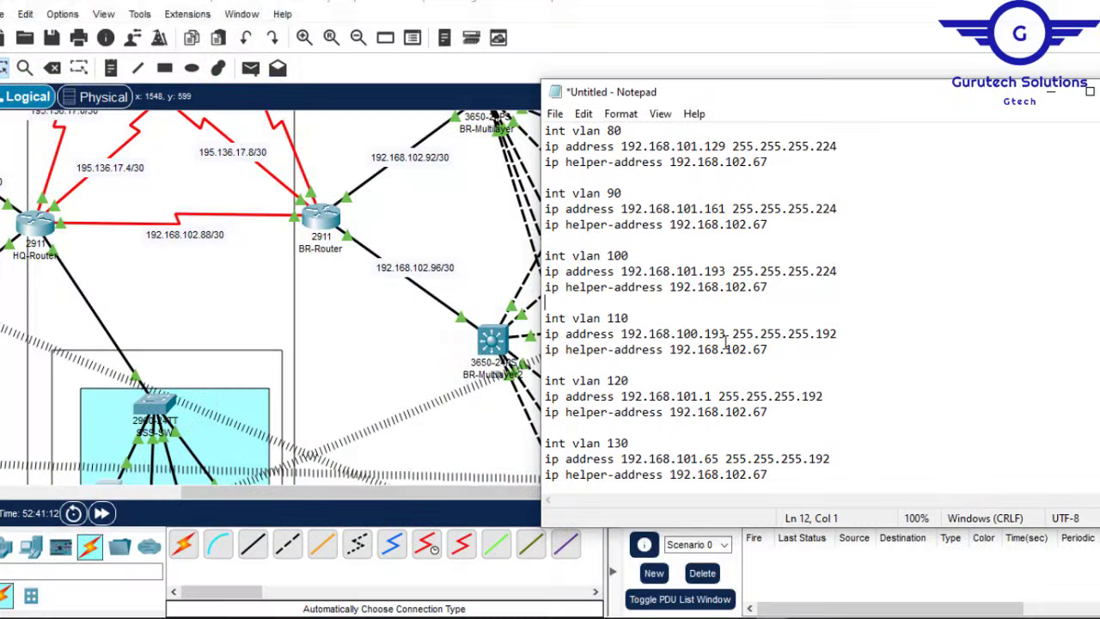
left_click_drag(771, 413, 555, 397)
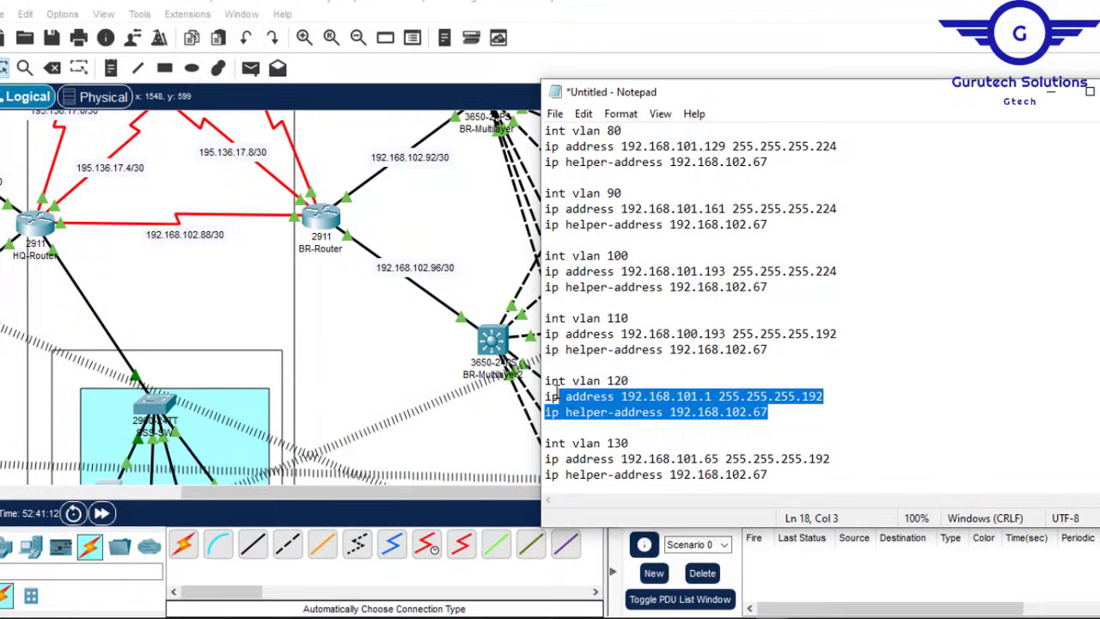
left_click(762, 351)
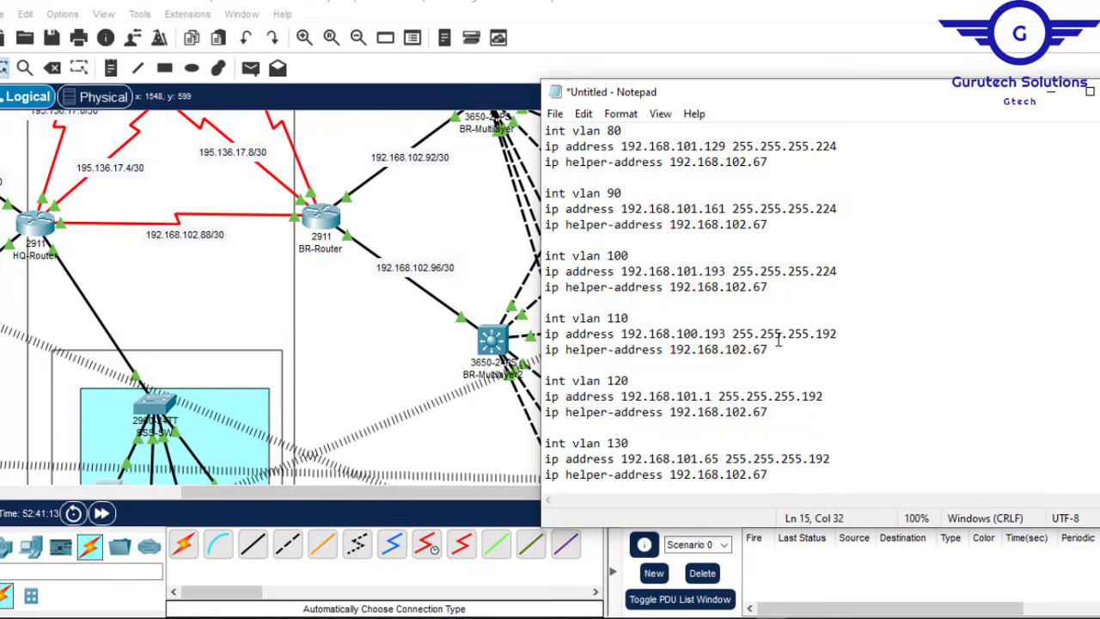
left_click_drag(765, 349, 545, 337)
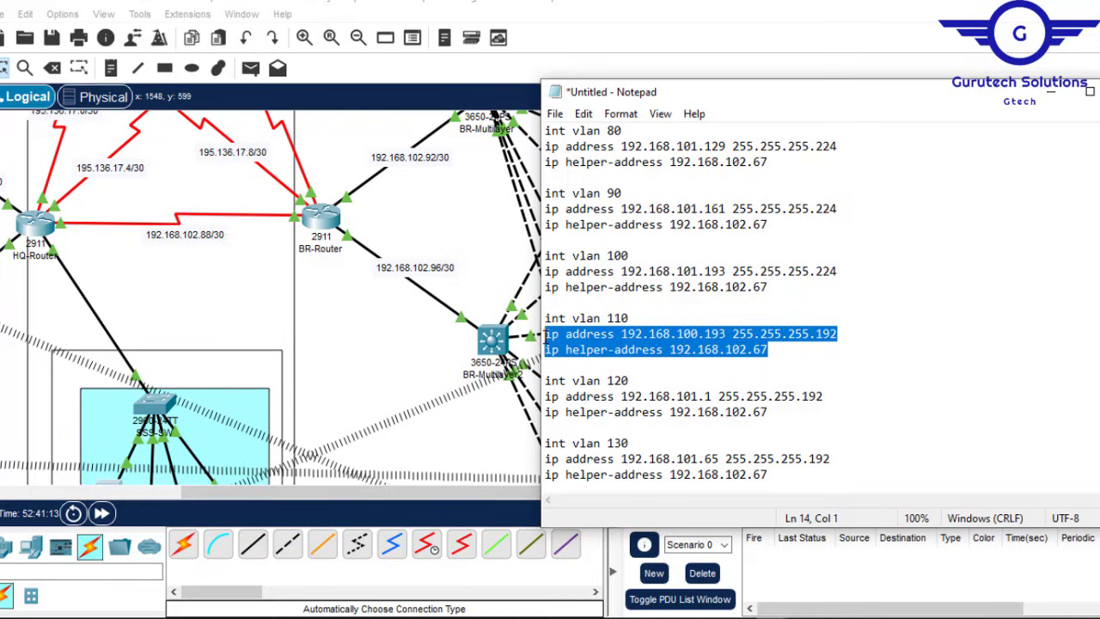
key("ctrl+v")
left_click(713, 332)
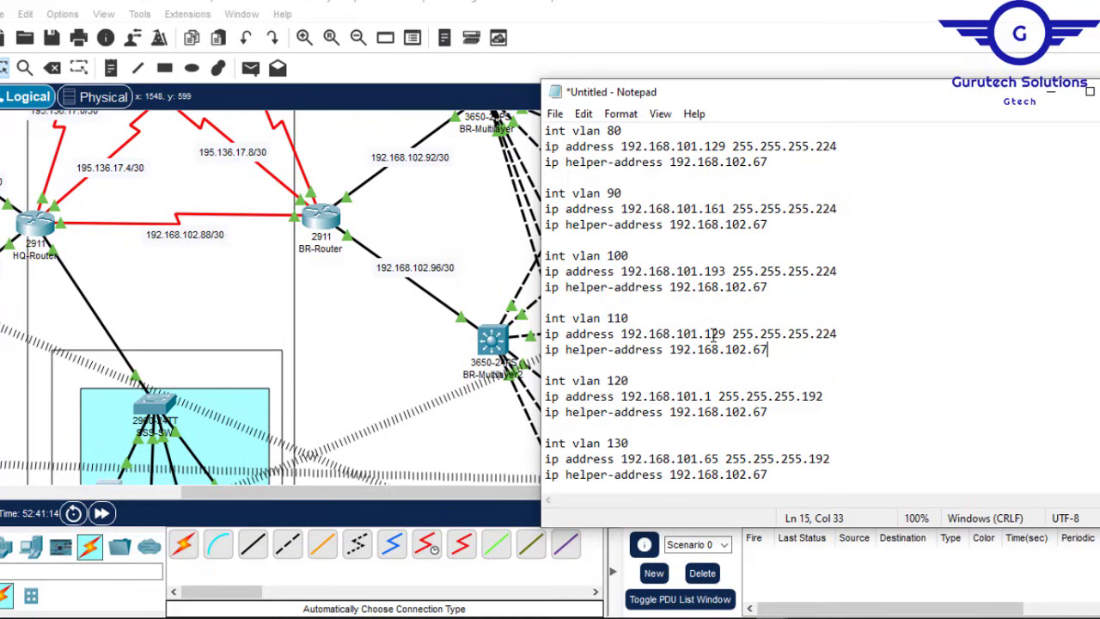
key("BackSpace")
key("Right")
key("Delete")
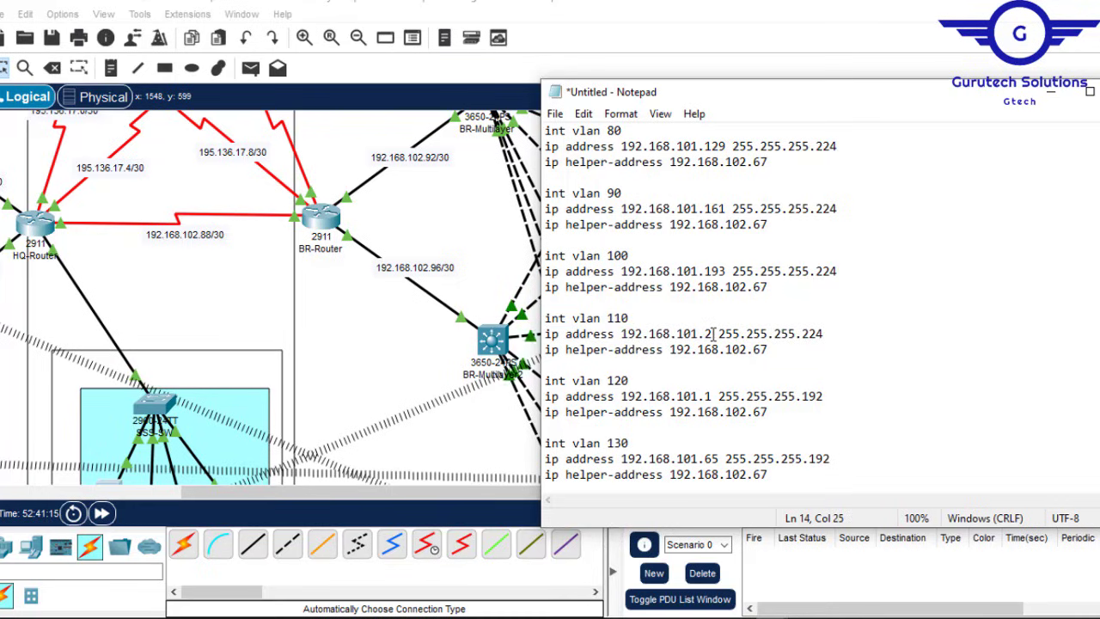
type("25")
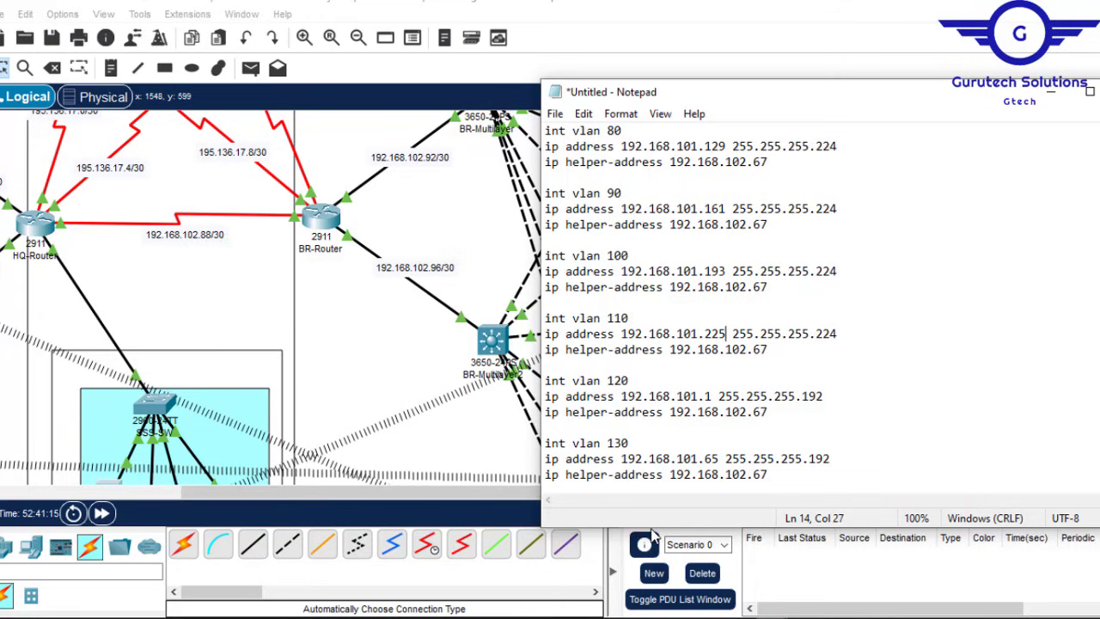
Step: Correct vlan 120 to 192.168.102.1 with mask 255.255.255.224
left_click(756, 8)
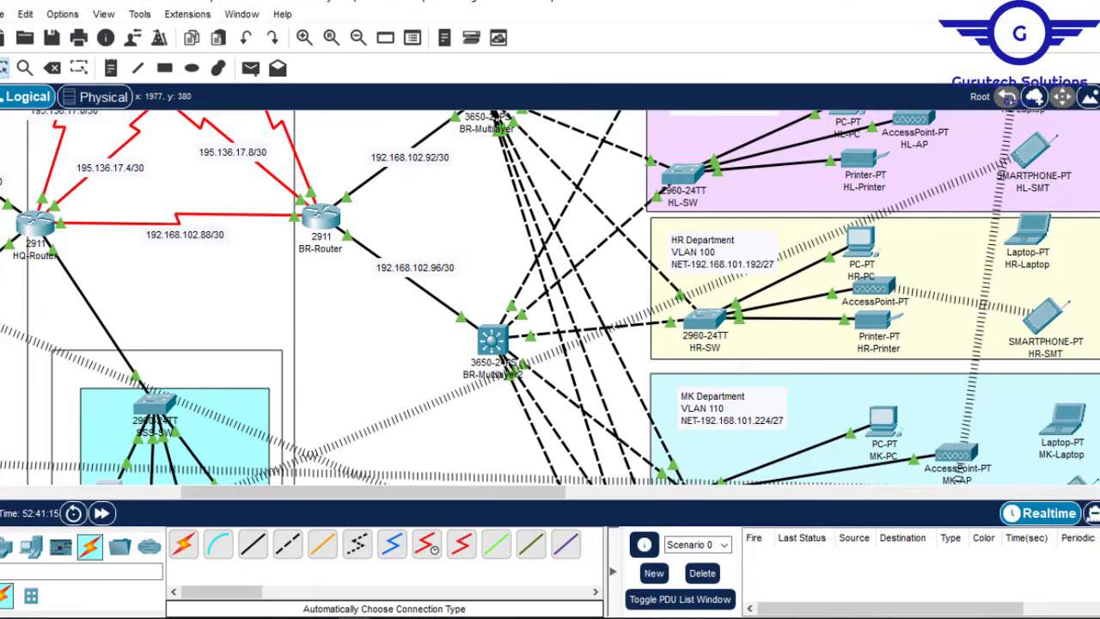
scroll(745, 311, "down", 5)
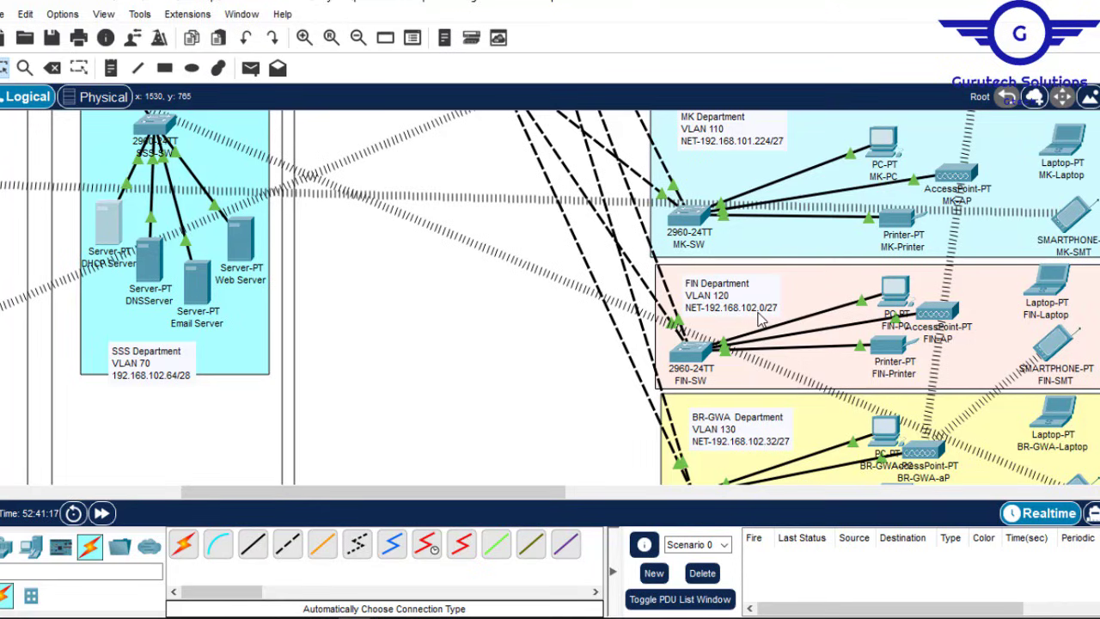
mouse_move(774, 617)
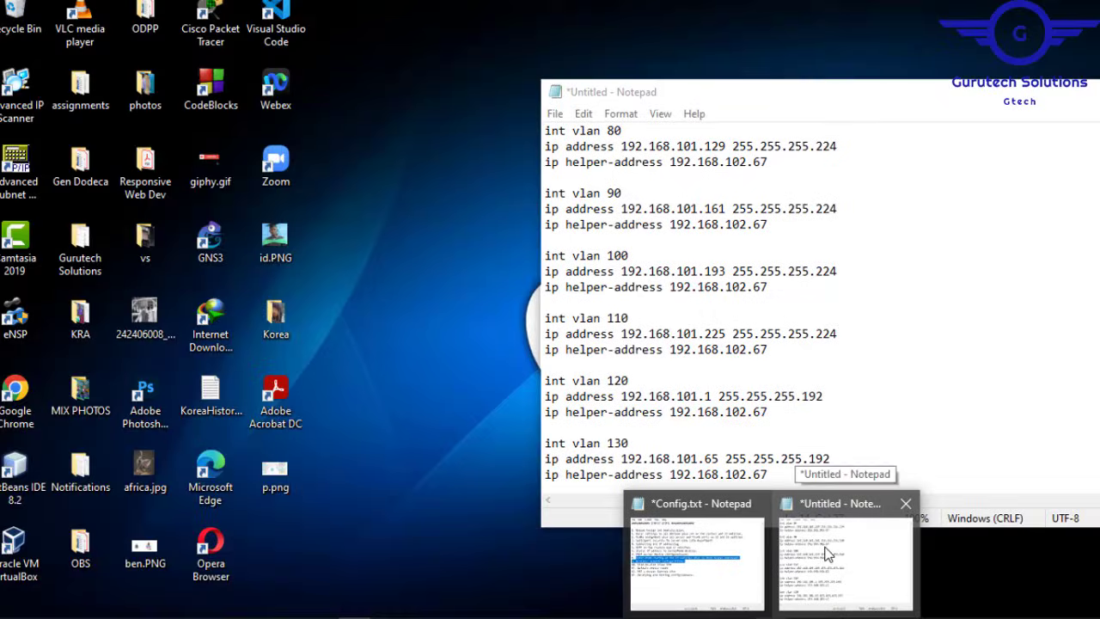
left_click(826, 554)
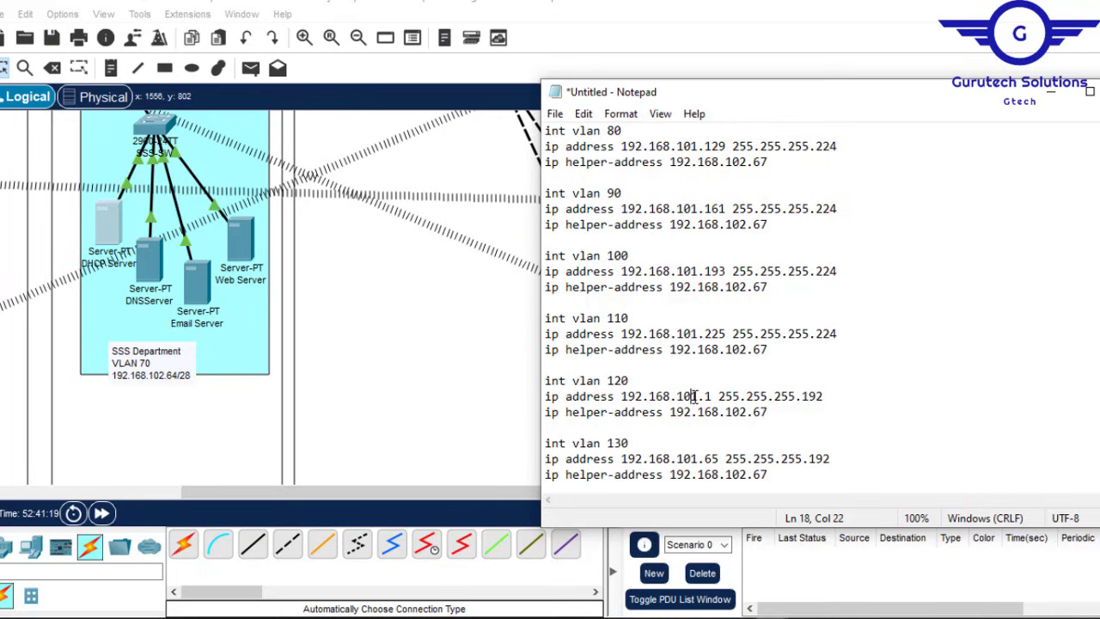
key("Delete")
type("2")
left_click_drag(814, 399, 822, 398)
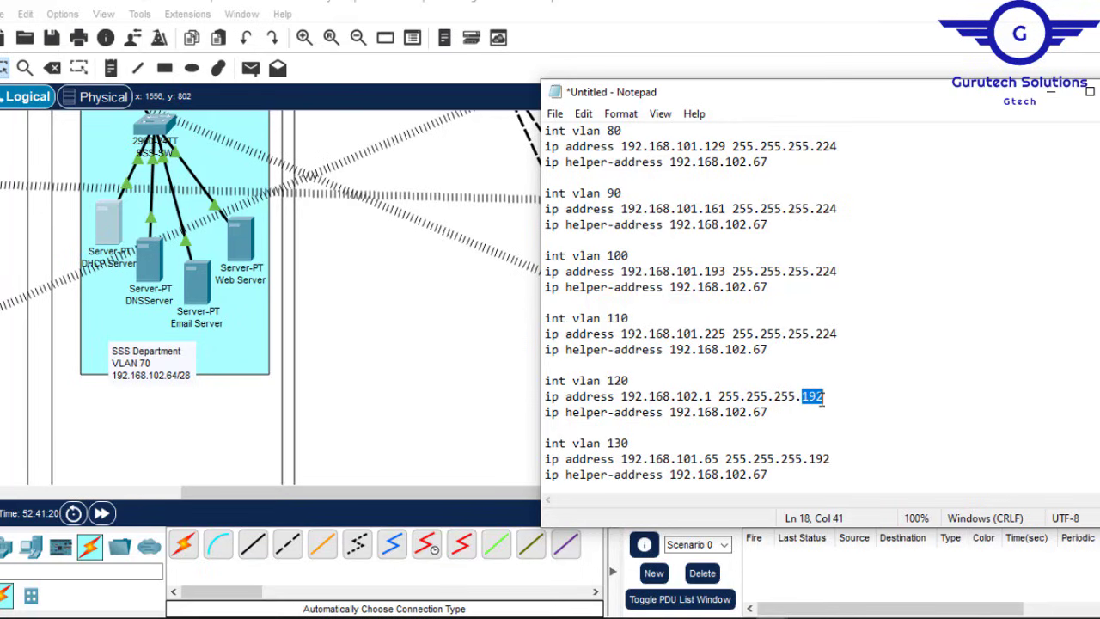
type("24")
Step: Paste the /27 lines over vlan 130, set it to 192.168.102.33, and select all the text
left_click_drag(761, 415, 547, 401)
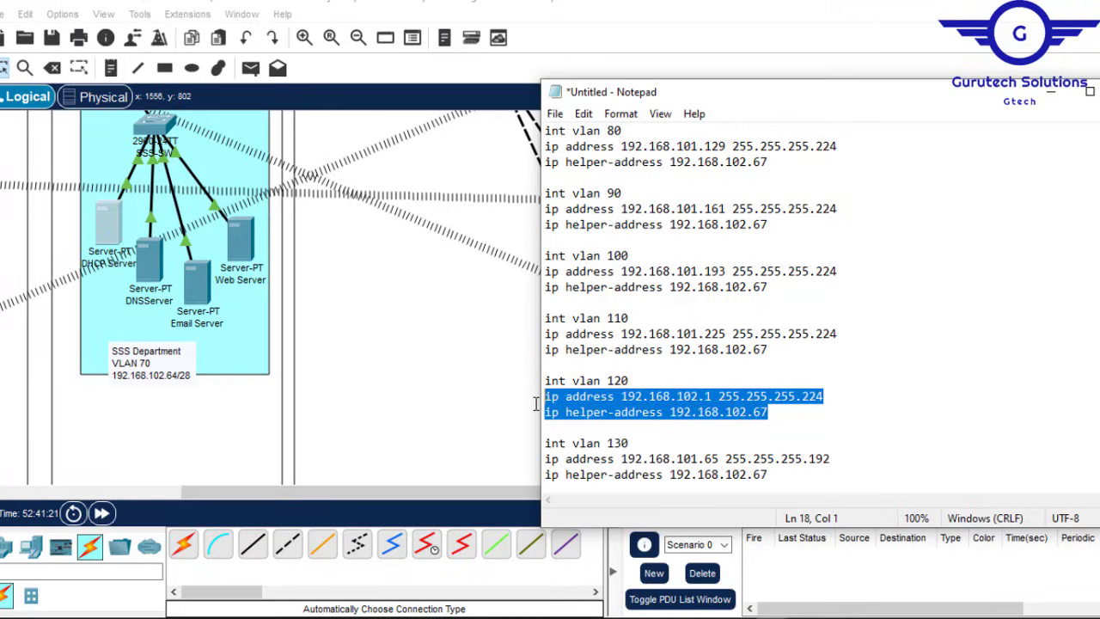
left_click_drag(768, 475, 528, 459)
type("ip address 192.168.102.1 255.255.255.224 ip helper-address 192.168.102.67")
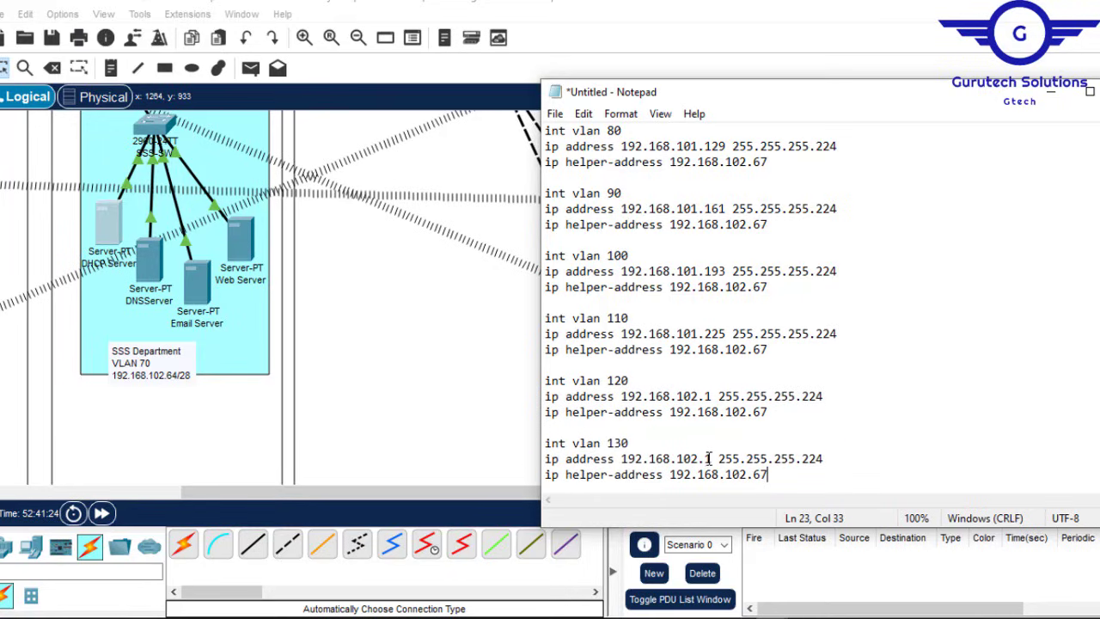
type("33")
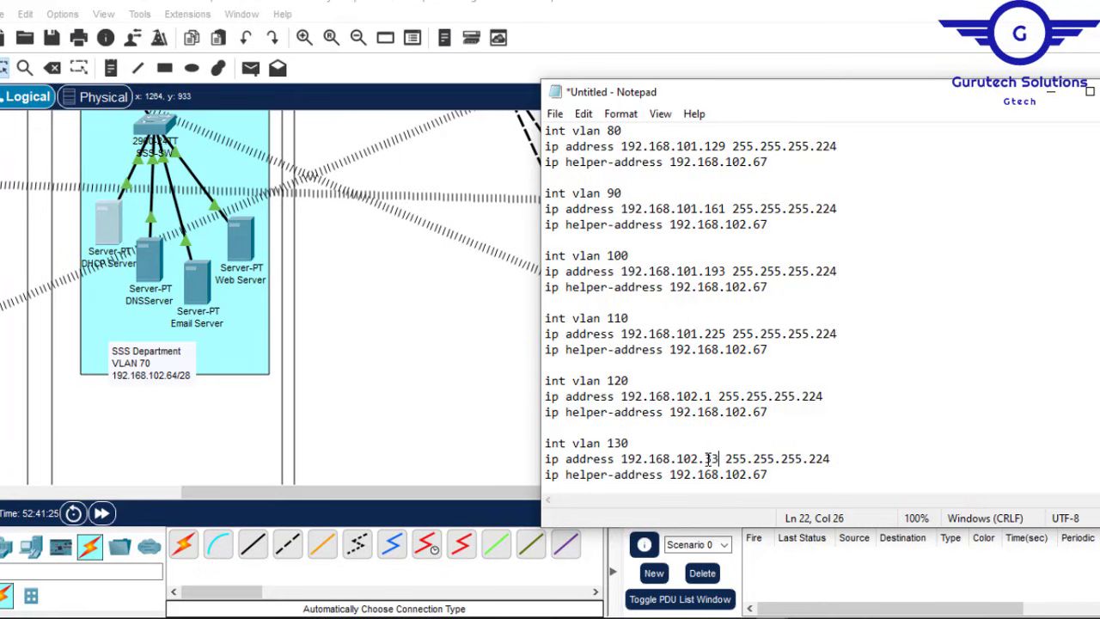
key("ctrl+a")
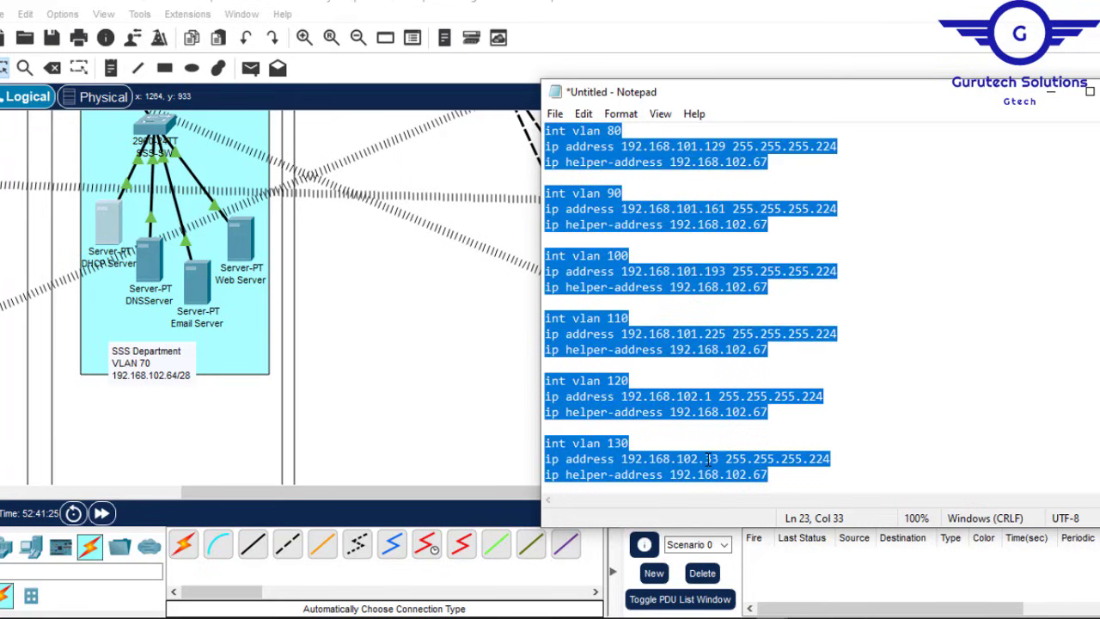
left_click(915, 3)
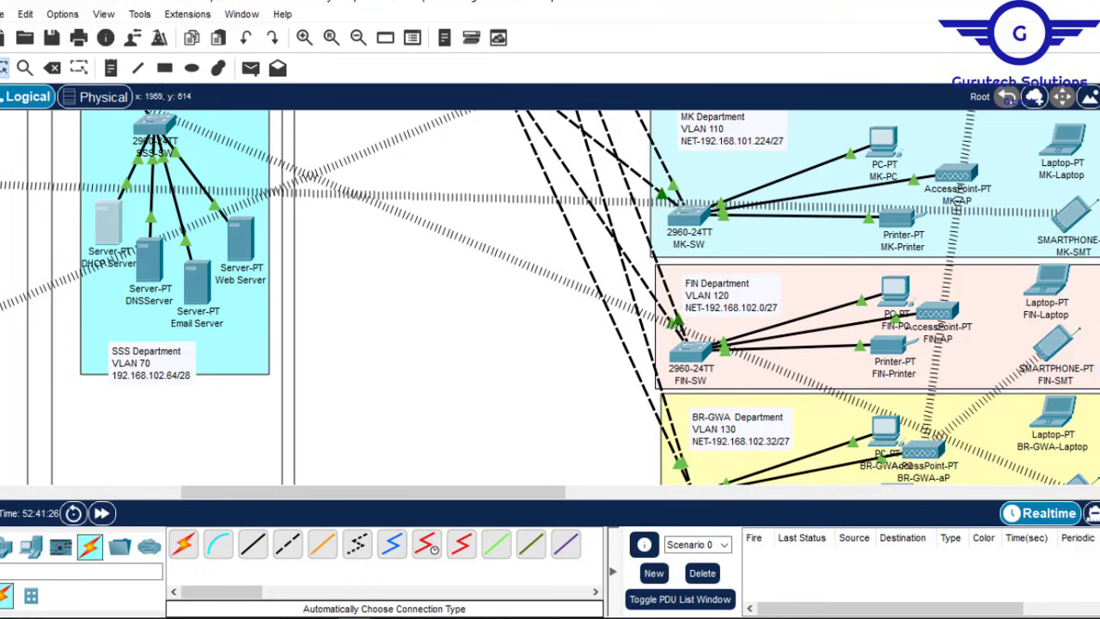
scroll(672, 322, "up", 6)
scroll(672, 321, "down", 1)
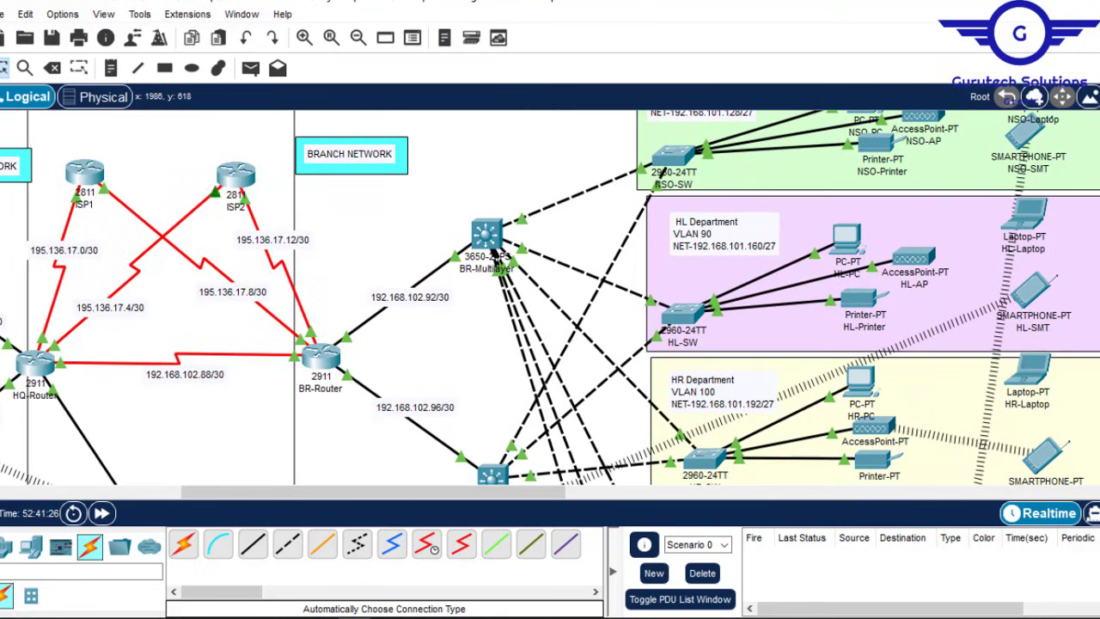
mouse_move(771, 617)
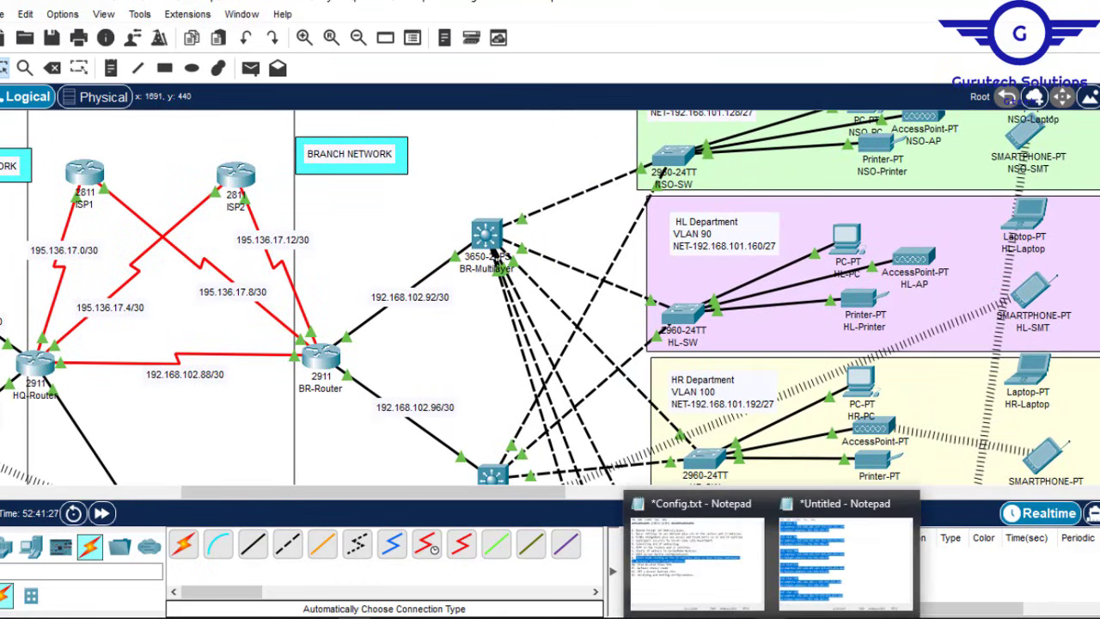
left_click(825, 557)
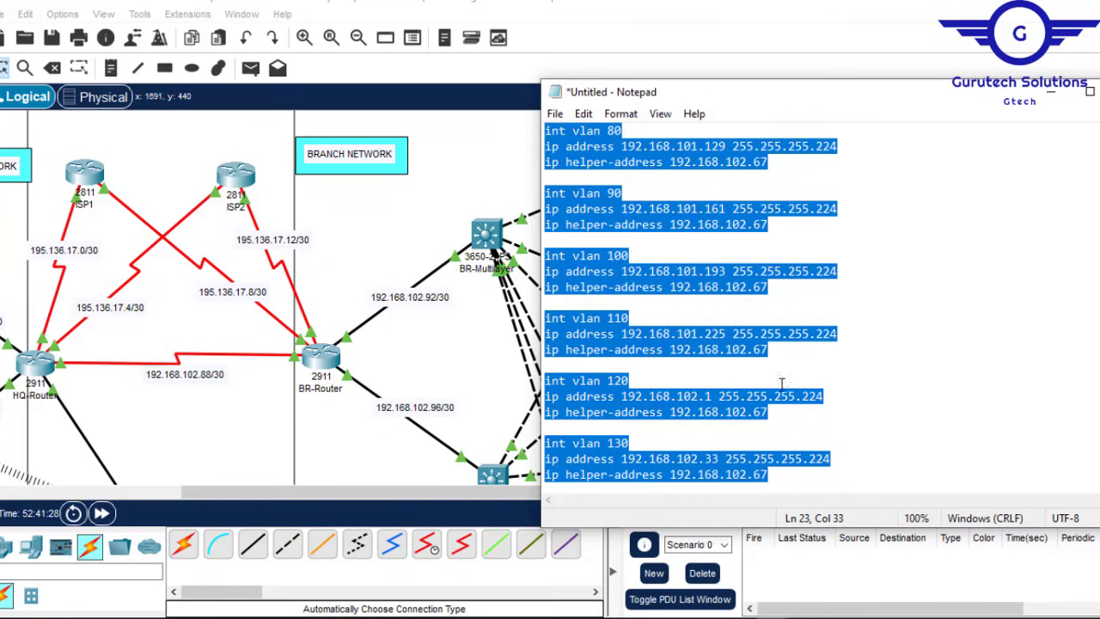
left_click(488, 236)
Step: On BR-MultilayerSW1, exit to global configuration and paste the VLAN interface and helper-address lines
left_click(488, 236)
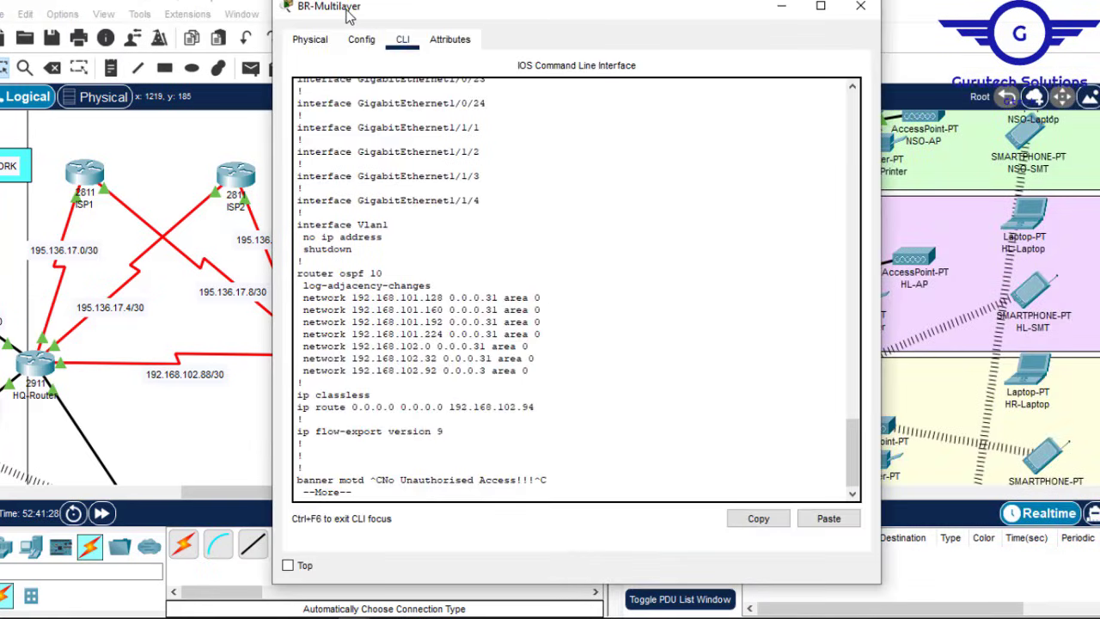
left_click(362, 40)
left_click(409, 42)
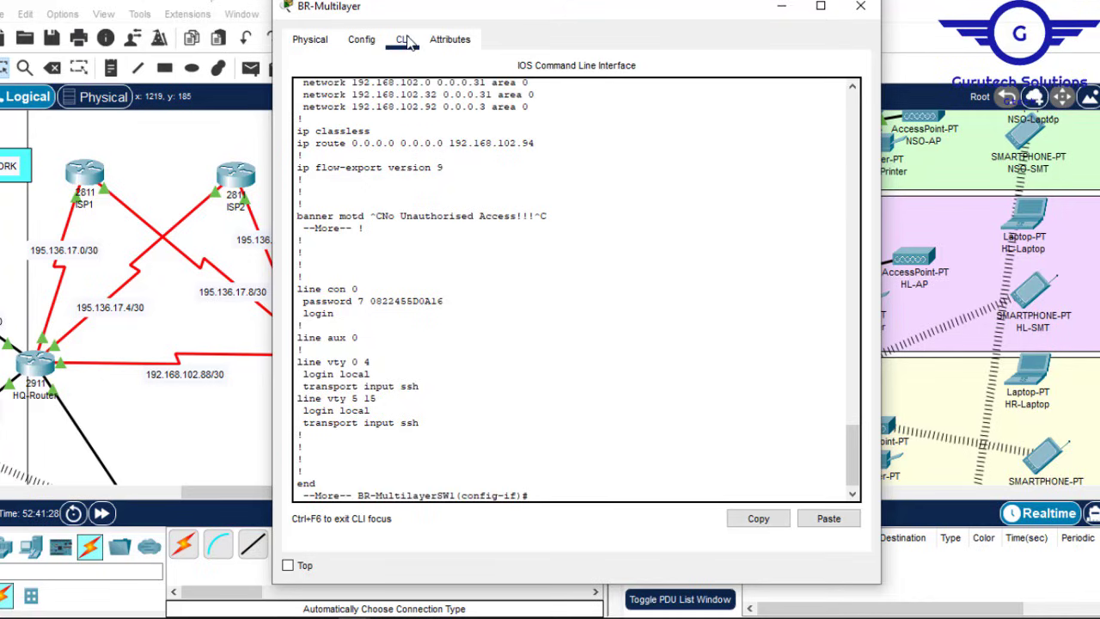
key("Return")
key("Return")
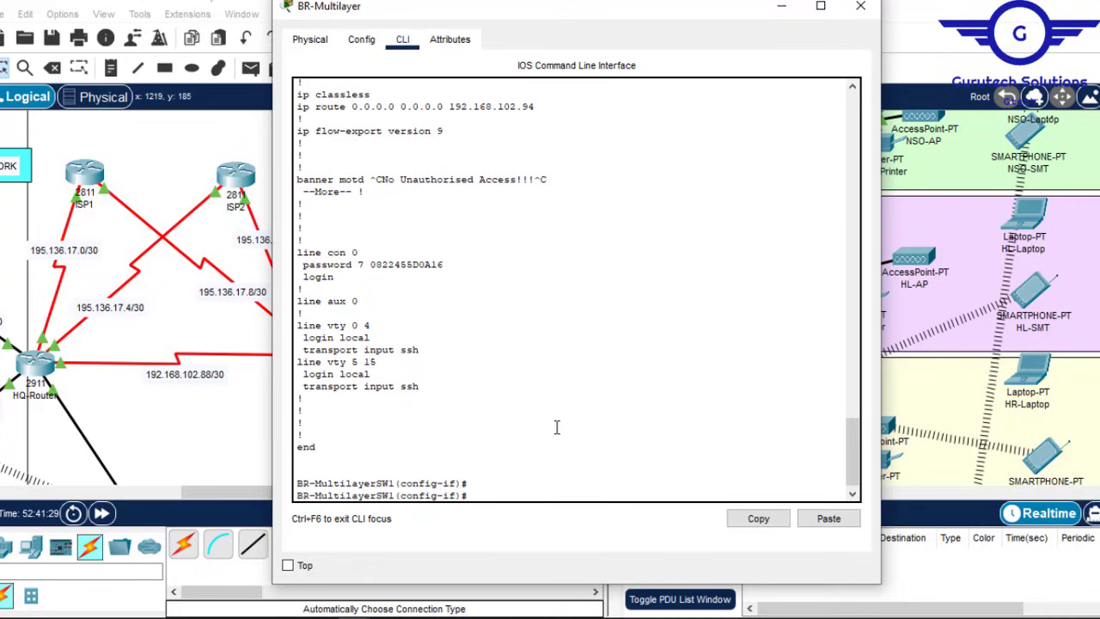
type("ex")
key("Return")
key("Return")
key("Return")
key("Return")
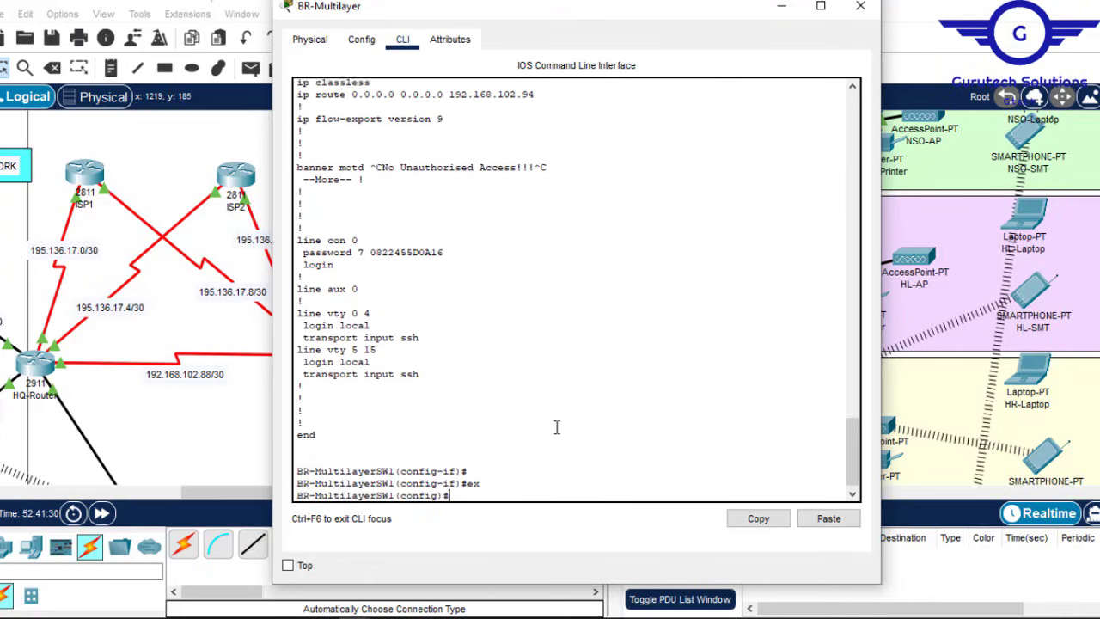
left_click(829, 518)
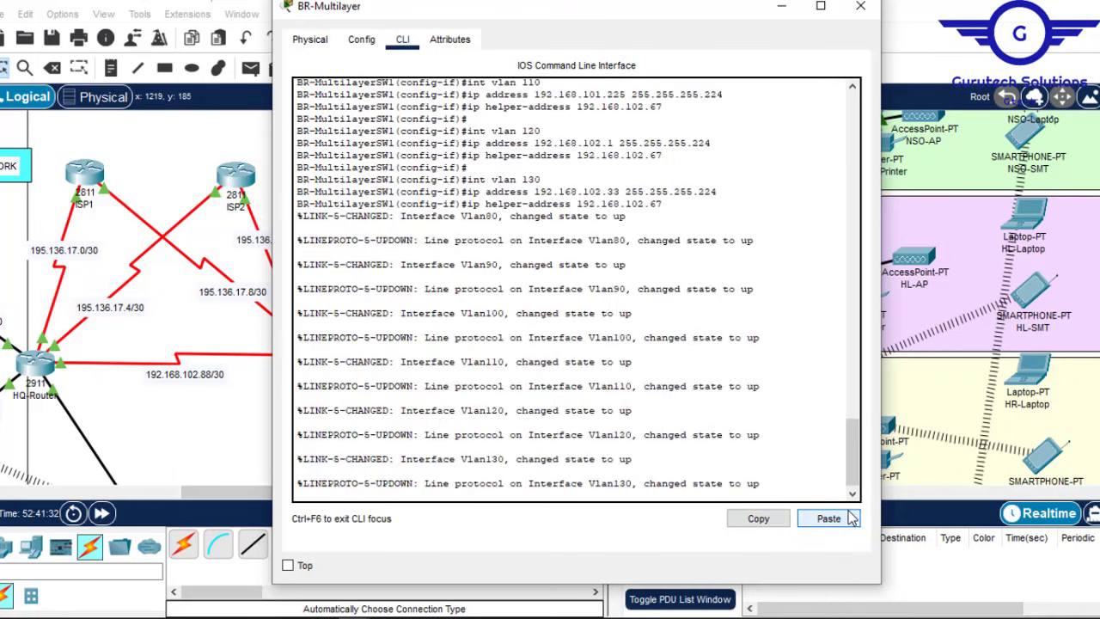
Step: Save BR-MultilayerSW1's configuration with do wr and close its window
key("Return")
key("Return")
key("Return")
type("do")
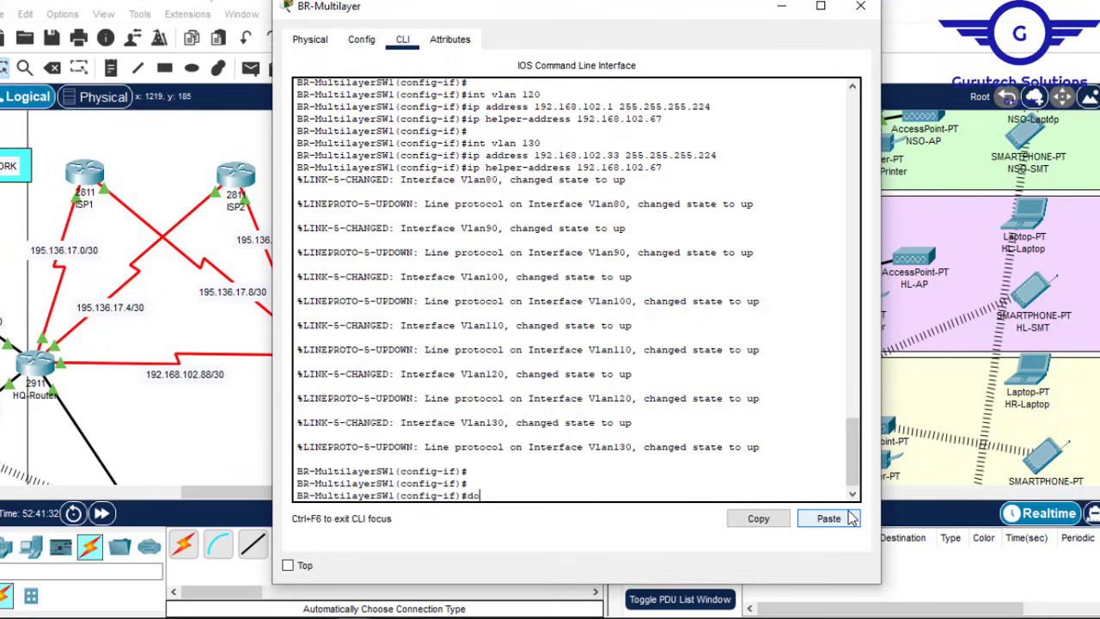
type(" wr")
key("Return")
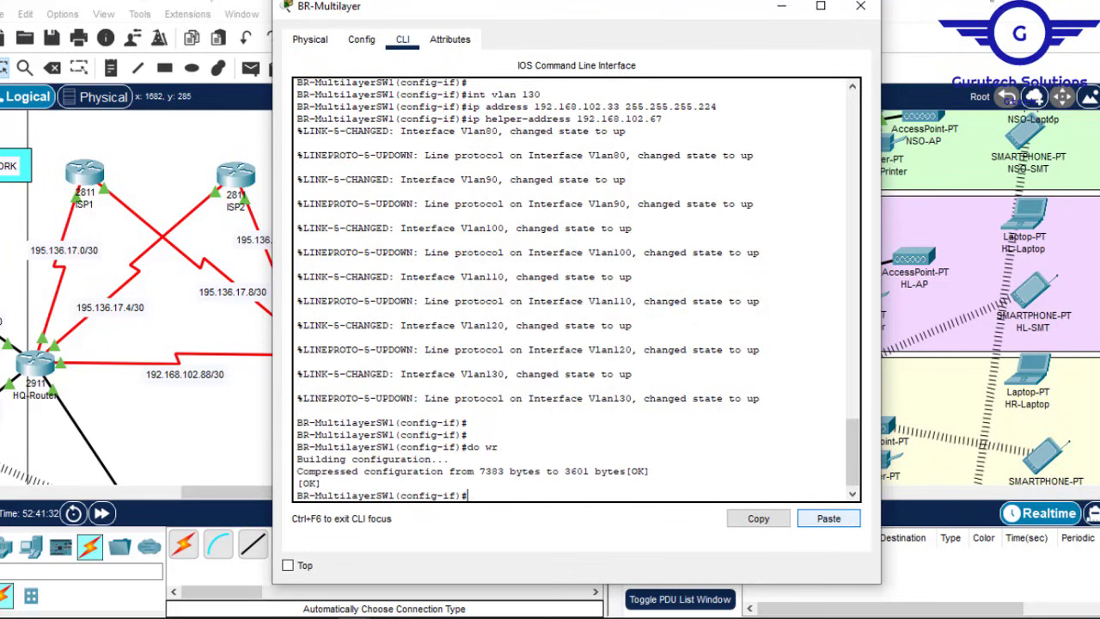
left_click(860, 6)
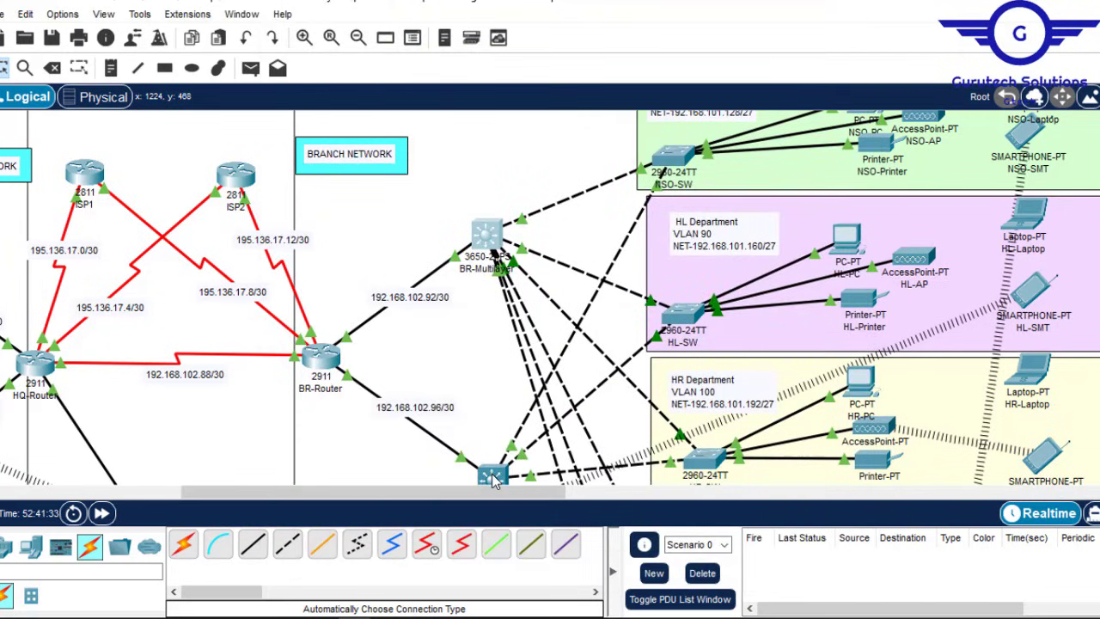
Step: On BR-MultilayerSW2, exit to global configuration and apply the VLAN 80–130 SVI configuration
left_click(493, 476)
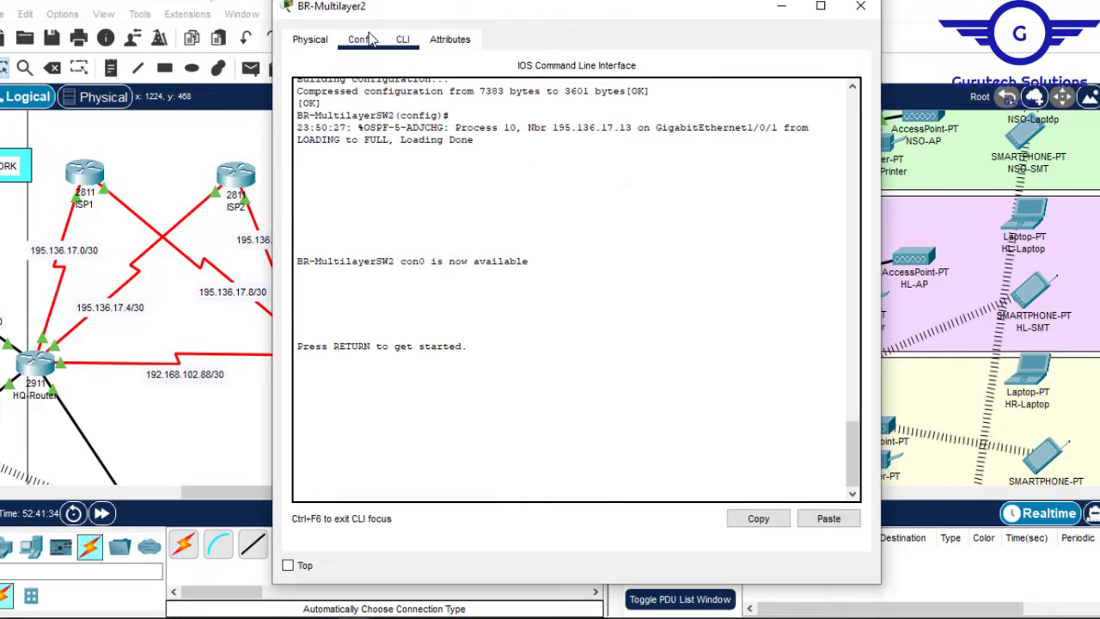
left_click(362, 39)
left_click(378, 201)
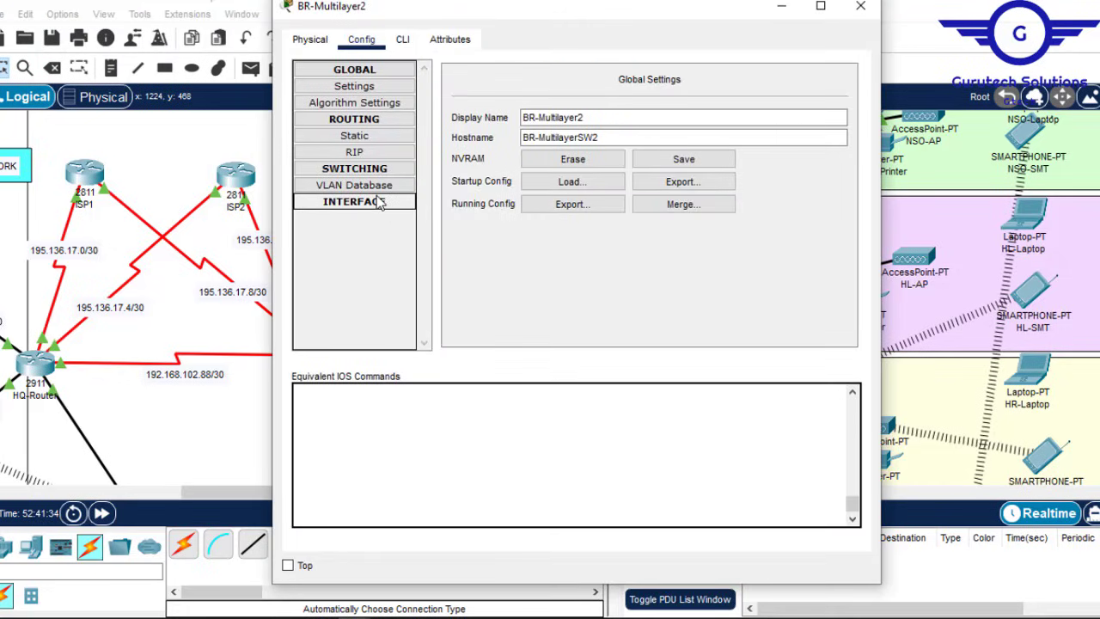
left_click(378, 201)
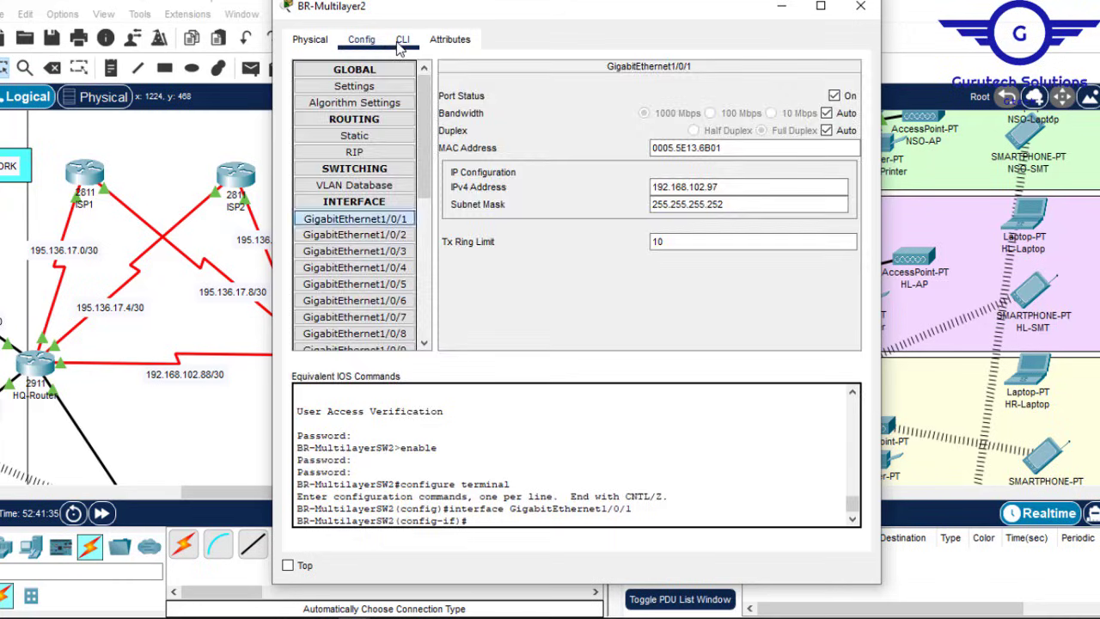
left_click(401, 41)
key("Return")
key("Return")
type("ex")
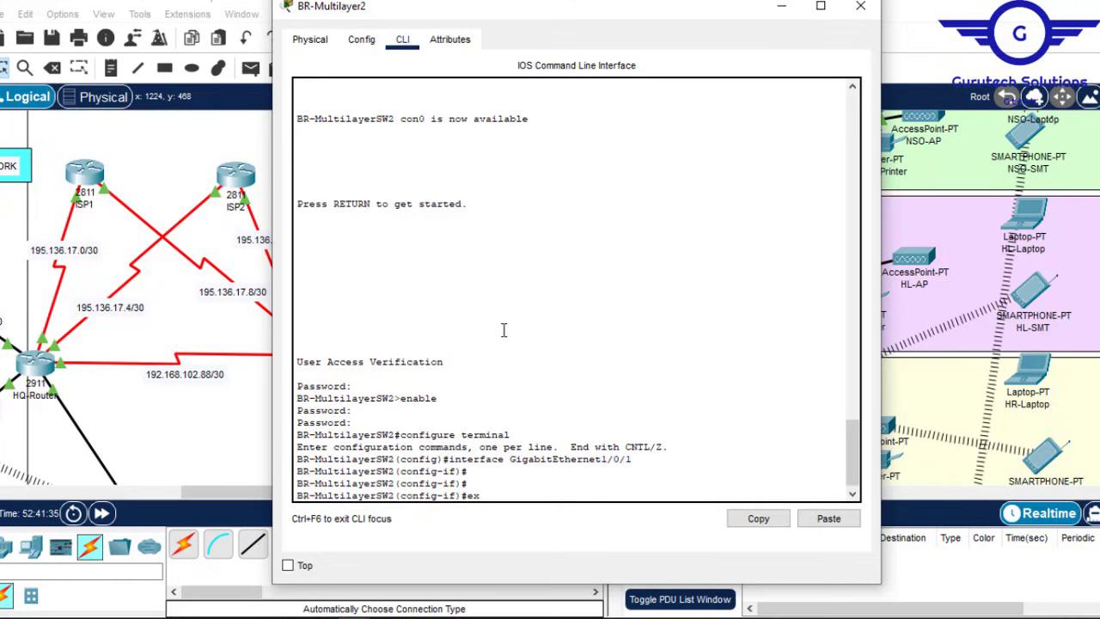
key("Return")
key("Return")
key("Return")
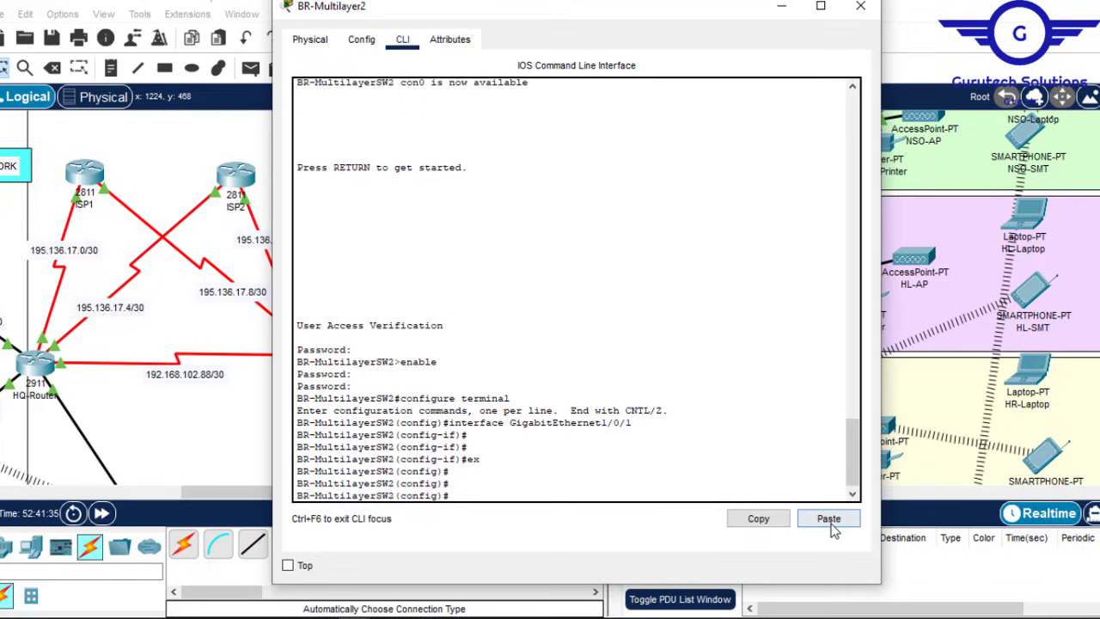
left_click(859, 7)
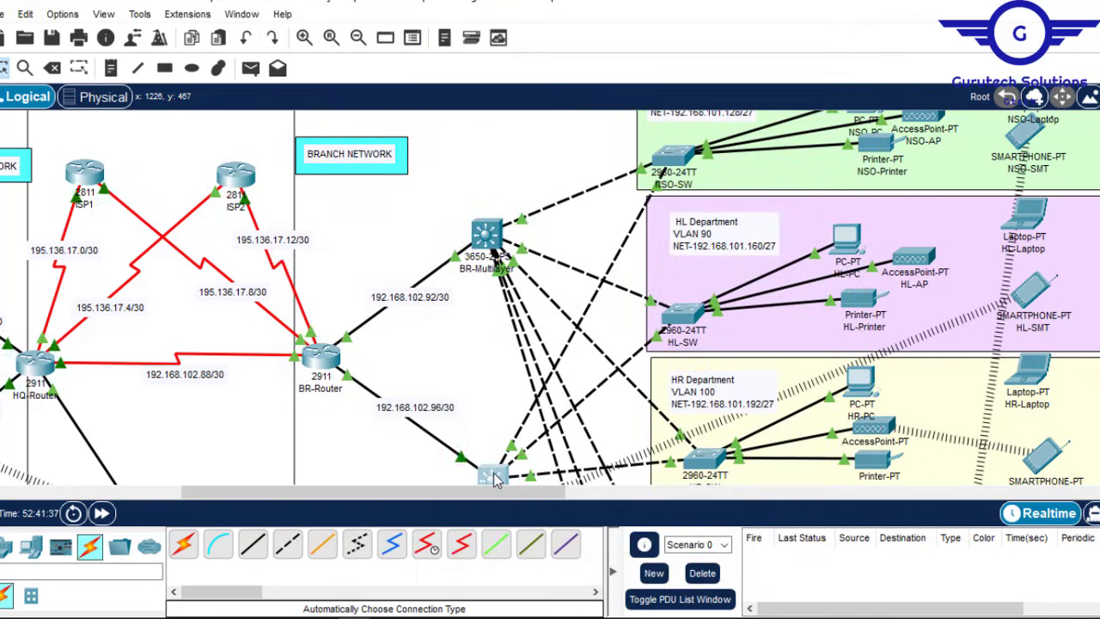
Step: Save BR-MultilayerSW2's configuration with do wr and close its window
left_click(492, 476)
key("Return")
key("Return")
key("Return")
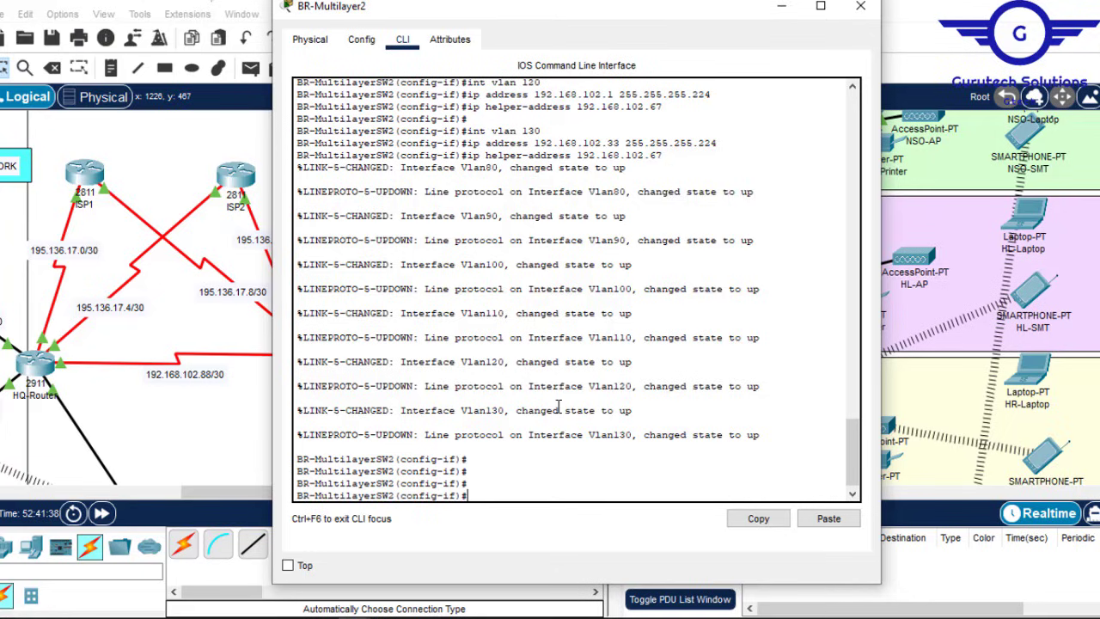
type("do wr\\")
key("Return")
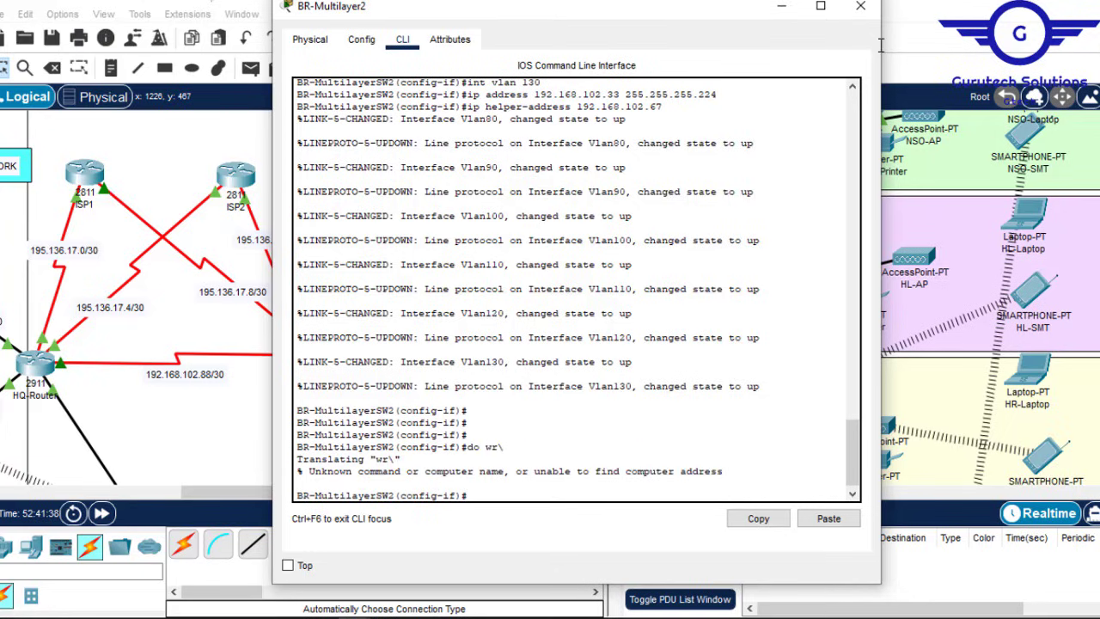
type("do wr")
key("Return")
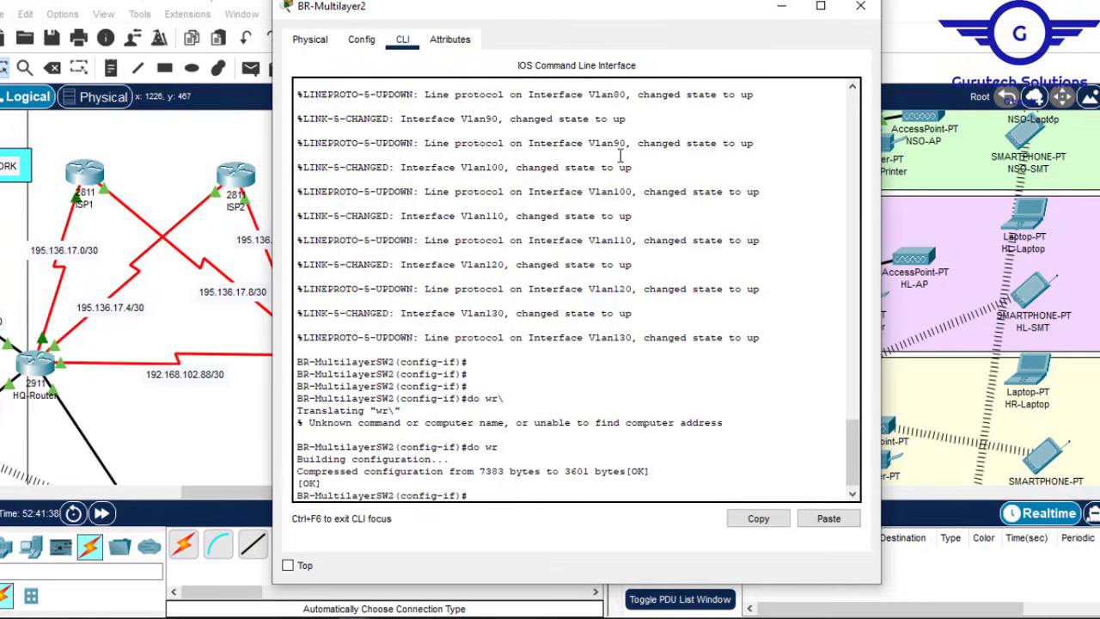
left_click(860, 6)
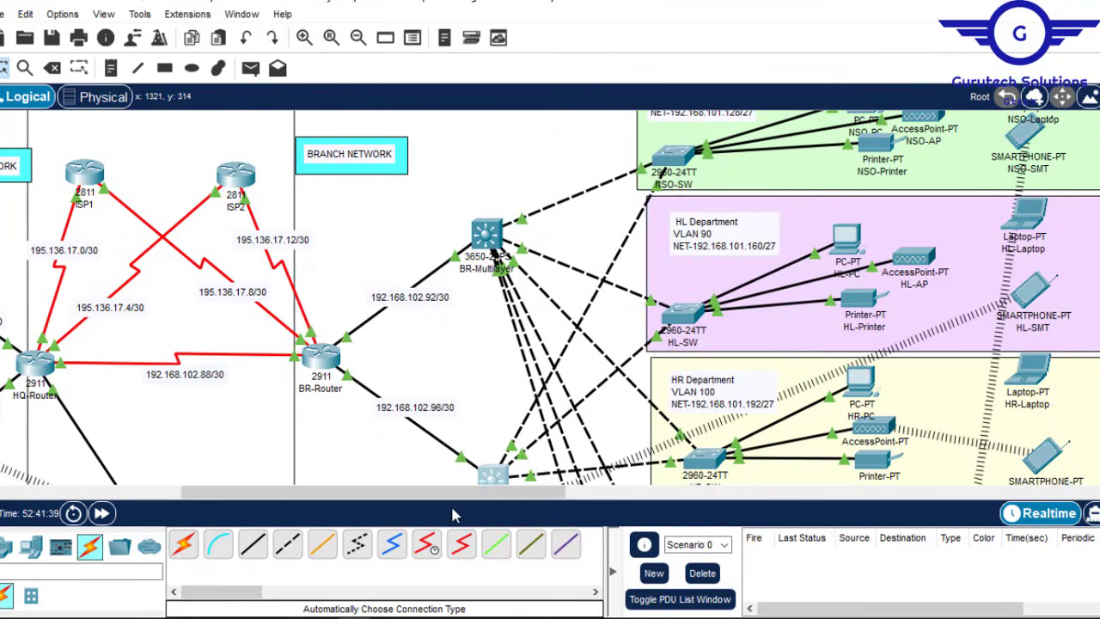
left_click_drag(435, 505, 229, 497)
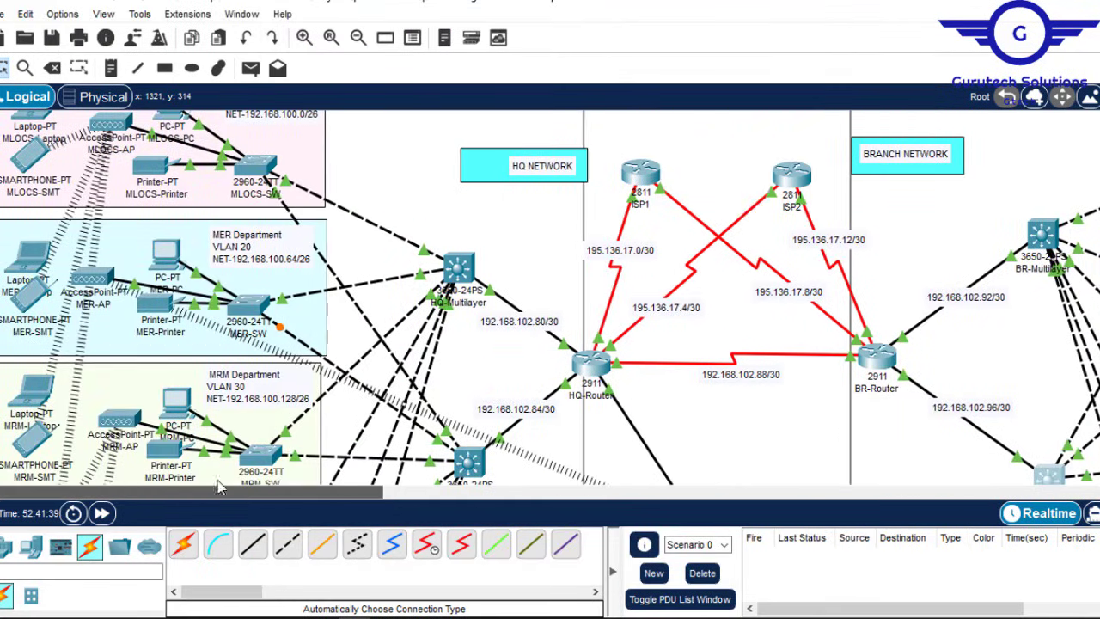
left_click(166, 262)
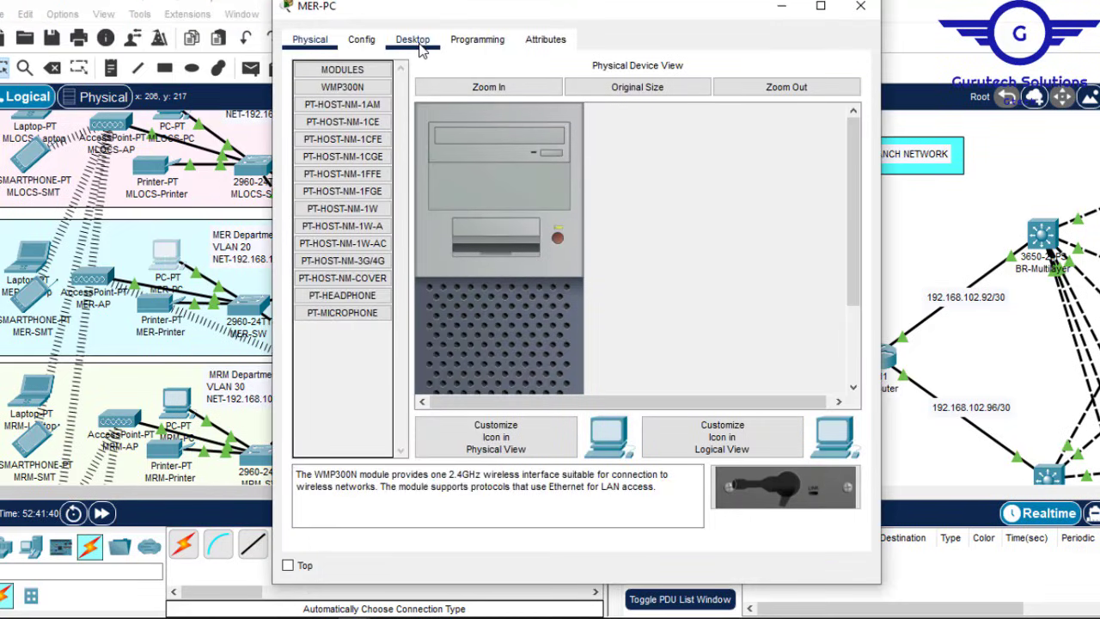
left_click(414, 42)
left_click(363, 125)
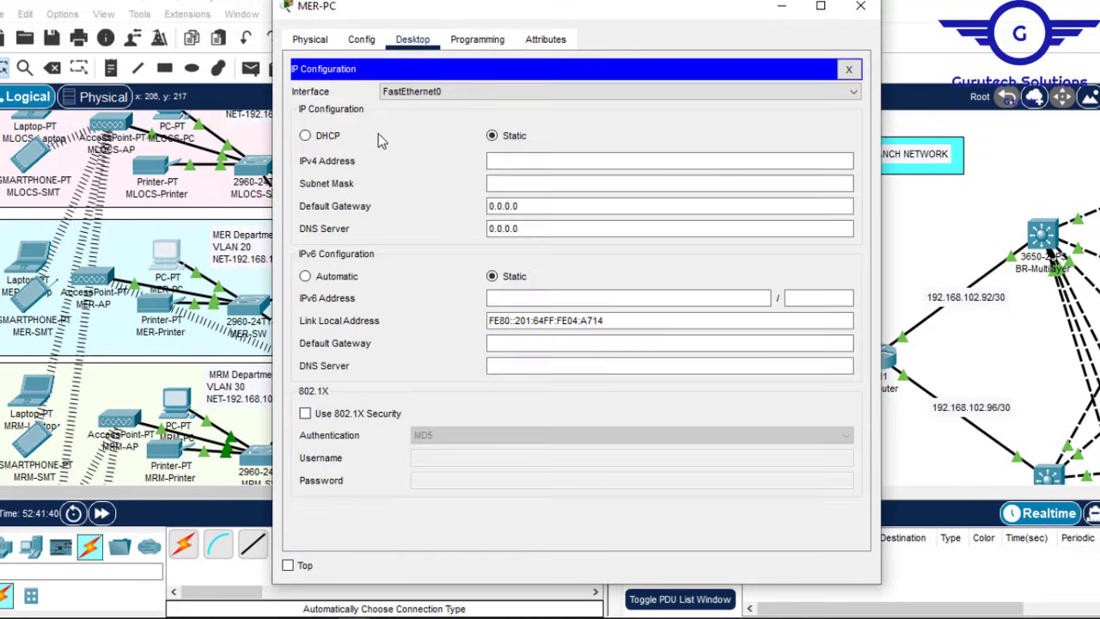
left_click(306, 135)
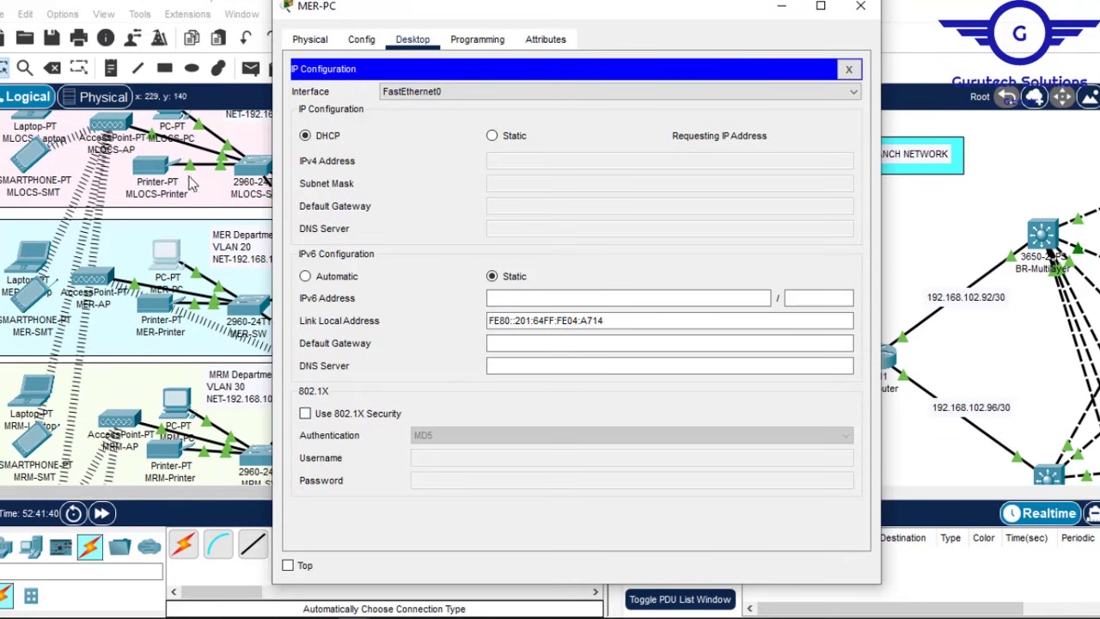
left_click(861, 6)
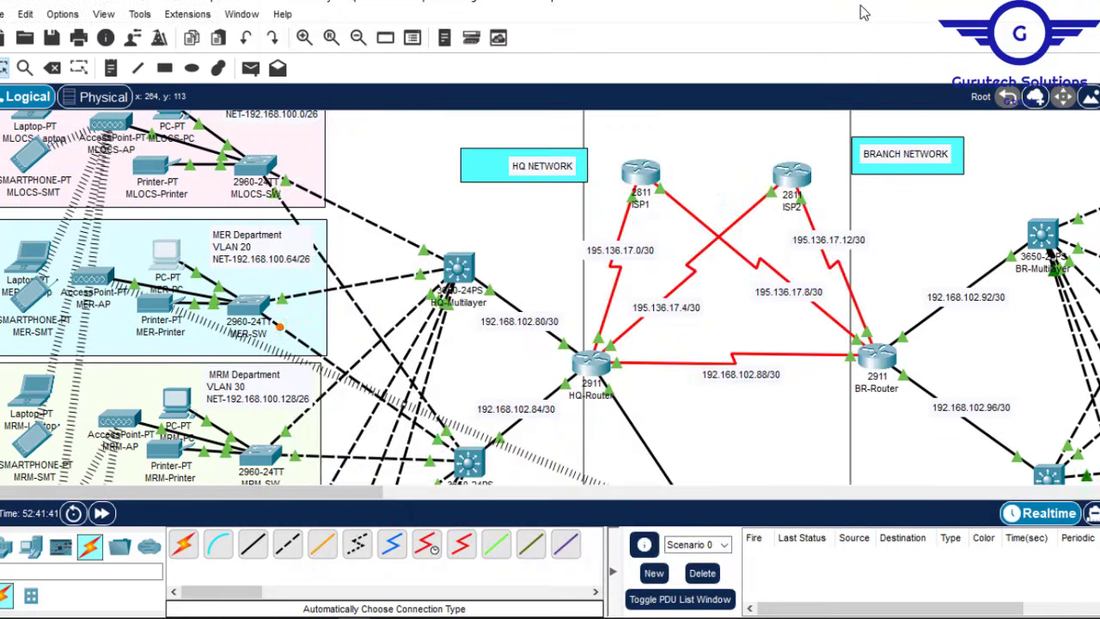
scroll(550, 297, "up", 1)
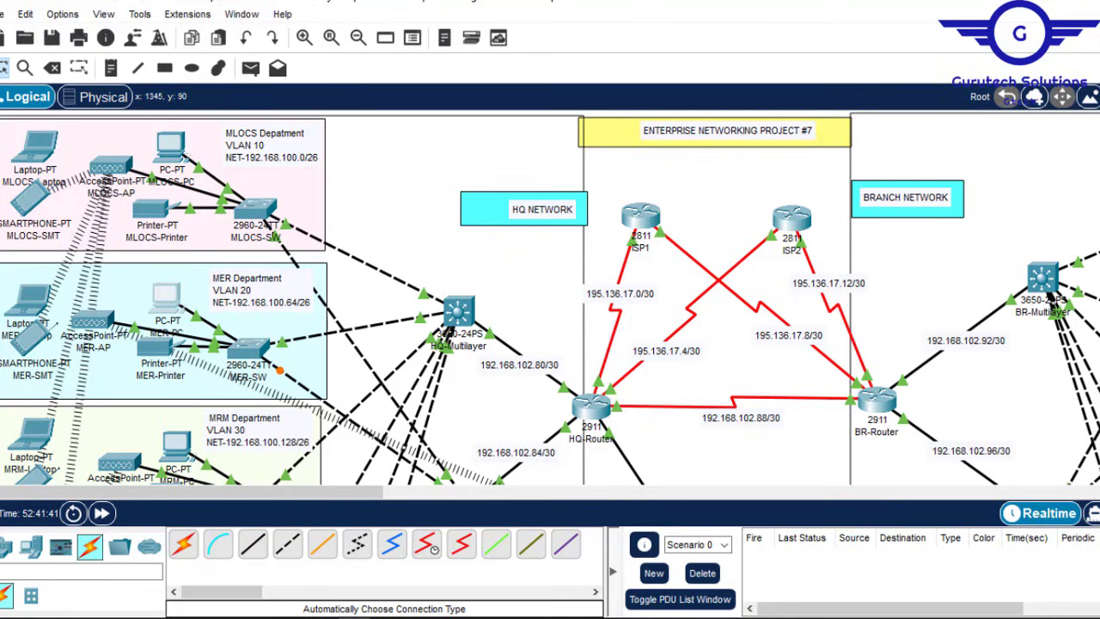
left_click(172, 146)
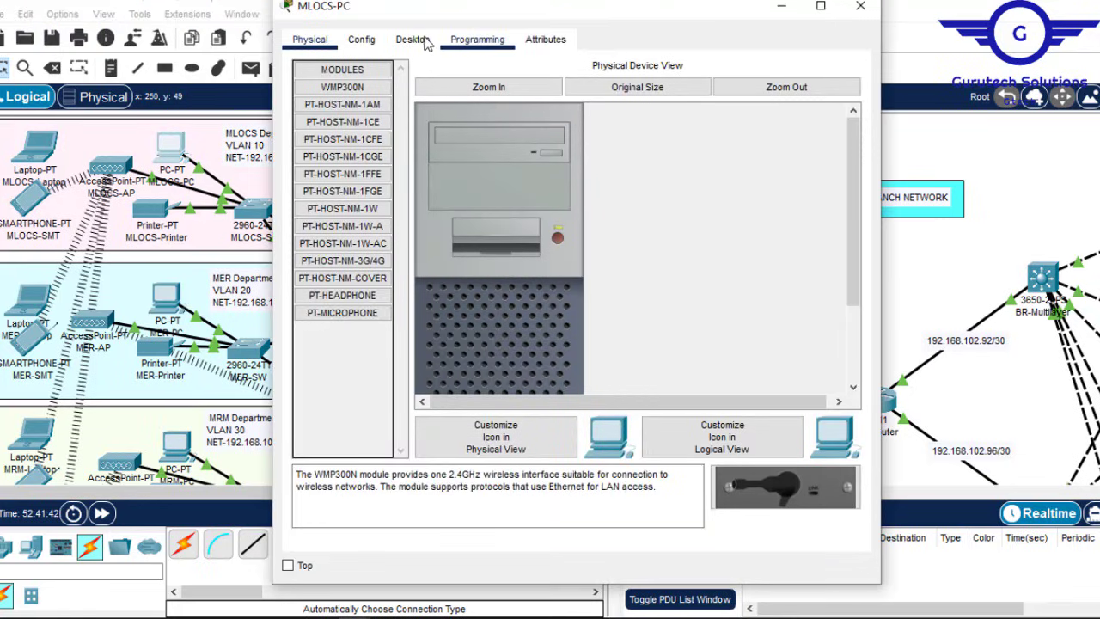
left_click(415, 40)
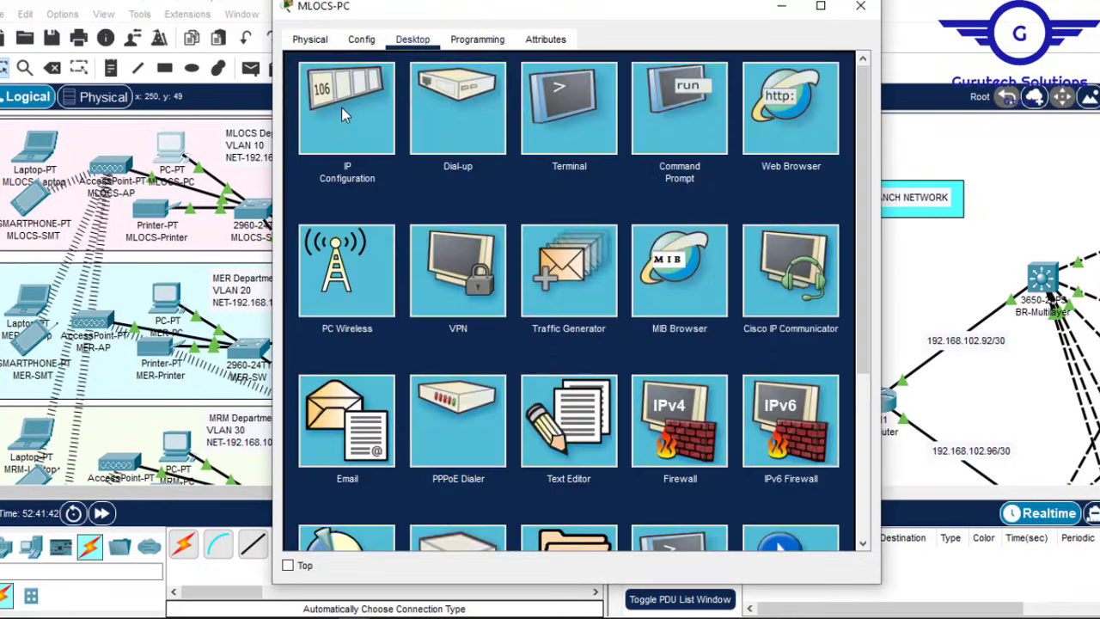
left_click(346, 107)
left_click(319, 137)
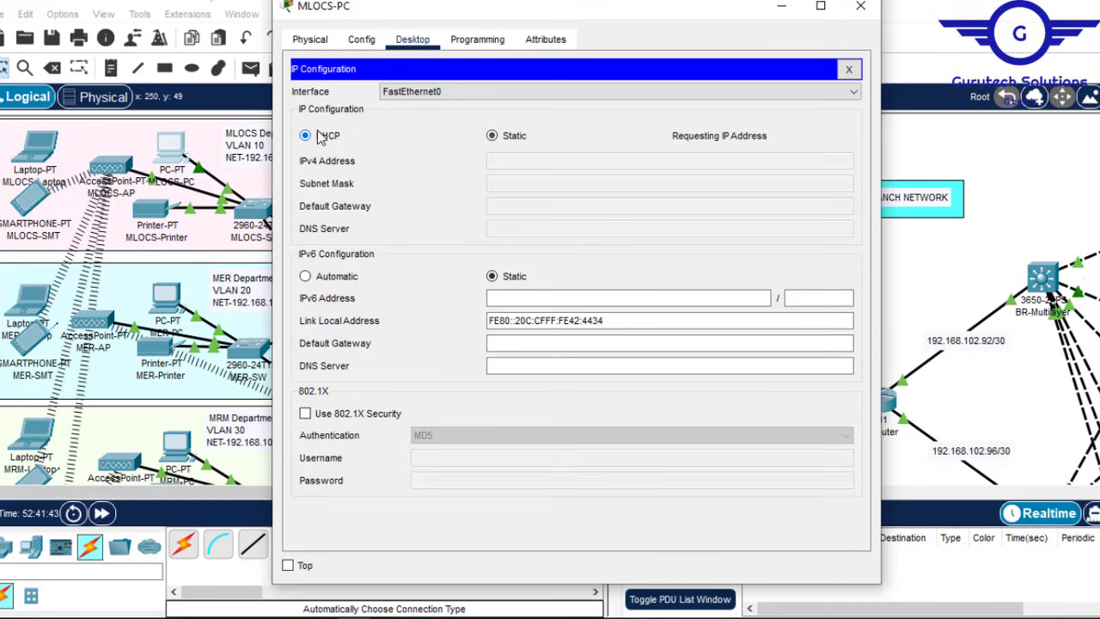
scroll(550, 300, "down", 5)
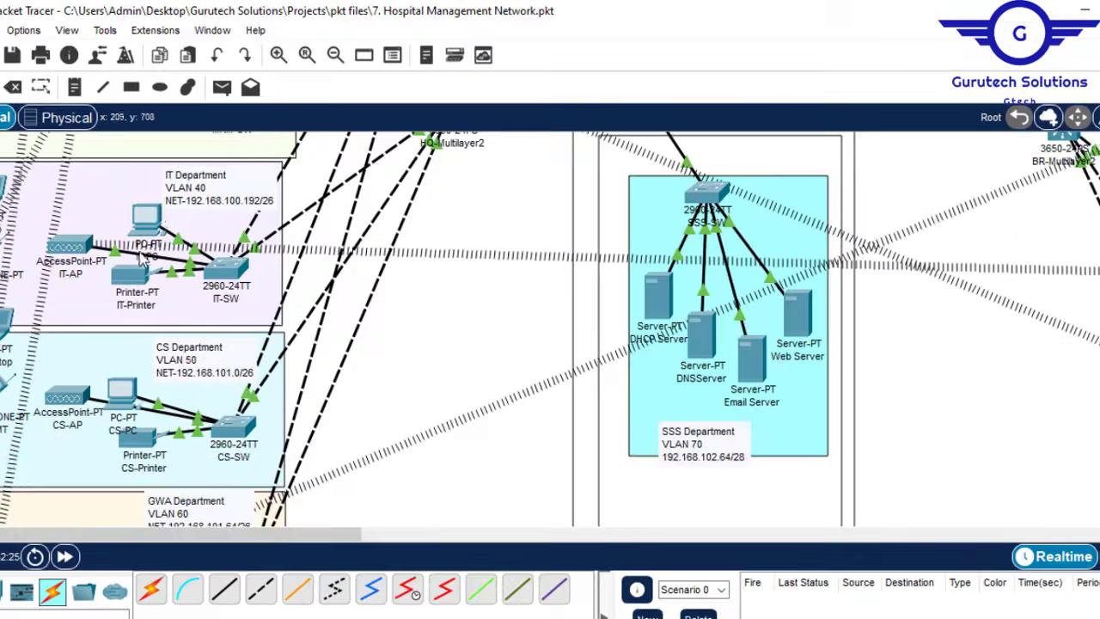
left_click(147, 224)
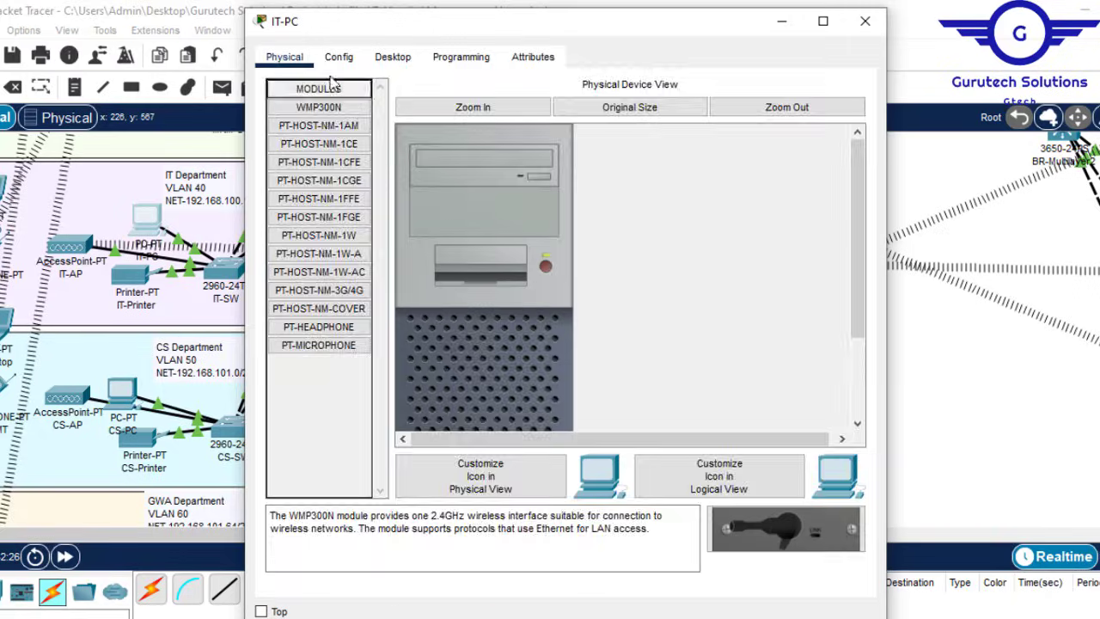
left_click(393, 57)
left_click(333, 158)
left_click(282, 159)
left_click(865, 21)
left_click(121, 391)
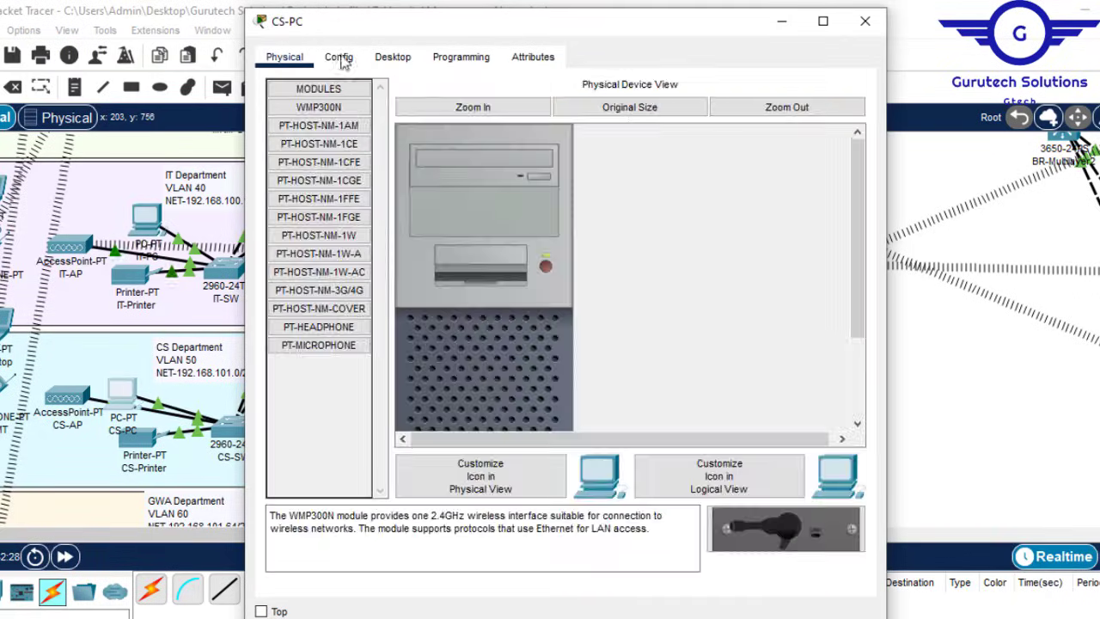
left_click(338, 54)
left_click(864, 20)
scroll(161, 365, "down", 4)
scroll(161, 365, "up", 1)
left_click(123, 338)
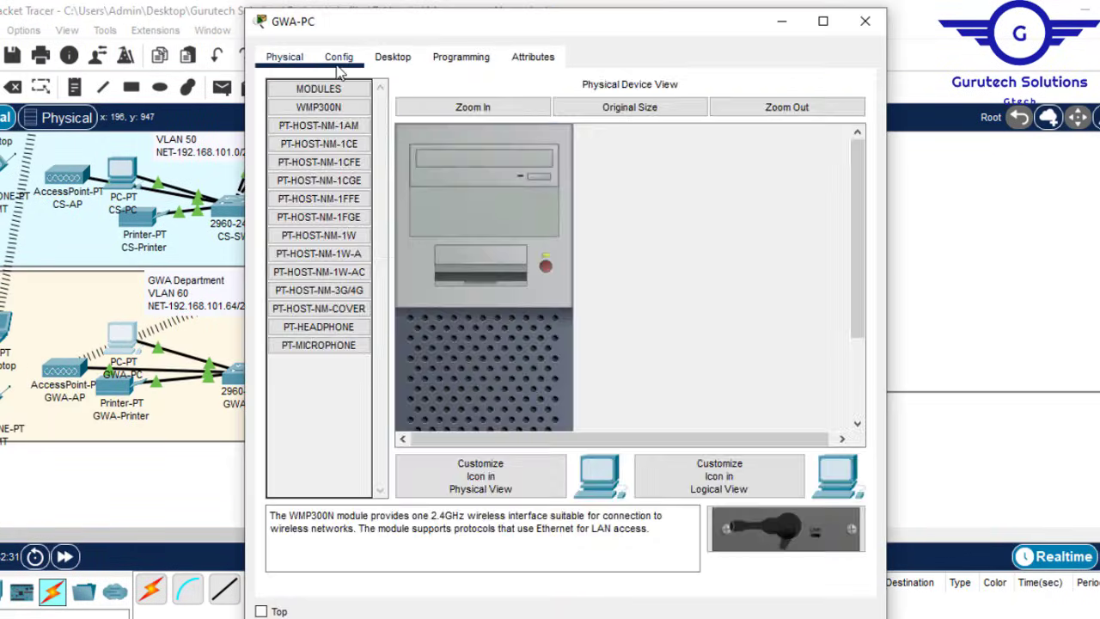
left_click(338, 56)
left_click(864, 20)
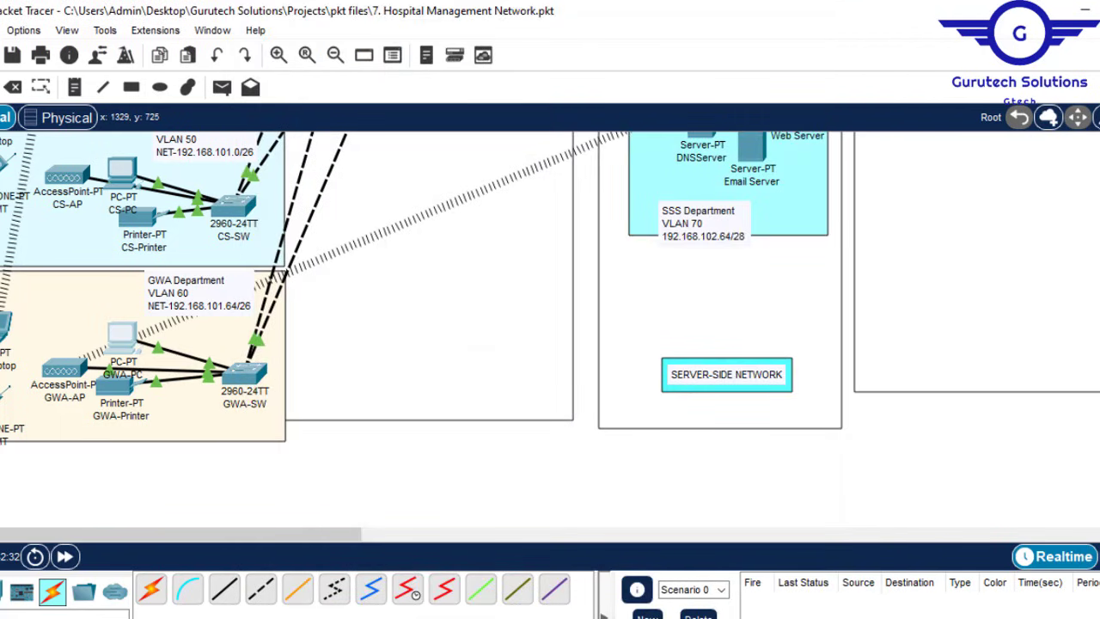
scroll(550, 327, "up", 6)
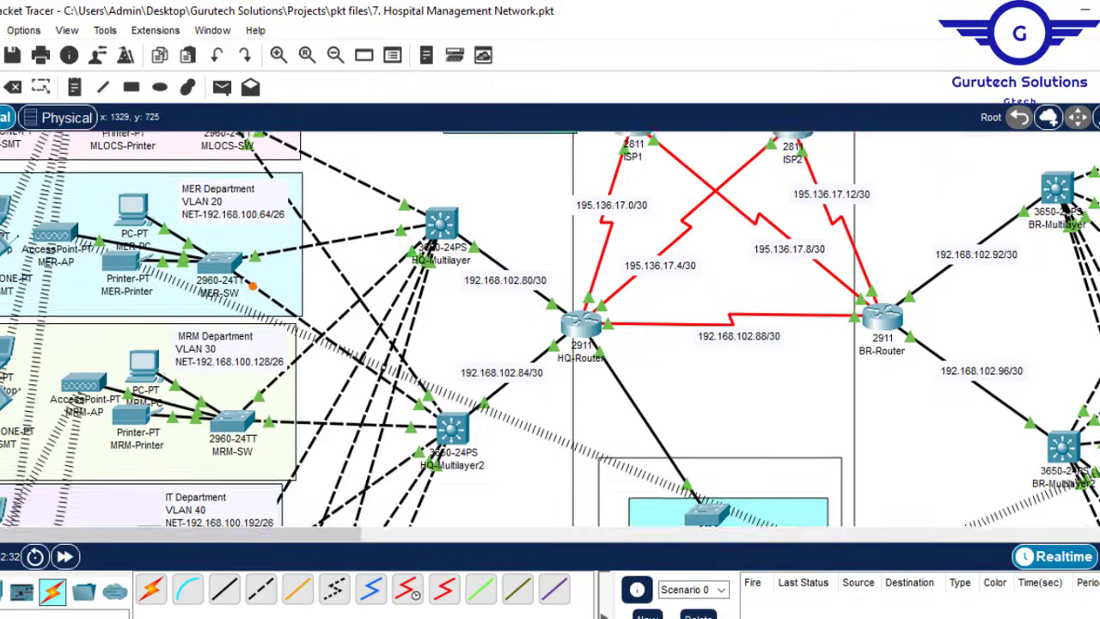
scroll(550, 326, "up", 3)
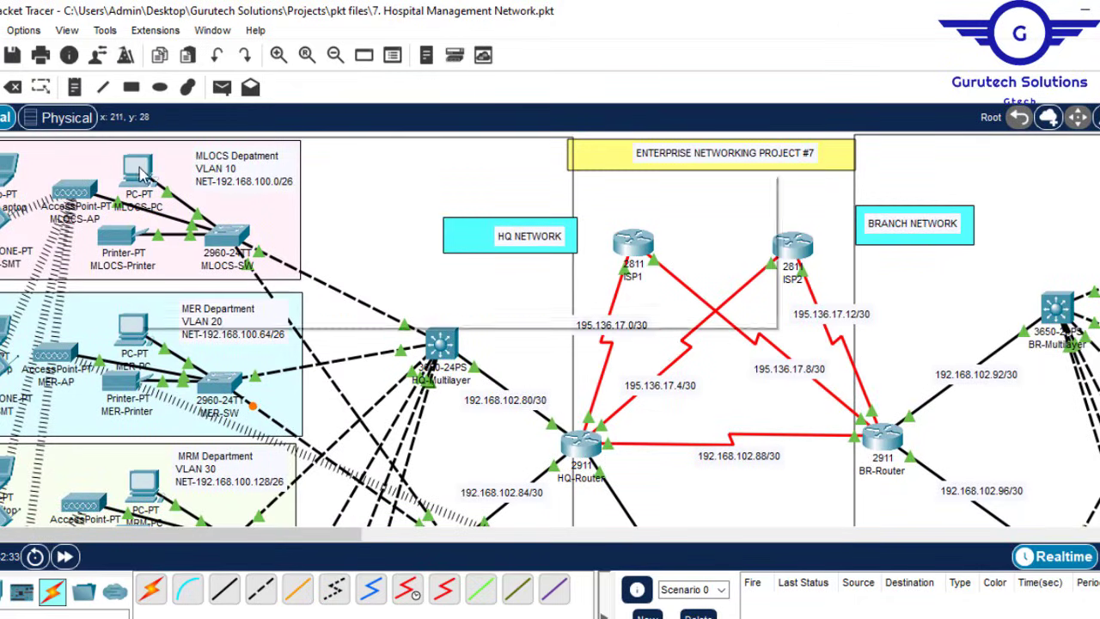
mouse_move(141, 172)
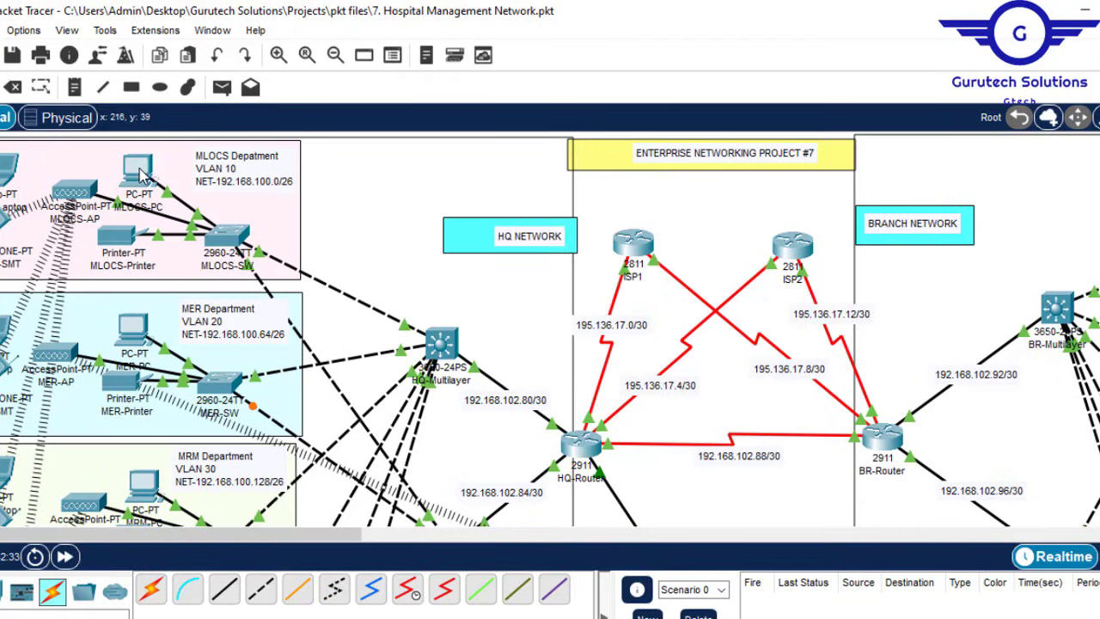
left_click(141, 172)
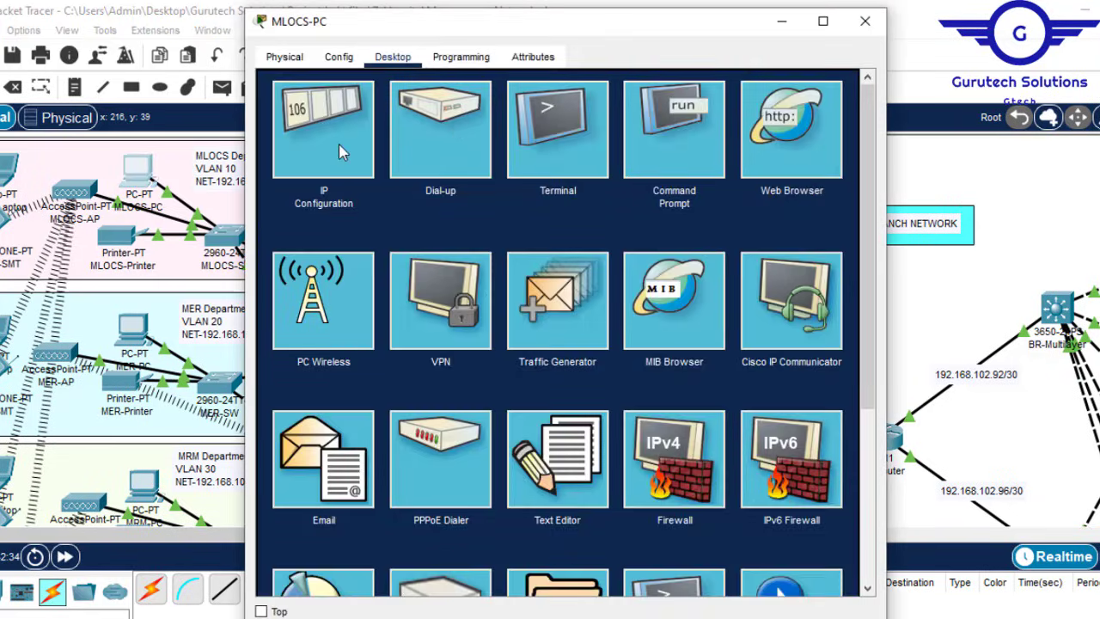
left_click(339, 148)
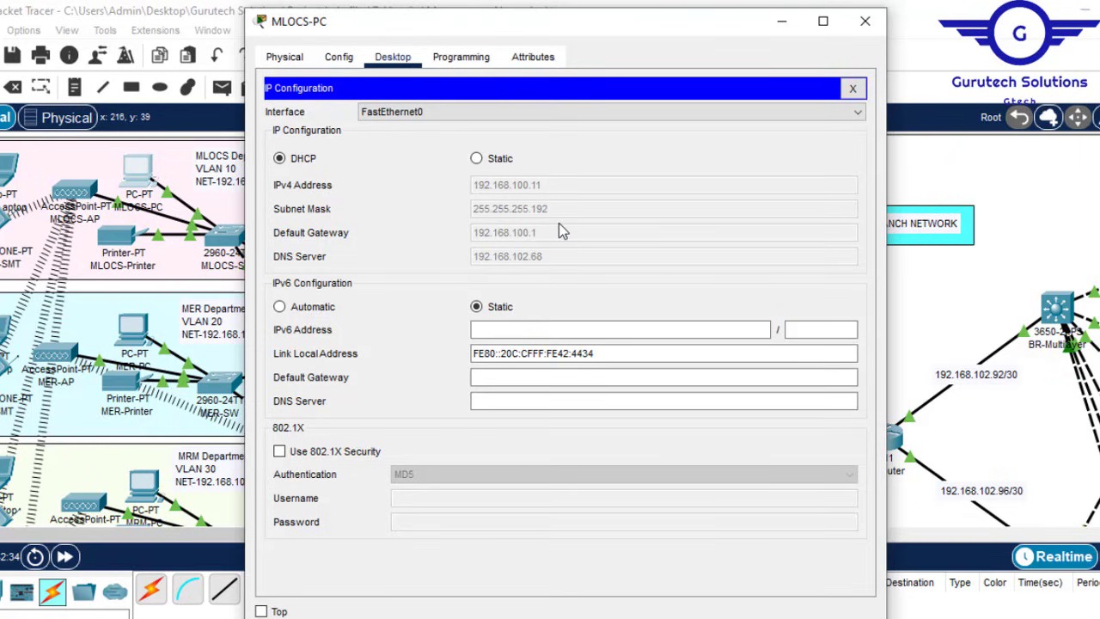
left_click(865, 26)
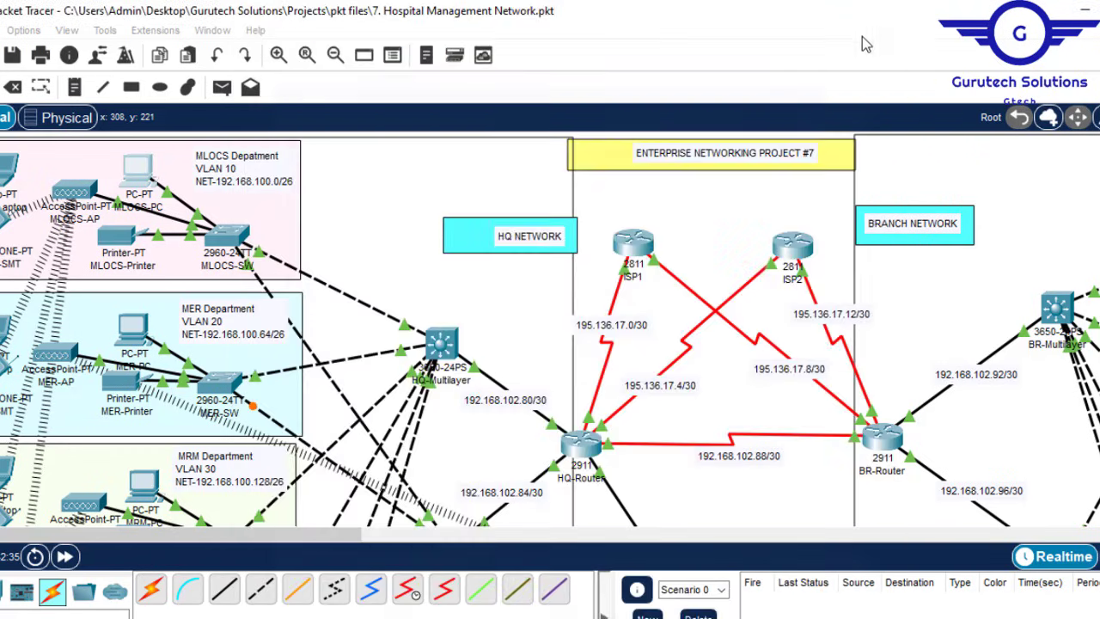
left_click(132, 333)
left_click(320, 143)
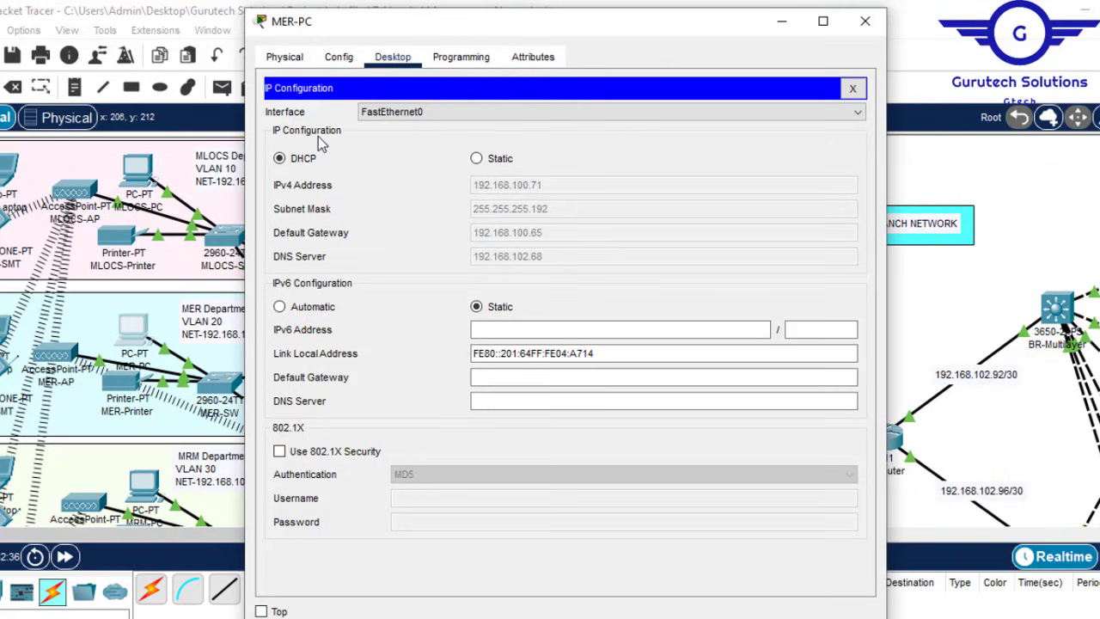
left_click(875, 18)
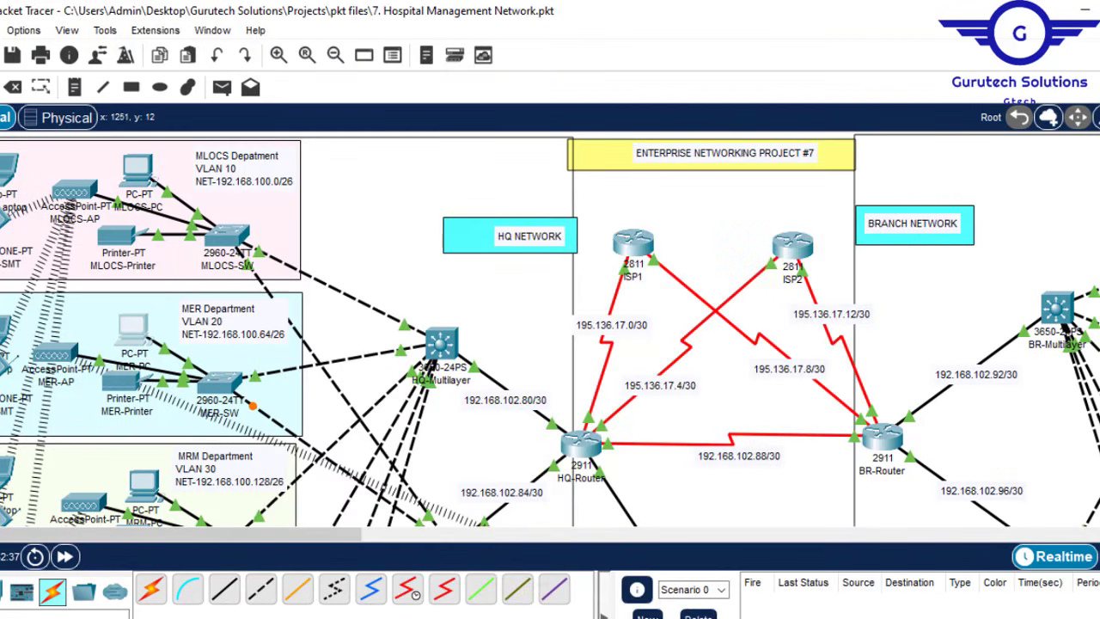
scroll(550, 330, "down", 6)
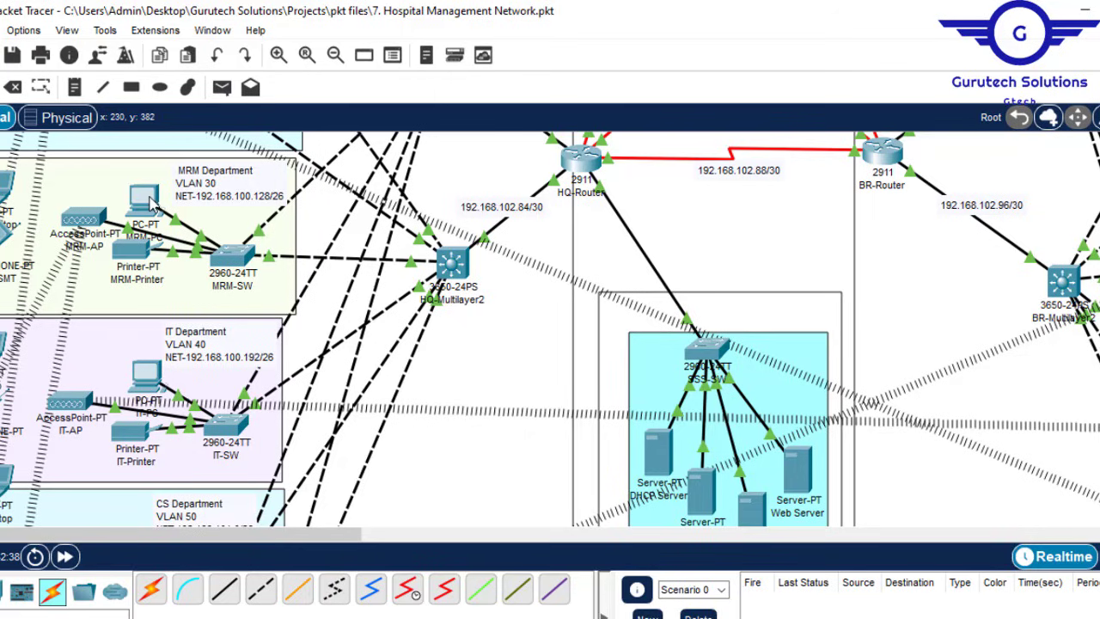
mouse_move(149, 203)
mouse_move(151, 376)
scroll(550, 330, "down", 8)
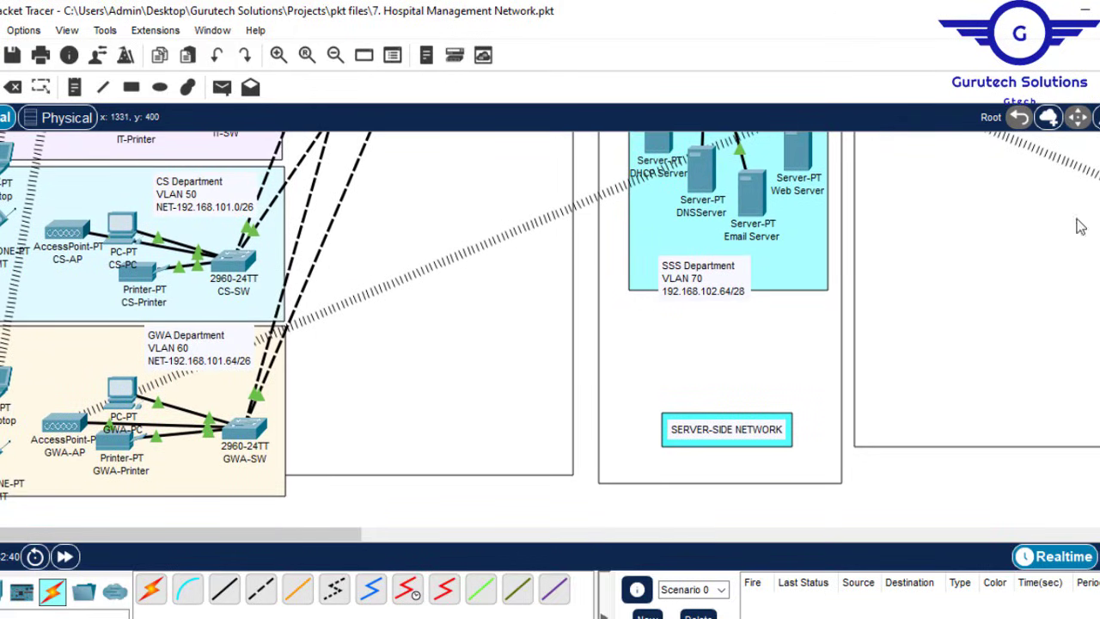
mouse_move(125, 225)
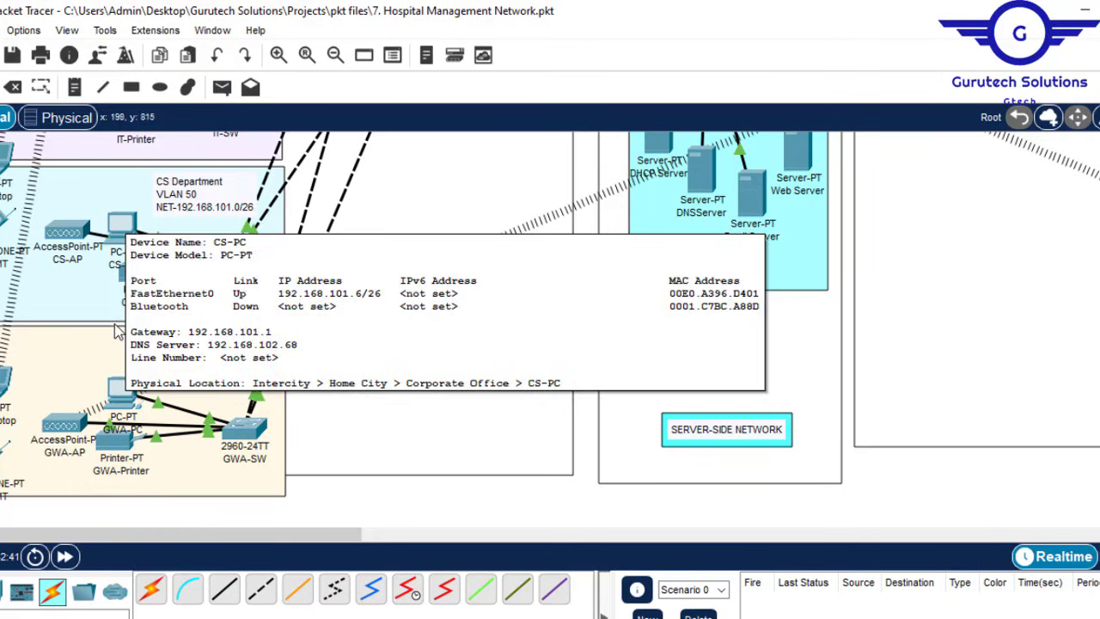
mouse_move(126, 403)
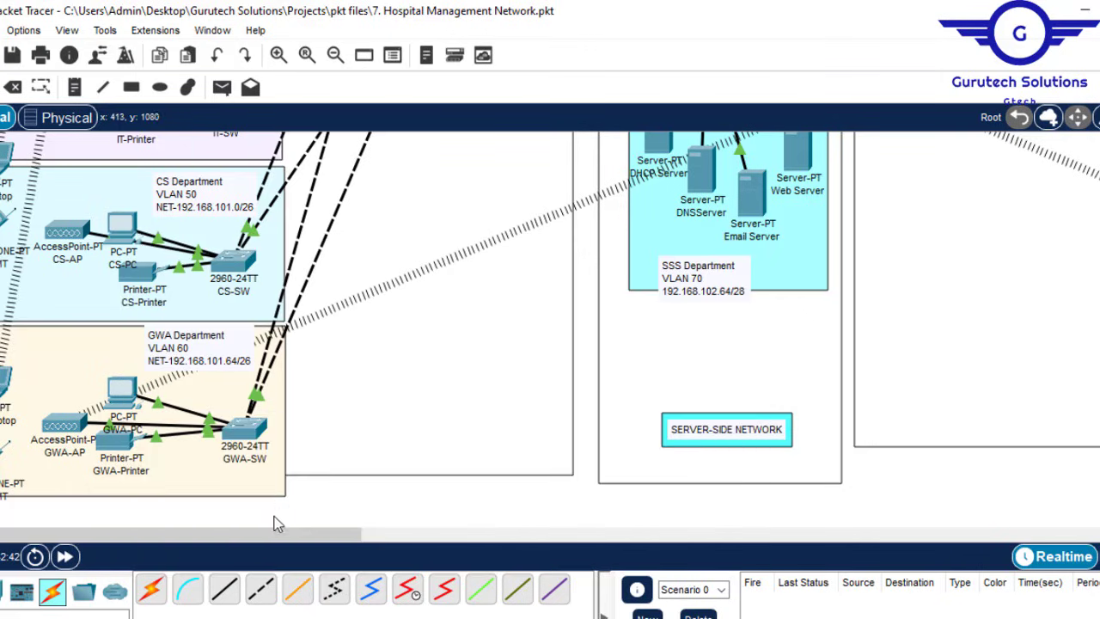
left_click_drag(290, 534, 628, 553)
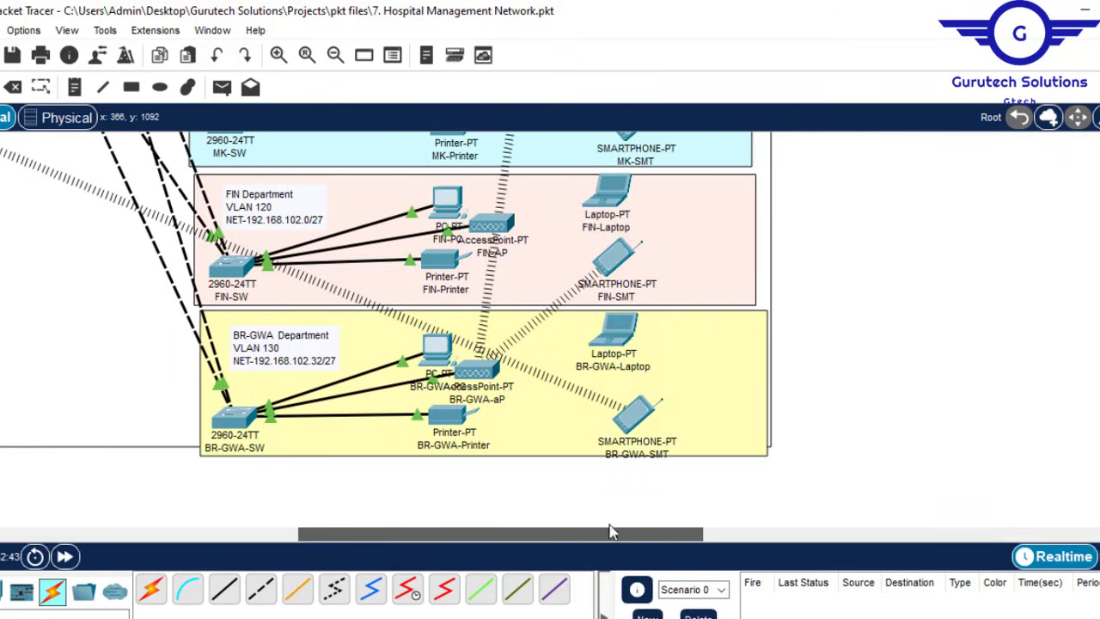
Step: Set BR-GWA-PC and FIN-PC to obtain their IP addresses via DHCP
left_click(439, 348)
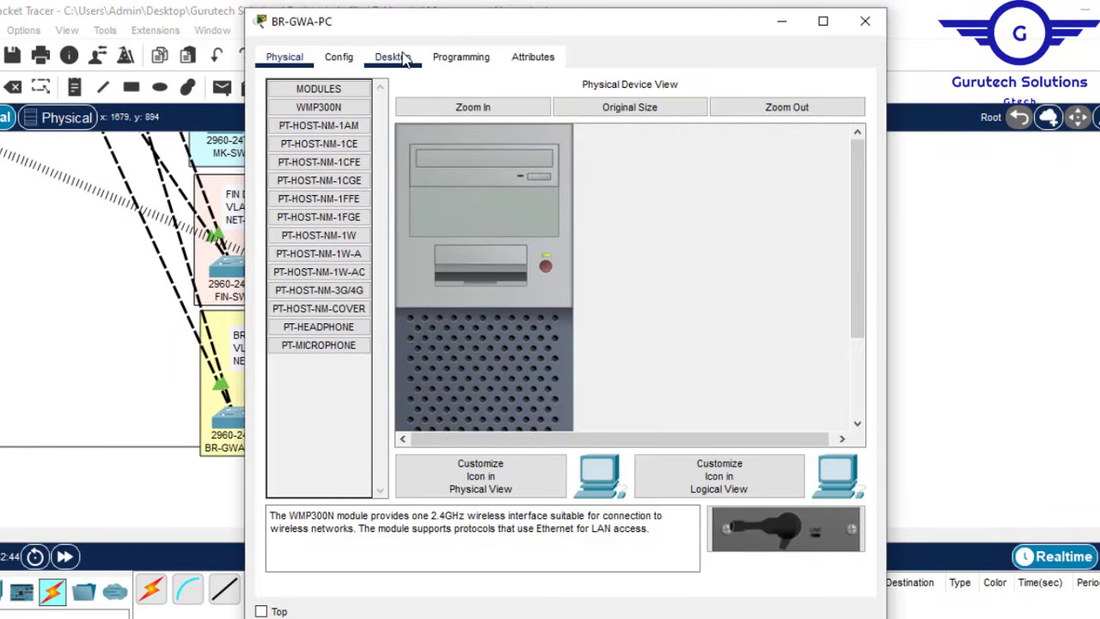
left_click(392, 57)
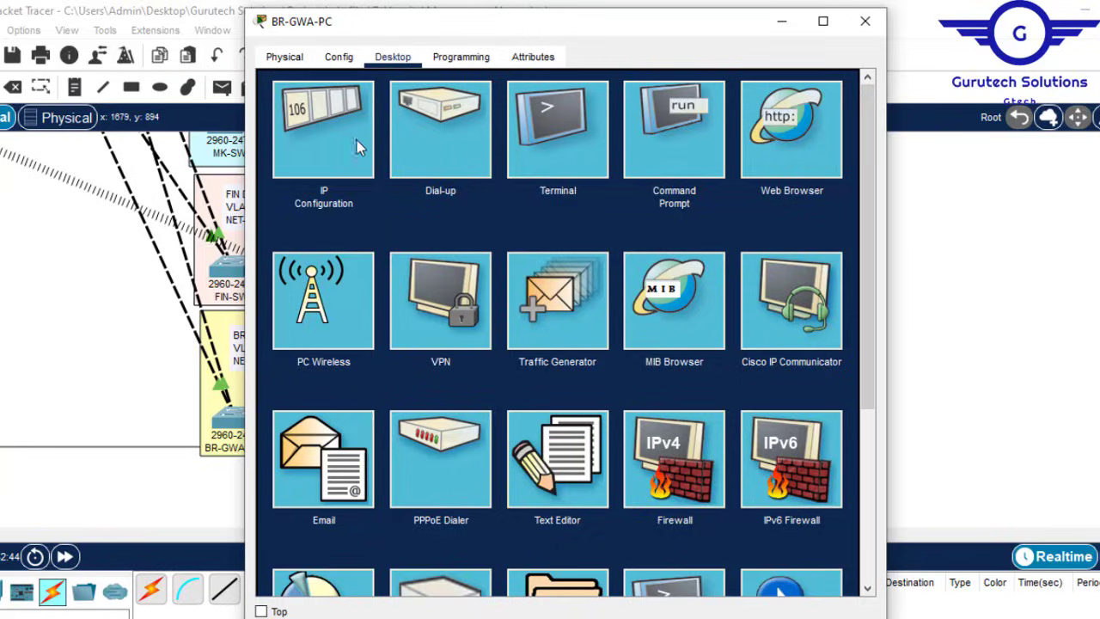
left_click(335, 135)
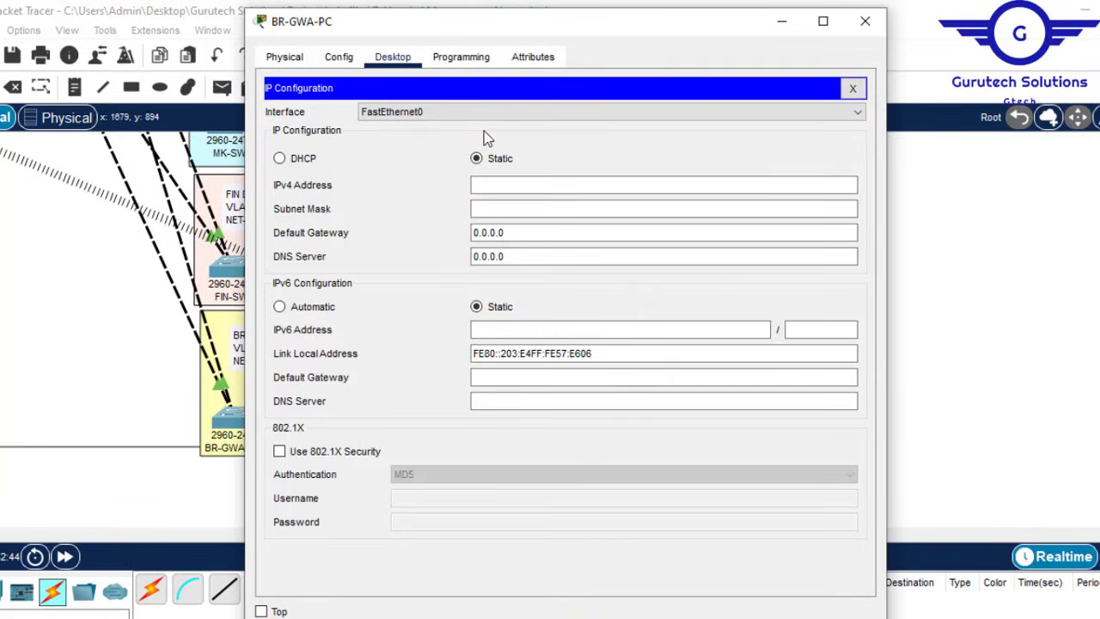
left_click(293, 160)
left_click(865, 21)
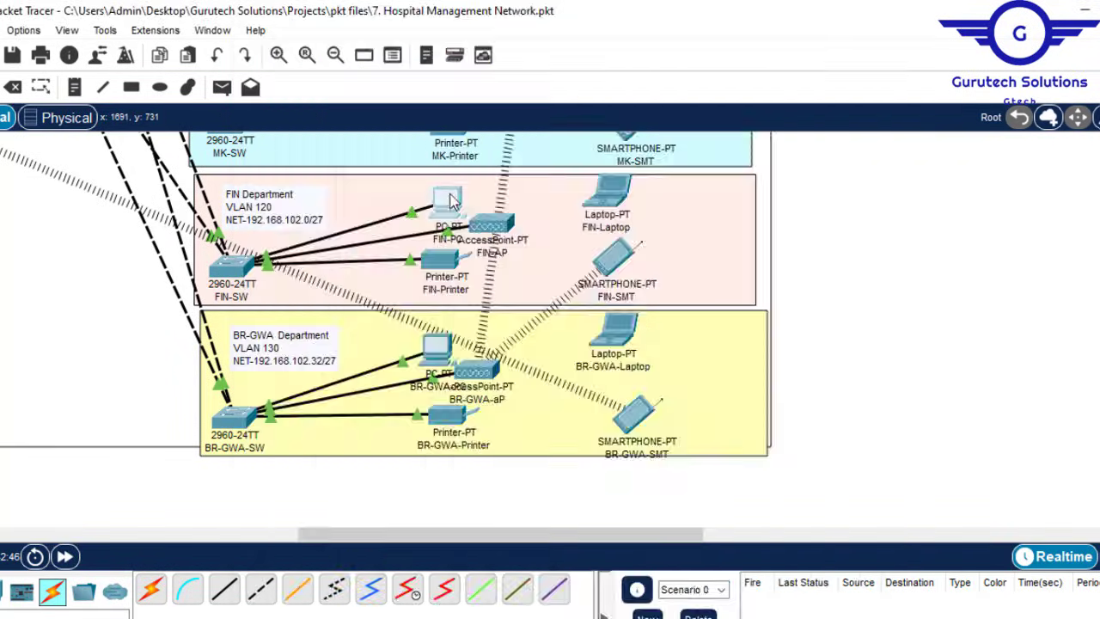
left_click(449, 200)
left_click(430, 212)
left_click(865, 21)
scroll(516, 300, "up", 5)
Step: Switch MK-PC and HR-PC to DHCP addressing
left_click(437, 305)
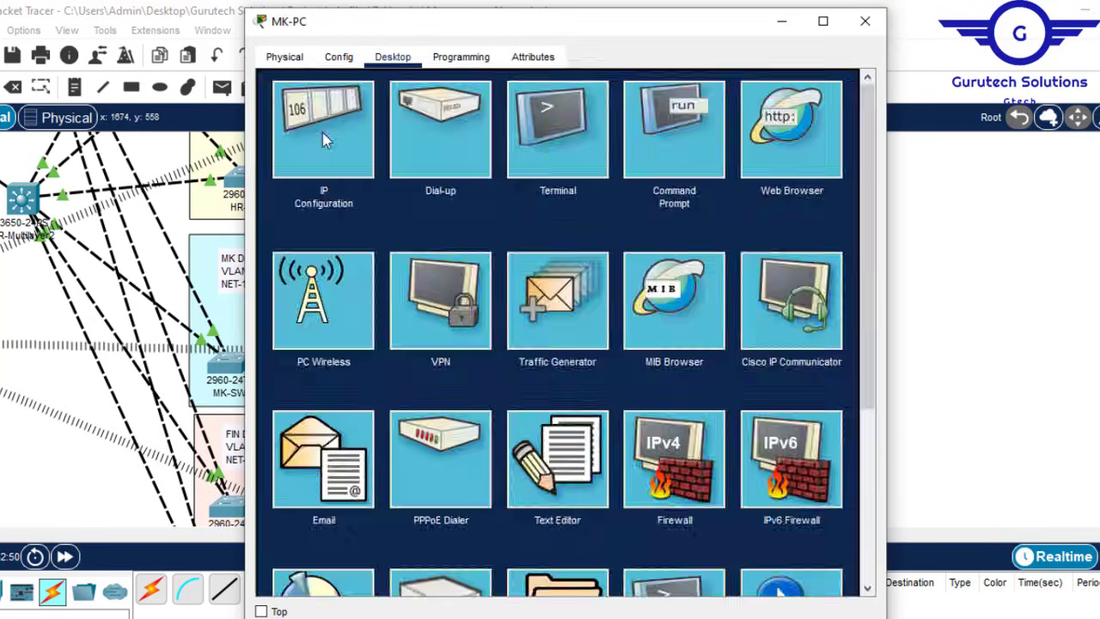
left_click(324, 138)
left_click(280, 159)
left_click(864, 21)
scroll(417, 412, "up", 5)
left_click(413, 418)
left_click(339, 56)
left_click(432, 213)
left_click(864, 21)
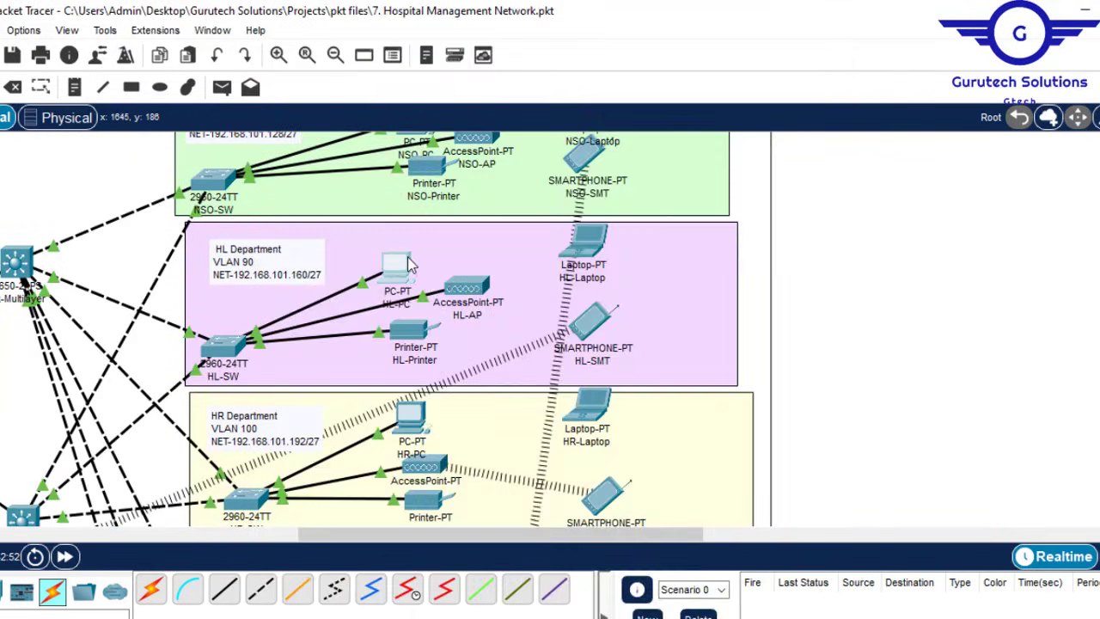
Step: Switch HL-PC and NSO-PC to DHCP addressing
left_click(411, 265)
left_click(432, 212)
left_click(864, 20)
scroll(516, 326, "up", 1)
left_click(411, 164)
left_click(431, 211)
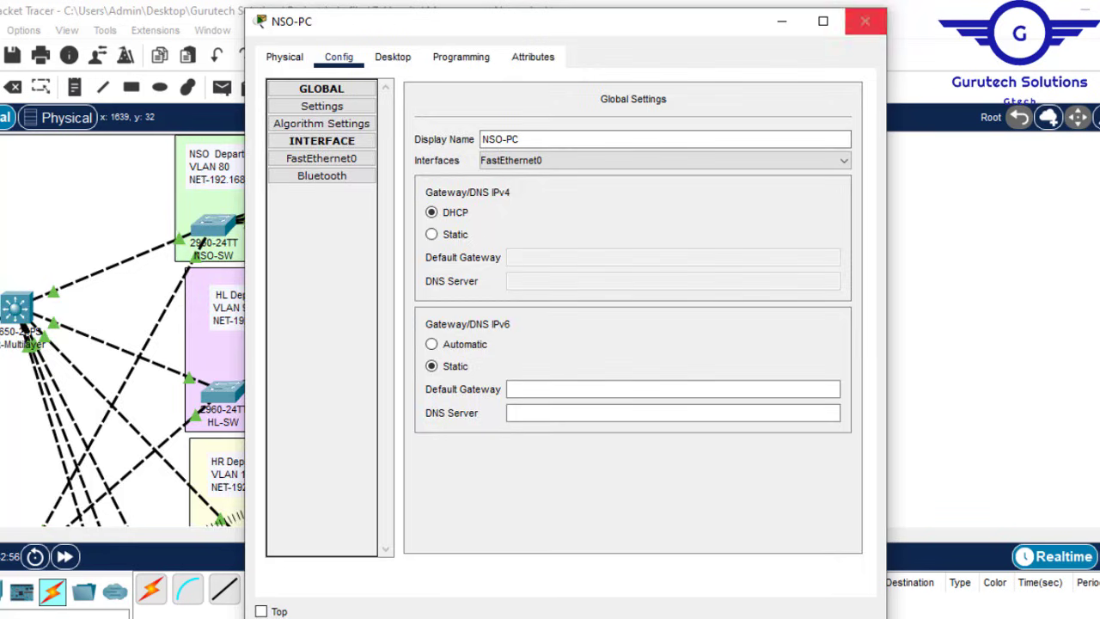
left_click(865, 20)
scroll(481, 326, "down", 15)
scroll(440, 338, "up", 5)
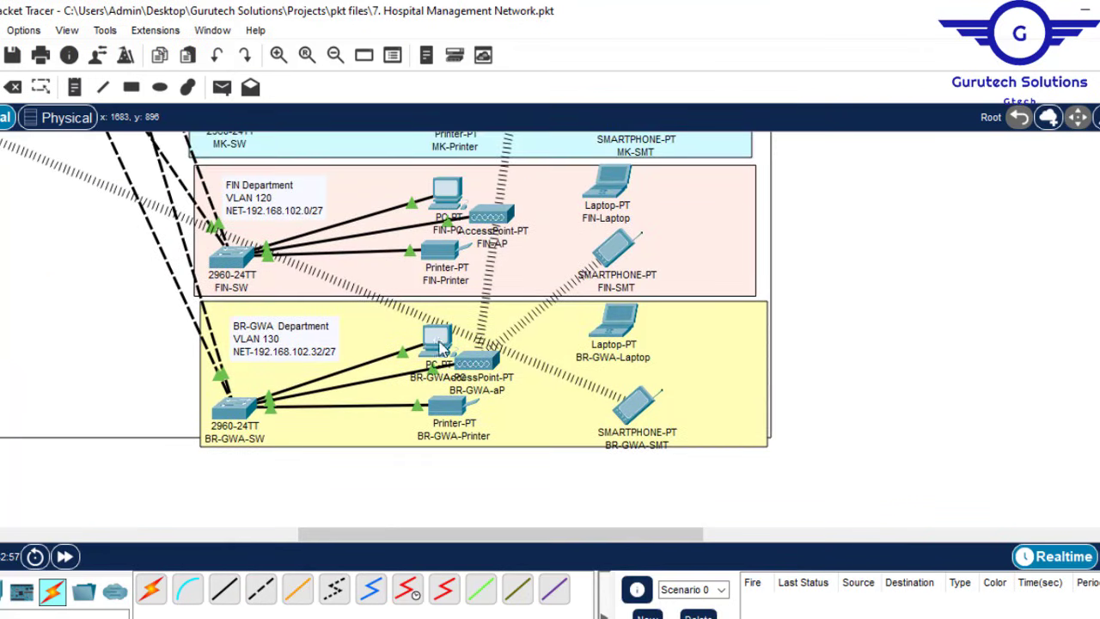
Step: Toggle FIN-PC's IP configuration to Static and back to DHCP to request a new address
mouse_move(438, 348)
mouse_move(445, 198)
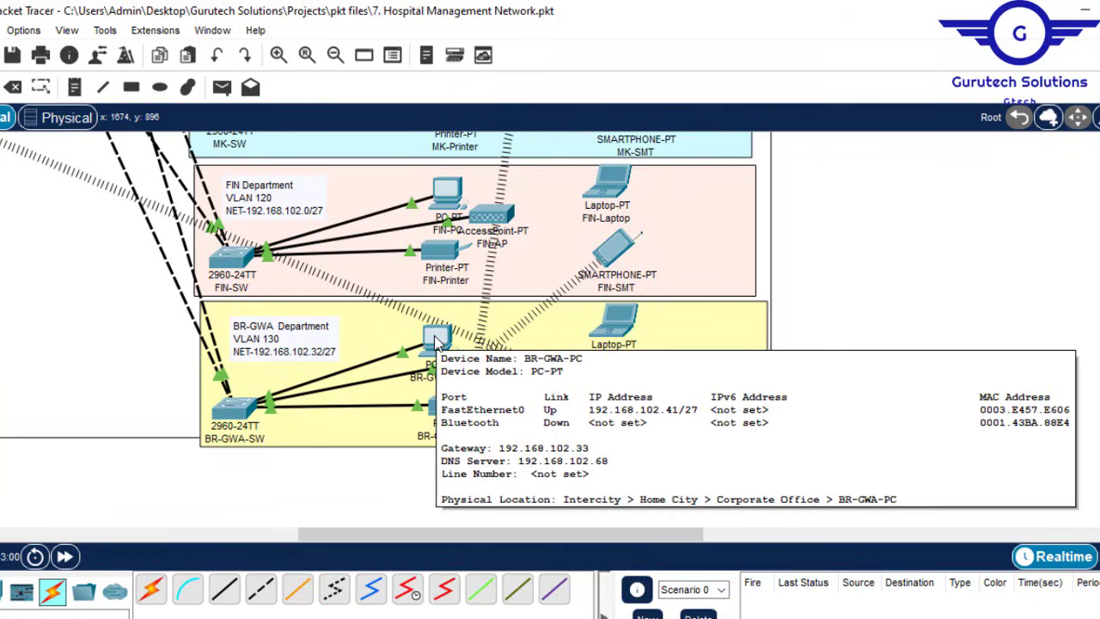
left_click(447, 184)
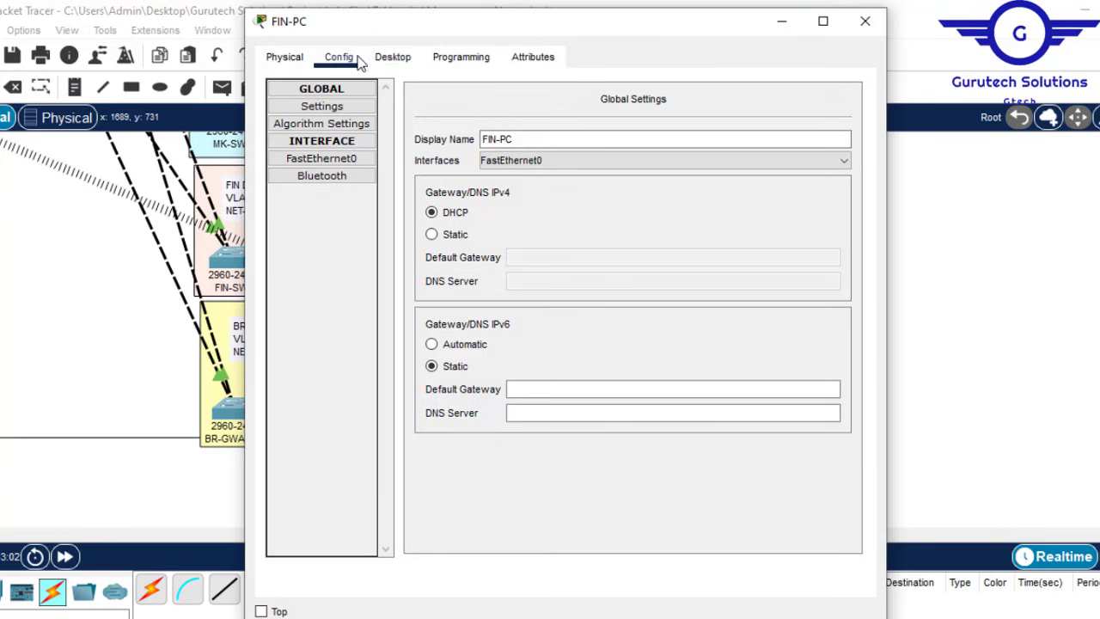
left_click(412, 60)
left_click(332, 145)
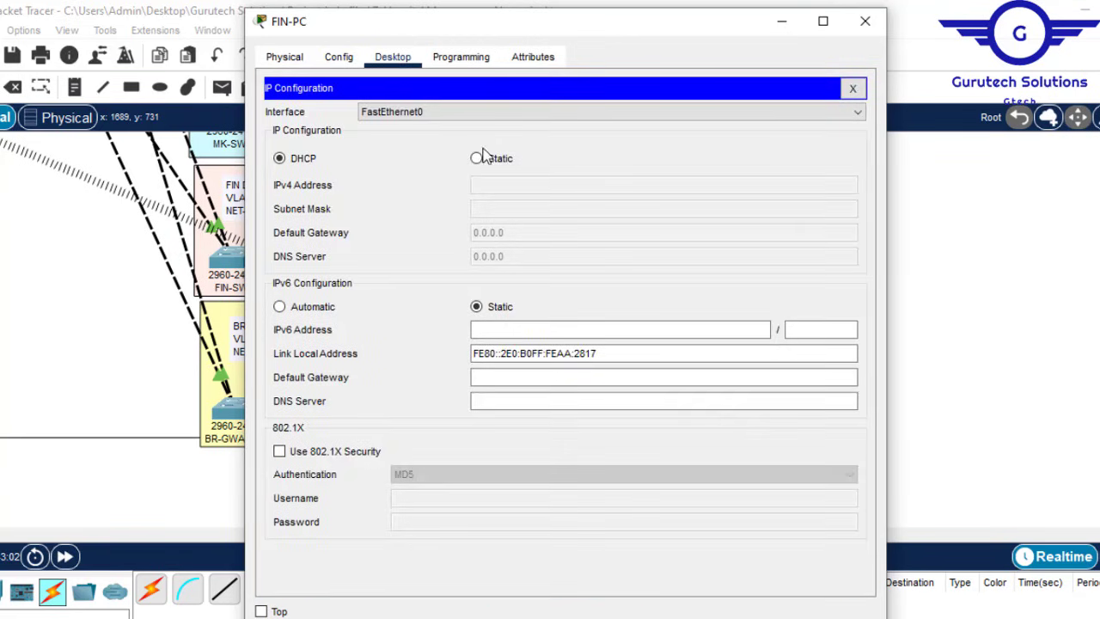
left_click(478, 160)
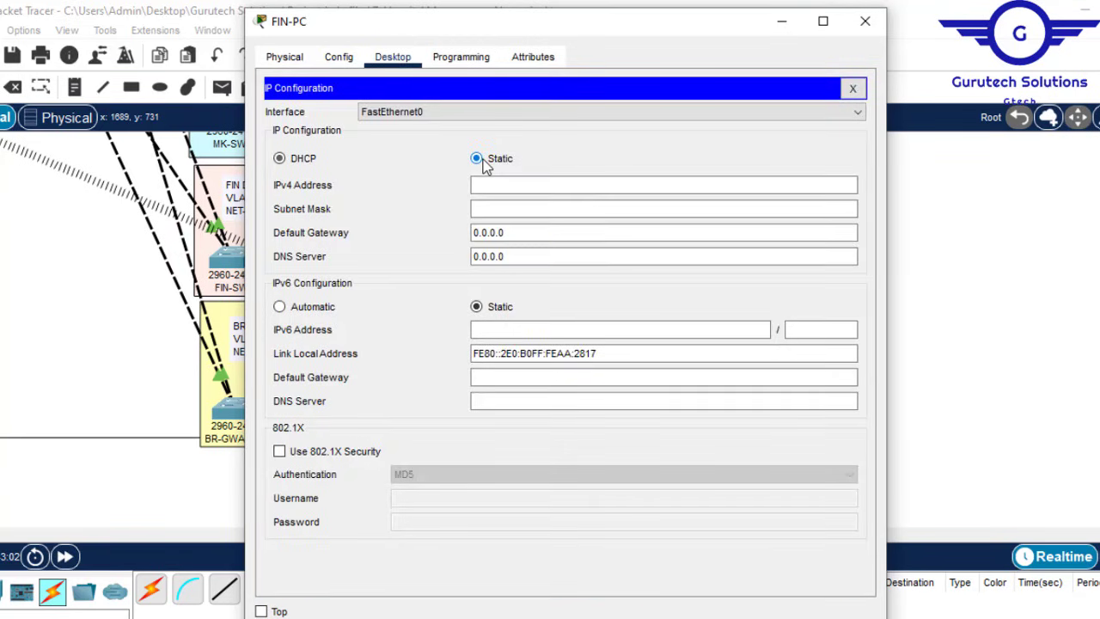
left_click(290, 163)
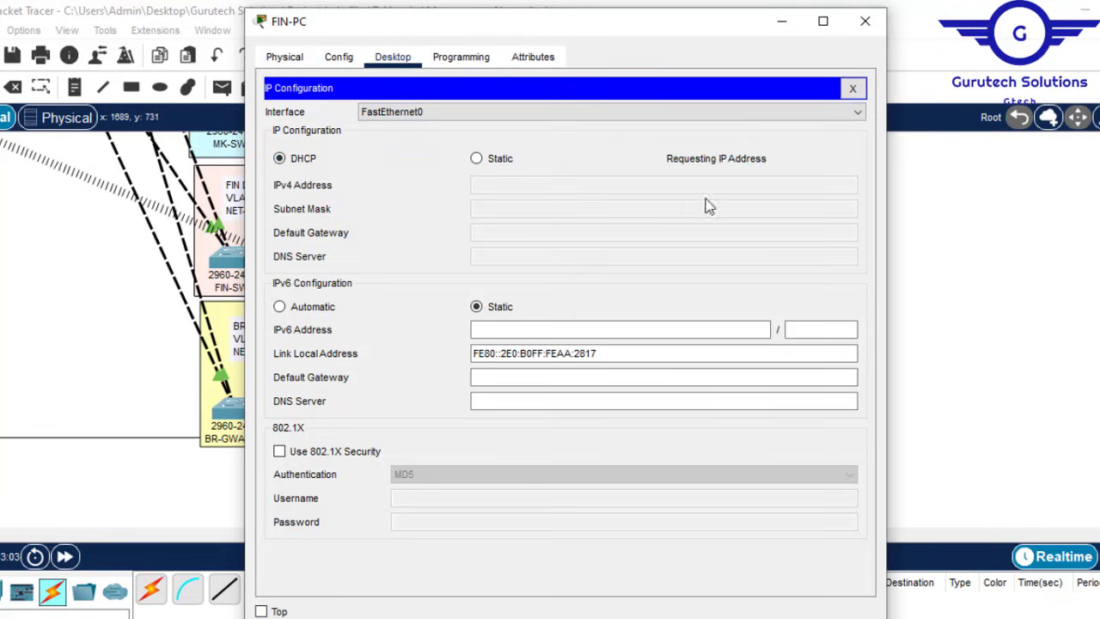
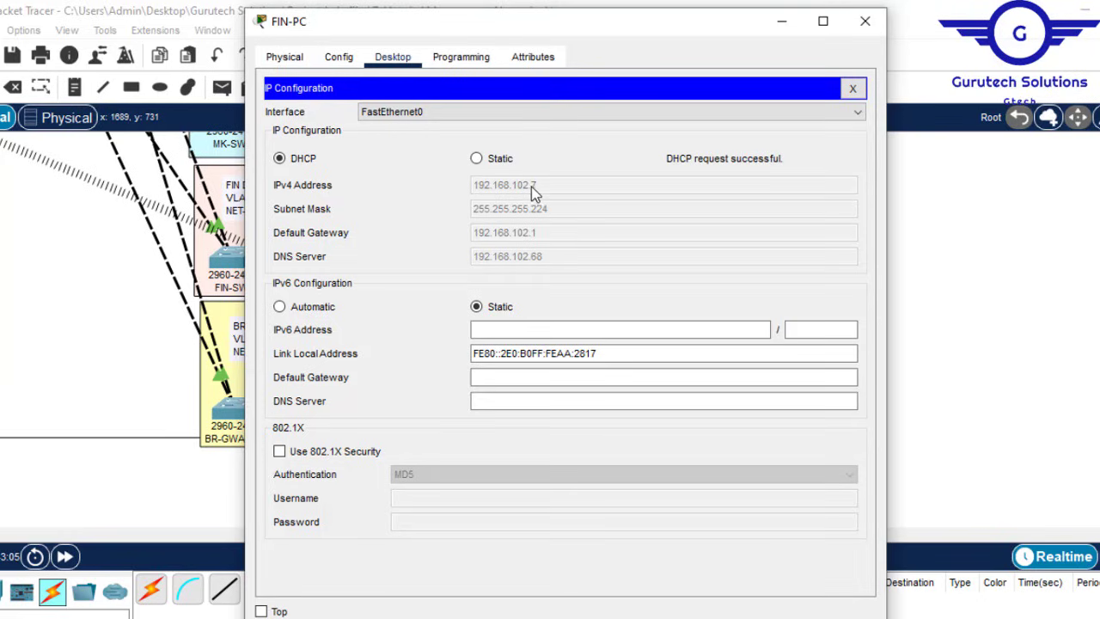
Step: Close FIN-PC and confirm MK-PC received its DHCP-assigned IP configuration
left_click(866, 22)
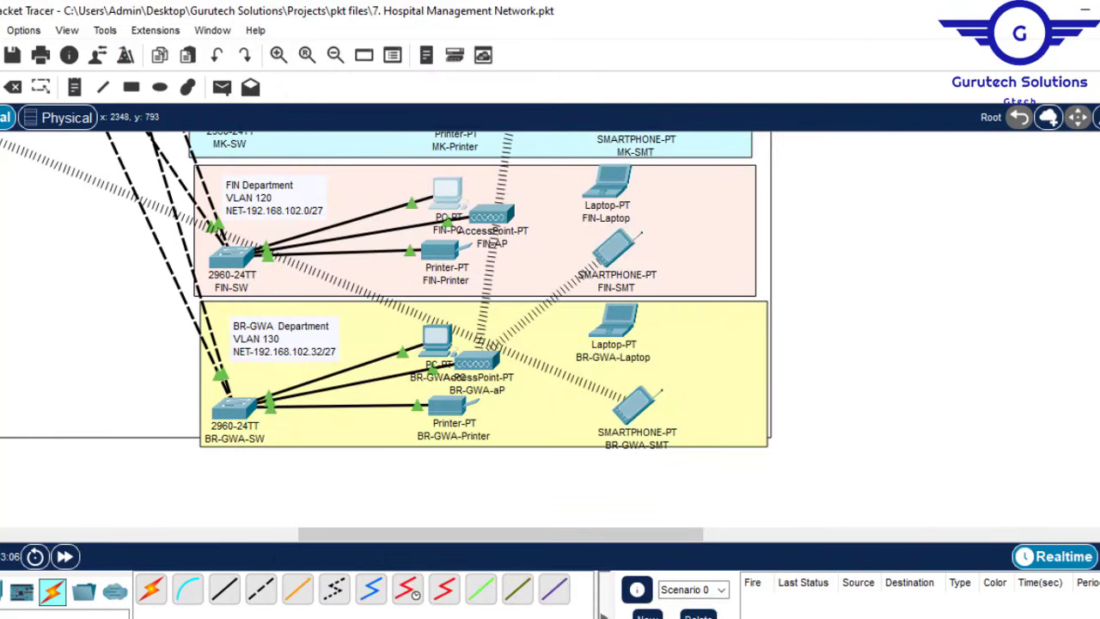
scroll(442, 277, "up", 5)
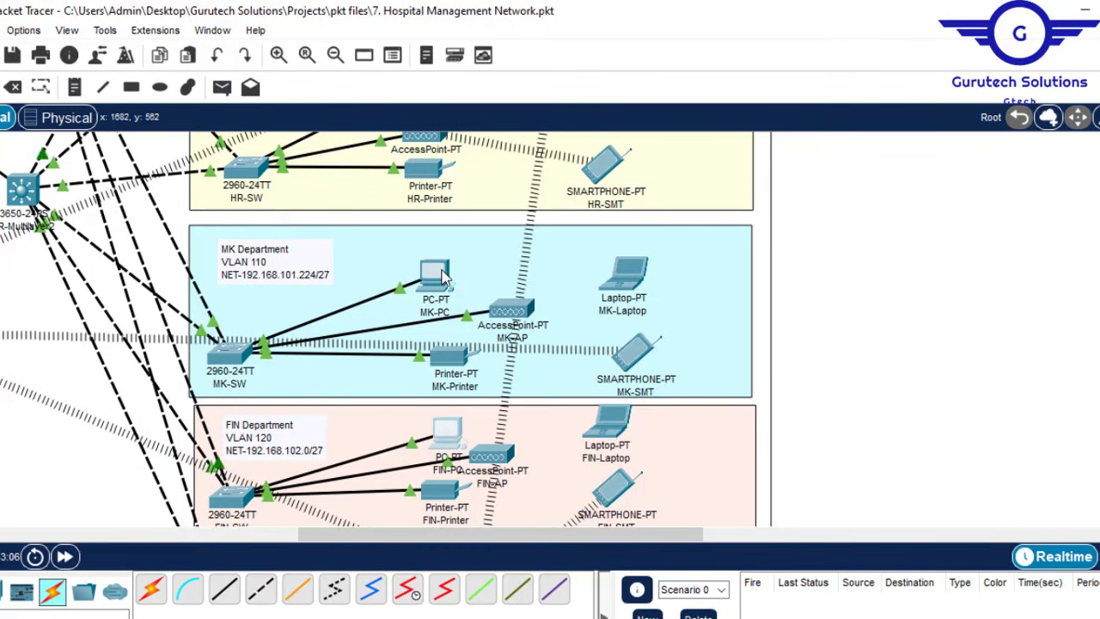
mouse_move(442, 277)
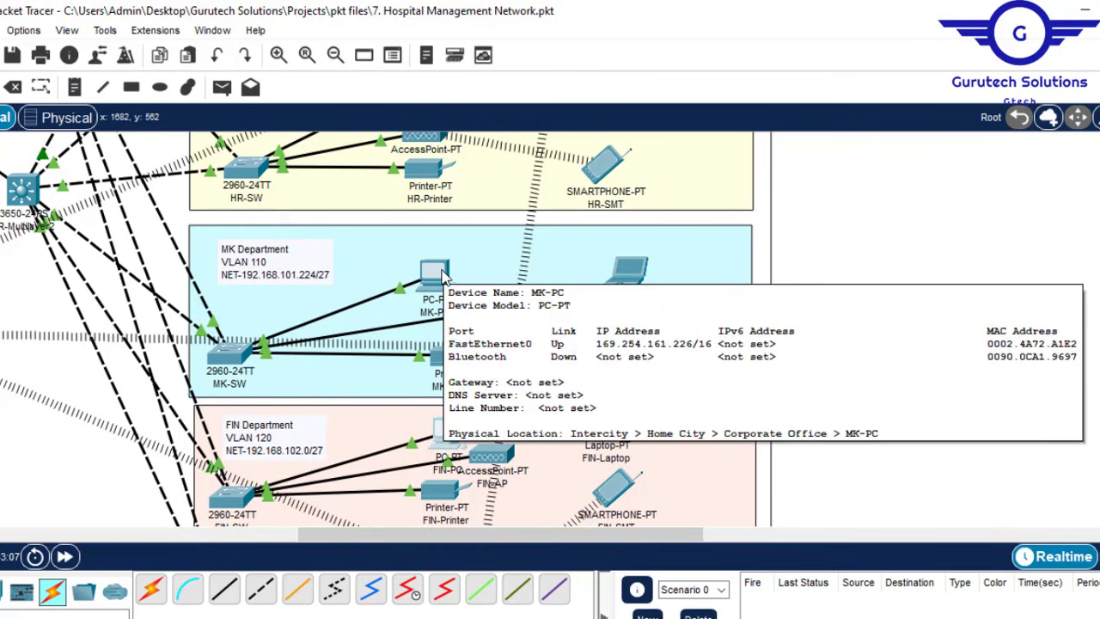
left_click(443, 277)
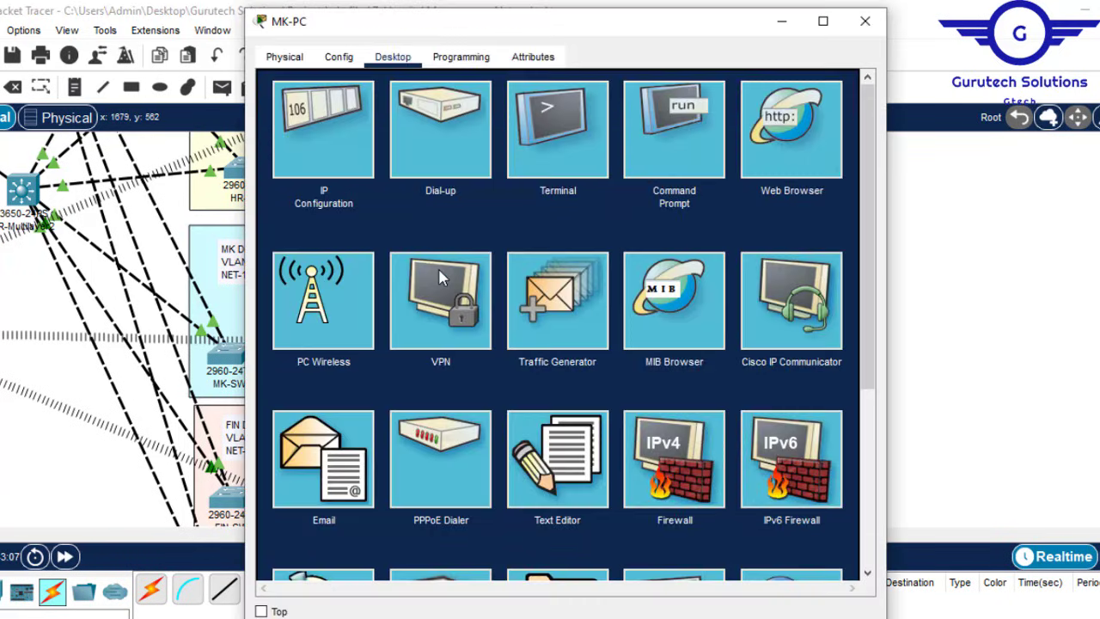
left_click(323, 118)
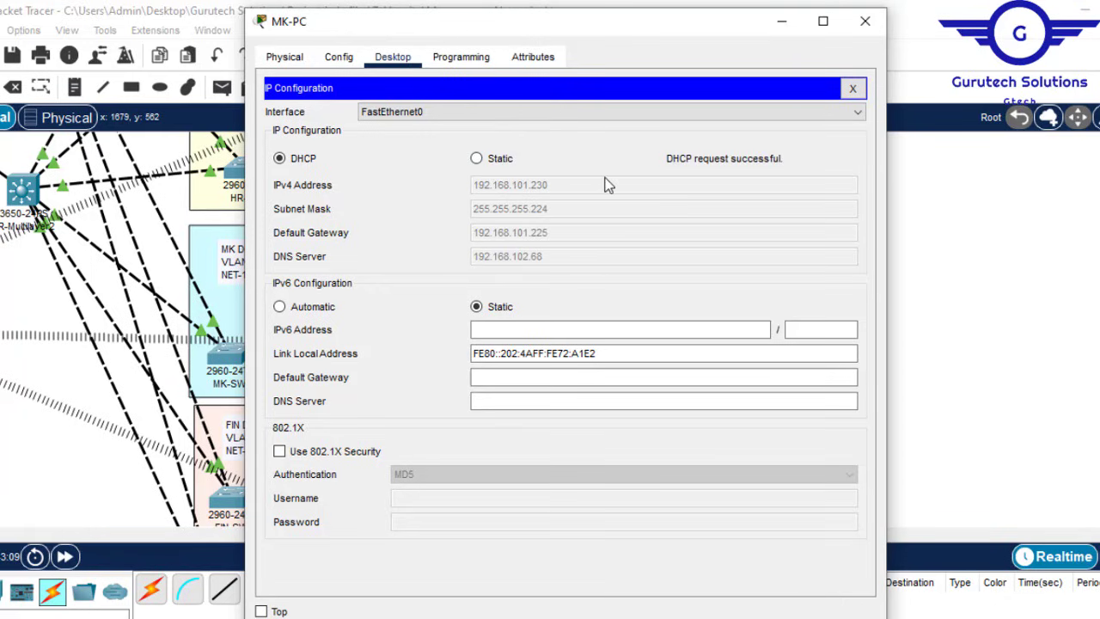
left_click(865, 19)
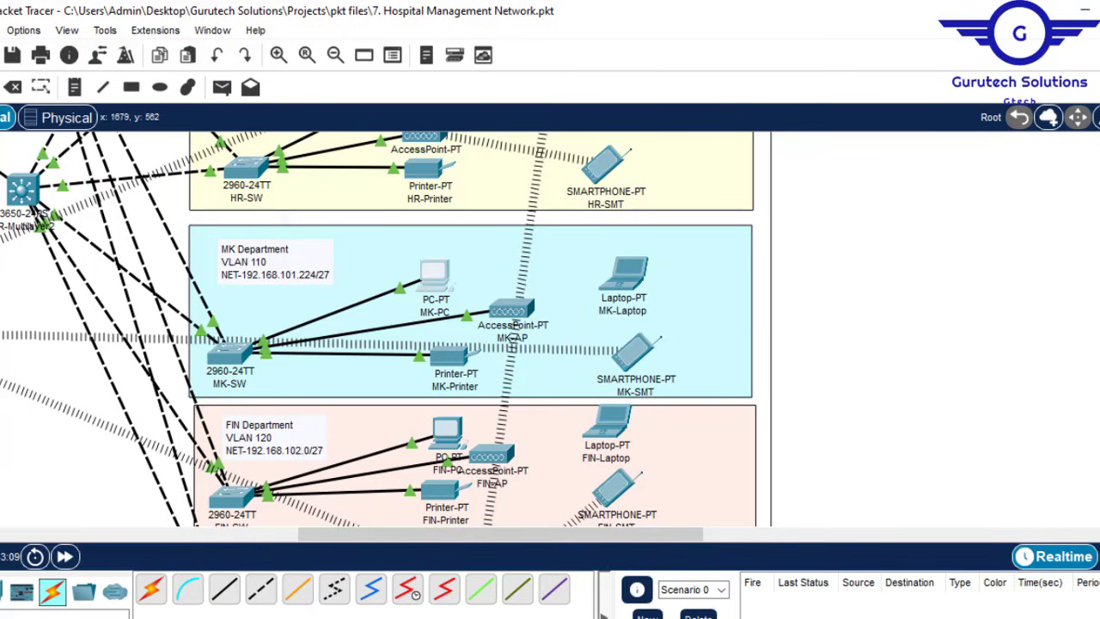
Step: Confirm HR-PC received its DHCP-assigned IP configuration
scroll(379, 330, "up", 5)
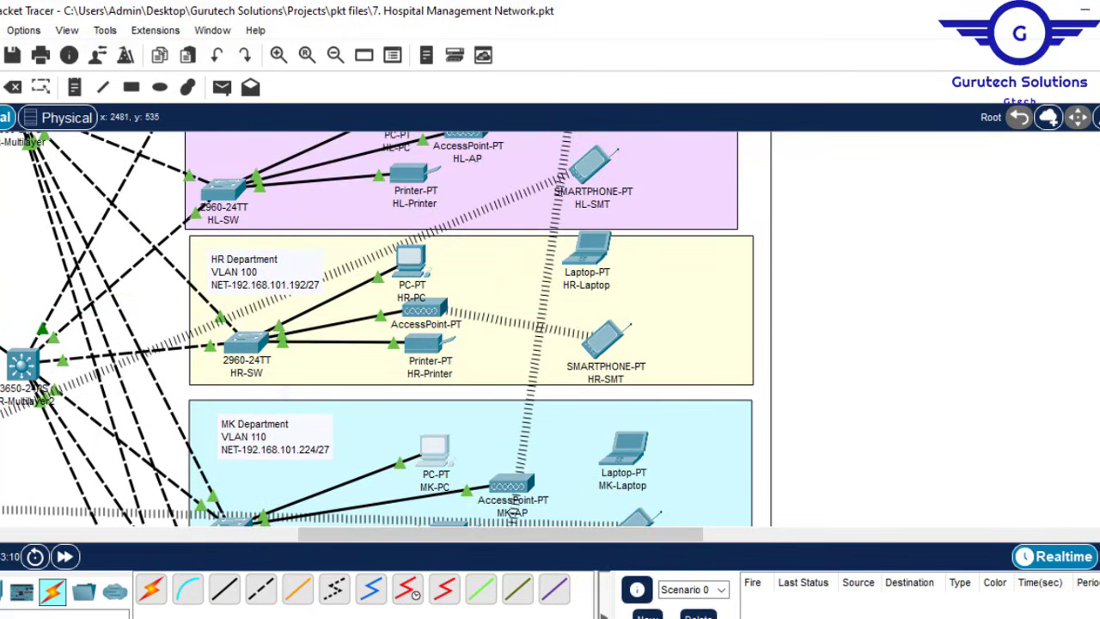
left_click(409, 262)
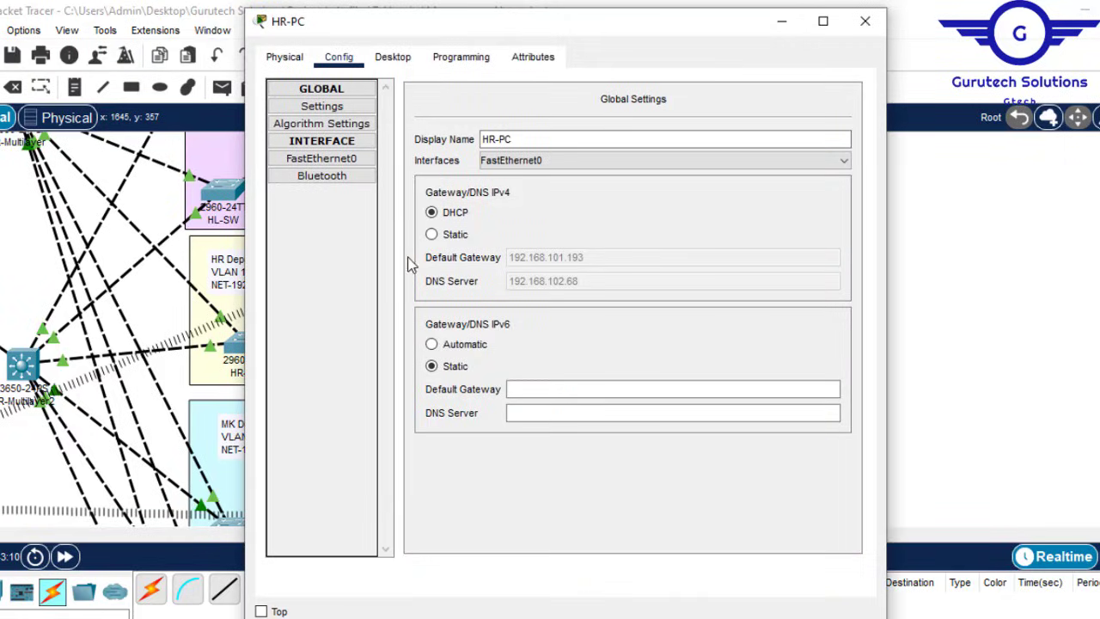
left_click(378, 66)
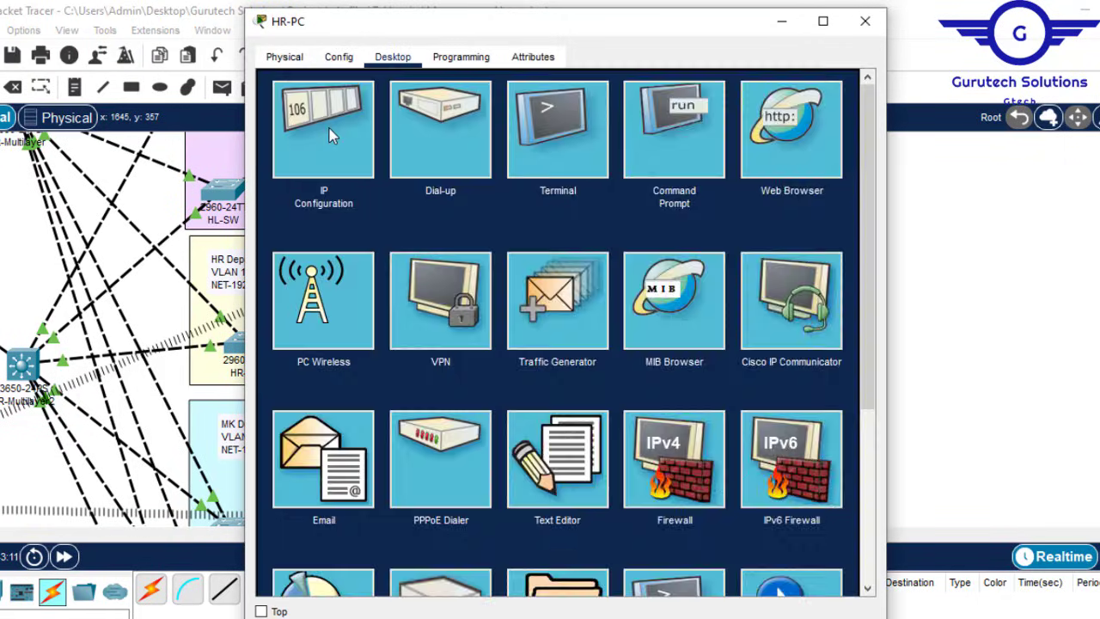
left_click(331, 137)
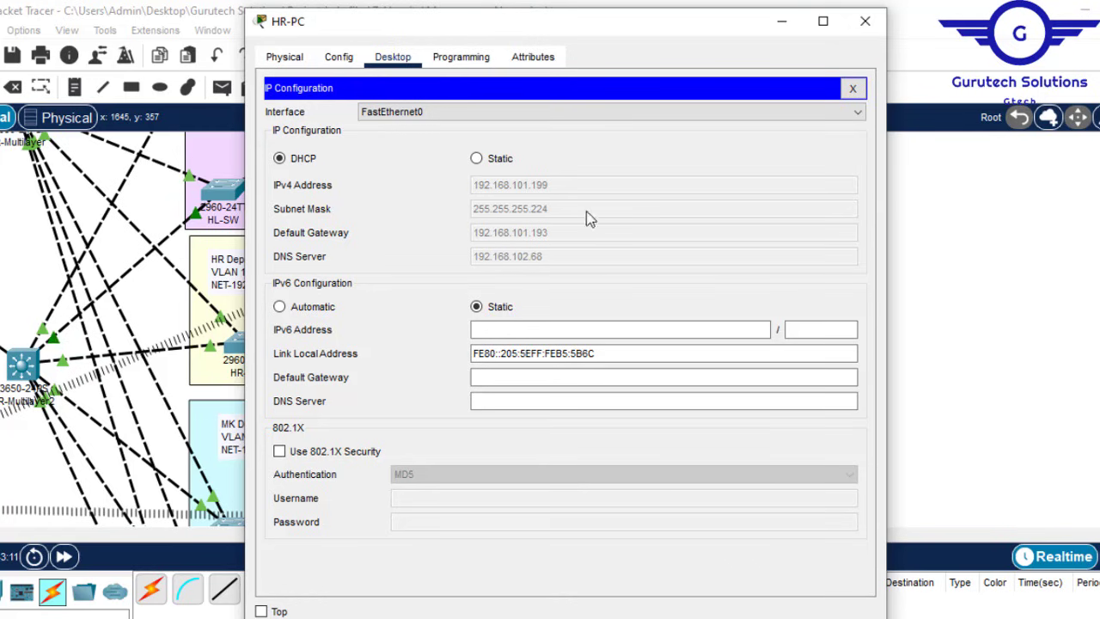
left_click(864, 20)
Step: Check the addresses of HL-PC, HL-SMT and NSO-PC (192.168.101.135/27, gateway 192.168.101.129)
mouse_move(405, 262)
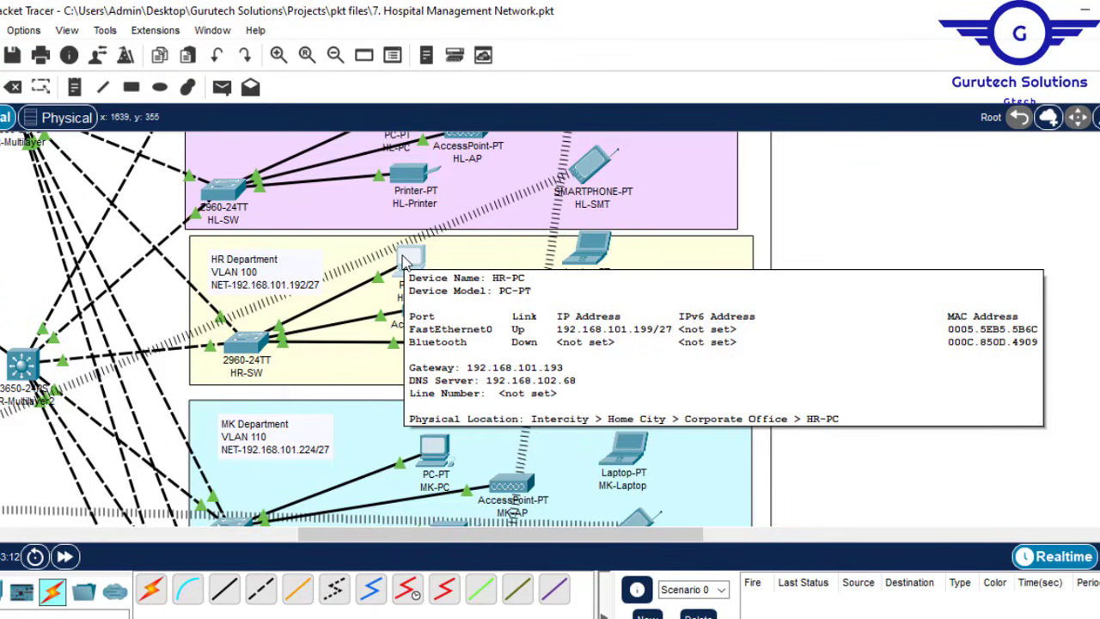
mouse_move(431, 441)
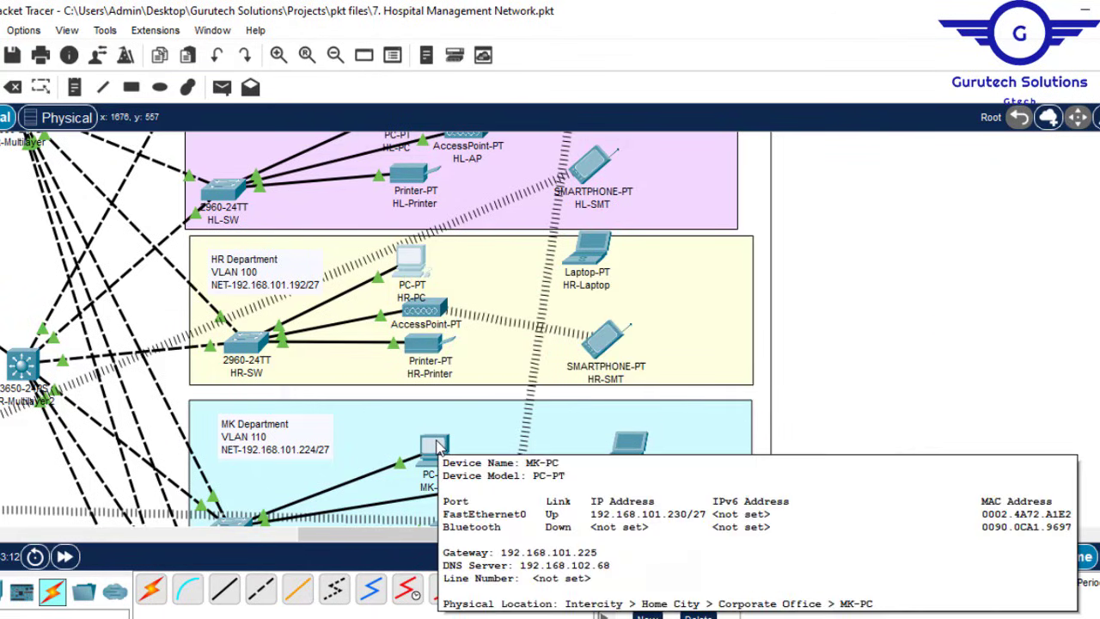
scroll(513, 513, "up", 3)
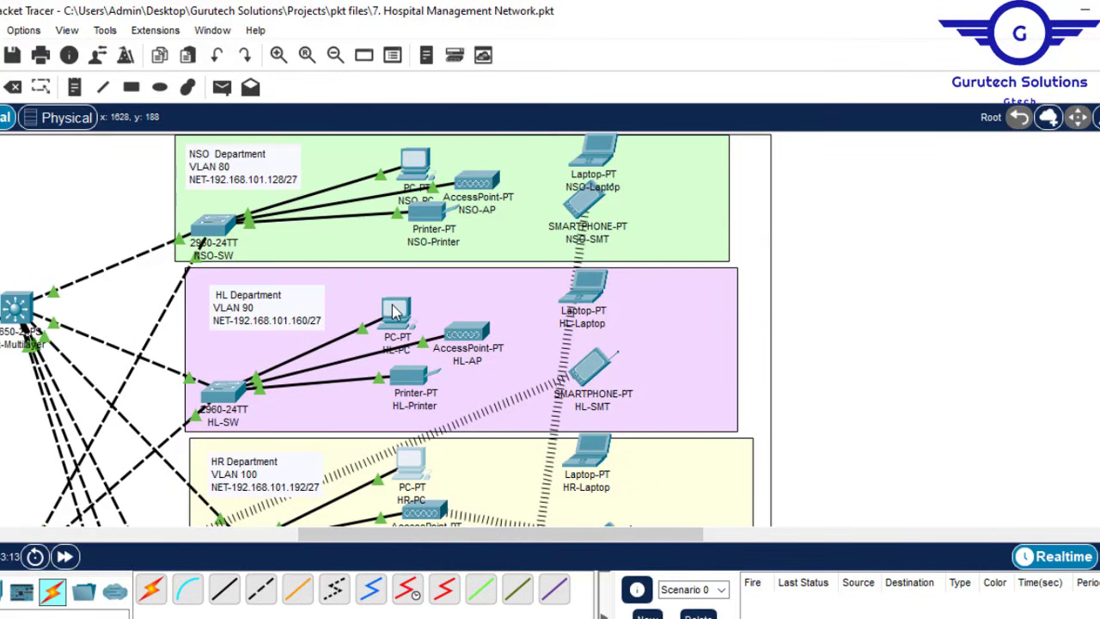
mouse_move(393, 311)
mouse_move(416, 165)
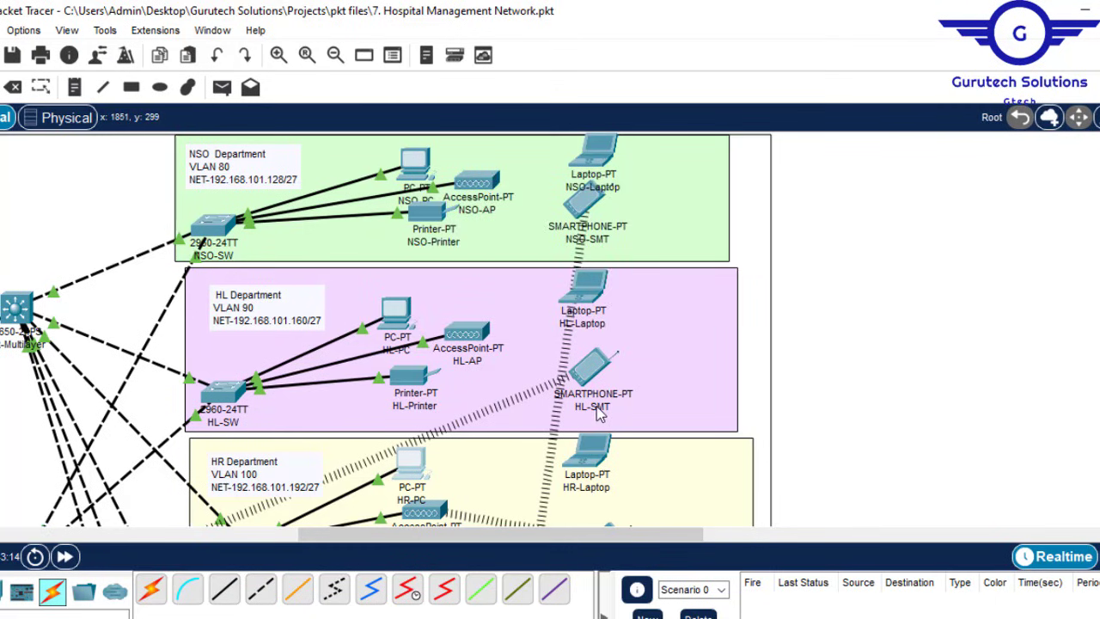
mouse_move(598, 371)
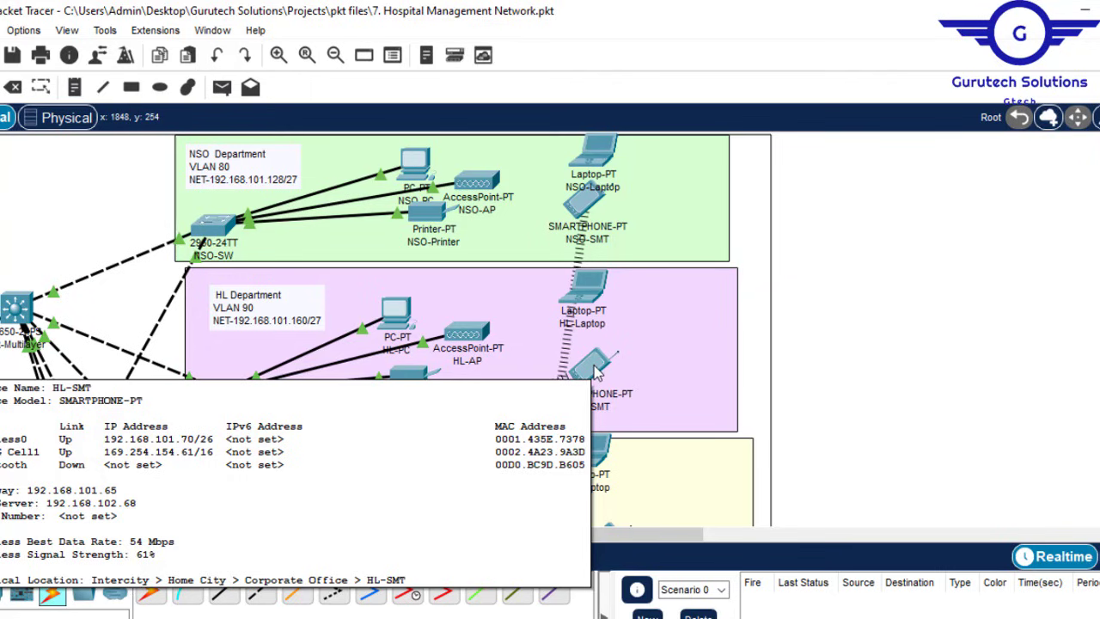
Step: Highlight step 9, 'Wireless network configurations', in Config.txt, then go back to the topology
left_click_drag(508, 535, 234, 534)
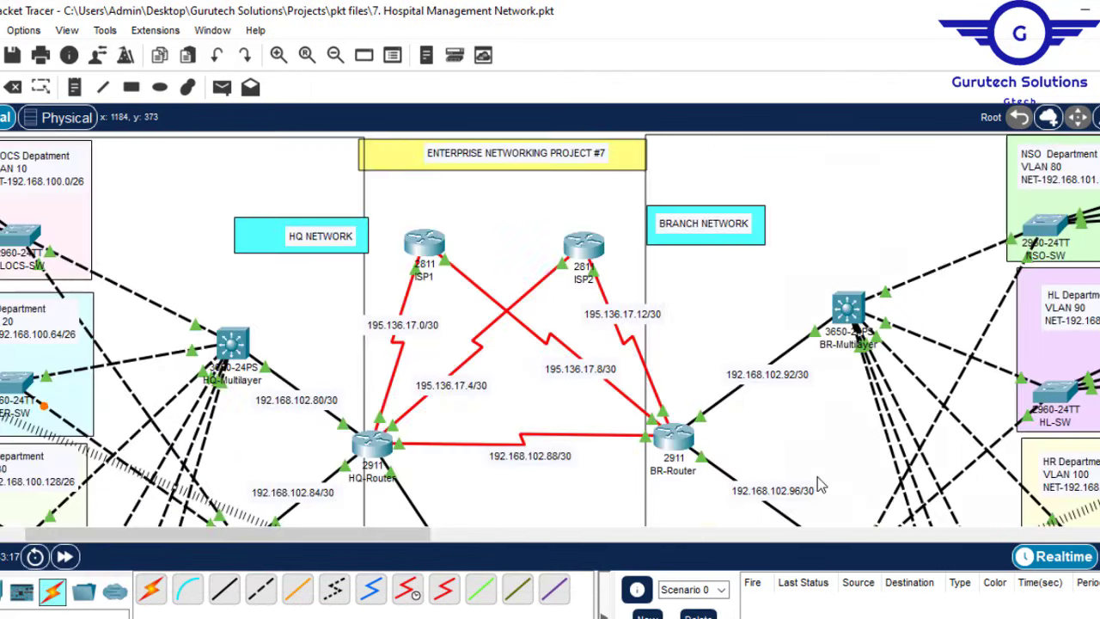
mouse_move(772, 617)
left_click(692, 614)
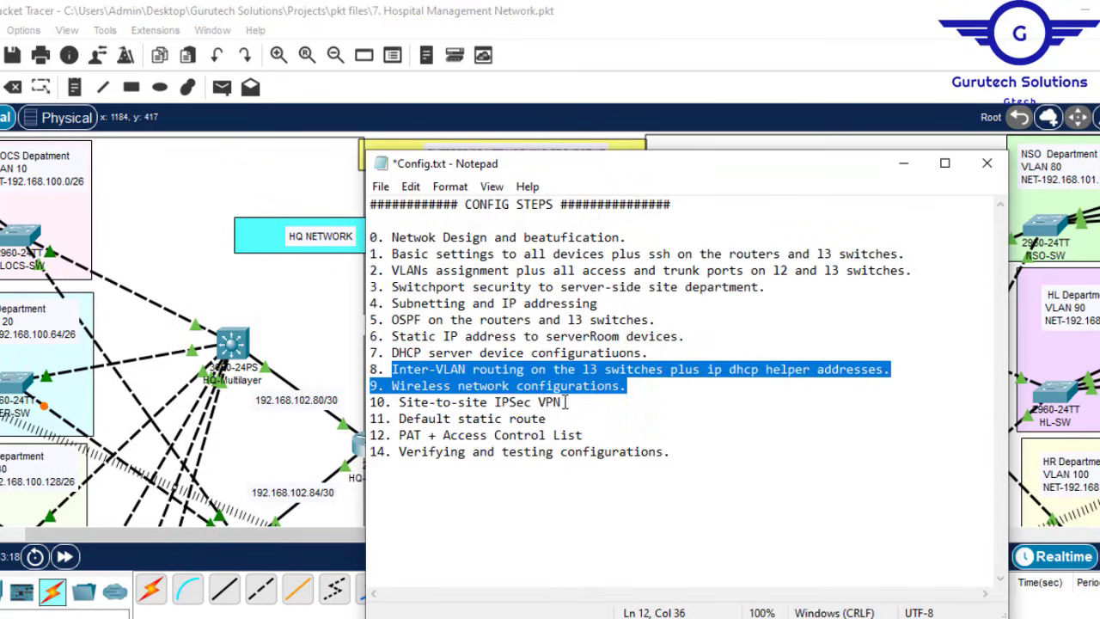
left_click(612, 383)
left_click_drag(629, 386, 392, 389)
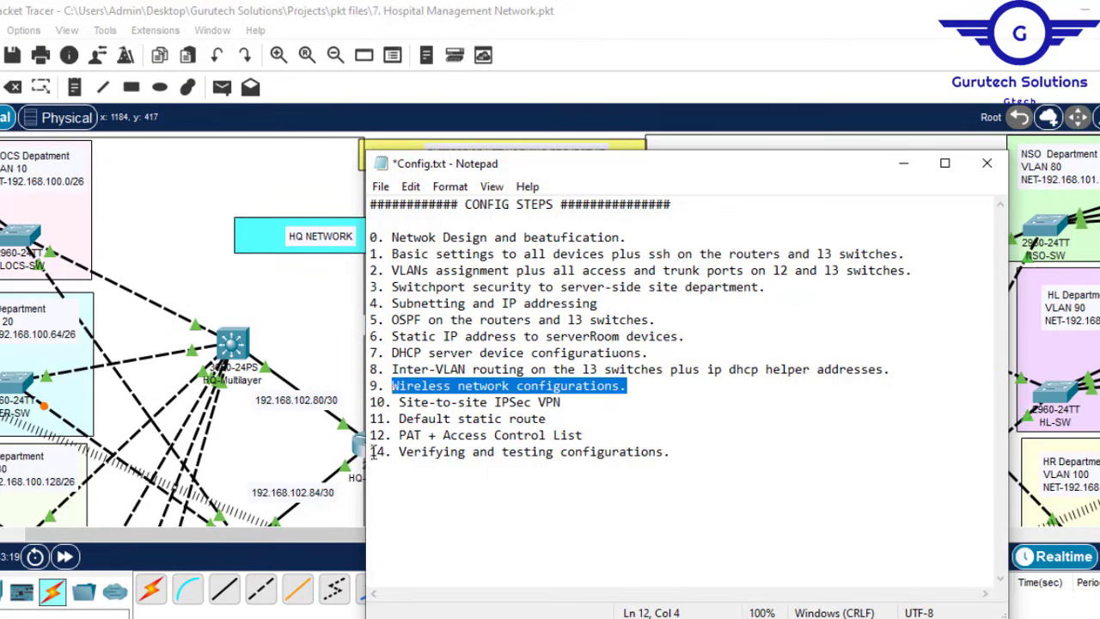
left_click(296, 319)
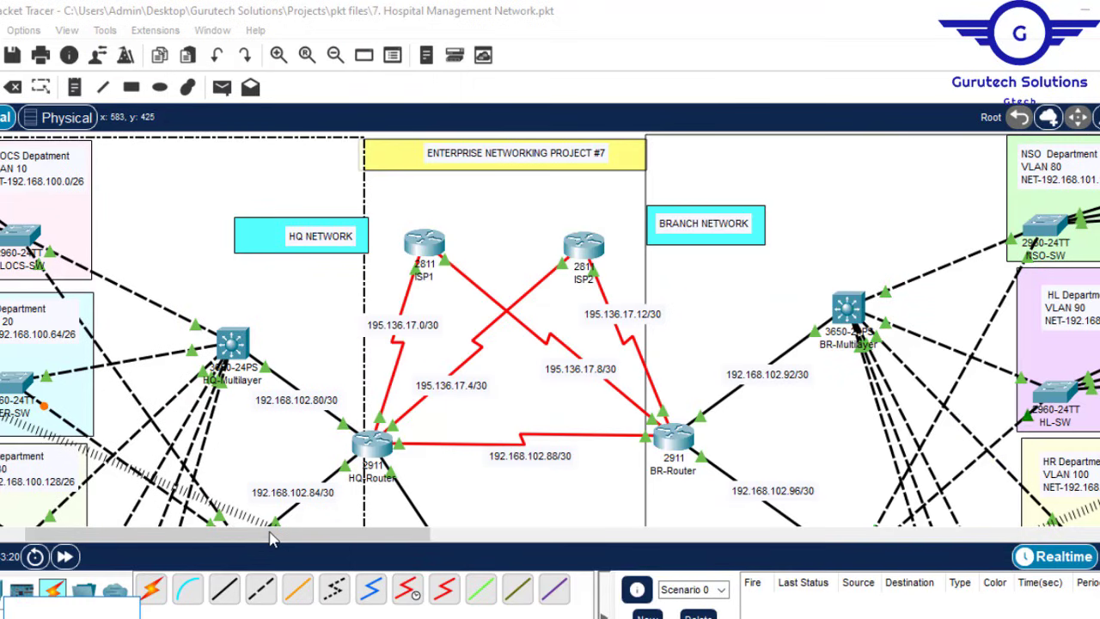
left_click_drag(172, 539, 133, 535)
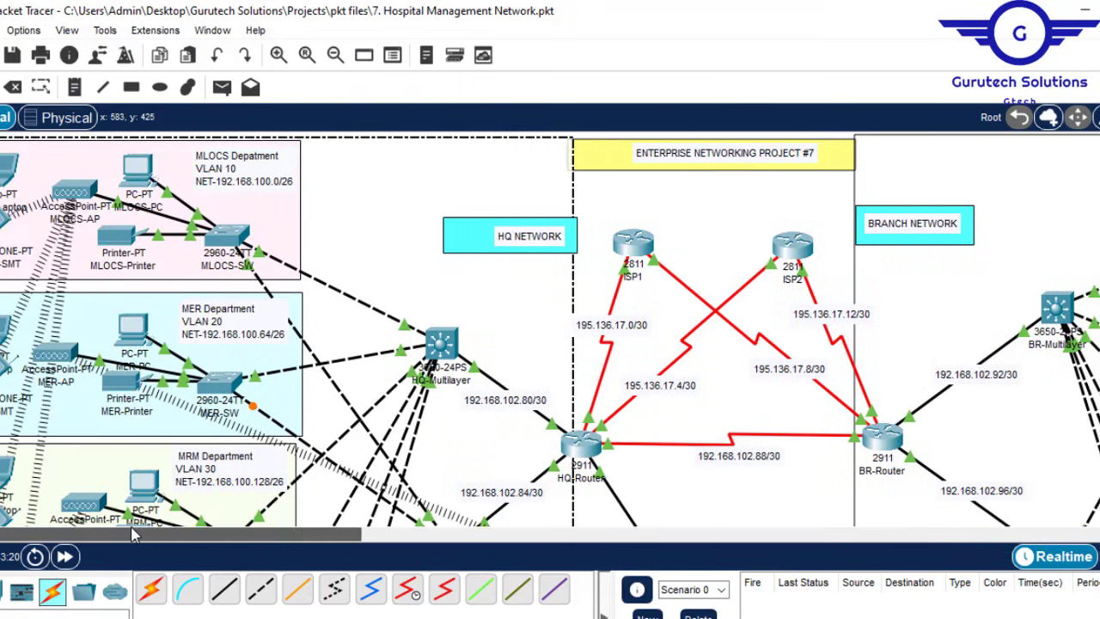
Step: Set MLOCS-AP's Port 1 SSID to MLOCS-AP
left_click(76, 190)
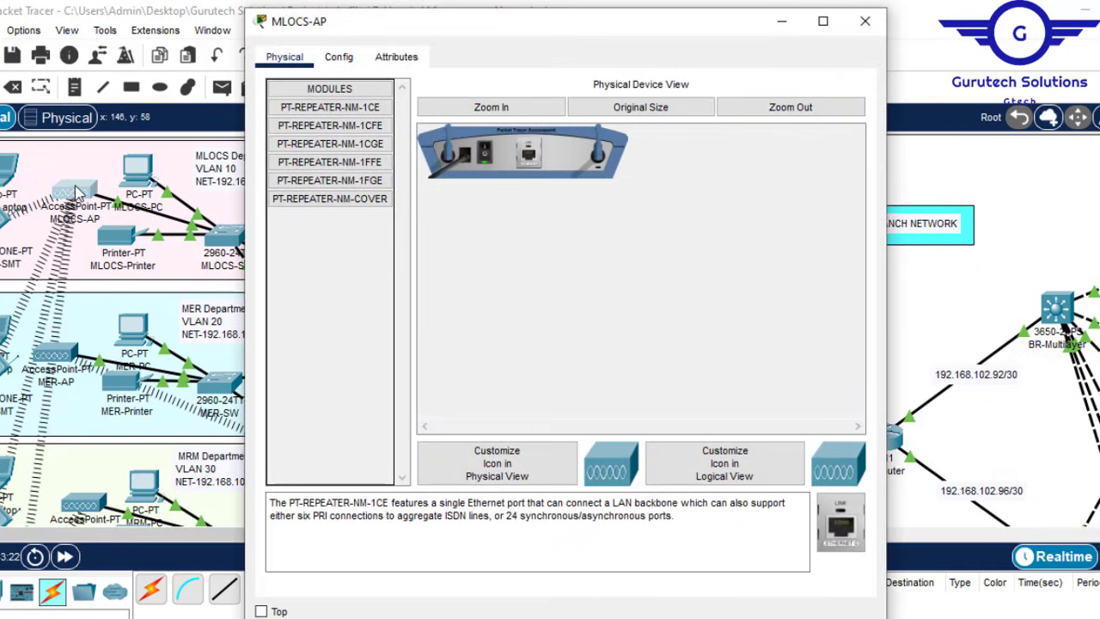
left_click(866, 18)
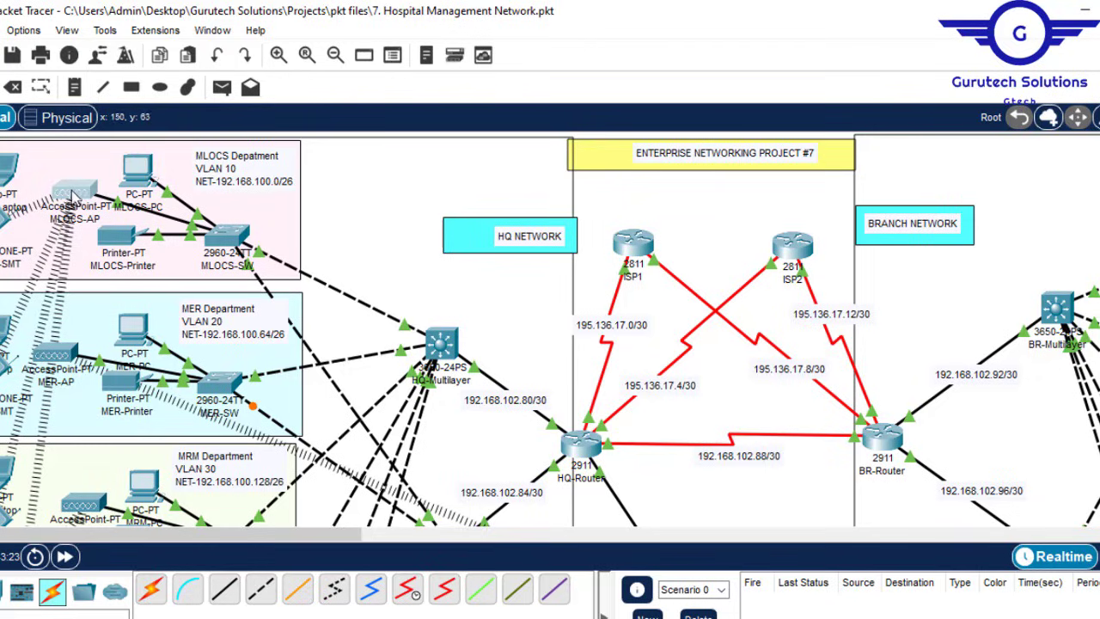
left_click(76, 191)
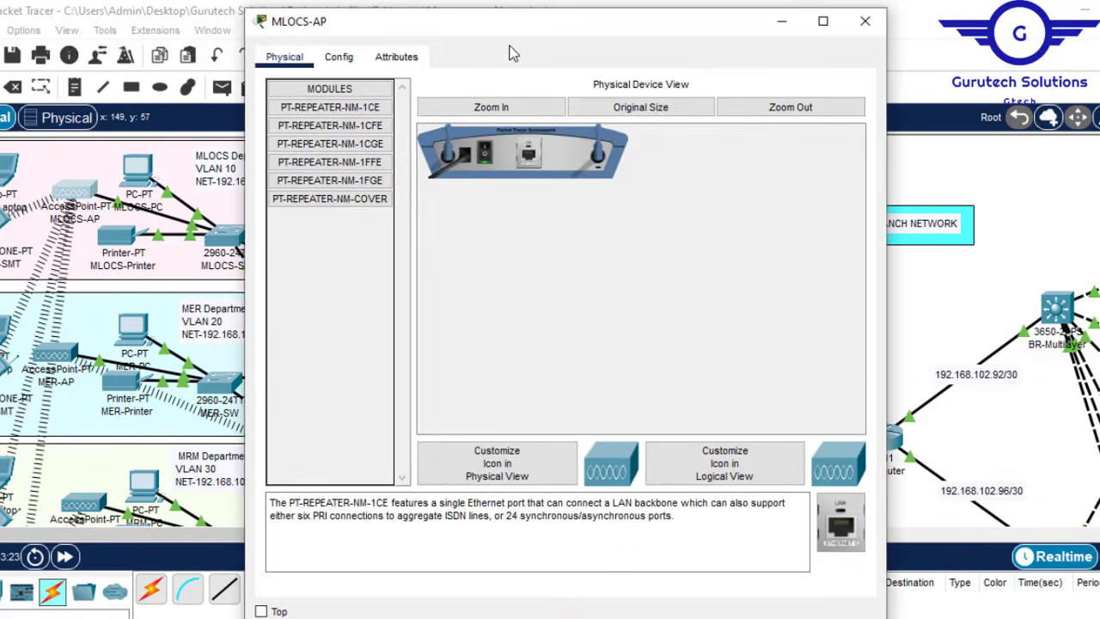
left_click(340, 58)
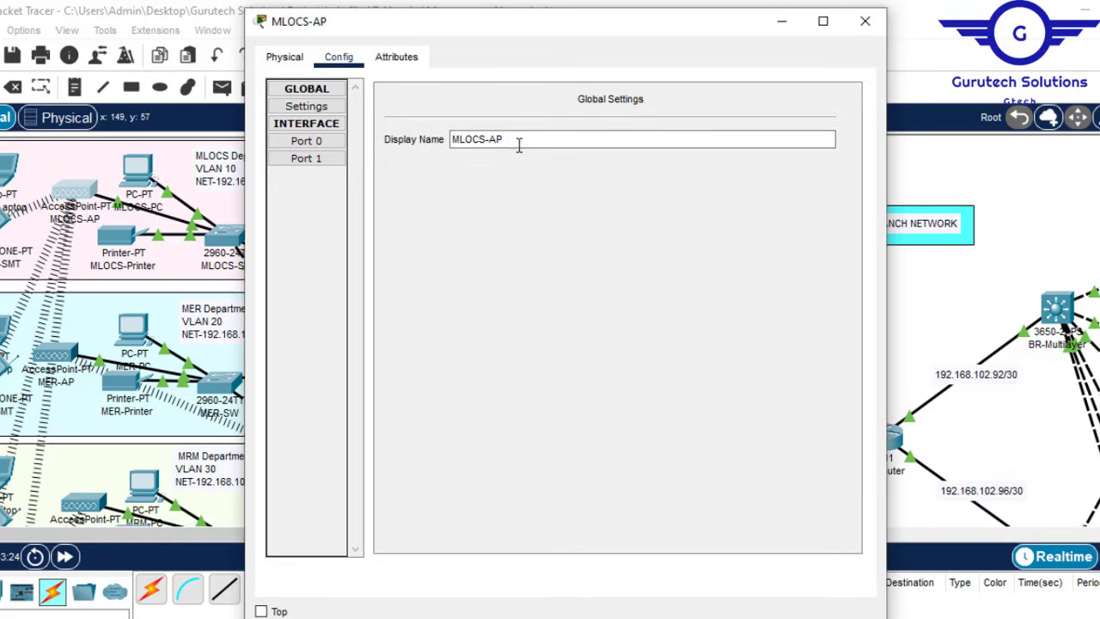
left_click_drag(518, 141, 387, 148)
key("ctrl+c")
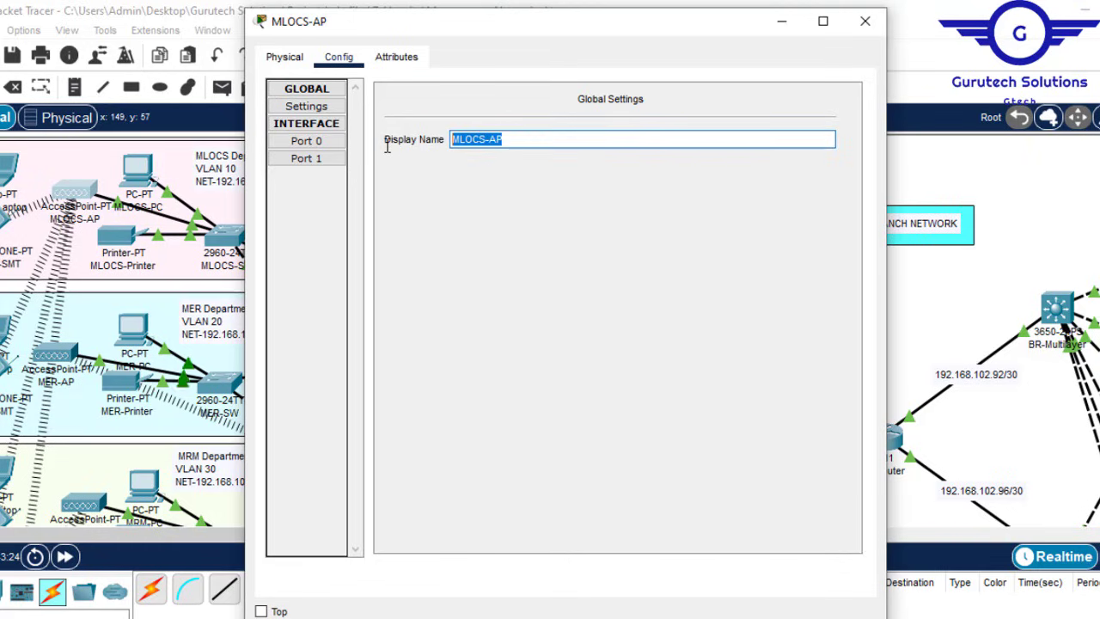
left_click(307, 159)
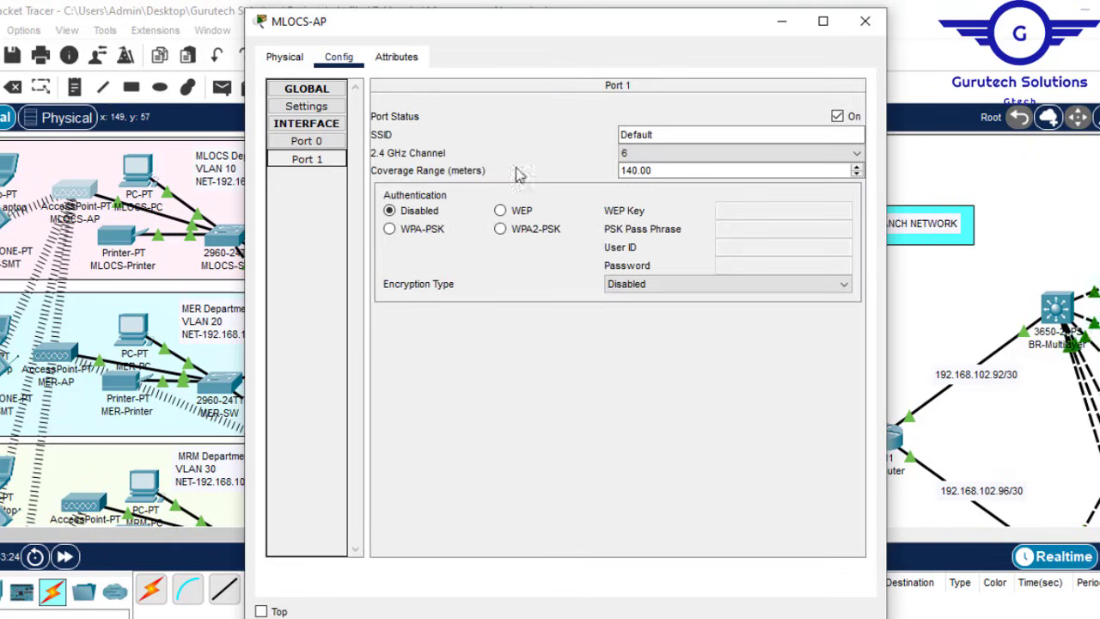
left_click_drag(665, 133, 531, 125)
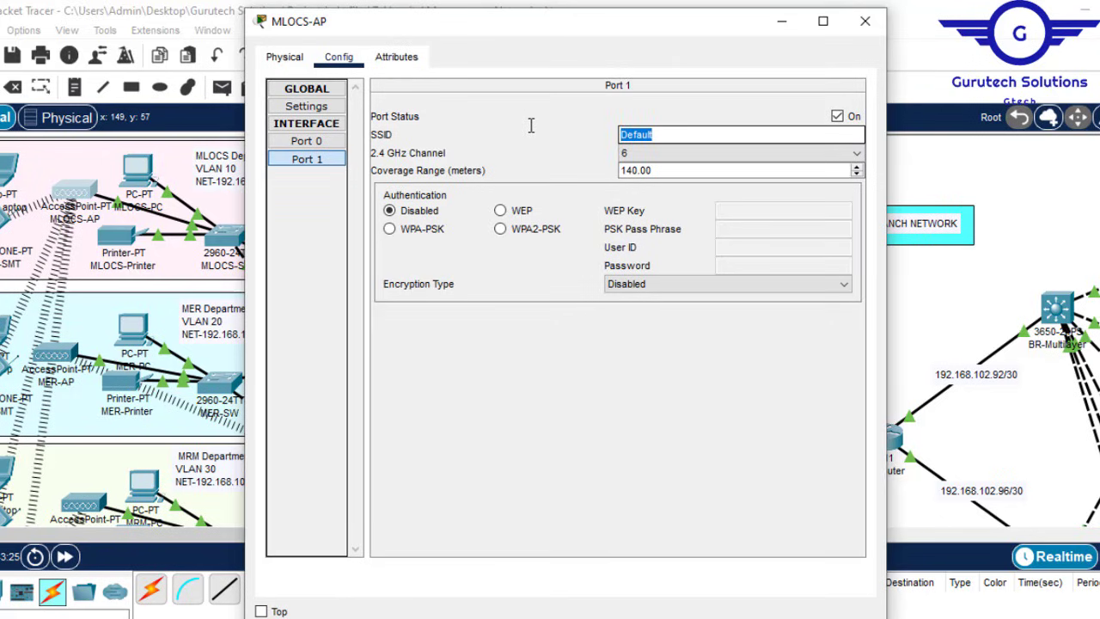
key("ctrl+v")
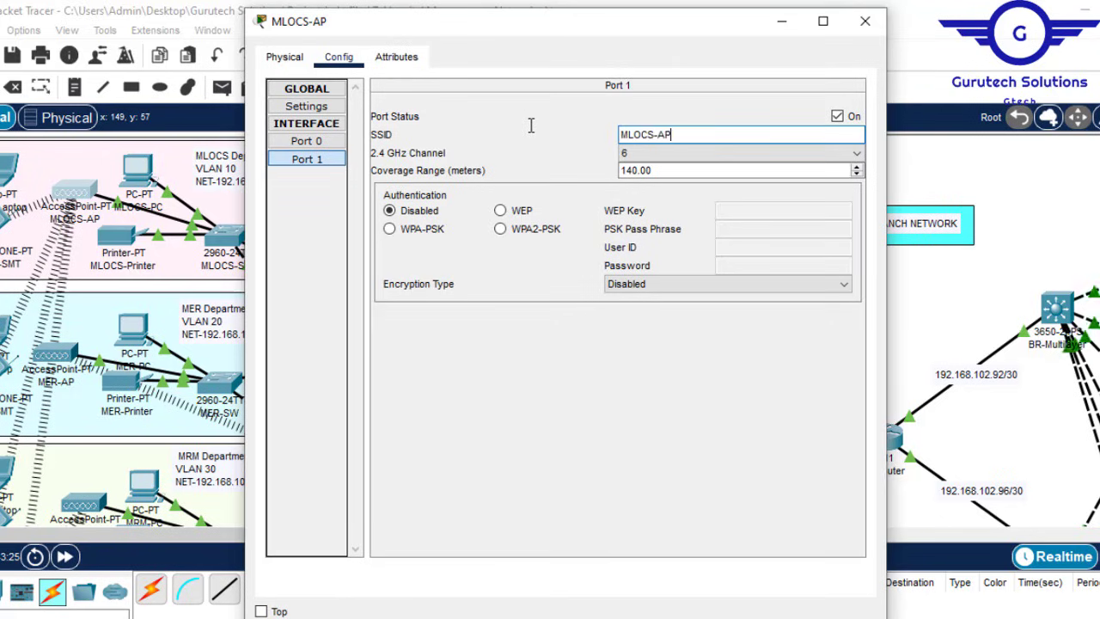
Step: Secure Port 1 with WPA2-PSK and a pass phrase, copying the pass phrase for reuse
left_click(505, 231)
left_click(744, 232)
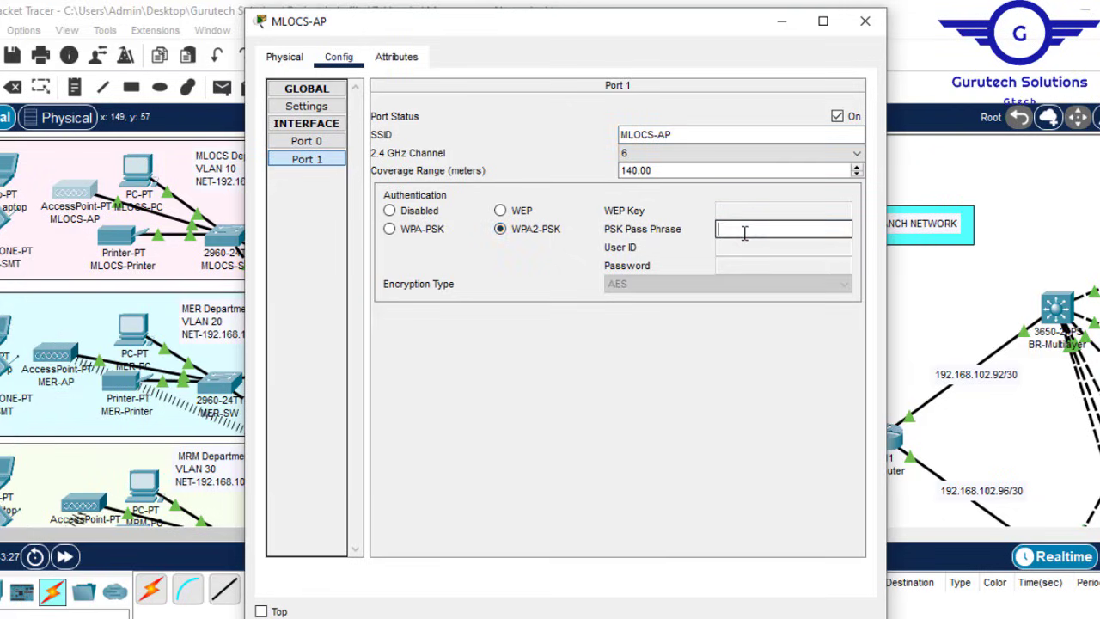
type("MLOCS-AP")
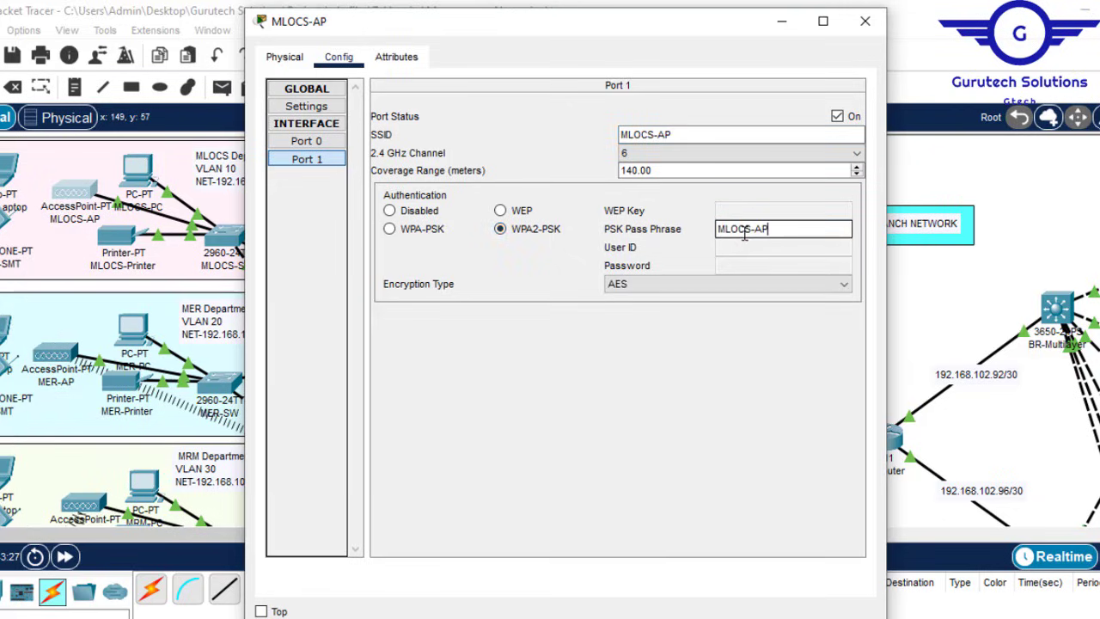
type("123")
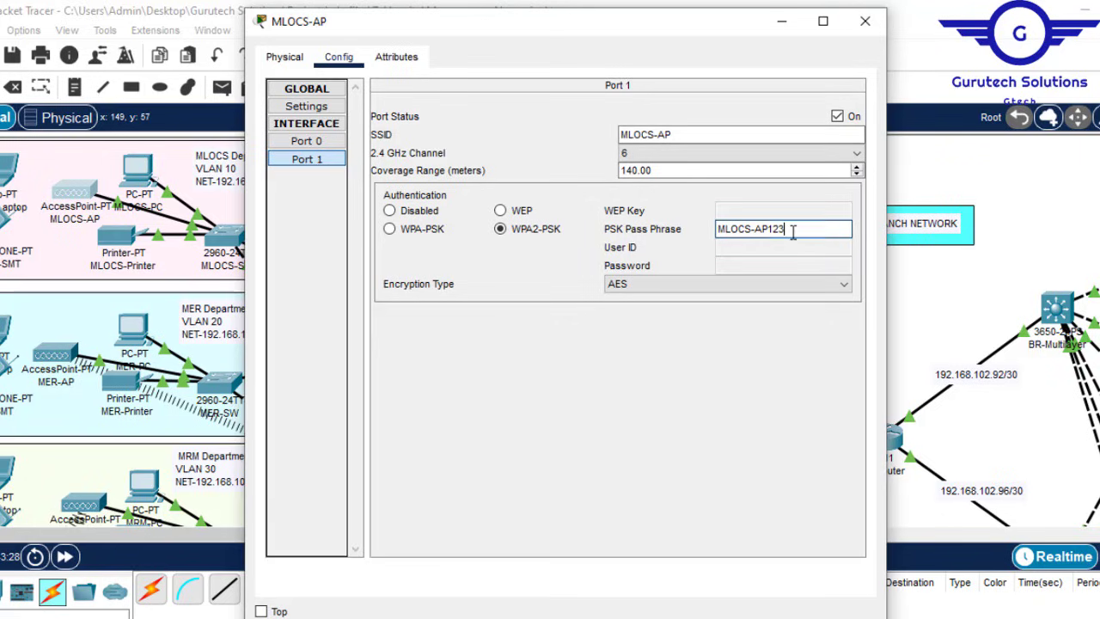
double_click(719, 222)
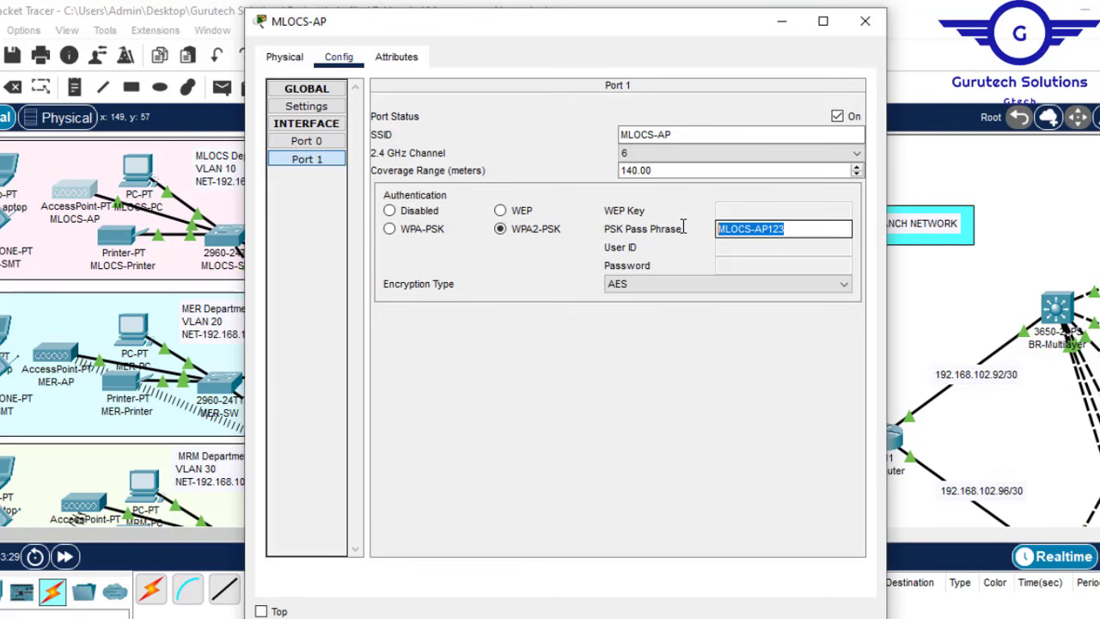
left_click(865, 21)
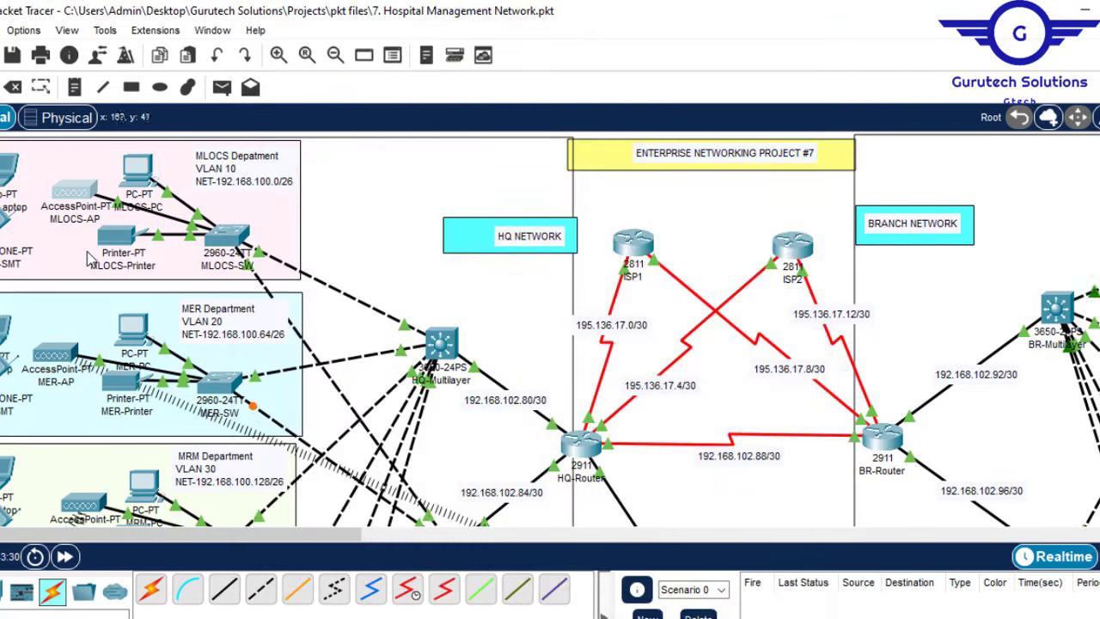
Step: Replace MLOCS-Laptop's network module with a WPC300N wireless card
left_click(58, 170)
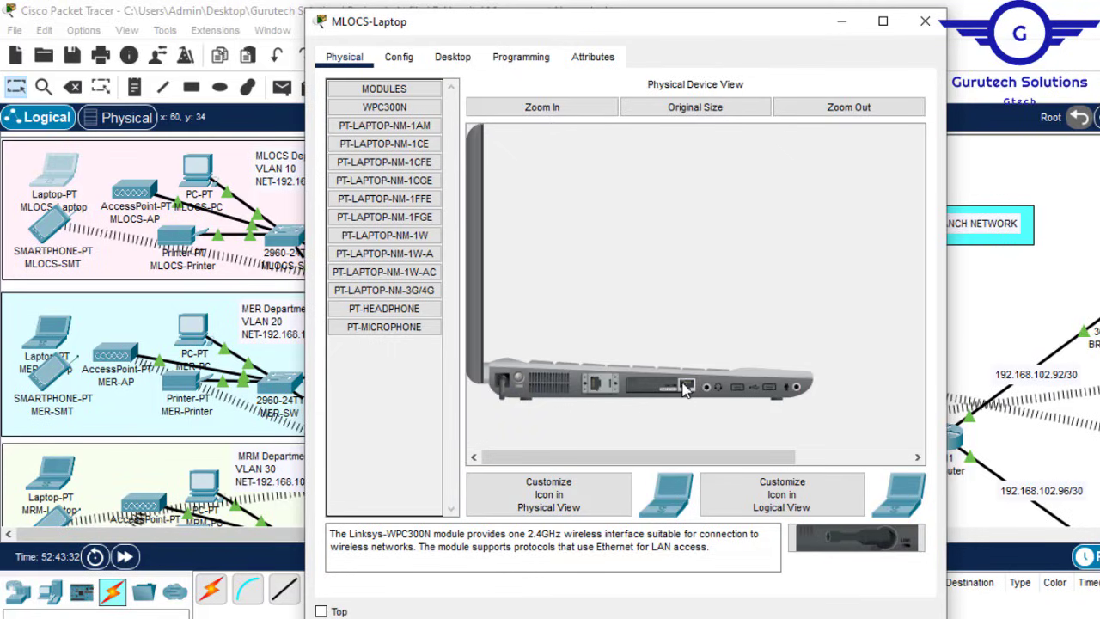
left_click_drag(683, 388, 386, 363)
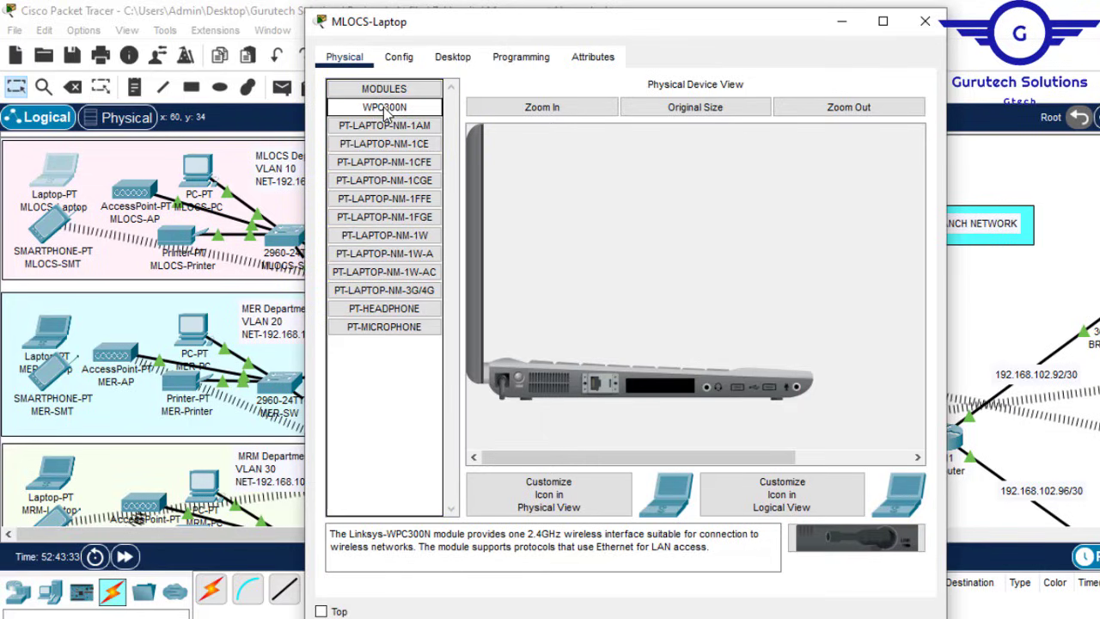
left_click_drag(405, 121, 662, 387)
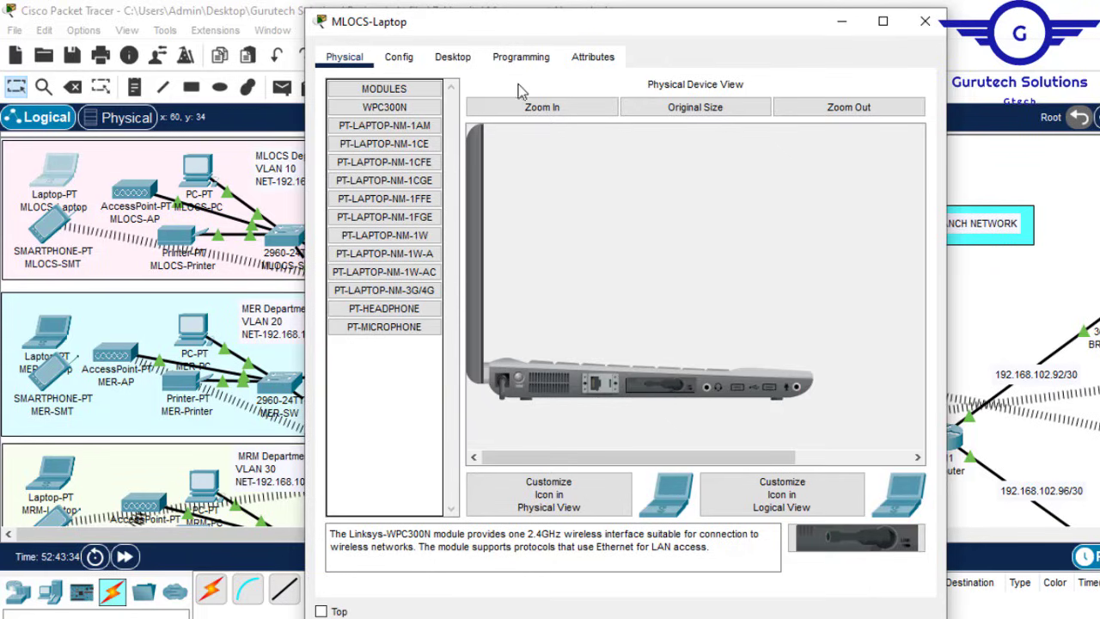
left_click(456, 57)
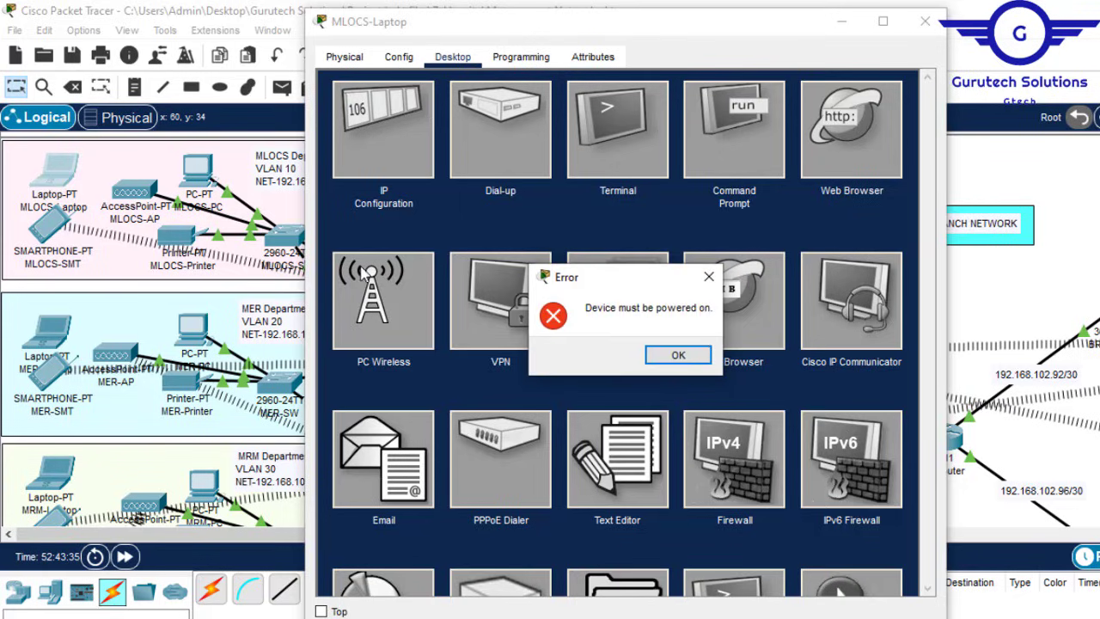
left_click(681, 357)
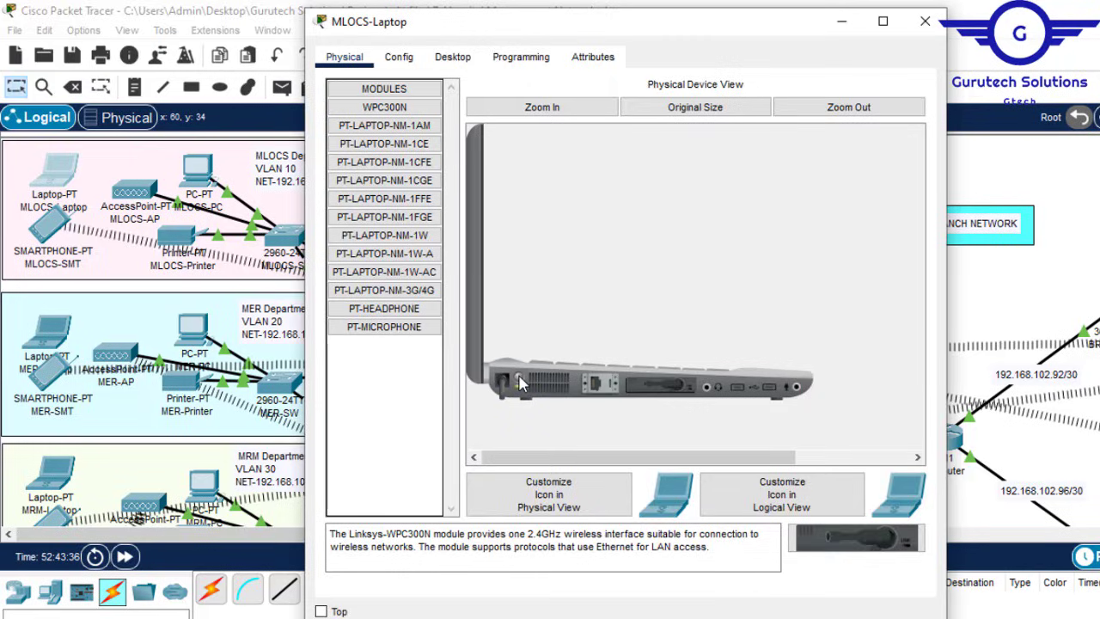
Step: Join the laptop's Wireless0 to SSID MLOCS-AP using WPA2-PSK and the pass phrase
left_click(399, 57)
left_click(409, 160)
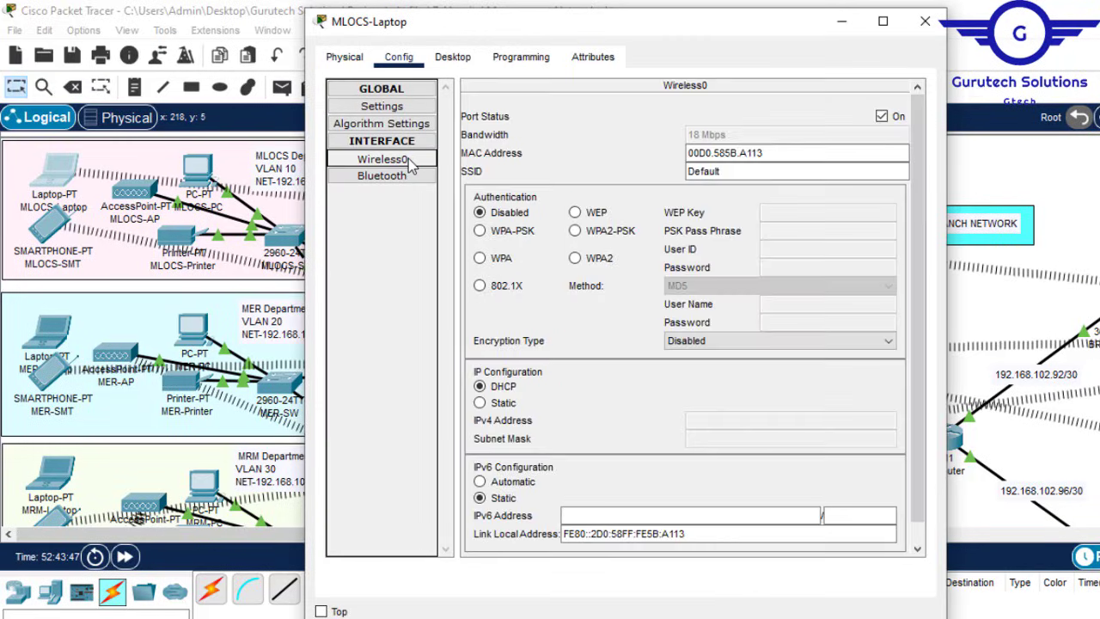
left_click_drag(730, 170, 613, 167)
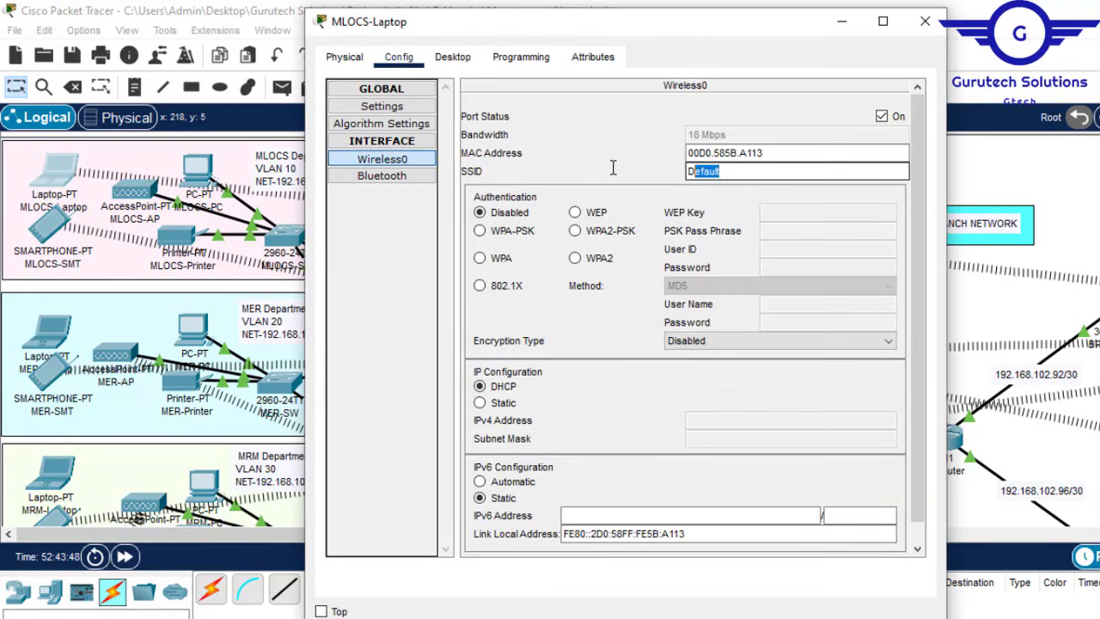
type("MLOCS-AP")
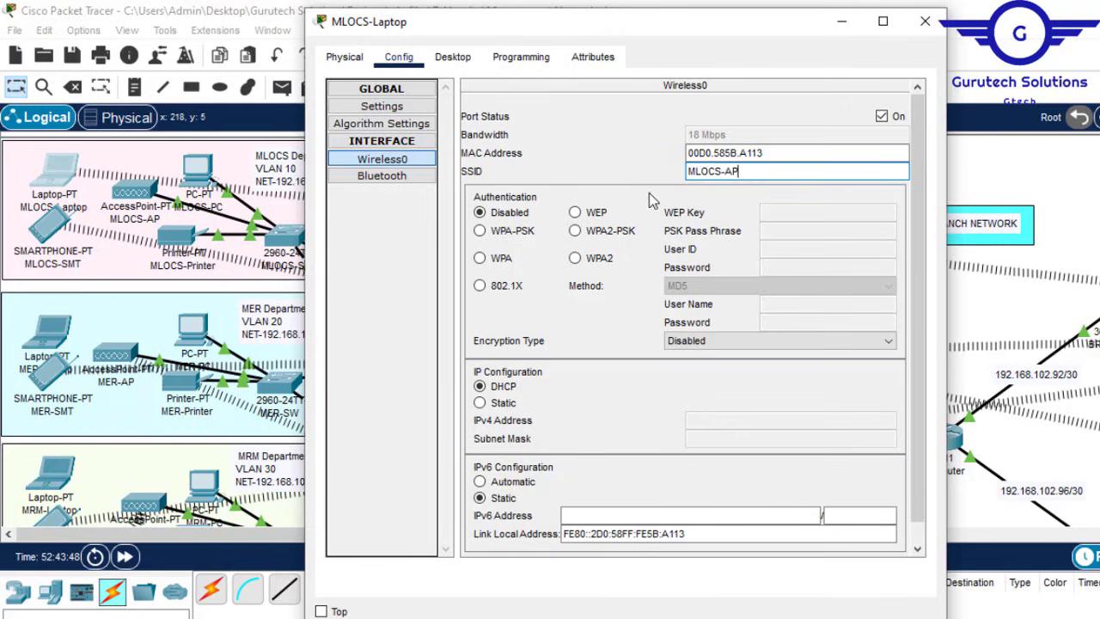
left_click(574, 230)
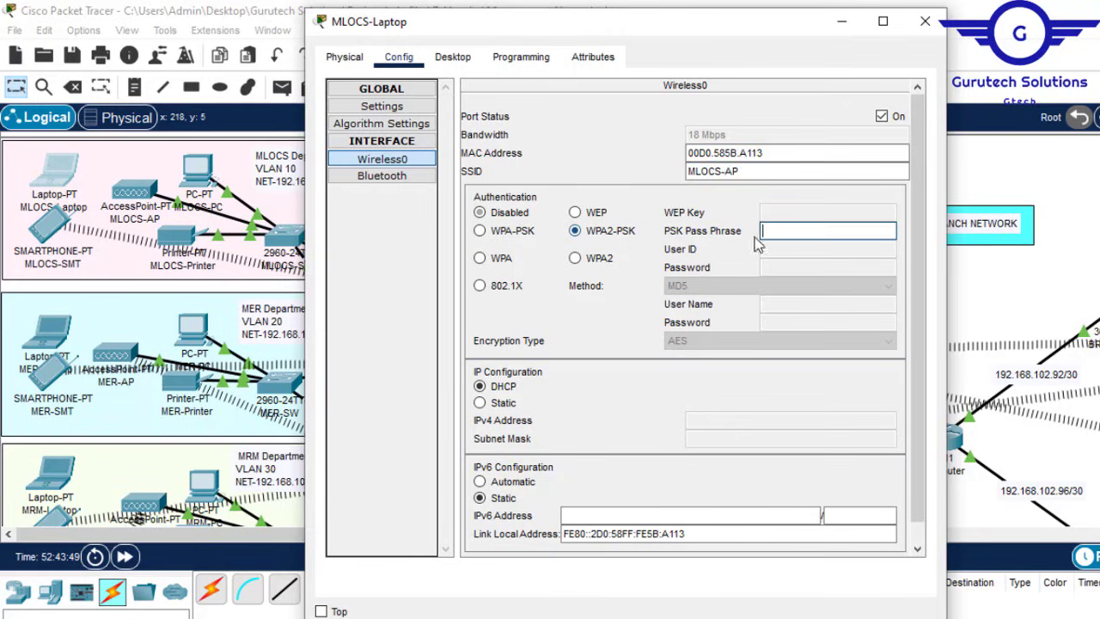
type("MLOCS-AP")
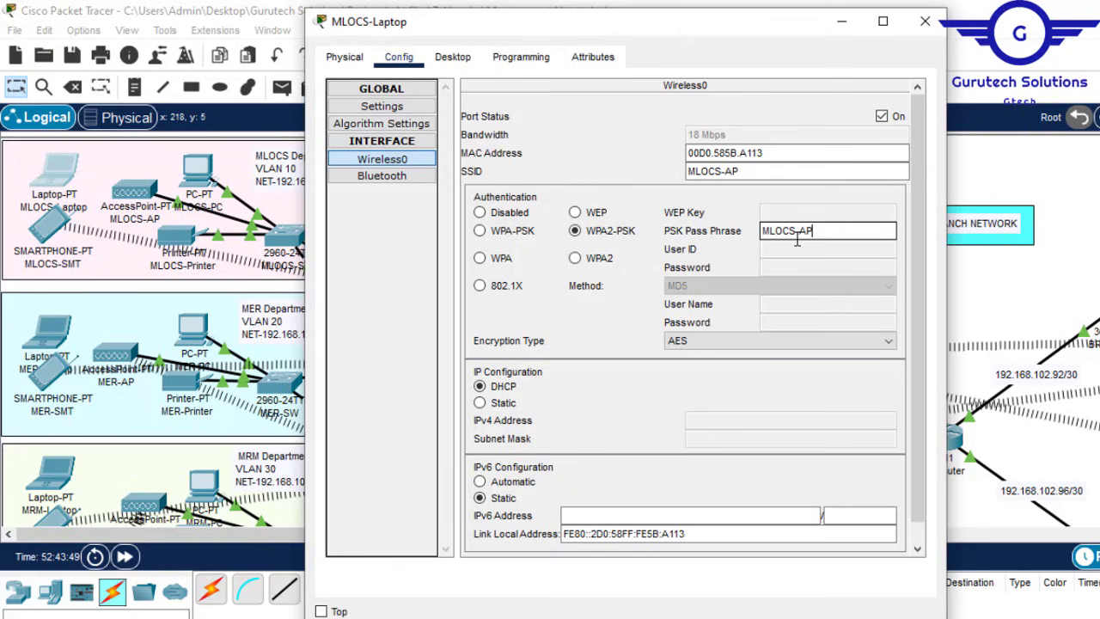
type("123")
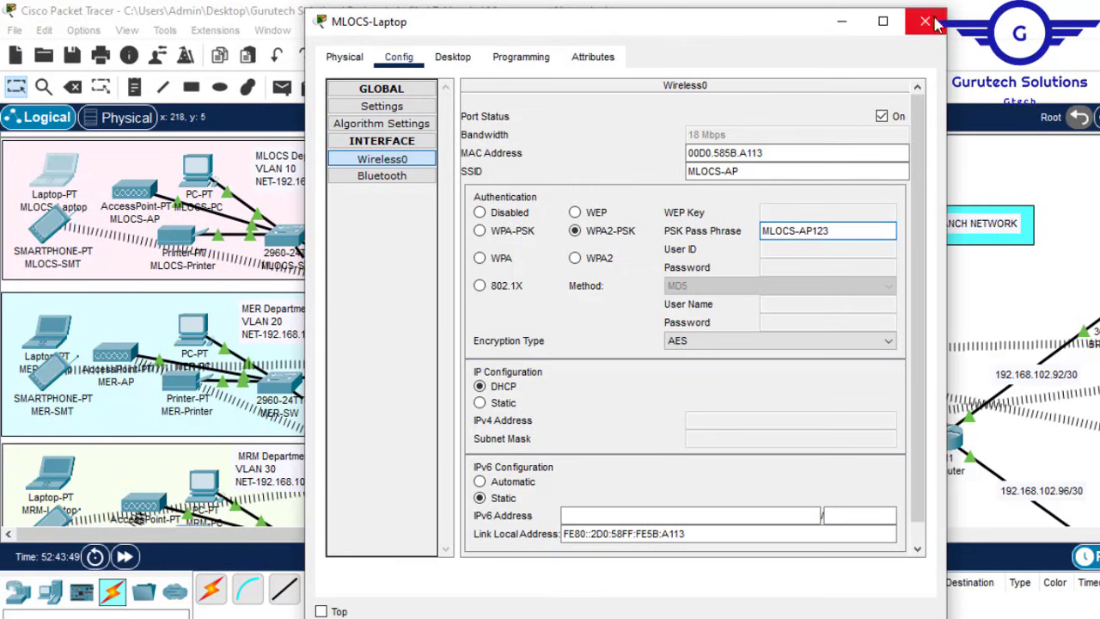
left_click(44, 233)
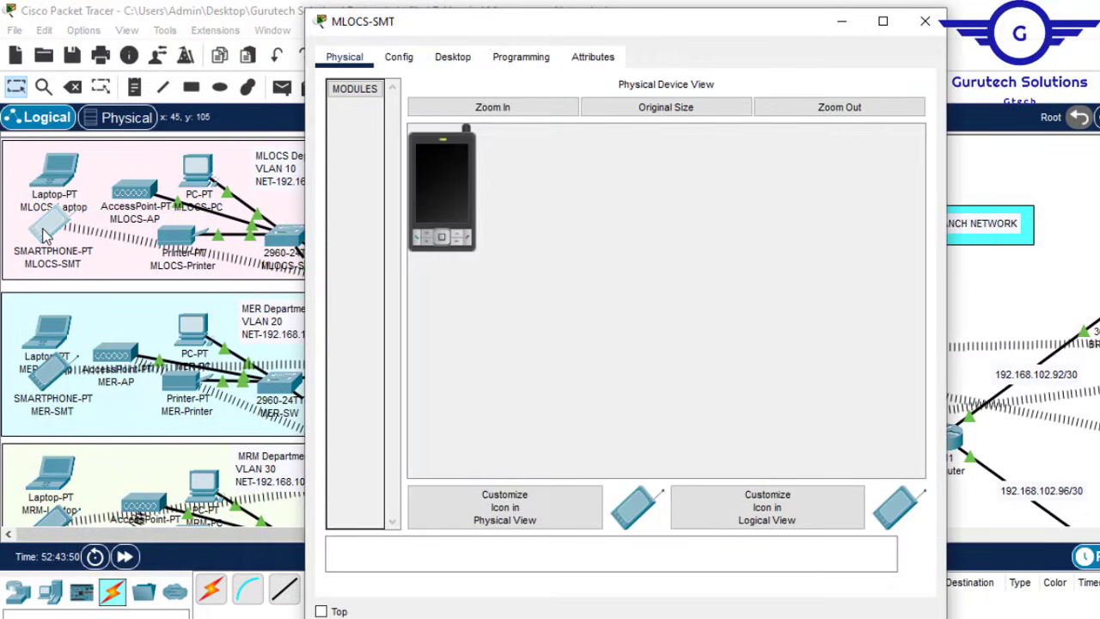
Step: Set MLOCS-SMT's Wireless0 to SSID MLOCS-AP with WPA2-PSK and the pasted pass phrase
left_click(400, 63)
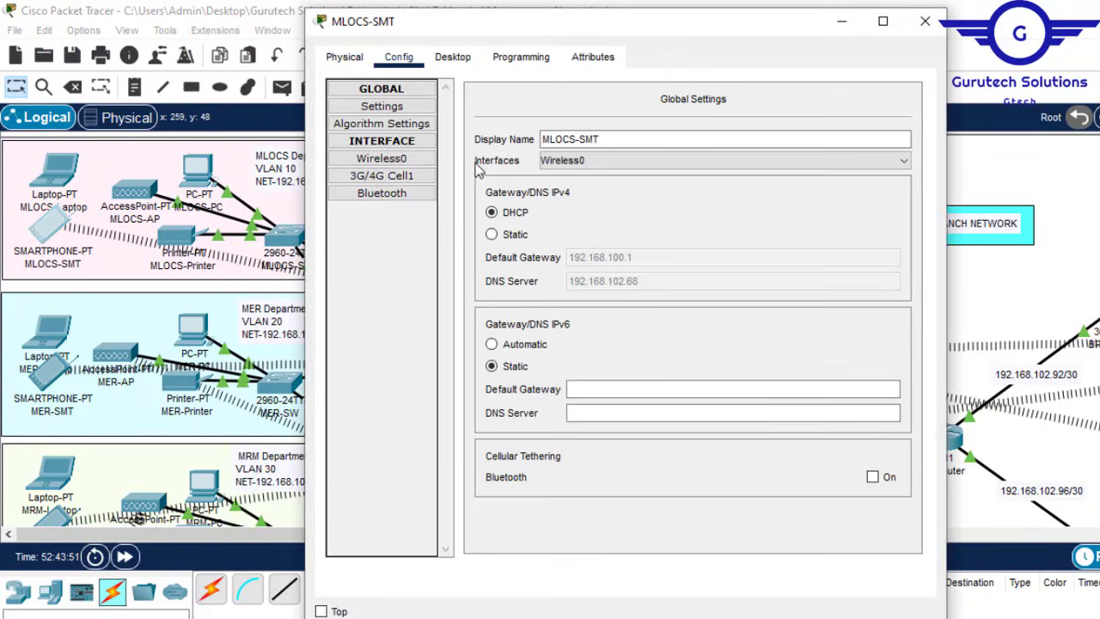
left_click(383, 160)
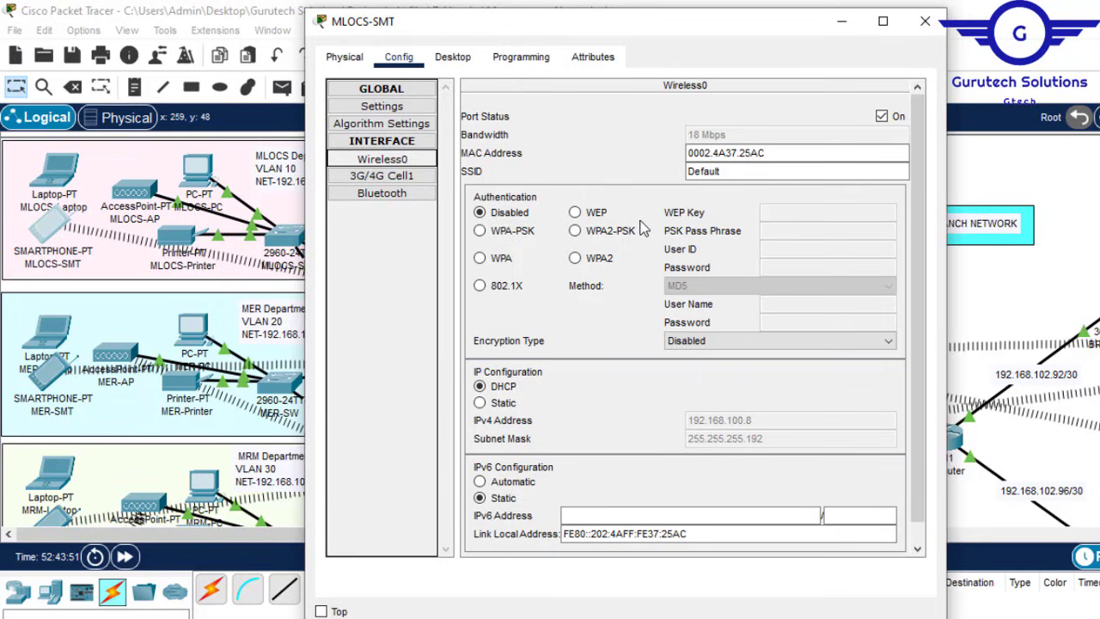
left_click(731, 172)
key("ctrl+a")
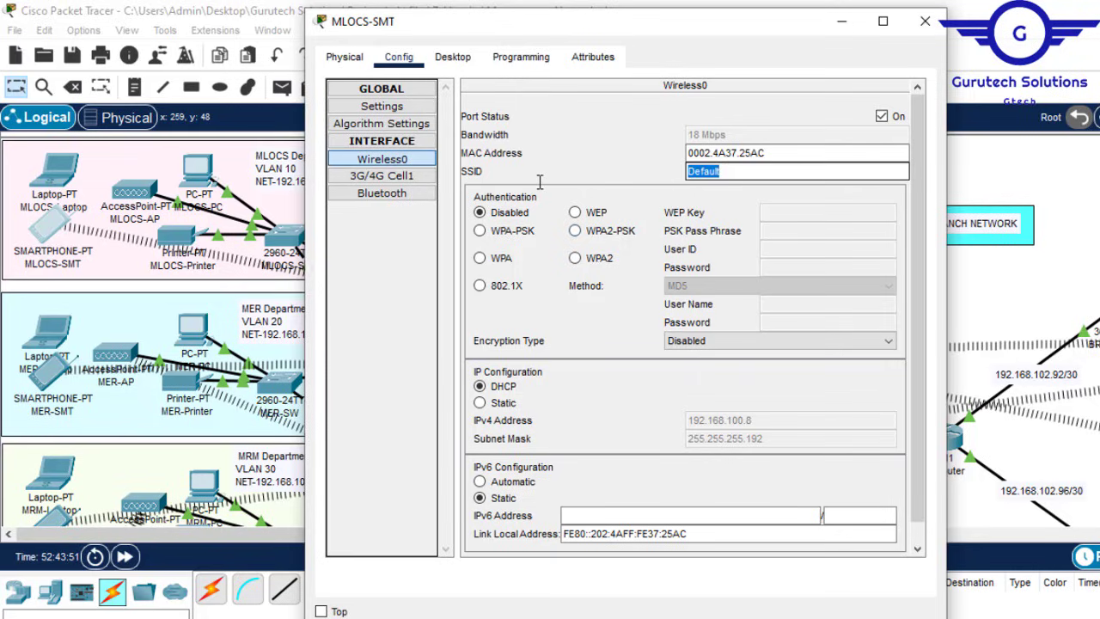
type("MLOCS-AP")
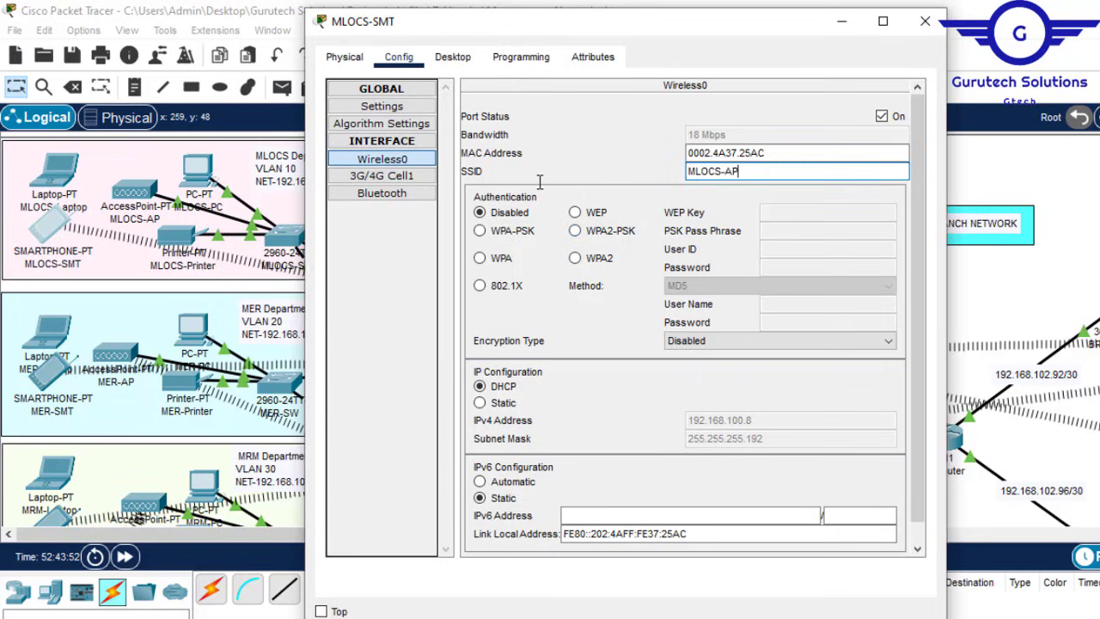
left_click(574, 231)
left_click(789, 230)
type("MLOCS-AP")
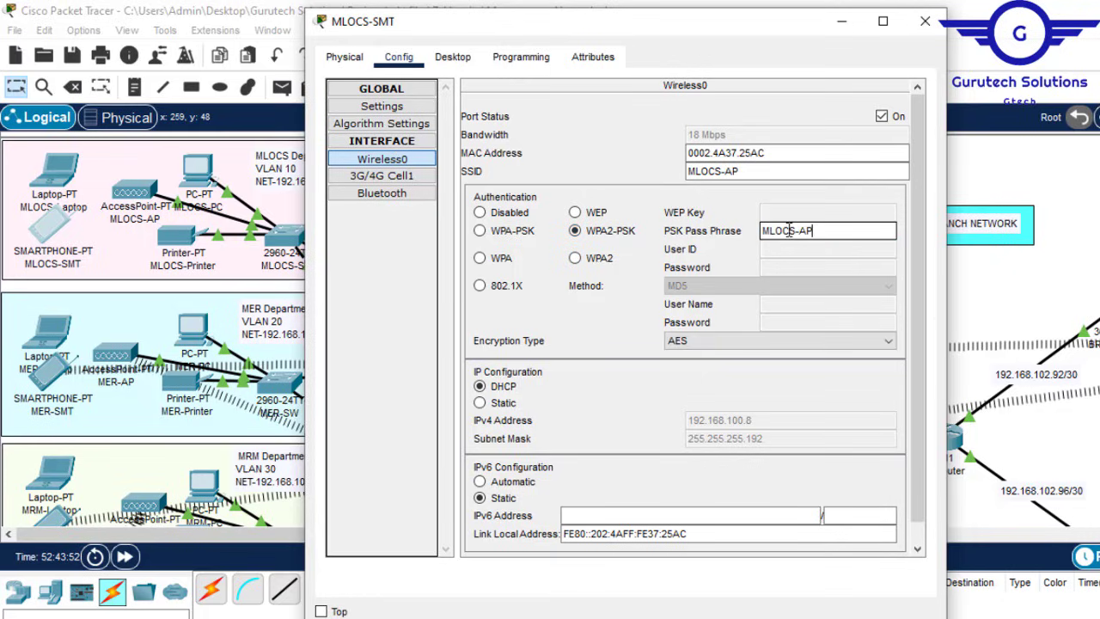
left_click(926, 22)
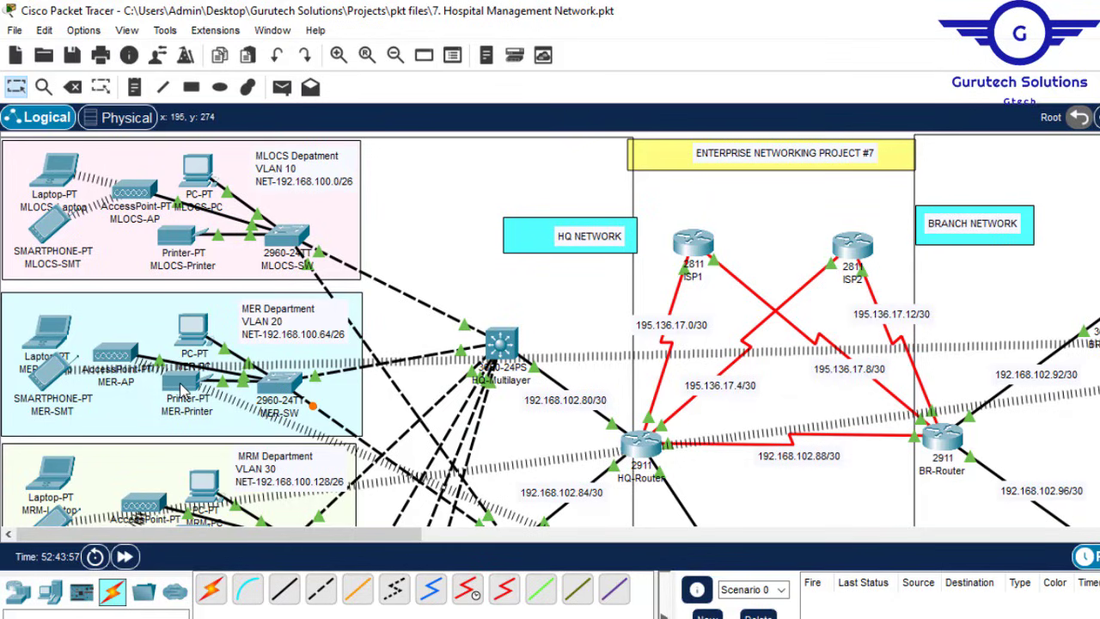
mouse_move(182, 392)
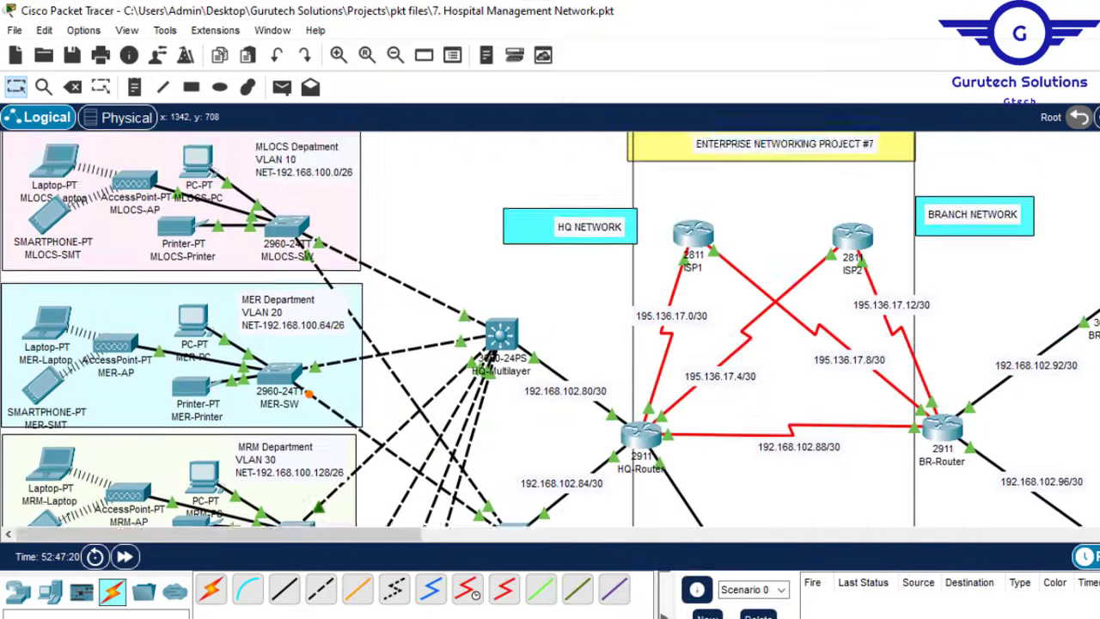
scroll(550, 328, "up", 1)
scroll(550, 328, "down", 16)
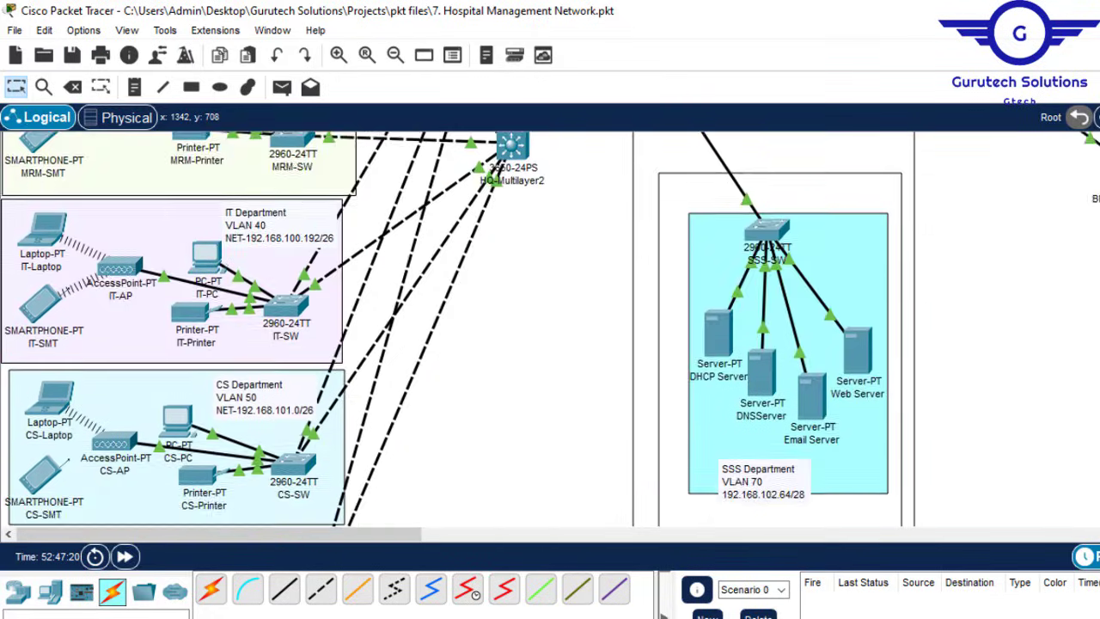
scroll(550, 328, "up", 7)
scroll(550, 329, "up", 8)
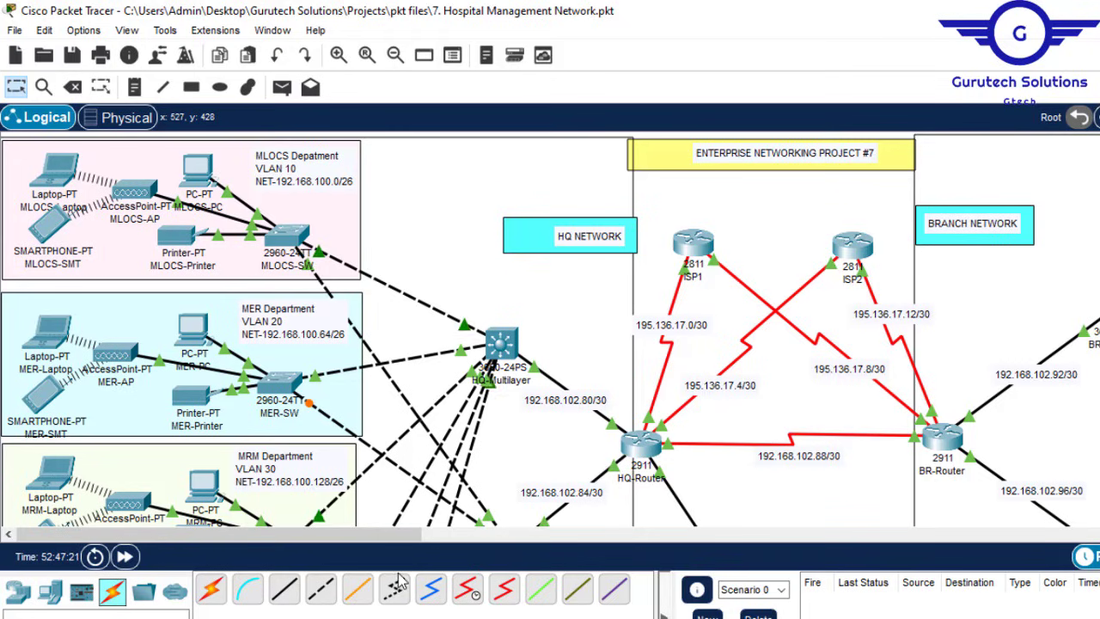
left_click_drag(383, 535, 652, 540)
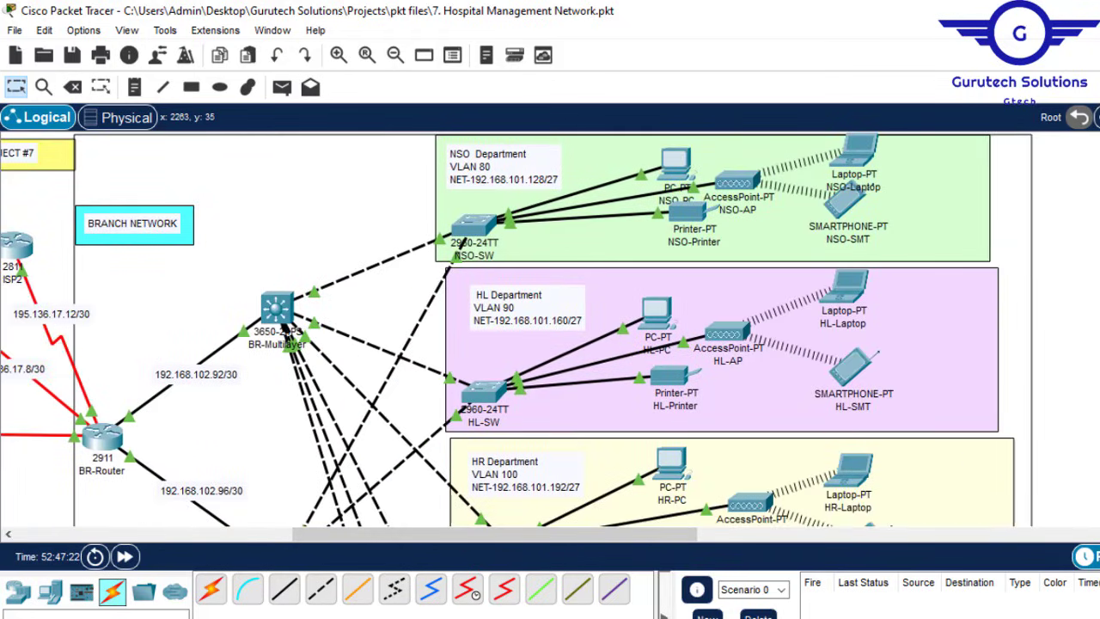
scroll(286, 336, "down", 10)
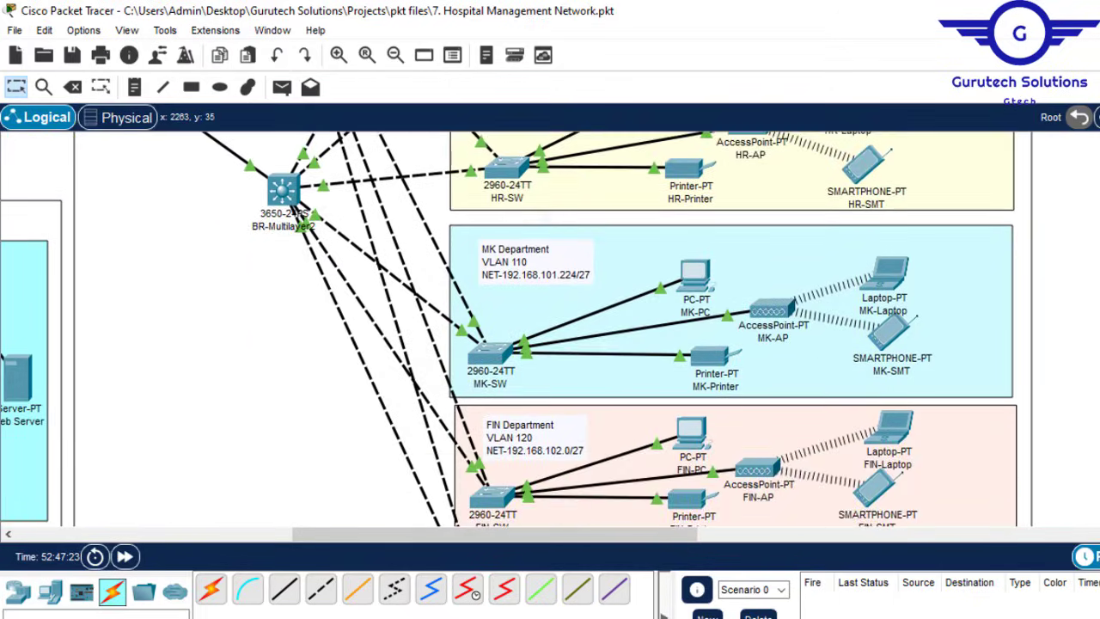
scroll(287, 335, "down", 10)
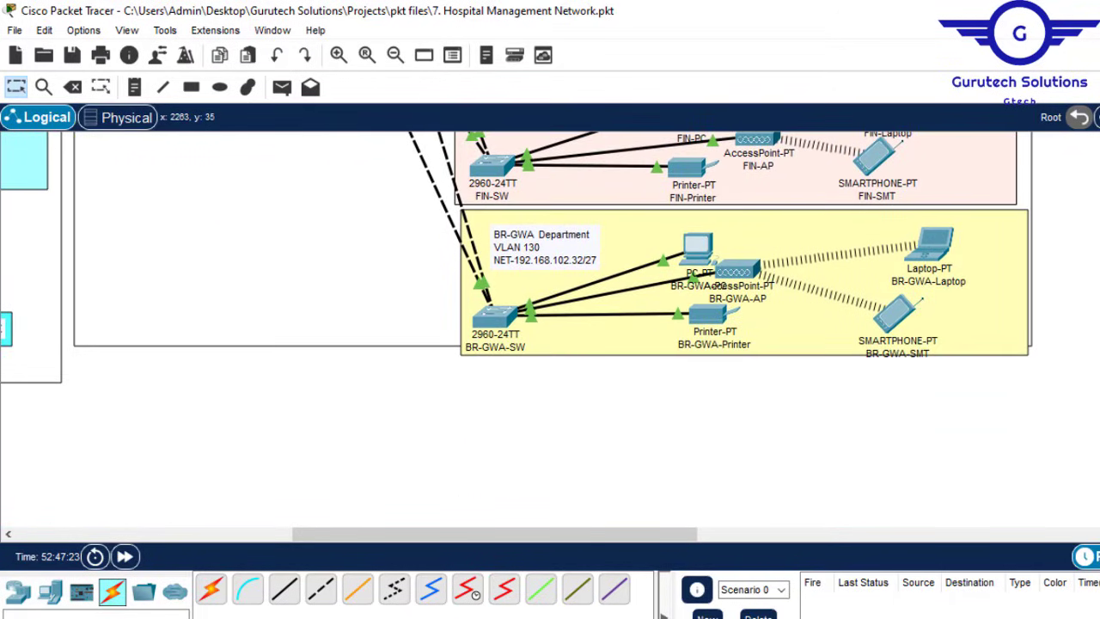
scroll(286, 336, "up", 8)
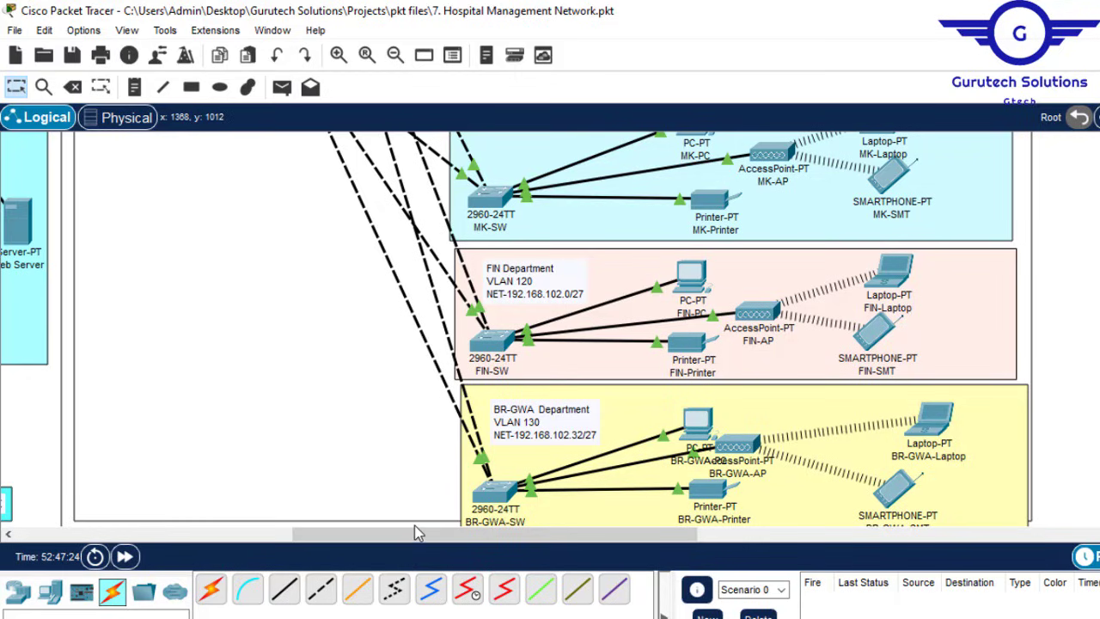
left_click_drag(419, 533, 133, 554)
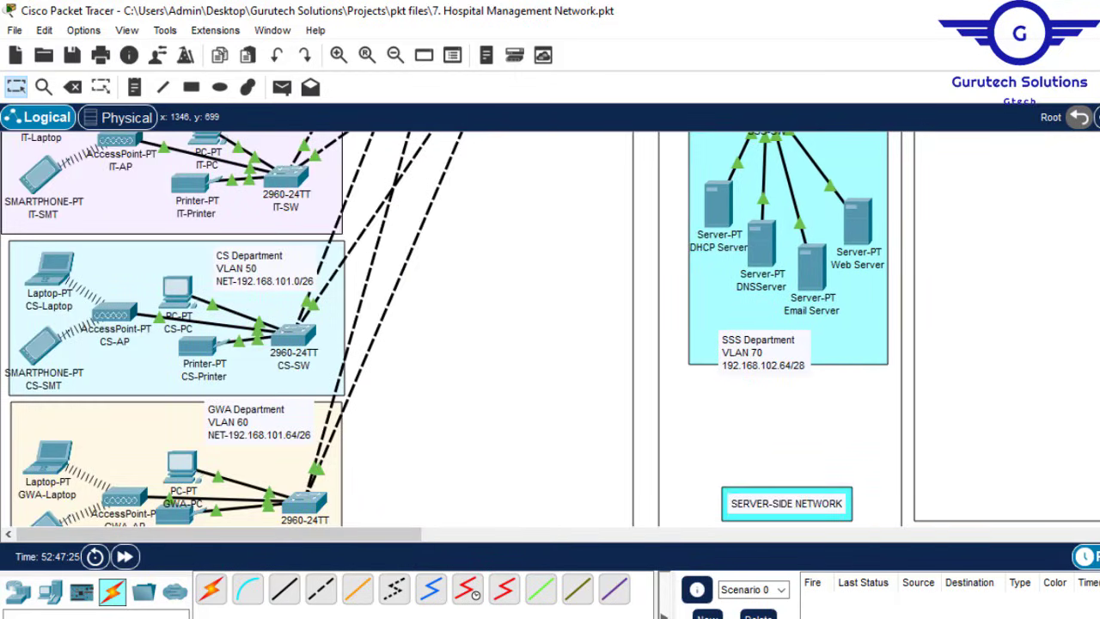
scroll(317, 330, "down", 8)
scroll(317, 329, "up", 6)
scroll(550, 330, "up", 10)
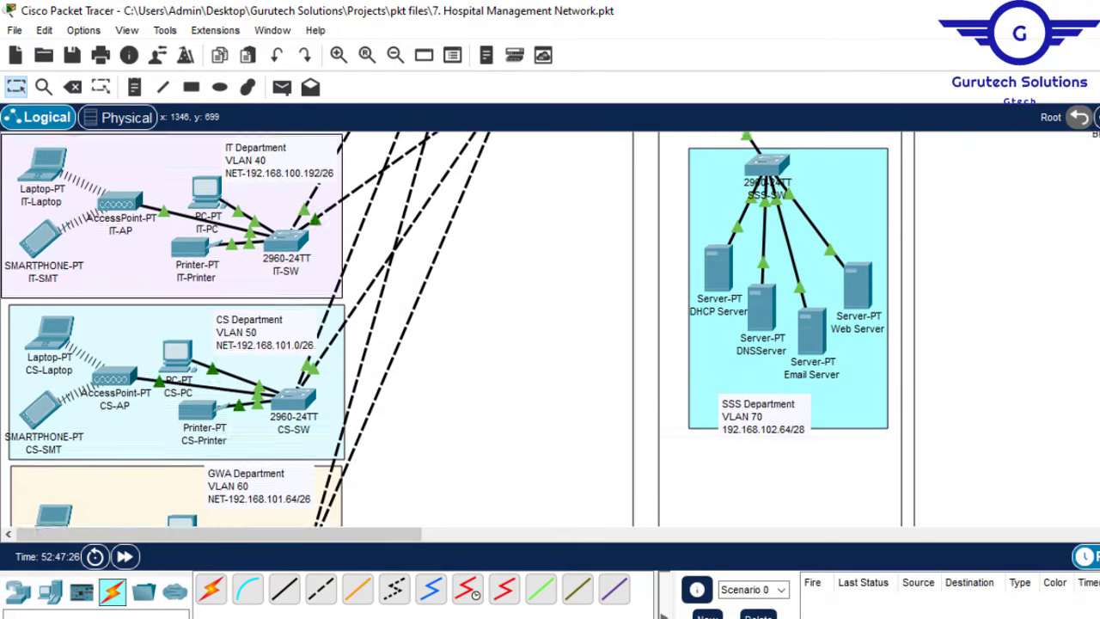
scroll(550, 330, "up", 1)
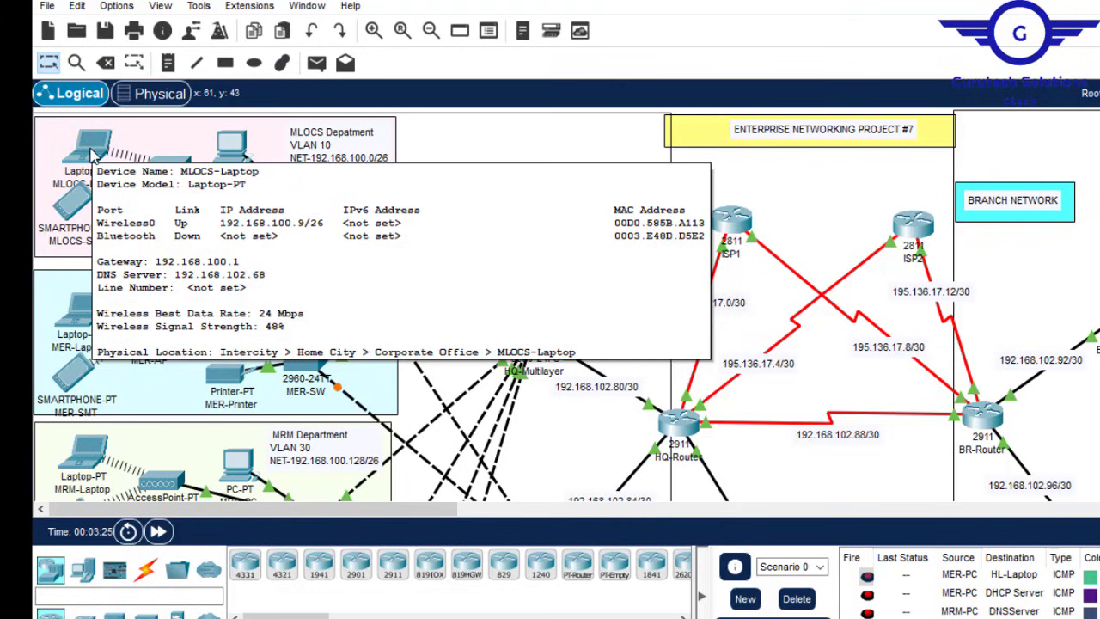
mouse_move(230, 148)
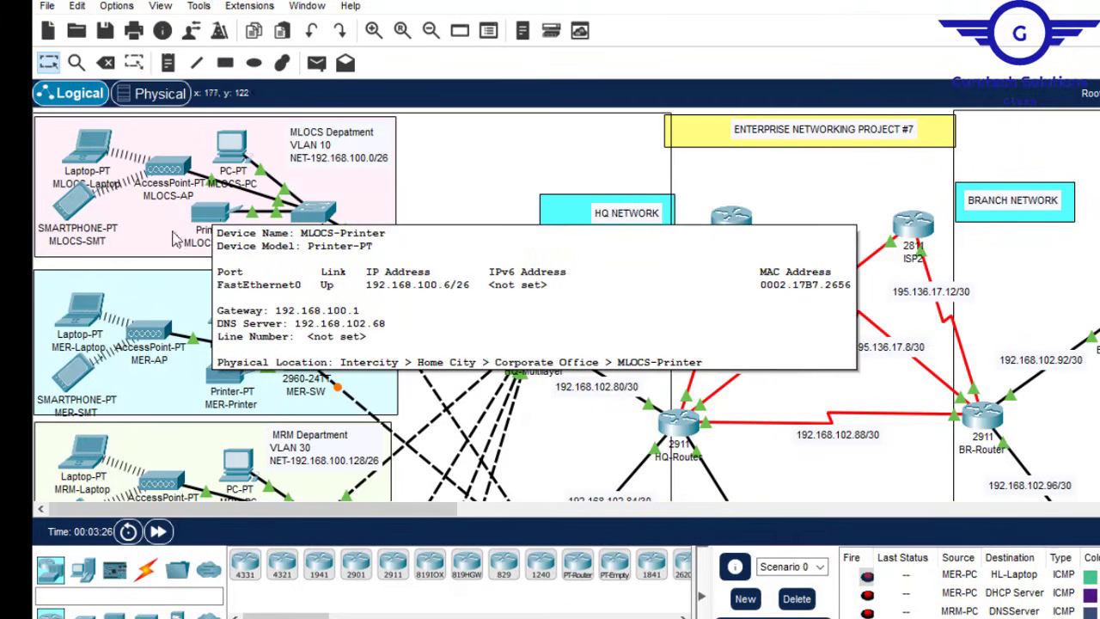
mouse_move(84, 316)
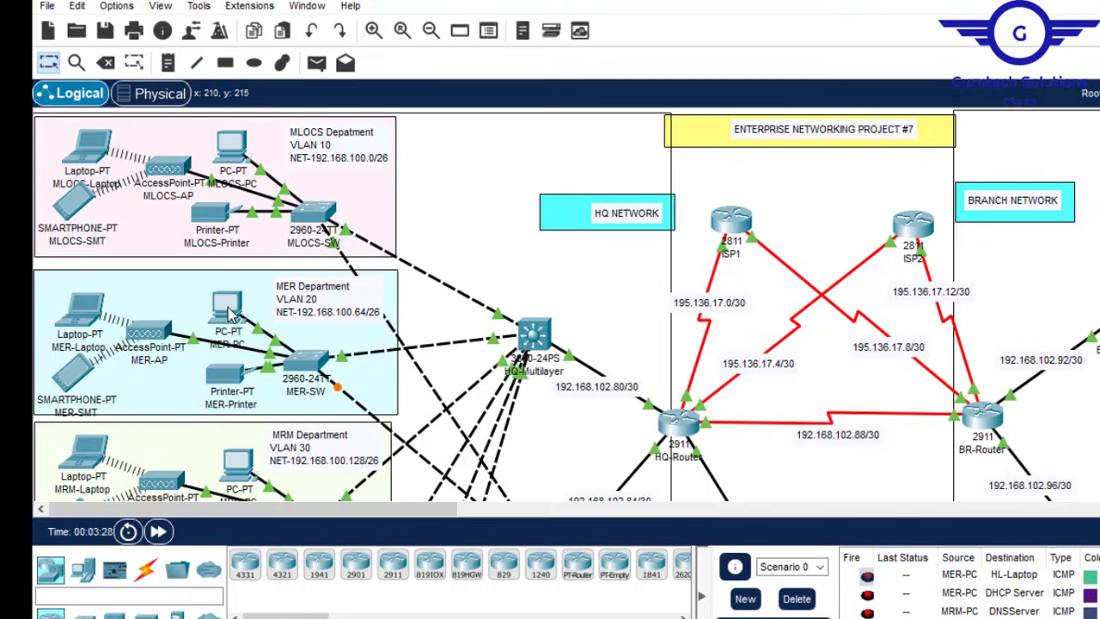
mouse_move(230, 315)
mouse_move(229, 379)
scroll(566, 304, "down", 10)
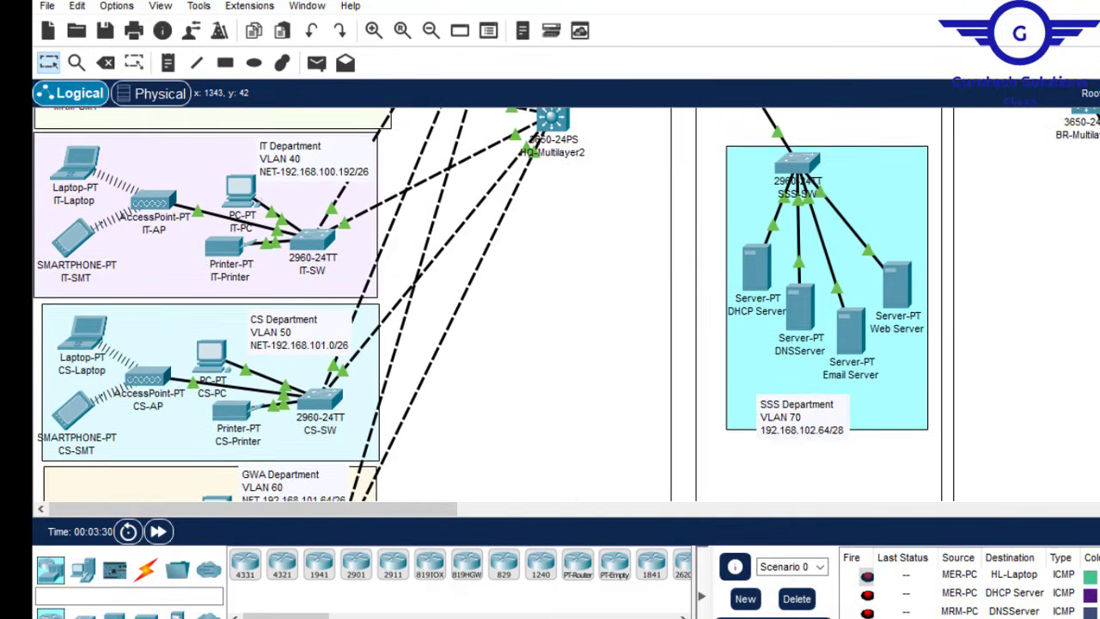
scroll(547, 373, "down", 3)
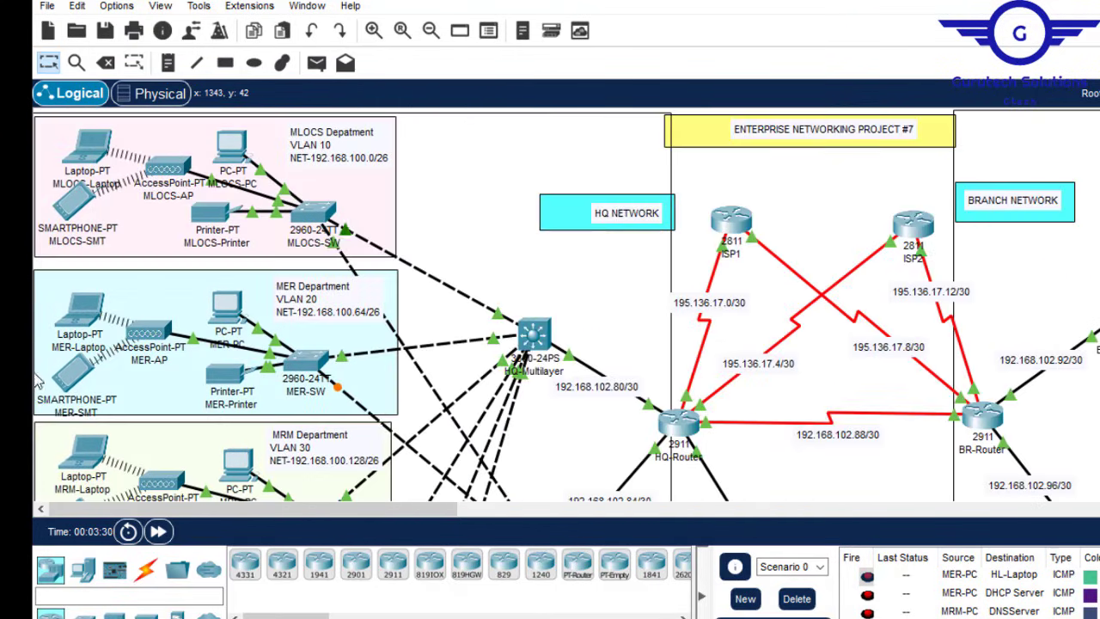
left_click_drag(886, 293, 1098, 249)
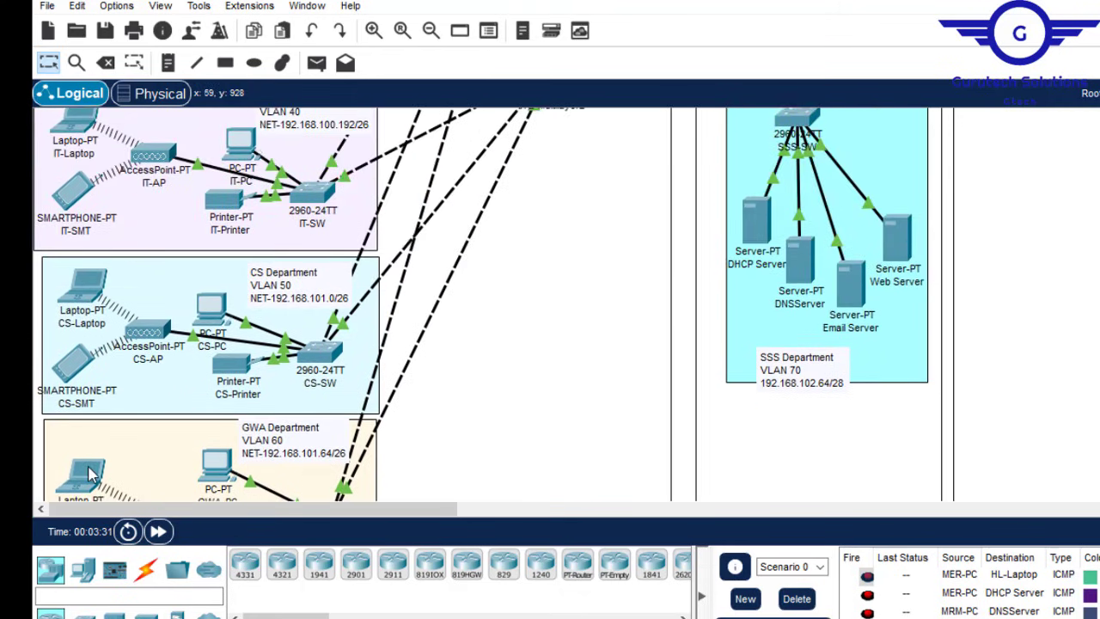
mouse_move(93, 473)
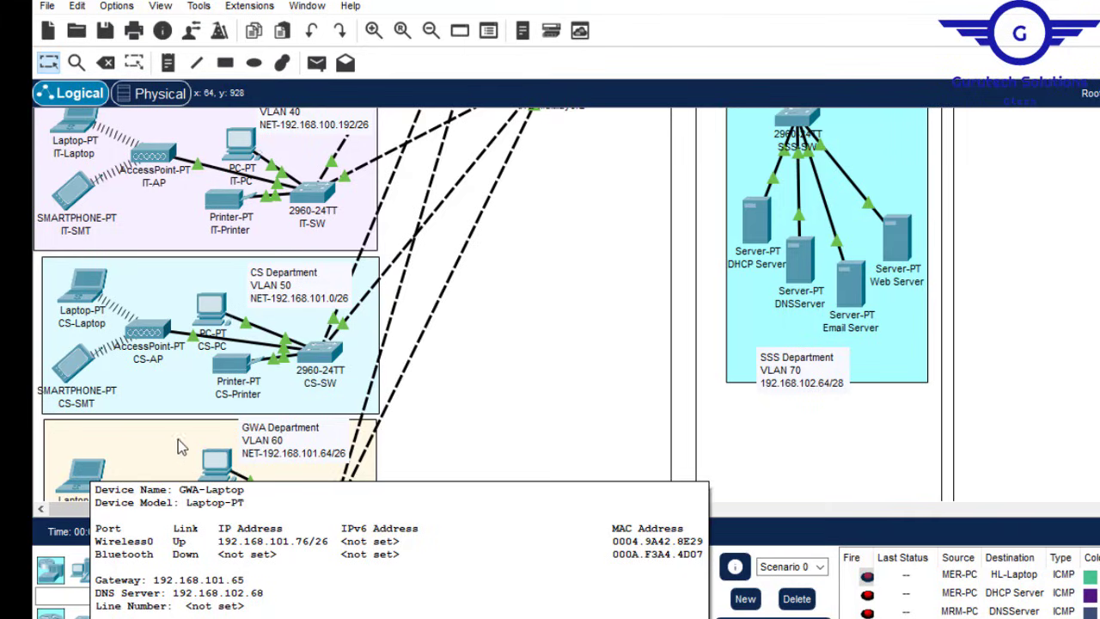
mouse_move(213, 467)
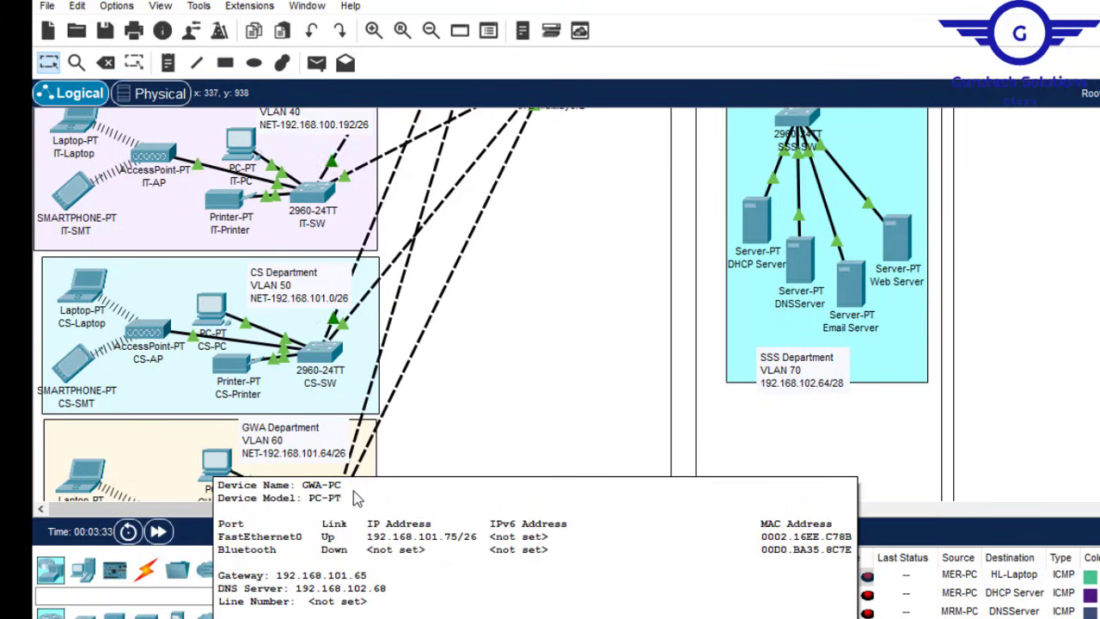
left_click_drag(382, 516, 621, 510)
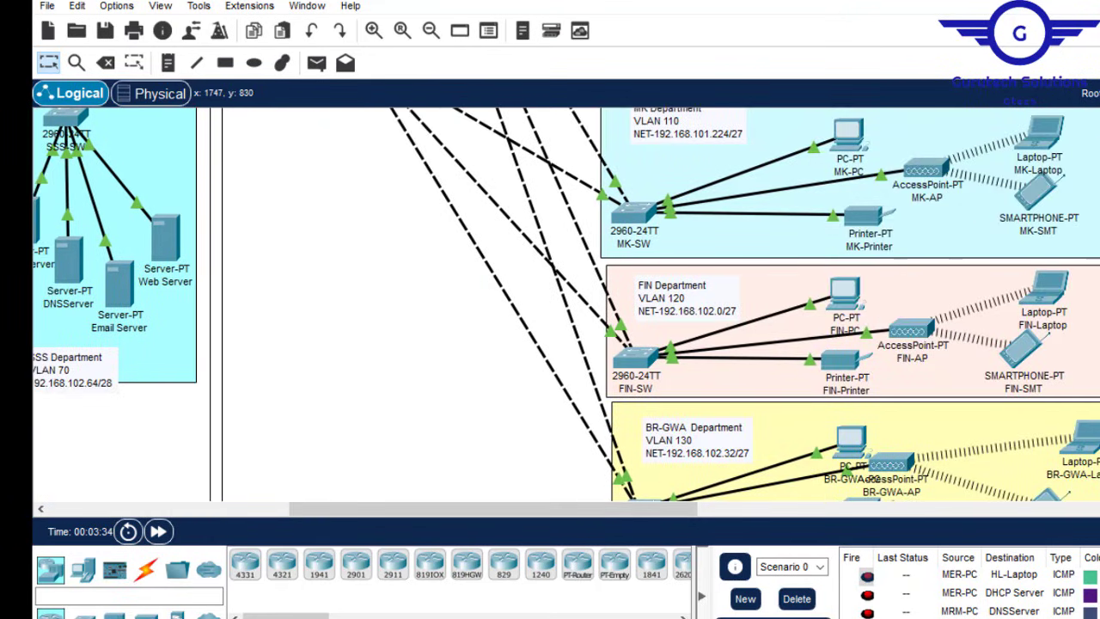
scroll(566, 303, "up", 10)
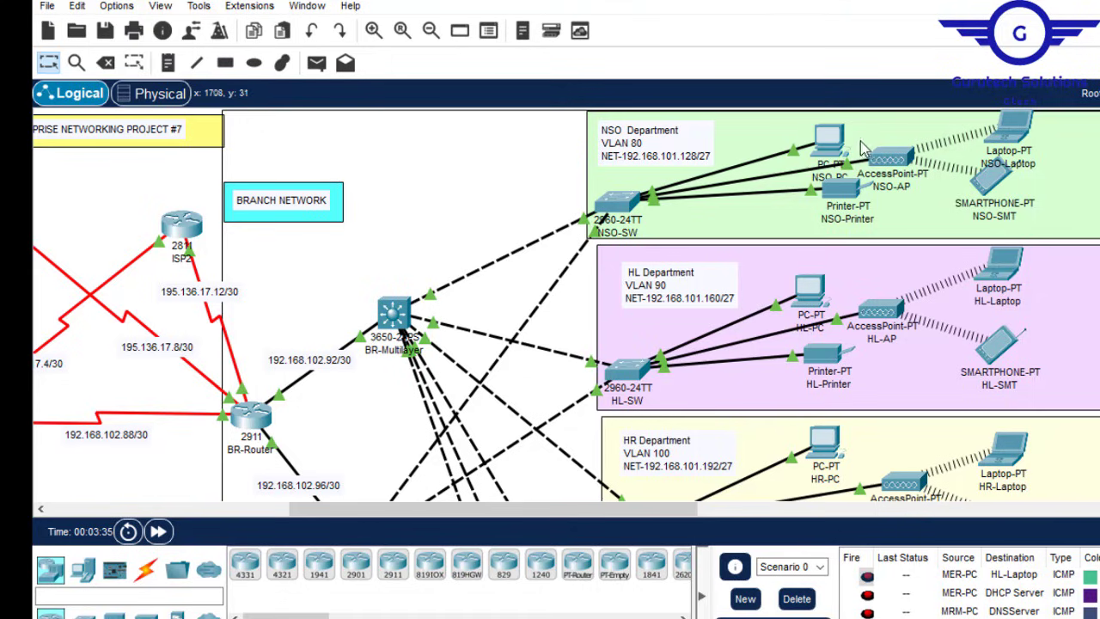
mouse_move(836, 143)
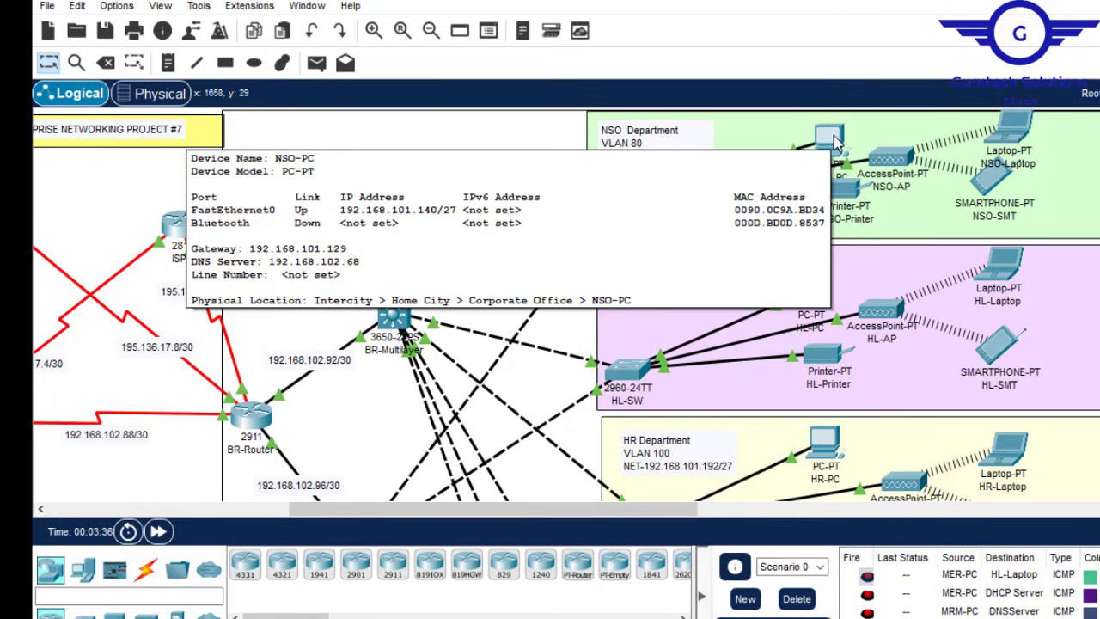
mouse_move(1014, 129)
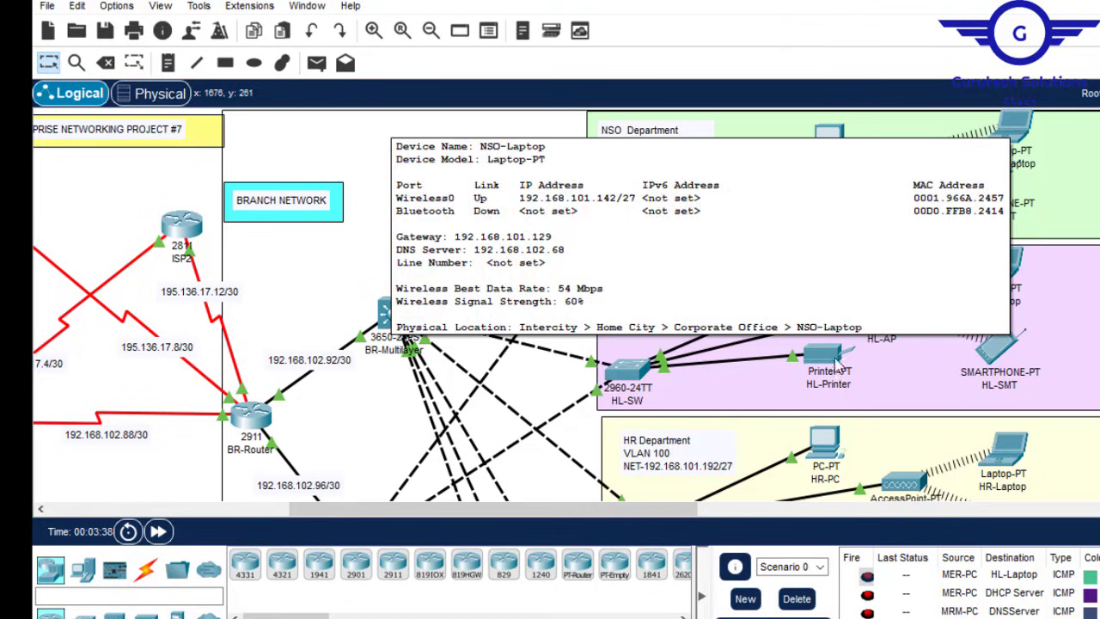
mouse_move(825, 357)
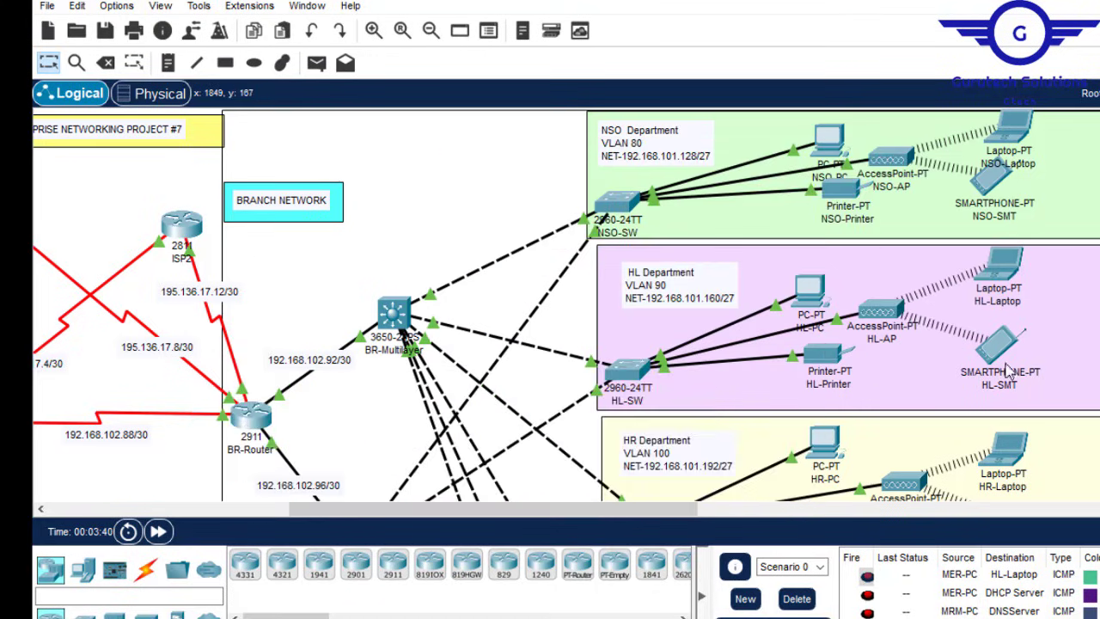
mouse_move(1004, 342)
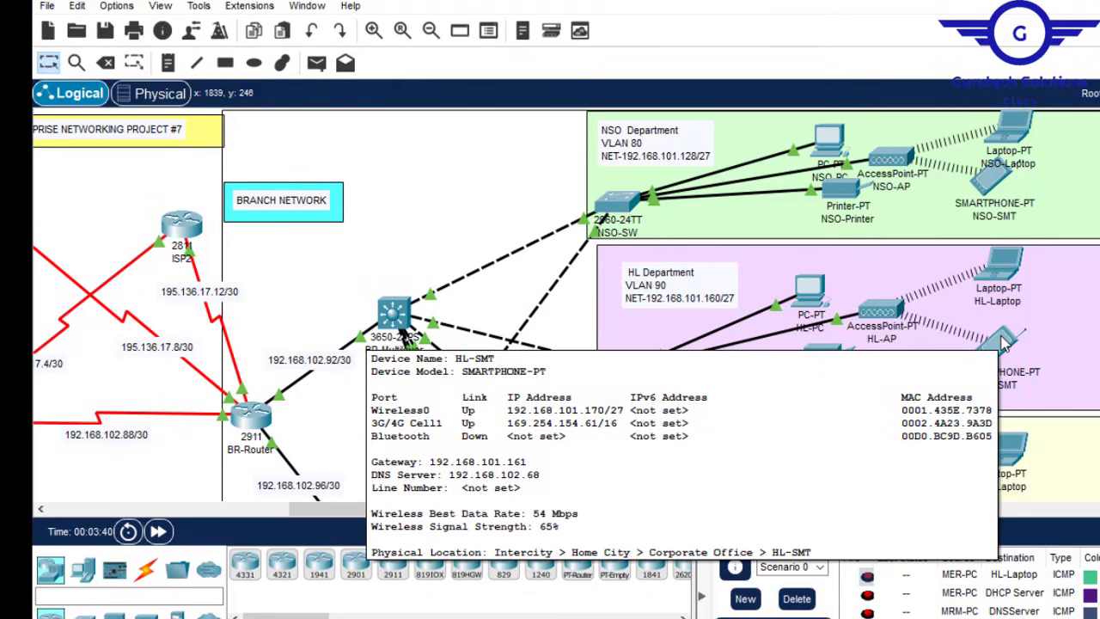
scroll(567, 301, "down", 10)
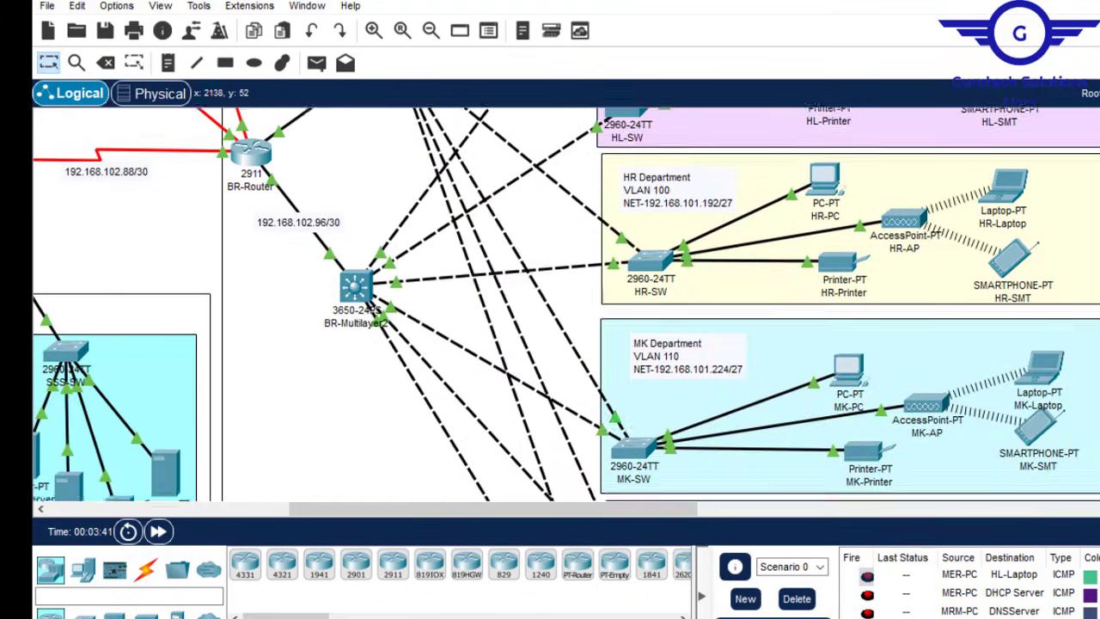
scroll(568, 300, "down", 4)
scroll(567, 300, "up", 4)
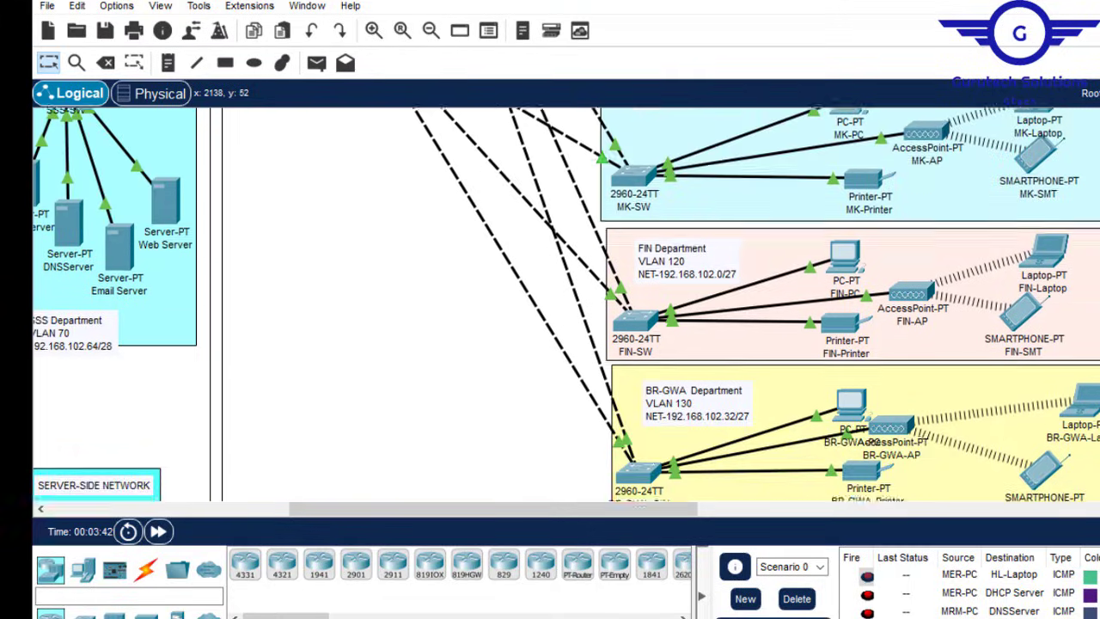
scroll(795, 295, "up", 5)
scroll(894, 291, "down", 8)
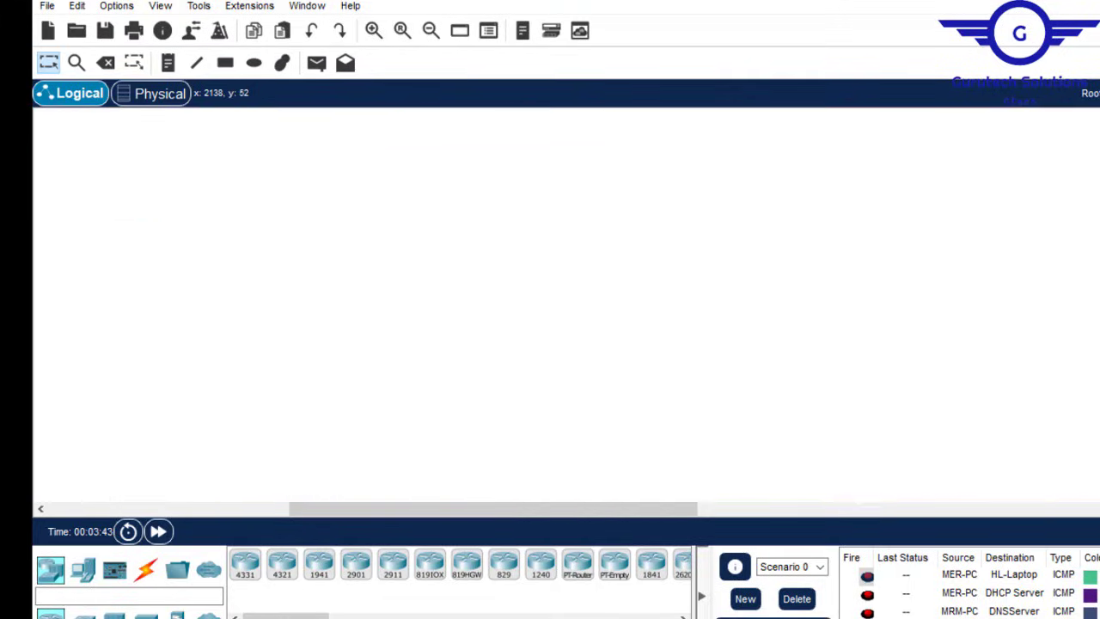
scroll(893, 290, "up", 5)
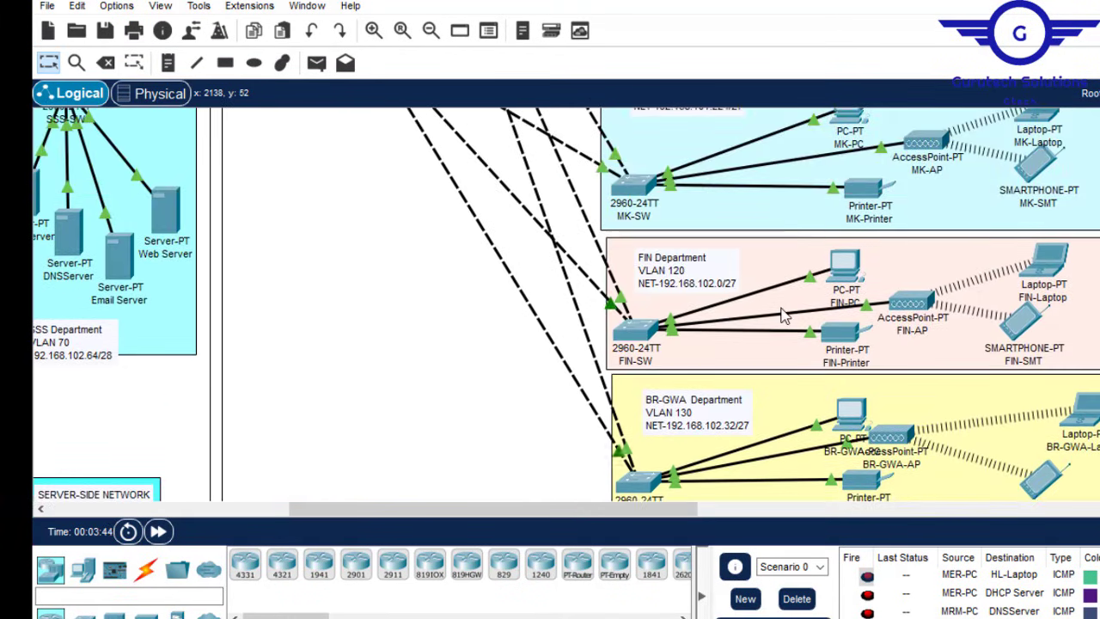
mouse_move(847, 263)
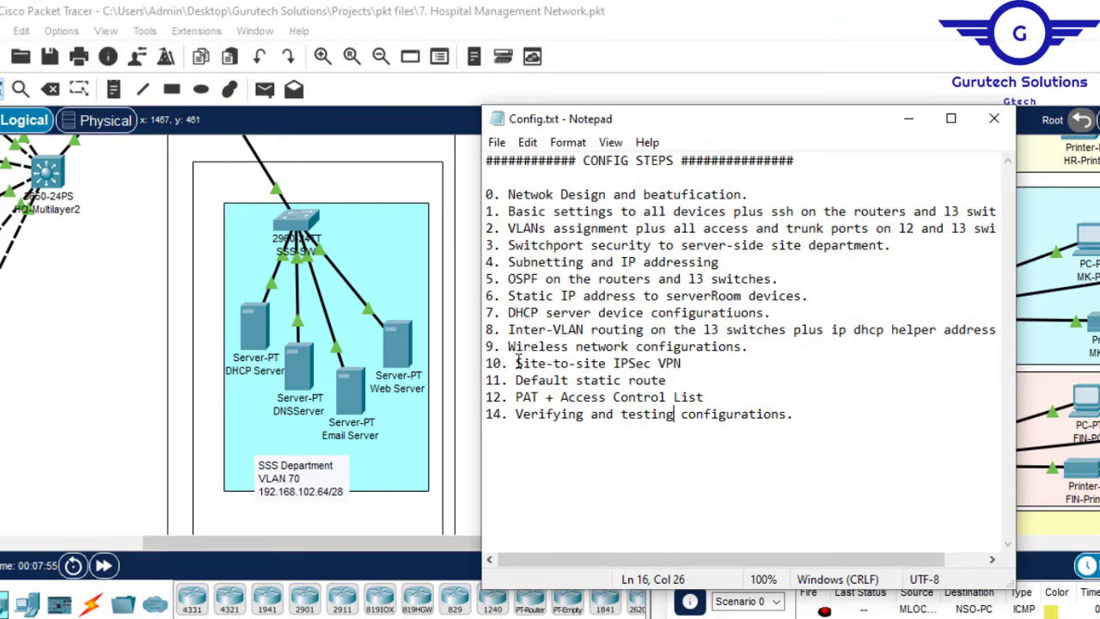
Step: Review config steps 10–12: Site-to-site IPSec VPN, default static route, and PAT + Access Control List
left_click_drag(518, 362, 682, 363)
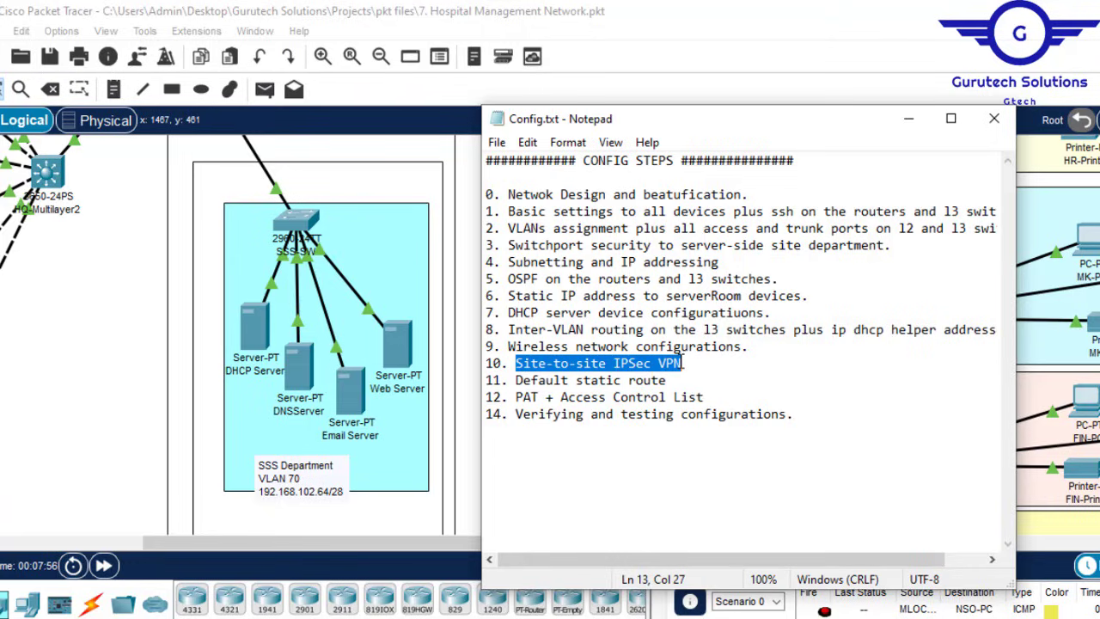
left_click_drag(682, 361, 709, 396)
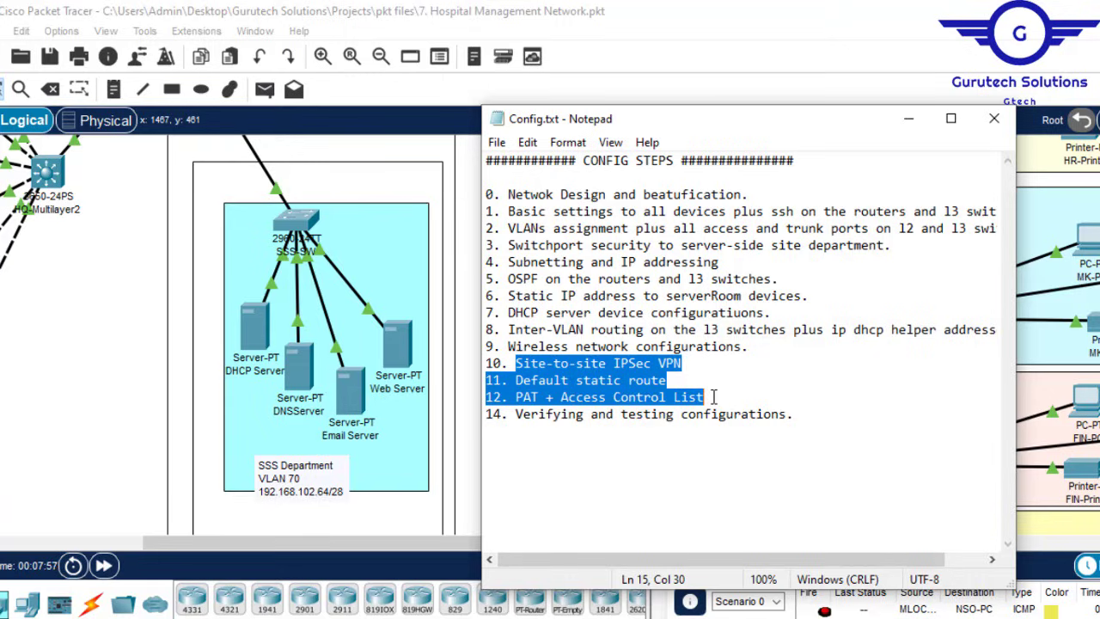
left_click(645, 382)
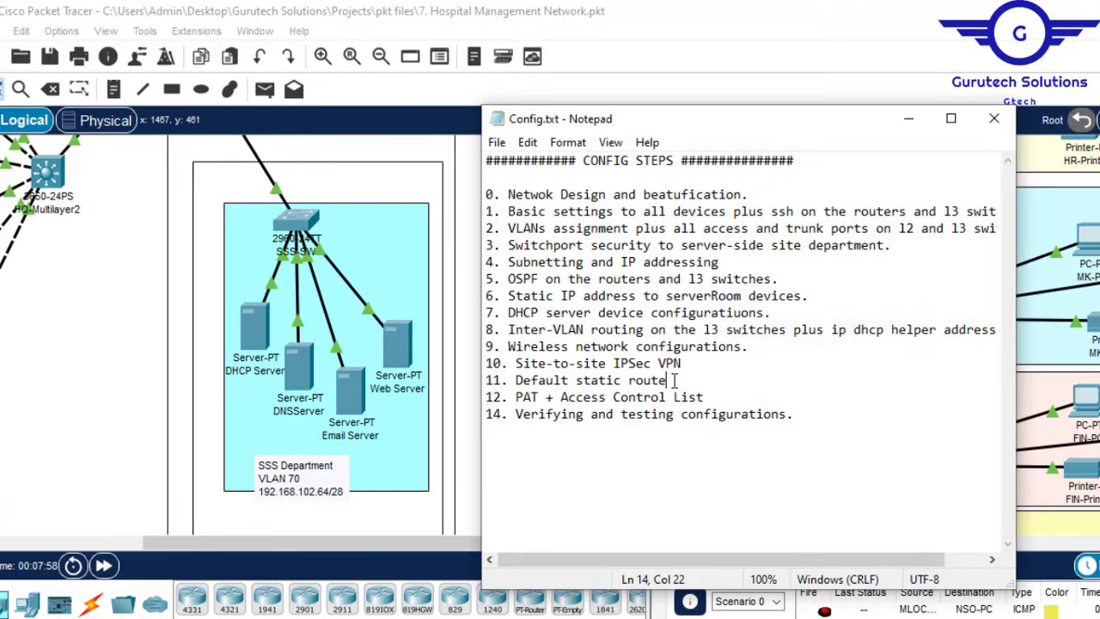
left_click_drag(675, 380, 516, 380)
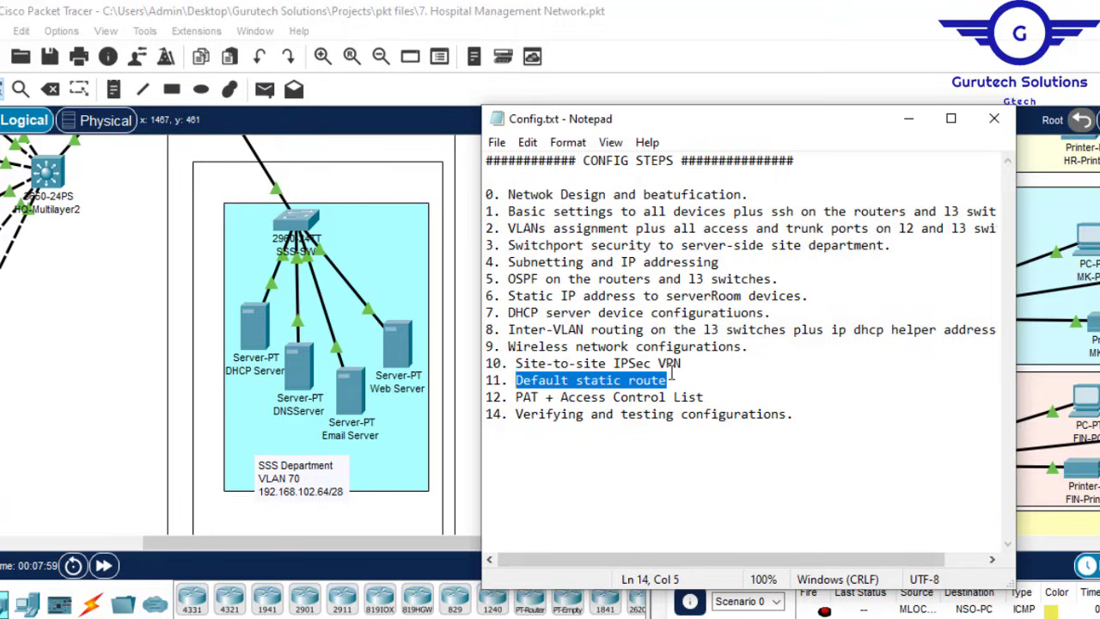
left_click_drag(693, 362, 509, 363)
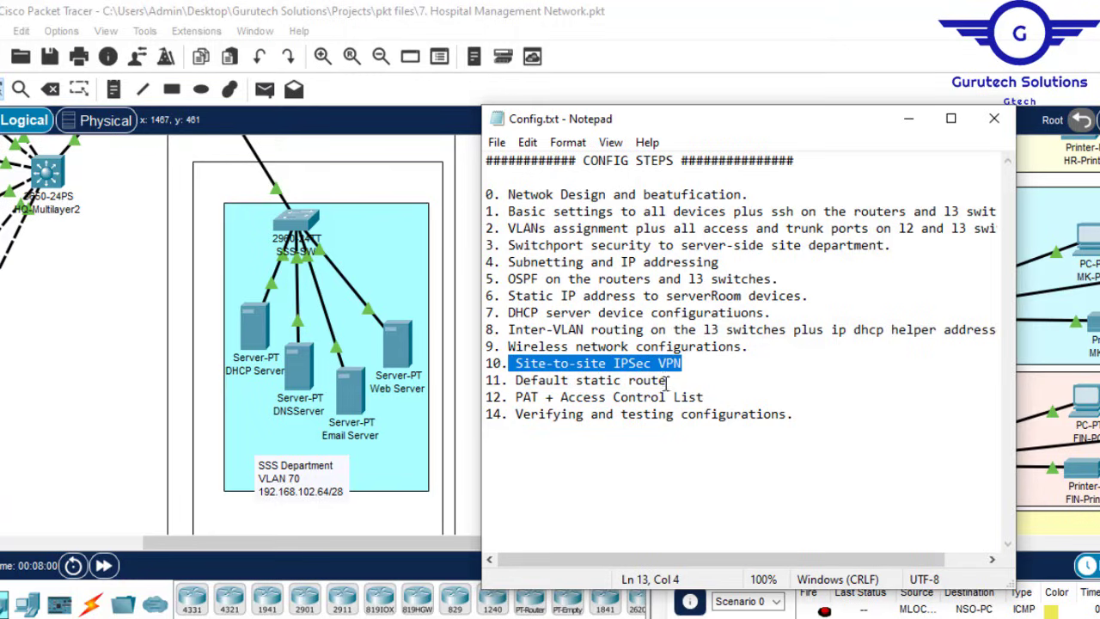
left_click_drag(703, 397, 526, 395)
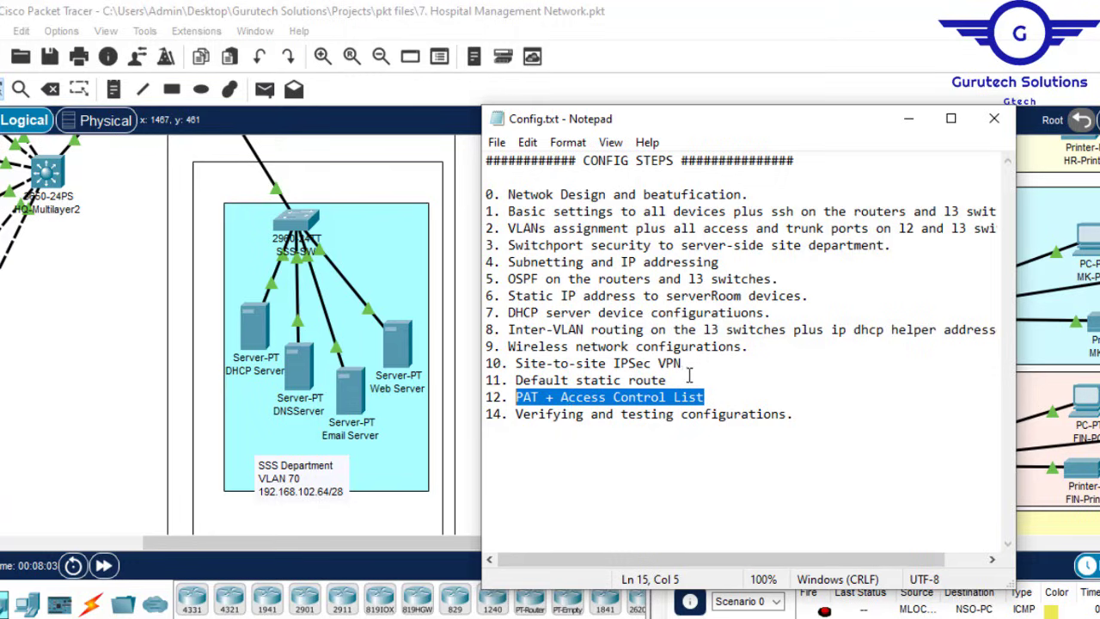
left_click_drag(688, 366, 513, 365)
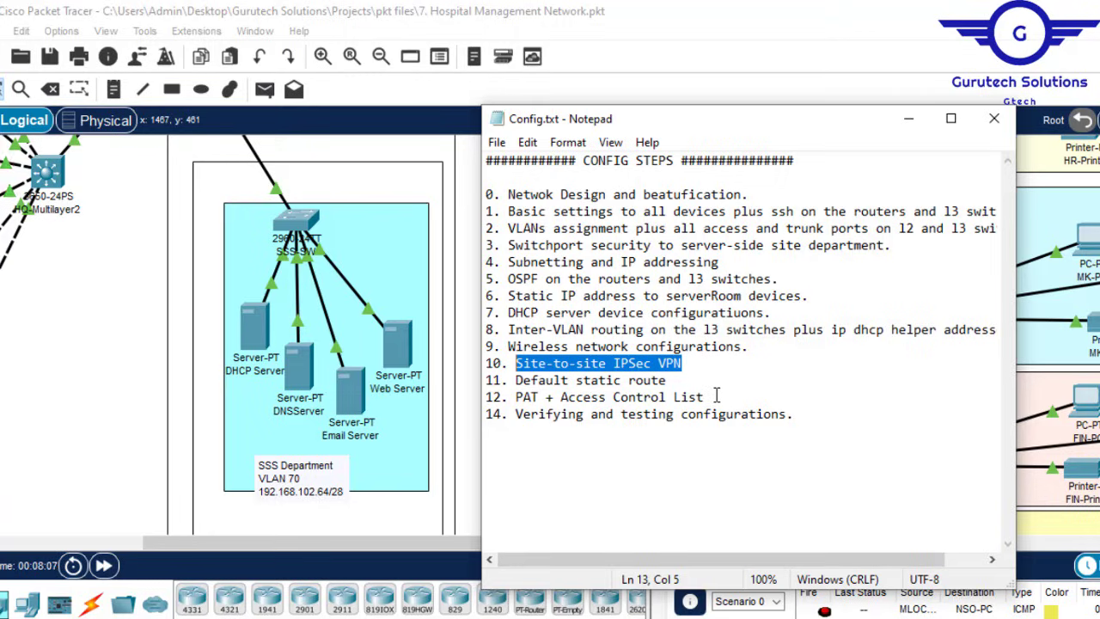
left_click_drag(717, 396, 517, 396)
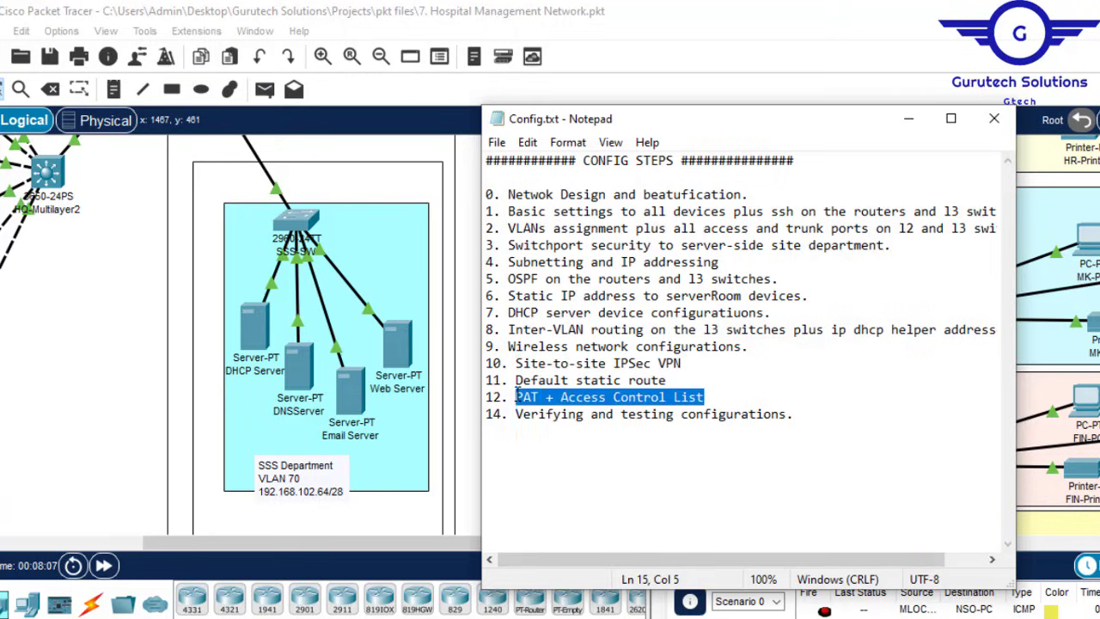
left_click(909, 118)
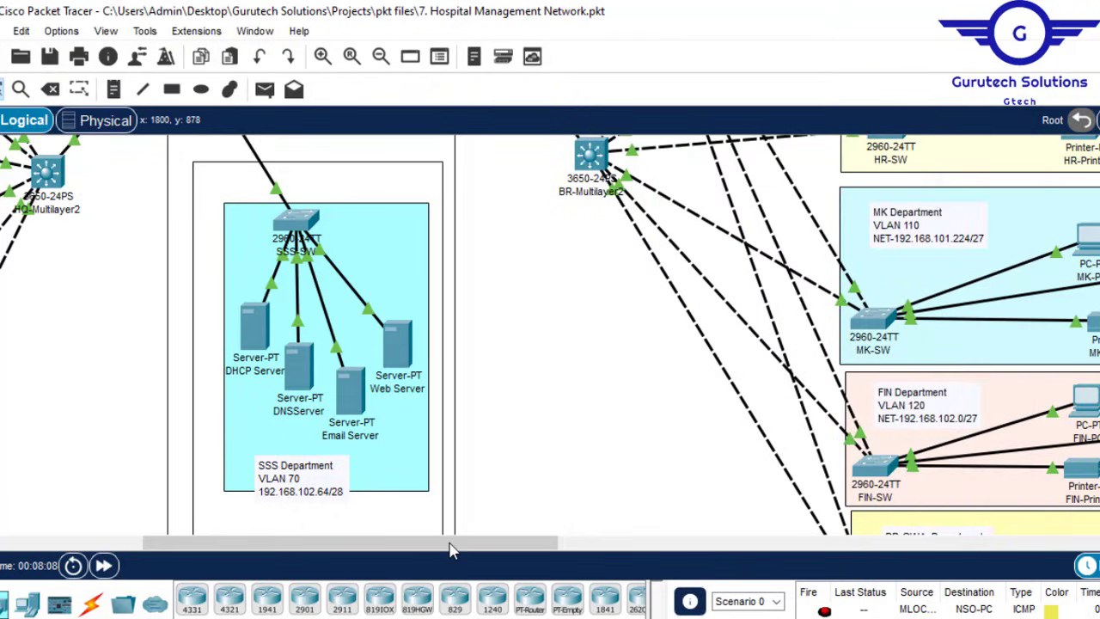
Step: Pan the canvas to show HQ-Router, BR-Router, ISP1 and ISP2 with their 195.136.17.x/30 serial links
mouse_move(449, 544)
left_mouse_down()
mouse_move(364, 543)
mouse_move(449, 543)
left_mouse_up()
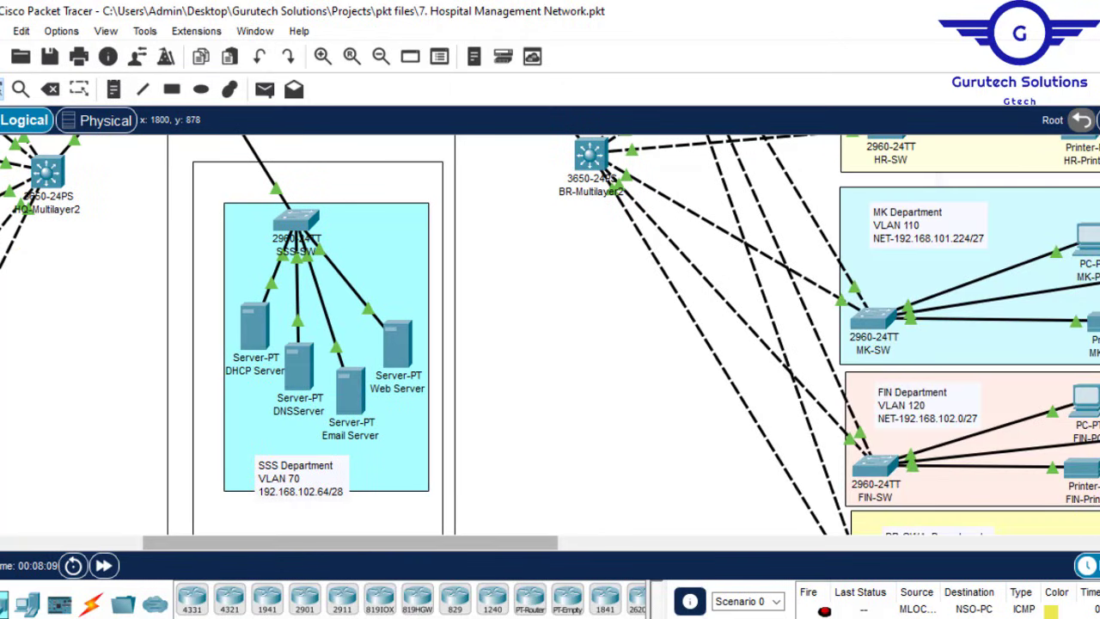
scroll(550, 335, "up", 3)
scroll(550, 335, "up", 1)
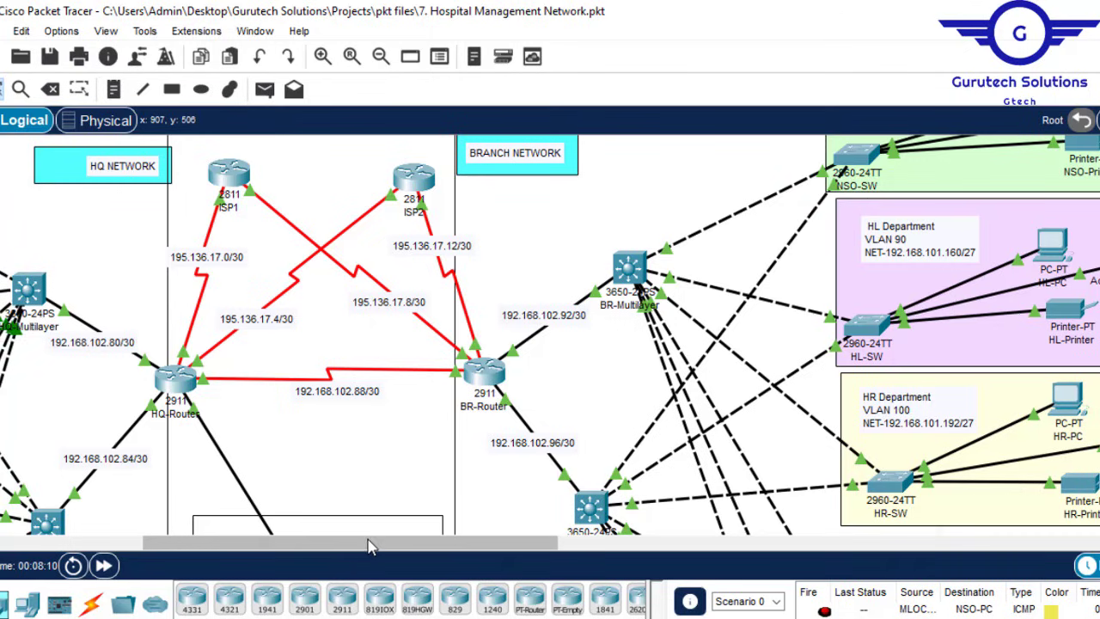
left_click_drag(368, 543, 343, 543)
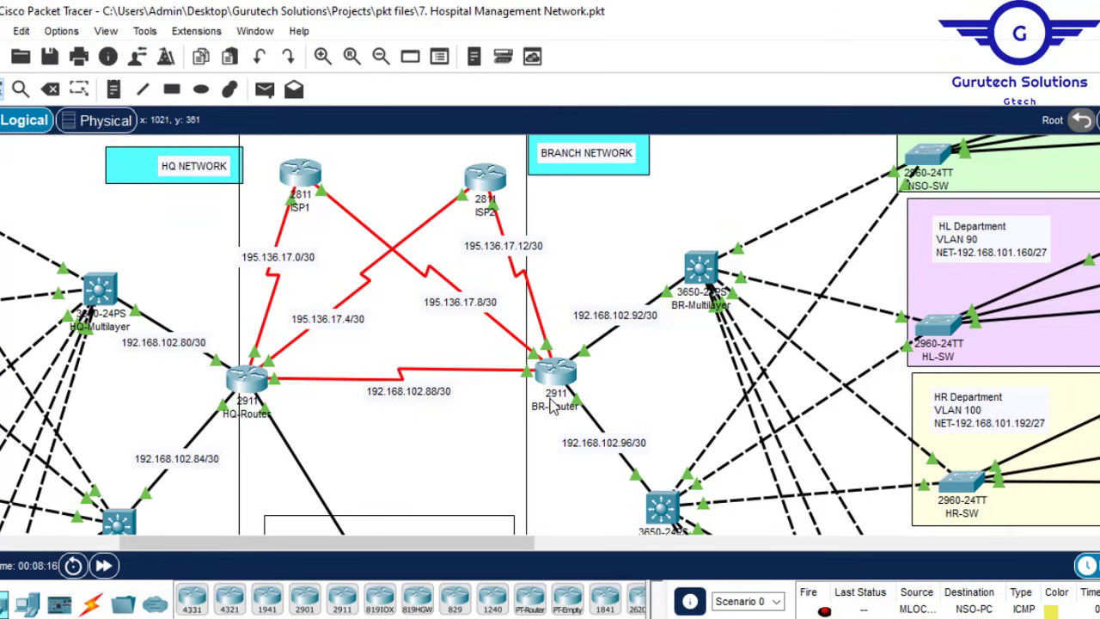
mouse_move(552, 408)
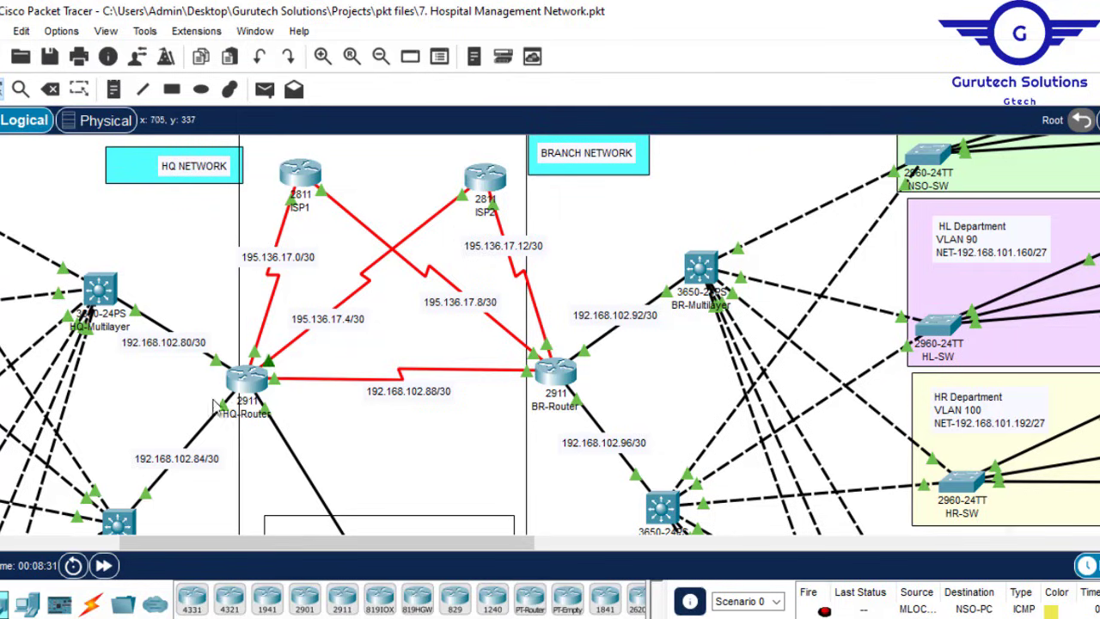
Step: Open HQ-Router and wake its command-line console
left_click(256, 383)
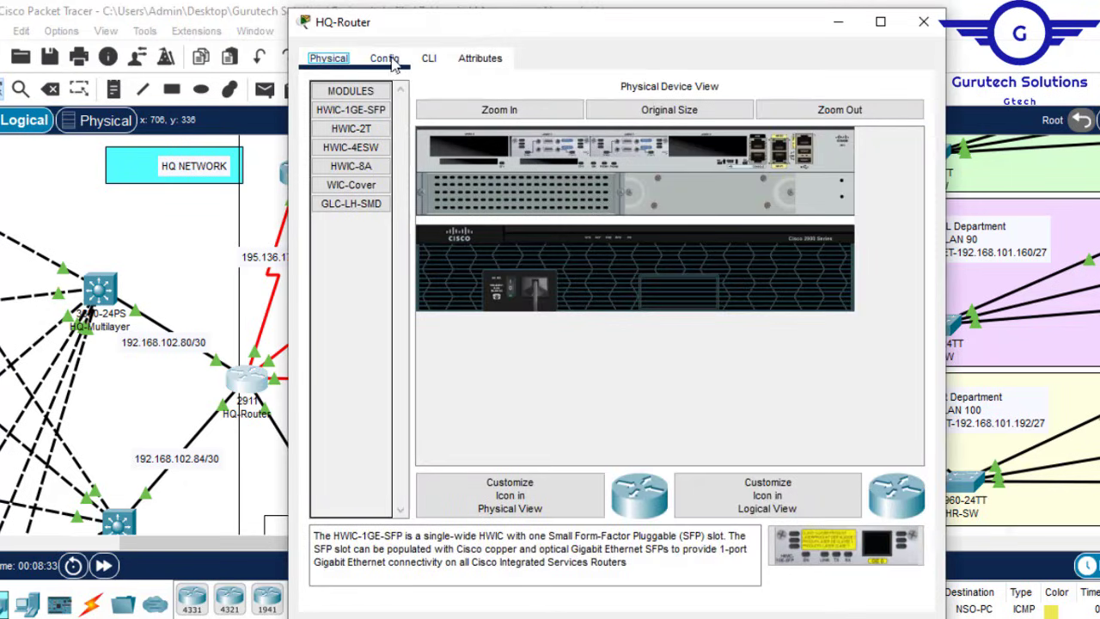
left_click(386, 60)
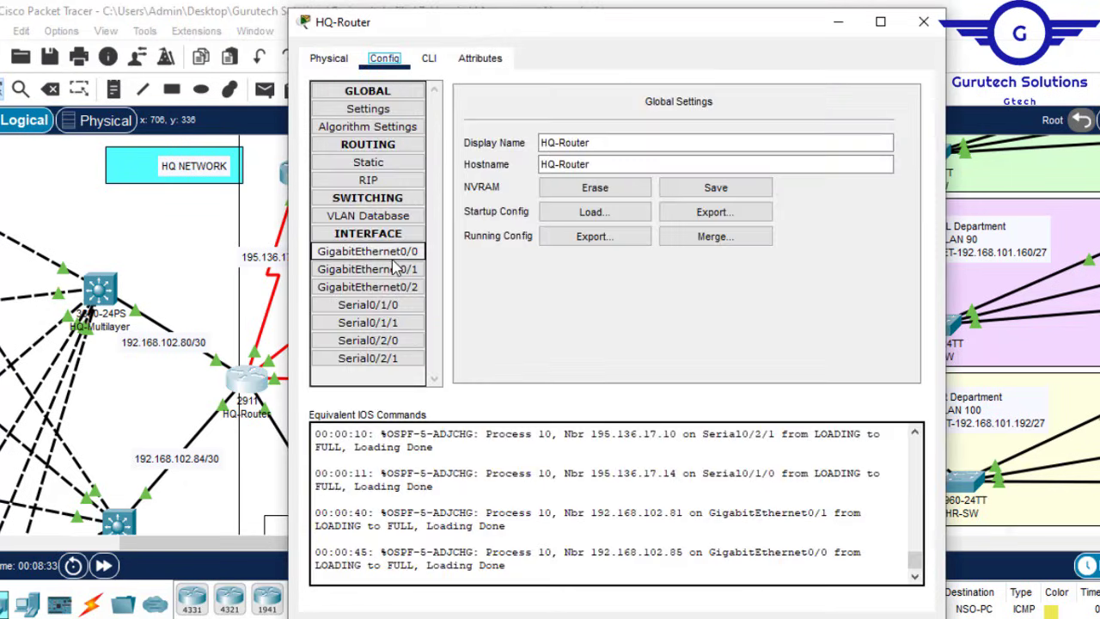
left_click(428, 61)
key("Return")
key("Return")
key("Return")
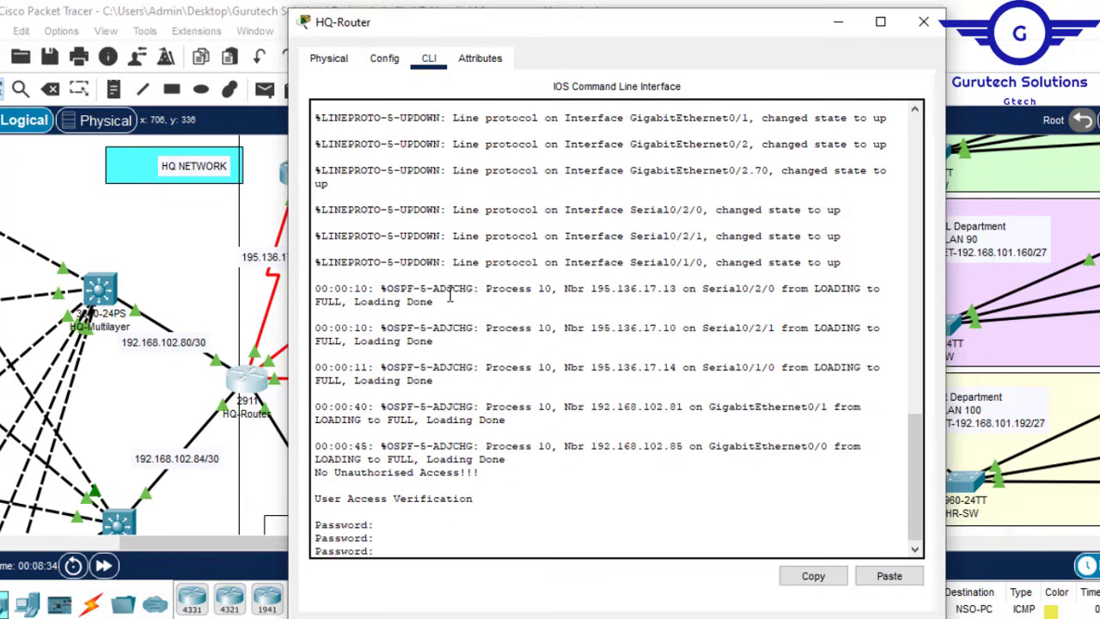
left_click(384, 59)
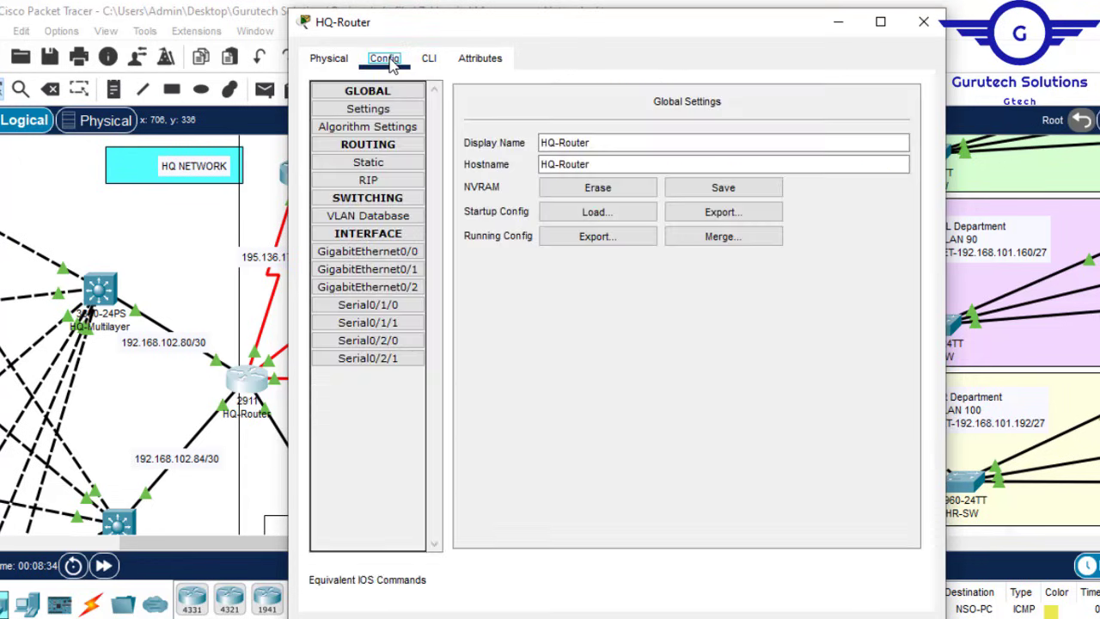
Step: Exit GigabitEthernet0/0 interface mode back to global configuration and close the router window
left_click(403, 253)
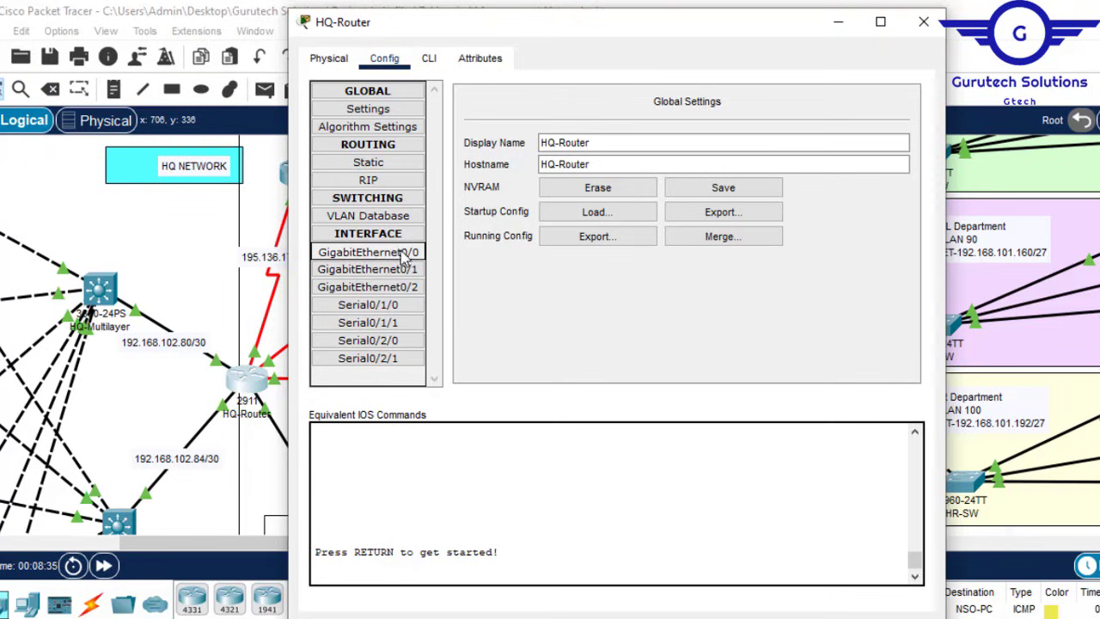
left_click(432, 64)
key("Return")
key("Return")
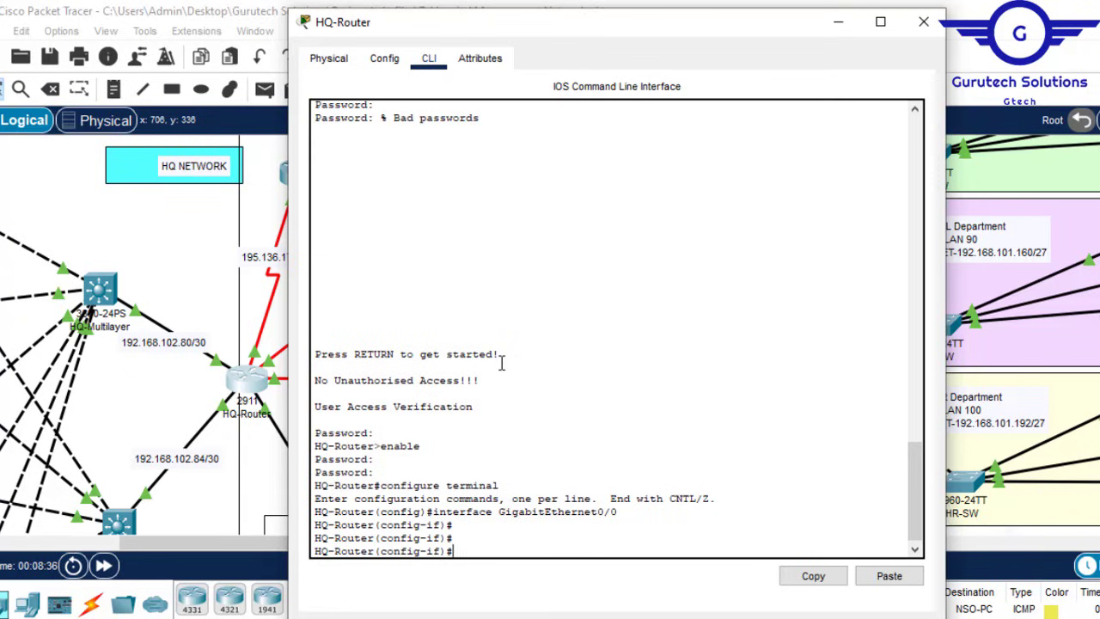
type("ex")
key("Return")
key("Return")
key("Return")
key("Return")
key("Return")
key("Return")
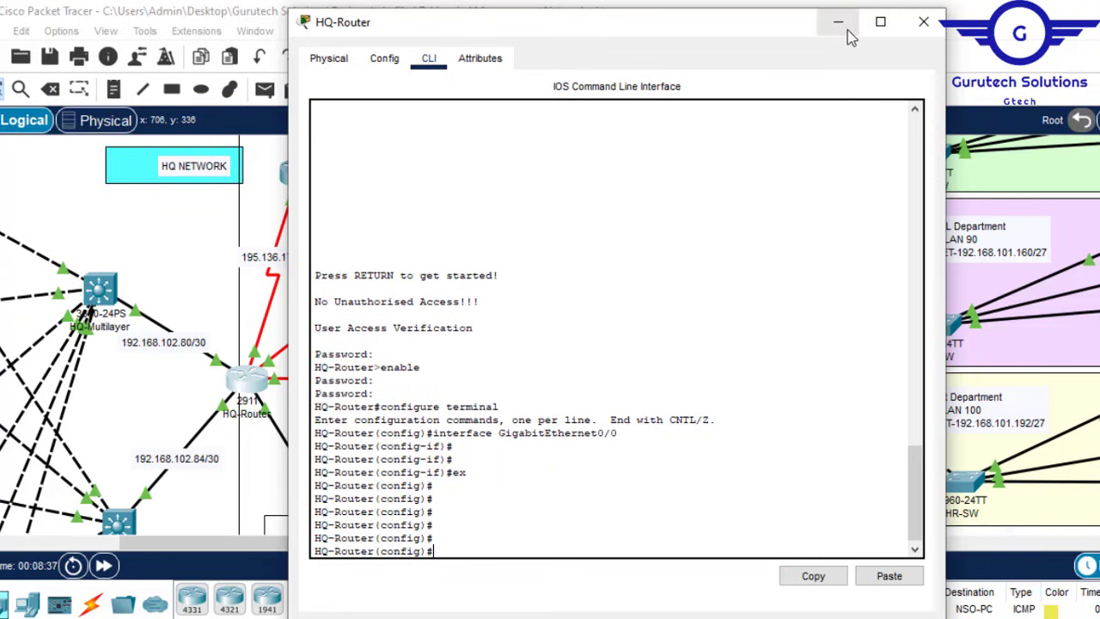
left_click(923, 22)
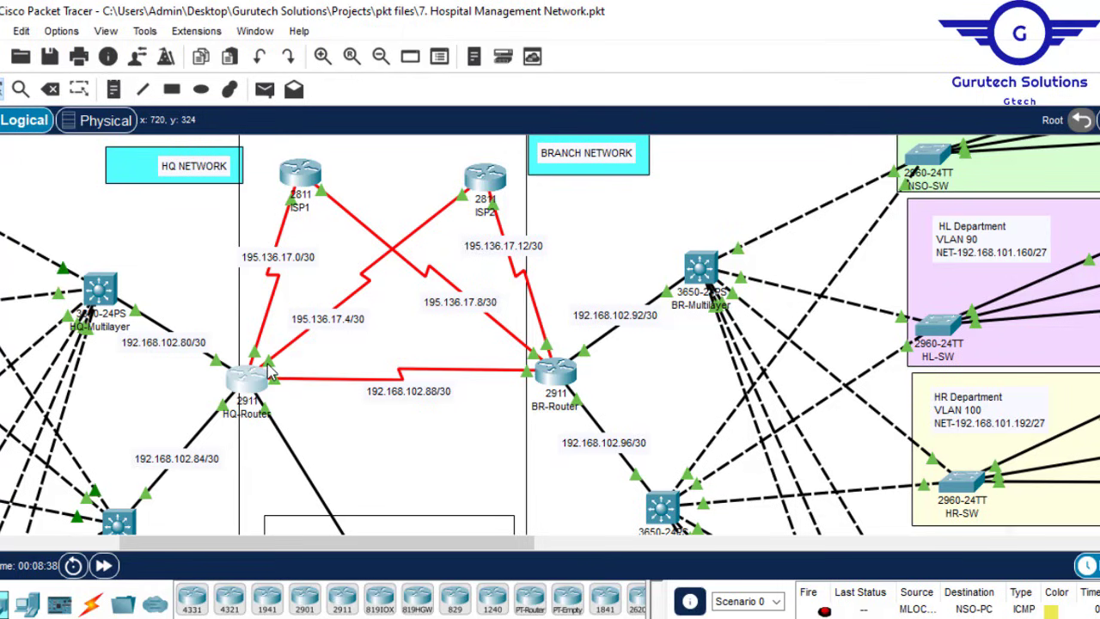
Step: Reopen HQ-Router and bring its CLI into interface Serial0/2/1 (195.136.17.1/30)
mouse_move(272, 371)
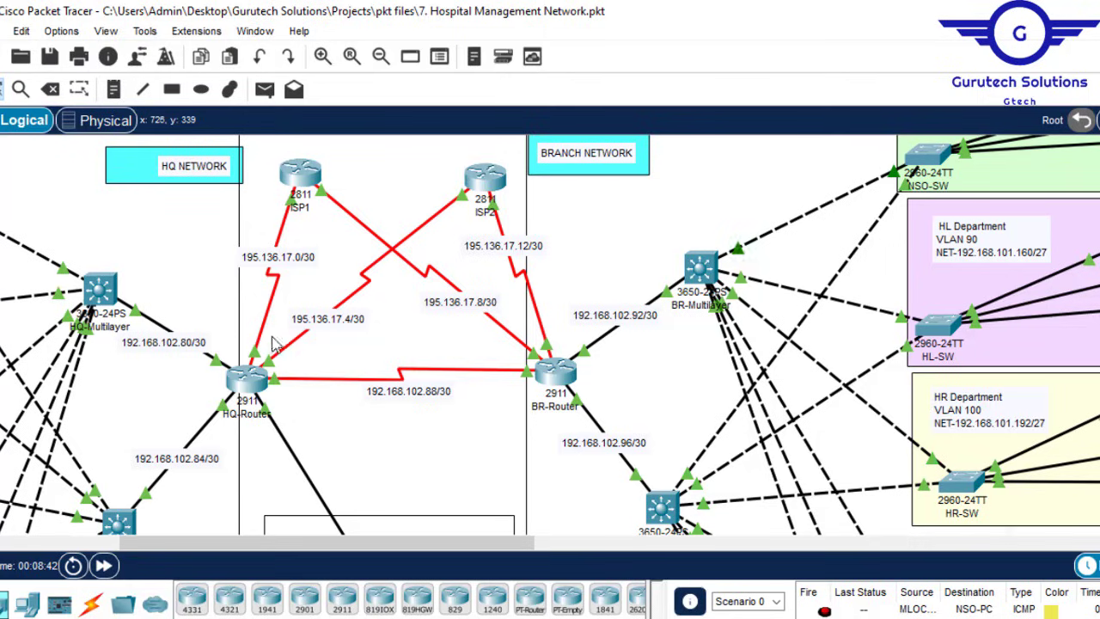
left_click(255, 378)
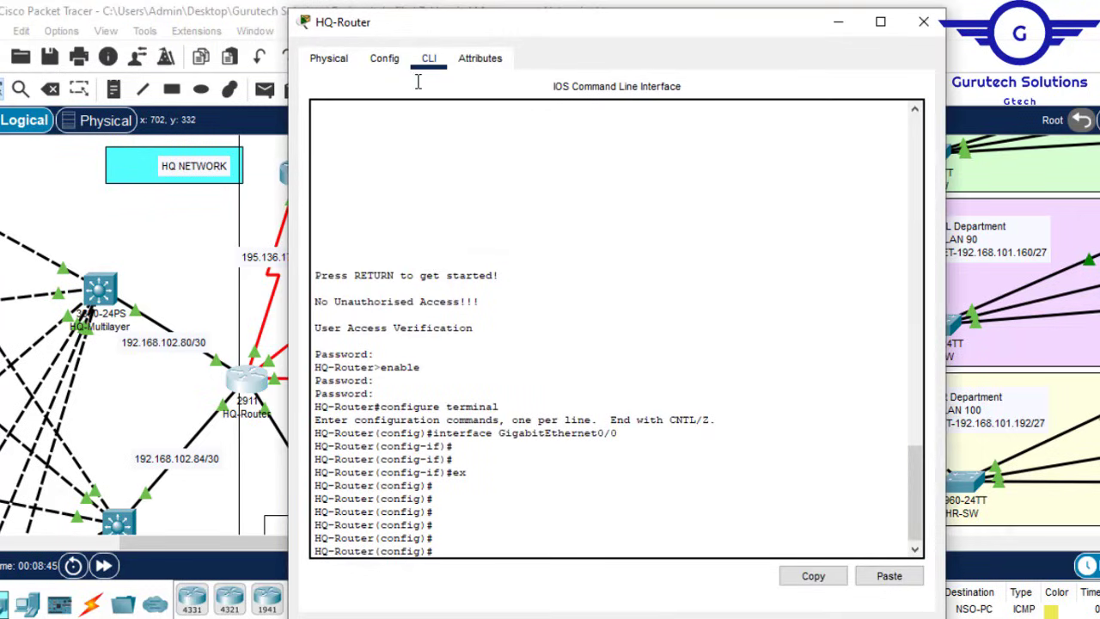
left_click(387, 60)
left_click(395, 57)
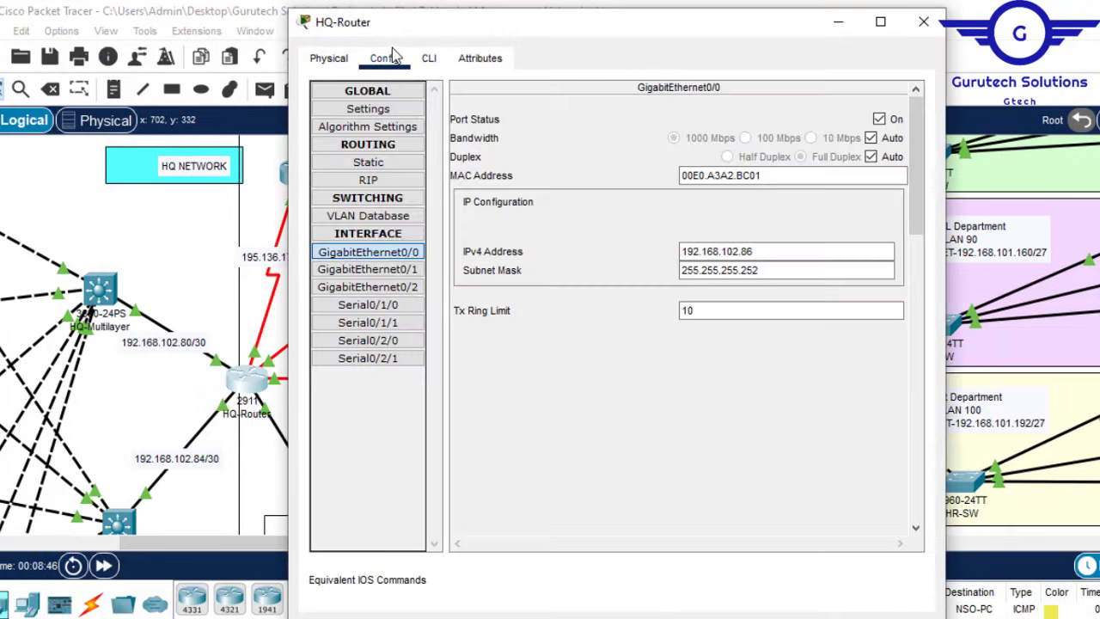
left_click(388, 358)
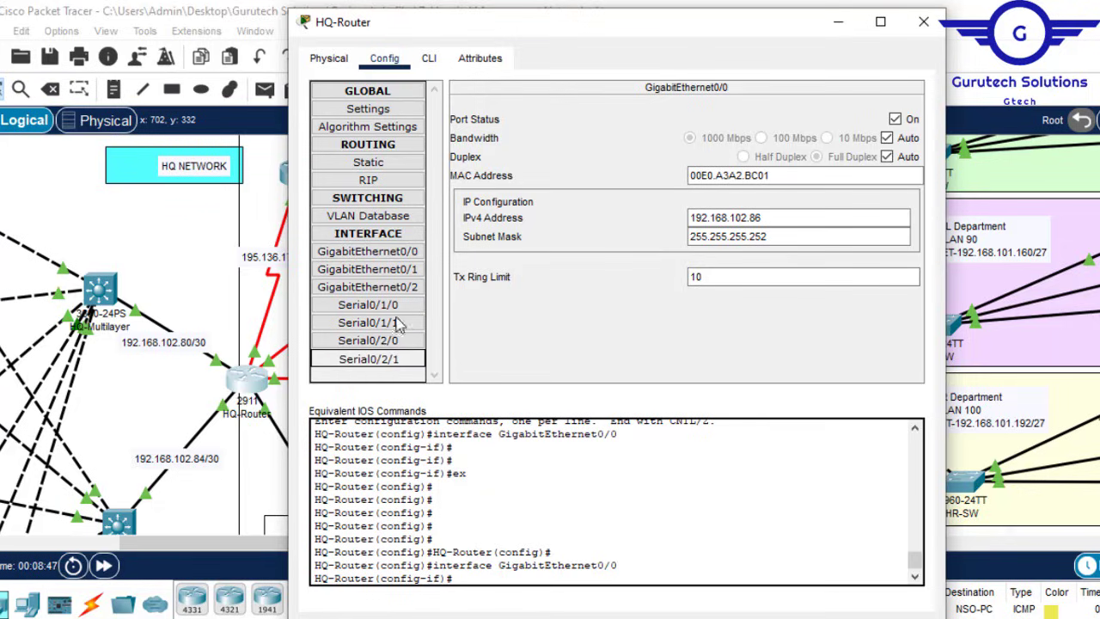
left_click(434, 62)
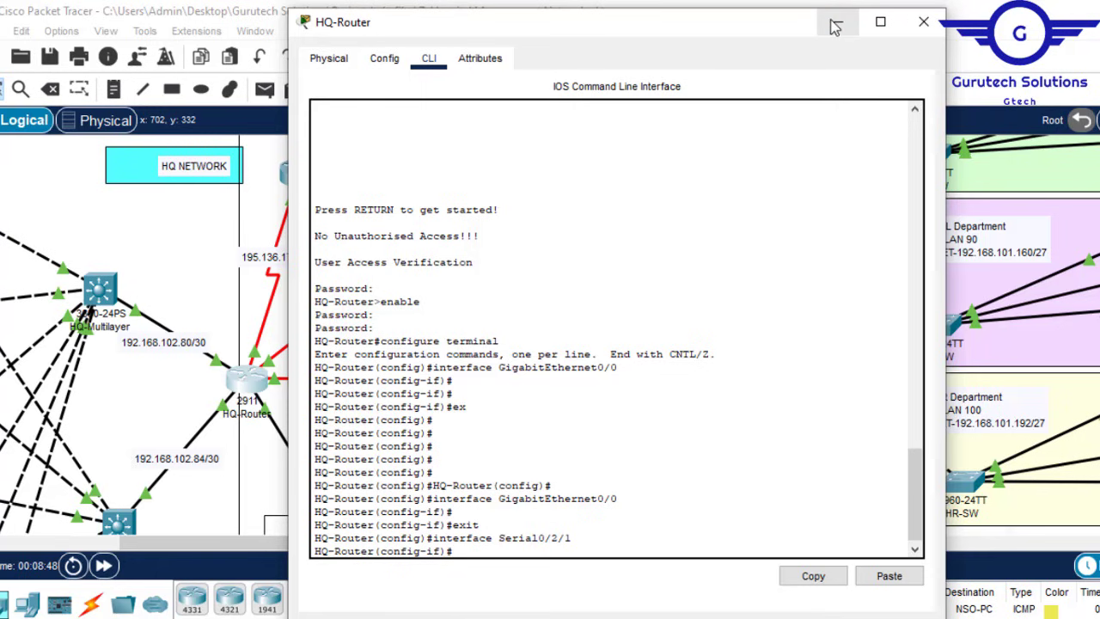
Step: Minimize the HQ-Router window, leaving its CLI at the Serial0/2/1 interface prompt
left_click(837, 21)
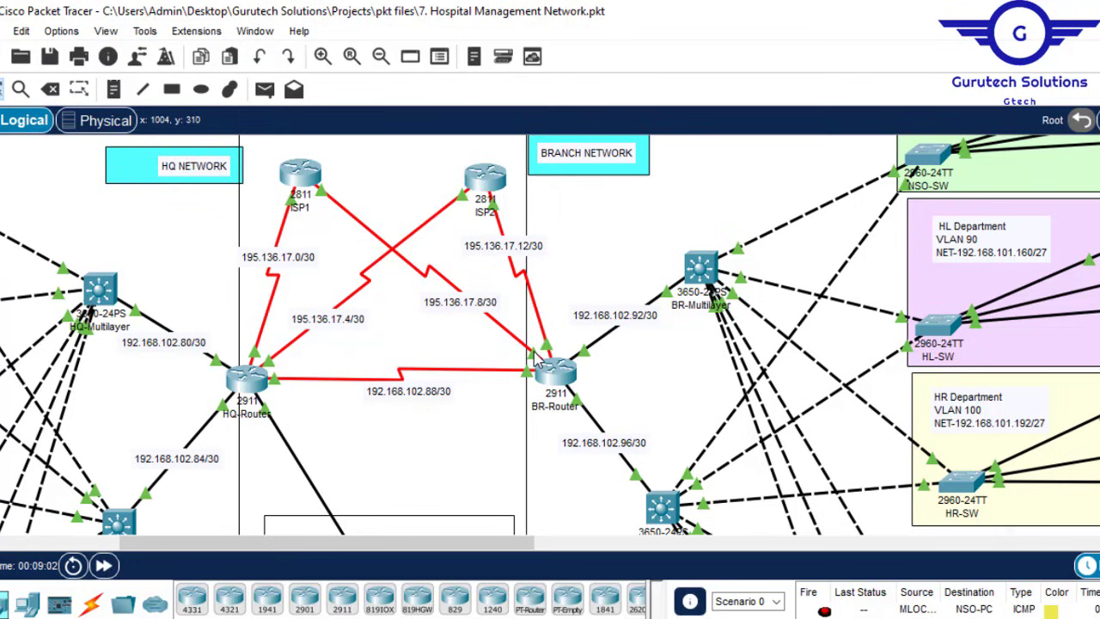
Step: Set HQ-Router's Serial0/2/0 clock rate to 64000 in the Config tab
left_click(244, 384)
left_click(386, 61)
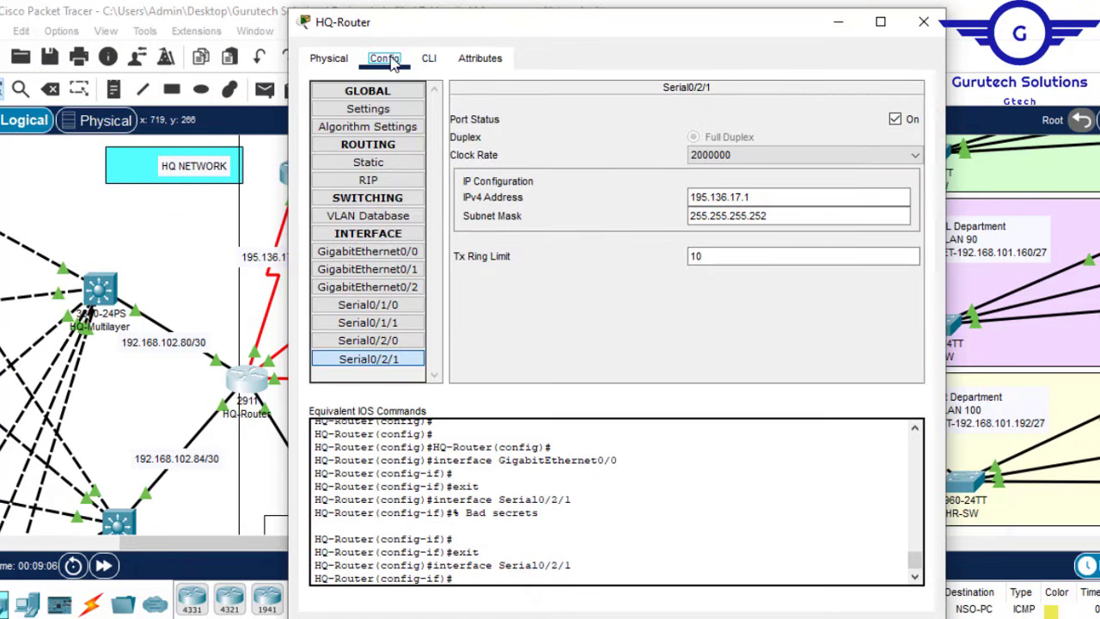
left_click(838, 21)
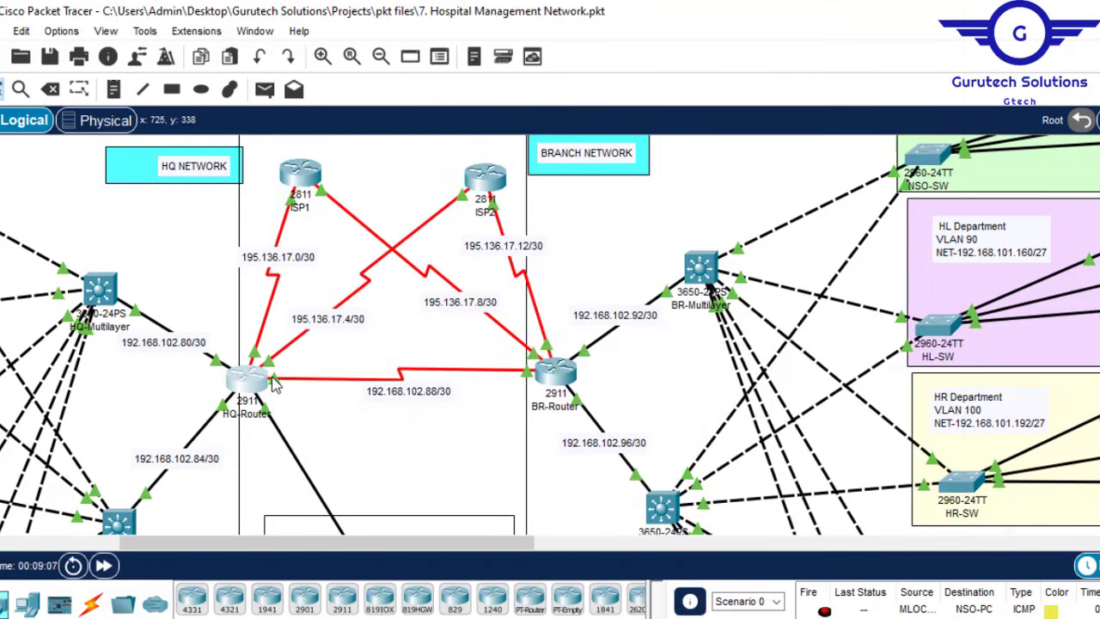
left_click(249, 385)
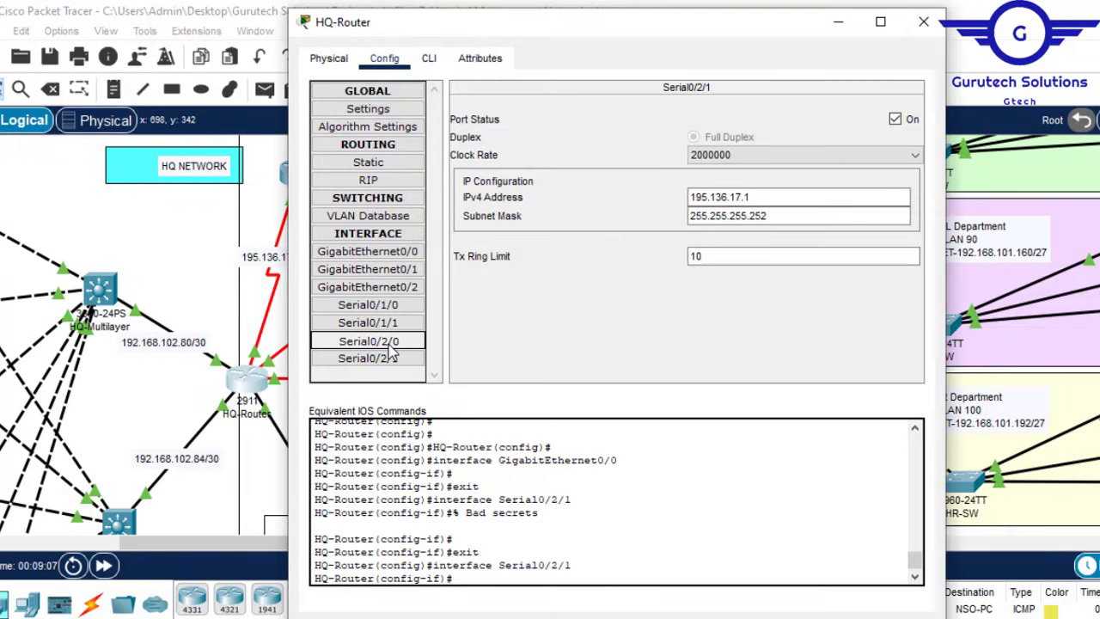
left_click(914, 156)
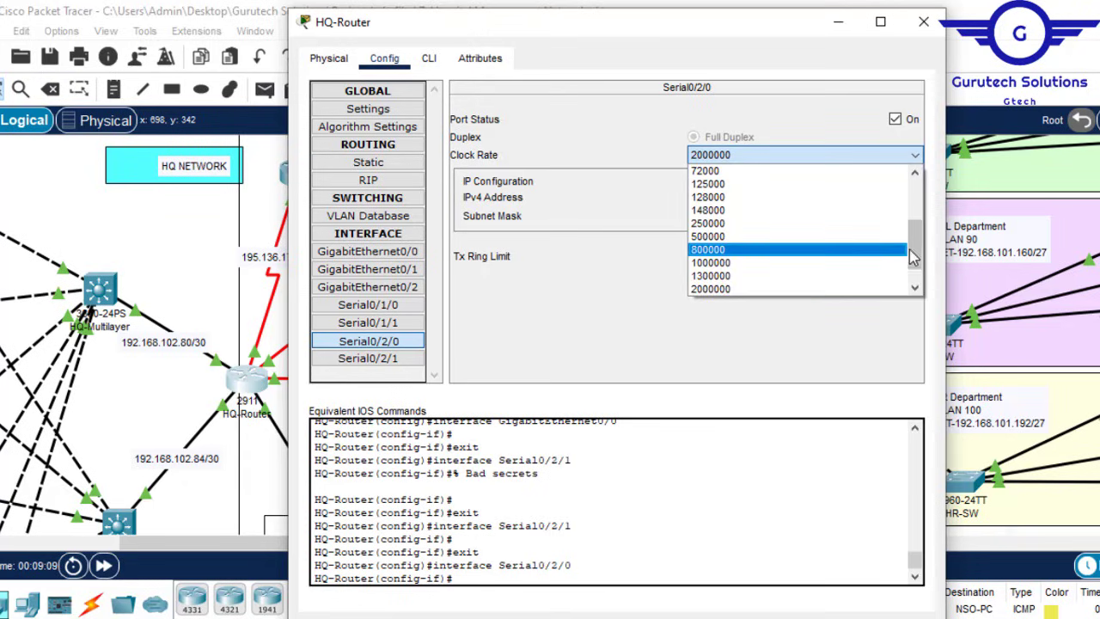
left_click_drag(914, 258, 914, 245)
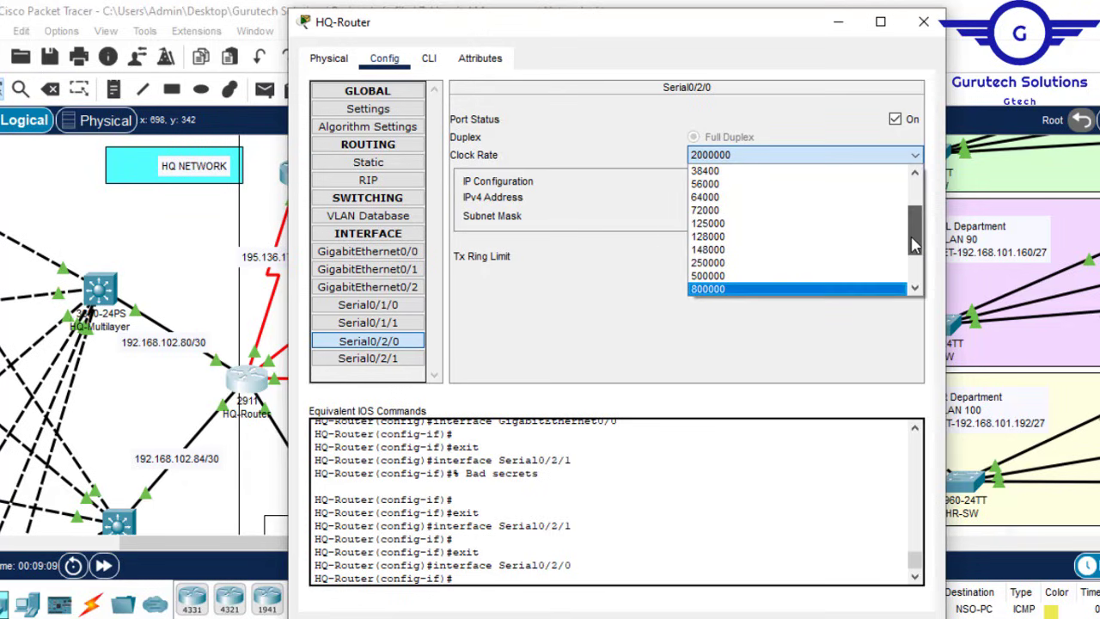
left_click(710, 202)
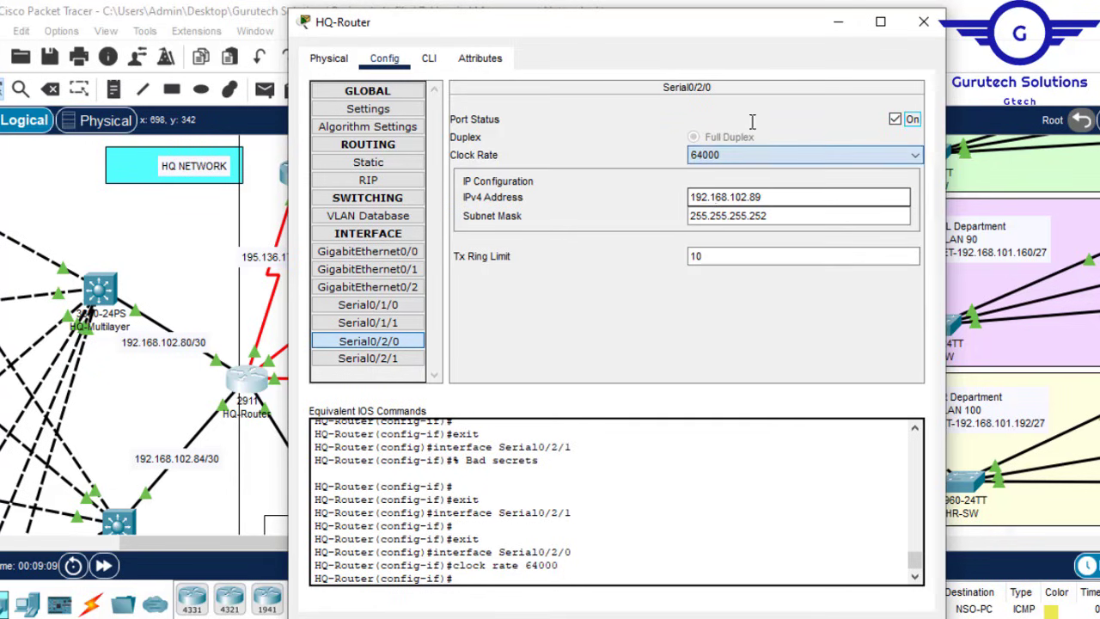
left_click(839, 23)
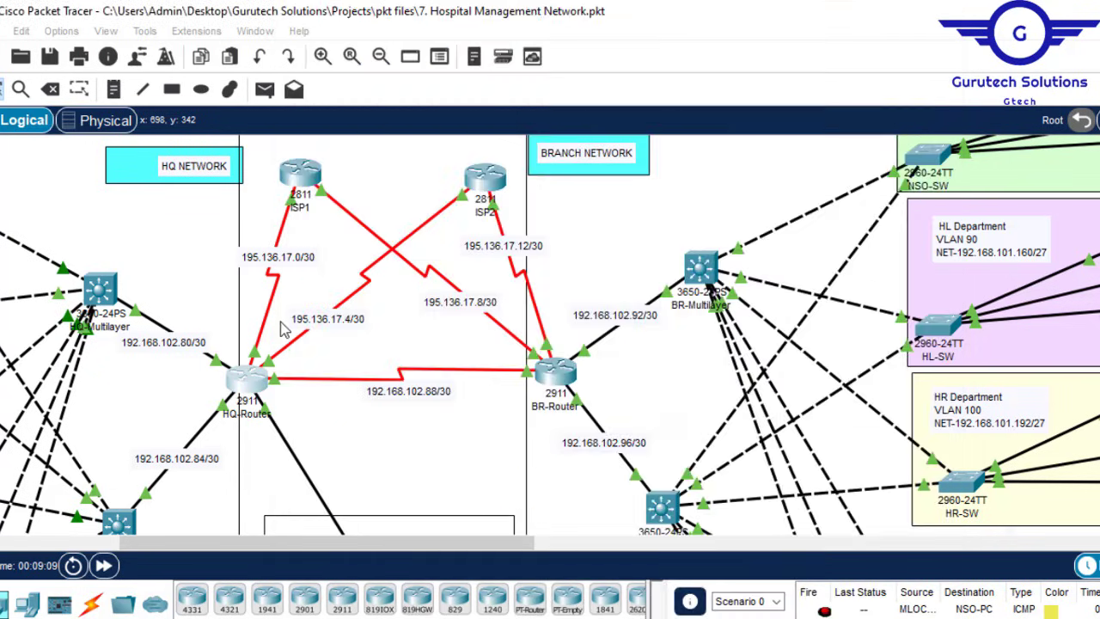
Step: Set Serial0/1/0's clock rate to 64000
left_click(255, 382)
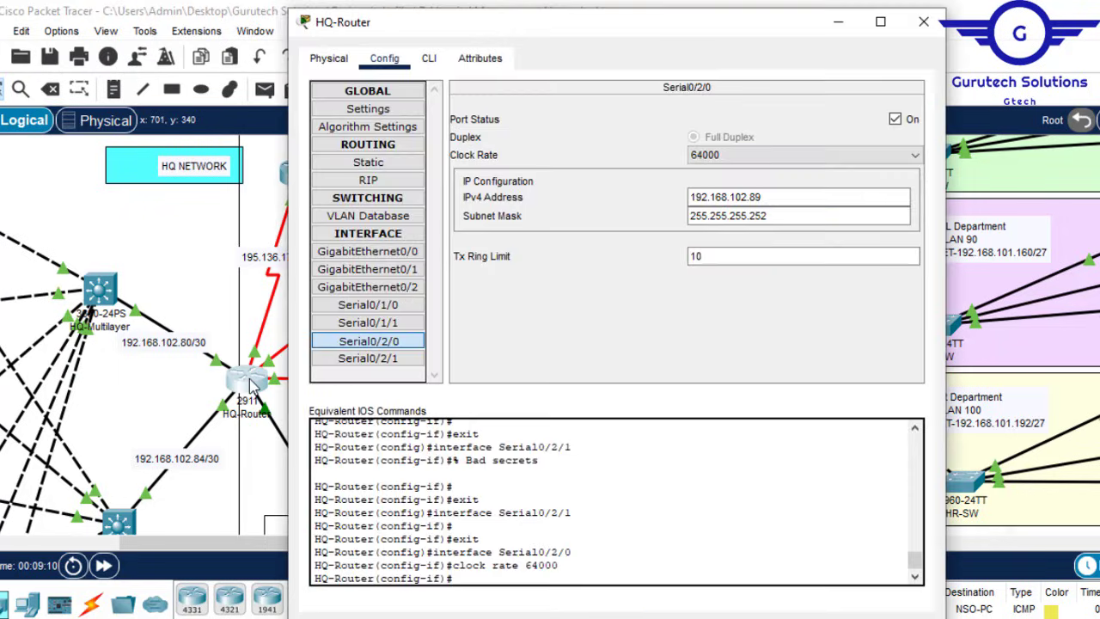
left_click(389, 311)
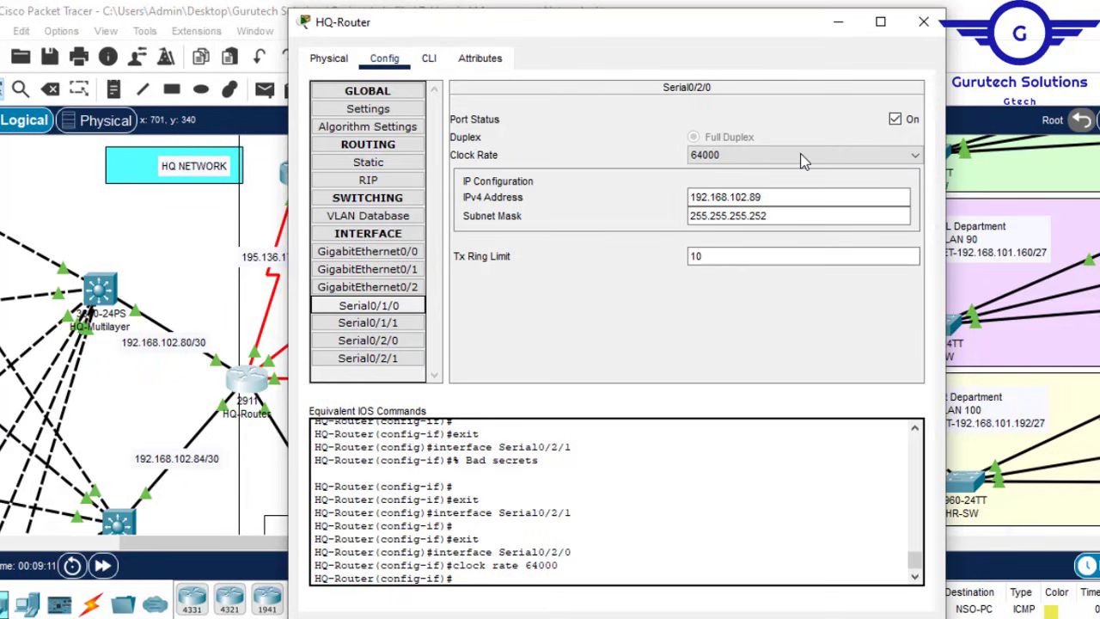
left_click(873, 160)
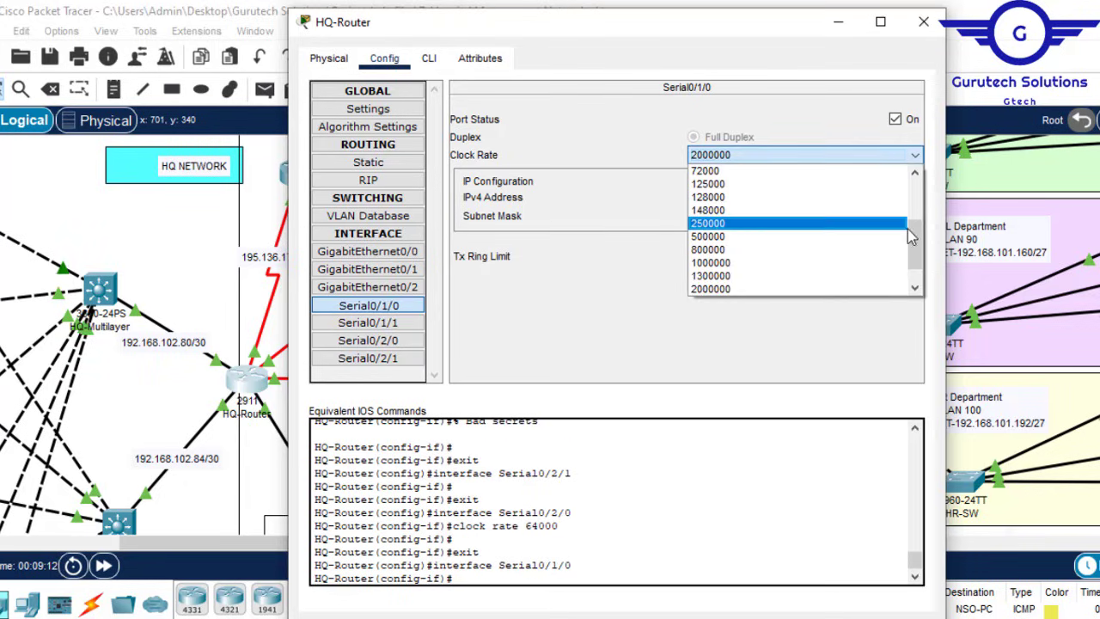
left_click_drag(918, 247, 918, 227)
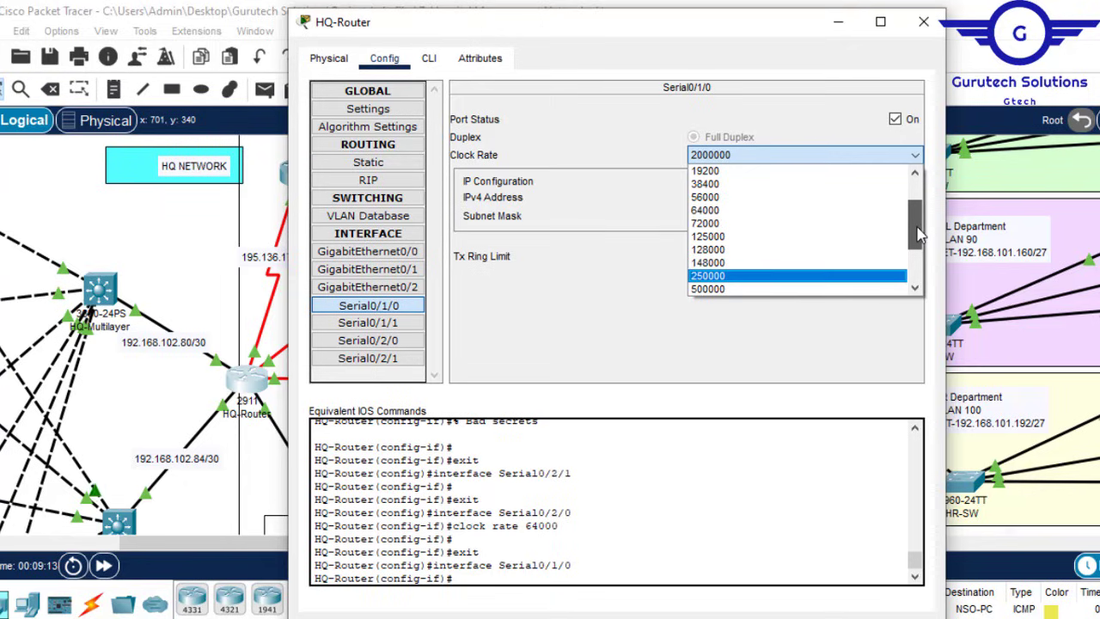
left_click(736, 210)
double_click(737, 215)
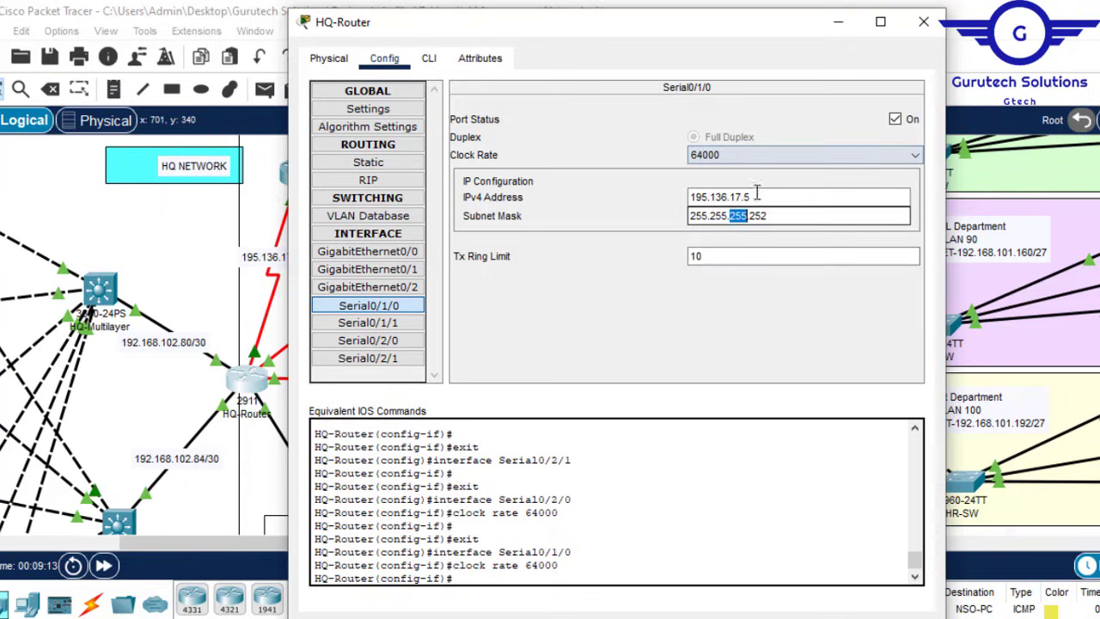
left_click(923, 21)
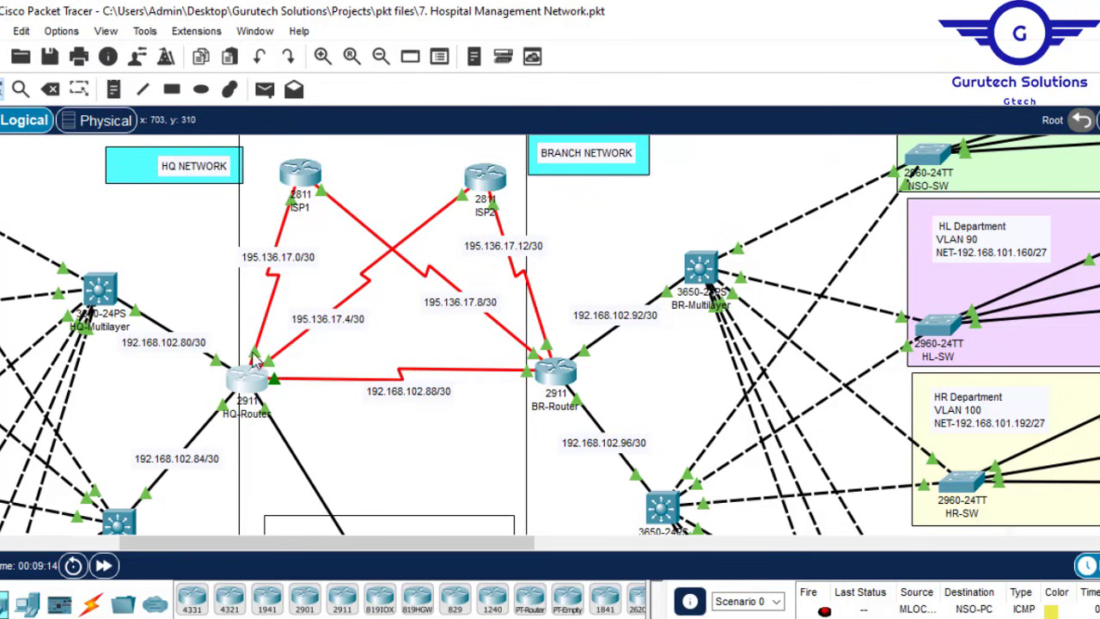
Step: Set Serial0/2/1's clock rate to 64000
left_click(254, 375)
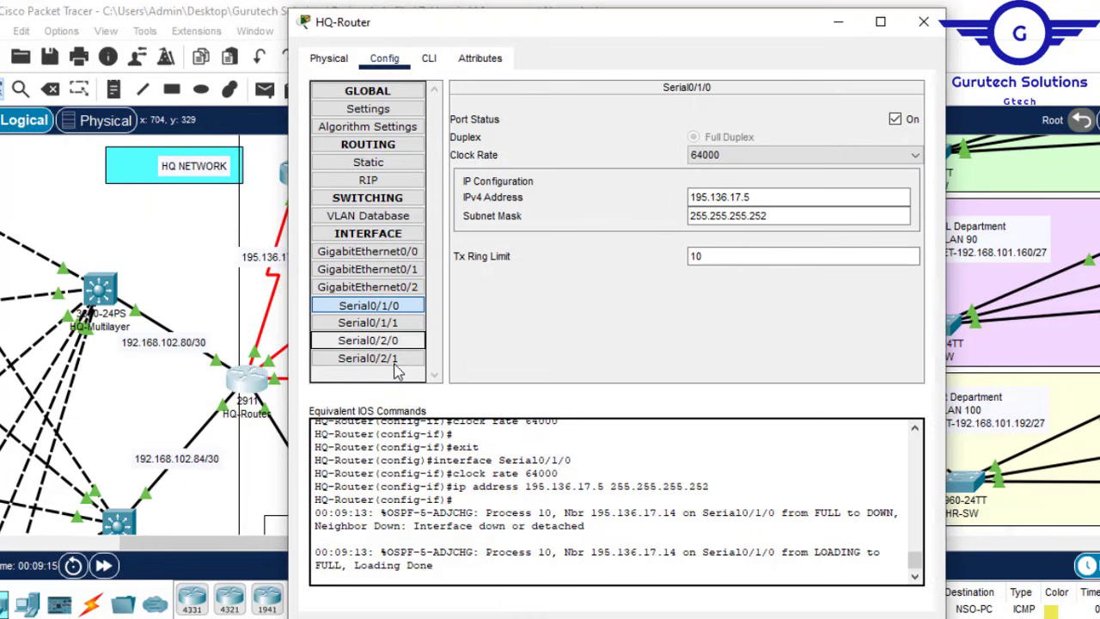
left_click(803, 156)
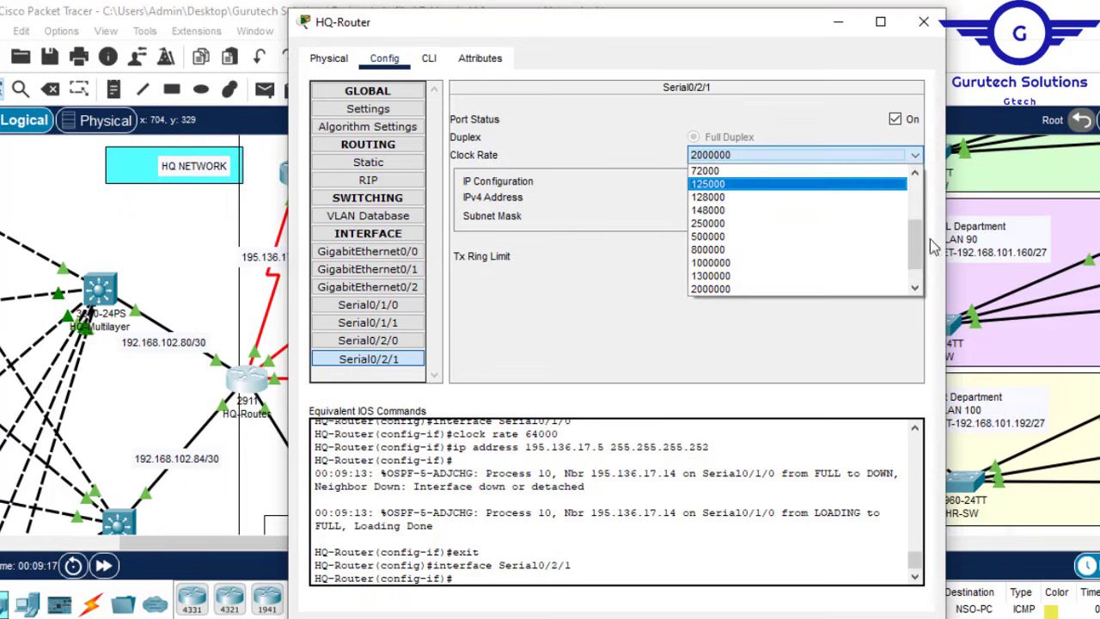
scroll(919, 225, "up", 3)
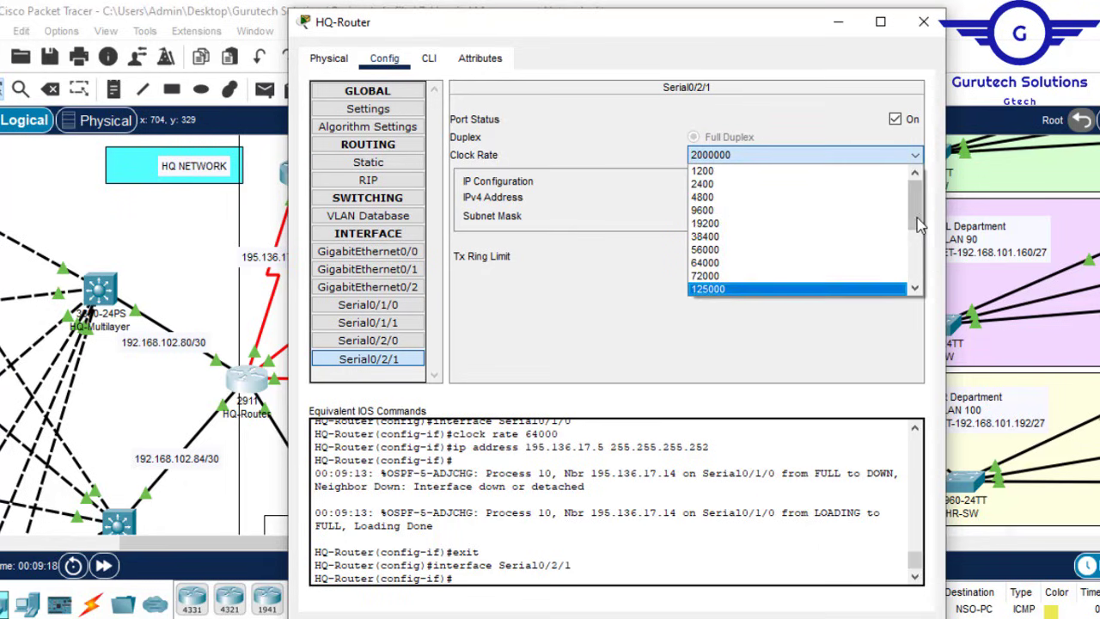
left_click(721, 263)
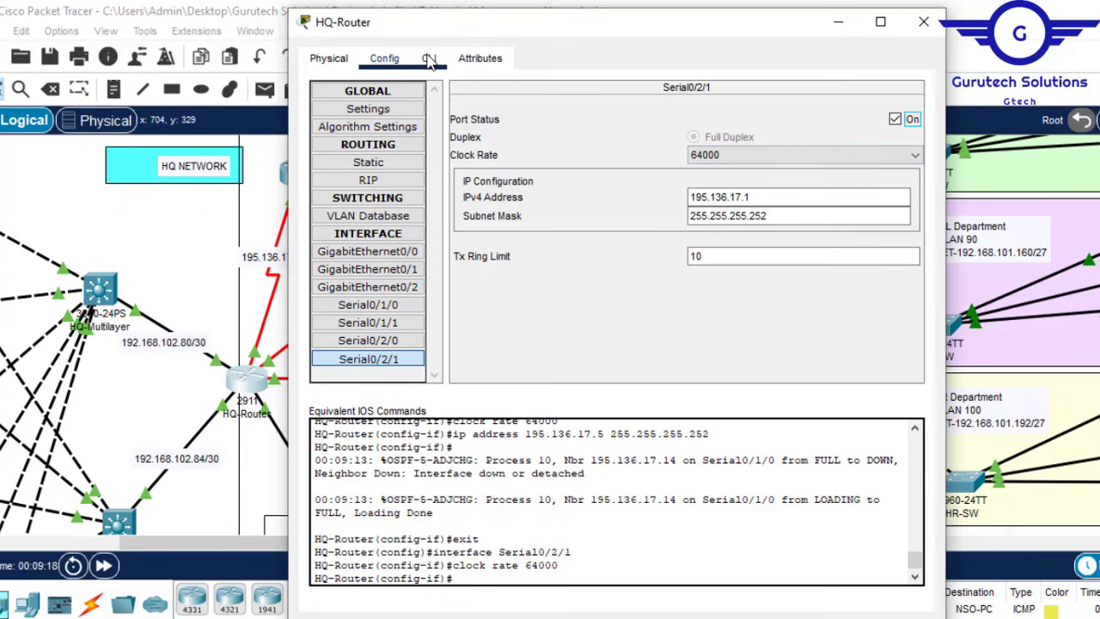
Step: Save HQ-Router's configuration with 'do wr' in the CLI
left_click(428, 59)
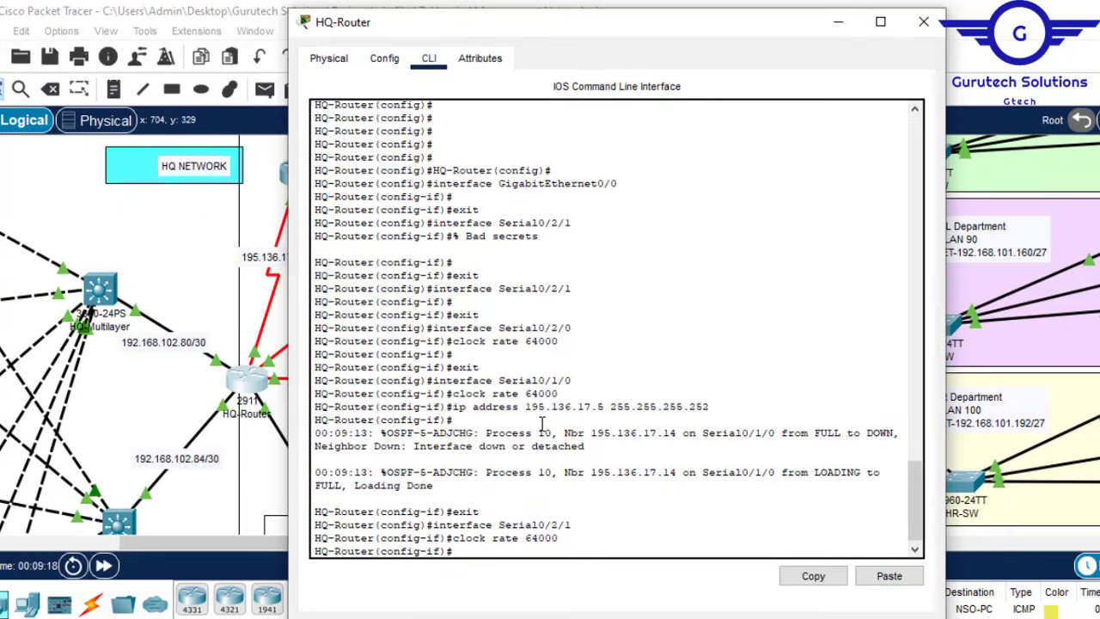
key("Return")
key("Return")
key("Return")
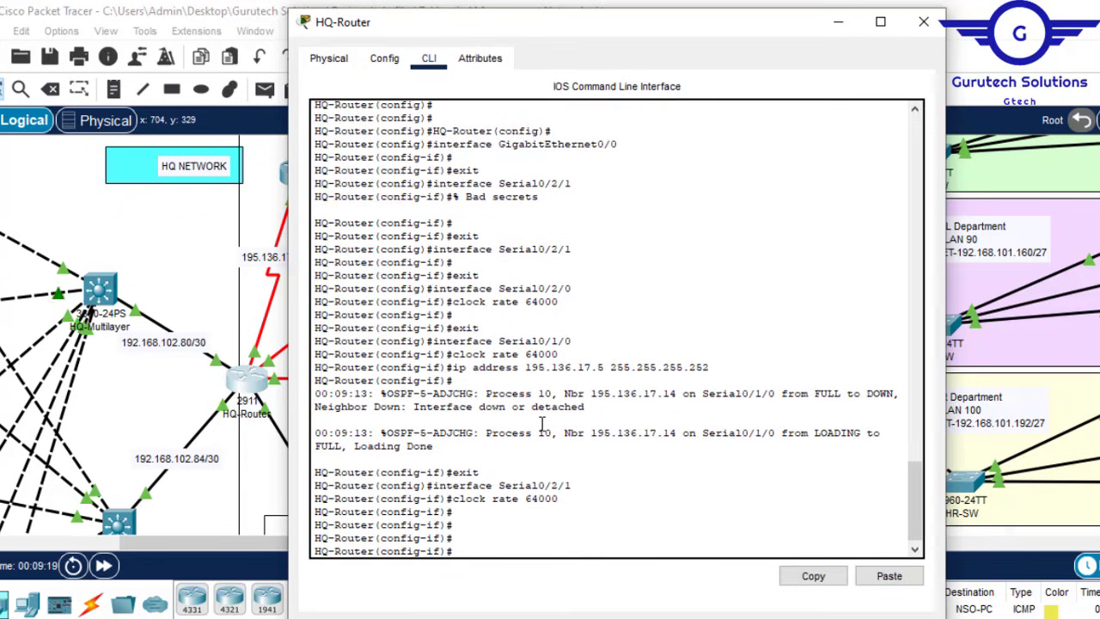
type("do wr")
key("Return")
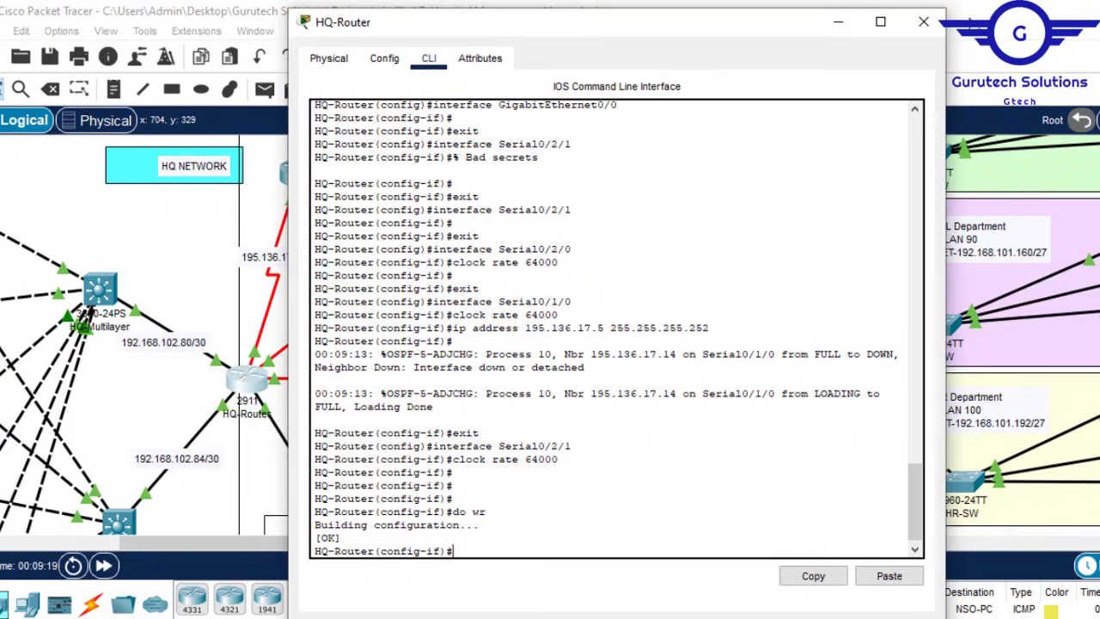
Step: Turn on 'Always Show Port Labels in Logical Workspace' in Preferences
left_click(924, 22)
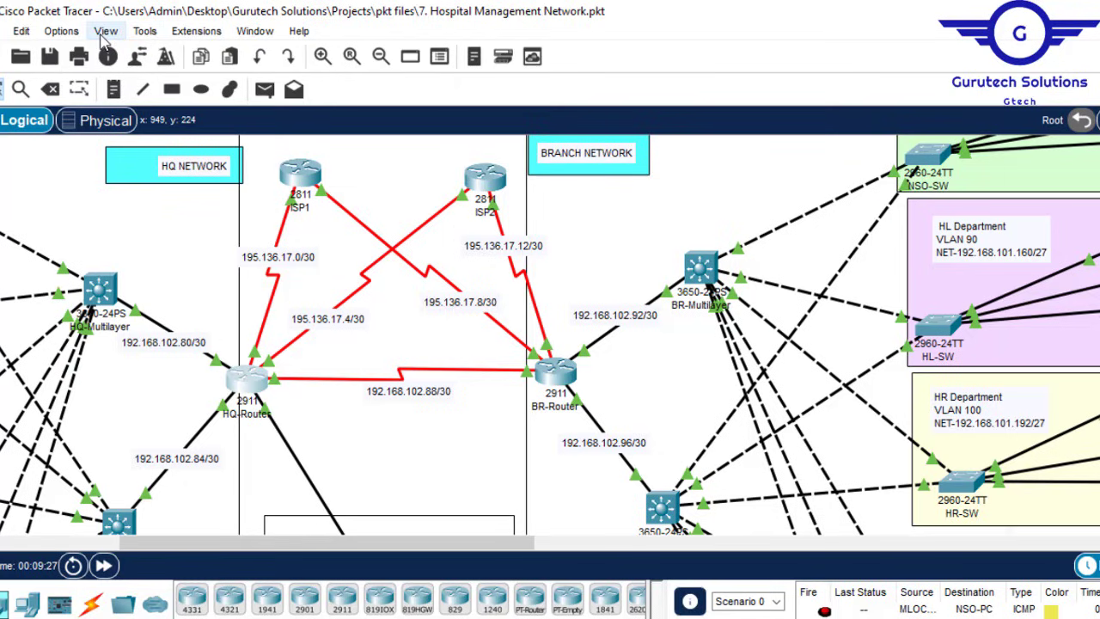
left_click(61, 31)
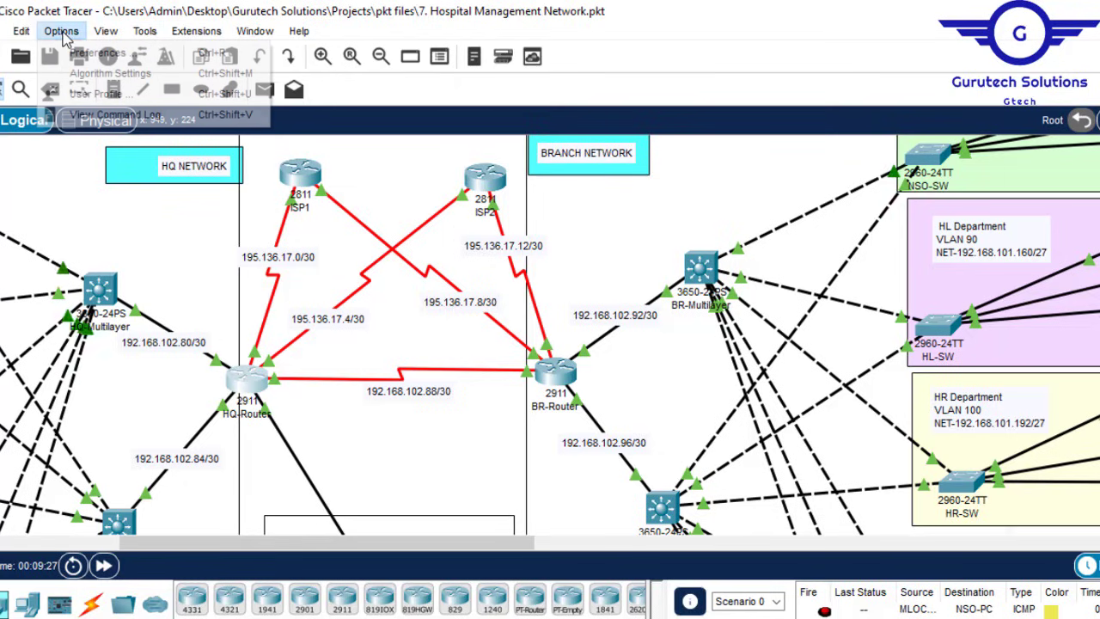
left_click(110, 53)
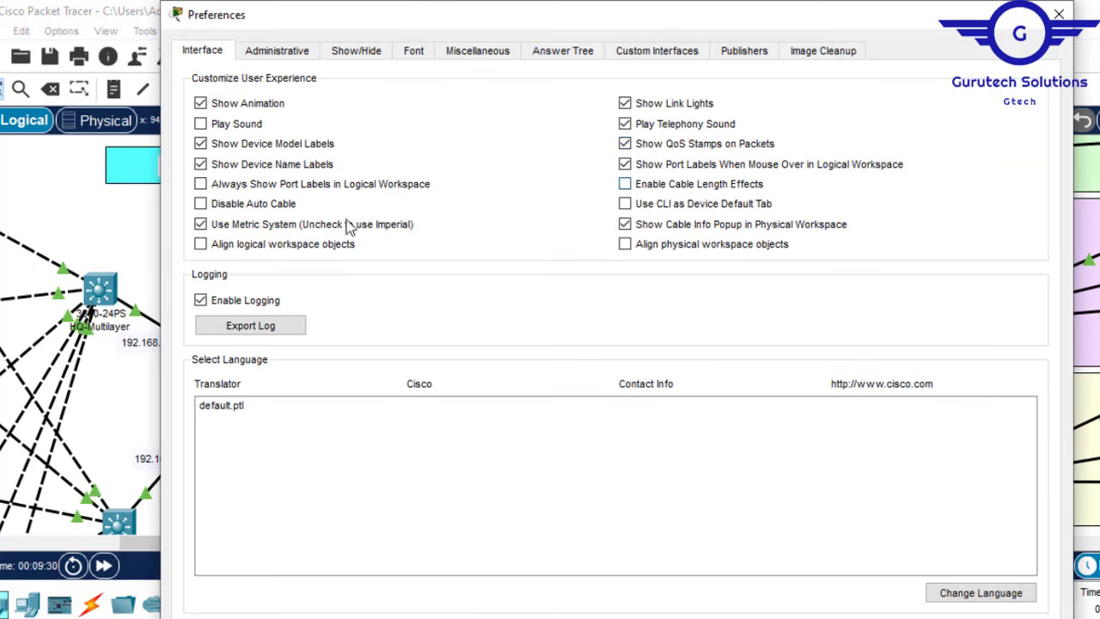
left_click(270, 193)
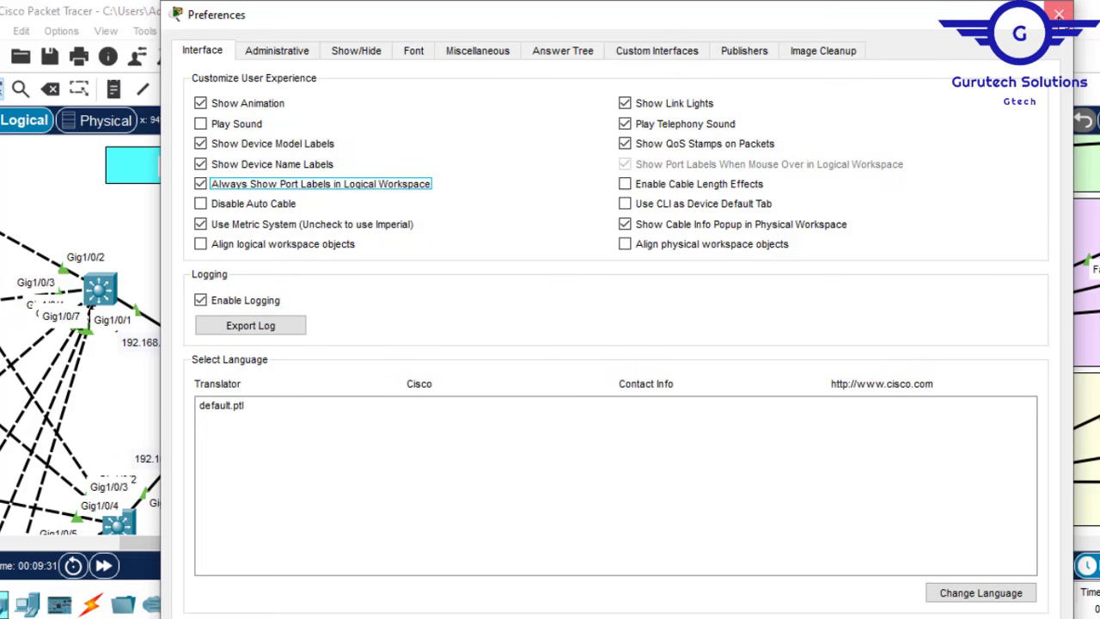
left_click(1058, 15)
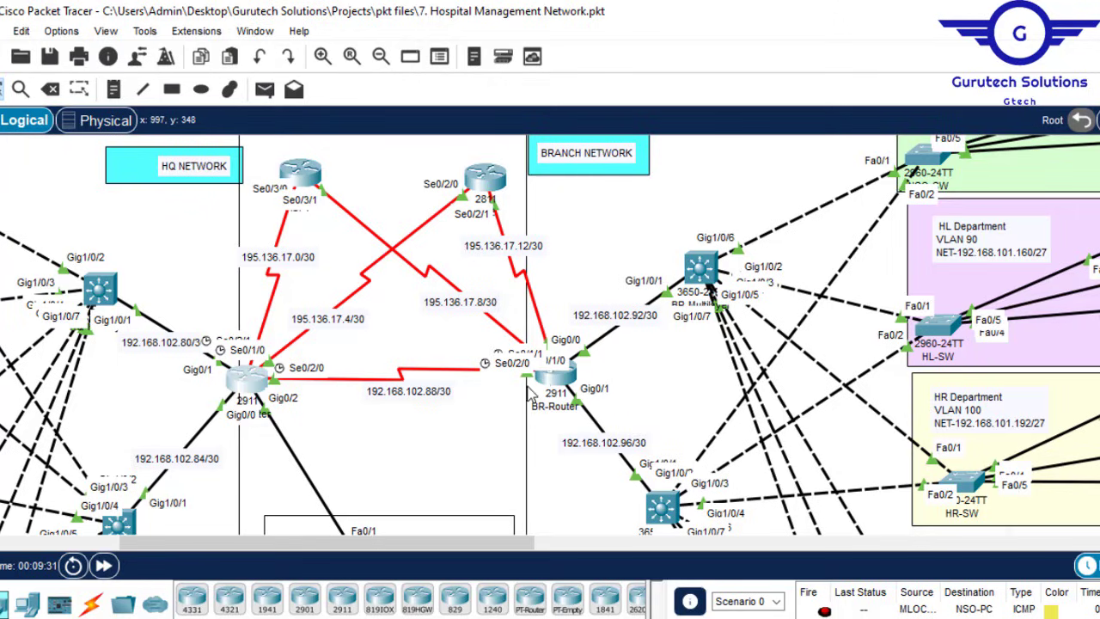
Step: Nudge BR-Router right and the top-left ISP router slightly, then select BR-Router
mouse_move(555, 375)
left_mouse_down()
mouse_move(568, 376)
mouse_move(516, 371)
mouse_move(555, 369)
left_mouse_up()
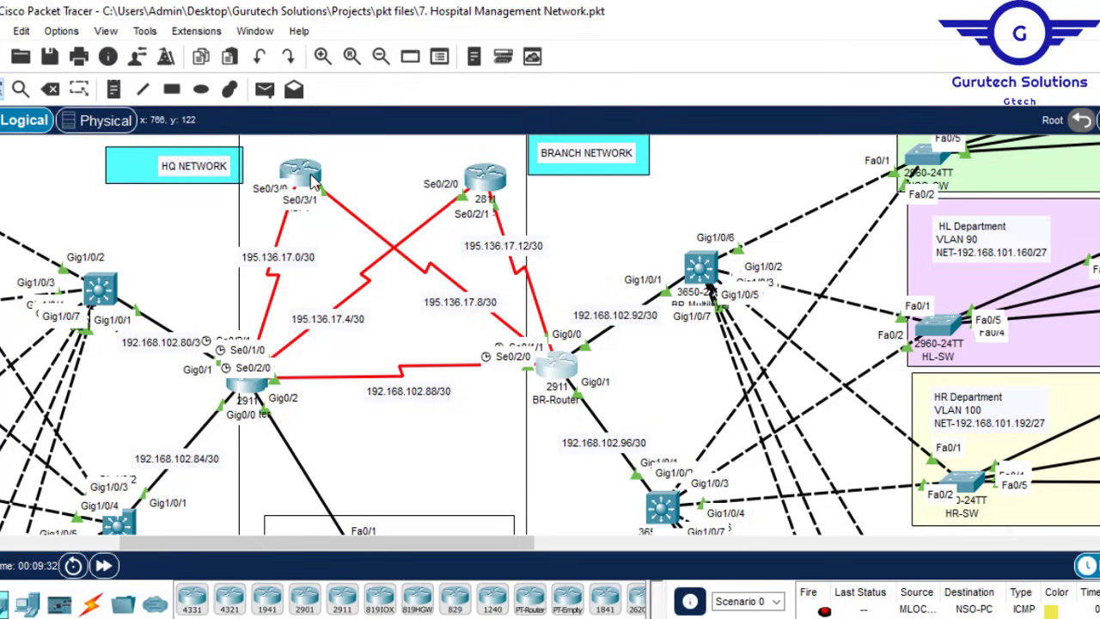
mouse_move(307, 181)
left_mouse_down()
mouse_move(327, 168)
mouse_move(299, 199)
mouse_move(271, 286)
mouse_move(277, 305)
mouse_move(294, 193)
left_mouse_up()
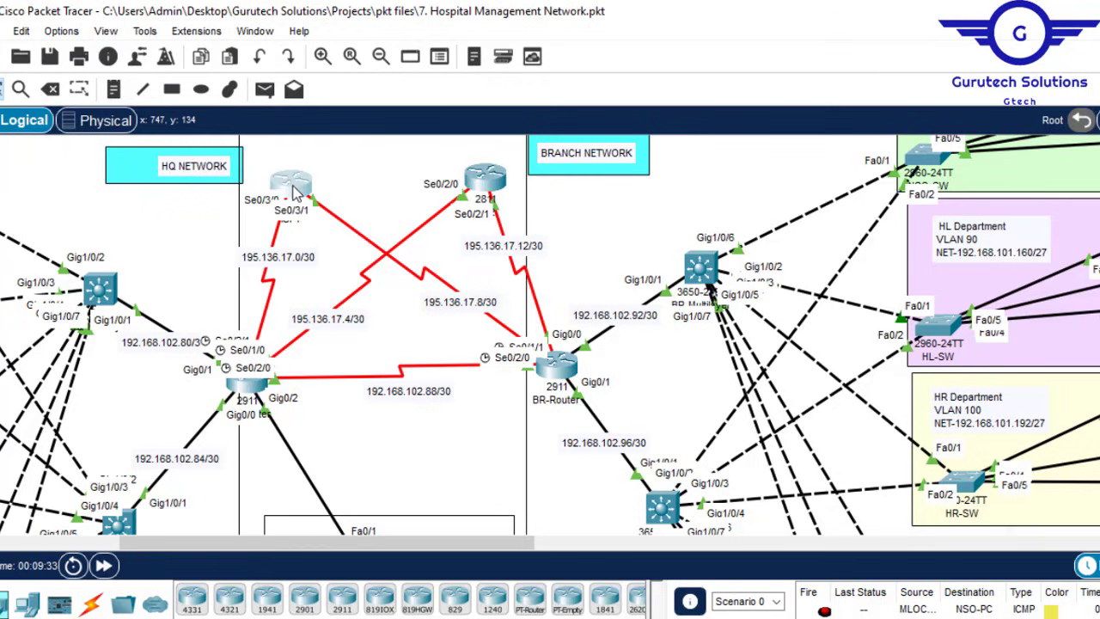
left_click(567, 368)
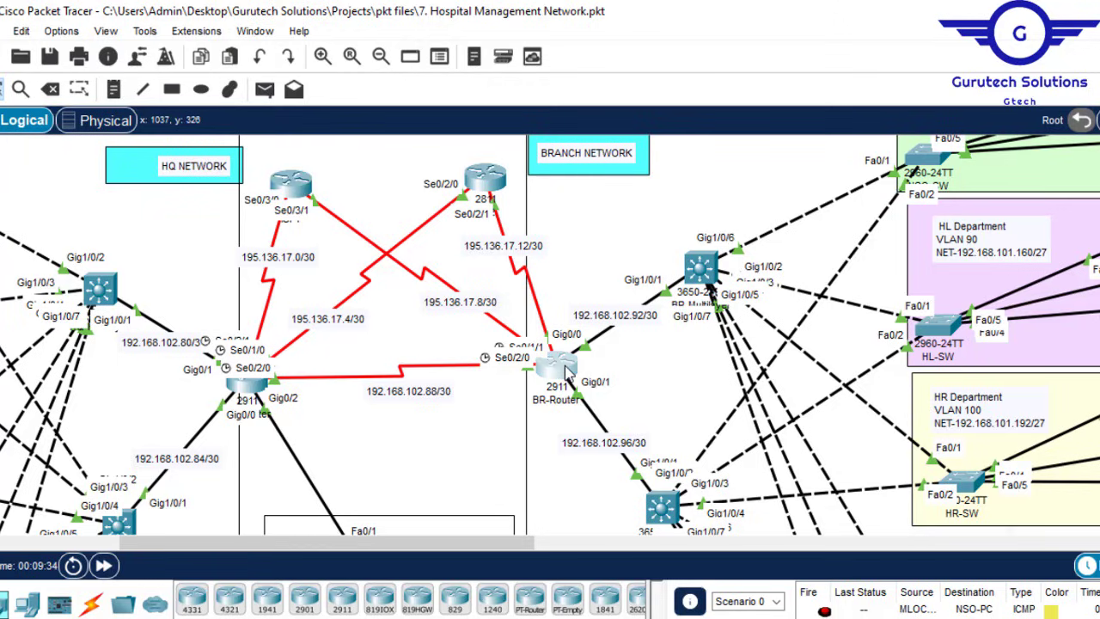
Step: Set BR-Router's Serial0/2/0 clock rate to 64000 in the Config tab
left_click(566, 369)
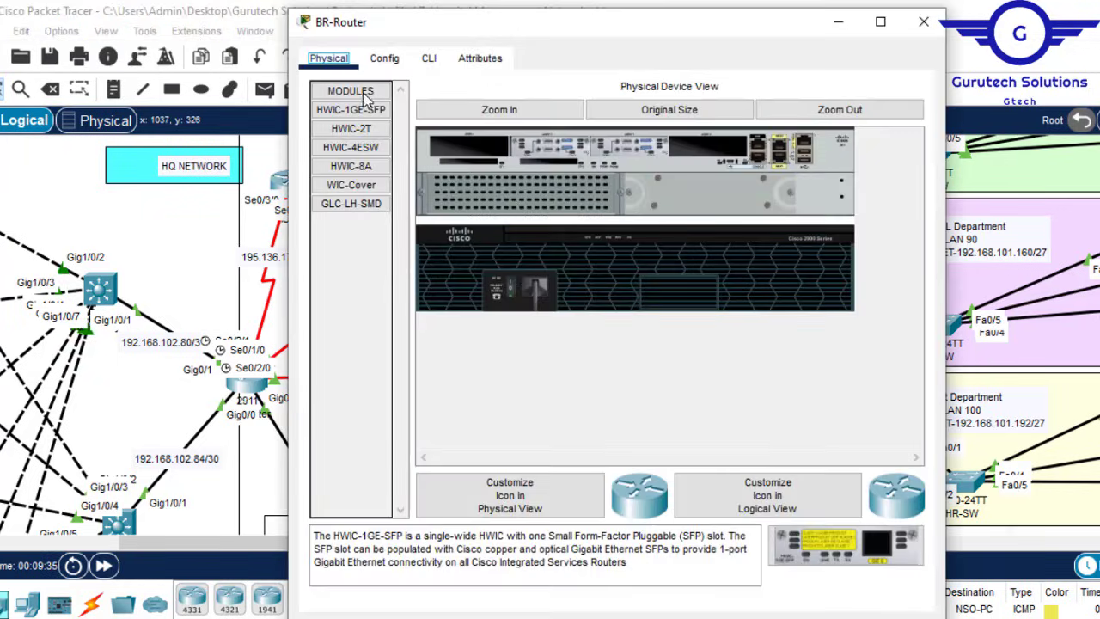
left_click(378, 57)
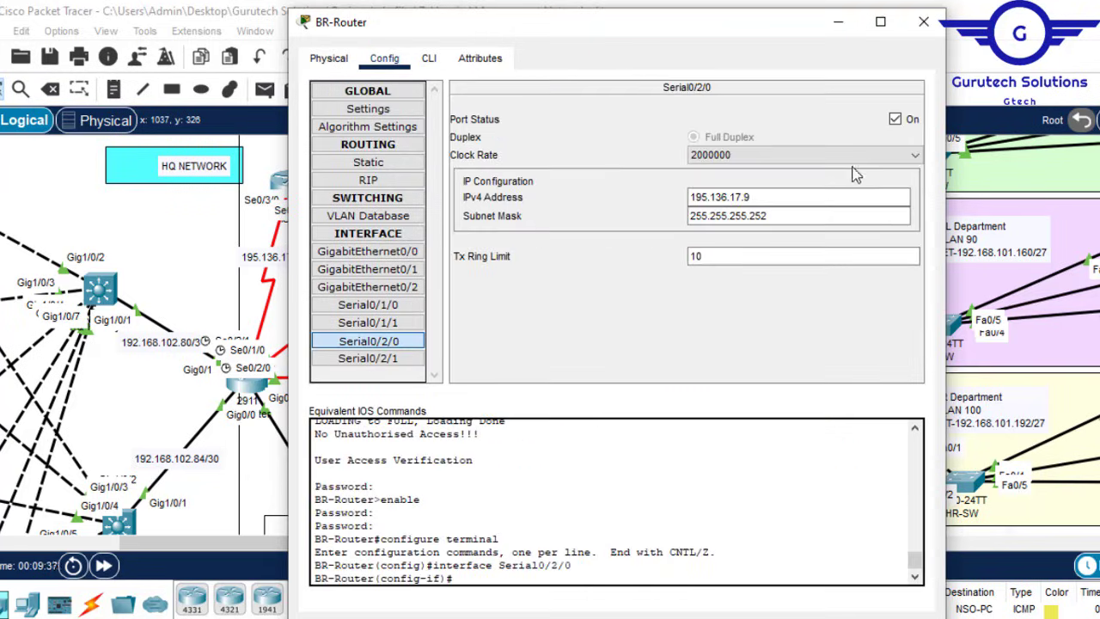
left_click(832, 156)
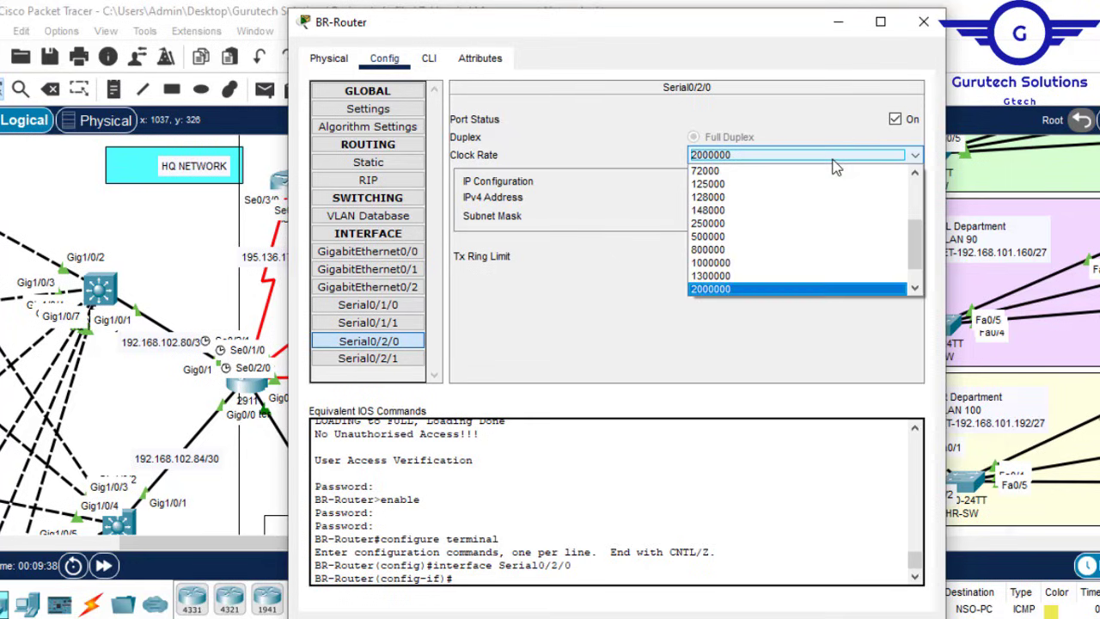
left_click_drag(918, 238, 917, 225)
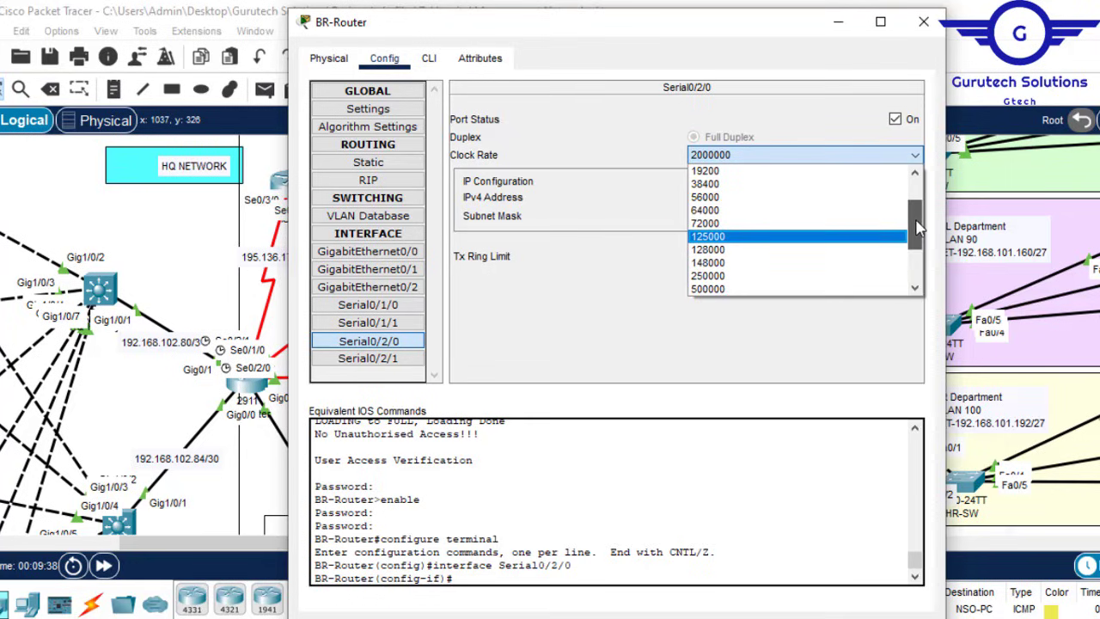
left_click(707, 211)
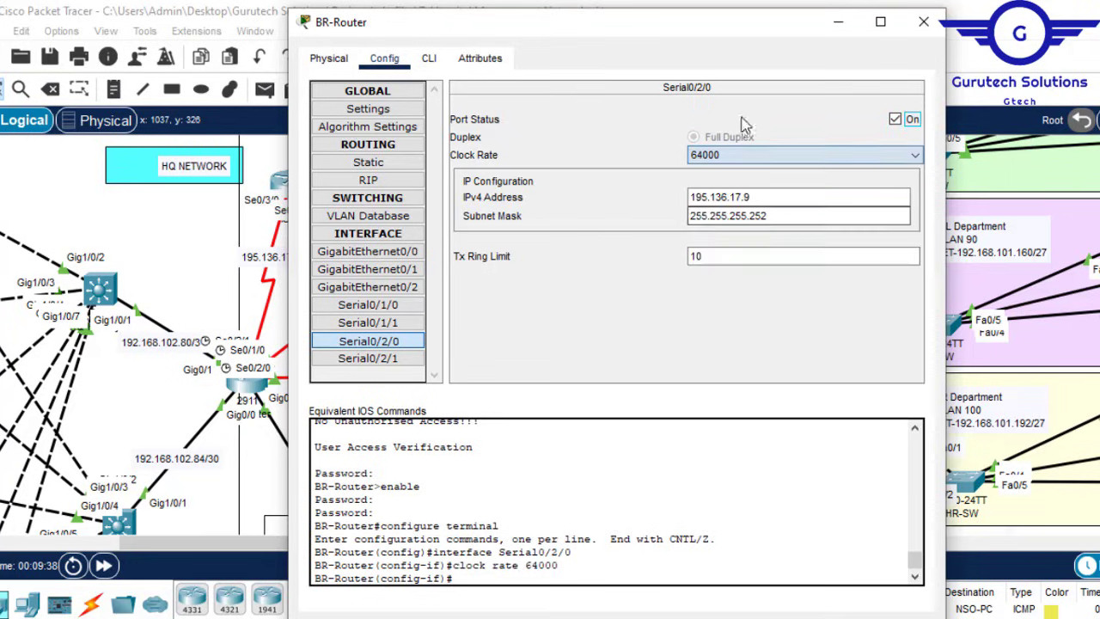
left_click(836, 26)
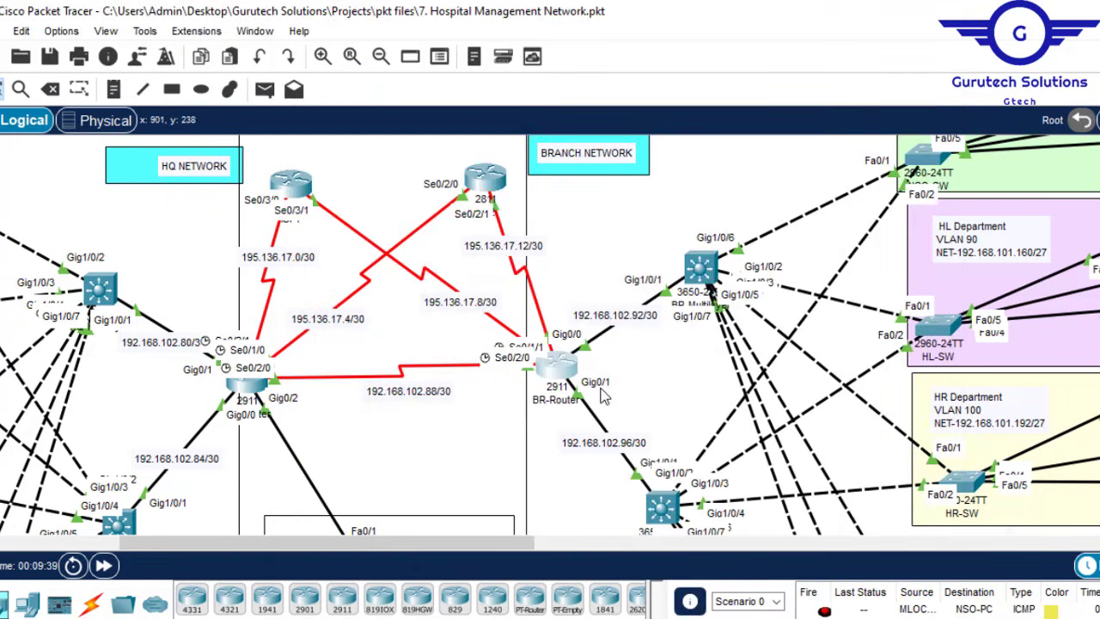
Step: Set Serial0/1/1's clock rate to 64000
left_click(566, 378)
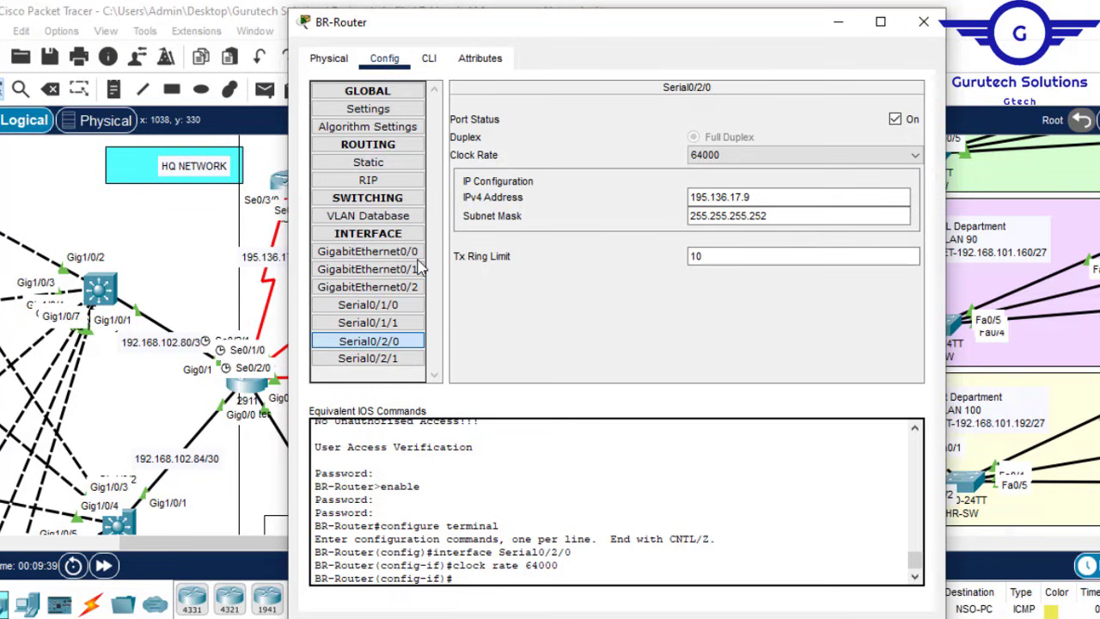
left_click(398, 322)
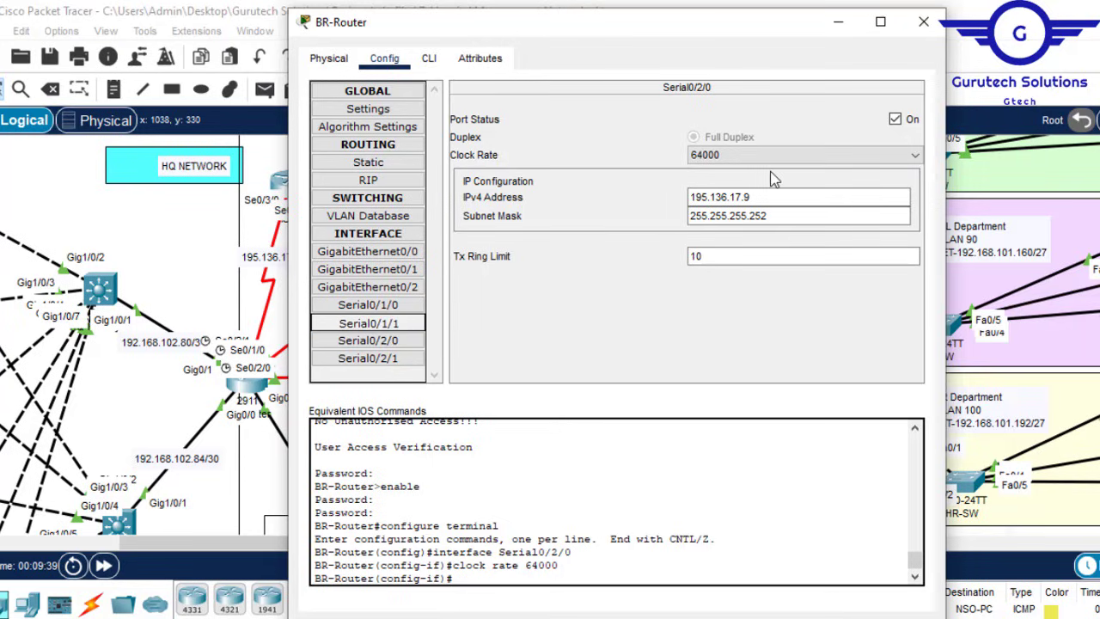
left_click(830, 158)
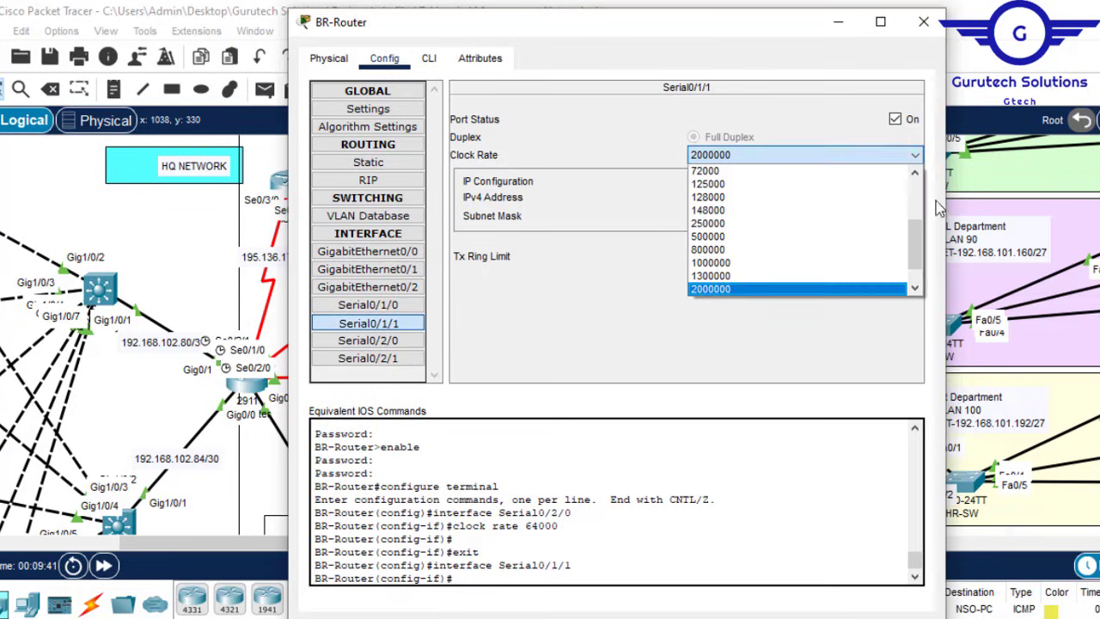
scroll(917, 201, "up", 3)
left_click(714, 262)
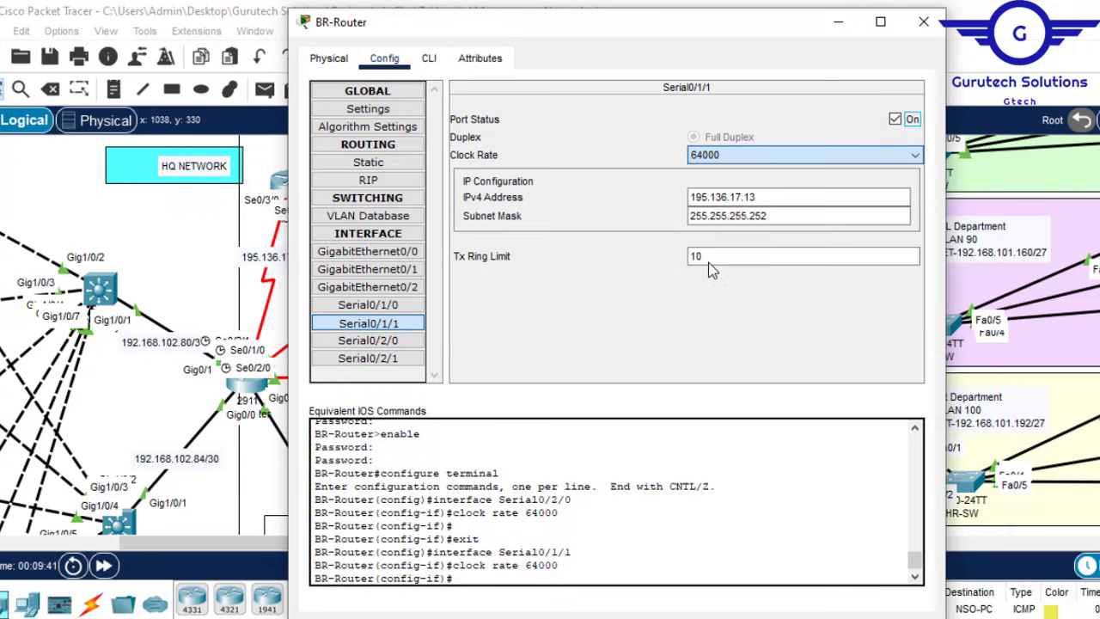
Step: Save BR-Router's configuration with 'do wr' and close the window
left_click(431, 61)
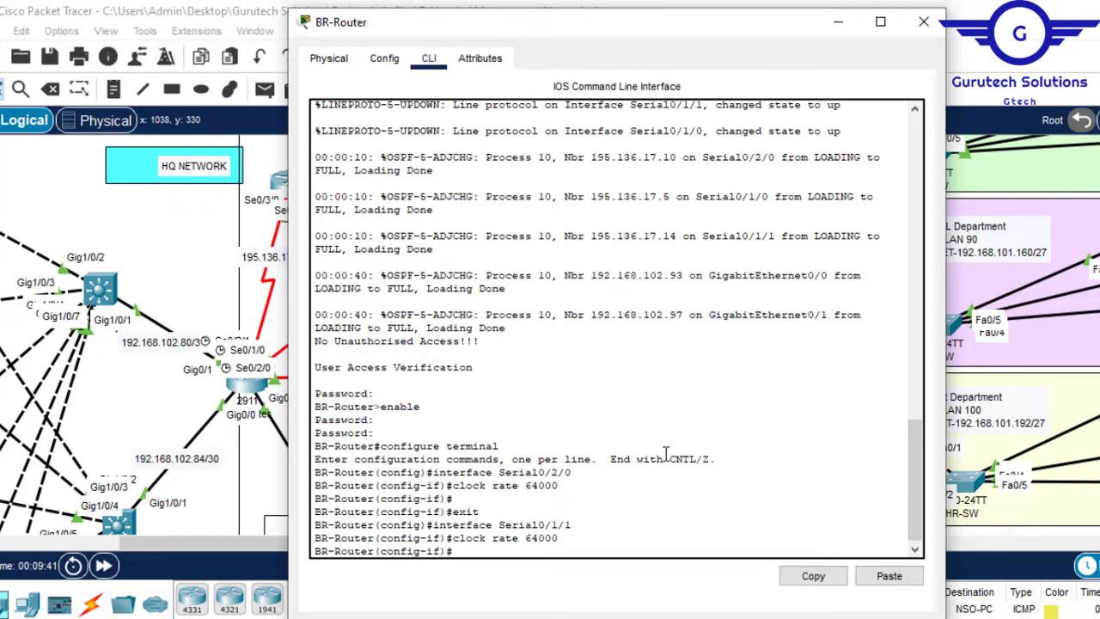
key("Return")
key("Return")
key("Return")
type("do w")
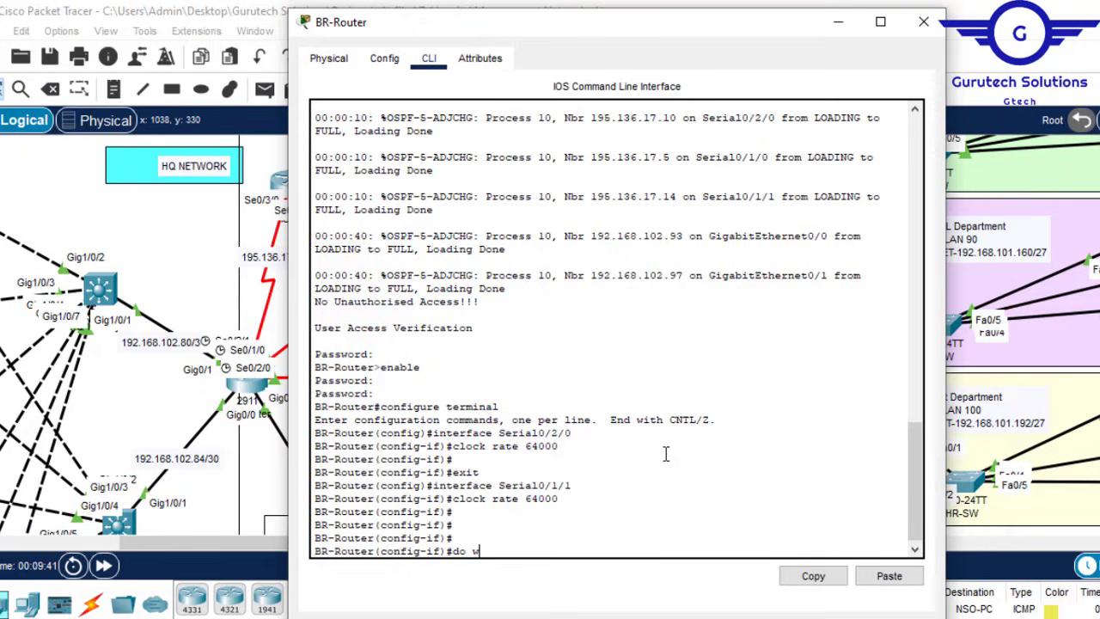
type("r")
key("Return")
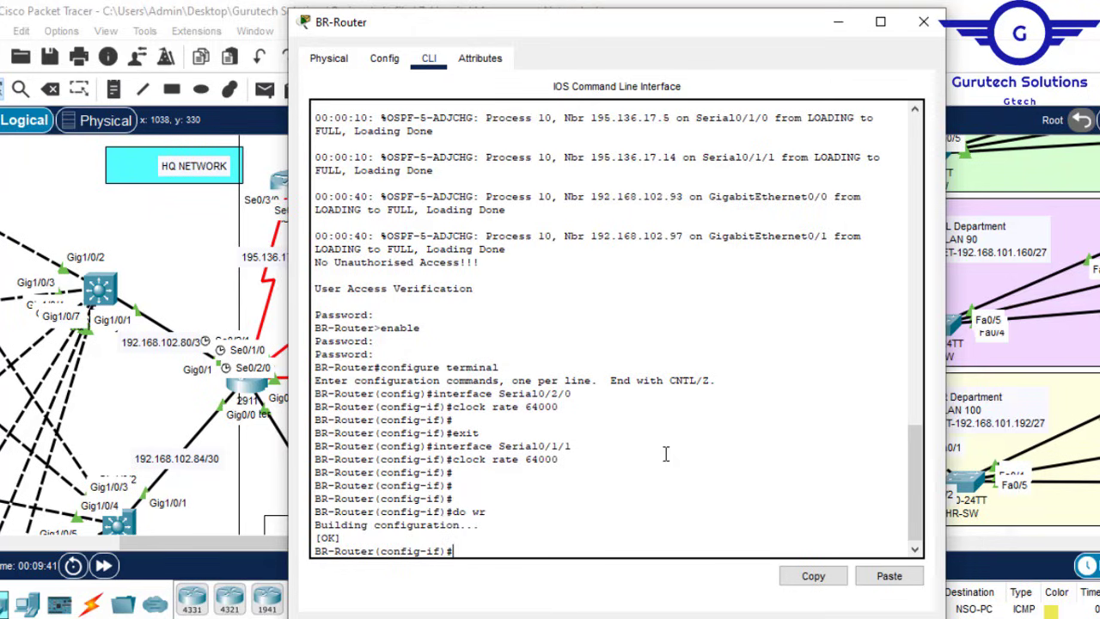
left_click(920, 24)
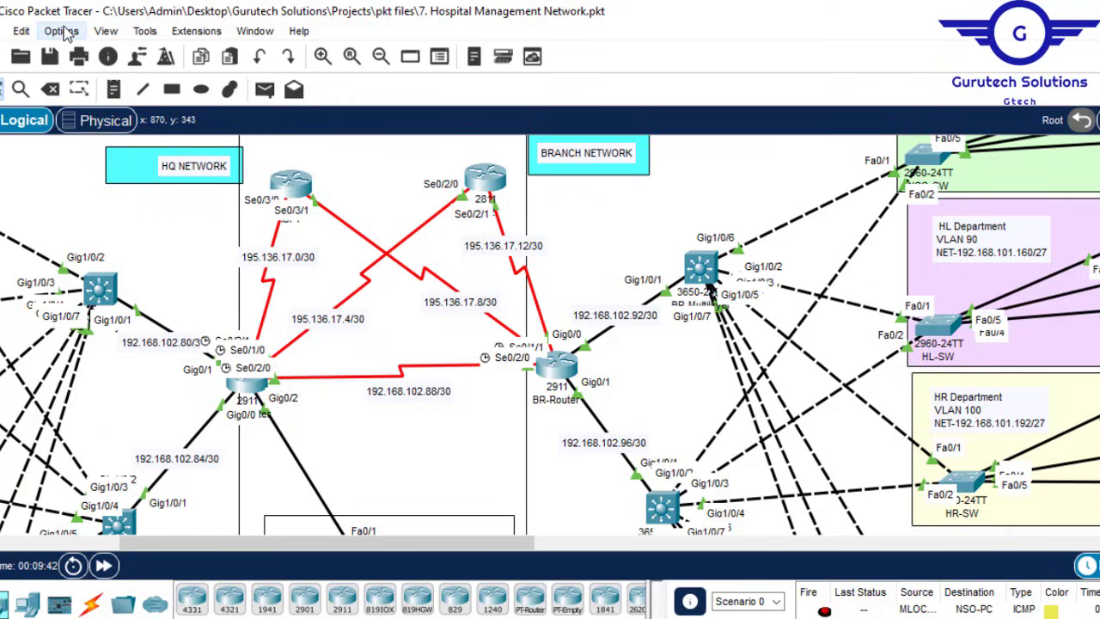
Step: Switch port labels from always shown to 'Show Port Labels When Mouse Over' in Preferences
left_click(65, 31)
left_click(103, 51)
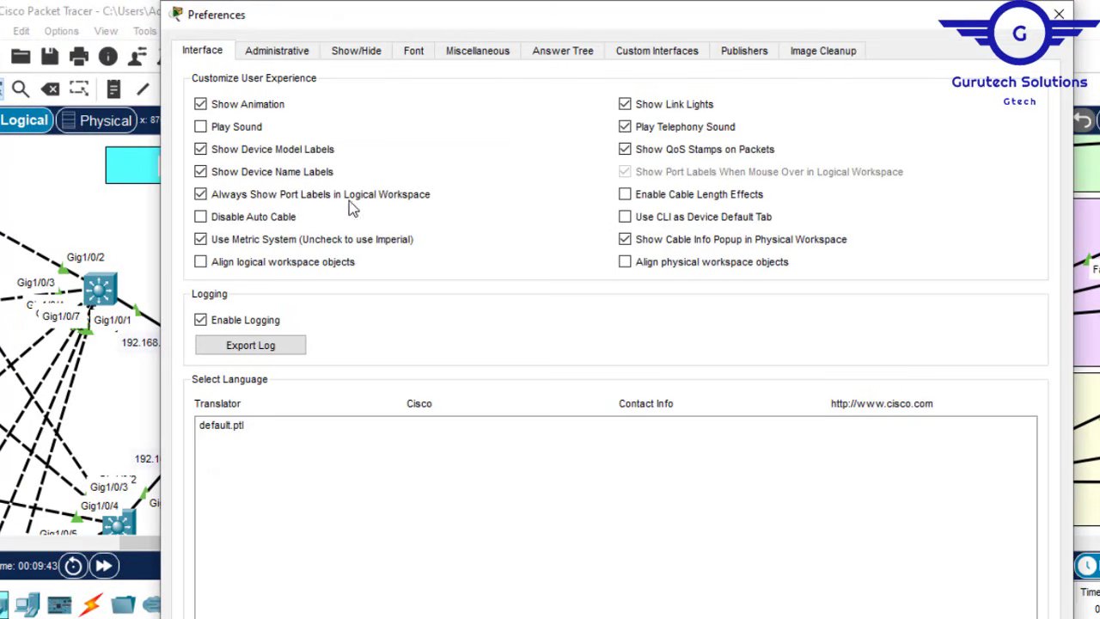
left_click(226, 196)
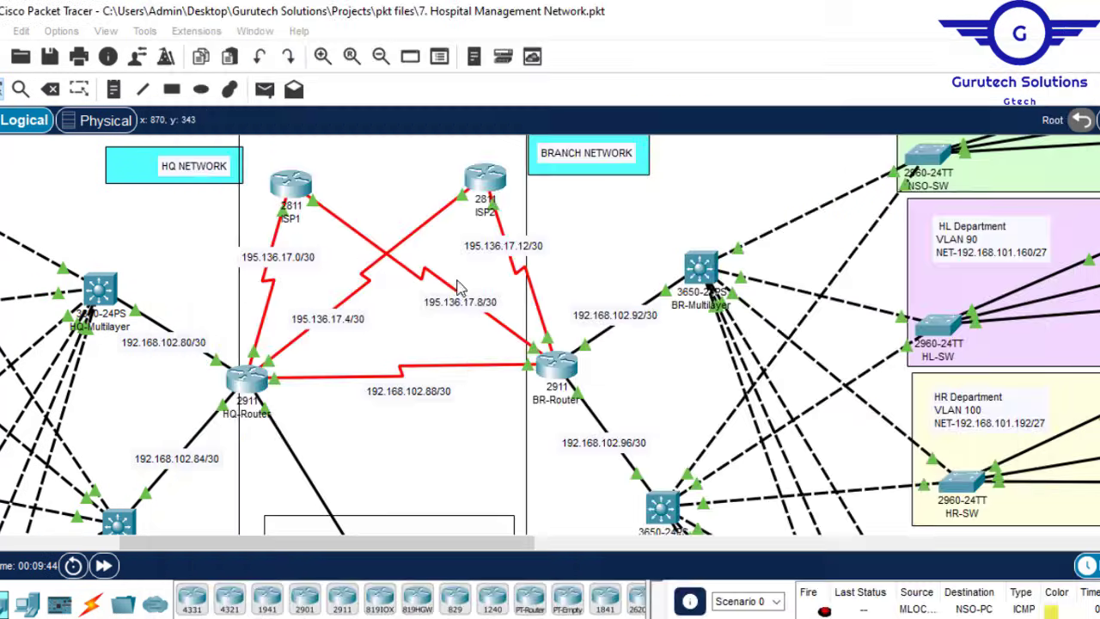
left_click(1059, 15)
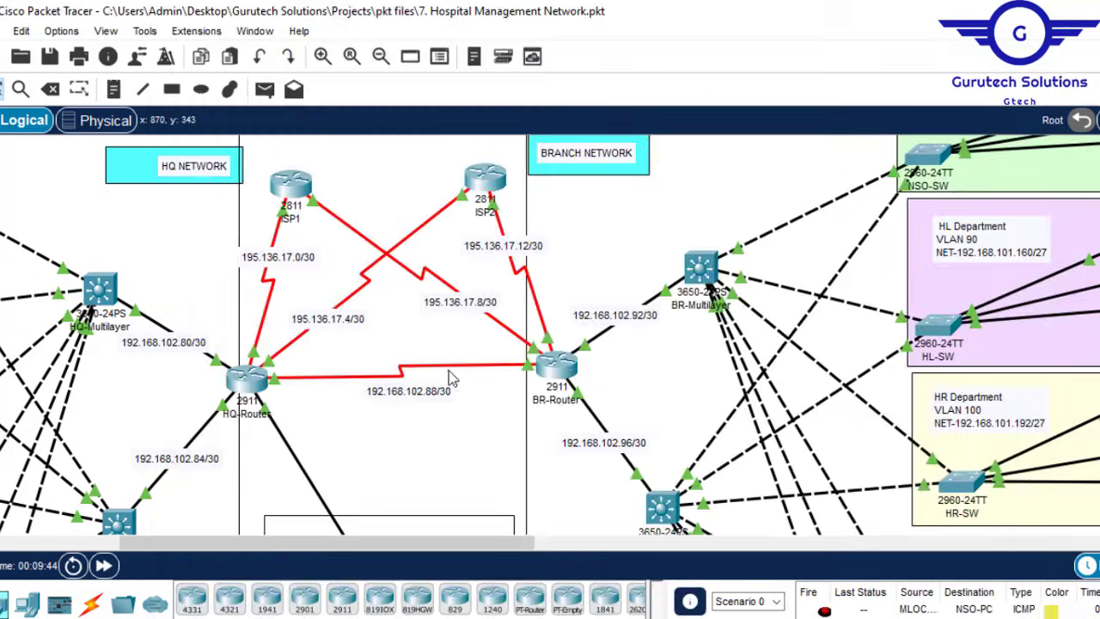
left_click(61, 31)
left_click(123, 55)
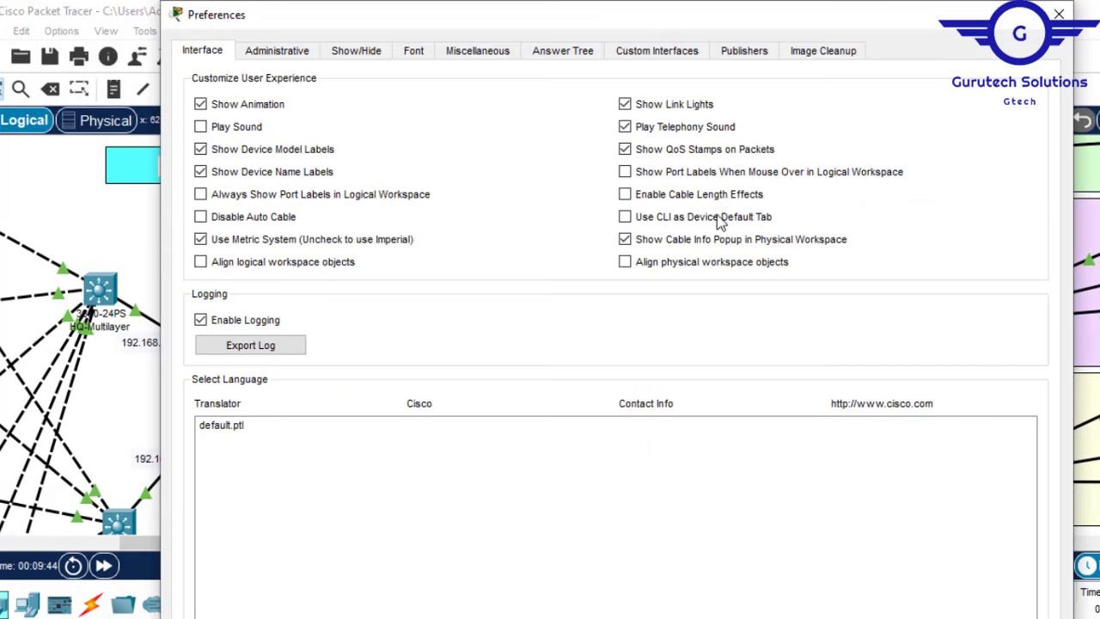
left_click(625, 165)
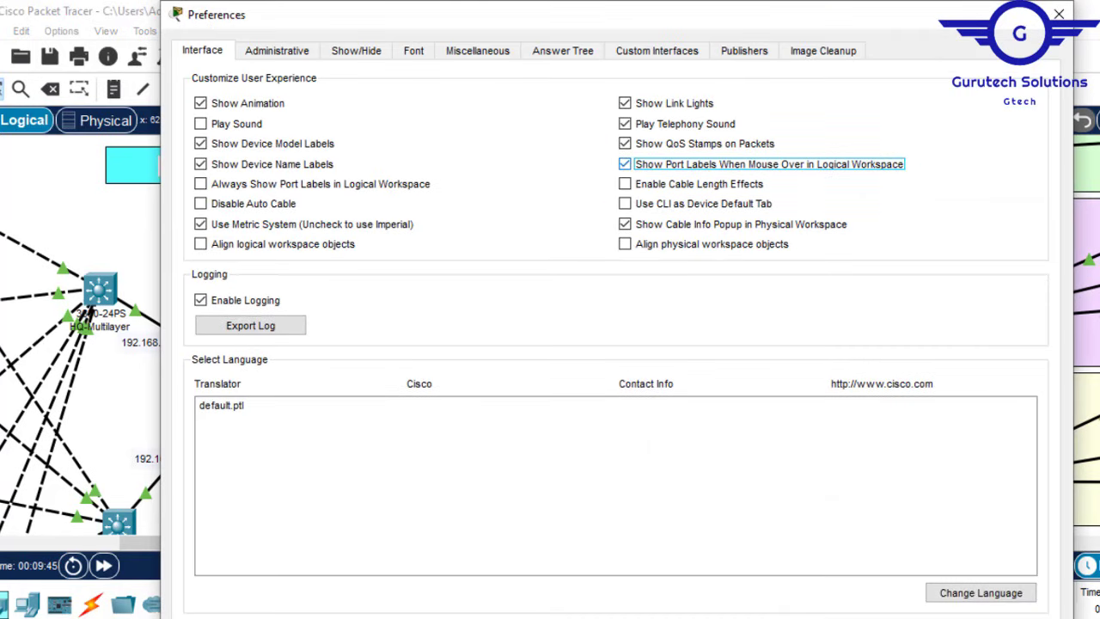
left_click(1059, 15)
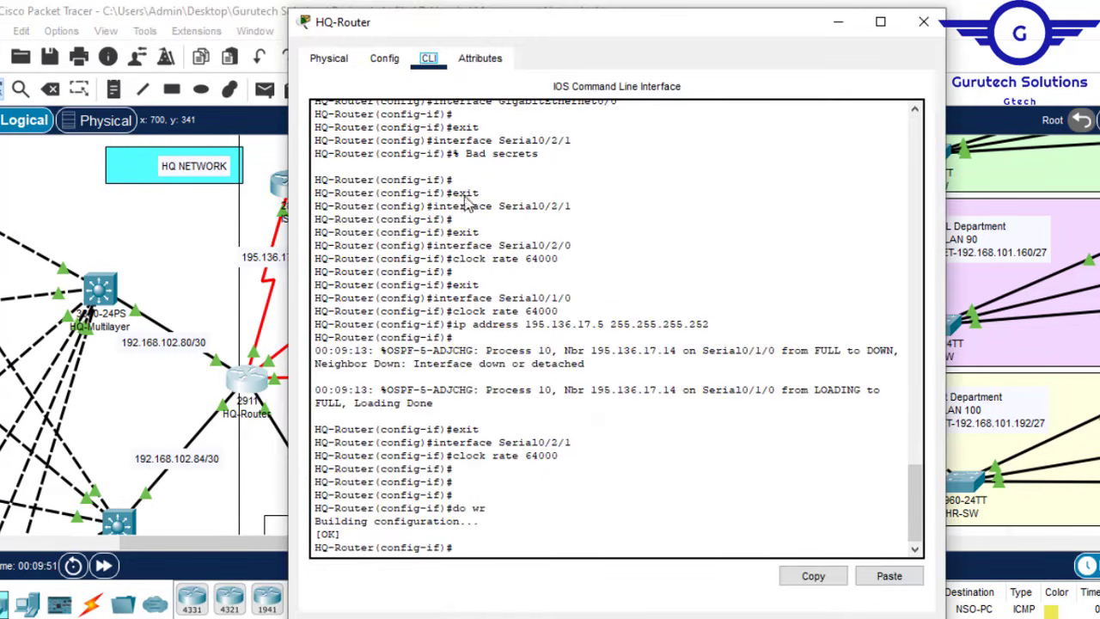
Step: Mark HQ-Router's se0/1/0 as 'ip nat outside'
key("Return")
key("Return")
key("Return")
type("e")
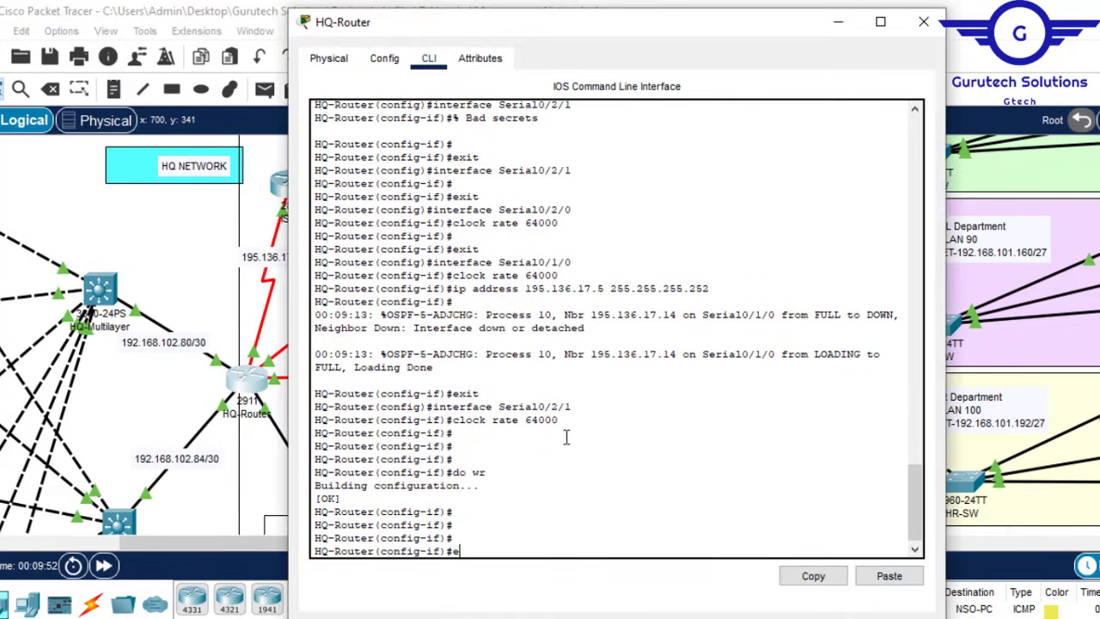
type("x")
key("Return")
key("Return")
key("Return")
key("Return")
key("Return")
key("Return")
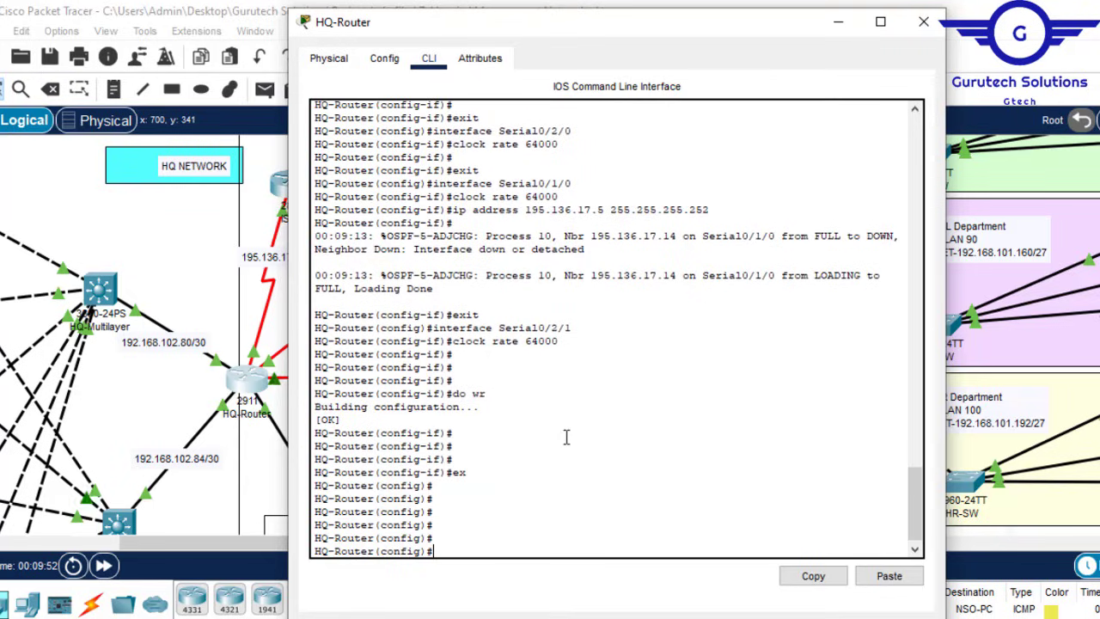
type("int se0/1/")
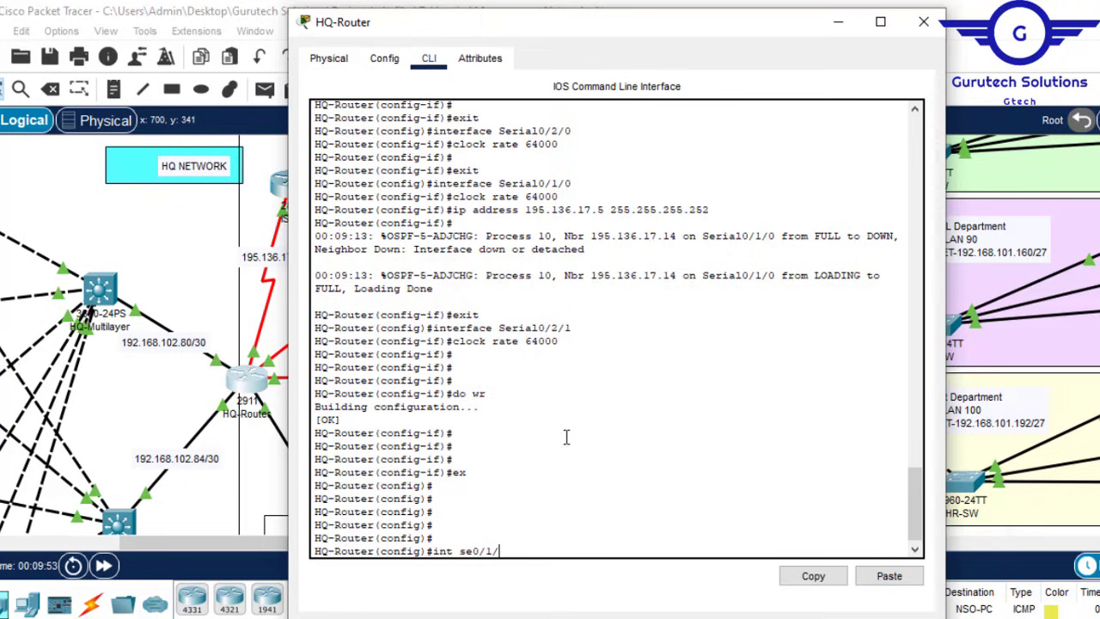
type("0")
key("Return")
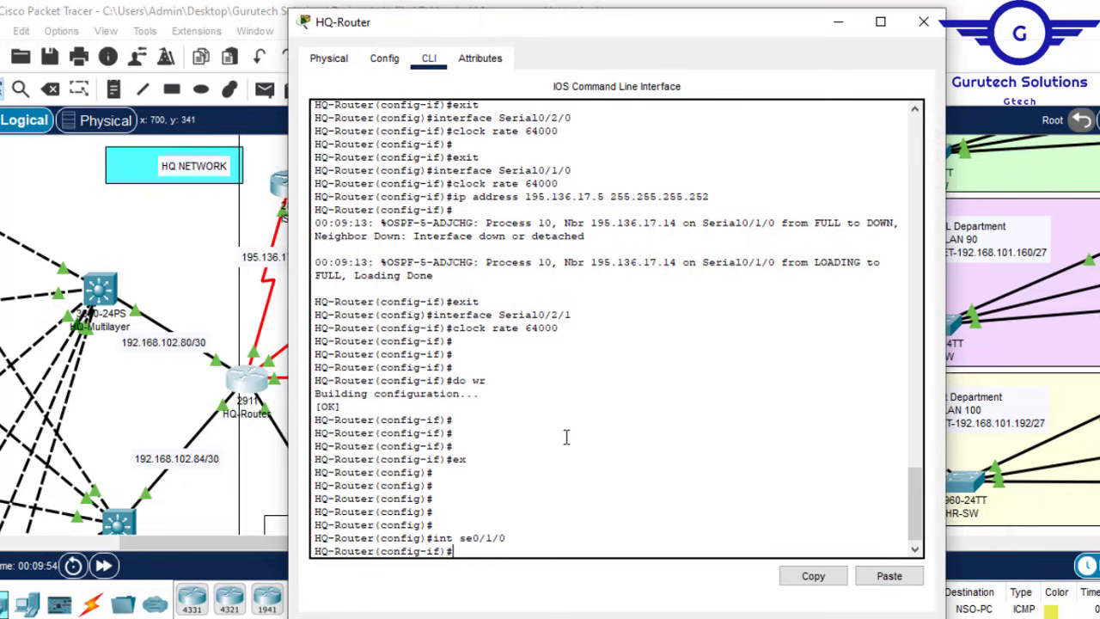
type("ip nat ")
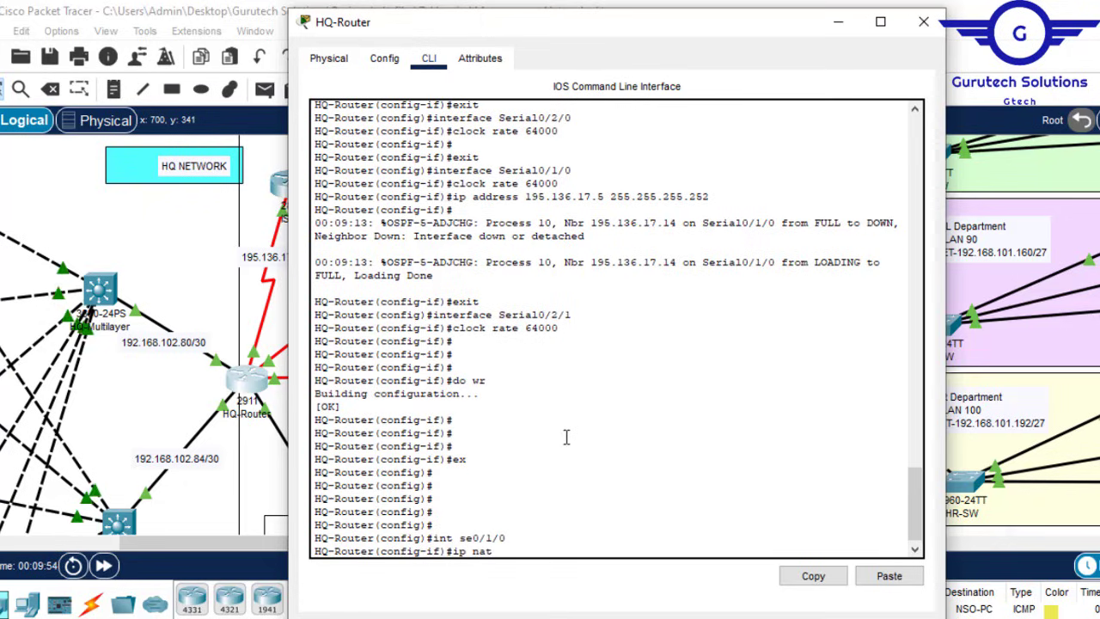
type("o")
key("Tab")
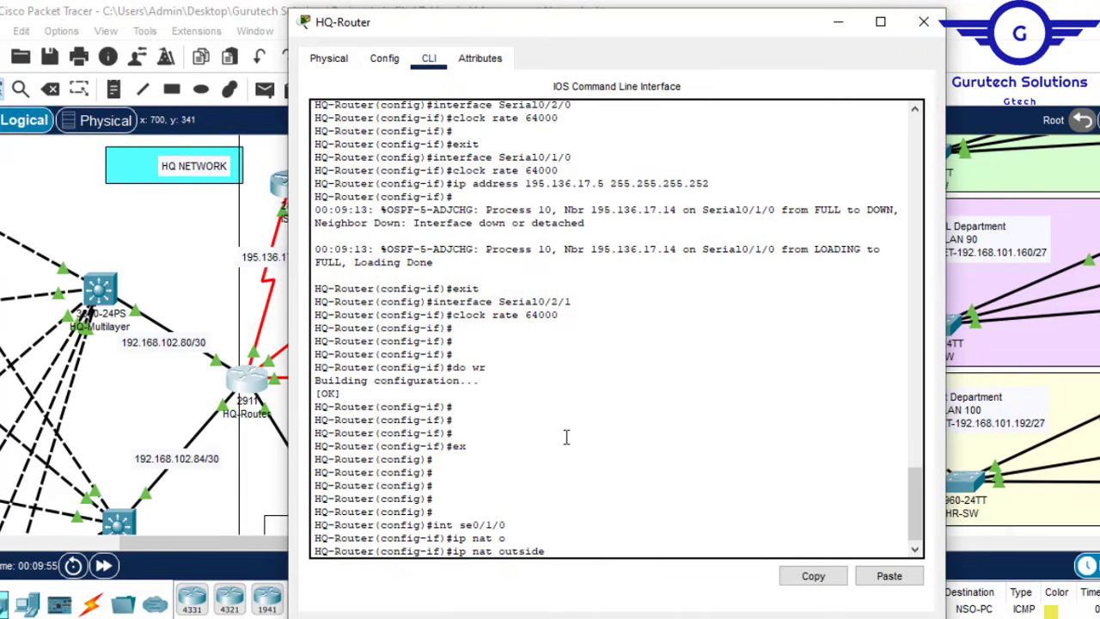
key("Return")
left_click(838, 21)
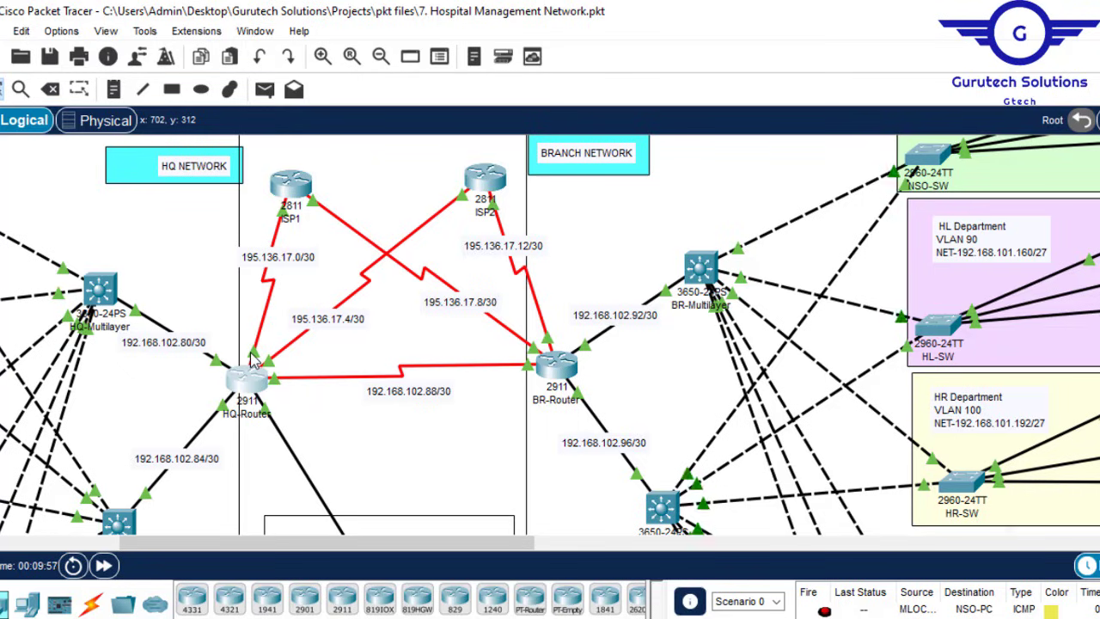
Step: Mark se0/2/1 as 'ip nat outside' and exit to global configuration
left_click(250, 366)
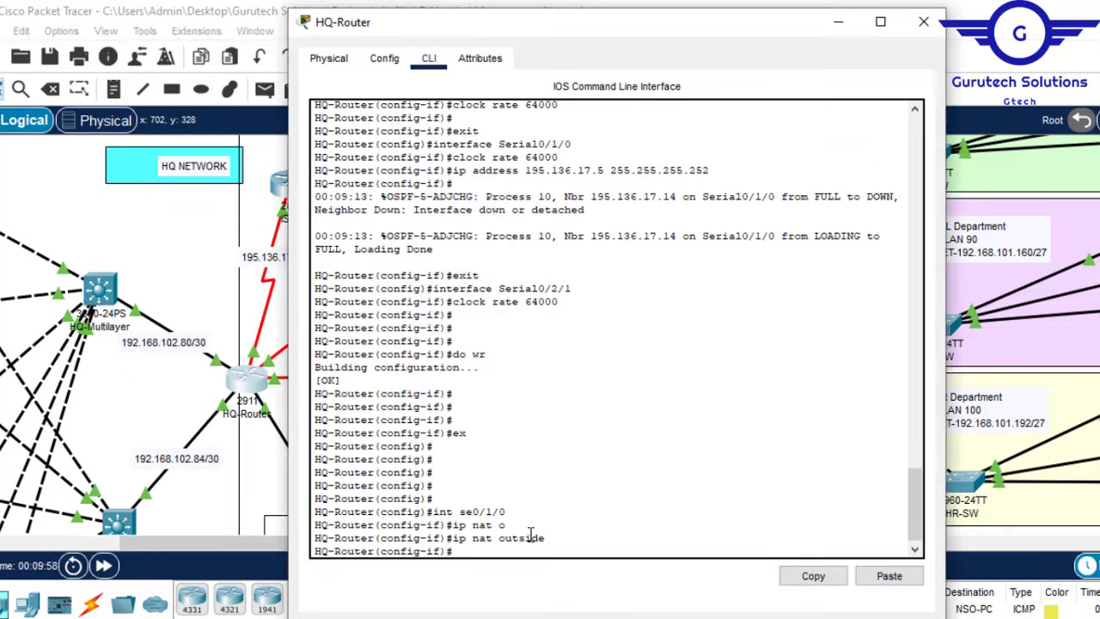
type("int se0/1/0/2/")
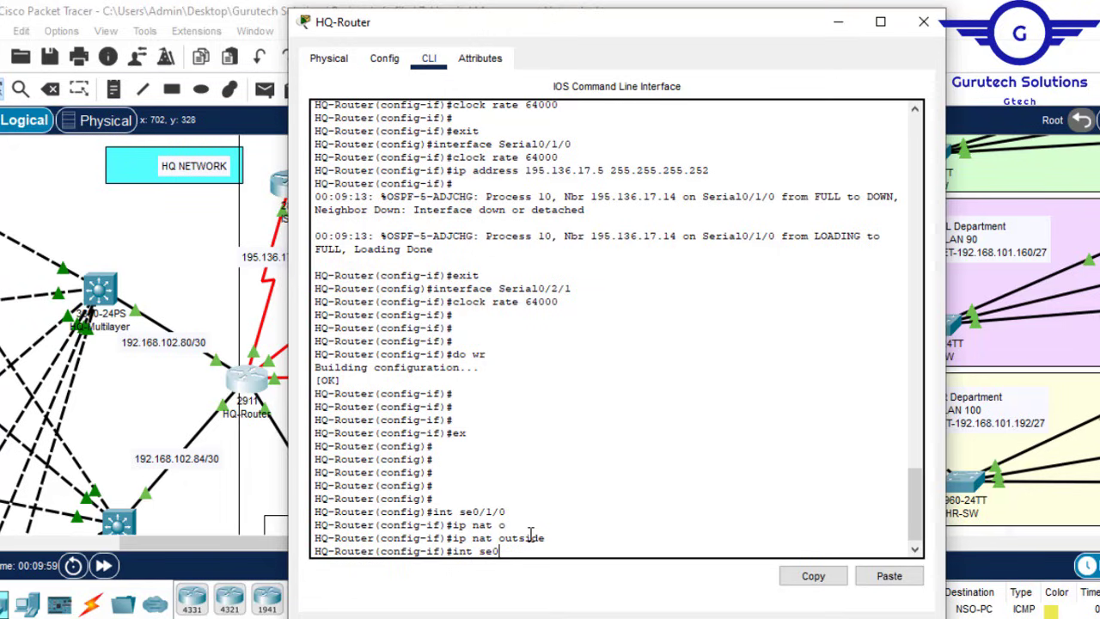
type("1")
key("Return")
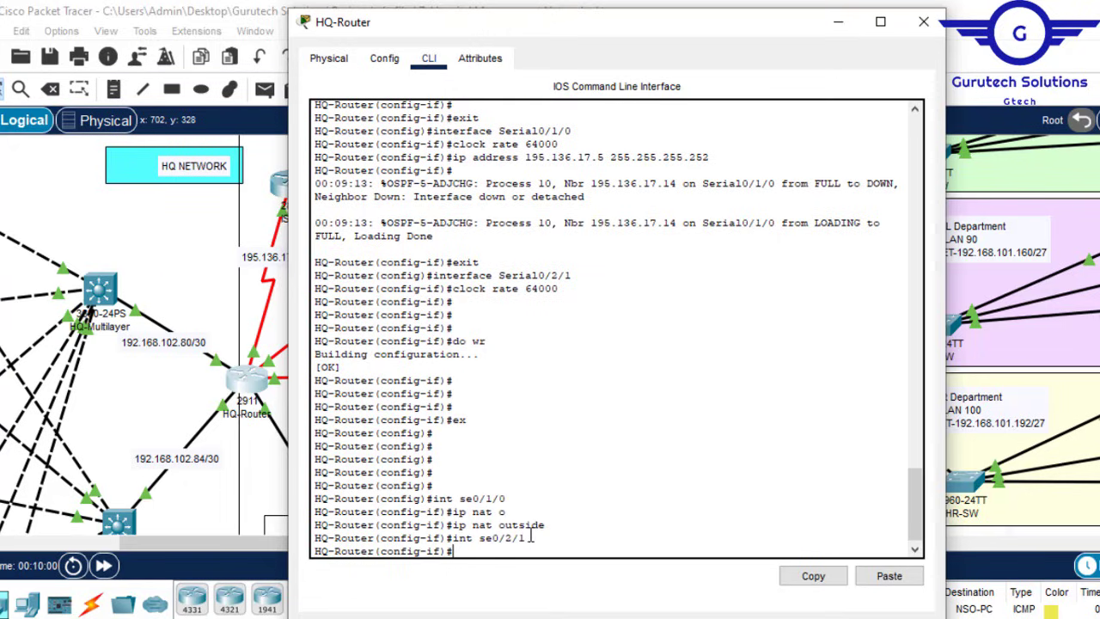
key("Up")
key("Return")
type("ex")
key("Return")
key("Return")
key("Return")
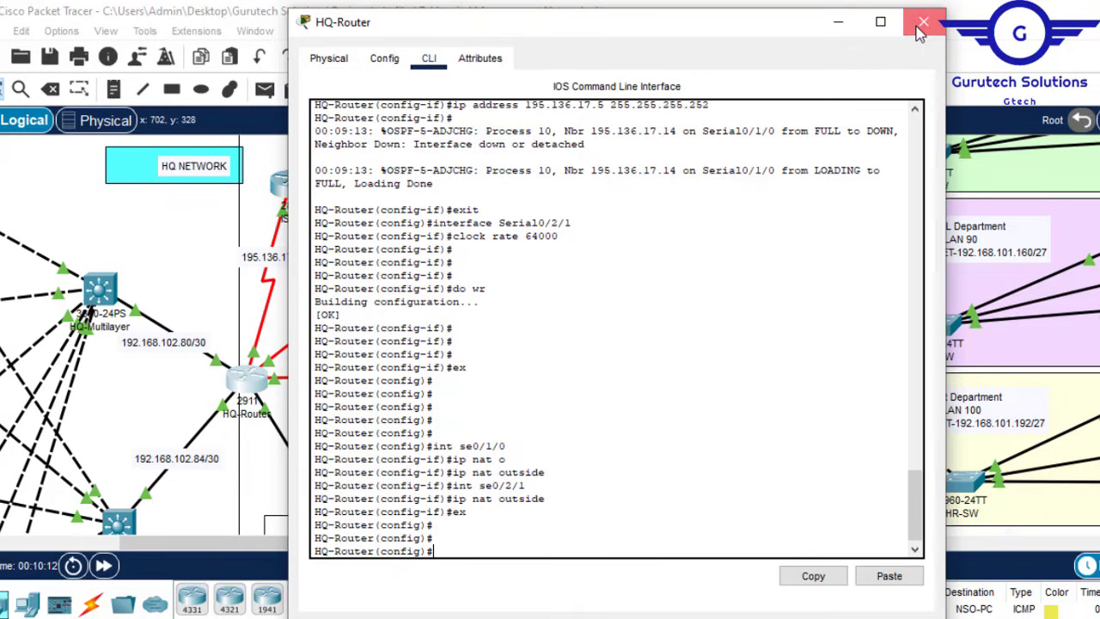
Step: Close the HQ-Router console and reopen its device window from the topology
left_click(921, 26)
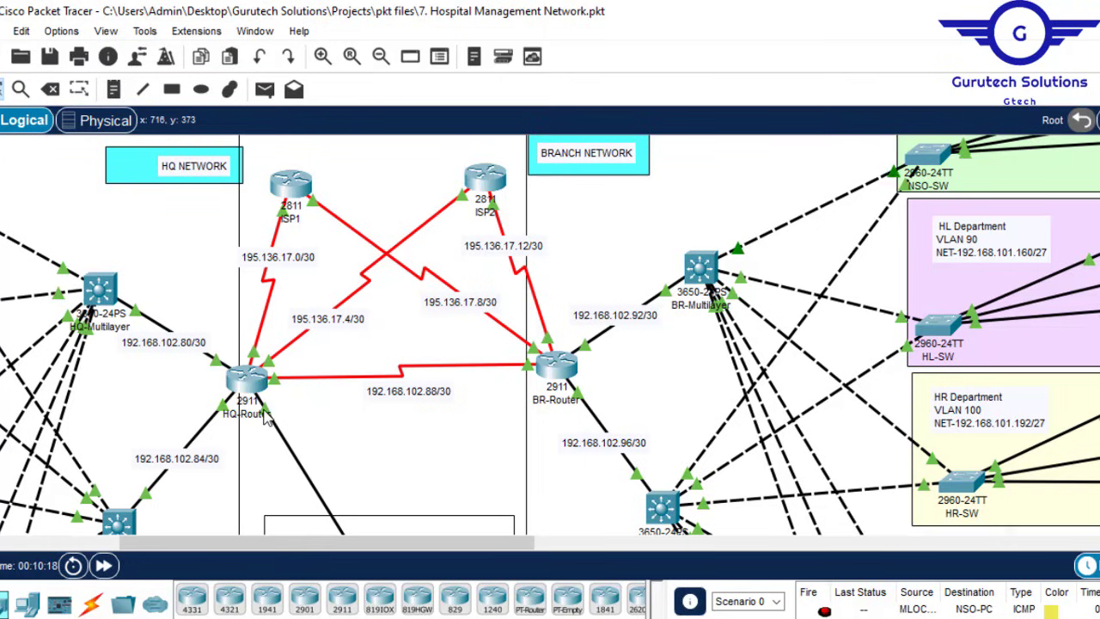
mouse_move(242, 387)
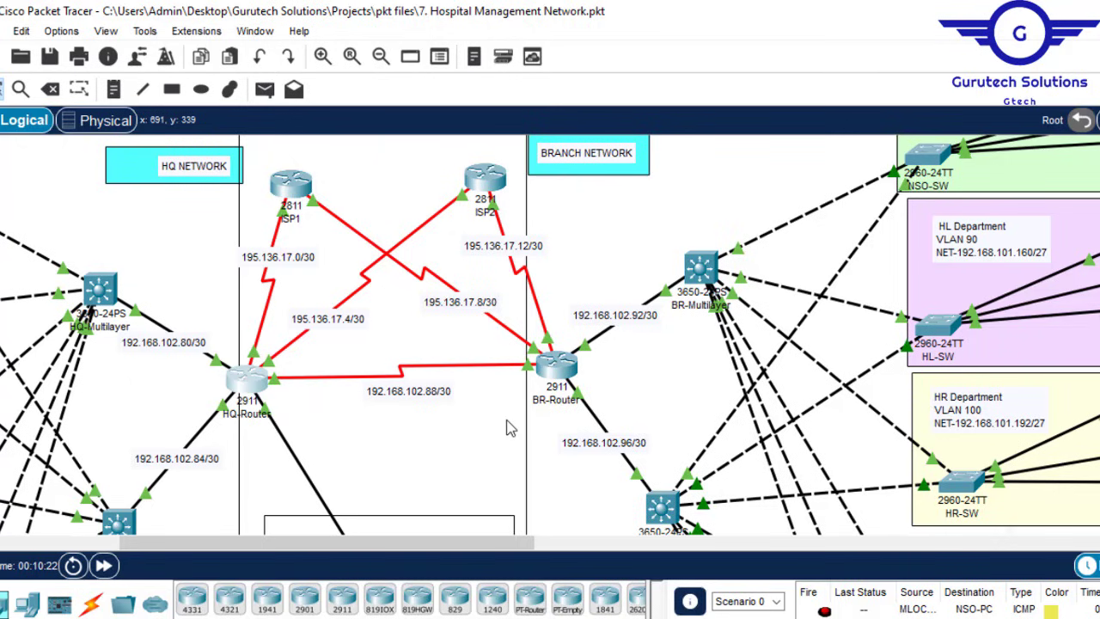
left_click(248, 378)
Step: Make interface range gig0/0-2 'ip nat inside' and exit to global configuration
left_click(574, 516)
key("Return")
key("Return")
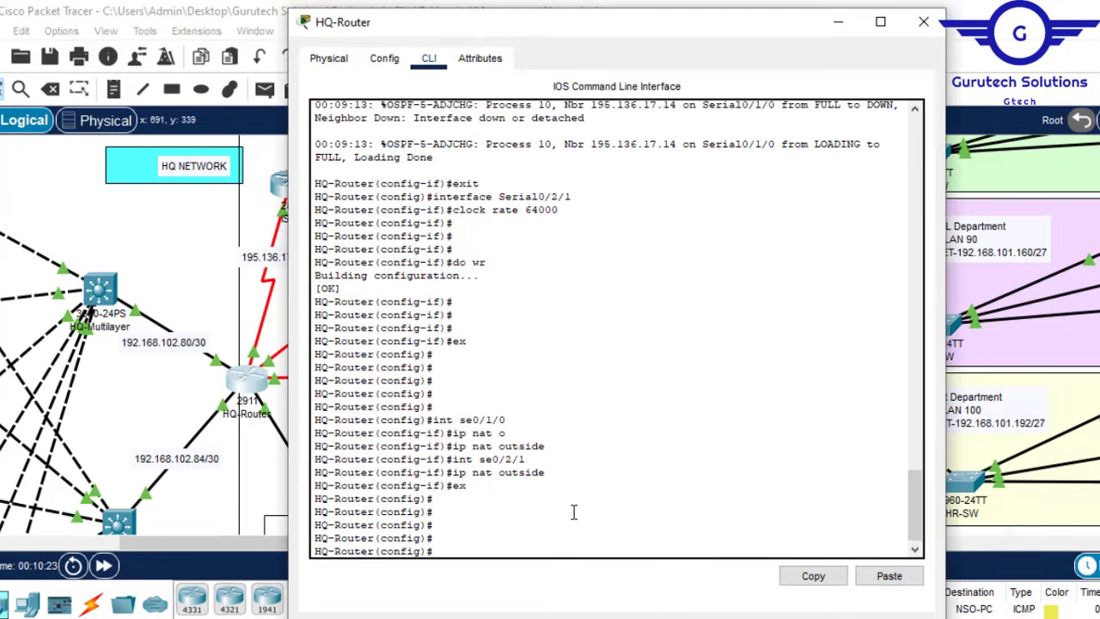
type("int range gig0/0-2")
key("Return")
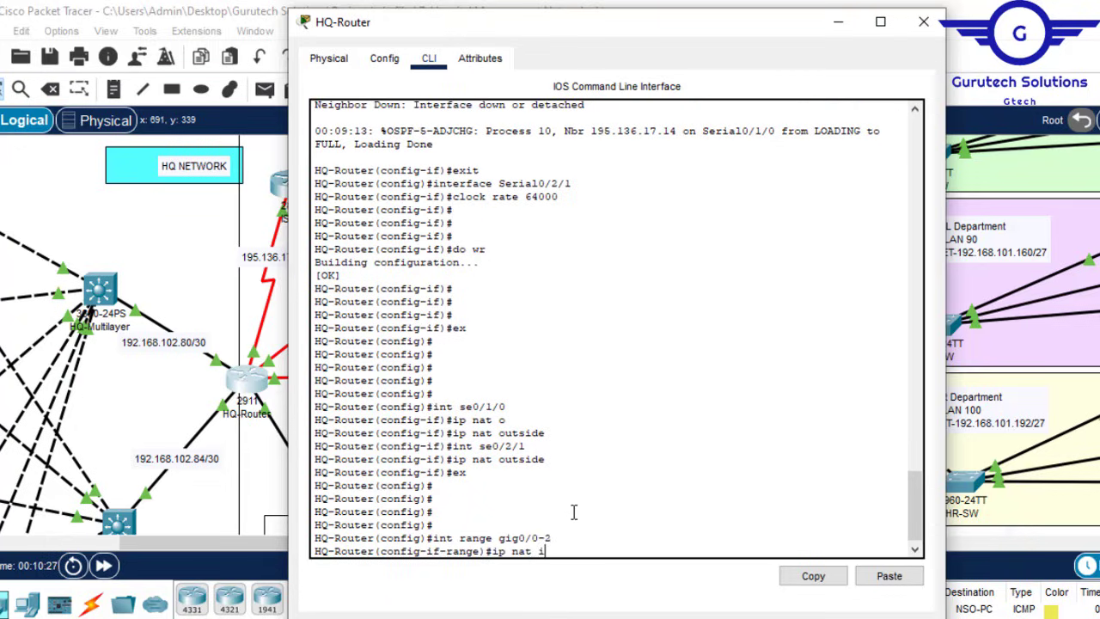
type("ip nat in")
key("Tab")
key("Return")
type("e")
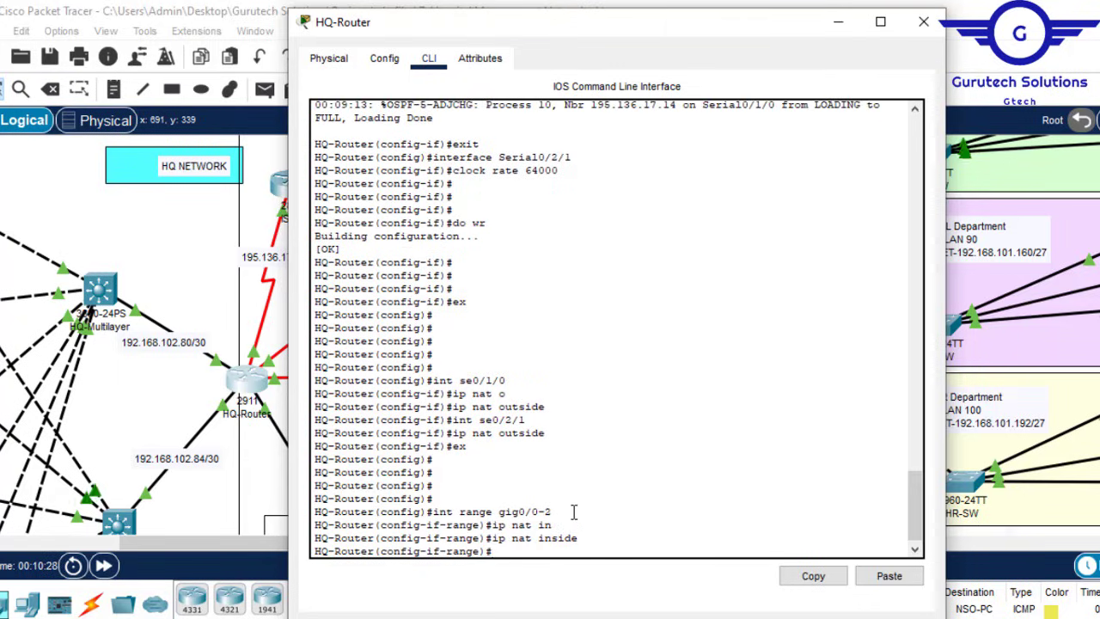
type("x")
key("Return")
key("Return")
key("Return")
key("Return")
Step: Save with 'do wr' and reopen the HQ-Router console
type("do")
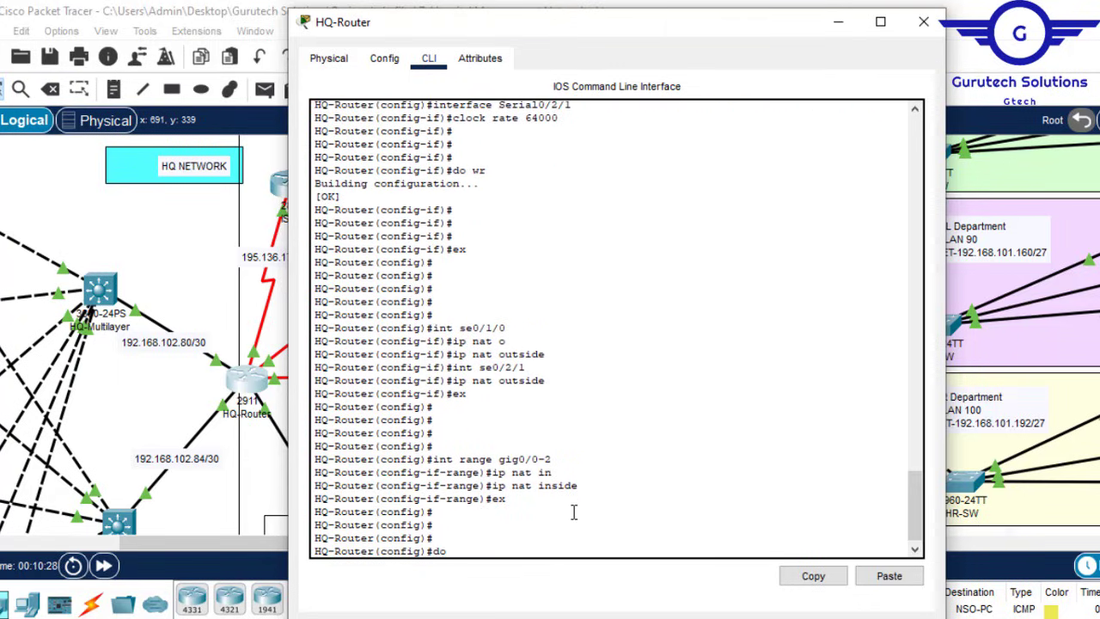
type(" wr")
key("Return")
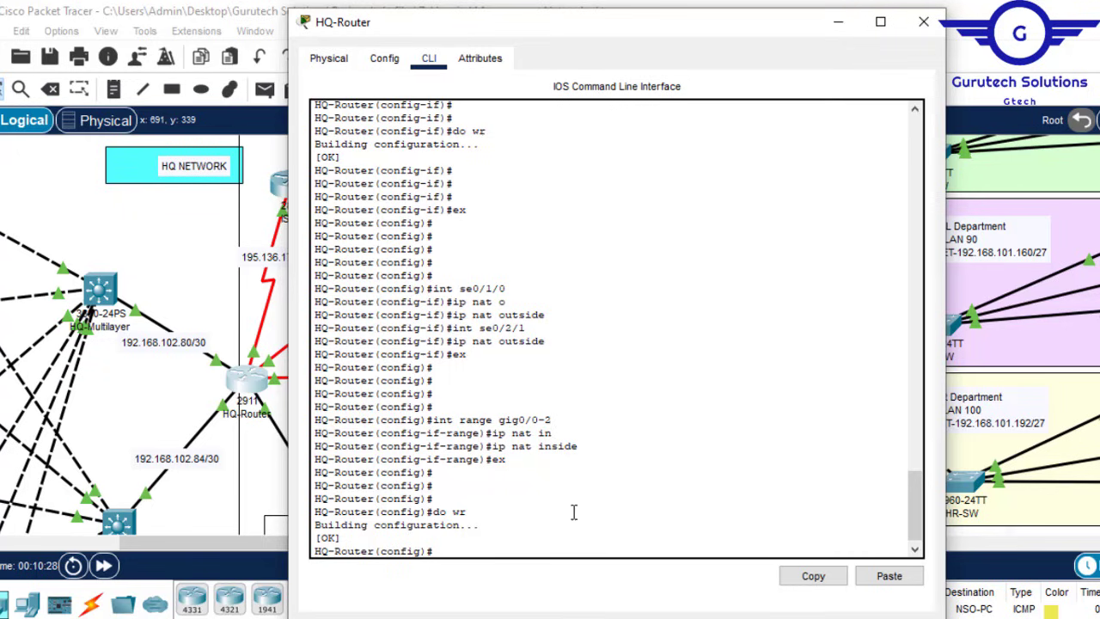
left_click(923, 21)
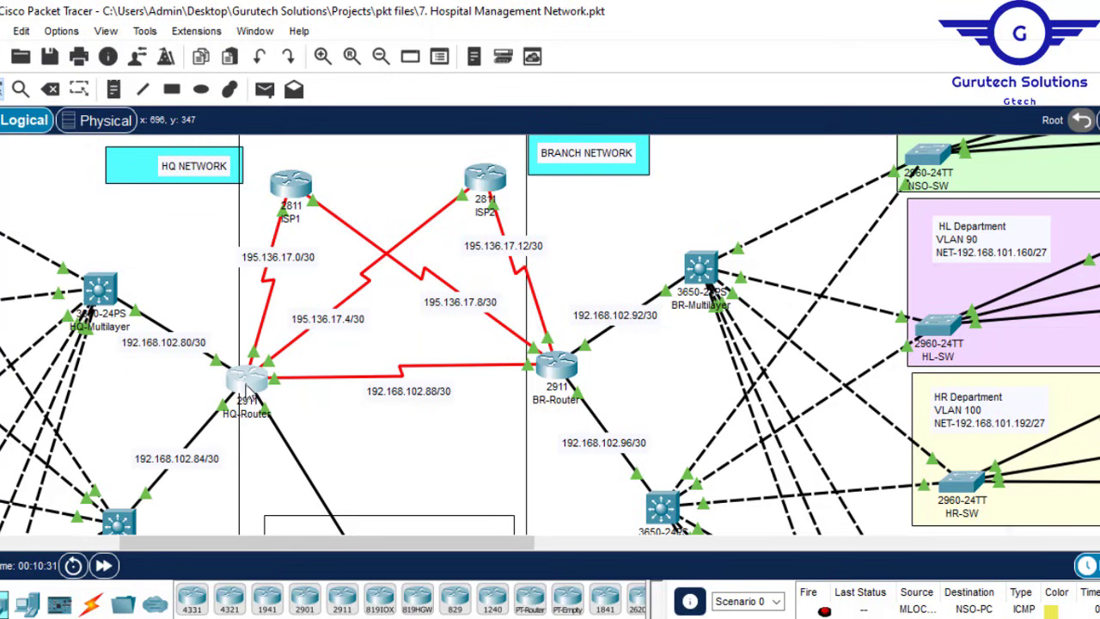
left_click(248, 382)
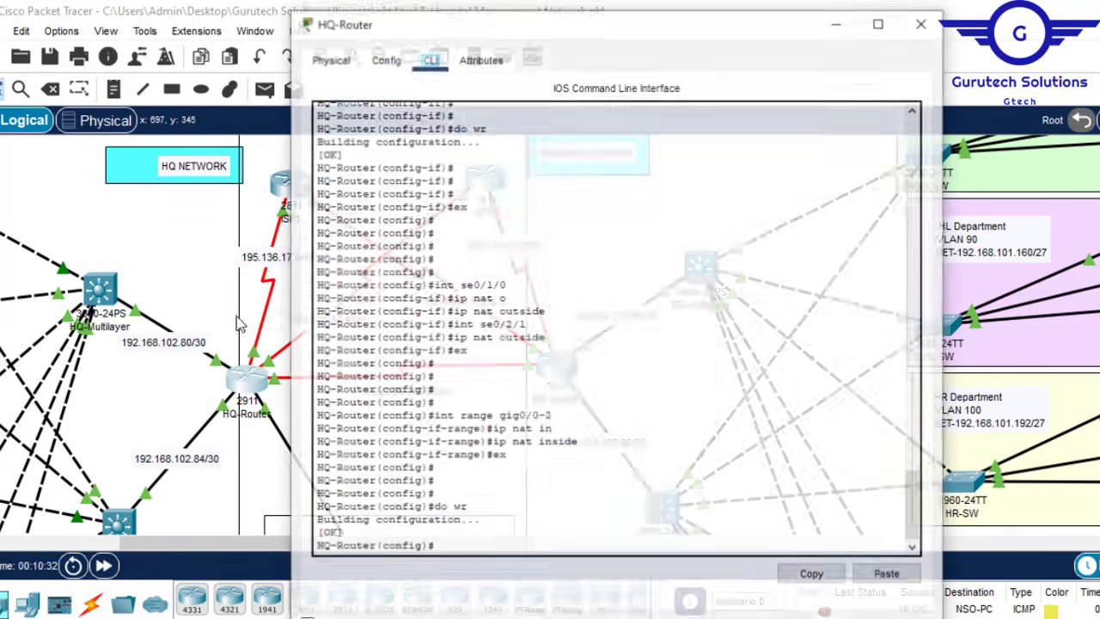
key("Return")
key("Return")
key("Return")
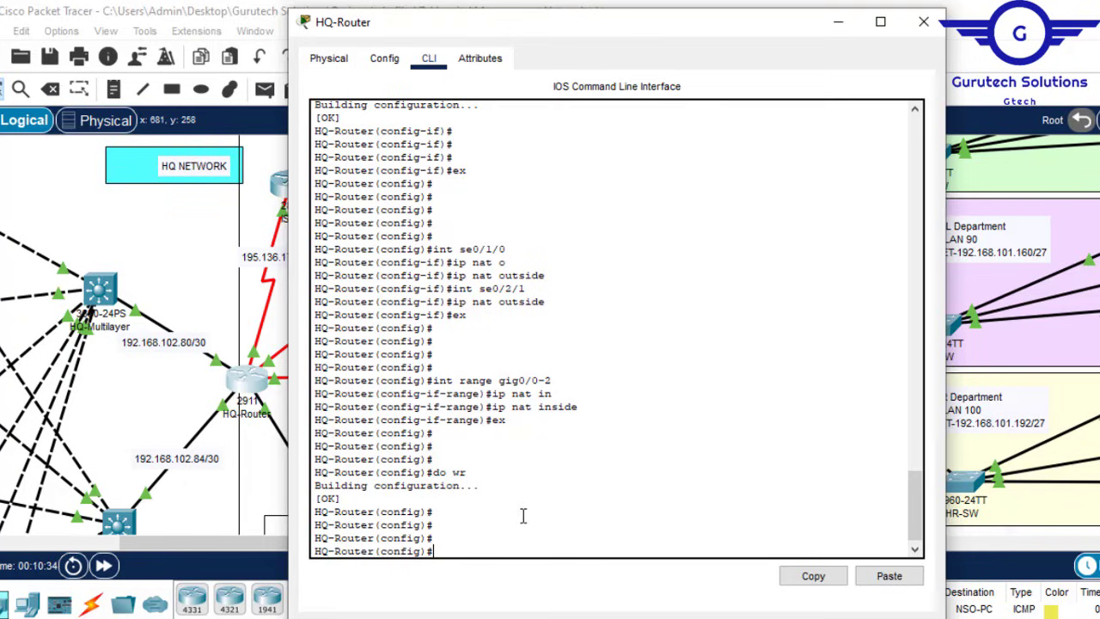
Step: Start the command 'ip nat inside source list 1 interface' in HQ-Router's CLI
type("acc")
key("Tab")
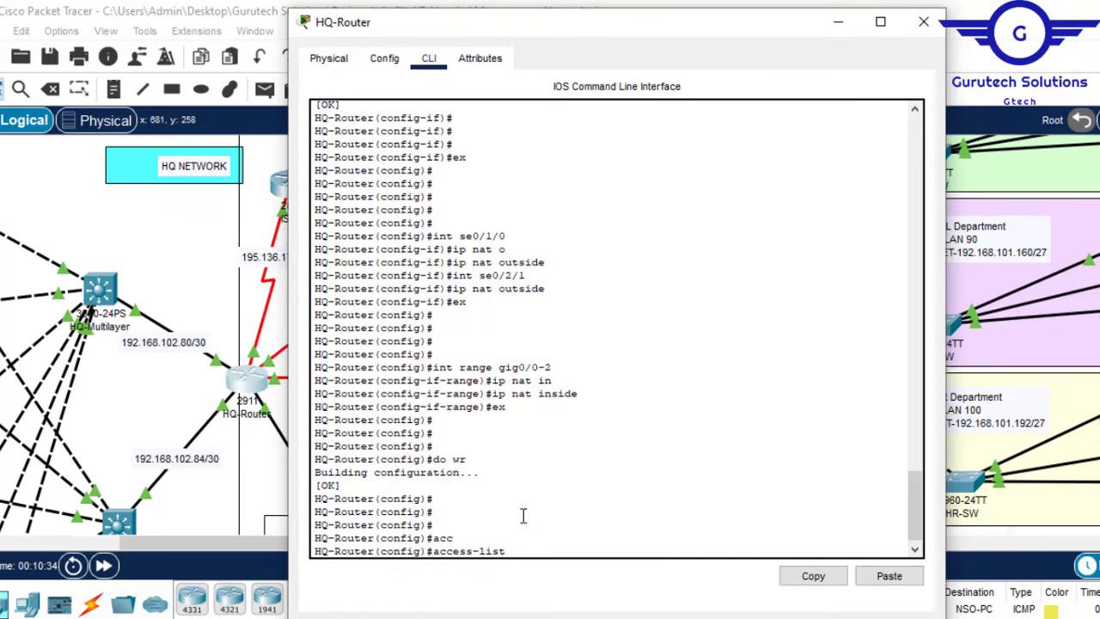
key("BackSpace")
key("BackSpace")
key("BackSpace")
key("BackSpace")
key("Tab")
type("in")
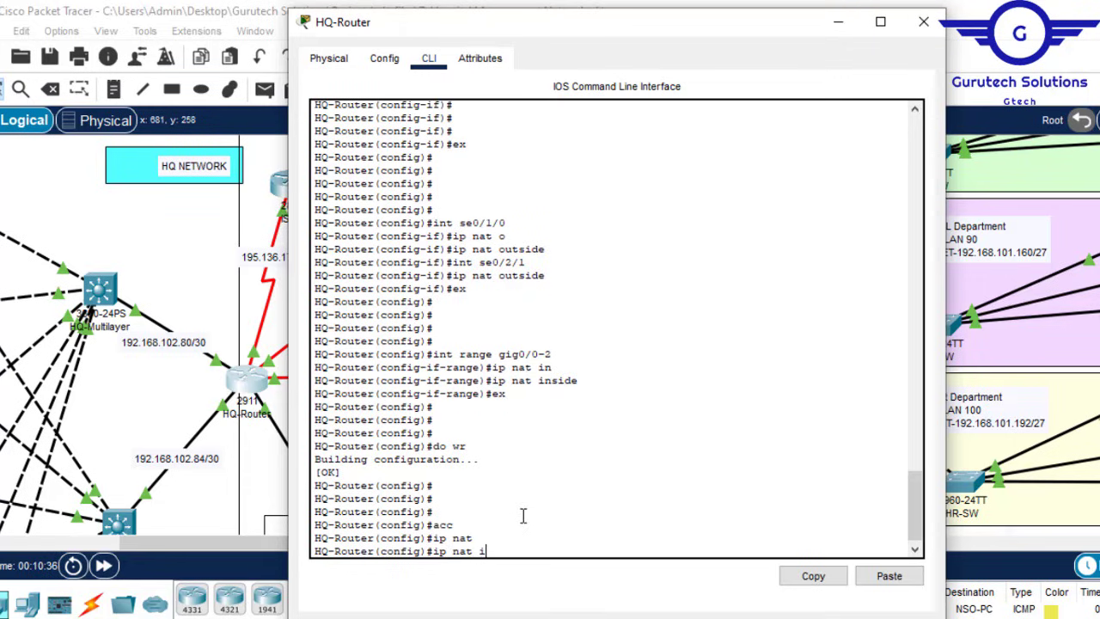
key("Tab")
type("s")
key("Tab")
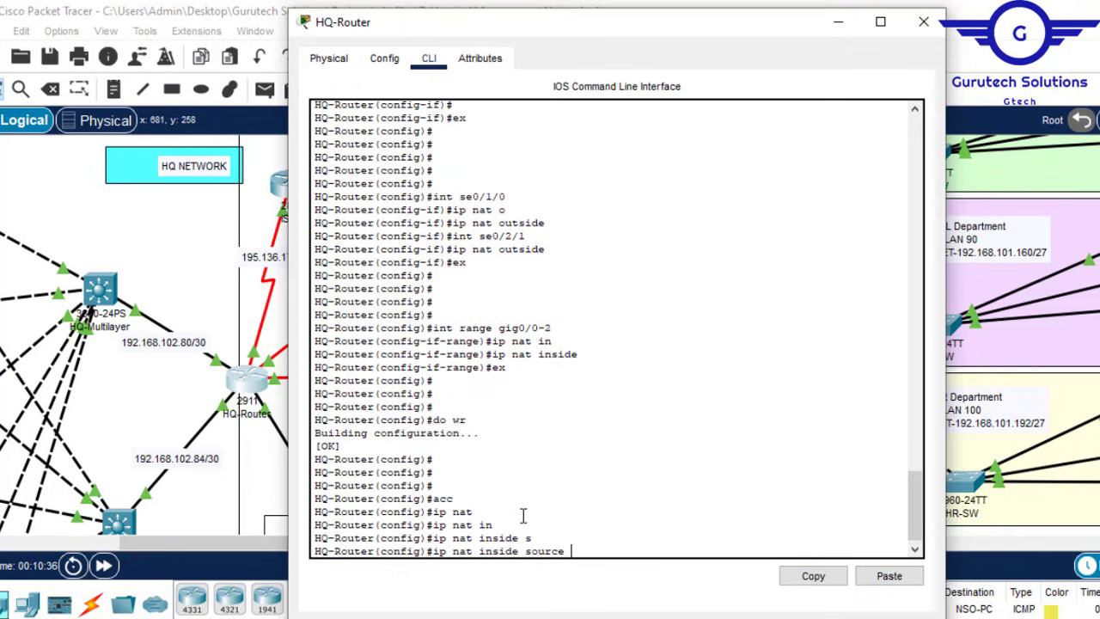
type("li")
key("Tab")
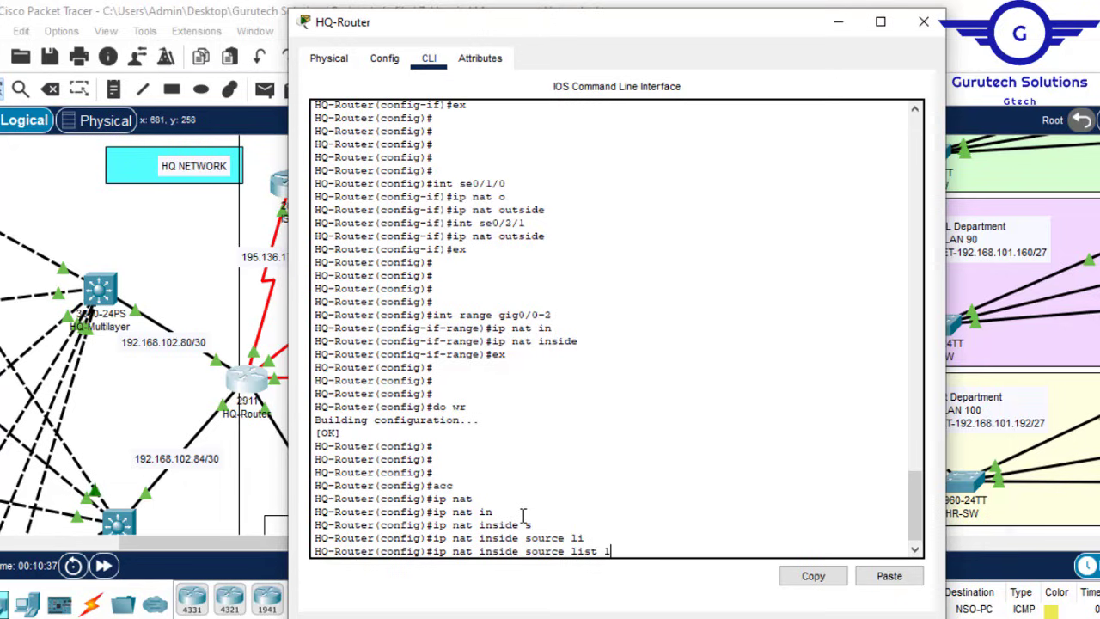
type("1 in")
key("Tab")
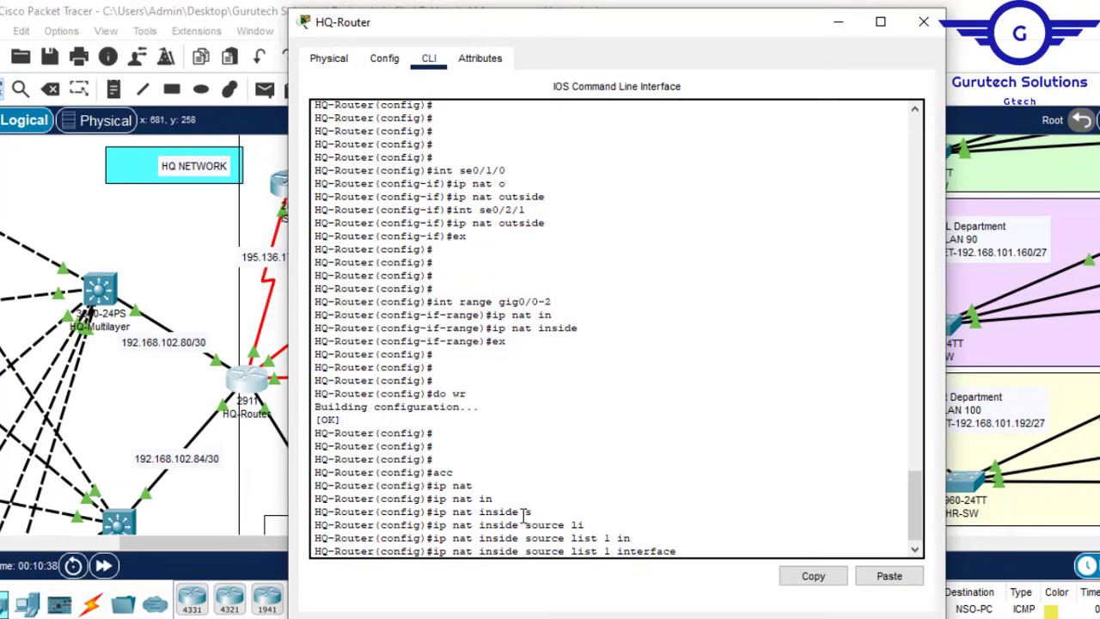
Step: Finish it with interface se0/2/1 overload to enable PAT on se0/2/1
left_click(837, 23)
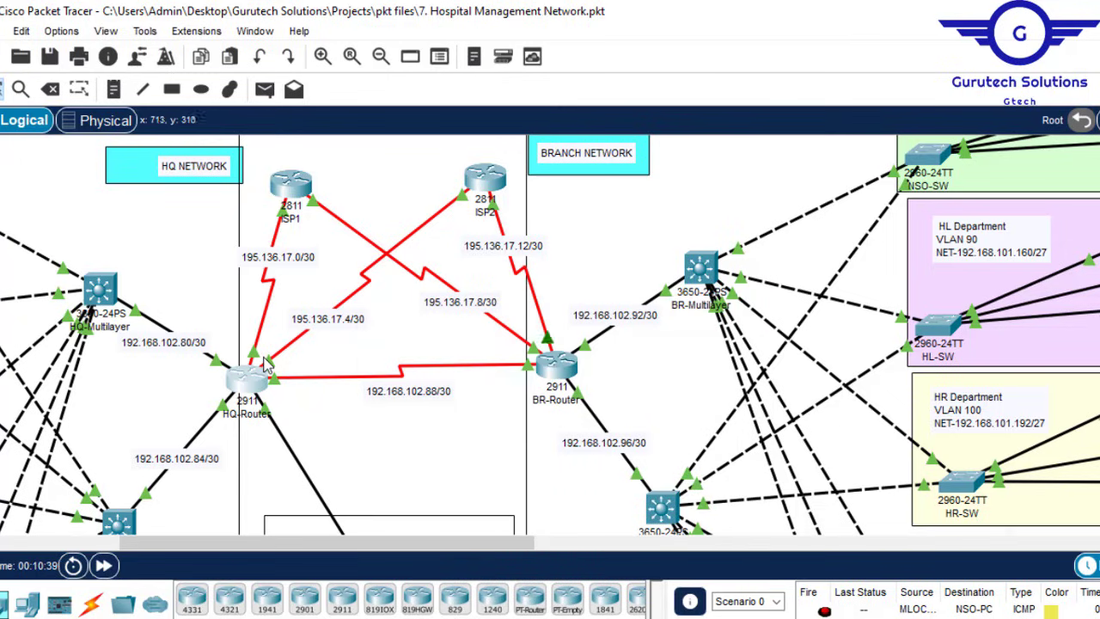
left_click(246, 380)
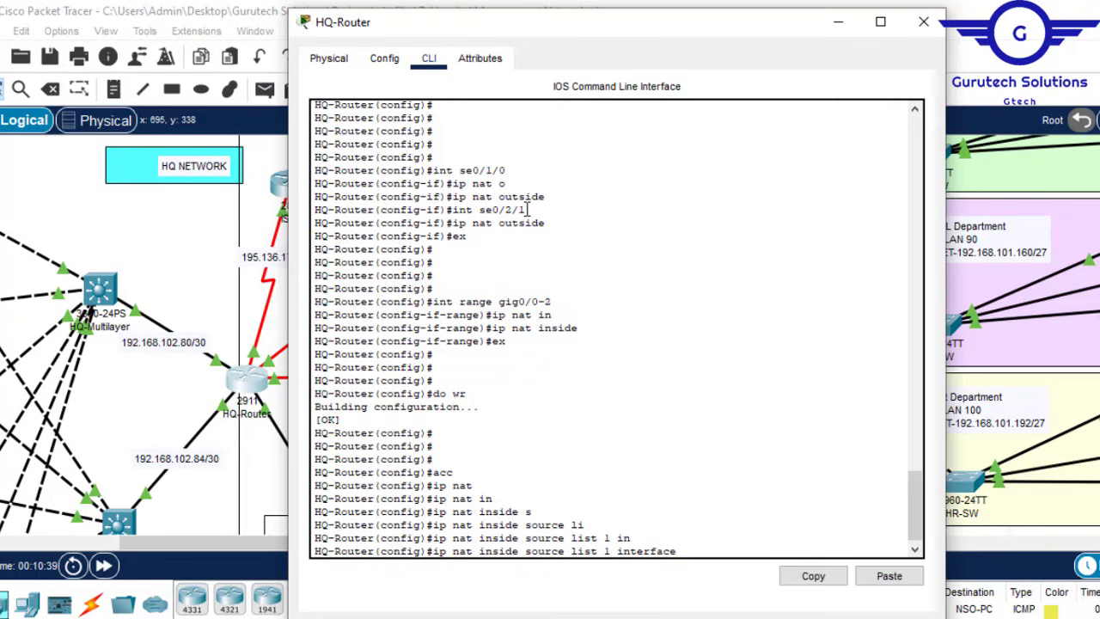
left_click_drag(528, 209, 480, 207)
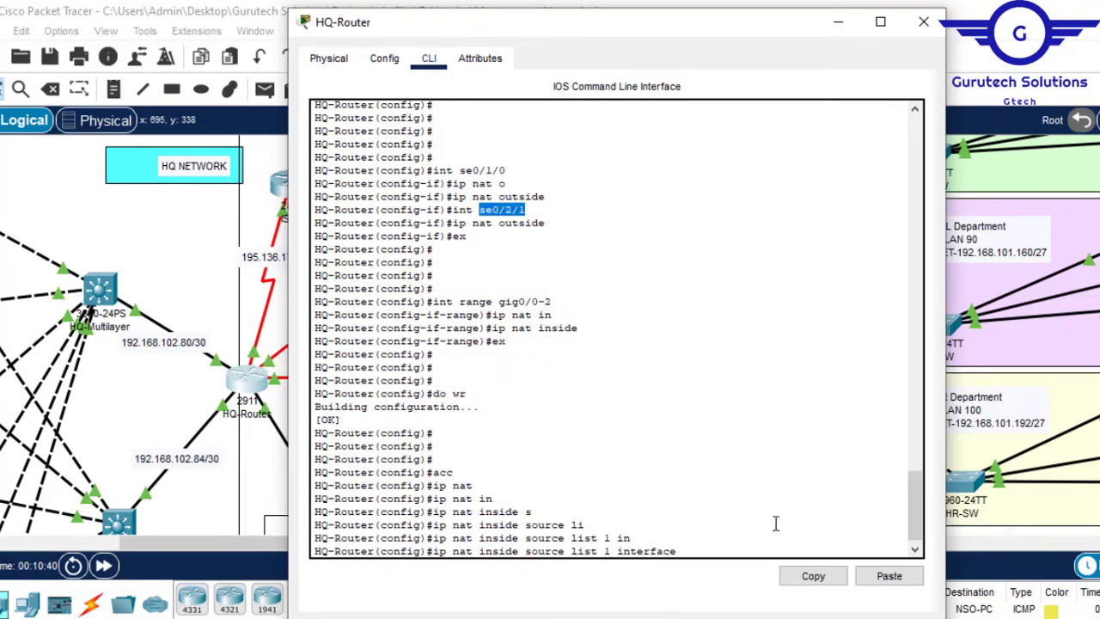
left_click(811, 577)
left_click(885, 580)
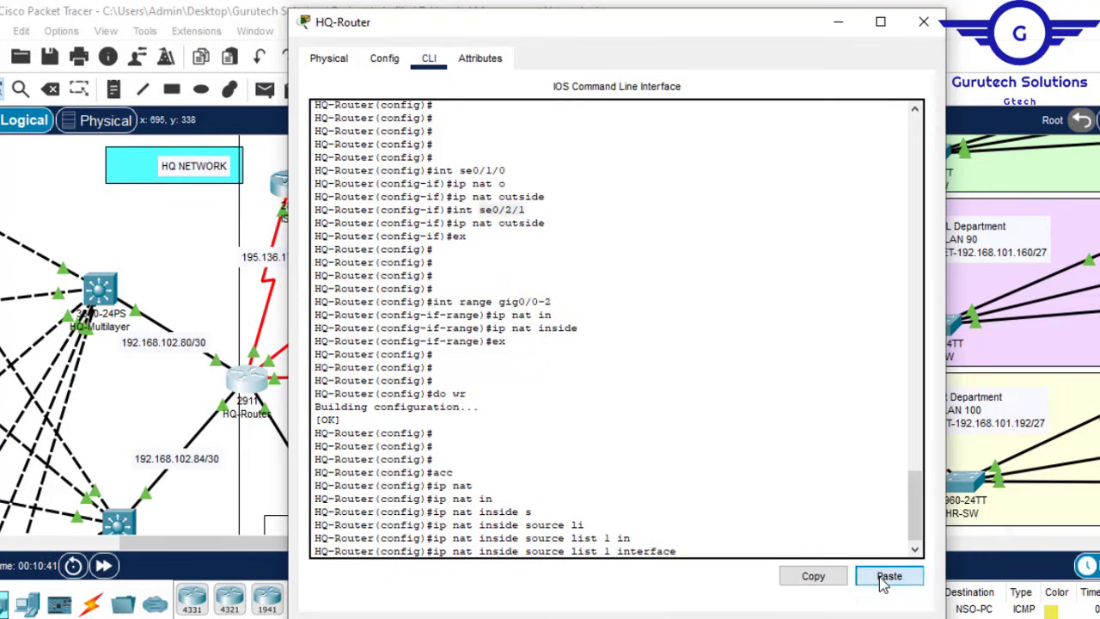
type("ov")
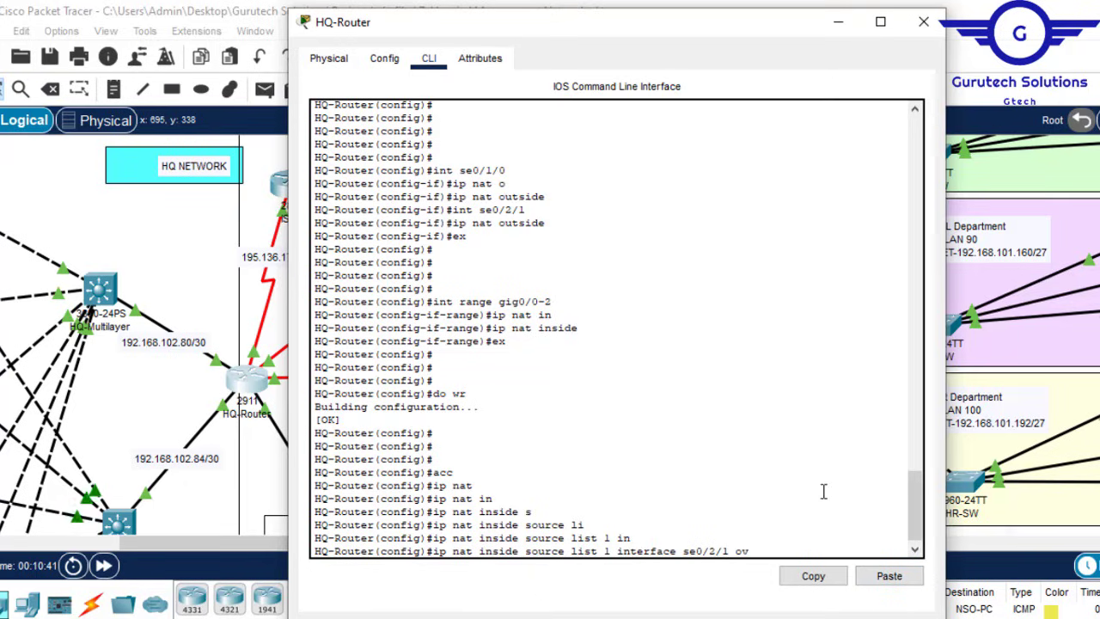
key("Tab")
key("Return")
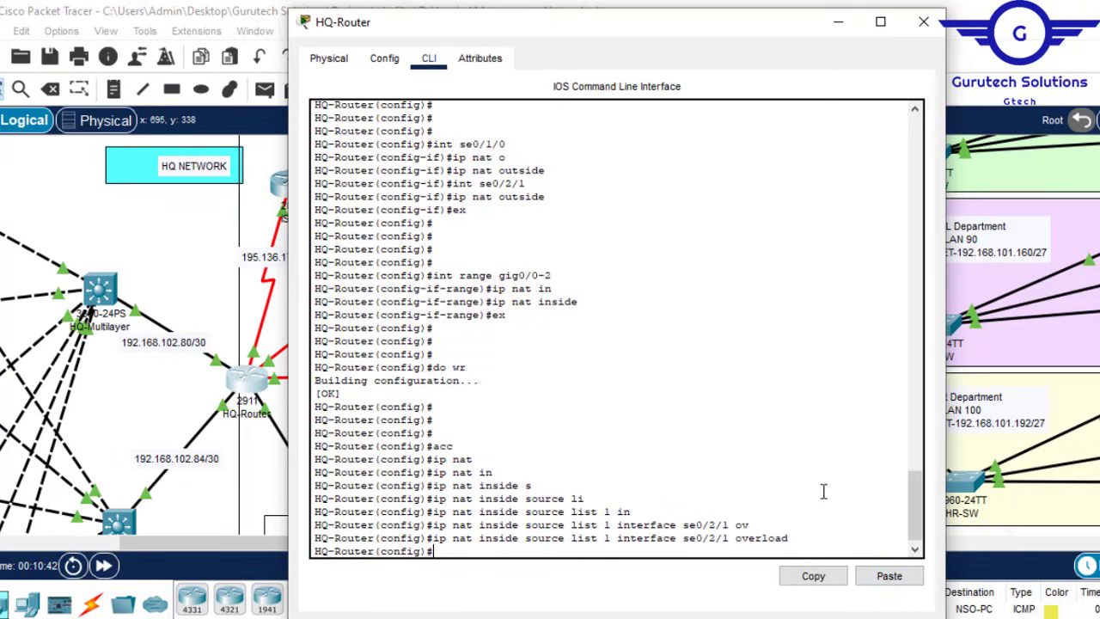
Step: Add the same list 1 overload rule for se0/1/0 and save with 'do wr'
key("Up")
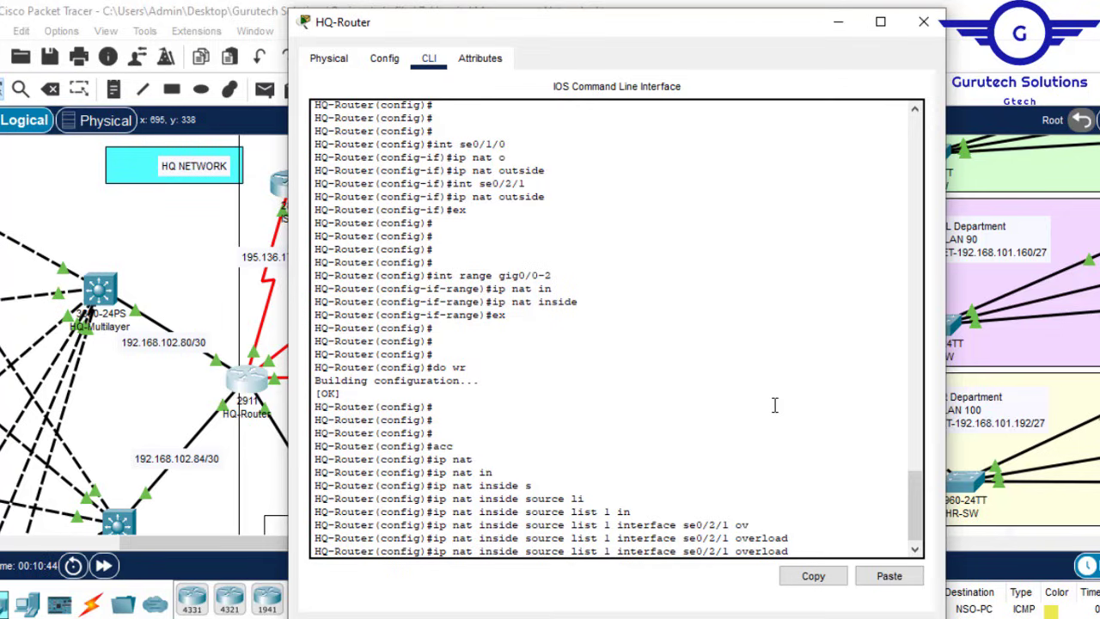
key("Left")
key("Left")
key("Left")
key("Left")
key("Left")
key("Left")
key("Left")
key("Left")
key("Left")
key("BackSpace")
key("BackSpace")
key("BackSpace")
key("BackSpace")
key("BackSpace")
key("BackSpace")
key("BackSpace")
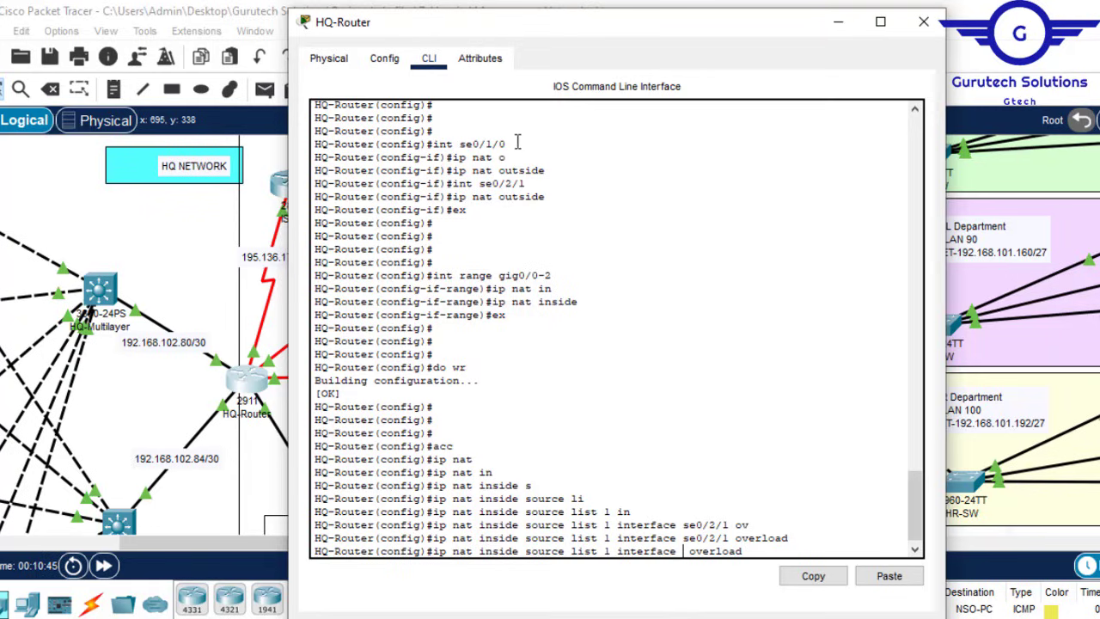
left_click_drag(508, 143, 465, 146)
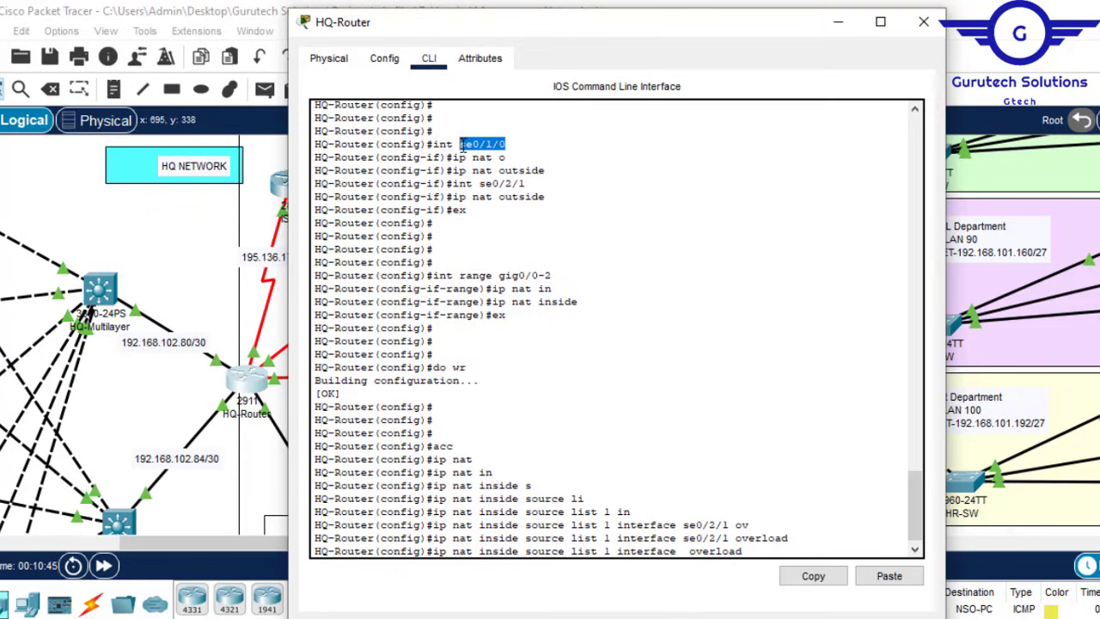
left_click(813, 578)
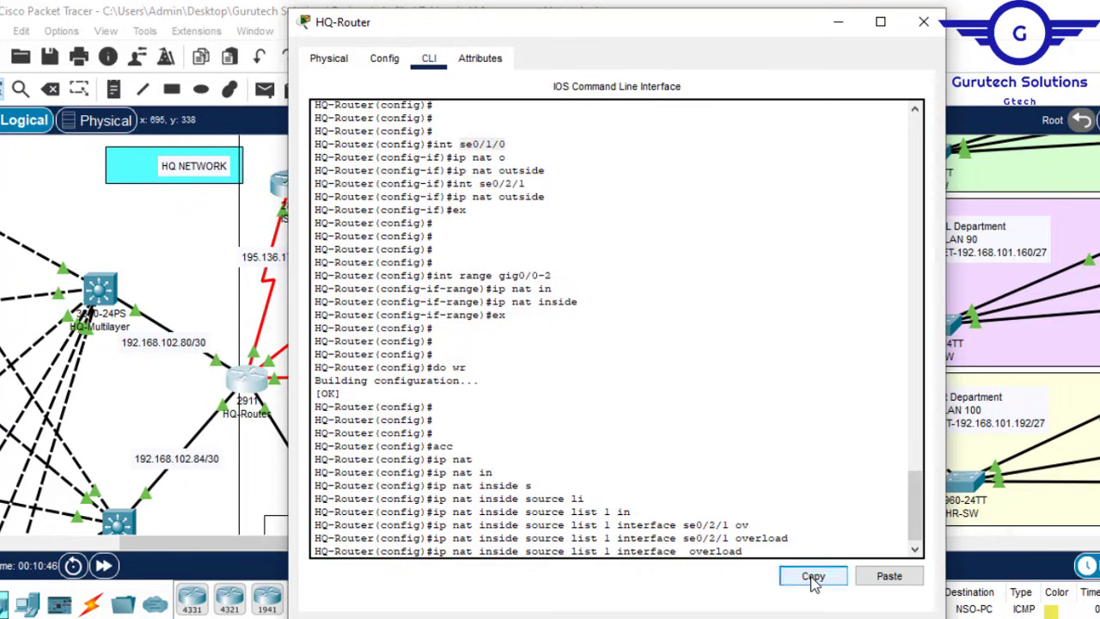
left_click(893, 577)
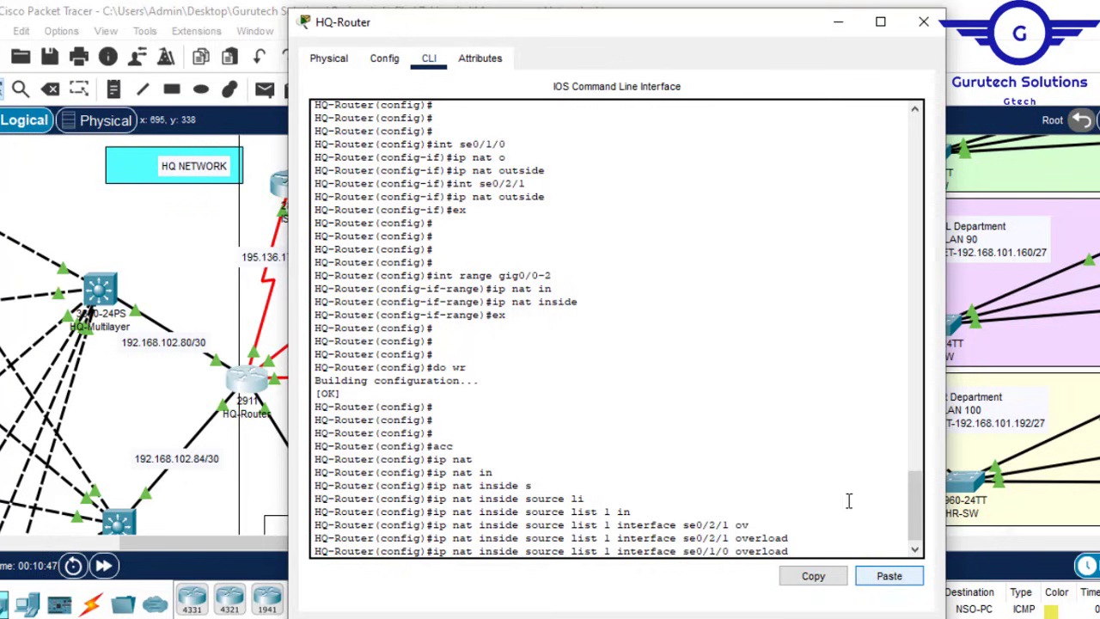
left_click(799, 470)
key("Return")
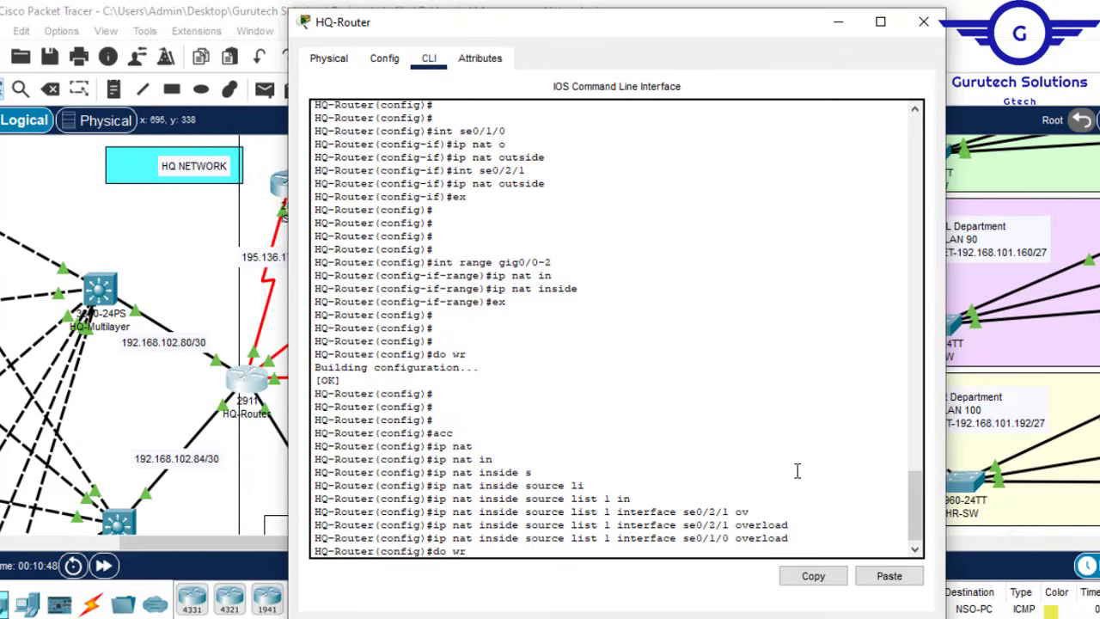
type("do wr")
key("Return")
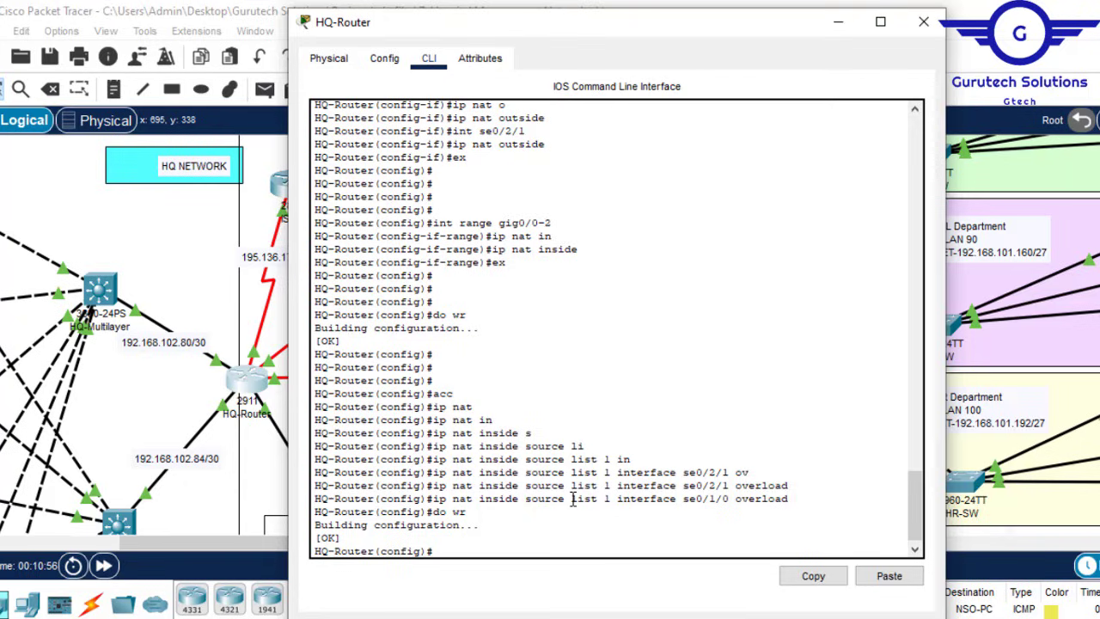
left_click_drag(571, 499, 613, 501)
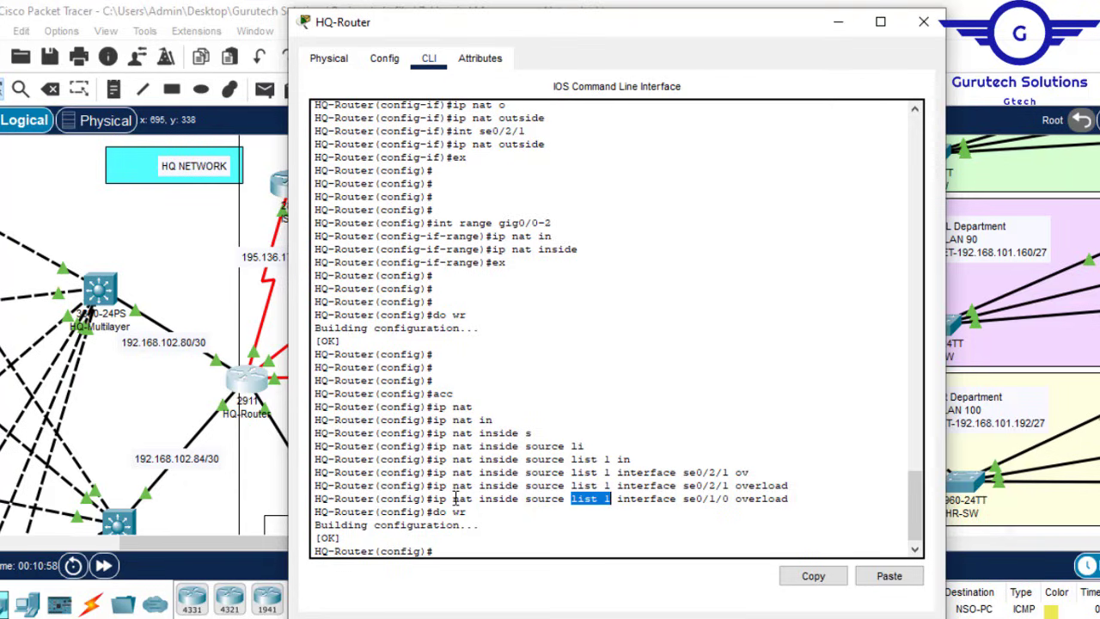
left_click_drag(452, 499, 501, 501)
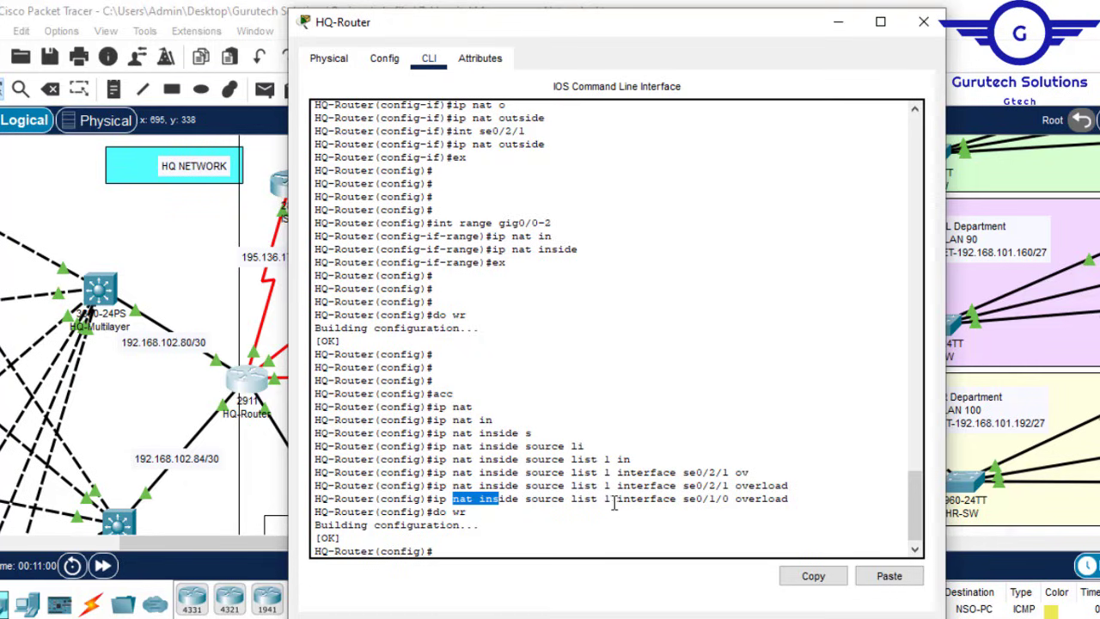
left_click_drag(611, 503, 572, 502)
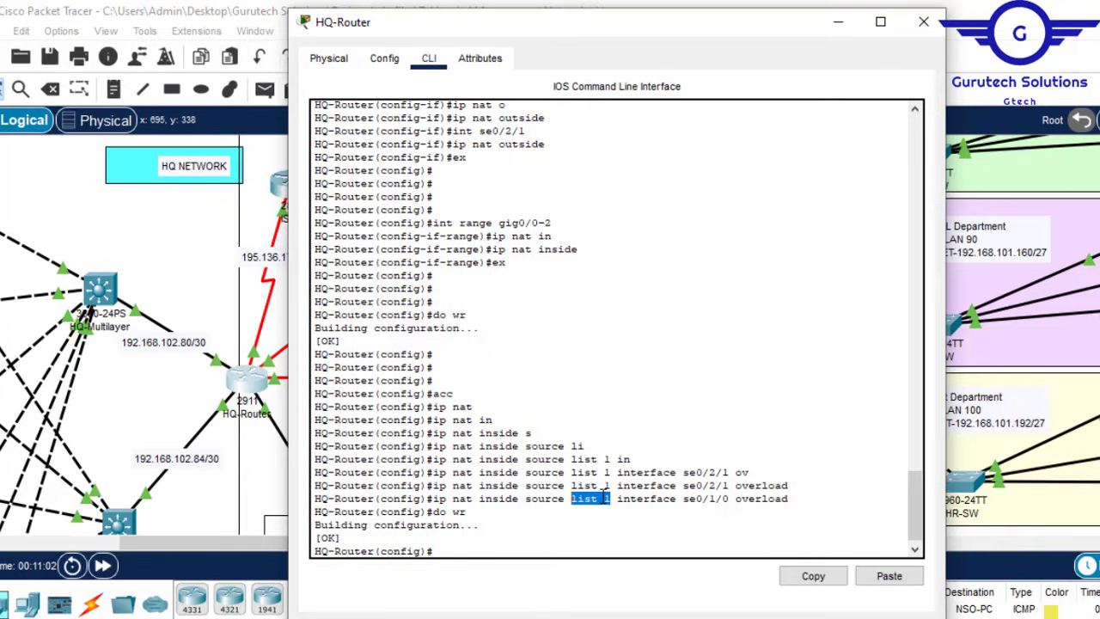
left_click(474, 550)
key("Return")
key("Return")
key("Return")
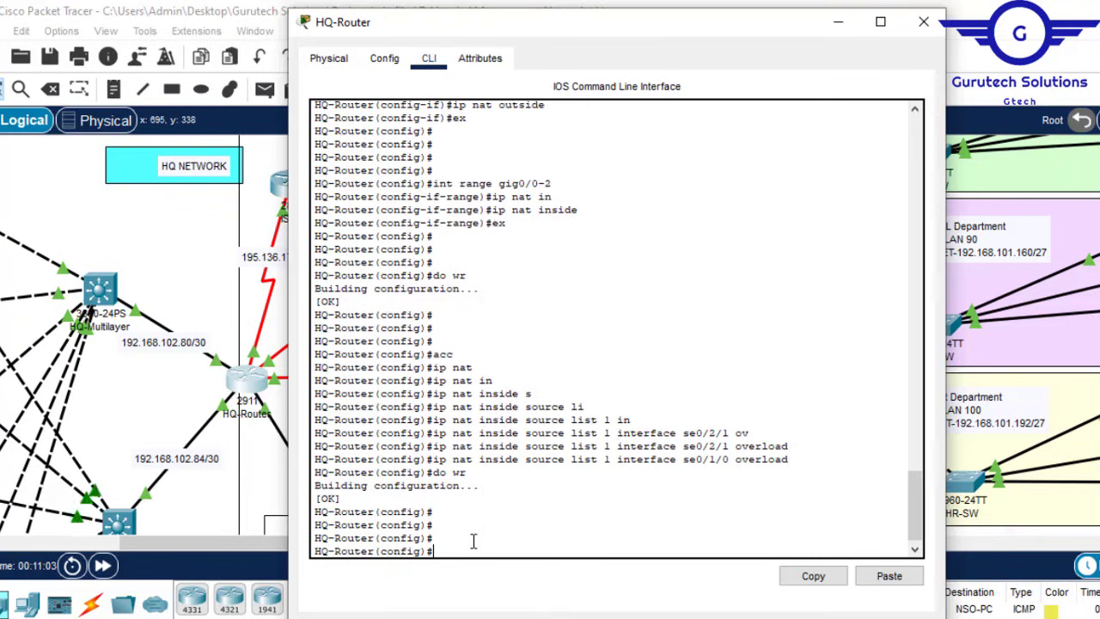
type("acc")
Step: Type 'access-list 1 permit', then look over the department subnets in the topology
key("Tab")
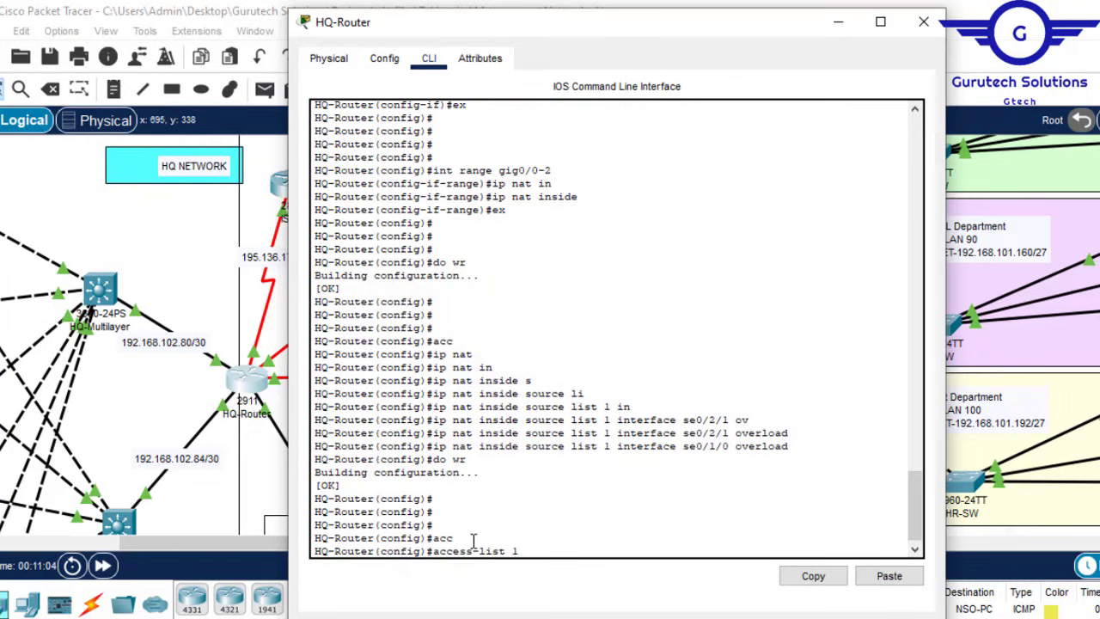
type("1 per")
key("Tab")
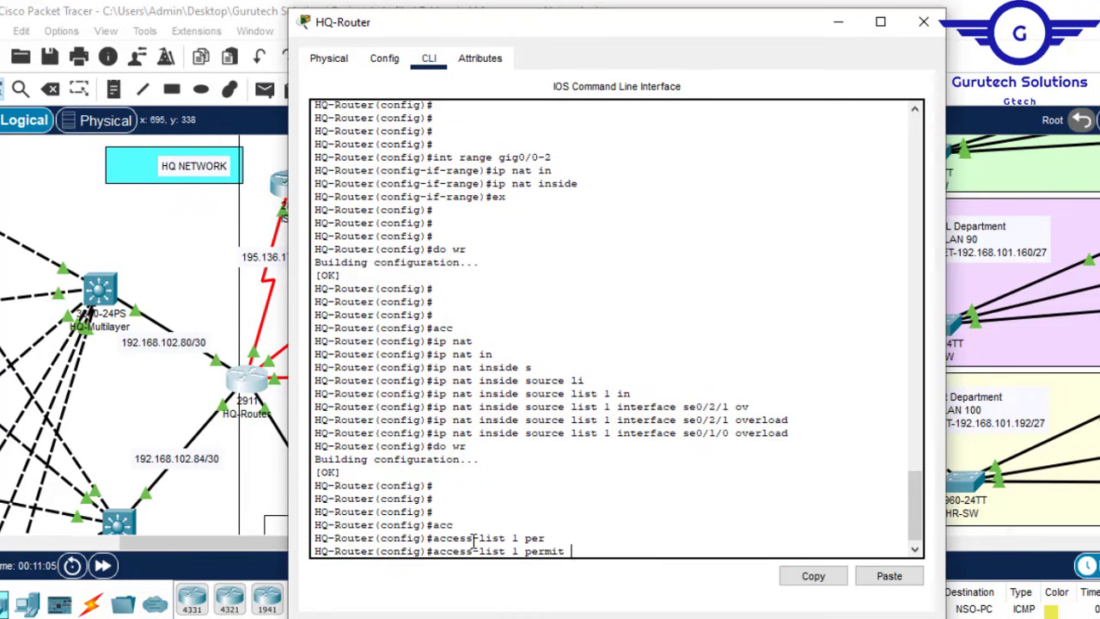
left_click(837, 21)
left_click_drag(329, 543, 135, 543)
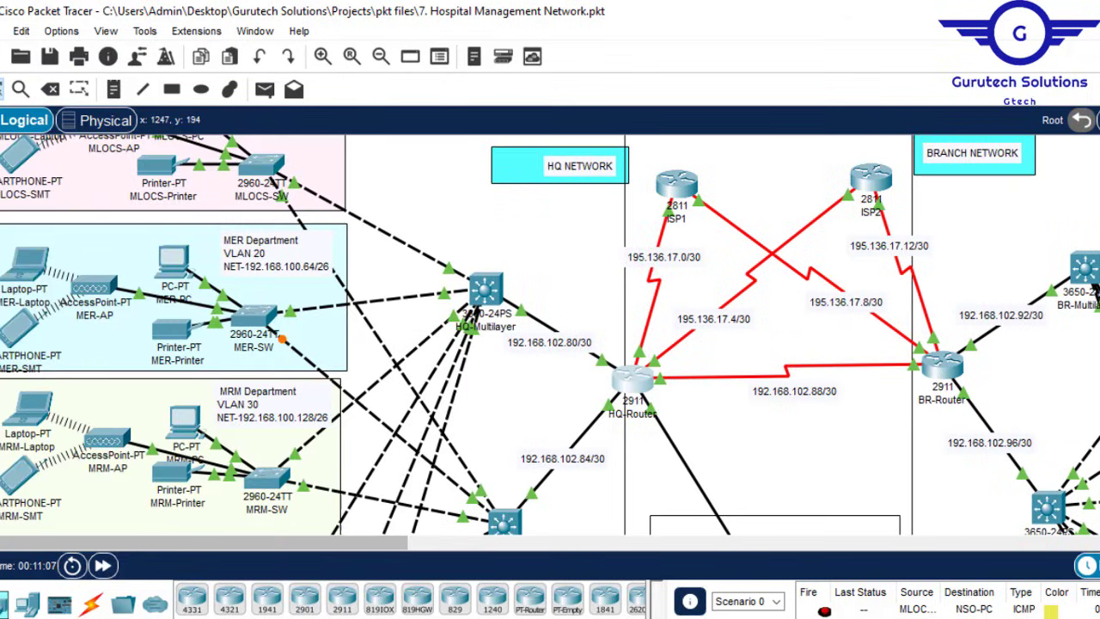
scroll(550, 333, "down", 10)
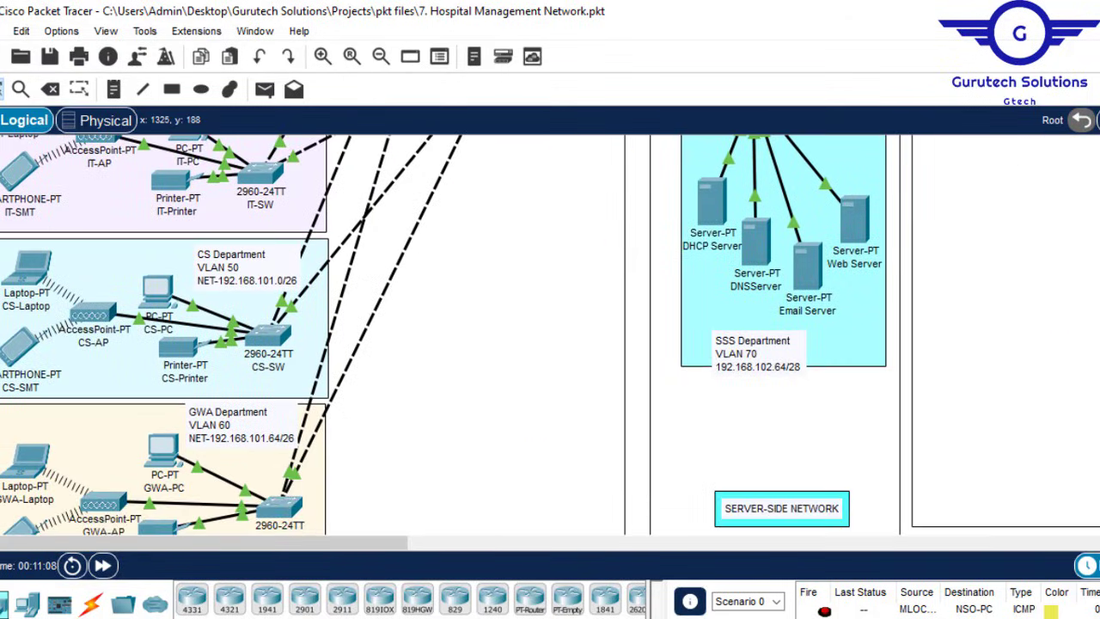
scroll(549, 334, "up", 10)
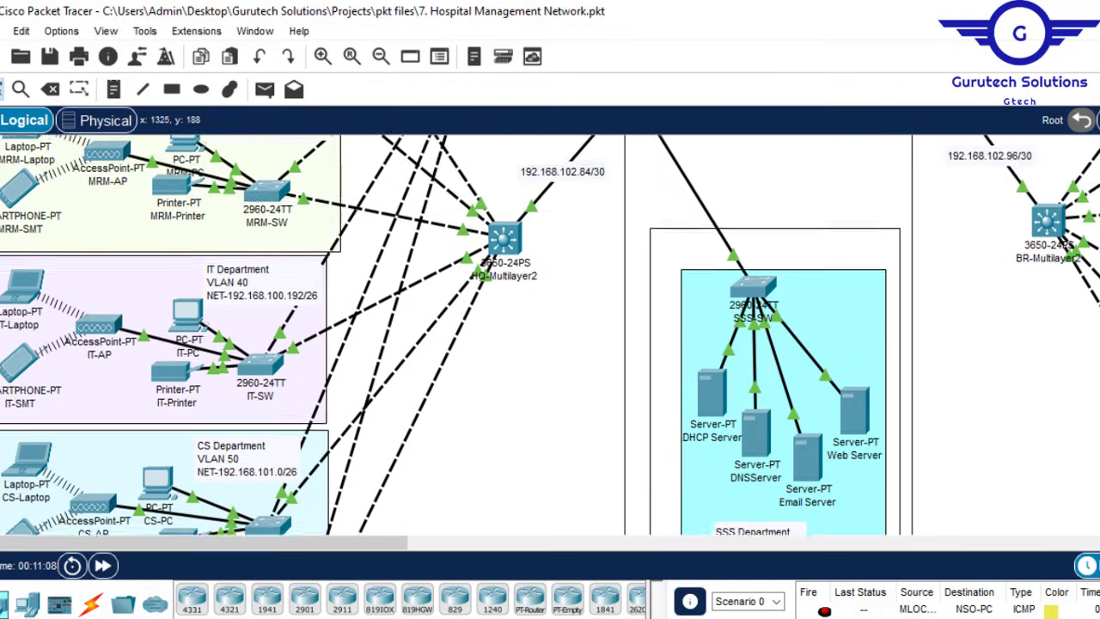
scroll(550, 333, "up", 3)
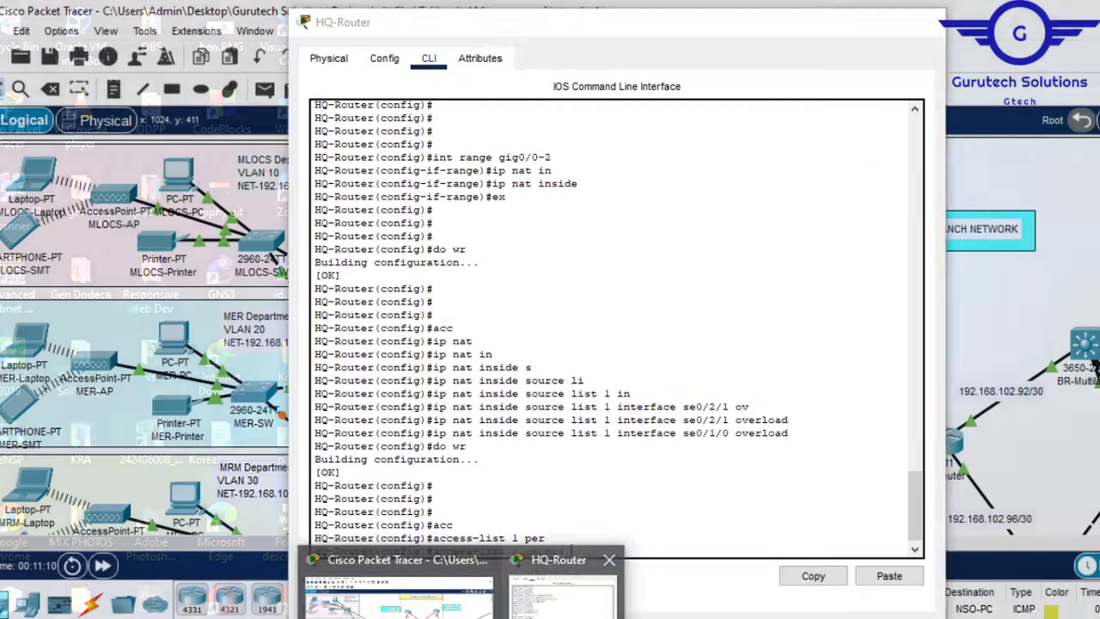
Step: Add the access-list 1 permit entry for 192.168.100.0 0.0.0.63
left_click(688, 593)
left_click_drag(650, 36, 777, 29)
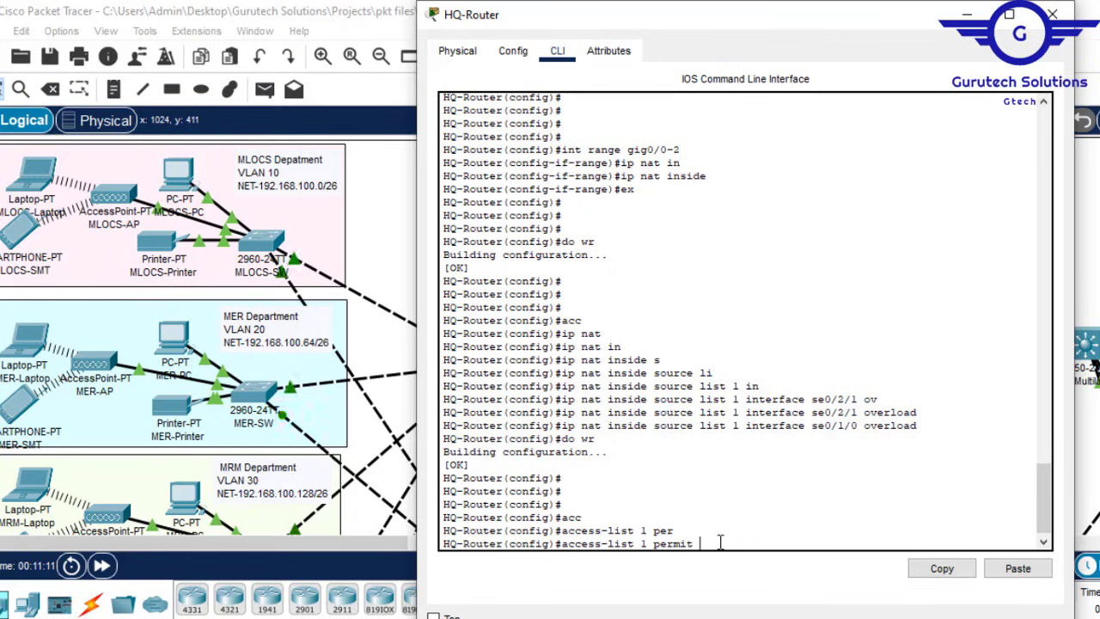
type("92.1")
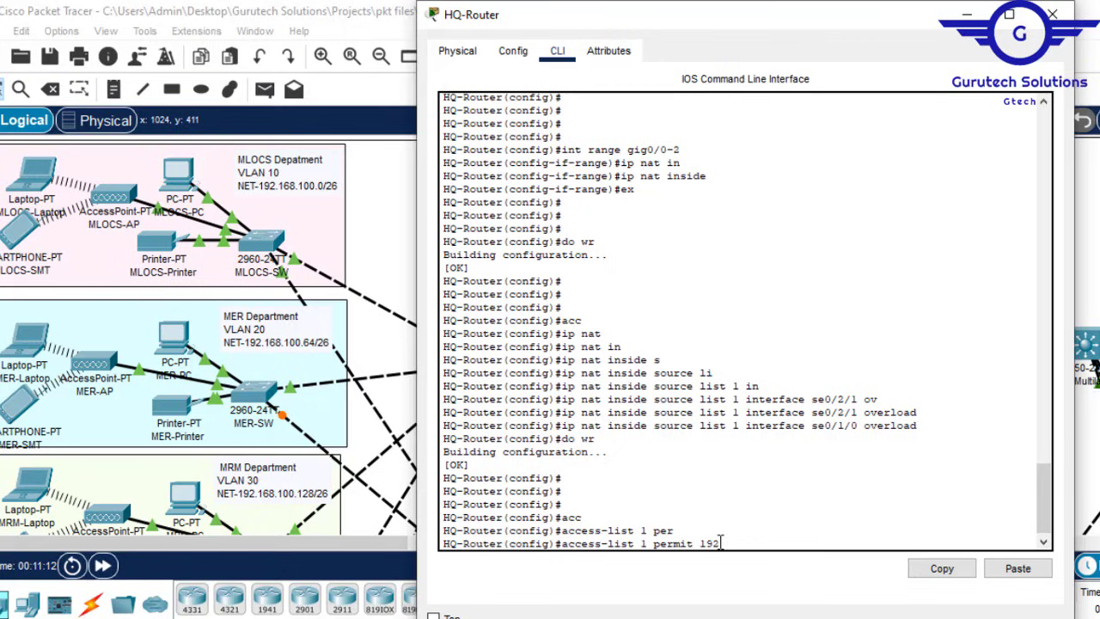
type("68.100.0 0.0.0.63")
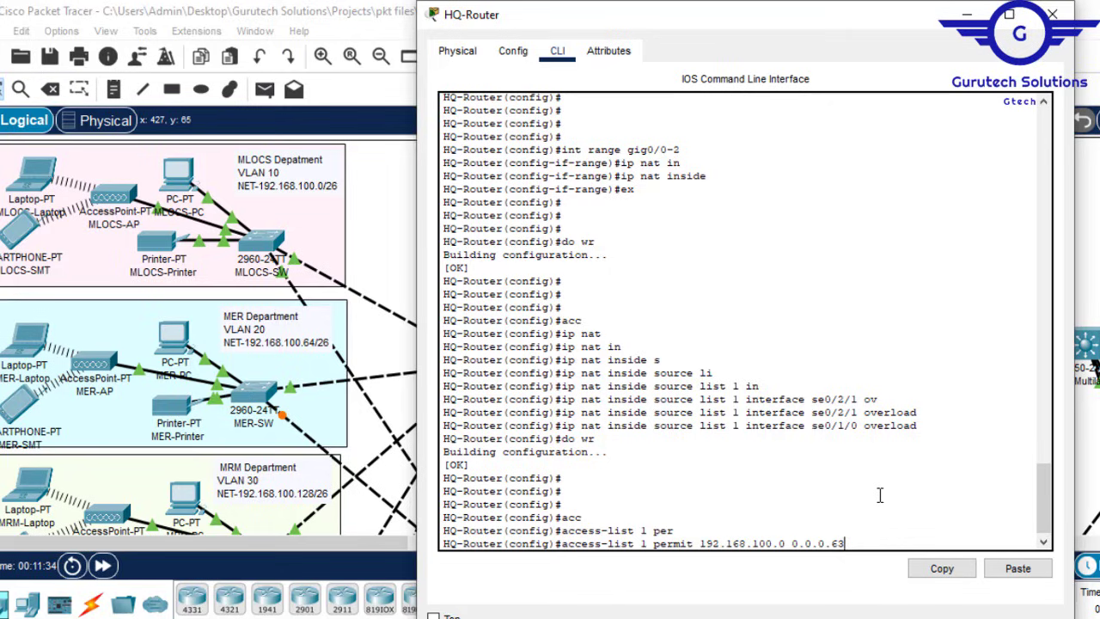
key("Return")
Step: Add permit entries for 192.168.100.64 and 192.168.100.128 with wildcard 0.0.0.63
key("Up")
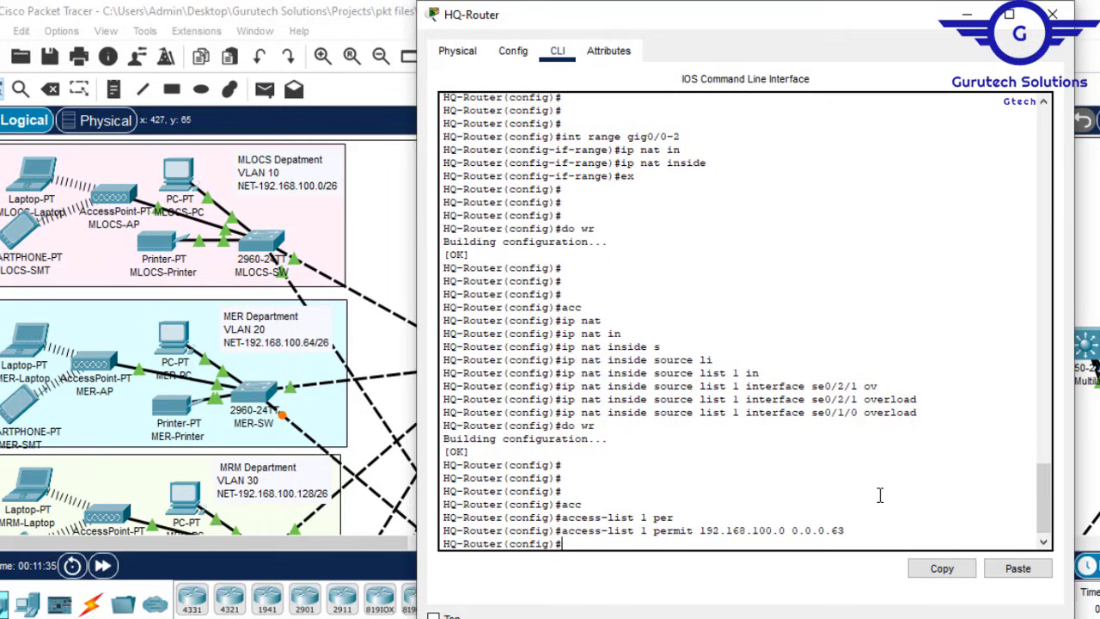
key("Up")
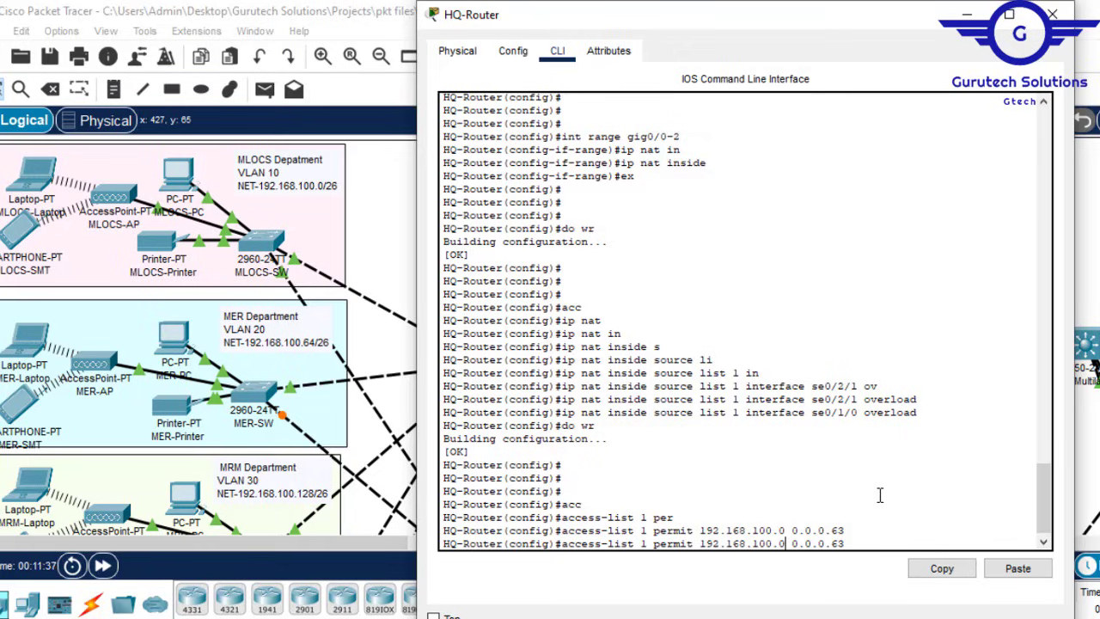
key("Left")
key("Left")
key("Left")
key("Left")
key("Left")
key("Left")
key("Left")
key("Left")
key("Left")
key("BackSpace")
type("64")
key("Return")
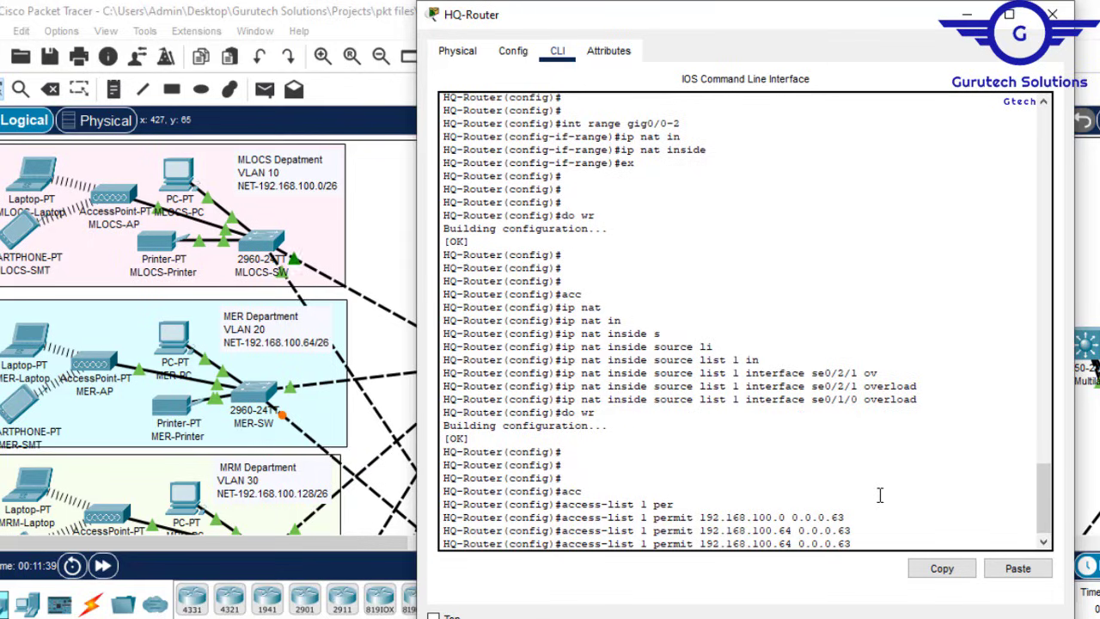
key("Up")
key("Left")
key("Left")
key("Left")
key("Left")
key("Left")
key("Left")
key("Left")
key("Left")
key("Left")
key("BackSpace")
key("BackSpace")
type("128")
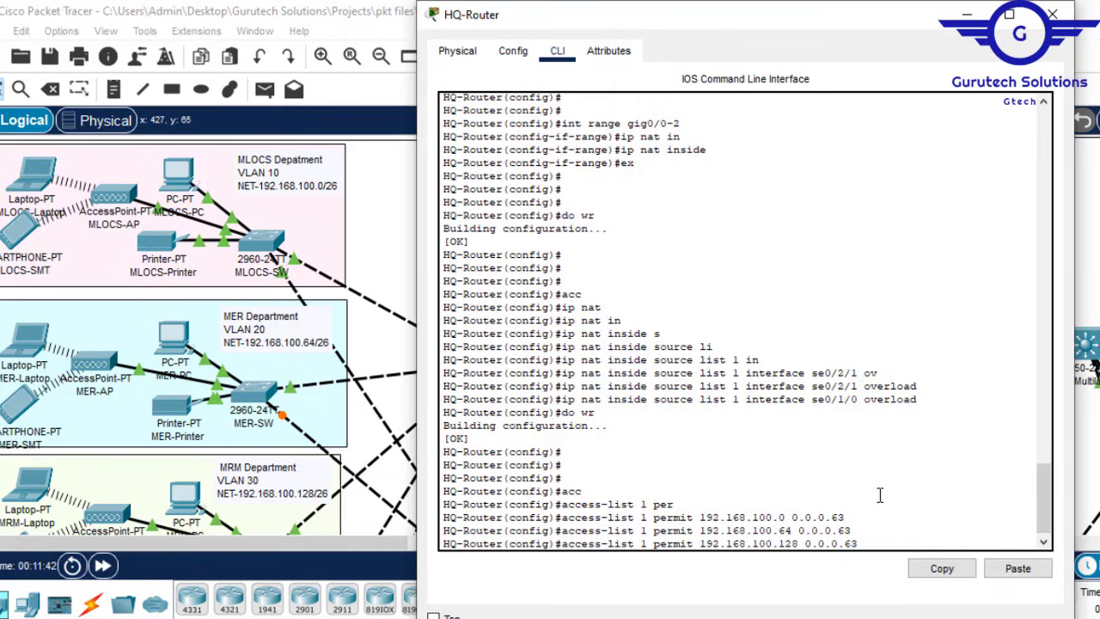
key("Return")
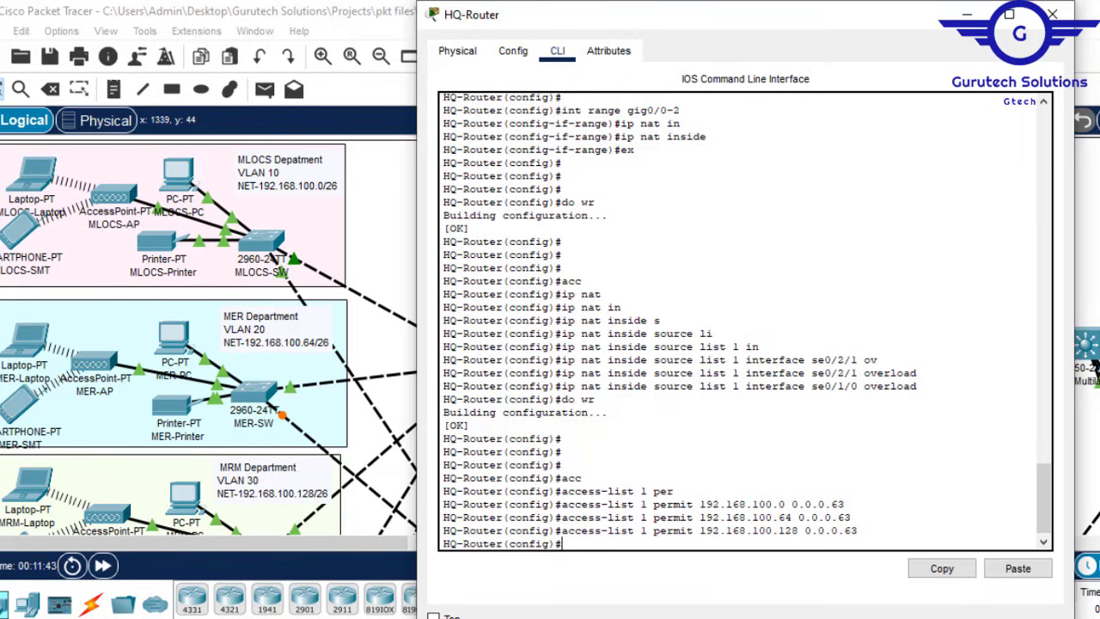
Step: Add the permit entry for 192.168.100.192 0.0.0.63 after checking the topology subnets
left_click(1095, 172)
scroll(1095, 172, "down", 4)
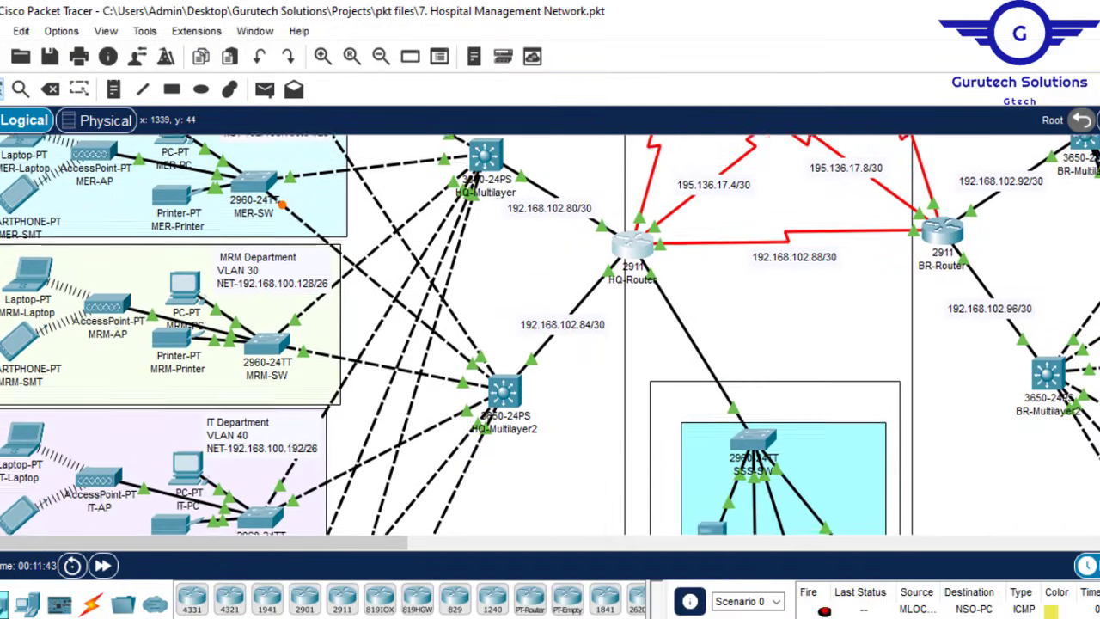
scroll(1095, 172, "down", 1)
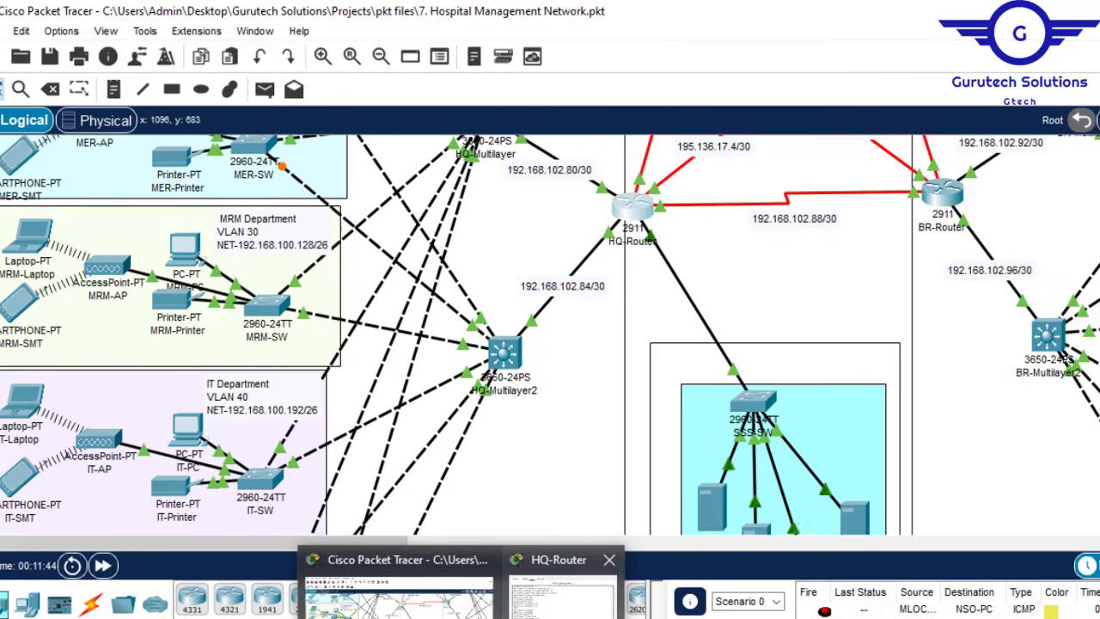
left_click(533, 571)
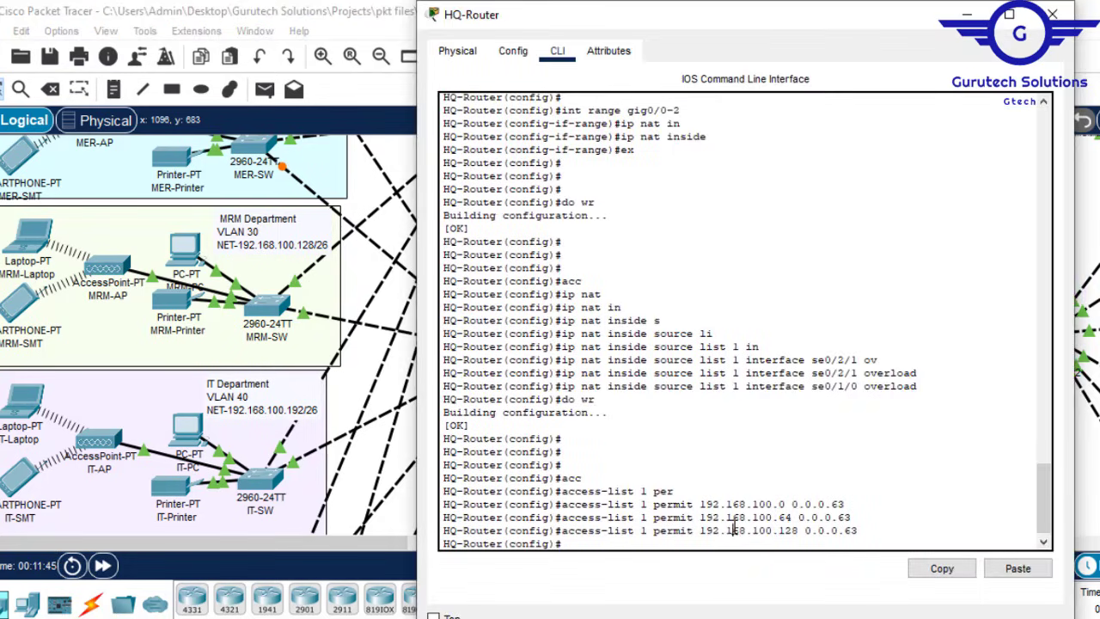
key("Up")
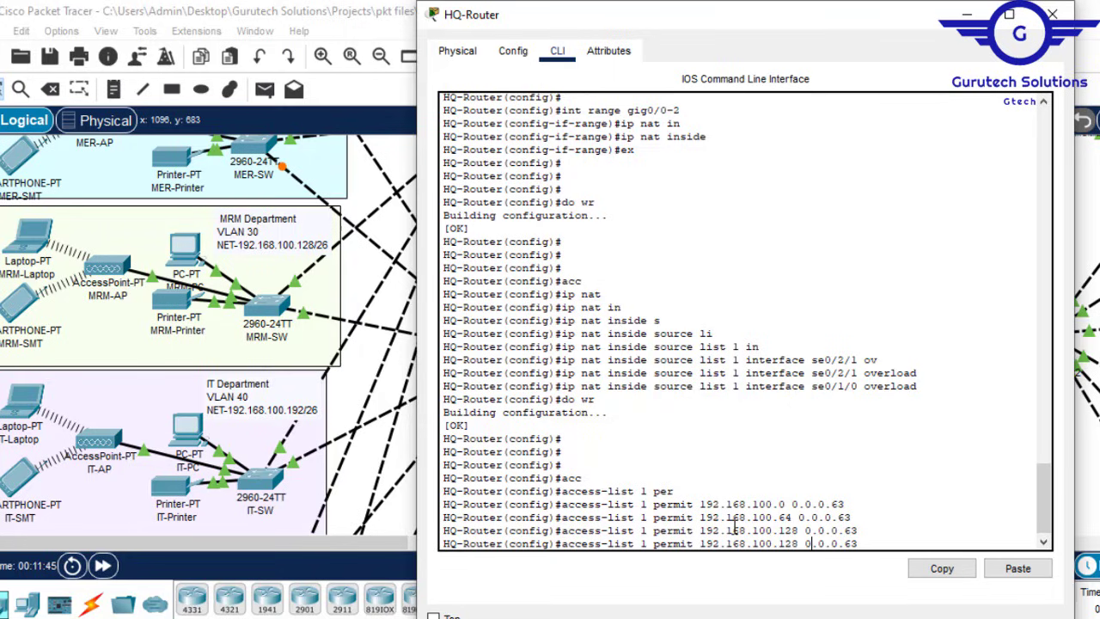
key("BackSpace")
key("BackSpace")
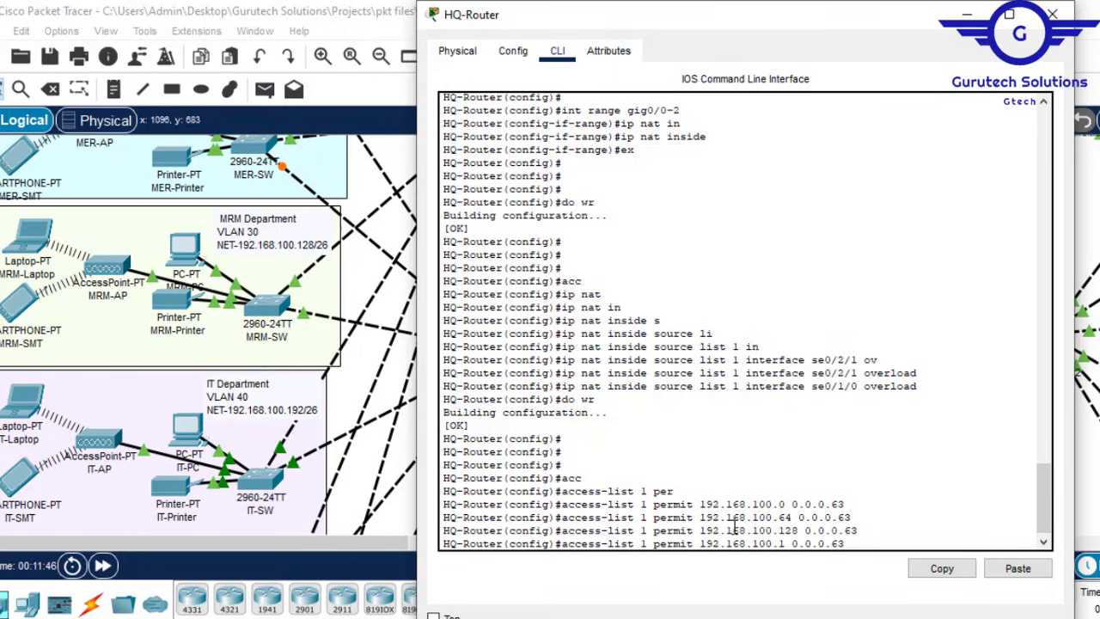
type("92")
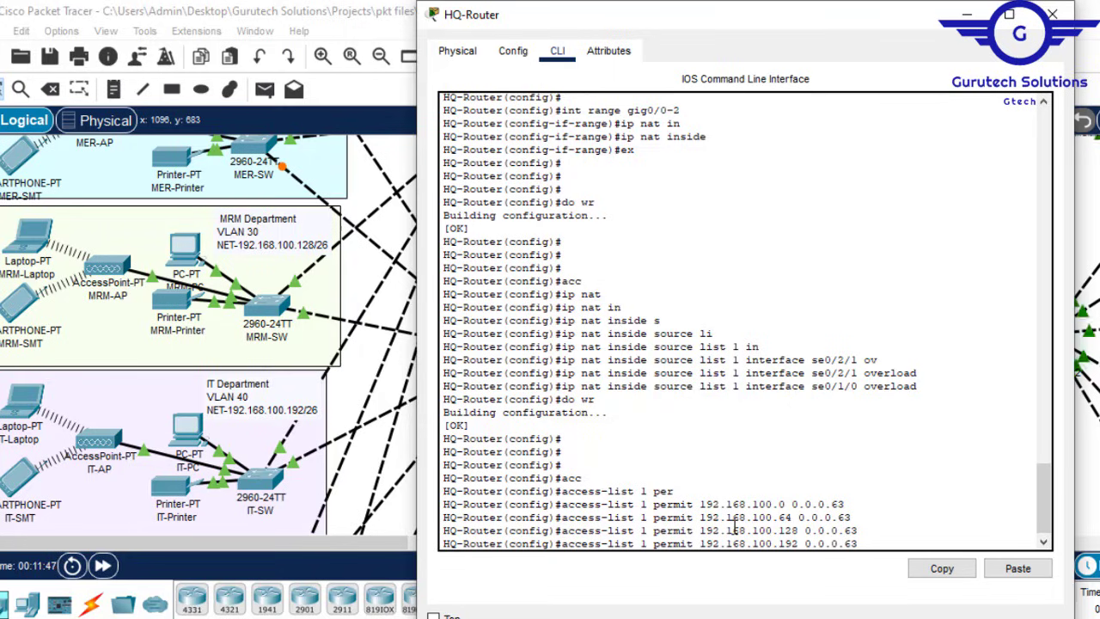
key("Return")
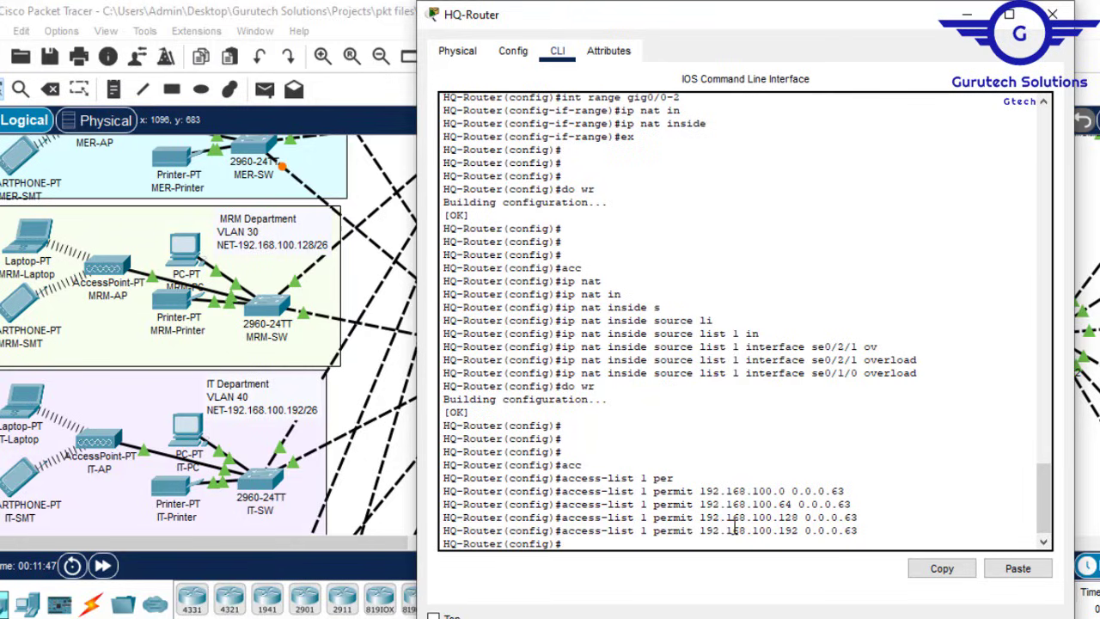
Step: Add the permit entry for 192.168.101.0 0.0.0.63 after checking the topology subnets
left_click(969, 10)
scroll(550, 335, "down", 5)
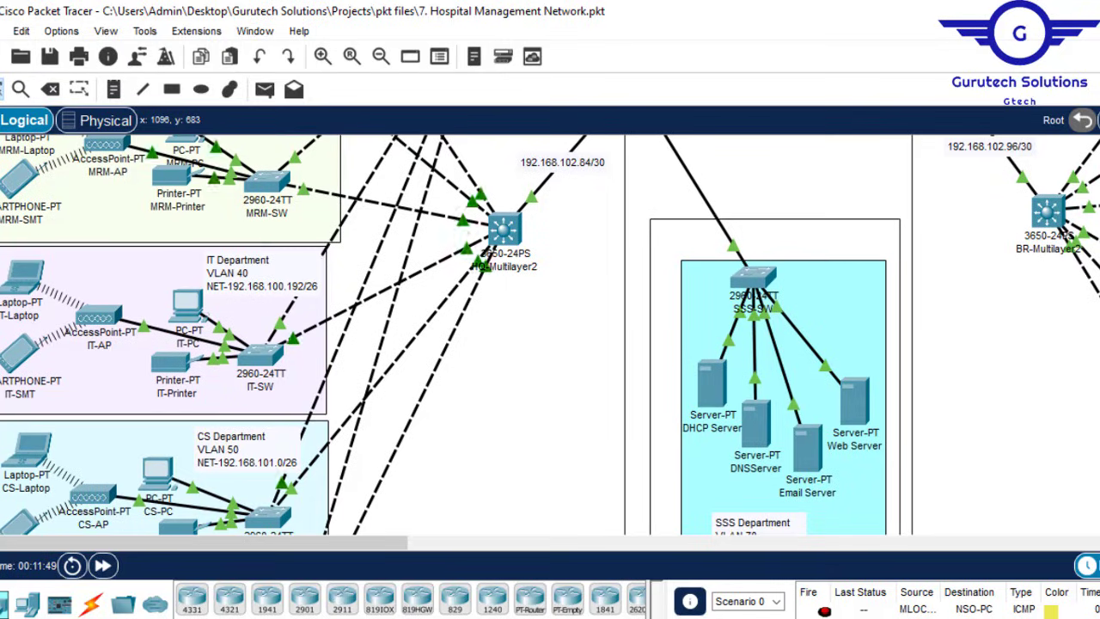
scroll(550, 335, "down", 3)
scroll(550, 335, "down", 5)
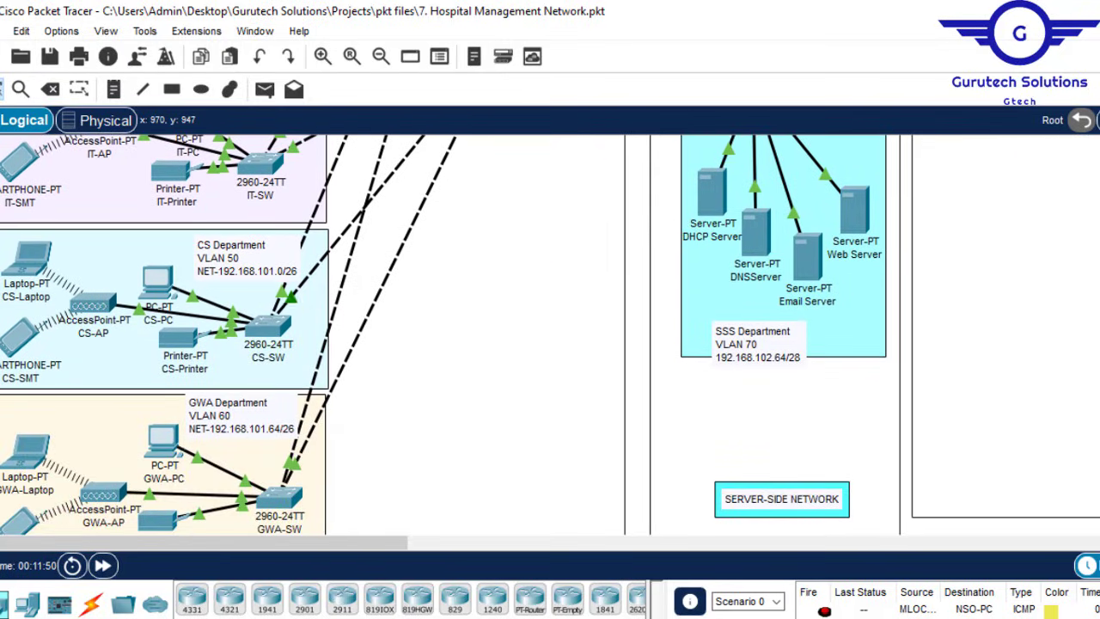
left_click(571, 589)
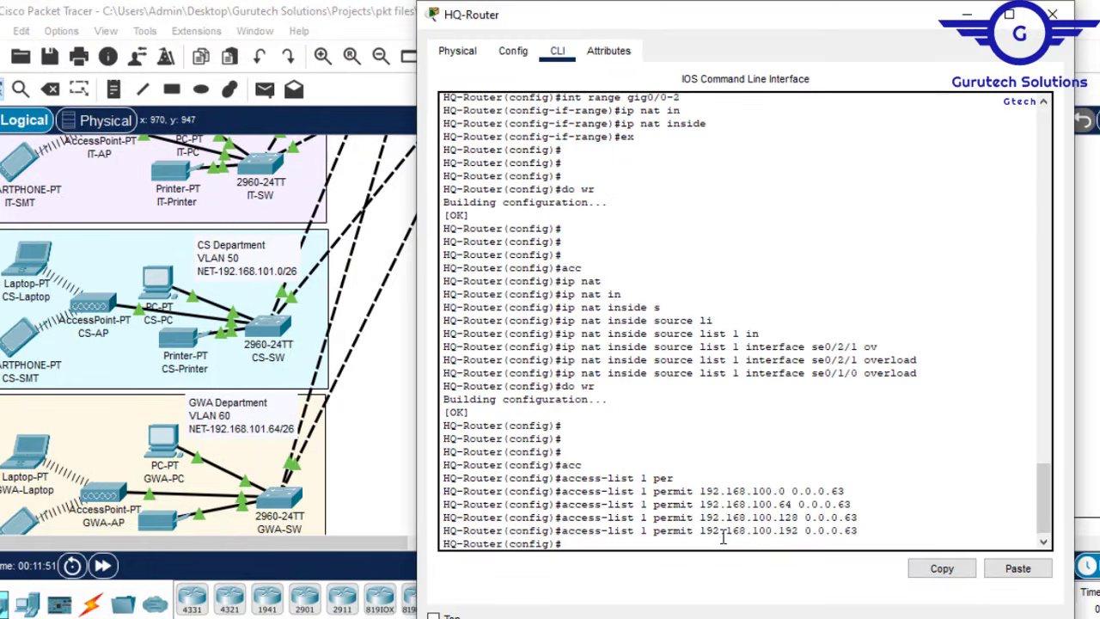
key("Up")
key("Up")
key("Up")
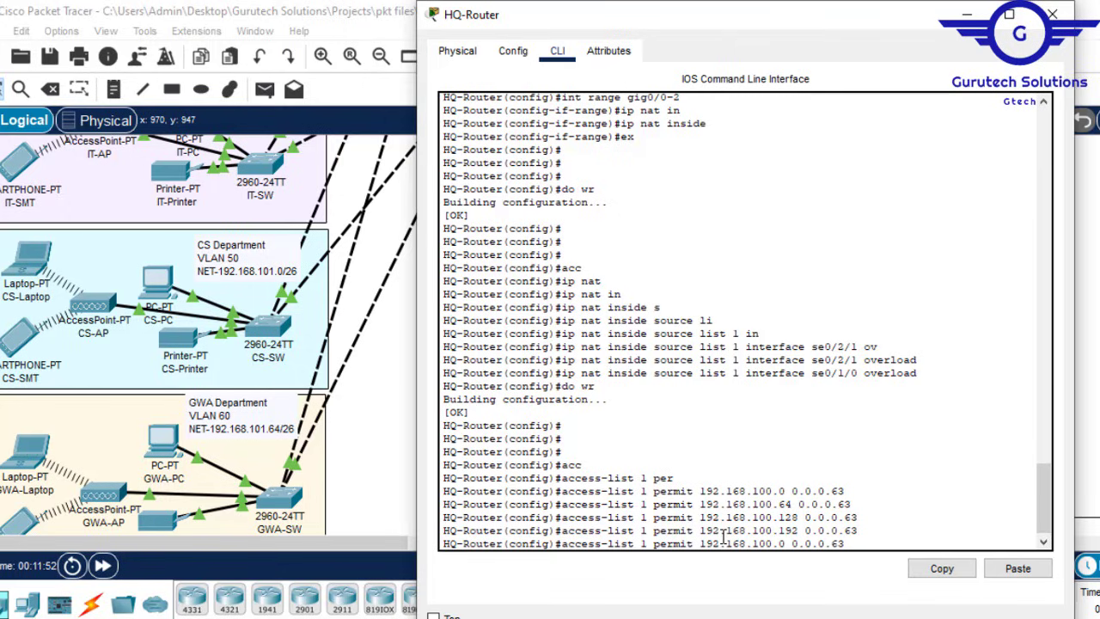
key("Left")
key("Left")
key("Left")
key("Left")
key("Left")
key("Left")
key("Left")
key("BackSpace")
type("1")
key("Return")
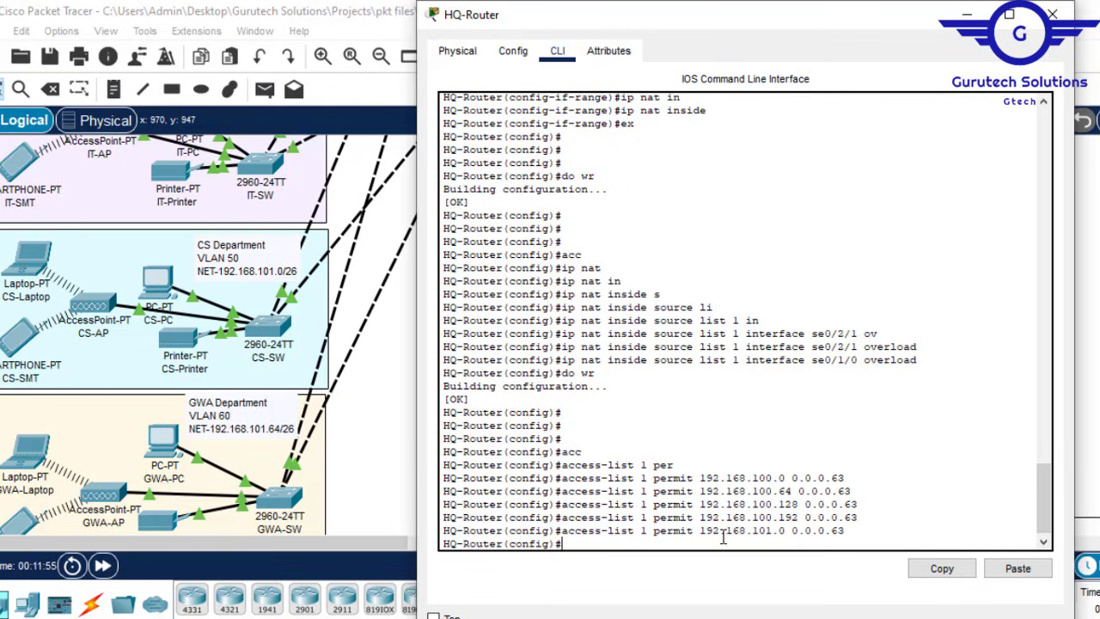
Step: Add the final permit entry for 192.168.101.64 0.0.0.63 to access-list 1
key("Up")
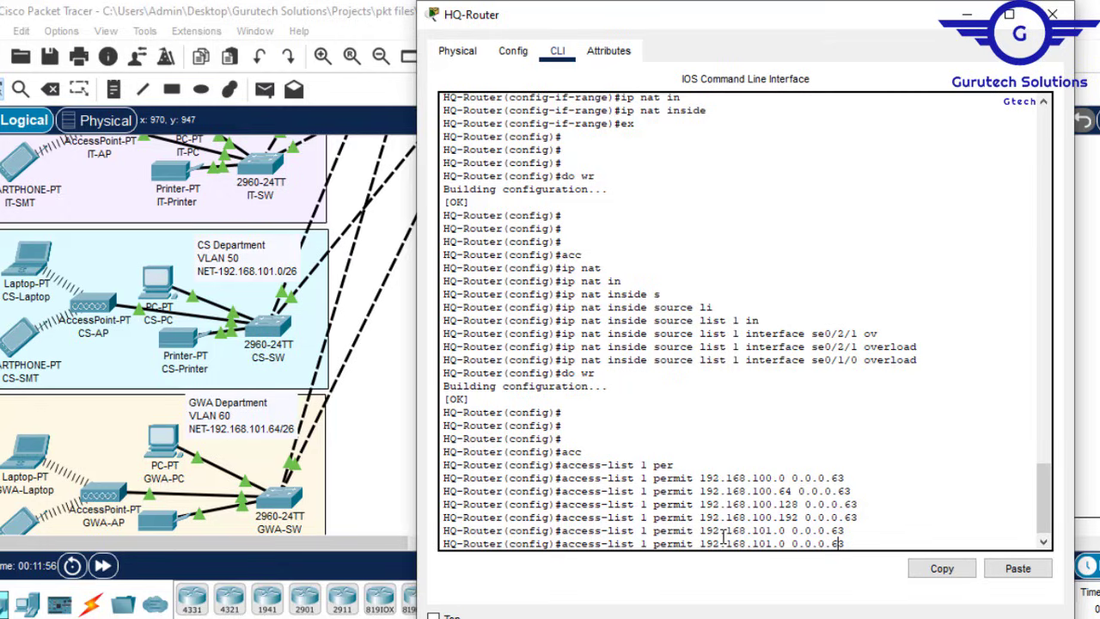
key("Left")
key("Left")
key("Left")
key("Left")
key("Left")
key("BackSpace")
type("64")
key("Return")
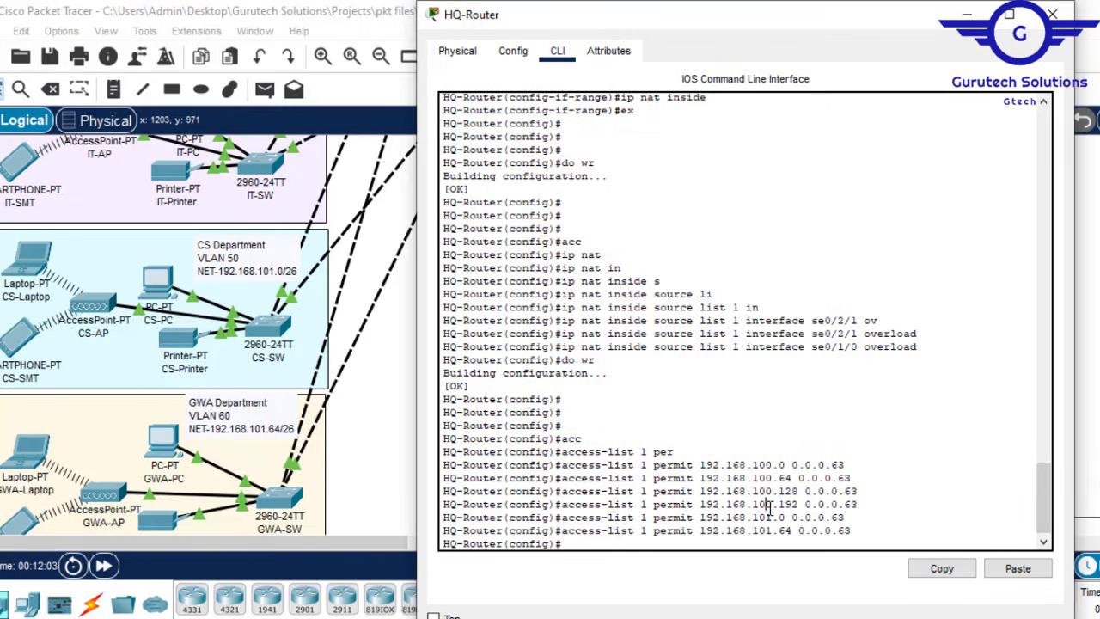
Step: Save with do wr, find the NAT translations table empty, and return to the ISP area
type("do wr")
key("Return")
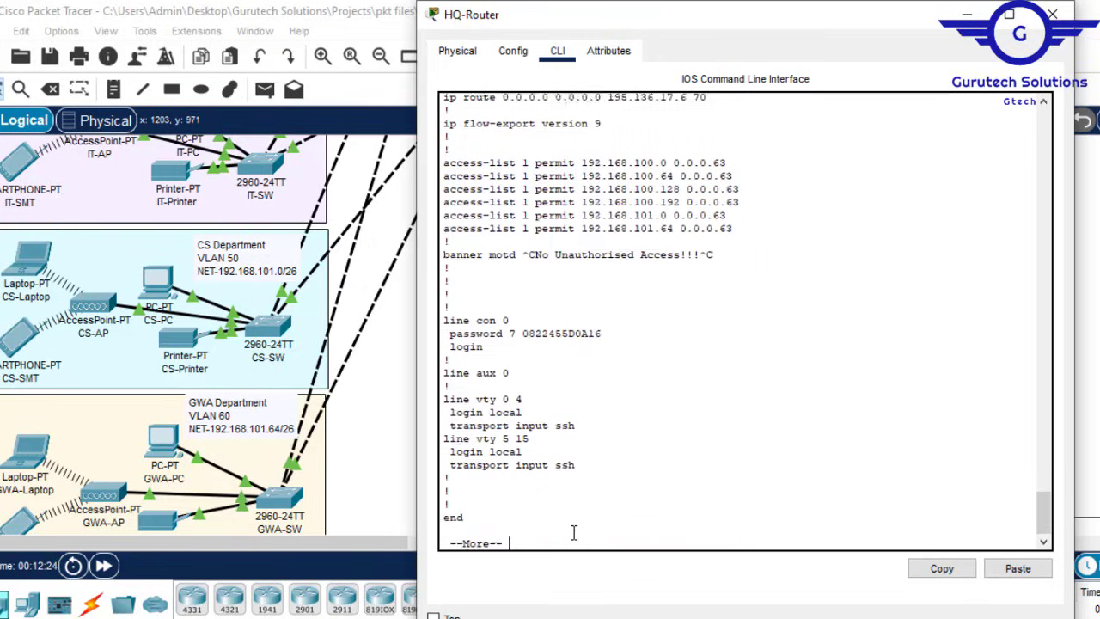
key("Return")
key("Return")
key("Return")
key("Return")
key("Return")
key("Return")
key("Return")
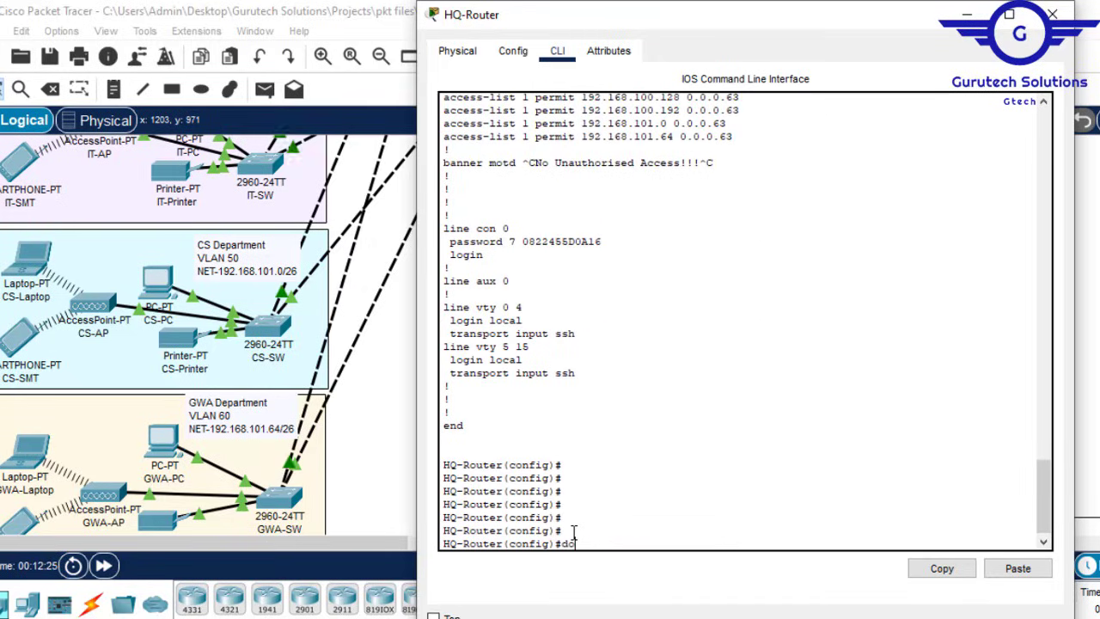
type("do sh ip nat translations")
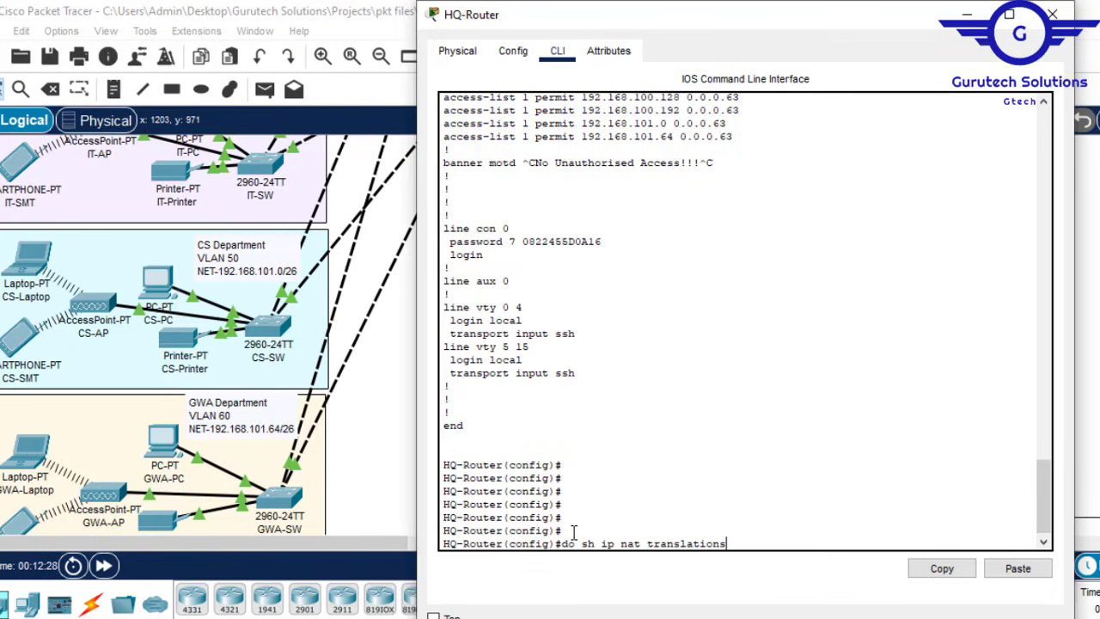
key("Return")
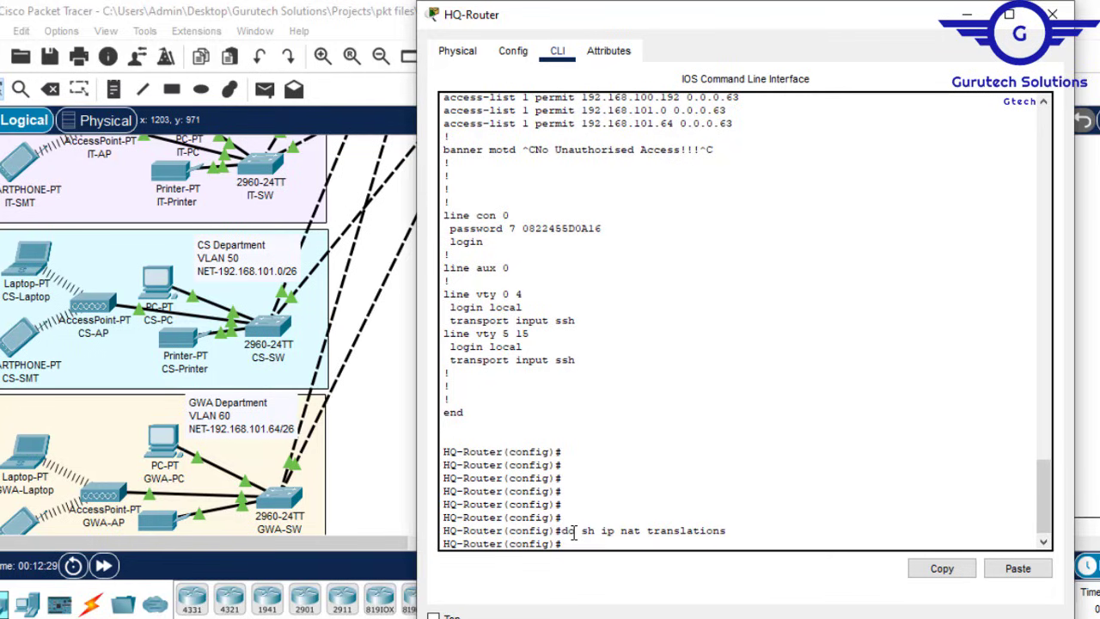
left_click(959, 17)
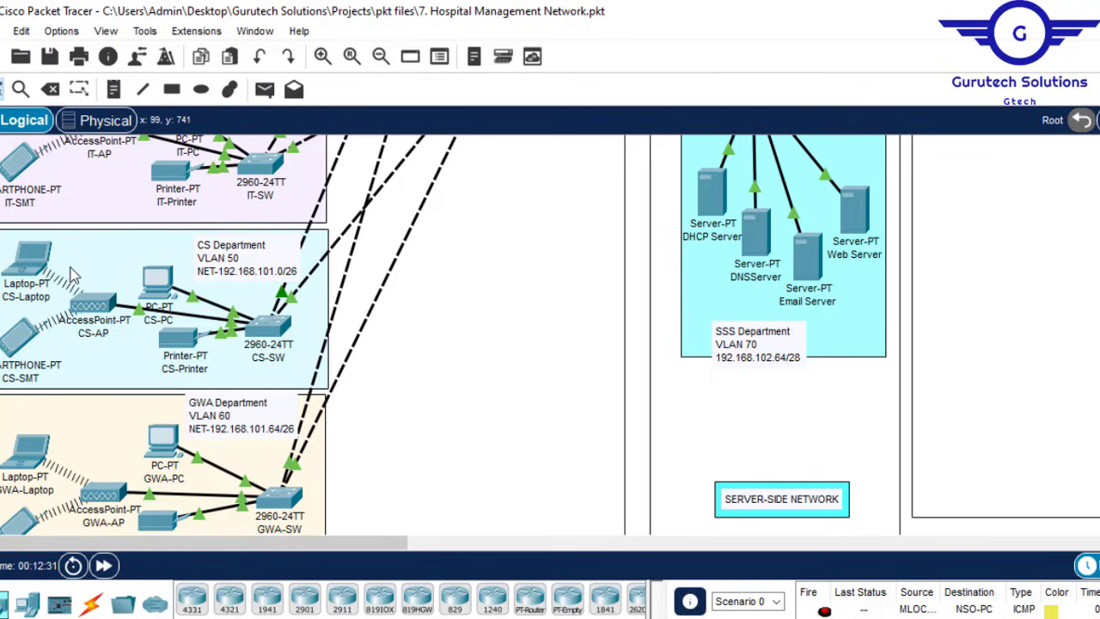
scroll(780, 187, "up", 10)
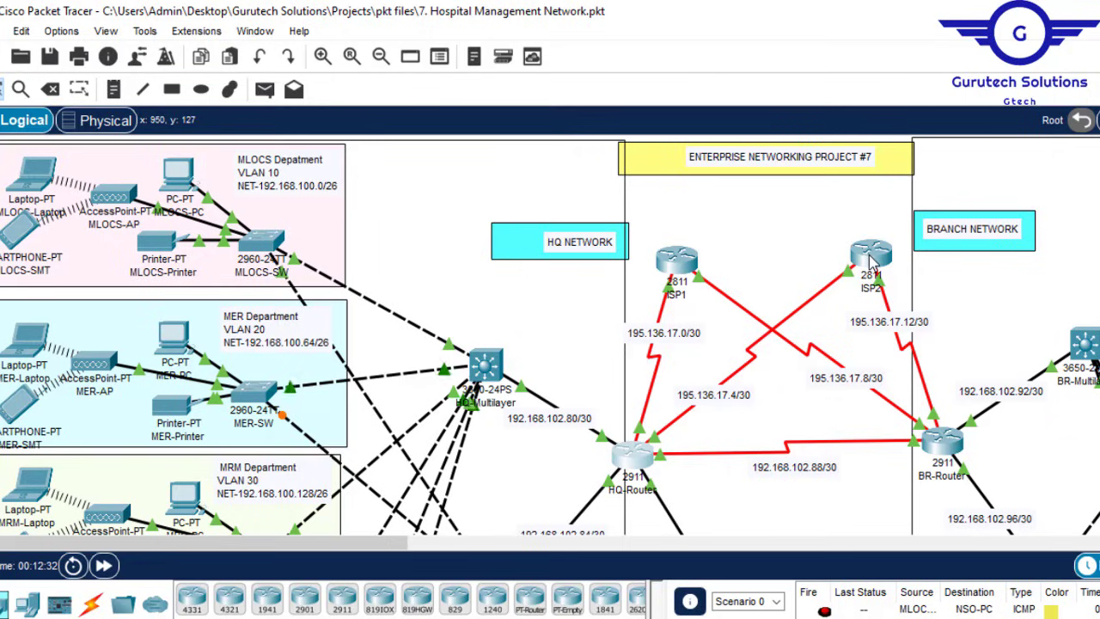
Step: Copy 195.136.17.6 from ISP2's Serial0/2/0 IPv4 Address field and close ISP2's window
mouse_move(871, 262)
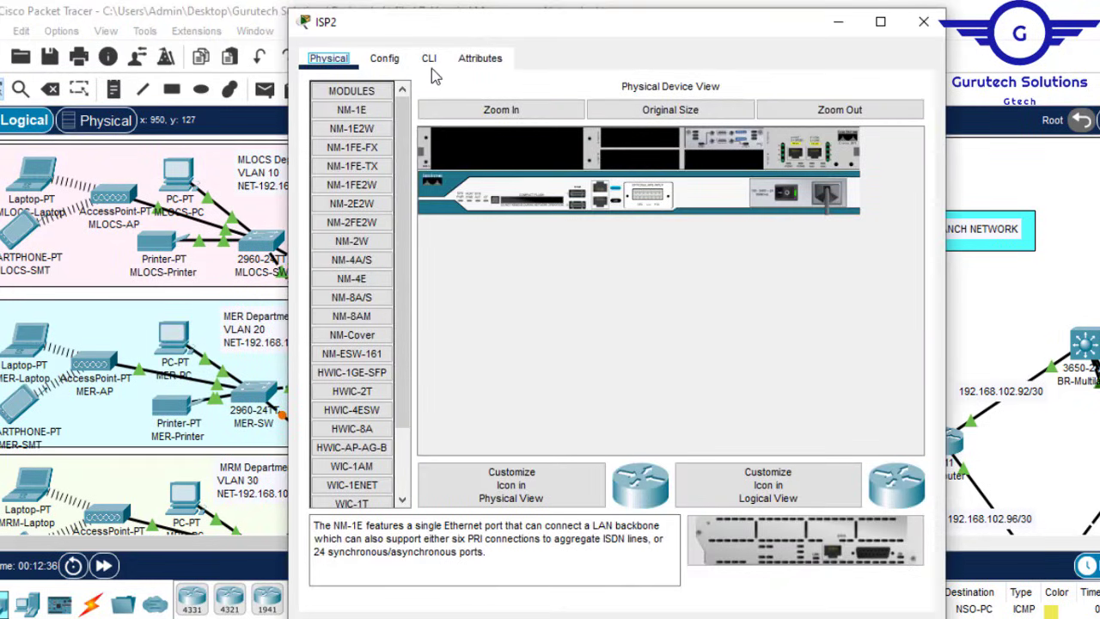
left_click(387, 59)
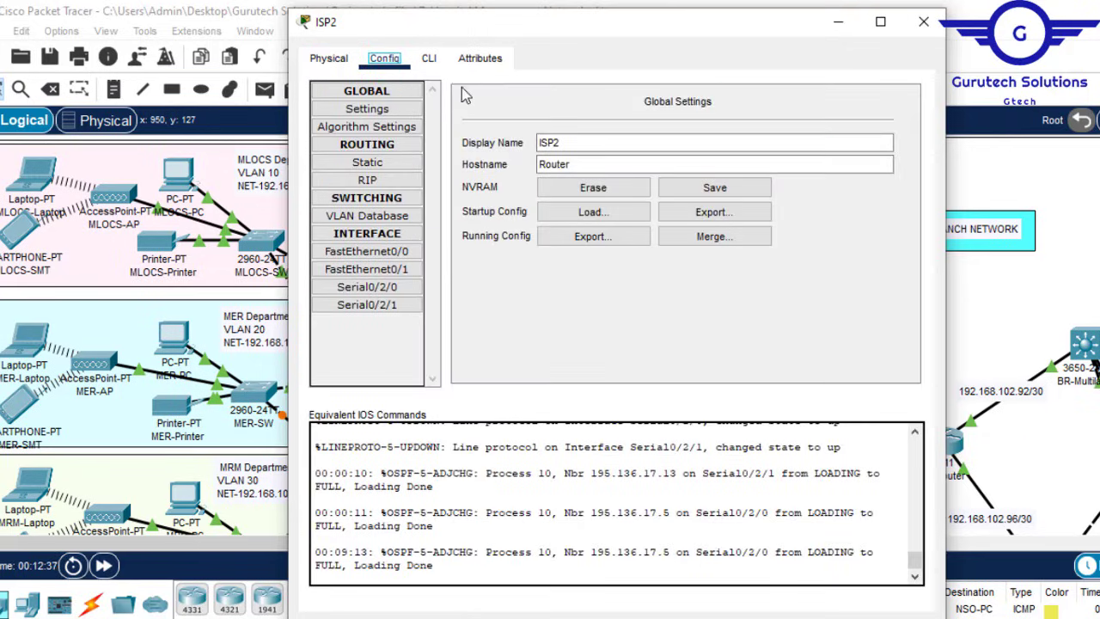
left_click(392, 283)
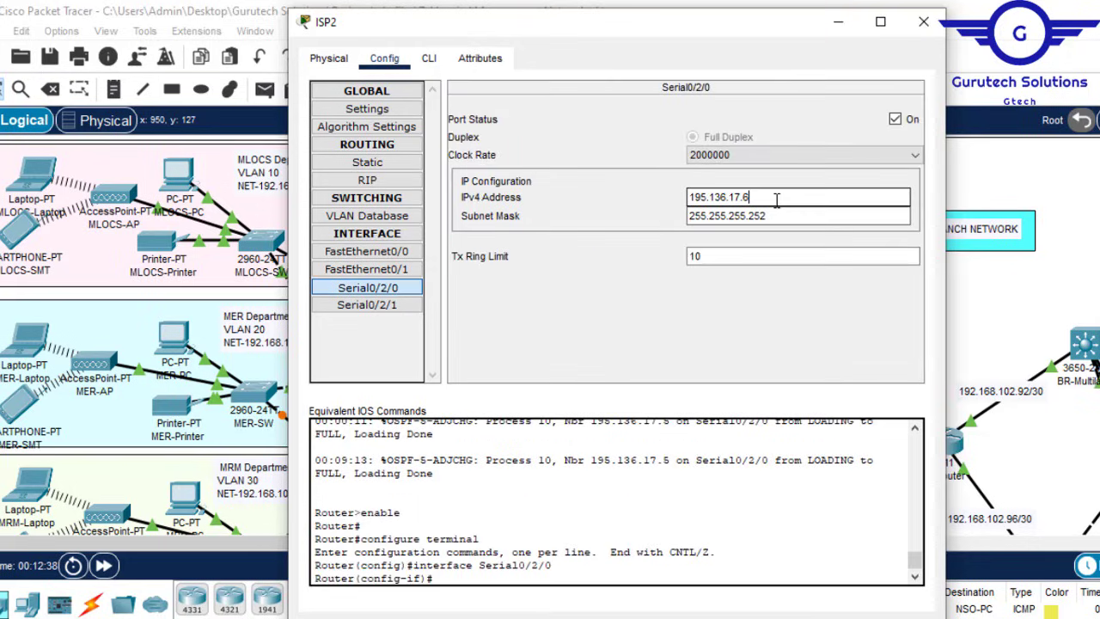
left_click_drag(778, 197, 665, 203)
key("ctrl+c")
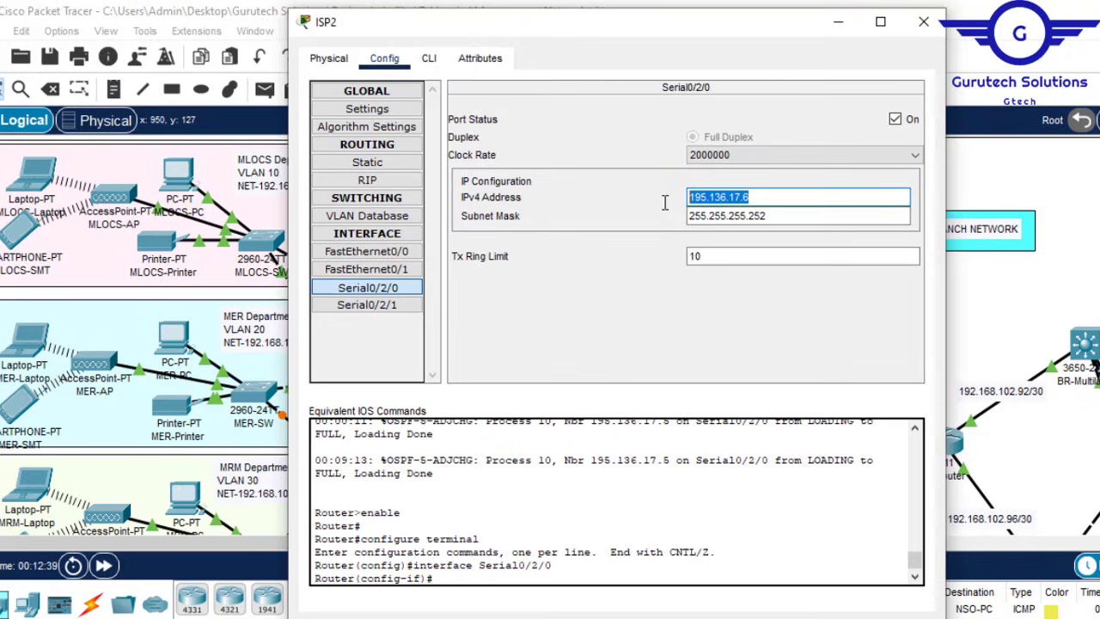
left_click(923, 21)
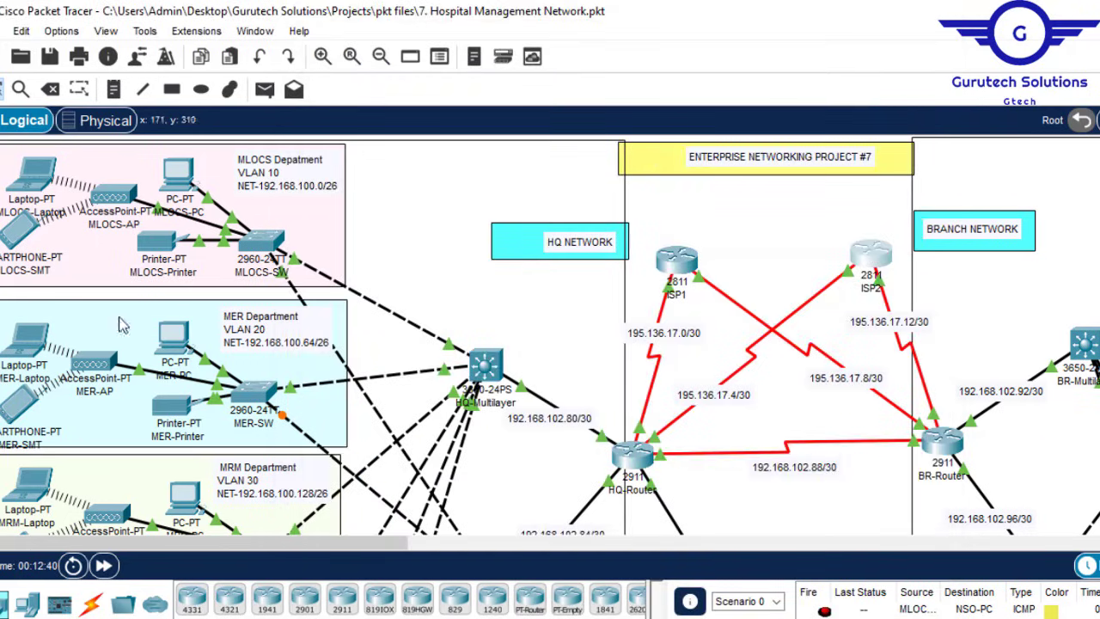
Step: From MER-PC's Command Prompt, ping the pasted 195.136.17.6, receiving 4 of 4 replies
left_click(176, 342)
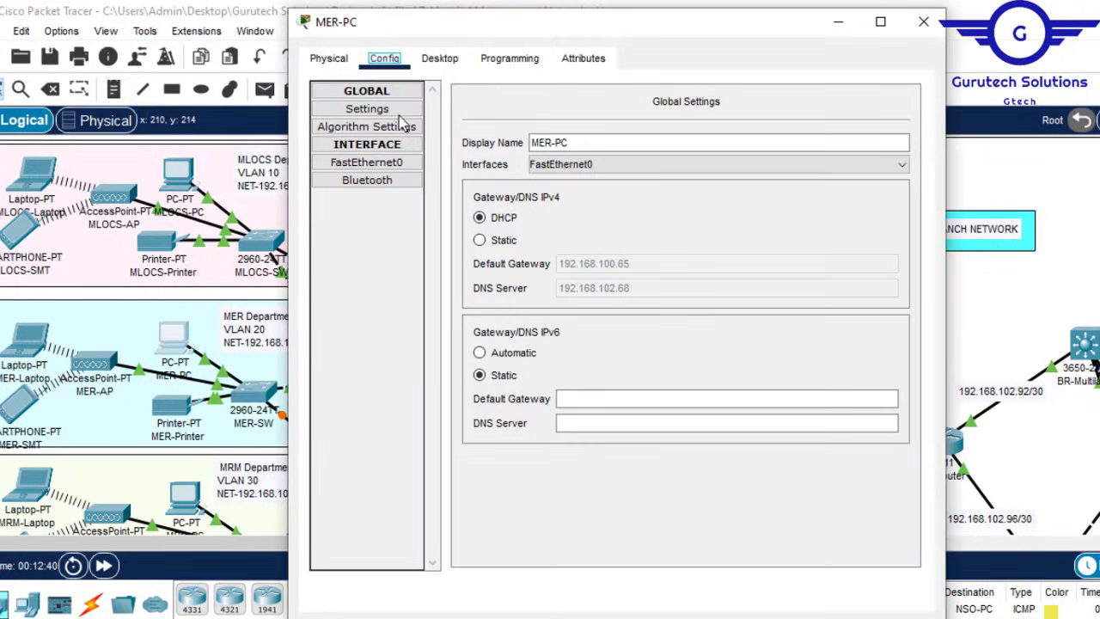
left_click(434, 68)
left_click(726, 151)
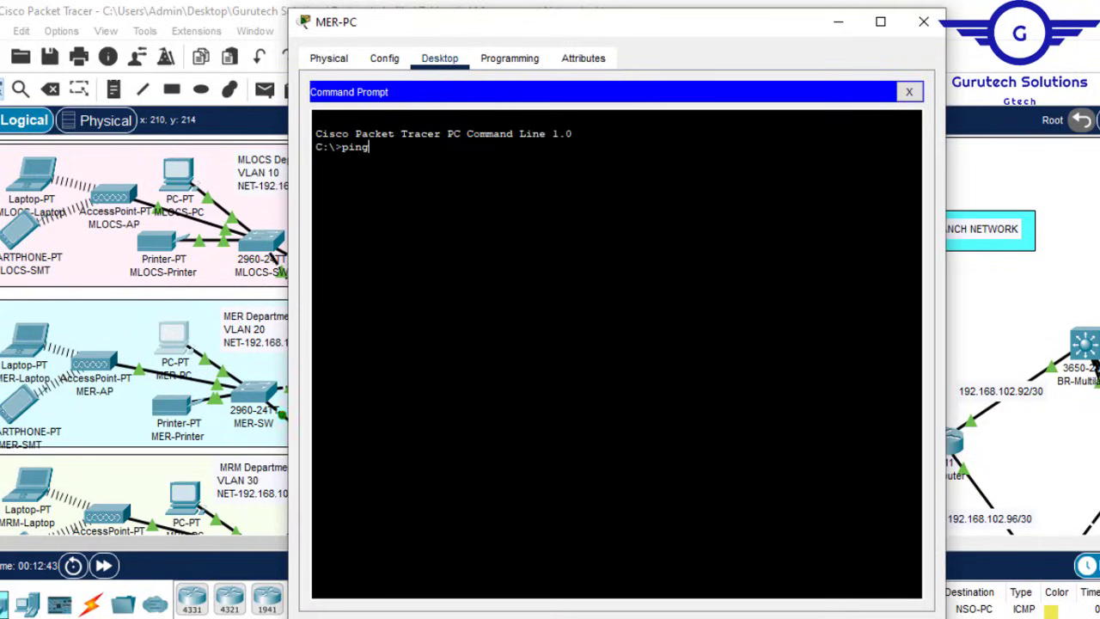
right_click(465, 179)
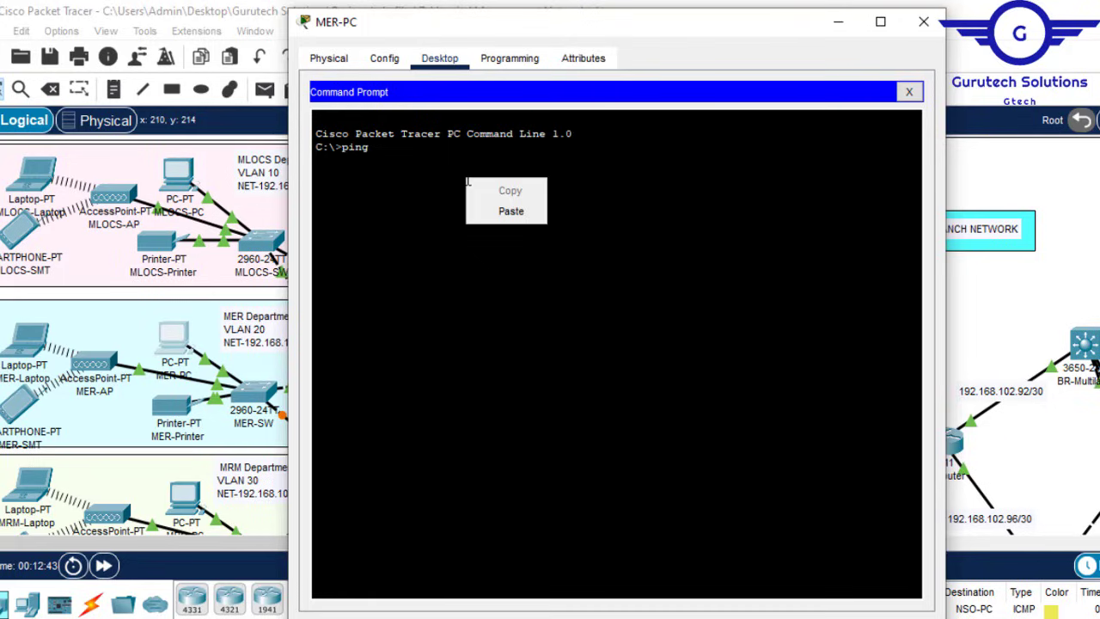
left_click(500, 212)
key("Return")
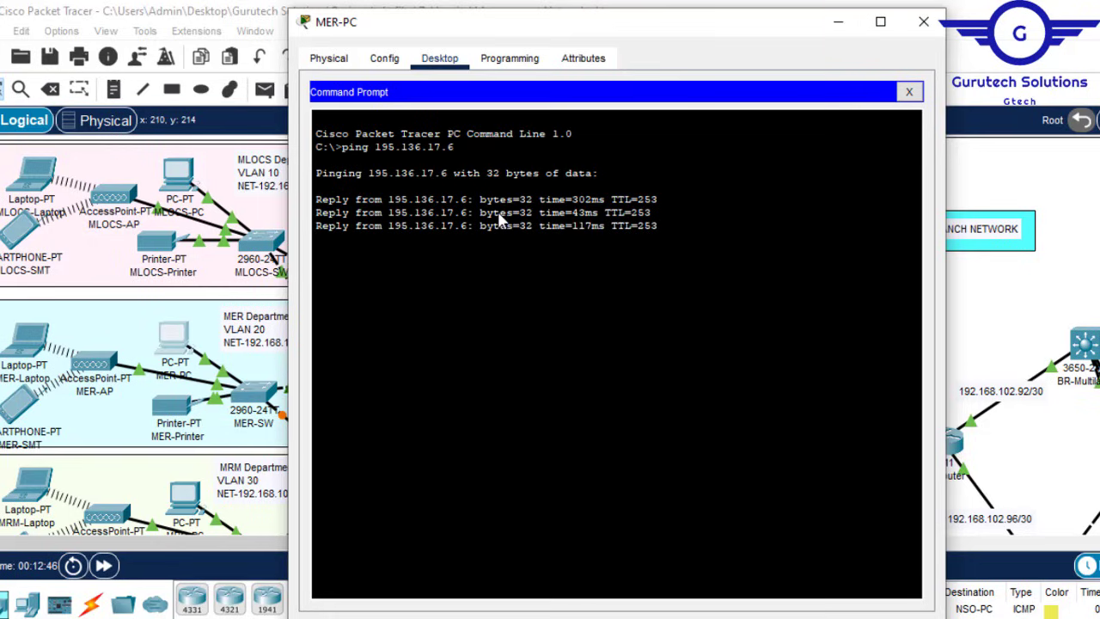
left_click(927, 33)
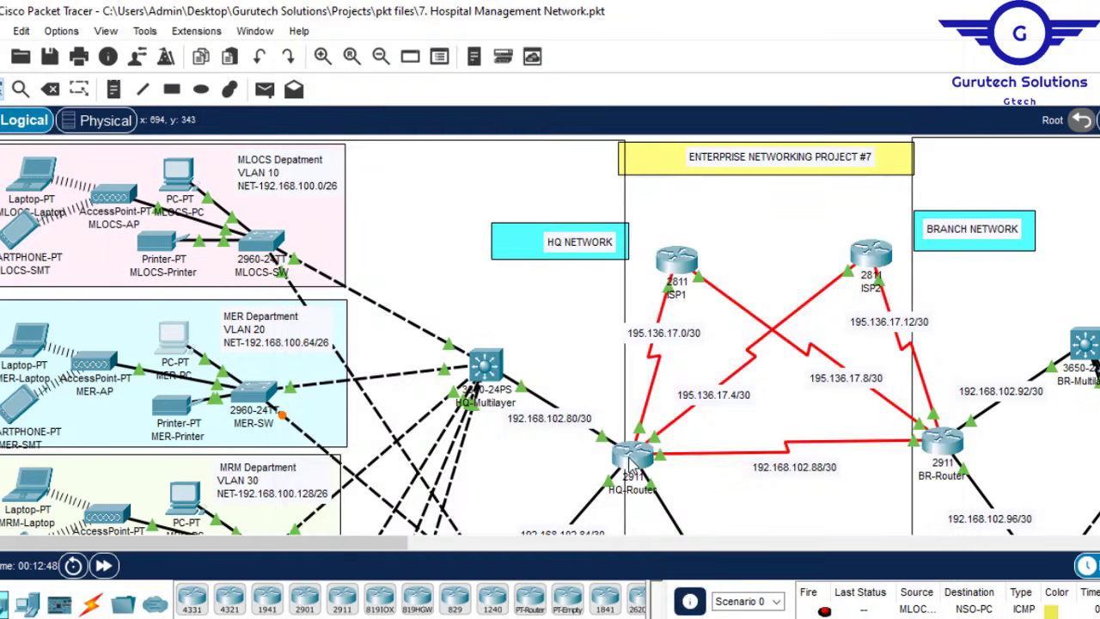
Step: Rerun do sh ip nat translations in HQ-Router's console
left_click(632, 460)
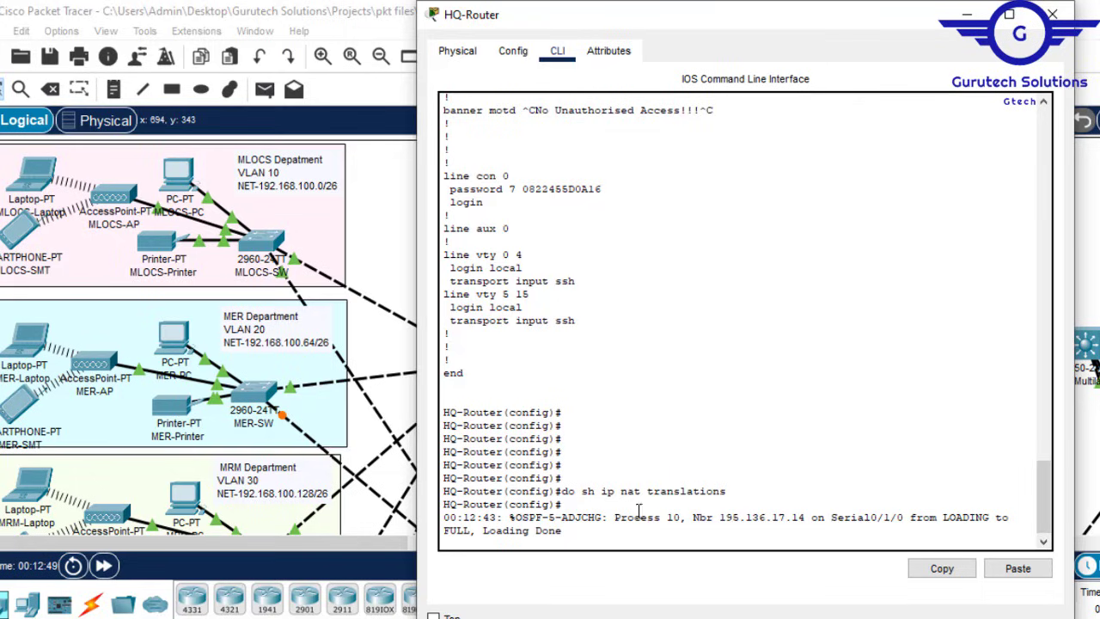
left_click_drag(735, 491, 567, 491)
key("Return")
key("Return")
key("Return")
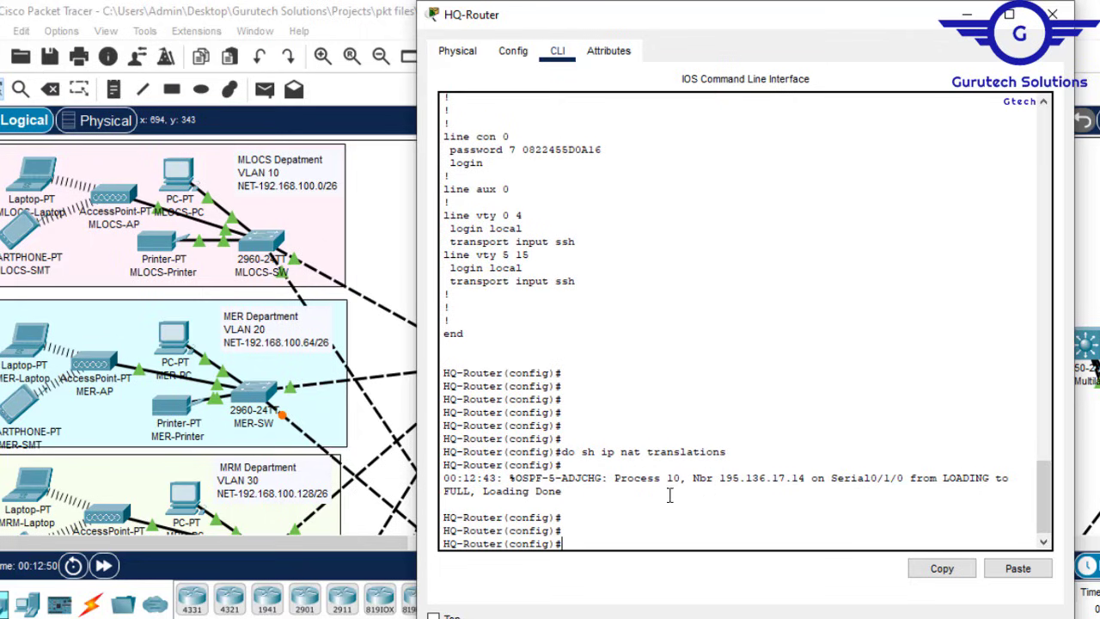
key("Up")
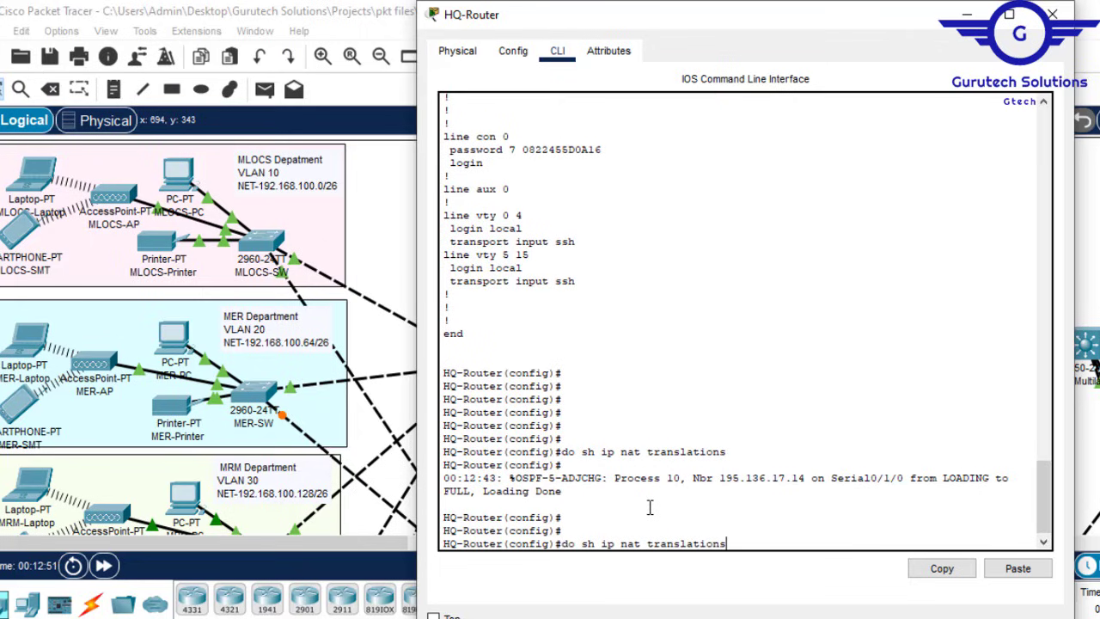
key("Return")
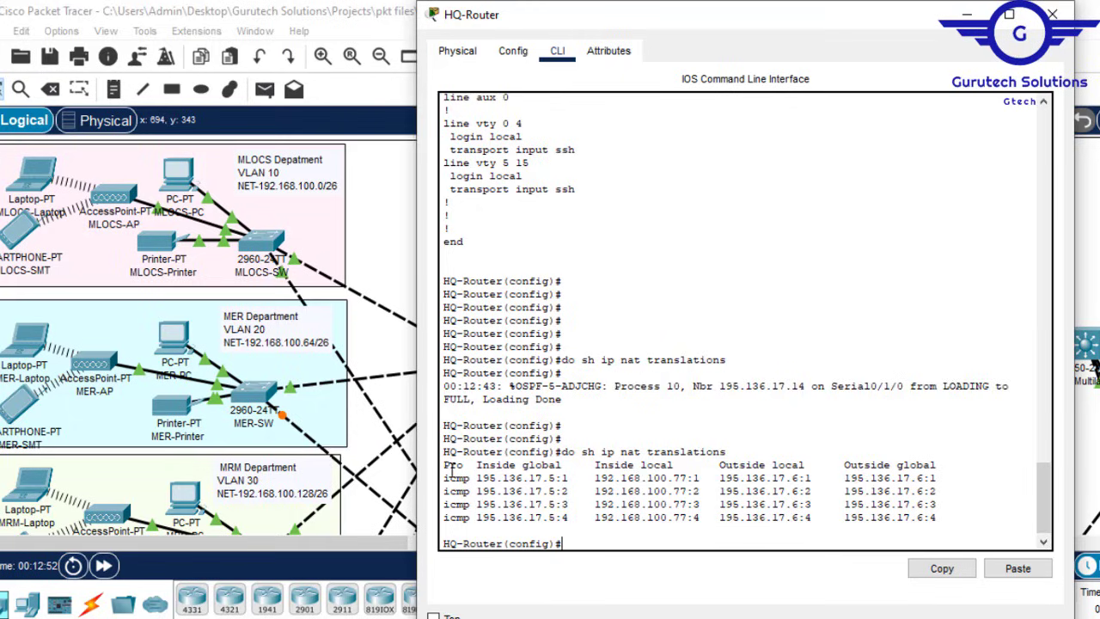
Step: Review the ICMP translations of 192.168.100.77 to 195.136.17.5, then close the console and view the branch network
left_click_drag(482, 468, 673, 468)
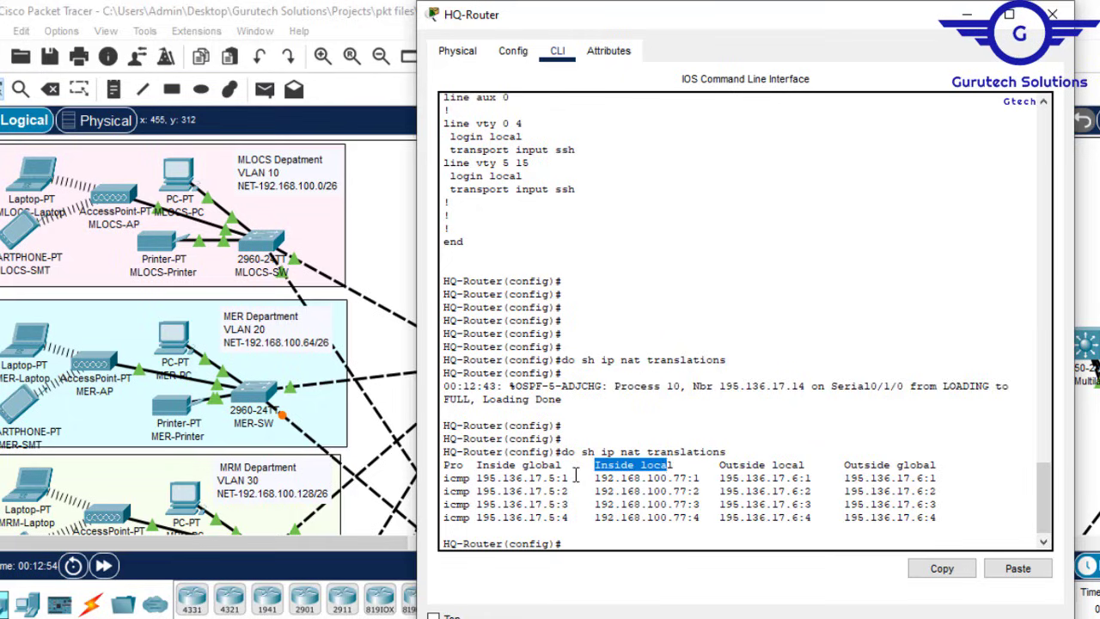
left_click_drag(565, 471, 477, 465)
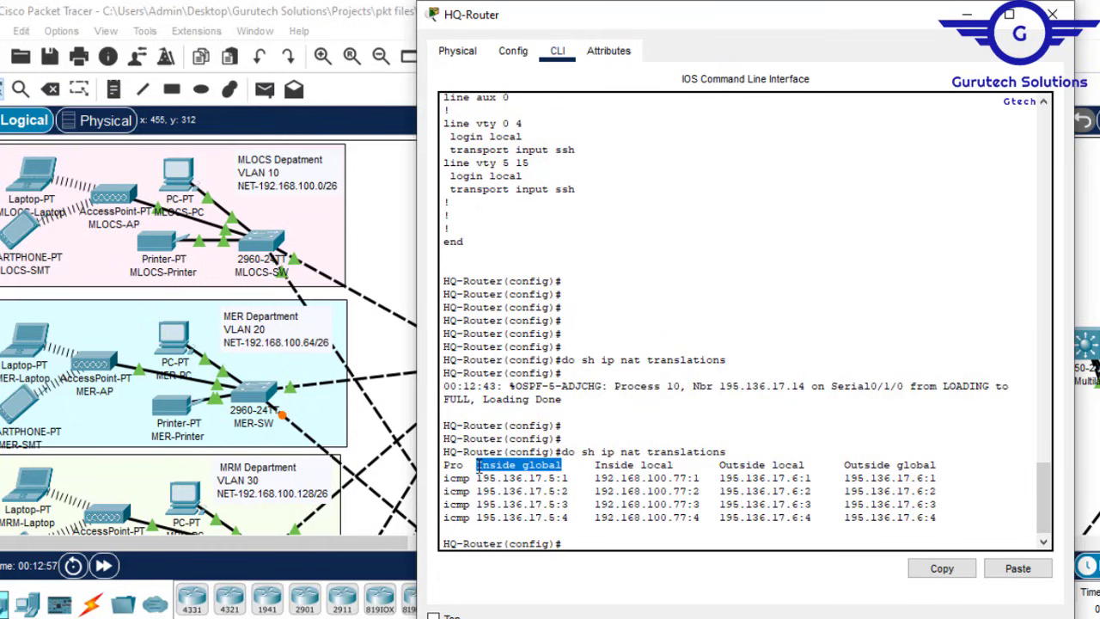
left_click_drag(563, 465, 787, 468)
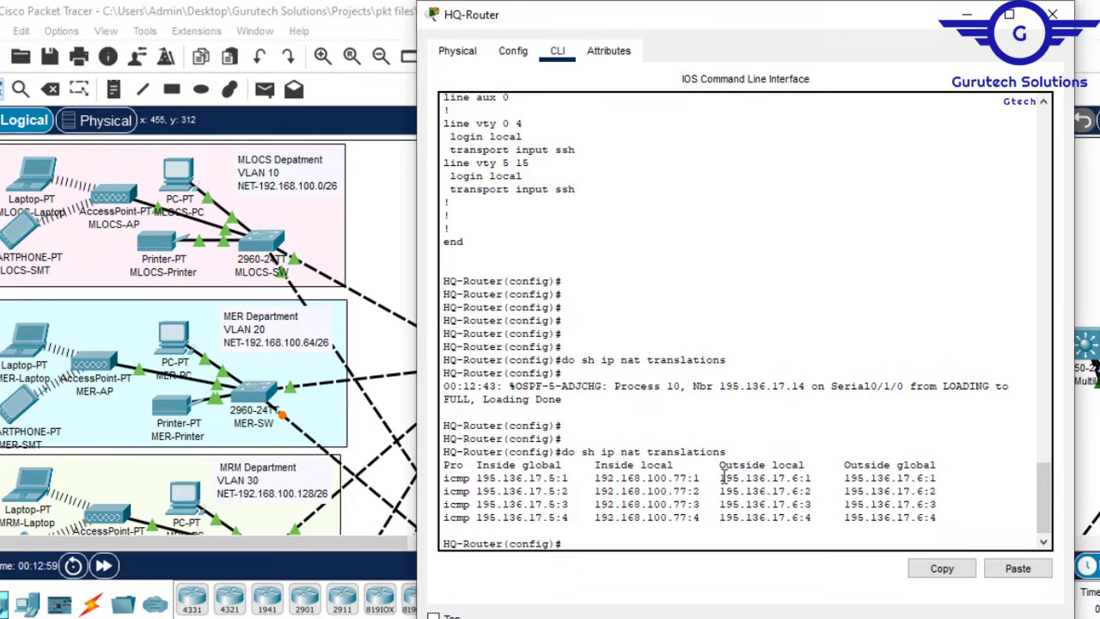
left_click_drag(721, 477, 933, 478)
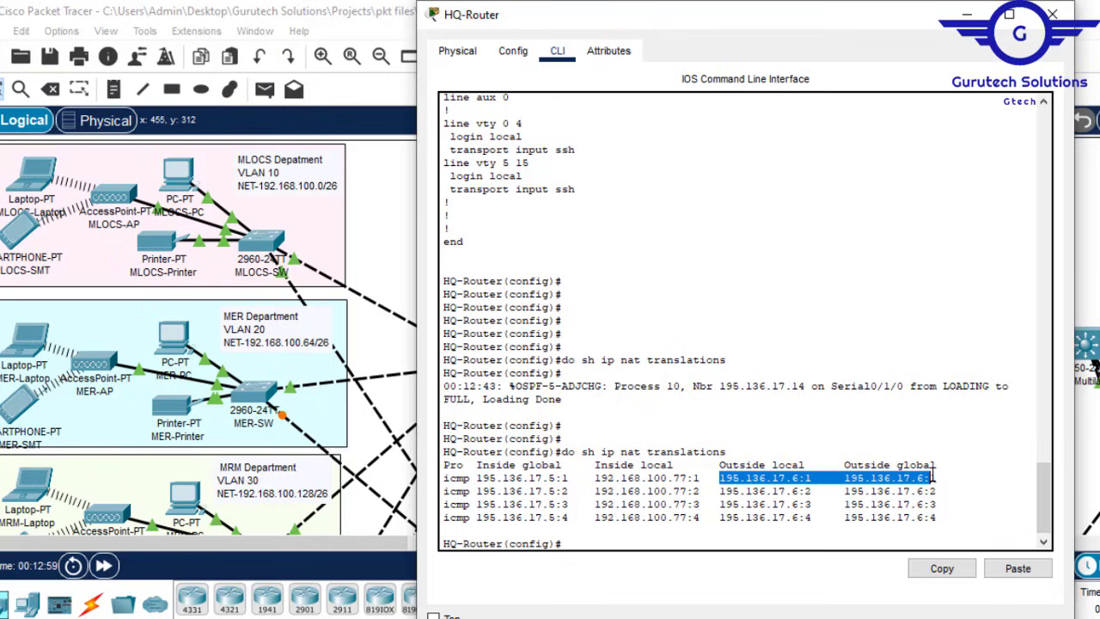
left_click(967, 14)
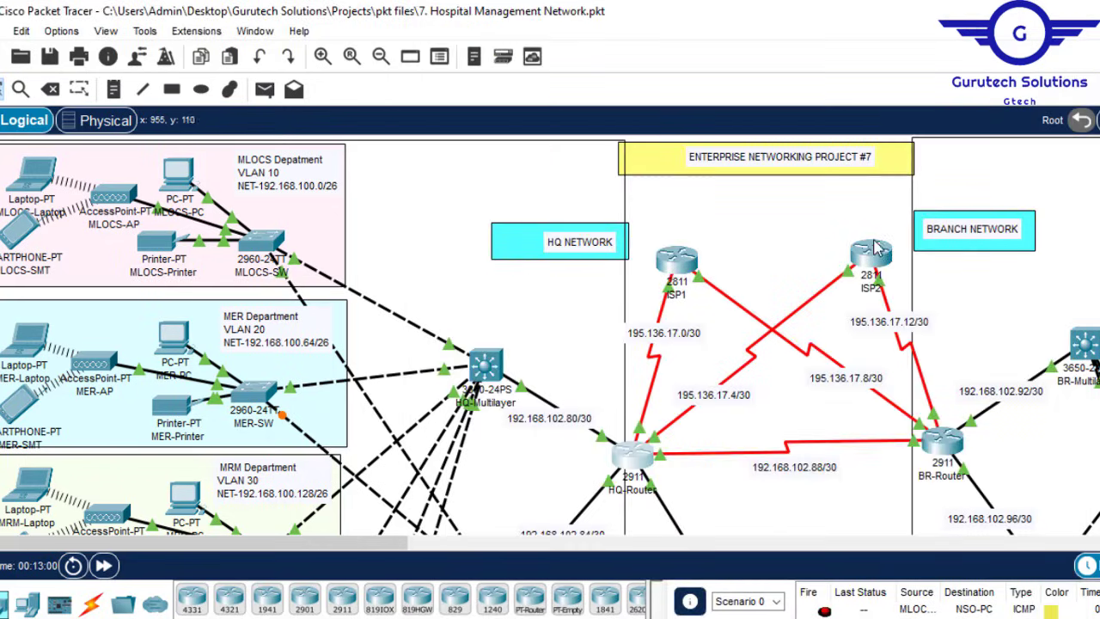
left_click(634, 457)
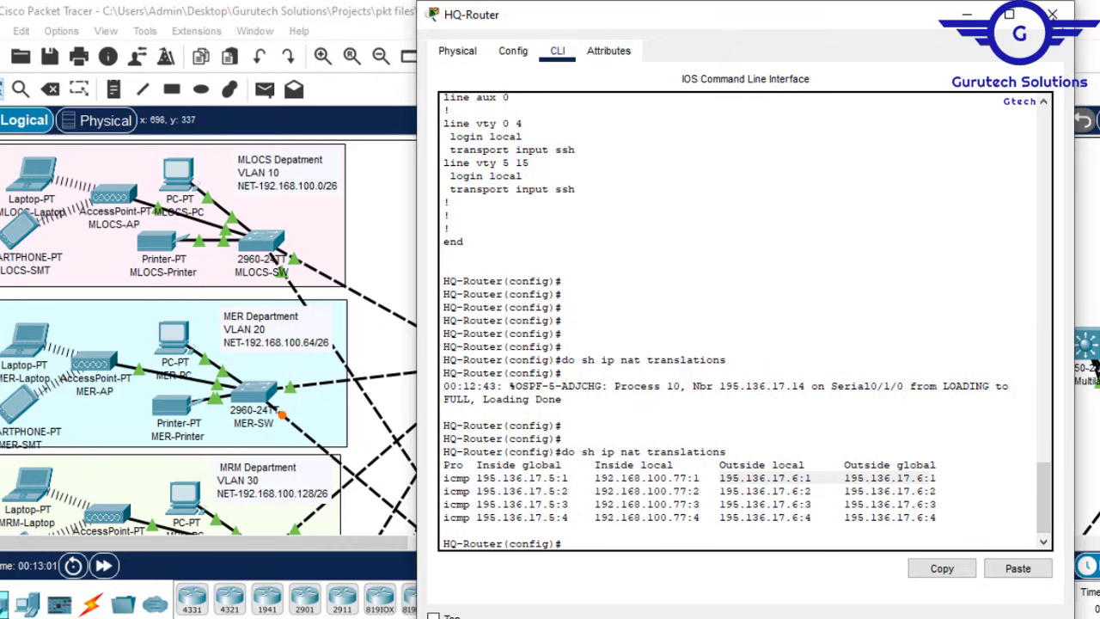
left_click(1042, 16)
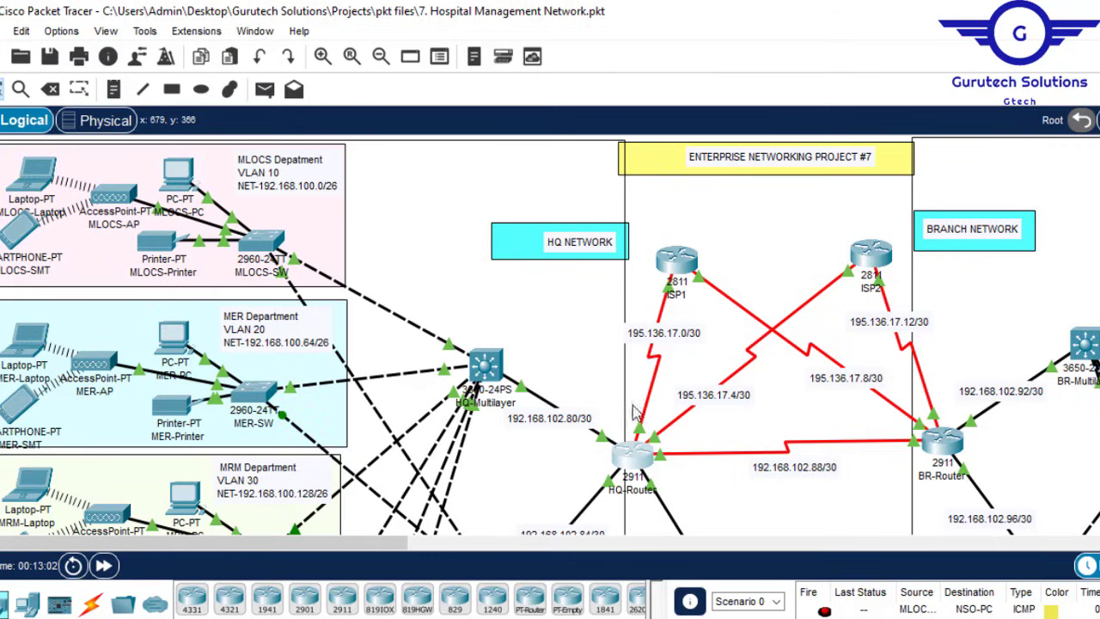
left_click_drag(371, 553, 517, 553)
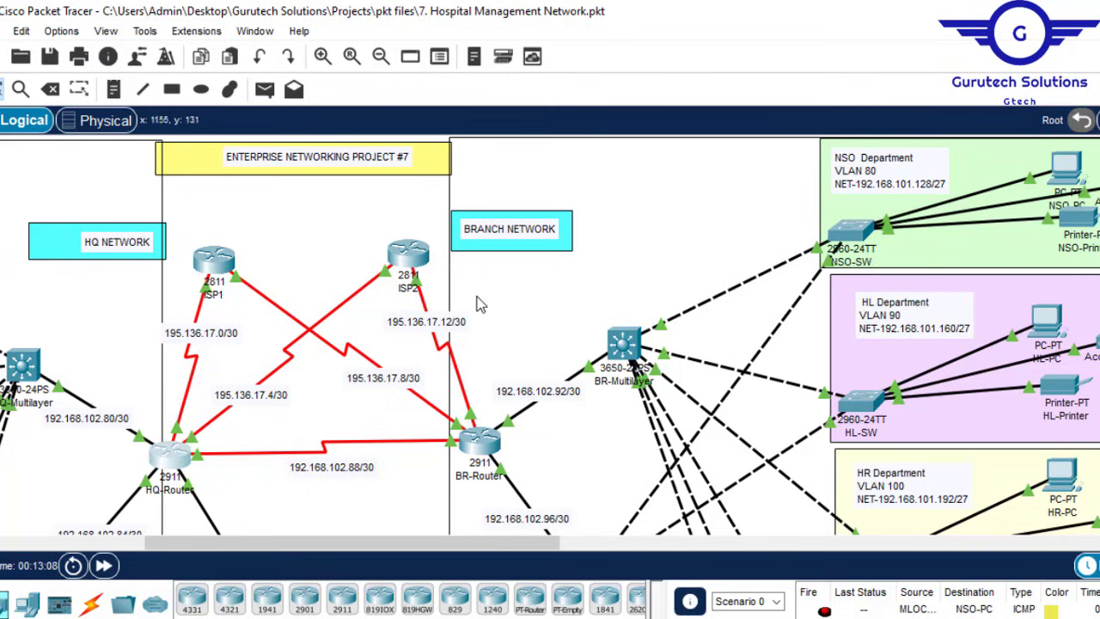
Step: Open BR-Router's console and exit back to global configuration mode
left_click(485, 447)
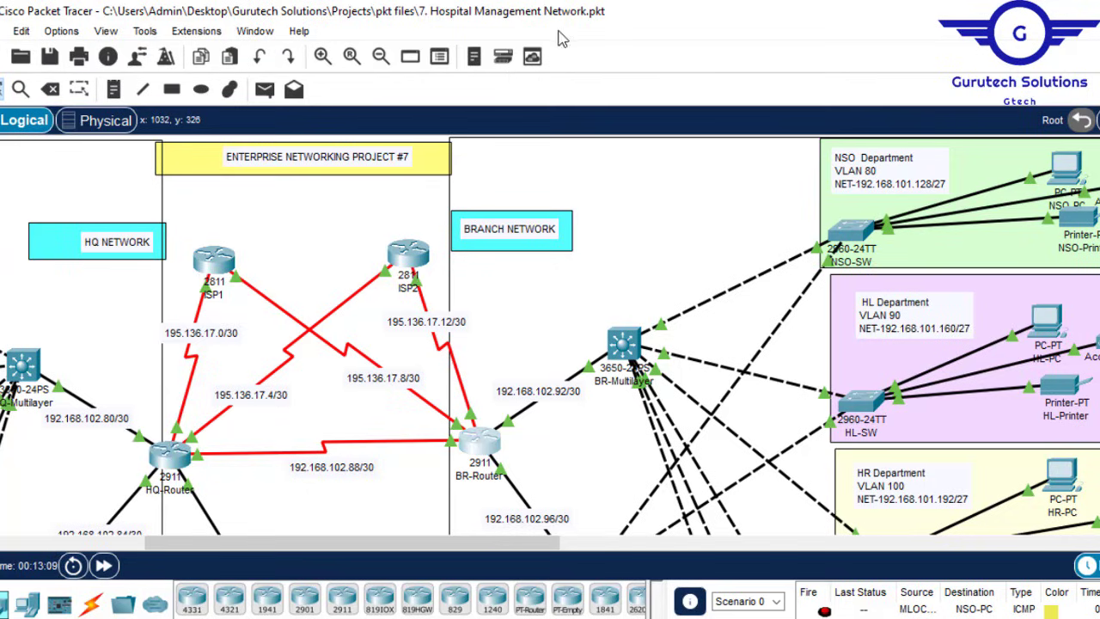
key("Return")
key("Return")
key("Return")
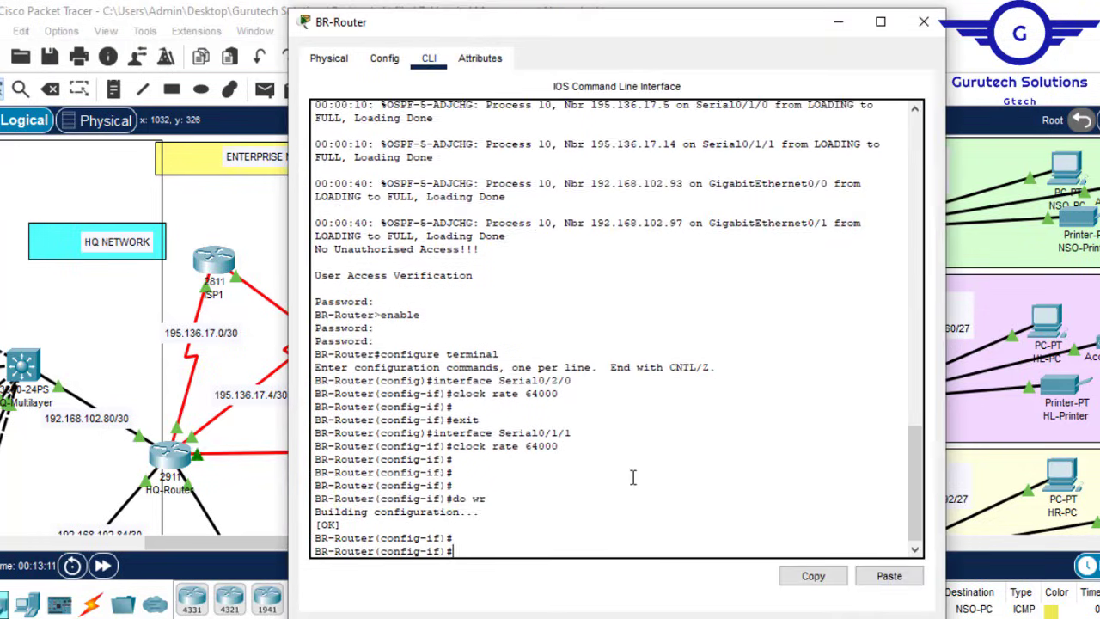
type("ex")
key("Return")
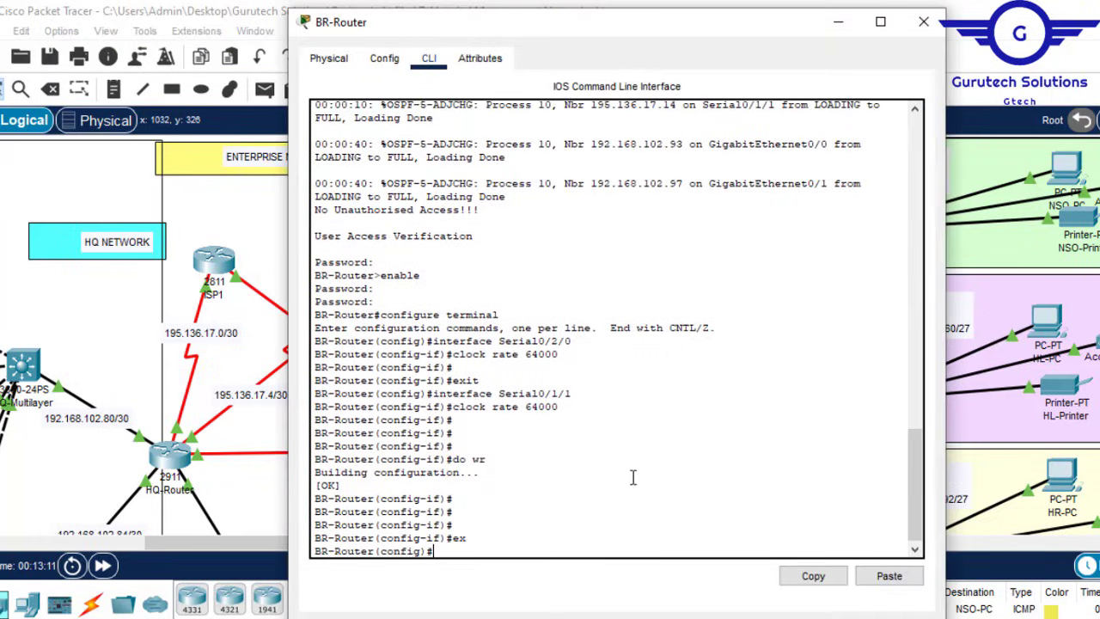
key("Return")
key("Return")
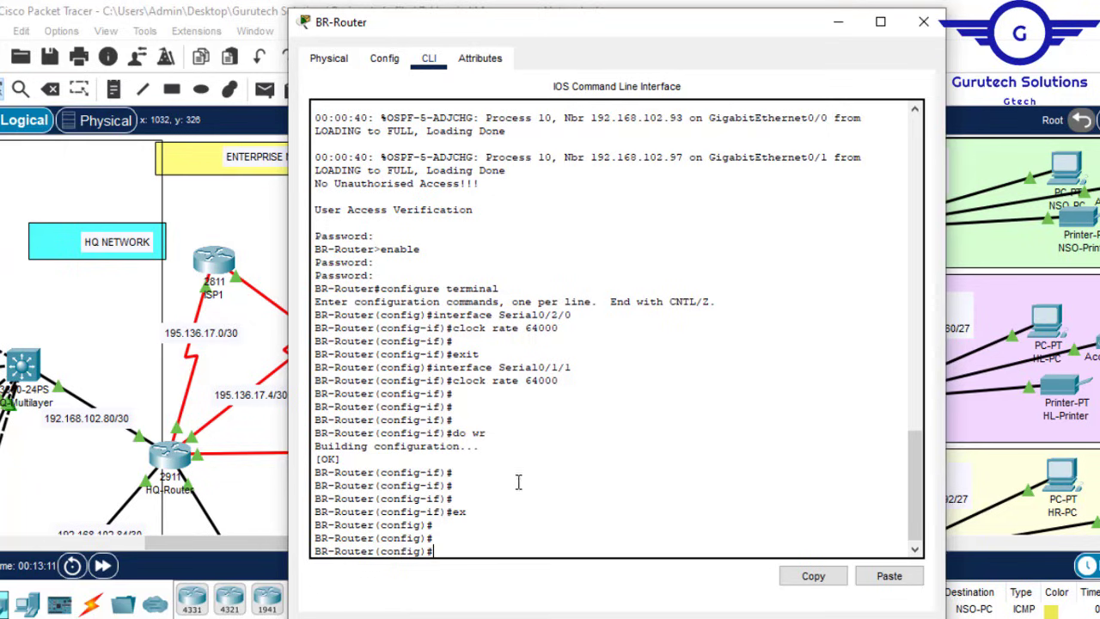
key("Return")
key("Return")
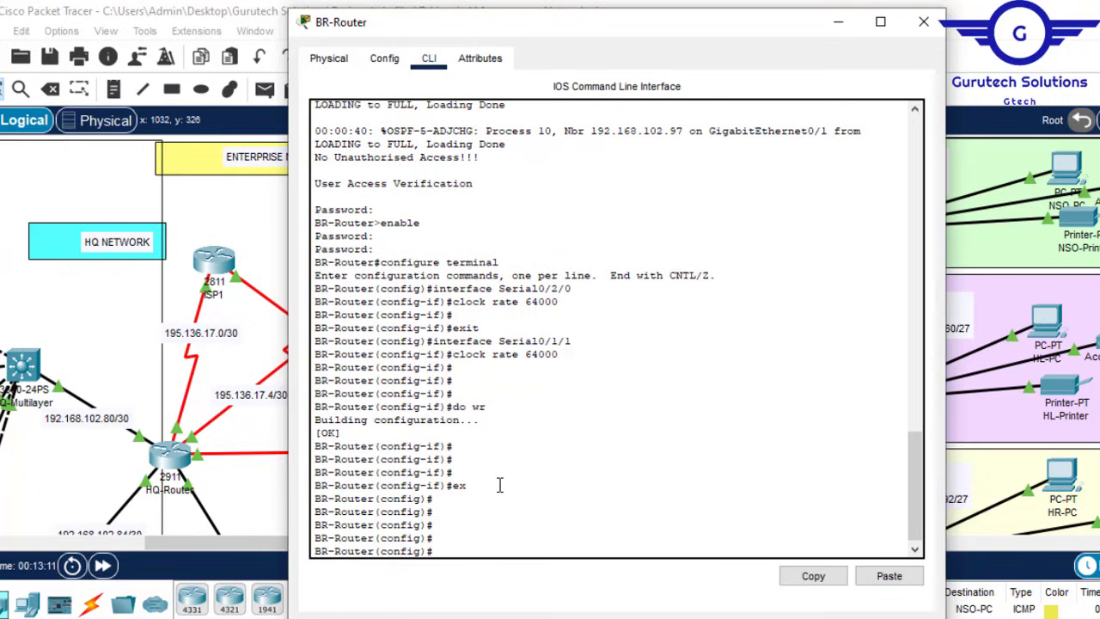
left_click(838, 21)
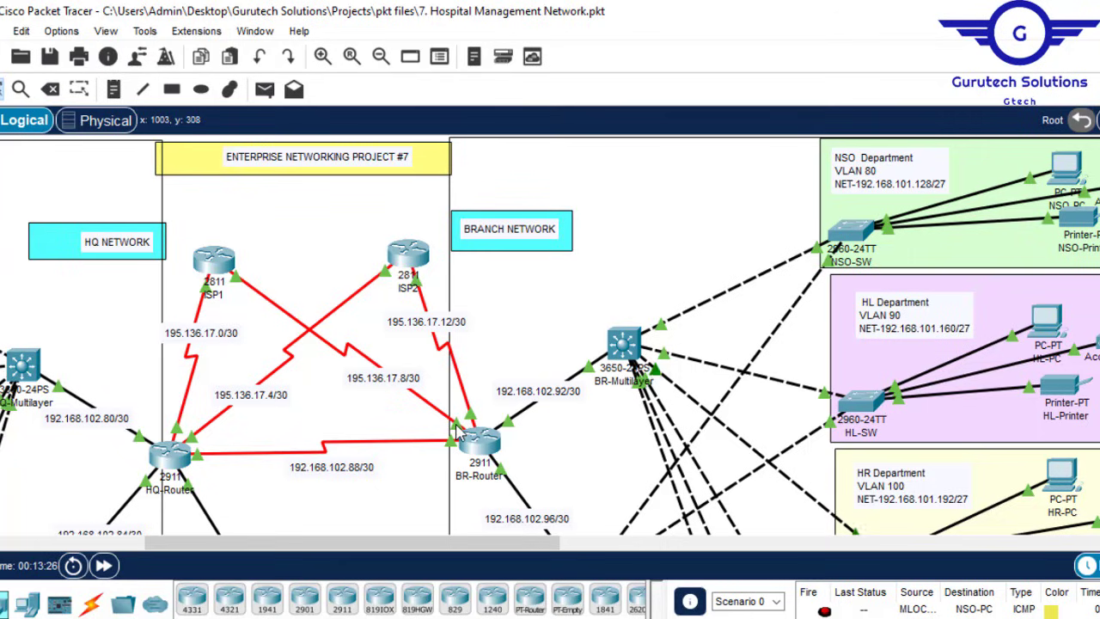
Step: Set interface Serial0/1/1 as NAT outside
left_click(480, 448)
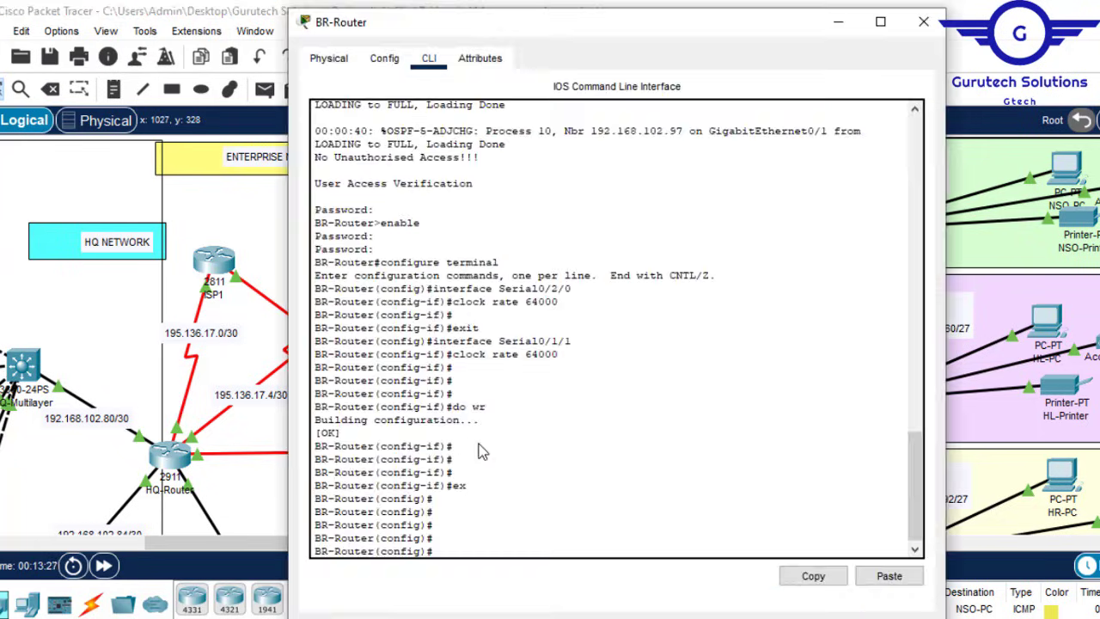
key("Return")
key("Return")
type("i")
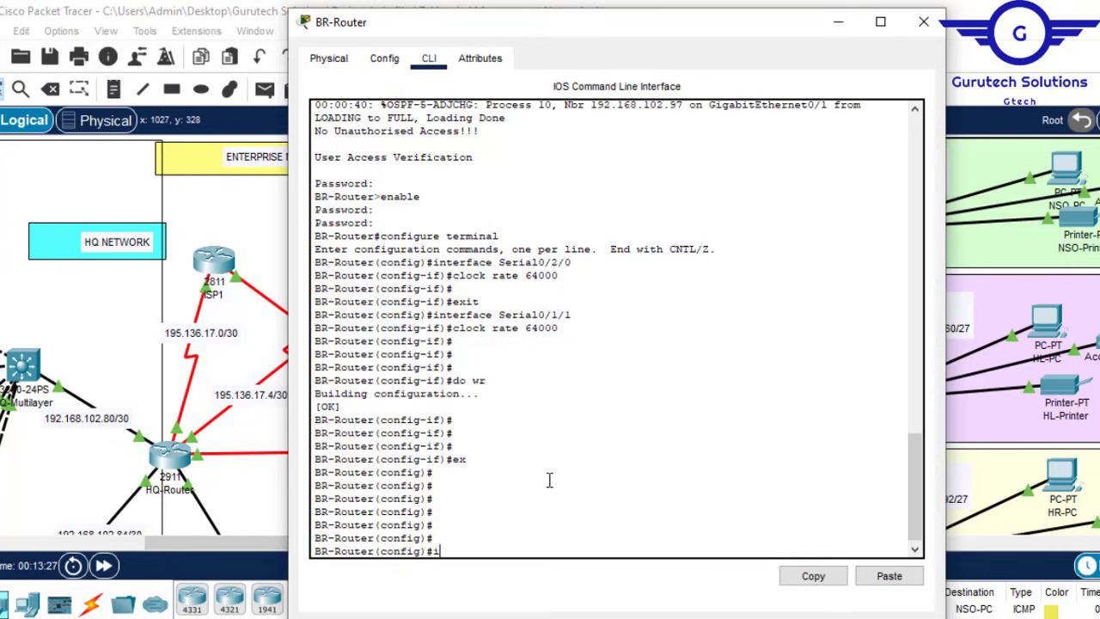
type("nt se0/1/1")
key("Return")
type("ig-if)#ip")
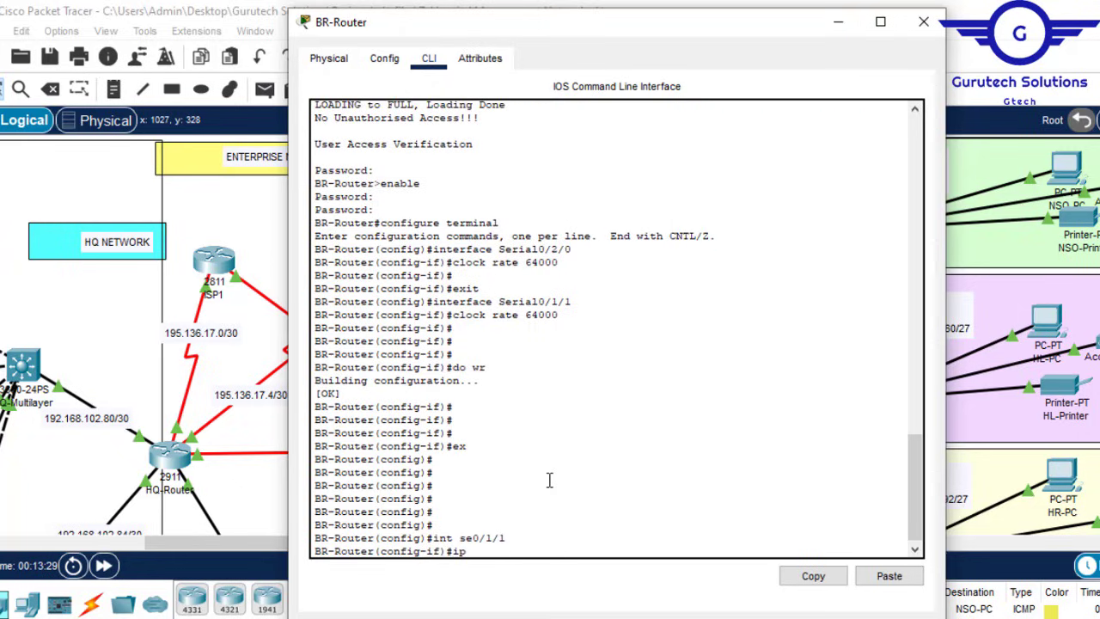
type(" nat")
key("Tab")
type("ou")
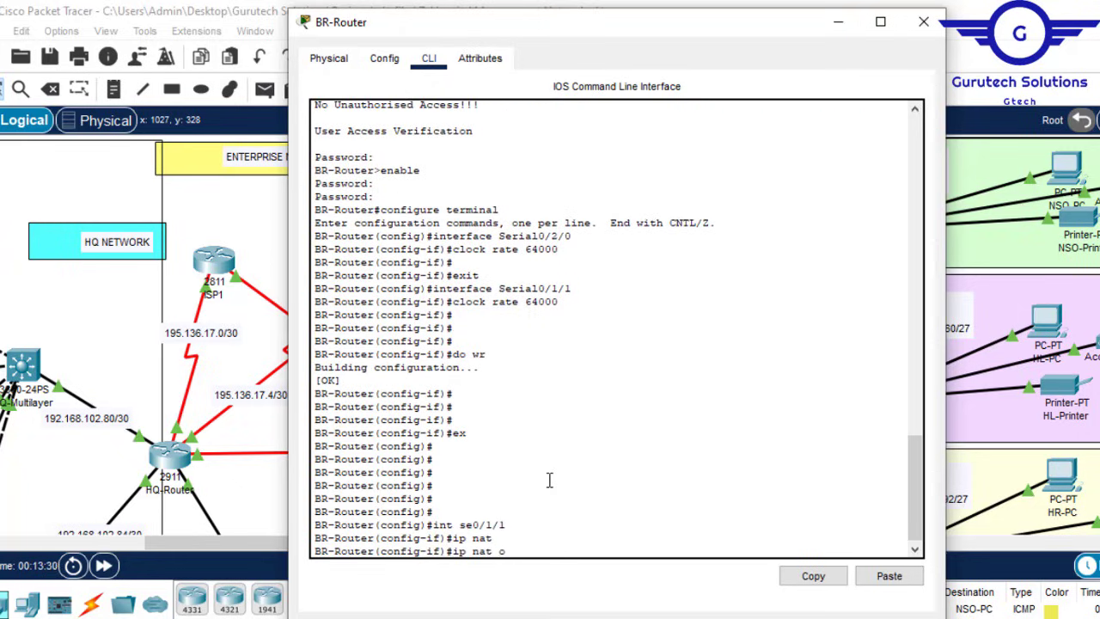
key("Tab")
key("Return")
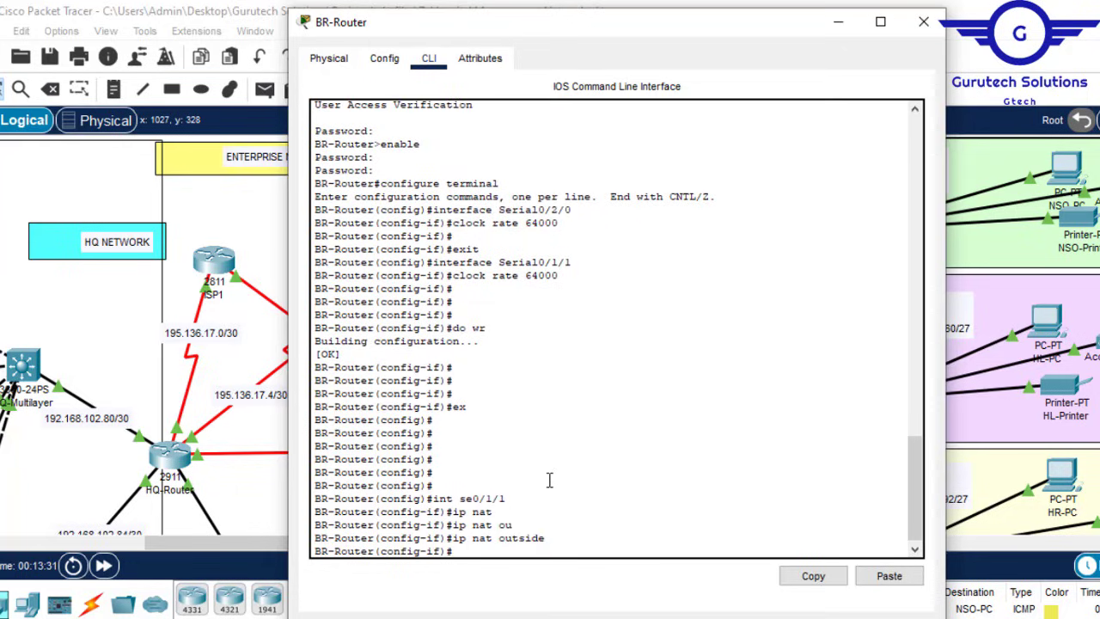
Step: Set interface Serial0/2/0 as NAT outside too
key("Up")
key("Up")
key("Up")
key("Up")
left_click(832, 28)
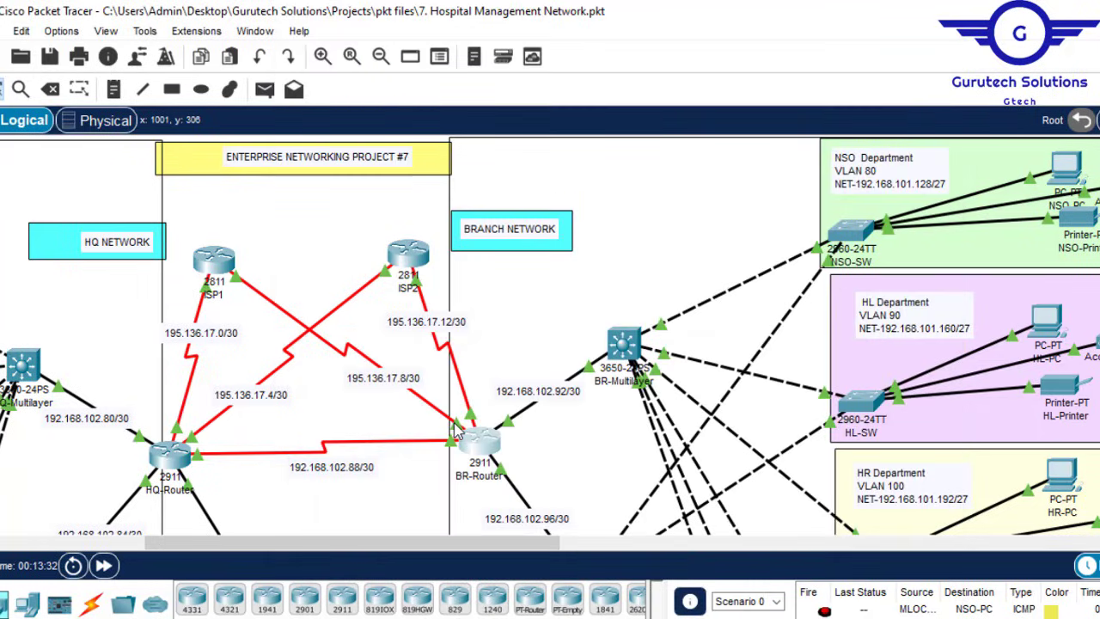
left_click(478, 442)
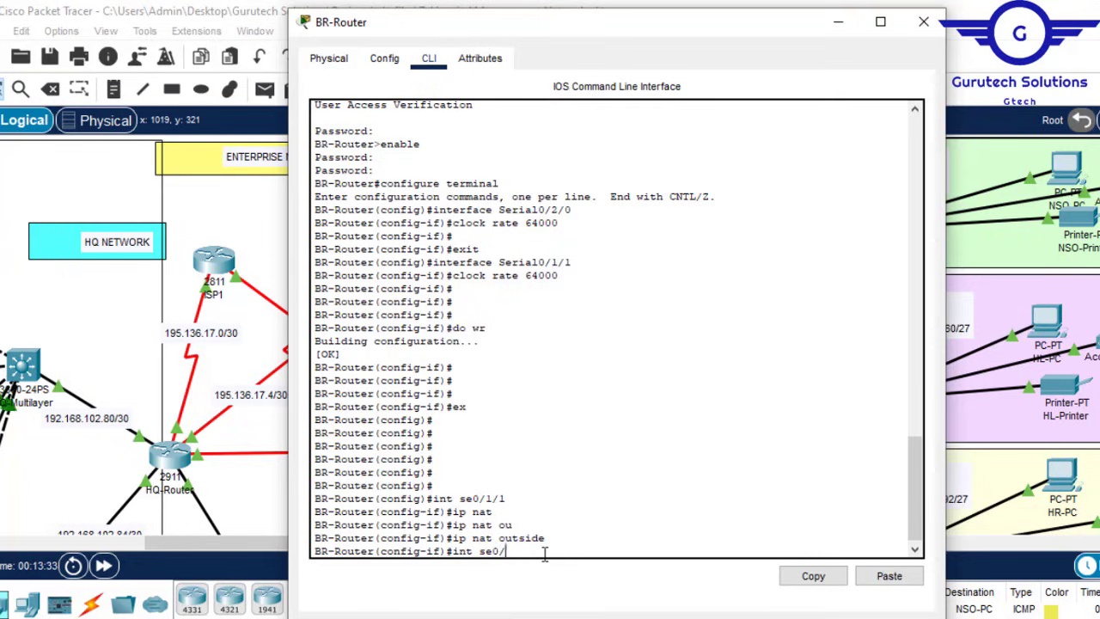
type("2/0")
key("Return")
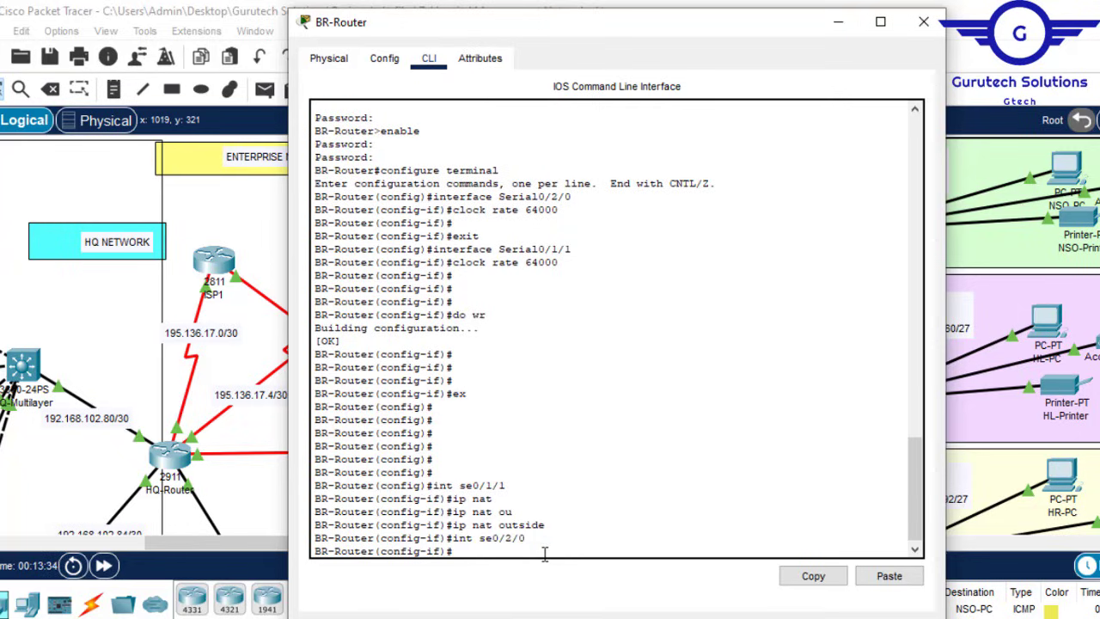
type("ip nat outside")
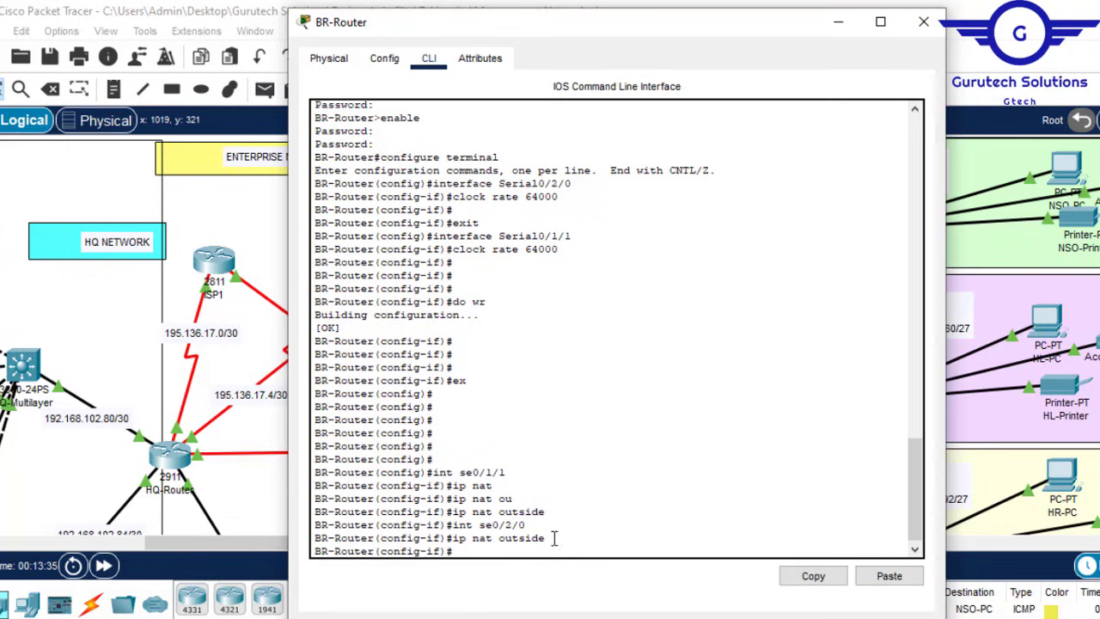
left_click(838, 33)
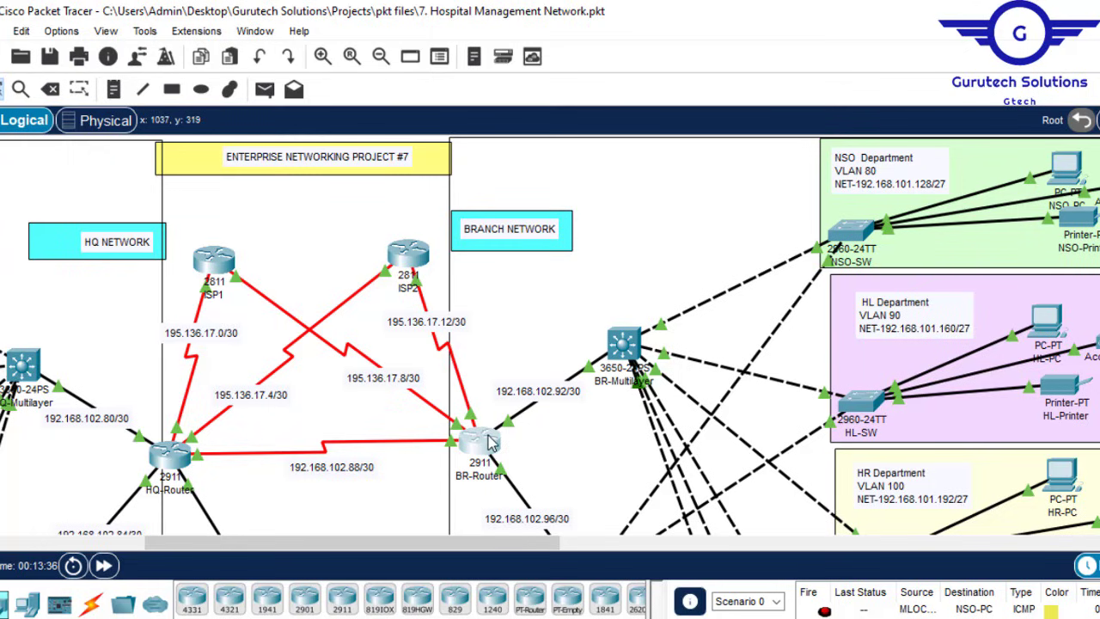
Step: Mark the interface range gig0/0-1 as NAT inside
left_click(488, 442)
key("Return")
key("Return")
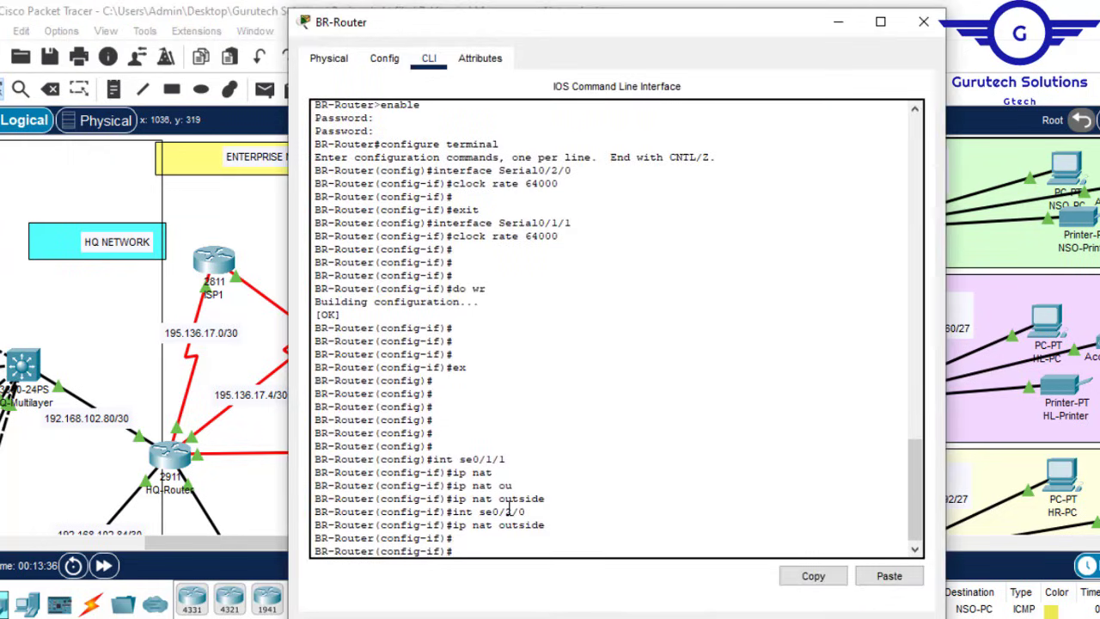
type("ex")
key("Return")
key("Return")
key("Return")
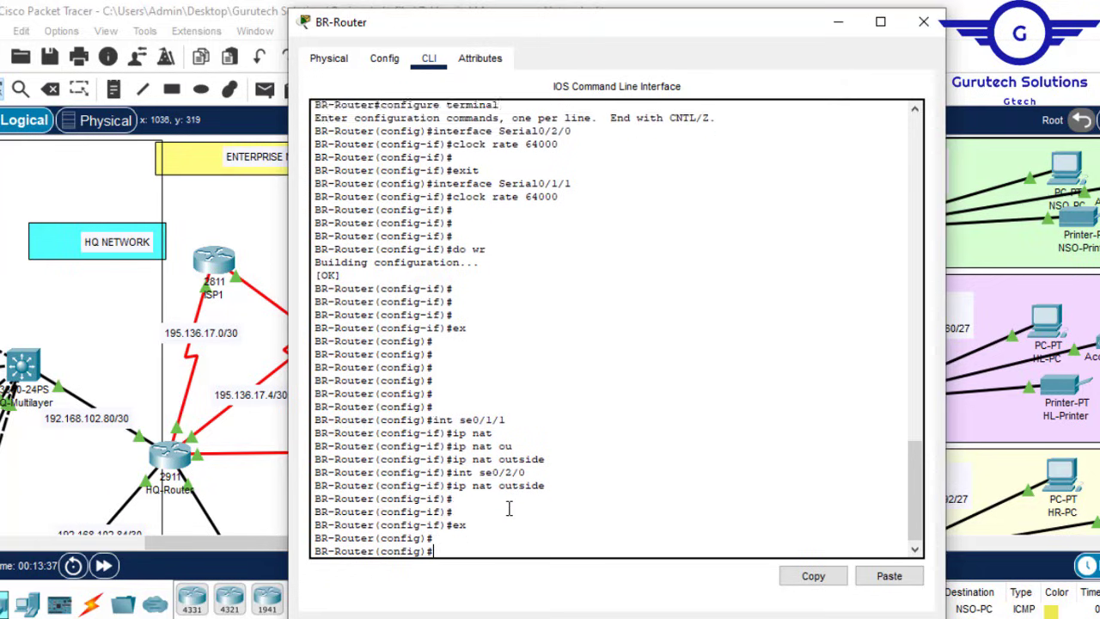
type("int r")
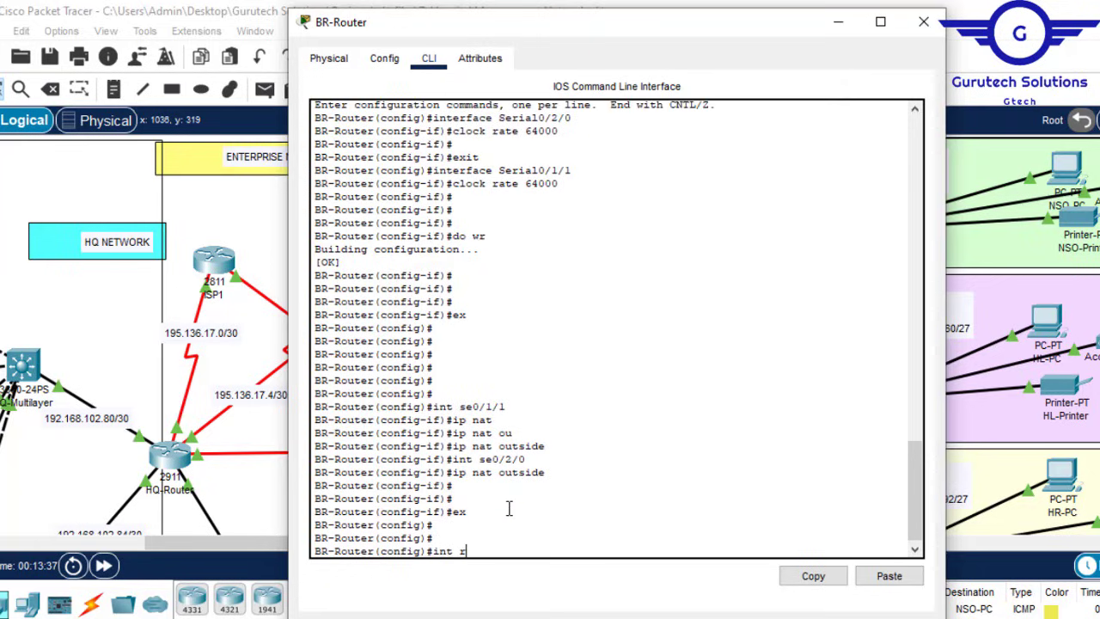
type("ange gig0/0-1")
key("Return")
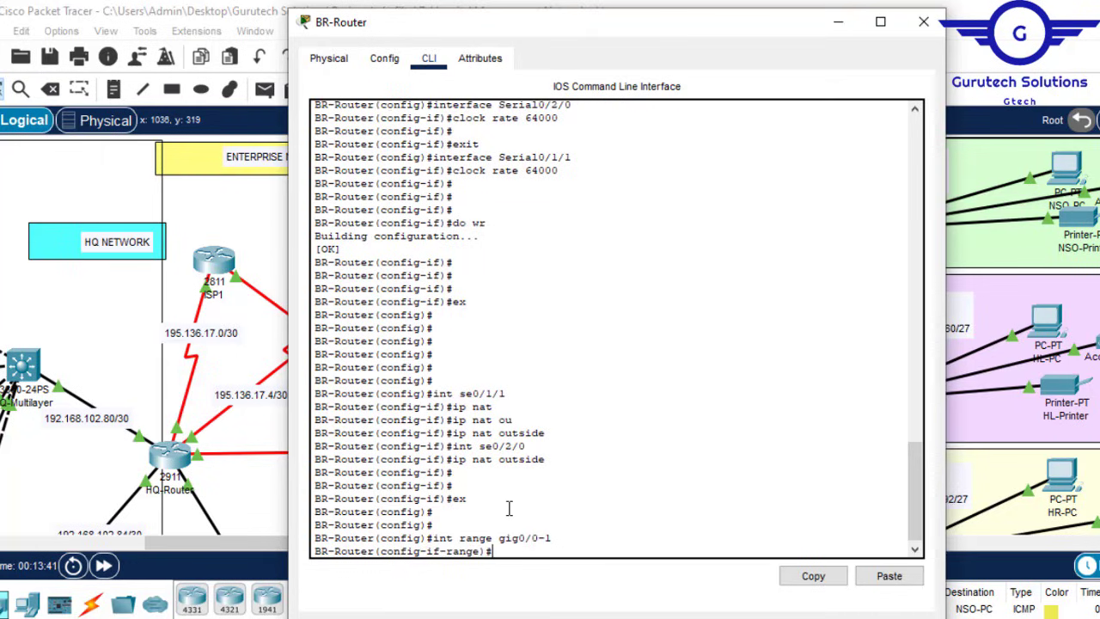
type("ip nat")
key("Tab")
type("i")
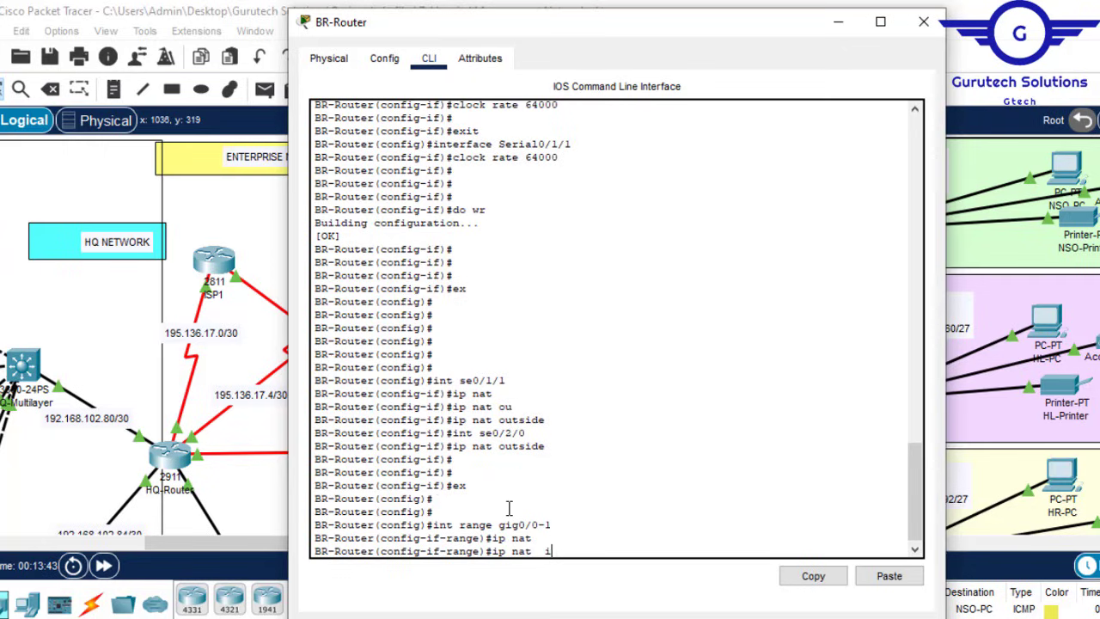
type("n")
key("Tab")
key("Return")
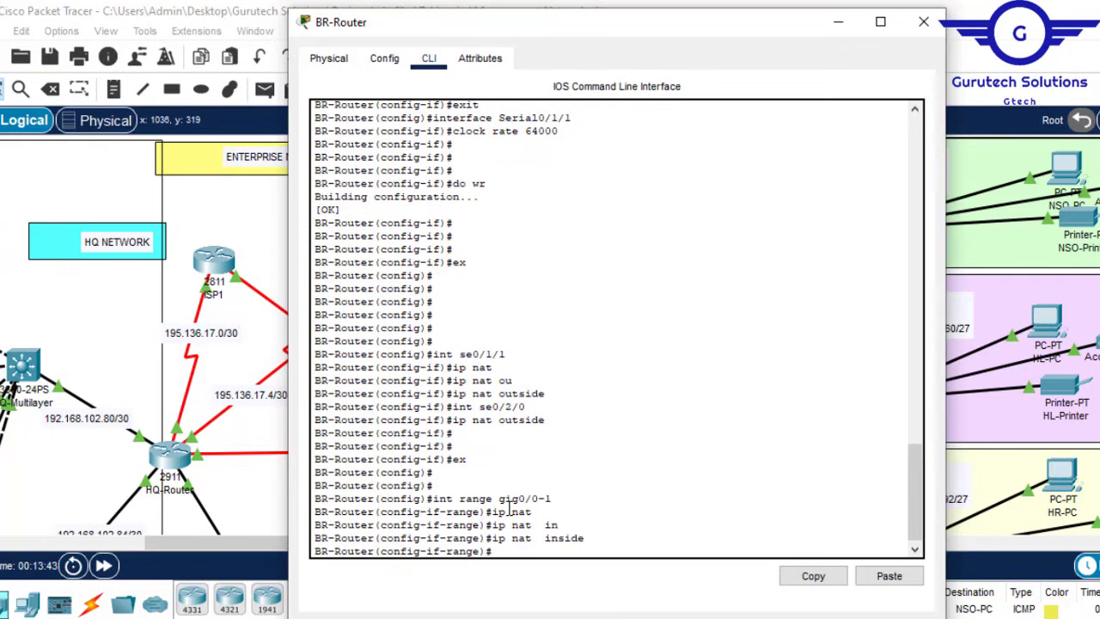
Step: Exit interface configuration and save the configuration with do wr
type("ex")
key("Return")
key("Return")
key("Return")
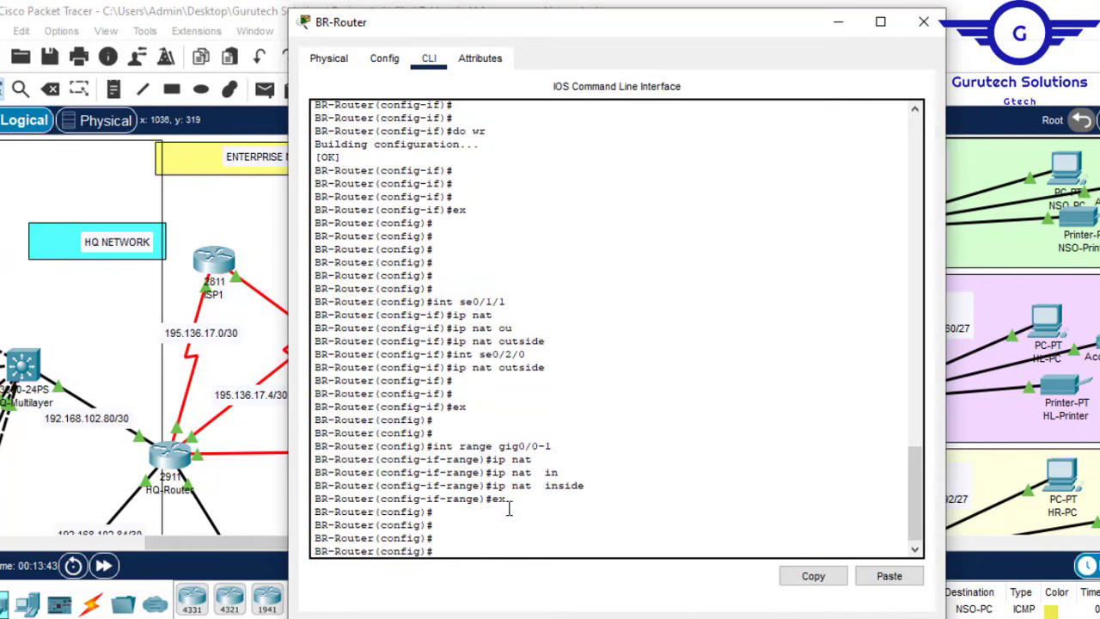
type("do wr")
key("Return")
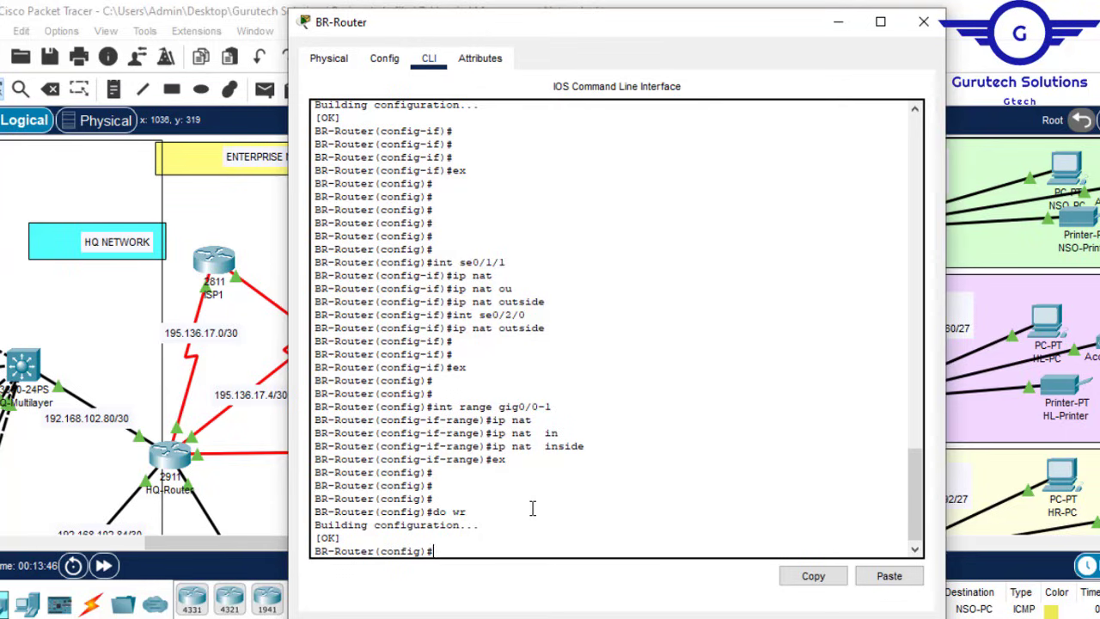
type("ip nat in")
Step: Enter ip nat inside source list 1 interface se0/1/1 overload
key("Tab")
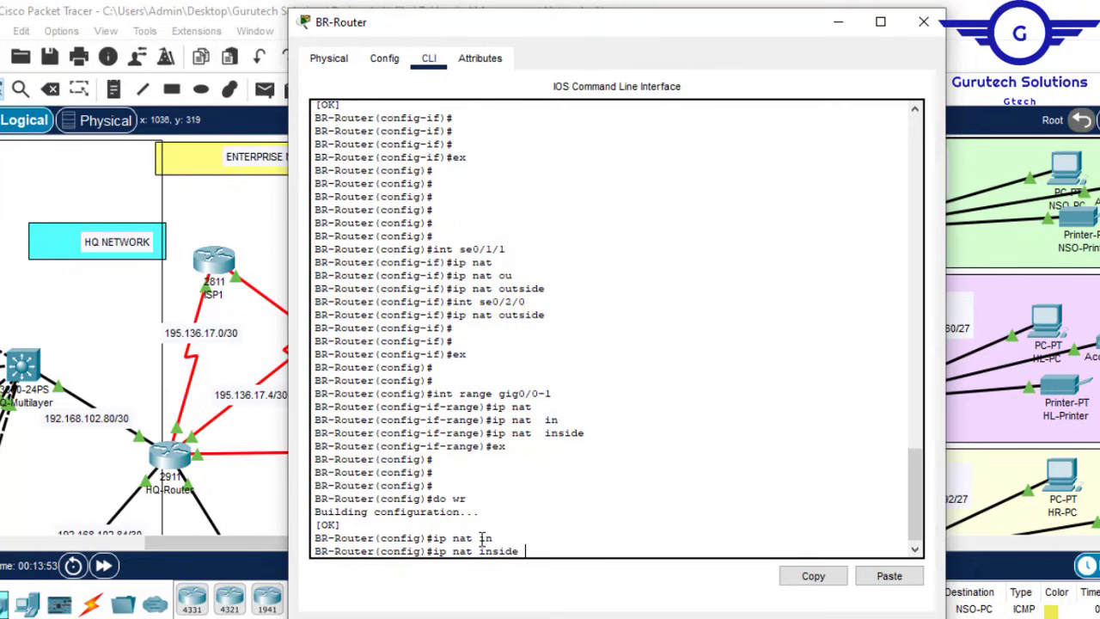
type("s")
key("Tab")
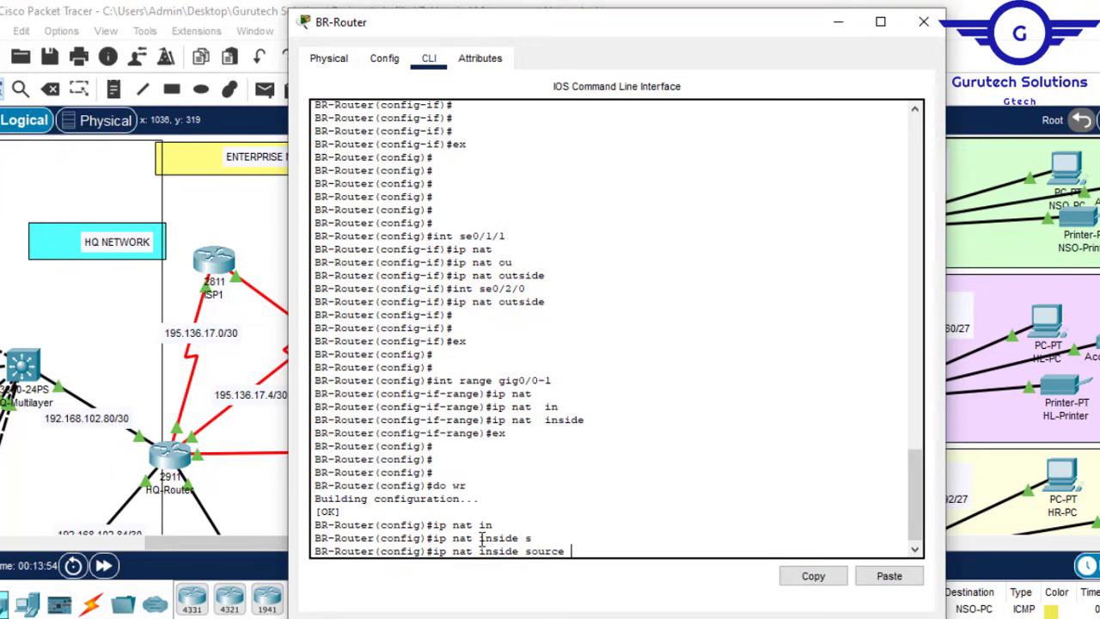
type("l")
key("Tab")
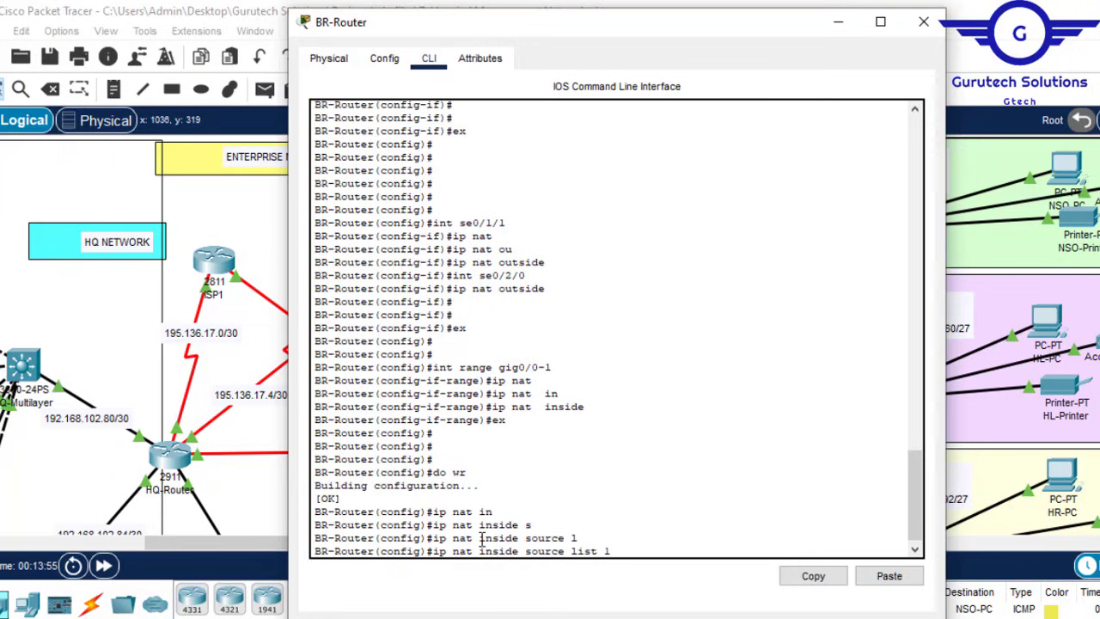
type("1 in")
key("Tab")
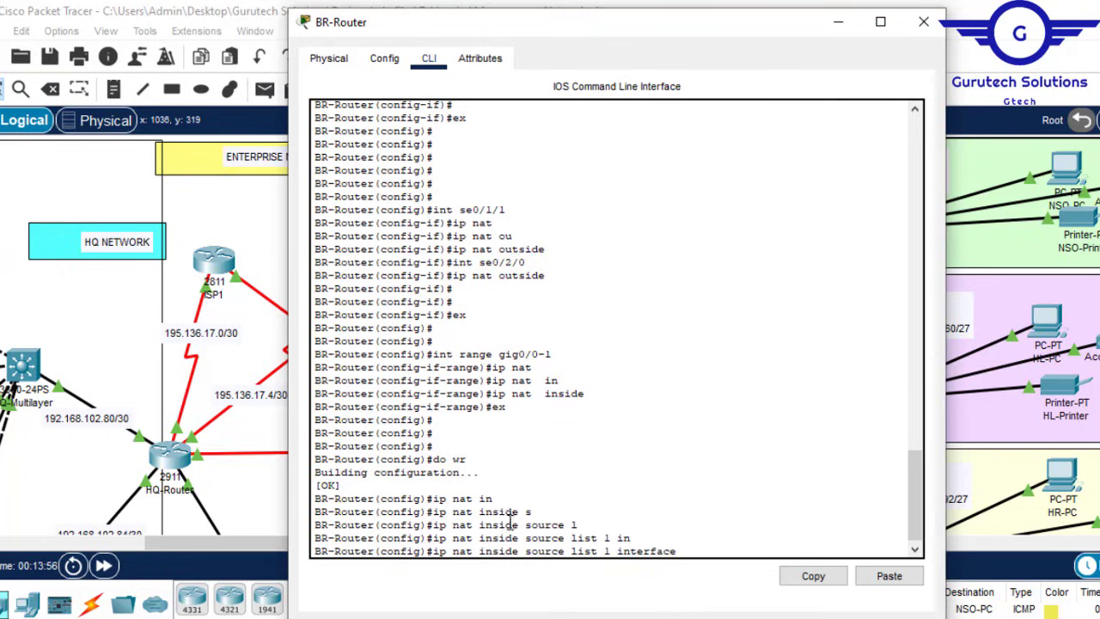
left_click_drag(506, 210, 466, 209)
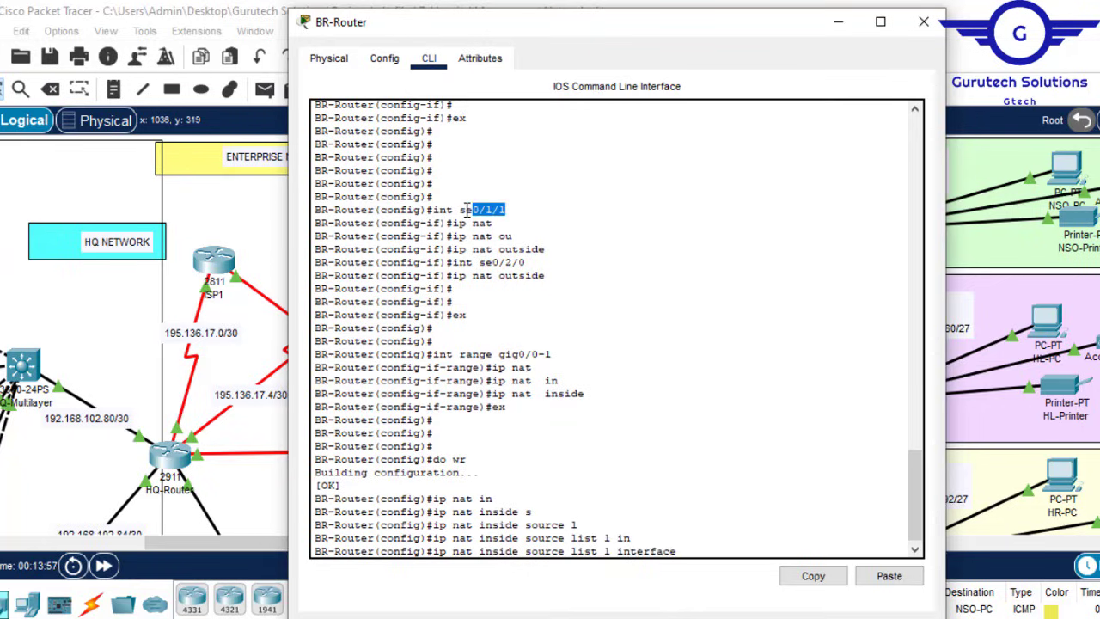
left_click(817, 577)
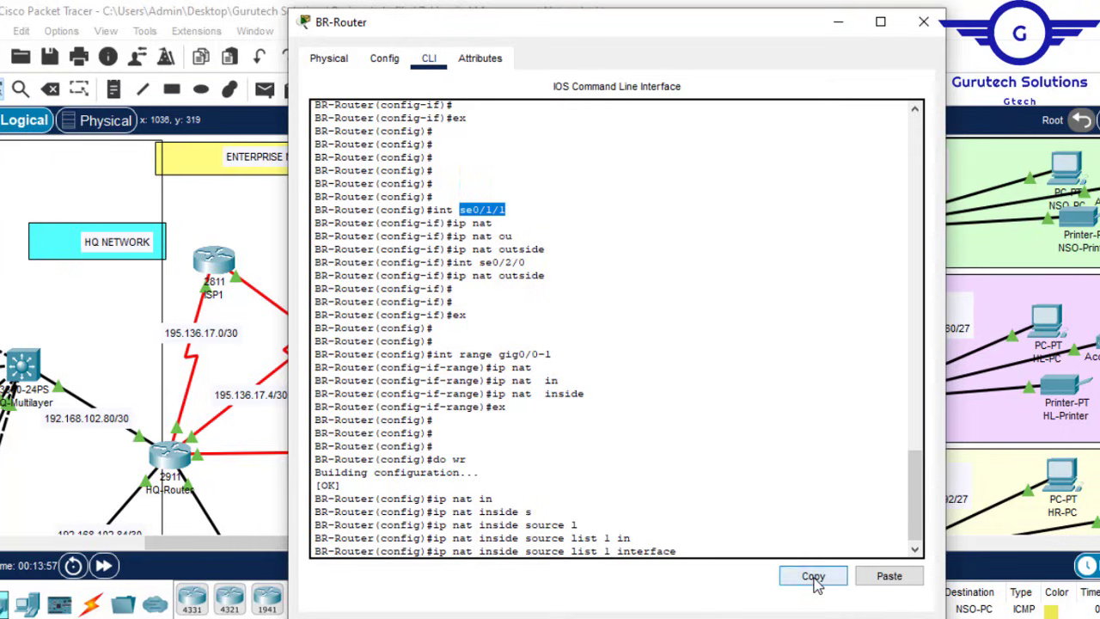
left_click(889, 576)
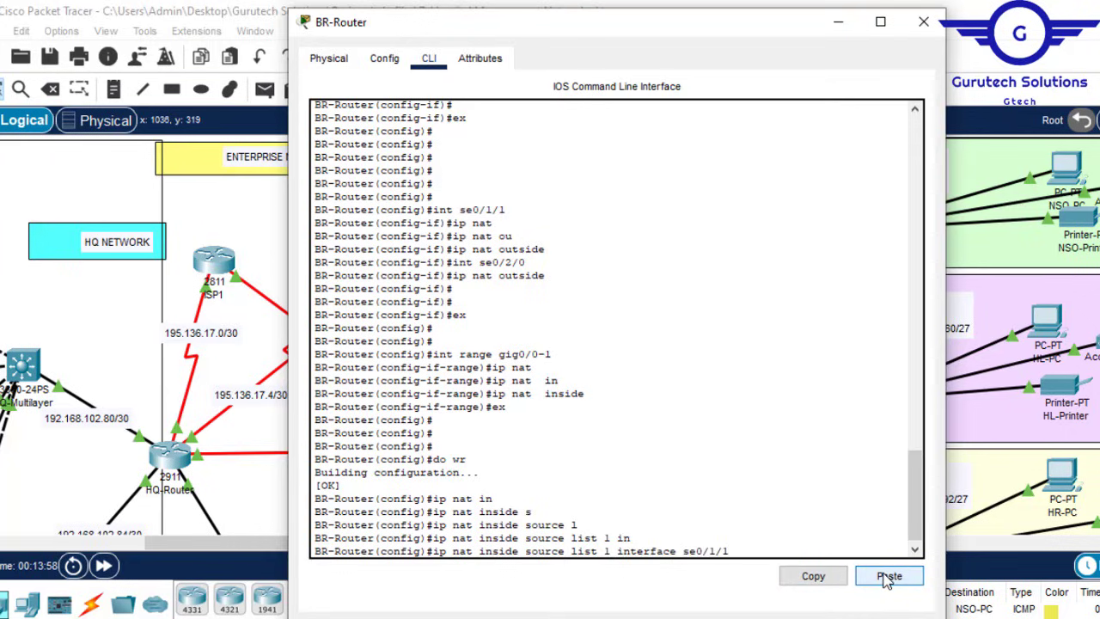
type("ov")
key("Tab")
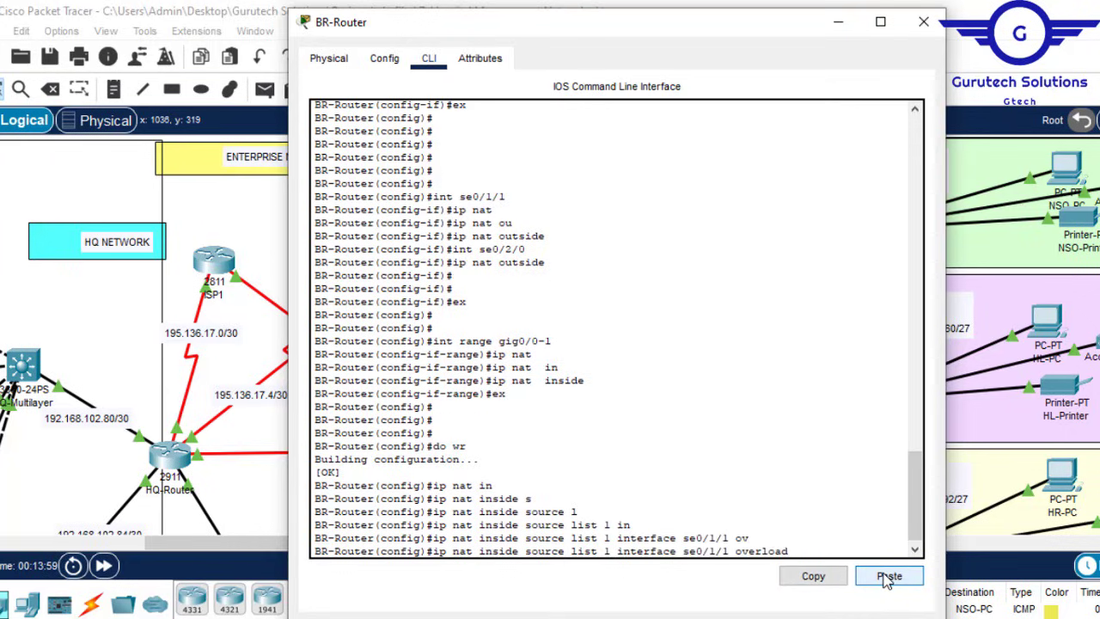
key("Return")
Step: Add the same overload rule for se0/2/0 and save the configuration
key("Up")
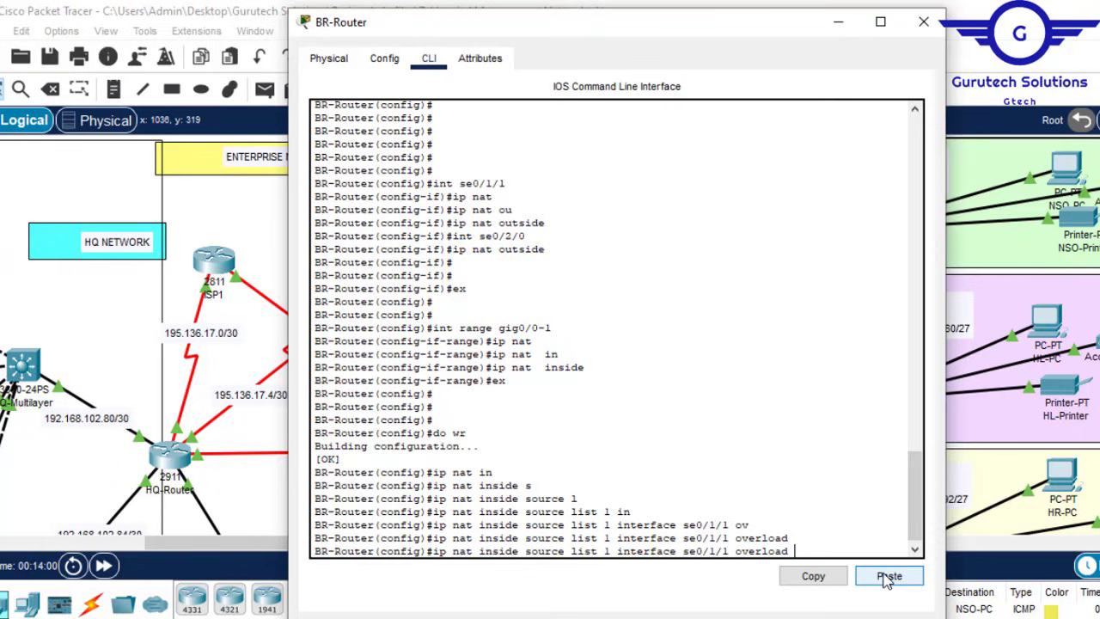
key("Left")
key("Left")
key("Left")
key("Left")
key("Left")
key("BackSpace")
key("BackSpace")
key("BackSpace")
type("2/0")
key("Return")
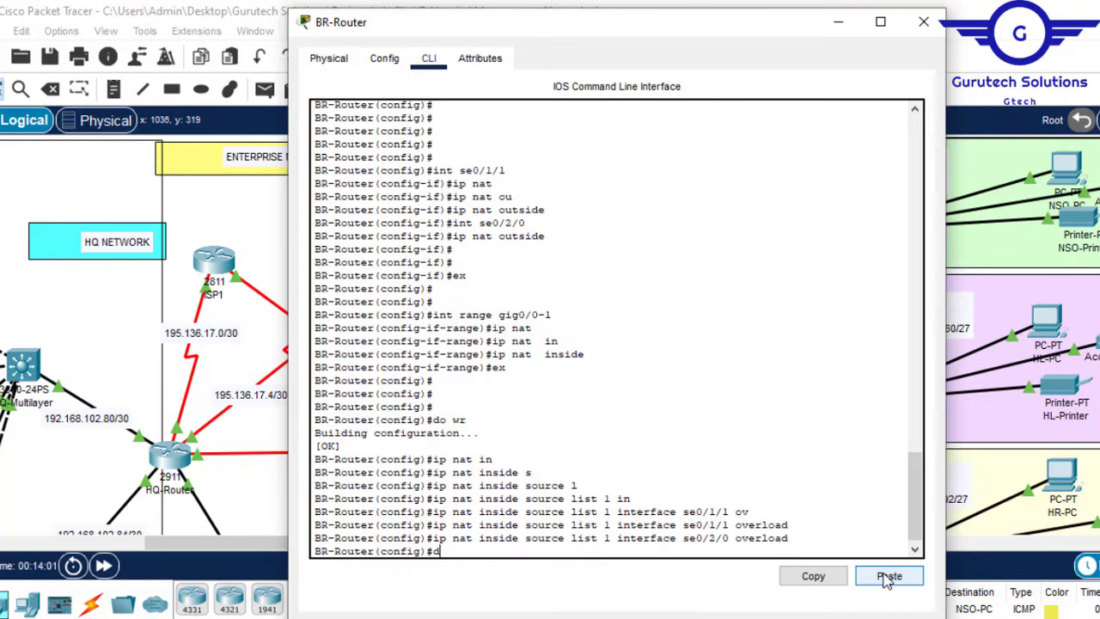
key("Return")
key("Return")
key("Return")
key("Return")
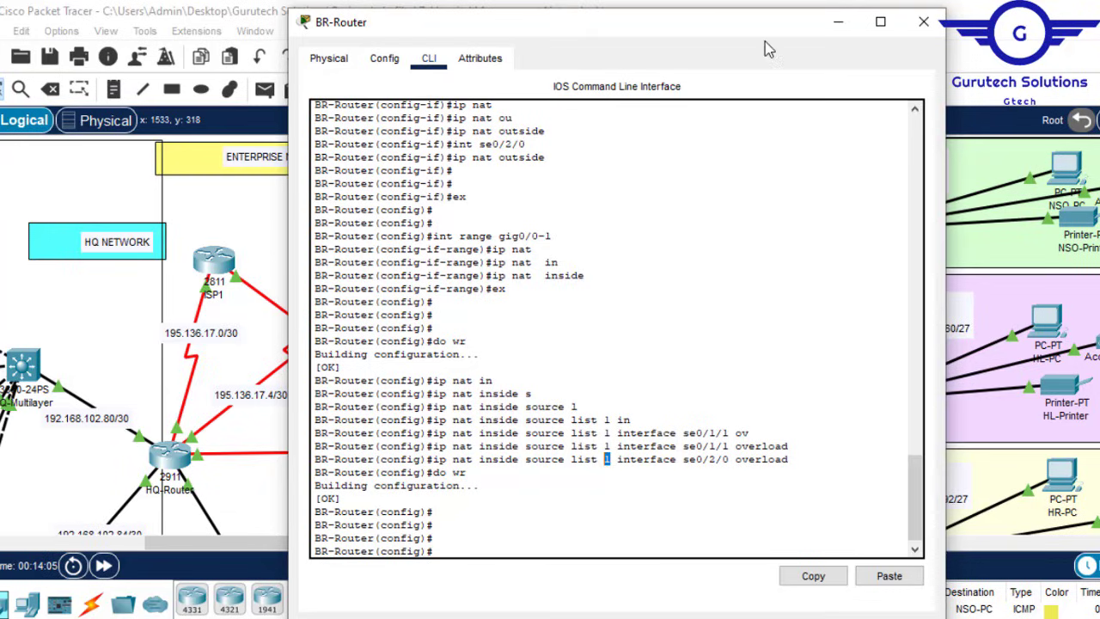
left_click_drag(756, 37, 544, 77)
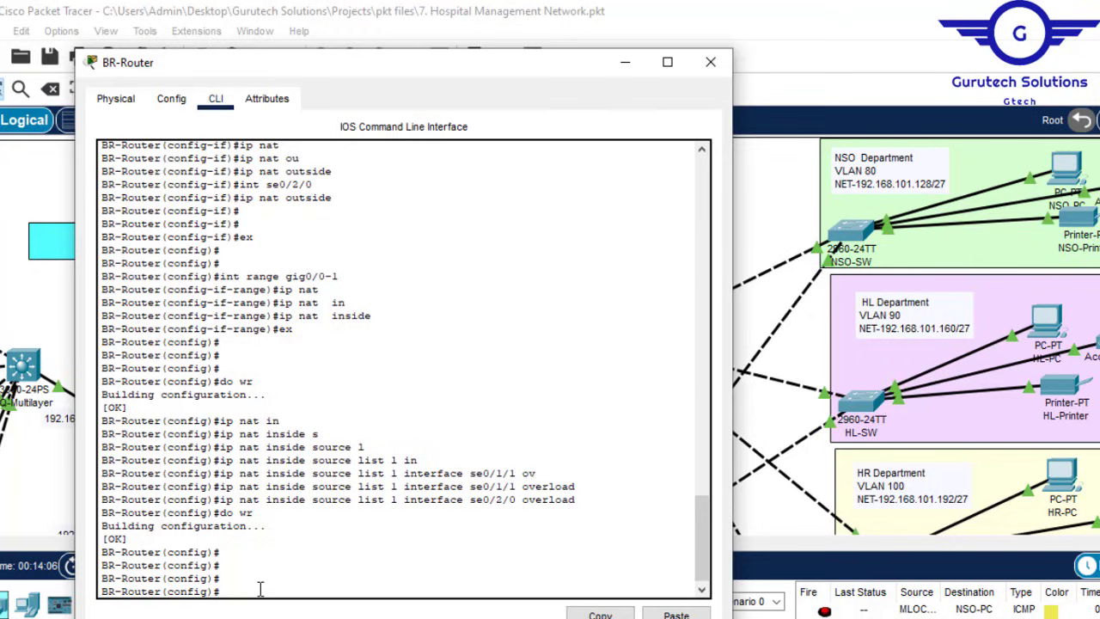
Step: Add access-list 1 permit 192.168.101.128 0.0.0.31
type("a")
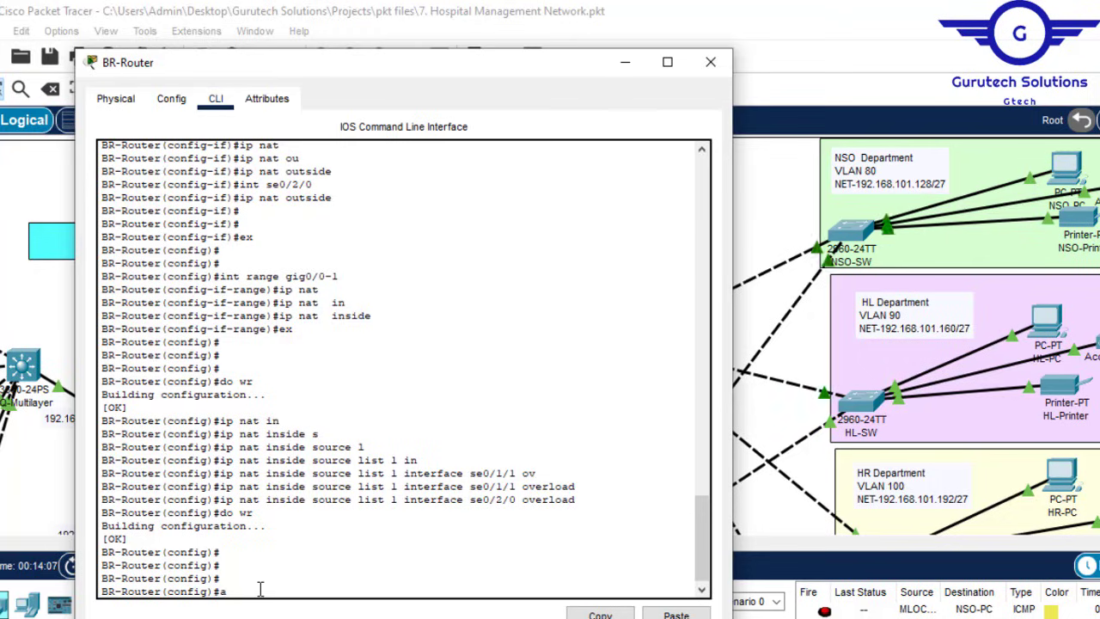
type("cc")
key("Tab")
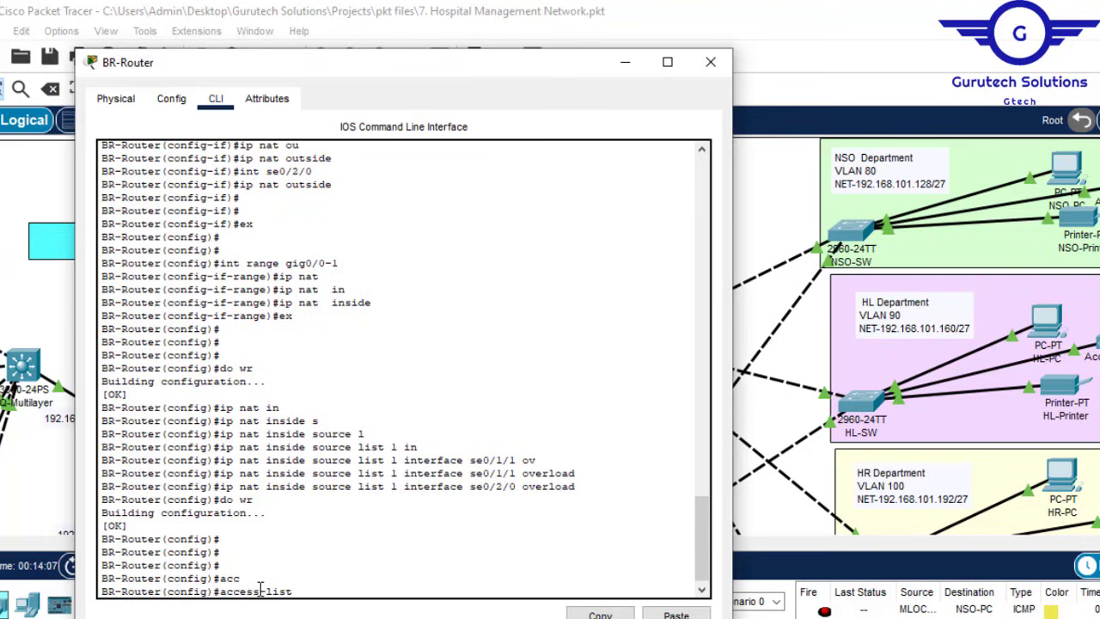
type("1 p")
key("Tab")
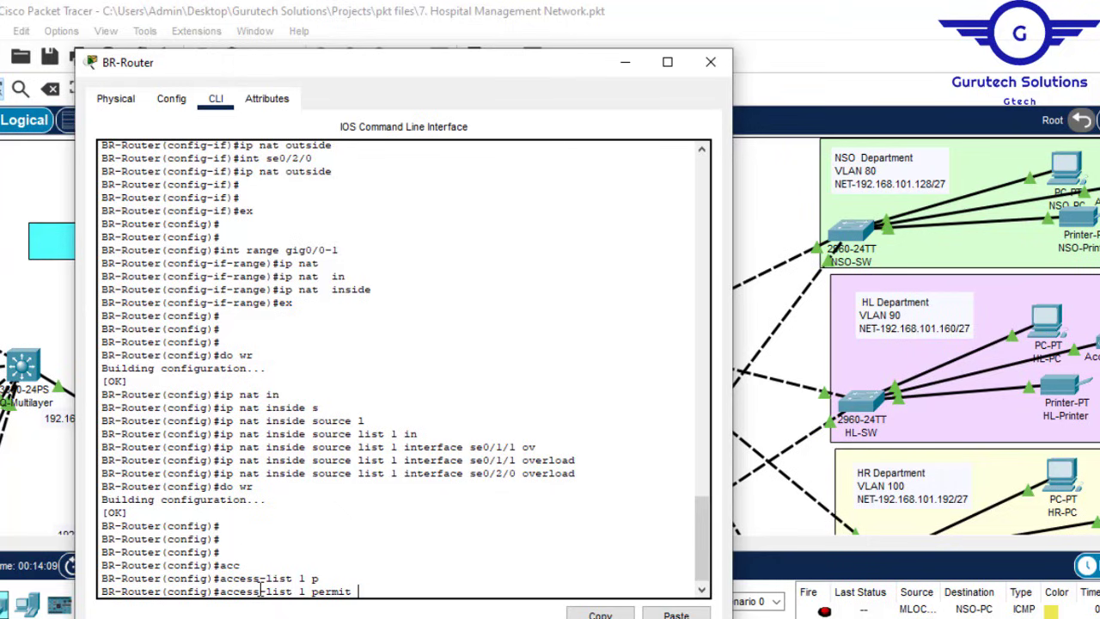
type("192.168.101.128 0")
type(".0.0")
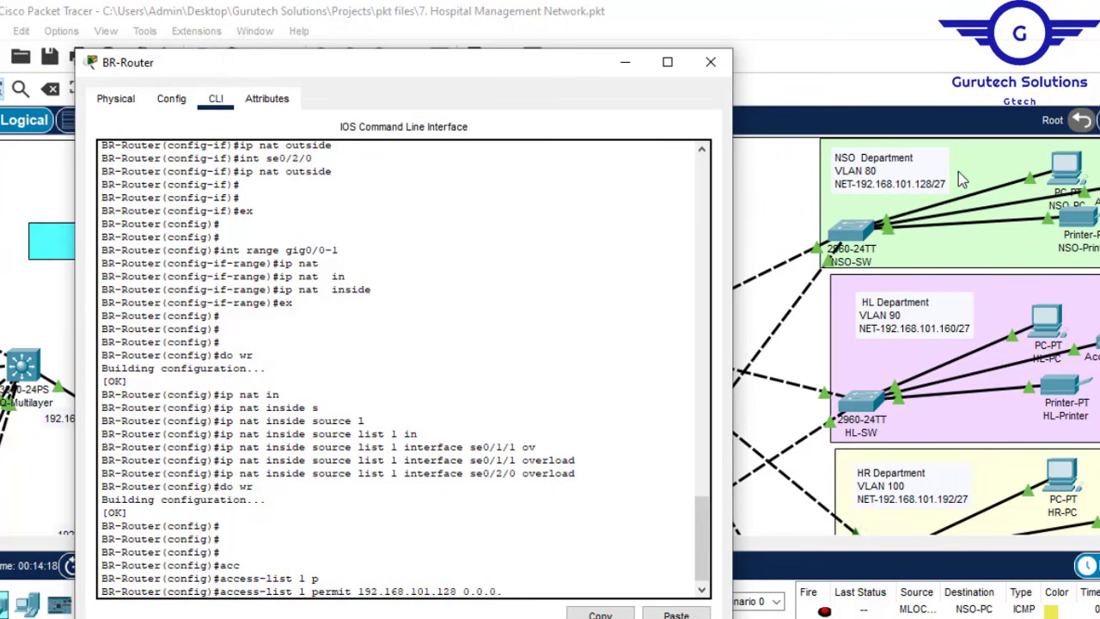
type(".31")
key("Return")
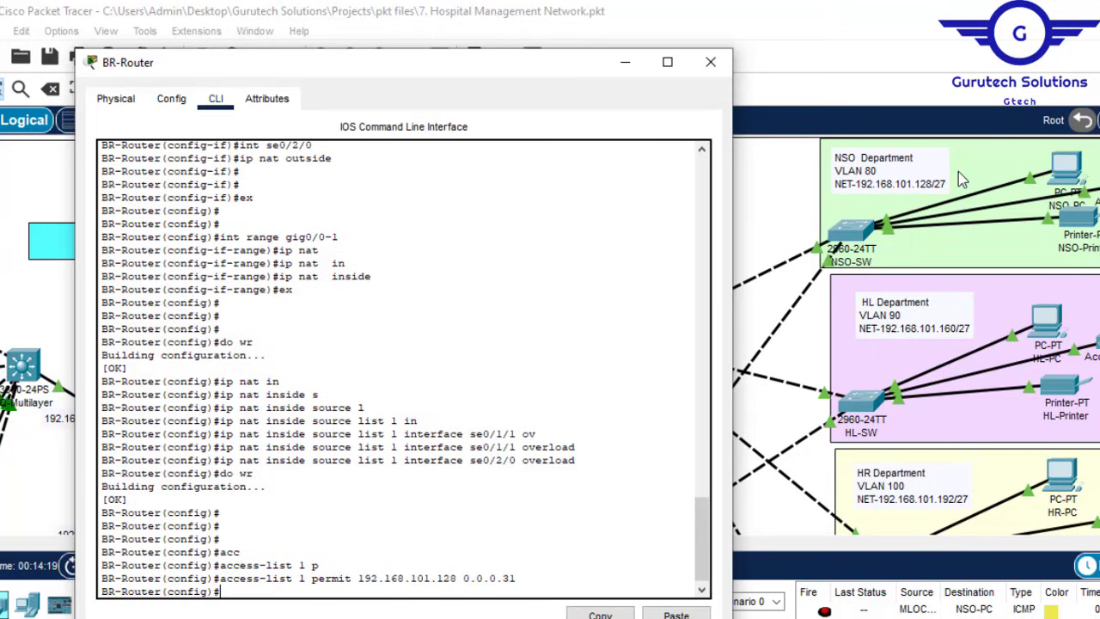
Step: Add permits for 192.168.101.160 and 192.168.101.192 with wildcard 0.0.0.31
key("Up")
key("Left")
key("Left")
key("Left")
key("Left")
key("Left")
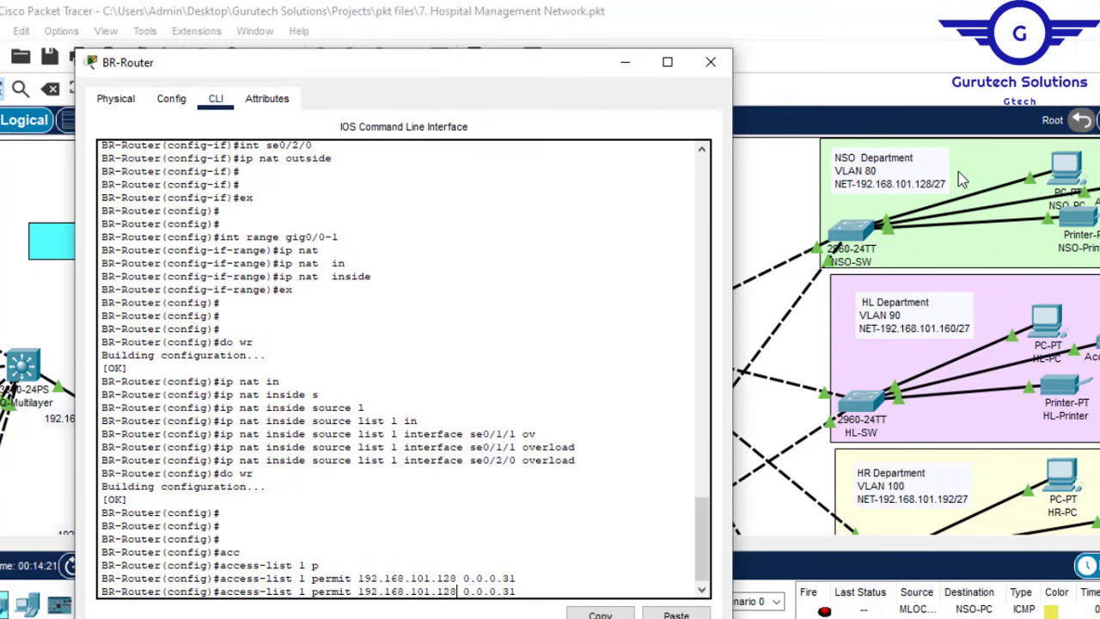
key("BackSpace")
key("BackSpace")
type("60")
key("Return")
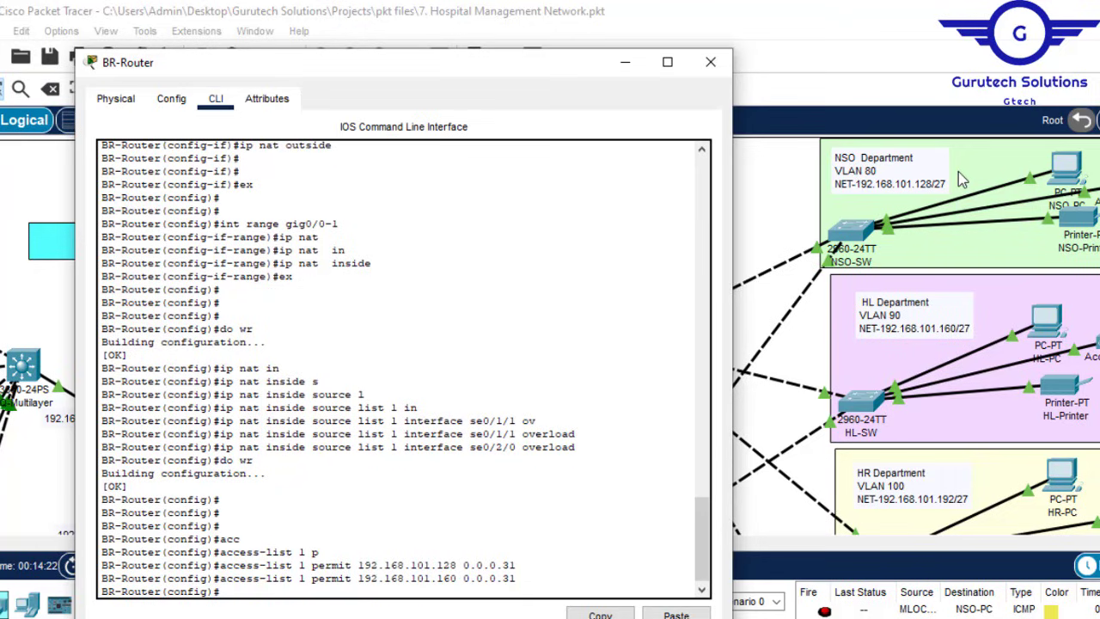
key("Up")
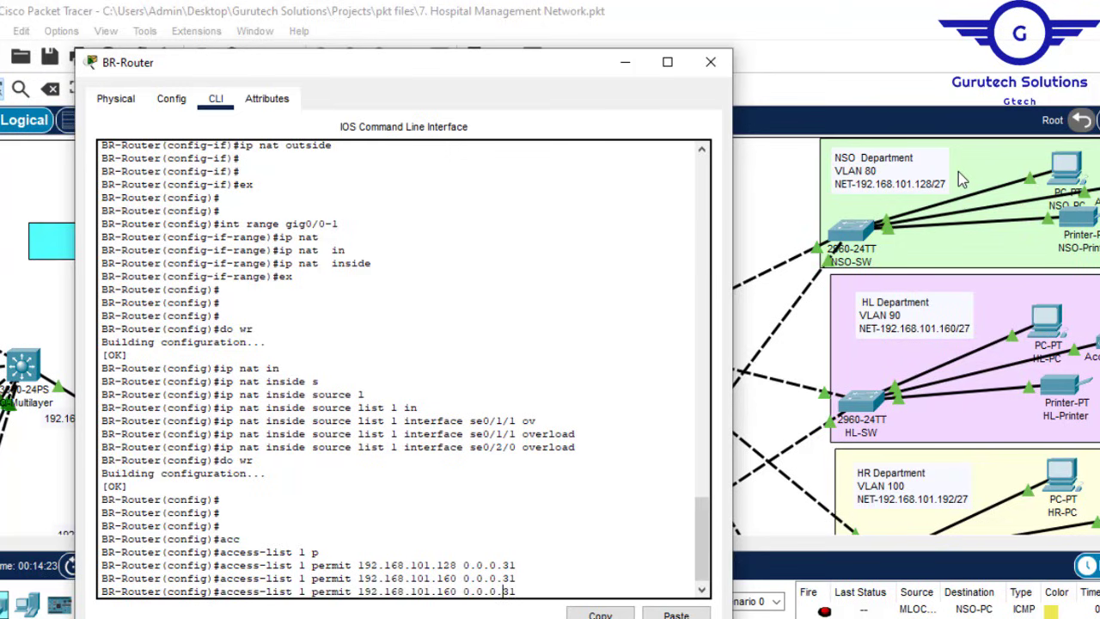
key("Left")
key("Left")
key("Left")
key("Left")
key("Left")
key("Left")
key("Left")
key("BackSpace")
key("BackSpace")
type("92")
key("Return")
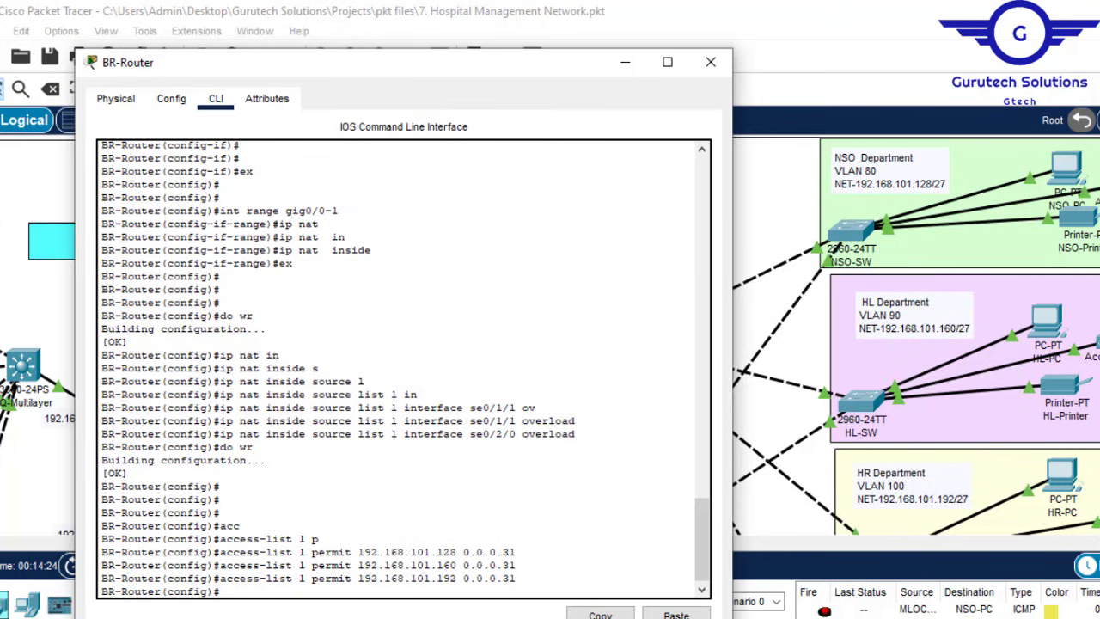
left_click(1014, 60)
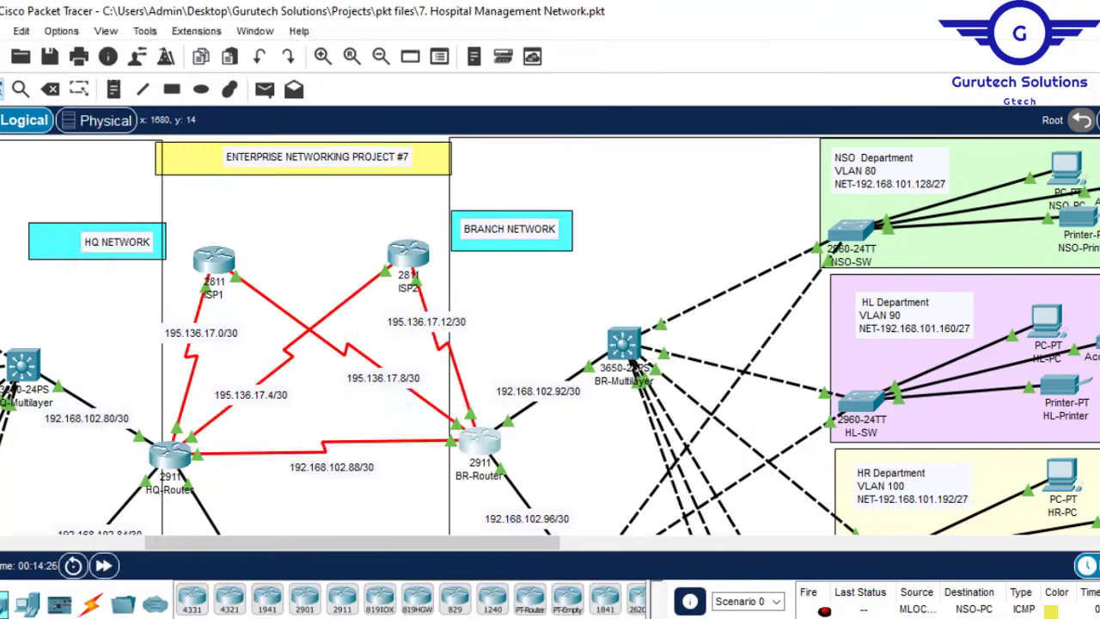
scroll(550, 335, "down", 2)
scroll(550, 335, "down", 3)
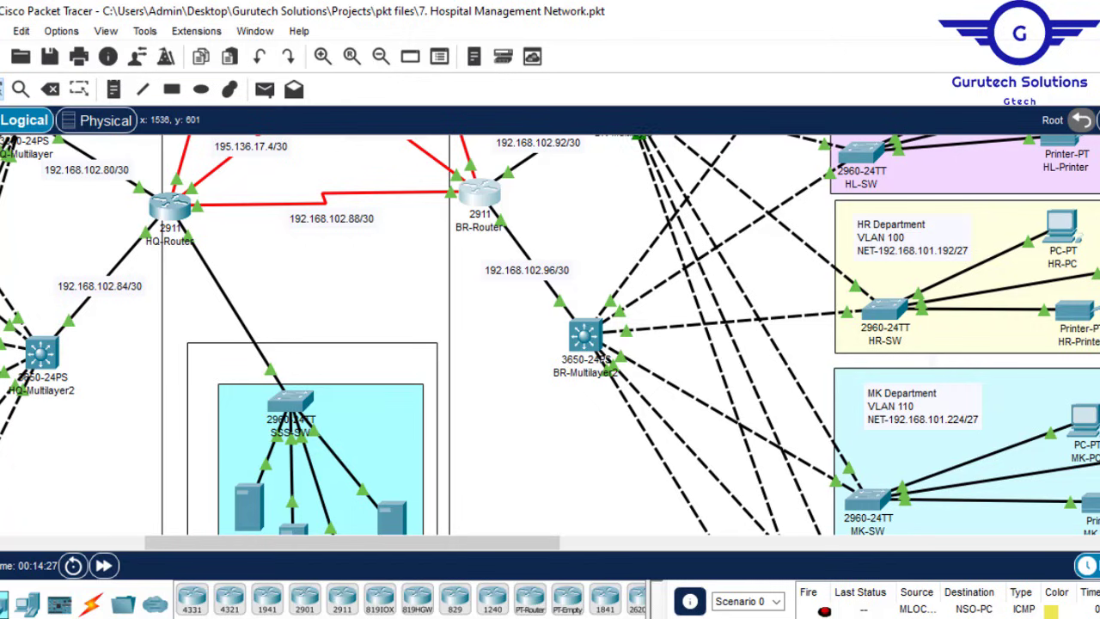
Step: Add access-list 1 permit 192.168.101.224 0.0.0.31
mouse_move(464, 615)
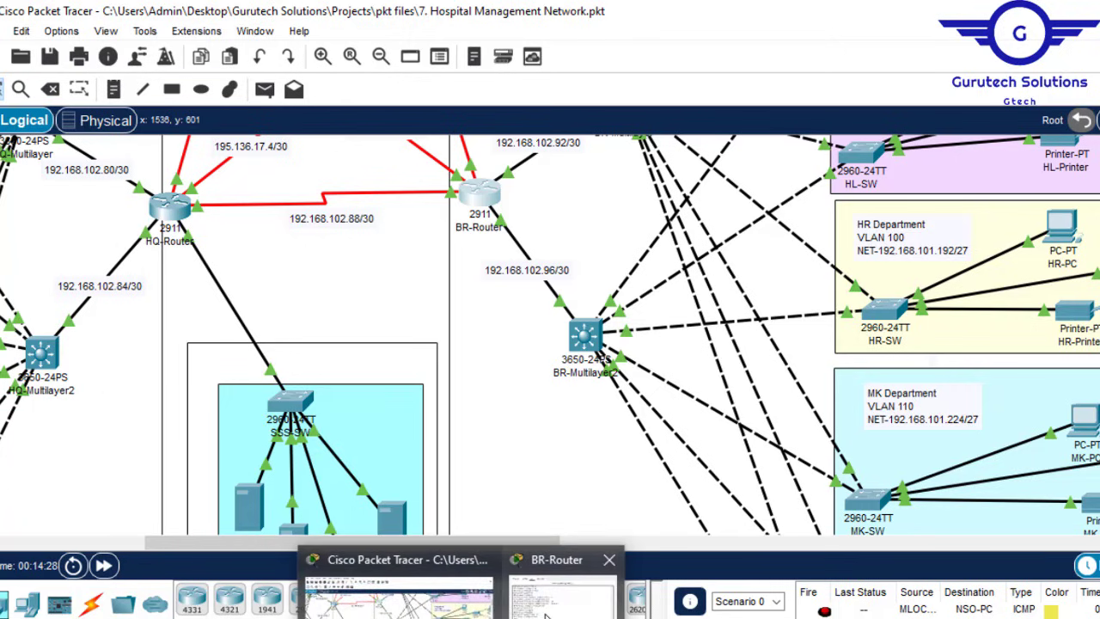
left_click(554, 583)
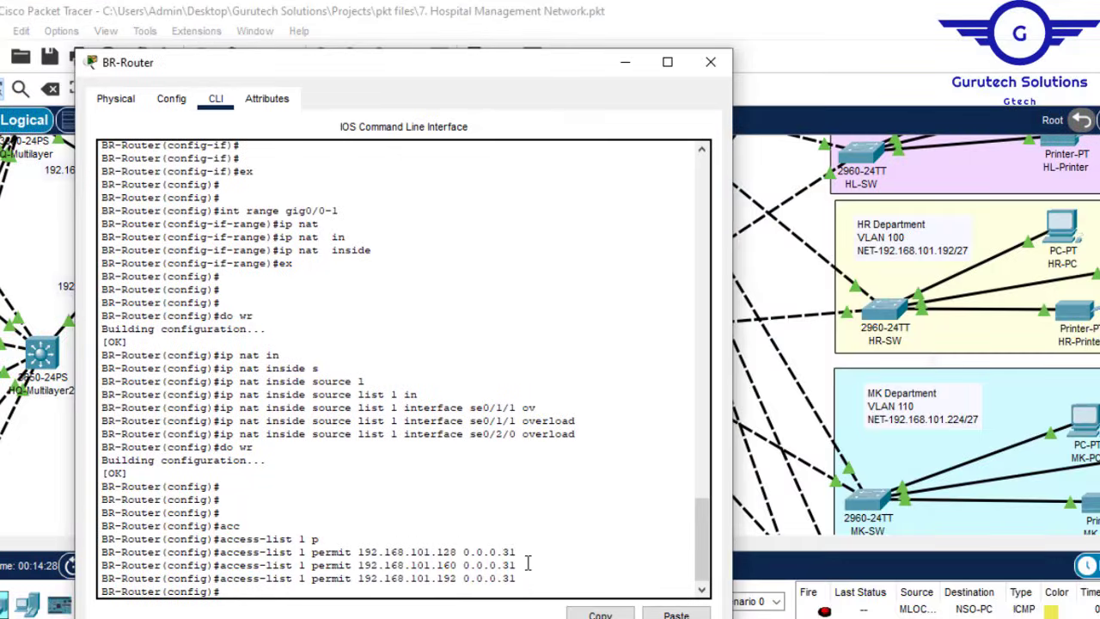
key("Up")
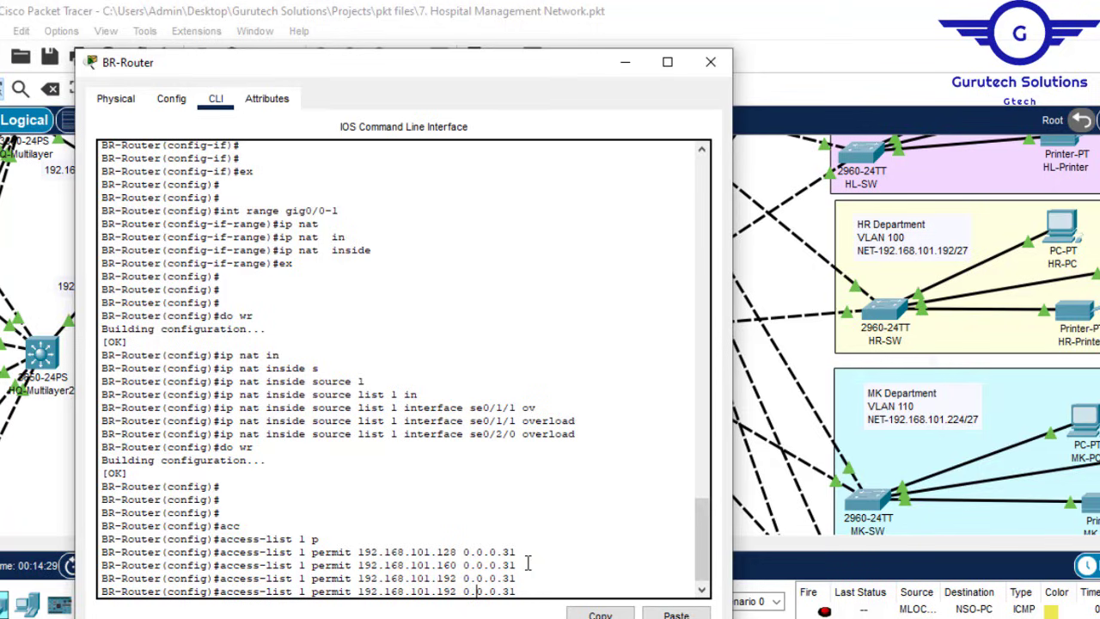
key("Left")
key("BackSpace")
key("BackSpace")
type("224")
key("Return")
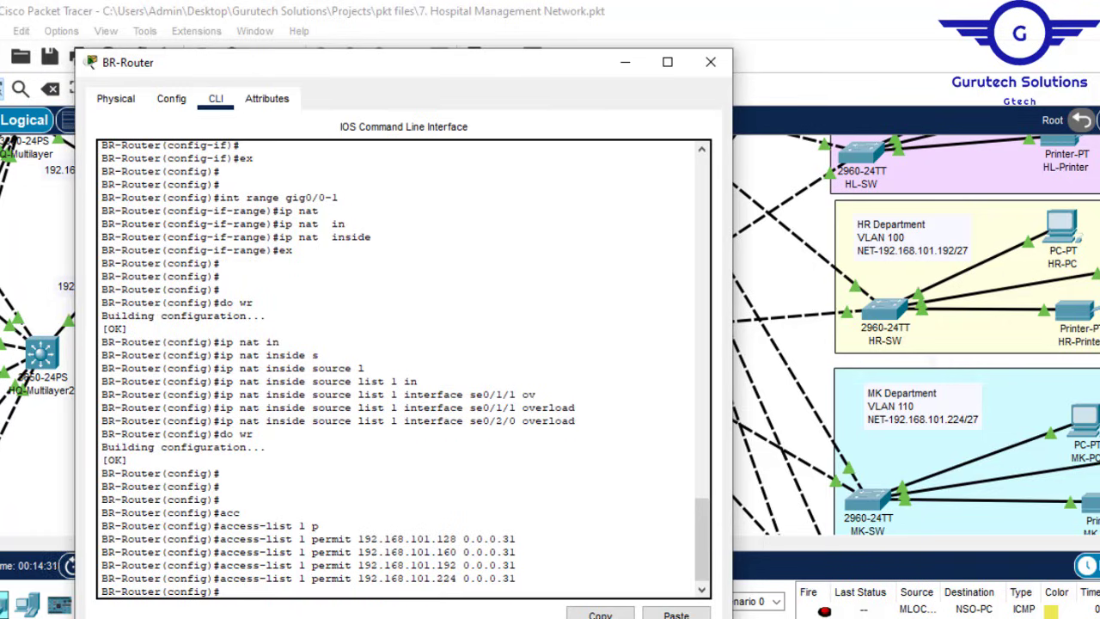
left_click_drag(1099, 258, 1099, 360)
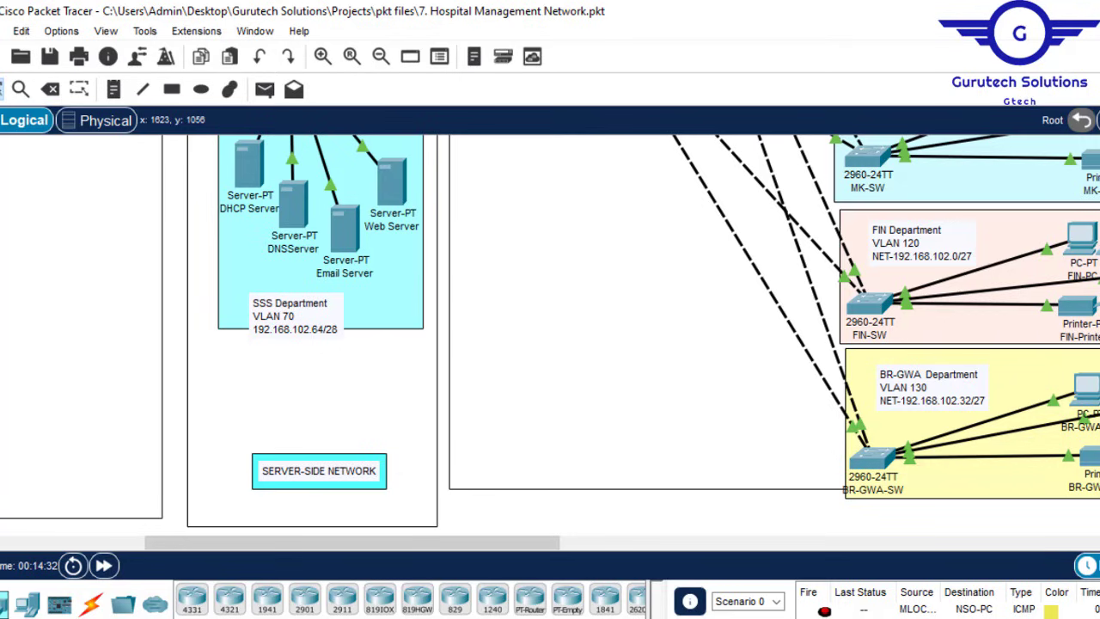
Step: Add permits for 192.168.102.0 and 192.168.102.32 with wildcard 0.0.0.31
mouse_move(462, 618)
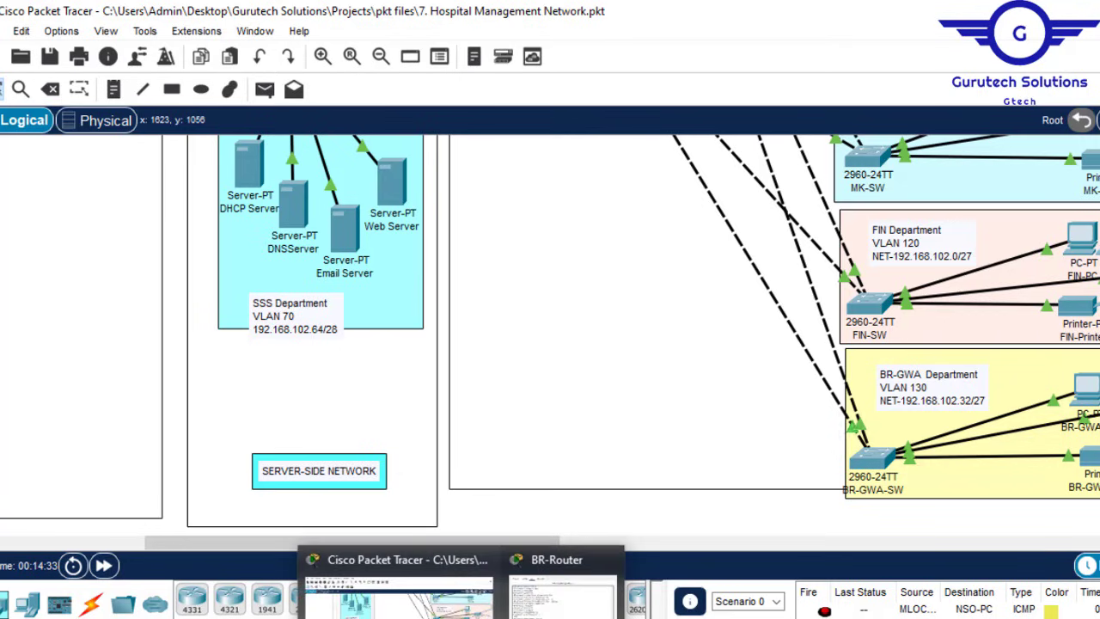
left_click(558, 589)
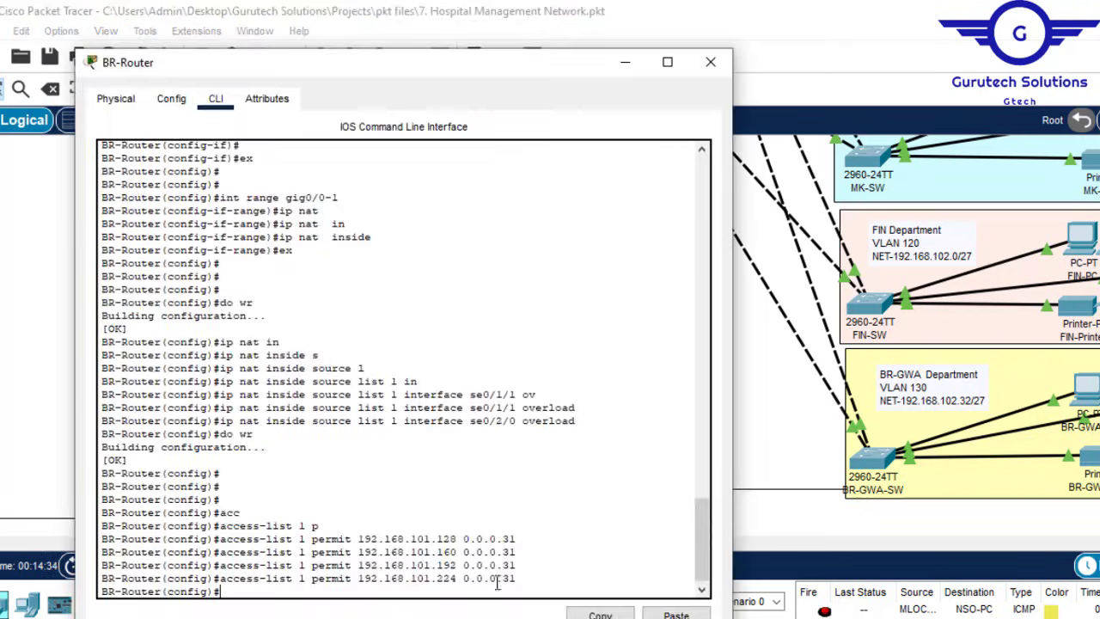
key("Up")
key("Up")
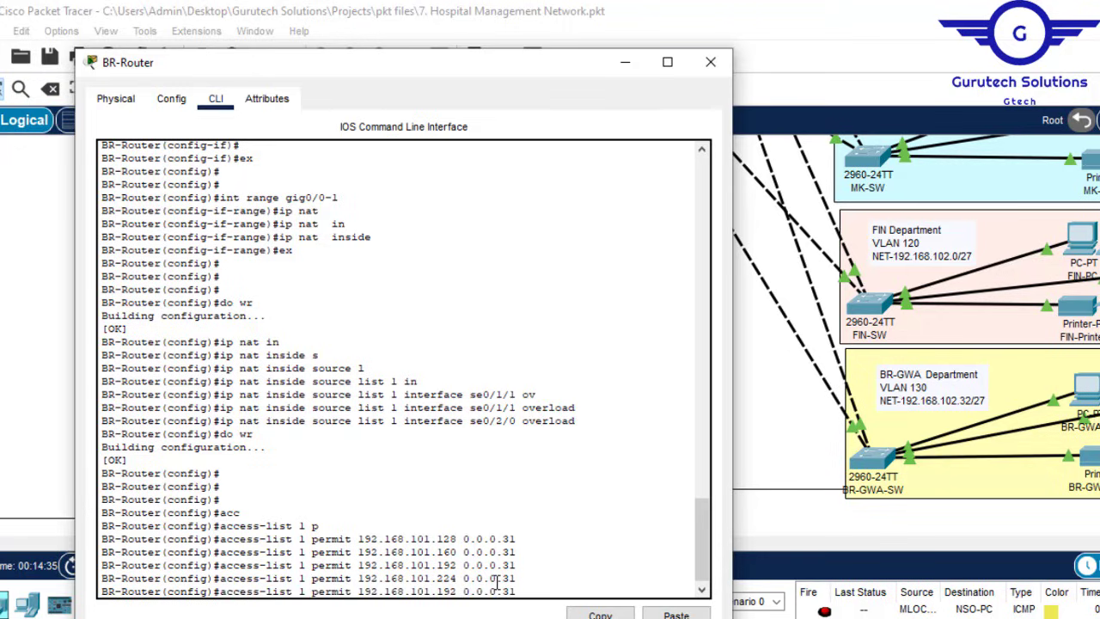
key("Left")
key("Left")
key("Left")
key("Left")
key("BackSpace")
key("BackSpace")
key("BackSpace")
key("BackSpace")
key("BackSpace")
type("2.0")
key("Return")
key("Up")
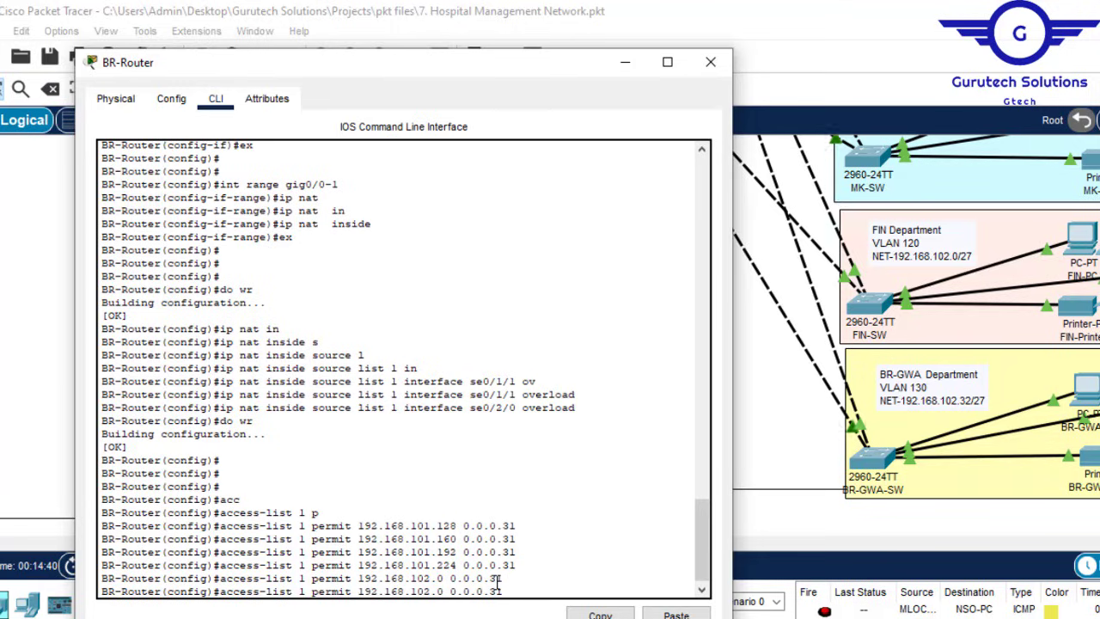
key("BackSpace")
type("32")
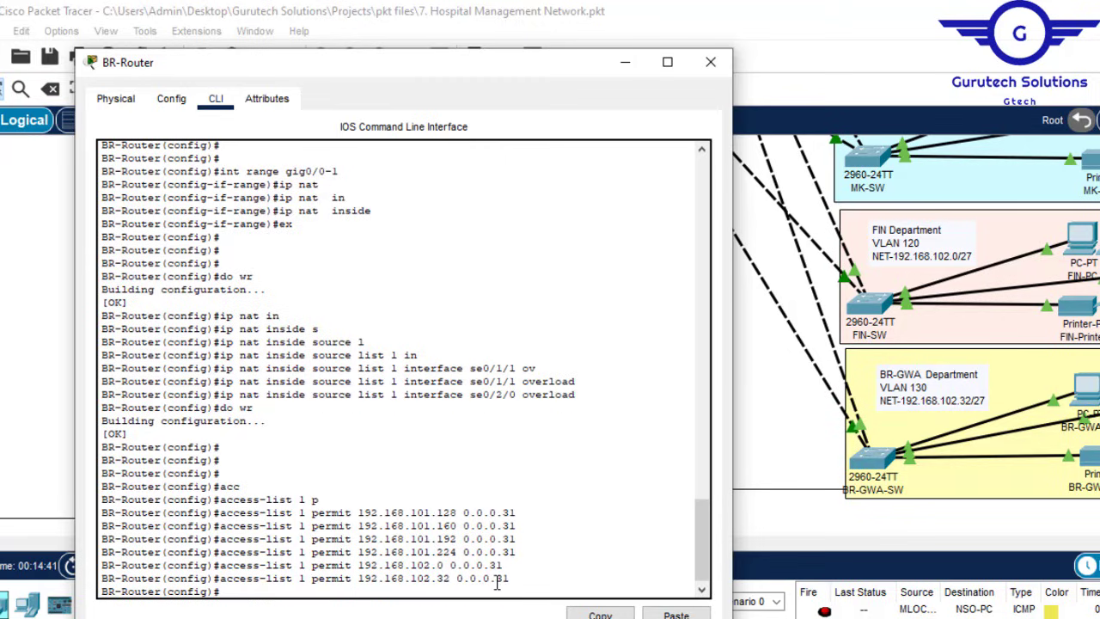
key("Return")
key("Return")
key("Return")
Step: Save with do wr, check do sh ip nat translations, then close the console
type("do")
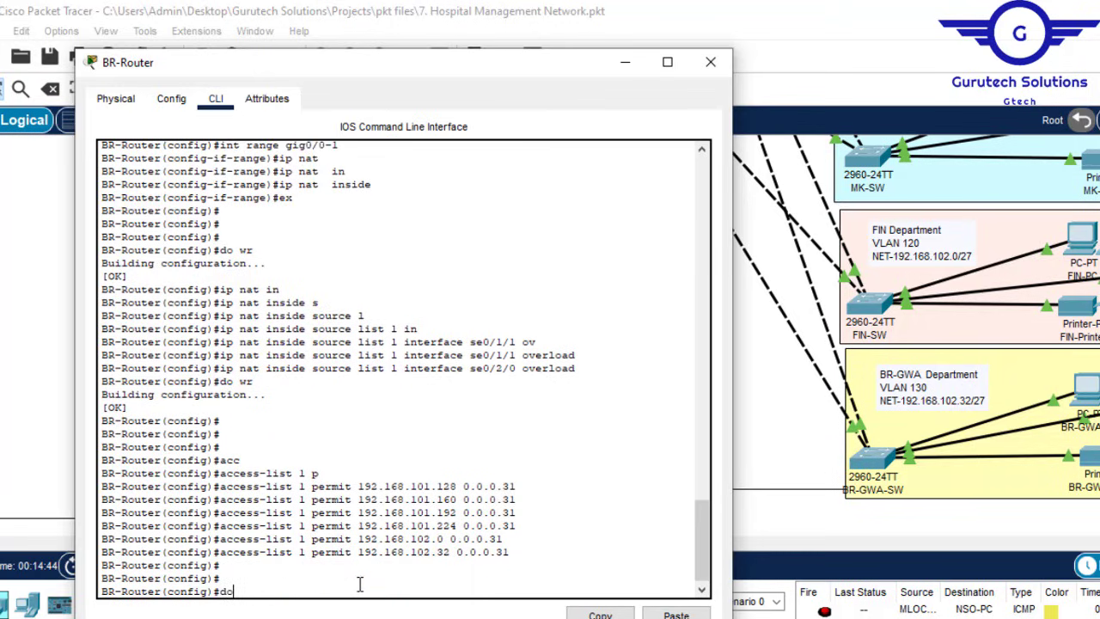
type(" wr")
key("Return")
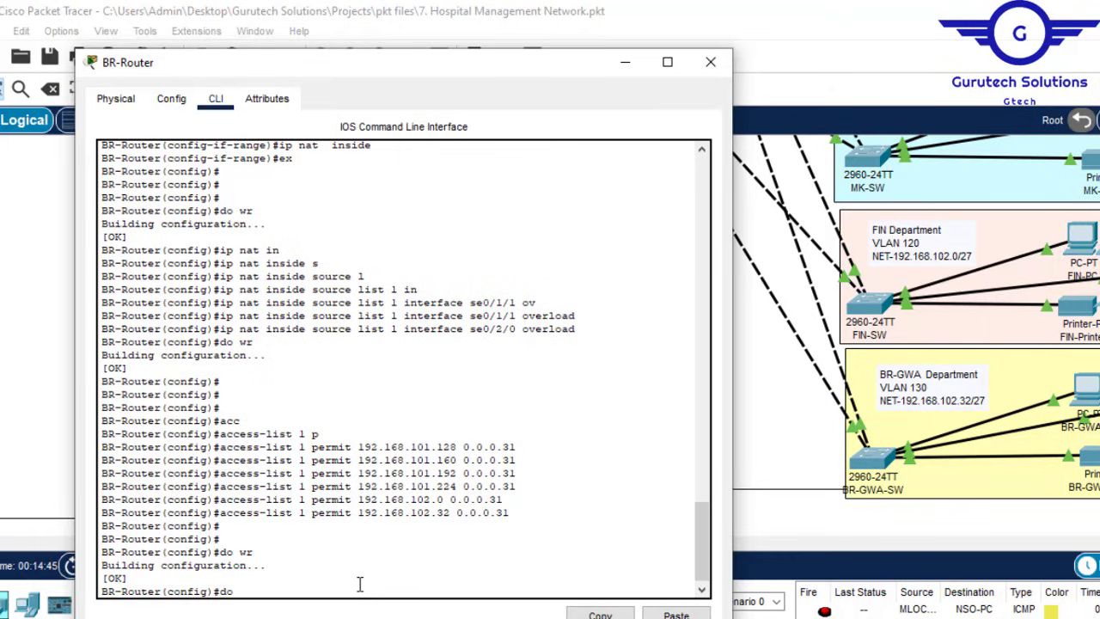
type("do sh ip nat translations")
key("Return")
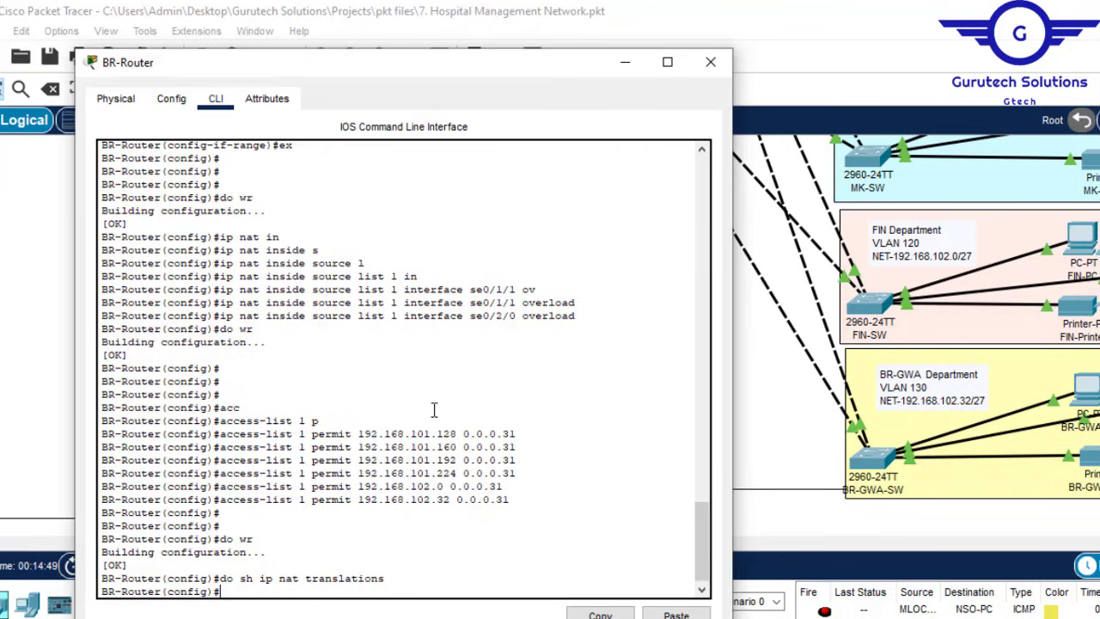
key("Return")
key("Return")
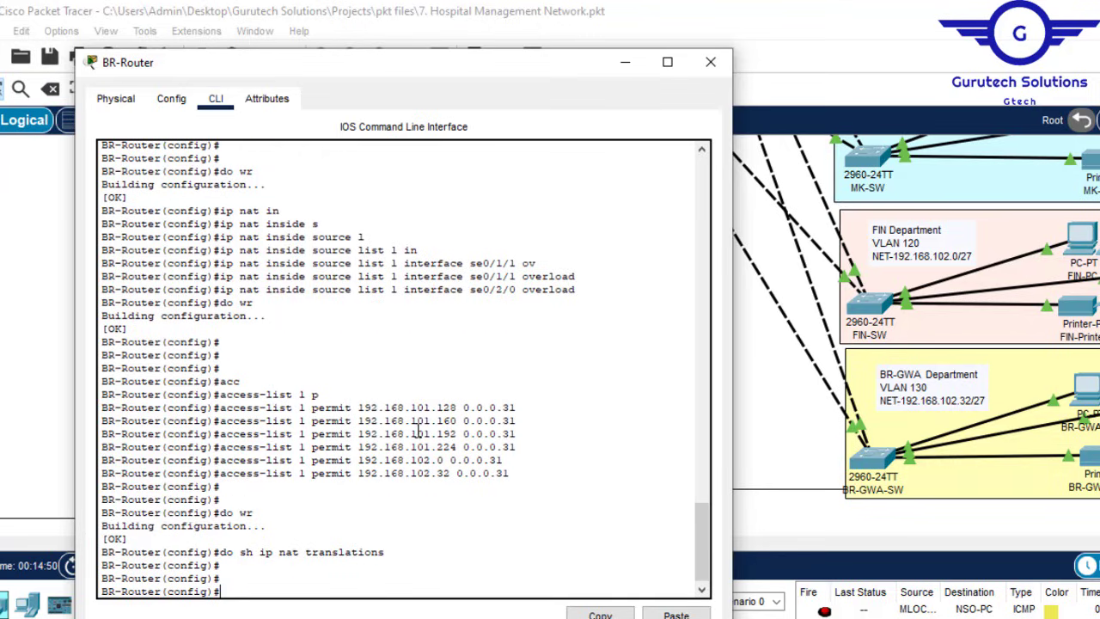
left_click(625, 63)
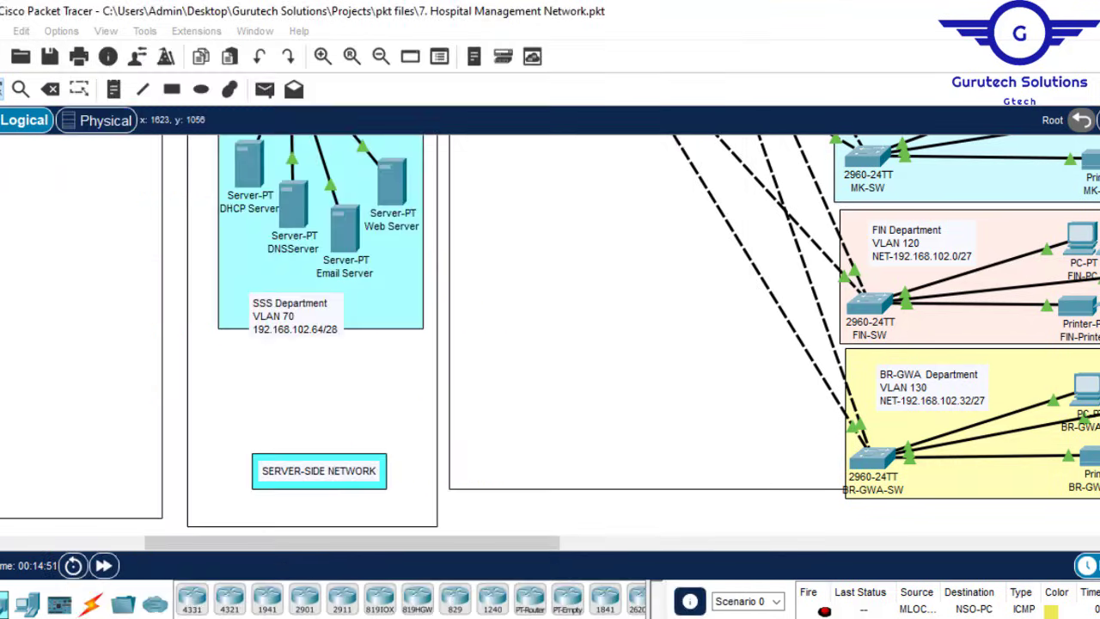
Step: Copy 195.136.17.2 from ISP1's Serial0/3/0 settings in the Config tab
scroll(550, 335, "up", 10)
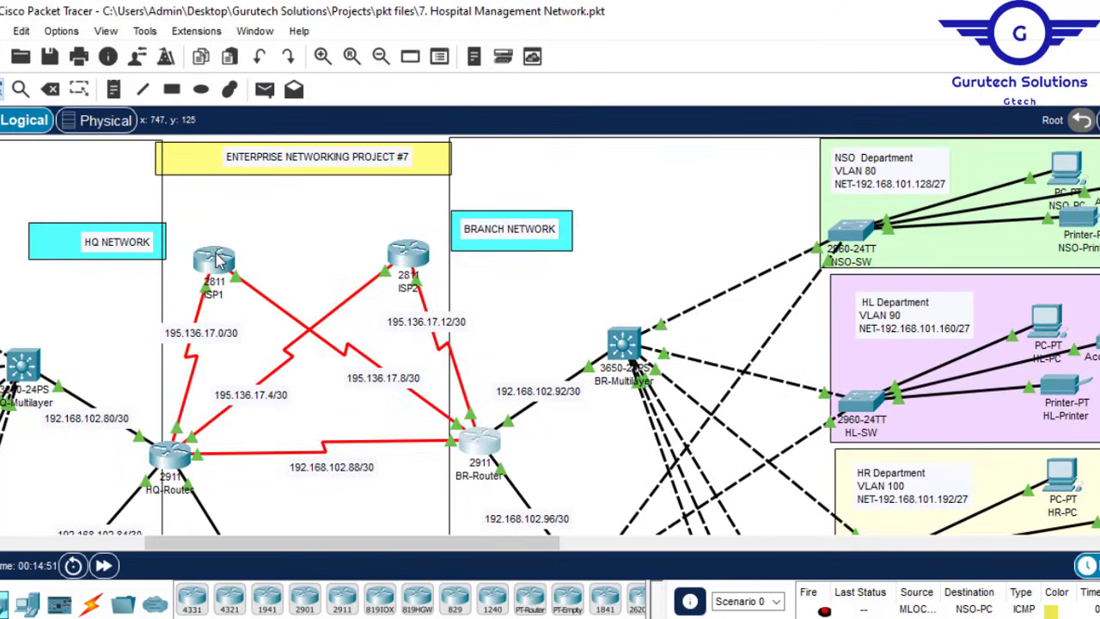
mouse_move(217, 261)
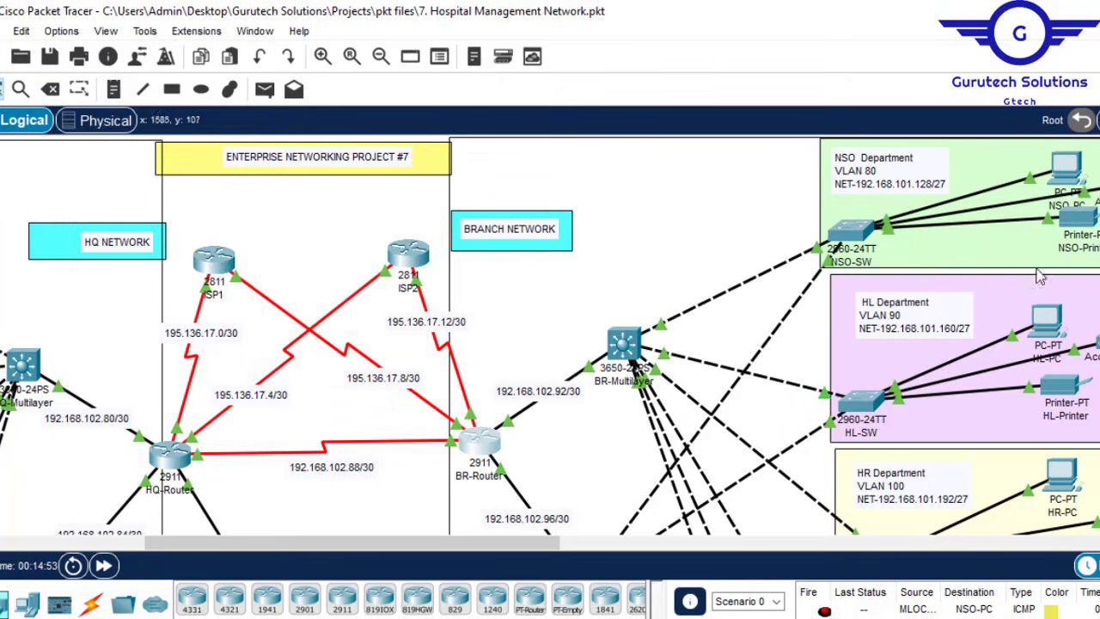
left_click(209, 263)
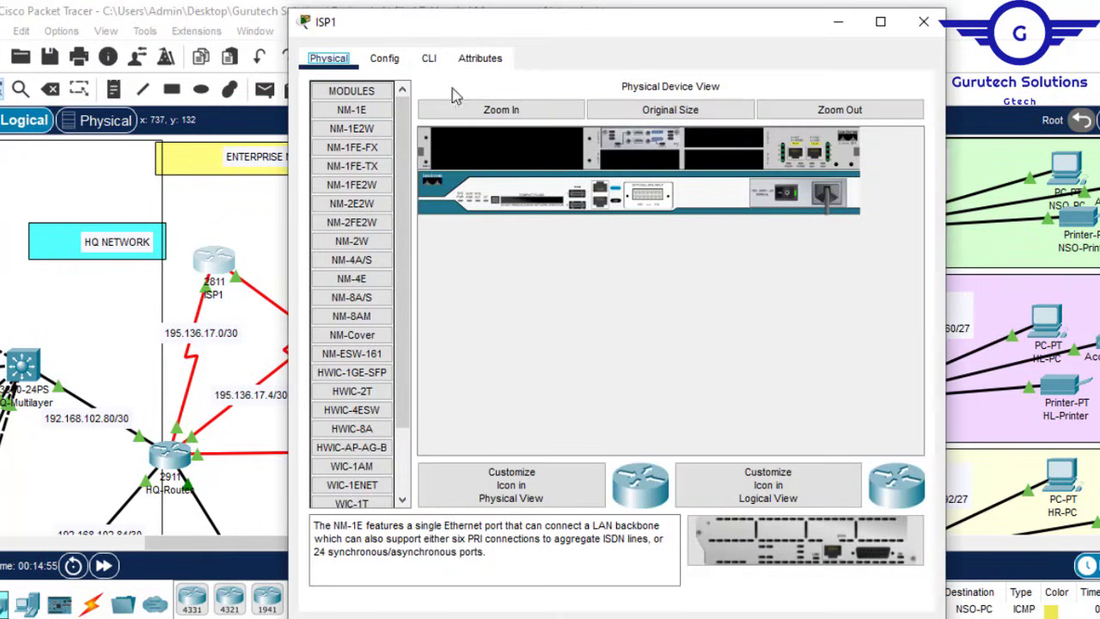
left_click(386, 60)
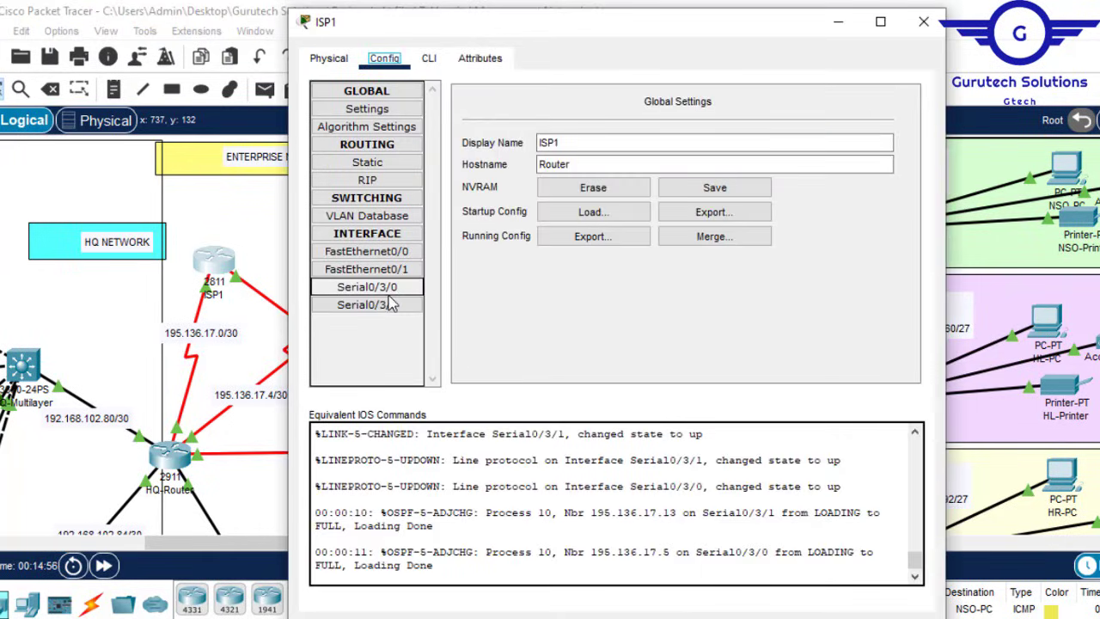
left_click(407, 271)
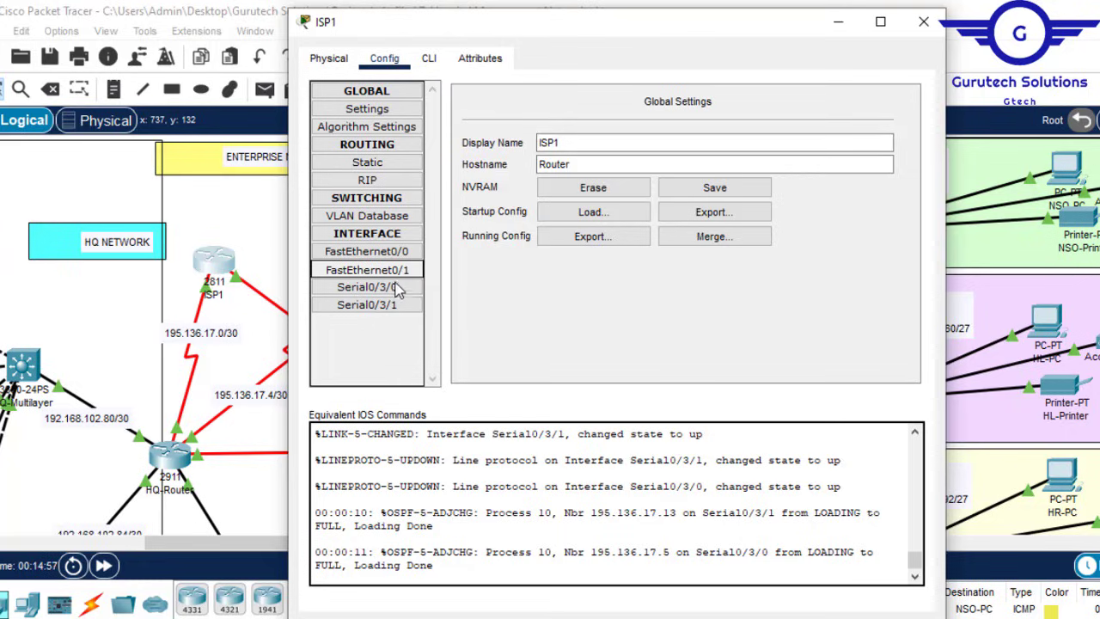
left_click(393, 292)
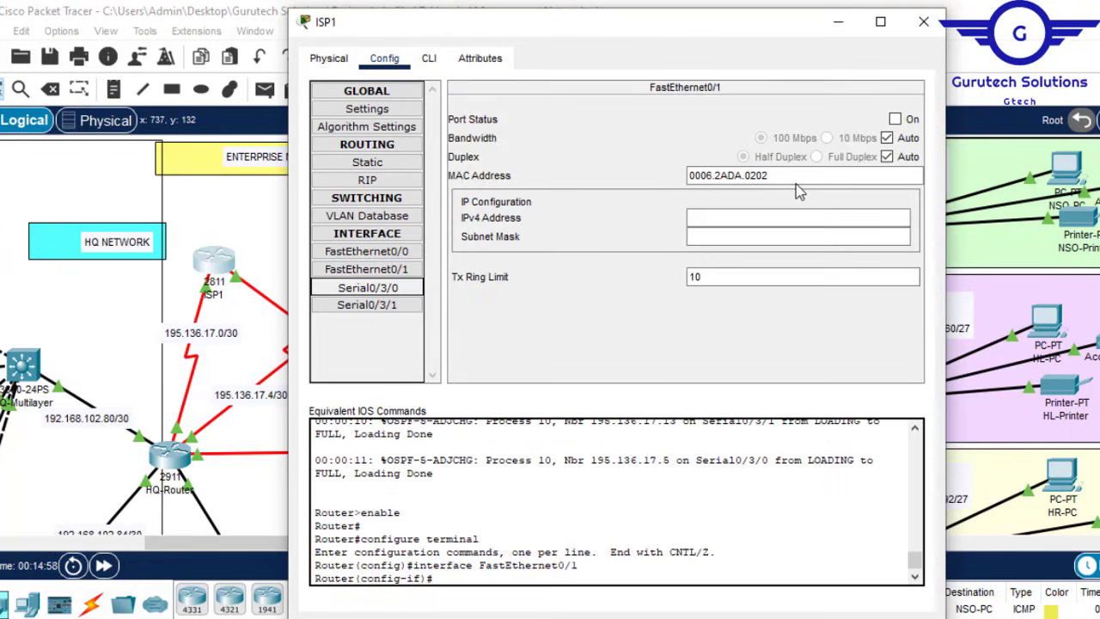
left_click_drag(767, 201, 660, 195)
key("ctrl+c")
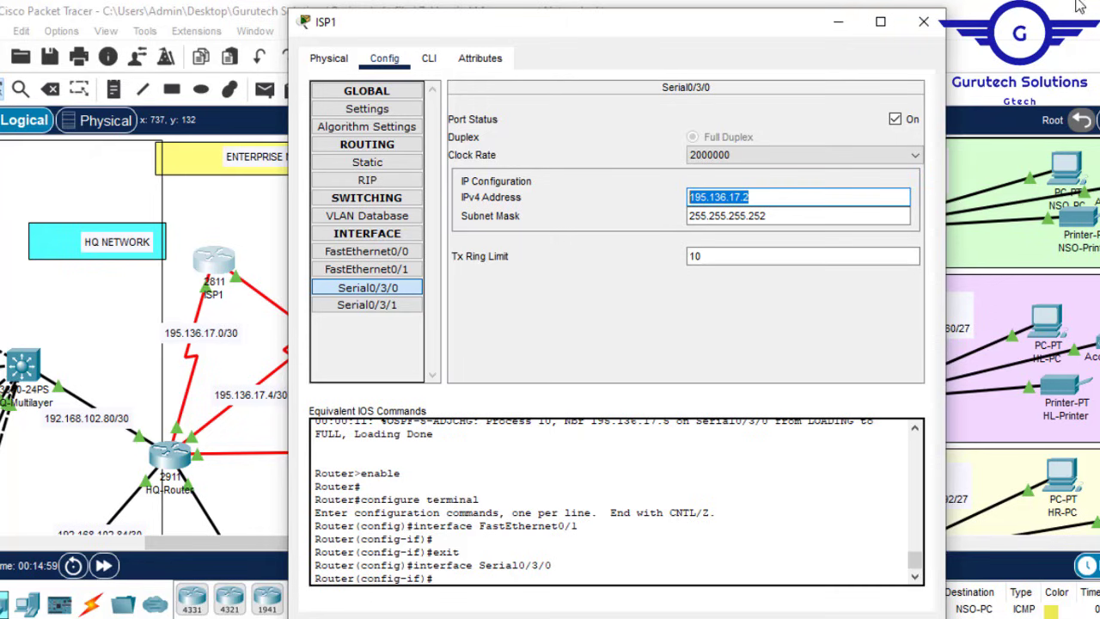
left_click(923, 21)
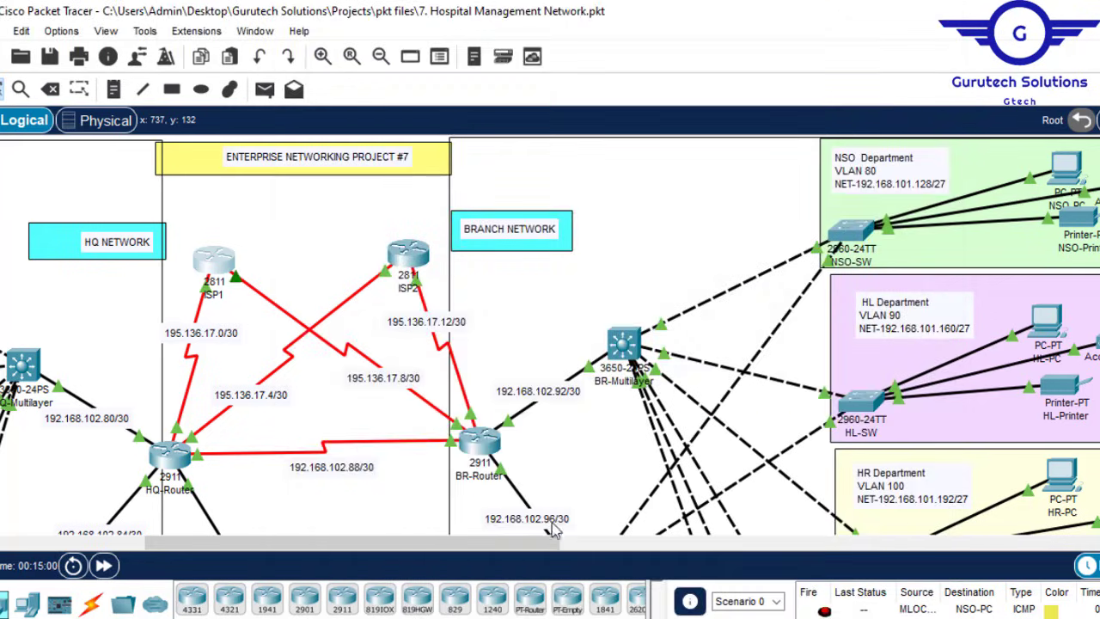
left_click_drag(554, 548, 607, 550)
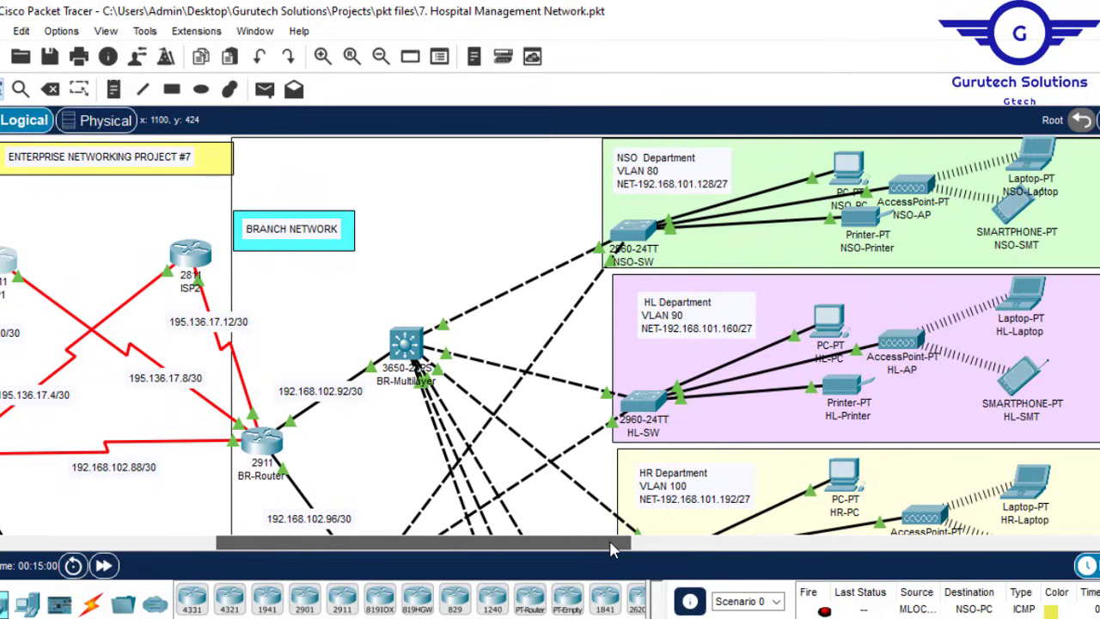
Step: From HL-Laptop's Command Prompt, ping the pasted 195.136.17.2, receiving 4 of 4 replies
left_click(1029, 292)
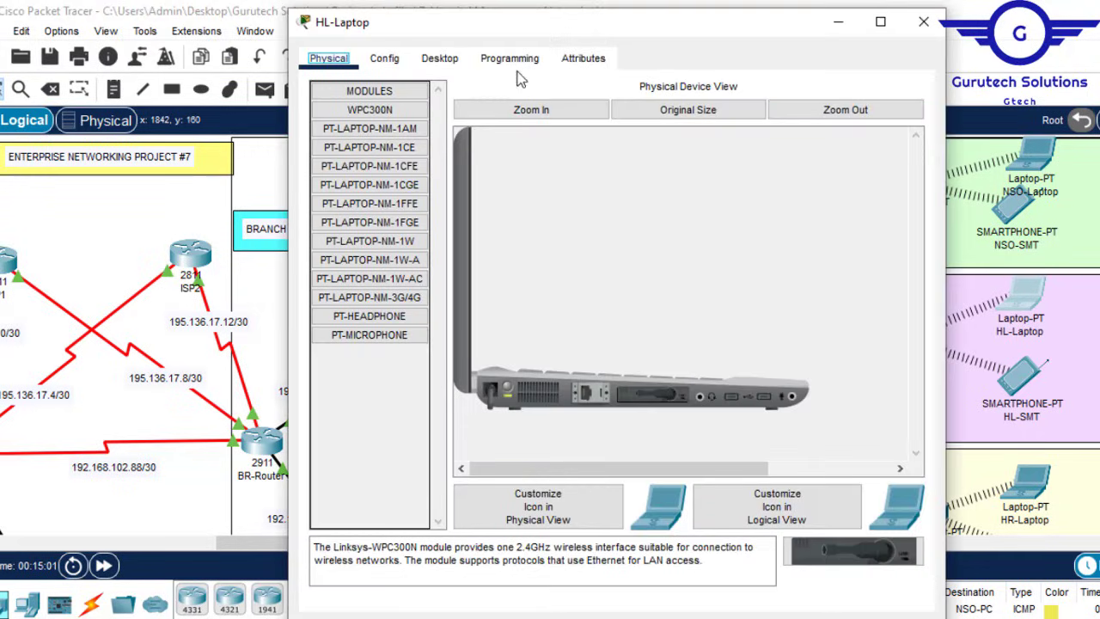
left_click(440, 60)
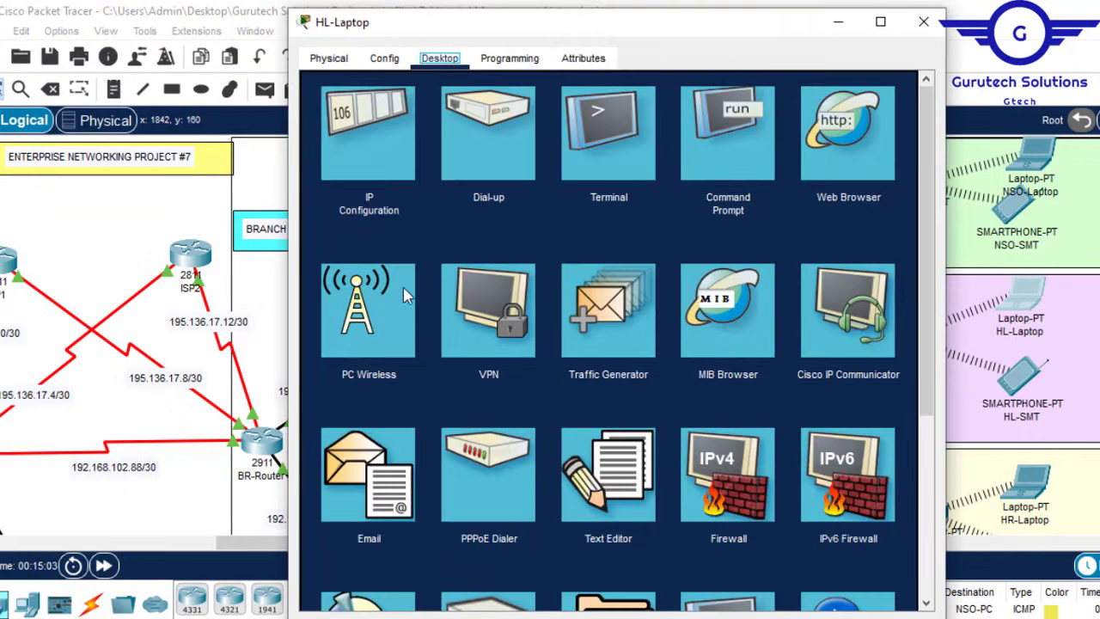
left_click(747, 153)
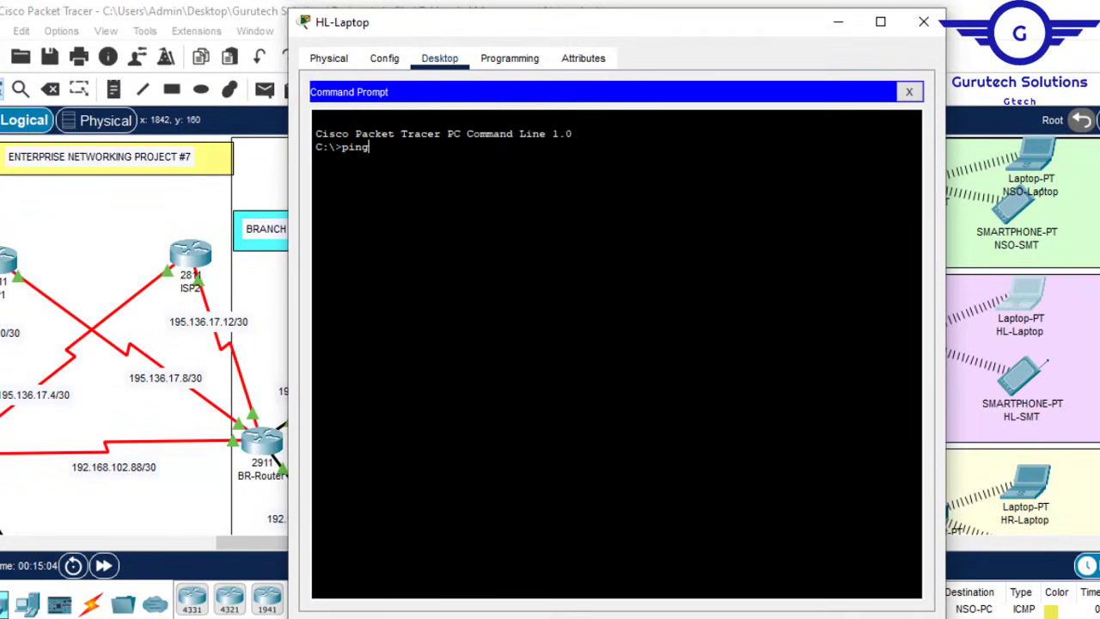
type("ping")
right_click(475, 171)
left_click(521, 204)
key("Return")
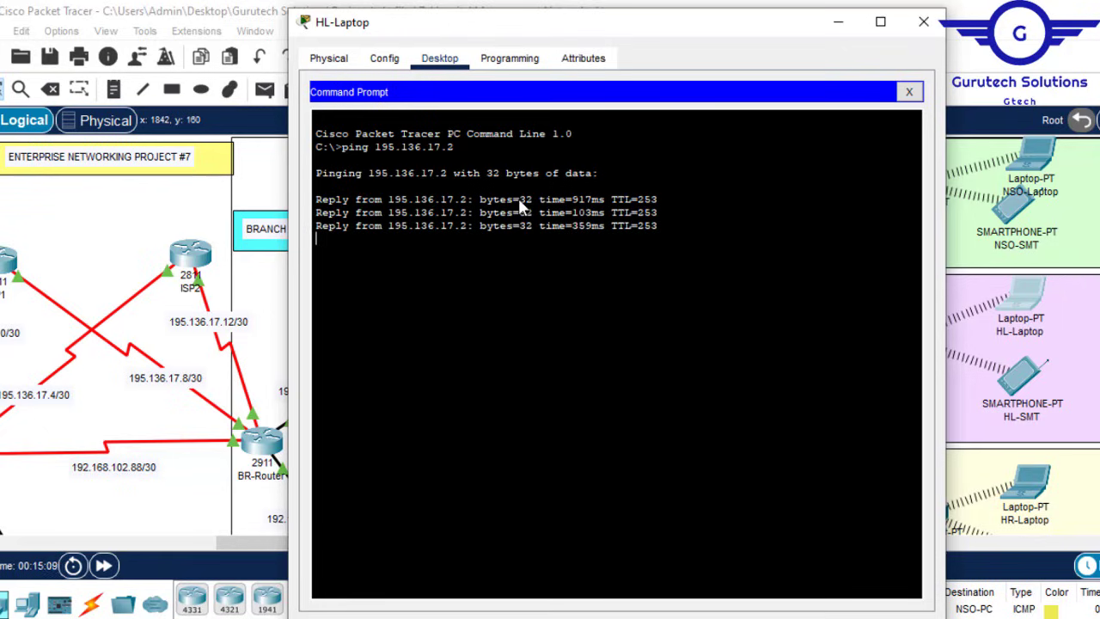
left_click(923, 21)
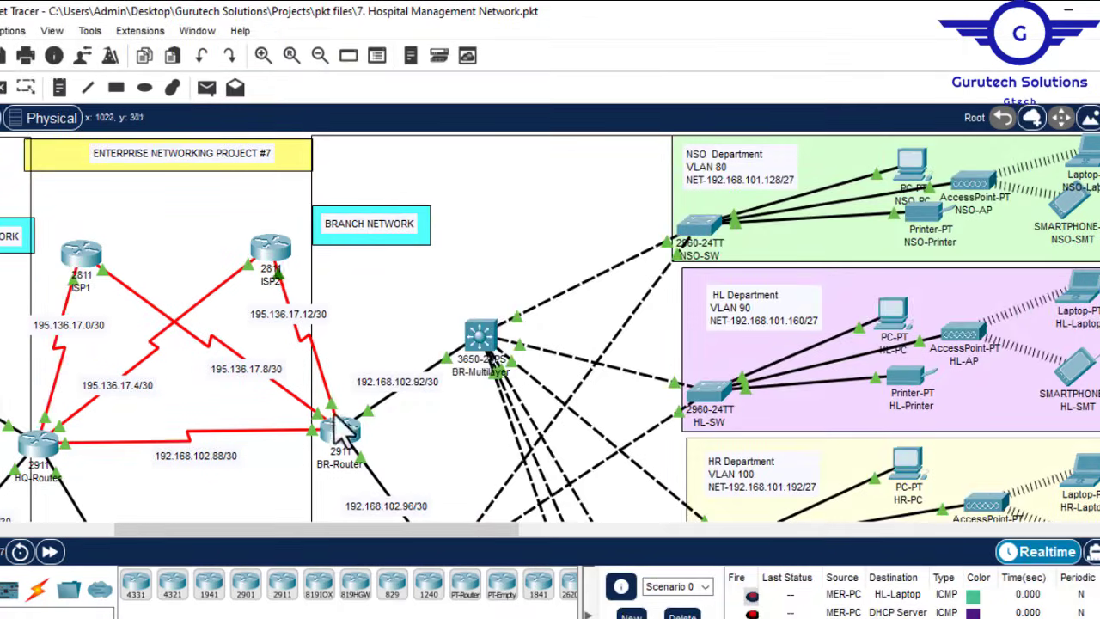
Step: Rerun do sh ip nat translations on BR-Router and highlight the Inside global and Outside headings
mouse_move(348, 442)
left_click(344, 441)
key("Up")
key("Return")
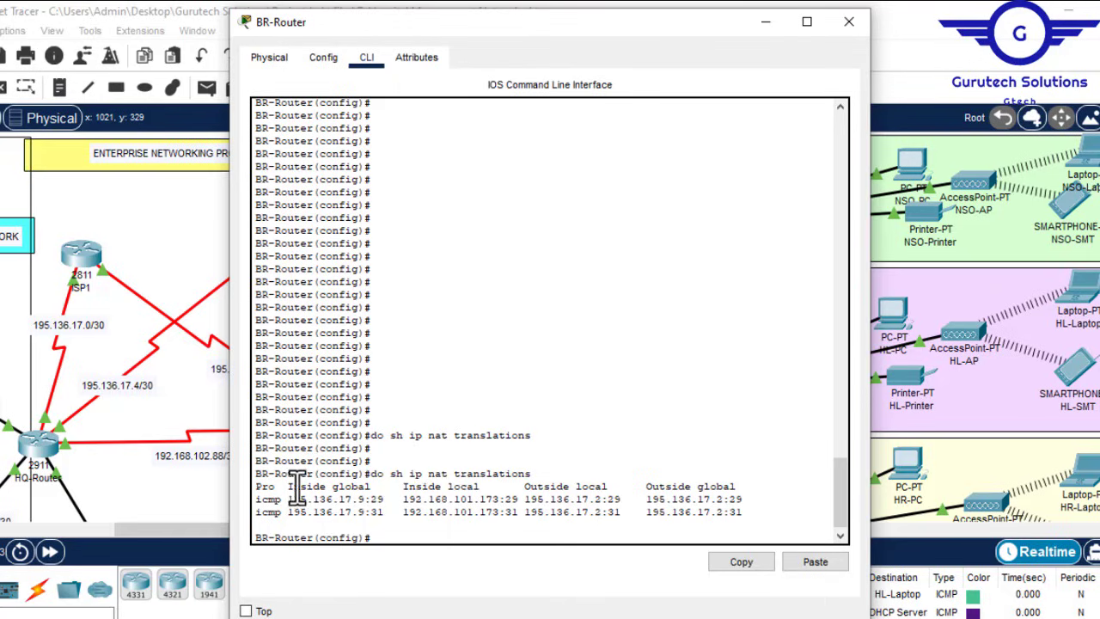
left_click_drag(290, 490, 479, 498)
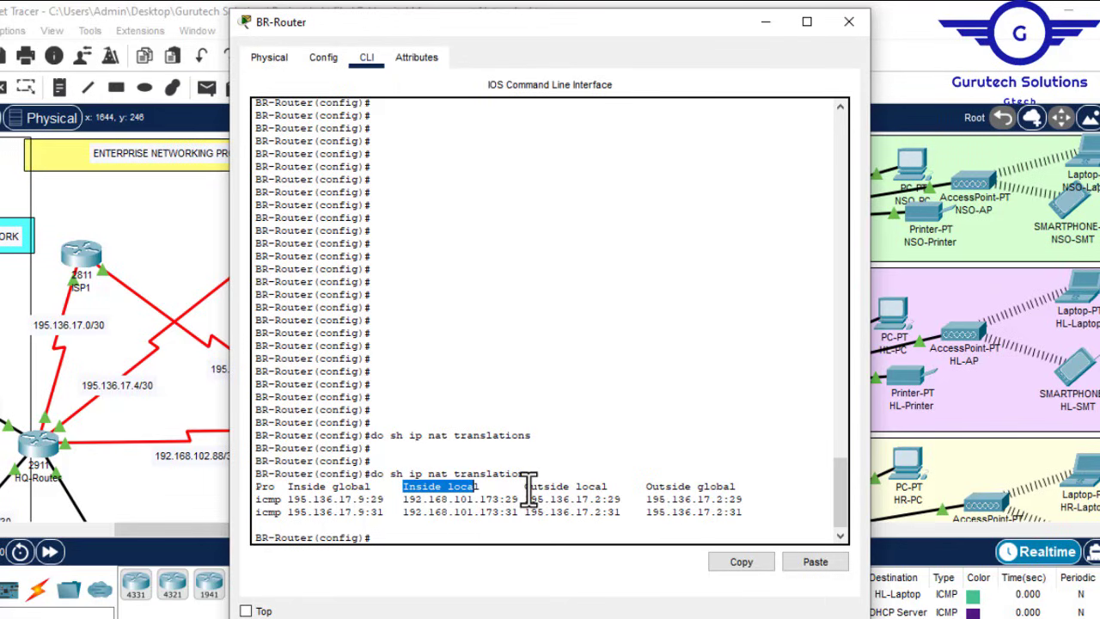
left_click_drag(526, 486, 747, 487)
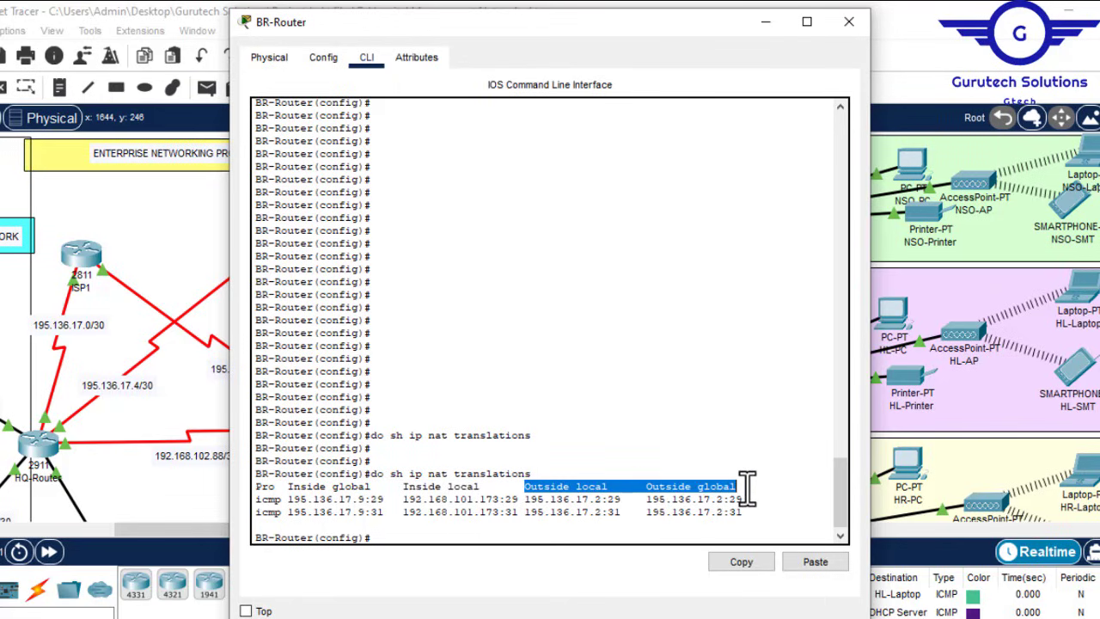
left_click(849, 22)
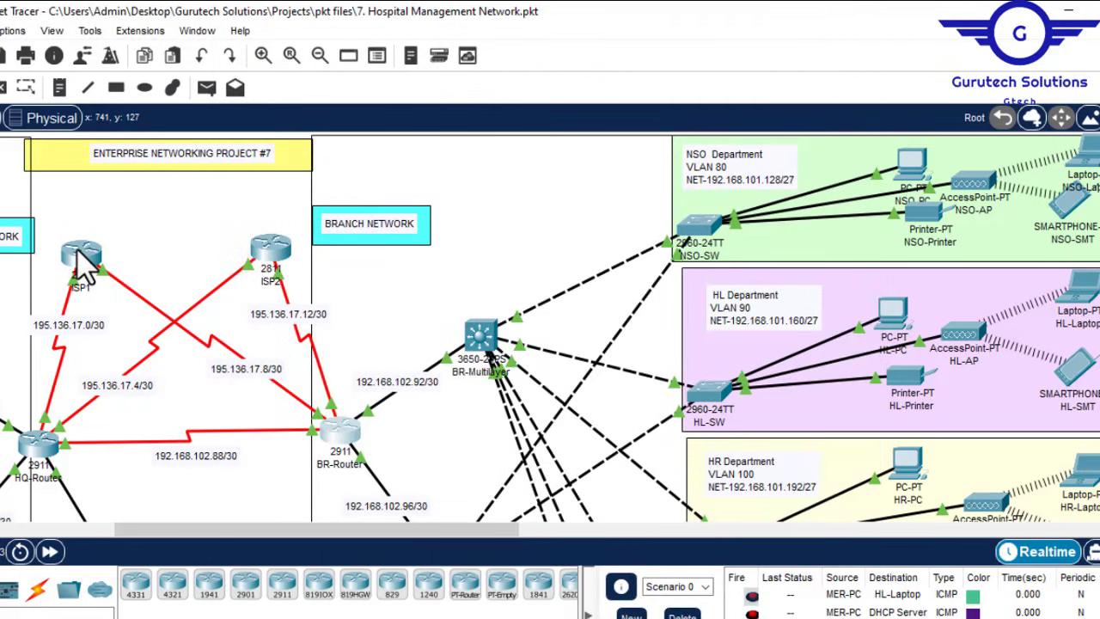
mouse_move(82, 267)
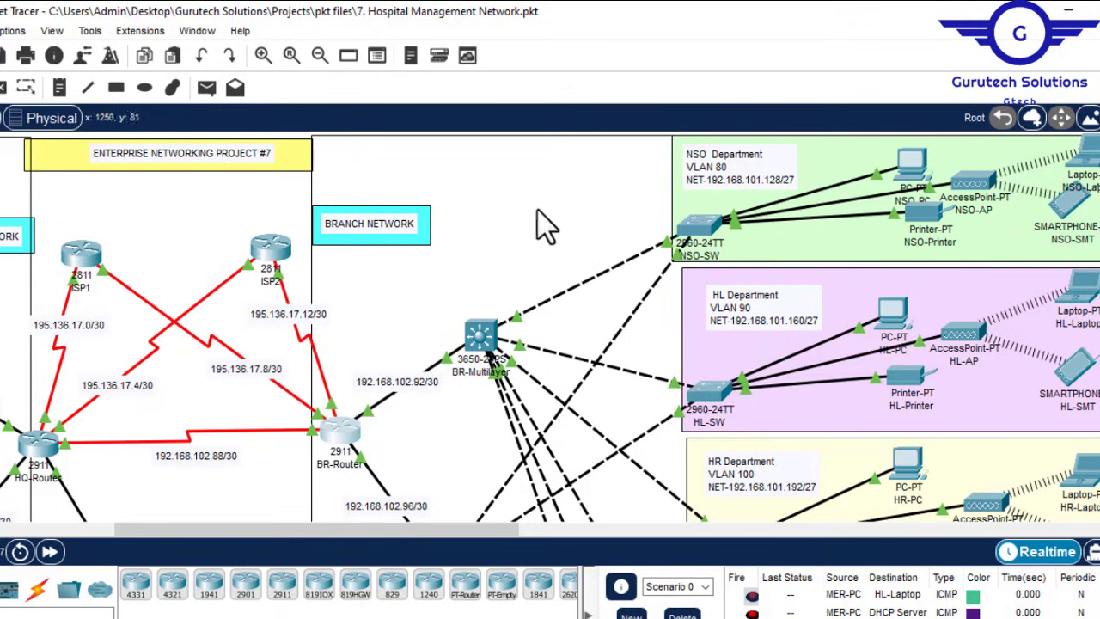
left_click(482, 213)
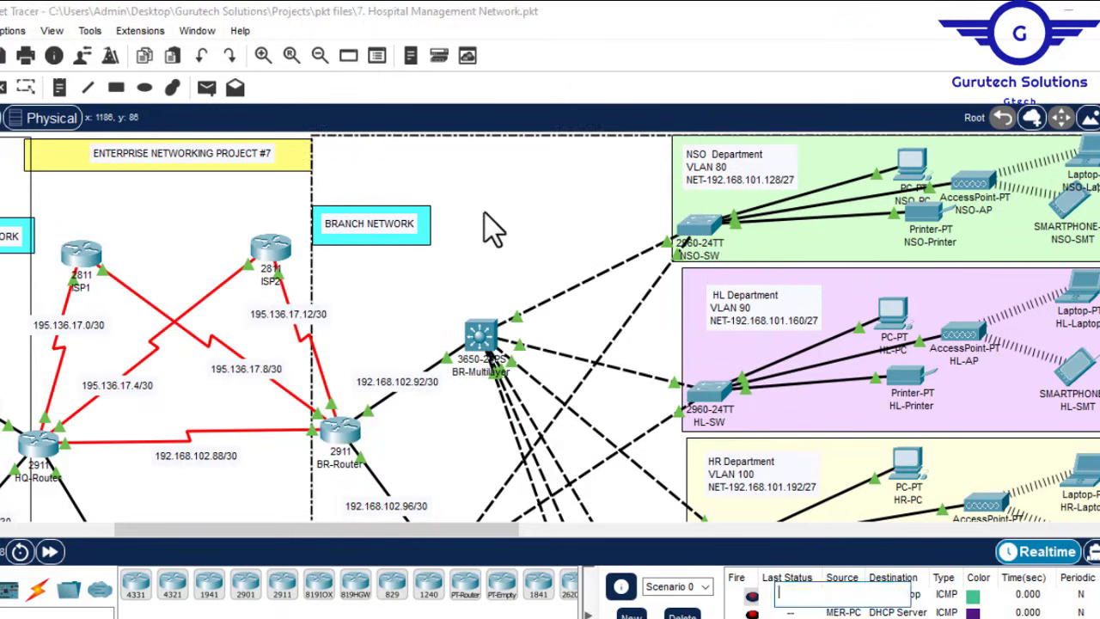
left_click(202, 239)
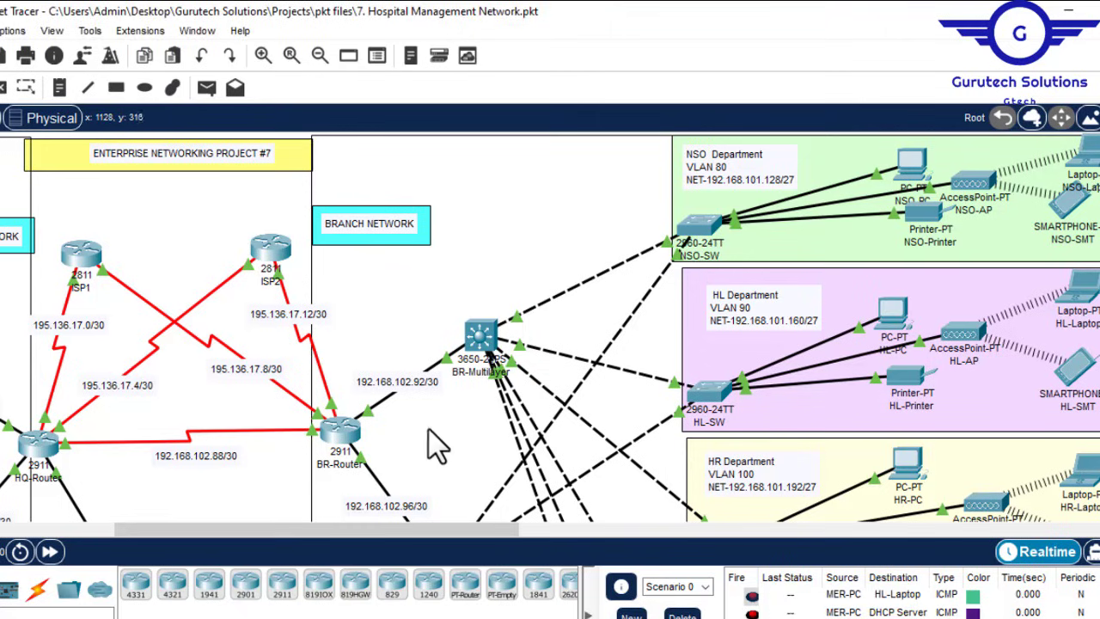
left_click_drag(337, 534, 278, 539)
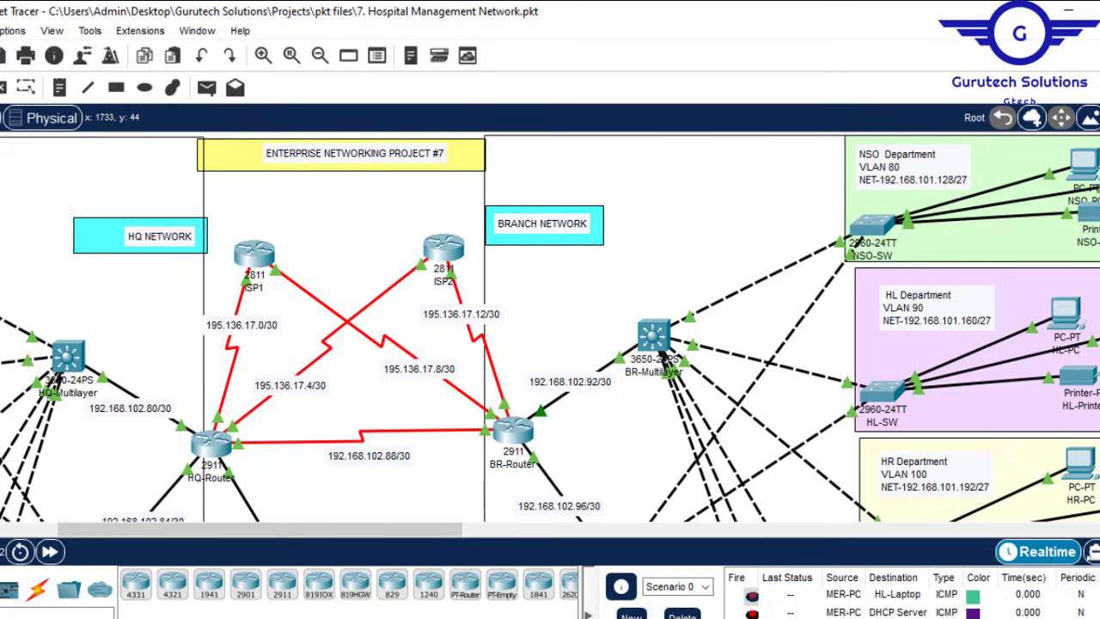
scroll(550, 326, "down", 5)
scroll(550, 327, "up", 3)
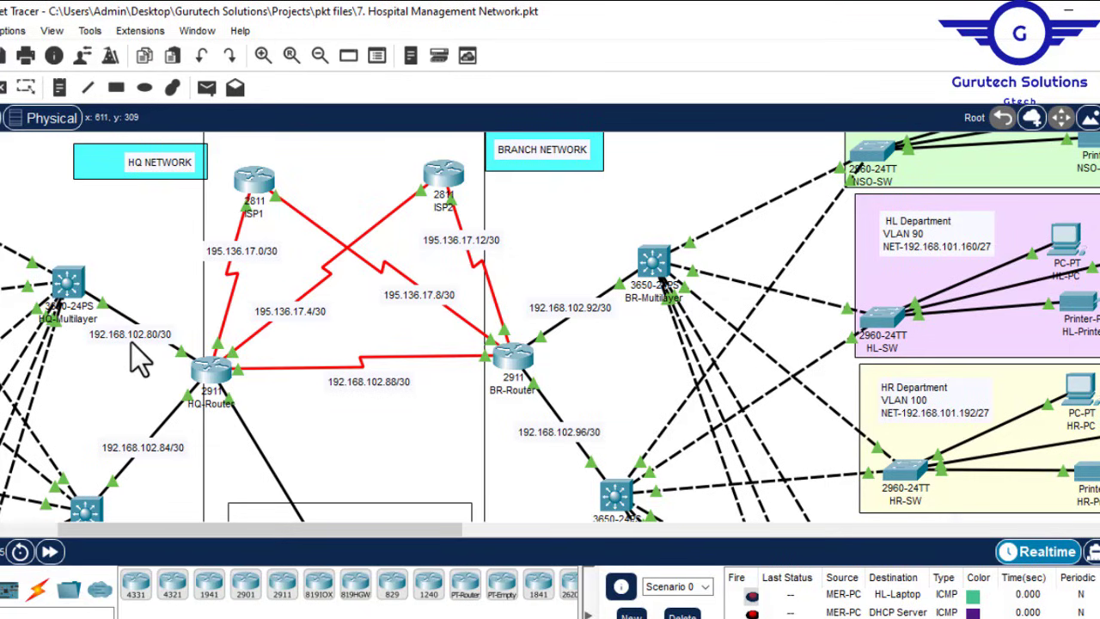
Step: Draw a filled light blue (#55aaff) ellipse across the HQ-Router–BR-Router 192.168.102.88/30 link
left_click(145, 88)
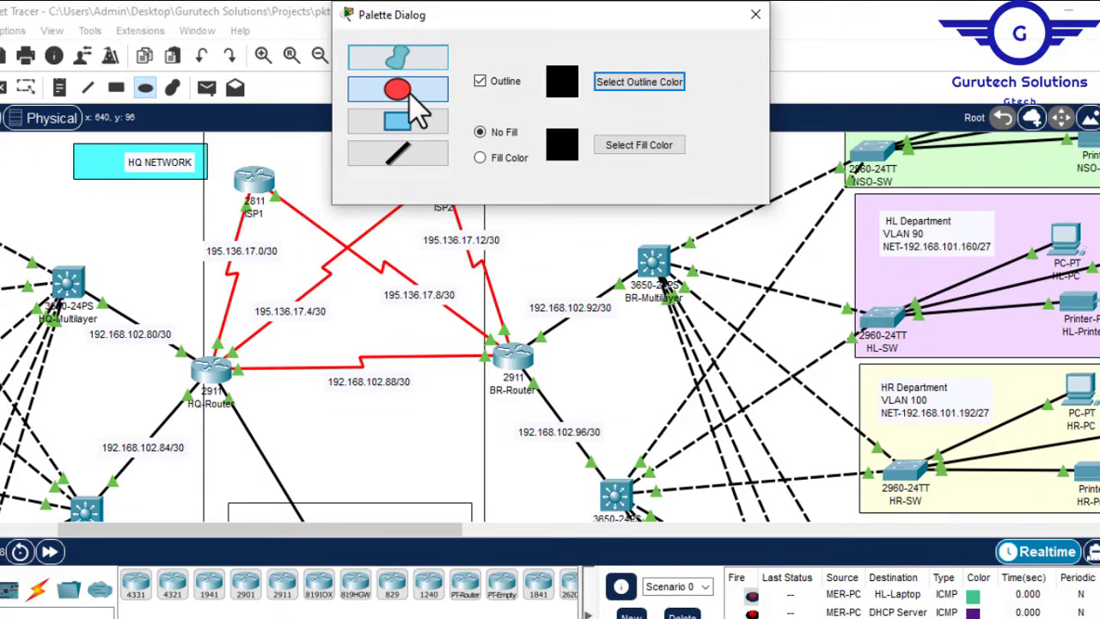
left_click(410, 95)
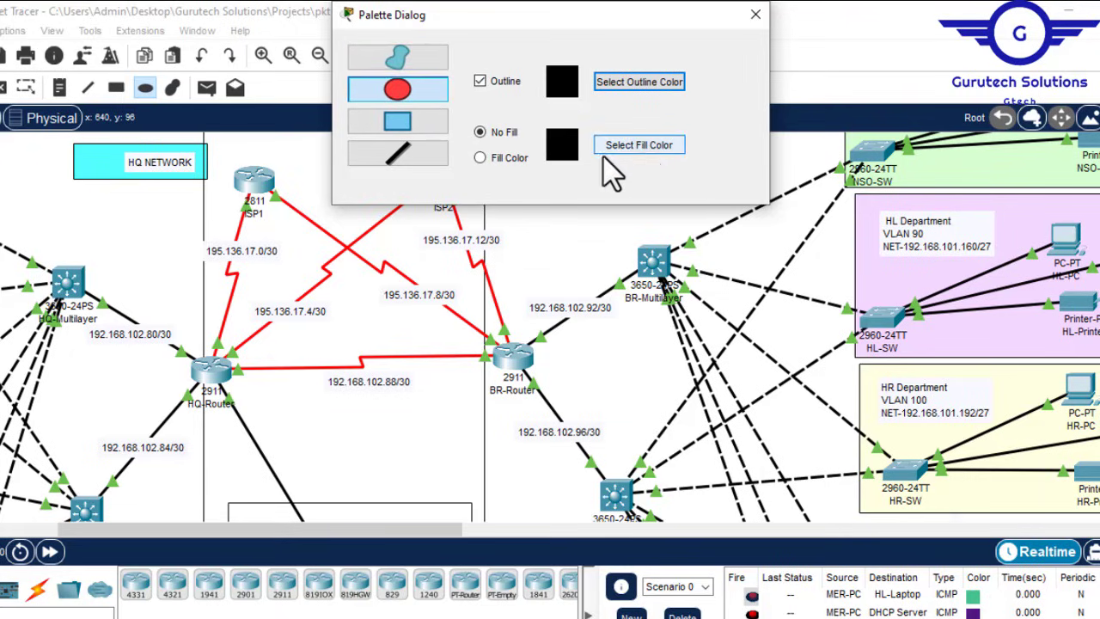
left_click(480, 158)
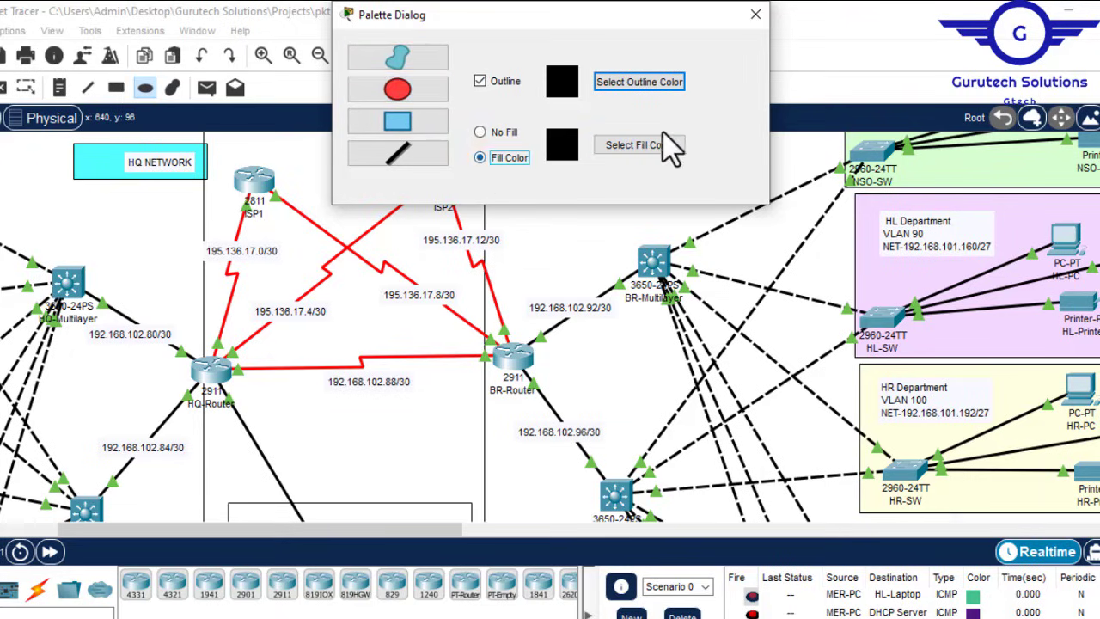
left_click(643, 147)
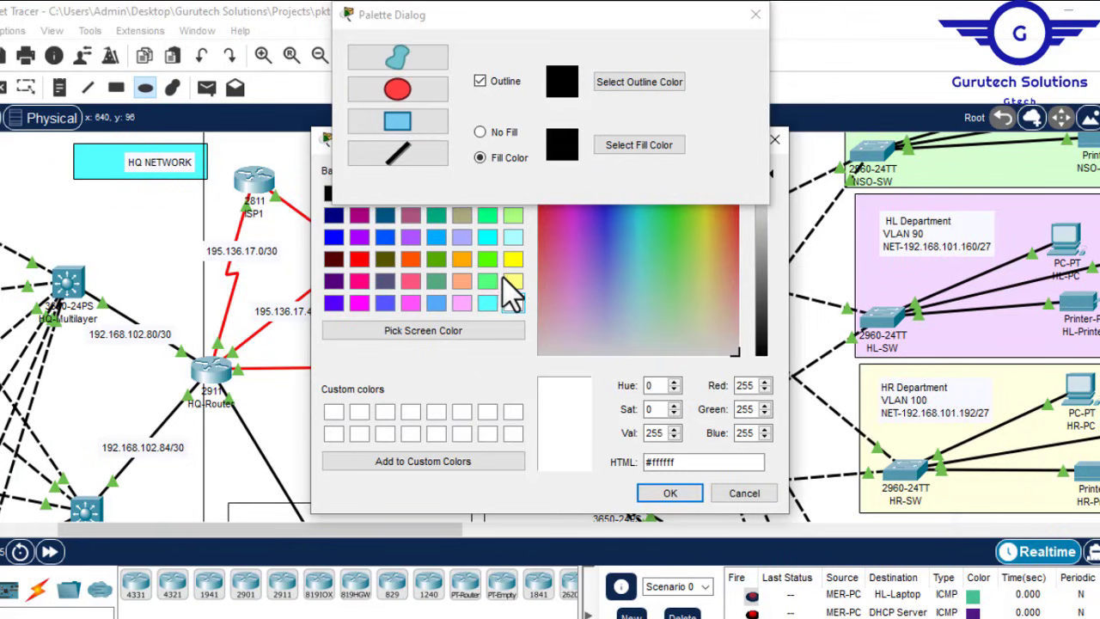
left_click(512, 282)
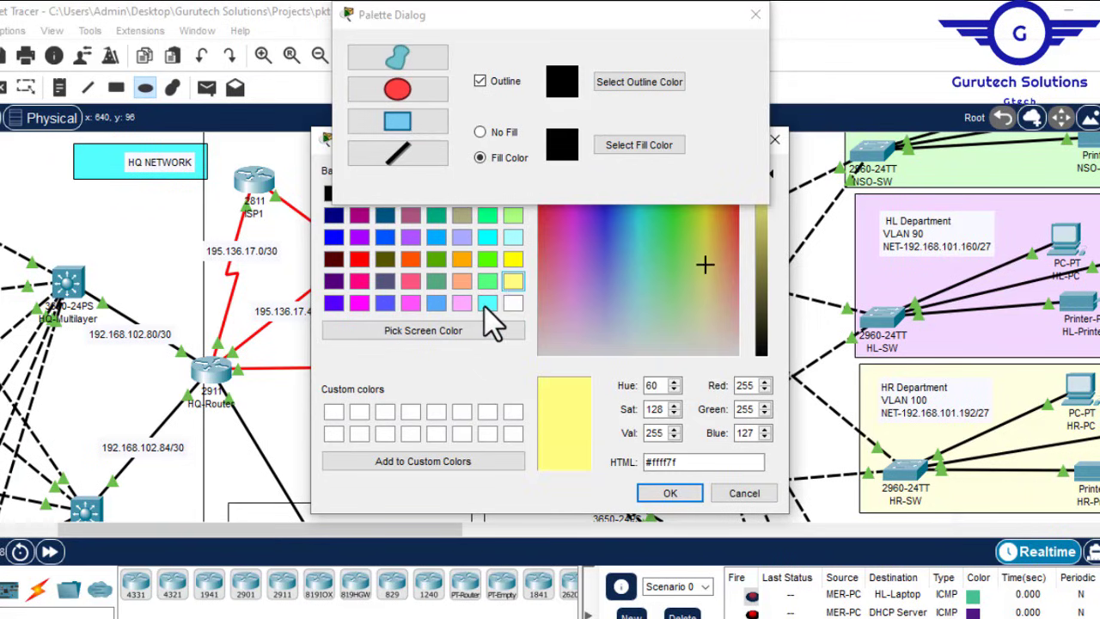
left_click(436, 303)
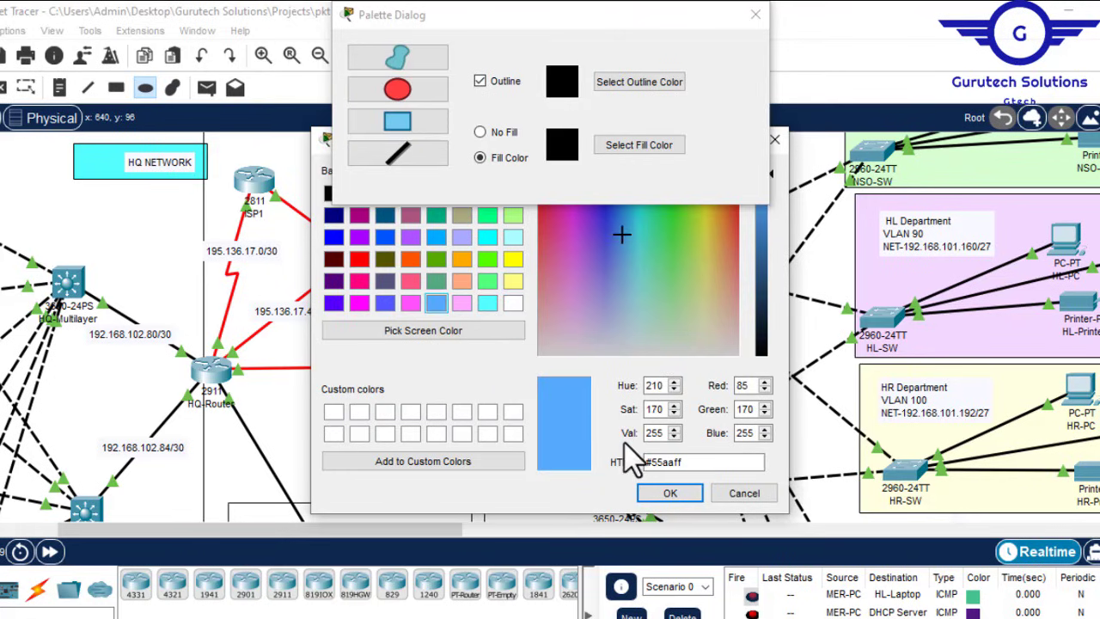
left_click(669, 494)
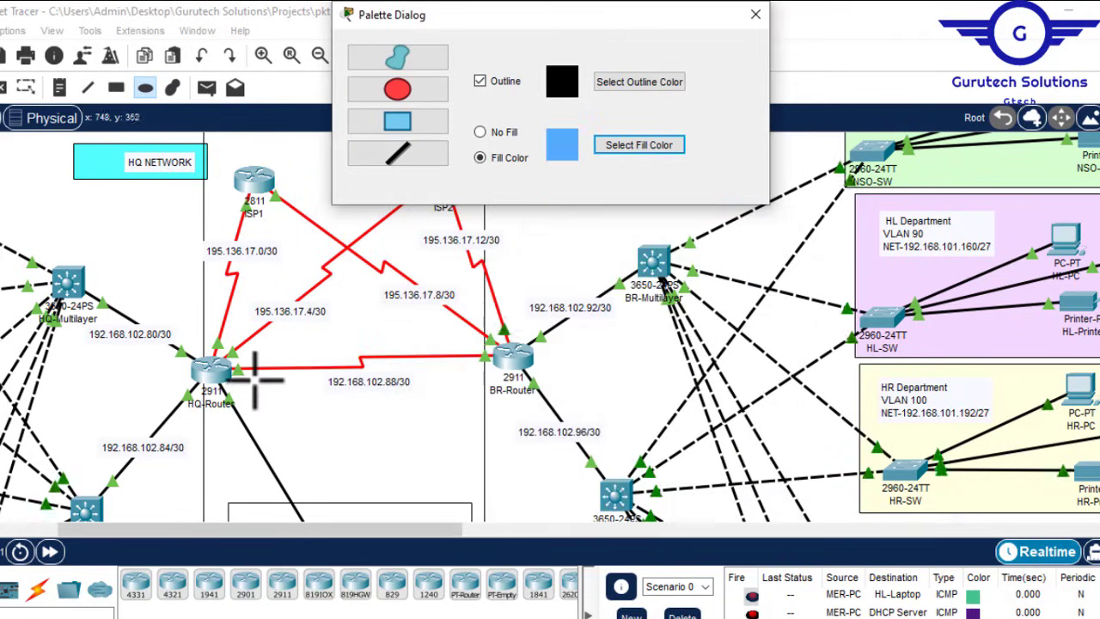
left_click_drag(239, 370, 515, 381)
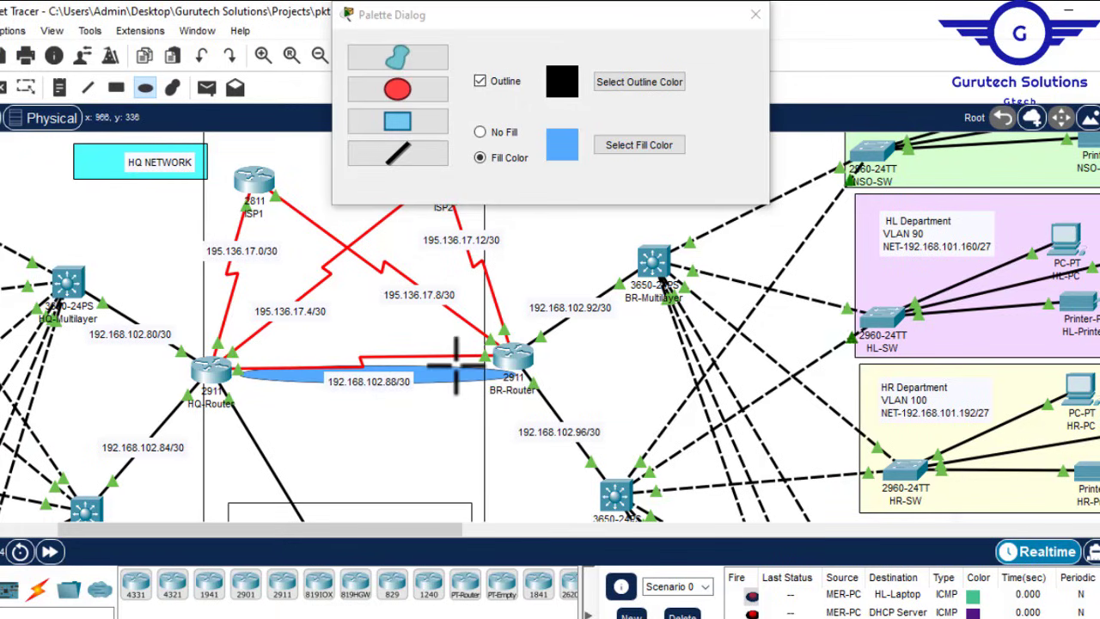
Step: Add a two-line note 'IPSEC VPN' / 'Site-to-site' and nudge it onto the blue ellipse
left_click(758, 13)
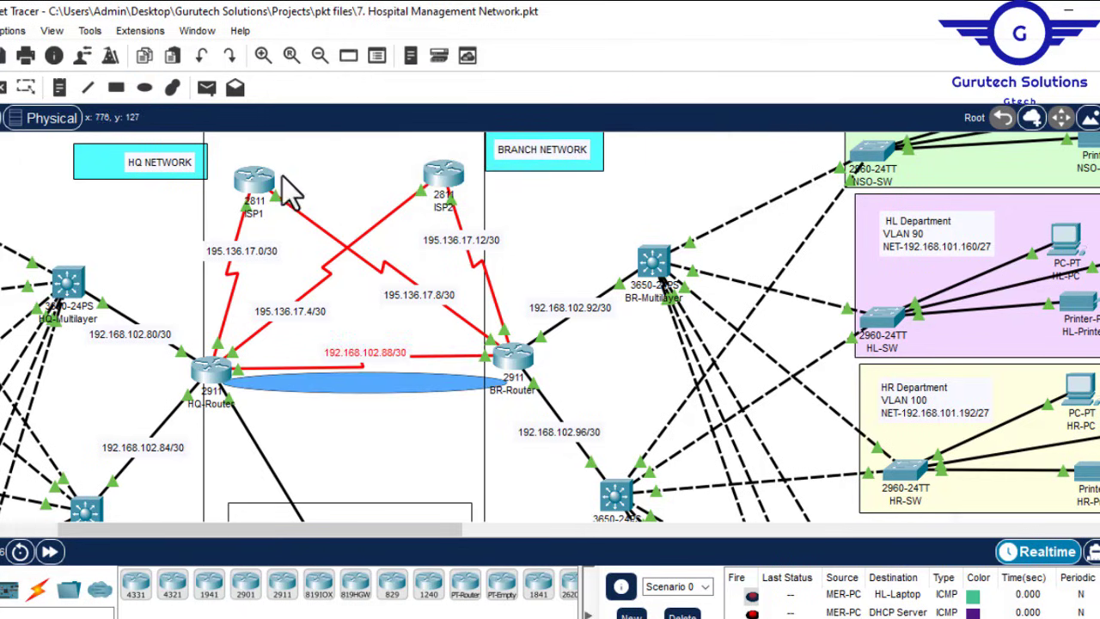
left_click(57, 90)
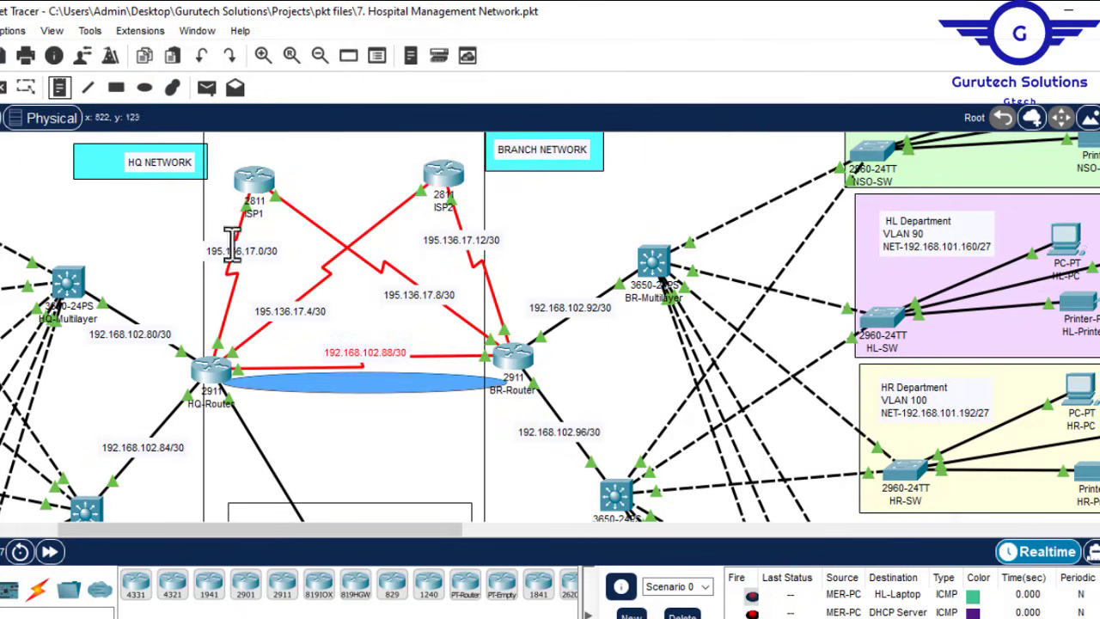
left_click(323, 389)
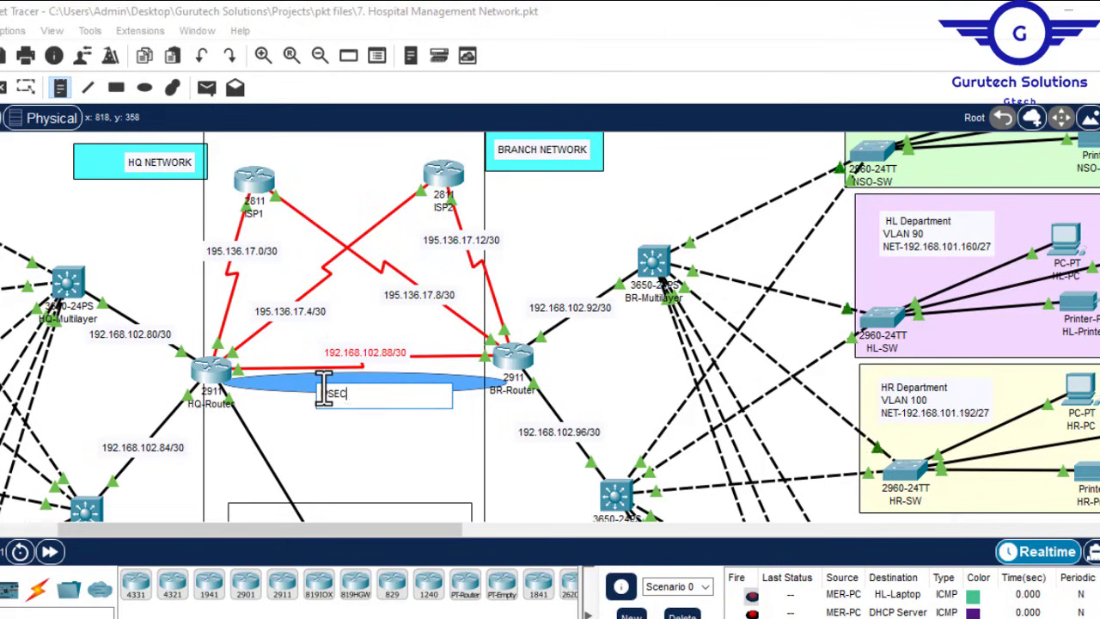
type("IPSEC VPN")
key("Return")
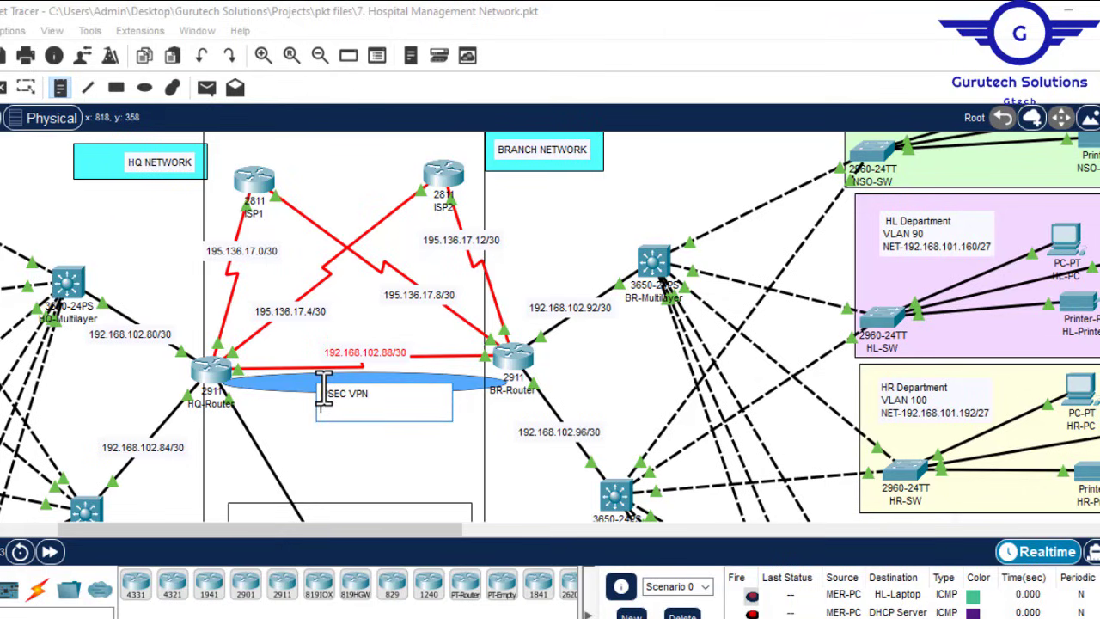
type("Site-to-site VPN Tunnel")
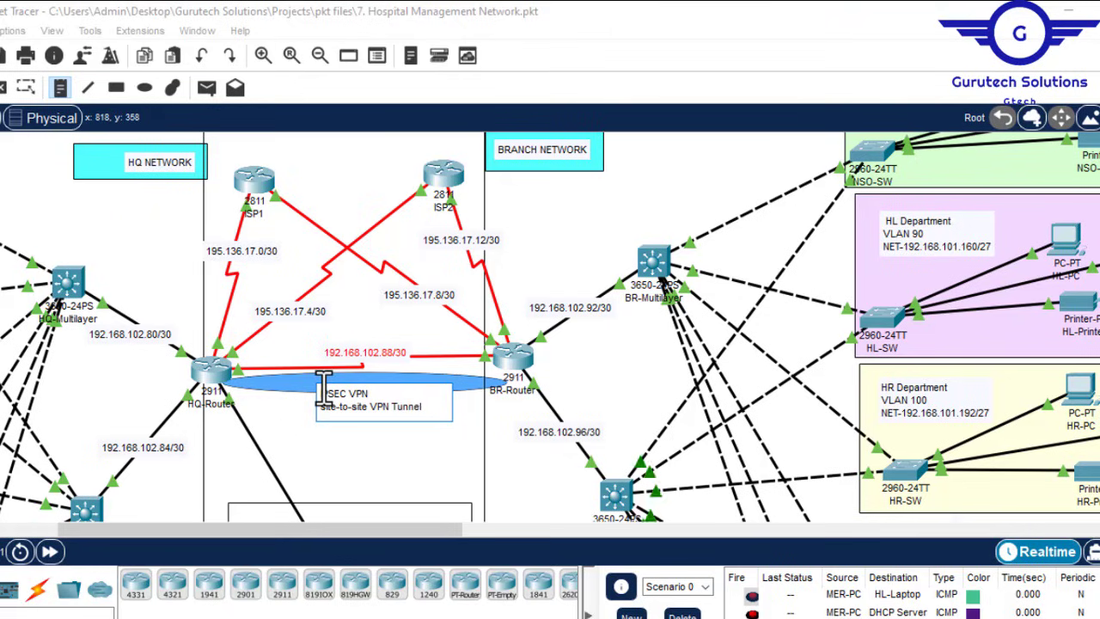
left_click(449, 442)
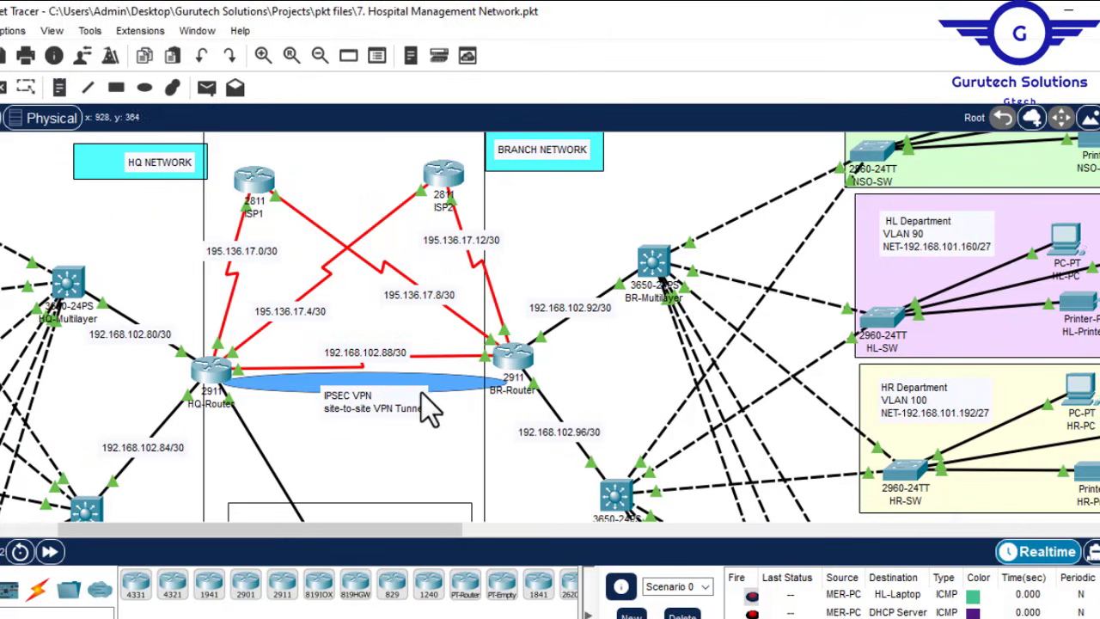
left_click_drag(413, 412, 408, 406)
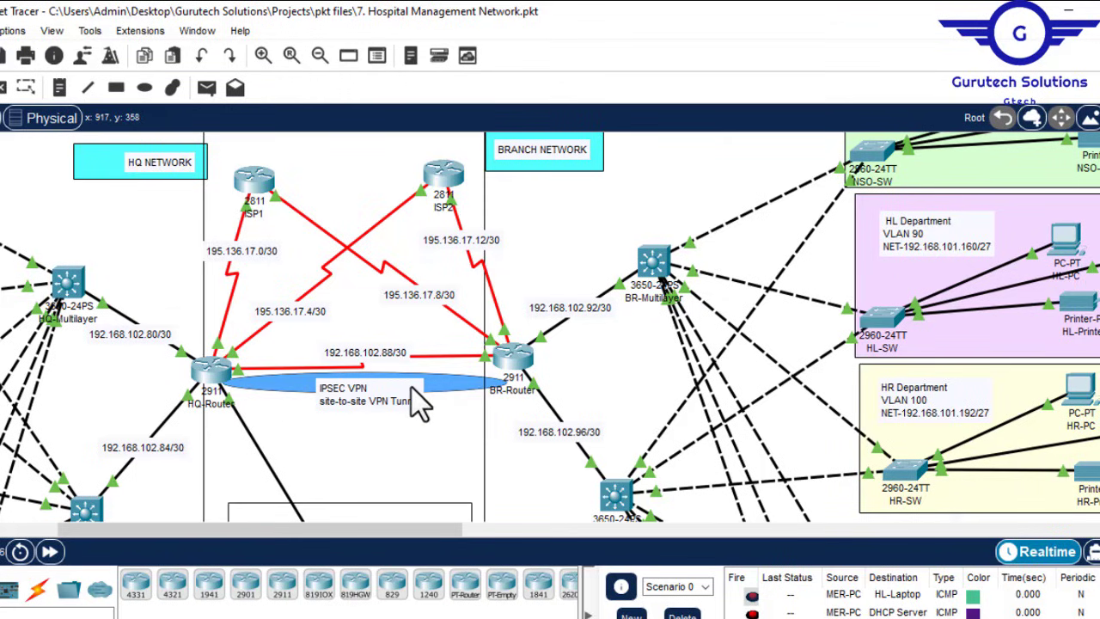
Step: Join the note's text into one comma-separated line and centre it over the blue ellipse
double_click(370, 391)
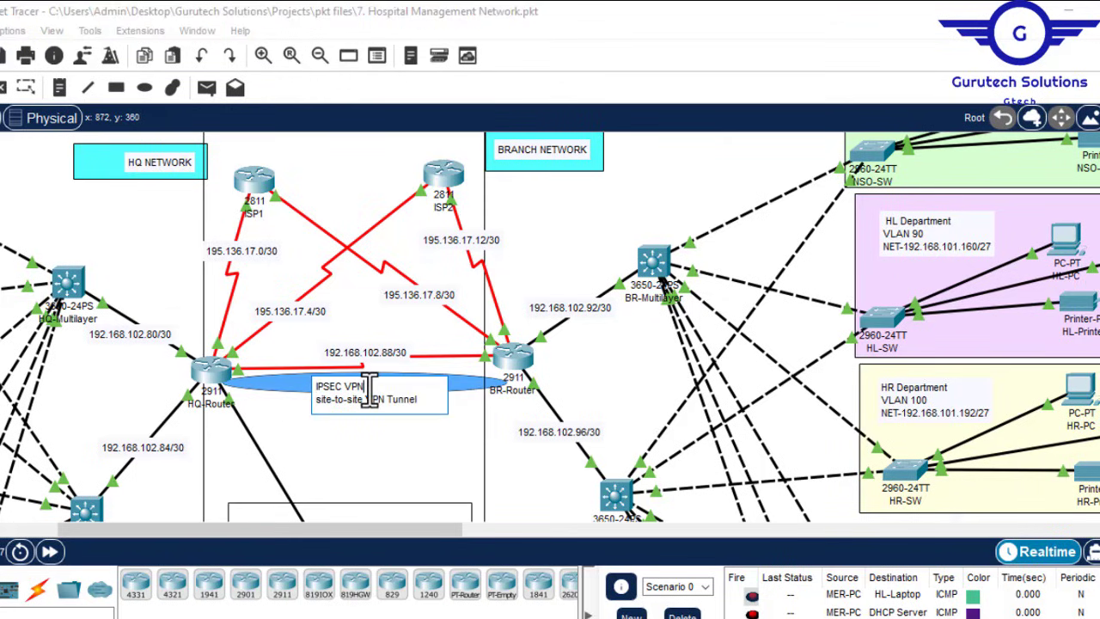
key("Delete")
type(", site-to-site VPN")
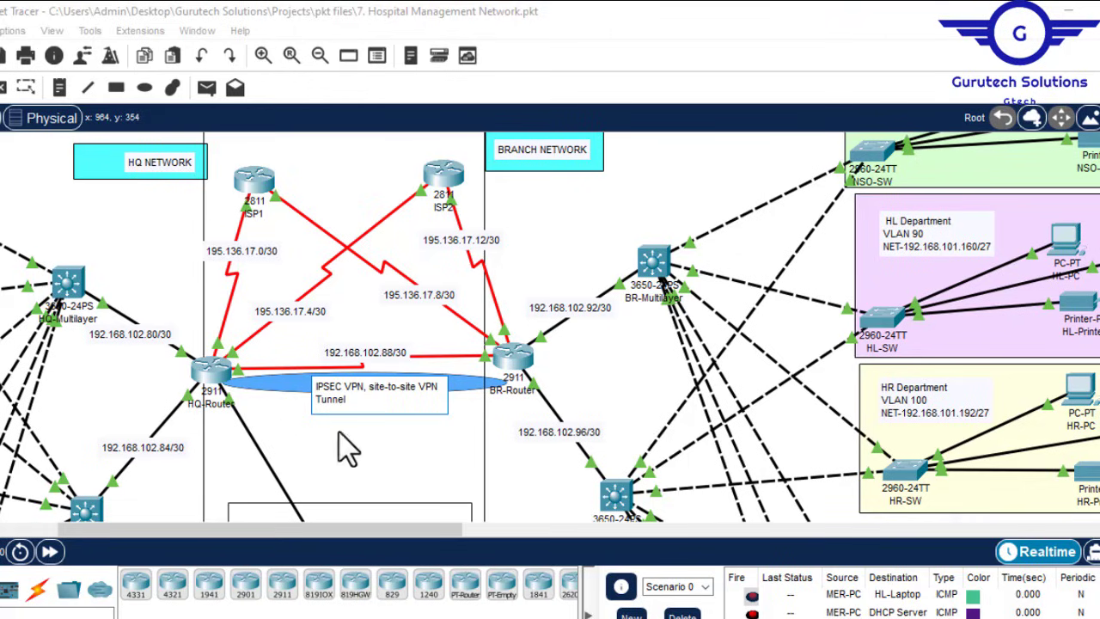
left_click(357, 445)
left_click_drag(369, 384, 355, 378)
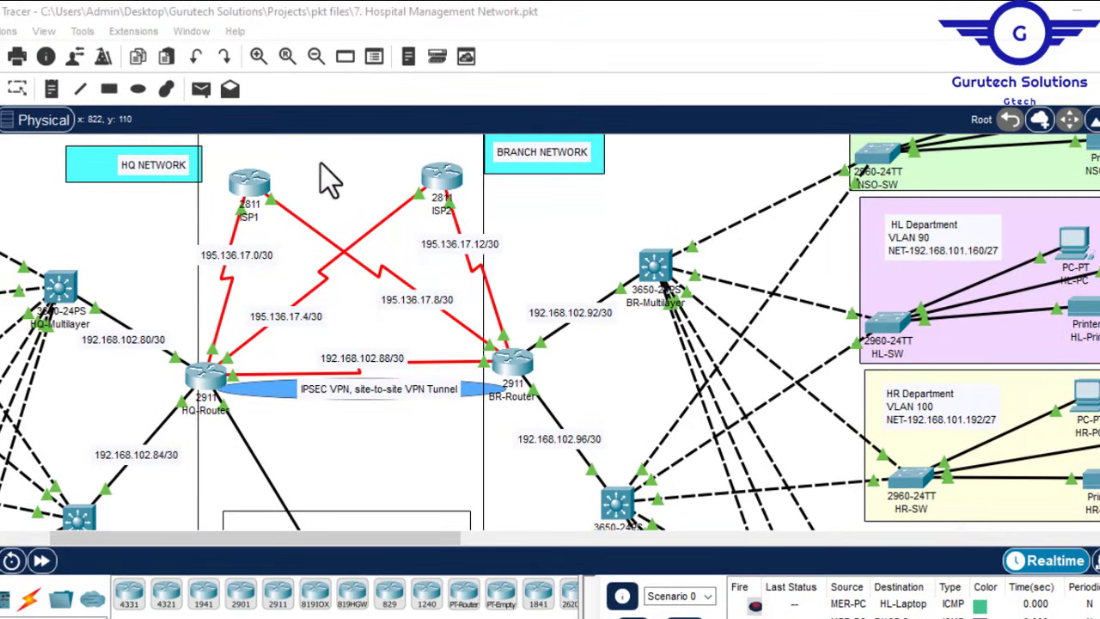
Step: Draw a light yellow (#ffff7f) filled ellipse spanning HQ-Router to BR-Router
left_click(137, 88)
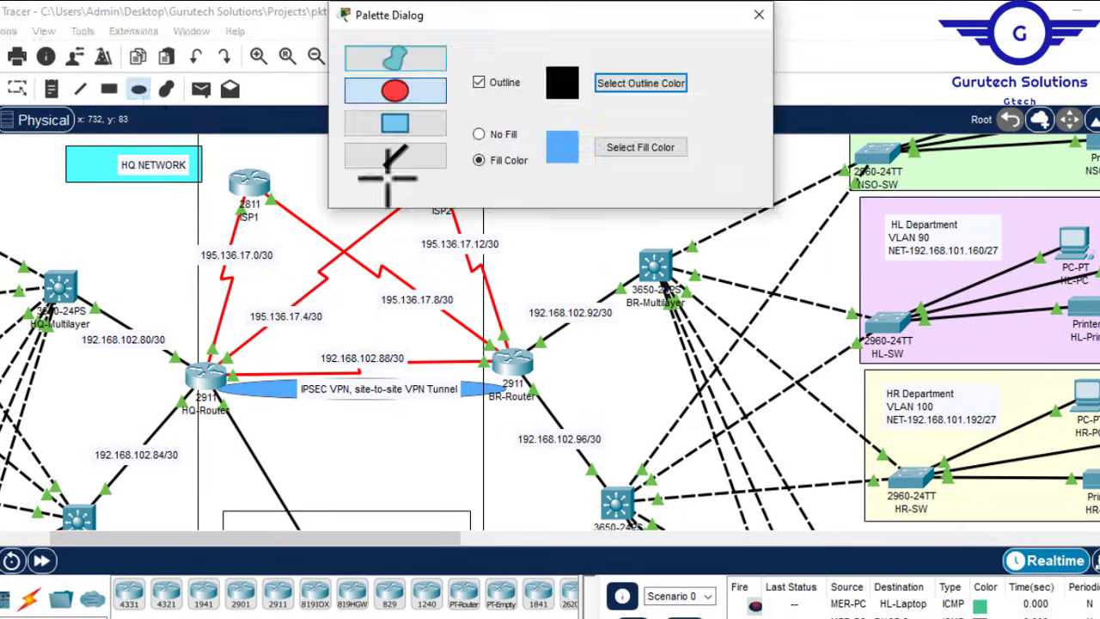
left_click(640, 147)
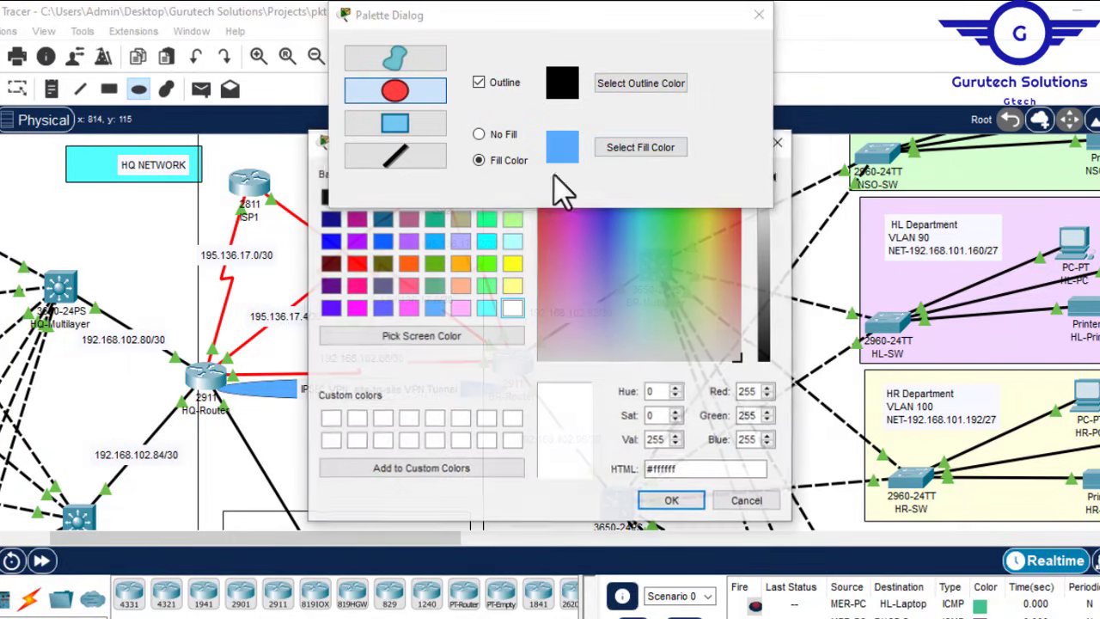
left_click(512, 286)
left_click(683, 505)
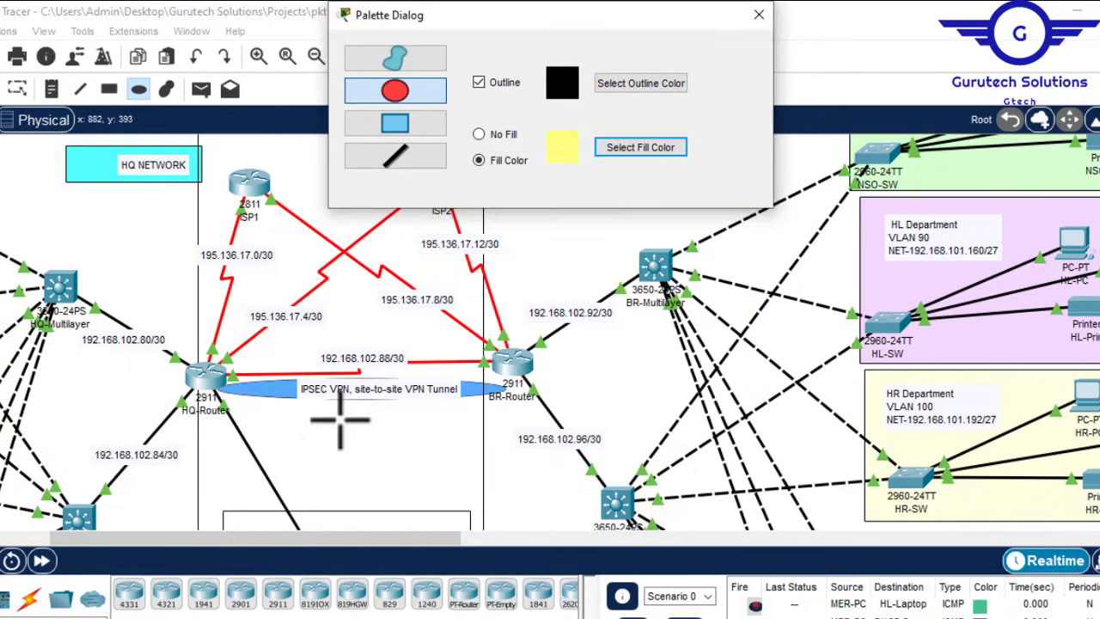
left_click_drag(228, 371, 511, 418)
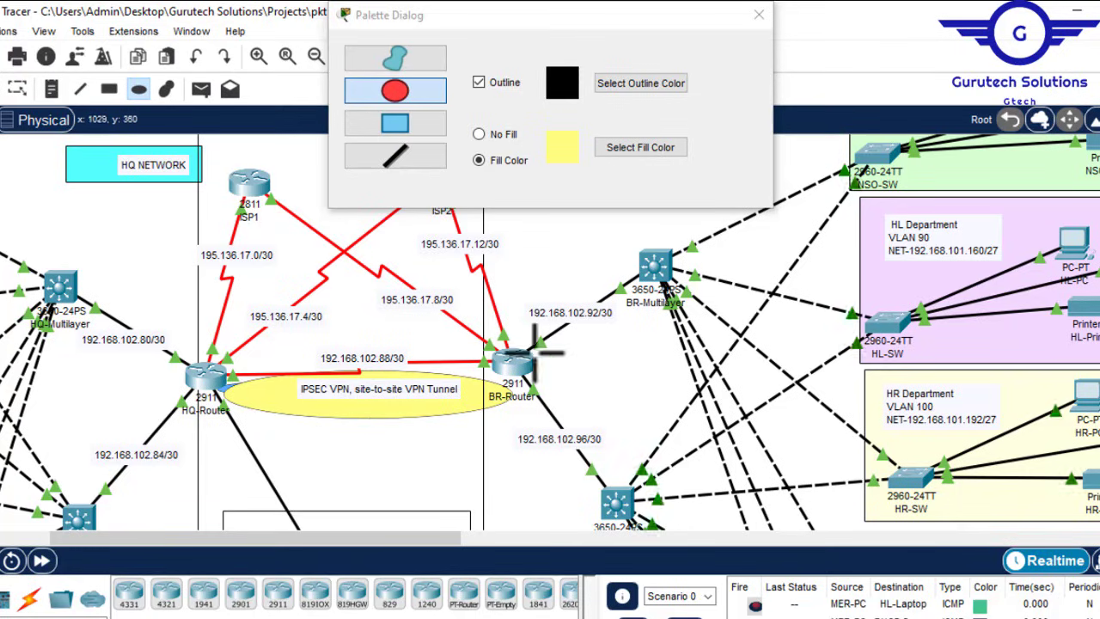
left_click(759, 14)
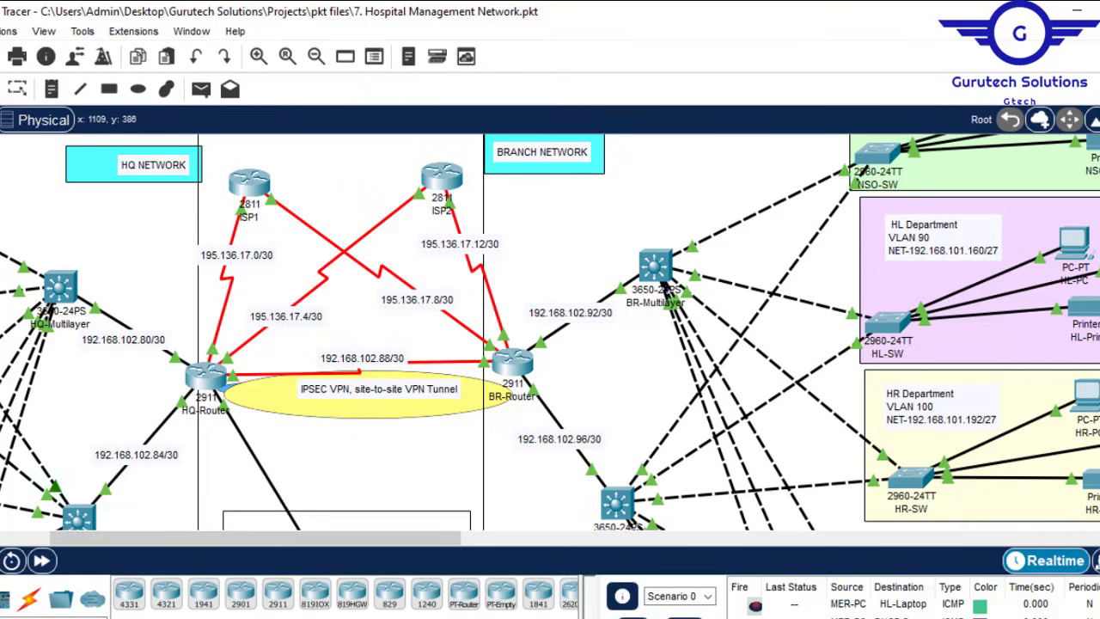
Step: Review the site-to-site IPSec VPN and verification steps in Config.txt, then close Notepad
left_click(602, 617)
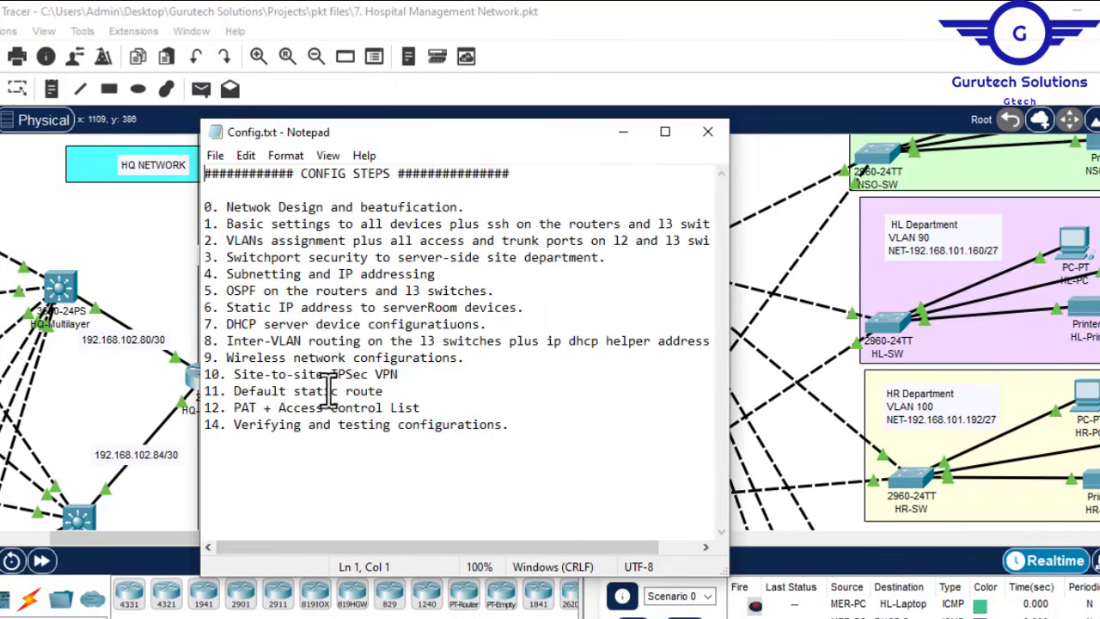
left_click_drag(399, 376, 245, 378)
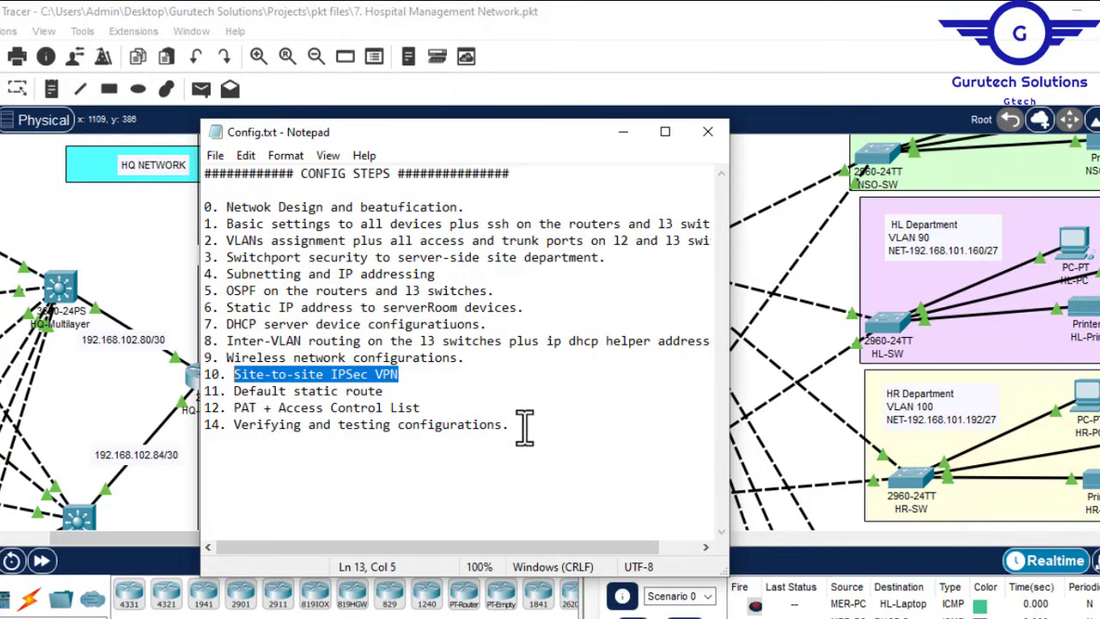
left_click_drag(502, 430, 238, 430)
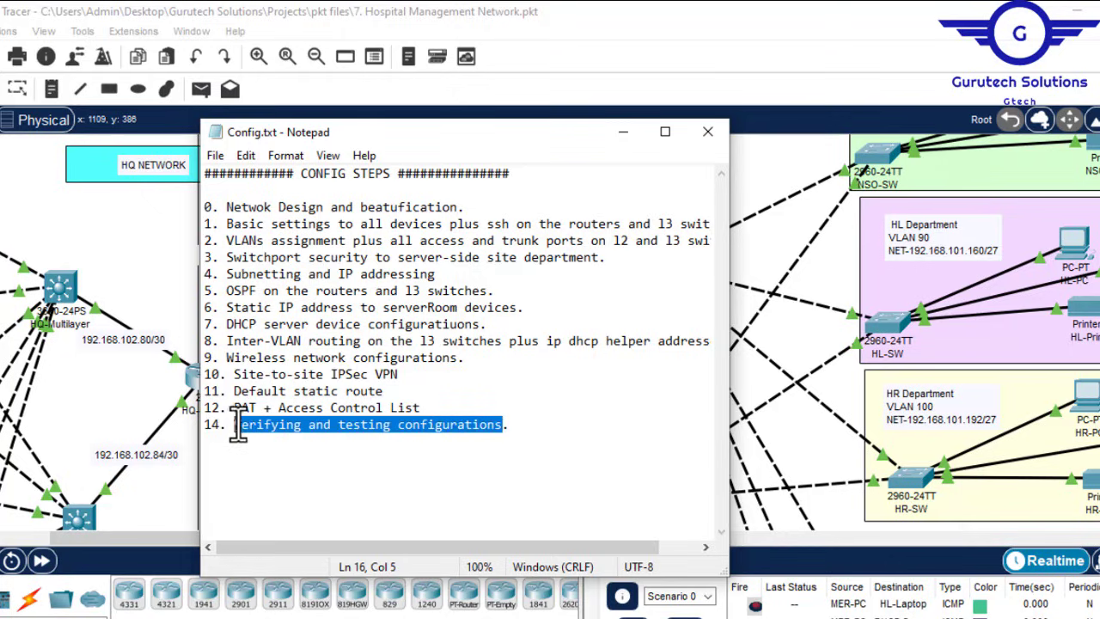
left_click_drag(401, 375, 245, 383)
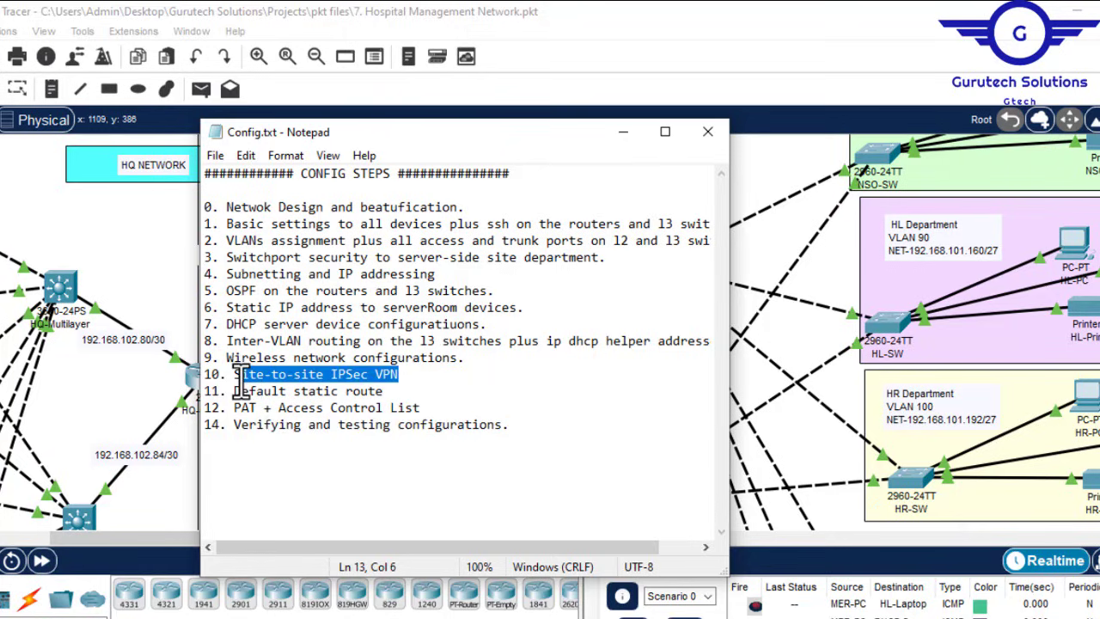
left_click(707, 131)
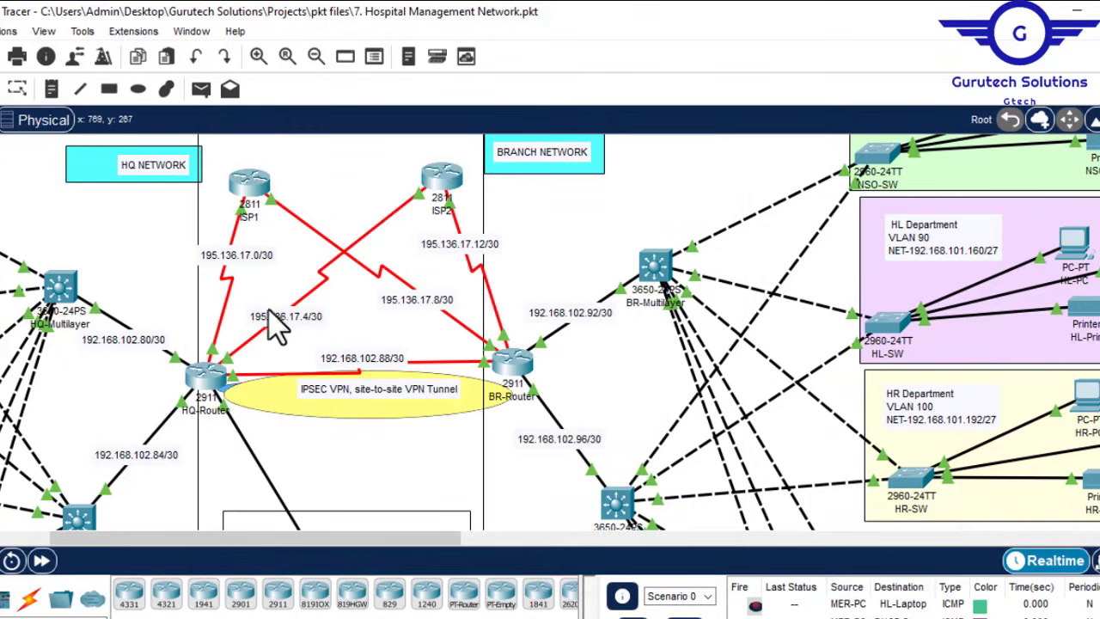
Step: Open HQ-Router's CLI and exit interface configuration mode with 'ex'
left_click(203, 385)
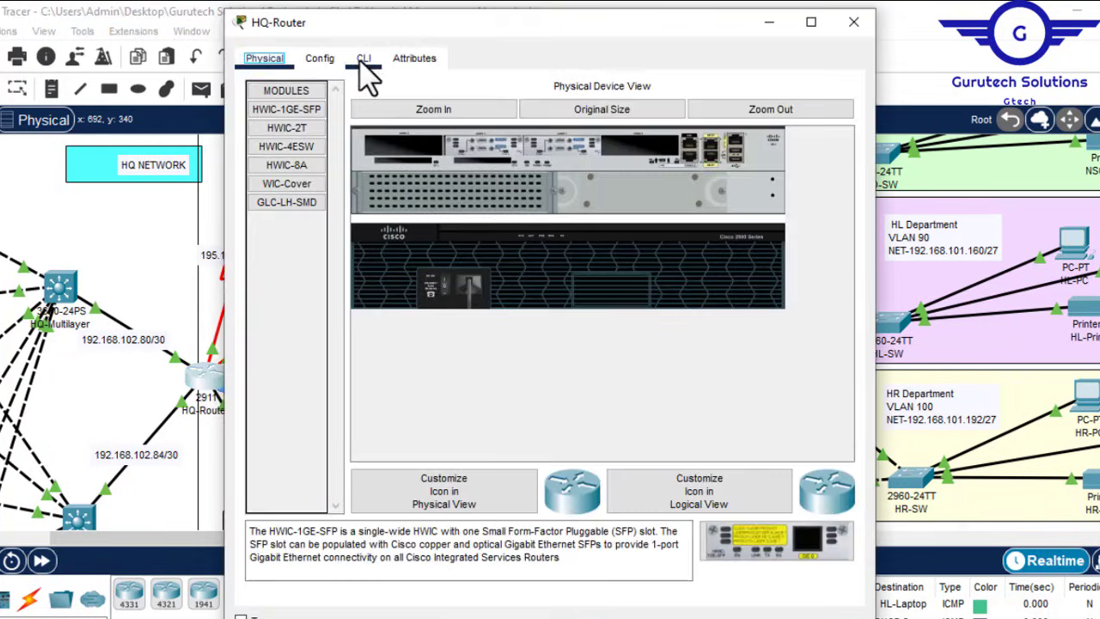
left_click(361, 62)
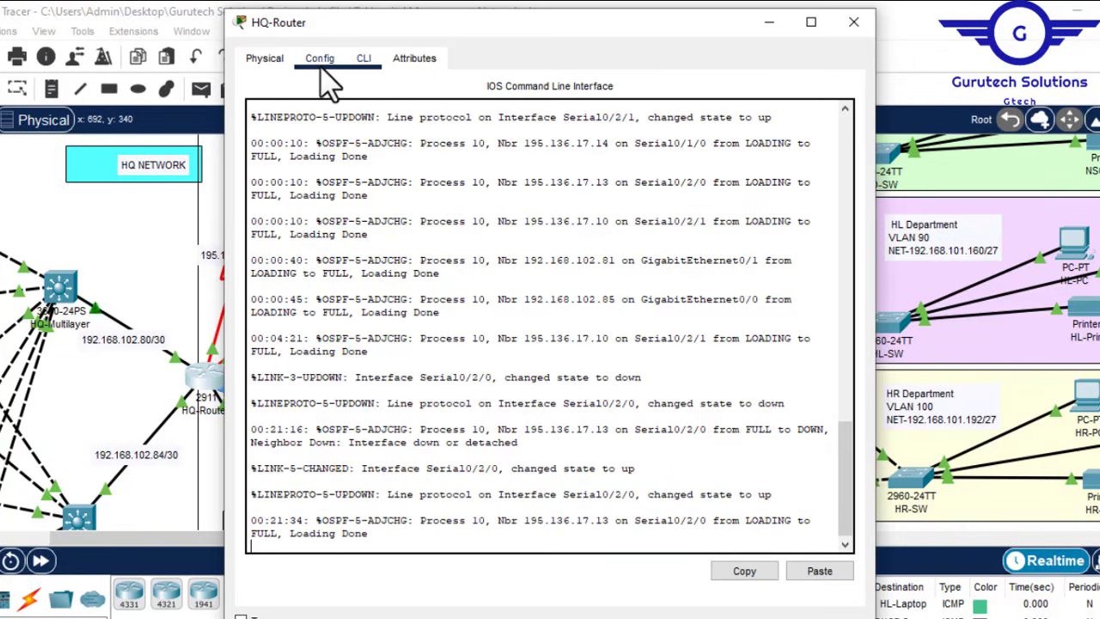
left_click(321, 62)
left_click(305, 267)
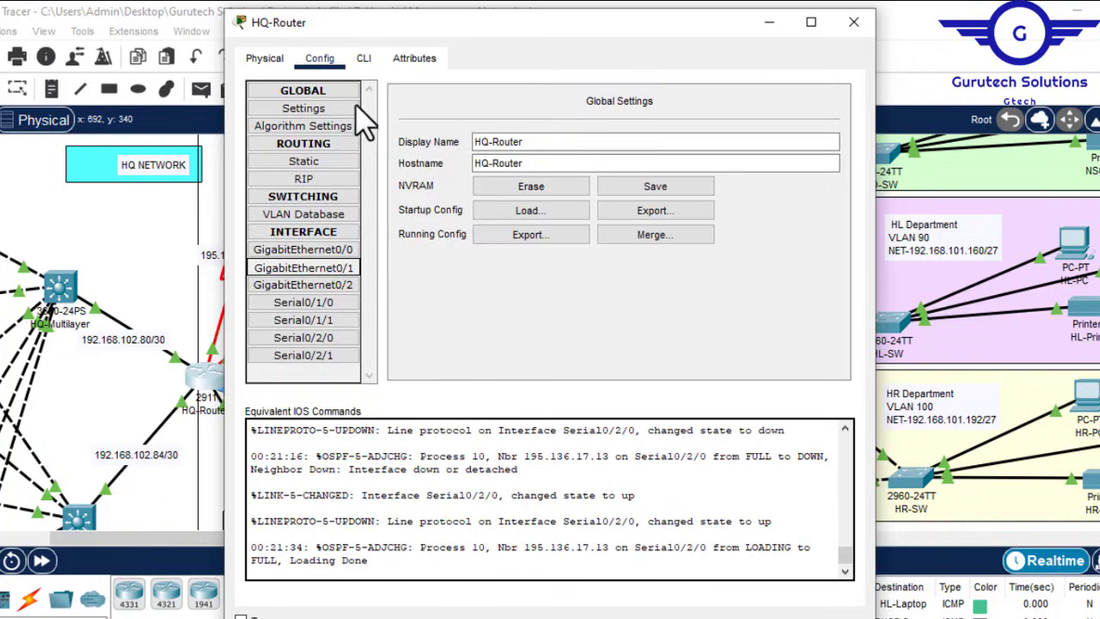
left_click(364, 60)
key("Return")
key("Return")
key("Return")
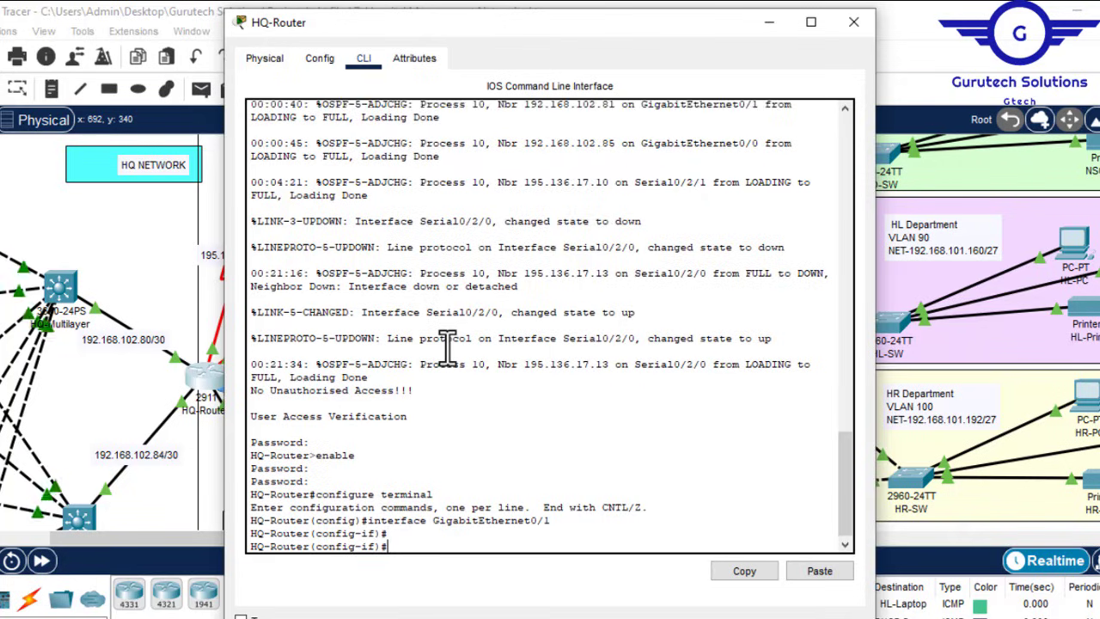
type("ex")
key("Return")
key("Return")
key("Return")
key("Return")
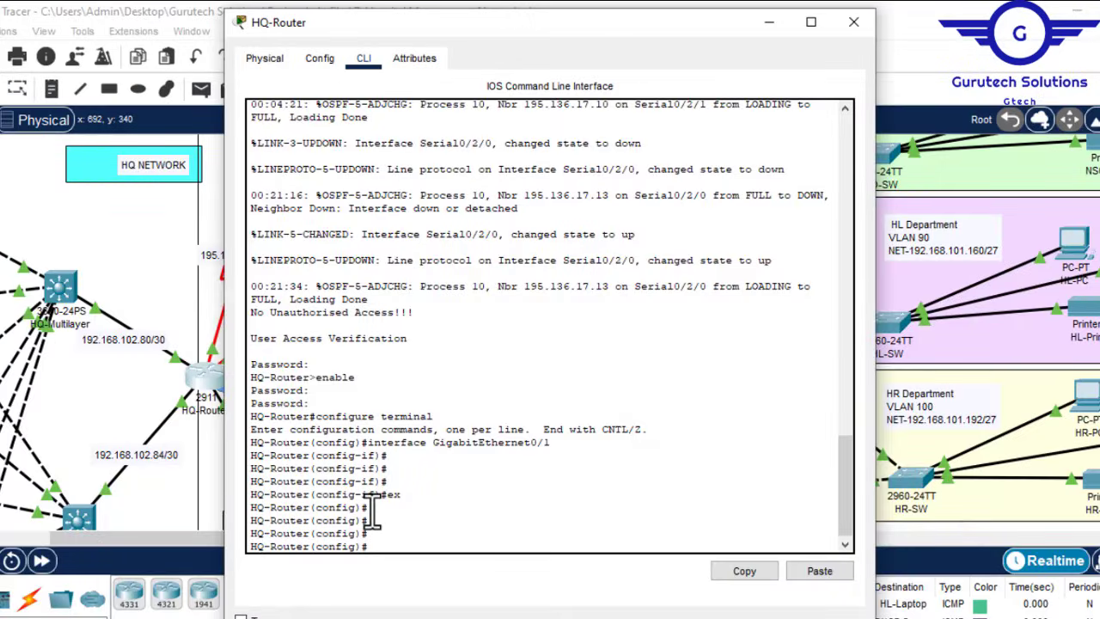
Step: Run 'license boot module c2900 technology-package securityk9' and accept the licence agreement with y
type("lic")
key("Tab")
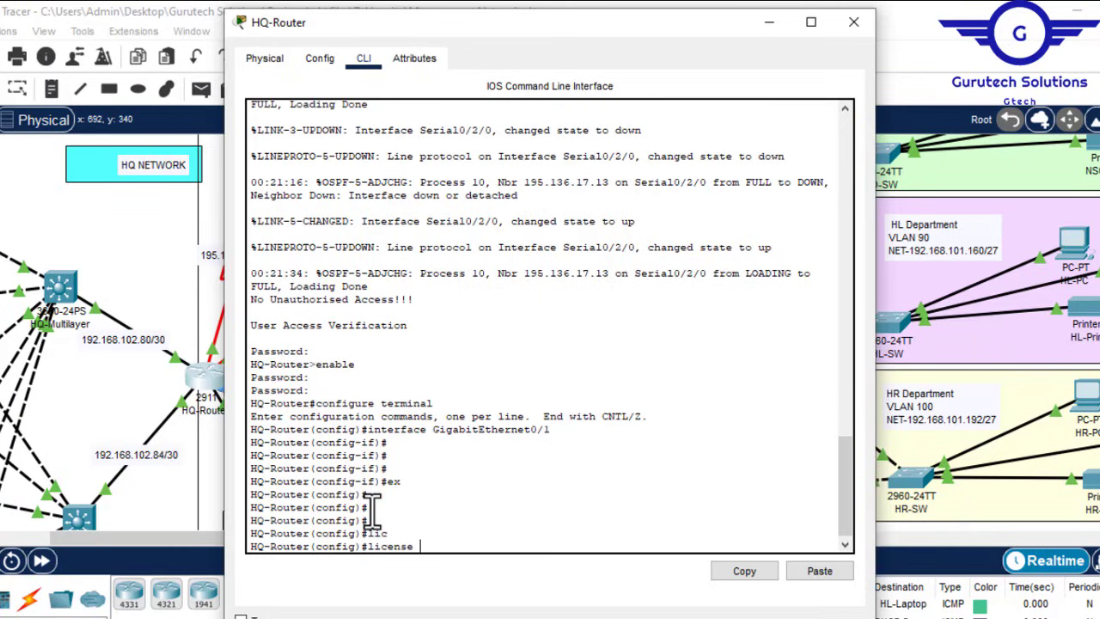
type("b")
key("Tab")
type("m")
key("Tab")
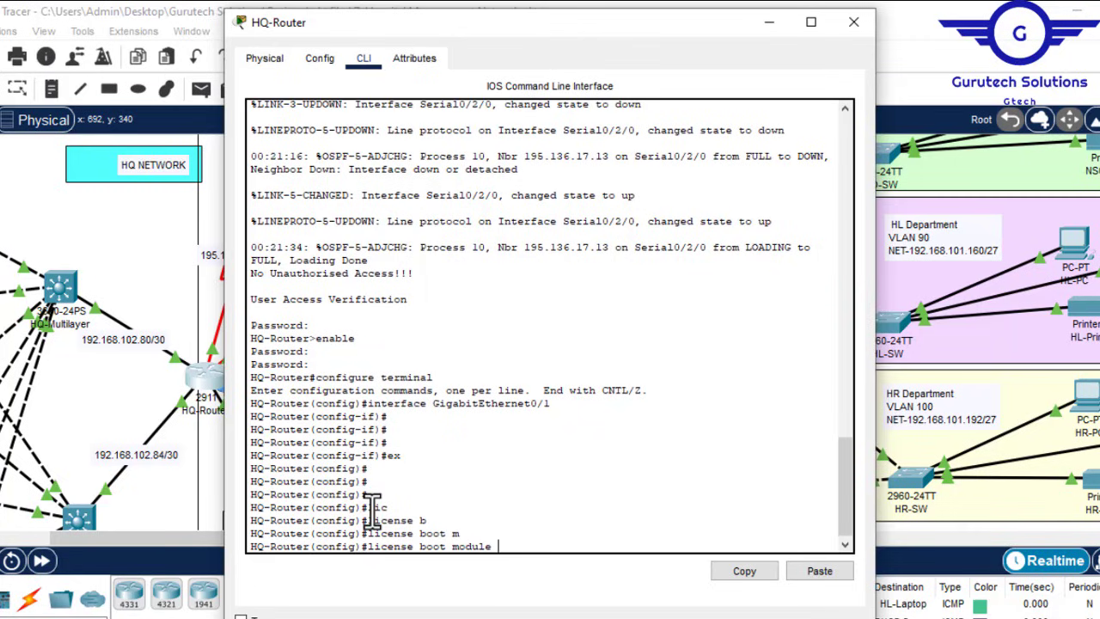
type("c")
key("Tab")
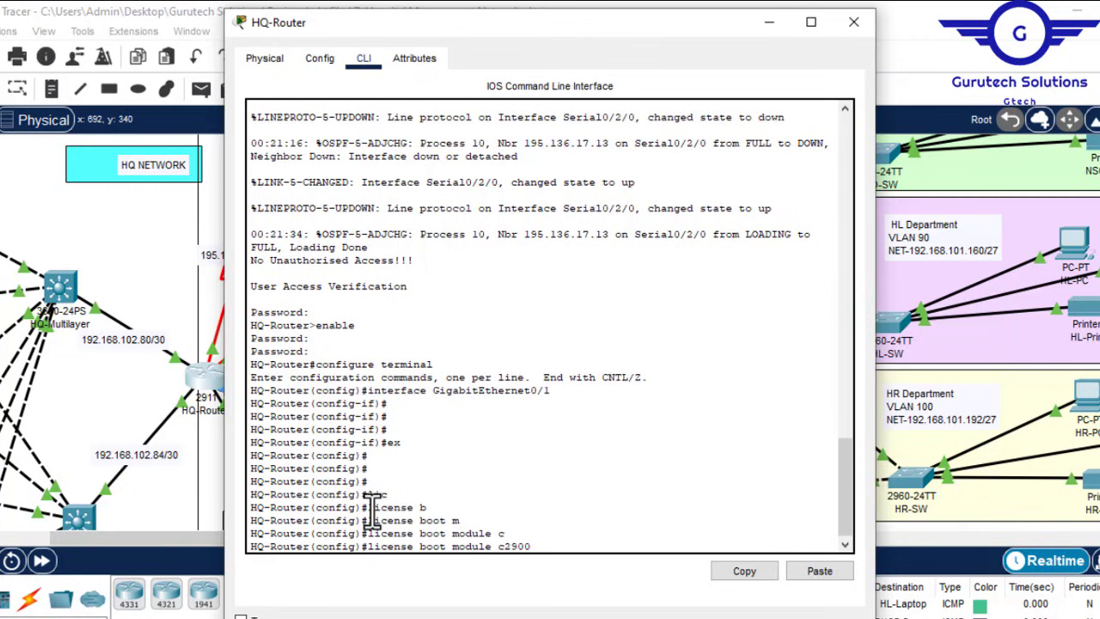
type("t")
key("Tab")
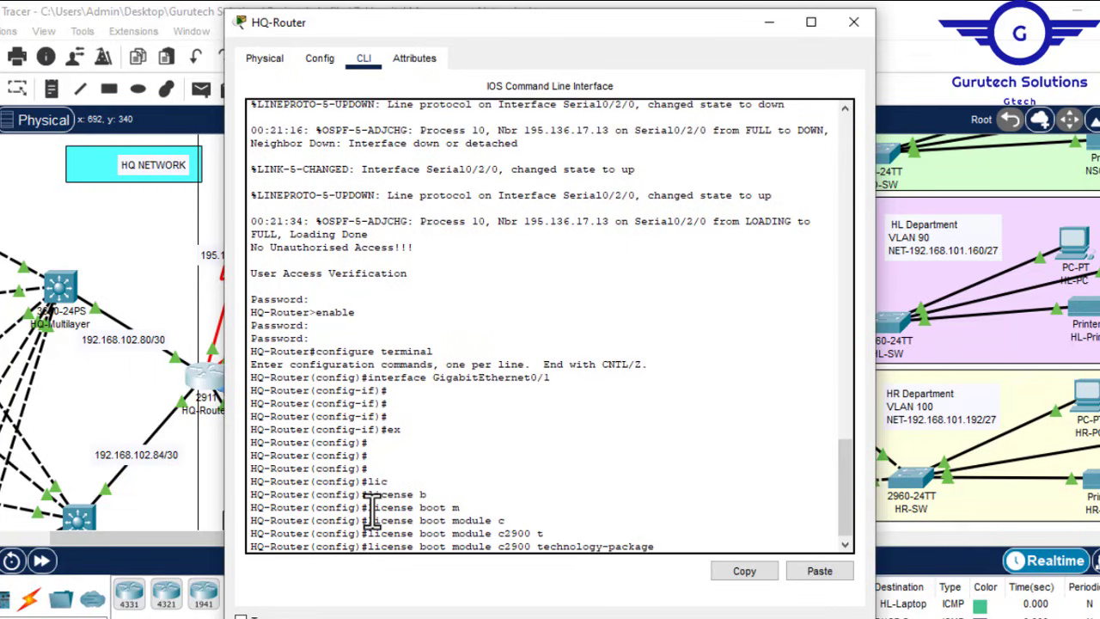
type("s")
key("Tab")
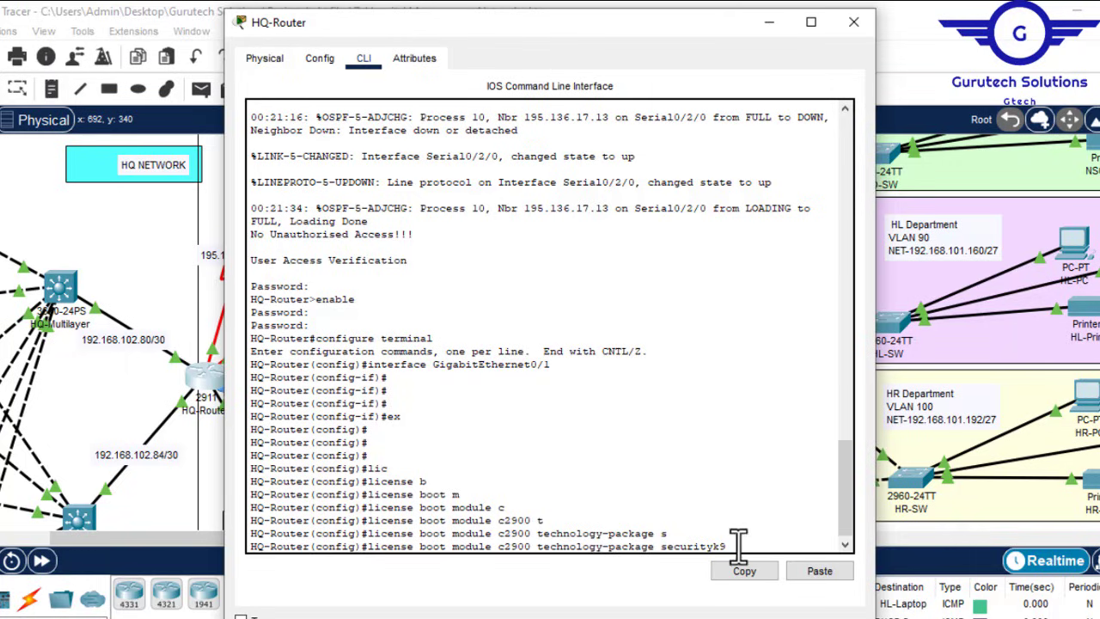
left_click_drag(729, 544, 375, 550)
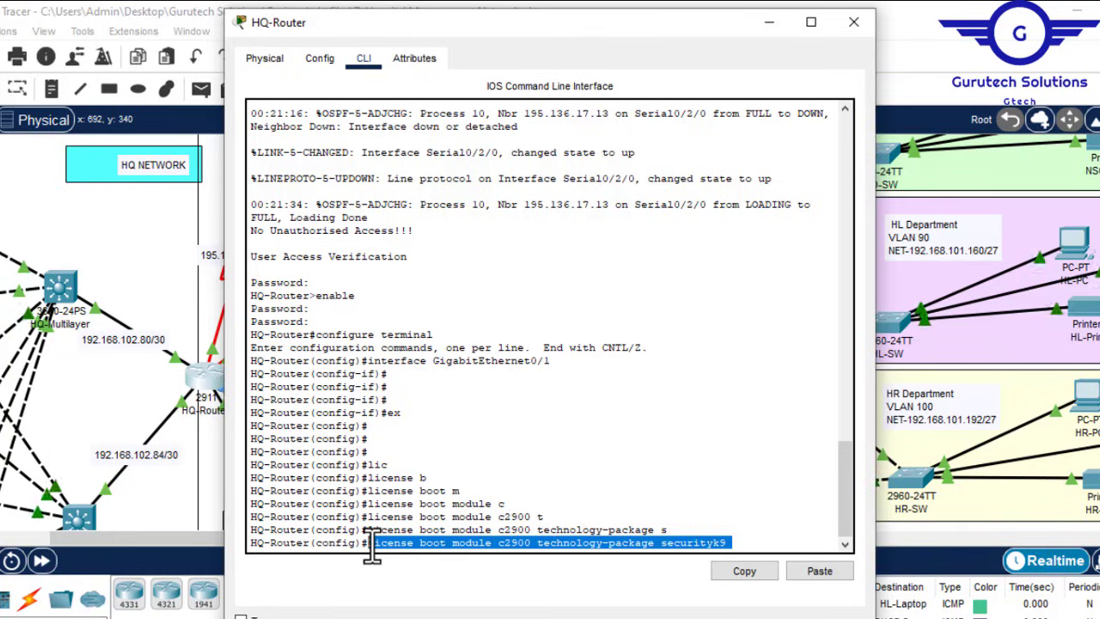
key("Return")
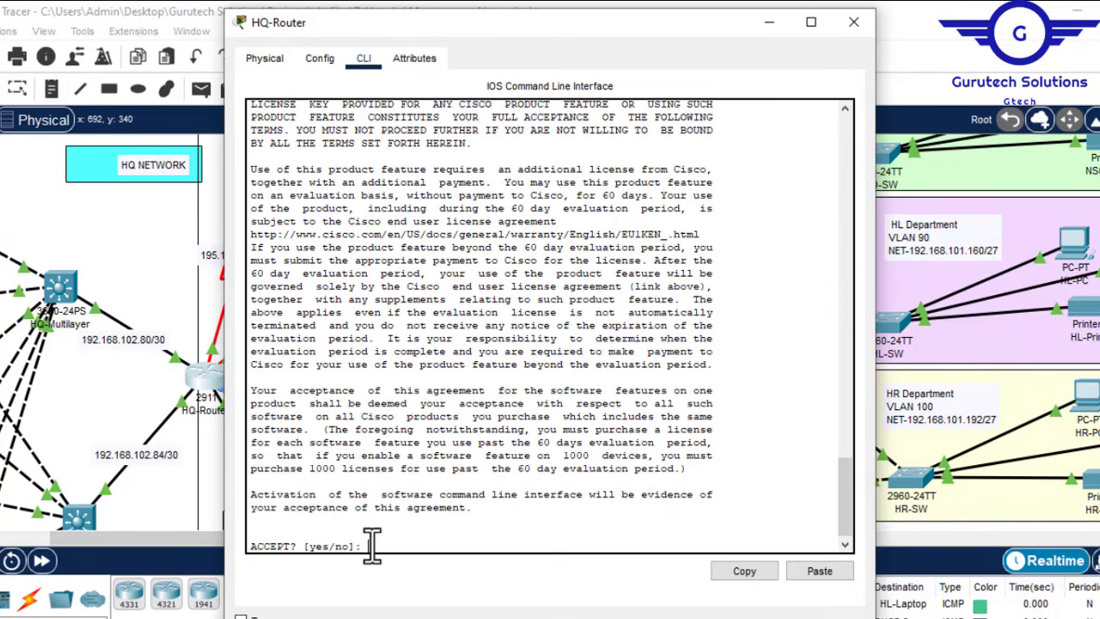
type("y")
key("Return")
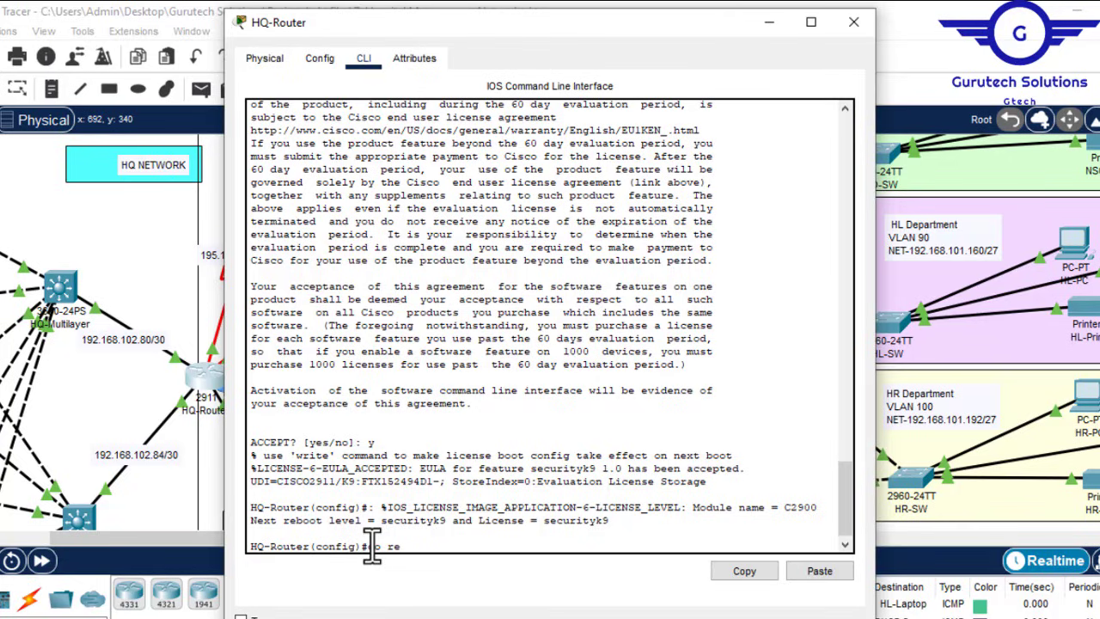
Step: Reload HQ-Router with 'do reload', saving the modified configuration
type("do reload")
key("Return")
type("y")
key("Return")
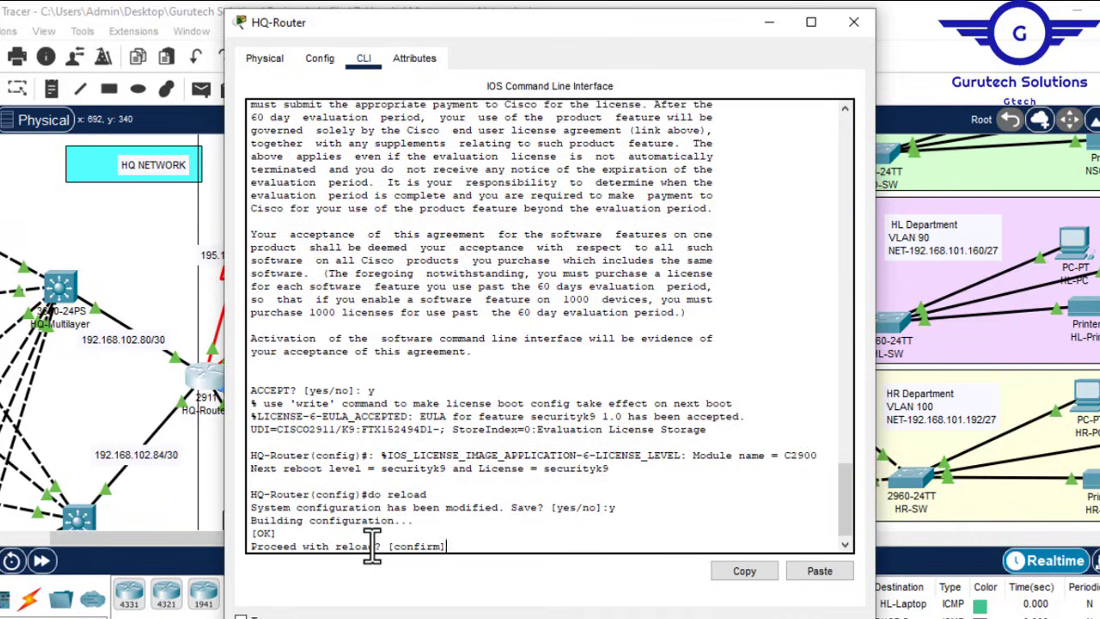
key("Return")
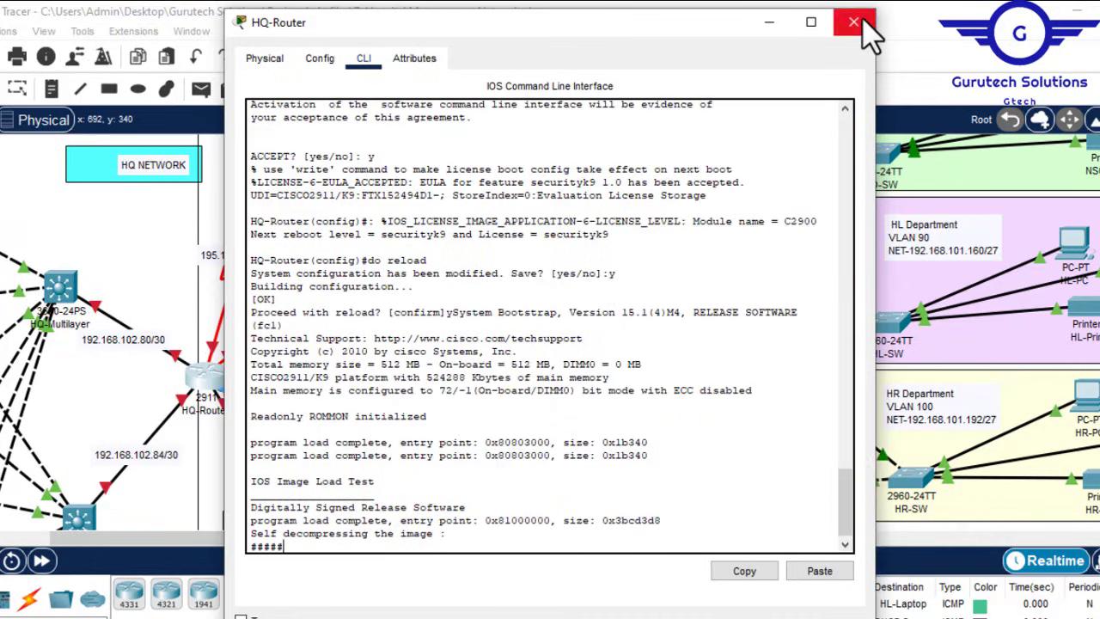
Step: Switch from HQ-Router to BR-Router's CLI and exit interface configuration mode
left_click(853, 23)
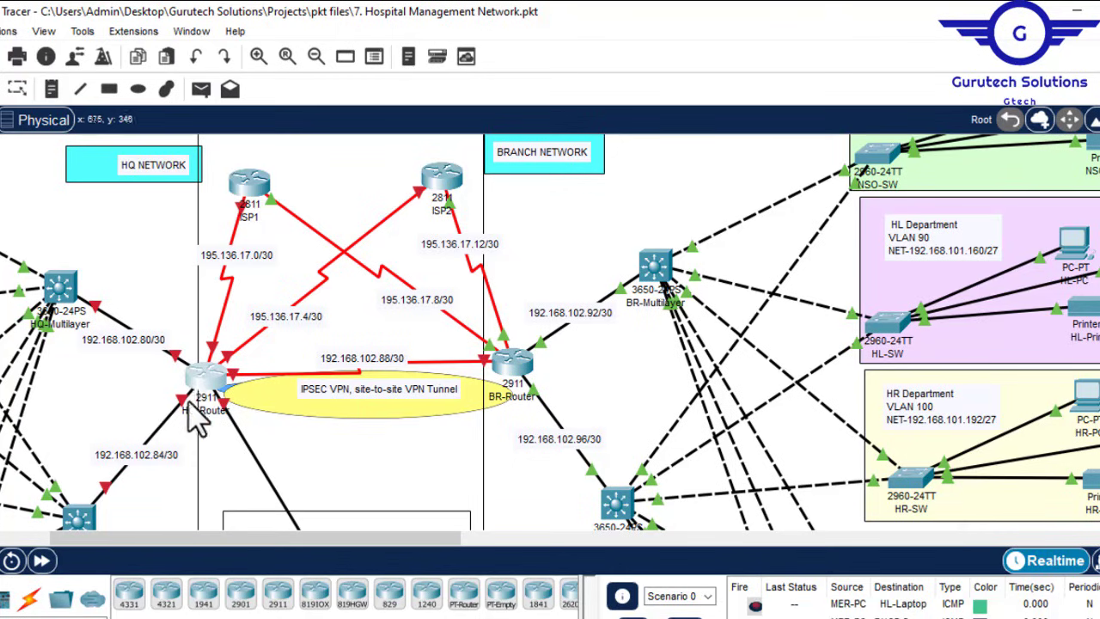
left_click(515, 365)
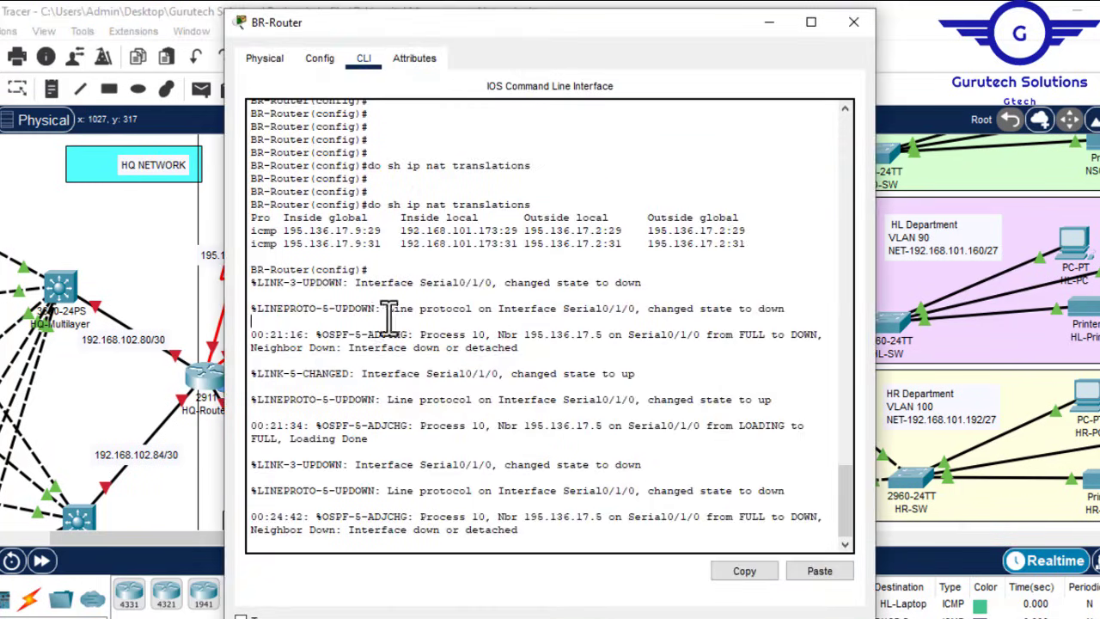
left_click(319, 58)
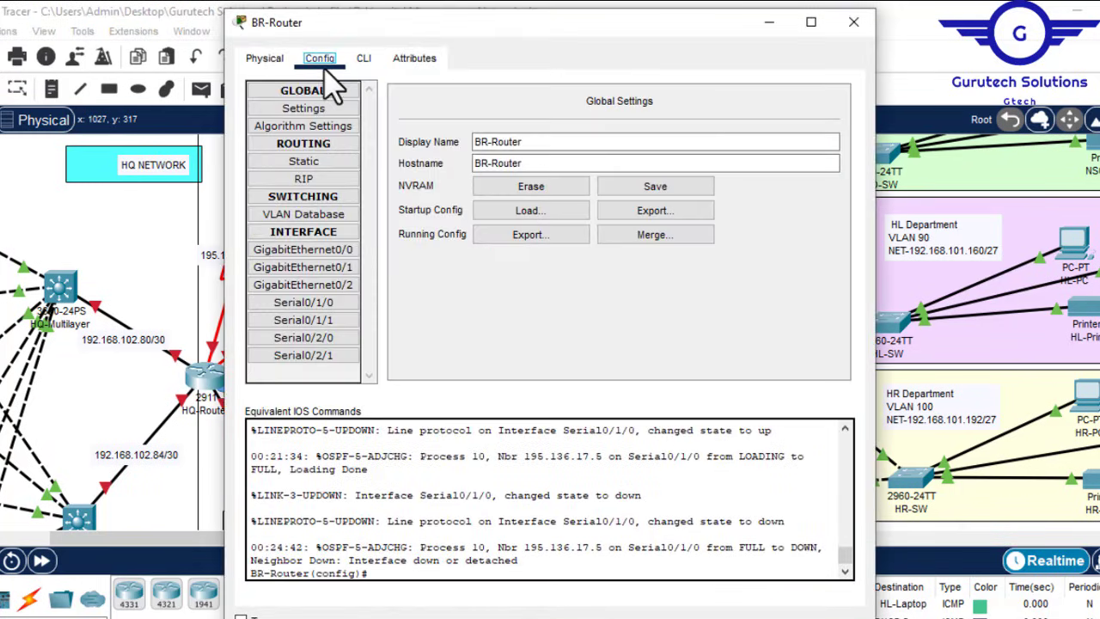
left_click(342, 269)
left_click(363, 58)
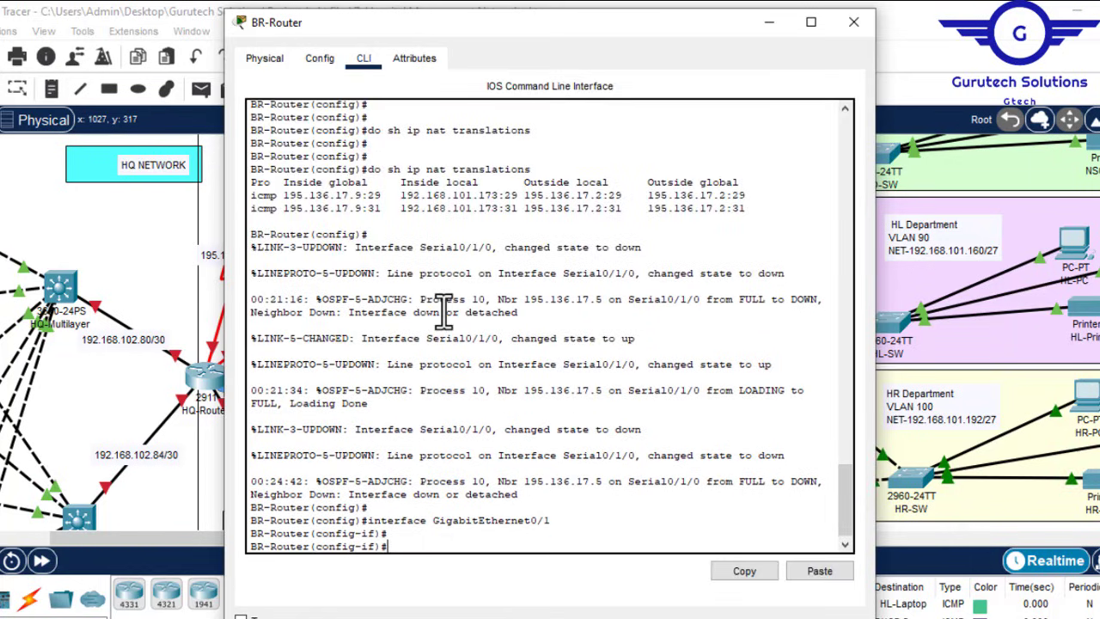
key("Return")
type("ex")
key("Return")
key("Return")
key("Return")
key("Return")
key("Return")
Step: Run 'license boot module c2900 technology-package securityk9' on BR-Router and accept with y
type("1")
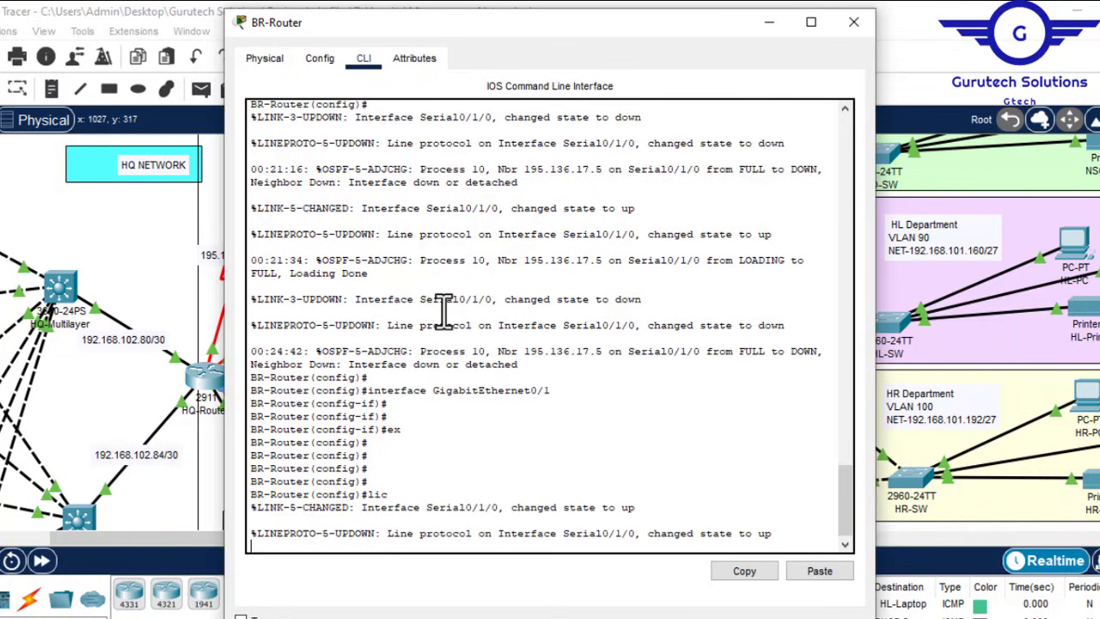
type("ense")
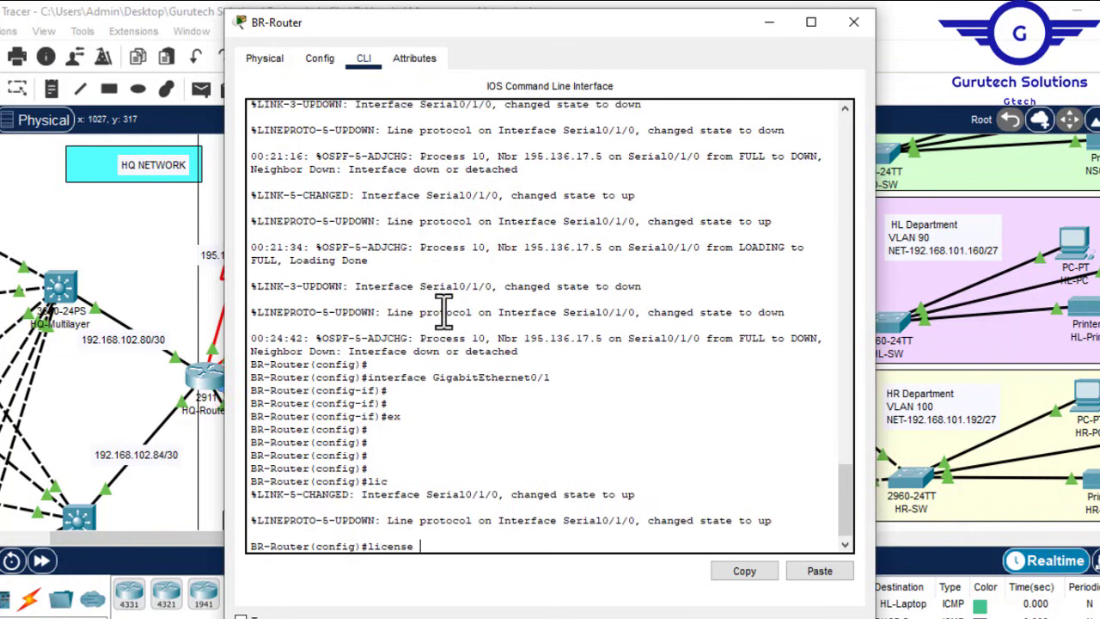
type(" b")
key("Tab")
type("m")
key("Tab")
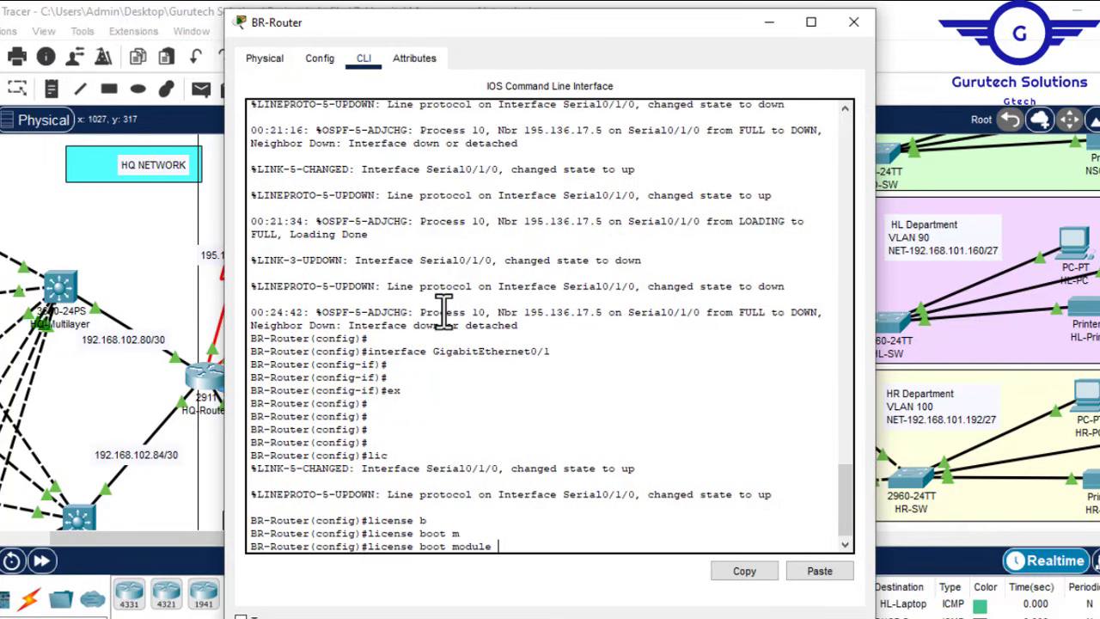
type("c")
key("Tab")
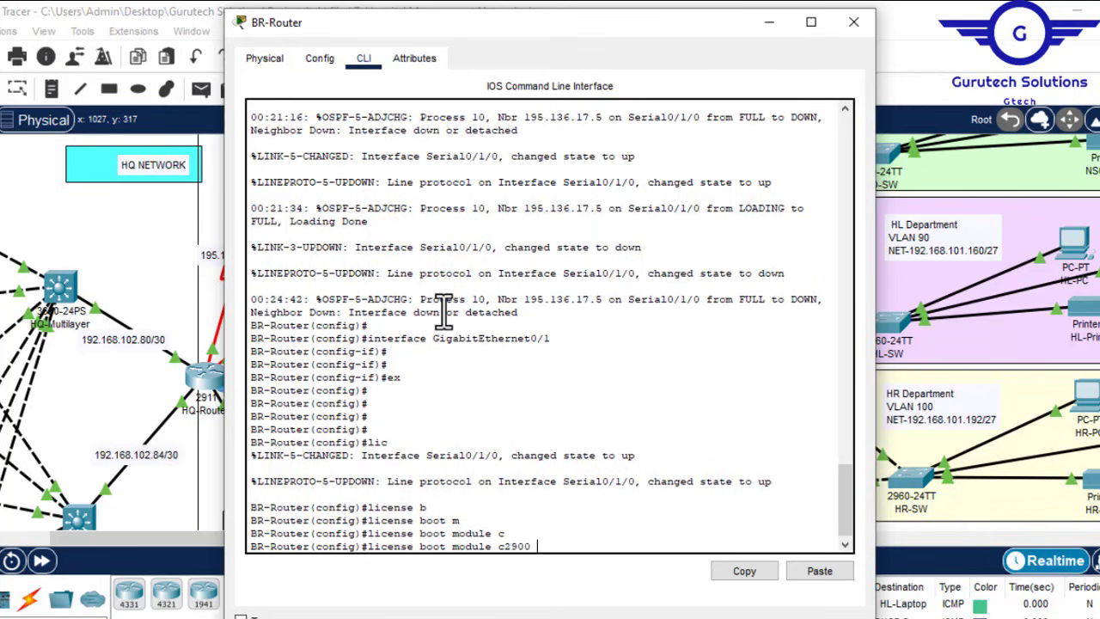
type("t")
key("Tab")
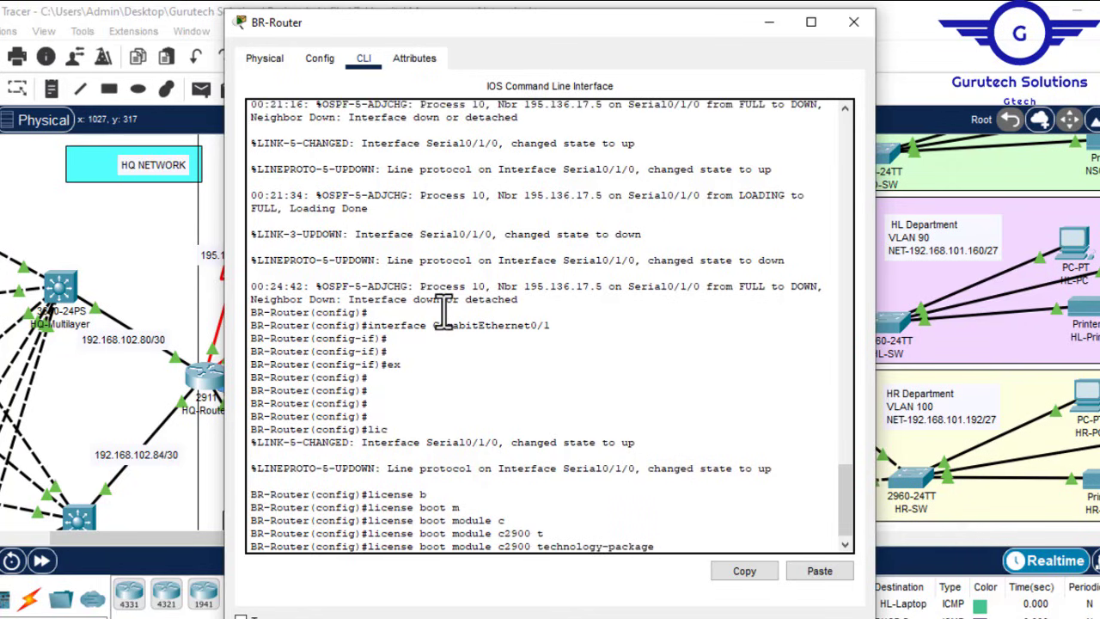
type("se")
key("Tab")
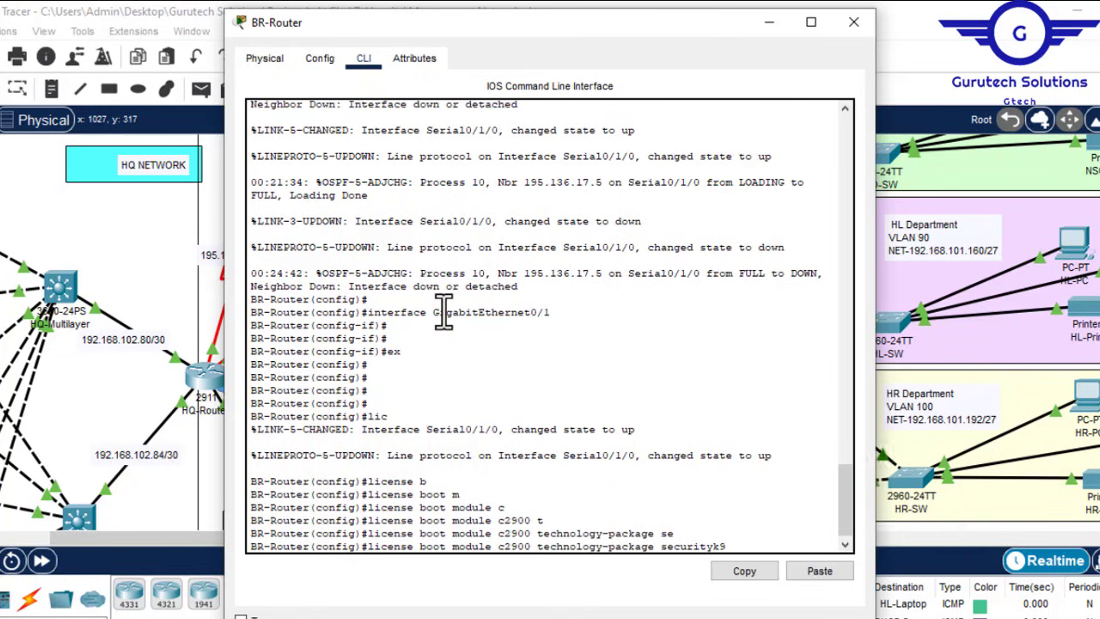
key("Return")
type("y")
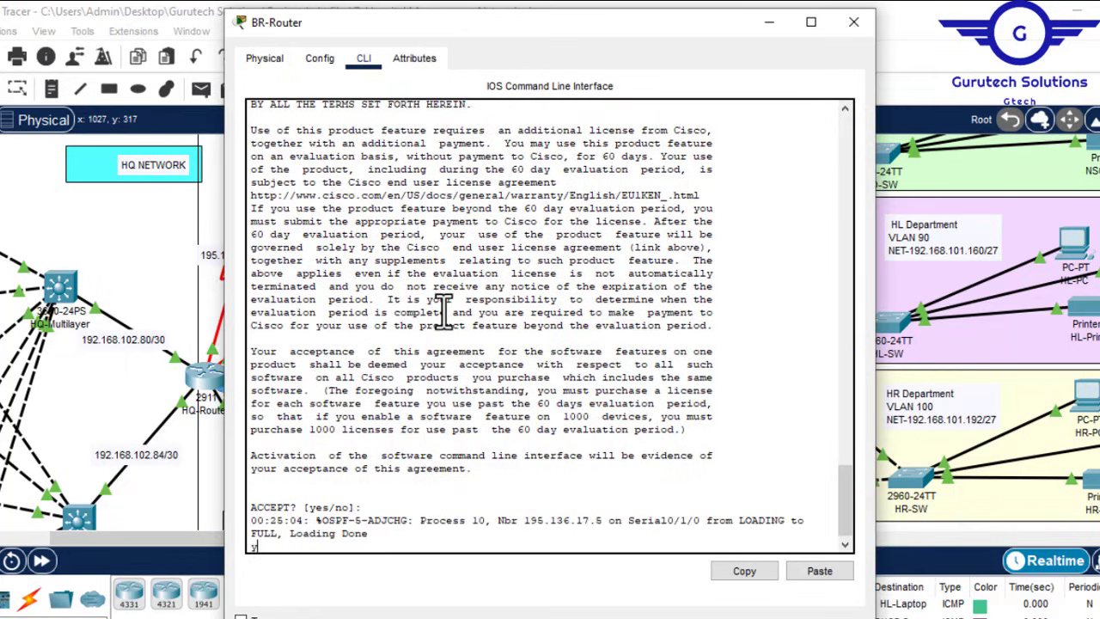
key("Return")
key("Return")
key("Return")
key("Return")
key("Return")
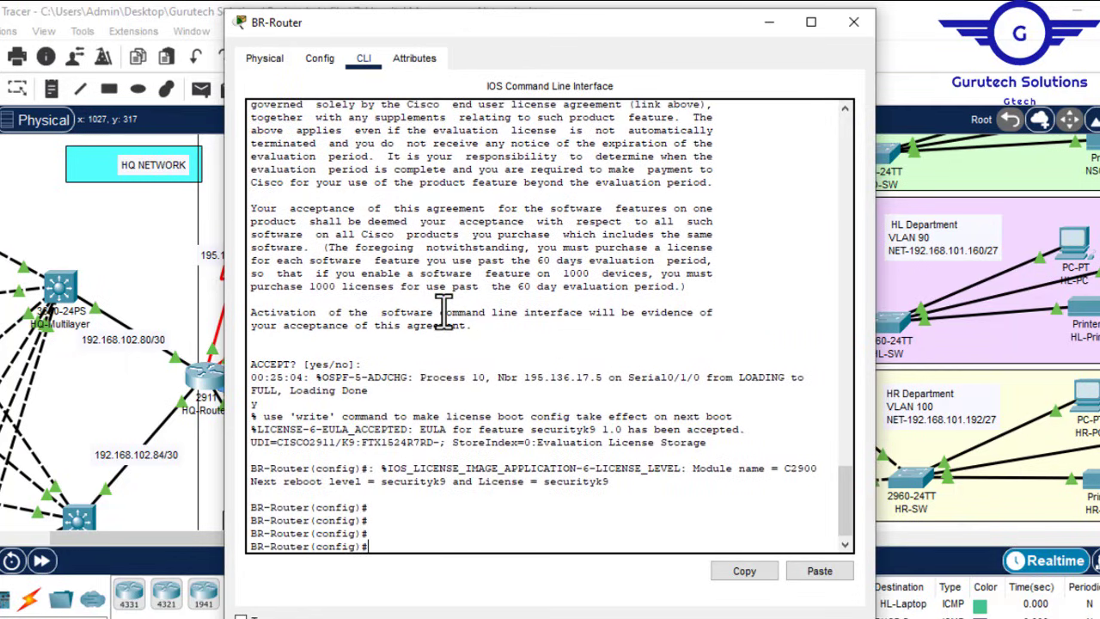
Step: Reload BR-Router with 'do reload', saving the configuration, then close its window
type("do reload")
key("Return")
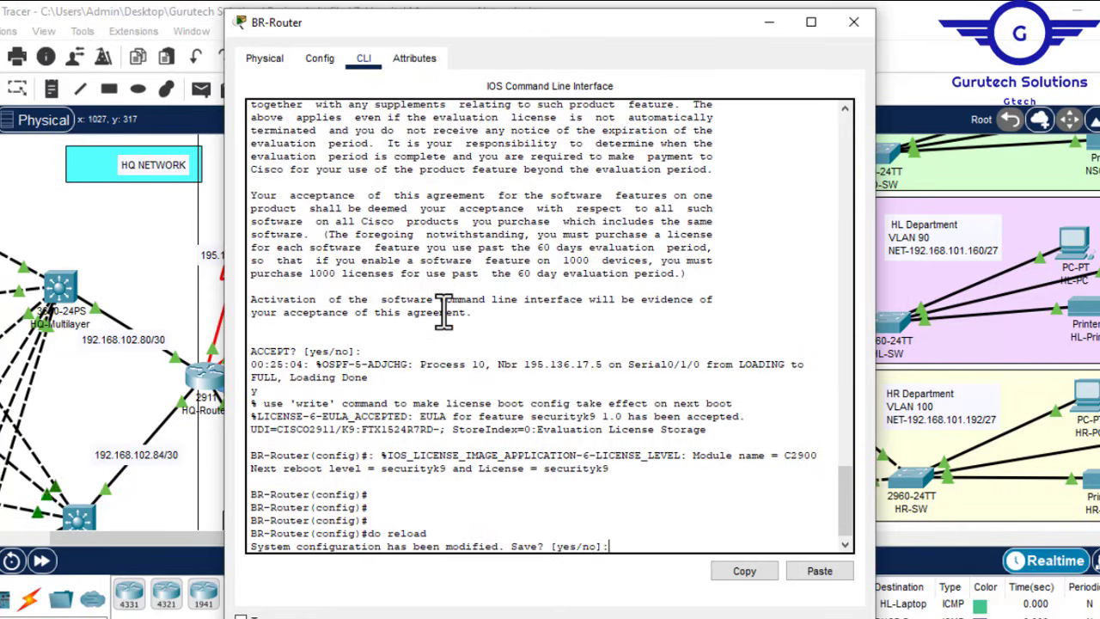
type("y")
key("Return")
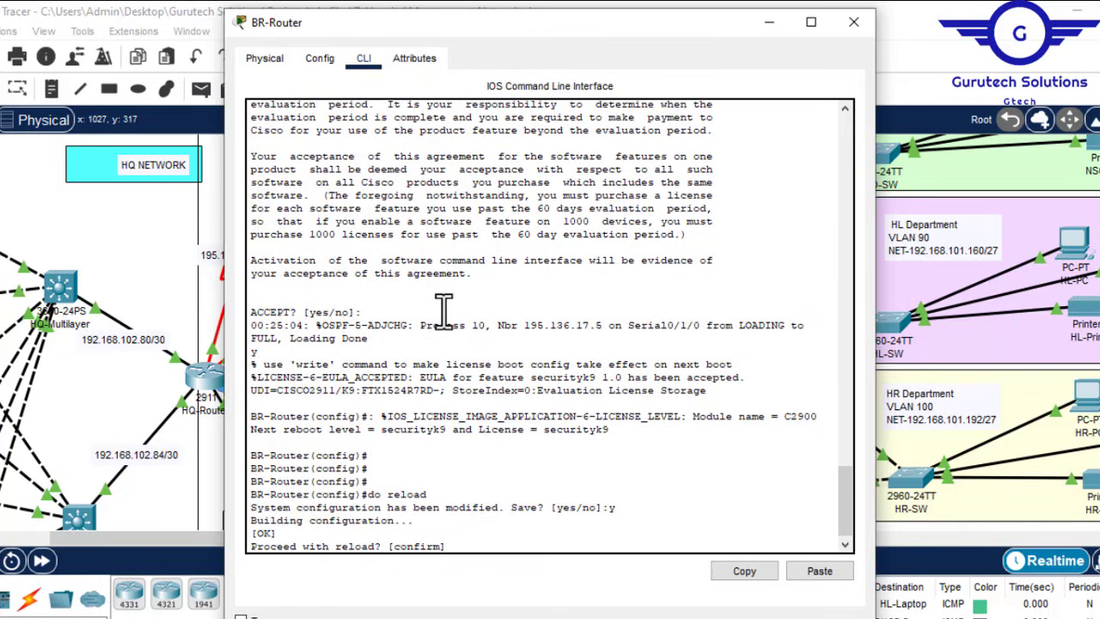
key("Return")
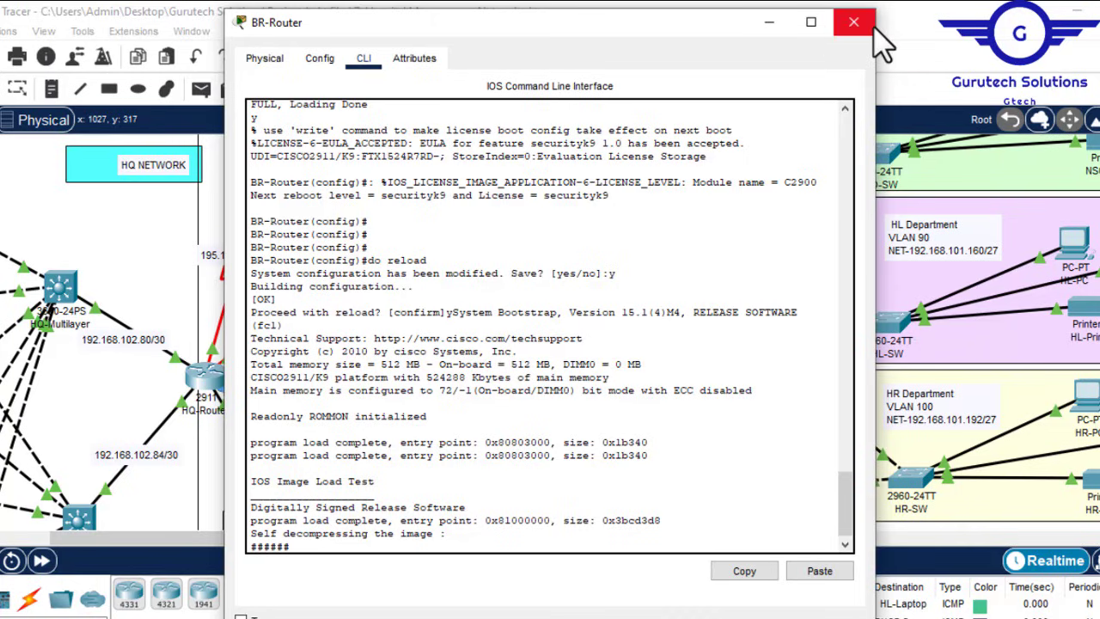
left_click(853, 24)
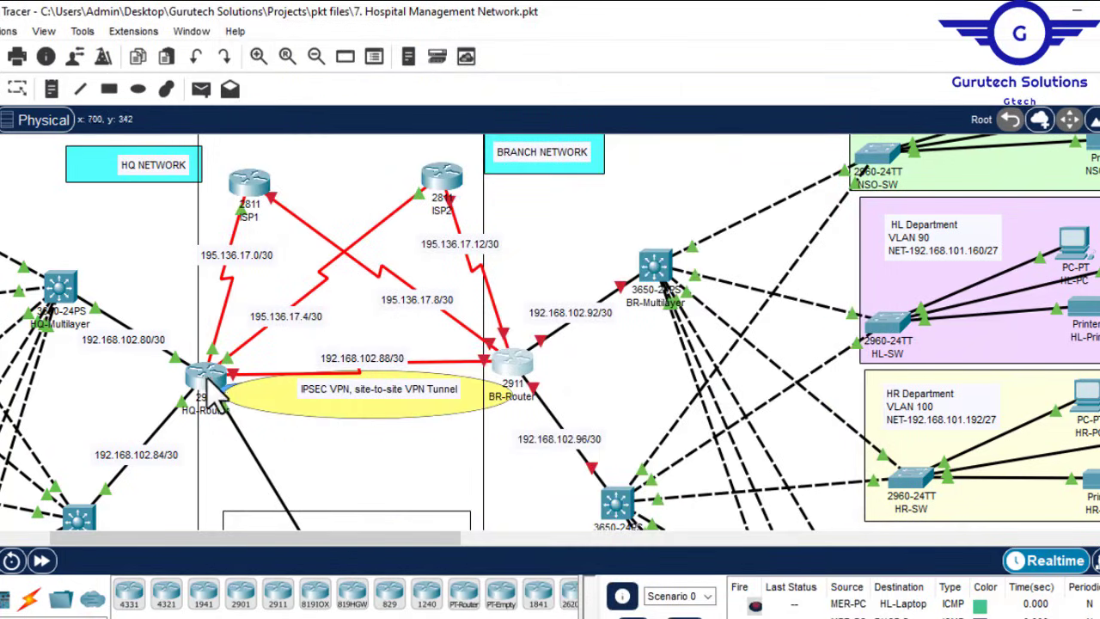
Step: Wake HQ-Router's CLI prompt after the reload, then minimise its window
mouse_move(215, 402)
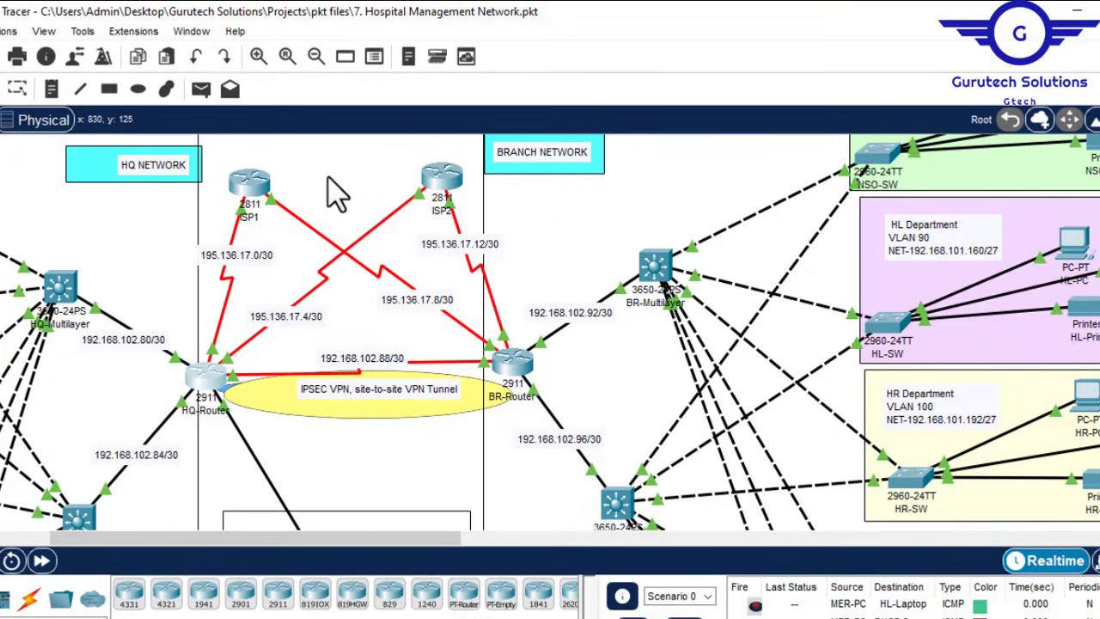
left_click_drag(421, 541, 64, 442)
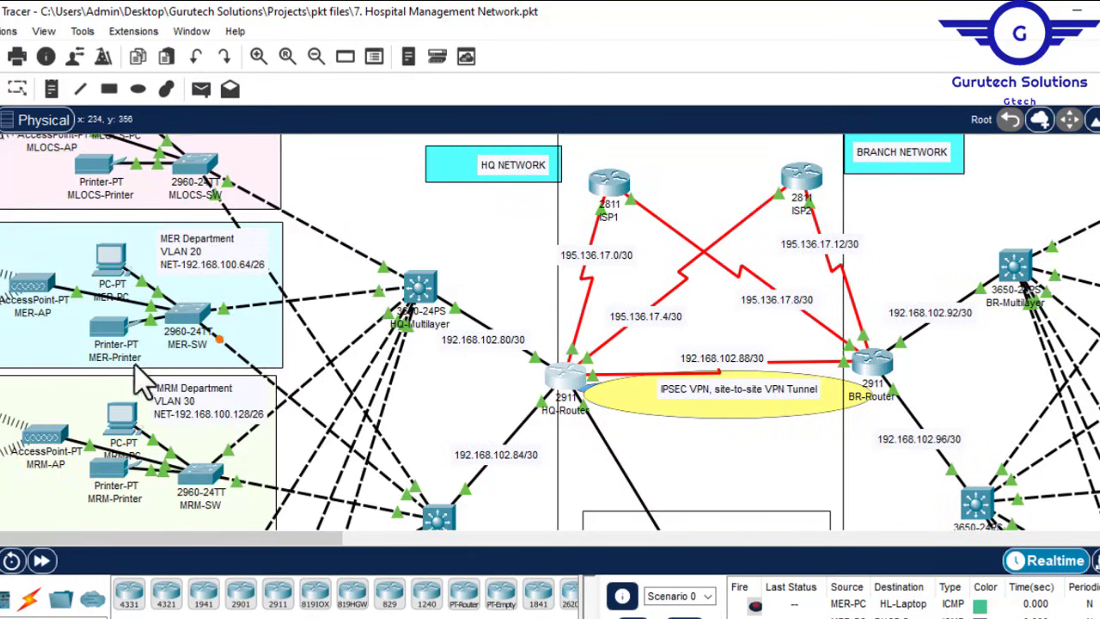
left_click_drag(286, 538, 467, 542)
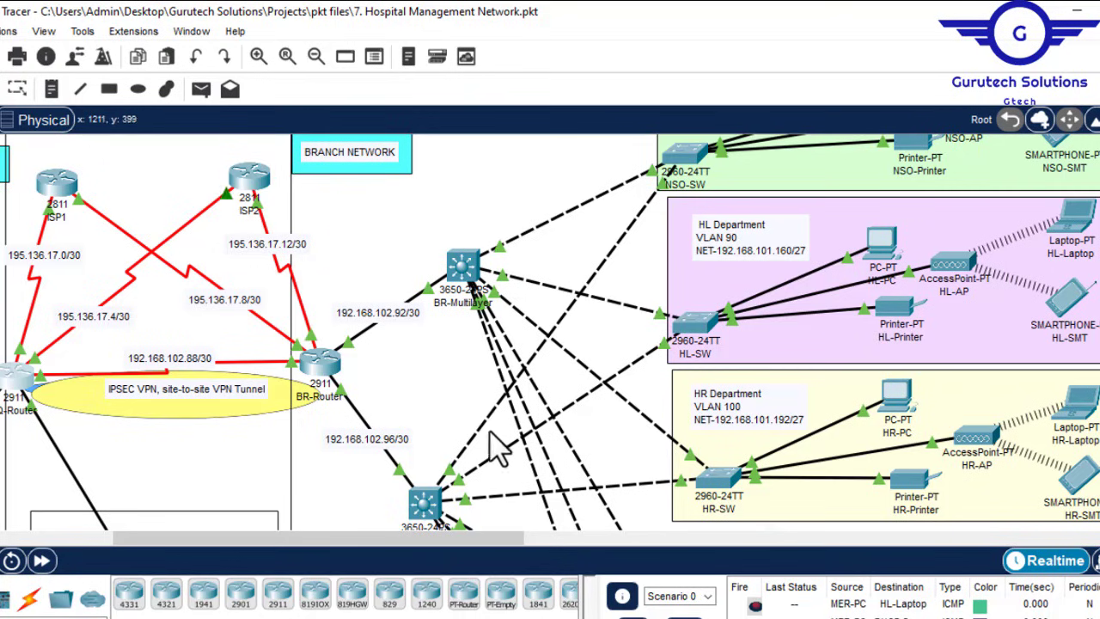
left_click_drag(495, 550, 226, 544)
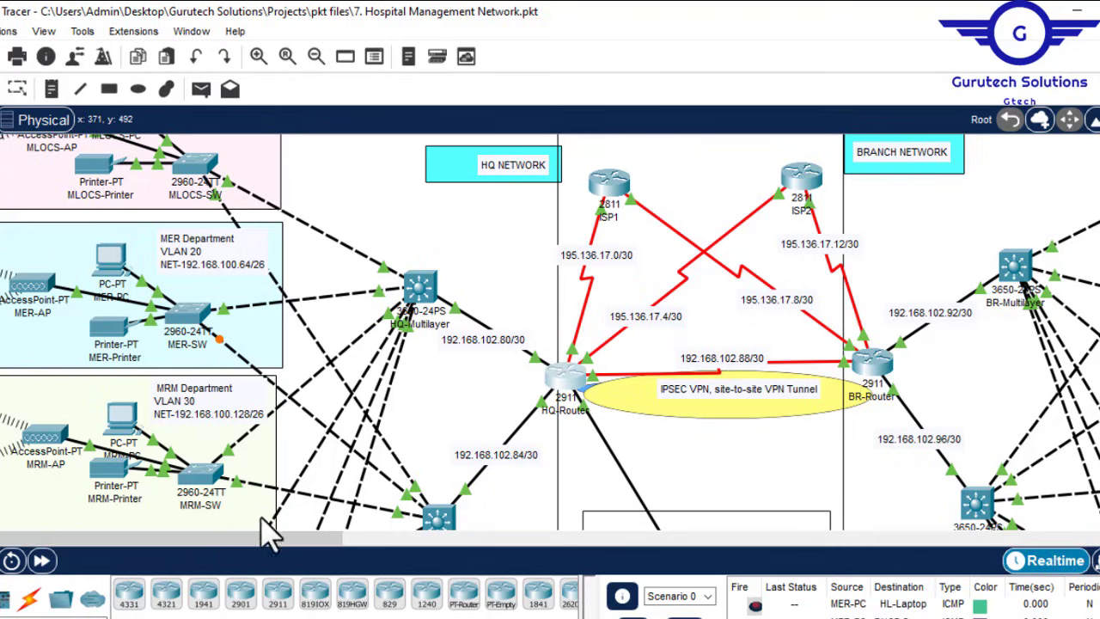
scroll(550, 331, "up", 2)
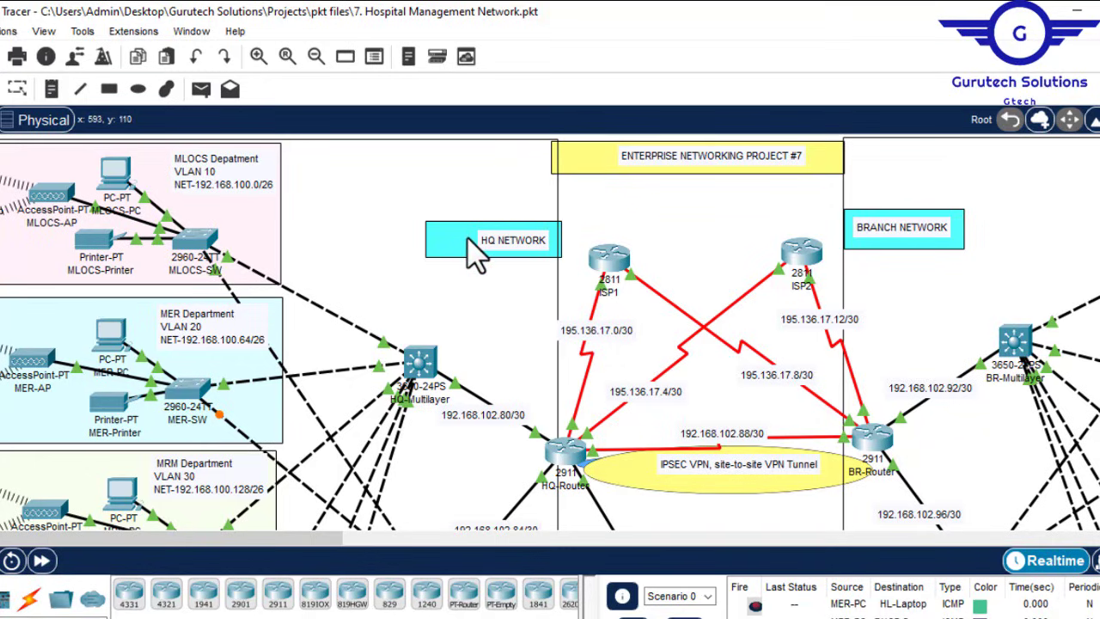
mouse_move(467, 236)
left_mouse_down()
mouse_move(453, 239)
mouse_move(476, 251)
mouse_move(472, 242)
left_mouse_up()
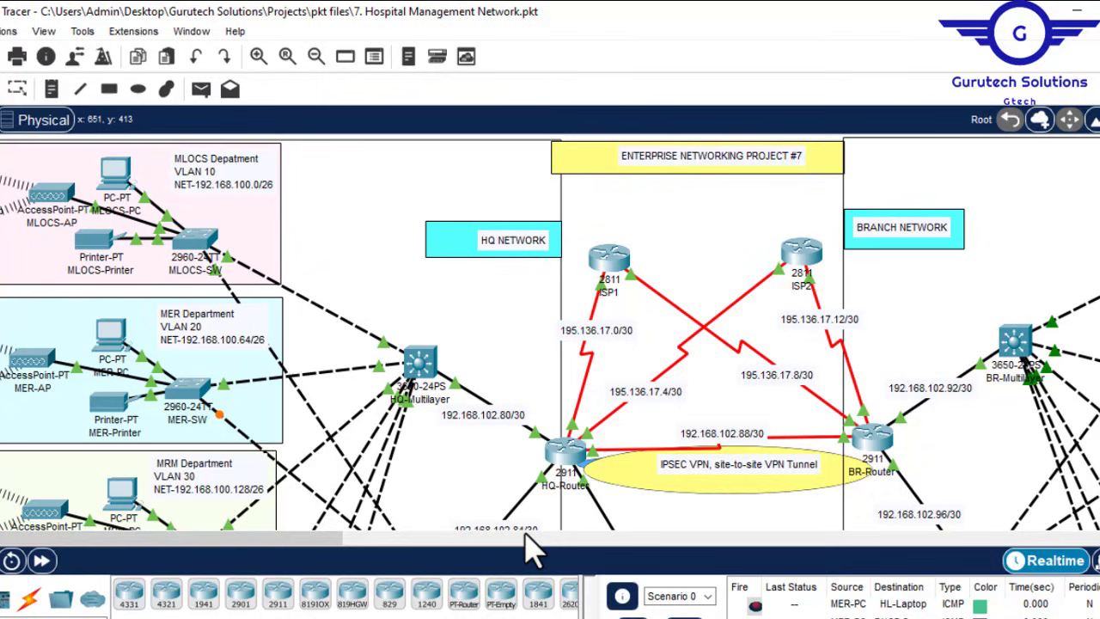
left_click(562, 454)
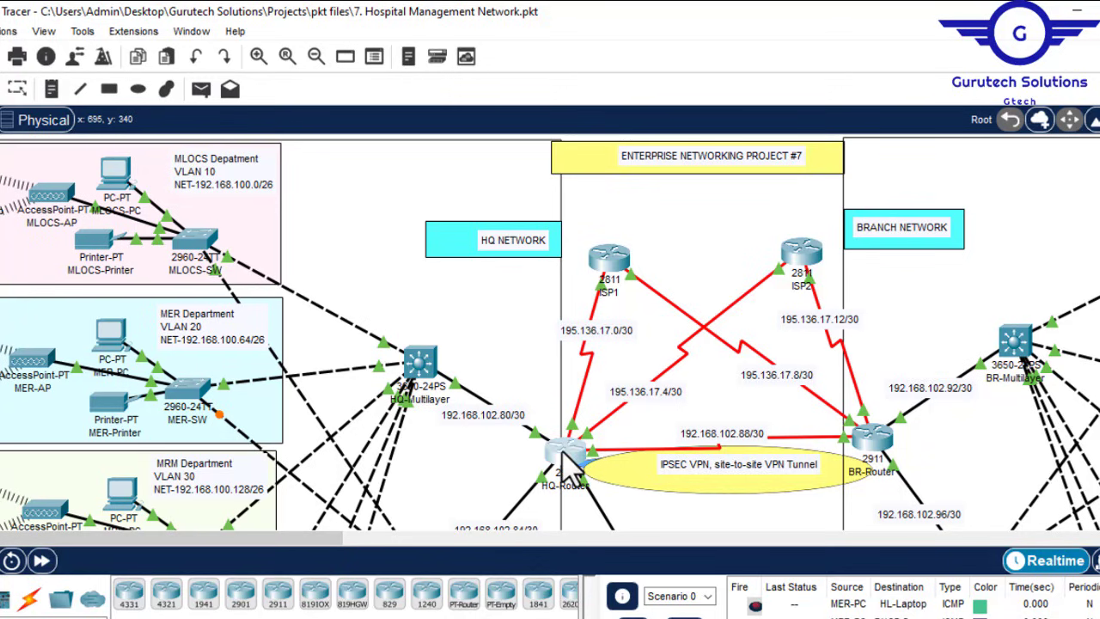
key("Return")
key("Return")
key("Return")
key("Return")
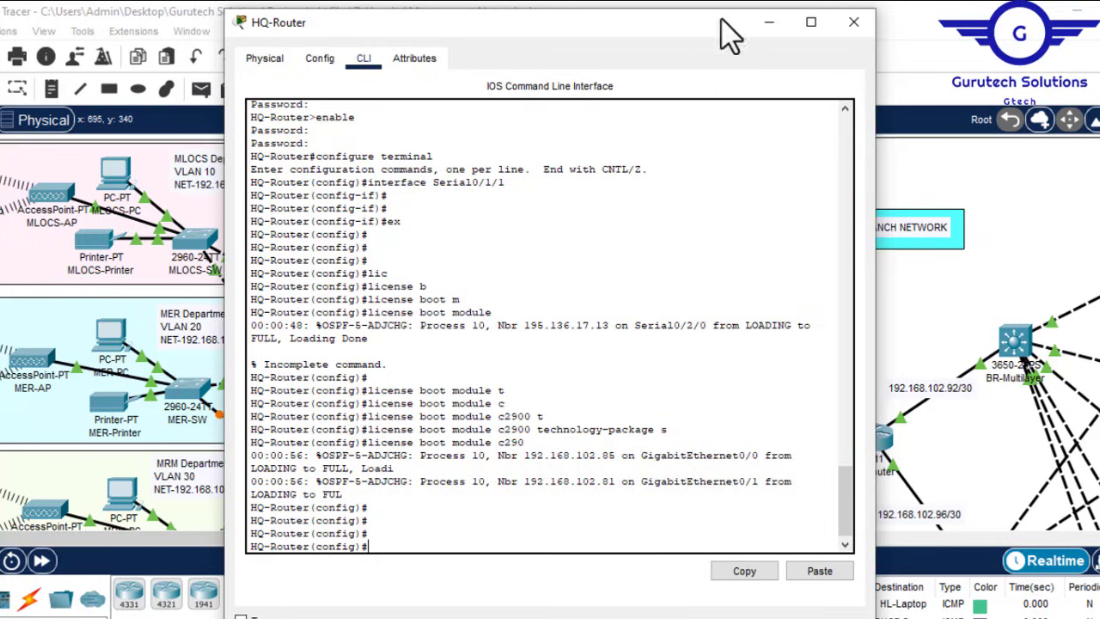
left_click(768, 23)
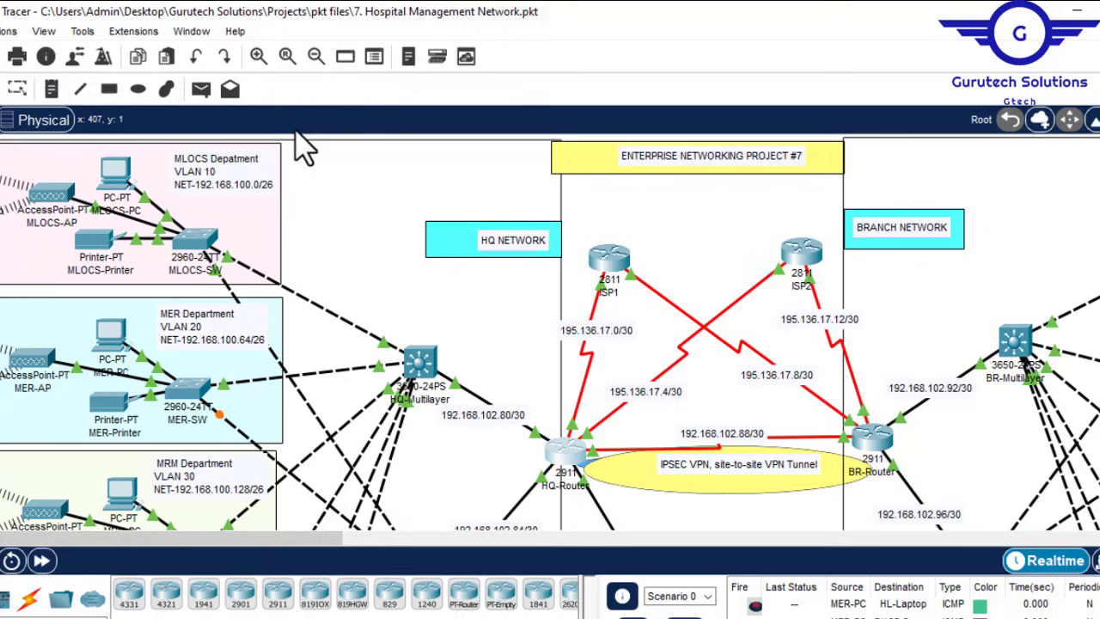
Step: Scroll and pan around the canvas to review the whole hospital topology
left_click_drag(316, 550, 595, 563)
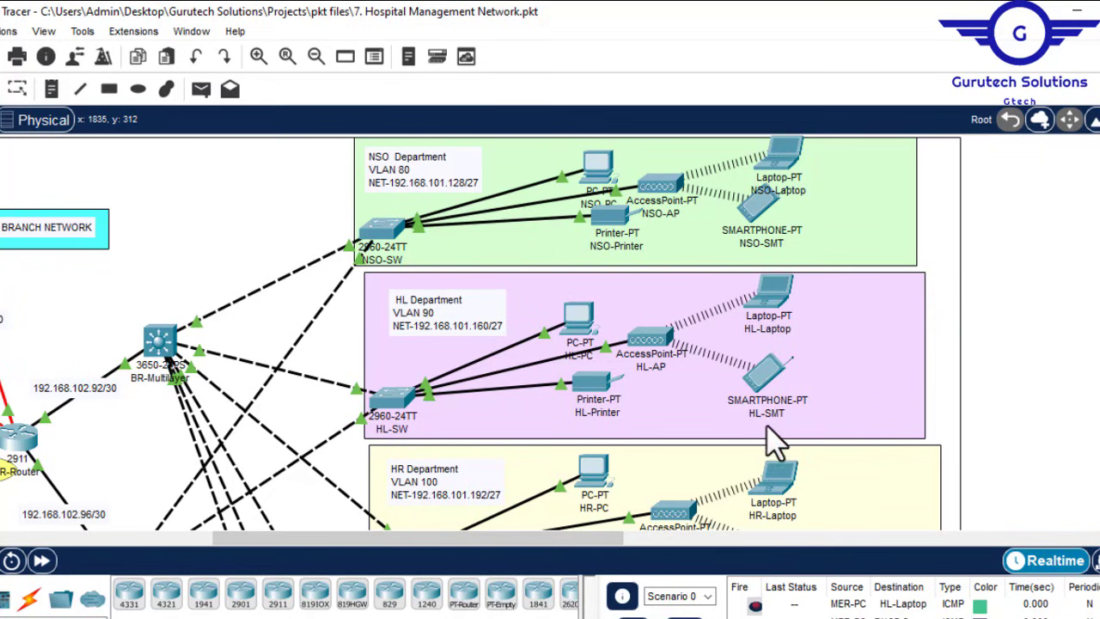
left_click_drag(536, 542, 81, 550)
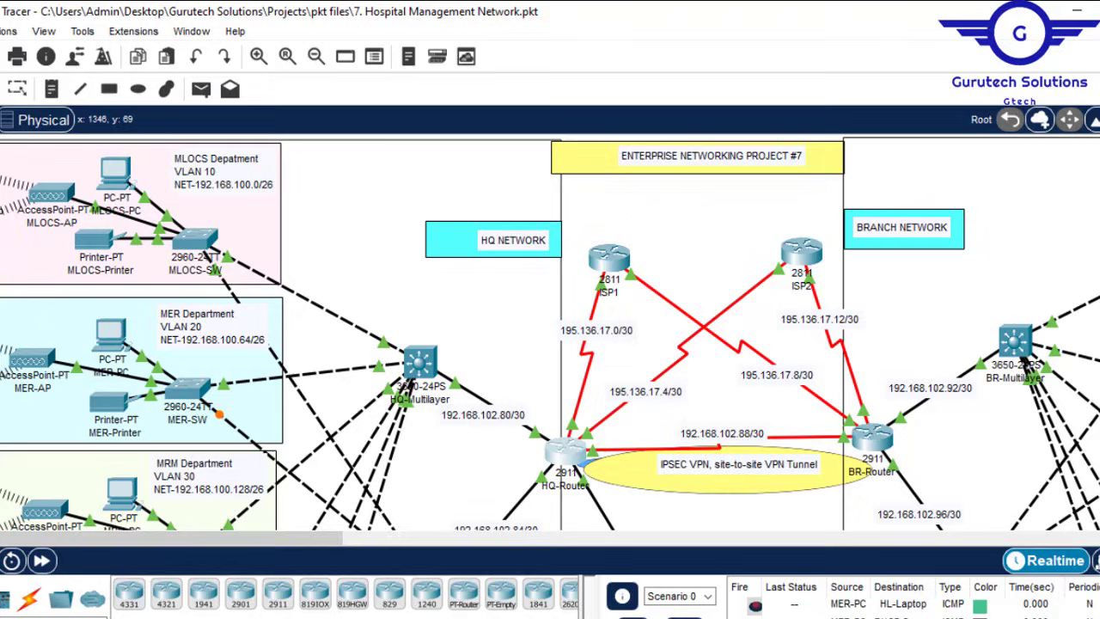
scroll(550, 331, "down", 10)
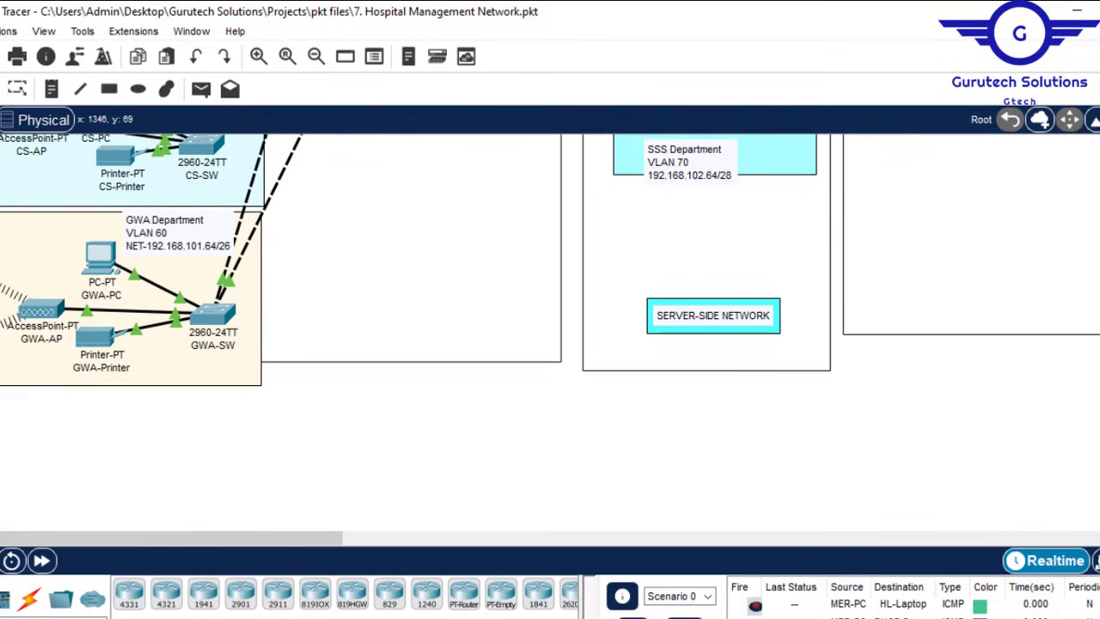
scroll(764, 341, "up", 10)
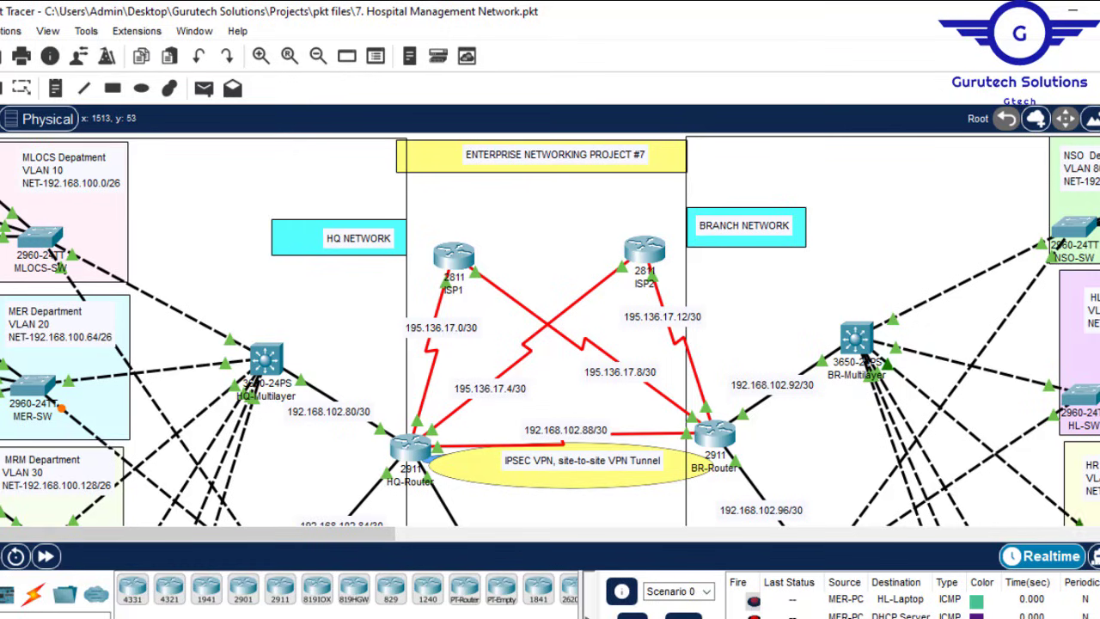
scroll(550, 331, "down", 5)
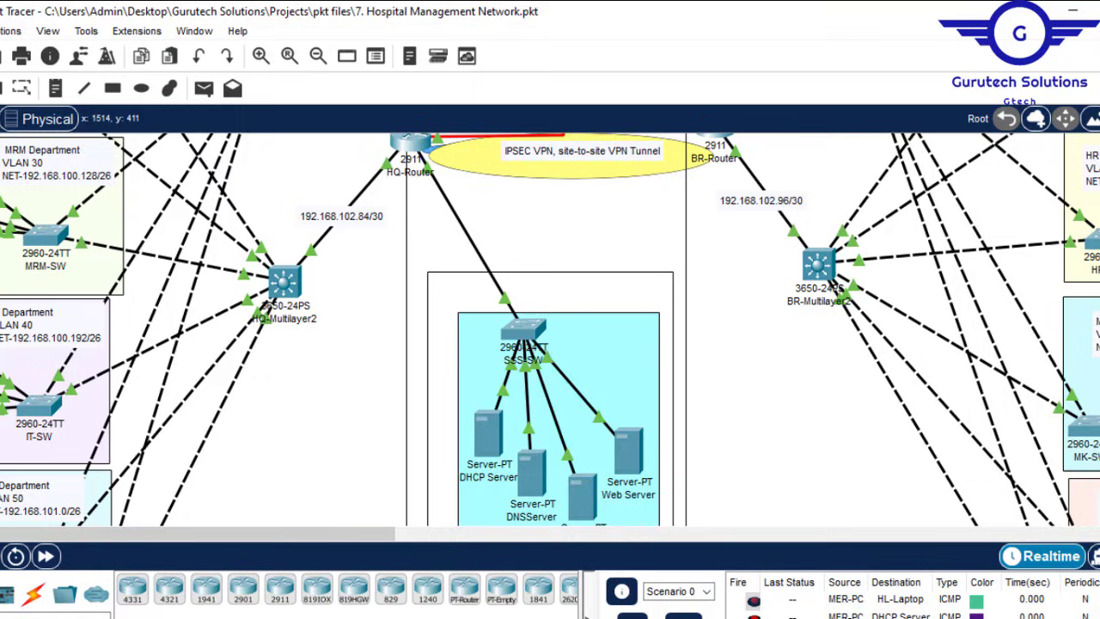
scroll(550, 331, "up", 5)
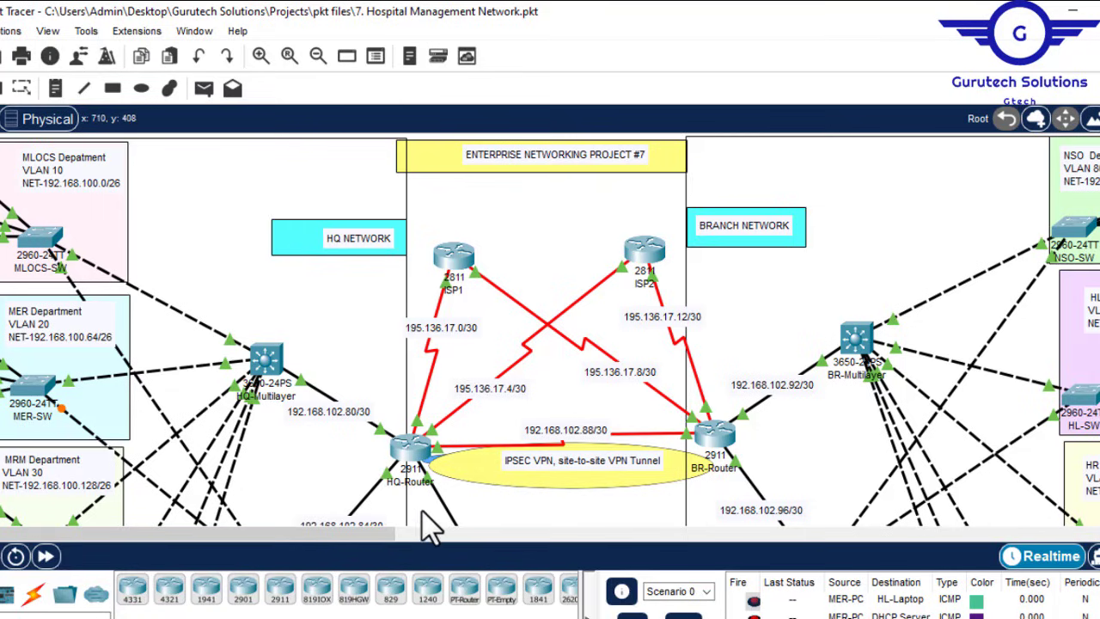
left_click_drag(344, 535, 532, 541)
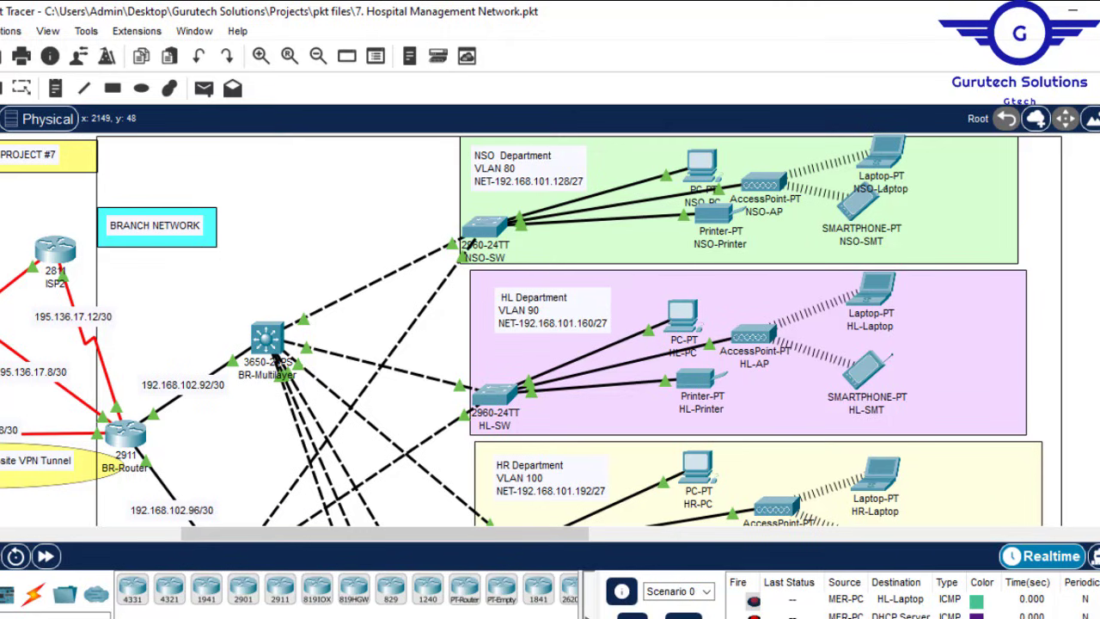
scroll(533, 331, "down", 5)
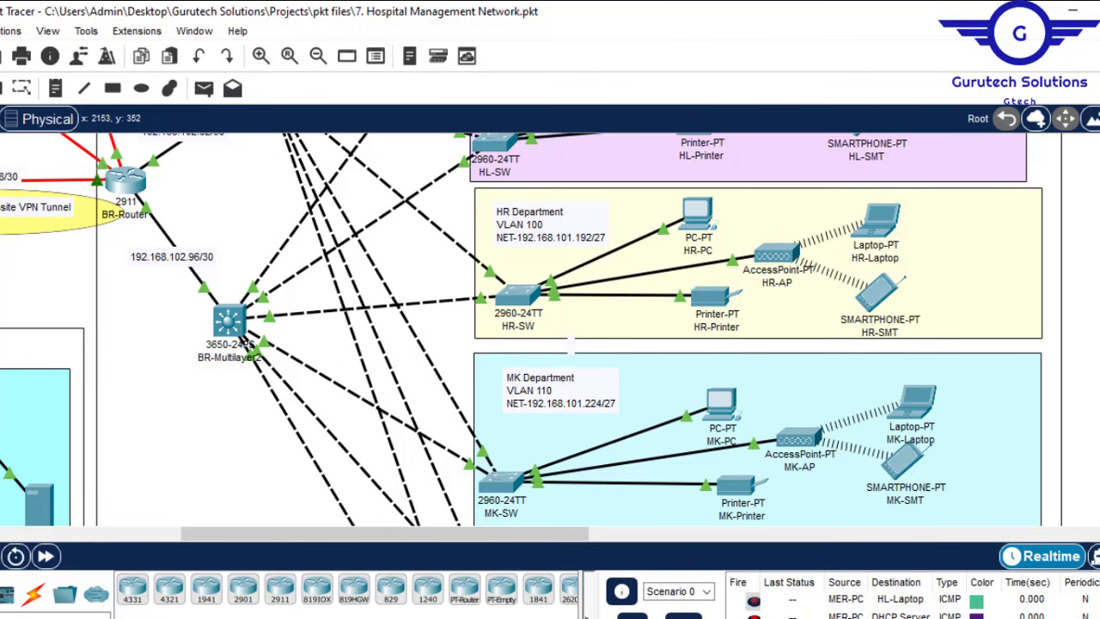
scroll(532, 331, "up", 5)
scroll(810, 369, "down", 3)
scroll(811, 369, "up", 6)
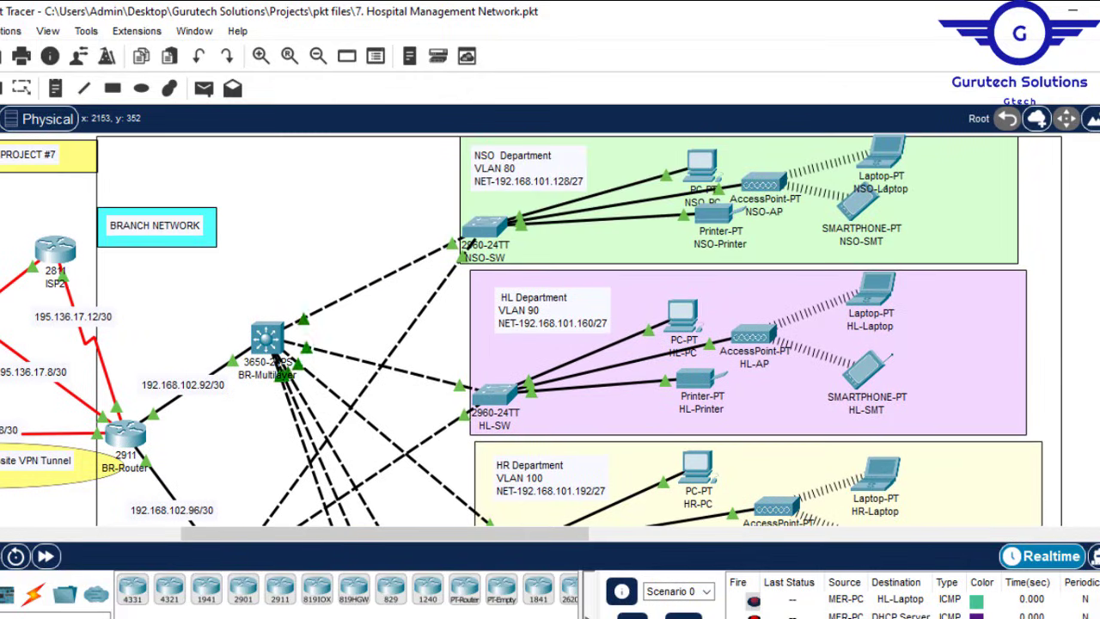
left_click_drag(487, 553, 302, 548)
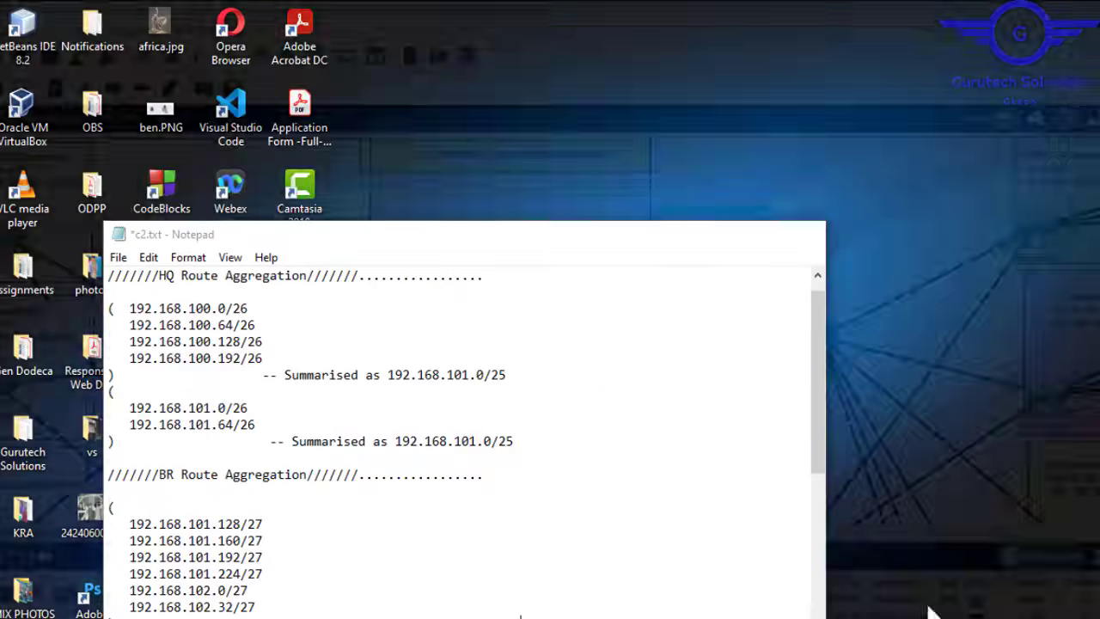
Step: Correct the first HQ summary in c2.txt to 192.168.100.0/24
left_click(997, 602)
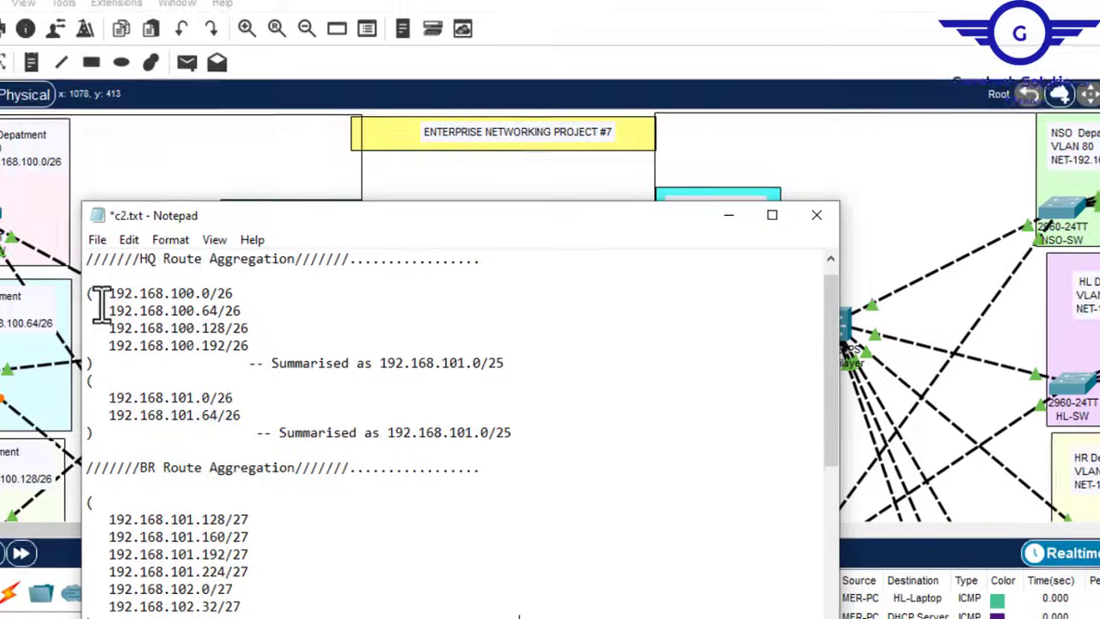
left_click_drag(121, 308, 231, 339)
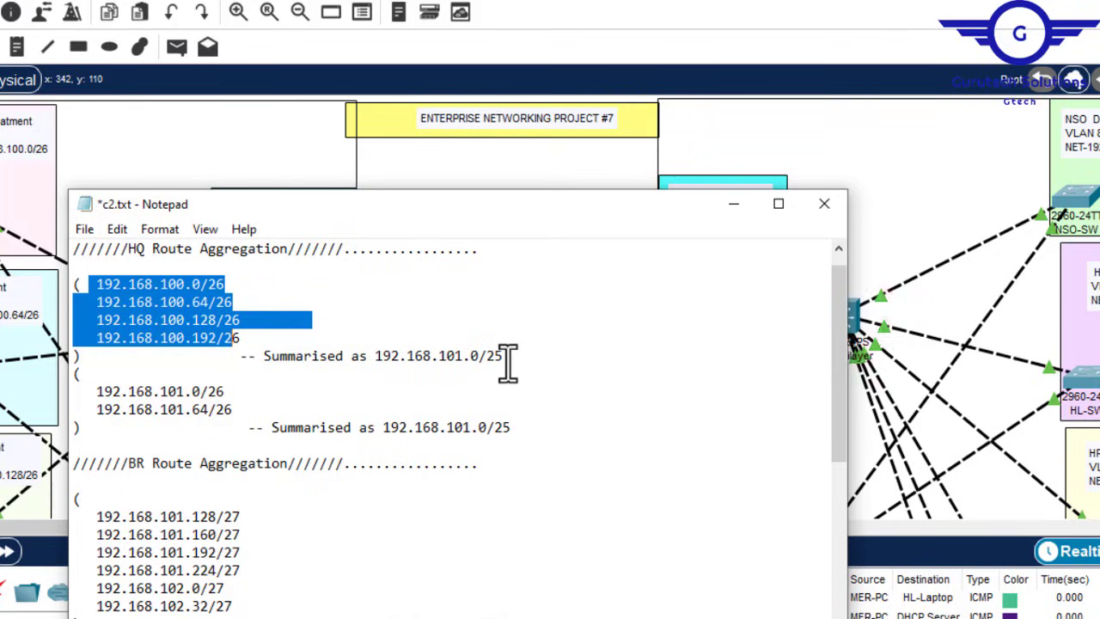
left_click_drag(507, 356, 374, 356)
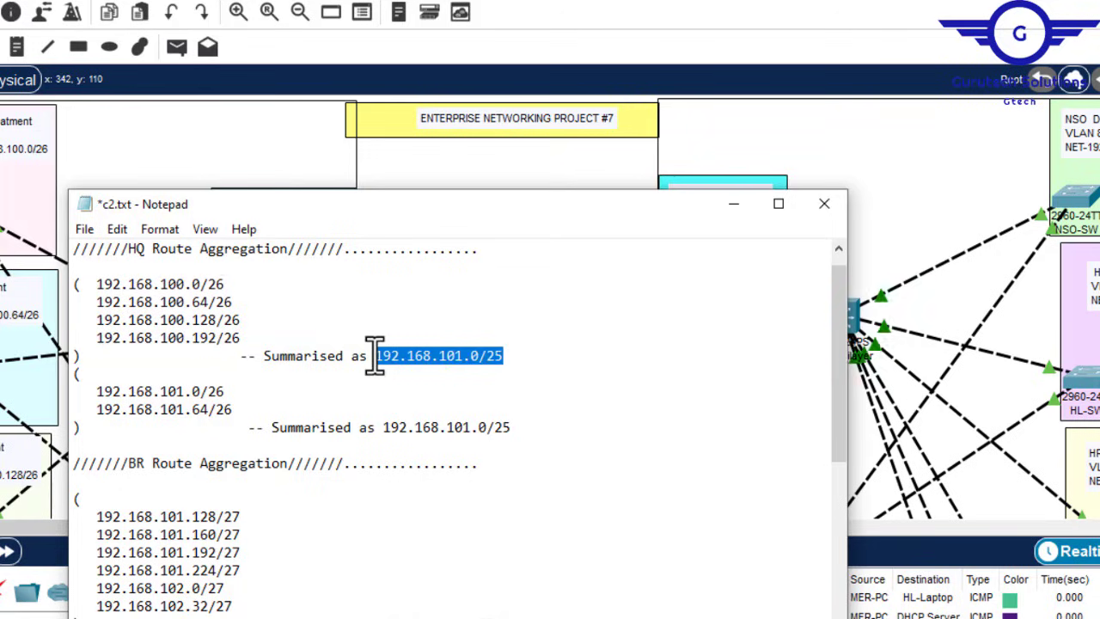
left_click(457, 360)
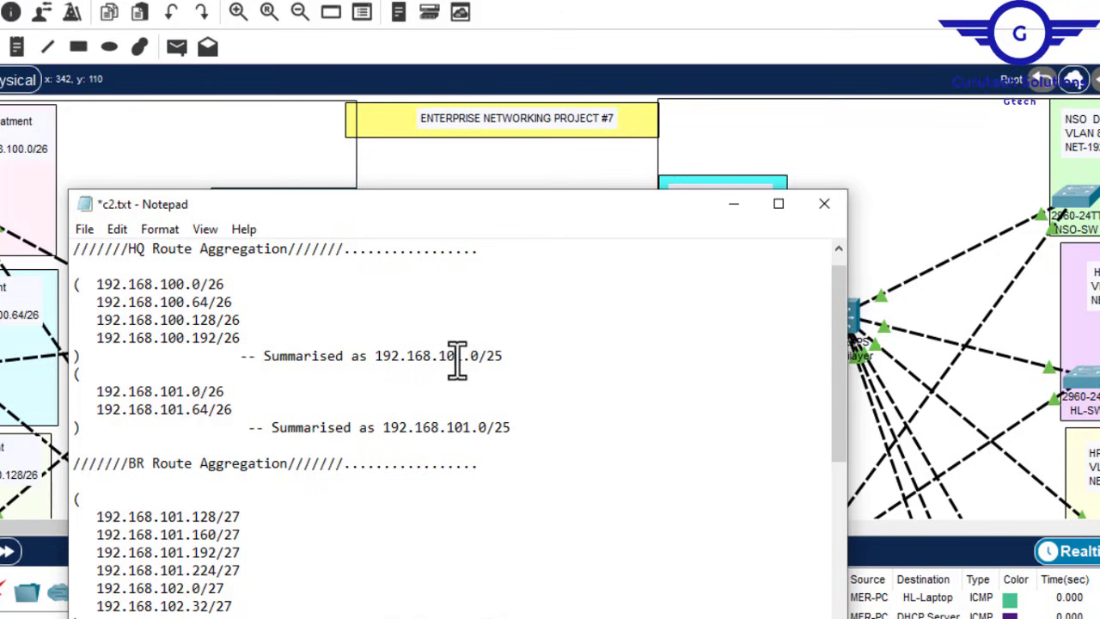
key("BackSpace")
type("0")
left_click_drag(98, 391, 240, 416)
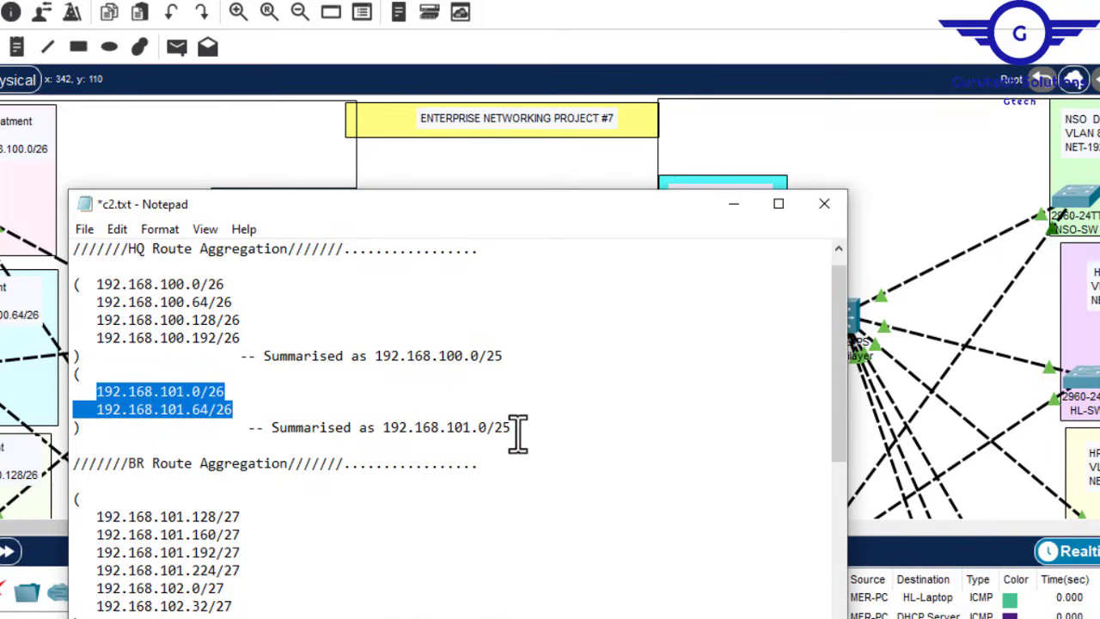
left_click_drag(511, 427, 273, 427)
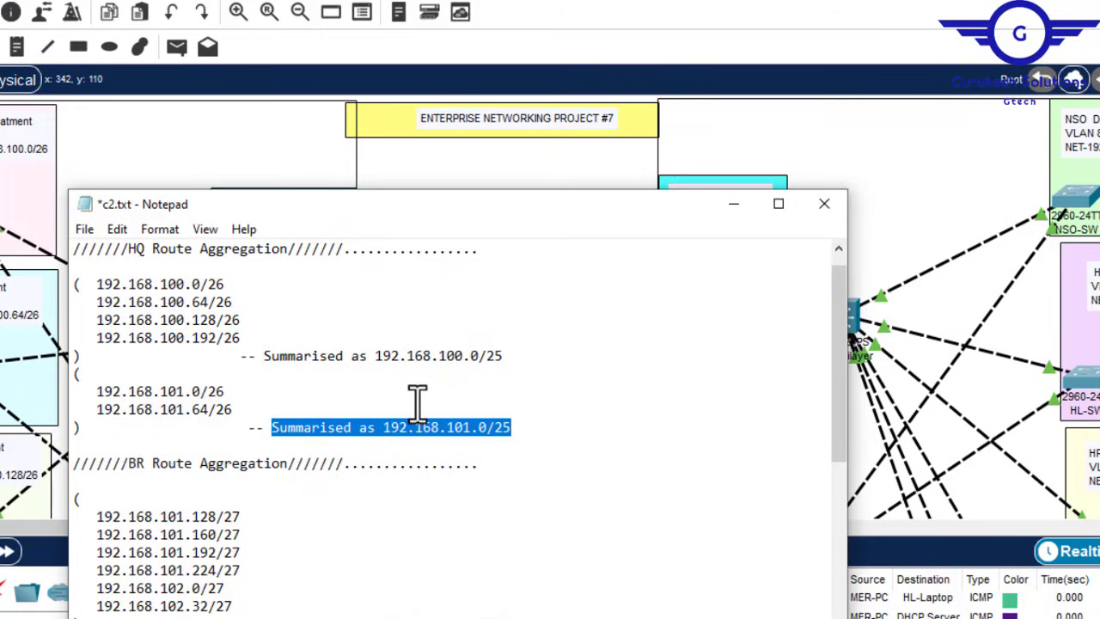
left_click(497, 356)
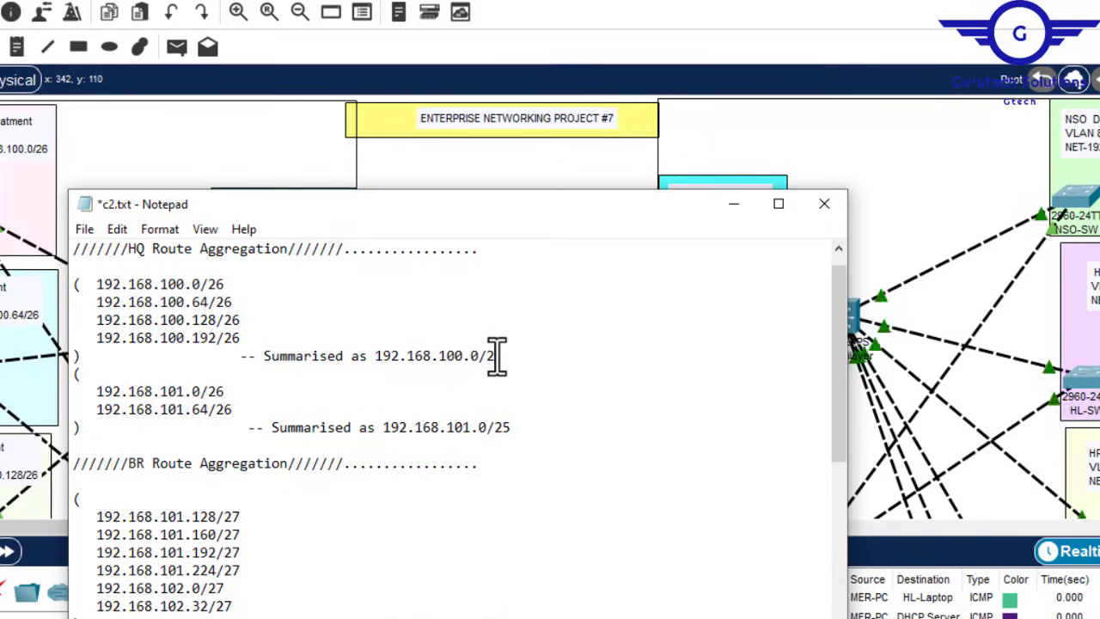
type("4")
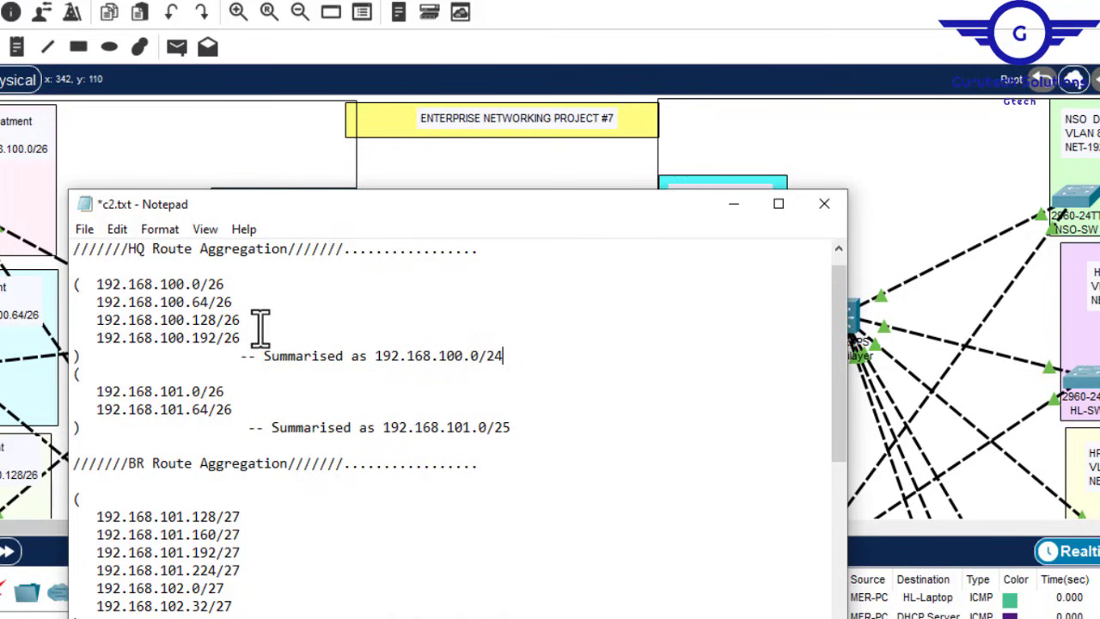
Step: Check the /26 subnet groups against summaries 192.168.100.0/24 and 192.168.101.0/25
left_click_drag(242, 338, 91, 292)
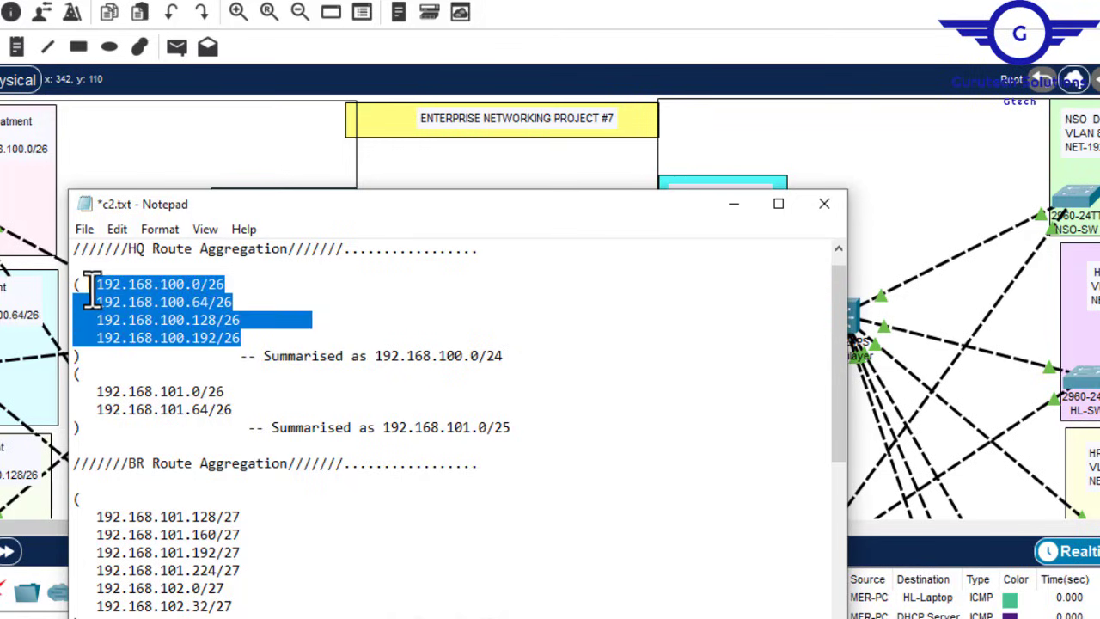
left_click_drag(520, 358, 384, 359)
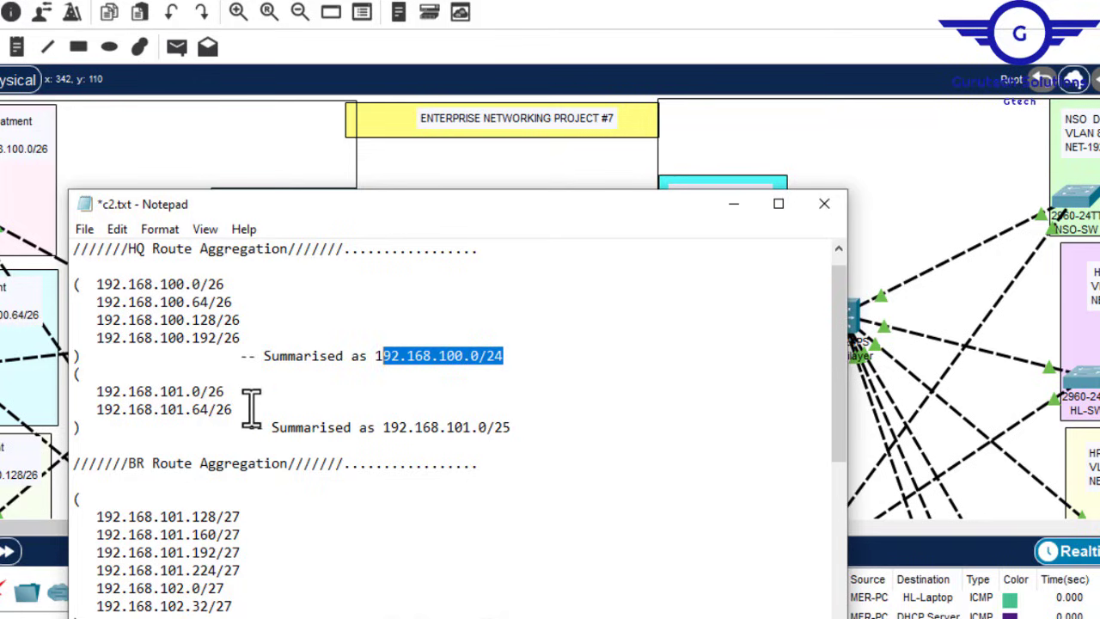
left_click_drag(248, 408, 95, 392)
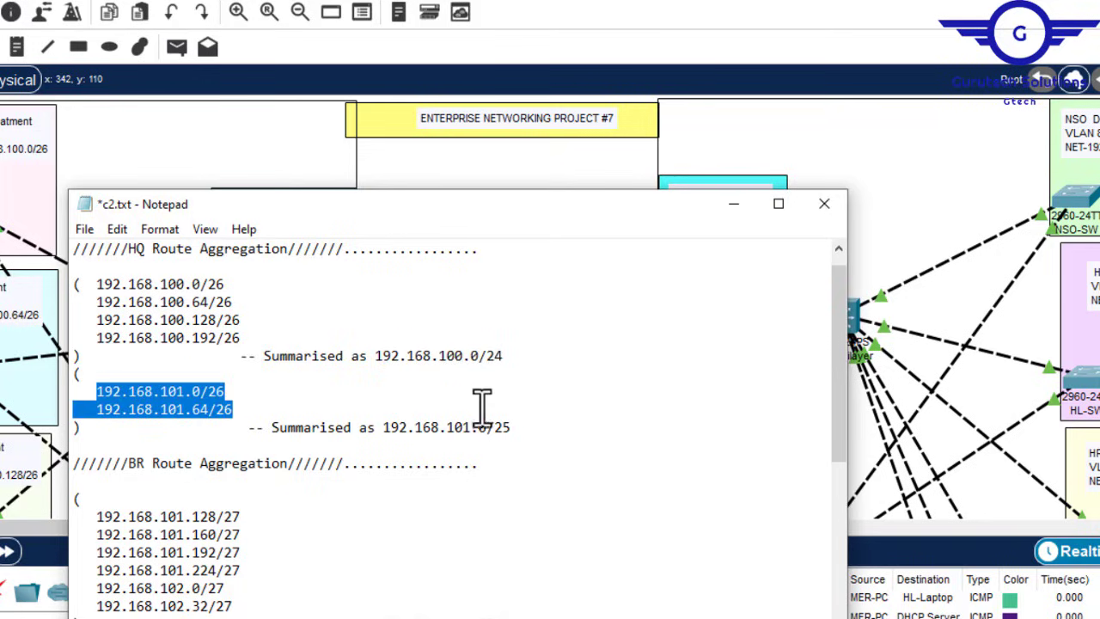
left_click(526, 430)
left_click_drag(524, 436, 326, 398)
left_click_drag(240, 339, 101, 292)
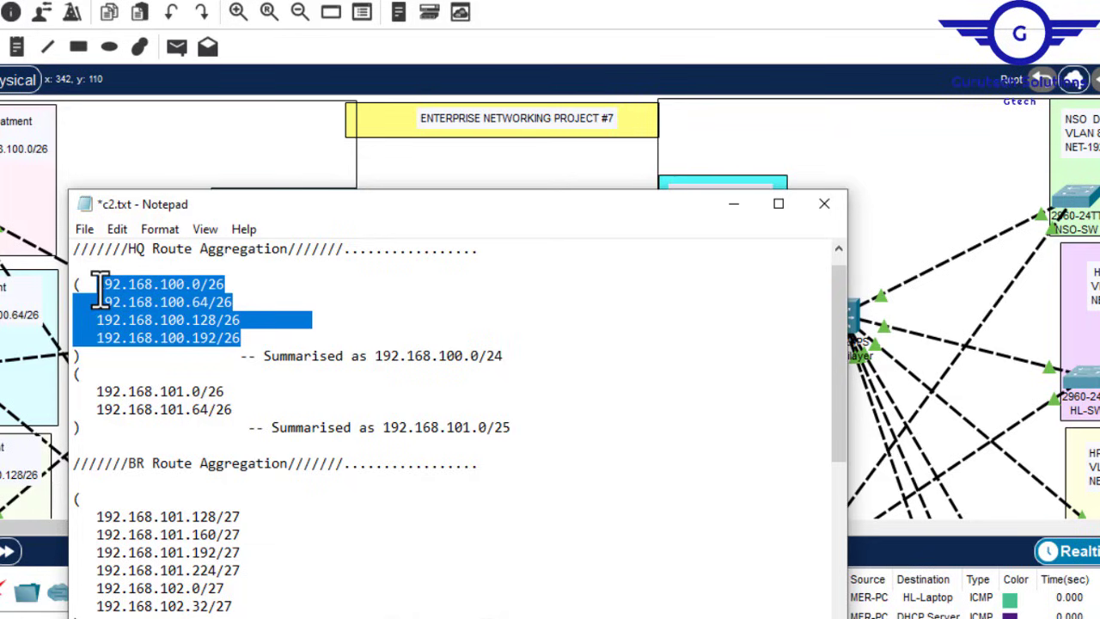
left_click_drag(503, 356, 483, 359)
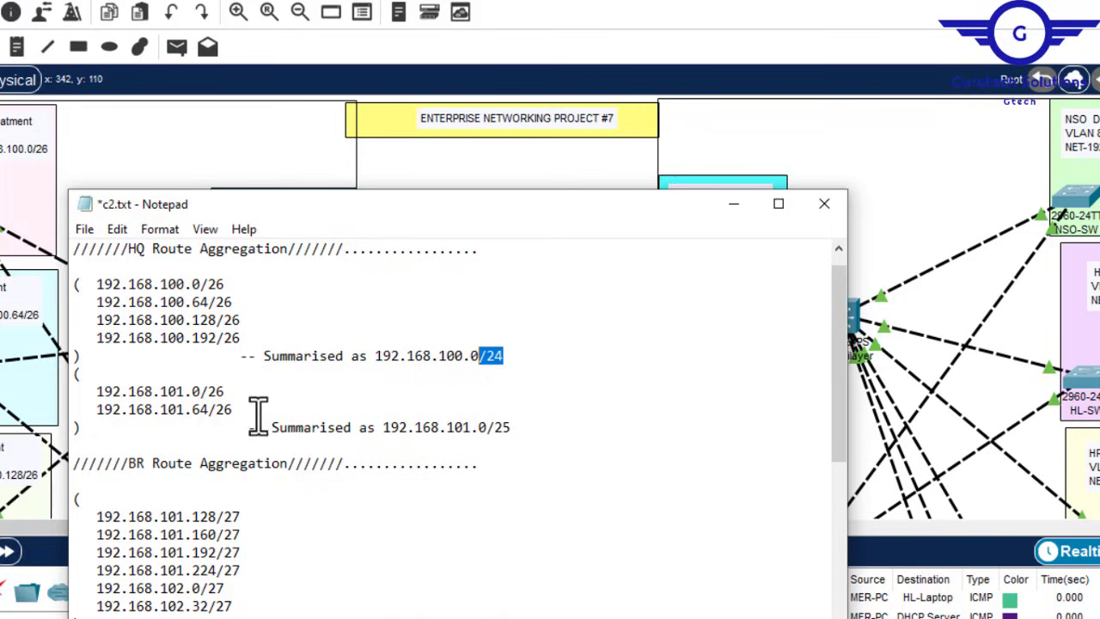
left_click_drag(239, 416, 100, 395)
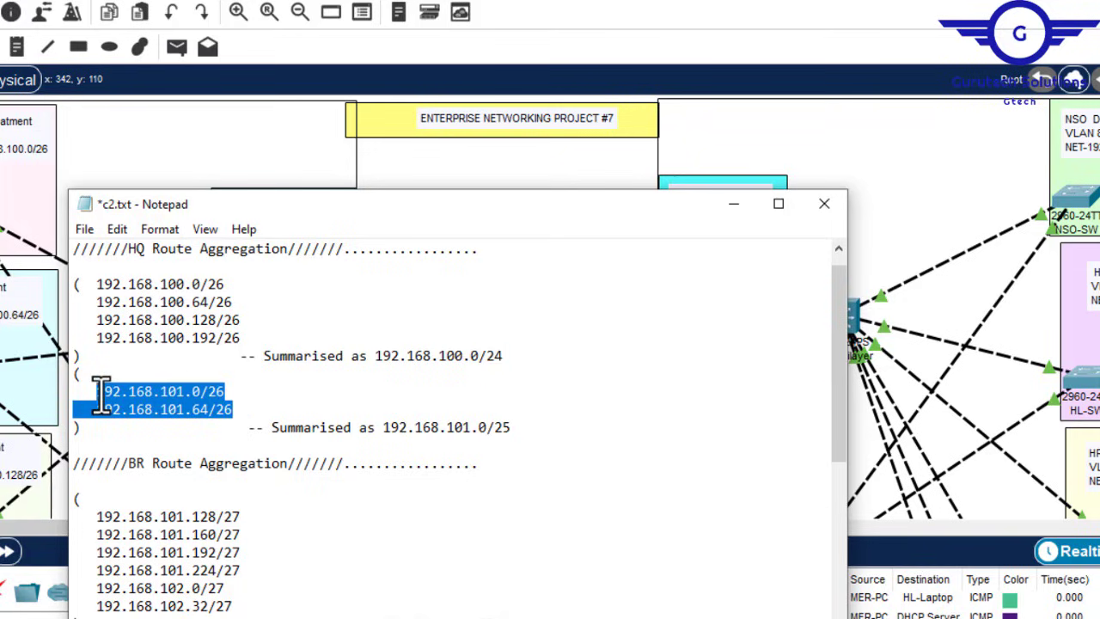
left_click(513, 427)
left_click_drag(513, 427, 496, 432)
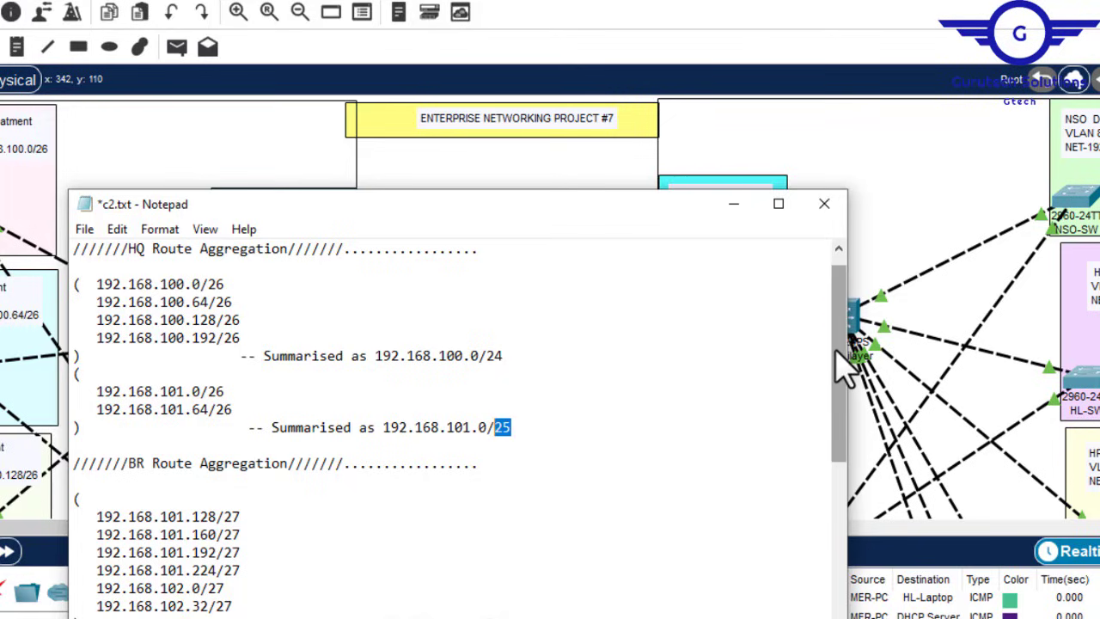
left_click_drag(846, 366, 847, 454)
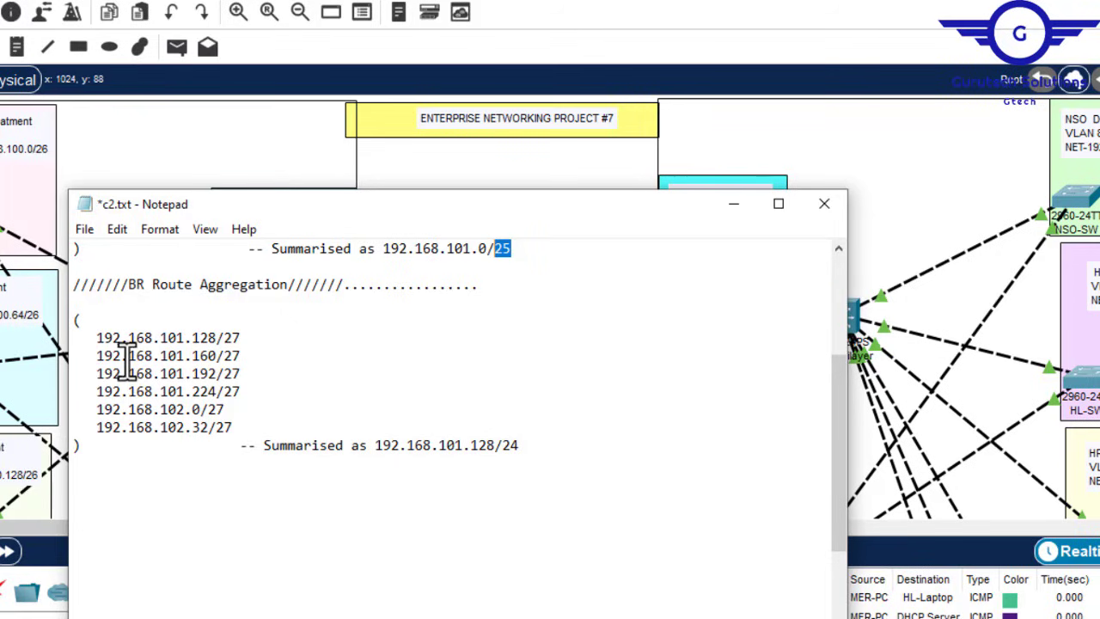
Step: Review the BR /27 subnets and the 192.168.100.0/24 and 192.168.101.0/25 summaries, then minimise Notepad
left_click(537, 454)
left_click_drag(537, 454, 385, 450)
left_click_drag(236, 428, 107, 331)
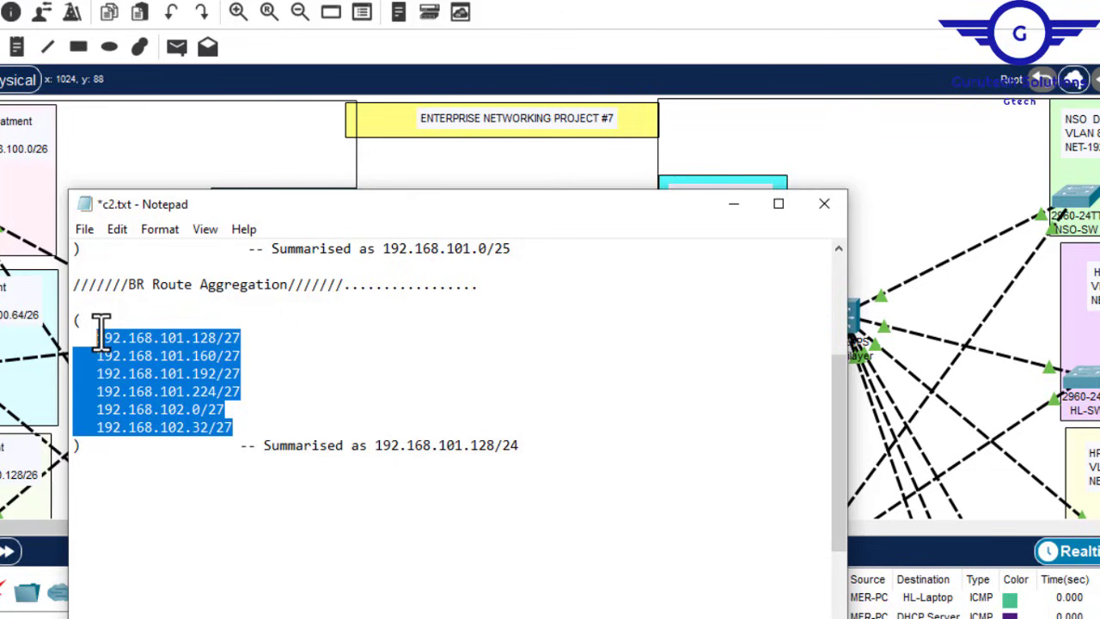
left_click(524, 448)
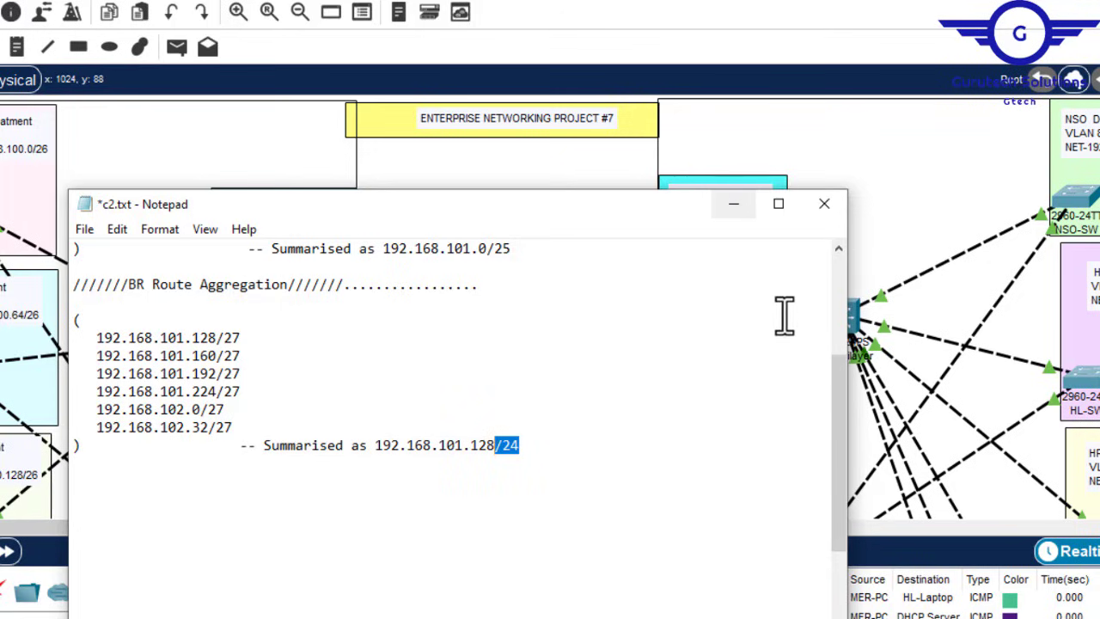
left_click_drag(839, 401, 835, 258)
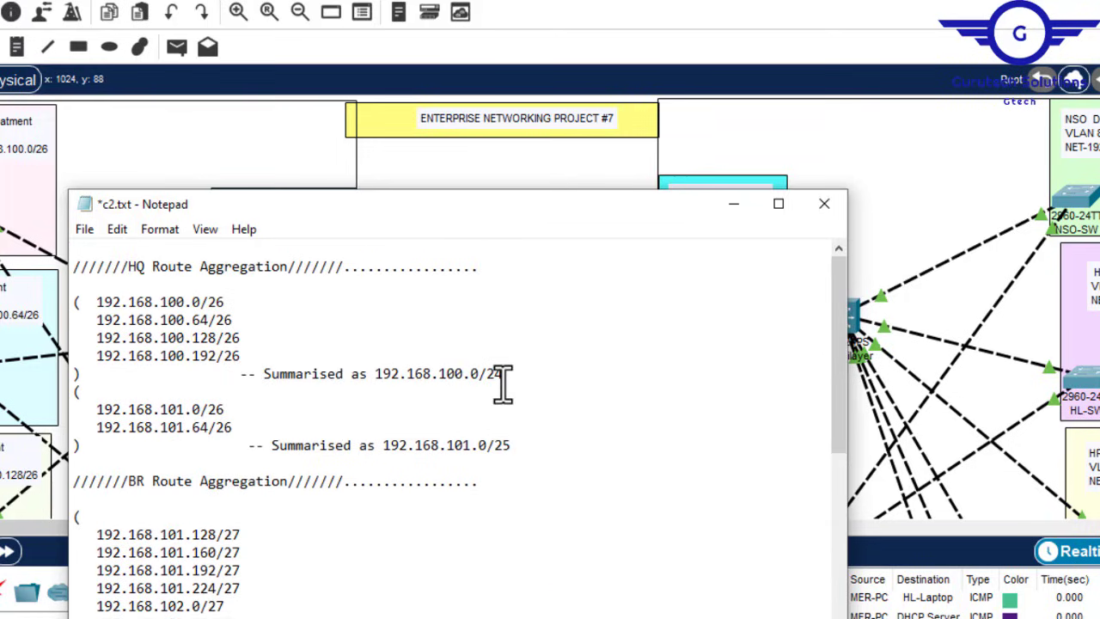
left_click_drag(503, 373, 391, 373)
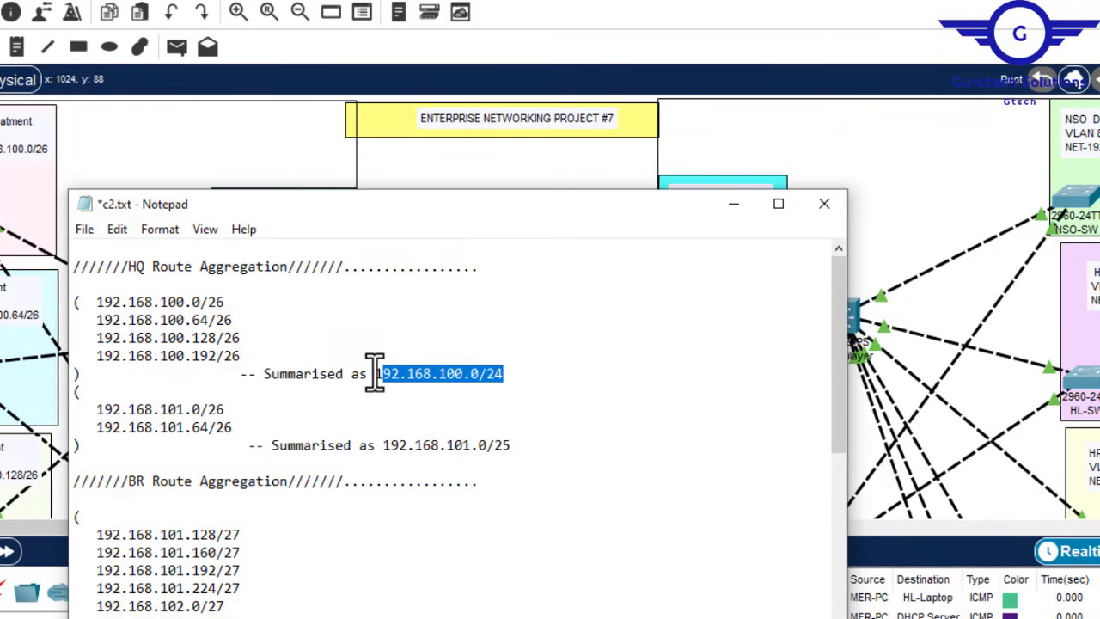
left_click_drag(374, 373, 508, 375)
left_click_drag(382, 445, 513, 446)
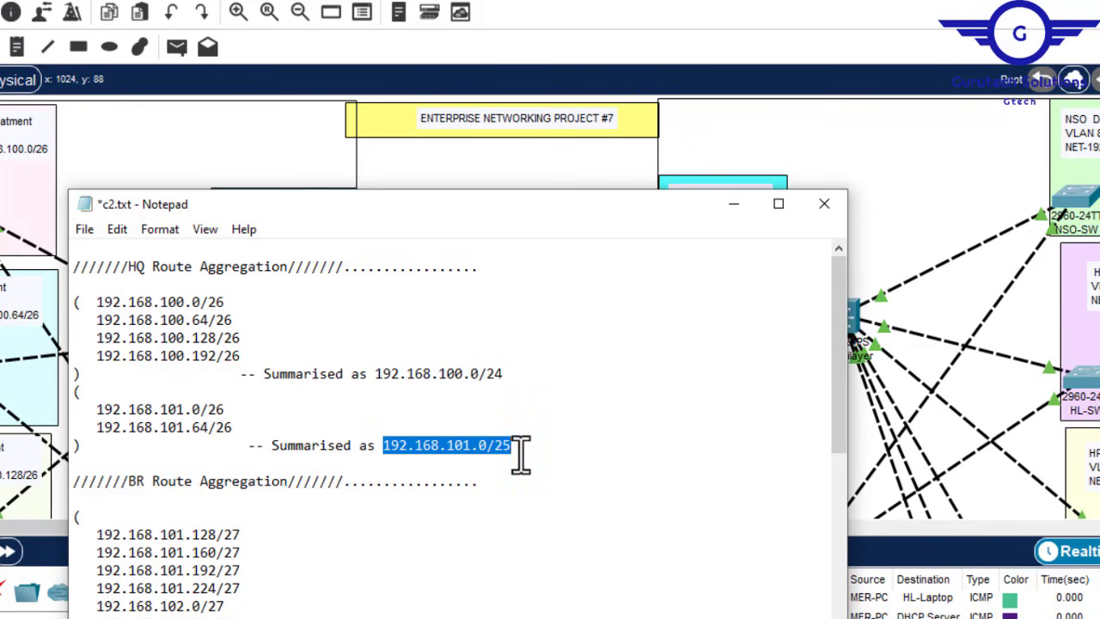
left_click(733, 204)
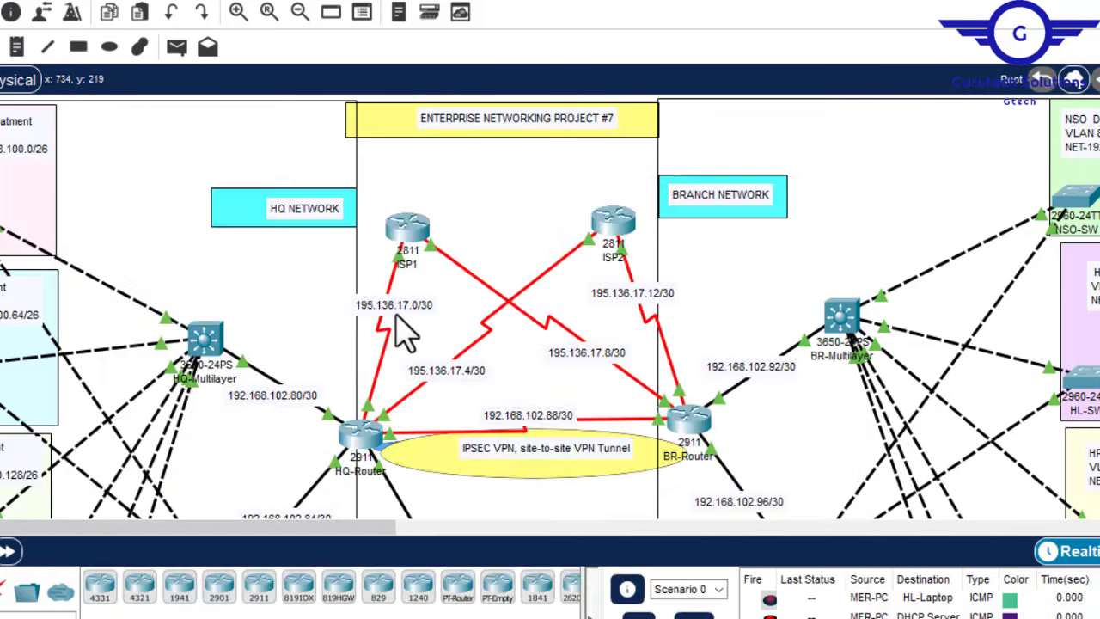
Step: Open HQ-Router's CLI, check the GigabitEthernet0/0 settings, and exit interface mode to global configuration
left_click(363, 434)
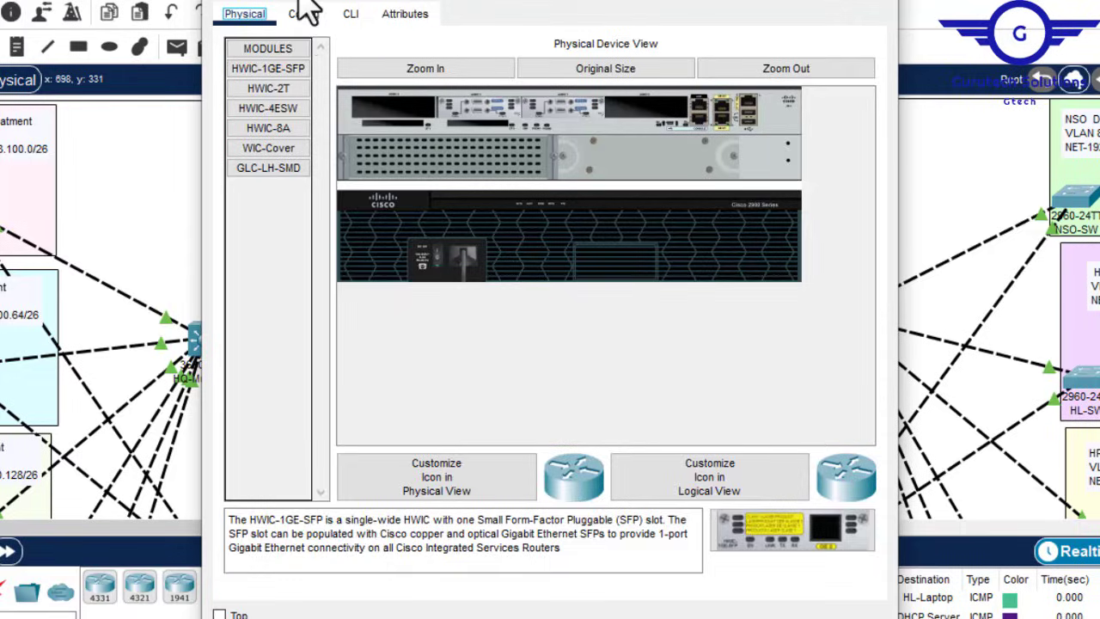
left_click(303, 14)
left_click(351, 18)
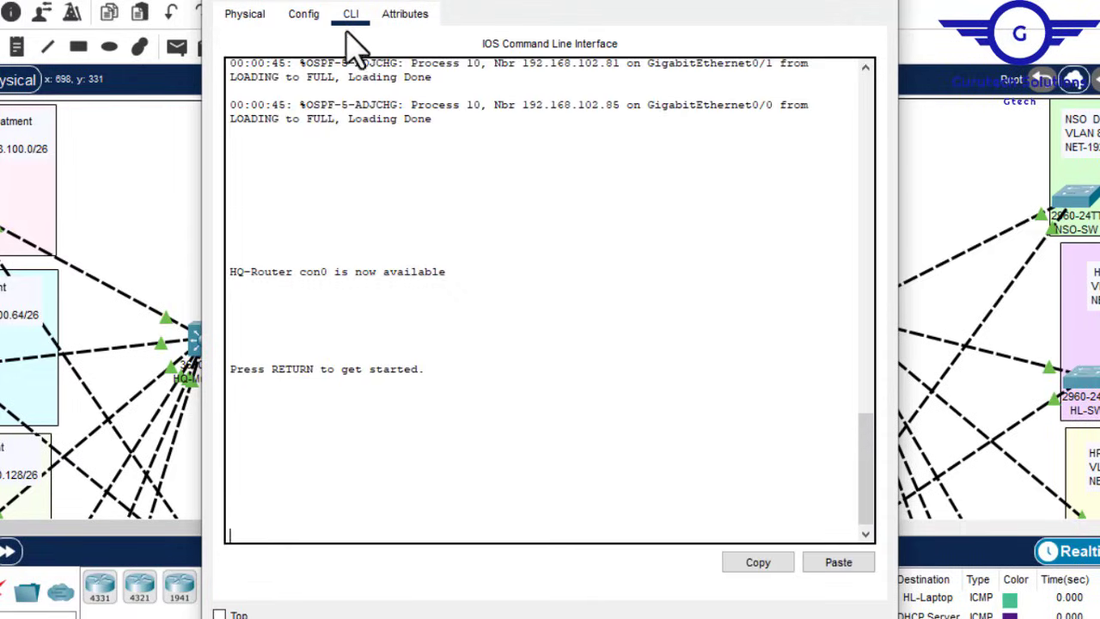
key("Return")
key("Return")
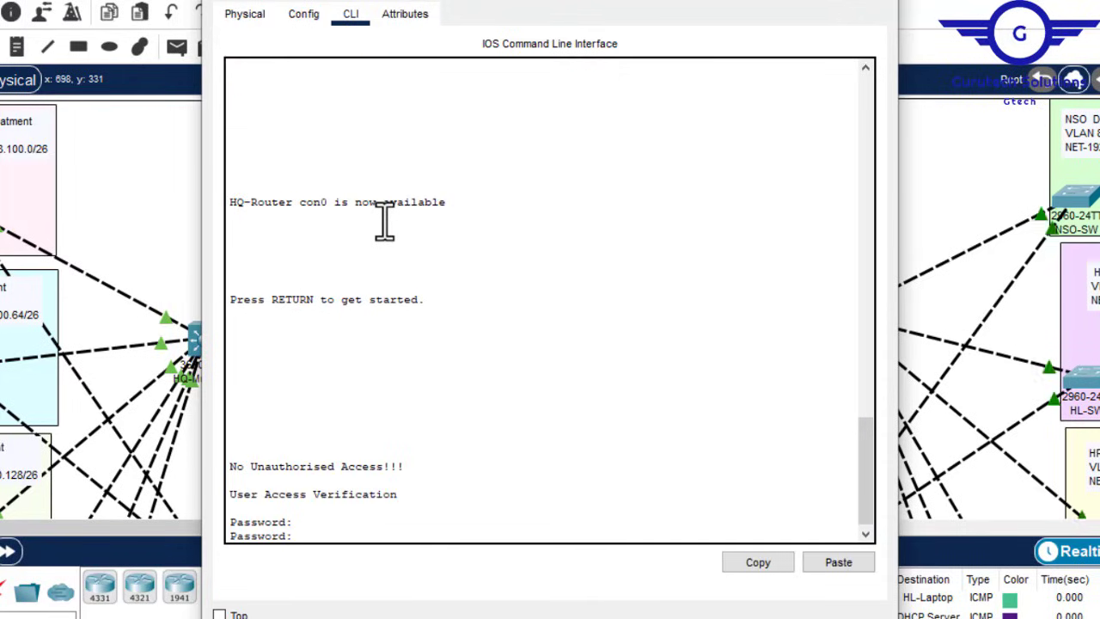
left_click(307, 16)
left_click(318, 218)
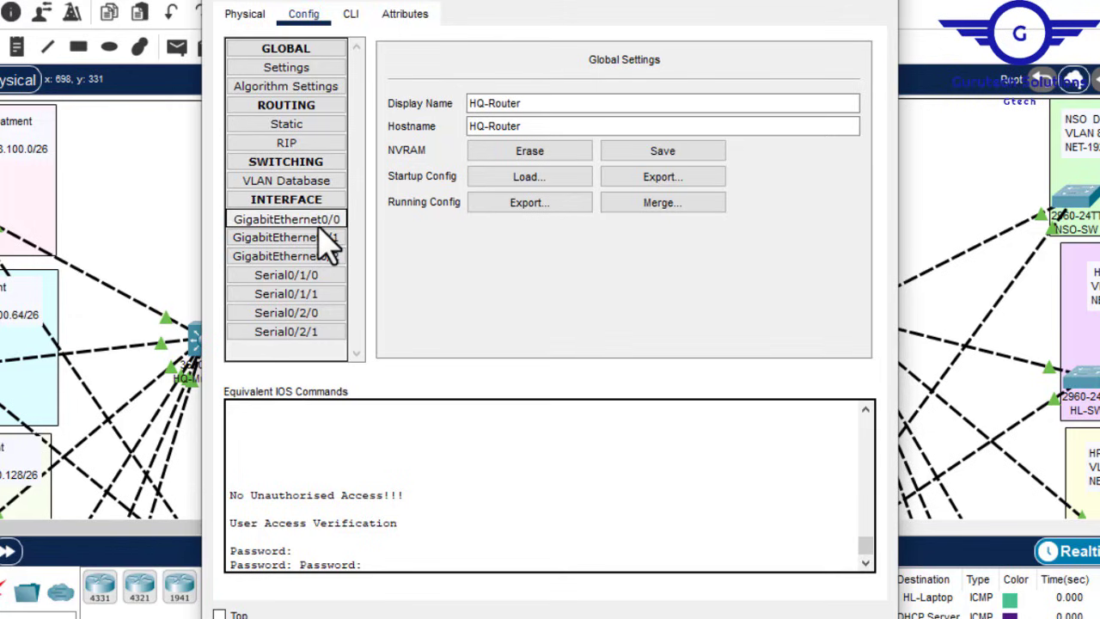
left_click(352, 15)
key("Return")
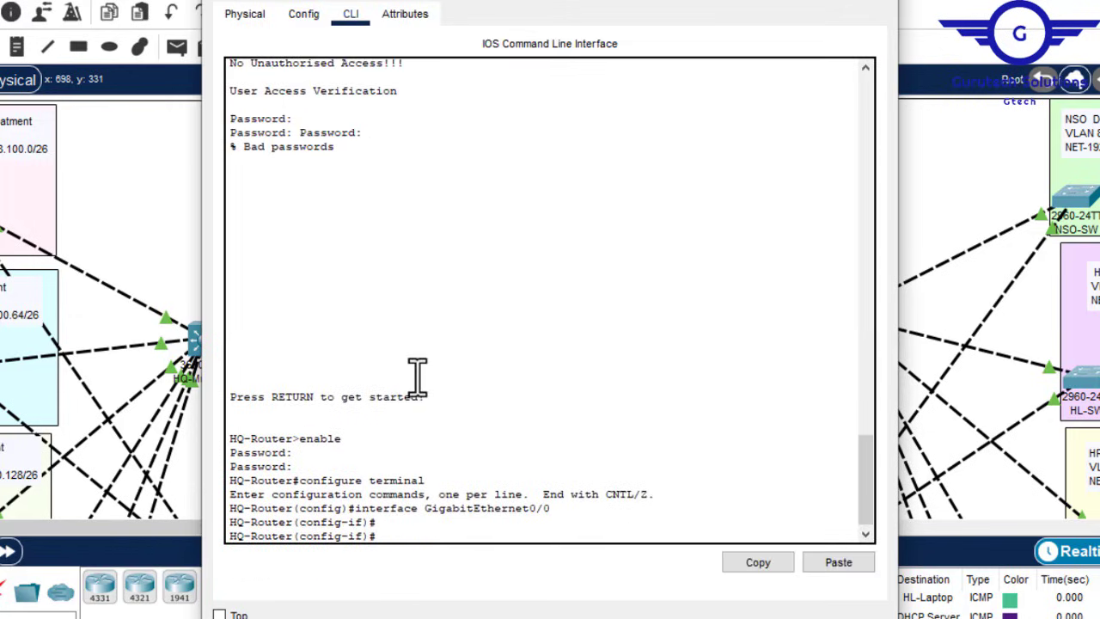
key("Return")
type("ex")
key("Return")
key("Return")
key("Return")
key("Return")
key("Return")
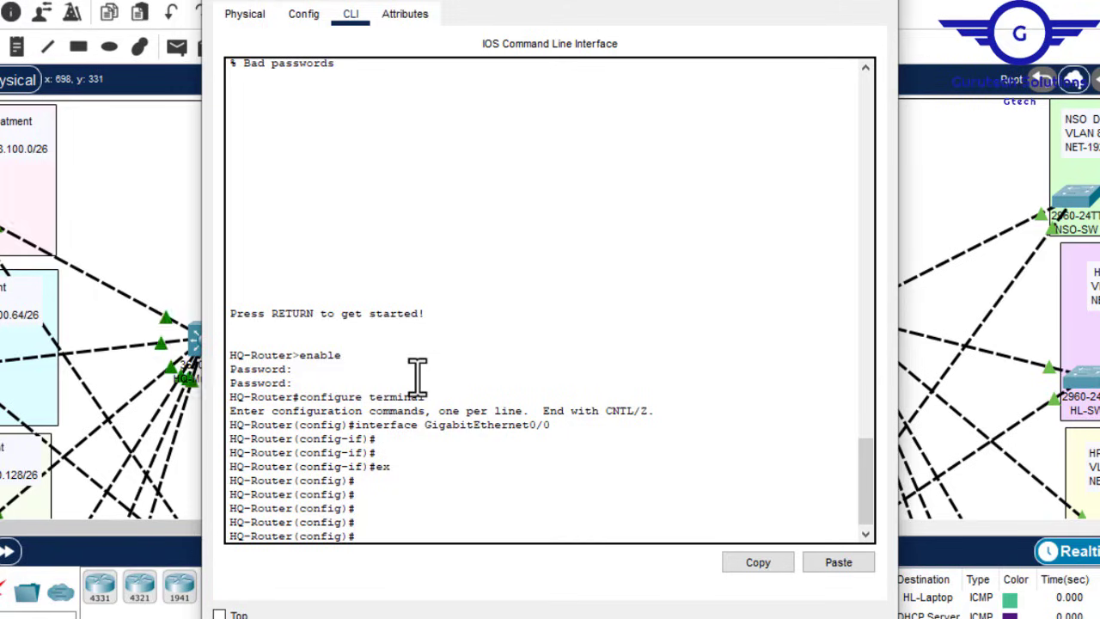
Step: Start typing 'access-list 110 permit ip', glancing back at the route notes for the HQ range
type("acc")
key("Tab")
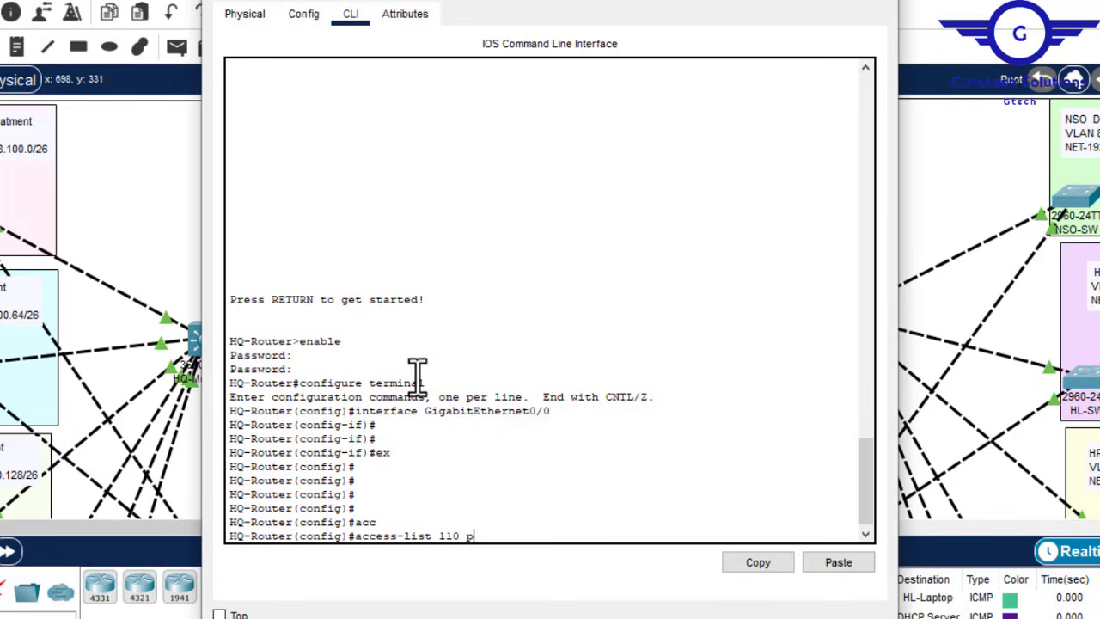
type("110 p")
key("Tab")
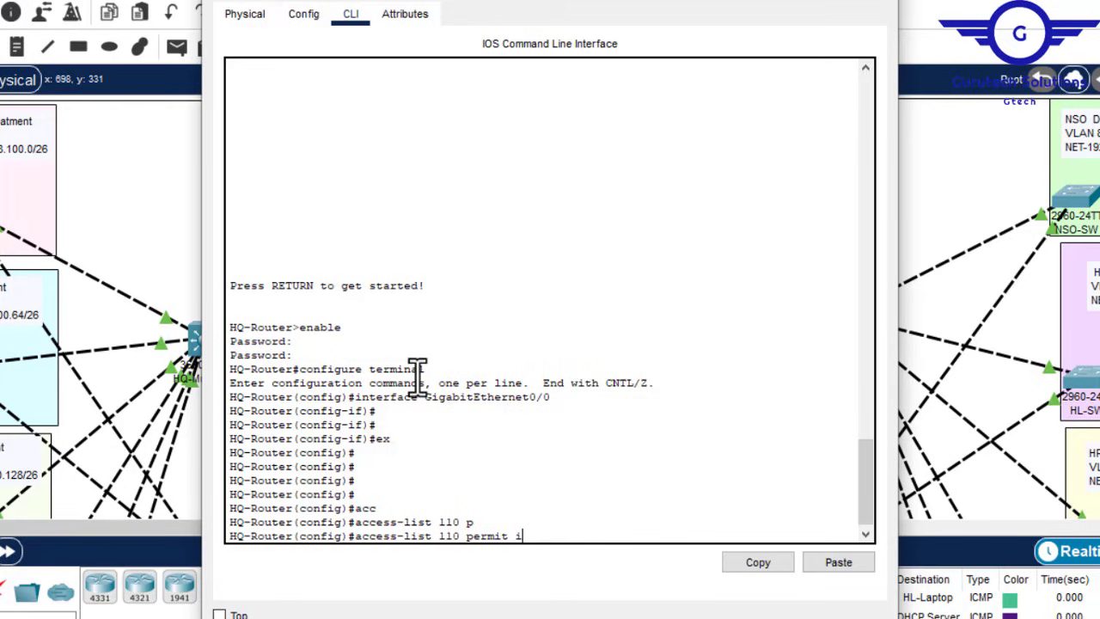
type("ip")
left_click(995, 590)
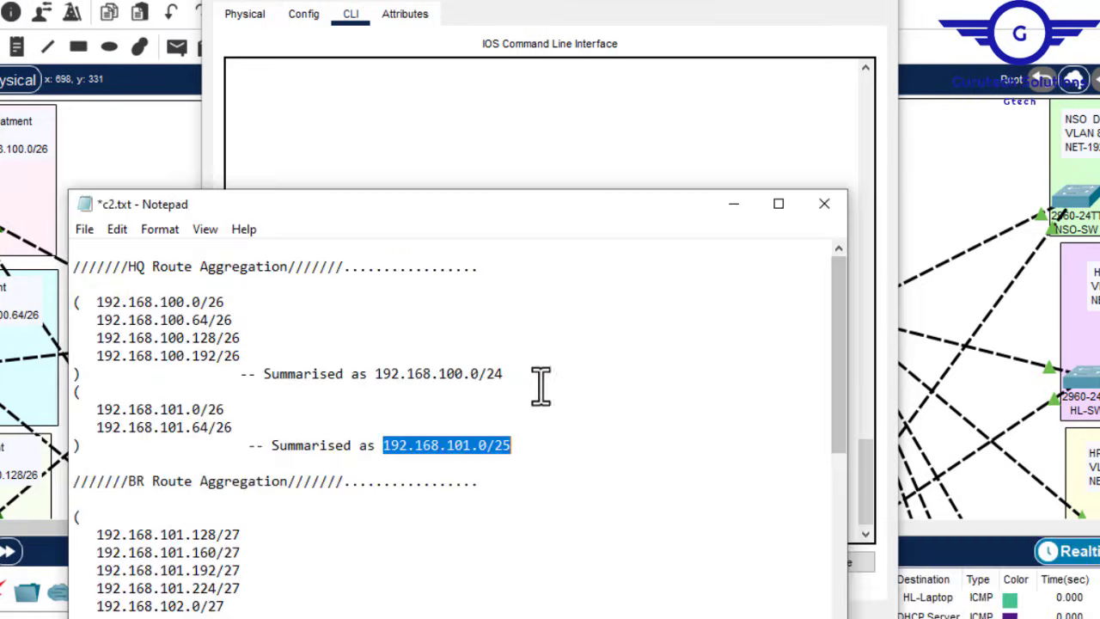
left_click(585, 139)
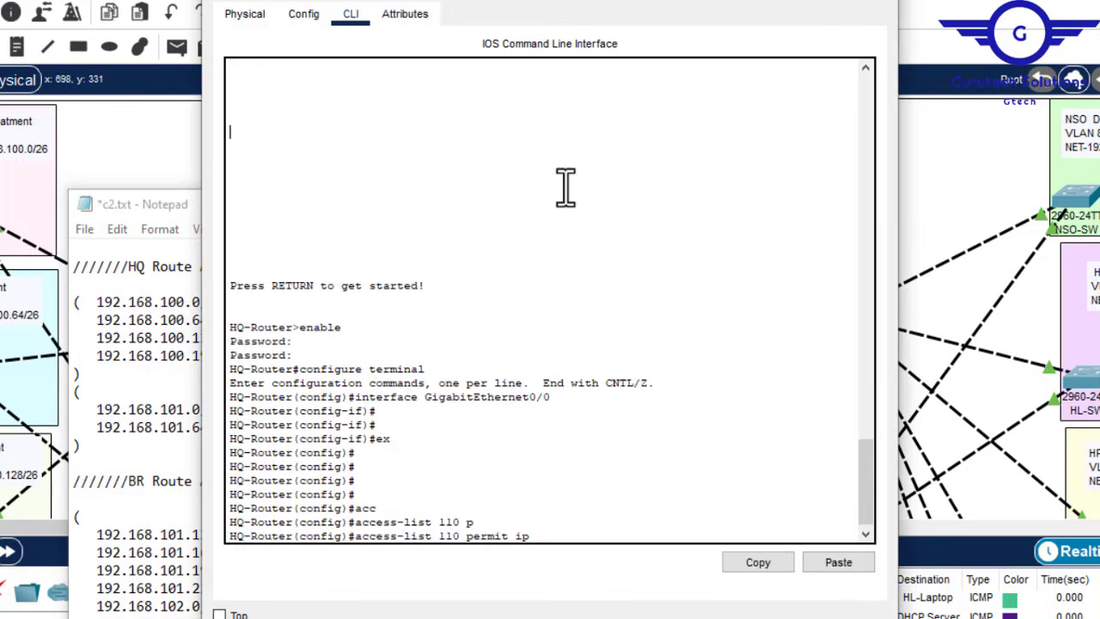
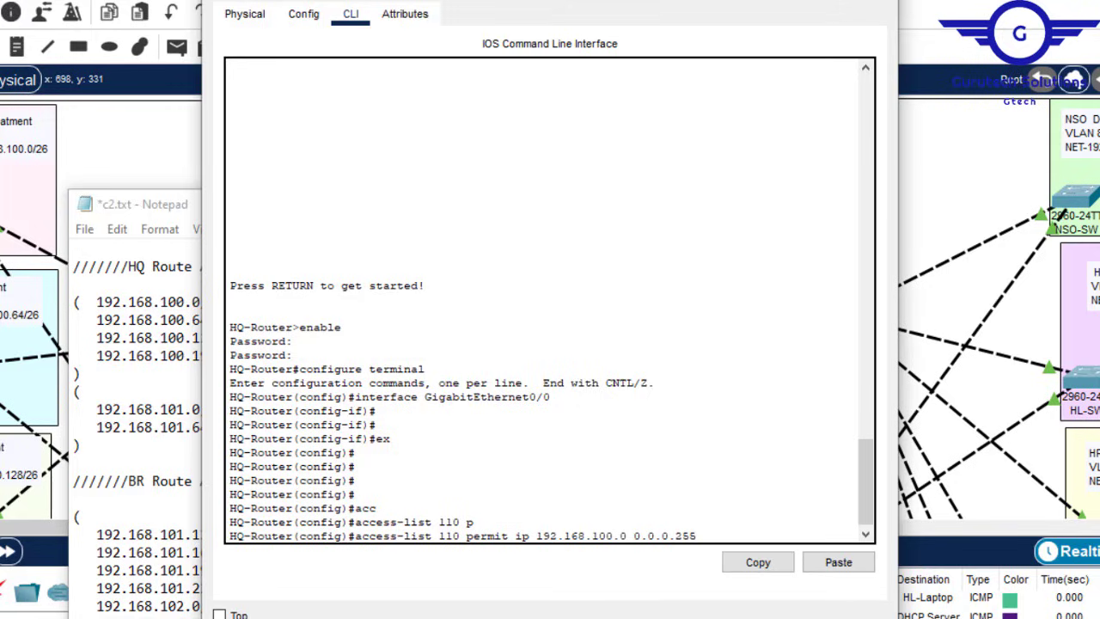
Step: Check the HQ summary's /24 prefix in the route notes
left_click(177, 410)
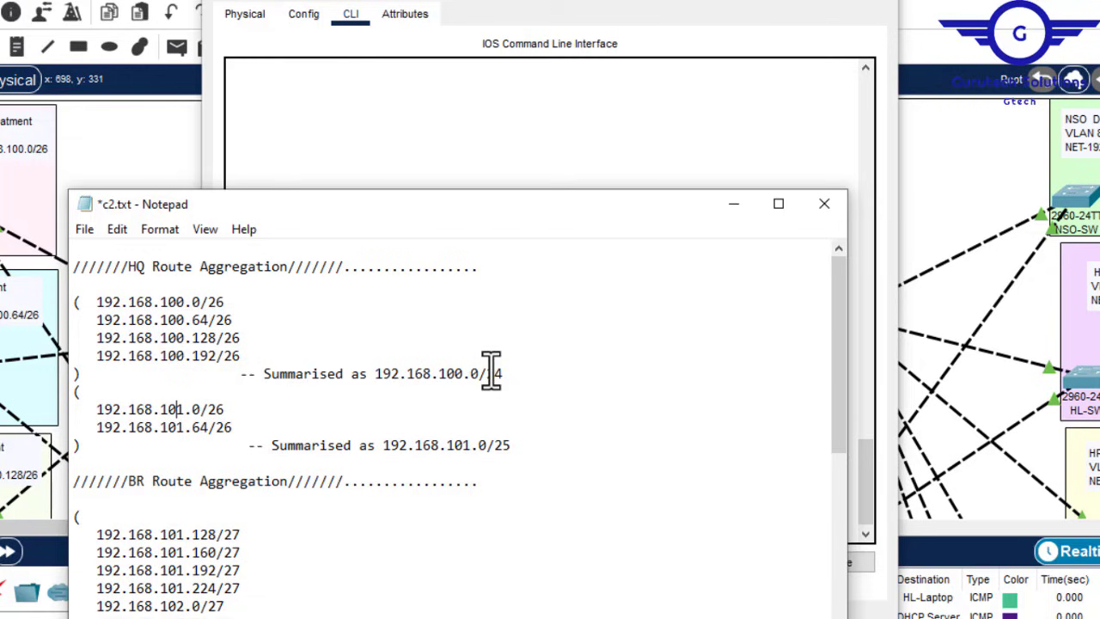
left_click_drag(506, 373, 491, 374)
left_click(521, 162)
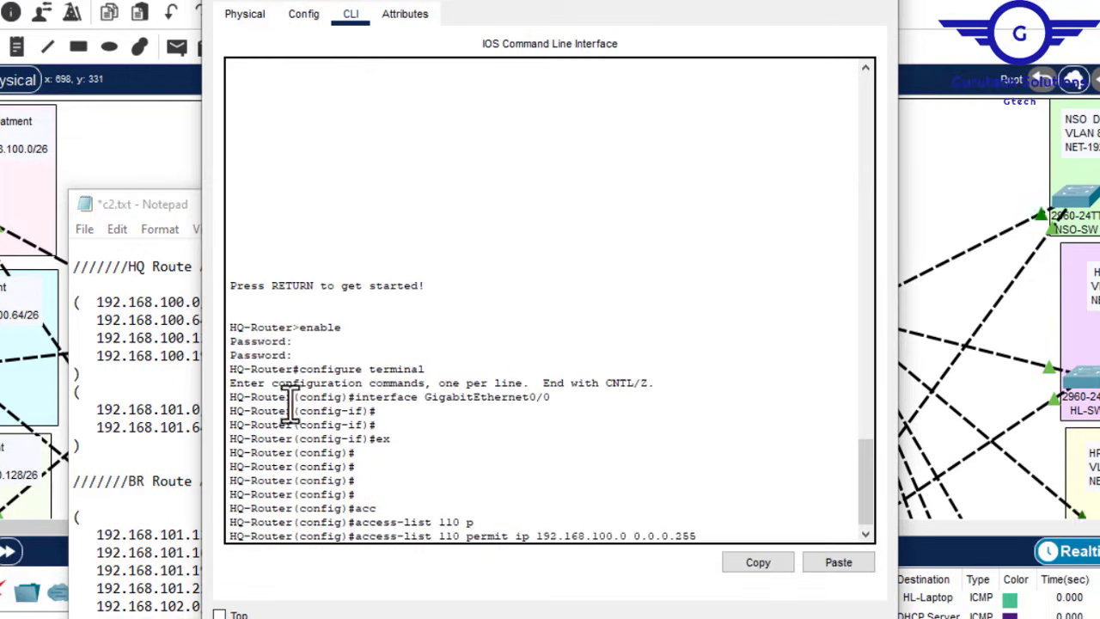
left_click(182, 374)
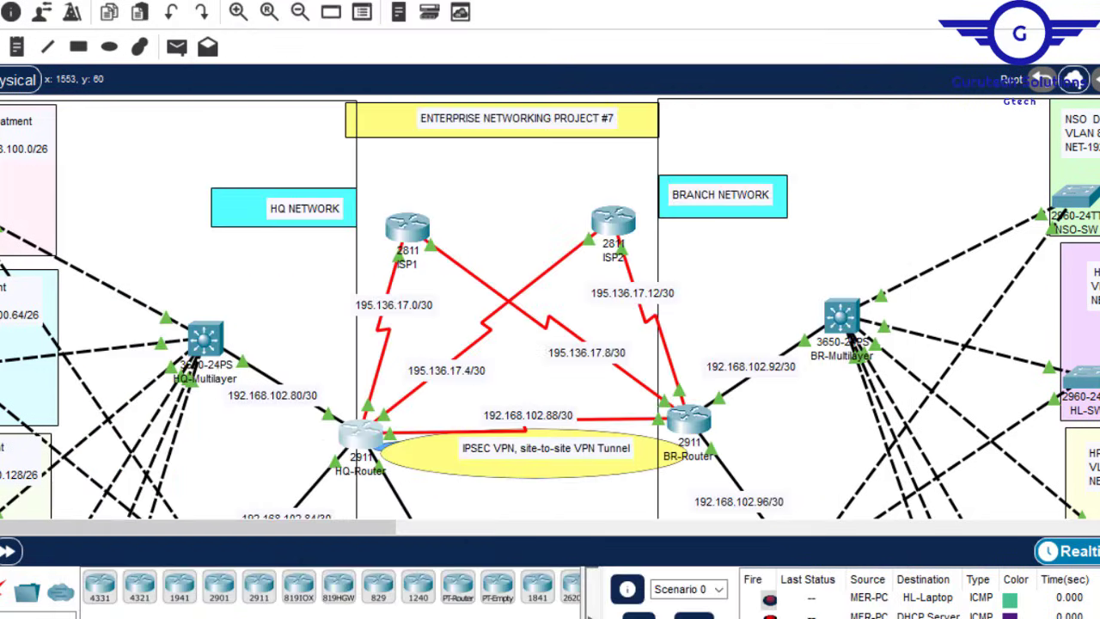
scroll(550, 307, "down", 7)
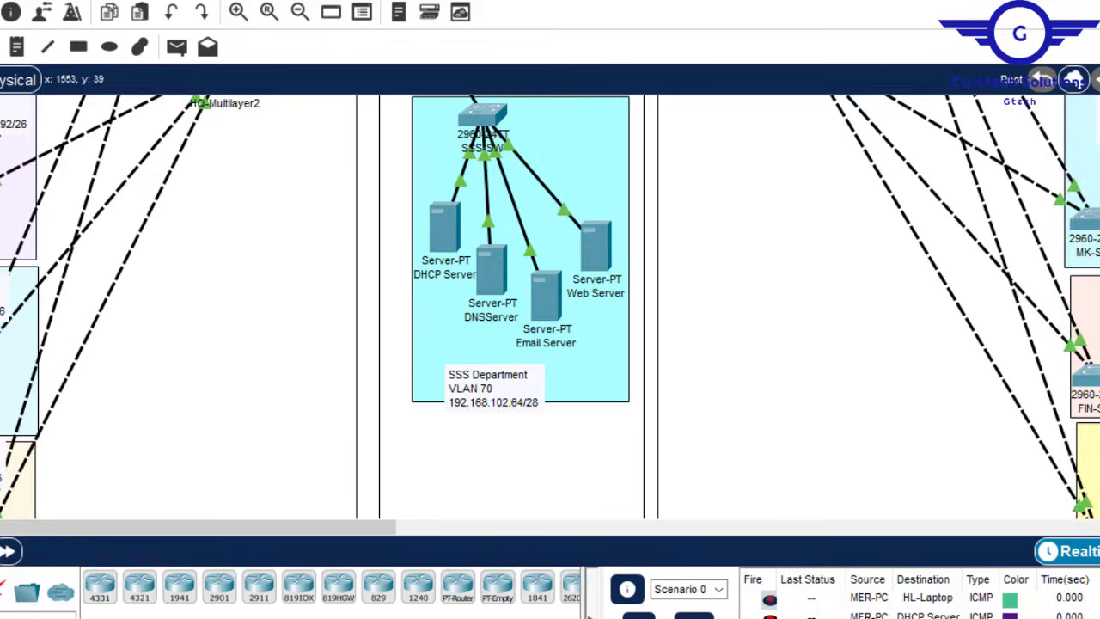
scroll(550, 307, "up", 6)
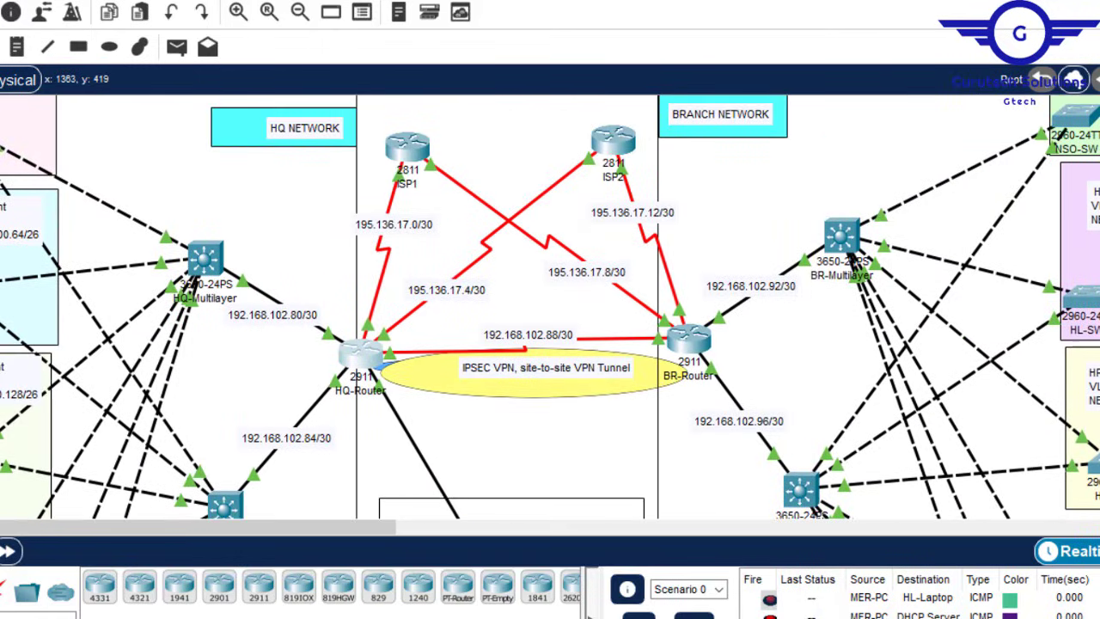
Step: Copy 192.168.101.128 from the BR summary line in c2.txt, then reopen HQ-Router's CLI
mouse_move(803, 618)
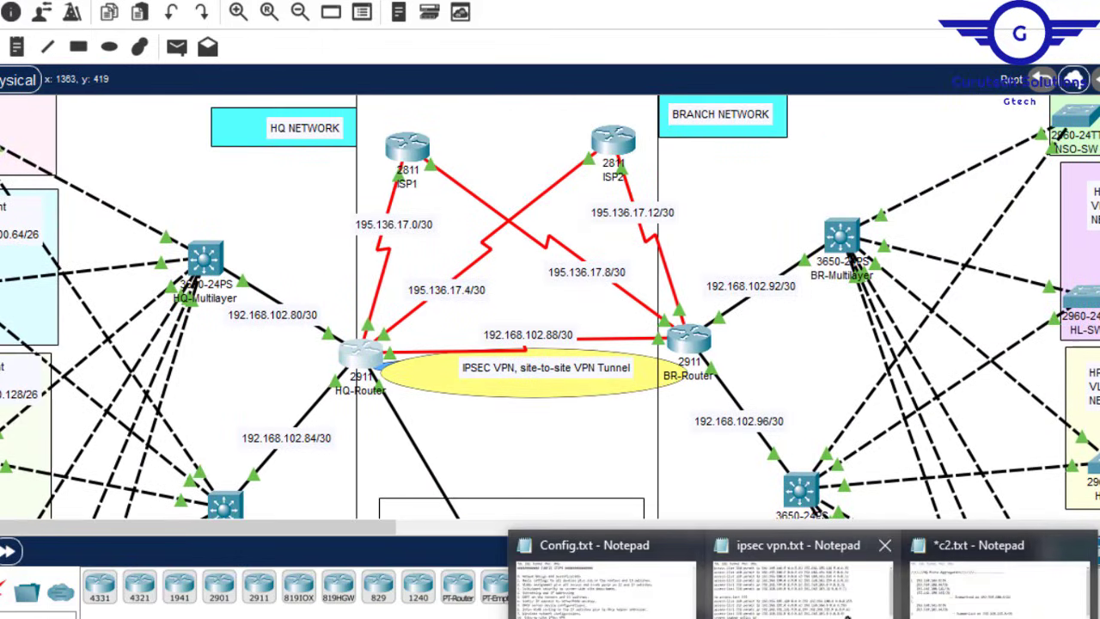
left_click(946, 601)
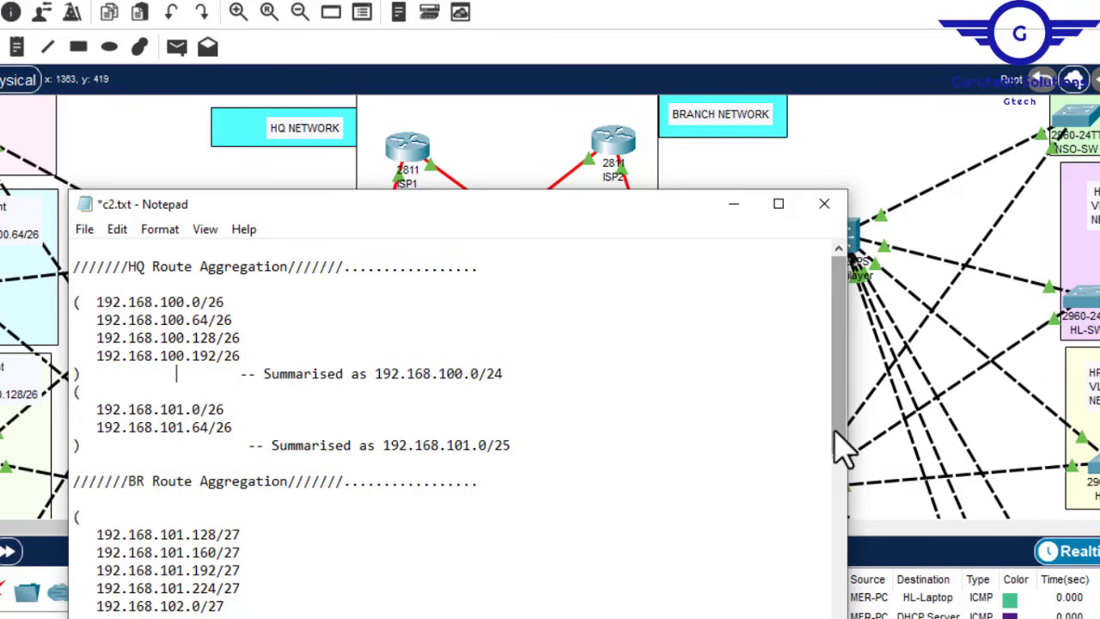
left_click_drag(846, 443, 842, 491)
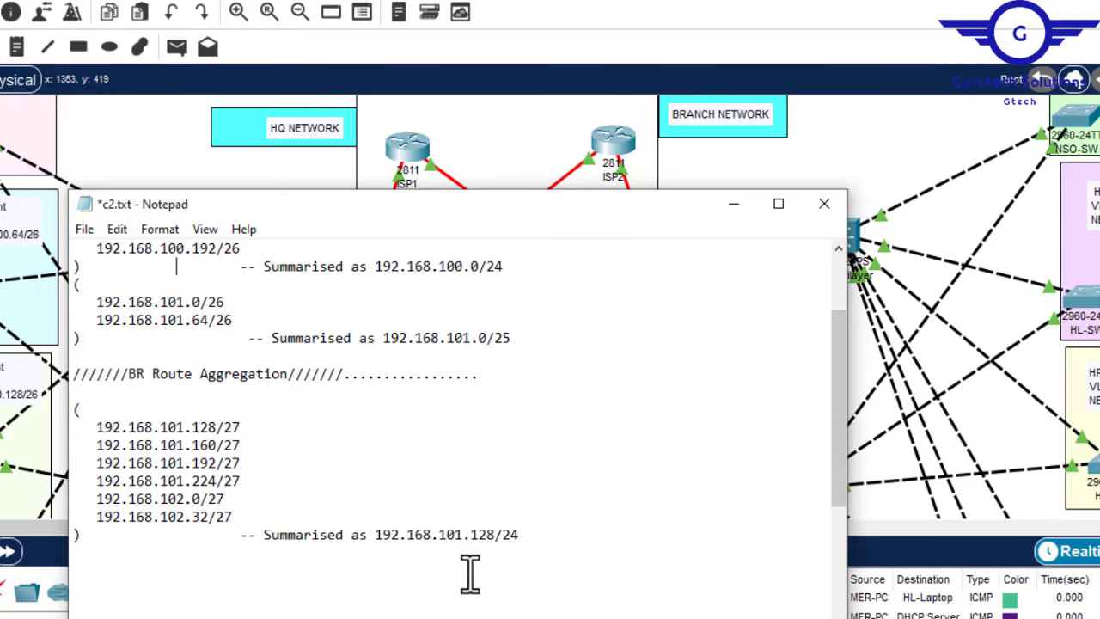
left_click_drag(496, 533, 381, 542)
key("ctrl+c")
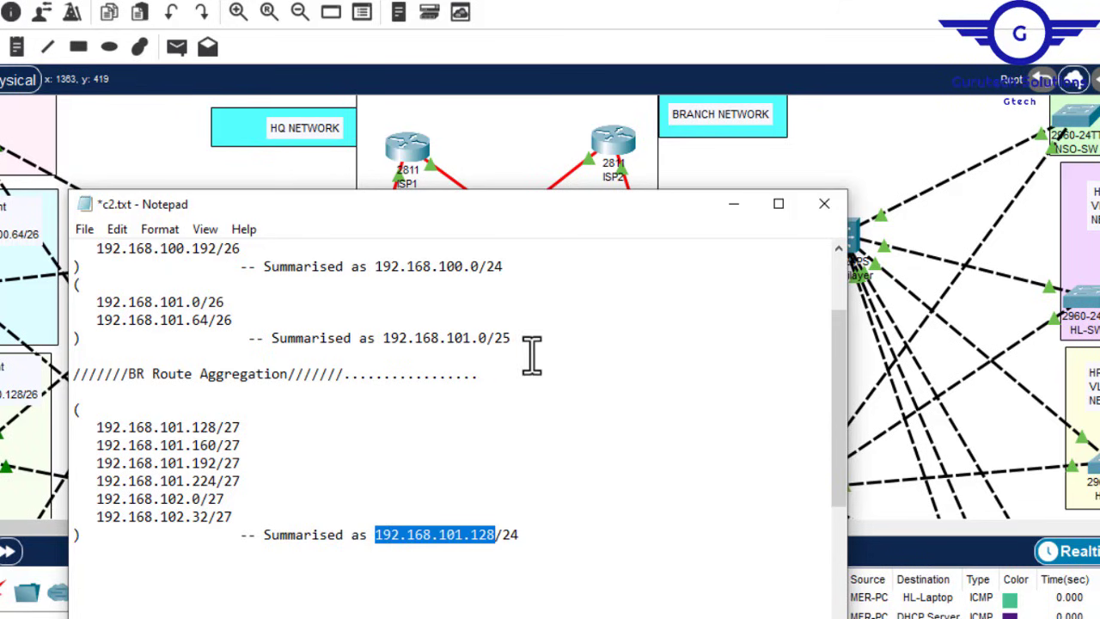
left_click(515, 171)
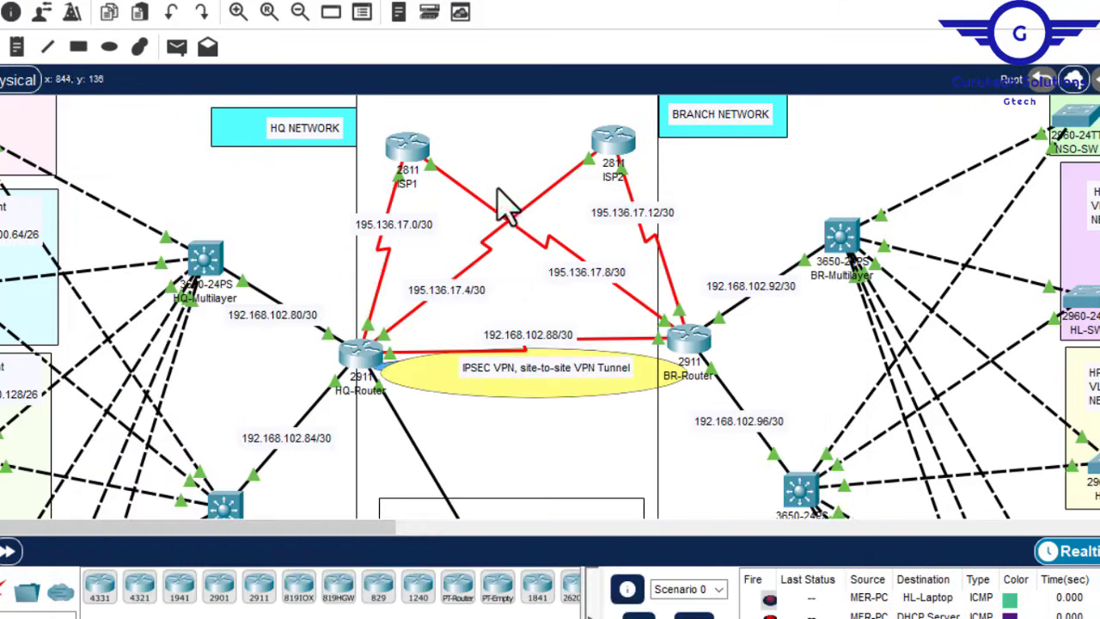
left_click(366, 360)
Step: Complete the access-list 110 rule with destination 192.168.101.128 and wildcard 0.0.0.255
right_click(654, 486)
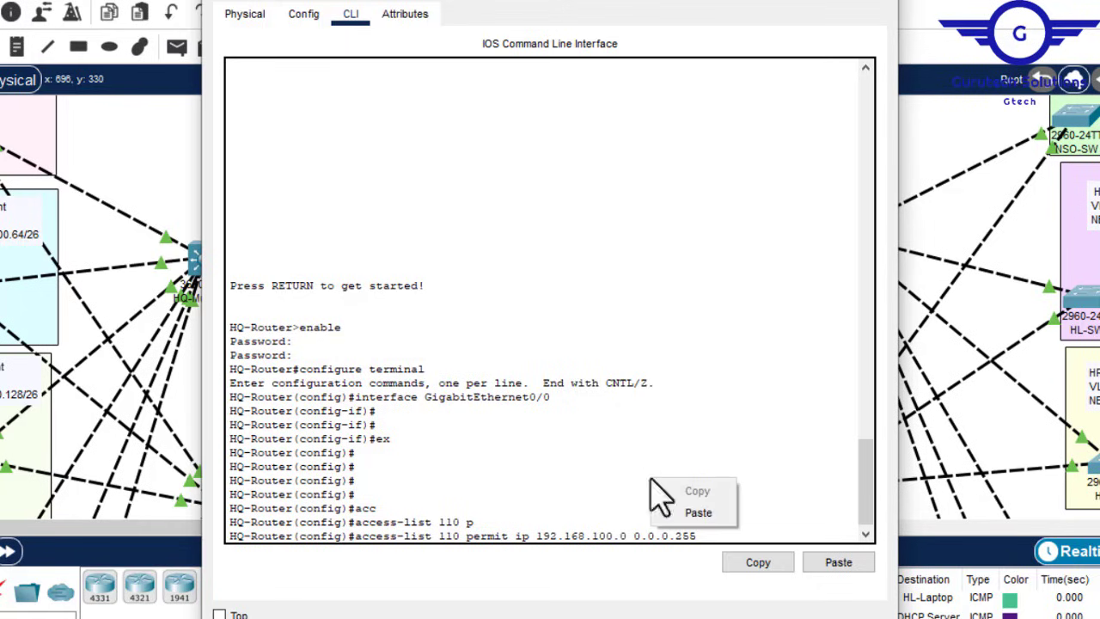
left_click(703, 515)
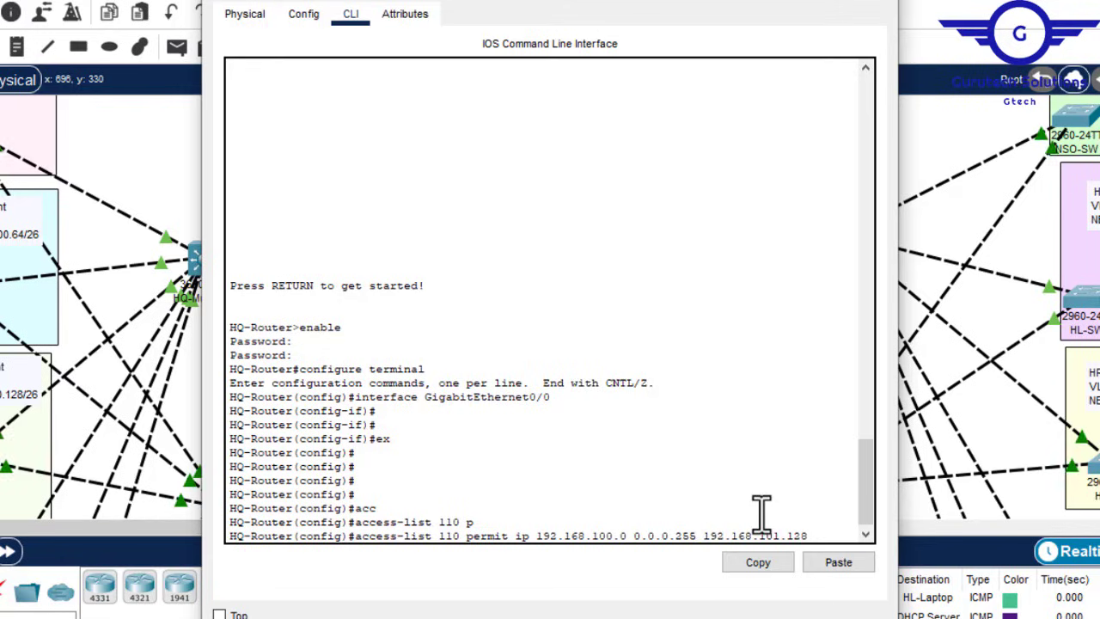
type("0.0.0.255")
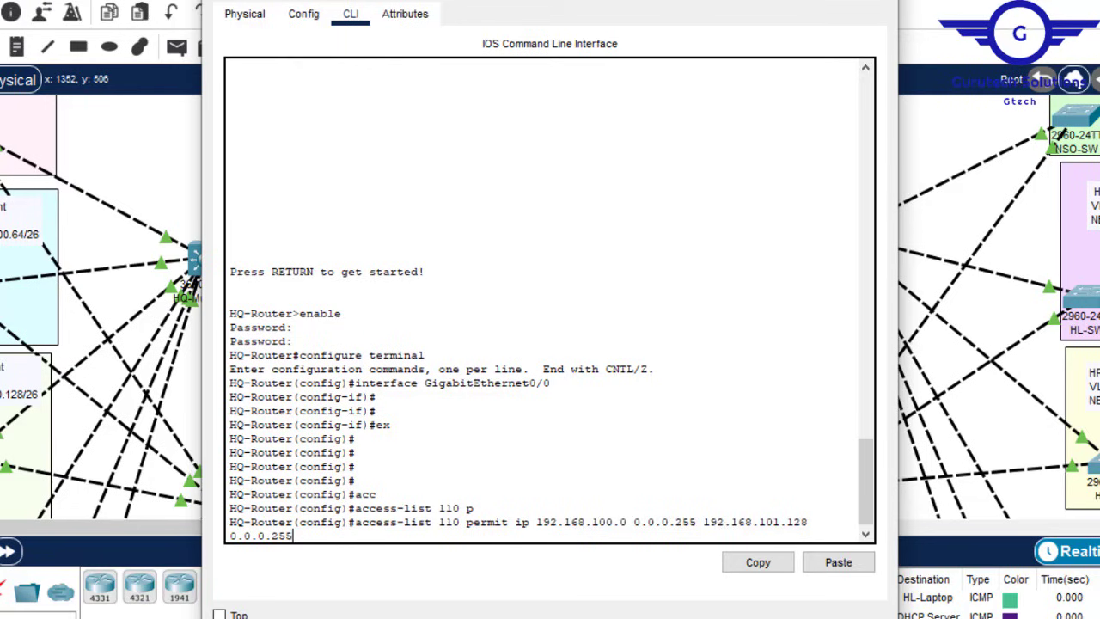
mouse_move(803, 617)
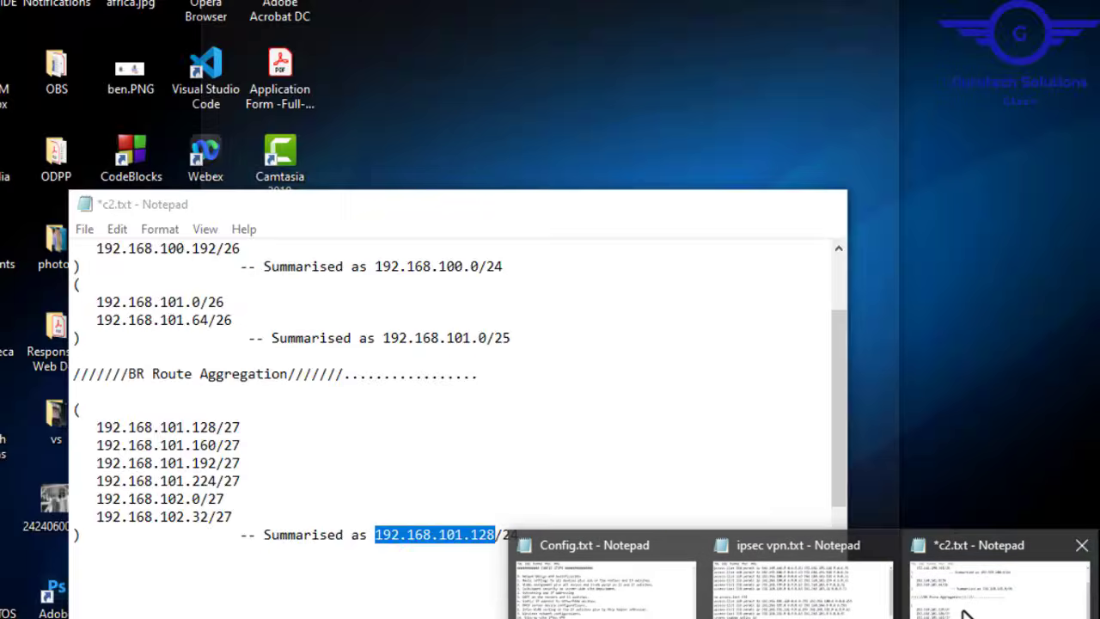
left_click(963, 613)
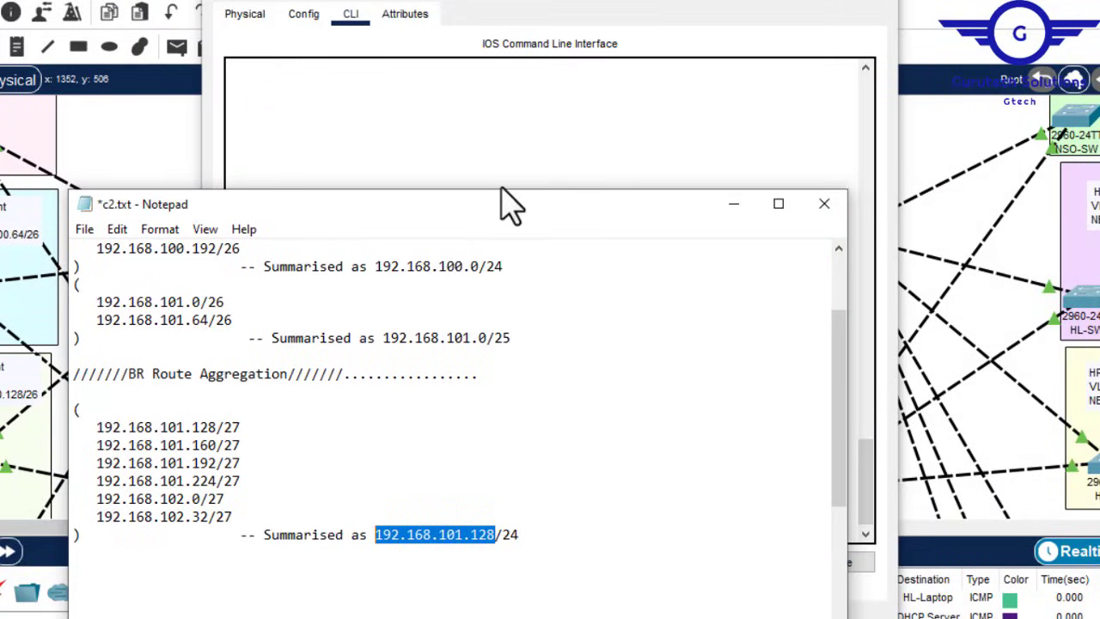
left_click(503, 152)
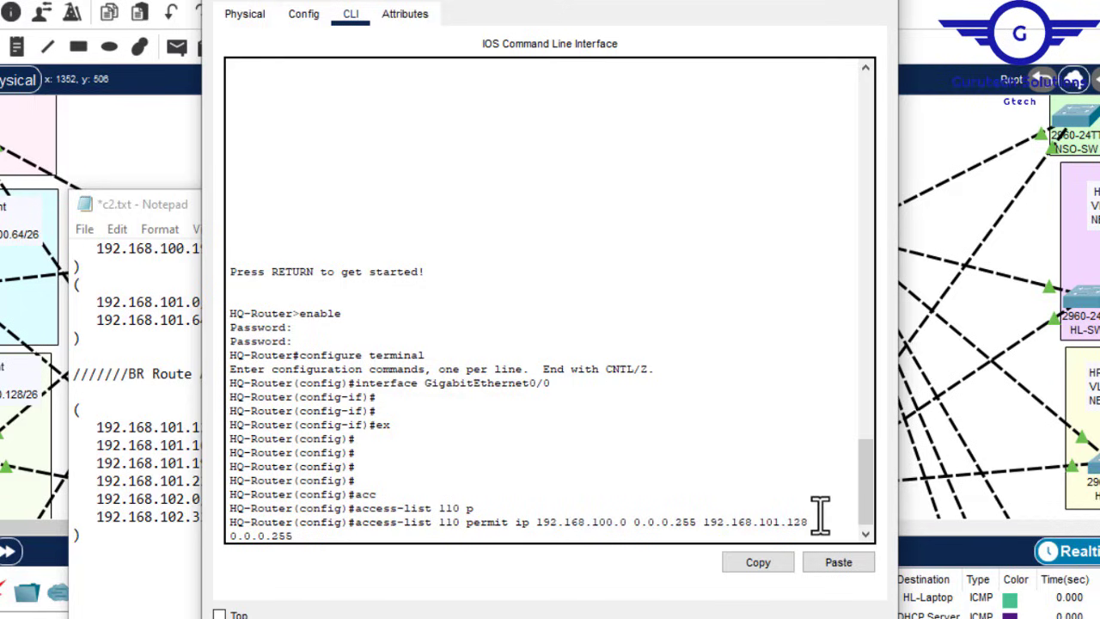
key("Return")
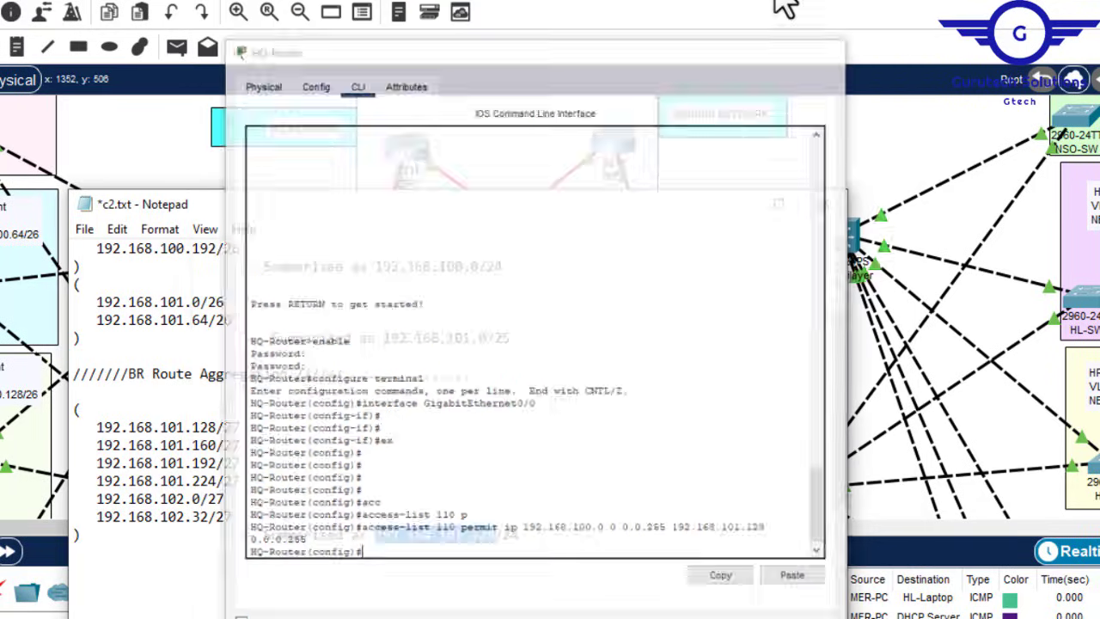
Step: Select the 192.168.101.0 summary address in the route notes
left_click_drag(519, 338, 387, 338)
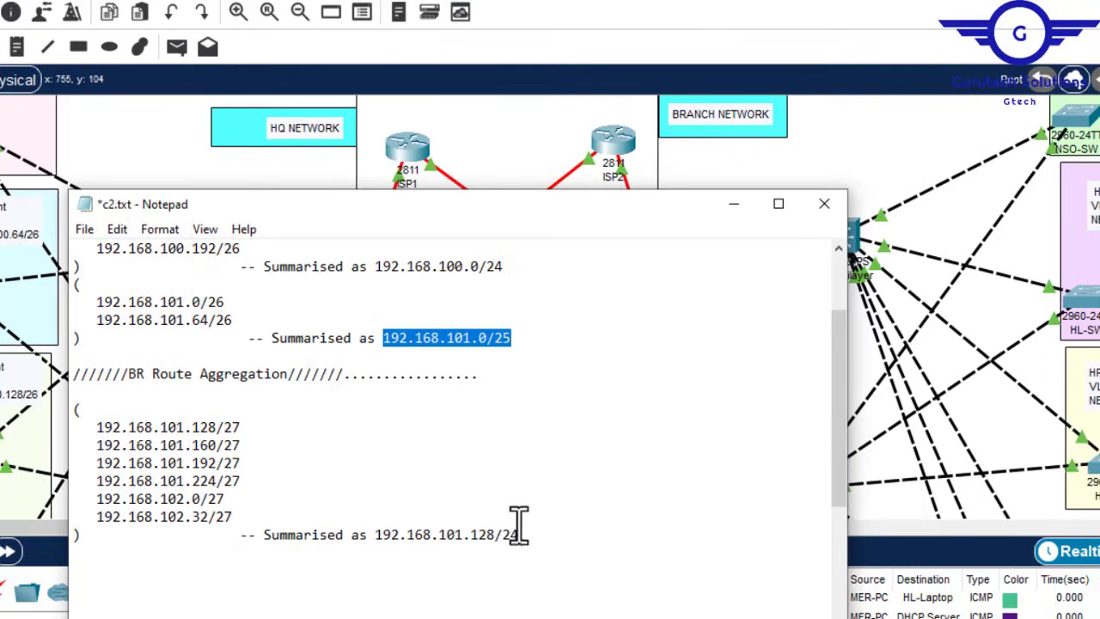
left_click_drag(533, 535, 376, 533)
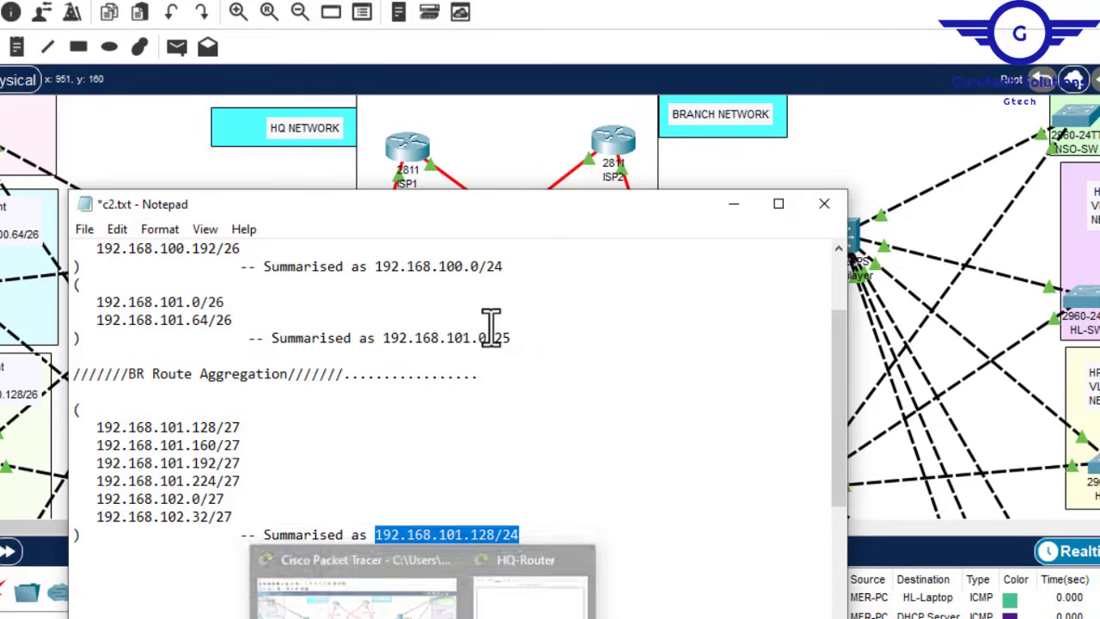
left_click_drag(487, 339, 378, 337)
key("ctrl+c")
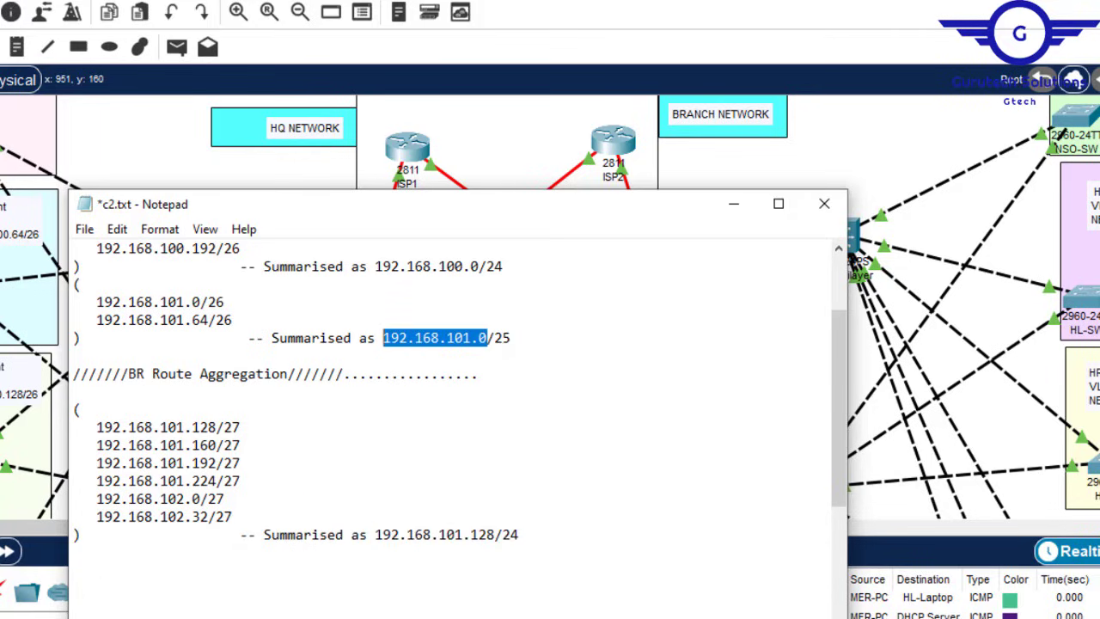
Step: Recall the previous access-list 110 command and replace its source with 192.168.101.0
left_click(567, 571)
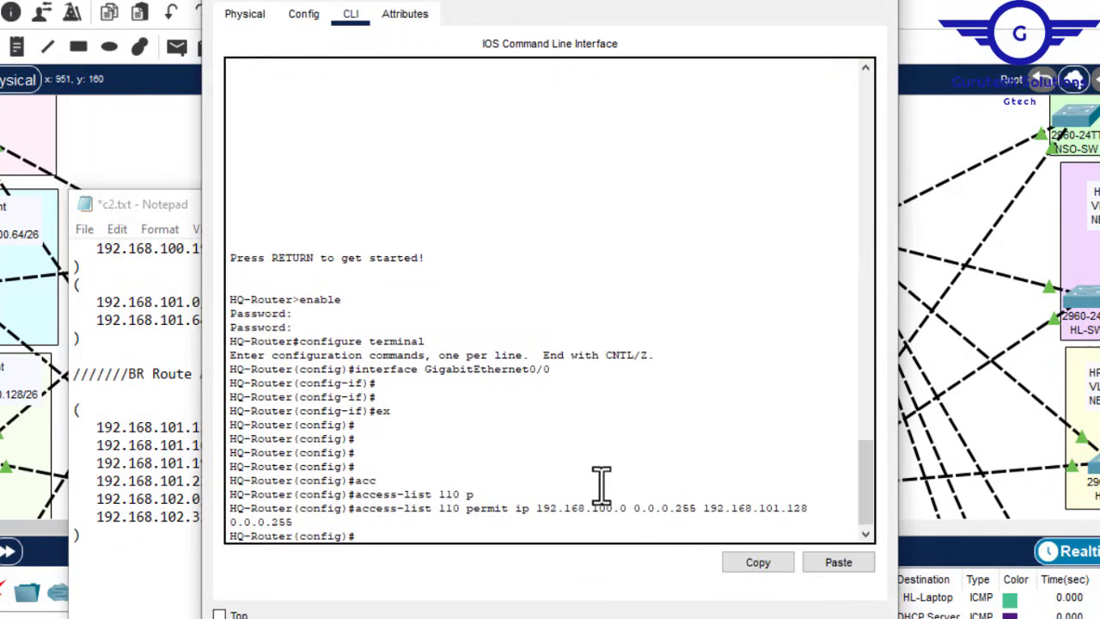
key("Return")
key("Return")
key("Return")
key("Up")
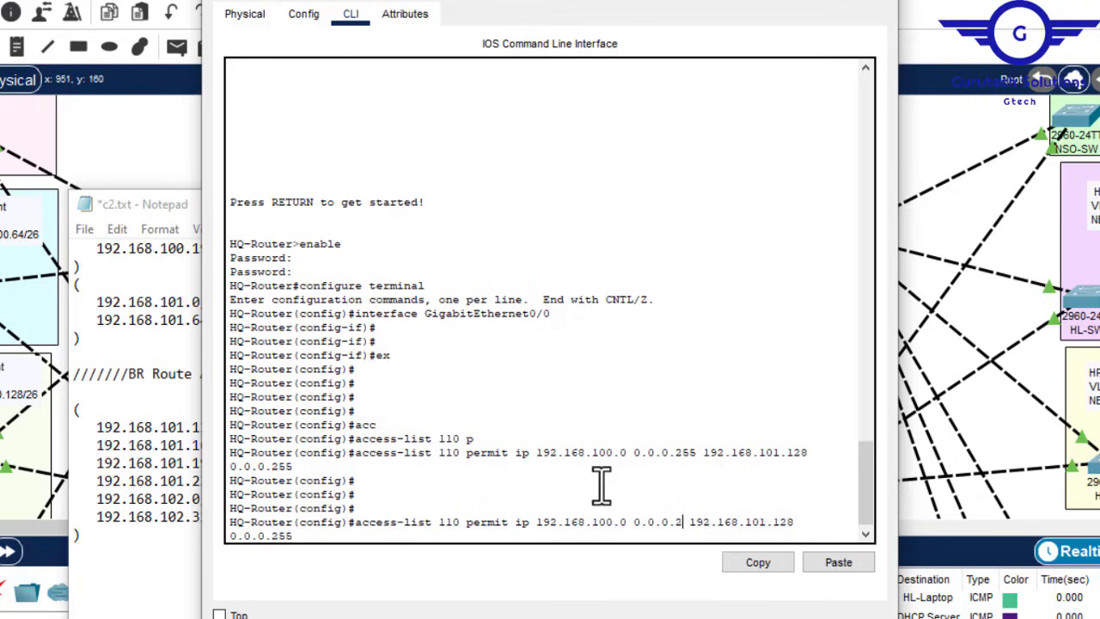
key("BackSpace")
key("BackSpace")
key("BackSpace")
key("BackSpace")
key("BackSpace")
key("BackSpace")
key("BackSpace")
key("BackSpace")
key("BackSpace")
key("BackSpace")
key("BackSpace")
key("BackSpace")
key("BackSpace")
key("BackSpace")
key("BackSpace")
key("BackSpace")
key("BackSpace")
key("BackSpace")
key("BackSpace")
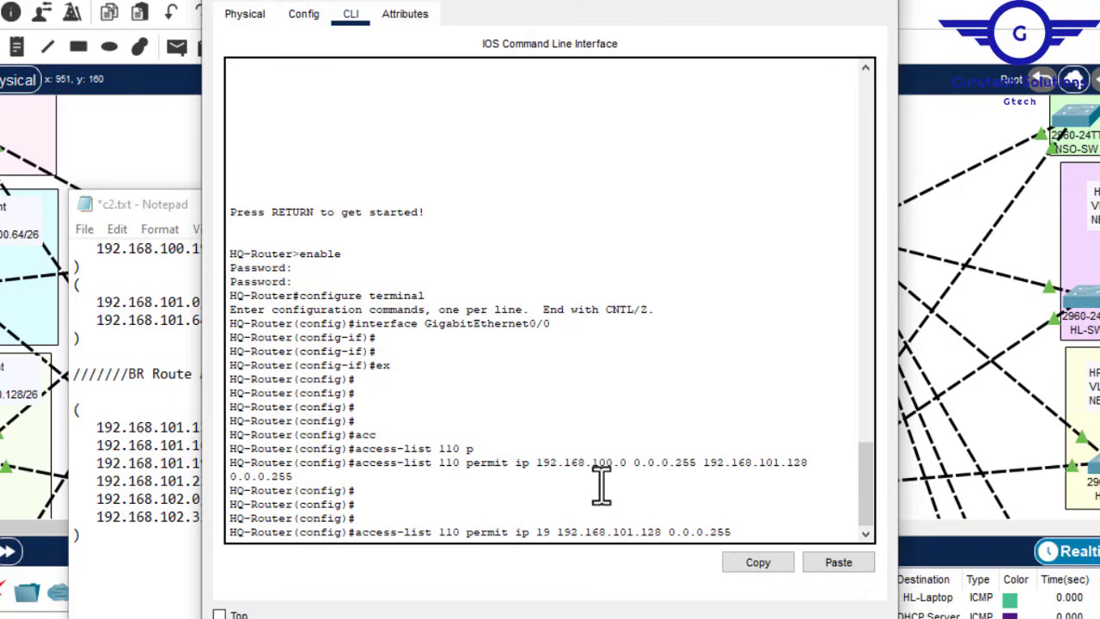
key("BackSpace")
key("BackSpace")
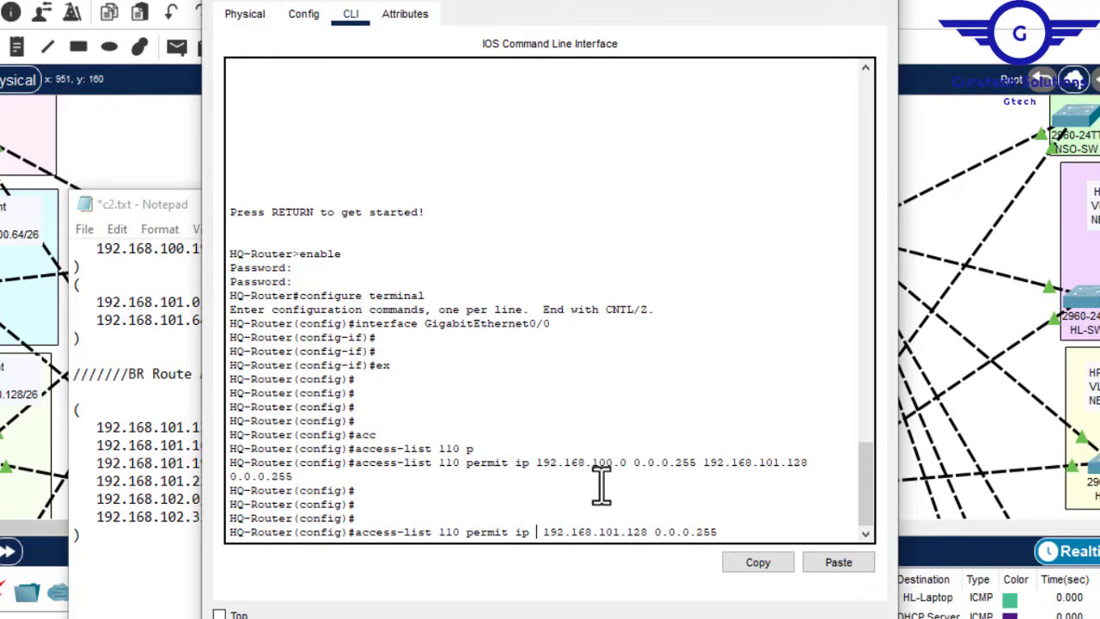
left_click(849, 571)
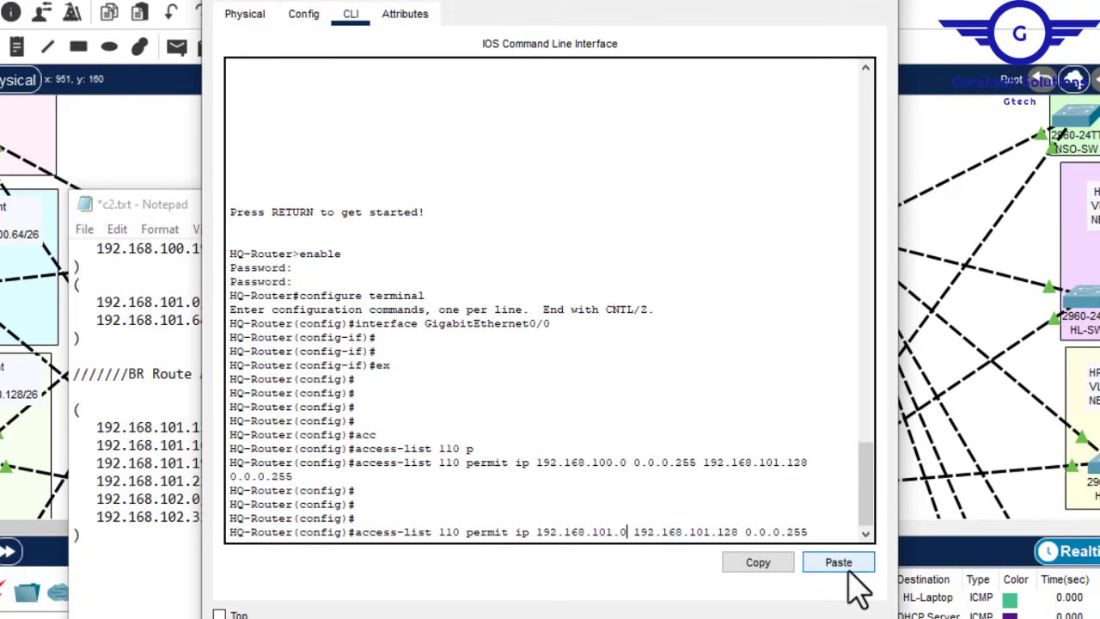
left_click(174, 365)
left_click_drag(513, 337, 503, 338)
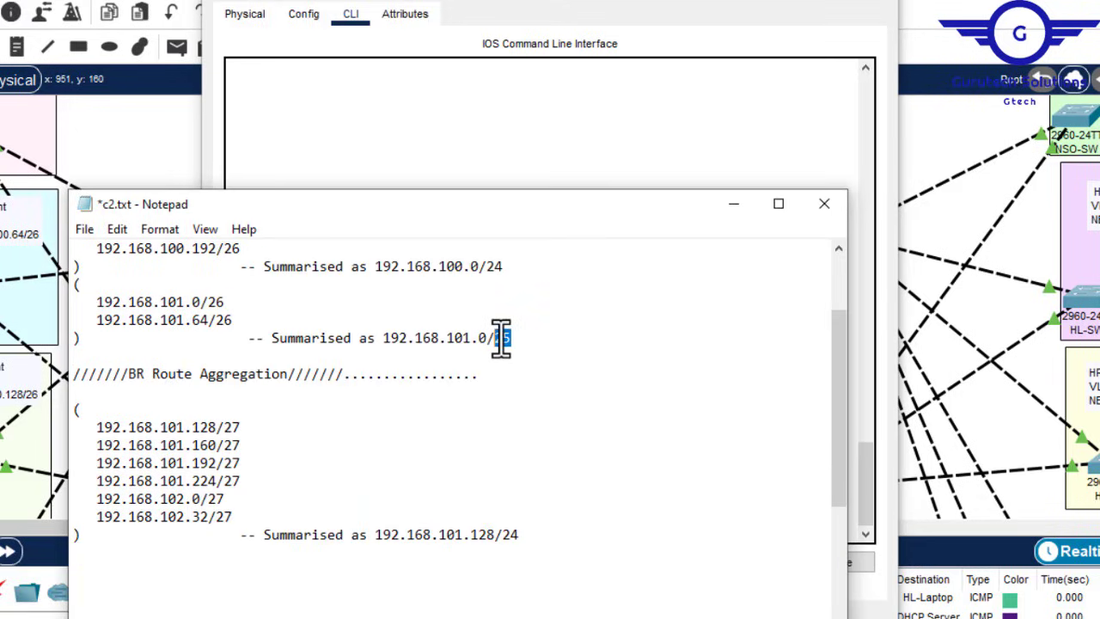
left_click(560, 153)
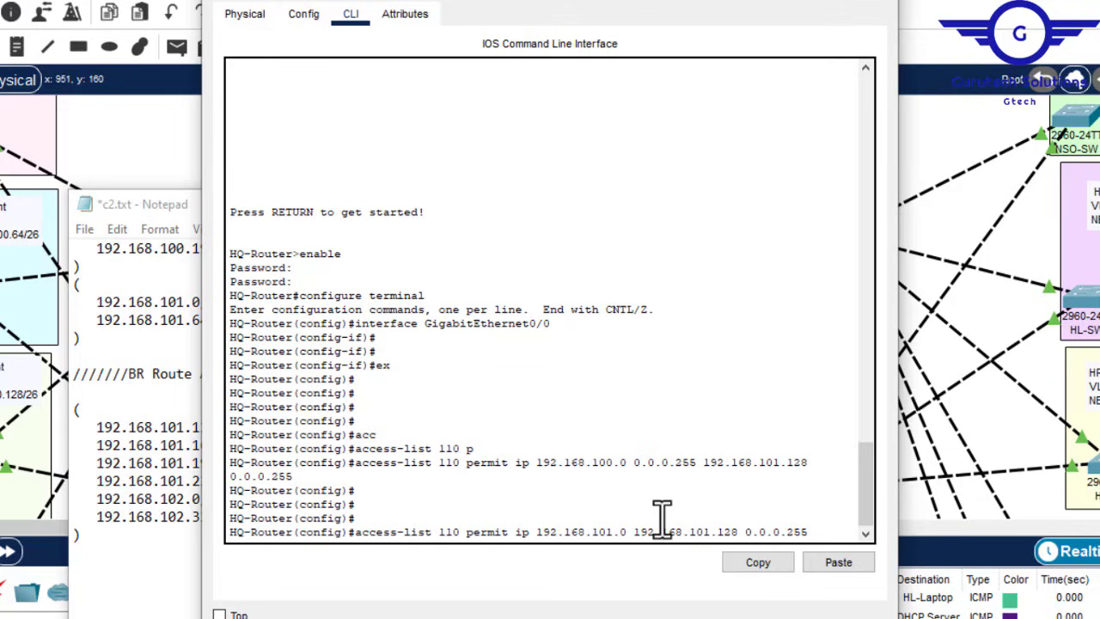
Step: Give the new source wildcard 0.0.0.127, enter the rule, and save the configuration
type("0")
key("BackSpace")
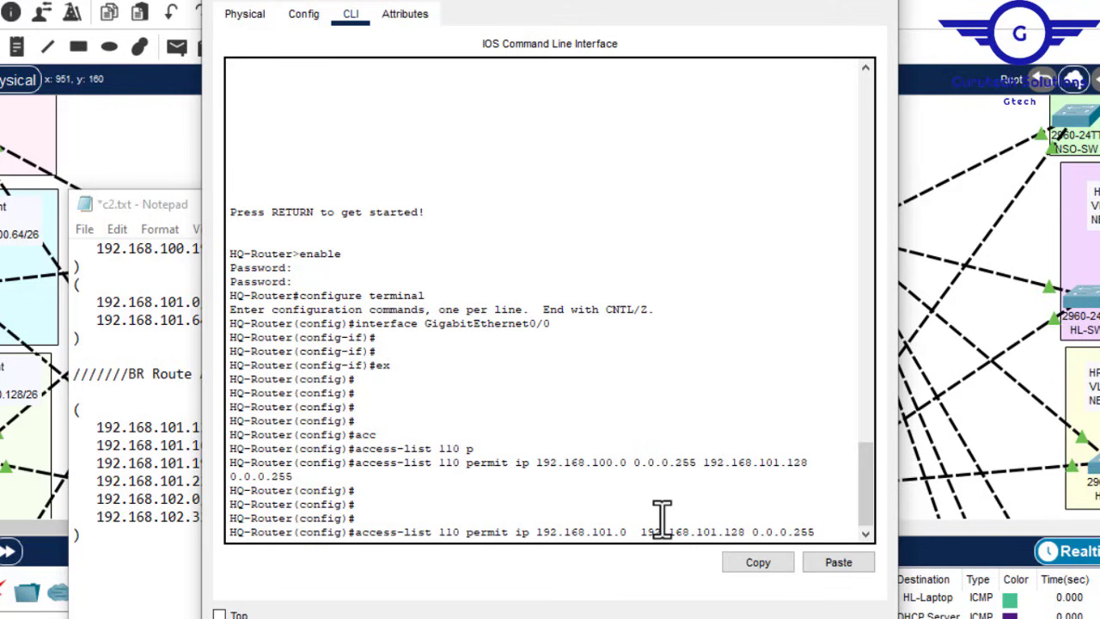
type("0.0.0 ")
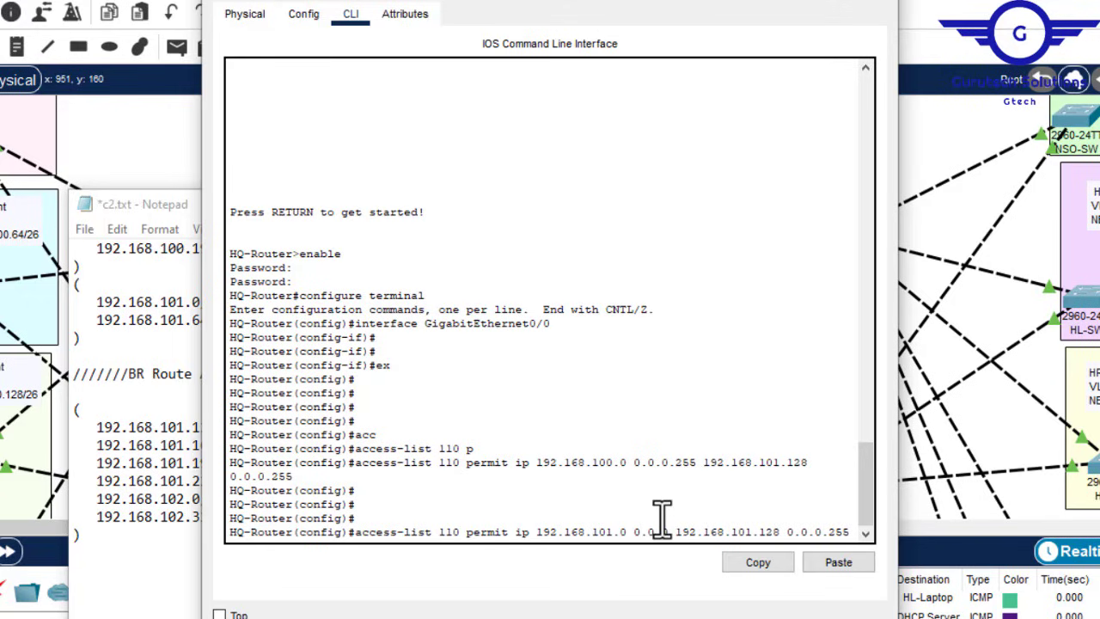
type(".127")
key("Return")
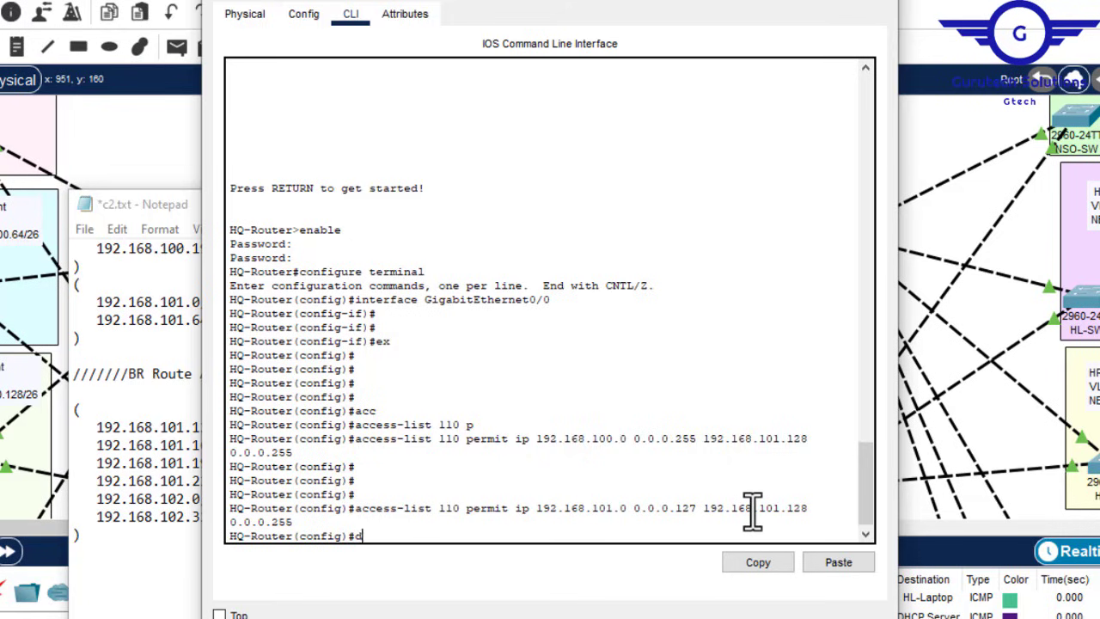
key("Return")
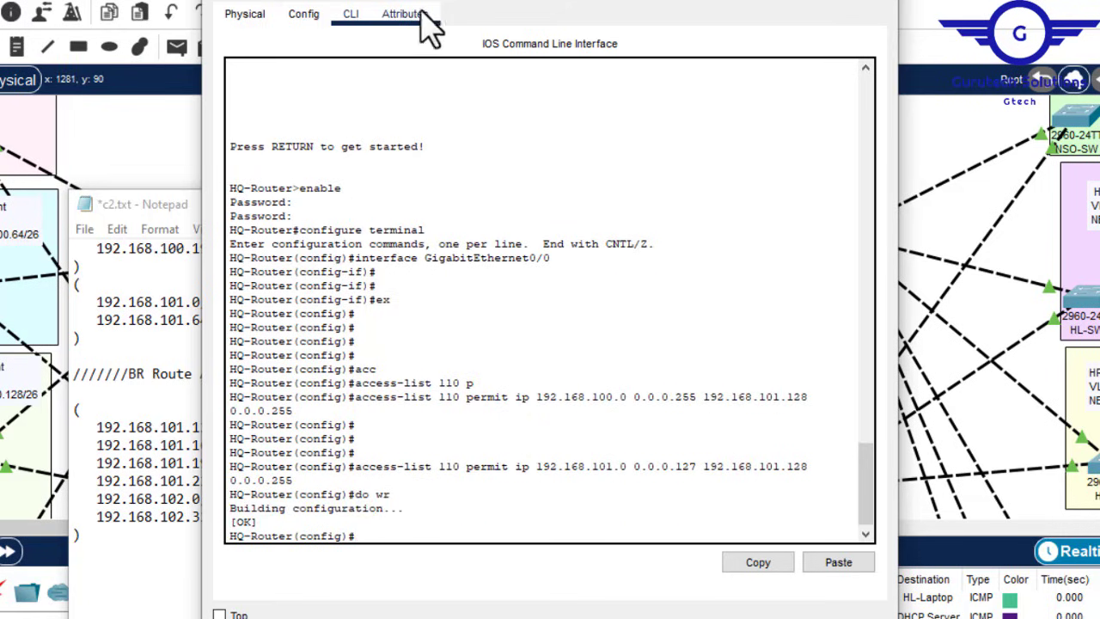
Step: Close HQ-Router's window, minimise Notepad, and pan the workspace over to BR-Router
left_click(883, 2)
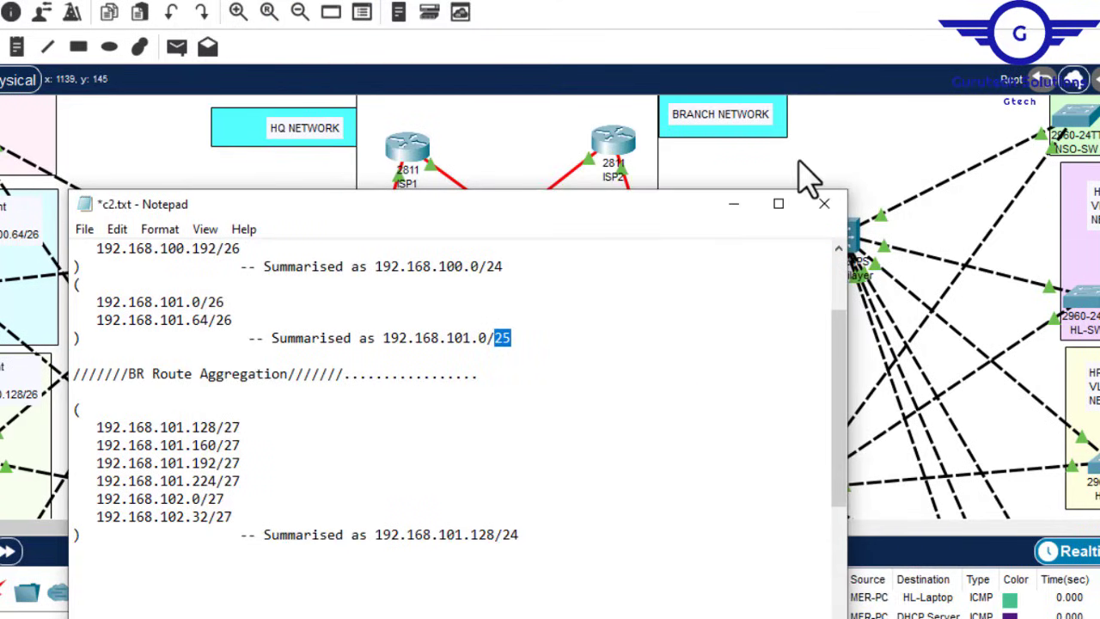
left_click(733, 205)
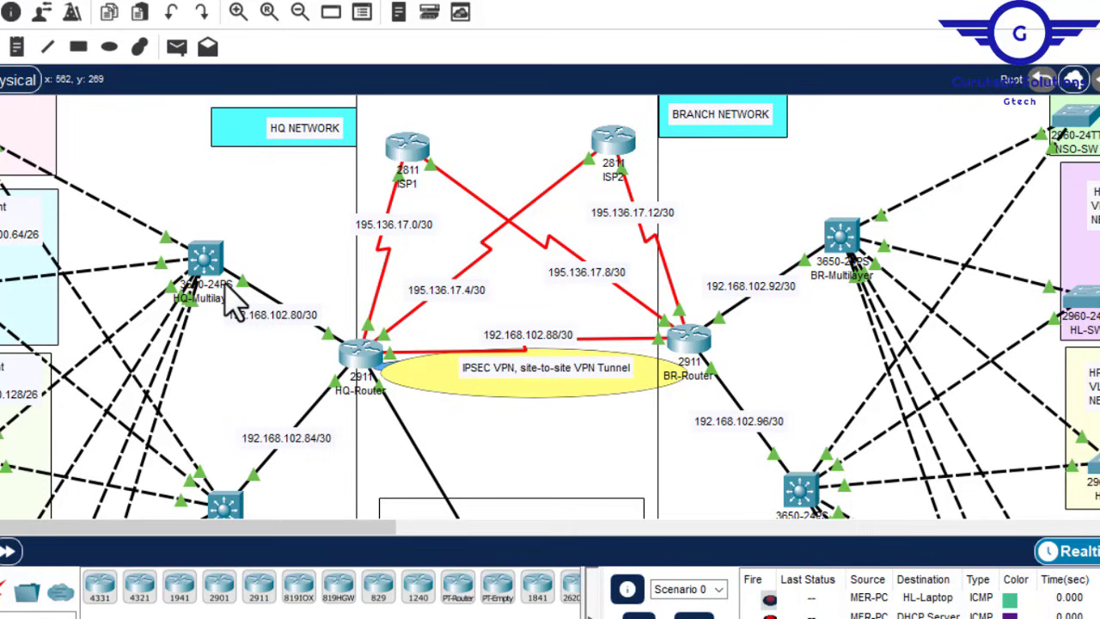
left_click_drag(346, 545, 245, 540)
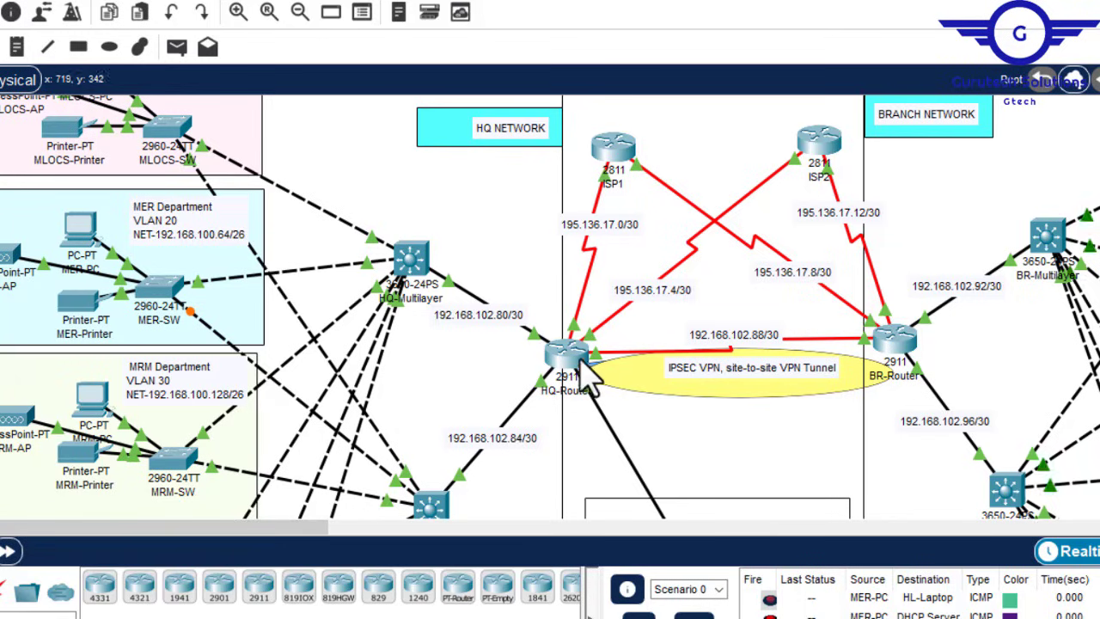
mouse_move(316, 535)
left_mouse_down()
mouse_move(309, 542)
mouse_move(343, 545)
mouse_move(306, 545)
left_mouse_up()
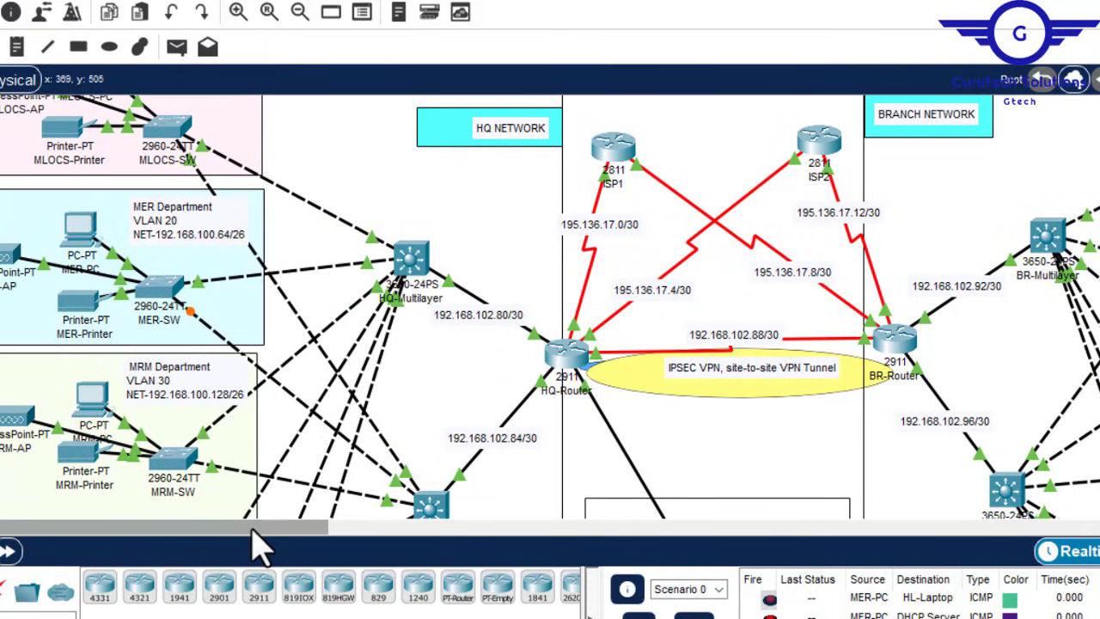
left_click_drag(277, 523, 383, 544)
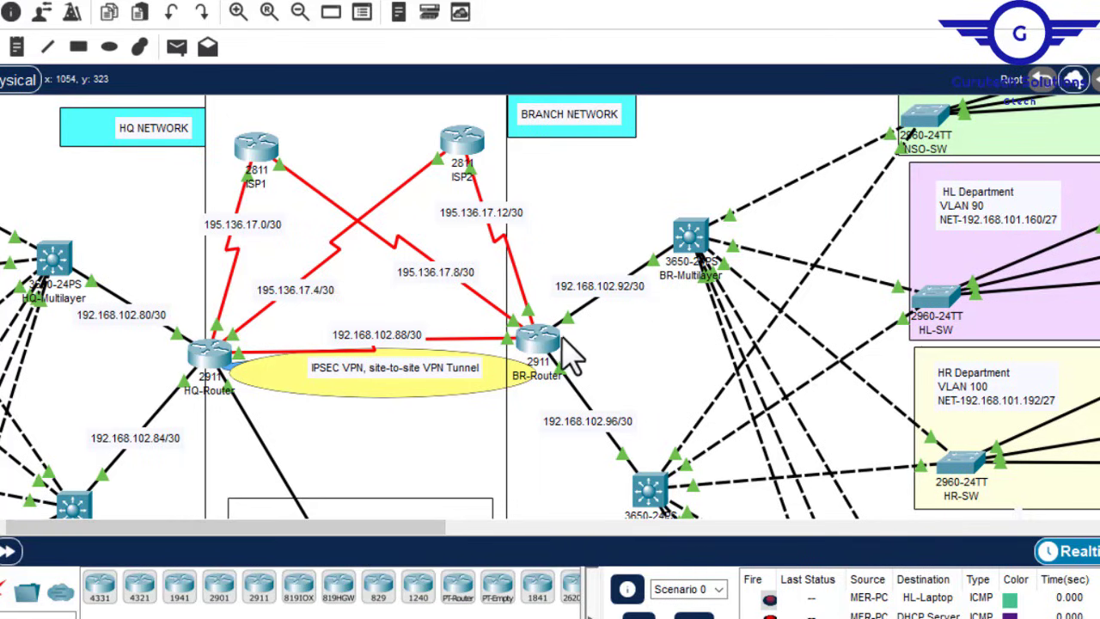
Step: Open BR-Router's CLI and exit interface mode to global configuration
left_click(533, 339)
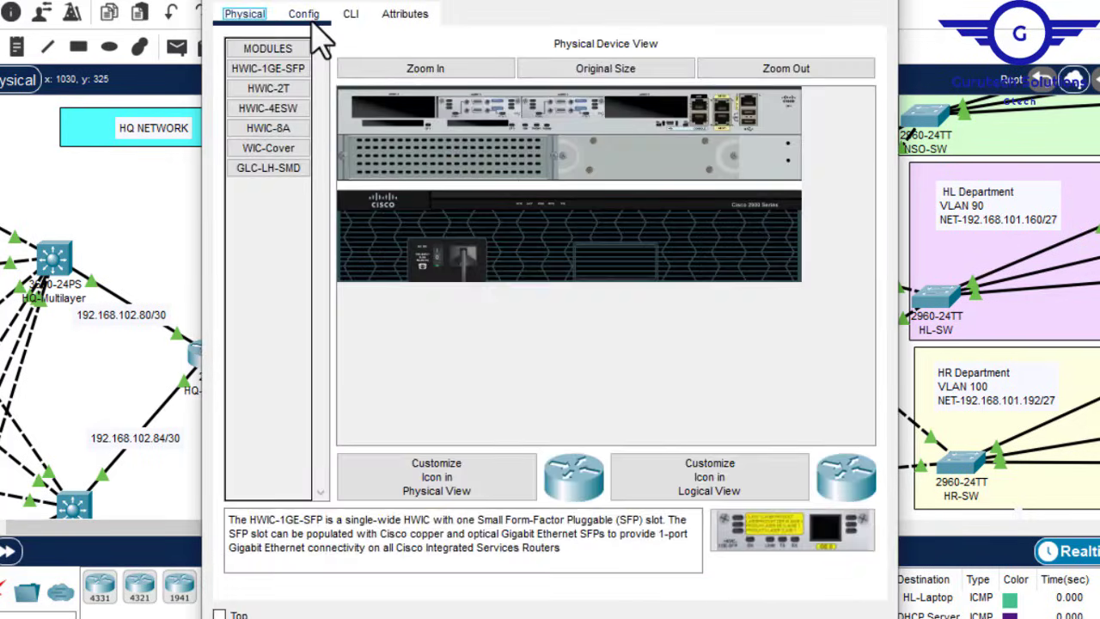
left_click(306, 17)
left_click(302, 238)
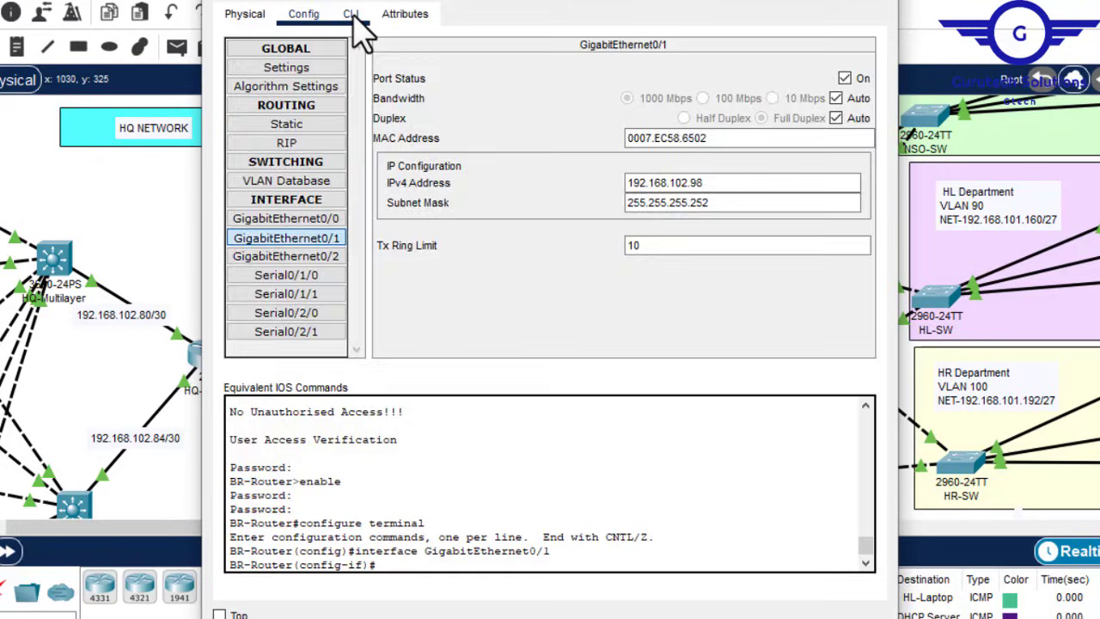
left_click(351, 13)
key("Return")
key("Return")
type("ex")
key("Return")
key("Return")
key("Return")
key("Return")
key("Return")
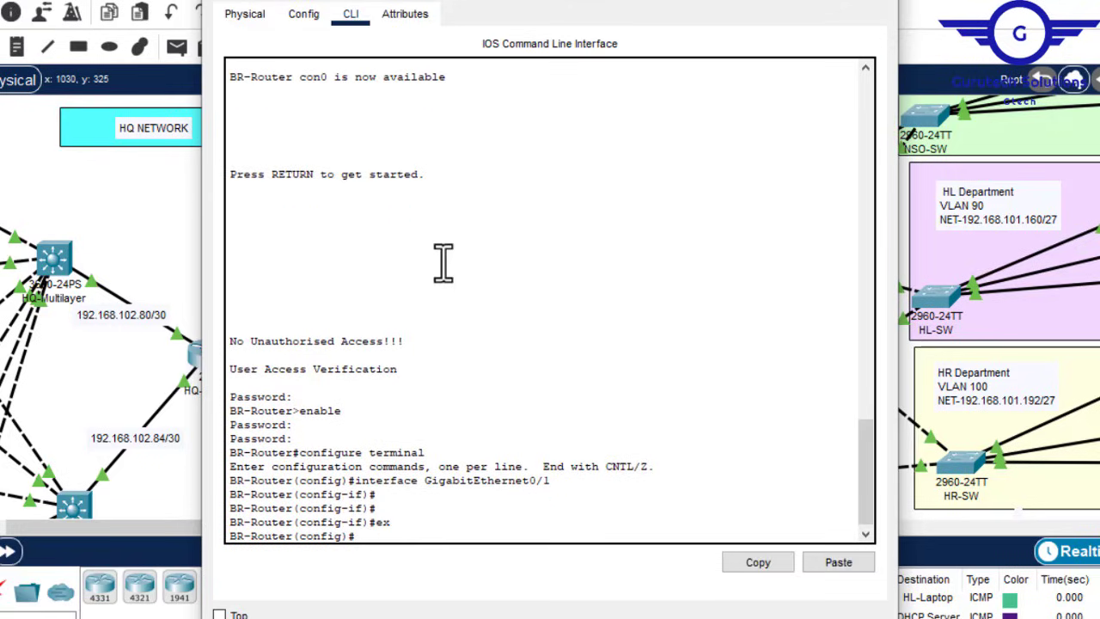
Step: Type 'access-list 110 permit ip' with source 192.168.101.128 0.0.0.255
type("ac")
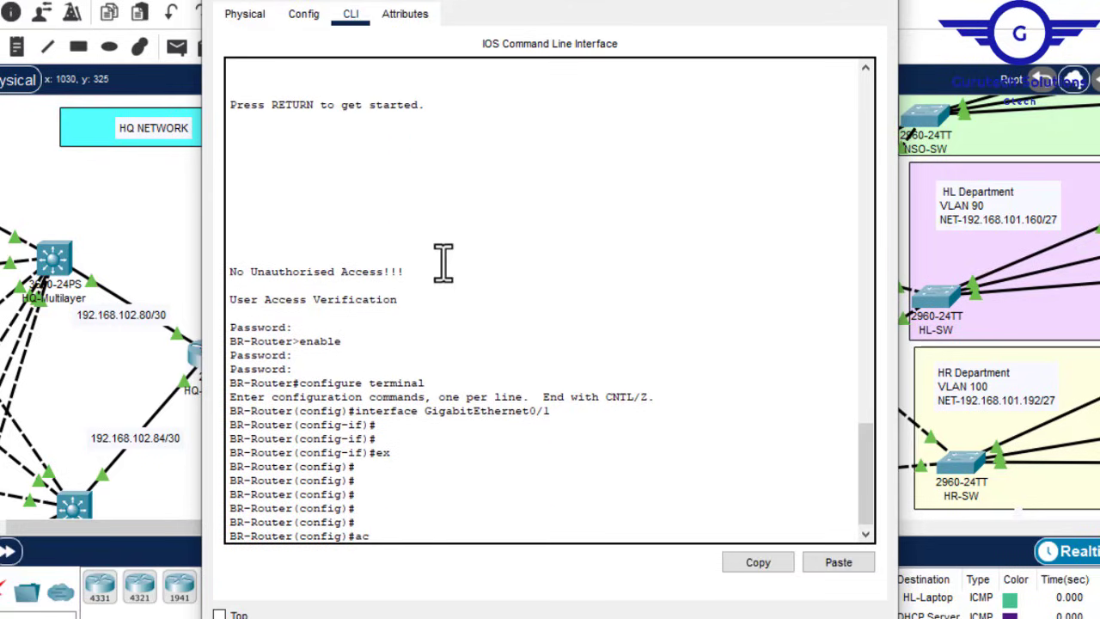
type("c")
key("Tab")
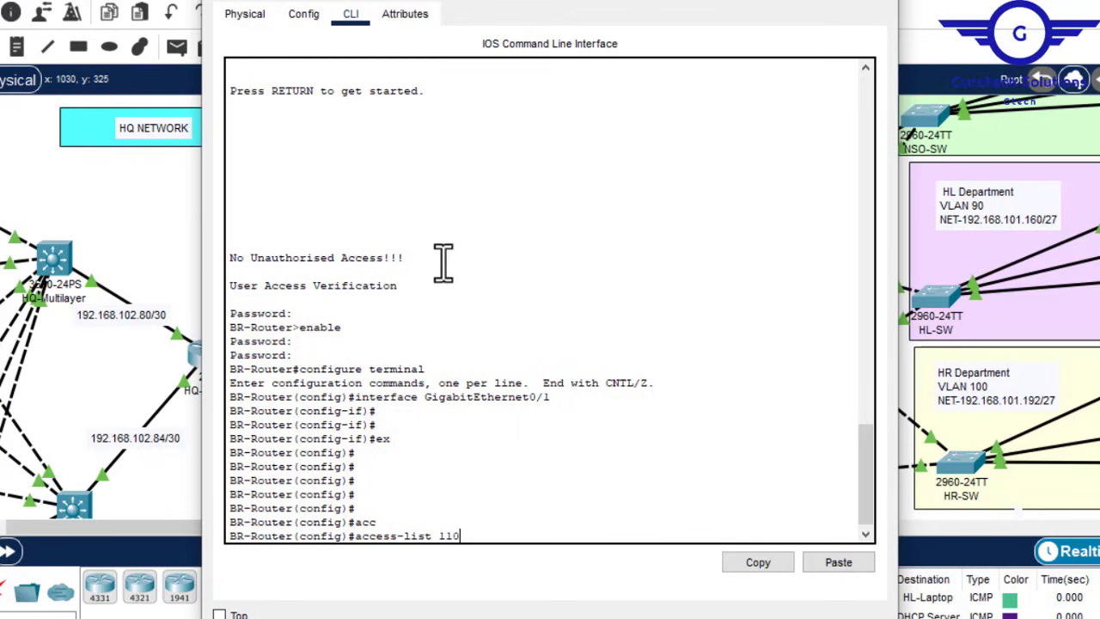
type("110 p")
key("Tab")
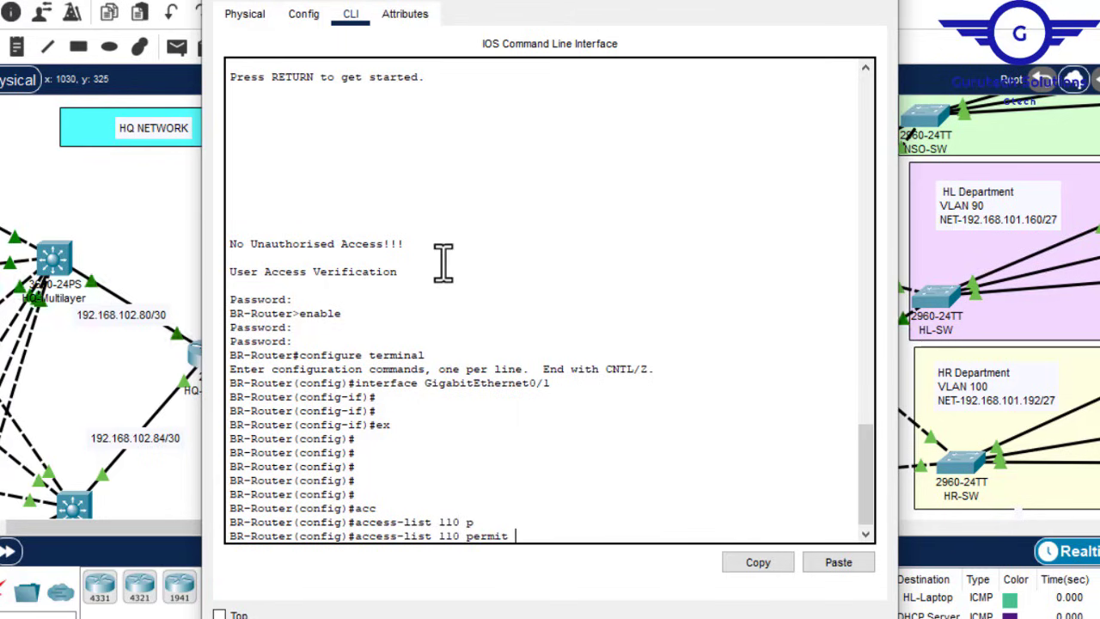
type("ip")
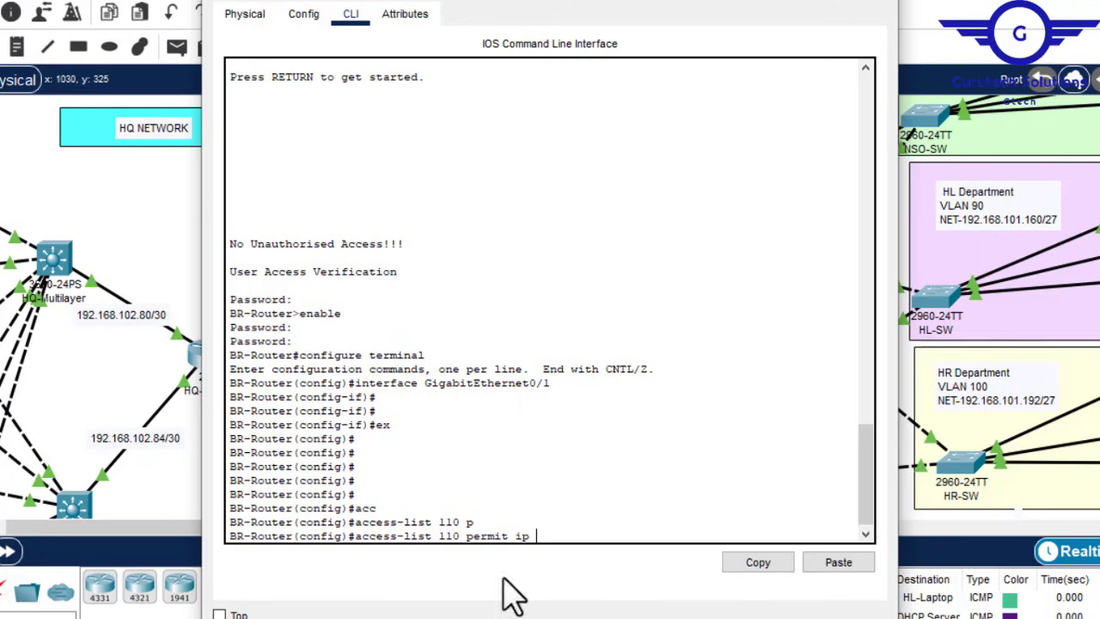
mouse_move(773, 608)
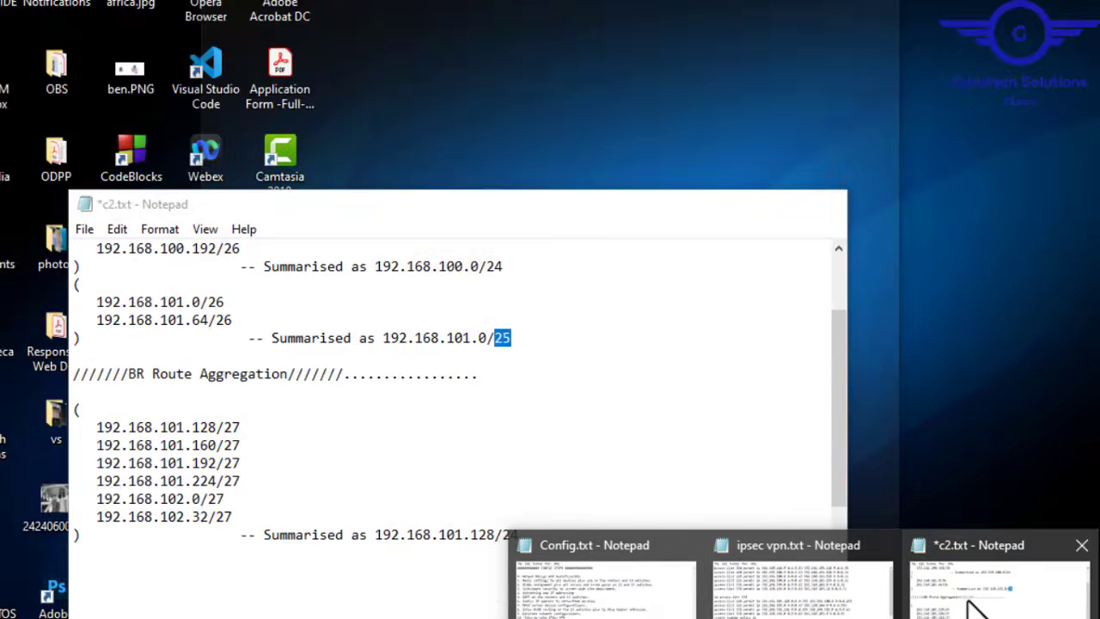
left_click(975, 597)
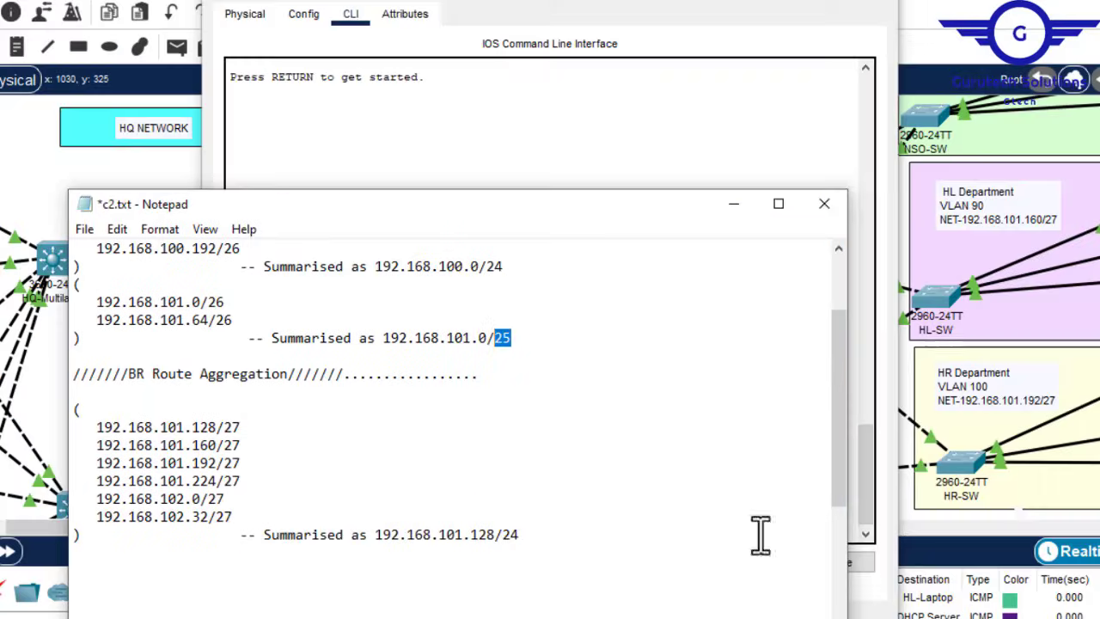
left_click_drag(496, 535, 375, 535)
key("ctrl+c")
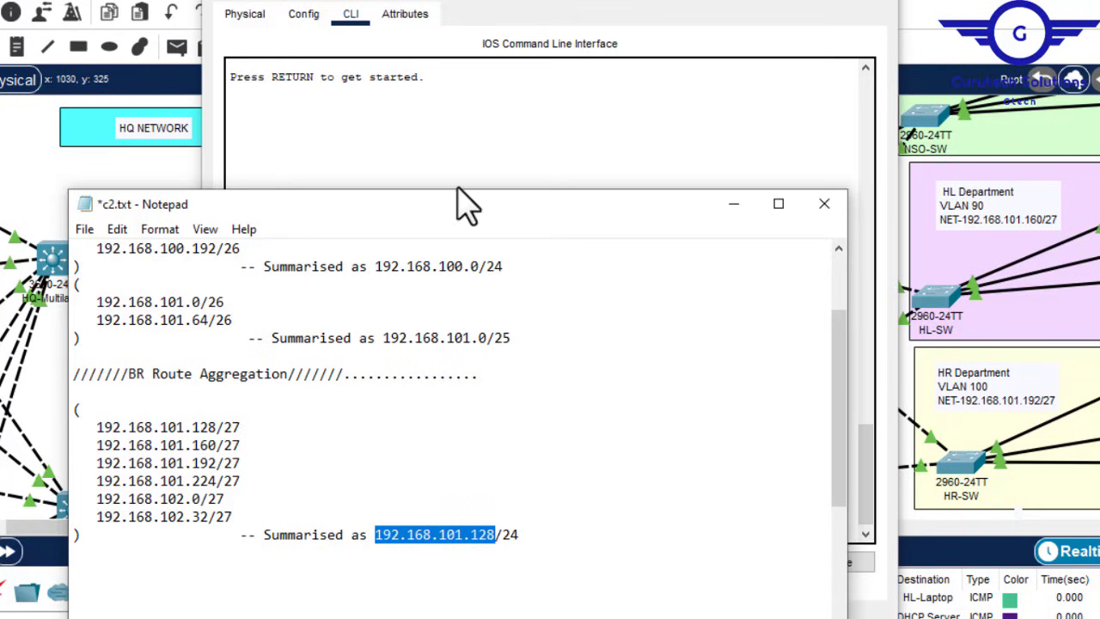
left_click(462, 154)
left_click(838, 563)
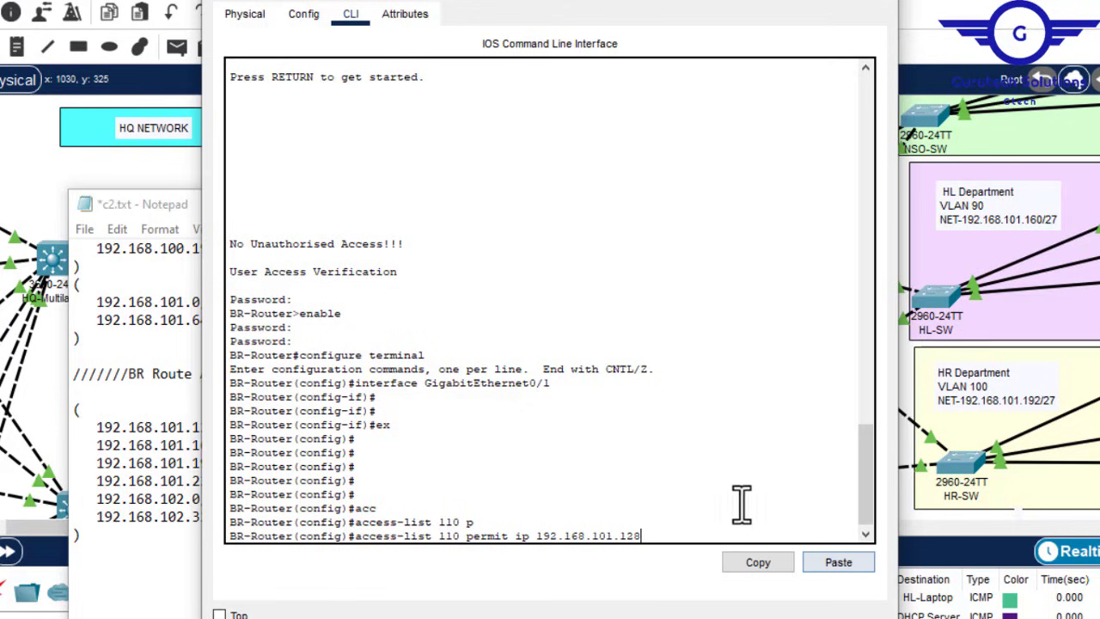
type("0")
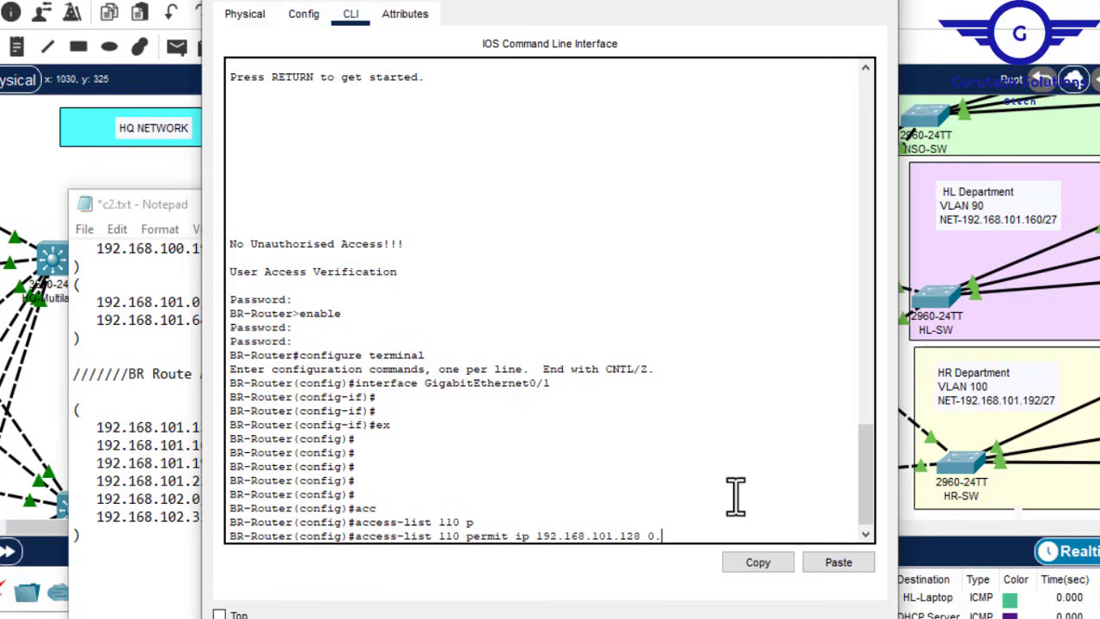
type(".0.")
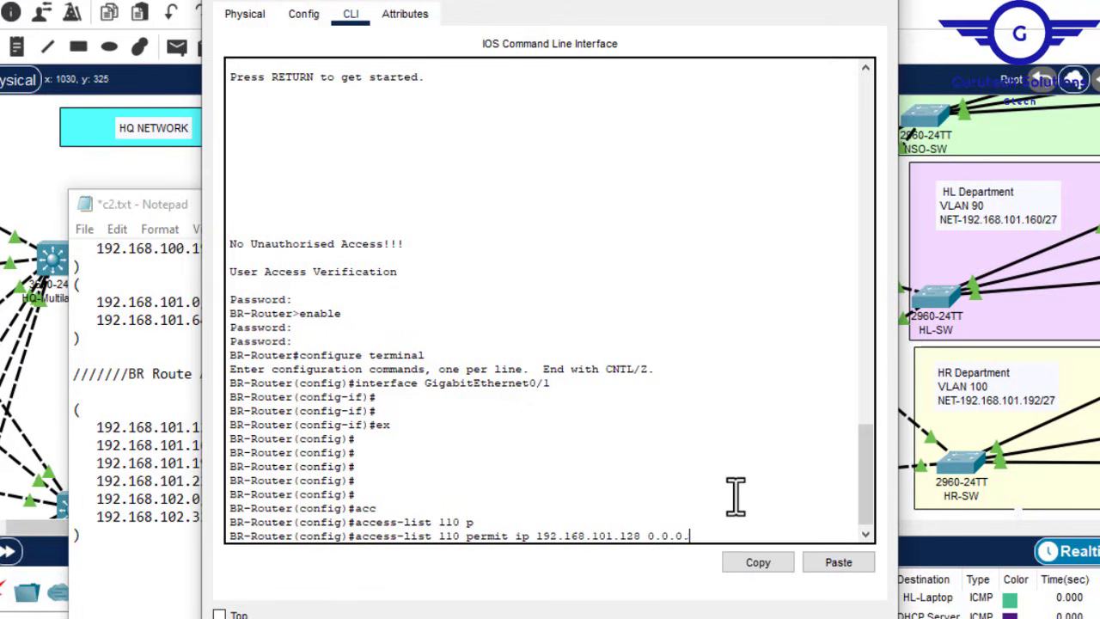
type("0.255")
Step: Add destination 192.168.100.0 with wildcard 0.0.0.255, copied from the notes
left_click(178, 320)
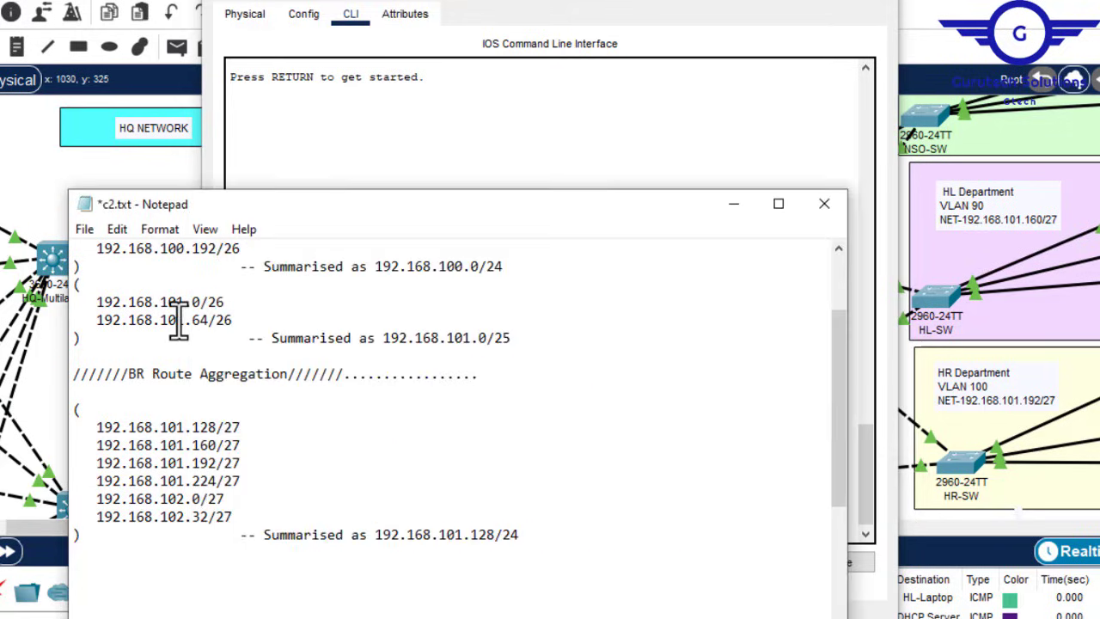
left_click(506, 265)
left_click_drag(480, 267, 378, 266)
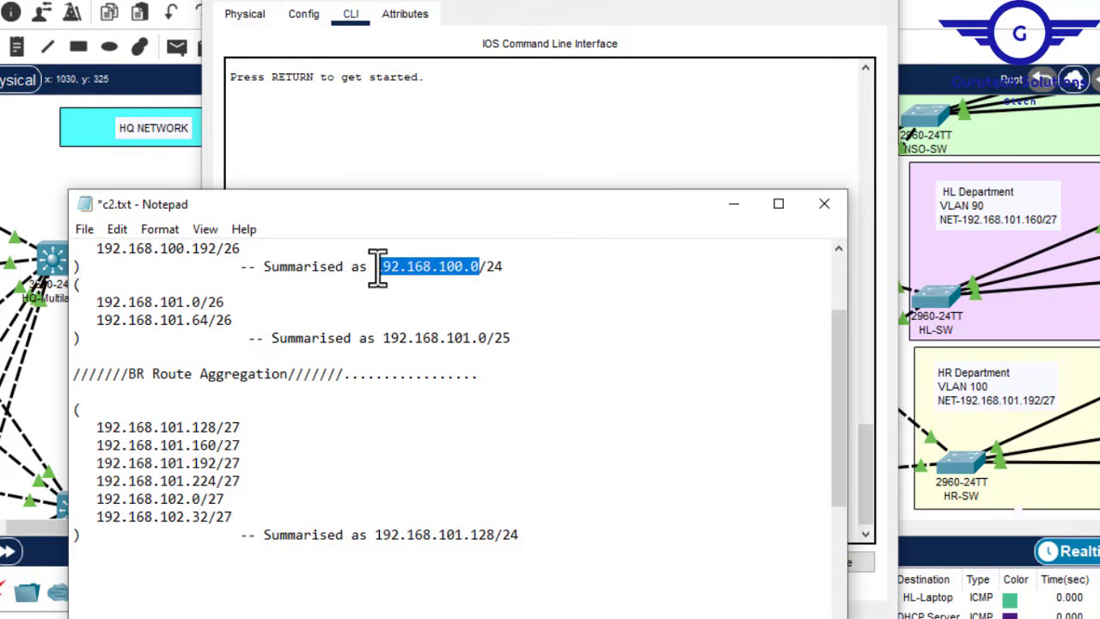
left_click(634, 125)
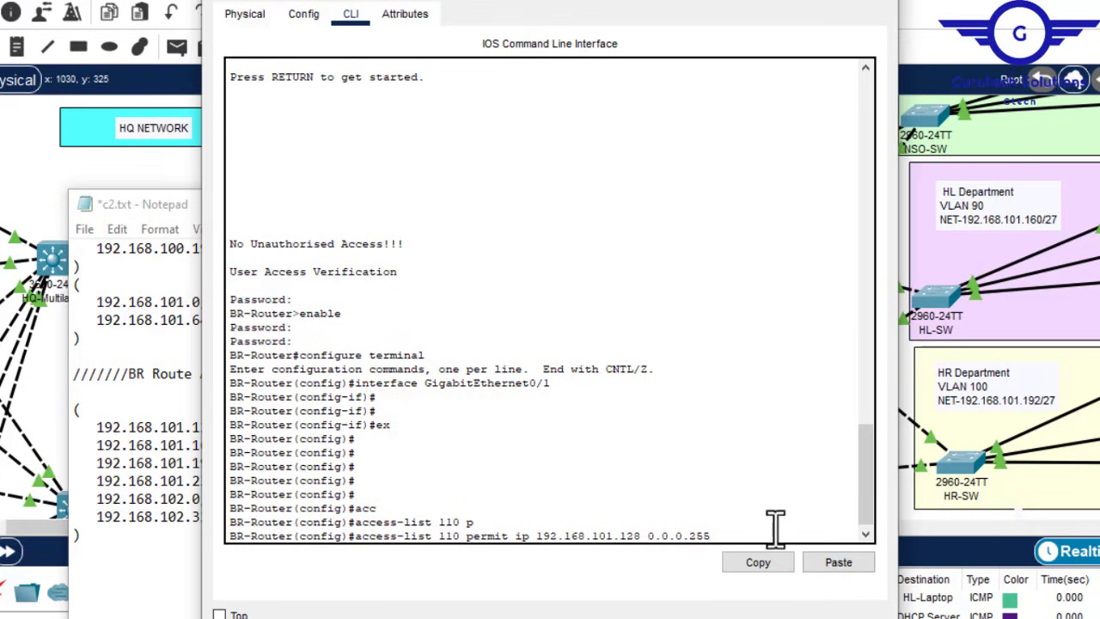
left_click(834, 562)
type("0.0.0.255")
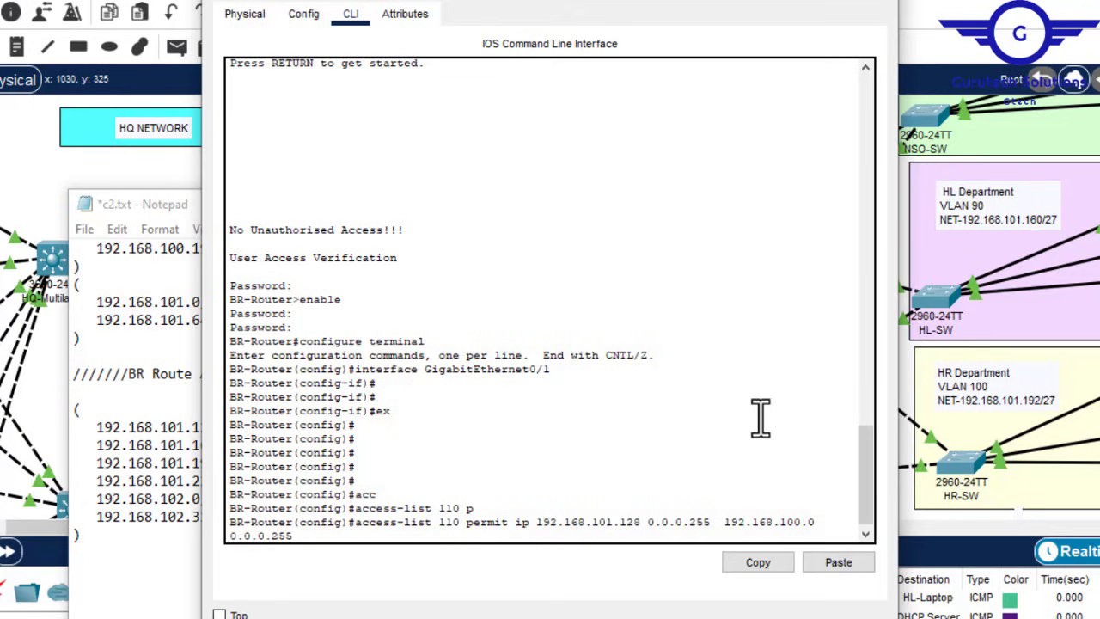
Step: Enter the first rule, then add a second one toward 192.168.101.0 0.0.0.127
key("Return")
key("Return")
key("Return")
key("Up")
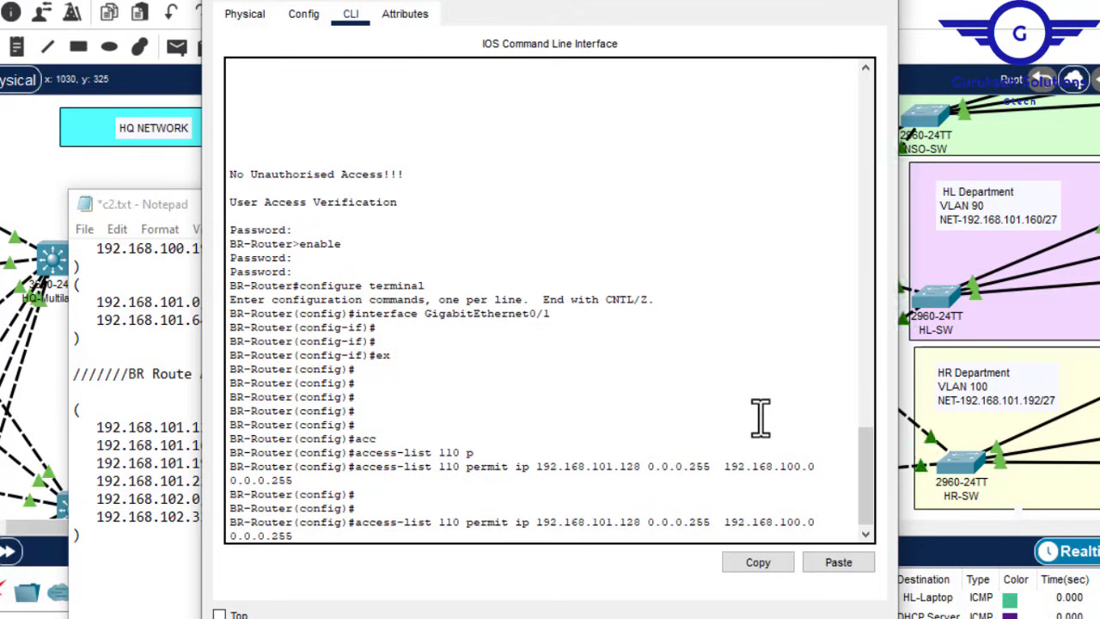
left_click(169, 320)
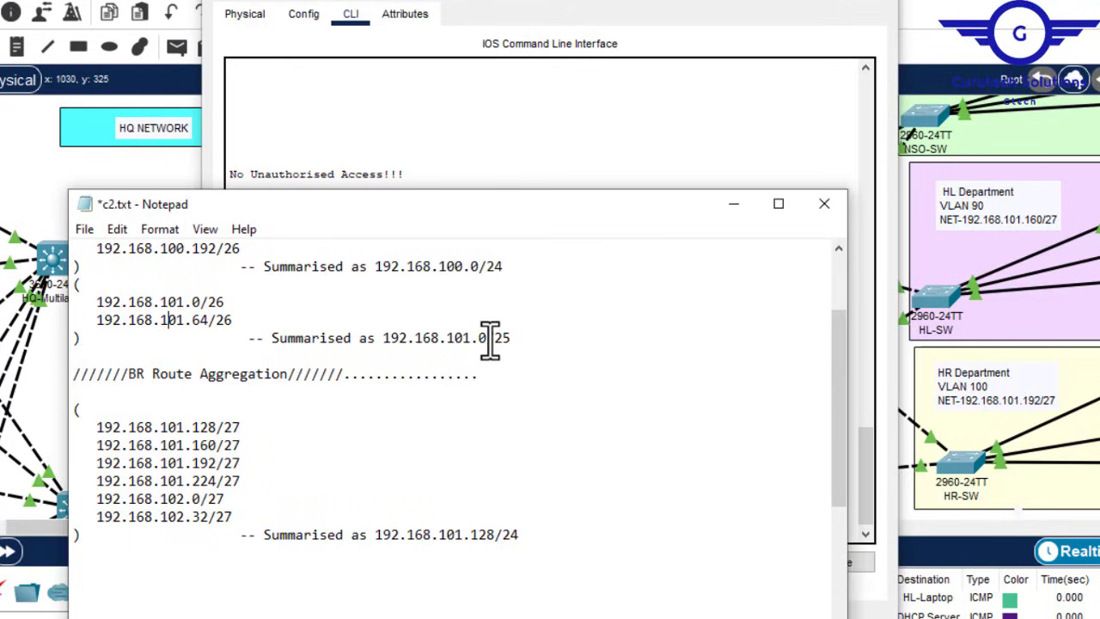
left_click(631, 160)
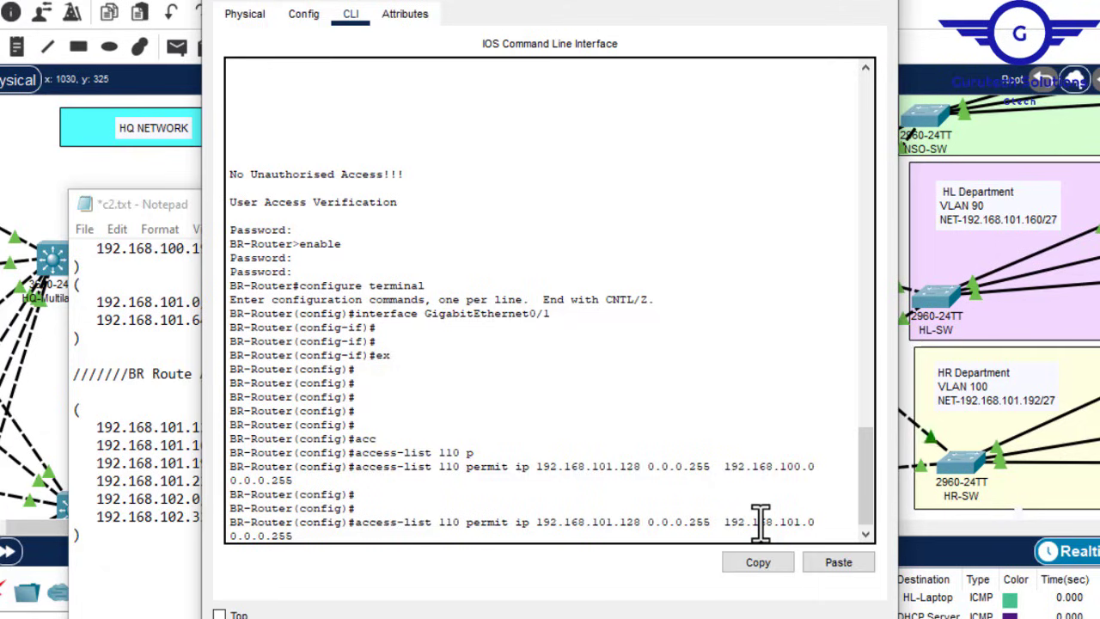
key("Right")
key("Right")
left_click(161, 313)
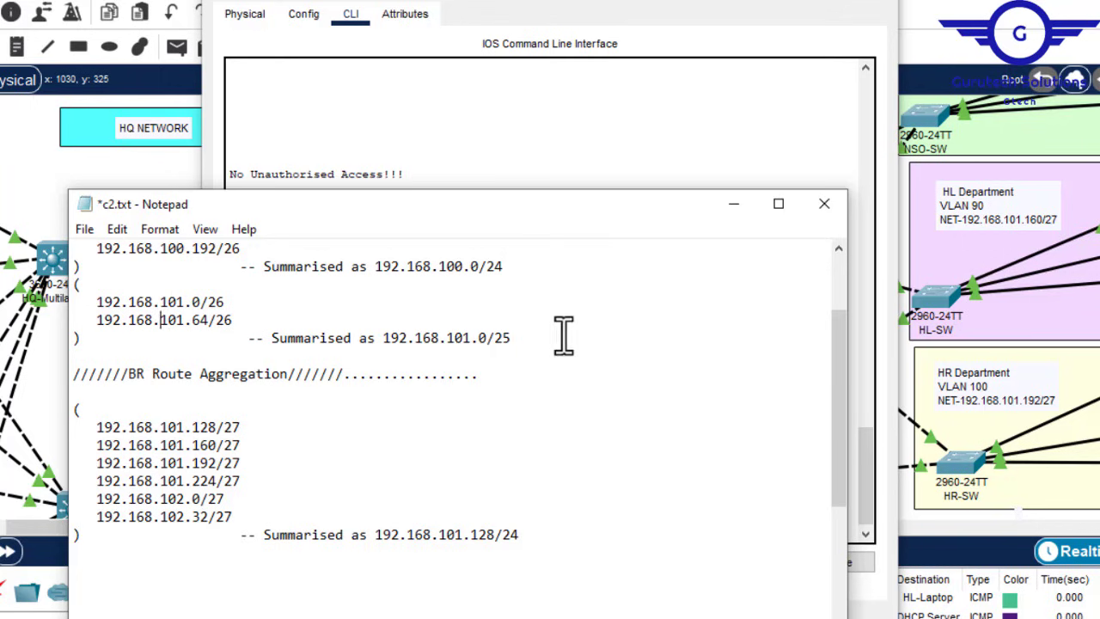
left_click(678, 131)
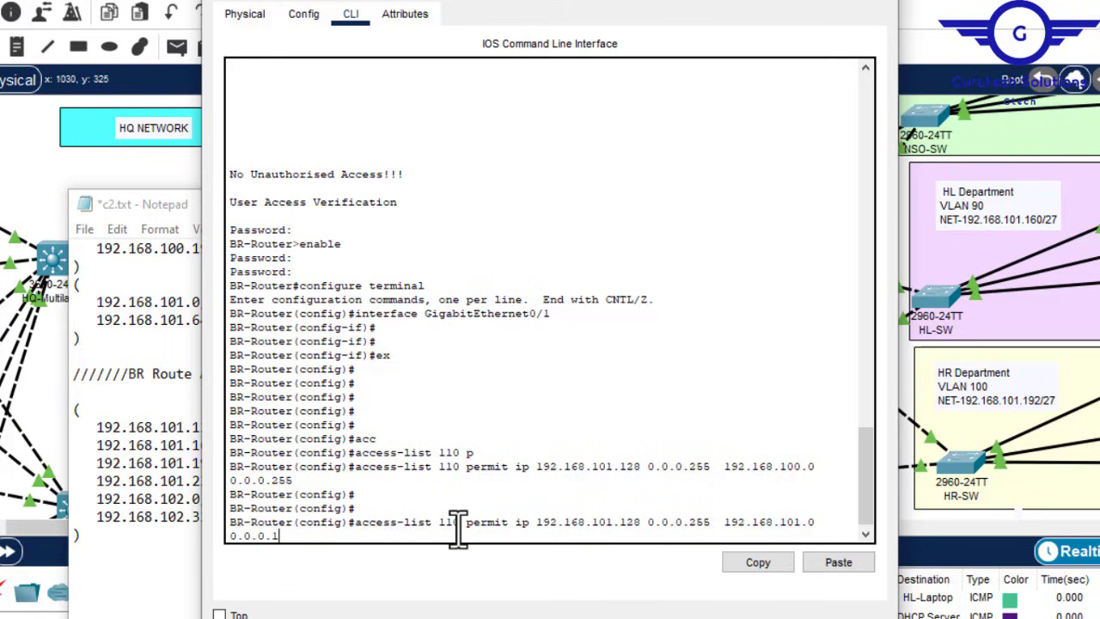
type("27")
key("Return")
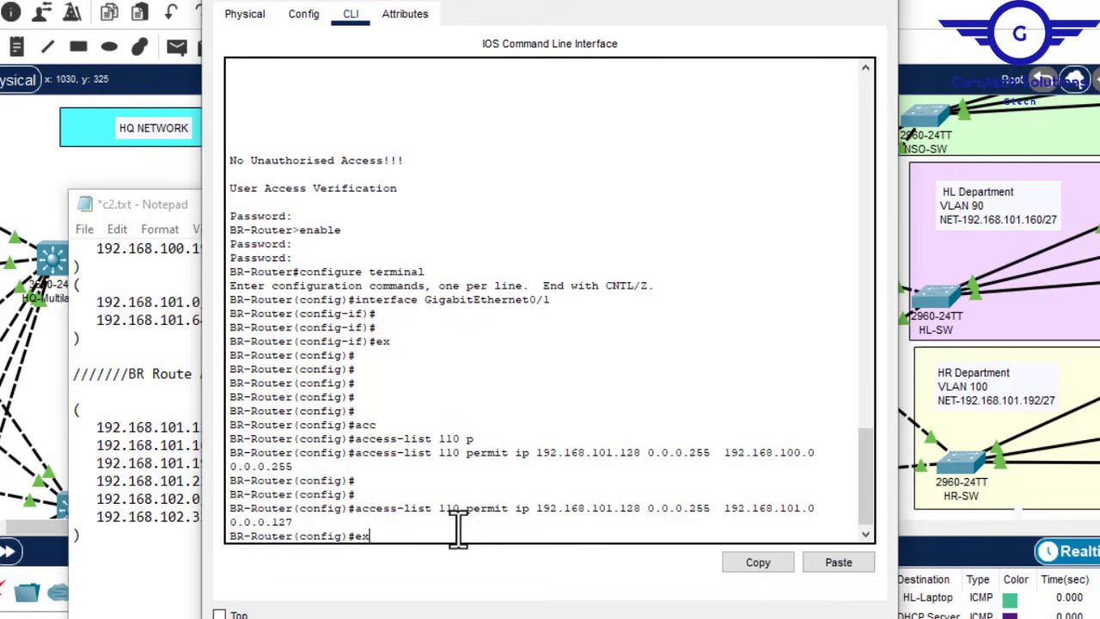
Step: Exit configuration mode, save with wr, and close BR-Router's window
type("ex")
key("Return")
key("Return")
key("Return")
key("Return")
key("Return")
key("Return")
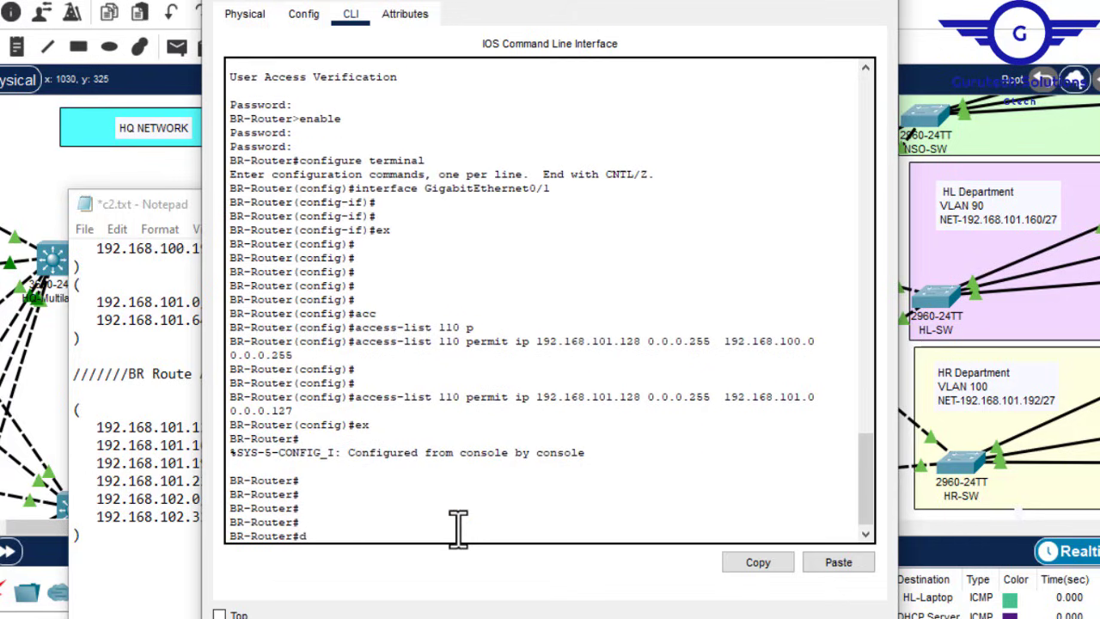
type("wr")
key("Return")
key("Return")
key("Return")
key("Return")
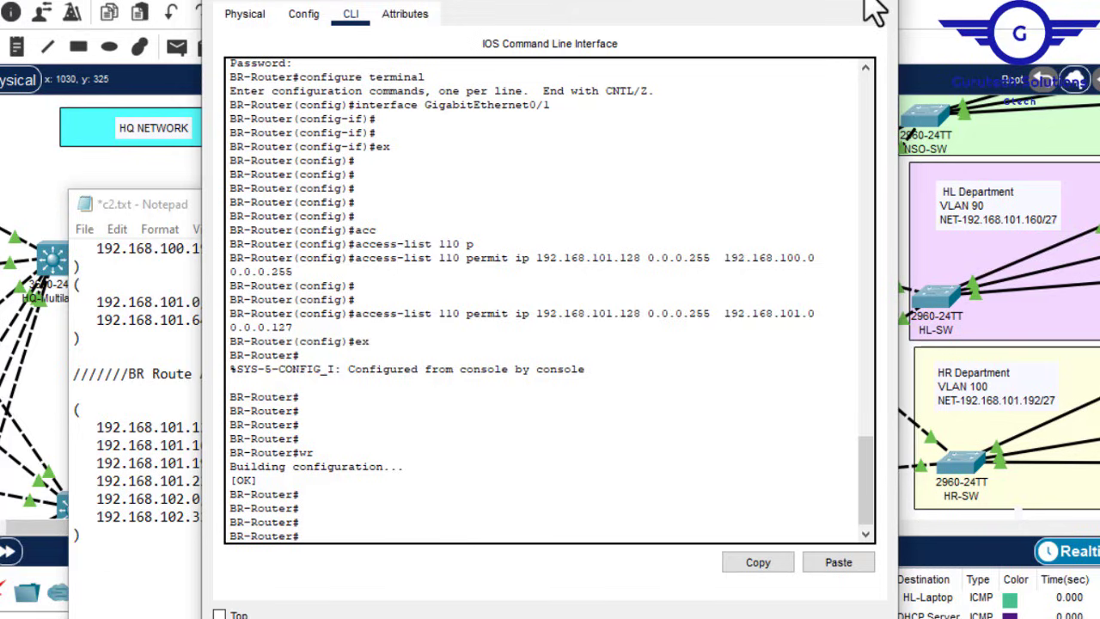
left_click(873, 3)
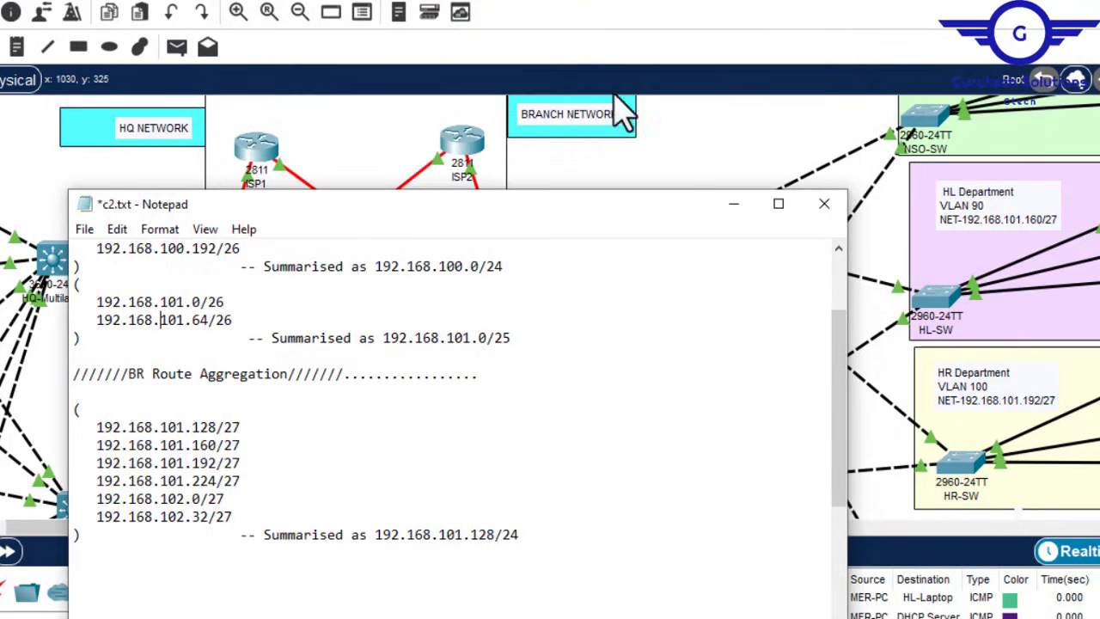
Step: Keep the notes unsaved, minimise Notepad, pan left to the HQ side, and briefly open HQ-Router's CLI
left_click(821, 206)
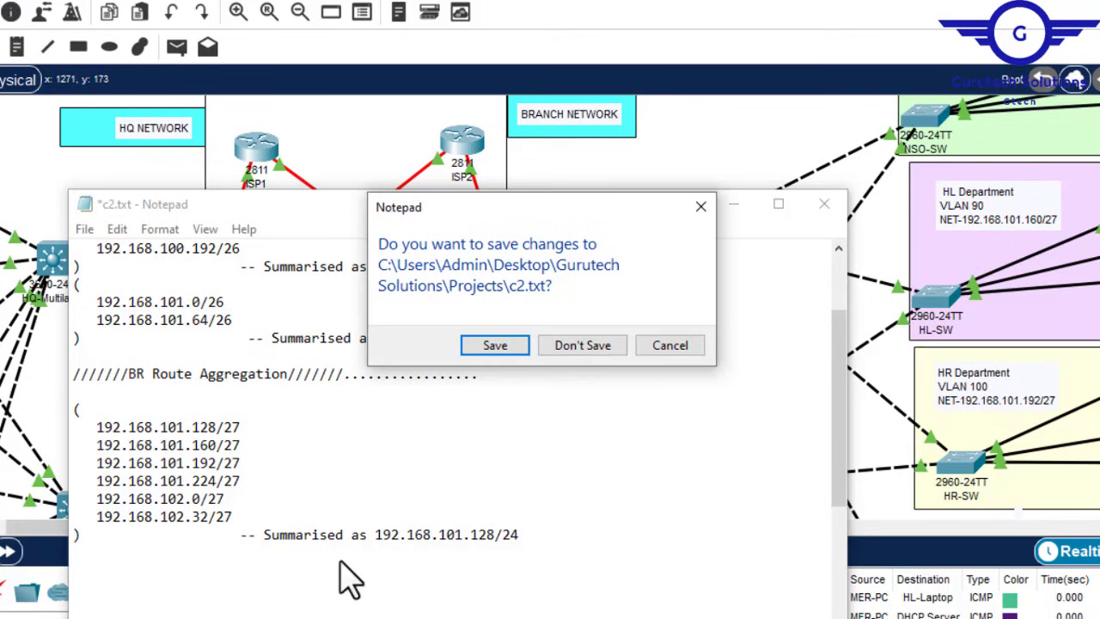
left_click(674, 346)
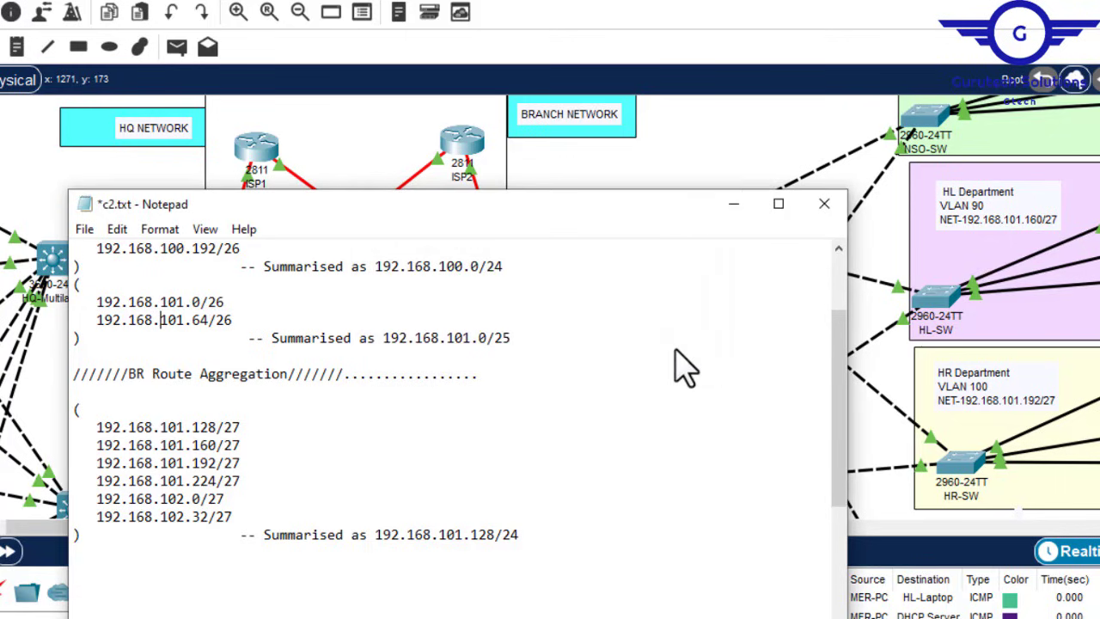
left_click(733, 208)
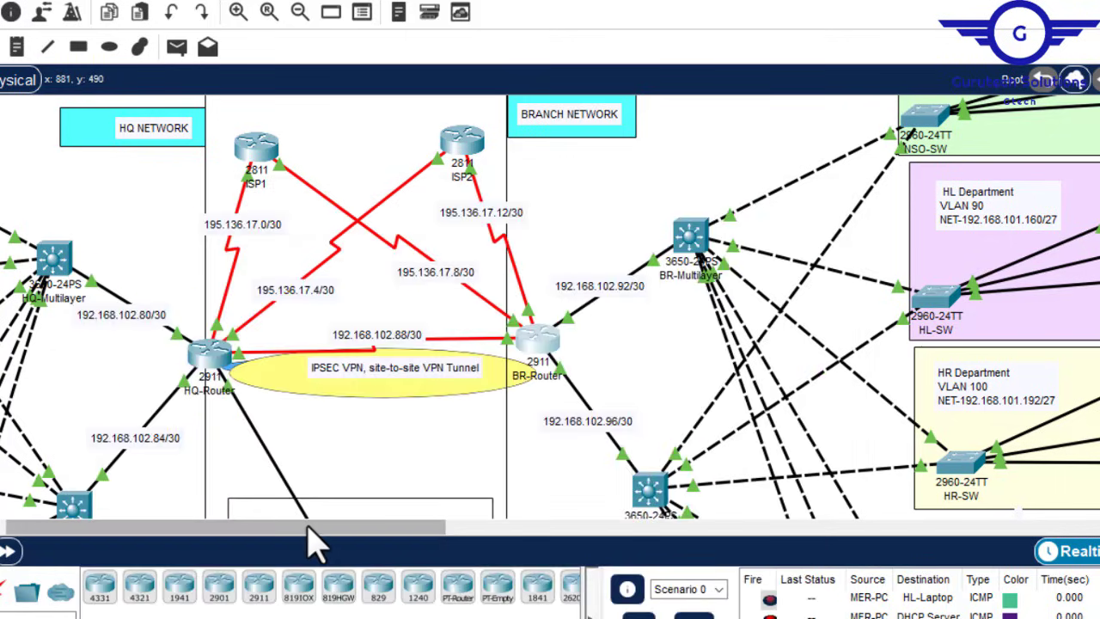
left_click_drag(309, 529, 587, 257)
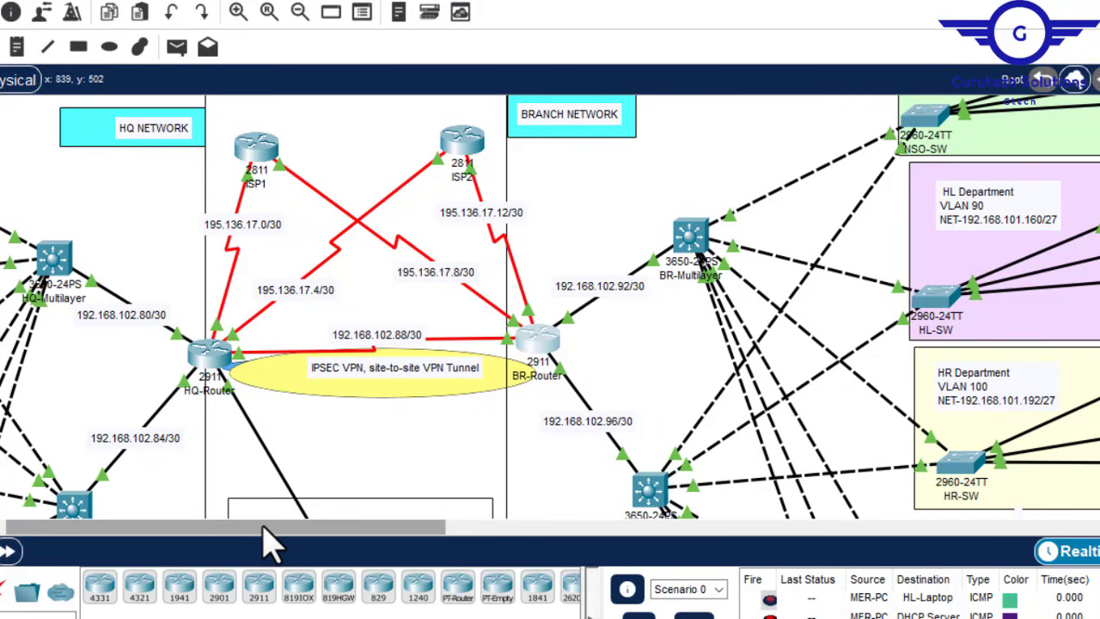
left_click_drag(265, 526, 131, 534)
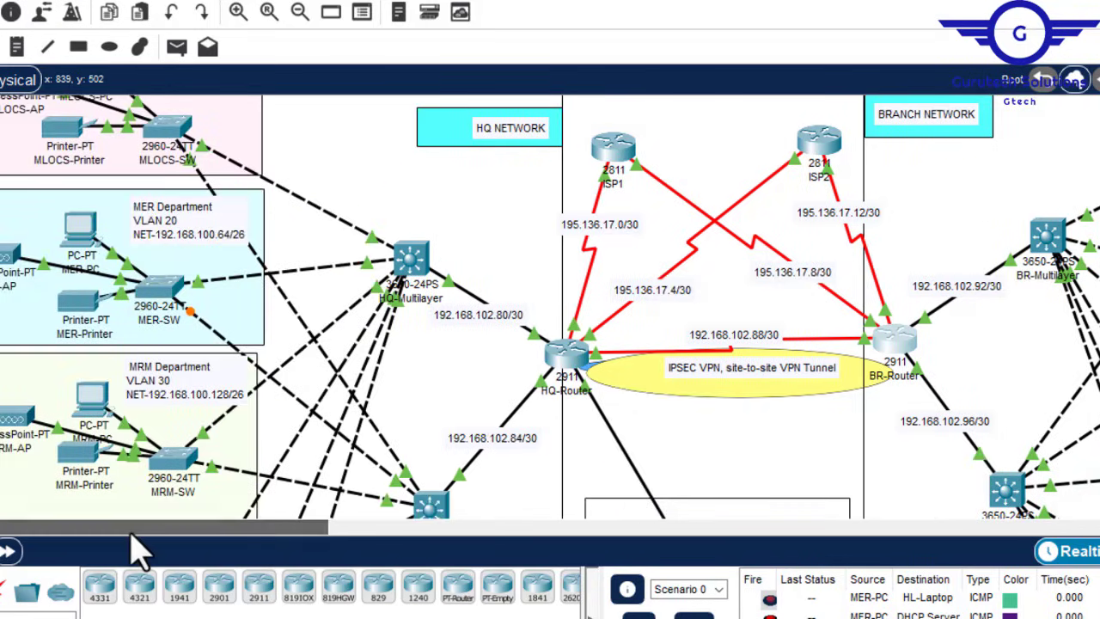
left_click(560, 355)
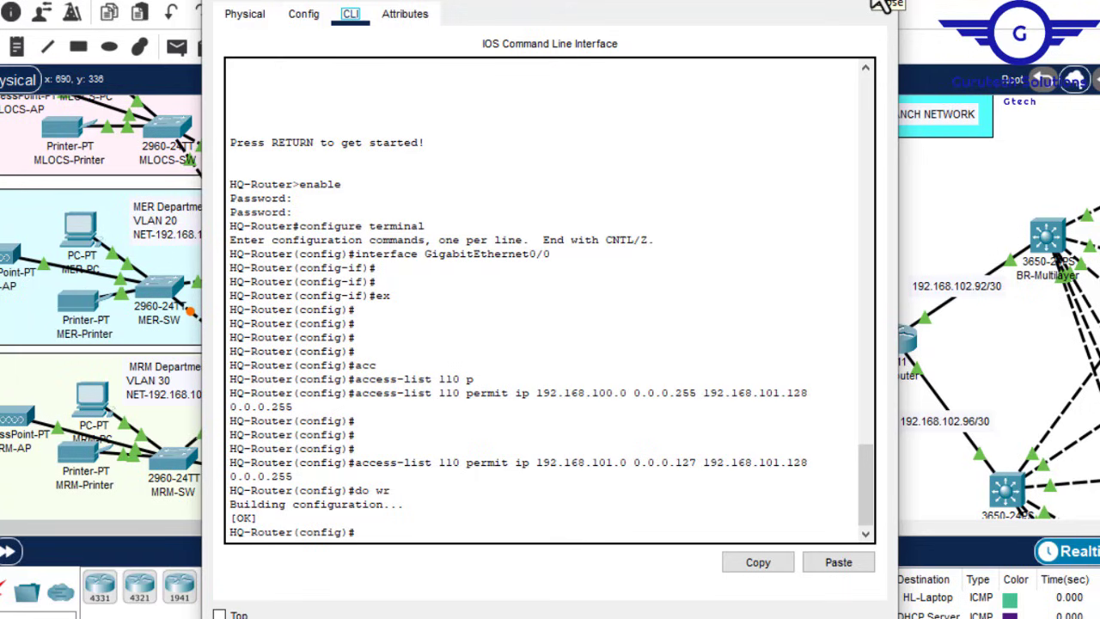
left_click(880, 5)
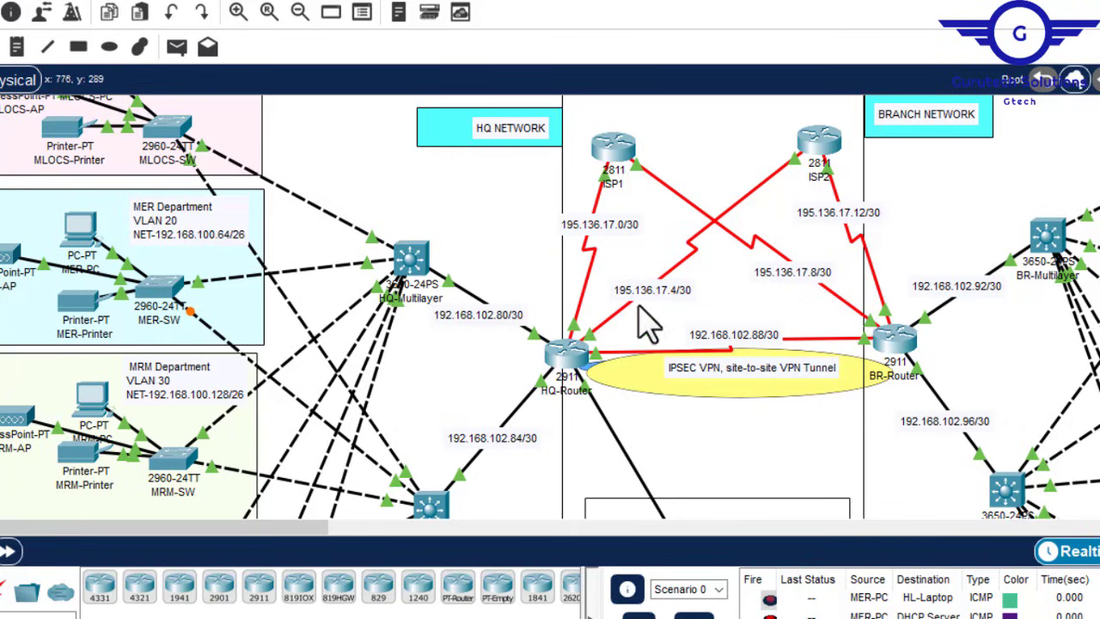
Step: Create crypto isakmp policy 10 on HQ-Router
left_click(567, 361)
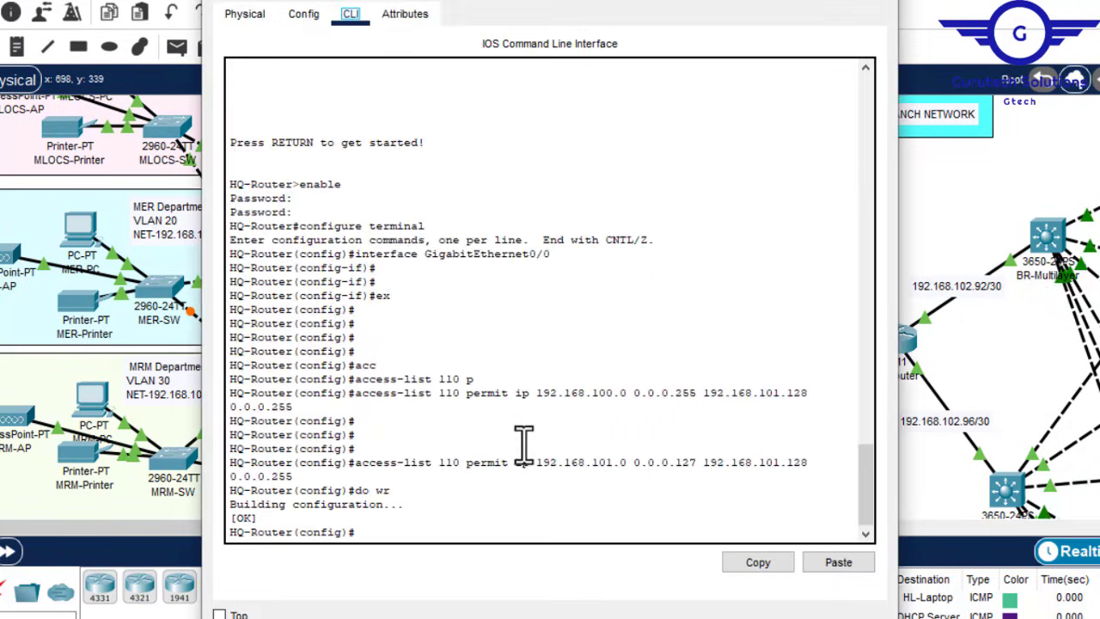
key("Return")
key("Return")
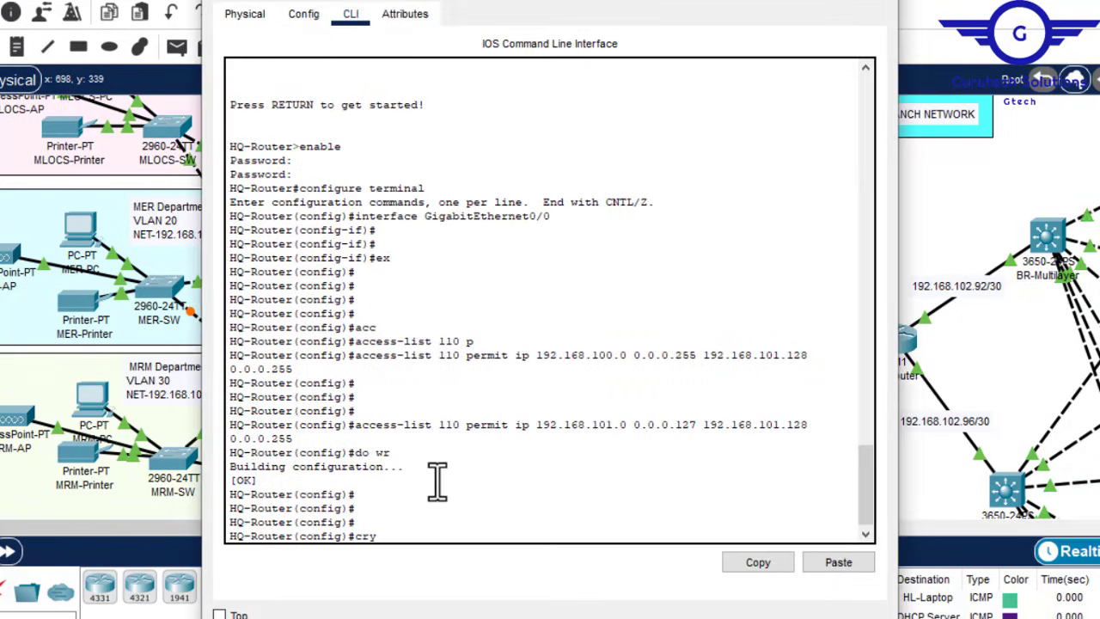
type("cry")
key("Tab")
type("is")
key("Tab")
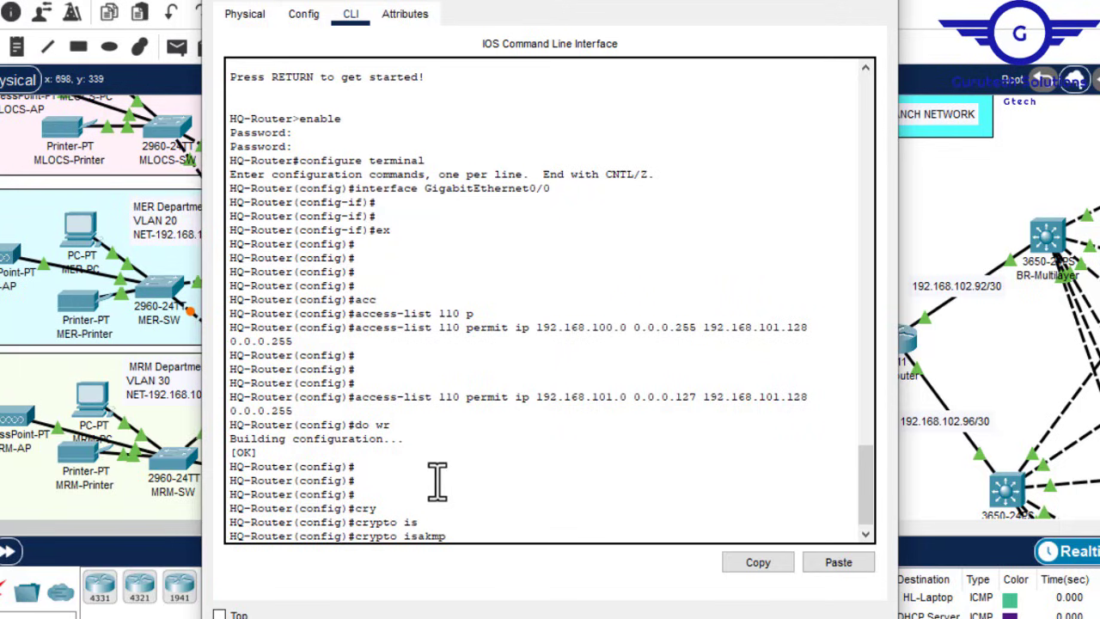
type("p")
key("Tab")
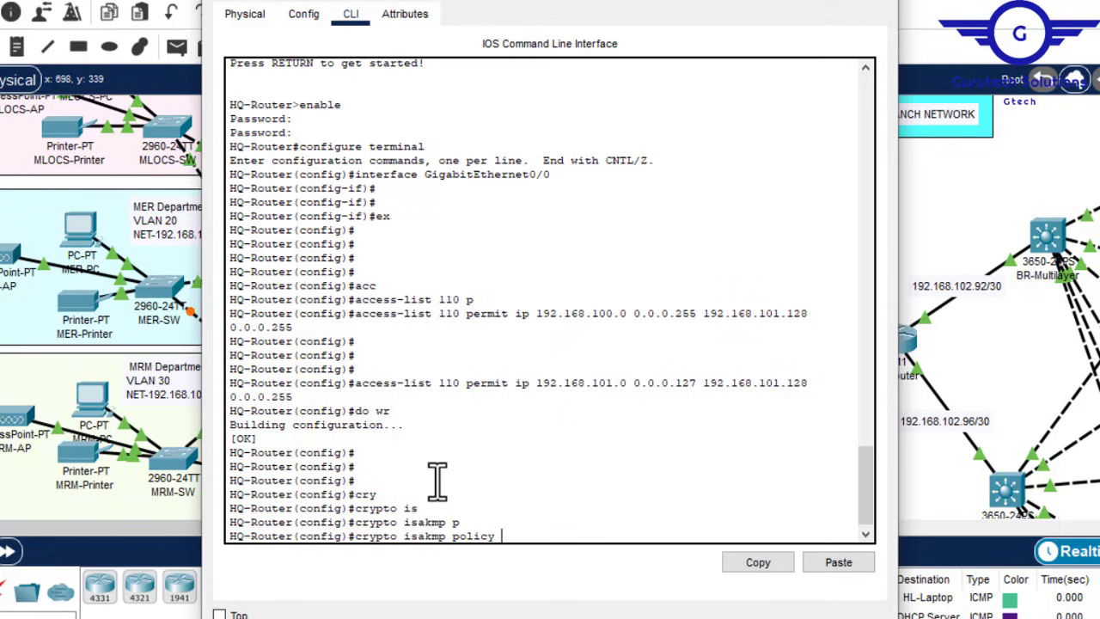
type("?")
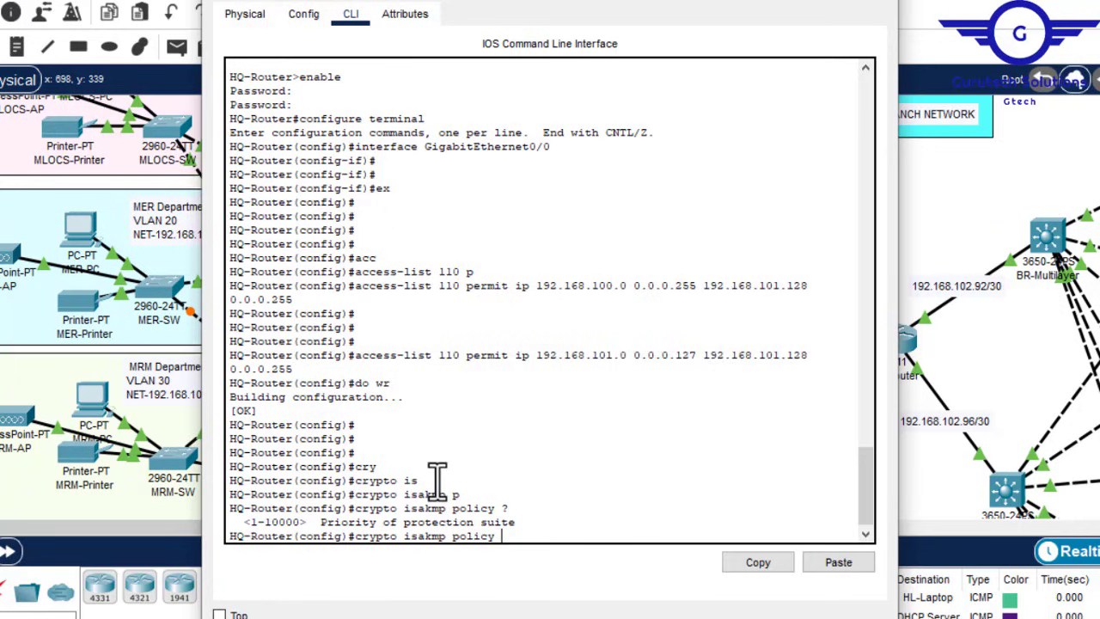
type("10")
key("Return")
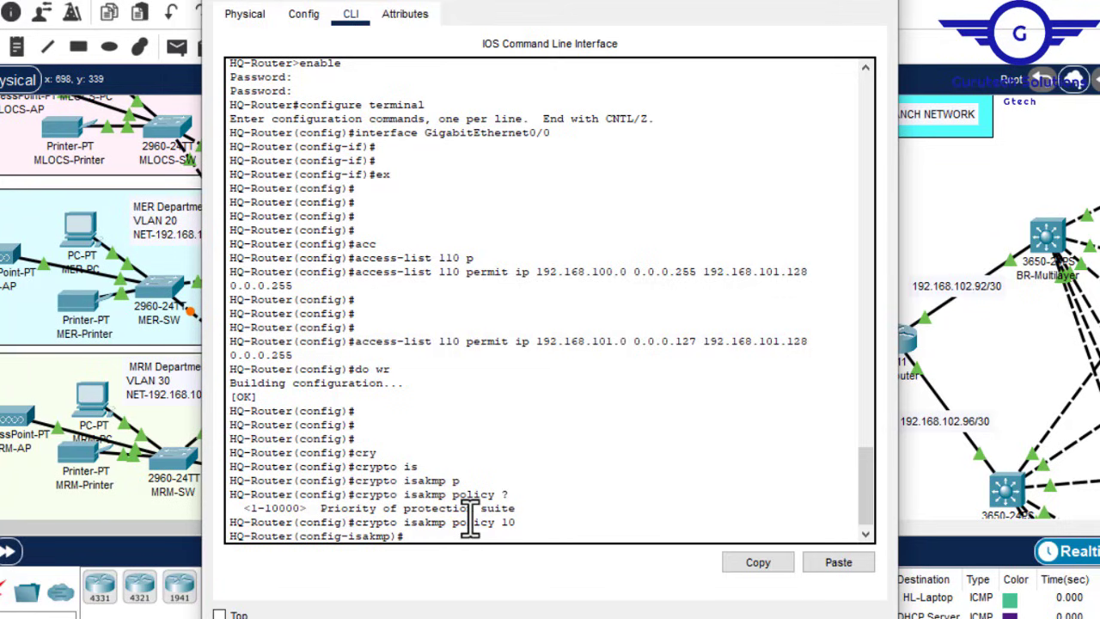
Step: Set the policy's encryption to AES 256 and review the entered commands
type("enc")
key("Tab")
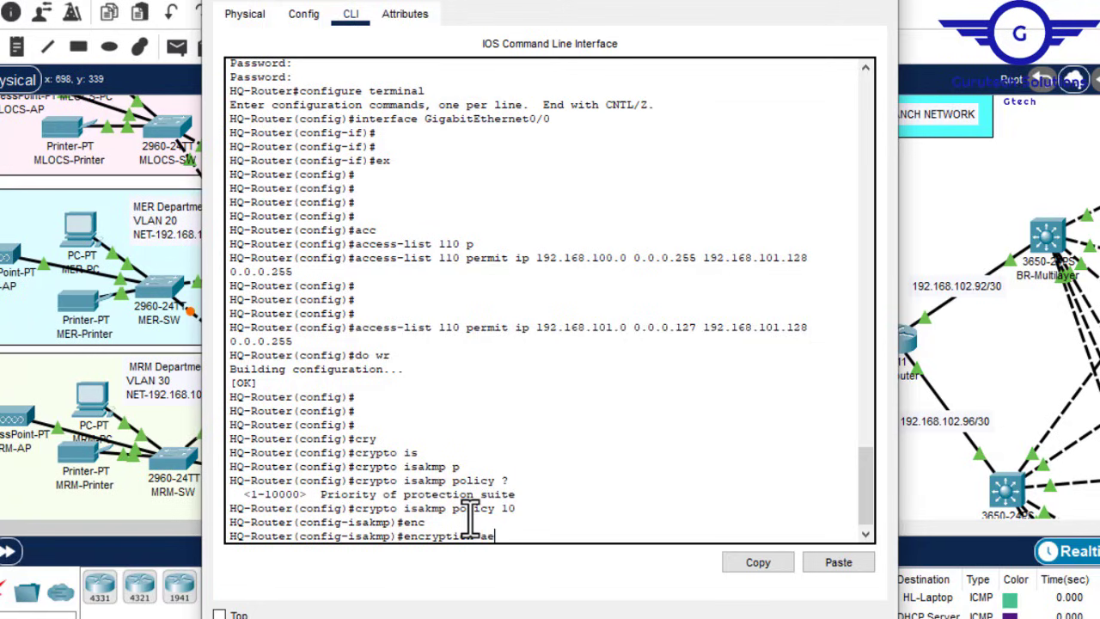
type("aes")
key("Tab")
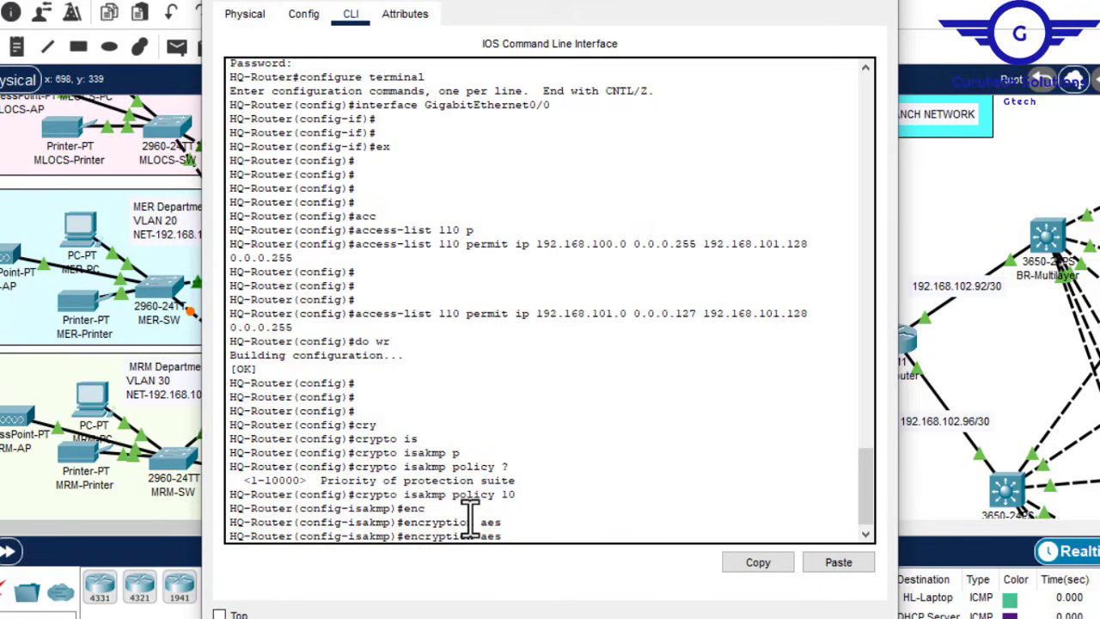
type("25")
key("Tab")
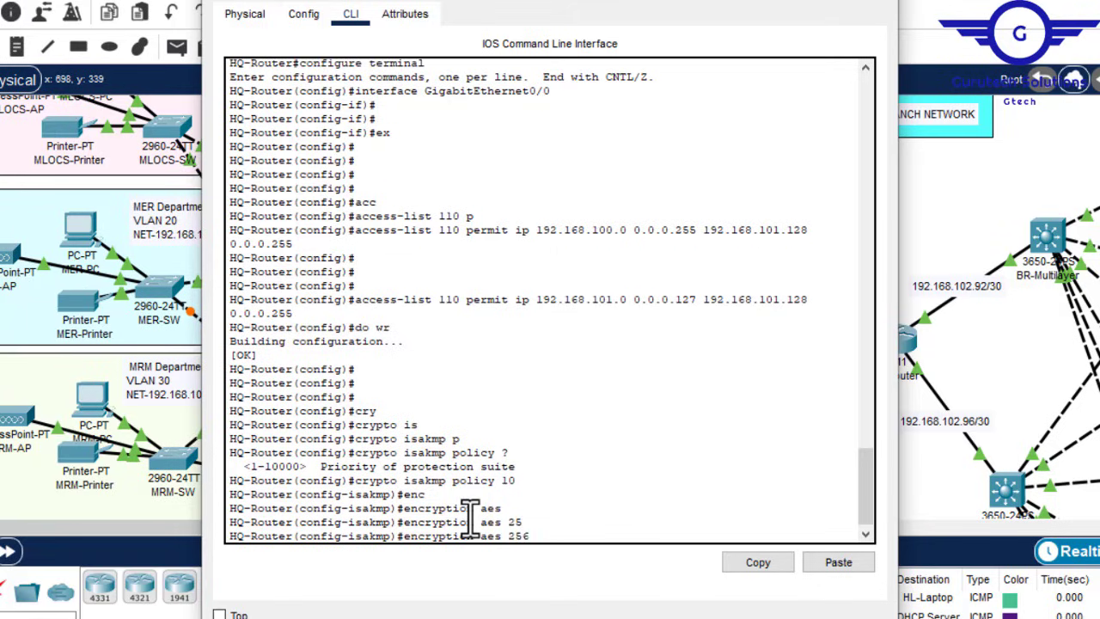
type("?")
key("Return")
key("Return")
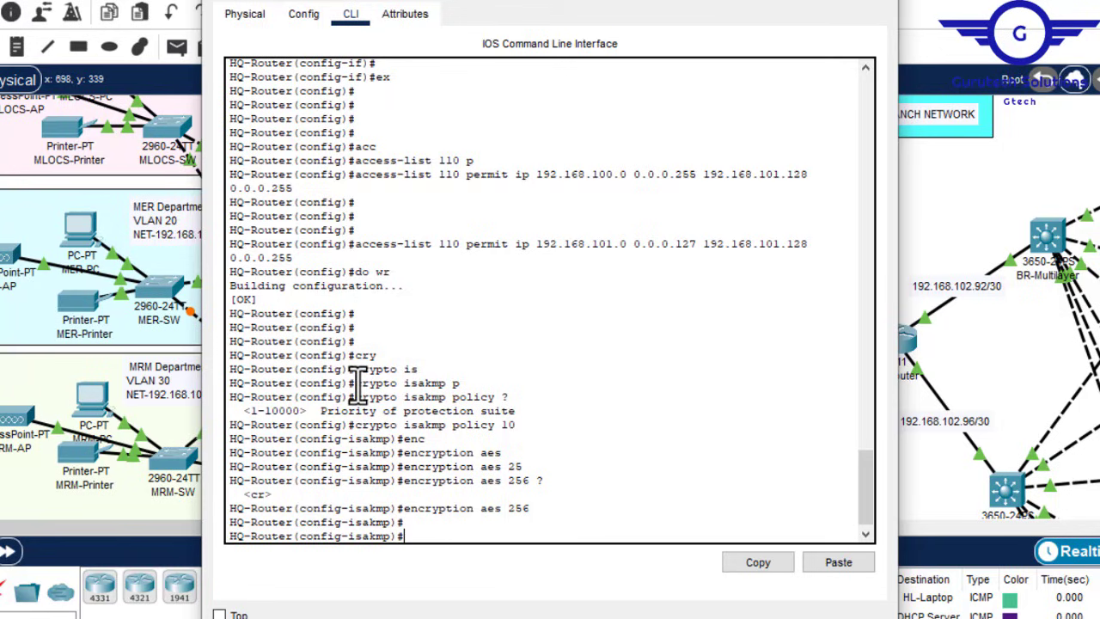
left_click_drag(355, 383, 462, 384)
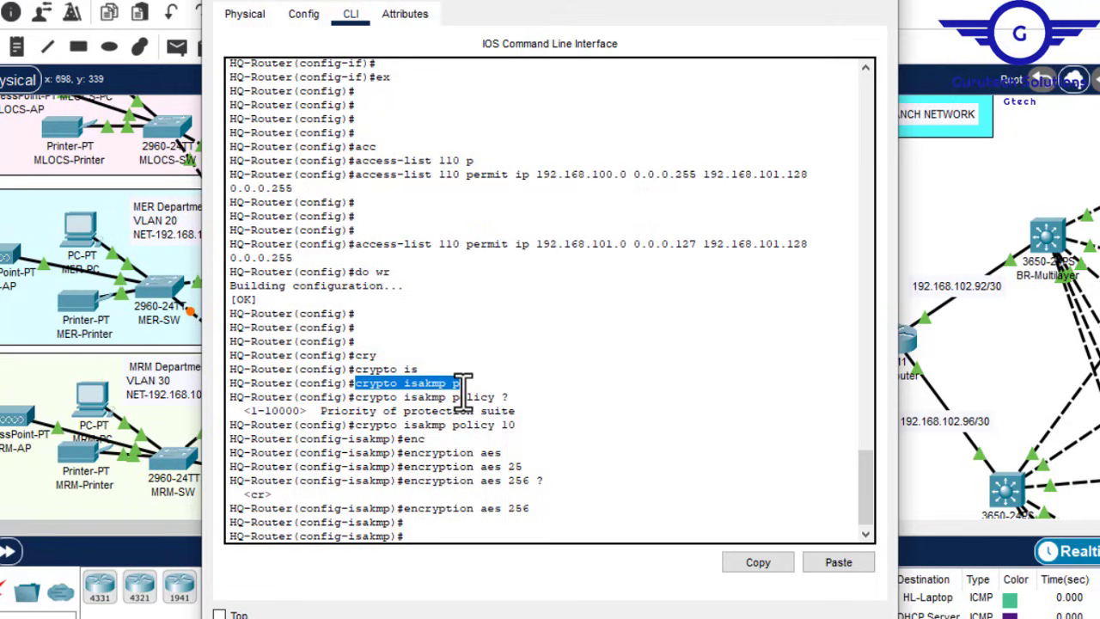
left_click_drag(463, 384, 434, 384)
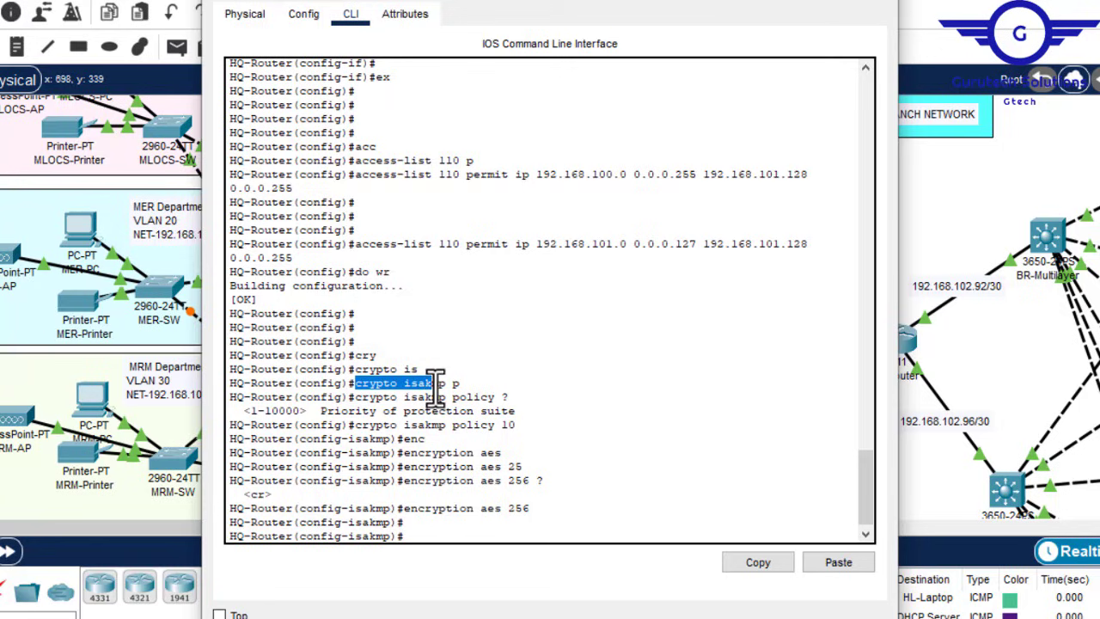
left_click_drag(521, 424, 505, 426)
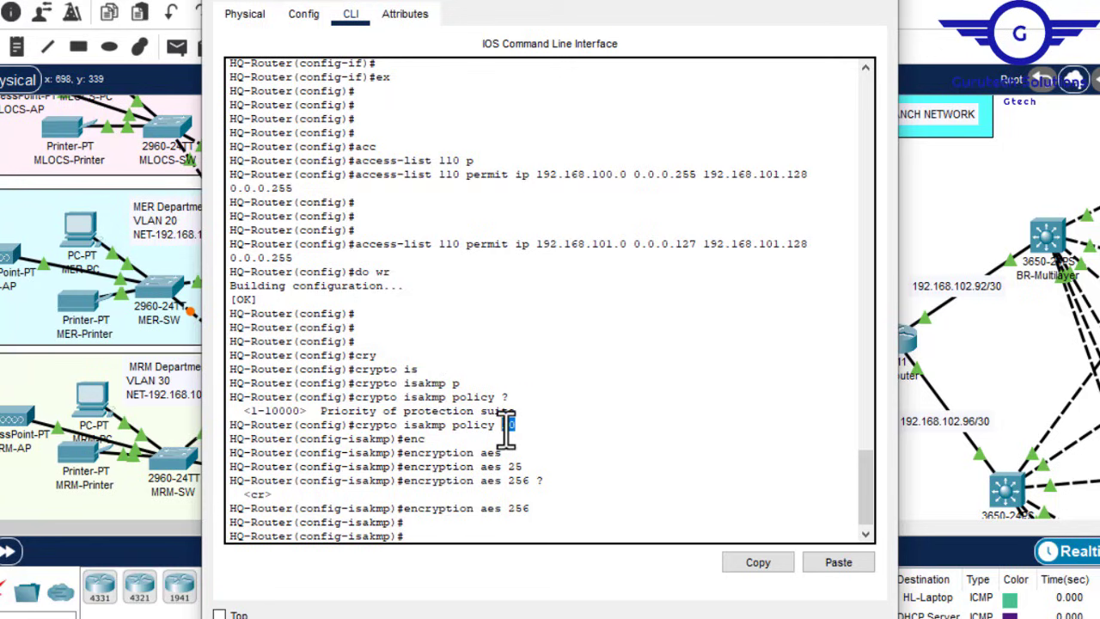
left_click_drag(404, 509, 520, 507)
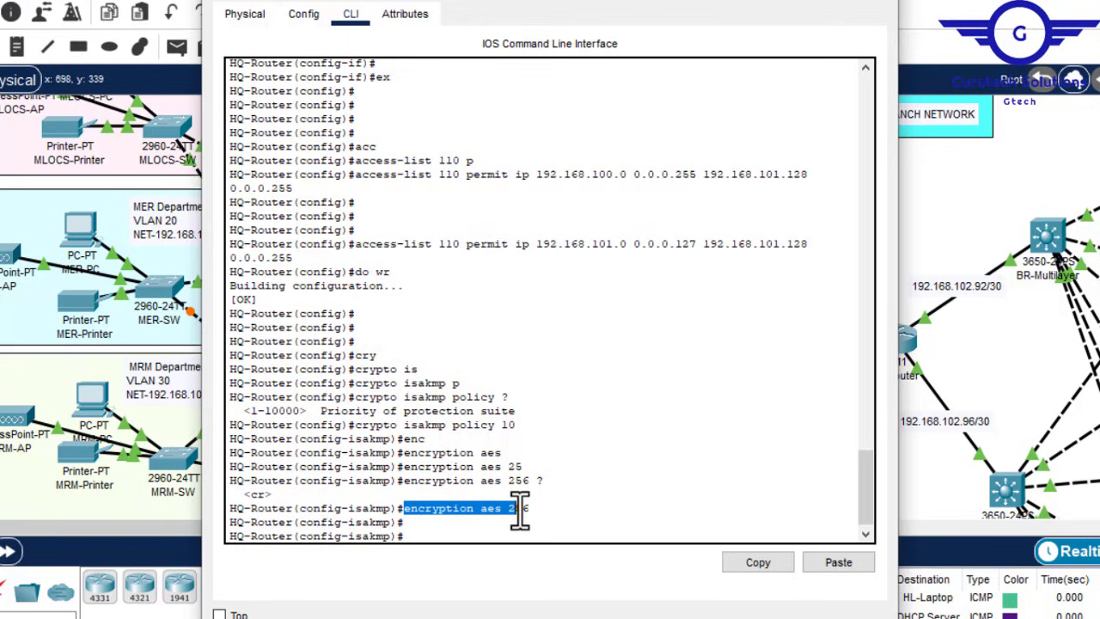
left_click(537, 511)
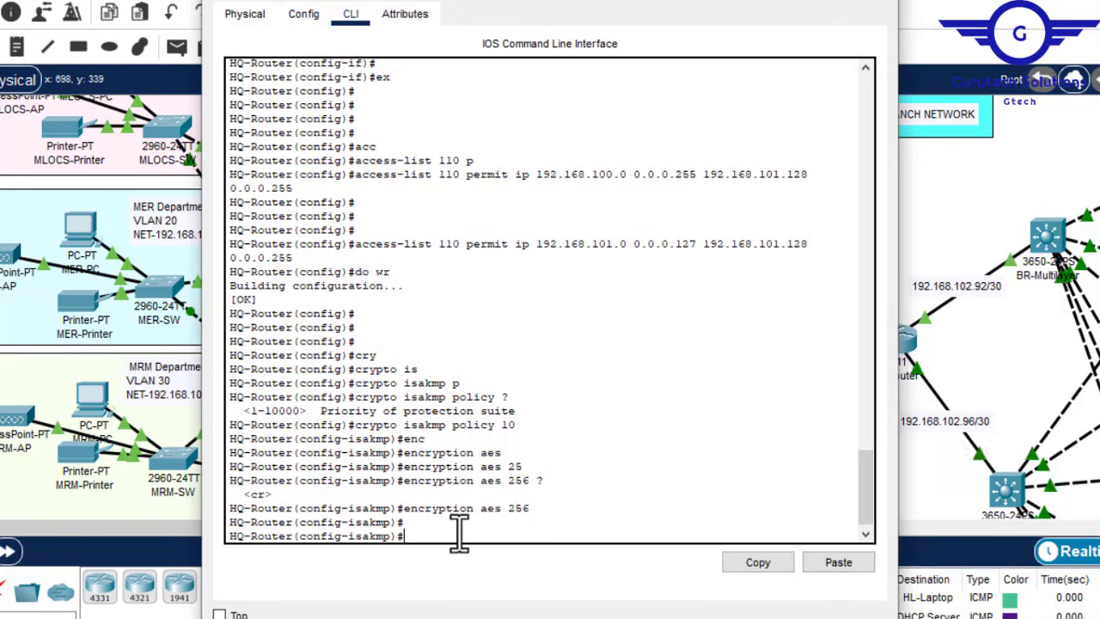
Step: Set pre-share authentication and Diffie-Hellman group 5, then exit the policy
type("au")
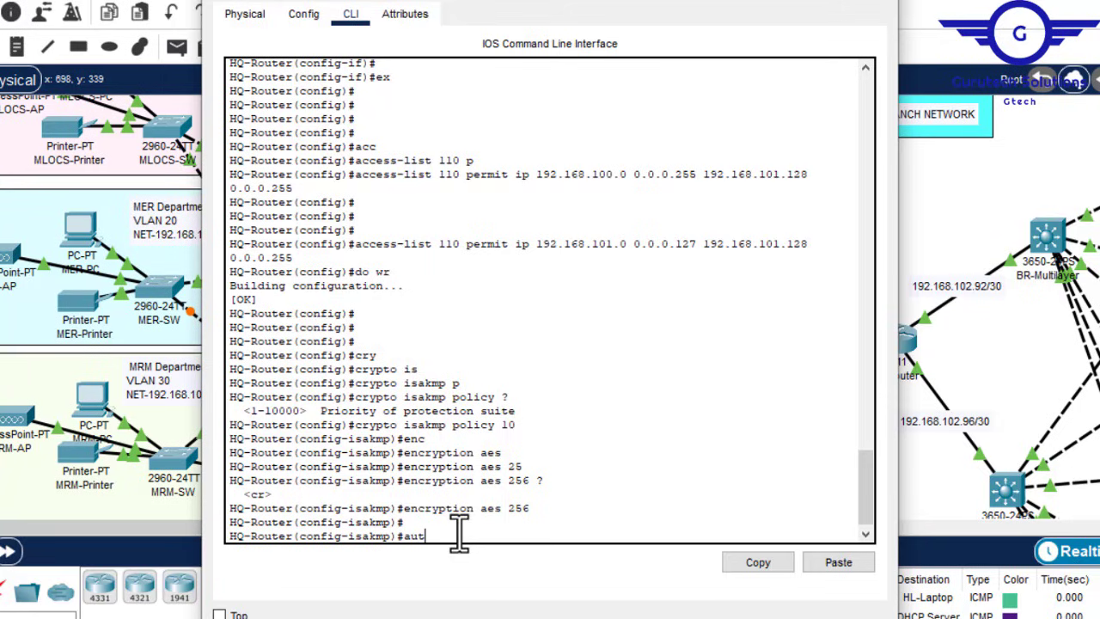
type("t")
key("Tab")
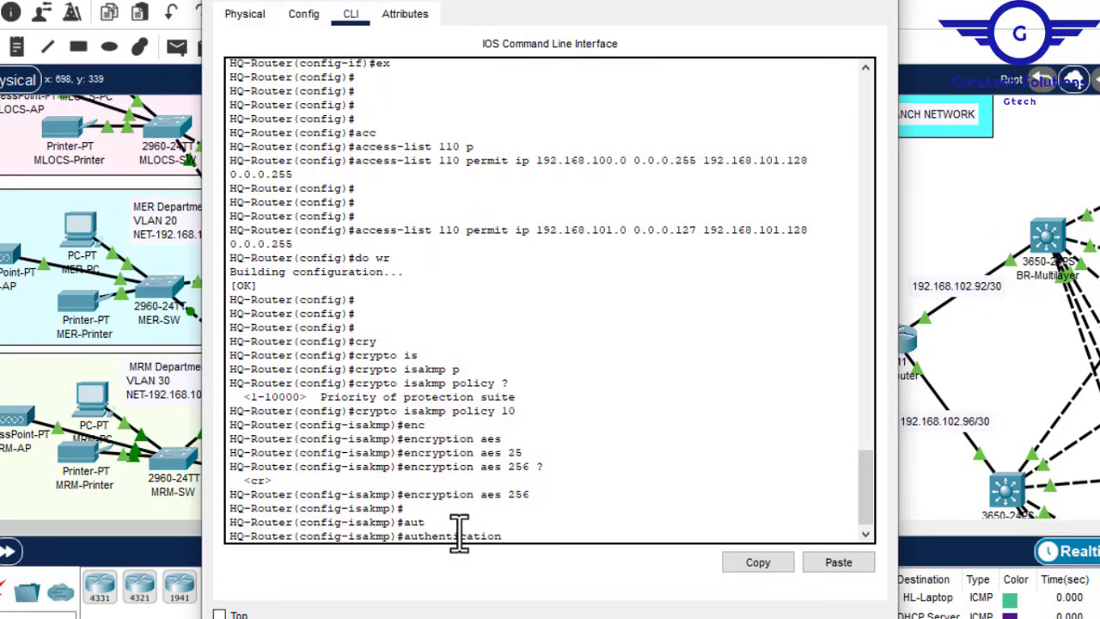
type("?")
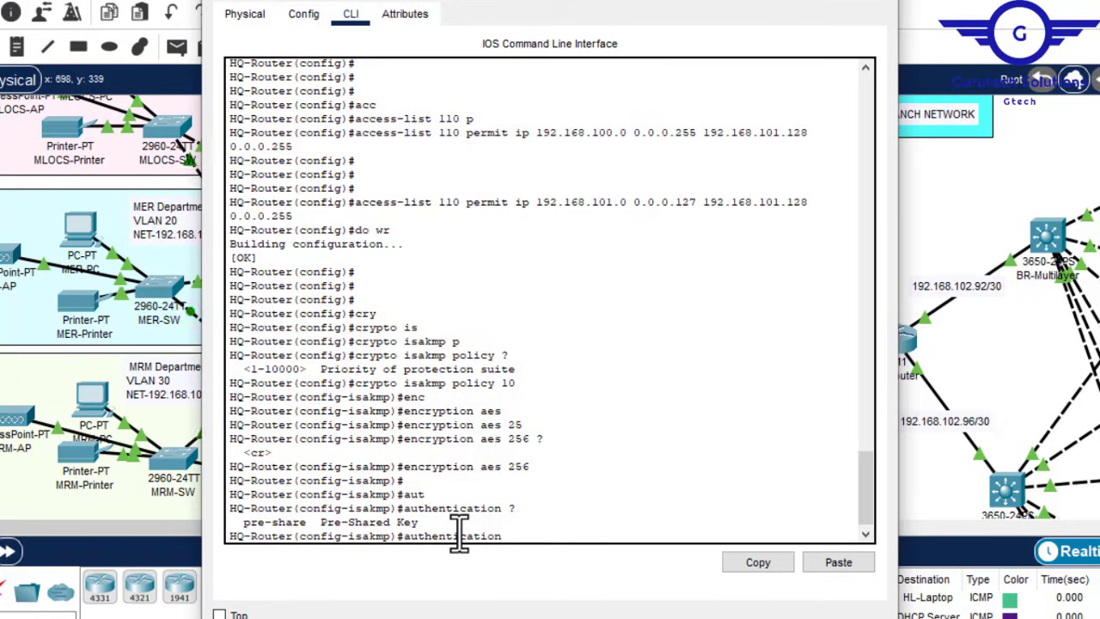
type("p")
key("Tab")
key("Return")
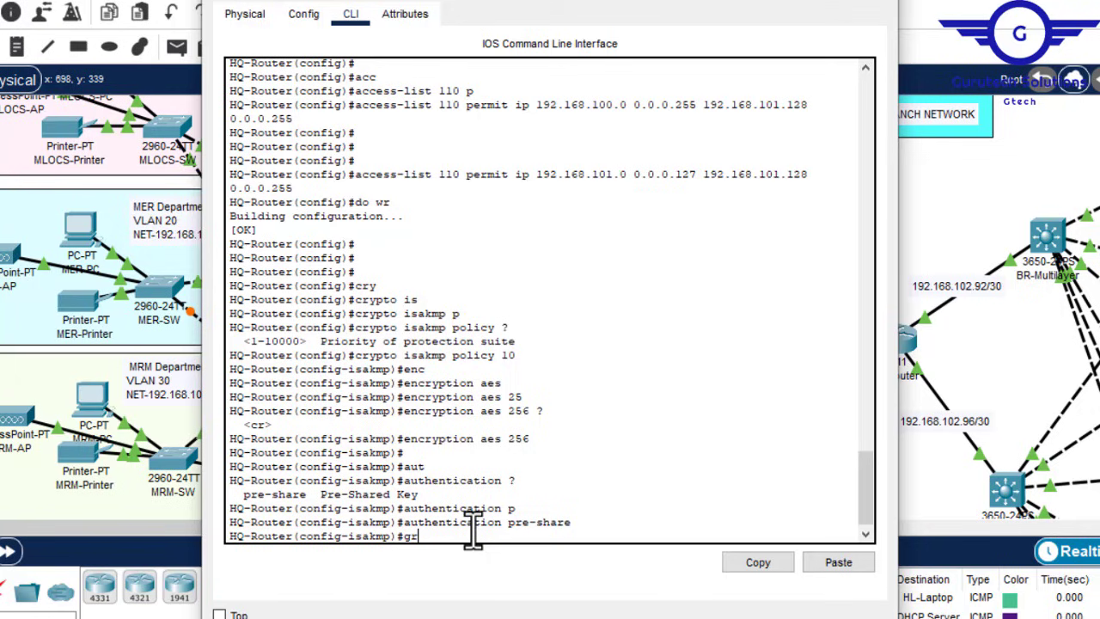
type("gr")
key("Tab")
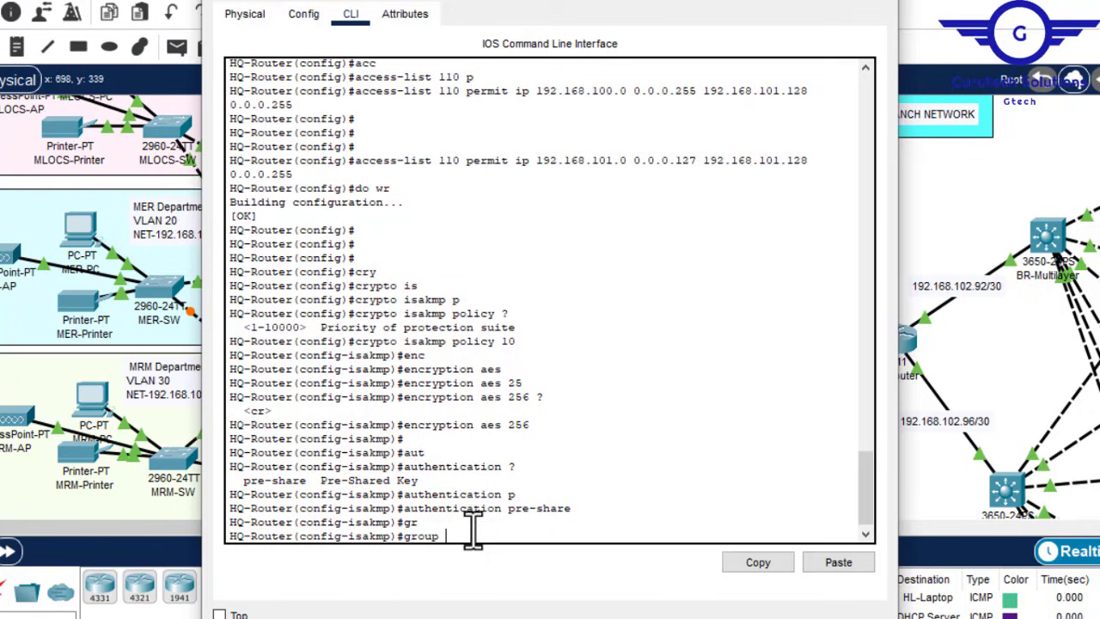
type("?")
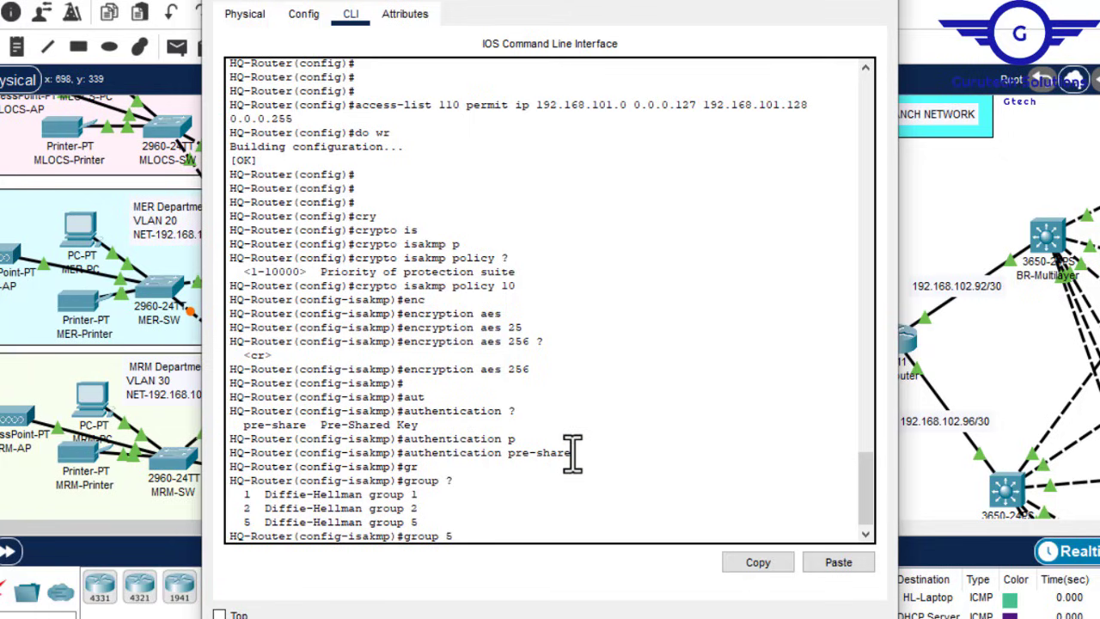
left_click_drag(572, 455, 410, 456)
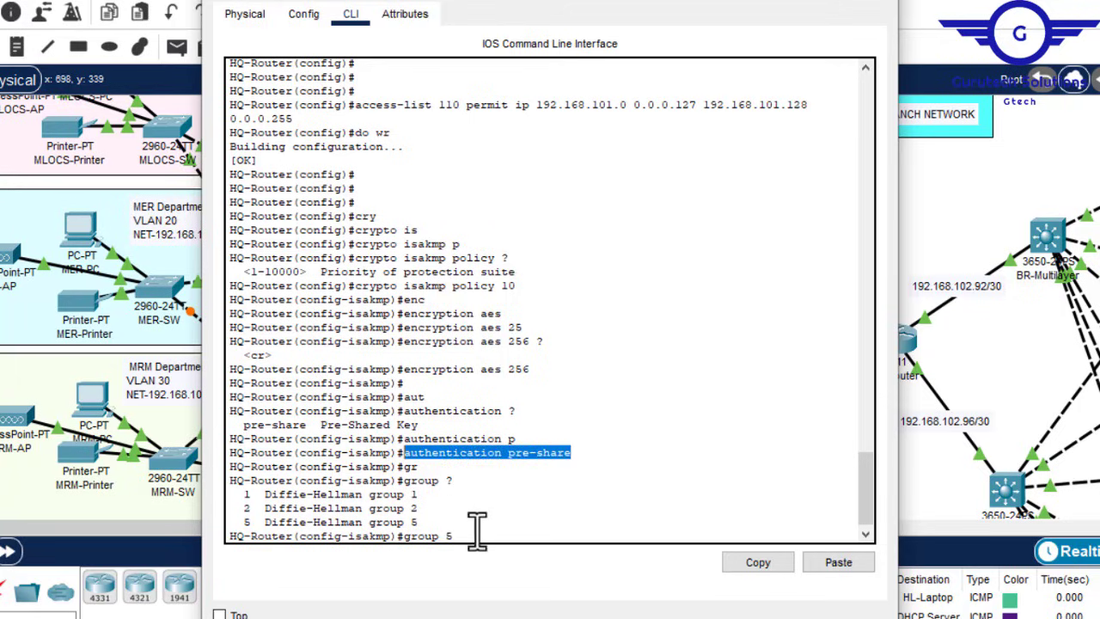
key("Return")
type("ex")
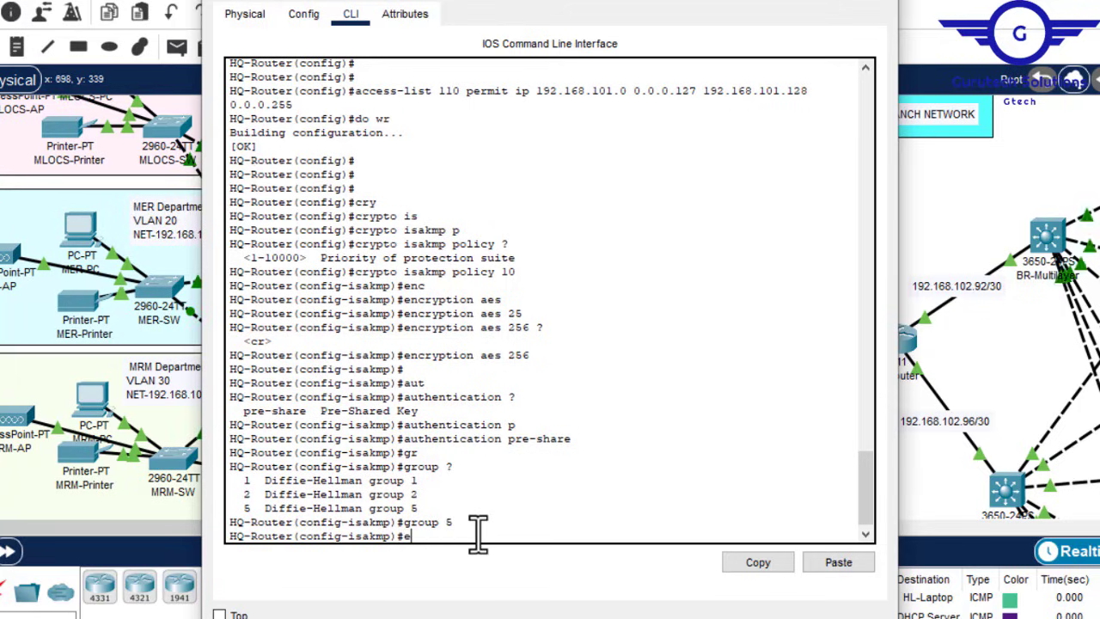
key("Return")
key("Return")
key("Return")
key("Return")
key("Return")
key("Return")
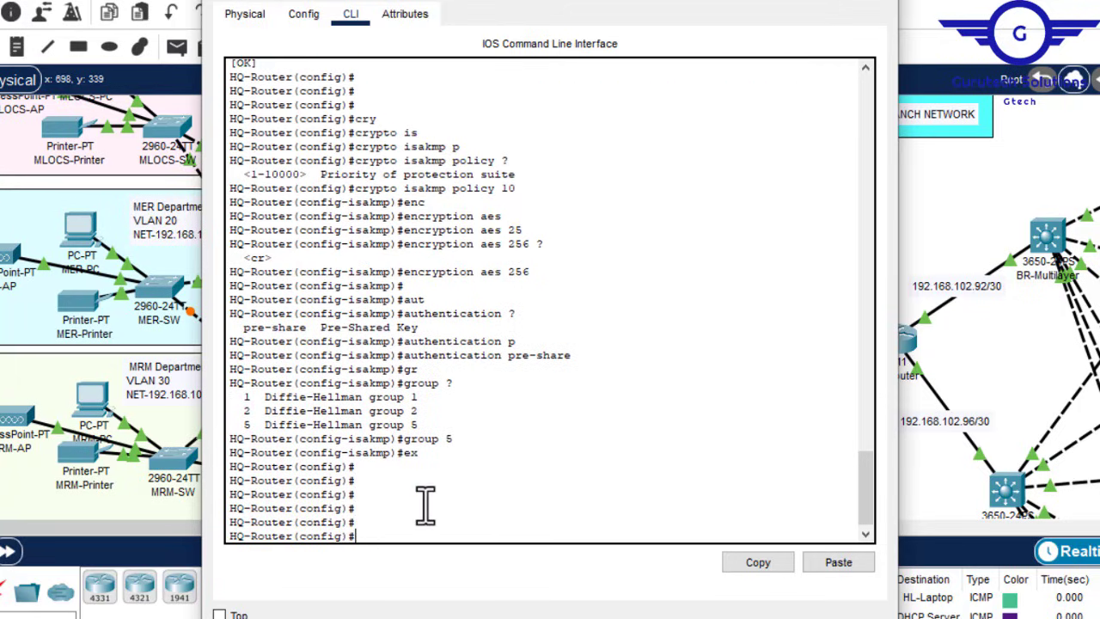
Step: Start the 'crypto isakmp key' command using Tab completion and ? help
type("cryt")
key("Tab")
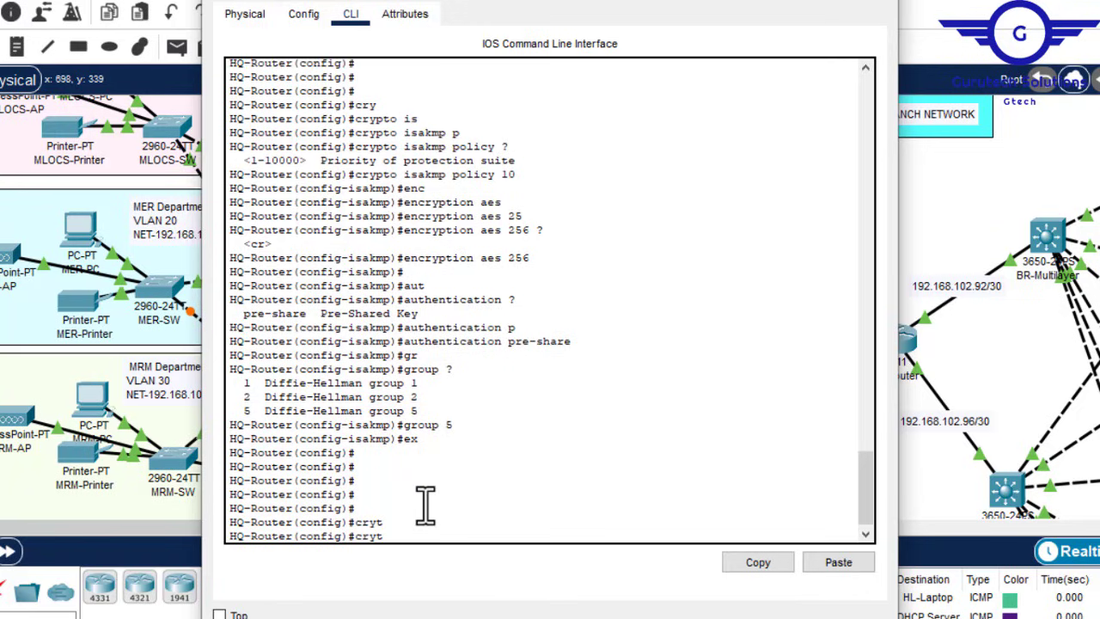
key("BackSpace")
key("Tab")
type("isa")
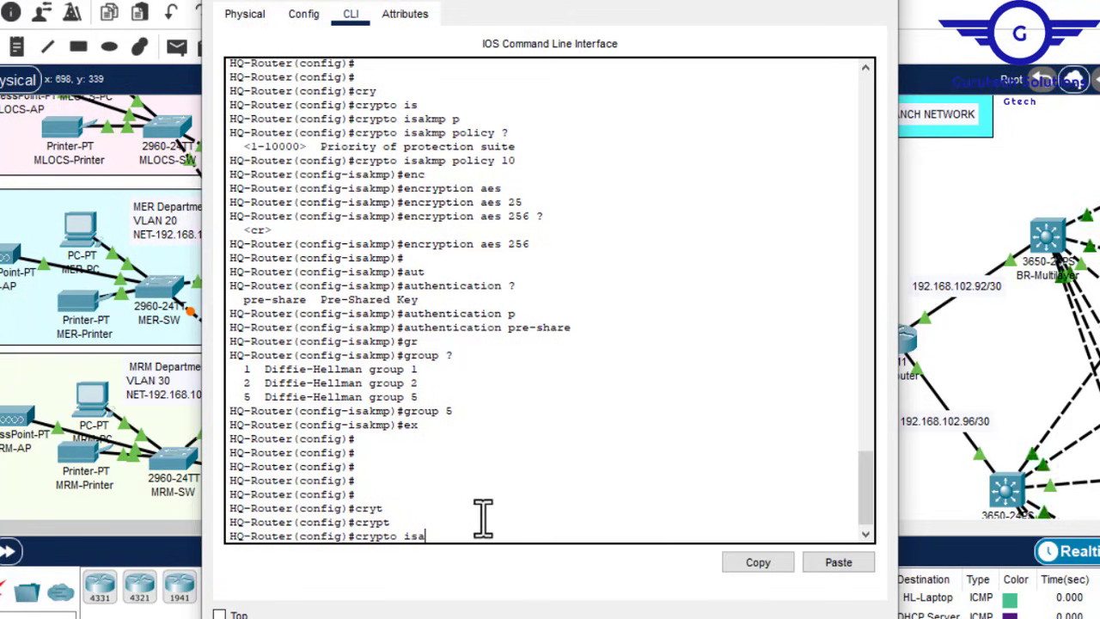
key("Tab")
type("k")
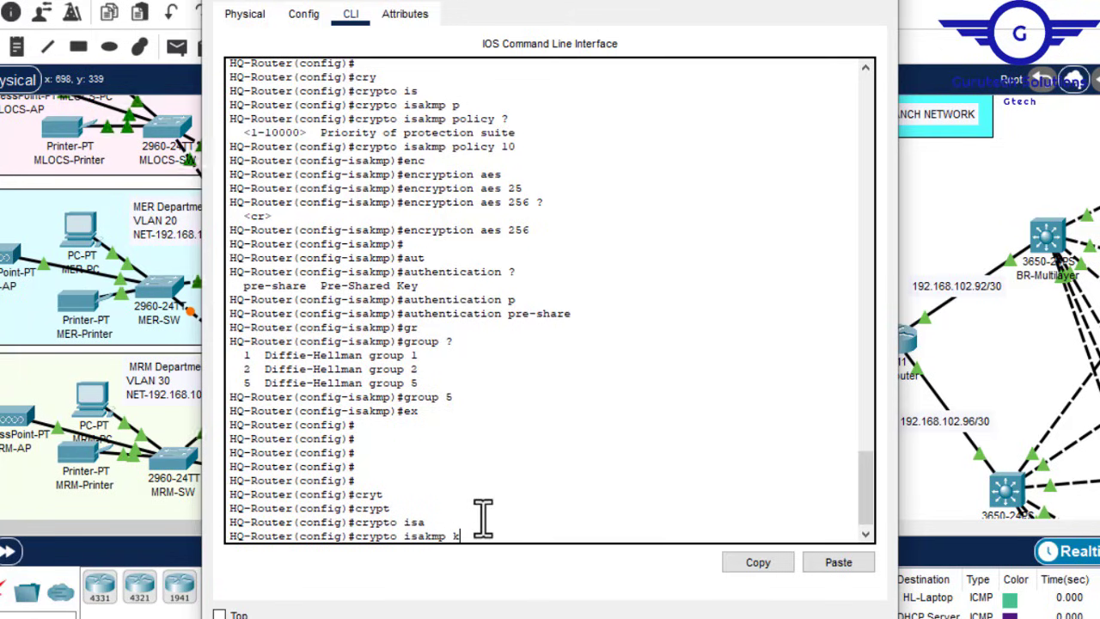
key("Tab")
type("?")
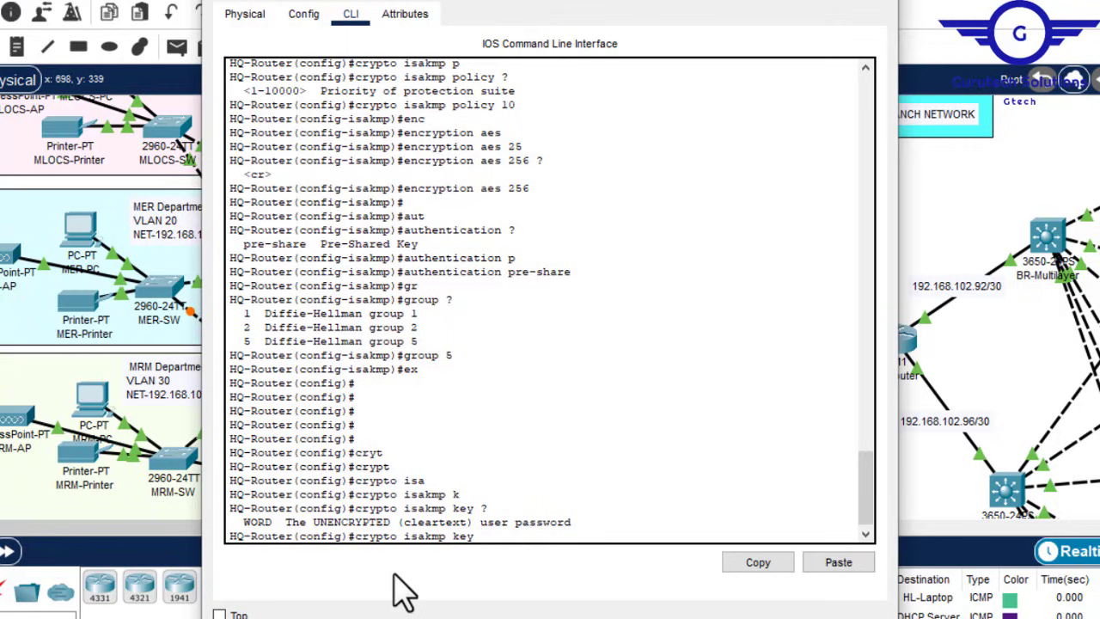
Step: Type the pre-shared key and the address keyword, then minimise the router window
type("pnpa55")
type("a")
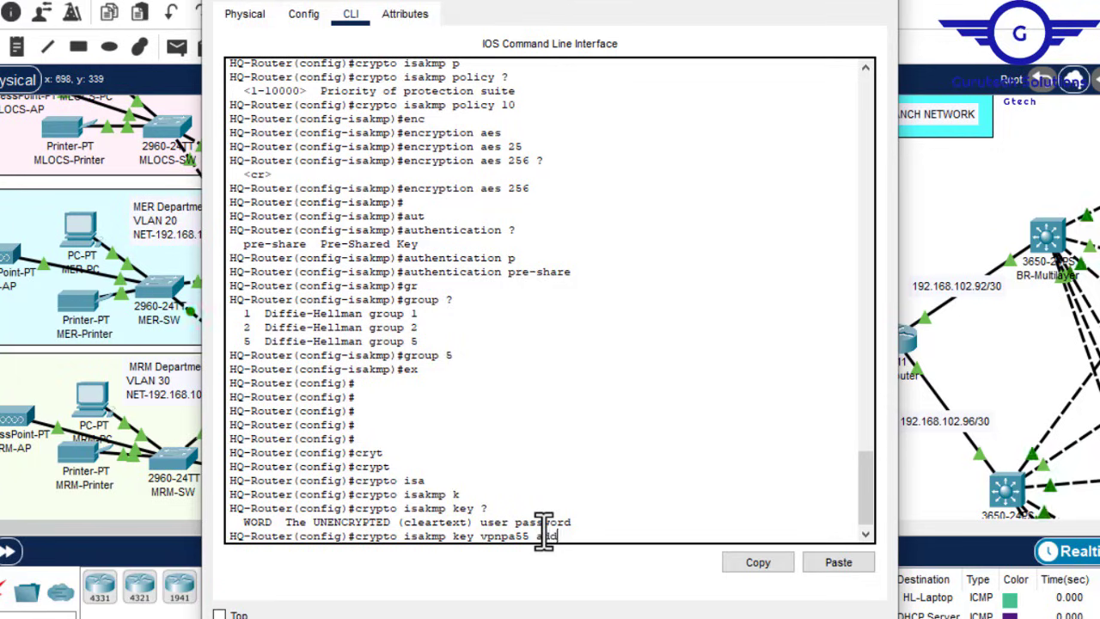
type("dd")
key("Tab")
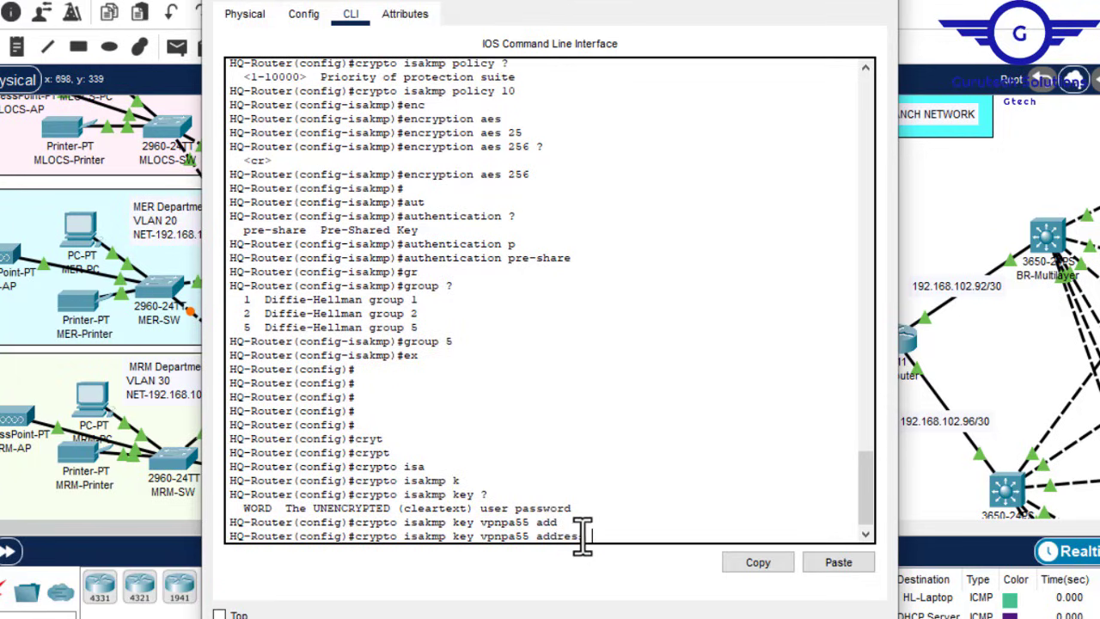
left_click(782, 4)
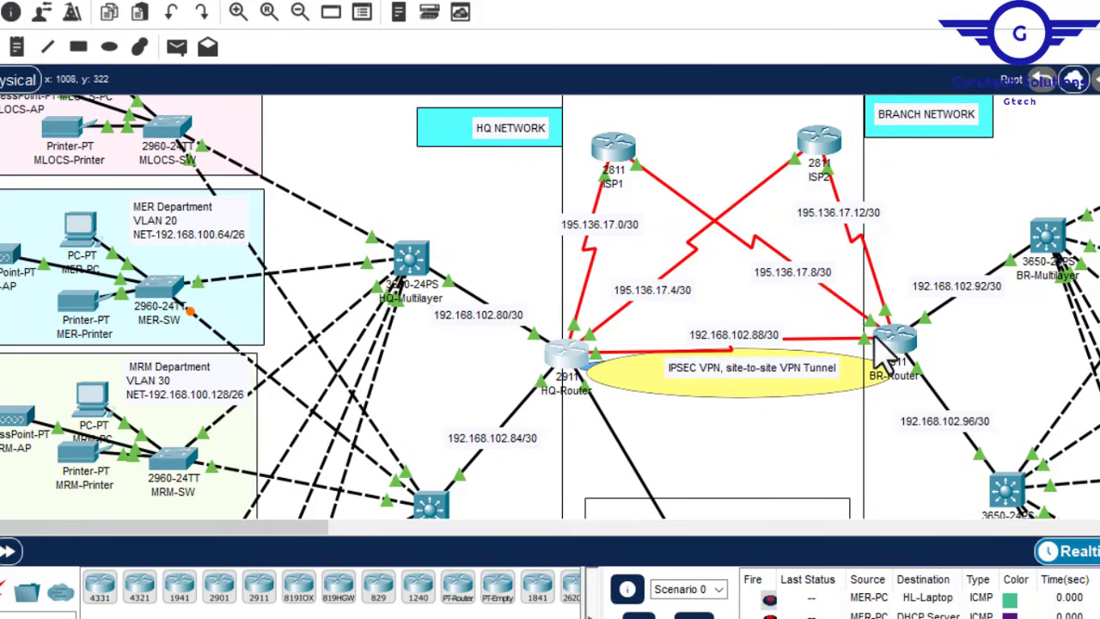
Step: Copy 192.168.102.88 from the HQ–BR /30 link label and reopen HQ-Router's CLI
mouse_move(892, 333)
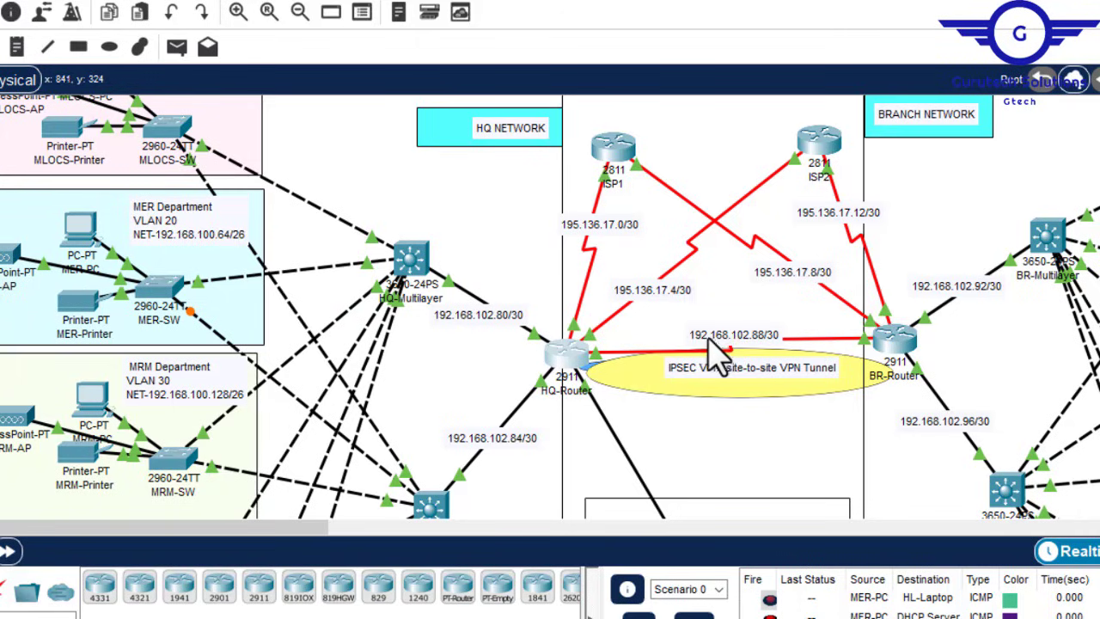
double_click(756, 335)
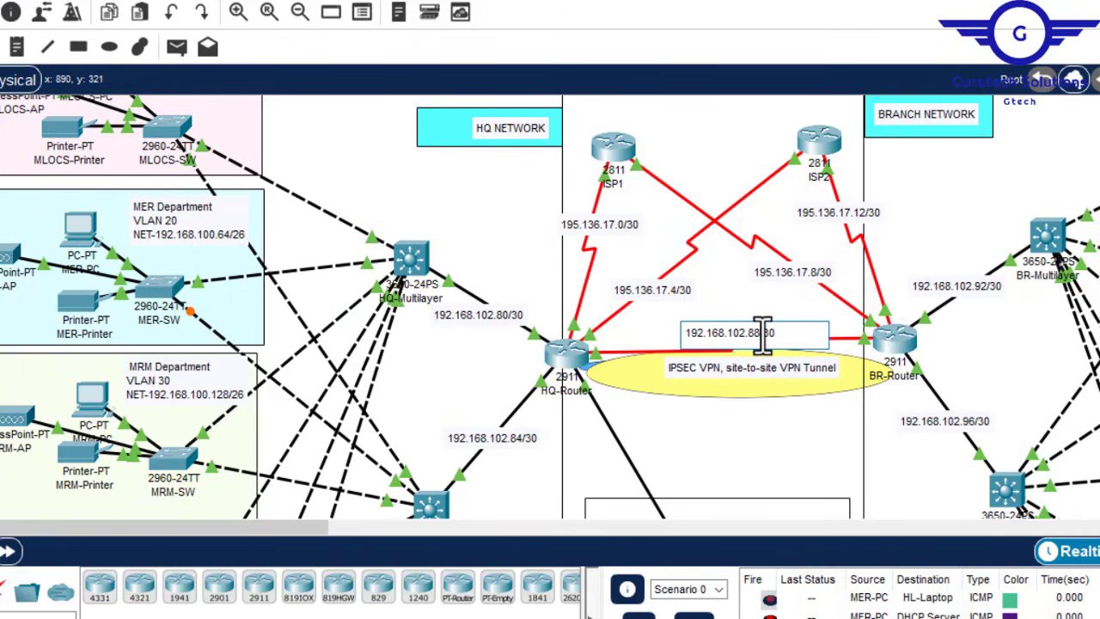
left_click_drag(760, 335, 690, 335)
key("ctrl+c")
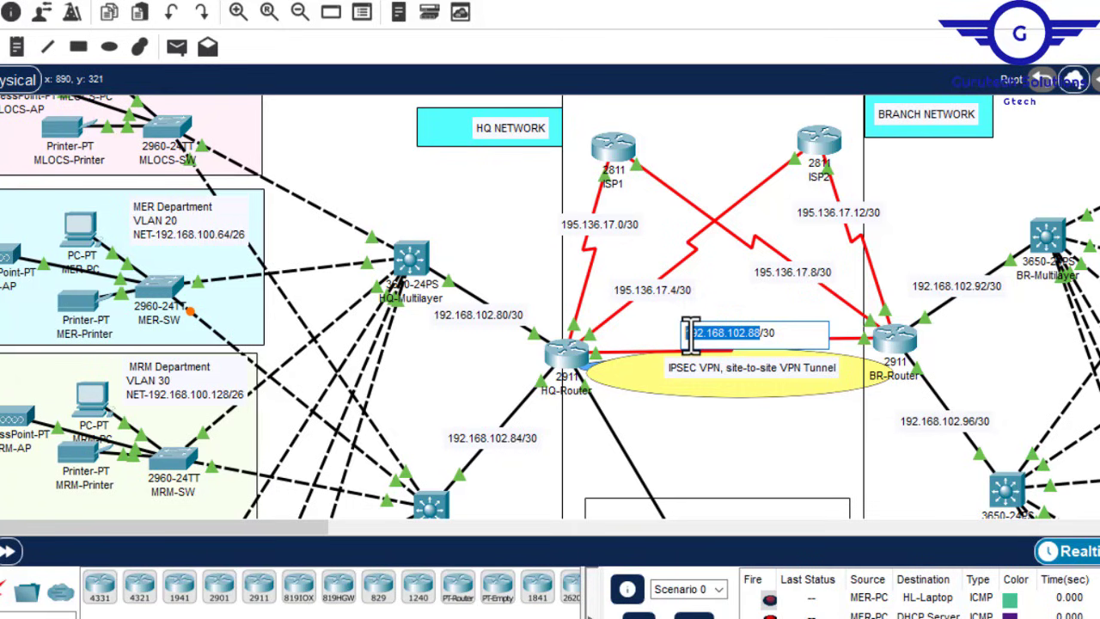
left_click(713, 215)
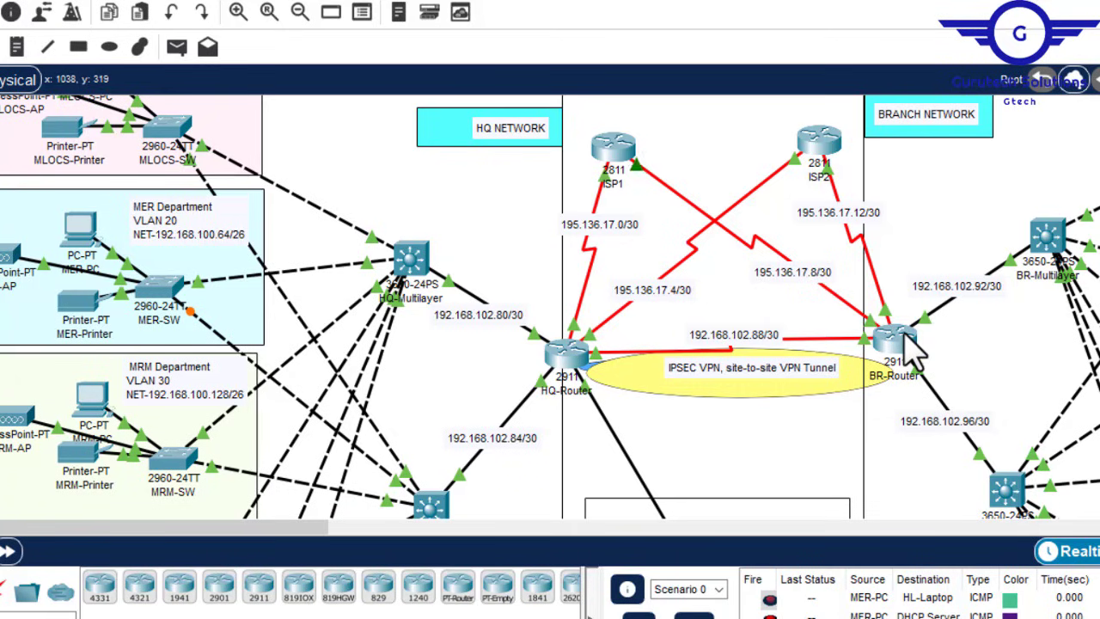
mouse_move(916, 350)
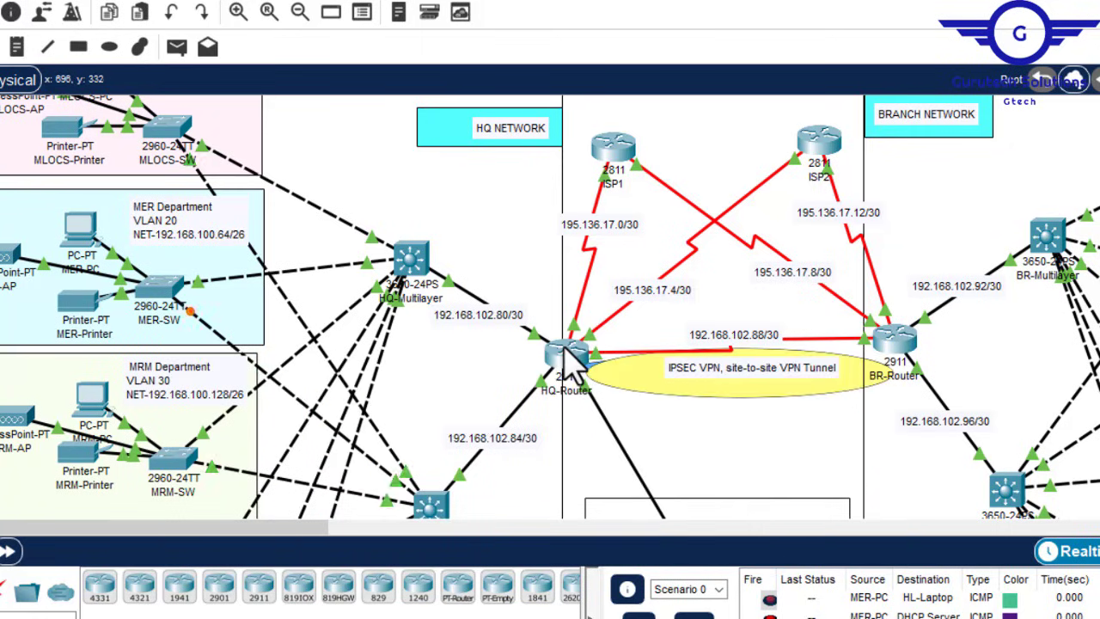
left_click(564, 354)
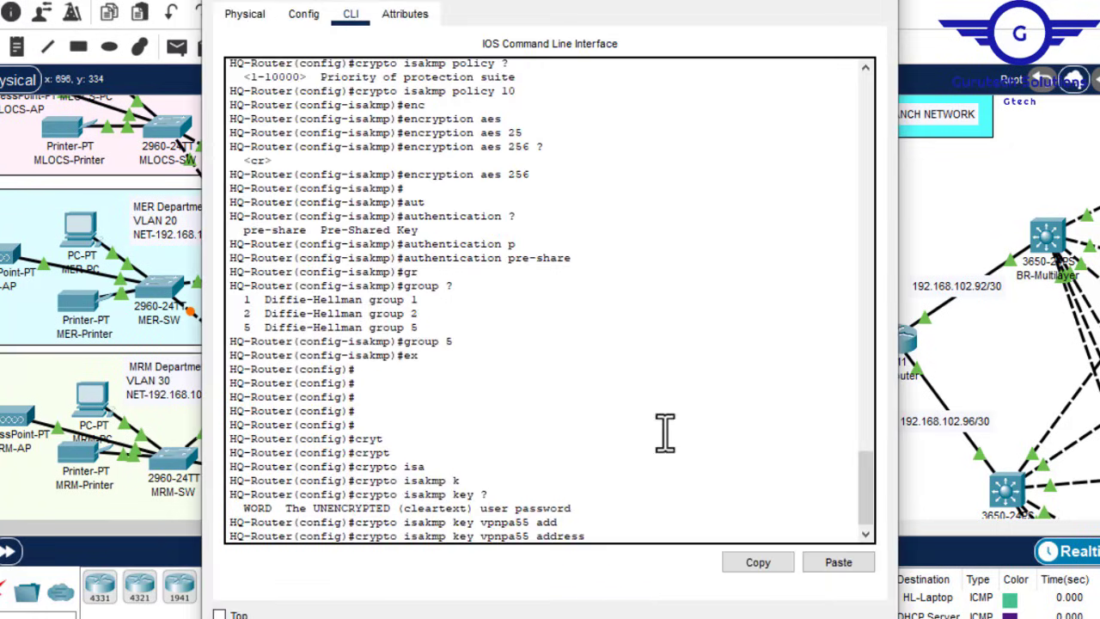
Step: Complete HQ-Router's ISAKMP pre-shared key command with peer address 192.168.102.90
left_click(839, 564)
type("0")
key("Return")
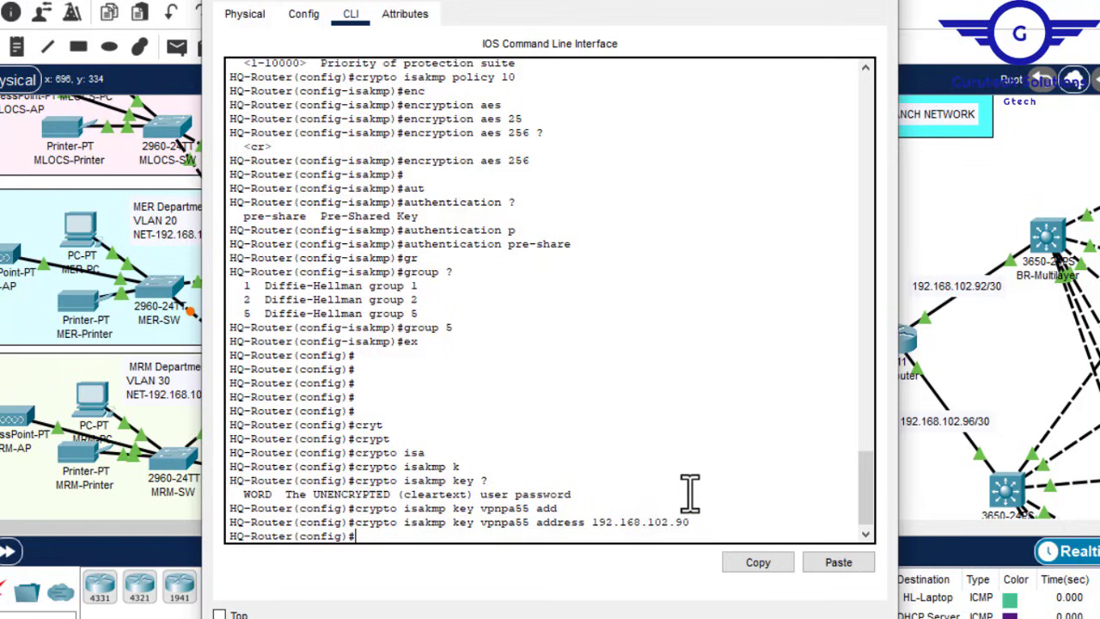
Step: Save HQ-Router's running configuration with do wr
key("Return")
key("Return")
key("Return")
key("Return")
type("do w")
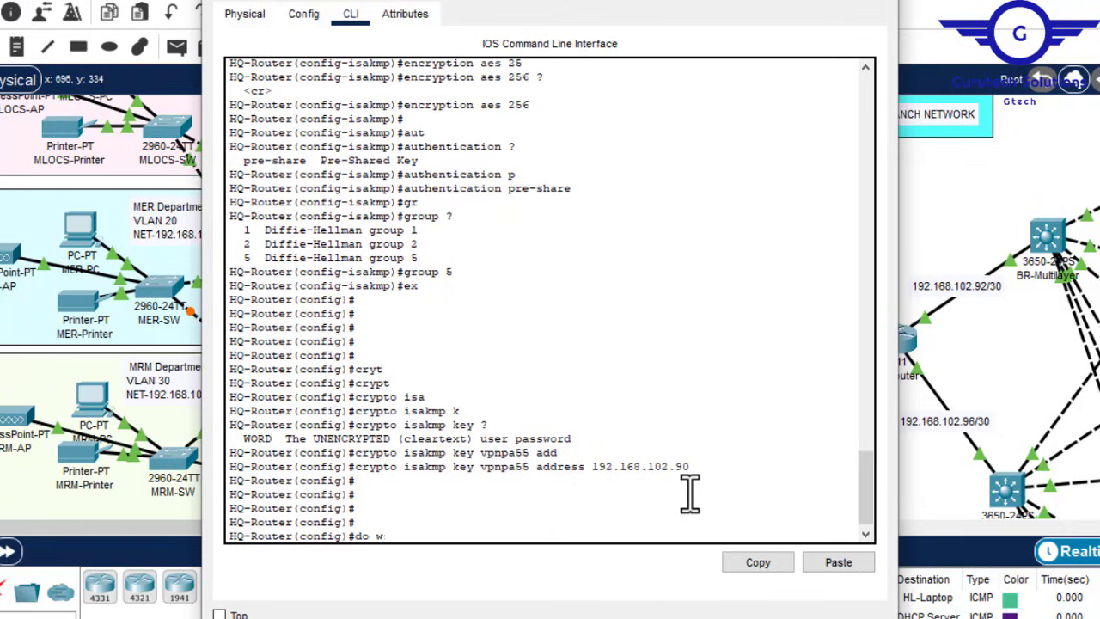
type("r")
key("Return")
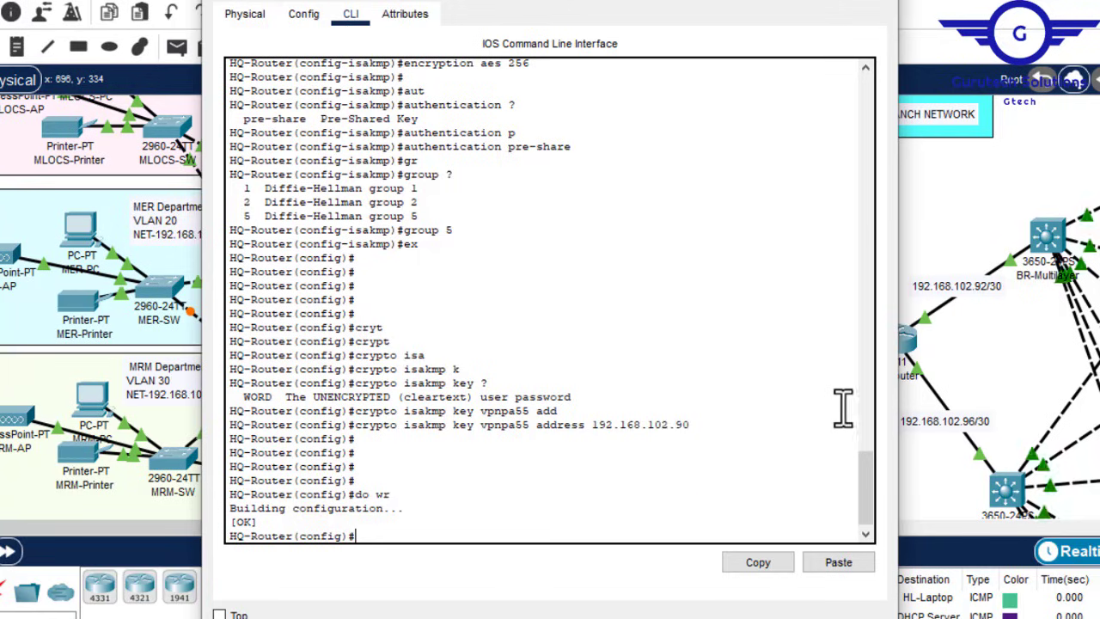
mouse_move(873, 480)
left_mouse_down()
mouse_move(866, 456)
mouse_move(860, 497)
left_mouse_up()
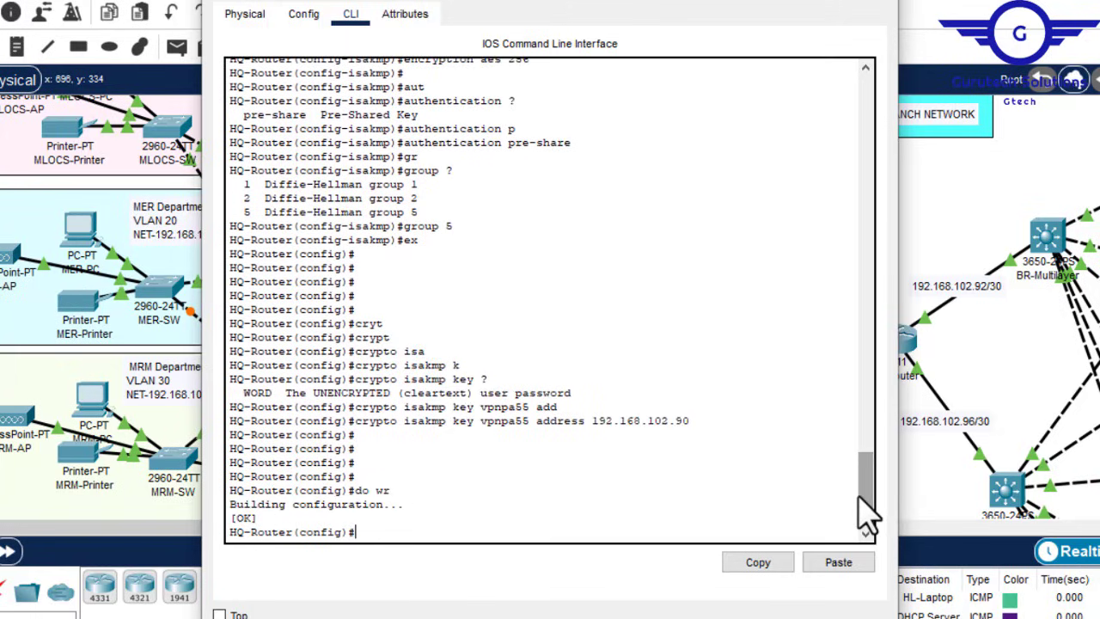
key("Return")
key("Return")
key("Return")
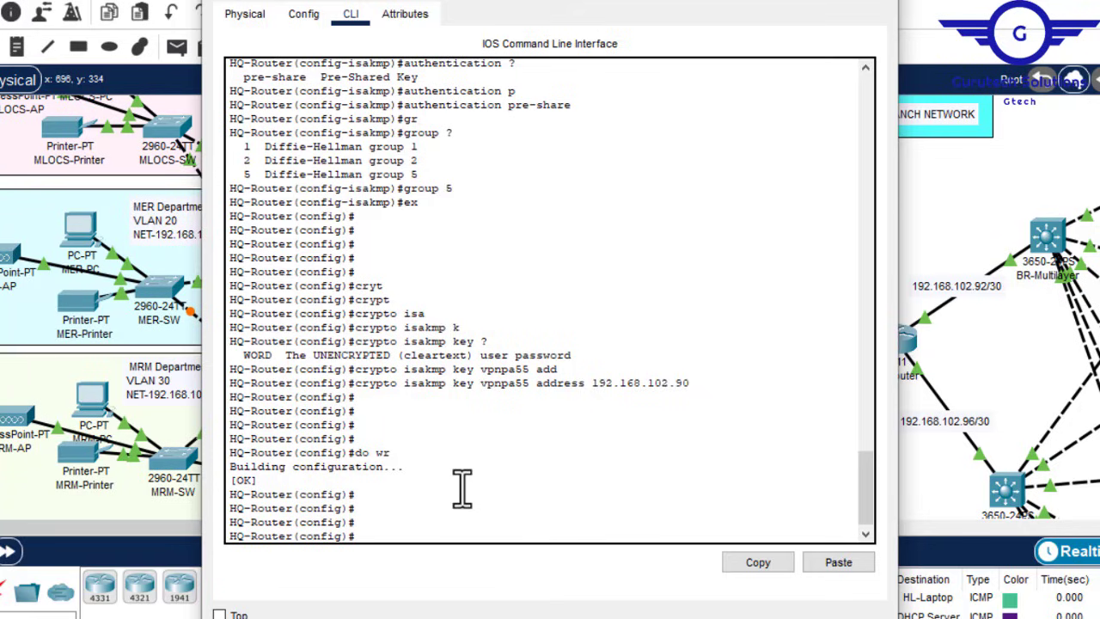
Step: Start the crypto ipsec transform-set command named VPN-SET
type("cry")
key("Tab")
type("ipse")
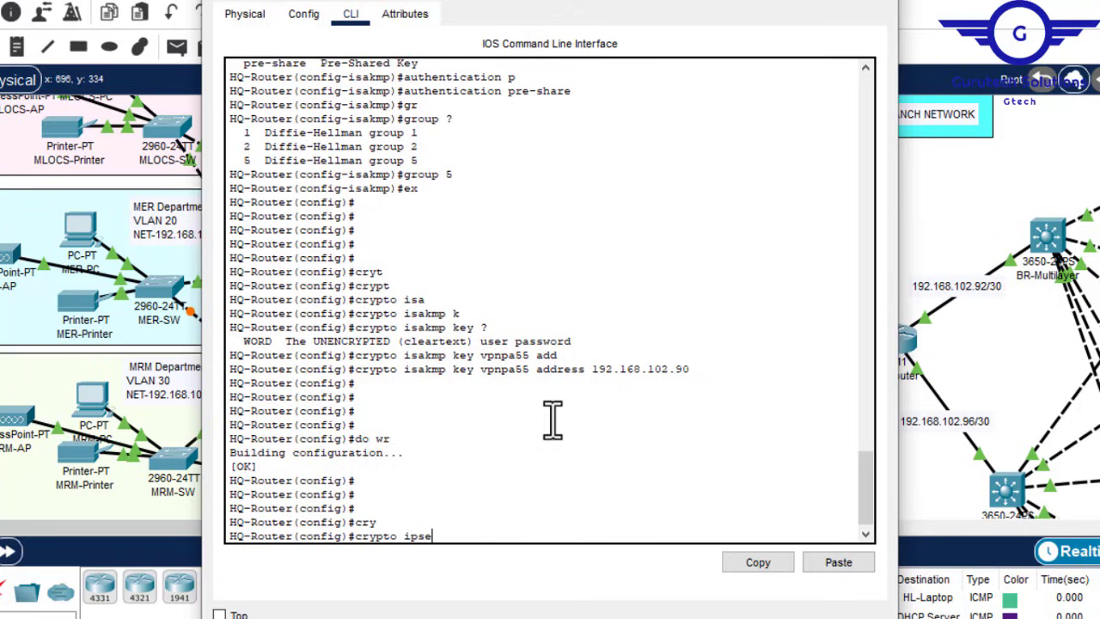
key("Tab")
type("tra")
key("Tab")
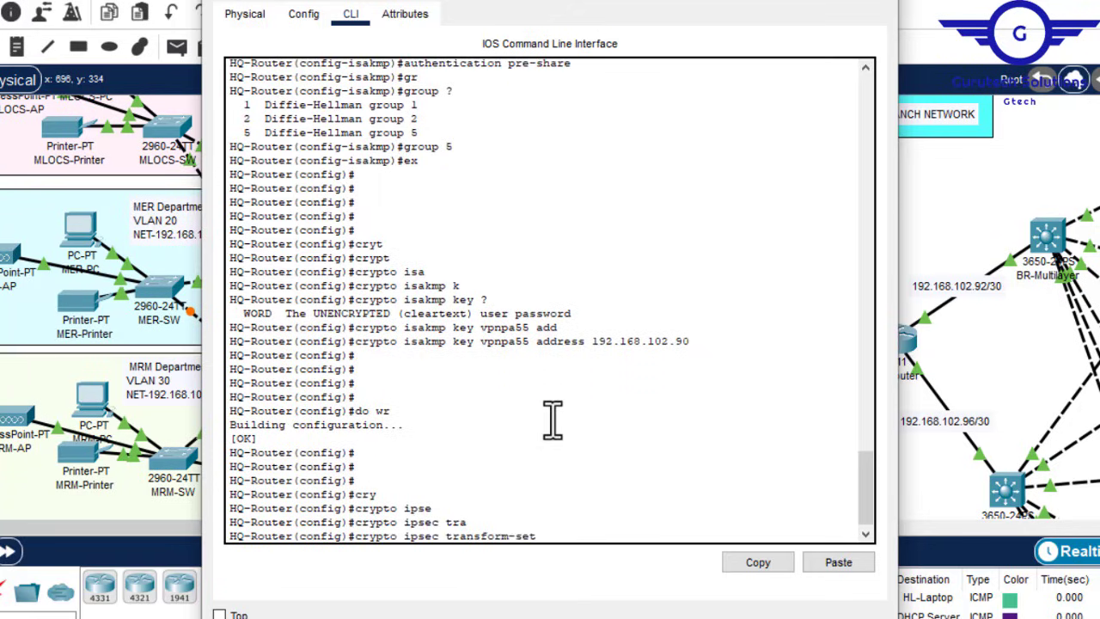
type("?")
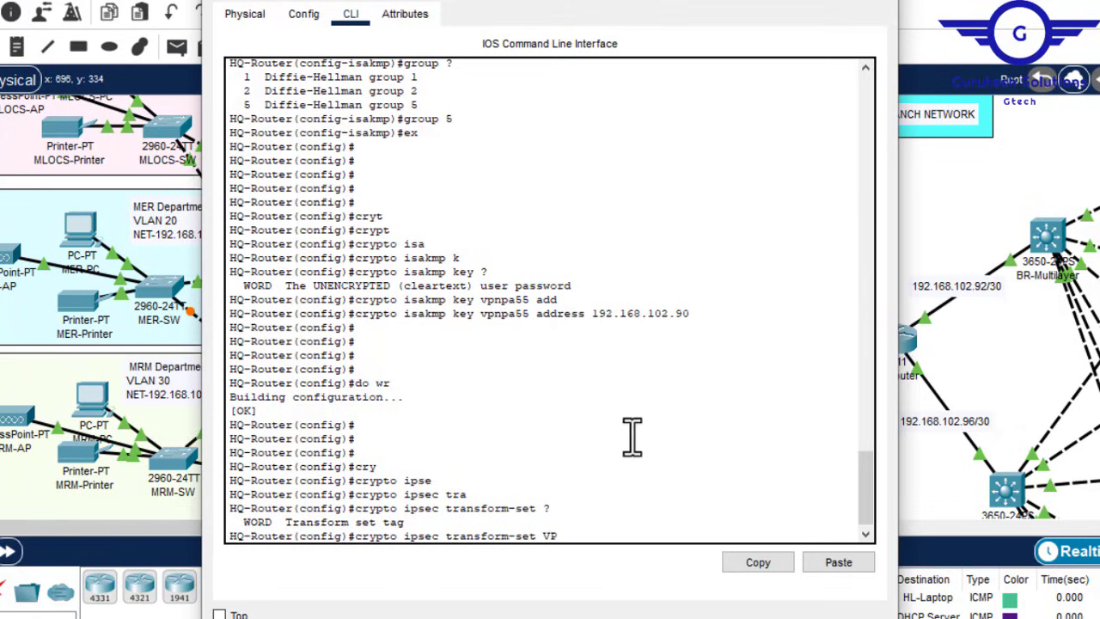
type("-SET")
key("Tab")
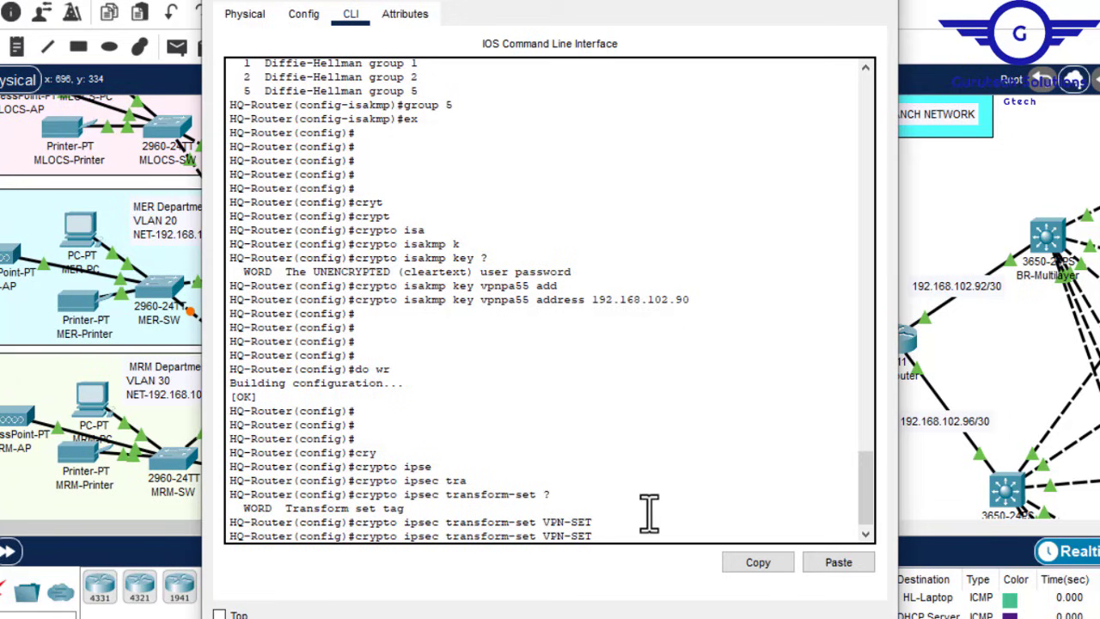
Step: Give transform set VPN-SET esp-aes encryption and esp-sha-hmac authentication
type("esp")
key("Tab")
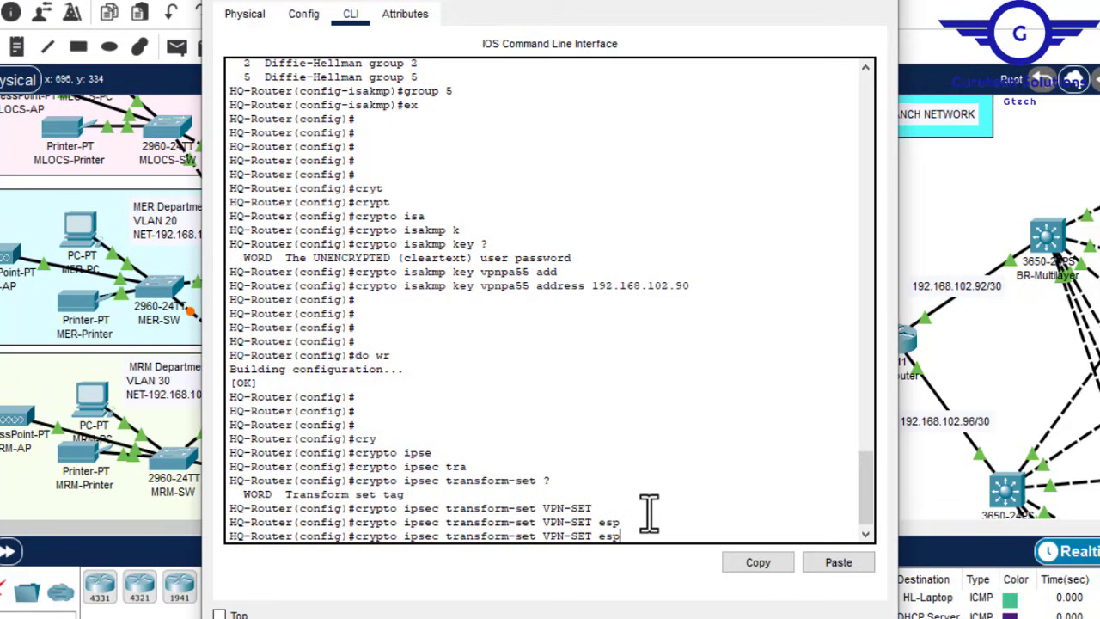
type("?")
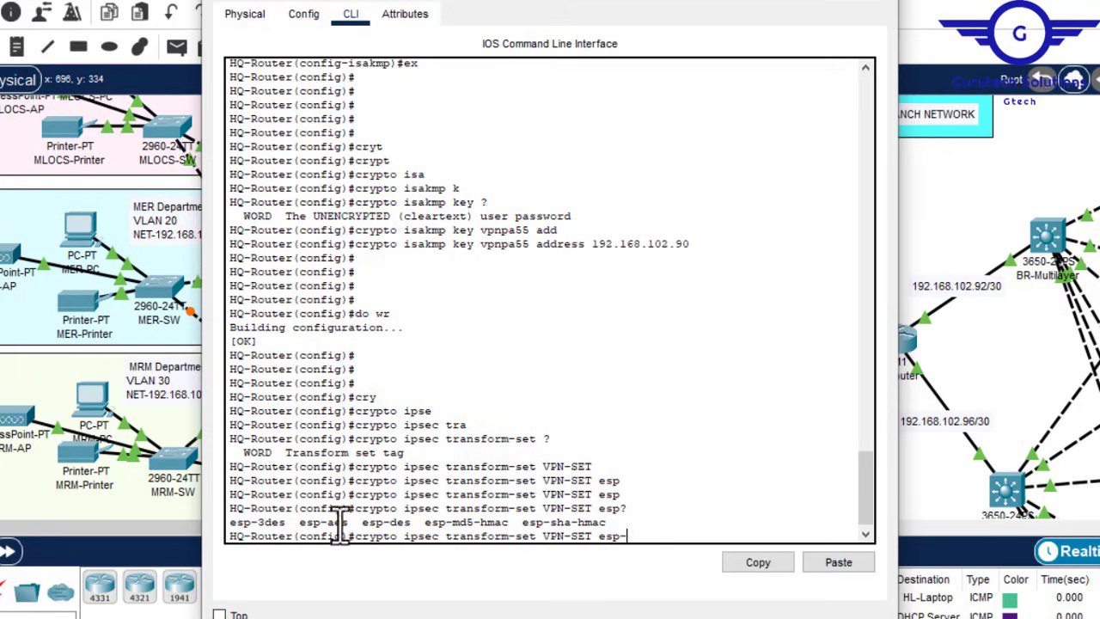
type("-aes")
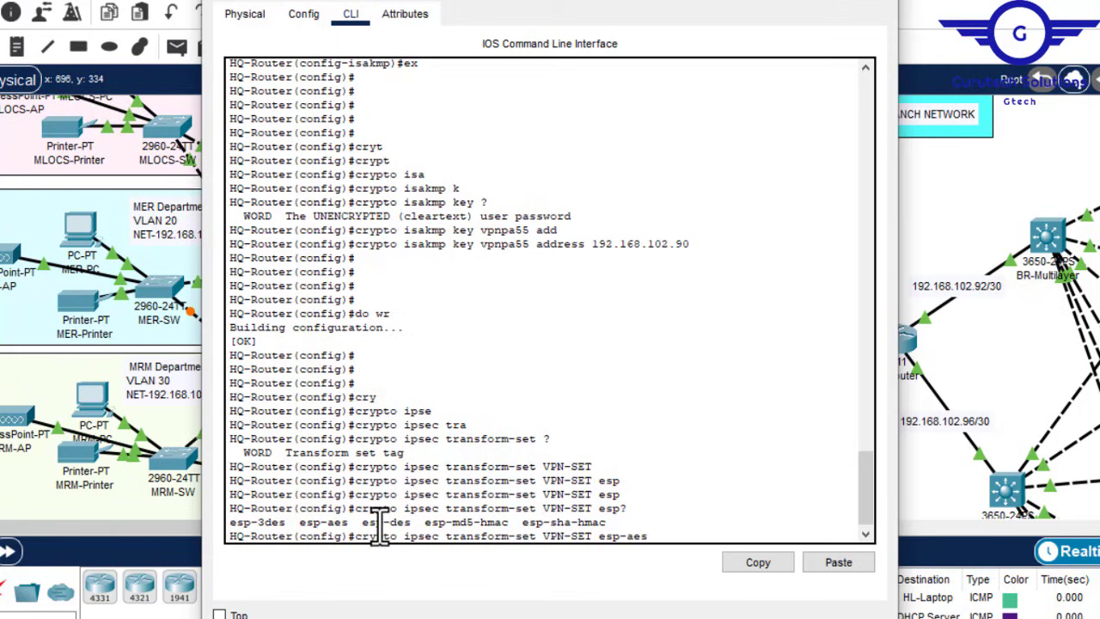
key("Tab")
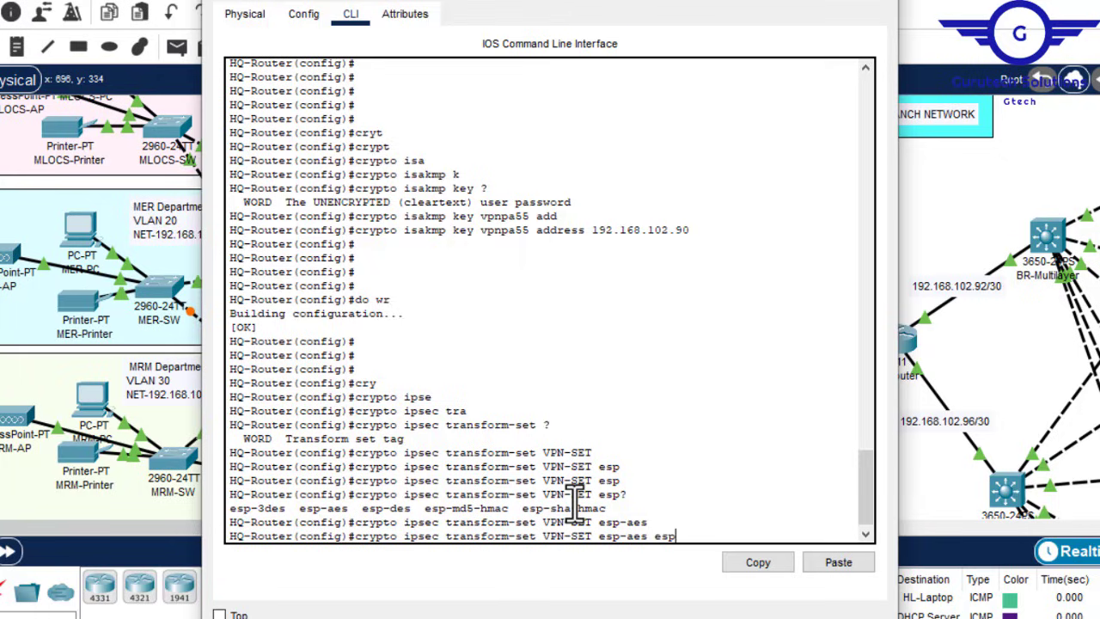
type("esp-sha")
key("Tab")
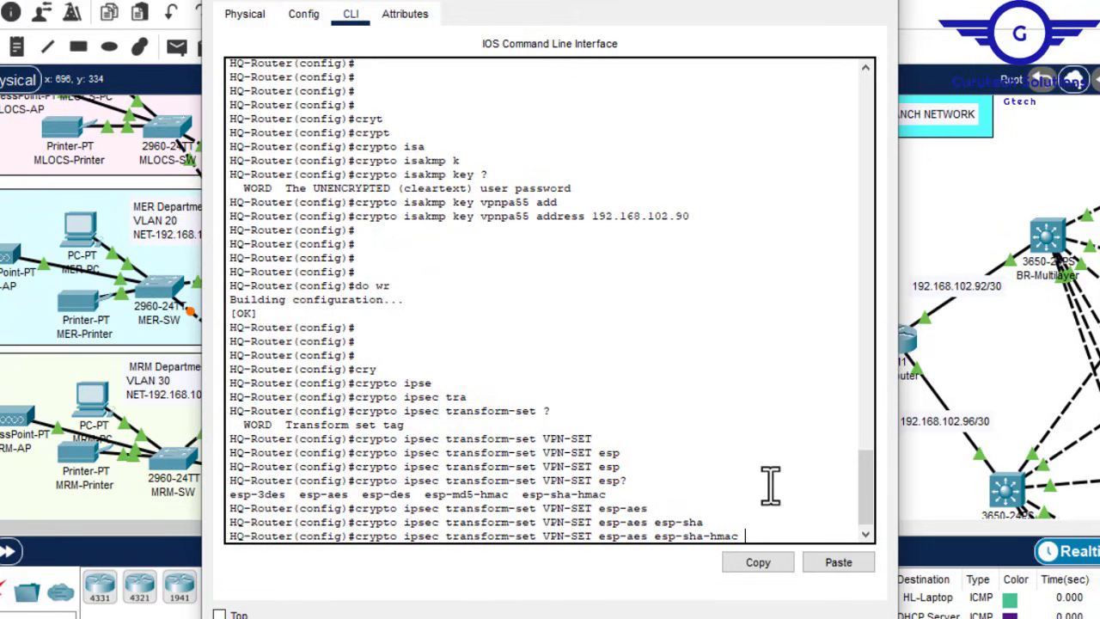
key("Return")
key("Return")
key("Return")
key("Return")
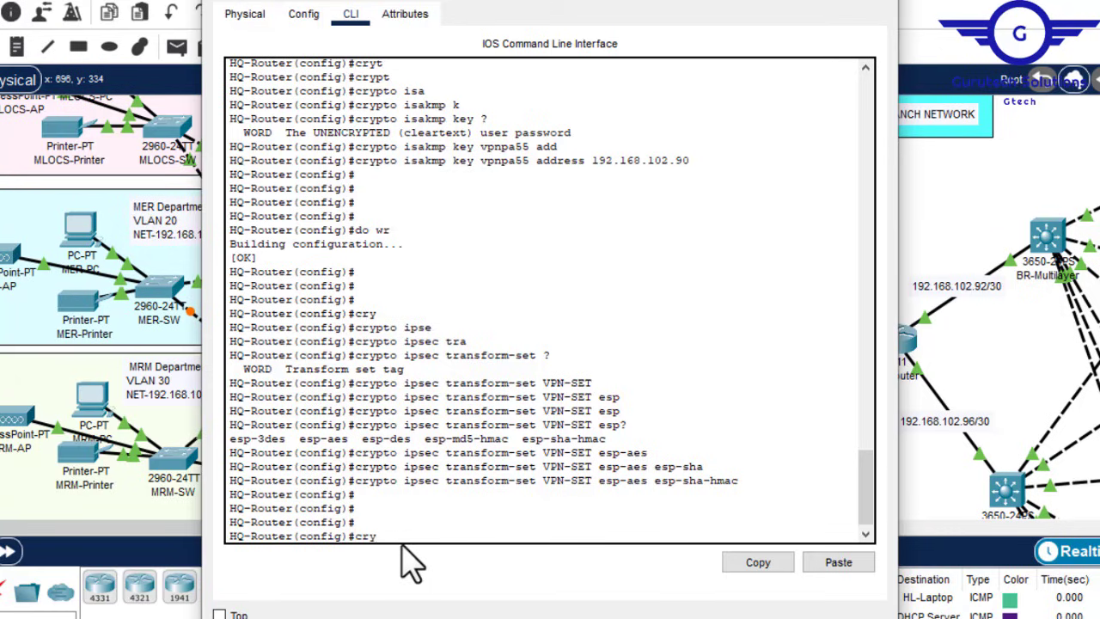
key("Tab")
Step: Create crypto map VPN-MAP 10 ipsec-isakmp on HQ-Router
type("m")
key("Tab")
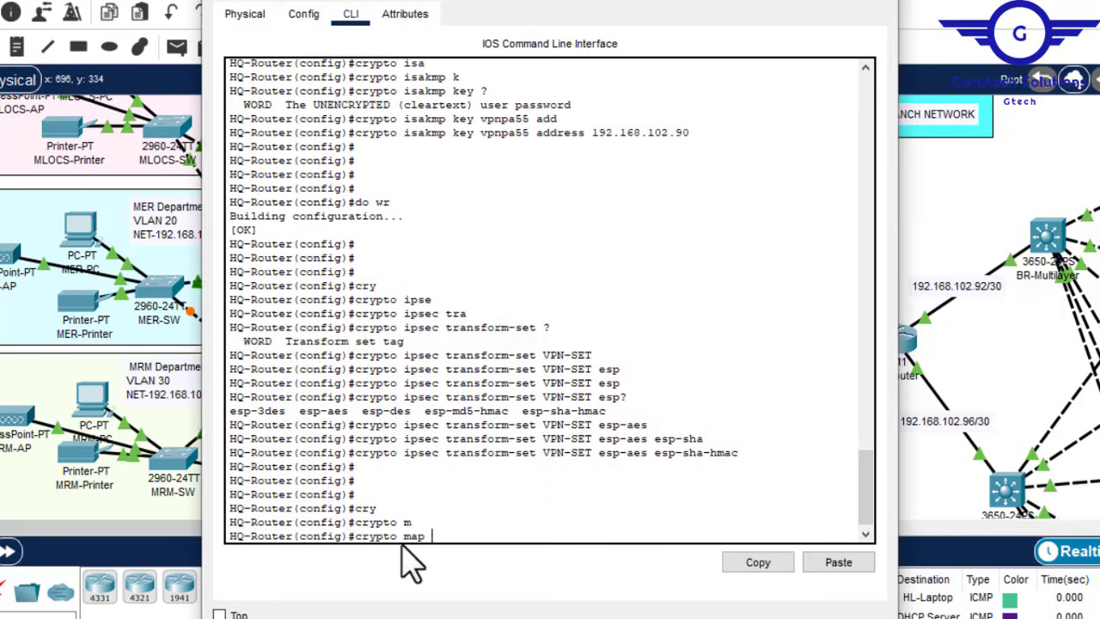
type("VPN-MAP c")
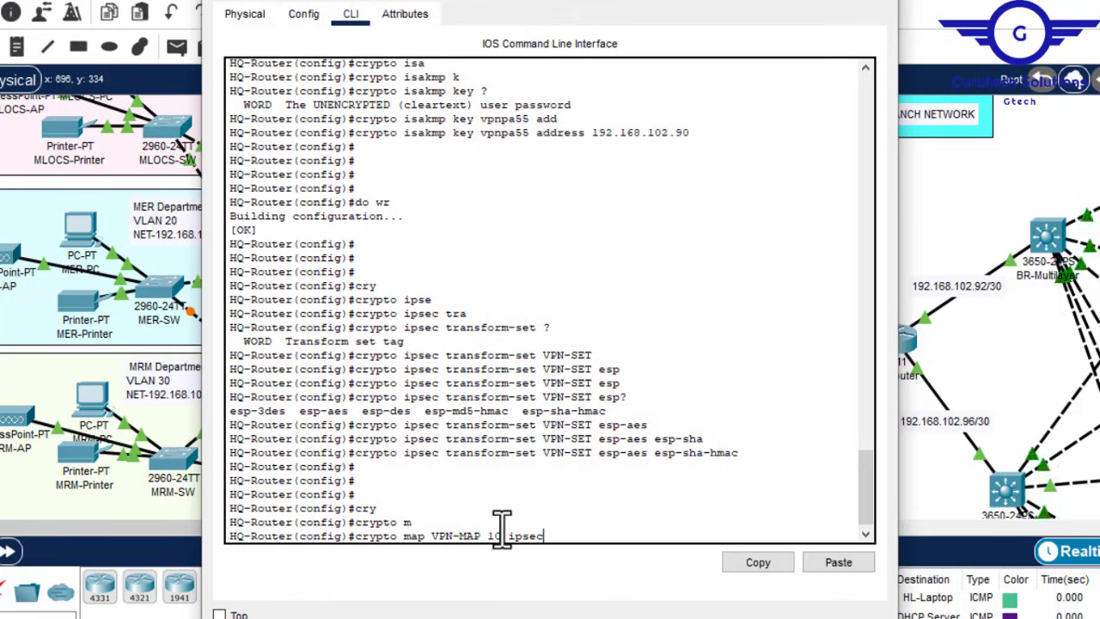
key("Tab")
type("-i")
key("Tab")
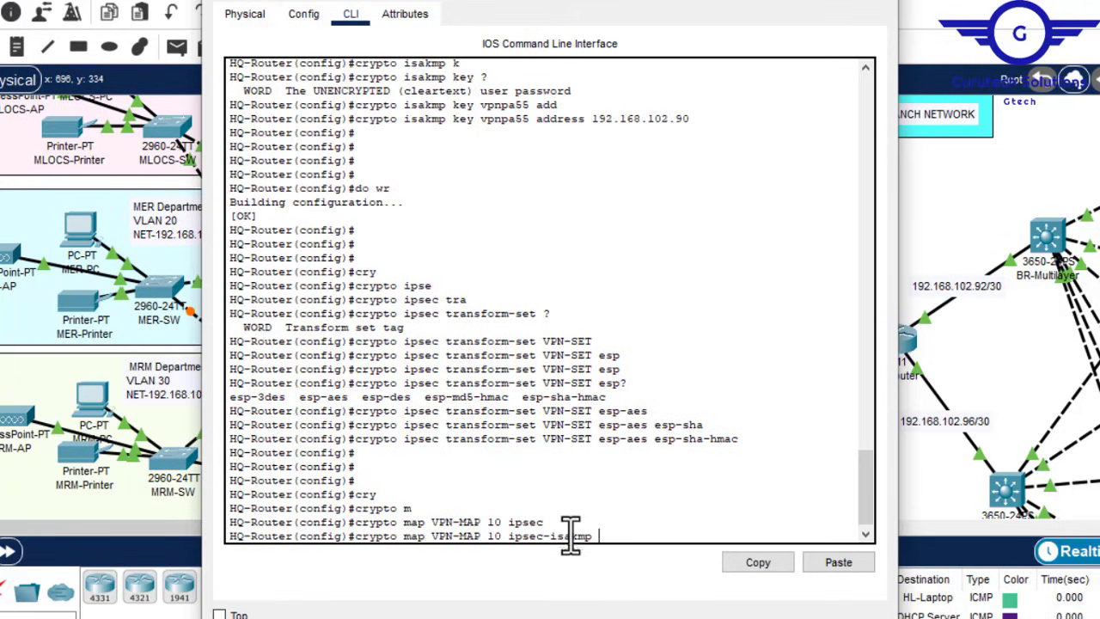
key("Return")
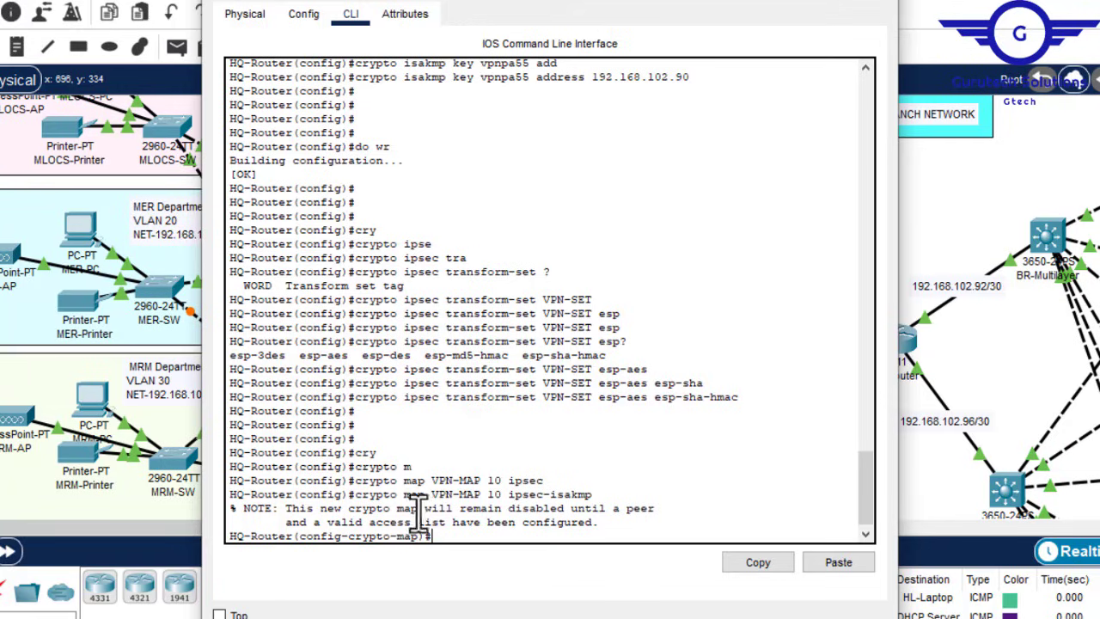
key("Return")
key("Return")
key("Return")
key("Return")
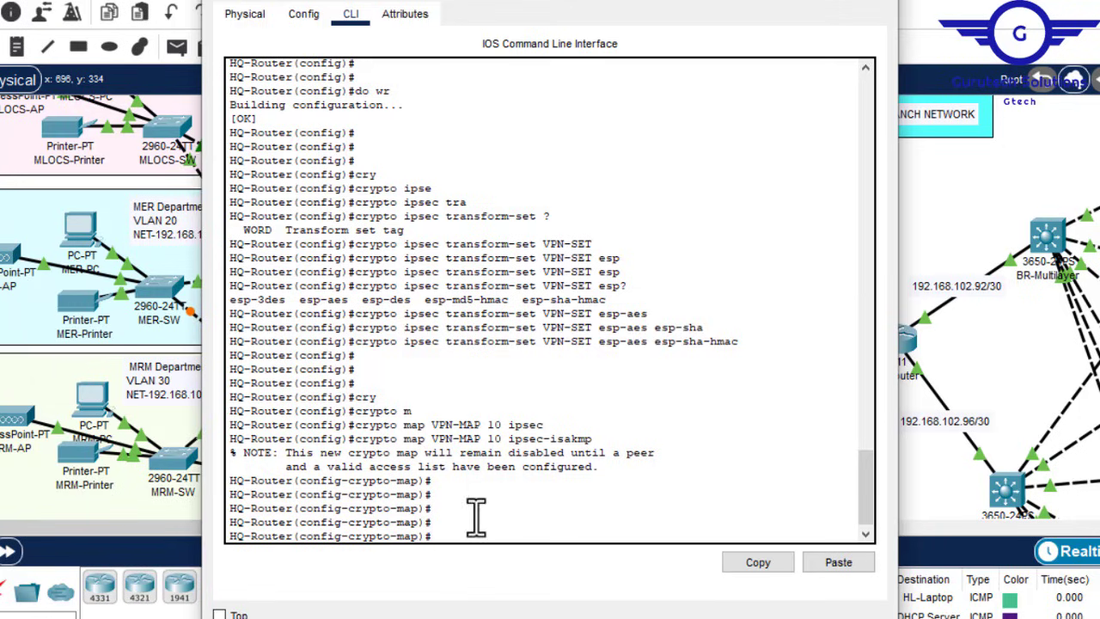
Step: Describe the map as 'This VPN connects to Branch-Network.'
type("desc")
key("Tab")
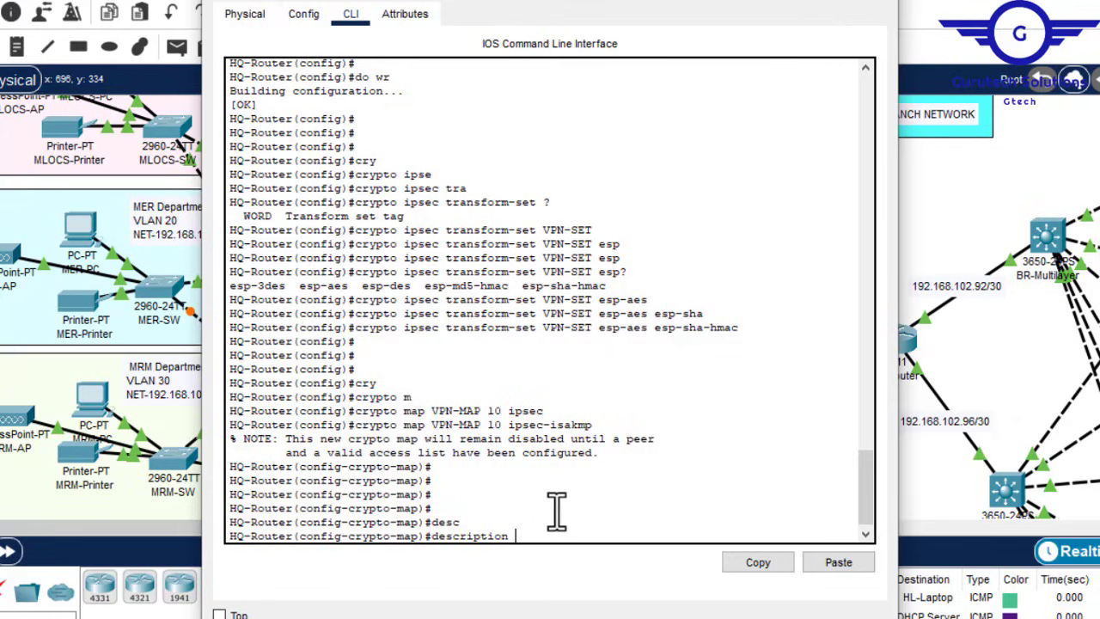
type("This VPN connects to Bran")
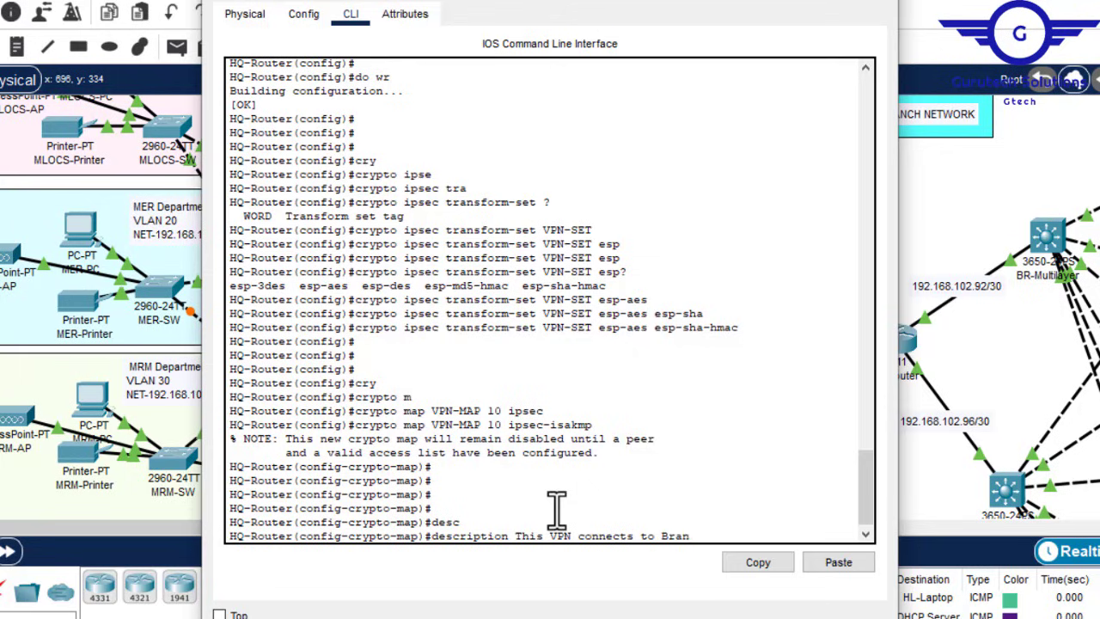
type("ch-Network.")
key("Return")
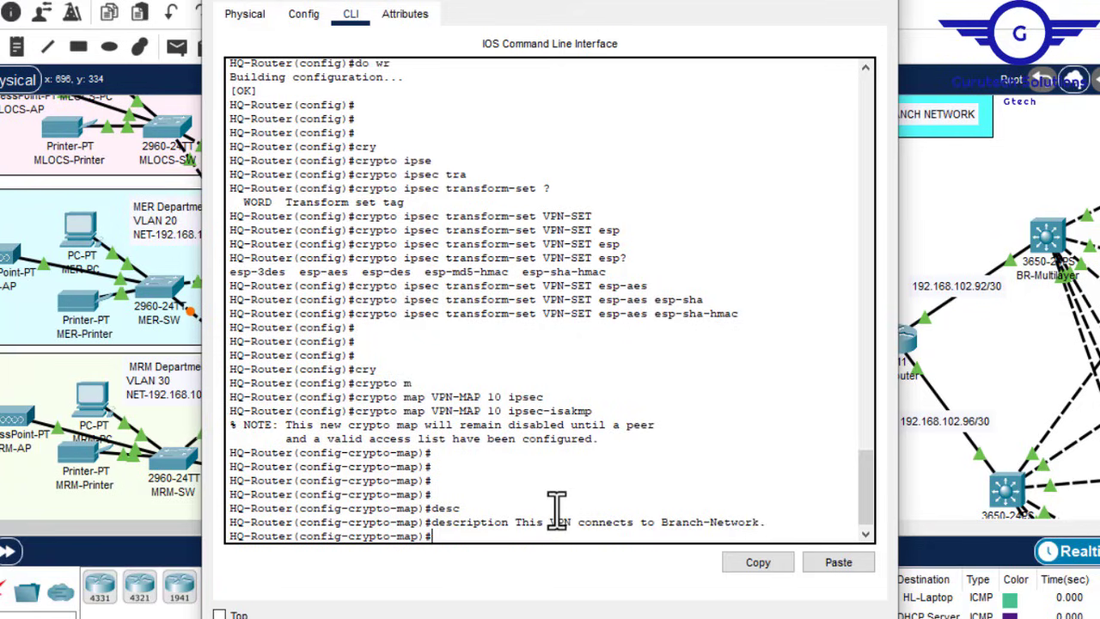
type("set")
key("Tab")
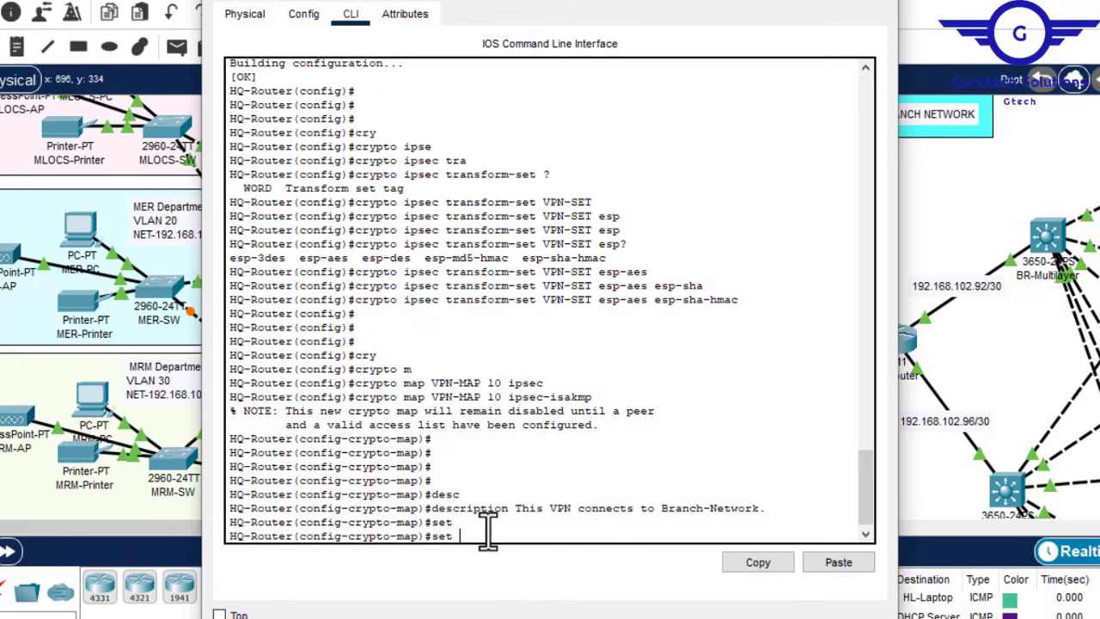
Step: Set the crypto map peer to BR-Router's address 192.168.102.90
type("p")
key("Tab")
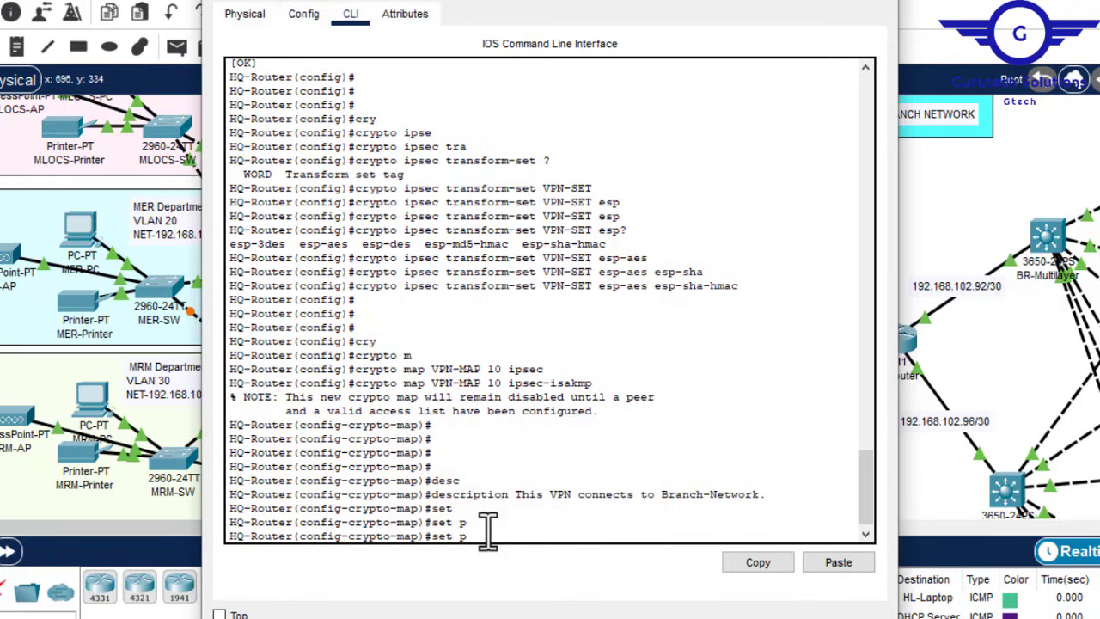
type("eer")
key("Tab")
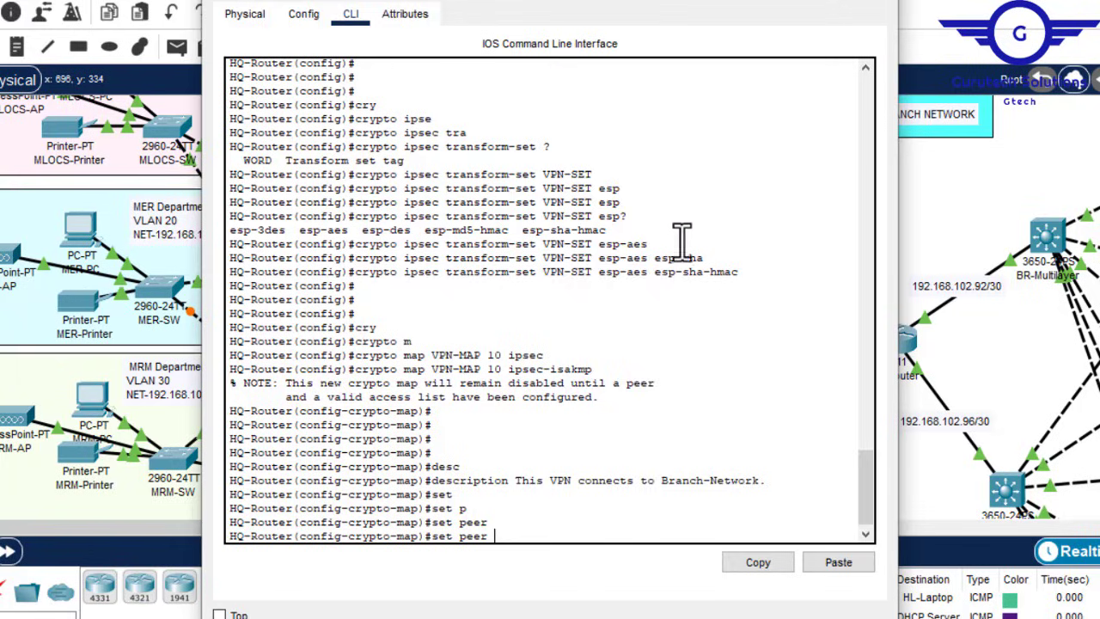
left_click(777, 0)
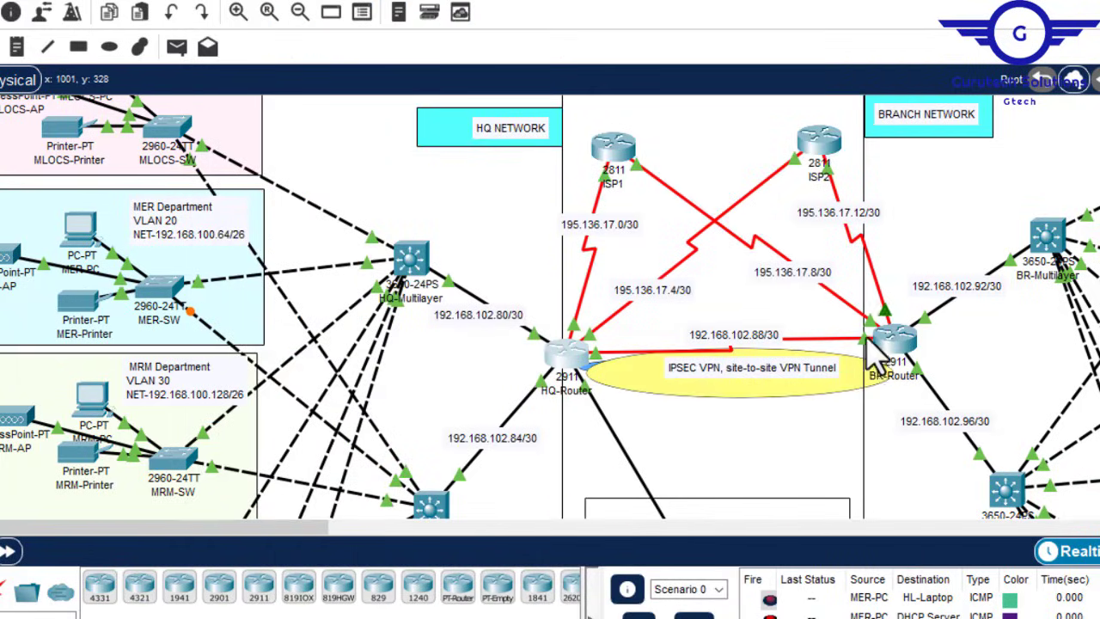
left_click(566, 354)
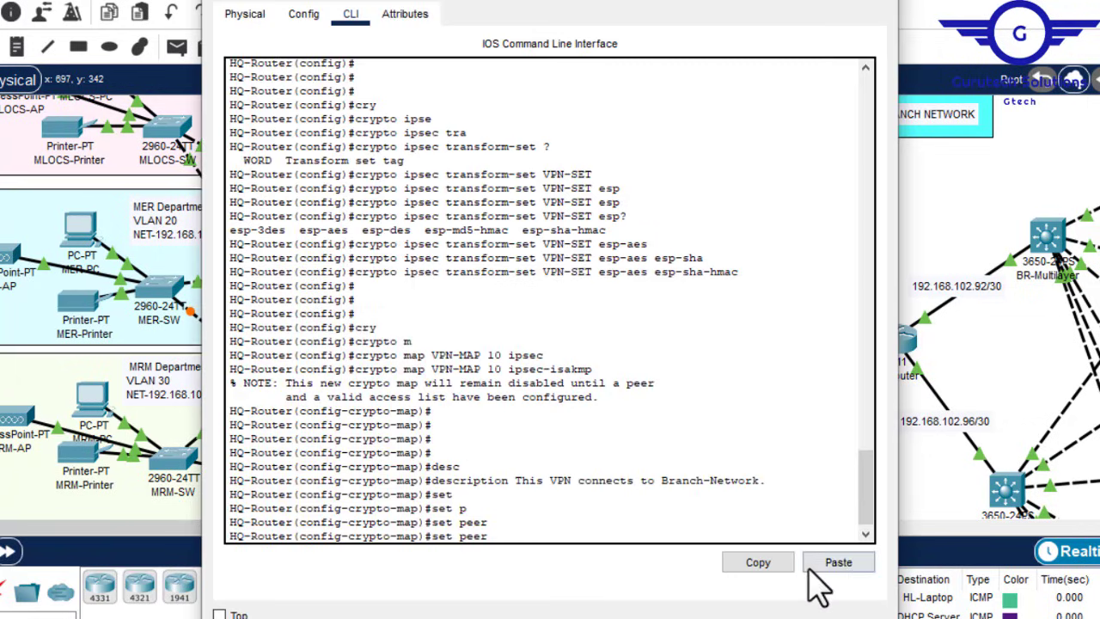
left_click(829, 564)
key("BackSpace")
type("90")
key("Return")
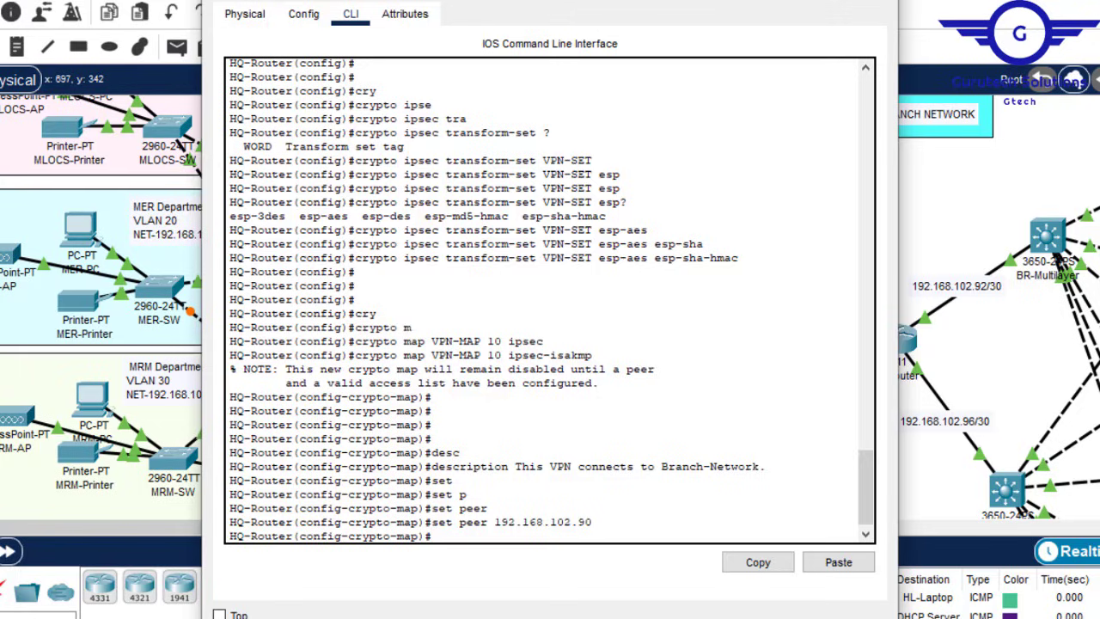
Step: Assign transform set VPN-SET, match access list 110, and exit the crypto map
type("set tr")
key("Tab")
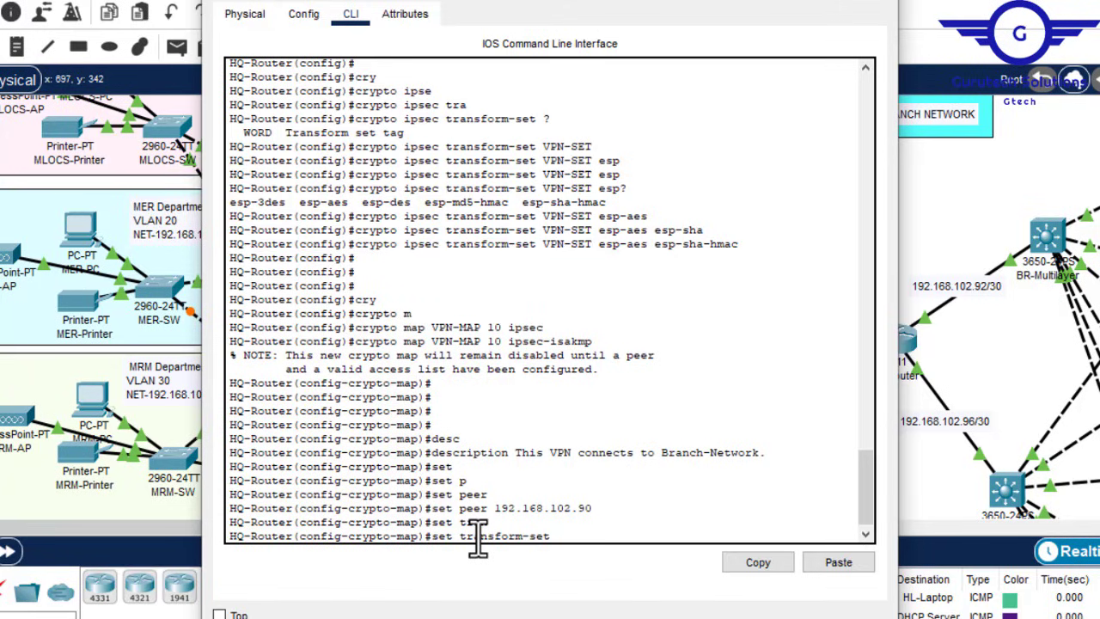
type("?")
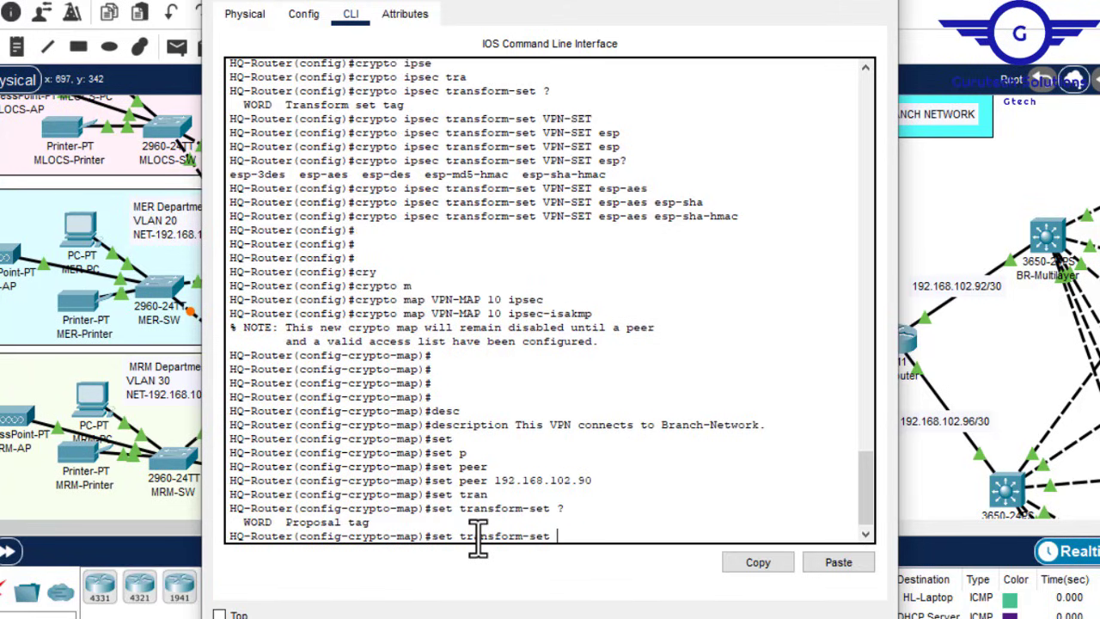
type("VPN-SET")
key("Return")
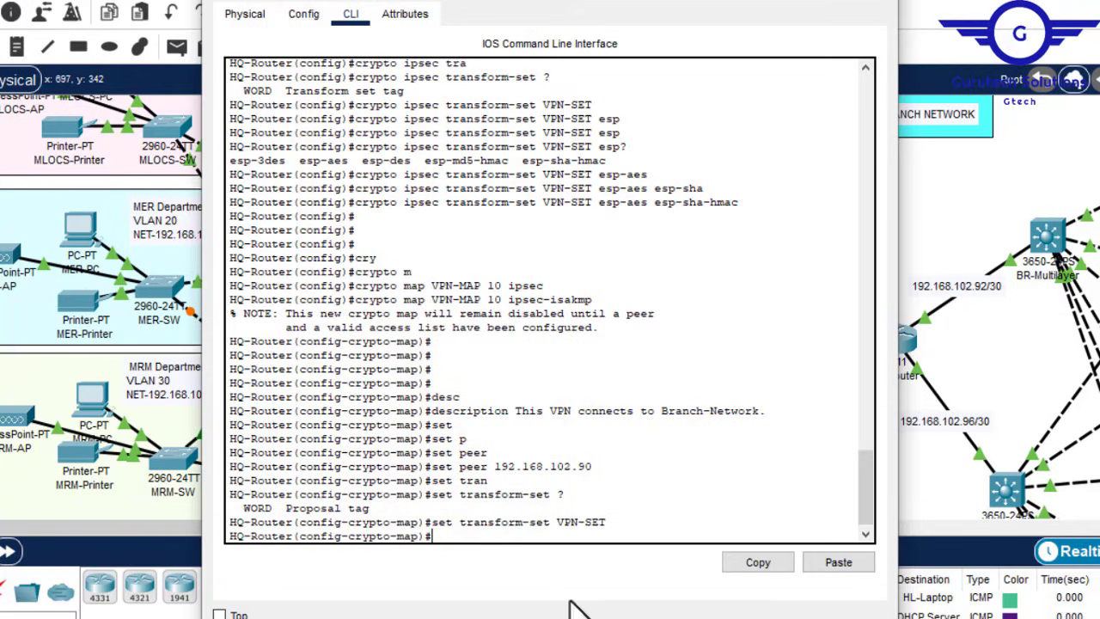
type("matc")
key("Tab")
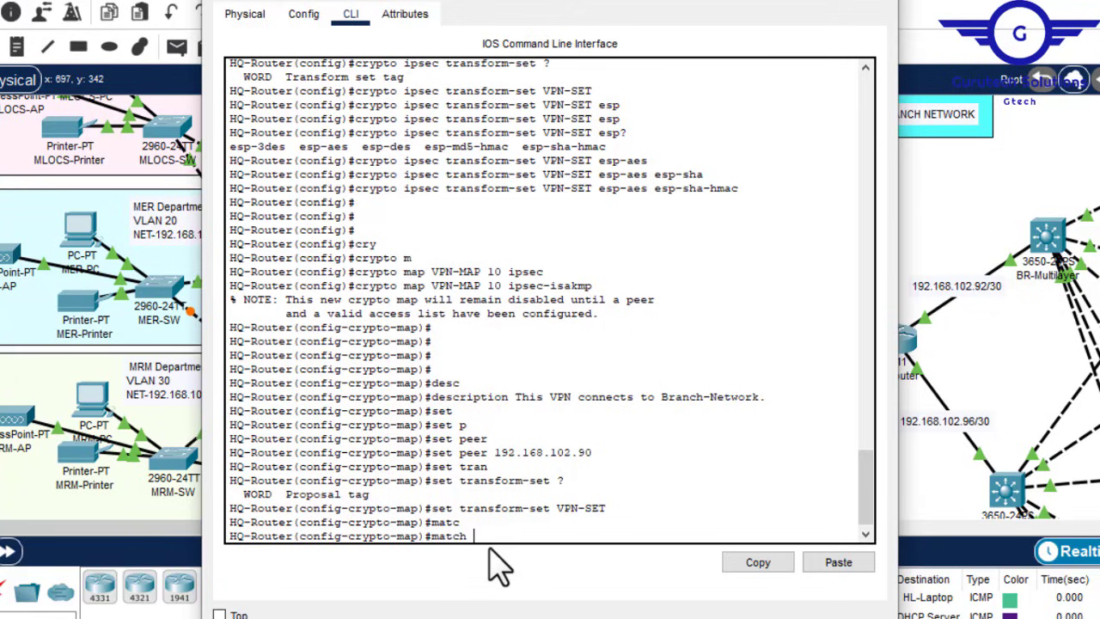
type("ad")
key("Tab")
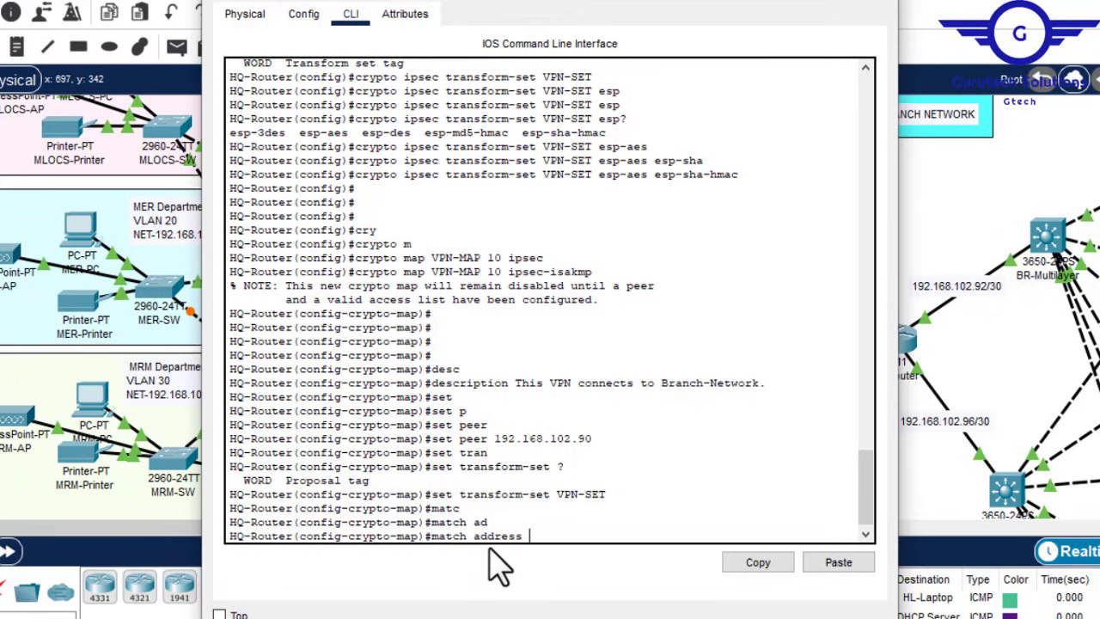
key("Return")
type("ex")
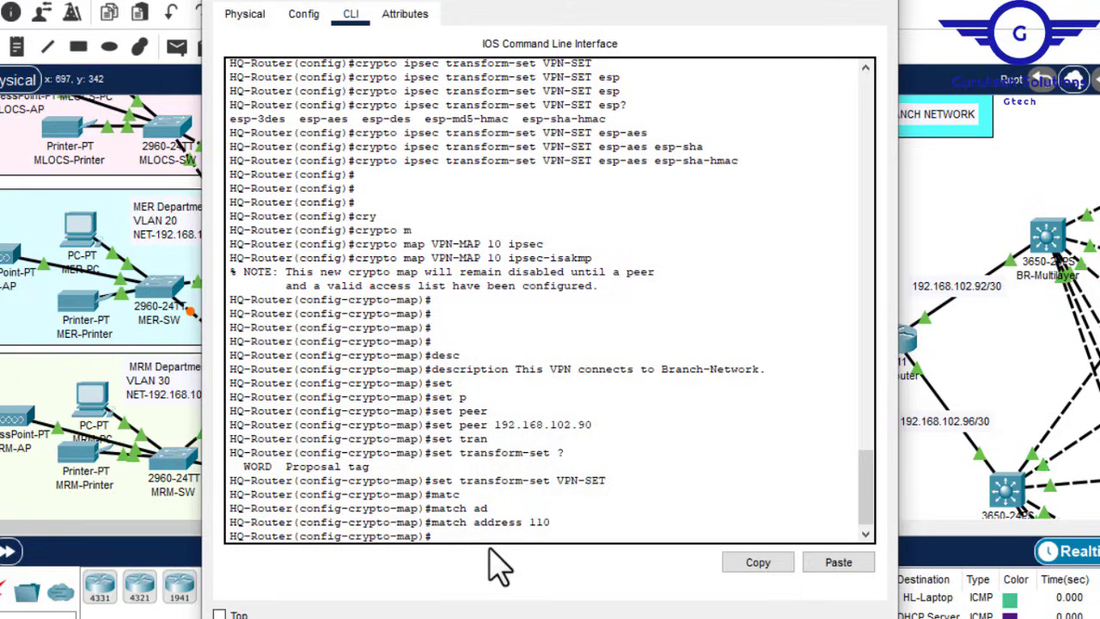
key("Return")
key("Return")
key("Return")
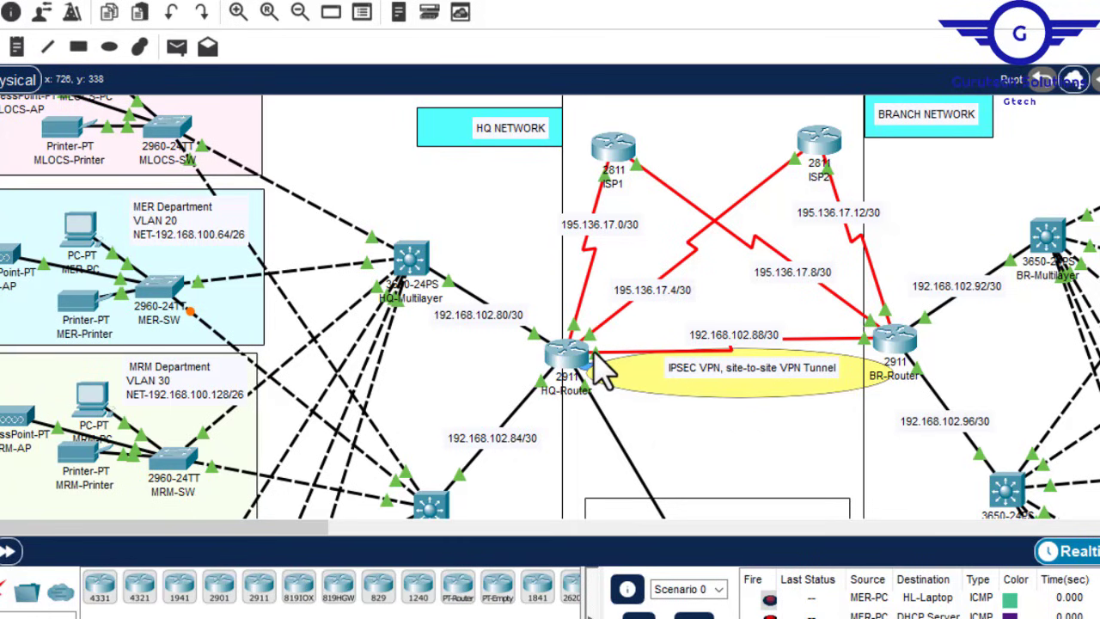
Step: Reopen HQ-Router and check the Serial0/2/0 settings on the Config tab
left_click(563, 353)
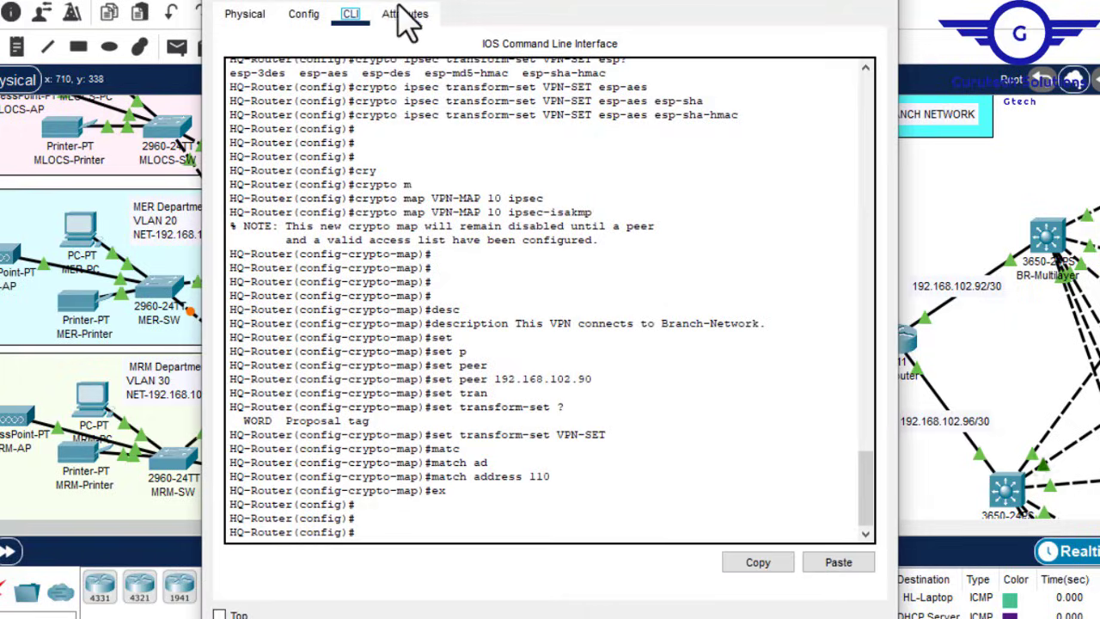
left_click(305, 16)
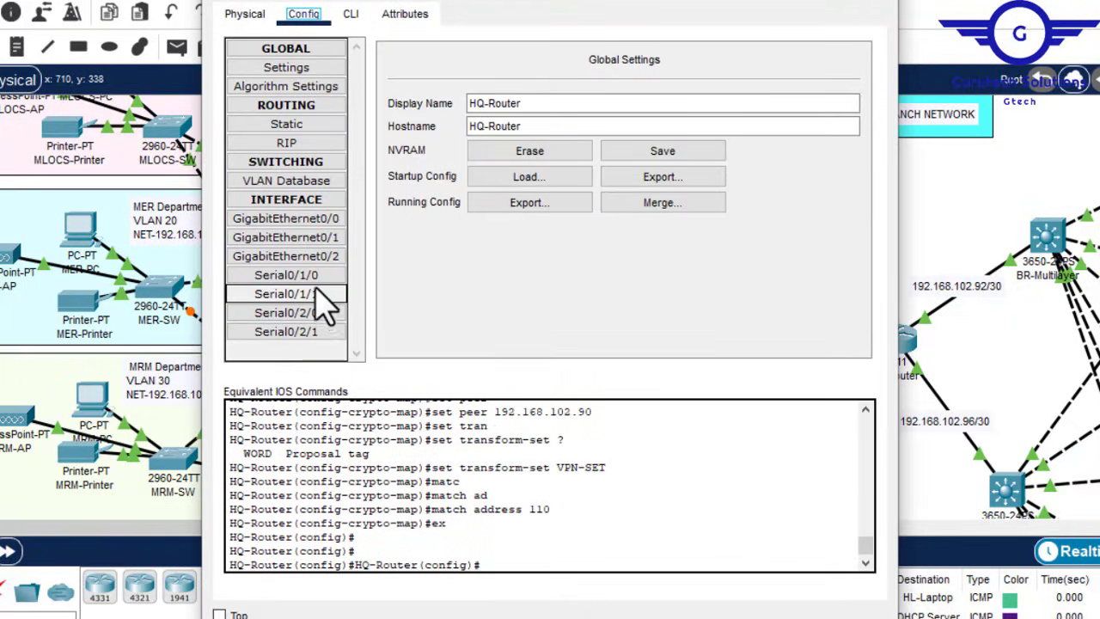
left_click(319, 313)
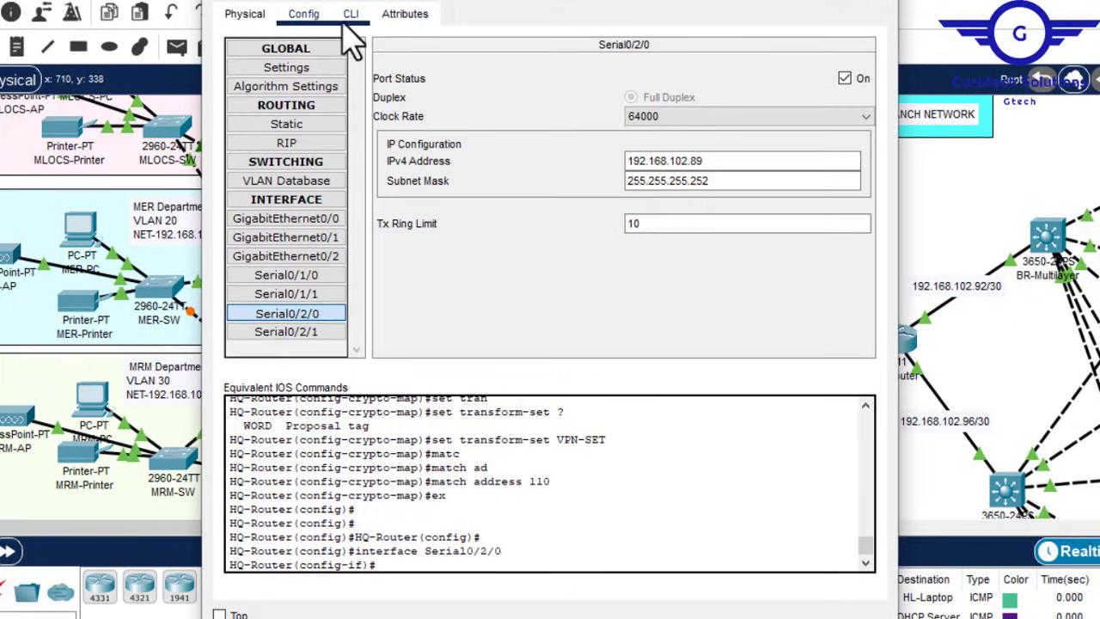
left_click(351, 18)
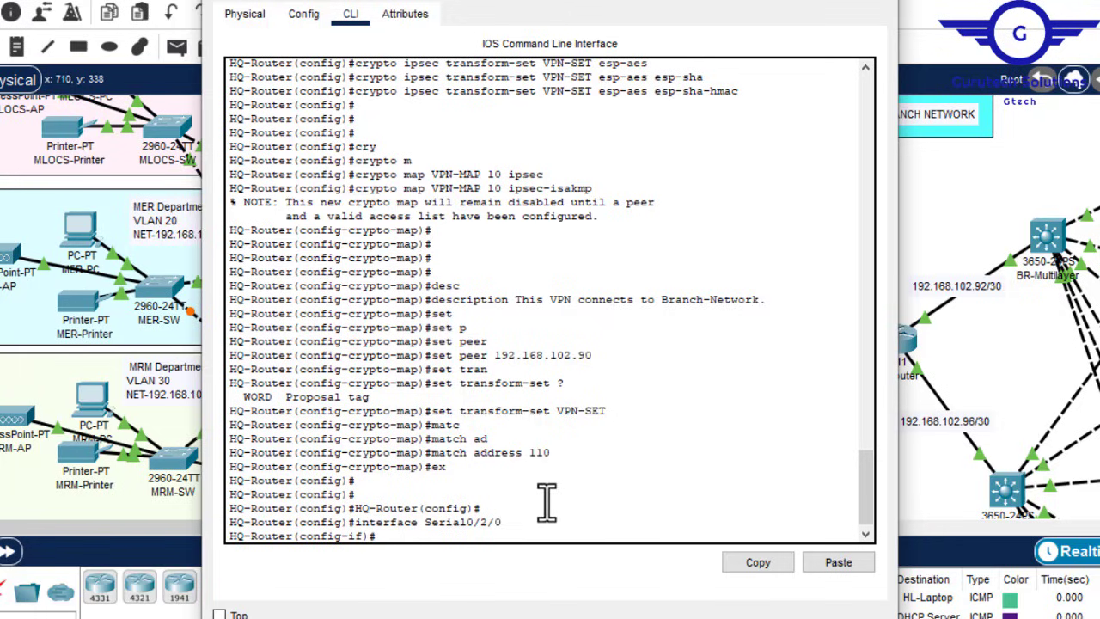
Step: Apply crypto map VPN-MAP to interface Serial0/2/0
key("Return")
key("Return")
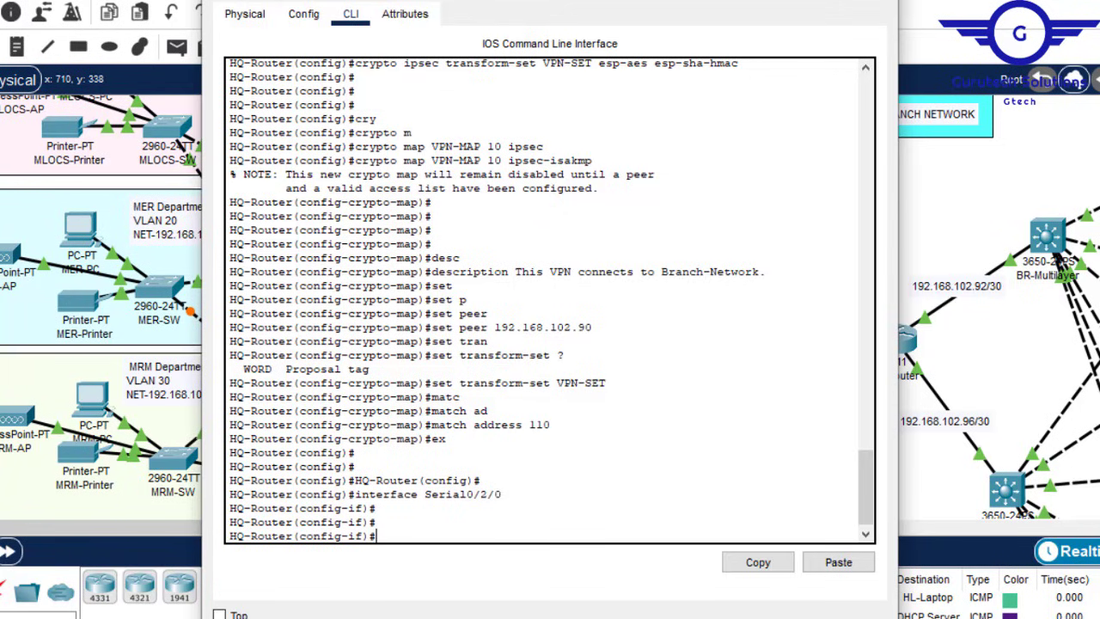
type("cry")
key("Tab")
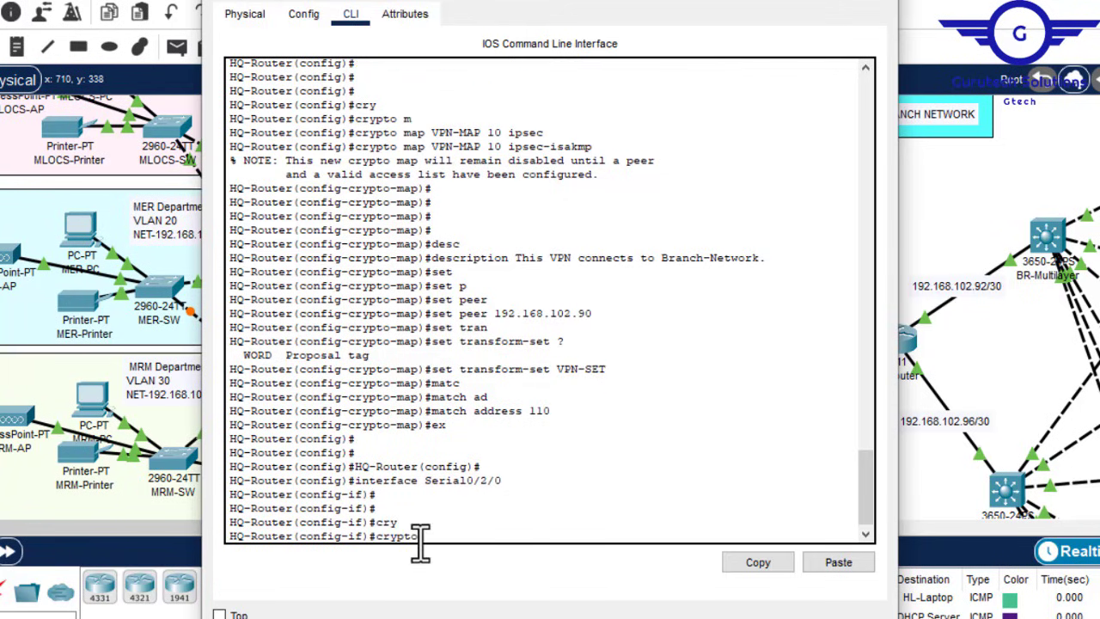
type("m")
key("Tab")
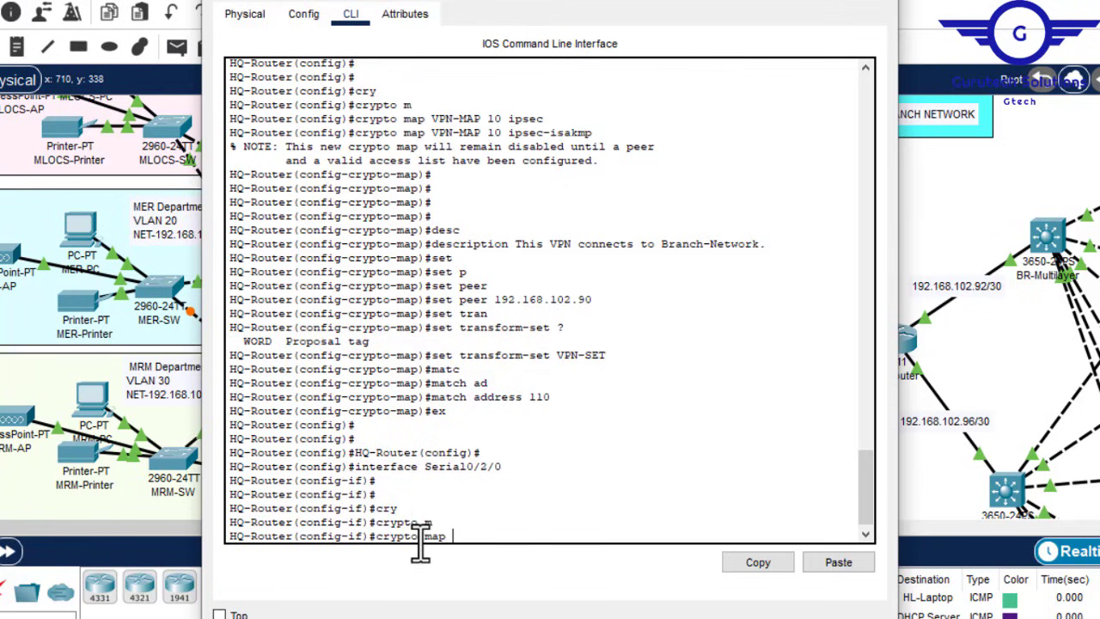
type("VPN-MAP")
key("Return")
key("Return")
key("Return")
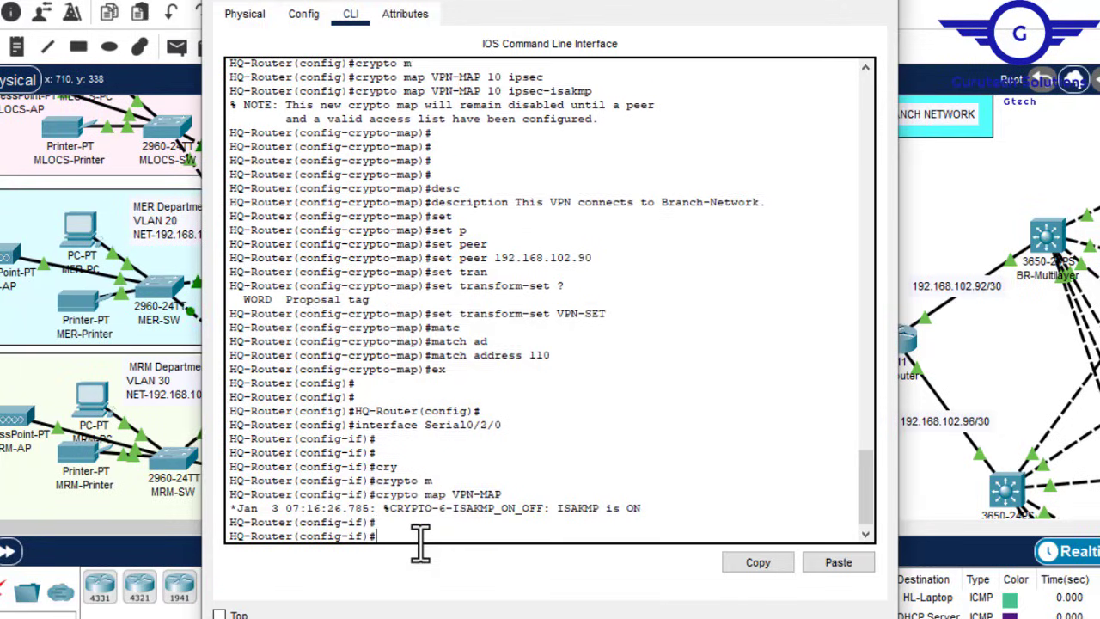
Step: Exit interface mode and save the configuration with do wr
type("ex")
key("Return")
key("Return")
key("Return")
type("d")
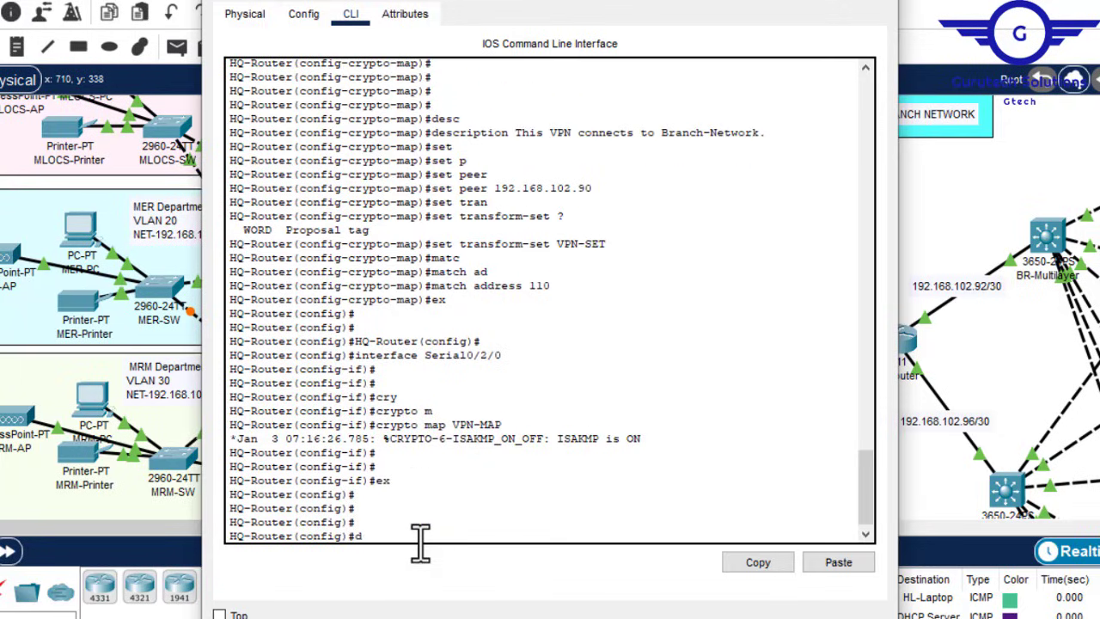
type("o wr")
key("Return")
key("Return")
key("Return")
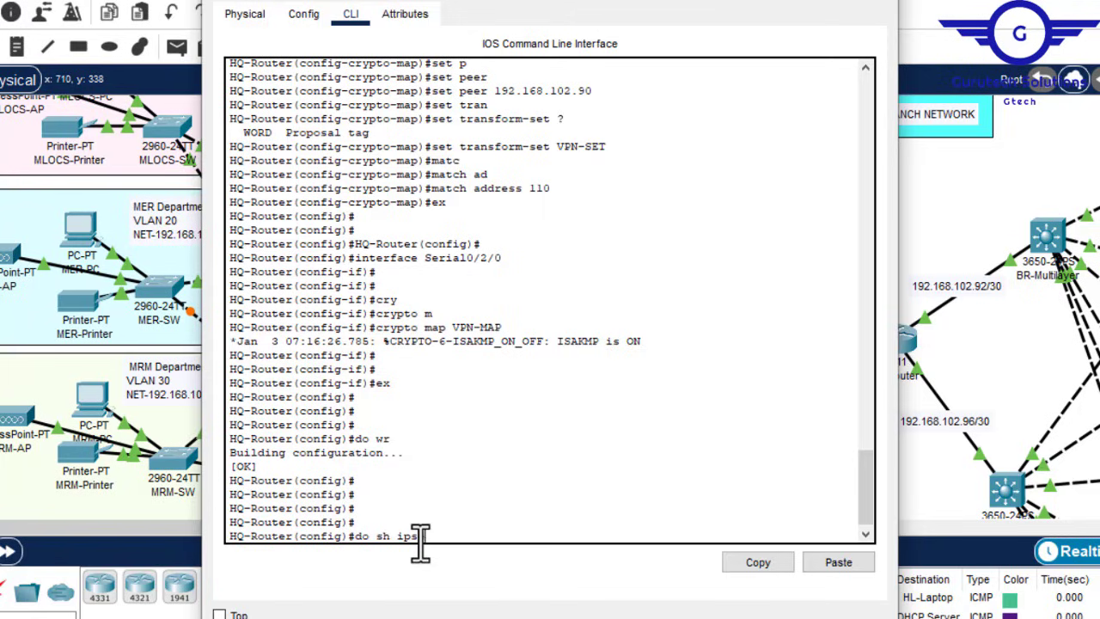
Step: Display HQ-Router's IPsec security associations and note the zero packet counters
key("BackSpace")
key("BackSpace")
type("pto ipse sa")
key("Return")
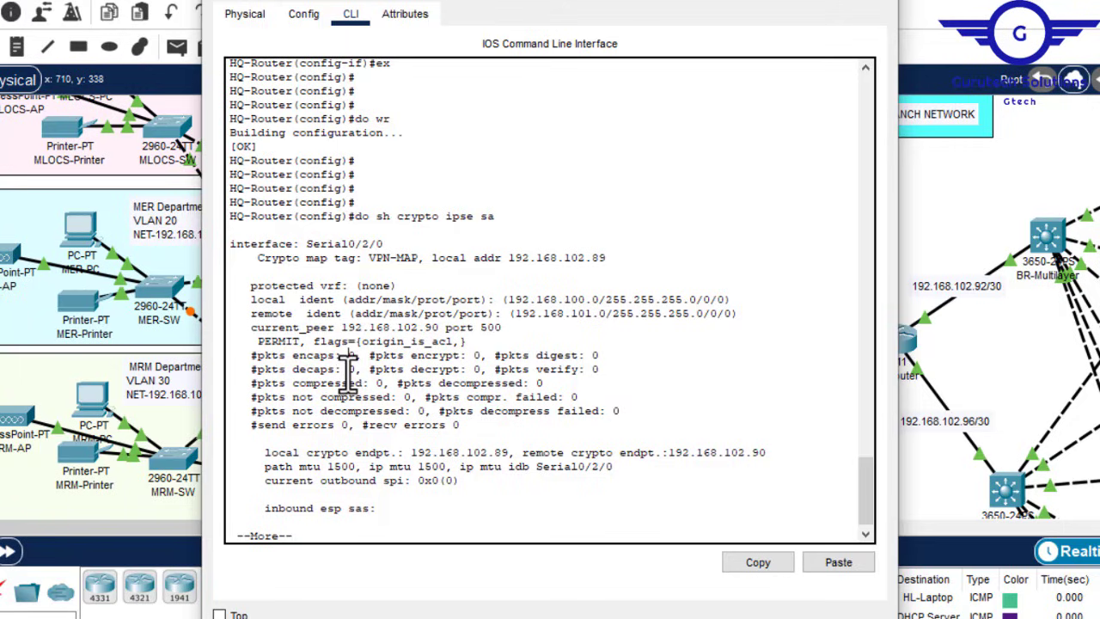
left_click_drag(348, 368, 354, 372)
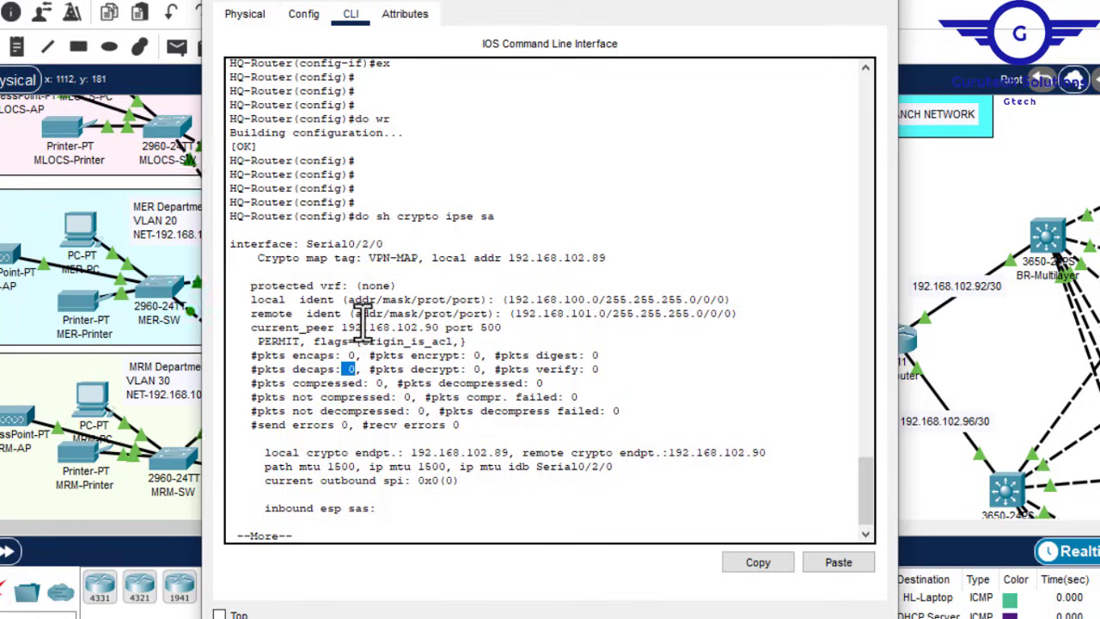
Step: Scroll back through HQ-Router's configuration history, then close its window
left_click(881, 13)
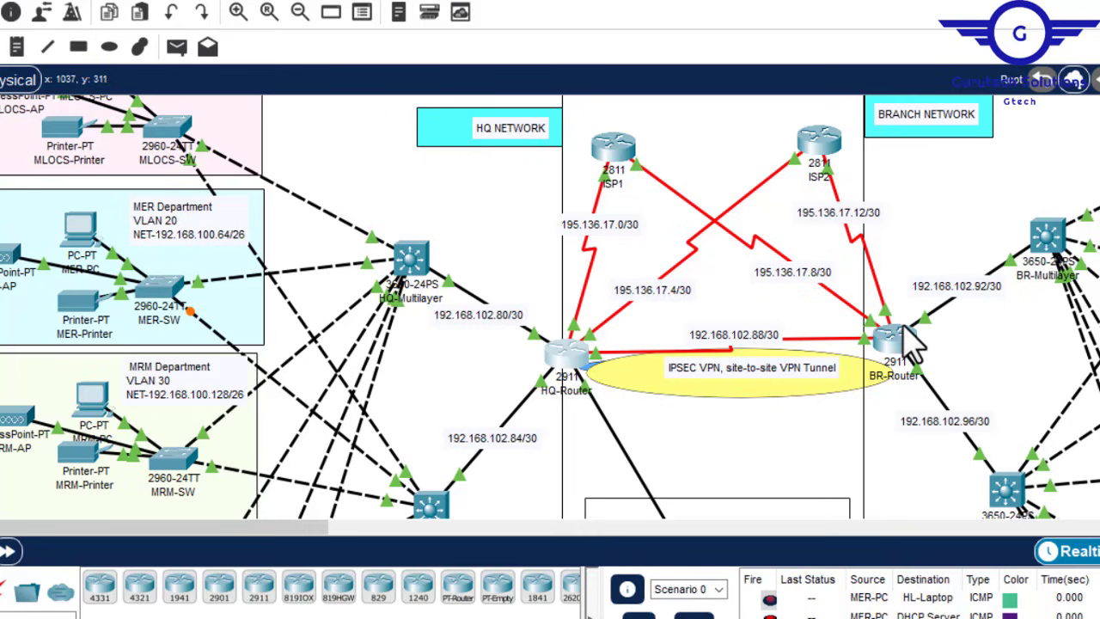
left_click(566, 352)
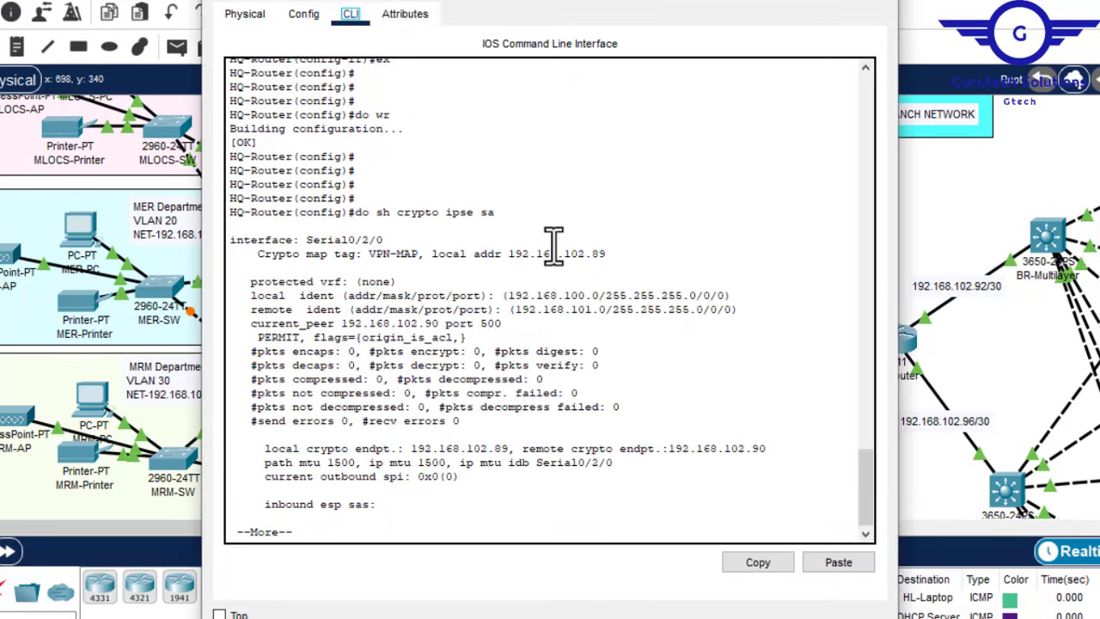
left_click_drag(861, 496, 878, 445)
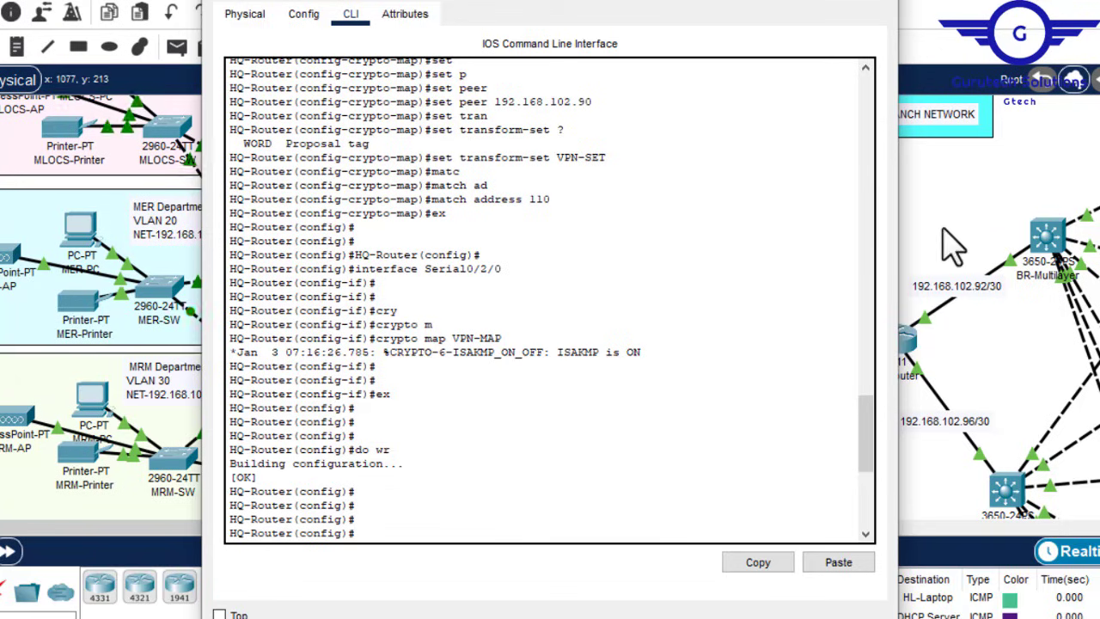
left_click(885, 6)
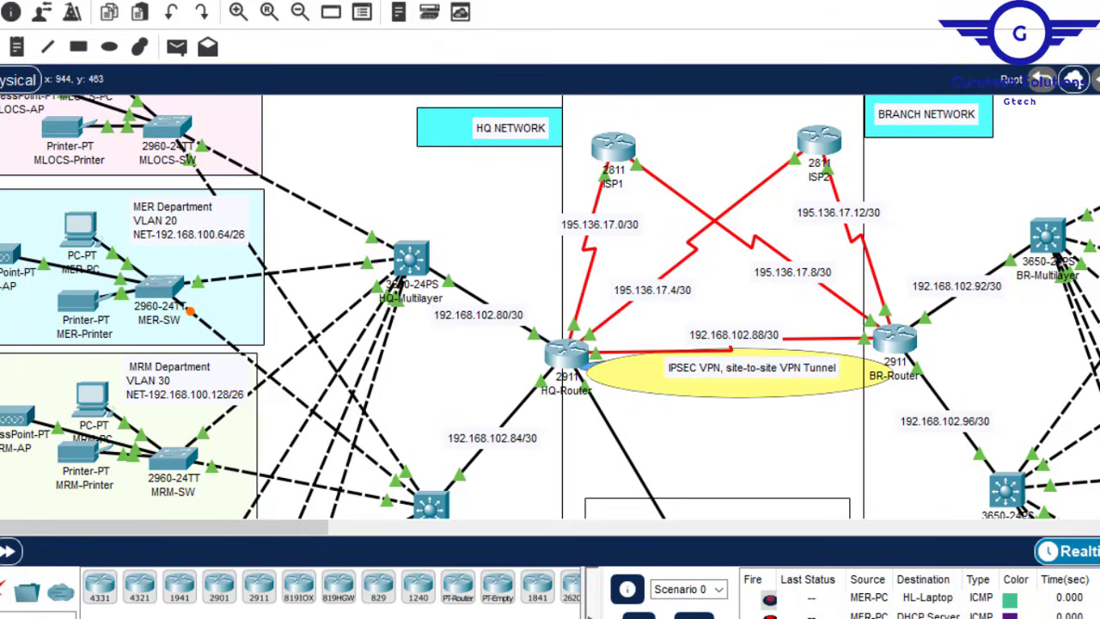
Step: Review the ISAKMP policy 10 notes: aes 256, pre-share, group 5, and the key's peer address
mouse_move(997, 580)
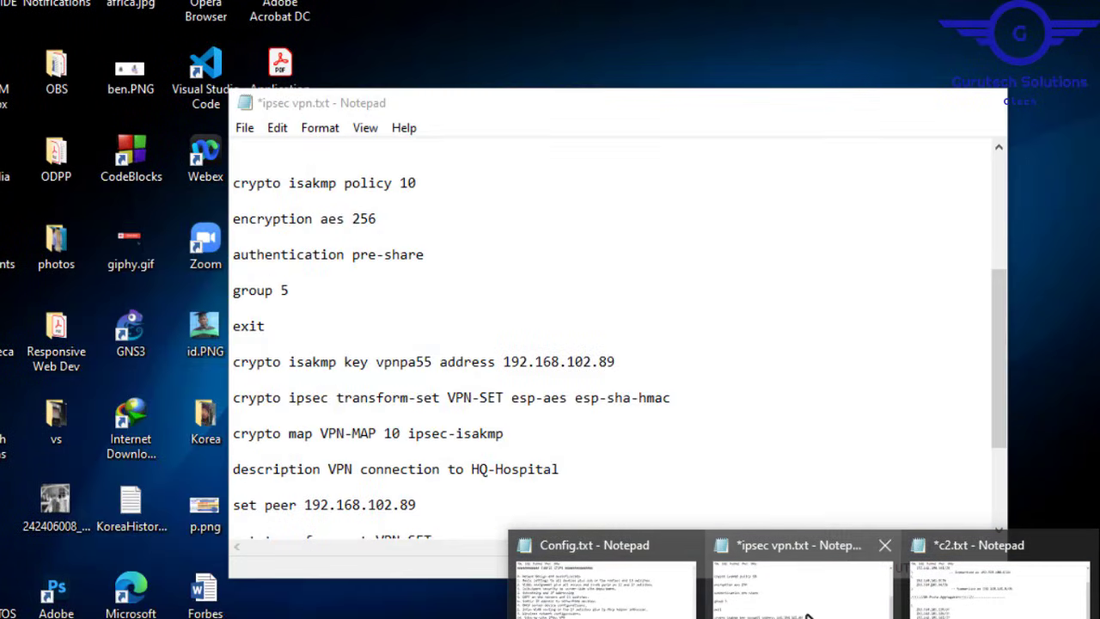
left_click(804, 585)
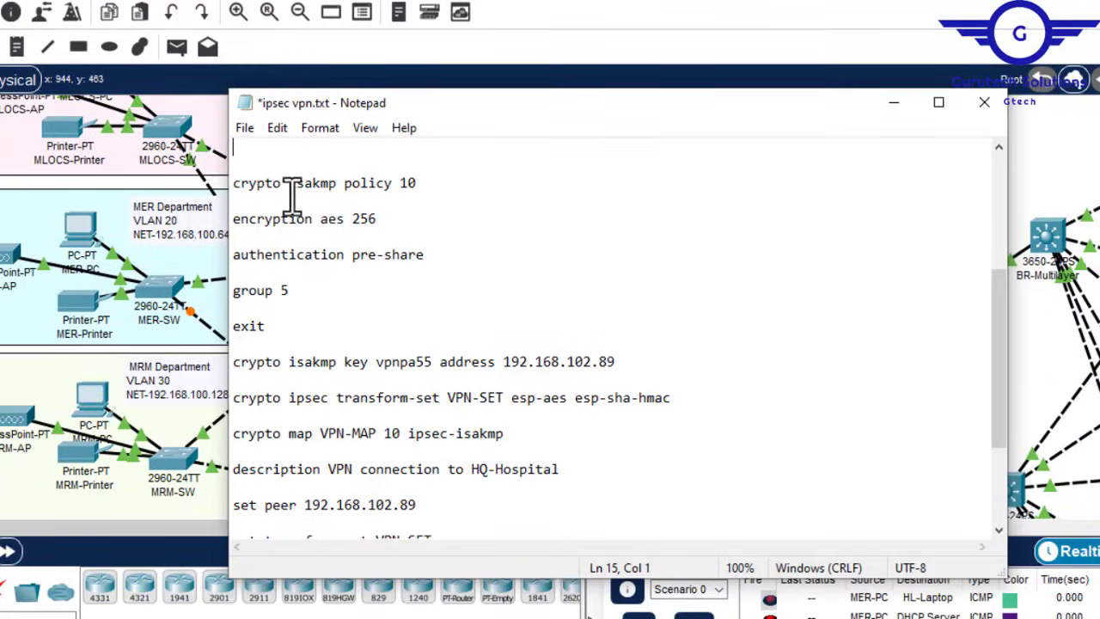
left_click_drag(804, 117, 614, 141)
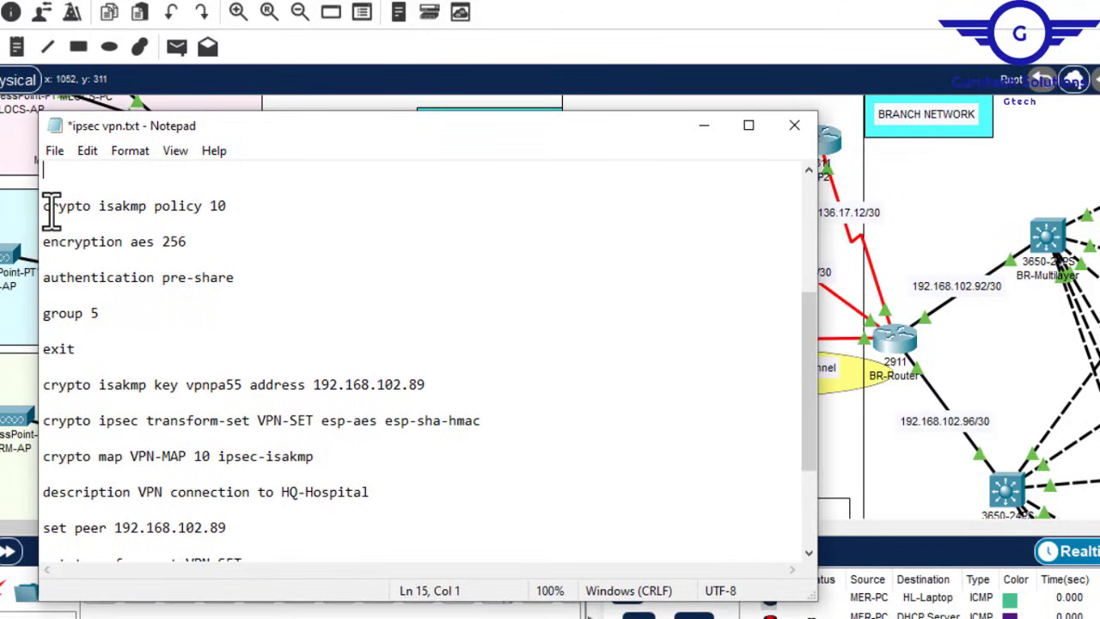
left_click_drag(50, 207, 226, 210)
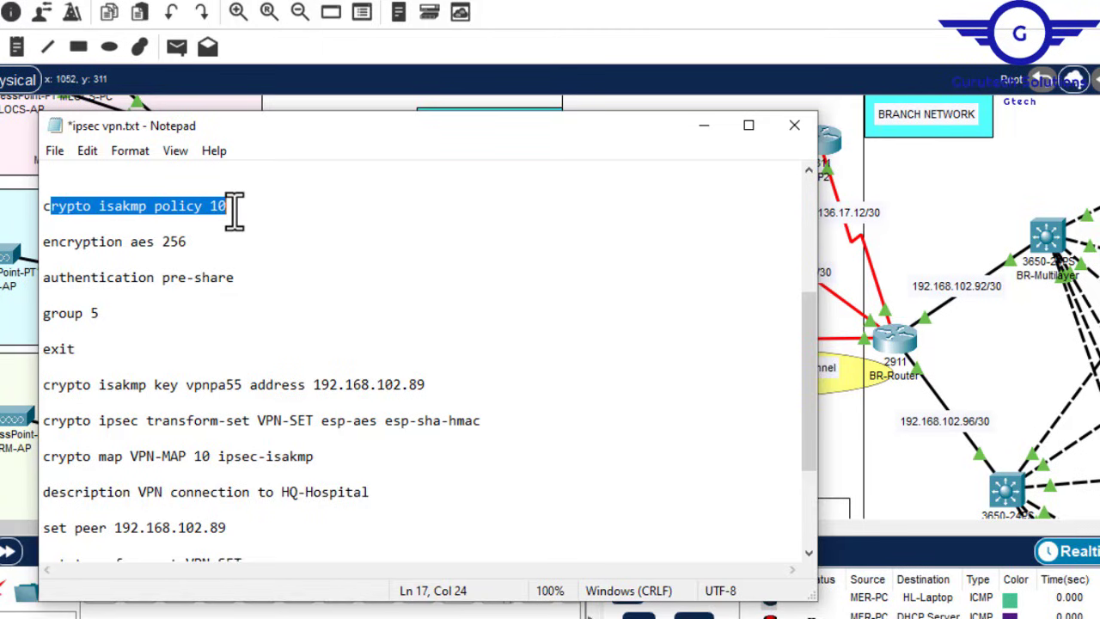
left_click(46, 208)
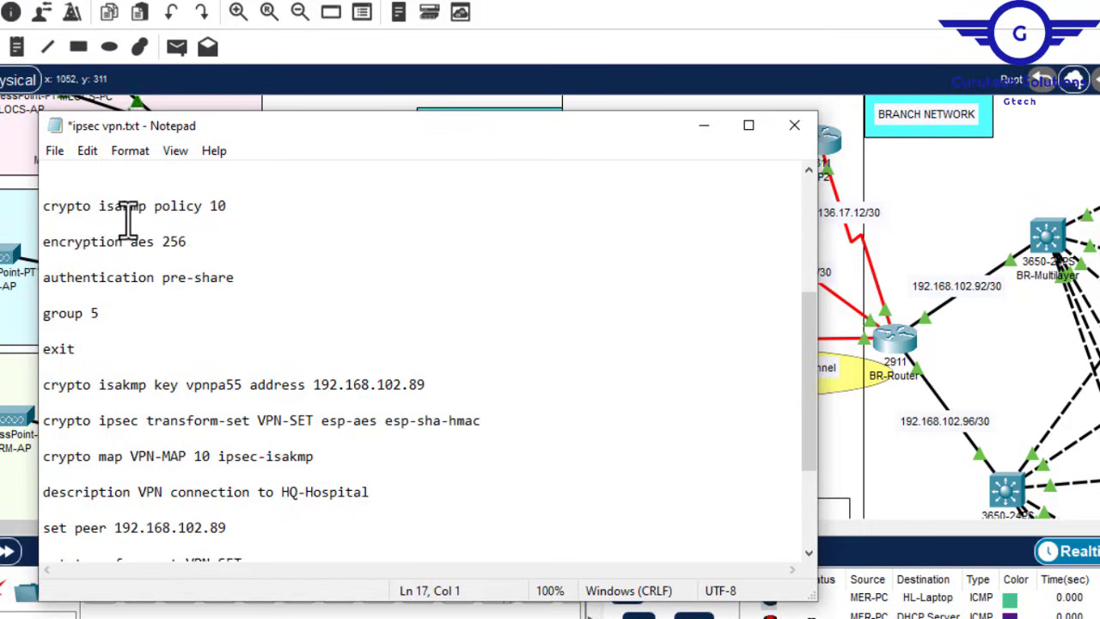
left_click_drag(226, 209, 211, 206)
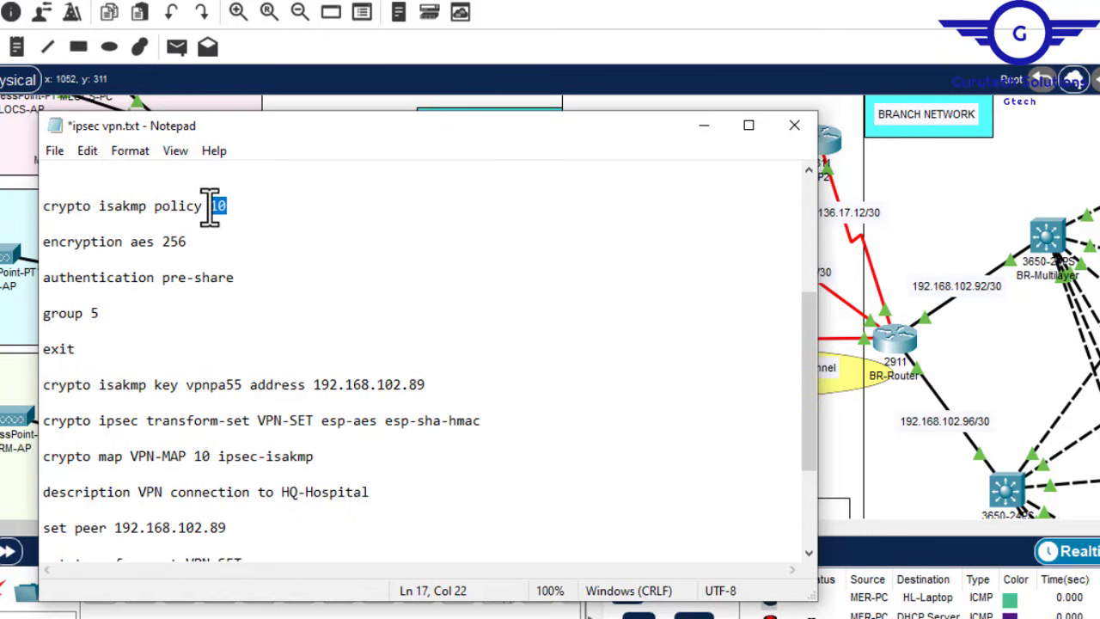
left_click_drag(192, 251, 140, 241)
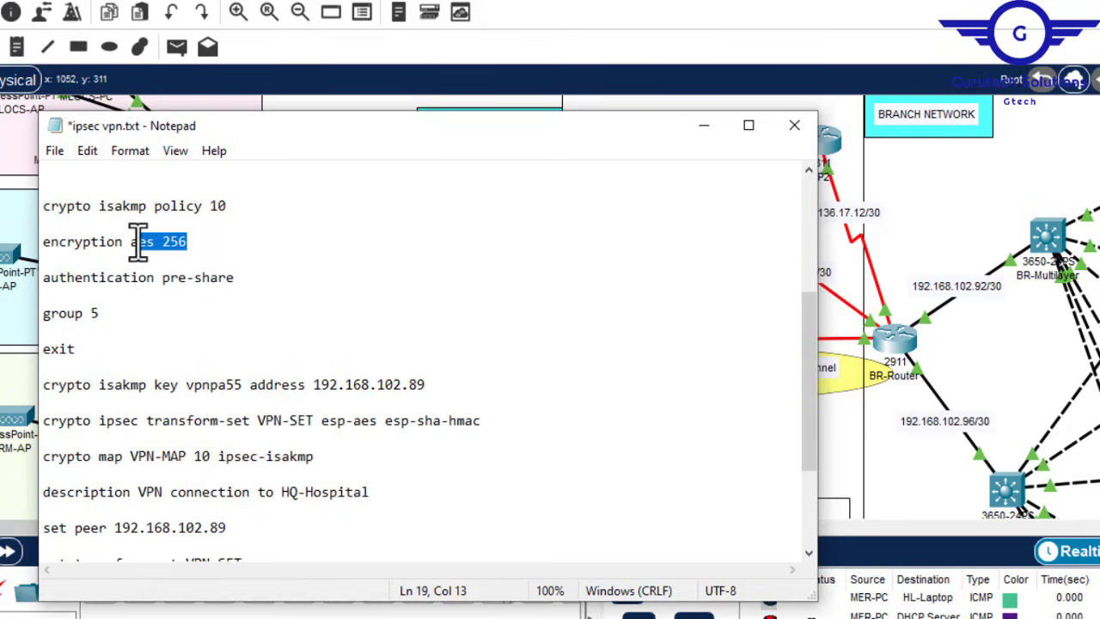
left_click_drag(248, 278, 170, 284)
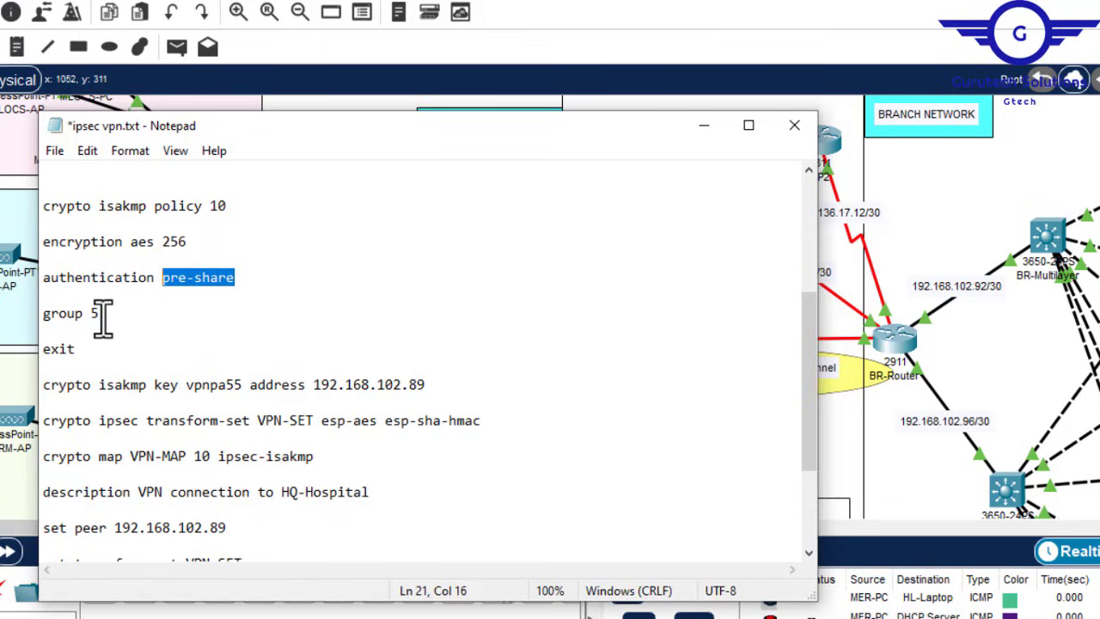
left_click_drag(101, 314, 89, 316)
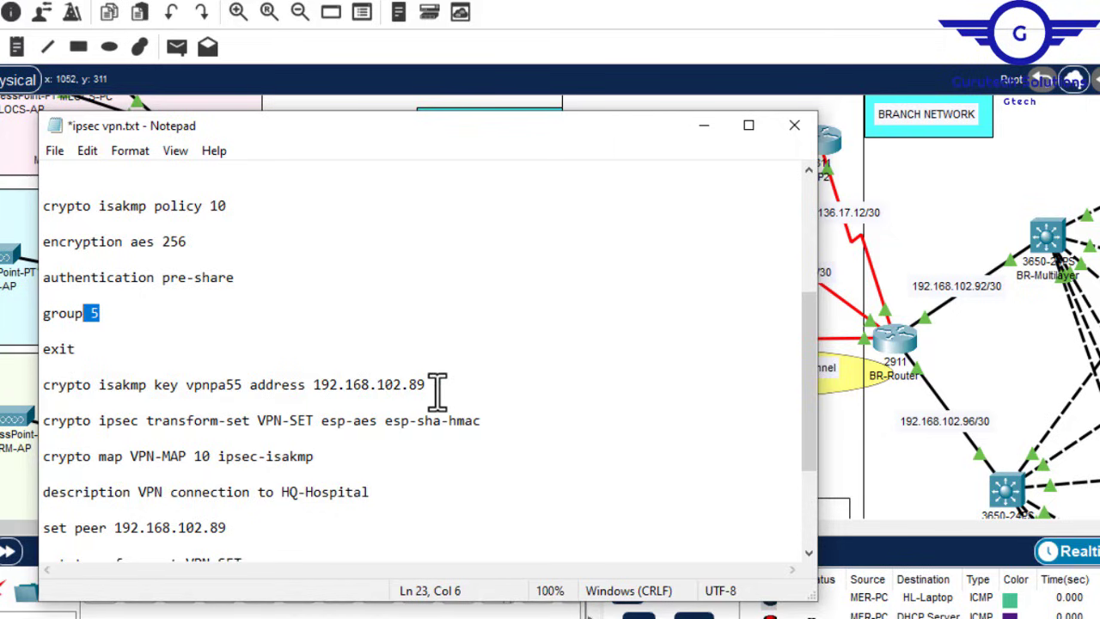
left_click_drag(434, 385, 319, 382)
Step: Compare with the topology, change the interface to S0/1/0, and select the crypto block
left_click(704, 125)
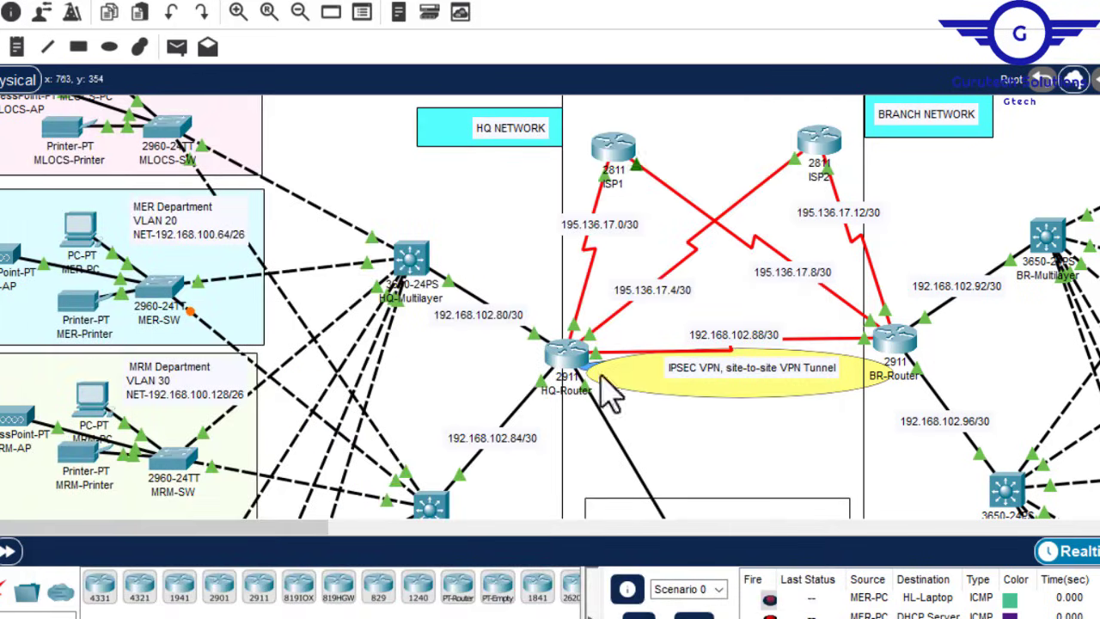
mouse_move(800, 612)
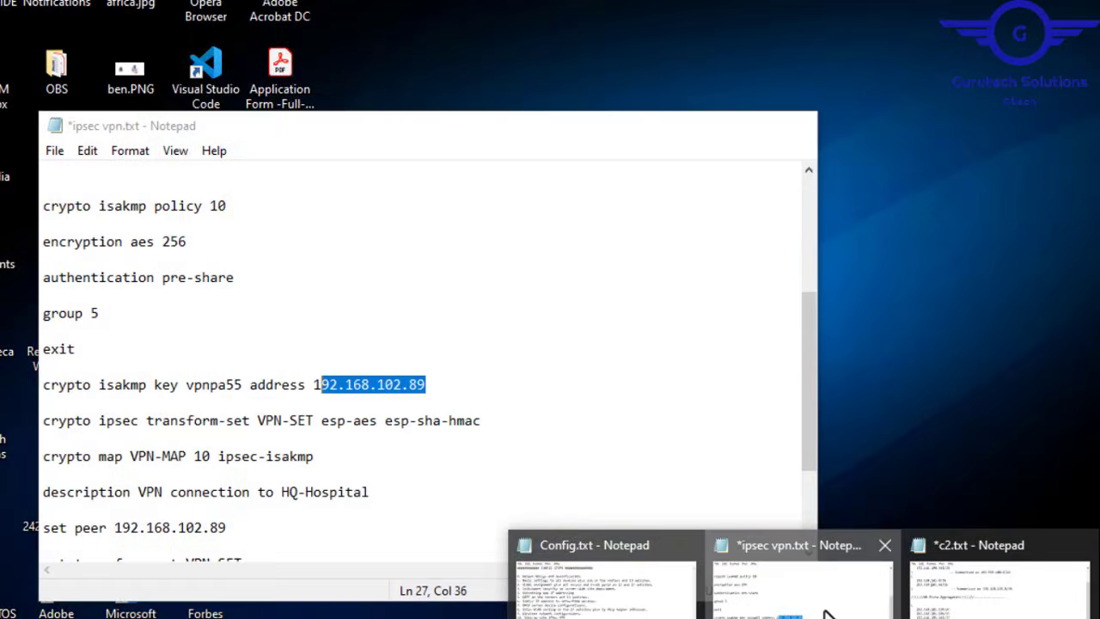
left_click(784, 585)
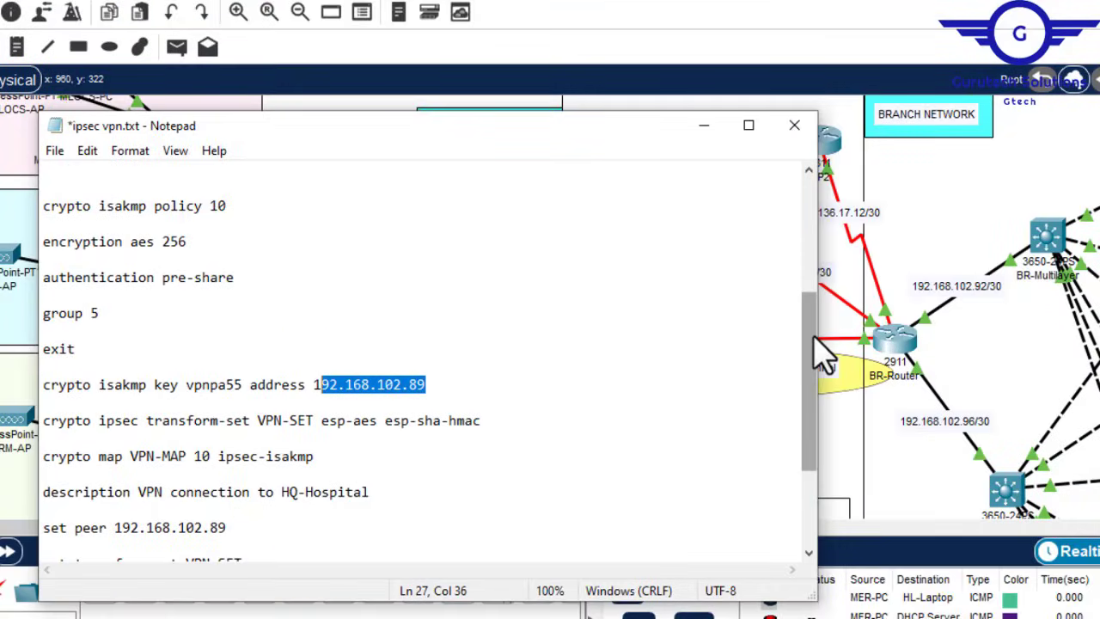
left_click_drag(811, 309, 806, 463)
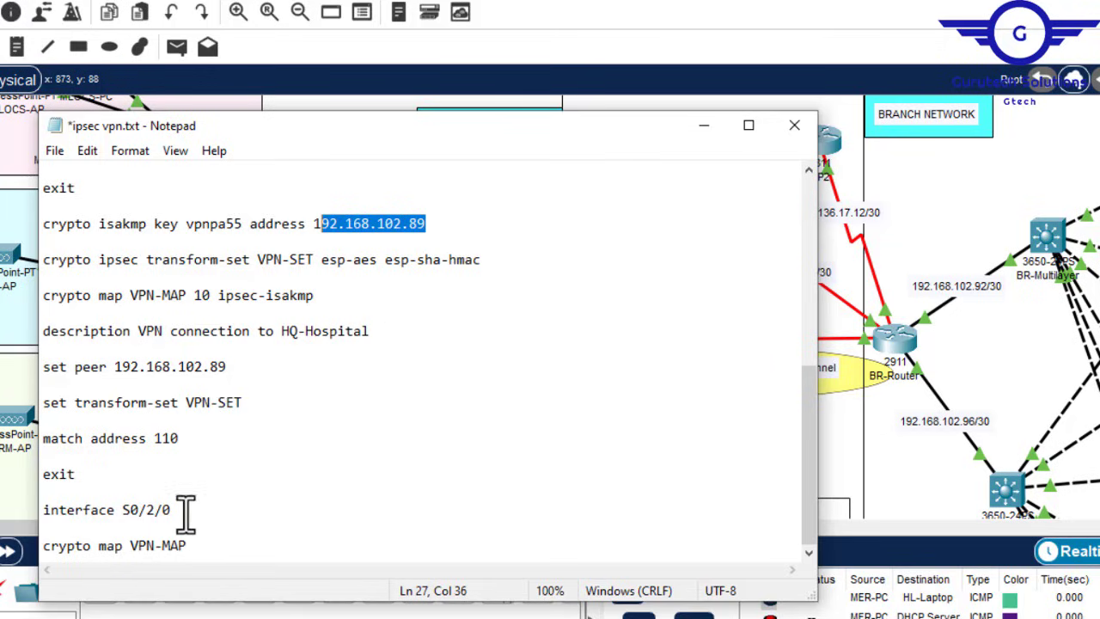
left_click(703, 126)
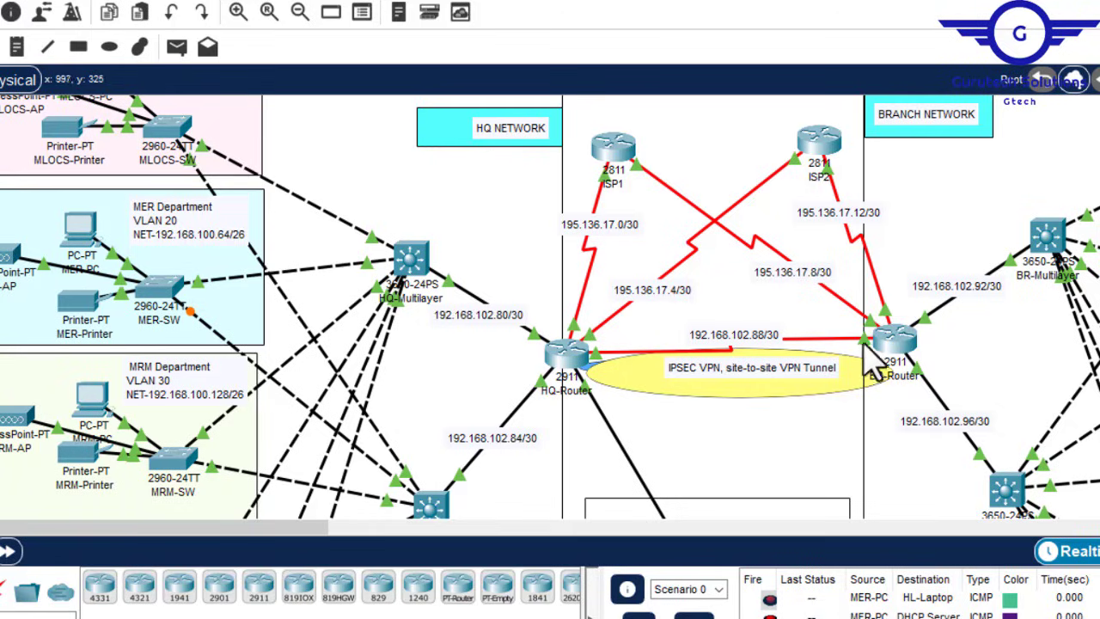
left_click(653, 563)
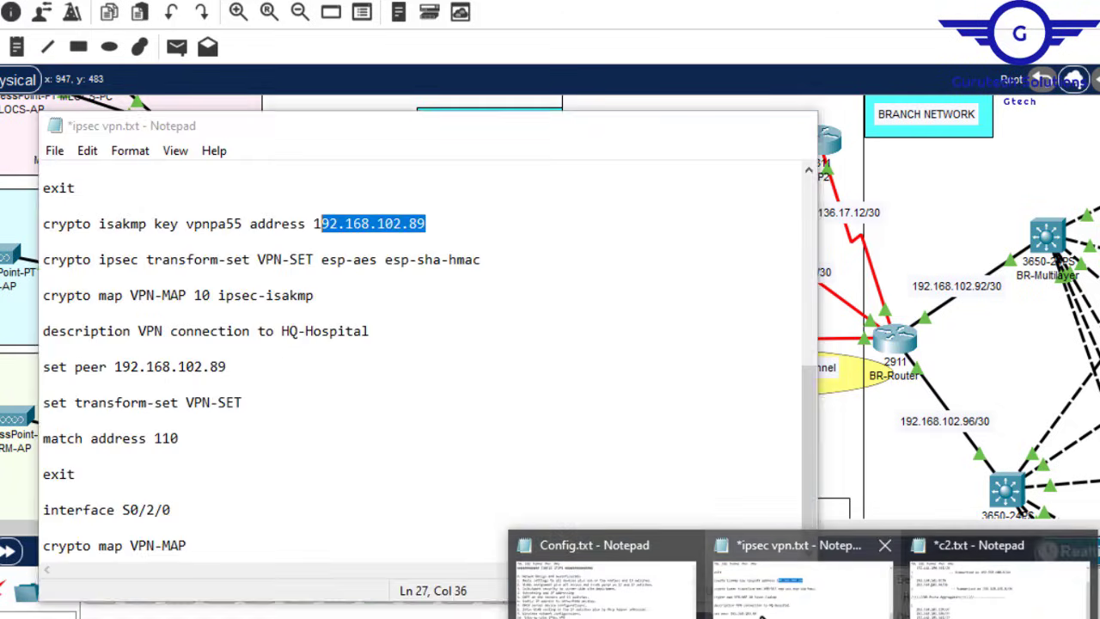
left_click(155, 509)
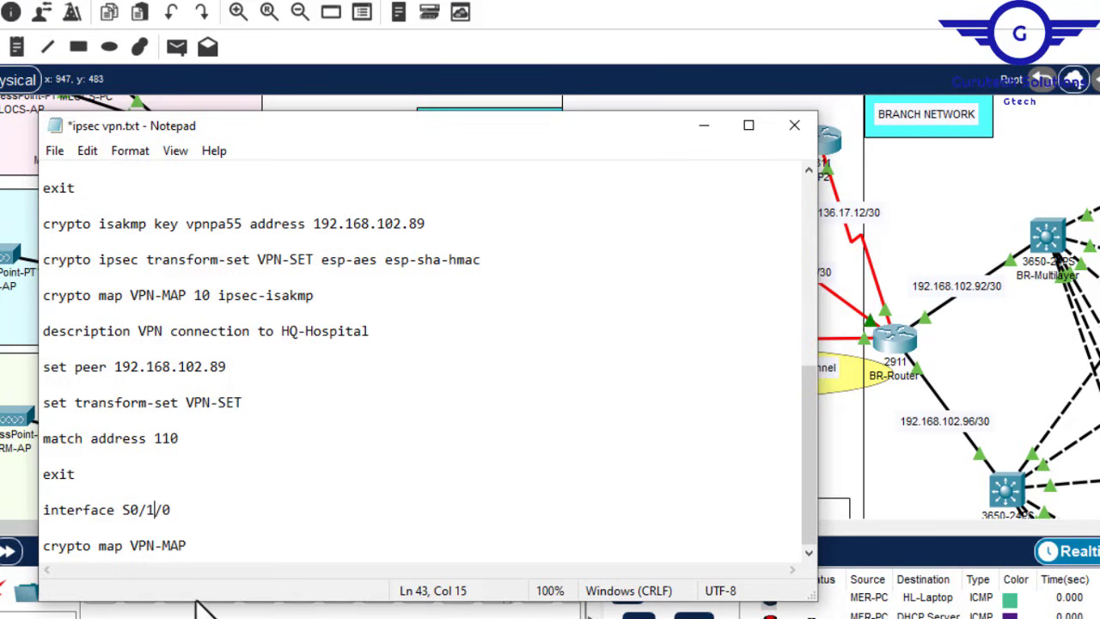
left_click(207, 545, "shift")
left_click_drag(135, 475, 52, 365)
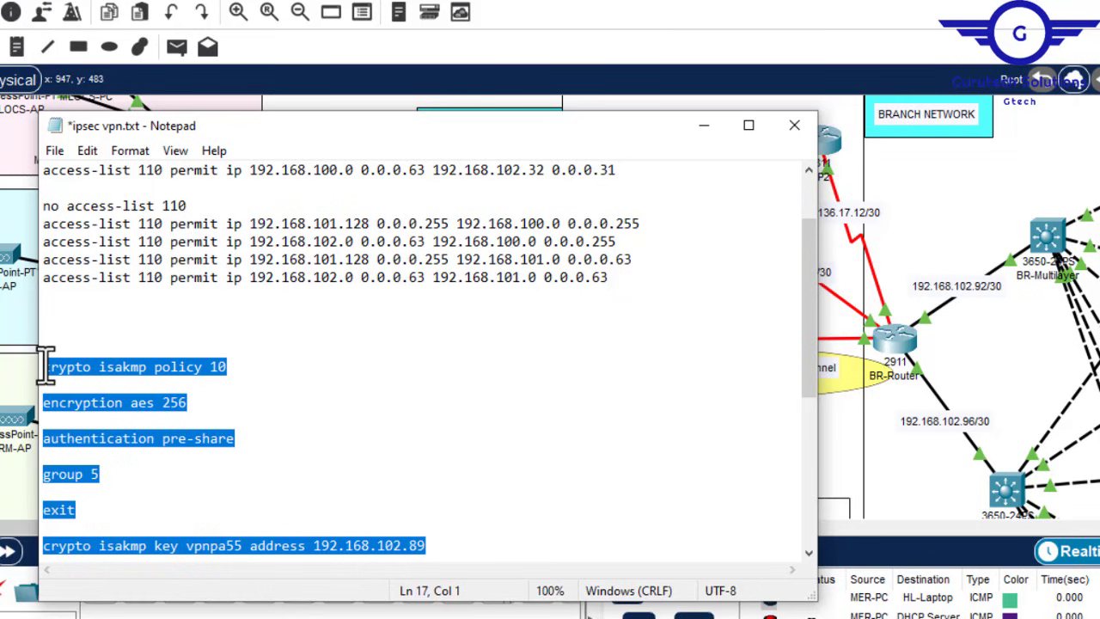
Step: Paste the crypto VPN commands into BR-Router's global configuration mode
left_click(705, 126)
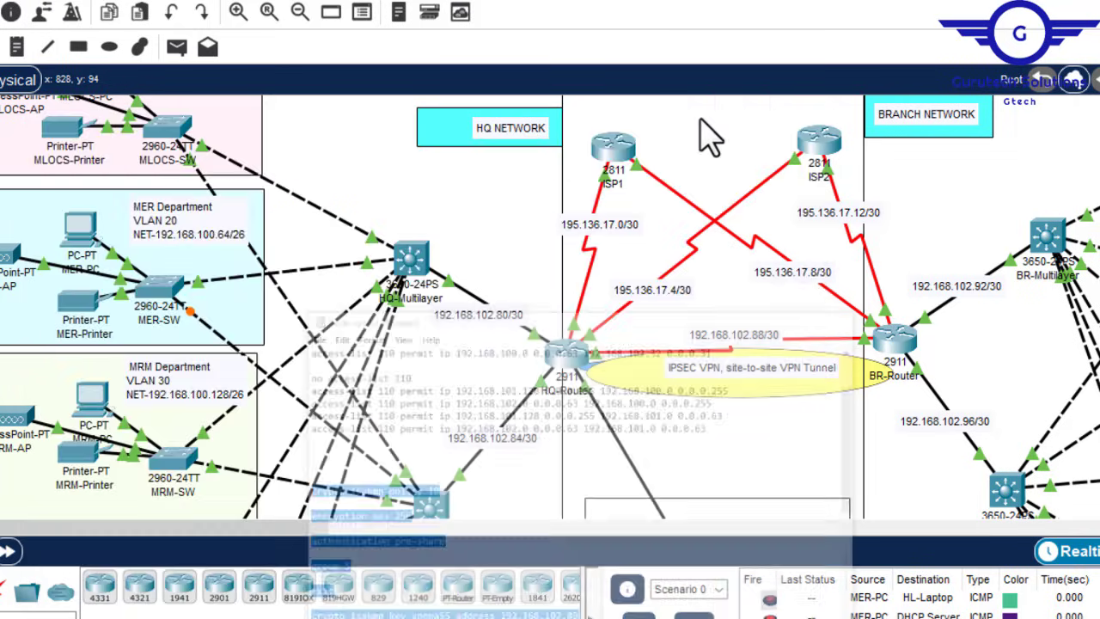
left_click(898, 339)
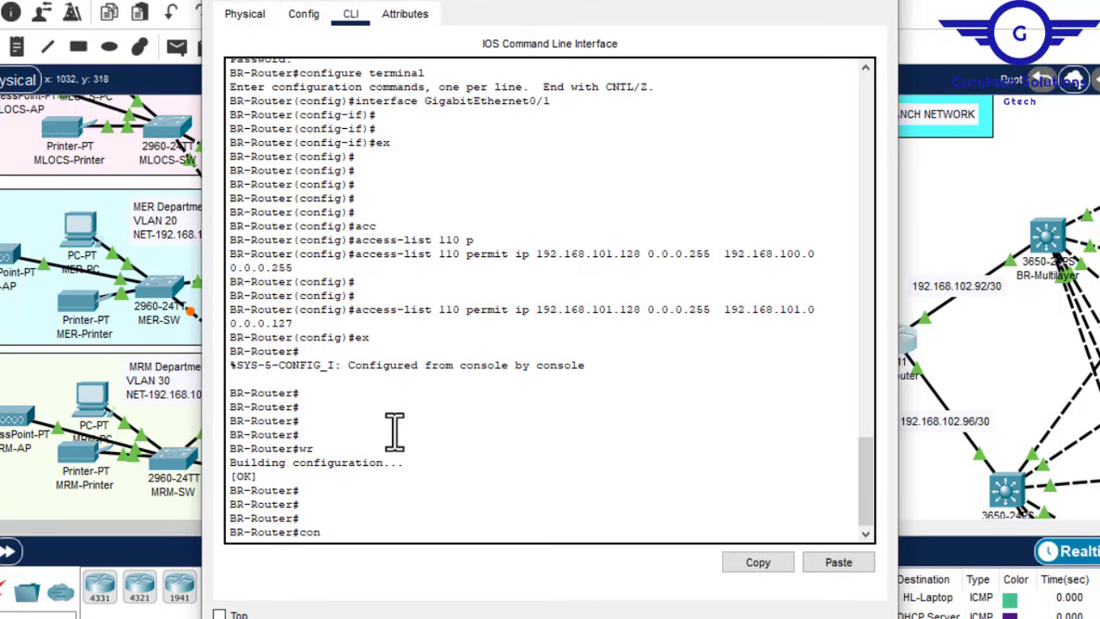
type("conf t")
key("Return")
key("Return")
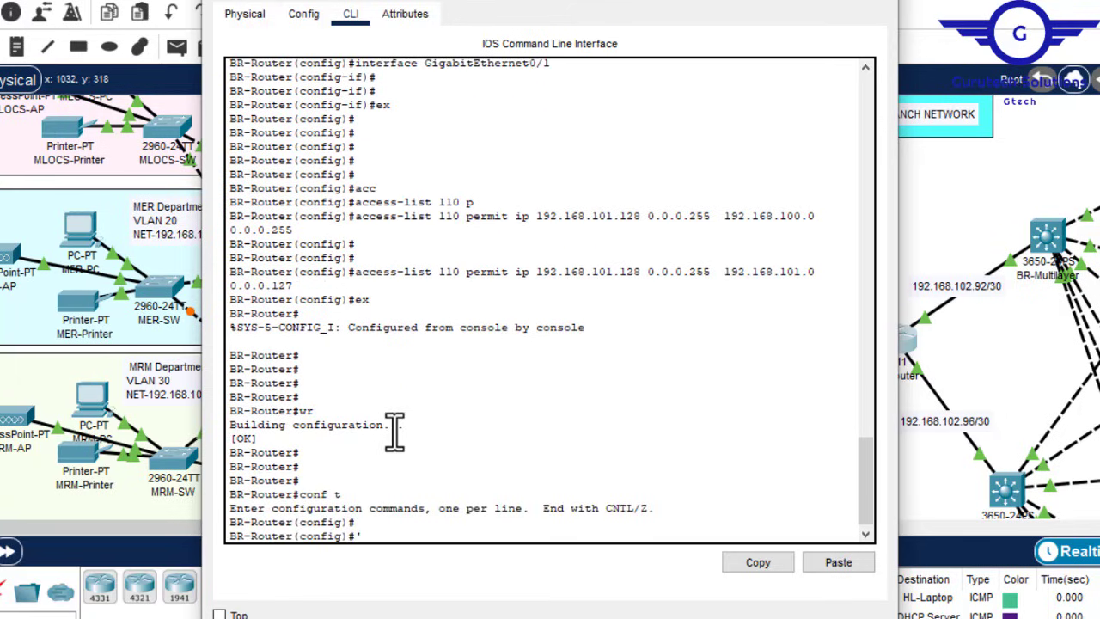
left_click(837, 562)
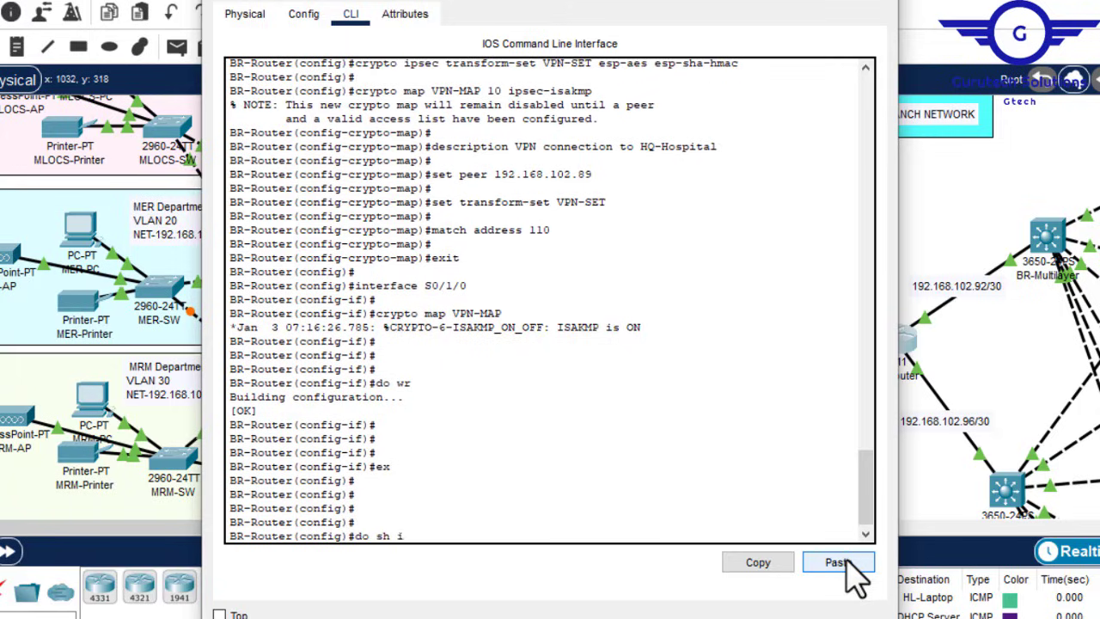
Step: Confirm BR-Router's IPsec SA counters read 0 and close its window
type("crypto ipsec sa")
key("Return")
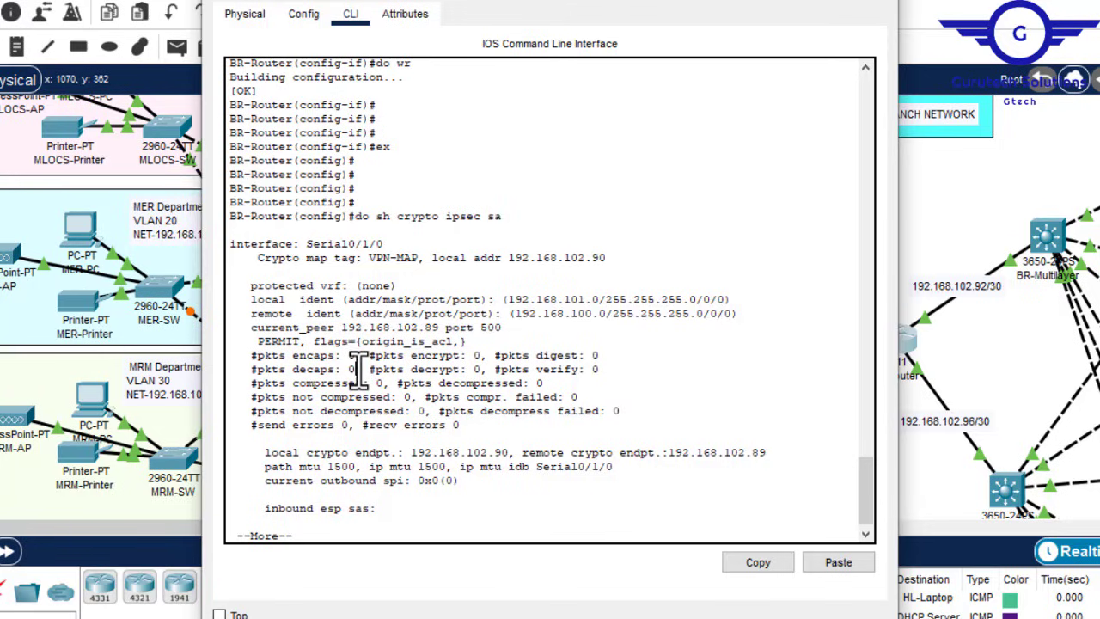
left_click(873, 3)
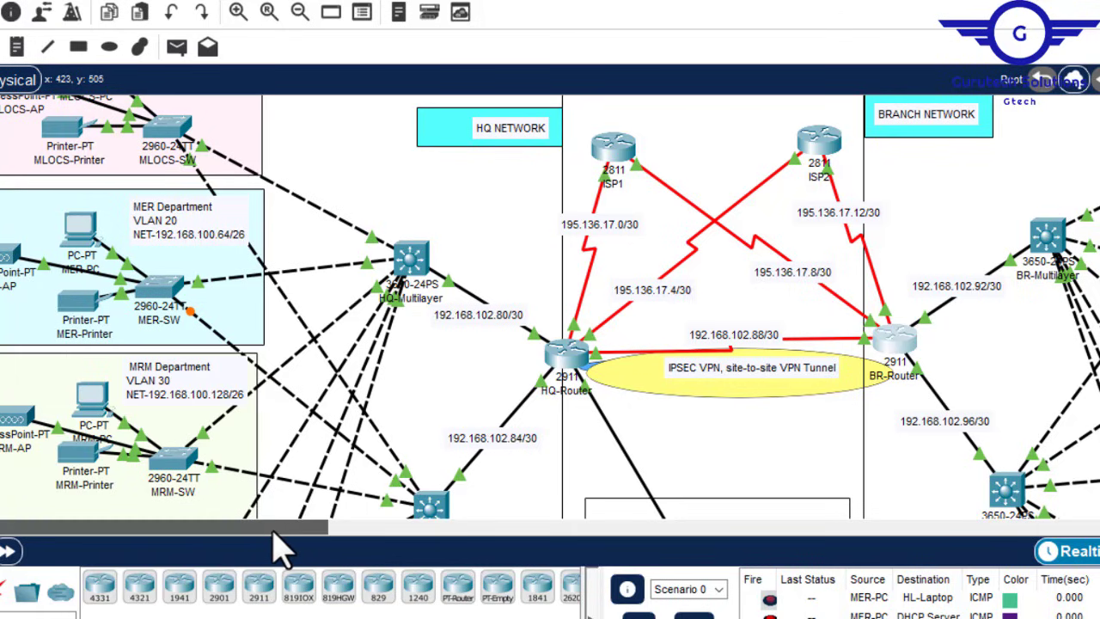
Step: Open the MER-PC's Desktop command prompt
left_click_drag(273, 531, 572, 533)
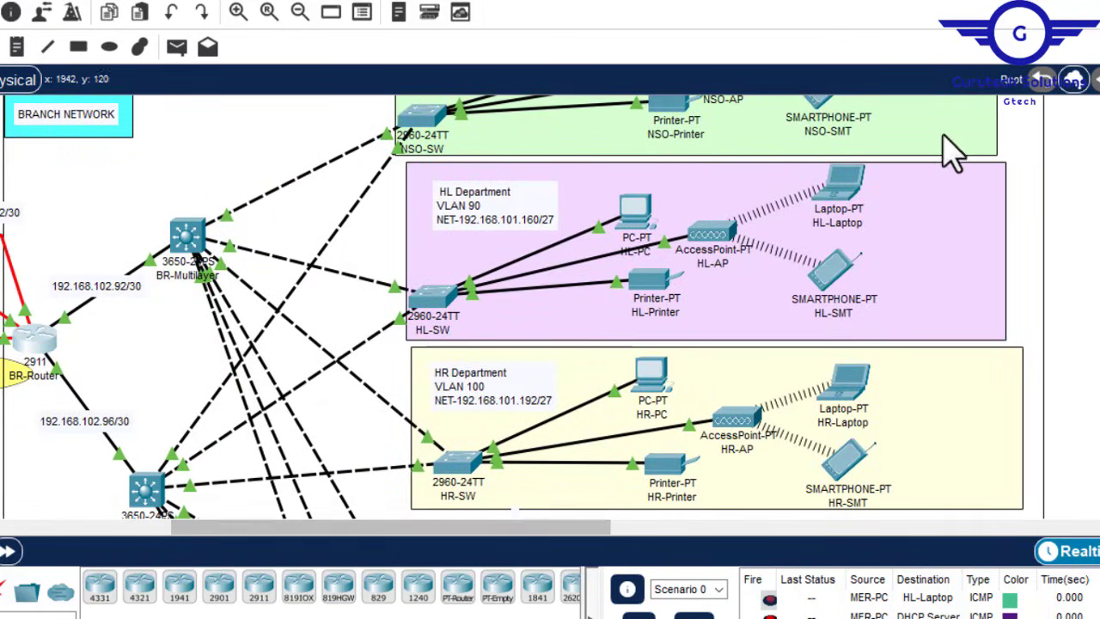
mouse_move(855, 187)
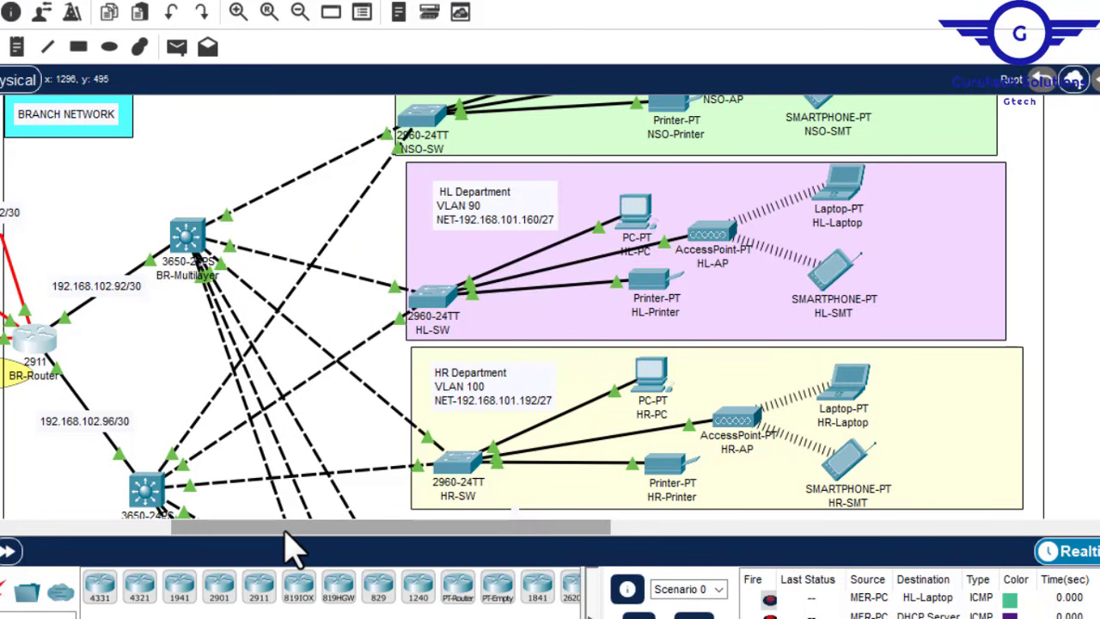
left_click_drag(275, 529, 52, 554)
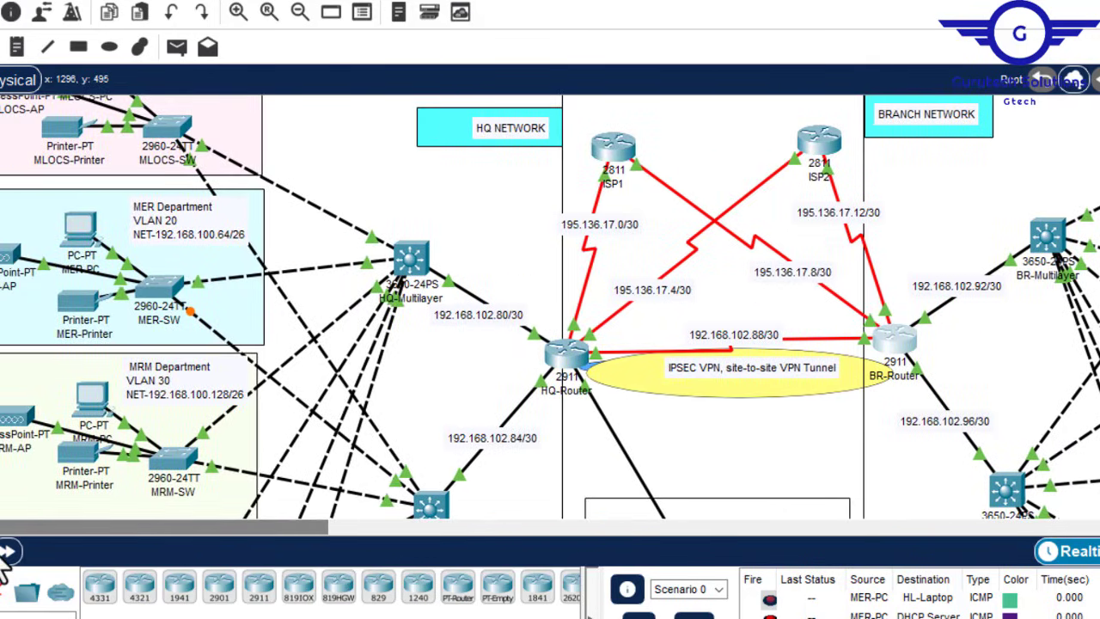
left_click(80, 231)
left_click(362, 13)
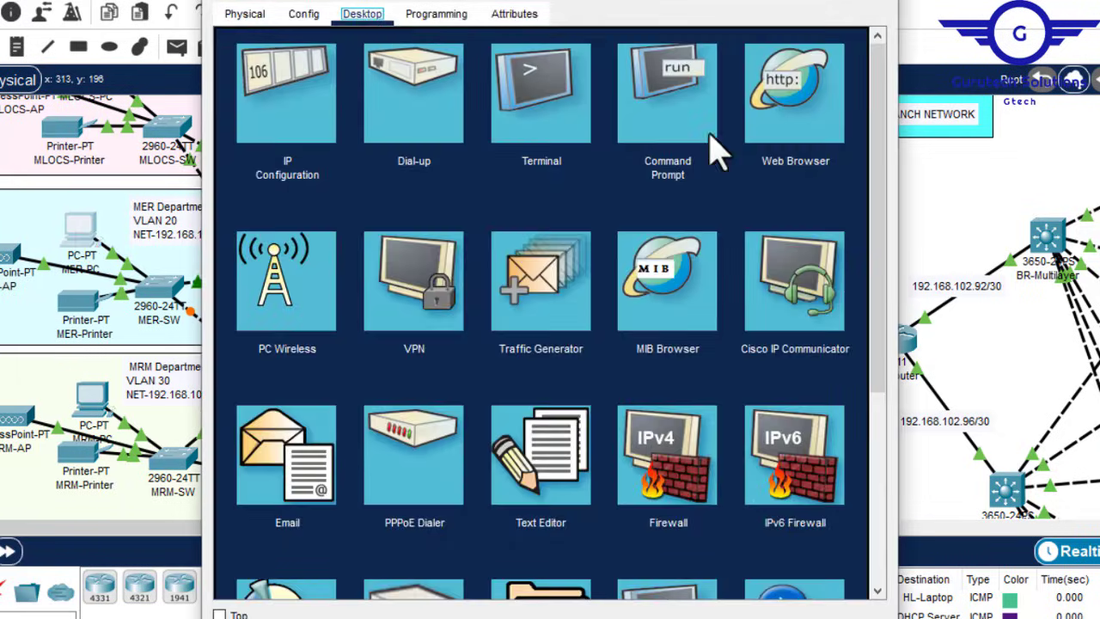
left_click(705, 101)
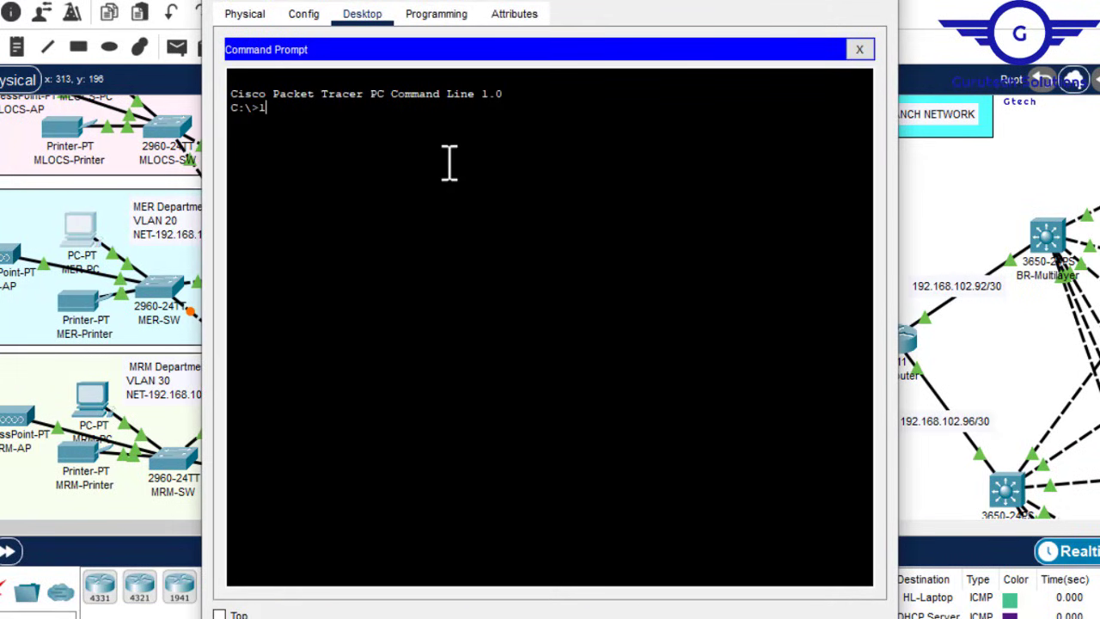
Step: Ping 192.168.101.171 twice: 50% loss first, then steady replies
type("192.168.101.171")
key("Return")
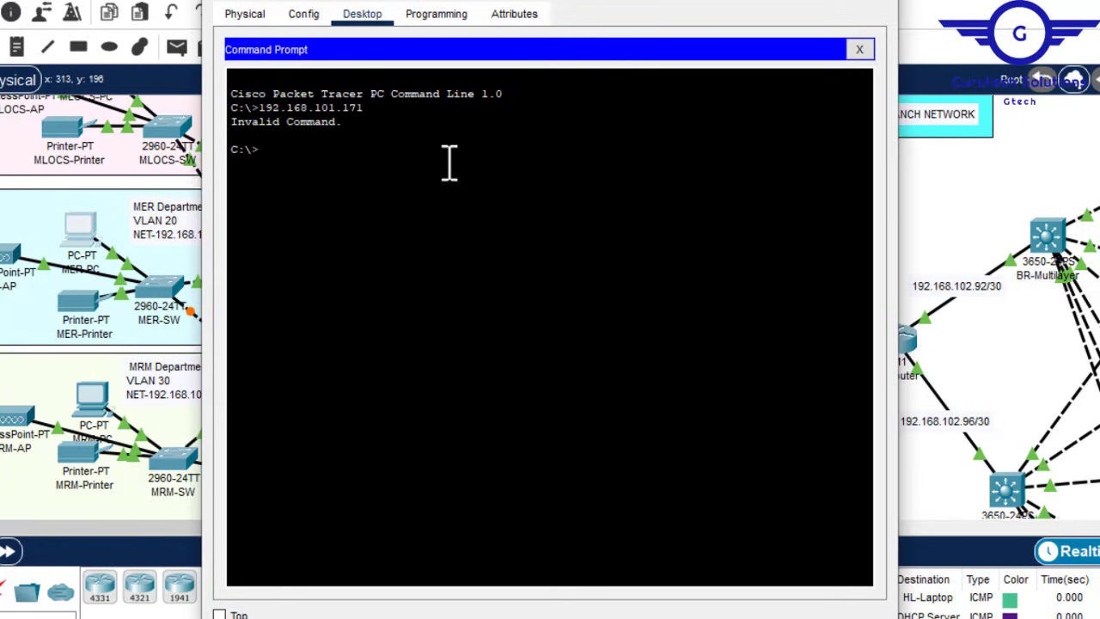
key("Up")
key("Home")
type("ping")
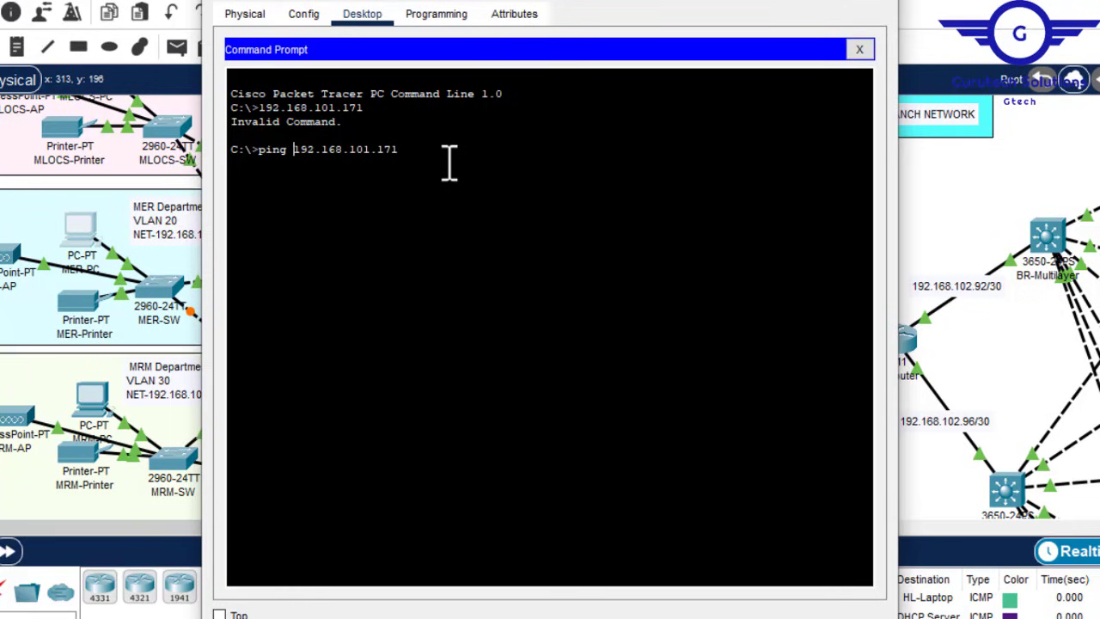
key("Return")
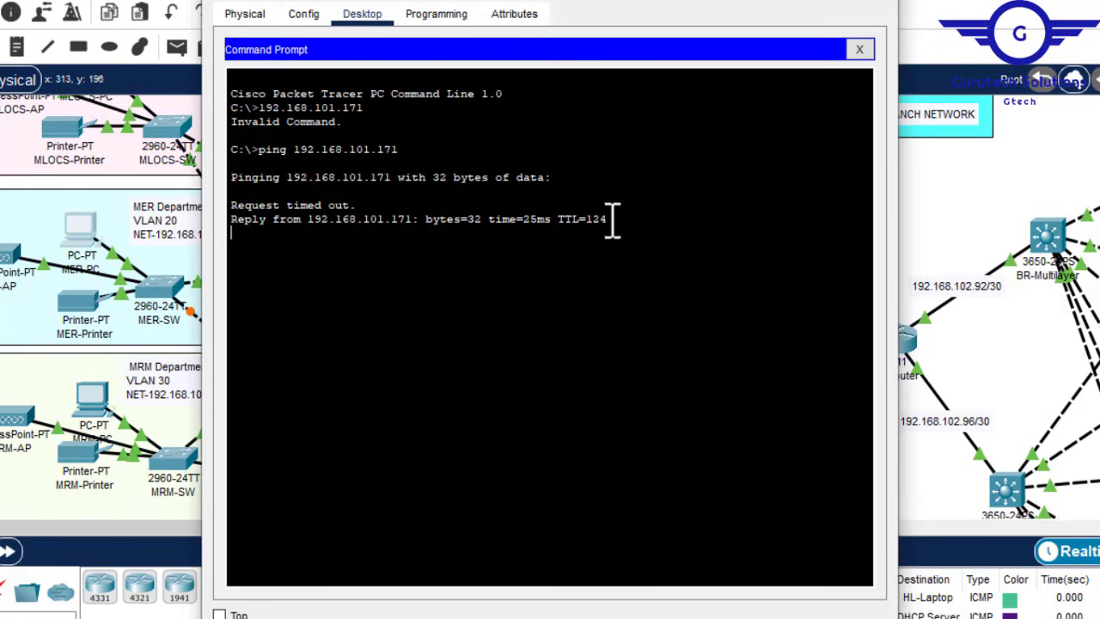
left_click_drag(610, 220, 277, 232)
left_click(277, 232)
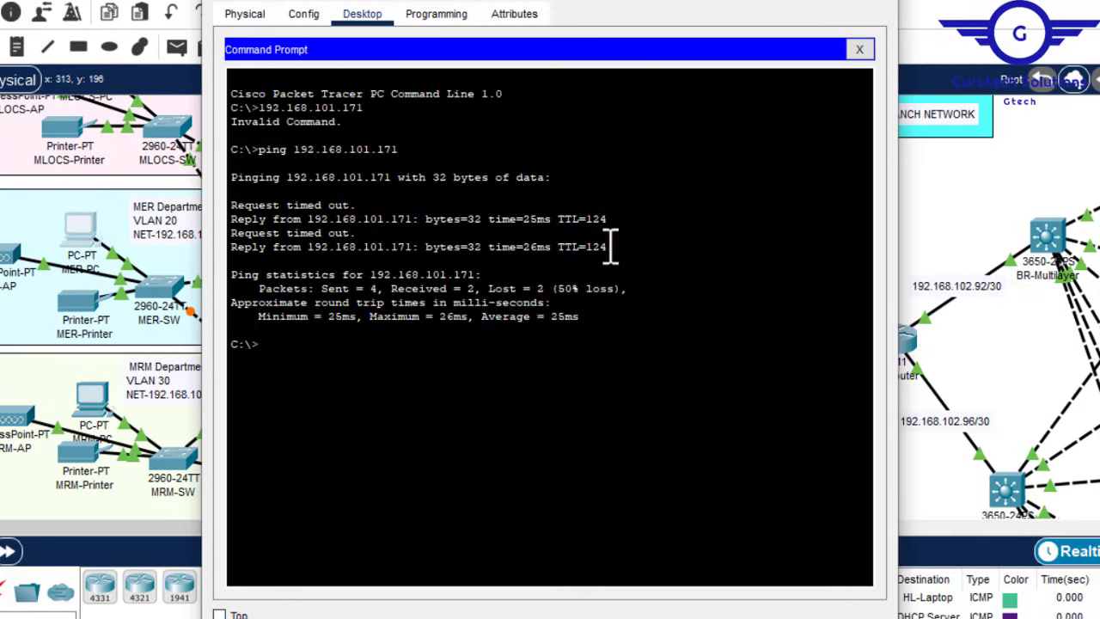
key("Up")
key("Return")
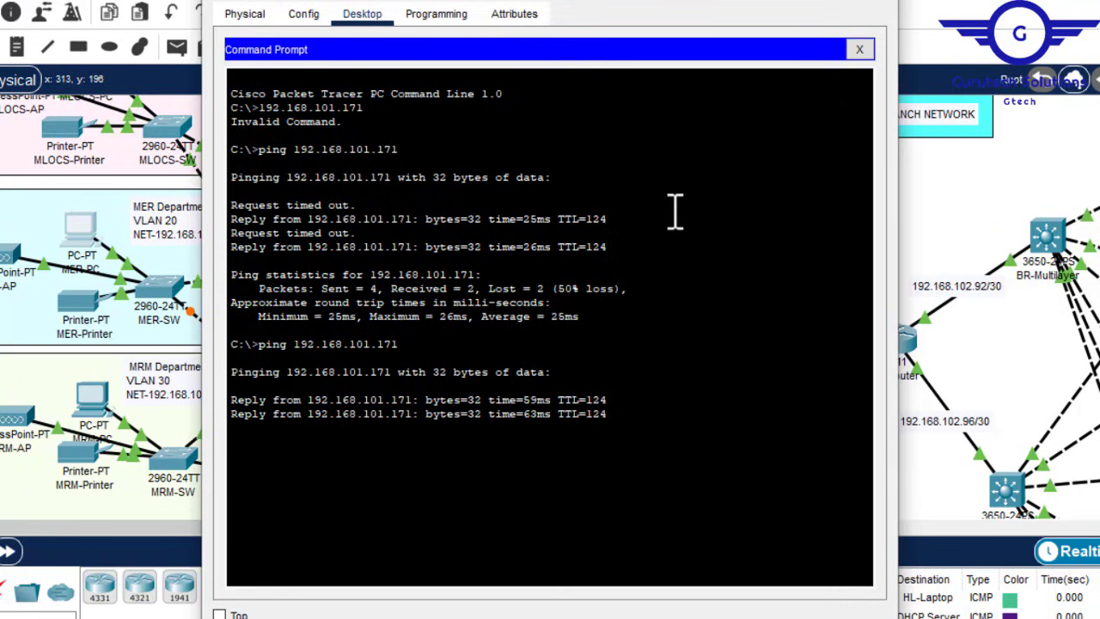
Step: On HQ-Router's CLI, recall 'do sh crypto ipsec sa' and note the old zero encaps/decaps counters
left_click(881, 2)
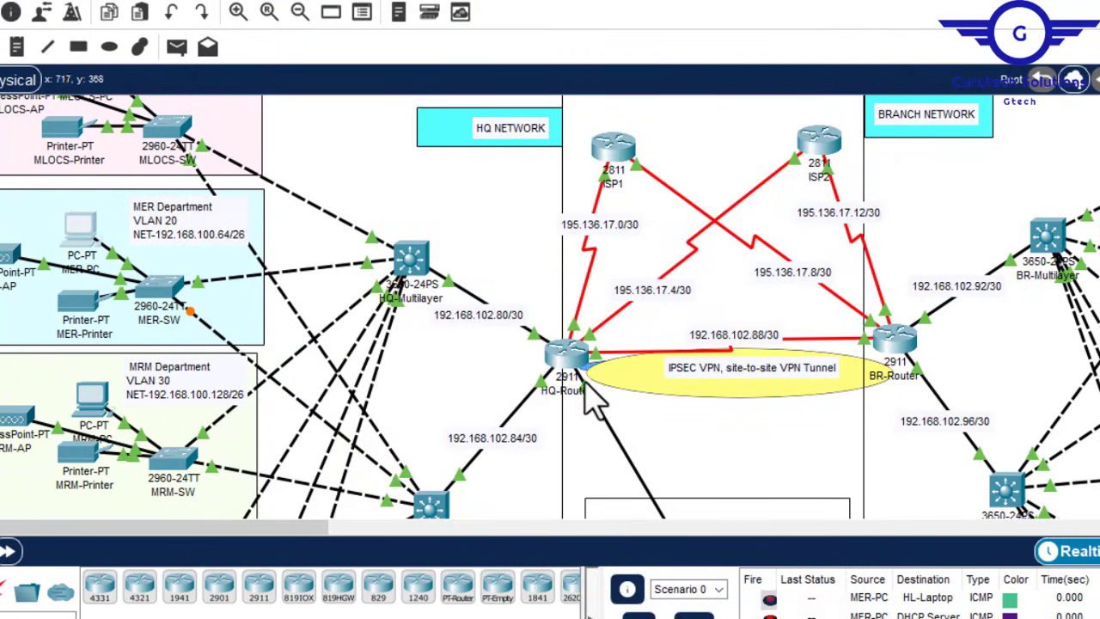
left_click(571, 361)
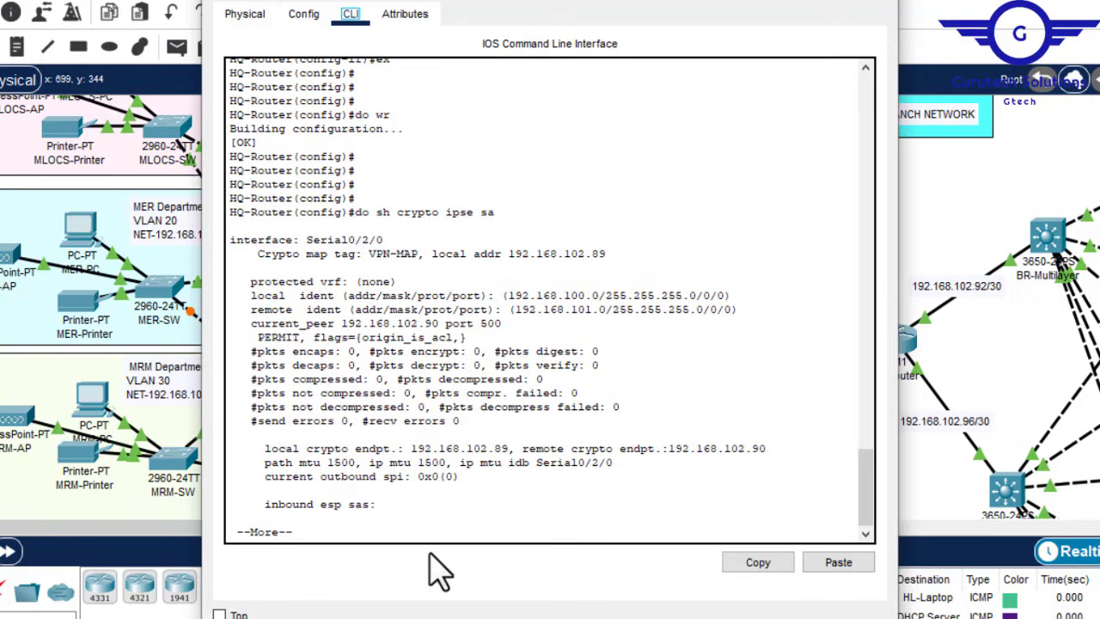
left_click(408, 532)
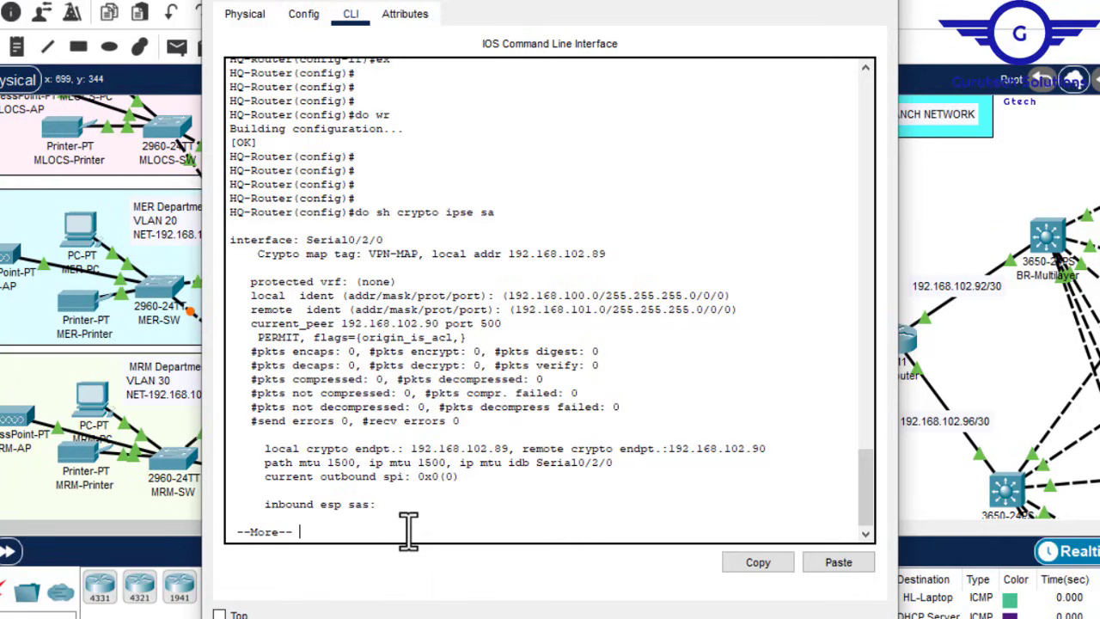
key("q")
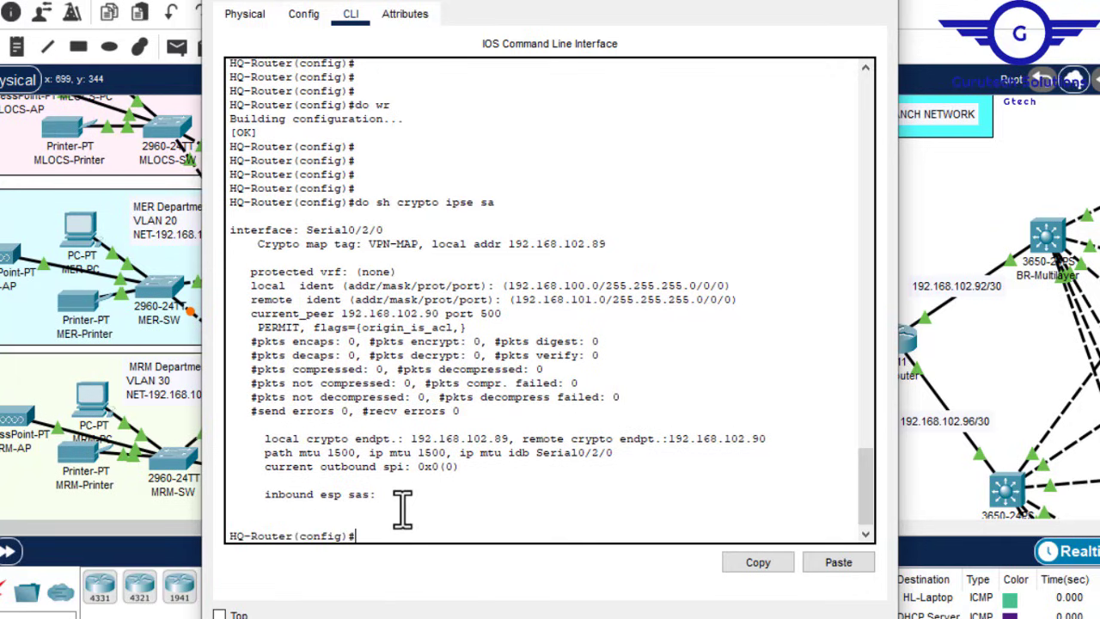
key("Up")
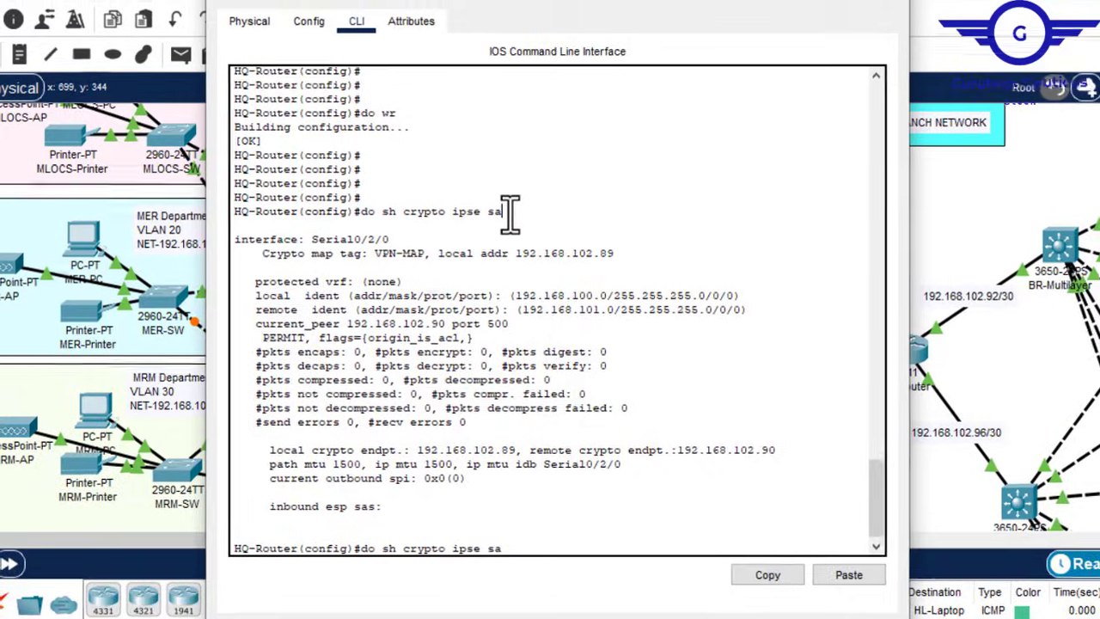
left_click_drag(510, 212, 364, 212)
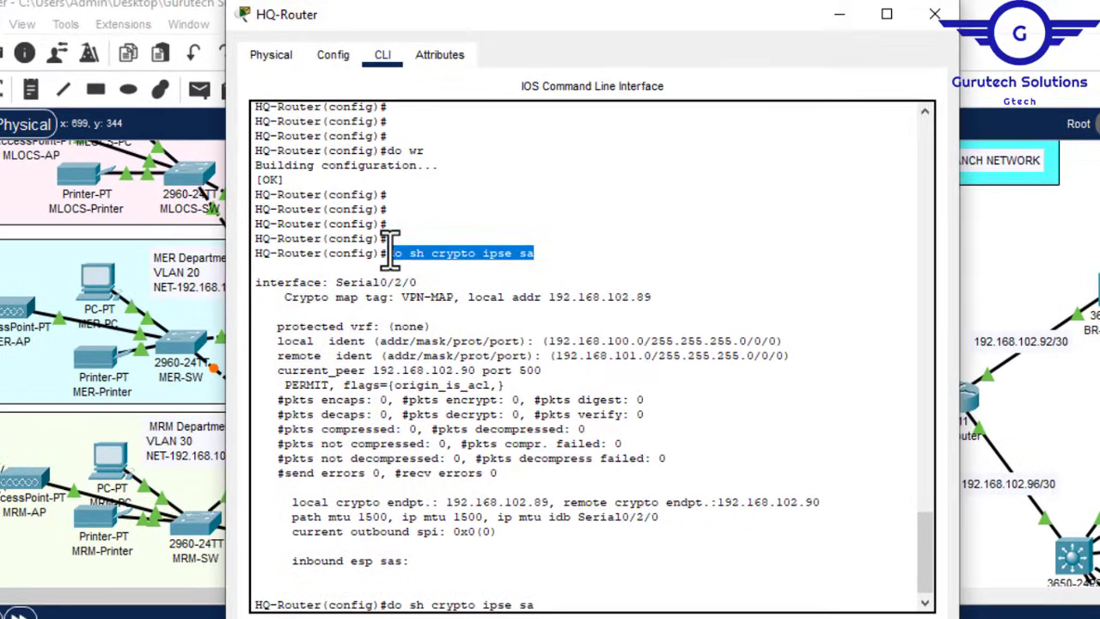
double_click(386, 402)
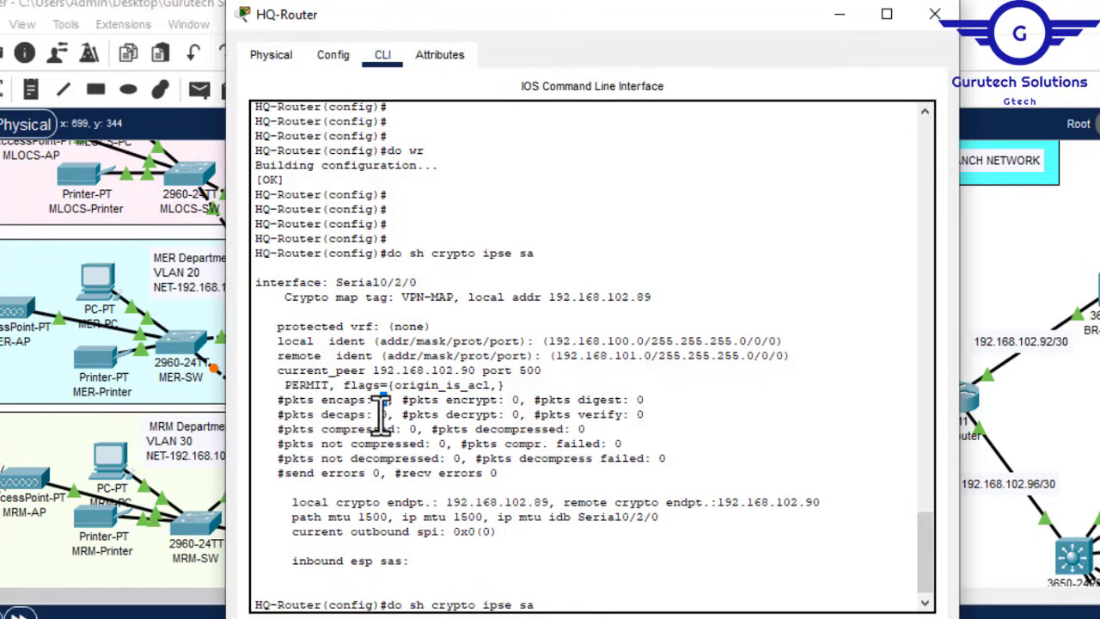
double_click(388, 416)
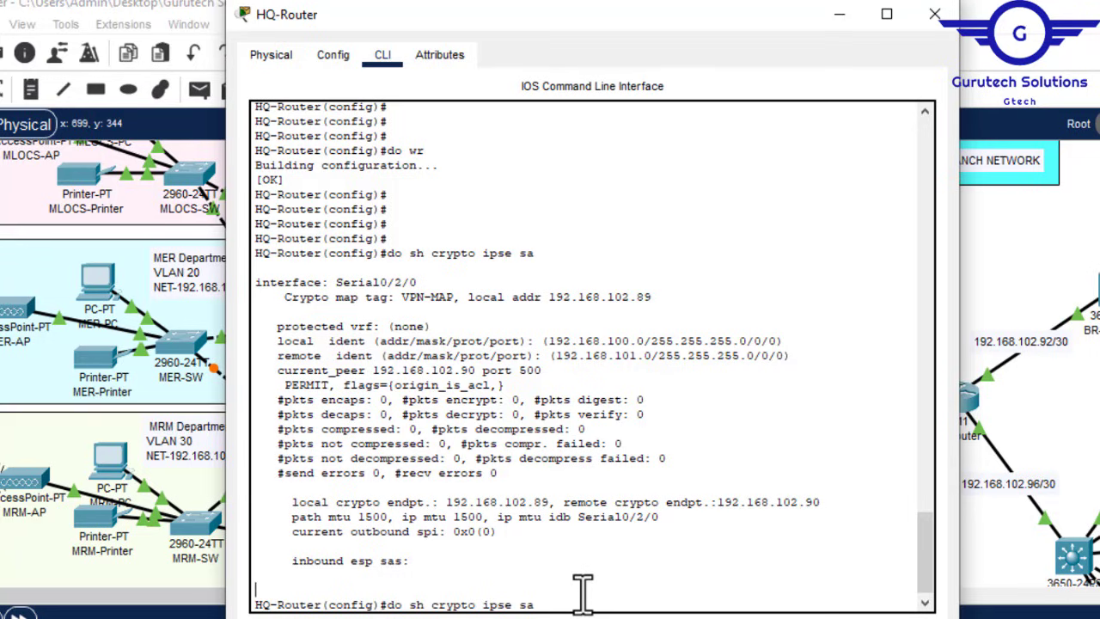
Step: Re-run it on HQ-Router, confirming 7 packets encapsulated, 6 decapsulated and 1 send error
key("Return")
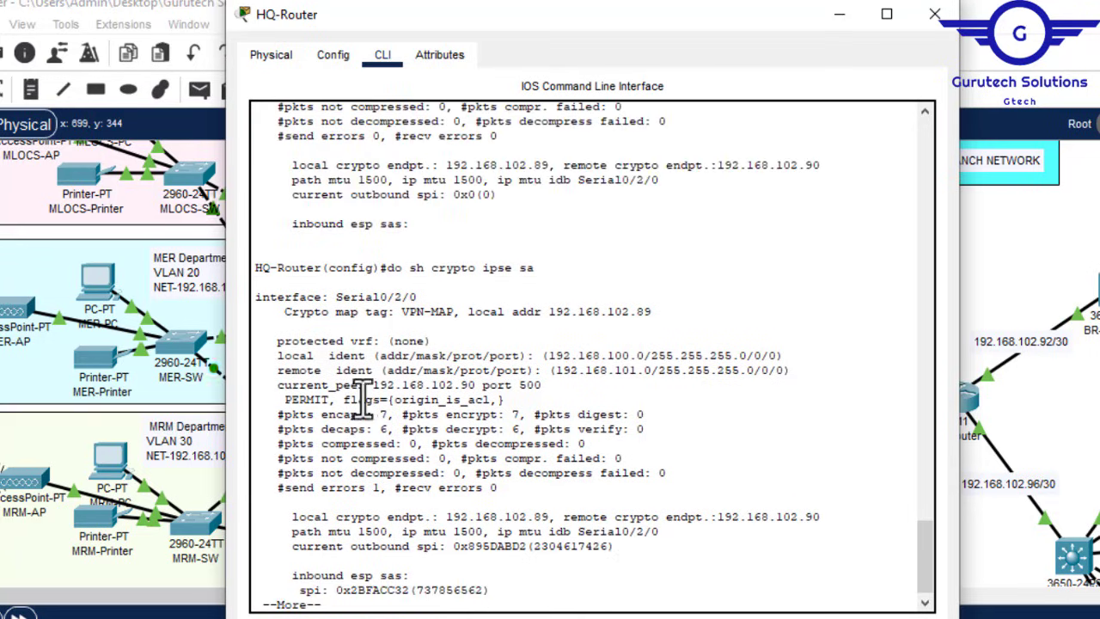
double_click(386, 414)
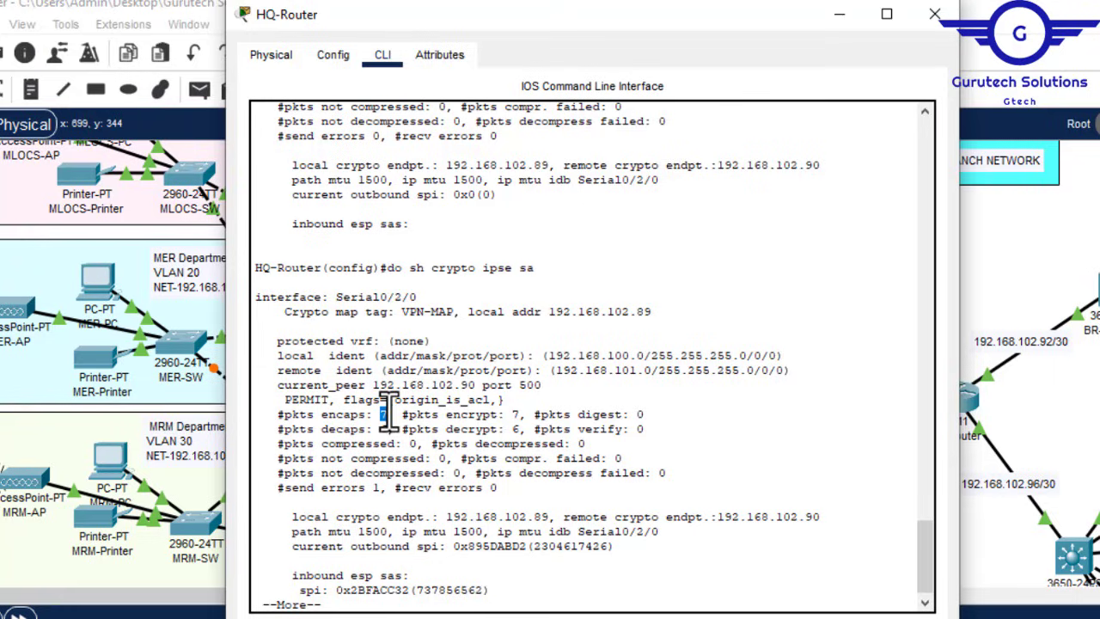
double_click(385, 429)
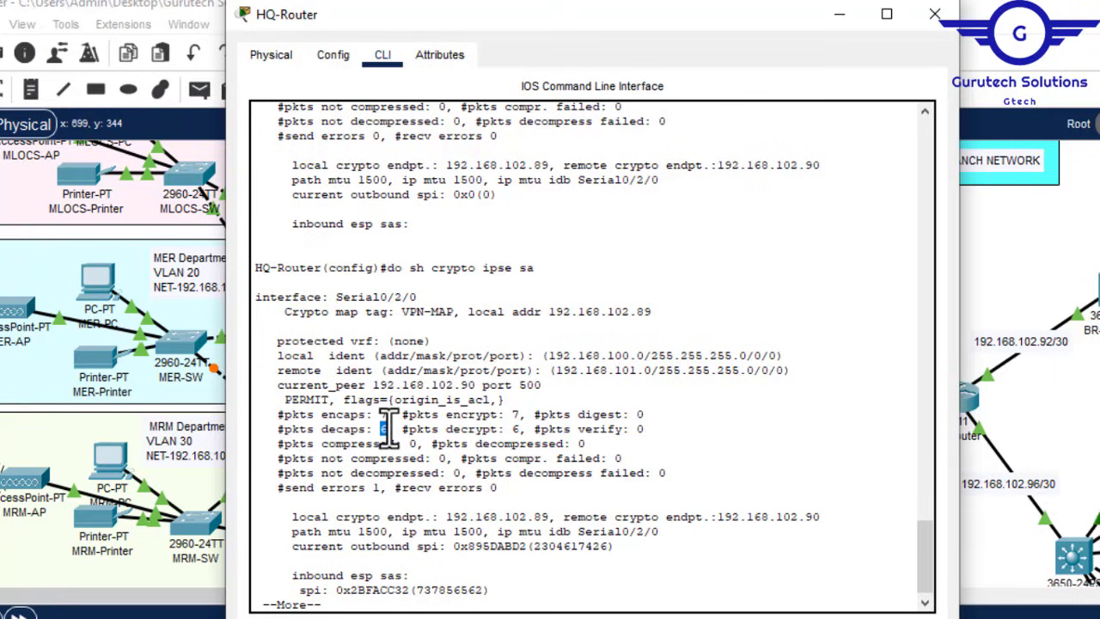
left_click_drag(388, 430, 385, 487)
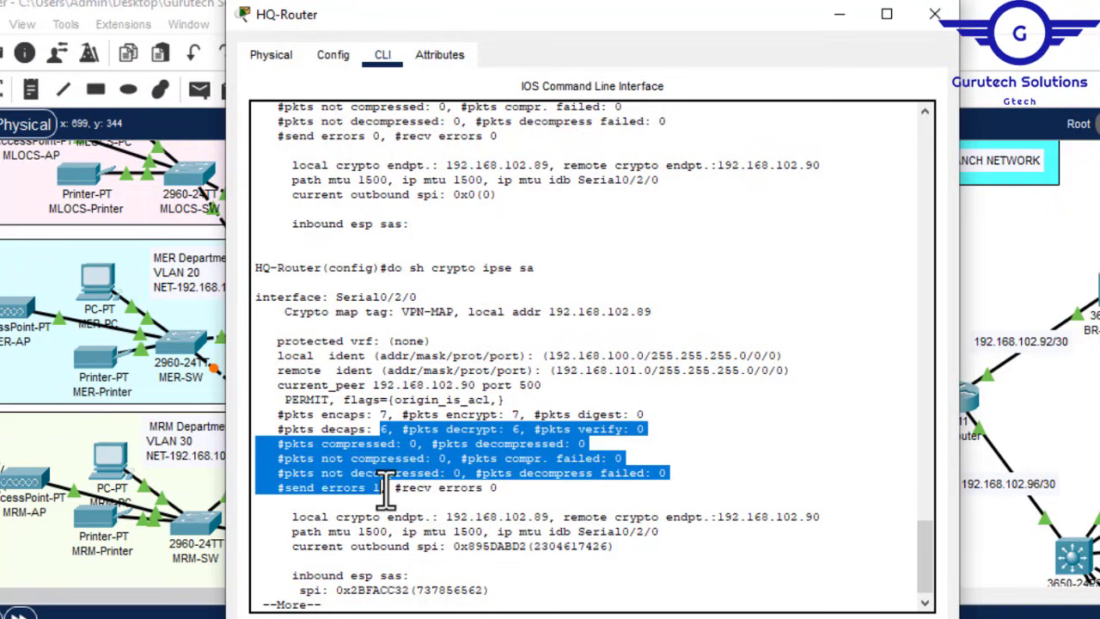
left_click(384, 488)
double_click(376, 487)
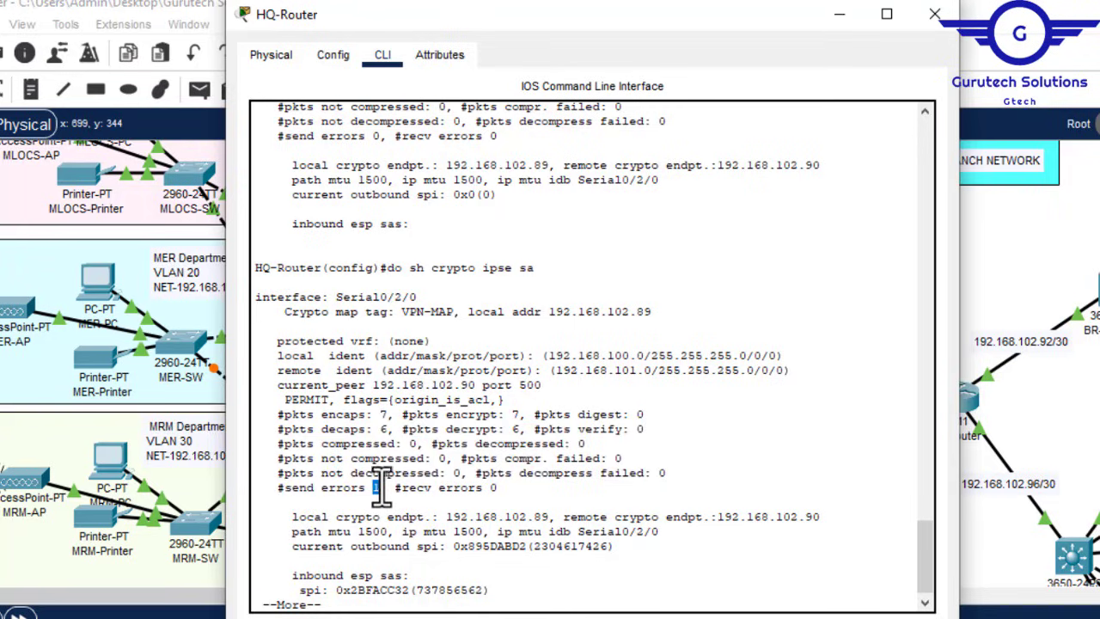
left_click(935, 13)
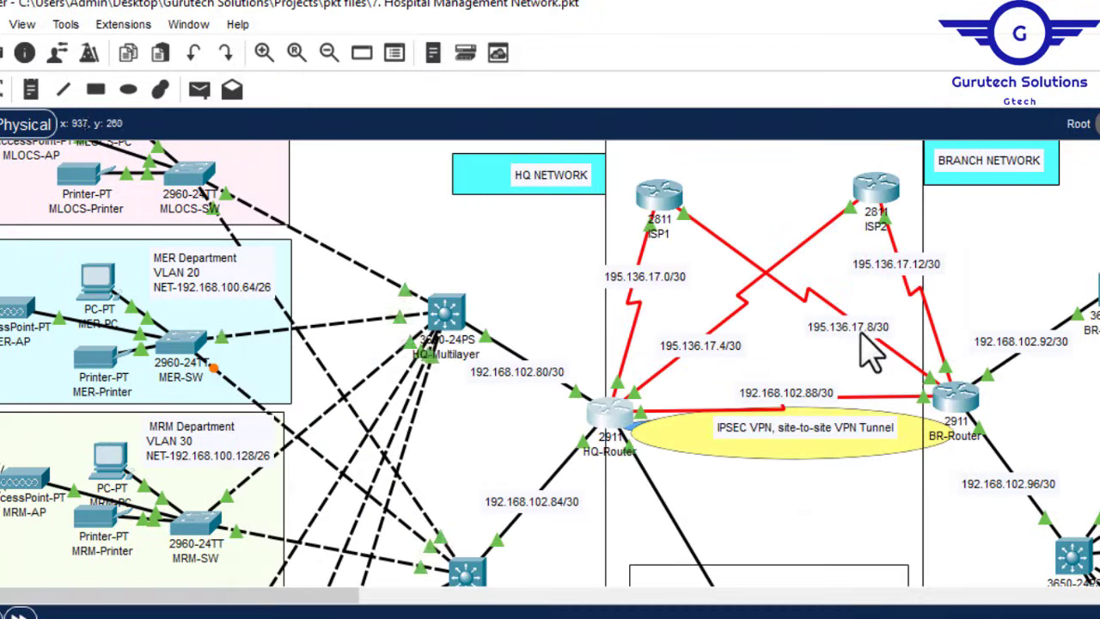
Step: Re-run the IPsec statistics on BR-Router, confirming 6 packets encapsulated and 7 decapsulated
left_click(960, 397)
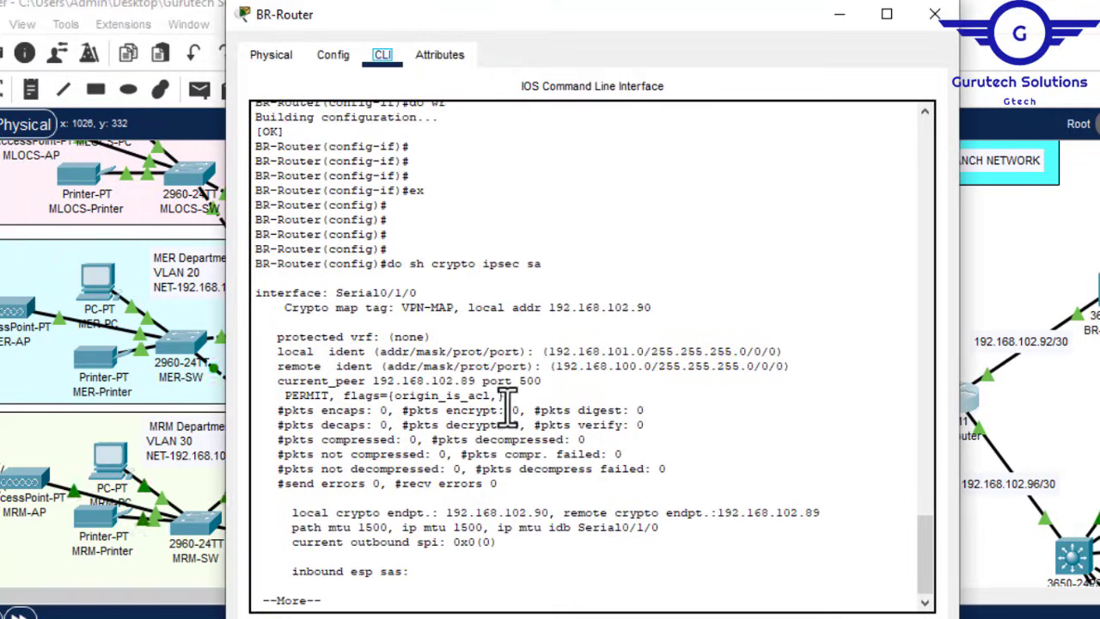
double_click(383, 410)
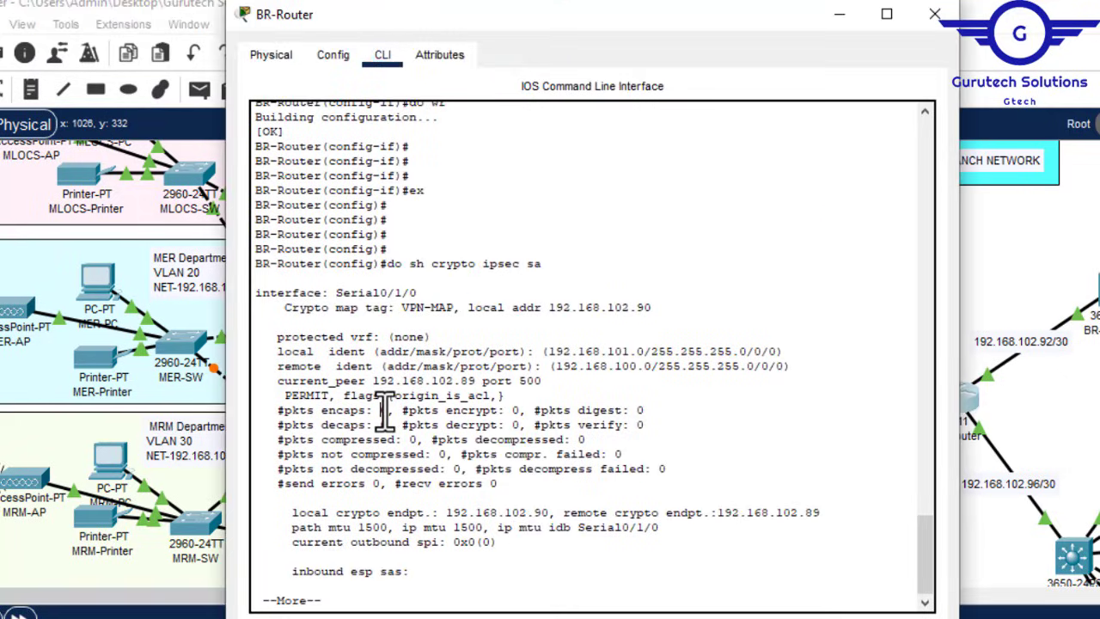
double_click(387, 424)
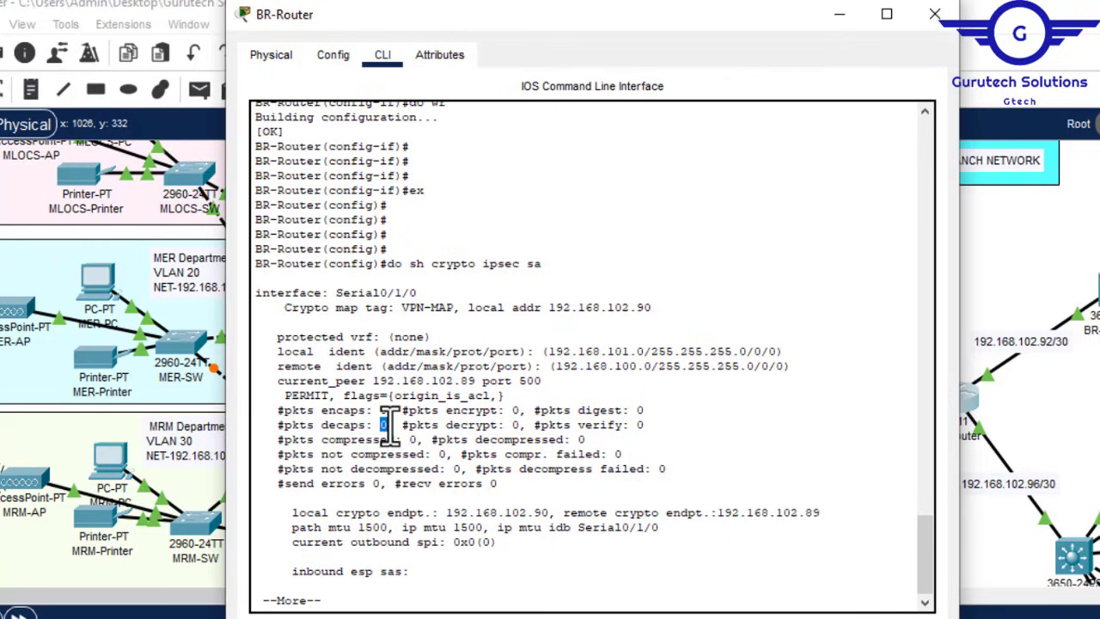
key("q")
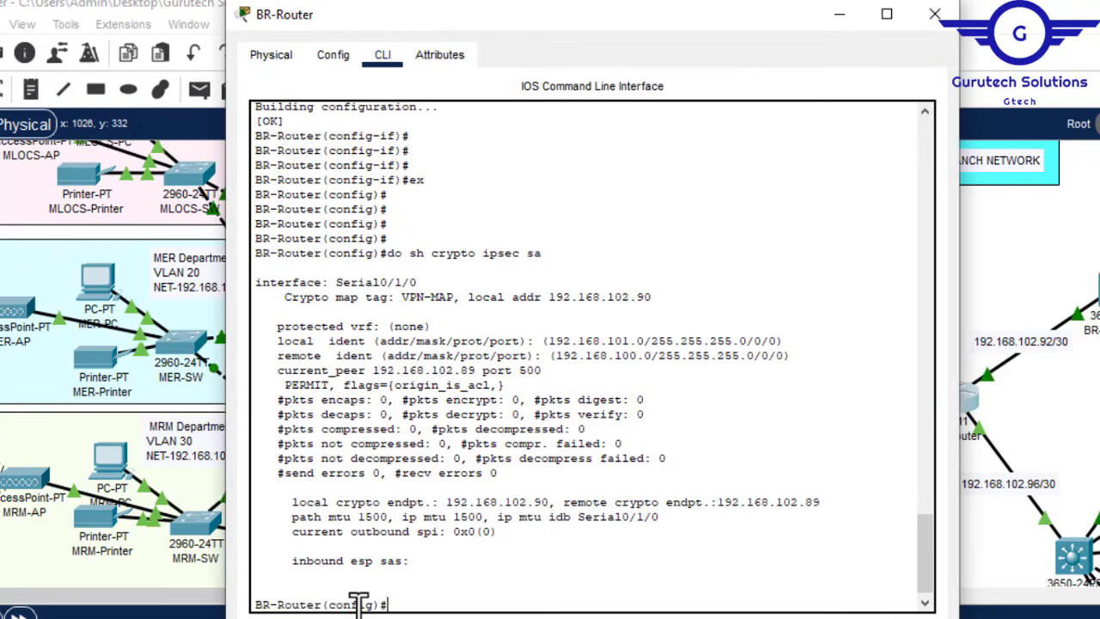
key("Up")
key("Return")
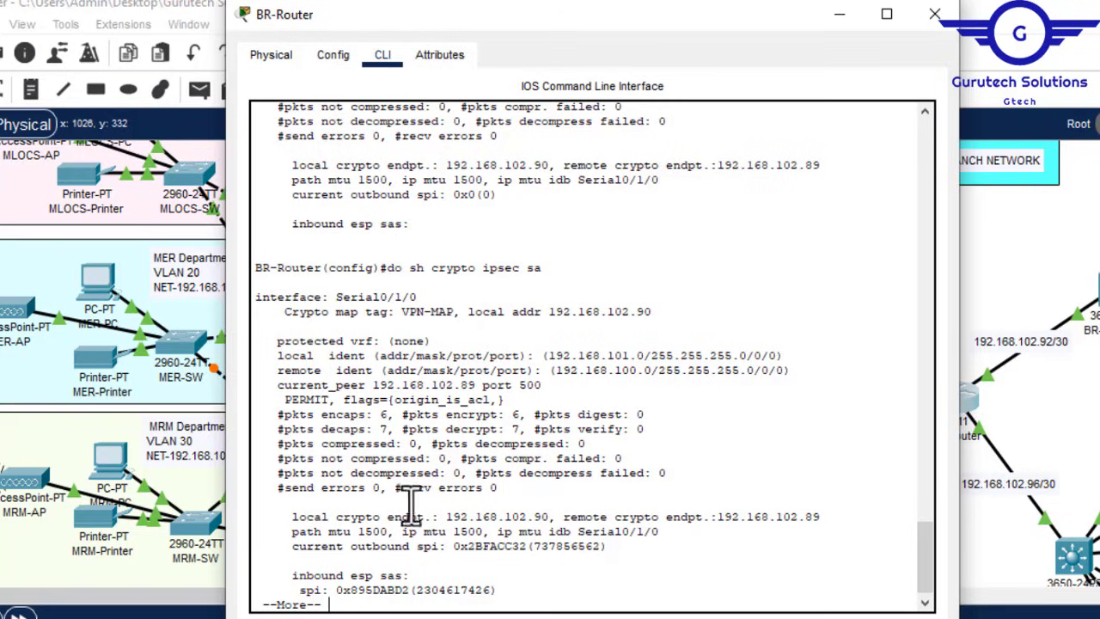
double_click(384, 414)
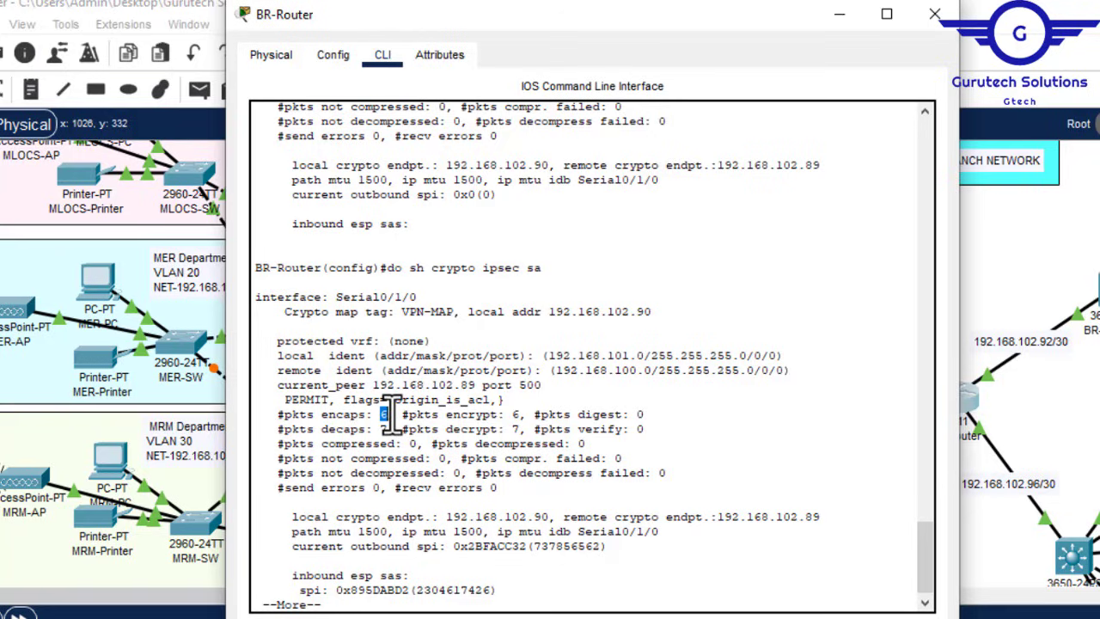
left_click_drag(371, 427, 387, 427)
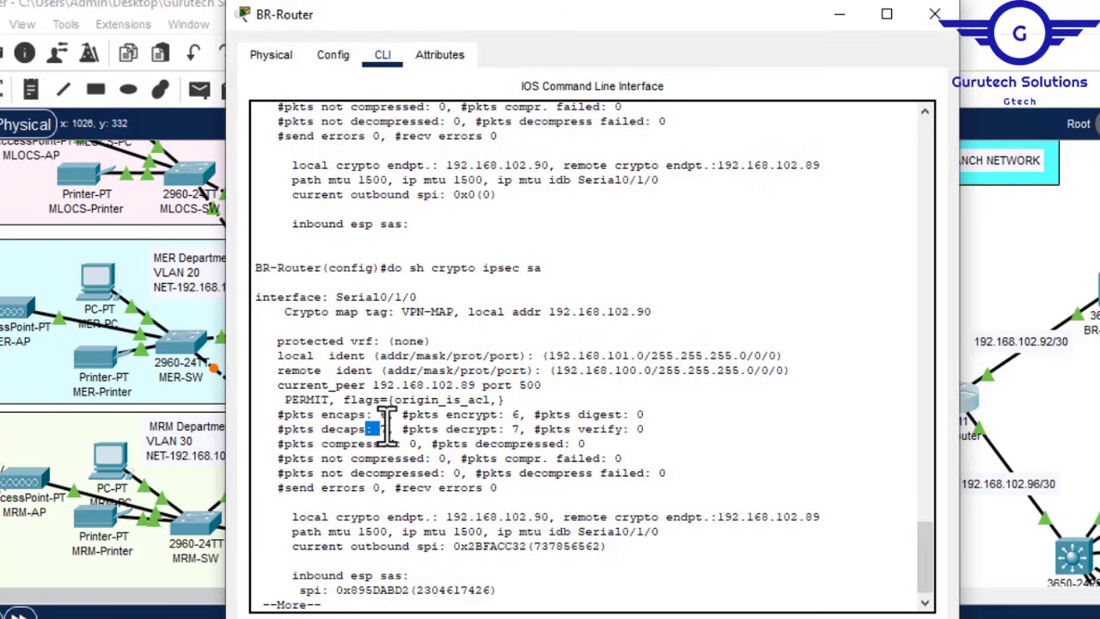
left_click(943, 13)
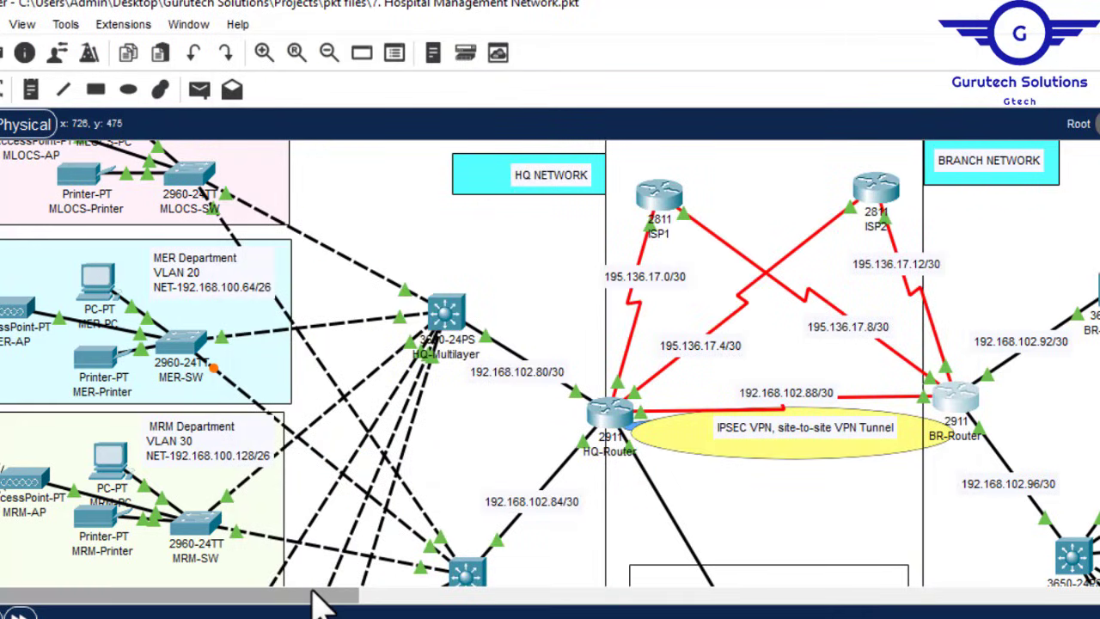
Step: Scroll the topology to show the MK, FIN and BR-GWA areas and open the BR-GWA PC
left_click_drag(319, 599, 637, 601)
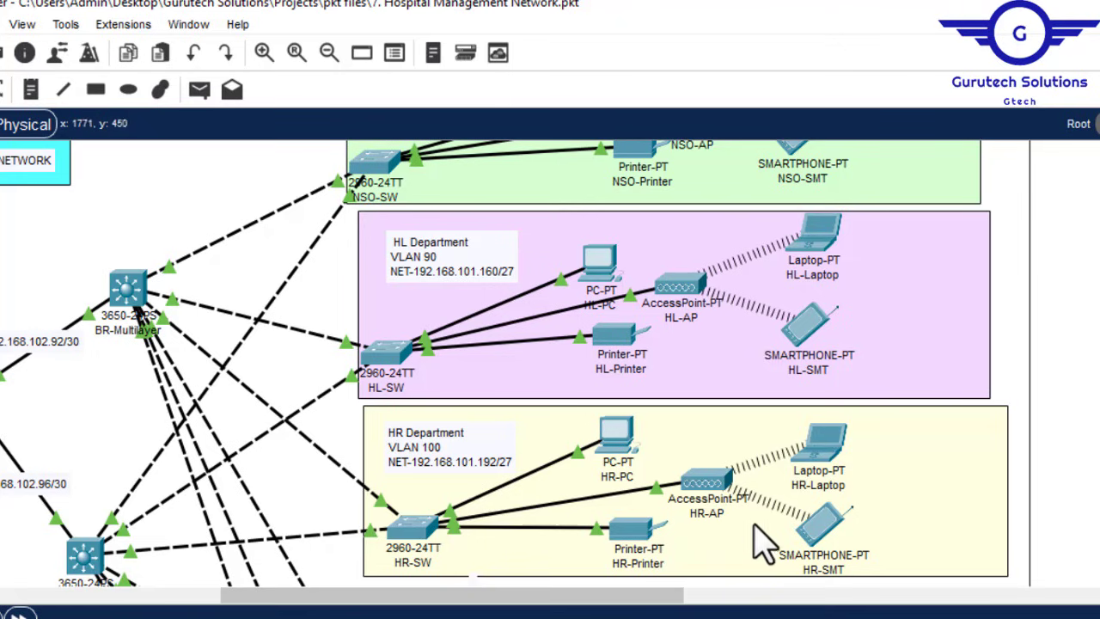
left_click_drag(347, 597, 19, 598)
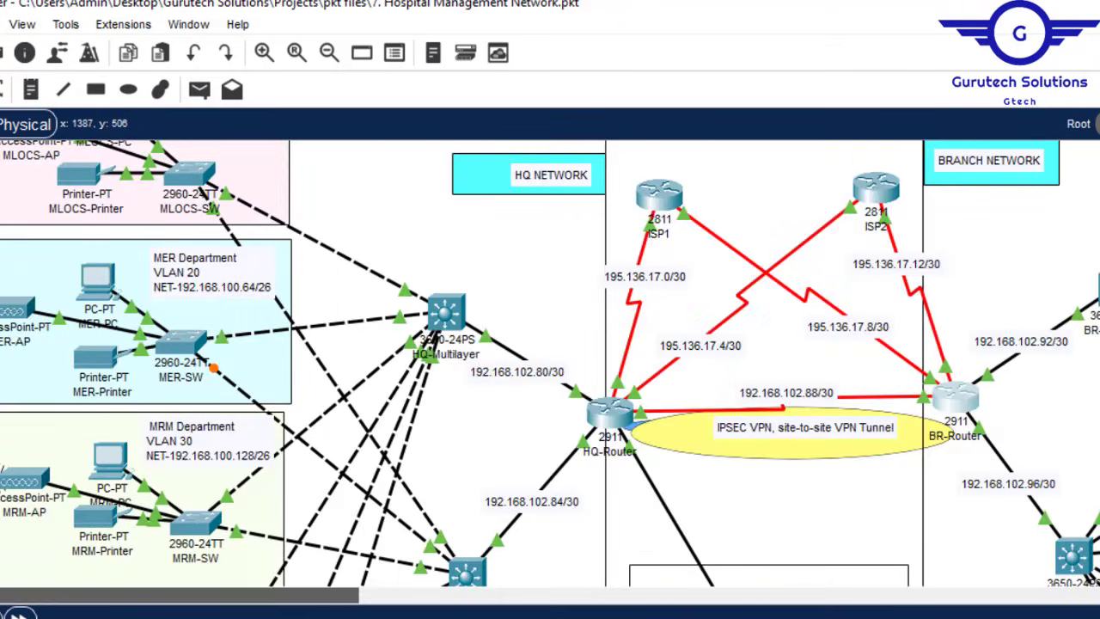
scroll(550, 361, "down", 6)
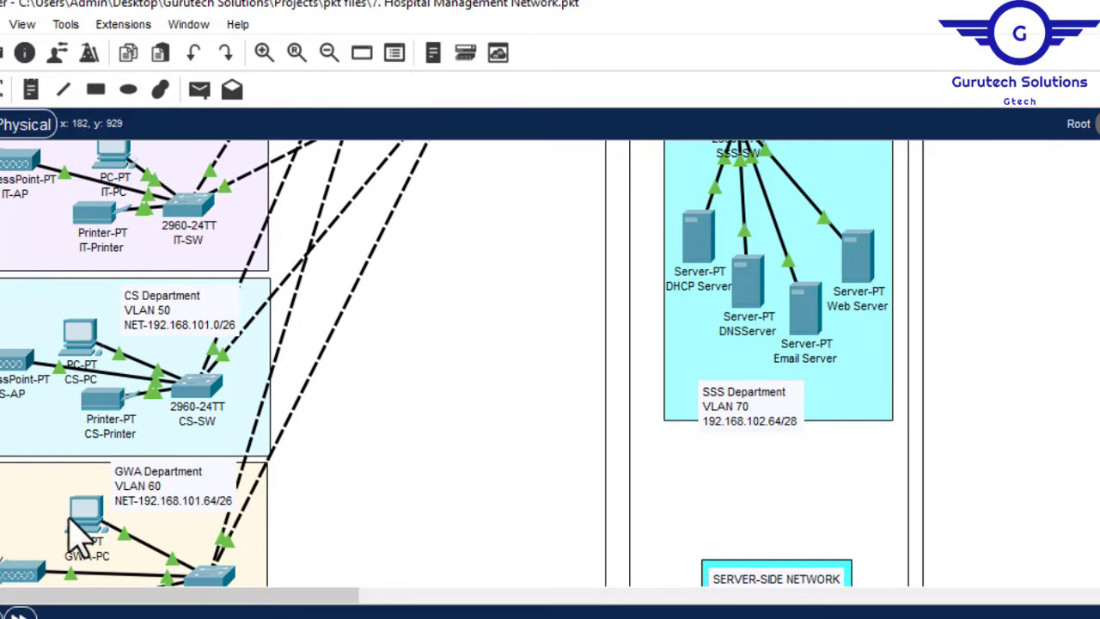
mouse_move(78, 518)
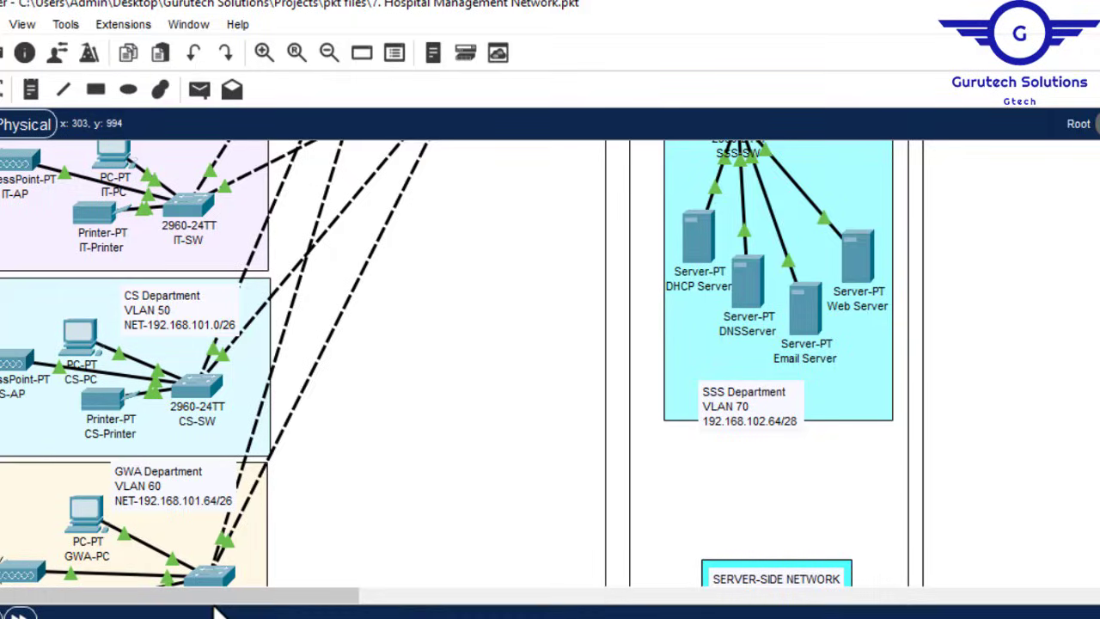
left_click(1061, 598)
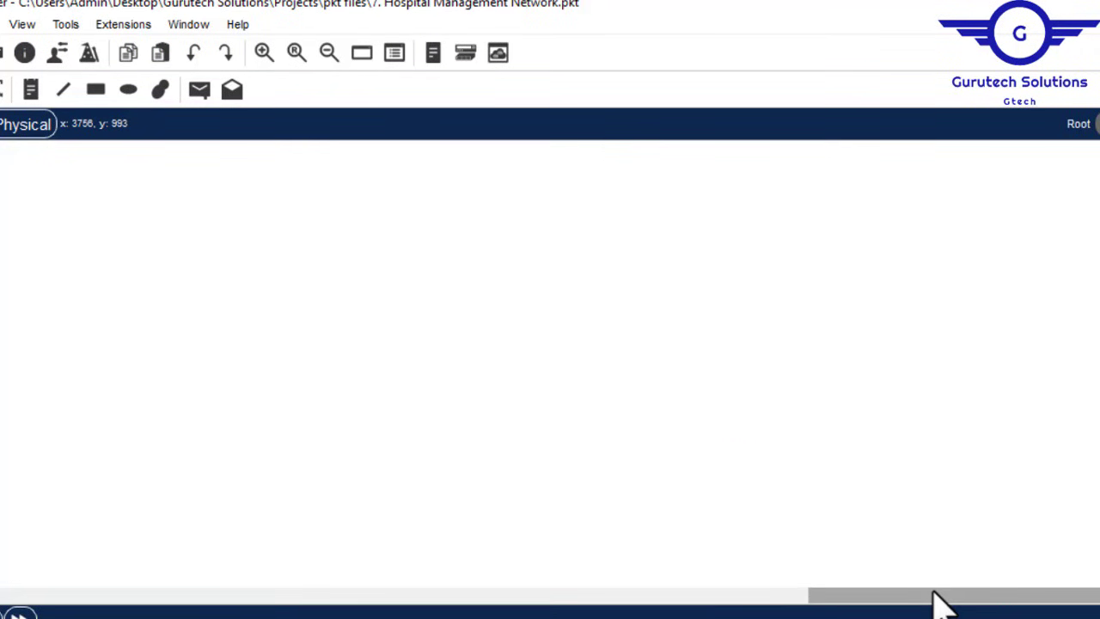
left_click_drag(903, 596, 379, 606)
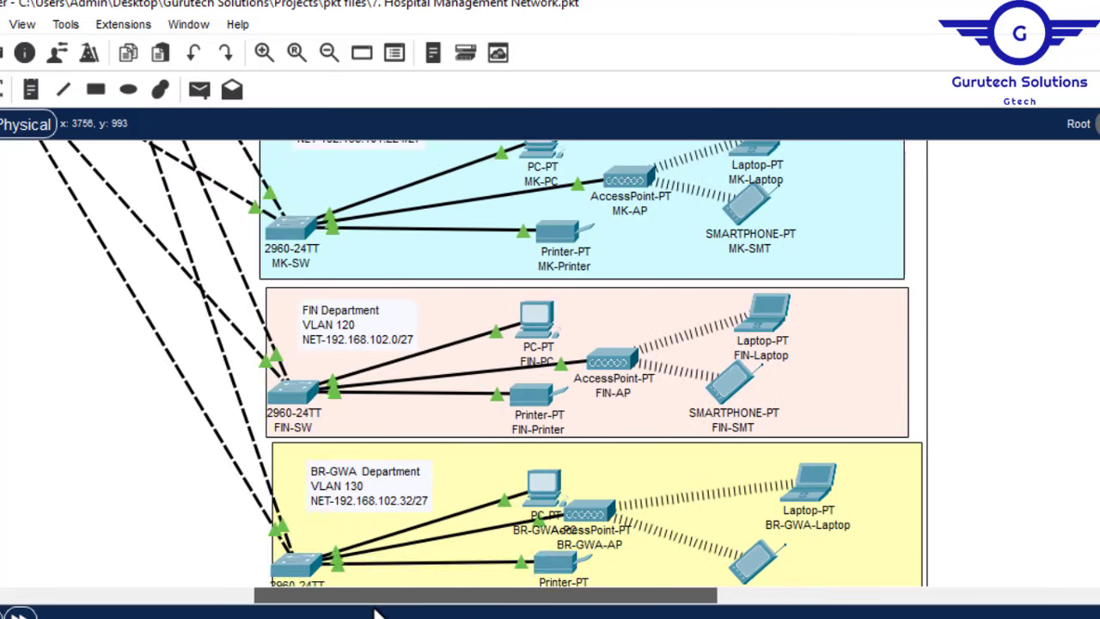
left_click(554, 497)
Step: From BR-GWA-PC's Command Prompt, ping 192.168.101.70 and check the topology
left_click(411, 55)
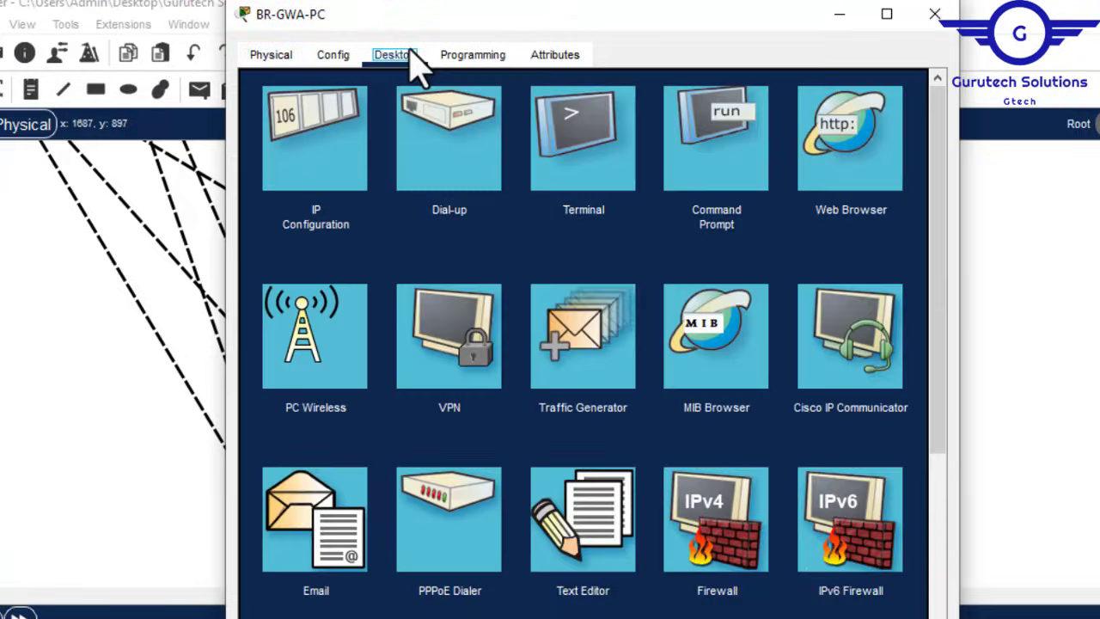
left_click(716, 112)
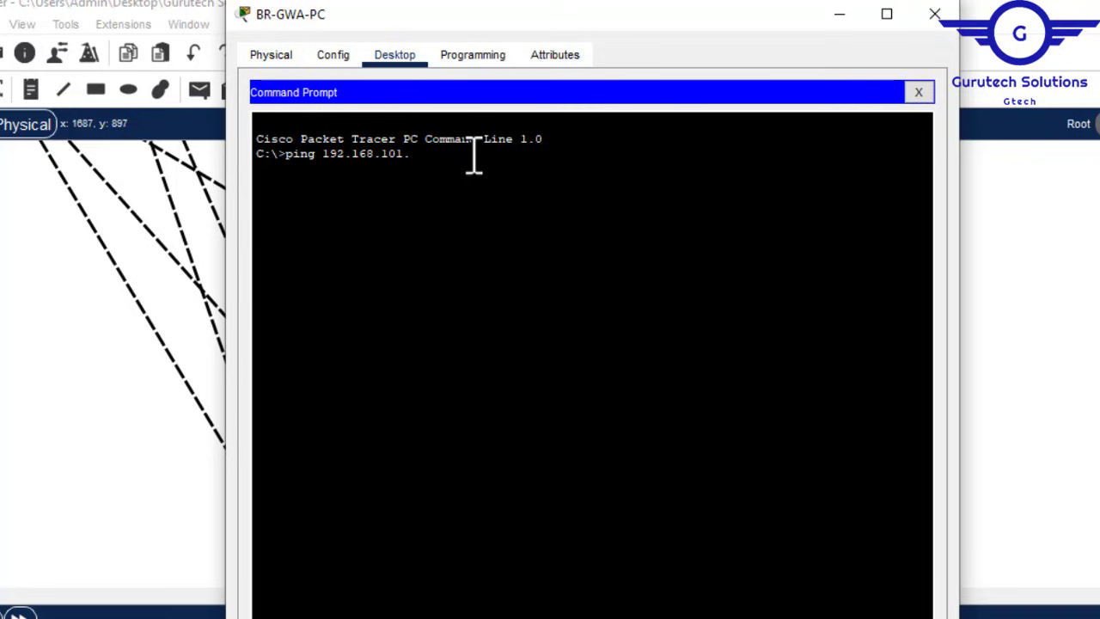
key("Return")
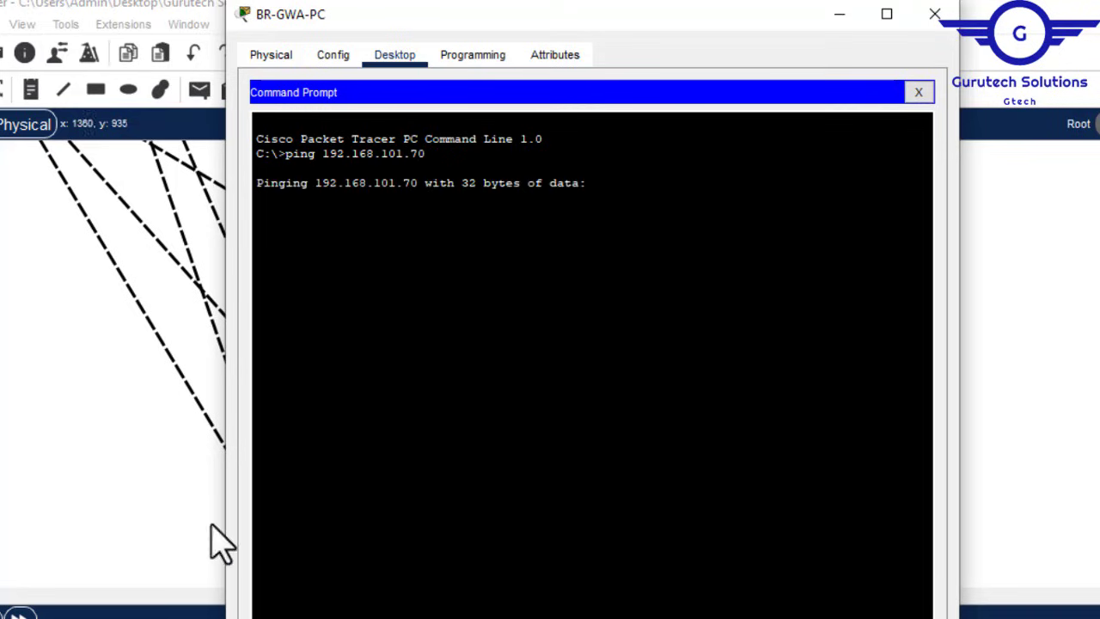
left_click(1094, 494)
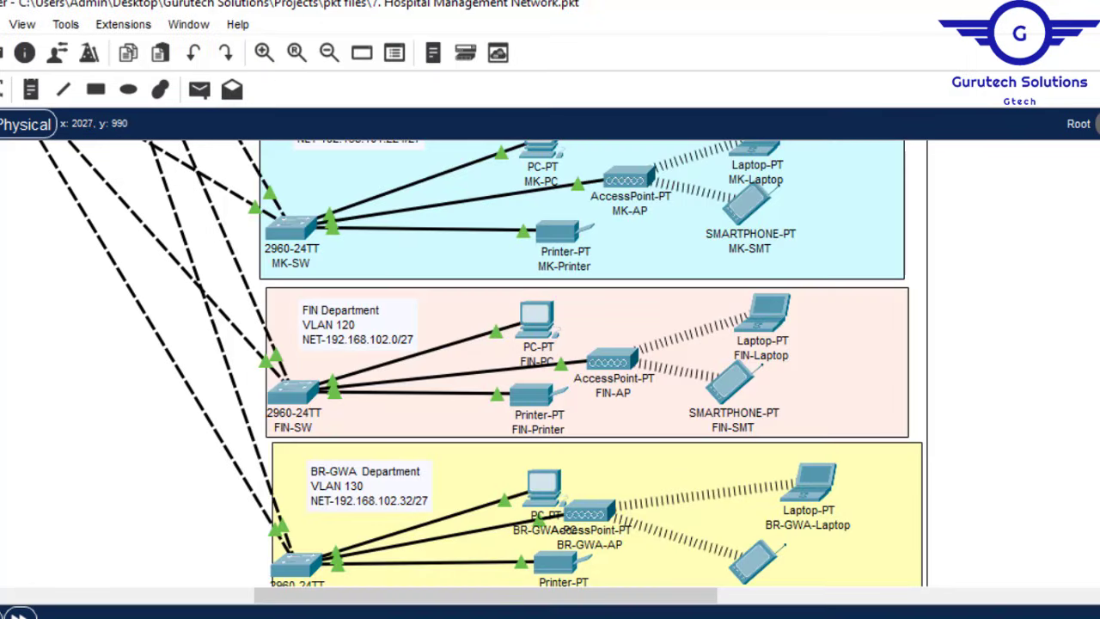
left_click_drag(631, 598, 391, 601)
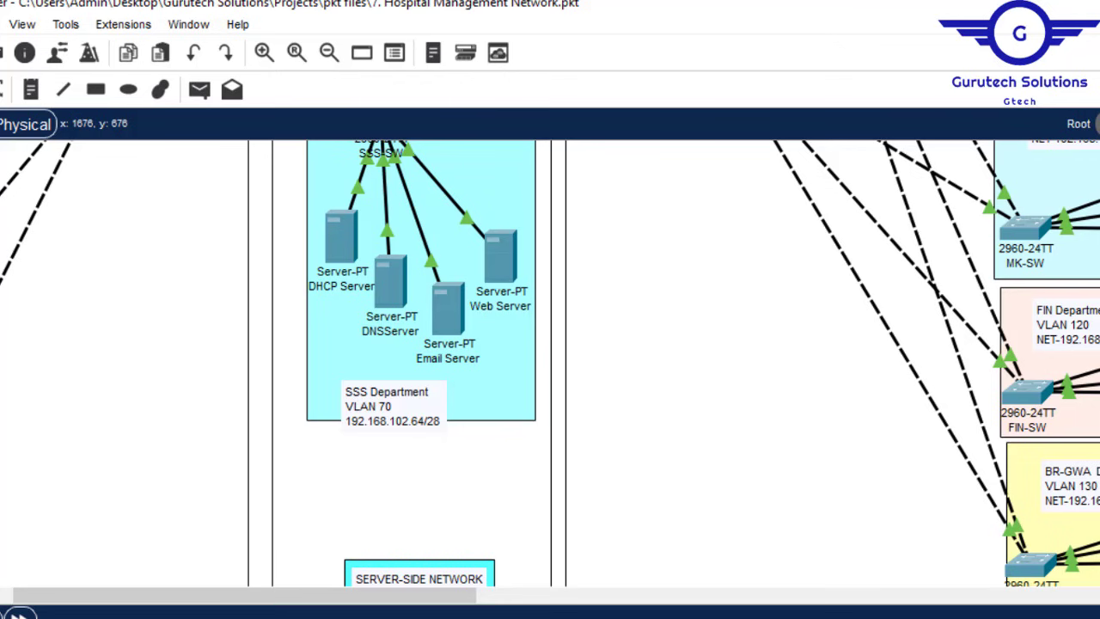
scroll(550, 360, "up", 5)
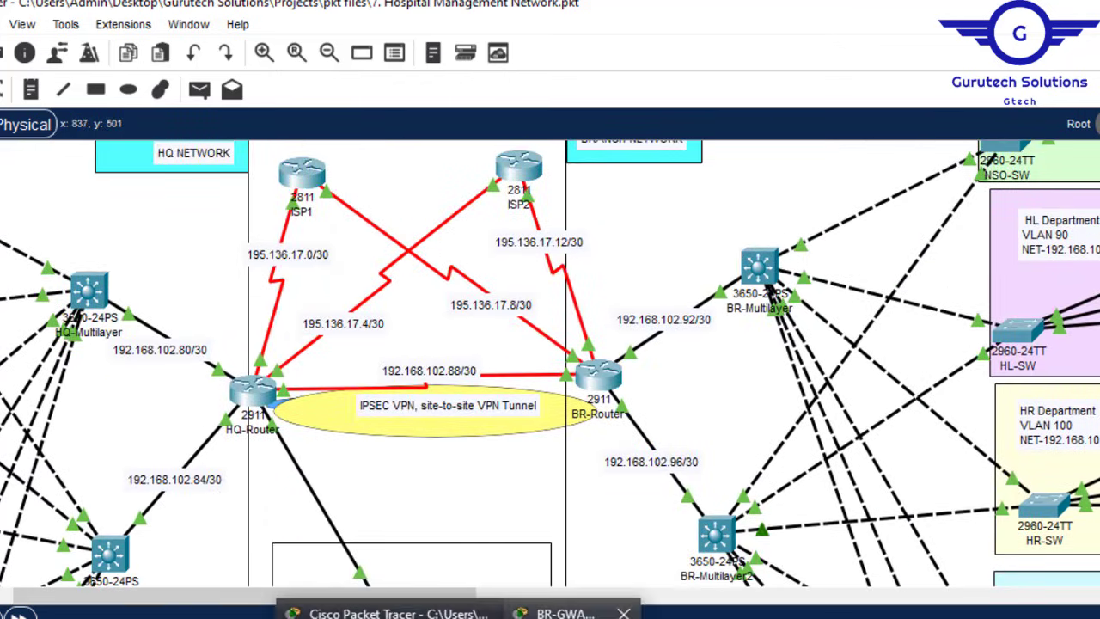
Step: Rerun the ping to 192.168.101.70 until replies return, then bring up BR-Router's CLI
left_click(558, 609)
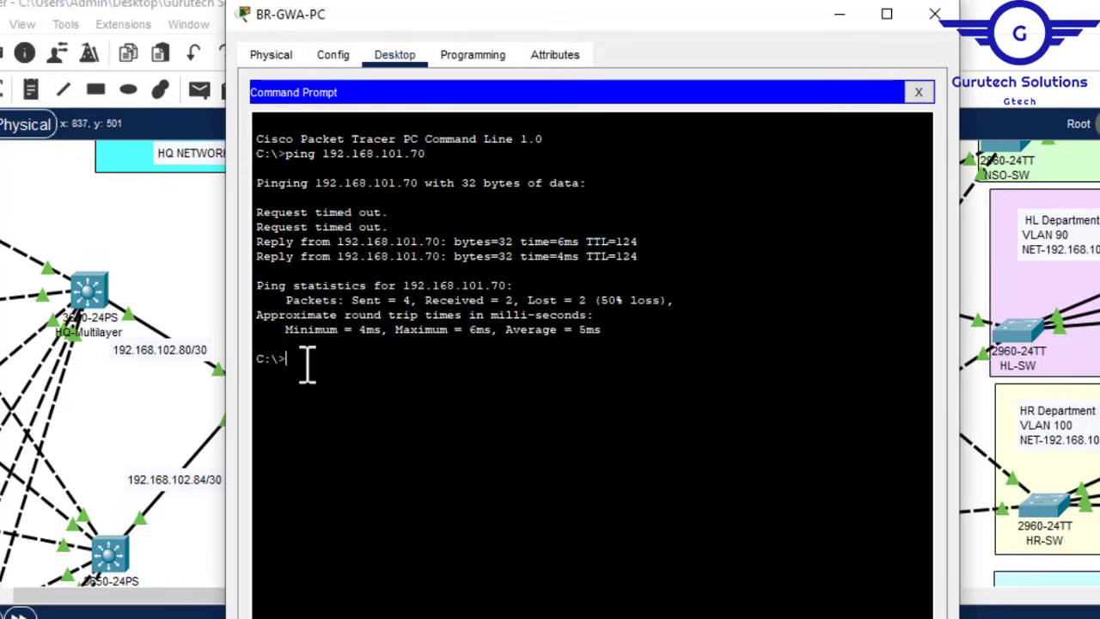
key("Up")
key("Return")
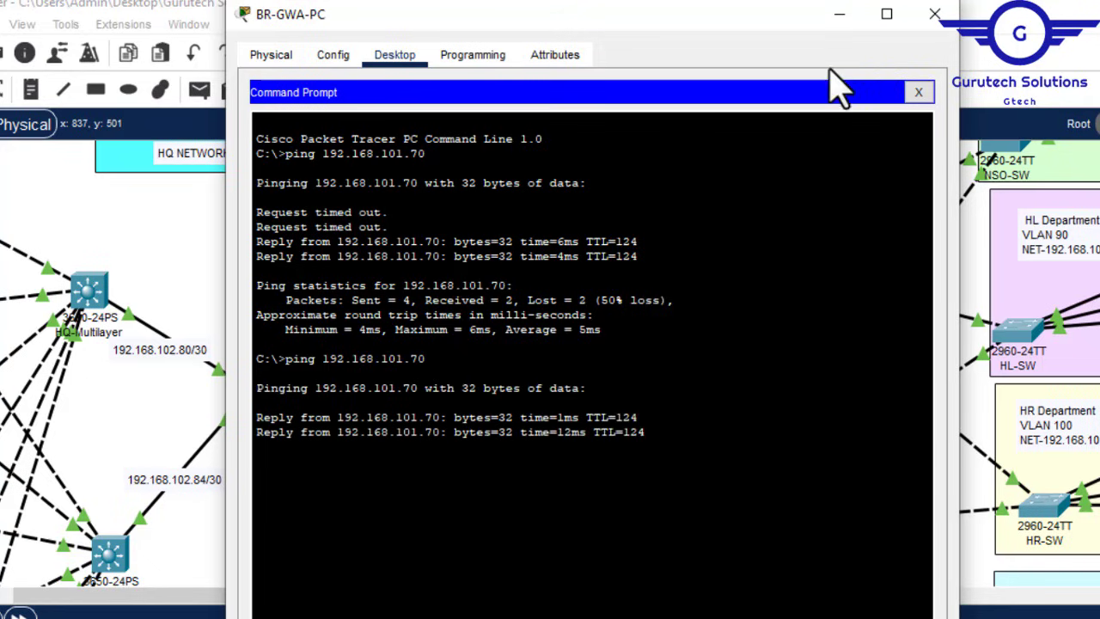
left_click(935, 14)
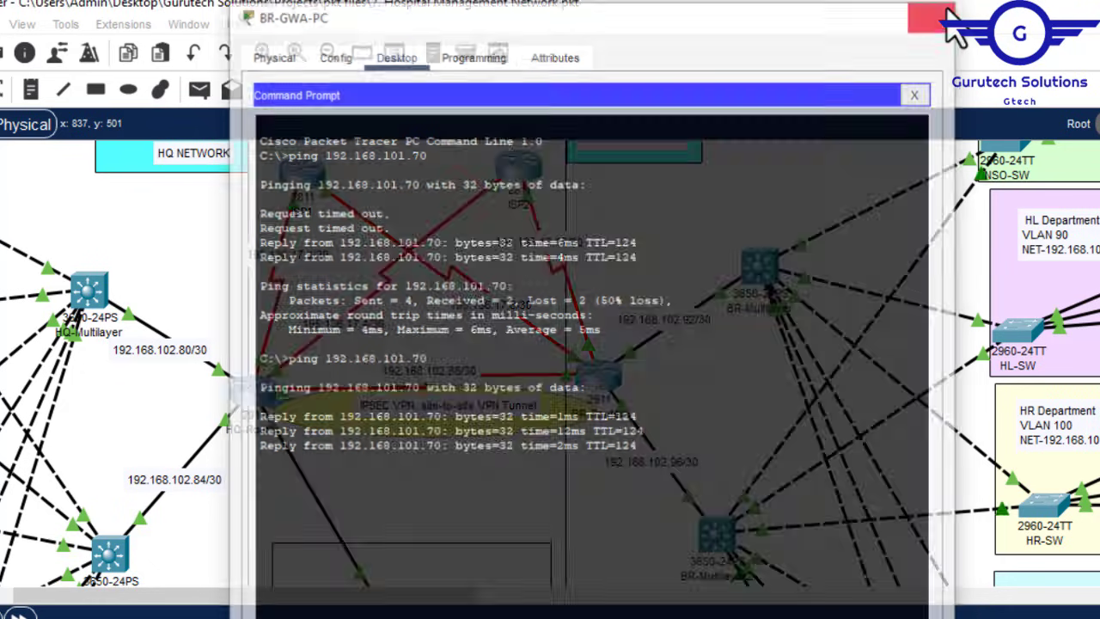
left_click(605, 391)
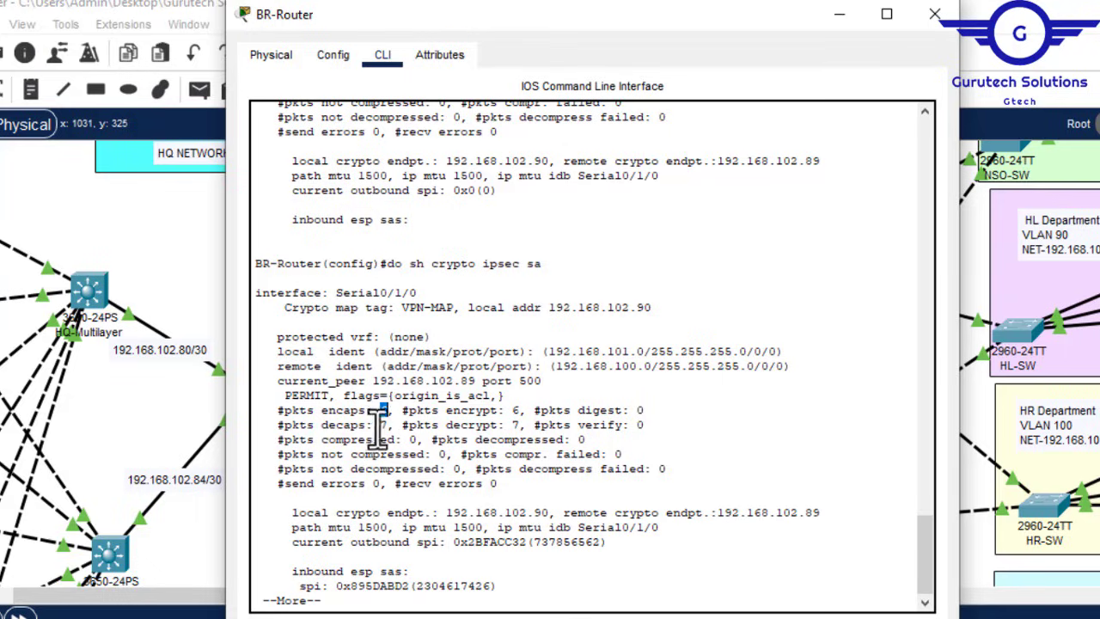
Step: On BR-Router, run 'do sh crypto ipsec sa' showing 6 packets encrypted and 7 decrypted
double_click(385, 424)
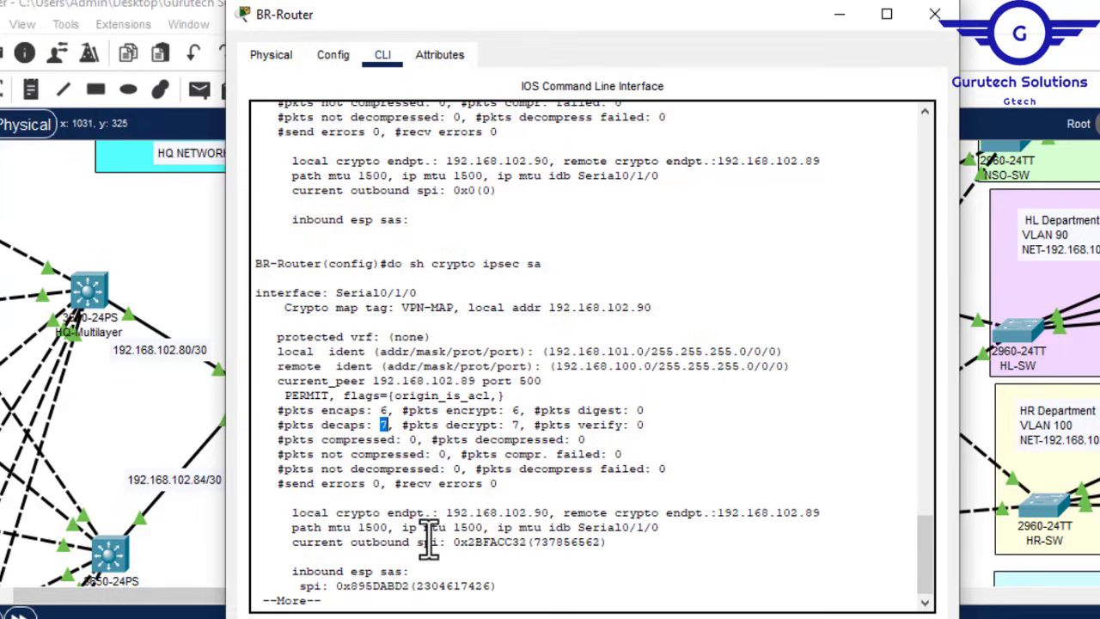
key("space")
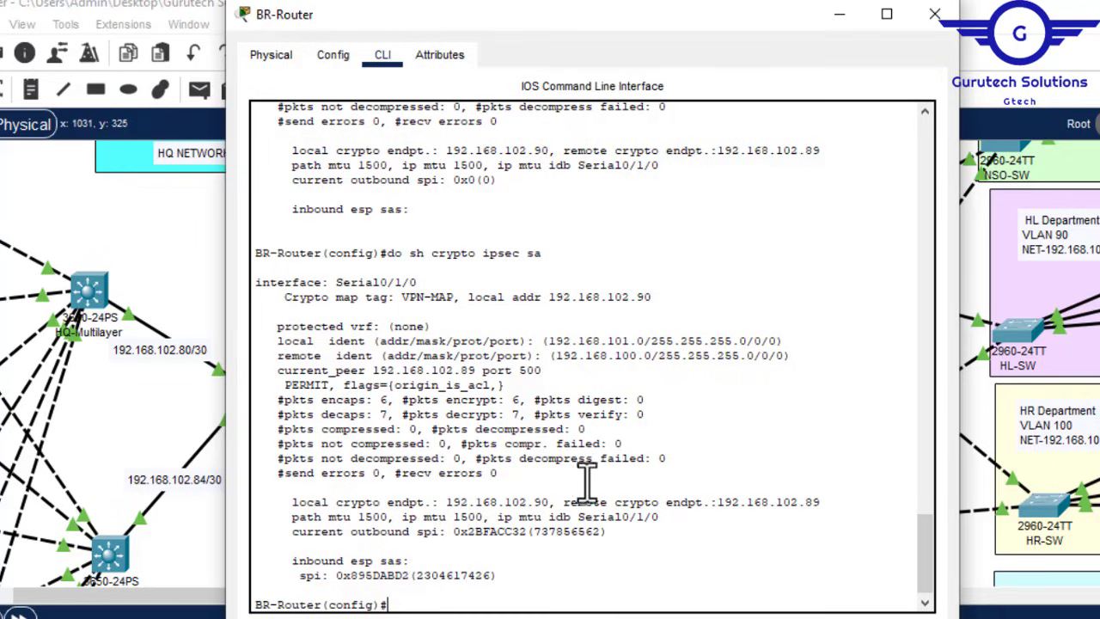
type("do sh crypto ipsec sa")
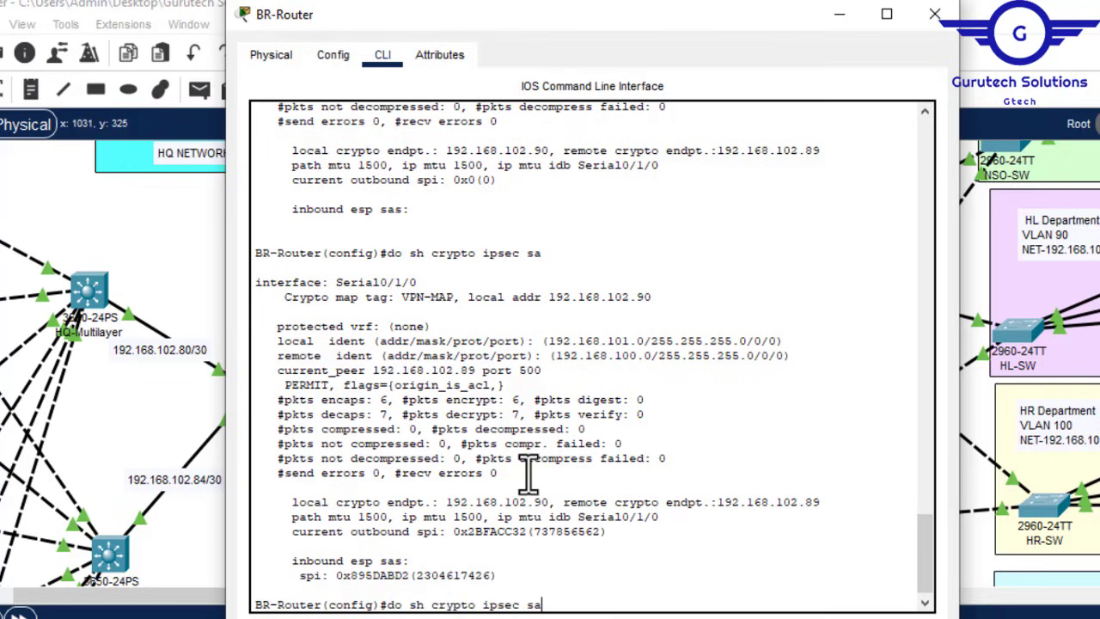
key("Return")
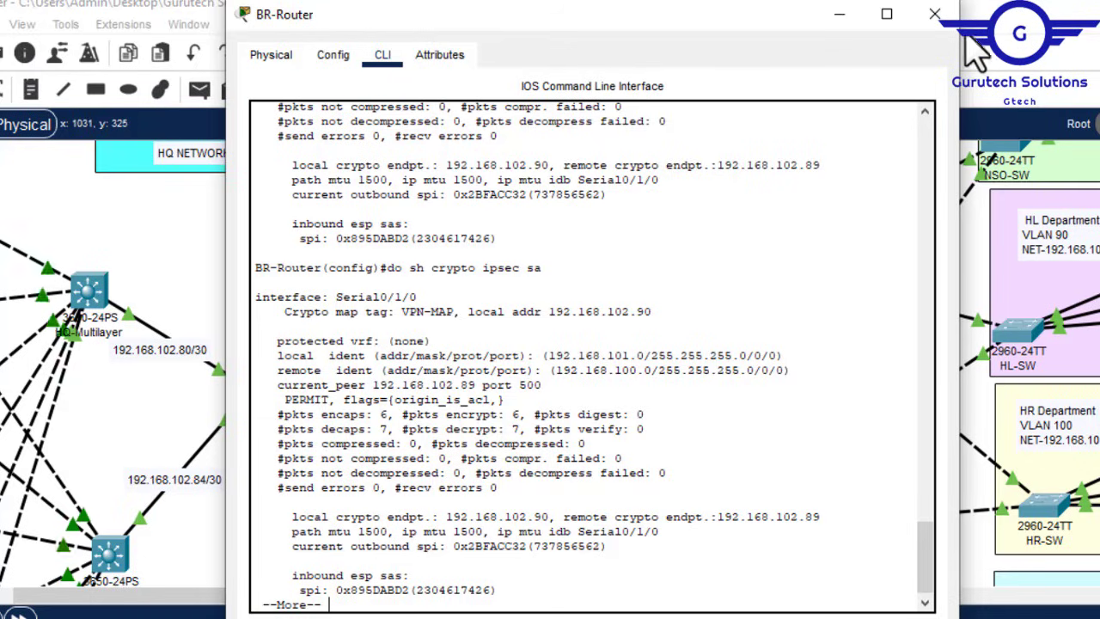
left_click(937, 17)
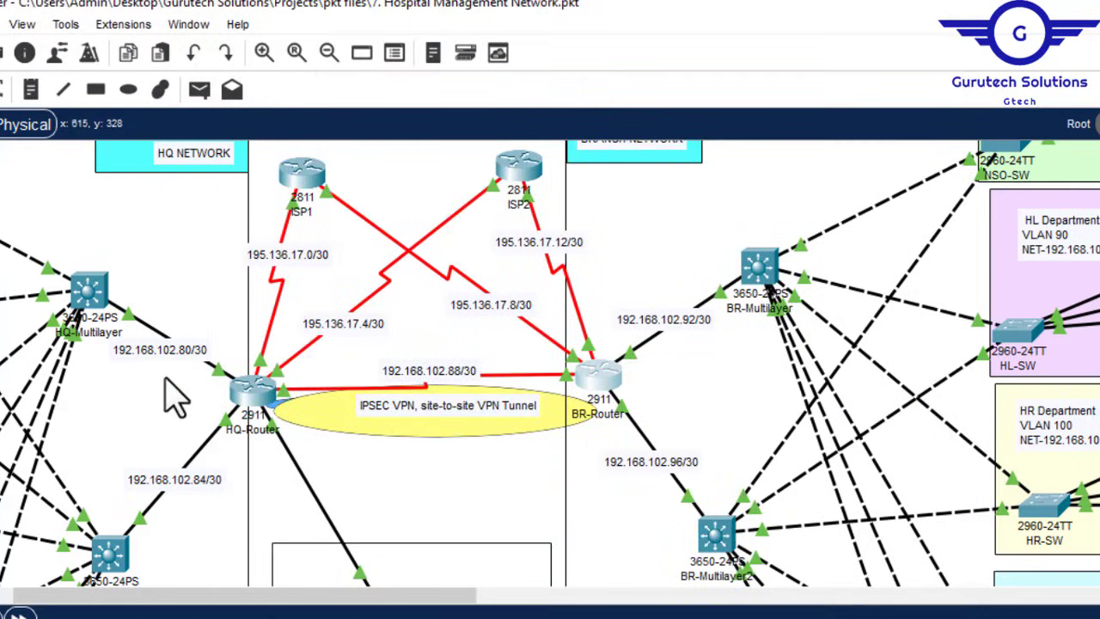
Step: Rerun the command on HQ-Router, showing 7 packets encrypted and 6 decrypted
left_click(257, 393)
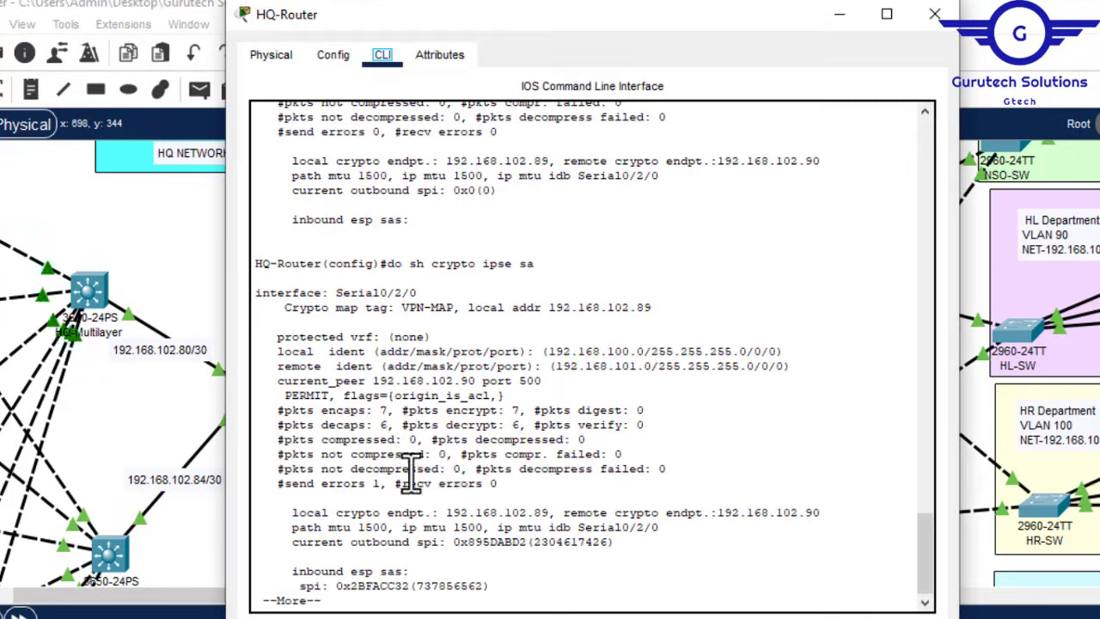
key("Up")
key("Up")
key("Return")
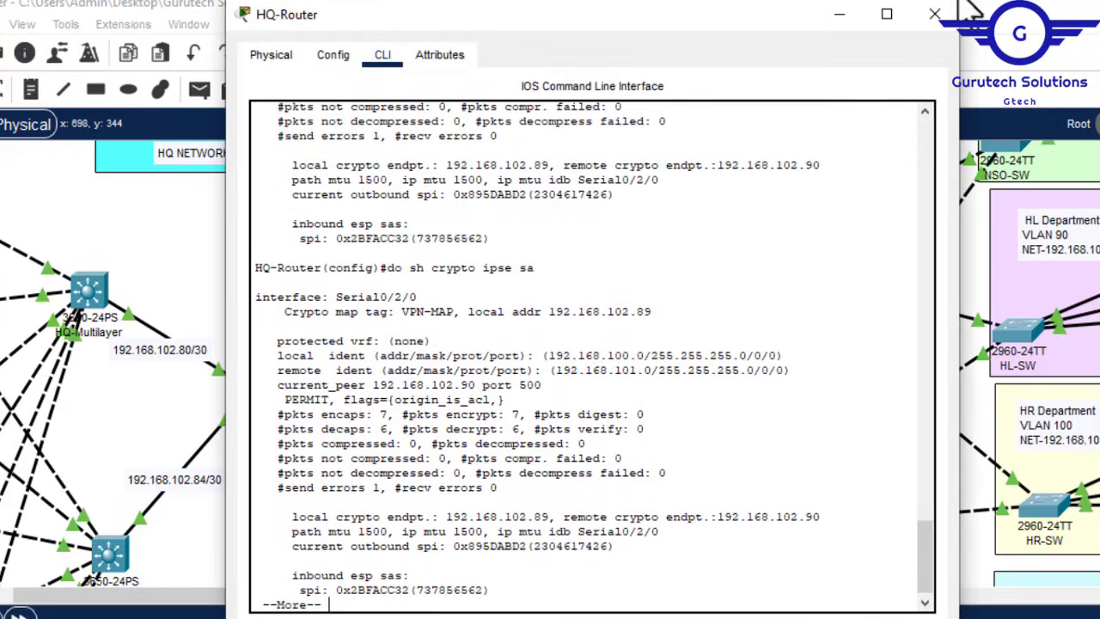
left_click(942, 24)
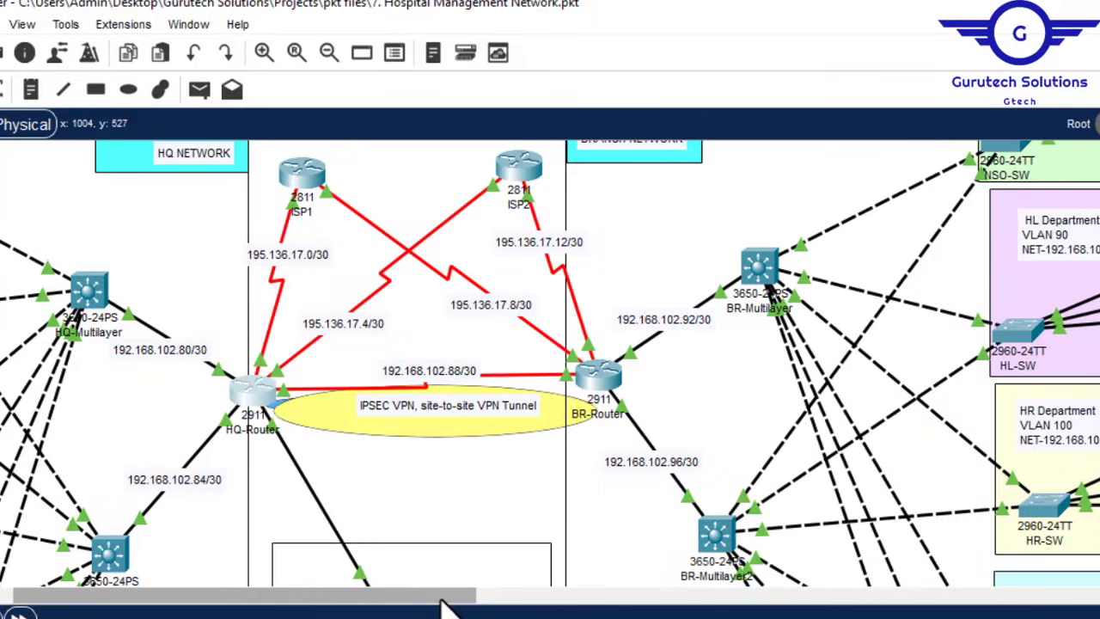
Step: Scroll to the HR Department and open HR-PC's Command Prompt from its Desktop
left_click_drag(454, 601, 596, 601)
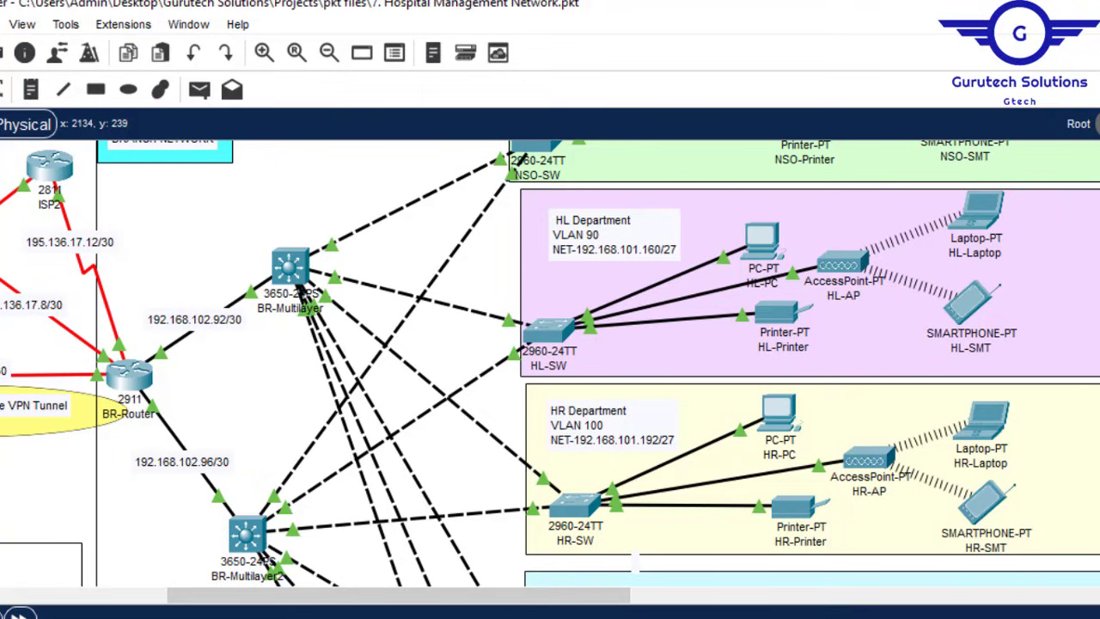
scroll(550, 364, "down", 6)
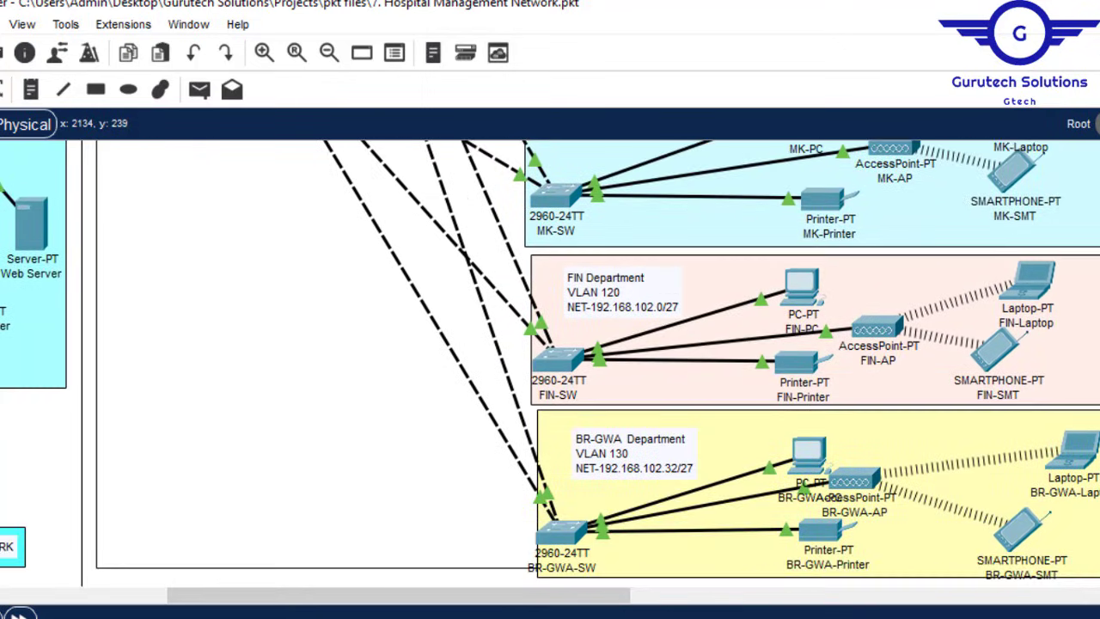
scroll(550, 364, "up", 6)
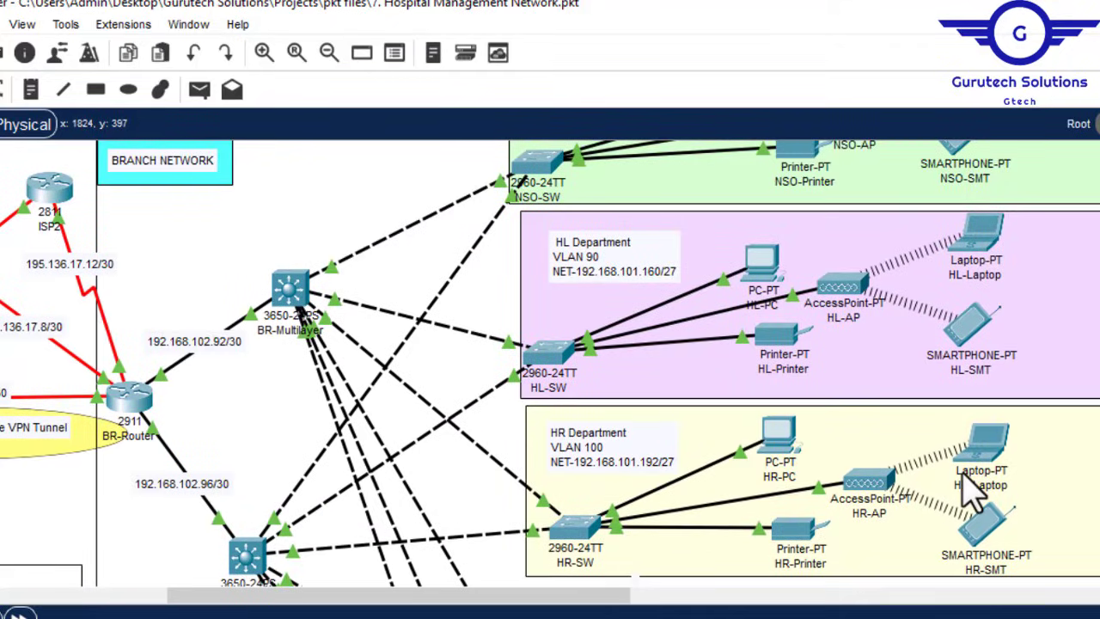
left_click(789, 447)
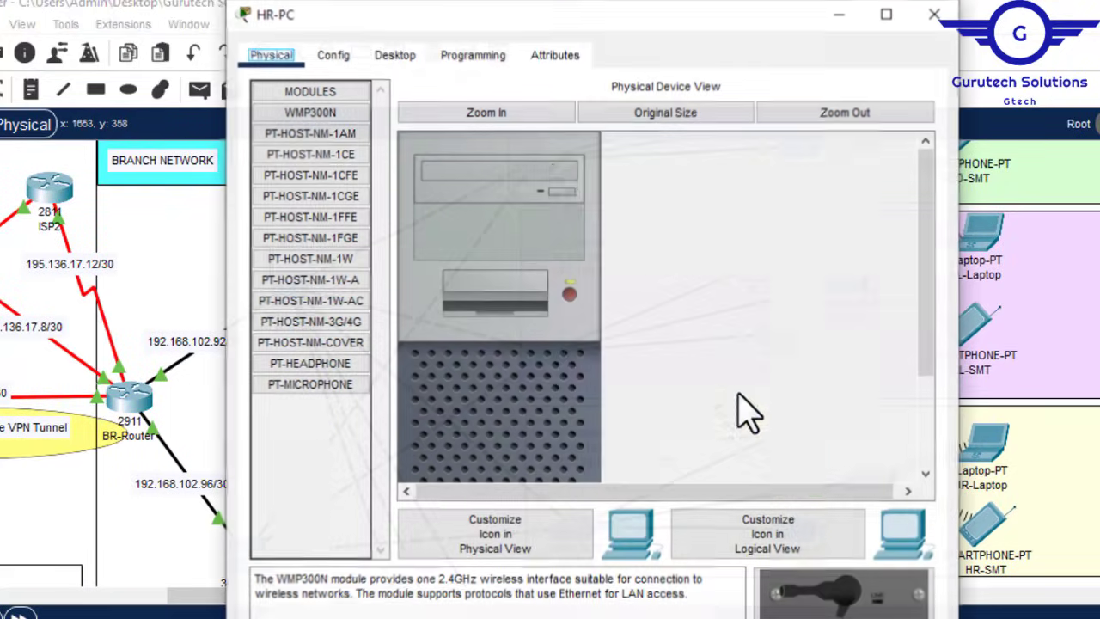
left_click(404, 54)
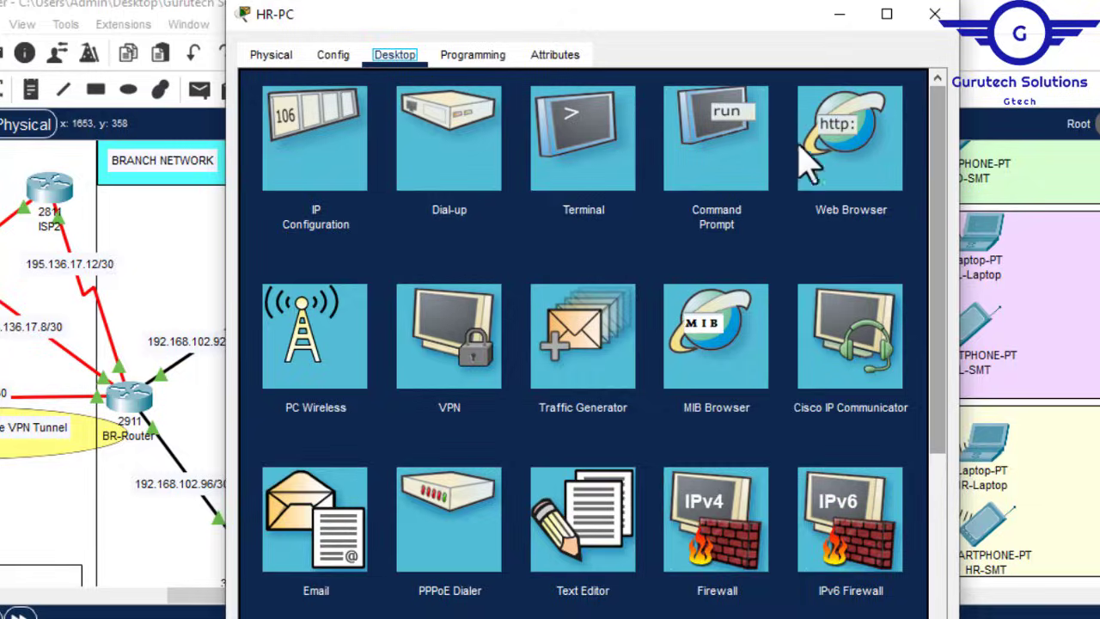
left_click(748, 164)
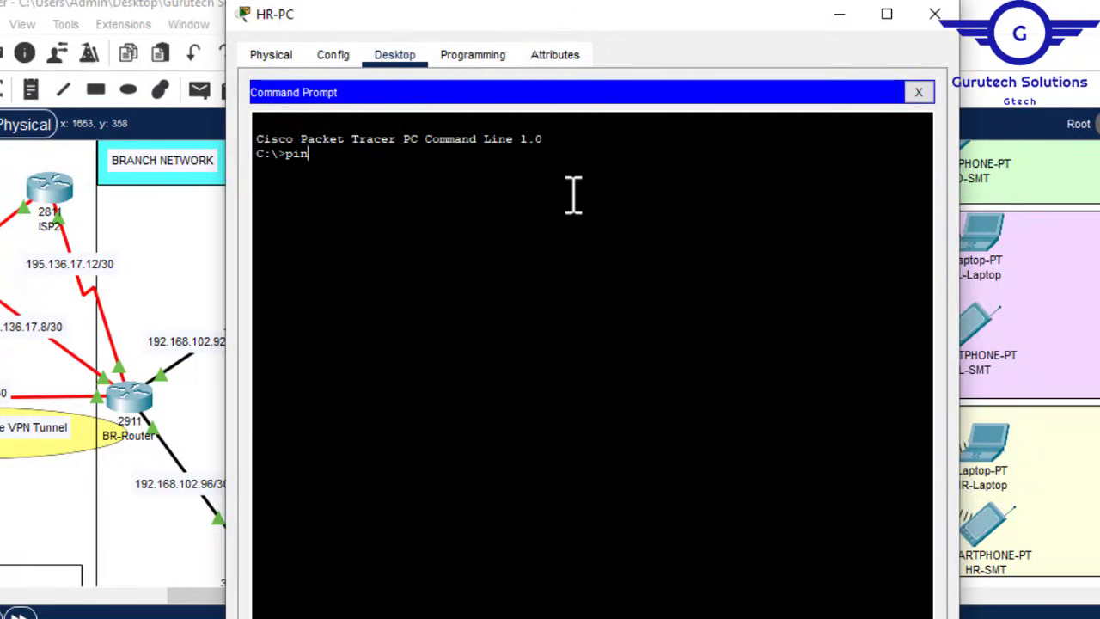
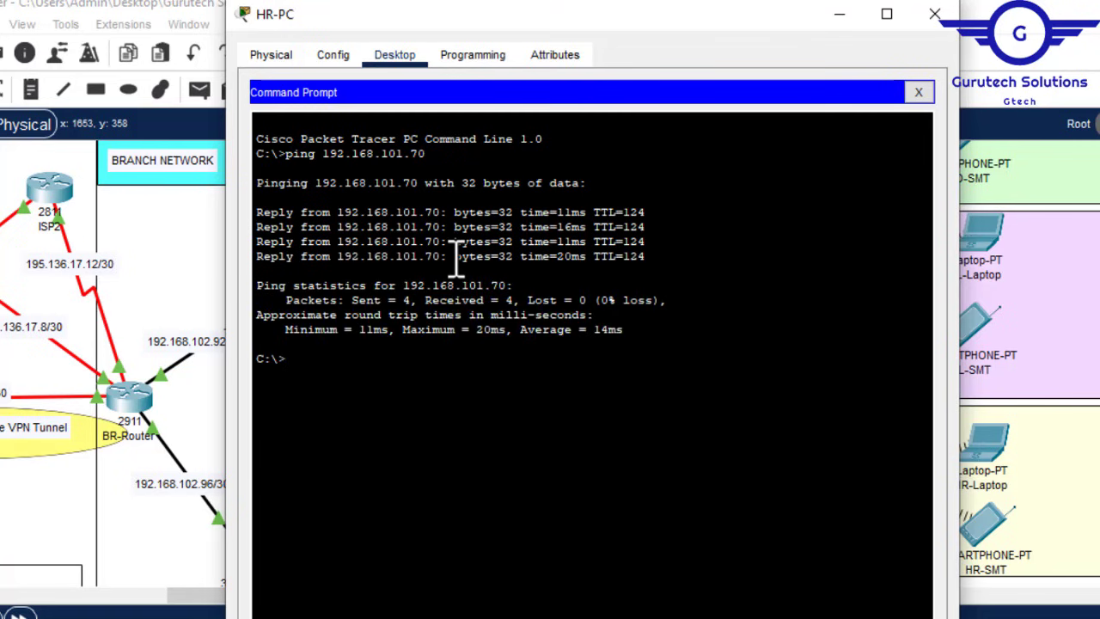
Step: Rerun the ping from HR-PC to 192.168.101.70, getting 4 of 4 replies, then close HR-PC
key("Up")
key("Return")
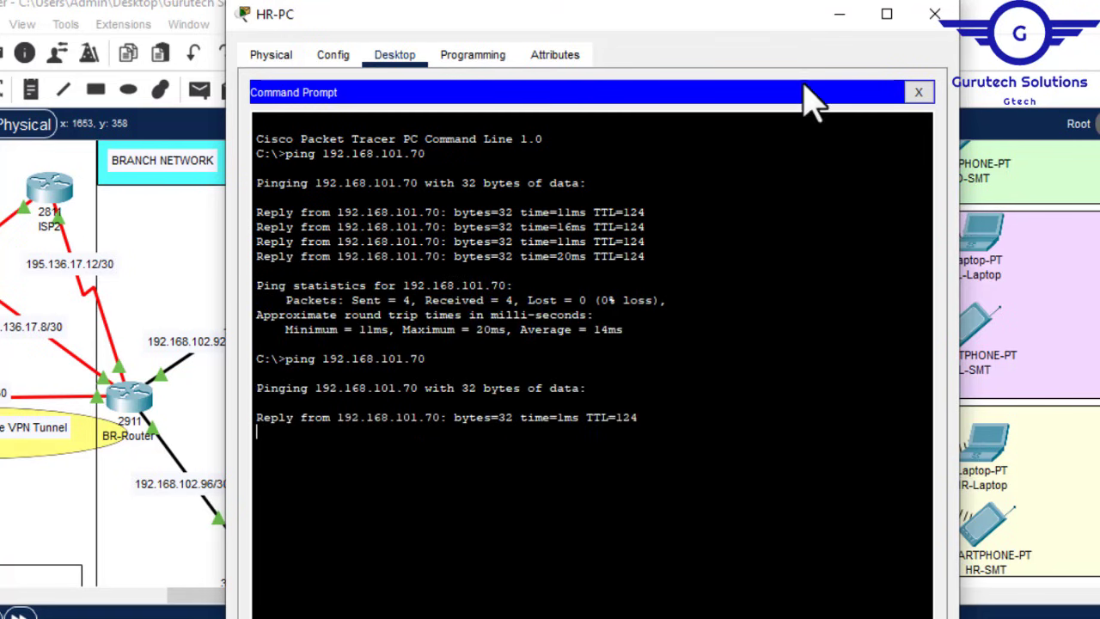
left_click(935, 15)
Step: On BR-Router, rerun 'do sh crypto ipsec sa', showing decaps risen to 15
left_click(131, 399)
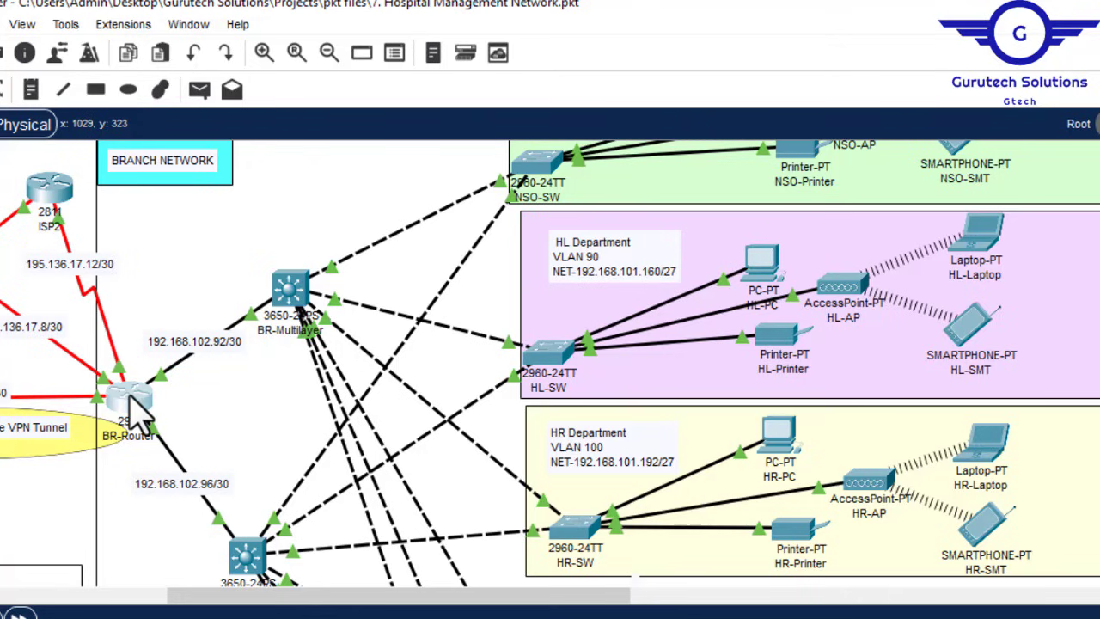
key("Return")
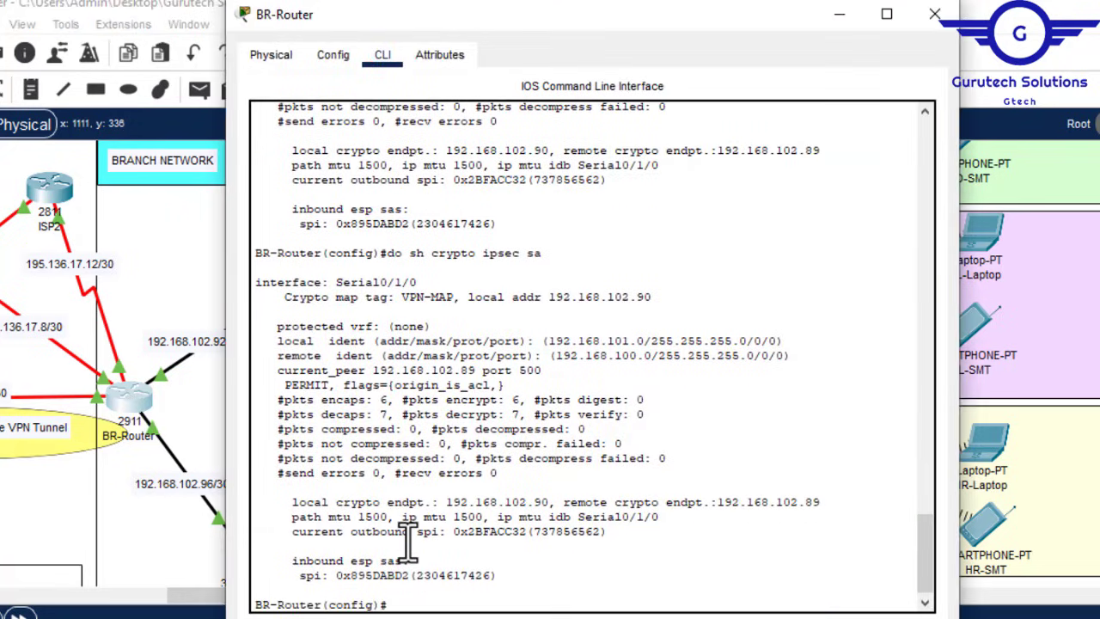
key("Up")
key("Return")
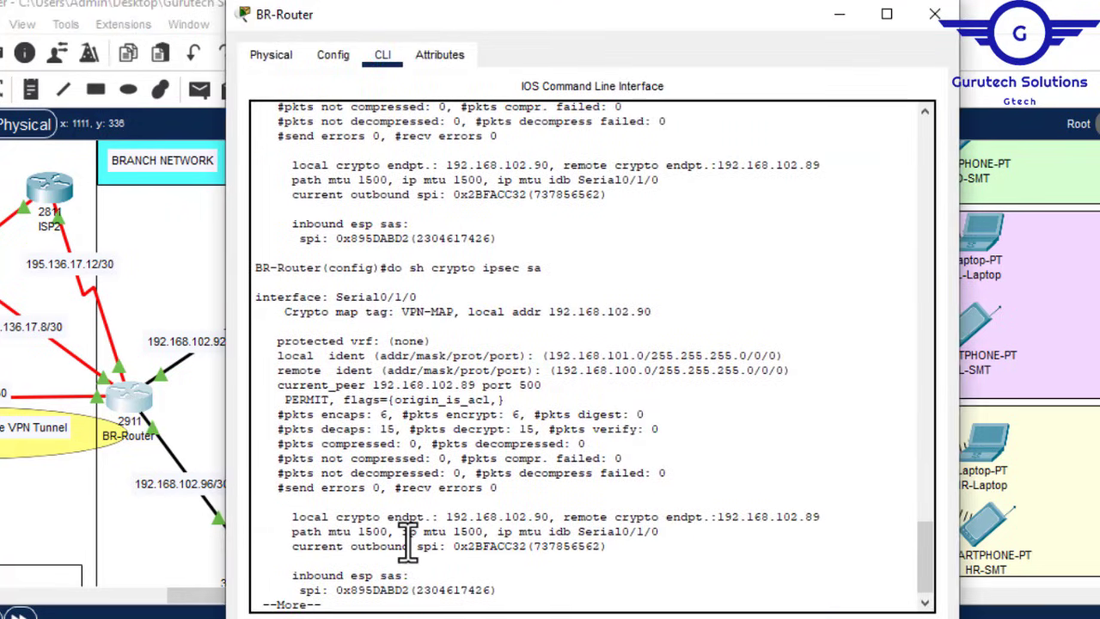
double_click(384, 429)
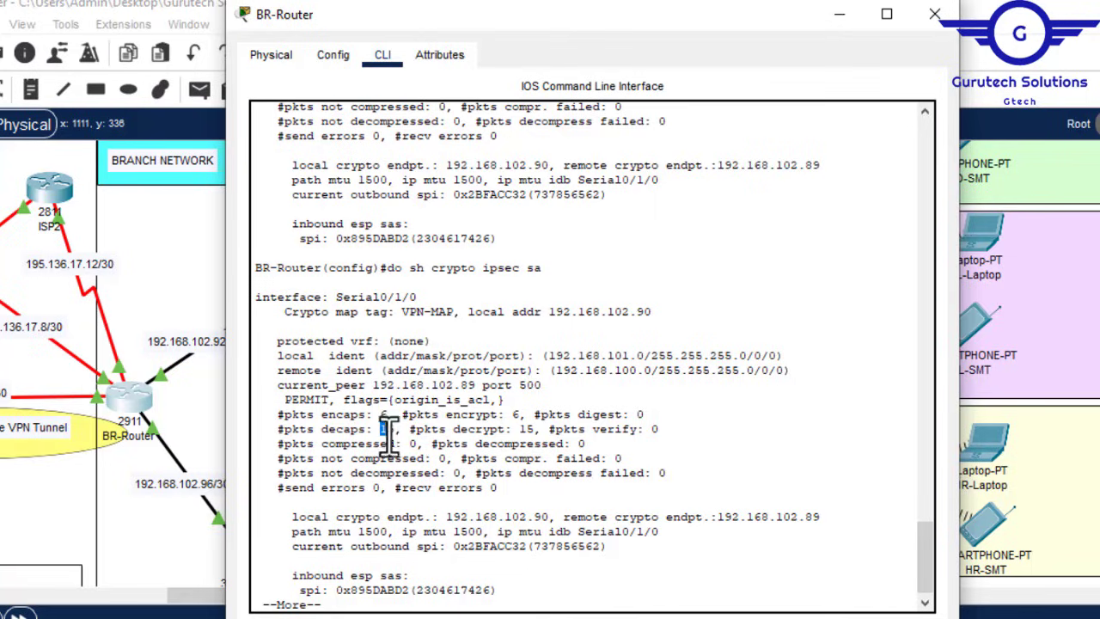
left_click_drag(389, 434, 398, 438)
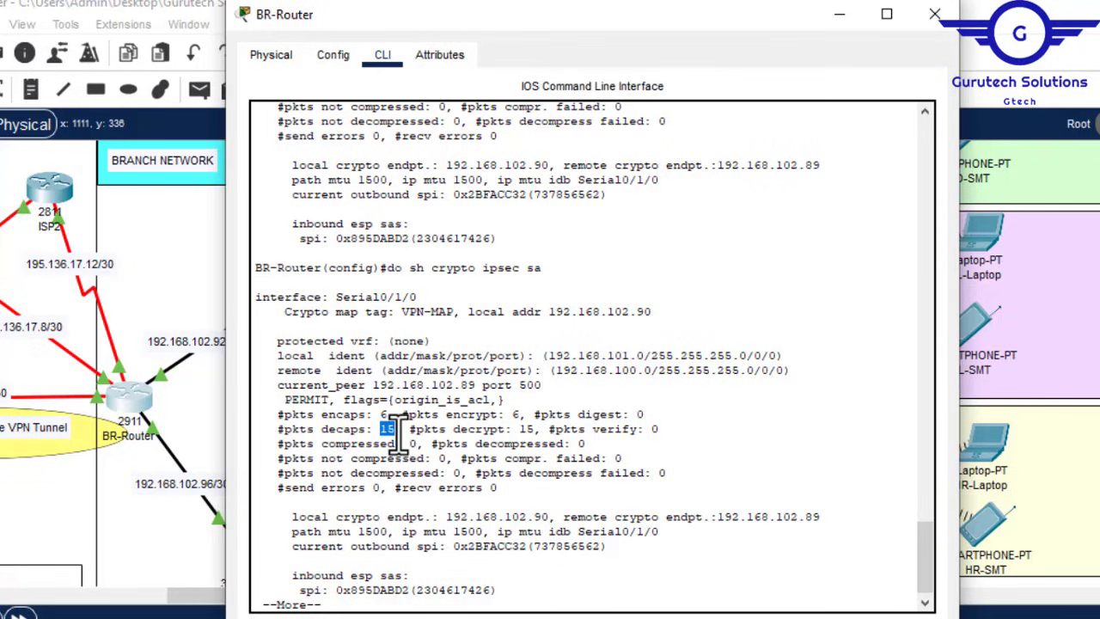
left_click_drag(182, 599, 44, 598)
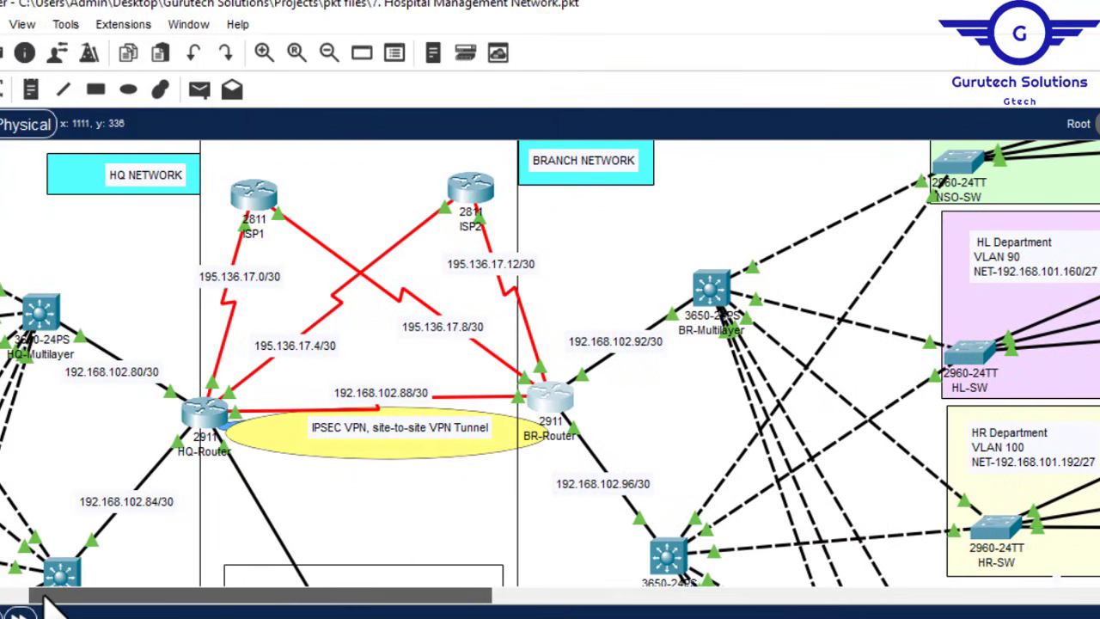
Step: On HQ-Router, rerun 'do sh crypto ipsec sa', showing encaps 7 and decaps risen from 6 to 14
left_click(201, 420)
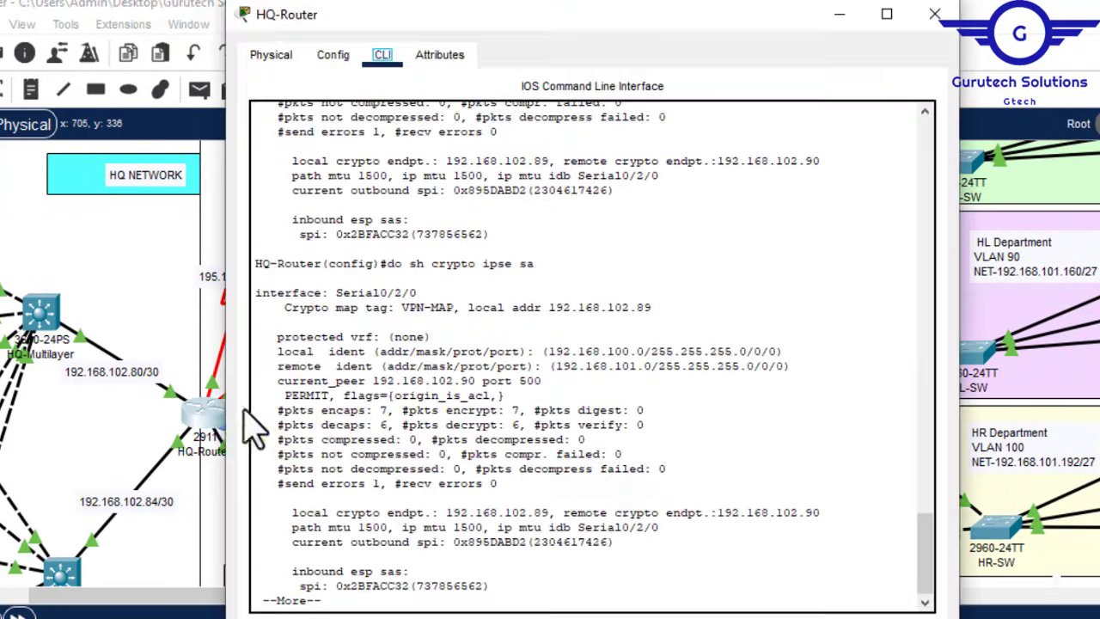
double_click(379, 410)
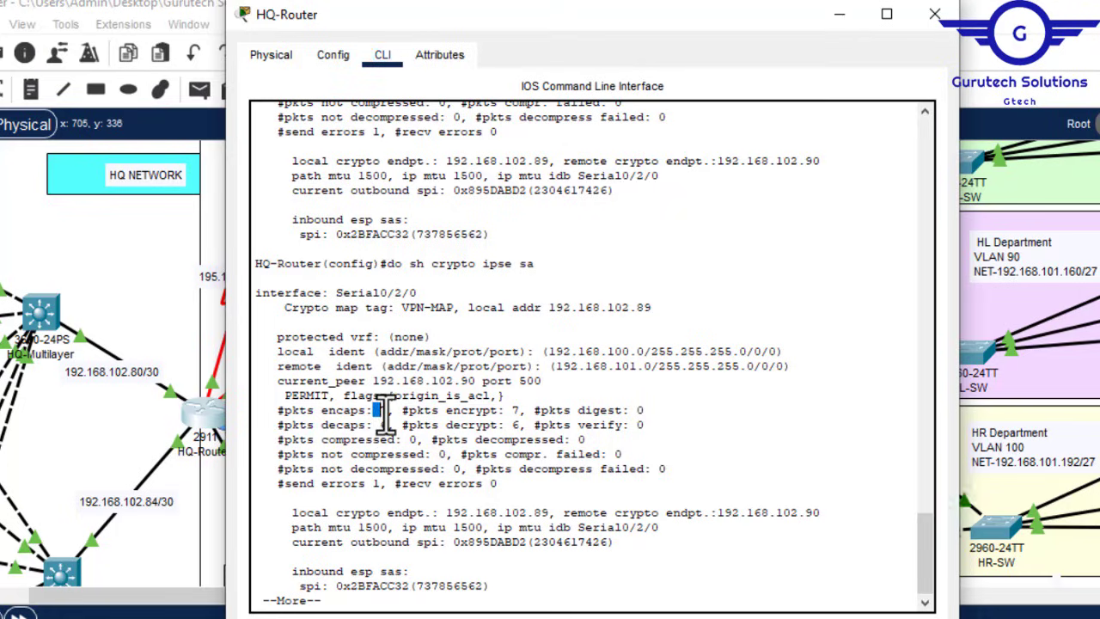
double_click(386, 424)
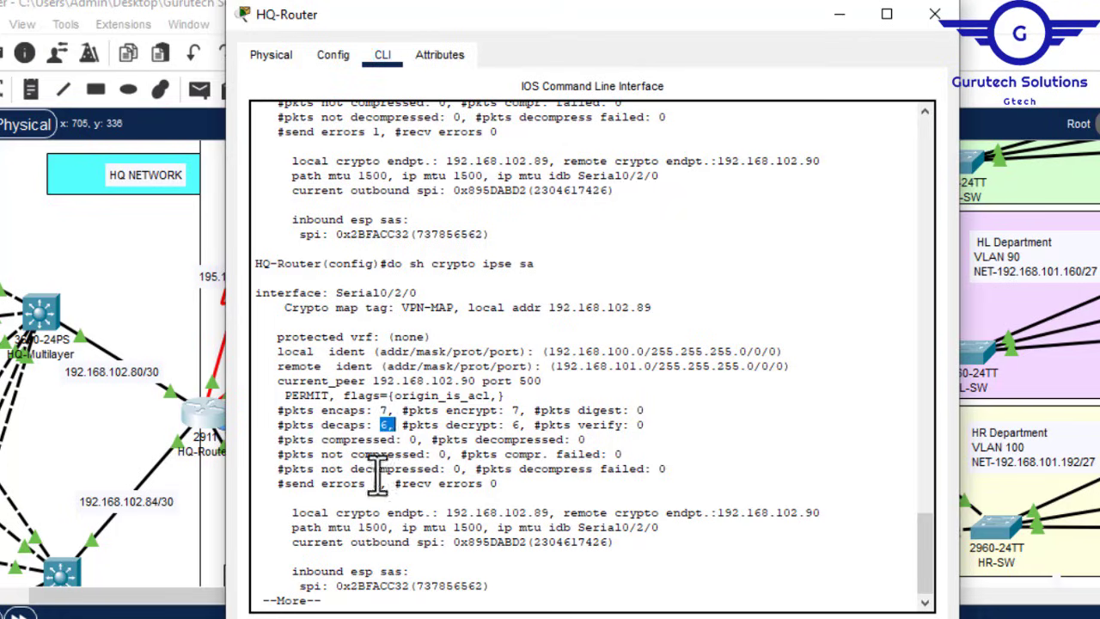
key("space")
key("Up")
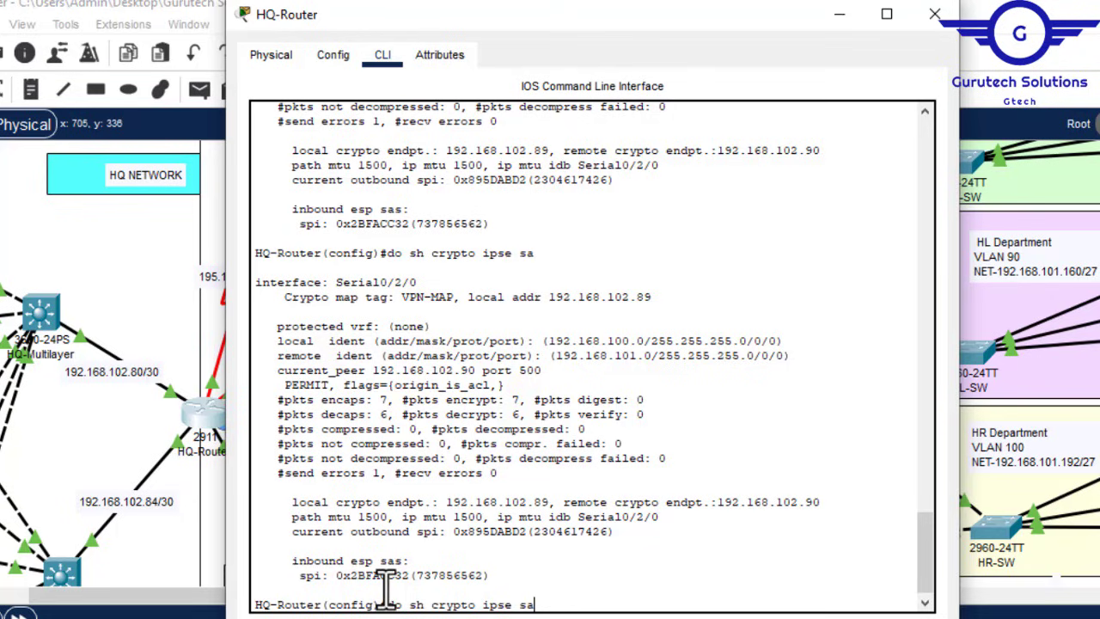
key("Return")
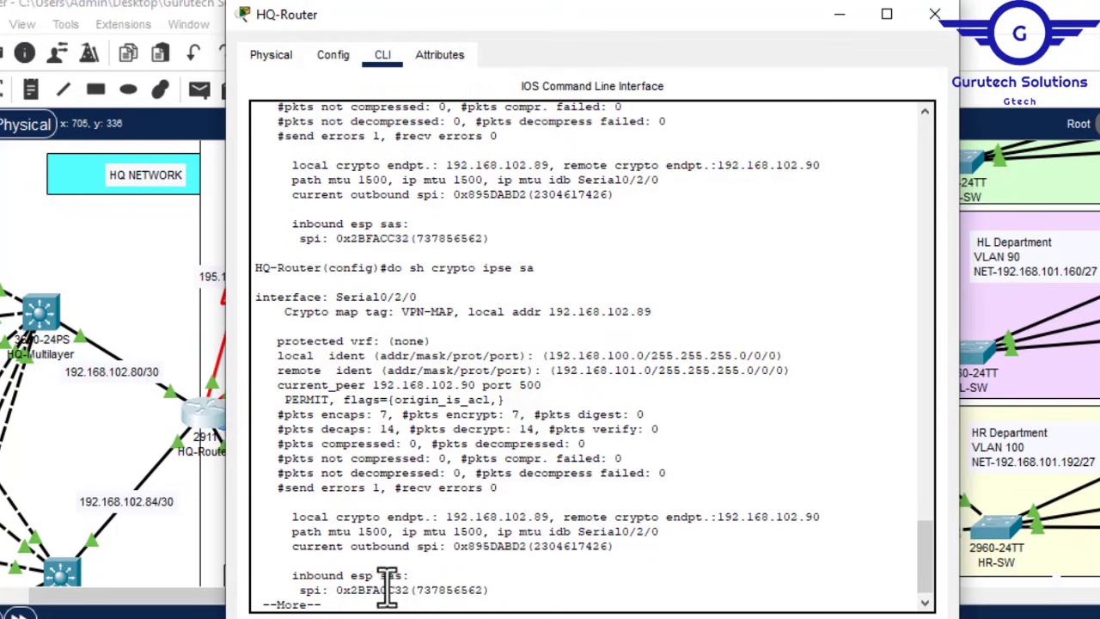
double_click(386, 428)
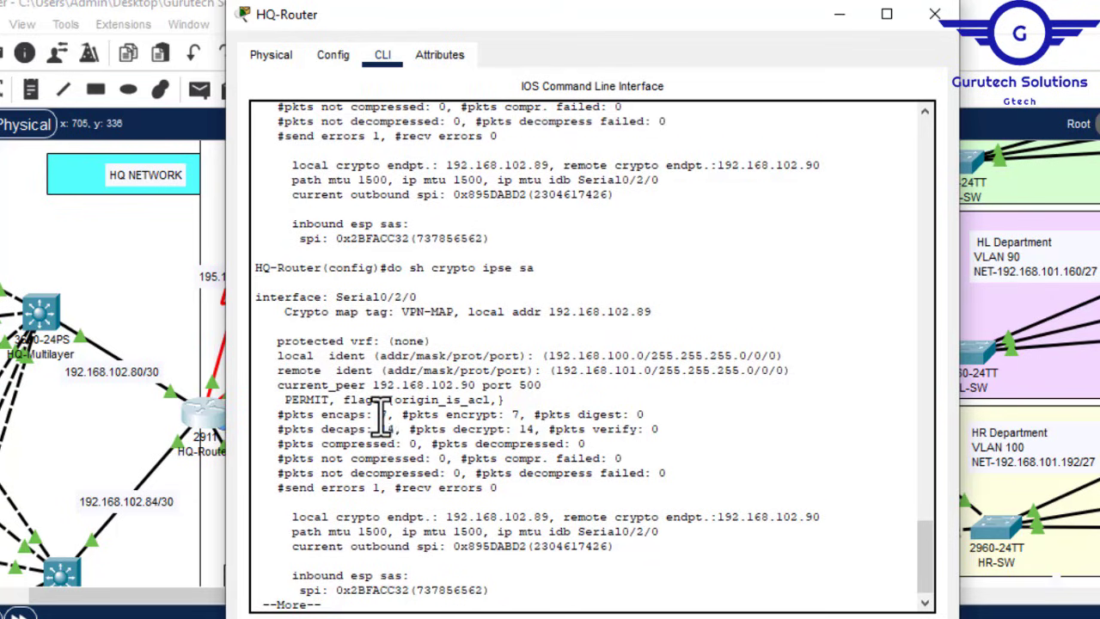
double_click(383, 415)
left_click_drag(390, 416, 868, 160)
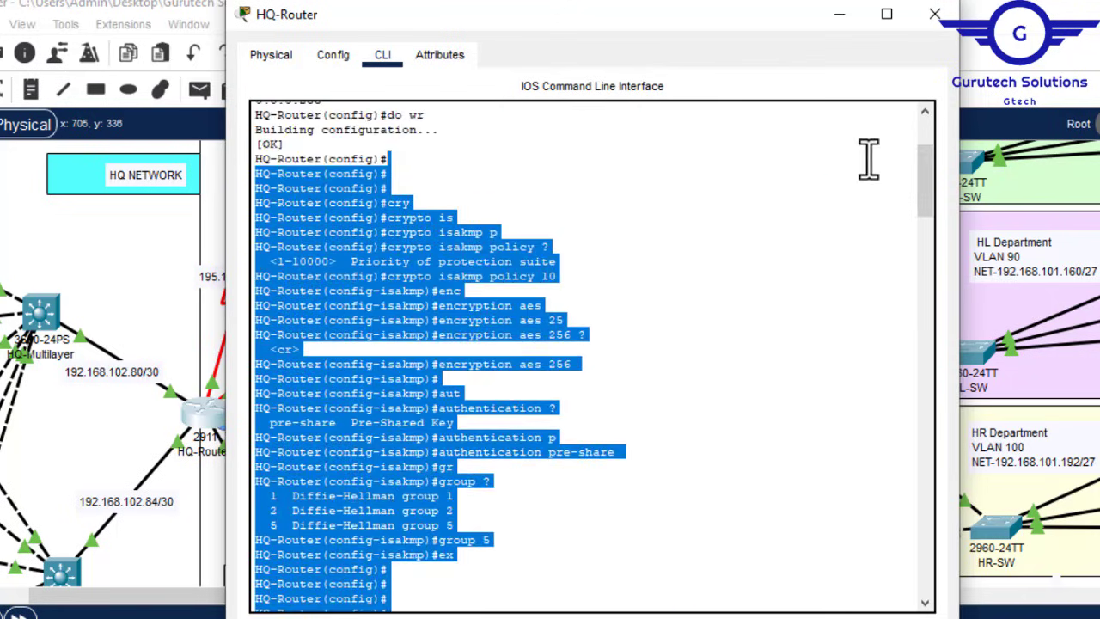
left_click(737, 256)
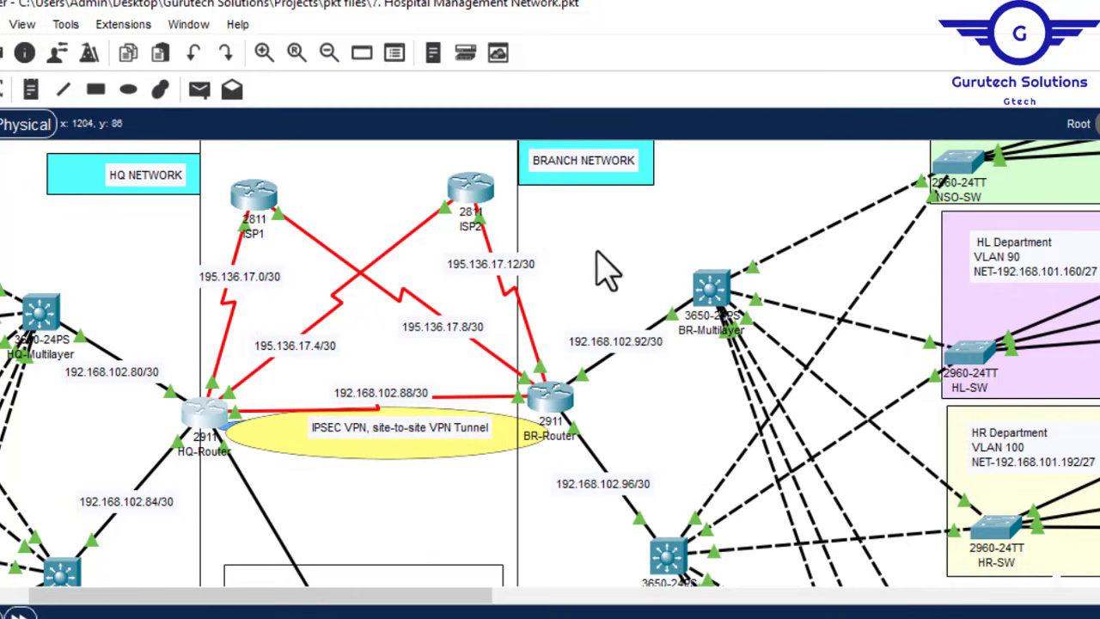
Step: Close HQ-Router, then browse the Google results and open the ccna6rs site-to-site IPsec VPN article
left_click(935, 15)
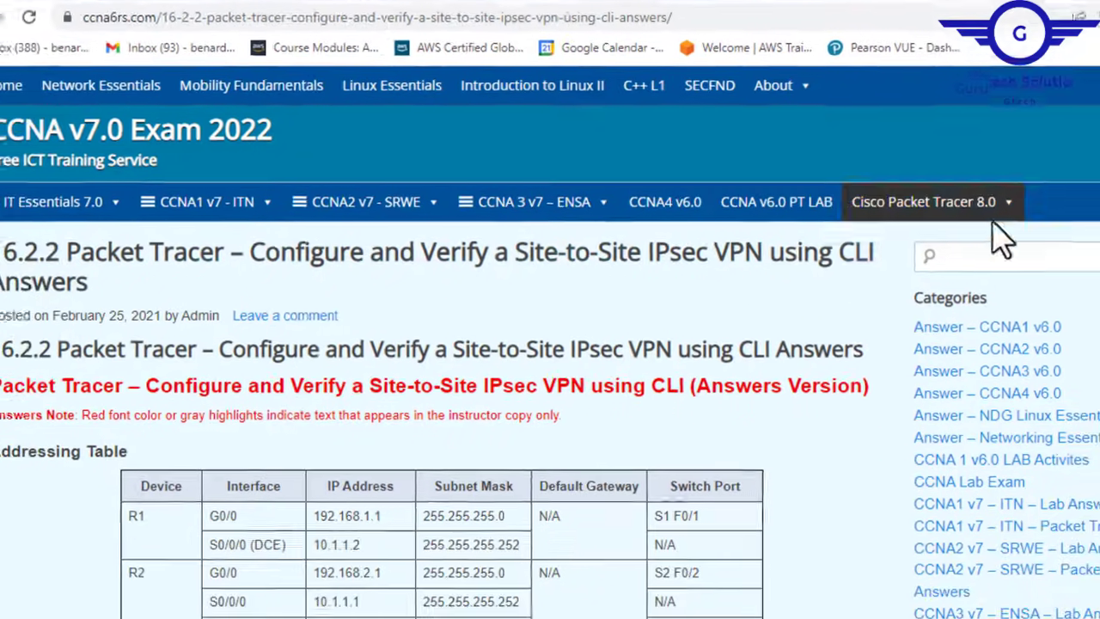
scroll(550, 344, "down", 1)
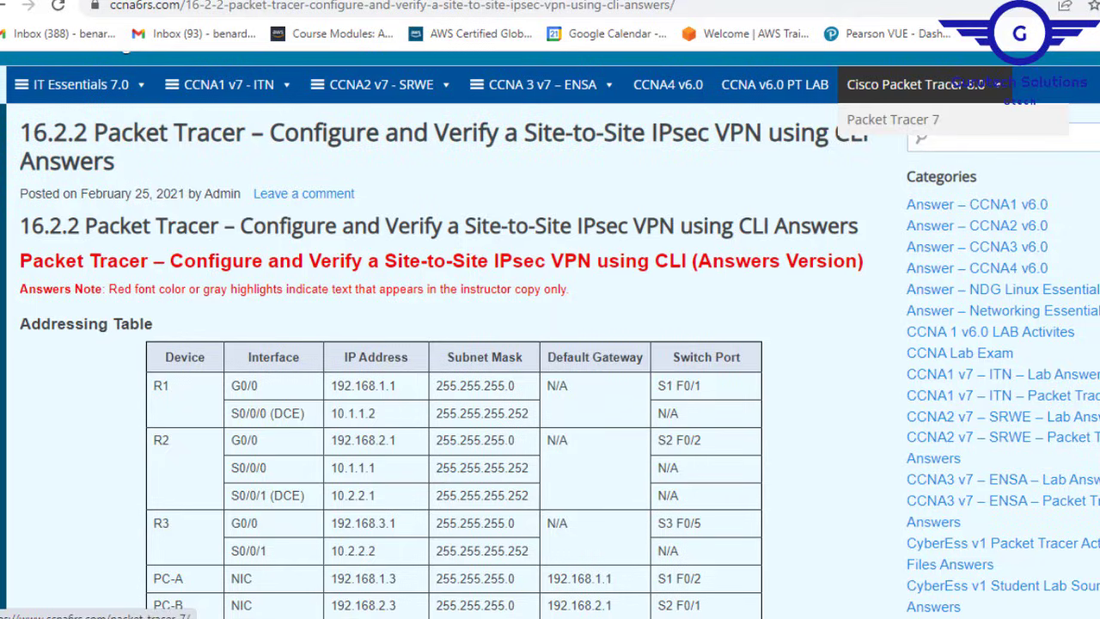
scroll(550, 344, "down", 1)
scroll(550, 344, "up", 2)
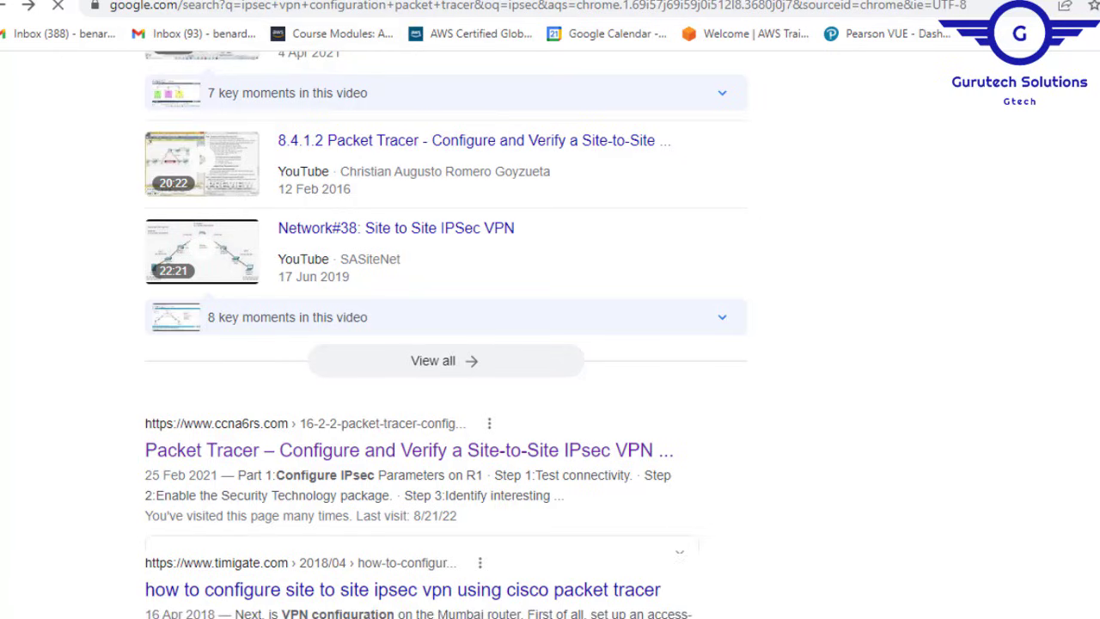
scroll(550, 344, "up", 8)
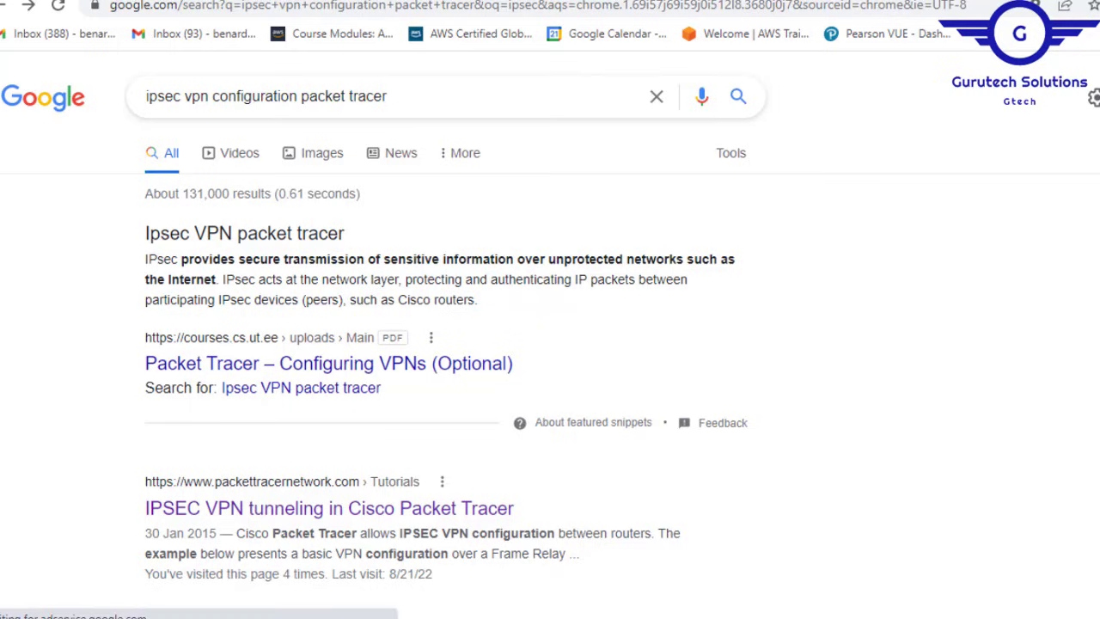
scroll(550, 343, "down", 4)
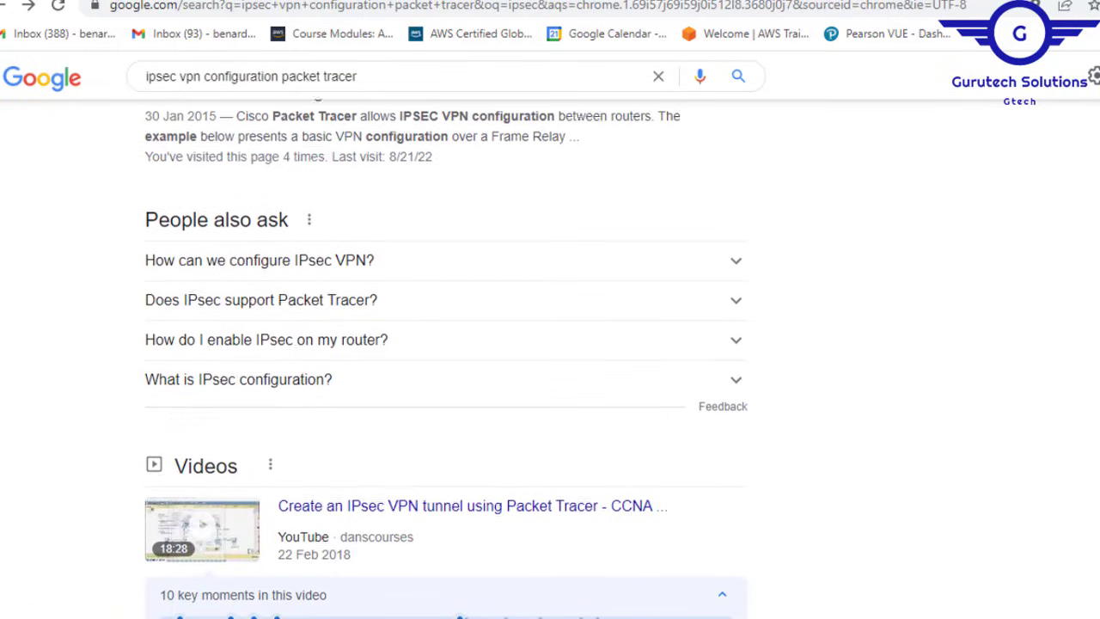
scroll(447, 344, "down", 12)
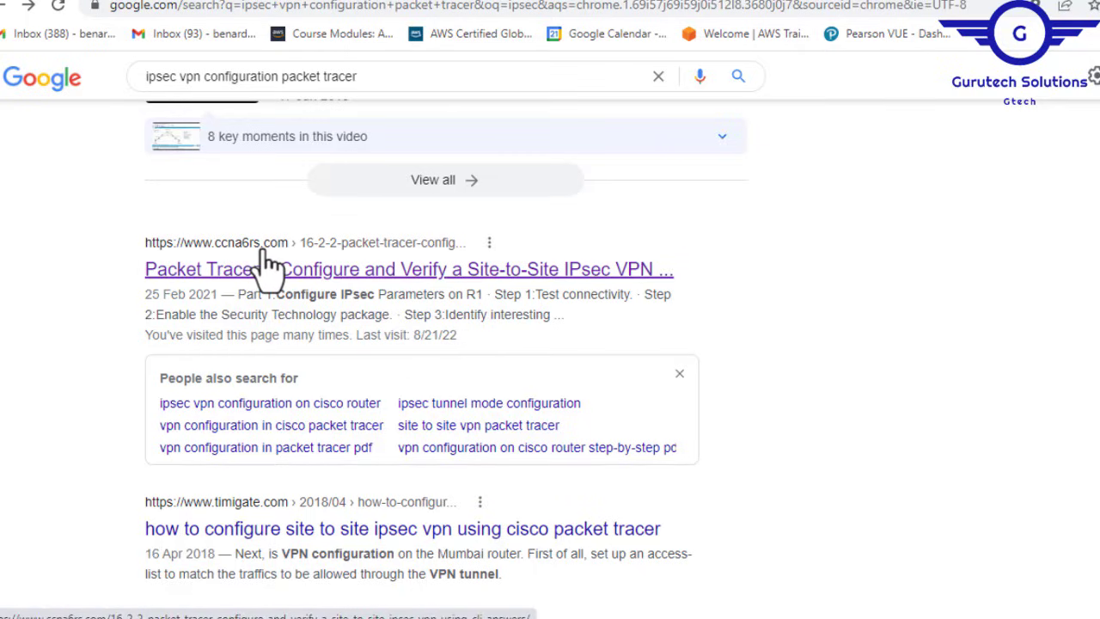
left_click(279, 269)
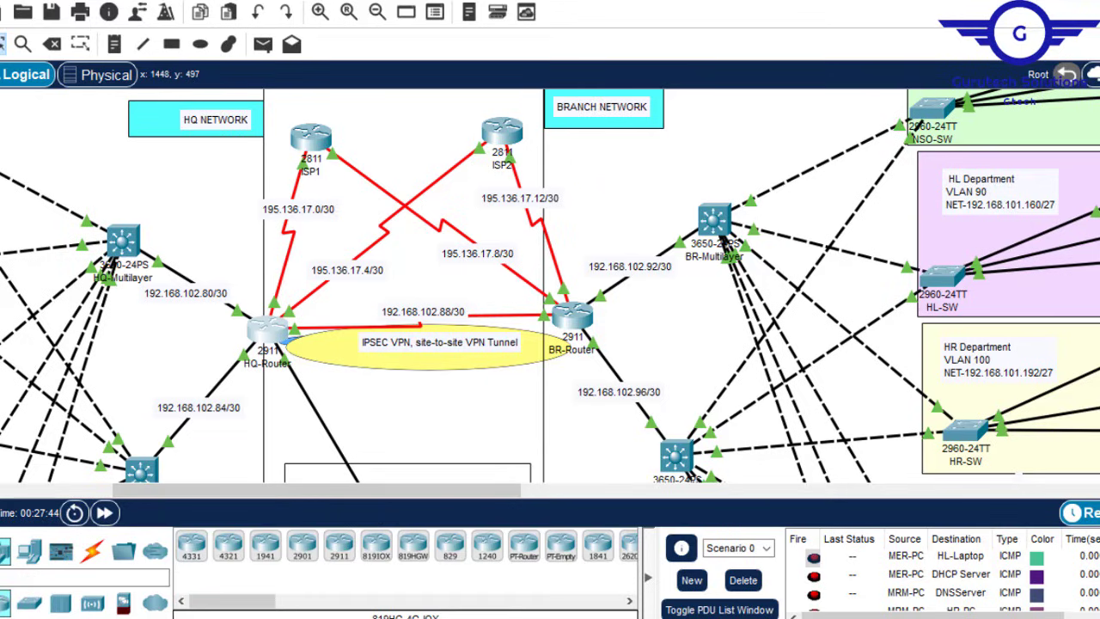
Step: Bring up Config.txt and highlight step 14 (verifying and testing) and completed steps 0 through 9
mouse_move(847, 617)
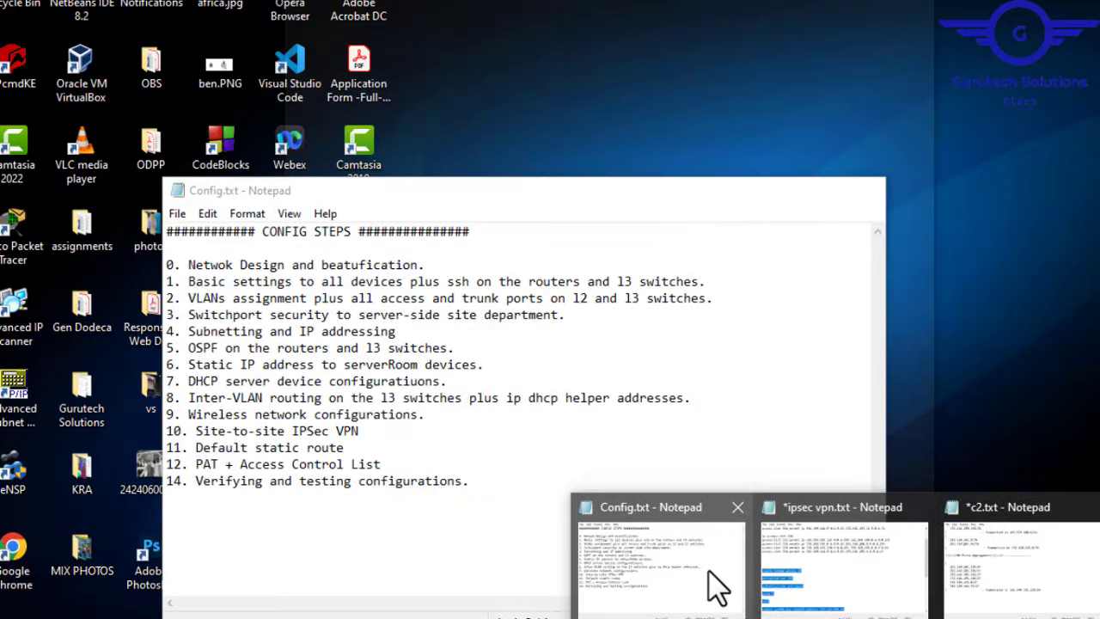
left_click(712, 582)
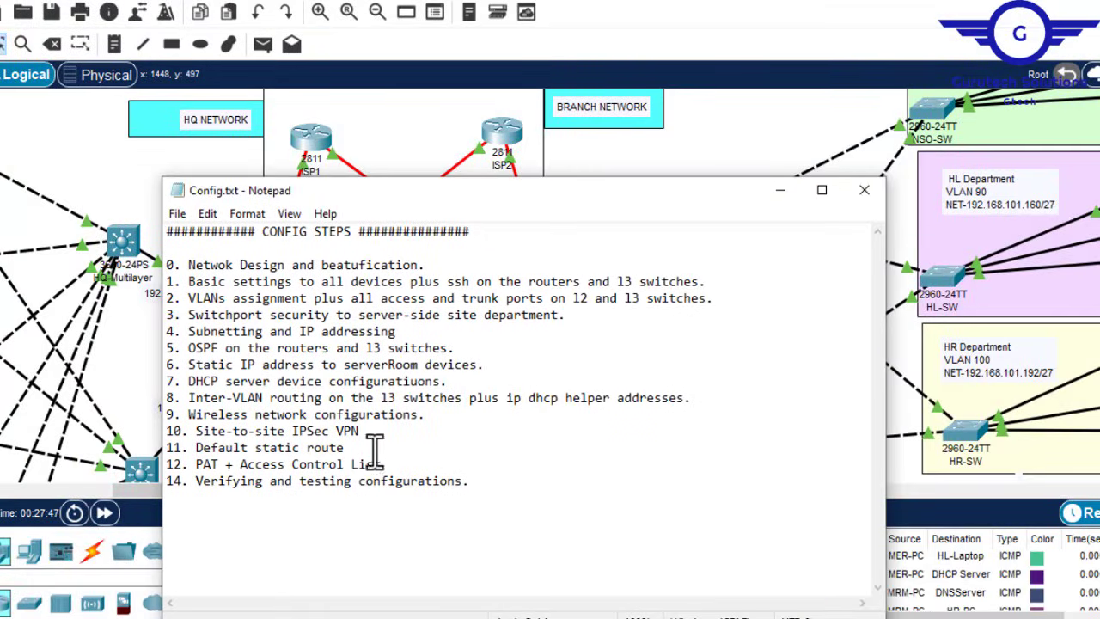
left_click_drag(482, 487, 196, 485)
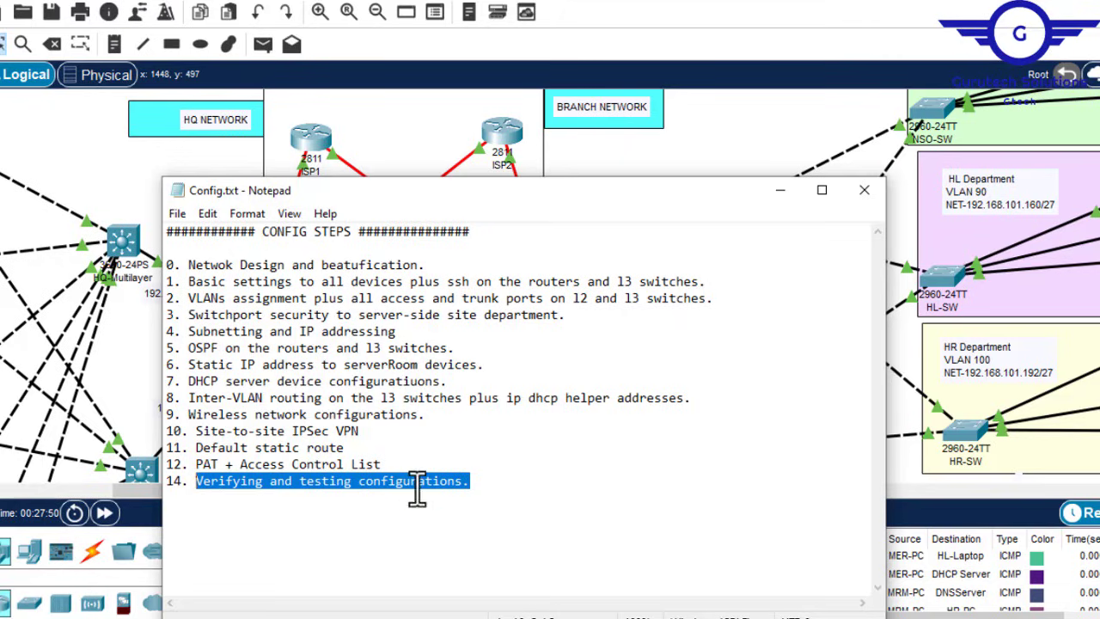
left_click_drag(381, 452, 203, 464)
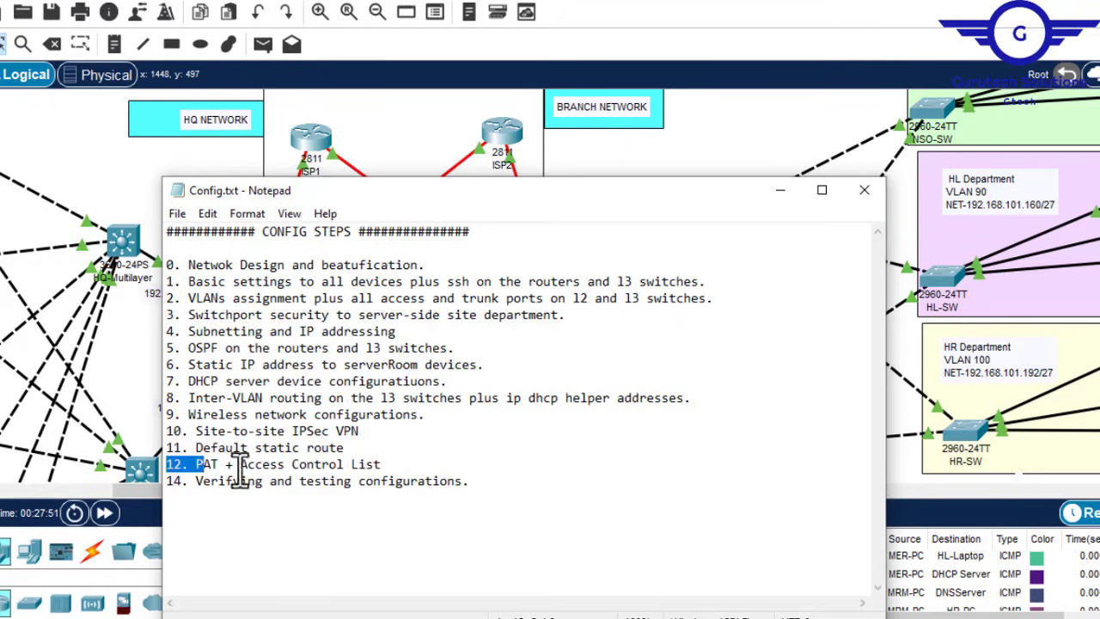
left_click(349, 455)
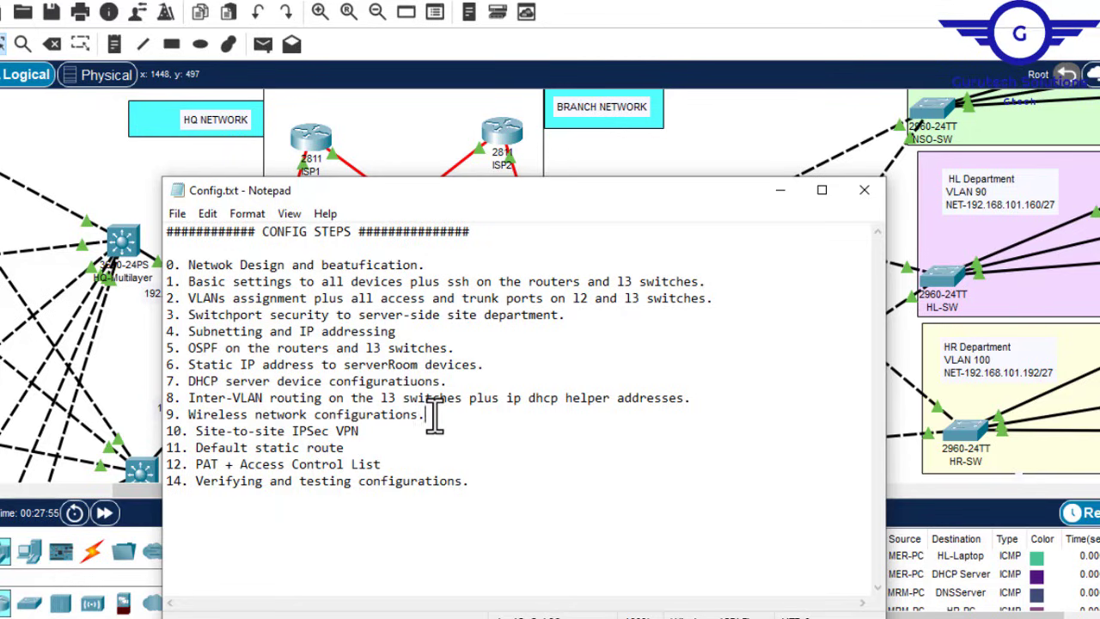
left_click_drag(435, 418, 180, 262)
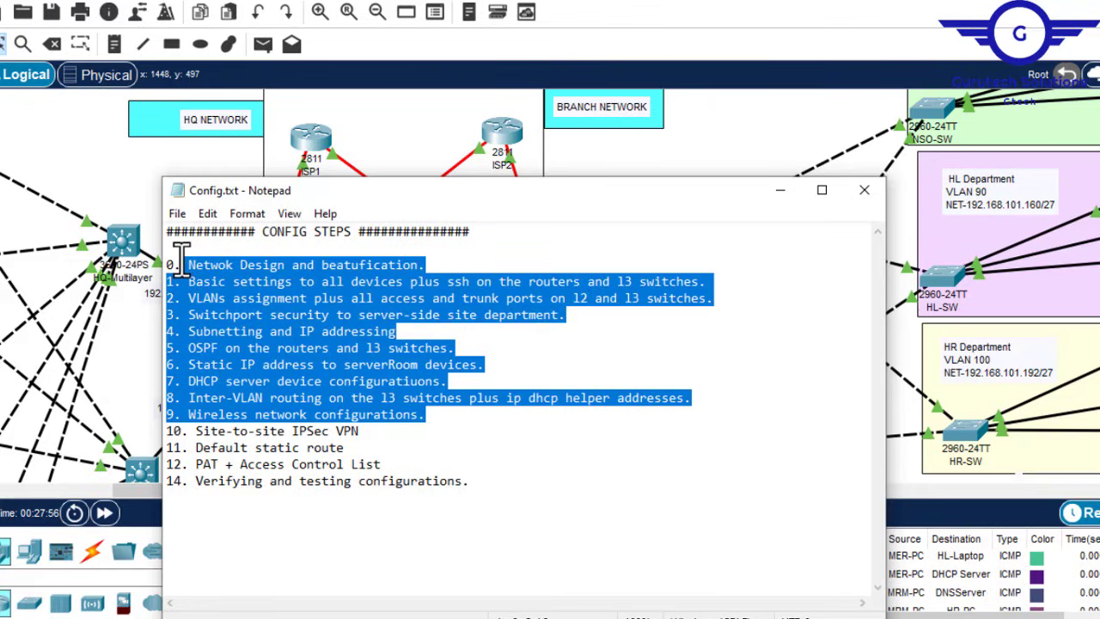